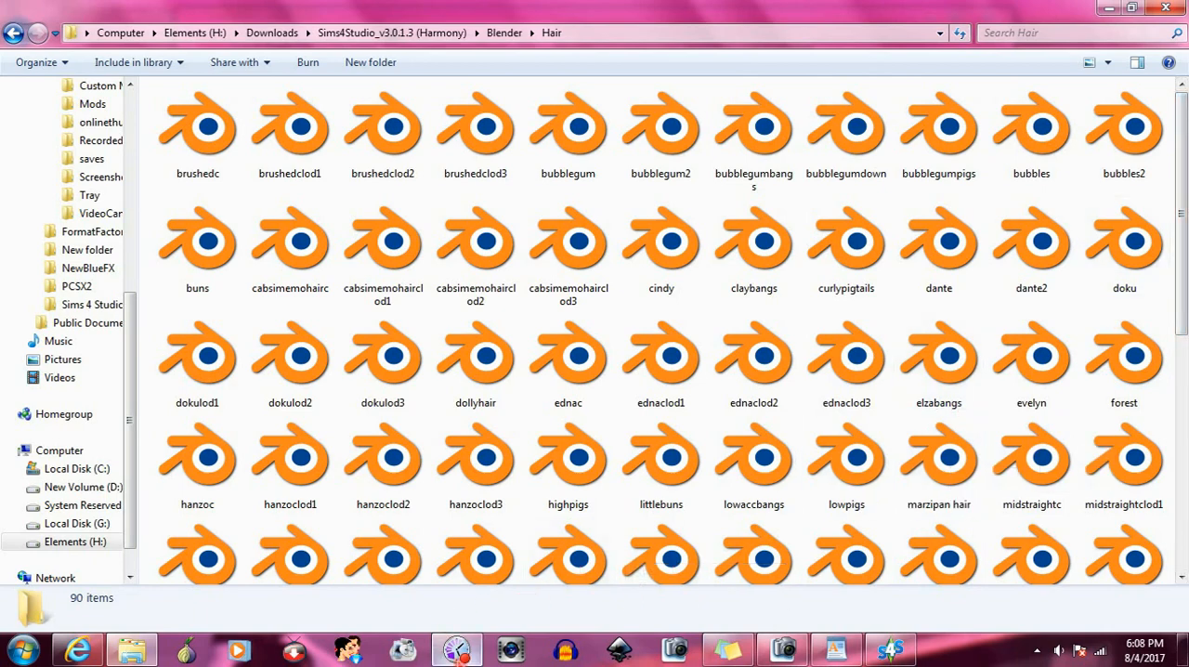
- Launch The Sims 4
{"action": "left_click", "coordinate": [453, 650]}
{"action": "left_click", "coordinate": [566, 207]}
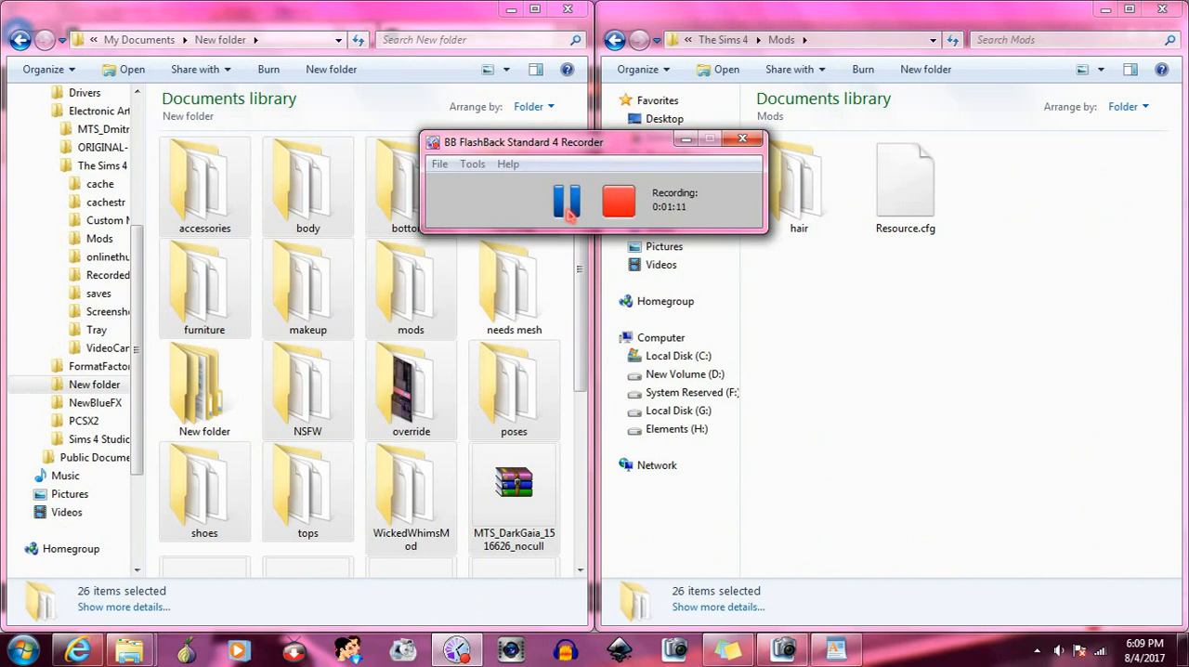
{"action": "left_click", "coordinate": [22, 650]}
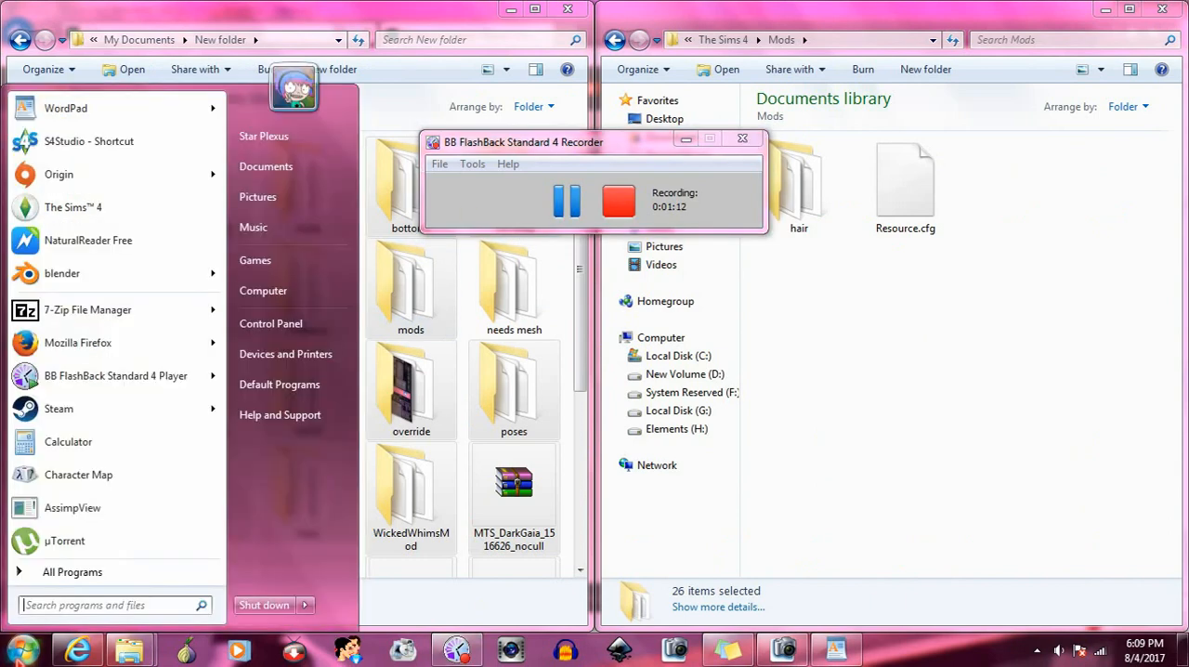
{"action": "left_click", "coordinate": [67, 215]}
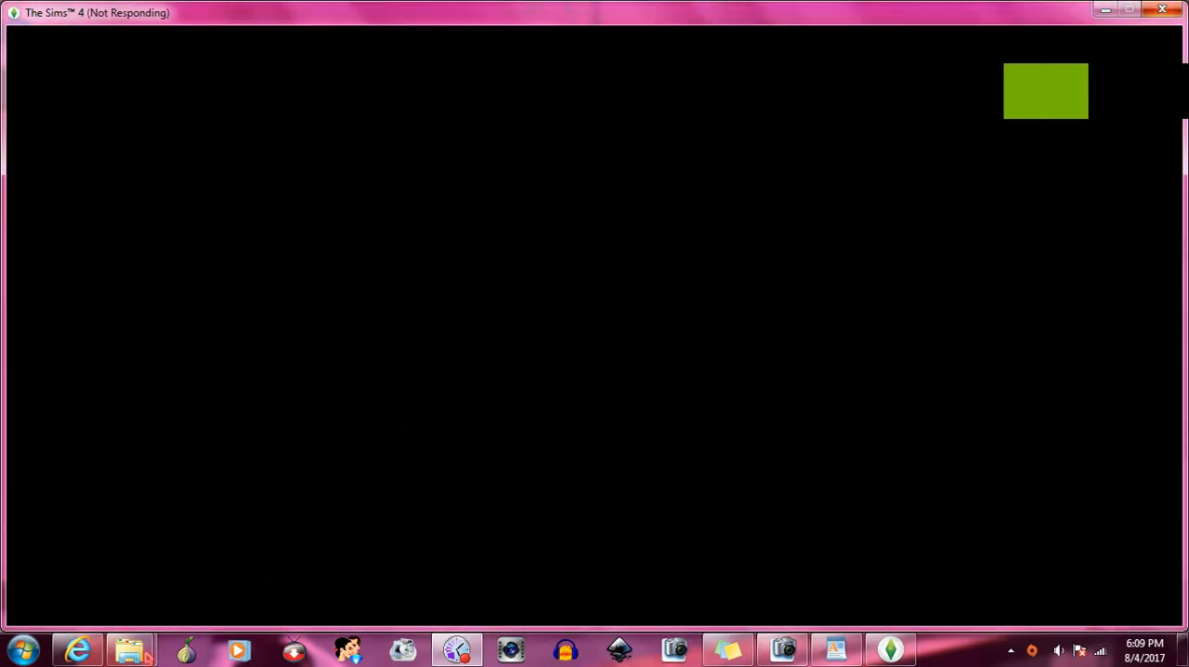
- Bring up the Mods folder window in Windows Explorer and check the size and file count of the hair folder
{"action": "mouse_move", "coordinate": [130, 650]}
{"action": "left_click", "coordinate": [316, 571]}
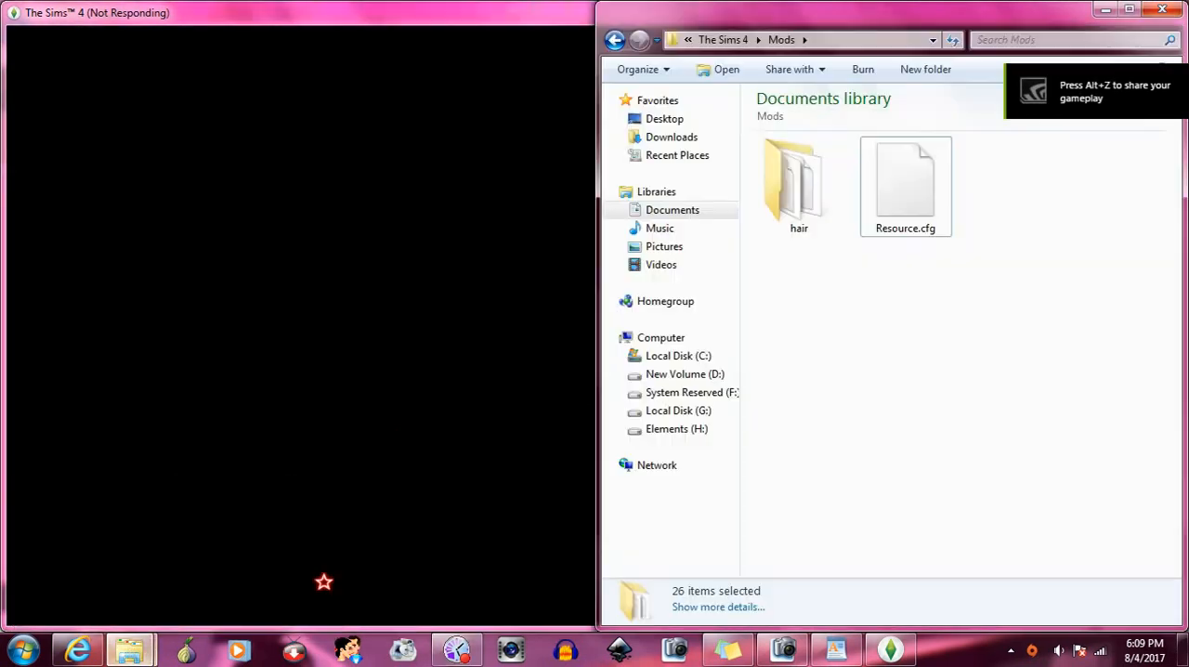
{"action": "left_click", "coordinate": [798, 200]}
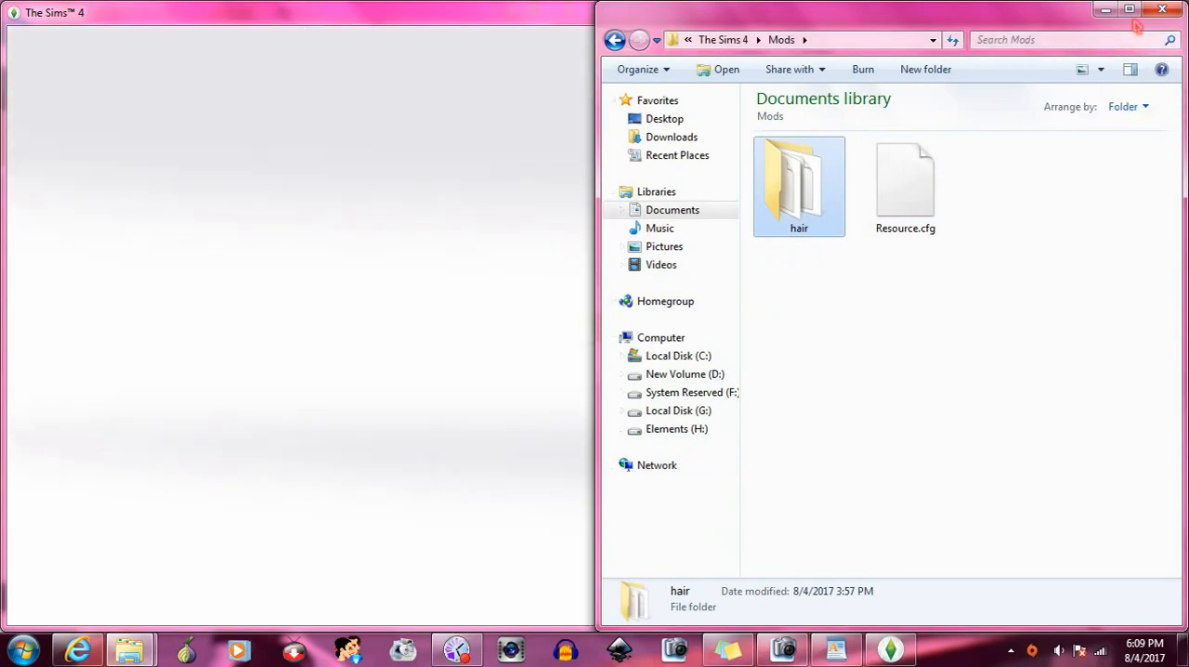
{"action": "left_click", "coordinate": [1128, 10]}
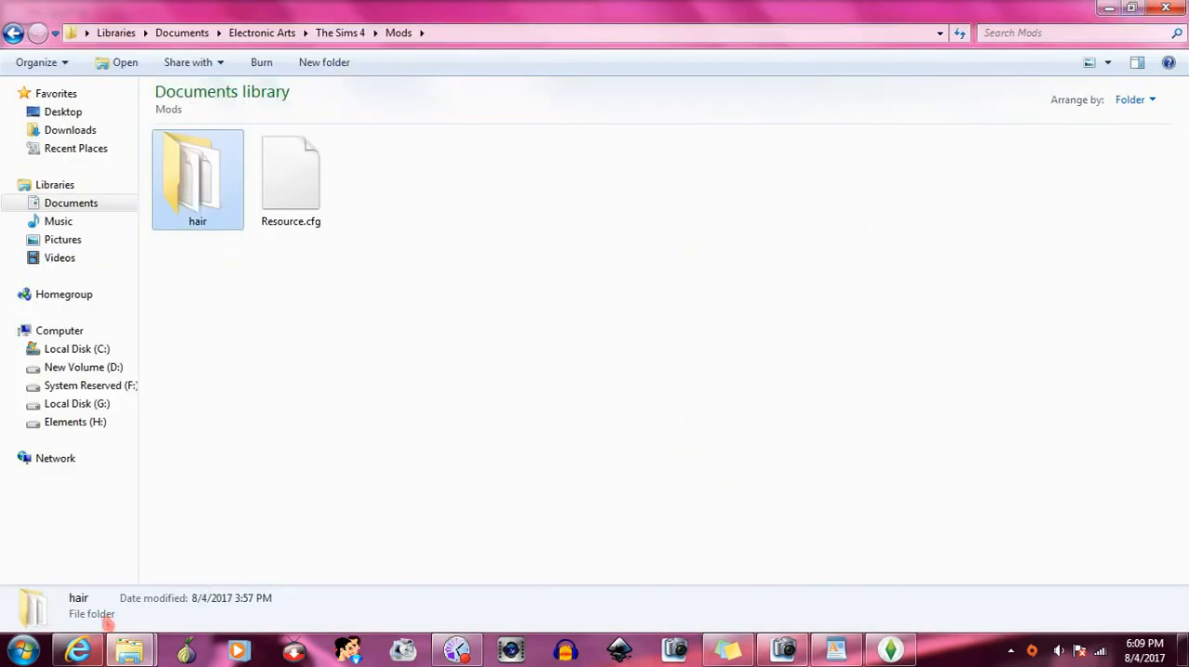
{"action": "right_click", "coordinate": [205, 208]}
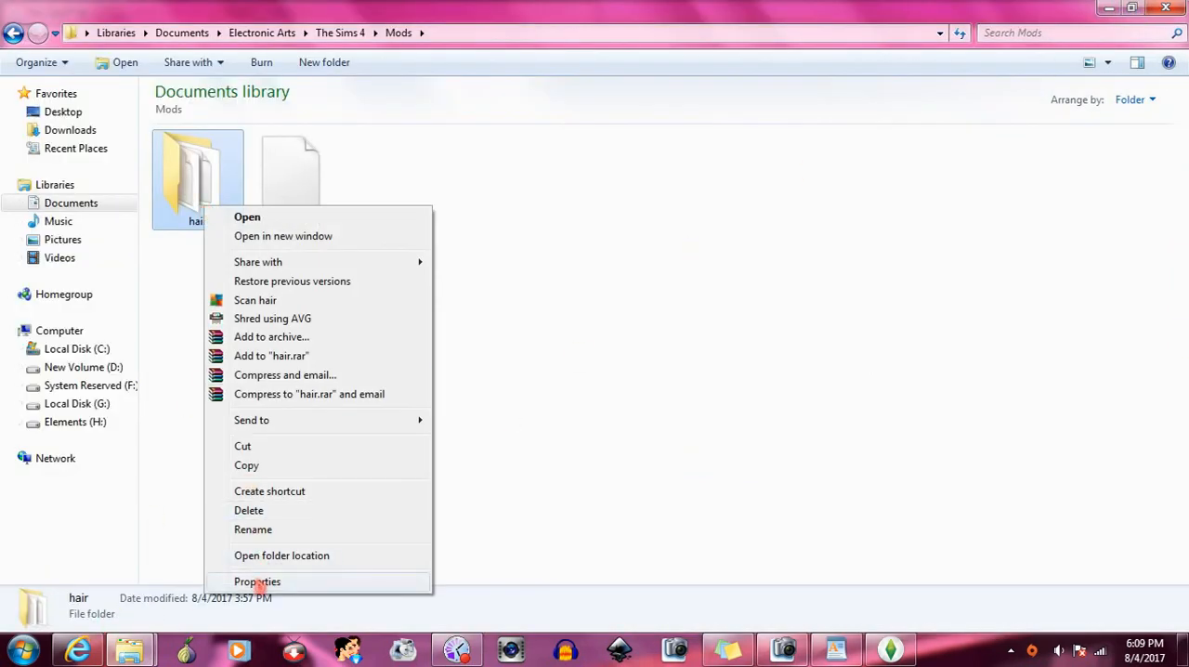
{"action": "left_click", "coordinate": [257, 582]}
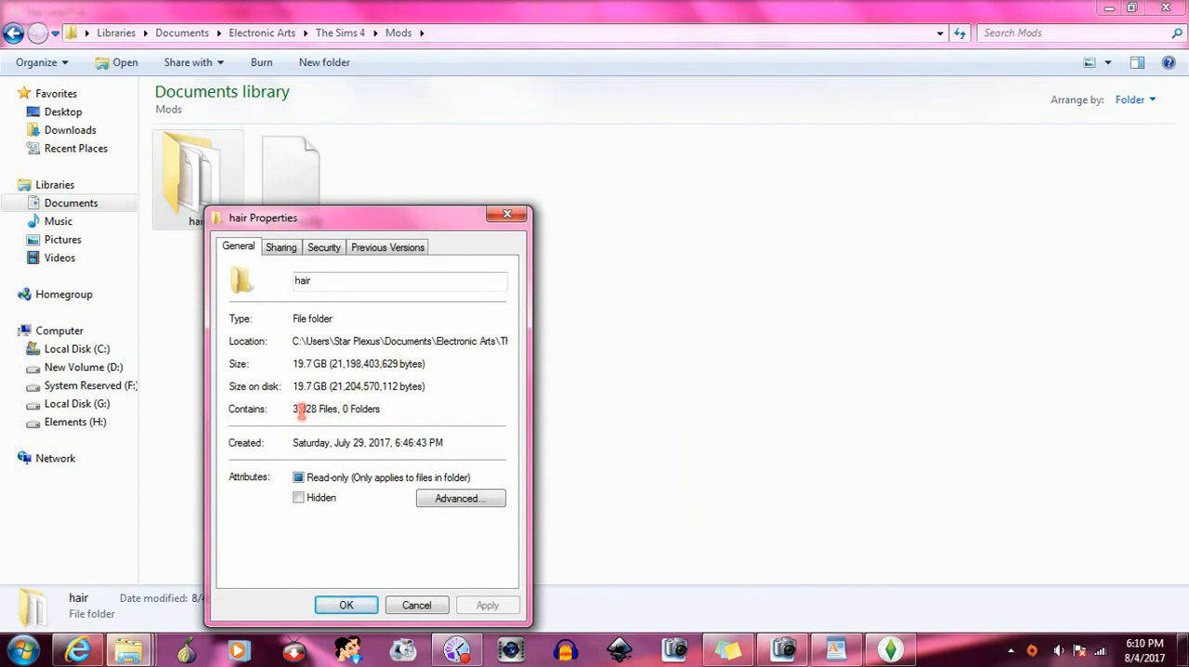
{"action": "left_click", "coordinate": [507, 215]}
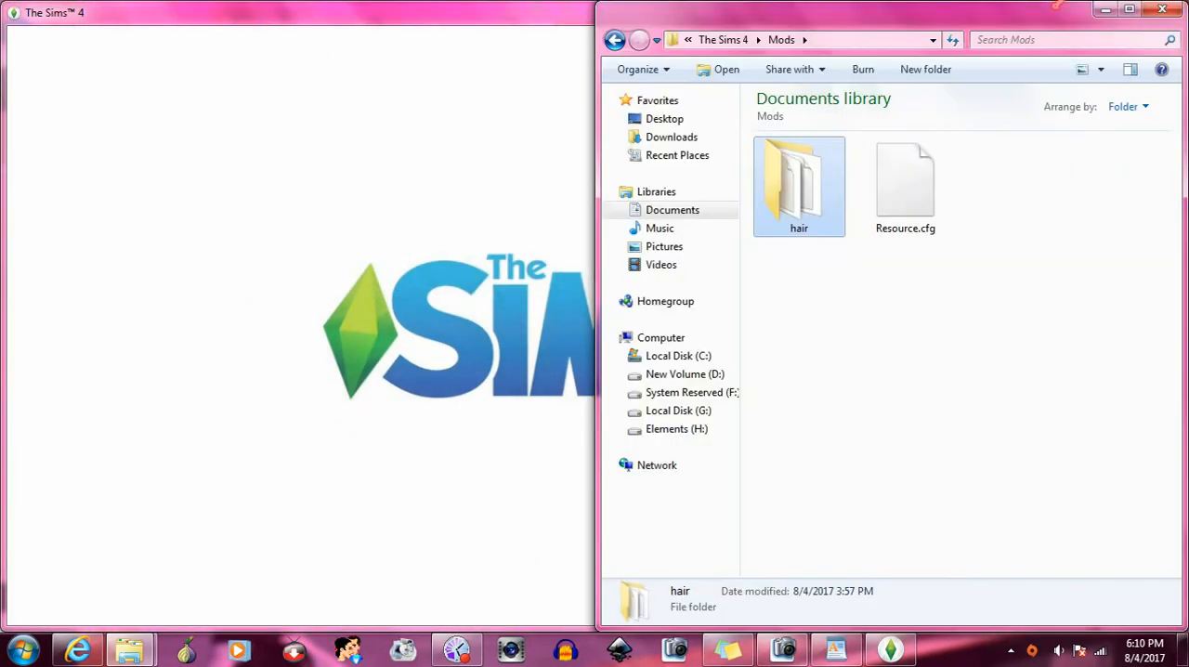
- Switch to The Sims 4, start a new game, and filter My Library in the gallery to Mine with custom content included
{"action": "double_click", "coordinate": [371, 19]}
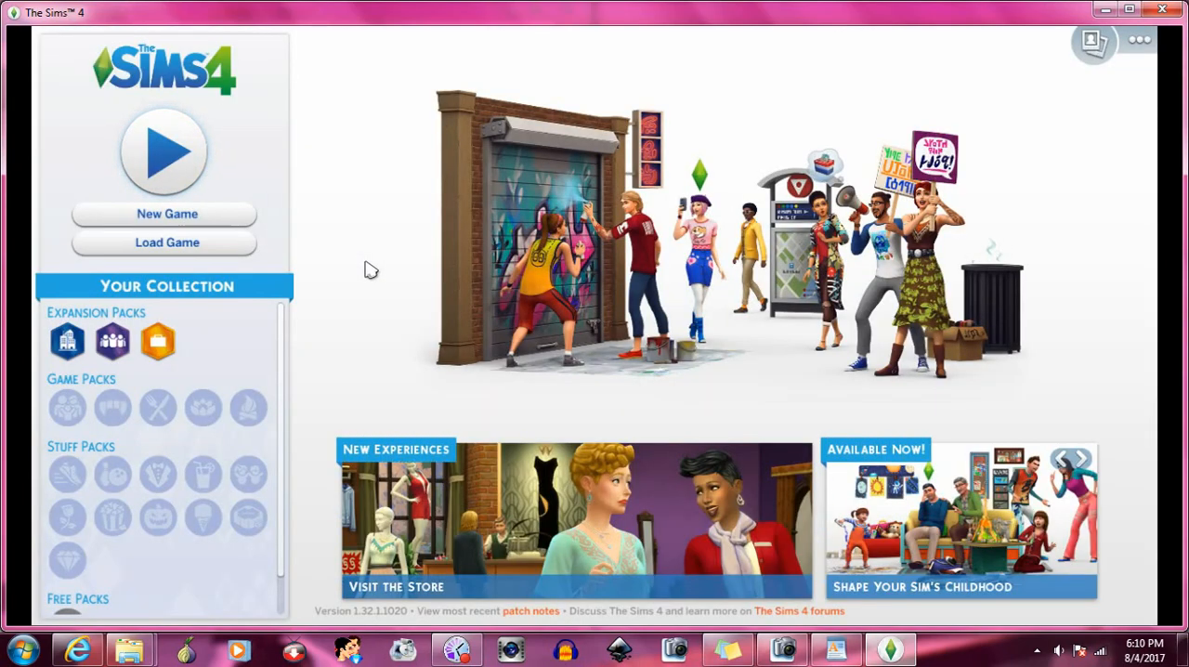
{"action": "left_click", "coordinate": [230, 221]}
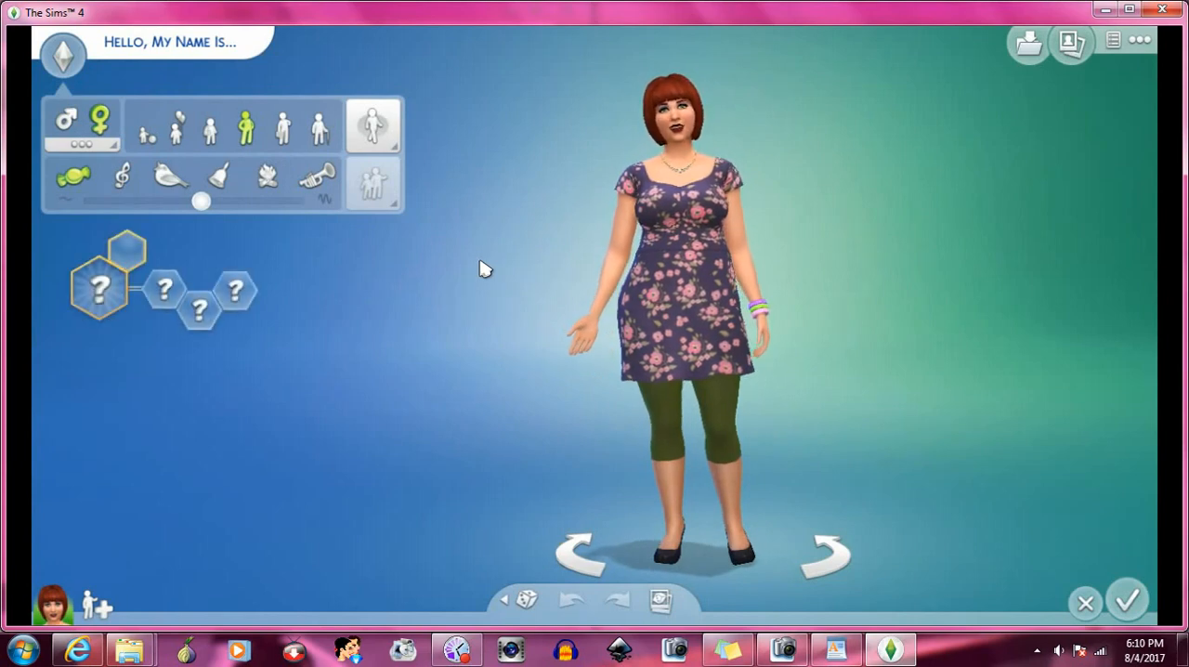
{"action": "left_click", "coordinate": [1063, 59]}
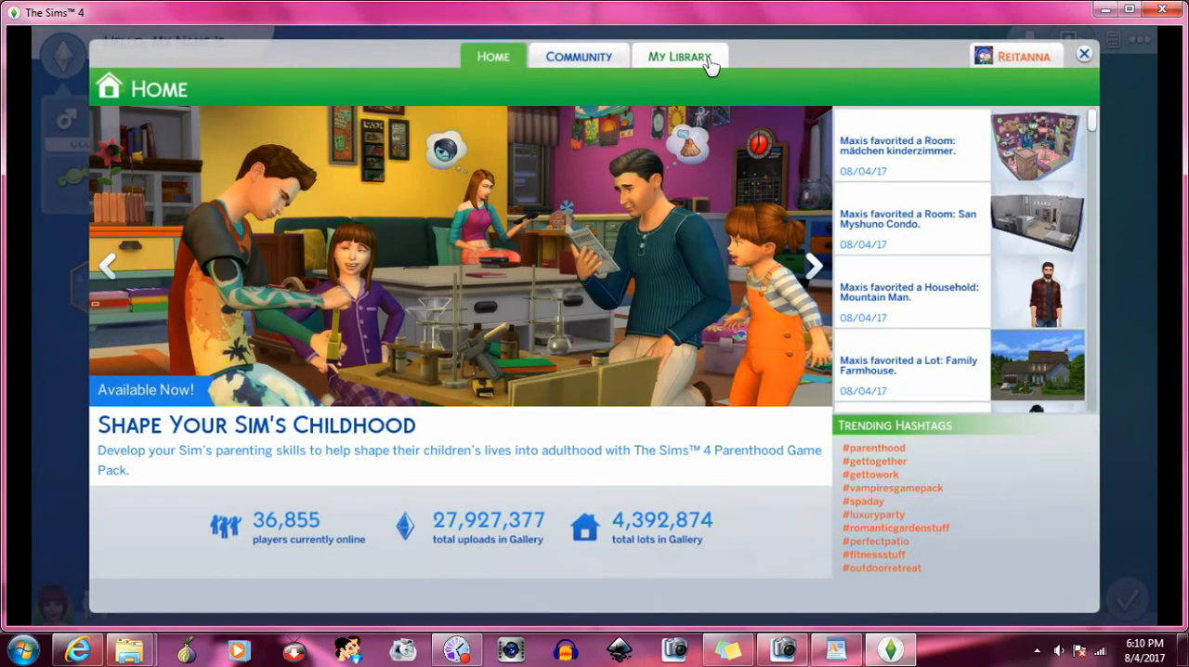
{"action": "left_click", "coordinate": [708, 60]}
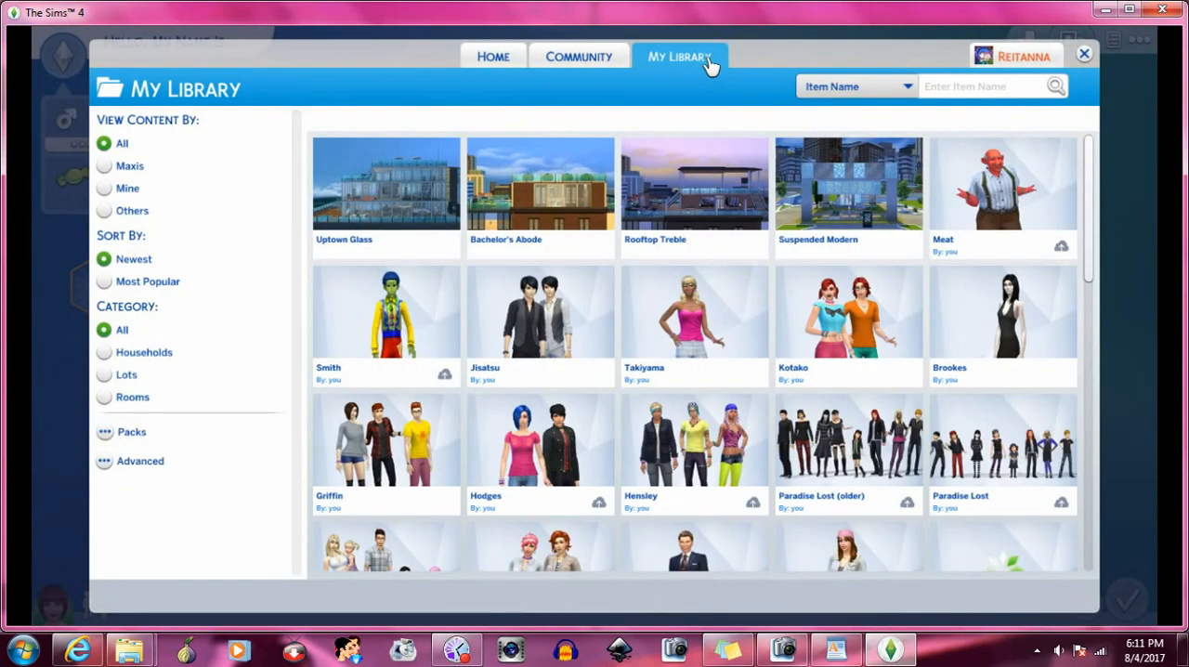
{"action": "left_click", "coordinate": [128, 190]}
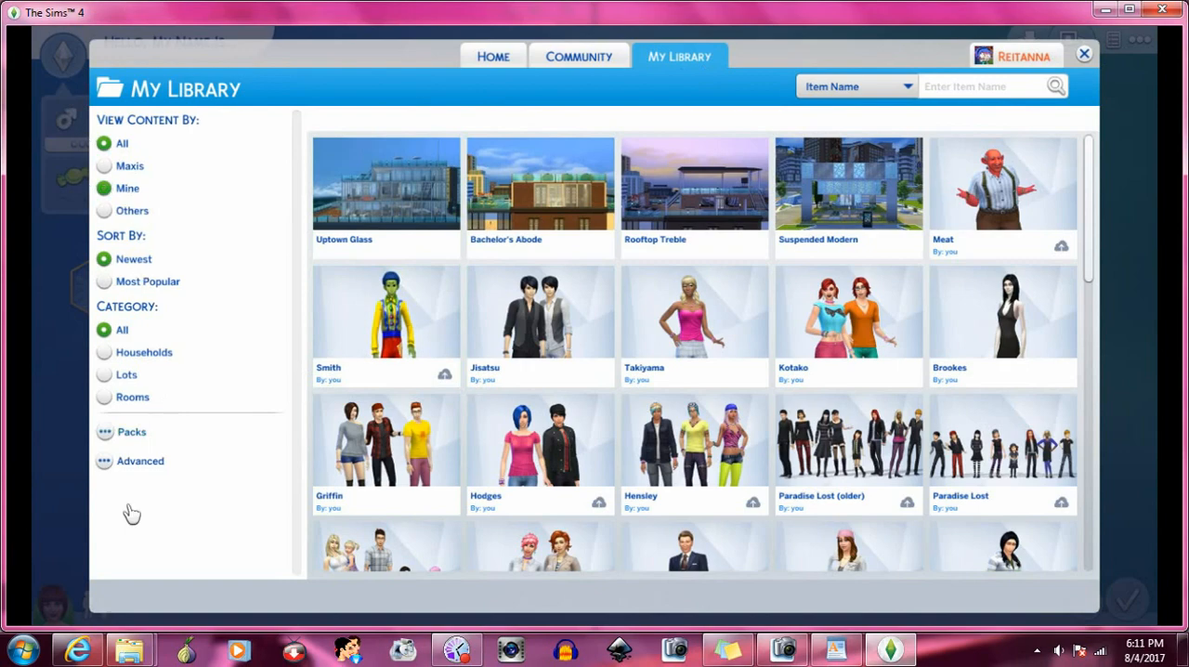
{"action": "left_click", "coordinate": [120, 470]}
{"action": "left_click", "coordinate": [104, 489]}
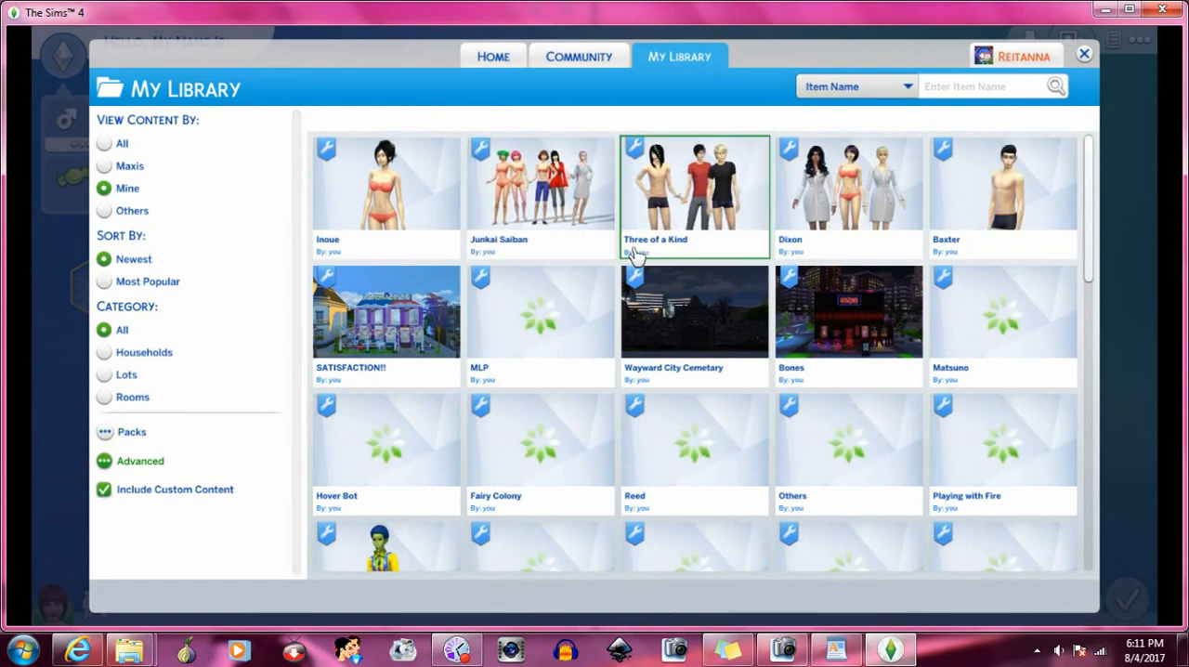
- Replace the current household with the Junkai Saiban household from the library
{"action": "left_click", "coordinate": [552, 196]}
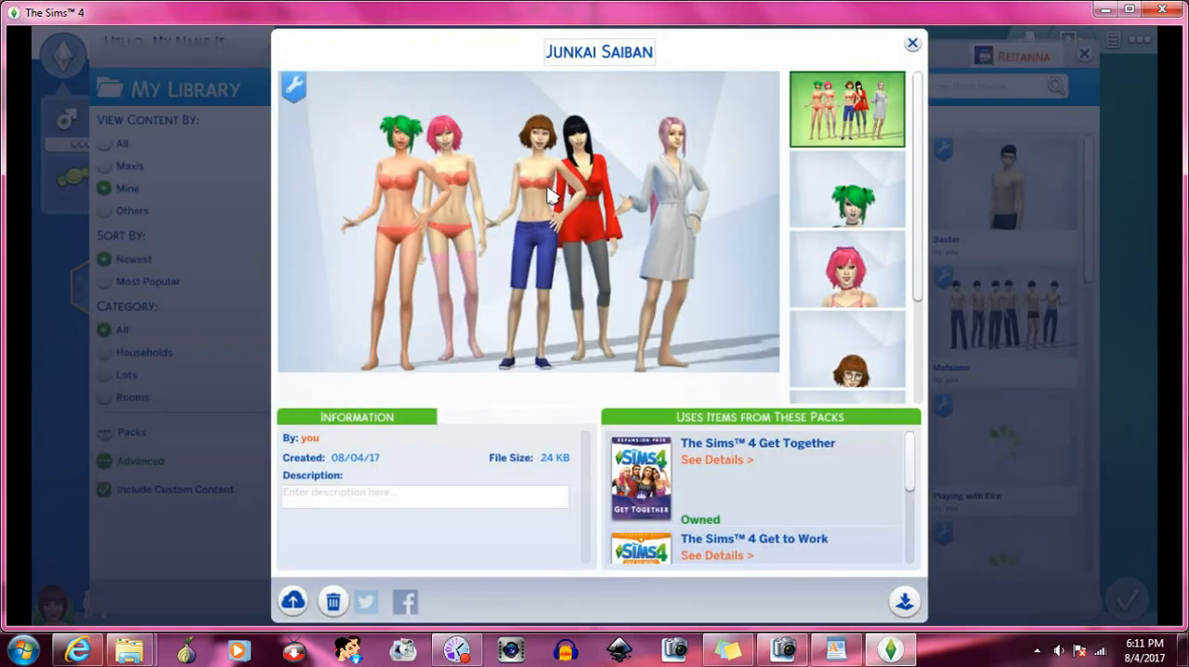
{"action": "left_click", "coordinate": [903, 601]}
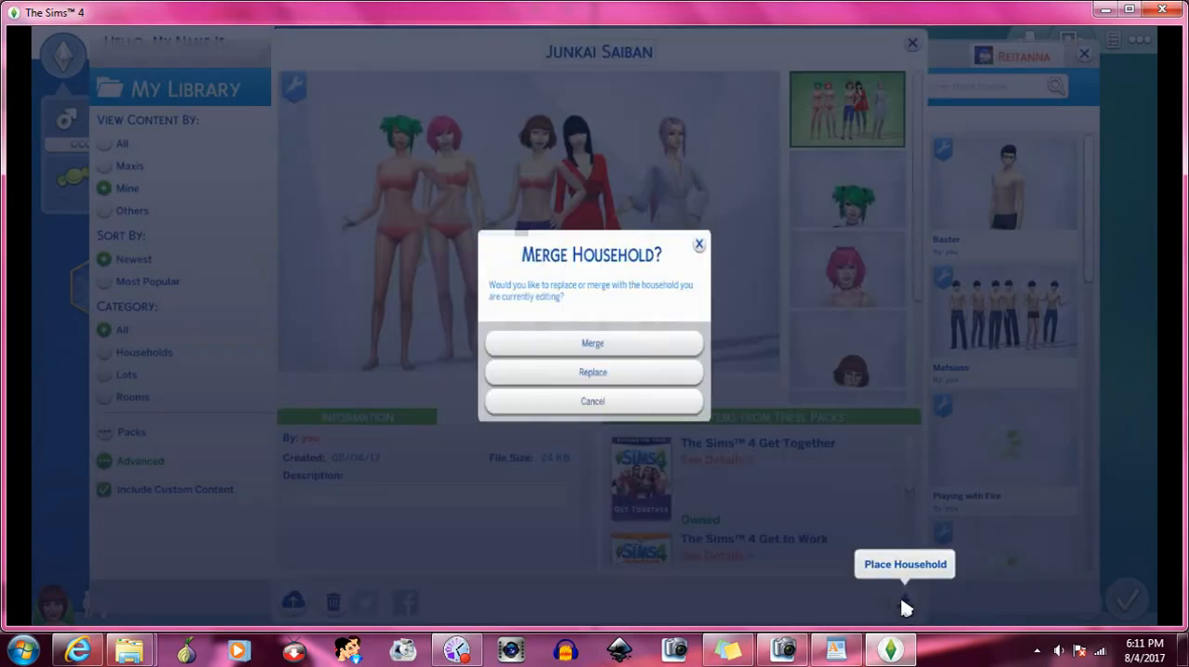
{"action": "left_click", "coordinate": [632, 373]}
{"action": "left_click", "coordinate": [720, 372]}
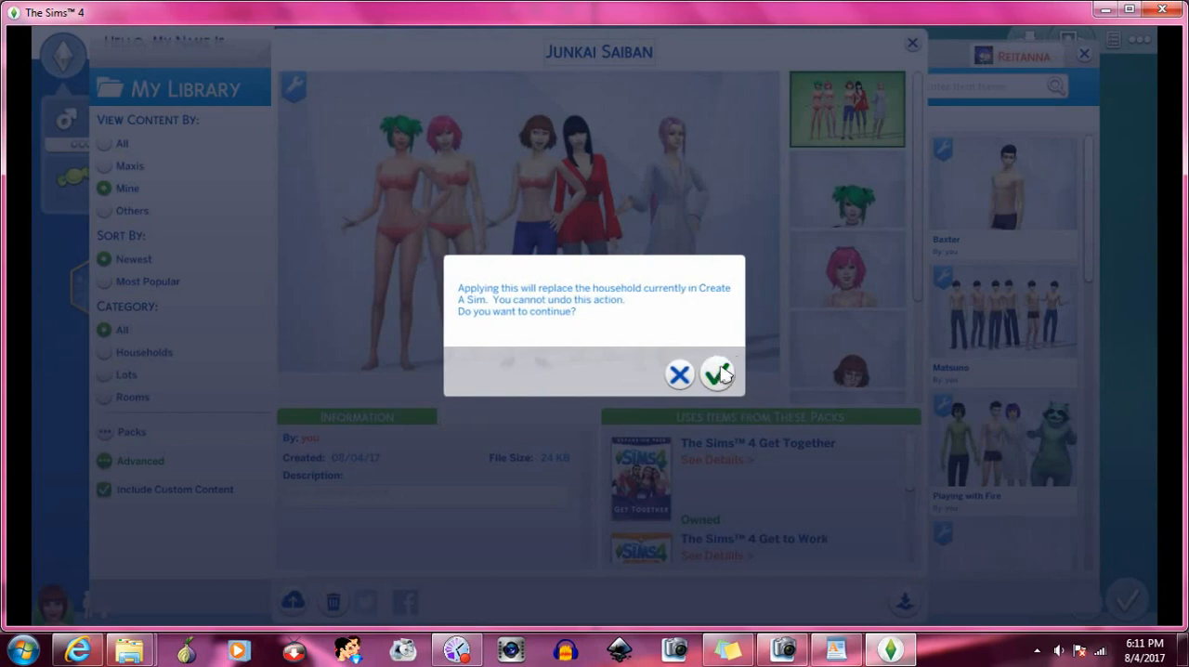
{"action": "left_click", "coordinate": [657, 380]}
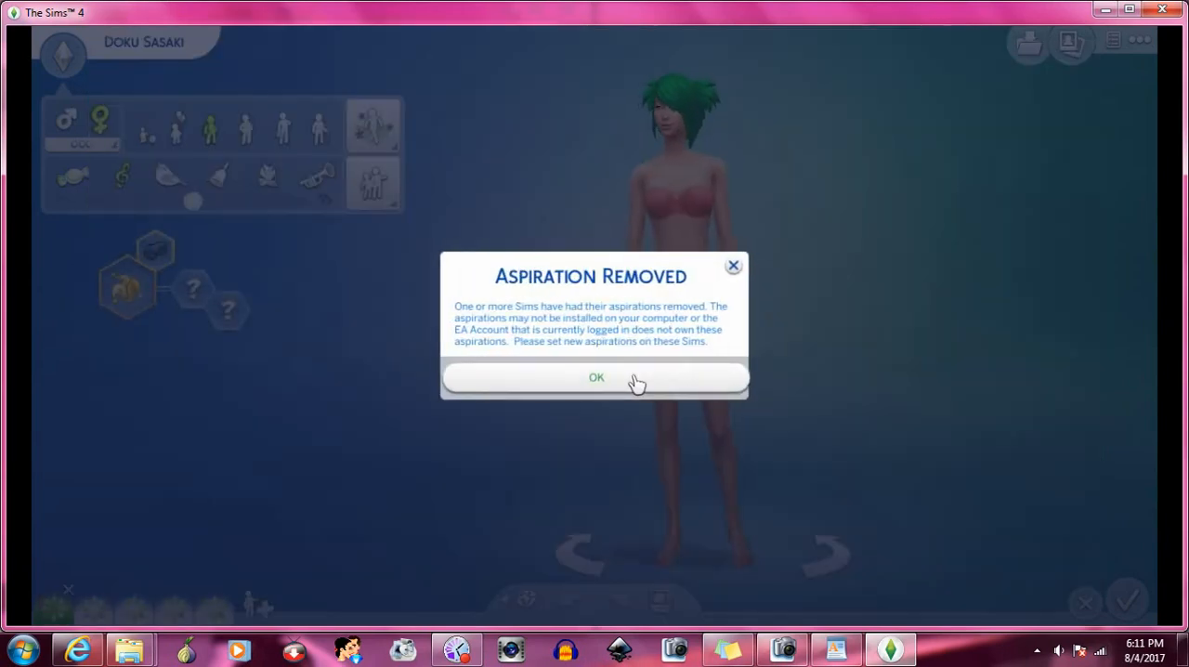
{"action": "left_click", "coordinate": [639, 381]}
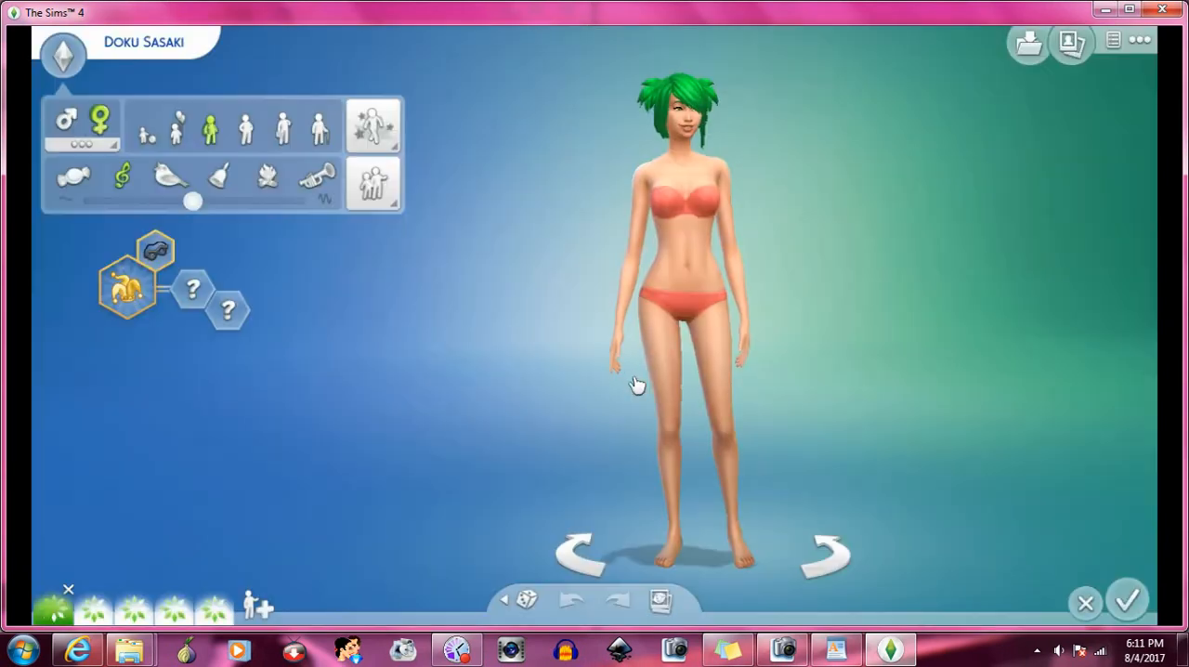
- Select the household's fourth Sim and examine her long black everyday hairstyle from the front and back
{"action": "left_click", "coordinate": [173, 605]}
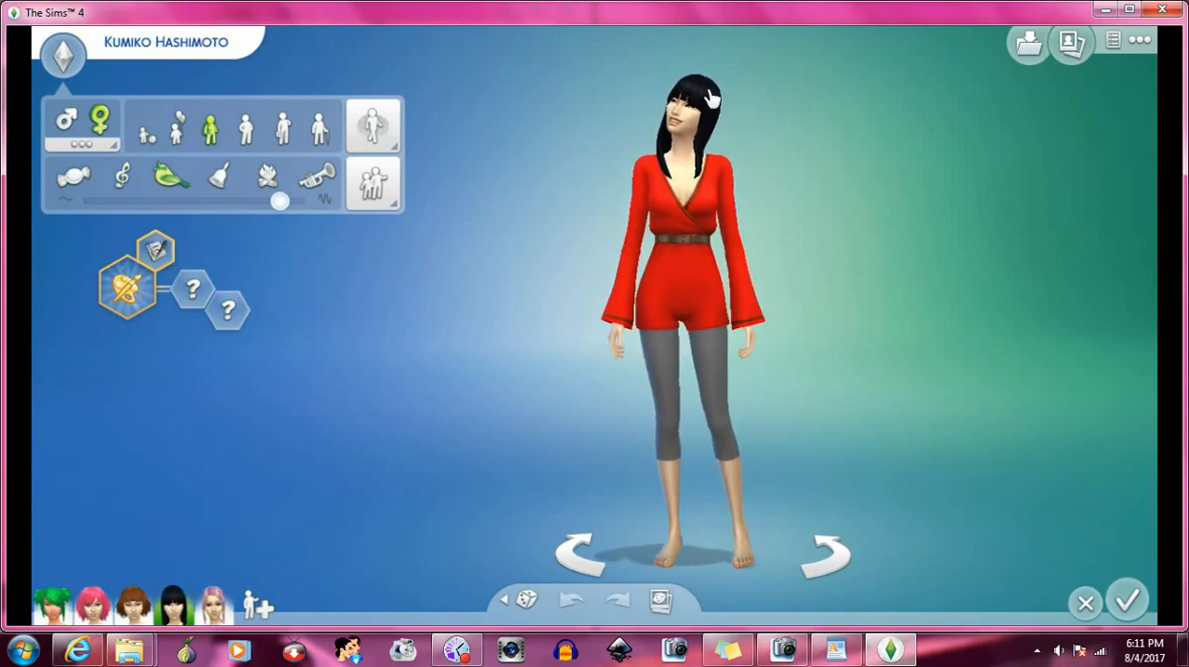
{"action": "left_click", "coordinate": [687, 109]}
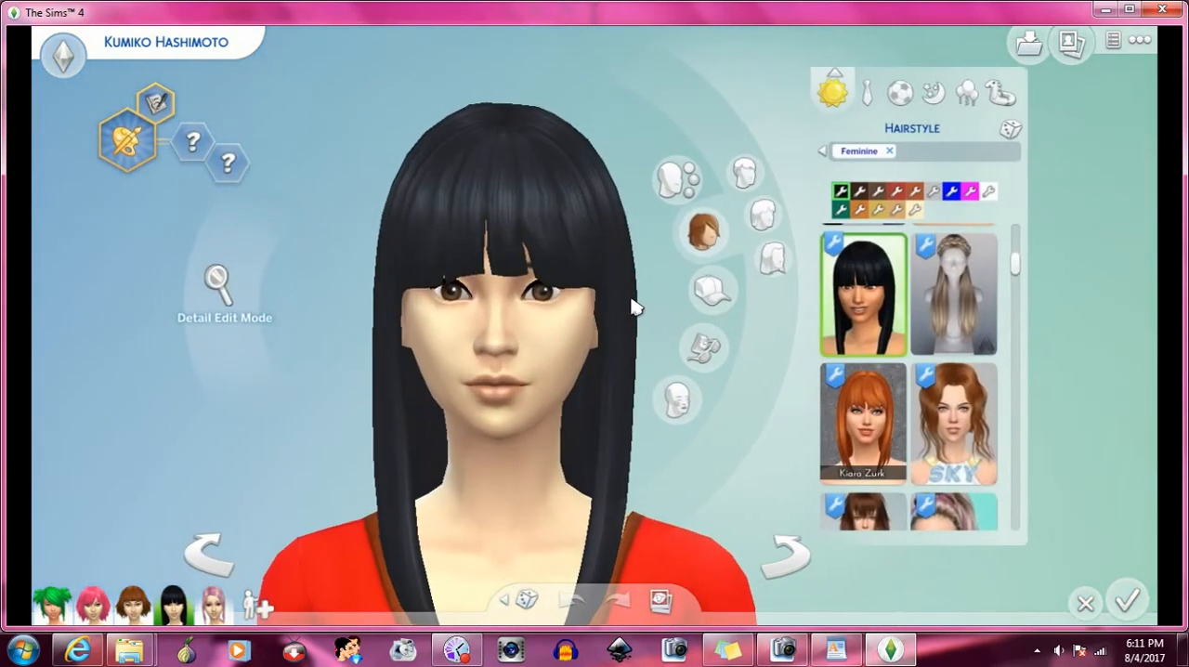
{"action": "scroll", "coordinate": [635, 308], "scroll_direction": "down", "scroll_amount": 5}
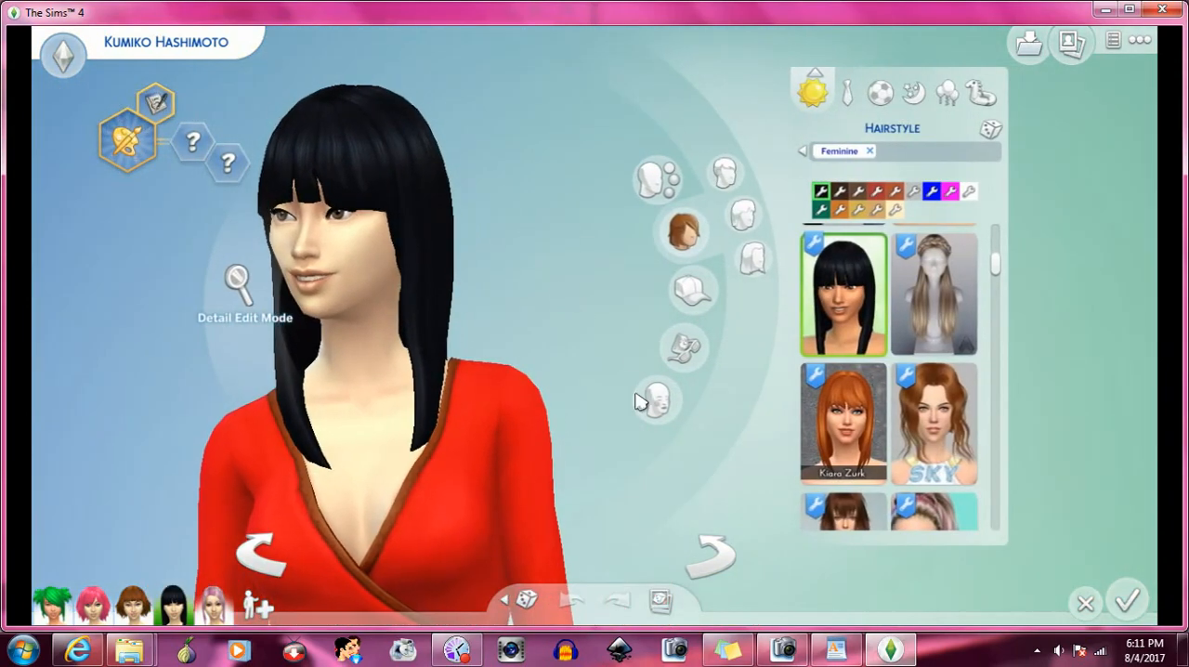
{"action": "left_click", "coordinate": [716, 554]}
{"action": "left_click", "coordinate": [717, 554]}
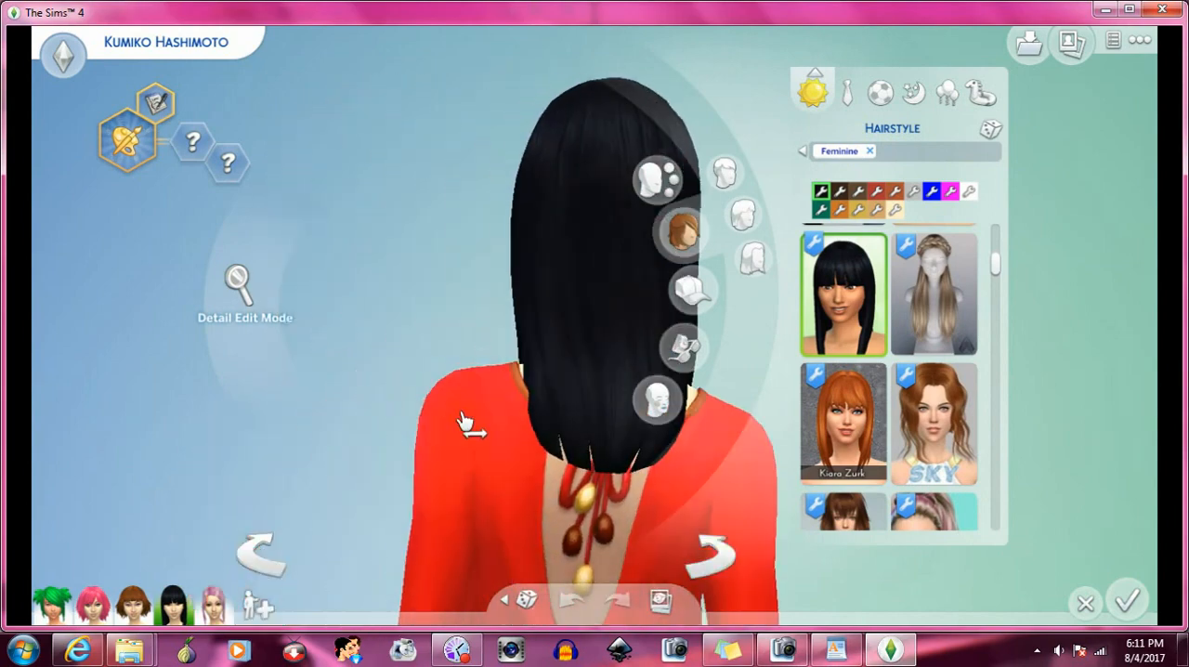
{"action": "left_click", "coordinate": [719, 561]}
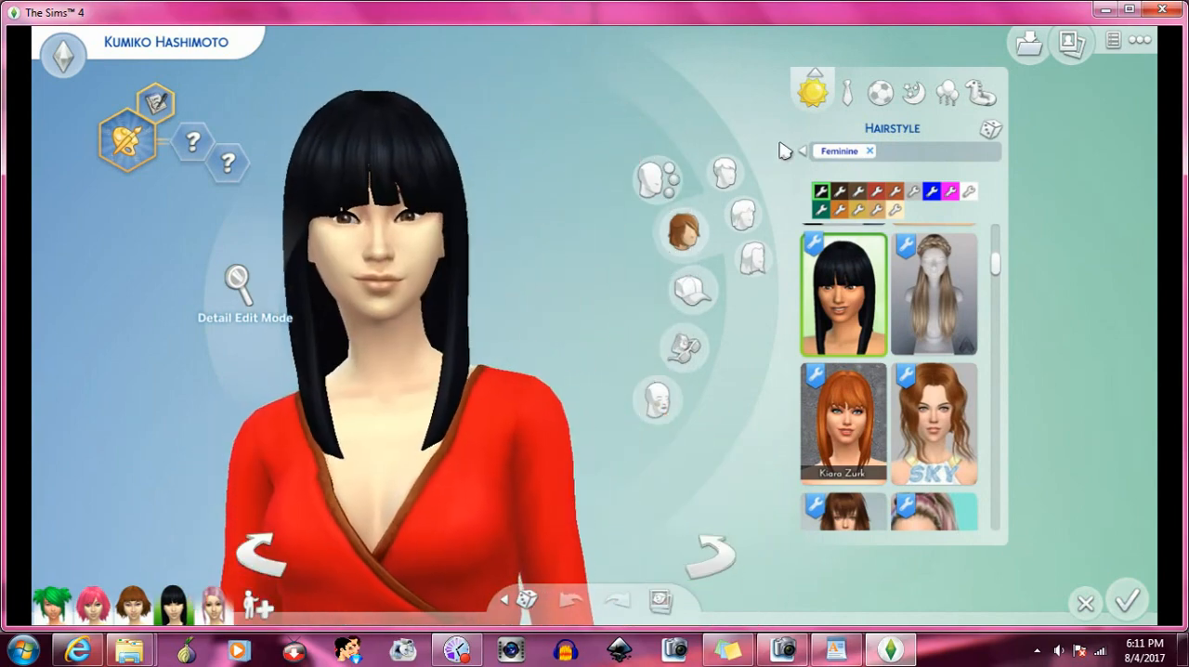
{"action": "scroll", "coordinate": [456, 319], "scroll_direction": "down", "scroll_amount": 1}
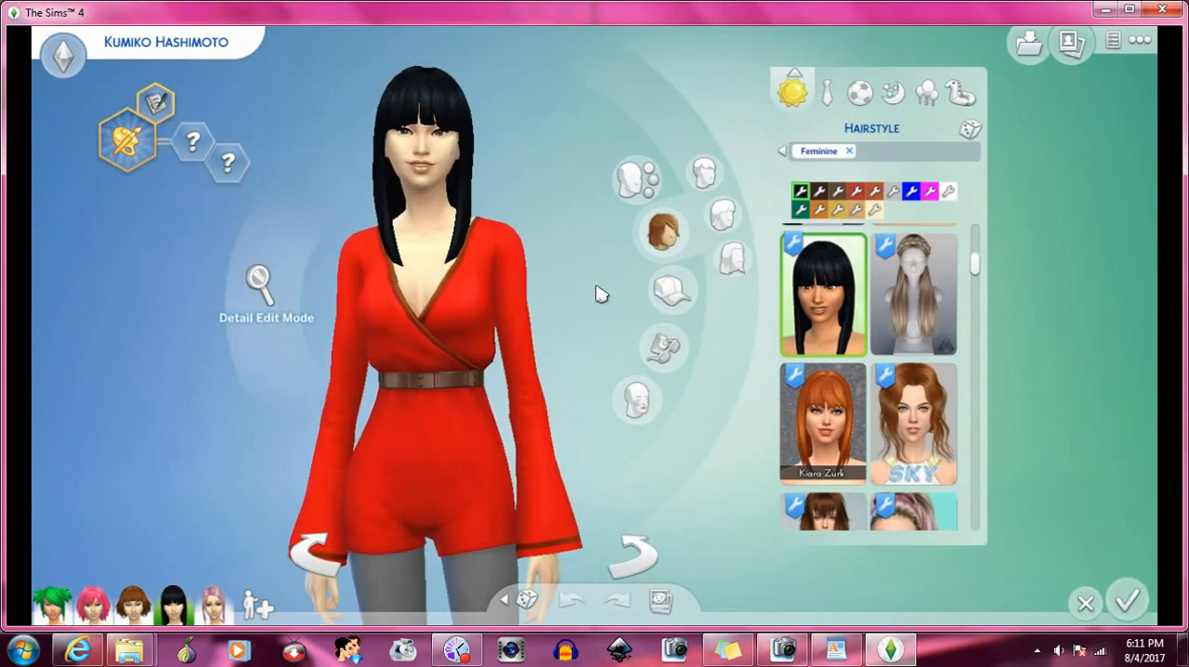
{"action": "scroll", "coordinate": [599, 295], "scroll_direction": "down", "scroll_amount": 1}
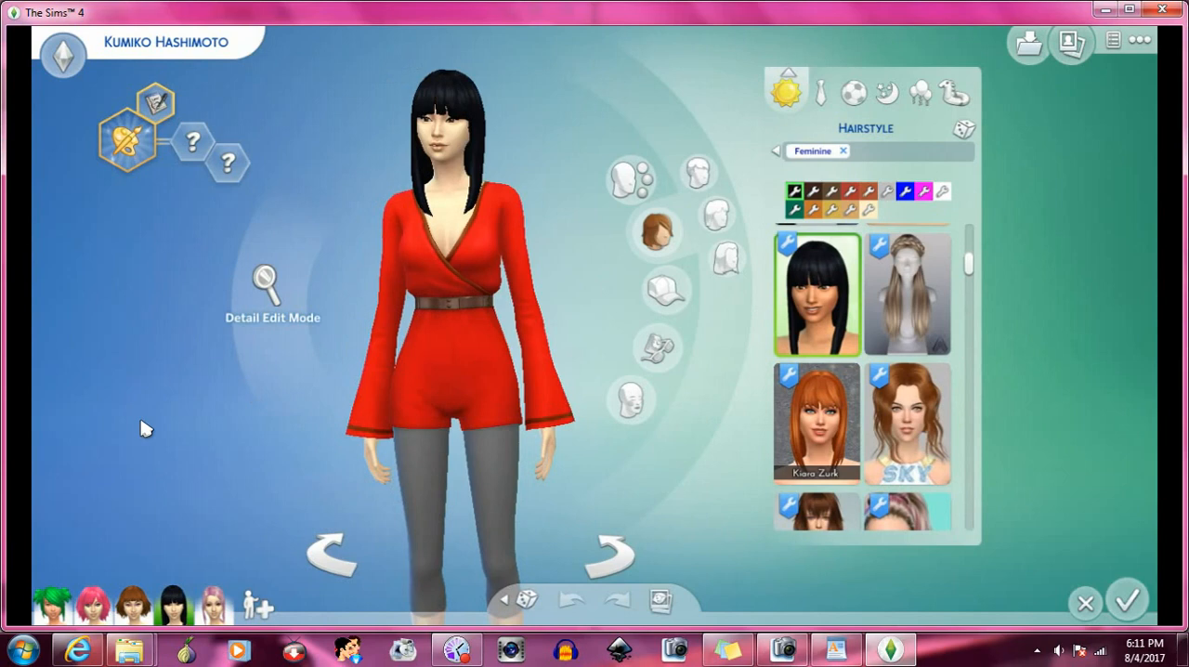
{"action": "scroll", "coordinate": [395, 360], "scroll_direction": "down", "scroll_amount": 1}
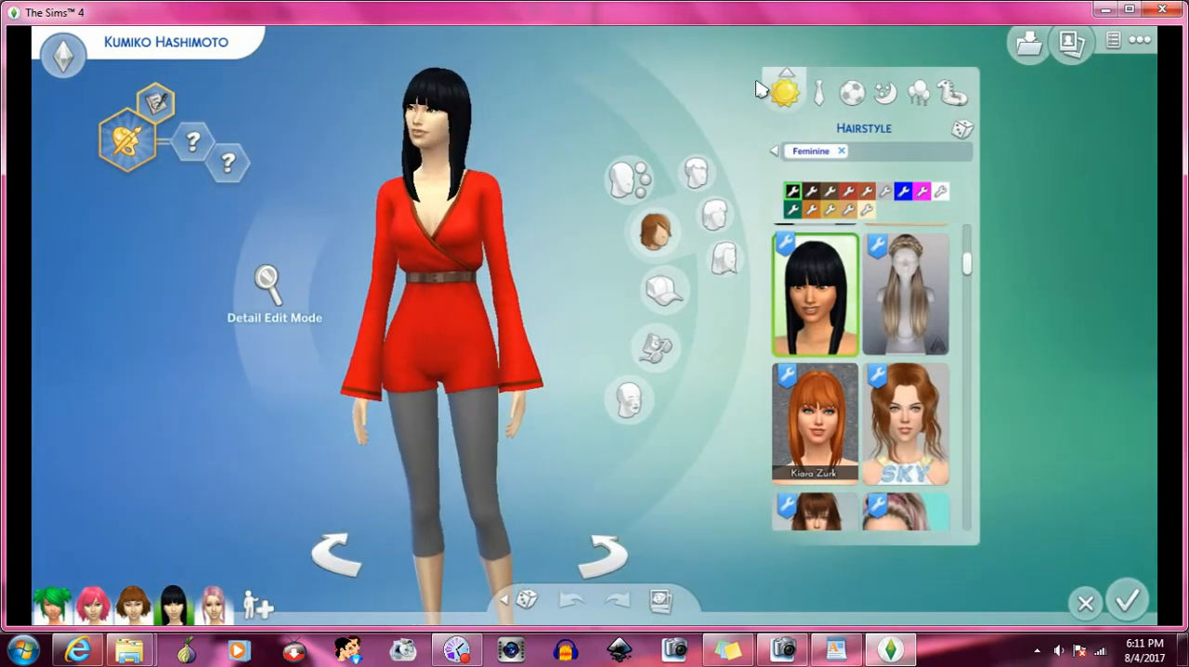
- Display the Sim's formal outfit and examine its hairstyle up close
{"action": "left_click", "coordinate": [819, 93]}
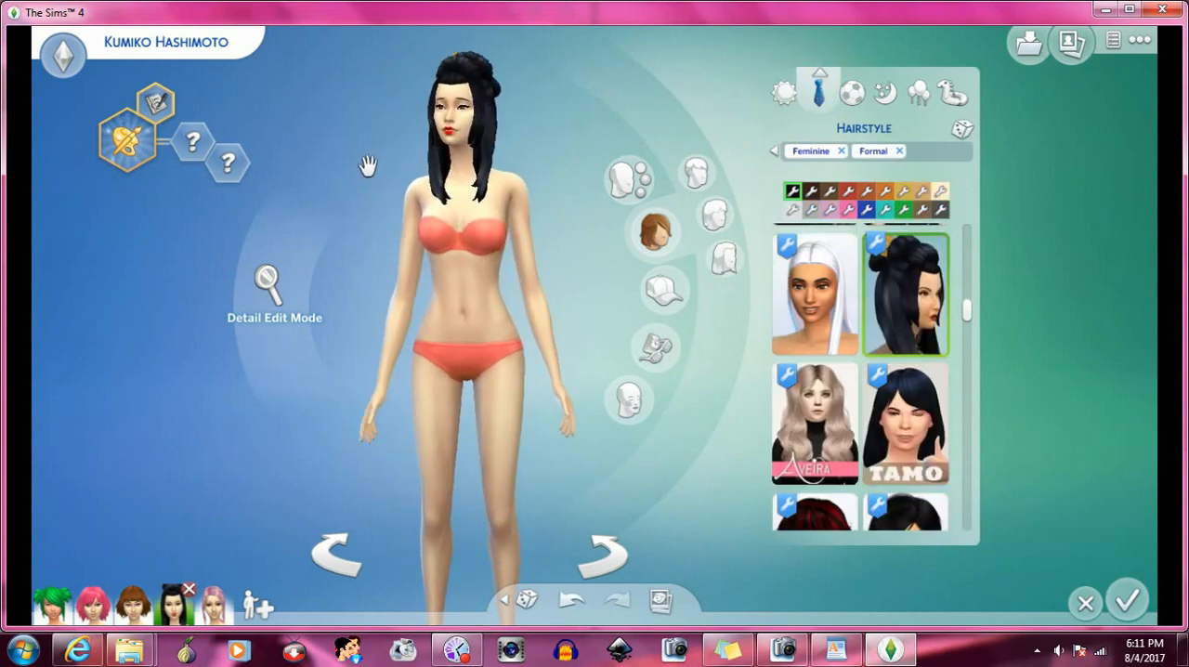
{"action": "scroll", "coordinate": [541, 195], "scroll_direction": "up", "scroll_amount": 2}
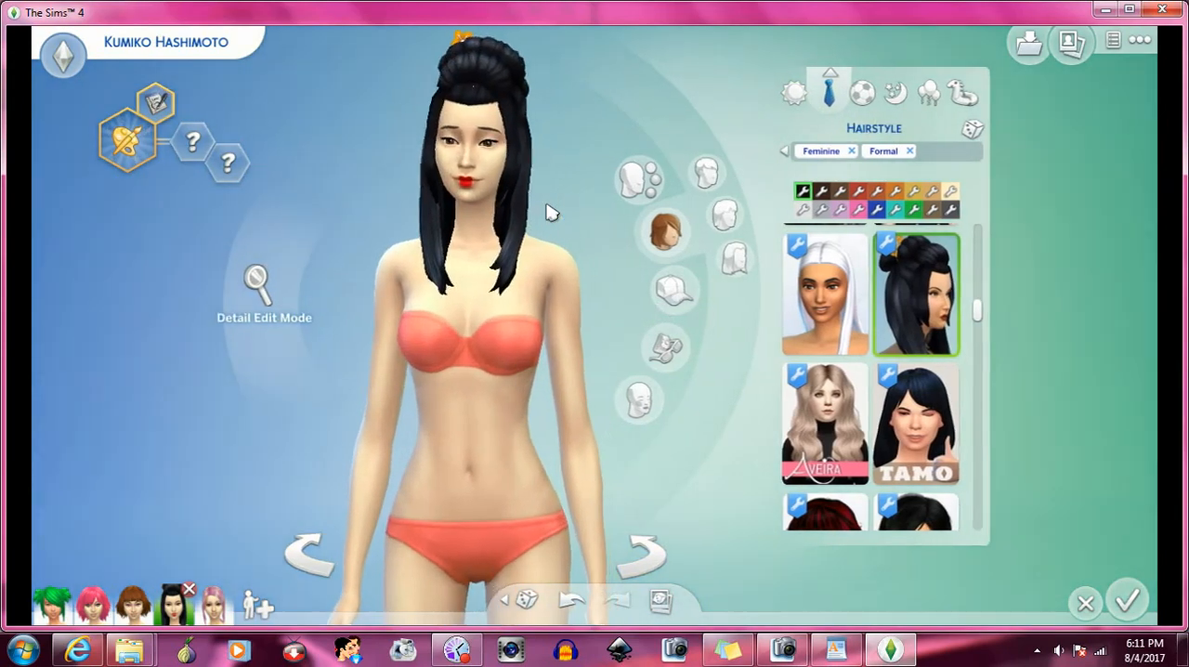
{"action": "scroll", "coordinate": [548, 210], "scroll_direction": "up", "scroll_amount": 2}
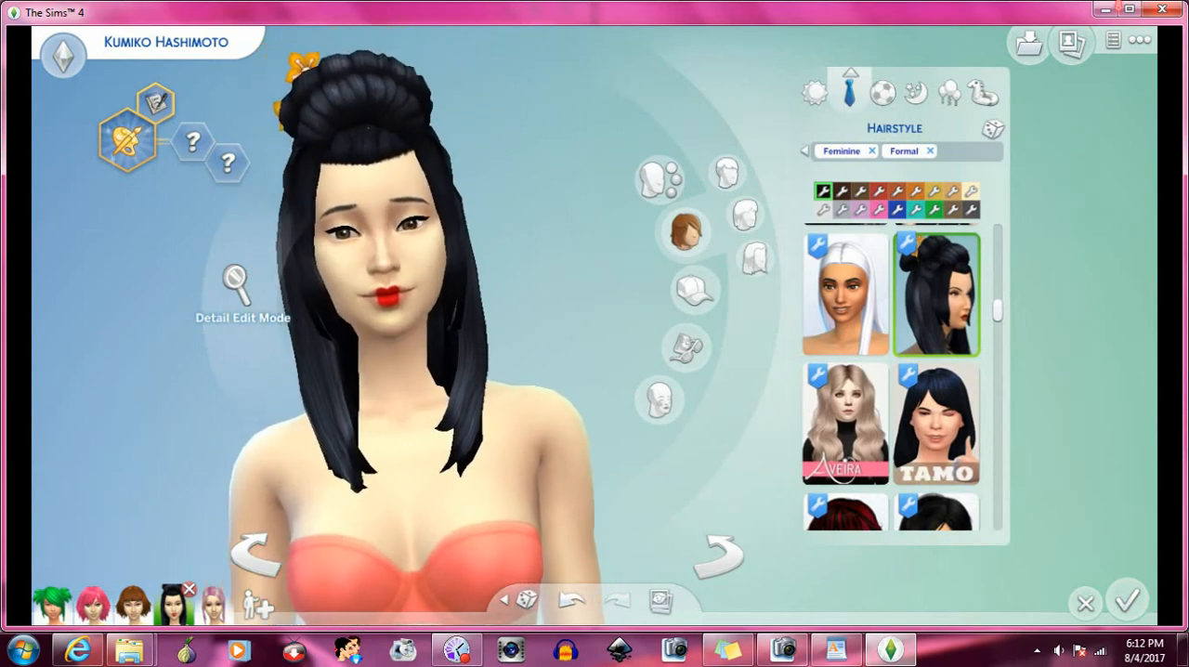
- Exit the game without saving
{"action": "left_click", "coordinate": [1162, 9]}
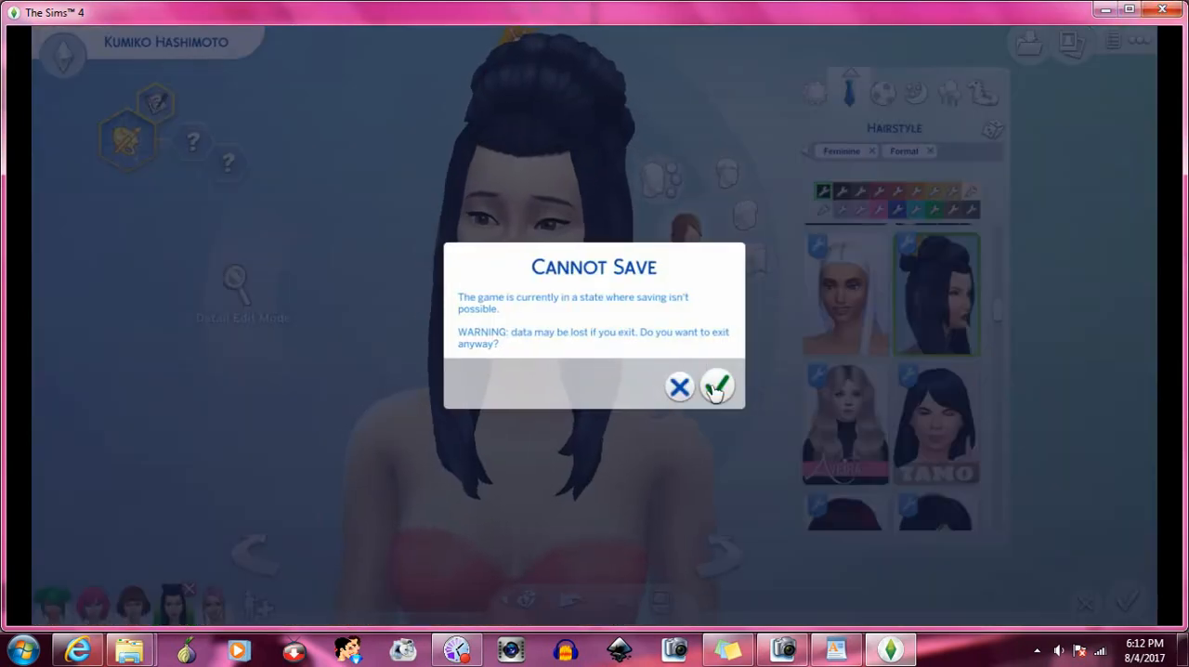
{"action": "left_click", "coordinate": [716, 385]}
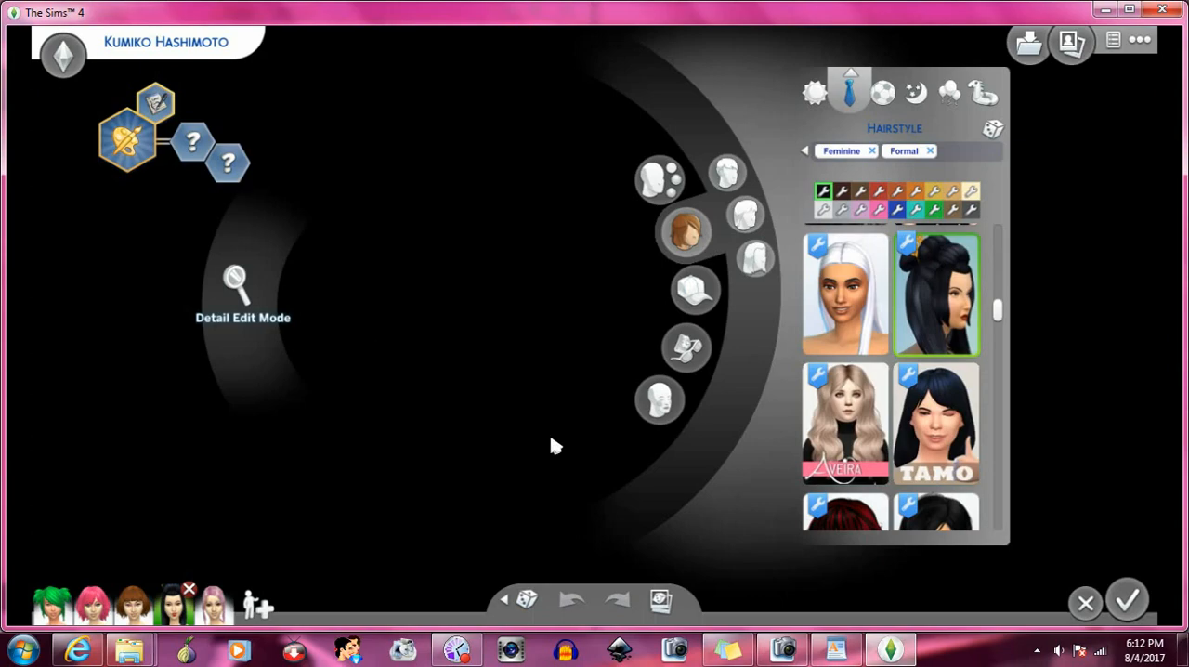
- Switch to Windows Explorer and bring up the New folder and Mods windows side by side
{"action": "mouse_move", "coordinate": [131, 650]}
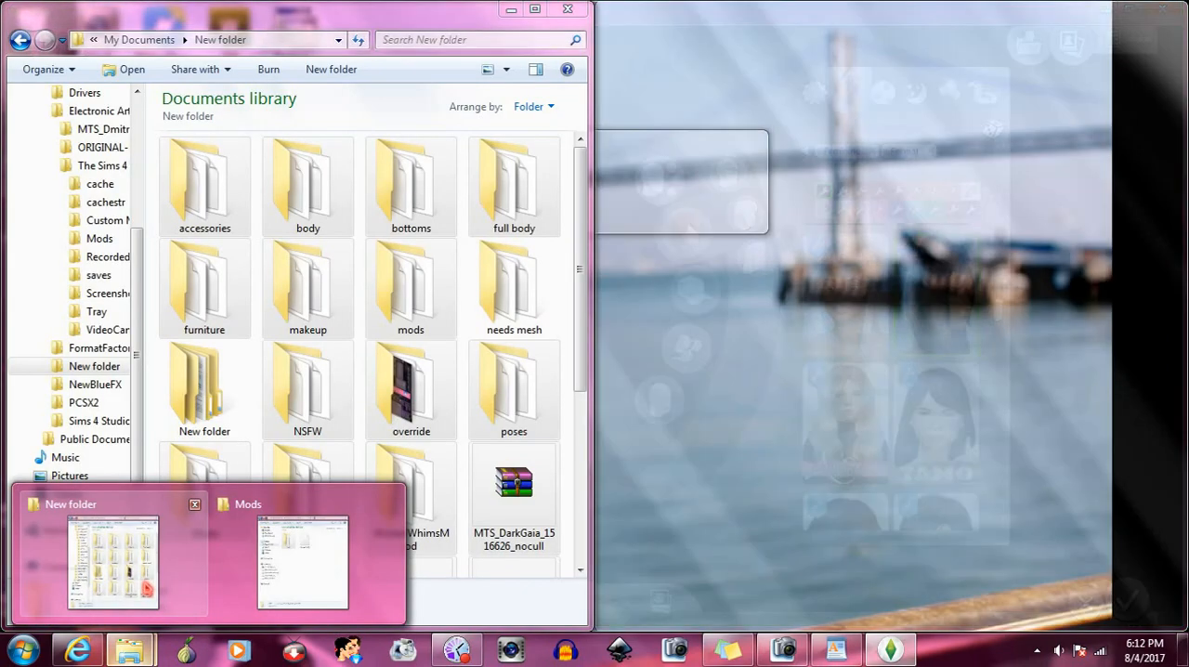
{"action": "left_click", "coordinate": [144, 585]}
{"action": "left_click", "coordinate": [300, 552]}
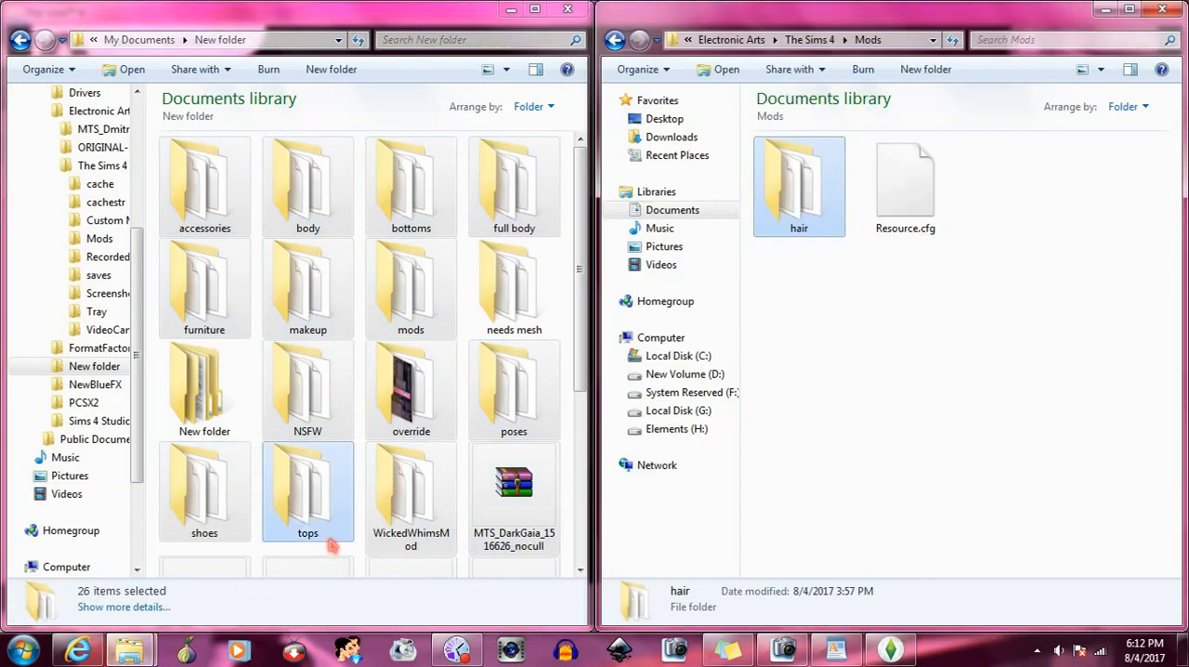
- Move the accessories folder from New folder into the Mods folder and launch The Sims 4
{"action": "left_click", "coordinate": [209, 181]}
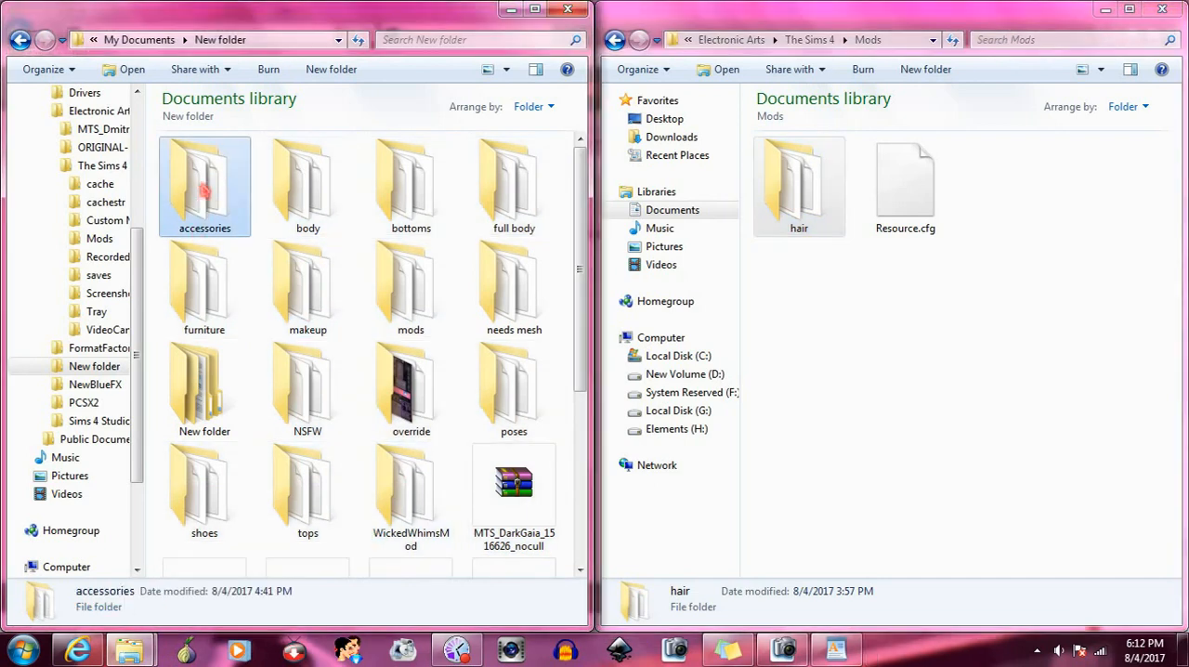
{"action": "left_click_drag", "start_coordinate": [205, 188], "coordinate": [941, 374]}
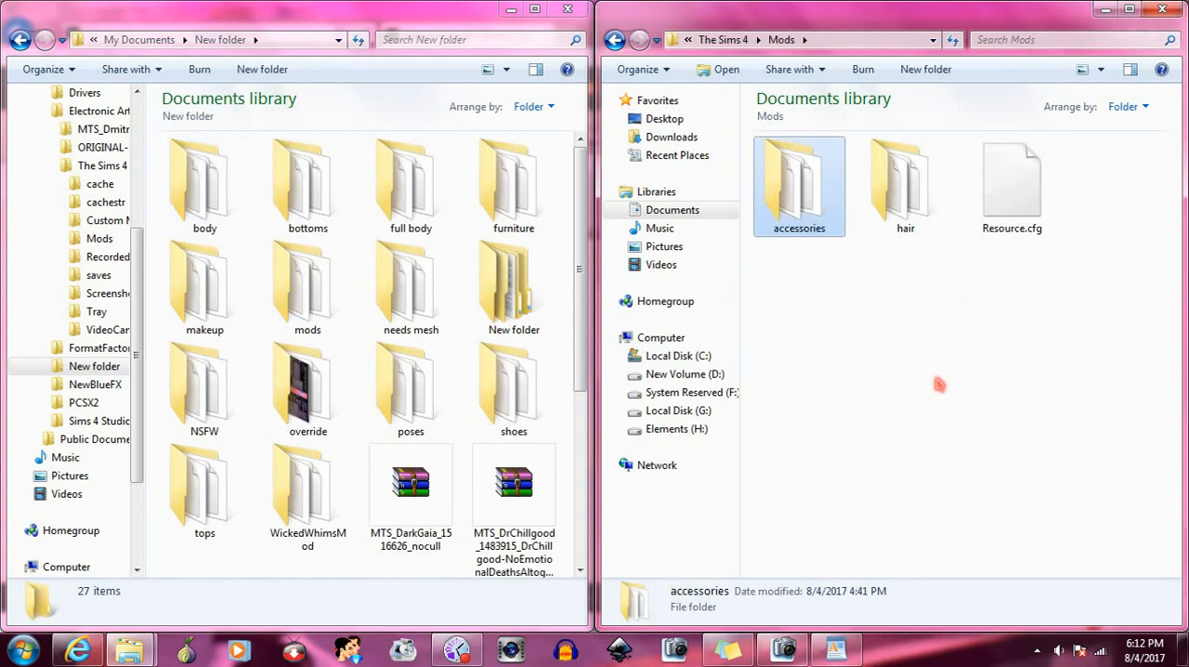
{"action": "left_click", "coordinate": [22, 650]}
{"action": "left_click", "coordinate": [113, 227]}
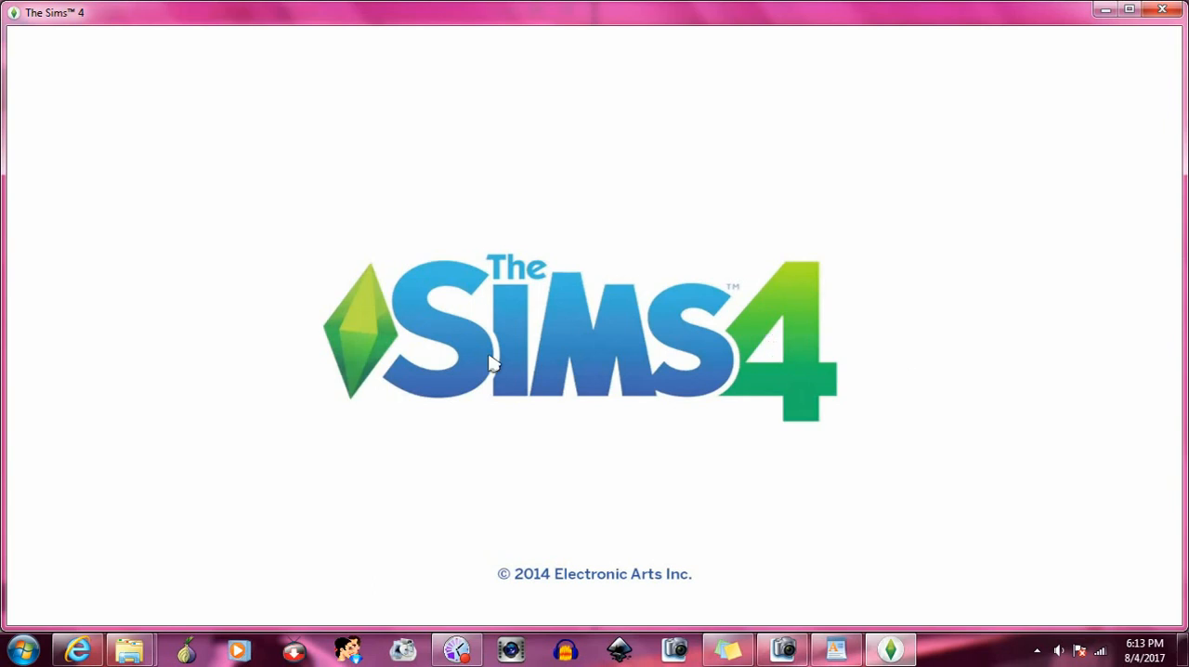
{"action": "left_click", "coordinate": [456, 649]}
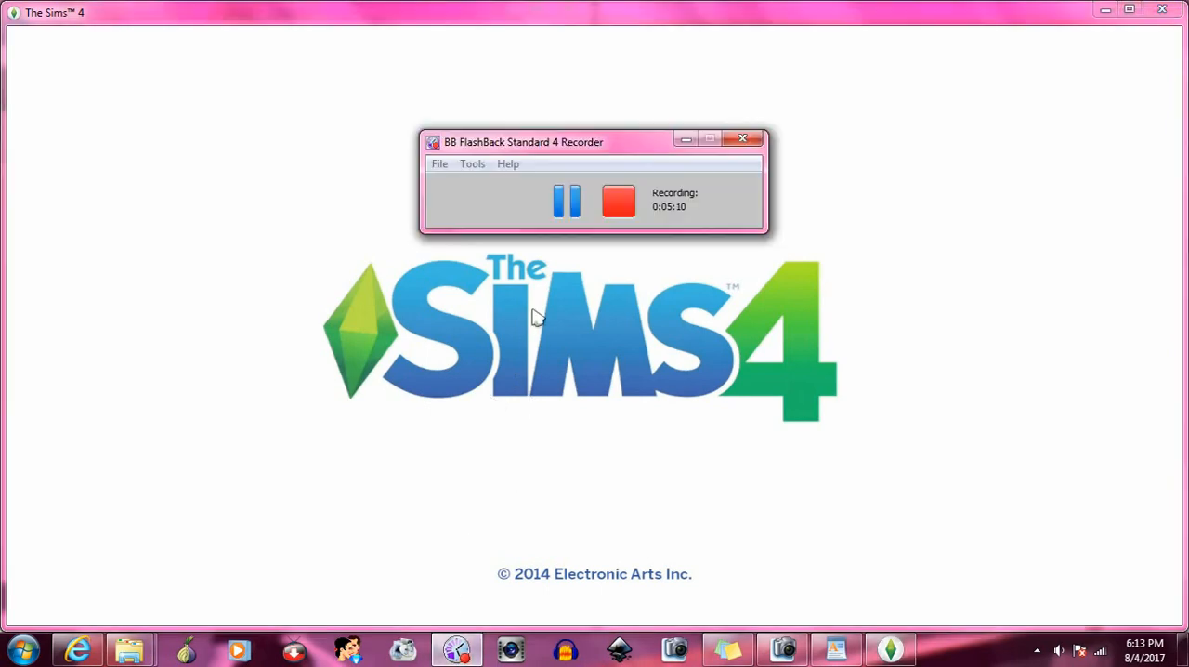
{"action": "left_click", "coordinate": [563, 197]}
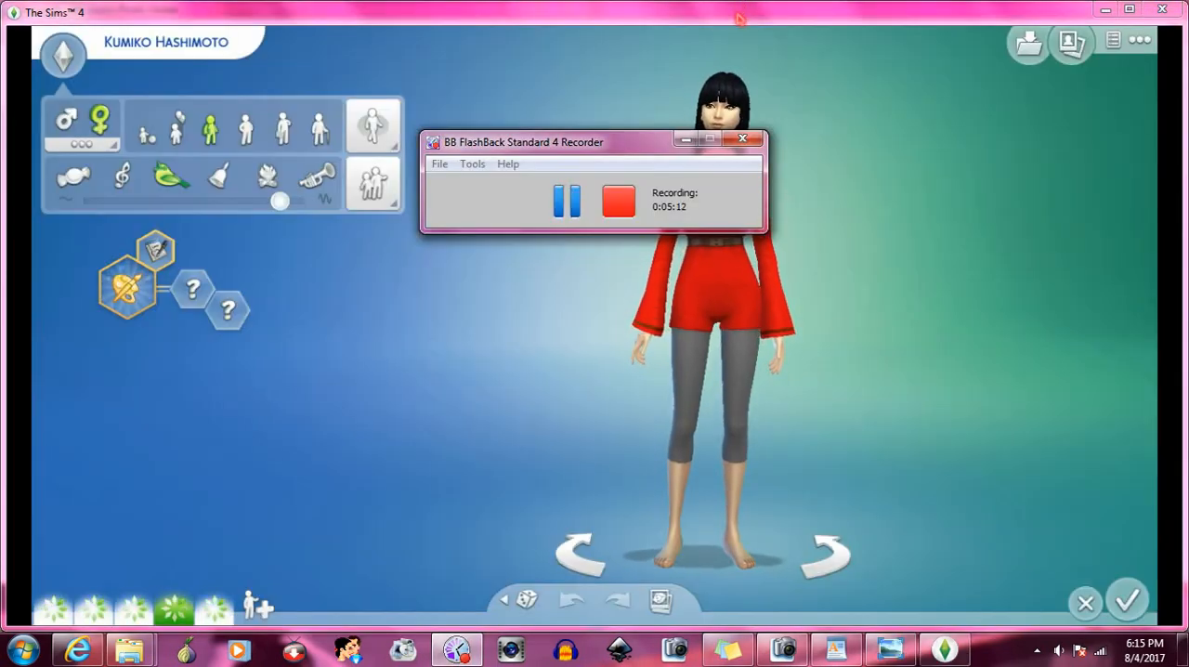
{"action": "left_click", "coordinate": [703, 145]}
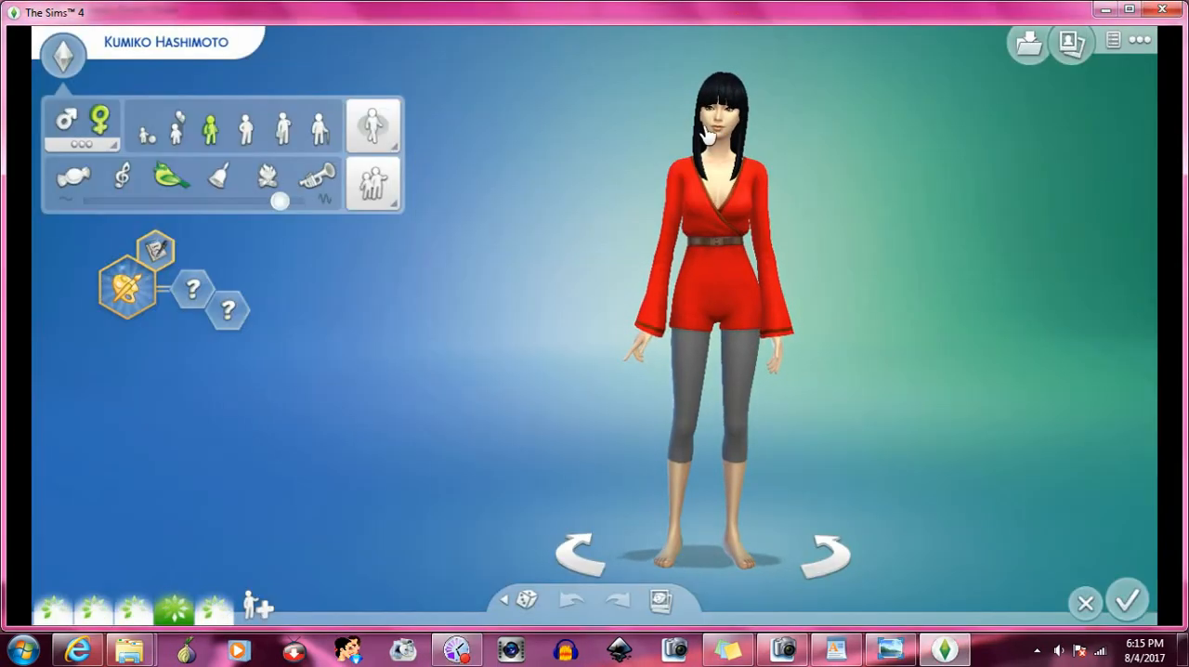
- Examine the fourth Sim's everyday black hairstyle up close and display her hairstyle options
{"action": "left_click", "coordinate": [714, 128]}
{"action": "scroll", "coordinate": [708, 376], "scroll_direction": "down", "scroll_amount": 3}
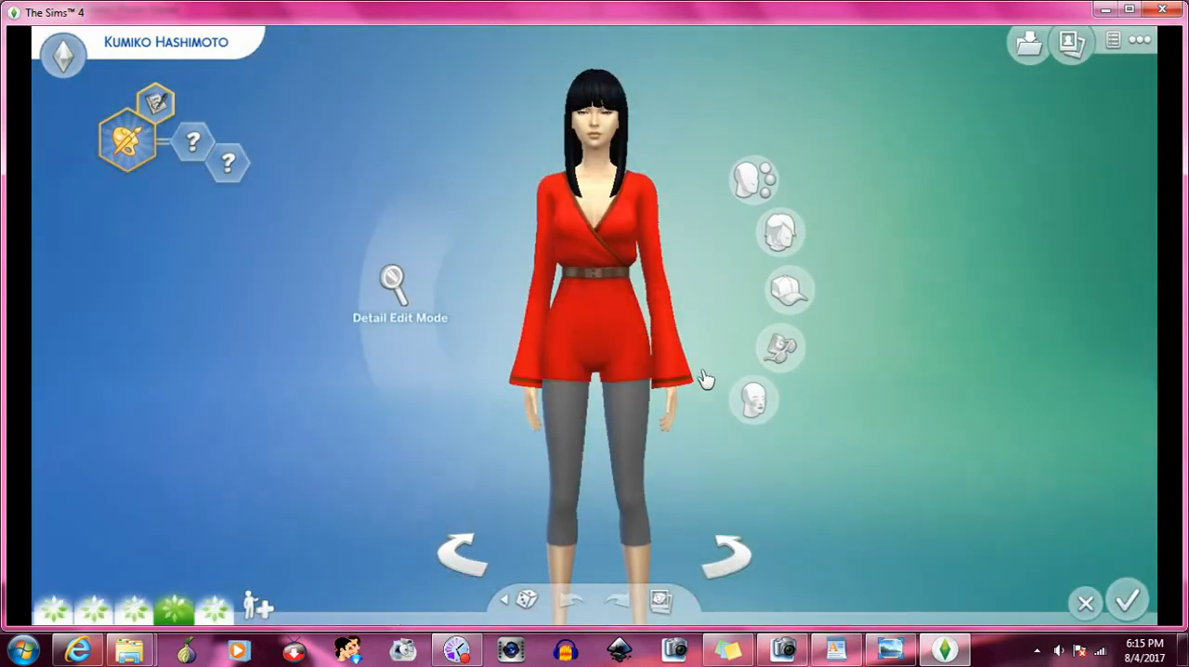
{"action": "scroll", "coordinate": [663, 238], "scroll_direction": "up", "scroll_amount": 3}
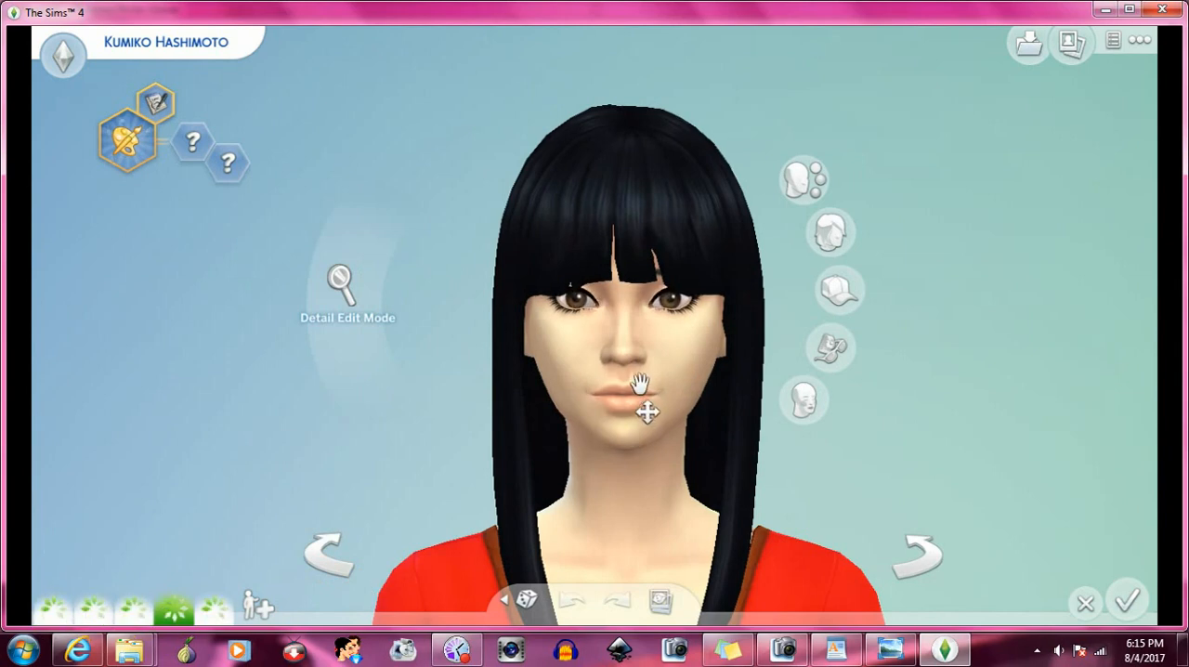
{"action": "left_click", "coordinate": [670, 366]}
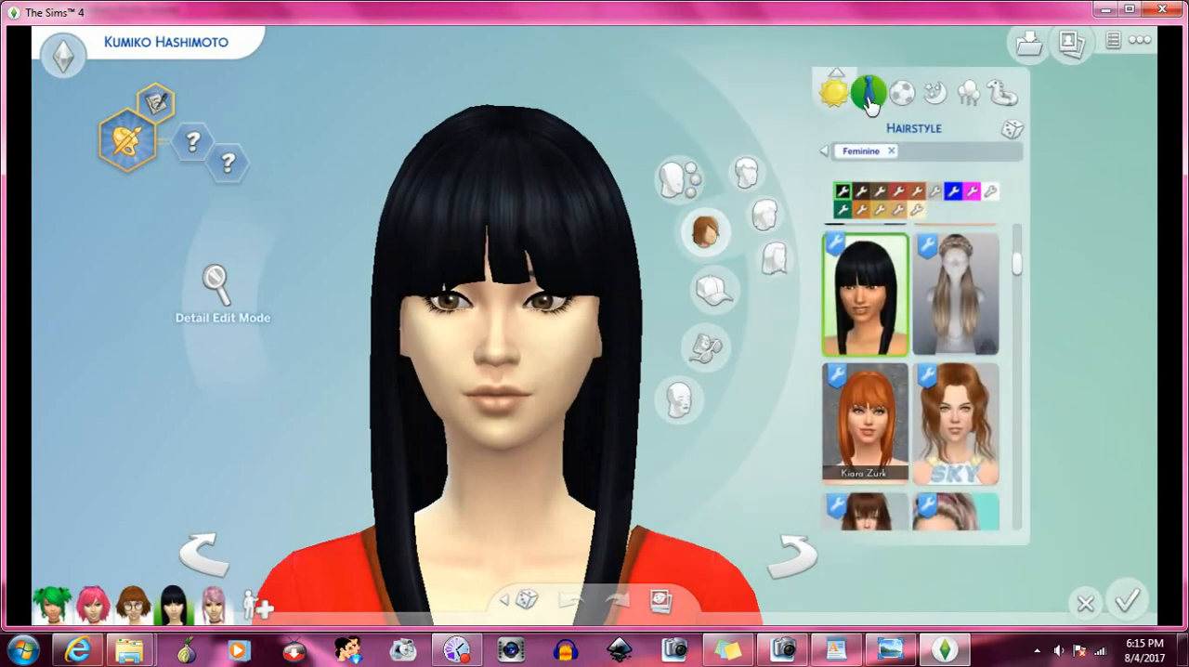
- Display the Sim's formal outfit and examine its hairstyle, headpiece and necklace from the front and sides, up close and farther away
{"action": "left_click", "coordinate": [870, 100]}
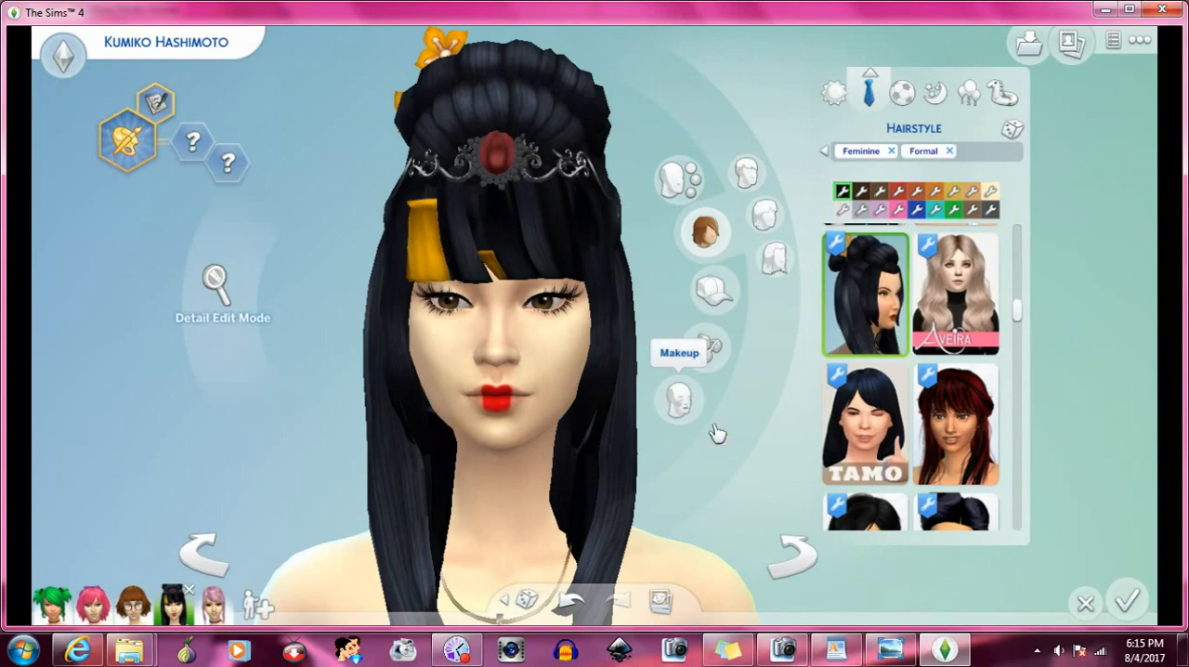
{"action": "left_click", "coordinate": [794, 556]}
{"action": "left_click", "coordinate": [795, 556]}
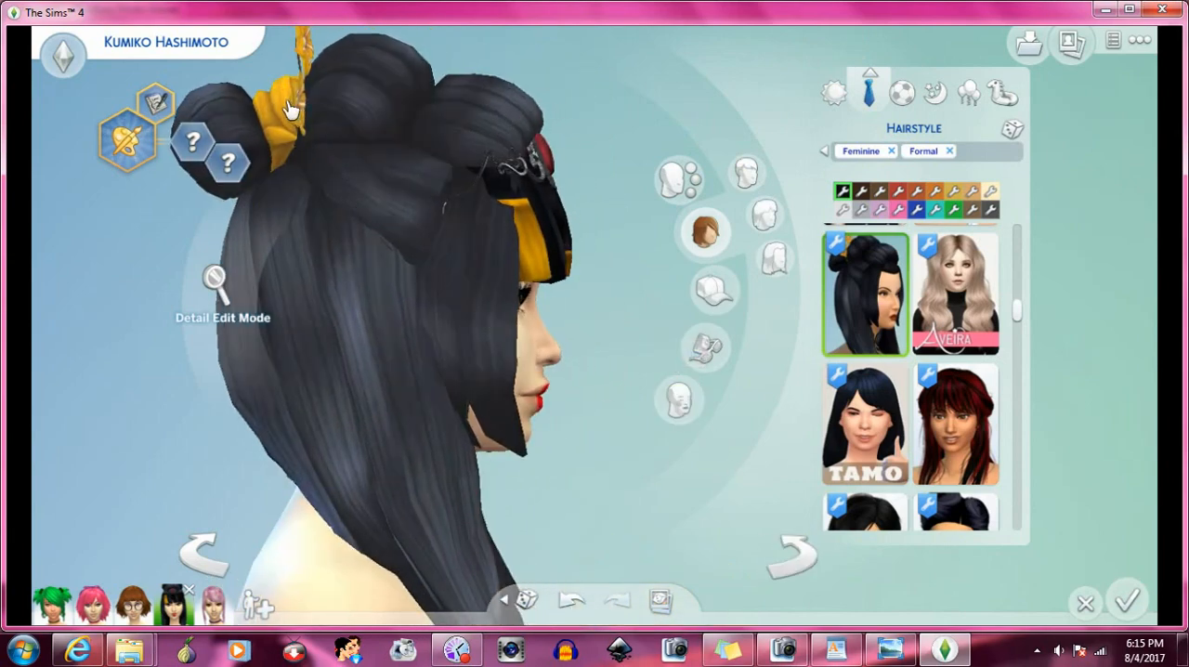
{"action": "left_click", "coordinate": [199, 557]}
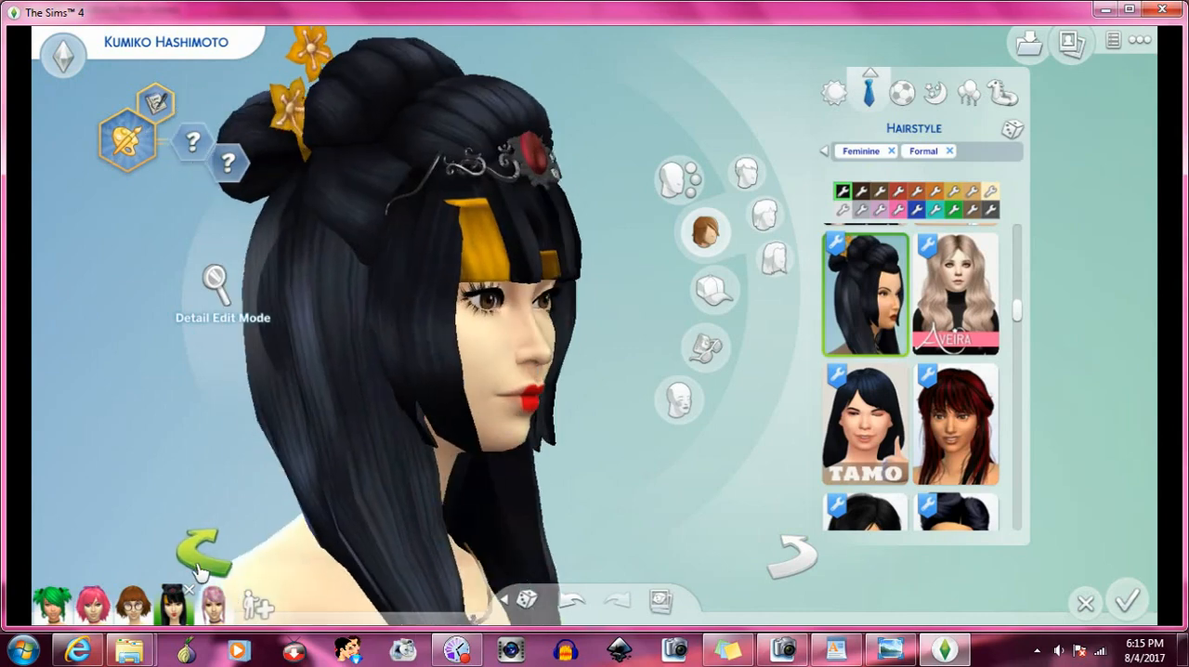
{"action": "left_click", "coordinate": [198, 566]}
{"action": "scroll", "coordinate": [397, 419], "scroll_direction": "down", "scroll_amount": 3}
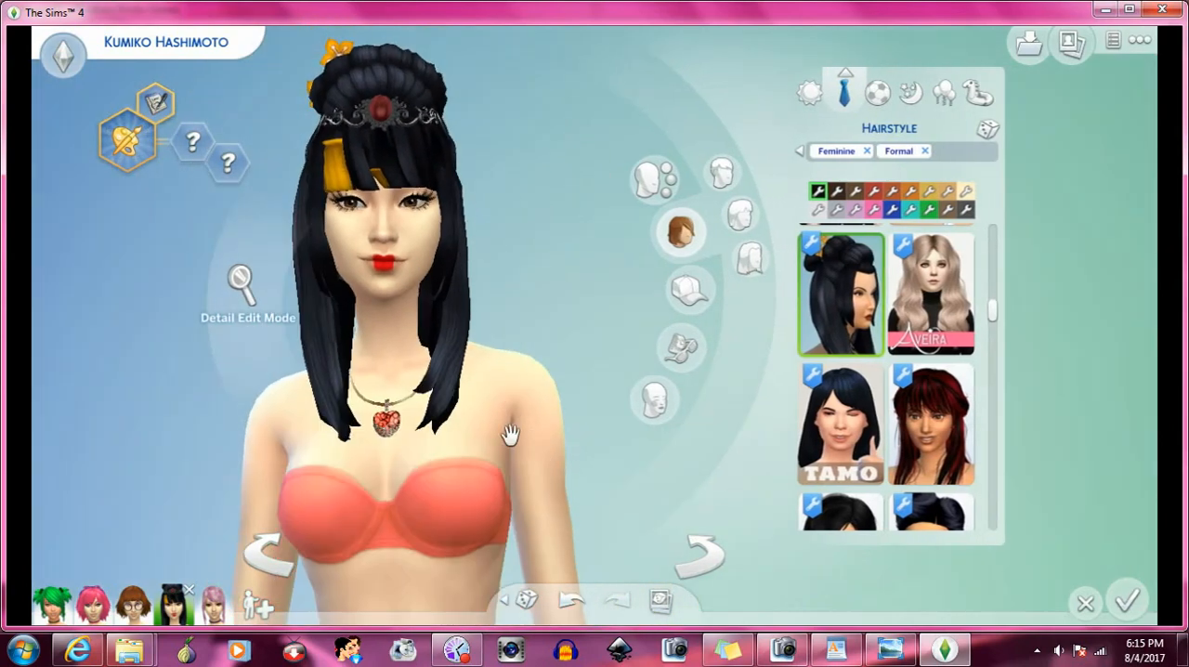
{"action": "left_click", "coordinate": [716, 562]}
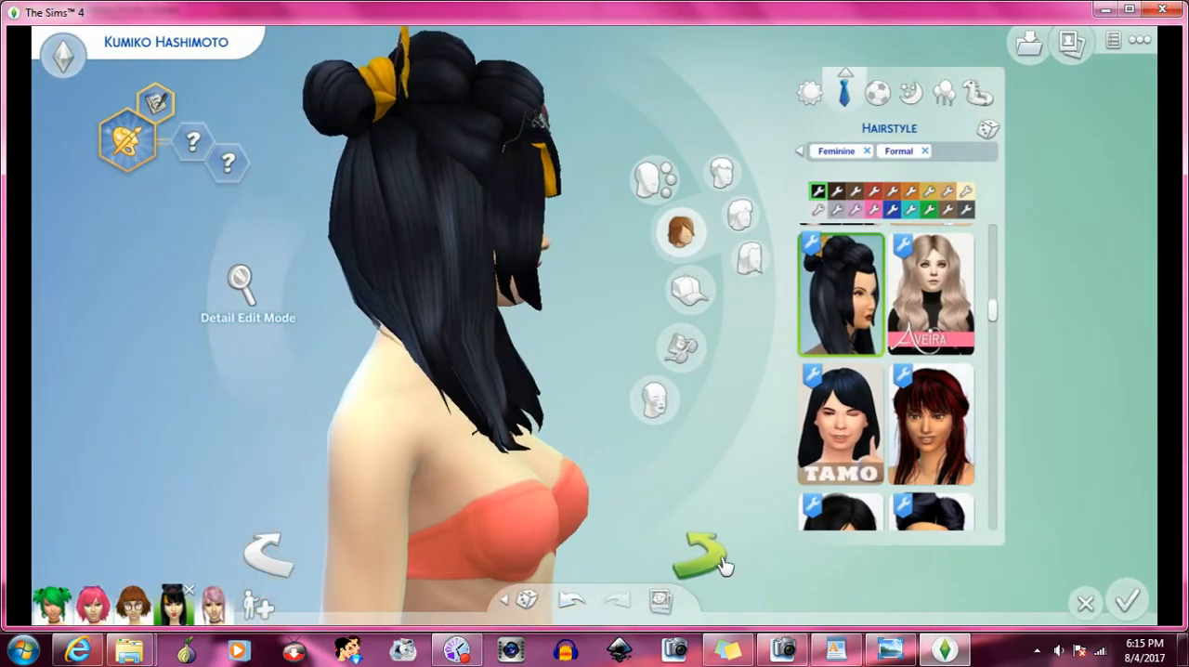
{"action": "left_click", "coordinate": [268, 560]}
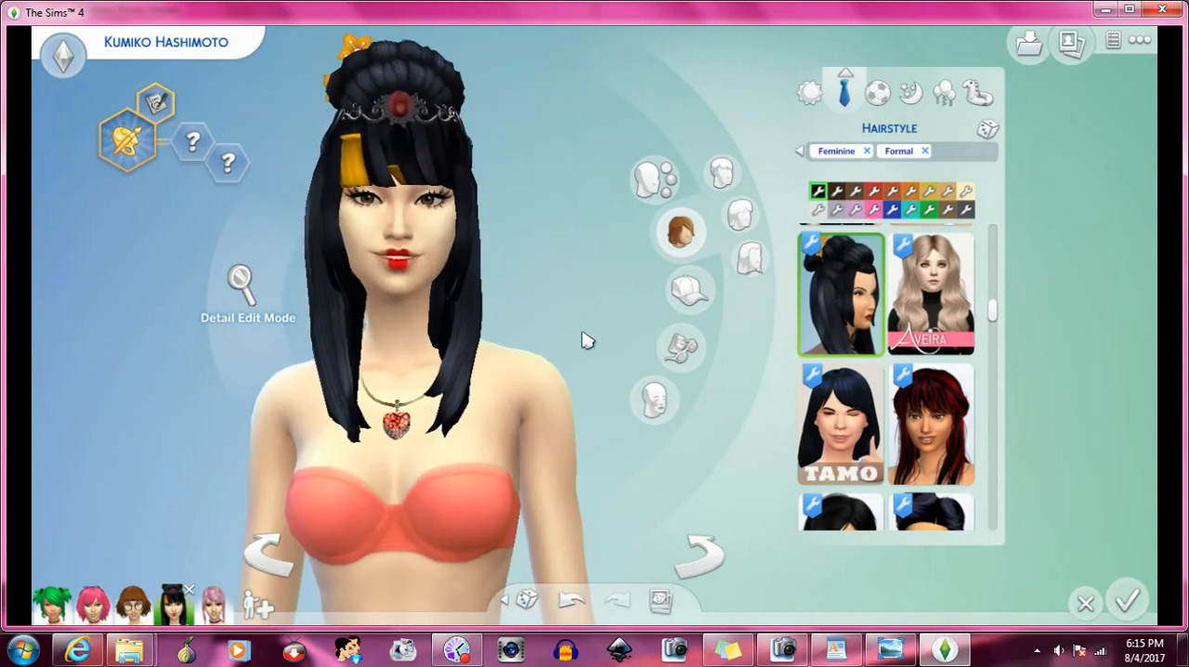
{"action": "left_click", "coordinate": [707, 554]}
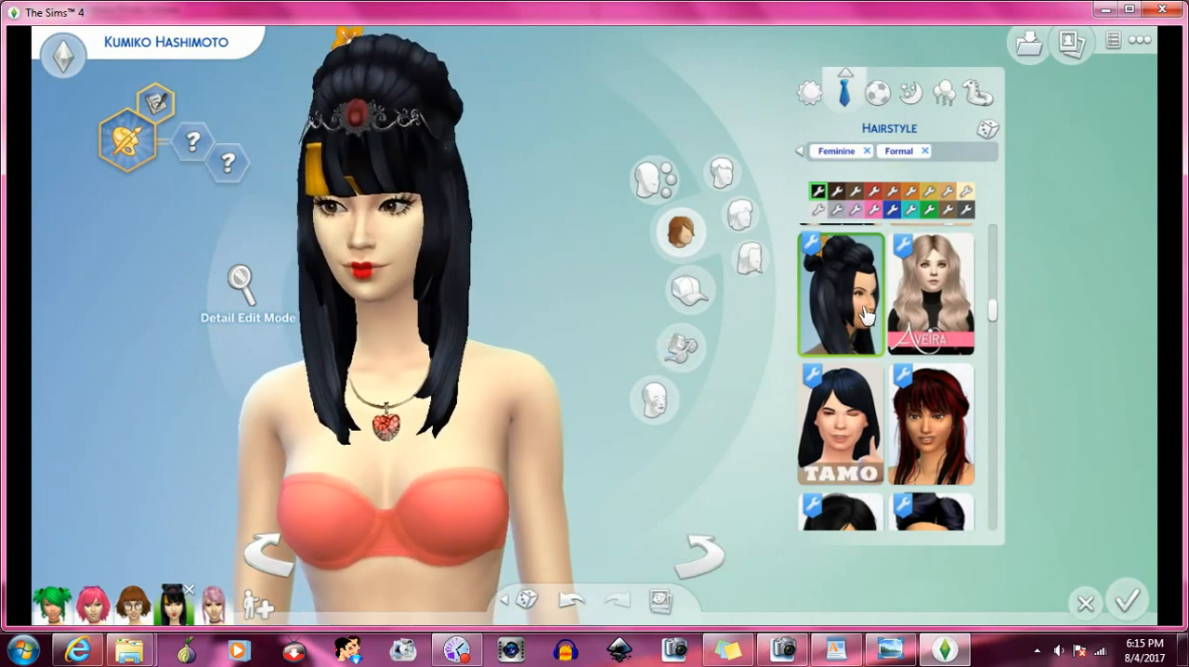
{"action": "left_click", "coordinate": [692, 548]}
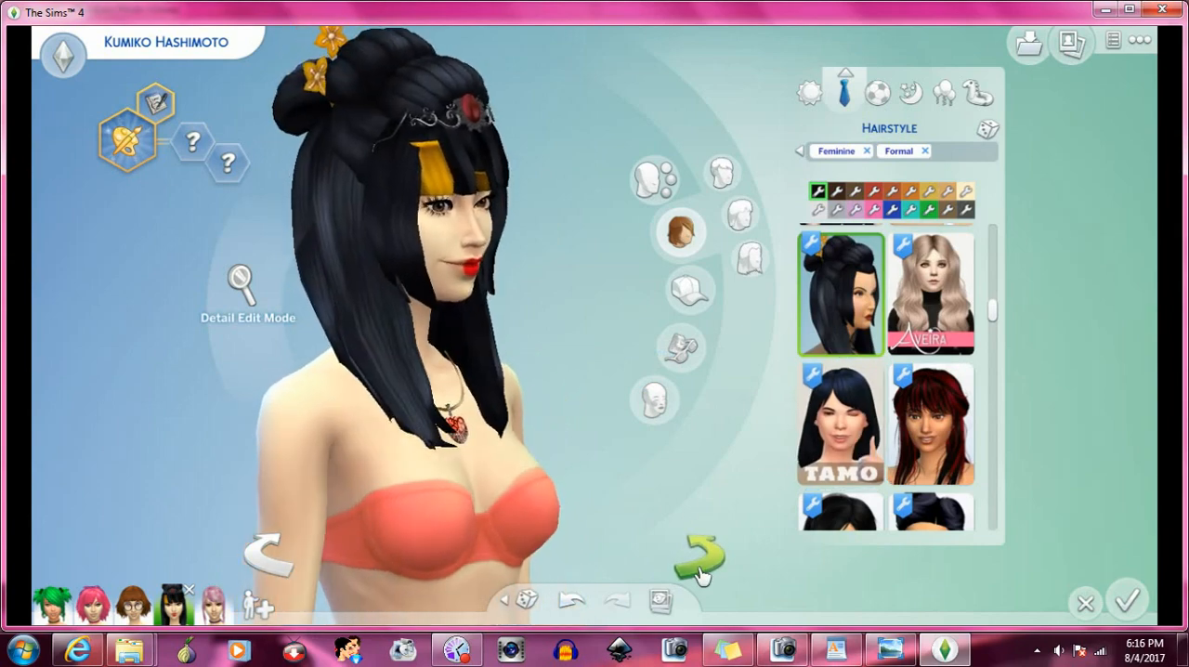
{"action": "left_click", "coordinate": [292, 553]}
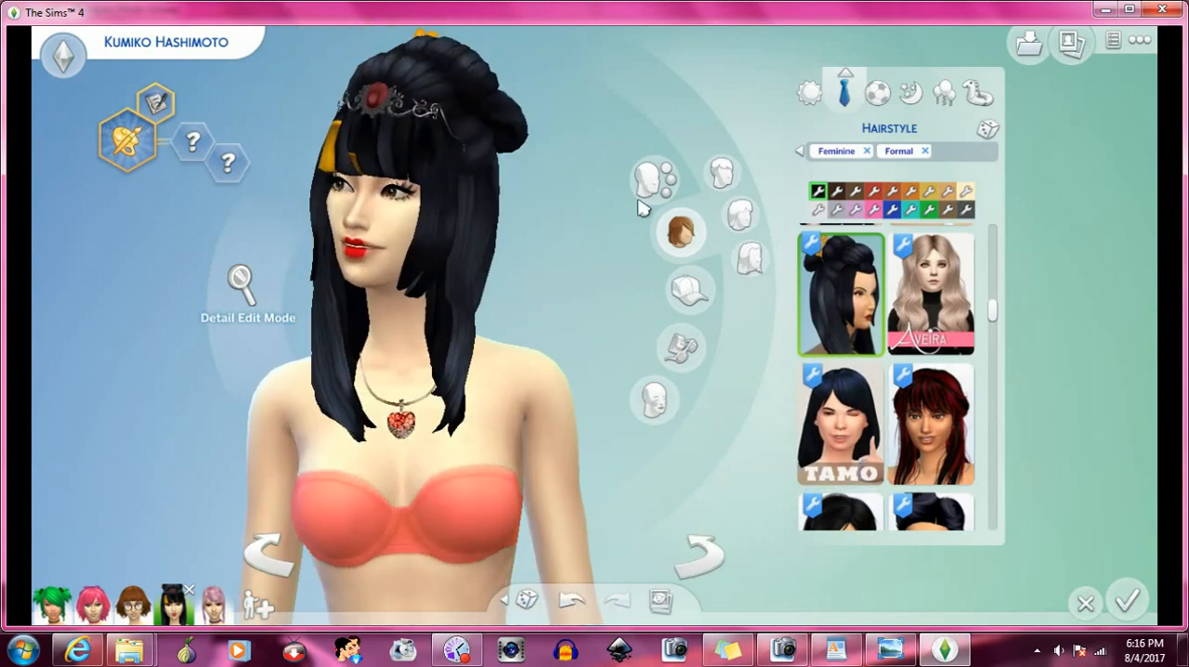
- Compare the Sim's everyday and formal hairstyles from the side
{"action": "left_click", "coordinate": [807, 94]}
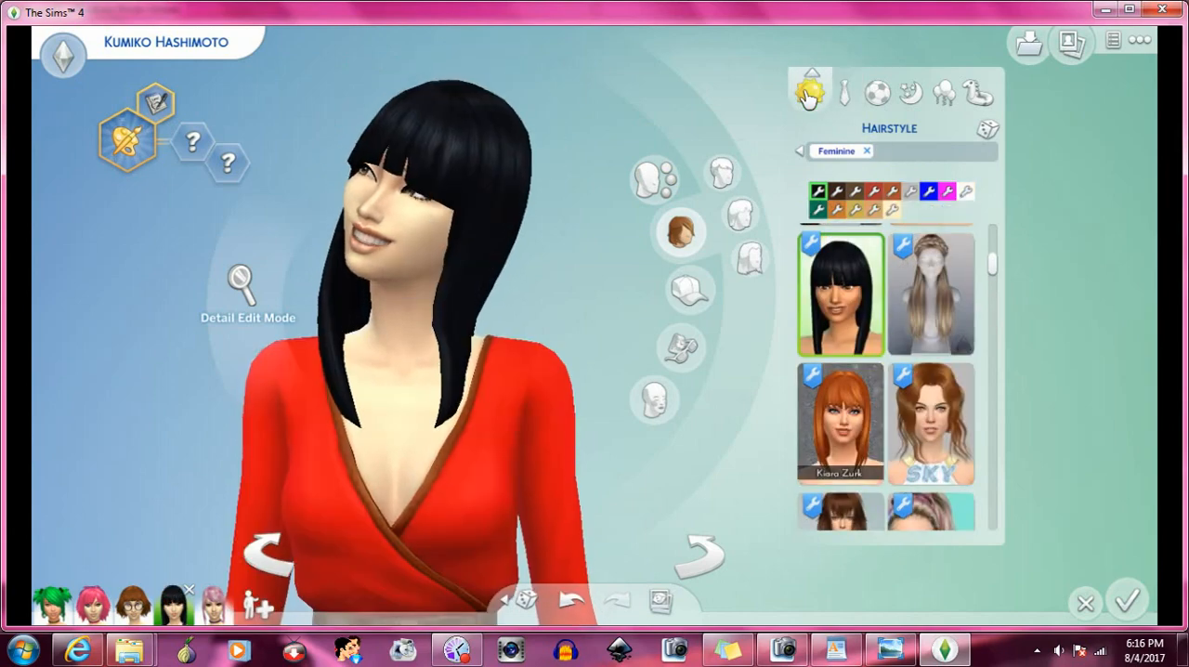
{"action": "left_click", "coordinate": [706, 558]}
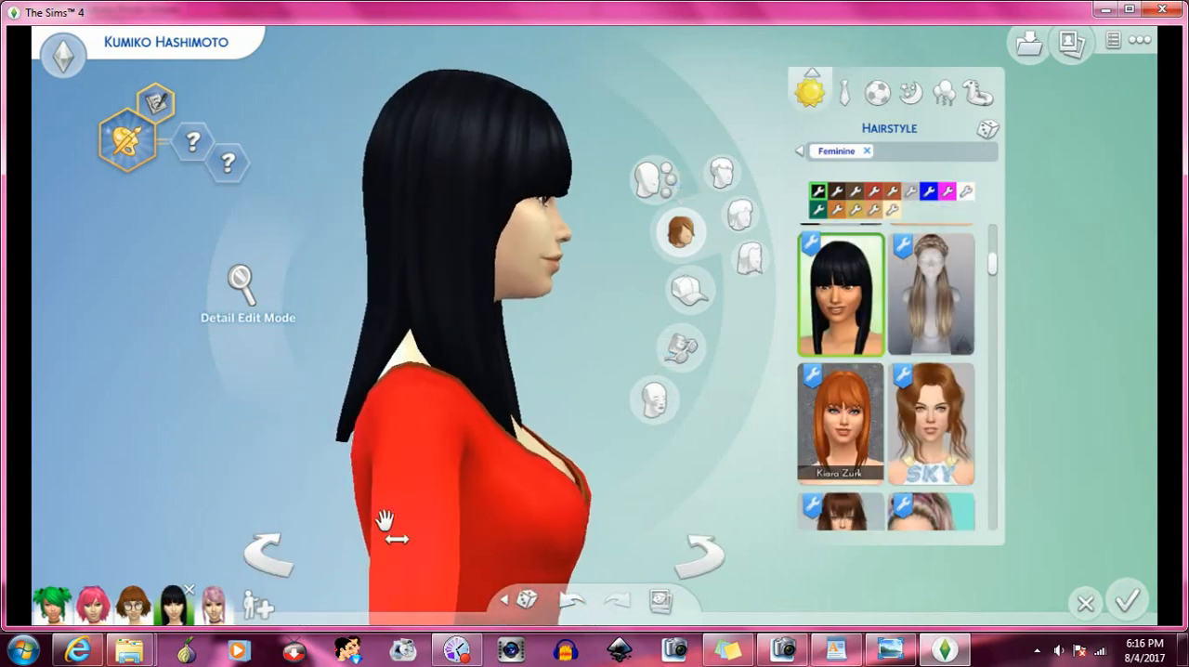
{"action": "left_click", "coordinate": [840, 97]}
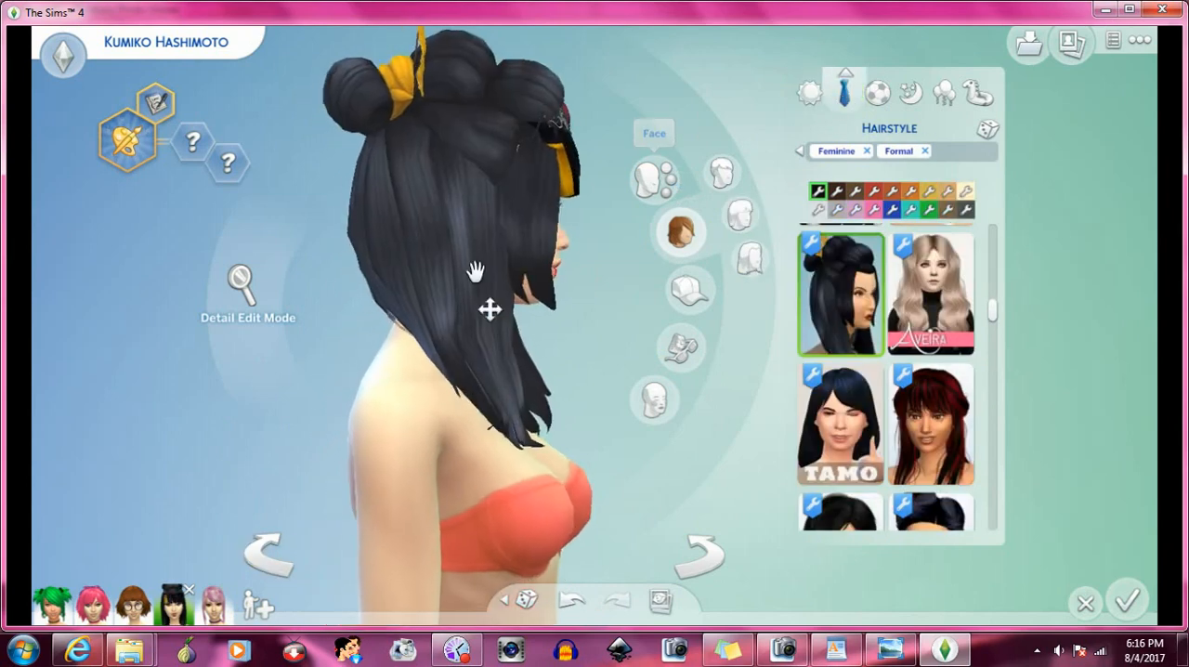
- Check the hairstyles and accessories on the athletic, sleep, party and swimwear outfits, ending on the formal outfit
{"action": "left_click", "coordinate": [875, 93]}
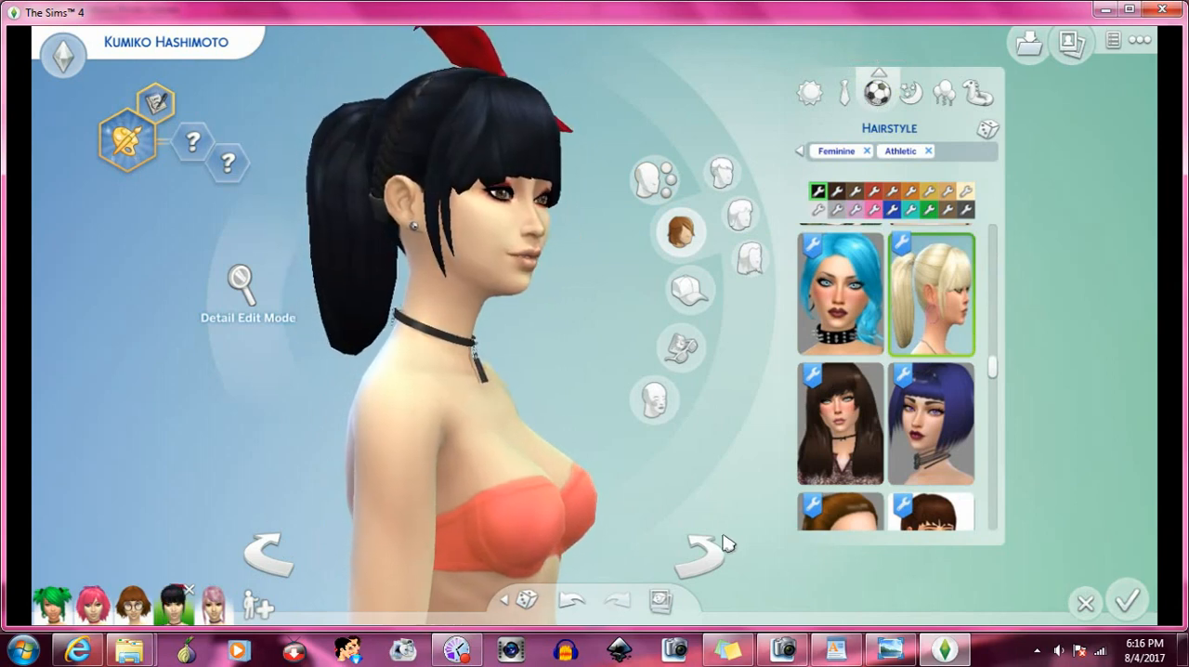
{"action": "left_click", "coordinate": [913, 93]}
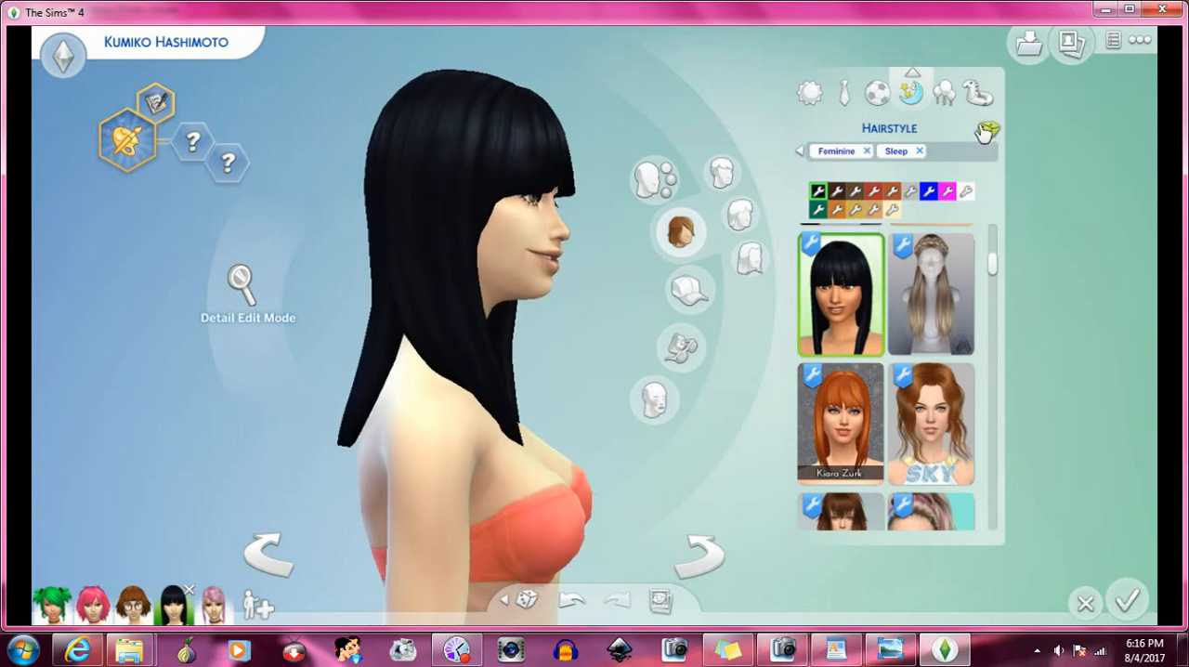
{"action": "left_click", "coordinate": [949, 96]}
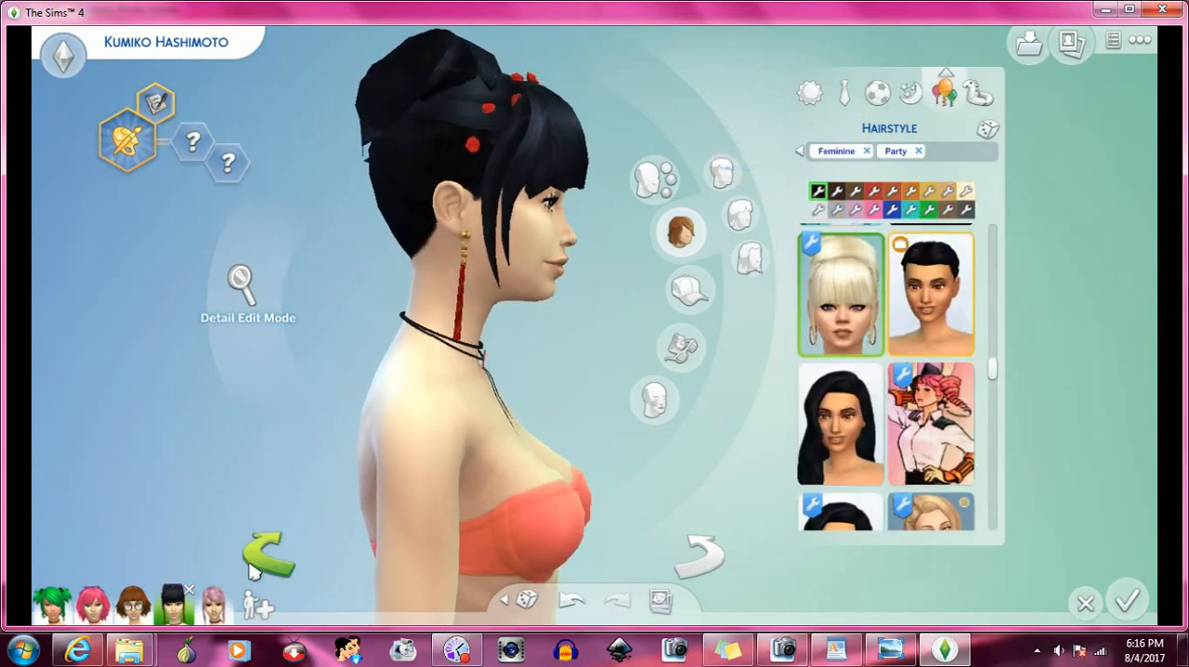
{"action": "left_click", "coordinate": [253, 565]}
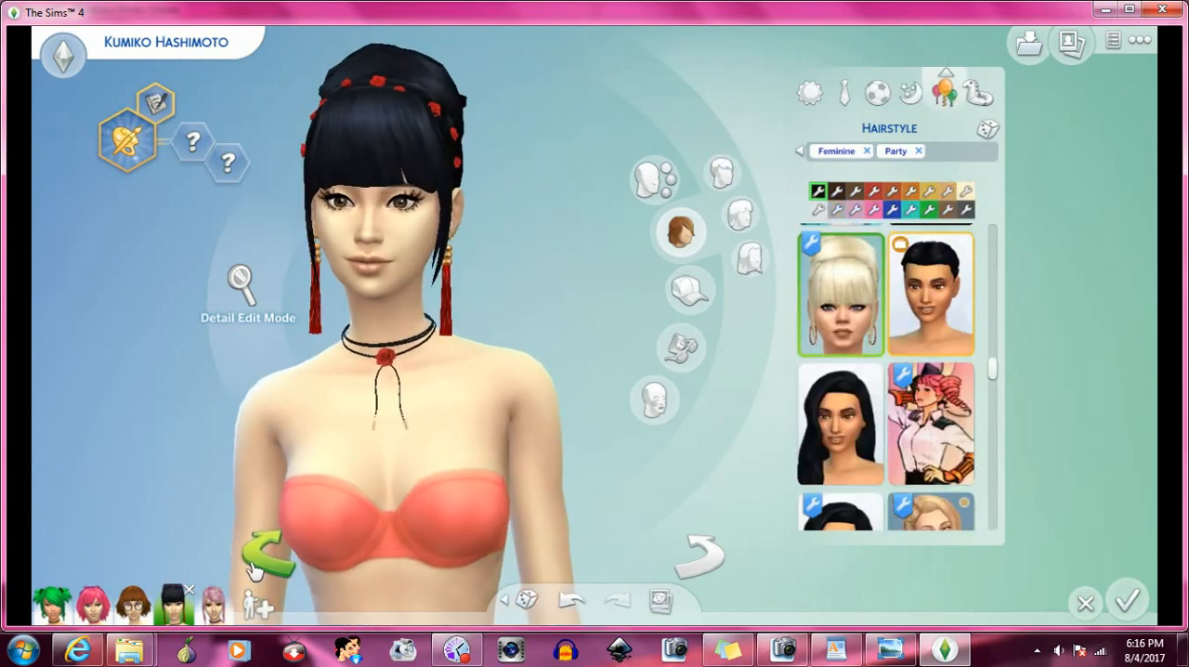
{"action": "left_click", "coordinate": [977, 93]}
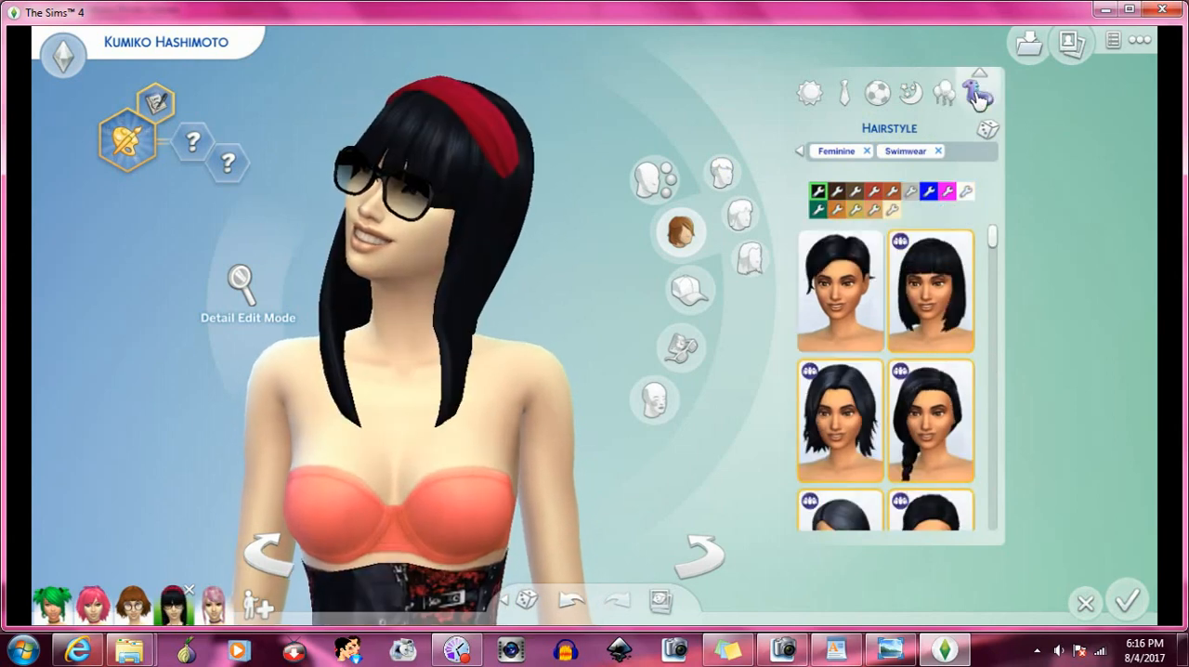
{"action": "left_click", "coordinate": [942, 97]}
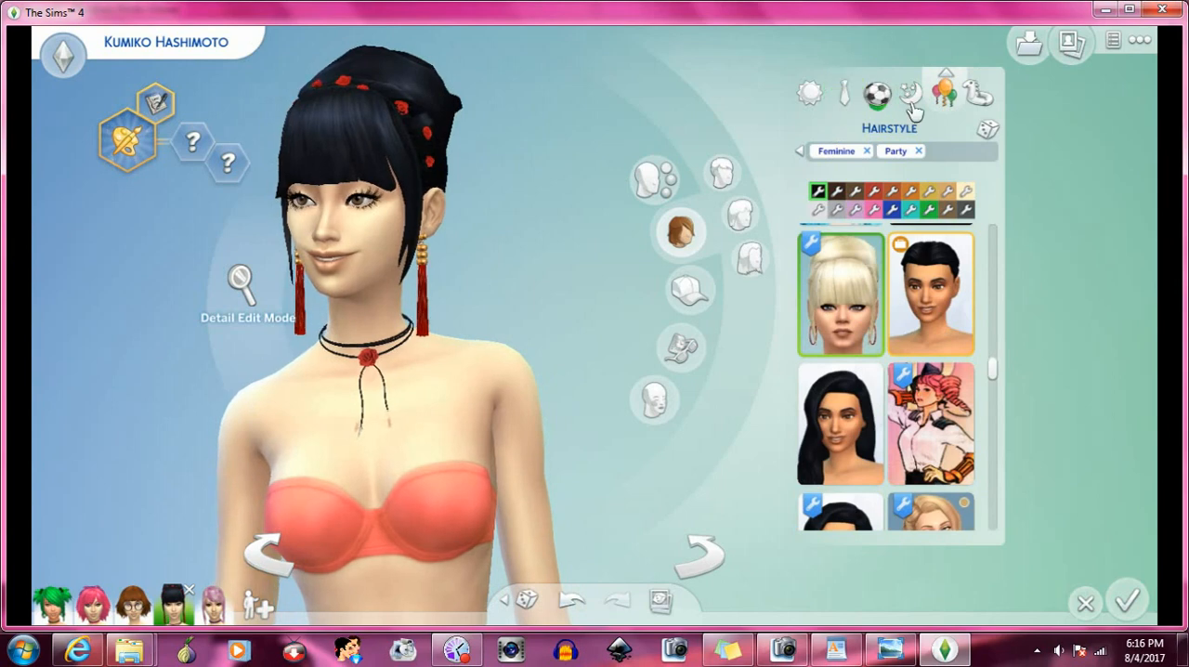
{"action": "left_click", "coordinate": [851, 101]}
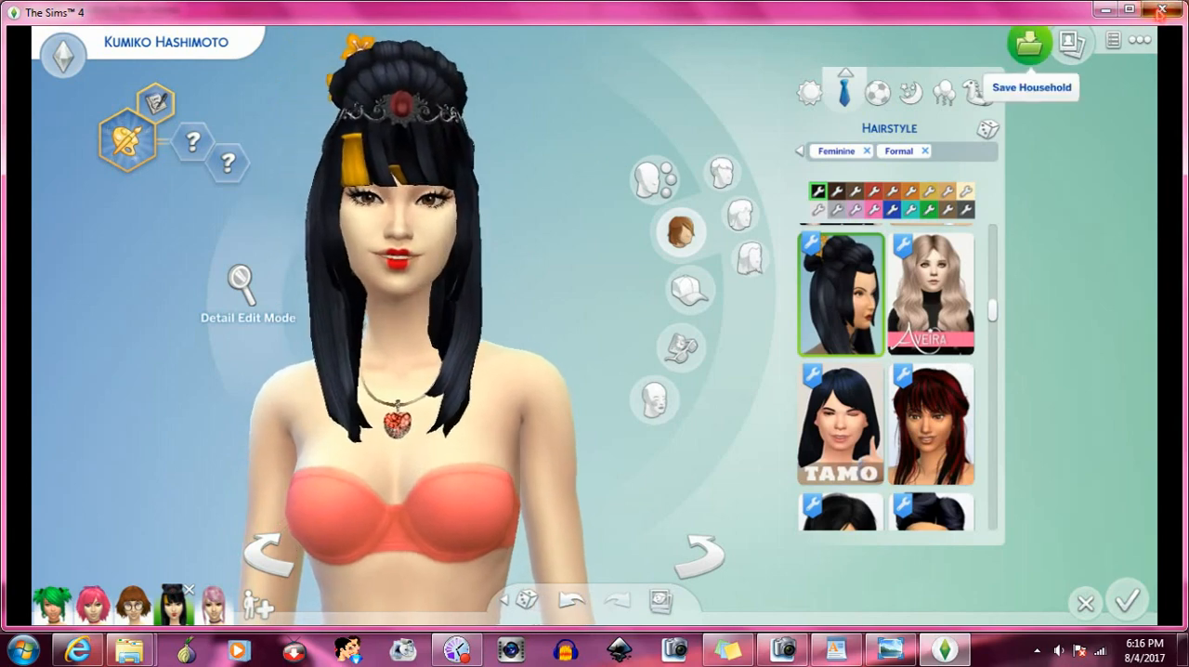
- Exit the game from the household editor
{"action": "left_click", "coordinate": [1161, 9]}
{"action": "left_click", "coordinate": [716, 385]}
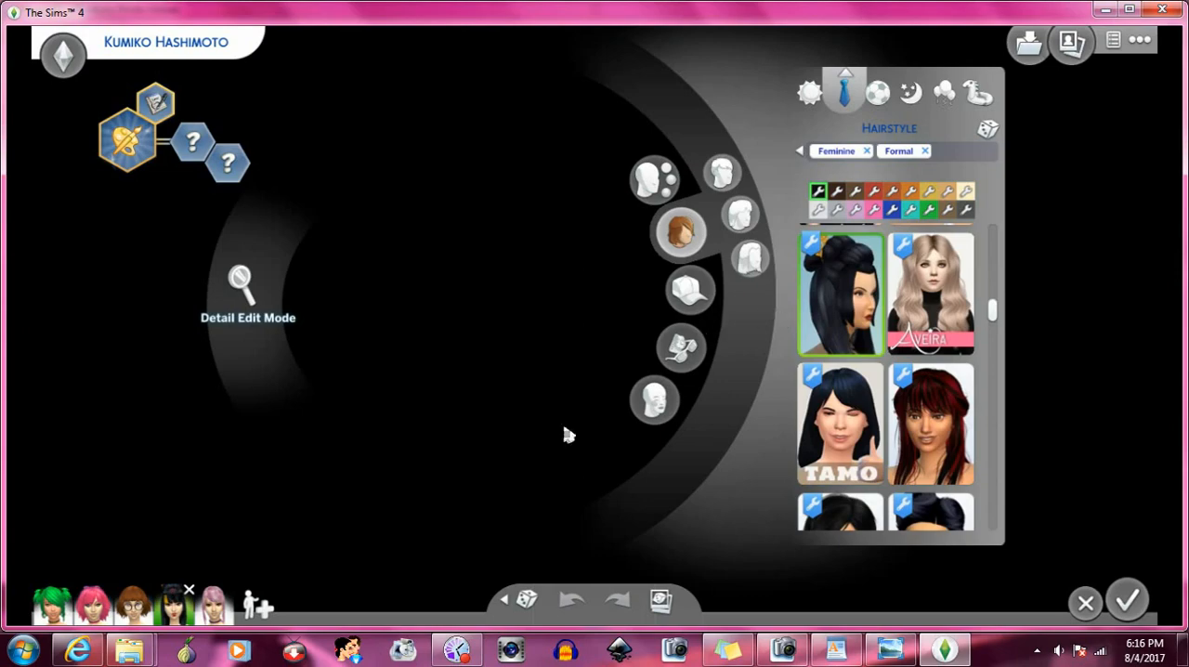
- Switch to the A6uwqfA texture template in Windows Photo Viewer and examine its hair, hat, accessory, face and clothing regions
{"action": "mouse_move", "coordinate": [130, 648]}
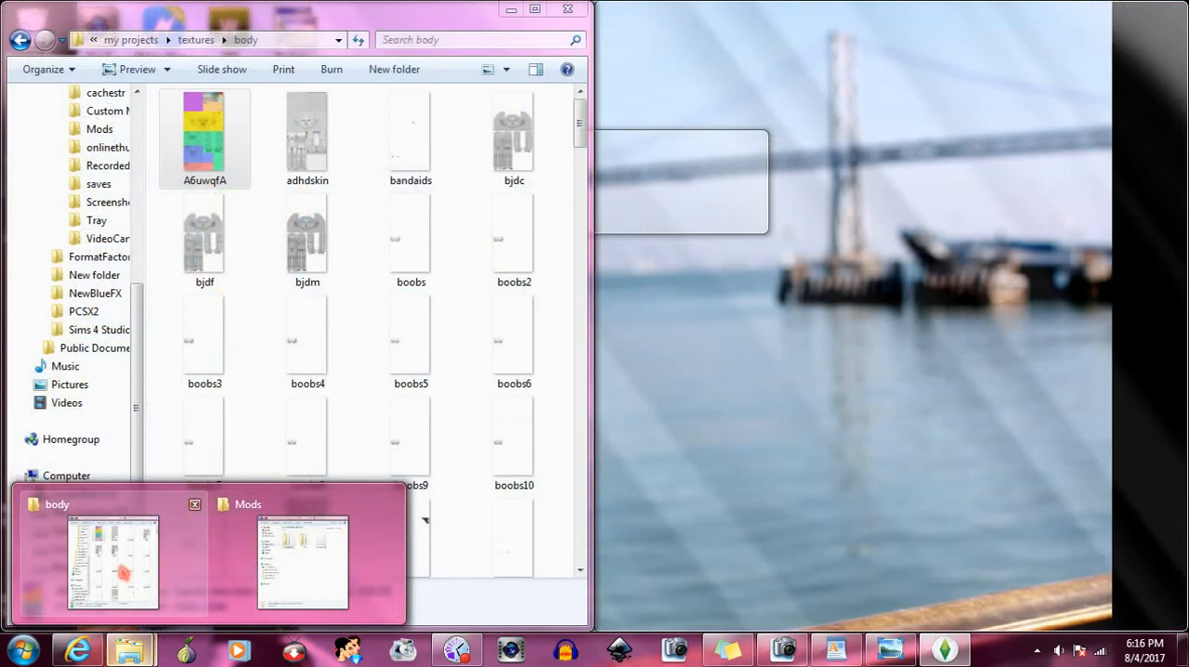
{"action": "left_click", "coordinate": [113, 563]}
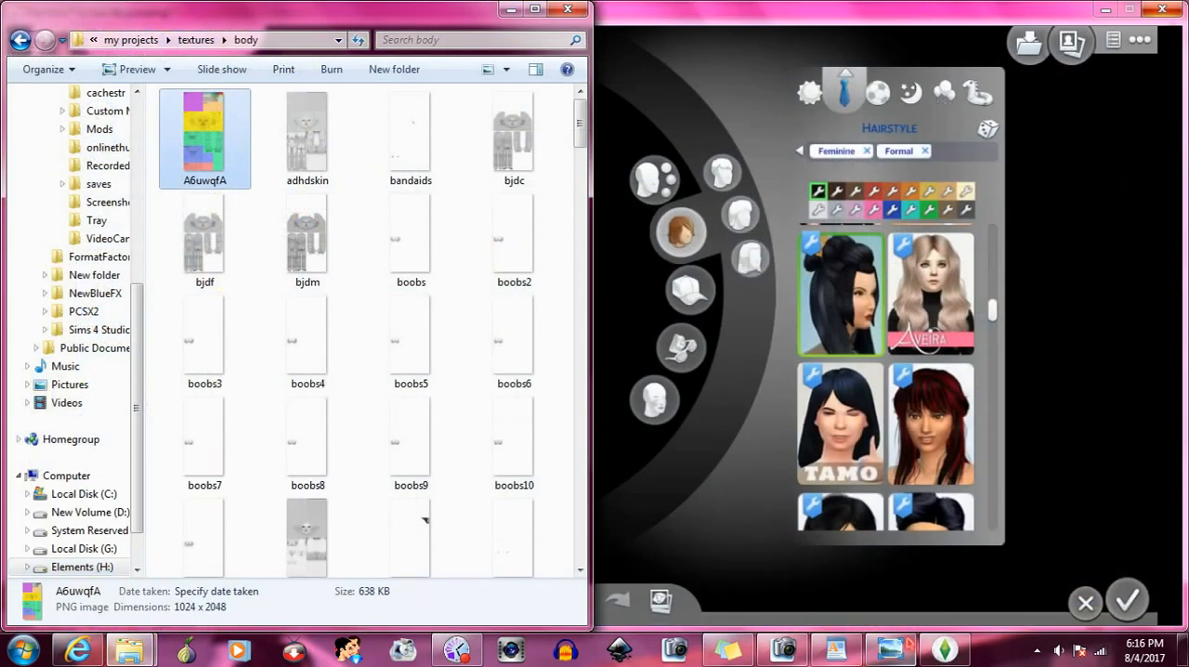
{"action": "left_click", "coordinate": [890, 648]}
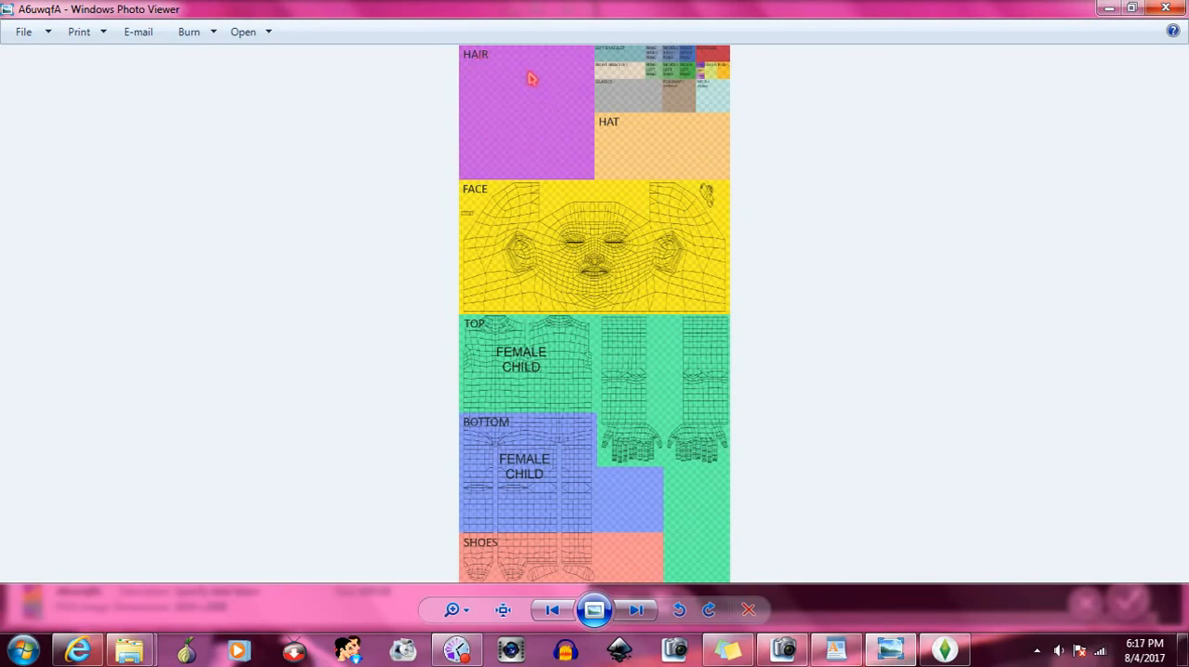
{"action": "scroll", "coordinate": [531, 78], "scroll_direction": "up", "scroll_amount": 2}
{"action": "scroll", "coordinate": [771, 253], "scroll_direction": "down", "scroll_amount": 1}
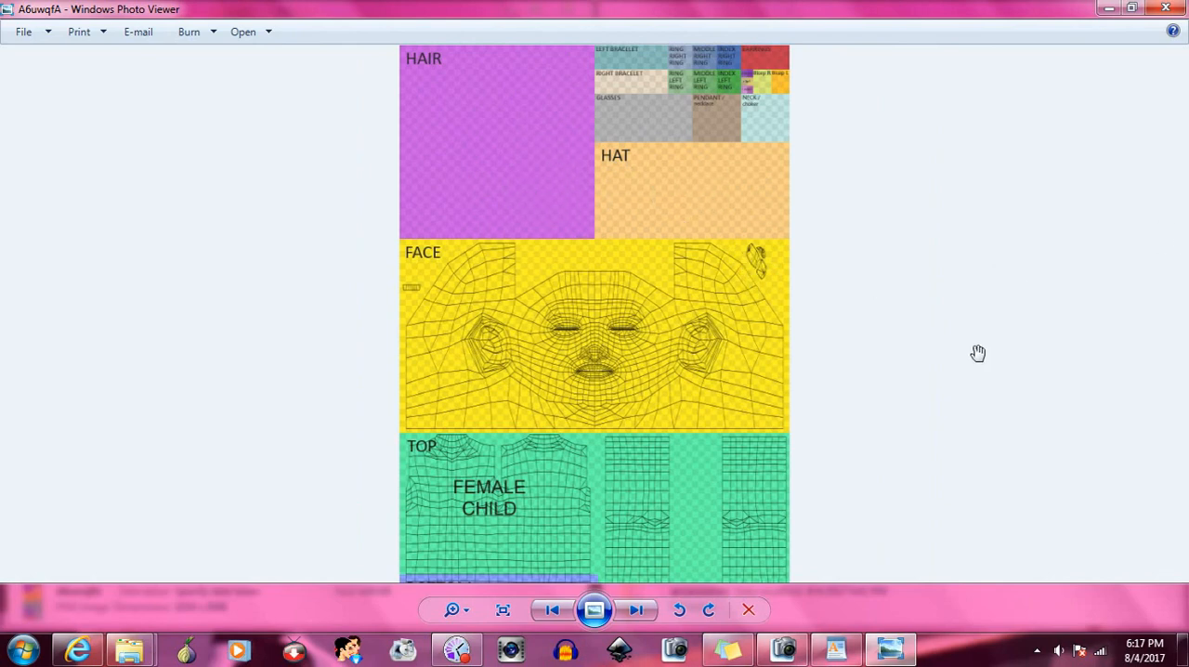
{"action": "left_click_drag", "start_coordinate": [976, 351], "coordinate": [944, 183]}
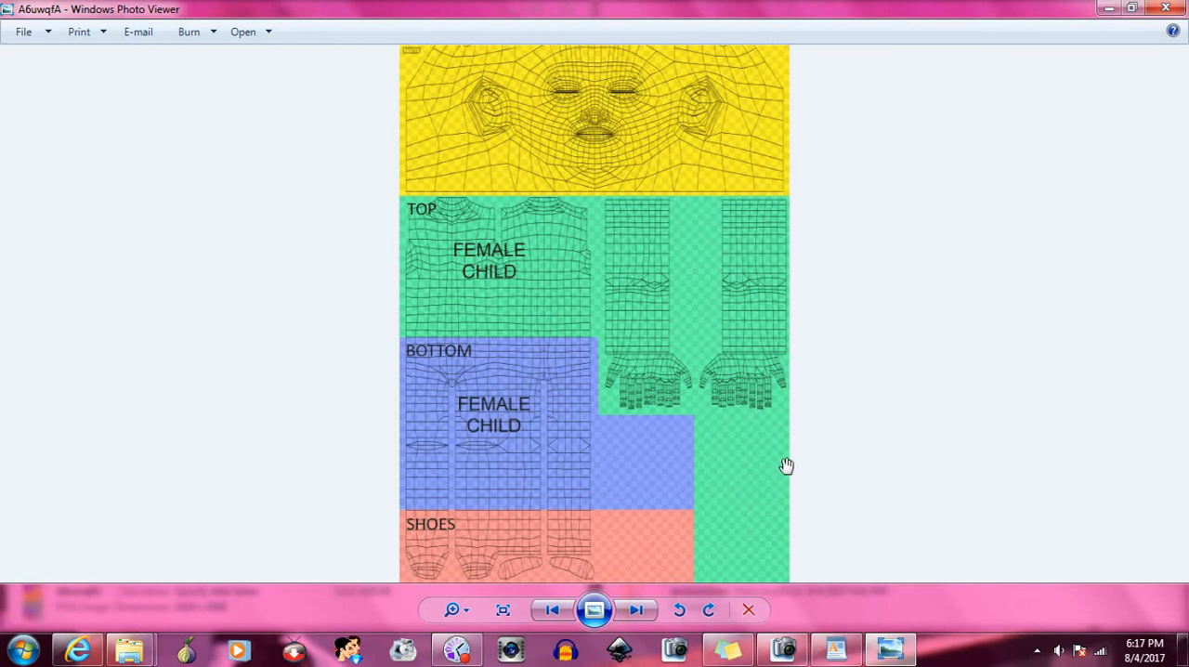
{"action": "left_click_drag", "start_coordinate": [676, 223], "coordinate": [672, 443]}
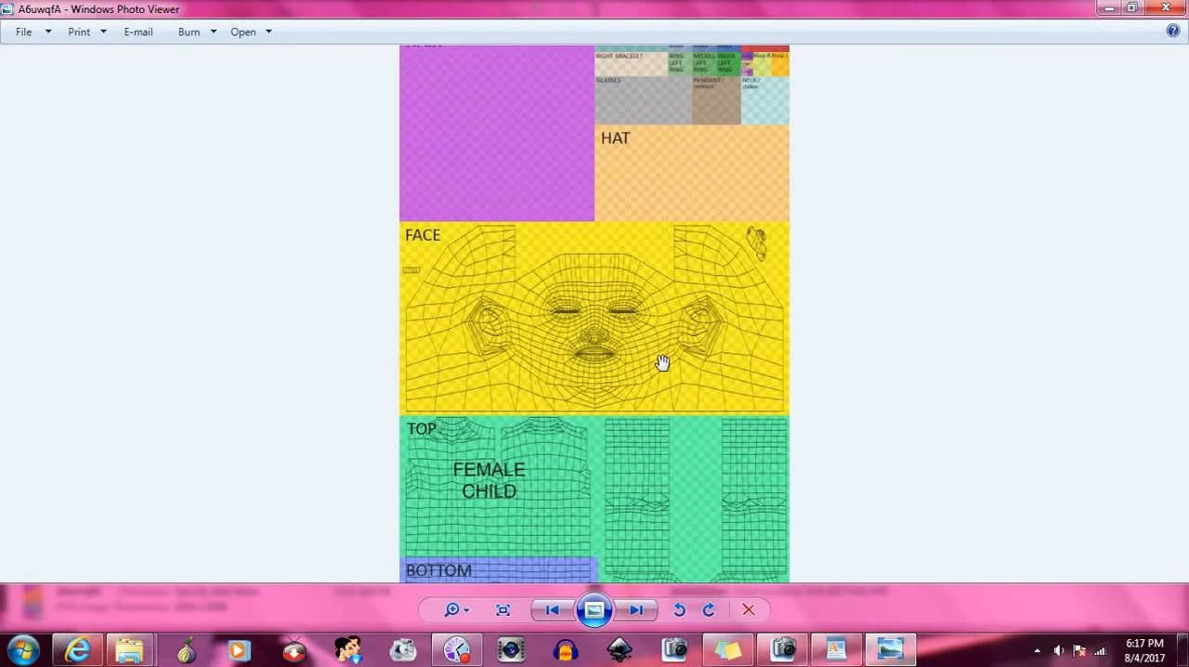
{"action": "left_click_drag", "start_coordinate": [663, 363], "coordinate": [680, 380]}
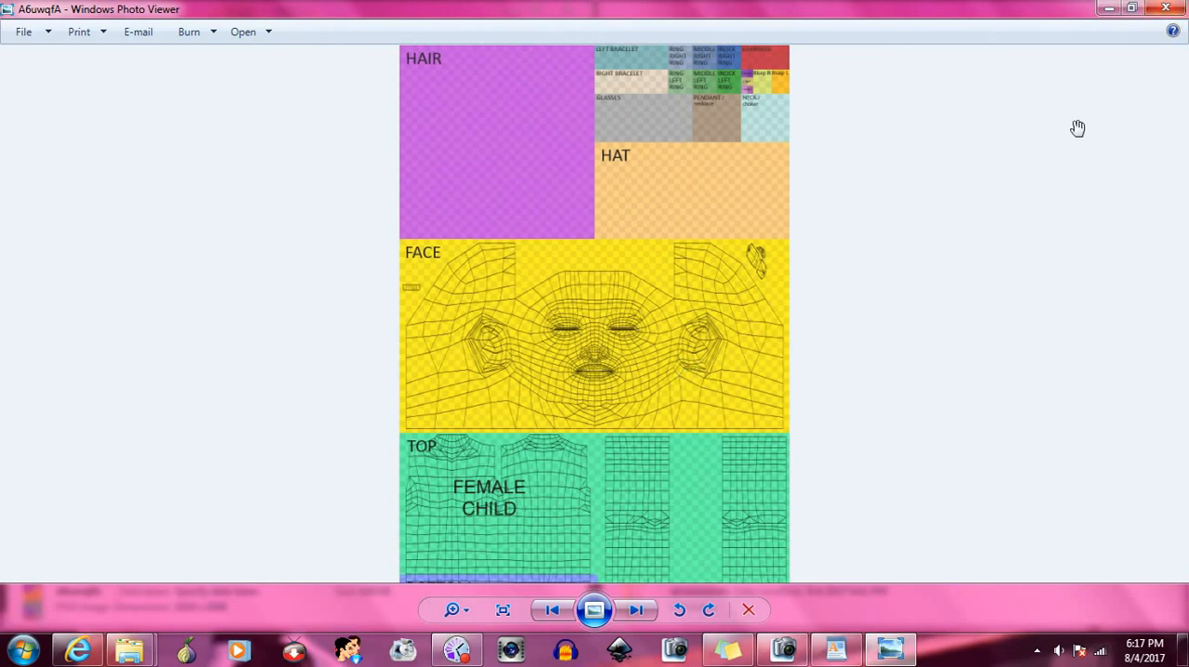
- Close the texture template and browse to the Blender > Hair folder inside the Sims4Studio_v3.0.1.3 (Harmony) directory
{"action": "left_click", "coordinate": [1166, 9]}
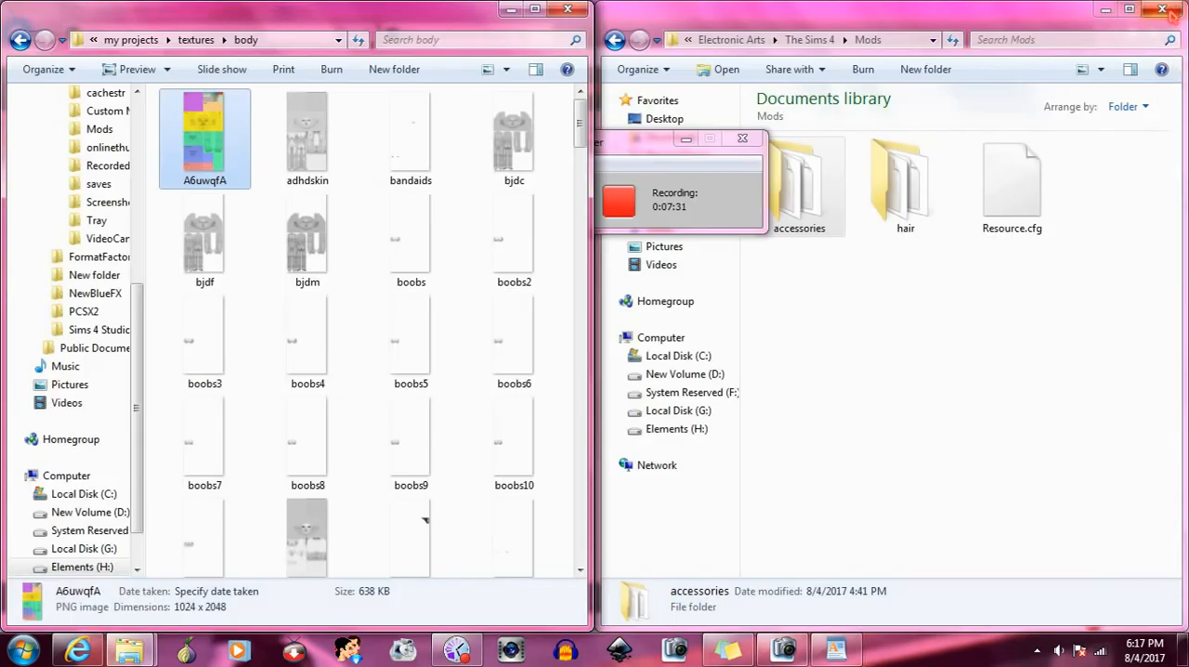
{"action": "left_click", "coordinate": [20, 40]}
{"action": "left_click", "coordinate": [20, 40]}
{"action": "left_click", "coordinate": [20, 40]}
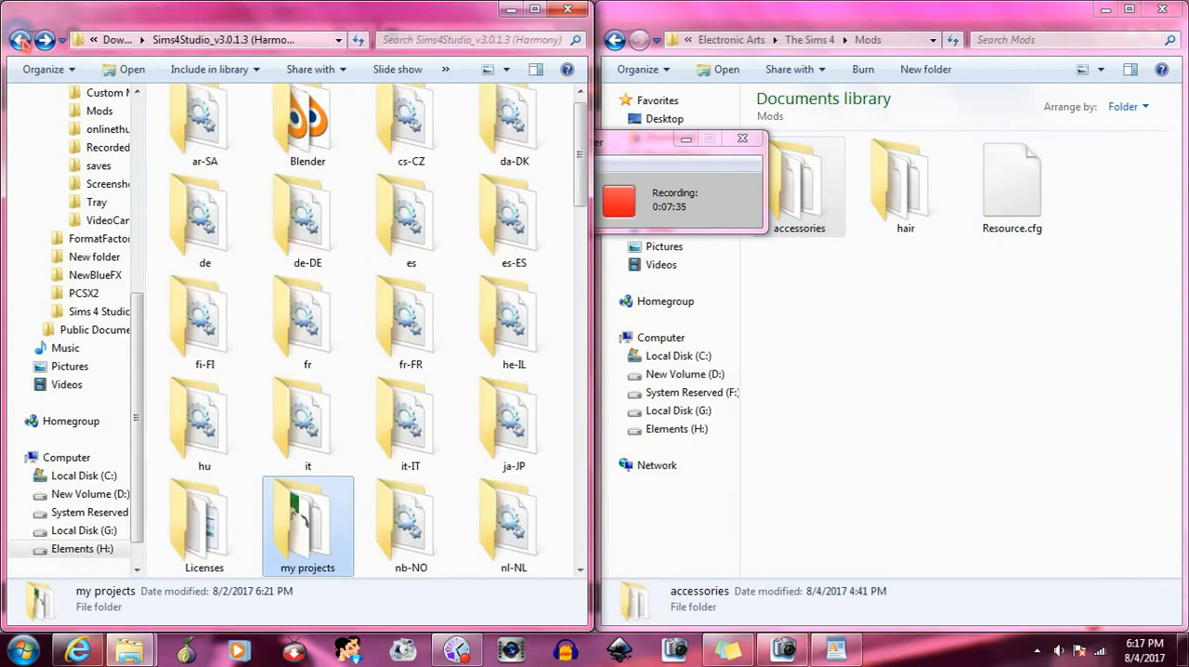
{"action": "double_click", "coordinate": [307, 125]}
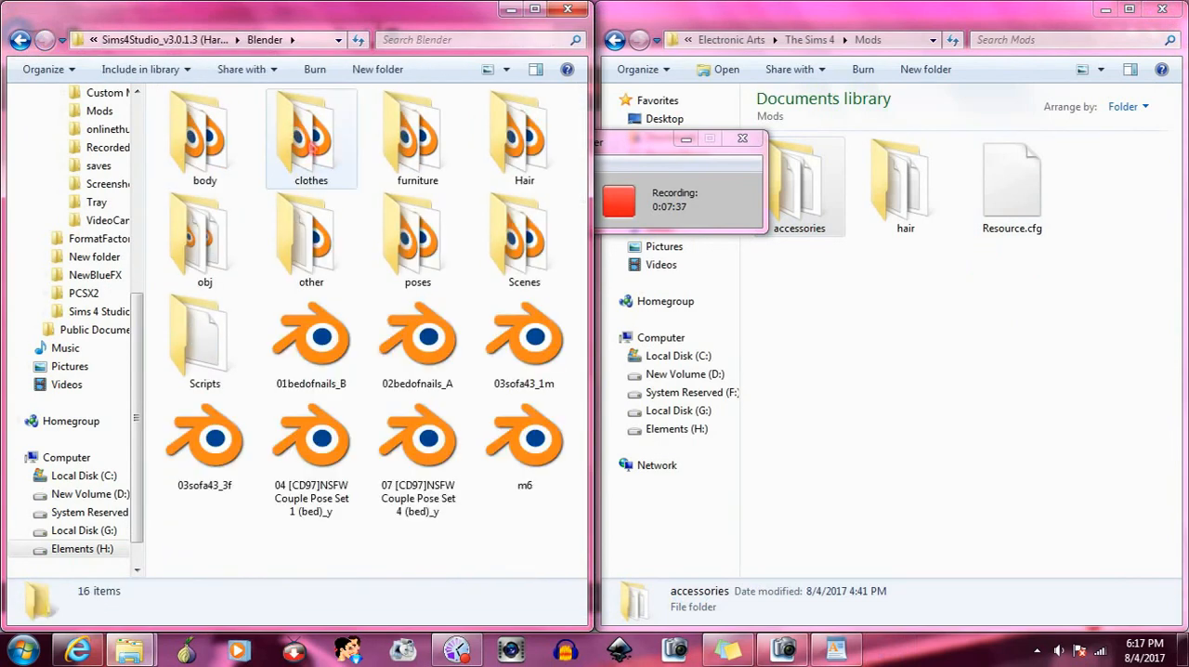
{"action": "double_click", "coordinate": [526, 158]}
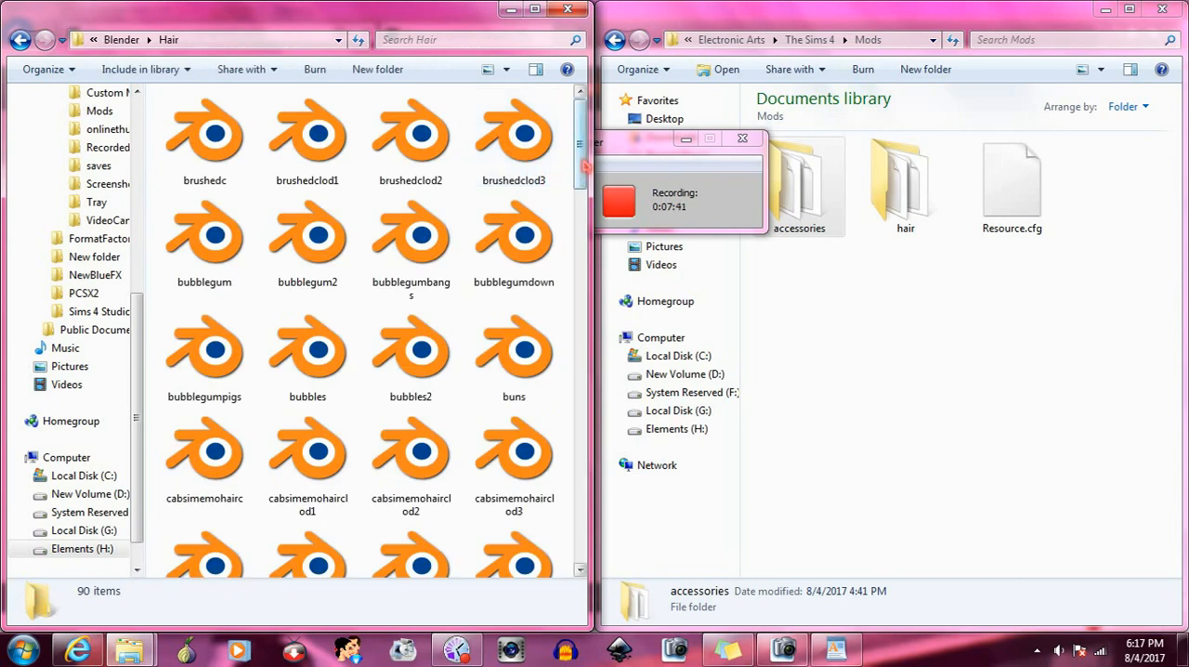
- Open the samurai hair file in Blender and set its 3D view to orthographic
{"action": "left_click_drag", "start_coordinate": [585, 164], "coordinate": [581, 453]}
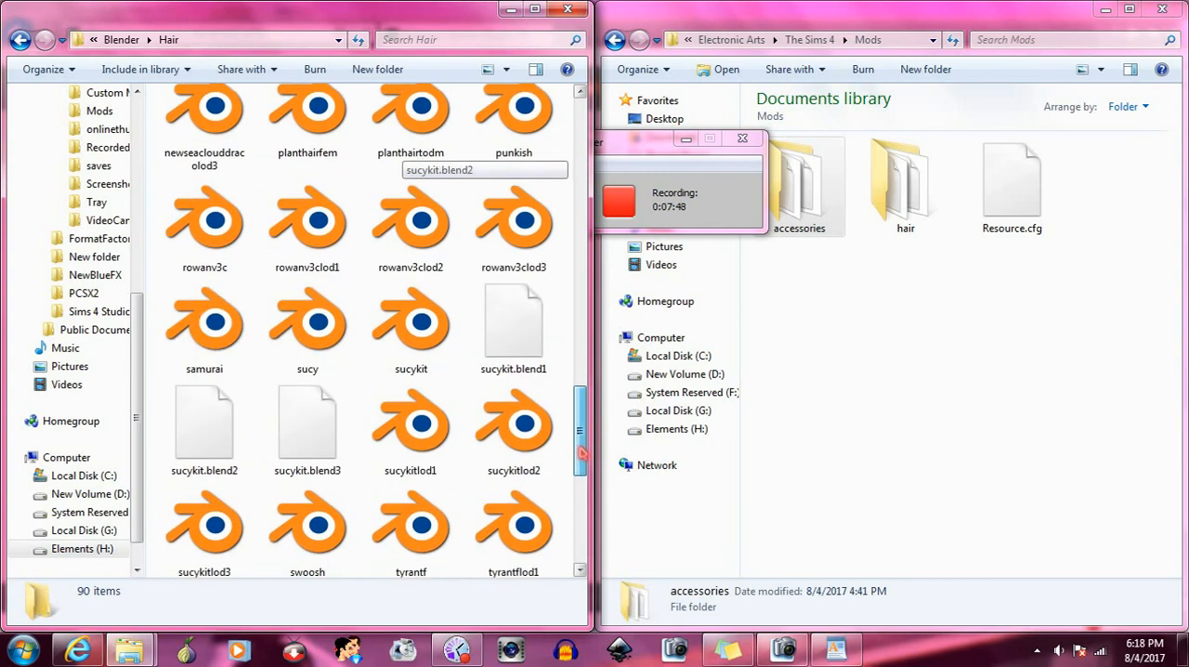
{"action": "double_click", "coordinate": [212, 325]}
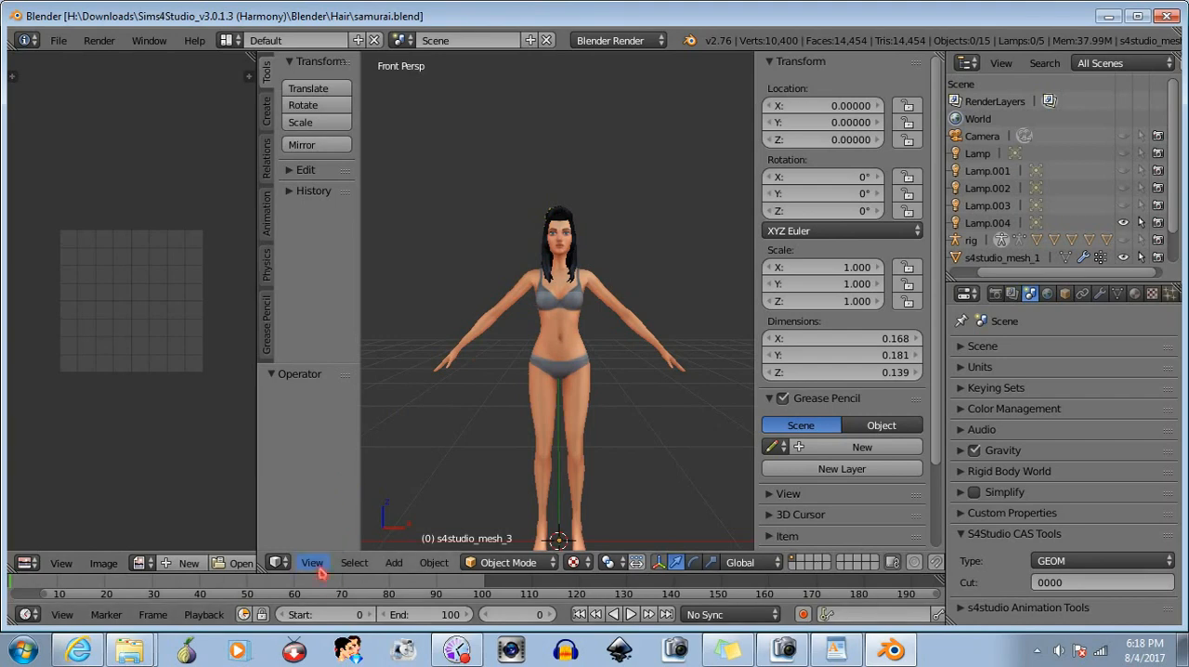
{"action": "left_click", "coordinate": [314, 564]}
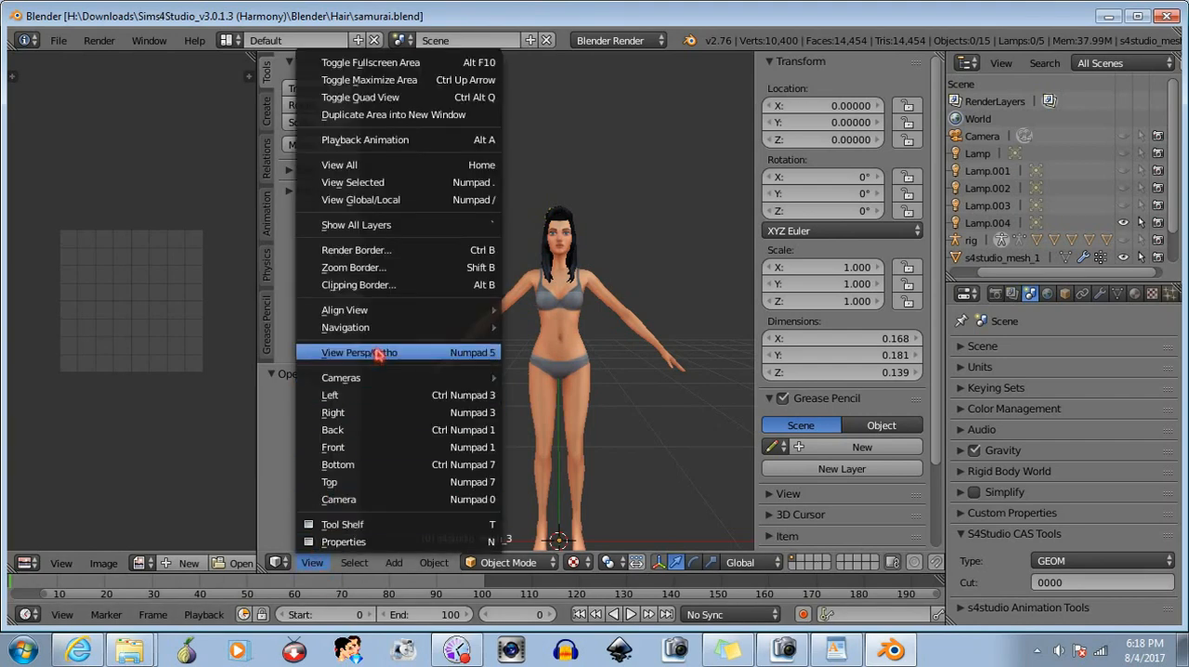
{"action": "left_click", "coordinate": [372, 354]}
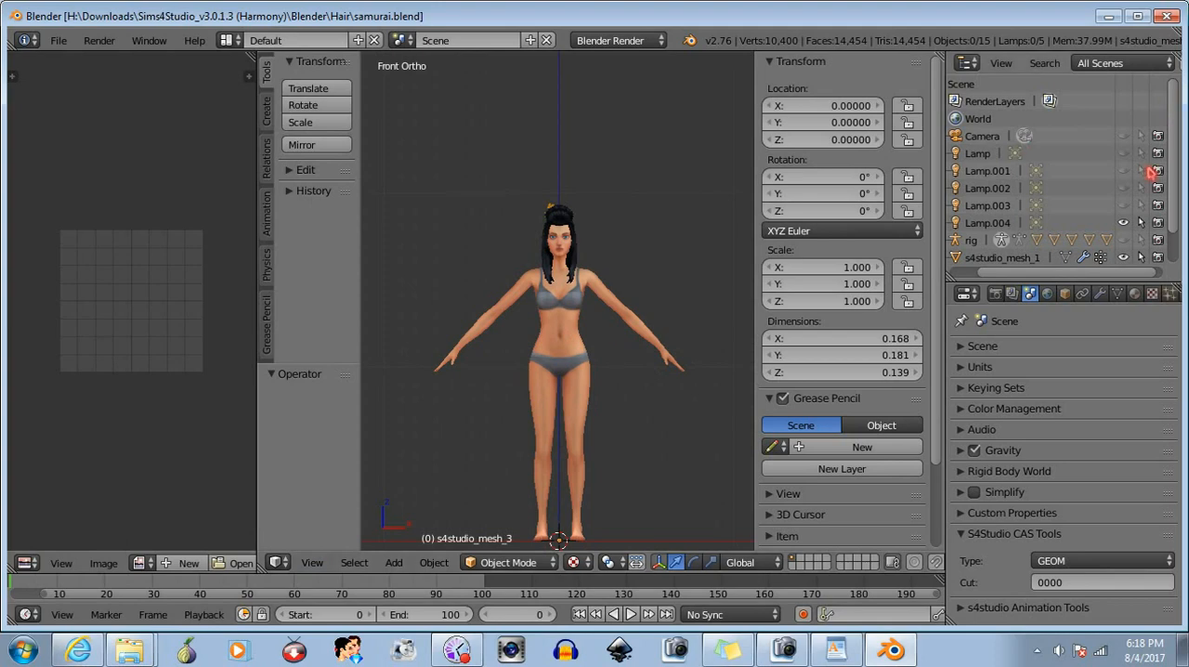
- Hide and show s4studio_mesh_1 and s4studio_mesh_2 to examine which parts of the samurai hairstyle each contains
{"action": "left_click_drag", "start_coordinate": [1176, 186], "coordinate": [1176, 239]}
{"action": "scroll", "coordinate": [643, 138], "scroll_direction": "up", "scroll_amount": 3}
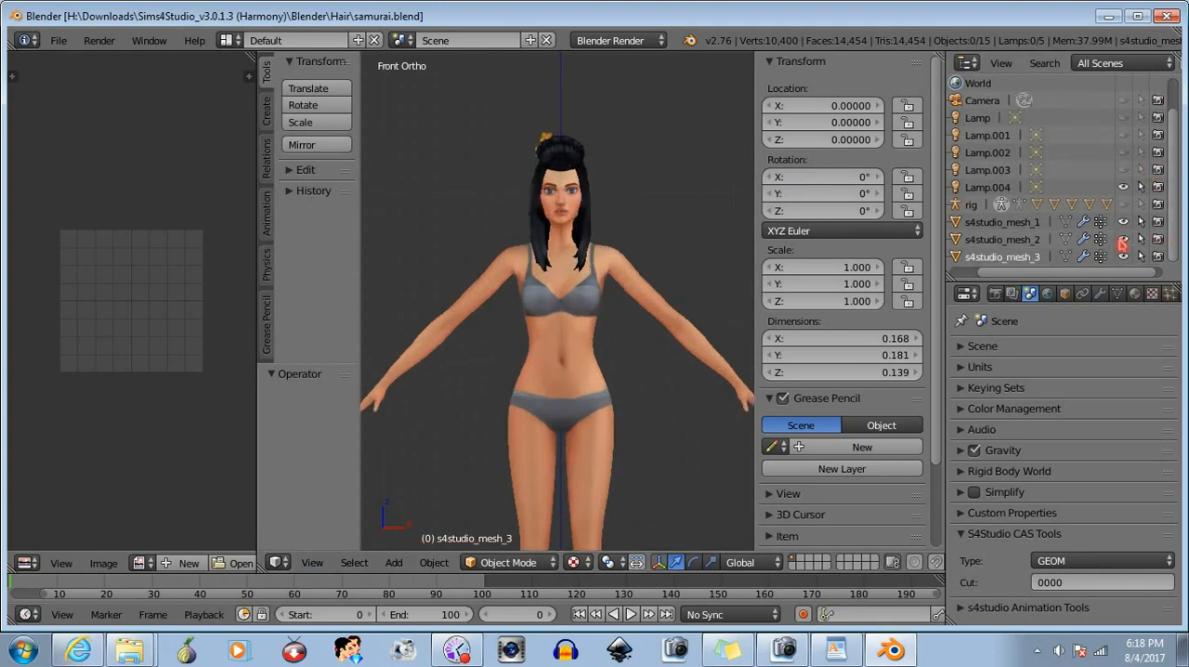
{"action": "left_click", "coordinate": [1124, 237]}
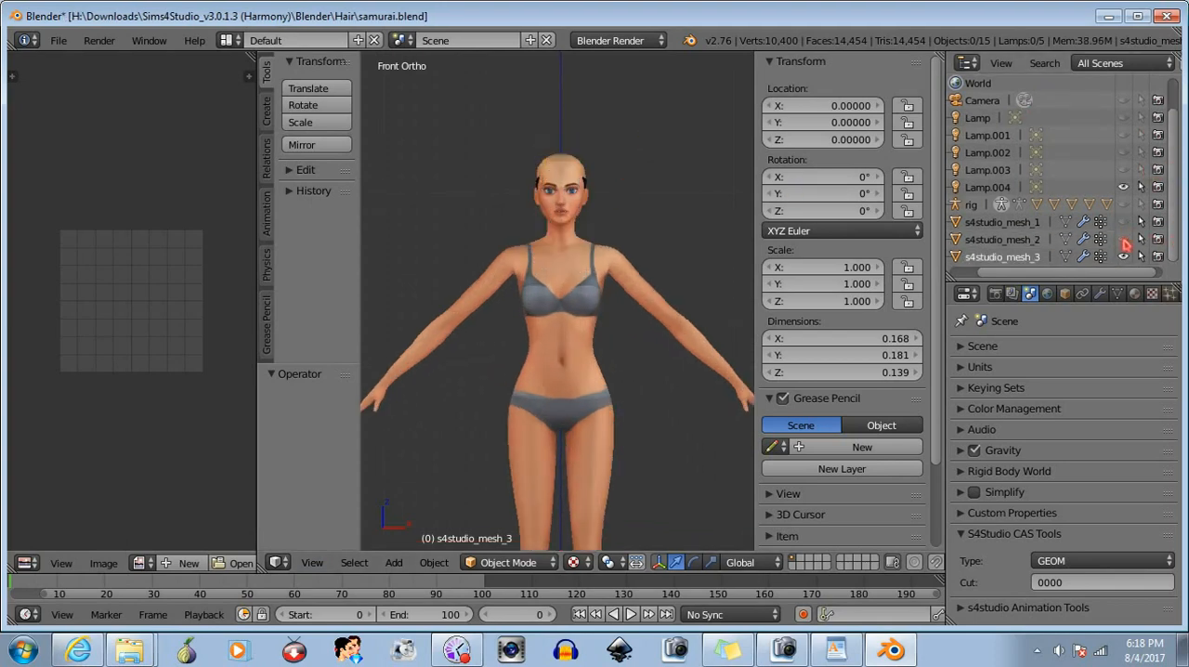
{"action": "left_click", "coordinate": [1124, 235]}
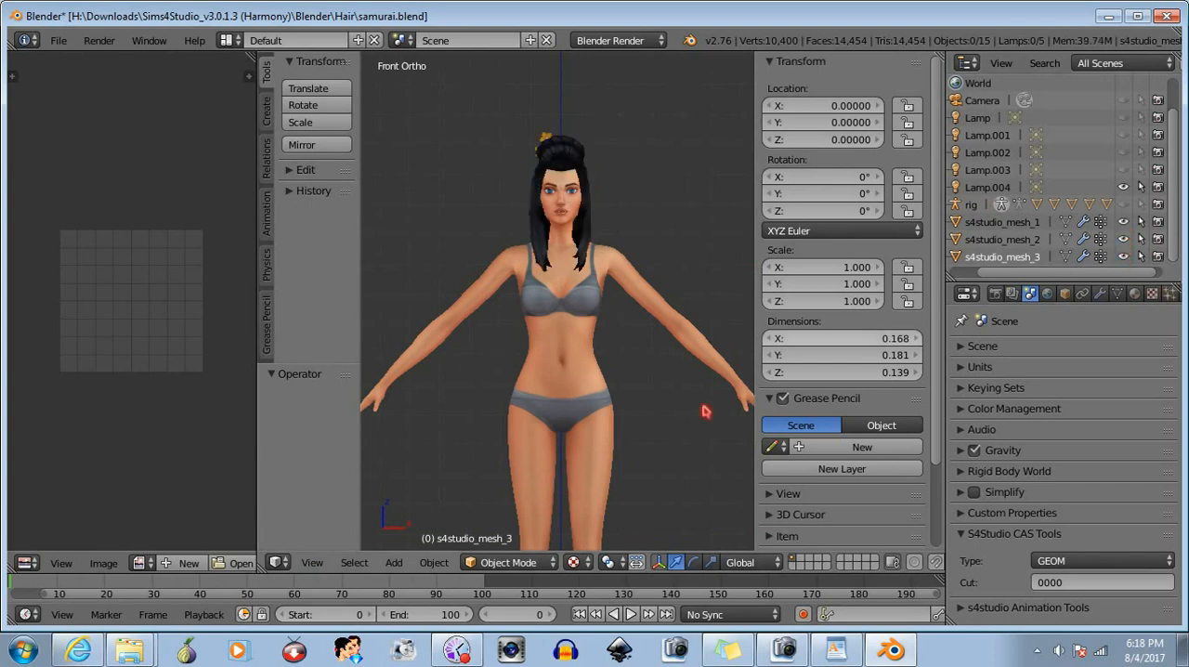
{"action": "left_click", "coordinate": [1123, 222]}
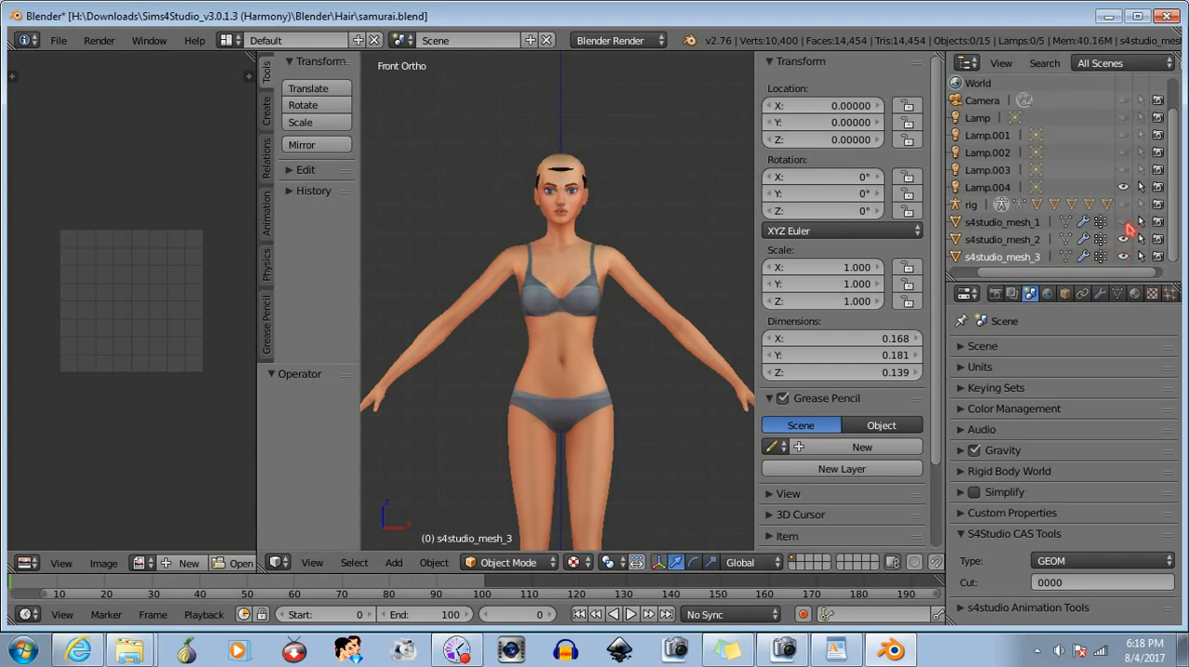
{"action": "middle_click_drag", "start_coordinate": [600, 374], "coordinate": [491, 382]}
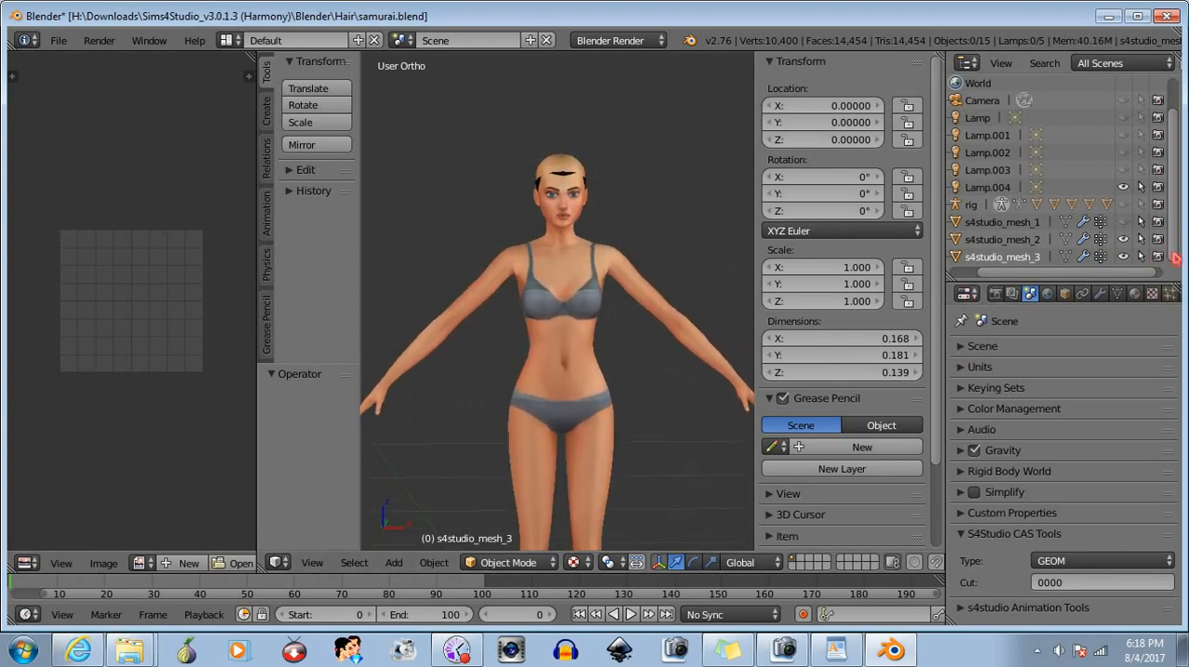
{"action": "left_click", "coordinate": [1124, 223]}
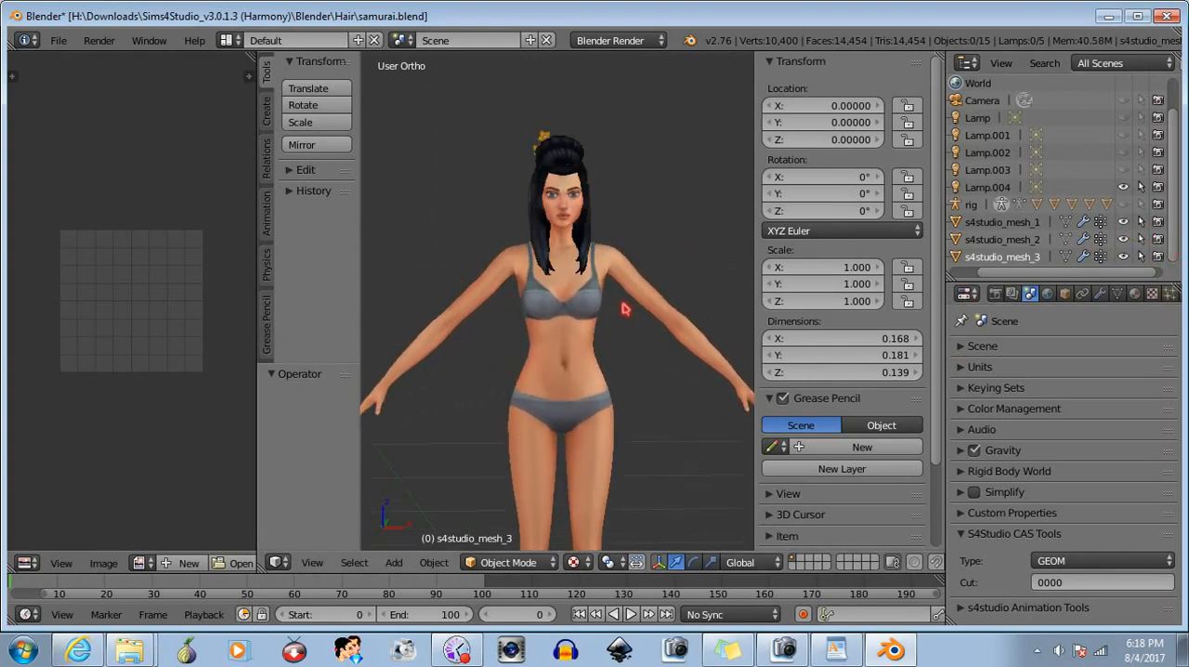
{"action": "scroll", "coordinate": [624, 309], "scroll_direction": "down", "scroll_amount": 2}
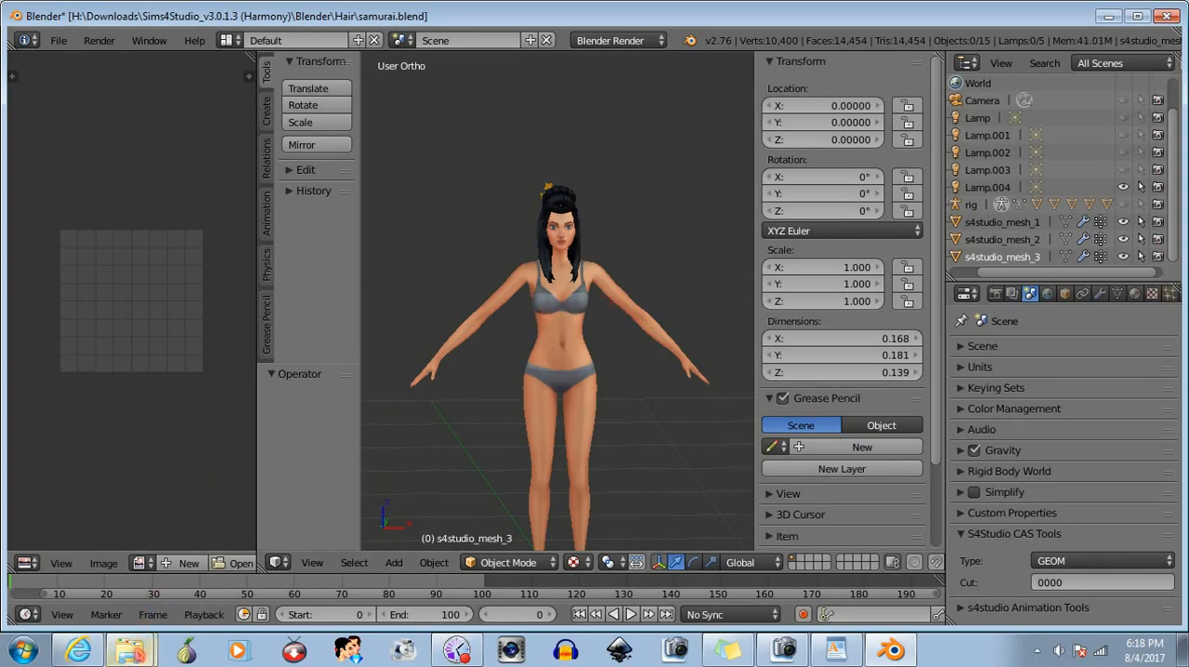
- Find and open lowaccbangs from the Hair folder in a second Blender window and set its 3D view to orthographic
{"action": "left_click", "coordinate": [132, 650]}
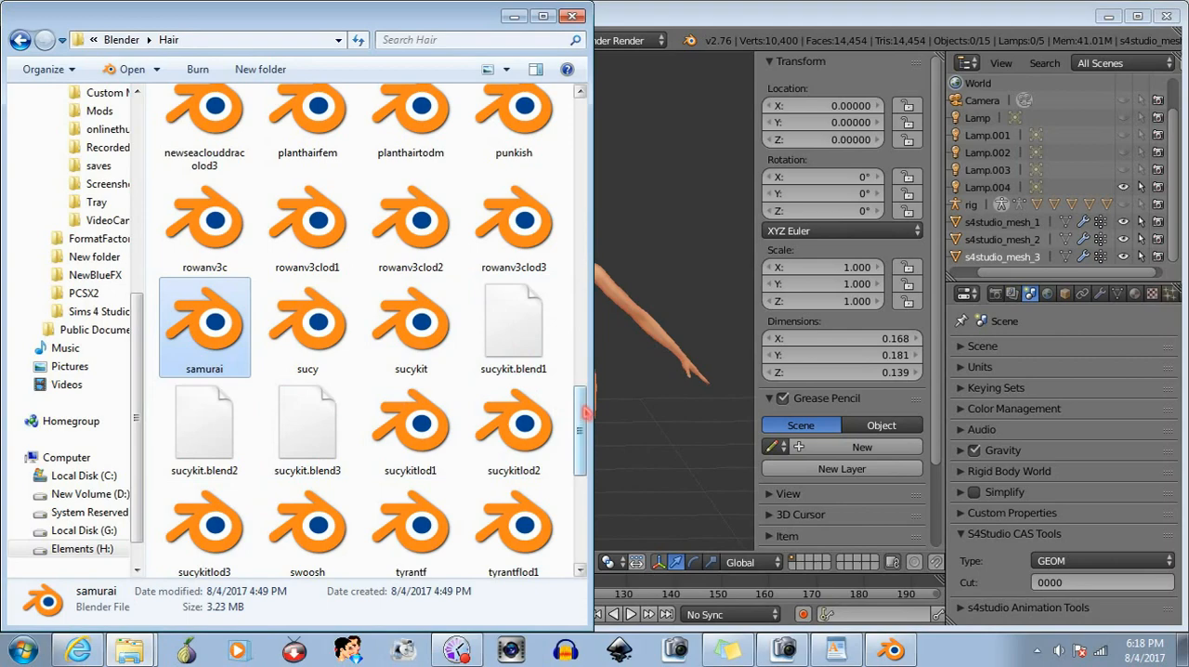
{"action": "mouse_move", "coordinate": [585, 409]}
{"action": "left_mouse_down"}
{"action": "mouse_move", "coordinate": [578, 475]}
{"action": "mouse_move", "coordinate": [576, 139]}
{"action": "mouse_move", "coordinate": [565, 111]}
{"action": "mouse_move", "coordinate": [565, 223]}
{"action": "left_mouse_up"}
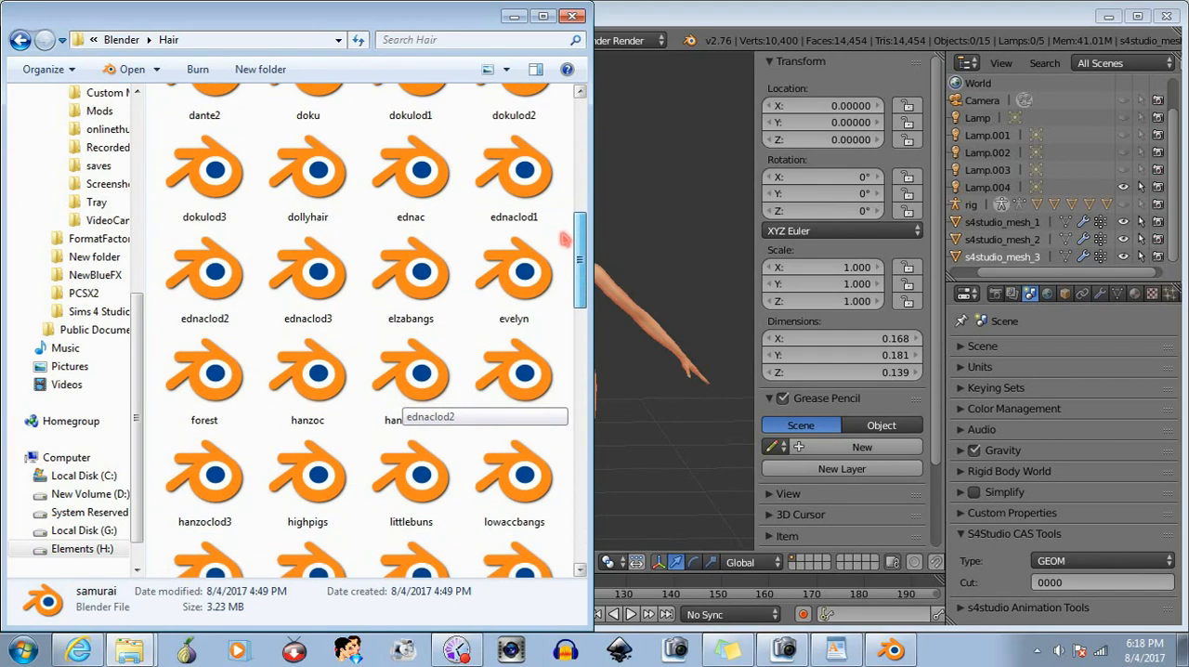
{"action": "left_click_drag", "start_coordinate": [563, 262], "coordinate": [563, 280]}
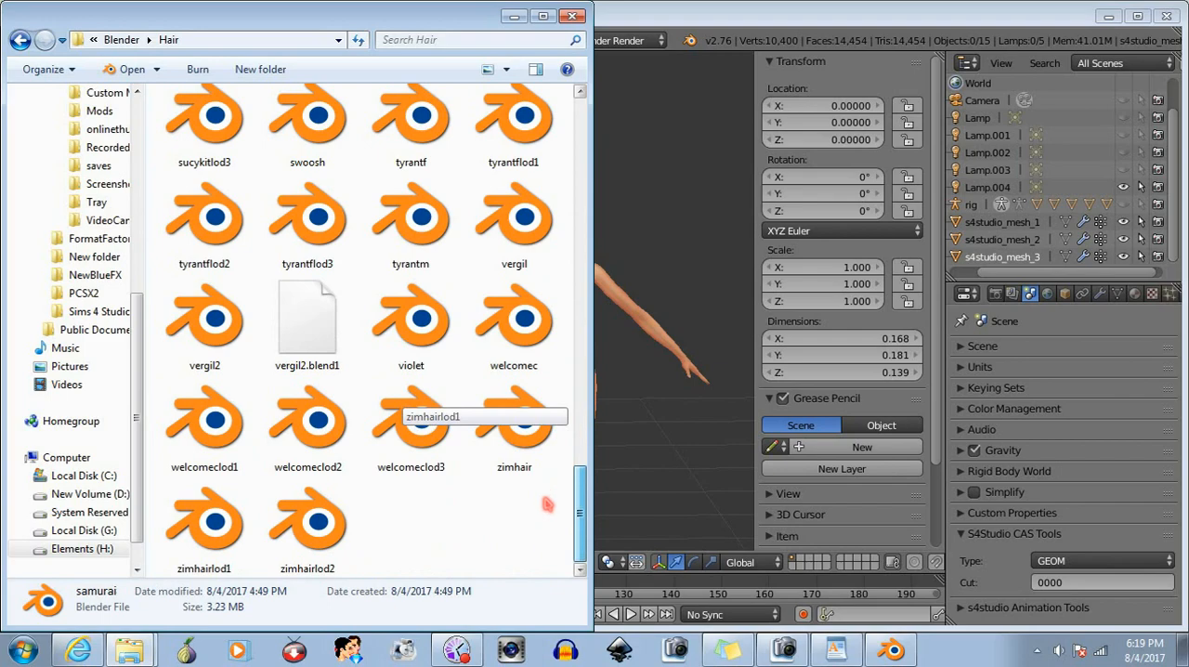
{"action": "left_click_drag", "start_coordinate": [579, 478], "coordinate": [579, 128]}
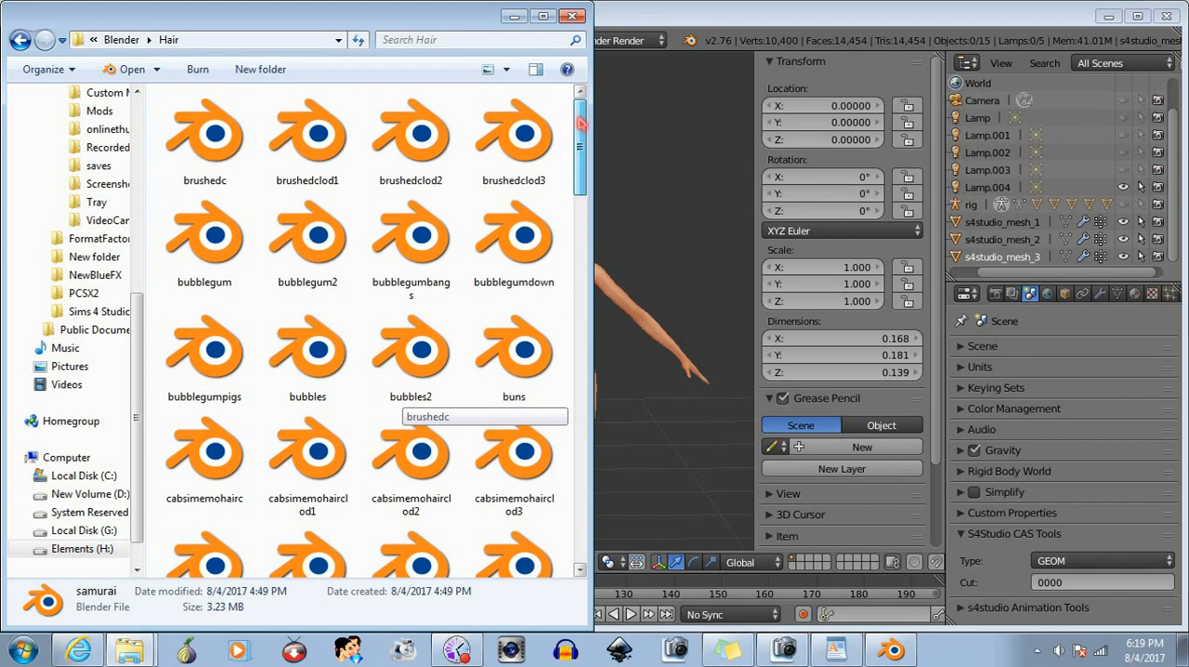
{"action": "left_click_drag", "start_coordinate": [579, 128], "coordinate": [576, 251]}
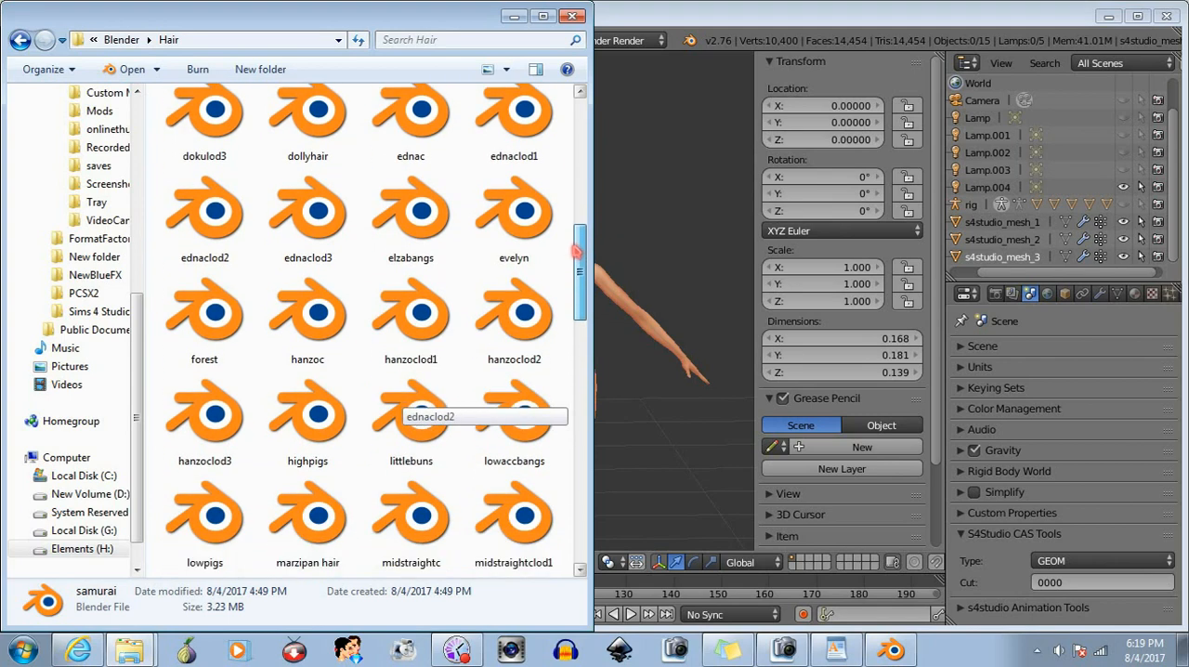
{"action": "double_click", "coordinate": [515, 437]}
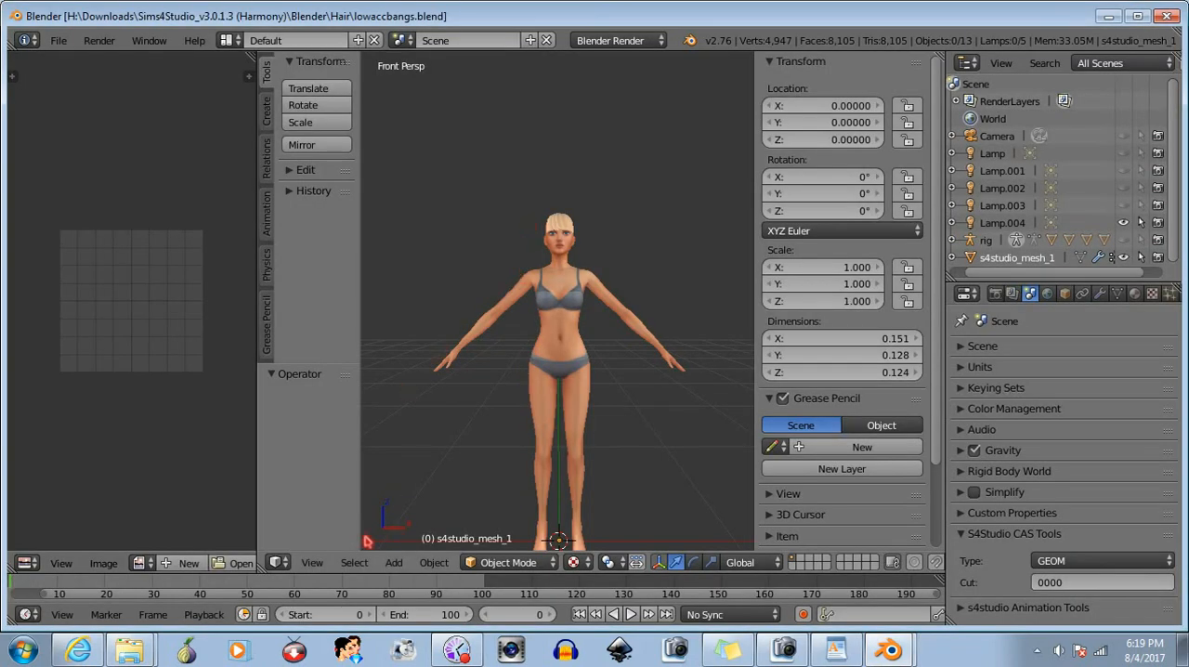
{"action": "left_click", "coordinate": [315, 562]}
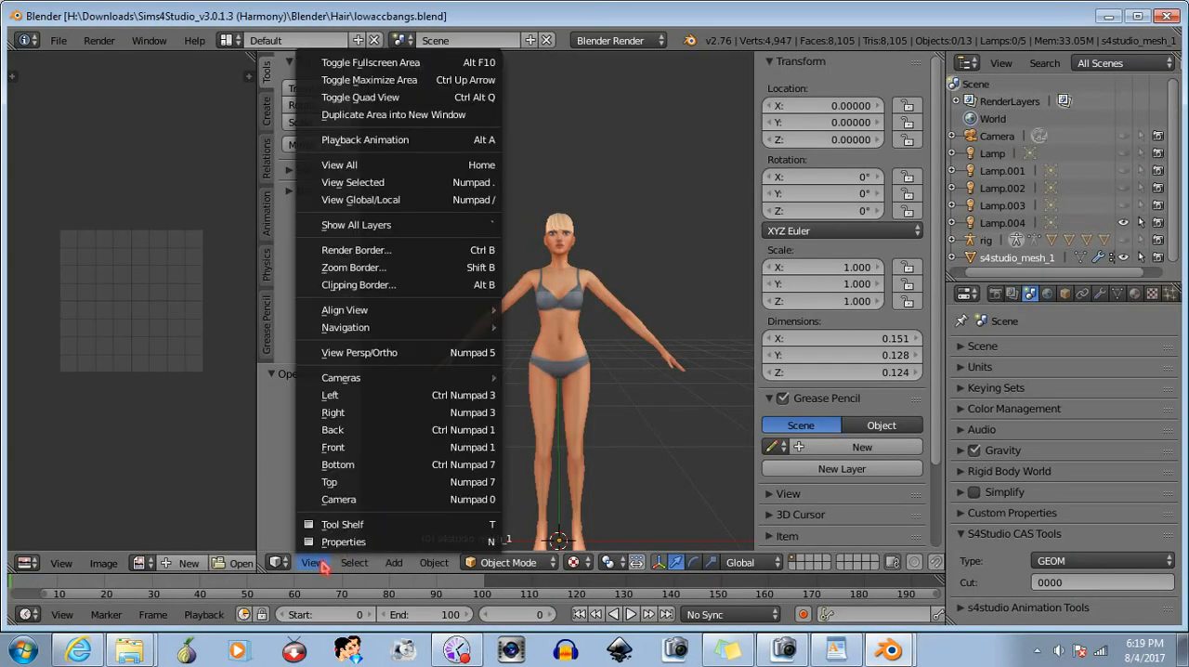
{"action": "left_click", "coordinate": [376, 353]}
{"action": "scroll", "coordinate": [534, 257], "scroll_direction": "up", "scroll_amount": 3}
{"action": "mouse_move", "coordinate": [534, 257]}
{"action": "middle_mouse_down"}
{"action": "mouse_move", "coordinate": [576, 254]}
{"action": "mouse_move", "coordinate": [446, 256]}
{"action": "mouse_move", "coordinate": [571, 235]}
{"action": "mouse_move", "coordinate": [533, 233]}
{"action": "mouse_move", "coordinate": [544, 243]}
{"action": "middle_mouse_up"}
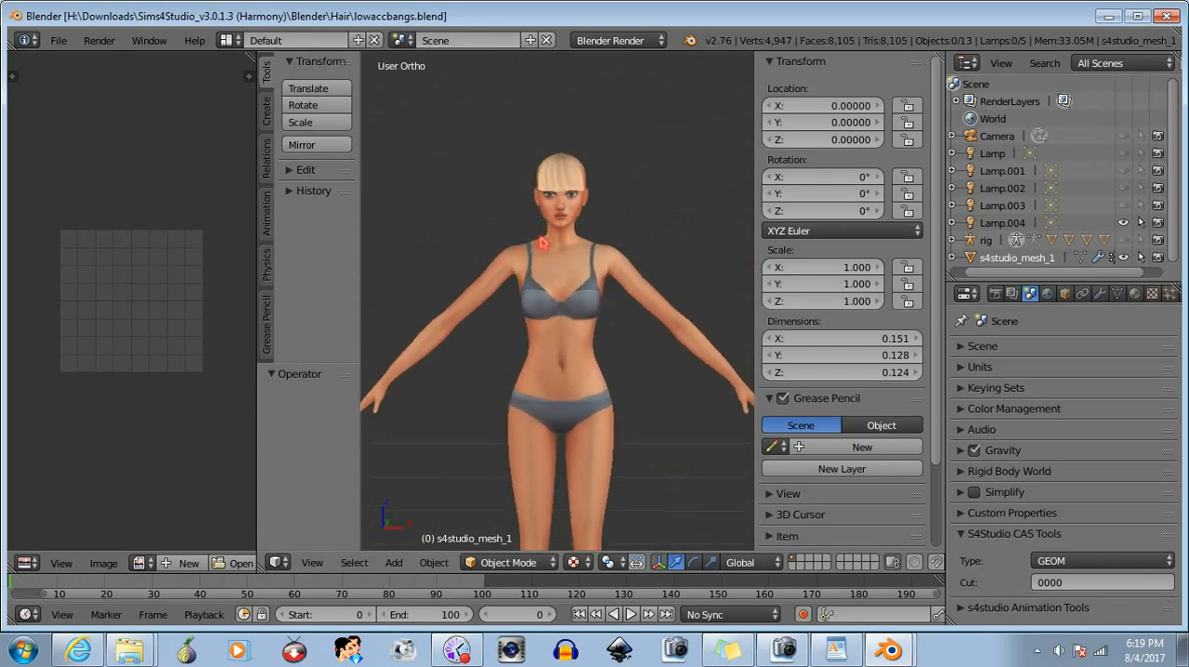
- Copy the bangs mesh s4studio_mesh_1 from lowaccbangs and paste it into the samurai scene
{"action": "left_click", "coordinate": [1018, 260]}
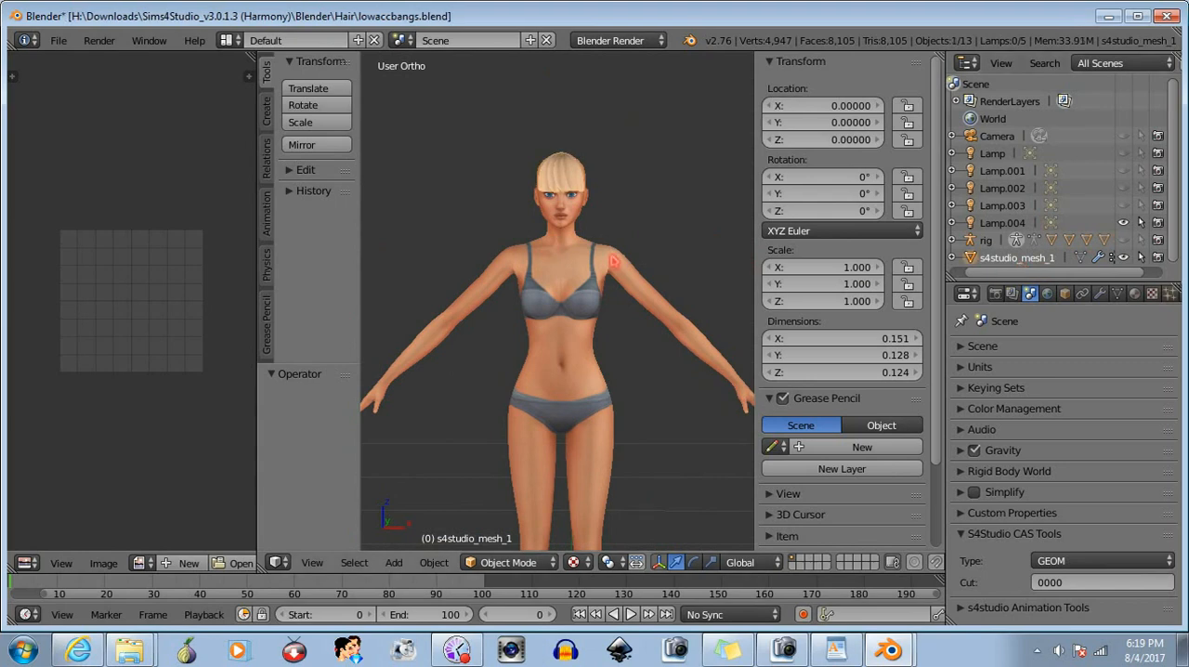
{"action": "key", "text": "ctrl+c"}
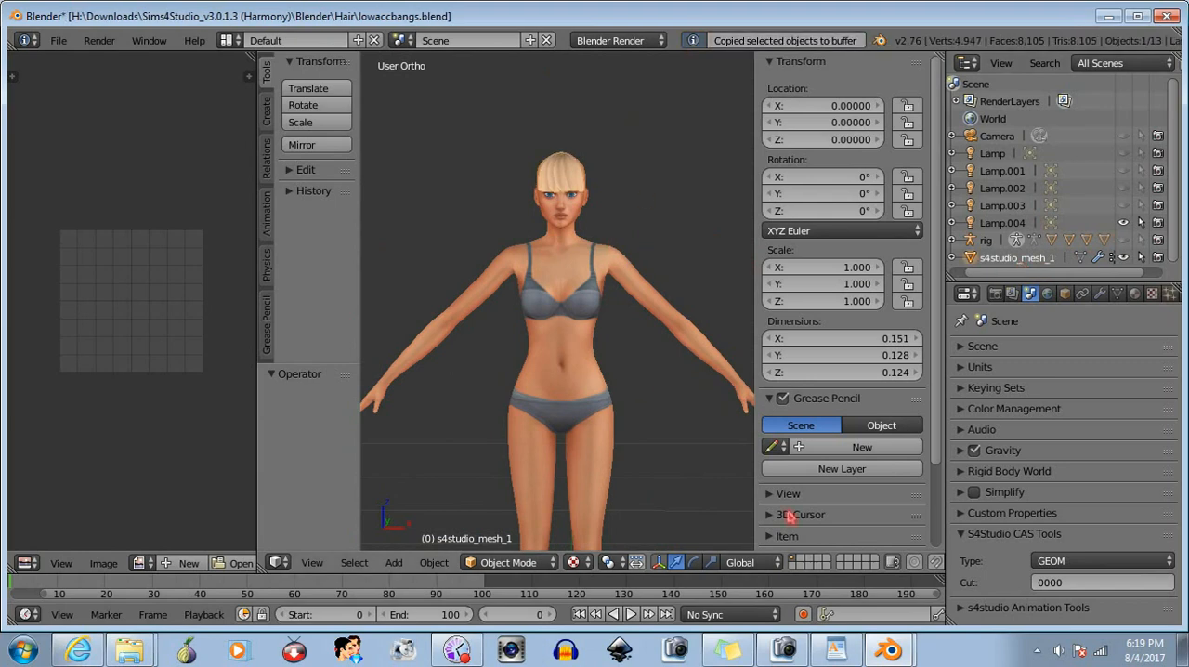
{"action": "left_click", "coordinate": [860, 548]}
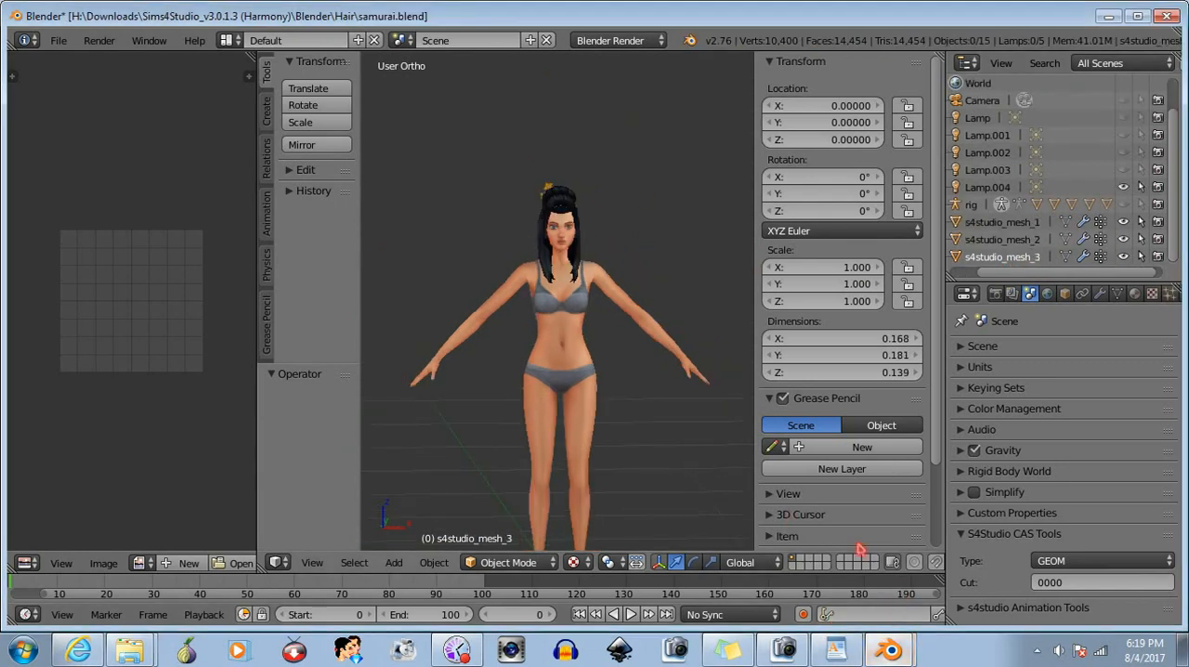
{"action": "key", "text": "ctrl+v"}
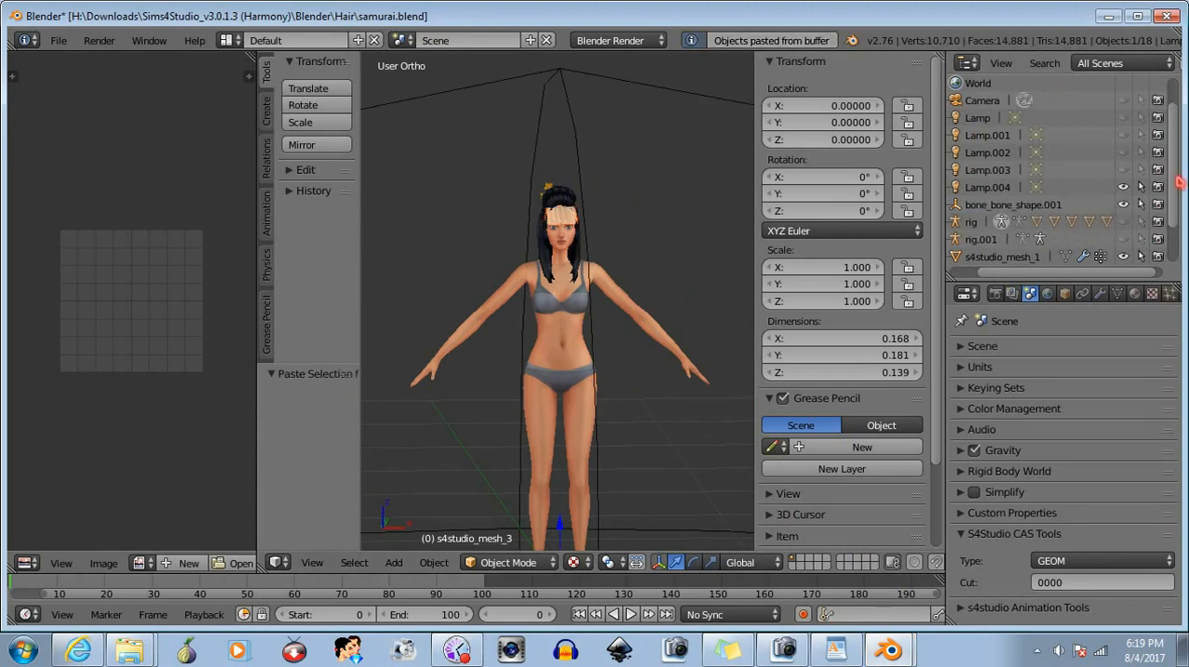
- Select the samurai hair mesh s4studio_mesh_1 and put it in Edit Mode
{"action": "scroll", "coordinate": [1176, 234], "scroll_direction": "down", "scroll_amount": 3}
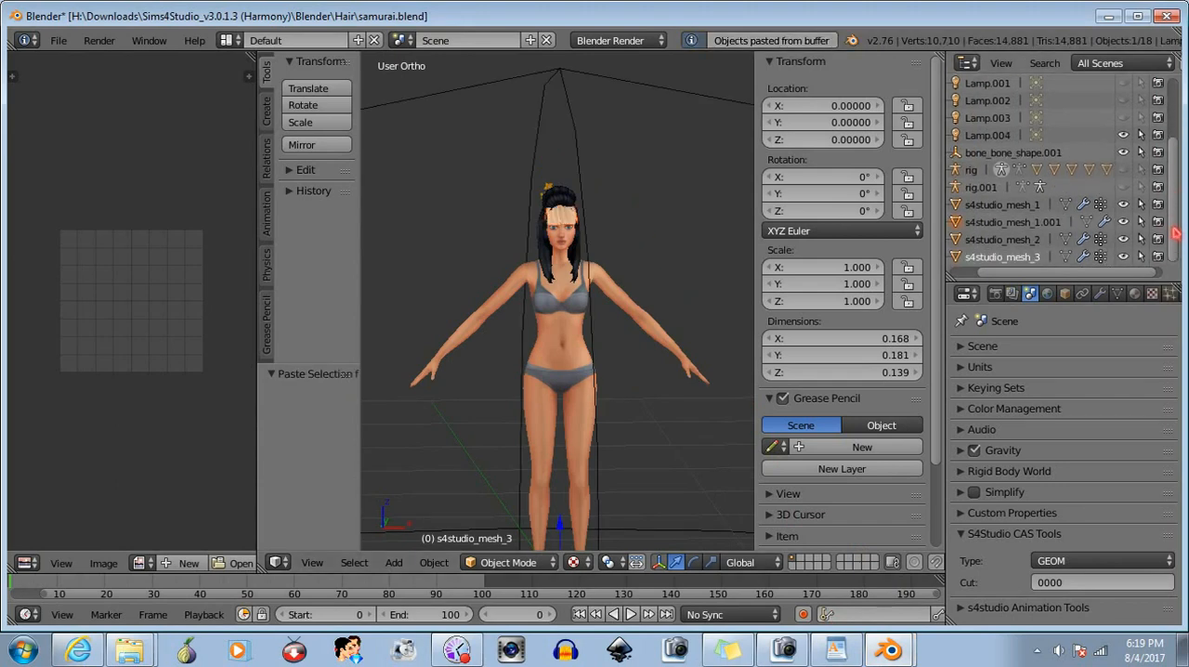
{"action": "left_click", "coordinate": [1015, 242]}
{"action": "left_click", "coordinate": [1015, 224]}
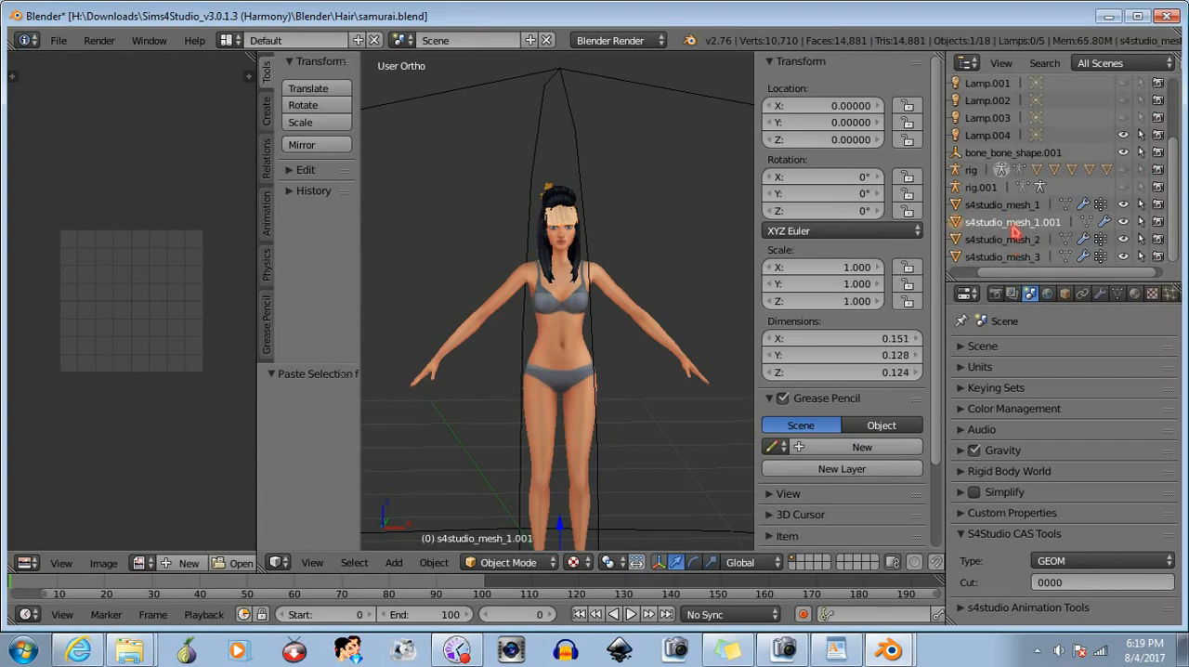
{"action": "left_click", "coordinate": [1015, 206]}
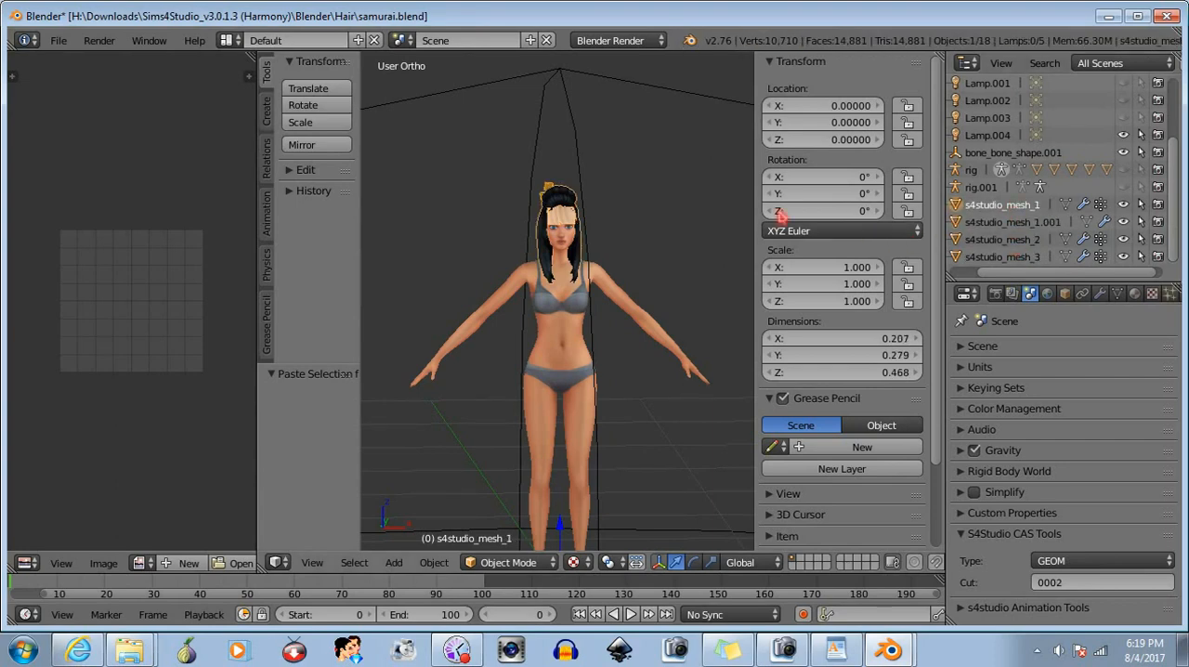
{"action": "scroll", "coordinate": [640, 188], "scroll_direction": "up", "scroll_amount": 2}
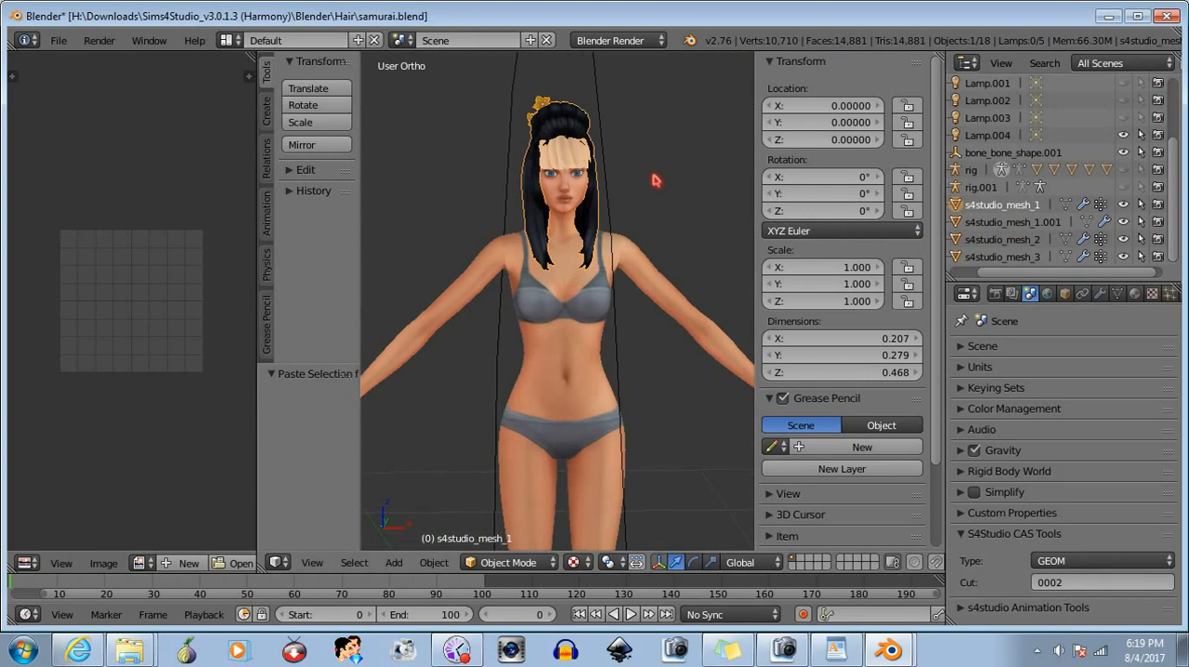
{"action": "mouse_move", "coordinate": [654, 180]}
{"action": "middle_mouse_down"}
{"action": "mouse_move", "coordinate": [619, 265]}
{"action": "mouse_move", "coordinate": [641, 189]}
{"action": "middle_mouse_up"}
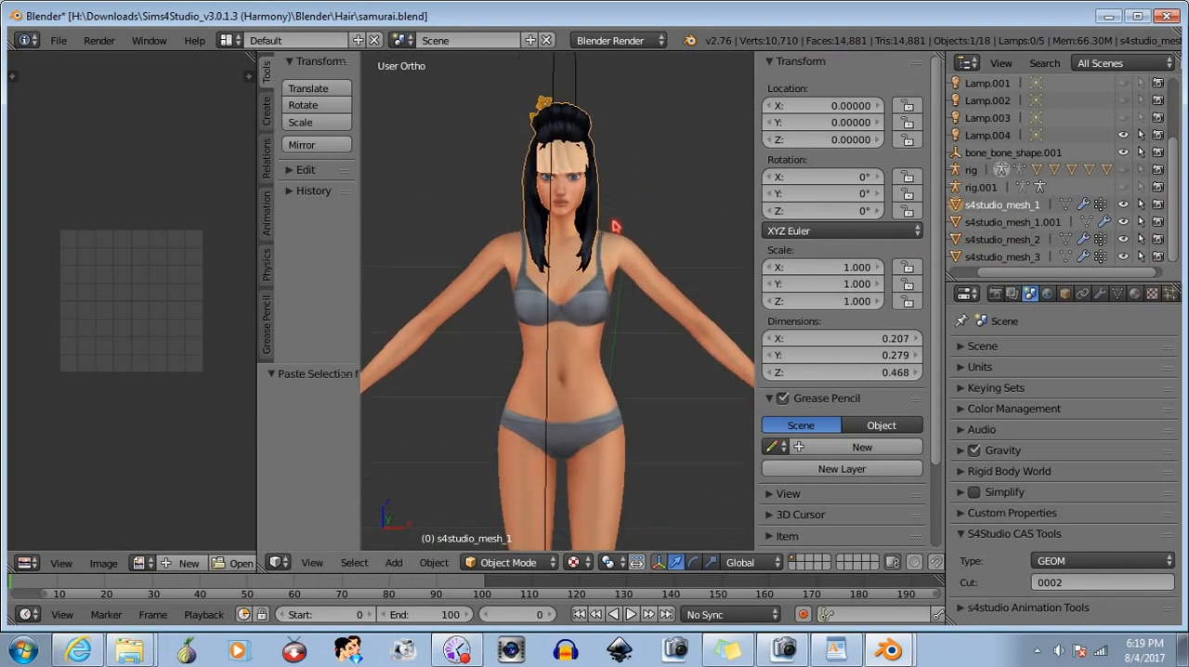
{"action": "middle_click_drag", "start_coordinate": [613, 225], "coordinate": [617, 220]}
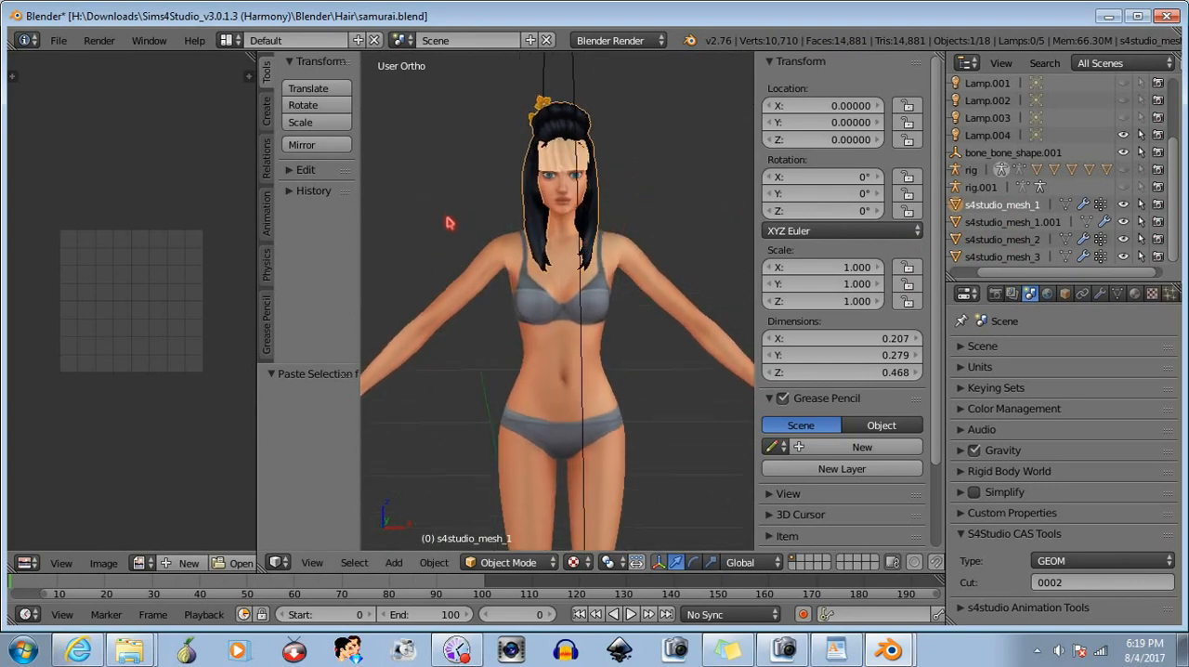
{"action": "middle_click_drag", "start_coordinate": [447, 223], "coordinate": [497, 260]}
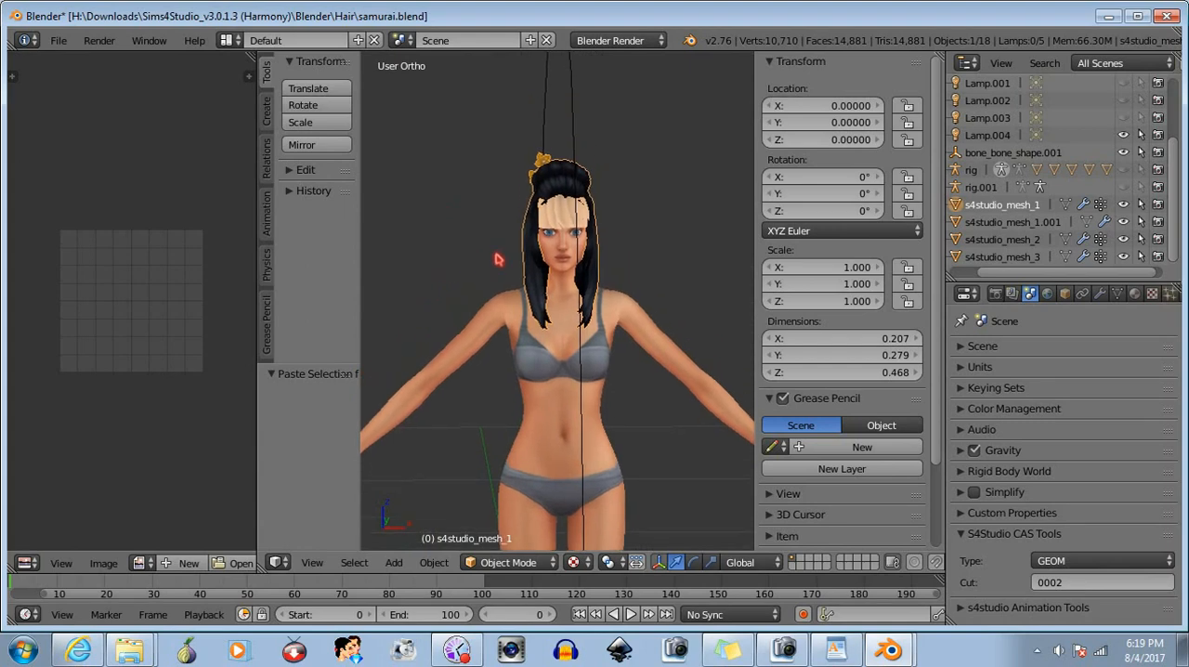
{"action": "left_click", "coordinate": [516, 563]}
{"action": "left_click", "coordinate": [510, 527]}
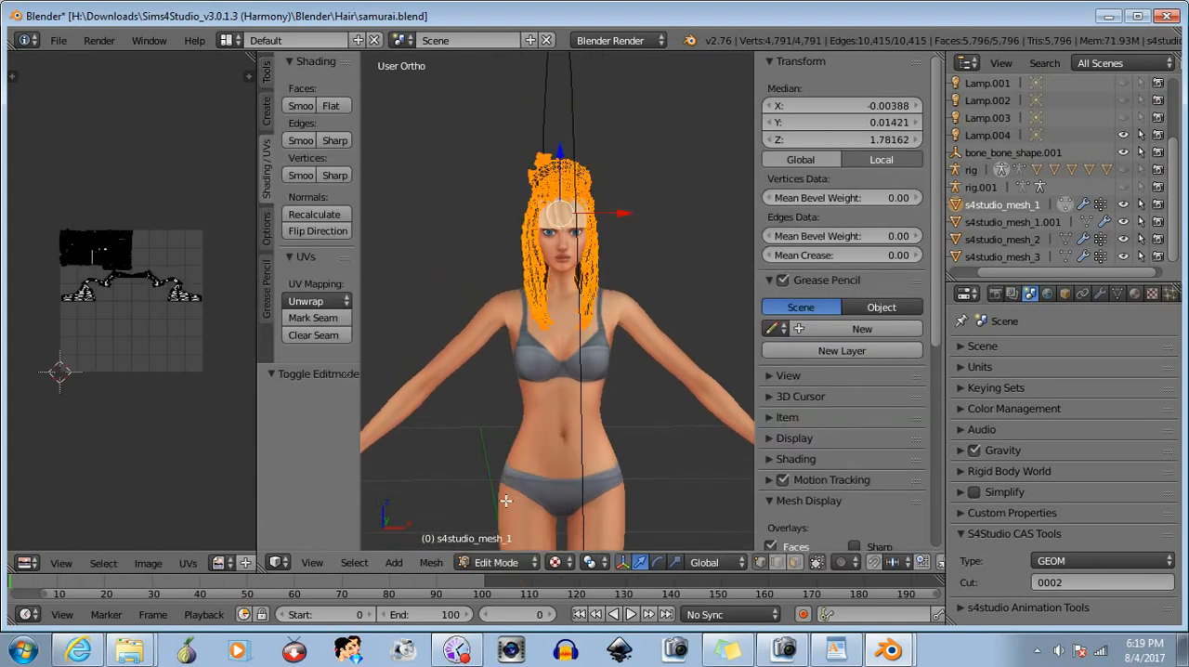
- Display the DiffuseMap image behind the samurai hair's UVs and enlarge the UV editing area to examine the whole layout
{"action": "left_click", "coordinate": [220, 562]}
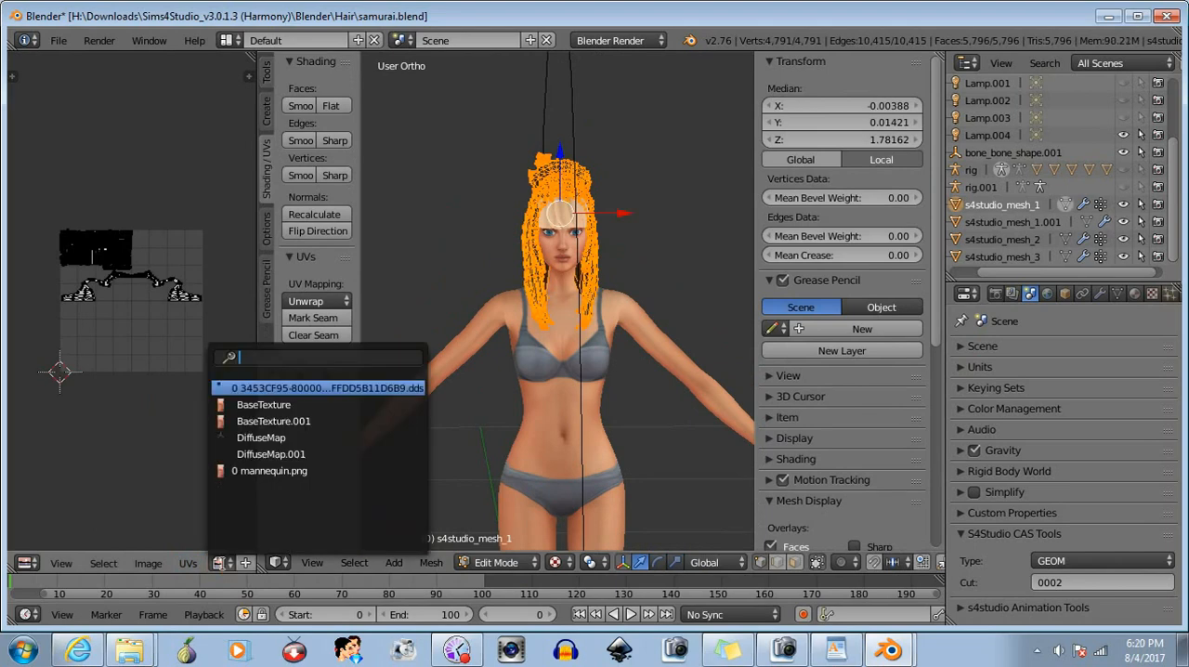
{"action": "left_click", "coordinate": [271, 438]}
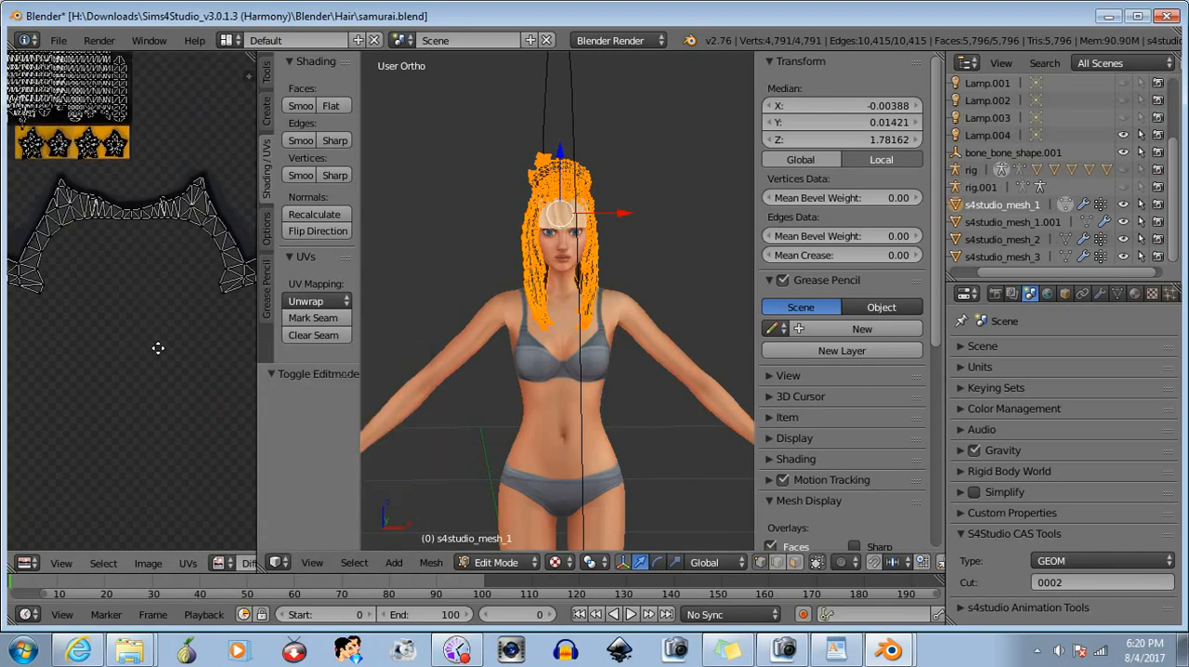
{"action": "middle_click_drag", "start_coordinate": [155, 323], "coordinate": [223, 415]}
{"action": "scroll", "coordinate": [191, 358], "scroll_direction": "up", "scroll_amount": 2}
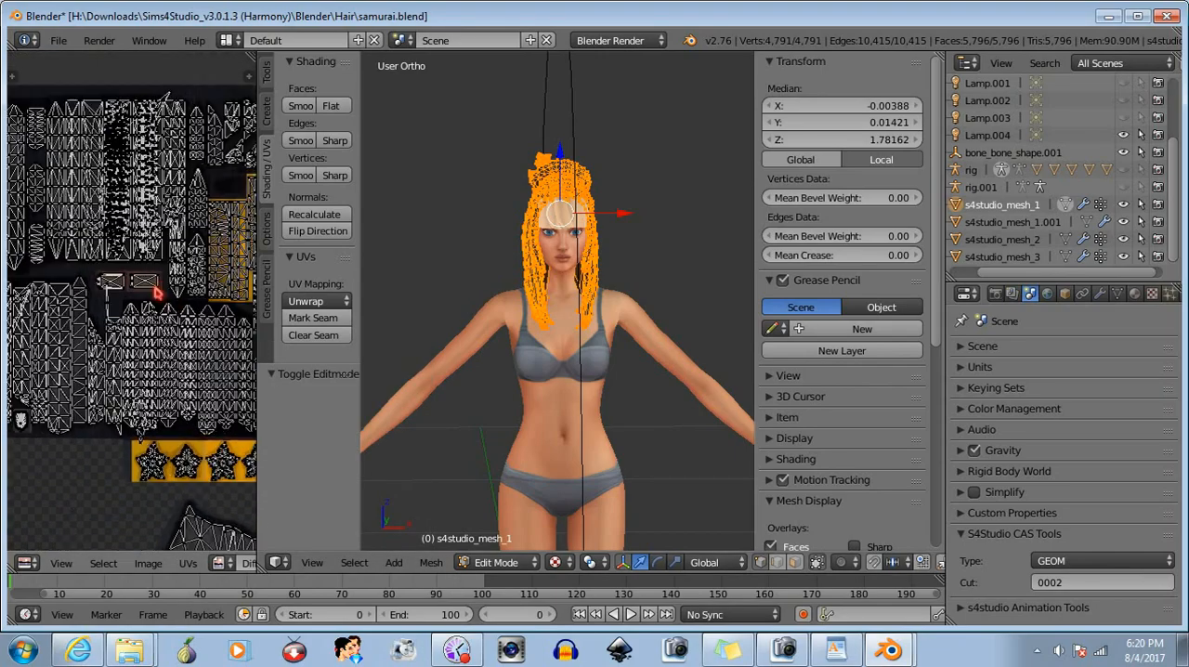
{"action": "middle_click_drag", "start_coordinate": [158, 295], "coordinate": [87, 262]}
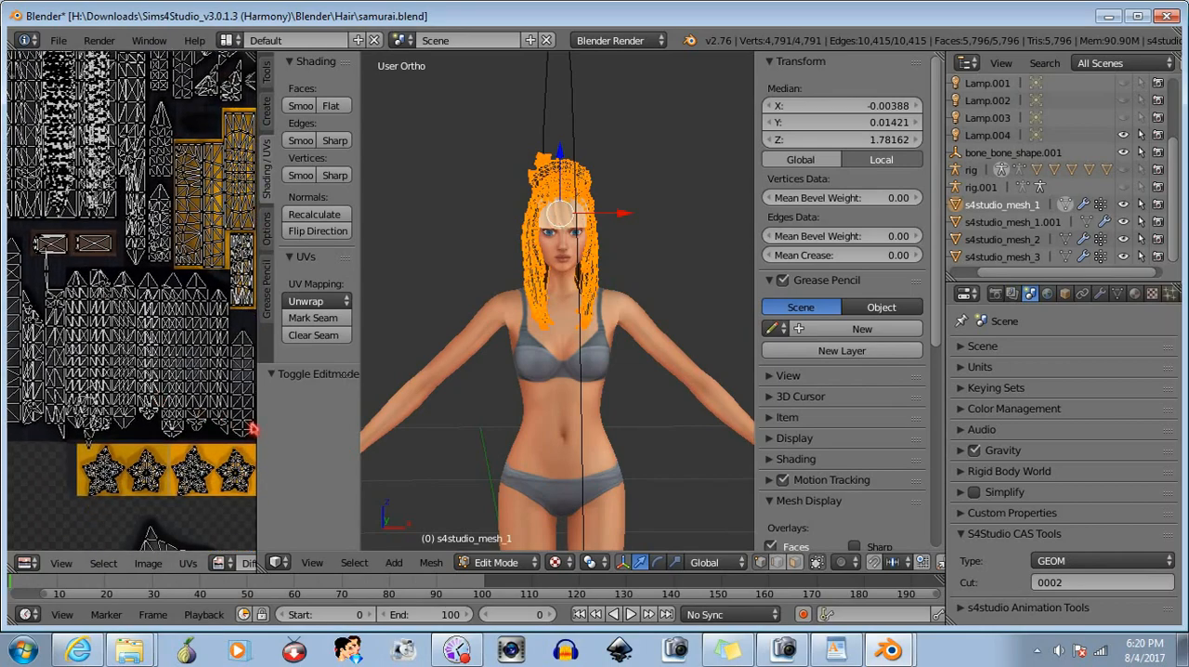
{"action": "left_click_drag", "start_coordinate": [266, 425], "coordinate": [379, 426]}
{"action": "middle_click_drag", "start_coordinate": [170, 249], "coordinate": [266, 275]}
{"action": "scroll", "coordinate": [245, 325], "scroll_direction": "down", "scroll_amount": 1}
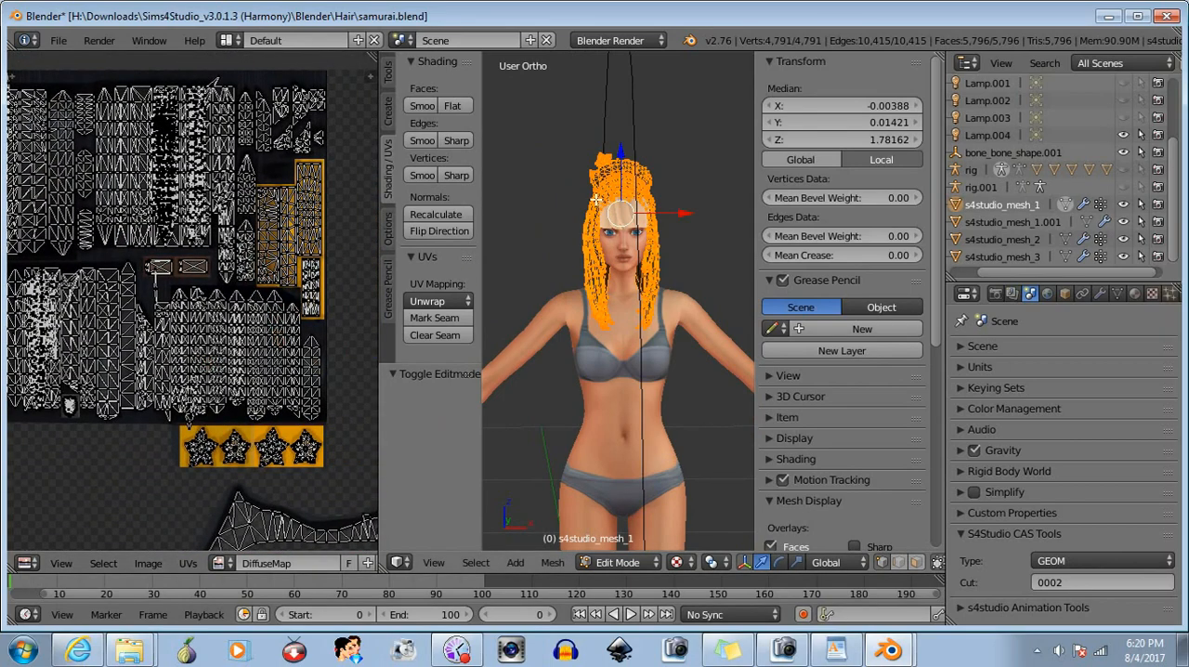
{"action": "middle_click_drag", "start_coordinate": [96, 180], "coordinate": [167, 220]}
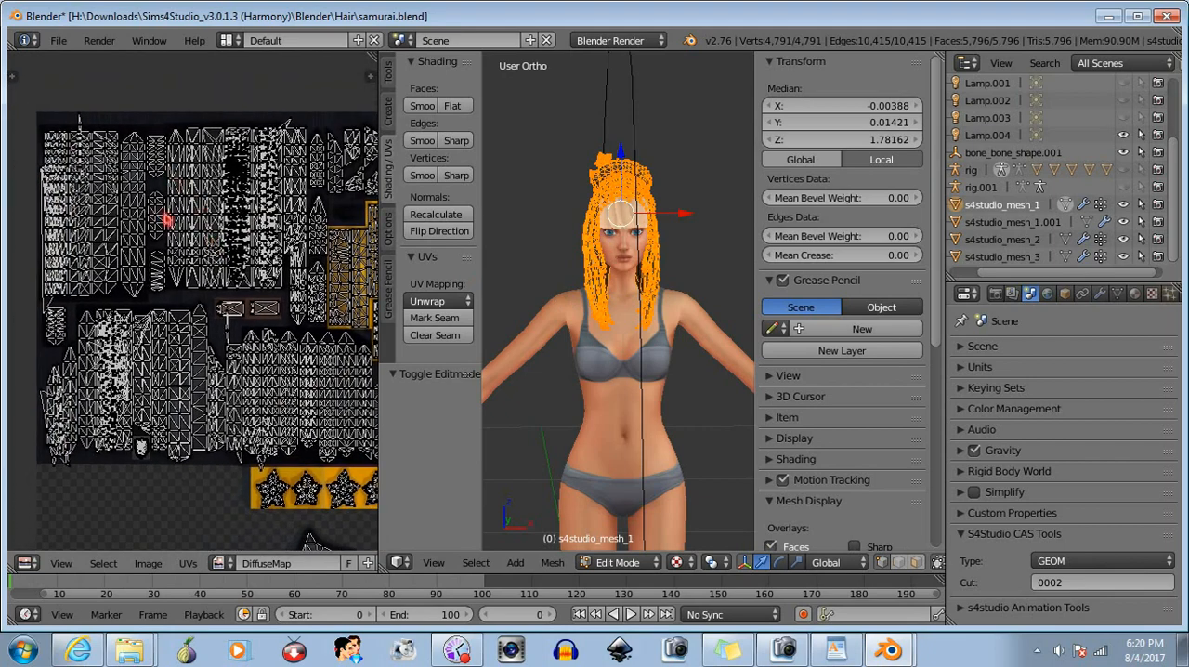
{"action": "middle_click_drag", "start_coordinate": [239, 299], "coordinate": [176, 304]}
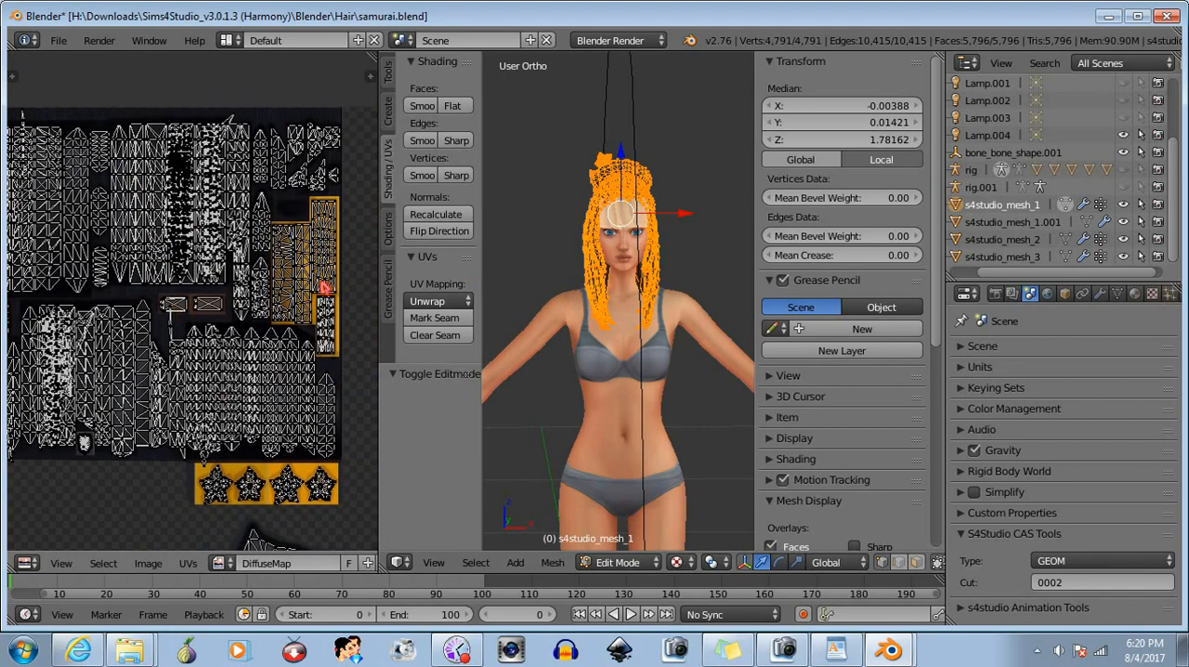
- Try to move the UVs lying on the gold ornament area onto the black hair area of the texture
{"action": "key", "text": "b"}
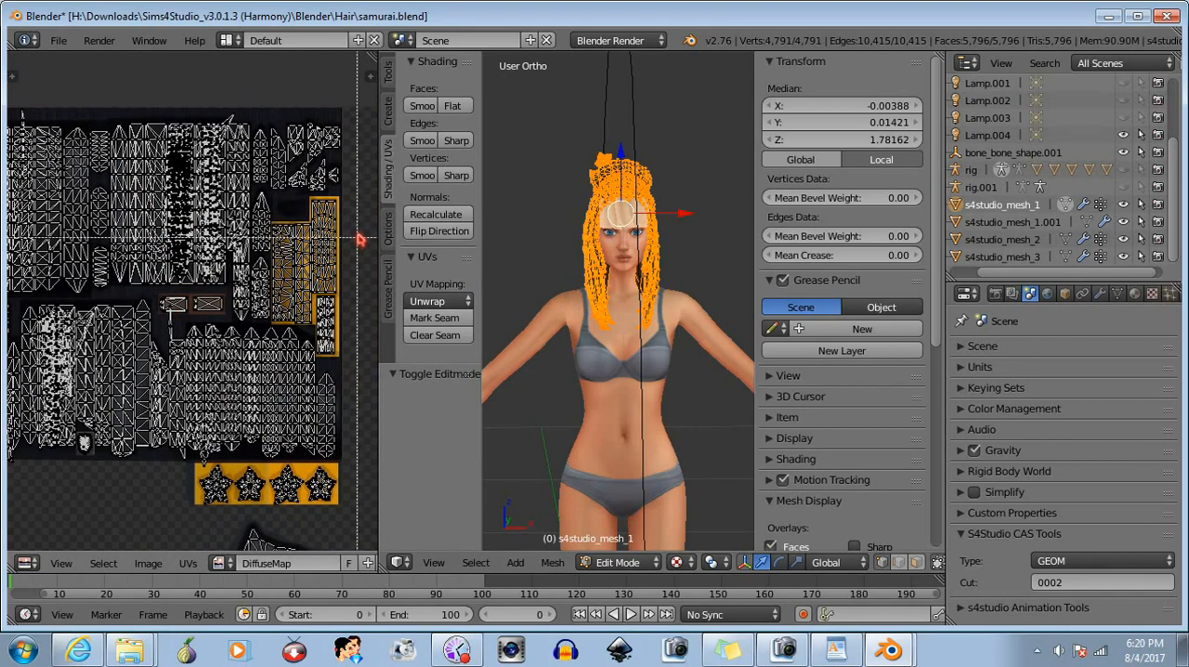
{"action": "left_click_drag", "start_coordinate": [359, 229], "coordinate": [290, 328]}
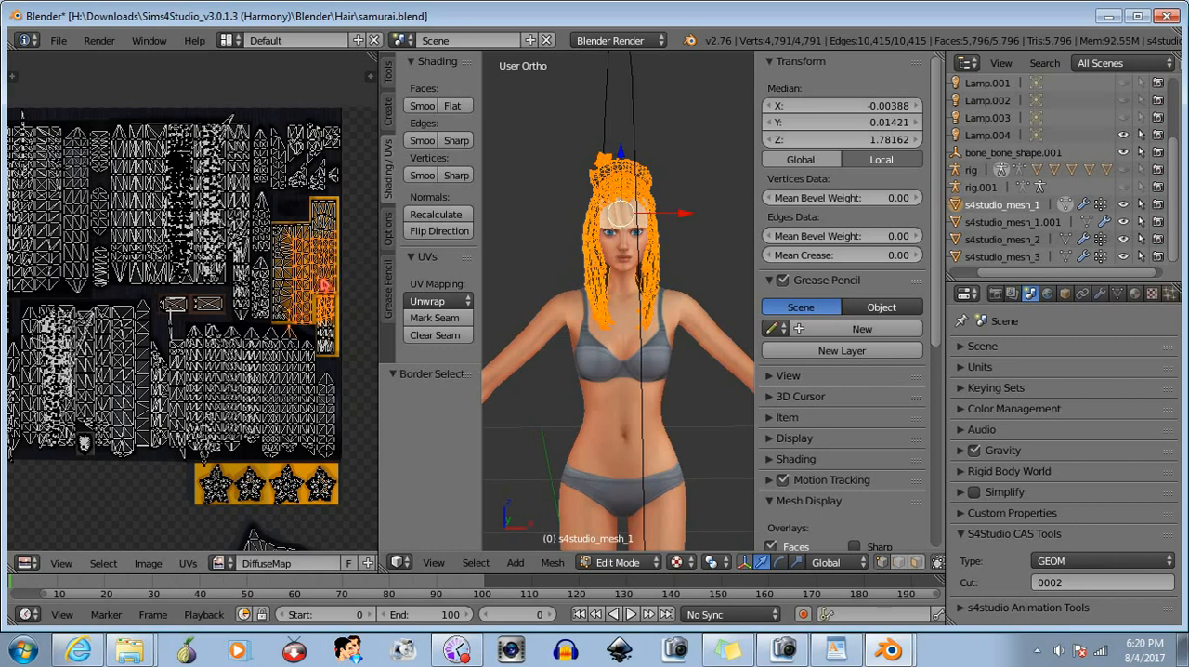
{"action": "key", "text": "g"}
{"action": "left_click", "coordinate": [256, 257]}
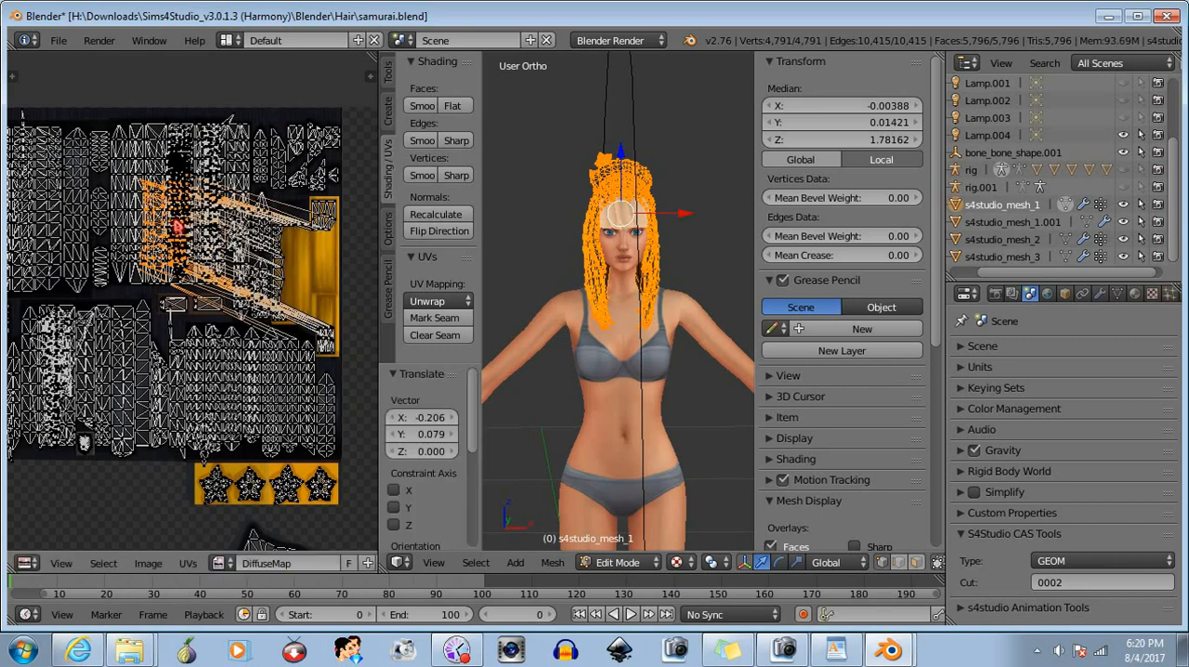
- Examine the samurai hair and its gold ornament from behind and front in Object Mode, and return to Edit Mode
{"action": "left_click", "coordinate": [638, 566]}
{"action": "left_click", "coordinate": [618, 541]}
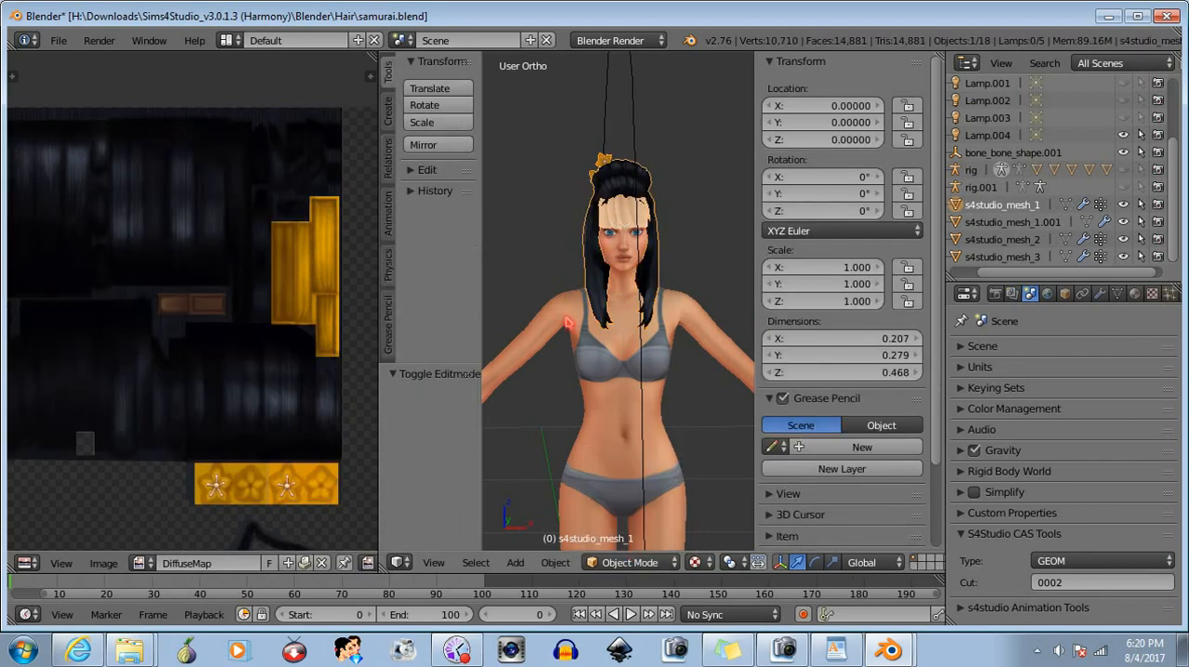
{"action": "middle_click_drag", "start_coordinate": [569, 322], "coordinate": [664, 388]}
{"action": "scroll", "coordinate": [631, 257], "scroll_direction": "up", "scroll_amount": 4}
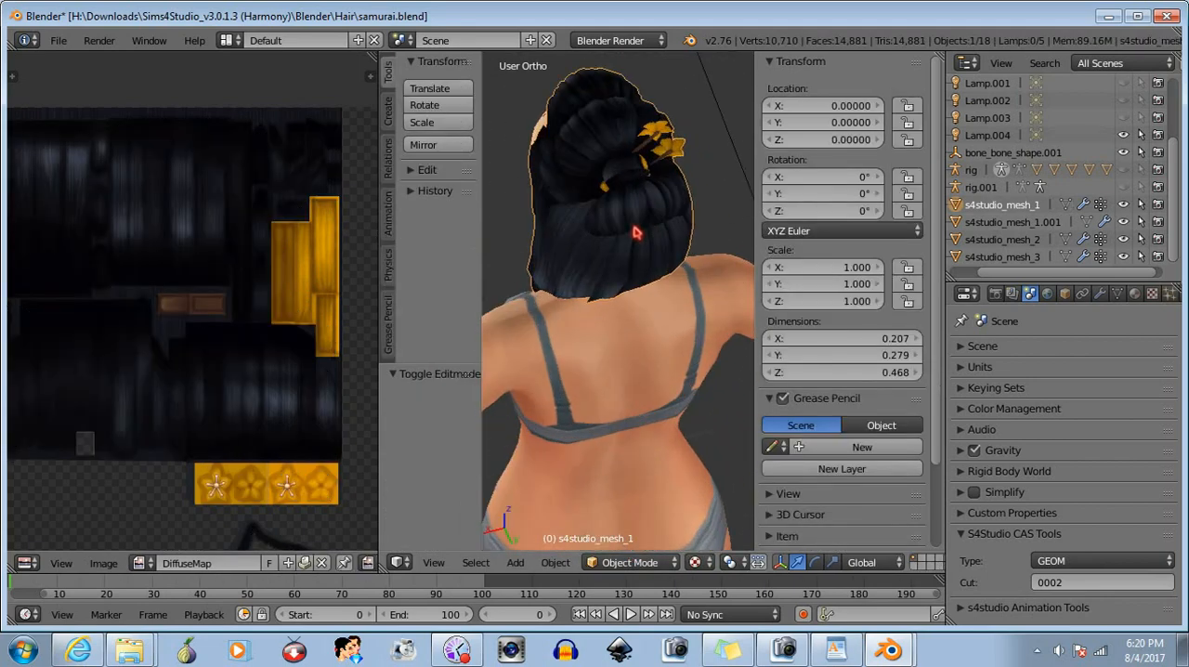
{"action": "middle_click_drag", "start_coordinate": [623, 202], "coordinate": [612, 390]}
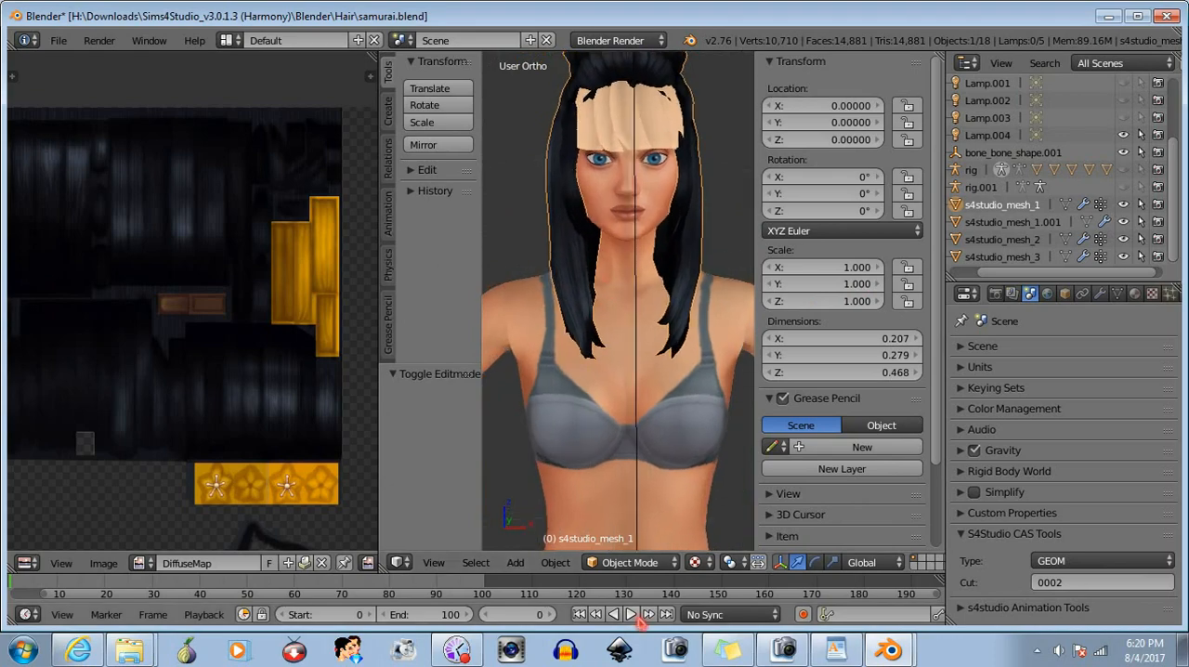
{"action": "left_click", "coordinate": [623, 562]}
{"action": "left_click", "coordinate": [644, 522]}
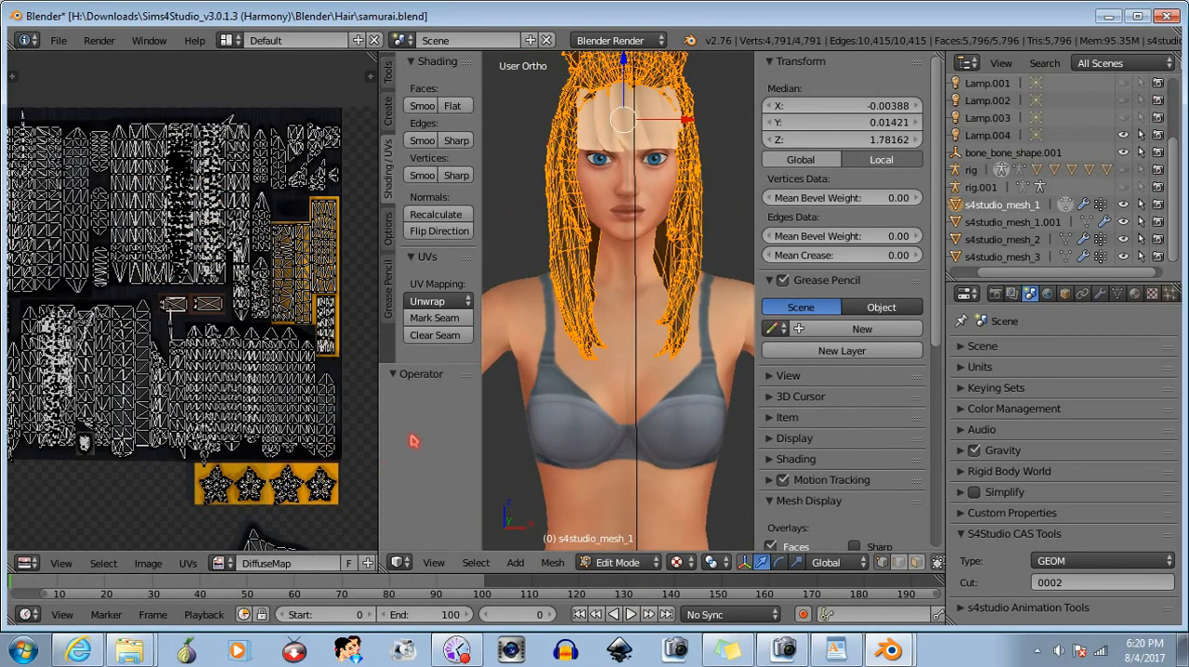
- Put the bangs mesh s4studio_mesh_1.001 in Edit Mode and display the DiffuseMap image behind its UVs
{"action": "left_click", "coordinate": [1032, 232]}
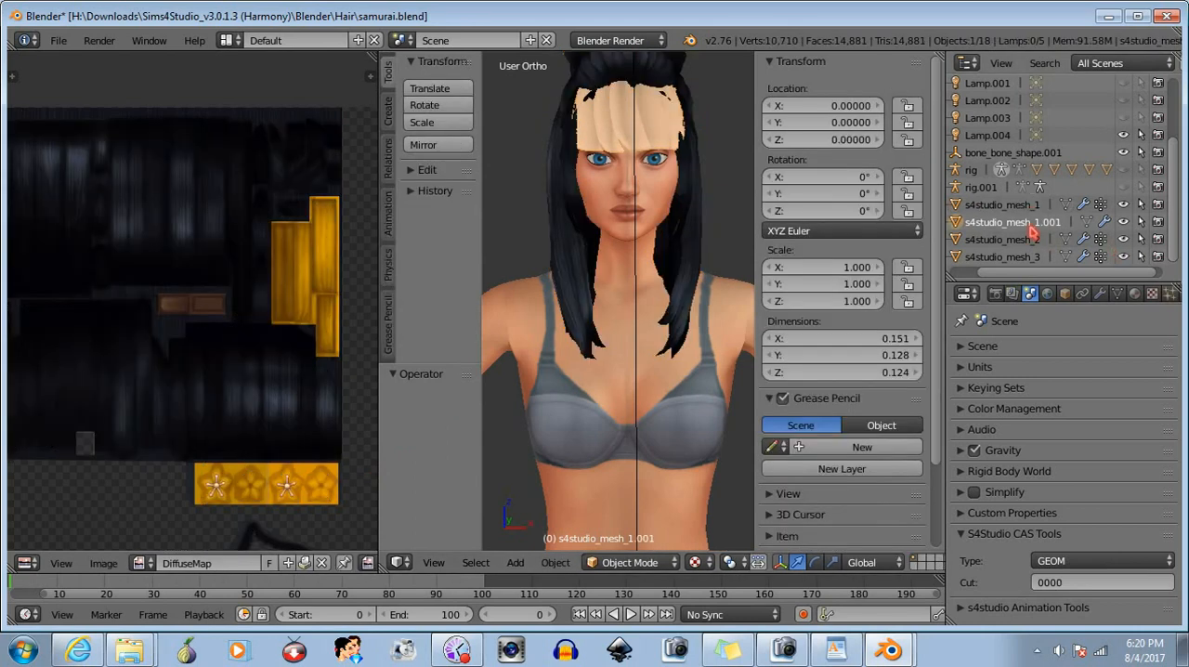
{"action": "left_click", "coordinate": [643, 564]}
{"action": "left_click", "coordinate": [639, 518]}
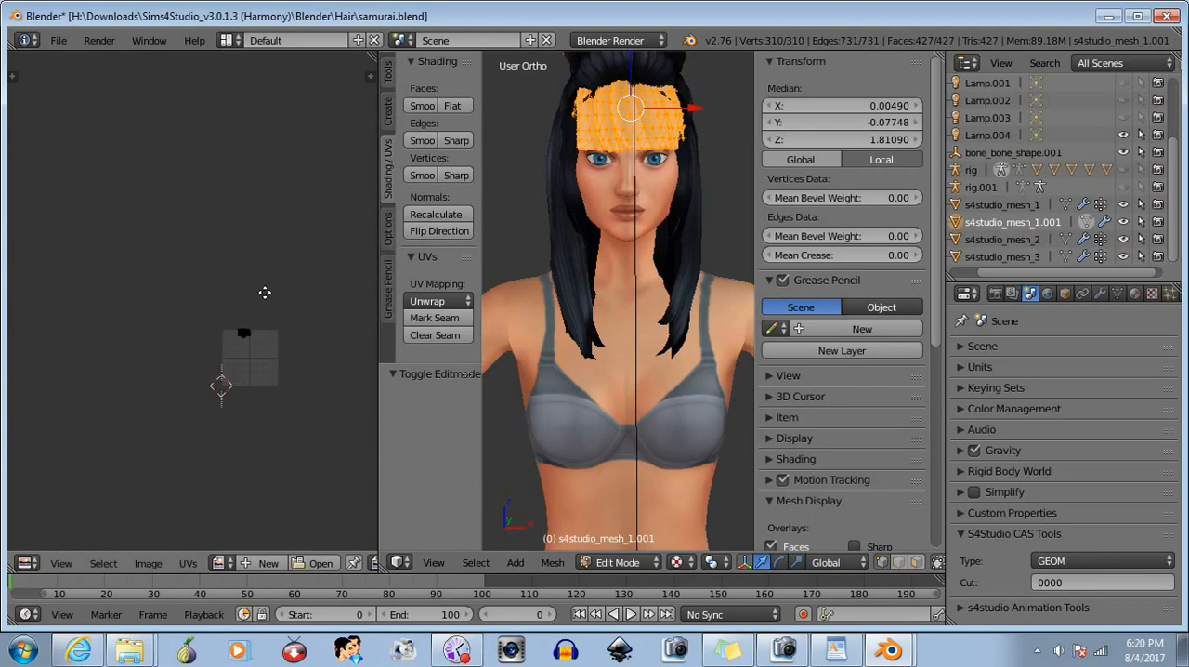
{"action": "scroll", "coordinate": [264, 292], "scroll_direction": "up", "scroll_amount": 5}
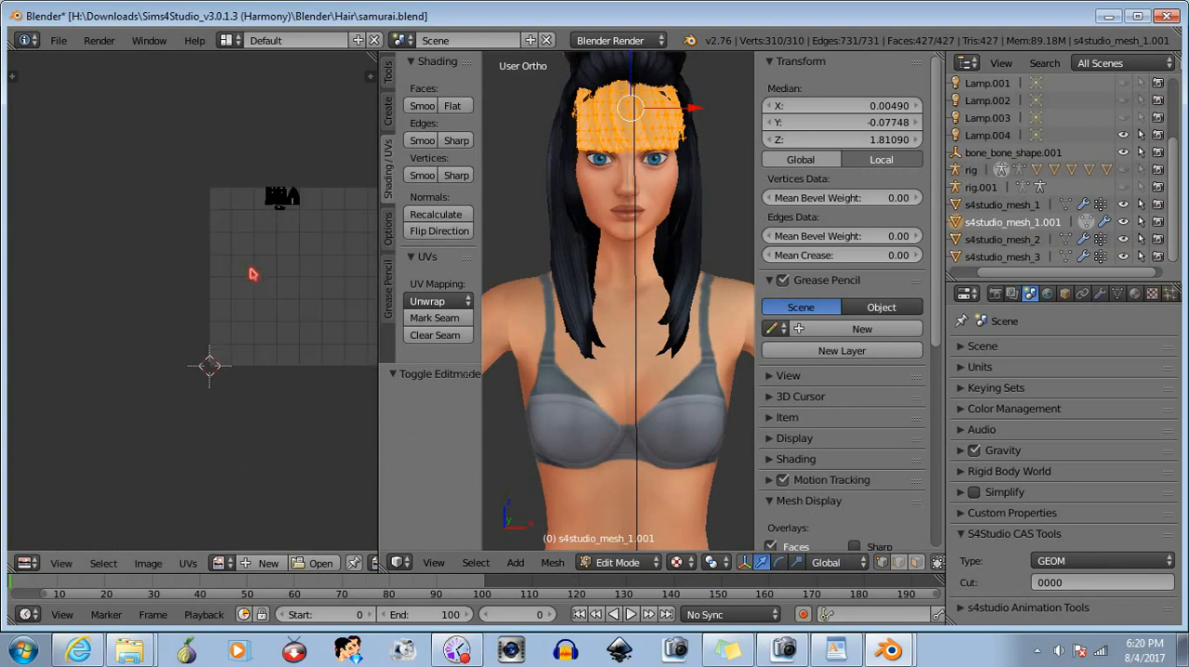
{"action": "left_click", "coordinate": [229, 565]}
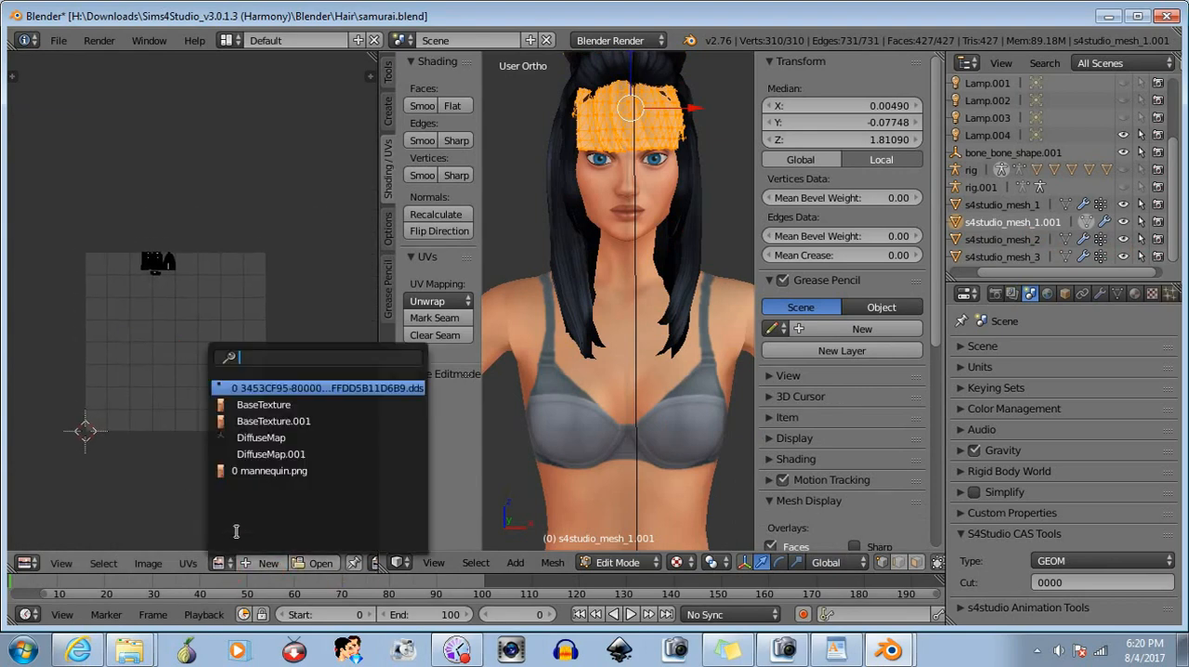
{"action": "left_click", "coordinate": [254, 435]}
{"action": "middle_click_drag", "start_coordinate": [222, 254], "coordinate": [360, 546]}
{"action": "middle_click_drag", "start_coordinate": [251, 228], "coordinate": [257, 455]}
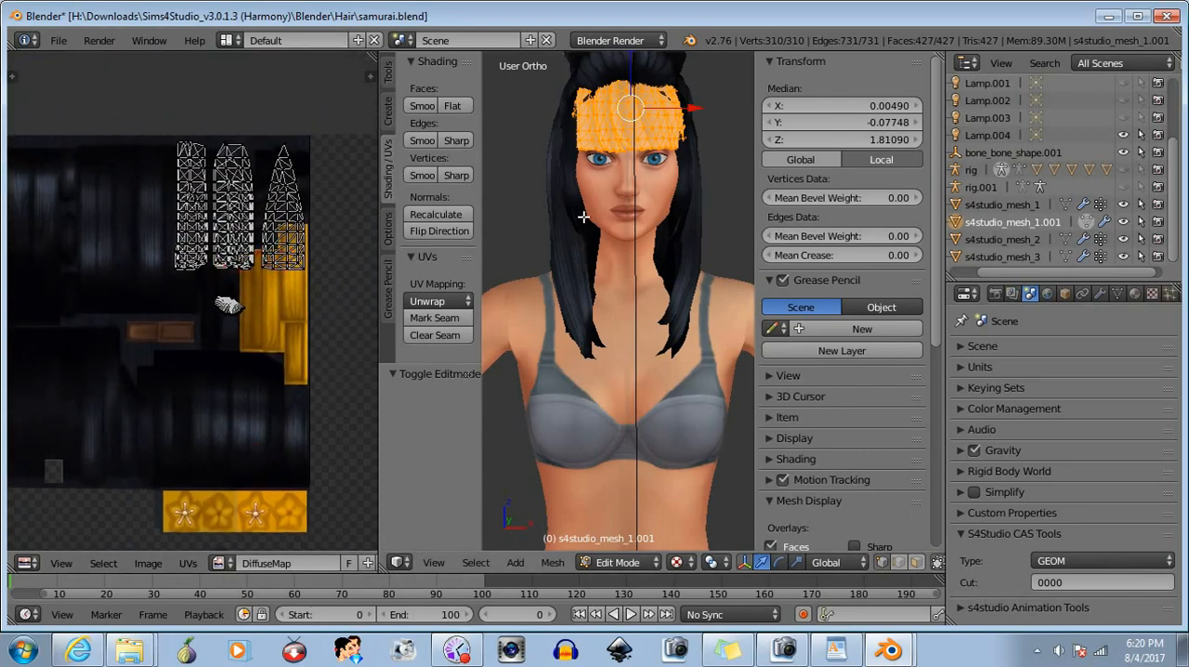
- Select only the small curved UV island below the three long strips of the bangs
{"action": "middle_click_drag", "start_coordinate": [583, 216], "coordinate": [611, 364], "text": "shift"}
{"action": "scroll", "coordinate": [595, 353], "scroll_direction": "up", "scroll_amount": 2}
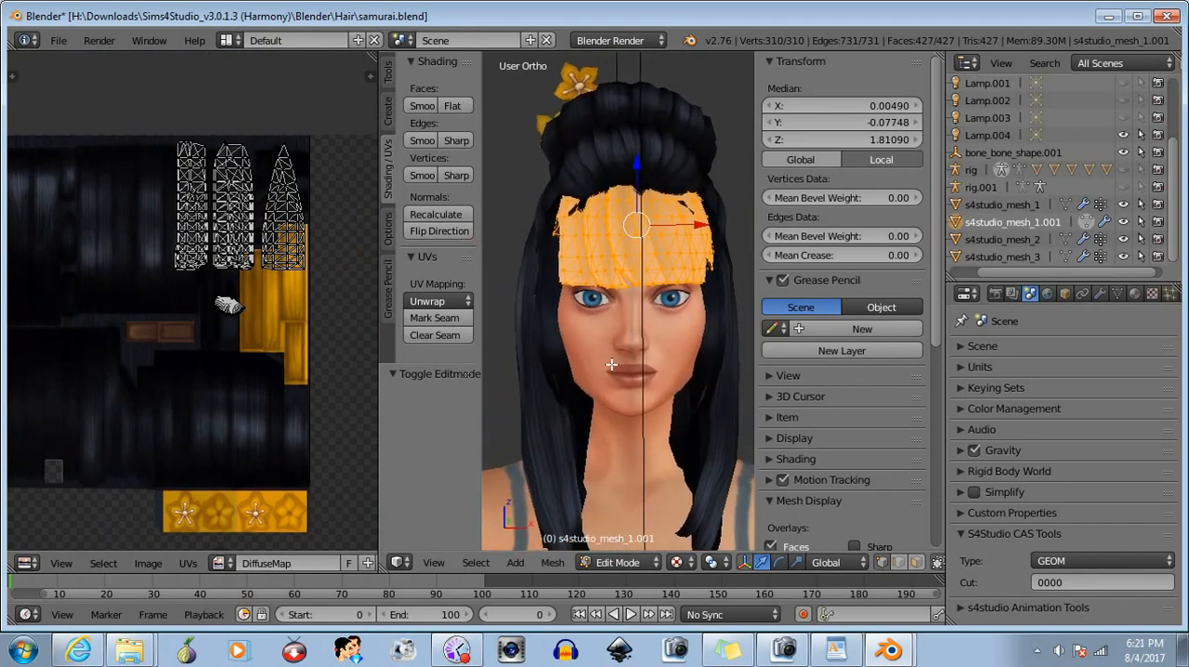
{"action": "middle_click_drag", "start_coordinate": [201, 311], "coordinate": [240, 356]}
{"action": "key", "text": "a"}
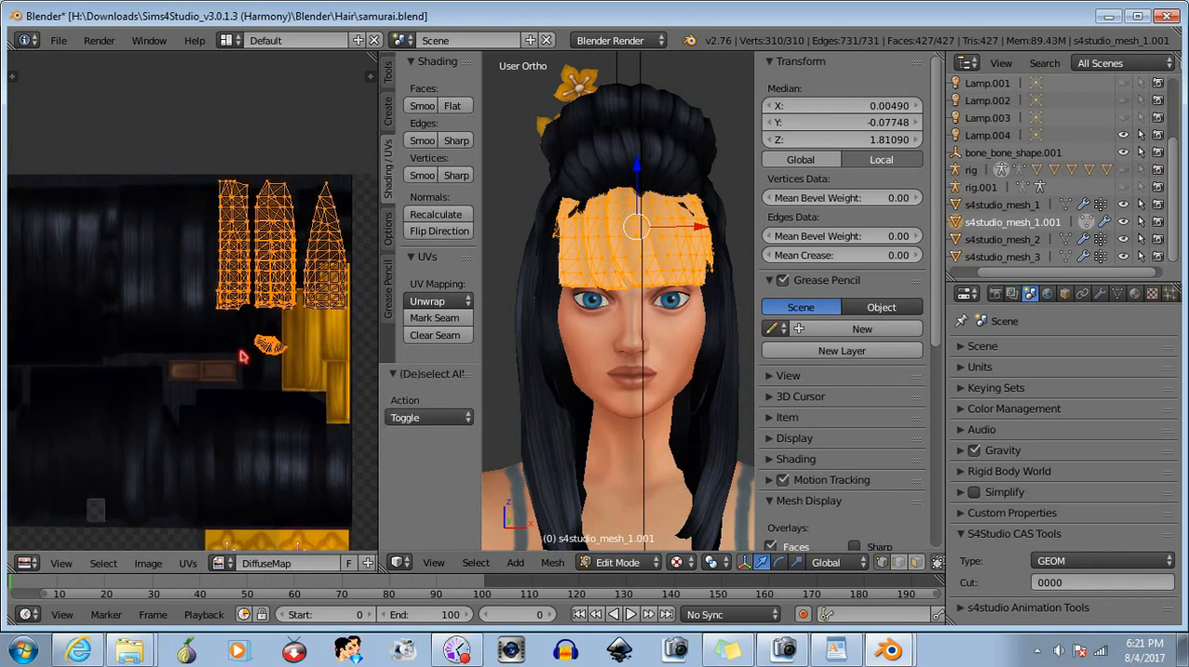
{"action": "key", "text": "a"}
{"action": "mouse_move", "coordinate": [195, 359]}
{"action": "middle_mouse_down"}
{"action": "mouse_move", "coordinate": [229, 355]}
{"action": "mouse_move", "coordinate": [223, 341]}
{"action": "mouse_move", "coordinate": [185, 352]}
{"action": "middle_mouse_up"}
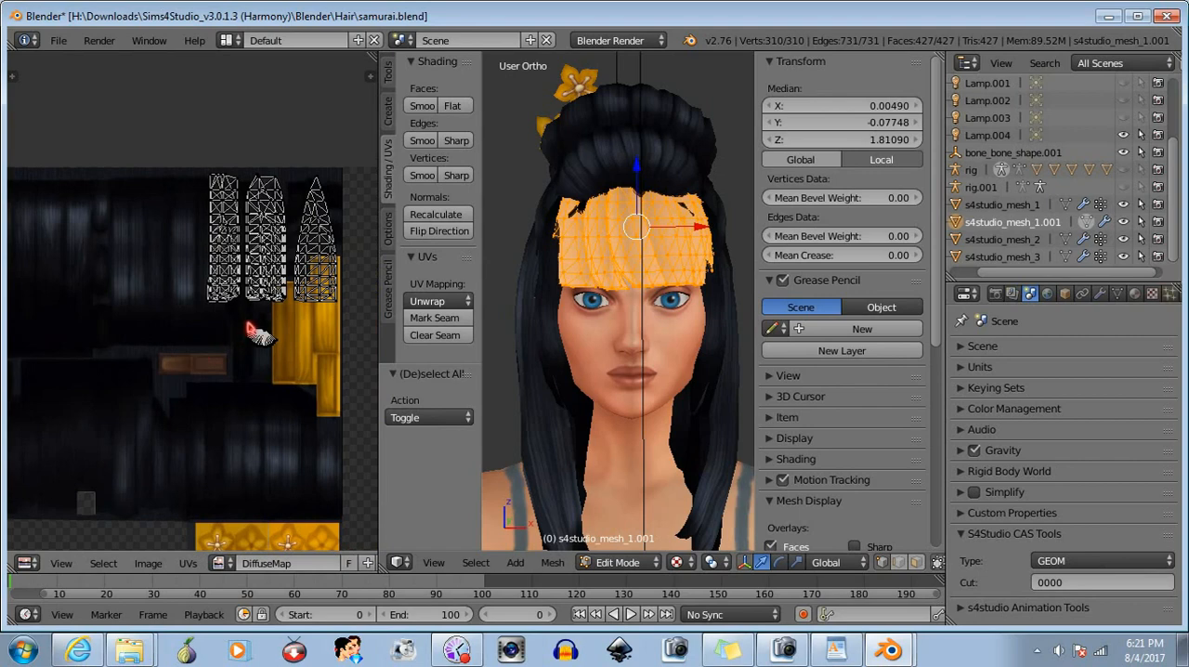
{"action": "key", "text": "b"}
{"action": "left_click_drag", "start_coordinate": [237, 323], "coordinate": [295, 377]}
{"action": "middle_click_drag", "start_coordinate": [228, 380], "coordinate": [210, 378]}
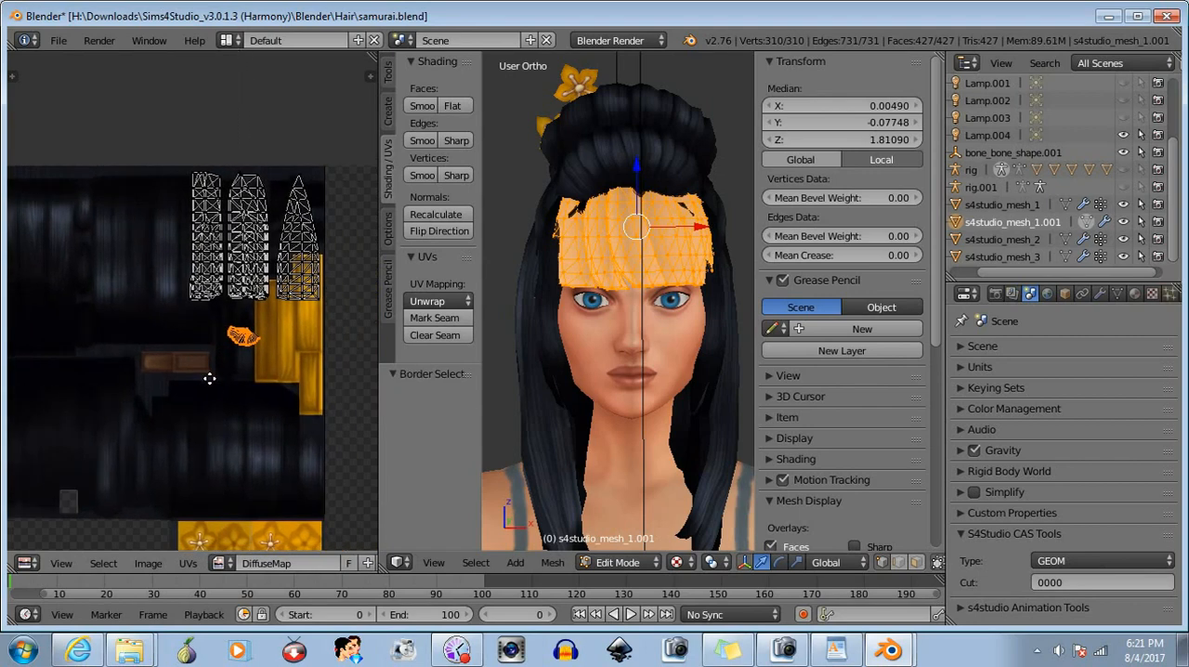
- Try to move the small curved UV island above the brown patch while viewing the bangs from below
{"action": "middle_click_drag", "start_coordinate": [557, 344], "coordinate": [480, 249]}
{"action": "key", "text": "g"}
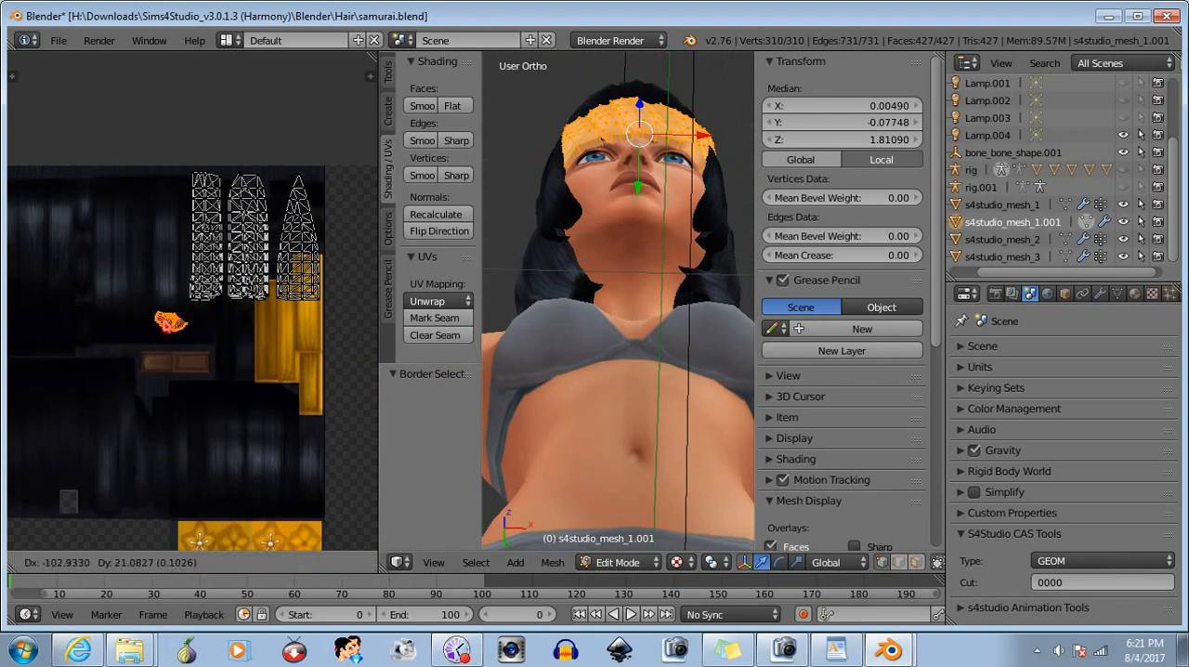
{"action": "left_click", "coordinate": [361, 345]}
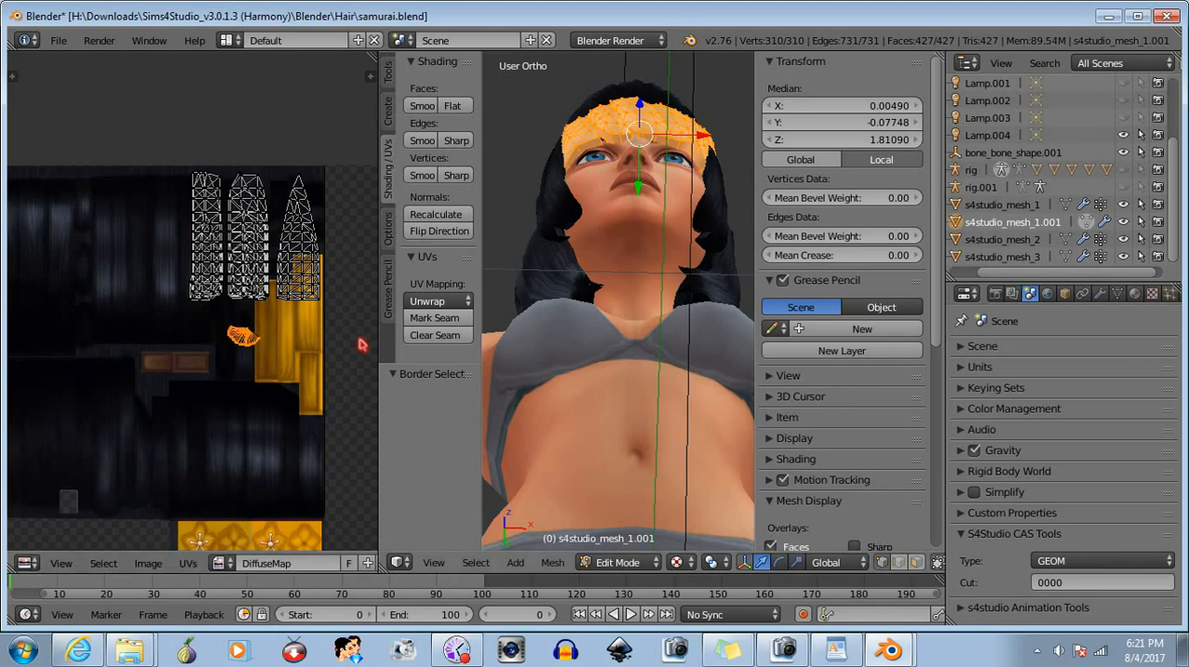
{"action": "middle_click_drag", "start_coordinate": [710, 317], "coordinate": [696, 432]}
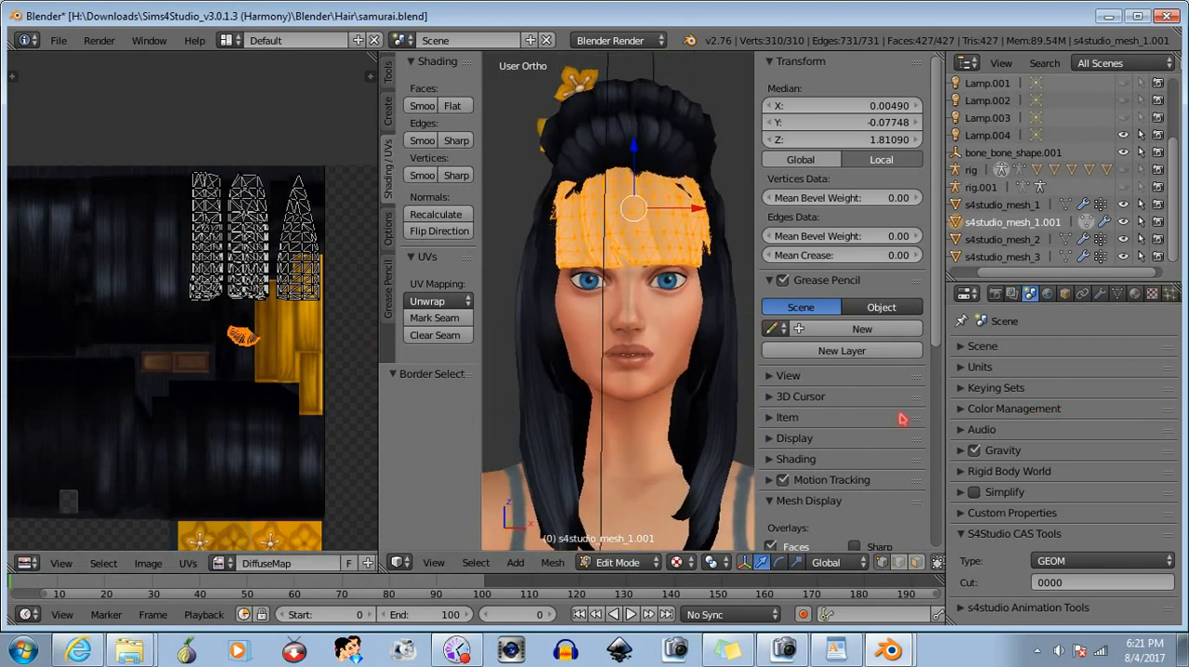
- Replace the DiffuseMap.001 image in the bangs material's second texture slot with DiffuseMap
{"action": "left_click", "coordinate": [1152, 294]}
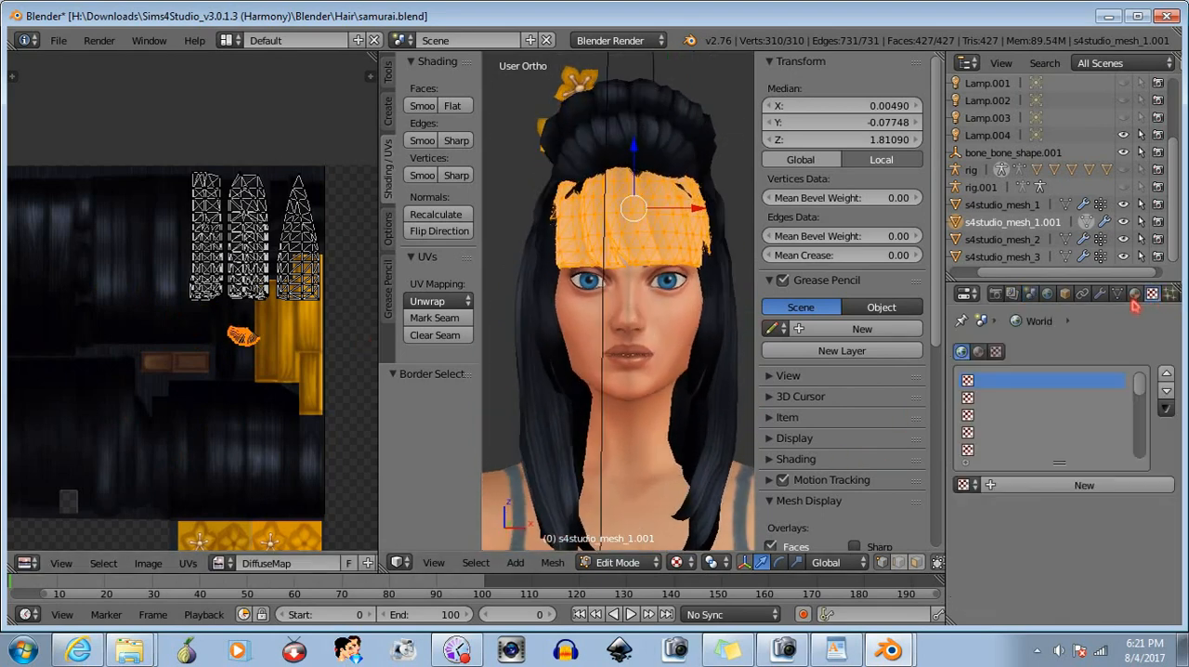
{"action": "left_click", "coordinate": [1134, 293]}
{"action": "scroll", "coordinate": [1057, 485], "scroll_direction": "down", "scroll_amount": 1}
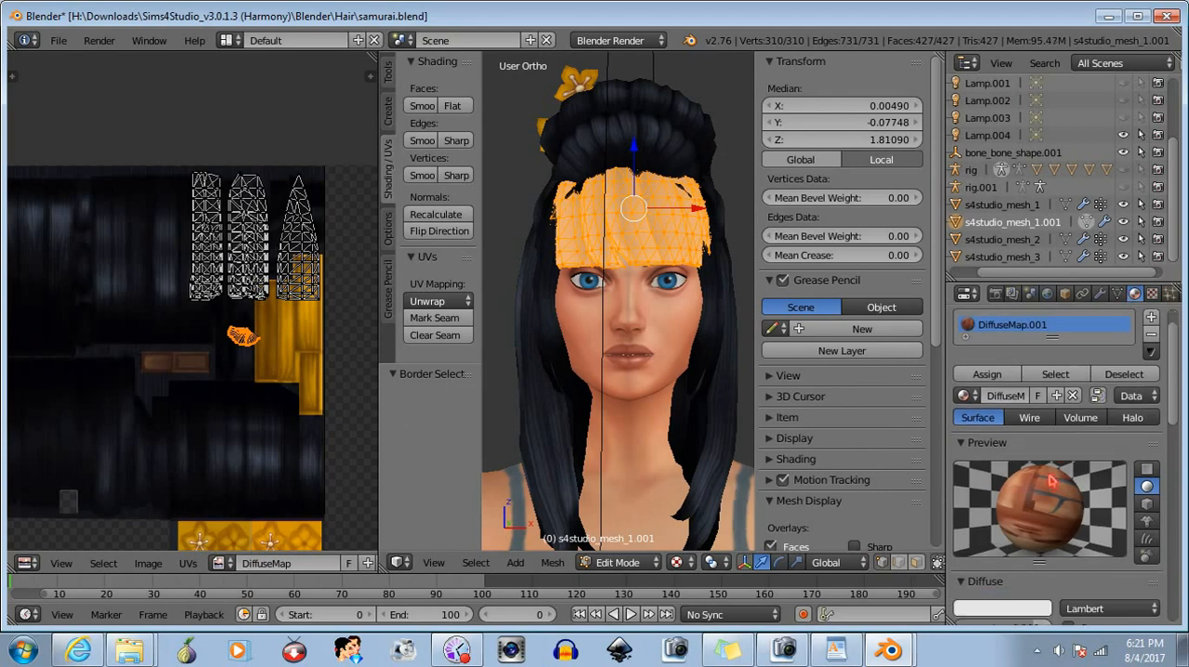
{"action": "left_click", "coordinate": [965, 395]}
{"action": "left_click", "coordinate": [1151, 294]}
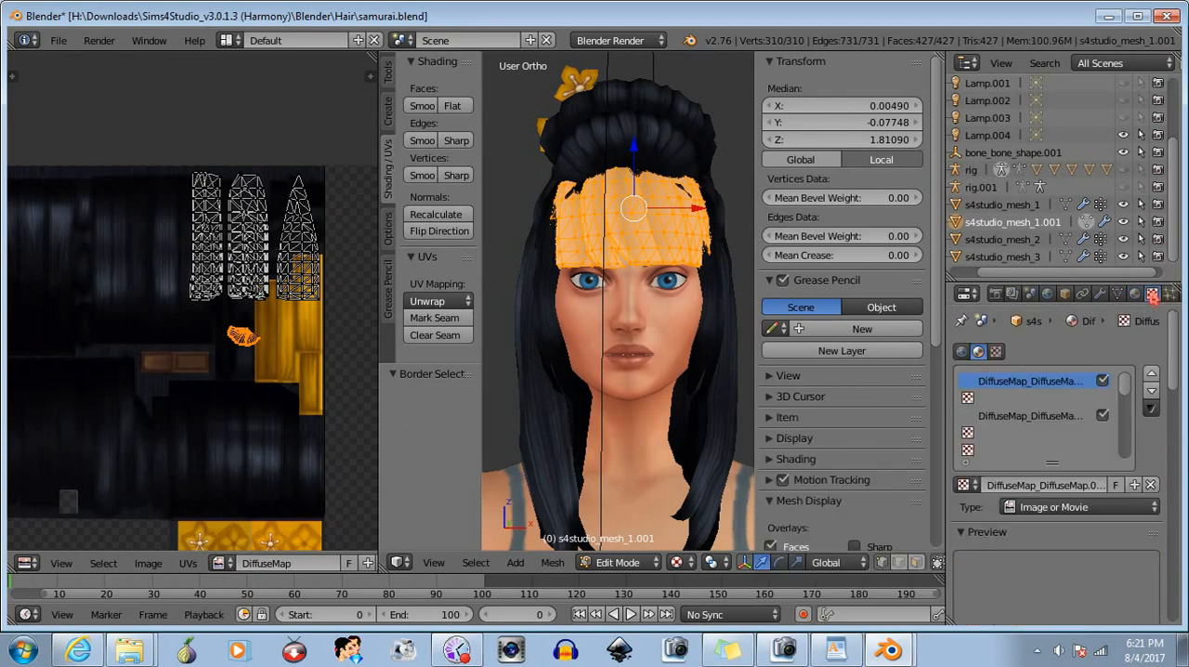
{"action": "scroll", "coordinate": [1026, 543], "scroll_direction": "down", "scroll_amount": 5}
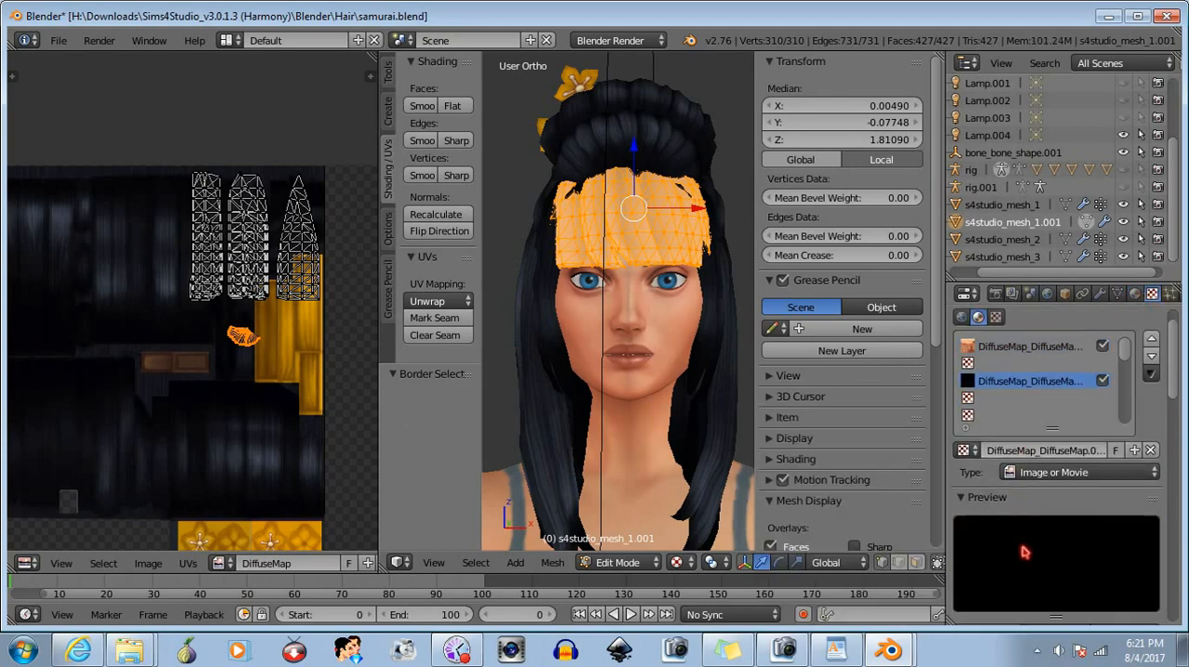
{"action": "scroll", "coordinate": [1029, 541], "scroll_direction": "down", "scroll_amount": 3}
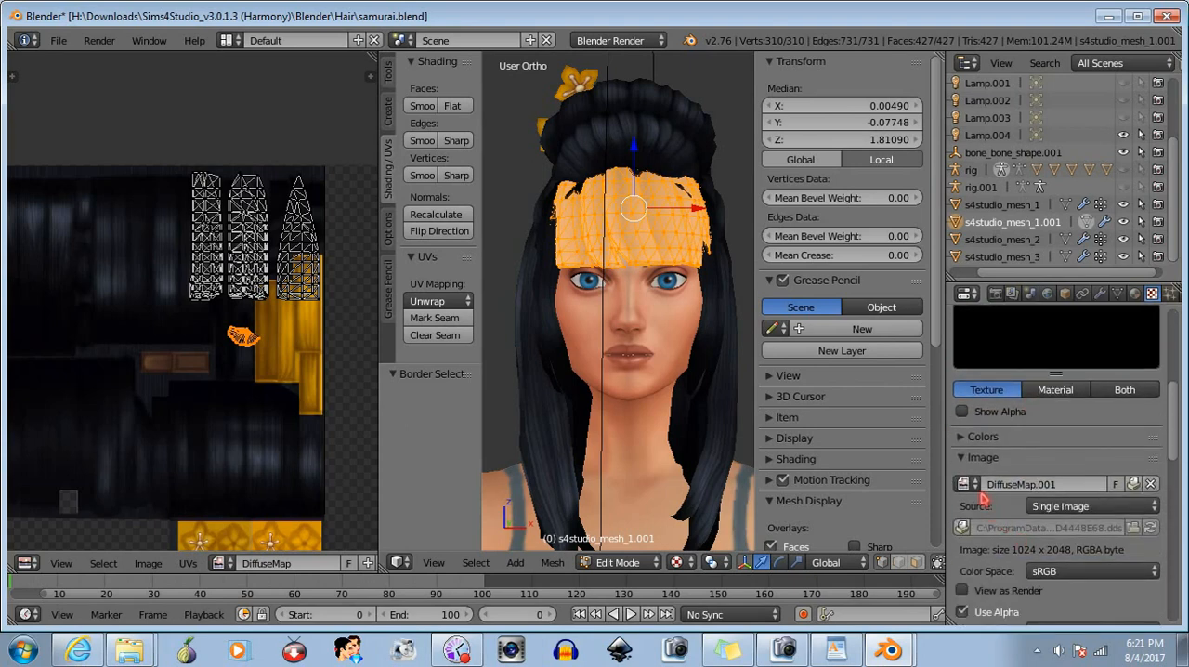
{"action": "left_click", "coordinate": [966, 484]}
{"action": "left_click", "coordinate": [806, 359]}
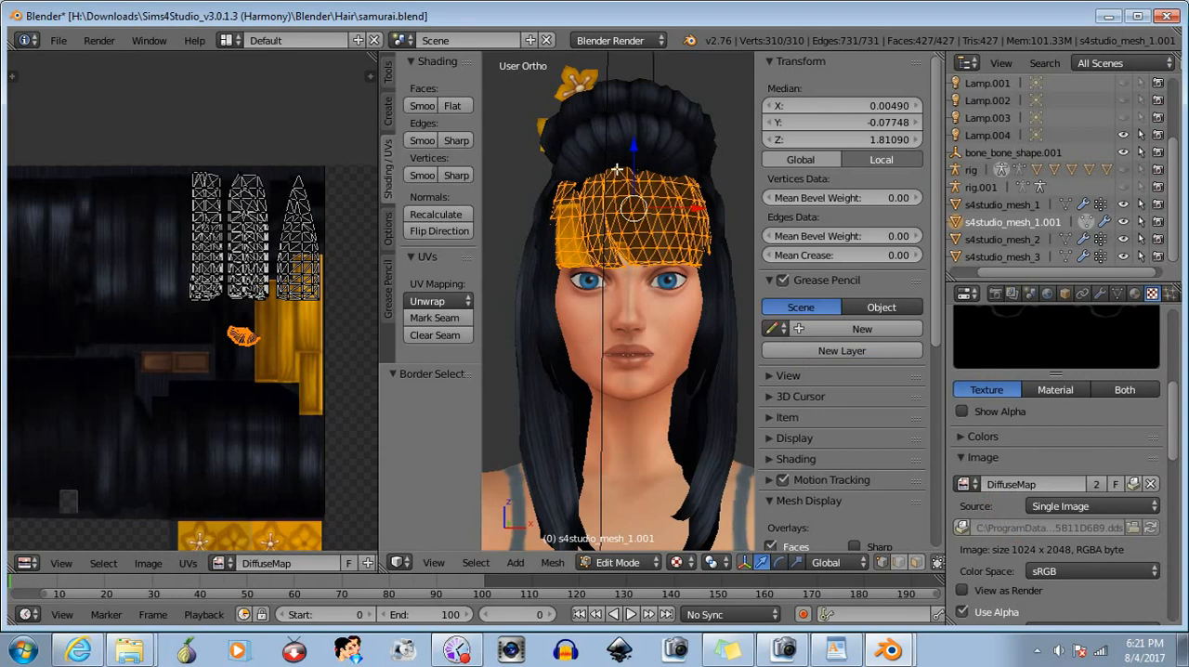
- Move the small curved UV island onto the dark hair area near the texture's left edge and deselect it
{"action": "middle_click_drag", "start_coordinate": [631, 390], "coordinate": [631, 321]}
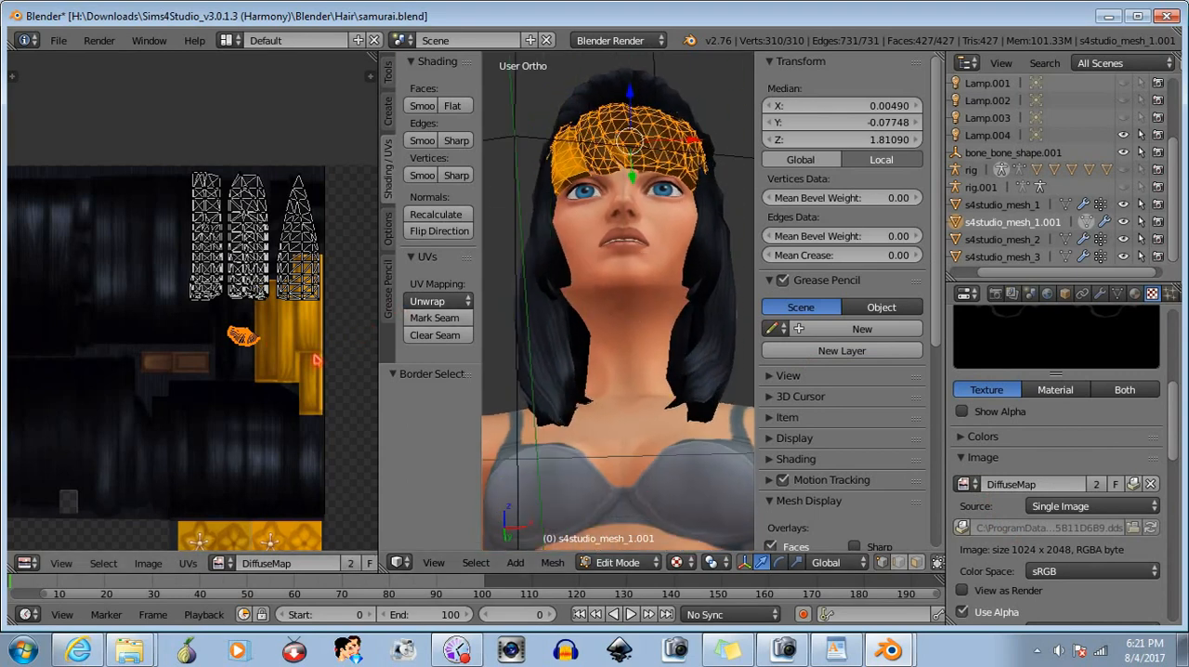
{"action": "key", "text": "g"}
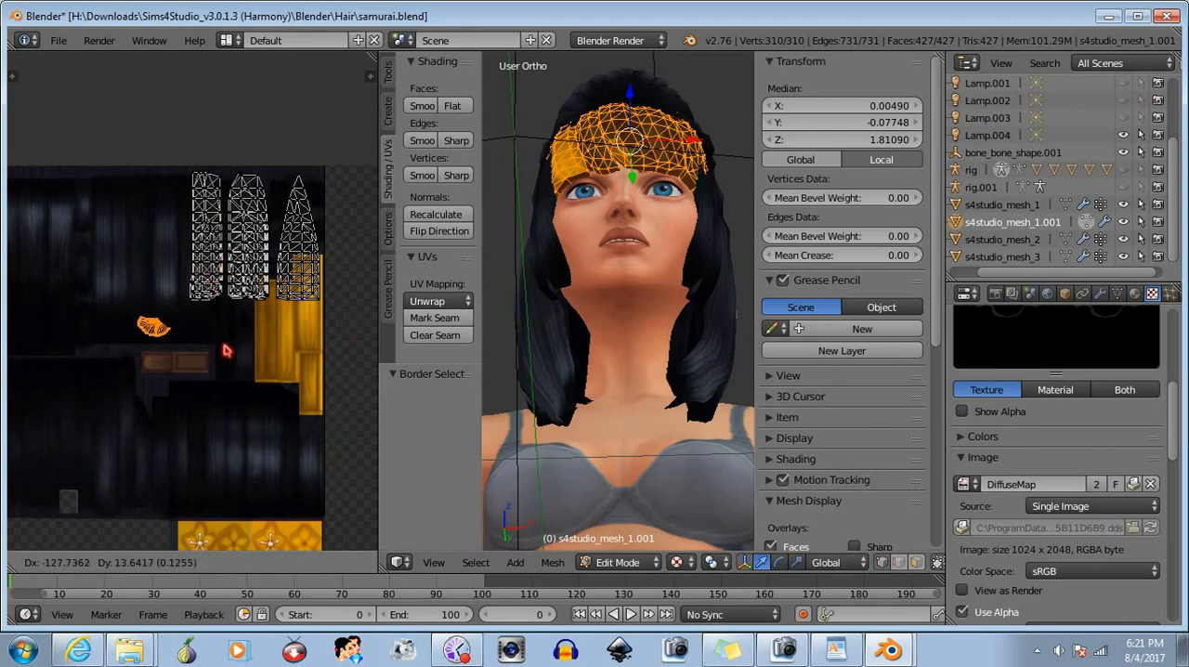
{"action": "key", "text": "x"}
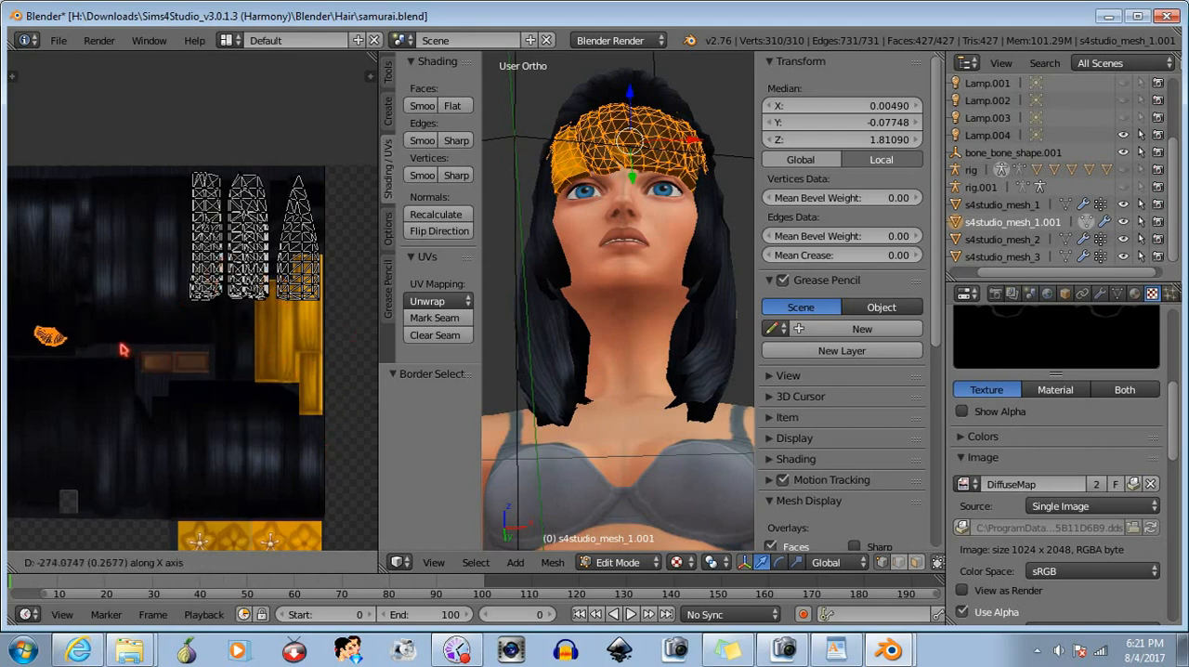
{"action": "left_click", "coordinate": [122, 350]}
{"action": "mouse_move", "coordinate": [217, 397]}
{"action": "middle_mouse_down"}
{"action": "mouse_move", "coordinate": [152, 399]}
{"action": "mouse_move", "coordinate": [325, 400]}
{"action": "mouse_move", "coordinate": [284, 366]}
{"action": "mouse_move", "coordinate": [215, 397]}
{"action": "middle_mouse_up"}
{"action": "key", "text": "g"}
{"action": "left_click", "coordinate": [168, 358]}
{"action": "key", "text": "a"}
- Select the leftmost long UV strip of the bangs and move it about -0.114 in X and -0.024 in Y onto the dark hair strands
{"action": "middle_click_drag", "start_coordinate": [623, 223], "coordinate": [626, 356]}
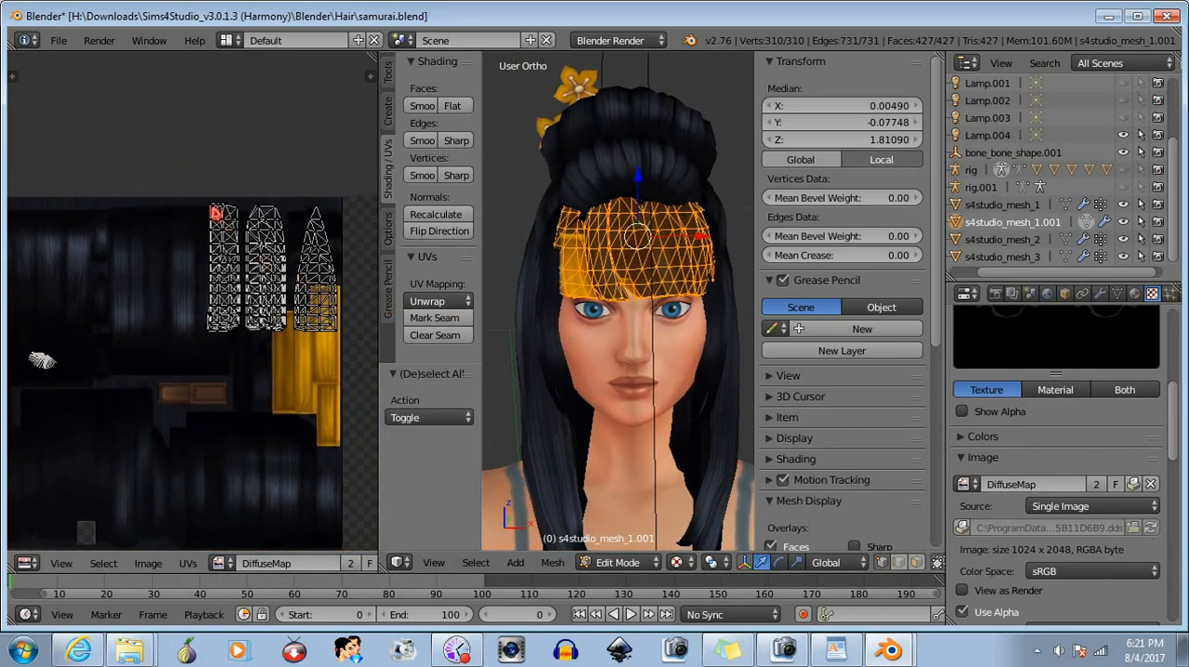
{"action": "key", "text": "b"}
{"action": "left_click_drag", "start_coordinate": [174, 190], "coordinate": [242, 367]}
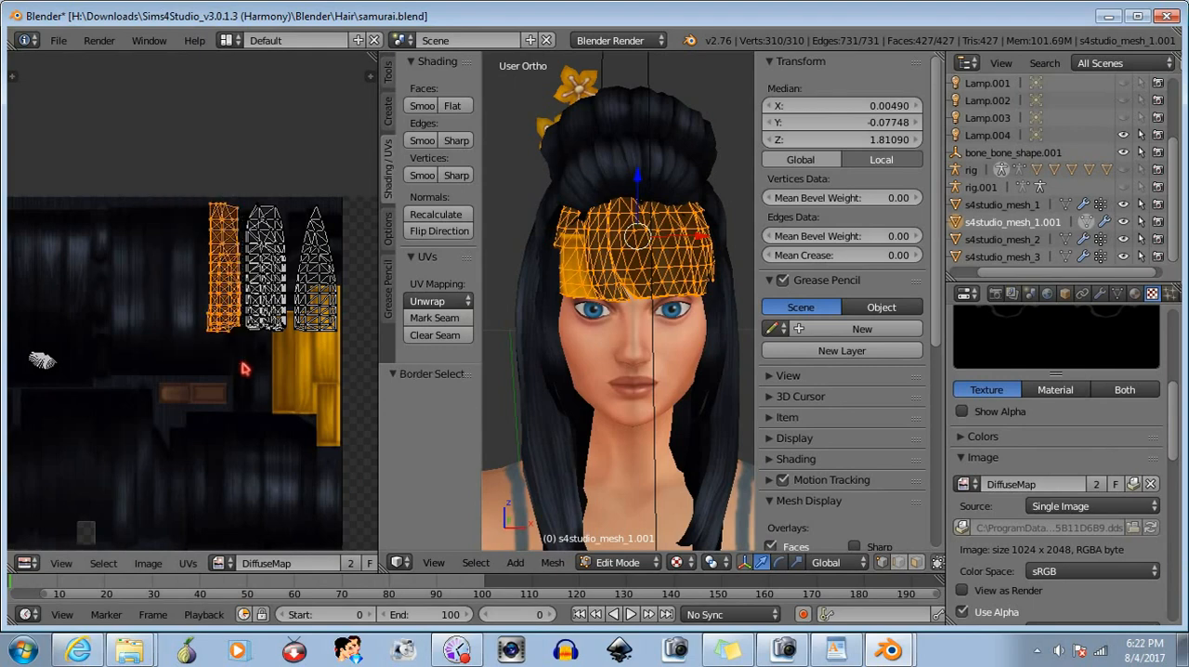
{"action": "key", "text": "g"}
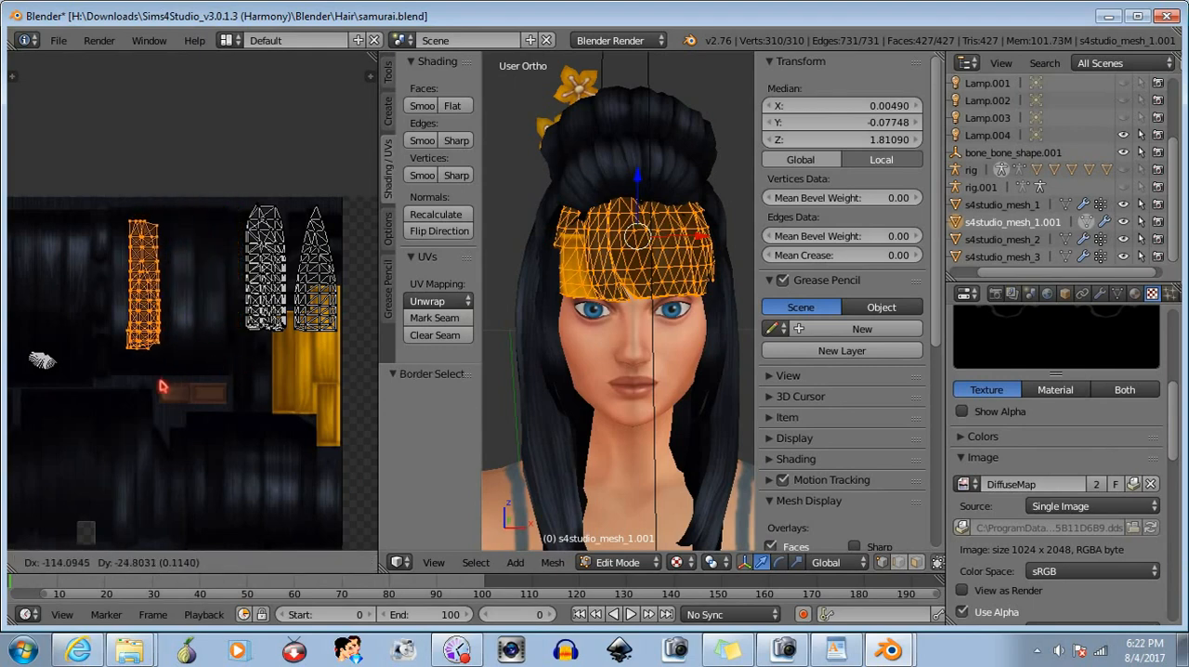
{"action": "left_click", "coordinate": [161, 387]}
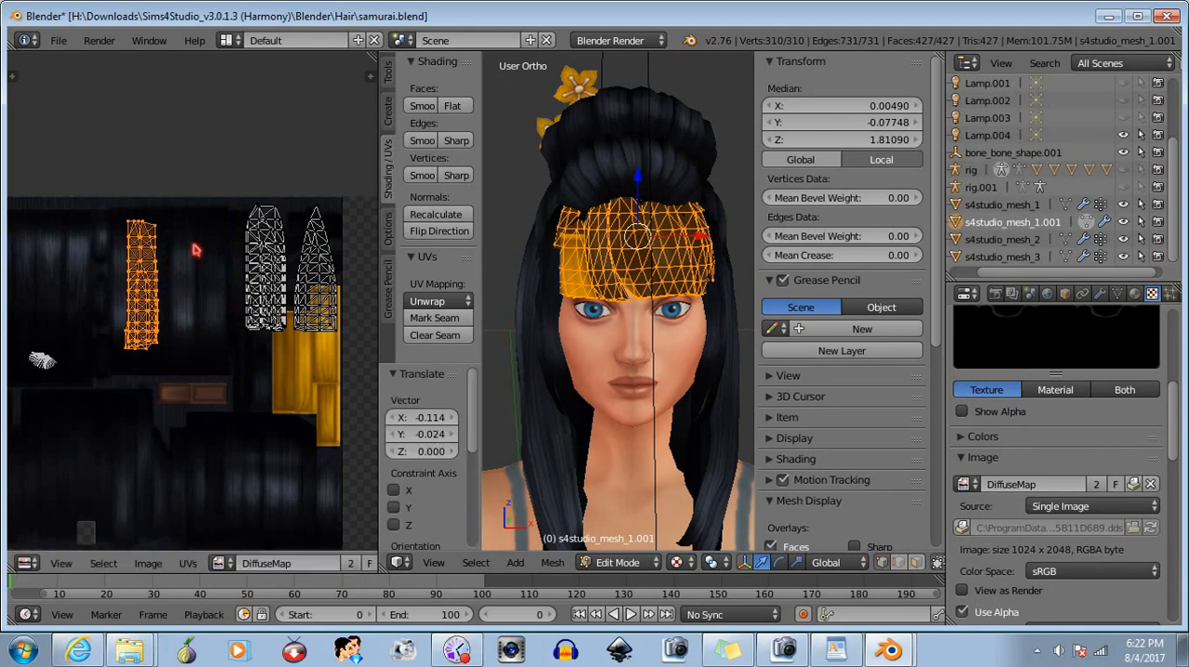
- Select only the middle UV strip and move it about -0.119 in X and -0.021 in Y, right beside the first strip
{"action": "key", "text": "b"}
{"action": "middle_click_drag", "start_coordinate": [198, 167], "coordinate": [74, 428]}
{"action": "key", "text": "b"}
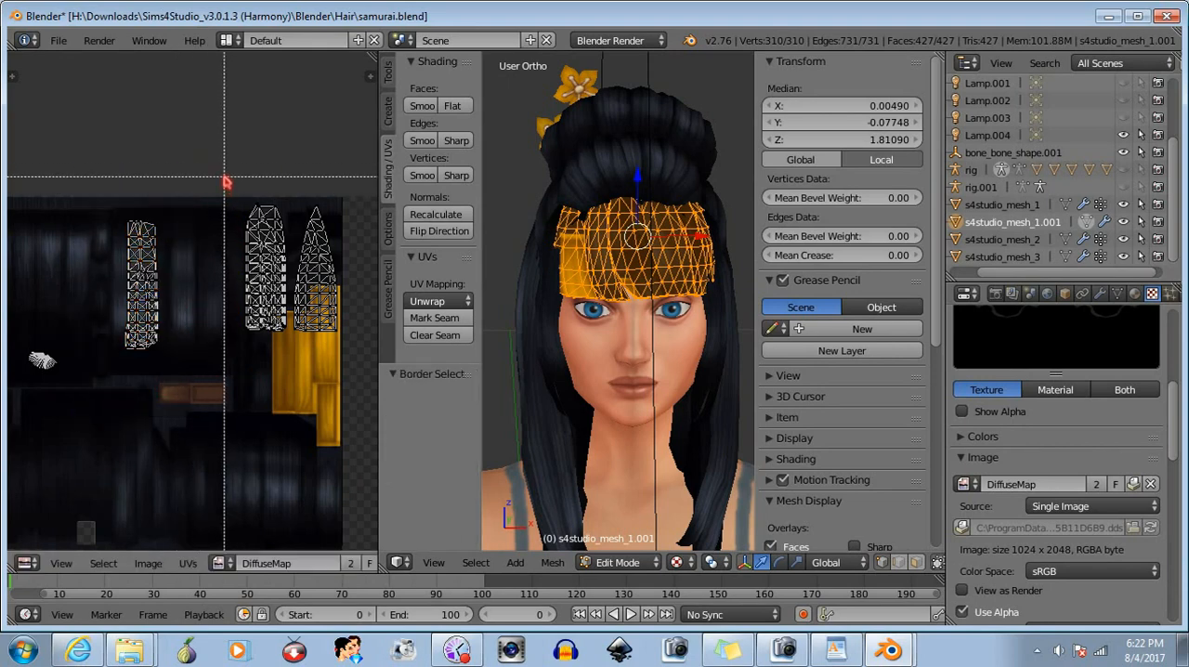
{"action": "left_click_drag", "start_coordinate": [224, 176], "coordinate": [292, 395]}
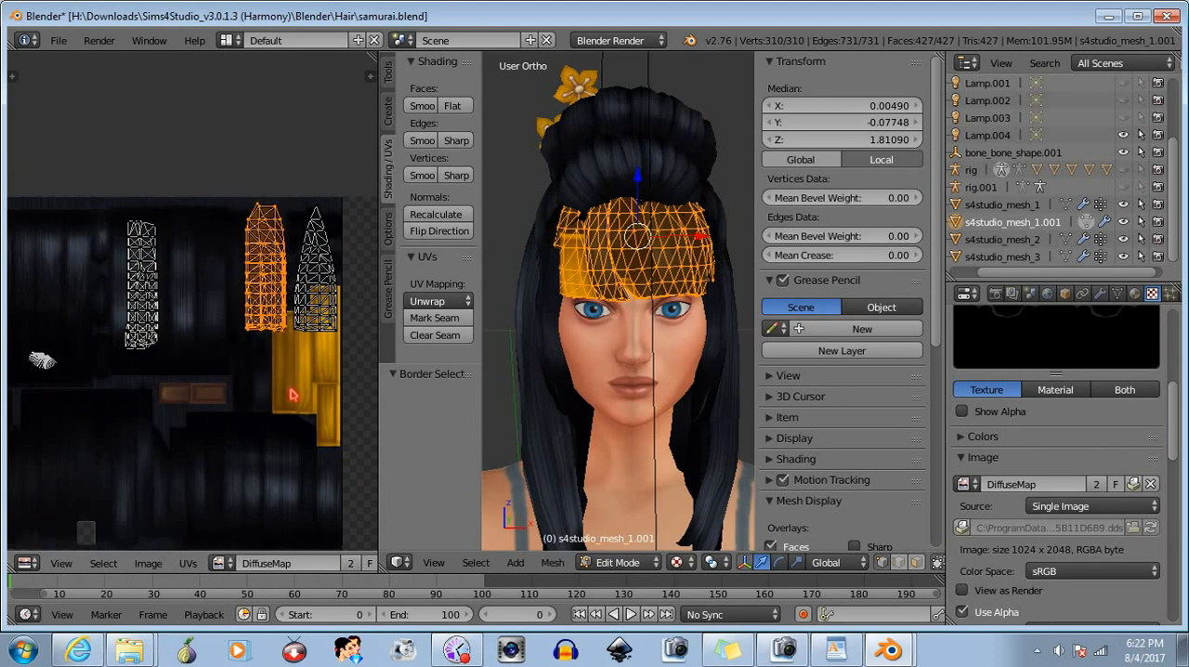
{"action": "key", "text": "g"}
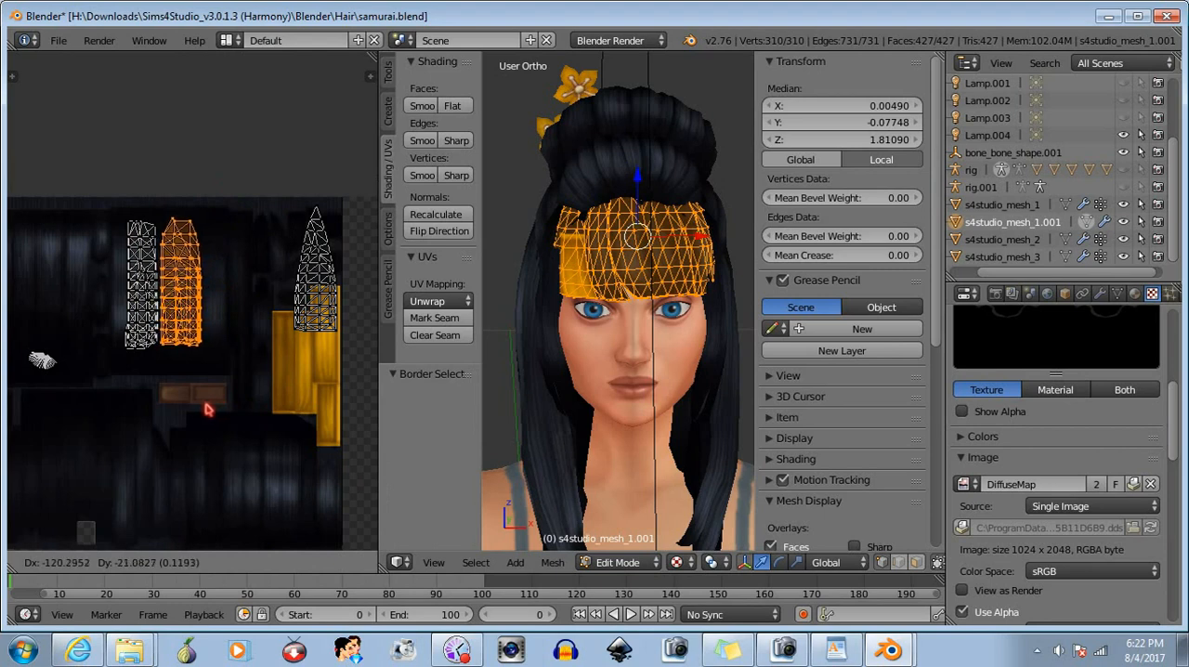
{"action": "left_click", "coordinate": [208, 409]}
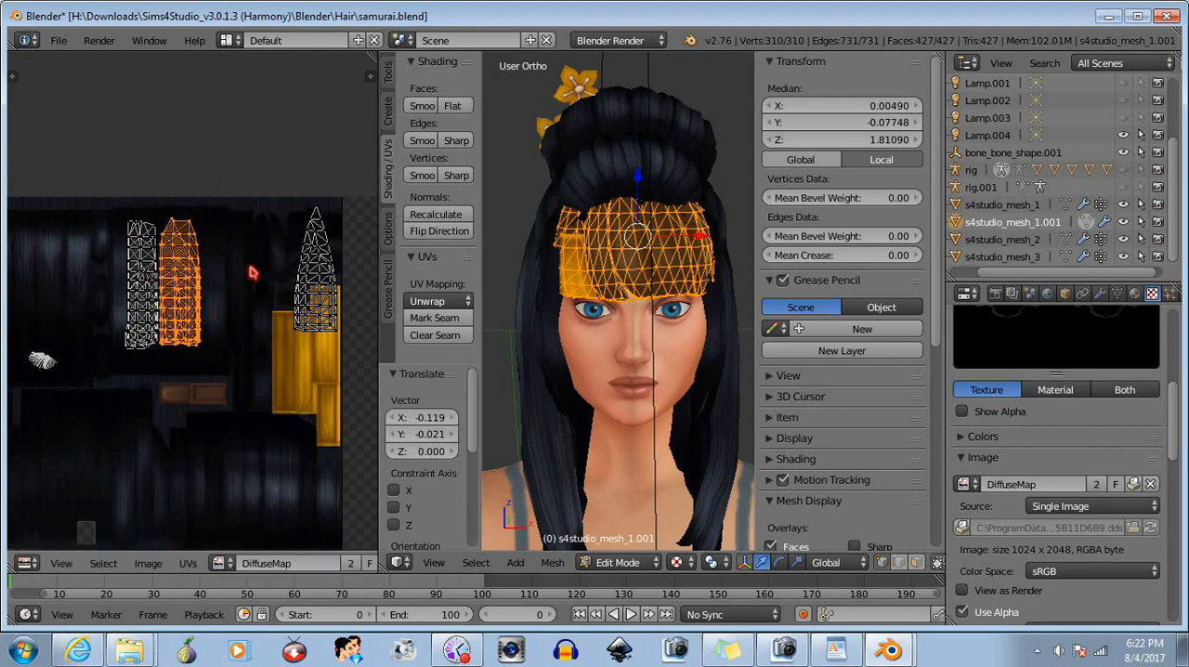
- Select only the pointed UV island and move it about -0.132 in X and -0.019 in Y, beside the two dark-hair strips
{"action": "key", "text": "b"}
{"action": "middle_click_drag", "start_coordinate": [123, 196], "coordinate": [253, 427]}
{"action": "key", "text": "b"}
{"action": "left_click_drag", "start_coordinate": [258, 185], "coordinate": [357, 394]}
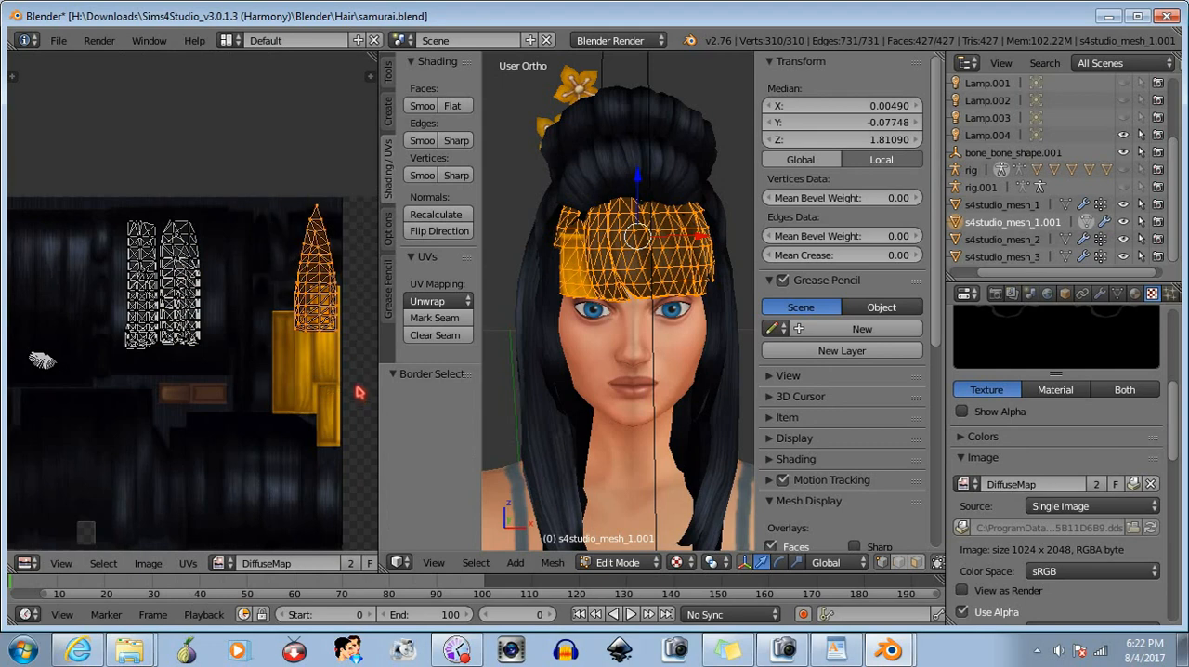
{"action": "key", "text": "g"}
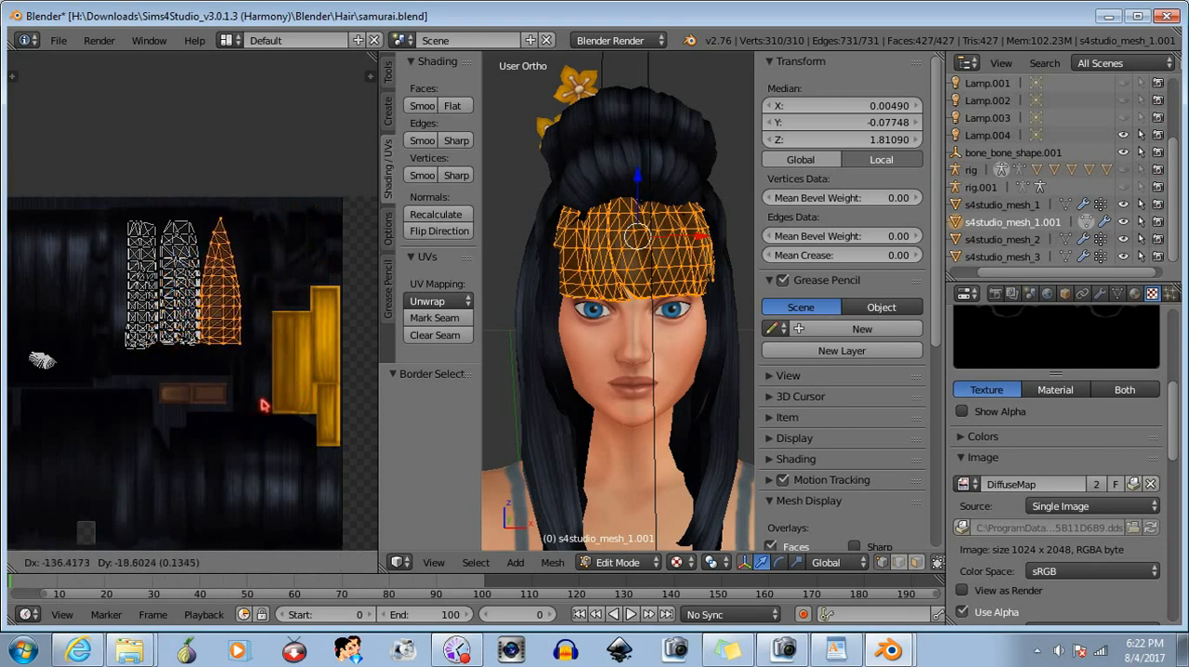
{"action": "left_click", "coordinate": [264, 404]}
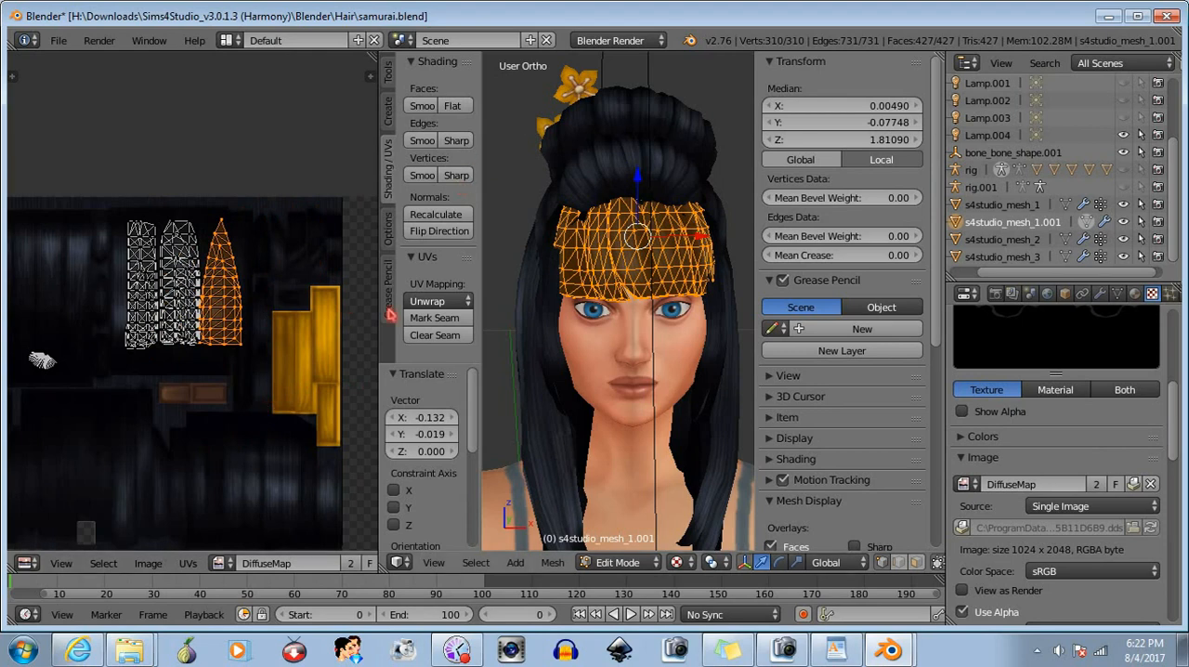
- Check the textured bangs in Object Mode from a slightly turned view and return to Edit Mode
{"action": "left_click", "coordinate": [617, 562]}
{"action": "left_click", "coordinate": [617, 543]}
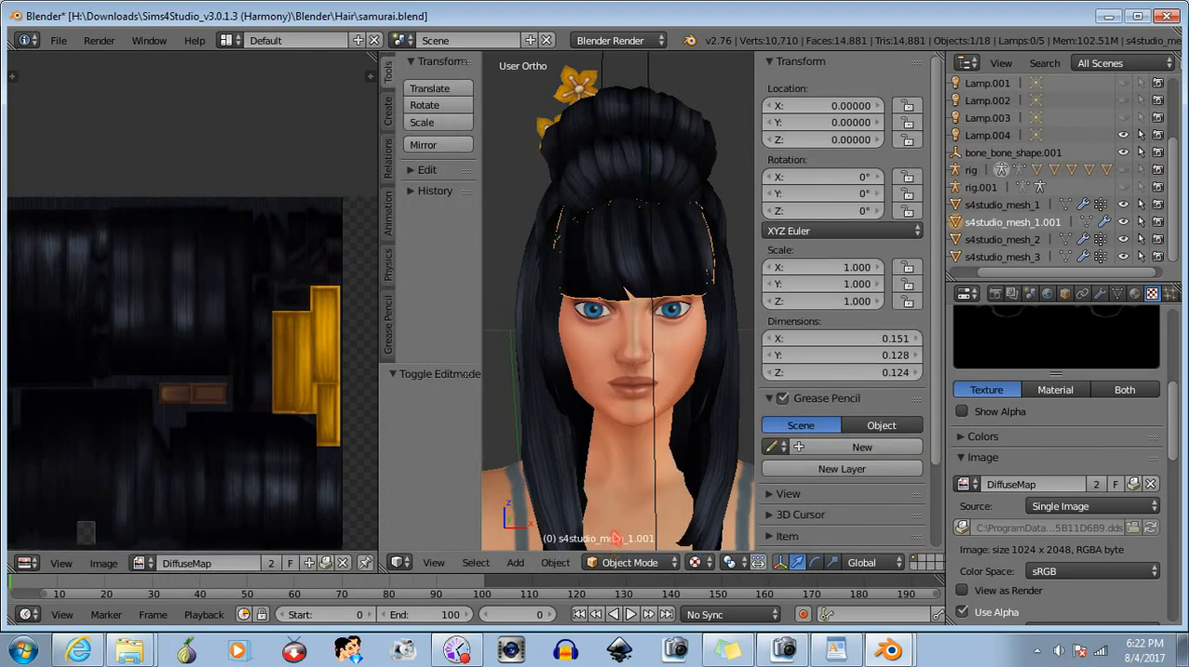
{"action": "middle_click_drag", "start_coordinate": [620, 395], "coordinate": [647, 395]}
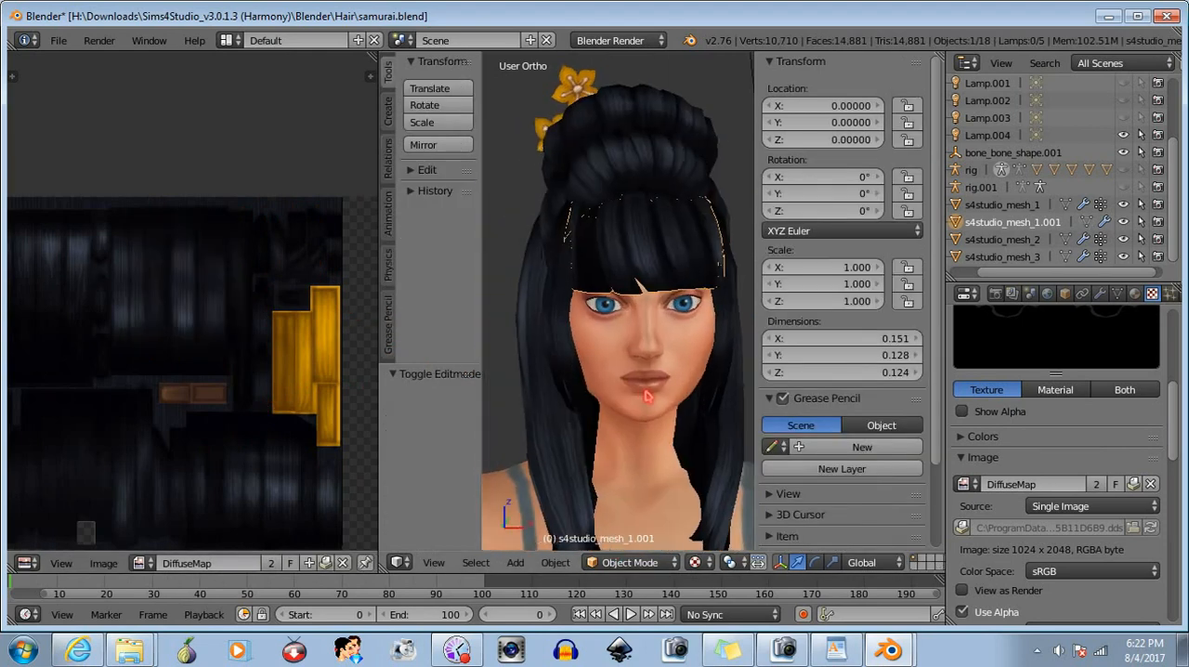
{"action": "left_click", "coordinate": [621, 562]}
{"action": "left_click", "coordinate": [628, 527]}
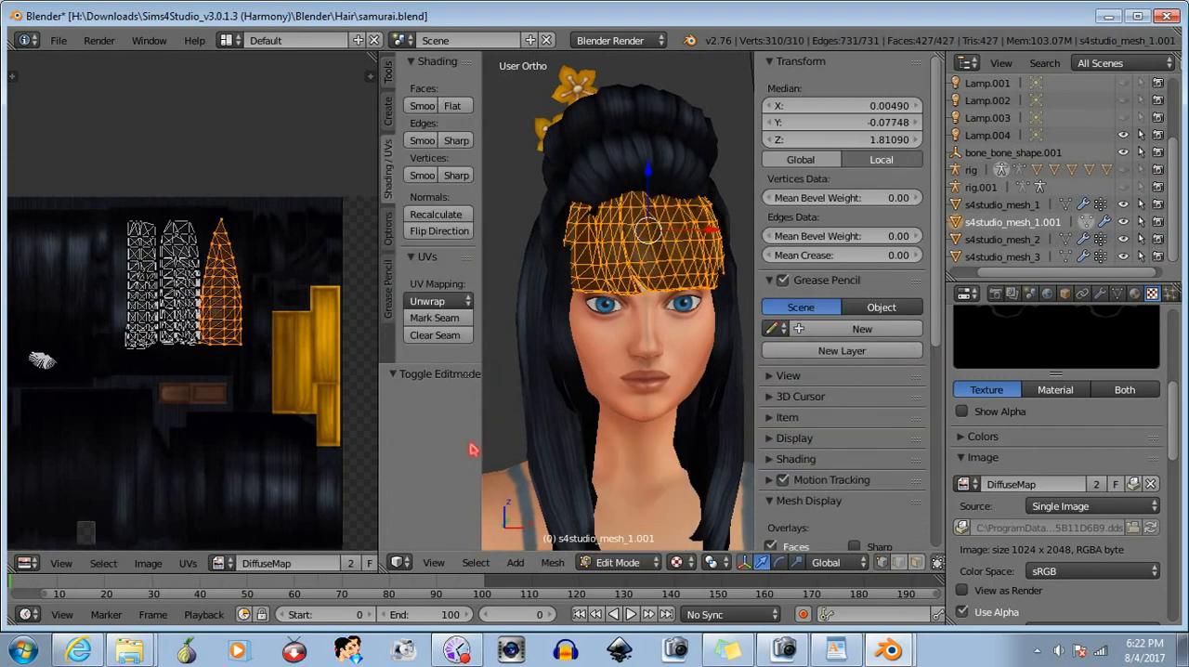
- Try the pointed UV island on top of the leftmost strip and check the bangs in Object Mode
{"action": "key", "text": "g"}
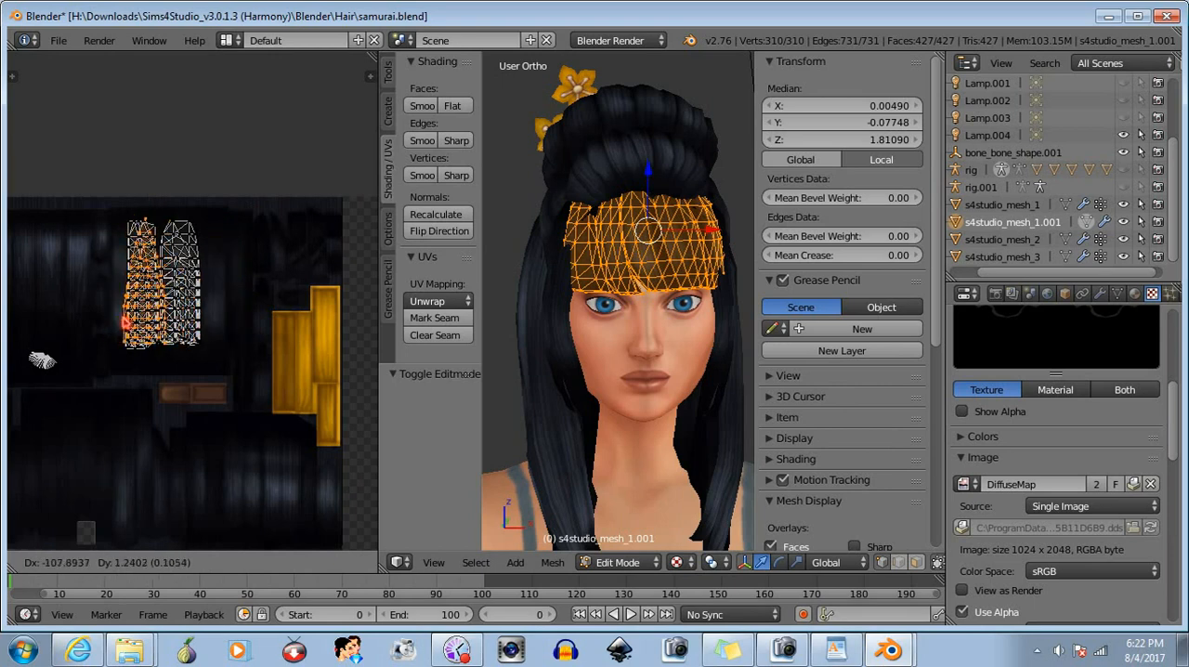
{"action": "left_click", "coordinate": [126, 323]}
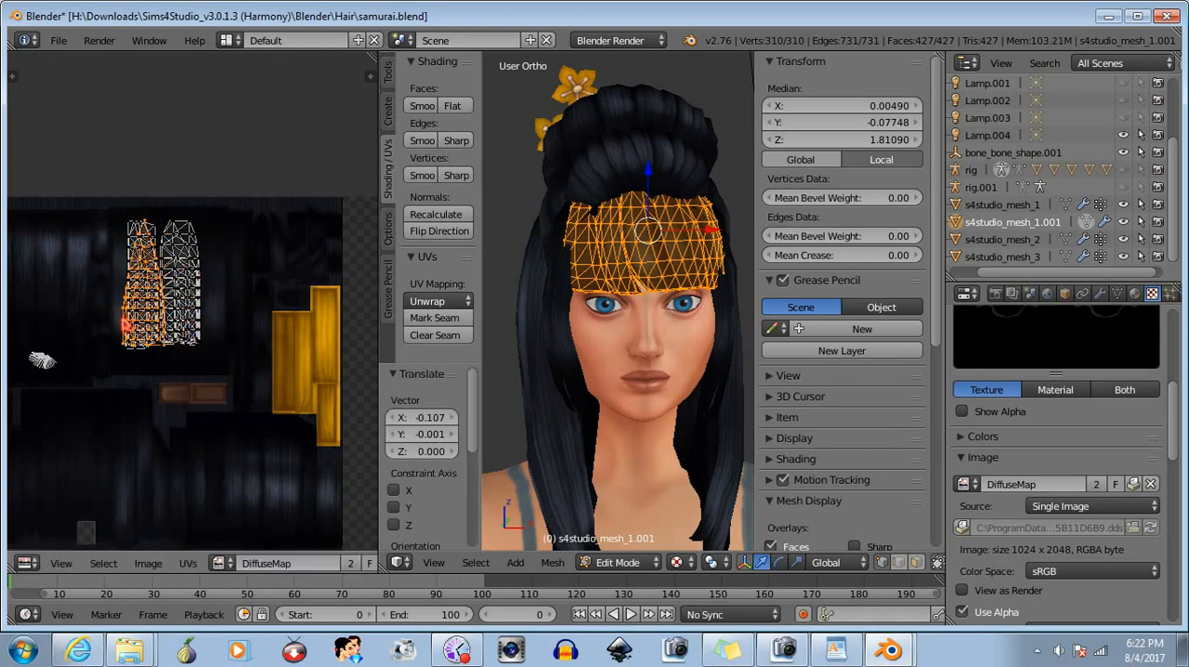
{"action": "left_click", "coordinate": [617, 562]}
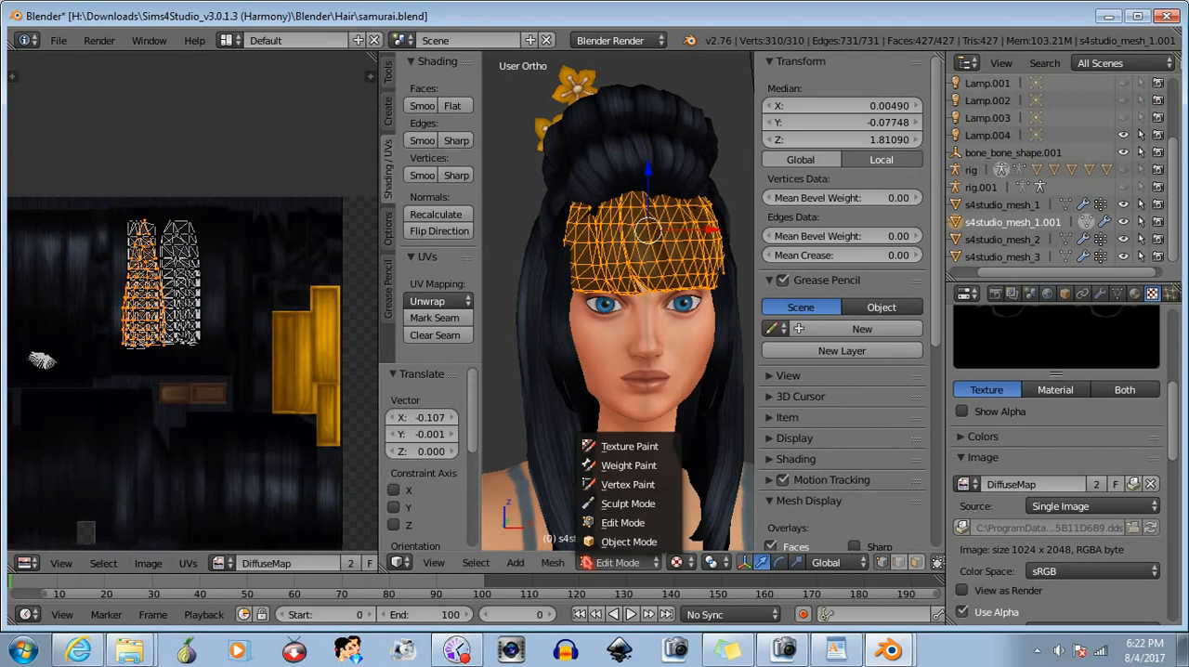
{"action": "left_click", "coordinate": [613, 542]}
{"action": "mouse_move", "coordinate": [629, 420]}
{"action": "middle_mouse_down"}
{"action": "mouse_move", "coordinate": [554, 409]}
{"action": "mouse_move", "coordinate": [612, 413]}
{"action": "middle_mouse_up"}
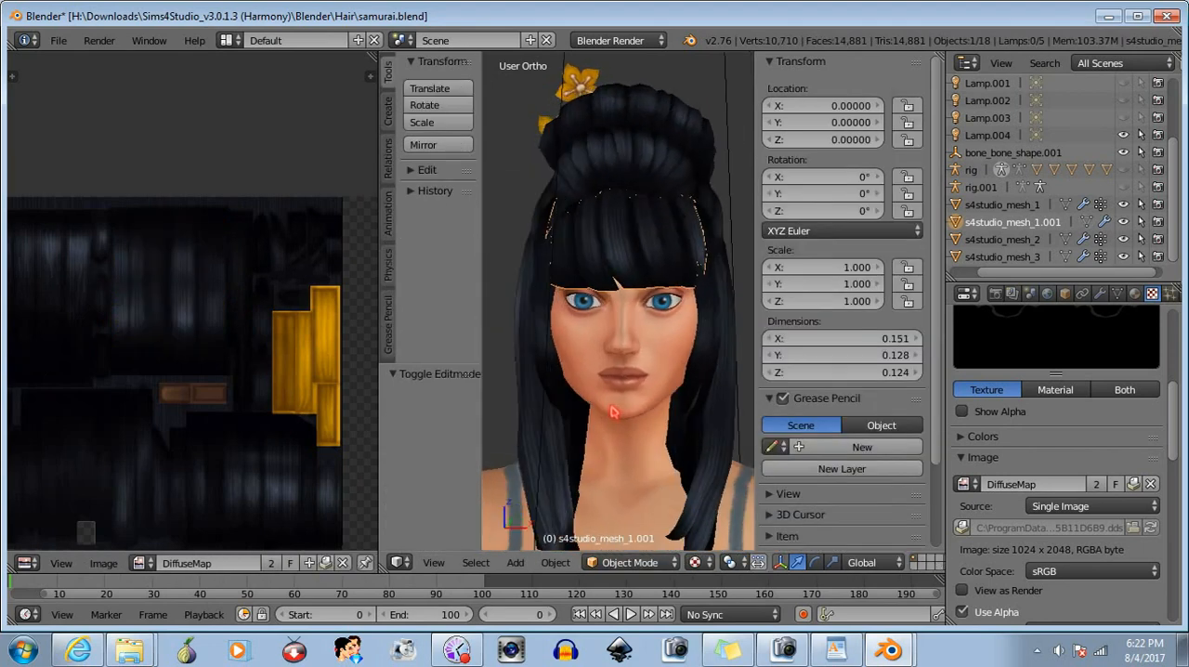
{"action": "left_click", "coordinate": [618, 562]}
{"action": "left_click", "coordinate": [615, 523]}
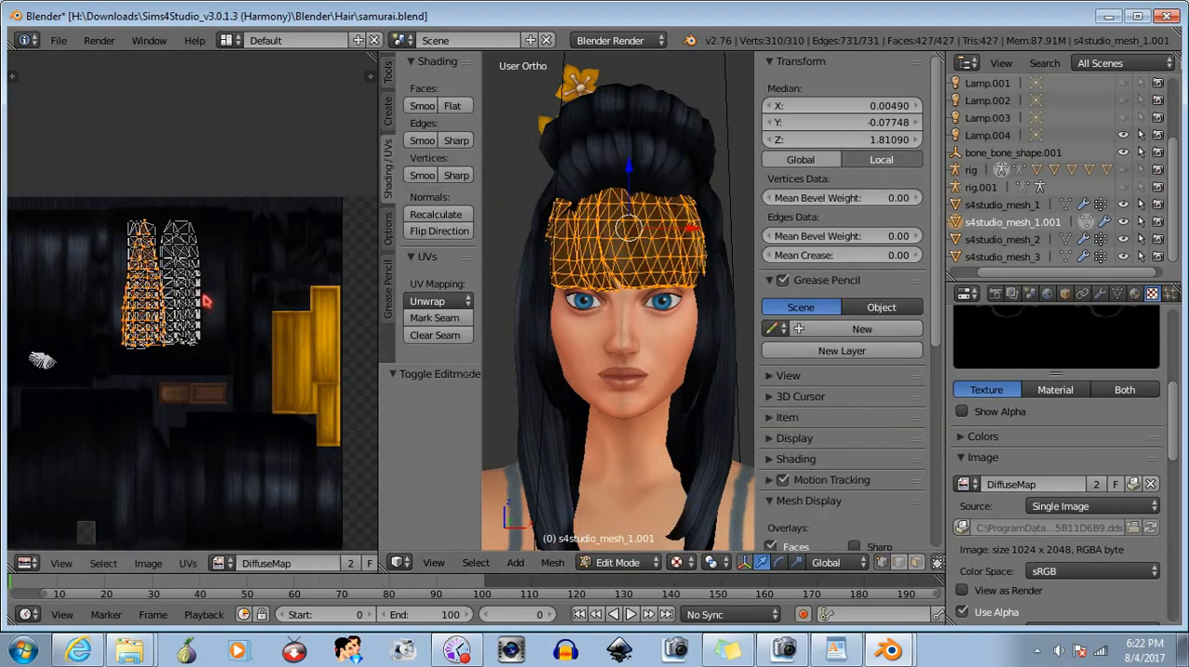
- Undo the last two moves of the pointed UV island and deselect it
{"action": "key", "text": "ctrl+z"}
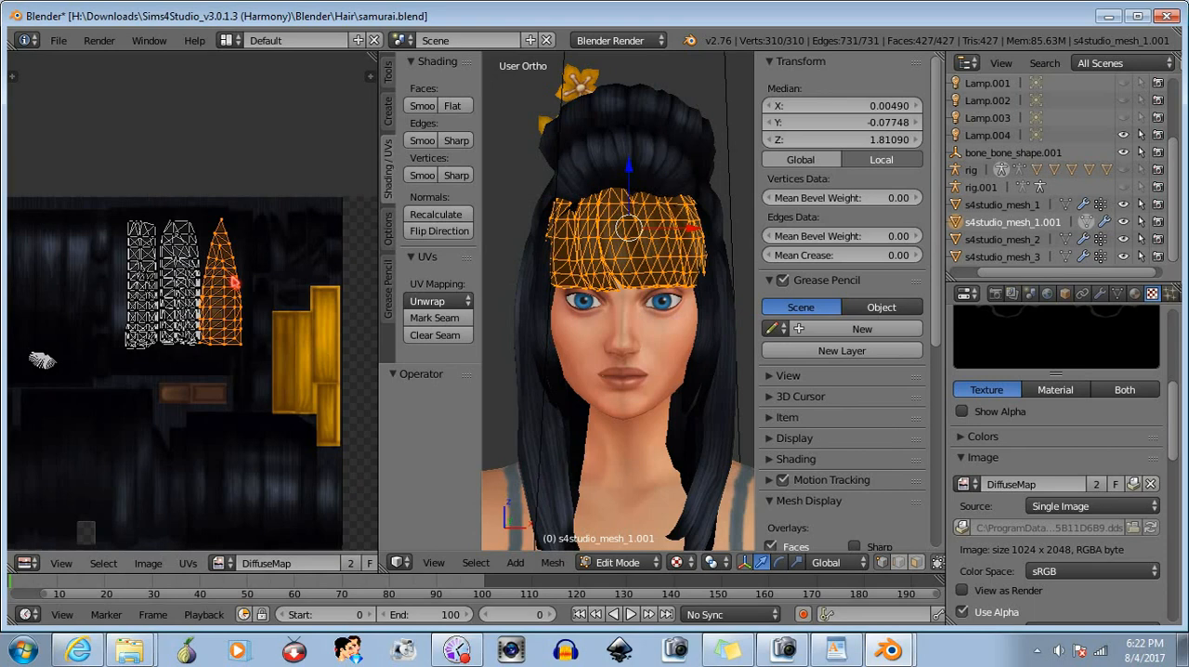
{"action": "key", "text": "ctrl+z"}
{"action": "key", "text": "b"}
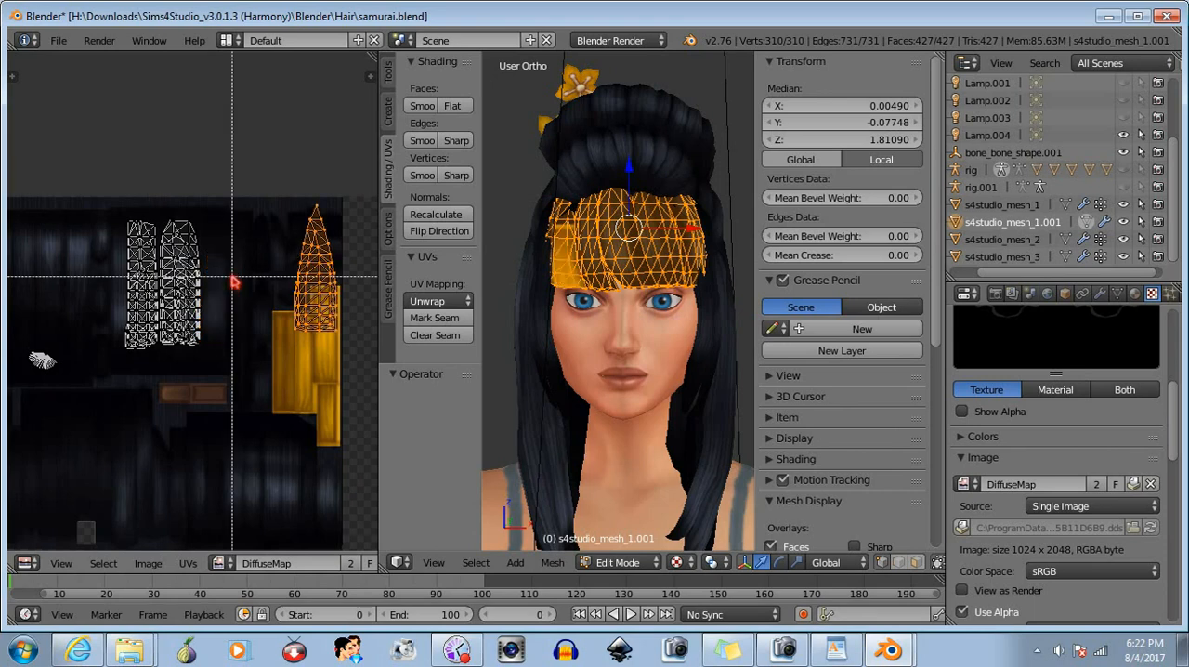
{"action": "middle_click_drag", "start_coordinate": [246, 182], "coordinate": [362, 393]}
- Select the middle UV strip and shift it about -0.019 in X so it partly overlaps the leftmost strip
{"action": "key", "text": "b"}
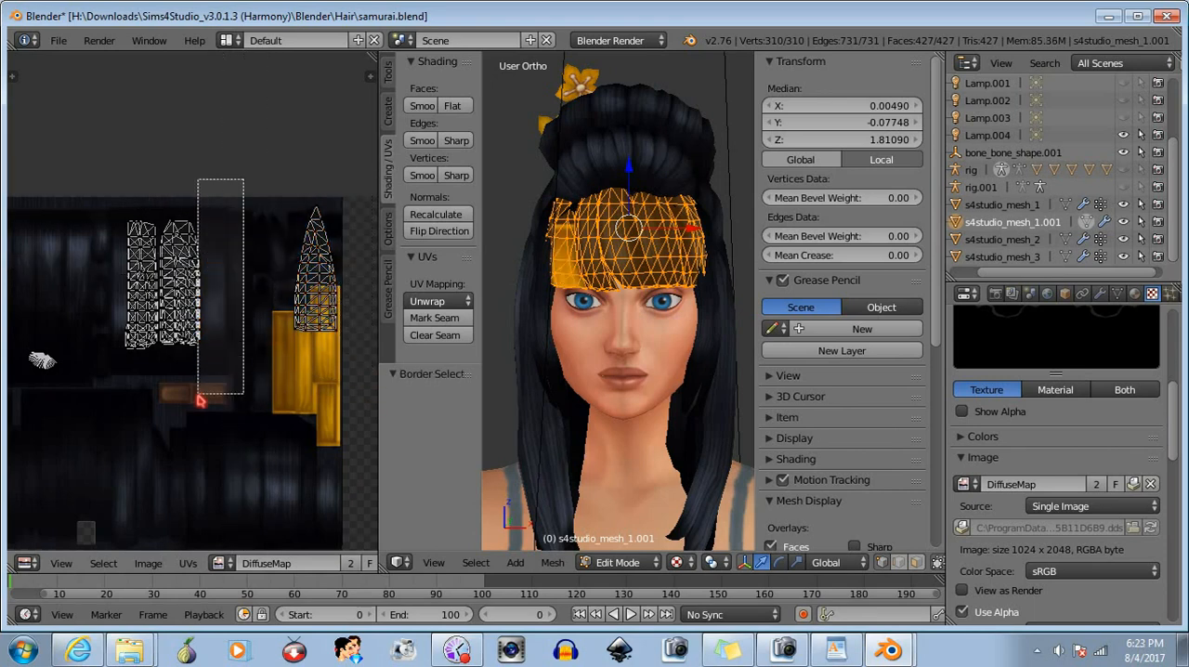
{"action": "left_click_drag", "start_coordinate": [243, 179], "coordinate": [161, 407]}
{"action": "key", "text": "g"}
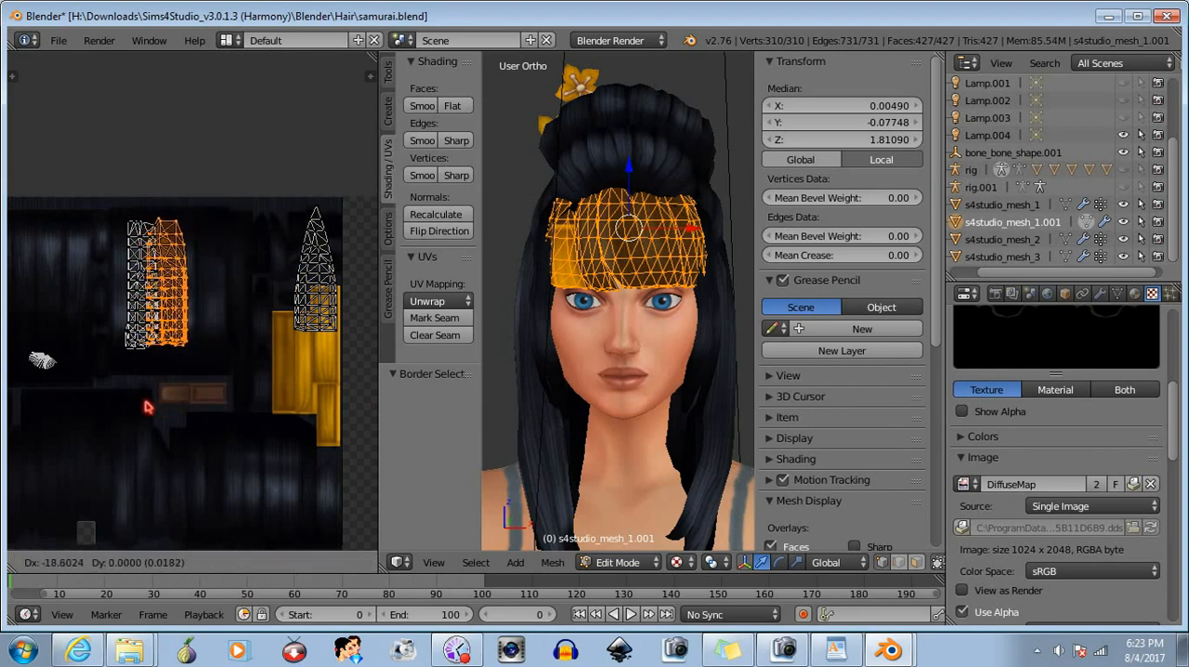
{"action": "left_click", "coordinate": [144, 404]}
- Select only the pointed UV island and move it about -0.228 in X and -0.021 in Y onto the two overlapping strips
{"action": "key", "text": "b"}
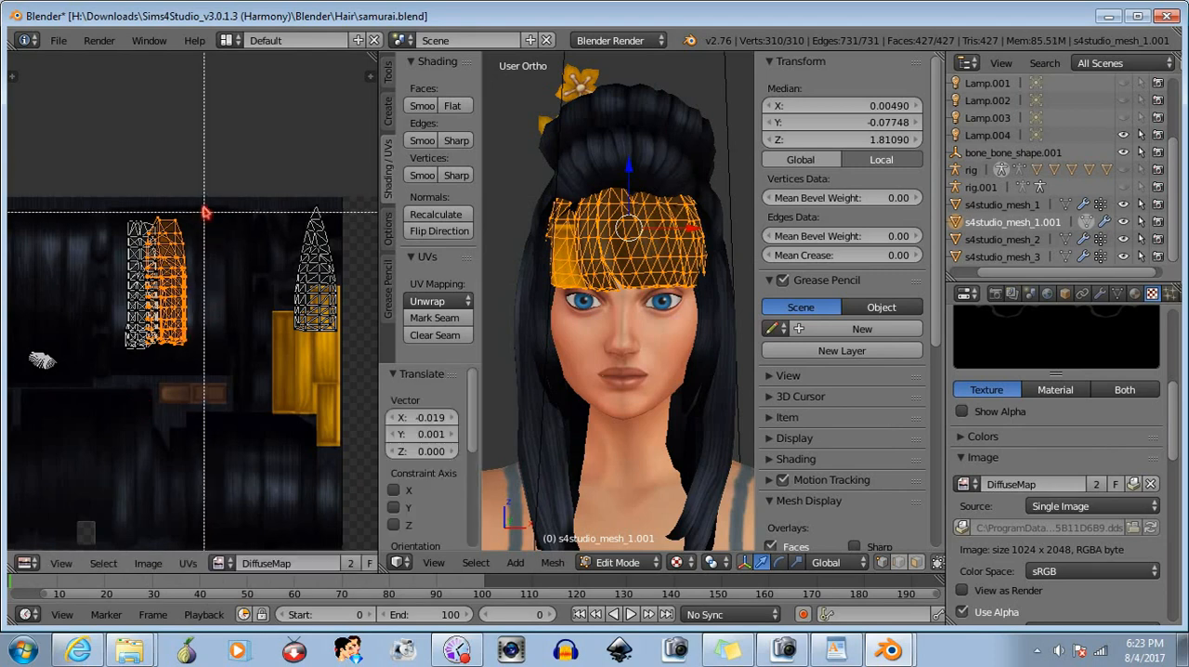
{"action": "middle_click_drag", "start_coordinate": [227, 166], "coordinate": [109, 440]}
{"action": "key", "text": "b"}
{"action": "left_click_drag", "start_coordinate": [234, 185], "coordinate": [350, 394]}
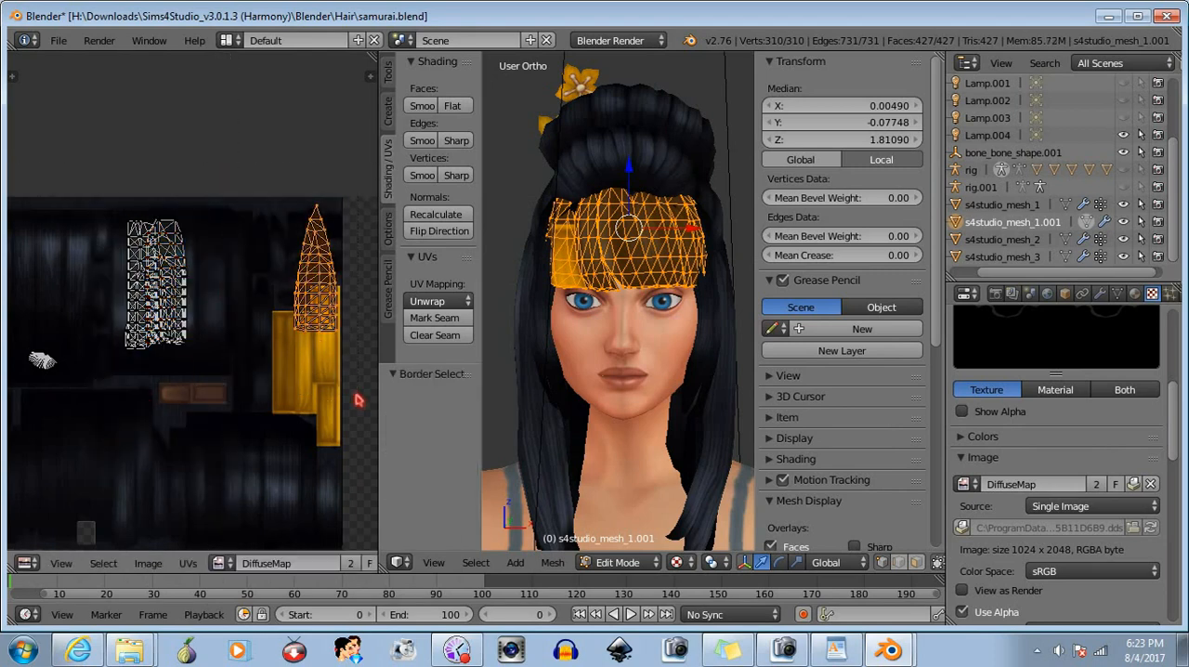
{"action": "key", "text": "g"}
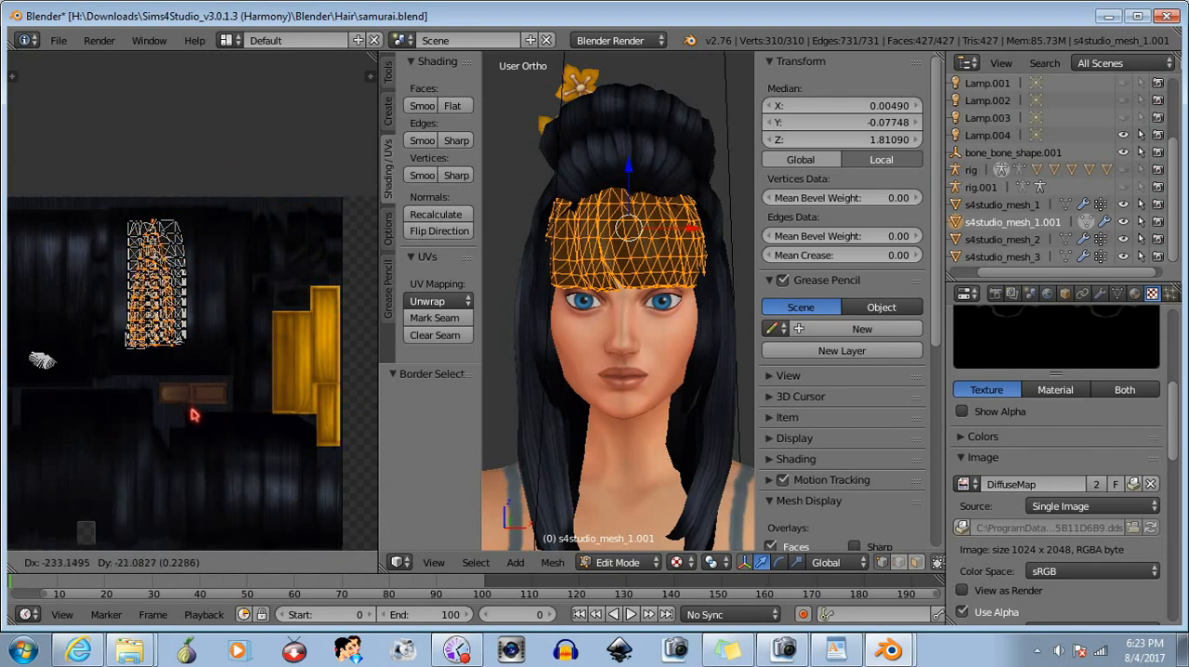
{"action": "left_click", "coordinate": [193, 415]}
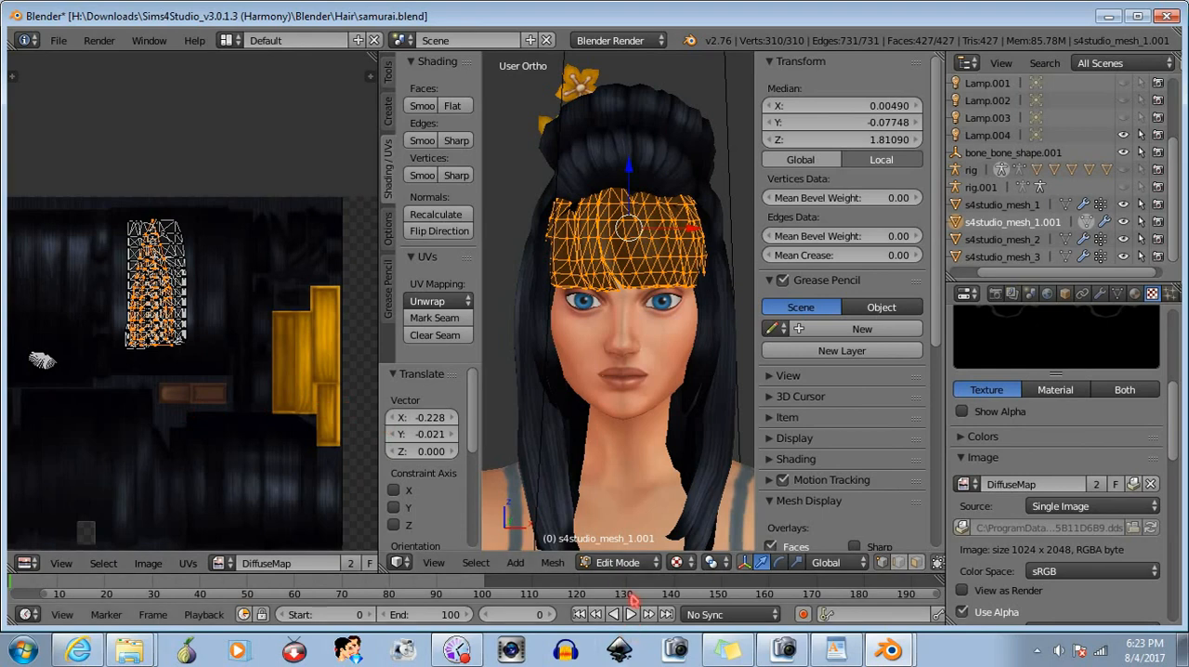
- Examine the textured bangs and whole hairstyle in Object Mode from a turned, wider view
{"action": "left_click", "coordinate": [631, 564]}
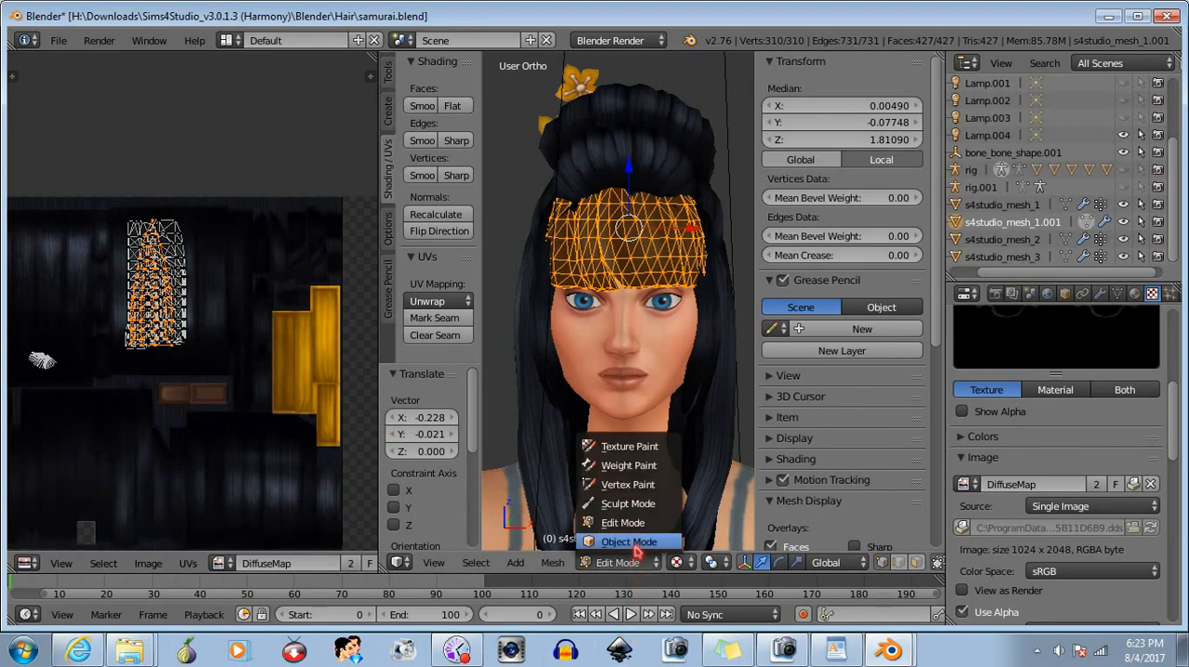
{"action": "left_click", "coordinate": [628, 541]}
{"action": "middle_click_drag", "start_coordinate": [594, 446], "coordinate": [613, 425]}
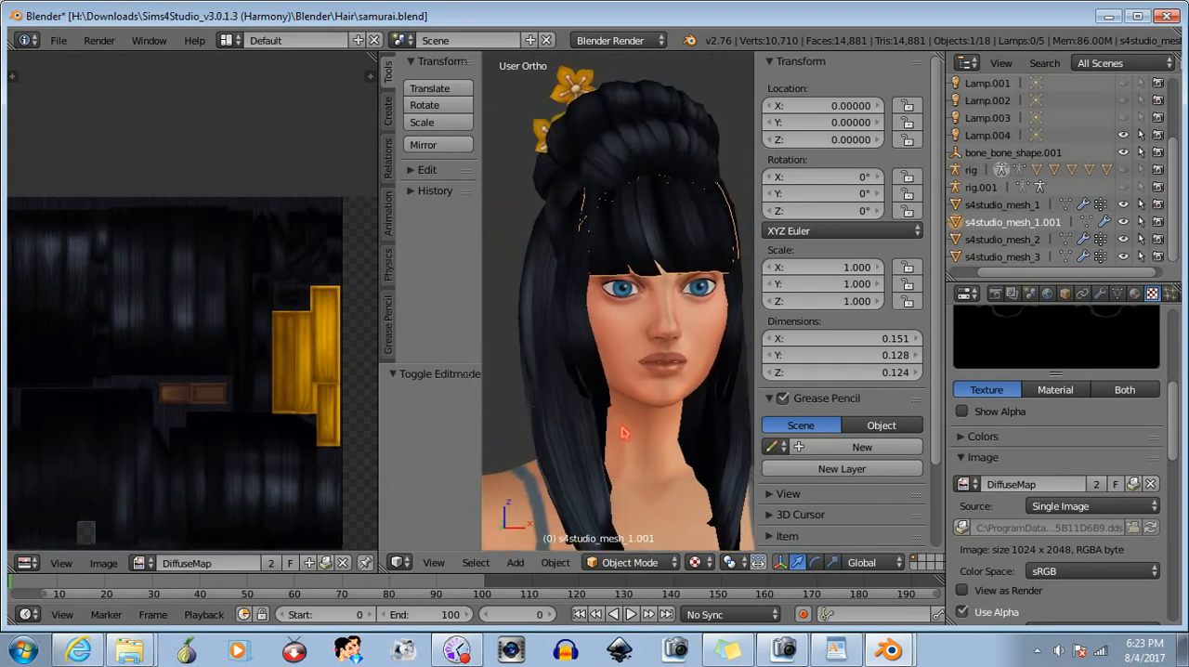
{"action": "scroll", "coordinate": [566, 425], "scroll_direction": "down", "scroll_amount": 1}
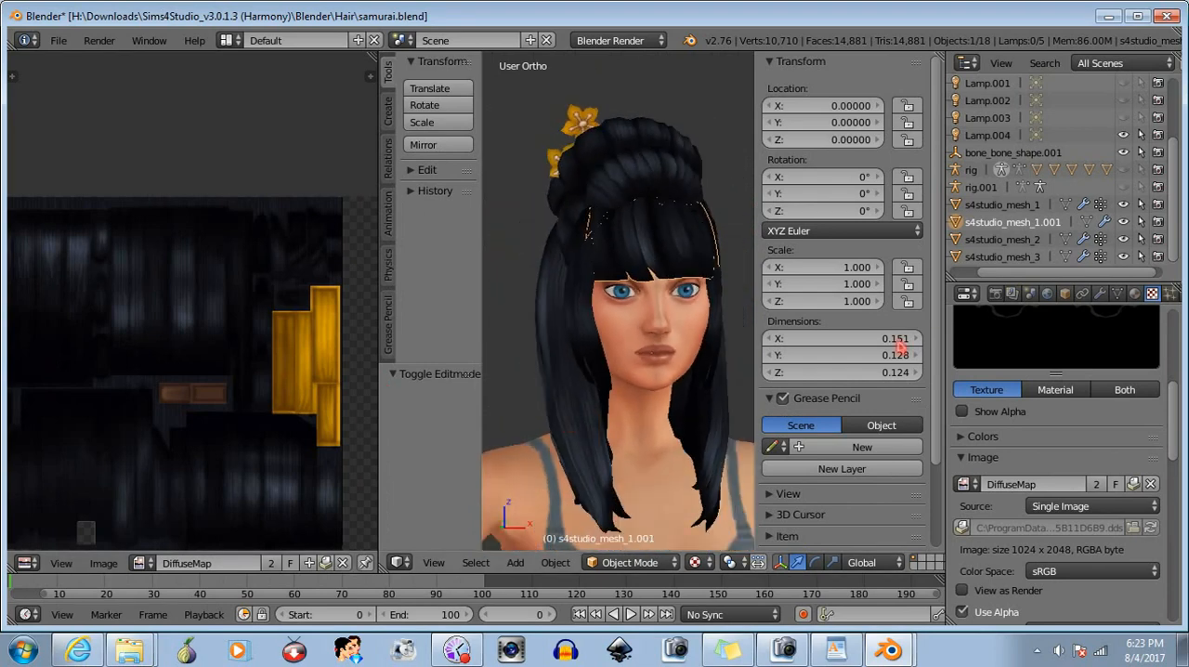
- Display the bangs' material settings and put the bangs mesh back in Edit Mode
{"action": "left_click", "coordinate": [1134, 293]}
{"action": "scroll", "coordinate": [1058, 395], "scroll_direction": "down", "scroll_amount": 2}
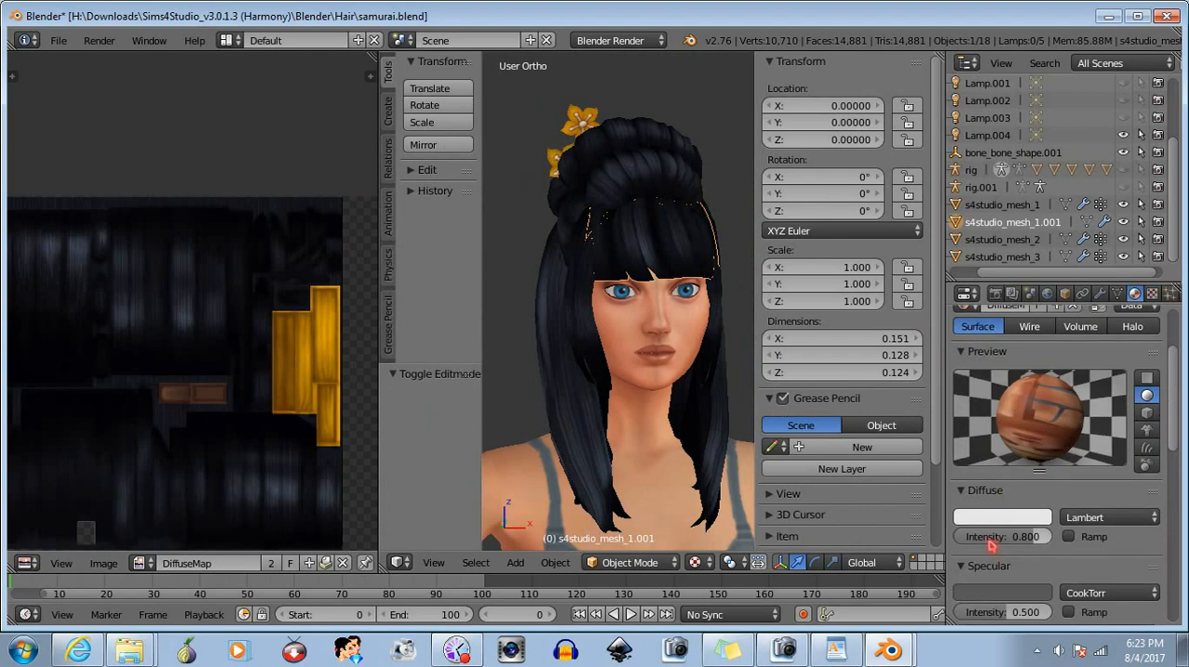
{"action": "left_click", "coordinate": [611, 561]}
{"action": "left_click", "coordinate": [624, 526]}
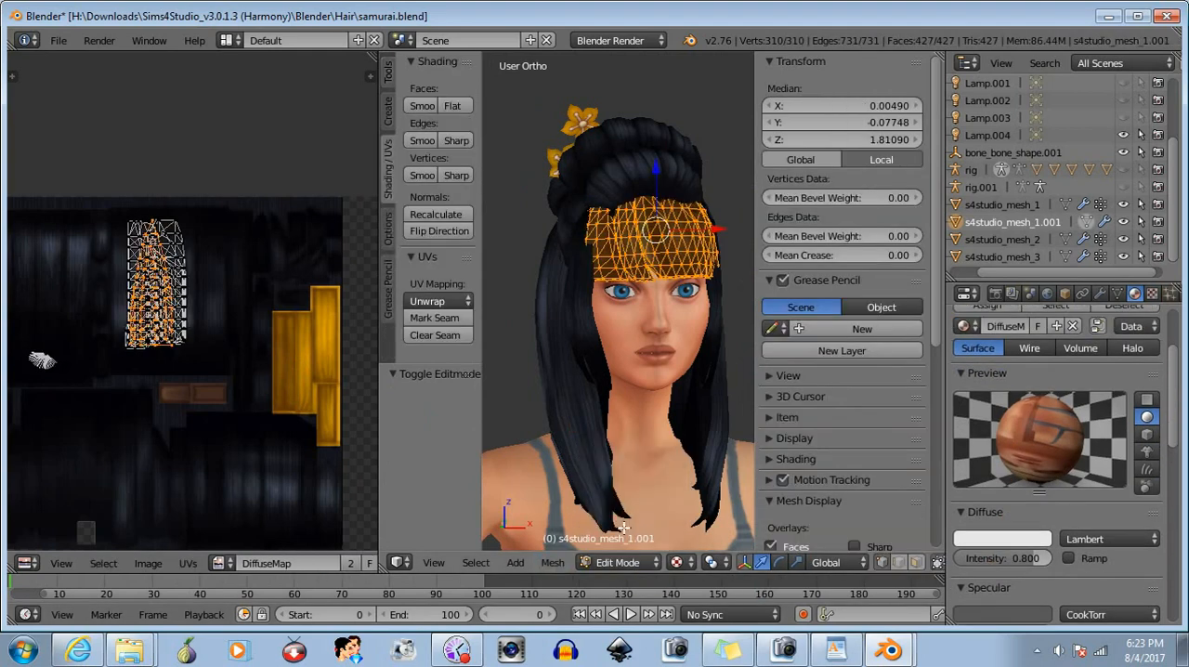
- Assign the DiffuseMap.001 material to the fully selected bangs mesh and widen the 3D view
{"action": "scroll", "coordinate": [1054, 514], "scroll_direction": "down", "scroll_amount": 2}
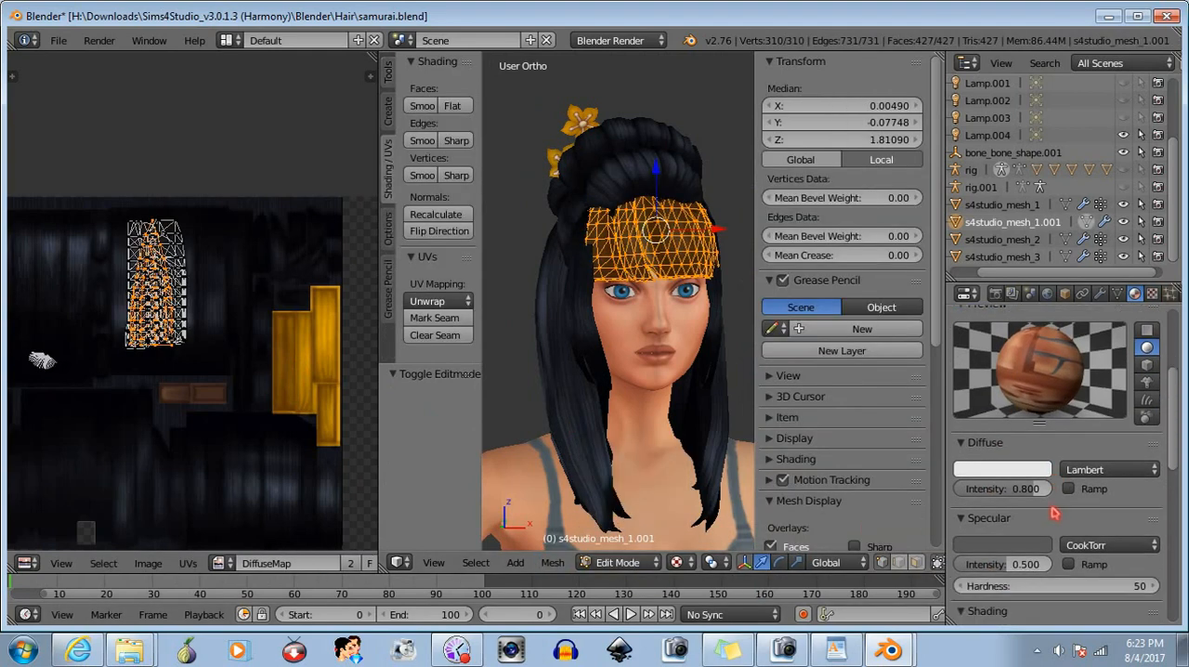
{"action": "scroll", "coordinate": [1054, 513], "scroll_direction": "up", "scroll_amount": 5}
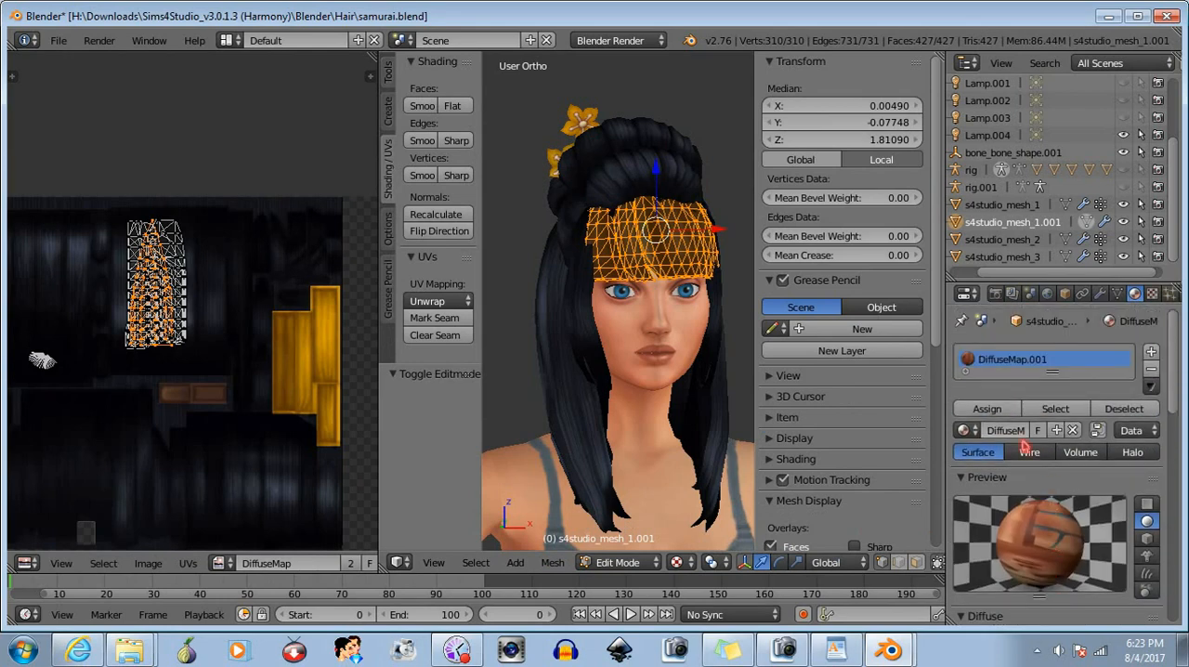
{"action": "left_click", "coordinate": [1010, 414]}
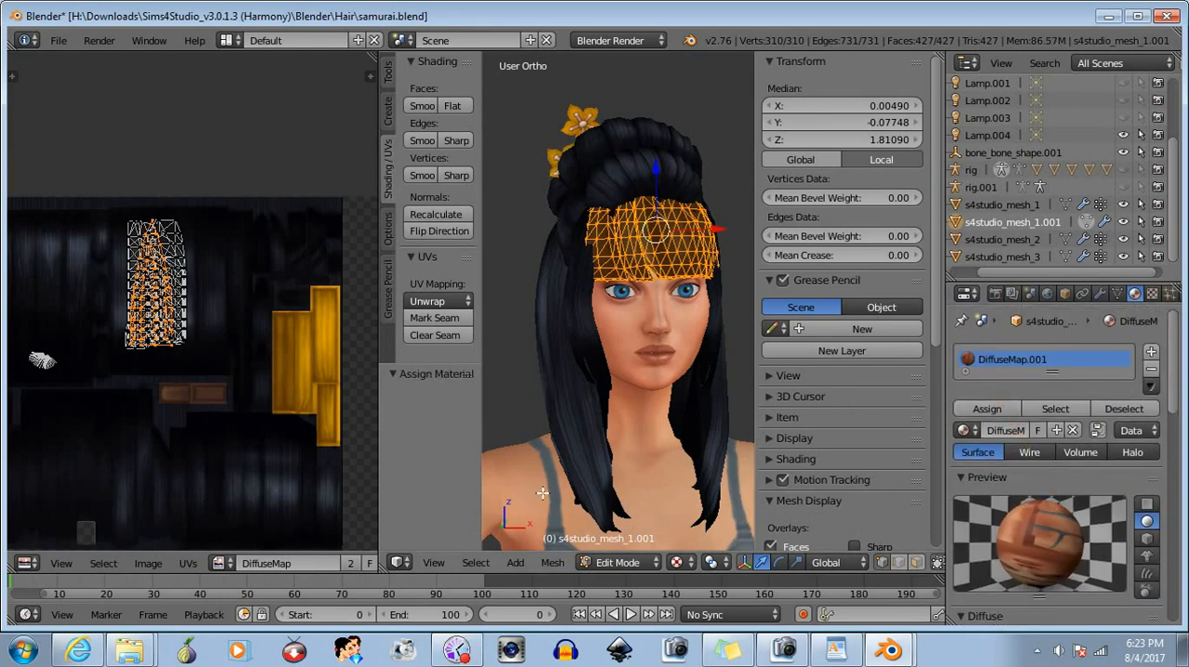
{"action": "left_click_drag", "start_coordinate": [379, 417], "coordinate": [193, 417]}
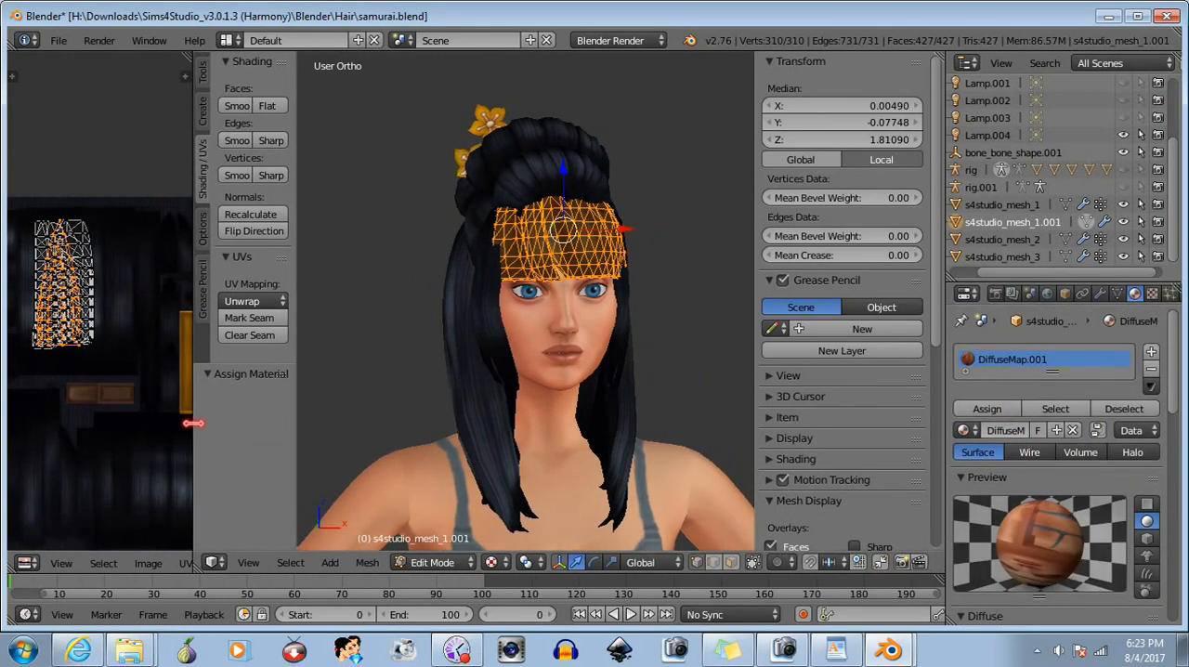
- Examine the deselected bangs in Object Mode up close from the front and several turned angles
{"action": "left_click", "coordinate": [447, 563]}
{"action": "left_click", "coordinate": [446, 543]}
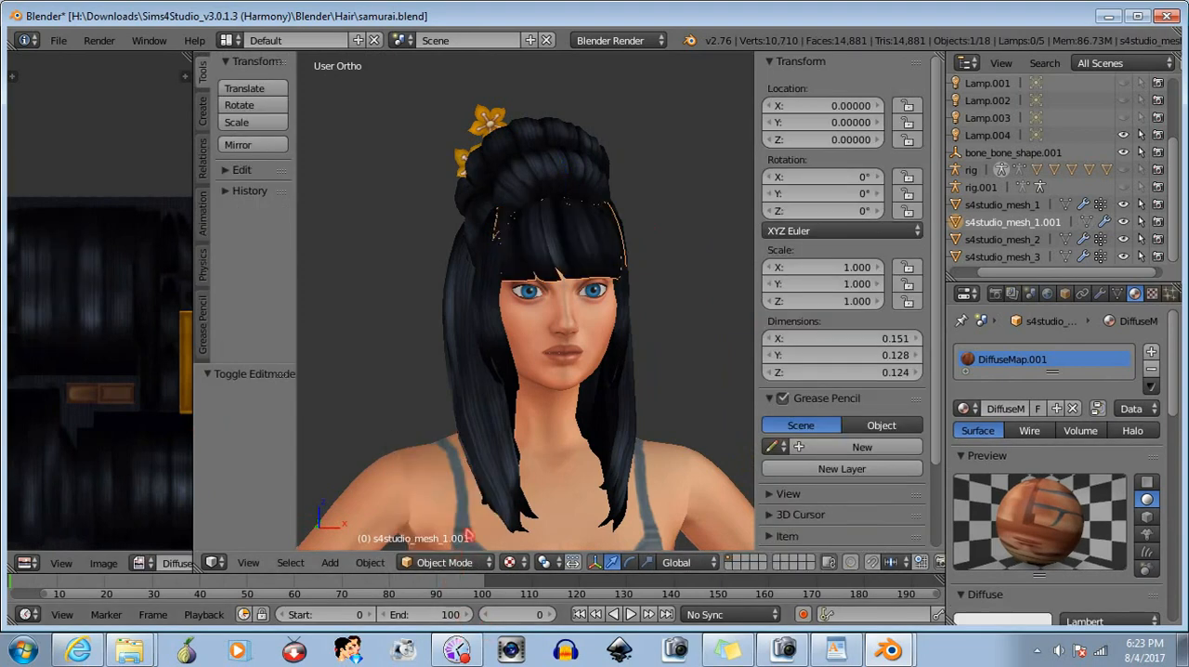
{"action": "key", "text": "a"}
{"action": "scroll", "coordinate": [597, 364], "scroll_direction": "up", "scroll_amount": 4}
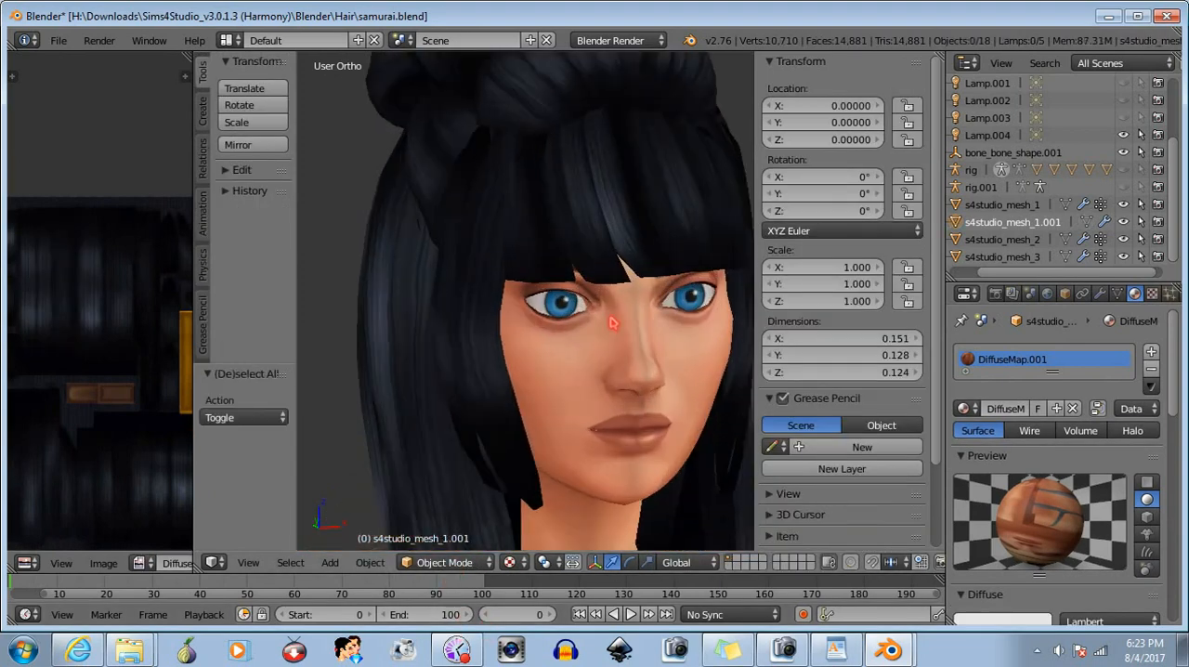
{"action": "middle_click_drag", "start_coordinate": [613, 327], "coordinate": [677, 335]}
{"action": "middle_click_drag", "start_coordinate": [444, 321], "coordinate": [558, 289]}
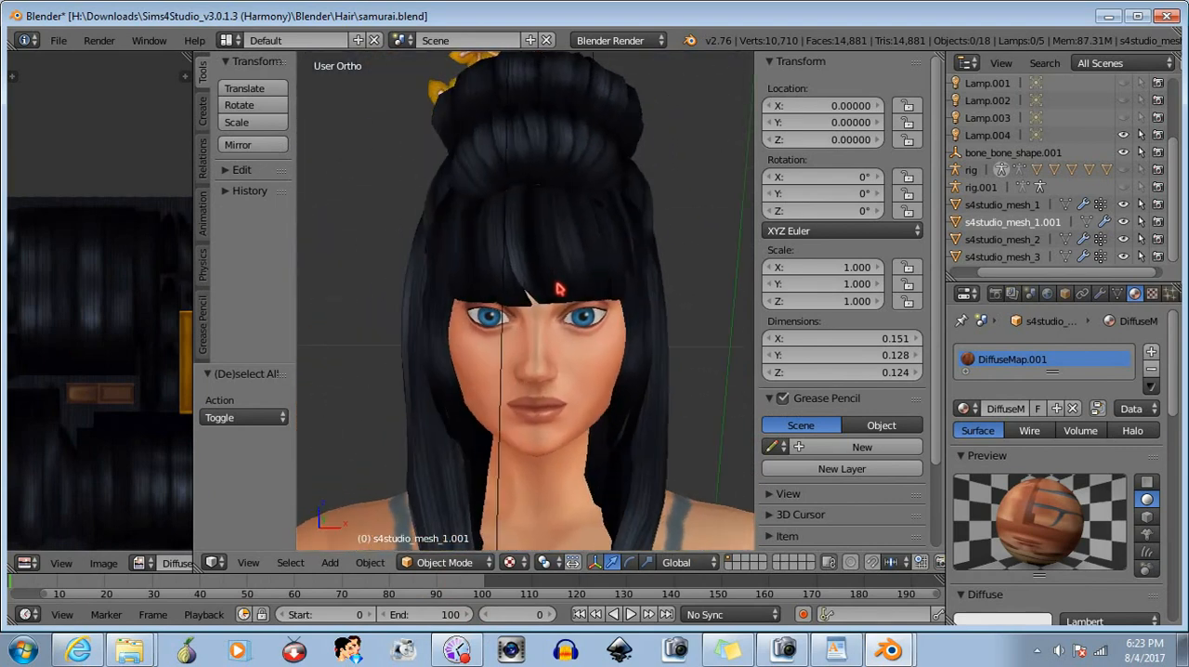
{"action": "middle_click_drag", "start_coordinate": [531, 352], "coordinate": [630, 221]}
{"action": "middle_click_drag", "start_coordinate": [639, 274], "coordinate": [548, 333]}
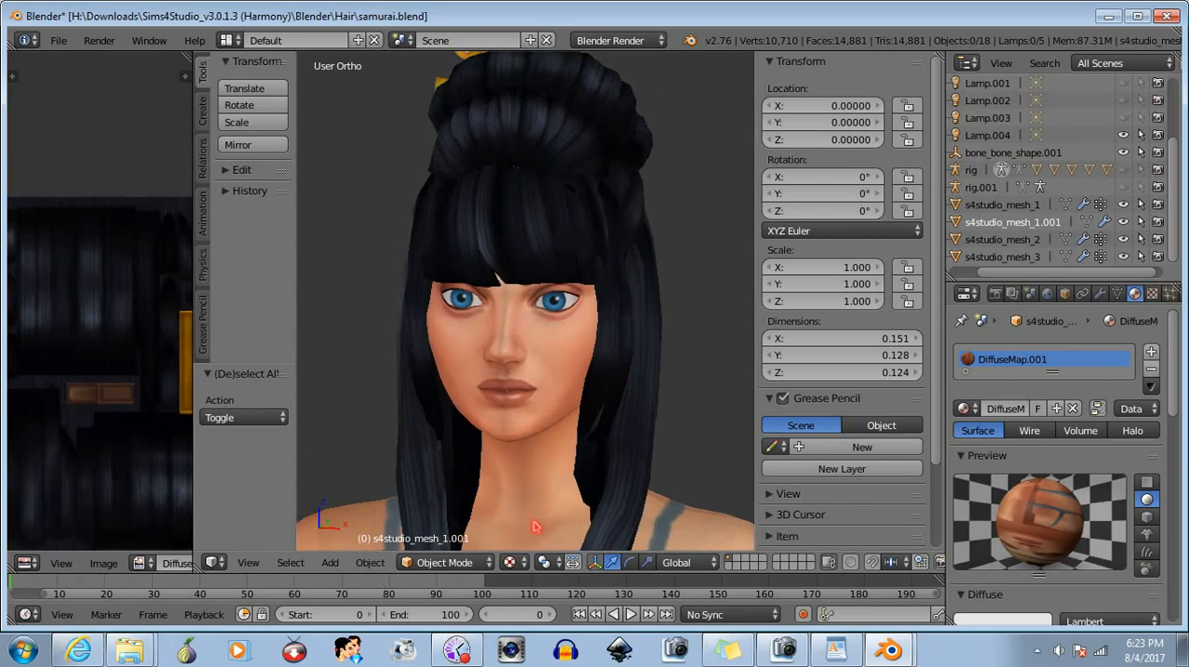
- In Edit Mode, clear the bangs' selection and hide the stray central vertex whose lines fan out across the face
{"action": "left_click", "coordinate": [445, 562]}
{"action": "left_click", "coordinate": [464, 524]}
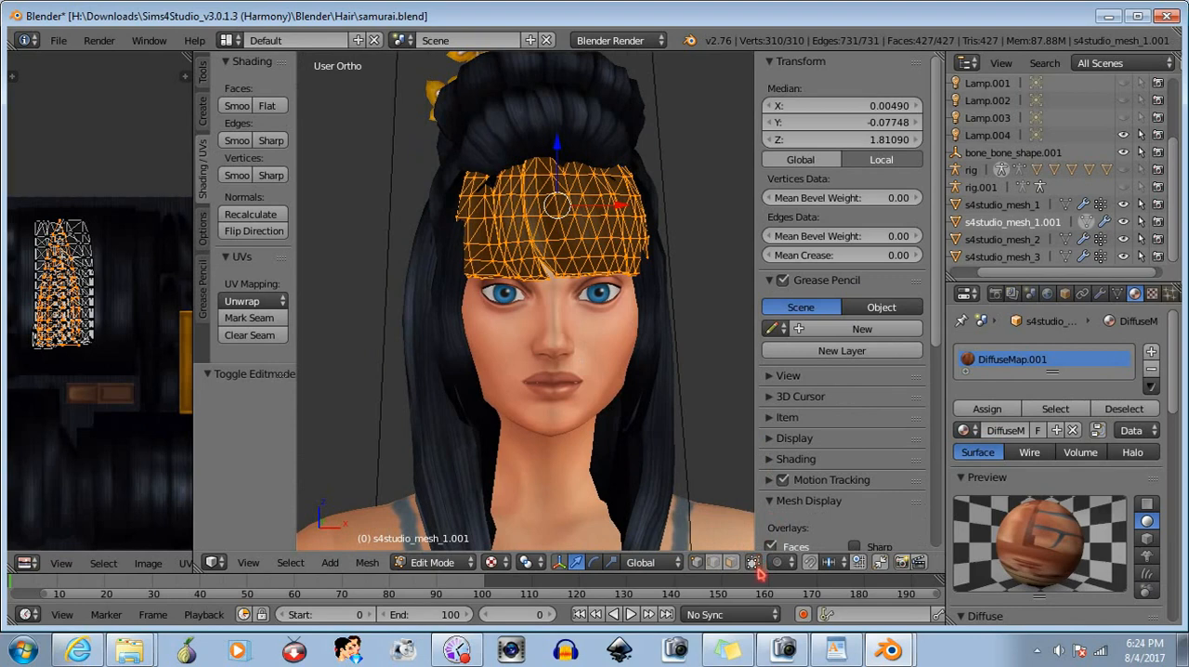
{"action": "middle_click_drag", "start_coordinate": [585, 279], "coordinate": [428, 341]}
{"action": "key", "text": "a"}
{"action": "scroll", "coordinate": [596, 340], "scroll_direction": "up", "scroll_amount": 2}
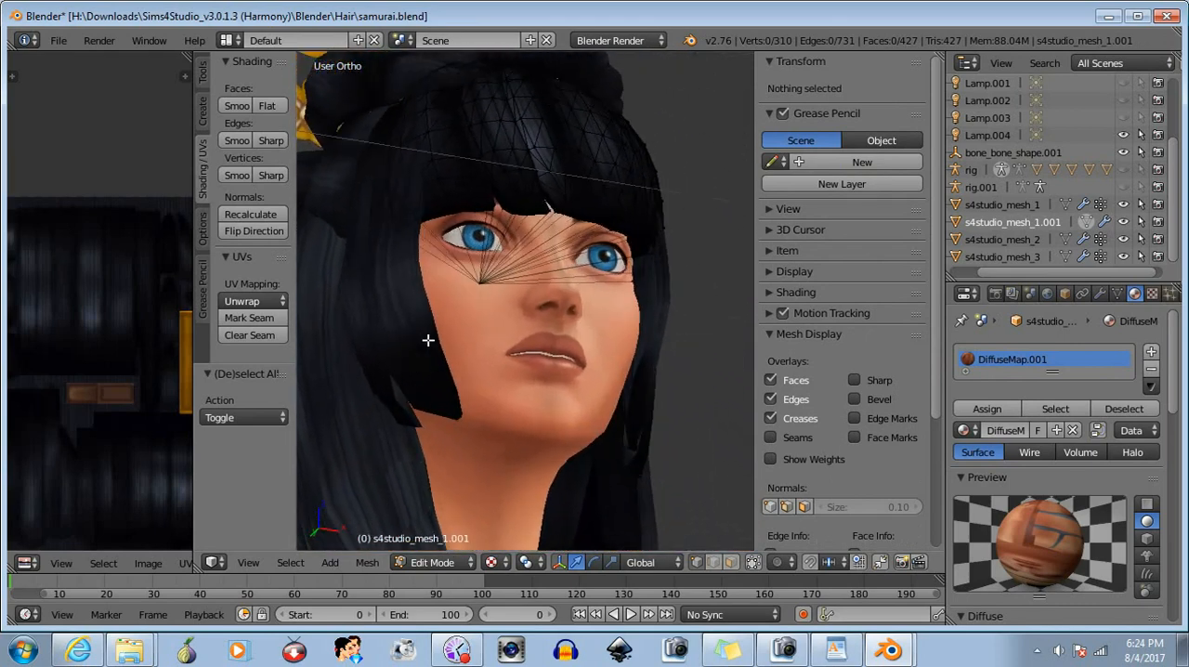
{"action": "right_click", "coordinate": [490, 351]}
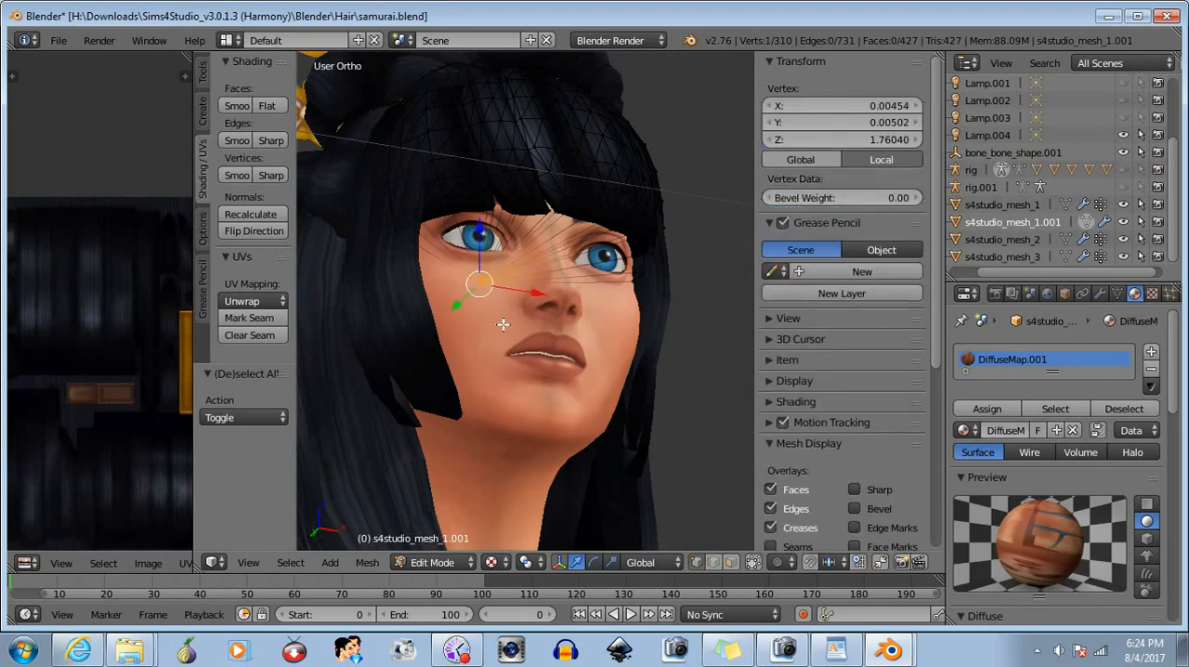
{"action": "key", "text": "h"}
- Box-select the outer side section of the bangs on the character's right temple
{"action": "middle_click_drag", "start_coordinate": [483, 346], "coordinate": [477, 420]}
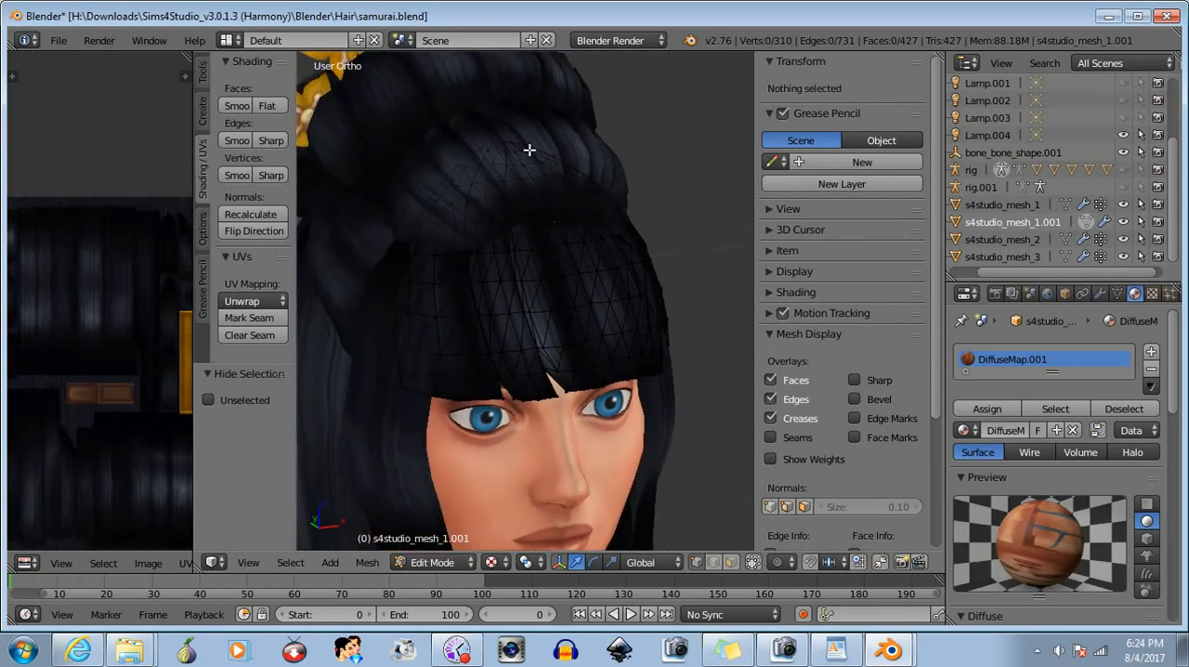
{"action": "middle_click_drag", "start_coordinate": [462, 344], "coordinate": [472, 355]}
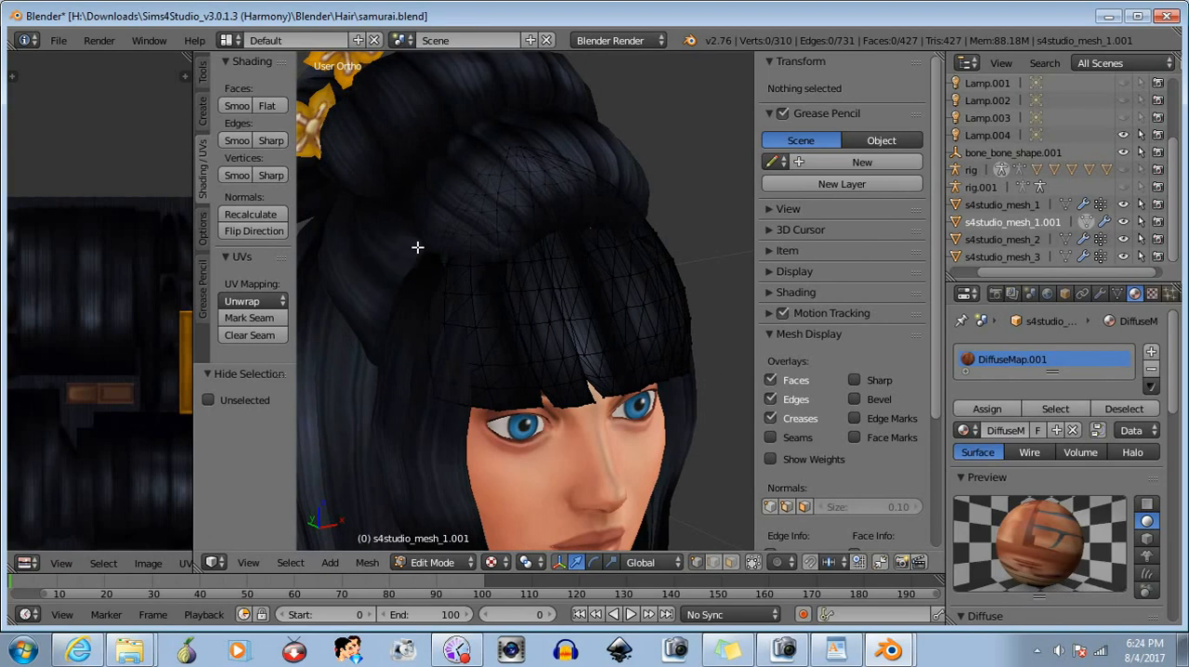
{"action": "key", "text": "b"}
{"action": "left_click_drag", "start_coordinate": [404, 241], "coordinate": [493, 449]}
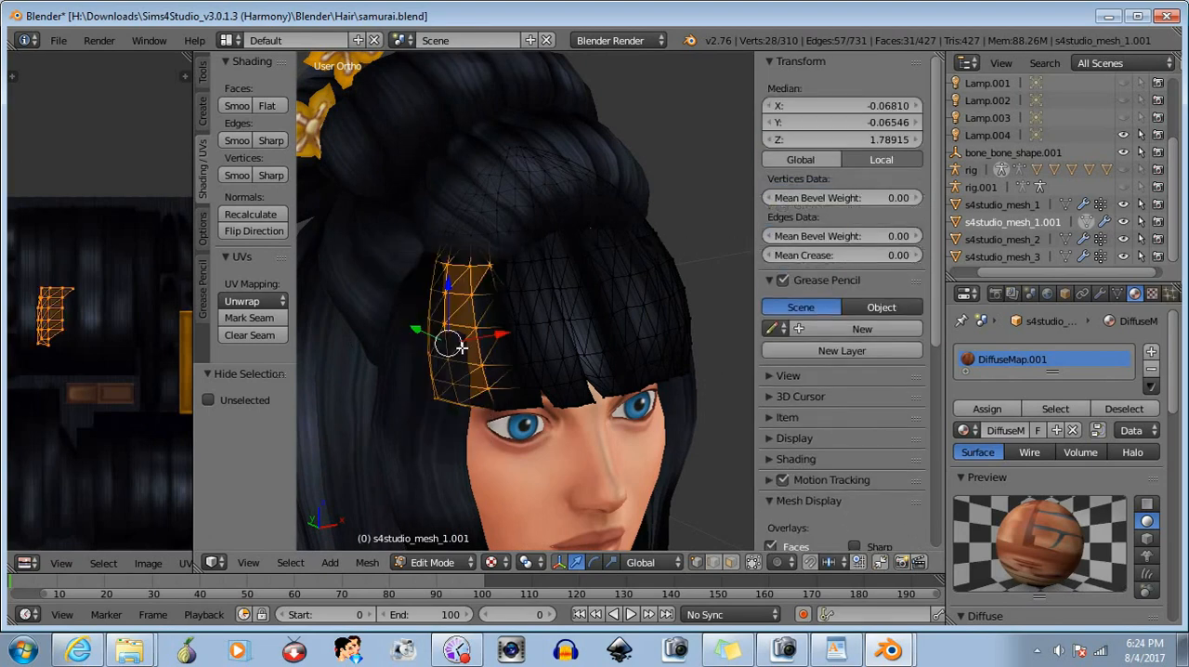
- Try shifting the selected side section about 0.008 in X and 0.002 in Y, check its fit, and undo the move
{"action": "middle_click_drag", "start_coordinate": [491, 387], "coordinate": [515, 410]}
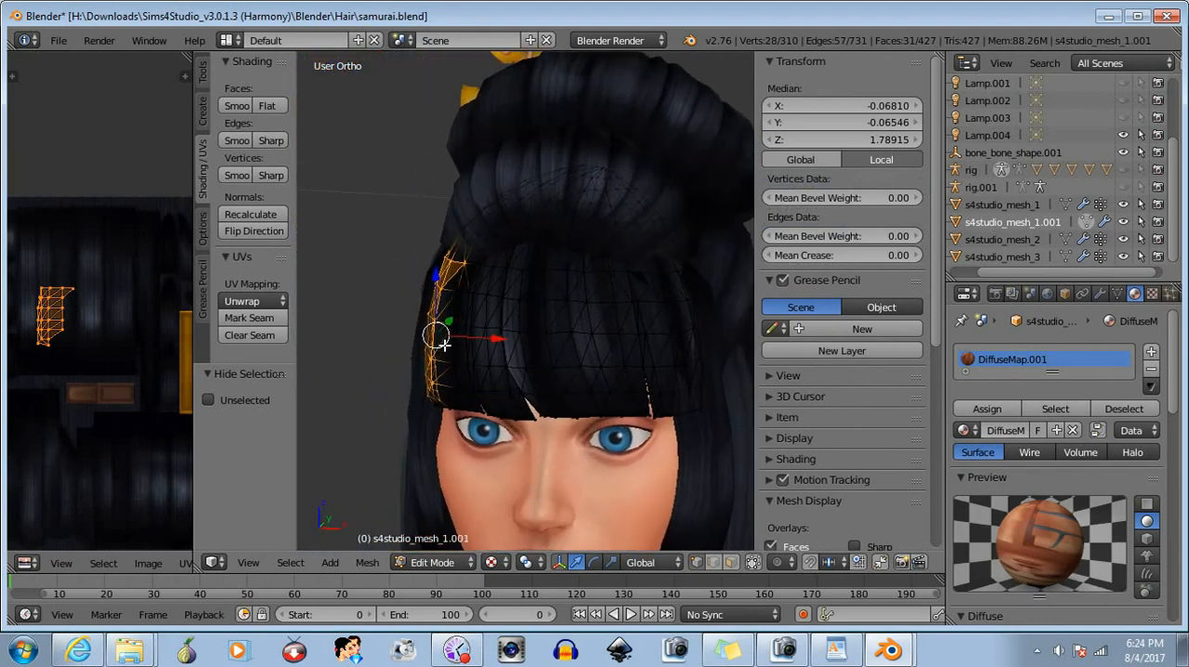
{"action": "left_click_drag", "start_coordinate": [443, 343], "coordinate": [458, 345]}
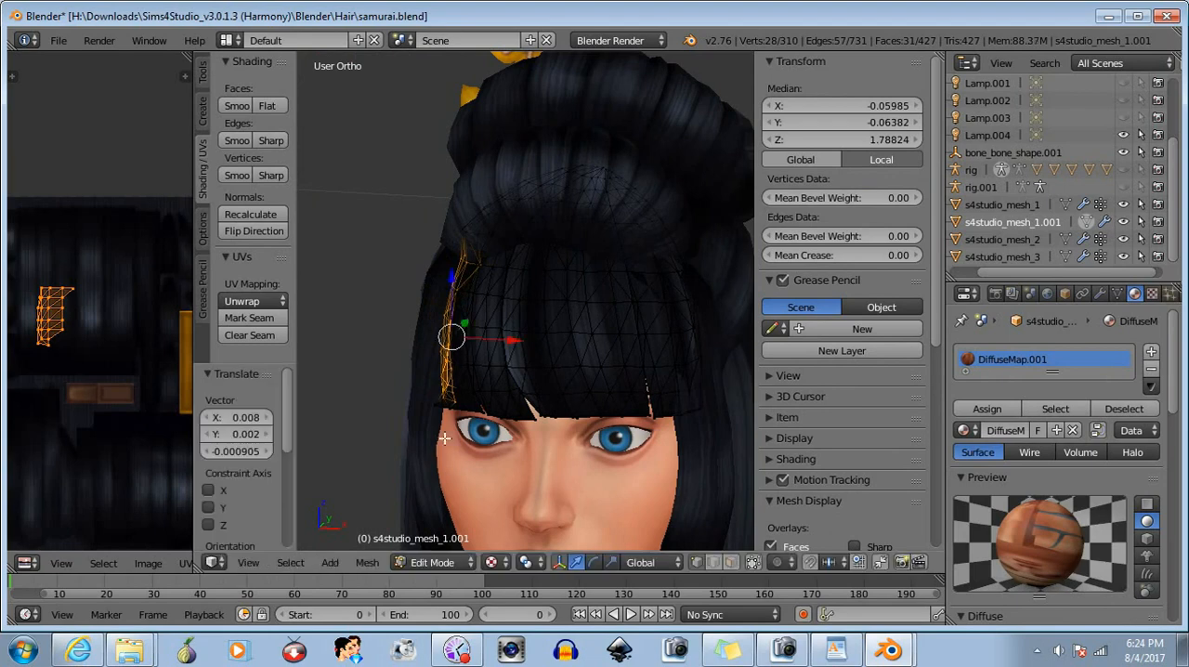
{"action": "right_click_drag", "start_coordinate": [445, 439], "coordinate": [554, 461]}
{"action": "right_click", "coordinate": [523, 496]}
{"action": "key", "text": "ctrl+z"}
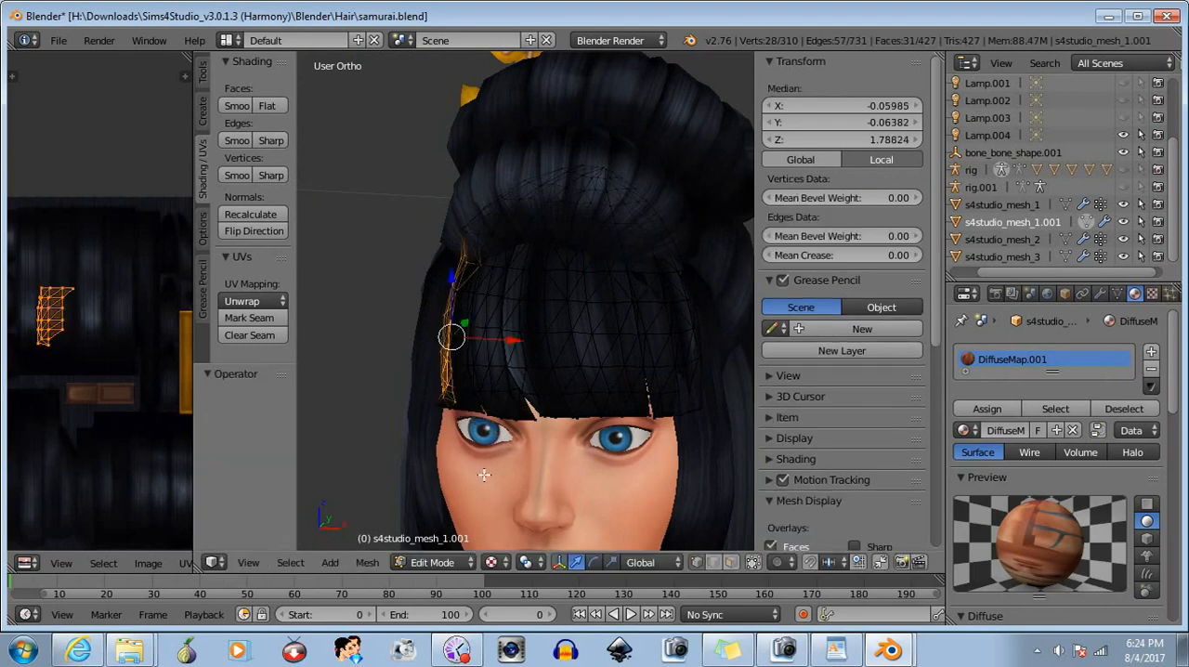
{"action": "middle_click_drag", "start_coordinate": [484, 475], "coordinate": [605, 470]}
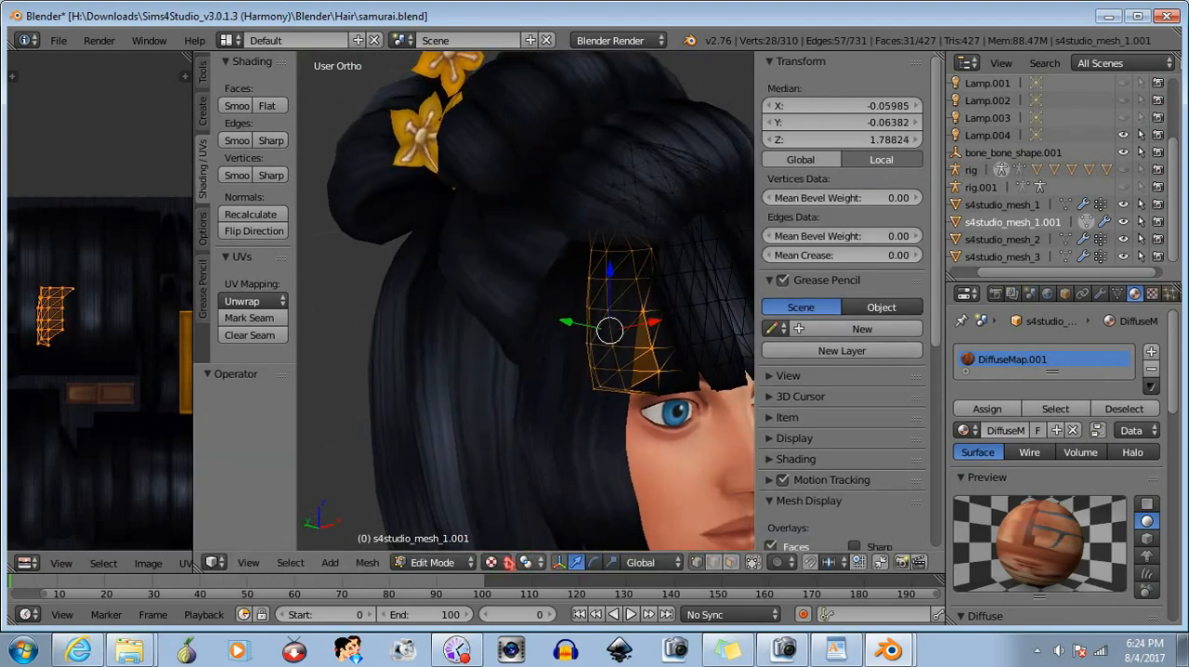
{"action": "left_click", "coordinate": [753, 563]}
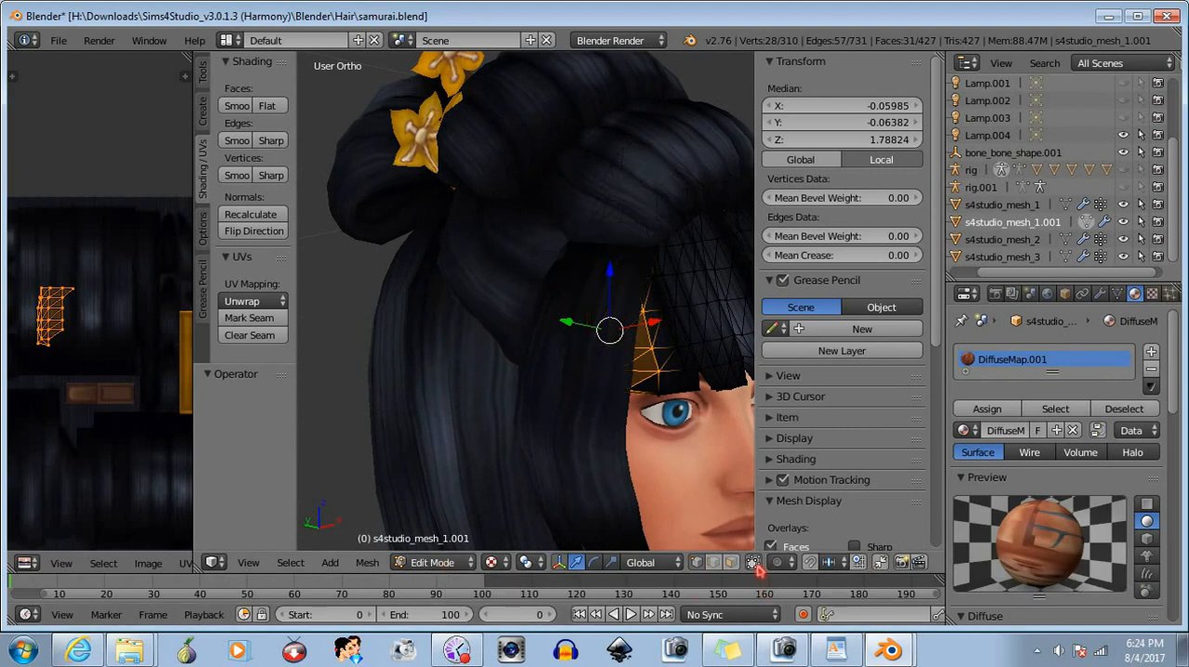
{"action": "middle_click_drag", "start_coordinate": [613, 399], "coordinate": [600, 476]}
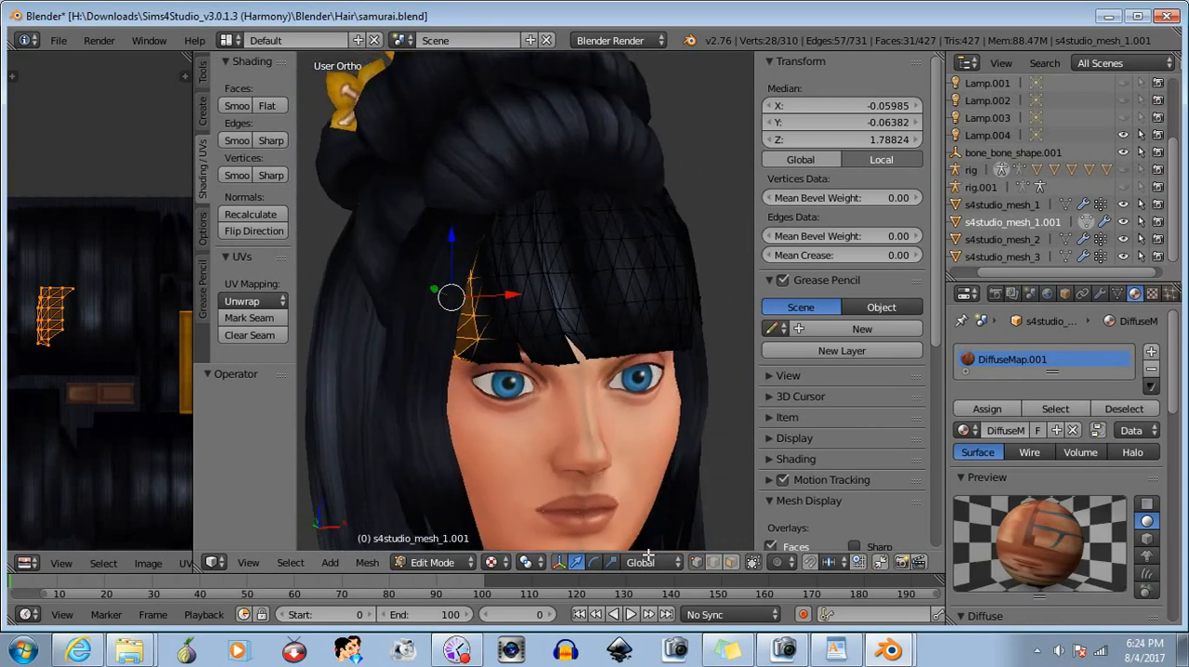
{"action": "left_click", "coordinate": [753, 564]}
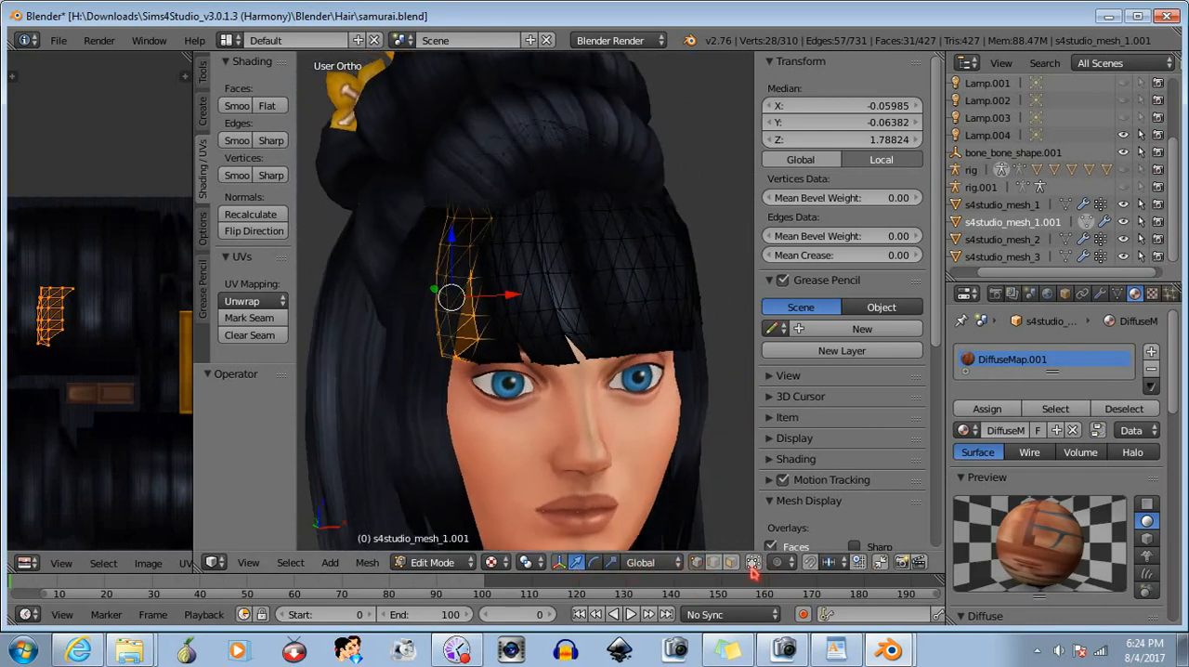
{"action": "key", "text": "ctrl+z"}
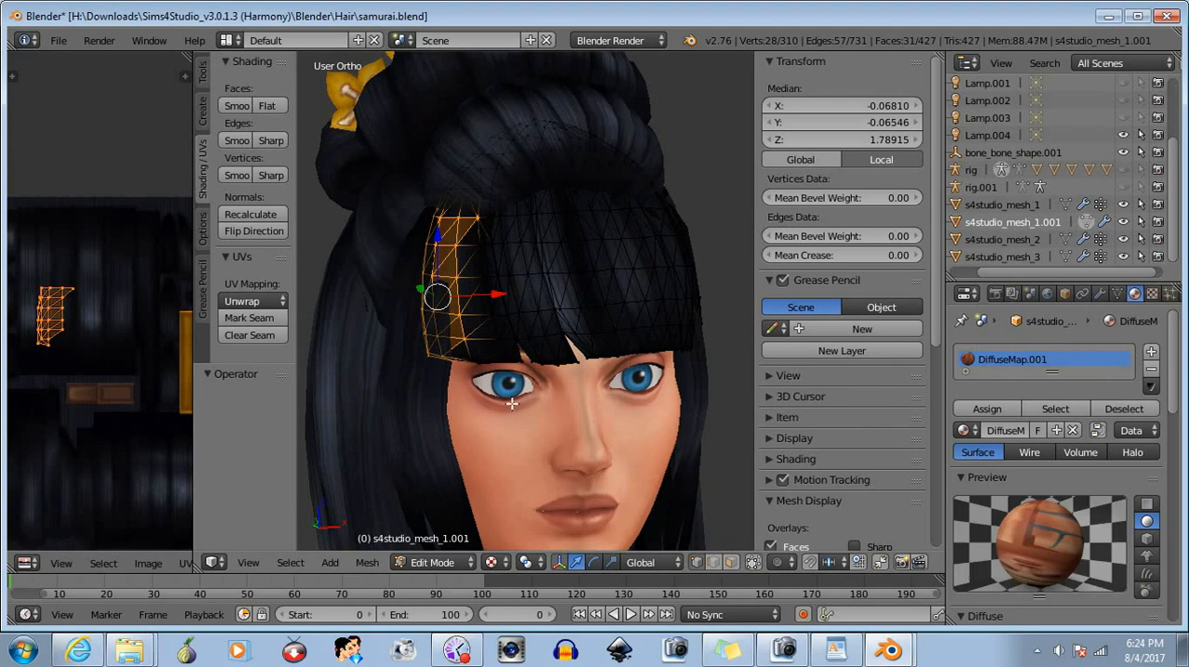
- Add the lower edge vertices to the side selection and rotate it about -8.57° around Z
{"action": "key", "text": "b"}
{"action": "left_click_drag", "start_coordinate": [460, 355], "coordinate": [489, 378]}
{"action": "middle_click_drag", "start_coordinate": [496, 394], "coordinate": [549, 402]}
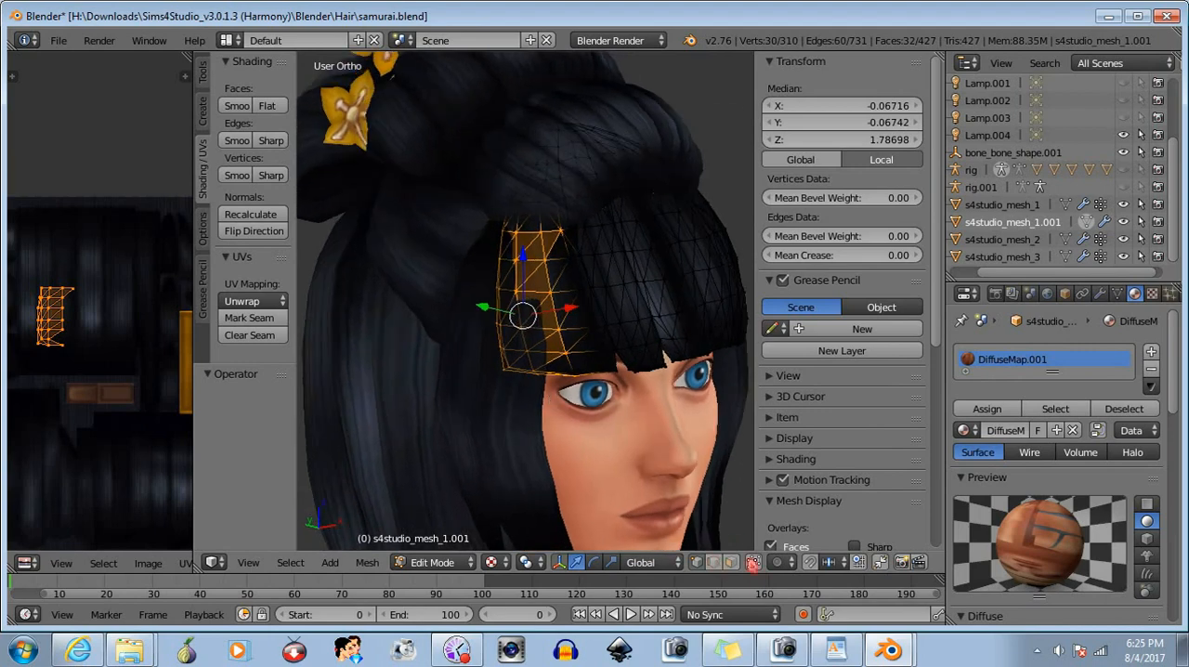
{"action": "middle_click_drag", "start_coordinate": [628, 433], "coordinate": [650, 429]}
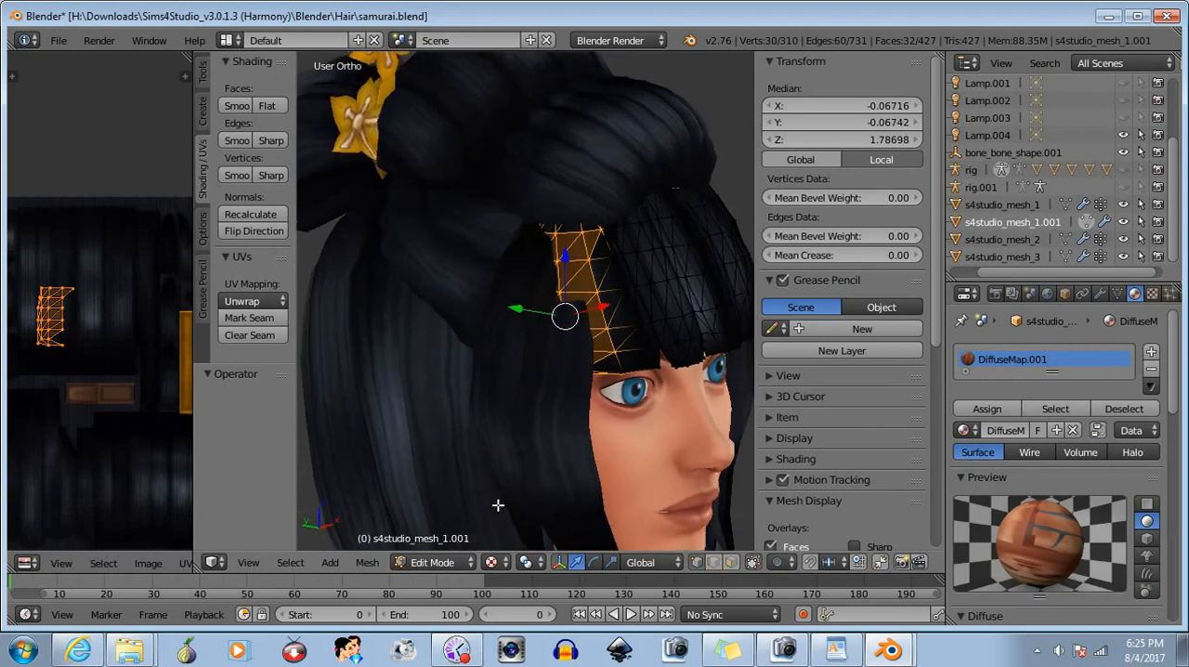
{"action": "left_click", "coordinate": [594, 562]}
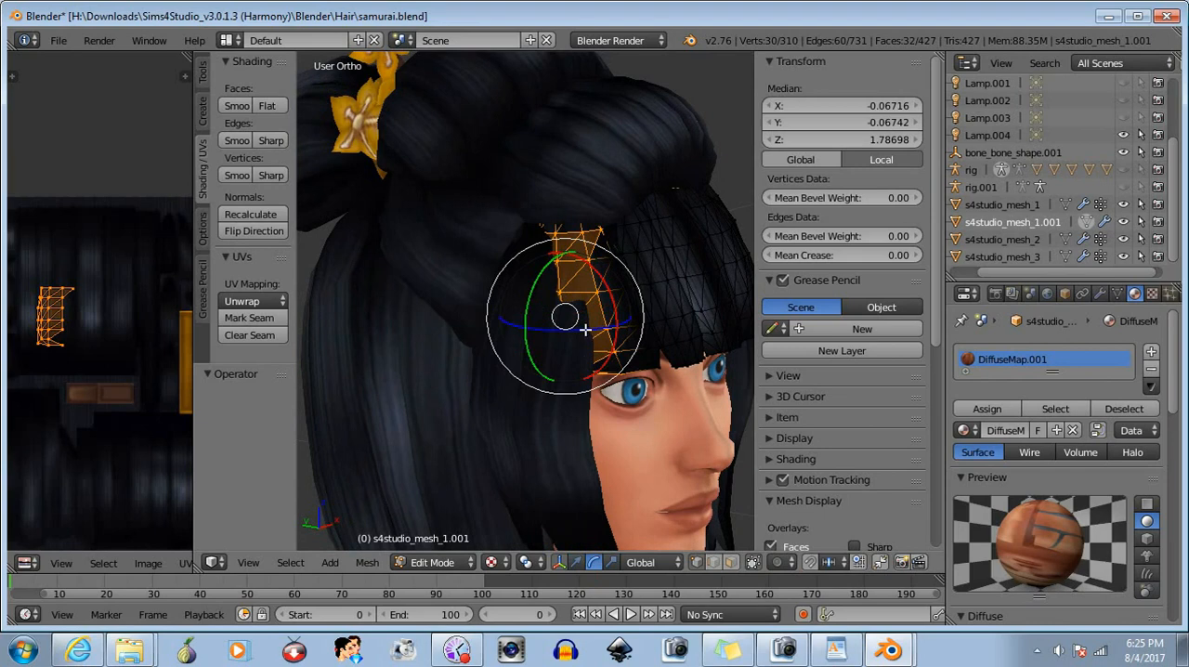
{"action": "left_click_drag", "start_coordinate": [585, 328], "coordinate": [584, 415]}
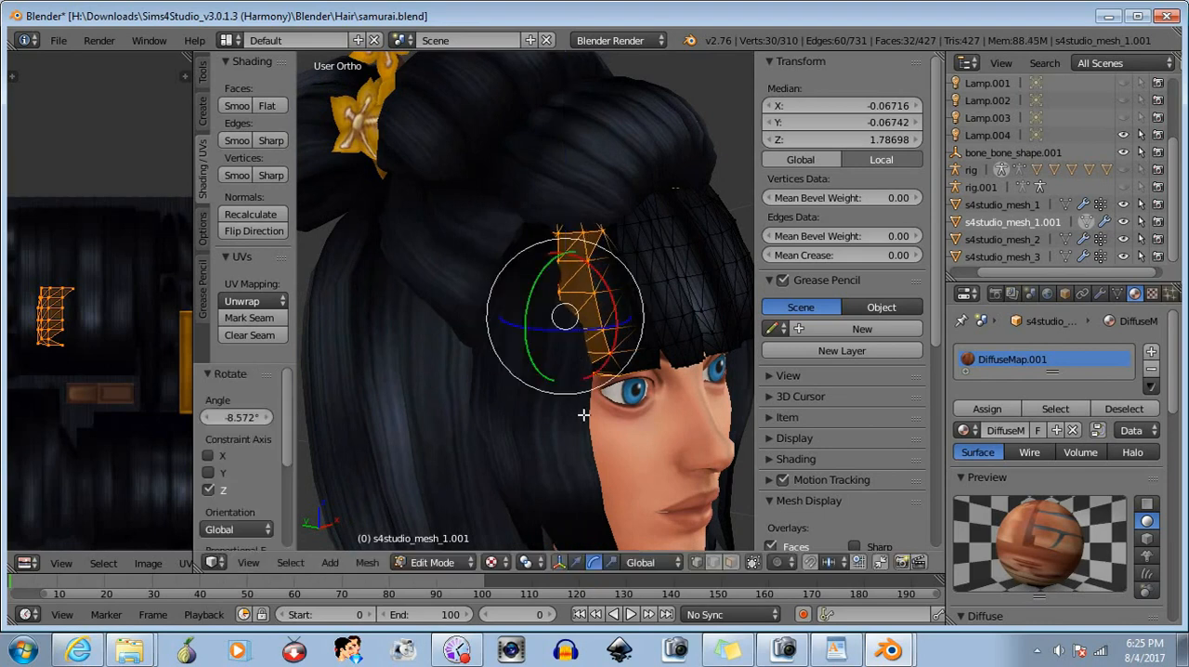
- Move the selected side section in small axis-locked shifts, in total about 0.007 in X and 0.006 in Y
{"action": "left_click", "coordinate": [575, 562]}
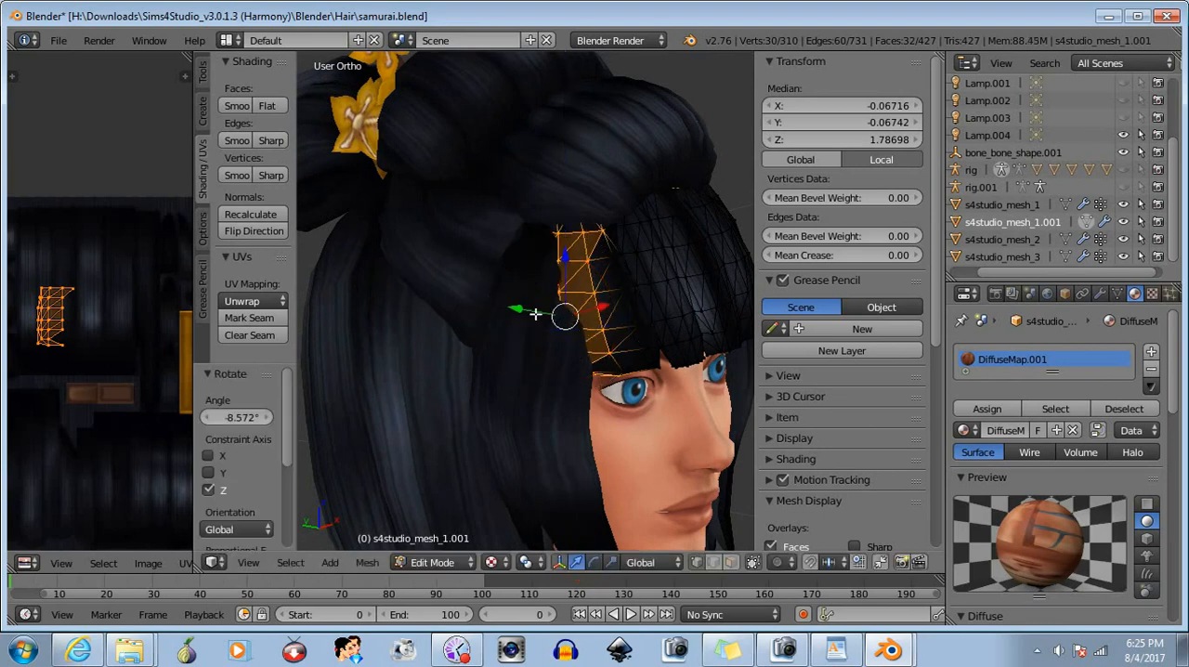
{"action": "left_click_drag", "start_coordinate": [535, 314], "coordinate": [521, 307]}
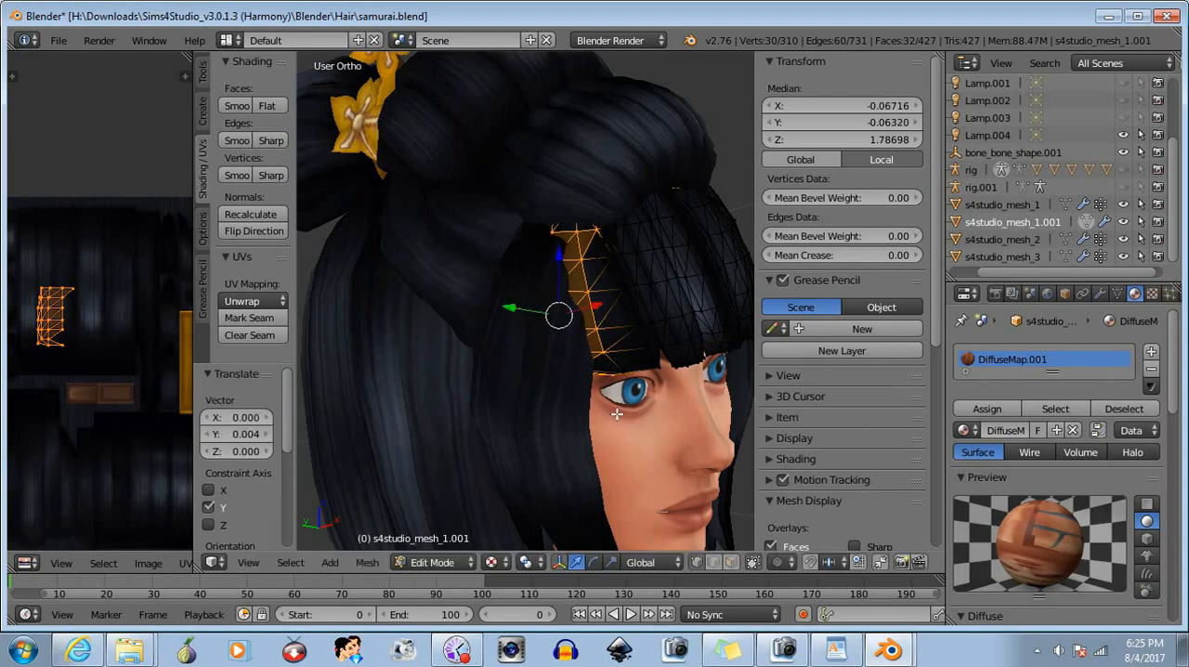
{"action": "middle_click_drag", "start_coordinate": [617, 414], "coordinate": [511, 404]}
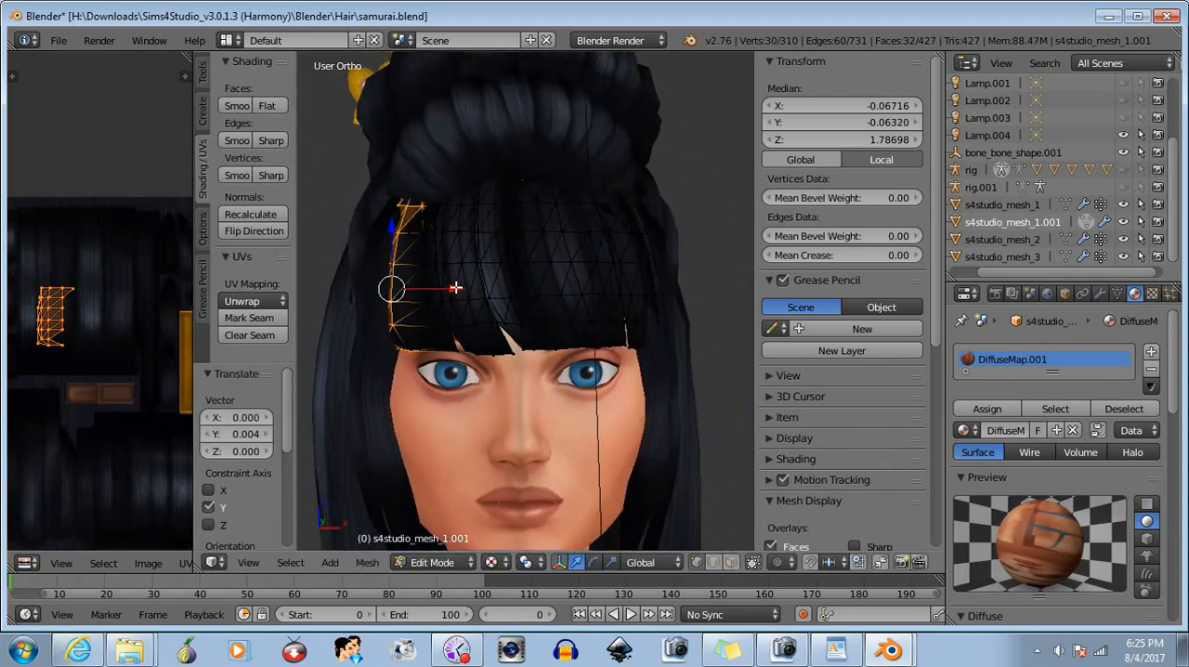
{"action": "left_click_drag", "start_coordinate": [455, 288], "coordinate": [463, 288]}
{"action": "middle_click_drag", "start_coordinate": [462, 288], "coordinate": [556, 351]}
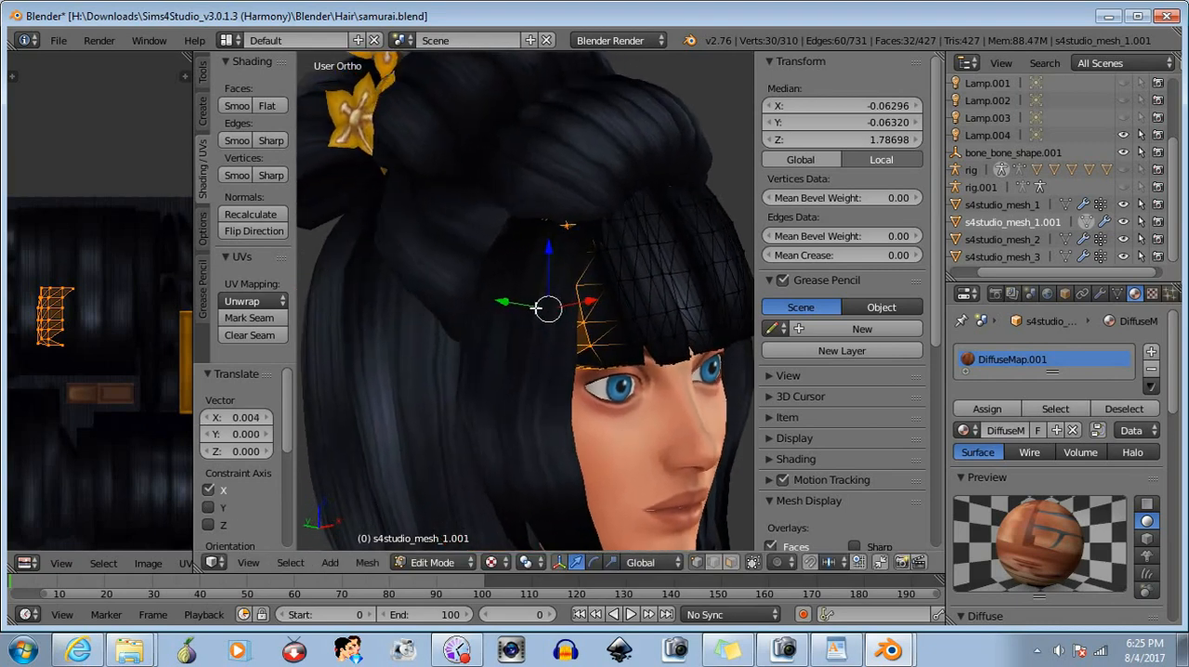
{"action": "left_click_drag", "start_coordinate": [514, 304], "coordinate": [518, 317]}
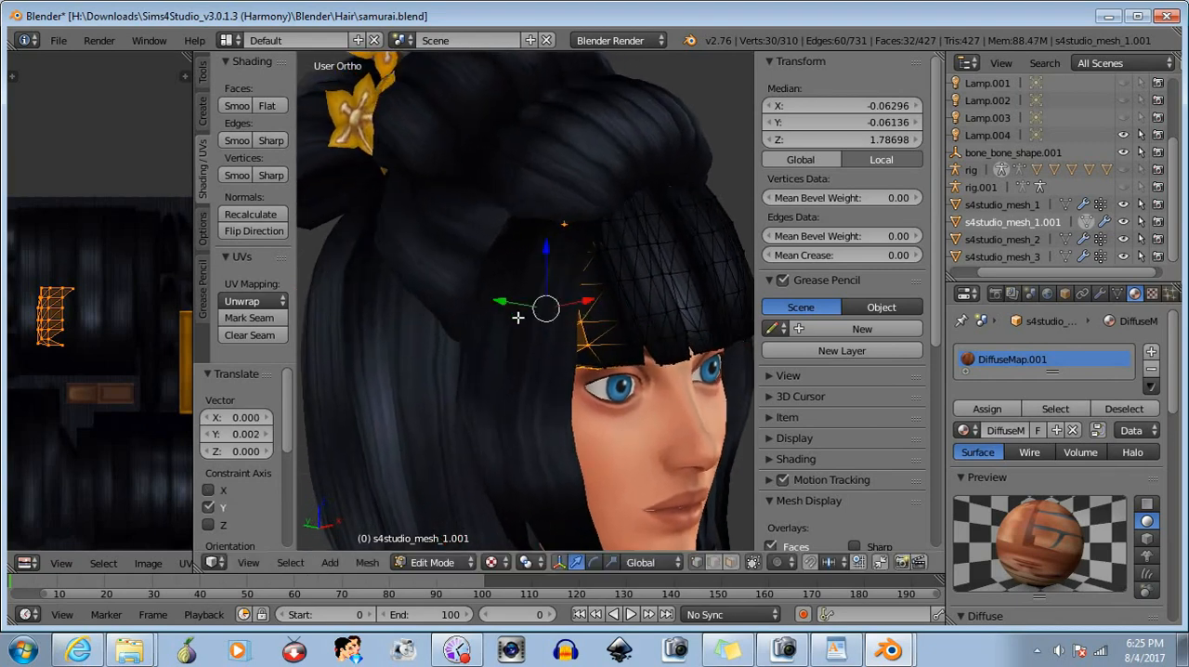
{"action": "middle_click_drag", "start_coordinate": [643, 425], "coordinate": [502, 336]}
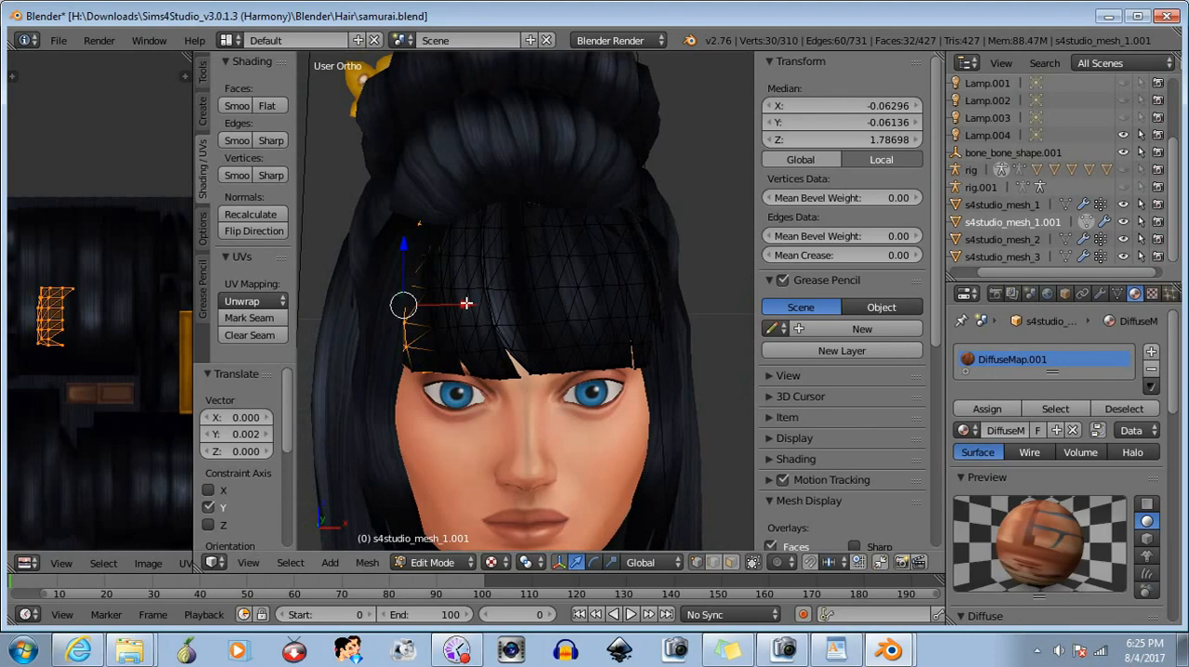
{"action": "left_click_drag", "start_coordinate": [466, 303], "coordinate": [473, 304]}
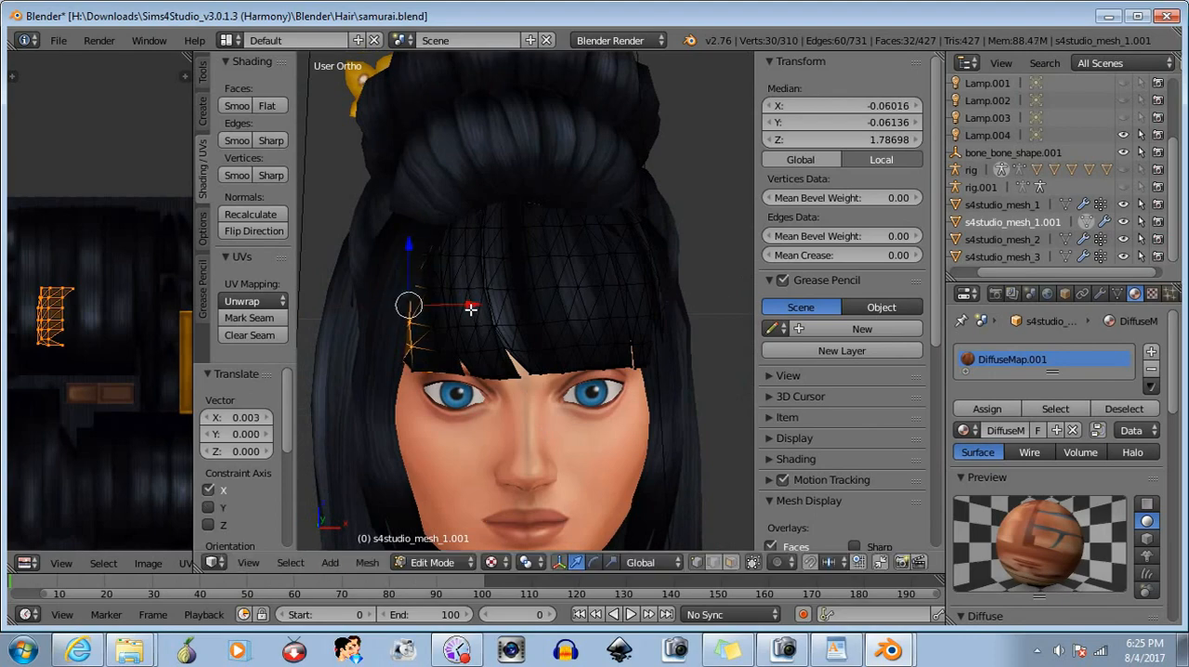
- Examine the reshaped side of the bangs from slightly different angles in Object Mode
{"action": "middle_click_drag", "start_coordinate": [472, 304], "coordinate": [428, 421]}
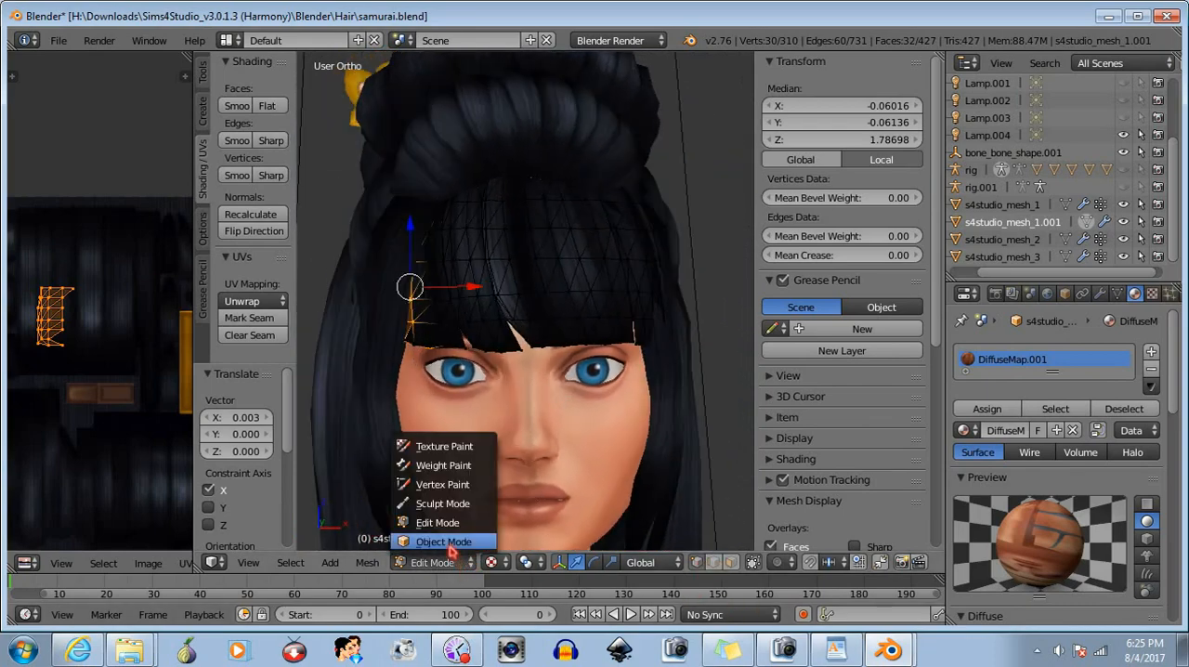
{"action": "left_click", "coordinate": [449, 546]}
{"action": "middle_click_drag", "start_coordinate": [531, 397], "coordinate": [536, 431]}
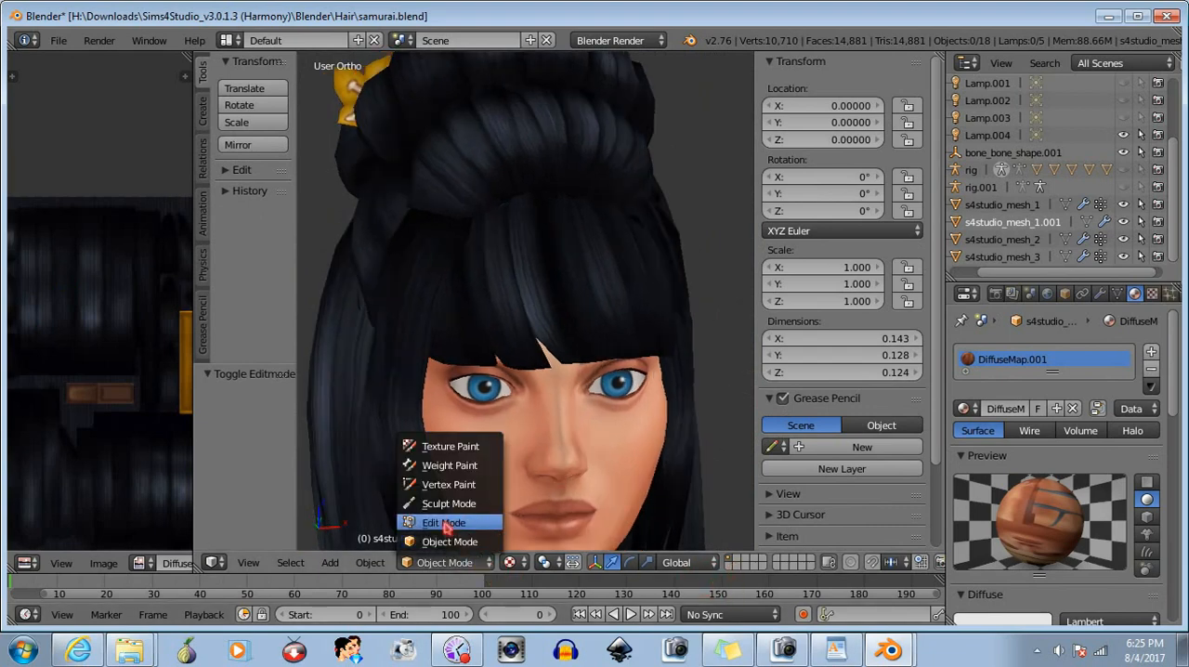
- In Edit Mode, select only the bangs' outer lower corner vertex and move it about 0.0035 in X, 0.0012 in Y and 0.0005 in Z
{"action": "left_click", "coordinate": [444, 523]}
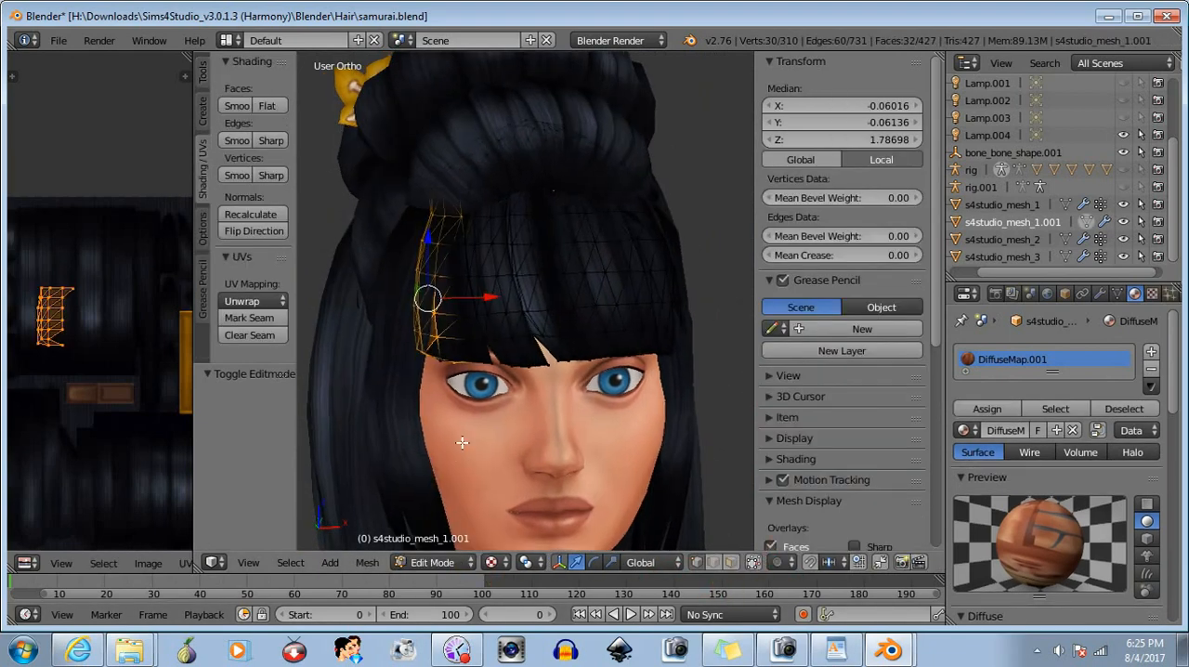
{"action": "middle_click_drag", "start_coordinate": [473, 390], "coordinate": [542, 492]}
{"action": "key", "text": "a"}
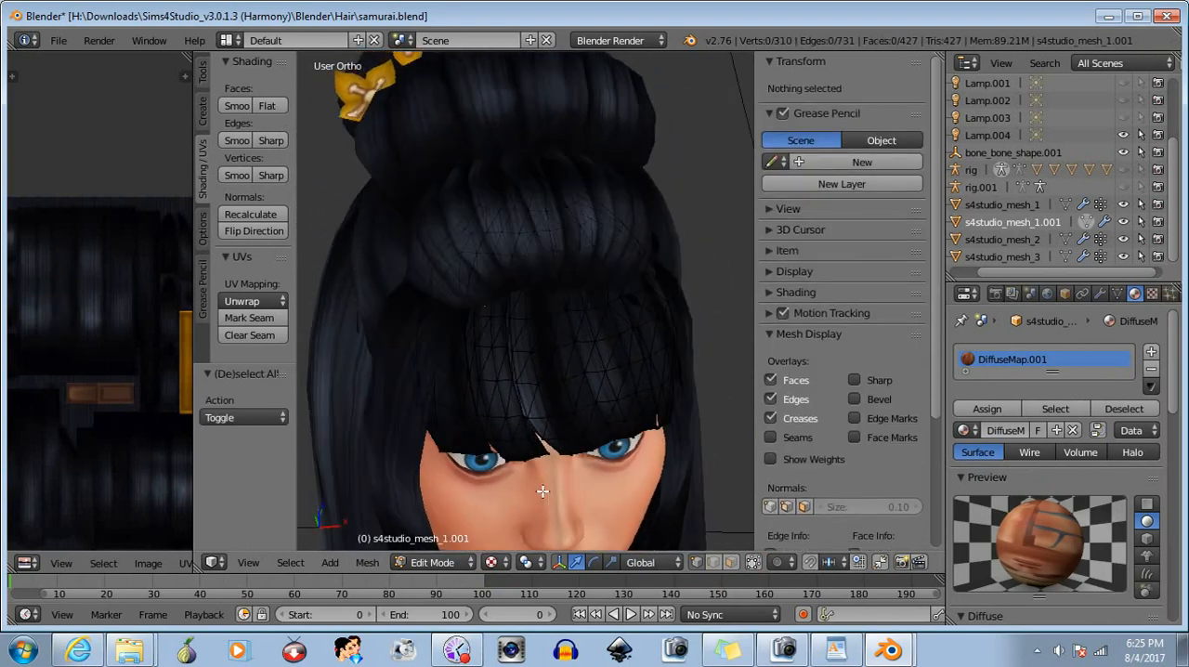
{"action": "key", "text": "b"}
{"action": "left_click_drag", "start_coordinate": [428, 448], "coordinate": [449, 479]}
{"action": "middle_click_drag", "start_coordinate": [515, 523], "coordinate": [441, 448]}
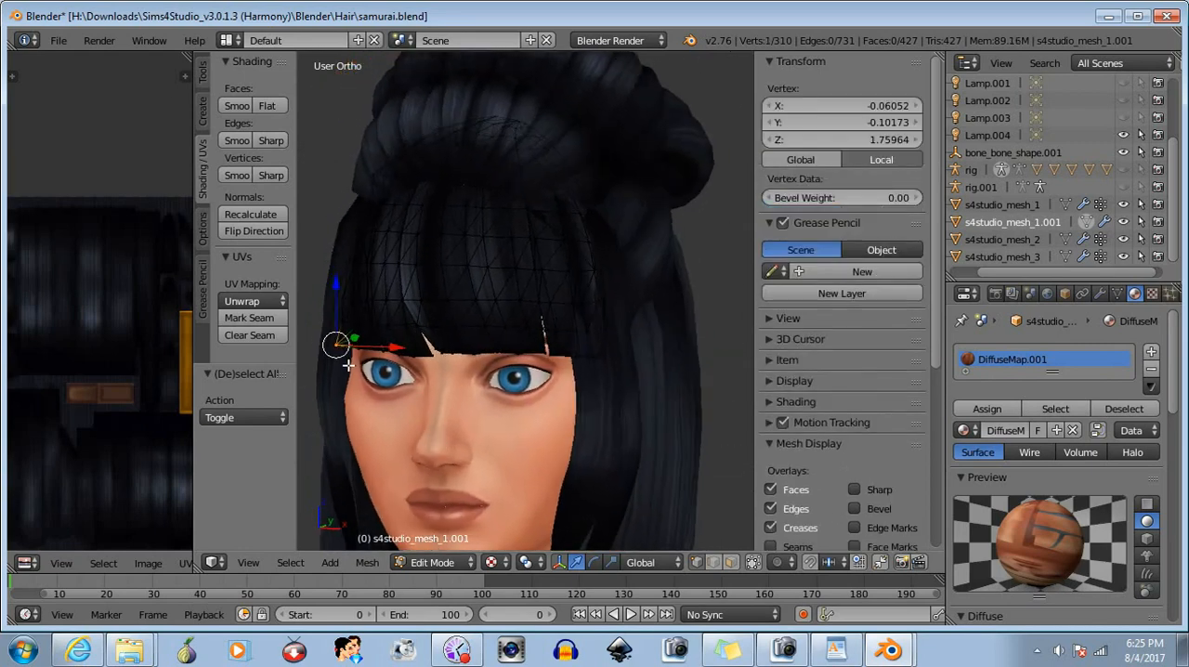
{"action": "key", "text": "g"}
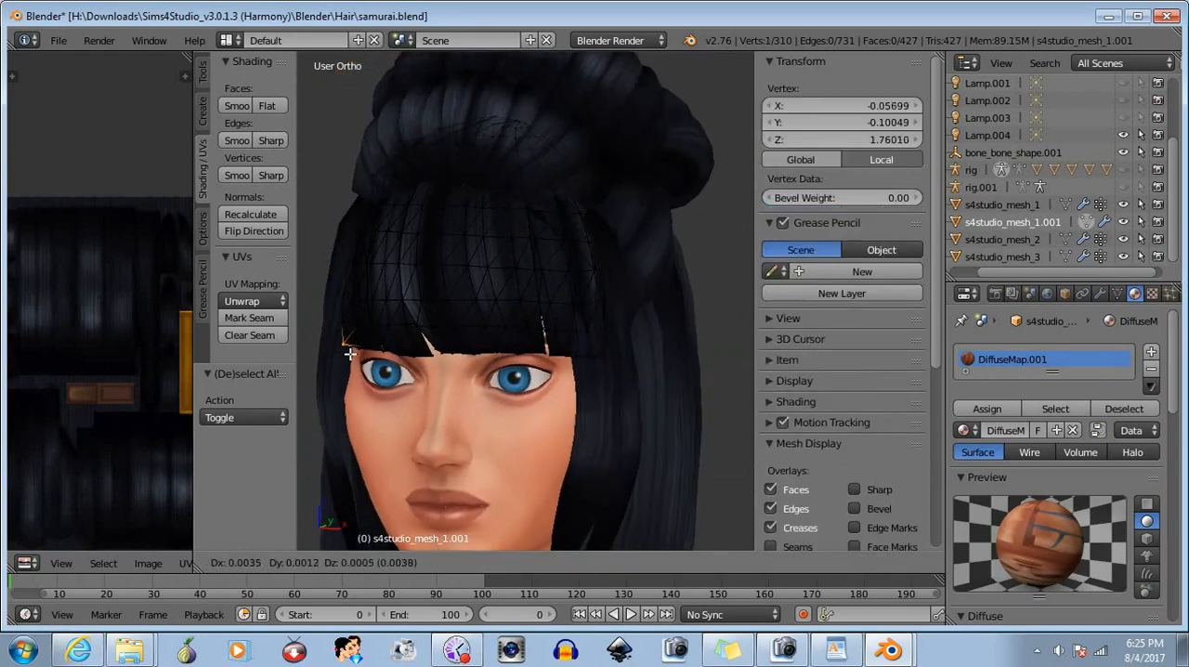
{"action": "left_click", "coordinate": [350, 354]}
{"action": "middle_click_drag", "start_coordinate": [360, 383], "coordinate": [458, 358]}
- Clear the selection and select the group of lower edge vertices at the same side corner of the bangs
{"action": "key", "text": "a"}
{"action": "scroll", "coordinate": [428, 299], "scroll_direction": "up", "scroll_amount": 1}
{"action": "scroll", "coordinate": [425, 296], "scroll_direction": "up", "scroll_amount": 1}
{"action": "middle_click_drag", "start_coordinate": [425, 296], "coordinate": [431, 395]}
{"action": "scroll", "coordinate": [430, 385], "scroll_direction": "up", "scroll_amount": 1}
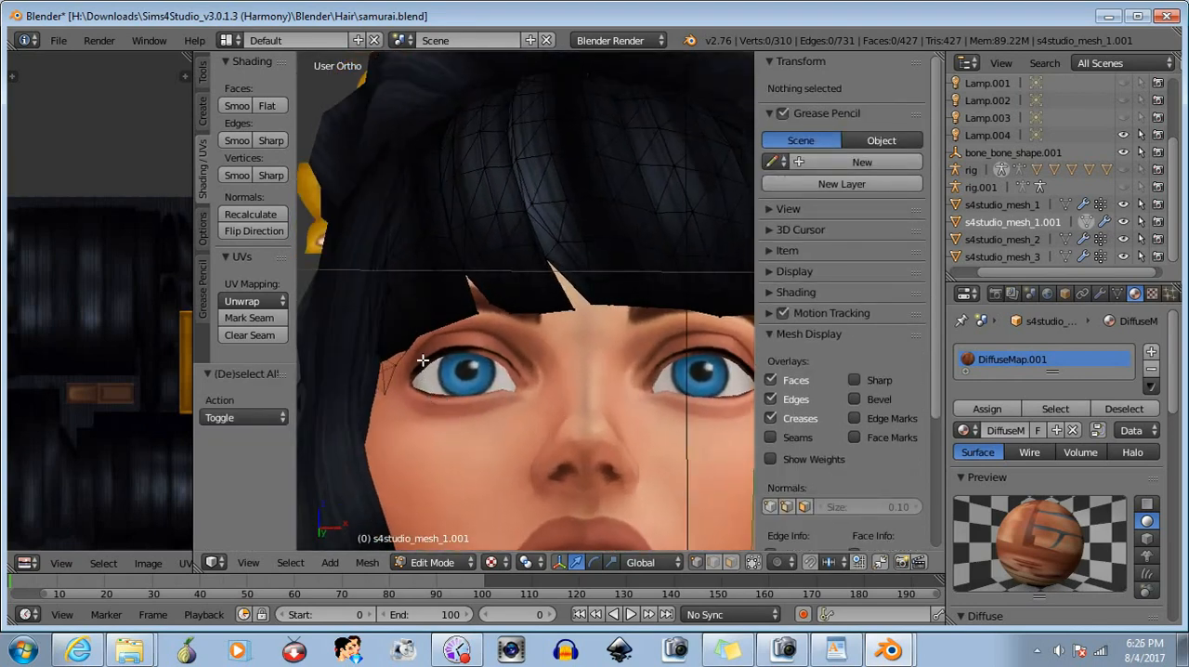
{"action": "key", "text": "b"}
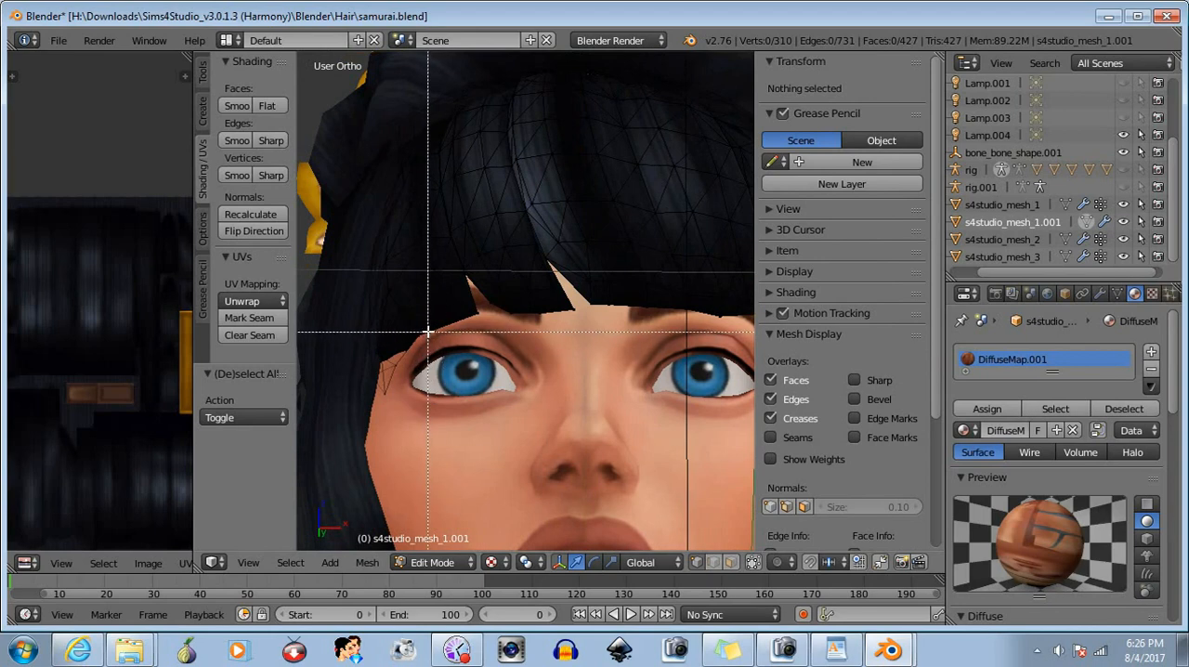
{"action": "left_click_drag", "start_coordinate": [428, 330], "coordinate": [392, 418]}
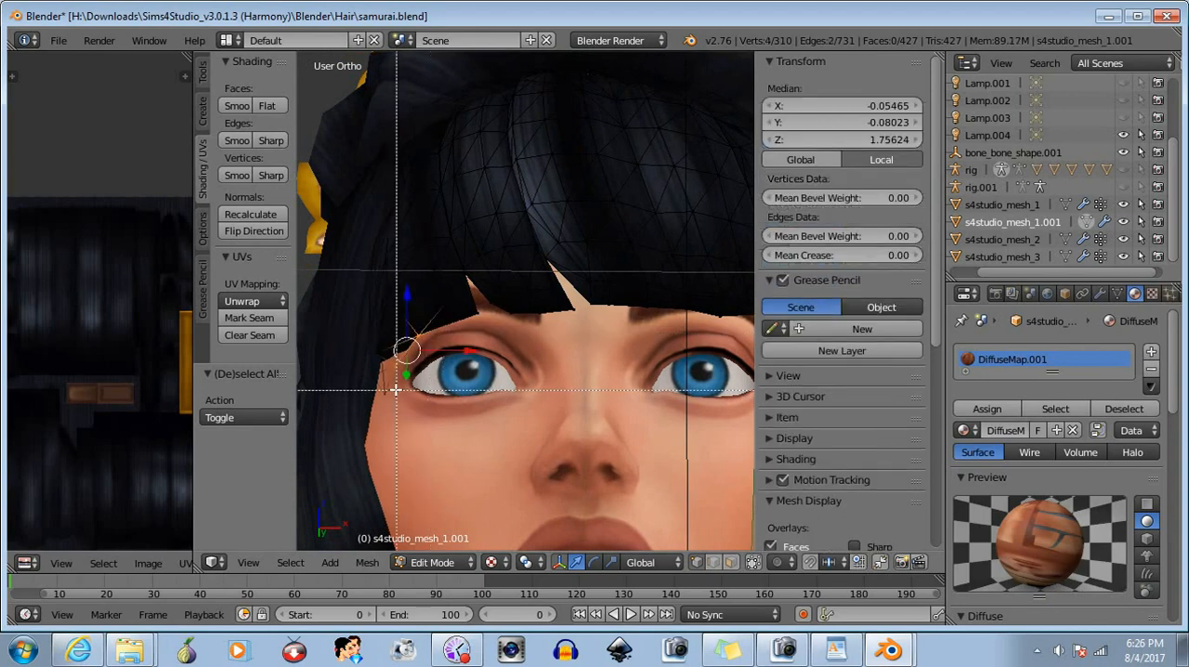
{"action": "middle_click_drag", "start_coordinate": [431, 393], "coordinate": [448, 412]}
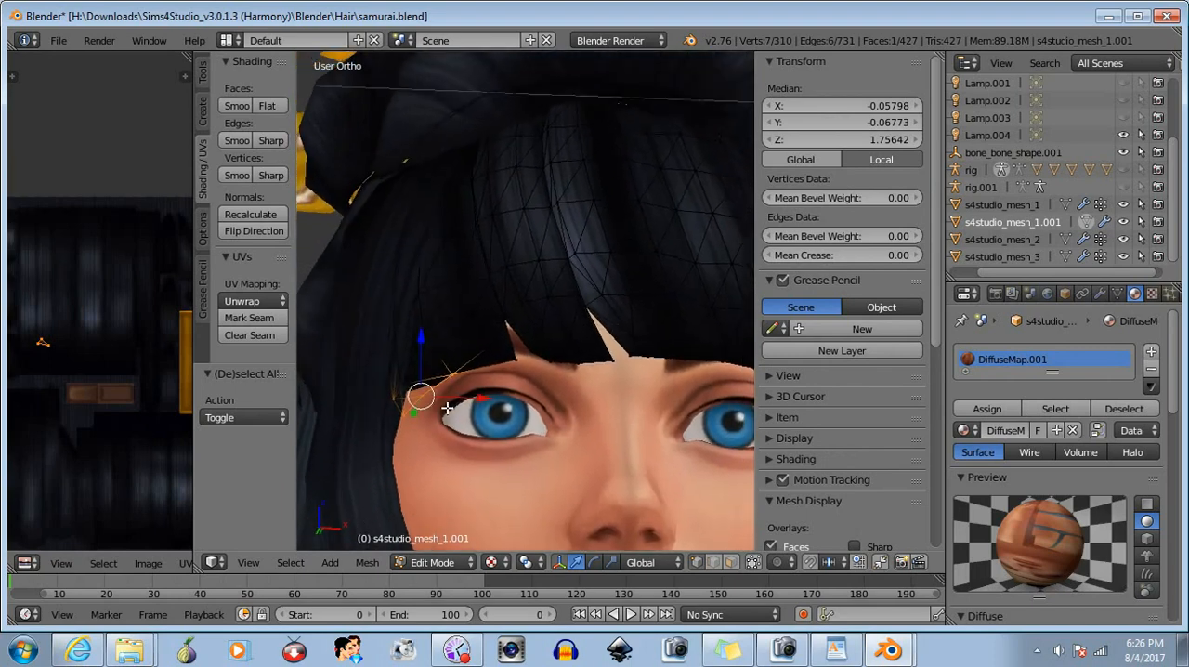
- Shift the selected lower corner vertices about -0.002 in X and 0.001 in Y, undoing the trial vertical move
{"action": "left_click_drag", "start_coordinate": [483, 397], "coordinate": [476, 395]}
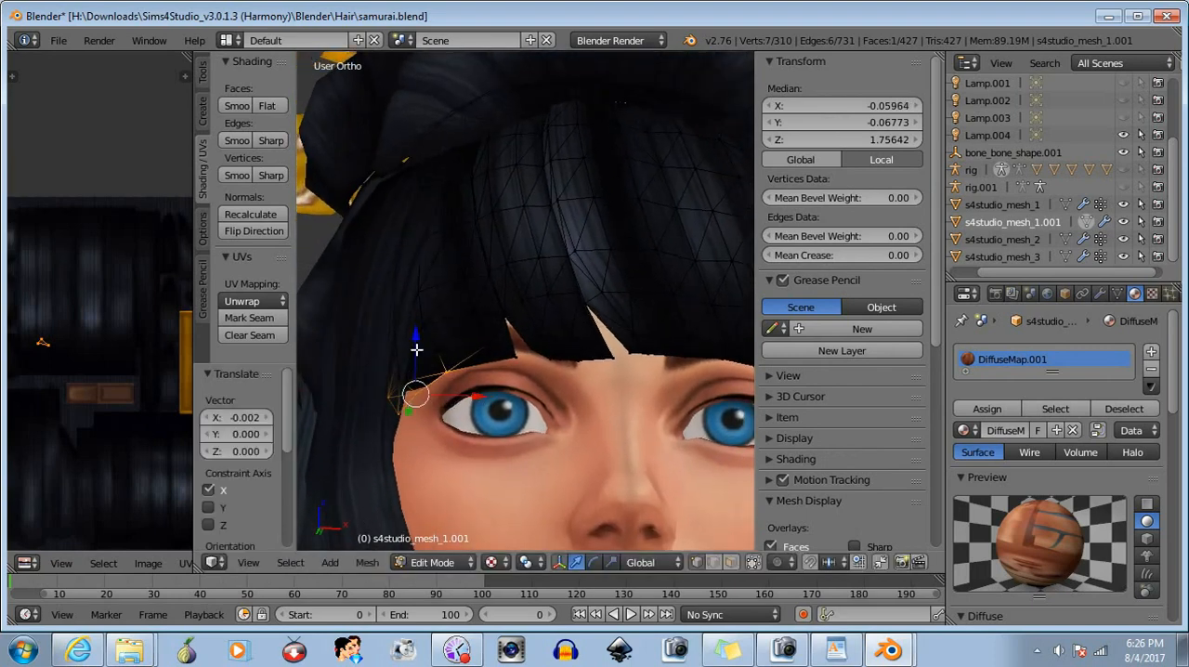
{"action": "left_click_drag", "start_coordinate": [416, 350], "coordinate": [414, 341]}
{"action": "middle_click_drag", "start_coordinate": [414, 340], "coordinate": [421, 442]}
{"action": "key", "text": "ctrl+z"}
{"action": "left_click_drag", "start_coordinate": [430, 442], "coordinate": [429, 440]}
{"action": "middle_click_drag", "start_coordinate": [470, 456], "coordinate": [603, 403]}
- Shift the lower corner vertices about -0.001 in X, check the corner against the side hair, and clear the selection
{"action": "left_click", "coordinate": [592, 562]}
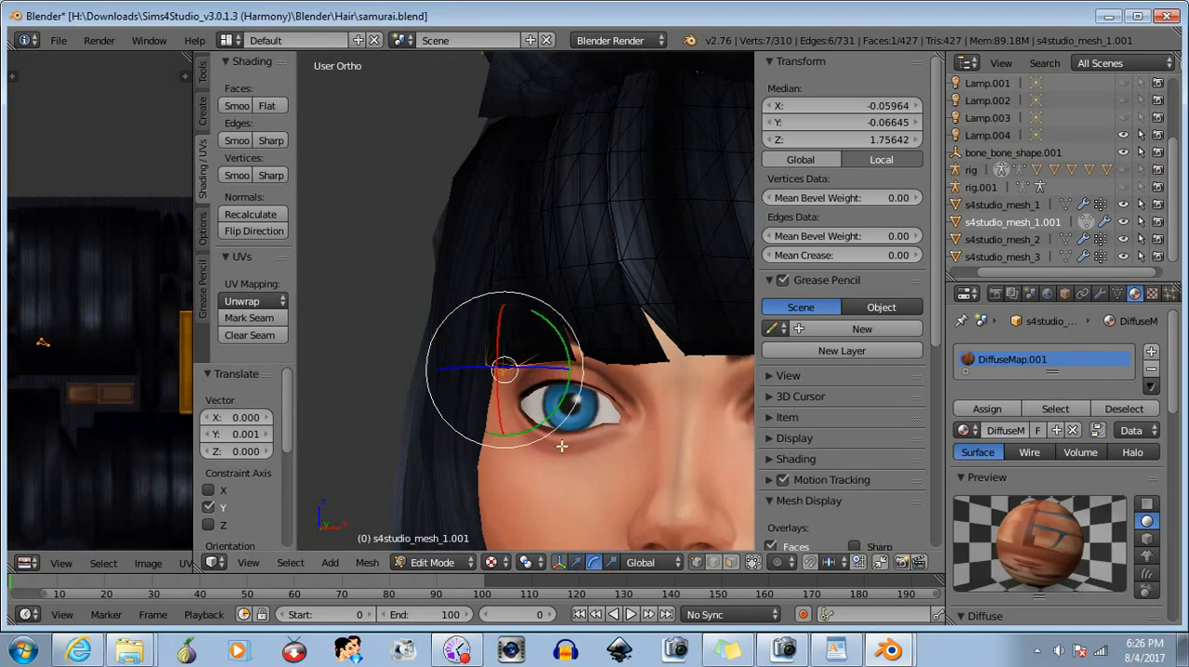
{"action": "left_click_drag", "start_coordinate": [522, 365], "coordinate": [557, 370]}
{"action": "left_click", "coordinate": [576, 563]}
{"action": "middle_click_drag", "start_coordinate": [520, 438], "coordinate": [598, 454]}
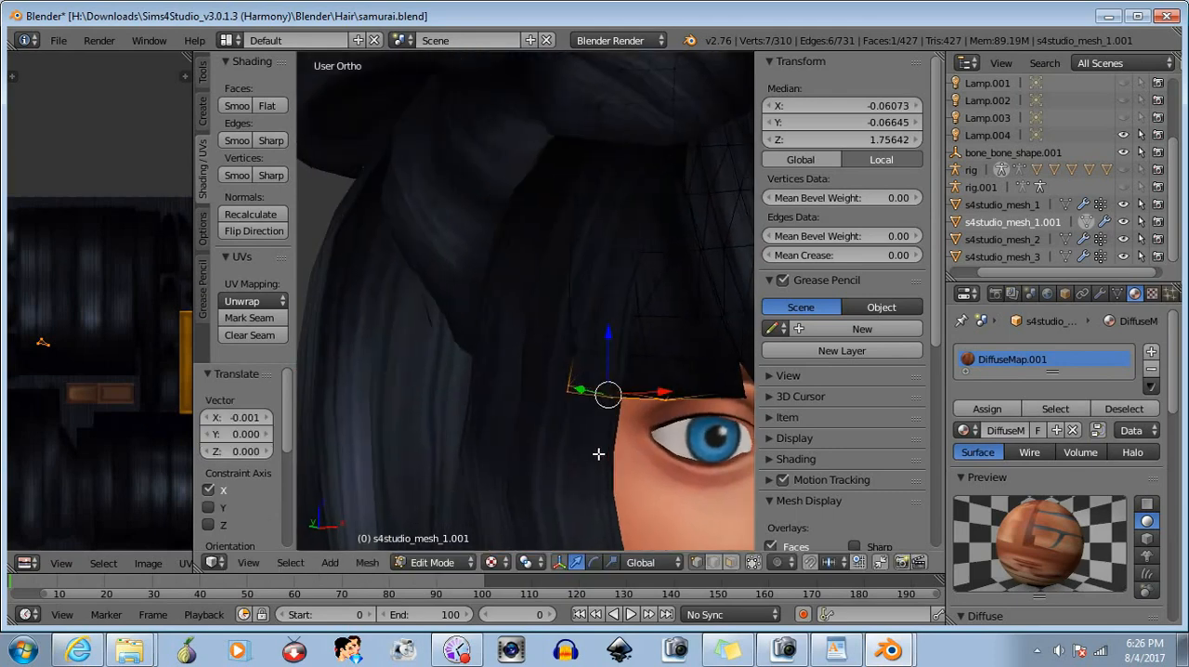
{"action": "scroll", "coordinate": [577, 431], "scroll_direction": "down", "scroll_amount": 6}
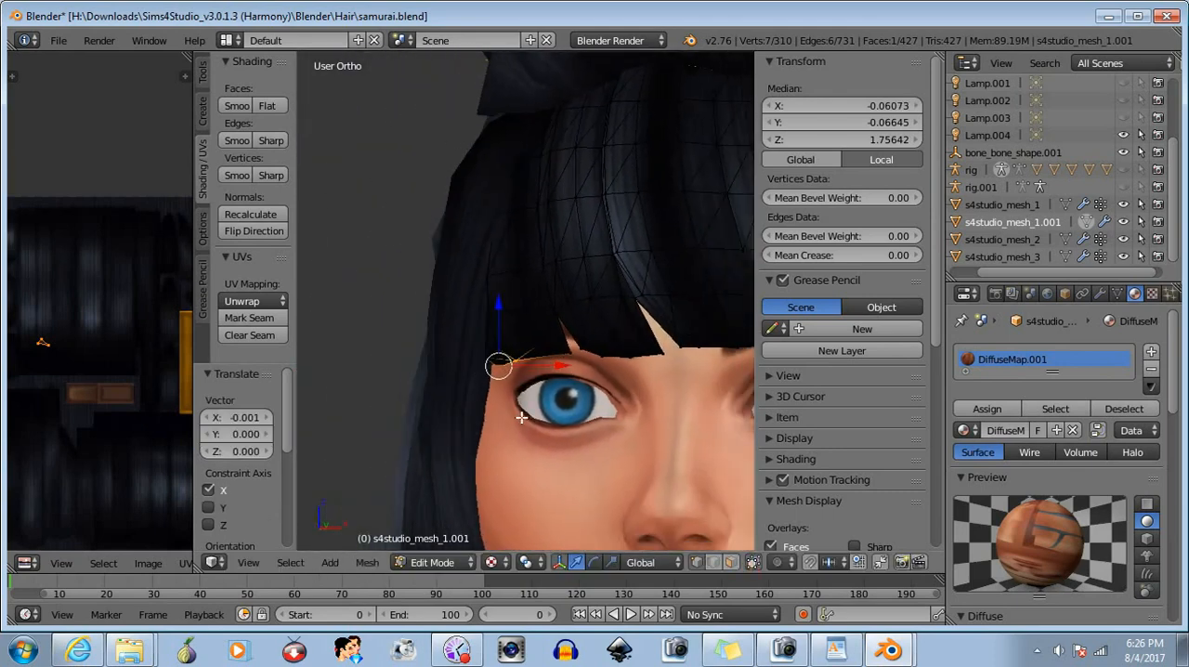
{"action": "middle_click_drag", "start_coordinate": [593, 406], "coordinate": [574, 425]}
{"action": "key", "text": "a"}
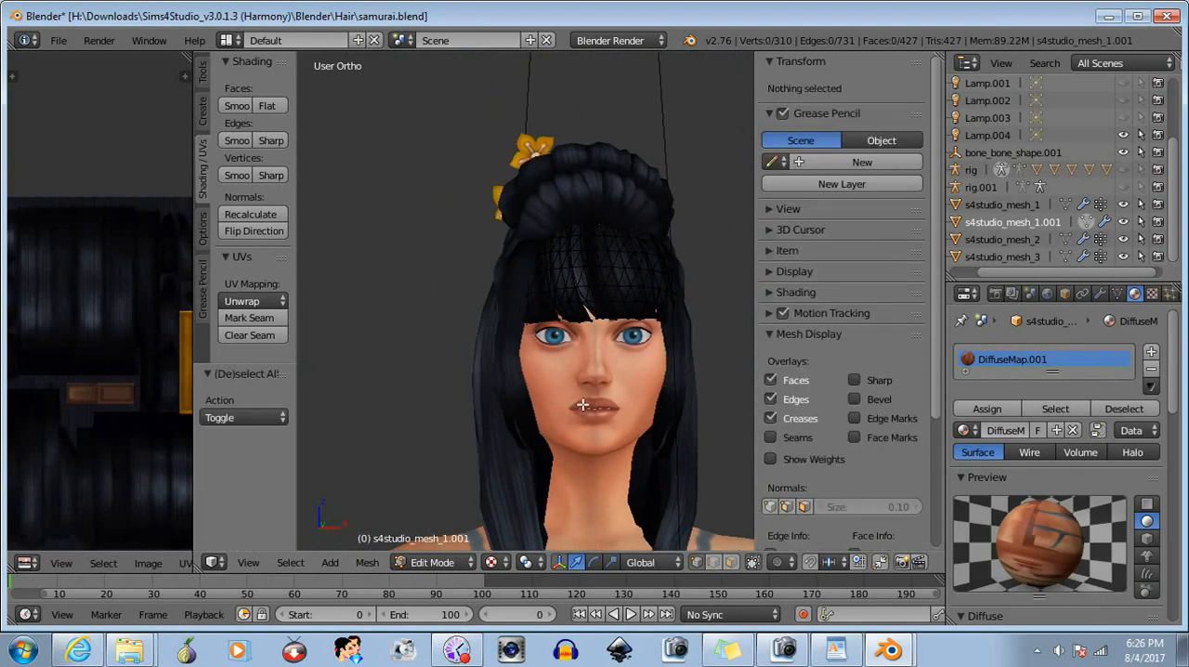
- Select the vertical side section of the bangs on the opposite side of the head
{"action": "scroll", "coordinate": [614, 434], "scroll_direction": "up", "scroll_amount": 3}
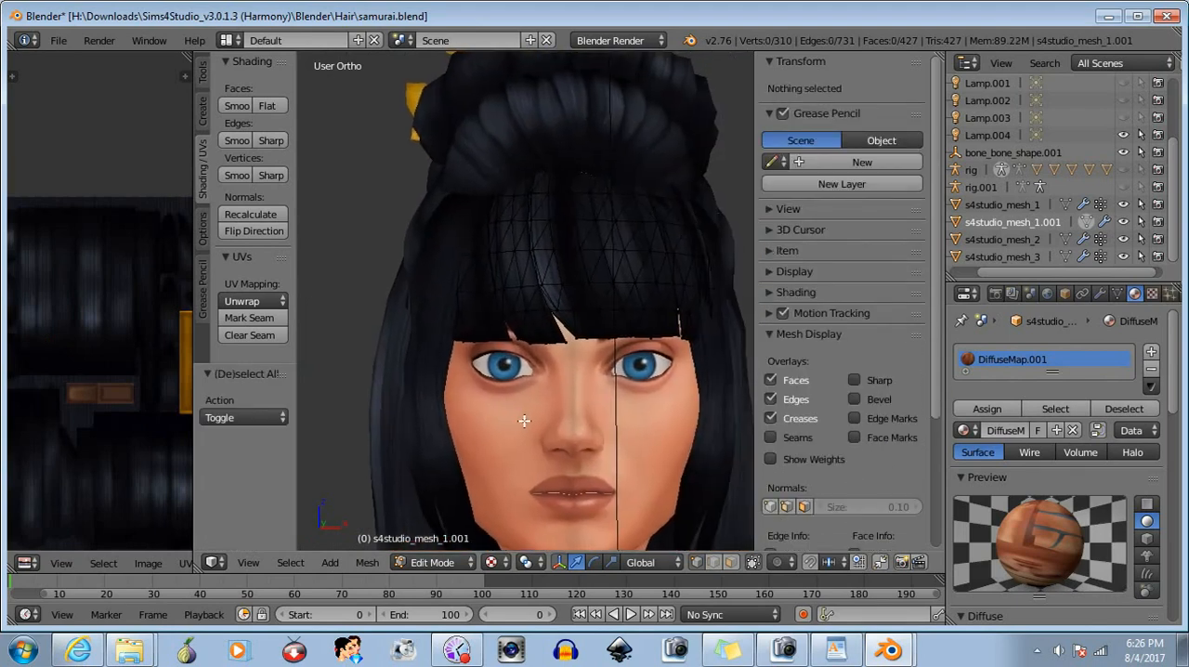
{"action": "middle_click_drag", "start_coordinate": [549, 419], "coordinate": [521, 413]}
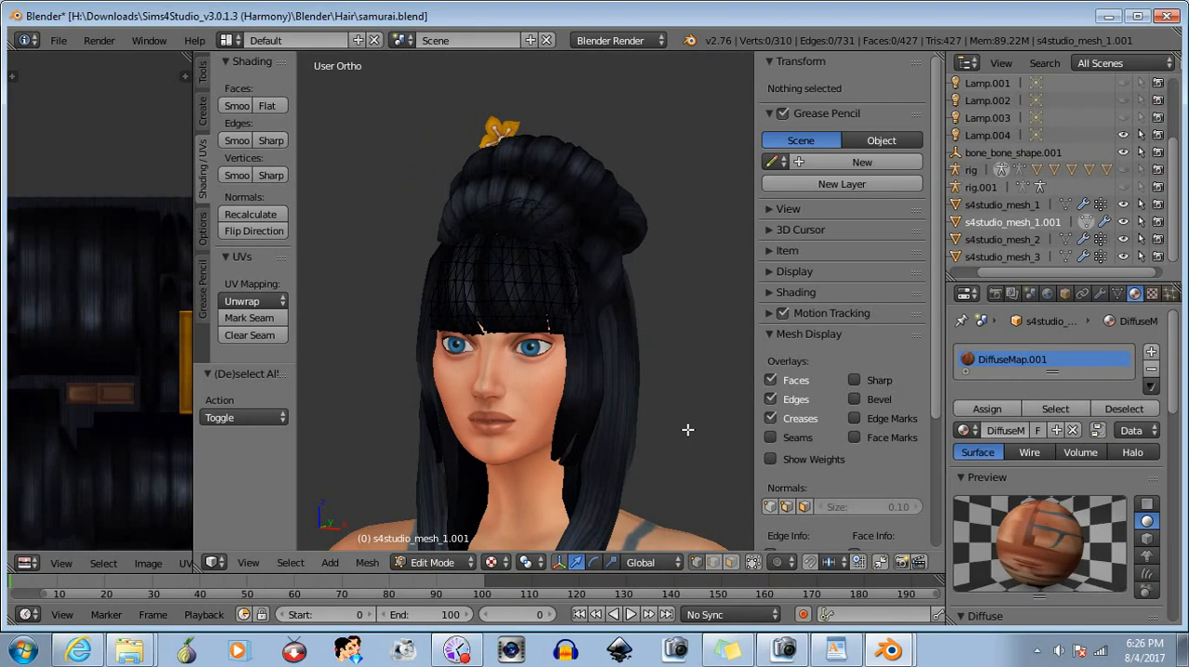
{"action": "scroll", "coordinate": [637, 425], "scroll_direction": "up", "scroll_amount": 4}
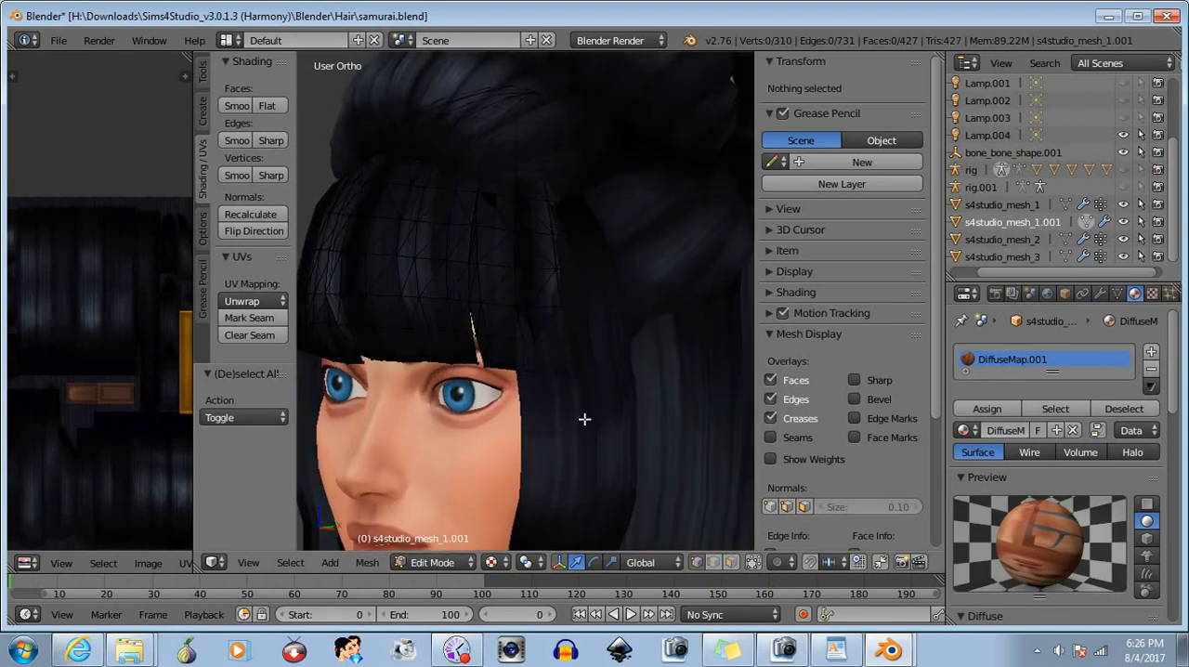
{"action": "middle_click_drag", "start_coordinate": [584, 419], "coordinate": [565, 435]}
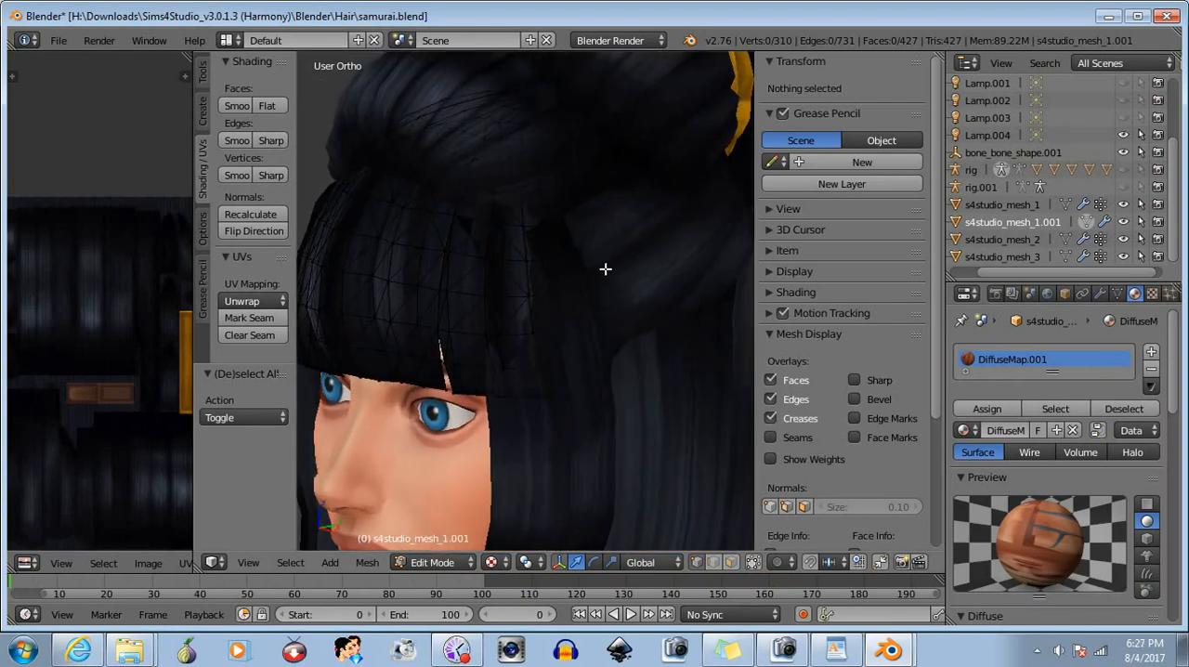
{"action": "key", "text": "b"}
{"action": "left_click_drag", "start_coordinate": [601, 190], "coordinate": [482, 449]}
{"action": "left_click_drag", "start_coordinate": [478, 451], "coordinate": [478, 451]}
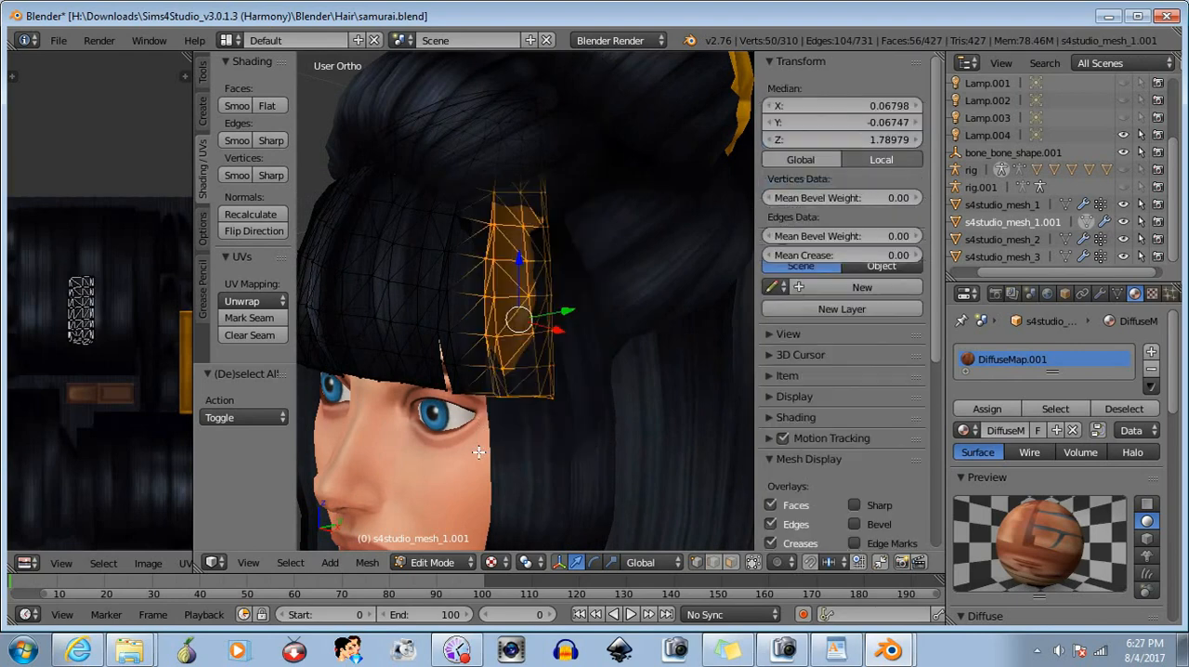
- Add the missing lower edge vertices beside the gap near the eye to the side section's selection
{"action": "middle_click_drag", "start_coordinate": [539, 302], "coordinate": [570, 285]}
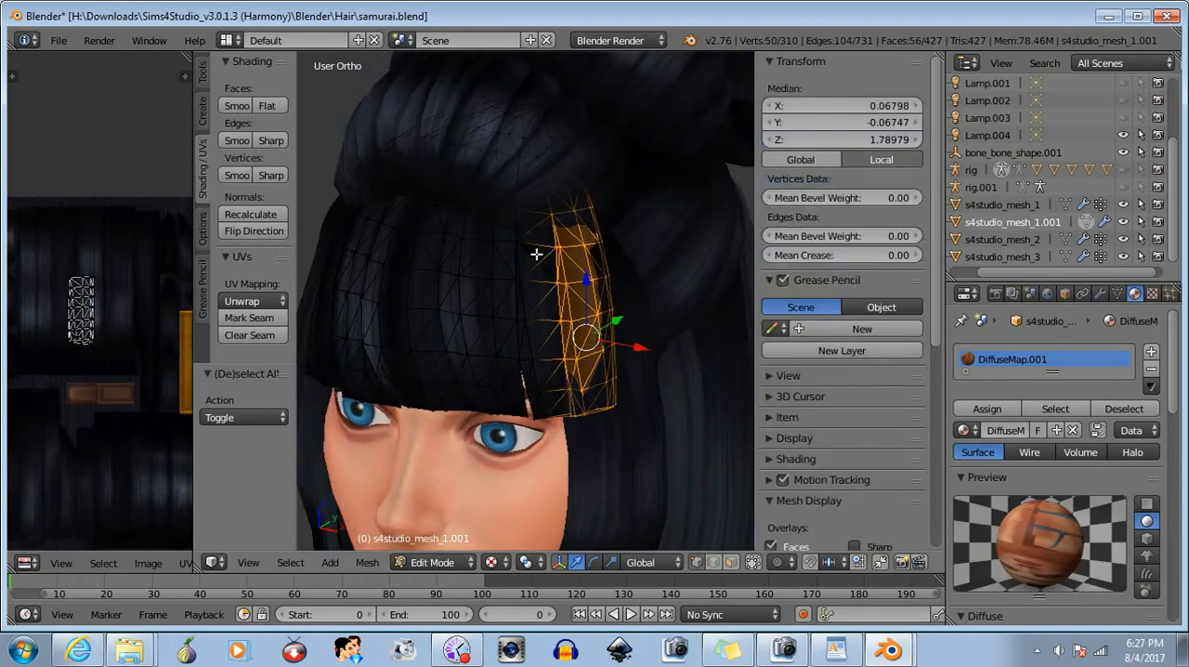
{"action": "middle_click_drag", "start_coordinate": [599, 474], "coordinate": [577, 445]}
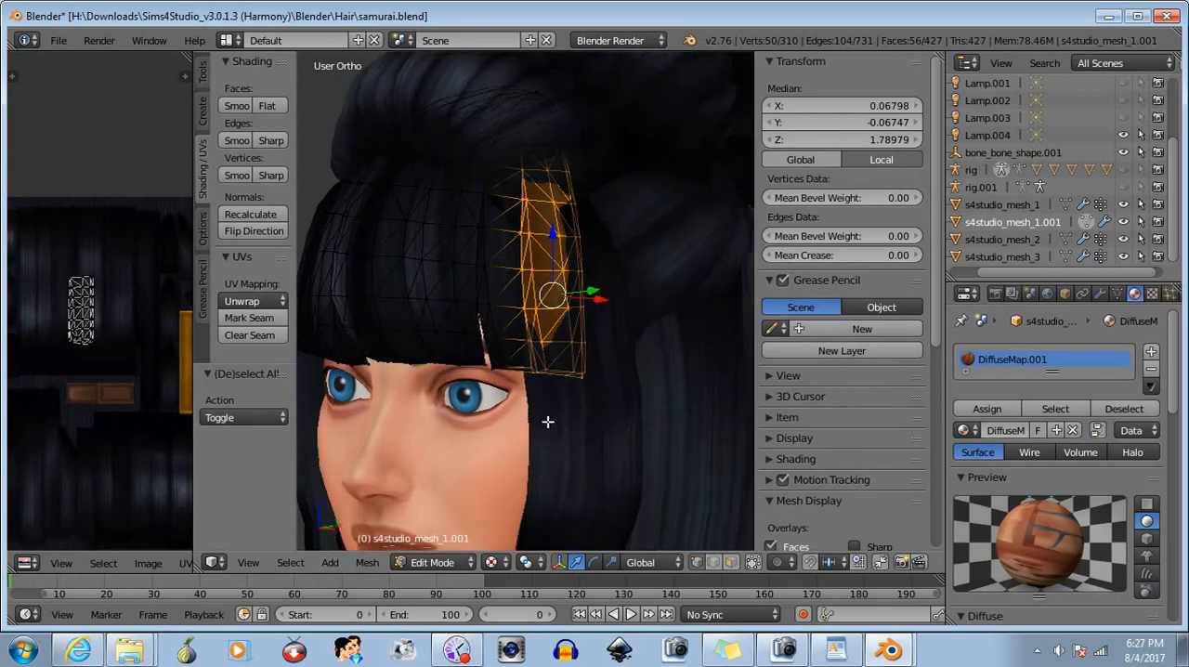
{"action": "key", "text": "b"}
{"action": "left_click_drag", "start_coordinate": [509, 365], "coordinate": [498, 393]}
{"action": "middle_click_drag", "start_coordinate": [568, 439], "coordinate": [599, 447]}
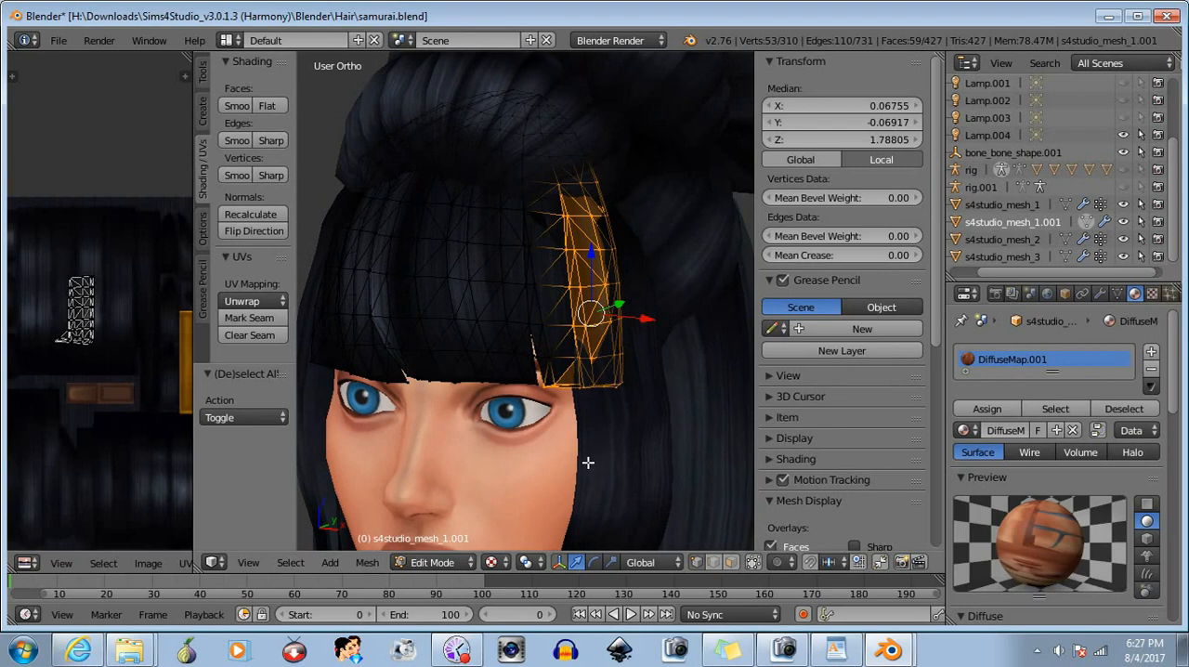
- Rotate the selected side section about 8.35° around the Z axis
{"action": "left_click", "coordinate": [594, 562]}
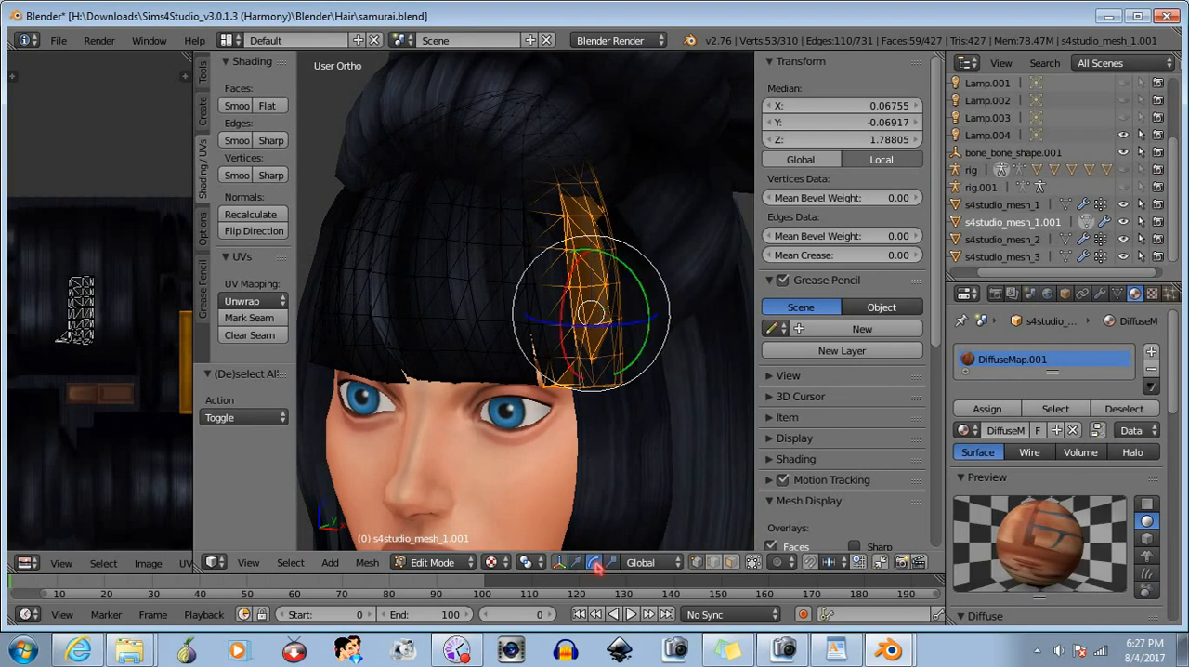
{"action": "middle_click_drag", "start_coordinate": [650, 449], "coordinate": [598, 411]}
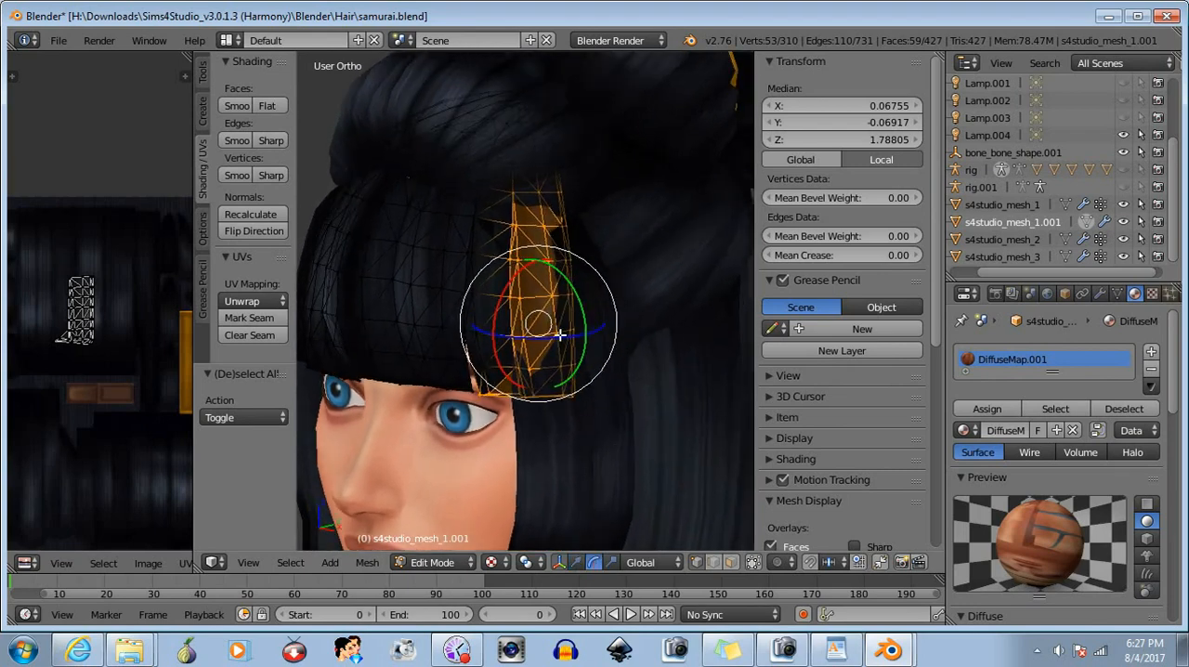
{"action": "mouse_move", "coordinate": [558, 339]}
{"action": "left_mouse_down"}
{"action": "mouse_move", "coordinate": [573, 340]}
{"action": "mouse_move", "coordinate": [565, 360]}
{"action": "left_mouse_up"}
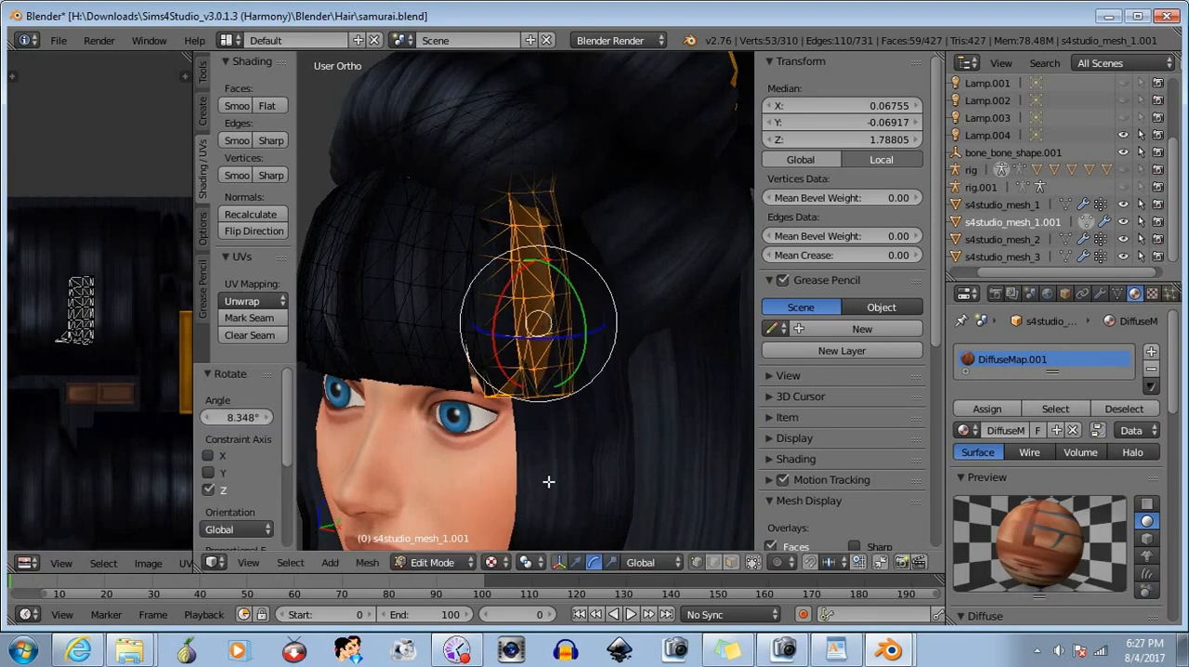
- Move the rotated side section in axis-locked shifts, in total about -0.005 in X and 0.004 in Y
{"action": "left_click", "coordinate": [576, 562]}
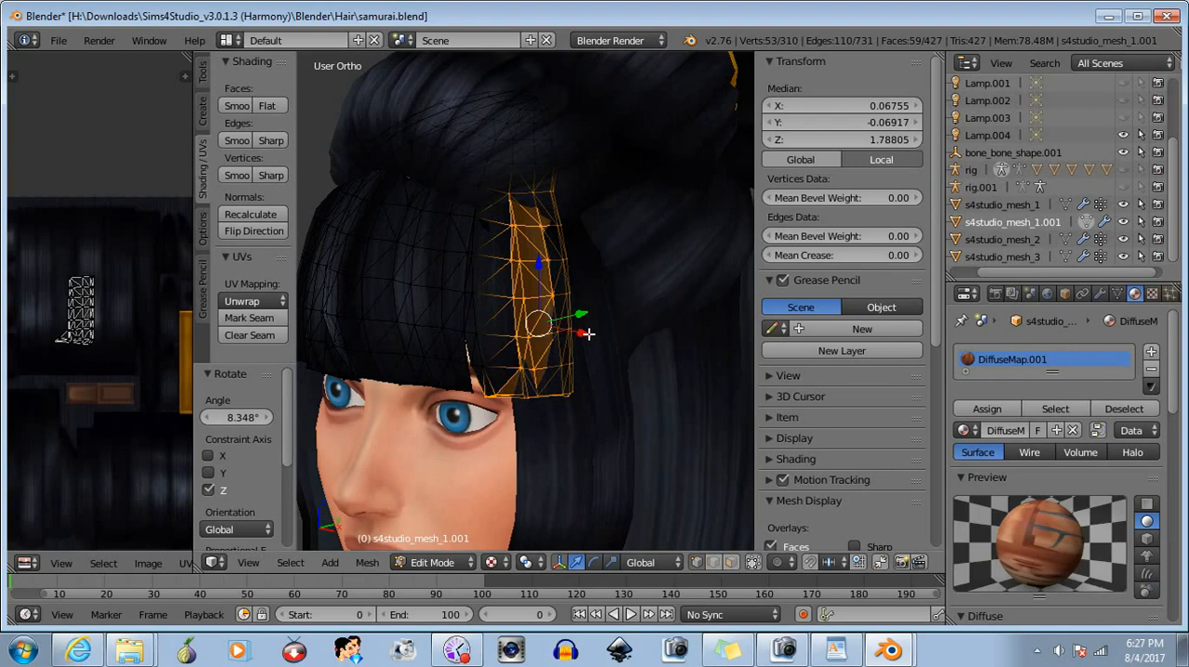
{"action": "left_click_drag", "start_coordinate": [583, 331], "coordinate": [579, 331]}
{"action": "middle_click_drag", "start_coordinate": [579, 330], "coordinate": [509, 323]}
{"action": "left_click_drag", "start_coordinate": [520, 315], "coordinate": [531, 317]}
{"action": "middle_click_drag", "start_coordinate": [531, 317], "coordinate": [577, 418]}
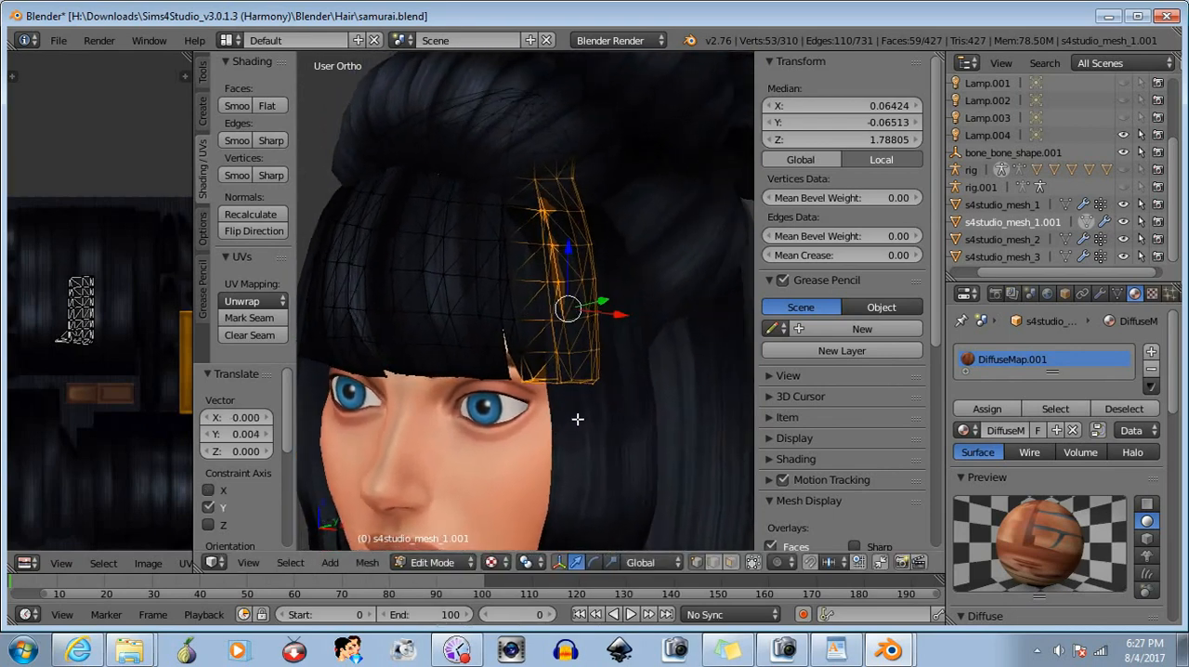
{"action": "mouse_move", "coordinate": [618, 314]}
{"action": "left_mouse_down"}
{"action": "mouse_move", "coordinate": [589, 322]}
{"action": "mouse_move", "coordinate": [613, 336]}
{"action": "left_mouse_up"}
- Reduce the selection to the section's upper vertices and move them, in total about -0.002 in X, 0.002 in Y and -0.003 in Z
{"action": "key", "text": "b"}
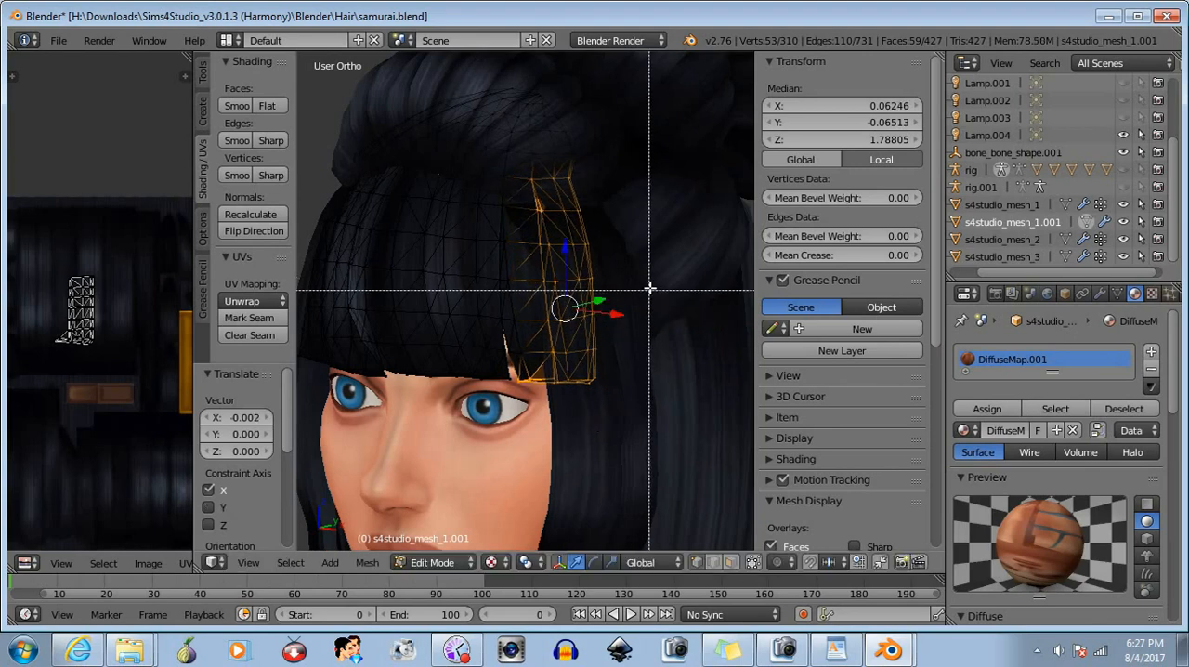
{"action": "left_click_drag", "start_coordinate": [648, 272], "coordinate": [498, 456]}
{"action": "middle_click_drag", "start_coordinate": [498, 456], "coordinate": [490, 453]}
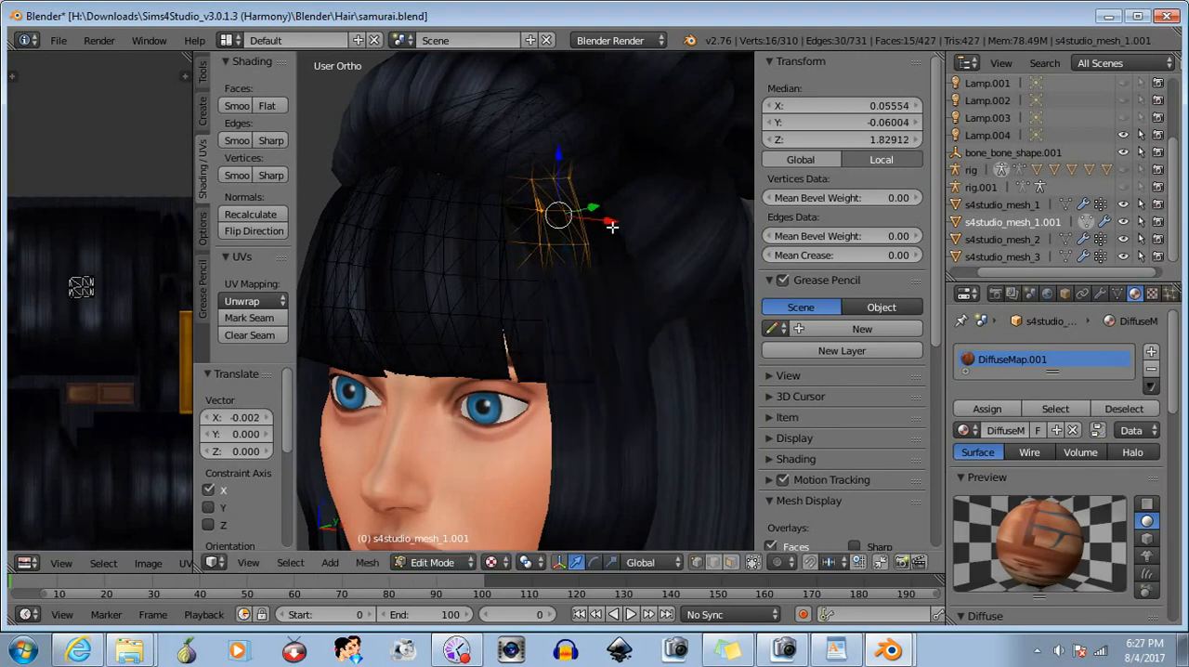
{"action": "mouse_move", "coordinate": [612, 219]}
{"action": "left_mouse_down"}
{"action": "mouse_move", "coordinate": [598, 204]}
{"action": "mouse_move", "coordinate": [608, 217]}
{"action": "mouse_move", "coordinate": [581, 231]}
{"action": "mouse_move", "coordinate": [610, 234]}
{"action": "left_mouse_up"}
{"action": "middle_click_drag", "start_coordinate": [613, 279], "coordinate": [672, 336]}
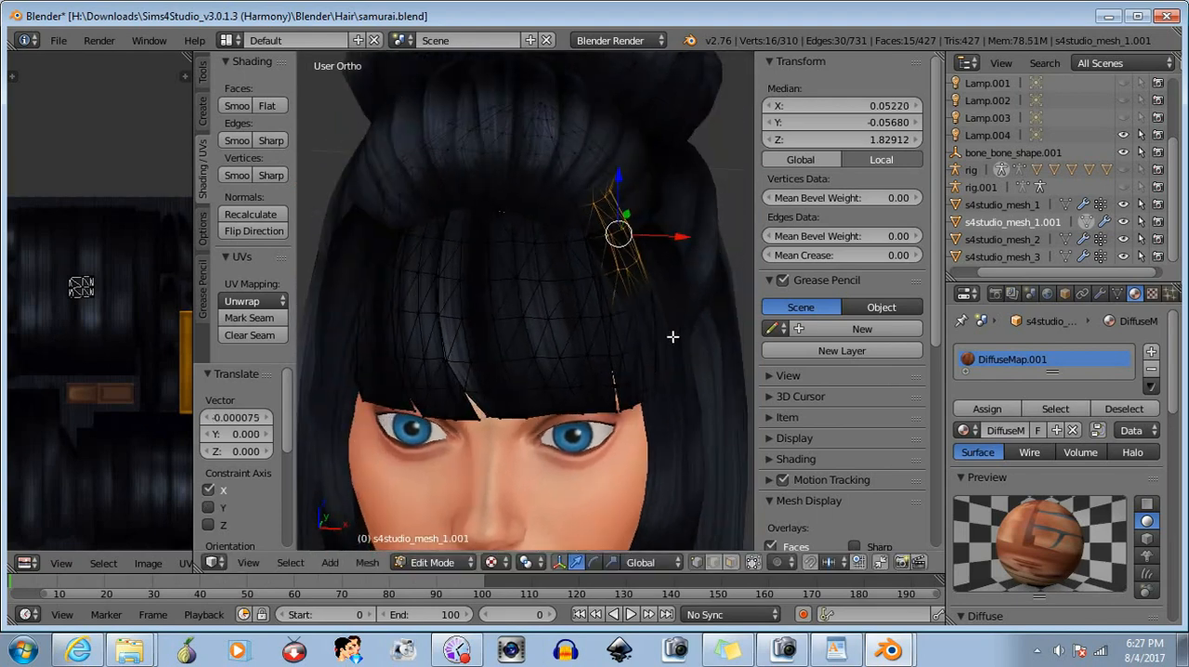
{"action": "mouse_move", "coordinate": [630, 236]}
{"action": "left_mouse_down"}
{"action": "mouse_move", "coordinate": [600, 233]}
{"action": "mouse_move", "coordinate": [632, 232]}
{"action": "mouse_move", "coordinate": [655, 254]}
{"action": "mouse_move", "coordinate": [632, 242]}
{"action": "mouse_move", "coordinate": [634, 253]}
{"action": "left_mouse_up"}
{"action": "middle_click_drag", "start_coordinate": [641, 362], "coordinate": [606, 368]}
- Examine both reshaped sides of the bangs in Object Mode from several angles and distances, and return to Edit Mode
{"action": "left_click", "coordinate": [435, 562]}
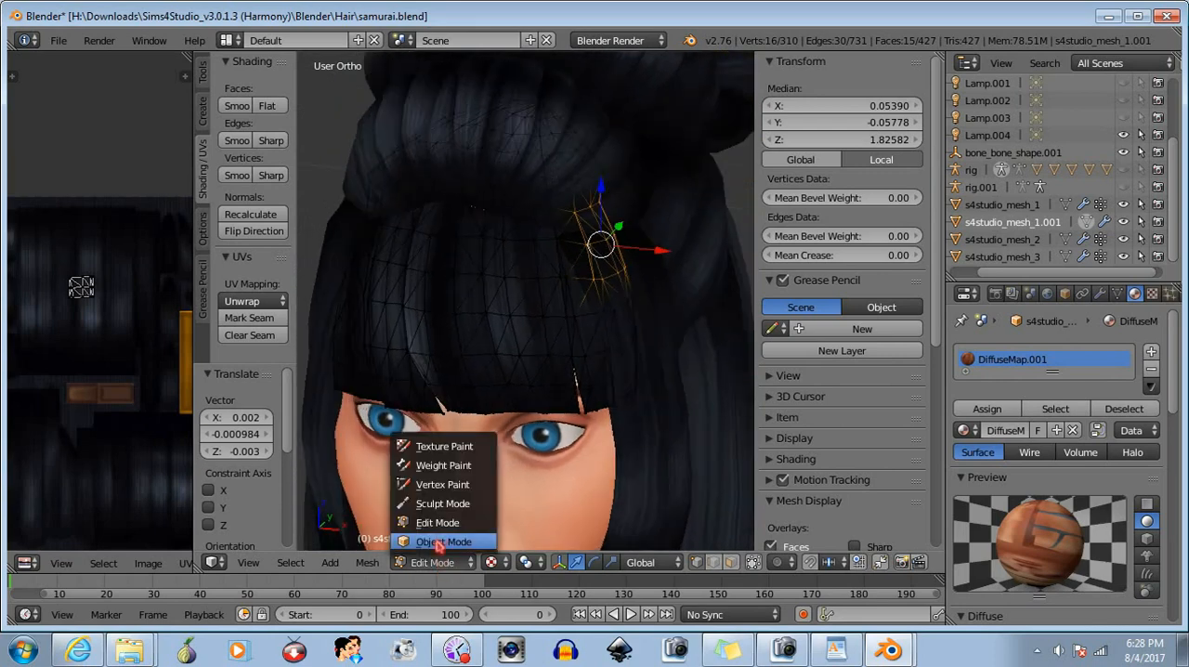
{"action": "left_click", "coordinate": [436, 542]}
{"action": "scroll", "coordinate": [655, 398], "scroll_direction": "down", "scroll_amount": 5}
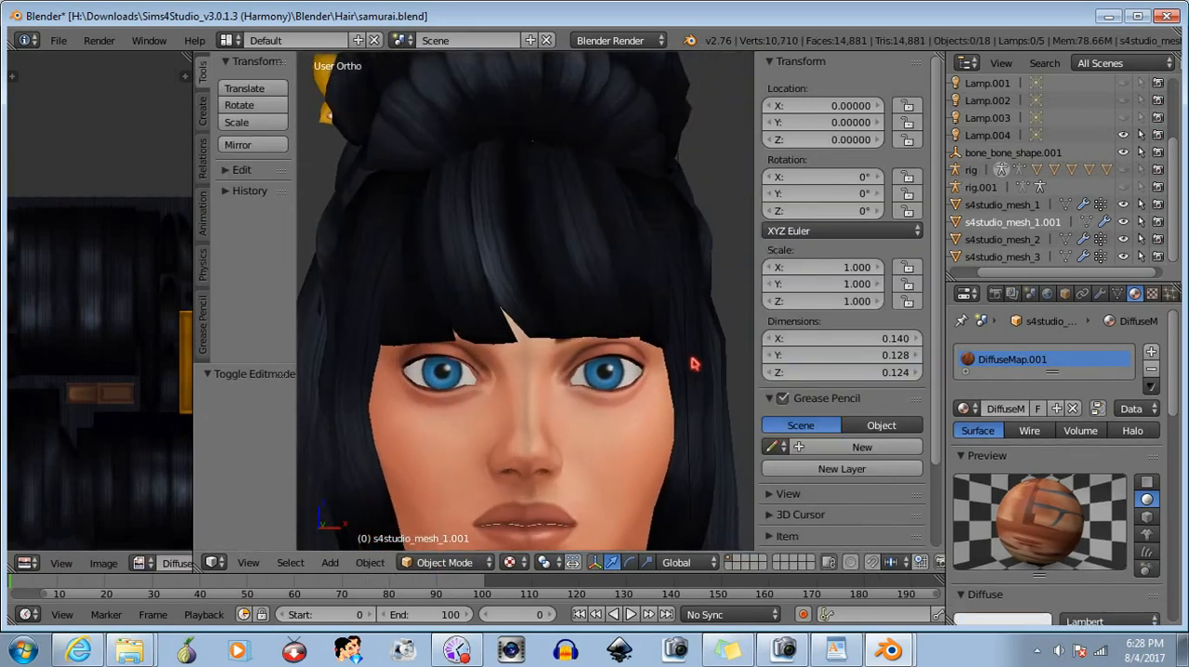
{"action": "middle_click_drag", "start_coordinate": [665, 390], "coordinate": [653, 368]}
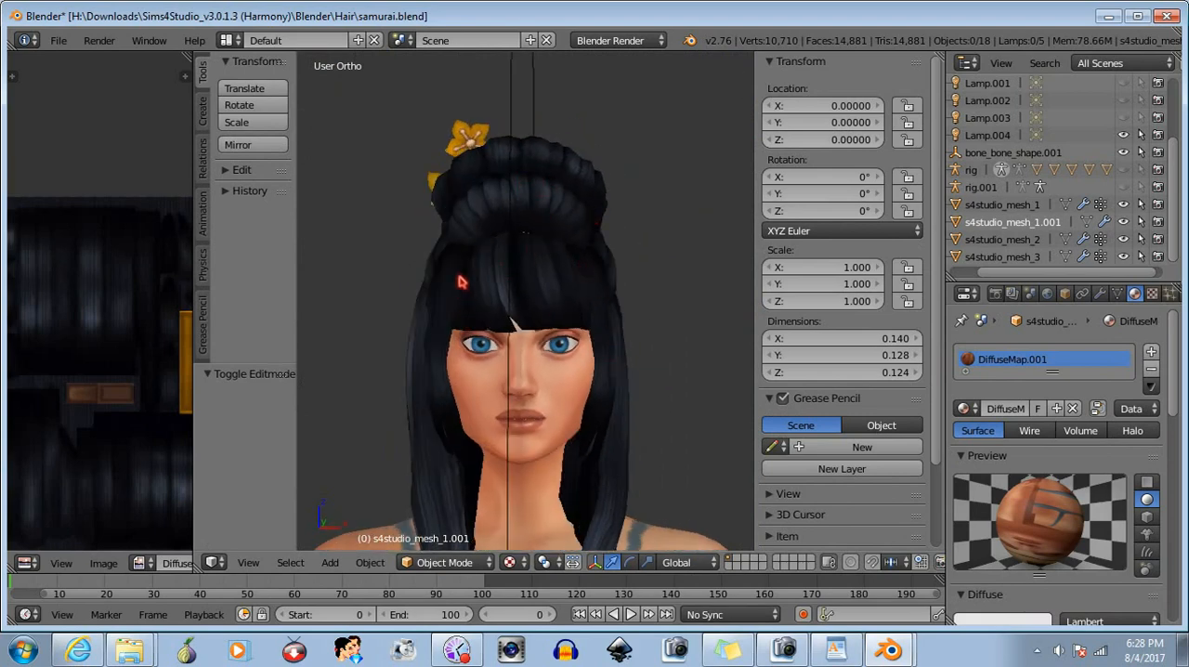
{"action": "mouse_move", "coordinate": [583, 428]}
{"action": "middle_mouse_down"}
{"action": "mouse_move", "coordinate": [552, 409]}
{"action": "mouse_move", "coordinate": [563, 435]}
{"action": "middle_mouse_up"}
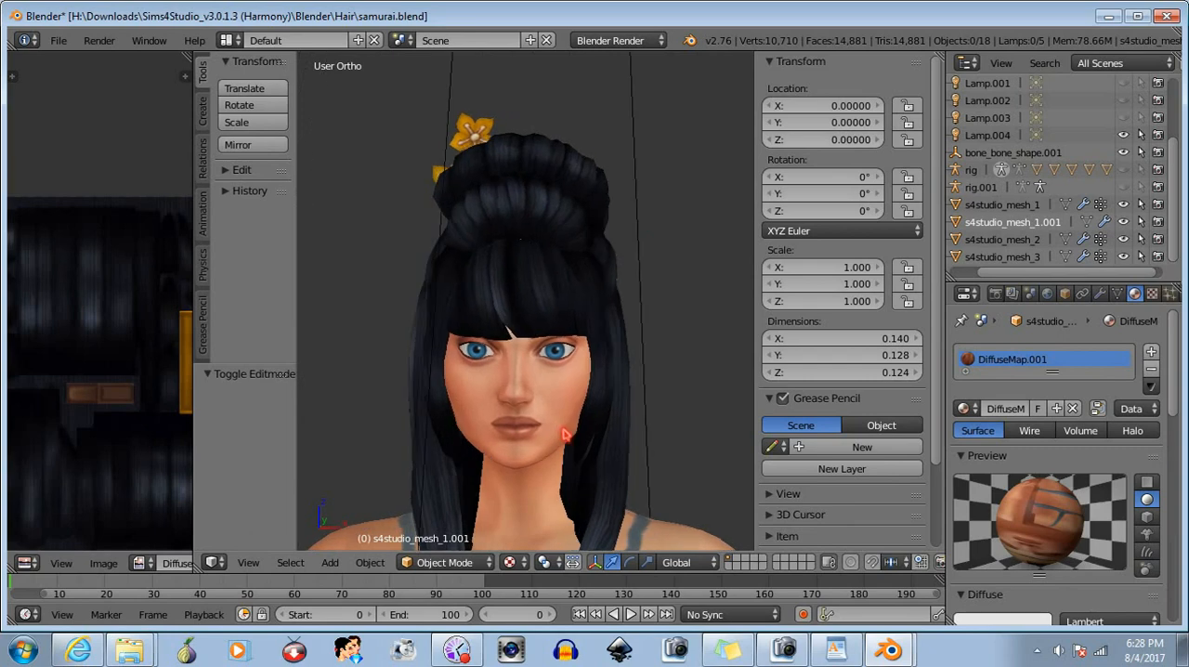
{"action": "scroll", "coordinate": [564, 434], "scroll_direction": "up", "scroll_amount": 4}
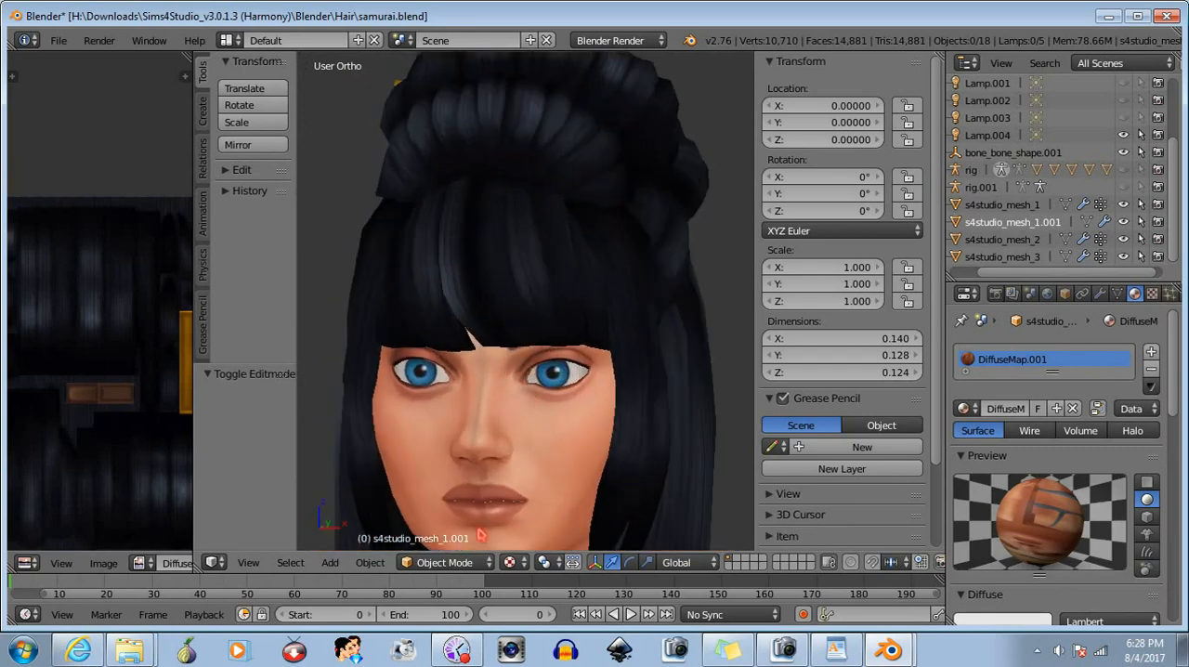
{"action": "left_click", "coordinate": [465, 561]}
{"action": "left_click", "coordinate": [461, 523]}
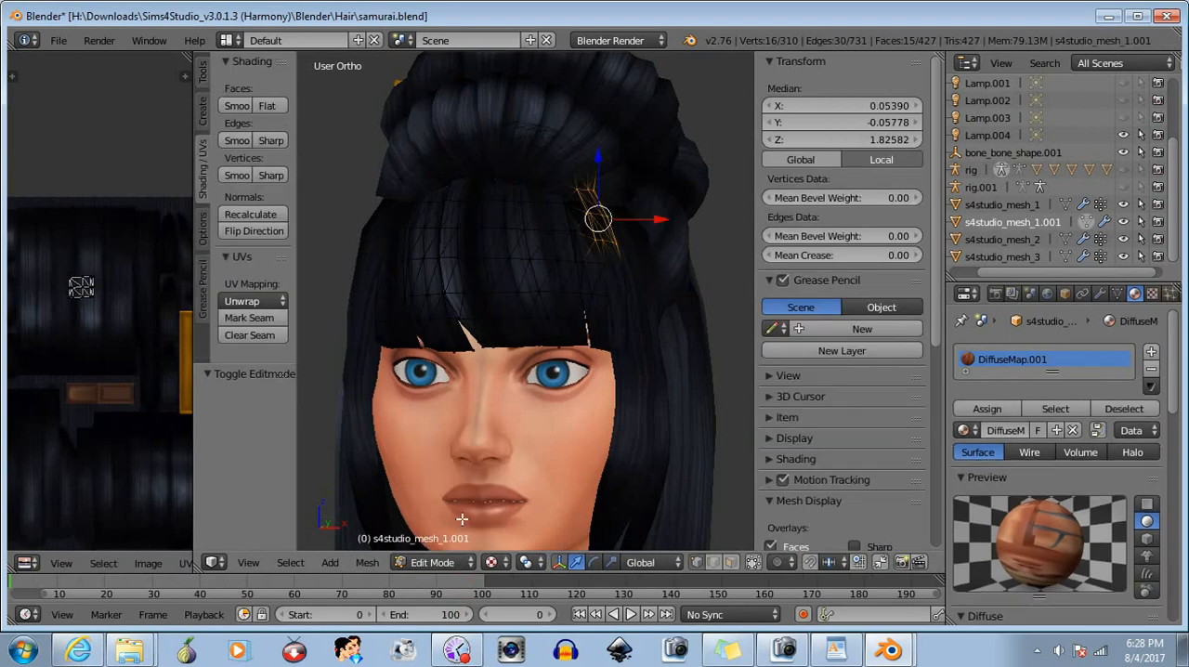
- Return to the front view, limit selection to visible geometry and deselect all vertices of the bangs
{"action": "middle_click_drag", "start_coordinate": [564, 413], "coordinate": [594, 425]}
{"action": "left_click", "coordinate": [248, 563]}
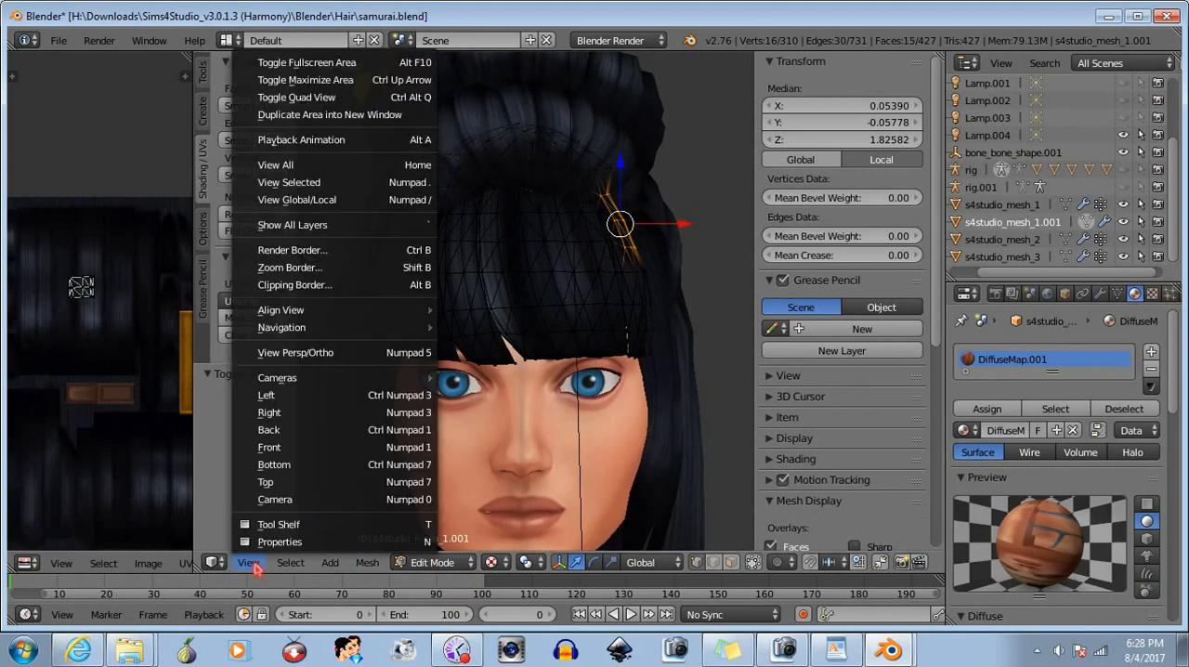
{"action": "left_click", "coordinate": [266, 447]}
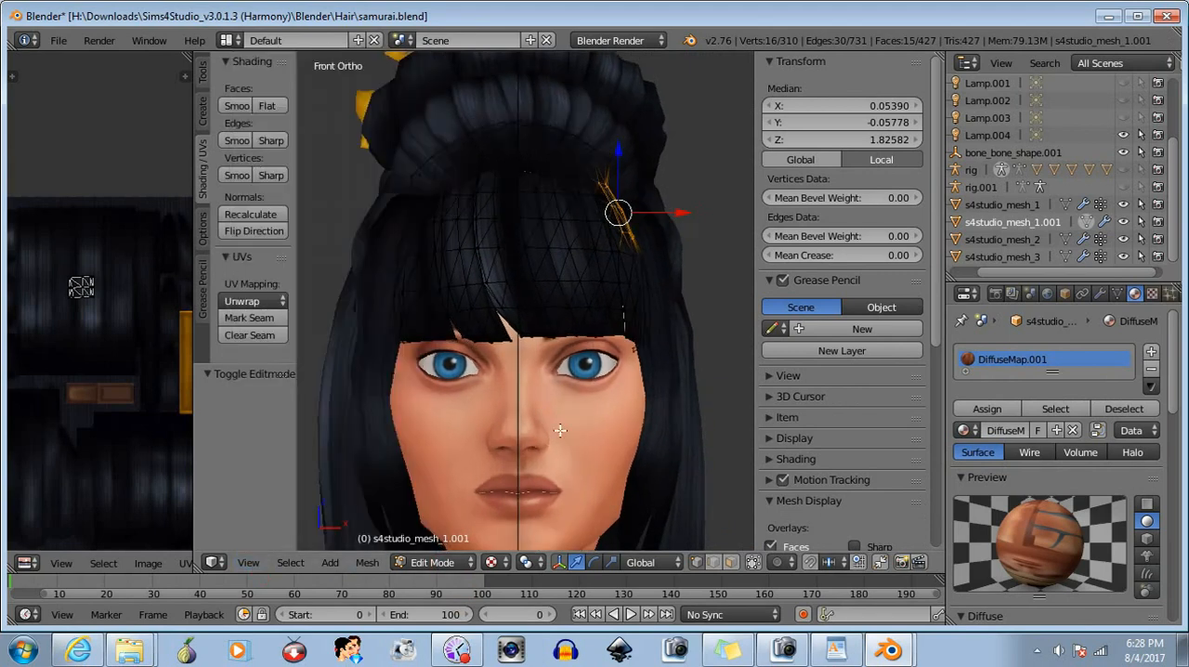
{"action": "left_click", "coordinate": [752, 562]}
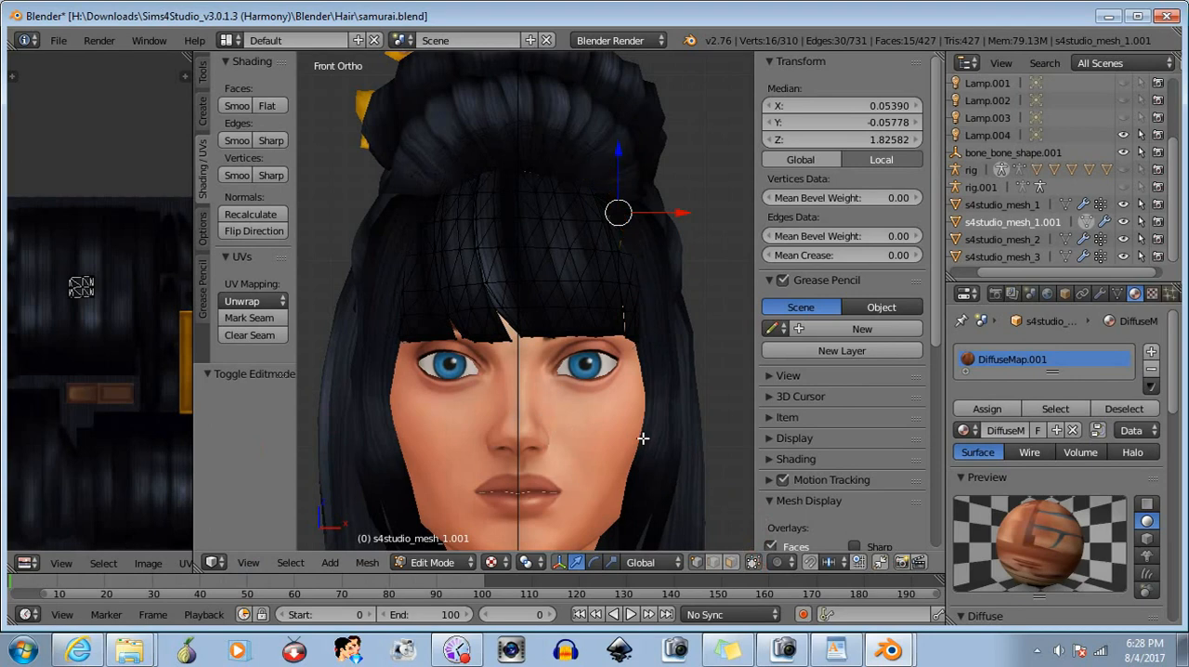
{"action": "key", "text": "a"}
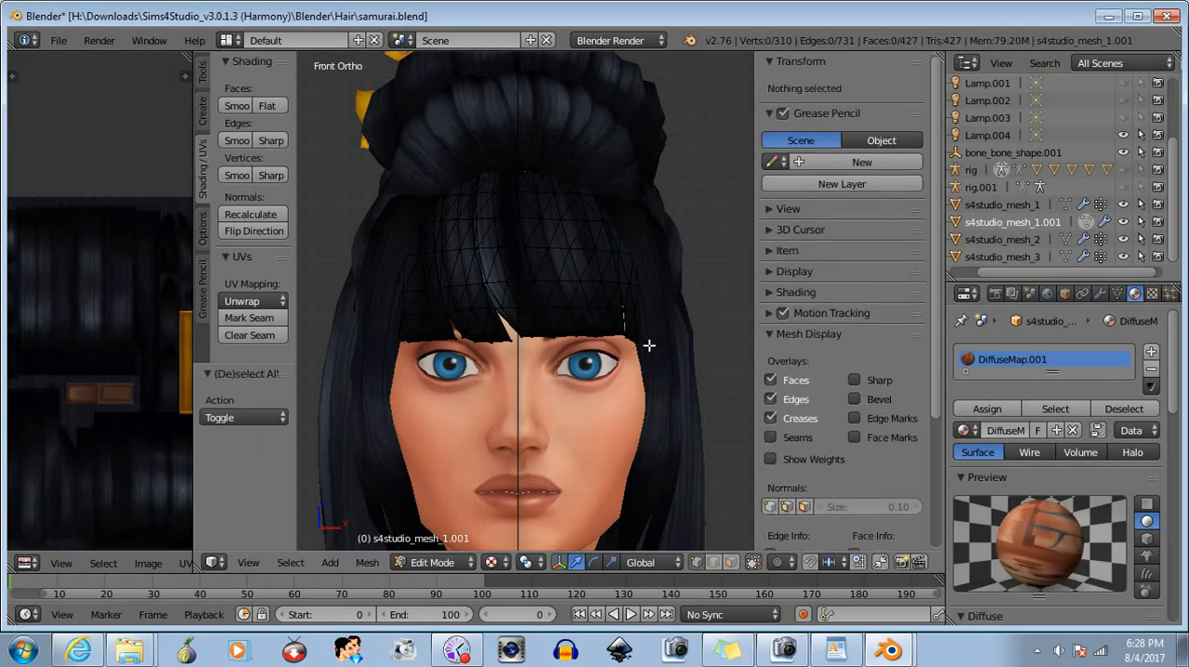
- Select a single vertex on the outer edge of the reshaped side of the bangs and move it about -0.001 in X
{"action": "middle_click_drag", "start_coordinate": [646, 418], "coordinate": [619, 430]}
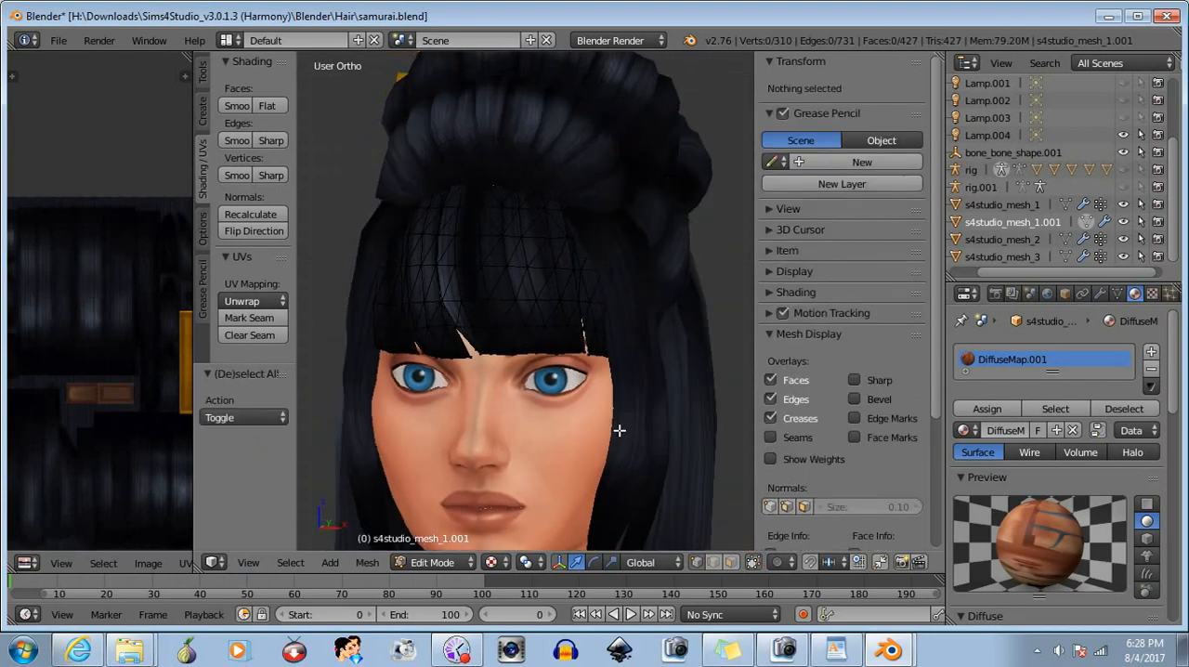
{"action": "scroll", "coordinate": [673, 280], "scroll_direction": "up", "scroll_amount": 4}
{"action": "scroll", "coordinate": [676, 280], "scroll_direction": "down", "scroll_amount": 6}
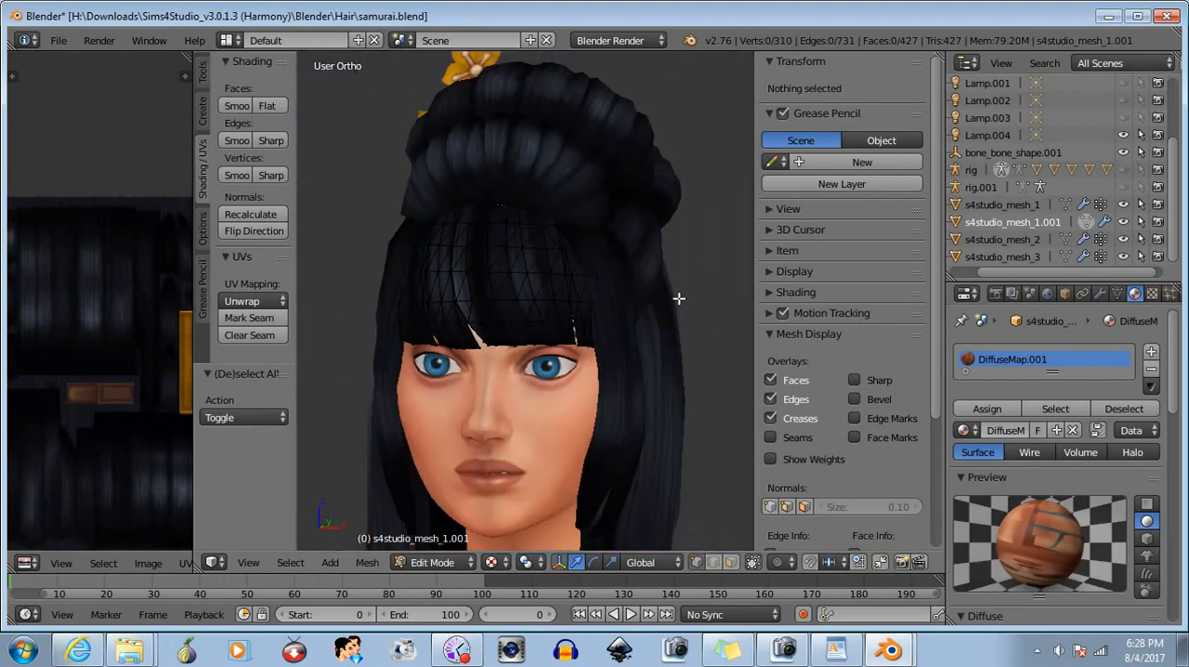
{"action": "scroll", "coordinate": [594, 286], "scroll_direction": "up", "scroll_amount": 4}
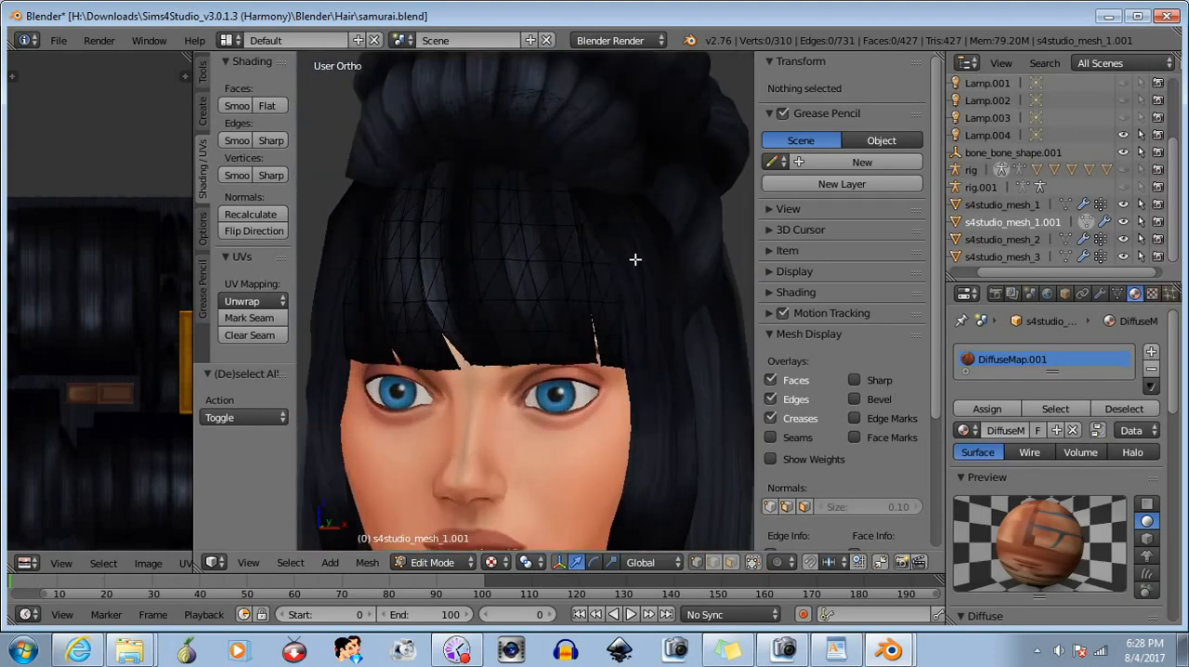
{"action": "key", "text": "b"}
{"action": "left_click_drag", "start_coordinate": [633, 258], "coordinate": [628, 272]}
{"action": "middle_click_drag", "start_coordinate": [637, 313], "coordinate": [550, 305]}
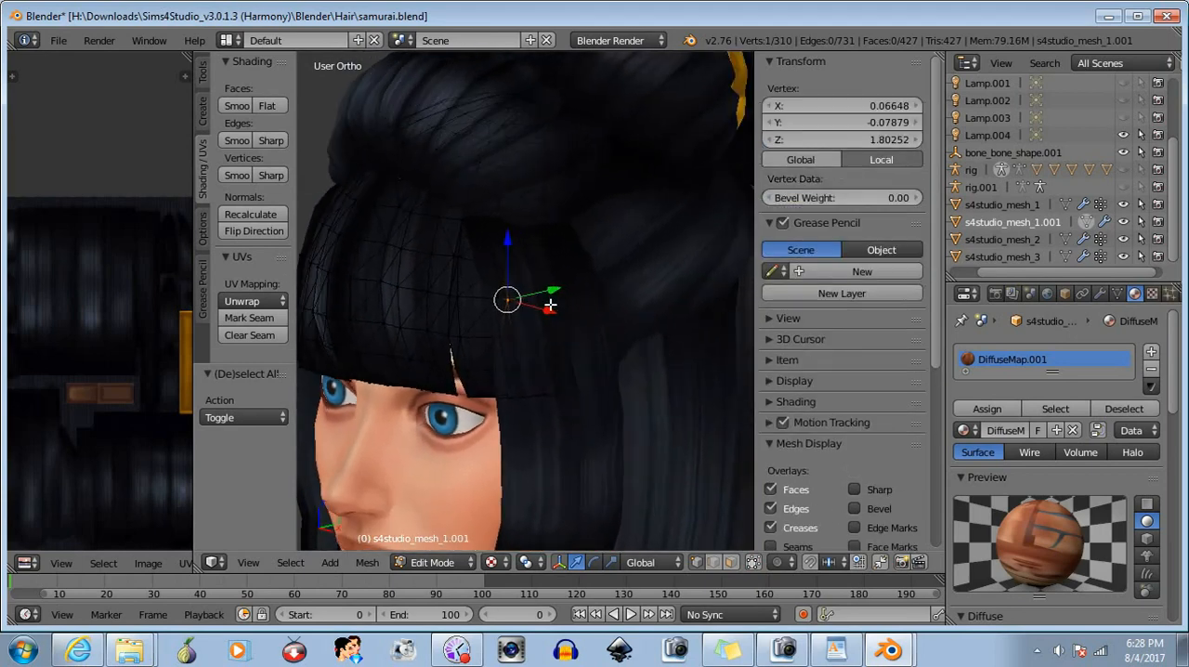
{"action": "key", "text": "g"}
{"action": "key", "text": "x"}
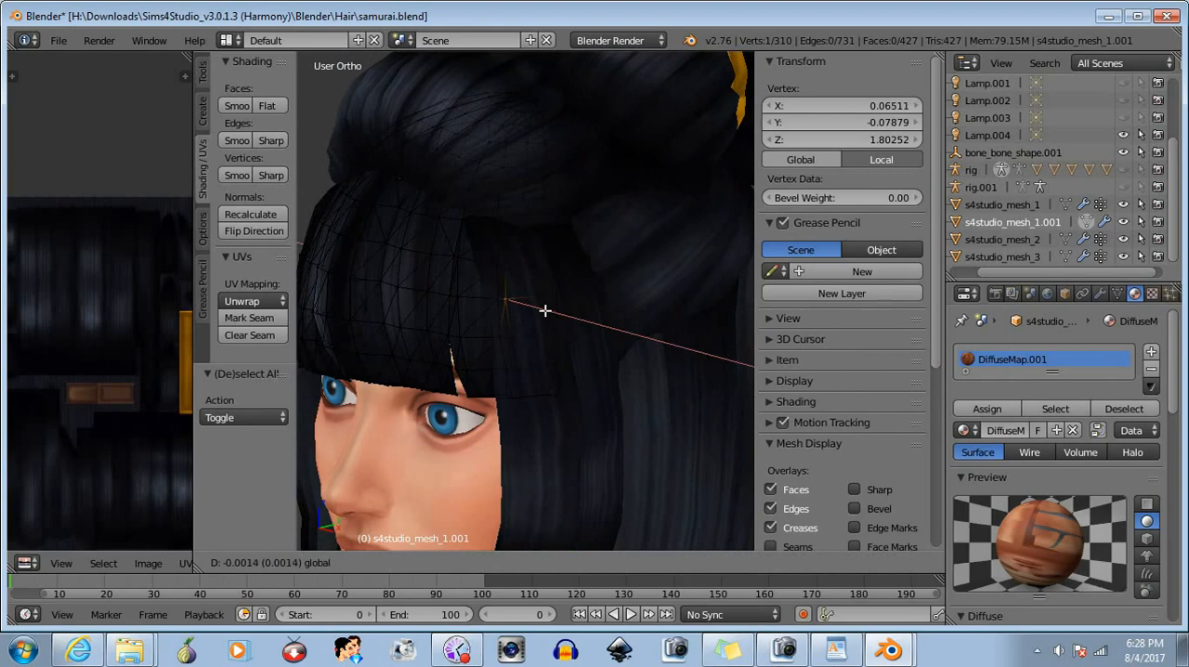
{"action": "left_click", "coordinate": [545, 311]}
- Select only the lower edge vertices of the bangs' side section and raise them about 0.001 in Z
{"action": "key", "text": "a"}
{"action": "middle_click_drag", "start_coordinate": [631, 417], "coordinate": [580, 441]}
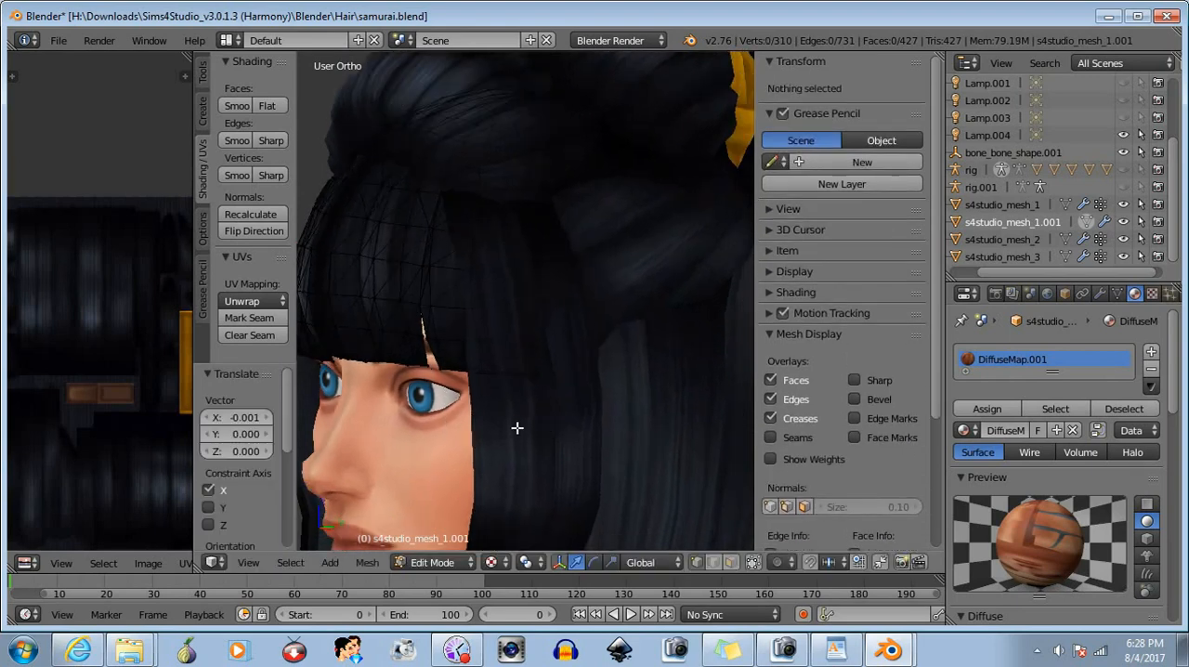
{"action": "key", "text": "b"}
{"action": "left_click_drag", "start_coordinate": [557, 363], "coordinate": [437, 438]}
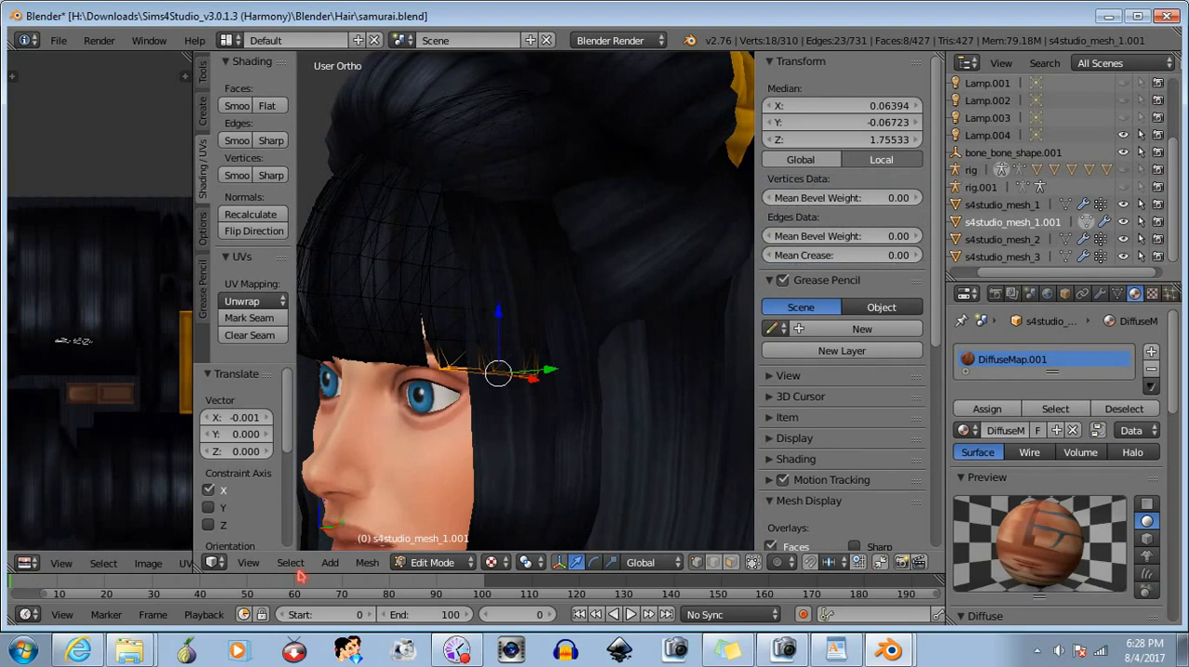
{"action": "left_click", "coordinate": [264, 564]}
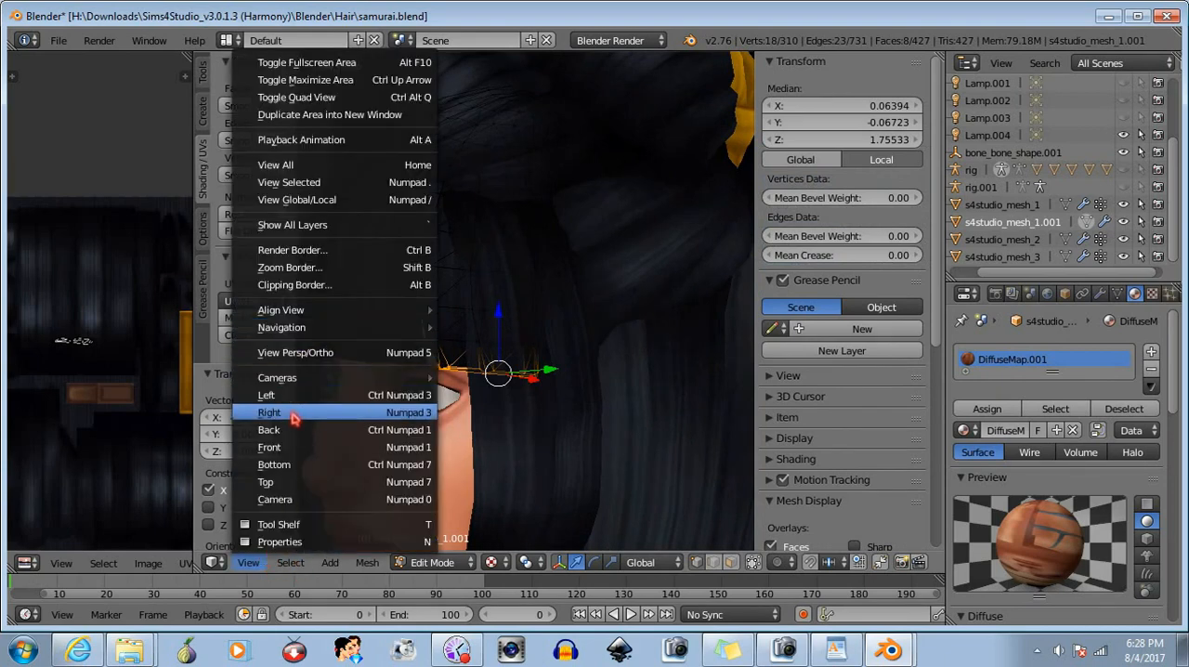
{"action": "left_click", "coordinate": [287, 448]}
{"action": "left_click", "coordinate": [752, 562]}
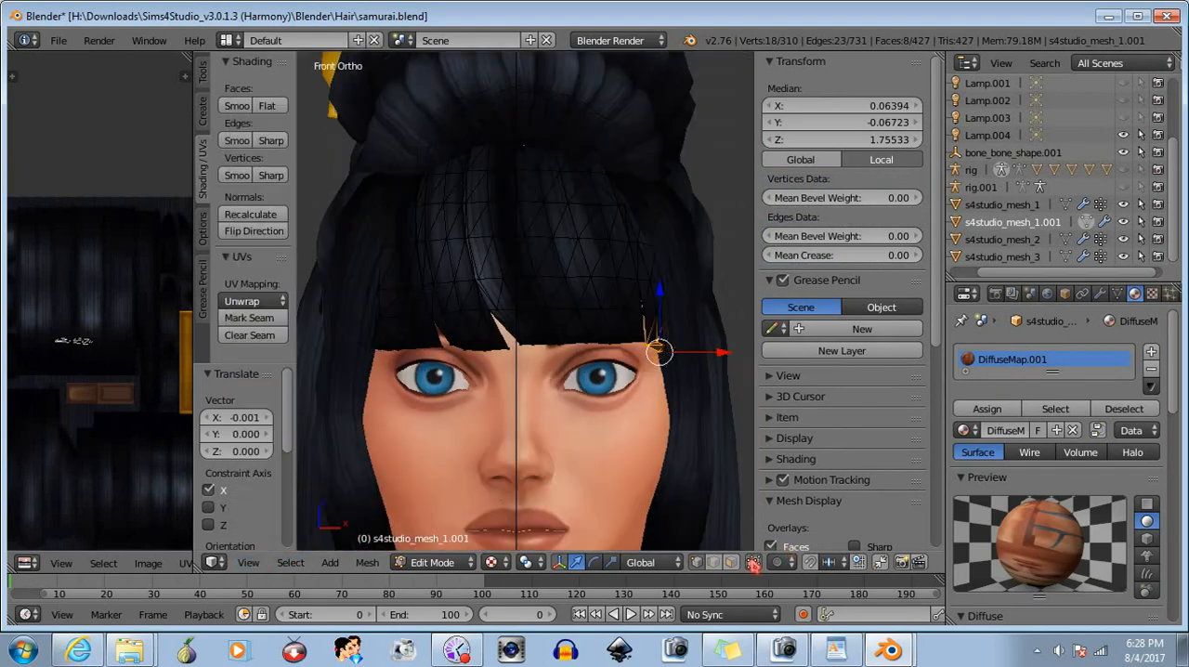
{"action": "left_click_drag", "start_coordinate": [659, 299], "coordinate": [659, 296]}
- Rotate the selected lower side vertices slightly in the front view plane and raise them about 0.002 in Z
{"action": "left_click", "coordinate": [594, 562]}
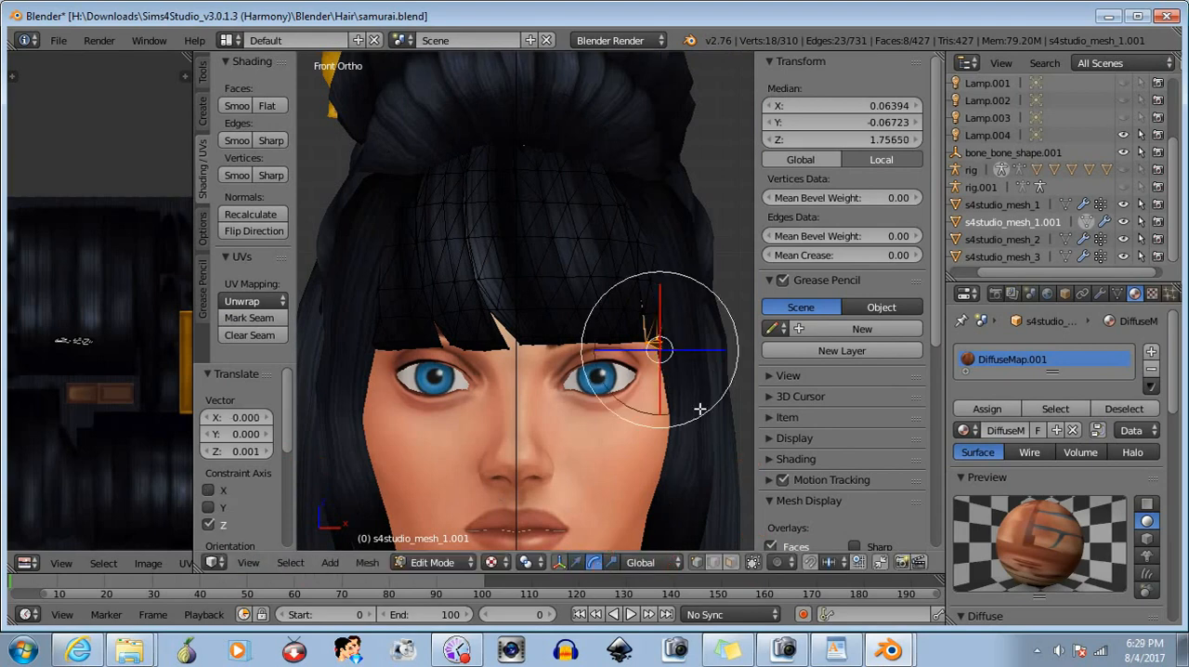
{"action": "left_click_drag", "start_coordinate": [733, 322], "coordinate": [723, 349]}
{"action": "left_click", "coordinate": [577, 563]}
{"action": "left_click_drag", "start_coordinate": [663, 290], "coordinate": [660, 285]}
- Examine the bangs from the front in Object Mode at different distances and return to Edit Mode
{"action": "left_click", "coordinate": [454, 563]}
{"action": "left_click", "coordinate": [467, 541]}
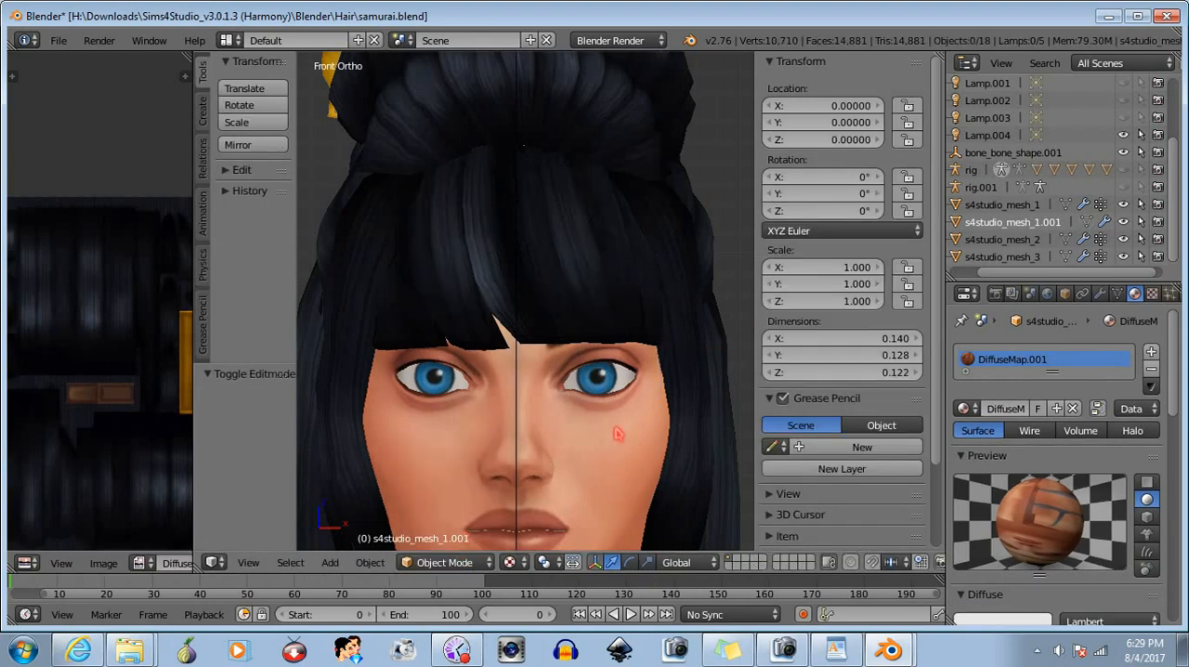
{"action": "scroll", "coordinate": [616, 434], "scroll_direction": "down", "scroll_amount": 4}
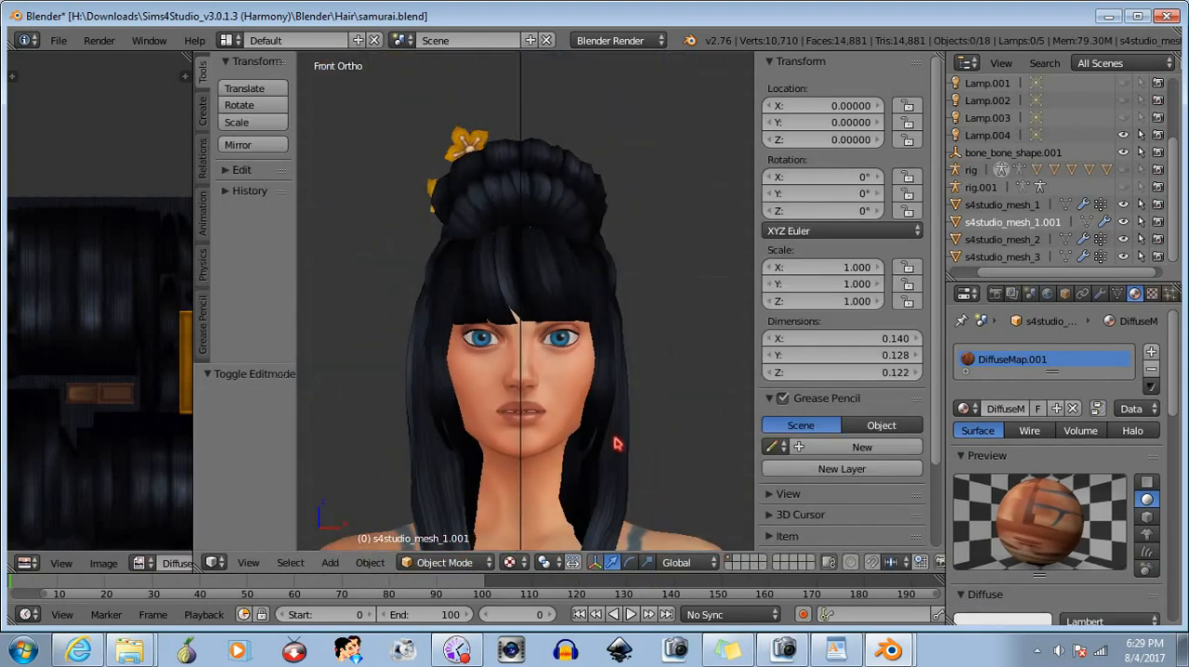
{"action": "scroll", "coordinate": [614, 443], "scroll_direction": "up", "scroll_amount": 3}
{"action": "left_click", "coordinate": [444, 562]}
{"action": "left_click", "coordinate": [449, 539]}
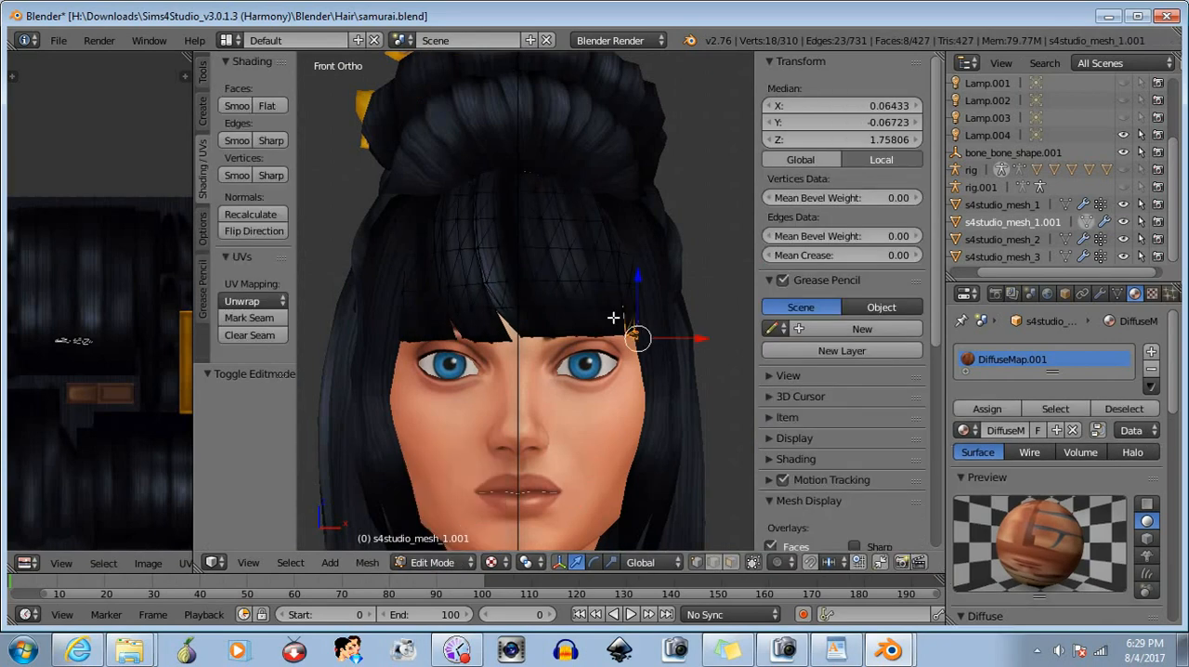
- Lower the selected side vertices about 0.001 in Z and check the bangs from the front in Object Mode before resuming mesh editing
{"action": "left_click_drag", "start_coordinate": [637, 277], "coordinate": [635, 281]}
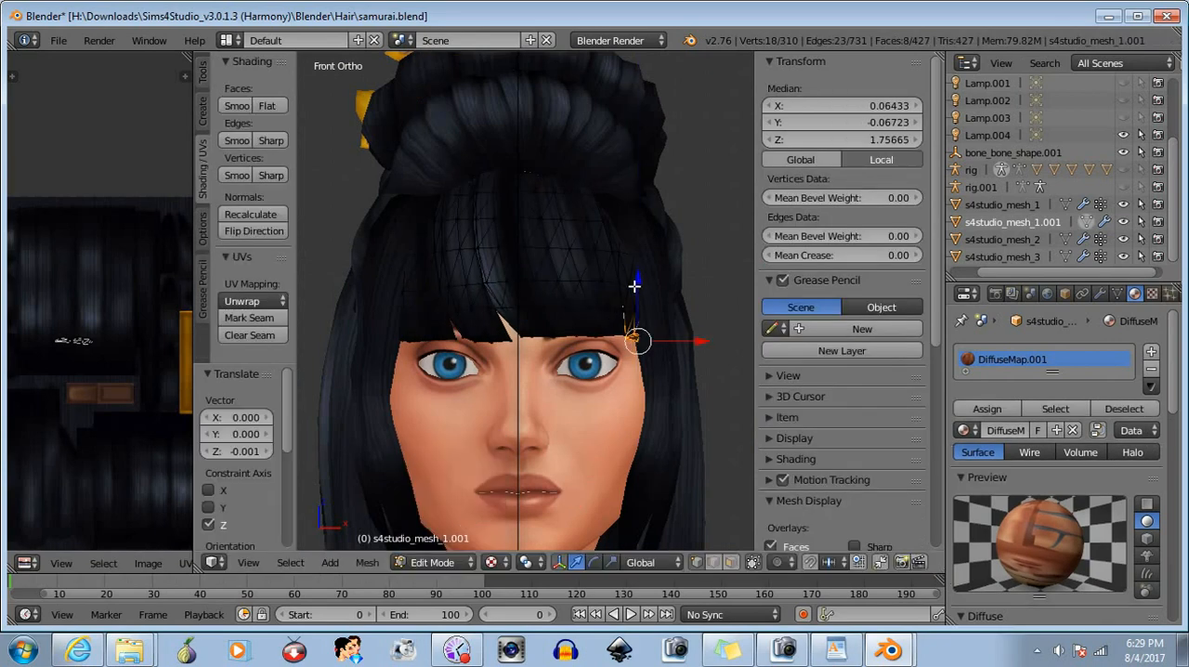
{"action": "left_click", "coordinate": [444, 562]}
{"action": "left_click", "coordinate": [447, 523]}
{"action": "left_click", "coordinate": [444, 562]}
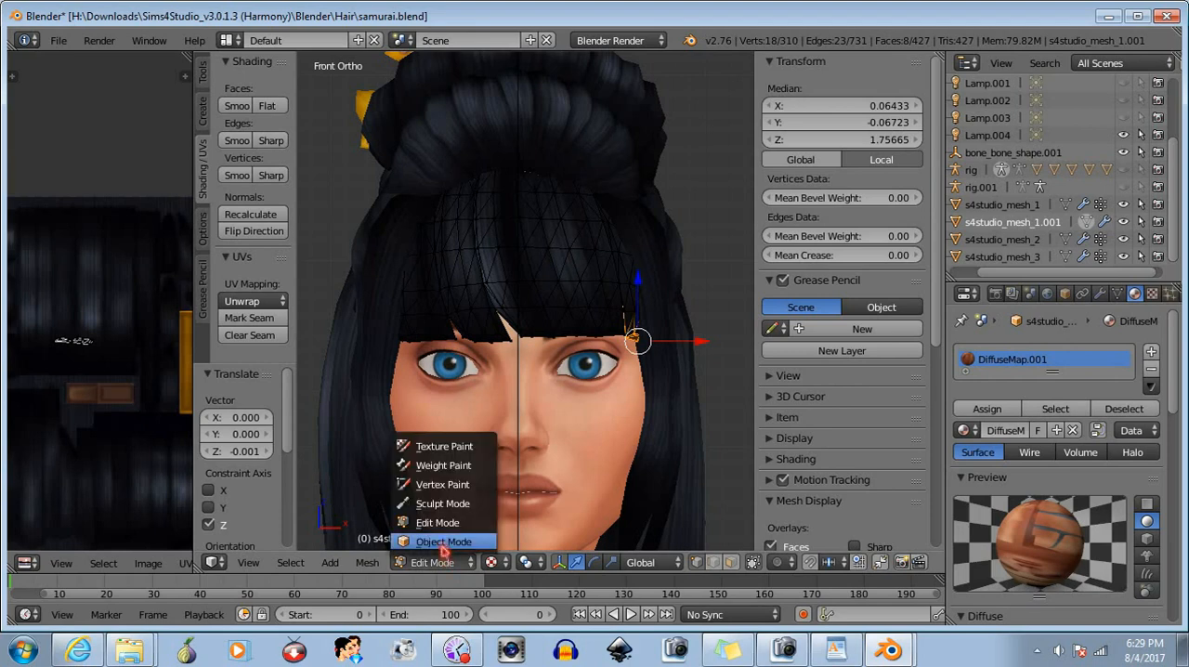
{"action": "left_click", "coordinate": [444, 542]}
{"action": "scroll", "coordinate": [552, 438], "scroll_direction": "down", "scroll_amount": 2}
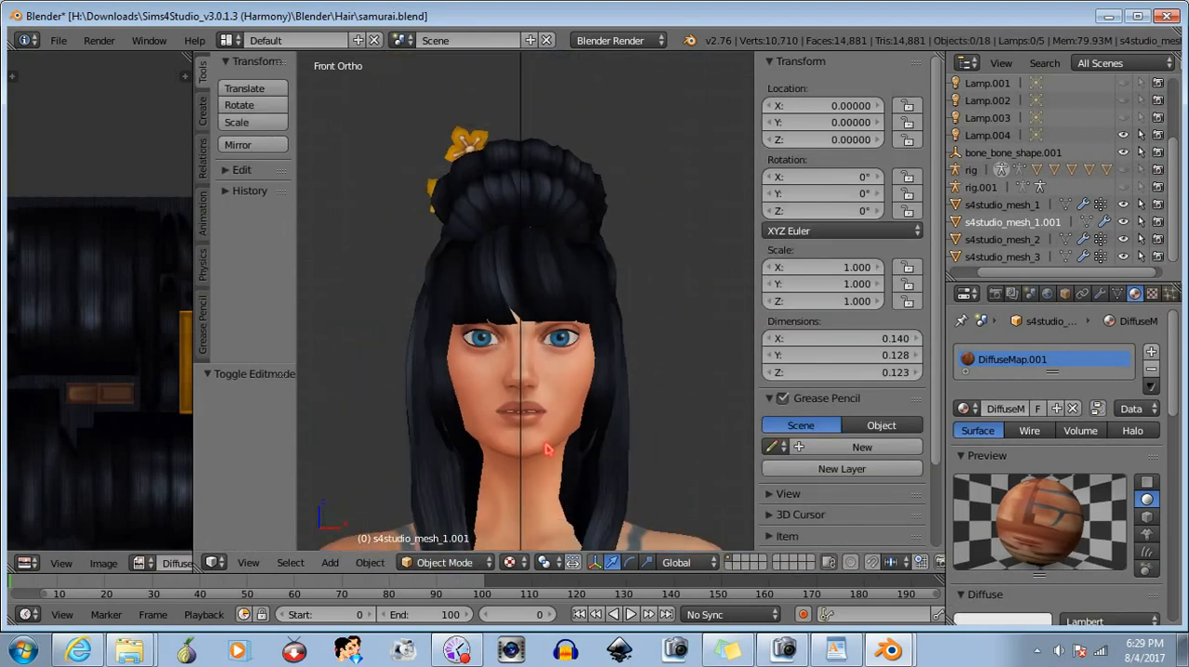
{"action": "left_click", "coordinate": [455, 562]}
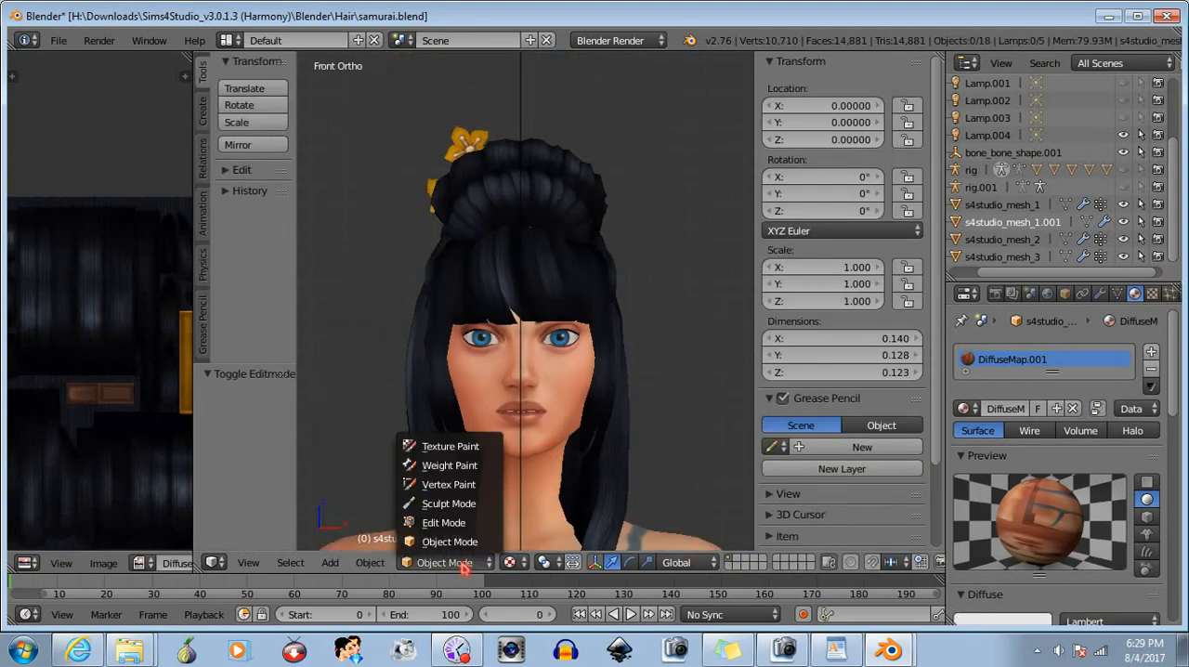
{"action": "left_click", "coordinate": [451, 526]}
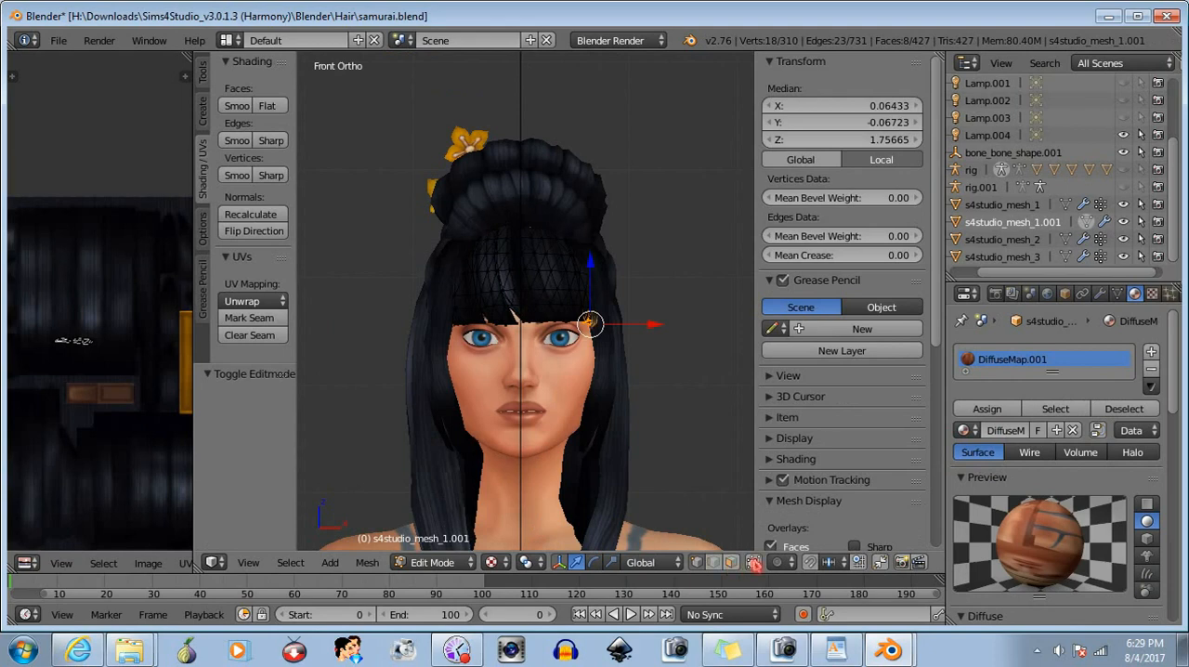
- Clear the selection and select the first vertices at one end of the bangs' upper section under the rolled hair
{"action": "middle_click_drag", "start_coordinate": [495, 322], "coordinate": [483, 347]}
{"action": "key", "text": "a"}
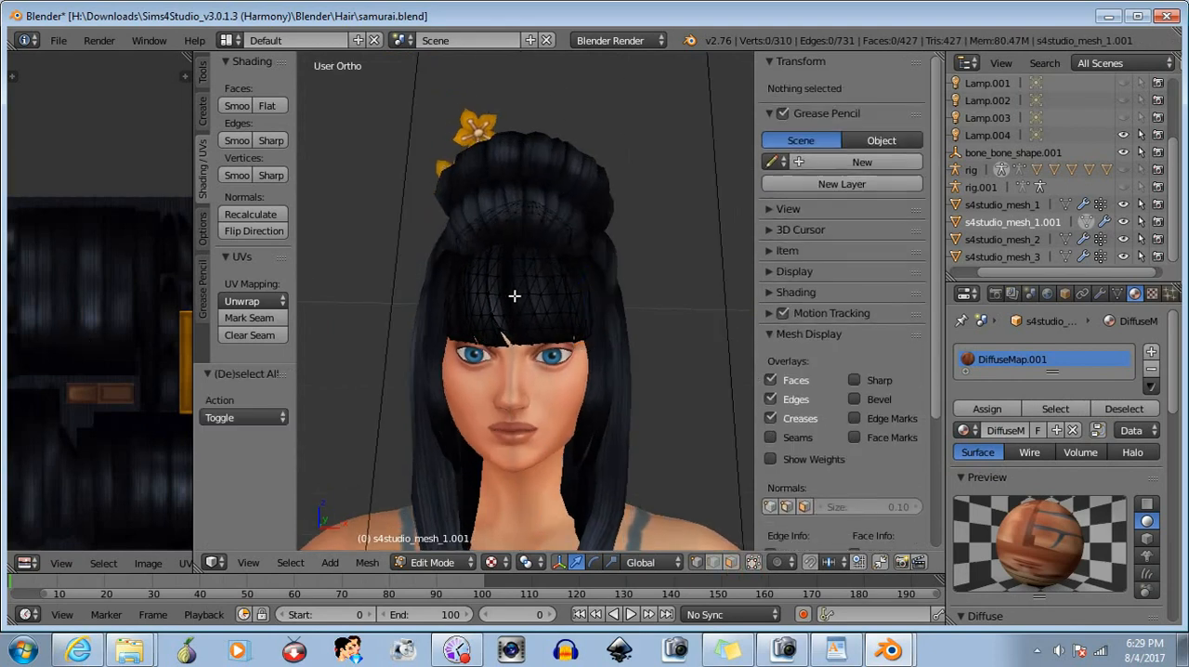
{"action": "middle_click_drag", "start_coordinate": [512, 294], "coordinate": [538, 310]}
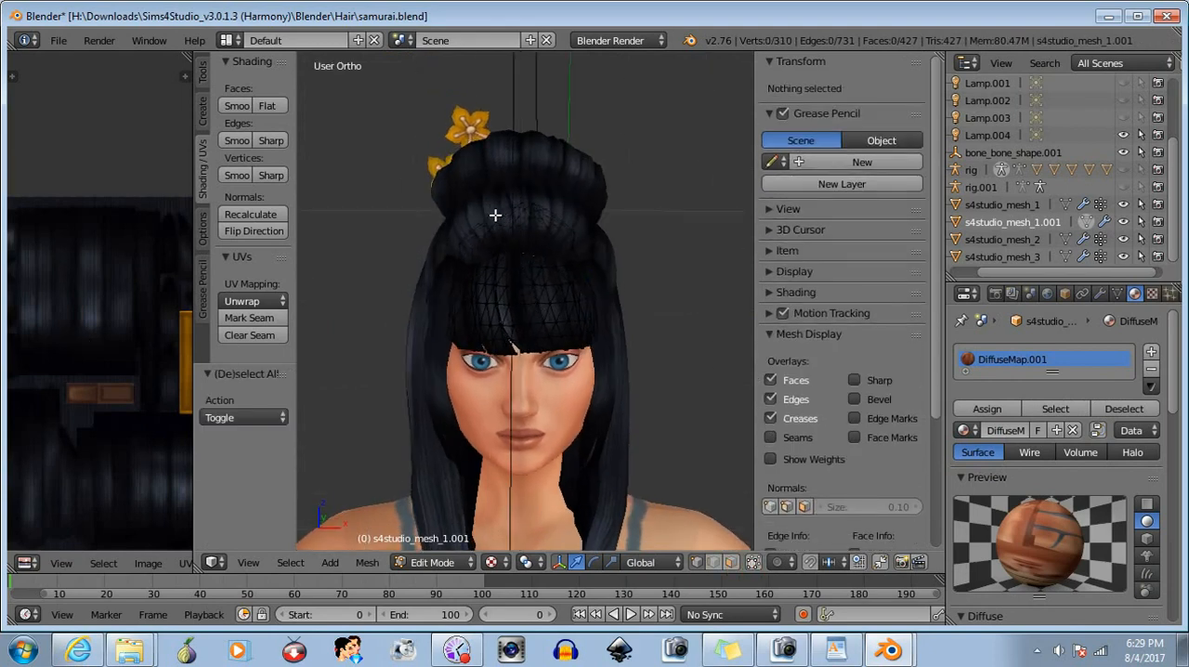
{"action": "scroll", "coordinate": [495, 214], "scroll_direction": "up", "scroll_amount": 2}
{"action": "left_click_drag", "start_coordinate": [414, 178], "coordinate": [466, 242]}
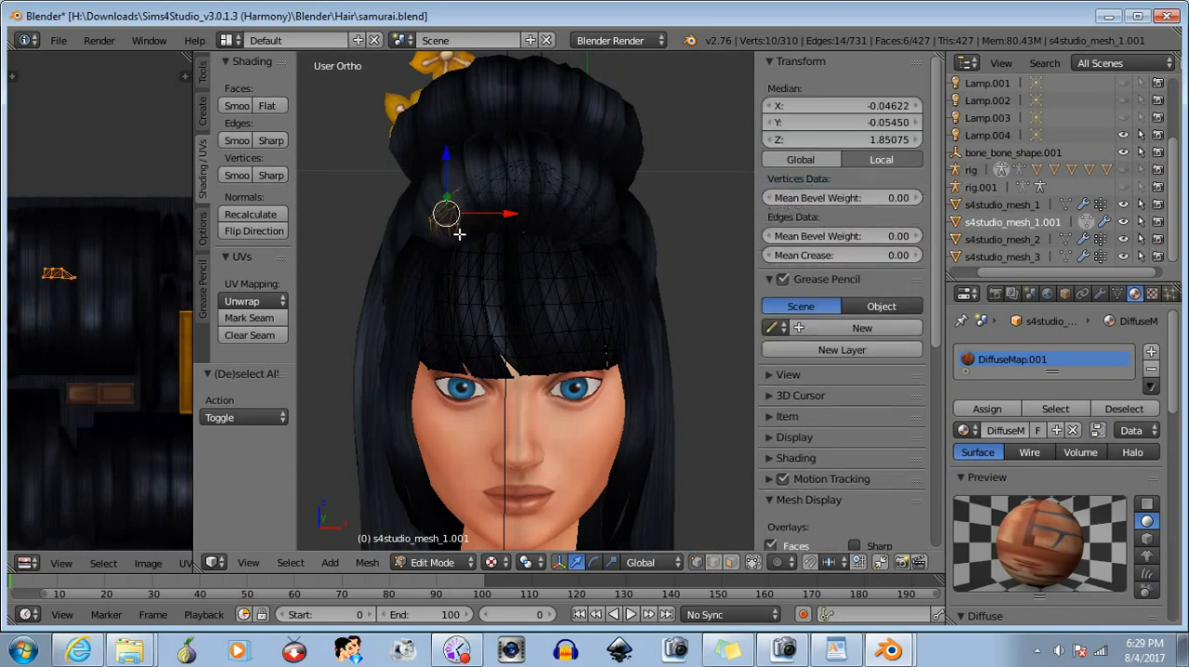
{"action": "left_click_drag", "start_coordinate": [428, 167], "coordinate": [474, 223]}
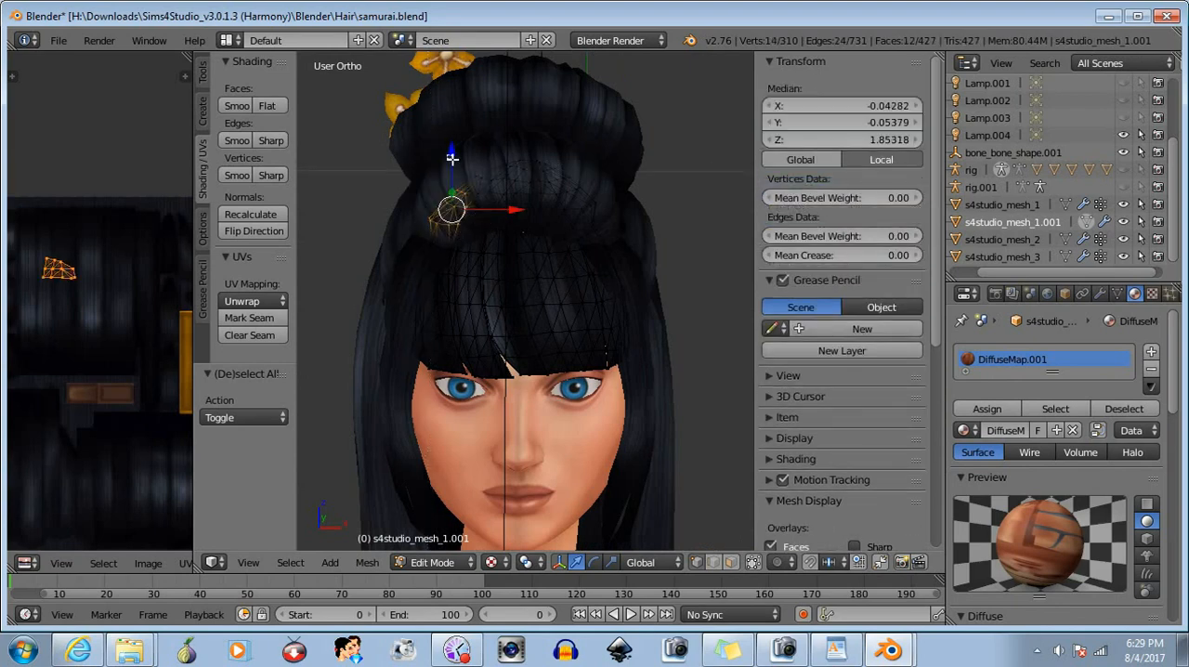
- Extend the selection across the rest of the bangs' upper section and exclude the stray vertices below its edge
{"action": "left_click_drag", "start_coordinate": [446, 153], "coordinate": [550, 204], "text": "shift"}
{"action": "key", "text": "b"}
{"action": "left_click_drag", "start_coordinate": [516, 151], "coordinate": [569, 226]}
{"action": "key", "text": "b"}
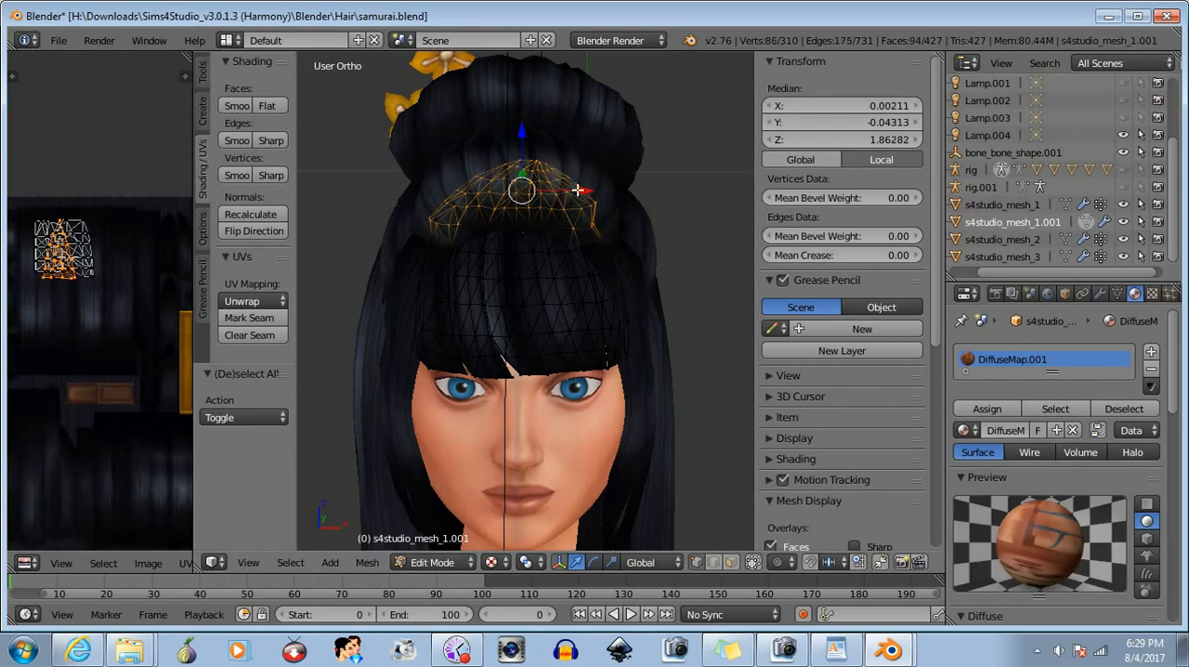
{"action": "scroll", "coordinate": [562, 195], "scroll_direction": "up", "scroll_amount": 3}
{"action": "key", "text": "b"}
{"action": "left_click_drag", "start_coordinate": [592, 167], "coordinate": [622, 234]}
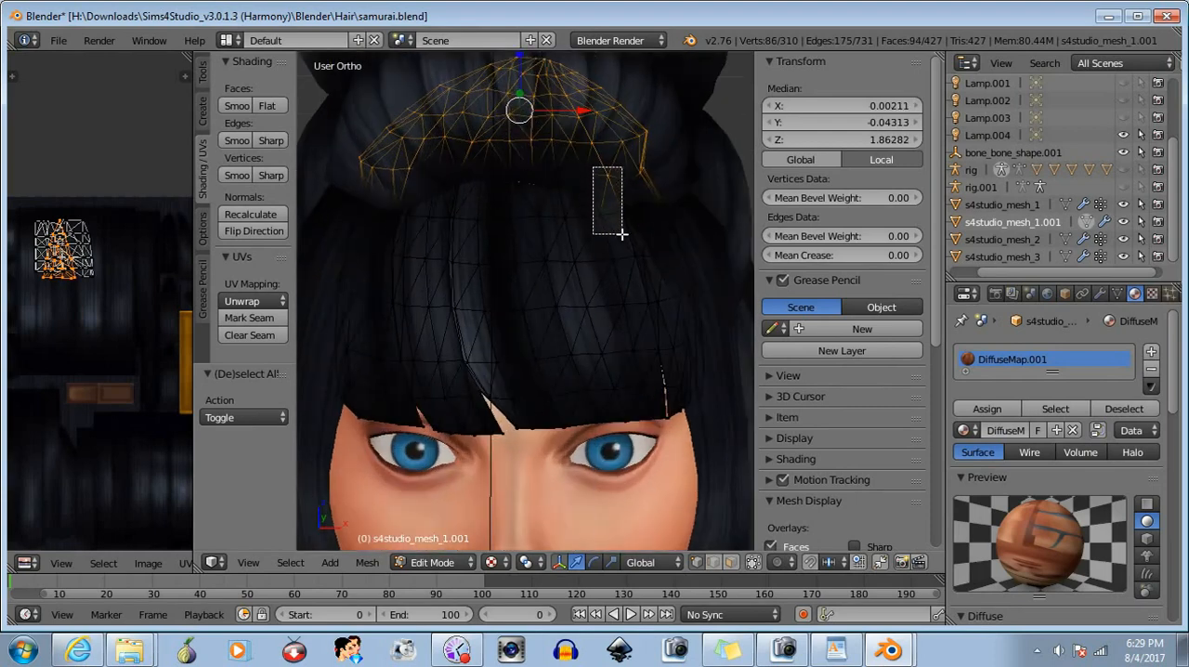
{"action": "middle_click_drag", "start_coordinate": [622, 234], "coordinate": [622, 234]}
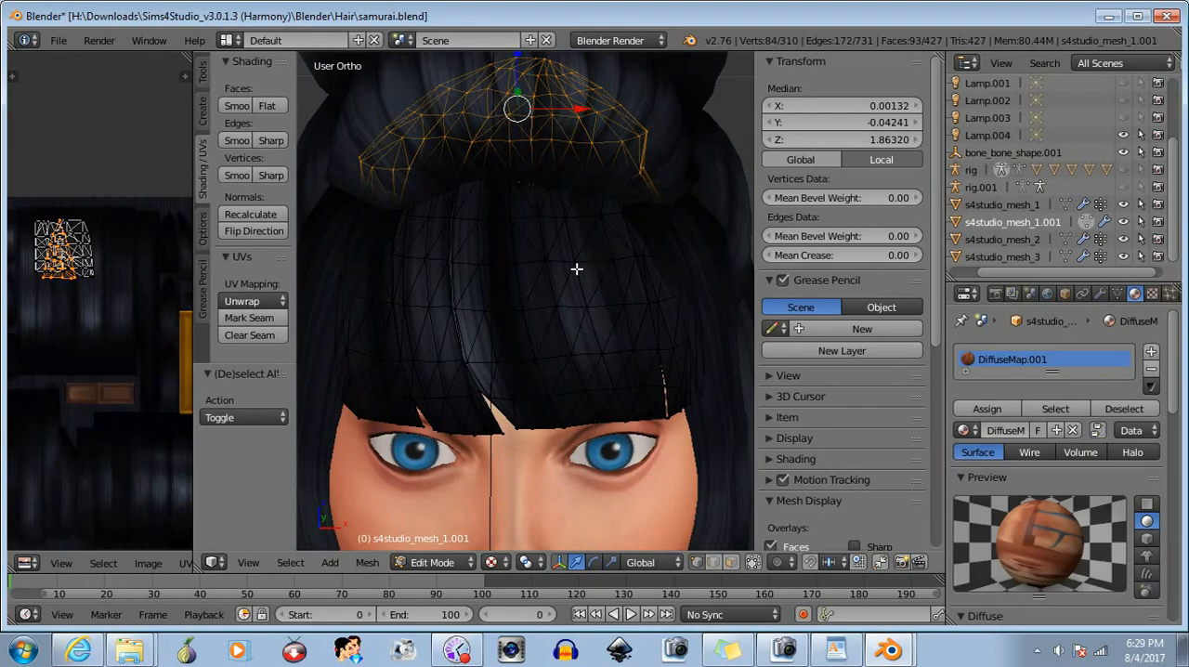
- Limit selection to visible geometry and lower the selected upper section of the bangs about 0.041 in Z
{"action": "middle_click_drag", "start_coordinate": [576, 268], "coordinate": [495, 242]}
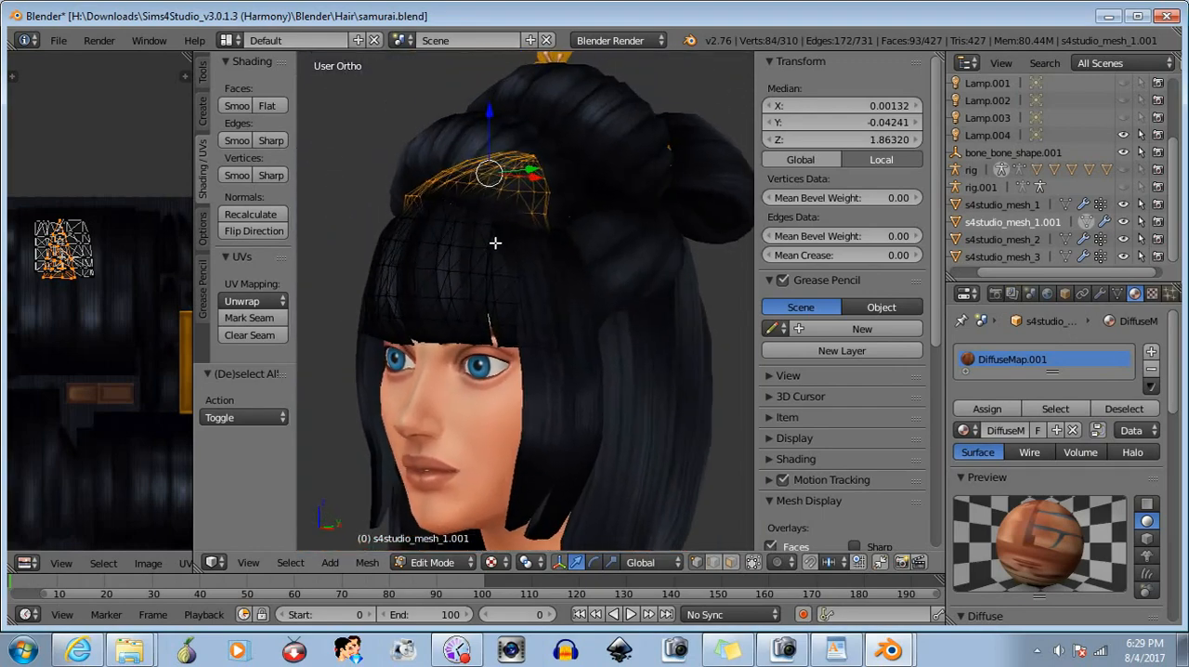
{"action": "left_click", "coordinate": [753, 561]}
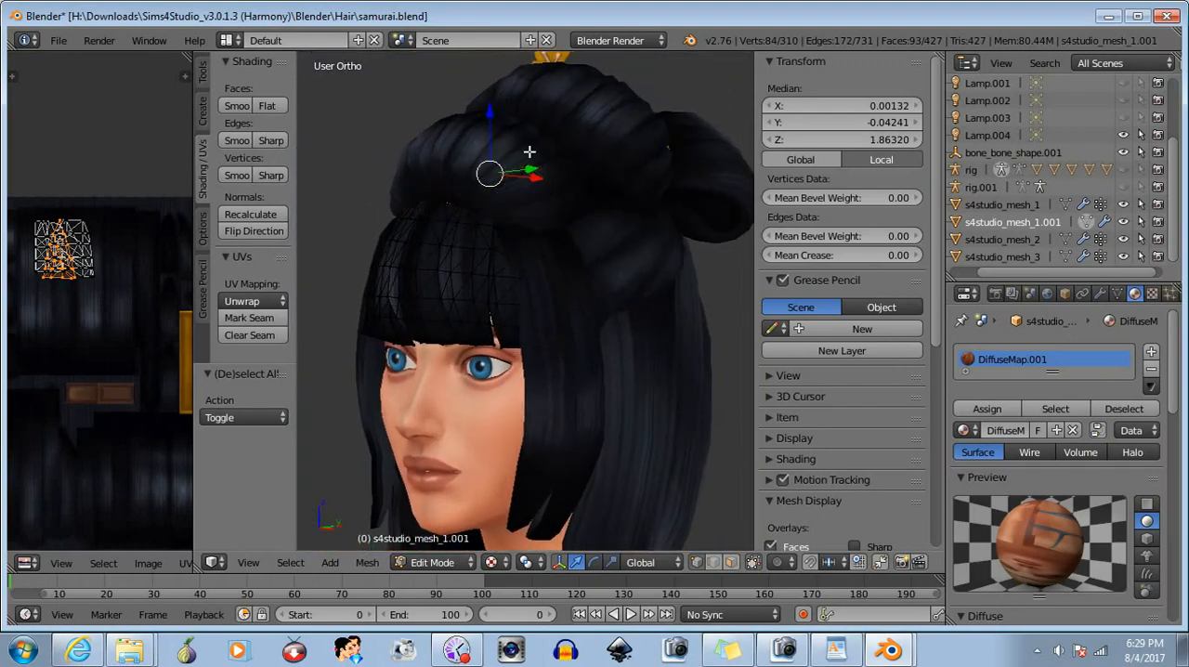
{"action": "left_click_drag", "start_coordinate": [490, 115], "coordinate": [508, 179]}
{"action": "right_click_drag", "start_coordinate": [456, 329], "coordinate": [579, 350]}
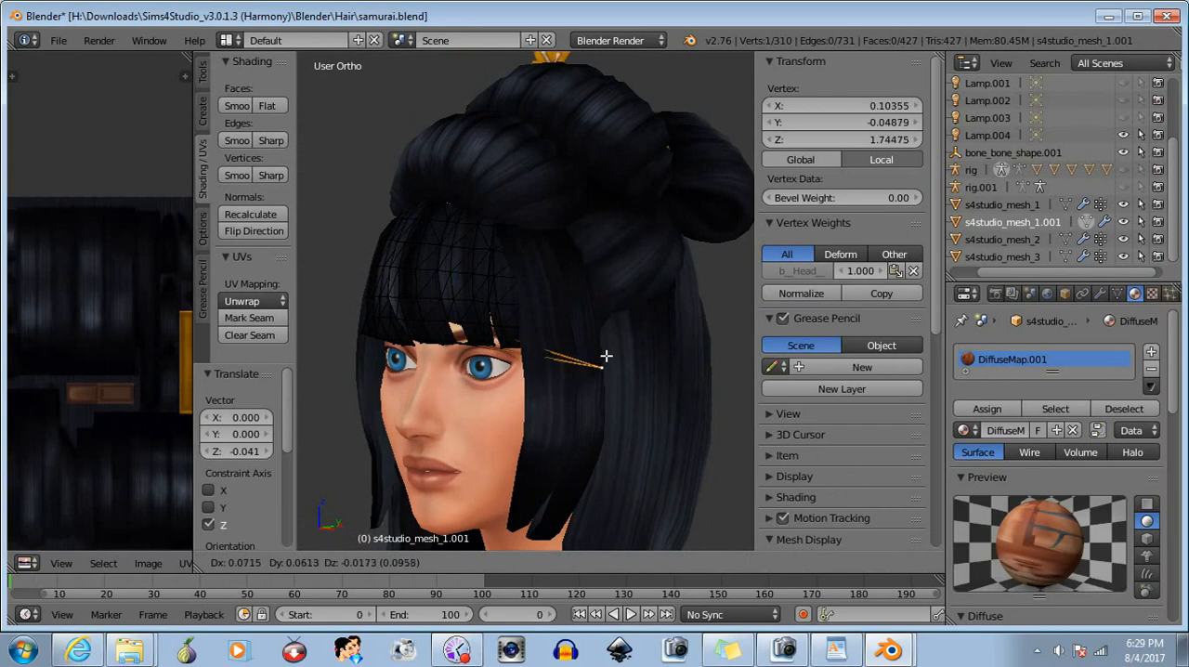
{"action": "right_click", "coordinate": [671, 368]}
{"action": "key", "text": "ctrl+z"}
- Turn off limiting the selection to visible geometry and delete the vertices of the bangs' selected upper section
{"action": "middle_click_drag", "start_coordinate": [507, 439], "coordinate": [456, 450]}
{"action": "scroll", "coordinate": [555, 243], "scroll_direction": "up", "scroll_amount": 3}
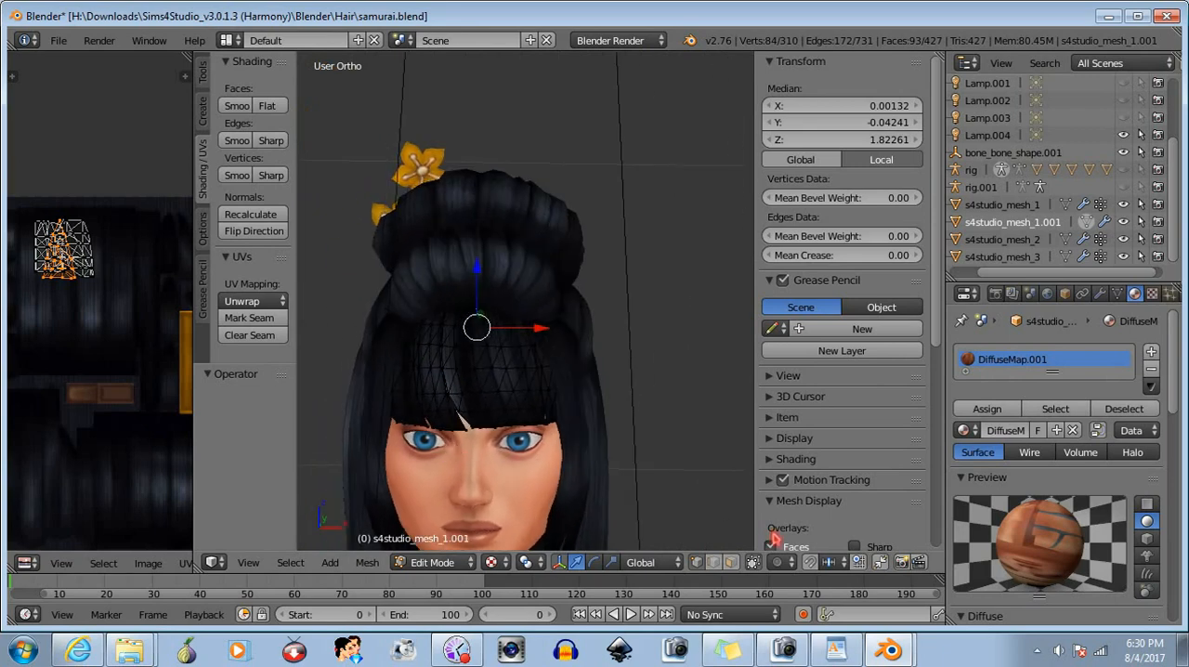
{"action": "left_click", "coordinate": [753, 562]}
{"action": "middle_click_drag", "start_coordinate": [430, 430], "coordinate": [457, 429]}
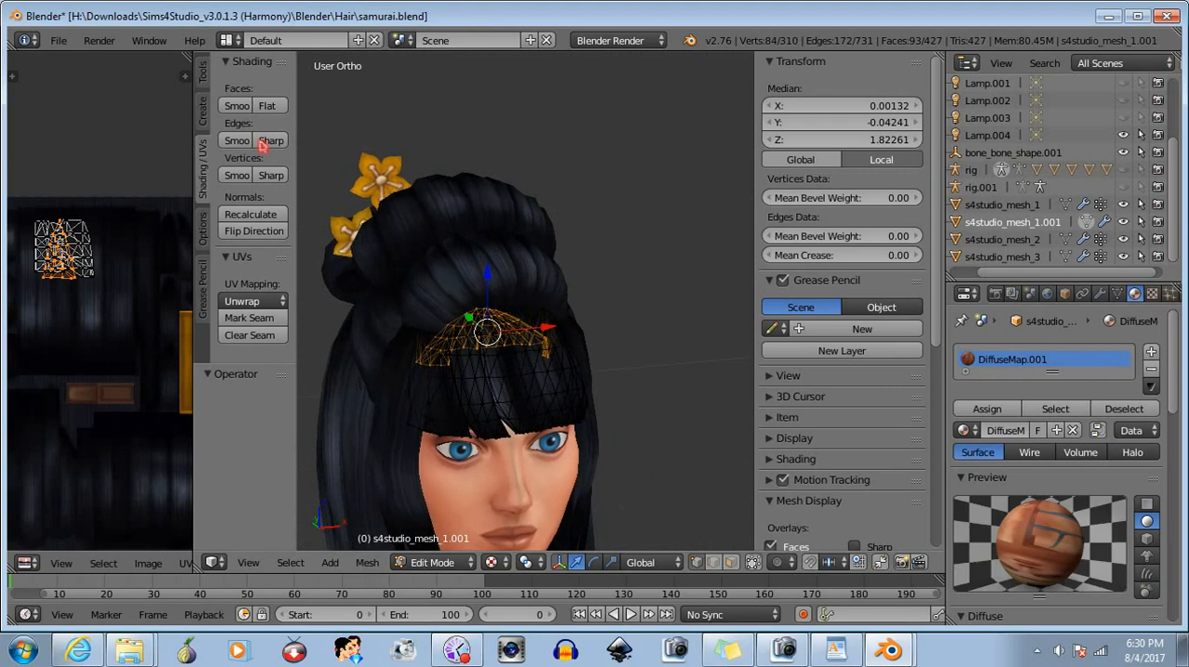
{"action": "left_click", "coordinate": [202, 78]}
{"action": "scroll", "coordinate": [290, 279], "scroll_direction": "down", "scroll_amount": 8}
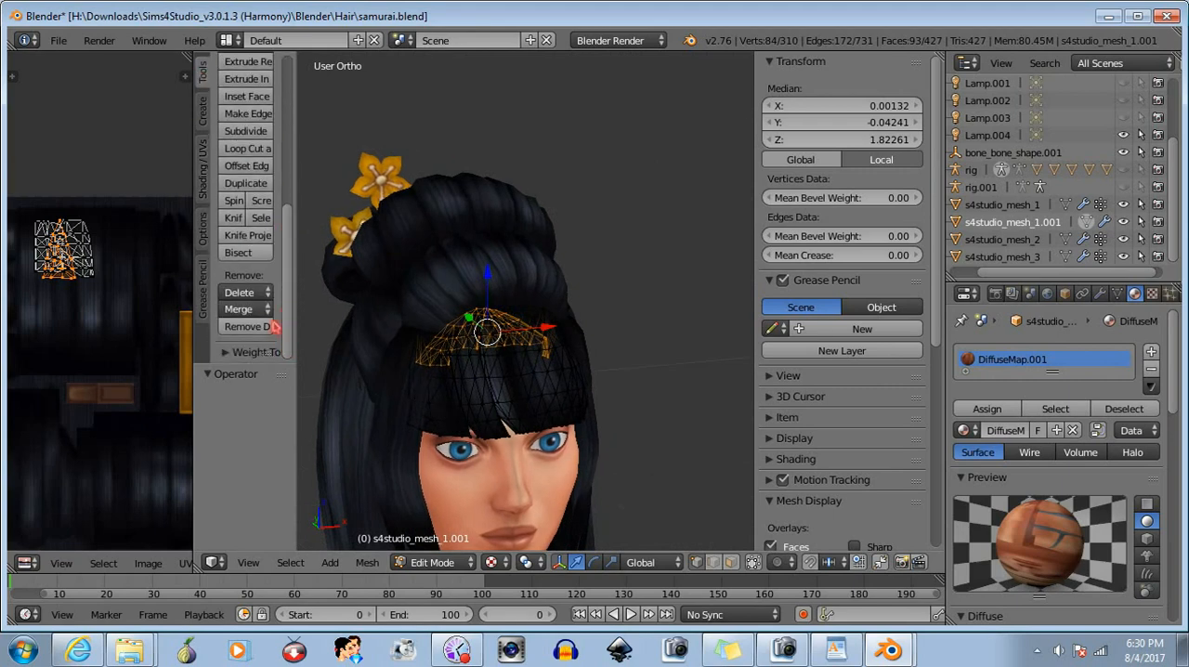
{"action": "left_click", "coordinate": [263, 294]}
{"action": "left_click", "coordinate": [262, 313]}
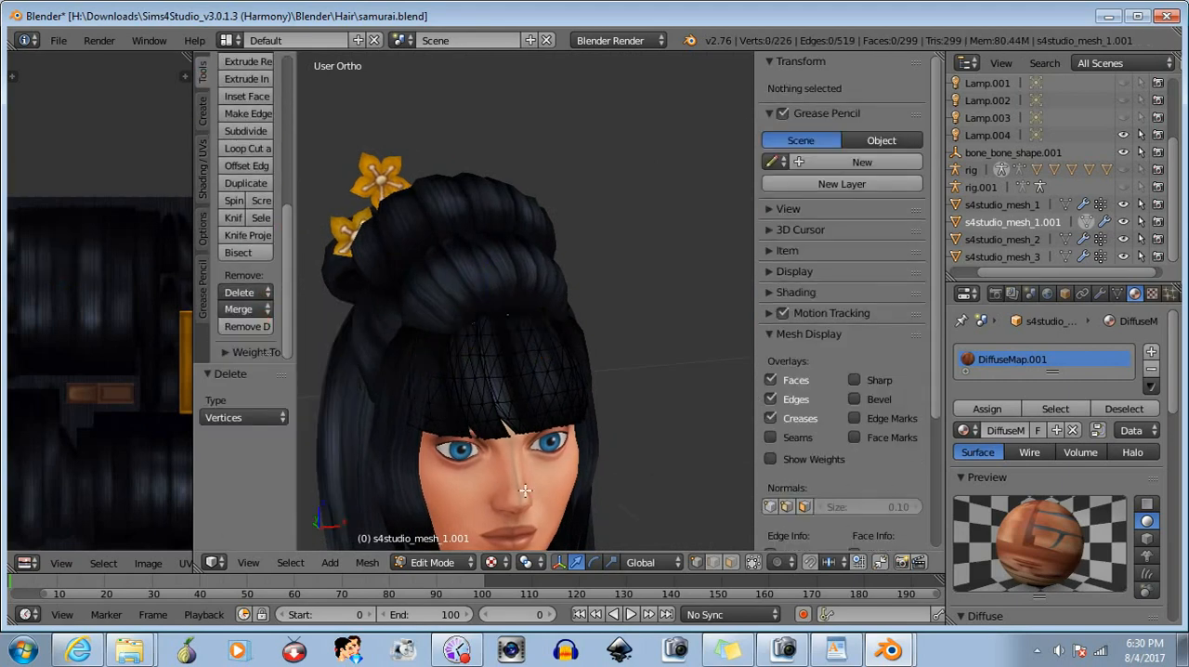
- Check the trimmed bangs in Object Mode from a distance and close up before resuming mesh editing
{"action": "middle_click_drag", "start_coordinate": [641, 473], "coordinate": [485, 483]}
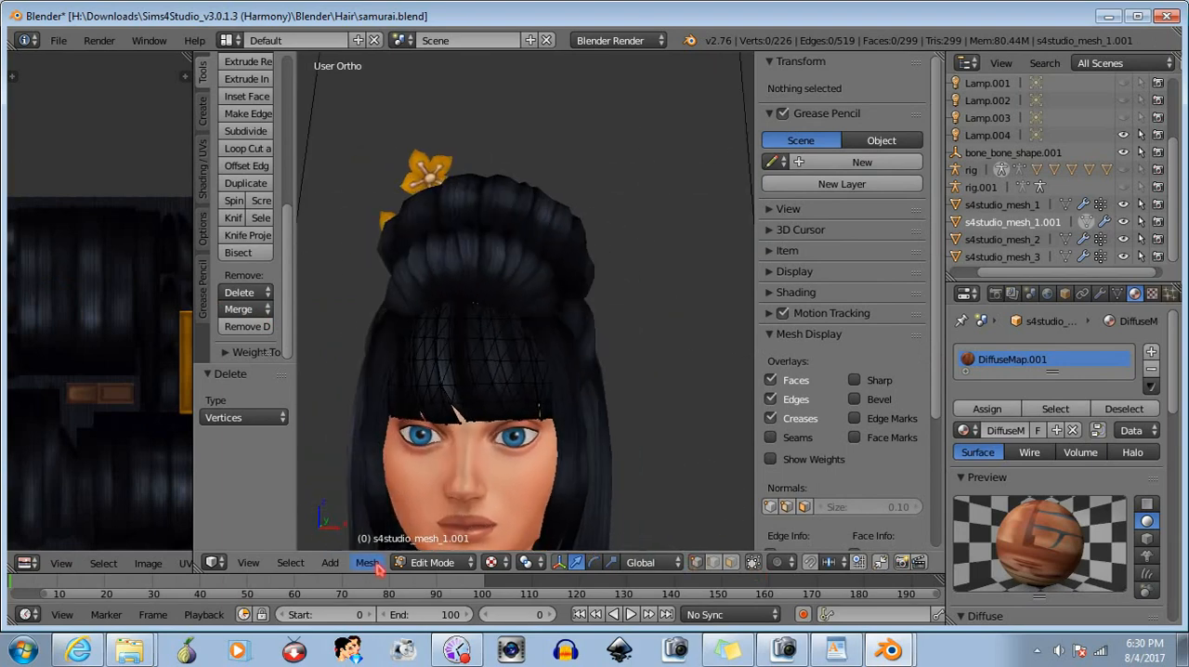
{"action": "left_click", "coordinate": [418, 562]}
{"action": "scroll", "coordinate": [511, 437], "scroll_direction": "down", "scroll_amount": 5}
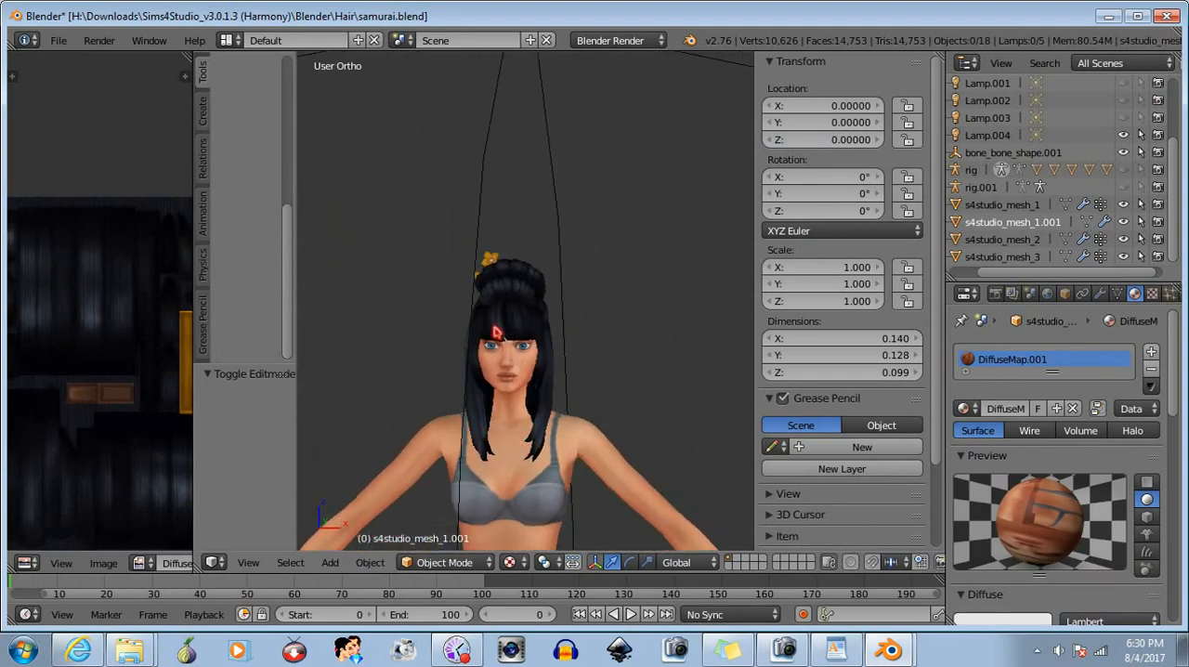
{"action": "scroll", "coordinate": [511, 443], "scroll_direction": "up", "scroll_amount": 6}
{"action": "middle_click_drag", "start_coordinate": [417, 390], "coordinate": [447, 393]}
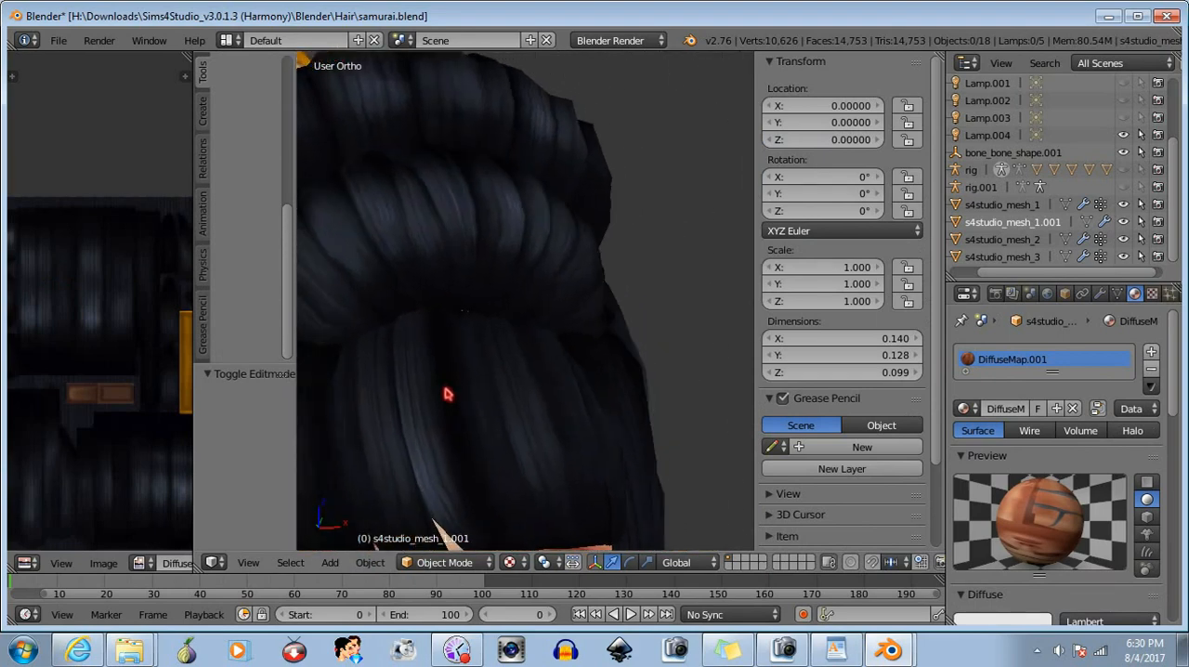
{"action": "left_click", "coordinate": [446, 562]}
{"action": "left_click", "coordinate": [450, 527]}
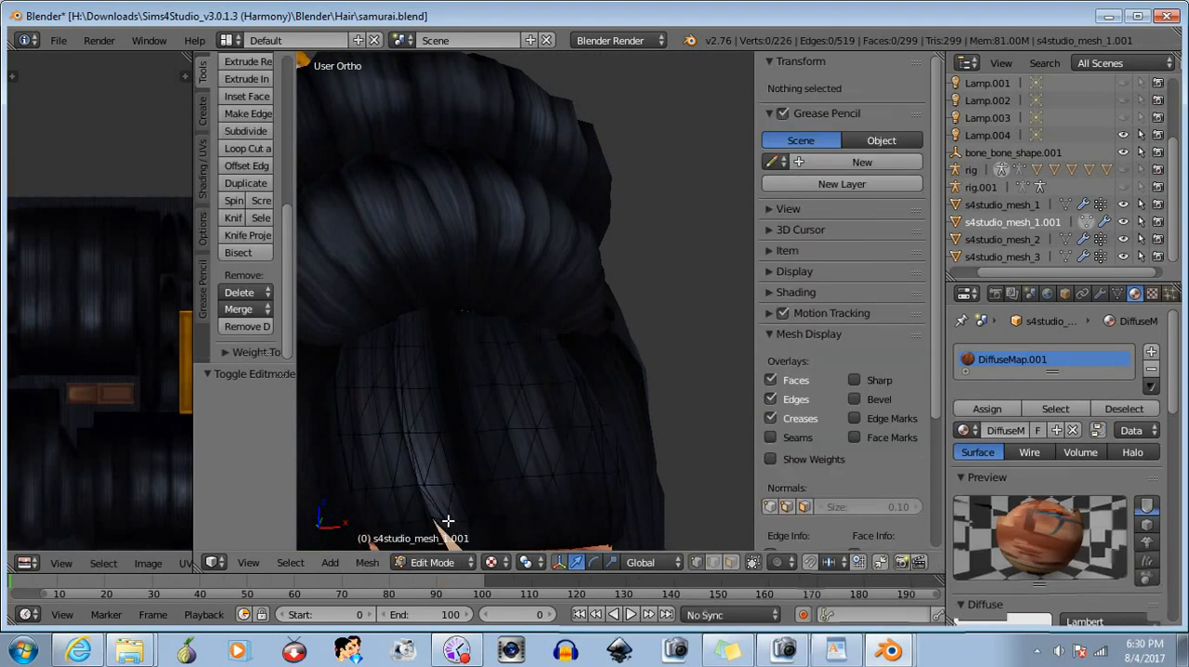
- Box-select the bangs' top row of vertices under the rolled hair and exclude the vertices at its ends
{"action": "middle_click_drag", "start_coordinate": [423, 401], "coordinate": [653, 530]}
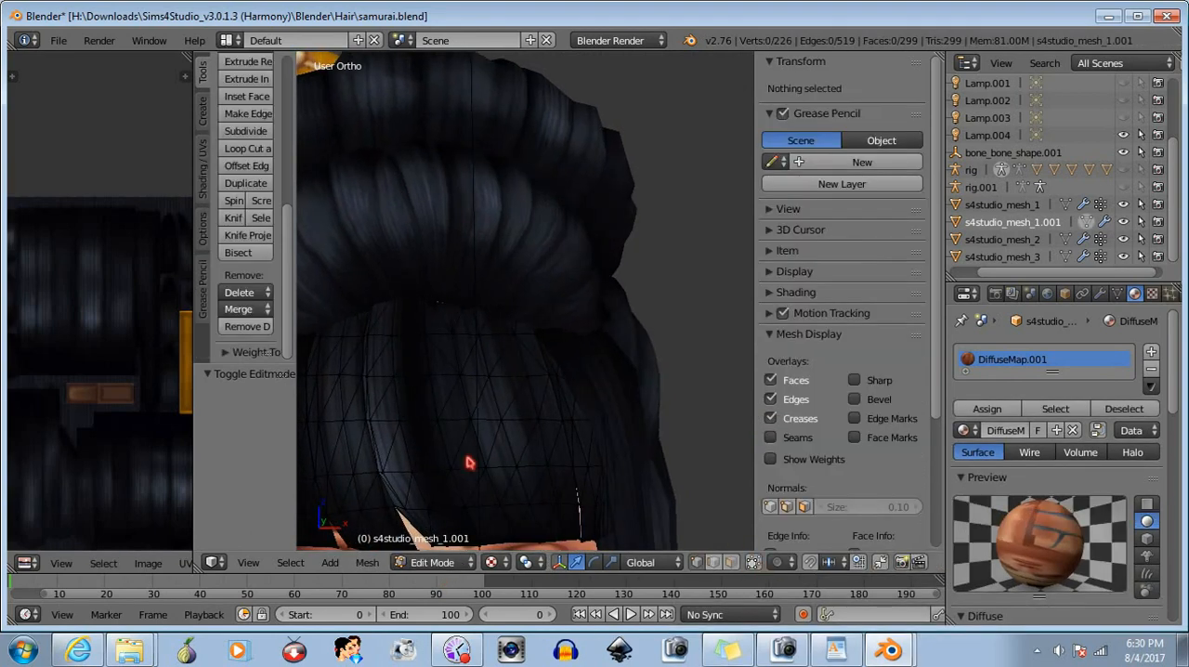
{"action": "middle_click_drag", "start_coordinate": [431, 361], "coordinate": [548, 428]}
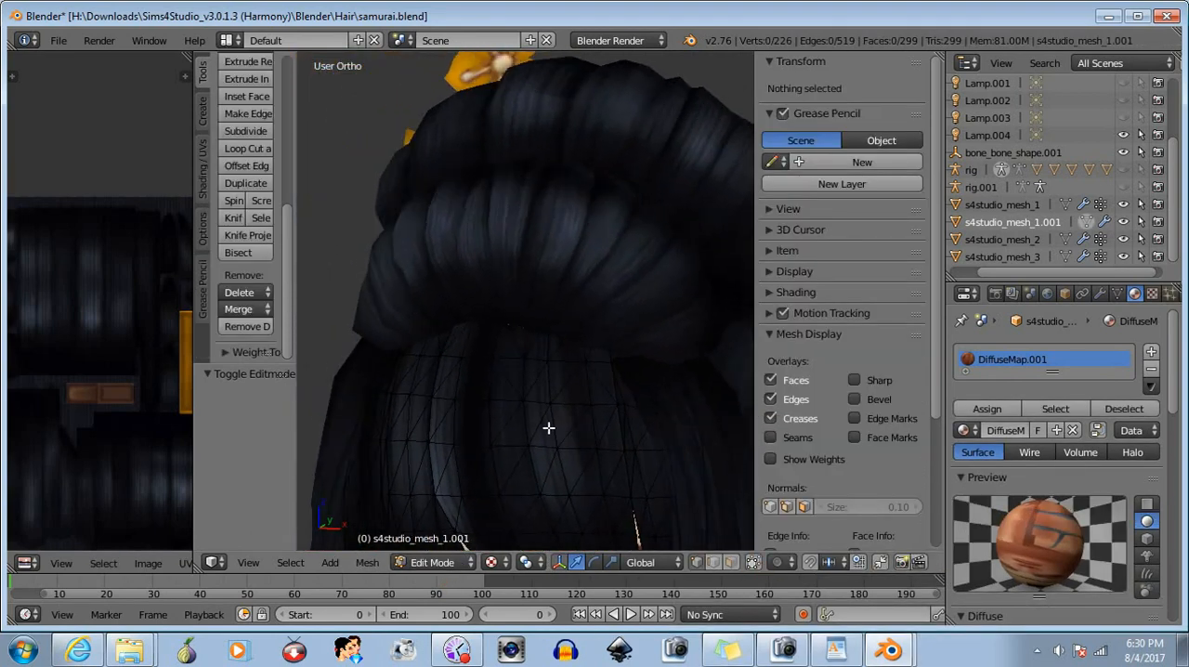
{"action": "left_click_drag", "start_coordinate": [403, 270], "coordinate": [526, 332]}
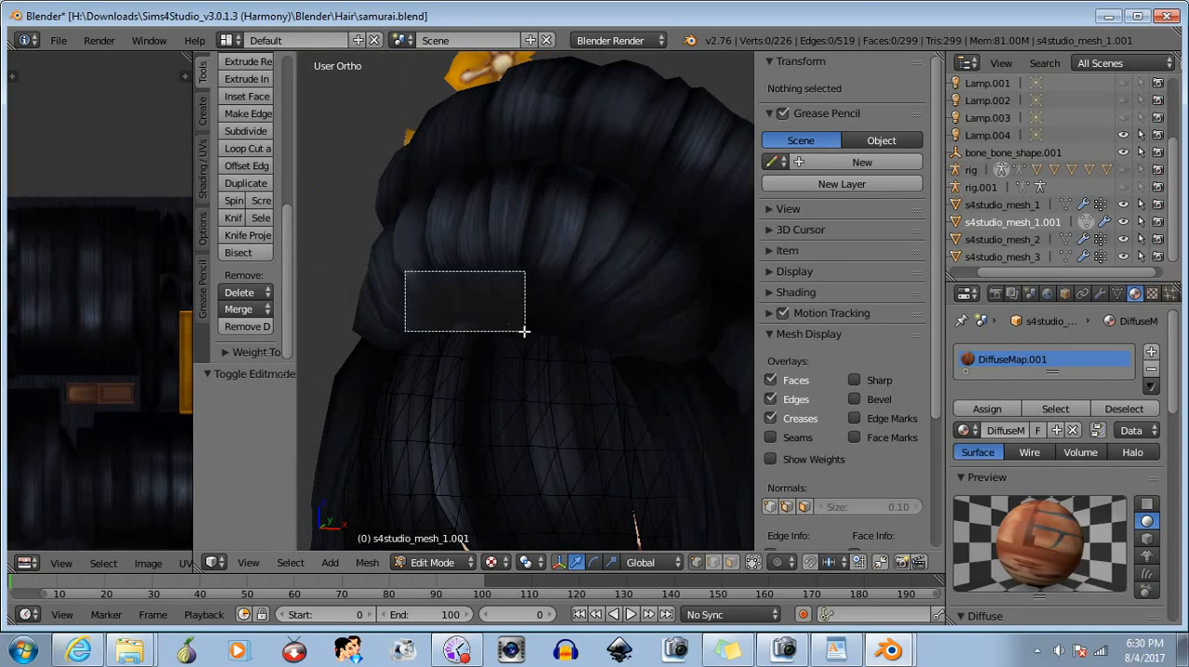
{"action": "mouse_move", "coordinate": [490, 285]}
{"action": "left_mouse_down"}
{"action": "mouse_move", "coordinate": [623, 343]}
{"action": "mouse_move", "coordinate": [645, 339]}
{"action": "left_mouse_up"}
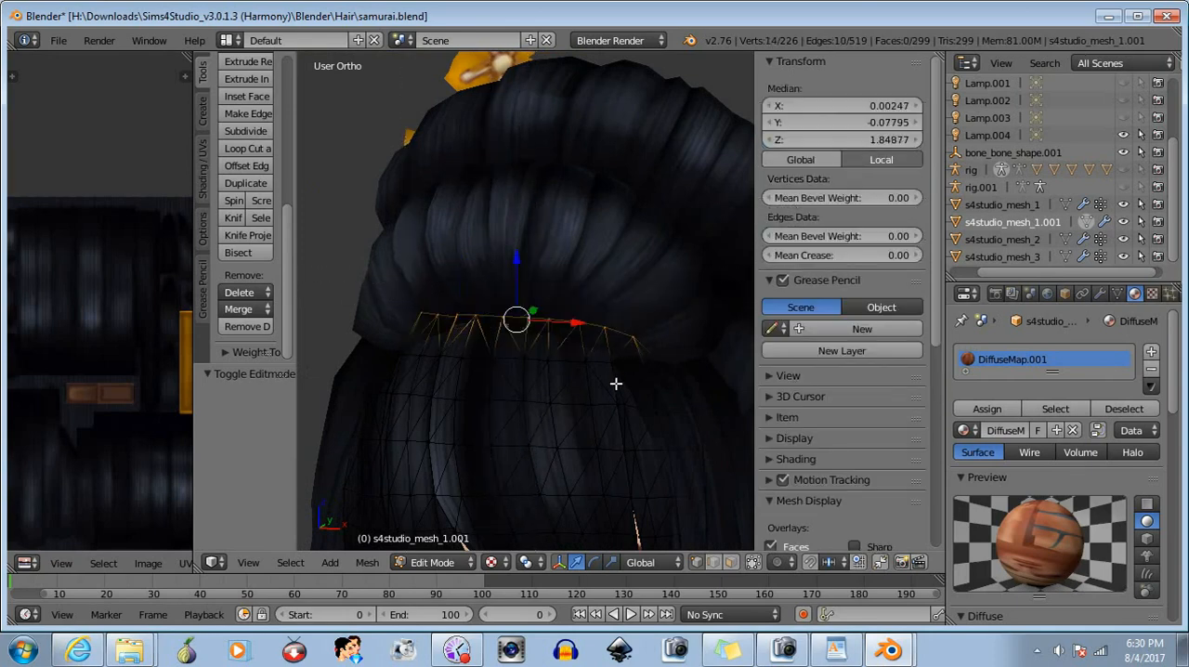
{"action": "mouse_move", "coordinate": [615, 385]}
{"action": "middle_mouse_down"}
{"action": "mouse_move", "coordinate": [591, 385]}
{"action": "mouse_move", "coordinate": [639, 385]}
{"action": "middle_mouse_up"}
{"action": "key", "text": "b"}
{"action": "middle_click_drag", "start_coordinate": [418, 292], "coordinate": [464, 334]}
{"action": "key", "text": "b"}
{"action": "middle_click_drag", "start_coordinate": [672, 319], "coordinate": [562, 412]}
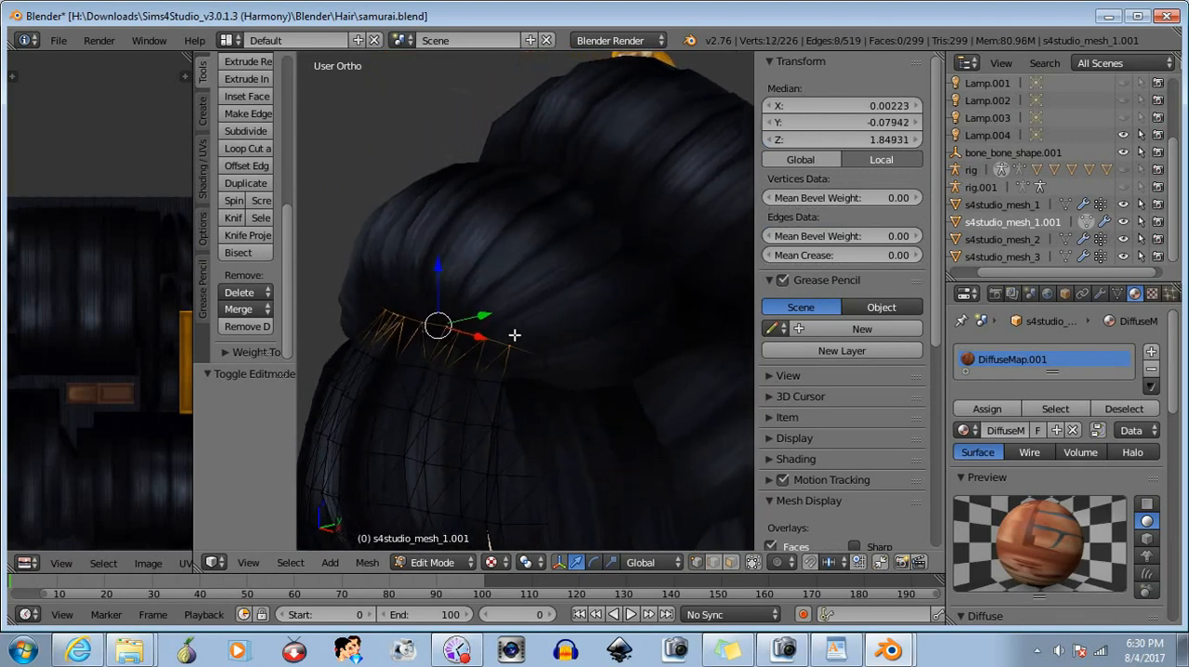
- Move the selected top-row vertices about -0.003 in Y and raise them about 0.00078 in Z
{"action": "middle_click_drag", "start_coordinate": [459, 410], "coordinate": [586, 401]}
{"action": "middle_click_drag", "start_coordinate": [603, 361], "coordinate": [492, 401]}
{"action": "left_click_drag", "start_coordinate": [500, 318], "coordinate": [496, 316]}
{"action": "middle_click_drag", "start_coordinate": [449, 437], "coordinate": [532, 404]}
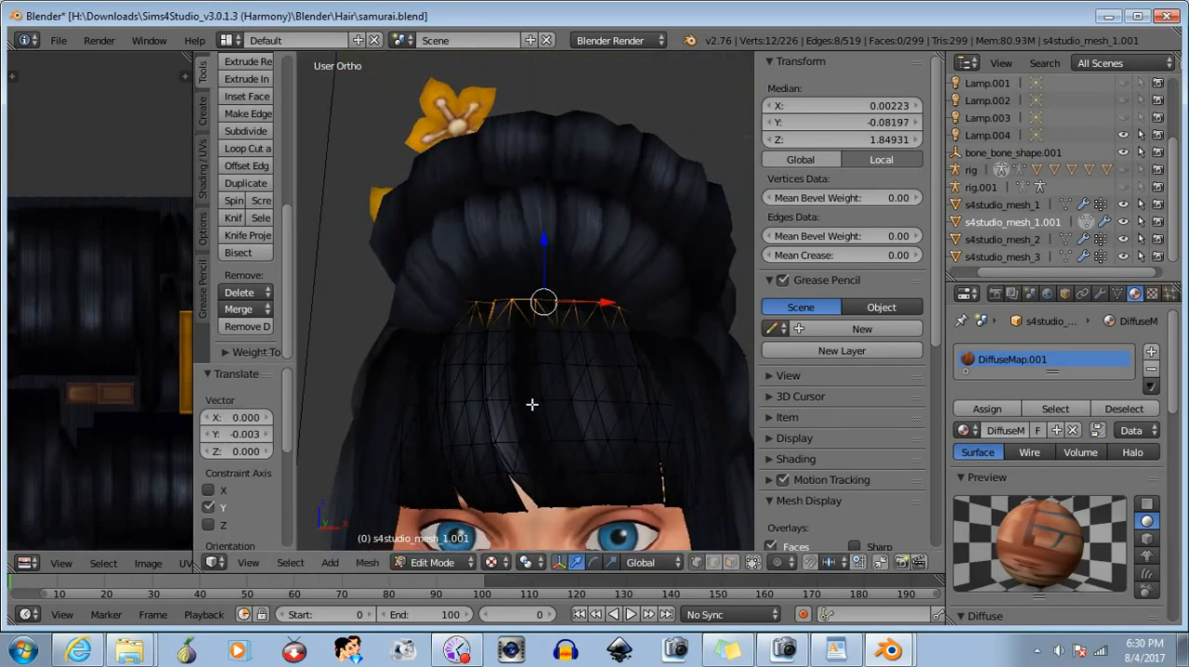
{"action": "left_click_drag", "start_coordinate": [545, 241], "coordinate": [535, 259]}
- Exclude the end vertices on both sides of the top row and lower the rest about 0.00078 in Z
{"action": "key", "text": "b"}
{"action": "middle_click_drag", "start_coordinate": [435, 271], "coordinate": [492, 338]}
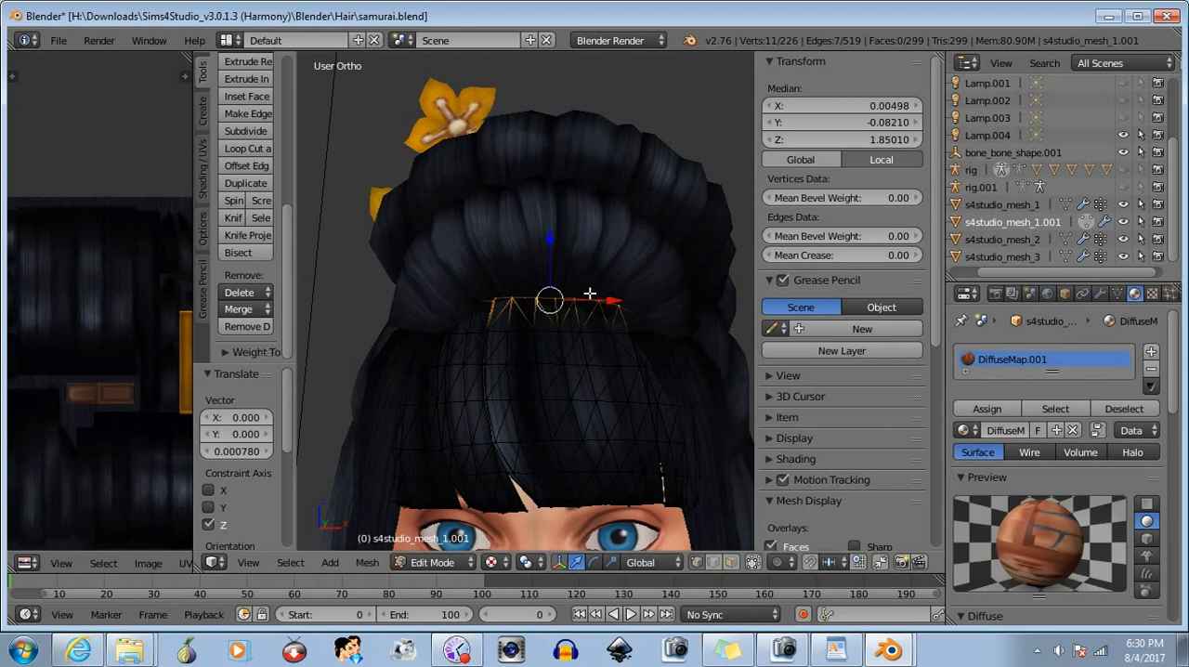
{"action": "key", "text": "b"}
{"action": "middle_click_drag", "start_coordinate": [606, 292], "coordinate": [656, 354]}
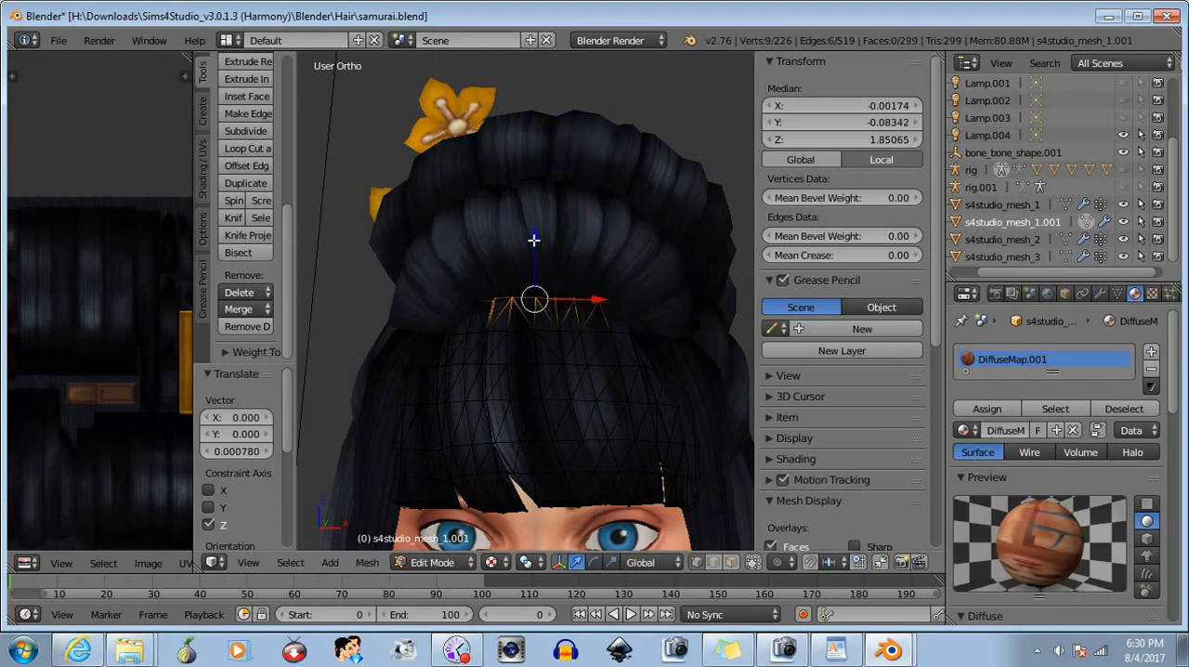
{"action": "left_click_drag", "start_coordinate": [534, 239], "coordinate": [533, 242]}
- Clear the vertex selection and examine the bangs' upper edge where it meets the rolled hair
{"action": "key", "text": "b"}
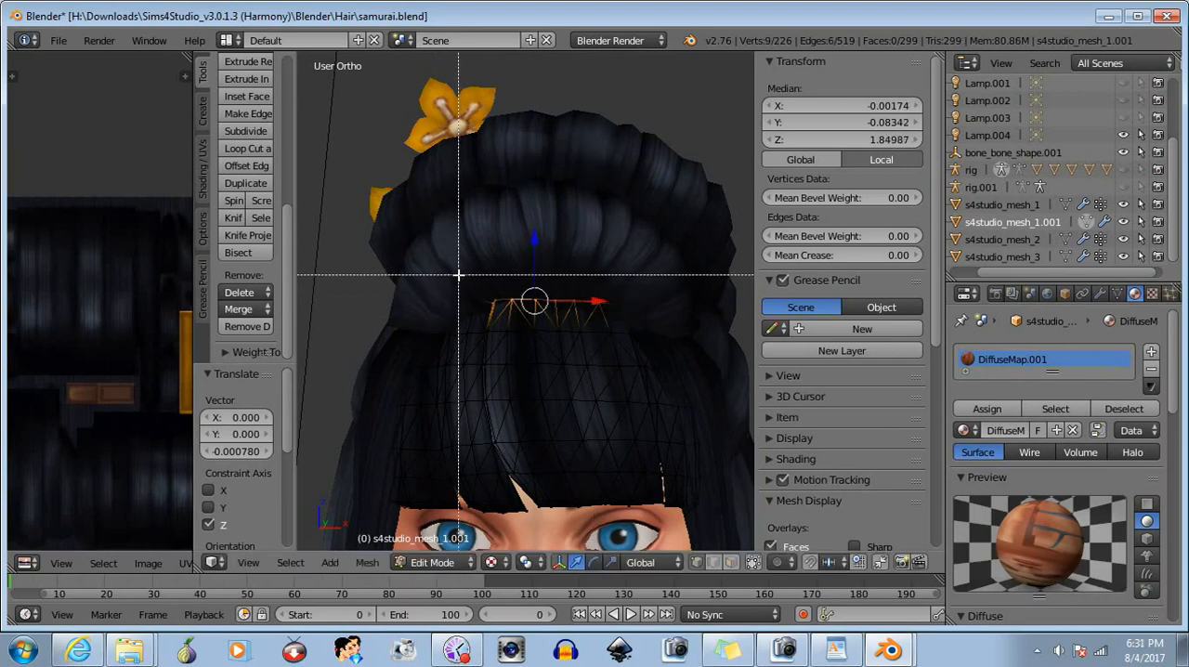
{"action": "left_click_drag", "start_coordinate": [459, 275], "coordinate": [682, 380]}
{"action": "middle_click_drag", "start_coordinate": [682, 381], "coordinate": [681, 382]}
{"action": "scroll", "coordinate": [603, 399], "scroll_direction": "up", "scroll_amount": 6}
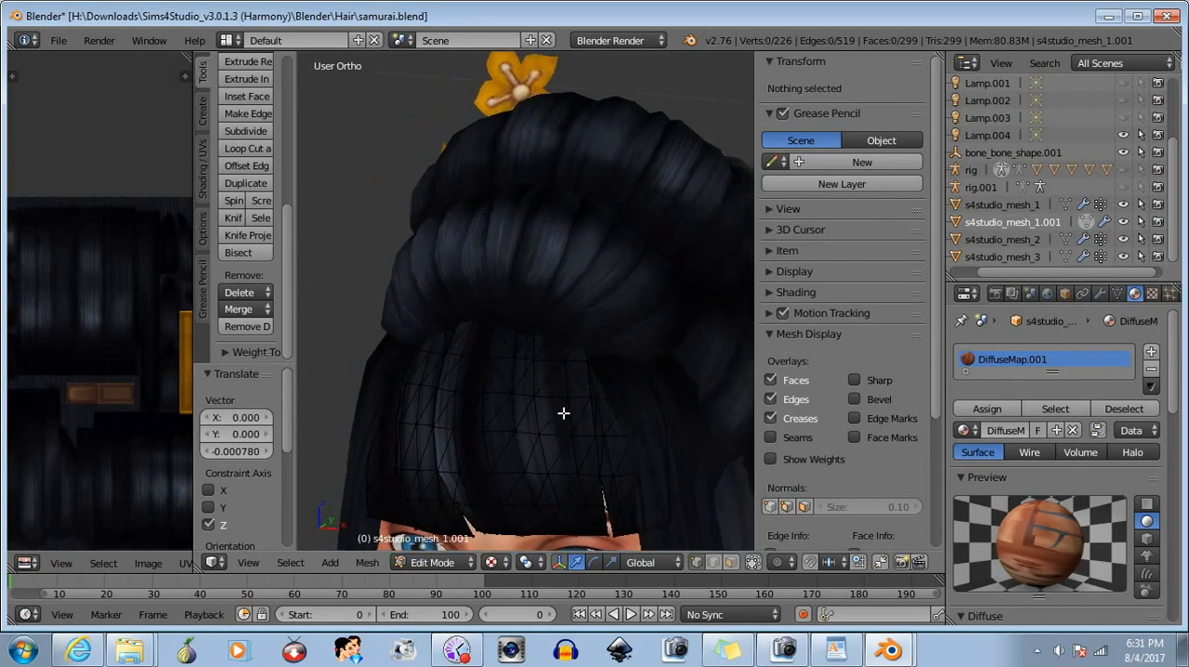
{"action": "scroll", "coordinate": [559, 365], "scroll_direction": "up", "scroll_amount": 4}
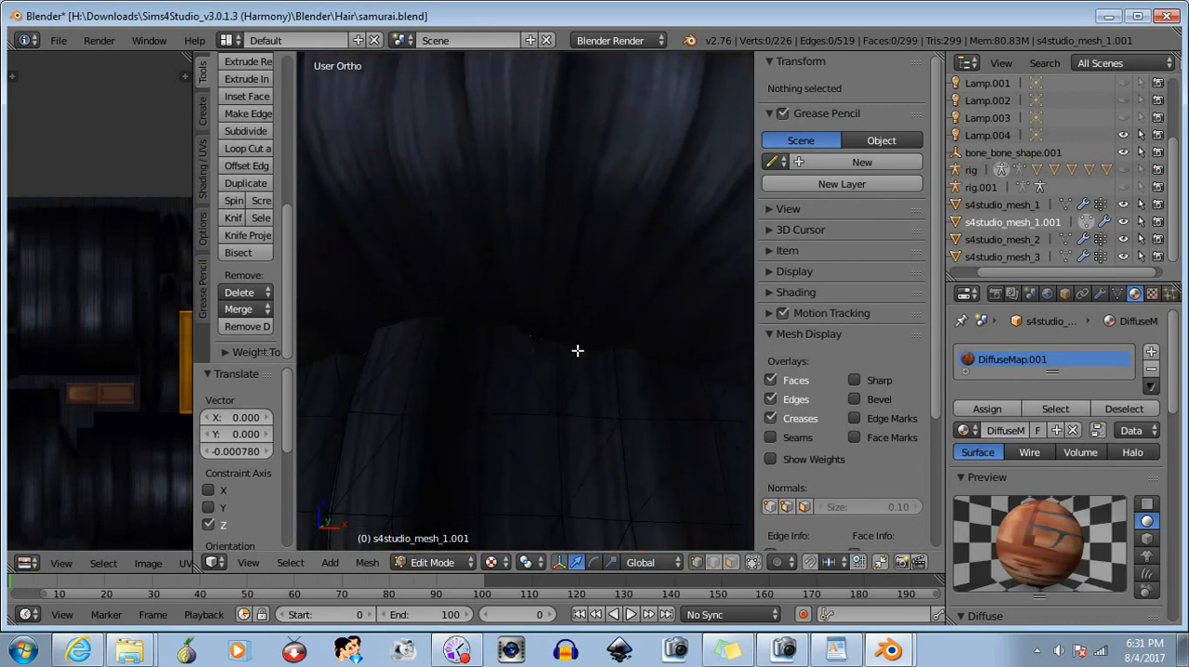
{"action": "scroll", "coordinate": [580, 388], "scroll_direction": "down", "scroll_amount": 6}
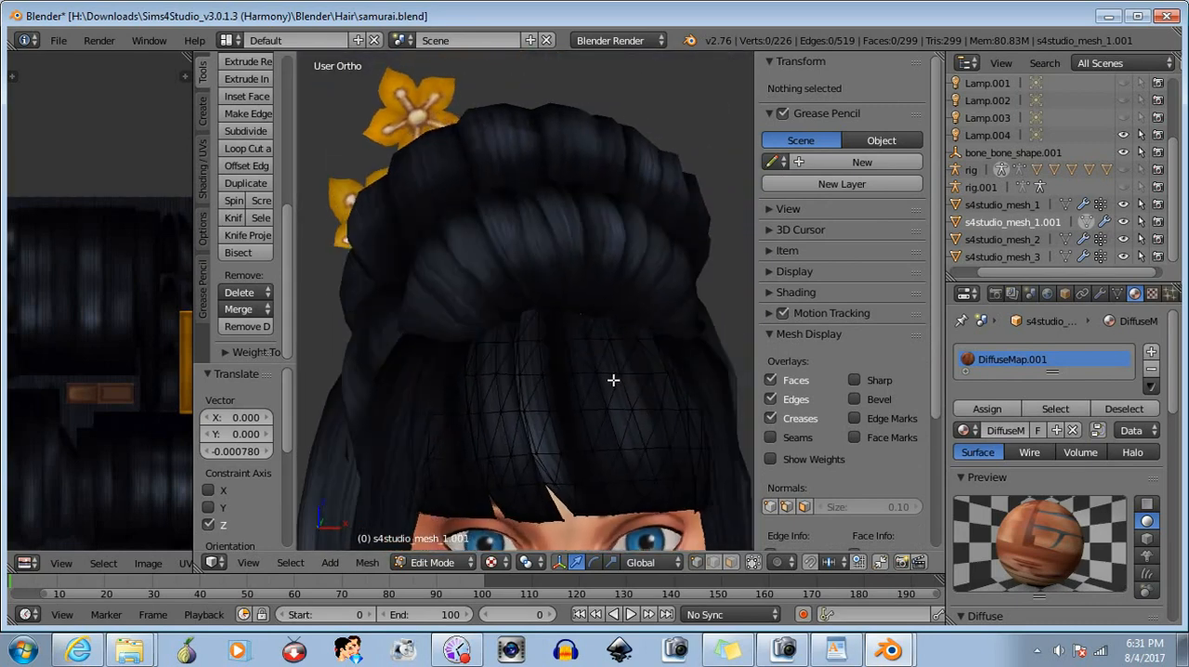
- Select the bangs' whole top row of vertices and try to lower it along Z
{"action": "key", "text": "b"}
{"action": "left_click_drag", "start_coordinate": [455, 274], "coordinate": [675, 324]}
{"action": "key", "text": "g"}
{"action": "key", "text": "z"}
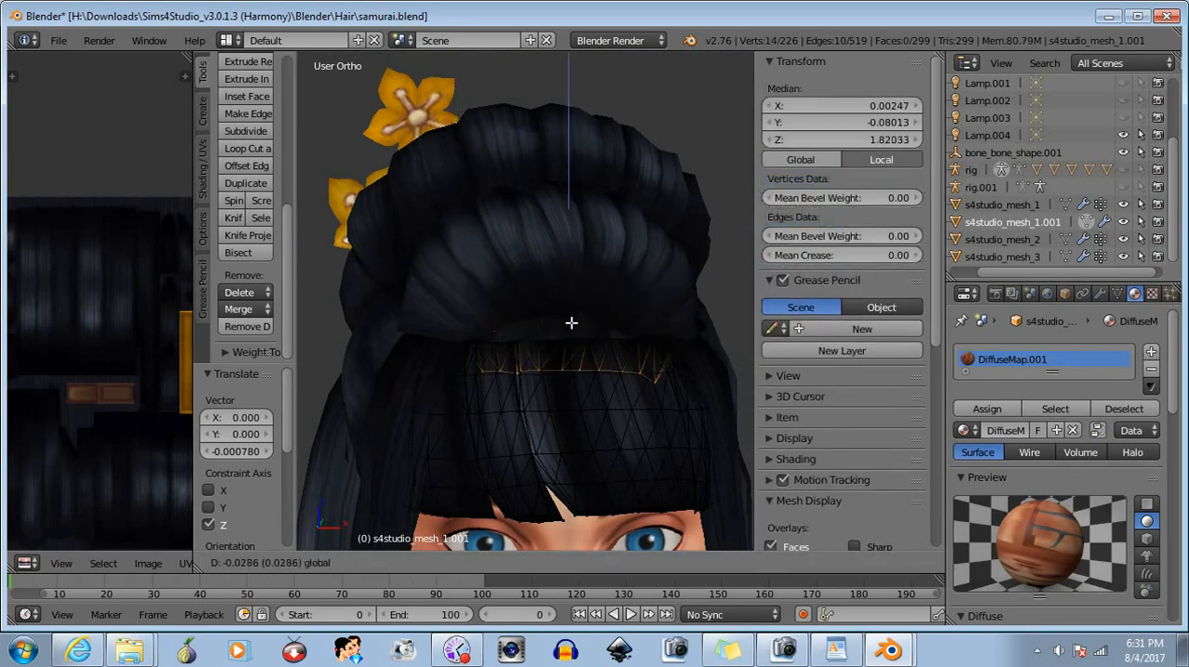
{"action": "left_click", "coordinate": [571, 246]}
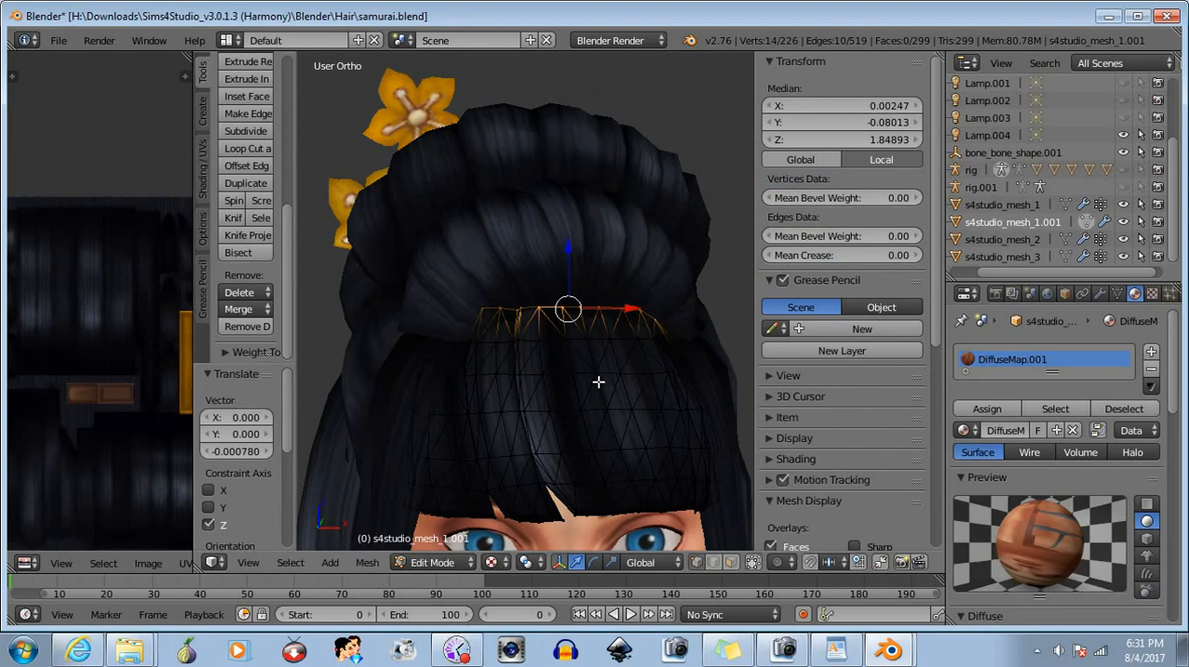
- Return to Object Mode and hide the bangs mesh s4studio_mesh_1.001 to view the hair without it
{"action": "left_click", "coordinate": [433, 562]}
{"action": "left_click", "coordinate": [438, 548]}
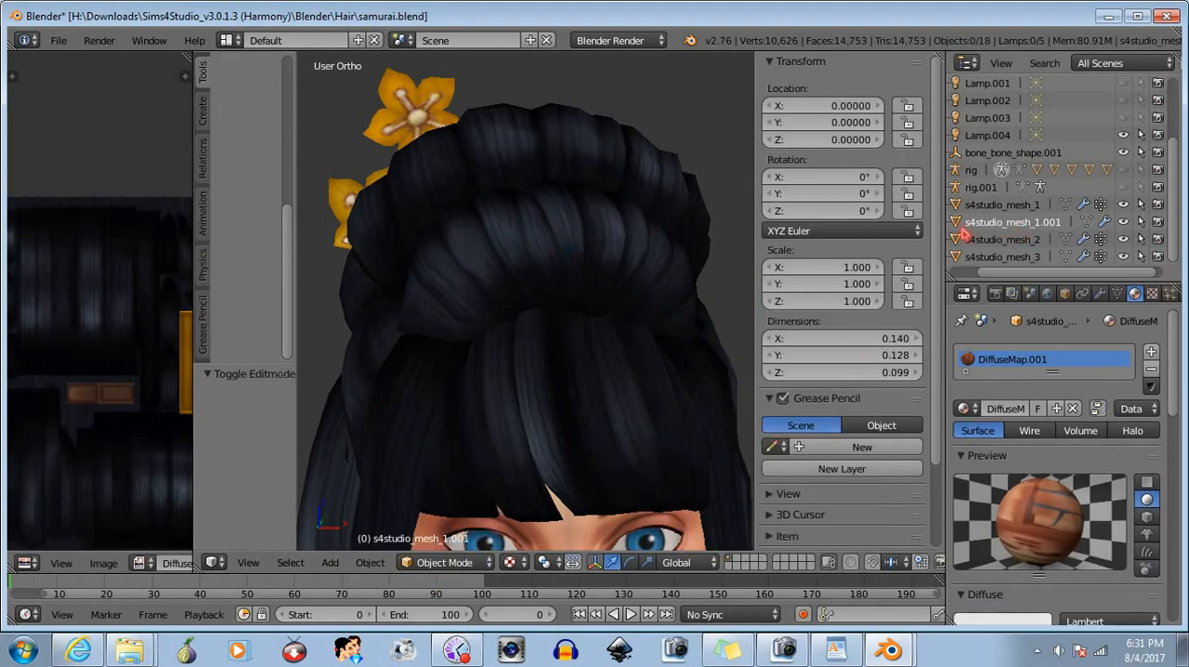
{"action": "left_click", "coordinate": [1124, 223]}
{"action": "scroll", "coordinate": [613, 376], "scroll_direction": "down", "scroll_amount": 4}
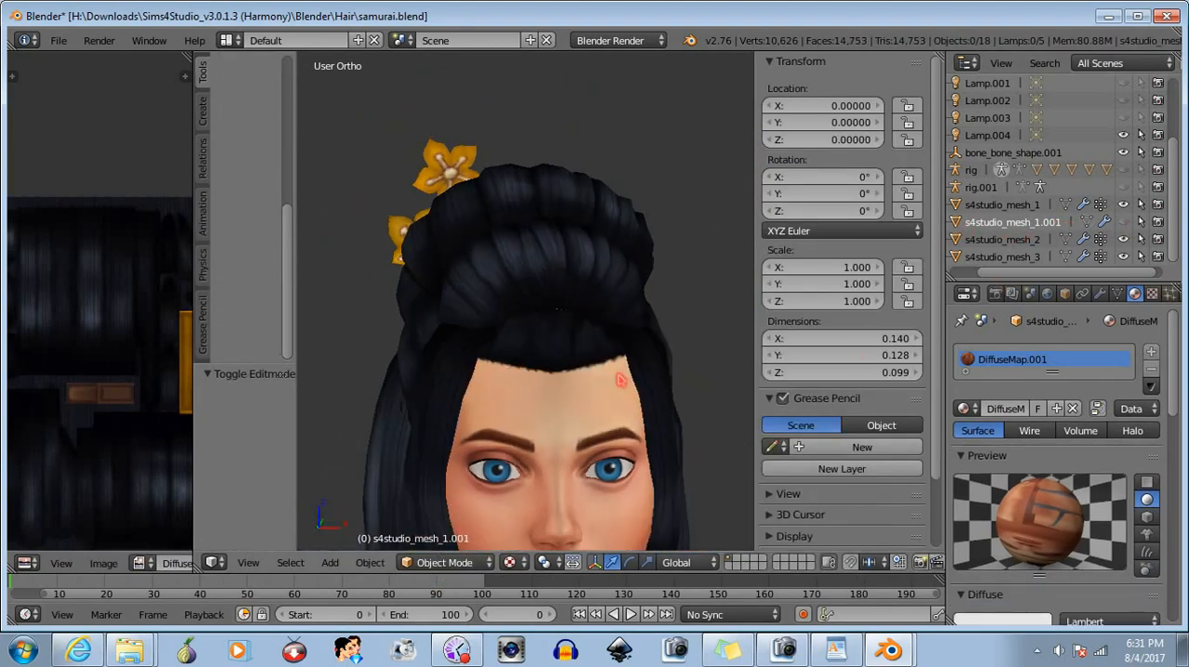
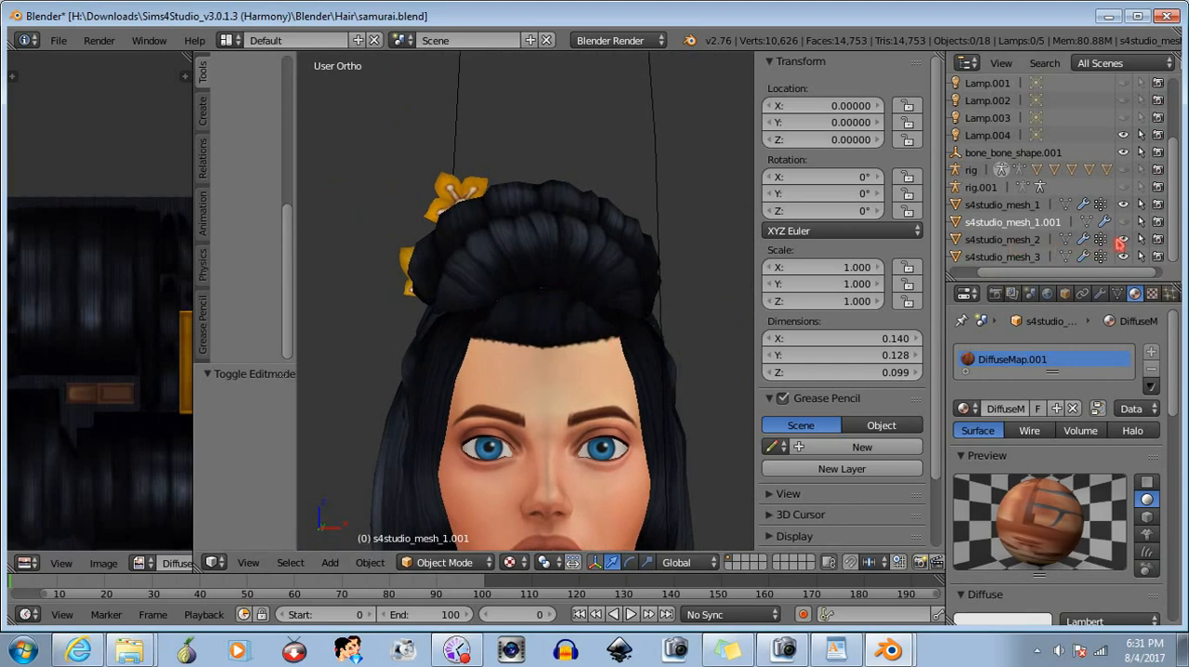
- Show the bangs mesh s4studio_mesh_1.001 again and enter Edit Mode on it
{"action": "left_click", "coordinate": [1123, 223]}
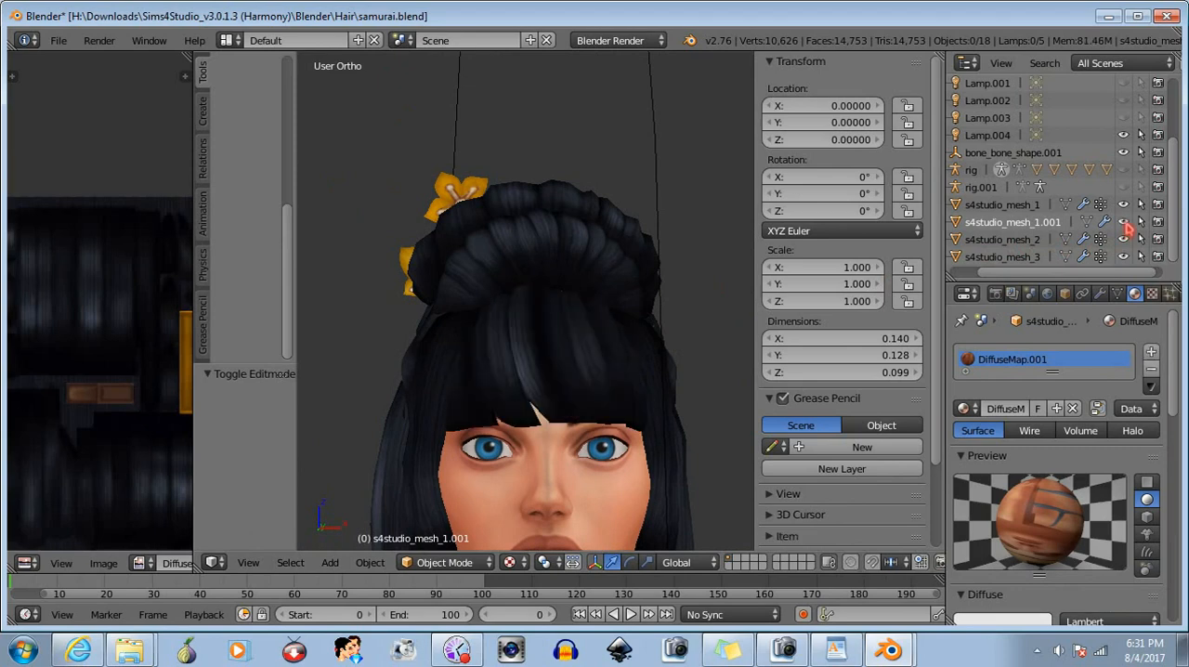
{"action": "left_click", "coordinate": [1126, 227]}
{"action": "left_click", "coordinate": [1126, 227]}
{"action": "middle_click_drag", "start_coordinate": [534, 292], "coordinate": [537, 326]}
{"action": "scroll", "coordinate": [570, 340], "scroll_direction": "up", "scroll_amount": 3}
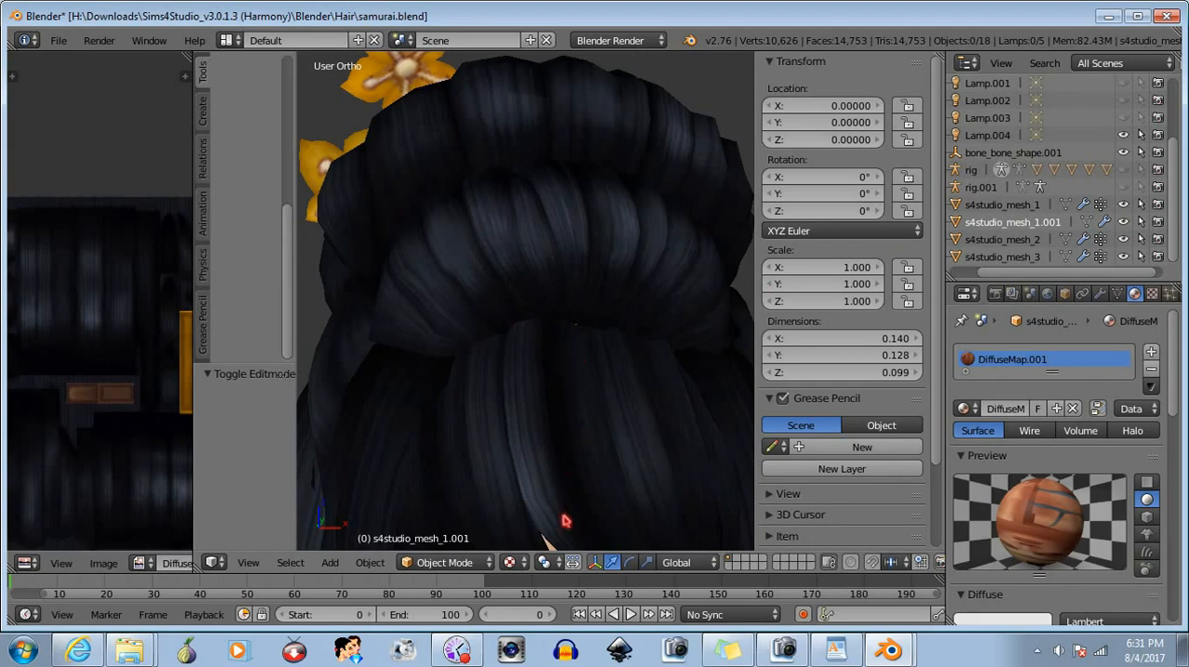
{"action": "left_click", "coordinate": [455, 562]}
{"action": "left_click", "coordinate": [437, 533]}
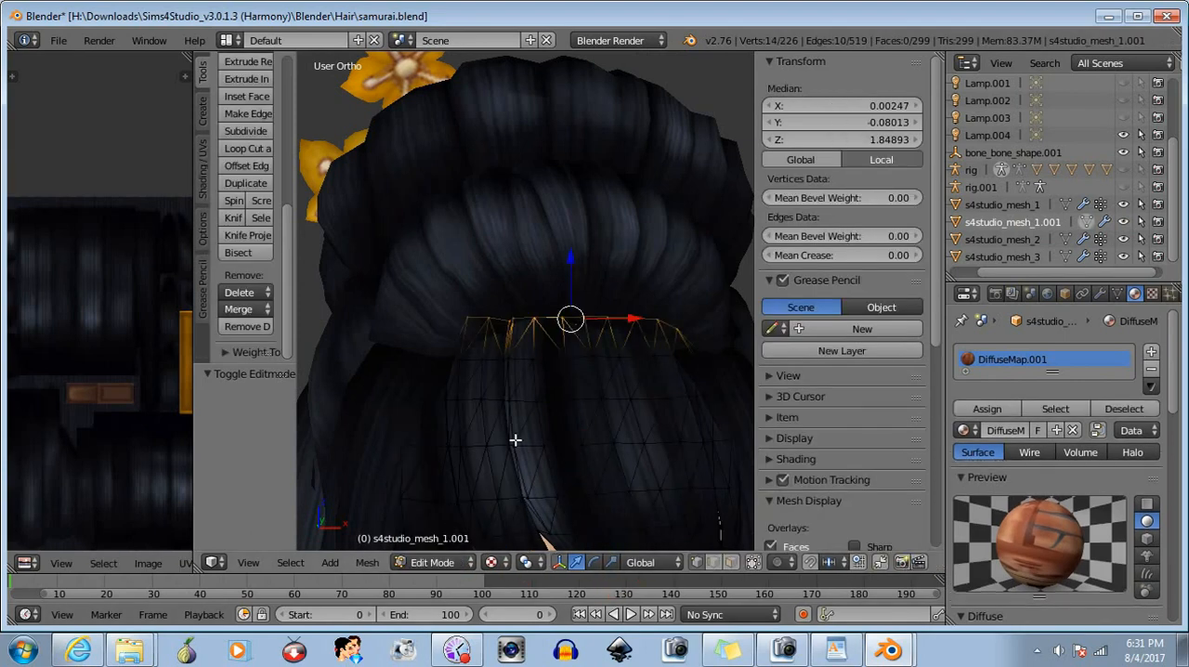
- Lower the bangs' selected top row of vertices about 0.005 in Z and clear the selection
{"action": "middle_click_drag", "start_coordinate": [515, 439], "coordinate": [596, 409]}
{"action": "left_click_drag", "start_coordinate": [599, 239], "coordinate": [602, 265]}
{"action": "middle_click_drag", "start_coordinate": [603, 276], "coordinate": [553, 454]}
{"action": "left_click", "coordinate": [753, 561]}
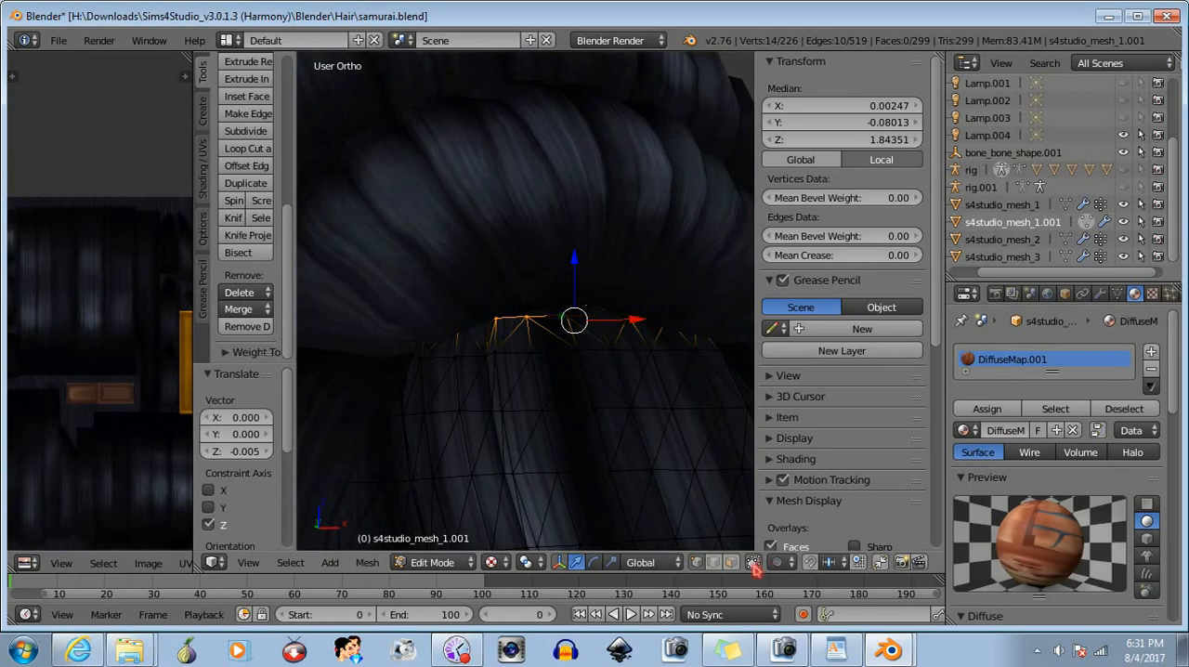
{"action": "middle_click_drag", "start_coordinate": [562, 406], "coordinate": [553, 413]}
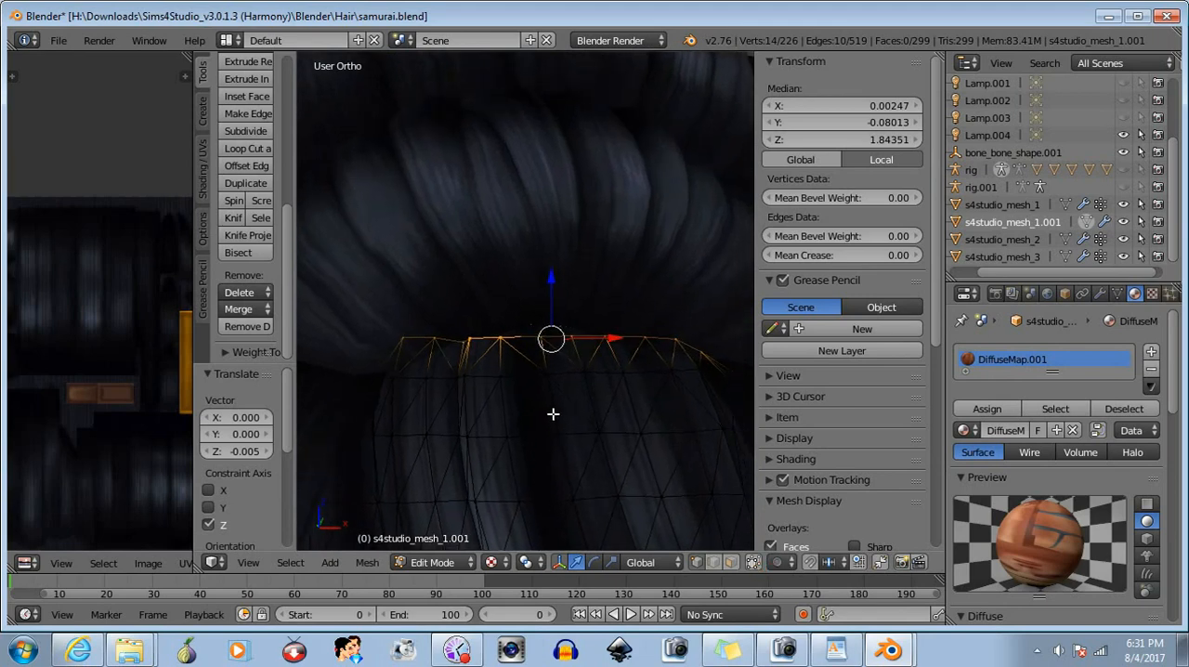
{"action": "key", "text": "a"}
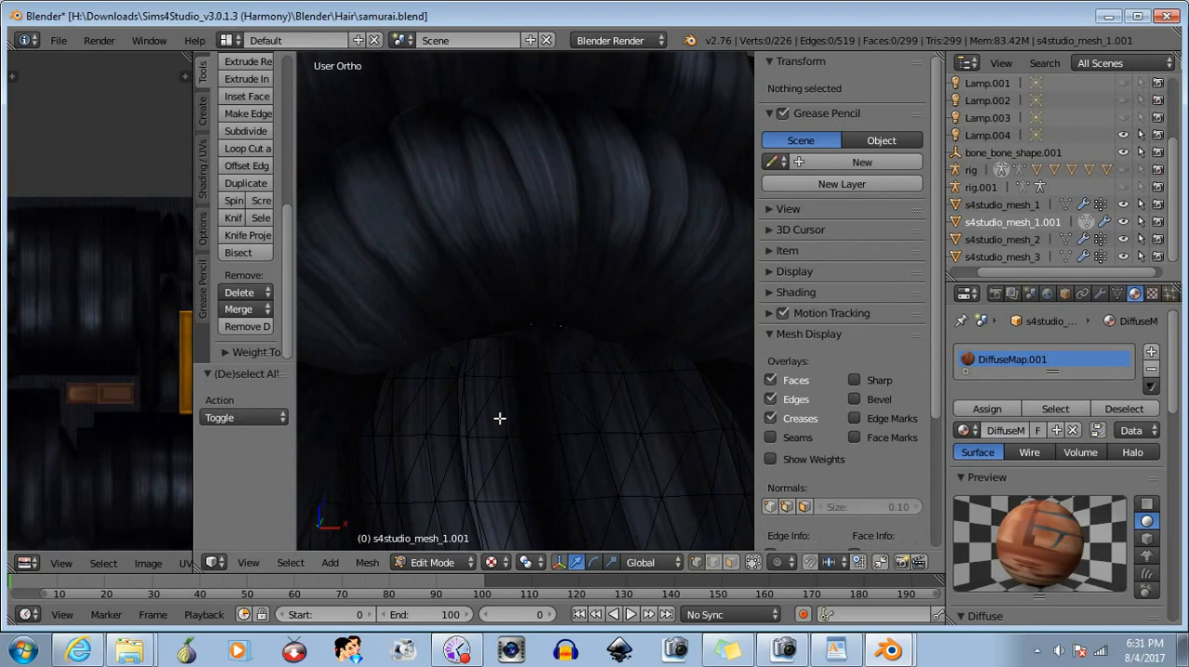
- Select the top-row vertex pair near X -0.02 and shift it to about X -0.02142 and Y -0.08407
{"action": "scroll", "coordinate": [498, 418], "scroll_direction": "up", "scroll_amount": 2}
{"action": "middle_click_drag", "start_coordinate": [496, 419], "coordinate": [512, 422]}
{"action": "key", "text": "b"}
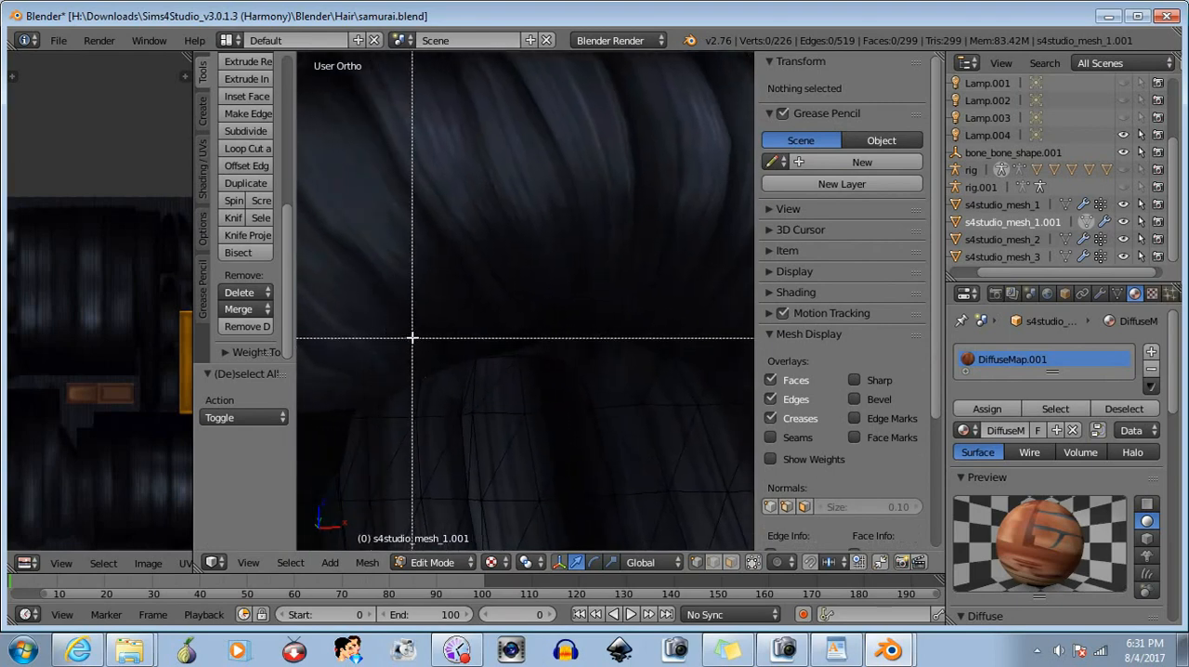
{"action": "mouse_move", "coordinate": [411, 337]}
{"action": "left_mouse_down"}
{"action": "mouse_move", "coordinate": [483, 390]}
{"action": "mouse_move", "coordinate": [468, 382]}
{"action": "left_mouse_up"}
{"action": "key", "text": "b"}
{"action": "middle_click_drag", "start_coordinate": [462, 396], "coordinate": [536, 421]}
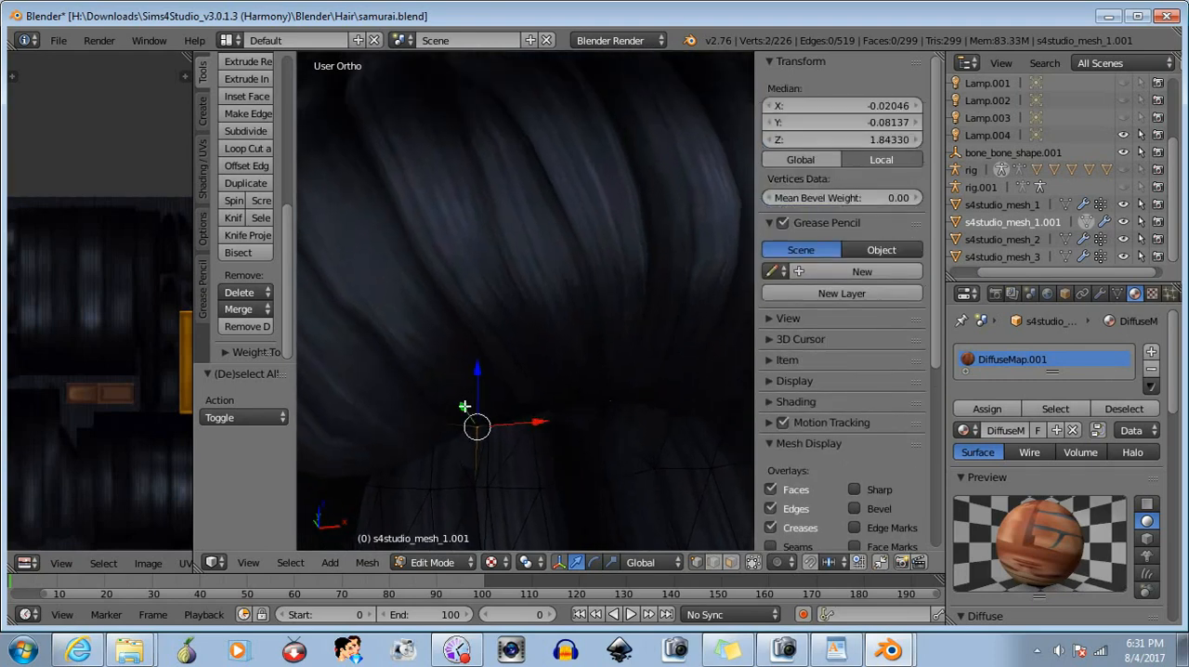
{"action": "left_click_drag", "start_coordinate": [464, 406], "coordinate": [467, 411]}
{"action": "left_click_drag", "start_coordinate": [539, 425], "coordinate": [531, 427]}
- Select only the next top-row vertex outward, near X -0.028, move it about -0.004 in Y, and clear the selection
{"action": "key", "text": "b"}
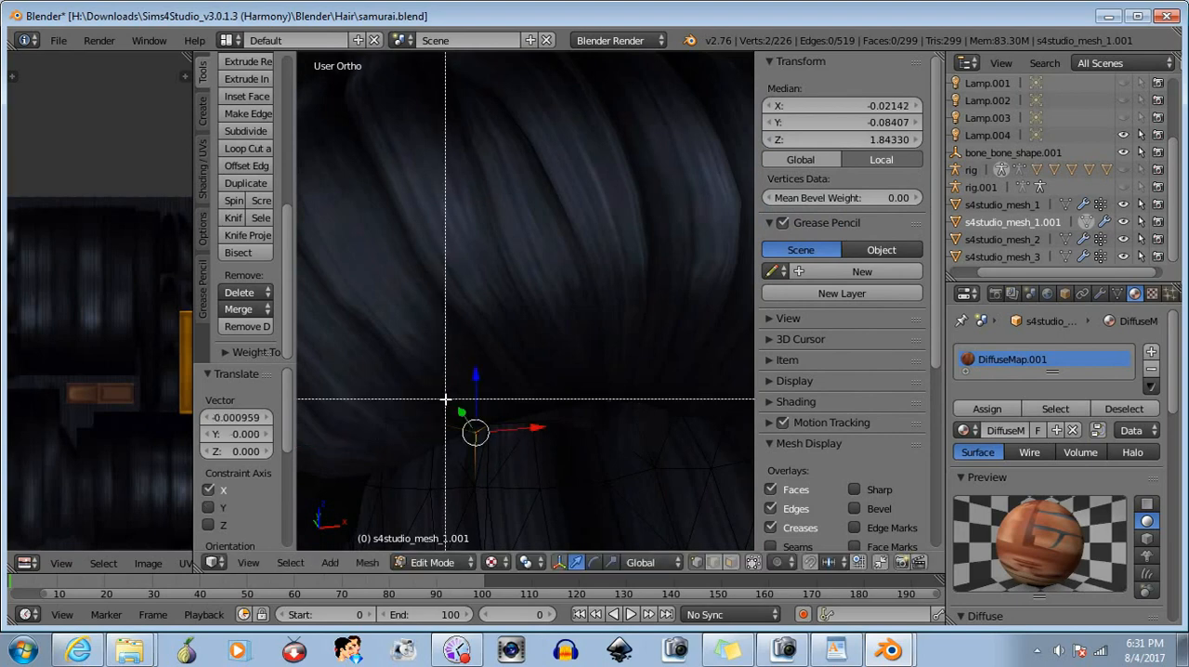
{"action": "middle_click_drag", "start_coordinate": [446, 399], "coordinate": [526, 475]}
{"action": "key", "text": "b"}
{"action": "mouse_move", "coordinate": [409, 424]}
{"action": "left_mouse_down"}
{"action": "mouse_move", "coordinate": [433, 446]}
{"action": "mouse_move", "coordinate": [409, 409]}
{"action": "left_mouse_up"}
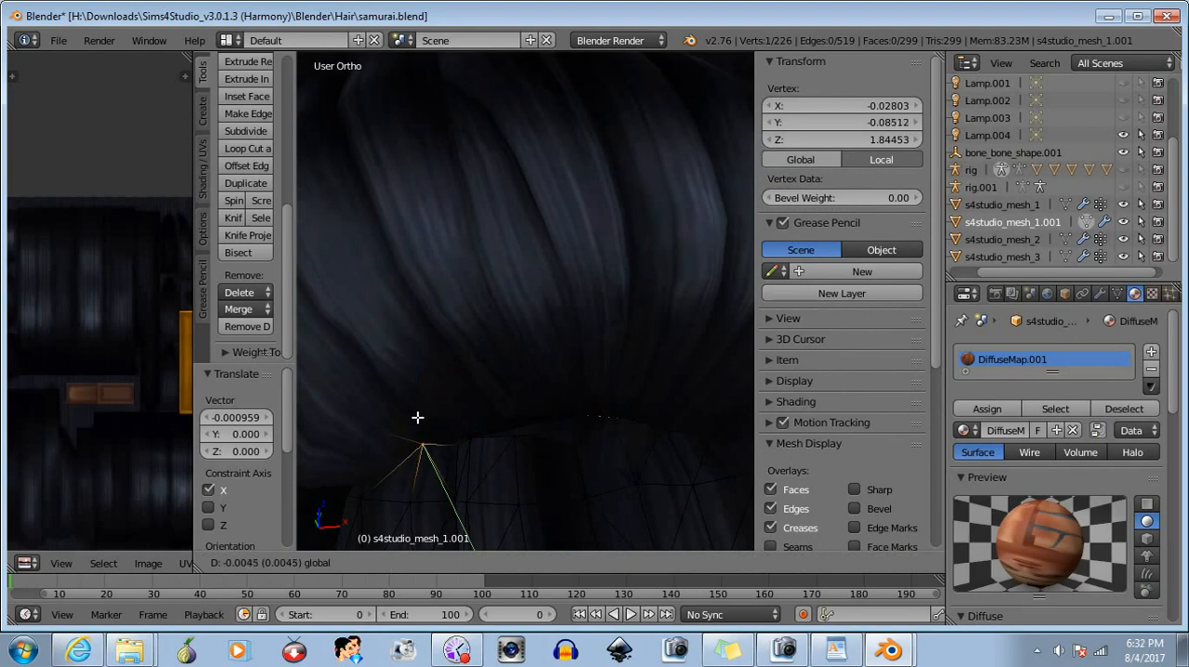
{"action": "left_click_drag", "start_coordinate": [415, 417], "coordinate": [415, 418]}
{"action": "key", "text": "a"}
- Reselect the top-row vertex pair near X -0.021, raise it about 0.002 in Z, and clear the selection
{"action": "middle_click_drag", "start_coordinate": [456, 488], "coordinate": [516, 463]}
{"action": "left_click_drag", "start_coordinate": [423, 386], "coordinate": [437, 418]}
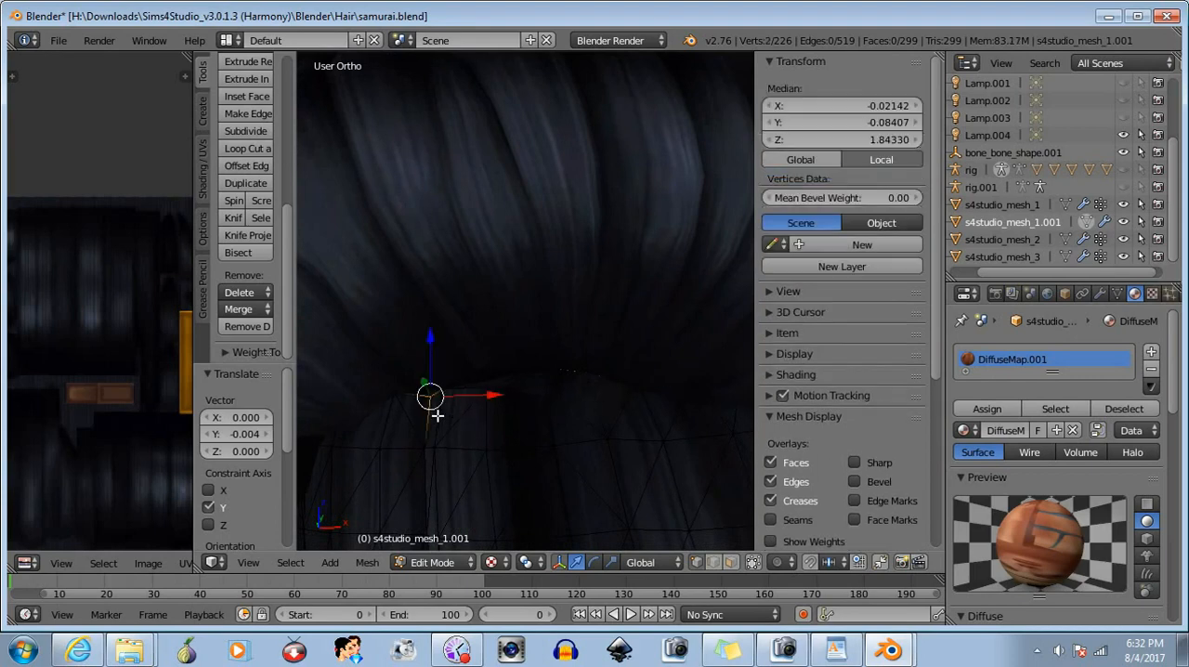
{"action": "left_click_drag", "start_coordinate": [431, 345], "coordinate": [424, 331]}
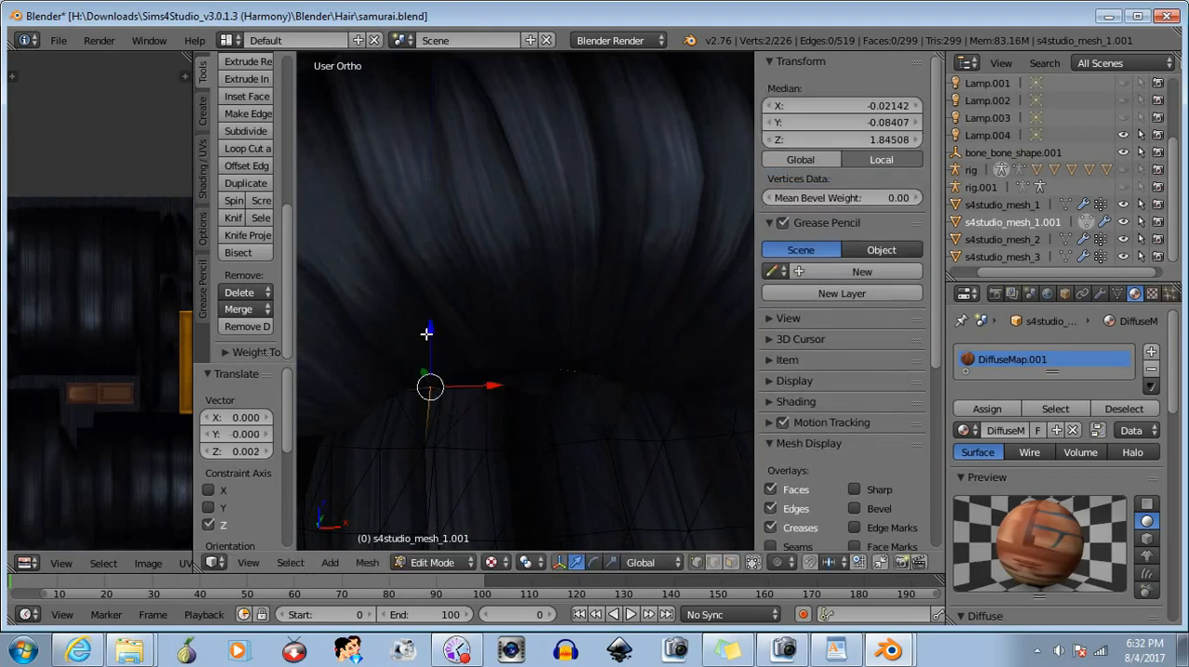
{"action": "key", "text": "a"}
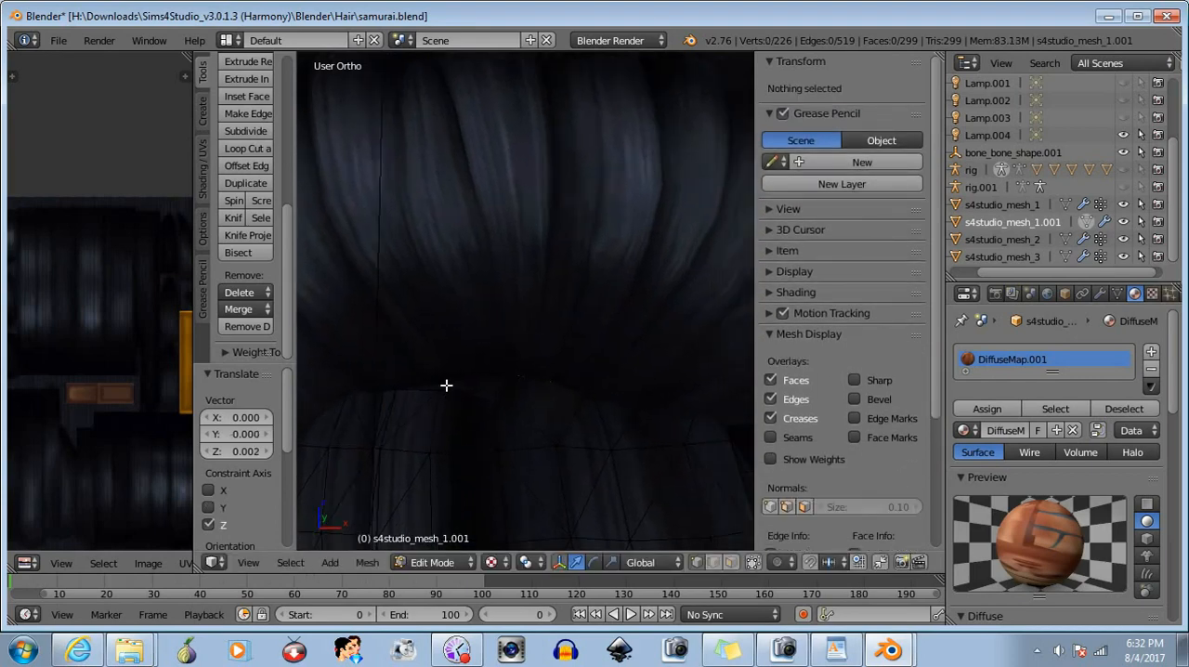
- Select the top-row vertex near X -0.012, move it about 0.002 in Y into the rolled hair, and clear the selection
{"action": "left_click_drag", "start_coordinate": [430, 374], "coordinate": [445, 413]}
{"action": "left_click_drag", "start_coordinate": [437, 336], "coordinate": [443, 417]}
{"action": "mouse_move", "coordinate": [443, 417]}
{"action": "middle_mouse_down"}
{"action": "mouse_move", "coordinate": [390, 430]}
{"action": "mouse_move", "coordinate": [558, 424]}
{"action": "mouse_move", "coordinate": [507, 401]}
{"action": "mouse_move", "coordinate": [462, 427]}
{"action": "mouse_move", "coordinate": [533, 417]}
{"action": "mouse_move", "coordinate": [443, 419]}
{"action": "mouse_move", "coordinate": [437, 395]}
{"action": "mouse_move", "coordinate": [464, 413]}
{"action": "middle_mouse_up"}
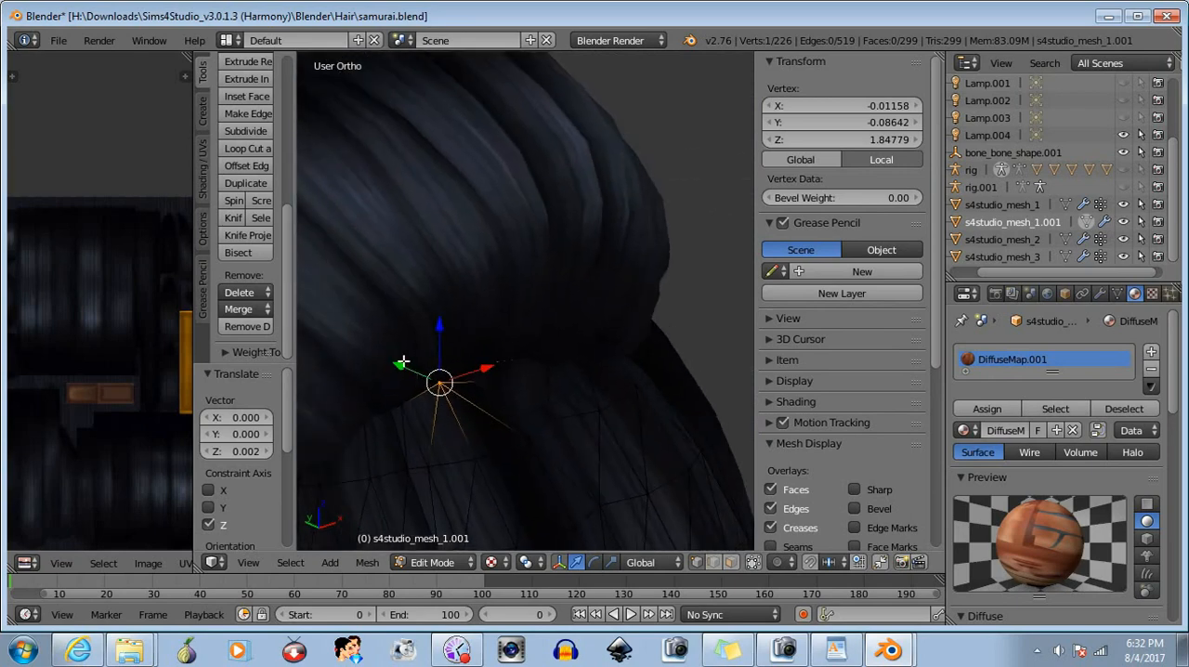
{"action": "left_click_drag", "start_coordinate": [403, 362], "coordinate": [396, 363]}
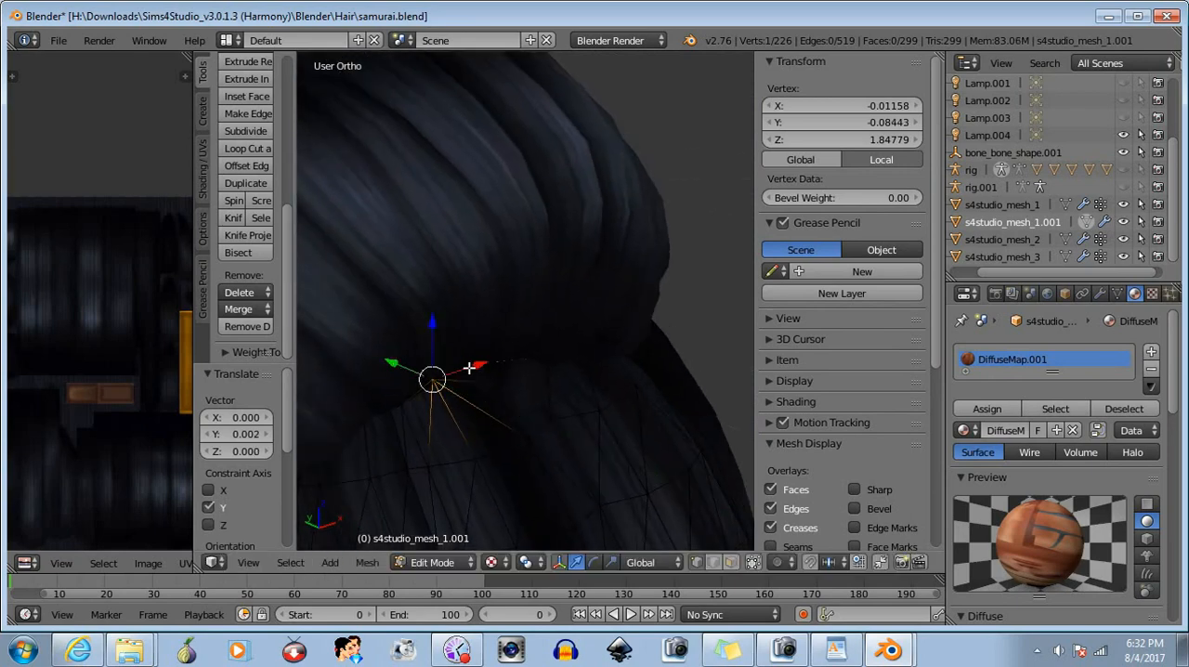
{"action": "middle_click_drag", "start_coordinate": [473, 397], "coordinate": [493, 423]}
{"action": "key", "text": "a"}
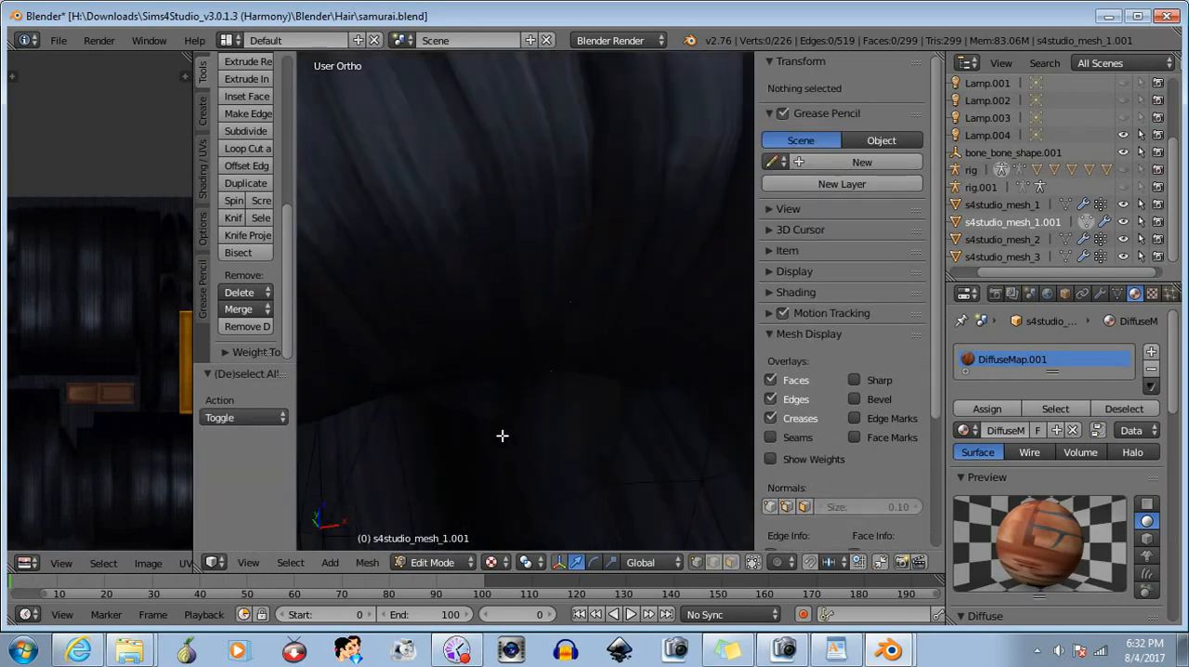
- Select the top row's centre vertex, raise it to about Z 1.8498, and move it about 0.002 in Y
{"action": "scroll", "coordinate": [497, 442], "scroll_direction": "down", "scroll_amount": 1}
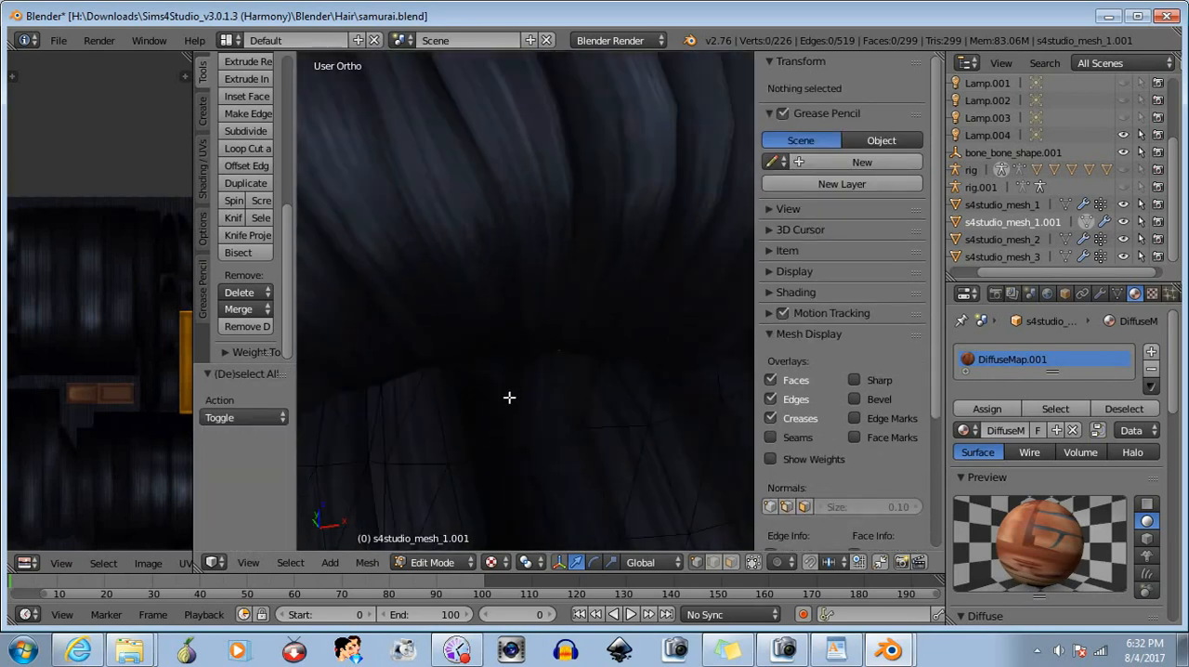
{"action": "key", "text": "b"}
{"action": "left_click_drag", "start_coordinate": [488, 353], "coordinate": [518, 391]}
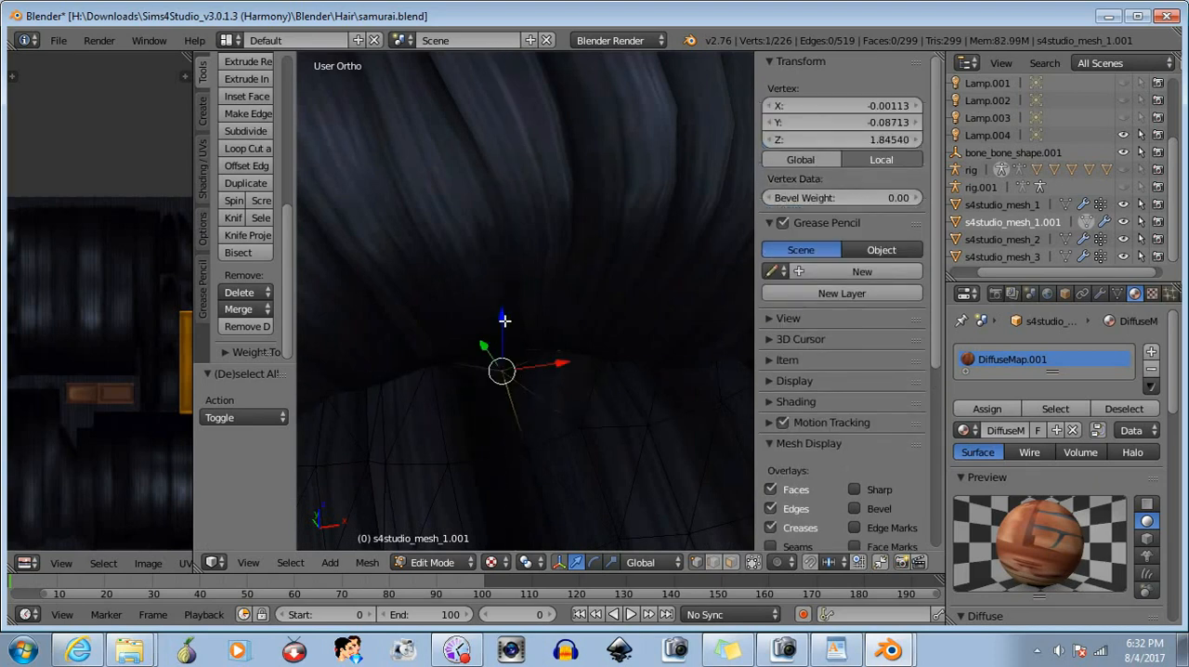
{"action": "left_click_drag", "start_coordinate": [504, 320], "coordinate": [478, 317]}
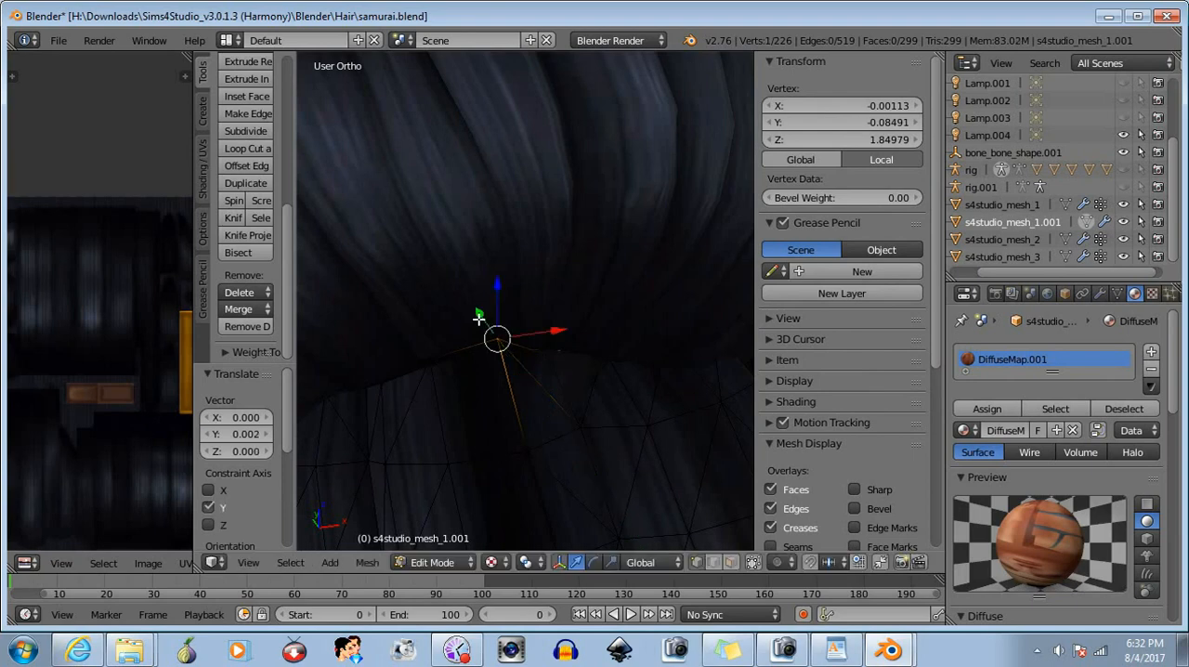
- Examine the bangs' upper edge under the rolled hair in Object Mode, and return to Edit Mode
{"action": "left_click", "coordinate": [449, 562]}
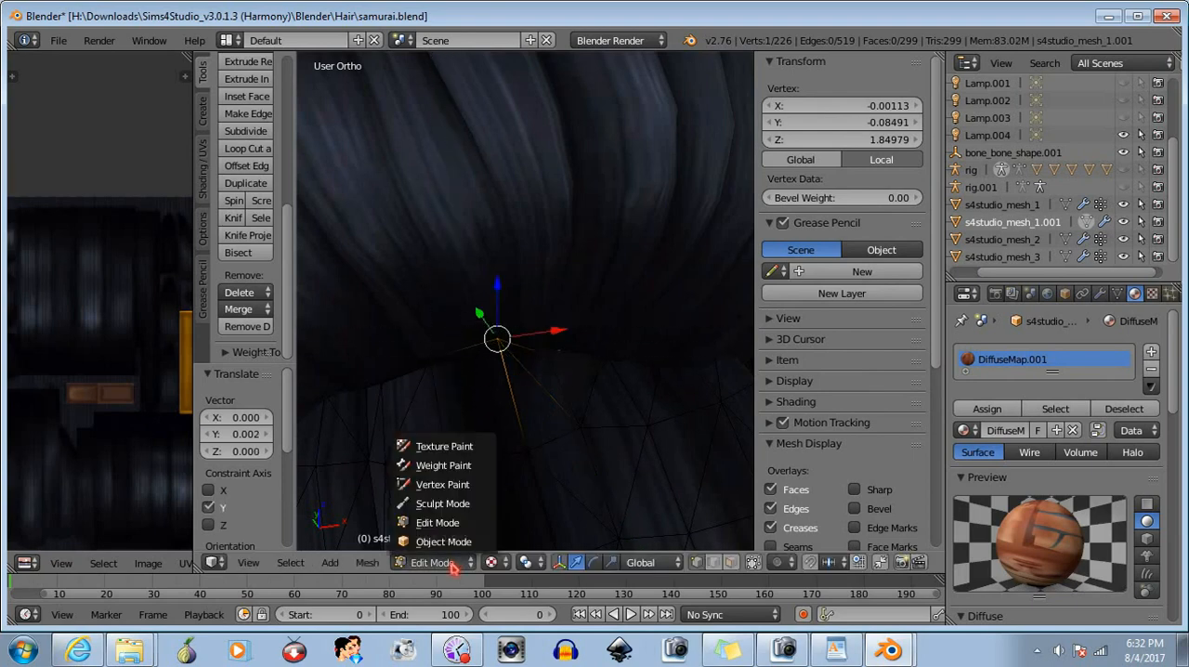
{"action": "left_click", "coordinate": [444, 542]}
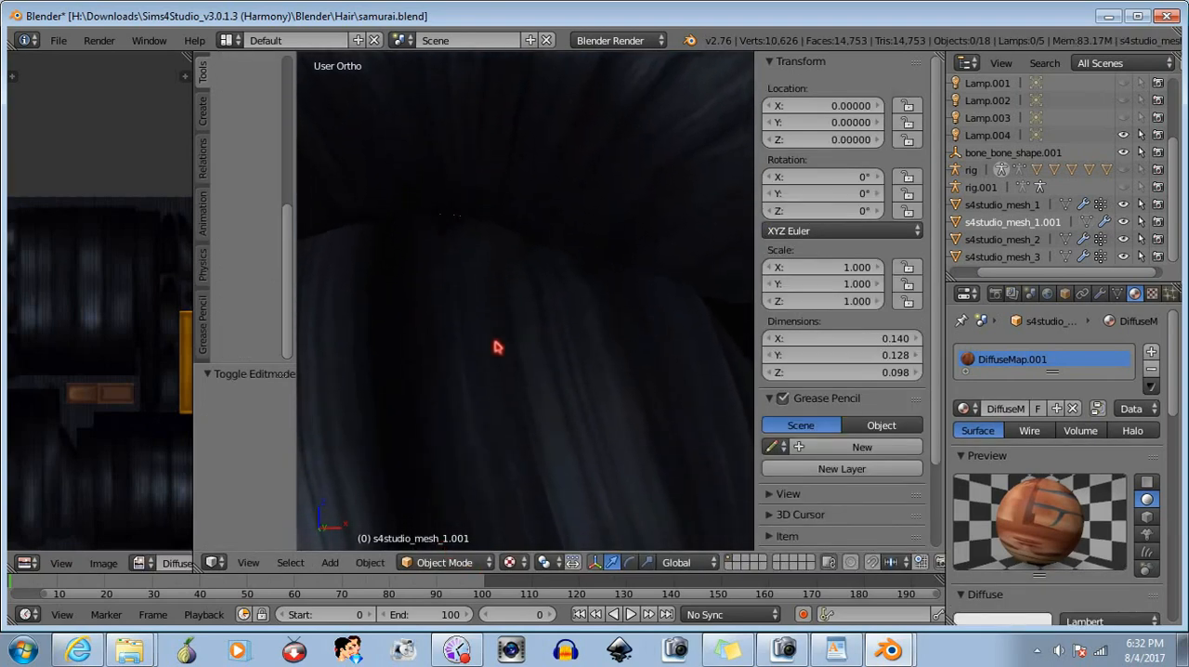
{"action": "middle_click_drag", "start_coordinate": [495, 345], "coordinate": [525, 427]}
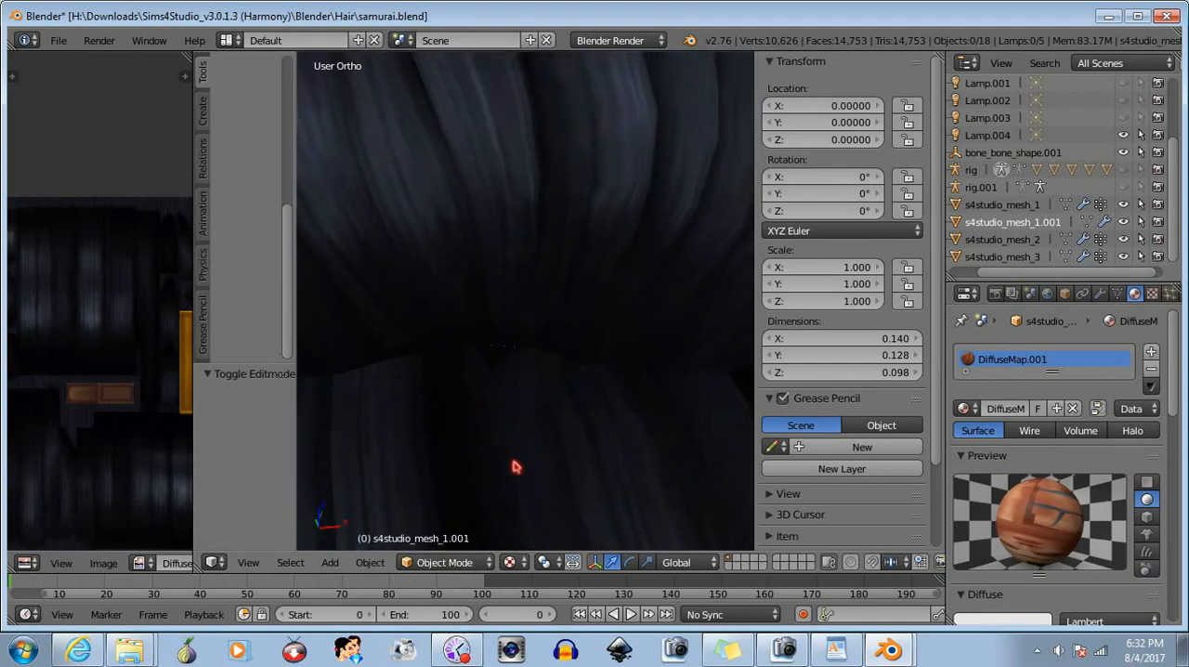
{"action": "left_click", "coordinate": [444, 563]}
{"action": "left_click", "coordinate": [444, 523]}
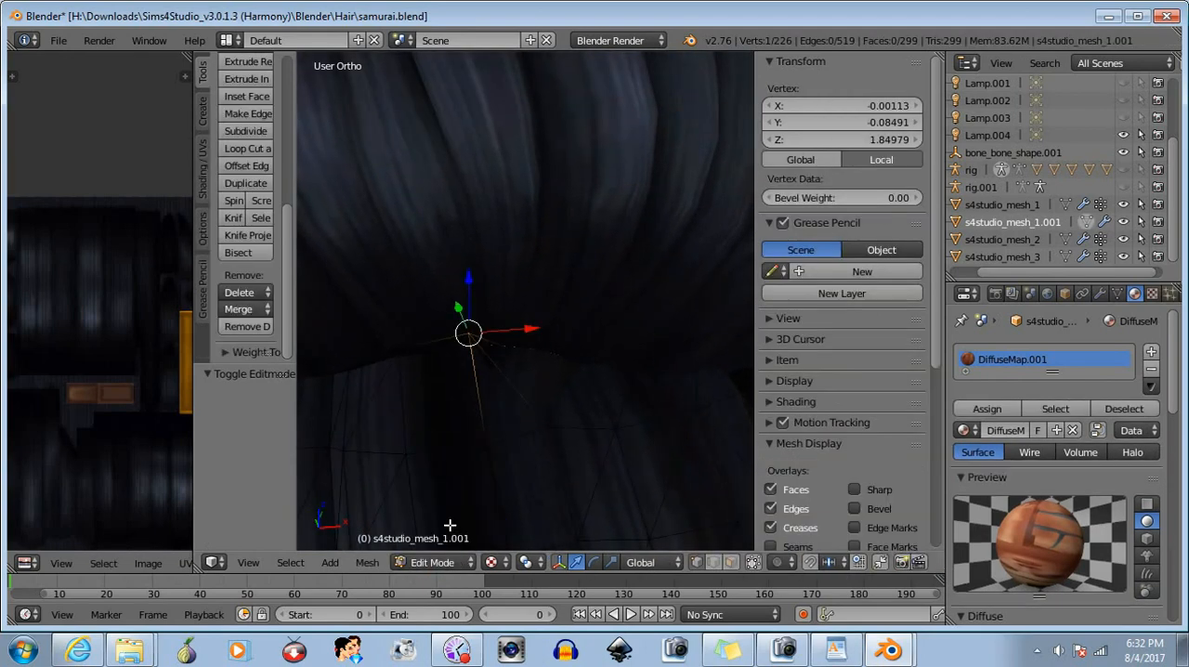
- Replace the centre vertex selection with the neighbouring top-row vertex pair near X 0.007
{"action": "key", "text": "b"}
{"action": "middle_click_drag", "start_coordinate": [440, 295], "coordinate": [487, 402]}
{"action": "key", "text": "b"}
{"action": "left_click_drag", "start_coordinate": [510, 333], "coordinate": [547, 372]}
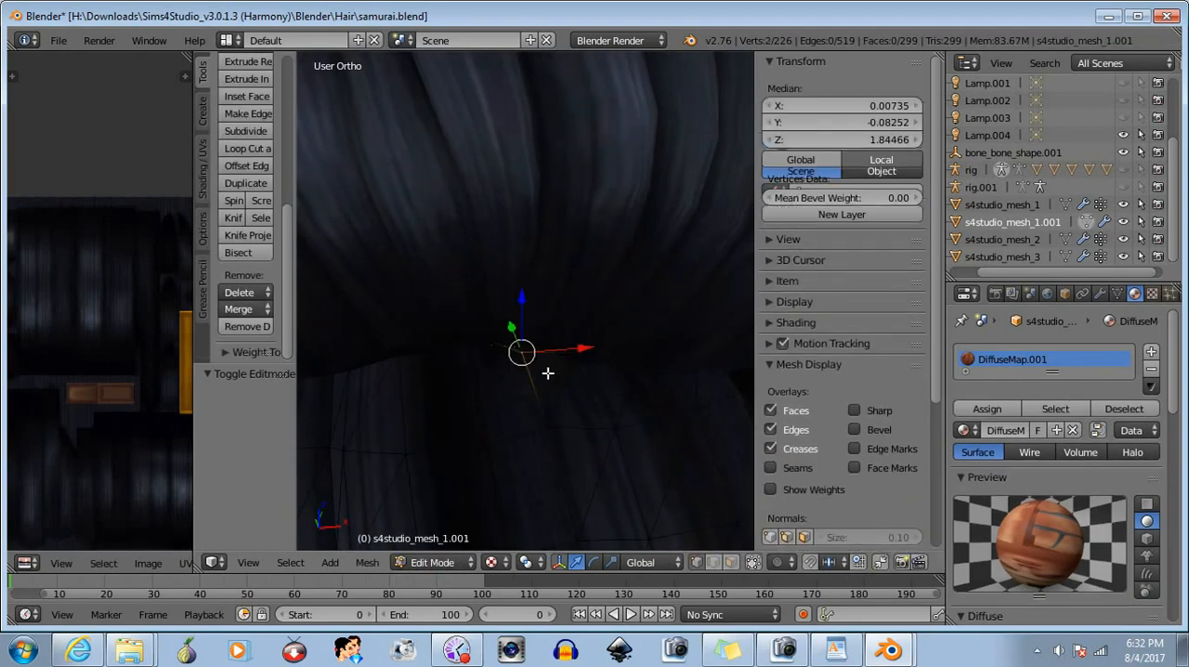
- Try raising the selected vertex pair about 0.008 in Z and undo the move
{"action": "left_click_drag", "start_coordinate": [526, 309], "coordinate": [520, 301]}
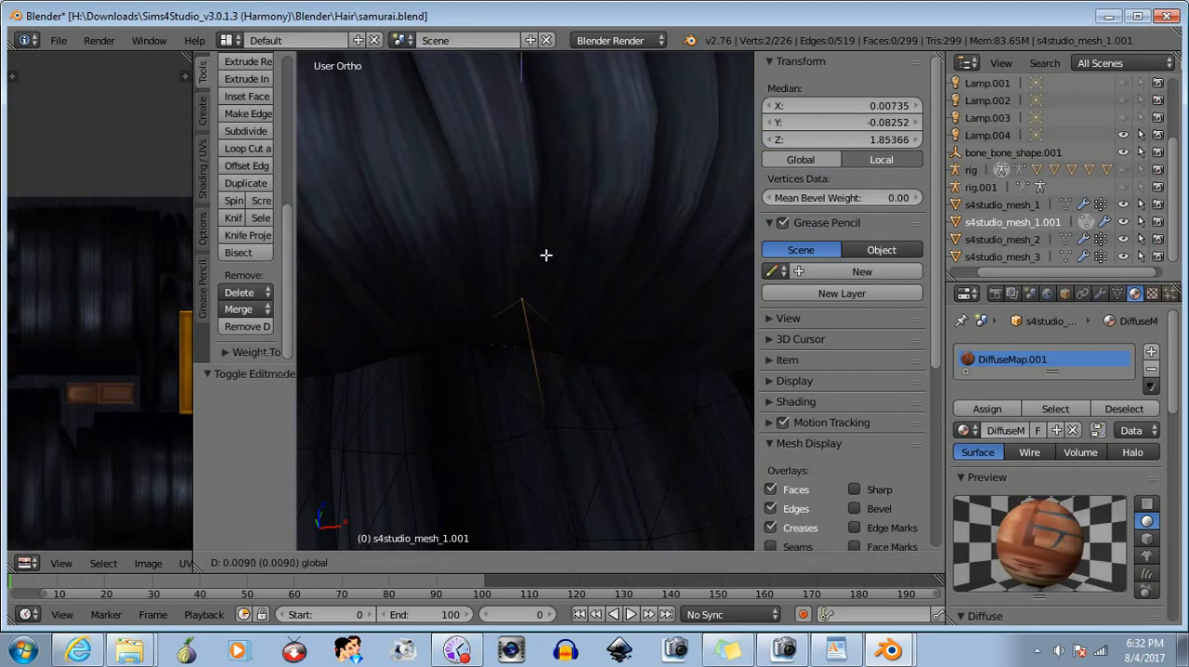
{"action": "left_click_drag", "start_coordinate": [546, 259], "coordinate": [546, 260]}
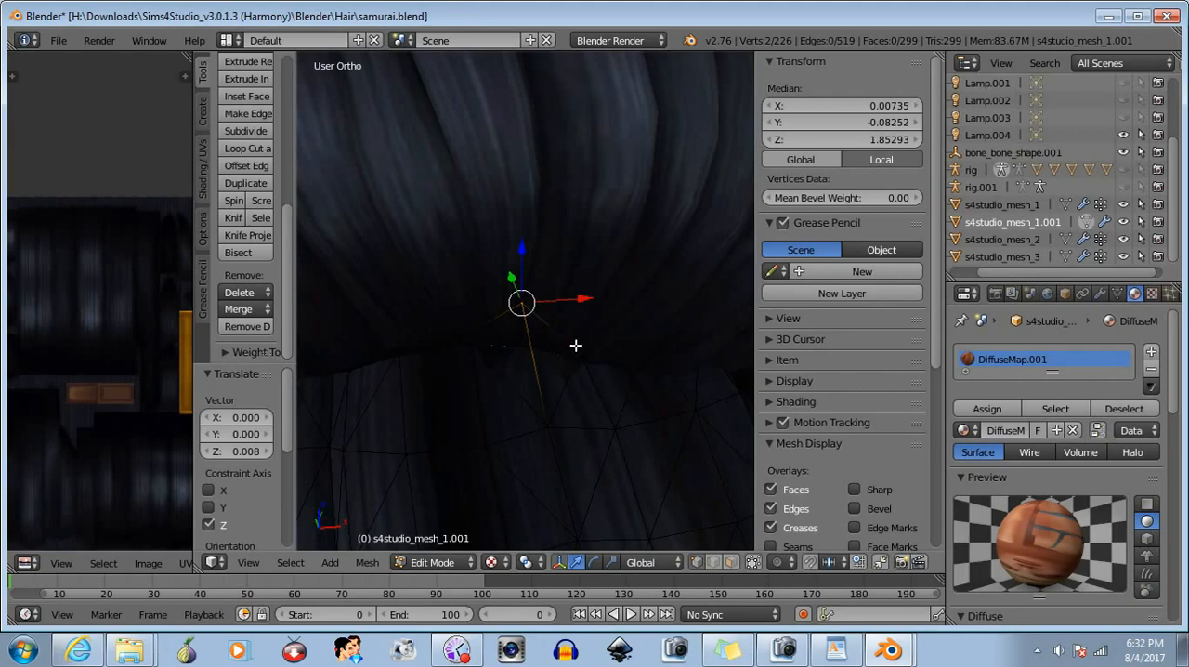
{"action": "key", "text": "ctrl+z"}
- Add the next top-row vertex outward to the selected pair and raise all three about 0.002 in Z
{"action": "key", "text": "b"}
{"action": "left_click_drag", "start_coordinate": [573, 334], "coordinate": [589, 356]}
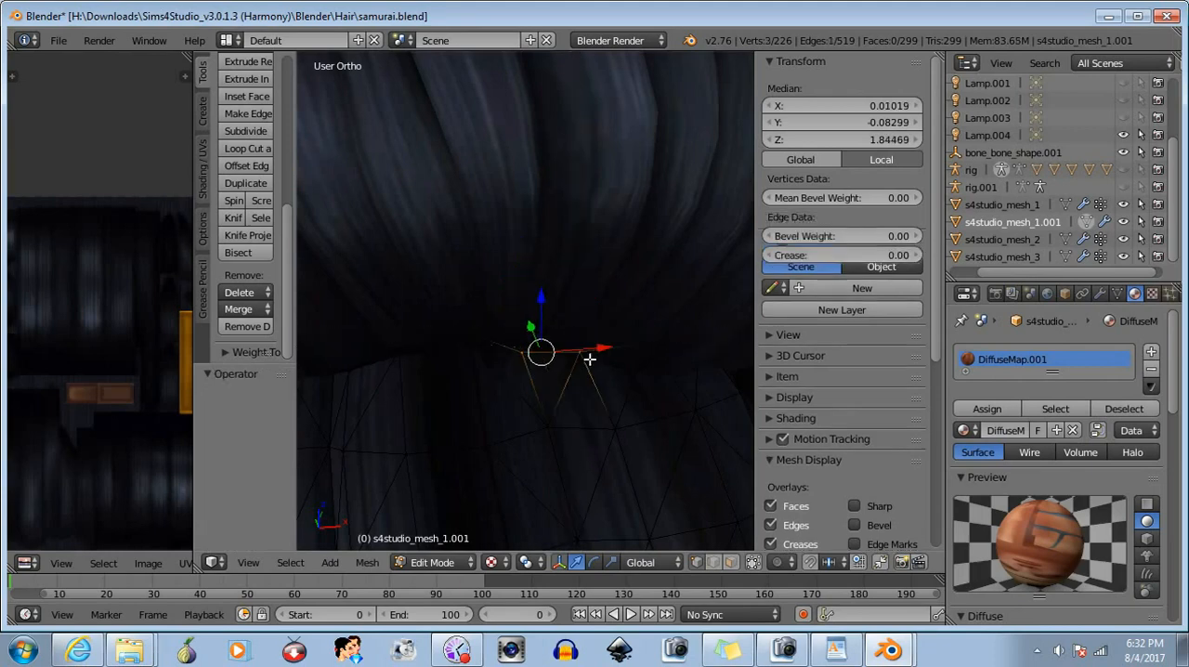
{"action": "left_click_drag", "start_coordinate": [541, 300], "coordinate": [542, 290]}
- Swap the outer vertex for the centre vertex in the selection, raise the group about 0.000725 in Z, and deselect it
{"action": "key", "text": "b"}
{"action": "middle_click_drag", "start_coordinate": [567, 315], "coordinate": [589, 391]}
{"action": "key", "text": "b"}
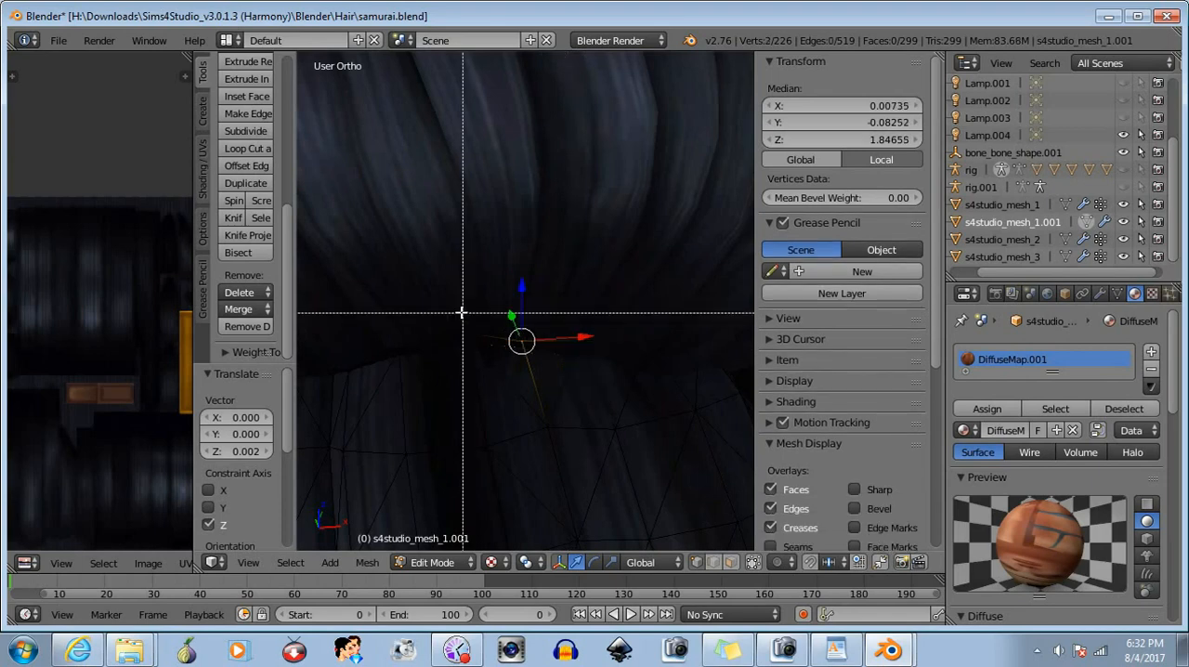
{"action": "left_click_drag", "start_coordinate": [462, 312], "coordinate": [478, 372]}
{"action": "left_click_drag", "start_coordinate": [504, 290], "coordinate": [504, 286]}
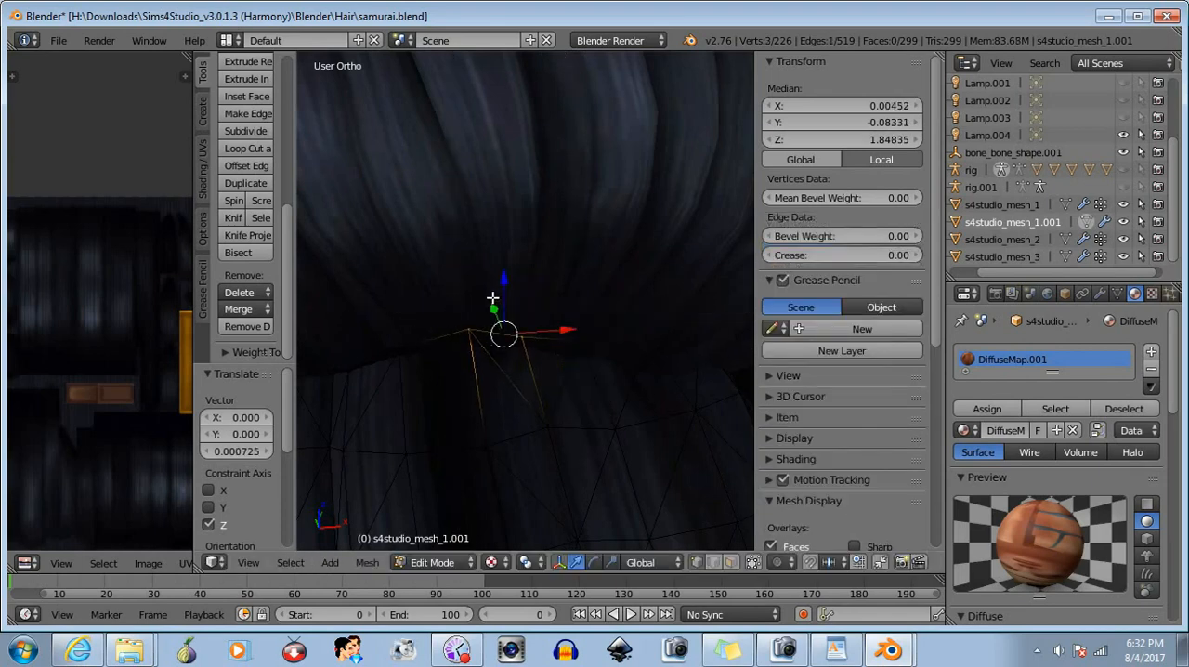
{"action": "key", "text": "b"}
{"action": "left_click_drag", "start_coordinate": [429, 303], "coordinate": [548, 369]}
{"action": "middle_click_drag", "start_coordinate": [548, 369], "coordinate": [548, 370]}
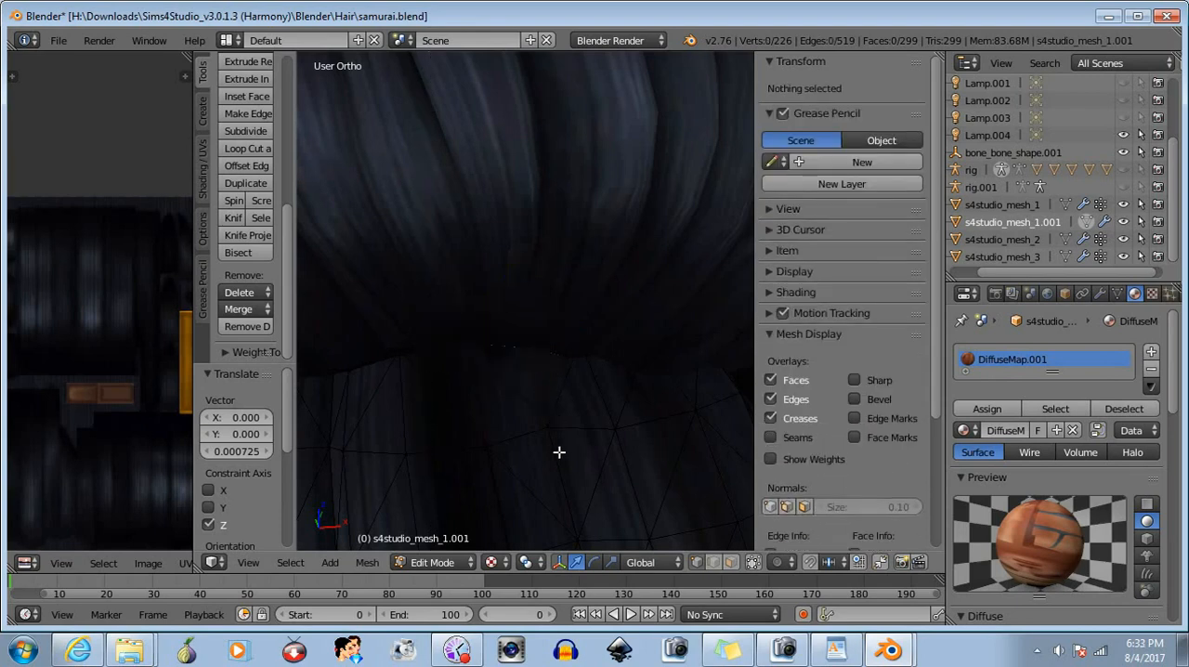
- Select the second-row vertex just below the raised pair, raise it about 0.002 in Z, and deselect it
{"action": "key", "text": "b"}
{"action": "left_click_drag", "start_coordinate": [544, 417], "coordinate": [573, 446]}
{"action": "left_click_drag", "start_coordinate": [548, 377], "coordinate": [552, 363]}
{"action": "mouse_move", "coordinate": [505, 454]}
{"action": "middle_mouse_down"}
{"action": "mouse_move", "coordinate": [539, 452]}
{"action": "mouse_move", "coordinate": [493, 429]}
{"action": "mouse_move", "coordinate": [491, 451]}
{"action": "mouse_move", "coordinate": [504, 457]}
{"action": "mouse_move", "coordinate": [584, 467]}
{"action": "mouse_move", "coordinate": [504, 477]}
{"action": "mouse_move", "coordinate": [492, 460]}
{"action": "middle_mouse_up"}
{"action": "key", "text": "b"}
{"action": "middle_click_drag", "start_coordinate": [474, 348], "coordinate": [576, 472]}
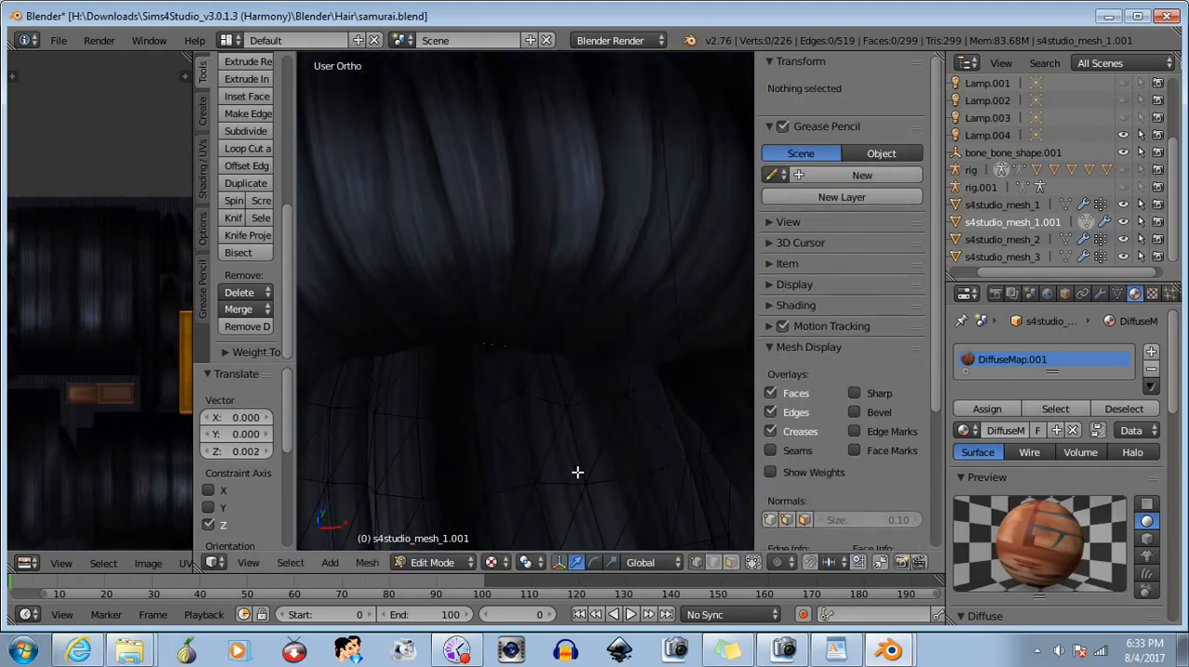
- Select the top-row vertex pair near X 0.007, raise it about 0.007 in Z, and deselect it
{"action": "scroll", "coordinate": [574, 446], "scroll_direction": "up", "scroll_amount": 3}
{"action": "key", "text": "b"}
{"action": "left_click_drag", "start_coordinate": [486, 340], "coordinate": [510, 384]}
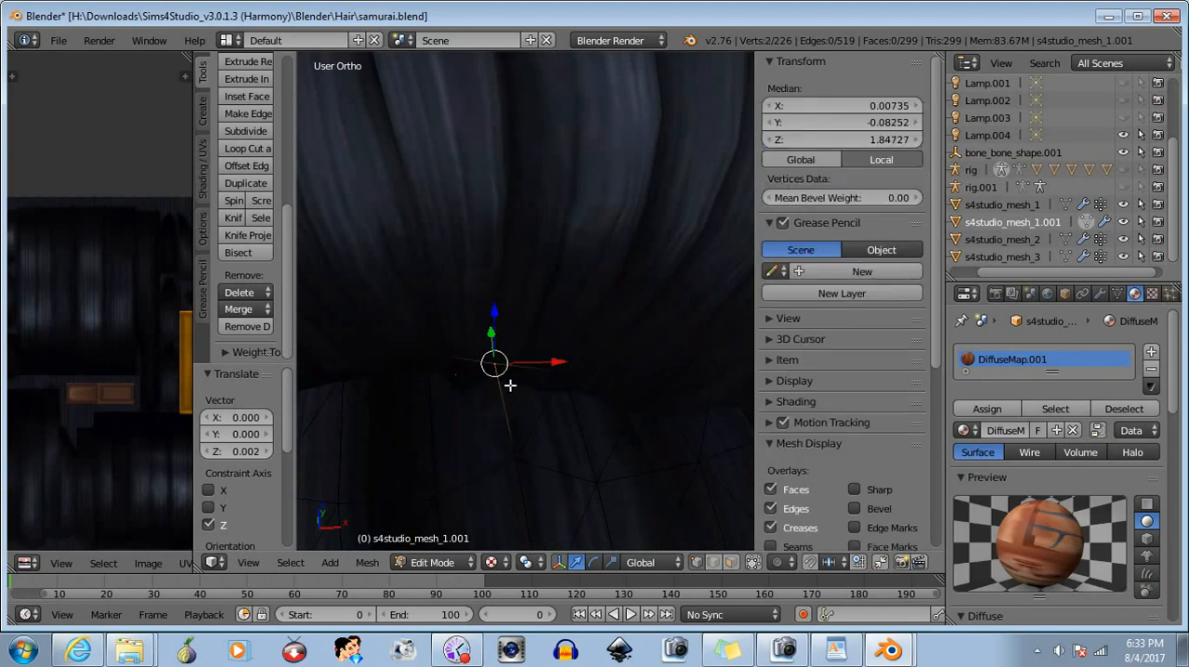
{"action": "left_click_drag", "start_coordinate": [494, 313], "coordinate": [495, 309]}
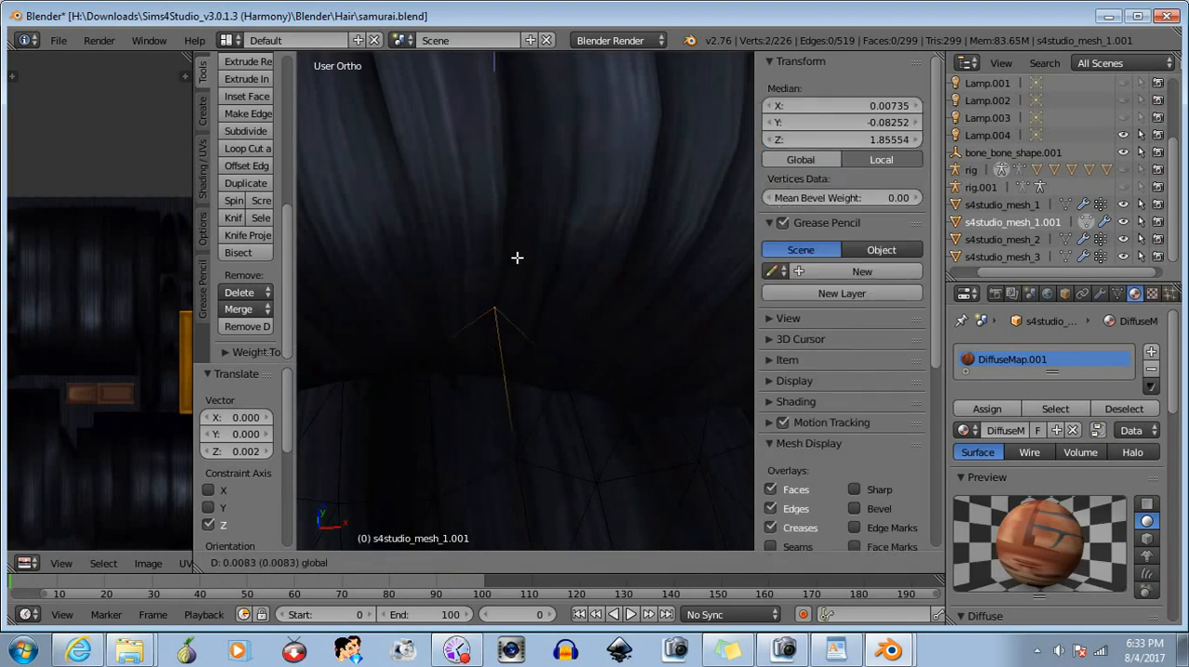
{"action": "left_click_drag", "start_coordinate": [516, 268], "coordinate": [516, 268]}
{"action": "key", "text": "b"}
{"action": "middle_click_drag", "start_coordinate": [441, 287], "coordinate": [510, 346]}
- Select the top row's centre vertex, raise it about 0.00025 in Z, and deselect it
{"action": "key", "text": "b"}
{"action": "left_click_drag", "start_coordinate": [416, 322], "coordinate": [457, 382]}
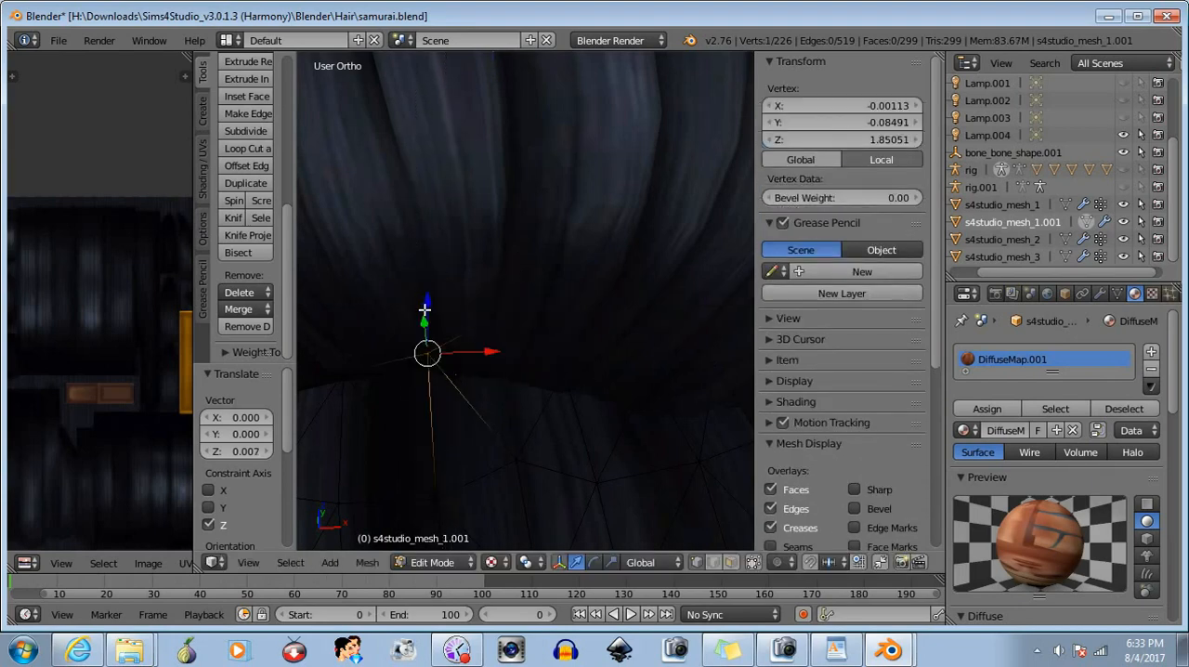
{"action": "left_click_drag", "start_coordinate": [429, 304], "coordinate": [428, 303]}
{"action": "key", "text": "b"}
{"action": "middle_click_drag", "start_coordinate": [377, 306], "coordinate": [480, 387]}
{"action": "scroll", "coordinate": [559, 453], "scroll_direction": "down", "scroll_amount": 3}
{"action": "scroll", "coordinate": [559, 444], "scroll_direction": "up", "scroll_amount": 3}
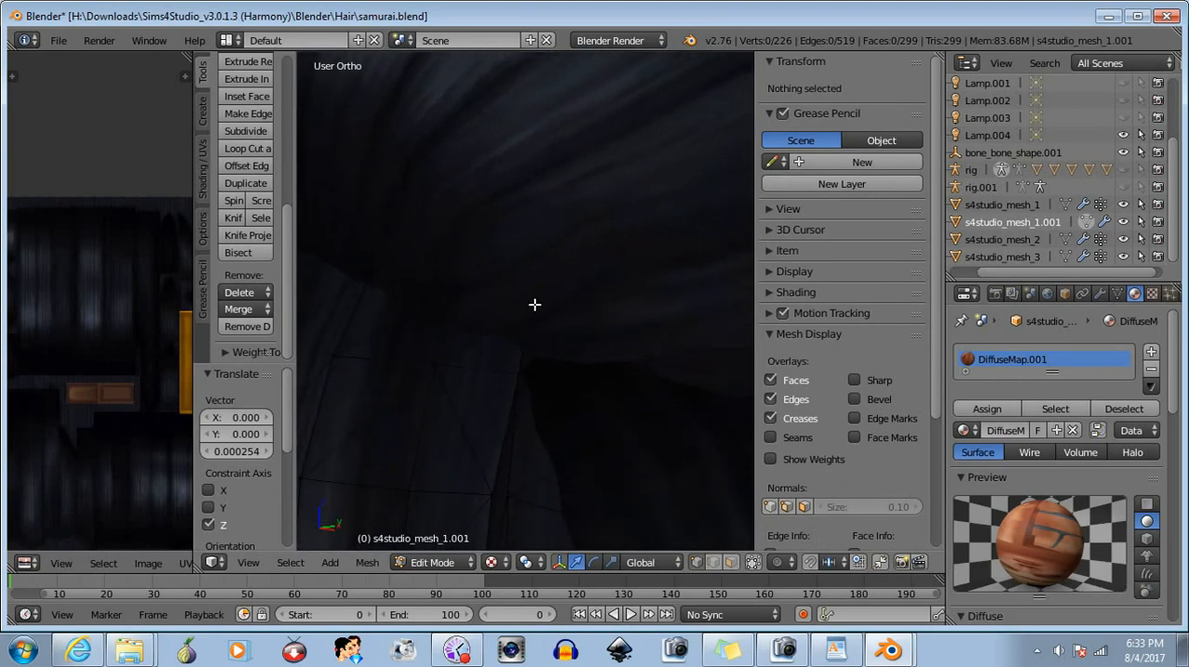
- Select the four vertices at the bangs' outer corner near X 0.038, lower them about 0.003 in Z, and deselect them
{"action": "key", "text": "b"}
{"action": "left_click_drag", "start_coordinate": [517, 292], "coordinate": [551, 387]}
{"action": "key", "text": "b"}
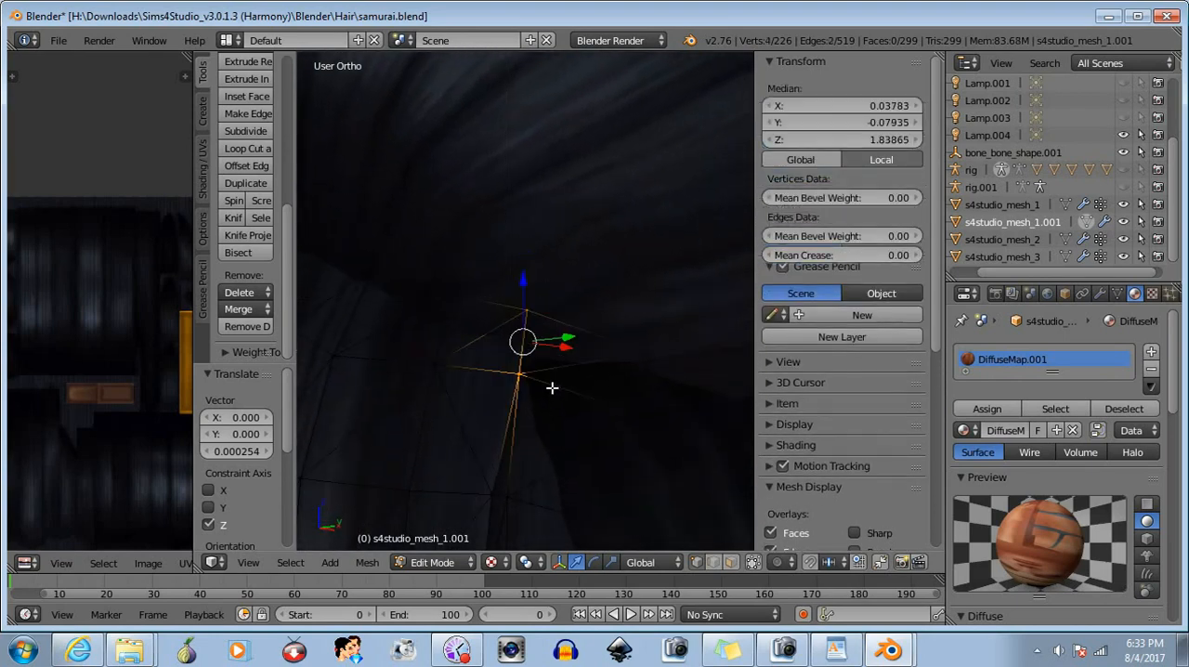
{"action": "left_click_drag", "start_coordinate": [524, 282], "coordinate": [525, 307]}
{"action": "key", "text": "b"}
{"action": "middle_click_drag", "start_coordinate": [446, 274], "coordinate": [675, 424]}
{"action": "scroll", "coordinate": [577, 479], "scroll_direction": "down", "scroll_amount": 7}
{"action": "scroll", "coordinate": [426, 364], "scroll_direction": "up", "scroll_amount": 4}
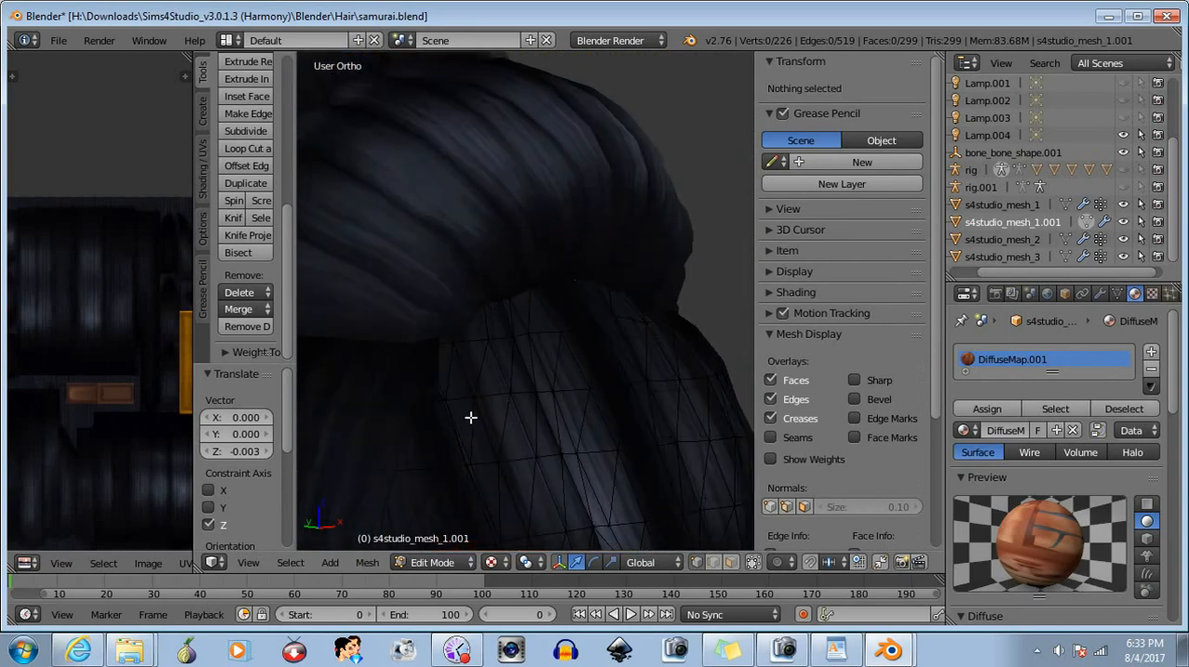
- Select the opposite corner's vertices near X -0.040, lower them about 0.005 in Z, and deselect them
{"action": "right_click", "coordinate": [398, 329]}
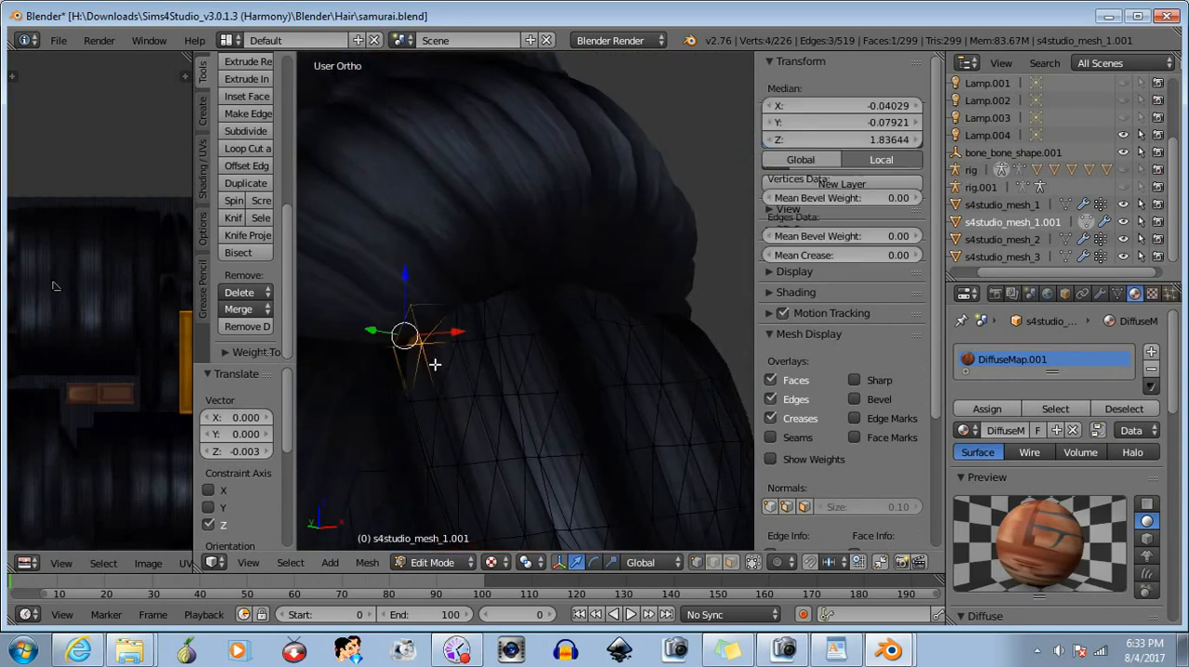
{"action": "left_click_drag", "start_coordinate": [403, 276], "coordinate": [409, 295]}
{"action": "key", "text": "b"}
{"action": "middle_click_drag", "start_coordinate": [361, 271], "coordinate": [461, 447]}
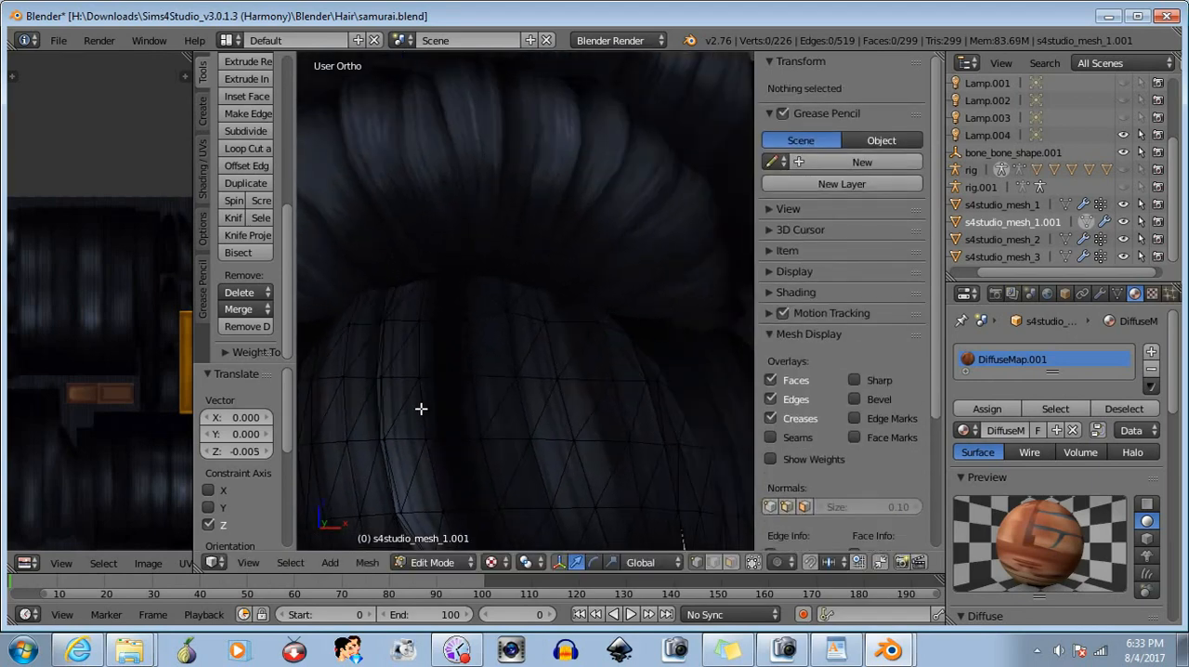
- Select the top-row vertex near X -0.028, lower it about 0.002 in Z, and deselect it
{"action": "middle_click_drag", "start_coordinate": [421, 409], "coordinate": [456, 421]}
{"action": "key", "text": "b"}
{"action": "left_click_drag", "start_coordinate": [383, 289], "coordinate": [410, 317]}
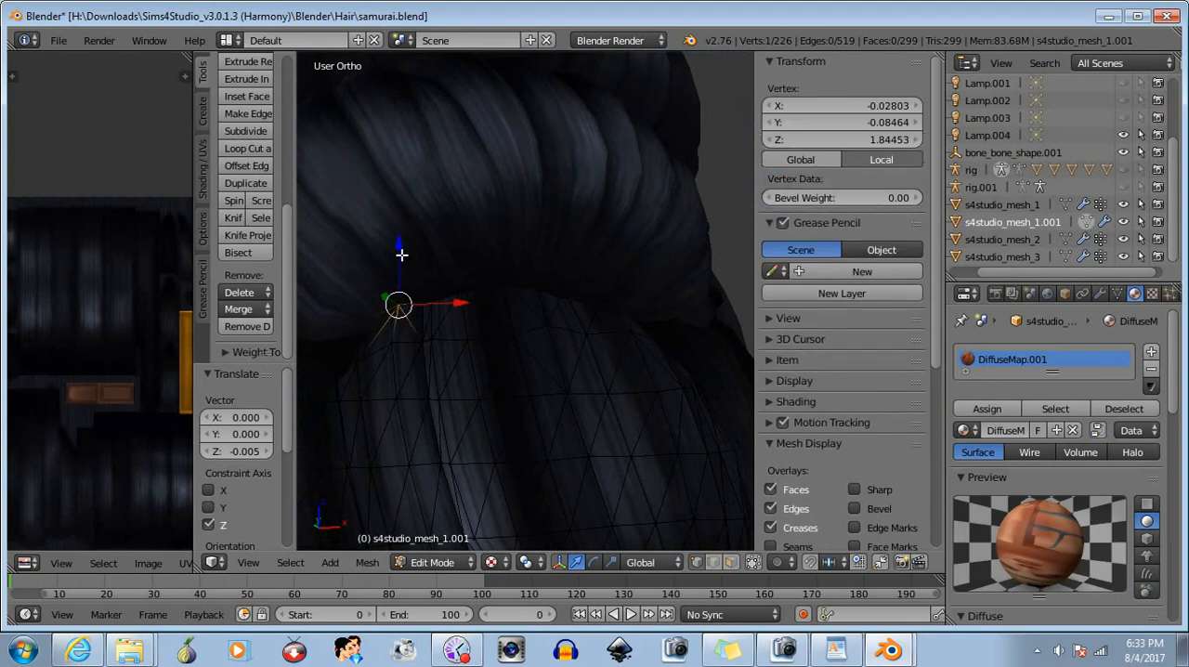
{"action": "left_click_drag", "start_coordinate": [402, 254], "coordinate": [402, 263]}
{"action": "key", "text": "b"}
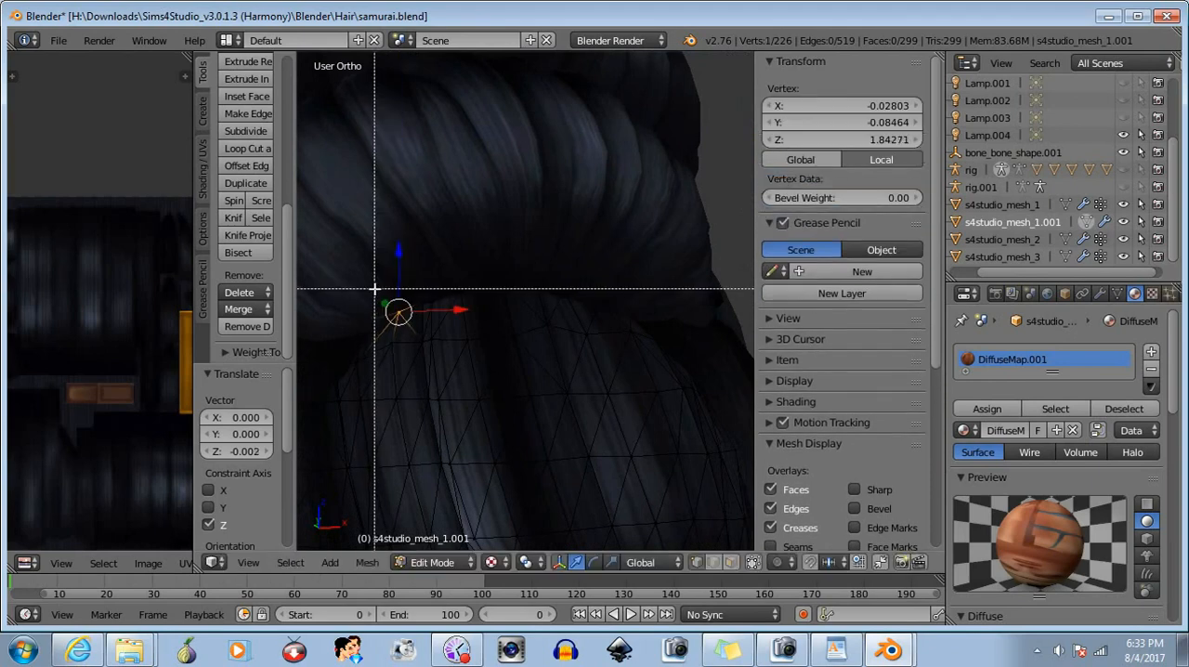
{"action": "middle_click_drag", "start_coordinate": [376, 287], "coordinate": [385, 361]}
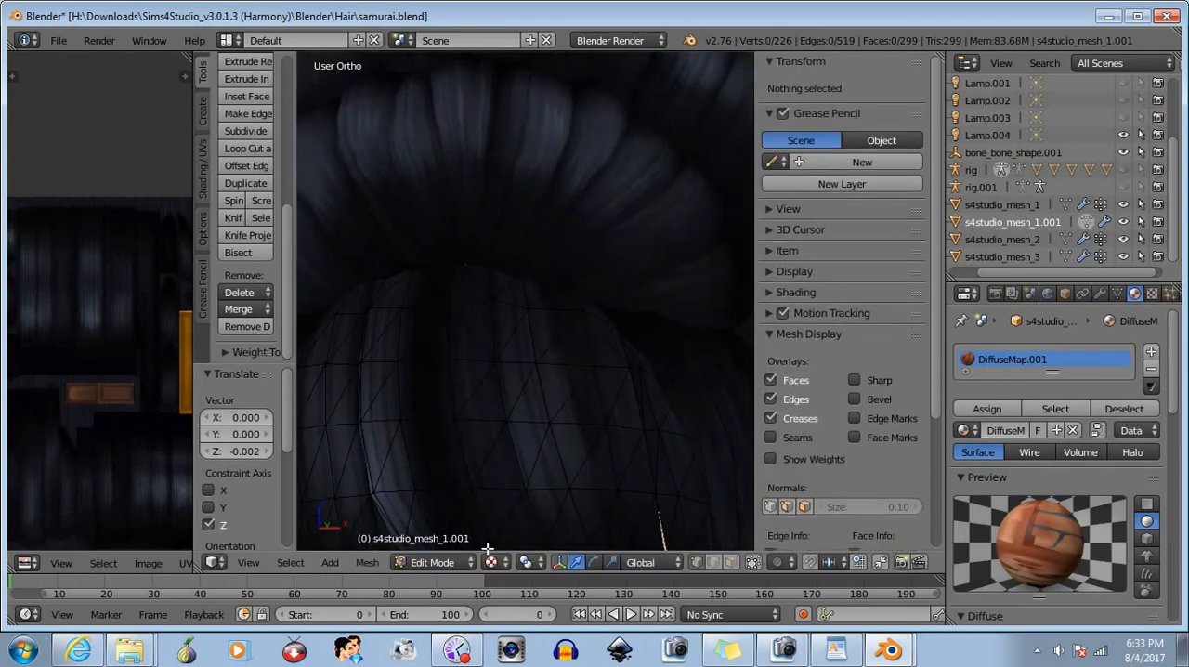
- Return the bangs mesh to Object Mode and inspect how it meets the rolled hair from the front and side
{"action": "left_click", "coordinate": [437, 562]}
{"action": "left_click", "coordinate": [464, 533]}
{"action": "scroll", "coordinate": [569, 440], "scroll_direction": "down", "scroll_amount": 8}
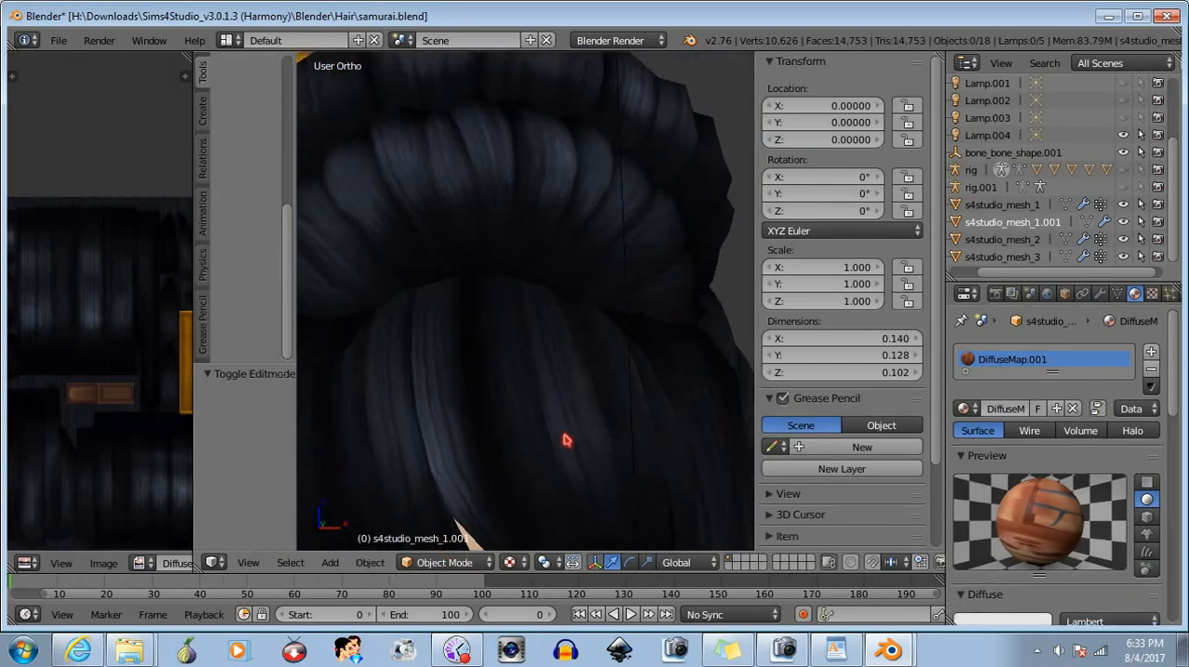
{"action": "middle_click_drag", "start_coordinate": [544, 455], "coordinate": [550, 481]}
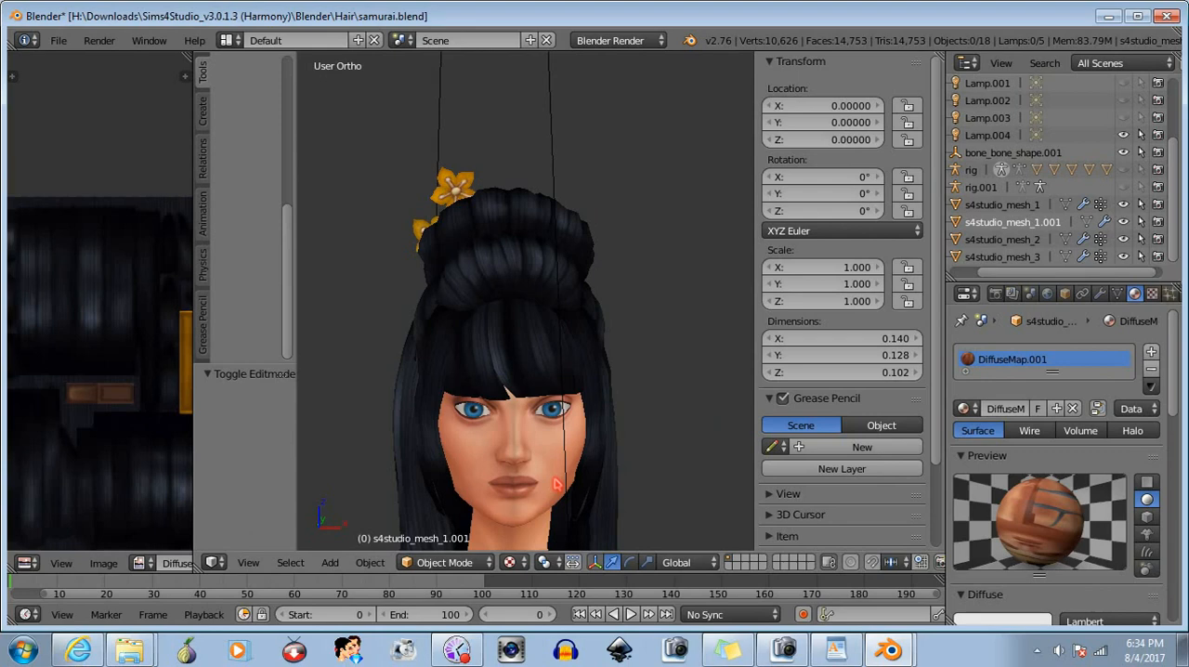
{"action": "middle_click_drag", "start_coordinate": [491, 473], "coordinate": [573, 467]}
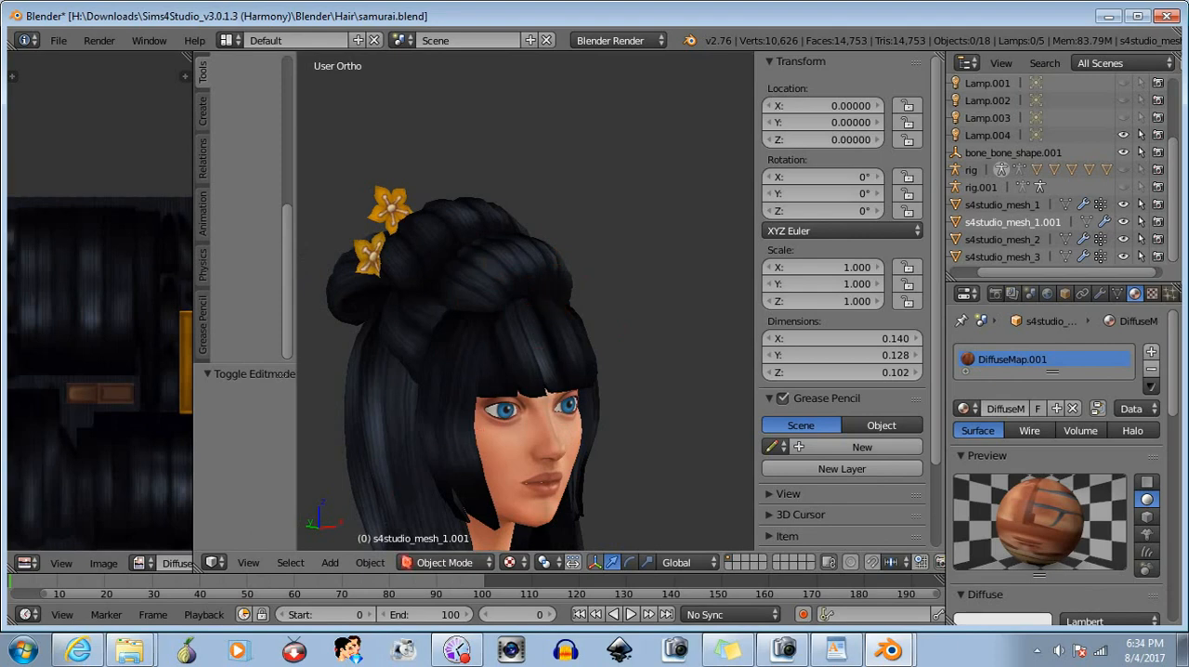
- Put the main hair mesh s4studio_mesh_1 into Edit Mode and deselect all of its geometry
{"action": "left_click", "coordinate": [444, 562]}
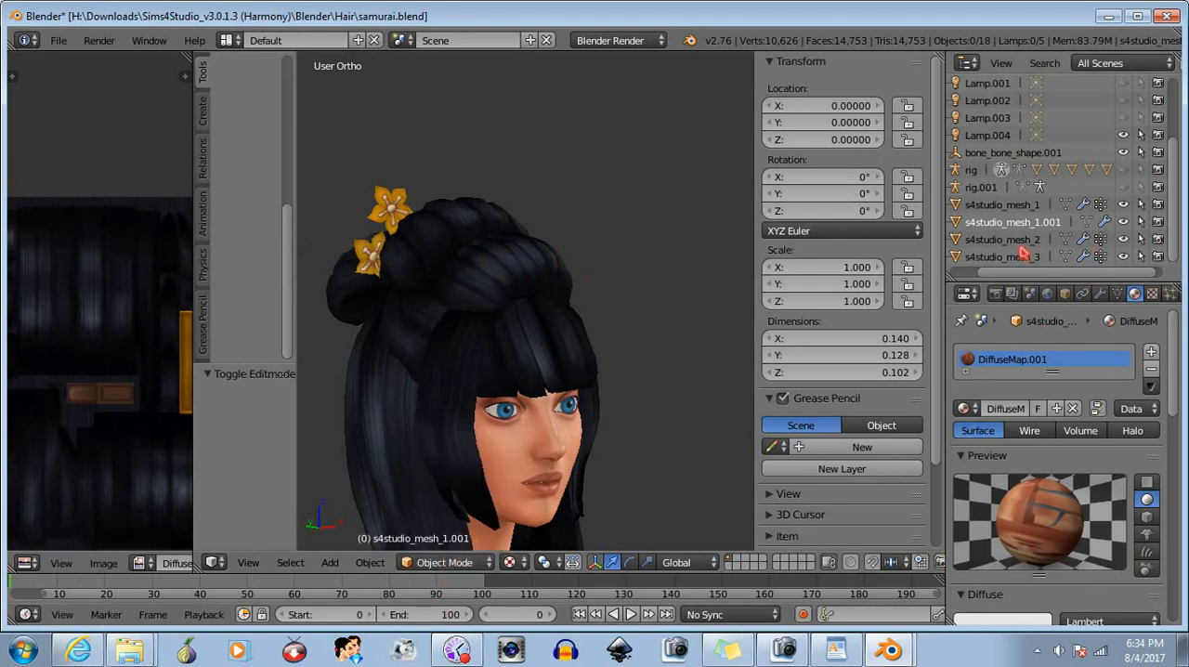
{"action": "left_click", "coordinate": [1017, 208]}
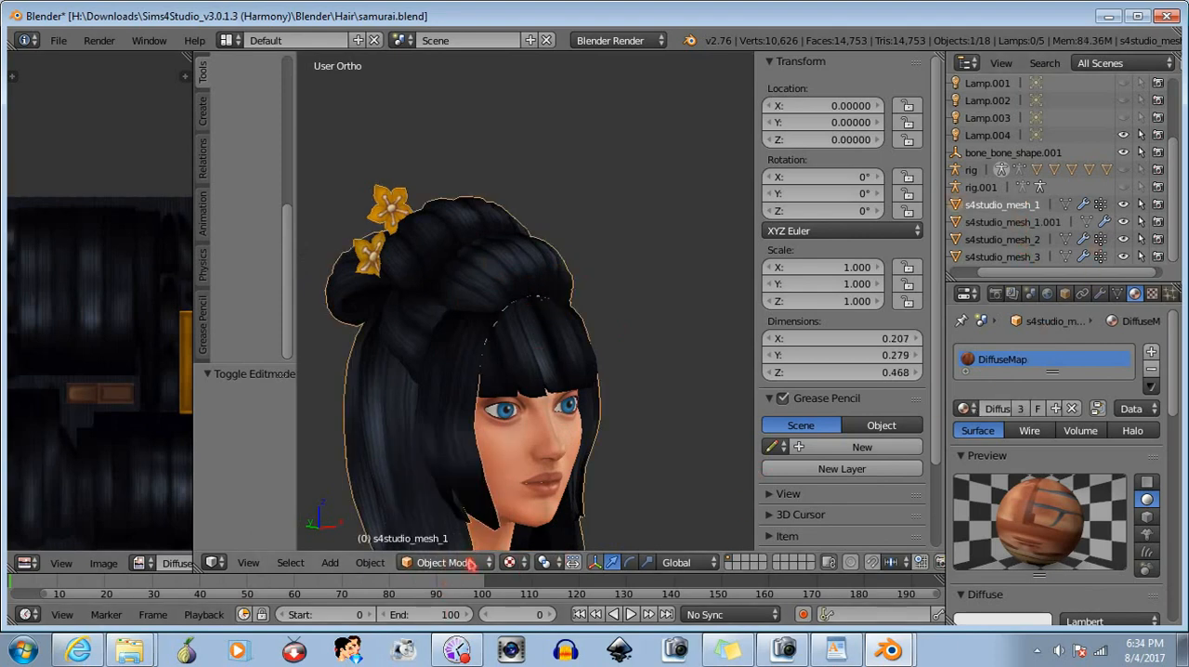
{"action": "left_click", "coordinate": [444, 561]}
{"action": "left_click", "coordinate": [461, 523]}
{"action": "middle_click_drag", "start_coordinate": [493, 446], "coordinate": [426, 444]}
{"action": "scroll", "coordinate": [497, 444], "scroll_direction": "down", "scroll_amount": 2}
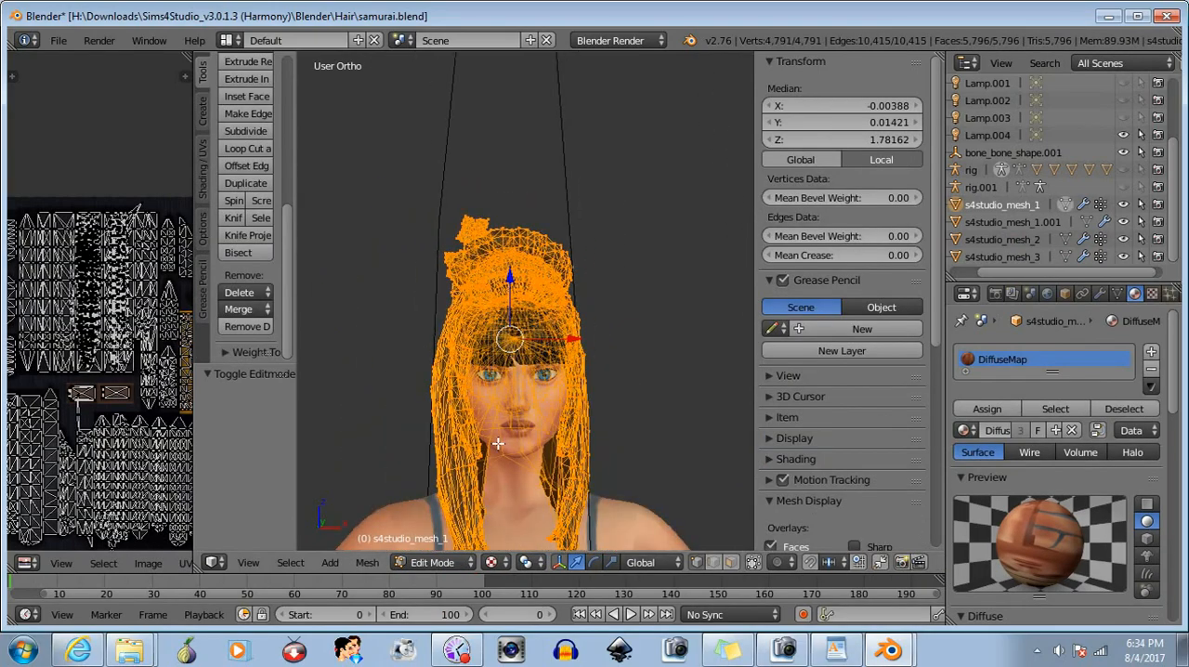
{"action": "key", "text": "a"}
{"action": "scroll", "coordinate": [498, 444], "scroll_direction": "down", "scroll_amount": 2}
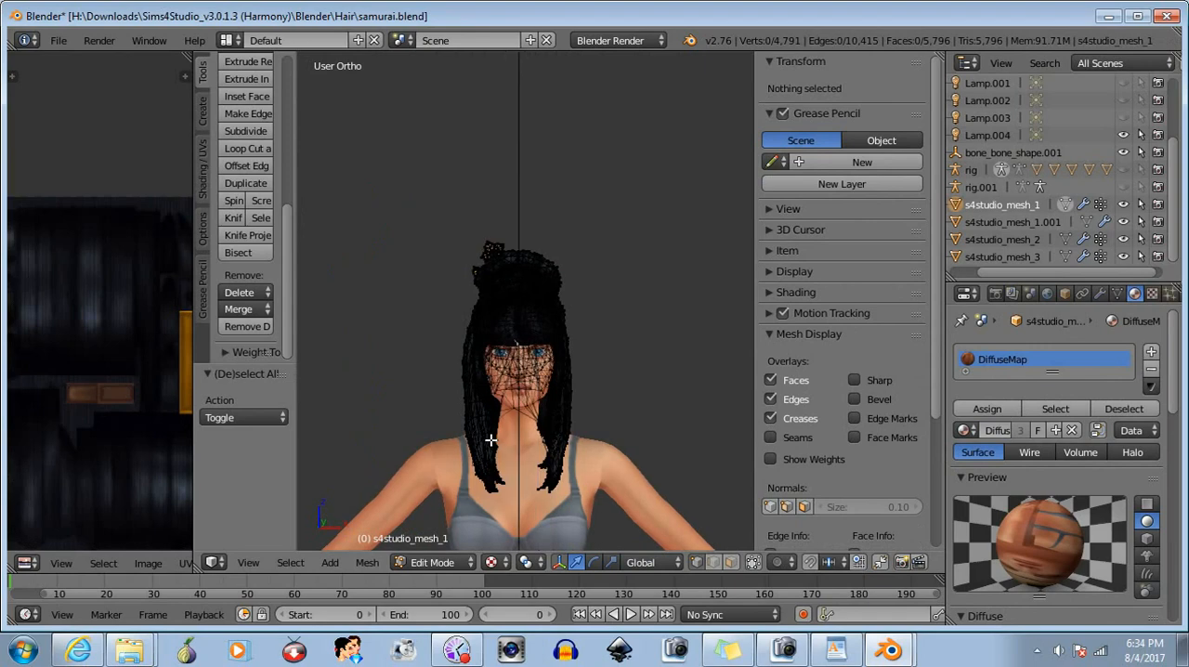
- Hide the long lower hair and the back bun of the hair mesh, keeping the front roll visible
{"action": "key", "text": "b"}
{"action": "left_click_drag", "start_coordinate": [618, 494], "coordinate": [385, 316]}
{"action": "key", "text": "h"}
{"action": "middle_click_drag", "start_coordinate": [417, 393], "coordinate": [606, 399]}
{"action": "key", "text": "b"}
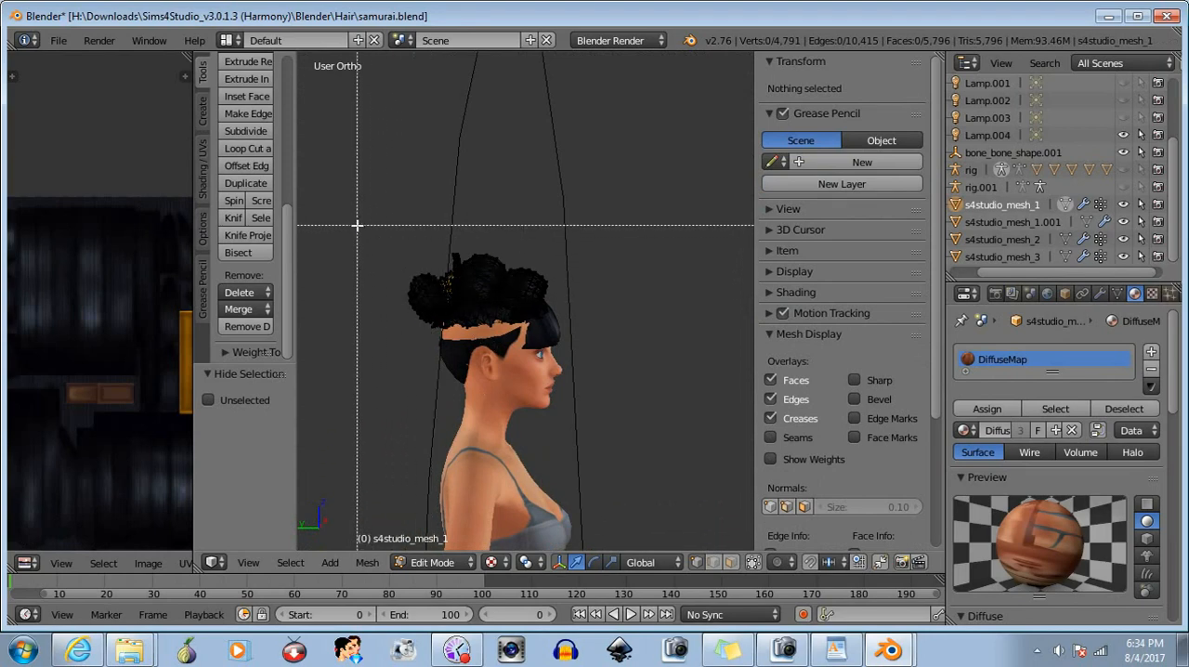
{"action": "left_click_drag", "start_coordinate": [357, 223], "coordinate": [481, 411]}
{"action": "key", "text": "h"}
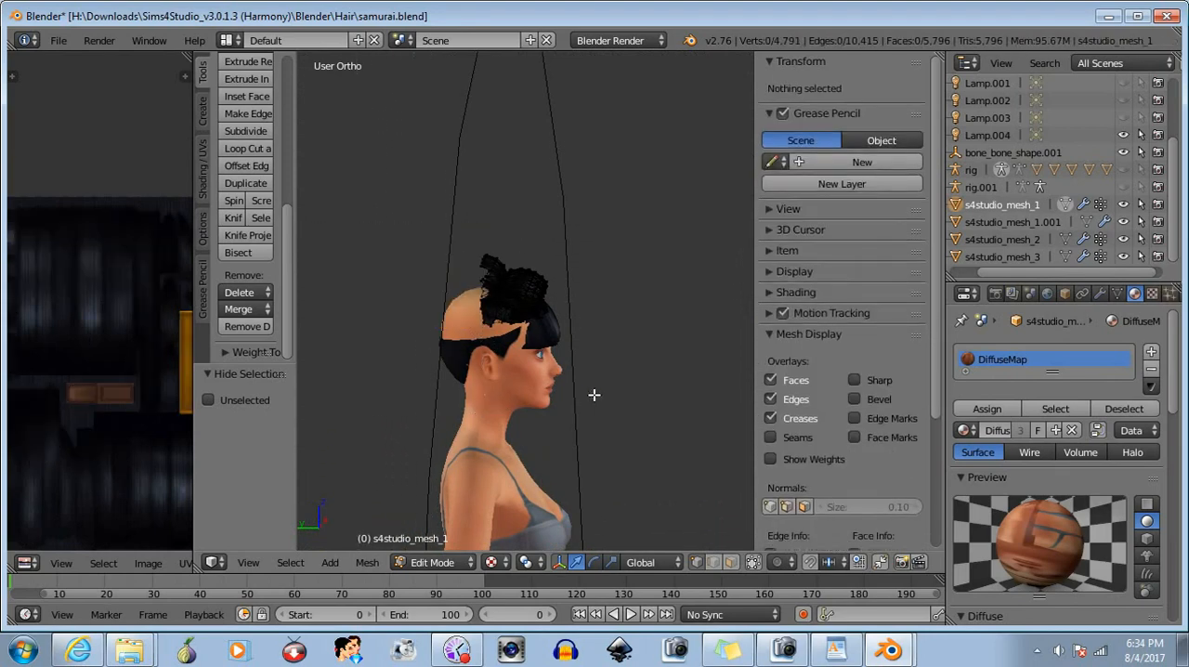
- Box-select and hide the hair geometry lying behind both halves of the bangs
{"action": "middle_click_drag", "start_coordinate": [595, 393], "coordinate": [452, 393]}
{"action": "scroll", "coordinate": [552, 339], "scroll_direction": "up", "scroll_amount": 5}
{"action": "middle_click_drag", "start_coordinate": [556, 349], "coordinate": [486, 340]}
{"action": "key", "text": "b"}
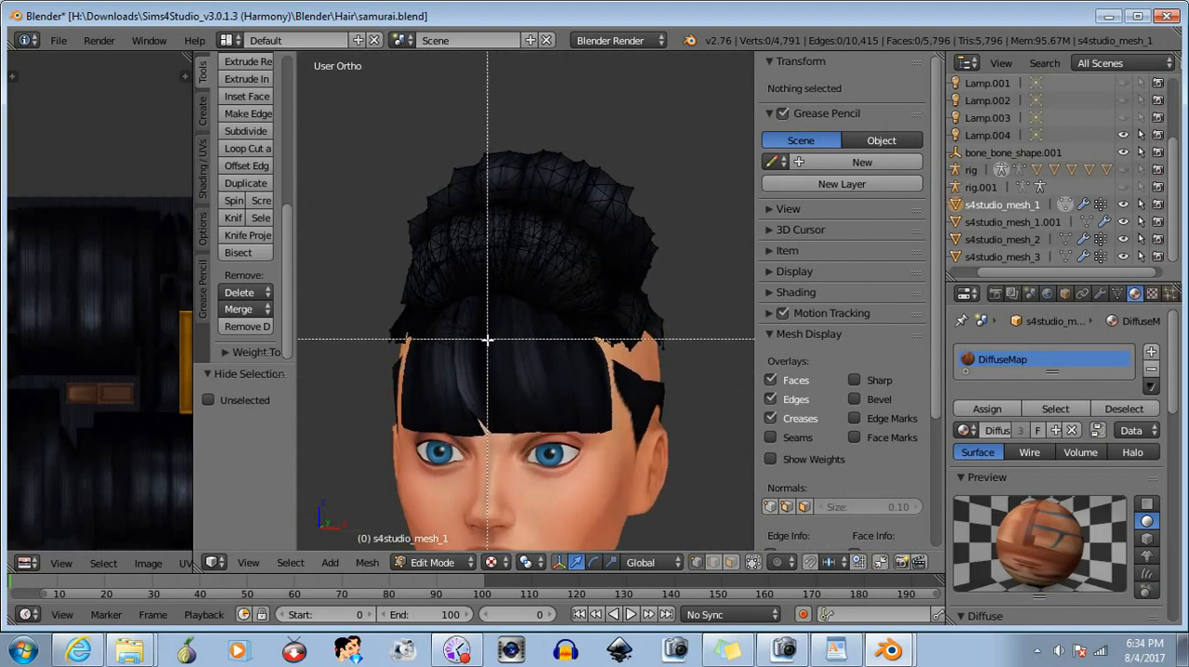
{"action": "left_click_drag", "start_coordinate": [484, 317], "coordinate": [424, 384]}
{"action": "key", "text": "a"}
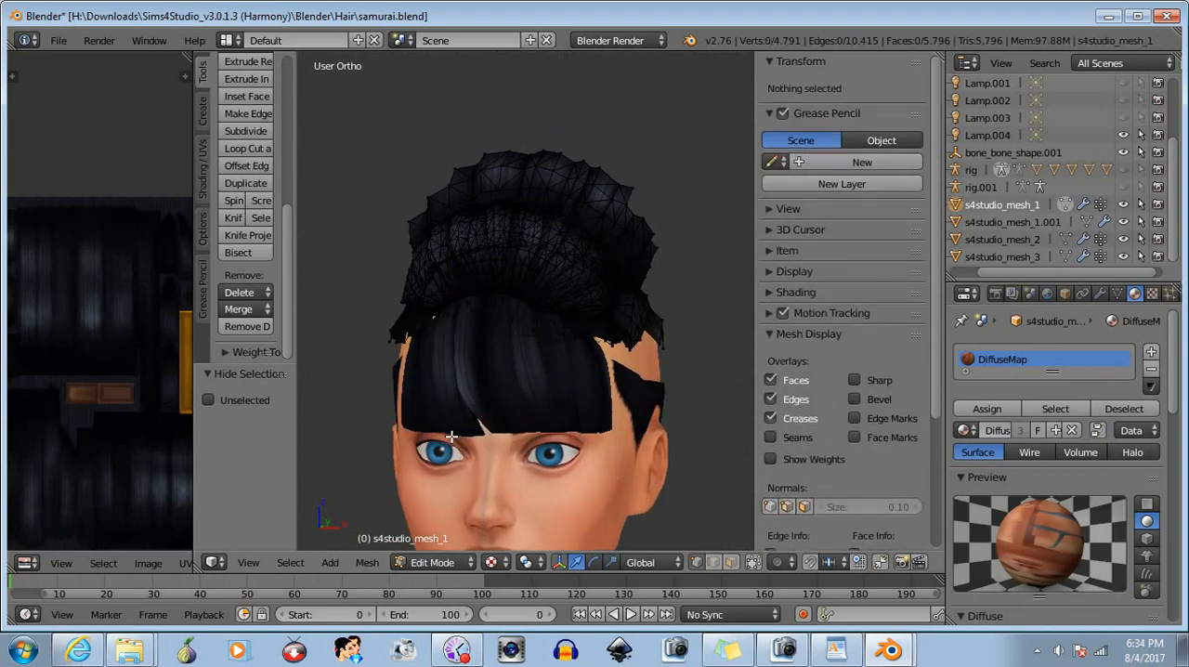
{"action": "middle_click_drag", "start_coordinate": [424, 384], "coordinate": [545, 412]}
{"action": "key", "text": "b"}
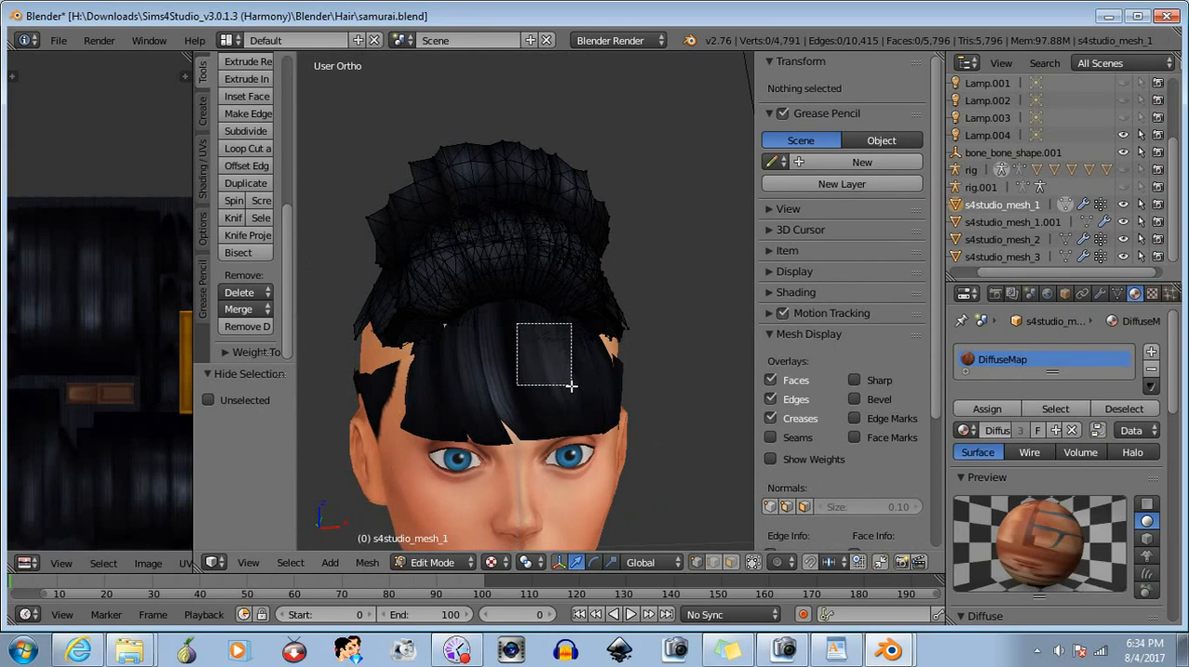
{"action": "left_click_drag", "start_coordinate": [570, 385], "coordinate": [568, 387]}
{"action": "key", "text": "a"}
- Select the leftover hair vertices along the front roll's lower edge on the side of the head
{"action": "middle_click_drag", "start_coordinate": [565, 391], "coordinate": [690, 396]}
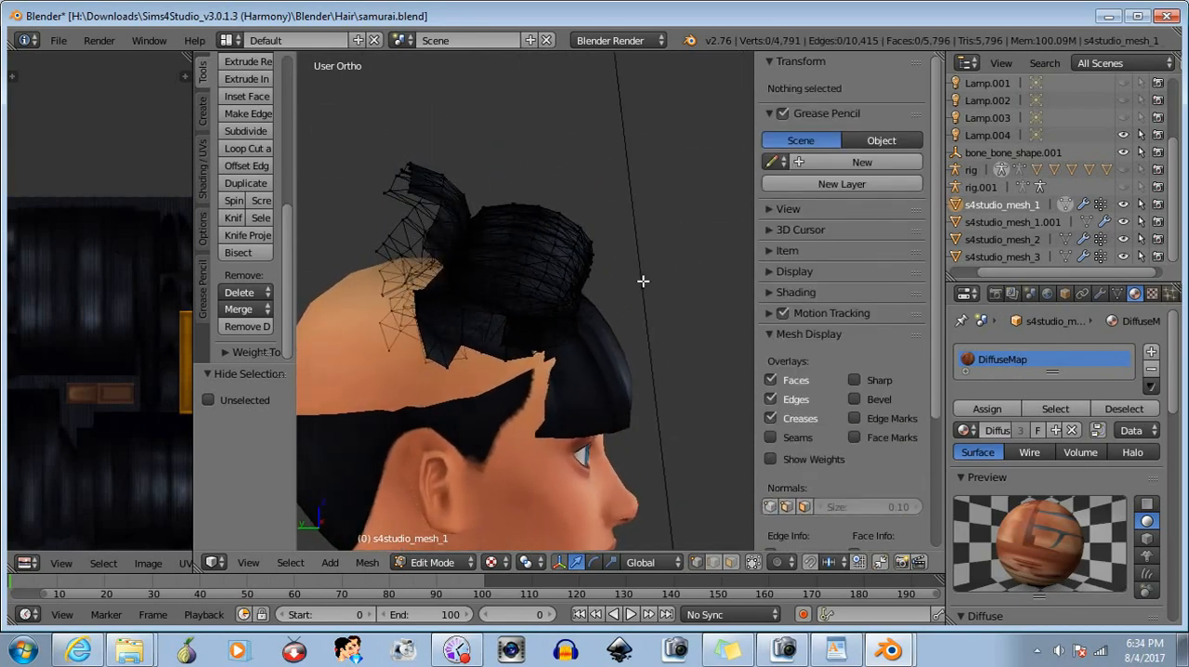
{"action": "middle_click_drag", "start_coordinate": [631, 299], "coordinate": [672, 340]}
{"action": "left_click_drag", "start_coordinate": [472, 329], "coordinate": [472, 330]}
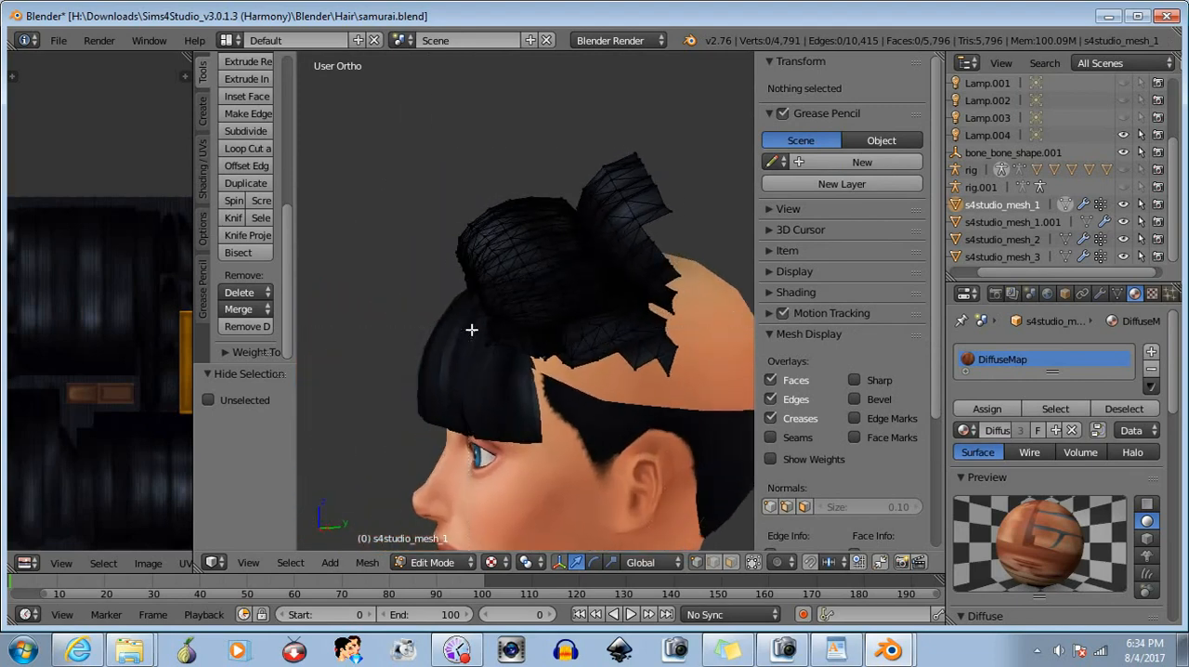
{"action": "left_click_drag", "start_coordinate": [566, 381], "coordinate": [674, 381]}
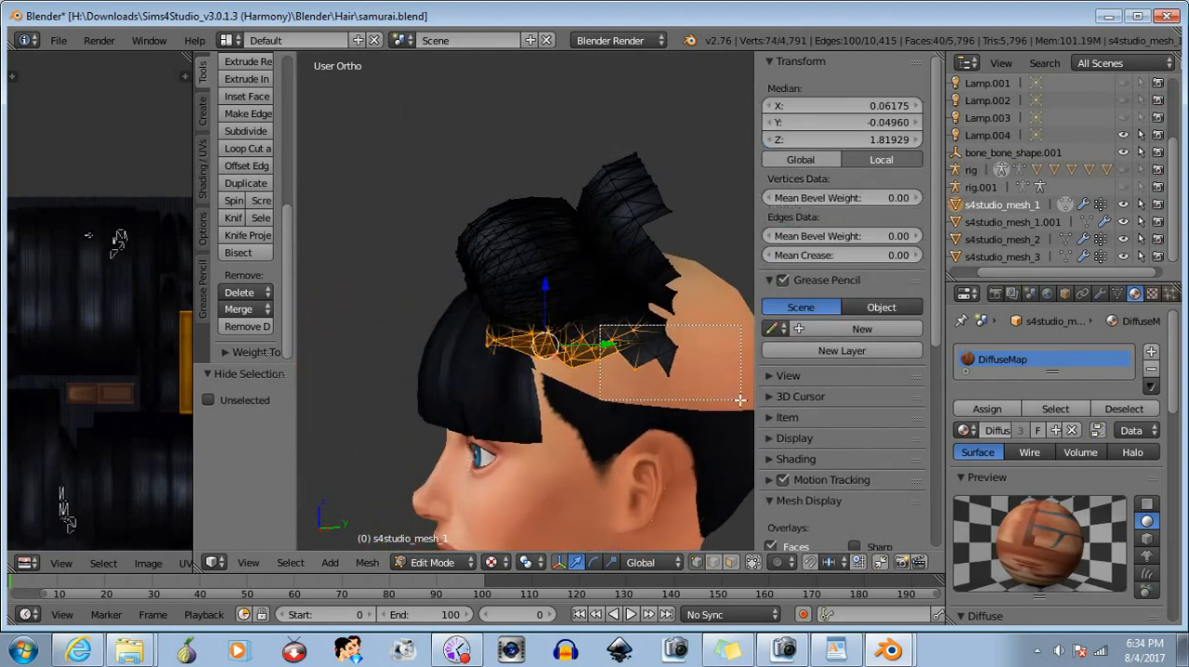
{"action": "middle_click_drag", "start_coordinate": [580, 414], "coordinate": [727, 369]}
- Add the leftover hair vertices behind the bangs, under the front roll, to the selection
{"action": "key", "text": "b"}
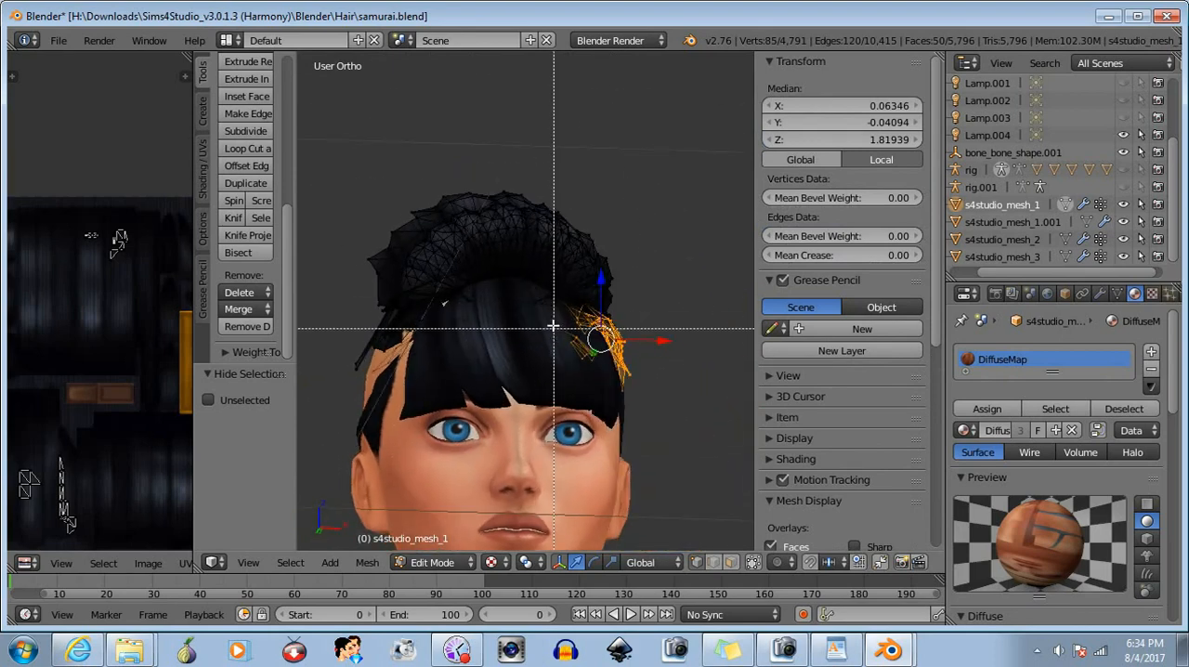
{"action": "left_click_drag", "start_coordinate": [544, 319], "coordinate": [567, 352]}
{"action": "key", "text": "b"}
{"action": "left_click_drag", "start_coordinate": [470, 316], "coordinate": [433, 348]}
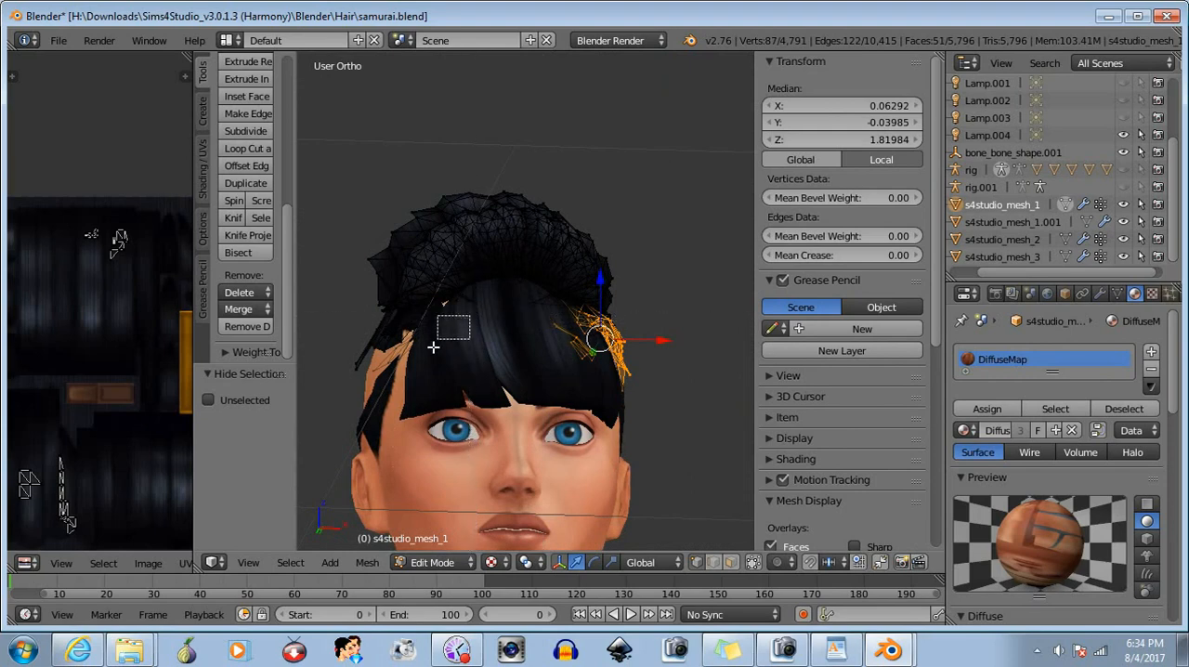
{"action": "middle_click_drag", "start_coordinate": [454, 390], "coordinate": [437, 374]}
{"action": "key", "text": "b"}
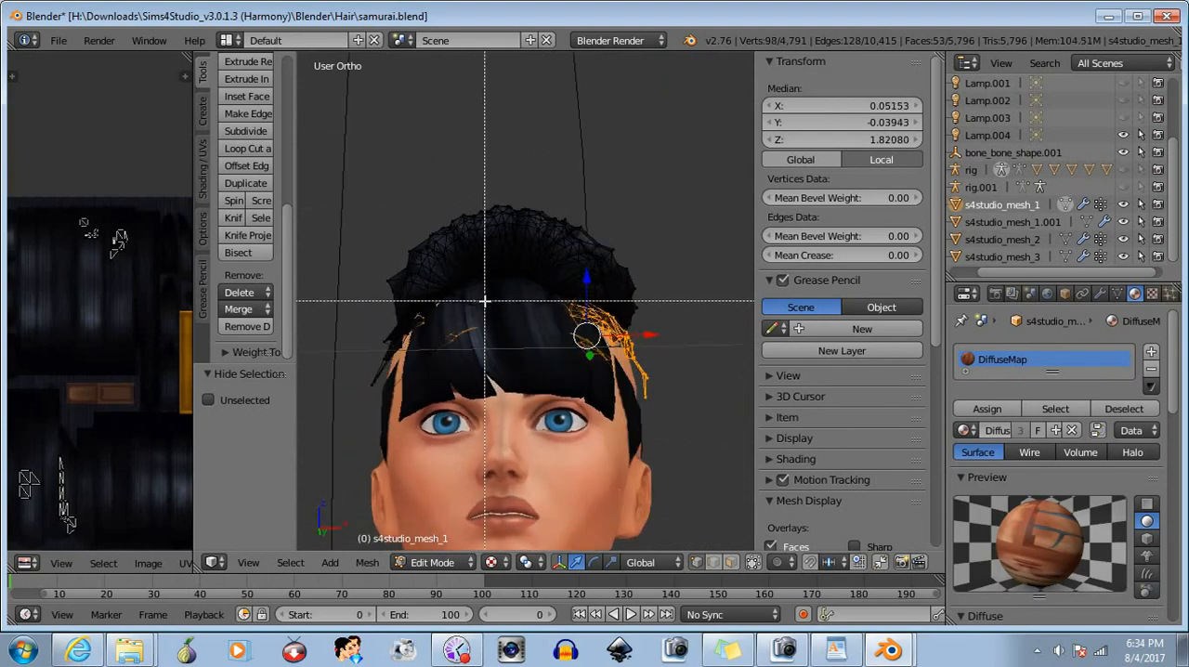
{"action": "left_click_drag", "start_coordinate": [484, 299], "coordinate": [454, 326]}
{"action": "middle_click_drag", "start_coordinate": [496, 355], "coordinate": [526, 355]}
{"action": "key", "text": "b"}
{"action": "left_click_drag", "start_coordinate": [527, 299], "coordinate": [526, 300]}
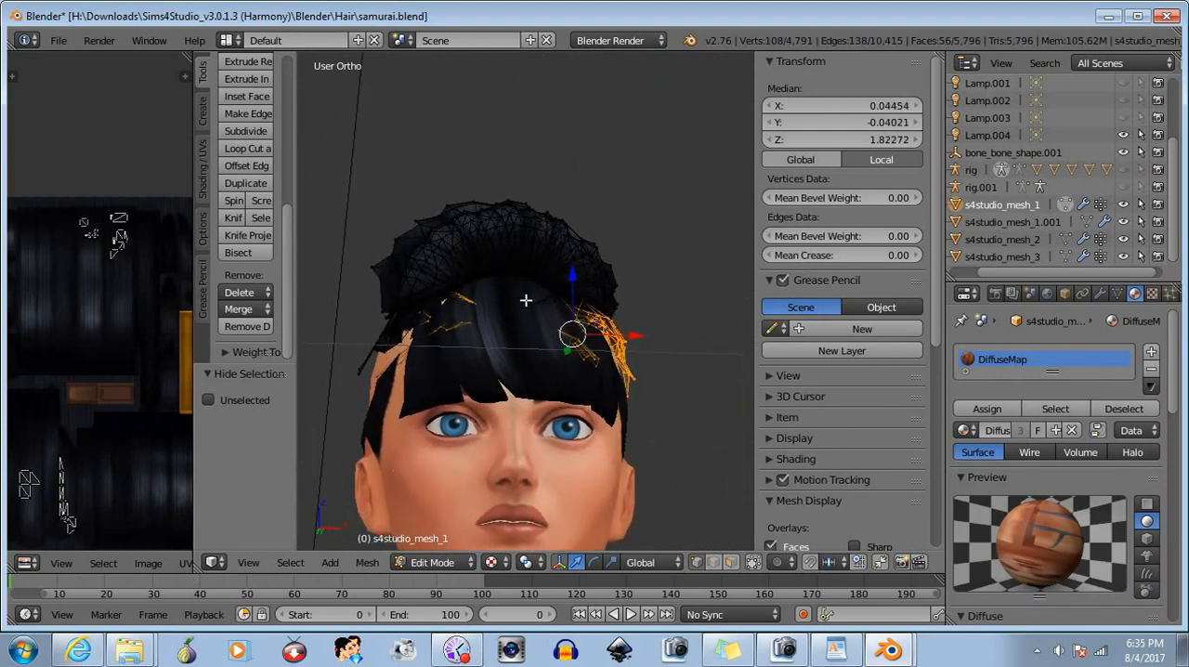
- Extend the selection to the leftover hair vertices along the roll's lower edge on the opposite side of the head
{"action": "middle_click_drag", "start_coordinate": [484, 354], "coordinate": [621, 453]}
{"action": "key", "text": "b"}
{"action": "left_click_drag", "start_coordinate": [554, 448], "coordinate": [441, 375]}
{"action": "key", "text": "b"}
{"action": "mouse_move", "coordinate": [369, 337]}
{"action": "left_mouse_down"}
{"action": "mouse_move", "coordinate": [424, 408]}
{"action": "mouse_move", "coordinate": [385, 357]}
{"action": "mouse_move", "coordinate": [435, 383]}
{"action": "left_mouse_up"}
{"action": "key", "text": "b"}
{"action": "key", "text": "b"}
{"action": "mouse_move", "coordinate": [402, 394]}
{"action": "middle_mouse_down"}
{"action": "mouse_move", "coordinate": [404, 432]}
{"action": "mouse_move", "coordinate": [733, 427]}
{"action": "mouse_move", "coordinate": [326, 386]}
{"action": "mouse_move", "coordinate": [344, 371]}
{"action": "middle_mouse_up"}
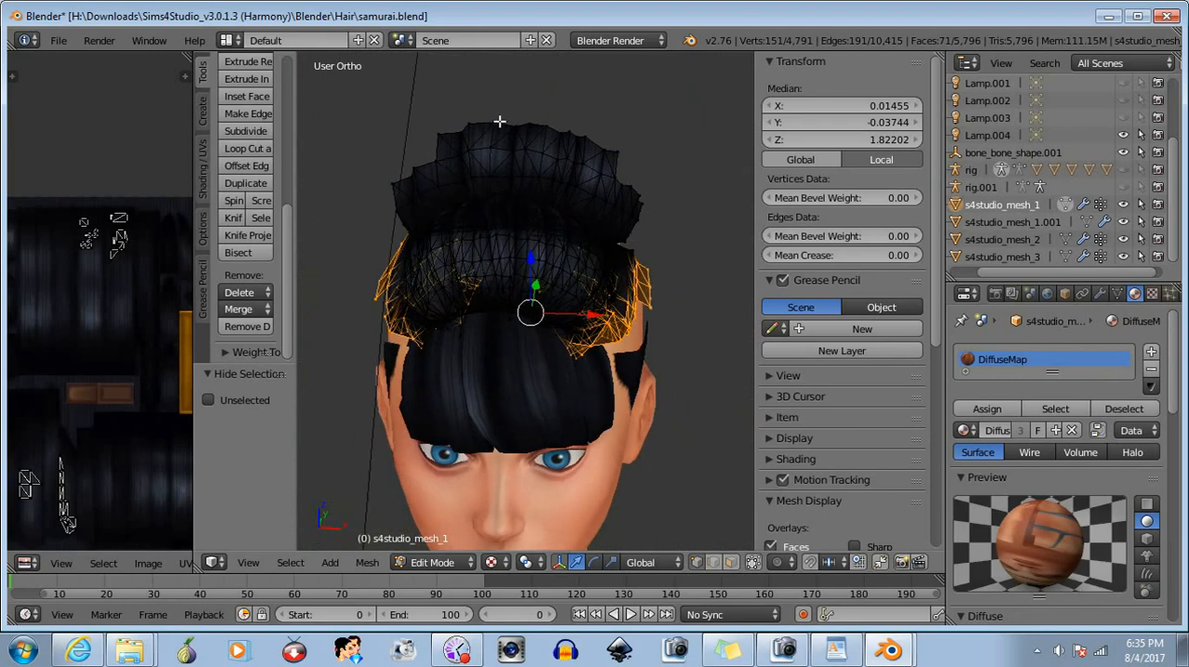
- Add the upper edge of the hair strip behind the front roll to the selection and hide all selected geometry
{"action": "key", "text": "b"}
{"action": "left_click_drag", "start_coordinate": [441, 99], "coordinate": [634, 159]}
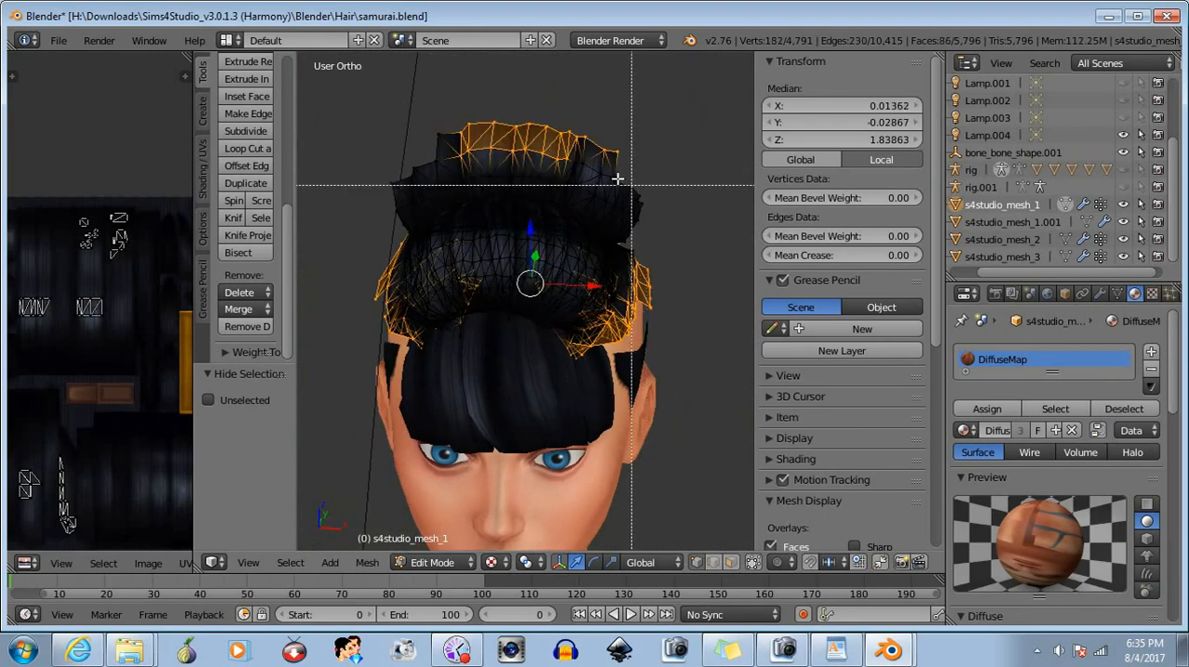
{"action": "key", "text": "b"}
{"action": "left_click_drag", "start_coordinate": [557, 134], "coordinate": [643, 193]}
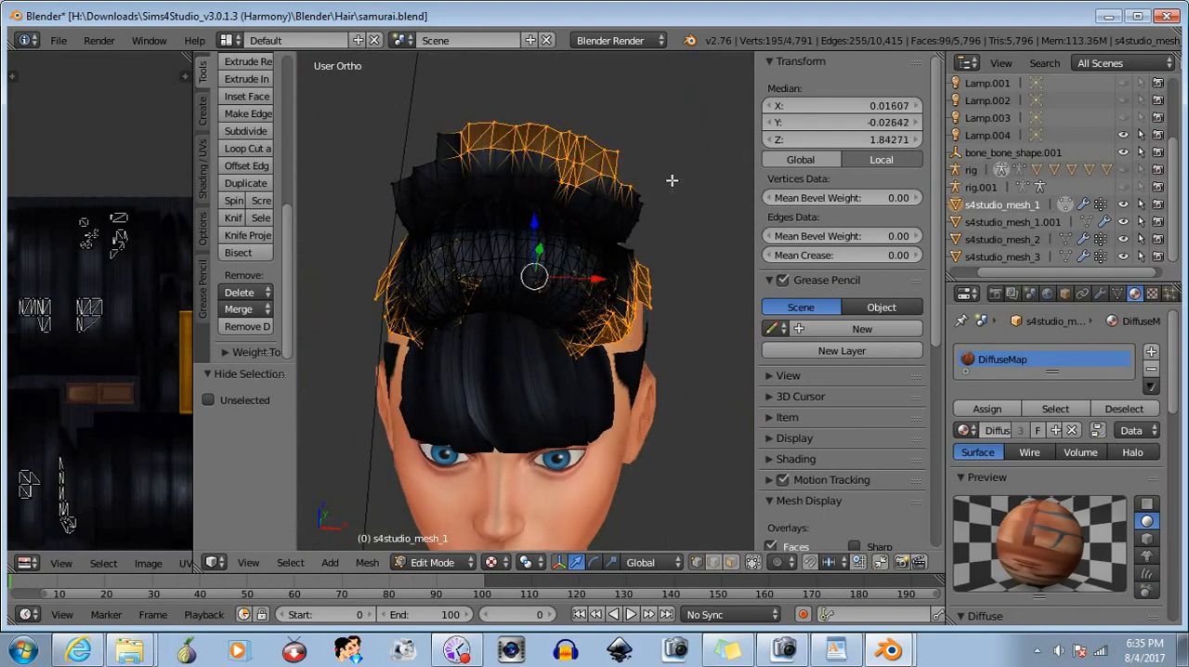
{"action": "key", "text": "b"}
{"action": "left_click_drag", "start_coordinate": [403, 106], "coordinate": [483, 181]}
{"action": "key", "text": "b"}
{"action": "left_click_drag", "start_coordinate": [345, 148], "coordinate": [420, 212]}
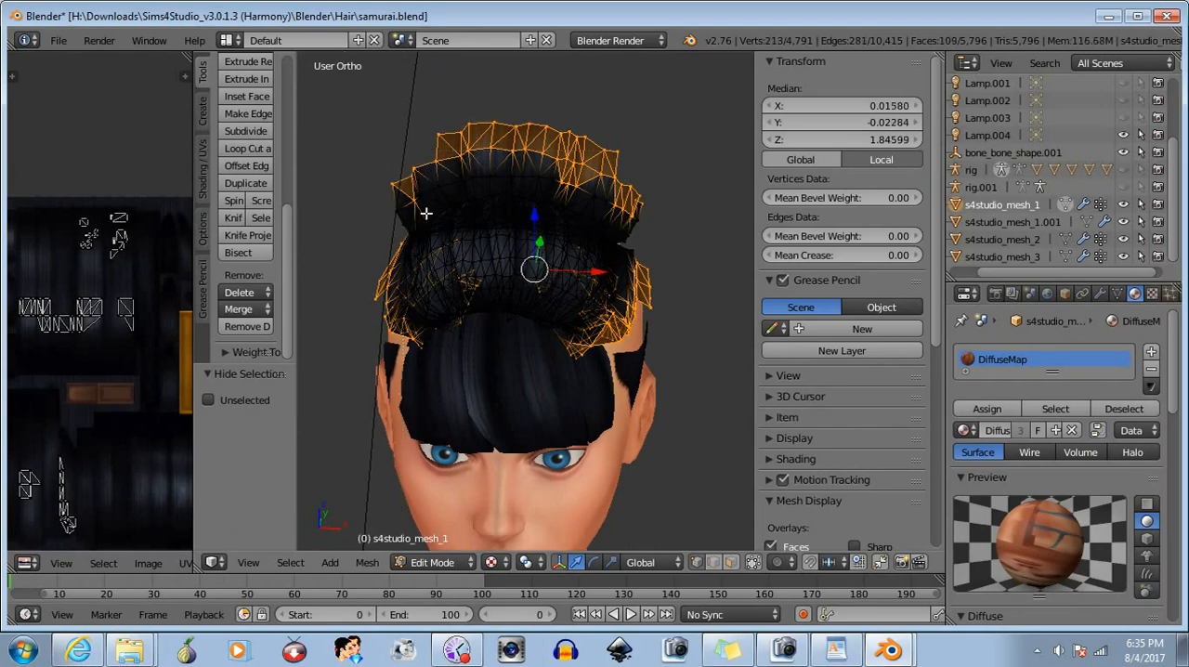
{"action": "right_click", "coordinate": [393, 204], "text": "shift"}
{"action": "middle_click_drag", "start_coordinate": [458, 318], "coordinate": [557, 367]}
{"action": "key", "text": "a"}
- Hide another patch of leftover hair geometry behind the outer side of the bangs
{"action": "key", "text": "b"}
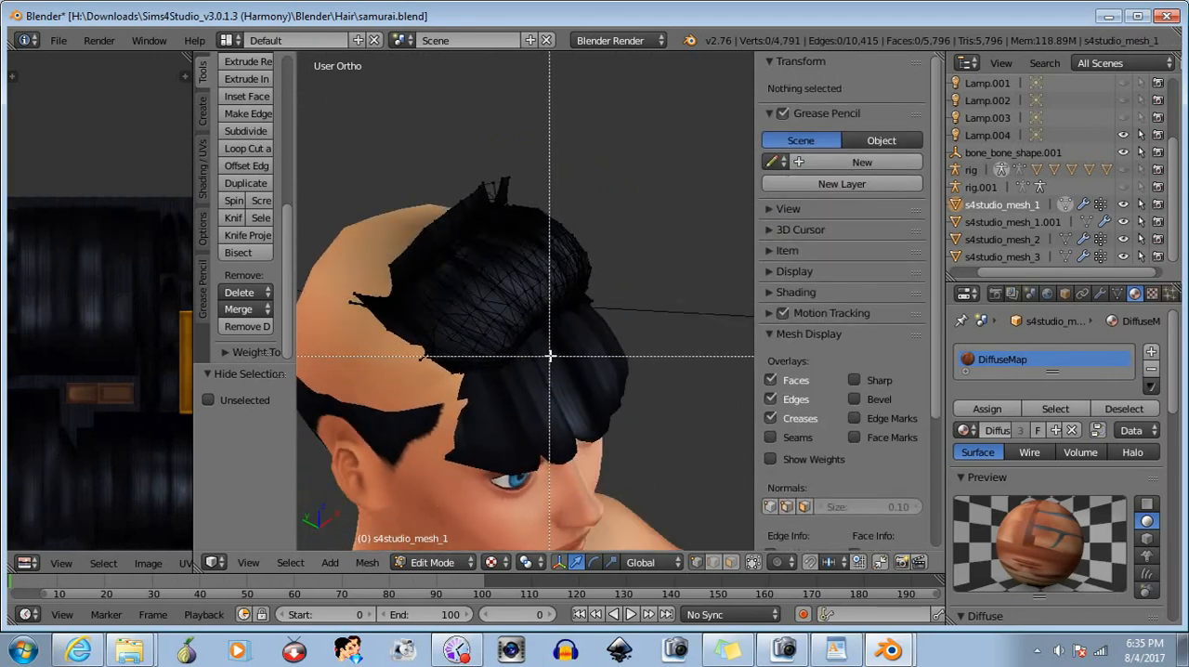
{"action": "left_click_drag", "start_coordinate": [550, 355], "coordinate": [524, 379]}
{"action": "key", "text": "a"}
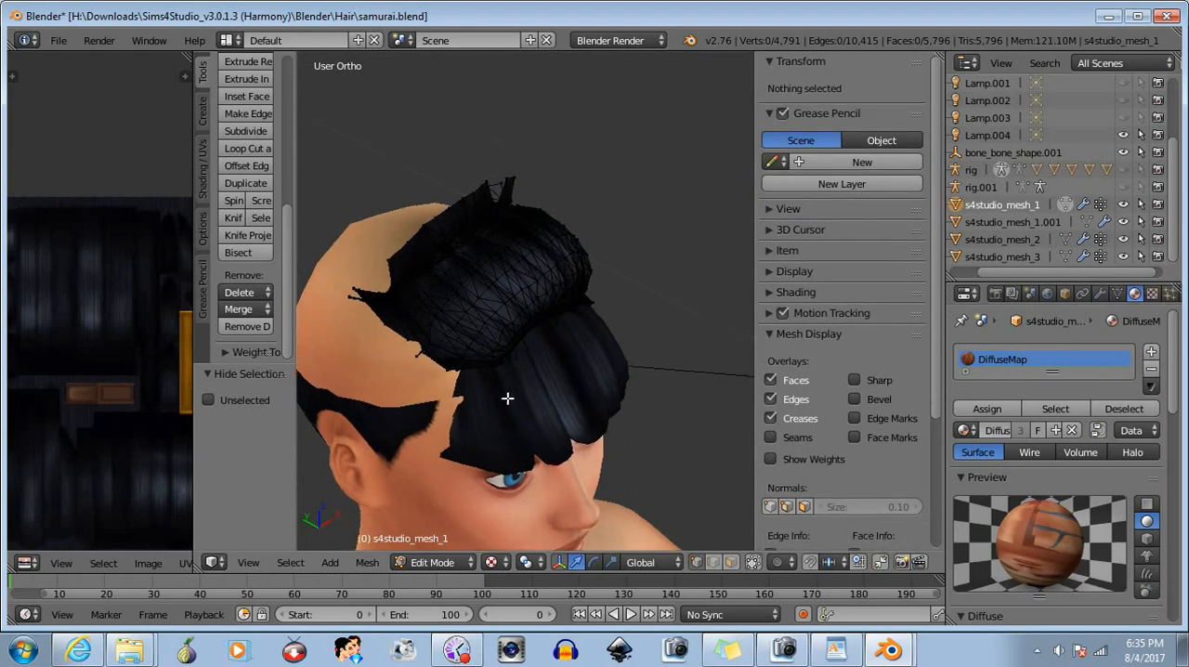
- Select the front face of the hair roll above the bangs and rotate it about -2.4° around X
{"action": "middle_click_drag", "start_coordinate": [507, 398], "coordinate": [610, 321]}
{"action": "key", "text": "b"}
{"action": "left_click_drag", "start_coordinate": [621, 232], "coordinate": [561, 303]}
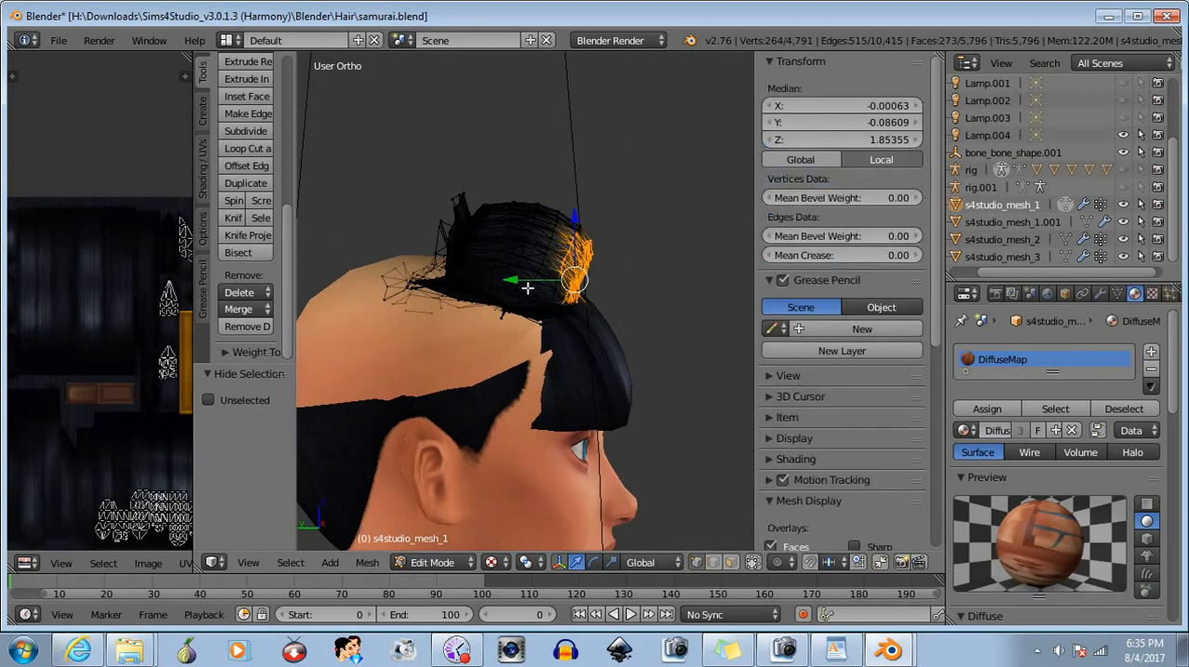
{"action": "left_click", "coordinate": [597, 562]}
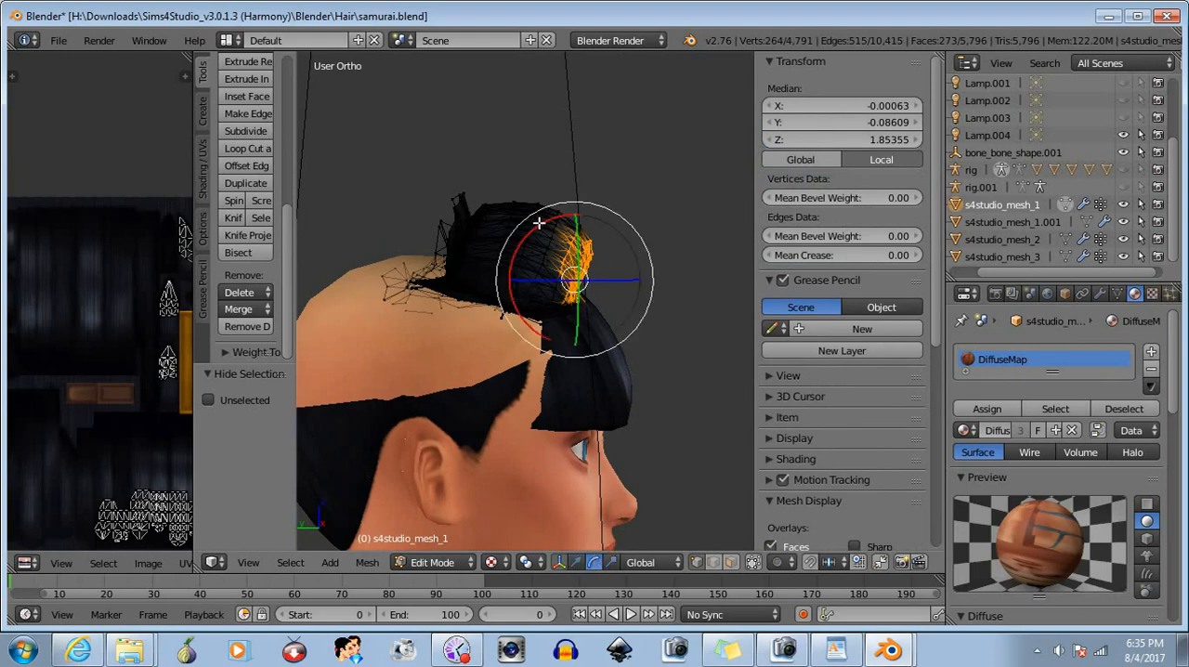
{"action": "left_click_drag", "start_coordinate": [539, 223], "coordinate": [535, 223]}
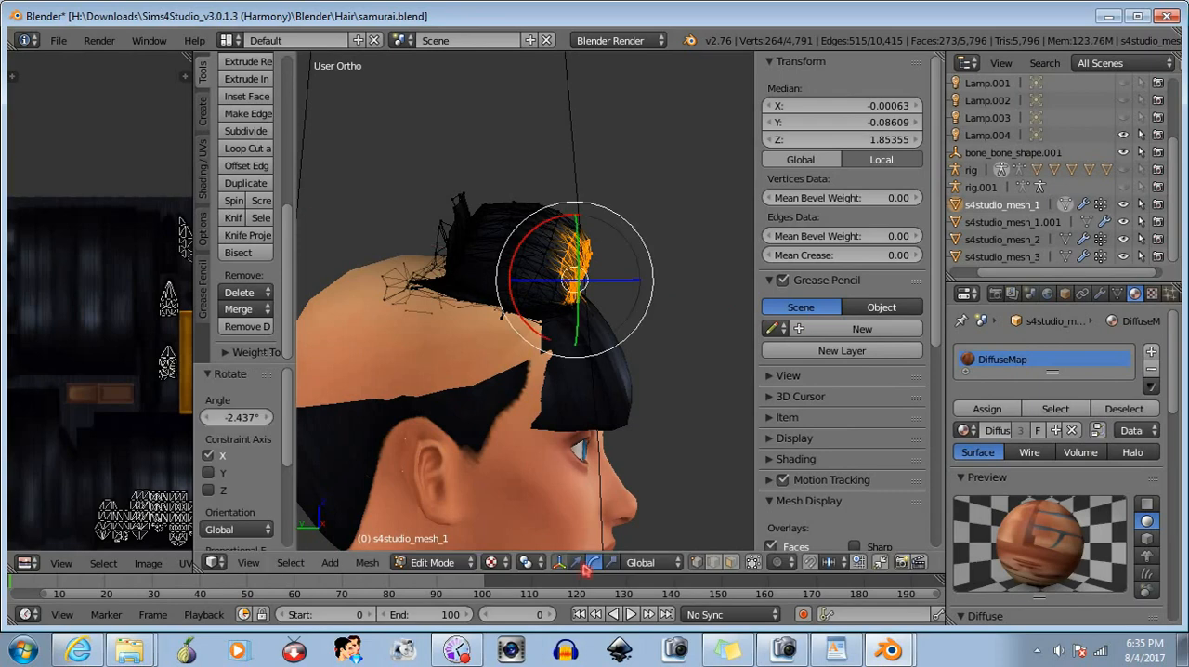
- Move the hair roll's front face about 0.001 back along Y, extend the selection slightly behind it, and return to Object Mode
{"action": "left_click", "coordinate": [576, 563]}
{"action": "left_click_drag", "start_coordinate": [512, 279], "coordinate": [511, 280]}
{"action": "key", "text": "b"}
{"action": "left_click_drag", "start_coordinate": [603, 212], "coordinate": [575, 246]}
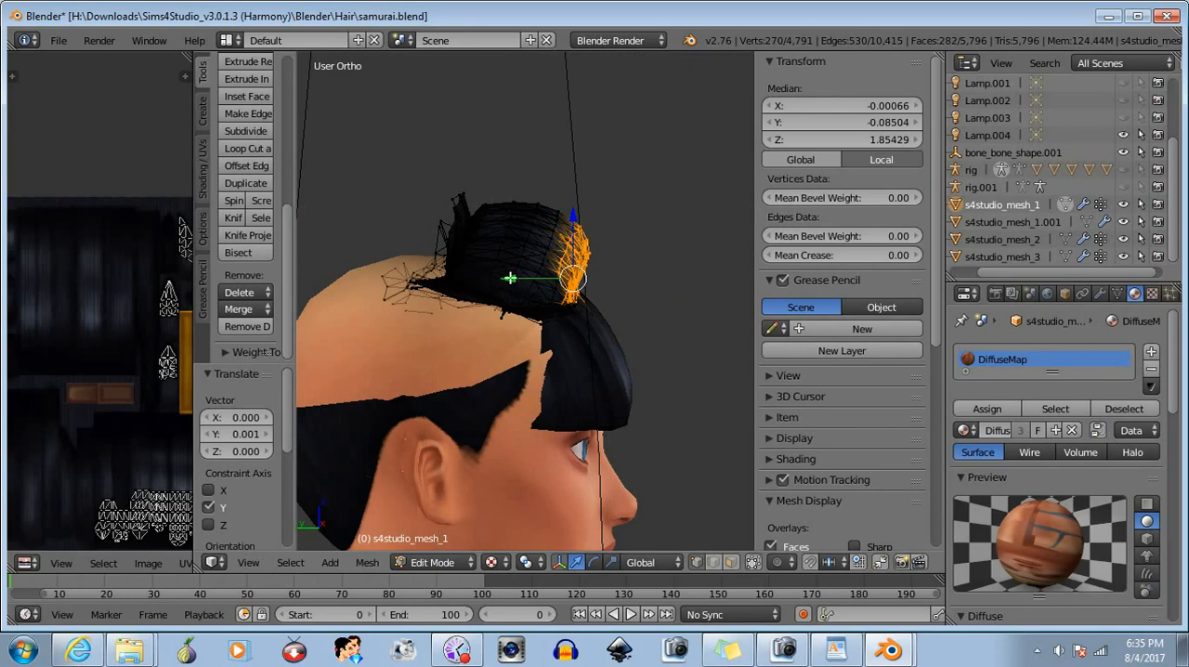
{"action": "left_click_drag", "start_coordinate": [510, 277], "coordinate": [507, 273]}
{"action": "middle_click_drag", "start_coordinate": [507, 273], "coordinate": [455, 430]}
{"action": "left_click", "coordinate": [446, 559]}
{"action": "left_click", "coordinate": [445, 544]}
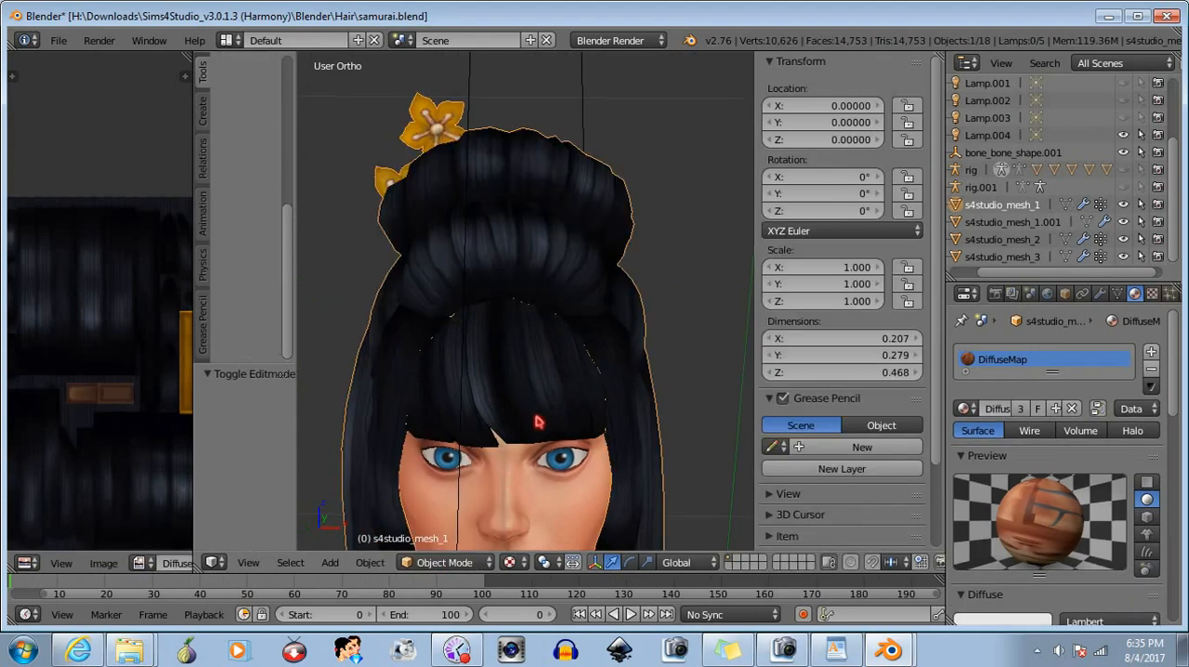
{"action": "middle_click_drag", "start_coordinate": [536, 417], "coordinate": [576, 409]}
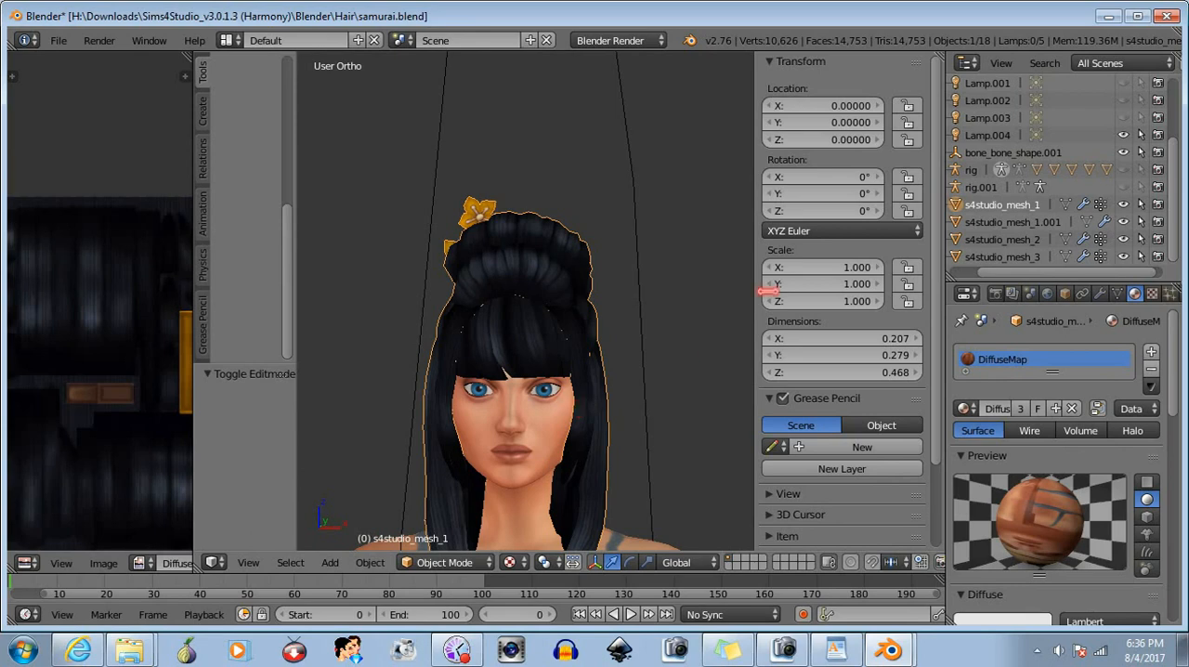
- Hide s4studio_mesh_1 and duplicate the bangs mesh s4studio_mesh_1.001 by copying and pasting it
{"action": "left_click", "coordinate": [1123, 204]}
{"action": "left_click", "coordinate": [1033, 223]}
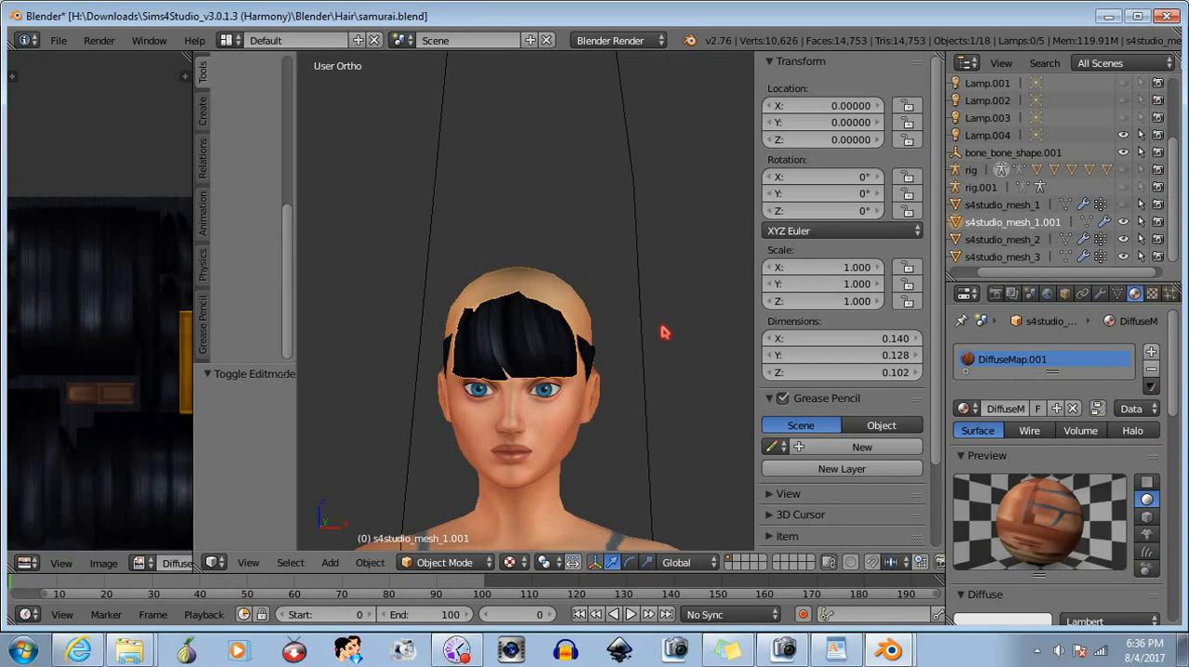
{"action": "key", "text": "ctrl+c"}
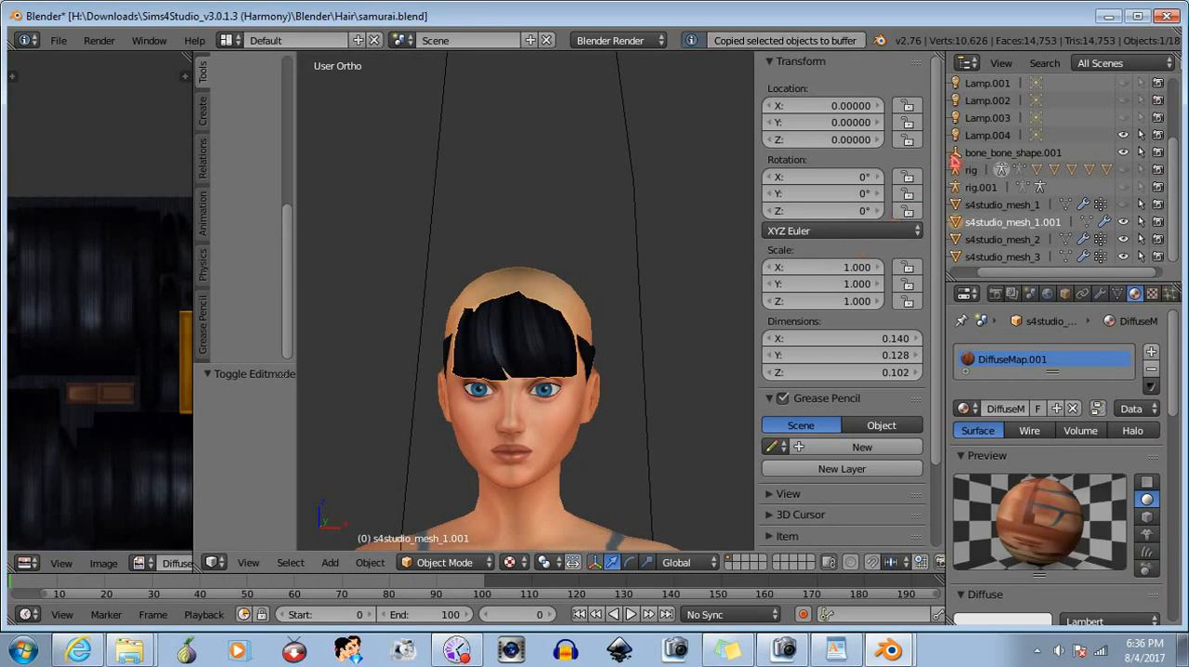
{"action": "left_click", "coordinate": [1018, 241]}
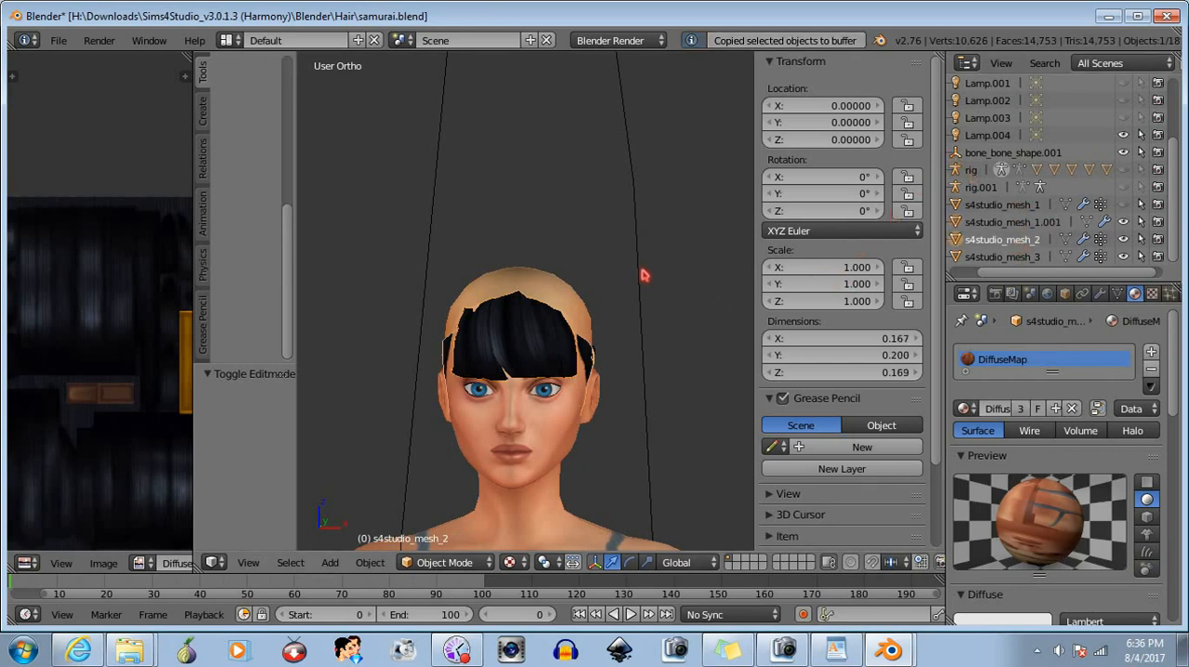
{"action": "key", "text": "ctrl+v"}
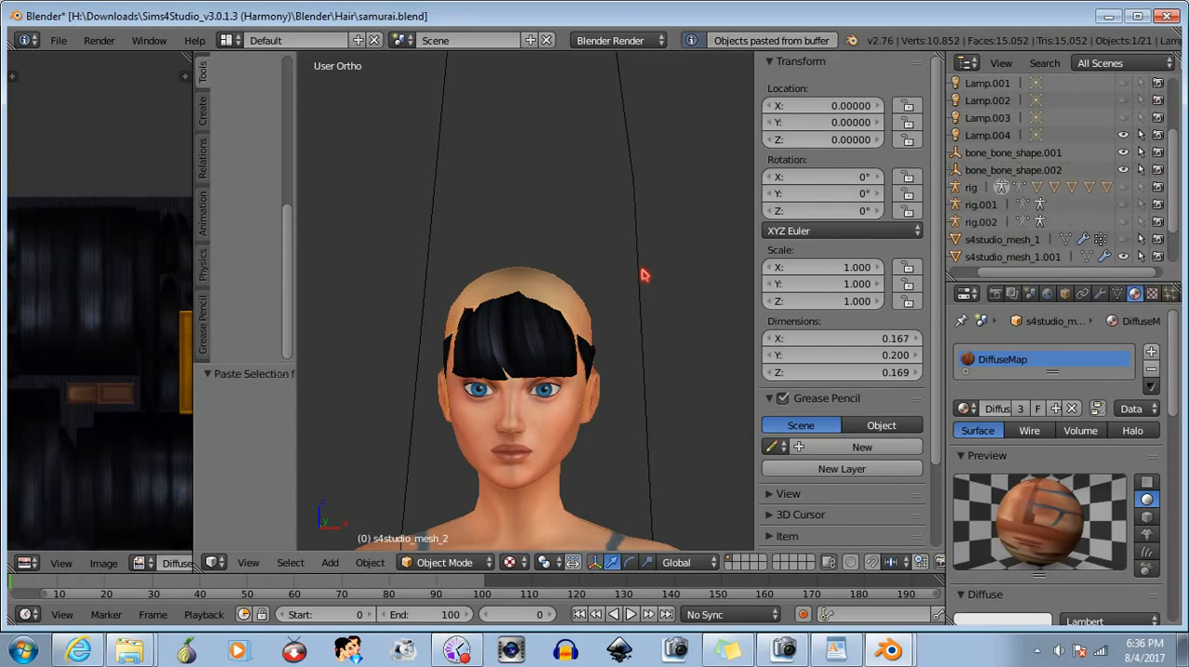
- Hide the original bangs mesh s4studio_mesh_1.001 and the pasted rig, and make the pasted bangs the active object
{"action": "scroll", "coordinate": [1088, 219], "scroll_direction": "down", "scroll_amount": 2}
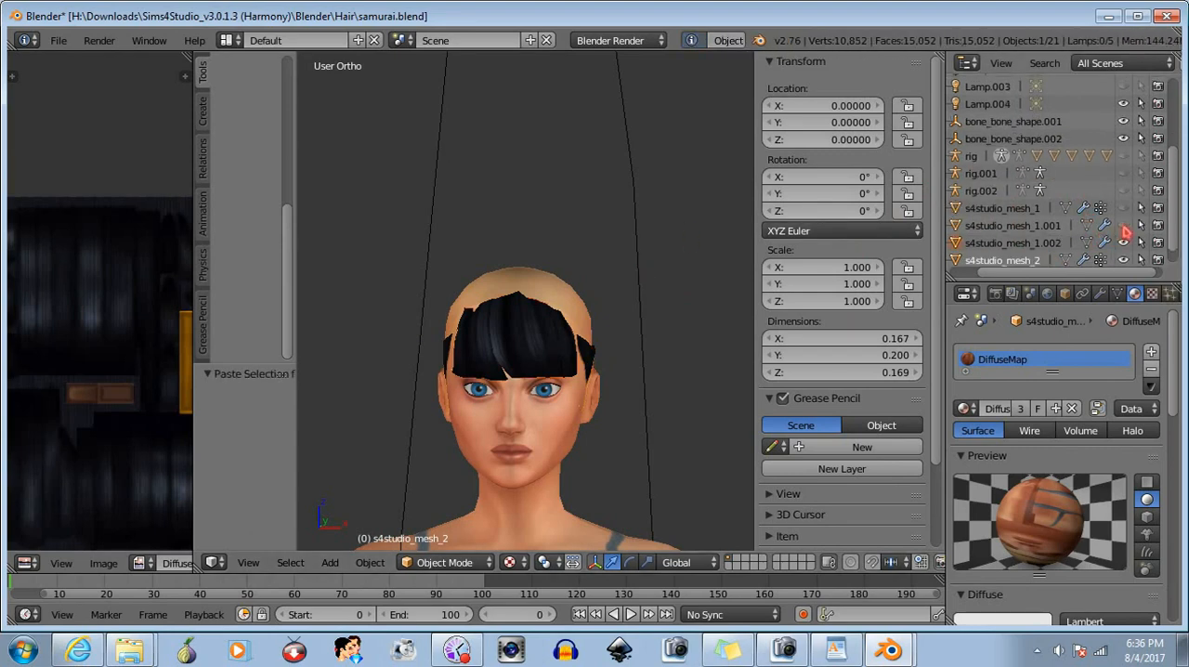
{"action": "left_click", "coordinate": [1030, 247]}
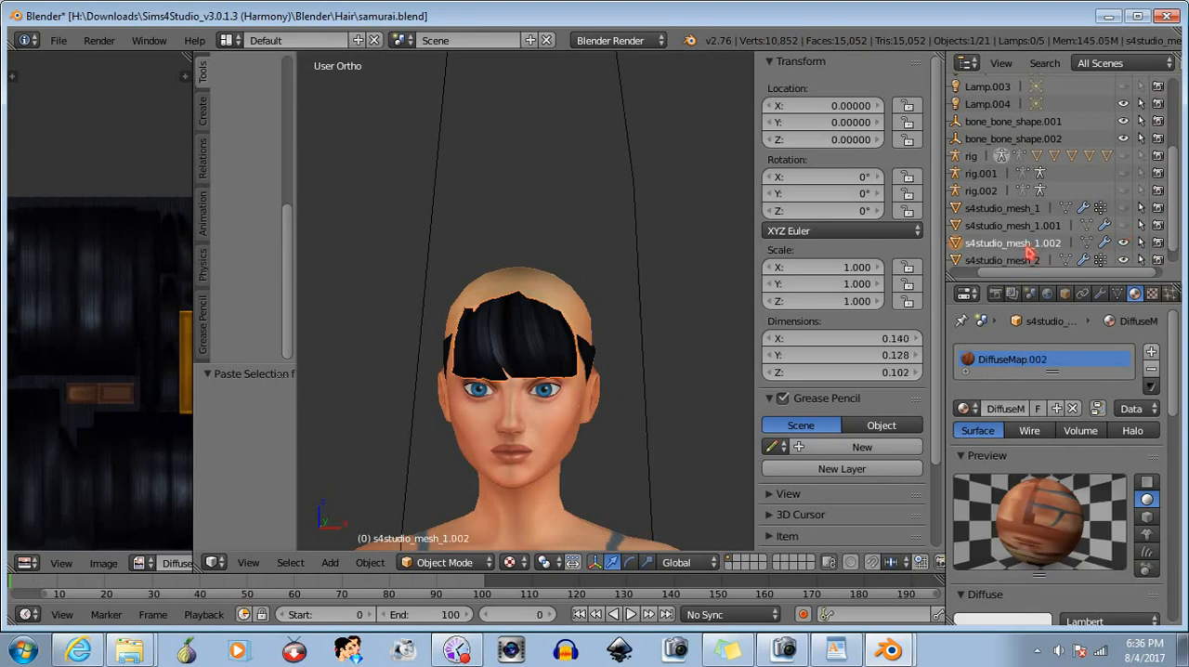
{"action": "mouse_move", "coordinate": [635, 359]}
{"action": "middle_mouse_down"}
{"action": "mouse_move", "coordinate": [678, 365]}
{"action": "mouse_move", "coordinate": [644, 361]}
{"action": "middle_mouse_up"}
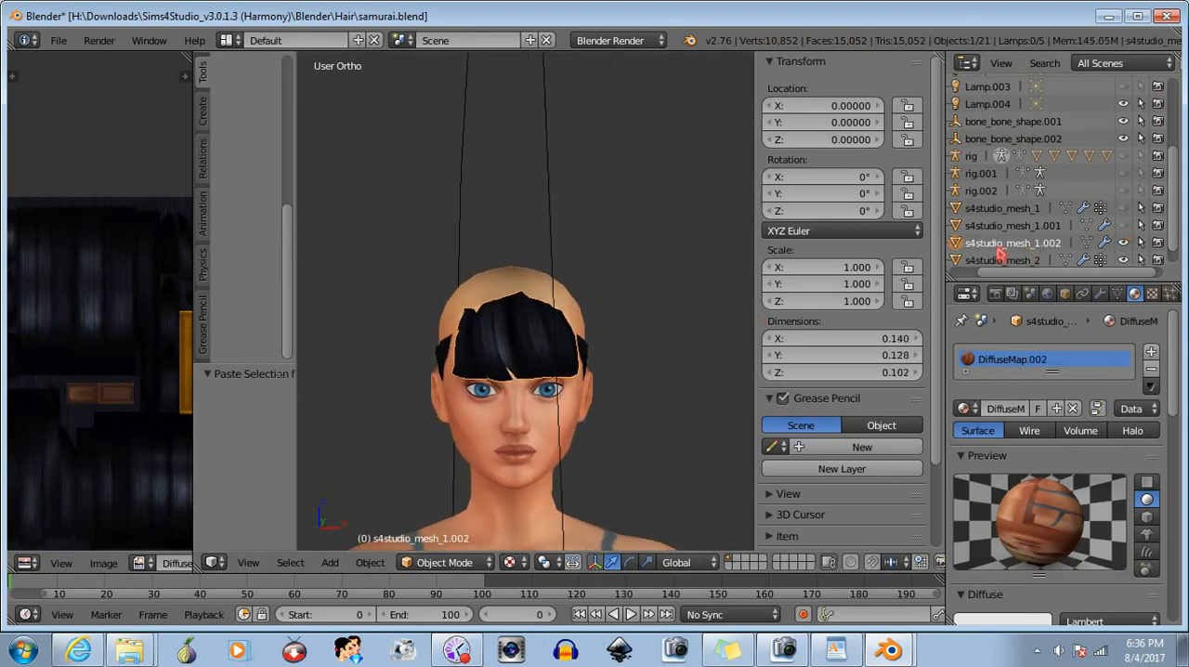
{"action": "scroll", "coordinate": [1181, 228], "scroll_direction": "down", "scroll_amount": 1}
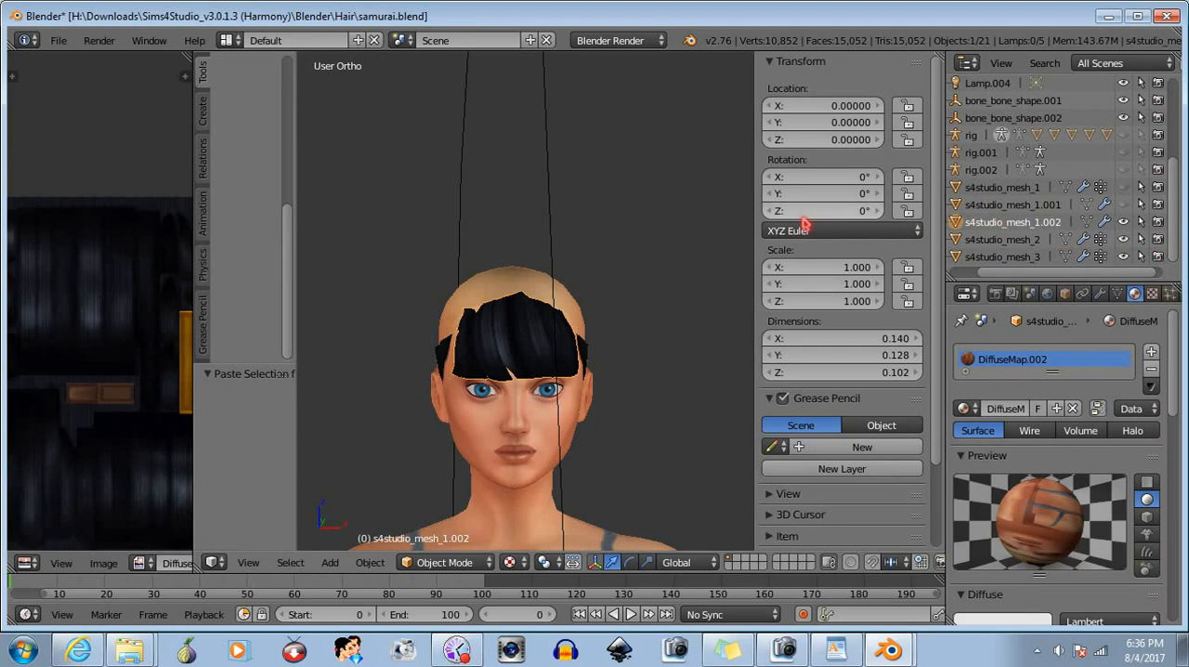
- Copy and paste s4studio_mesh_1.002 as a spare set of bangs, and hide the spare mesh and its rig
{"action": "key", "text": "ctrl+c"}
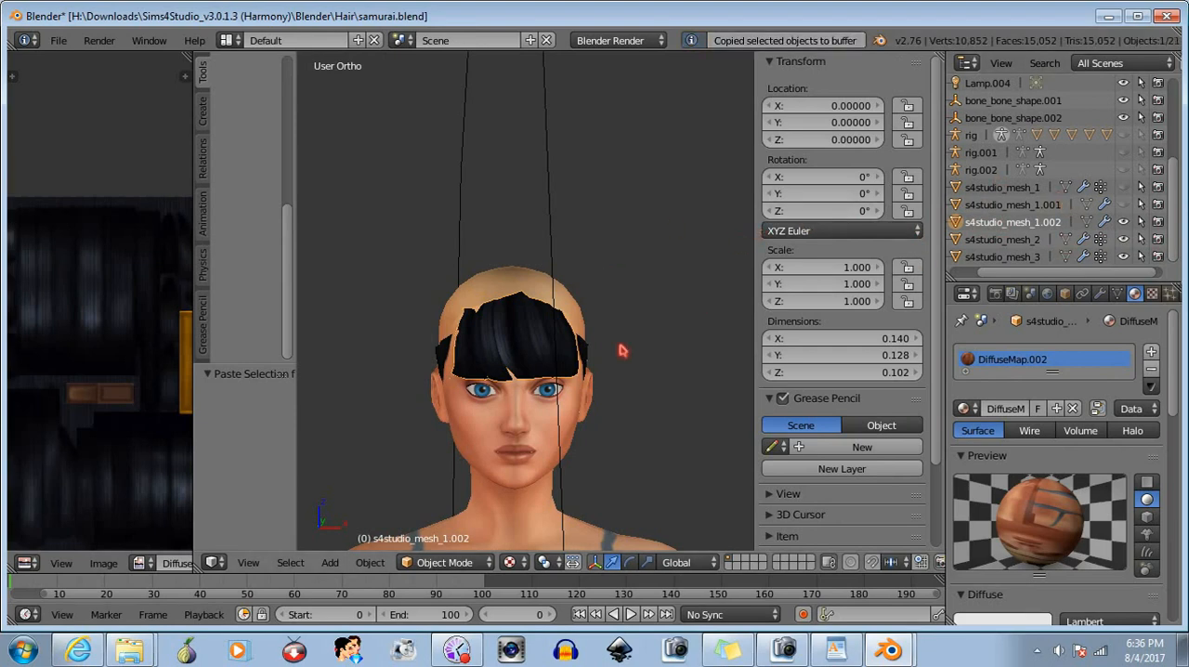
{"action": "key", "text": "ctrl+v"}
{"action": "left_click_drag", "start_coordinate": [1176, 212], "coordinate": [1174, 257]}
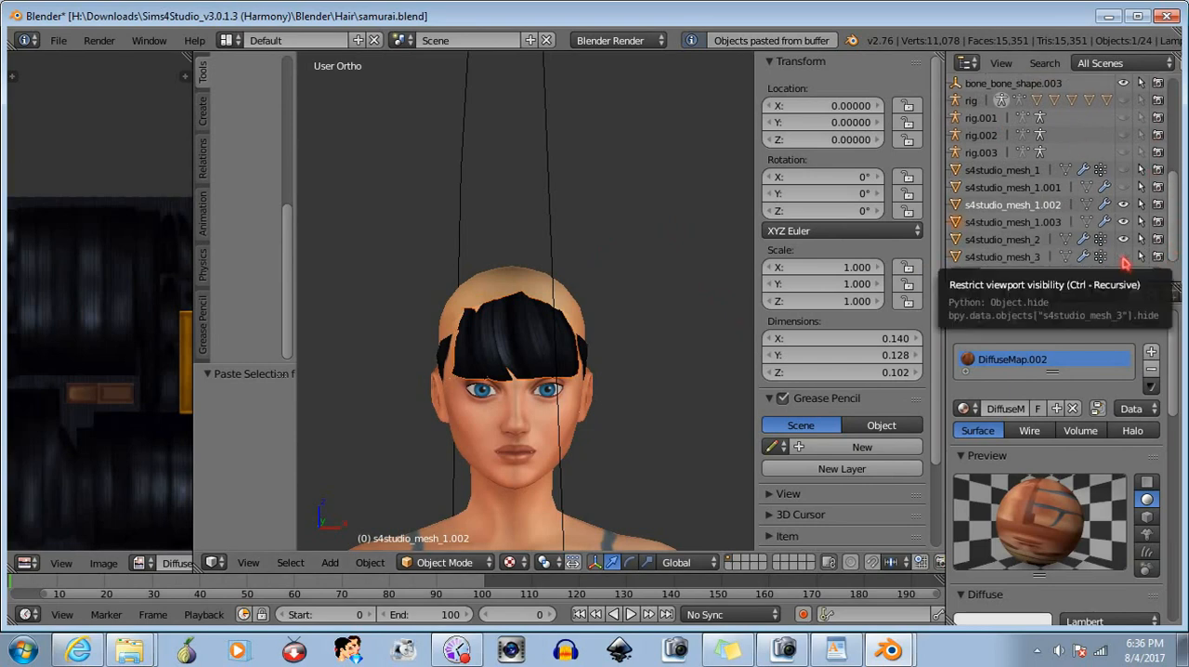
{"action": "left_click", "coordinate": [1122, 222]}
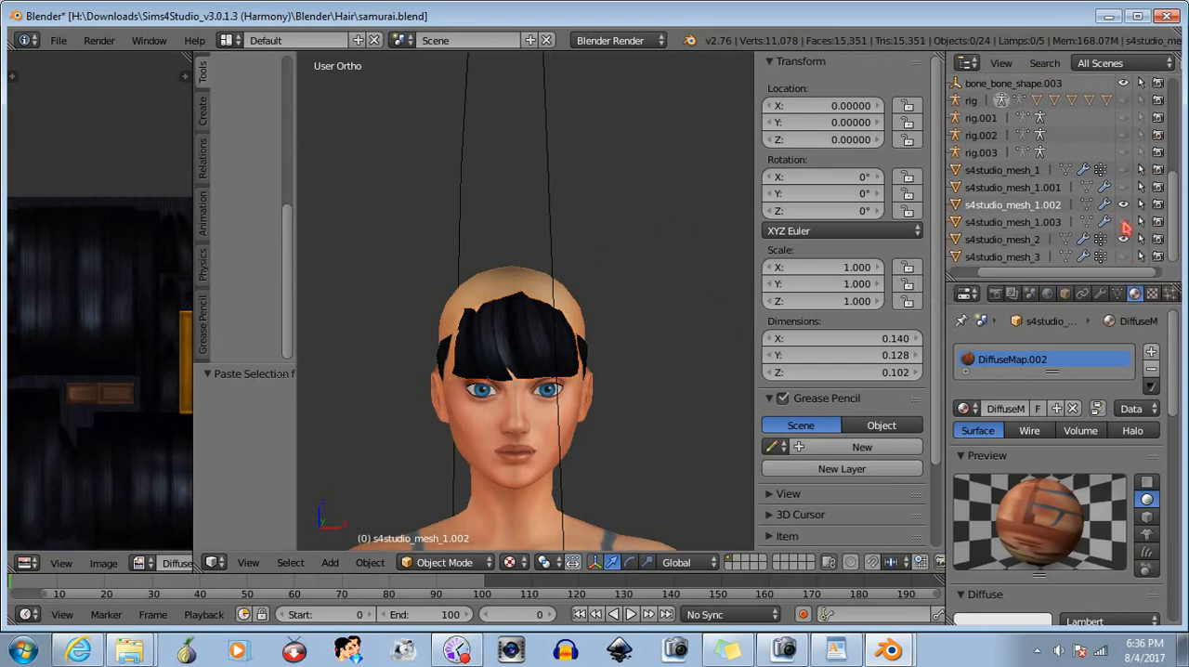
- Open s4studio_mesh_1.002 in Edit Mode to work on the bangs' geometry
{"action": "middle_click_drag", "start_coordinate": [625, 374], "coordinate": [464, 370]}
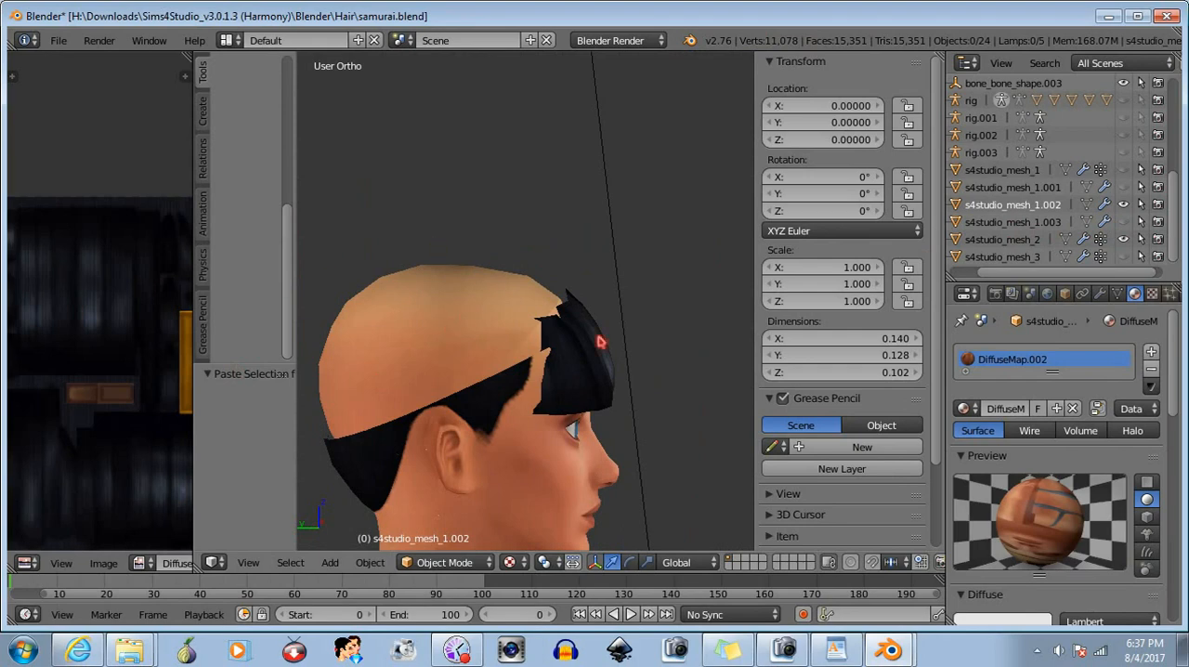
{"action": "middle_click_drag", "start_coordinate": [599, 341], "coordinate": [451, 345]}
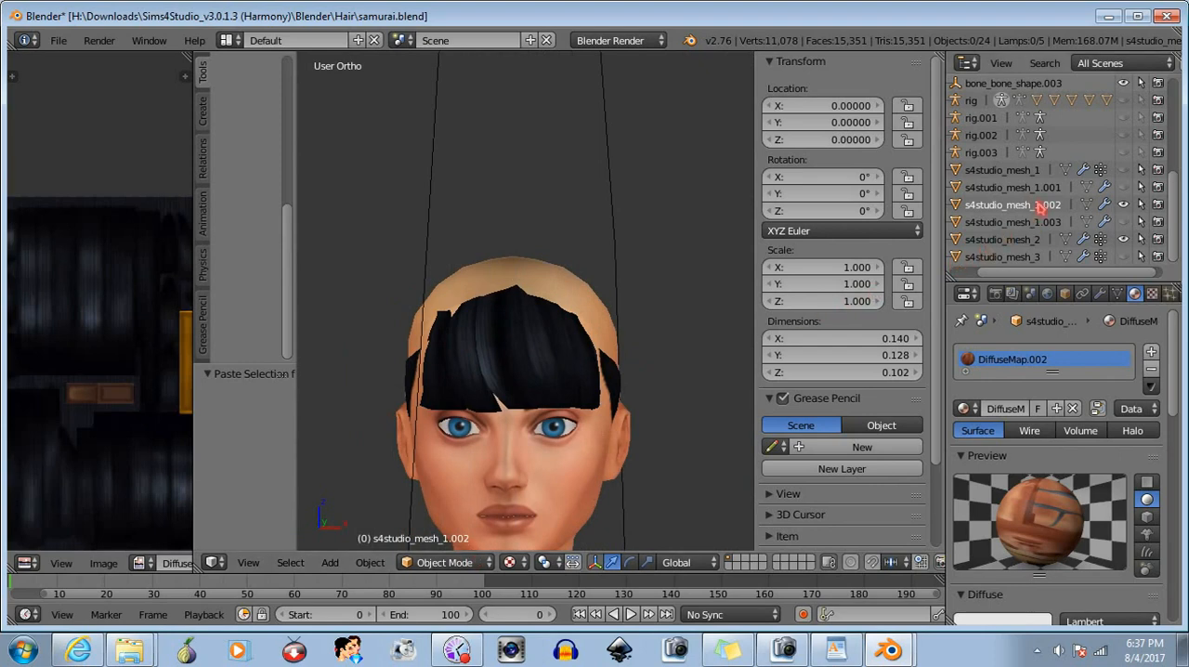
{"action": "left_click", "coordinate": [447, 562]}
{"action": "left_click", "coordinate": [418, 521]}
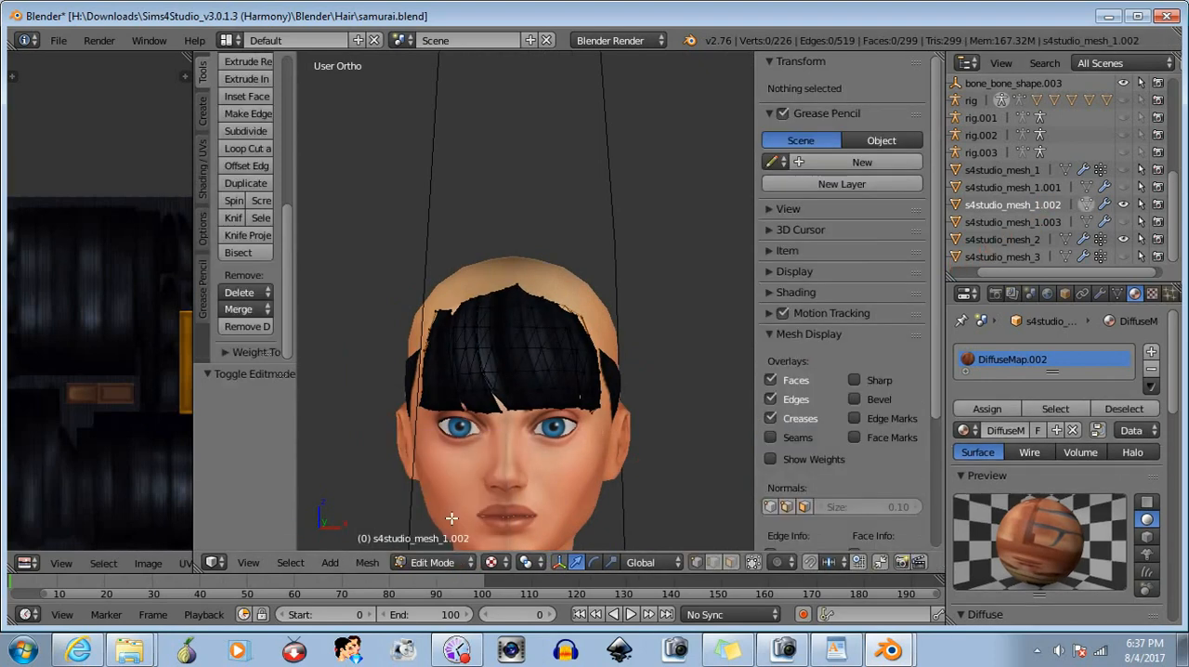
{"action": "middle_click_drag", "start_coordinate": [514, 406], "coordinate": [476, 411]}
{"action": "scroll", "coordinate": [483, 408], "scroll_direction": "up", "scroll_amount": 3}
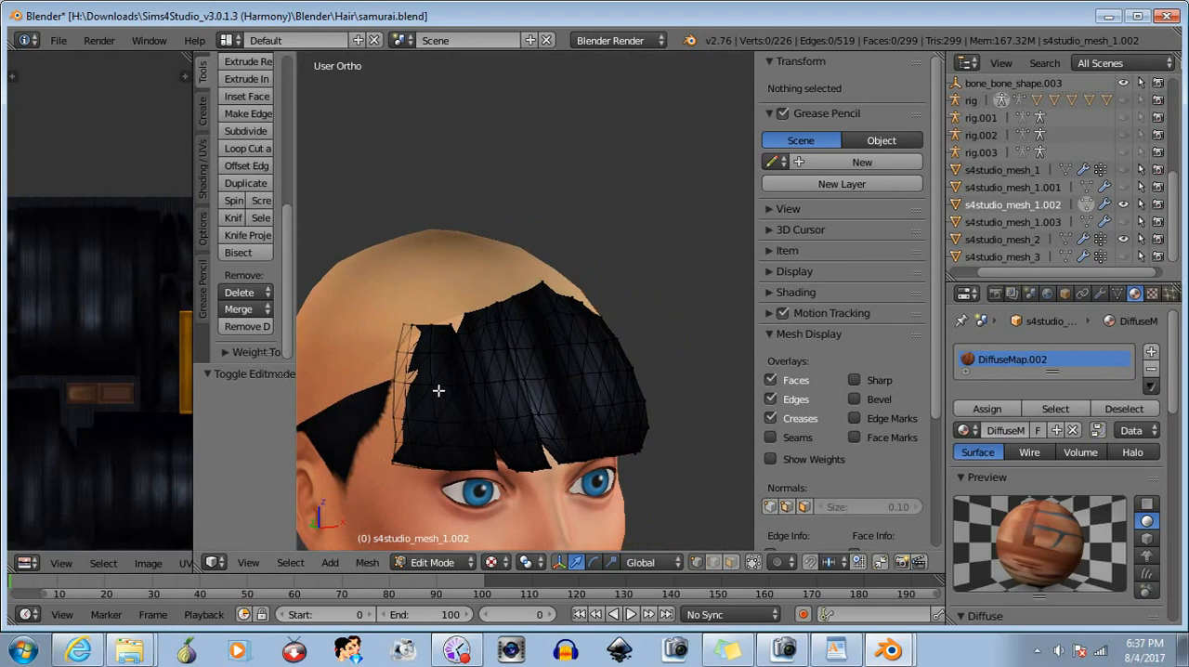
- Select the uneven peaked vertices along the whole top of the bangs and delete them as vertices
{"action": "left_click_drag", "start_coordinate": [461, 342], "coordinate": [463, 343]}
{"action": "middle_click_drag", "start_coordinate": [510, 373], "coordinate": [453, 370]}
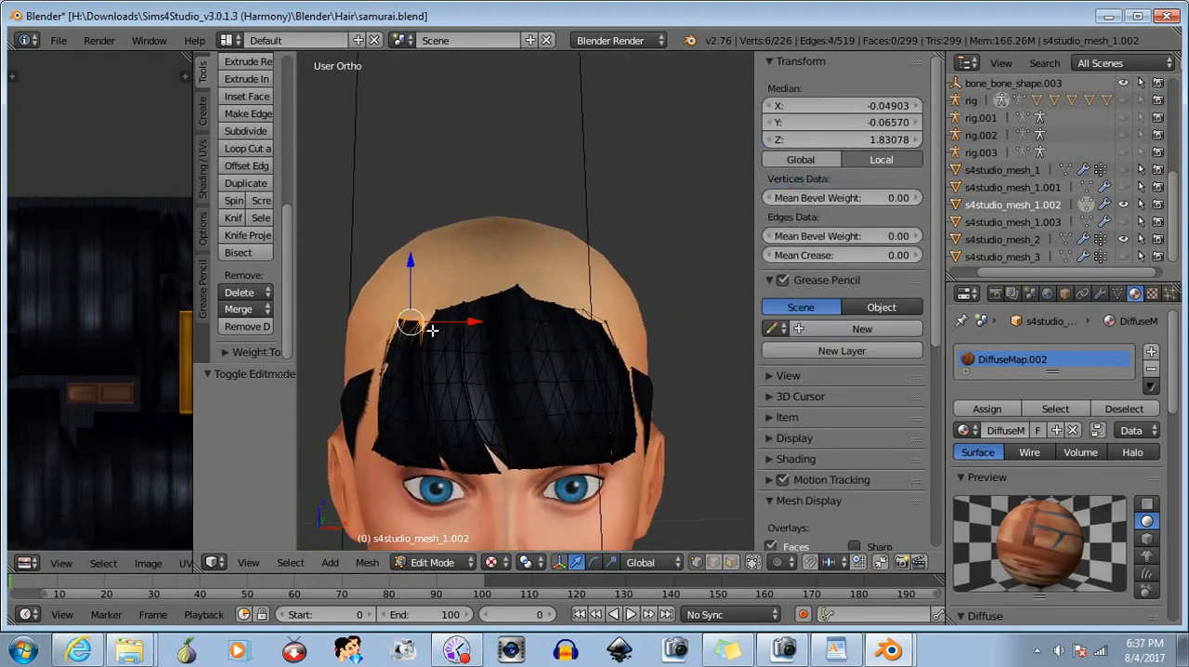
{"action": "key", "text": "b"}
{"action": "left_click_drag", "start_coordinate": [415, 296], "coordinate": [497, 336]}
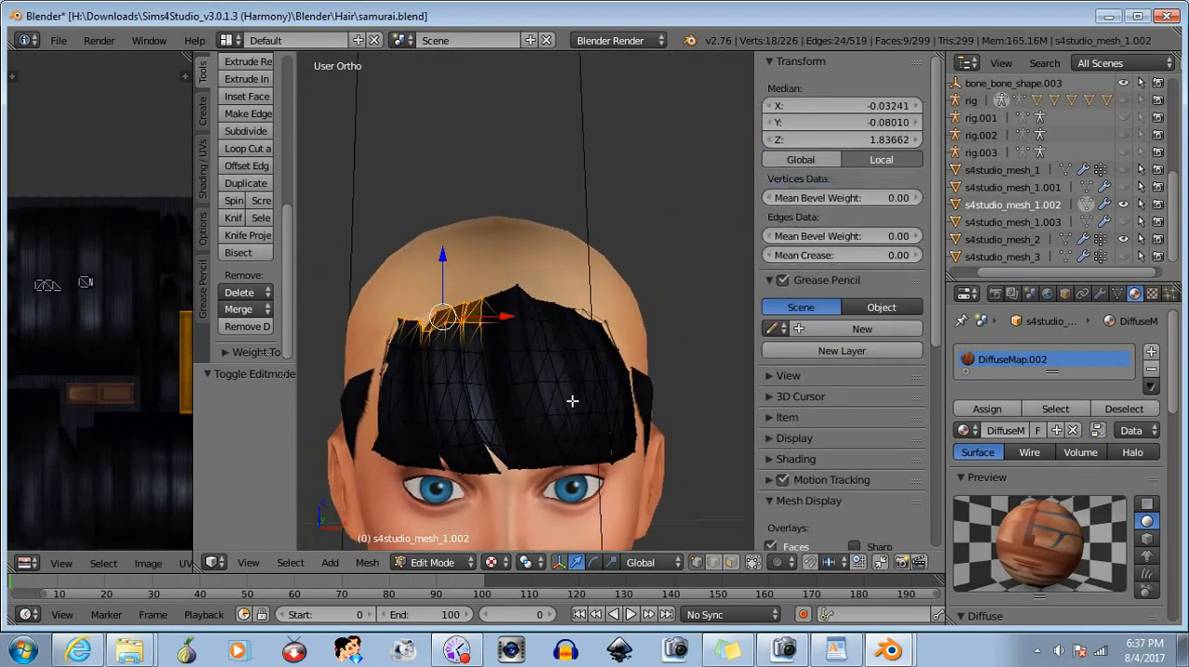
{"action": "middle_click_drag", "start_coordinate": [573, 400], "coordinate": [544, 397]}
{"action": "key", "text": "b"}
{"action": "left_click_drag", "start_coordinate": [438, 254], "coordinate": [574, 328]}
{"action": "key", "text": "b"}
{"action": "left_click_drag", "start_coordinate": [551, 289], "coordinate": [628, 338]}
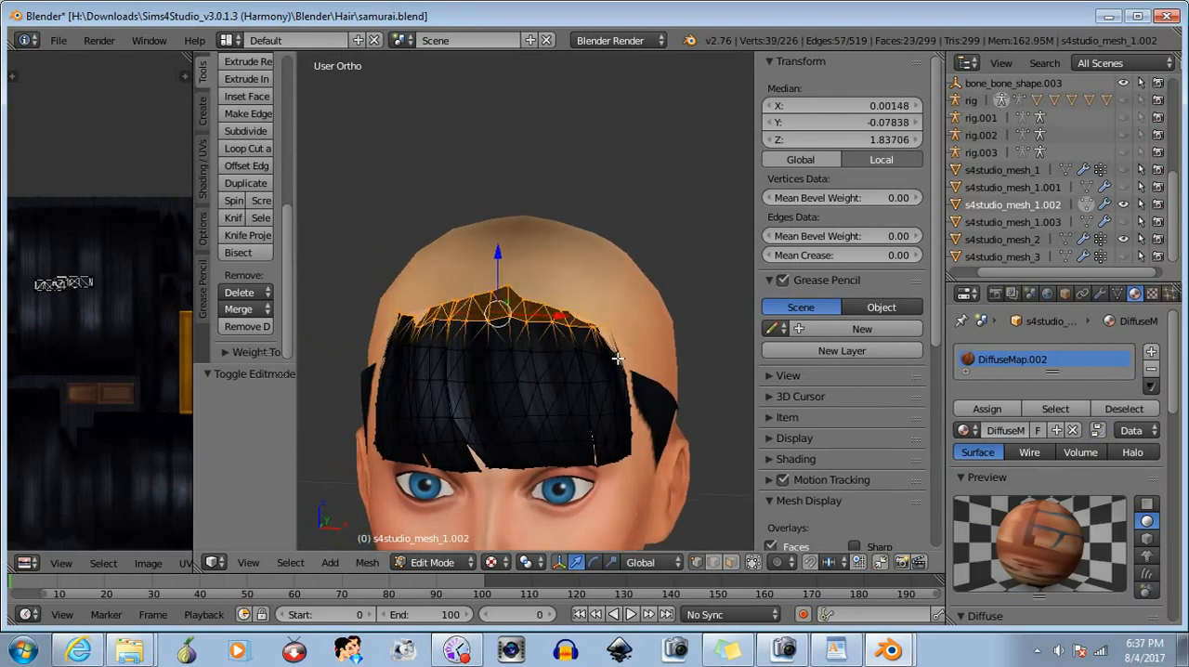
{"action": "left_click", "coordinate": [238, 292]}
{"action": "left_click", "coordinate": [243, 291]}
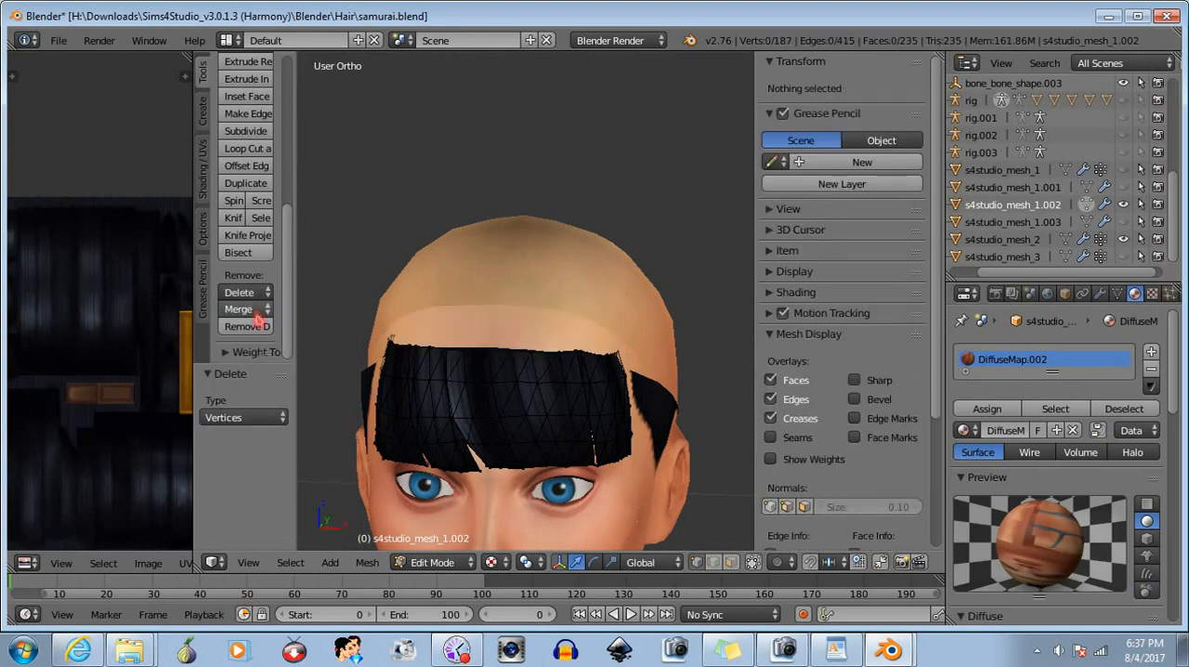
- Select the bangs' new upper edge, raise it about 0.001 along Z, and clear the selection
{"action": "middle_click_drag", "start_coordinate": [491, 407], "coordinate": [489, 379]}
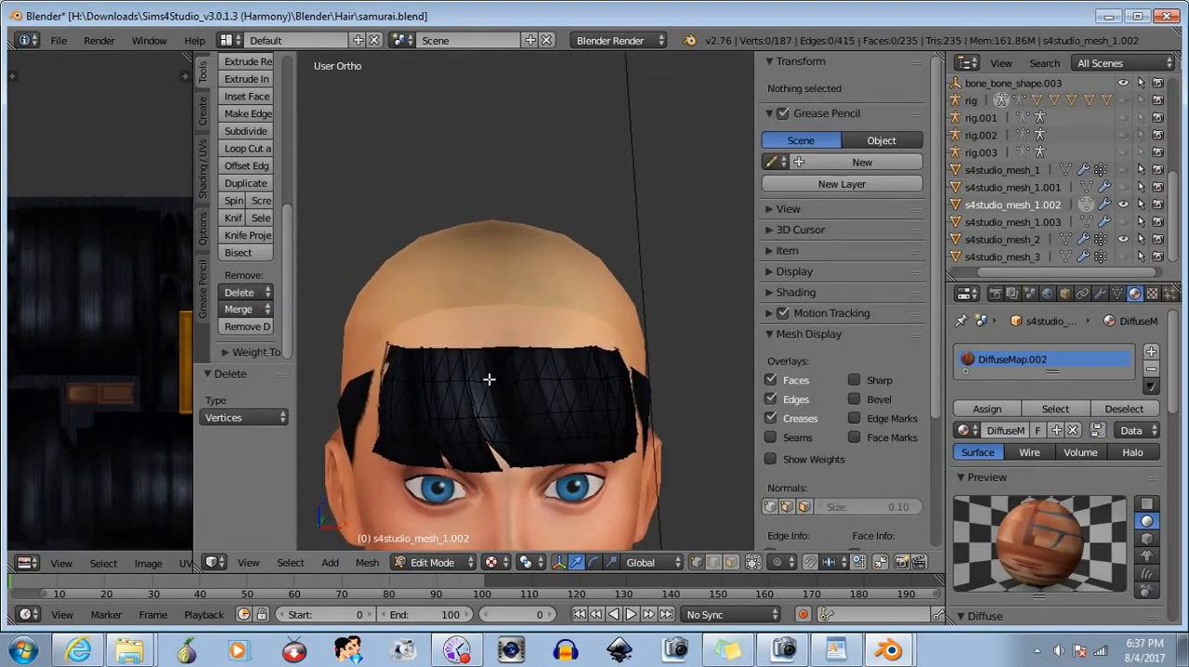
{"action": "left_click_drag", "start_coordinate": [369, 321], "coordinate": [630, 369]}
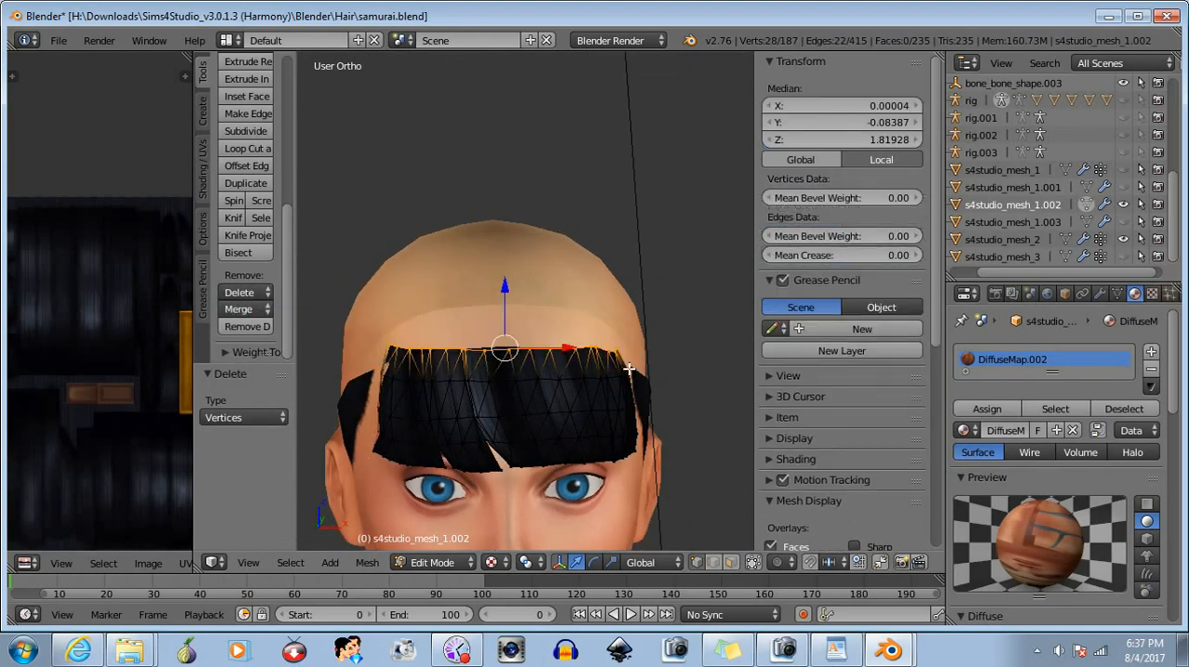
{"action": "mouse_move", "coordinate": [504, 288]}
{"action": "left_mouse_down"}
{"action": "mouse_move", "coordinate": [506, 311]}
{"action": "mouse_move", "coordinate": [511, 286]}
{"action": "left_mouse_up"}
{"action": "key", "text": "b"}
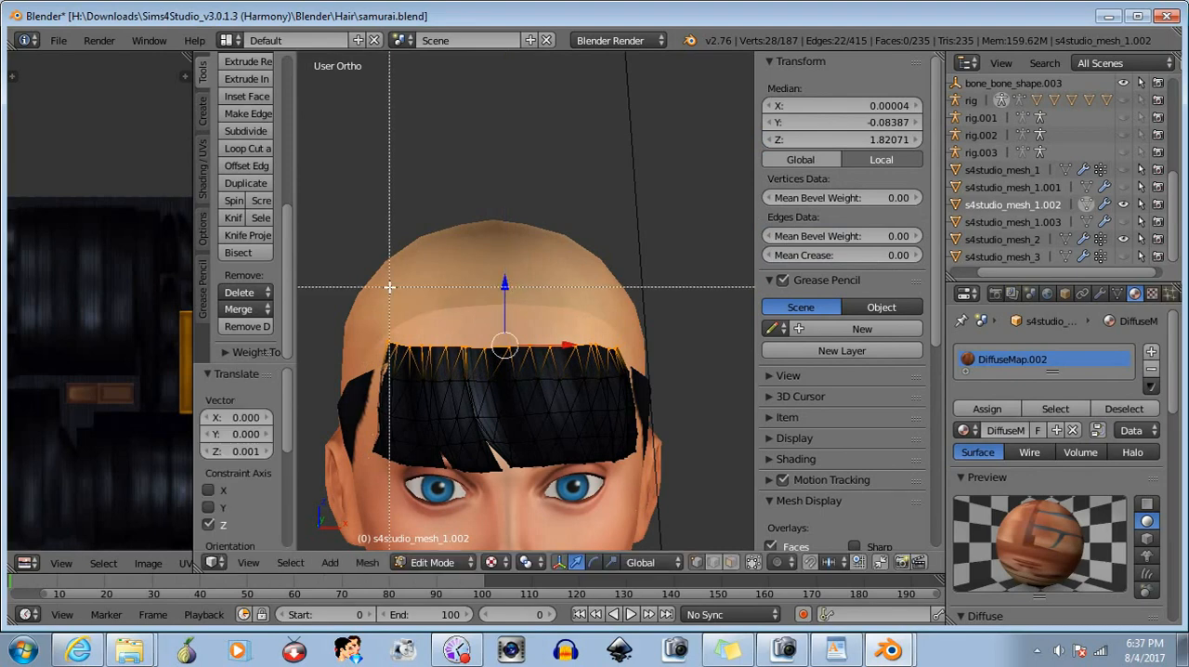
{"action": "middle_click_drag", "start_coordinate": [358, 288], "coordinate": [670, 429]}
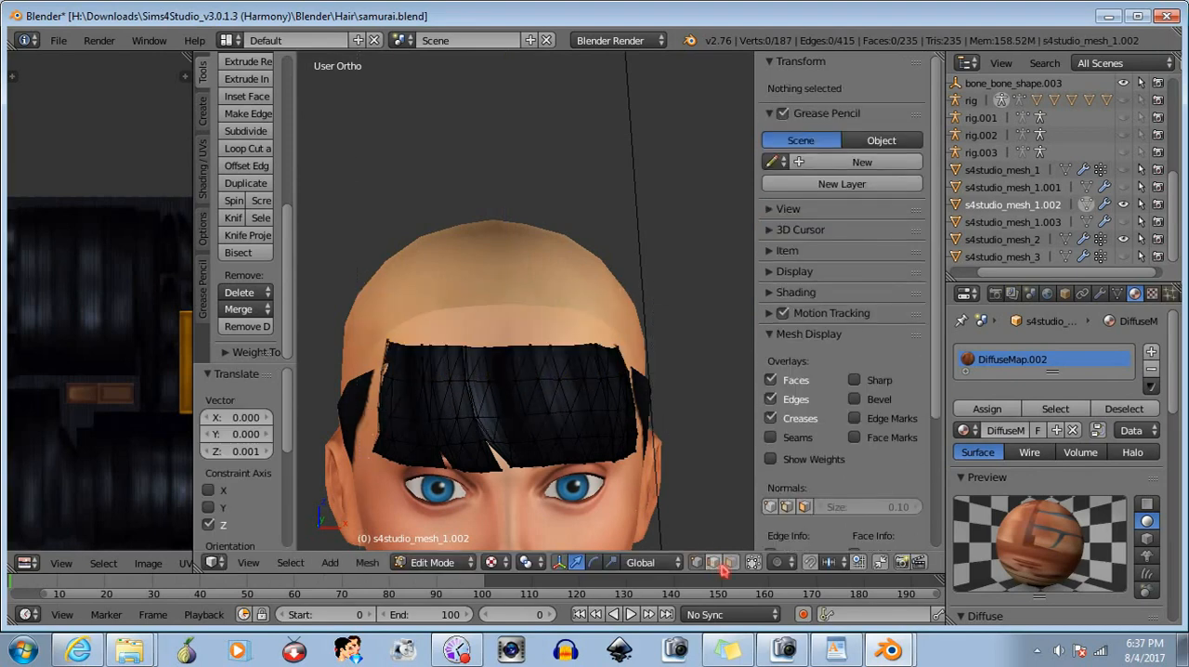
- Select the half of the bangs' upper edge on the character's right side and lower it about 0.001 along Z
{"action": "middle_click_drag", "start_coordinate": [474, 422], "coordinate": [493, 424]}
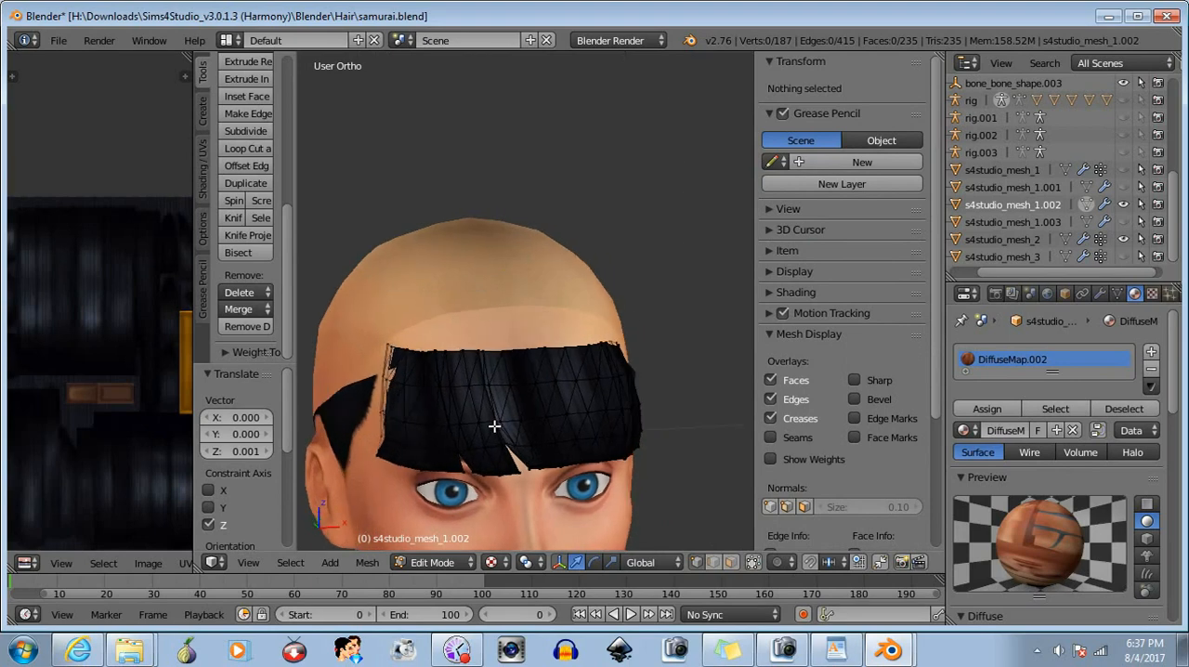
{"action": "key", "text": "b"}
{"action": "left_click_drag", "start_coordinate": [371, 309], "coordinate": [498, 365]}
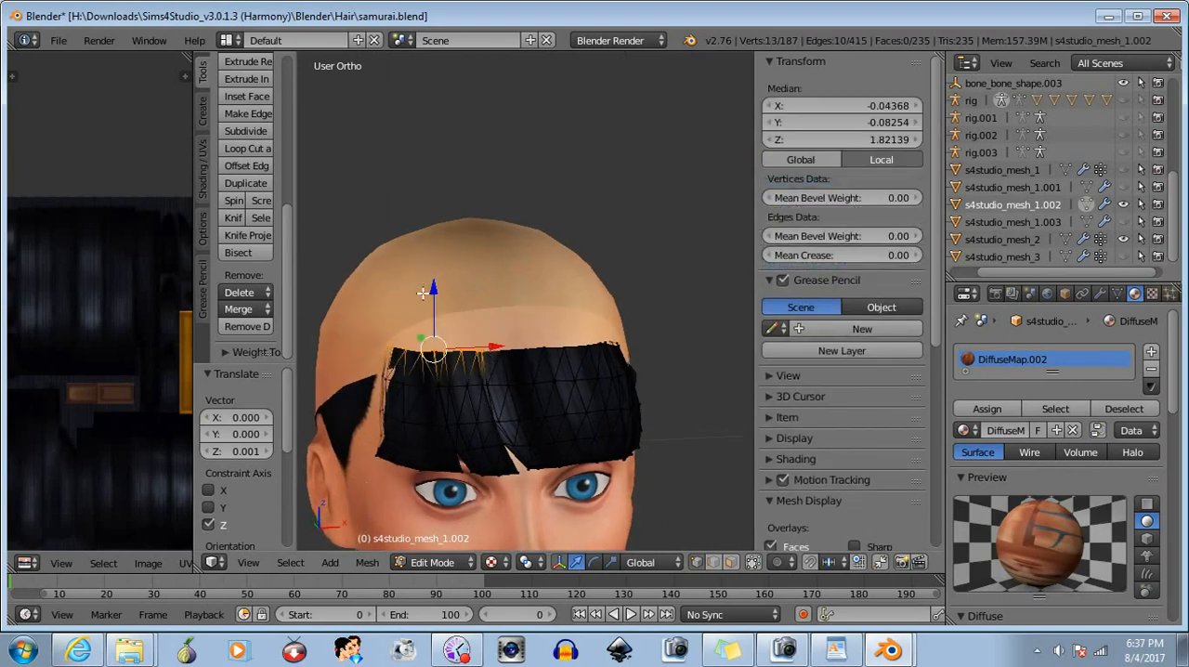
{"action": "left_click_drag", "start_coordinate": [432, 288], "coordinate": [426, 290]}
- Remove inner vertices from the upper-edge selection in stages, lowering the remaining outer vertices about 0.001 along Z each time
{"action": "key", "text": "b"}
{"action": "left_click_drag", "start_coordinate": [525, 329], "coordinate": [470, 372]}
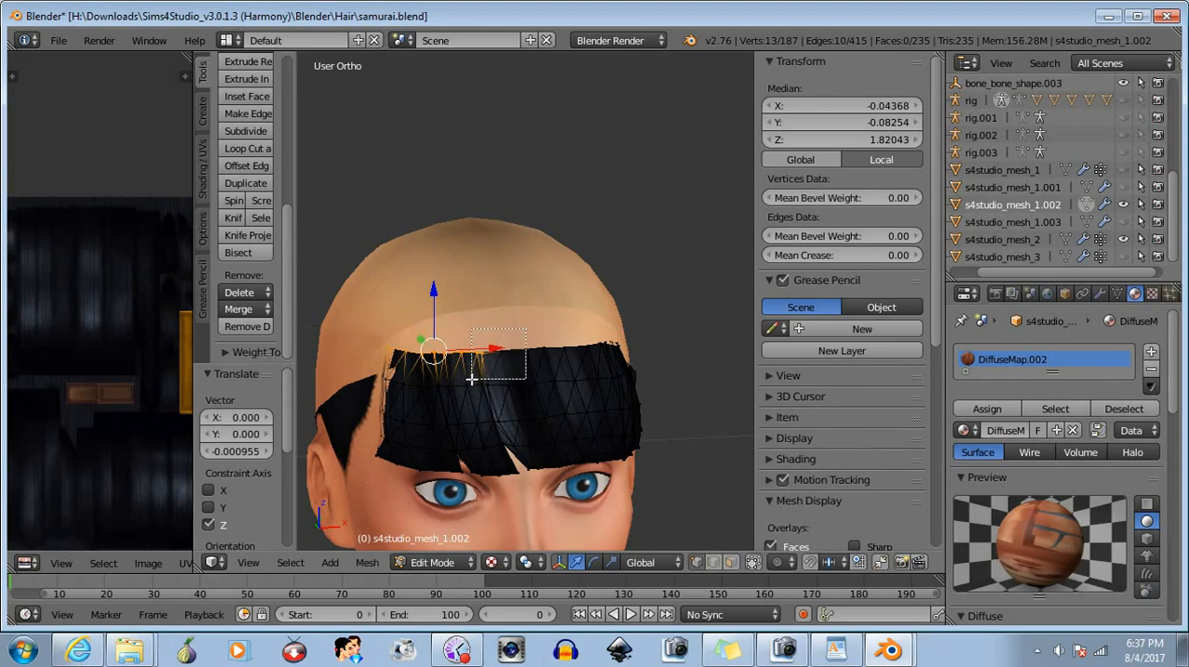
{"action": "middle_click_drag", "start_coordinate": [472, 379], "coordinate": [472, 379]}
{"action": "left_click_drag", "start_coordinate": [419, 290], "coordinate": [411, 292]}
{"action": "key", "text": "b"}
{"action": "middle_click_drag", "start_coordinate": [482, 328], "coordinate": [451, 407]}
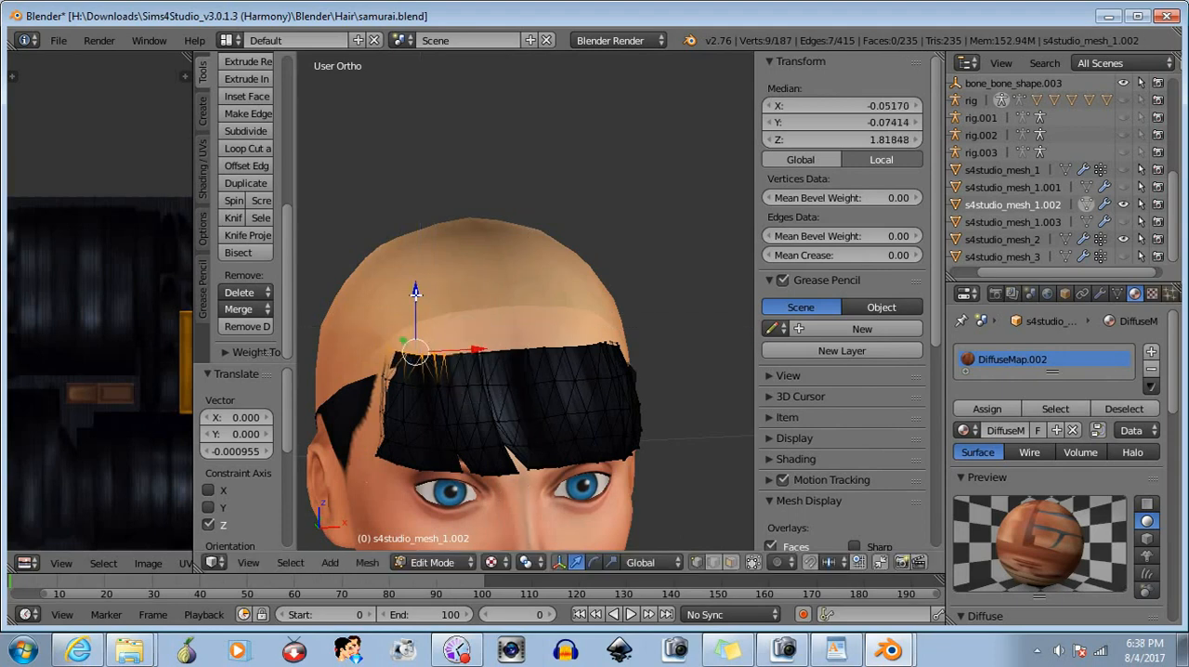
{"action": "left_click_drag", "start_coordinate": [415, 291], "coordinate": [406, 297]}
- Narrow the selection further toward the temple, lowering the remaining upper-edge vertices by about 0.0008 and 0.001 along Z
{"action": "key", "text": "b"}
{"action": "middle_click_drag", "start_coordinate": [467, 335], "coordinate": [436, 393]}
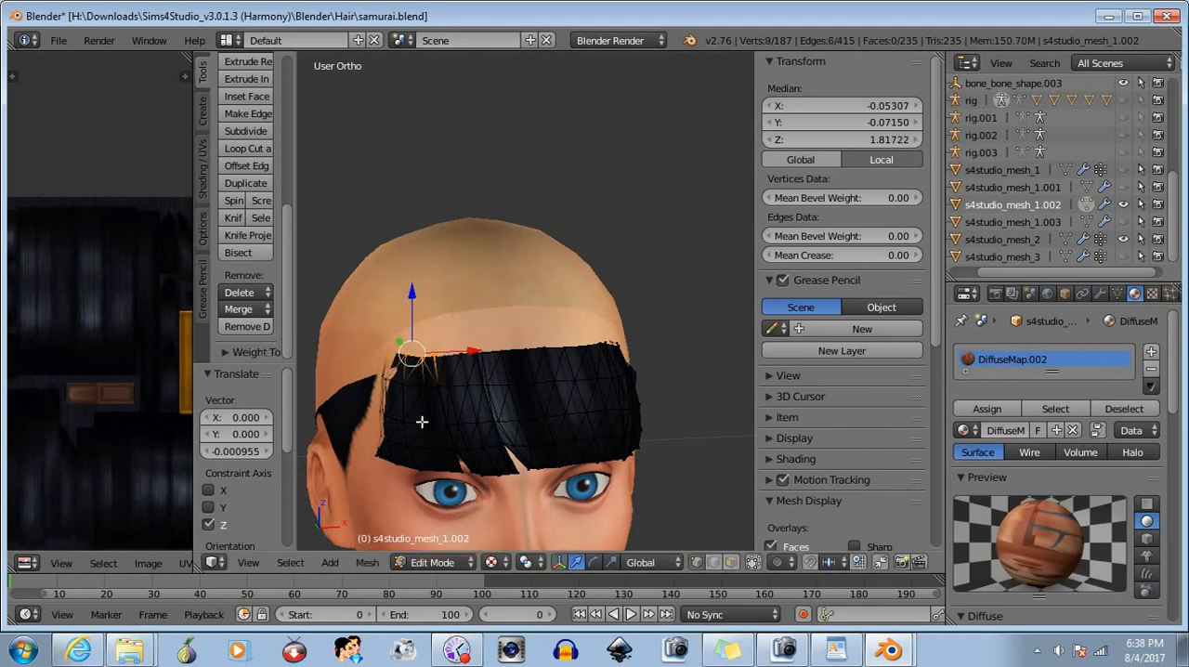
{"action": "scroll", "coordinate": [421, 422], "scroll_direction": "up", "scroll_amount": 1}
{"action": "left_click_drag", "start_coordinate": [390, 306], "coordinate": [385, 308]}
{"action": "key", "text": "b"}
{"action": "middle_click_drag", "start_coordinate": [449, 344], "coordinate": [409, 426]}
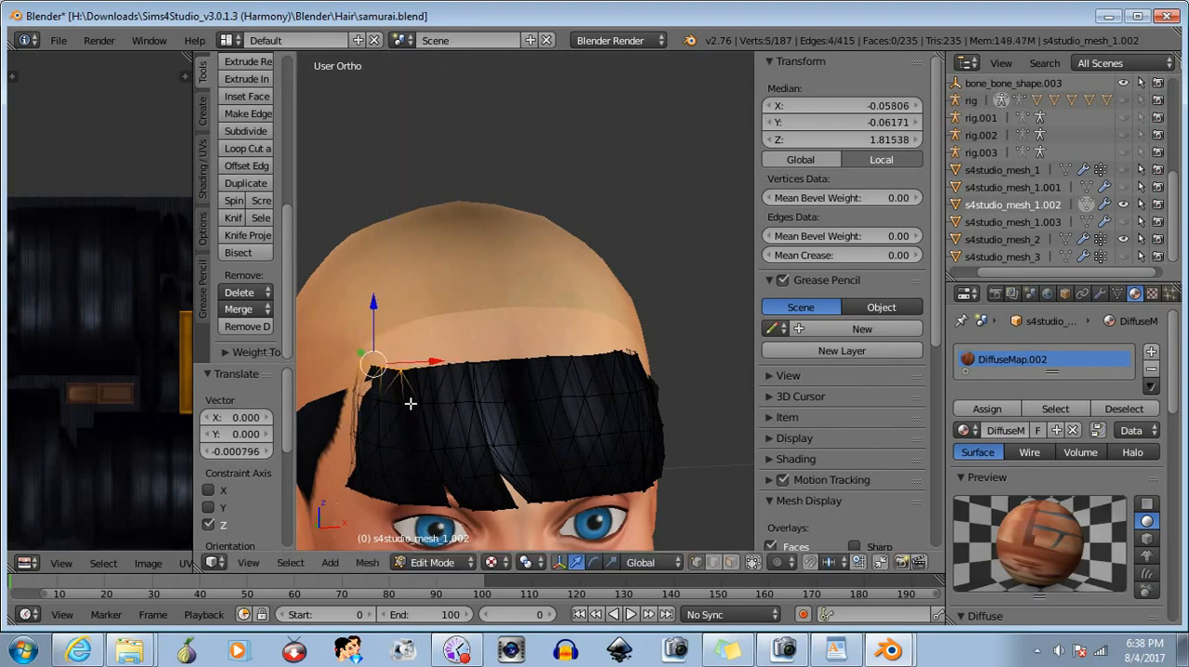
{"action": "left_click_drag", "start_coordinate": [374, 303], "coordinate": [367, 308]}
- Reduce the selection to the bangs' outermost corner vertices at the temple and lower them about 0.003 along Z
{"action": "middle_click_drag", "start_coordinate": [415, 365], "coordinate": [416, 368]}
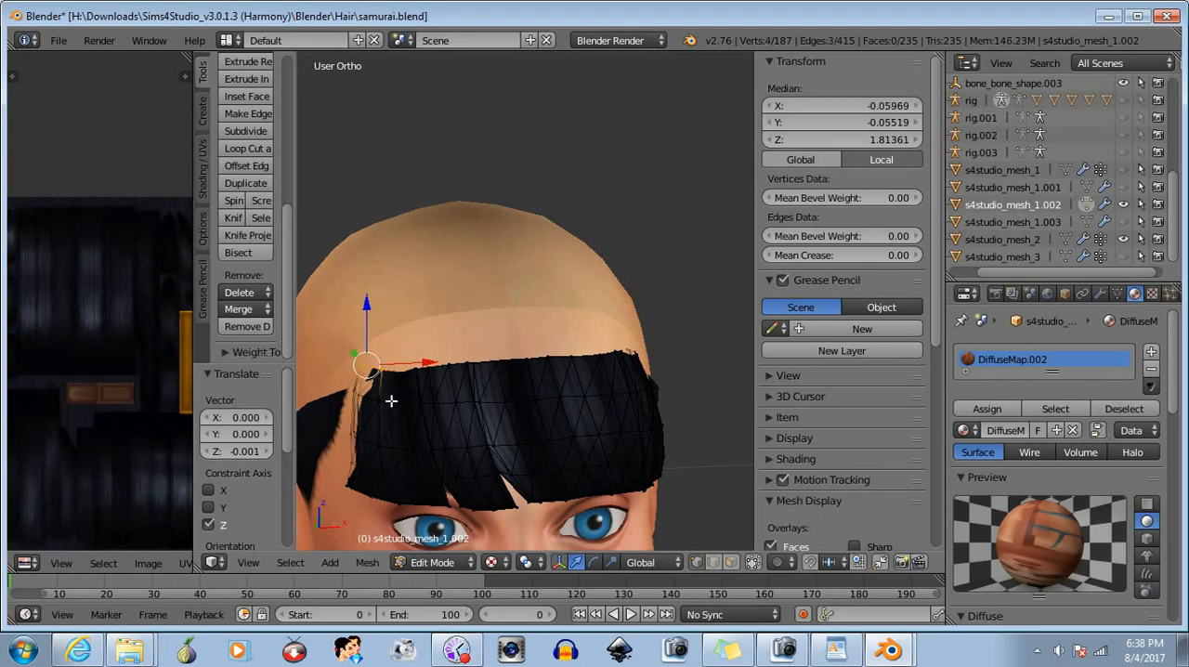
{"action": "left_click_drag", "start_coordinate": [367, 302], "coordinate": [365, 311]}
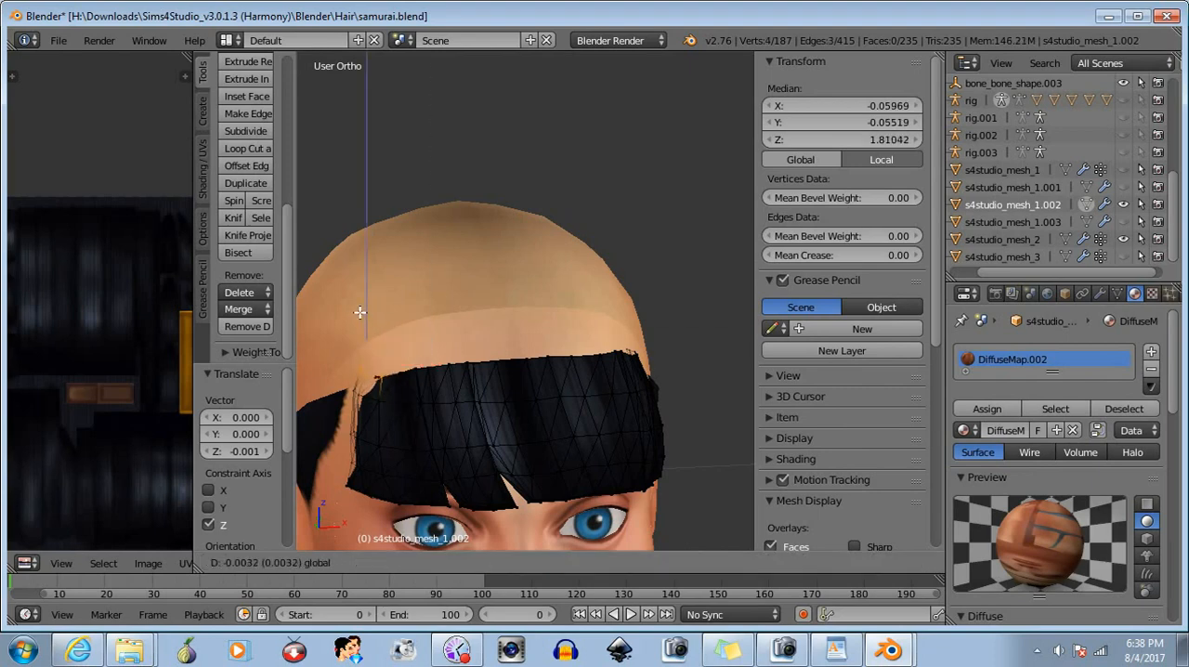
{"action": "mouse_move", "coordinate": [356, 313]}
{"action": "left_mouse_down"}
{"action": "mouse_move", "coordinate": [374, 409]}
{"action": "mouse_move", "coordinate": [351, 323]}
{"action": "left_mouse_up"}
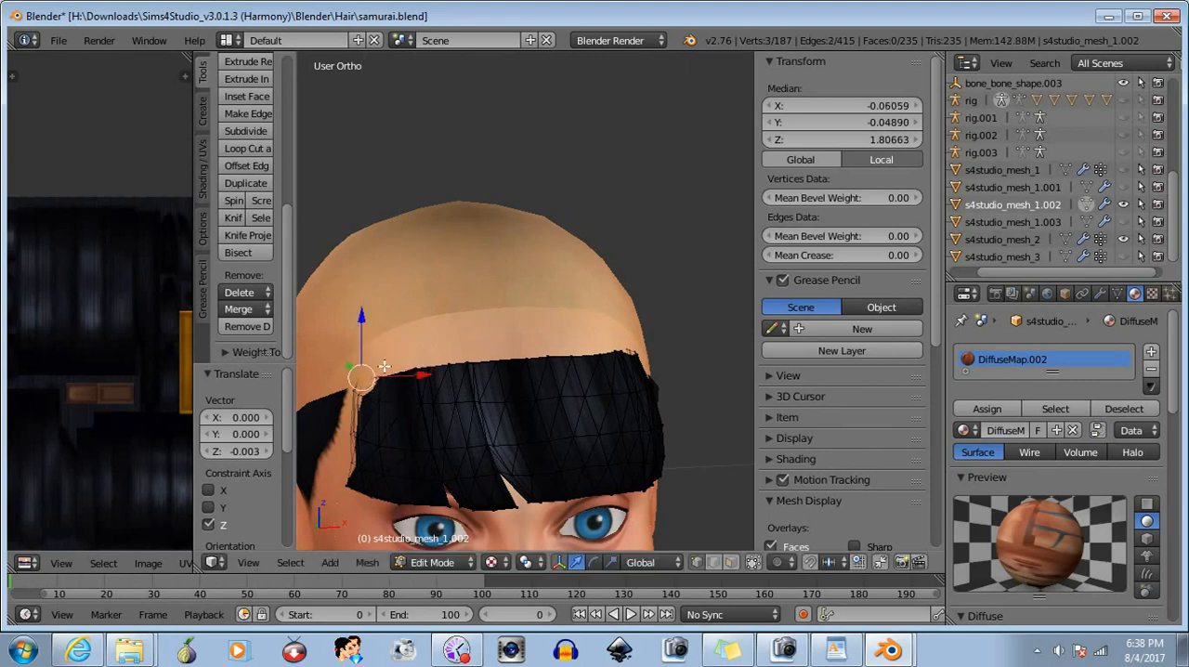
- Lower the bangs' outermost corner vertices at the temple by a further 0.002 along Z and clear the selection
{"action": "middle_click_drag", "start_coordinate": [362, 394], "coordinate": [361, 394]}
{"action": "left_click_drag", "start_coordinate": [360, 319], "coordinate": [356, 324]}
{"action": "key", "text": "a"}
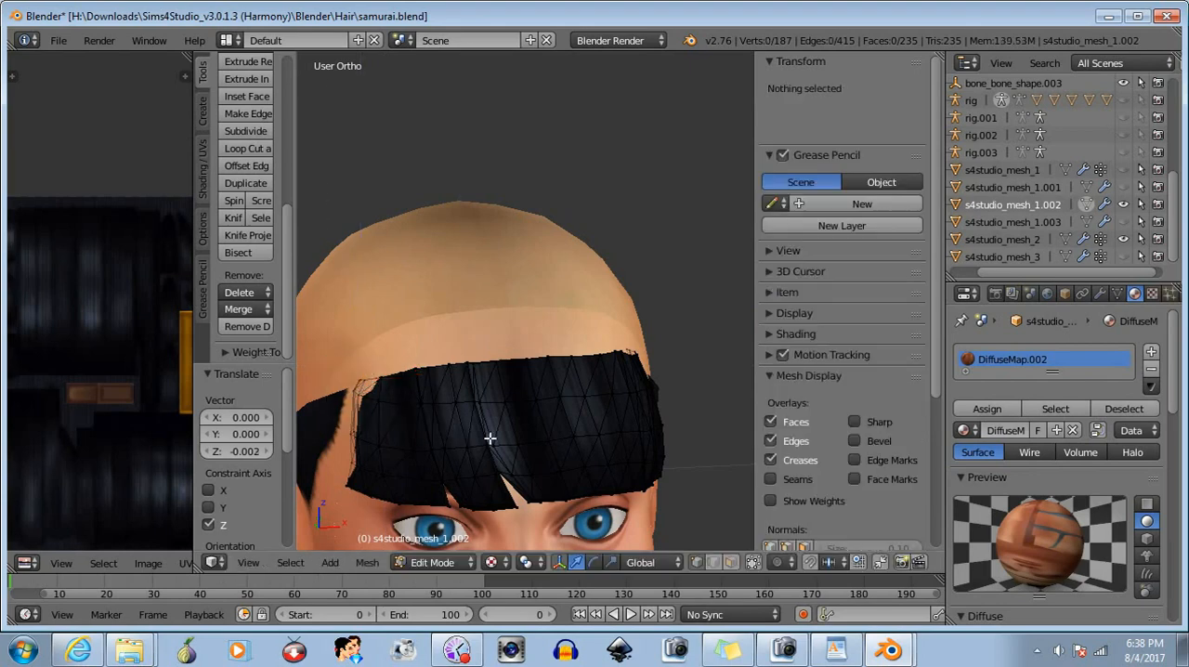
- Select the bangs' outer side-edge vertices on the character's right and move them about -0.007 along X to meet the side hair
{"action": "middle_click_drag", "start_coordinate": [640, 445], "coordinate": [722, 450]}
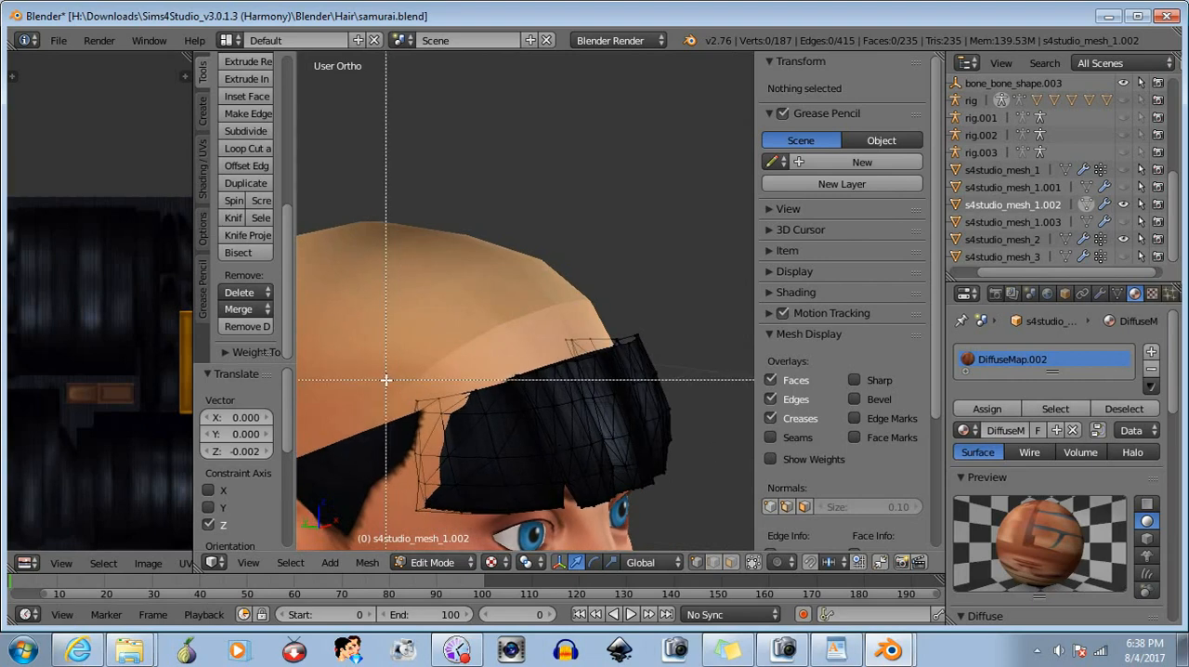
{"action": "left_click_drag", "start_coordinate": [454, 419], "coordinate": [454, 420]}
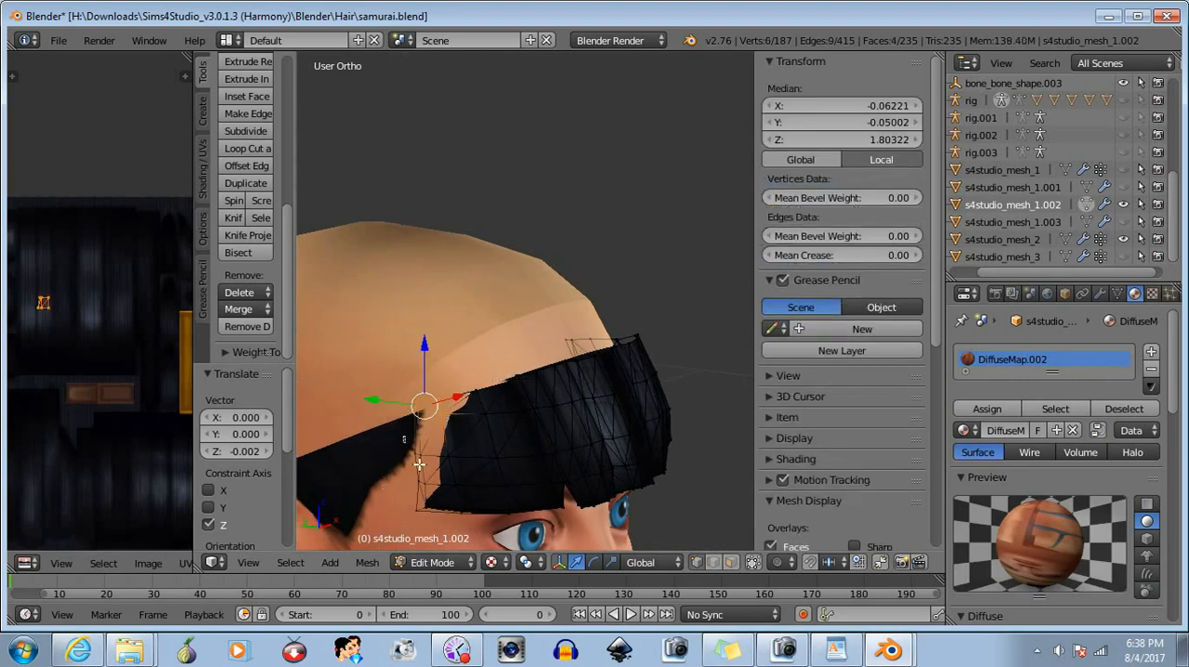
{"action": "left_click_drag", "start_coordinate": [439, 548], "coordinate": [433, 546]}
{"action": "middle_click_drag", "start_coordinate": [471, 502], "coordinate": [437, 486]}
{"action": "key", "text": "g"}
{"action": "key", "text": "x"}
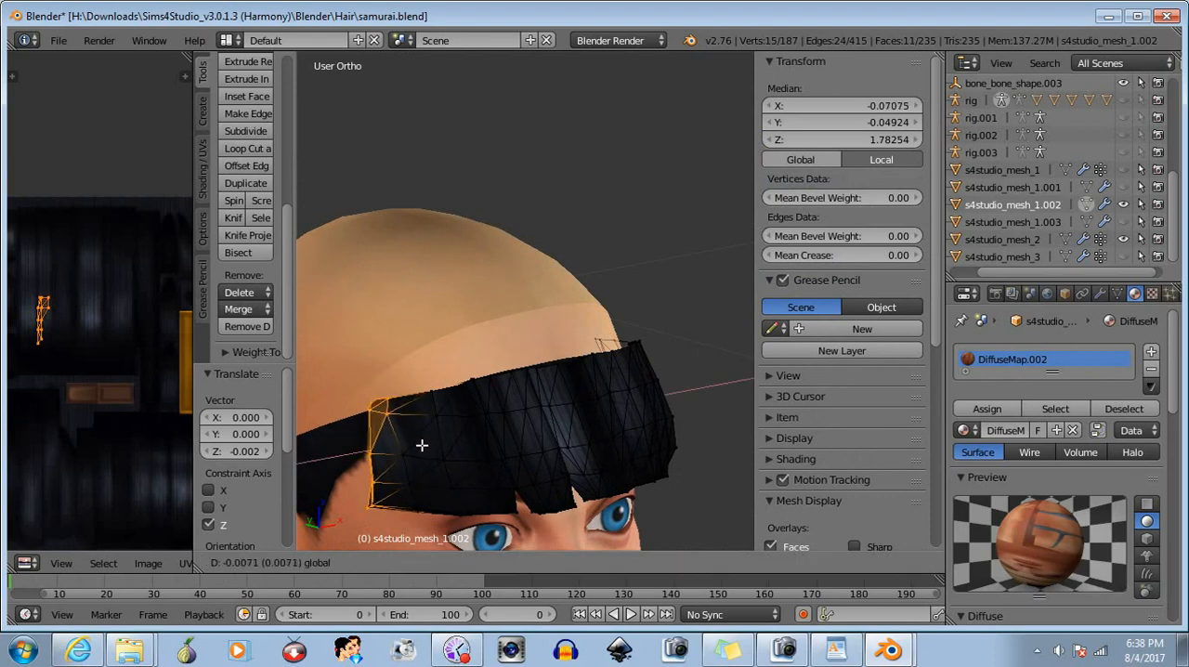
{"action": "left_click", "coordinate": [422, 445]}
- Reduce the selection to that side's upper corner vertices, lower them about 0.003 along Z, and deselect everything
{"action": "key", "text": "b"}
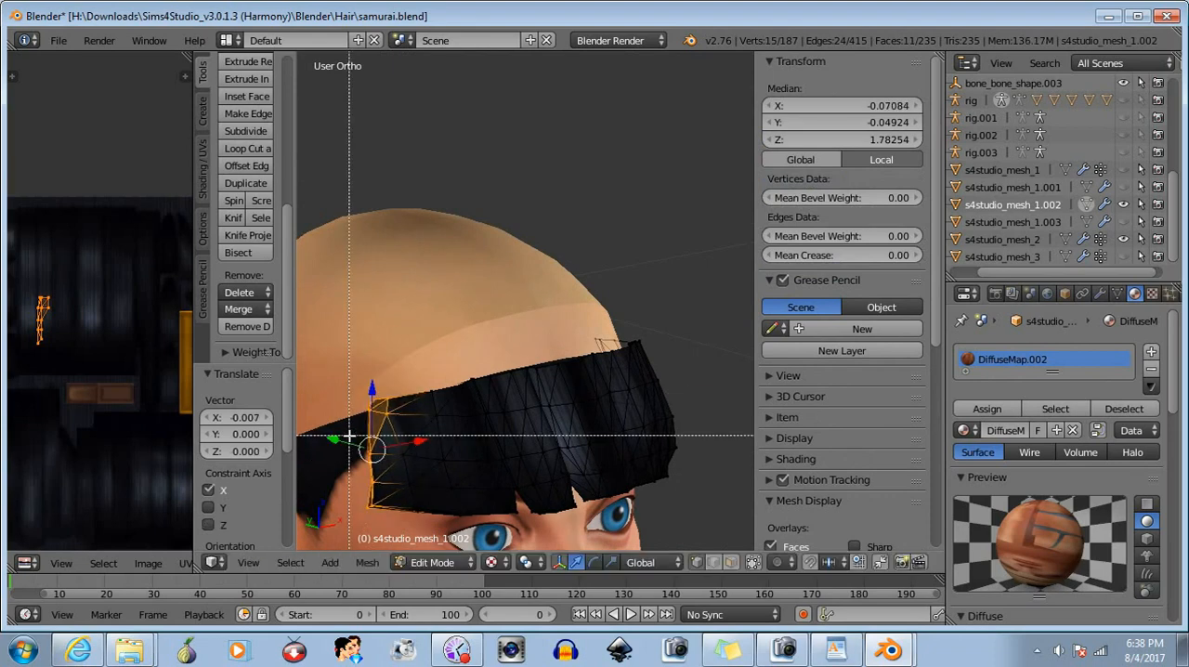
{"action": "middle_click_drag", "start_coordinate": [344, 436], "coordinate": [486, 537]}
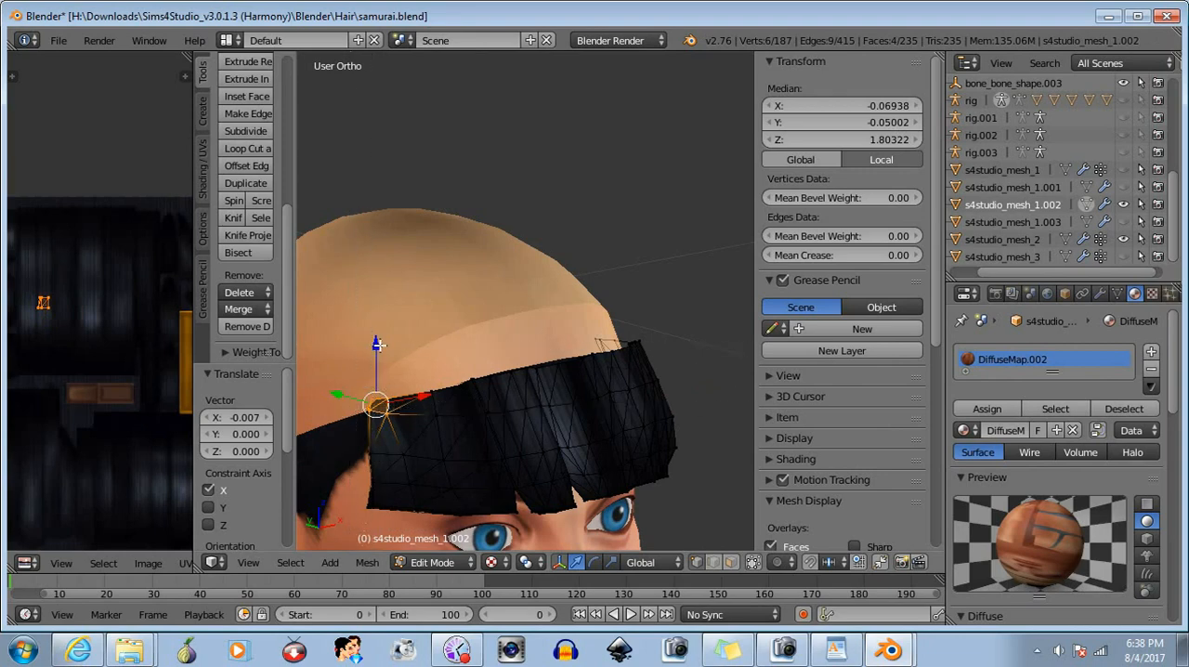
{"action": "left_click_drag", "start_coordinate": [375, 346], "coordinate": [376, 354]}
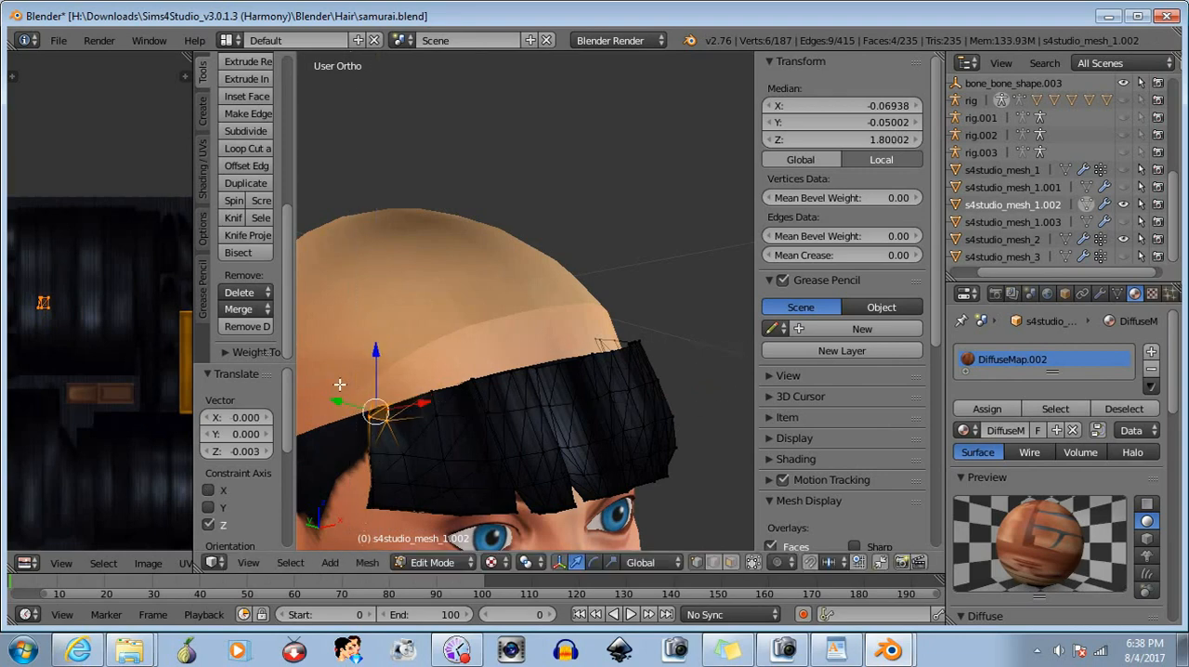
{"action": "key", "text": "a"}
- Select the bangs' outer side-edge vertices on the character's left and move them outward about 0.006 along X
{"action": "middle_click_drag", "start_coordinate": [530, 443], "coordinate": [654, 356]}
{"action": "key", "text": "b"}
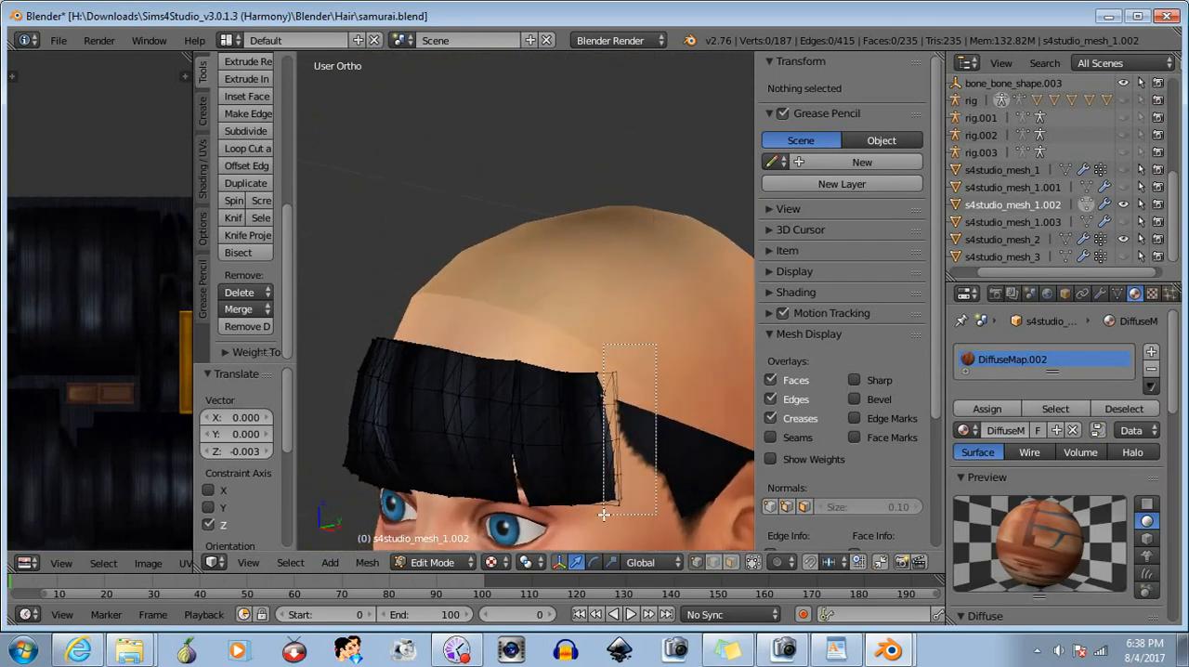
{"action": "left_click_drag", "start_coordinate": [614, 525], "coordinate": [613, 523]}
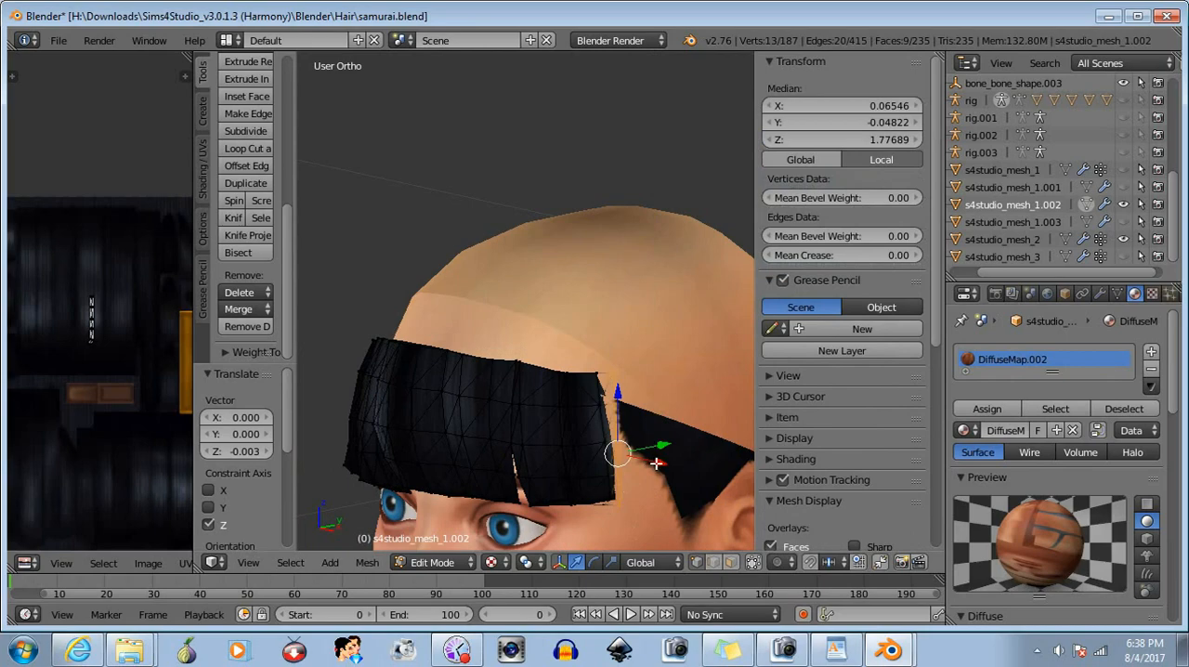
{"action": "left_click_drag", "start_coordinate": [656, 462], "coordinate": [666, 470]}
{"action": "middle_click_drag", "start_coordinate": [665, 469], "coordinate": [316, 464]}
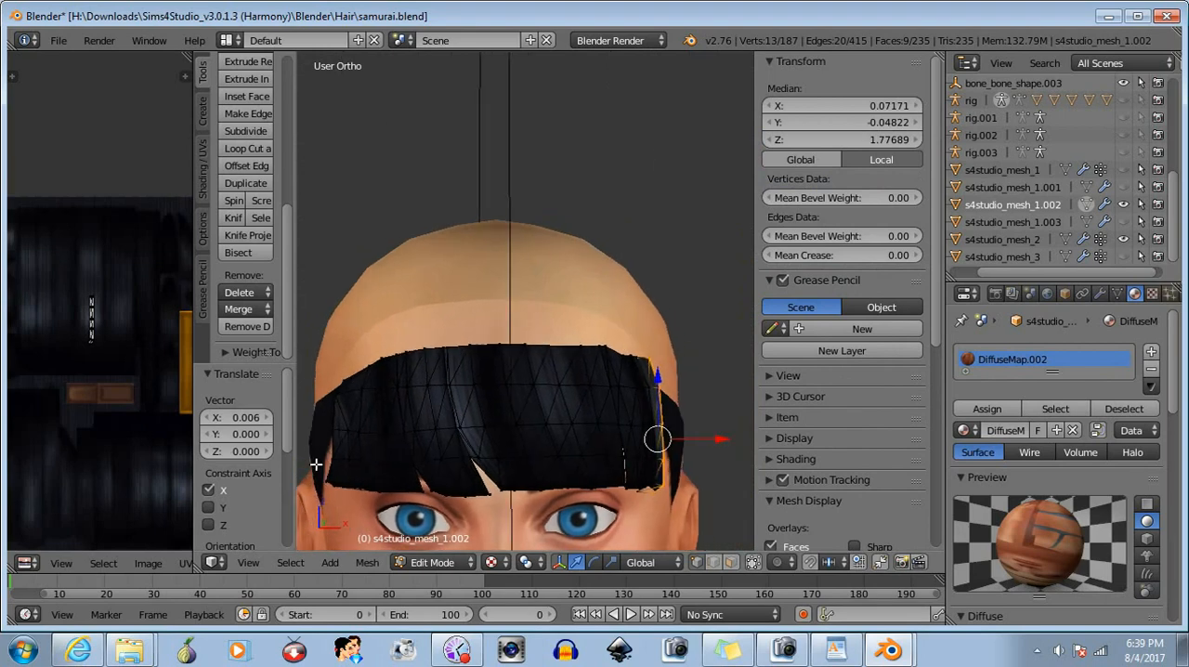
- Select only the bangs' lower corner vertices on the character's left and shift them outward about 0.0008 along X
{"action": "left_click_drag", "start_coordinate": [675, 545], "coordinate": [685, 513]}
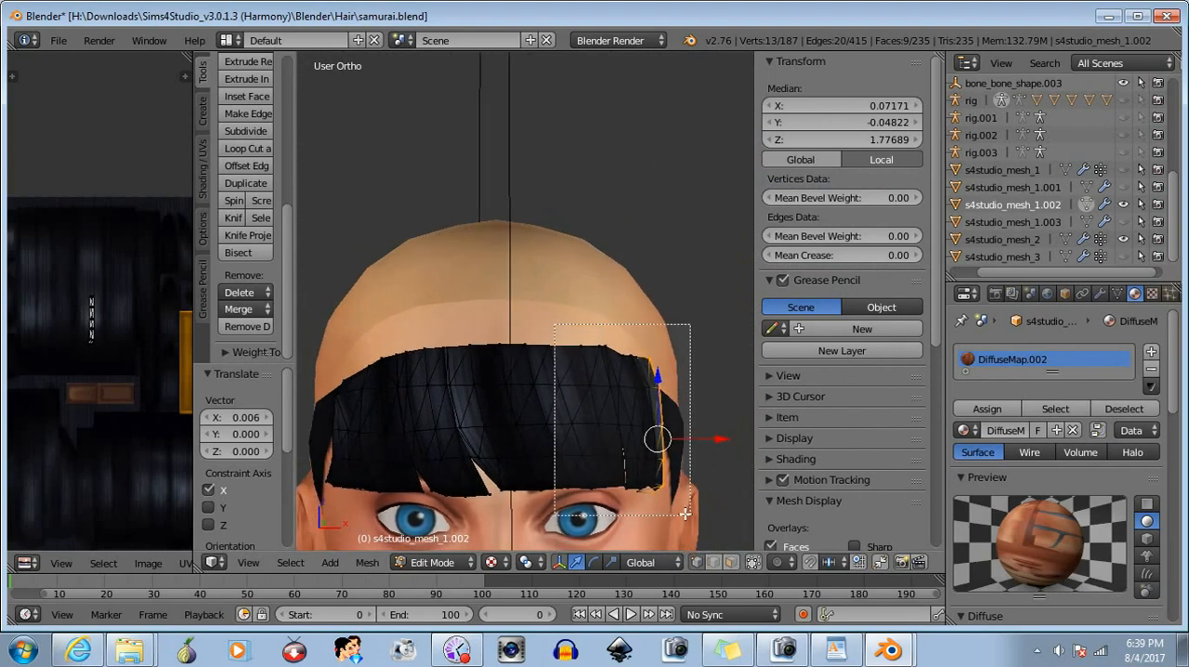
{"action": "middle_click_drag", "start_coordinate": [578, 303], "coordinate": [684, 529]}
{"action": "key", "text": "b"}
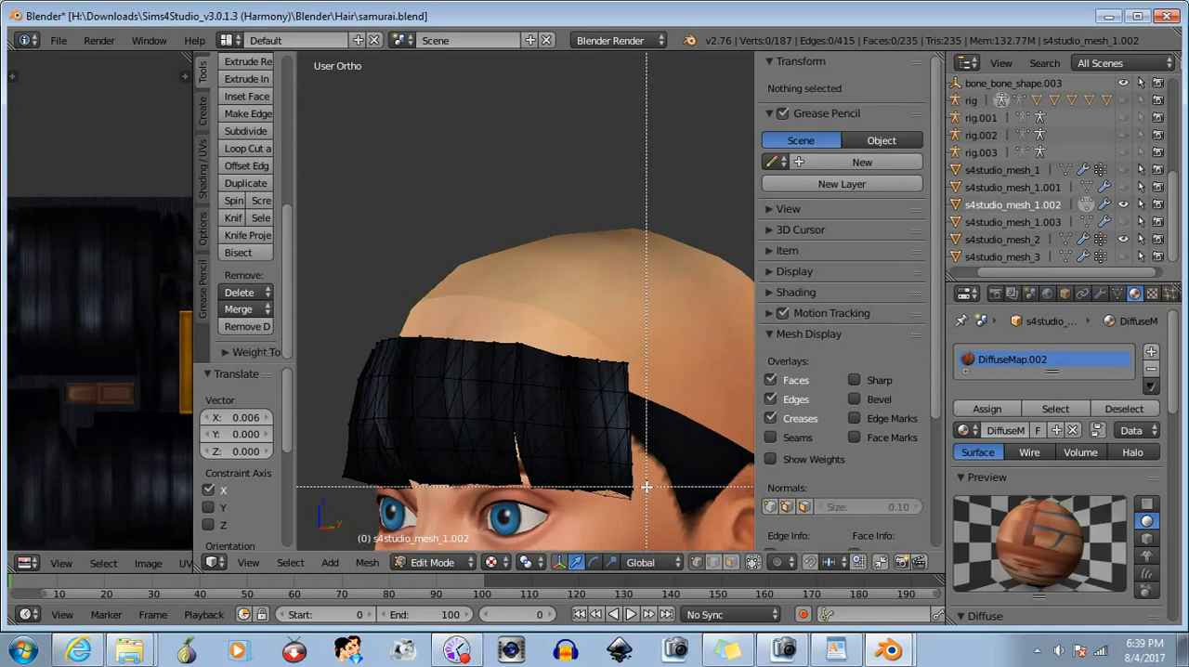
{"action": "left_click_drag", "start_coordinate": [646, 485], "coordinate": [562, 539]}
{"action": "middle_click_drag", "start_coordinate": [562, 539], "coordinate": [628, 452]}
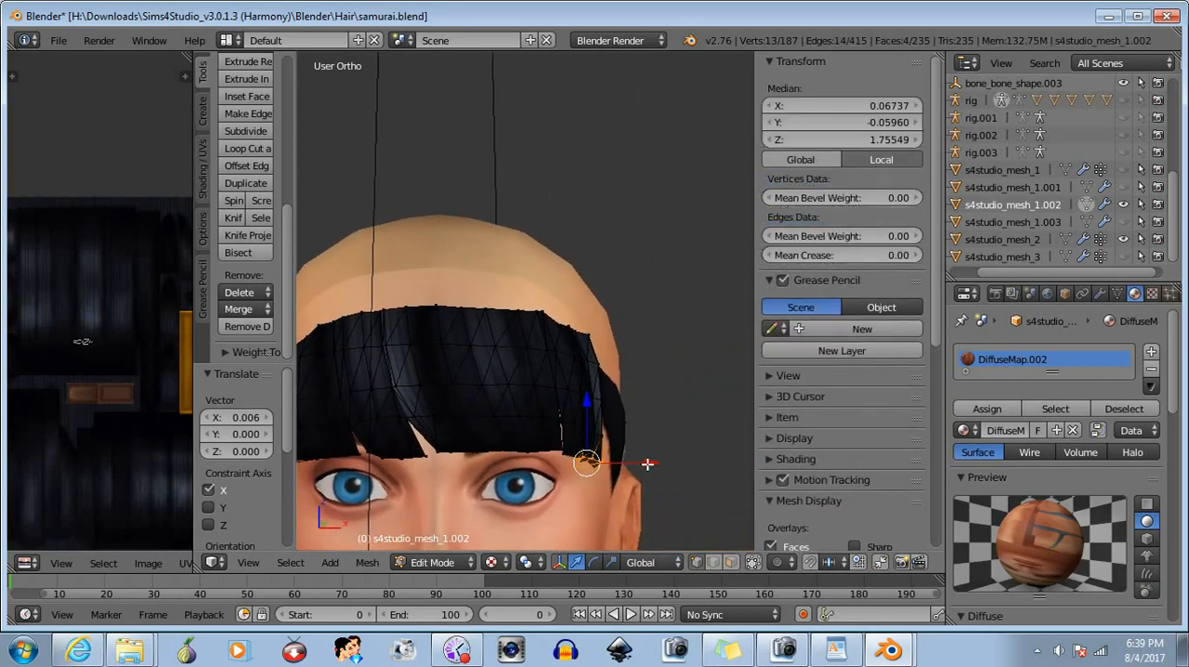
{"action": "left_click_drag", "start_coordinate": [648, 463], "coordinate": [648, 464]}
- Add the vertices just above the left-side lower corner, move the group about 0.0004 outward along X, and deselect everything
{"action": "key", "text": "b"}
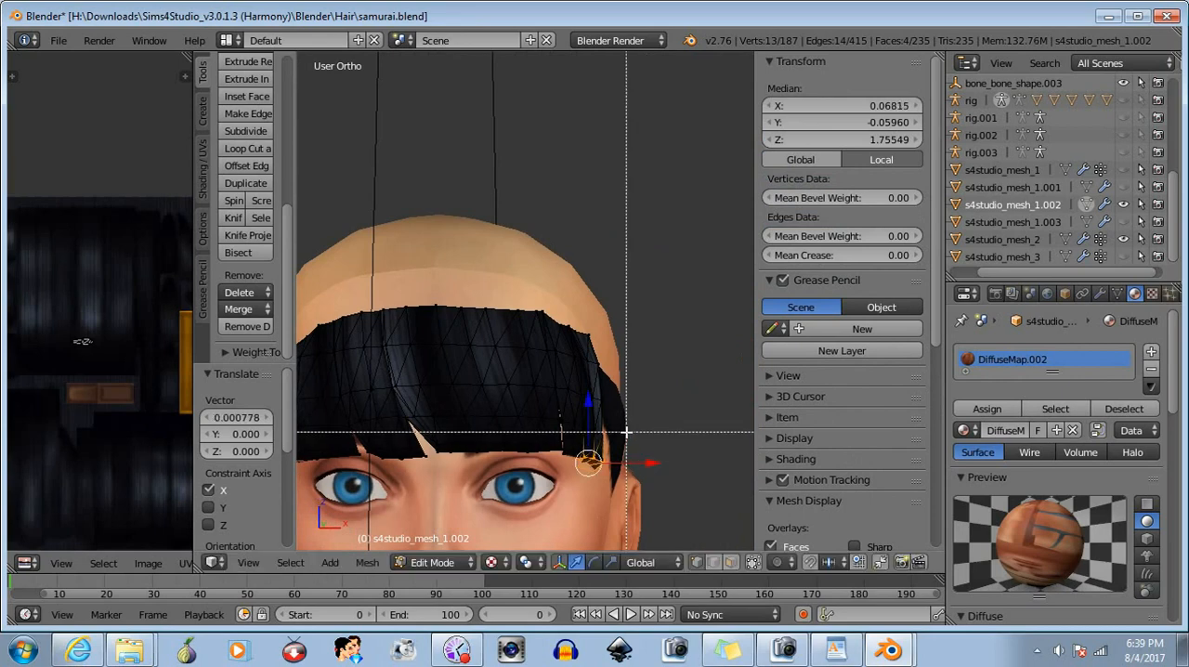
{"action": "left_click_drag", "start_coordinate": [618, 428], "coordinate": [575, 504]}
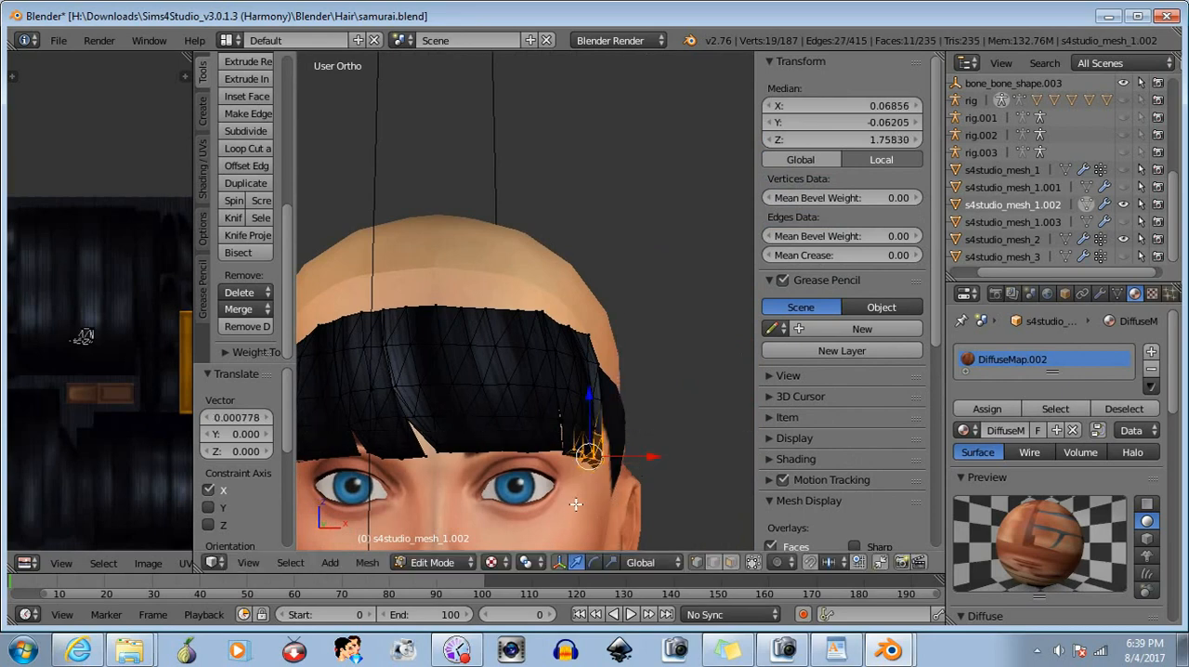
{"action": "left_click_drag", "start_coordinate": [652, 458], "coordinate": [653, 457]}
{"action": "middle_click_drag", "start_coordinate": [623, 504], "coordinate": [572, 515]}
{"action": "key", "text": "b"}
{"action": "middle_click_drag", "start_coordinate": [503, 358], "coordinate": [672, 518]}
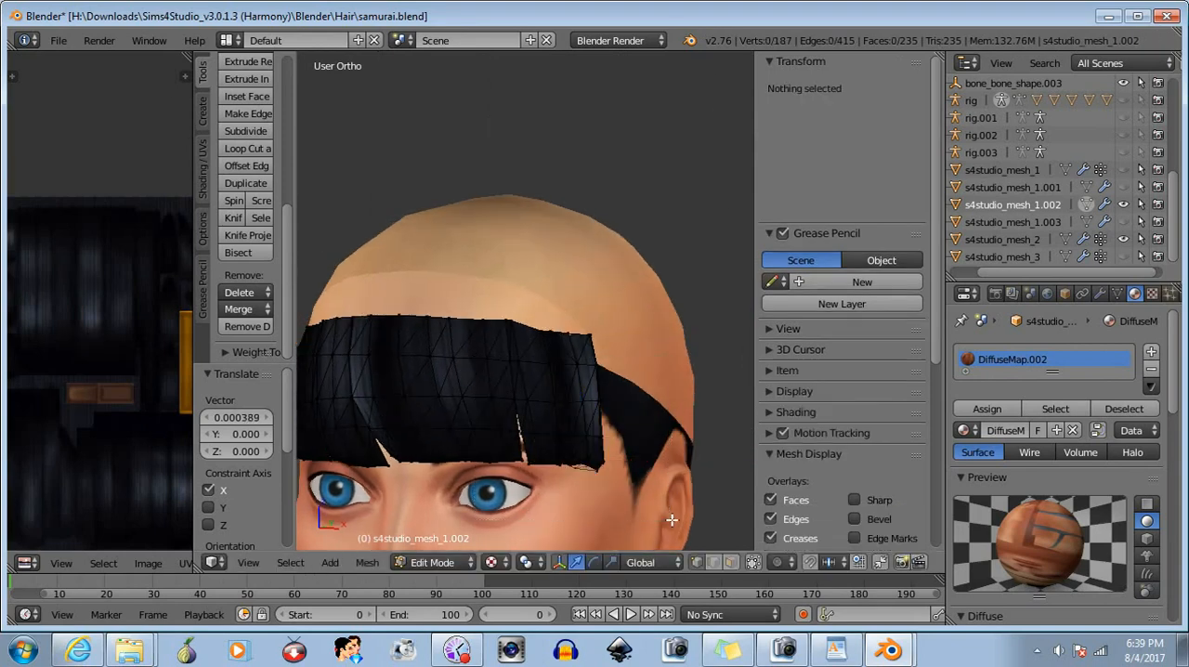
{"action": "middle_click_drag", "start_coordinate": [431, 494], "coordinate": [497, 473]}
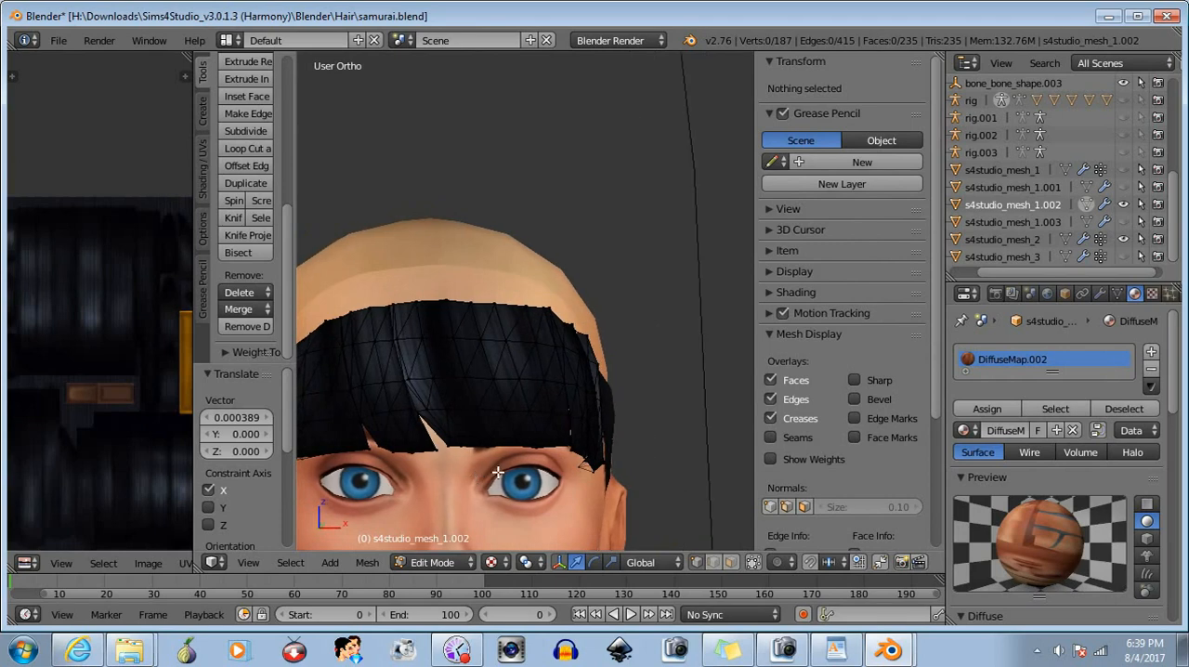
- Unhide s4studio_mesh_1.003 to compare it with the edited bangs, hide s4studio_mesh_1.002, and delete s4studio_mesh_1.003
{"action": "left_click", "coordinate": [1123, 222]}
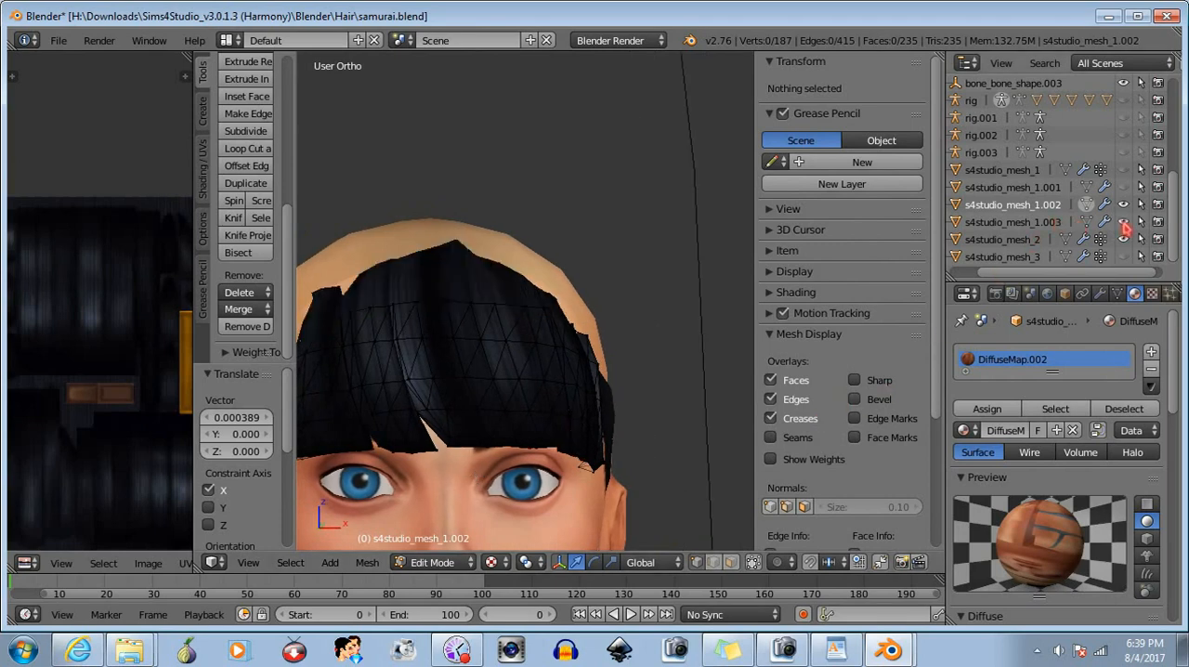
{"action": "left_click", "coordinate": [1047, 227]}
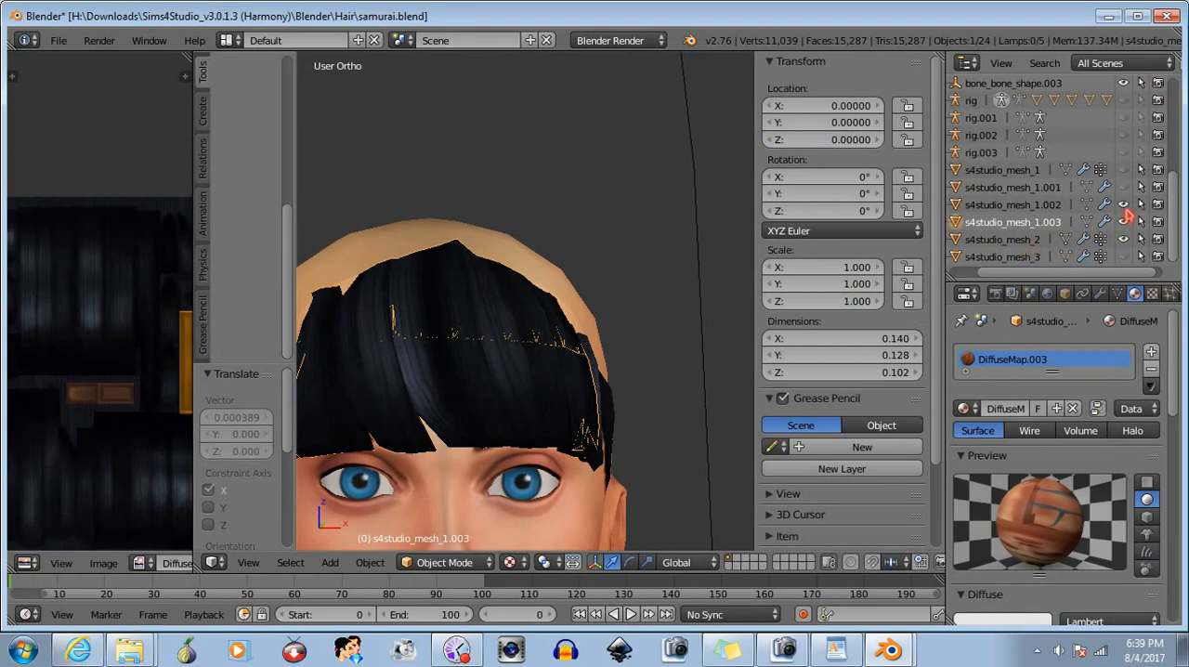
{"action": "left_click", "coordinate": [1124, 217]}
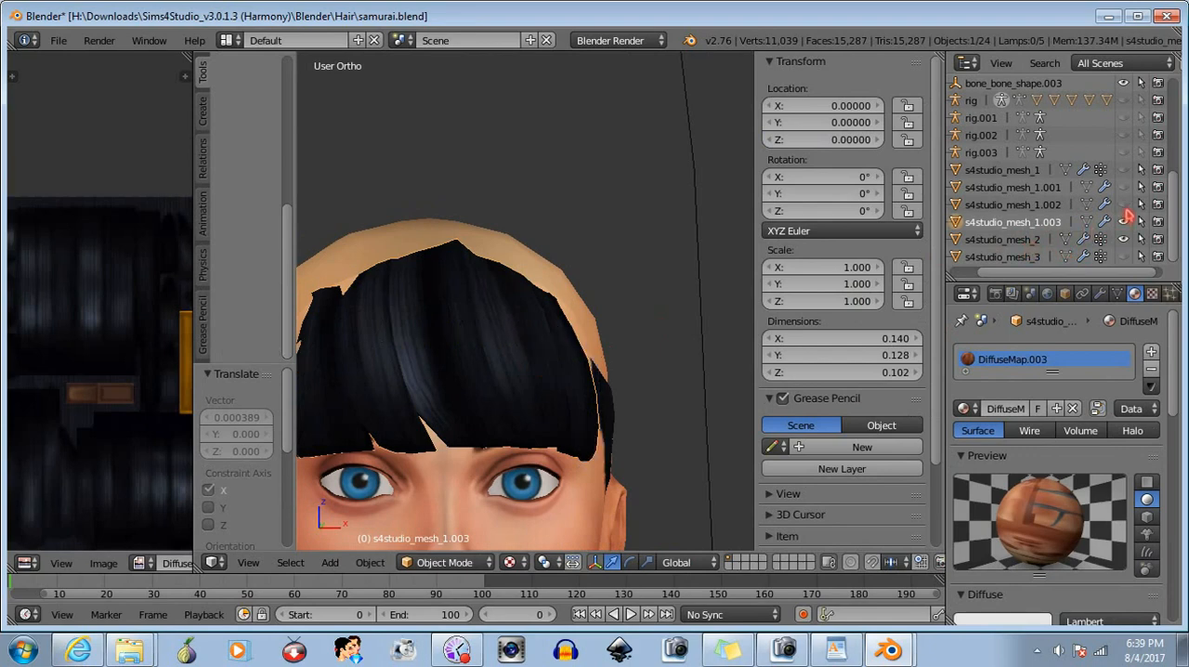
{"action": "right_click", "coordinate": [1019, 232]}
{"action": "left_click", "coordinate": [961, 286]}
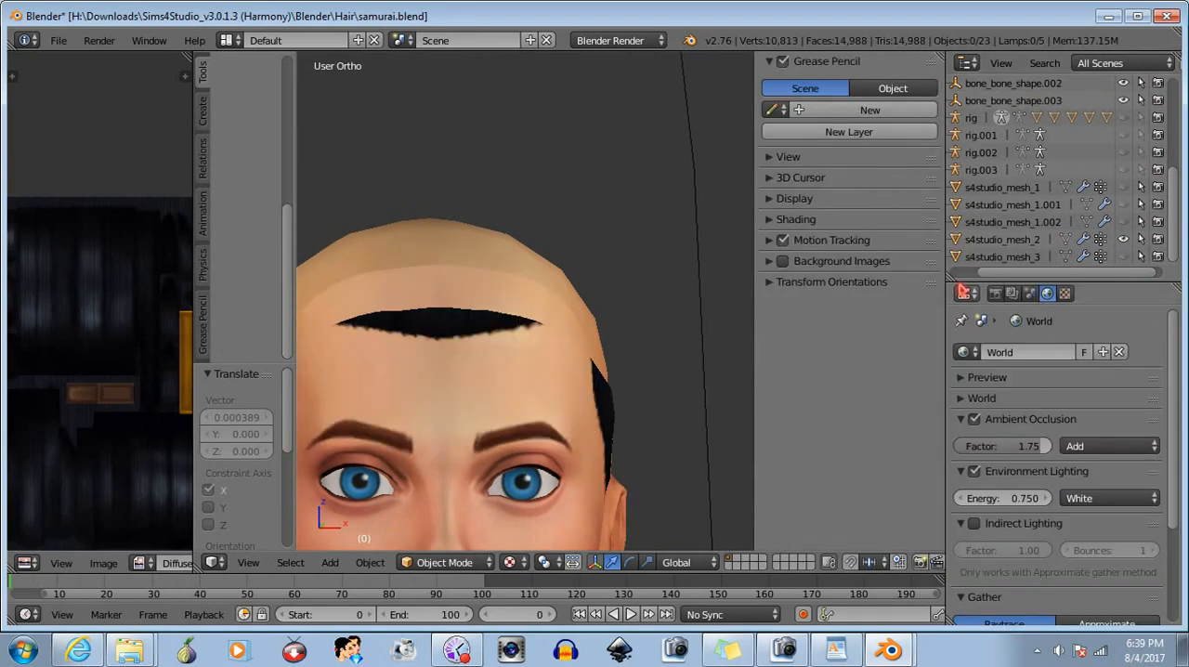
- Unhide s4studio_mesh_1.002, select it, and put it back into Edit Mode
{"action": "left_click", "coordinate": [1124, 222]}
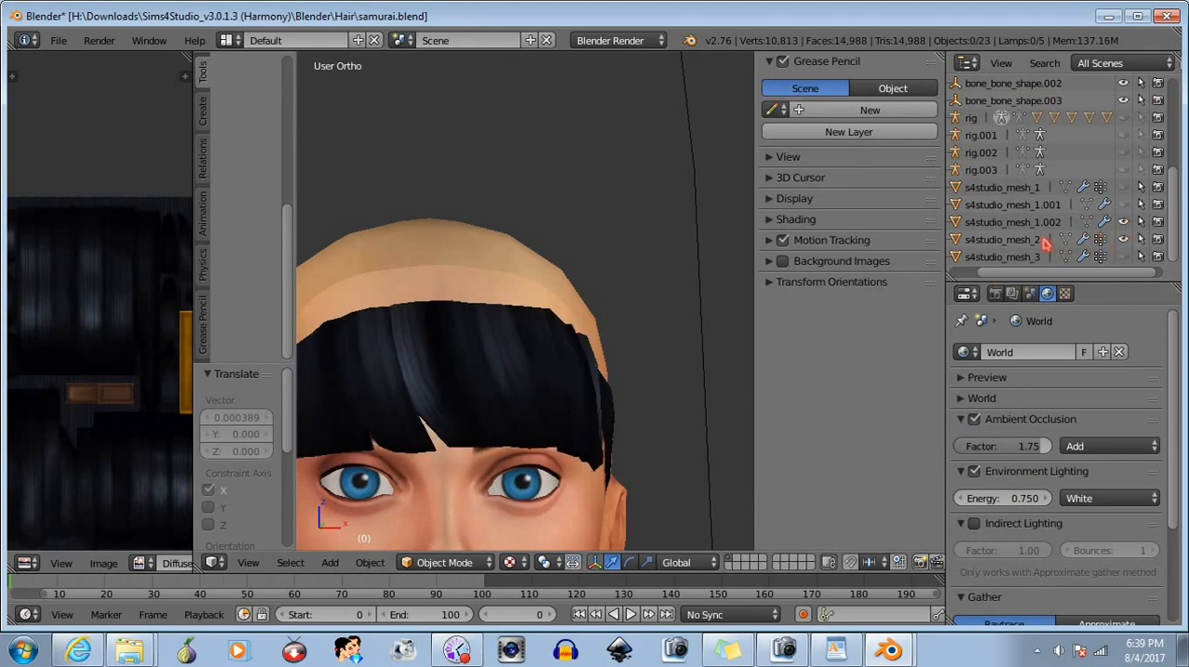
{"action": "left_click", "coordinate": [1022, 222]}
{"action": "mouse_move", "coordinate": [550, 452]}
{"action": "middle_mouse_down"}
{"action": "mouse_move", "coordinate": [444, 462]}
{"action": "mouse_move", "coordinate": [674, 458]}
{"action": "middle_mouse_up"}
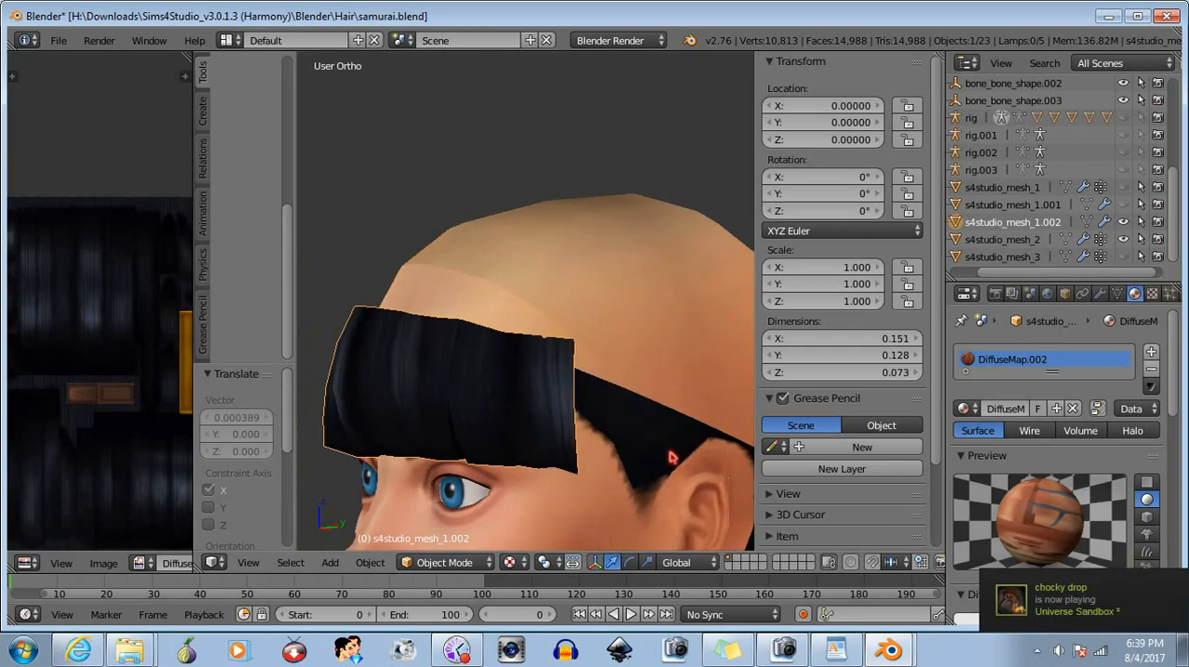
{"action": "left_click", "coordinate": [437, 562]}
{"action": "left_click", "coordinate": [443, 523]}
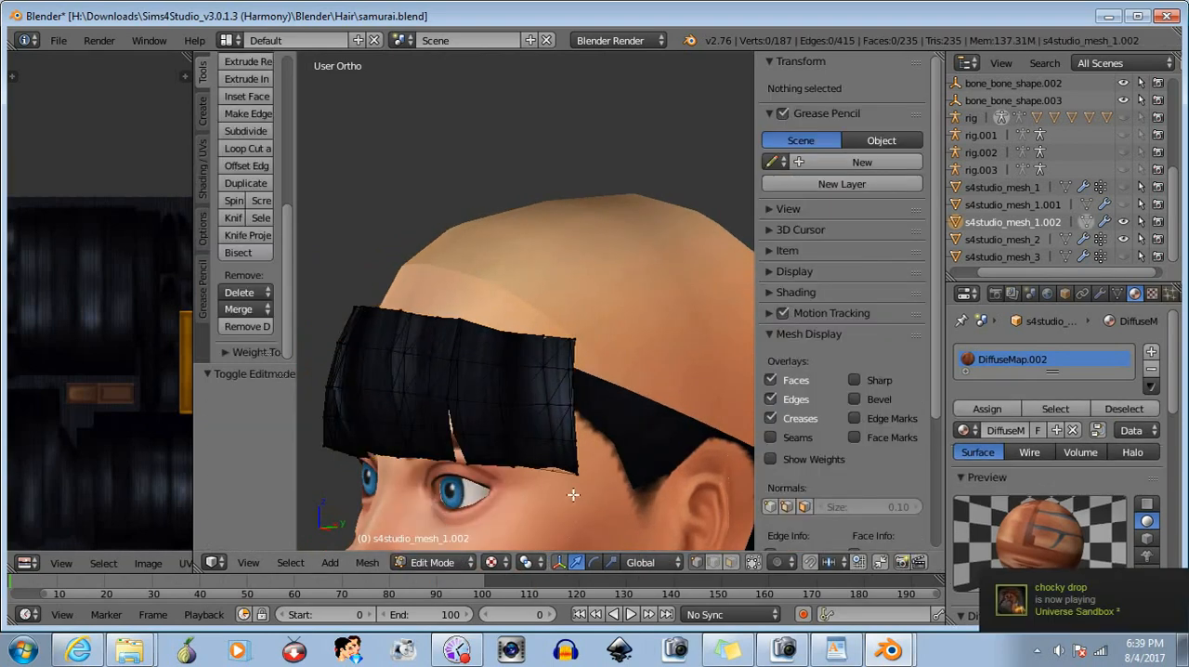
- Nudge the bangs' lower edge at the character's left corner about 0.0004 along X and clear the selection
{"action": "right_click", "coordinate": [561, 496]}
{"action": "middle_click_drag", "start_coordinate": [561, 496], "coordinate": [675, 490]}
{"action": "left_click_drag", "start_coordinate": [648, 465], "coordinate": [650, 465]}
{"action": "key", "text": "a"}
- Raise the bangs' lower corner vertices on the character's right about 0.0004 along Z, extend the selection upward to adjust it, and deselect
{"action": "middle_click_drag", "start_coordinate": [553, 483], "coordinate": [433, 391]}
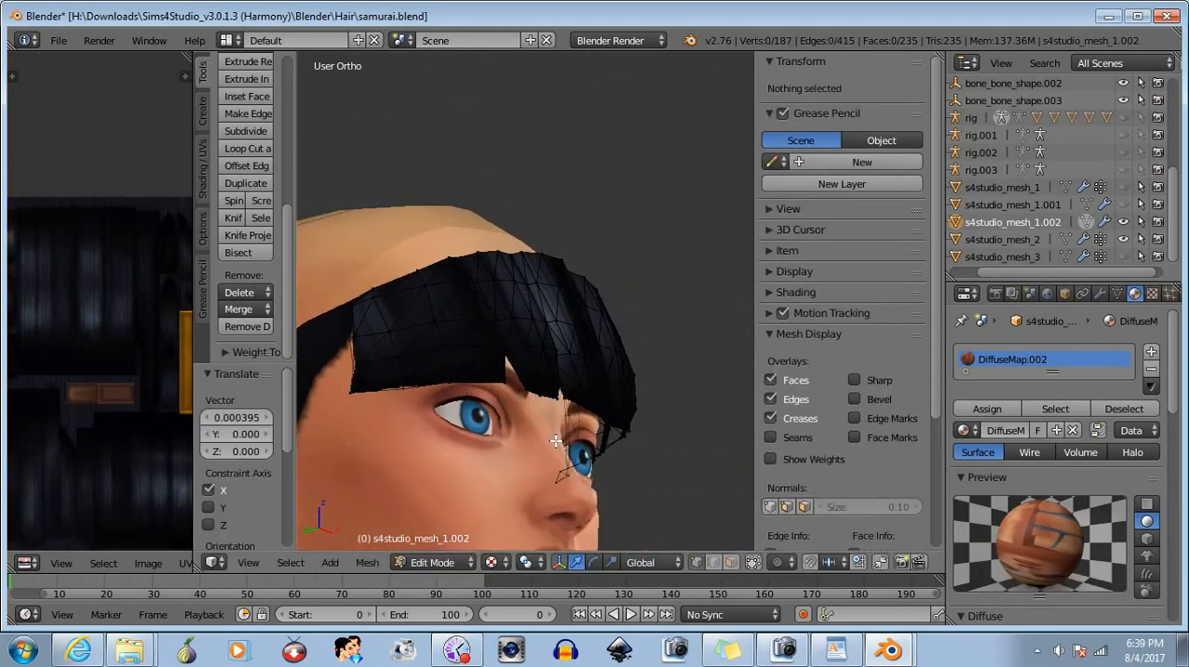
{"action": "key", "text": "b"}
{"action": "left_click_drag", "start_coordinate": [353, 374], "coordinate": [424, 416]}
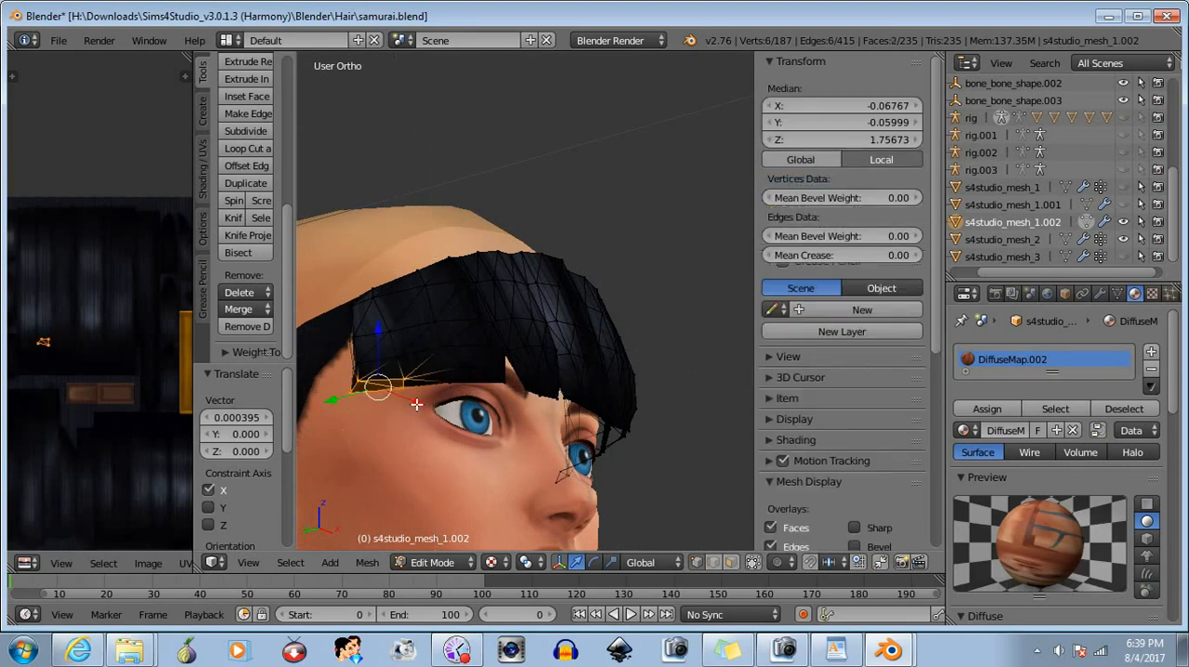
{"action": "key", "text": "g"}
{"action": "key", "text": "z"}
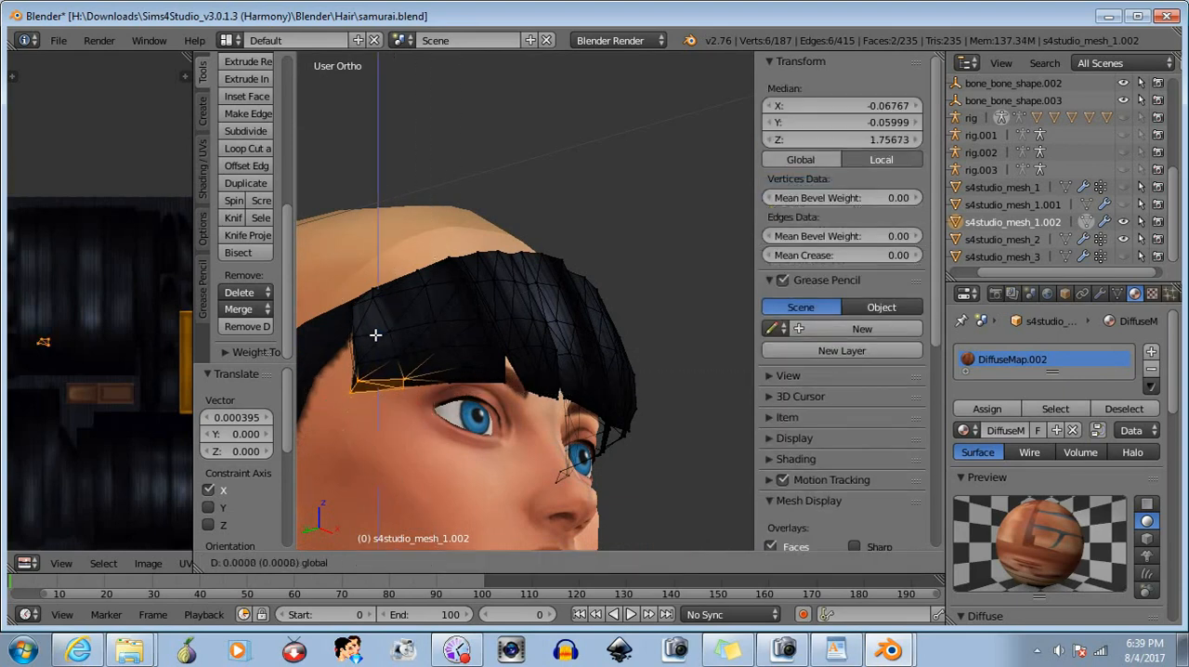
{"action": "left_click_drag", "start_coordinate": [376, 335], "coordinate": [416, 399]}
{"action": "key", "text": "b"}
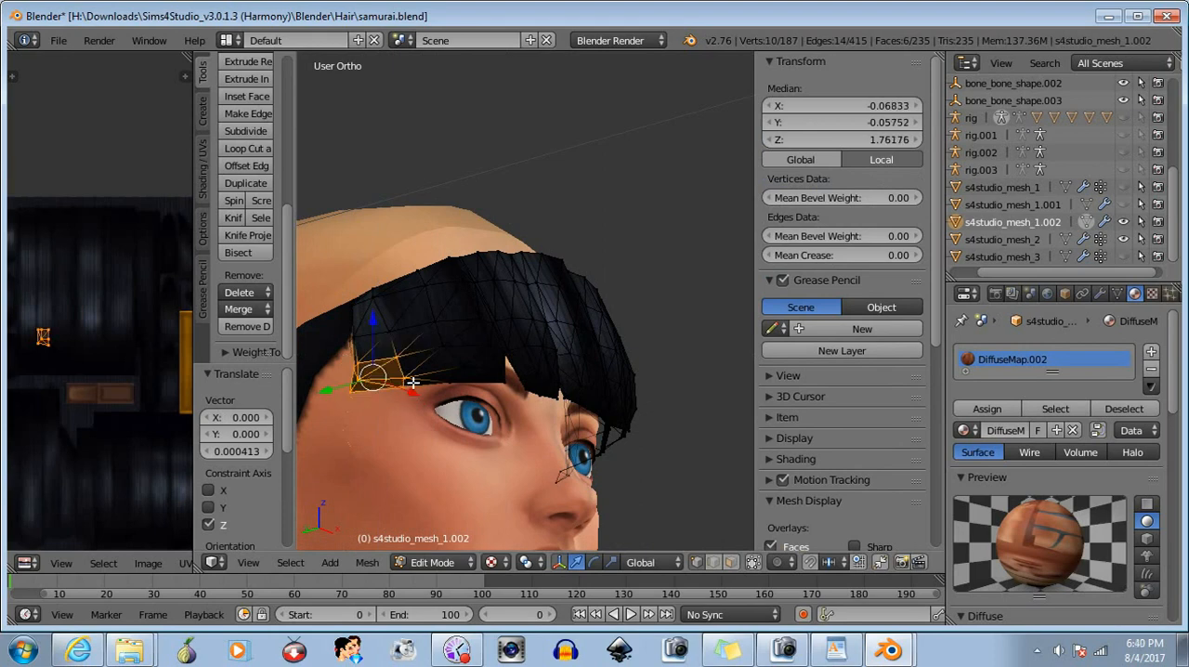
{"action": "left_click_drag", "start_coordinate": [374, 324], "coordinate": [371, 310]}
{"action": "key", "text": "a"}
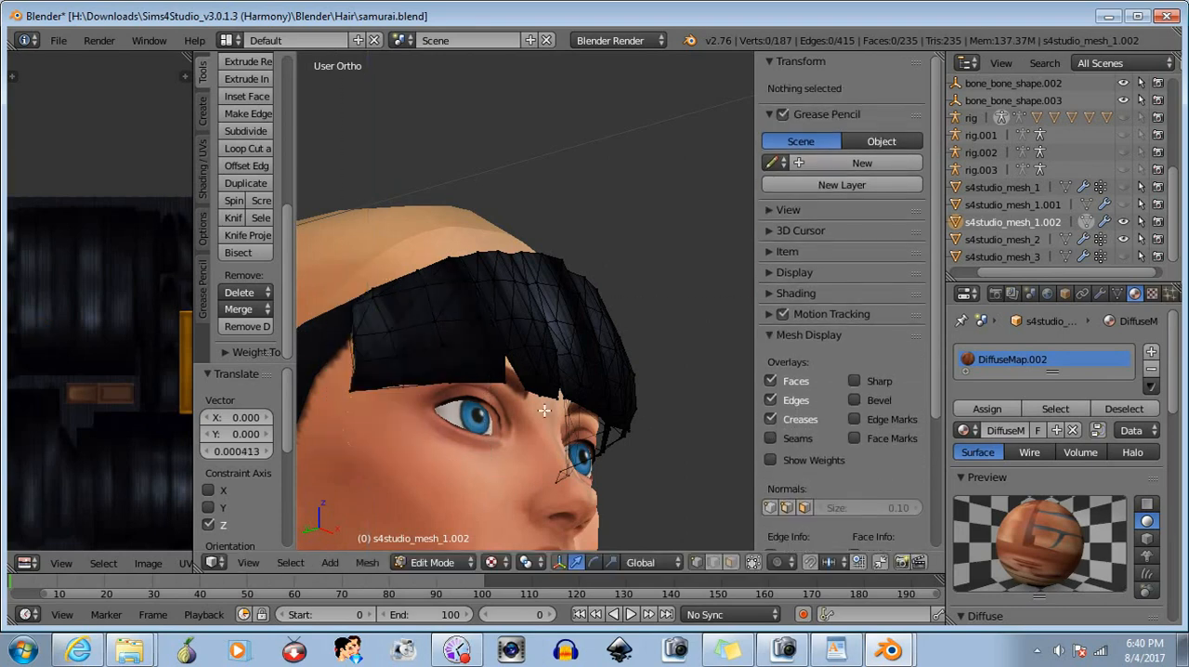
- Move the outermost lower corner vertex on the character's right inward about 0.002 along X and deselect it
{"action": "middle_click_drag", "start_coordinate": [544, 412], "coordinate": [476, 424]}
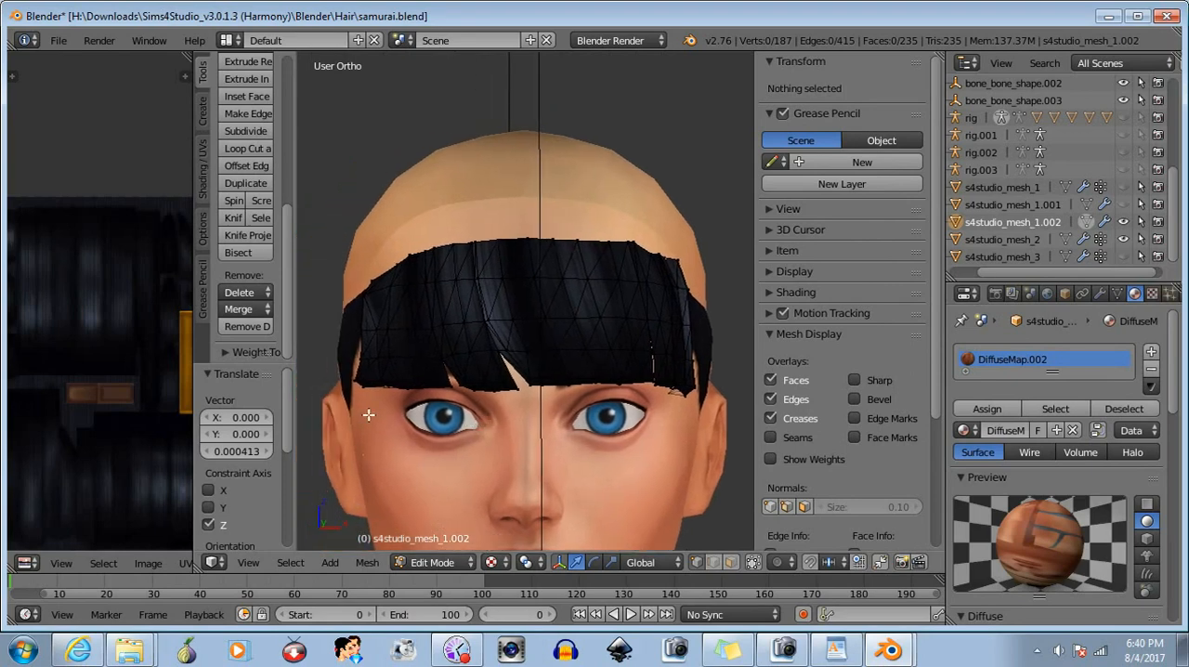
{"action": "right_click", "coordinate": [354, 378]}
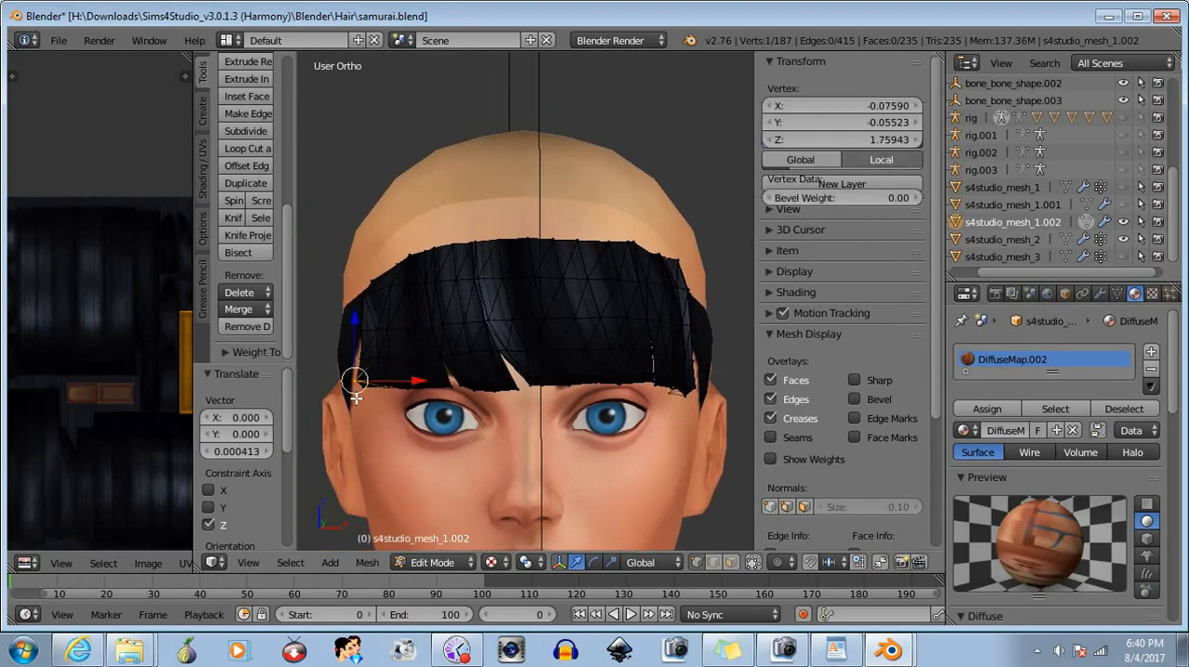
{"action": "left_click_drag", "start_coordinate": [421, 378], "coordinate": [427, 377]}
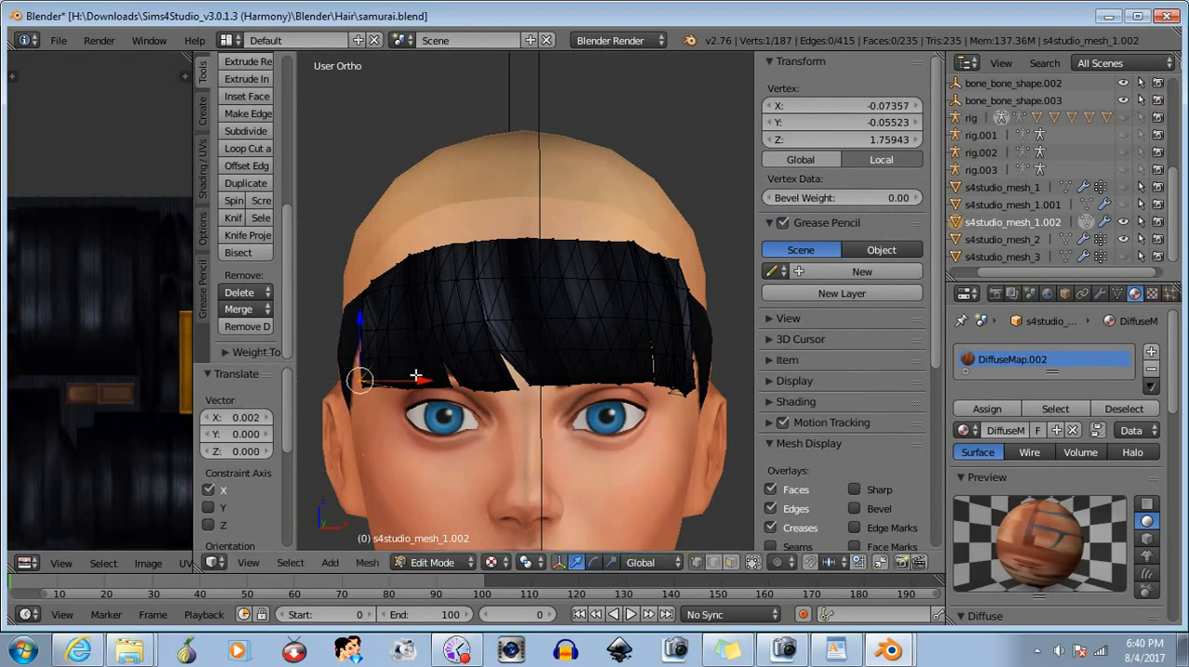
{"action": "key", "text": "b"}
{"action": "key", "text": "a"}
- Select the bangs' top-edge vertices on the character's left and lower them about 0.002 along Z
{"action": "middle_click_drag", "start_coordinate": [616, 459], "coordinate": [508, 425]}
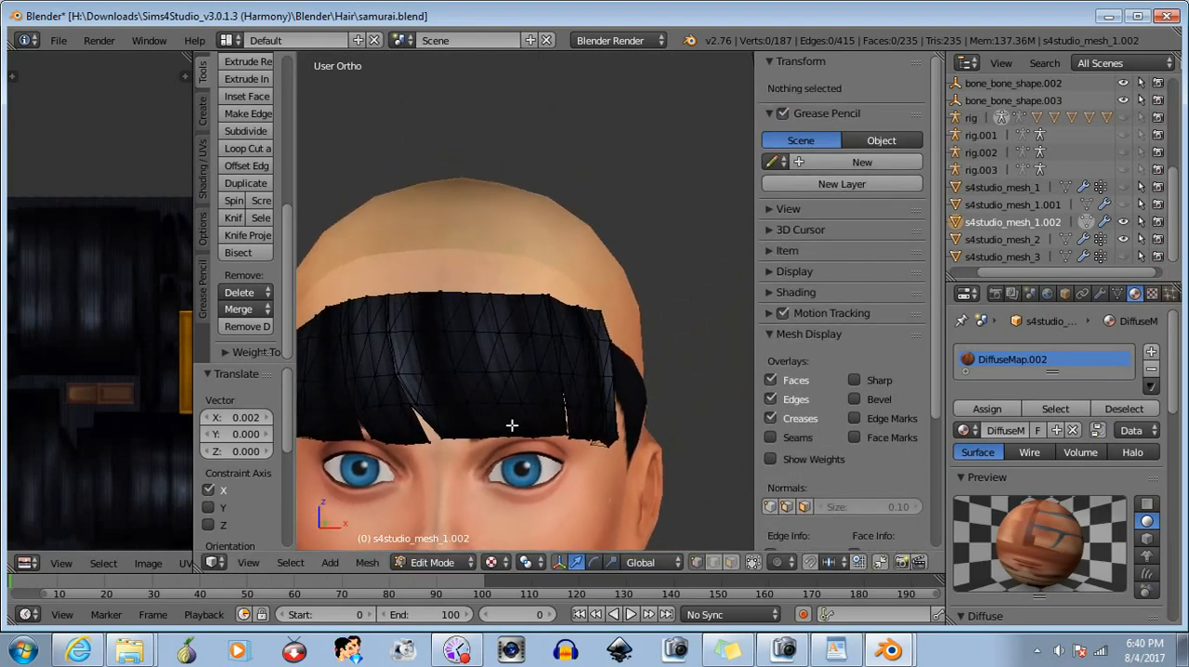
{"action": "key", "text": "b"}
{"action": "left_click_drag", "start_coordinate": [433, 263], "coordinate": [644, 319]}
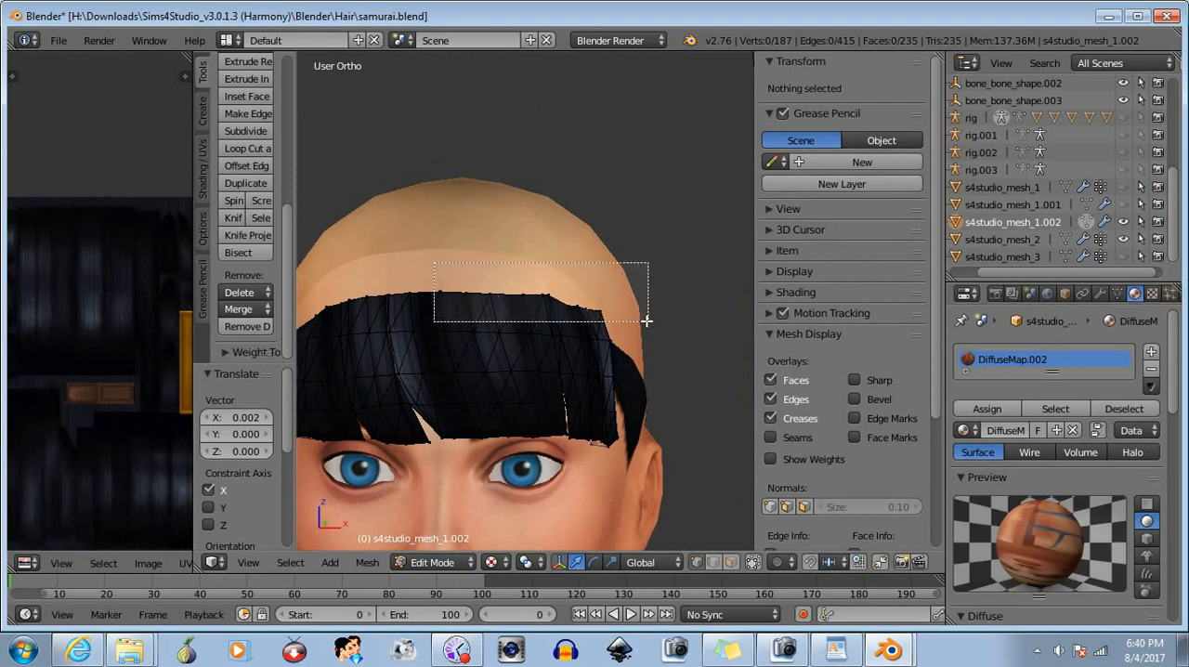
{"action": "key", "text": "g"}
{"action": "key", "text": "z"}
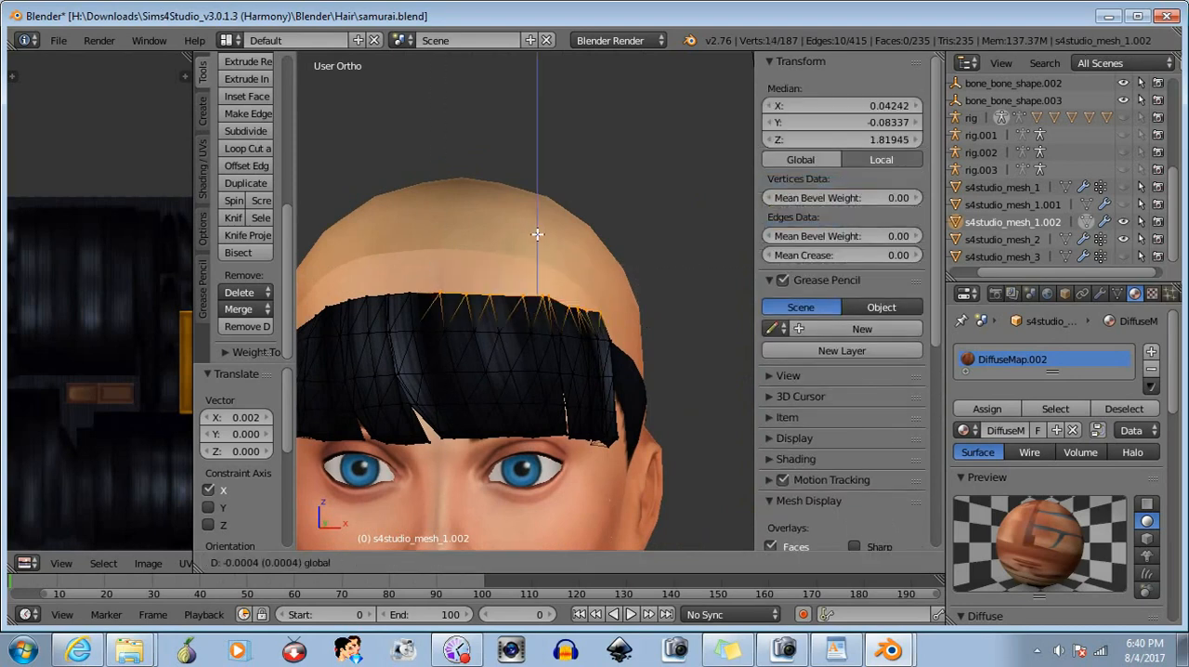
{"action": "left_click", "coordinate": [539, 239]}
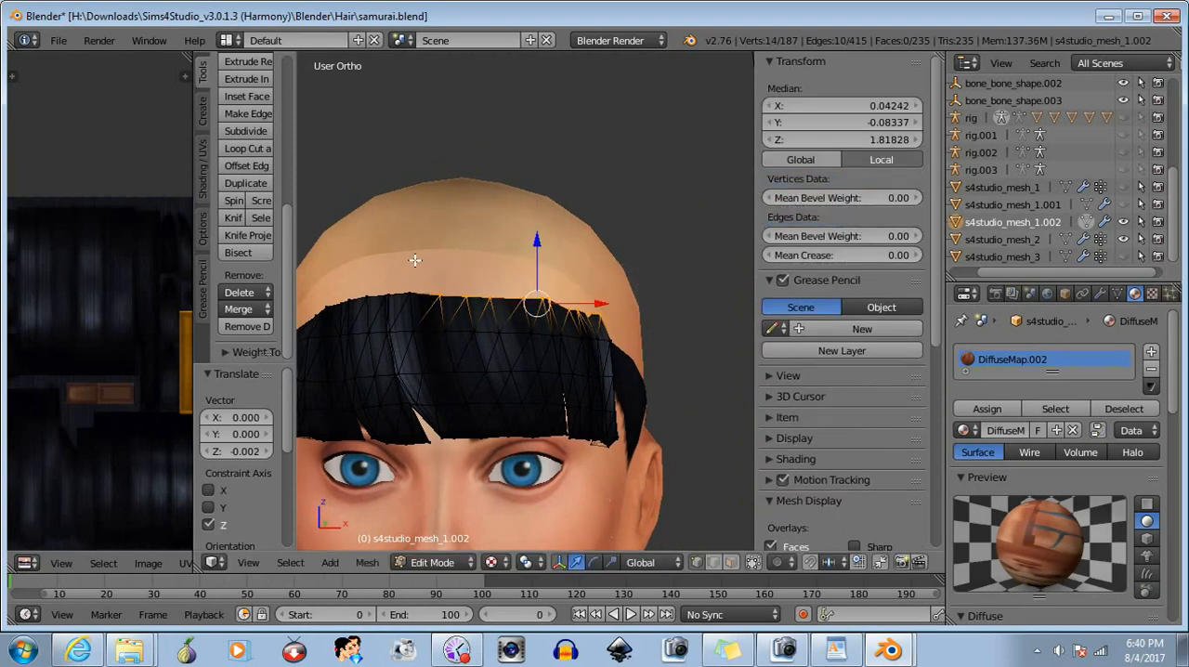
- Clear the selection and lower the single top-edge vertex just to the character's right of centre about 0.002 along Z
{"action": "key", "text": "b"}
{"action": "middle_click_drag", "start_coordinate": [426, 271], "coordinate": [681, 370]}
{"action": "key", "text": "b"}
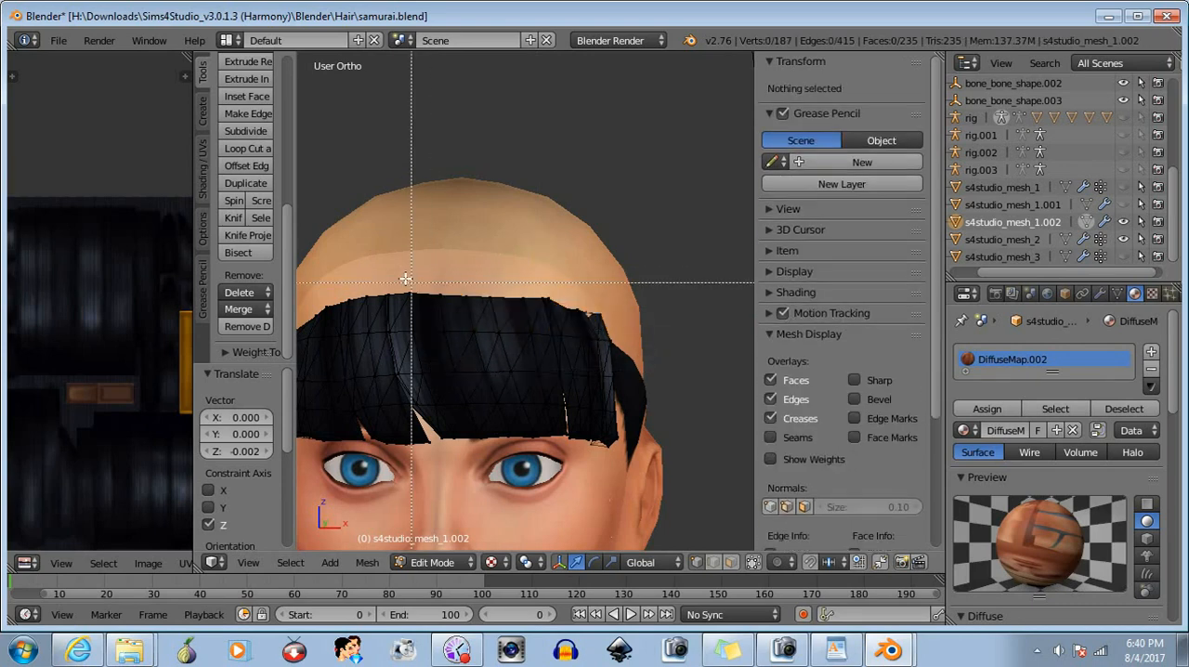
{"action": "left_click_drag", "start_coordinate": [392, 275], "coordinate": [417, 301]}
{"action": "key", "text": "g"}
{"action": "key", "text": "z"}
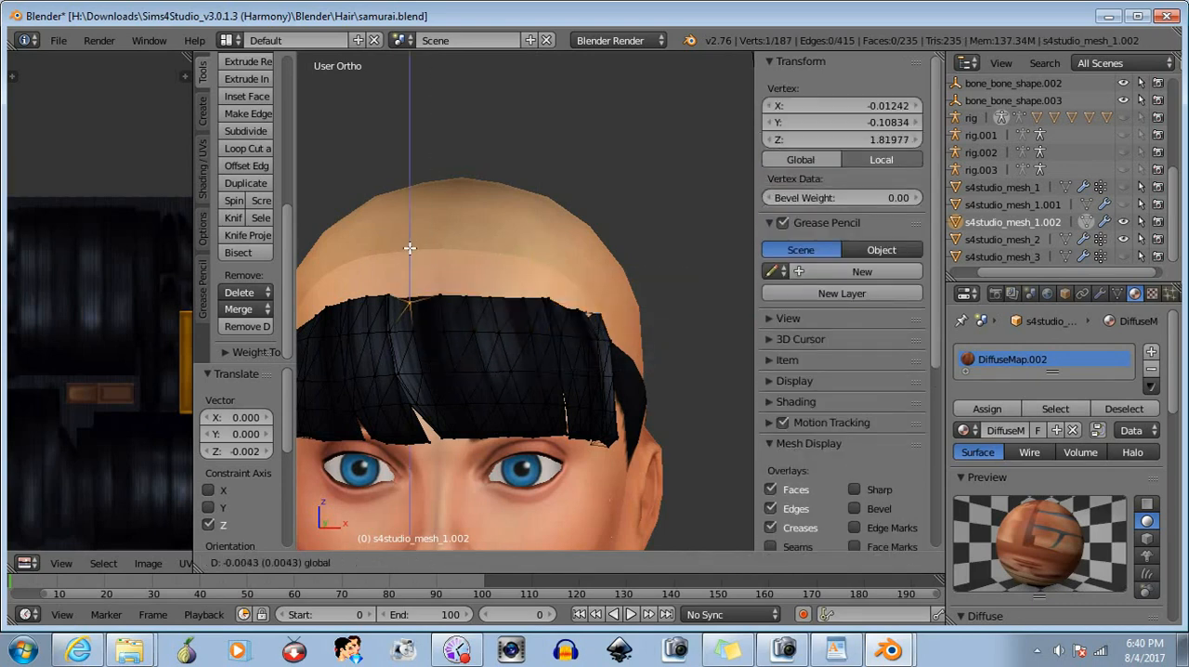
{"action": "left_click", "coordinate": [412, 243]}
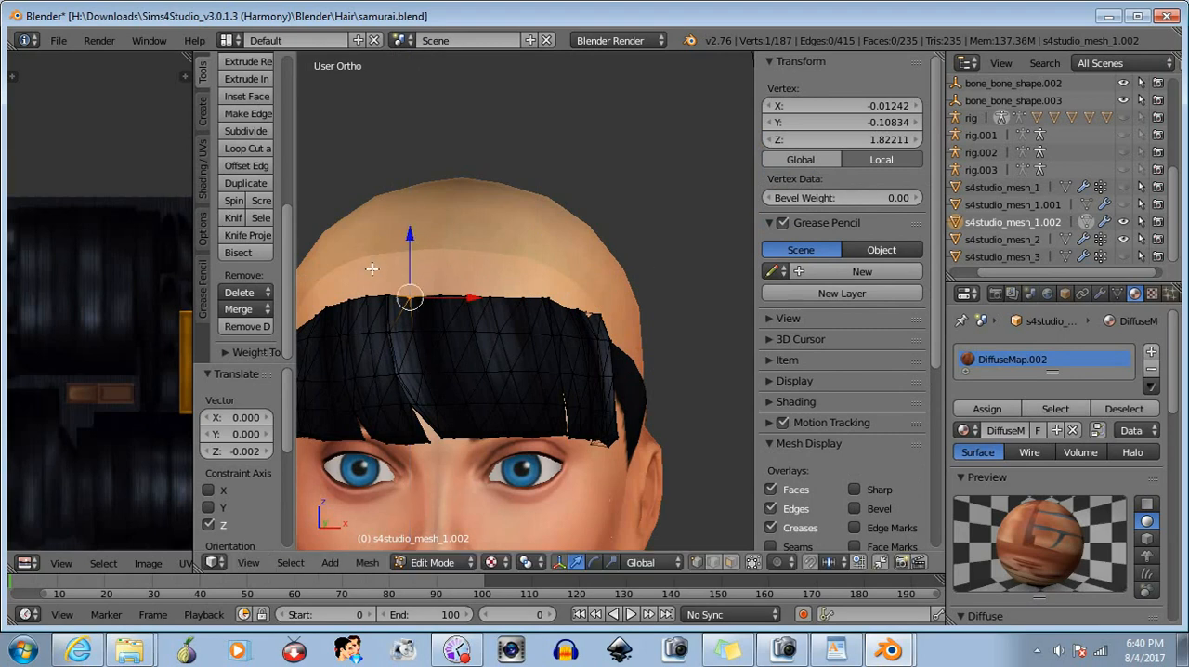
- Deselect that vertex, select the three adjacent top-edge vertices toward the character's right, and lower them about 0.001 along Z
{"action": "key", "text": "a"}
{"action": "middle_click_drag", "start_coordinate": [406, 436], "coordinate": [440, 441]}
{"action": "key", "text": "b"}
{"action": "left_click_drag", "start_coordinate": [380, 282], "coordinate": [414, 295]}
{"action": "key", "text": "g"}
{"action": "key", "text": "z"}
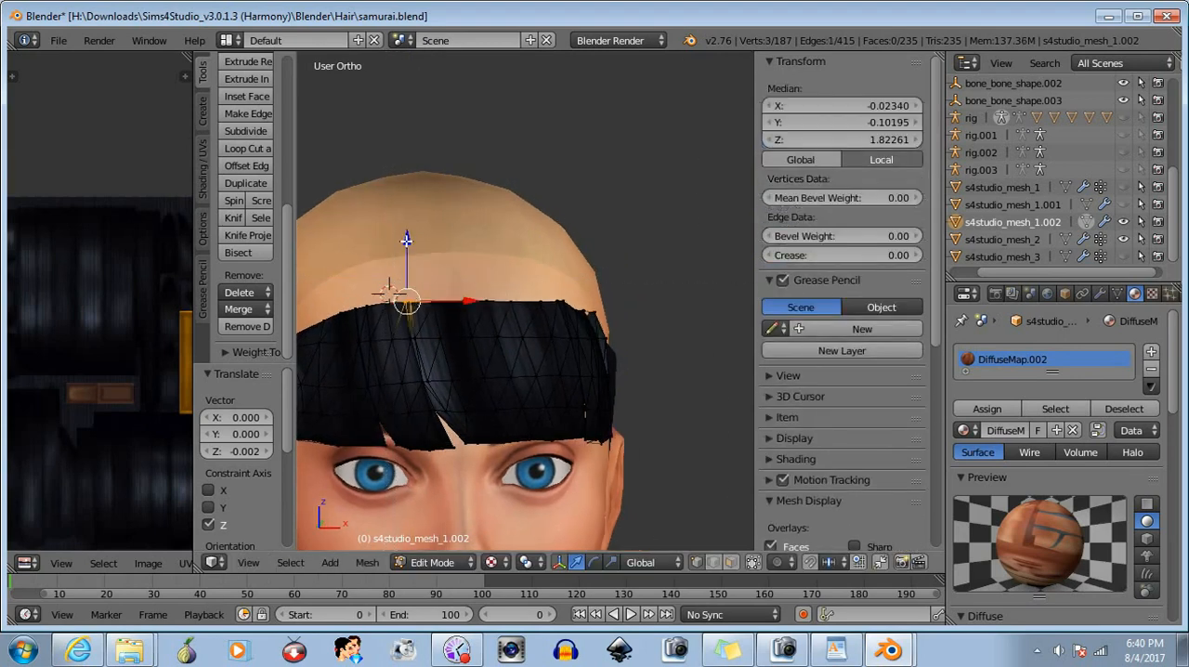
{"action": "left_click", "coordinate": [404, 241]}
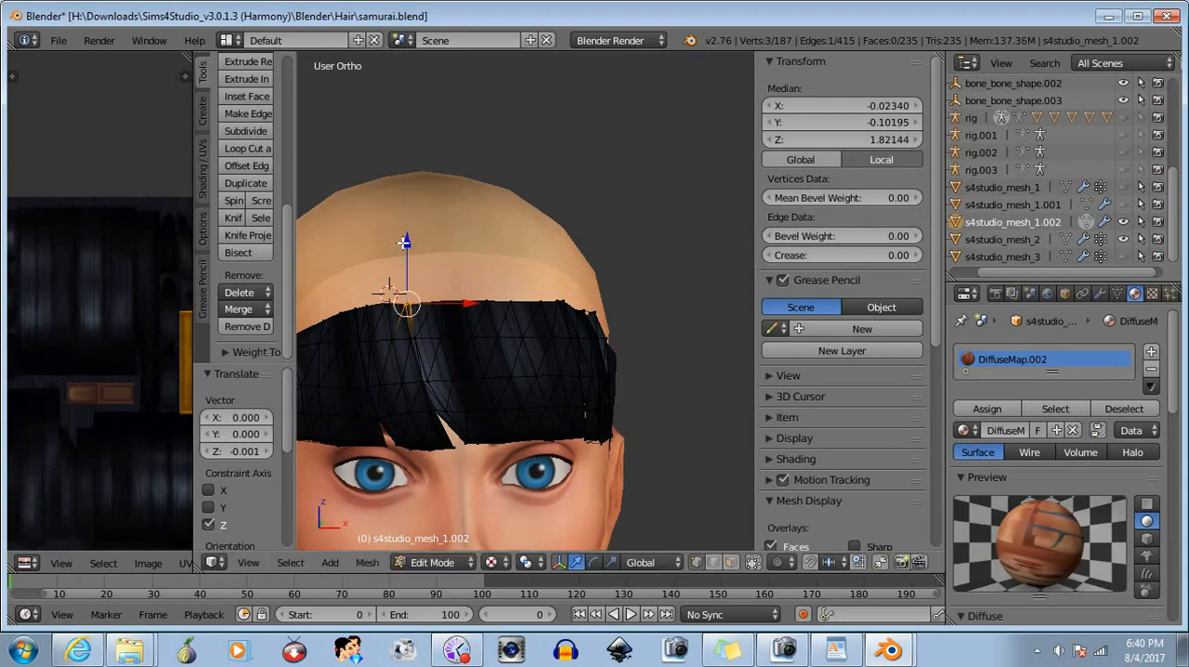
- Clear the selection and lower the next single top-edge vertex toward the character's right about 0.0008 along Z
{"action": "key", "text": "a"}
{"action": "middle_click_drag", "start_coordinate": [405, 444], "coordinate": [422, 446]}
{"action": "key", "text": "b"}
{"action": "left_click_drag", "start_coordinate": [404, 291], "coordinate": [418, 317]}
{"action": "left_click_drag", "start_coordinate": [406, 248], "coordinate": [405, 250]}
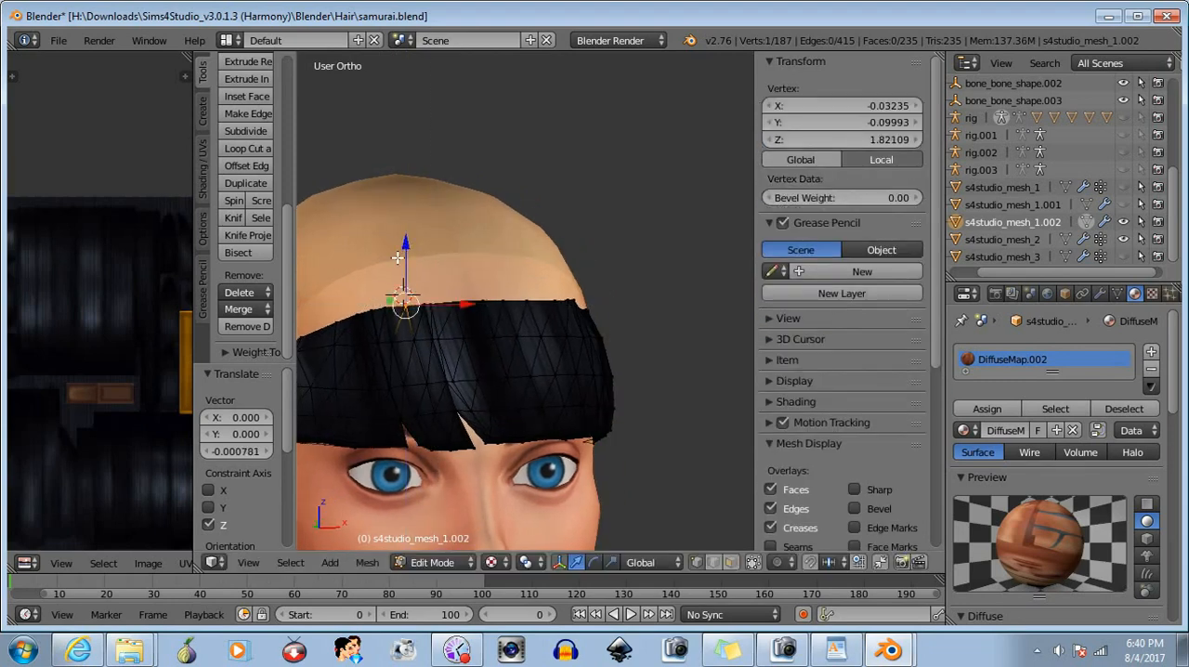
- Select the following four top-edge vertices on the character's right, lower them about 0.0008 along Z, and deselect them
{"action": "key", "text": "b"}
{"action": "mouse_move", "coordinate": [384, 296]}
{"action": "left_mouse_down"}
{"action": "mouse_move", "coordinate": [481, 367]}
{"action": "mouse_move", "coordinate": [396, 317]}
{"action": "left_mouse_up"}
{"action": "key", "text": "a"}
{"action": "key", "text": "b"}
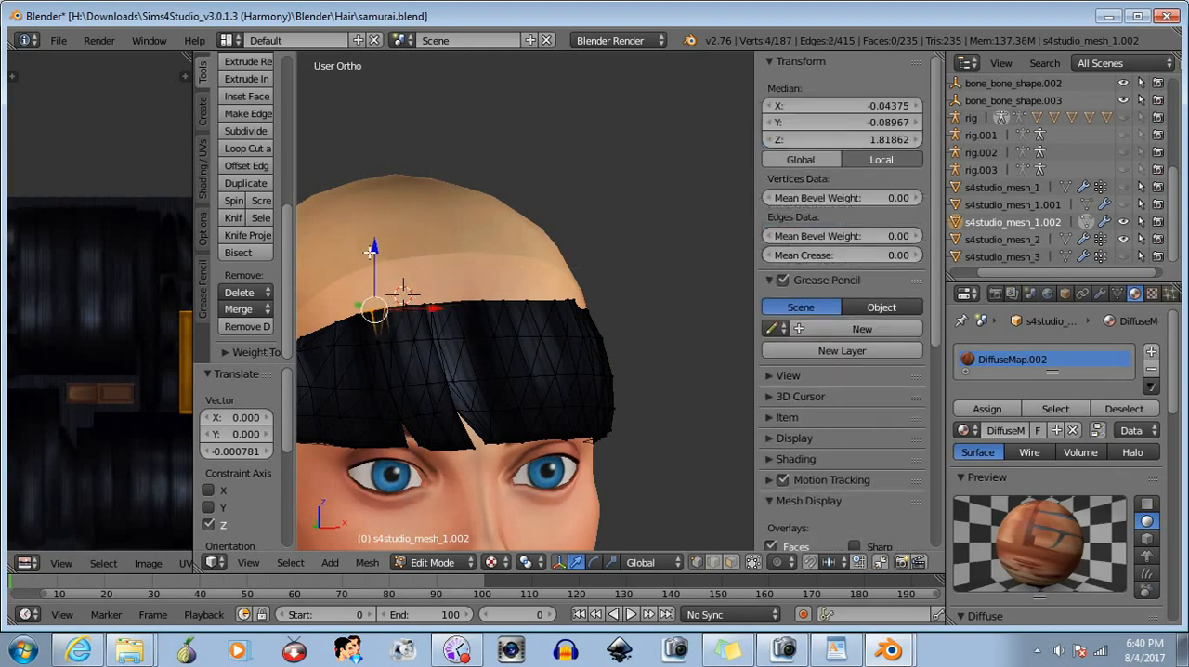
{"action": "left_click_drag", "start_coordinate": [371, 251], "coordinate": [368, 254]}
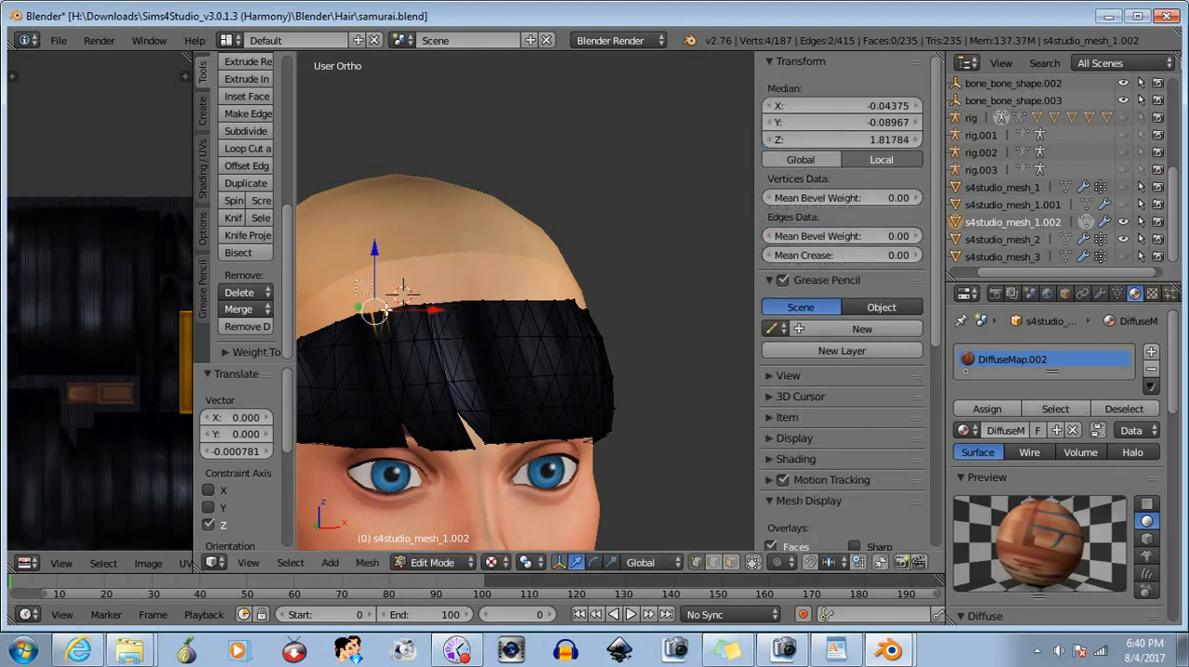
{"action": "key", "text": "a"}
- Lower one further top-edge vertex on the character's right slightly along Z and deselect it
{"action": "middle_click_drag", "start_coordinate": [390, 298], "coordinate": [533, 460]}
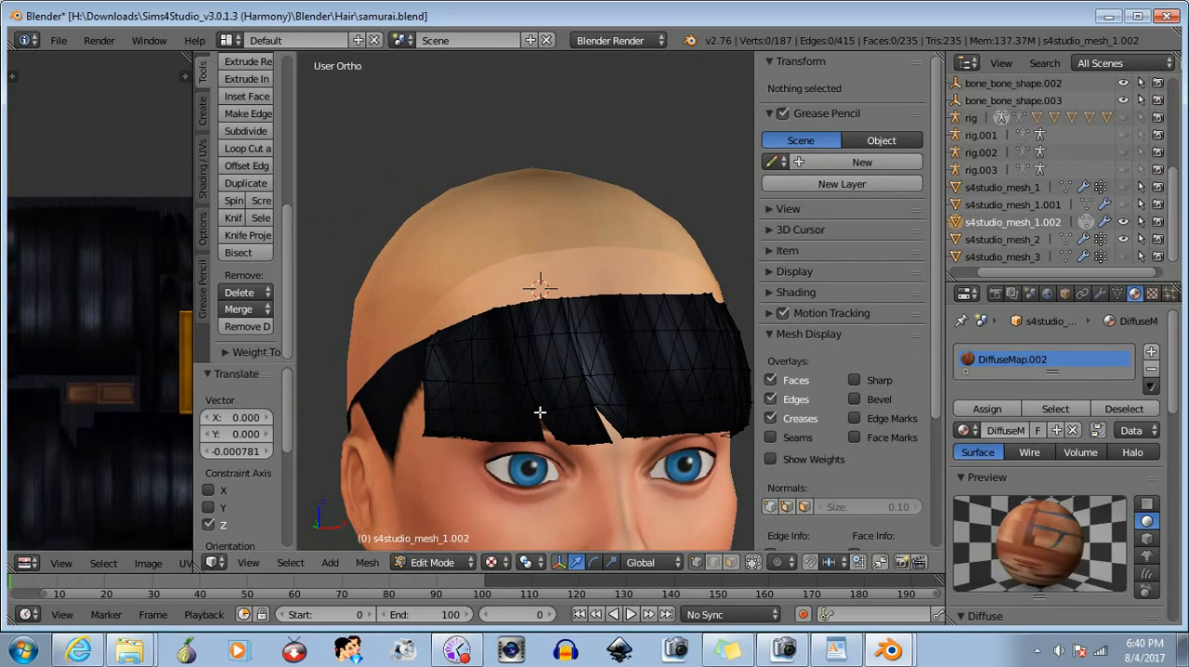
{"action": "right_click", "coordinate": [493, 314]}
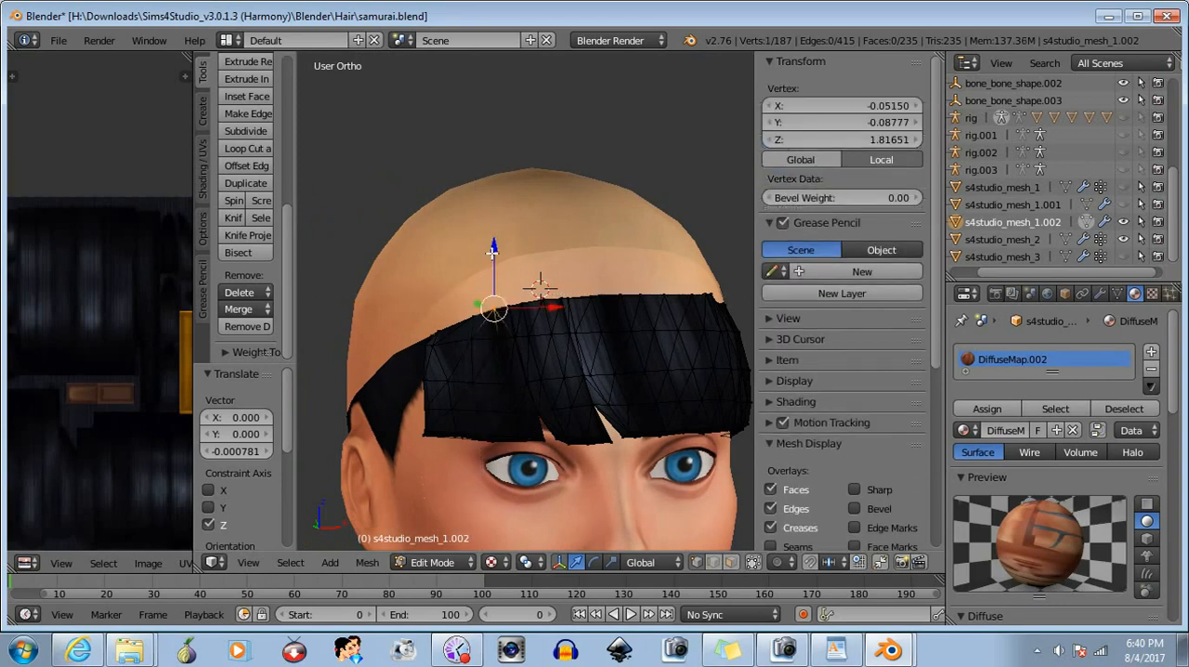
{"action": "left_click_drag", "start_coordinate": [494, 247], "coordinate": [495, 254]}
{"action": "key", "text": "a"}
- Select the row of top-edge vertices on the character's left and nudge it slightly along Z
{"action": "middle_click_drag", "start_coordinate": [530, 284], "coordinate": [637, 403]}
{"action": "key", "text": "b"}
{"action": "left_click_drag", "start_coordinate": [609, 280], "coordinate": [748, 324]}
{"action": "left_click_drag", "start_coordinate": [686, 245], "coordinate": [687, 245]}
{"action": "middle_click_drag", "start_coordinate": [664, 379], "coordinate": [591, 251]}
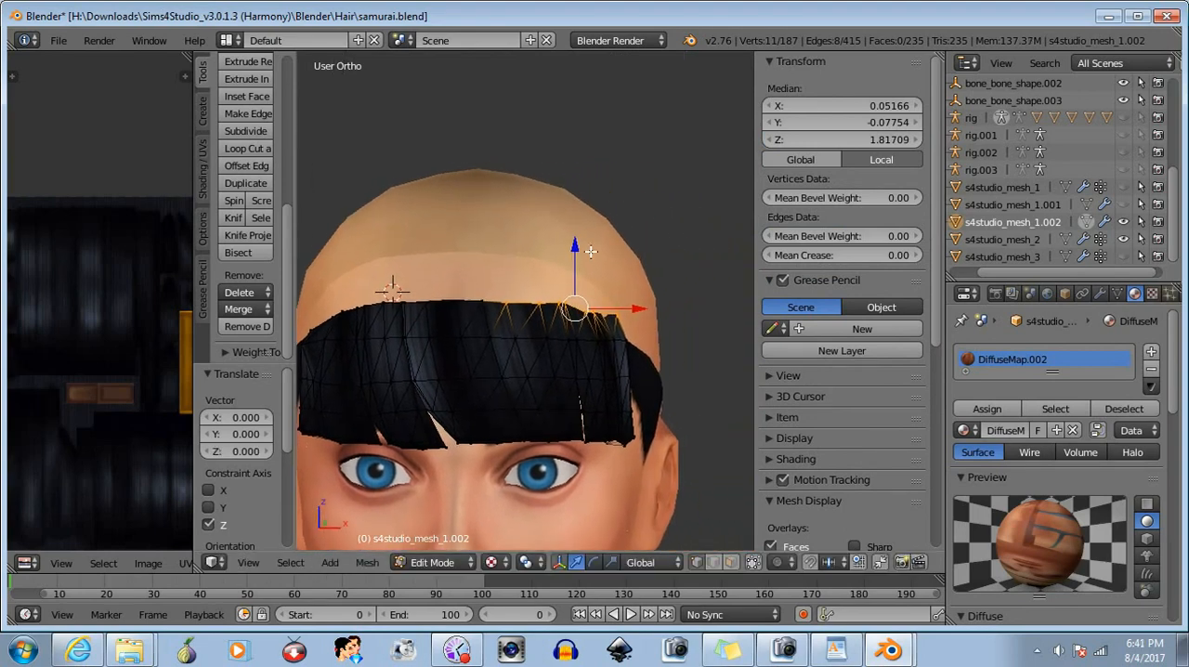
{"action": "left_click_drag", "start_coordinate": [574, 247], "coordinate": [574, 245]}
- Drop the innermost top-edge vertices from the selection one by one, lowering the remaining ones along Z, first by about 0.002
{"action": "key", "text": "b"}
{"action": "middle_click_drag", "start_coordinate": [464, 286], "coordinate": [526, 352]}
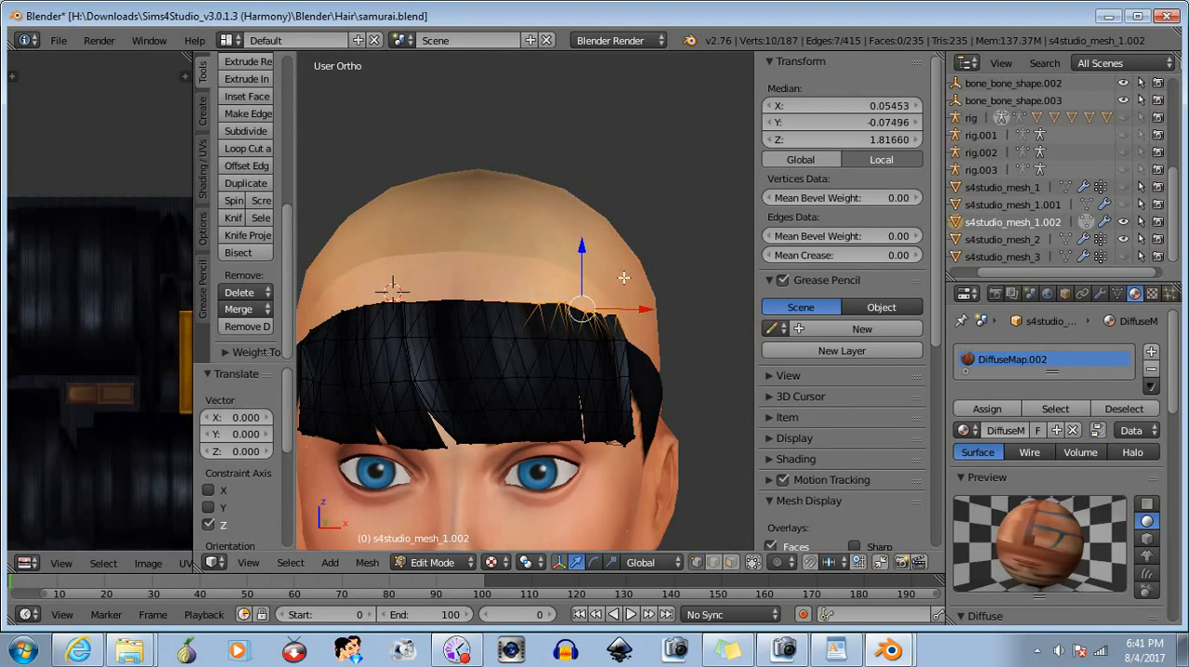
{"action": "left_click_drag", "start_coordinate": [588, 249], "coordinate": [582, 258]}
{"action": "key", "text": "b"}
{"action": "middle_click_drag", "start_coordinate": [521, 288], "coordinate": [544, 323]}
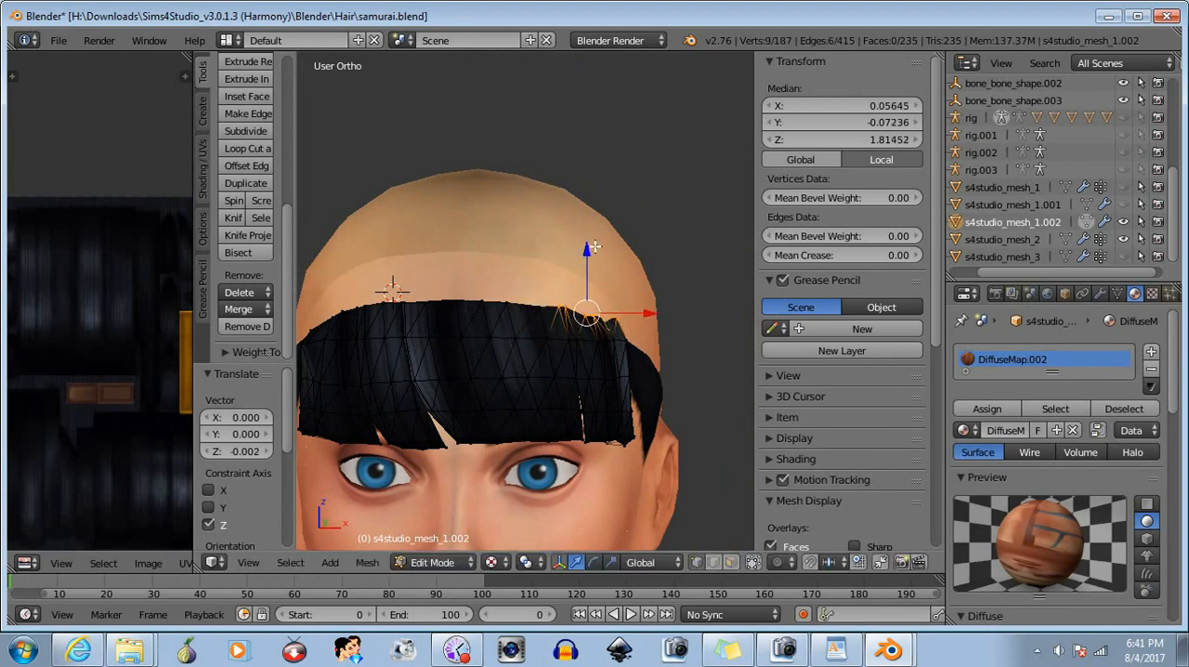
{"action": "left_click_drag", "start_coordinate": [586, 250], "coordinate": [591, 257]}
- Narrow the selection to the six outer top-edge vertices on the character's left and lower them about 0.0004 along Z
{"action": "key", "text": "b"}
{"action": "middle_click_drag", "start_coordinate": [537, 295], "coordinate": [564, 350]}
{"action": "left_click_drag", "start_coordinate": [601, 259], "coordinate": [601, 263]}
{"action": "middle_click_drag", "start_coordinate": [648, 384], "coordinate": [631, 383]}
{"action": "key", "text": "b"}
{"action": "middle_click_drag", "start_coordinate": [529, 296], "coordinate": [562, 362]}
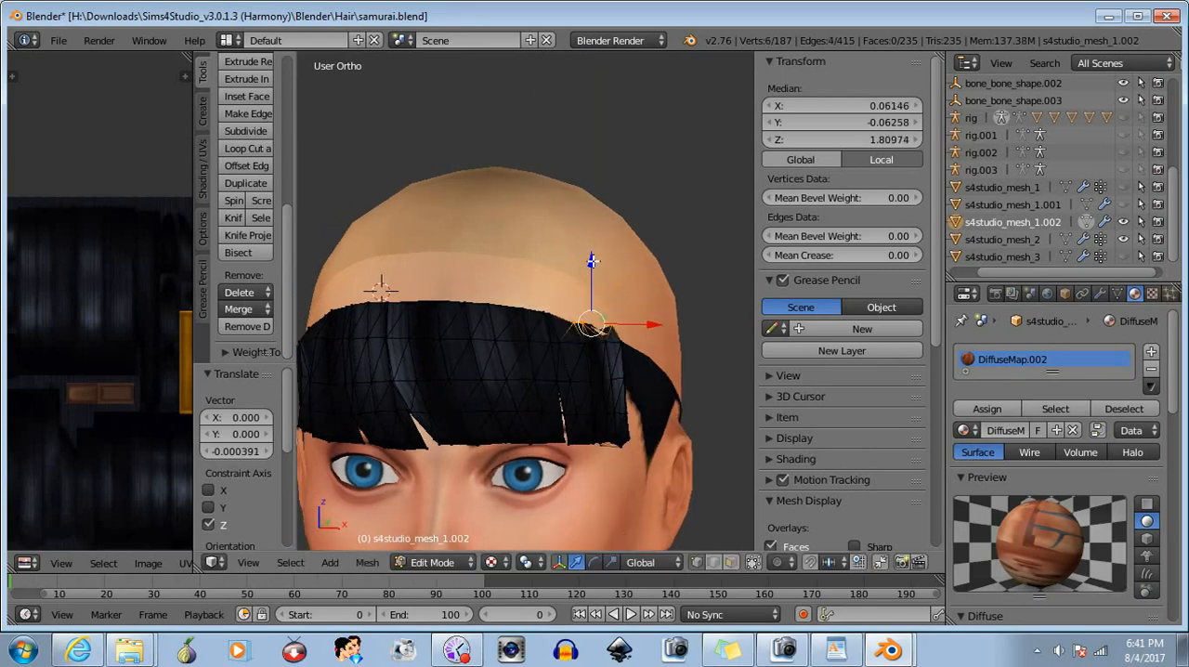
{"action": "left_click_drag", "start_coordinate": [592, 261], "coordinate": [595, 260]}
- Narrow the selection to the three outermost top-edge vertices on the character's left and lower them stepwise, lastly about 0.003 along Z
{"action": "key", "text": "b"}
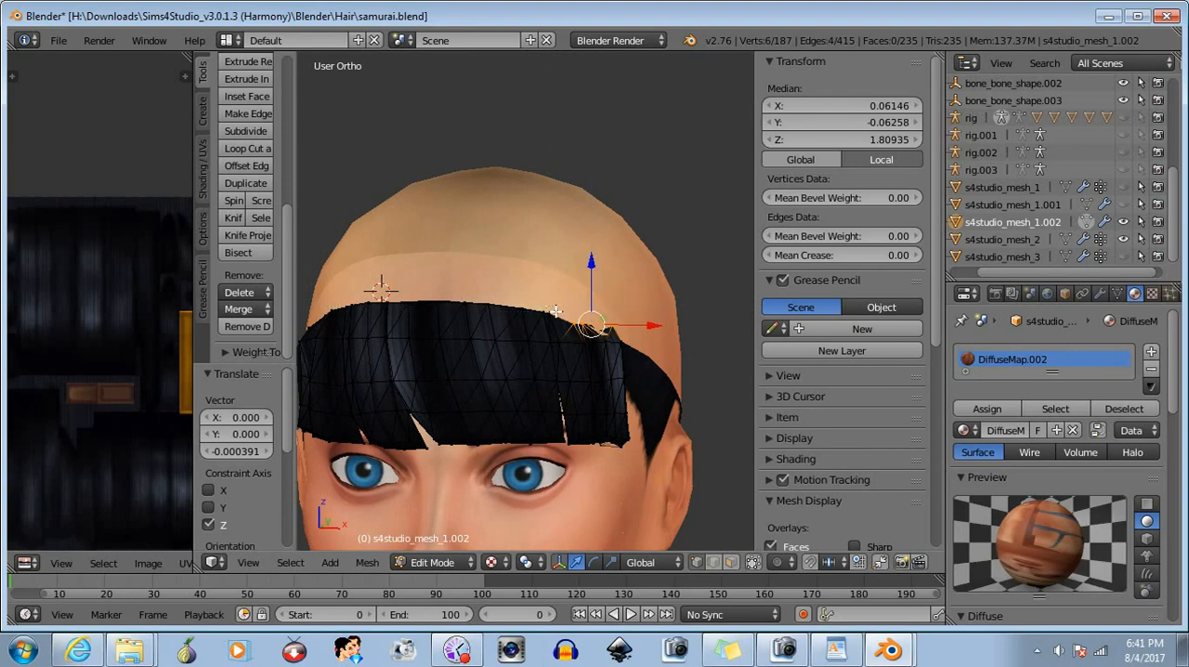
{"action": "left_click_drag", "start_coordinate": [546, 307], "coordinate": [577, 345]}
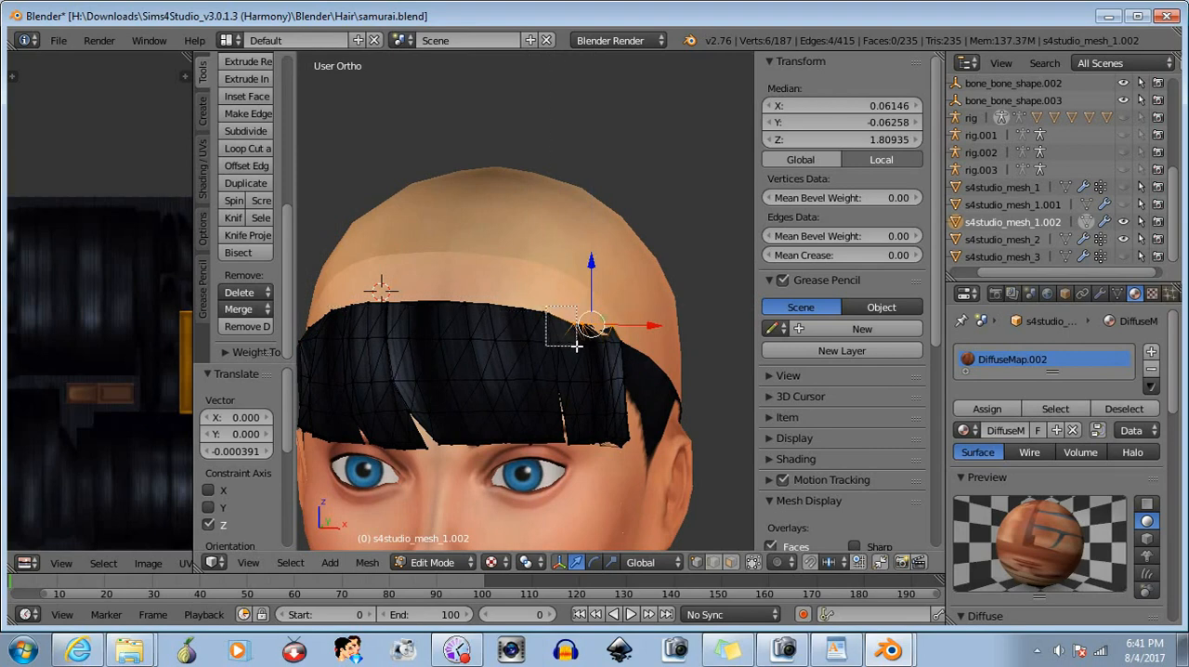
{"action": "middle_click_drag", "start_coordinate": [576, 347], "coordinate": [576, 347]}
{"action": "middle_click_drag", "start_coordinate": [605, 375], "coordinate": [586, 377]}
{"action": "key", "text": "b"}
{"action": "left_click", "coordinate": [589, 267]}
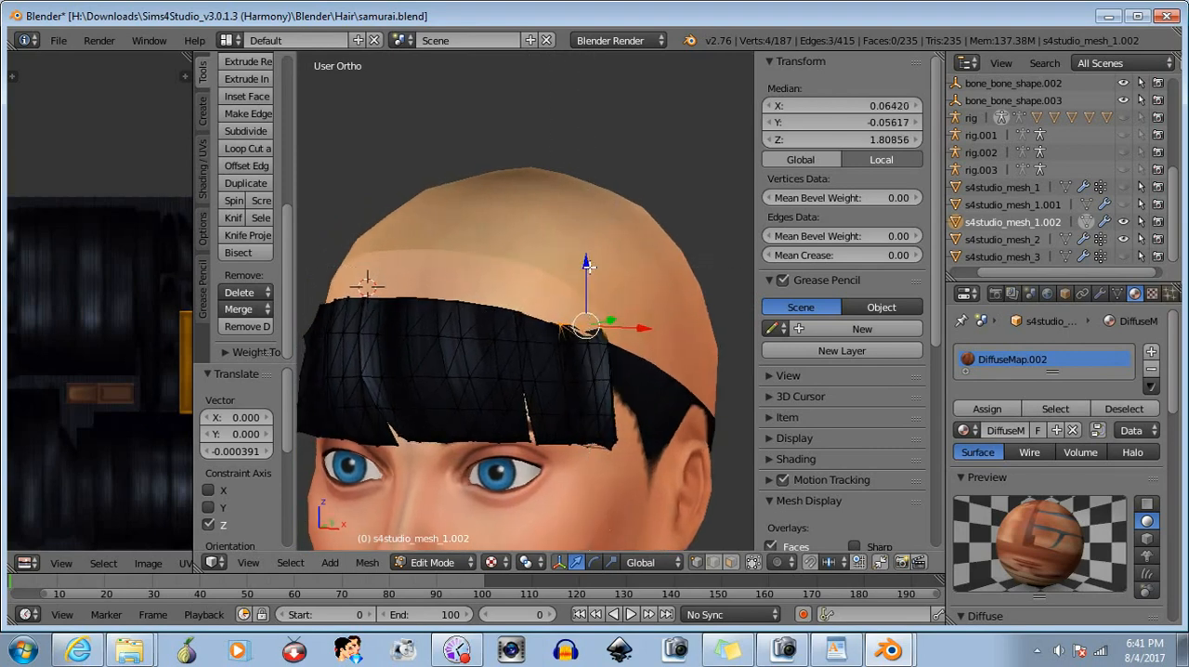
{"action": "left_click_drag", "start_coordinate": [586, 264], "coordinate": [587, 269]}
{"action": "key", "text": "b"}
{"action": "middle_click_drag", "start_coordinate": [531, 316], "coordinate": [572, 350]}
{"action": "left_click_drag", "start_coordinate": [596, 275], "coordinate": [594, 283]}
- Select six side vertices near the character's left corner and move them about 0.002 in X, -0.0006 in Y and -0.0009 in Z
{"action": "middle_click_drag", "start_coordinate": [609, 336], "coordinate": [542, 474]}
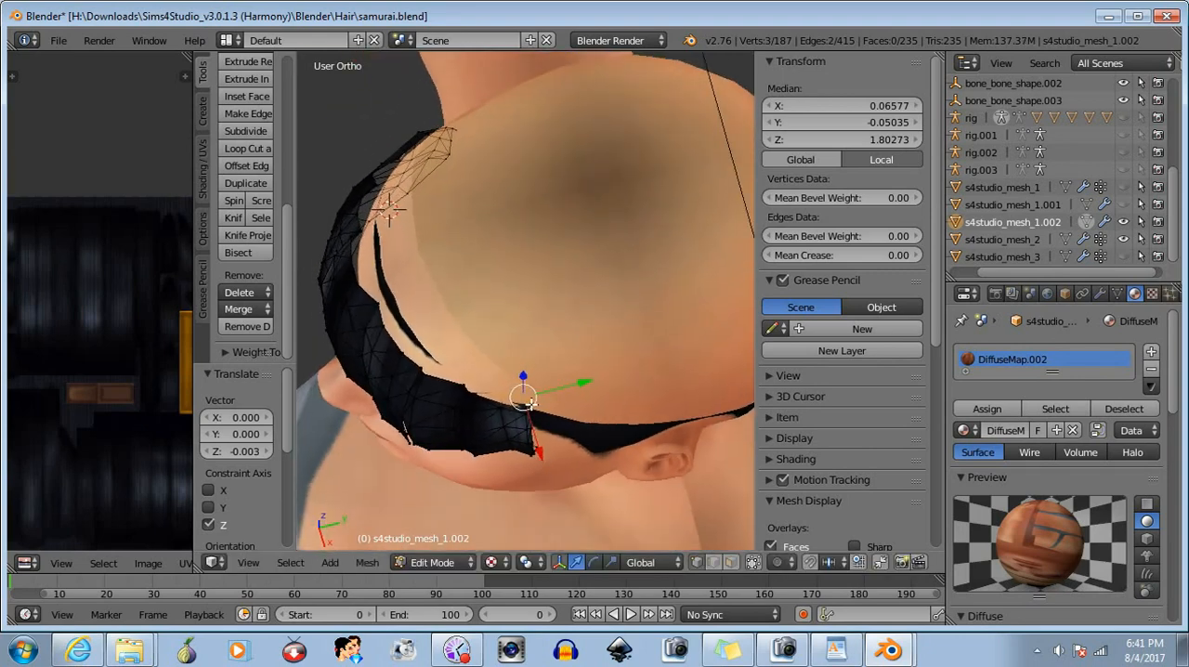
{"action": "key", "text": "b"}
{"action": "left_click_drag", "start_coordinate": [489, 449], "coordinate": [524, 423]}
{"action": "middle_click_drag", "start_coordinate": [525, 422], "coordinate": [537, 351]}
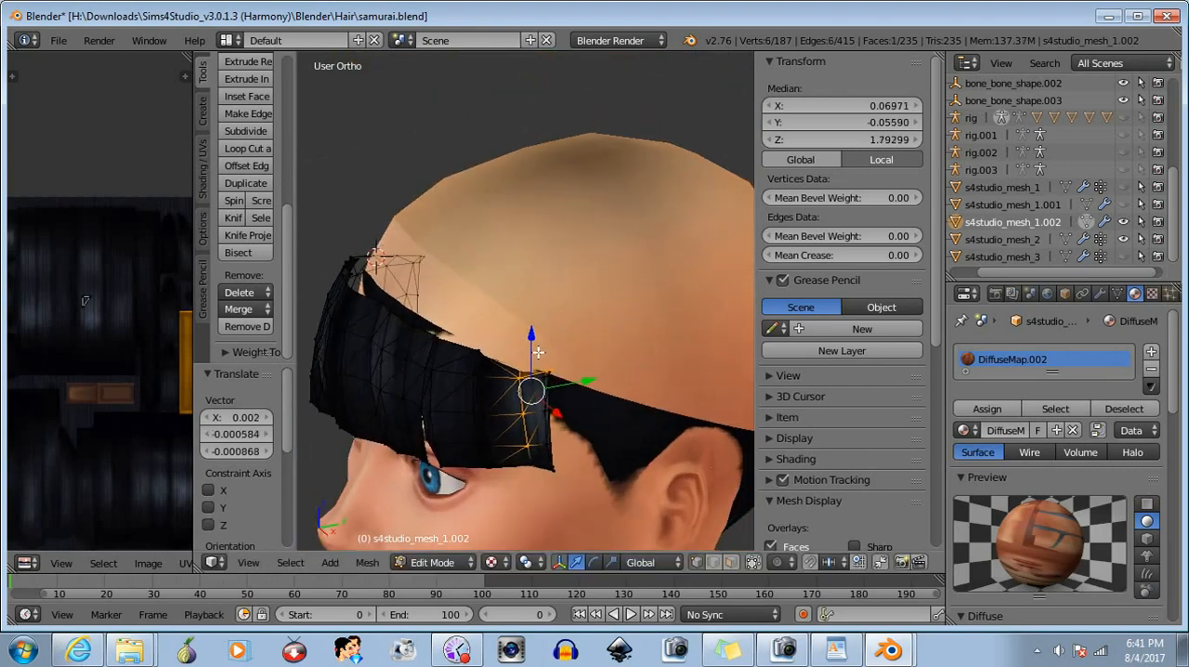
- Adjust the side vertex selection on the character's left, move it about 0.002 in X, 0.0002 in Y and -0.0004 in Z, and deselect
{"action": "key", "text": "b"}
{"action": "left_click_drag", "start_coordinate": [493, 374], "coordinate": [581, 485]}
{"action": "middle_click_drag", "start_coordinate": [580, 485], "coordinate": [523, 442]}
{"action": "left_click_drag", "start_coordinate": [493, 399], "coordinate": [494, 405]}
{"action": "middle_click_drag", "start_coordinate": [494, 452], "coordinate": [609, 311]}
{"action": "key", "text": "b"}
{"action": "left_click_drag", "start_coordinate": [613, 311], "coordinate": [561, 391]}
{"action": "key", "text": "a"}
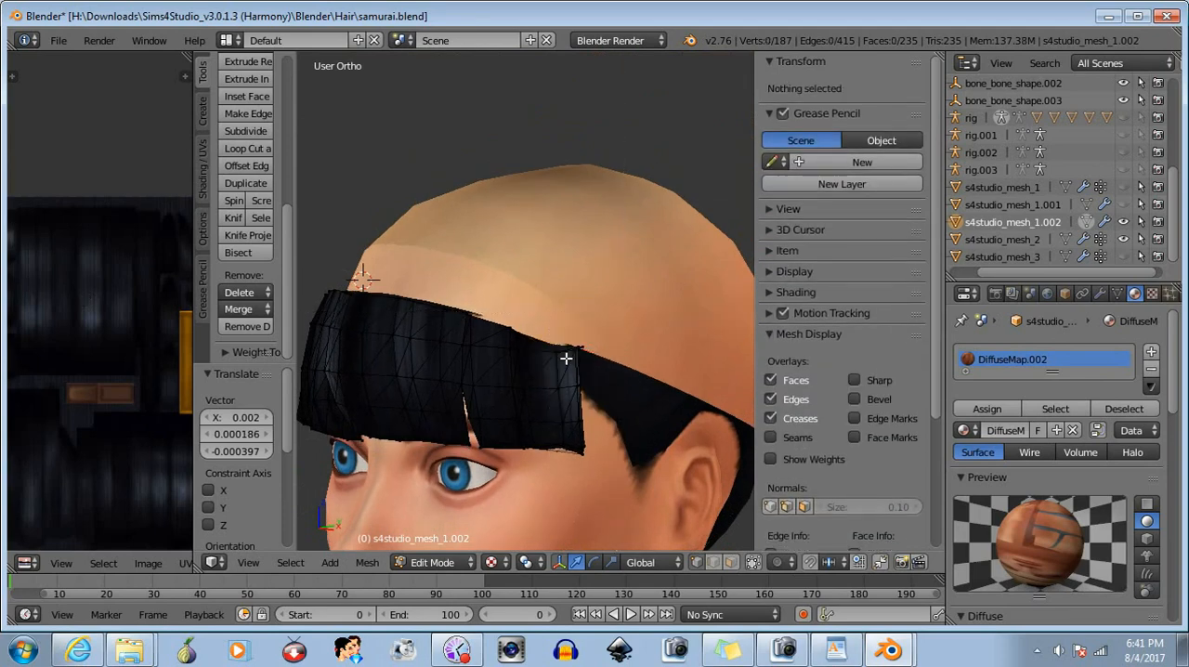
- Raise the two top-edge vertices beside the character's left corner about 0.002 along Z and deselect them
{"action": "key", "text": "b"}
{"action": "left_click_drag", "start_coordinate": [541, 330], "coordinate": [563, 371]}
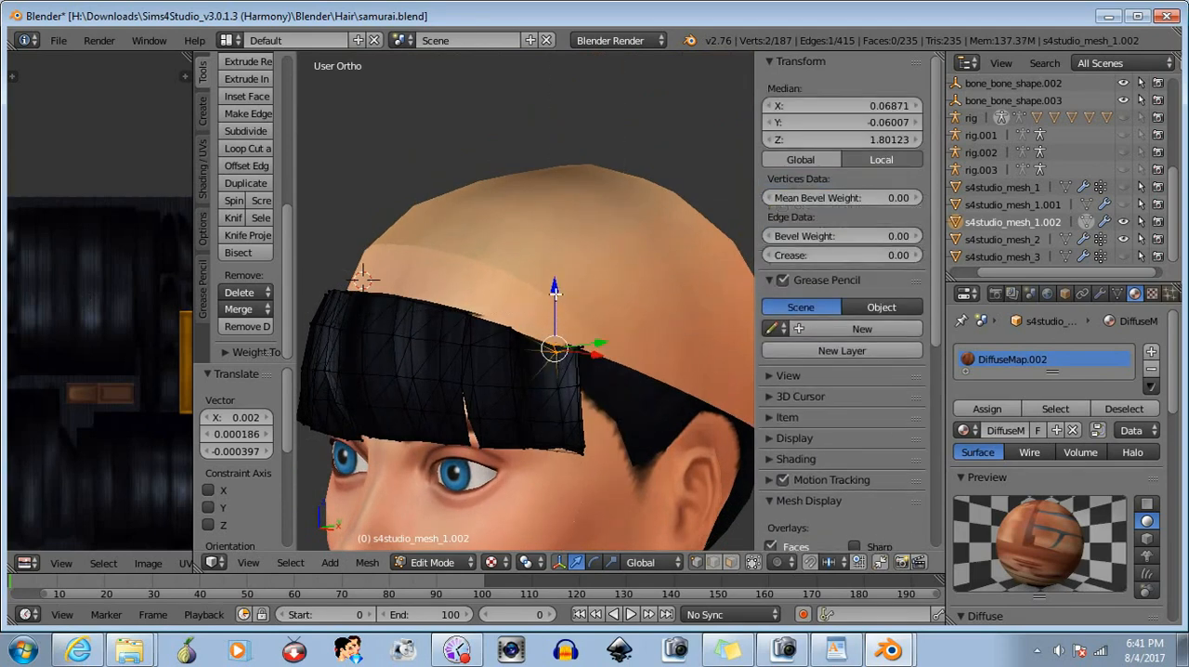
{"action": "left_click_drag", "start_coordinate": [554, 288], "coordinate": [554, 286]}
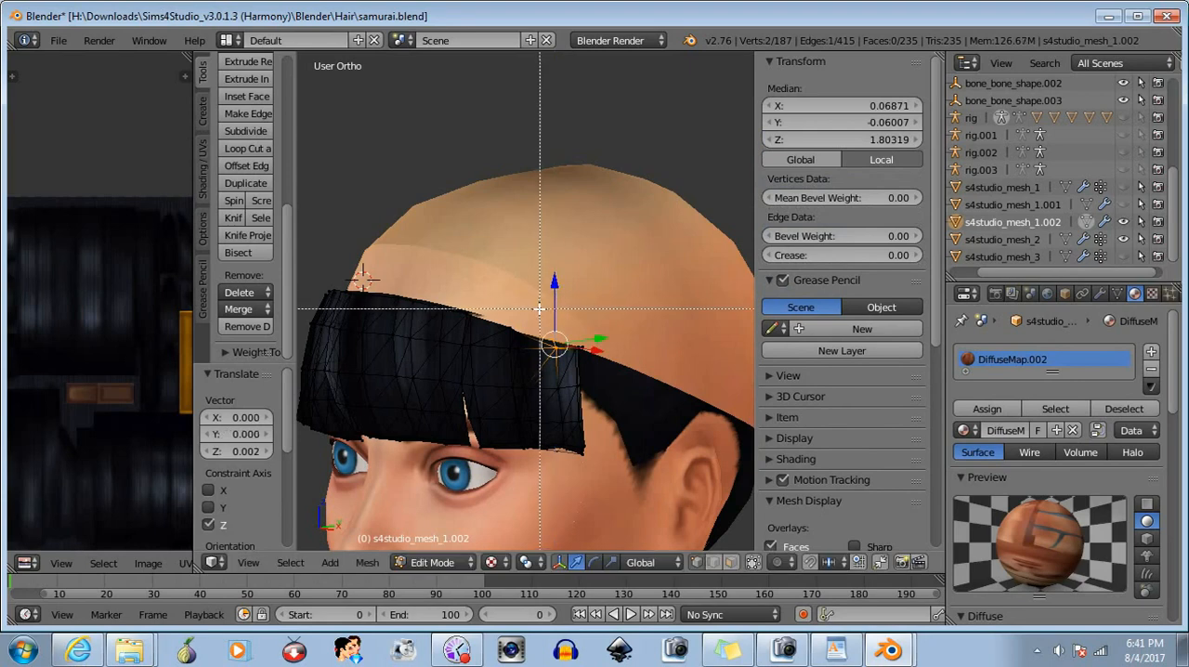
{"action": "key", "text": "a"}
- Lower the top corner vertex on the character's left about 0.0008 along Z and clear the selection
{"action": "key", "text": "b"}
{"action": "left_click_drag", "start_coordinate": [610, 328], "coordinate": [580, 355]}
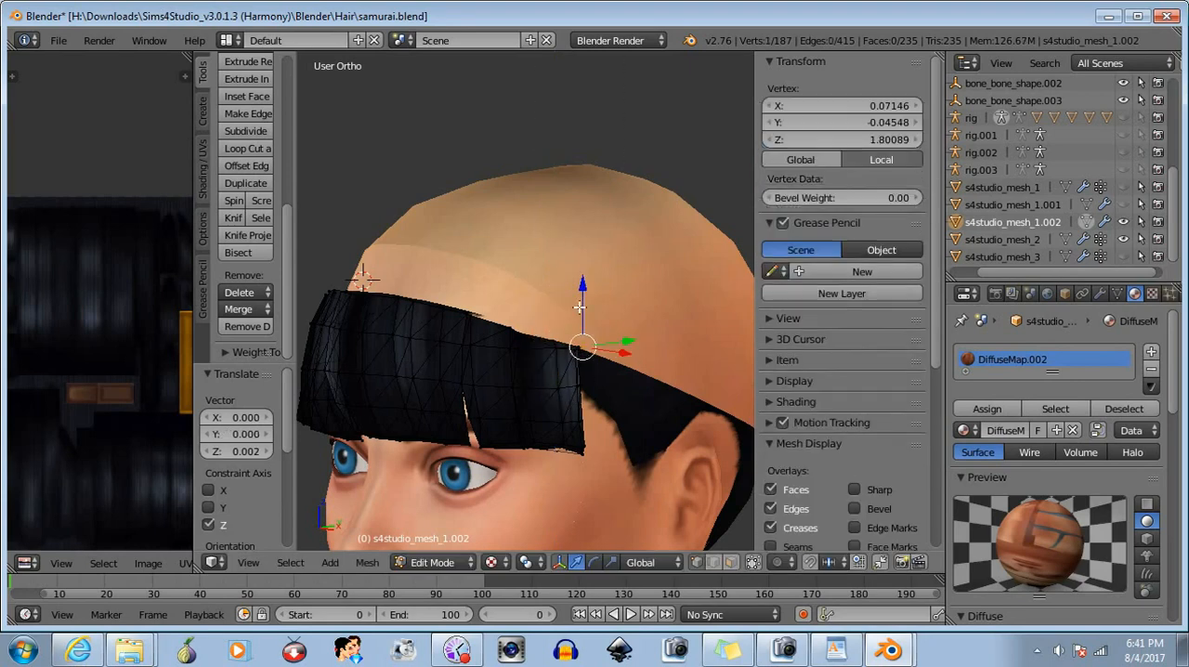
{"action": "left_click_drag", "start_coordinate": [581, 286], "coordinate": [581, 288]}
{"action": "key", "text": "b"}
{"action": "left_click_drag", "start_coordinate": [493, 305], "coordinate": [653, 406]}
{"action": "key", "text": "a"}
- Return the bangs mesh to Object Mode and deselect all objects
{"action": "middle_click_drag", "start_coordinate": [481, 464], "coordinate": [583, 473]}
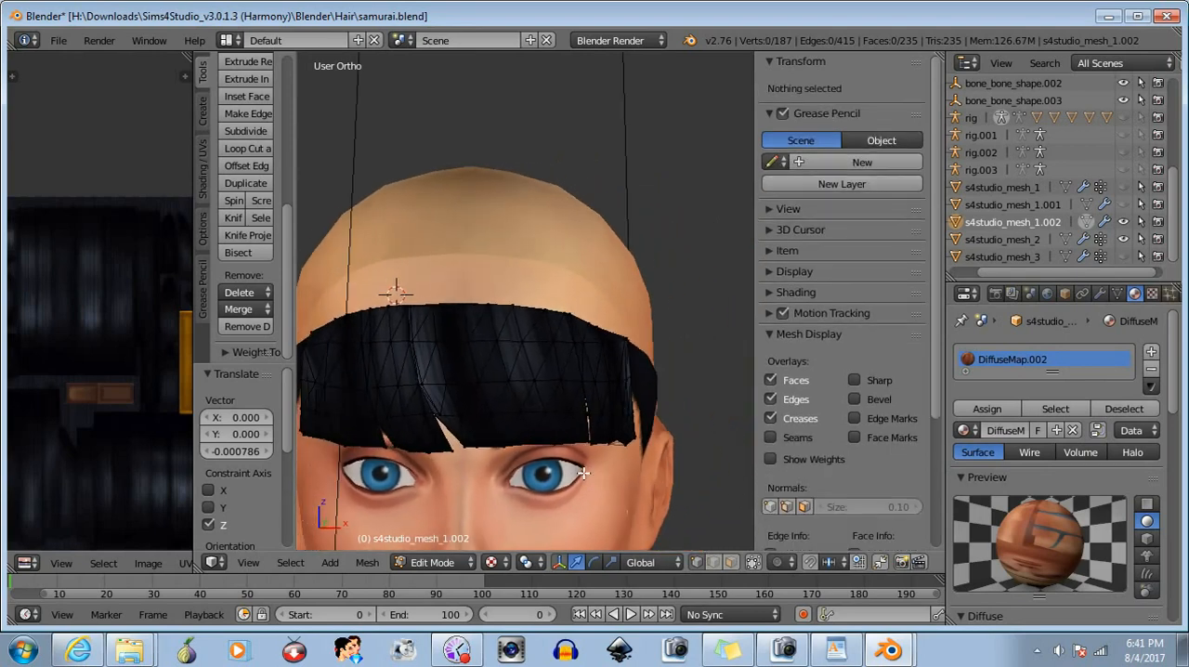
{"action": "scroll", "coordinate": [583, 474], "scroll_direction": "down", "scroll_amount": 5}
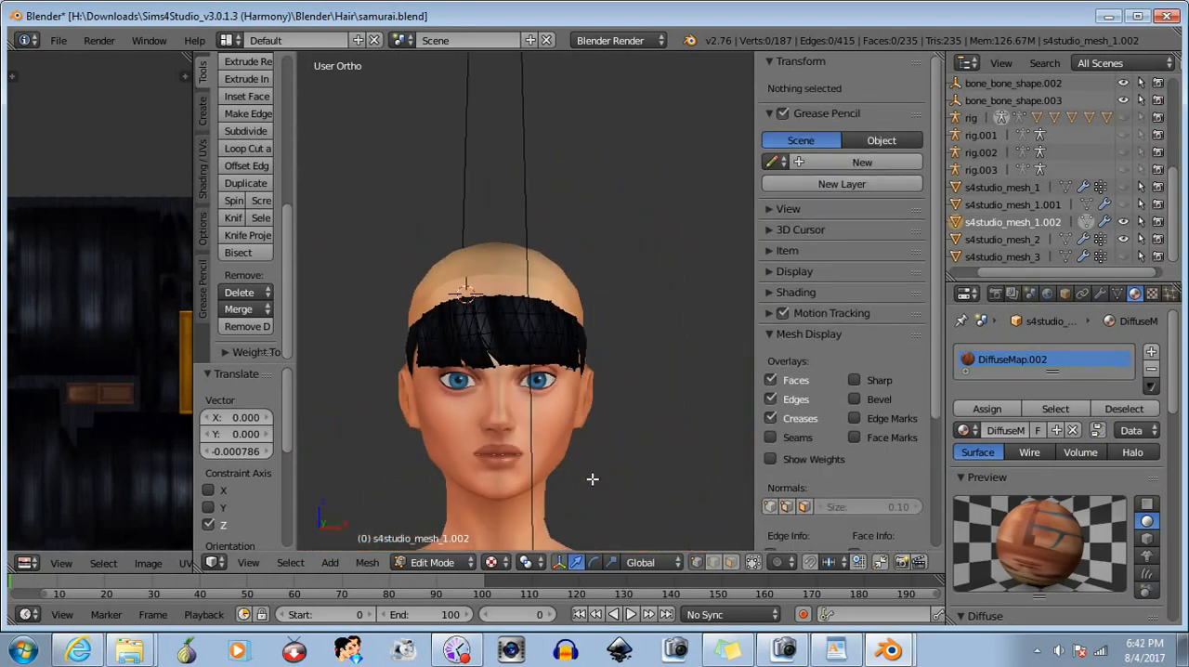
{"action": "left_click", "coordinate": [435, 561]}
{"action": "left_click", "coordinate": [462, 548]}
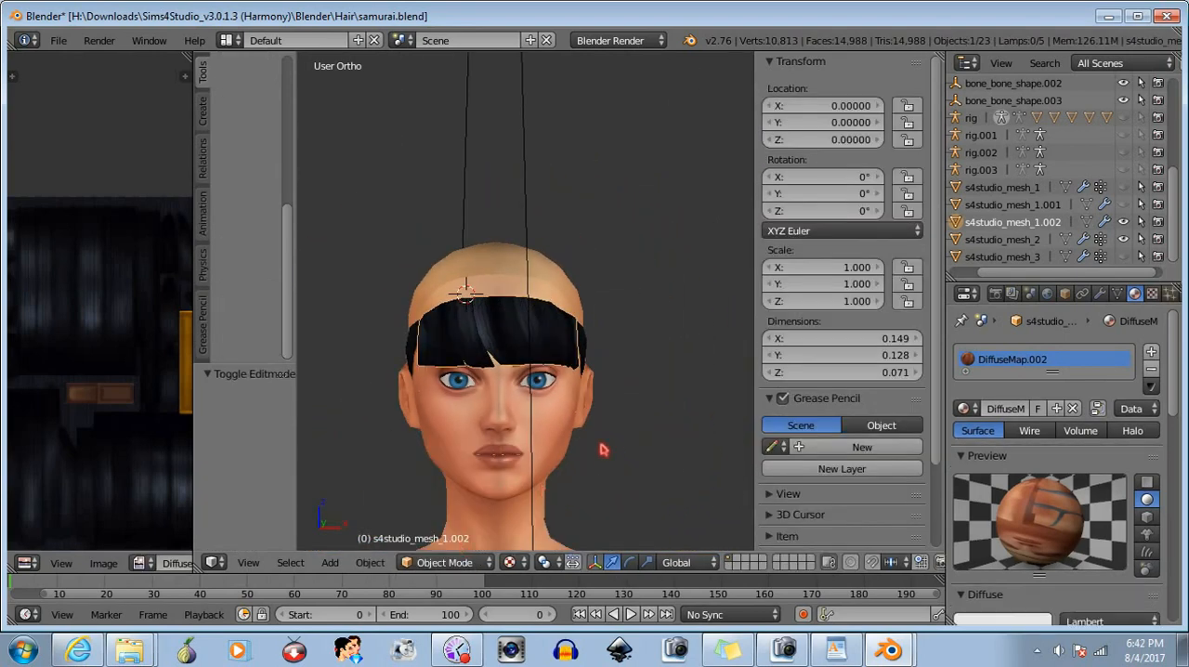
{"action": "key", "text": "a"}
{"action": "middle_click_drag", "start_coordinate": [619, 449], "coordinate": [619, 449]}
{"action": "key", "text": "a"}
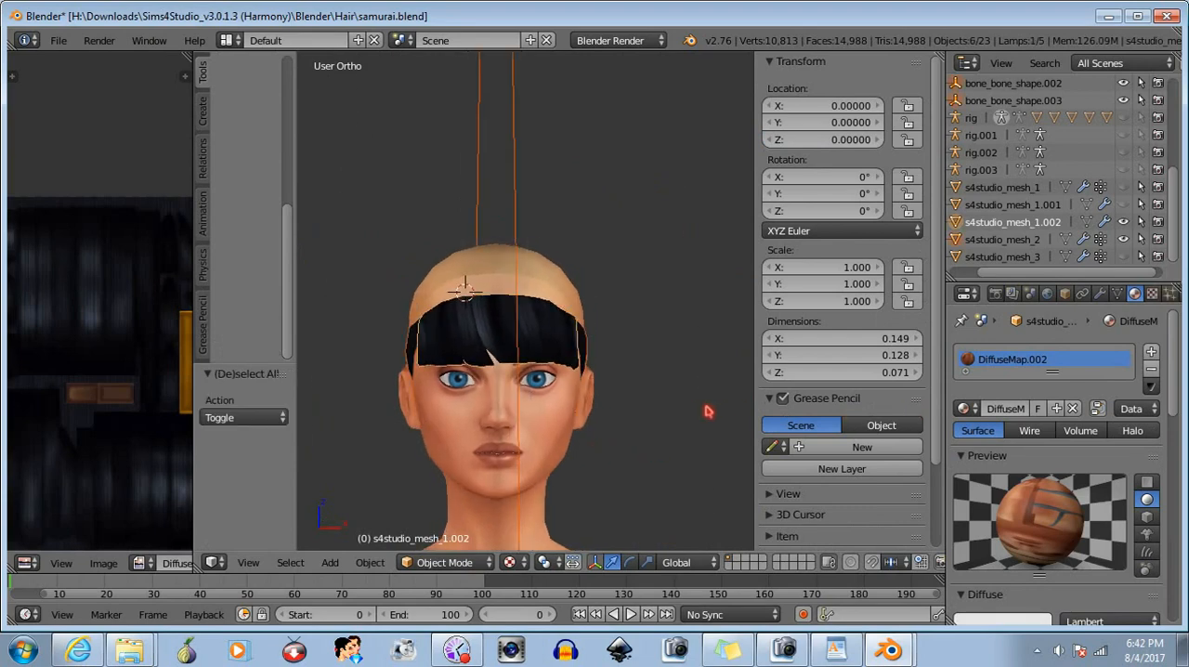
{"action": "key", "text": "a"}
- Select s4studio_mesh_1.002, copy it, and paste a duplicate into the scene
{"action": "left_click", "coordinate": [1005, 224]}
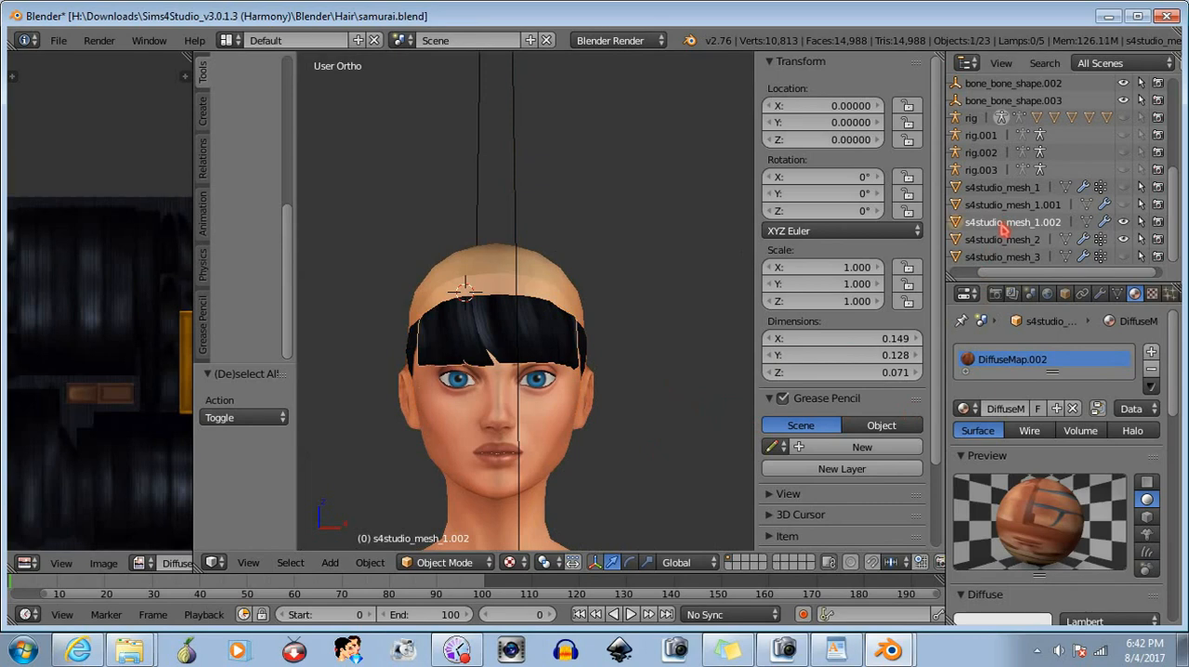
{"action": "key", "text": "ctrl+c"}
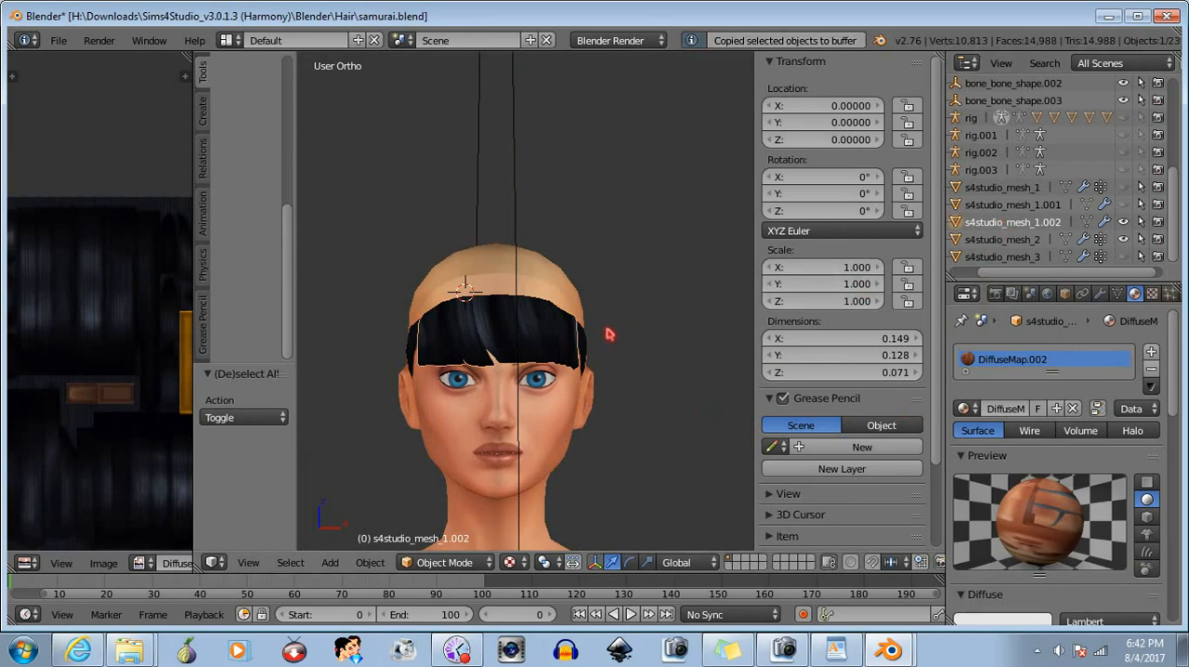
{"action": "key", "text": "ctrl+v"}
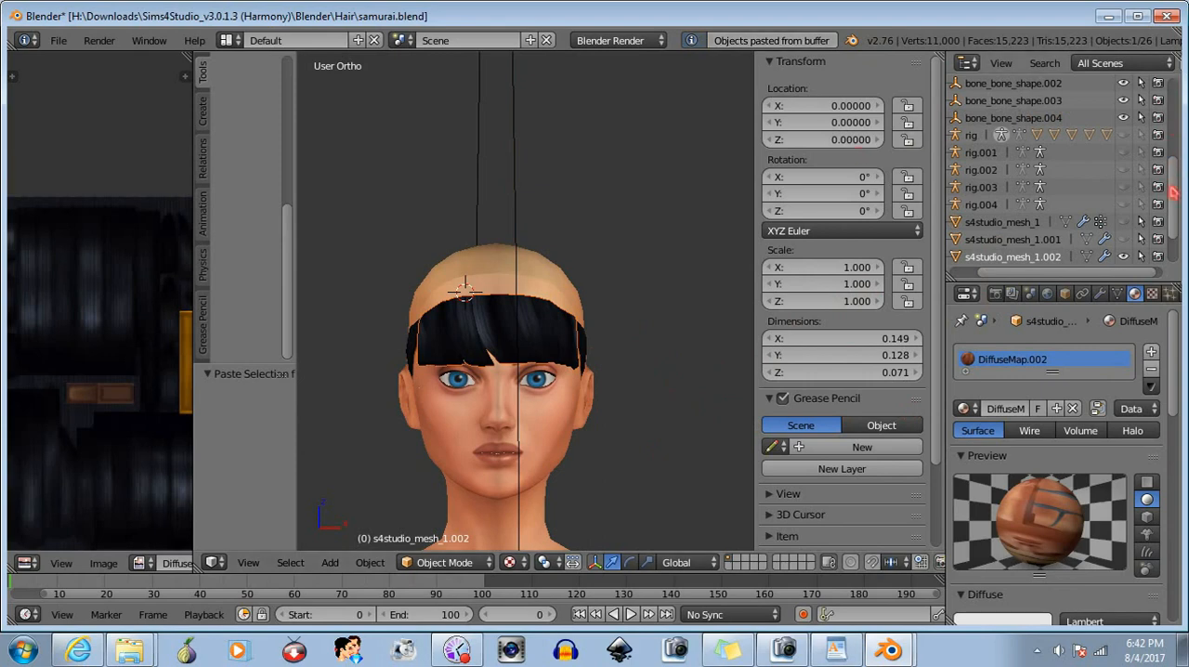
{"action": "scroll", "coordinate": [1173, 193], "scroll_direction": "down", "scroll_amount": 2}
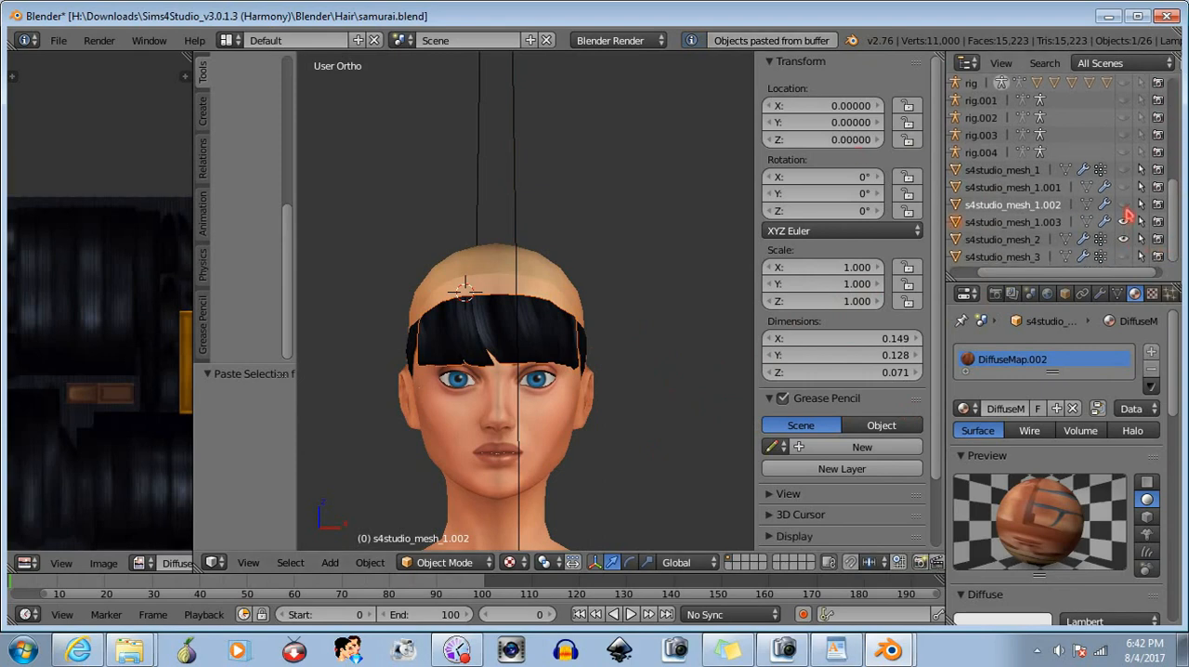
- Hide s4studio_mesh_1.002 and s4studio_mesh_2, show s4studio_mesh_3, and open s4studio_mesh_1.003 in Edit Mode
{"action": "left_click", "coordinate": [1124, 205]}
{"action": "left_click", "coordinate": [1124, 240]}
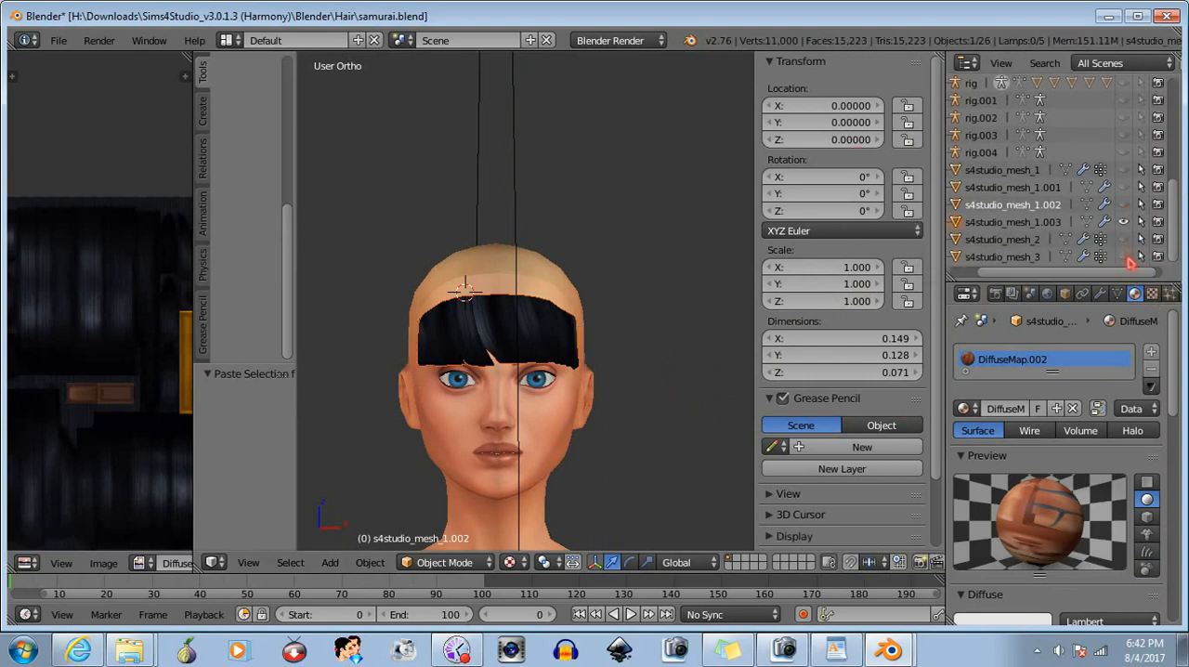
{"action": "left_click", "coordinate": [1127, 257]}
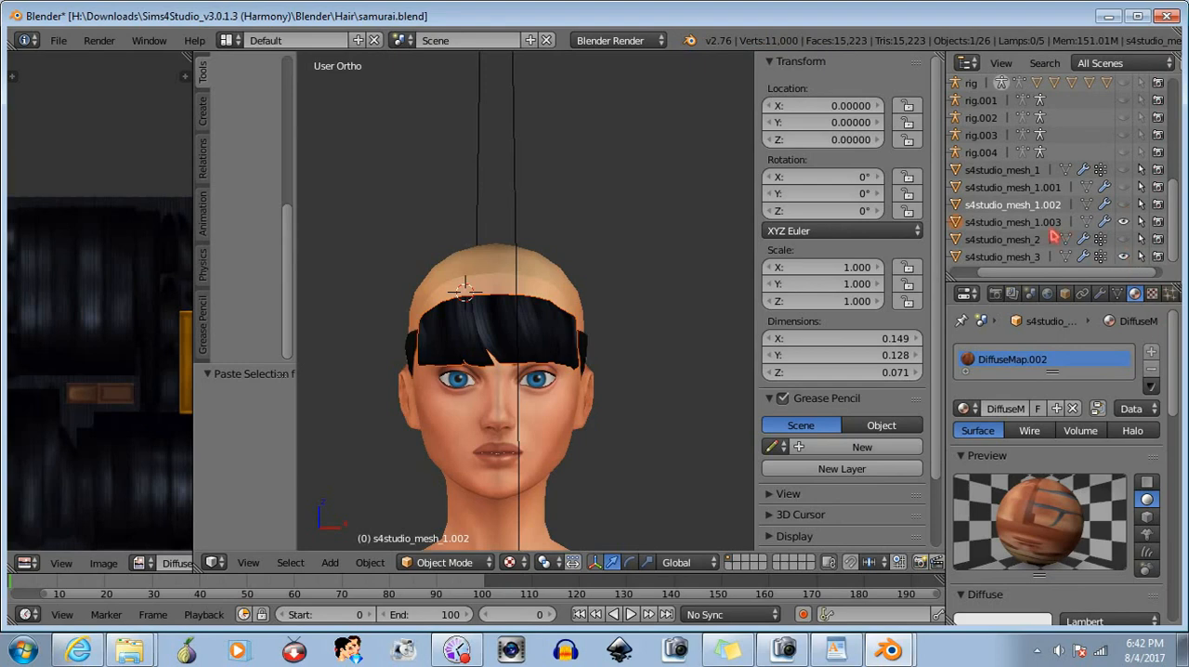
{"action": "left_click", "coordinate": [1012, 222]}
{"action": "left_click", "coordinate": [444, 562]}
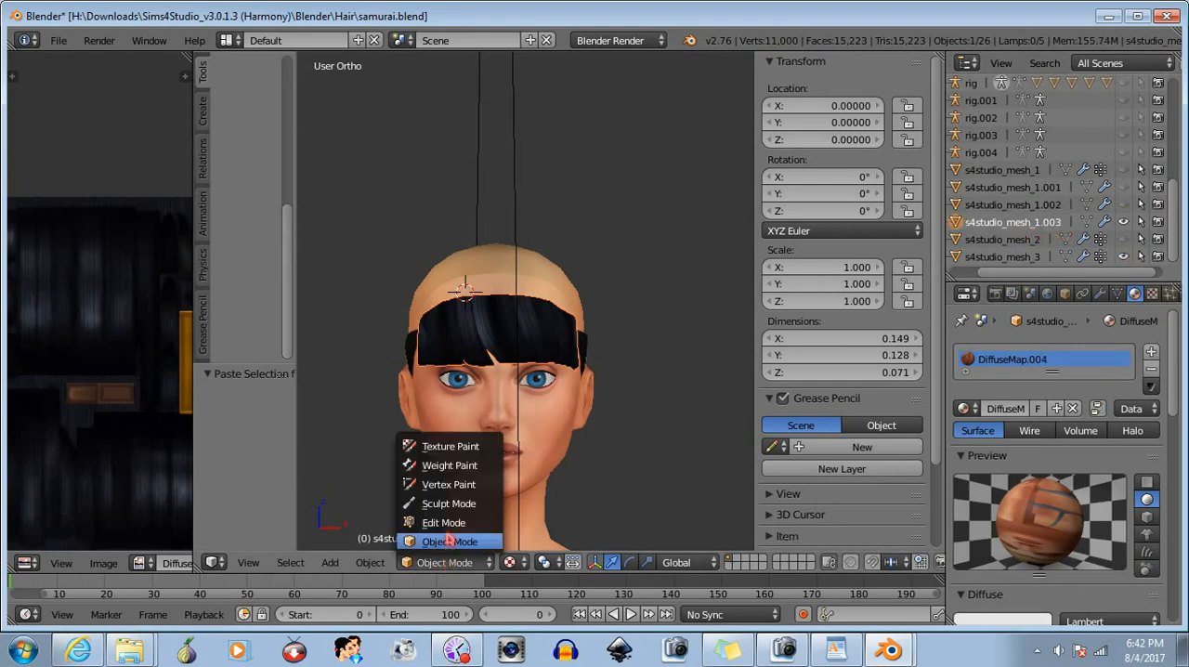
{"action": "left_click", "coordinate": [449, 521]}
- Delete the upper rows of vertices across the full width of the duplicated bangs mesh
{"action": "scroll", "coordinate": [461, 363], "scroll_direction": "up", "scroll_amount": 3}
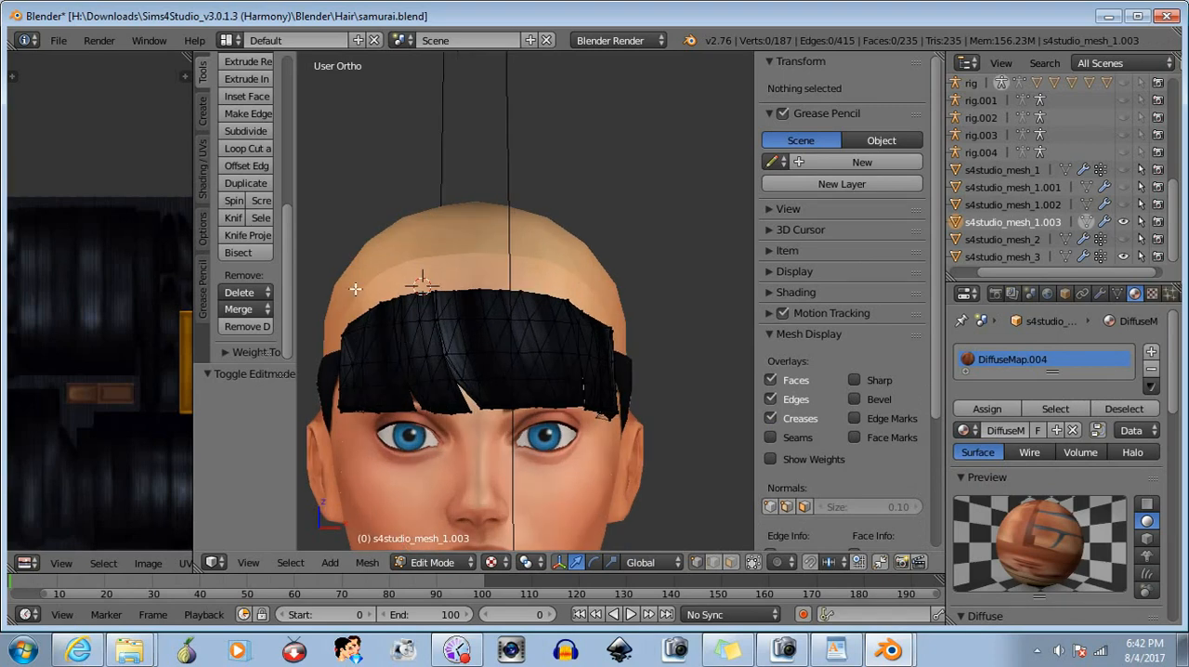
{"action": "key", "text": "b"}
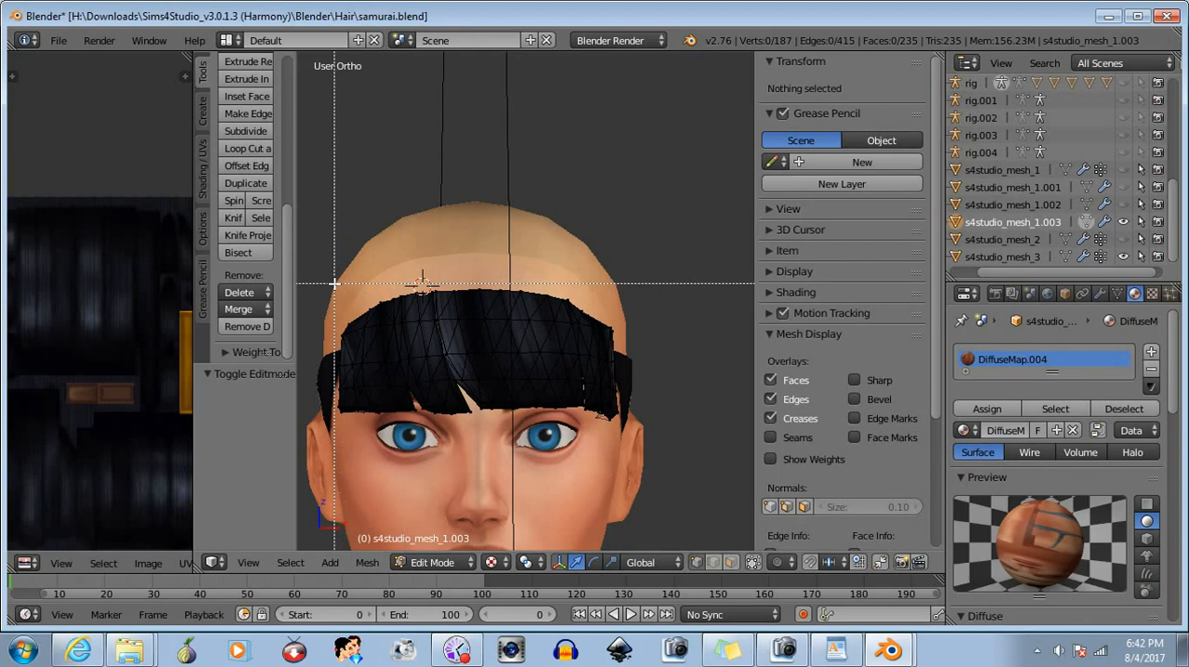
{"action": "left_click_drag", "start_coordinate": [334, 284], "coordinate": [671, 337]}
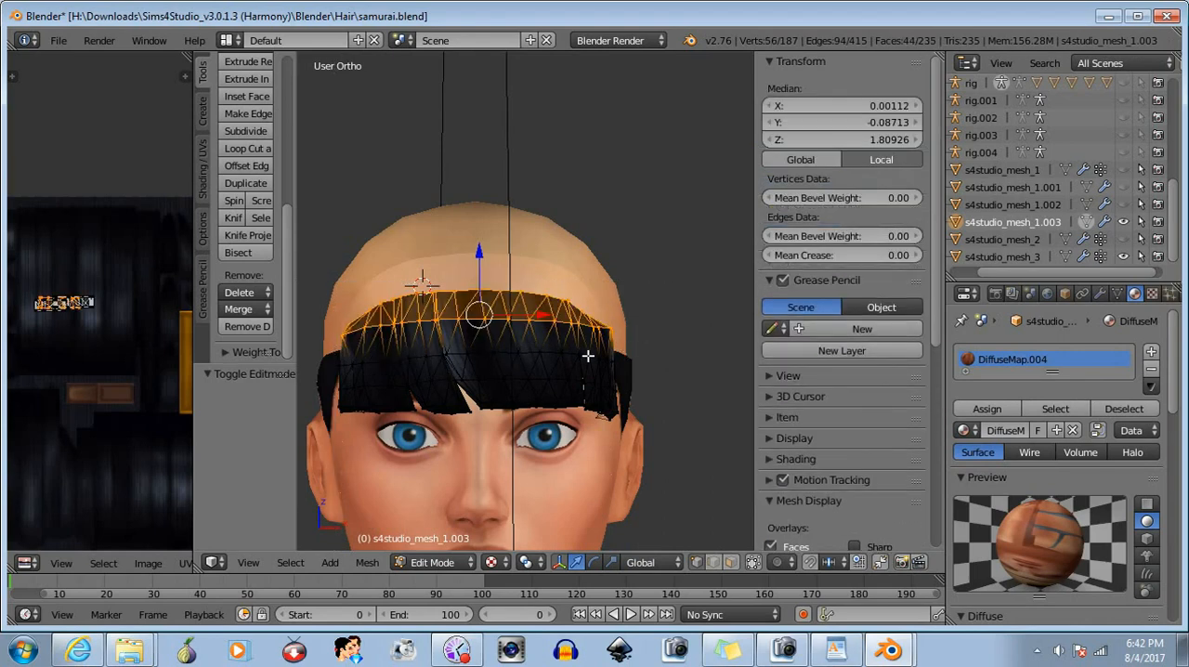
{"action": "left_click", "coordinate": [240, 291]}
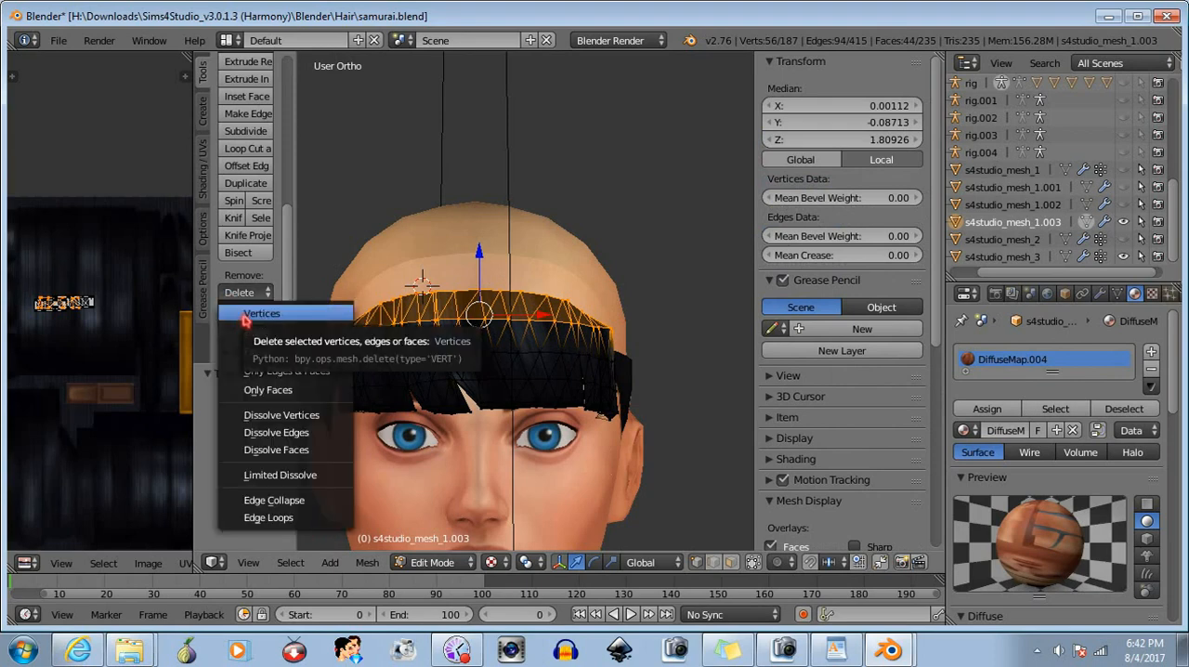
{"action": "left_click", "coordinate": [246, 316]}
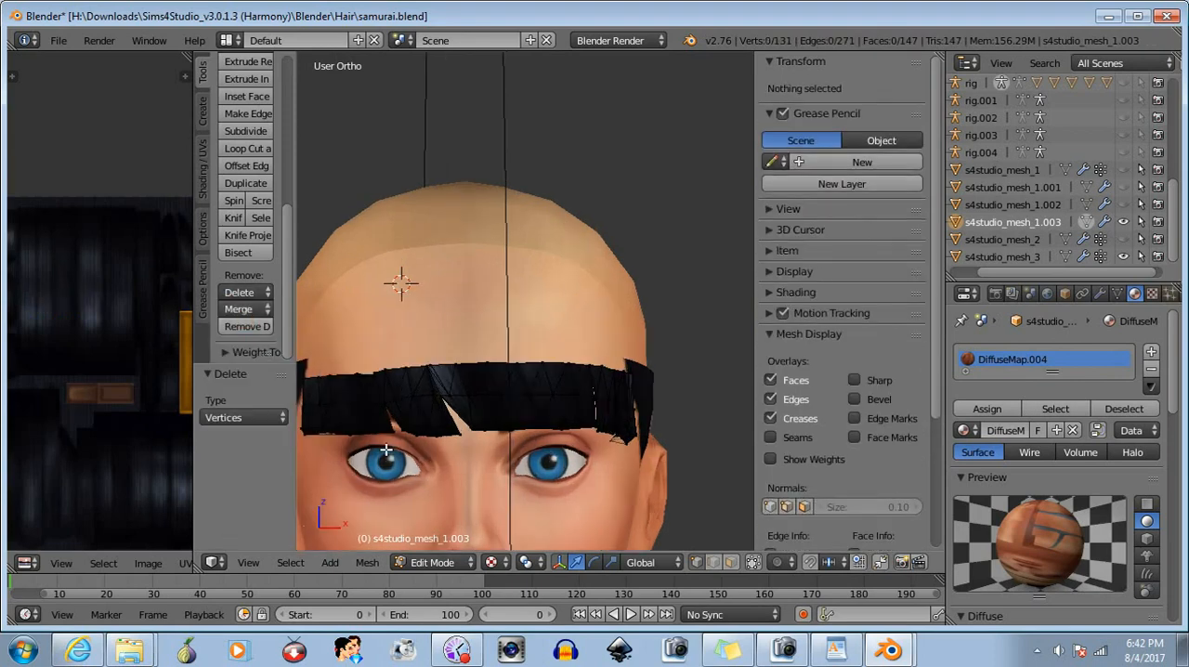
{"action": "middle_click_drag", "start_coordinate": [396, 450], "coordinate": [445, 446], "text": "shift"}
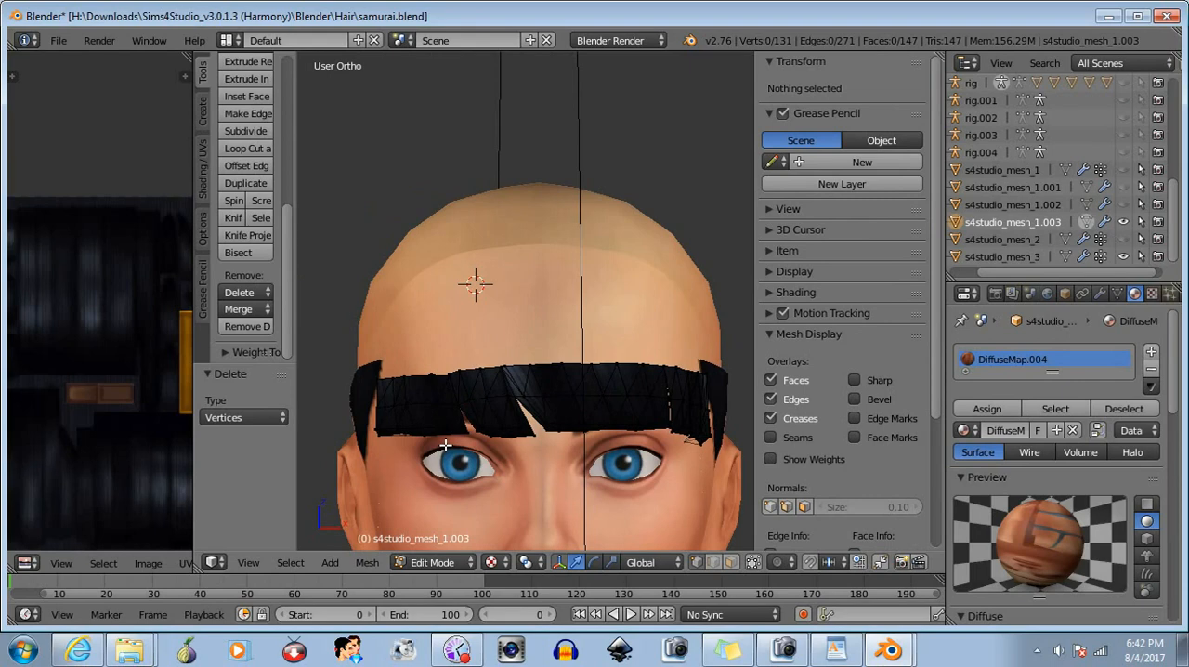
{"action": "key", "text": "b"}
{"action": "left_click_drag", "start_coordinate": [353, 340], "coordinate": [448, 392]}
{"action": "left_click_drag", "start_coordinate": [391, 314], "coordinate": [396, 299]}
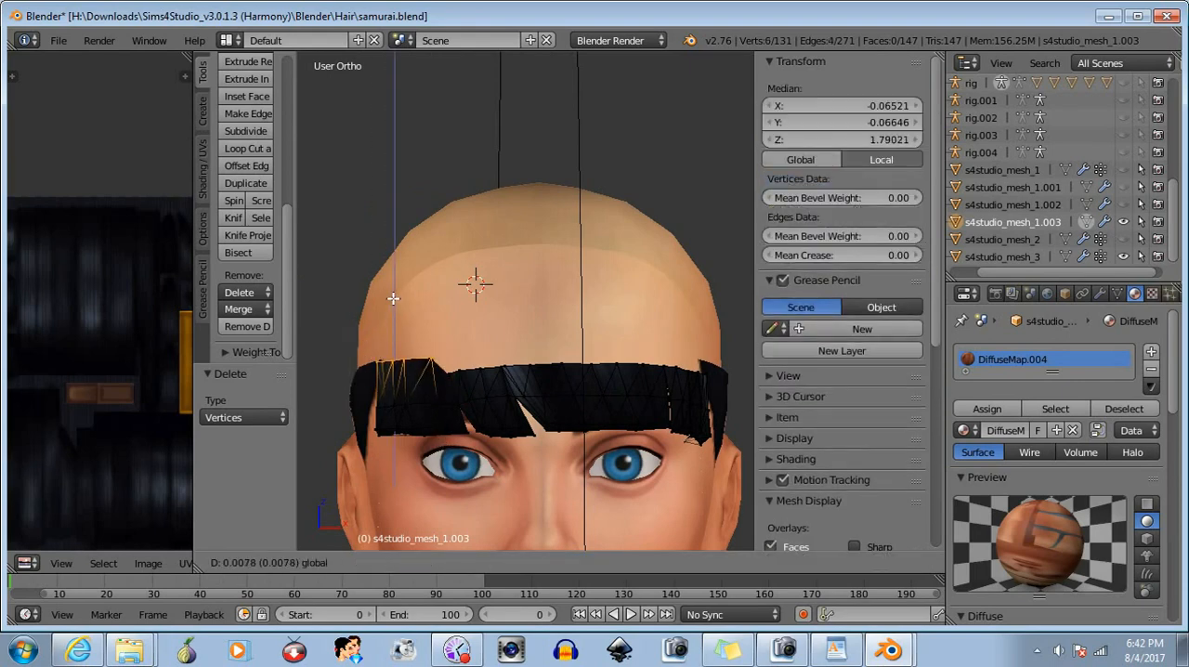
{"action": "key", "text": "Escape"}
- Select all vertices along the duplicated bangs' top edge and raise them about 0.0078 along Z
{"action": "key", "text": "b"}
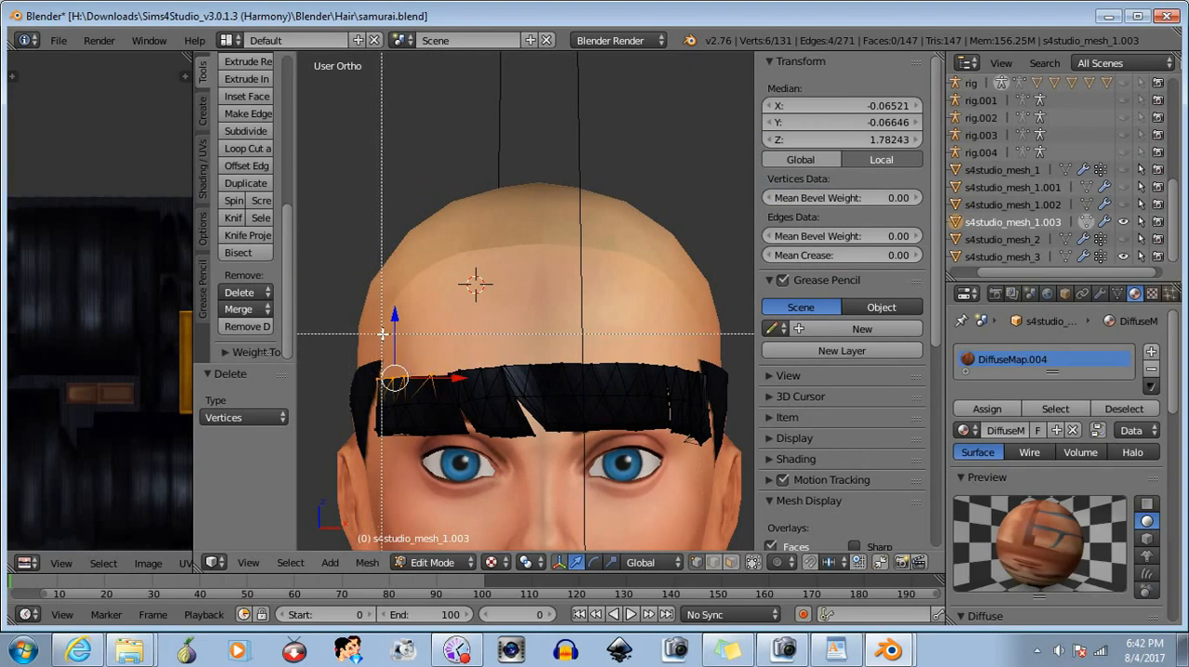
{"action": "left_click_drag", "start_coordinate": [381, 334], "coordinate": [542, 381]}
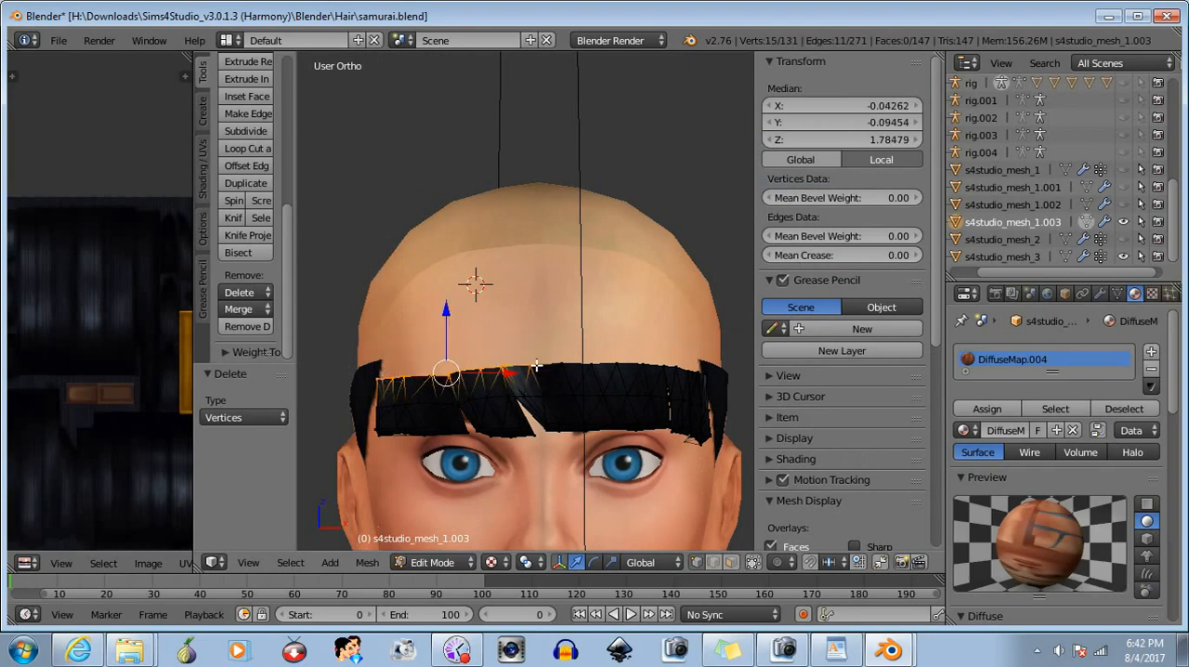
{"action": "key", "text": "b"}
{"action": "mouse_move", "coordinate": [506, 333]}
{"action": "left_mouse_down"}
{"action": "mouse_move", "coordinate": [649, 380]}
{"action": "mouse_move", "coordinate": [698, 376]}
{"action": "left_mouse_up"}
{"action": "key", "text": "b"}
{"action": "middle_click_drag", "start_coordinate": [700, 451], "coordinate": [644, 452]}
{"action": "key", "text": "b"}
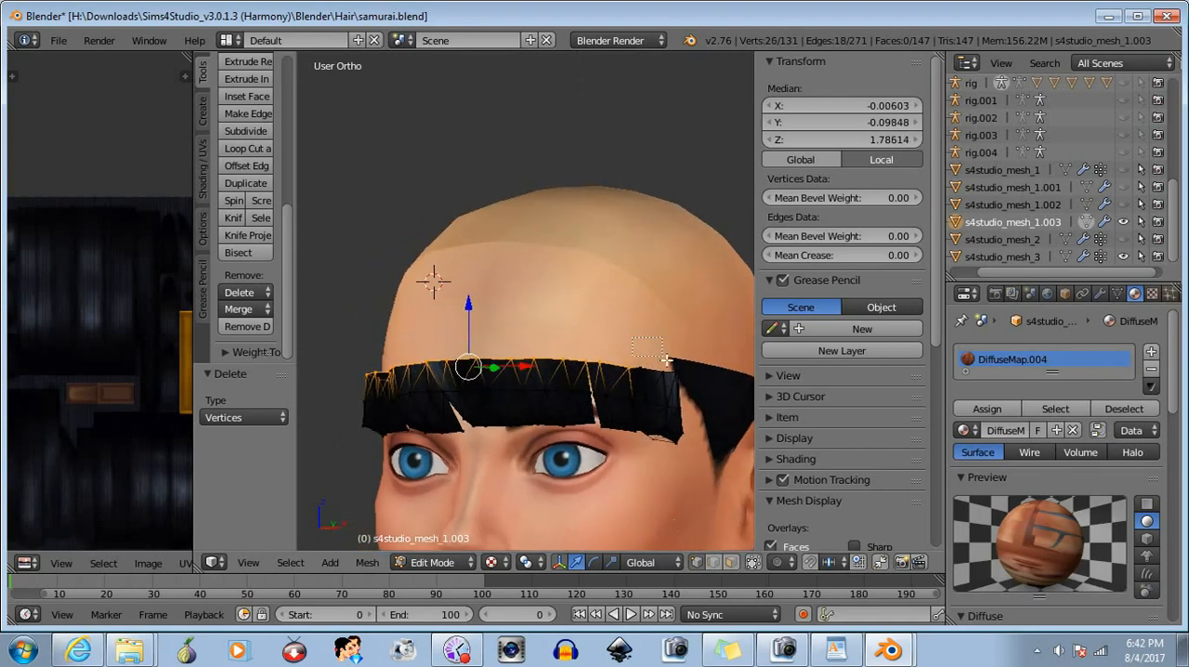
{"action": "left_click_drag", "start_coordinate": [632, 355], "coordinate": [696, 397]}
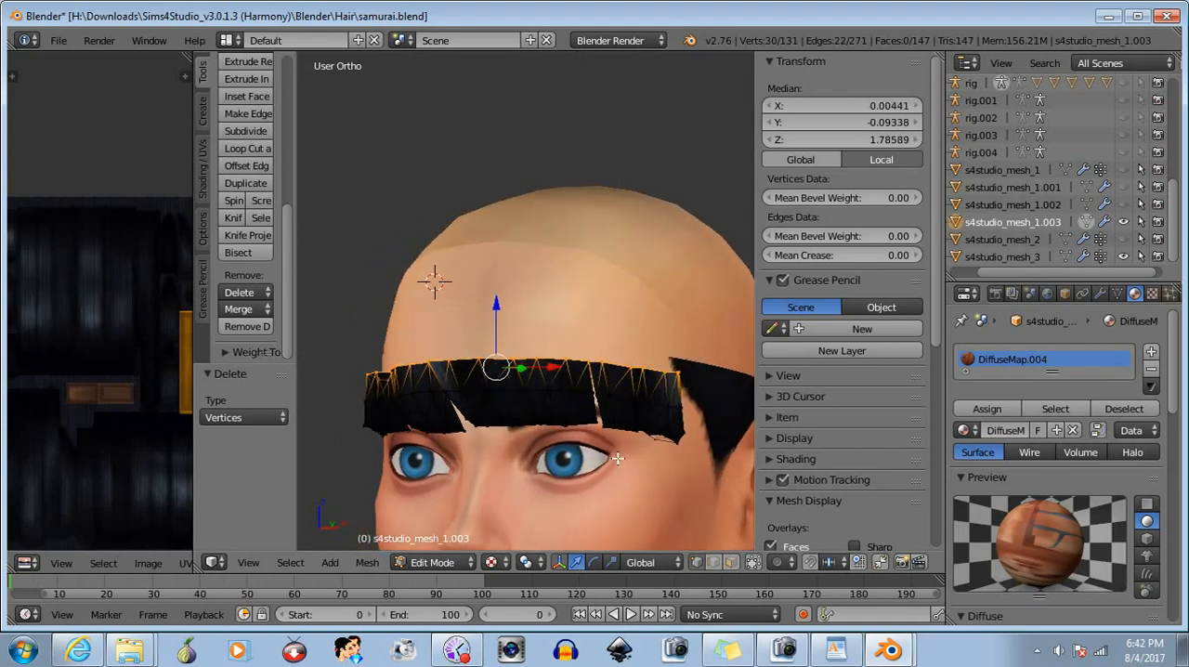
{"action": "middle_click_drag", "start_coordinate": [615, 461], "coordinate": [673, 459]}
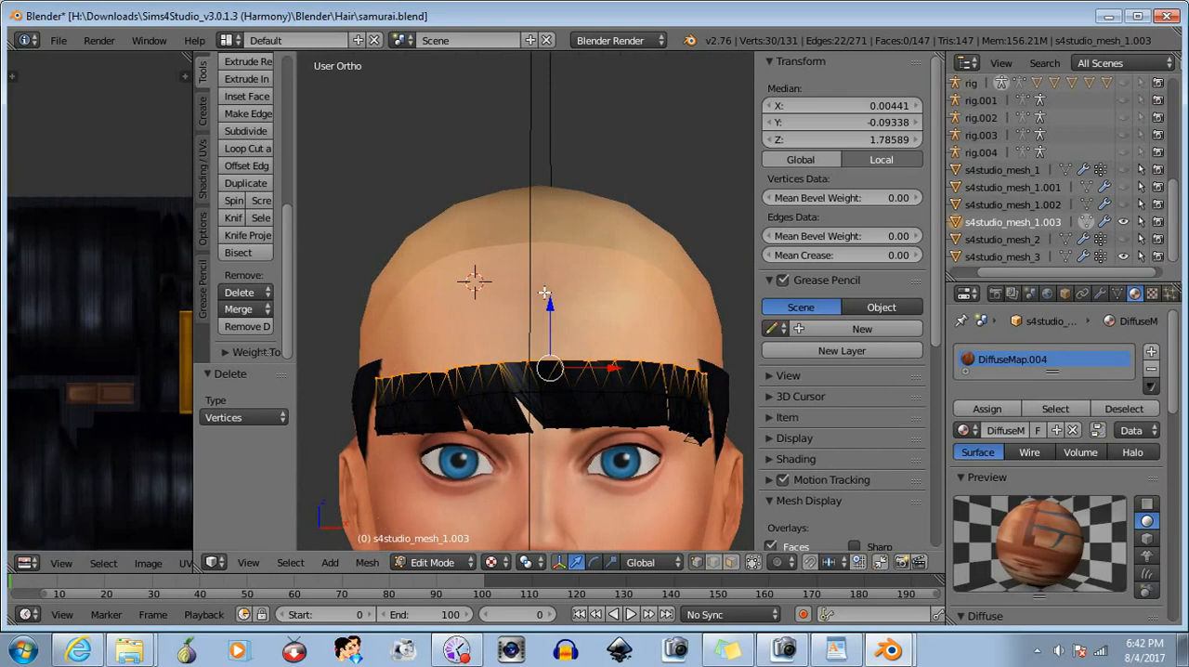
{"action": "left_click_drag", "start_coordinate": [549, 305], "coordinate": [550, 288]}
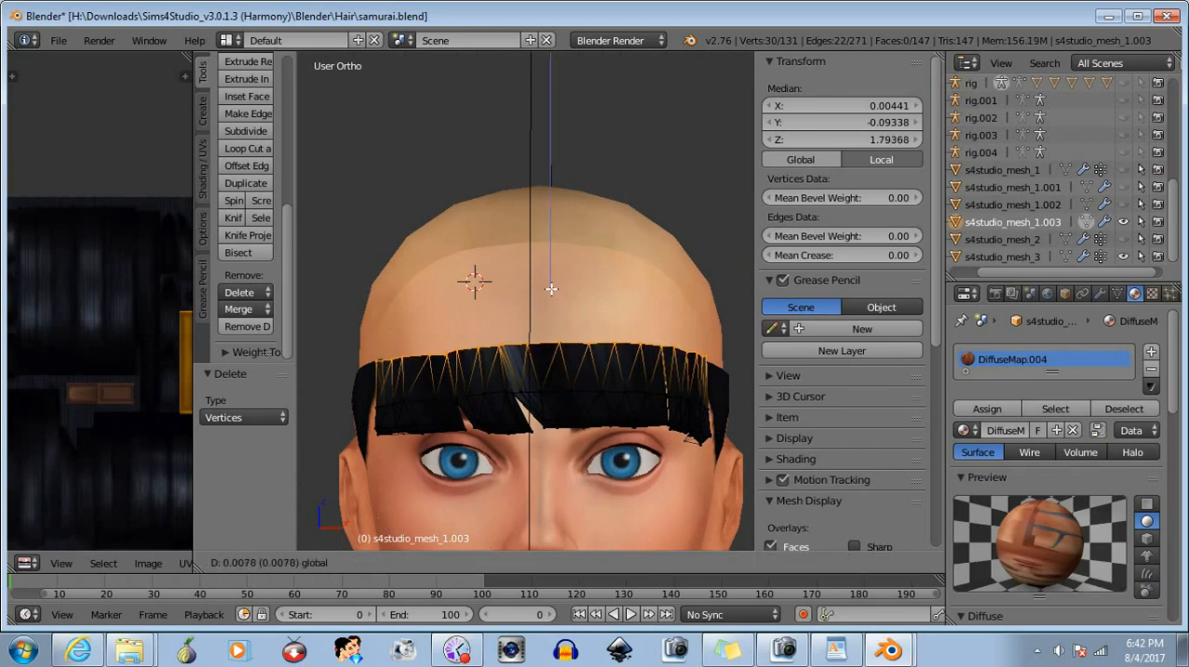
{"action": "left_click", "coordinate": [551, 289]}
- Raise the whole top edge of the bangs another 0.002 or so along Z and clear the selection
{"action": "mouse_move", "coordinate": [491, 377]}
{"action": "middle_mouse_down"}
{"action": "mouse_move", "coordinate": [492, 398]}
{"action": "mouse_move", "coordinate": [484, 391]}
{"action": "middle_mouse_up"}
{"action": "left_click_drag", "start_coordinate": [552, 293], "coordinate": [547, 287]}
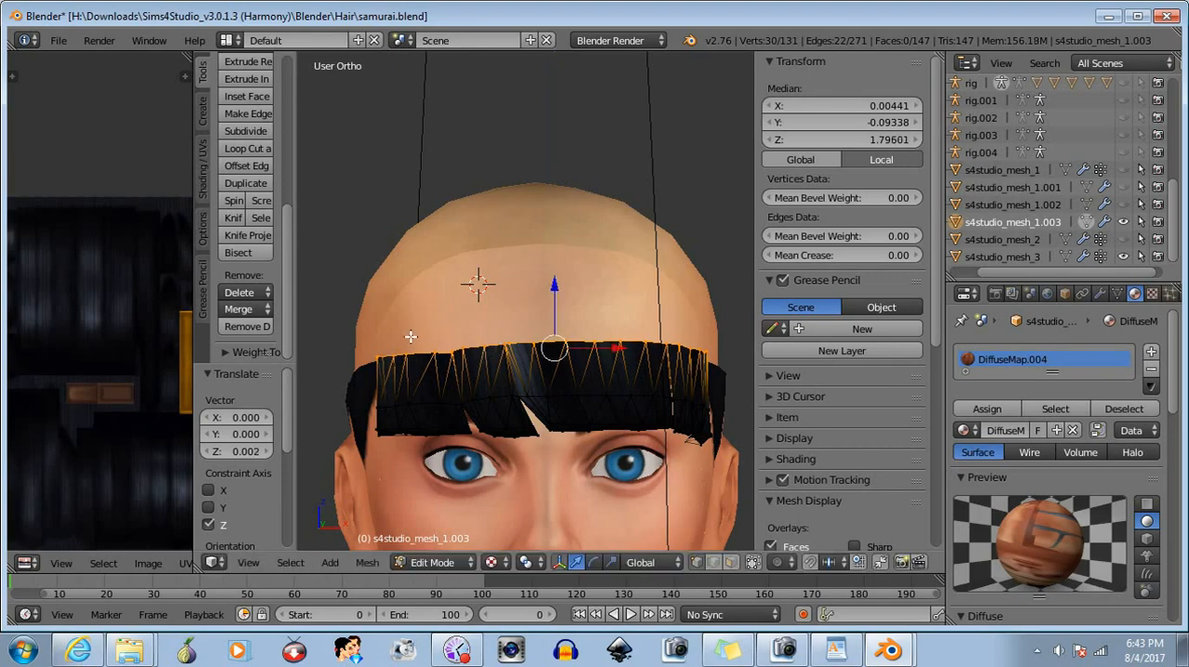
{"action": "middle_click_drag", "start_coordinate": [467, 347], "coordinate": [492, 345]}
{"action": "key", "text": "b"}
{"action": "left_click_drag", "start_coordinate": [353, 306], "coordinate": [732, 451]}
{"action": "middle_click_drag", "start_coordinate": [731, 451], "coordinate": [733, 450]}
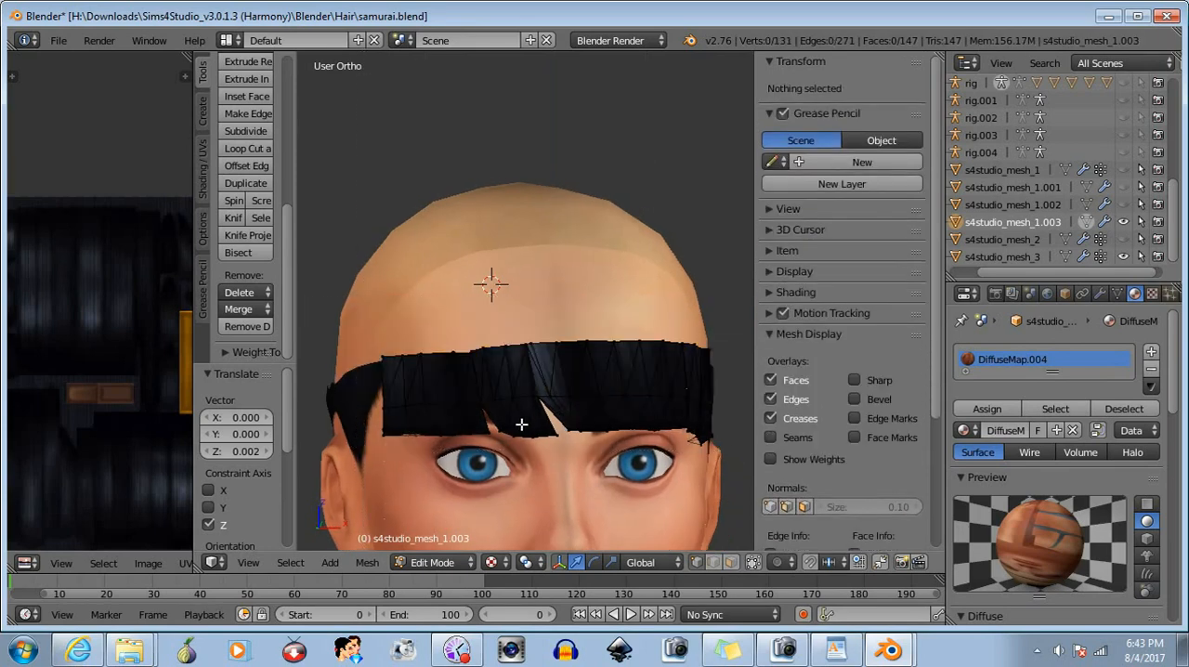
- Lower the three top corner vertices on the character's right about 0.001 along Z and deselect them
{"action": "middle_click_drag", "start_coordinate": [520, 425], "coordinate": [550, 427]}
{"action": "key", "text": "b"}
{"action": "left_click_drag", "start_coordinate": [377, 338], "coordinate": [408, 372]}
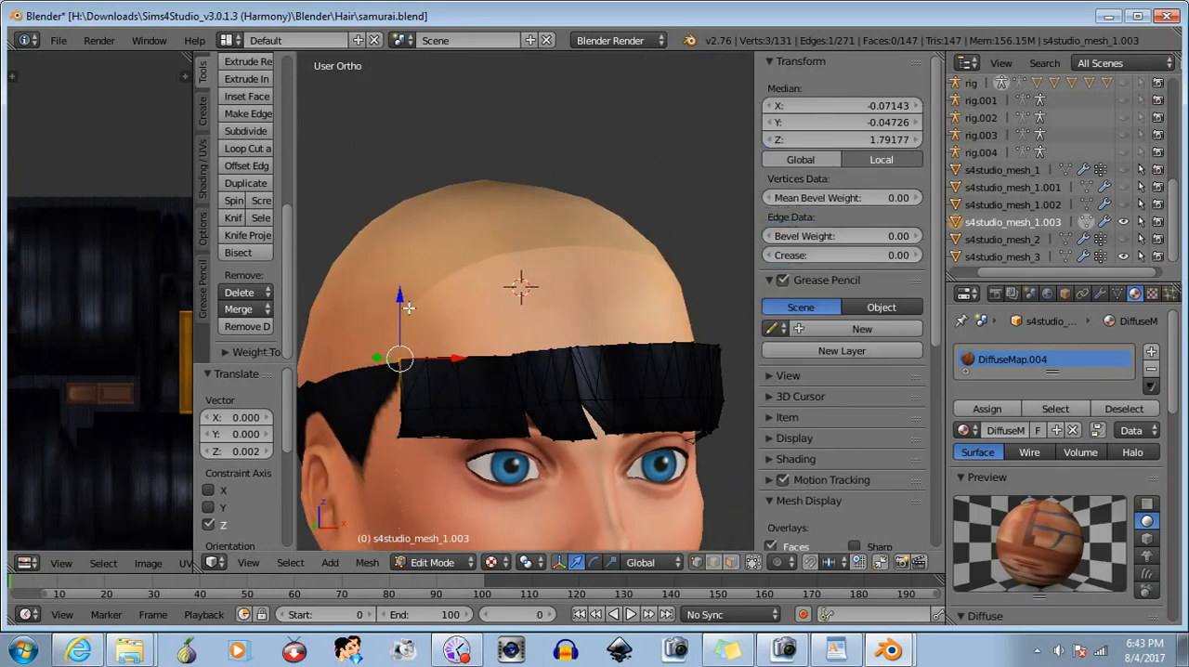
{"action": "left_click_drag", "start_coordinate": [398, 298], "coordinate": [393, 305]}
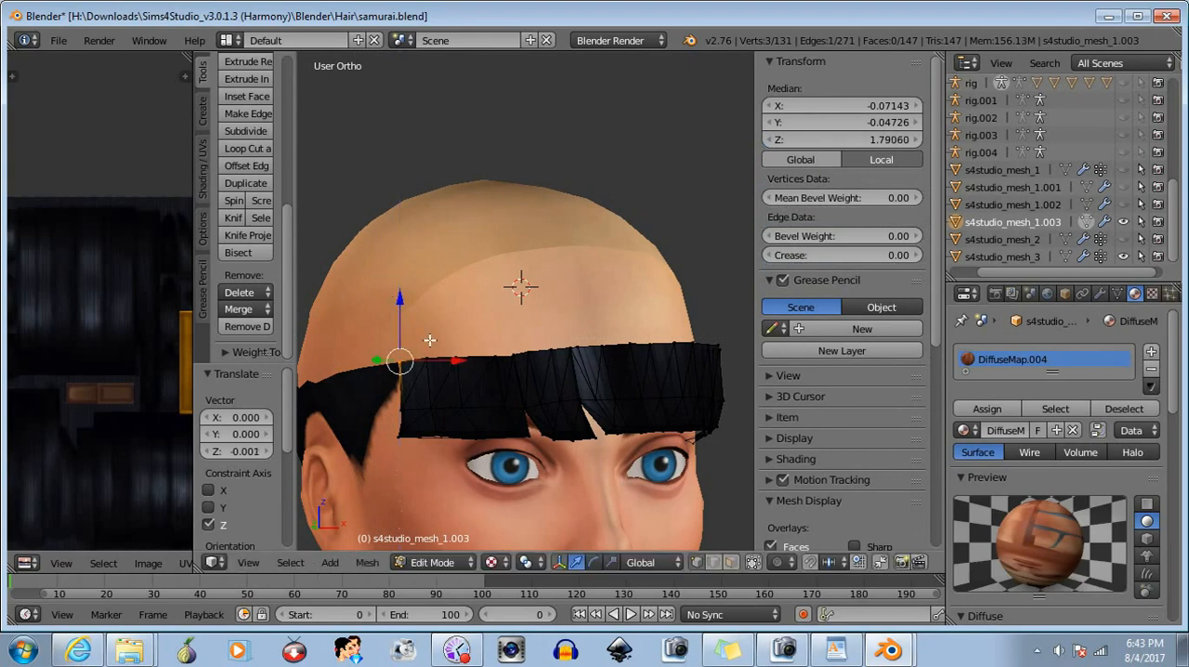
{"action": "key", "text": "b"}
{"action": "middle_click_drag", "start_coordinate": [389, 332], "coordinate": [424, 418]}
{"action": "middle_click_drag", "start_coordinate": [516, 418], "coordinate": [490, 414]}
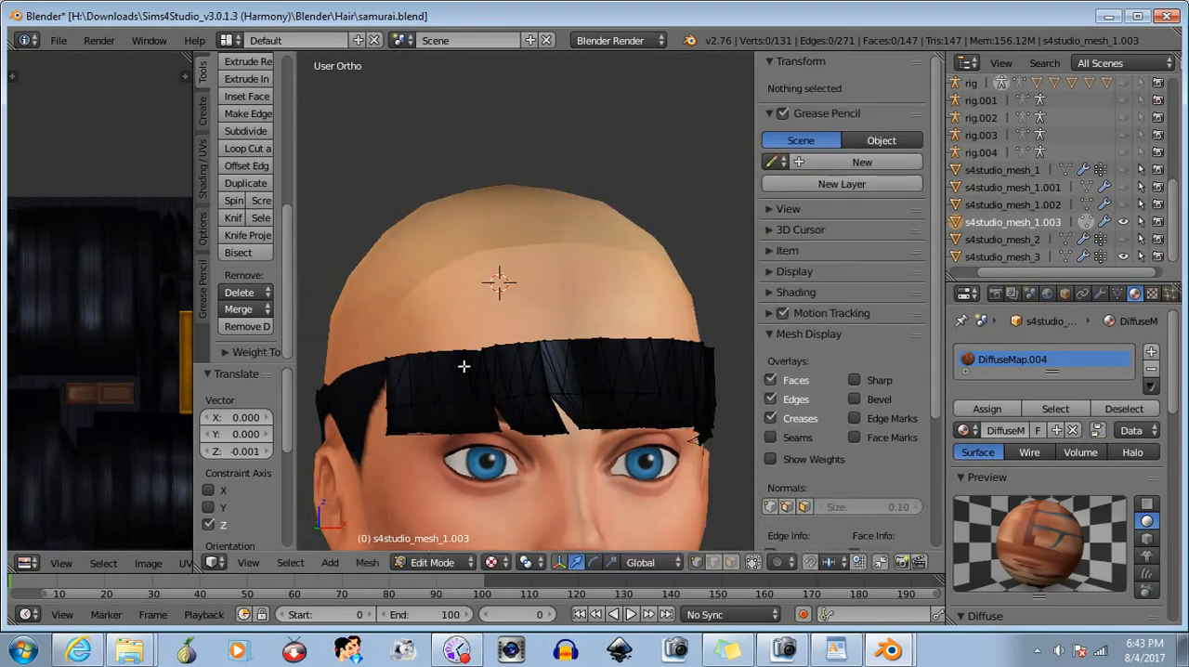
- Raise two single top-edge vertices on the character's right one after the other, the inner one about 0.002 along Z, and deselect
{"action": "key", "text": "b"}
{"action": "left_click_drag", "start_coordinate": [424, 344], "coordinate": [440, 362]}
{"action": "left_click_drag", "start_coordinate": [427, 295], "coordinate": [429, 294]}
{"action": "key", "text": "a"}
{"action": "key", "text": "b"}
{"action": "left_click_drag", "start_coordinate": [471, 362], "coordinate": [457, 342]}
{"action": "key", "text": "g"}
{"action": "key", "text": "z"}
{"action": "left_click", "coordinate": [465, 286]}
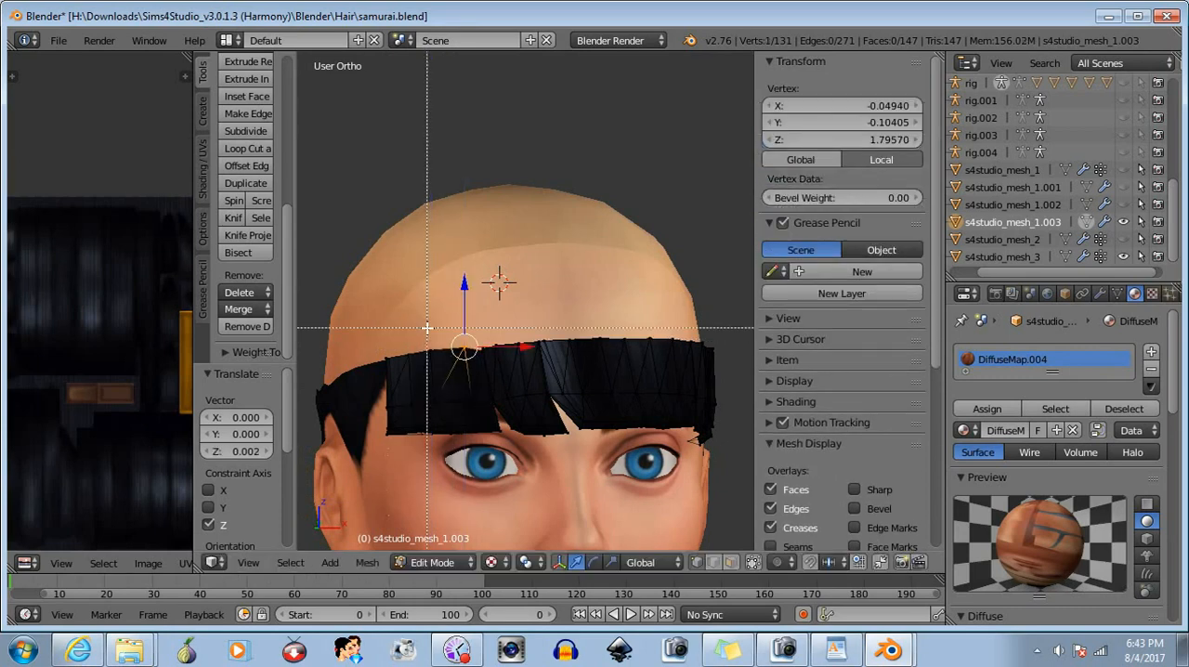
{"action": "key", "text": "a"}
- Raise the three top-edge vertices at the next column toward the bangs' centre about 0.002 along Z and deselect them
{"action": "key", "text": "b"}
{"action": "left_click_drag", "start_coordinate": [487, 362], "coordinate": [488, 362]}
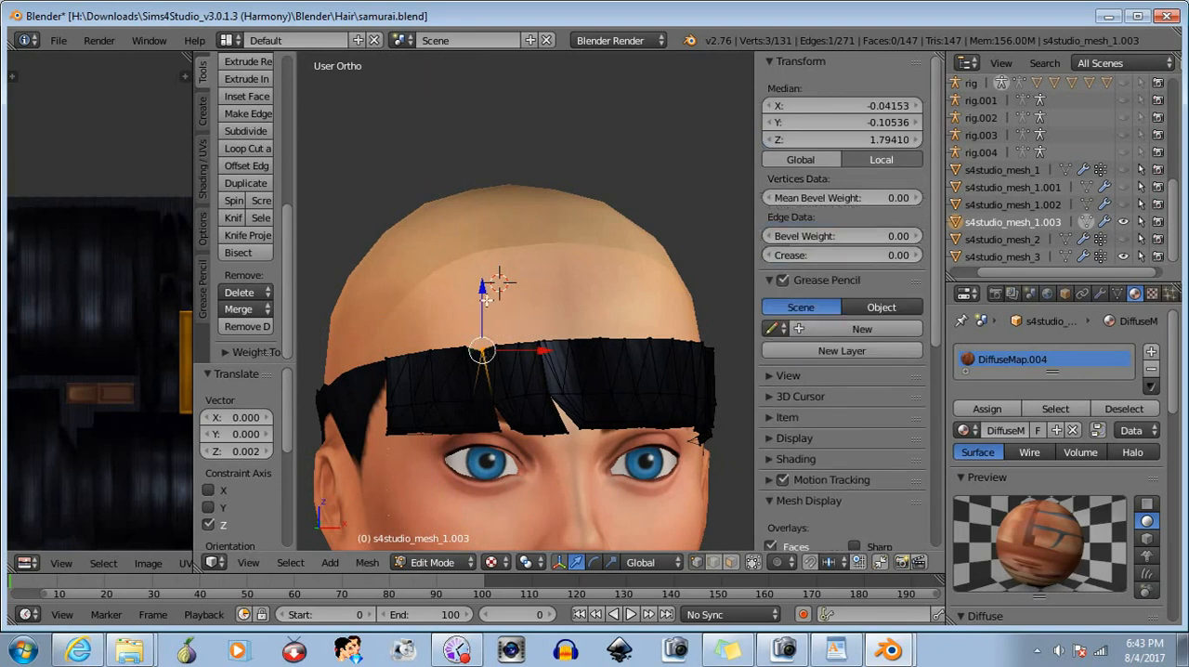
{"action": "key", "text": "g"}
{"action": "key", "text": "z"}
{"action": "left_click", "coordinate": [481, 288]}
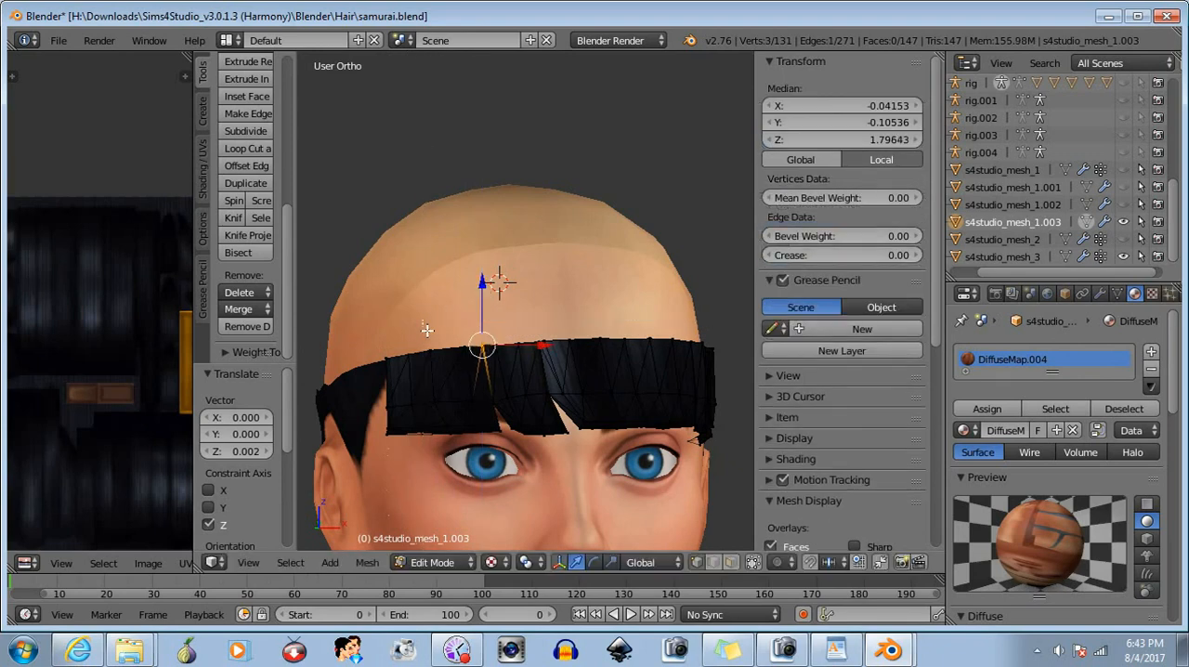
{"action": "key", "text": "a"}
- Raise the single top-edge vertex above the character's right eye slightly along Z and deselect it
{"action": "middle_click_drag", "start_coordinate": [594, 469], "coordinate": [632, 488]}
{"action": "key", "text": "b"}
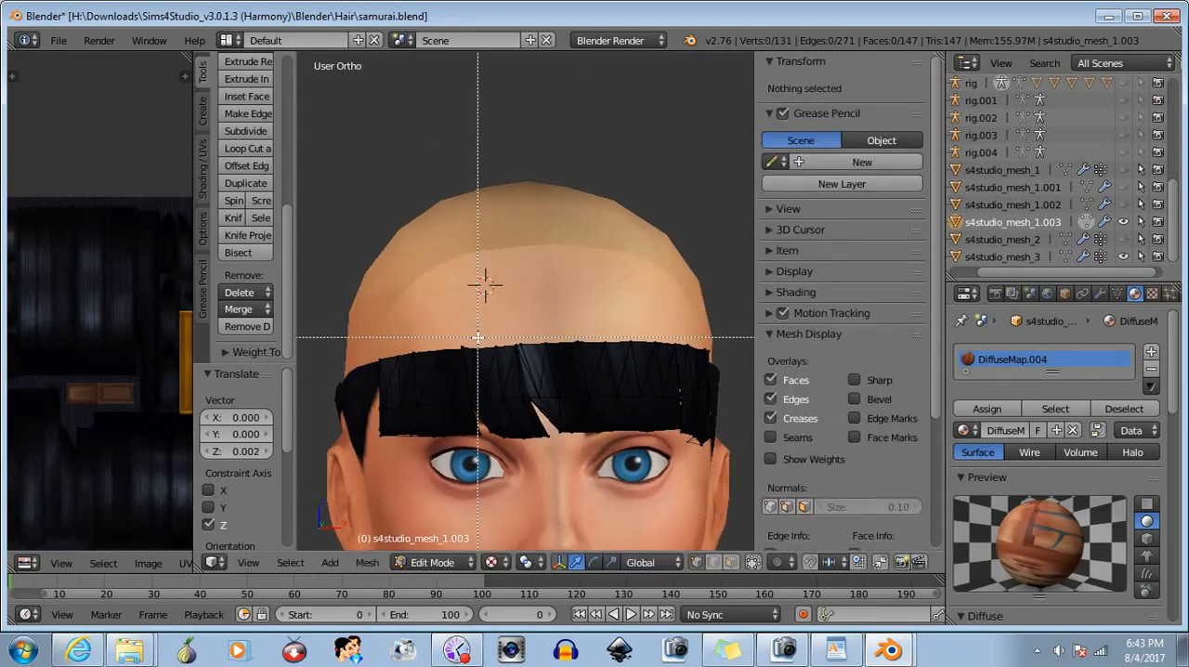
{"action": "left_click_drag", "start_coordinate": [470, 337], "coordinate": [484, 363]}
{"action": "key", "text": "b"}
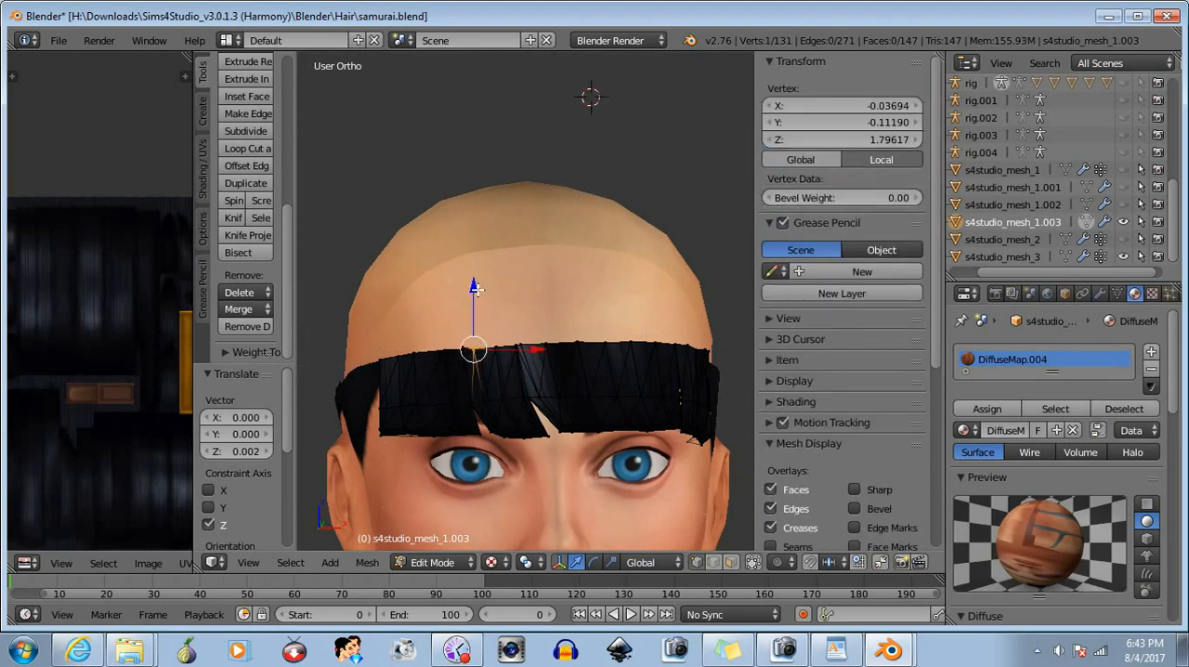
{"action": "left_click_drag", "start_coordinate": [474, 288], "coordinate": [473, 286]}
{"action": "key", "text": "a"}
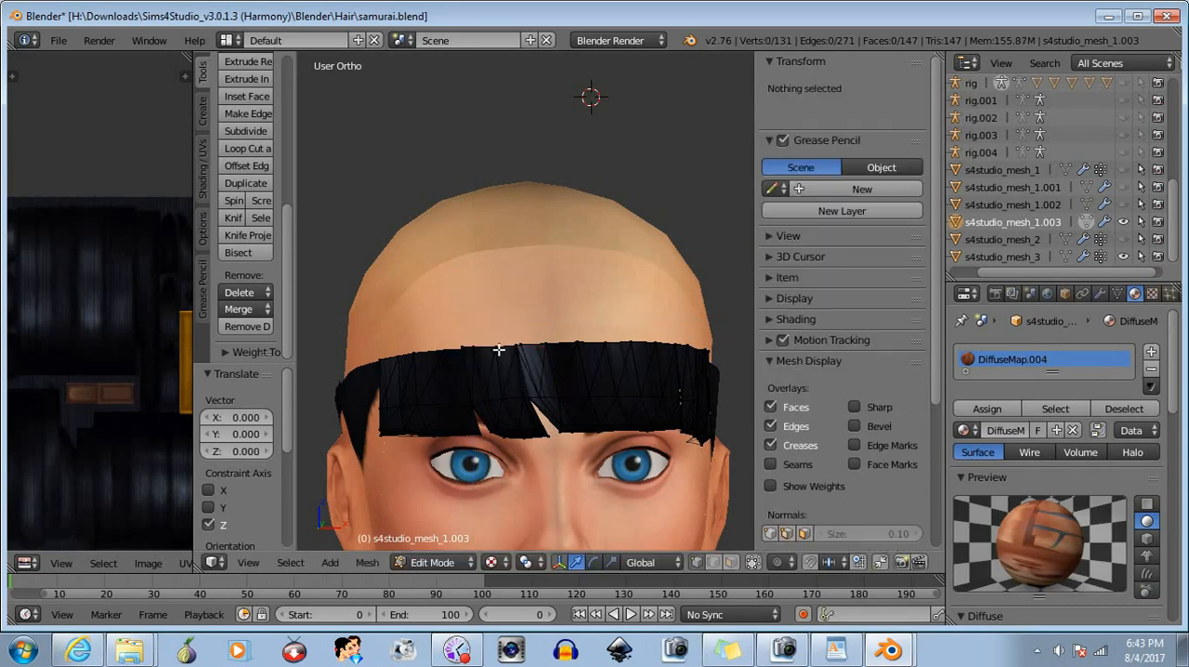
- Raise the neighbouring outer top-edge vertex about 0.0004 along Z and clear the selection
{"action": "key", "text": "b"}
{"action": "left_click_drag", "start_coordinate": [448, 338], "coordinate": [466, 348]}
{"action": "left_click_drag", "start_coordinate": [462, 295], "coordinate": [463, 286]}
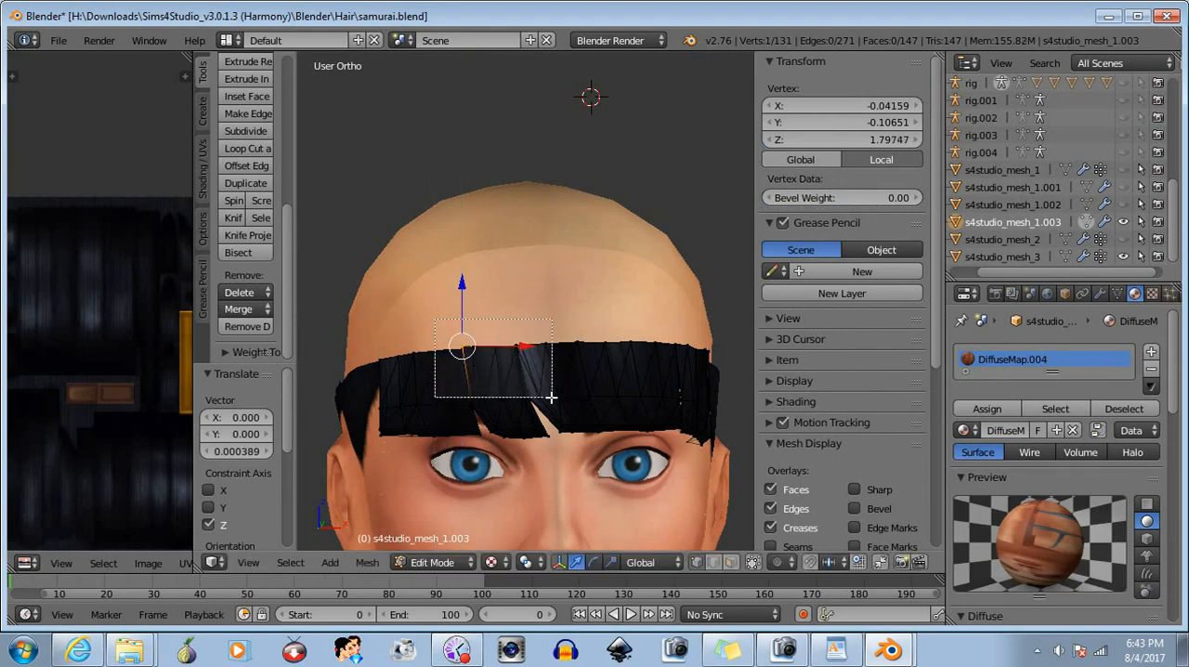
{"action": "key", "text": "a"}
- Raise the next top-edge vertex toward the bangs' centre about 0.0012 along Z and deselect it
{"action": "key", "text": "b"}
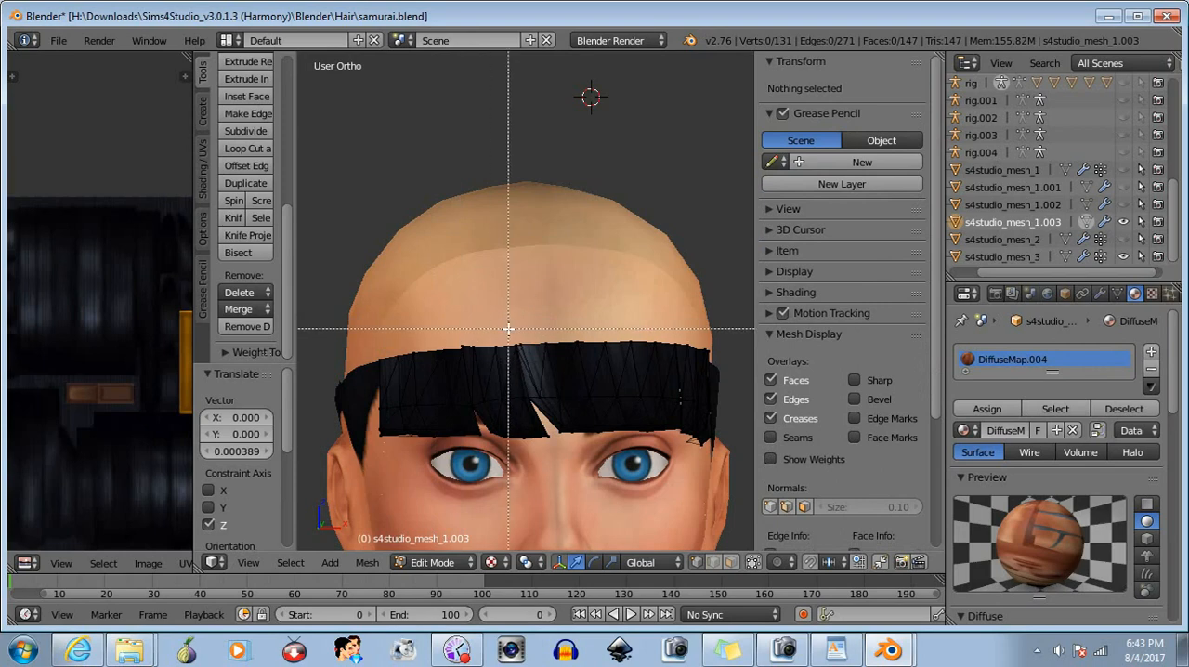
{"action": "left_click_drag", "start_coordinate": [489, 338], "coordinate": [502, 355]}
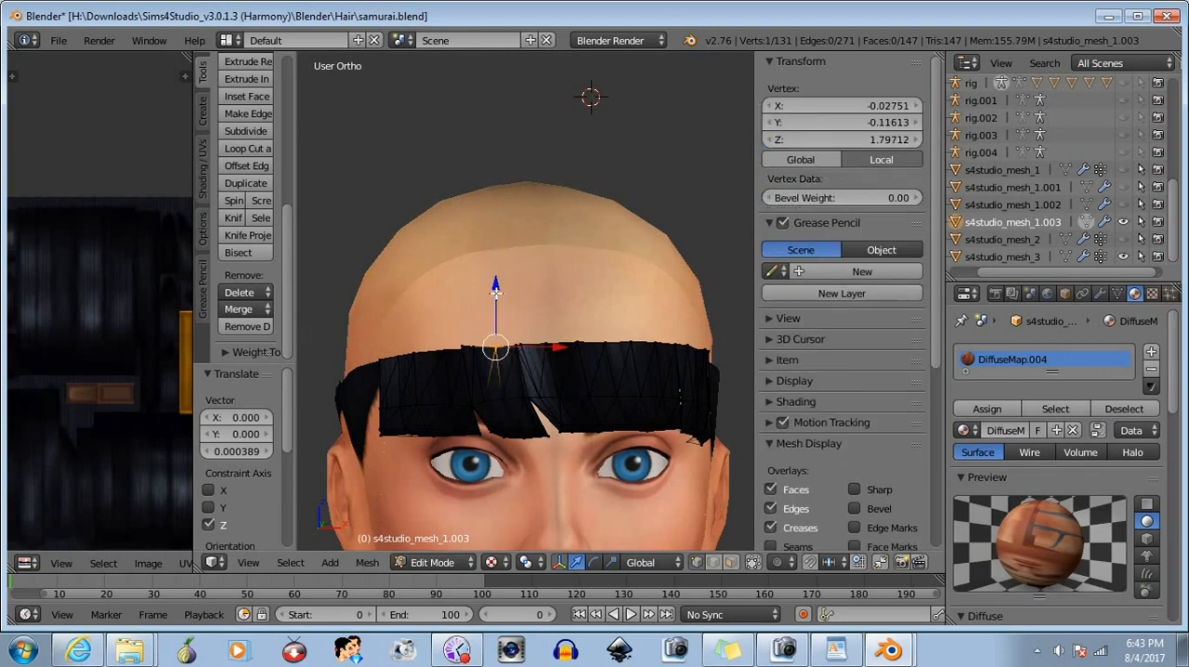
{"action": "left_click_drag", "start_coordinate": [494, 284], "coordinate": [492, 282]}
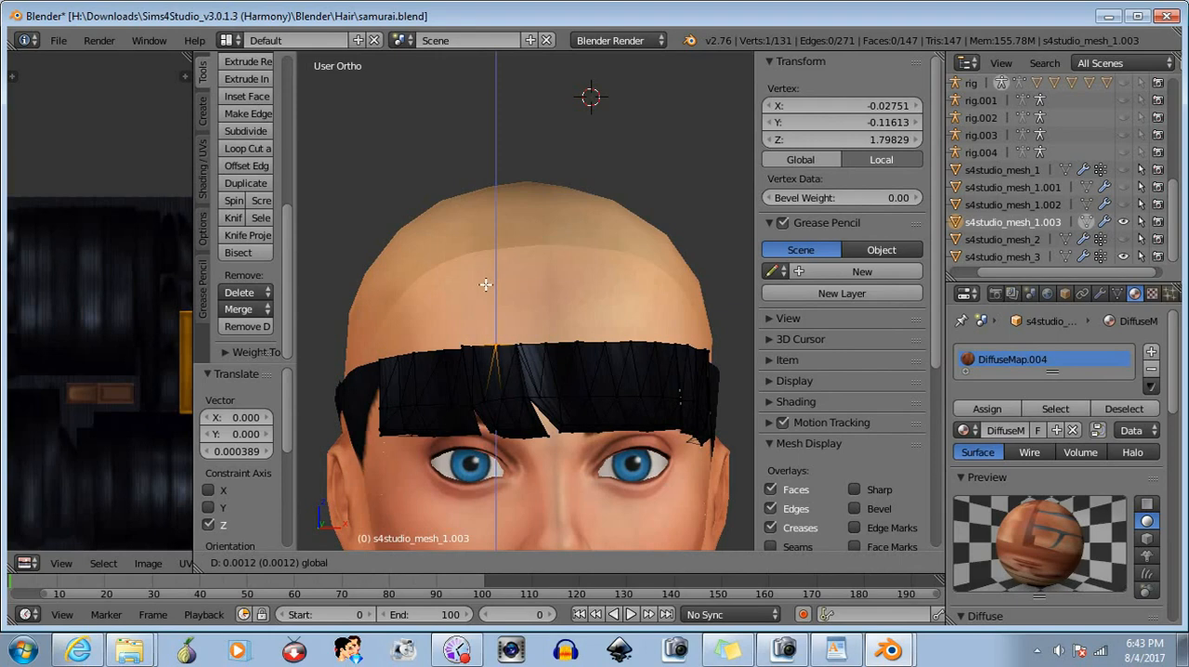
{"action": "left_click_drag", "start_coordinate": [486, 284], "coordinate": [484, 286]}
{"action": "key", "text": "b"}
{"action": "middle_click_drag", "start_coordinate": [480, 326], "coordinate": [565, 390]}
{"action": "middle_click_drag", "start_coordinate": [494, 399], "coordinate": [544, 410]}
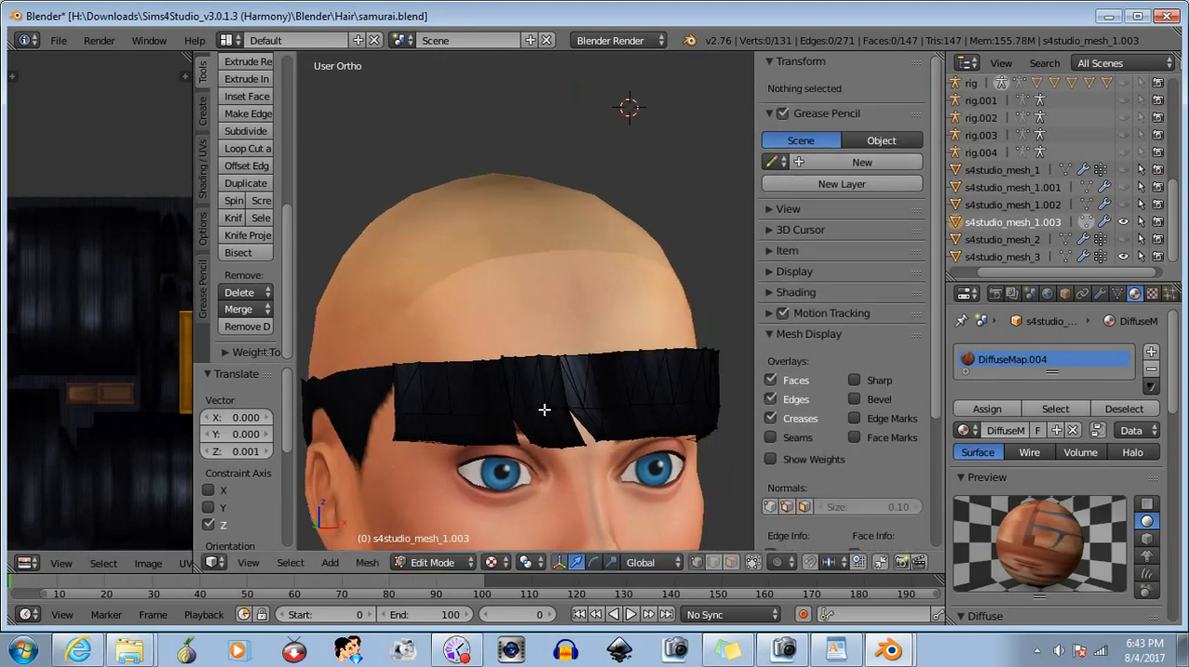
- Select four neighbouring top-edge vertices above the character's right eye, raise them about 0.001 along Z, and deselect them
{"action": "key", "text": "b"}
{"action": "left_click_drag", "start_coordinate": [439, 352], "coordinate": [483, 420]}
{"action": "scroll", "coordinate": [446, 418], "scroll_direction": "up", "scroll_amount": 4}
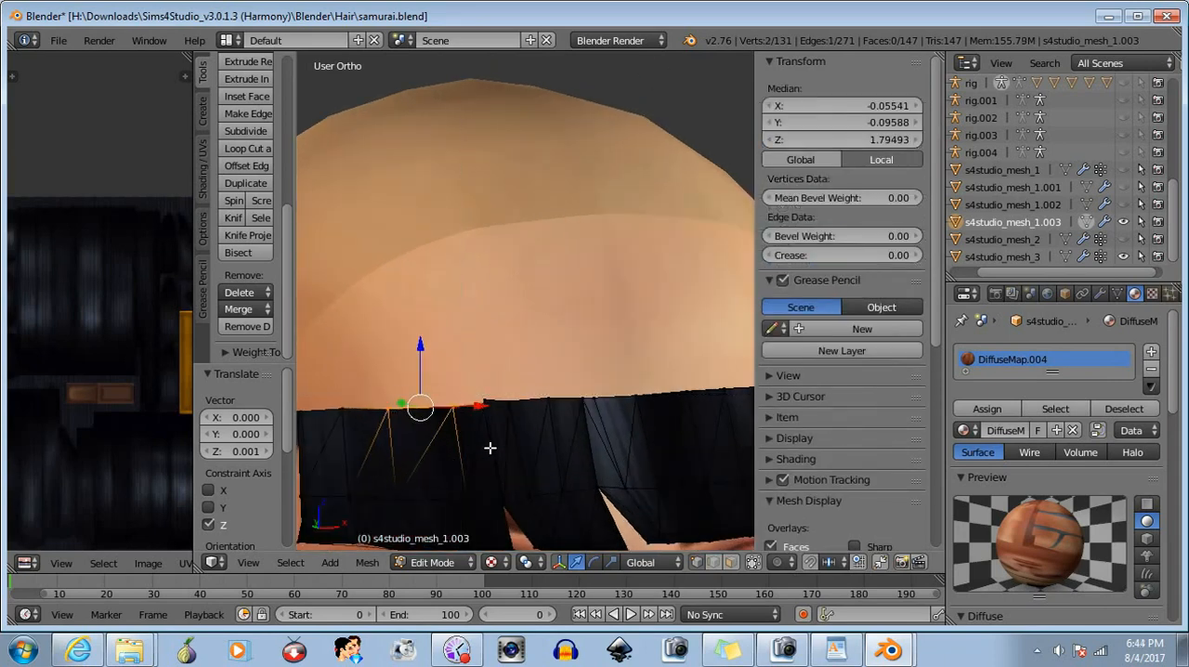
{"action": "middle_click_drag", "start_coordinate": [478, 456], "coordinate": [541, 453]}
{"action": "key", "text": "b"}
{"action": "left_click_drag", "start_coordinate": [615, 394], "coordinate": [637, 425]}
{"action": "middle_click_drag", "start_coordinate": [637, 480], "coordinate": [557, 487]}
{"action": "scroll", "coordinate": [600, 475], "scroll_direction": "down", "scroll_amount": 3}
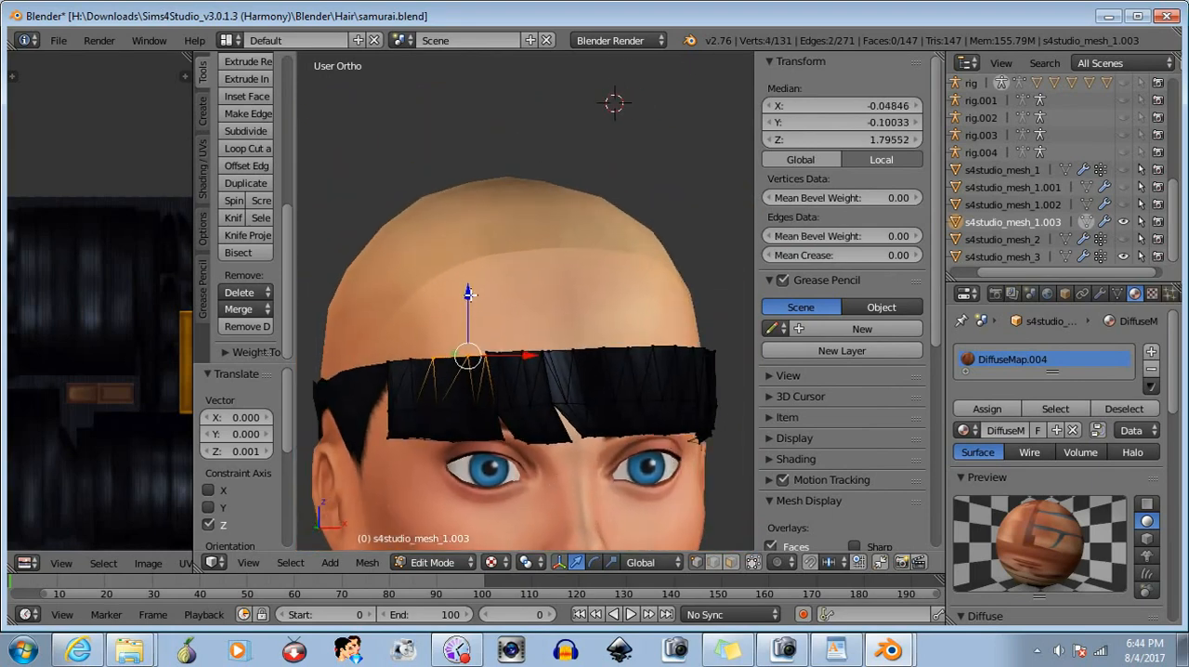
{"action": "left_click_drag", "start_coordinate": [470, 293], "coordinate": [465, 292]}
{"action": "key", "text": "a"}
- Raise the single top-edge vertex above the character's inner right eye about 0.0008 along Z and deselect it
{"action": "middle_click_drag", "start_coordinate": [579, 393], "coordinate": [518, 377]}
{"action": "right_click", "coordinate": [469, 353]}
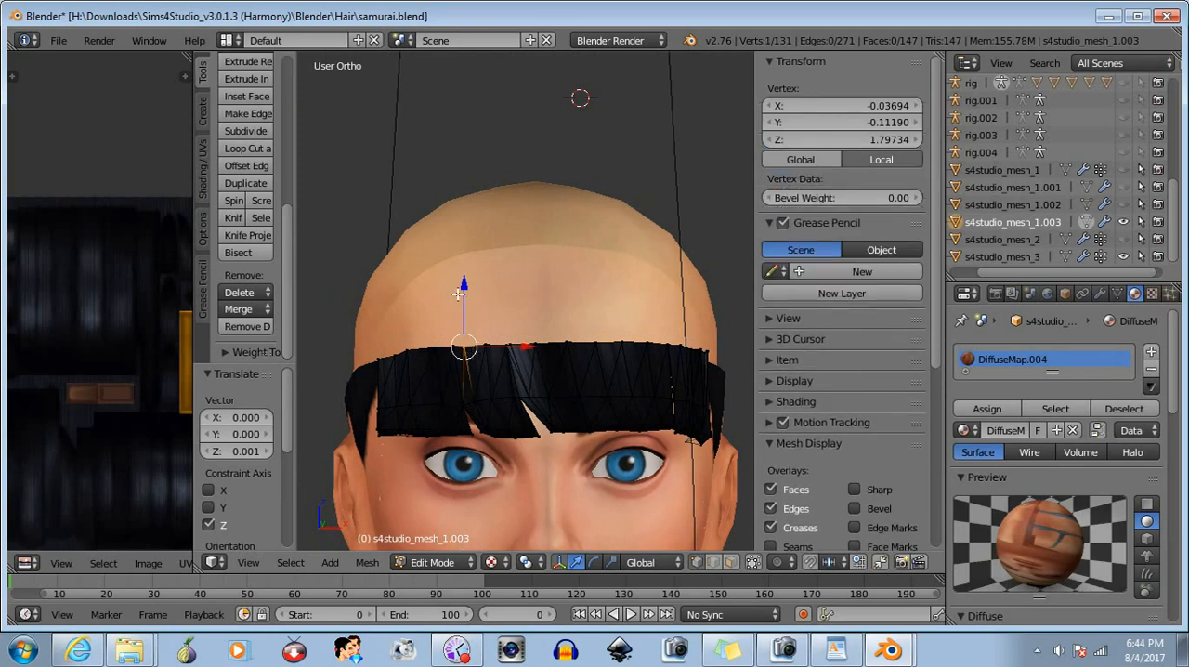
{"action": "left_click_drag", "start_coordinate": [463, 285], "coordinate": [464, 289]}
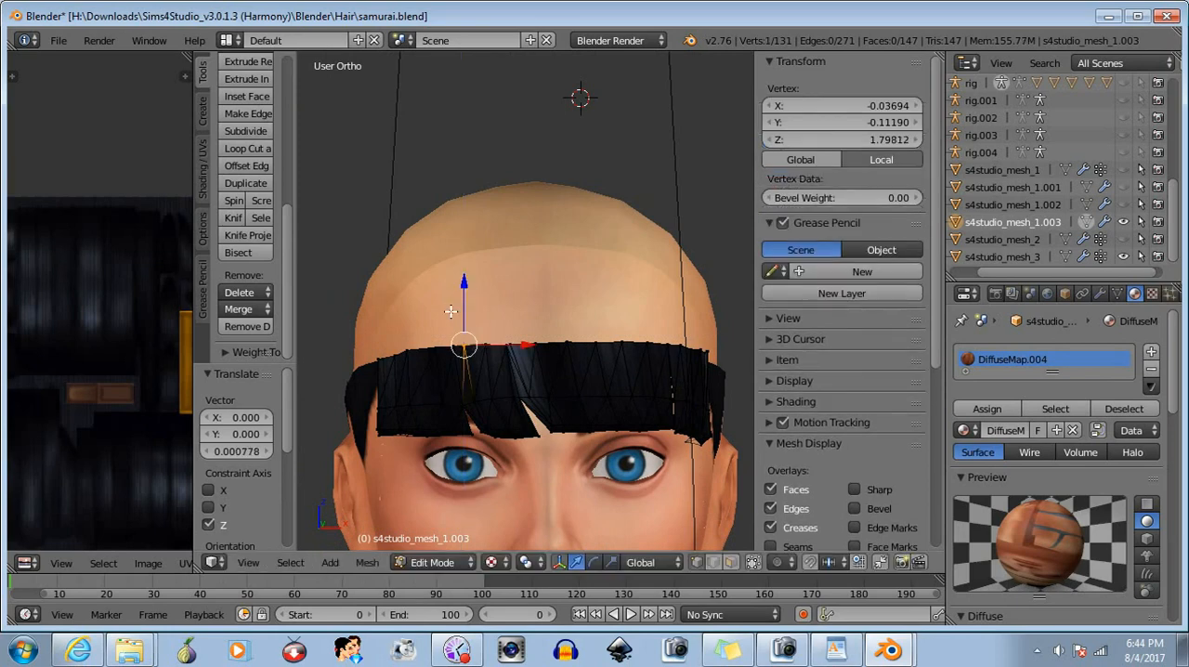
{"action": "key", "text": "a"}
- Select the top-edge vertices beside the bangs' parting, raise them about 0.002 along Z, and clear the selection
{"action": "key", "text": "b"}
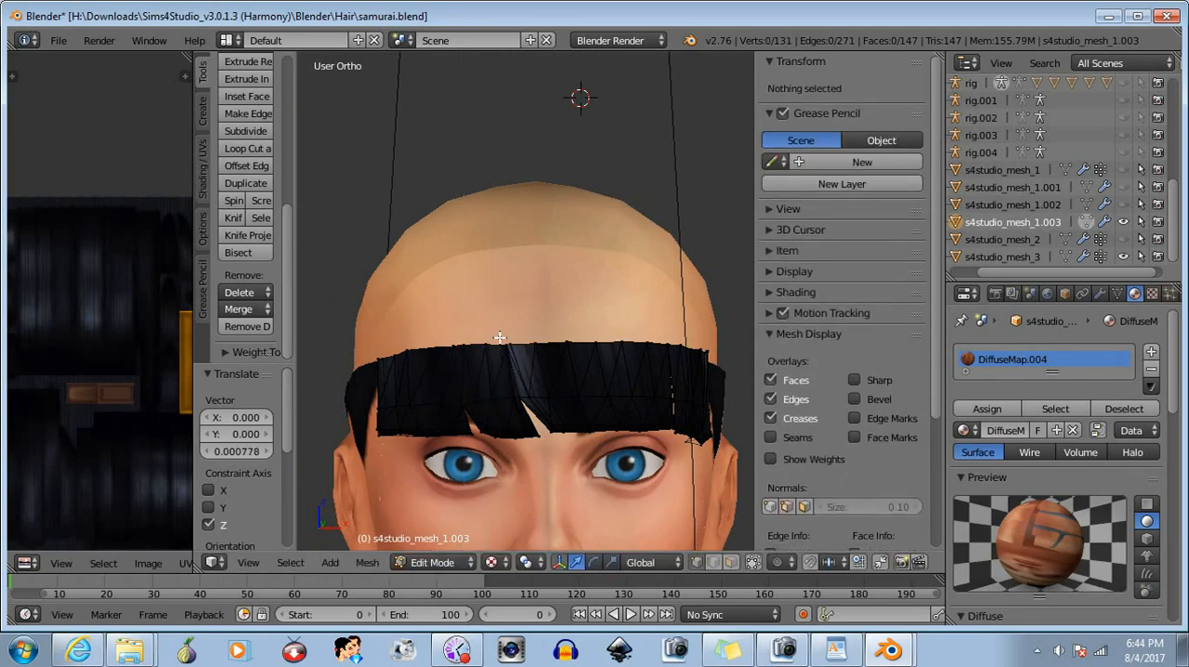
{"action": "left_click_drag", "start_coordinate": [498, 356], "coordinate": [526, 373]}
{"action": "left_click_drag", "start_coordinate": [506, 288], "coordinate": [504, 278]}
{"action": "key", "text": "a"}
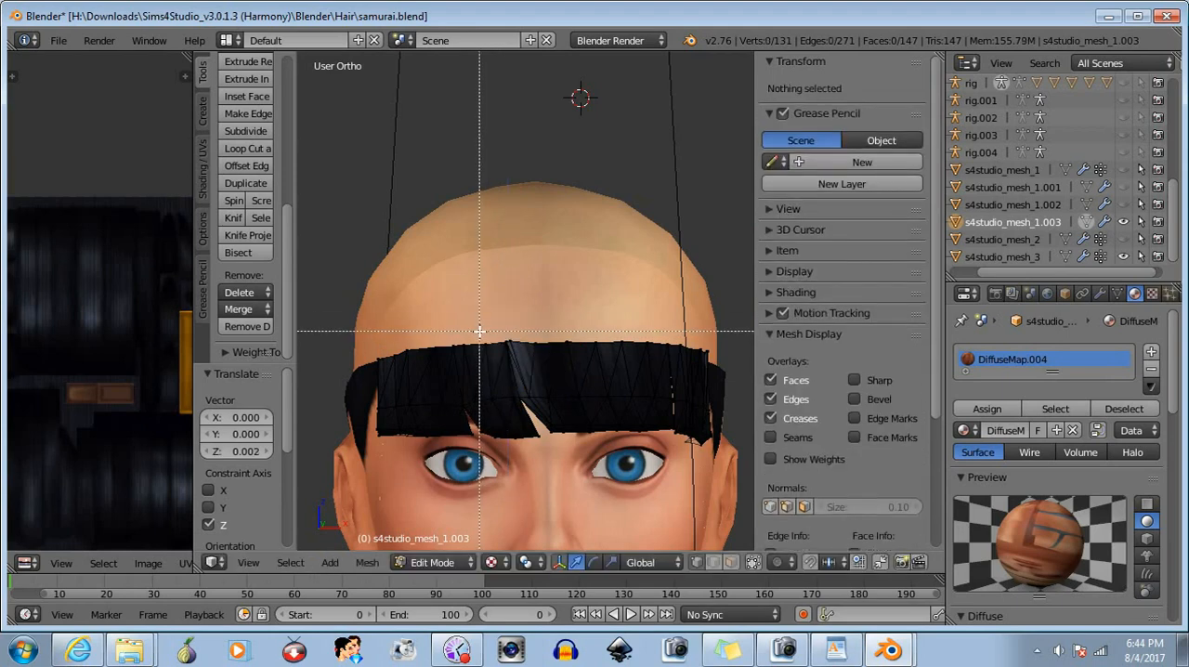
- Raise the next top-edge vertex toward the character's right of the parting about 0.0008 along Z and deselect it
{"action": "right_click", "coordinate": [483, 344]}
{"action": "left_click_drag", "start_coordinate": [485, 284], "coordinate": [484, 280]}
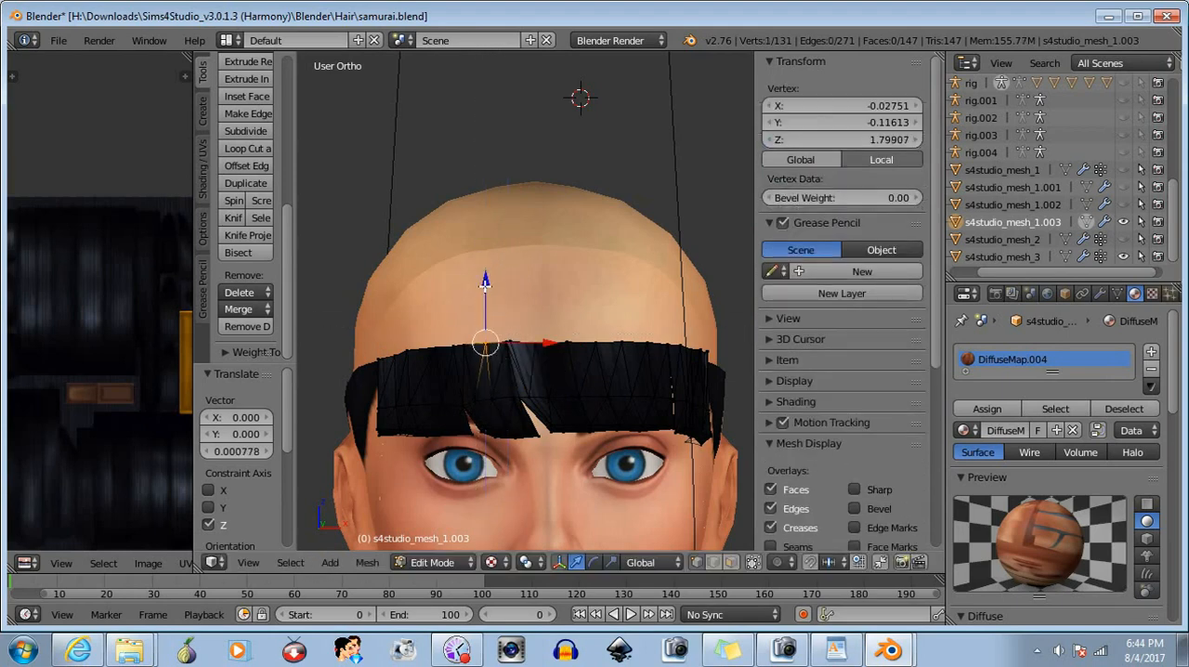
{"action": "key", "text": "a"}
- Adjust the three top-edge vertices at the parting along Z, and raise the neighbouring ones toward the character's left about 0.002
{"action": "key", "text": "b"}
{"action": "left_click_drag", "start_coordinate": [499, 327], "coordinate": [519, 351]}
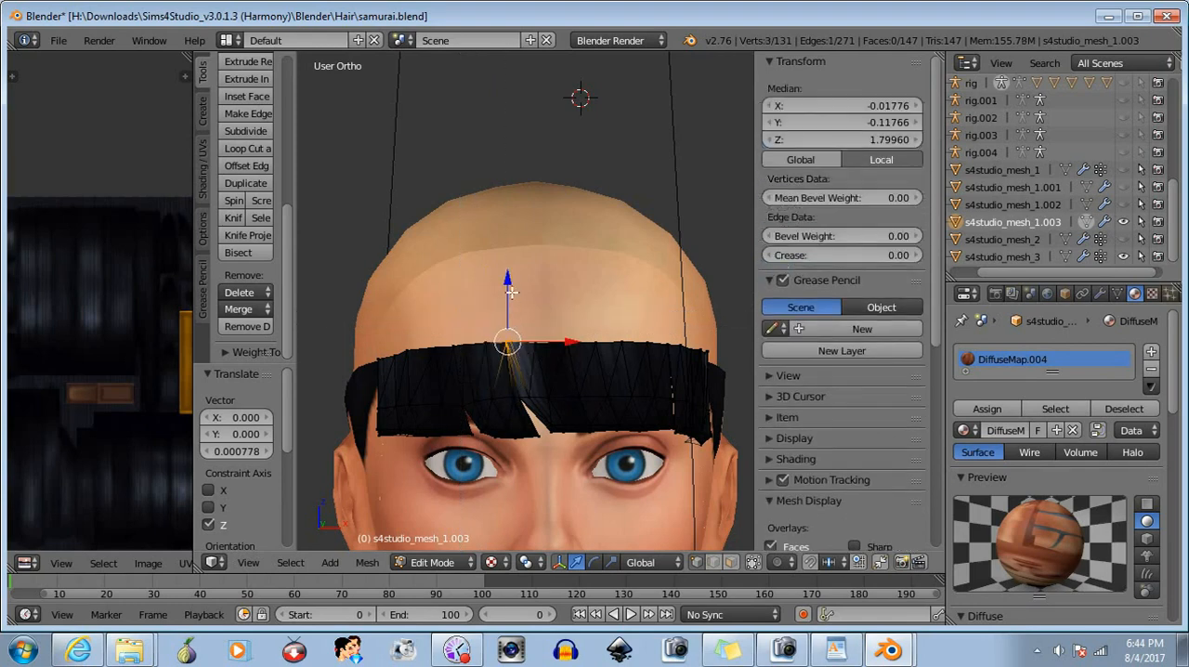
{"action": "left_click_drag", "start_coordinate": [507, 280], "coordinate": [532, 383]}
{"action": "key", "text": "b"}
{"action": "middle_click_drag", "start_coordinate": [607, 406], "coordinate": [594, 406]}
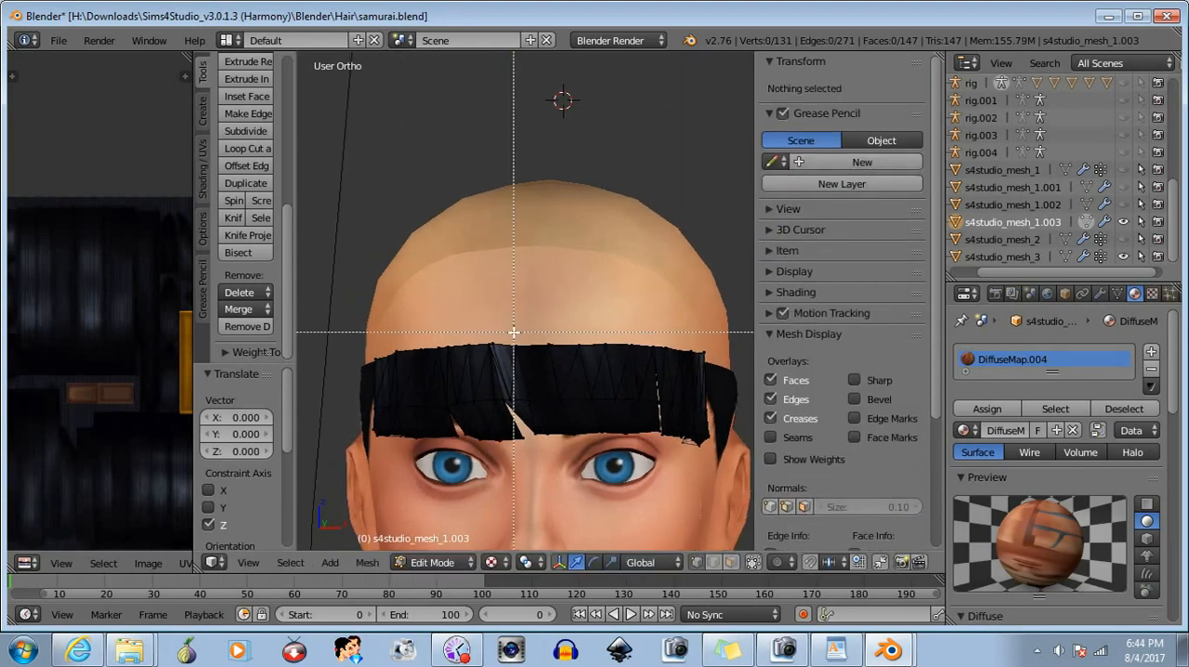
{"action": "left_click_drag", "start_coordinate": [517, 282], "coordinate": [518, 284]}
{"action": "key", "text": "a"}
- Lower the top-edge corner of the bangs on the character's left side about 0.004 along Z and deselect it
{"action": "middle_click_drag", "start_coordinate": [669, 453], "coordinate": [578, 459]}
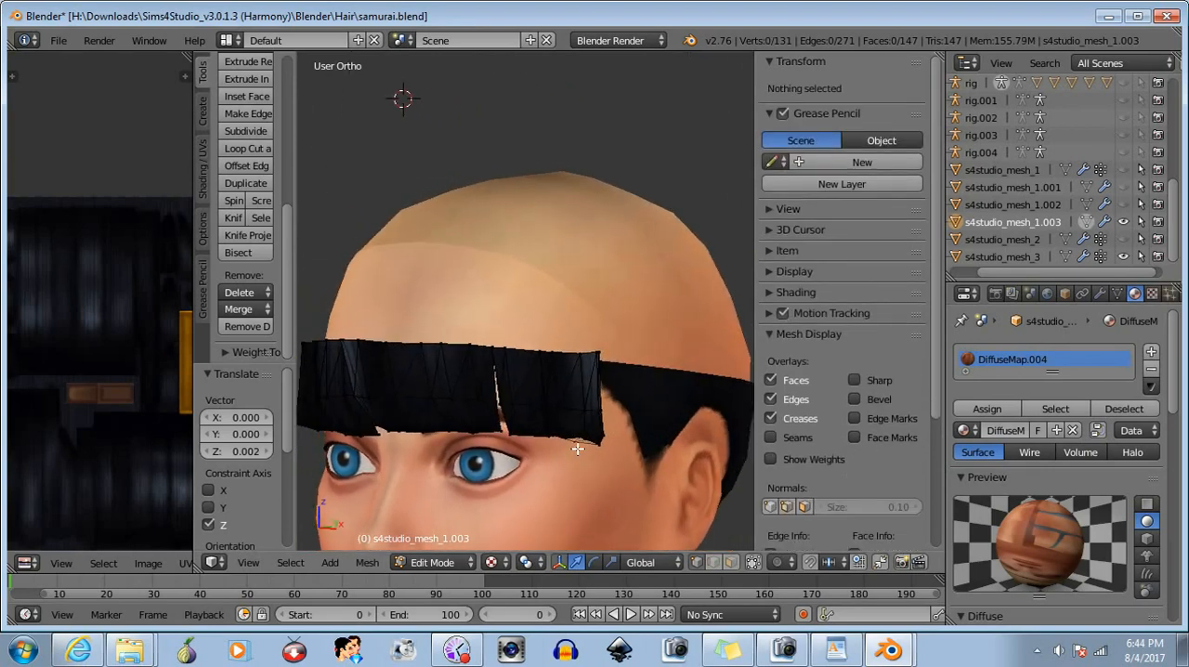
{"action": "right_click", "coordinate": [589, 367]}
{"action": "left_click_drag", "start_coordinate": [596, 294], "coordinate": [589, 367]}
{"action": "key", "text": "a"}
- Lower the vertex just inside the left-side top corner of the bangs about 0.0016 along Z and deselect it
{"action": "key", "text": "b"}
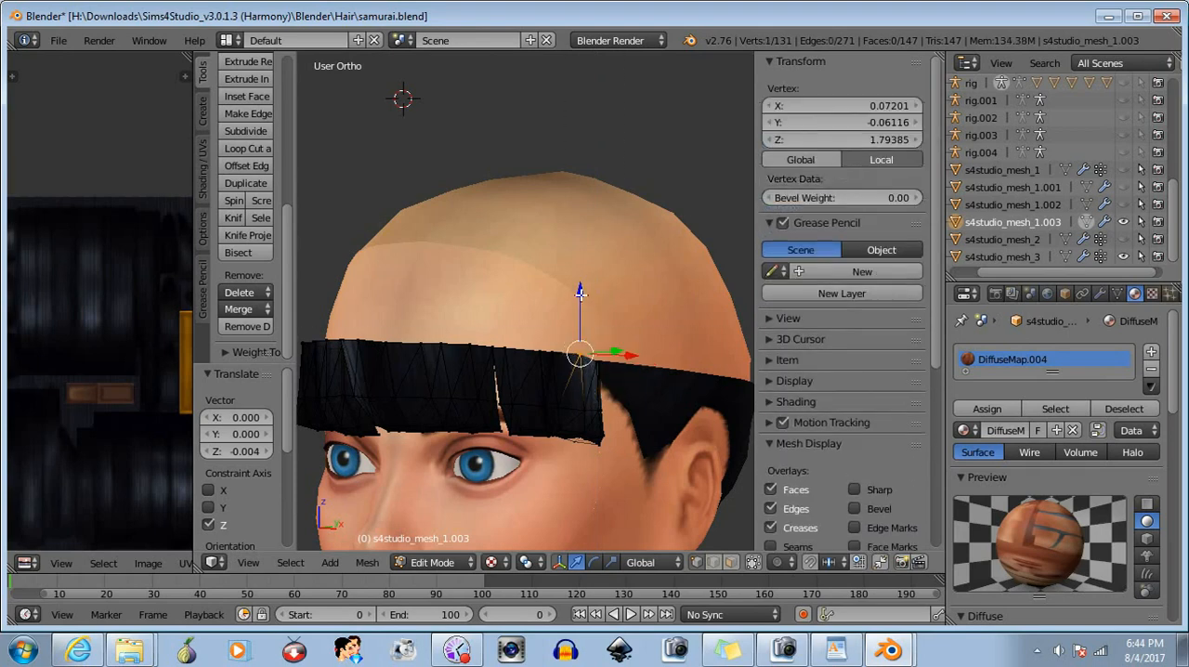
{"action": "left_click_drag", "start_coordinate": [579, 294], "coordinate": [578, 296]}
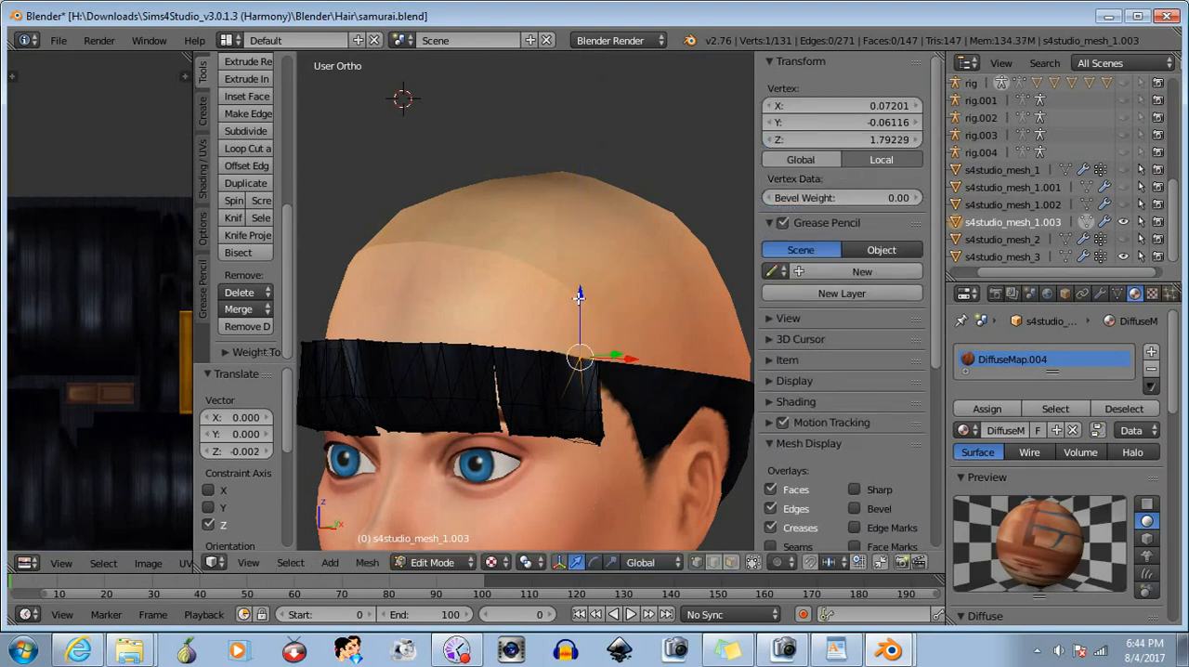
{"action": "key", "text": "a"}
- Lower the next single top-edge vertex inward on the character's left side about 0.0008 along Z and deselect it
{"action": "key", "text": "b"}
{"action": "left_click_drag", "start_coordinate": [548, 338], "coordinate": [561, 362]}
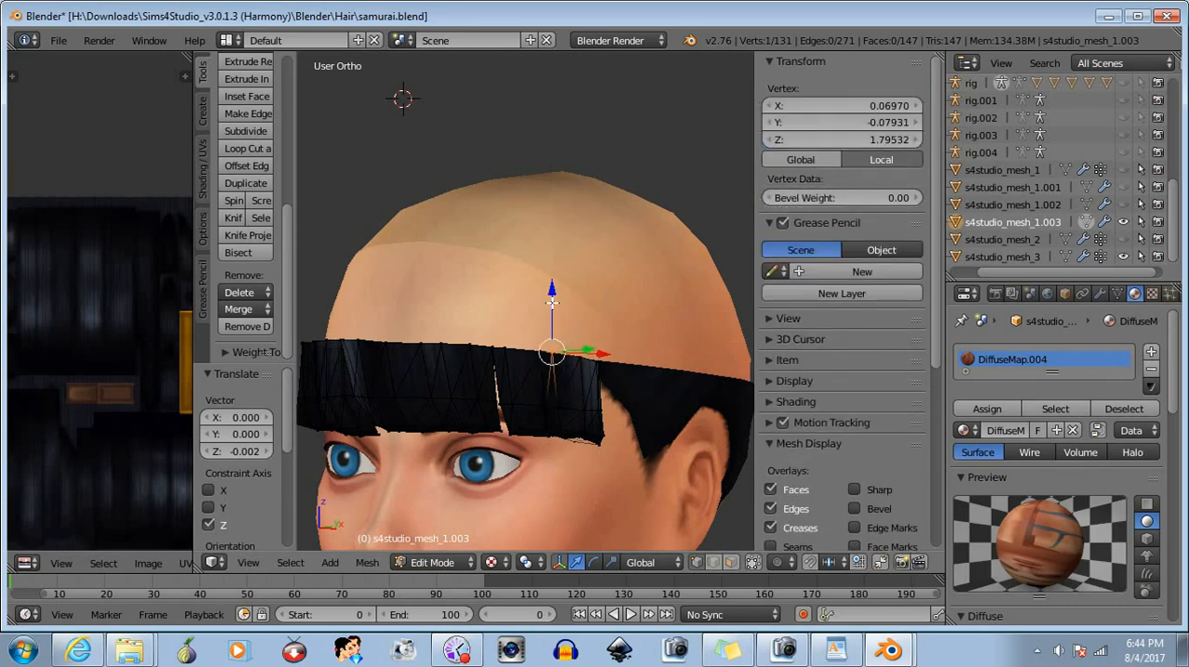
{"action": "left_click_drag", "start_coordinate": [554, 289], "coordinate": [551, 291]}
{"action": "key", "text": "b"}
{"action": "key", "text": "Escape"}
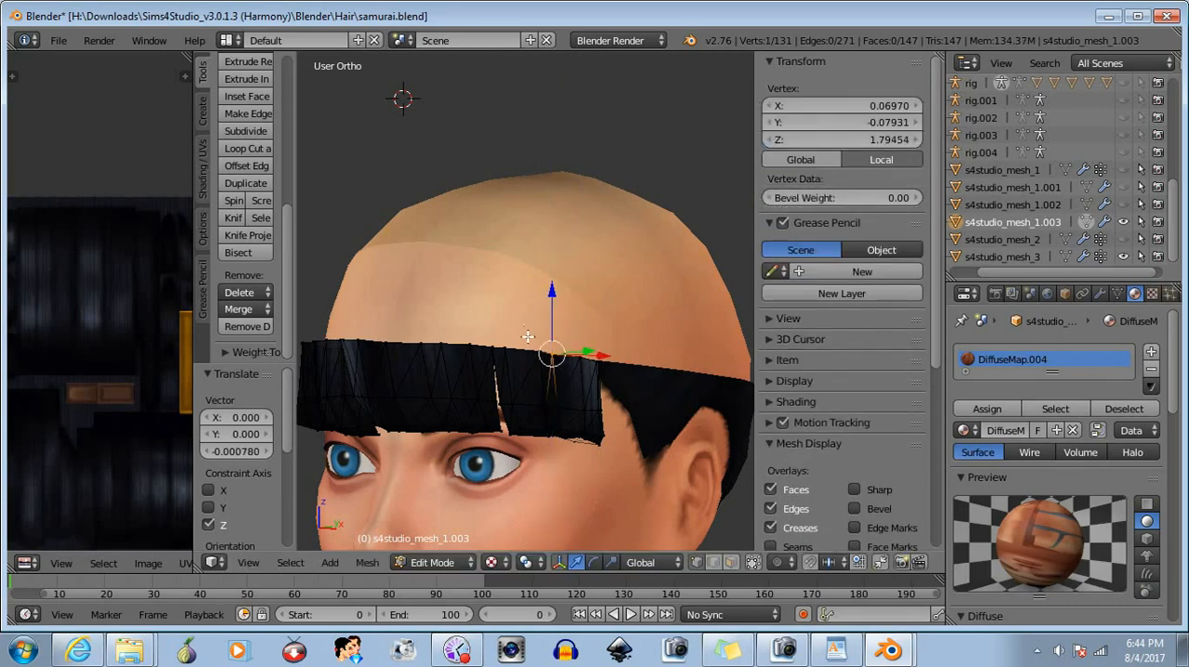
{"action": "key", "text": "a"}
- Select the next two top-edge vertices on the character's left side, lower them about 0.0004 along Z, and deselect them
{"action": "key", "text": "b"}
{"action": "left_click_drag", "start_coordinate": [531, 337], "coordinate": [546, 362]}
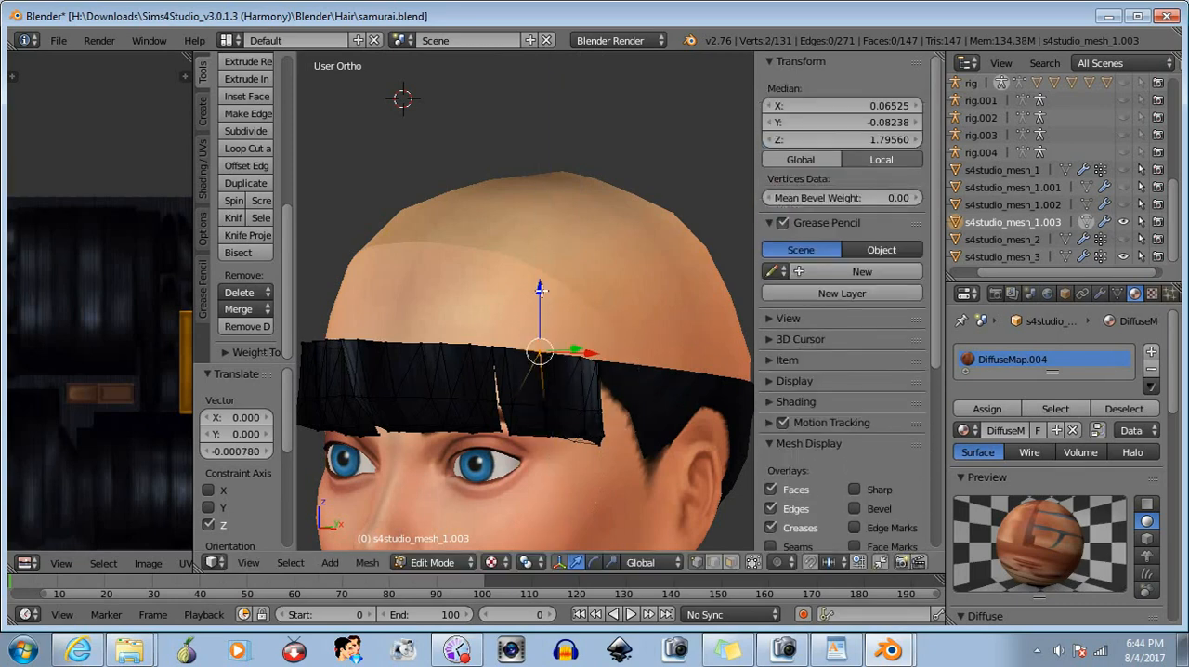
{"action": "left_click_drag", "start_coordinate": [540, 288], "coordinate": [536, 293]}
{"action": "key", "text": "b"}
{"action": "mouse_move", "coordinate": [527, 356]}
{"action": "left_mouse_down"}
{"action": "mouse_move", "coordinate": [616, 428]}
{"action": "mouse_move", "coordinate": [629, 455]}
{"action": "left_mouse_up"}
{"action": "key", "text": "a"}
- Raise the top-edge area above the outer left eye about 0.0008 along Z and clear the selection
{"action": "mouse_move", "coordinate": [520, 442]}
{"action": "middle_mouse_down"}
{"action": "mouse_move", "coordinate": [596, 444]}
{"action": "mouse_move", "coordinate": [562, 457]}
{"action": "middle_mouse_up"}
{"action": "key", "text": "b"}
{"action": "left_click_drag", "start_coordinate": [553, 346], "coordinate": [558, 364]}
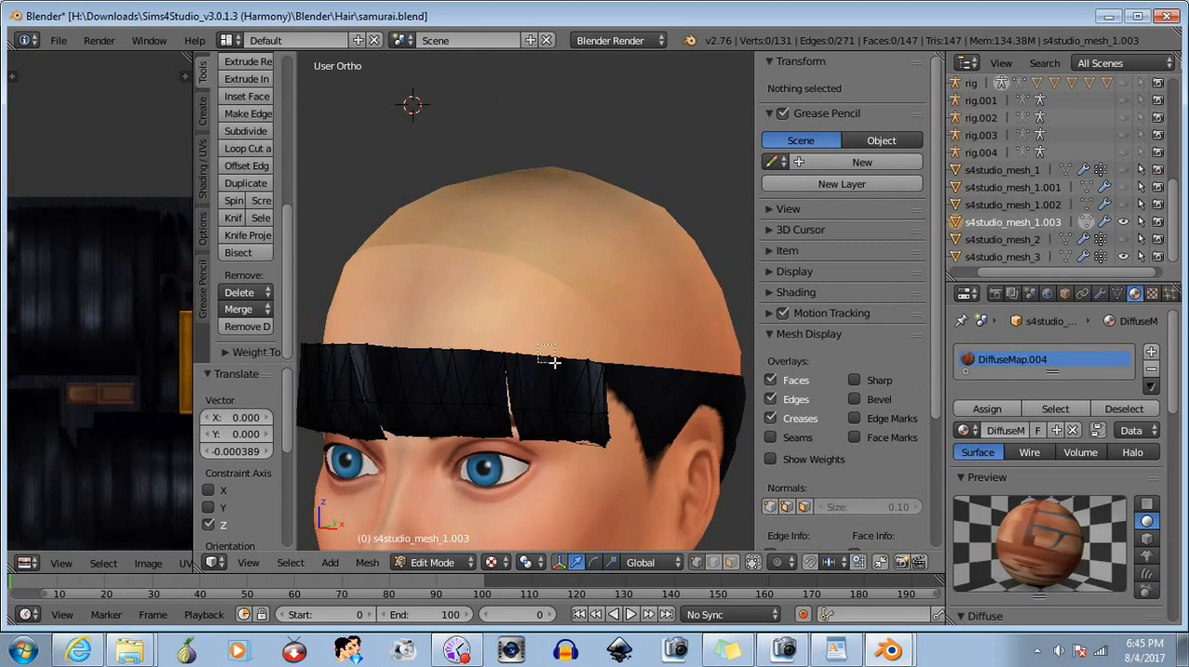
{"action": "left_click_drag", "start_coordinate": [549, 295], "coordinate": [544, 293]}
{"action": "key", "text": "a"}
- Adjust the height of the single top-edge vertex just left of the character's forehead centre along Z
{"action": "middle_click_drag", "start_coordinate": [612, 465], "coordinate": [665, 453]}
{"action": "right_click", "coordinate": [482, 329]}
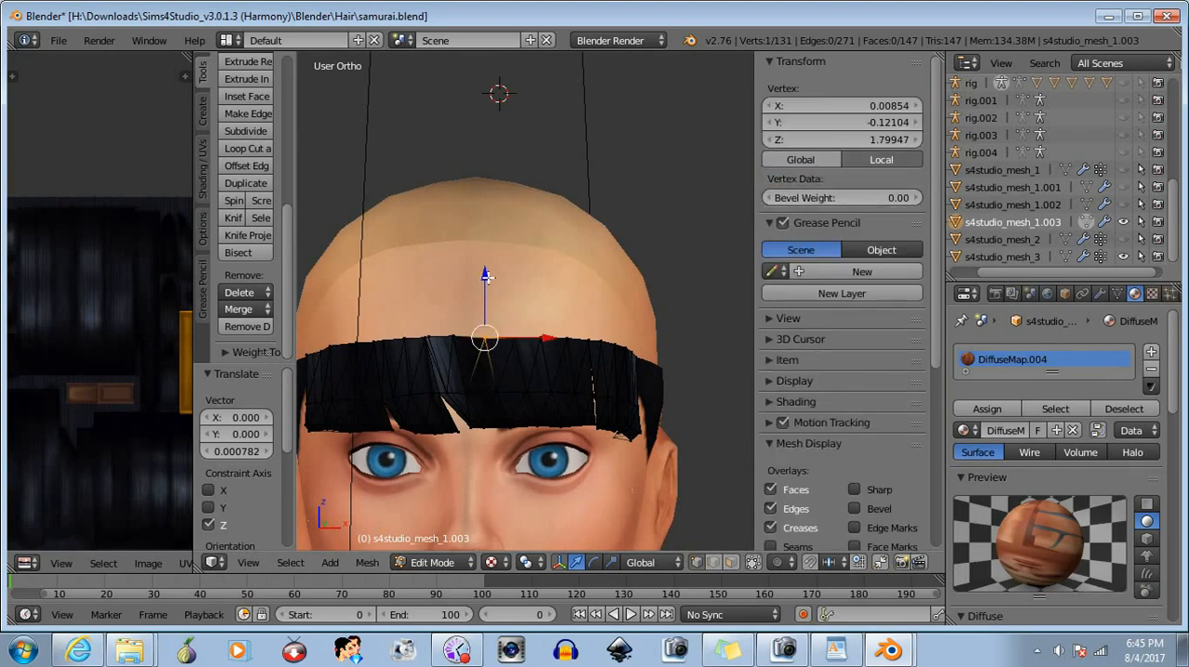
{"action": "left_click_drag", "start_coordinate": [483, 273], "coordinate": [513, 273]}
{"action": "right_click", "coordinate": [526, 358], "text": "shift"}
- Select the top-edge vertices around the middle of the bangs and adjust their height along Z
{"action": "key", "text": "b"}
{"action": "middle_click_drag", "start_coordinate": [479, 325], "coordinate": [559, 405]}
{"action": "mouse_move", "coordinate": [620, 429]}
{"action": "middle_mouse_down"}
{"action": "mouse_move", "coordinate": [595, 435]}
{"action": "mouse_move", "coordinate": [626, 443]}
{"action": "mouse_move", "coordinate": [607, 430]}
{"action": "mouse_move", "coordinate": [519, 438]}
{"action": "middle_mouse_up"}
{"action": "scroll", "coordinate": [625, 443], "scroll_direction": "down", "scroll_amount": 3}
{"action": "scroll", "coordinate": [604, 448], "scroll_direction": "up", "scroll_amount": 3}
{"action": "key", "text": "b"}
{"action": "left_click_drag", "start_coordinate": [455, 315], "coordinate": [506, 346]}
{"action": "left_click_drag", "start_coordinate": [482, 271], "coordinate": [484, 278]}
- Adjust the height of the top-edge vertices above the character's left eye along Z and deselect them
{"action": "middle_click_drag", "start_coordinate": [553, 422], "coordinate": [556, 424]}
{"action": "key", "text": "b"}
{"action": "left_click_drag", "start_coordinate": [517, 320], "coordinate": [551, 357]}
{"action": "left_click_drag", "start_coordinate": [530, 279], "coordinate": [561, 284]}
{"action": "key", "text": "a"}
- Lower the vertex beside the left-side top corner about 0.0005 along Z and clear the selection
{"action": "right_click", "coordinate": [559, 342]}
{"action": "middle_click_drag", "start_coordinate": [561, 284], "coordinate": [586, 399]}
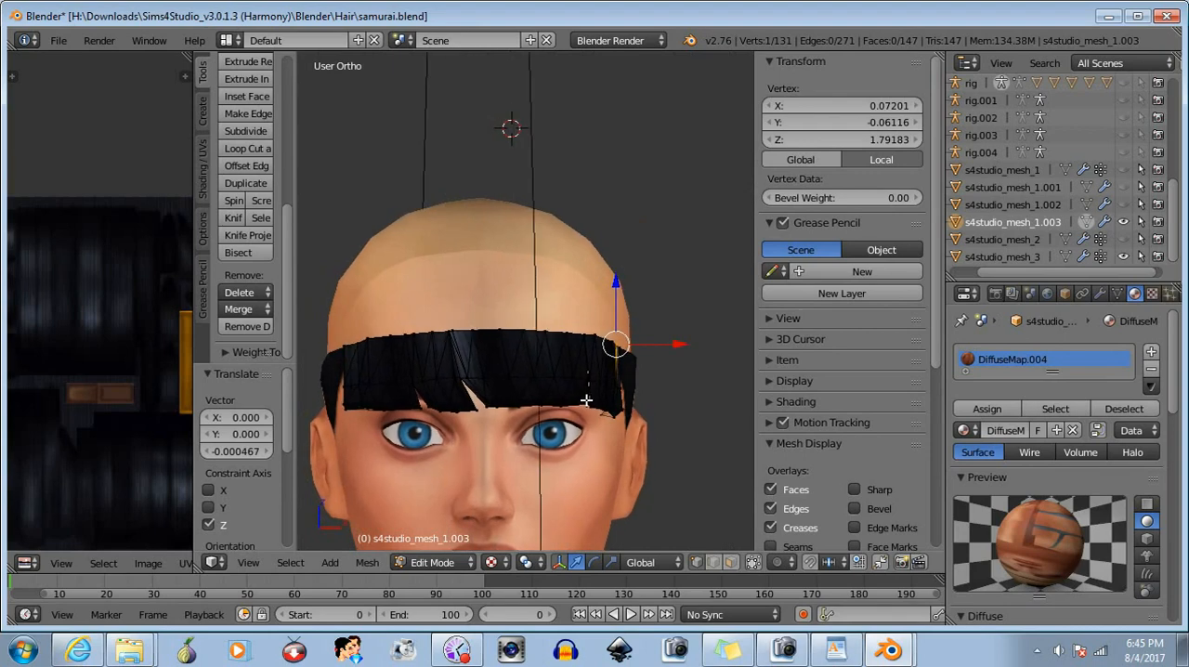
{"action": "key", "text": "a"}
- Raise the single top-edge vertex above the character's outer left eye about 0.0005 along Z and deselect it
{"action": "key", "text": "b"}
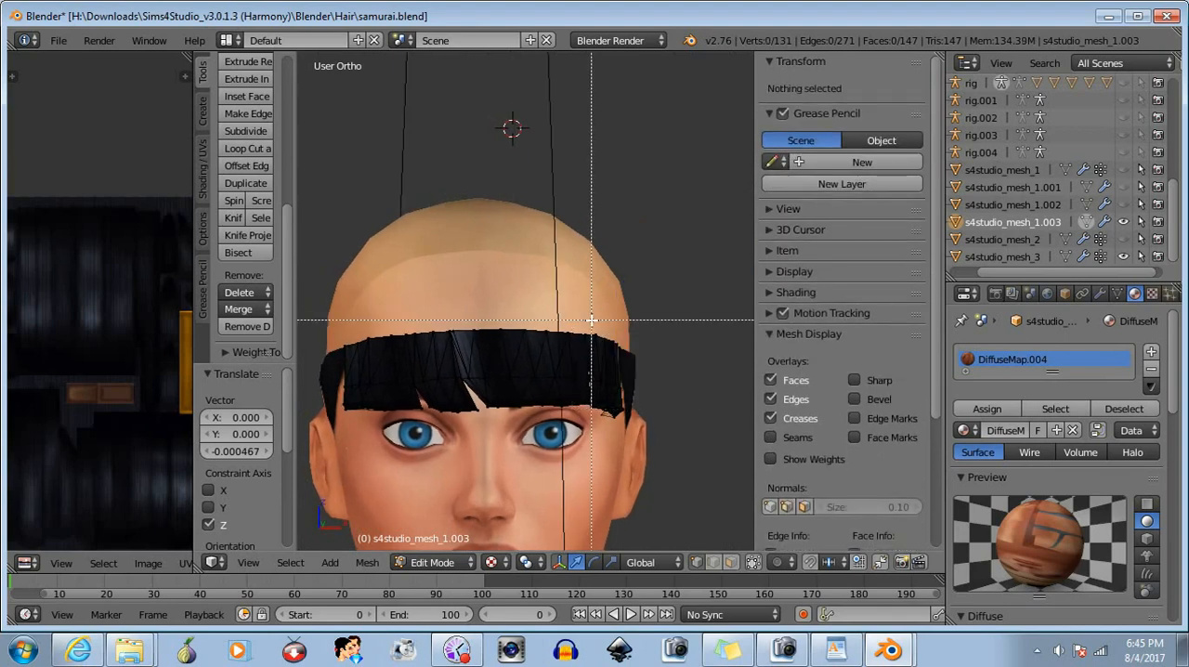
{"action": "left_click_drag", "start_coordinate": [592, 319], "coordinate": [606, 345]}
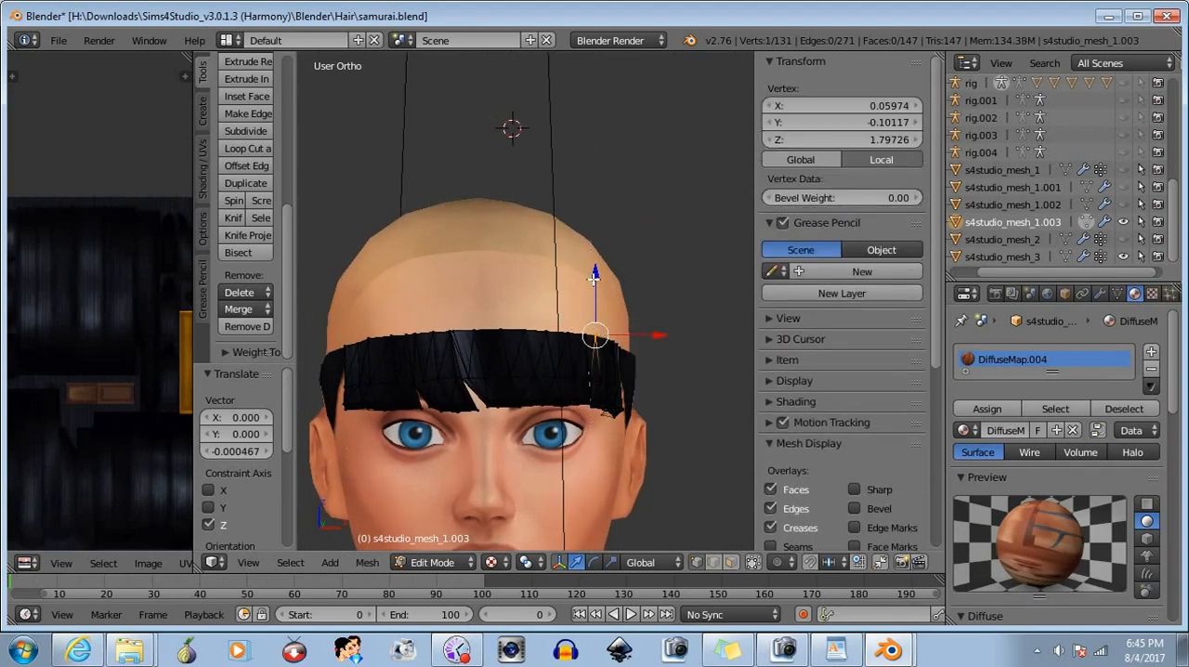
{"action": "left_click_drag", "start_coordinate": [595, 276], "coordinate": [595, 280]}
{"action": "key", "text": "a"}
- Switch to the front view and slightly shift eleven top-edge vertices on the character's left side along Z
{"action": "scroll", "coordinate": [579, 436], "scroll_direction": "down", "scroll_amount": 3}
{"action": "middle_click_drag", "start_coordinate": [579, 443], "coordinate": [584, 446]}
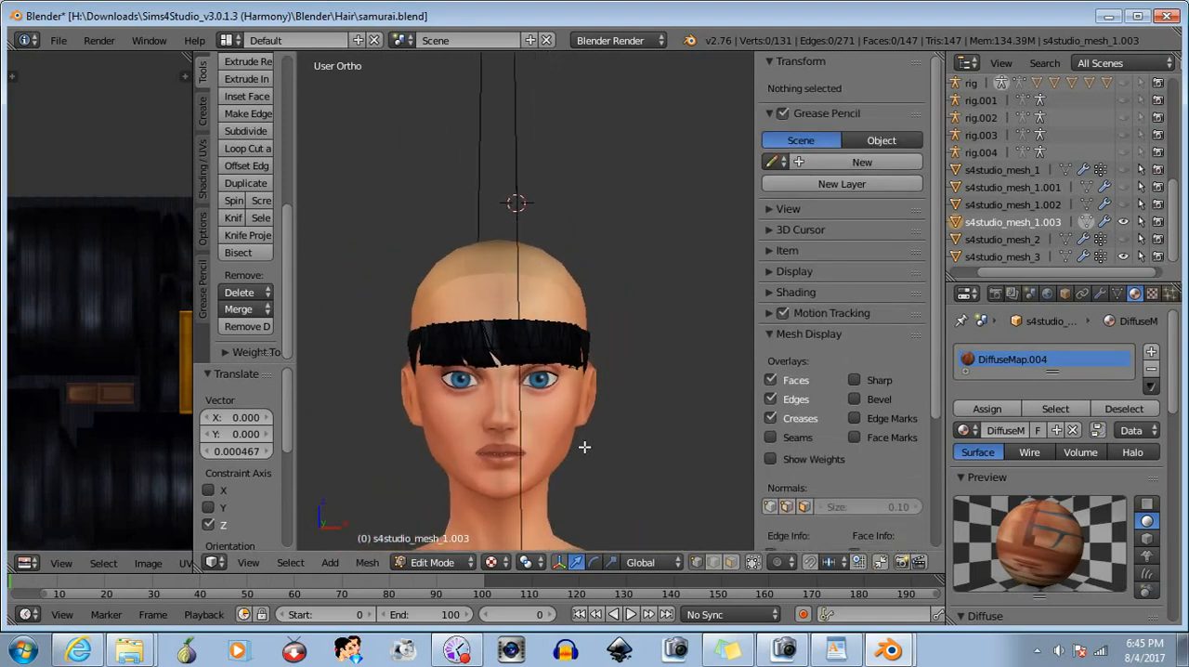
{"action": "left_click", "coordinate": [256, 566]}
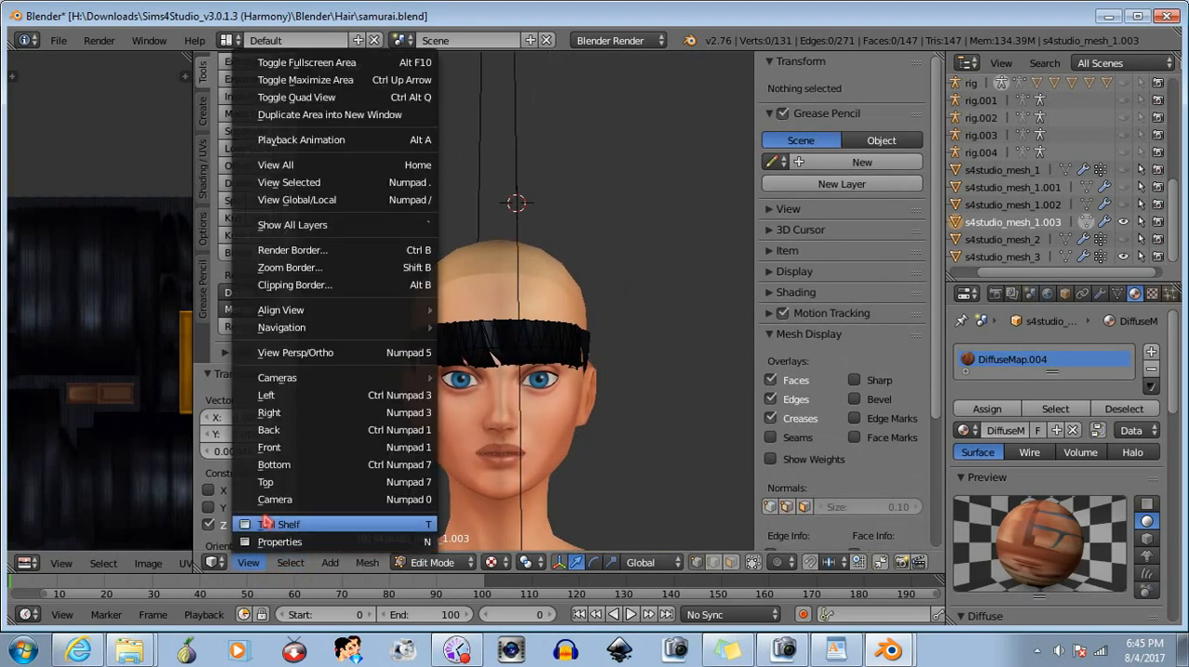
{"action": "left_click", "coordinate": [294, 446]}
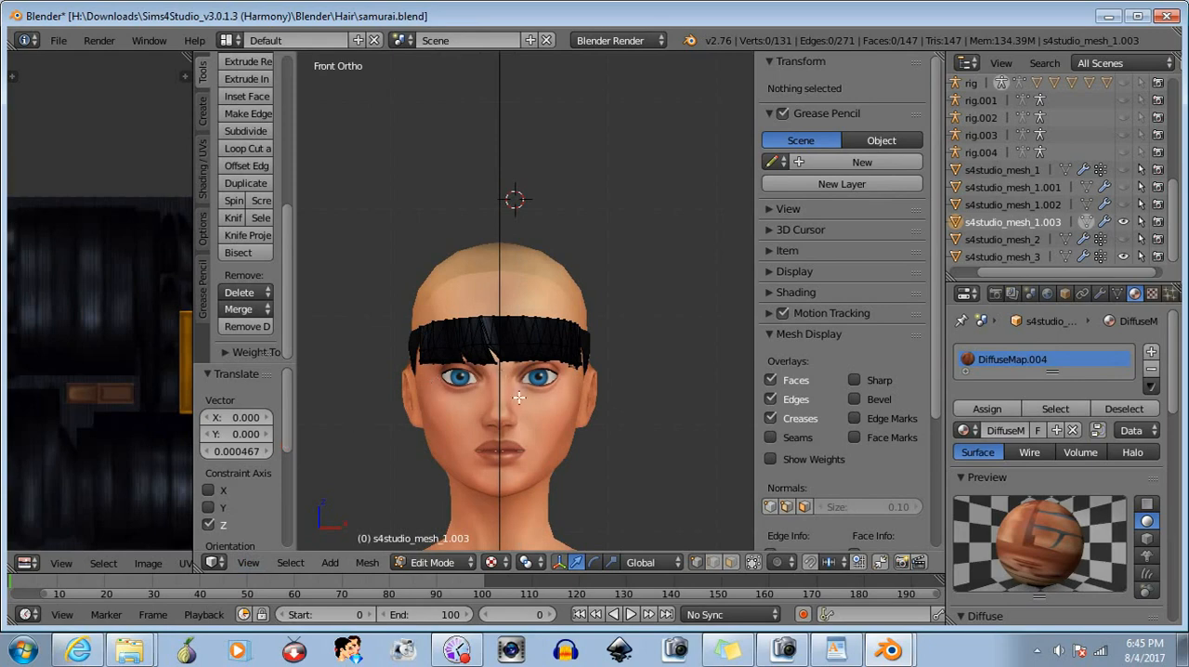
{"action": "scroll", "coordinate": [516, 418], "scroll_direction": "up", "scroll_amount": 2}
{"action": "key", "text": "b"}
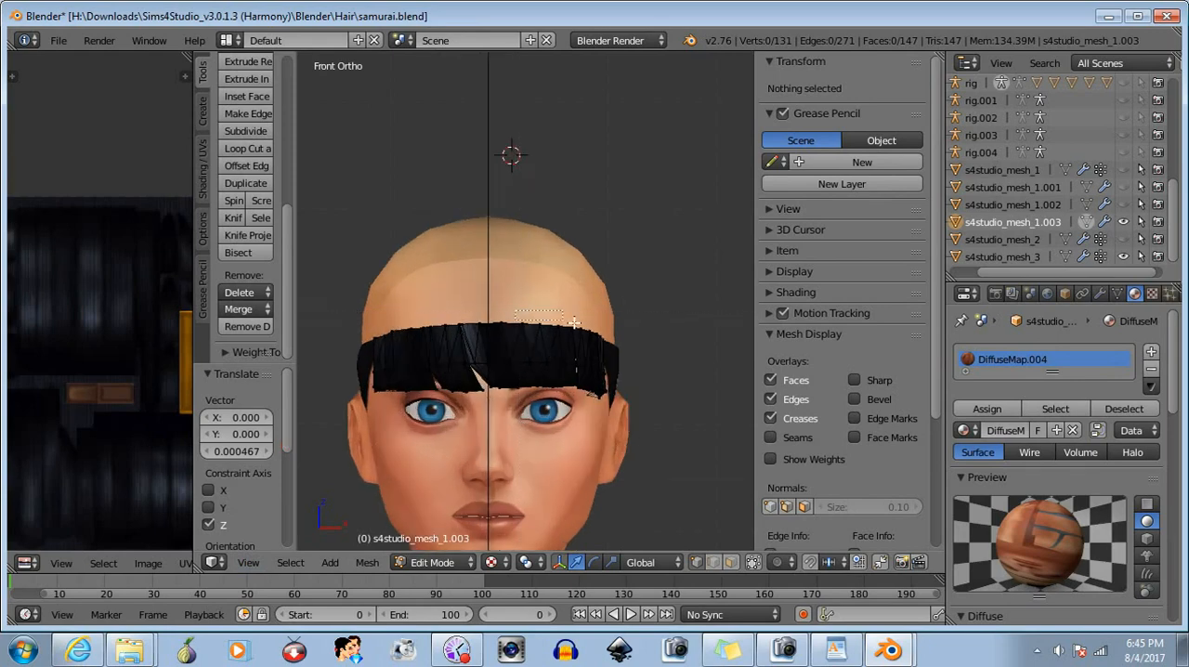
{"action": "left_click_drag", "start_coordinate": [516, 312], "coordinate": [612, 348]}
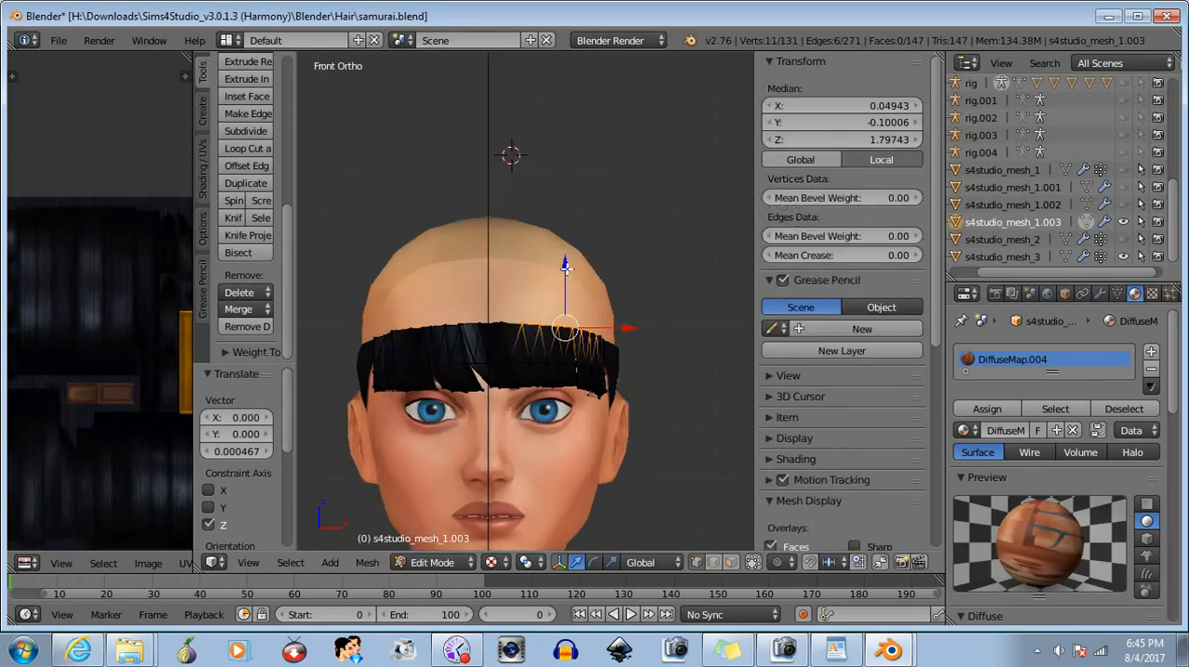
{"action": "left_click_drag", "start_coordinate": [563, 266], "coordinate": [560, 272]}
- Drop the innermost vertices from the left-side selection and lower the remaining eight about 0.0006 along Z
{"action": "key", "text": "b"}
{"action": "middle_click_drag", "start_coordinate": [494, 315], "coordinate": [533, 349]}
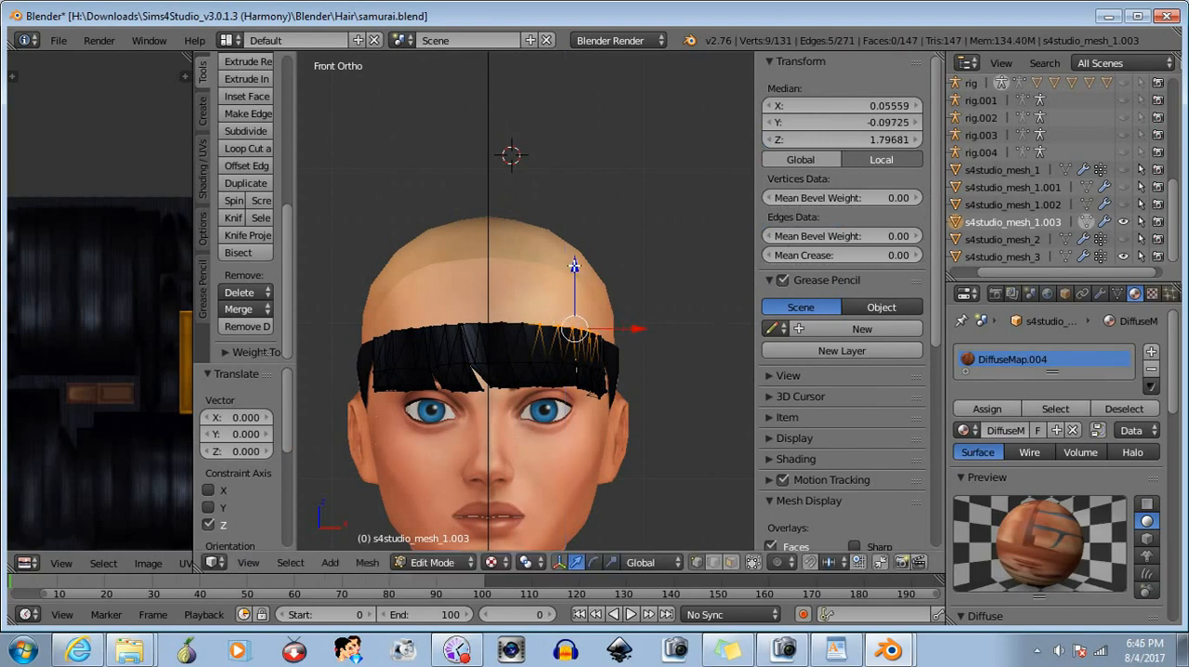
{"action": "left_click_drag", "start_coordinate": [575, 267], "coordinate": [577, 267]}
{"action": "key", "text": "b"}
{"action": "middle_click_drag", "start_coordinate": [520, 299], "coordinate": [548, 342]}
{"action": "left_click_drag", "start_coordinate": [579, 269], "coordinate": [580, 271]}
- Reduce the selection's inner side, add the outer top-corner vertices, shift the ten vertices slightly along Z, and deselect them
{"action": "key", "text": "b"}
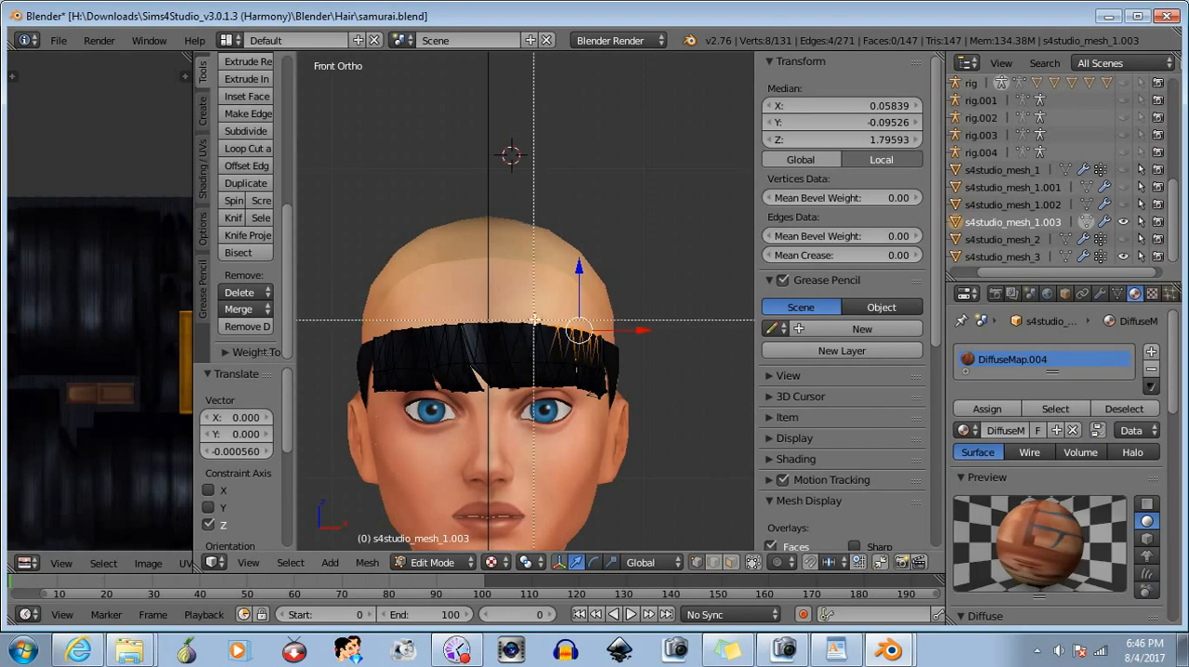
{"action": "middle_click_drag", "start_coordinate": [546, 315], "coordinate": [571, 357]}
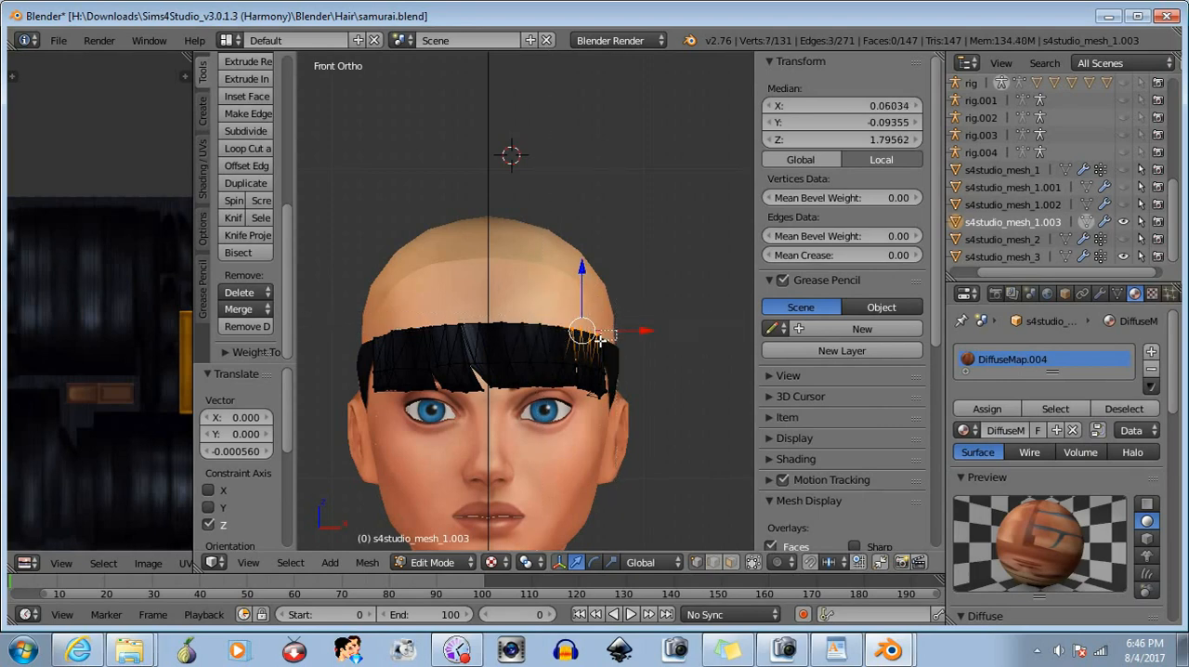
{"action": "left_click_drag", "start_coordinate": [597, 340], "coordinate": [594, 339]}
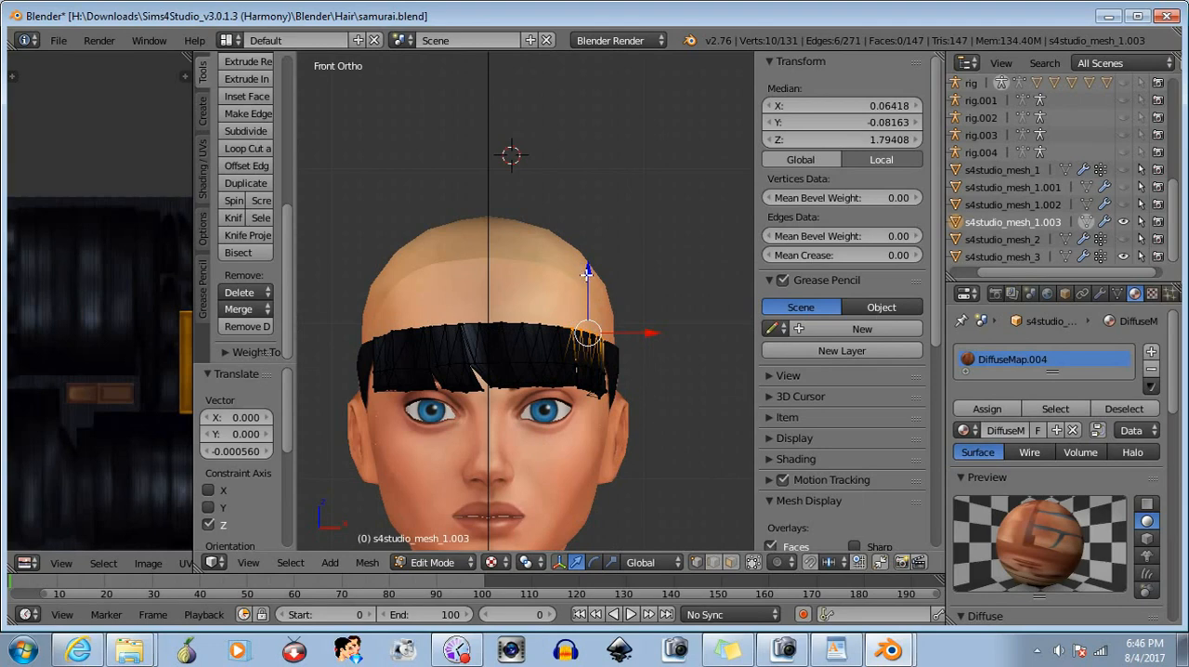
{"action": "left_click_drag", "start_coordinate": [587, 272], "coordinate": [587, 272]}
{"action": "key", "text": "a"}
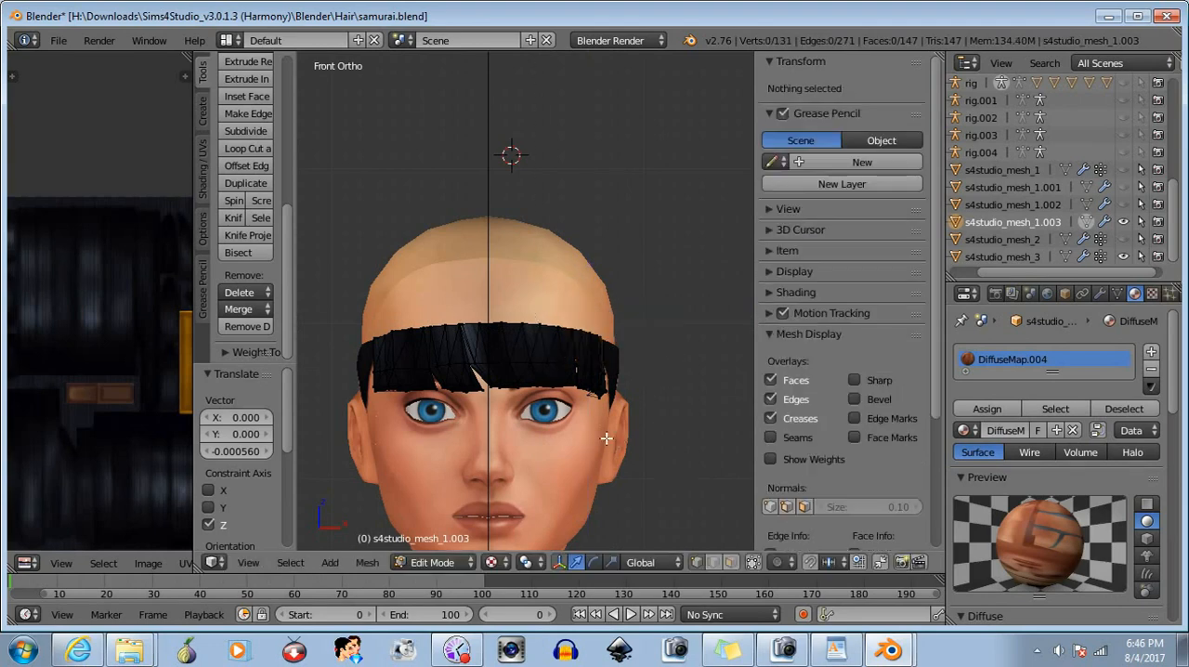
- Select the outermost top-edge vertex on the character's right side, nudge it along Z, and clear the selection
{"action": "key", "text": "b"}
{"action": "left_click_drag", "start_coordinate": [369, 329], "coordinate": [376, 341]}
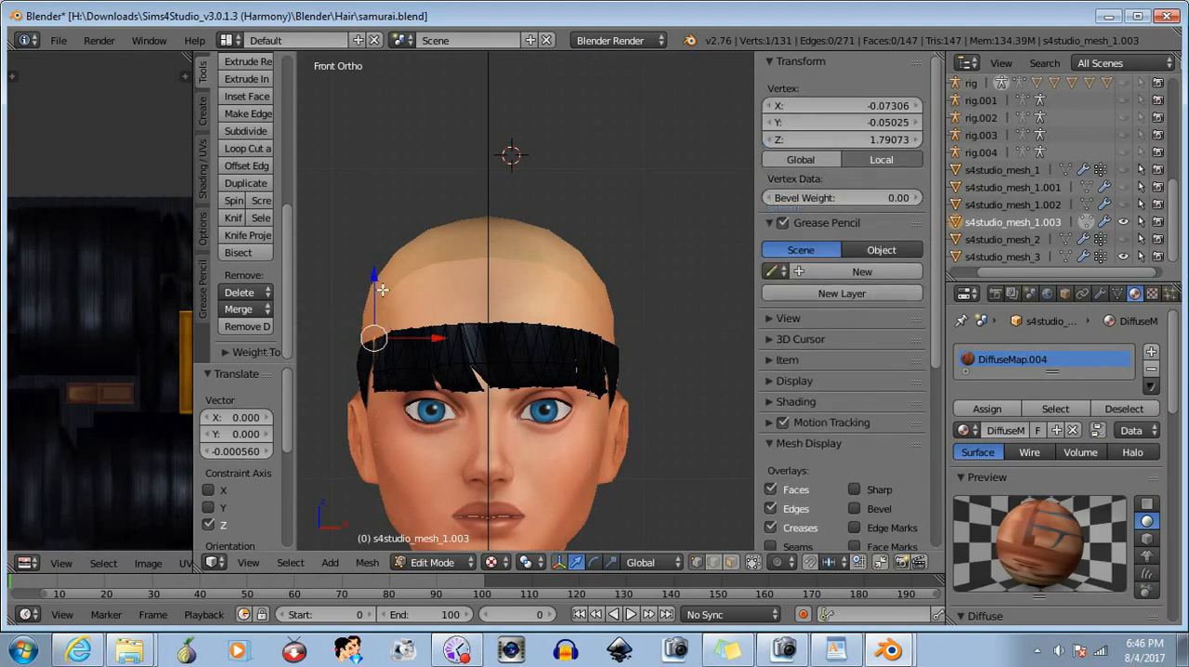
{"action": "left_click_drag", "start_coordinate": [374, 279], "coordinate": [372, 281]}
{"action": "key", "text": "b"}
{"action": "mouse_move", "coordinate": [361, 320]}
{"action": "left_mouse_down"}
{"action": "mouse_move", "coordinate": [394, 365]}
{"action": "mouse_move", "coordinate": [385, 341]}
{"action": "mouse_move", "coordinate": [382, 360]}
{"action": "mouse_move", "coordinate": [392, 345]}
{"action": "left_mouse_up"}
{"action": "key", "text": "a"}
- Raise the vertex just inside the right-side top corner about 0.001 along Z and deselect it
{"action": "key", "text": "b"}
{"action": "key", "text": "b"}
{"action": "key", "text": "a"}
{"action": "key", "text": "b"}
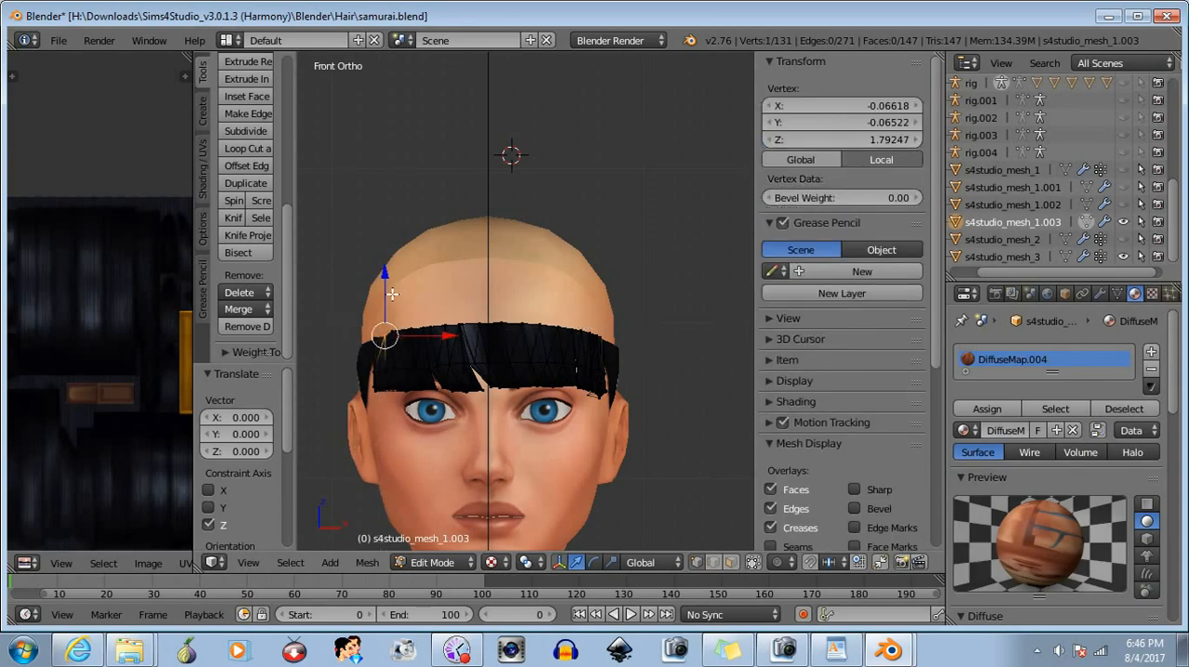
{"action": "left_click_drag", "start_coordinate": [385, 274], "coordinate": [378, 274]}
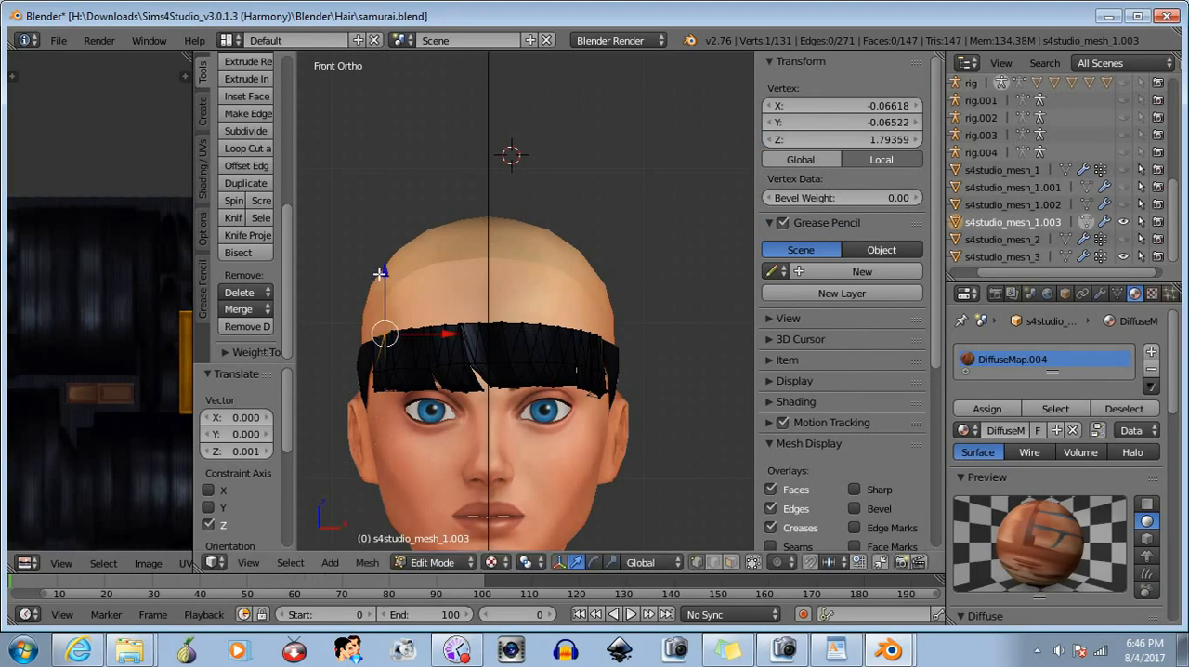
{"action": "key", "text": "a"}
- Switch to Object Mode, deselect everything, and select s4studio_mesh_1.003 again
{"action": "scroll", "coordinate": [574, 473], "scroll_direction": "down", "scroll_amount": 1}
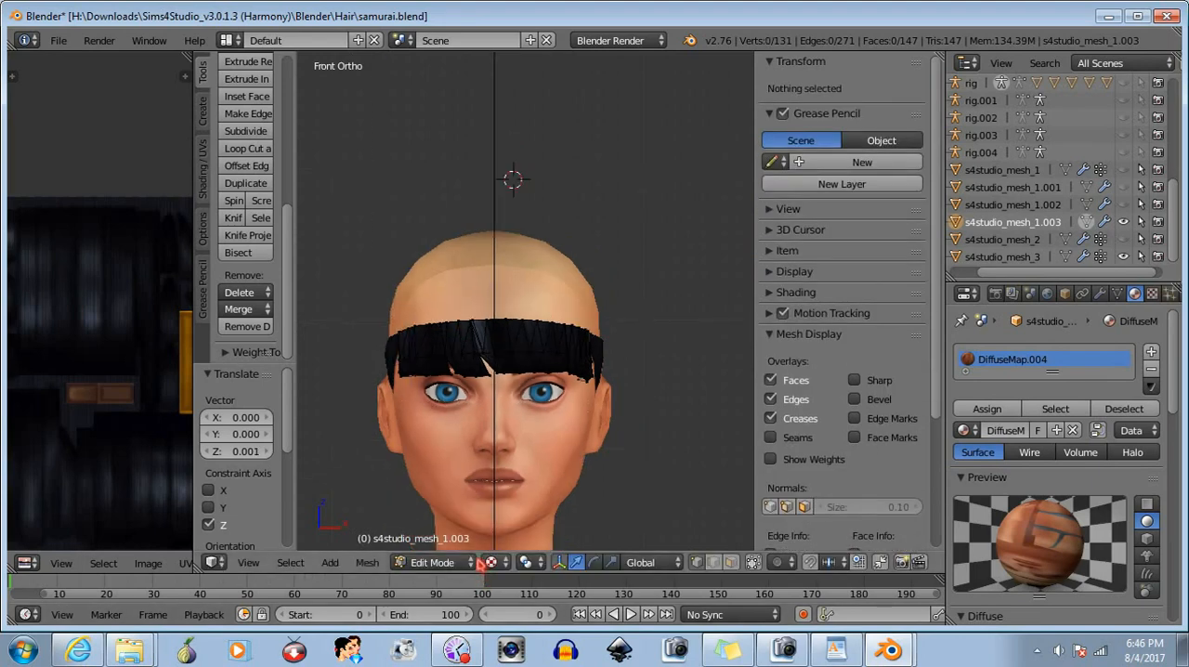
{"action": "left_click", "coordinate": [432, 562]}
{"action": "left_click", "coordinate": [425, 548]}
{"action": "middle_click_drag", "start_coordinate": [536, 460], "coordinate": [535, 458]}
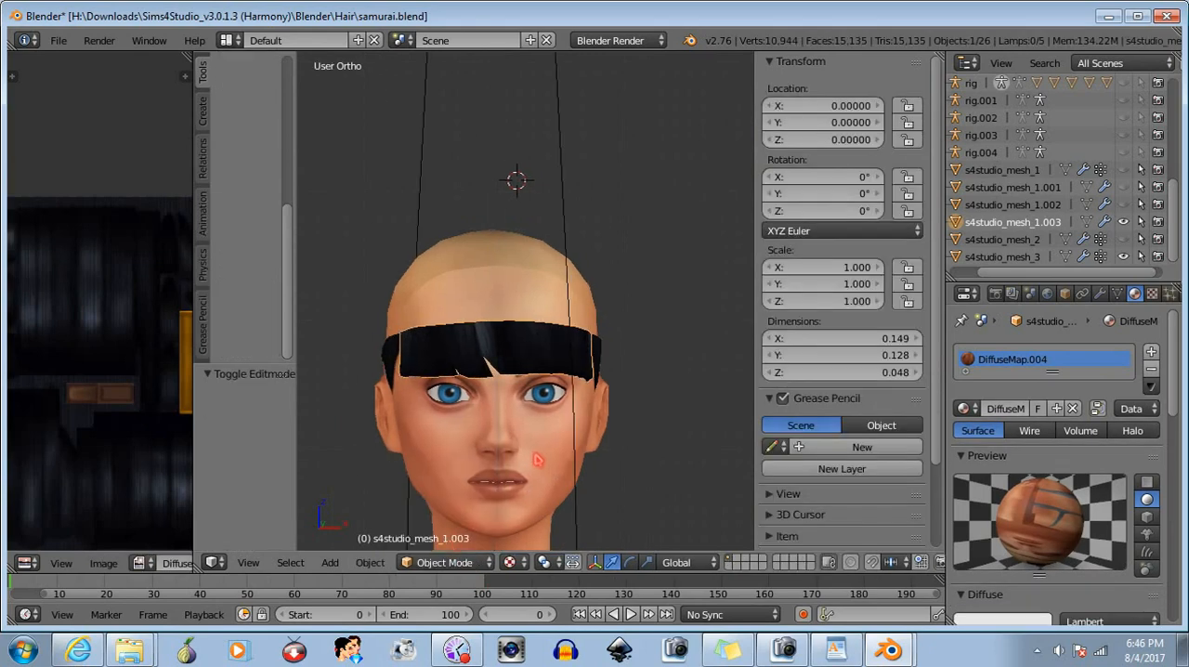
{"action": "key", "text": "a"}
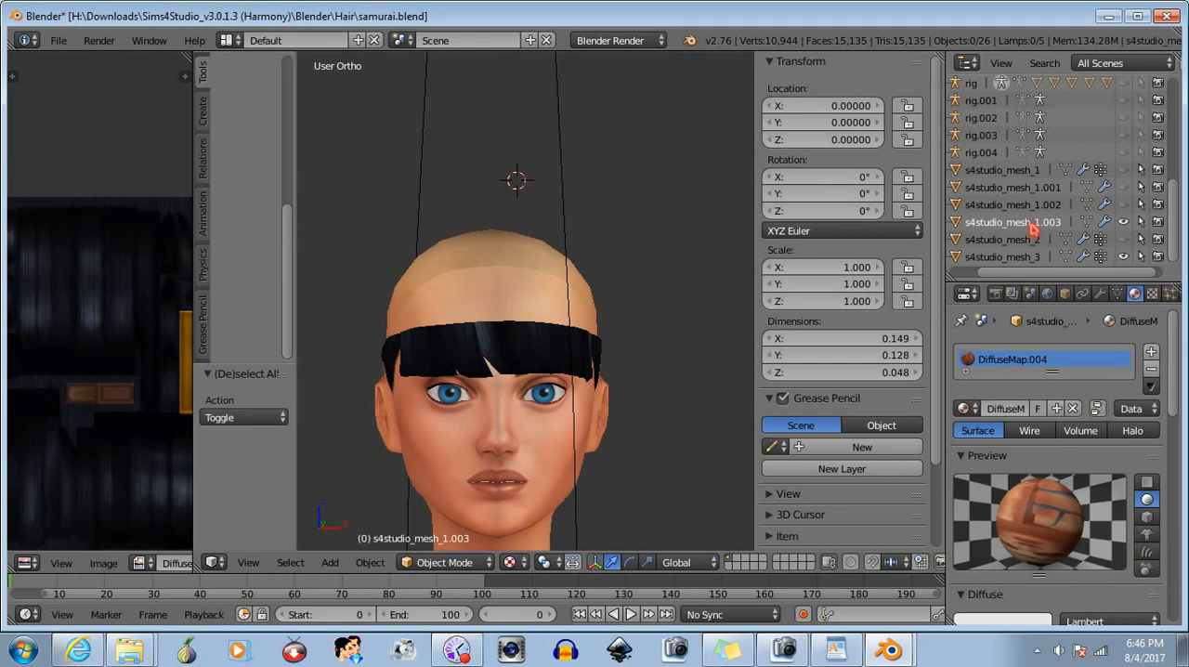
{"action": "left_click", "coordinate": [1029, 225]}
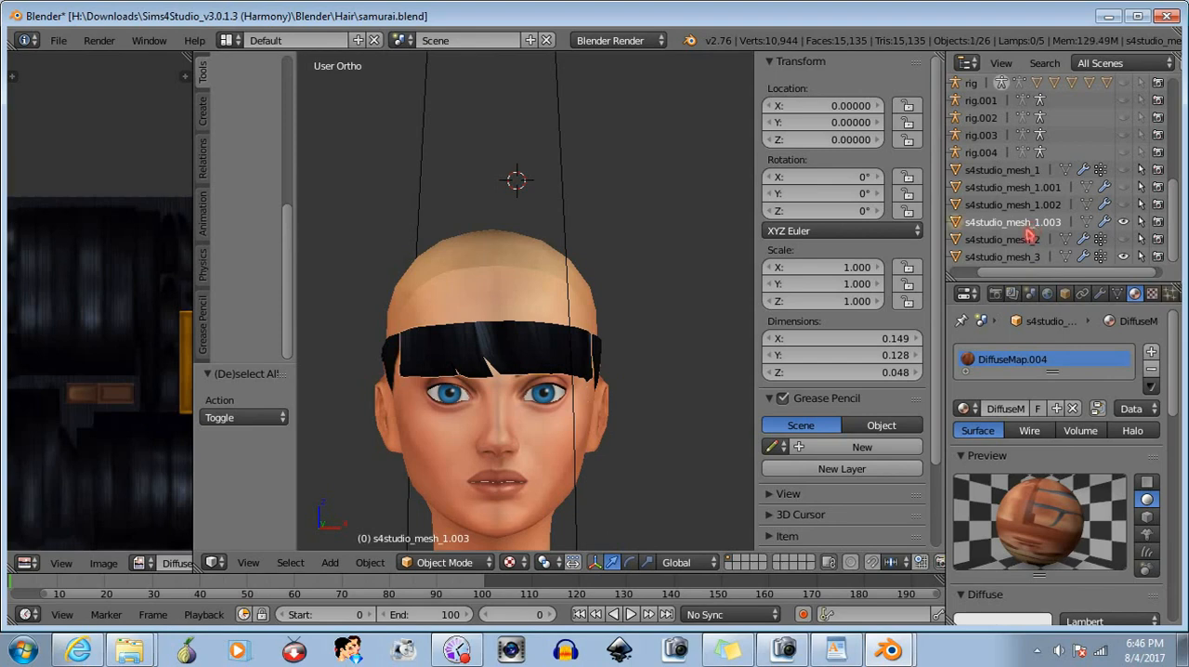
- Add s4studio_mesh_3 to the selection as the active object and join the s4studio_mesh_1.003 bangs into it
{"action": "left_click", "coordinate": [1008, 257], "text": "ctrl"}
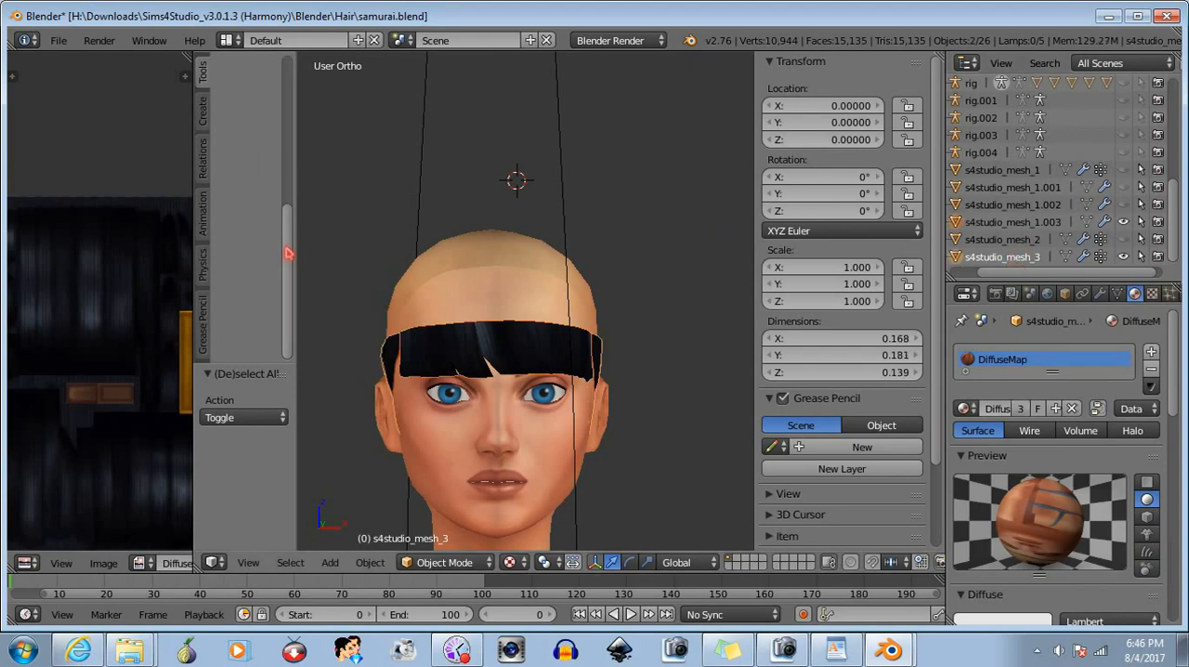
{"action": "scroll", "coordinate": [288, 252], "scroll_direction": "up", "scroll_amount": 5}
{"action": "left_click", "coordinate": [234, 170]}
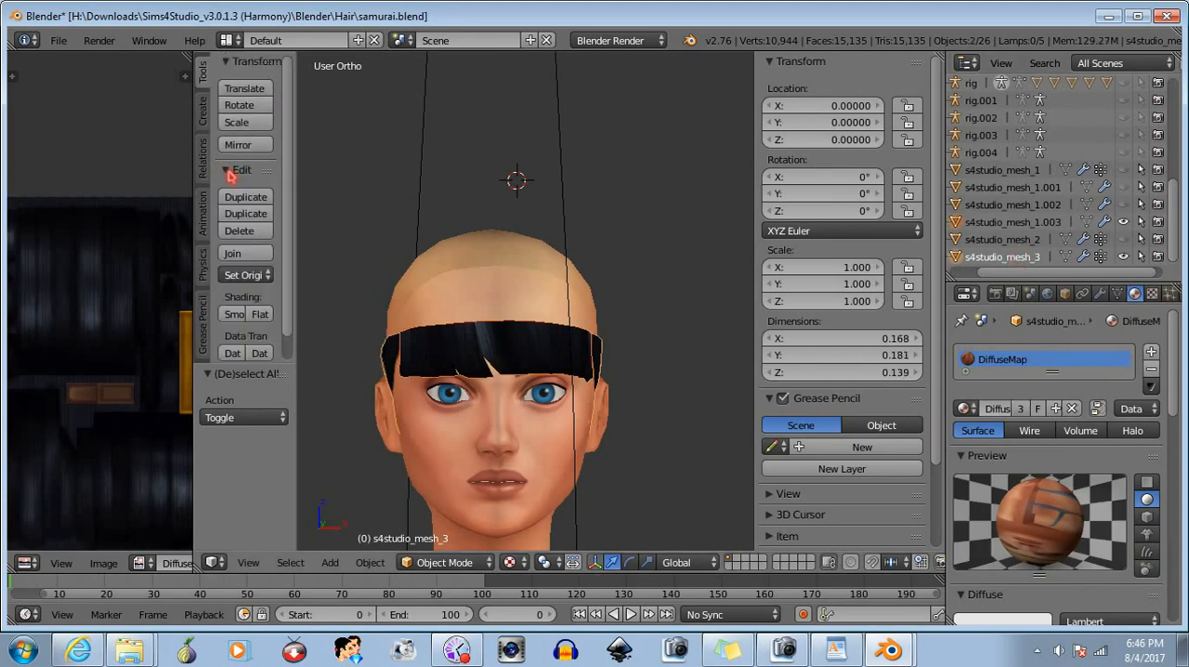
{"action": "left_click", "coordinate": [232, 253]}
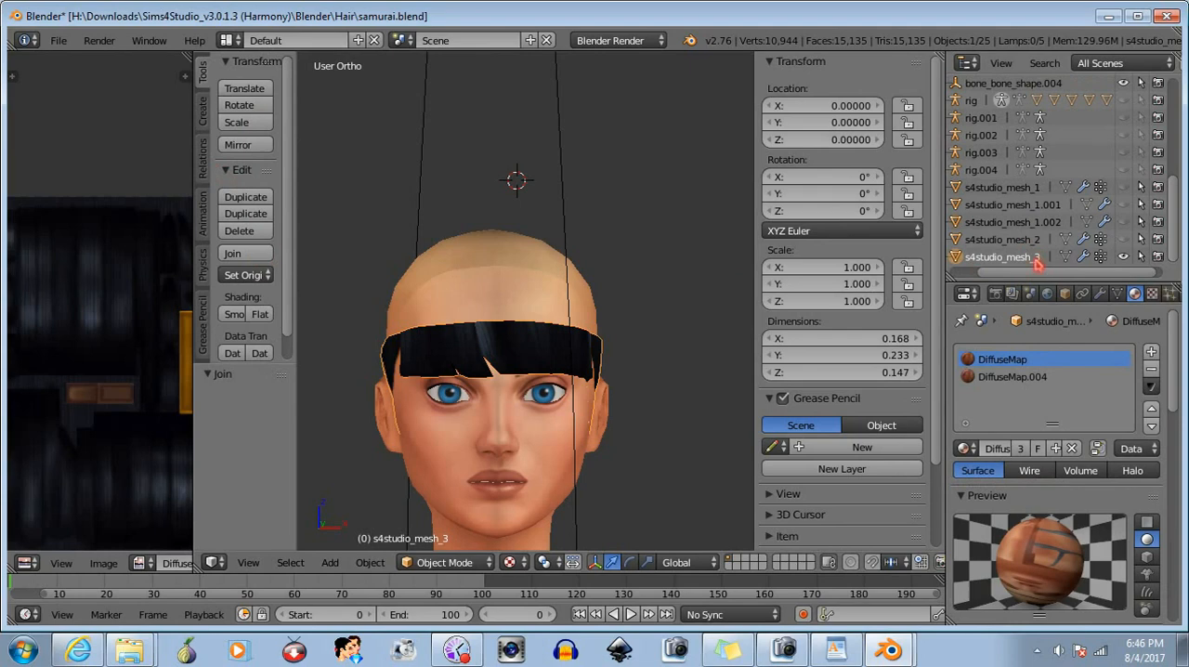
- Hide s4studio_mesh_3, show s4studio_mesh_2 and s4studio_mesh_1.002, and join the 1.002 bangs into s4studio_mesh_2
{"action": "left_click", "coordinate": [1123, 258]}
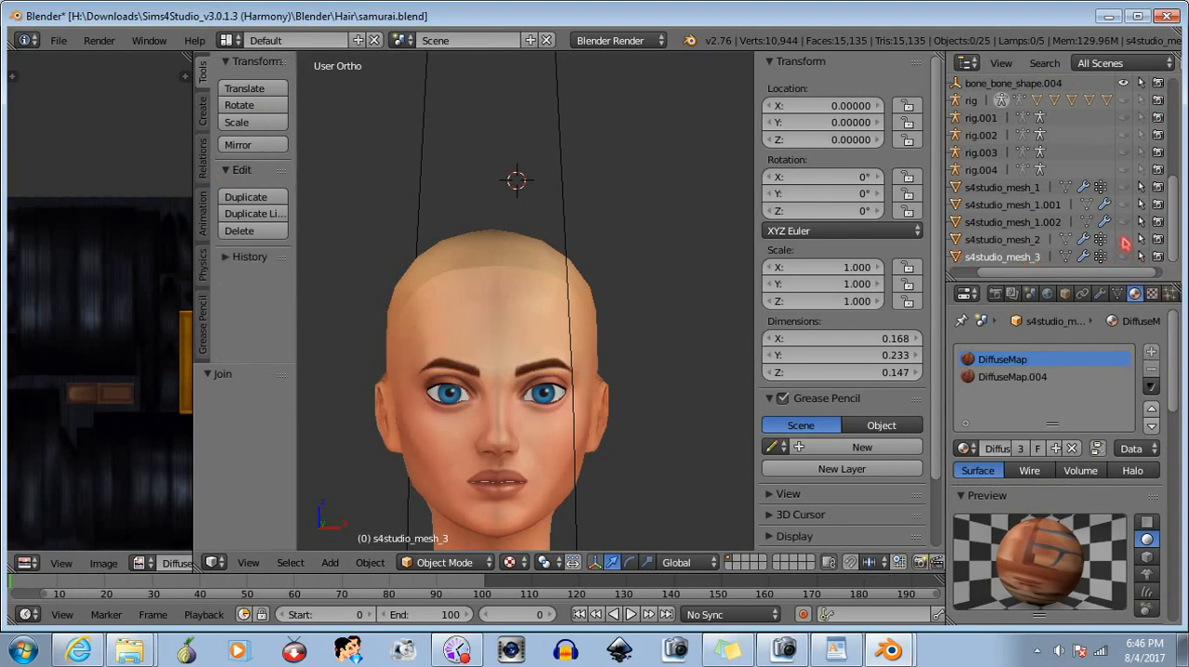
{"action": "left_click", "coordinate": [1124, 239]}
{"action": "left_click", "coordinate": [1122, 222]}
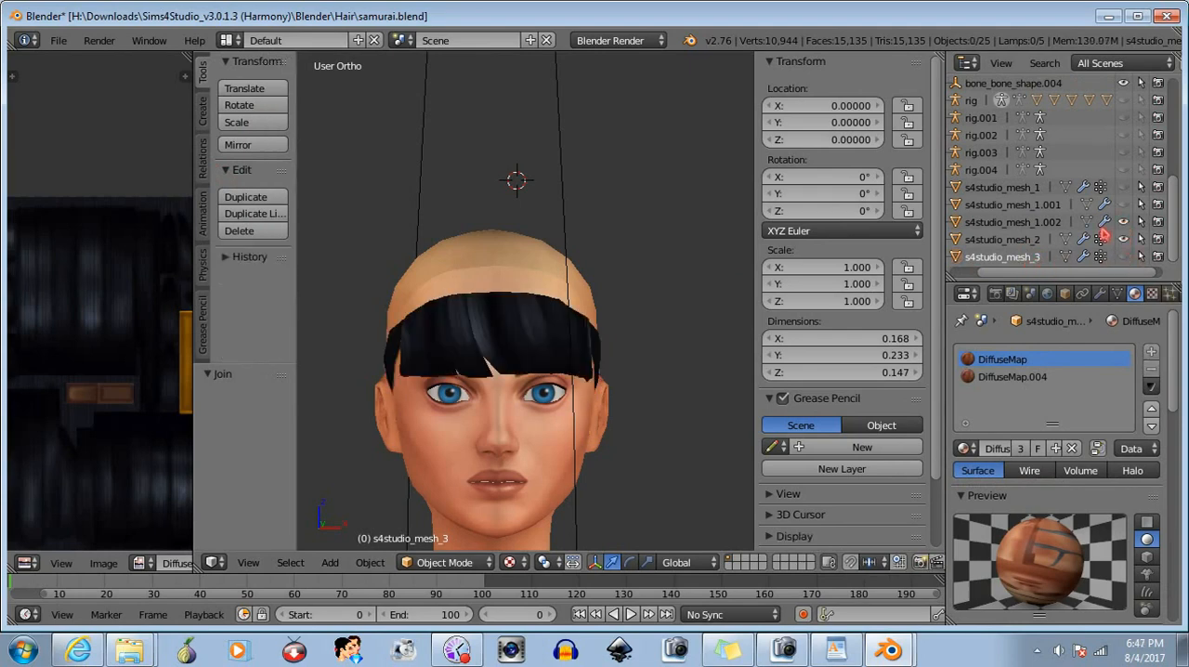
{"action": "left_click", "coordinate": [1022, 227]}
{"action": "left_click", "coordinate": [1016, 241], "text": "ctrl"}
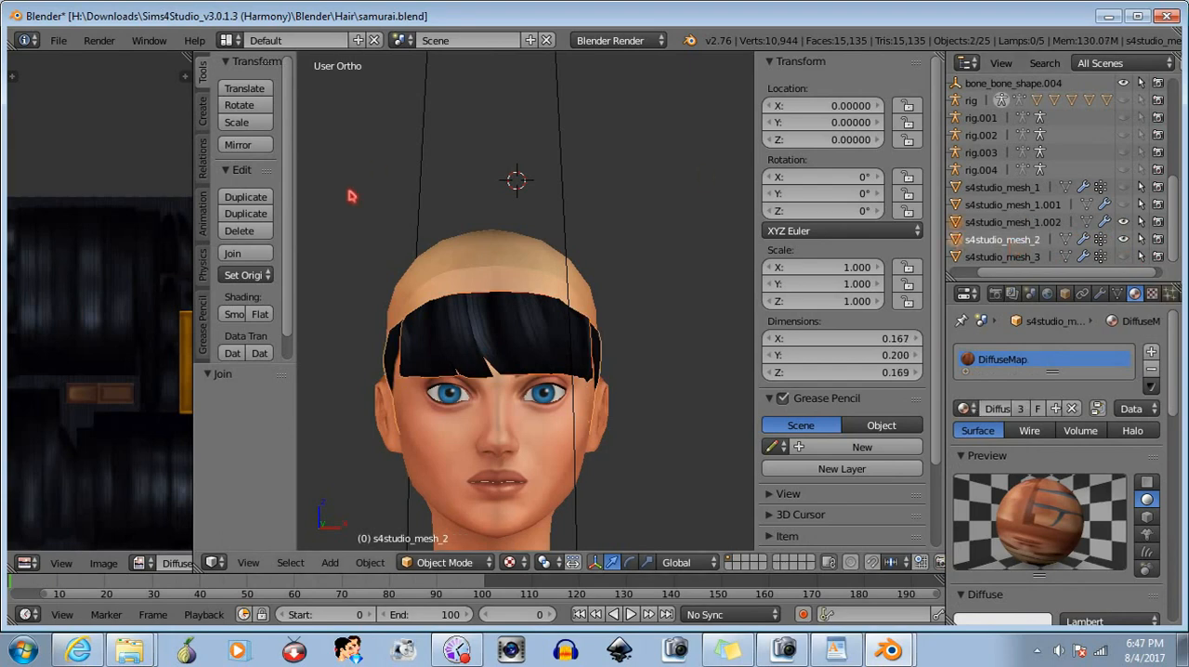
{"action": "left_click", "coordinate": [246, 256]}
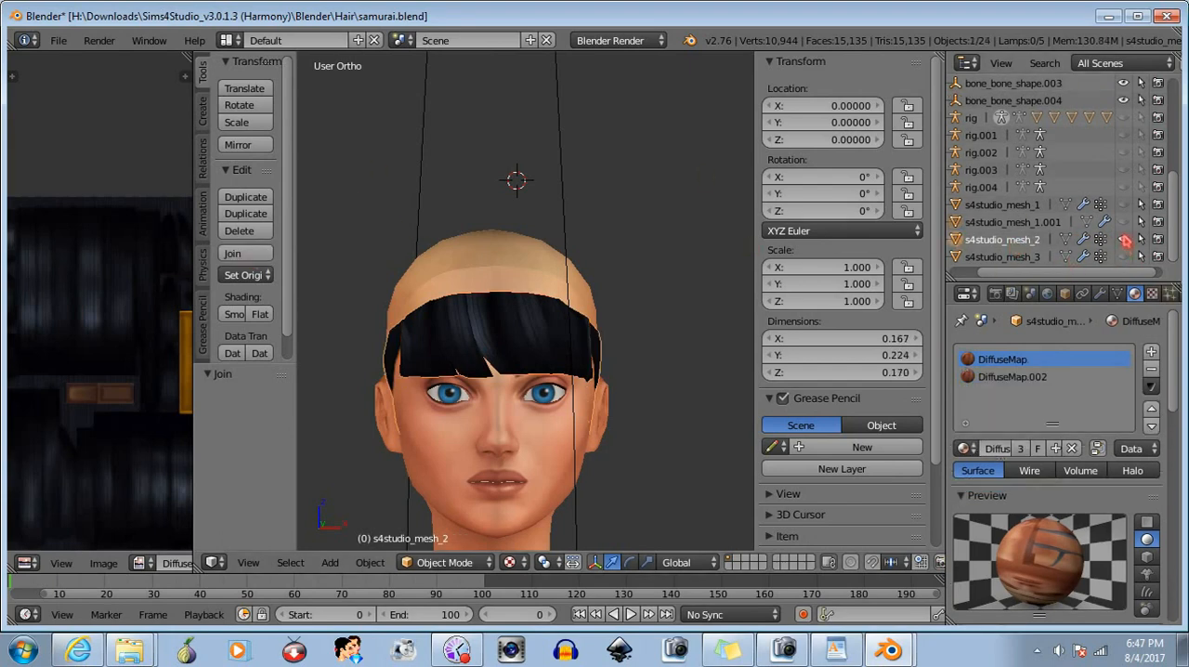
- Hide s4studio_mesh_2, show s4studio_mesh_1 and s4studio_mesh_1.001, and join the 1.001 bangs into s4studio_mesh_1
{"action": "left_click", "coordinate": [1125, 240]}
{"action": "left_click", "coordinate": [1123, 222]}
{"action": "left_click", "coordinate": [1123, 205]}
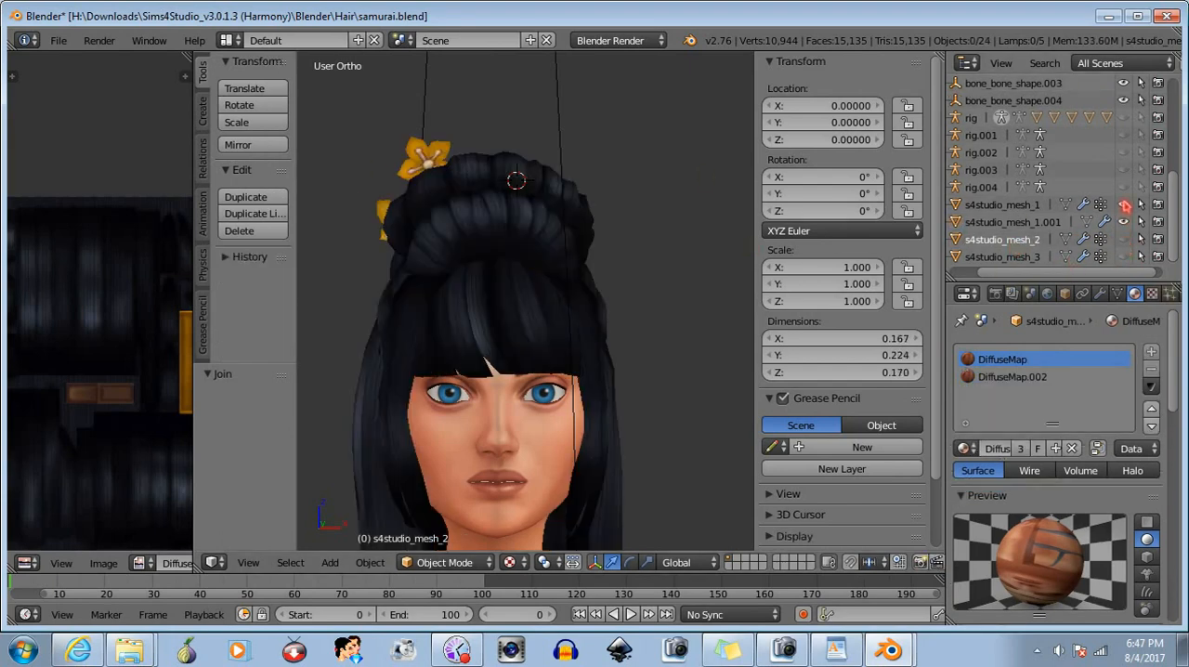
{"action": "left_click", "coordinate": [1015, 222]}
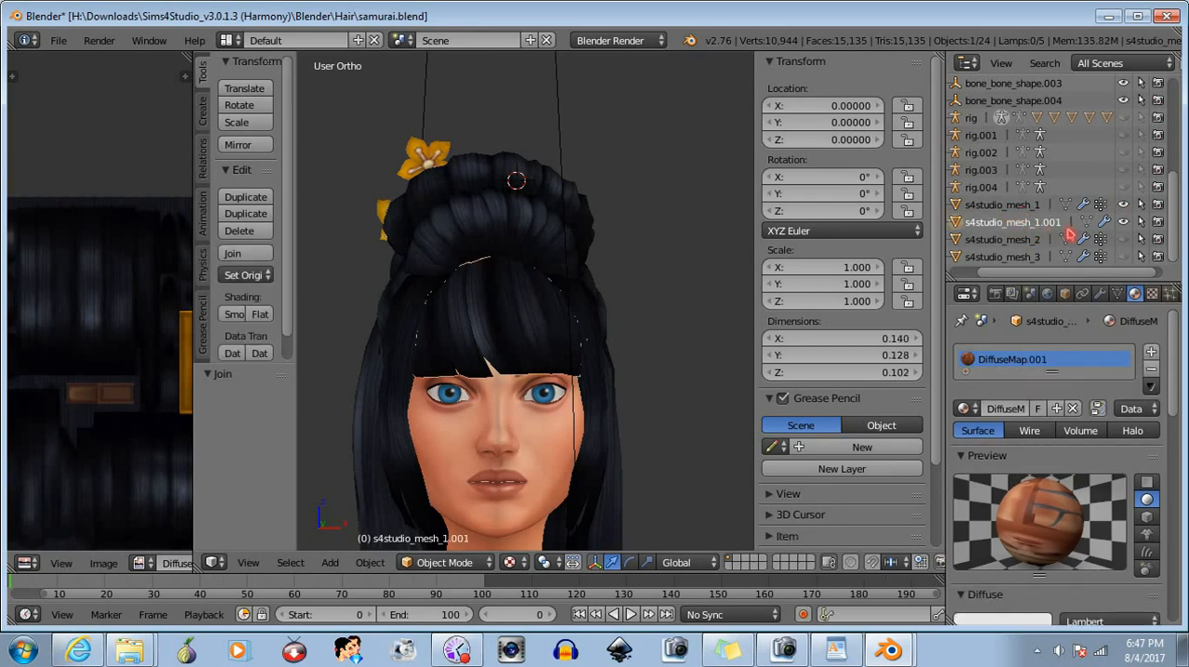
{"action": "left_click", "coordinate": [1003, 205], "text": "ctrl"}
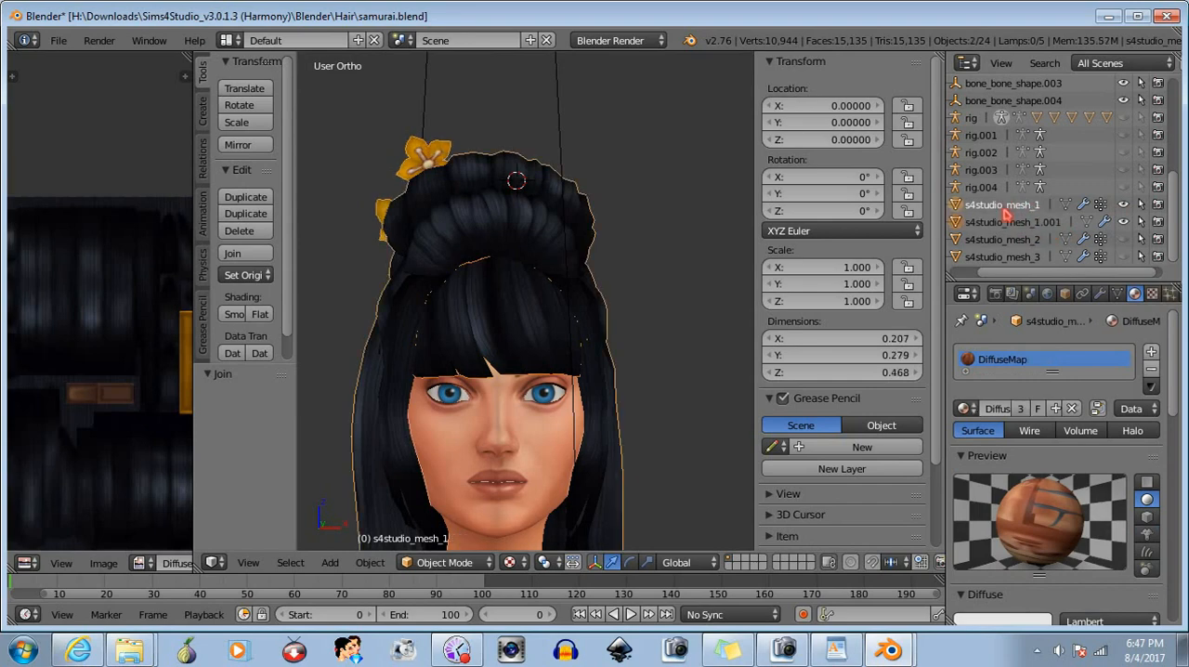
{"action": "left_click", "coordinate": [260, 256]}
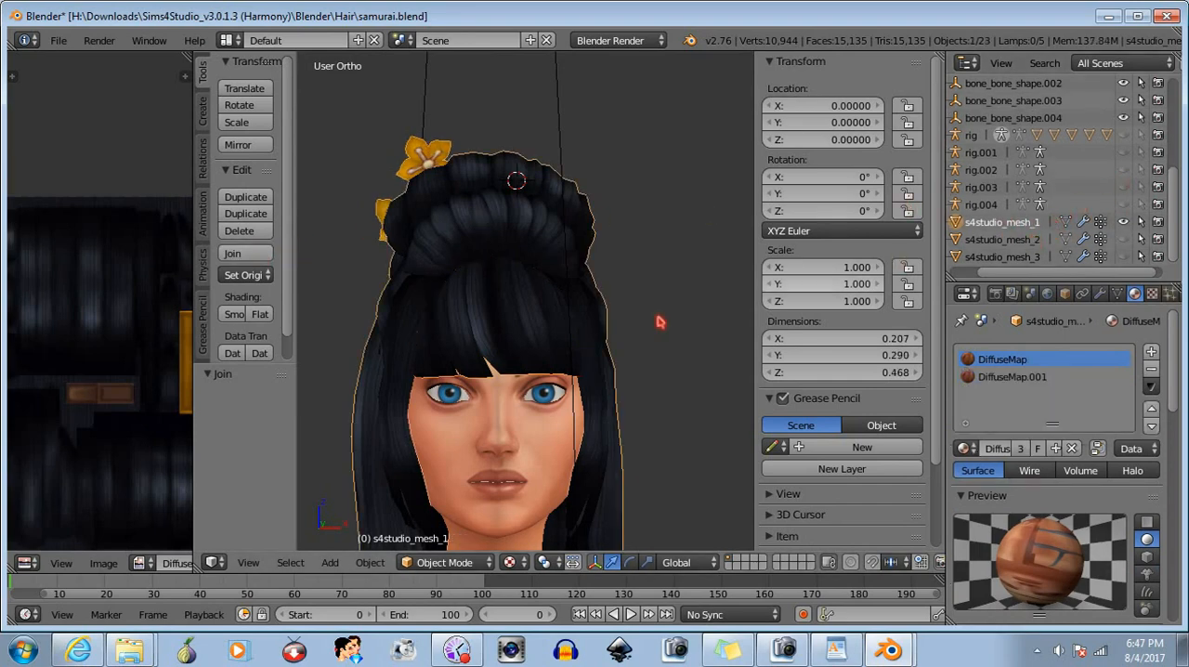
- Inspect the joined hair on the full body and check its cut number in the S4Studio CAS Tools scene settings
{"action": "scroll", "coordinate": [626, 387], "scroll_direction": "down", "scroll_amount": 3}
{"action": "middle_click_drag", "start_coordinate": [628, 424], "coordinate": [558, 412]}
{"action": "scroll", "coordinate": [565, 405], "scroll_direction": "down", "scroll_amount": 2}
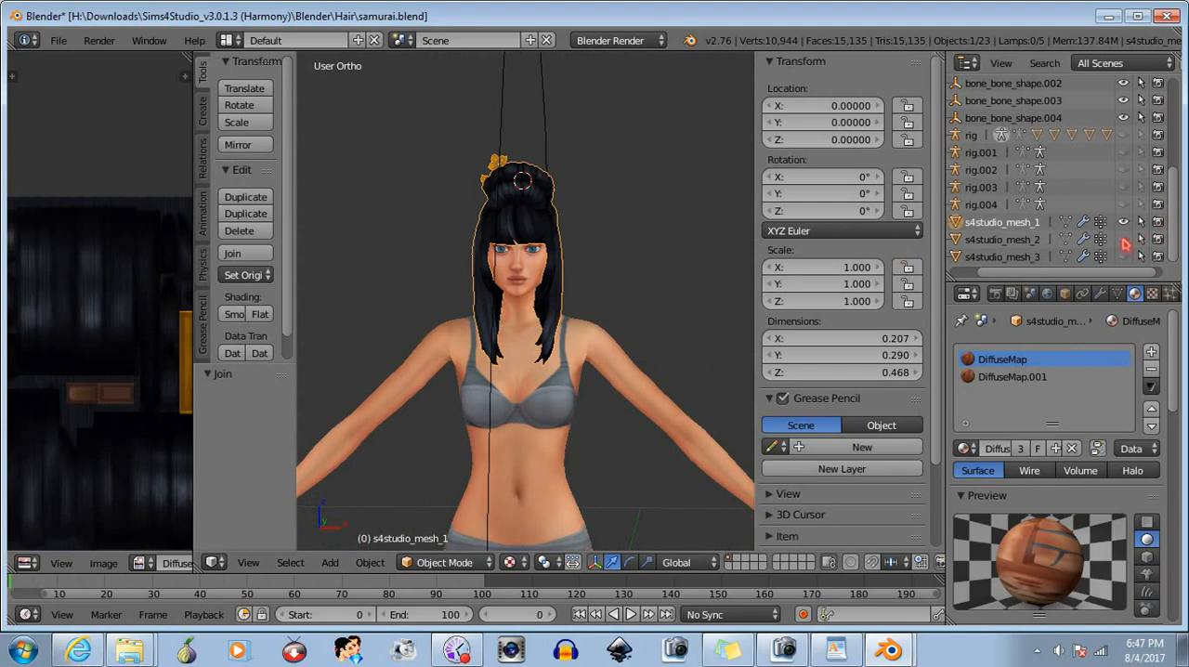
{"action": "left_click", "coordinate": [1029, 294]}
{"action": "middle_click_drag", "start_coordinate": [705, 311], "coordinate": [689, 310]}
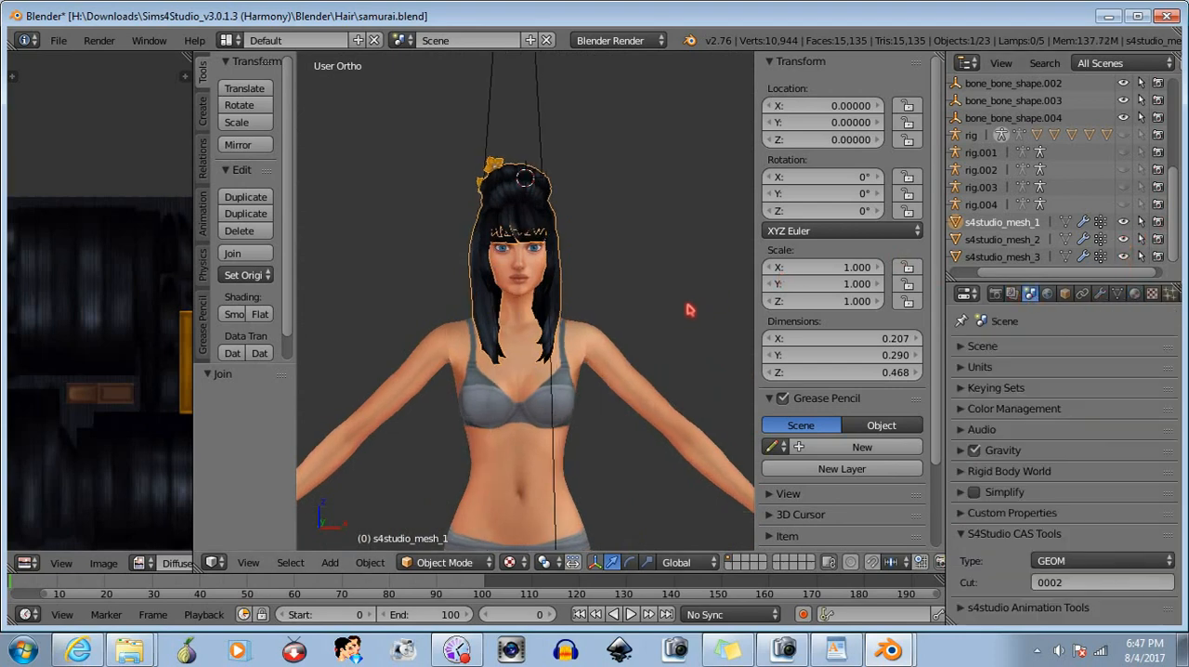
- Save the file as a new blend file named samuraiwbangs.blend in the Blender Hair folder
{"action": "left_click", "coordinate": [55, 41]}
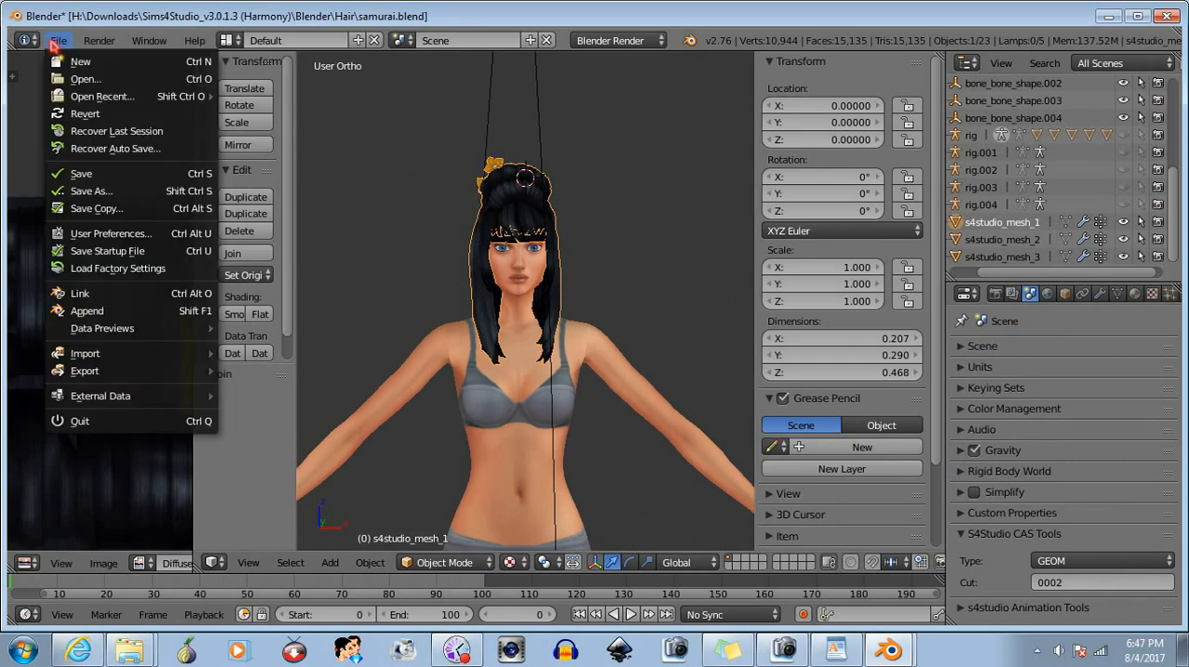
{"action": "left_click", "coordinate": [84, 190]}
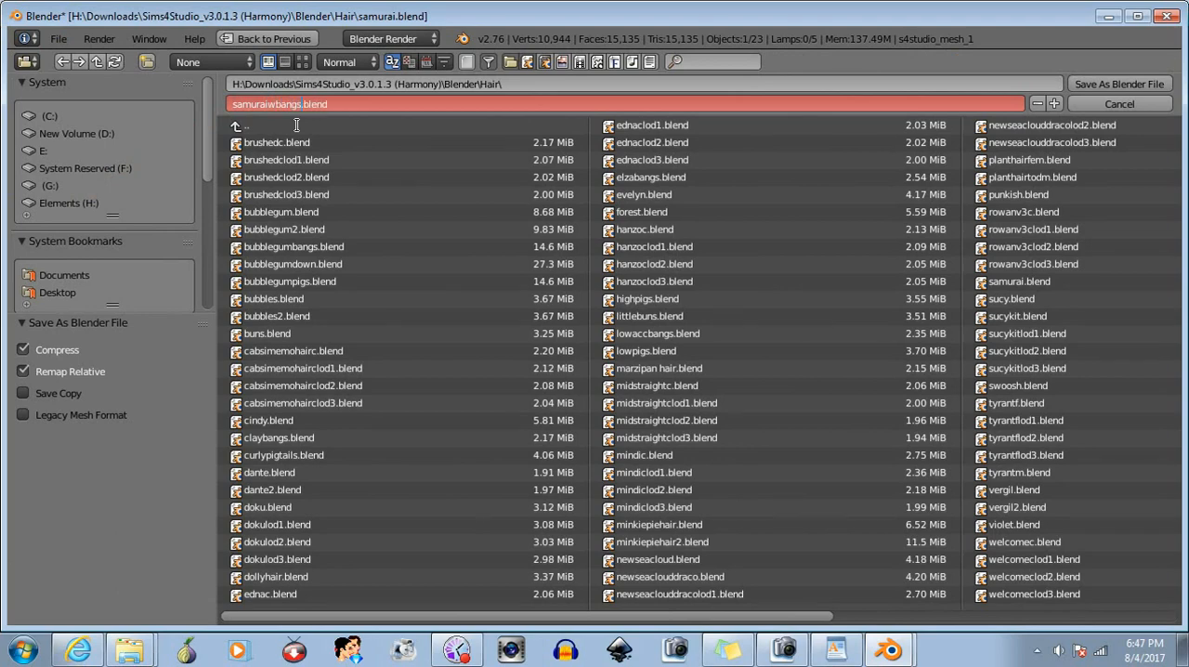
{"action": "left_click", "coordinate": [1116, 86]}
{"action": "left_click", "coordinate": [1126, 88]}
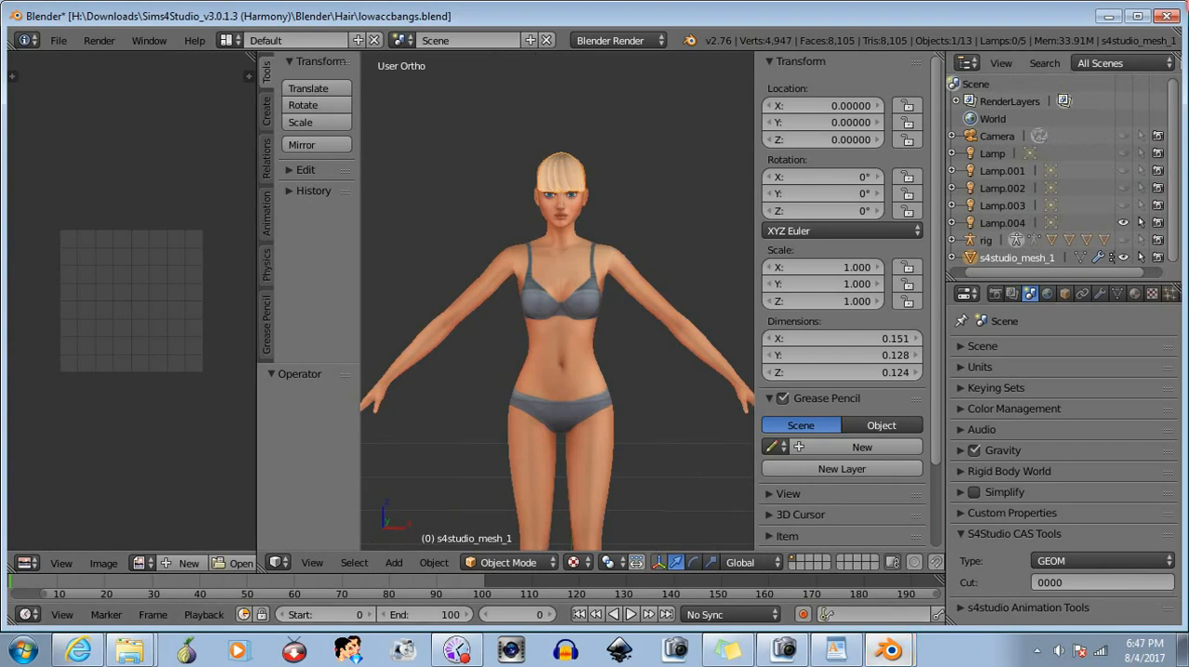
{"action": "left_click", "coordinate": [1166, 16]}
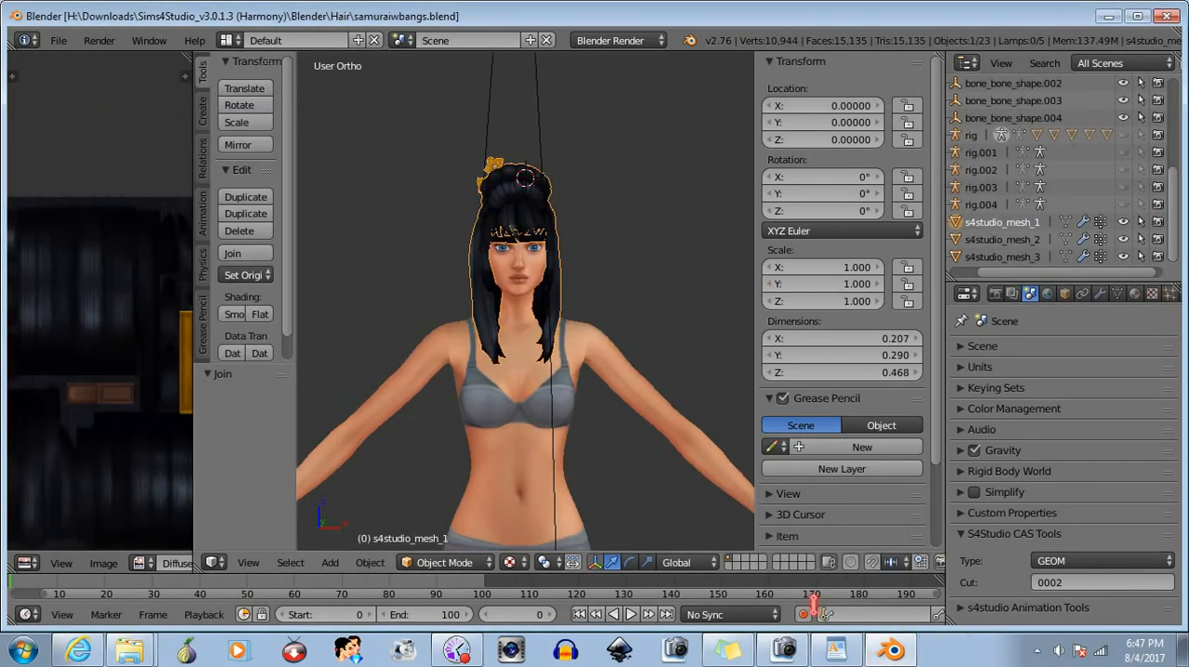
{"action": "left_click", "coordinate": [22, 650]}
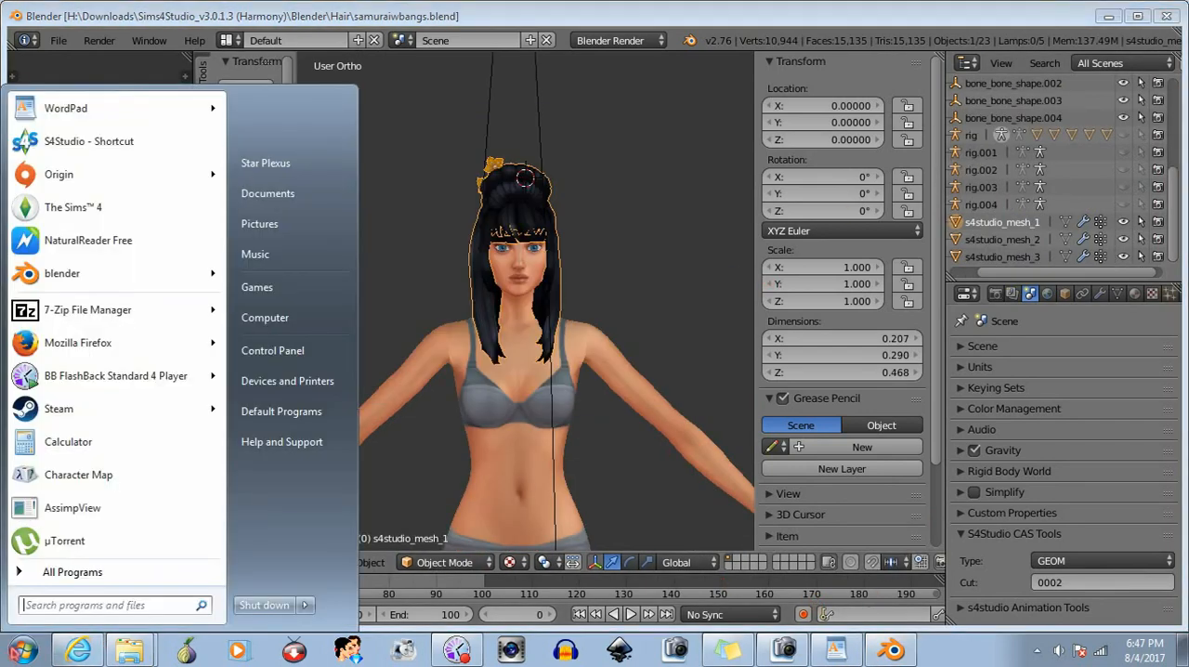
{"action": "left_click", "coordinate": [25, 650]}
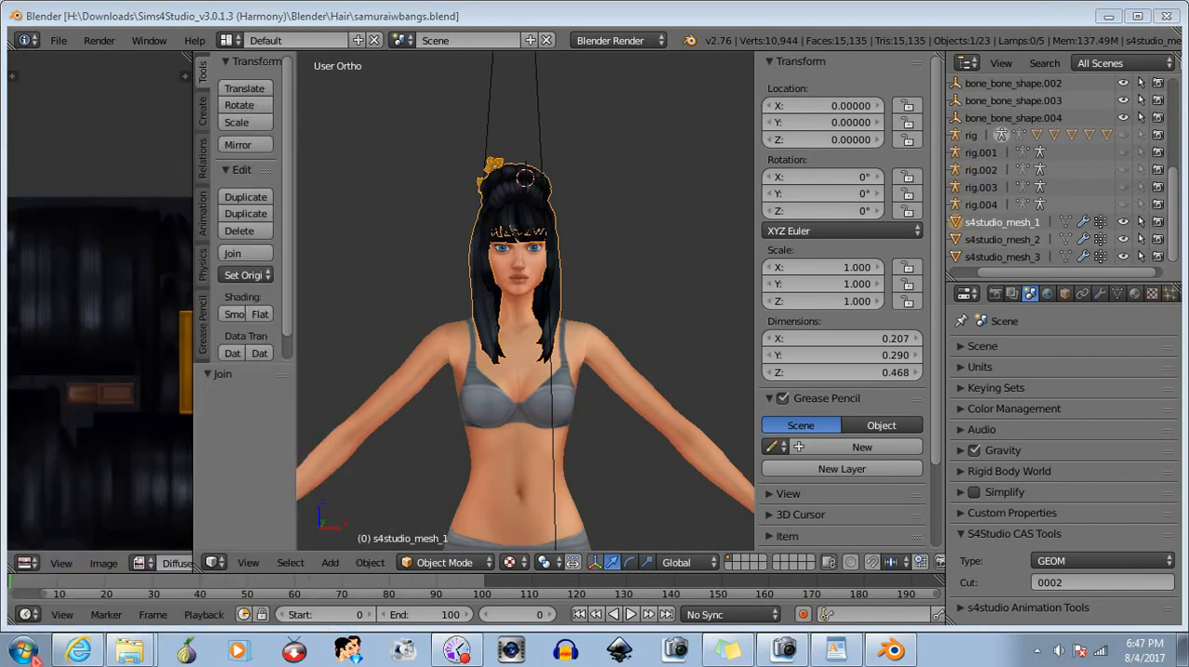
- Switch to File Explorer, open the Sims 4 Studio Mods folder, and move the hair folder from The Sims 4 Mods folder into it
{"action": "left_click", "coordinate": [138, 587]}
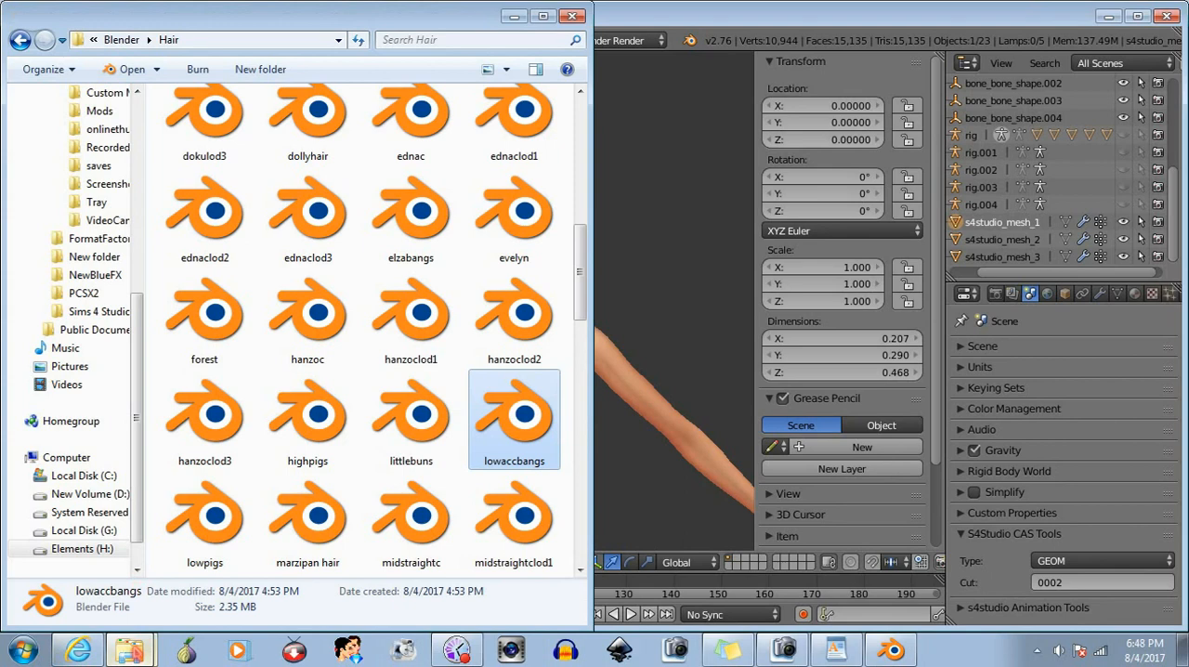
{"action": "left_click", "coordinate": [137, 642]}
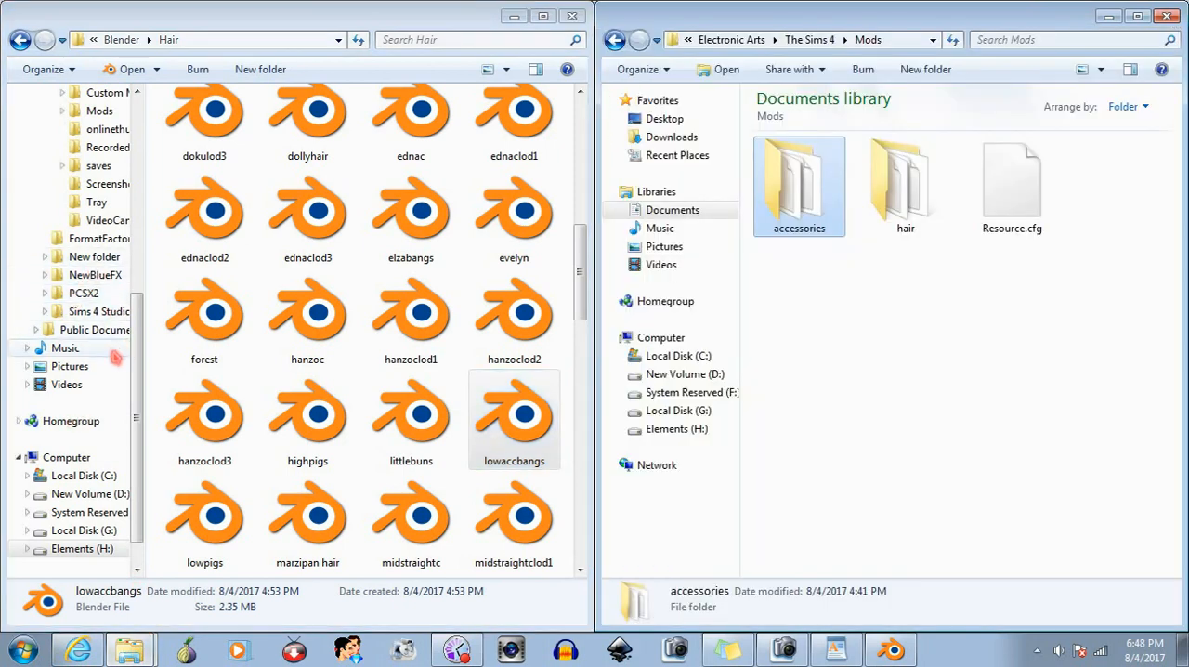
{"action": "left_click_drag", "start_coordinate": [138, 413], "coordinate": [139, 429]}
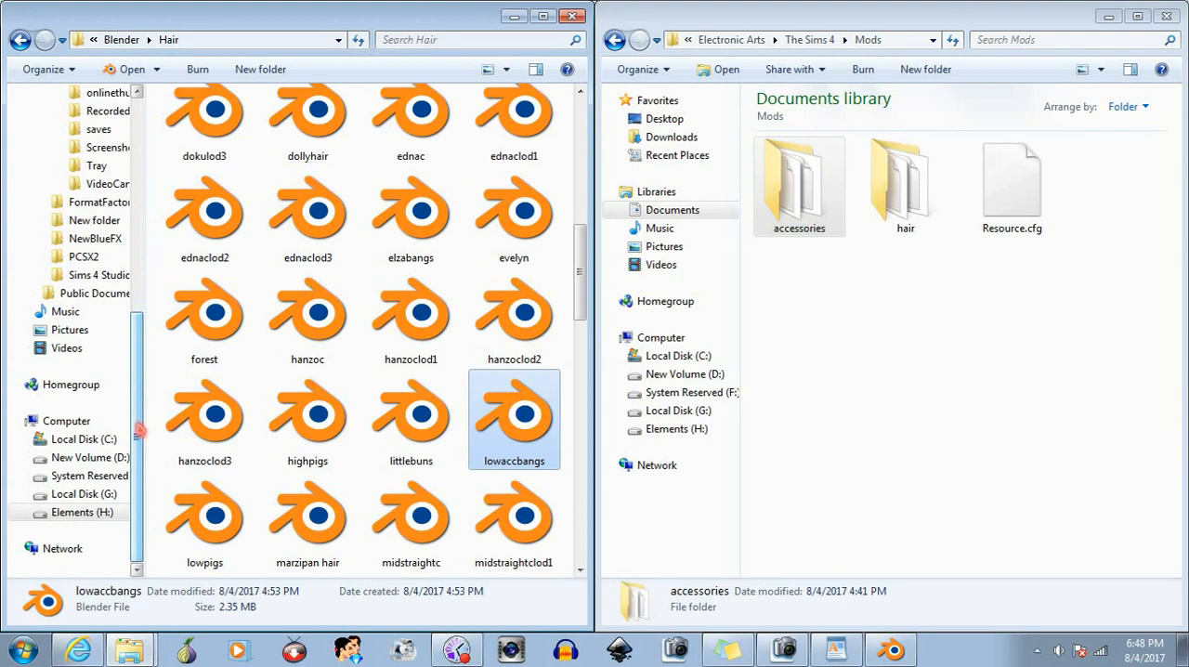
{"action": "left_click_drag", "start_coordinate": [137, 429], "coordinate": [137, 422]}
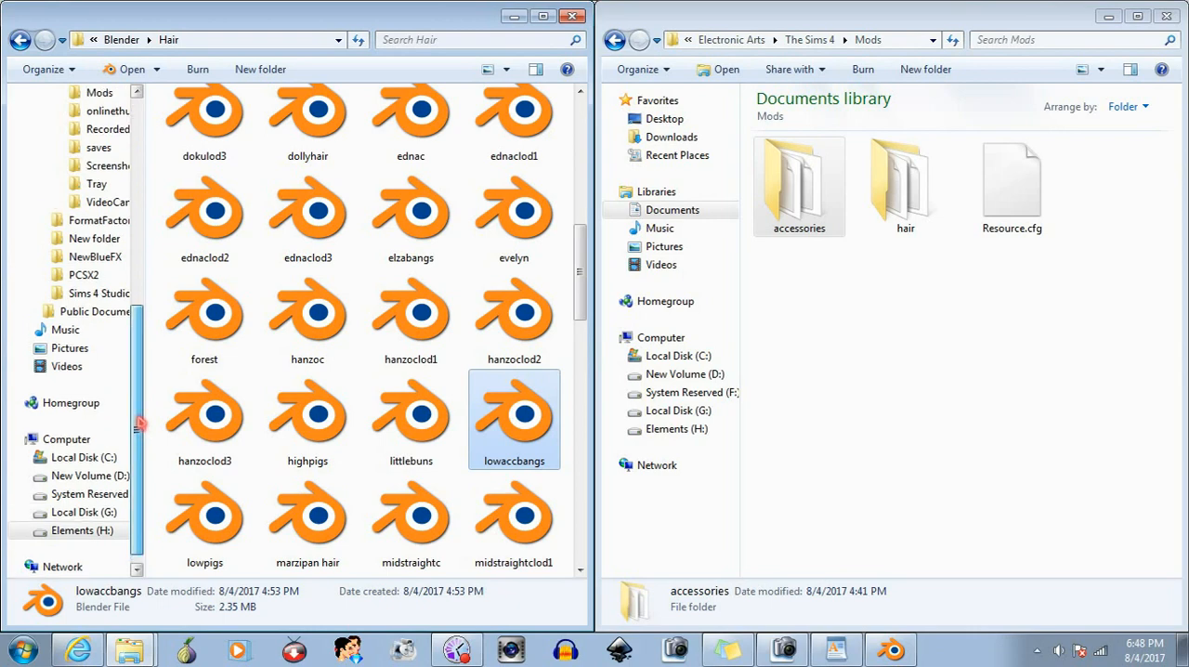
{"action": "left_click", "coordinate": [92, 296]}
{"action": "double_click", "coordinate": [548, 216]}
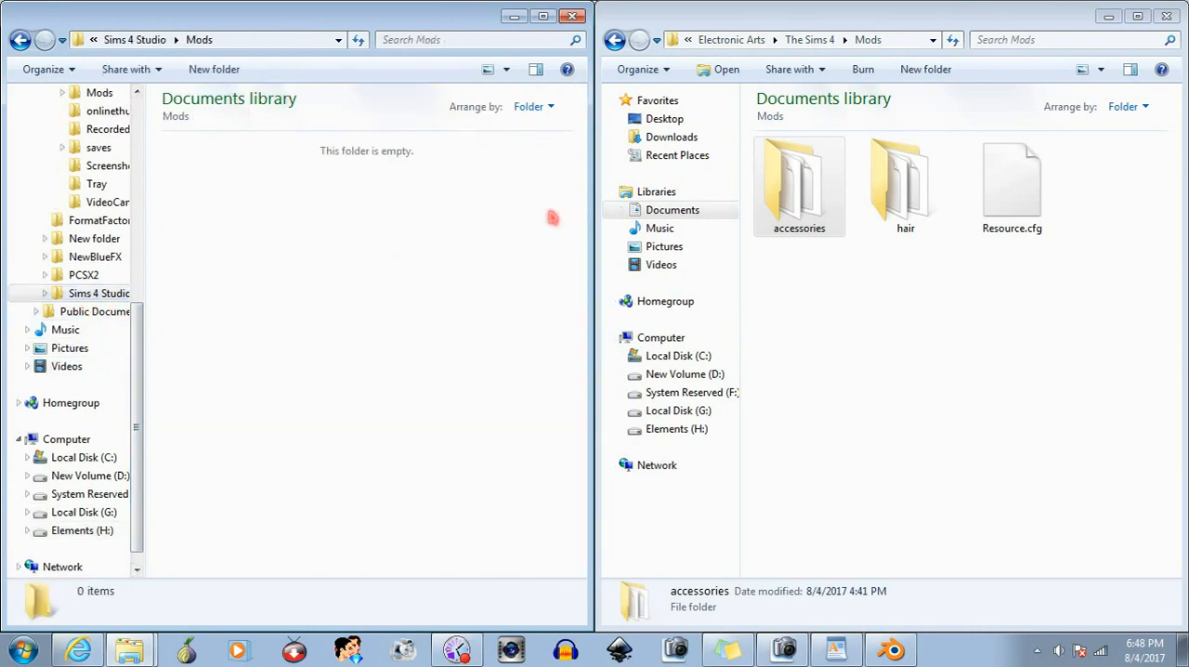
{"action": "left_click", "coordinate": [919, 205]}
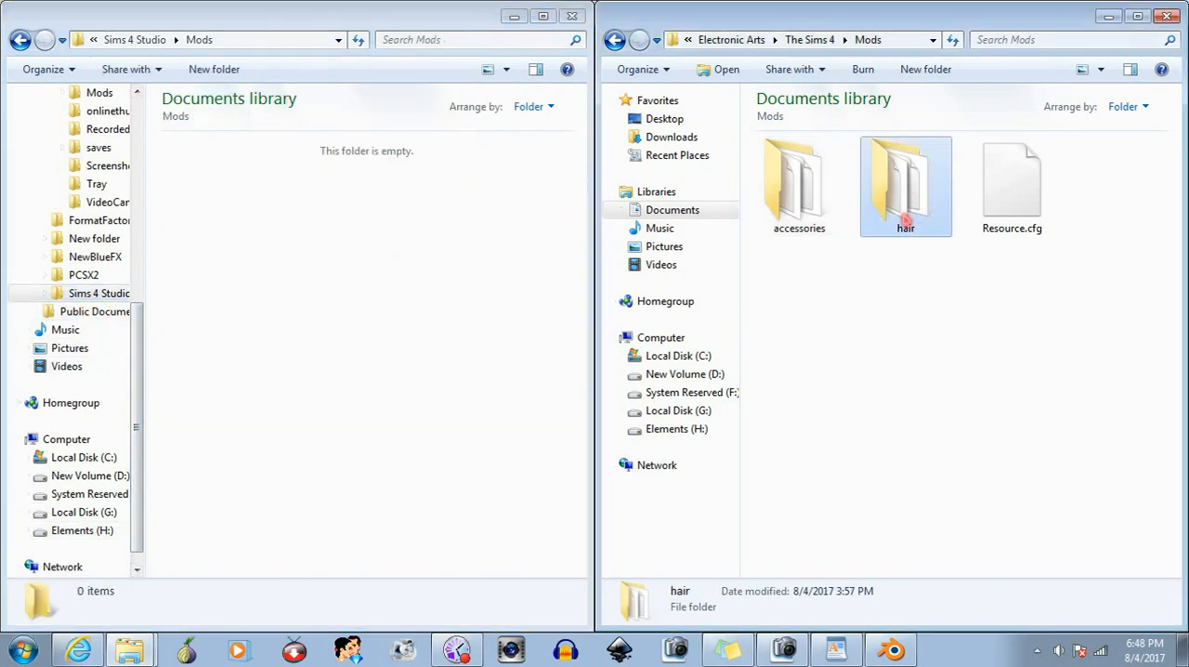
{"action": "left_click", "coordinate": [425, 281]}
- Launch Sims 4 Studio and open the samuraihairwbangs.package project
{"action": "left_click", "coordinate": [20, 648]}
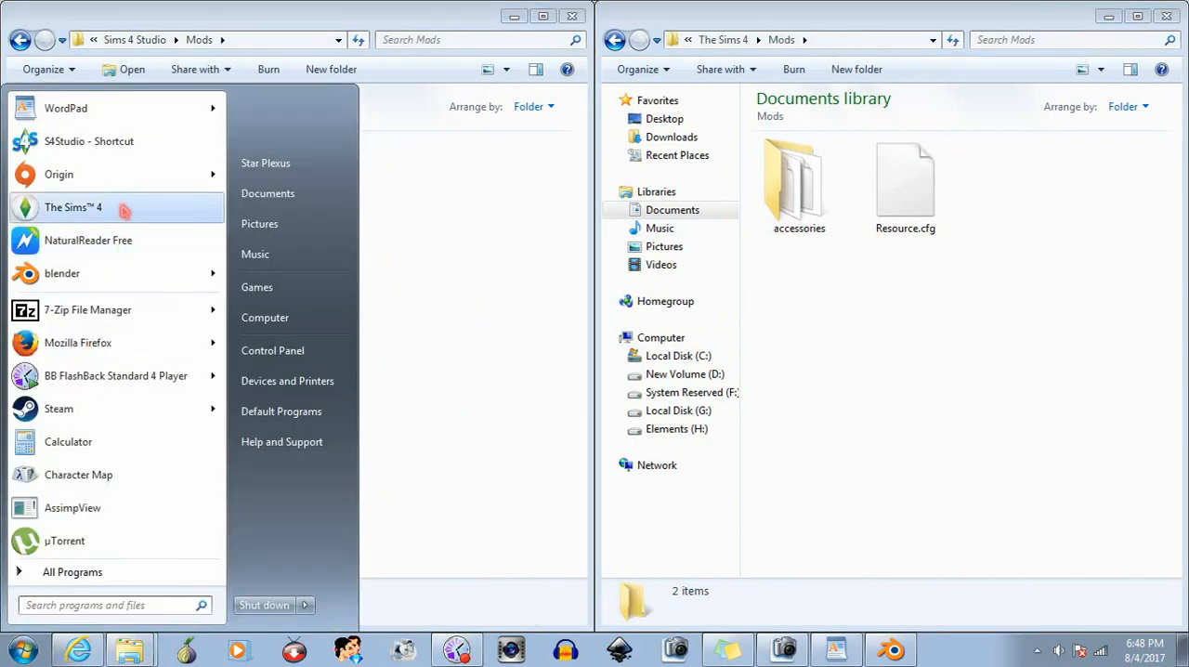
{"action": "left_click", "coordinate": [103, 141]}
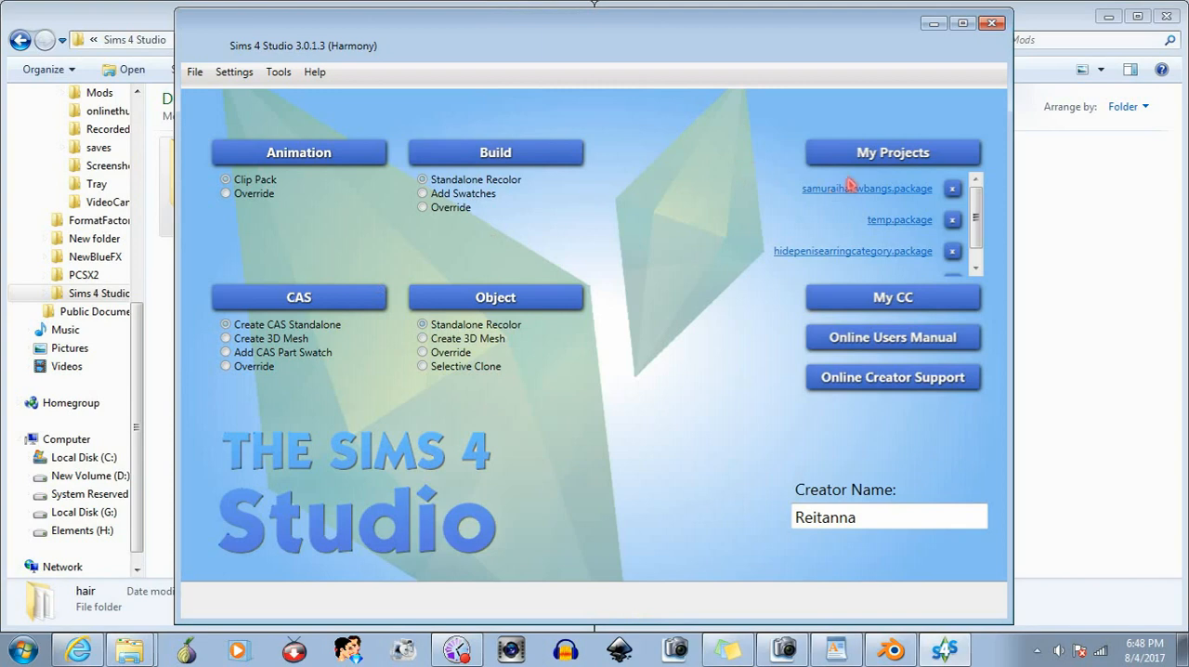
{"action": "left_click", "coordinate": [831, 190]}
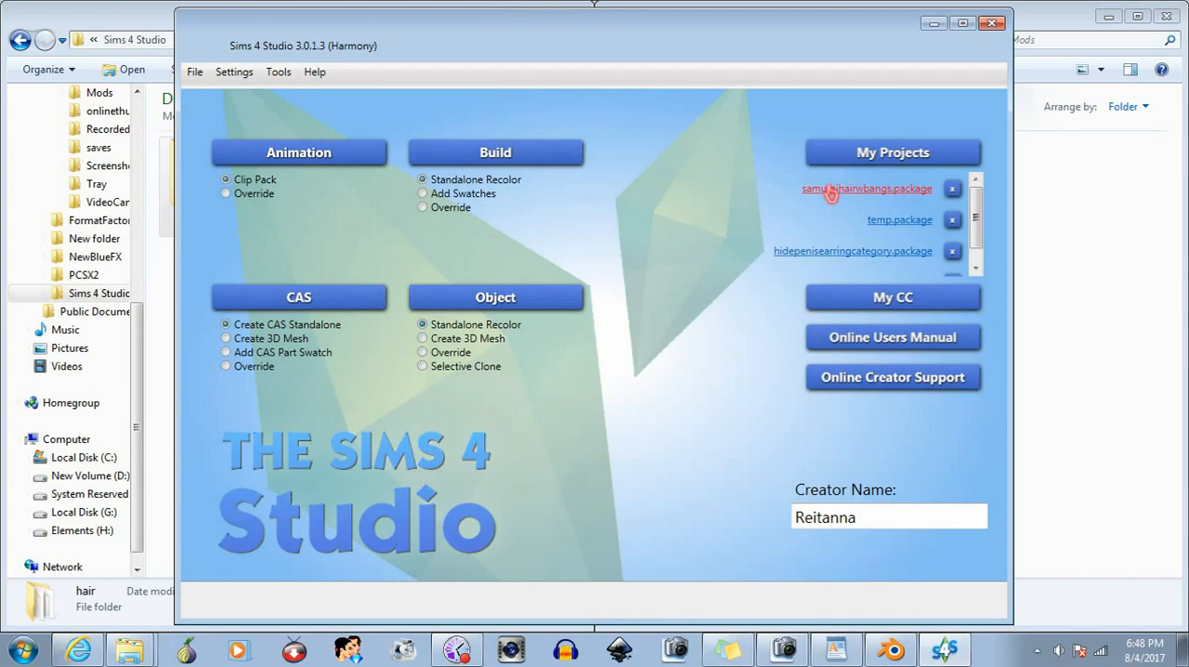
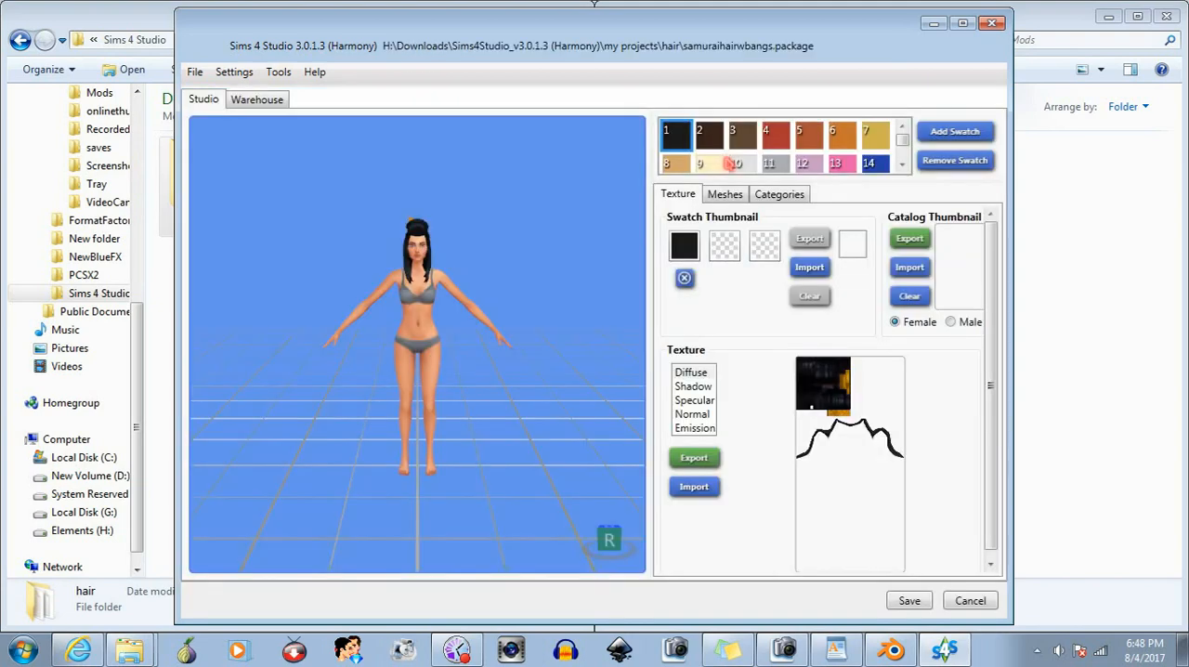
- Import samuraiwbangs.blend from the Blender Hair folder as the LOD 0 mesh
{"action": "scroll", "coordinate": [493, 279], "scroll_direction": "up", "scroll_amount": 5}
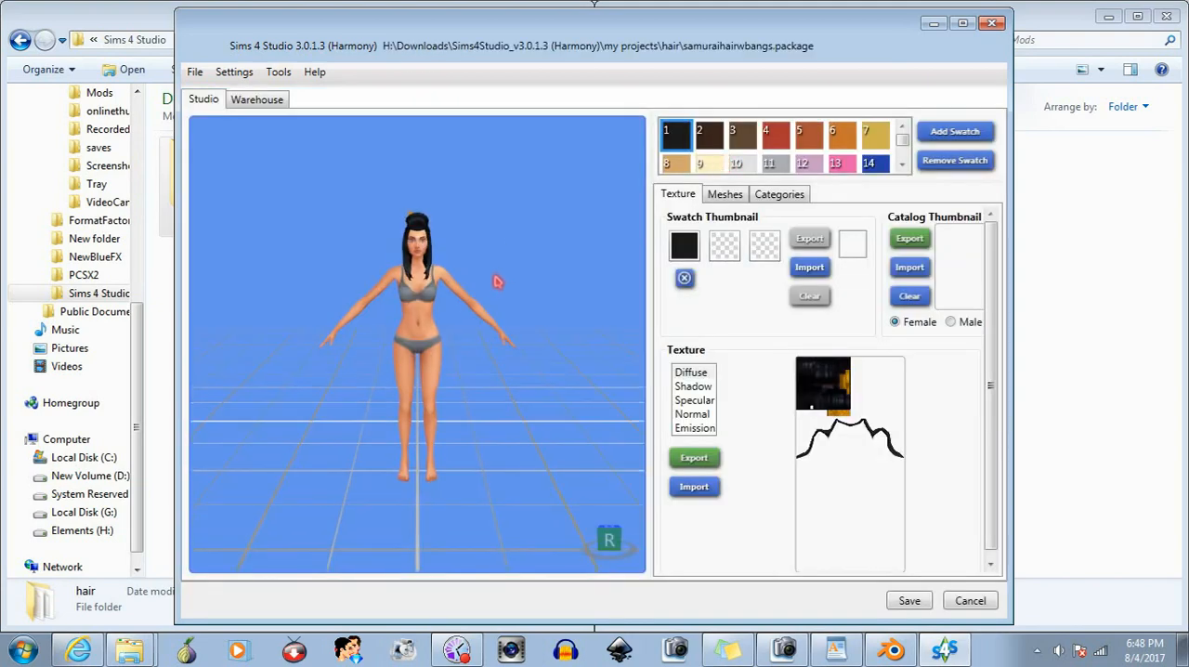
{"action": "scroll", "coordinate": [445, 232], "scroll_direction": "up", "scroll_amount": 2}
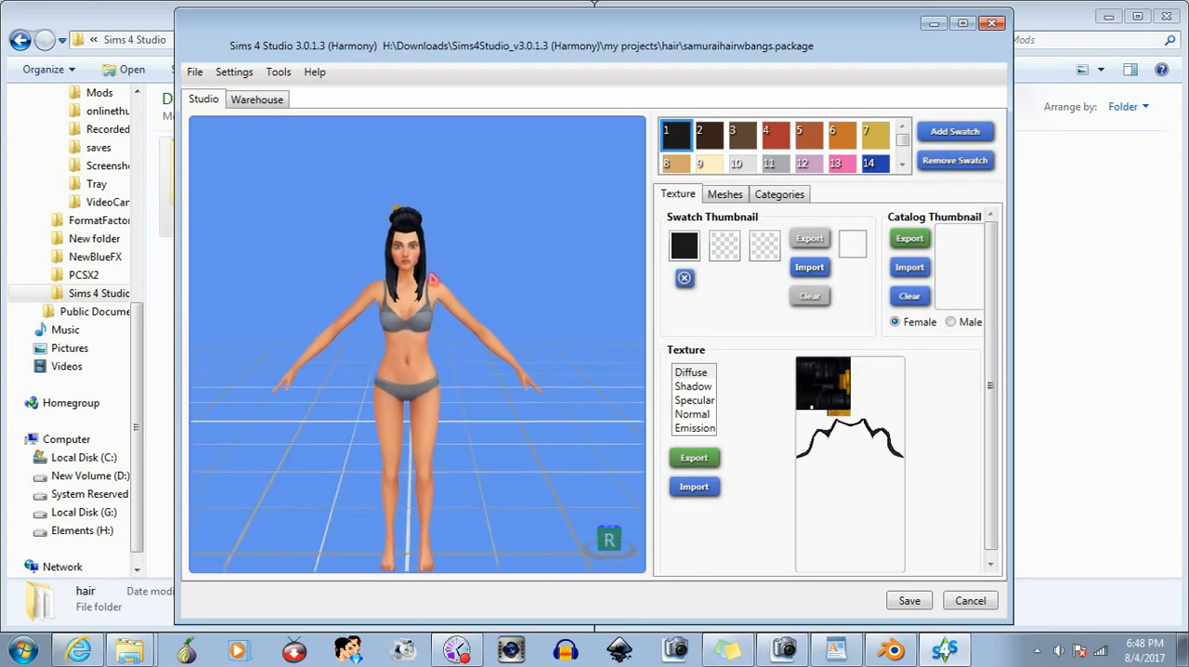
{"action": "scroll", "coordinate": [432, 259], "scroll_direction": "up", "scroll_amount": 2}
{"action": "middle_click_drag", "start_coordinate": [432, 259], "coordinate": [428, 269]}
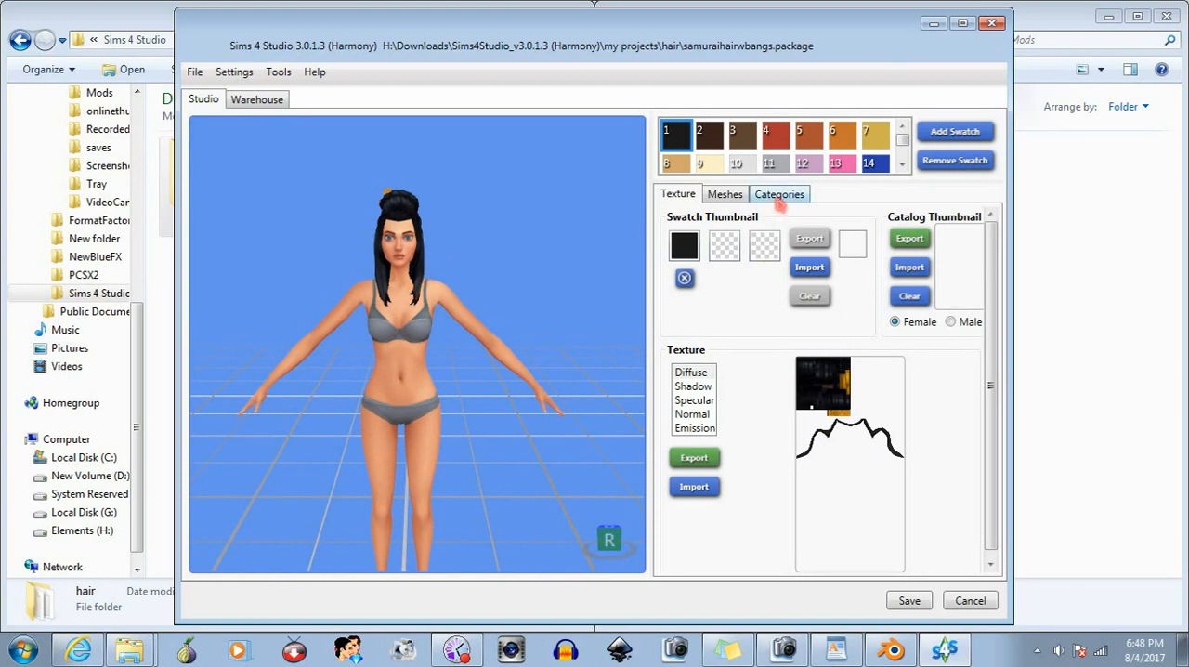
{"action": "left_click", "coordinate": [725, 196]}
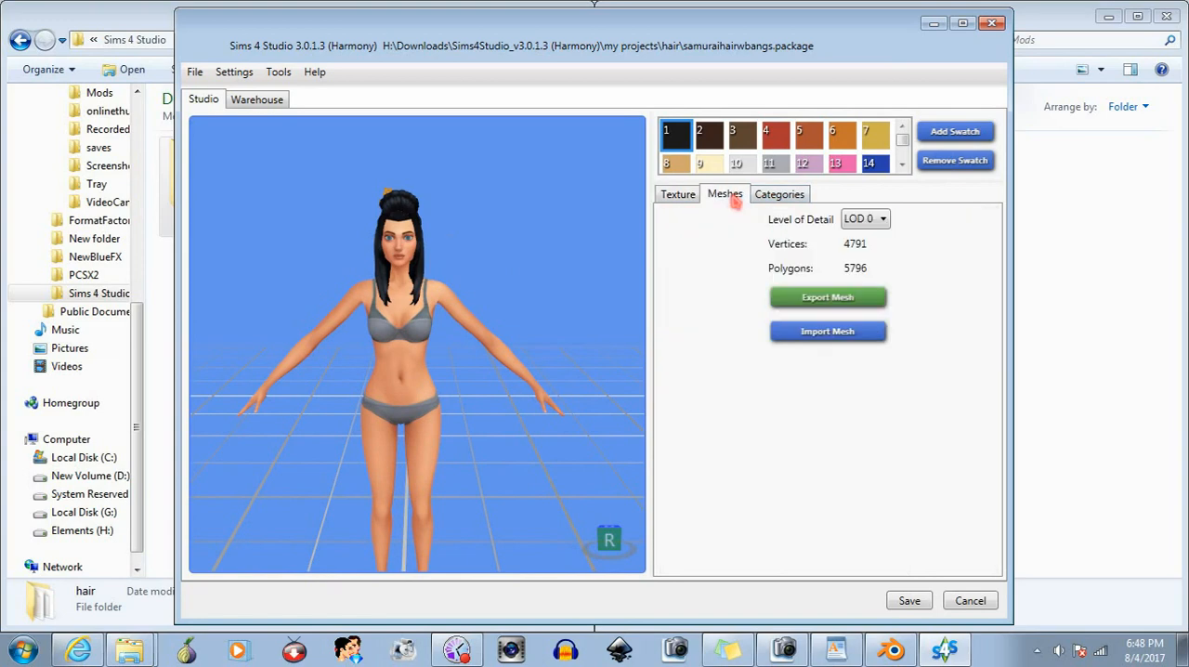
{"action": "left_click", "coordinate": [836, 335]}
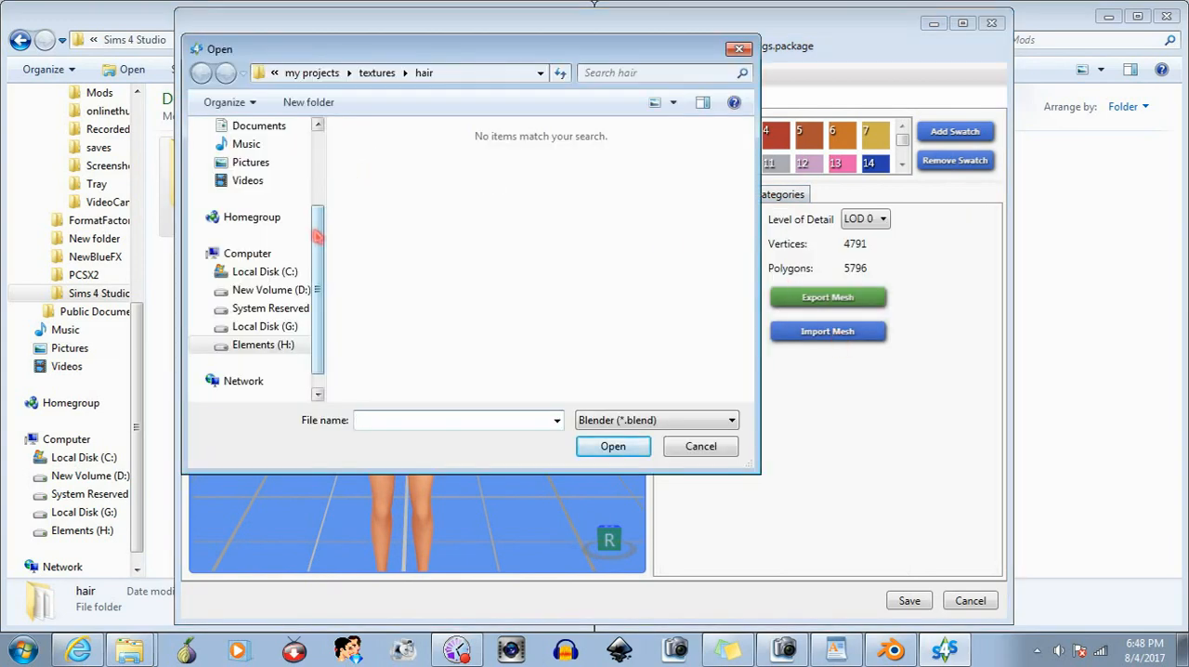
{"action": "left_click", "coordinate": [275, 72]}
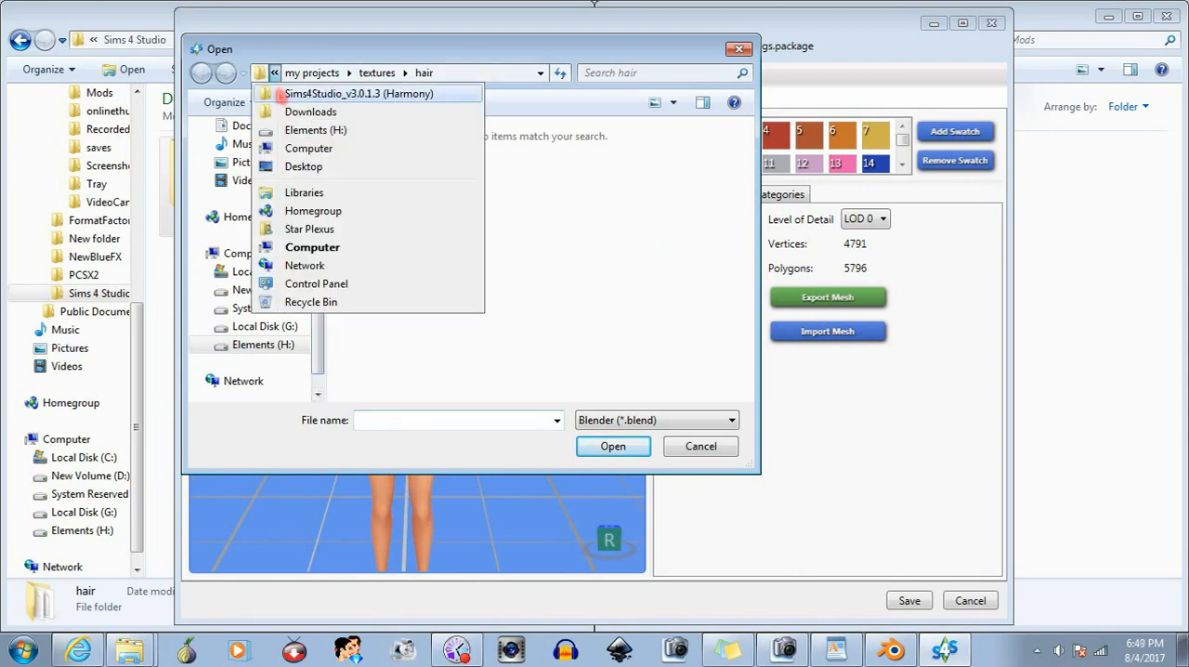
{"action": "left_click", "coordinate": [307, 93]}
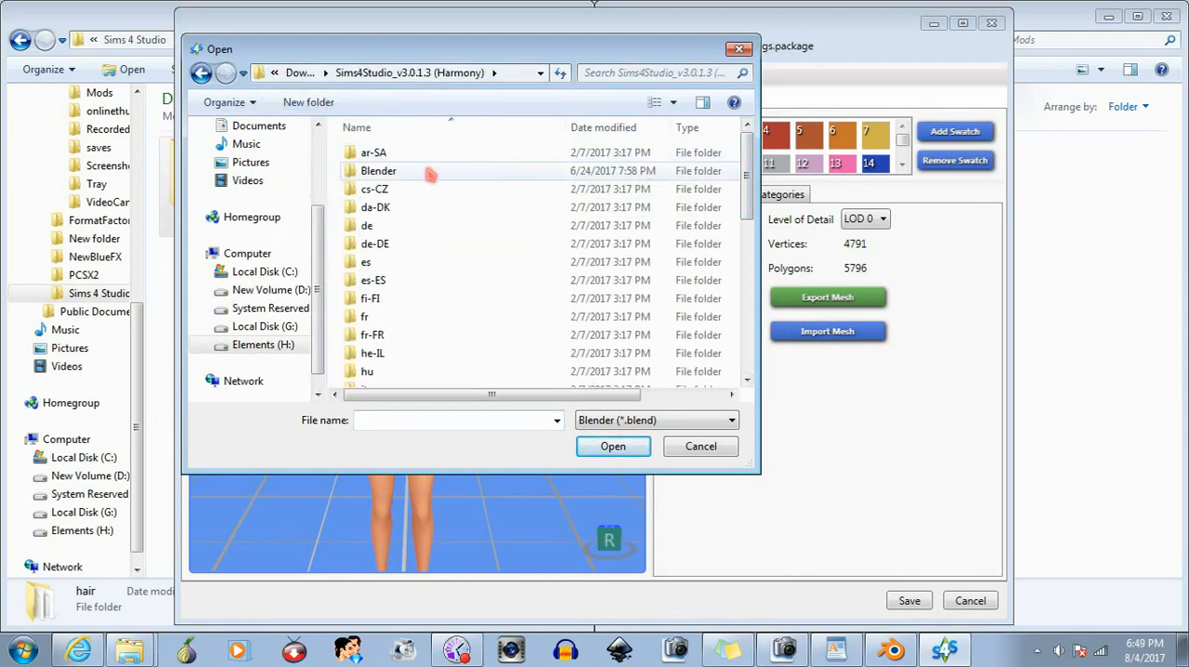
{"action": "double_click", "coordinate": [463, 170]}
{"action": "double_click", "coordinate": [404, 208]}
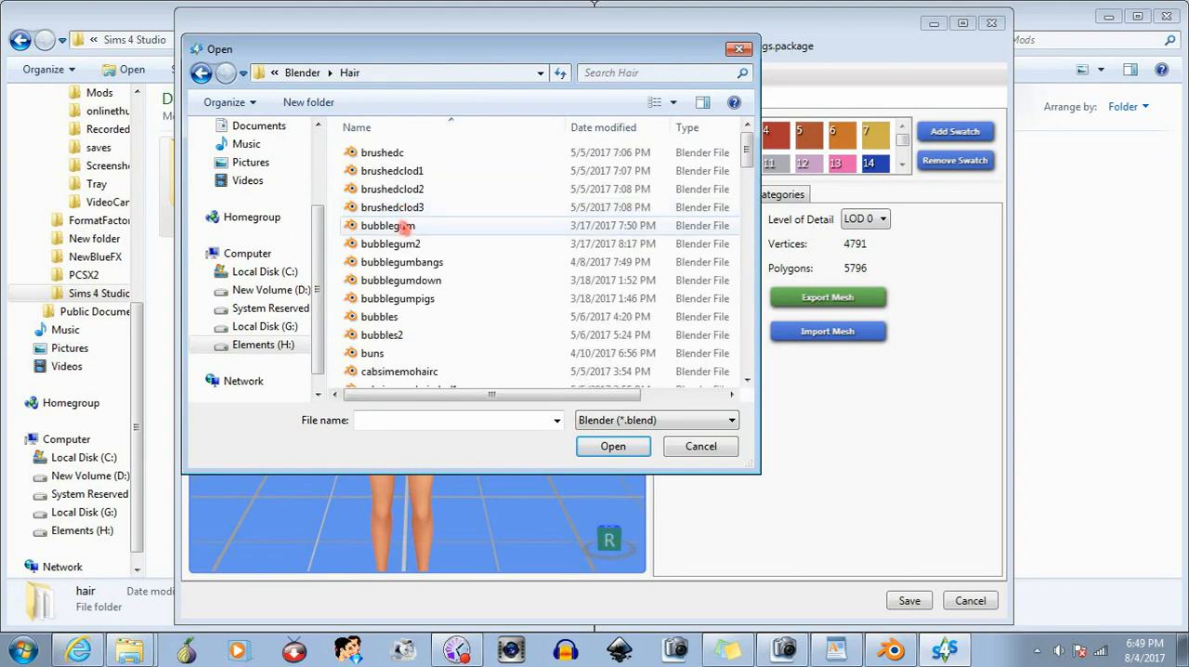
{"action": "left_click", "coordinate": [409, 420]}
{"action": "type", "text": "sam"}
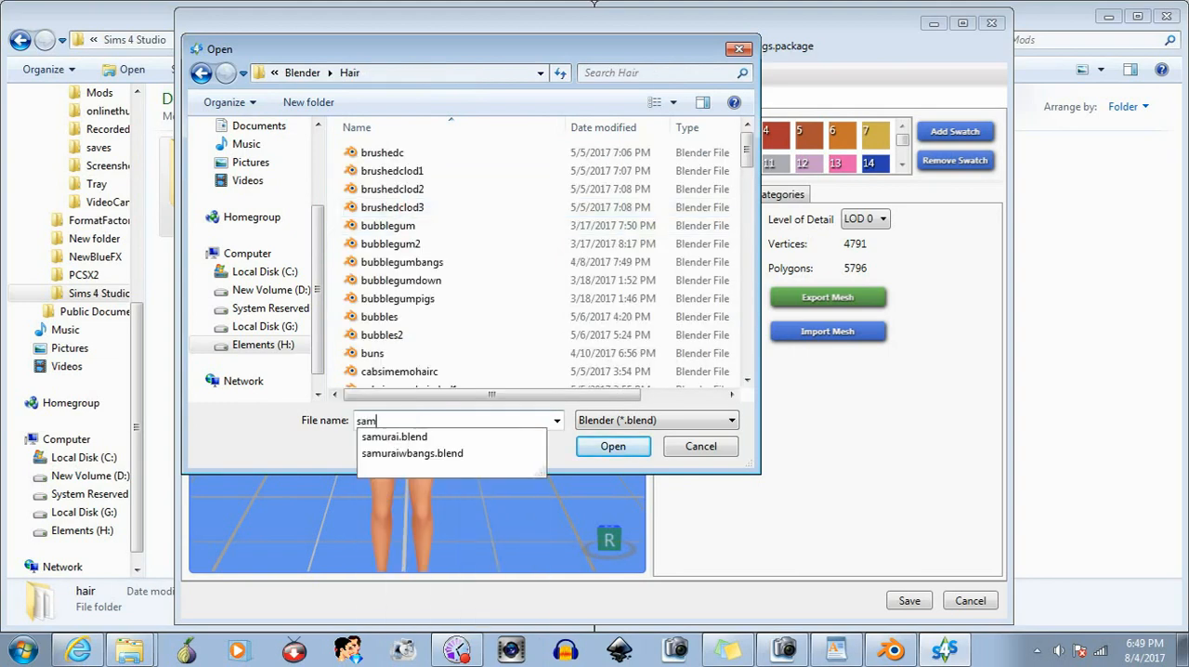
{"action": "left_click", "coordinate": [442, 453]}
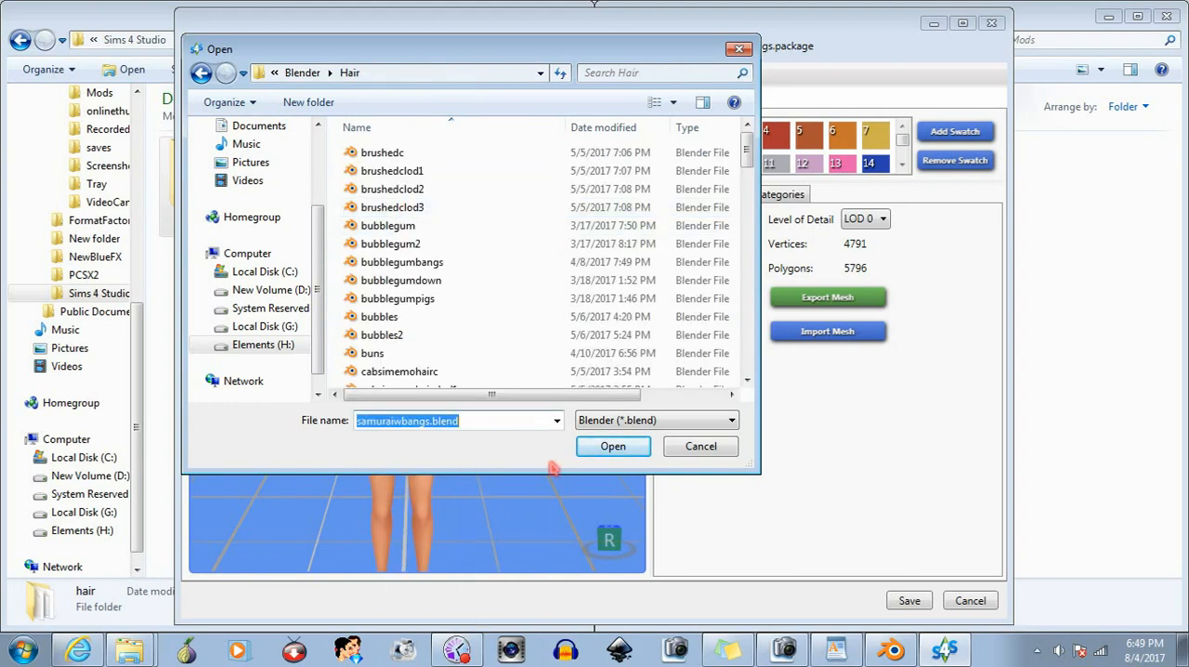
{"action": "left_click", "coordinate": [613, 447]}
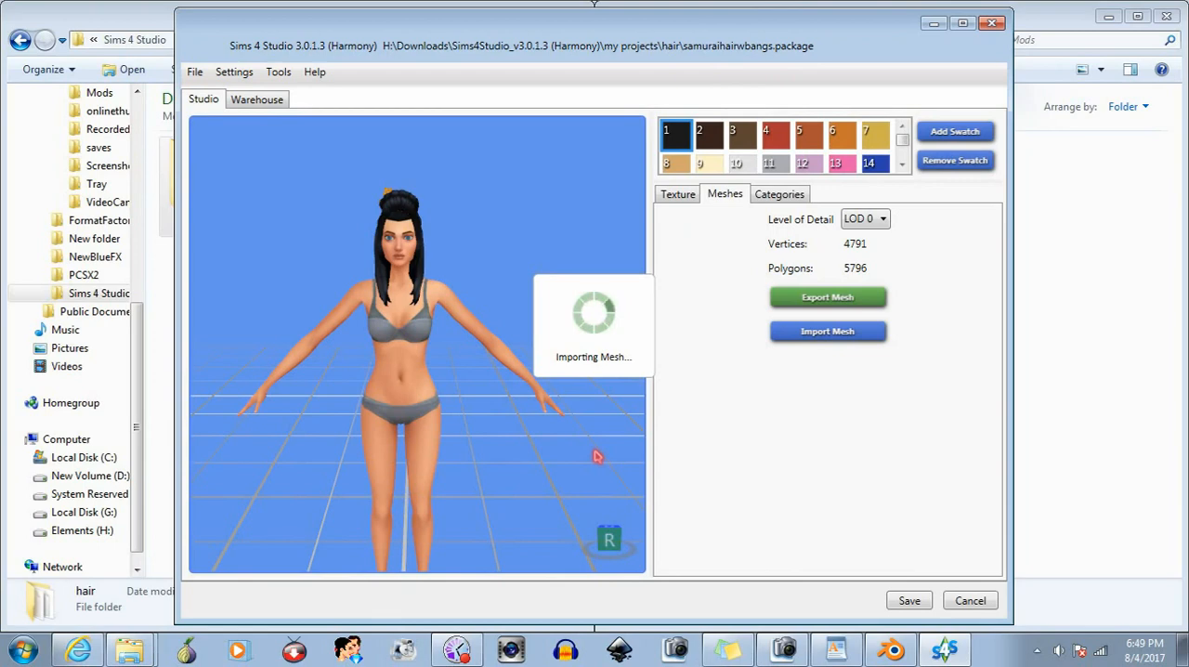
- Examine the imported hair and its bangs on the sim from the front and at an angle
{"action": "scroll", "coordinate": [427, 329], "scroll_direction": "up", "scroll_amount": 2}
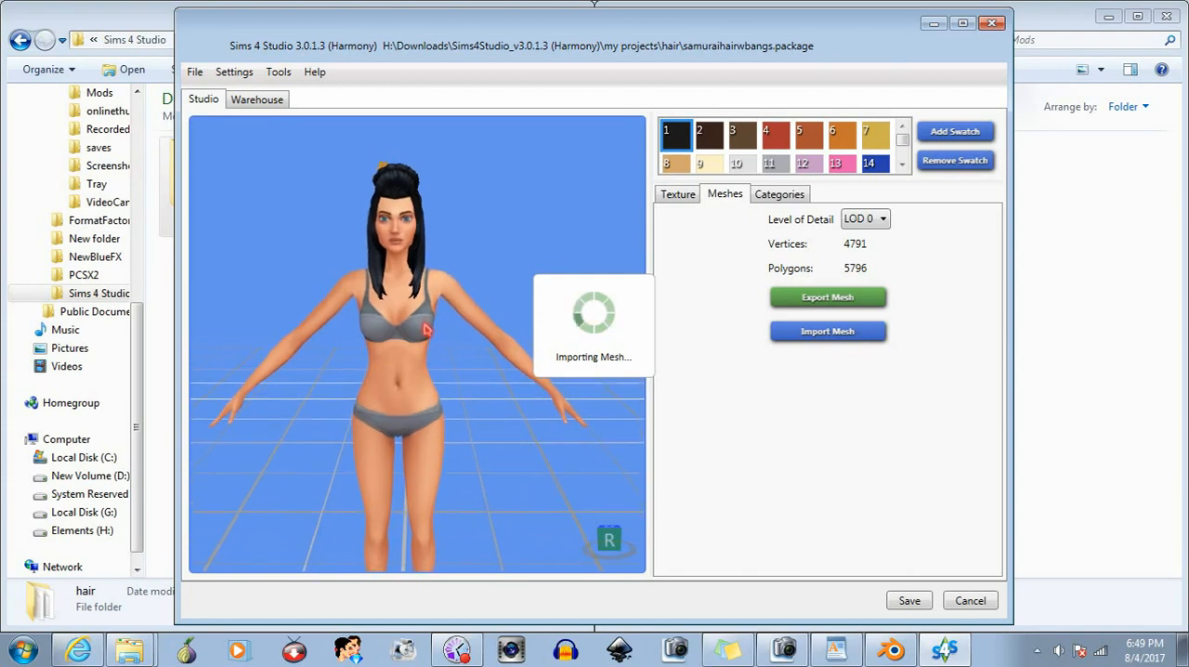
{"action": "left_click_drag", "start_coordinate": [426, 329], "coordinate": [561, 357]}
{"action": "right_click_drag", "start_coordinate": [562, 357], "coordinate": [447, 352]}
{"action": "middle_click_drag", "start_coordinate": [400, 231], "coordinate": [409, 289]}
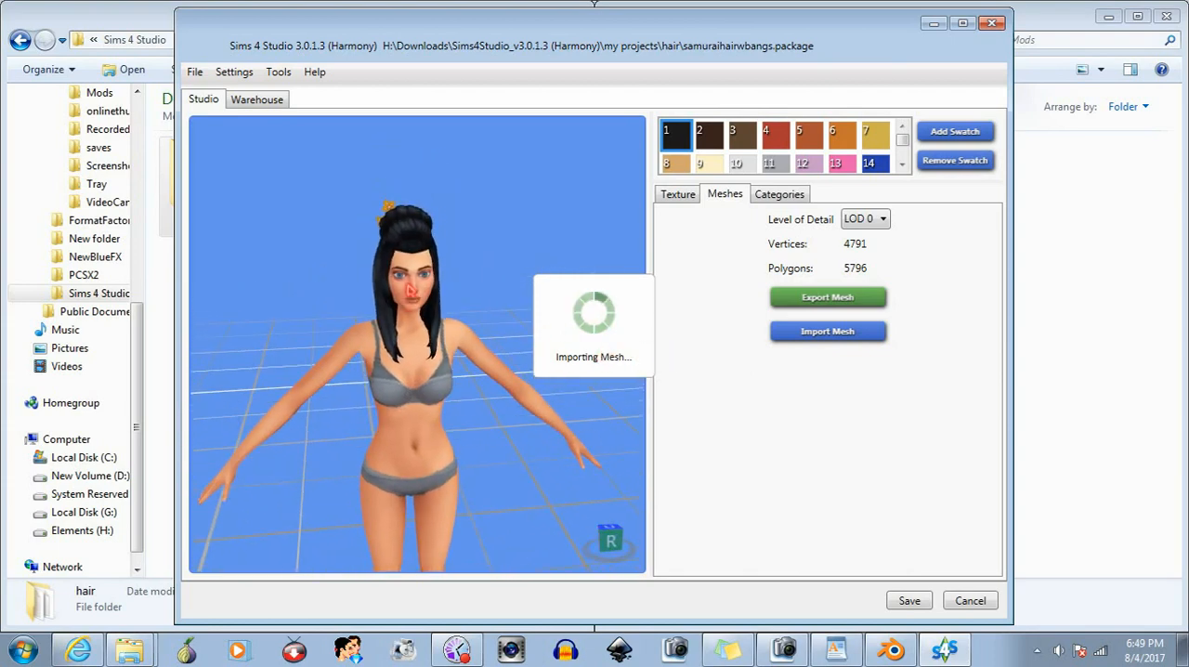
{"action": "scroll", "coordinate": [425, 356], "scroll_direction": "up", "scroll_amount": 1}
{"action": "scroll", "coordinate": [424, 357], "scroll_direction": "up", "scroll_amount": 2}
{"action": "right_click_drag", "start_coordinate": [424, 357], "coordinate": [399, 337]}
{"action": "scroll", "coordinate": [431, 297], "scroll_direction": "up", "scroll_amount": 2}
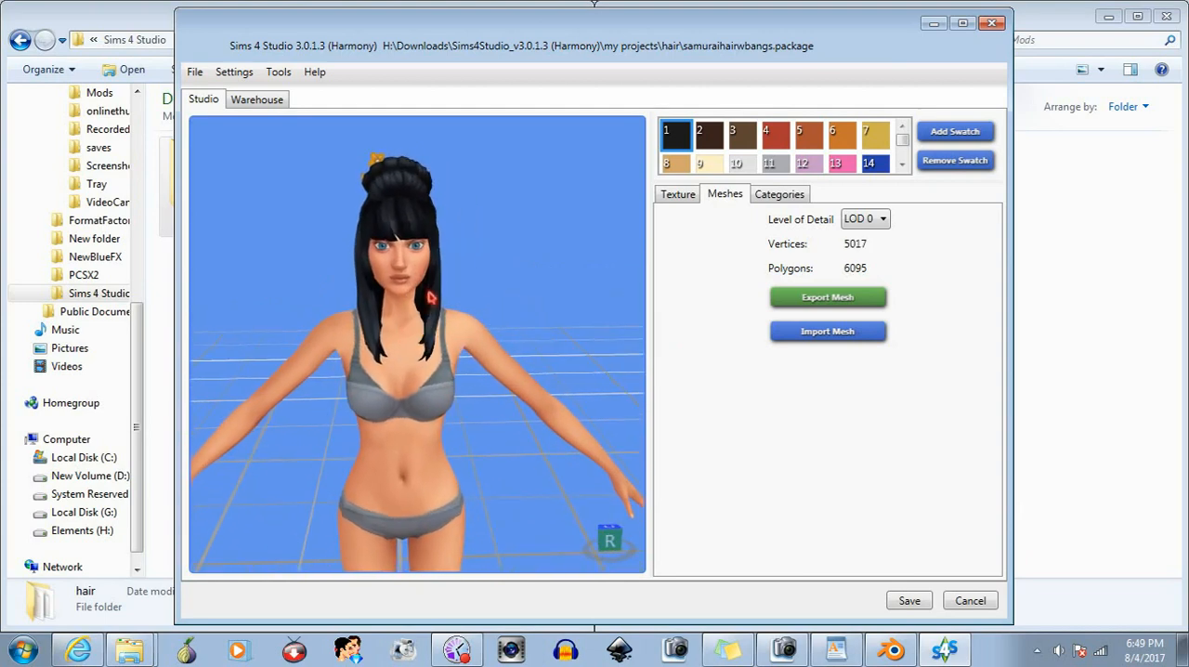
{"action": "mouse_move", "coordinate": [453, 298]}
{"action": "right_mouse_down"}
{"action": "mouse_move", "coordinate": [319, 308]}
{"action": "mouse_move", "coordinate": [202, 281]}
{"action": "mouse_move", "coordinate": [443, 282]}
{"action": "right_mouse_up"}
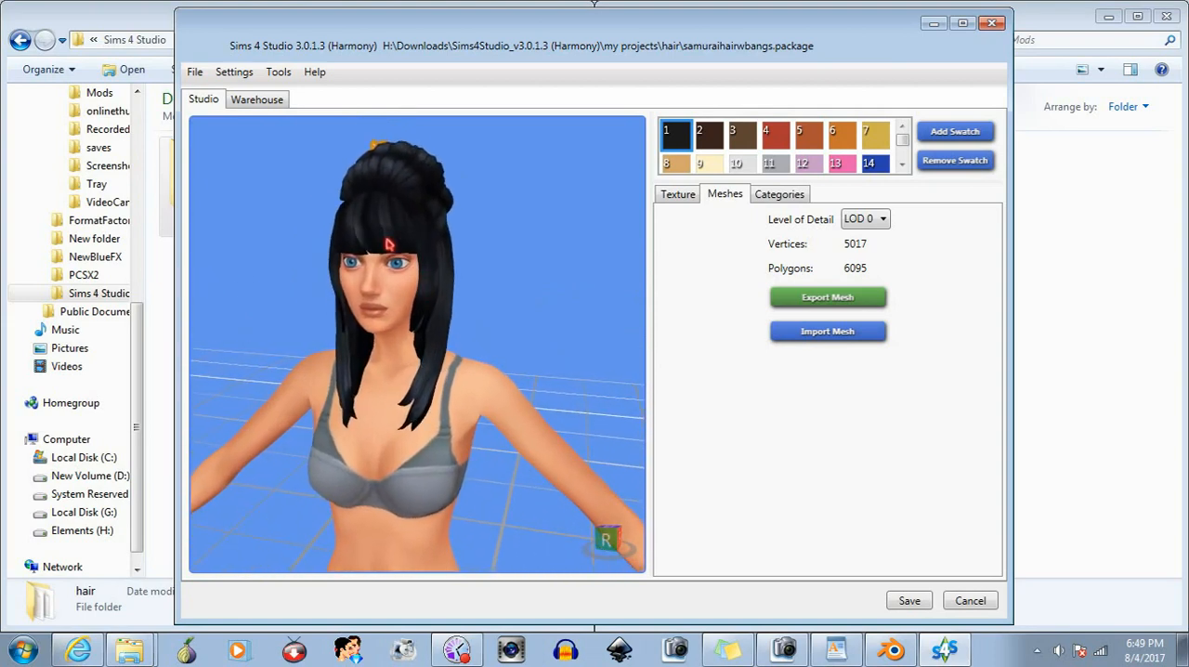
{"action": "right_click_drag", "start_coordinate": [371, 246], "coordinate": [436, 333]}
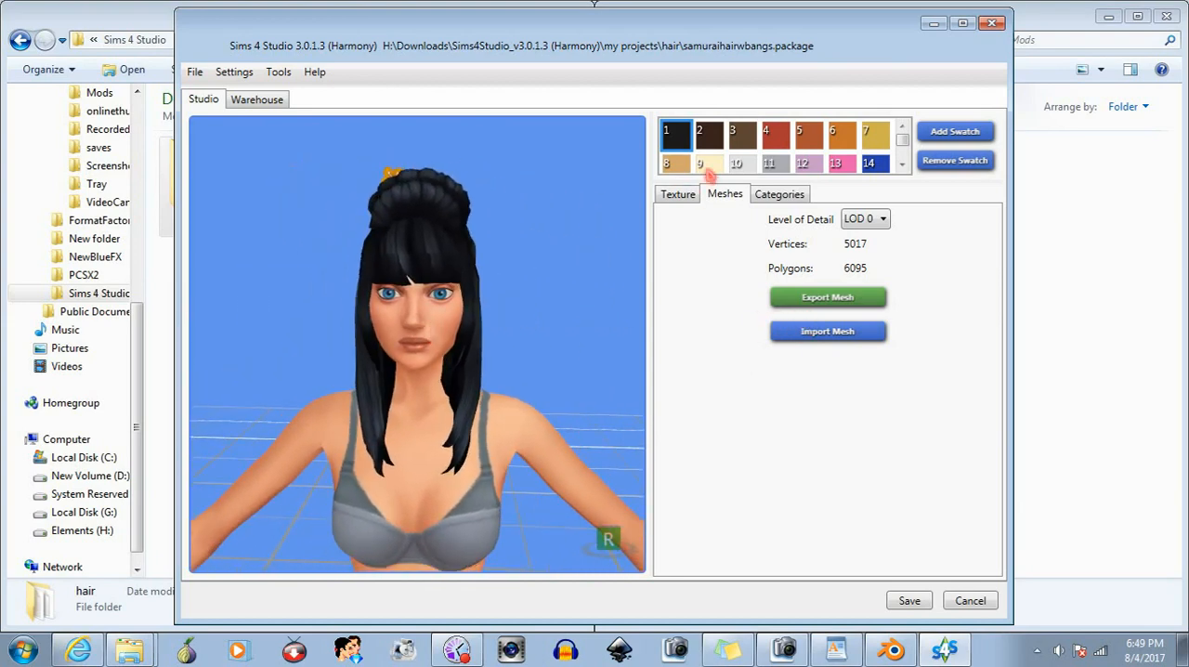
- Preview the hair in swatches 2 through 19 to check how the bangs match each color
{"action": "left_click", "coordinate": [709, 146]}
{"action": "right_click_drag", "start_coordinate": [516, 309], "coordinate": [492, 346]}
{"action": "left_click", "coordinate": [744, 144]}
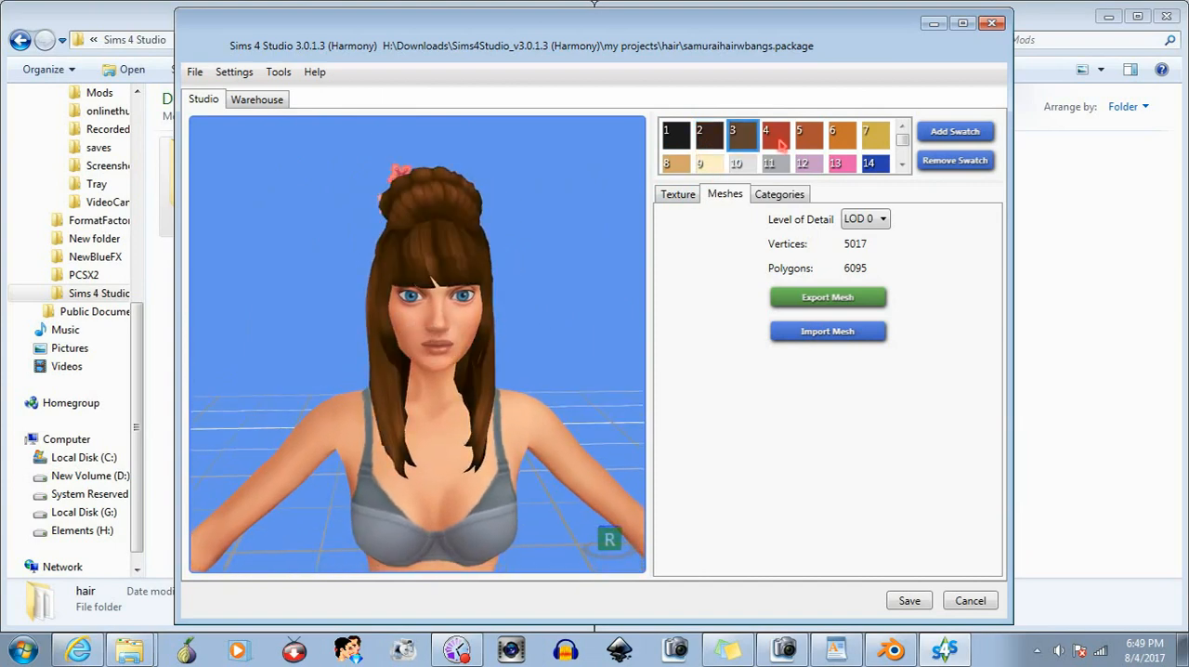
{"action": "left_click", "coordinate": [781, 144]}
{"action": "left_click", "coordinate": [808, 145]}
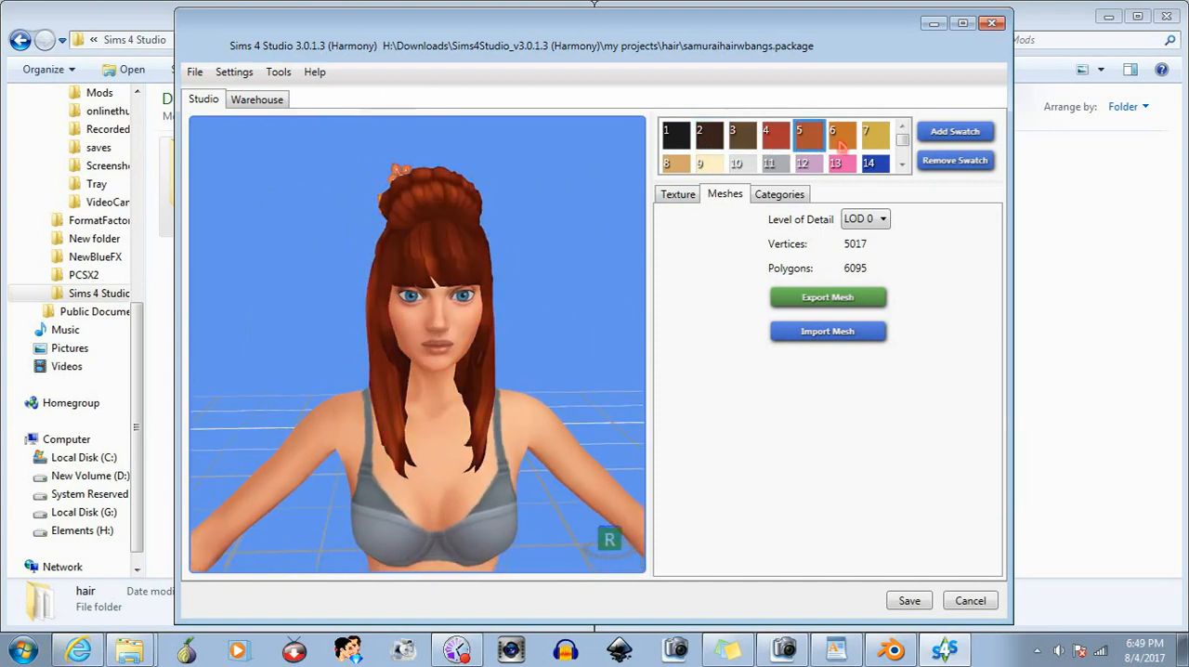
{"action": "left_click", "coordinate": [840, 138]}
{"action": "left_click", "coordinate": [873, 137]}
{"action": "left_click", "coordinate": [675, 163]}
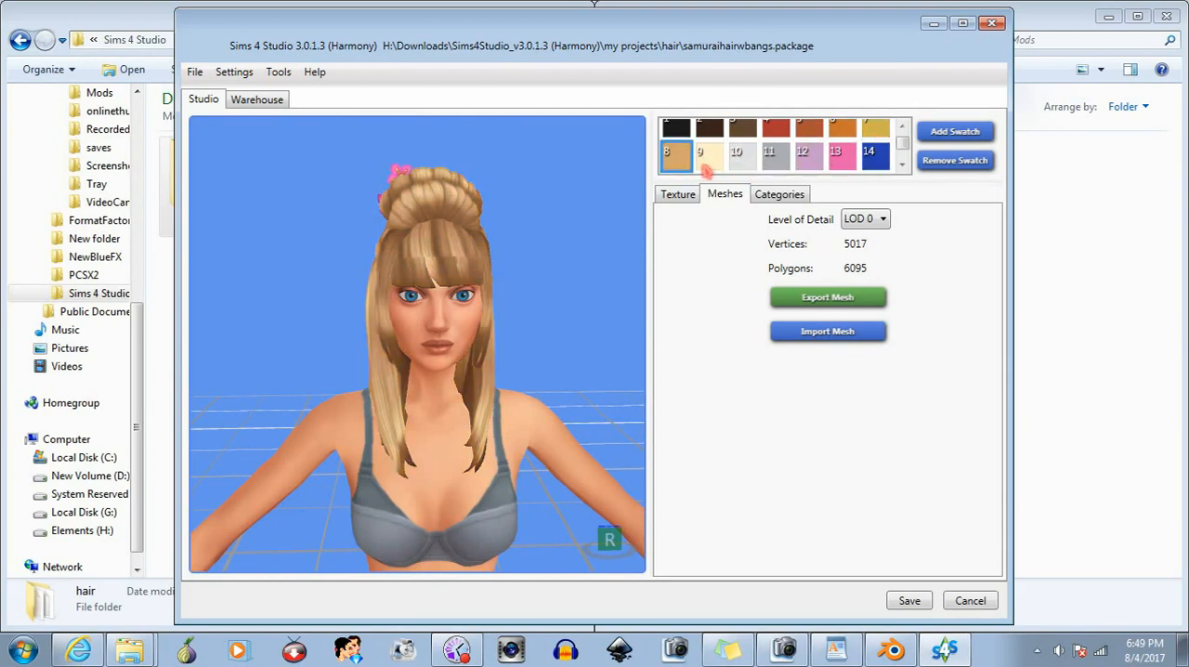
{"action": "left_click", "coordinate": [708, 165]}
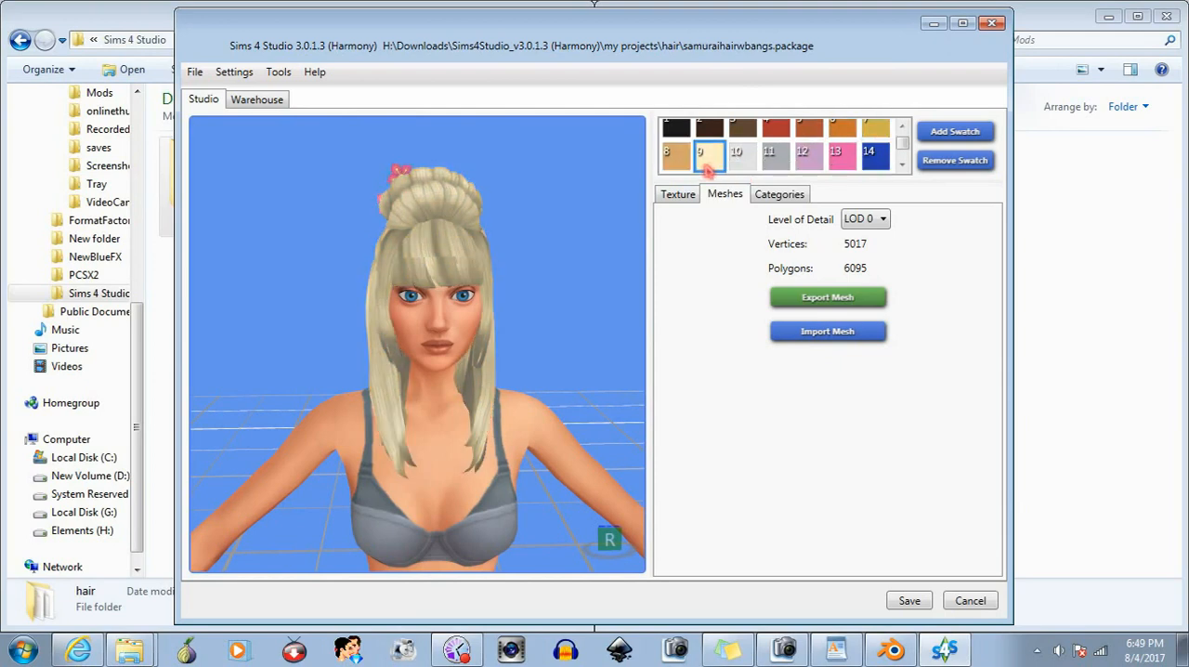
{"action": "left_click", "coordinate": [751, 158]}
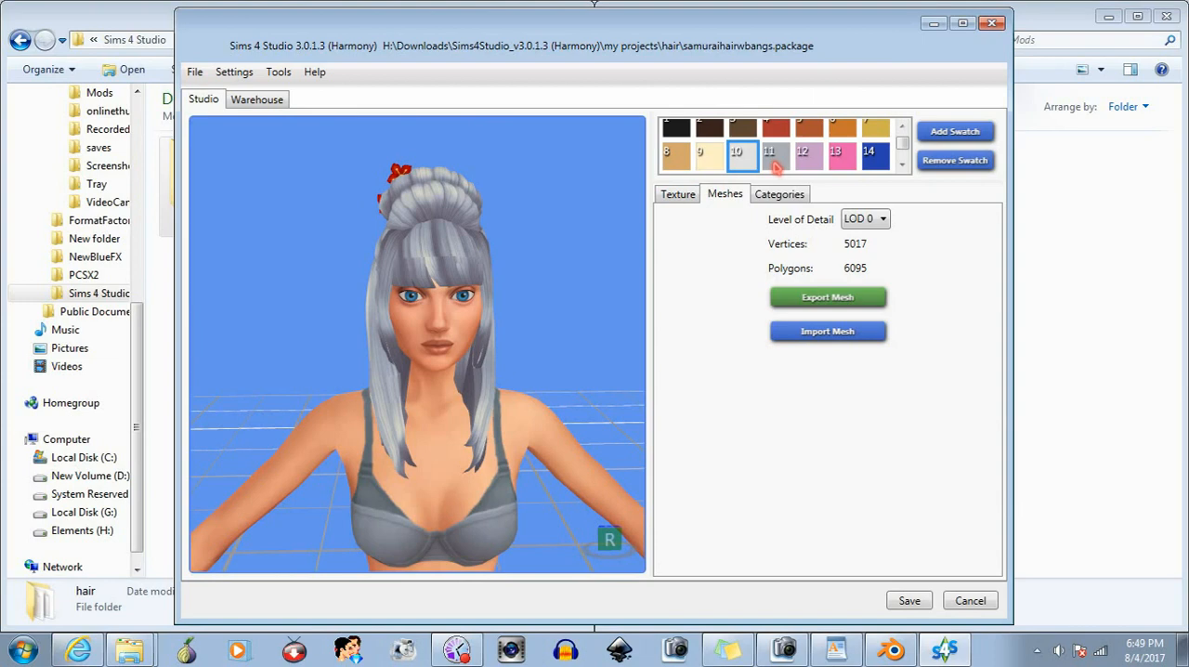
{"action": "left_click", "coordinate": [774, 160]}
{"action": "left_click", "coordinate": [806, 160]}
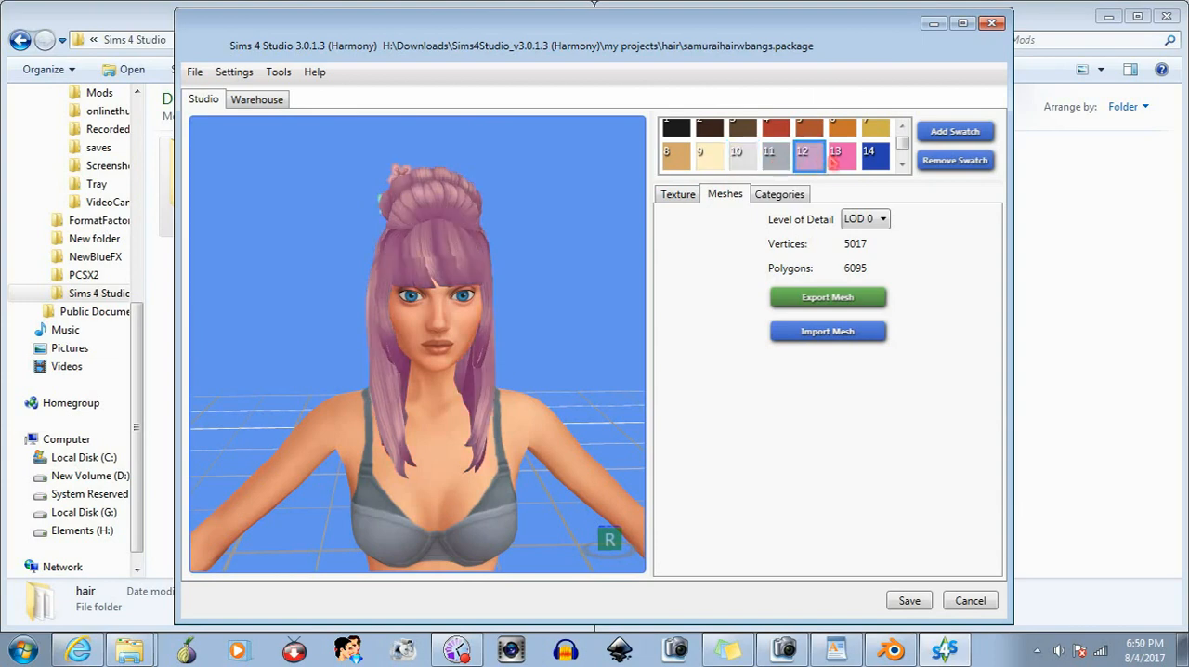
{"action": "left_click", "coordinate": [836, 160]}
{"action": "left_click", "coordinate": [870, 158]}
{"action": "scroll", "coordinate": [833, 164], "scroll_direction": "down", "scroll_amount": 1}
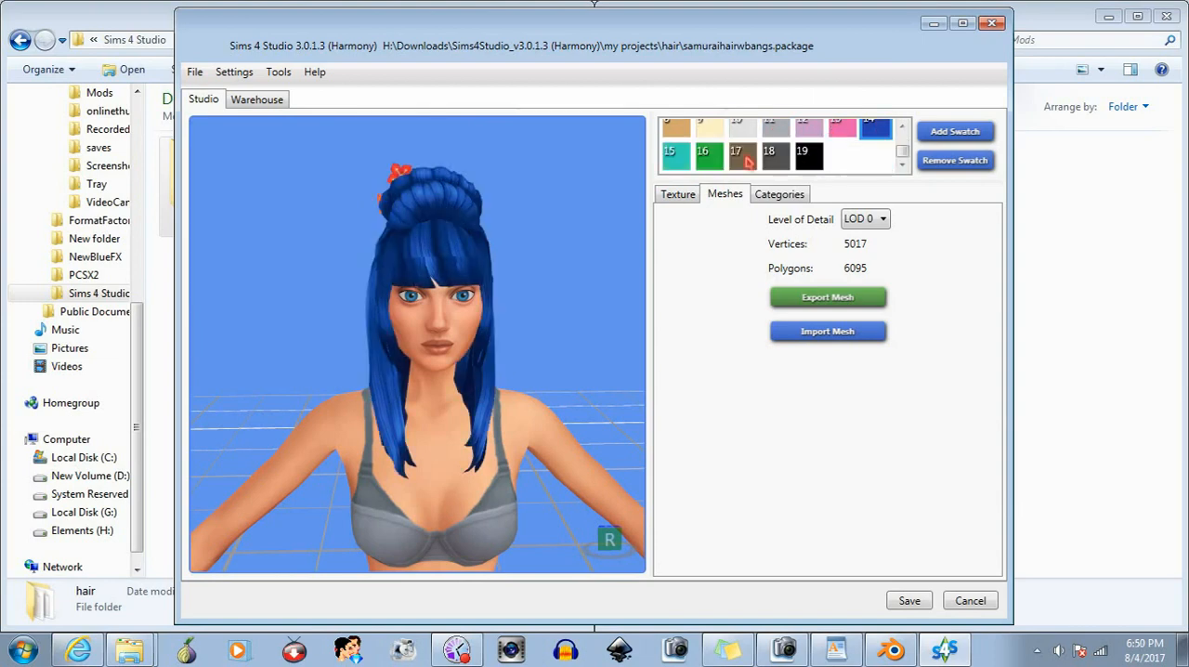
{"action": "left_click", "coordinate": [678, 157]}
{"action": "left_click", "coordinate": [706, 160]}
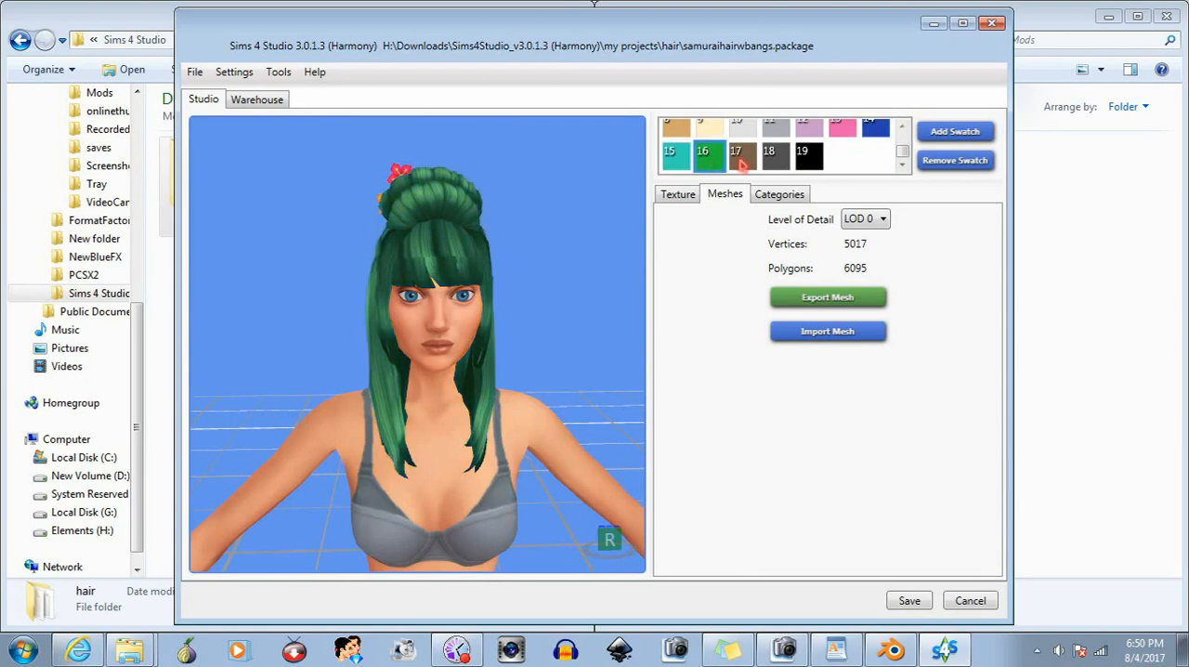
{"action": "left_click", "coordinate": [741, 159]}
{"action": "left_click", "coordinate": [771, 159]}
{"action": "left_click", "coordinate": [810, 164]}
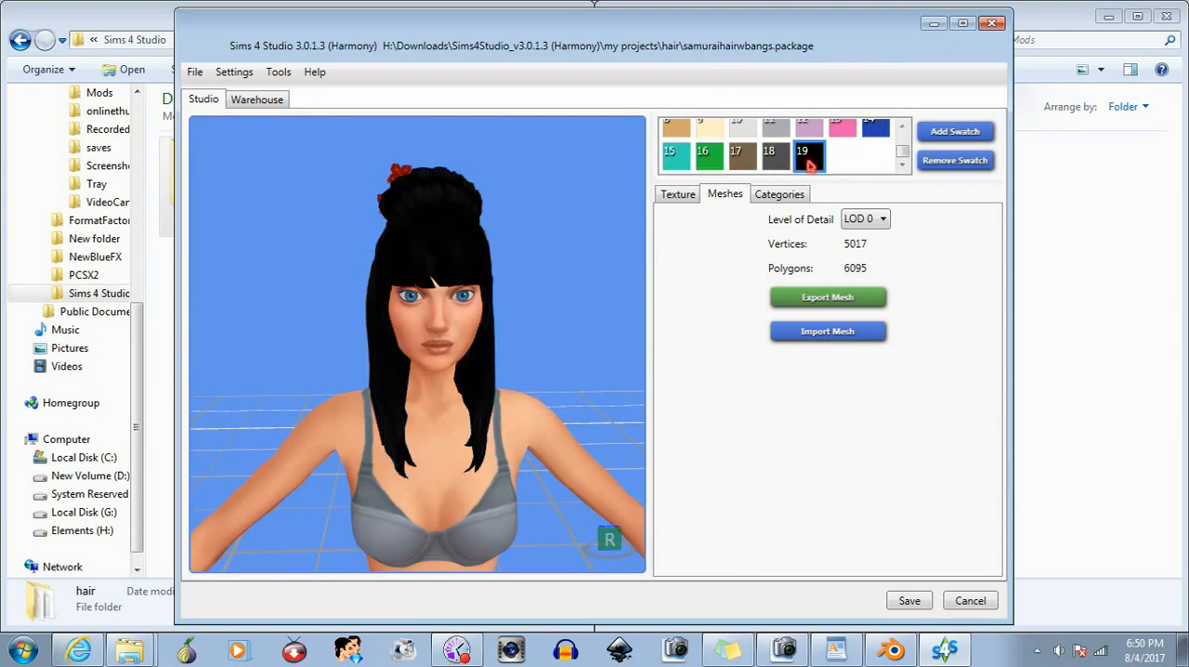
{"action": "left_click_drag", "start_coordinate": [492, 262], "coordinate": [416, 351]}
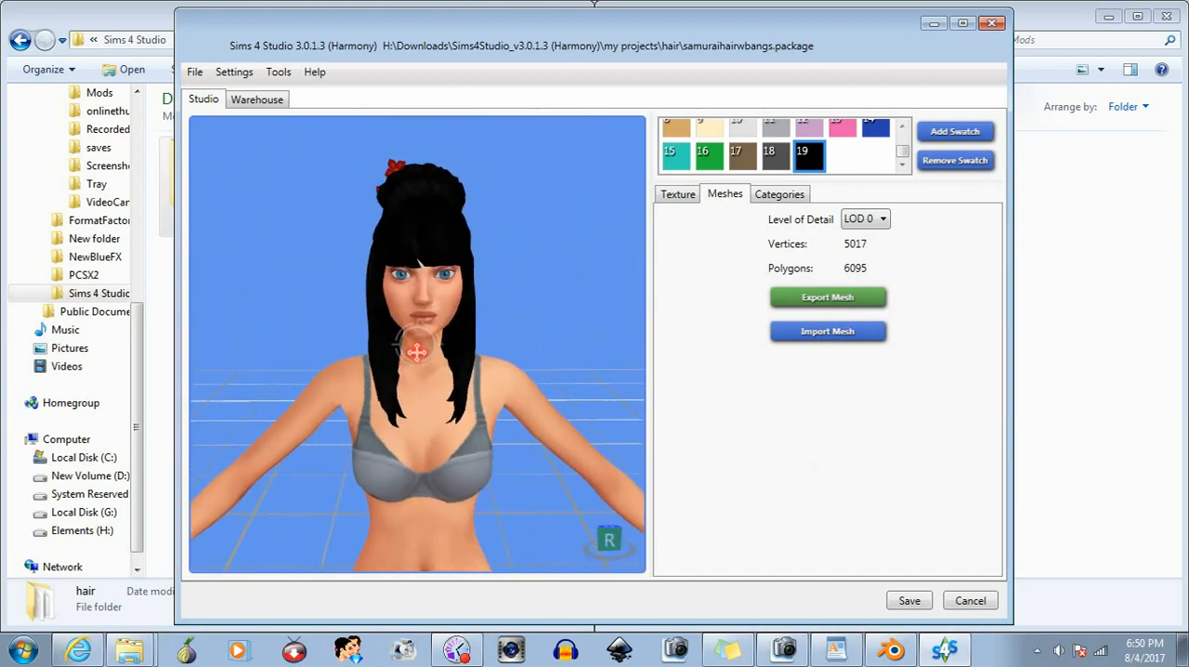
- Compare the Hair Color categories of swatches 19, 18 and 1, and remove swatch 1
{"action": "left_click", "coordinate": [780, 195]}
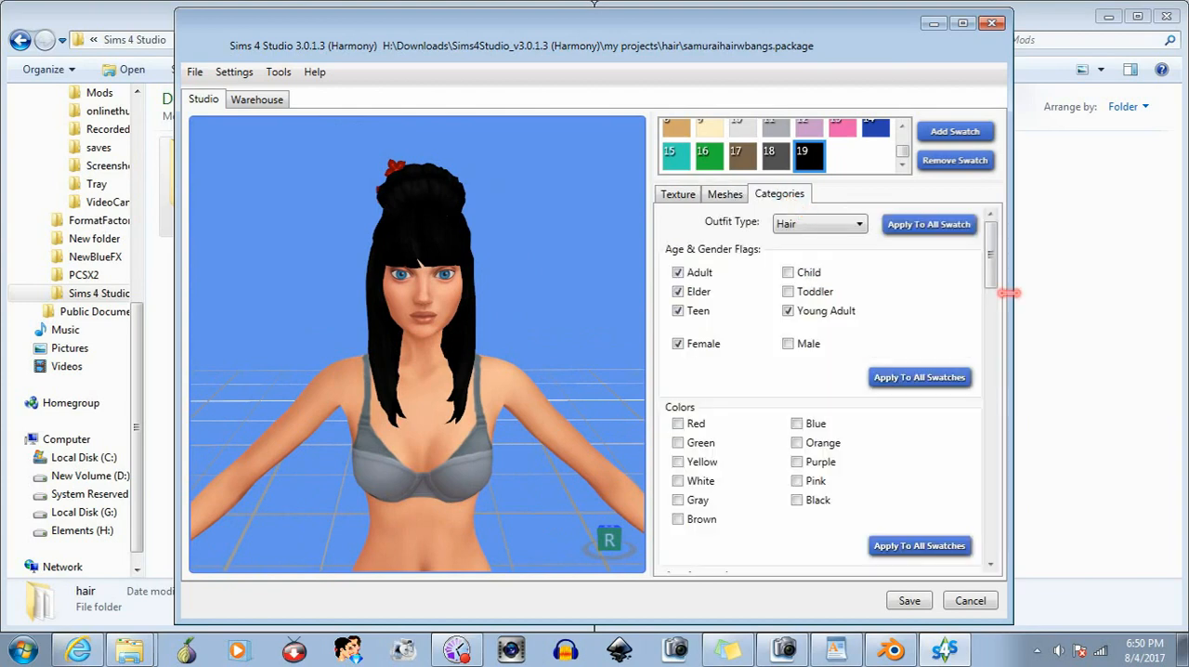
{"action": "left_click_drag", "start_coordinate": [990, 275], "coordinate": [1005, 499]}
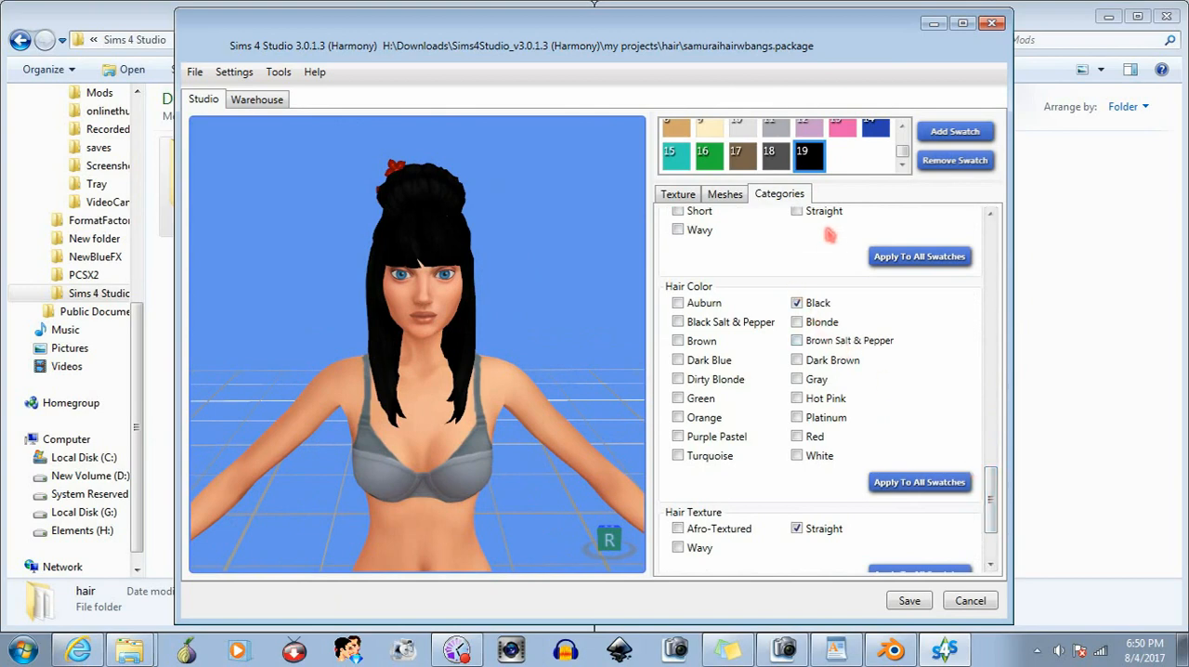
{"action": "left_click", "coordinate": [771, 158]}
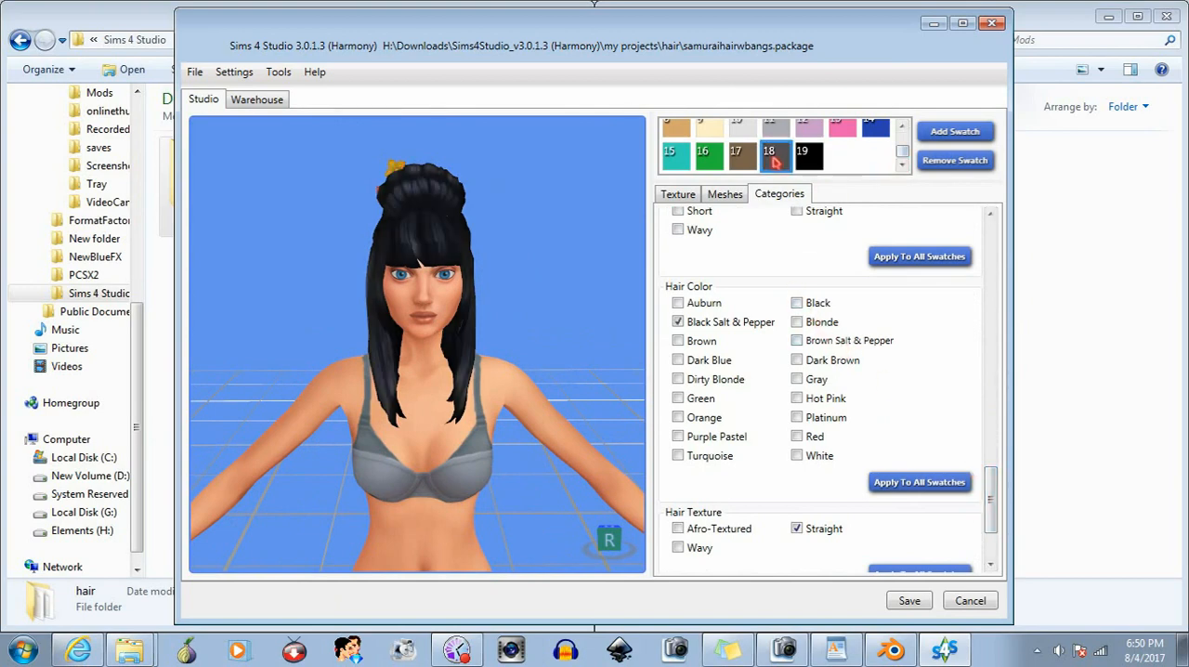
{"action": "scroll", "coordinate": [770, 147], "scroll_direction": "up", "scroll_amount": 2}
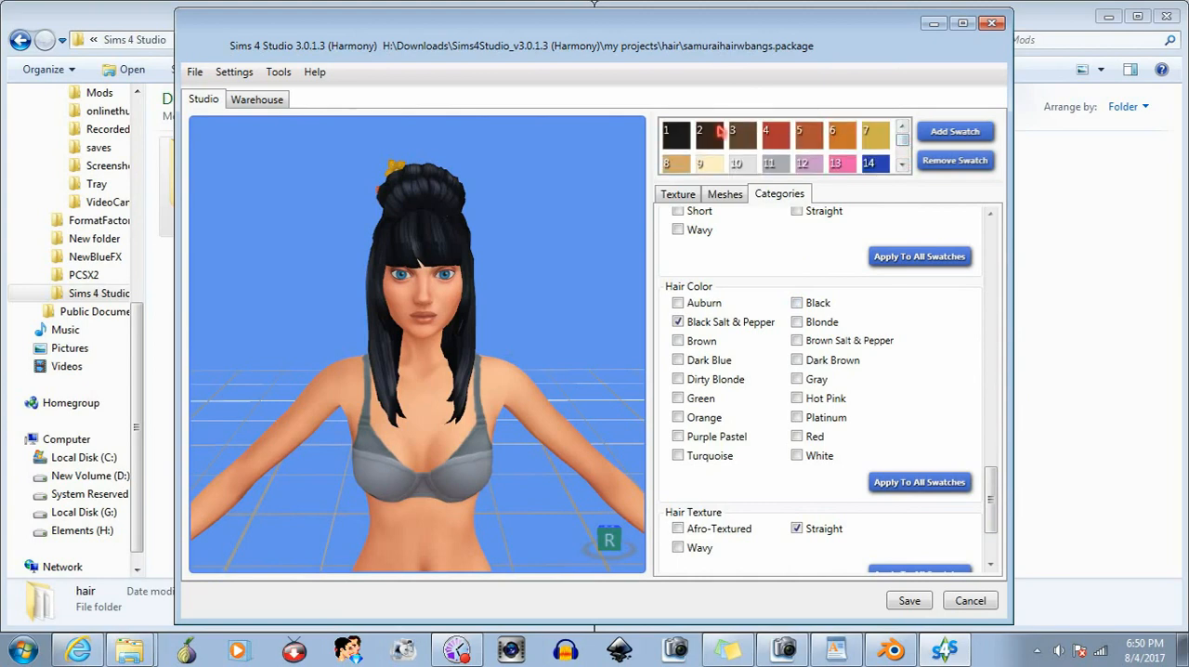
{"action": "left_click", "coordinate": [681, 137]}
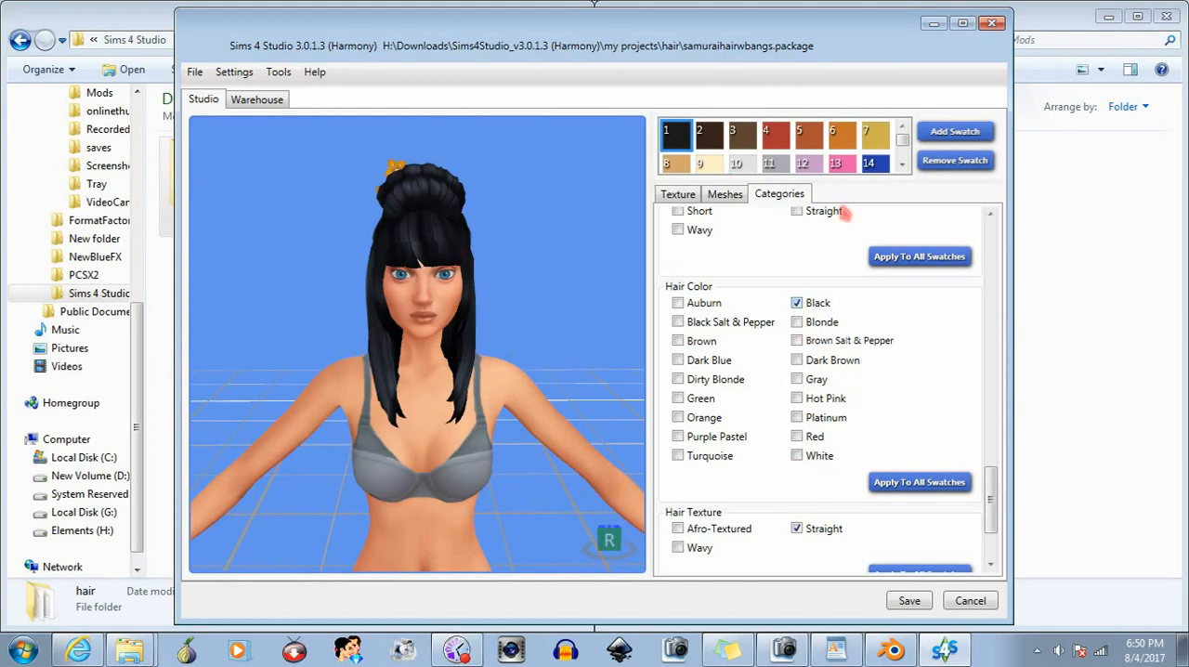
{"action": "left_click", "coordinate": [948, 166]}
- Inspect the hair preview after the swatch removal and review its texture and LOD 0 mesh settings
{"action": "middle_click_drag", "start_coordinate": [497, 324], "coordinate": [504, 337]}
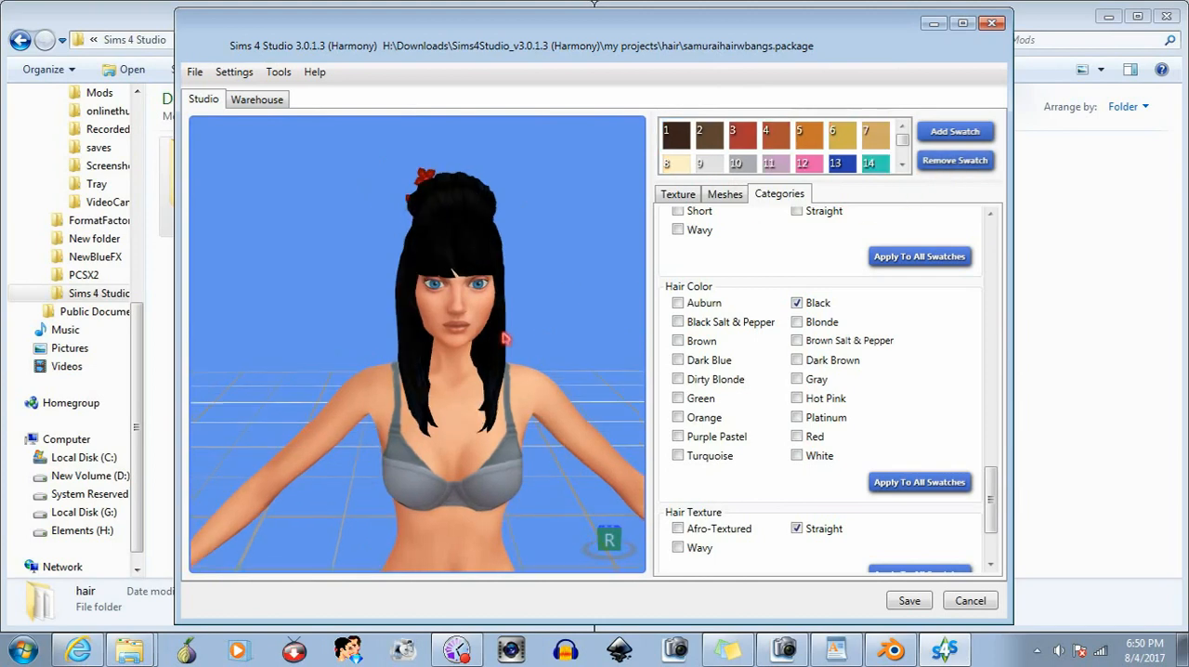
{"action": "right_click_drag", "start_coordinate": [505, 337], "coordinate": [454, 364]}
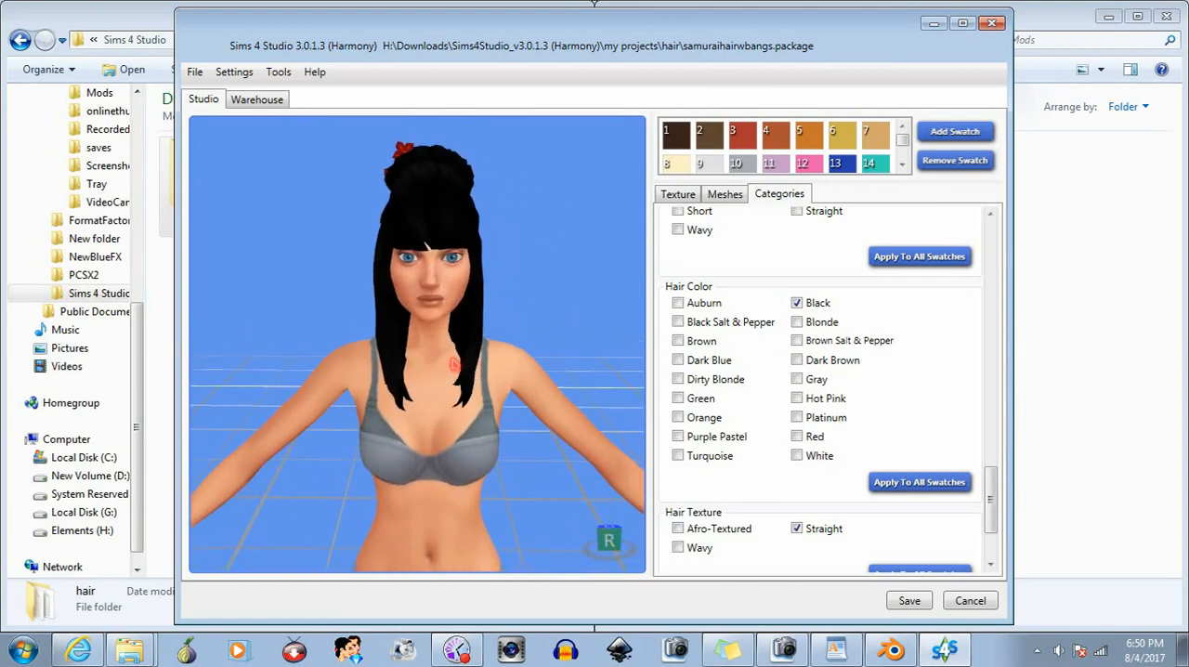
{"action": "left_click", "coordinate": [684, 195]}
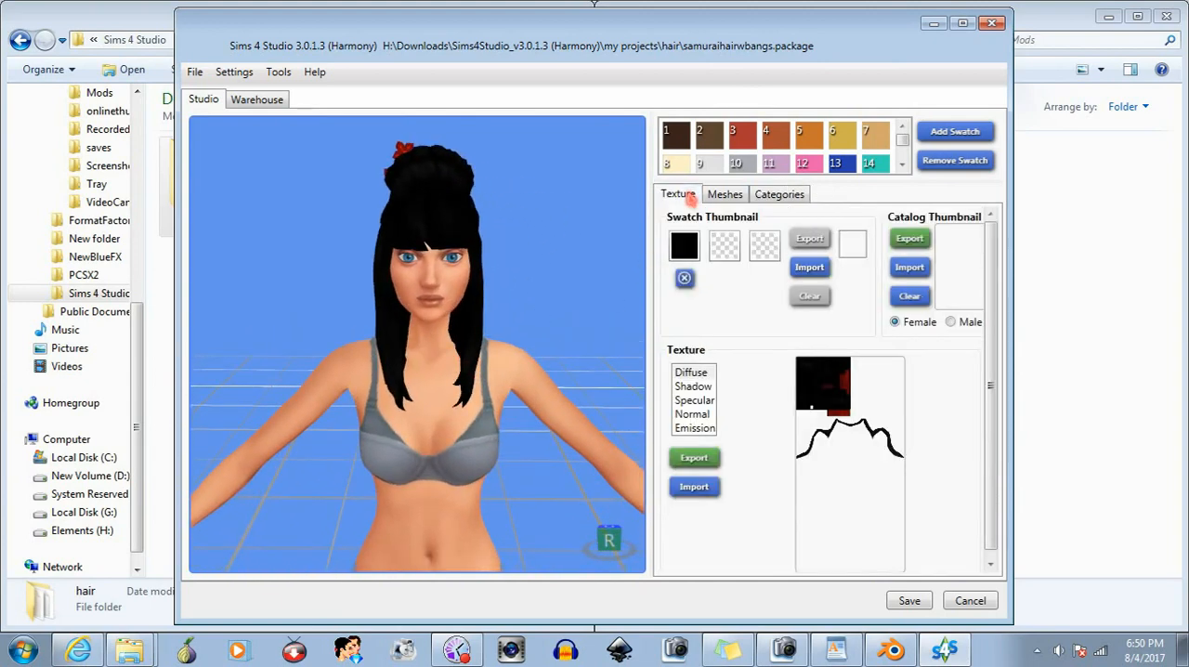
{"action": "left_click", "coordinate": [724, 194]}
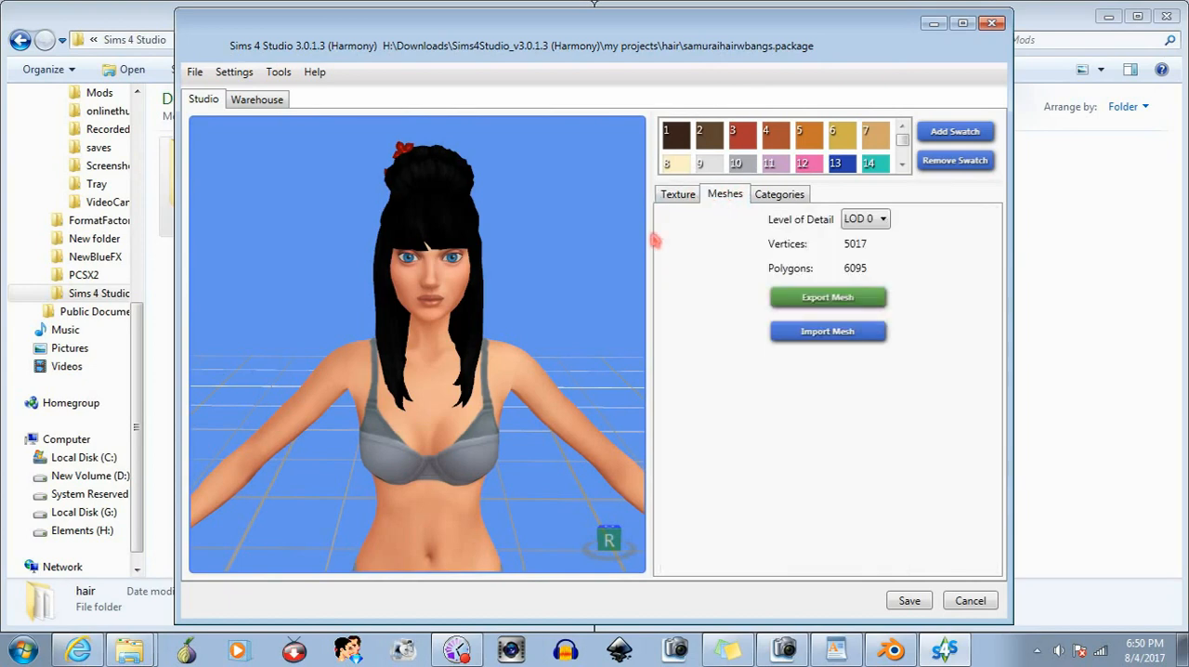
{"action": "right_click_drag", "start_coordinate": [482, 290], "coordinate": [504, 309]}
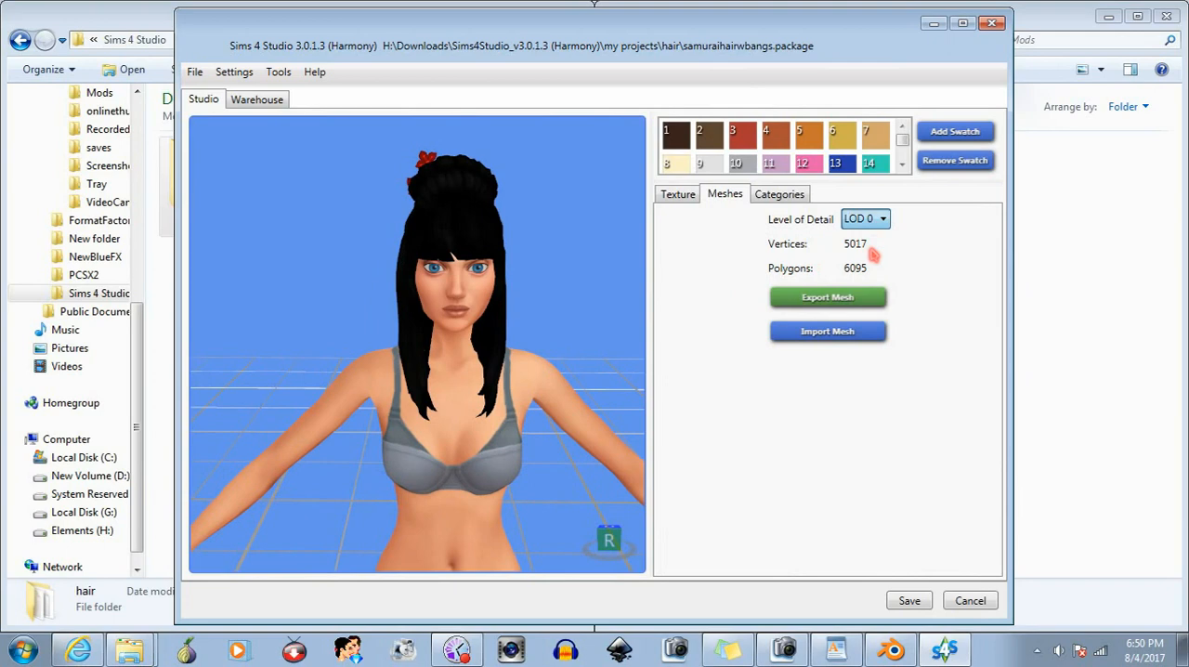
- Display the LOD 1 mesh in the preview and switch to the samuraiwbangs file in Blender
{"action": "left_click", "coordinate": [873, 254]}
{"action": "left_click_drag", "start_coordinate": [595, 318], "coordinate": [564, 314]}
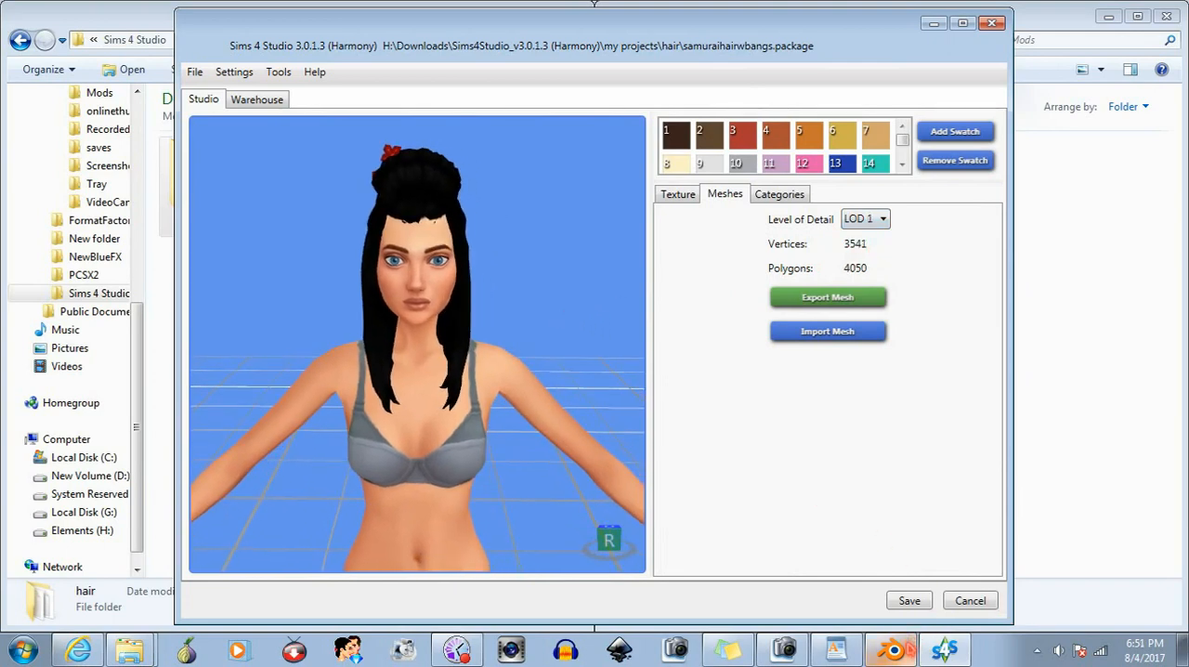
{"action": "left_click", "coordinate": [897, 650]}
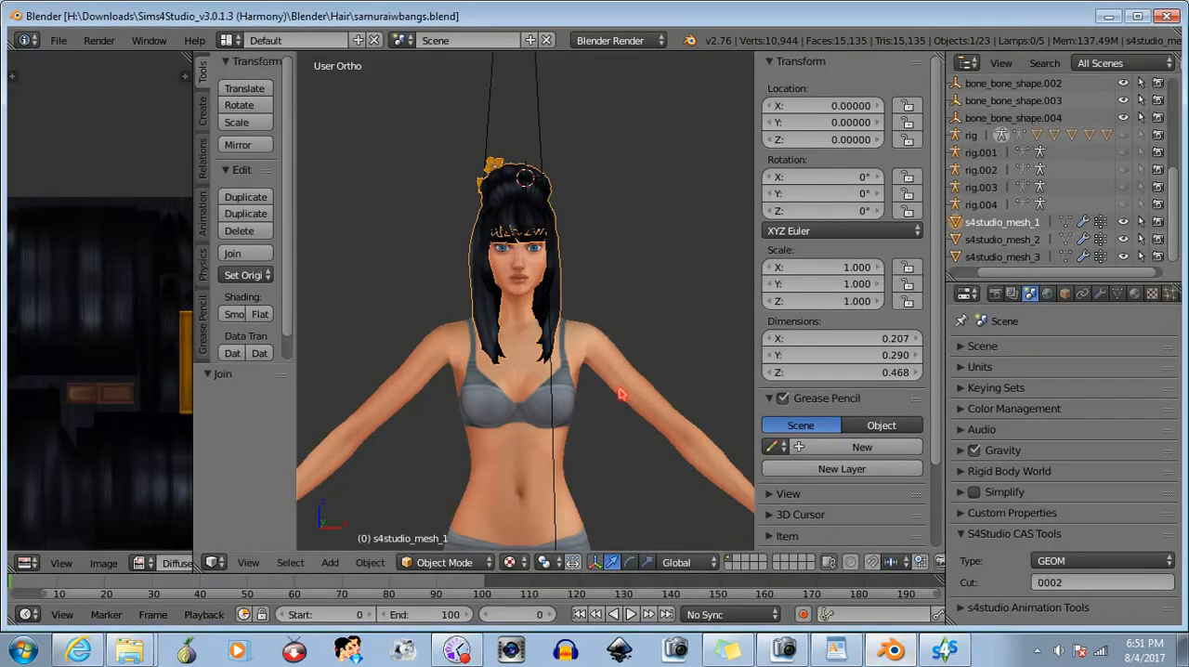
{"action": "middle_click_drag", "start_coordinate": [646, 401], "coordinate": [613, 401]}
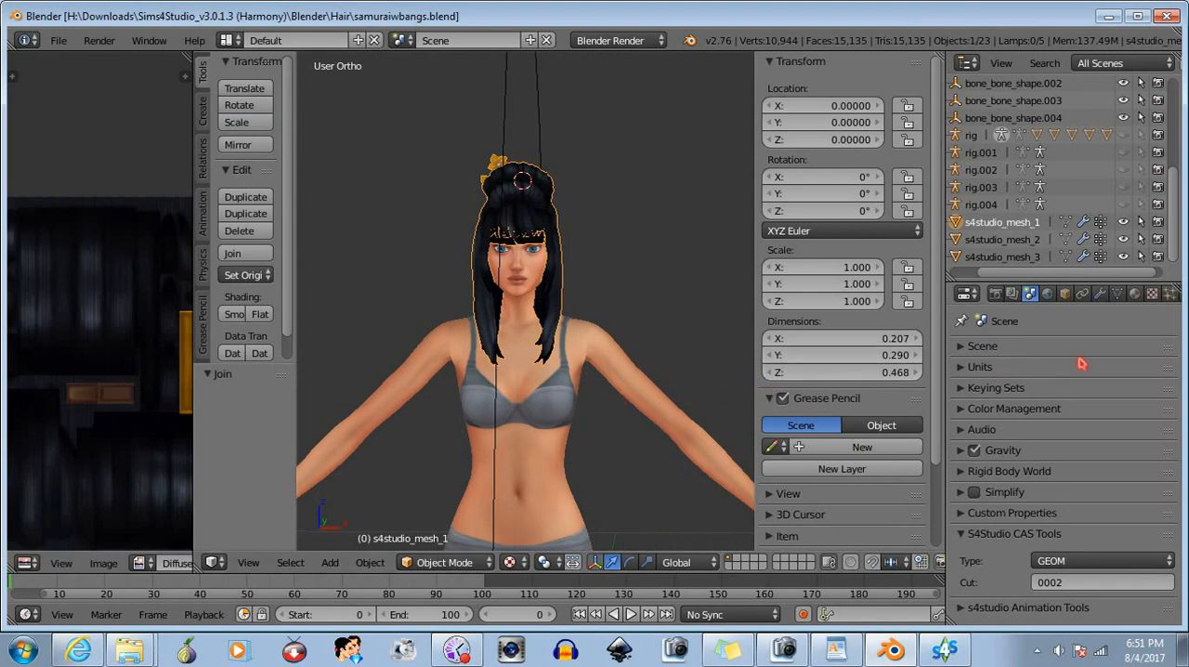
- Add a Decimate modifier to s4studio_mesh_1 and move it above the armature modifier
{"action": "left_click", "coordinate": [1101, 293]}
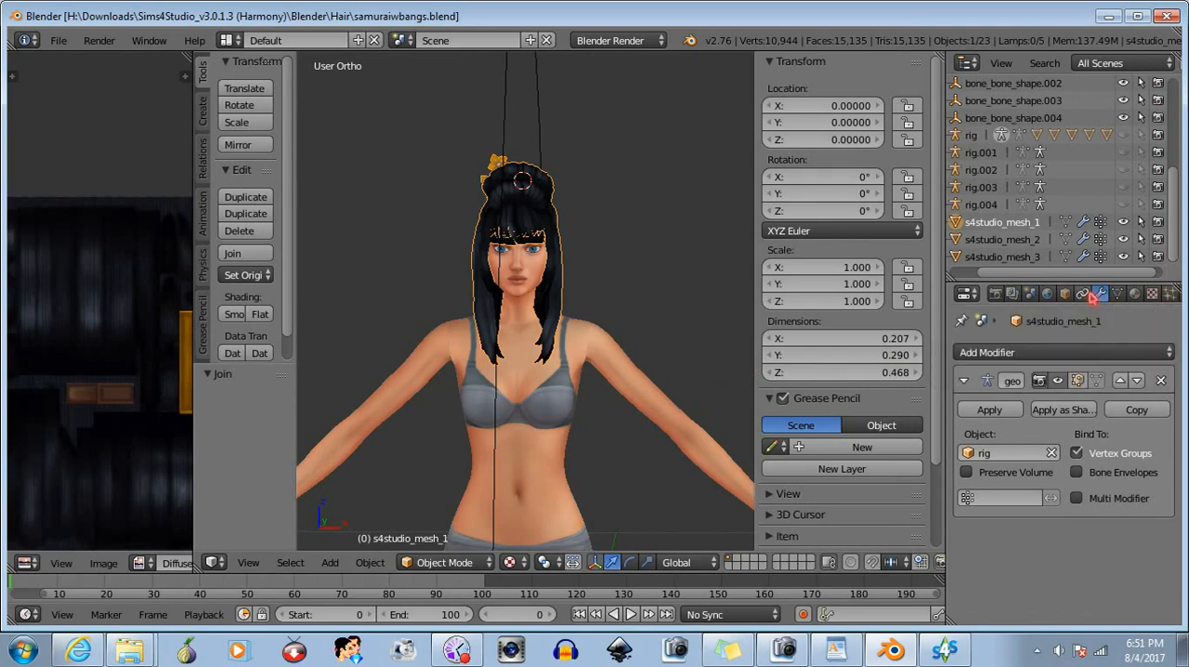
{"action": "left_click", "coordinate": [1054, 354]}
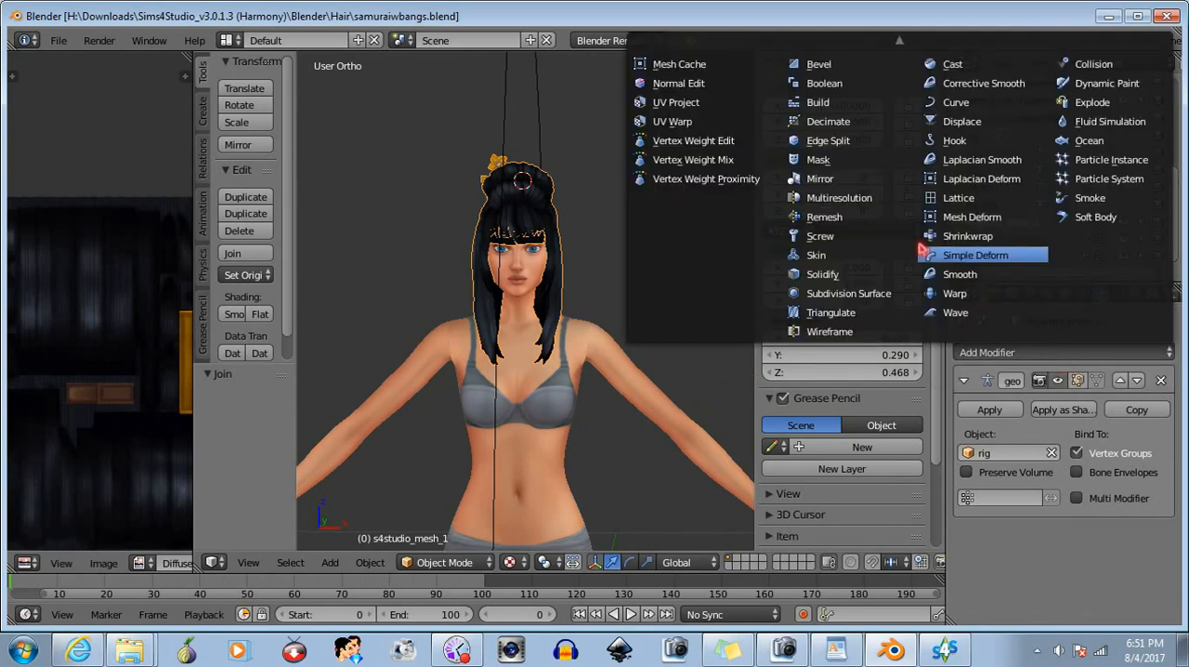
{"action": "left_click", "coordinate": [836, 121]}
{"action": "left_click", "coordinate": [1101, 538]}
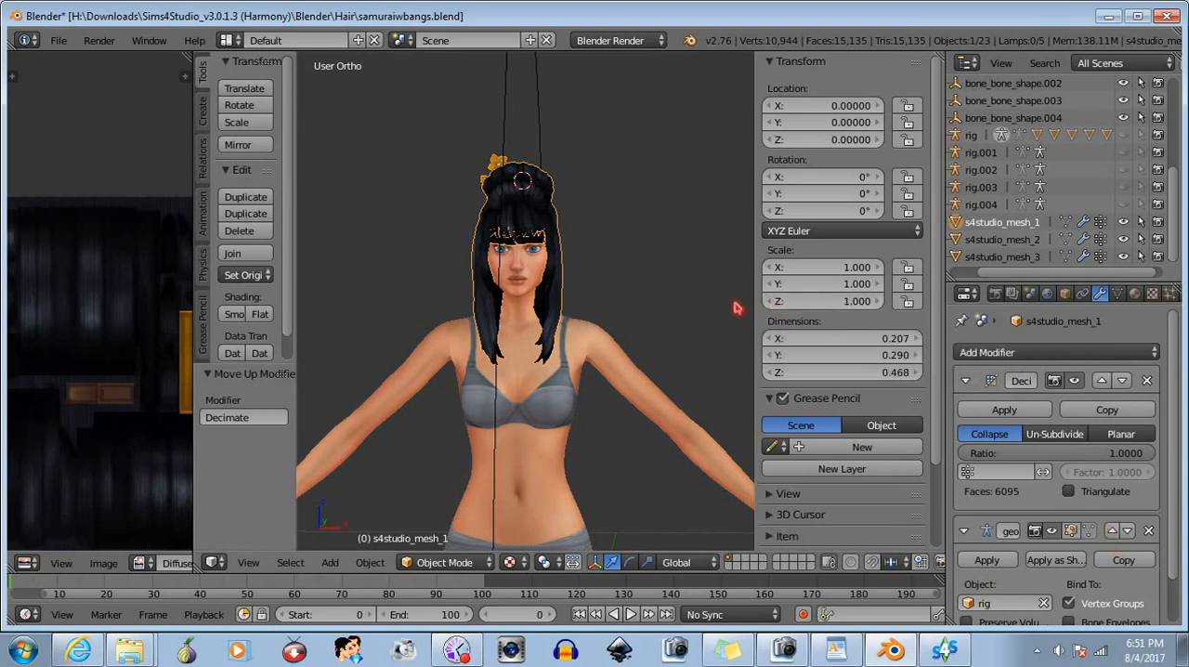
- Set the Decimate ratio of s4studio_mesh_1 to 0.6820 and apply the modifier
{"action": "key", "text": "a"}
{"action": "scroll", "coordinate": [659, 297], "scroll_direction": "up", "scroll_amount": 1}
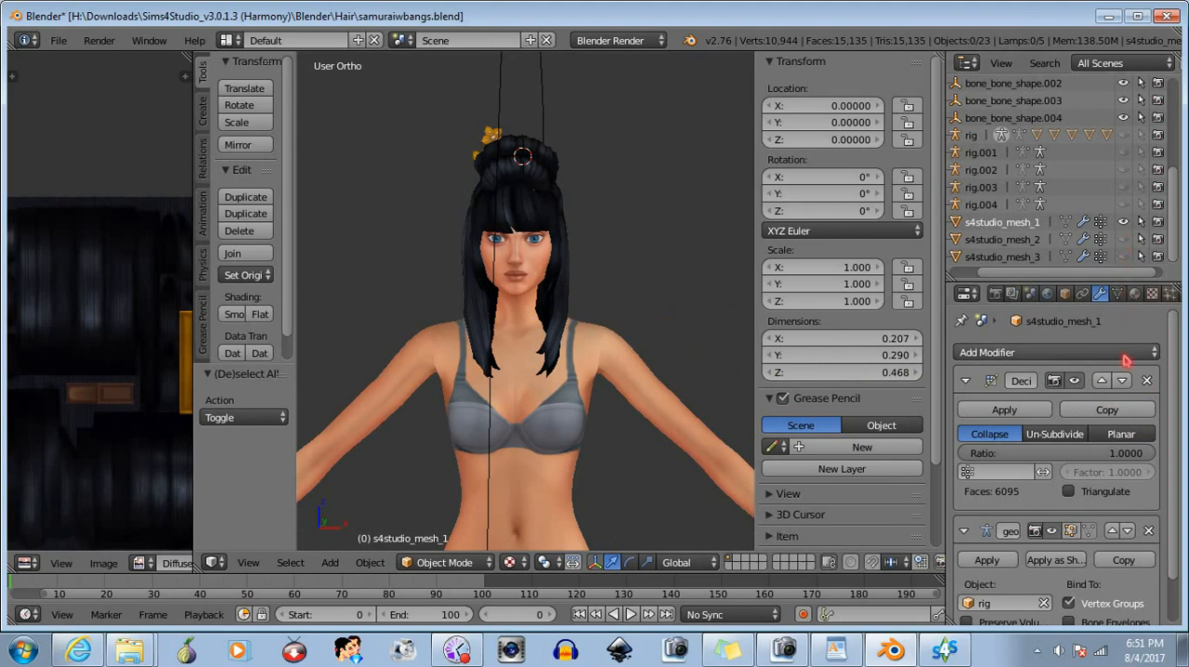
{"action": "left_click_drag", "start_coordinate": [1152, 458], "coordinate": [1095, 453]}
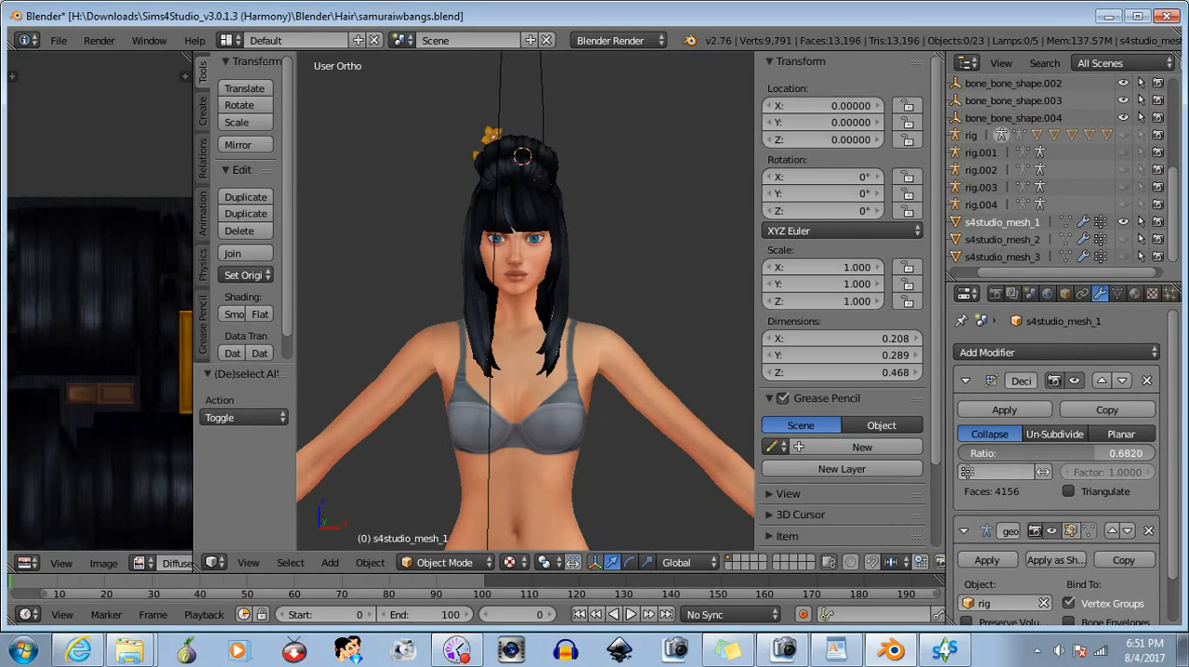
{"action": "left_click_drag", "start_coordinate": [1098, 453], "coordinate": [1099, 453]}
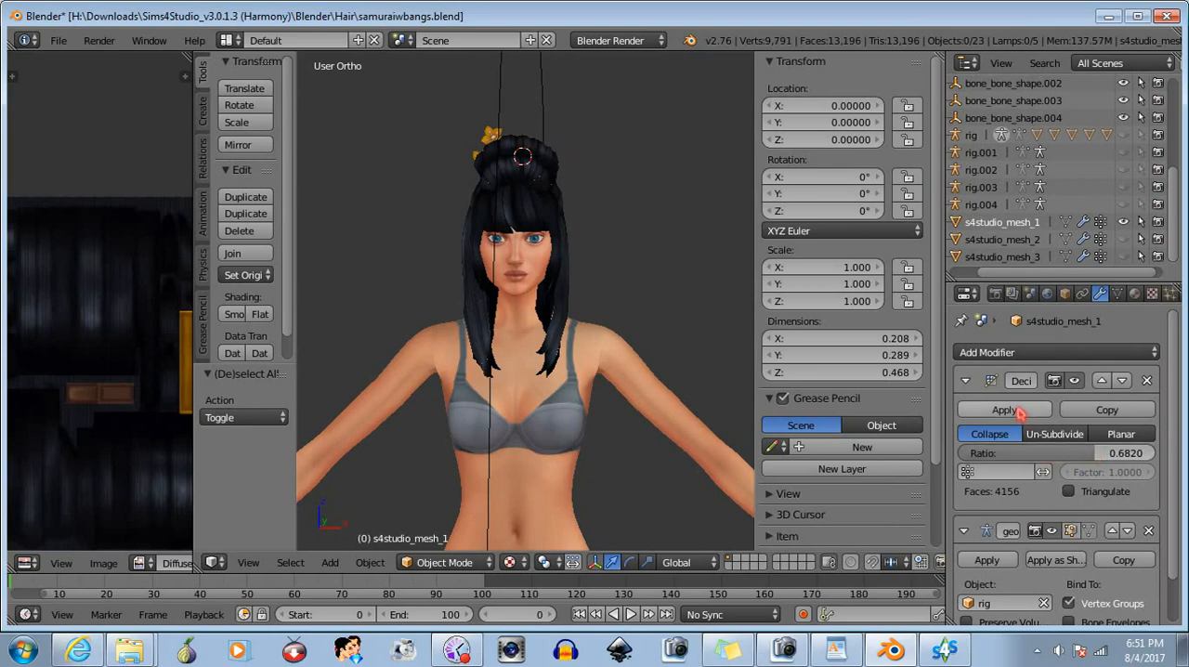
{"action": "left_click", "coordinate": [1005, 409]}
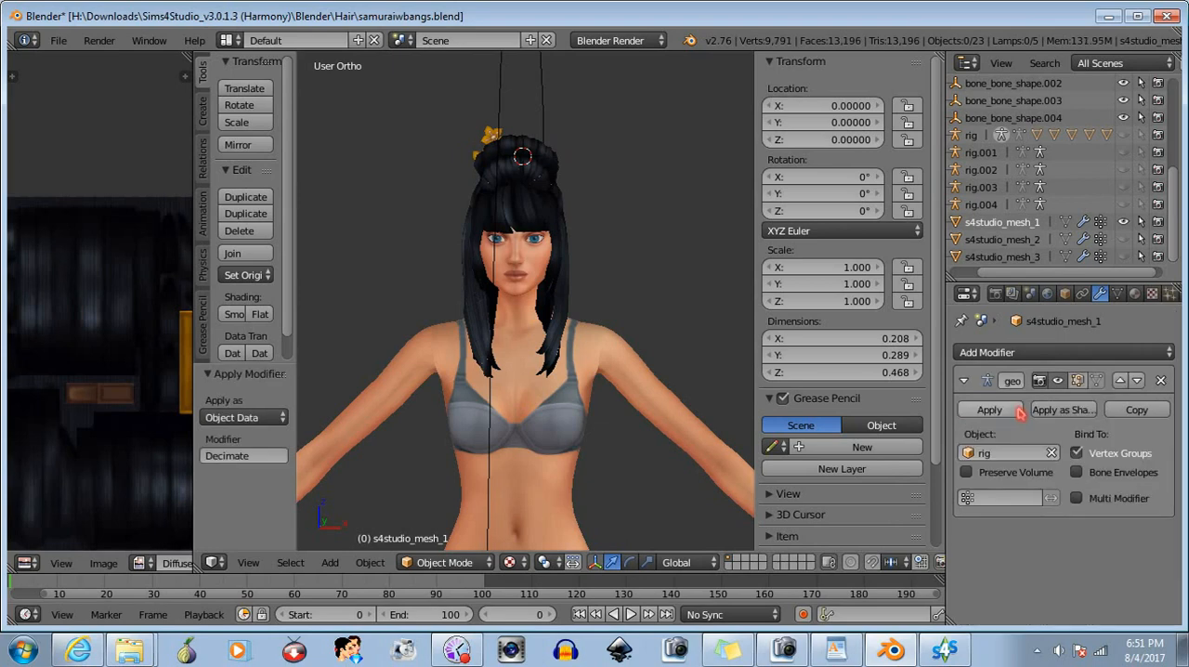
- Isolate s4studio_mesh_2 and apply a Decimate modifier to it above the armature modifier with a ratio of 0.6452
{"action": "left_click", "coordinate": [1124, 221]}
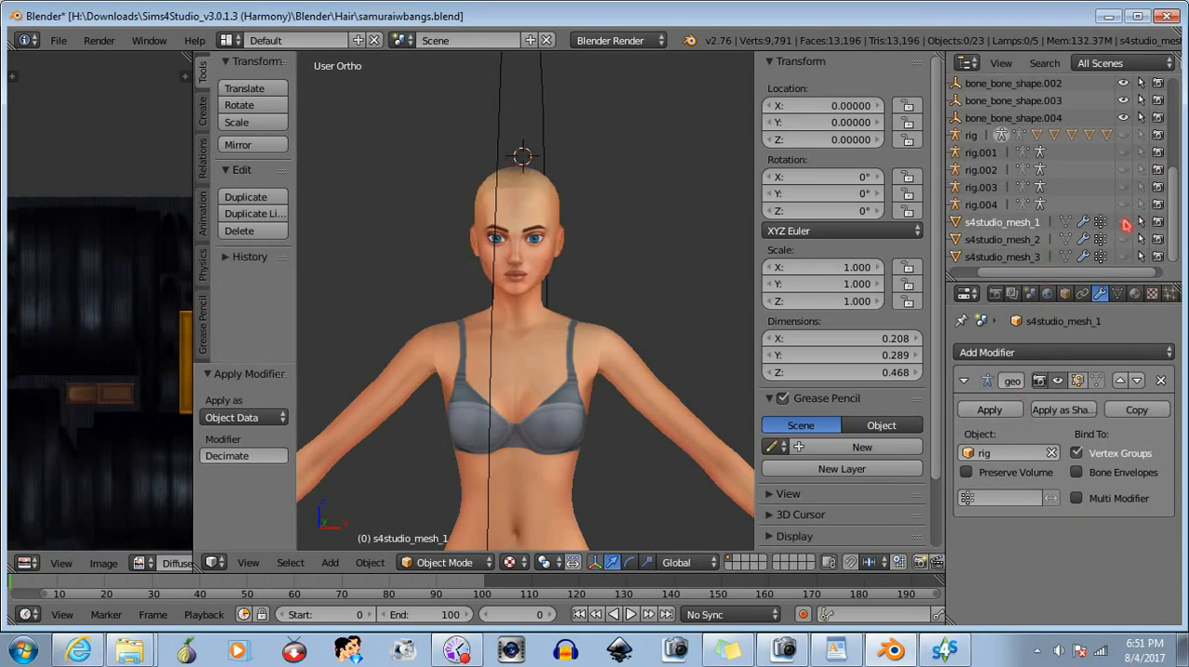
{"action": "left_click", "coordinate": [1123, 241]}
{"action": "left_click", "coordinate": [1017, 243]}
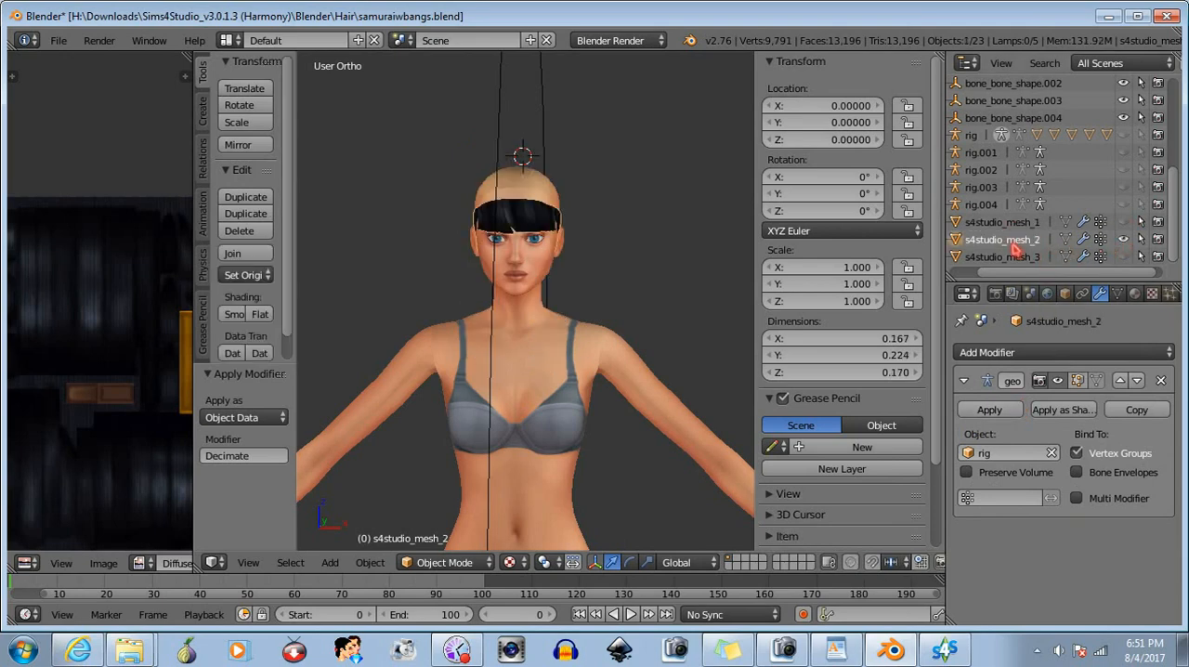
{"action": "left_click", "coordinate": [1029, 353]}
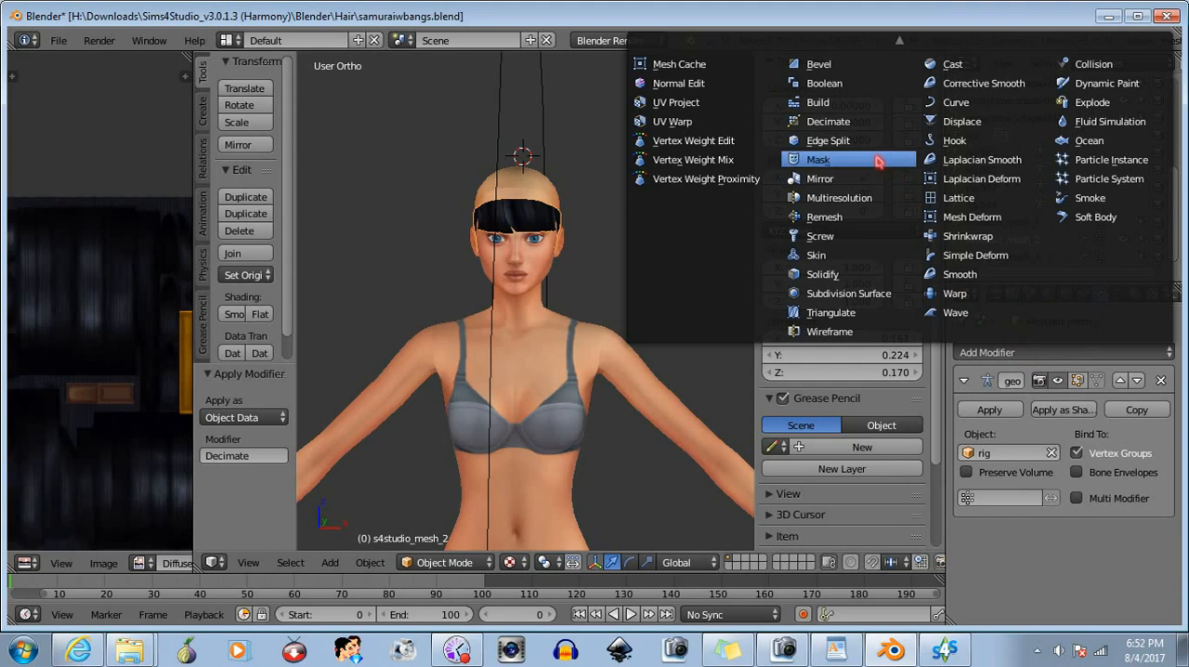
{"action": "left_click", "coordinate": [836, 122]}
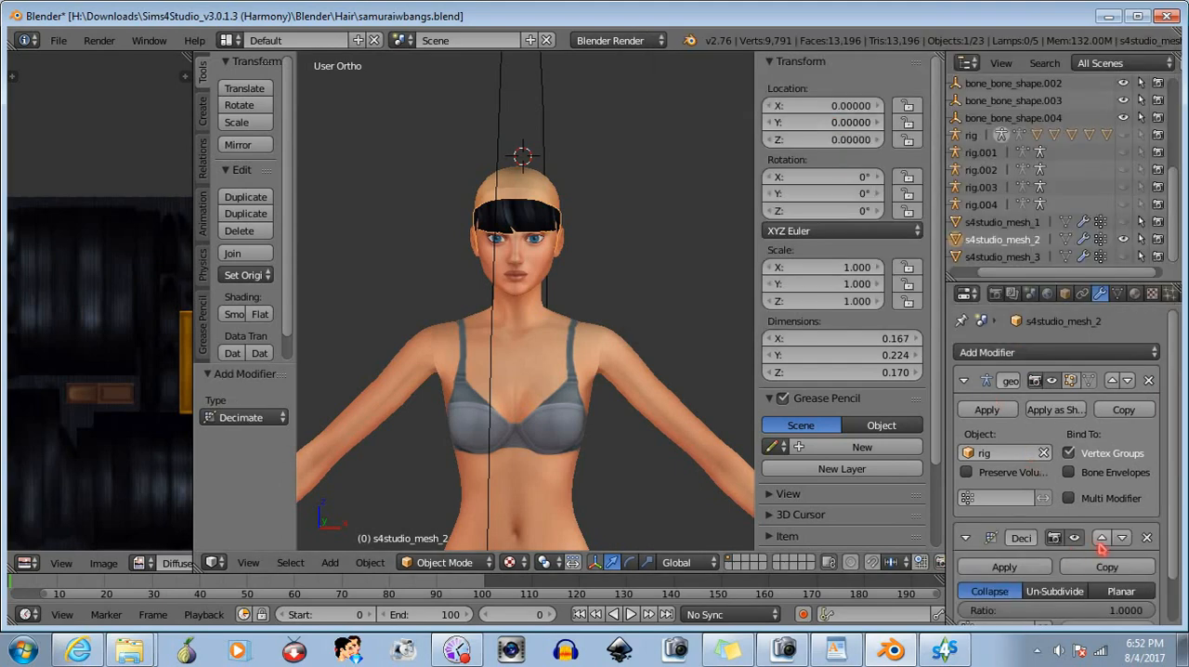
{"action": "left_click", "coordinate": [1101, 537]}
{"action": "left_click_drag", "start_coordinate": [1151, 454], "coordinate": [1075, 453]}
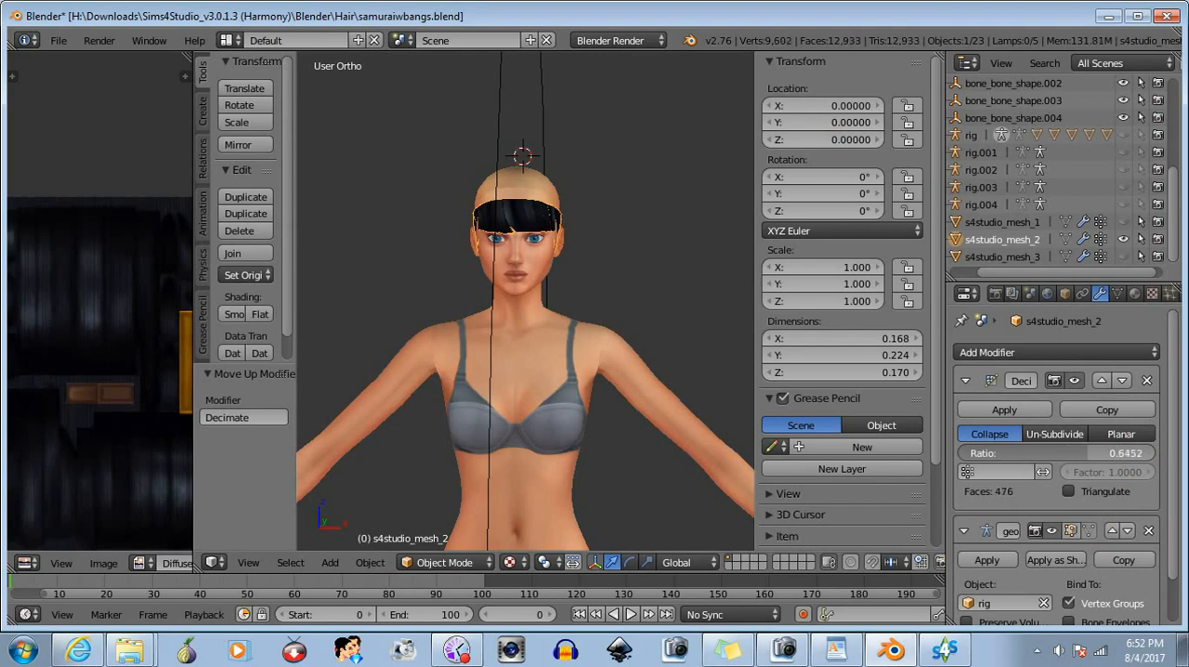
{"action": "left_click", "coordinate": [1021, 410]}
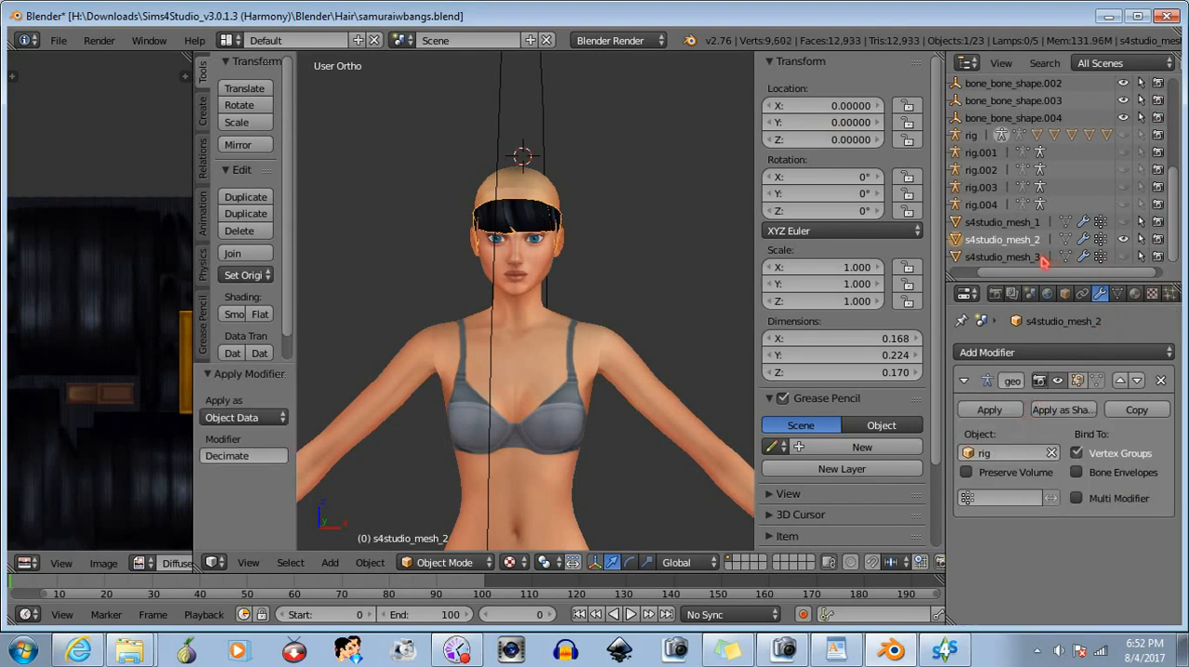
- Isolate s4studio_mesh_3 and apply a Decimate modifier to it above the armature modifier with a ratio of 0.5622
{"action": "left_click", "coordinate": [1124, 238]}
{"action": "left_click", "coordinate": [1124, 256]}
{"action": "left_click", "coordinate": [1065, 259]}
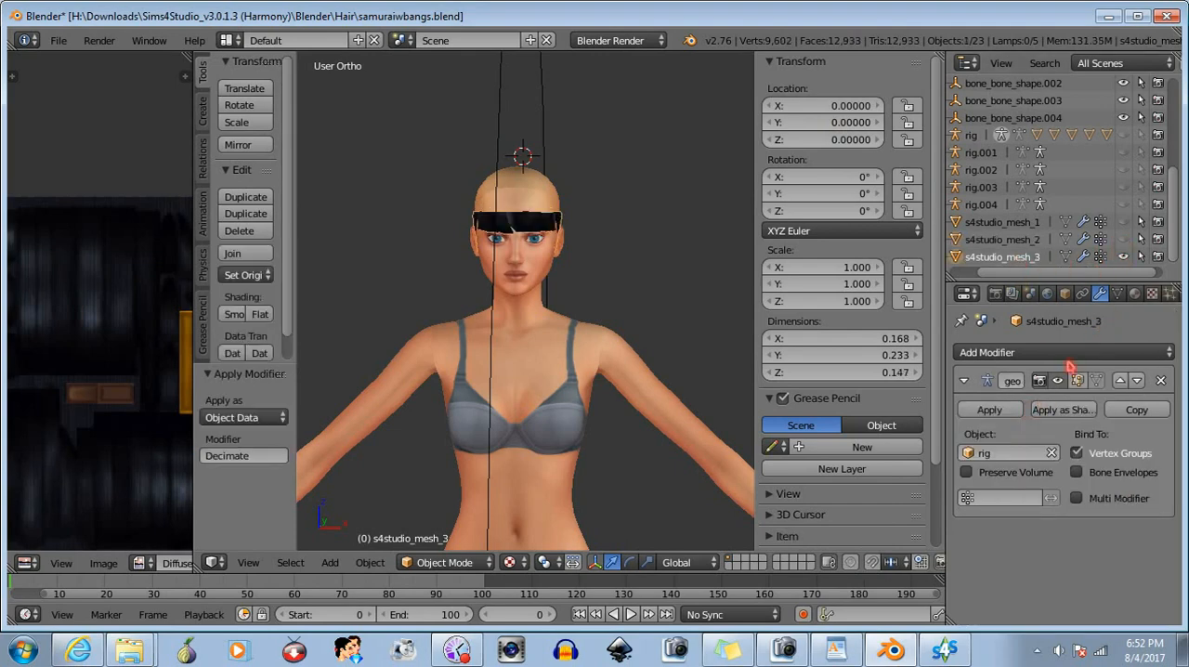
{"action": "left_click", "coordinate": [1072, 353]}
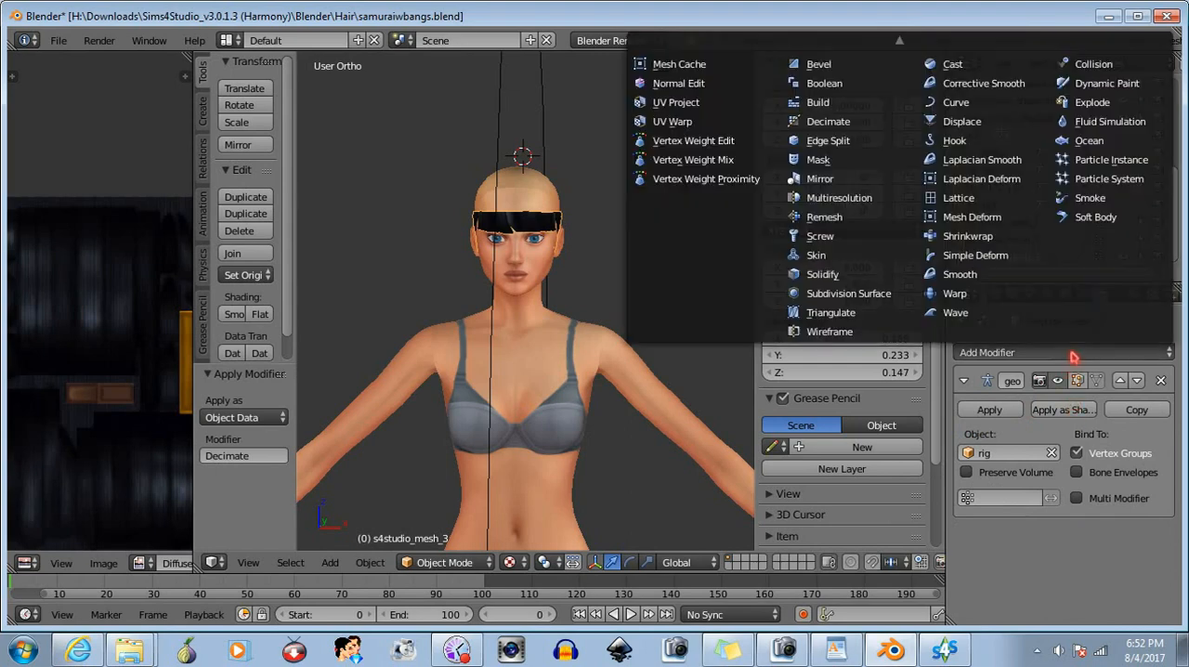
{"action": "left_click", "coordinate": [859, 122]}
{"action": "left_click", "coordinate": [1101, 537]}
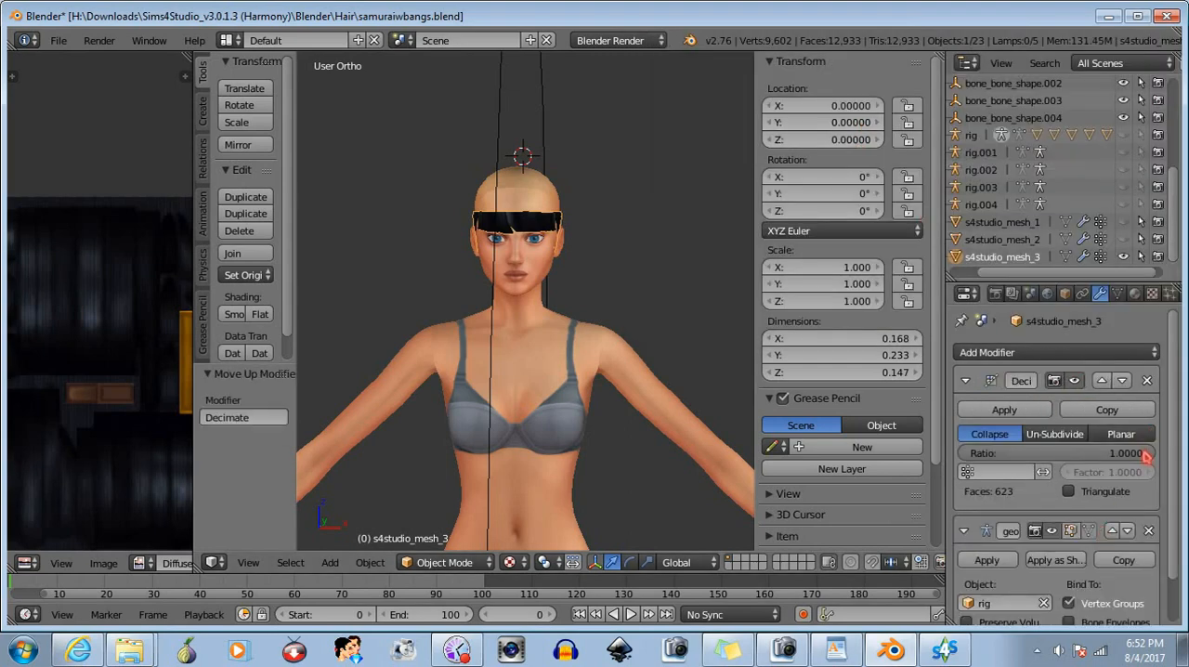
{"action": "left_click_drag", "start_coordinate": [1148, 455], "coordinate": [1073, 454]}
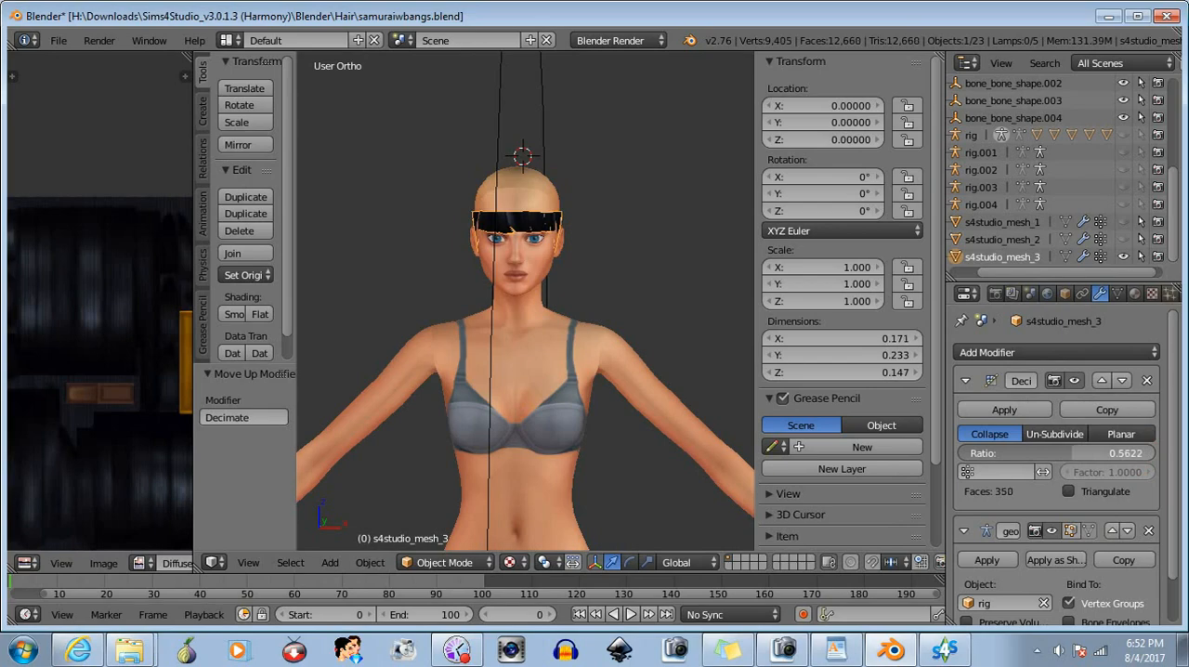
{"action": "left_click", "coordinate": [1012, 410]}
- Unhide s4studio_mesh_1 and s4studio_mesh_2, and save the scene as a new file named samuraiwbangslod1.blend
{"action": "left_click", "coordinate": [1122, 238]}
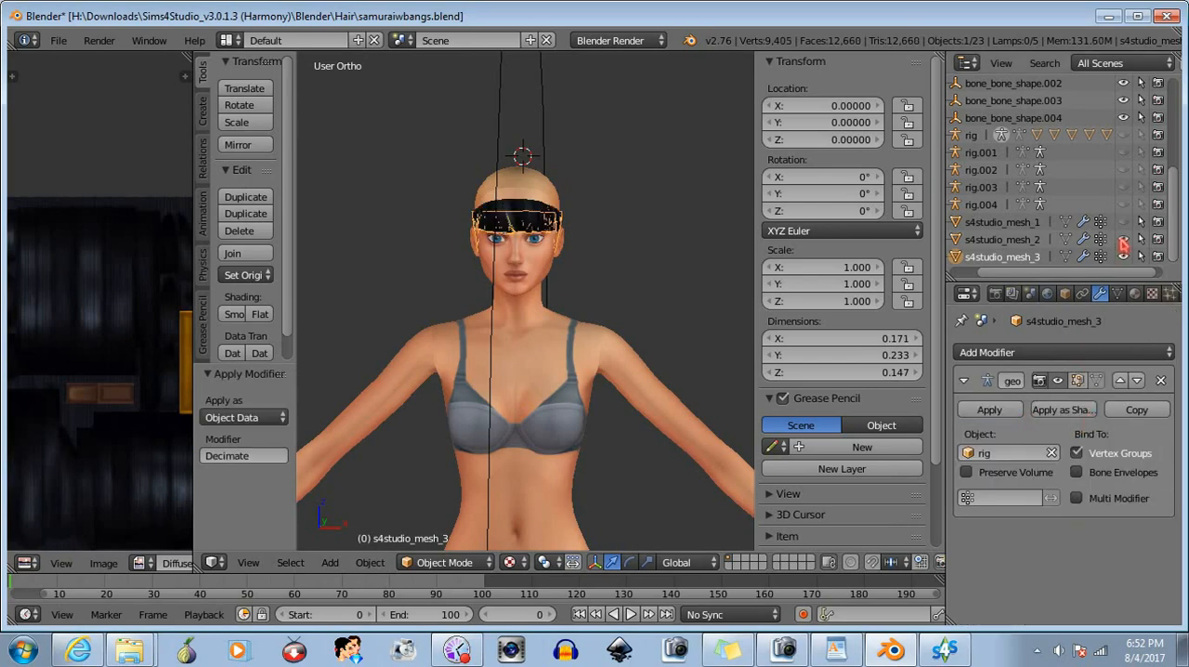
{"action": "left_click", "coordinate": [1123, 221]}
{"action": "left_click", "coordinate": [59, 40]}
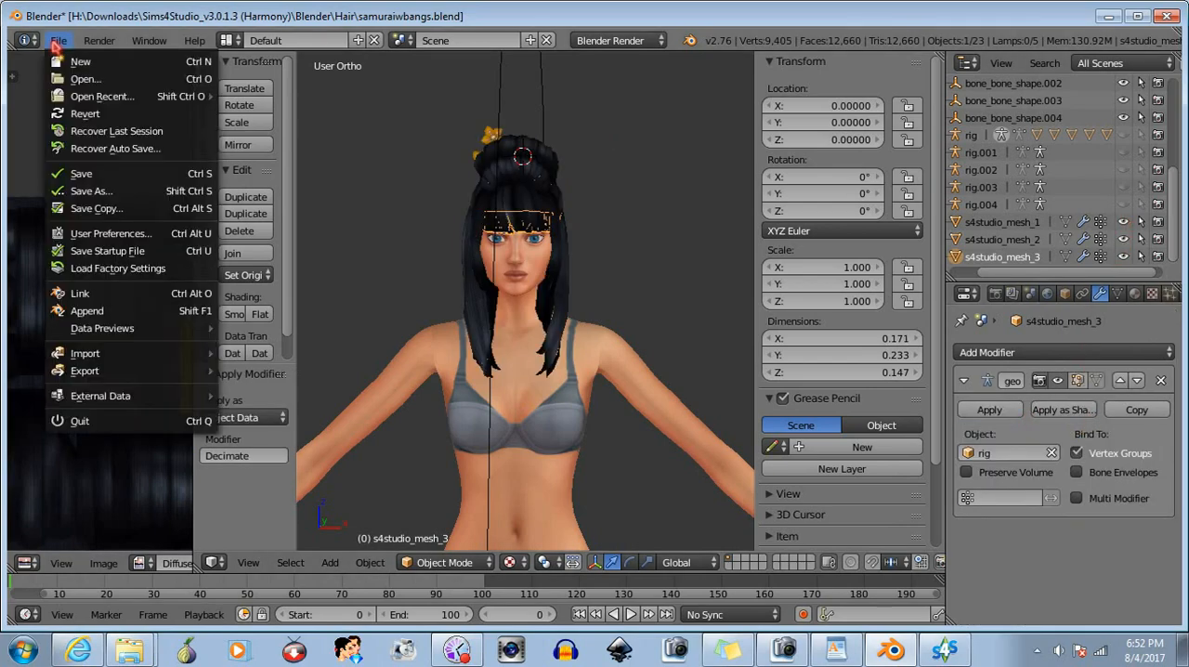
{"action": "left_click", "coordinate": [93, 190]}
{"action": "left_click", "coordinate": [279, 107]}
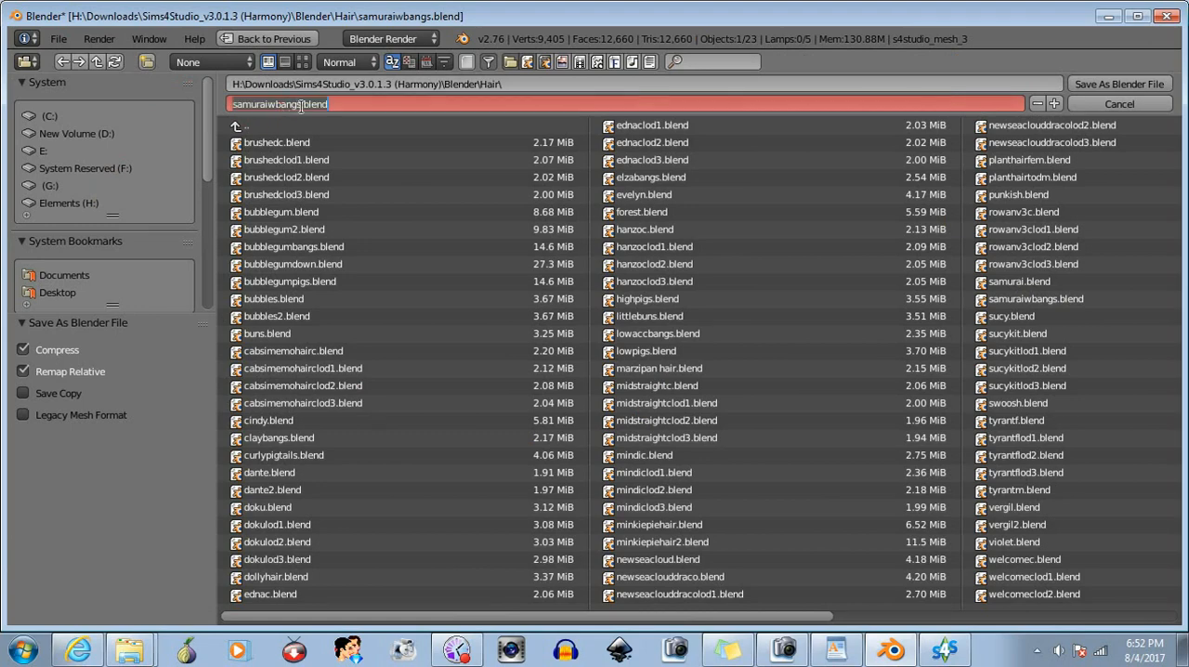
{"action": "left_click", "coordinate": [300, 104]}
{"action": "type", "text": "lod"}
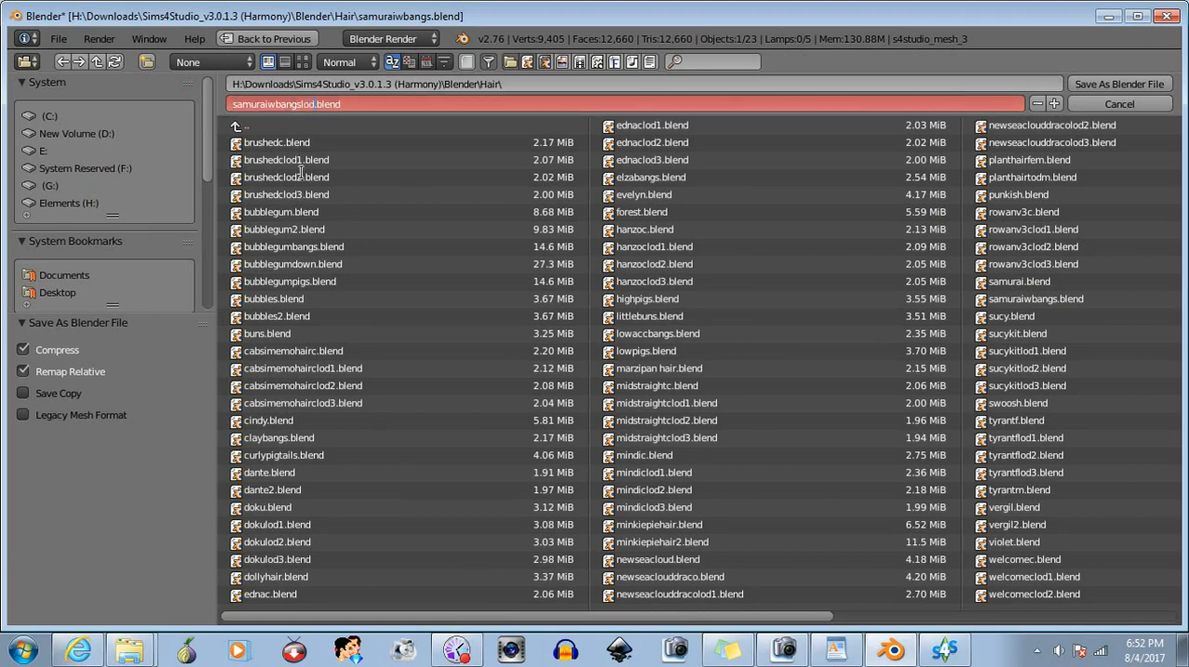
{"action": "type", "text": "1"}
{"action": "key", "text": "Return"}
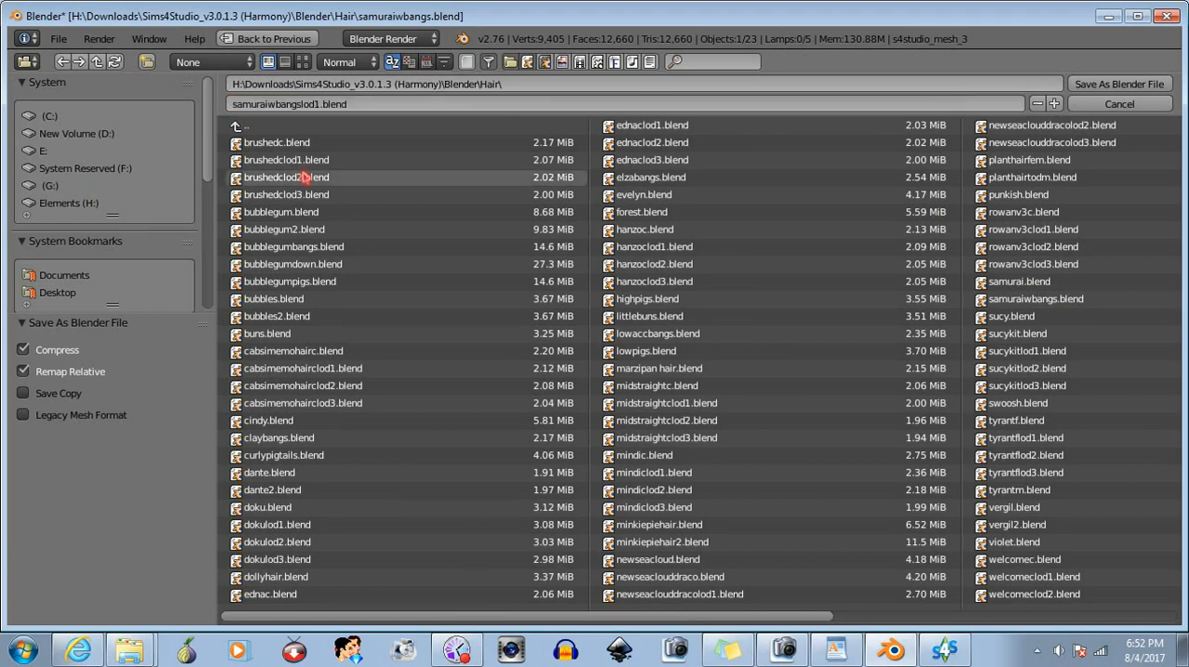
{"action": "left_click", "coordinate": [1166, 89]}
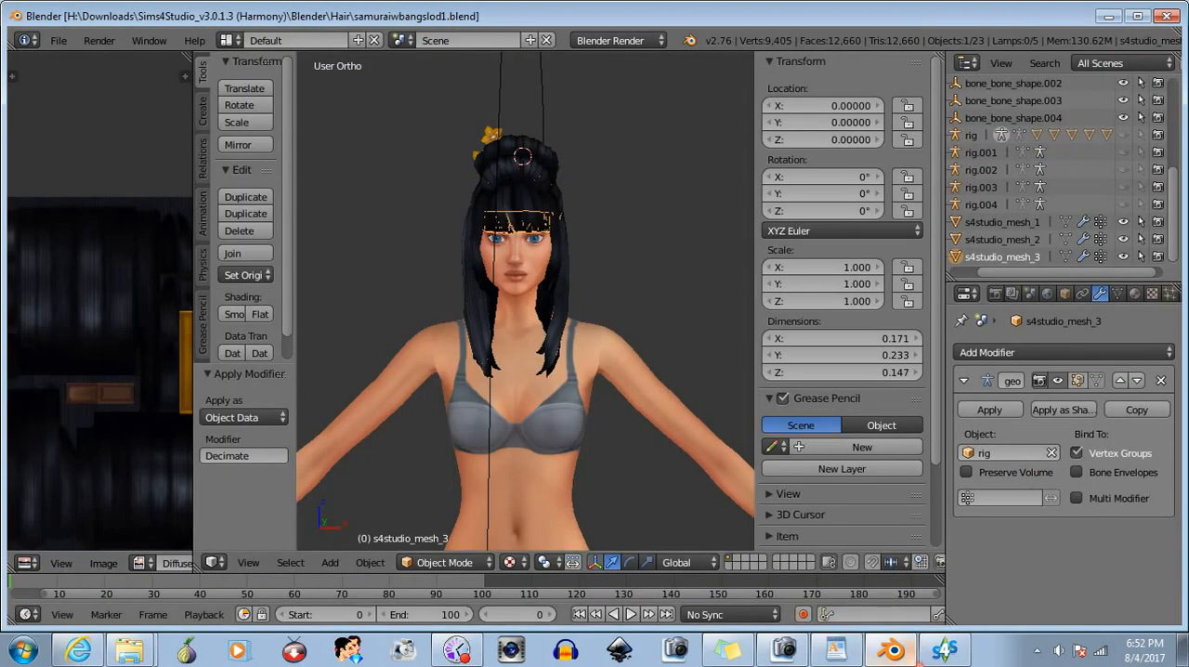
- Switch to Sims 4 Studio and import samuraiwbangslod1.blend as the LOD 1 mesh
{"action": "left_click", "coordinate": [944, 648]}
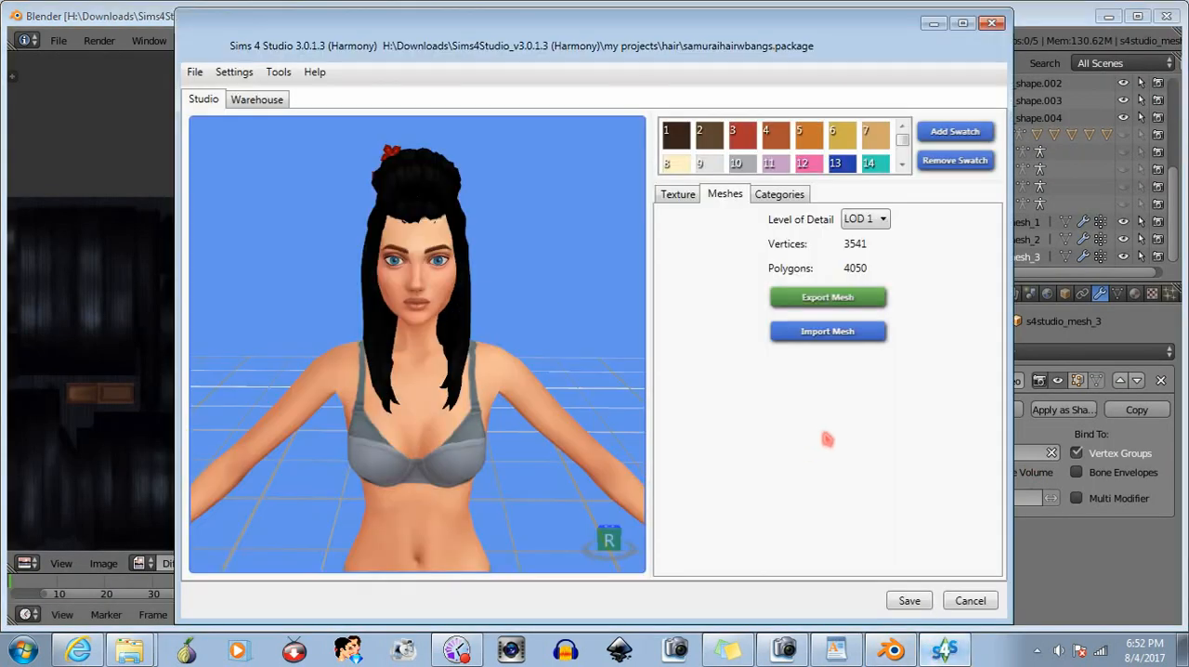
{"action": "left_click", "coordinate": [845, 334]}
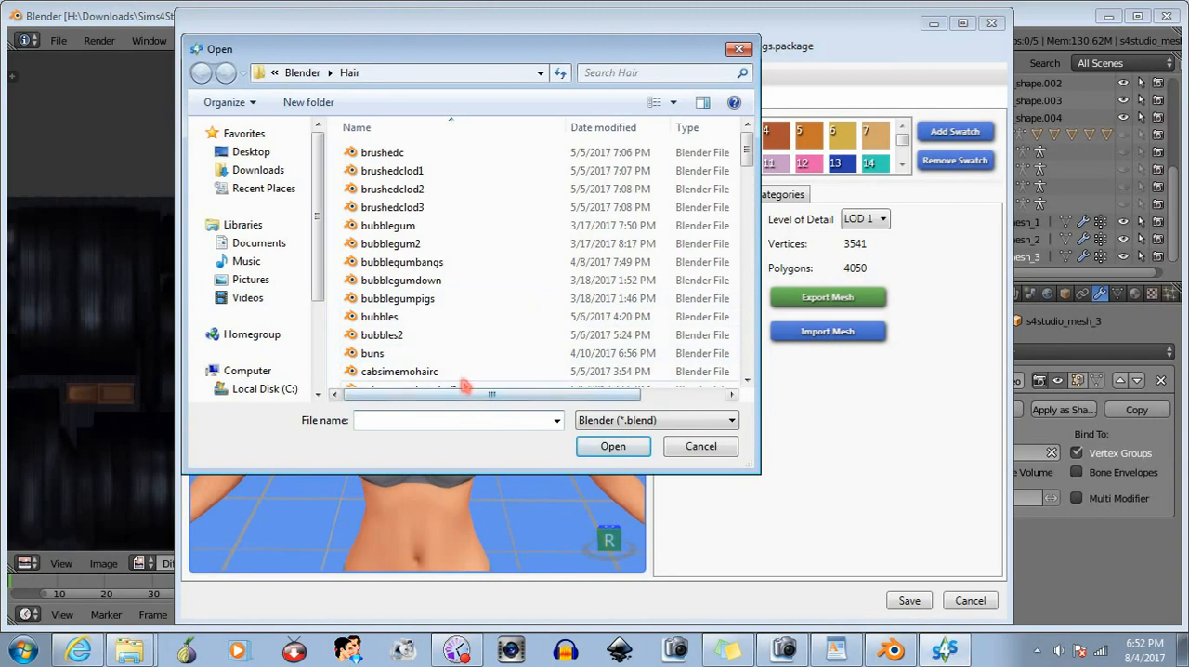
{"action": "type", "text": "sam"}
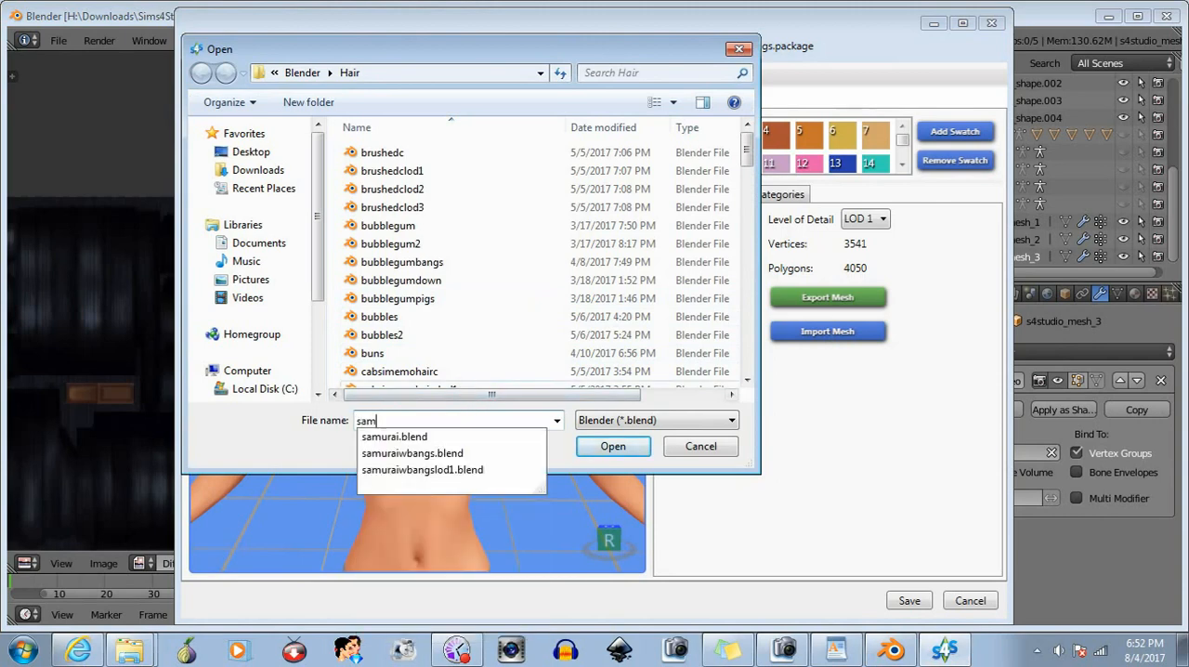
{"action": "left_click", "coordinate": [420, 470]}
{"action": "left_click", "coordinate": [620, 447]}
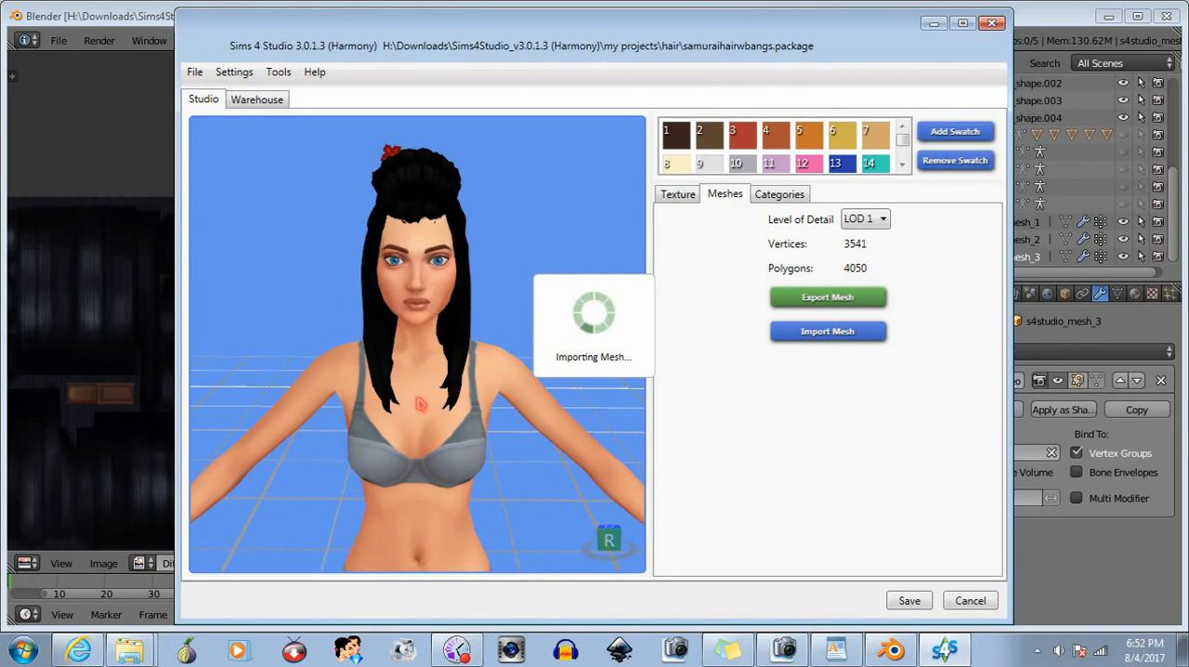
- Examine the LOD 1 hair on the sim from the side, up close and from a distance
{"action": "right_click_drag", "start_coordinate": [419, 403], "coordinate": [743, 405]}
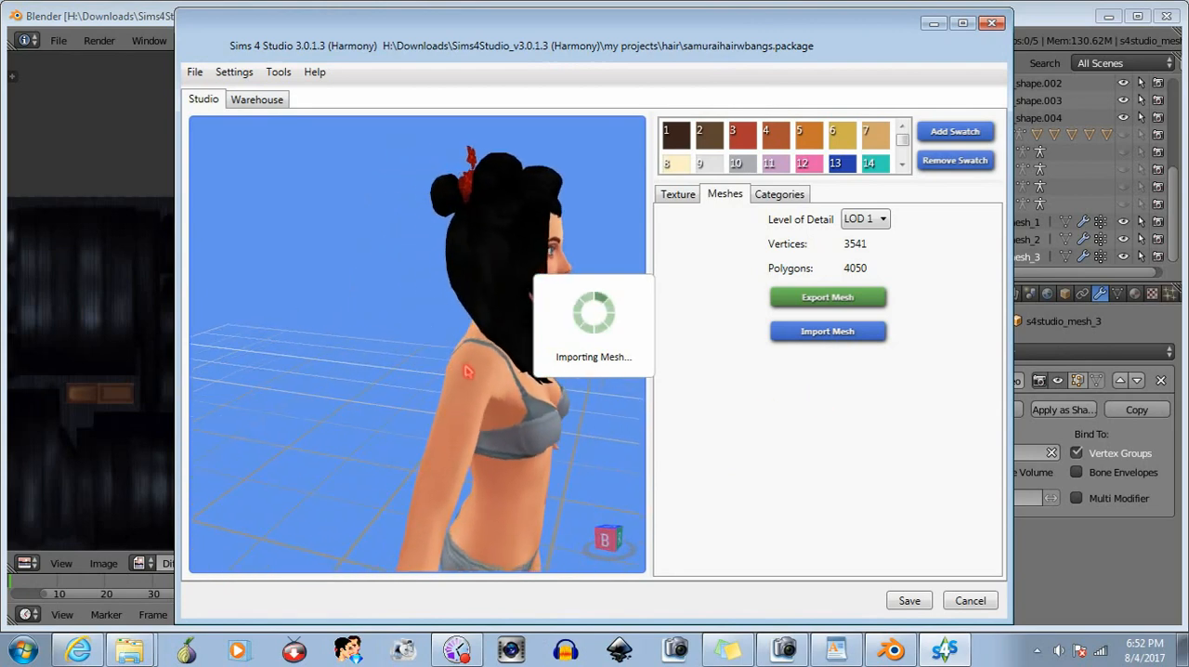
{"action": "middle_click_drag", "start_coordinate": [470, 377], "coordinate": [369, 377]}
{"action": "right_click_drag", "start_coordinate": [369, 378], "coordinate": [438, 387]}
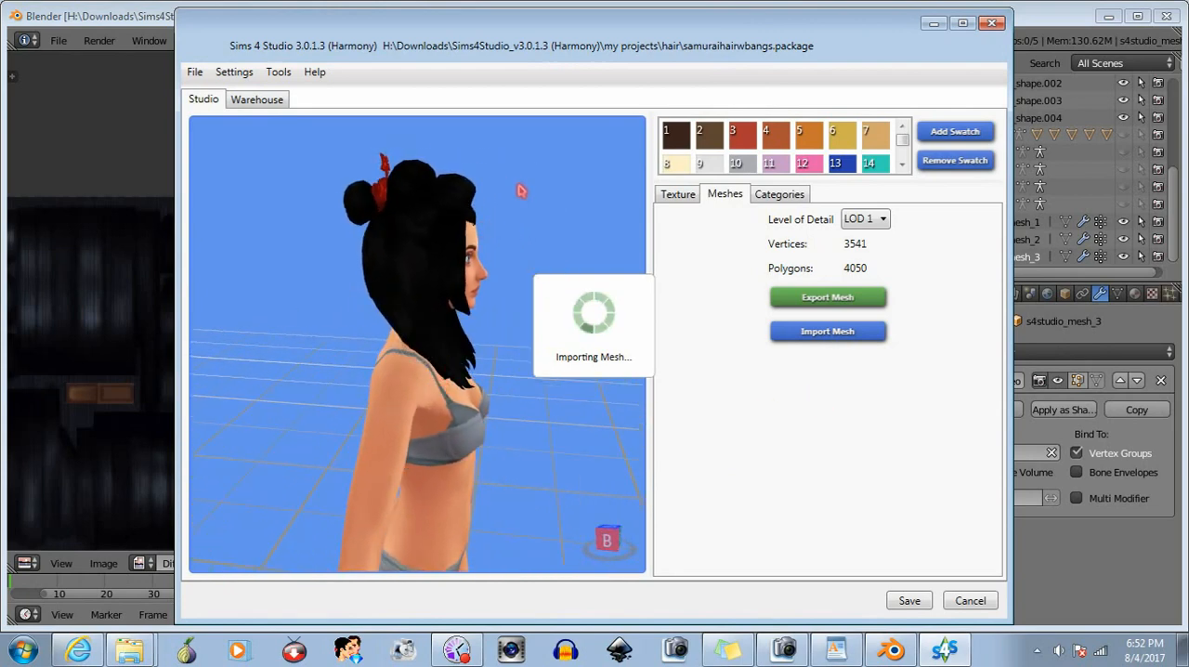
{"action": "scroll", "coordinate": [521, 191], "scroll_direction": "up", "scroll_amount": 2}
{"action": "middle_click_drag", "start_coordinate": [521, 190], "coordinate": [500, 228]}
{"action": "scroll", "coordinate": [501, 228], "scroll_direction": "up", "scroll_amount": 2}
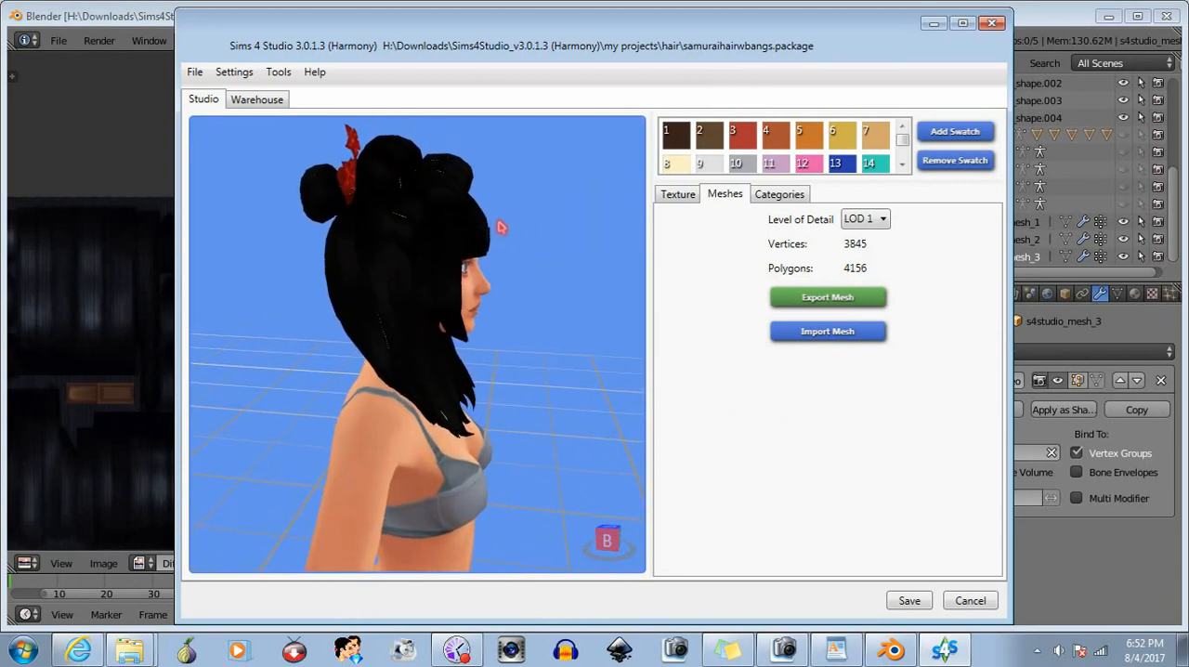
{"action": "right_click_drag", "start_coordinate": [500, 228], "coordinate": [468, 350]}
{"action": "scroll", "coordinate": [468, 350], "scroll_direction": "down", "scroll_amount": 6}
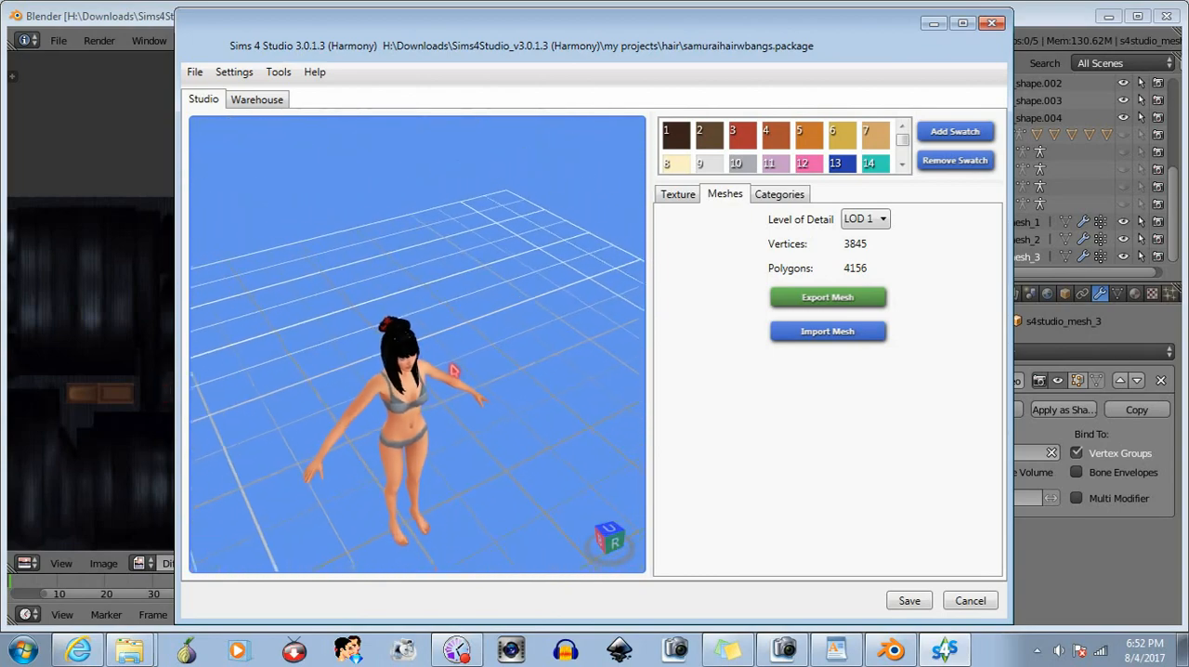
{"action": "right_click_drag", "start_coordinate": [441, 407], "coordinate": [309, 374]}
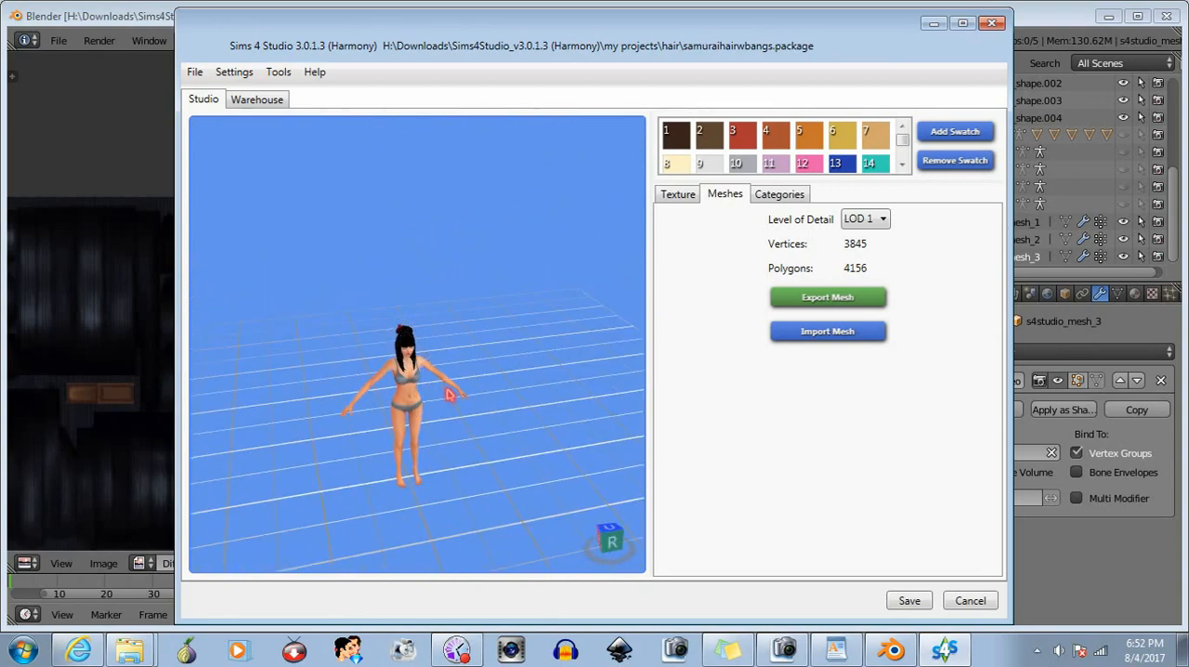
- Return to Blender, hide s4studio_mesh_2 and s4studio_mesh_3, and select s4studio_mesh_1
{"action": "right_click_drag", "start_coordinate": [475, 412], "coordinate": [407, 363]}
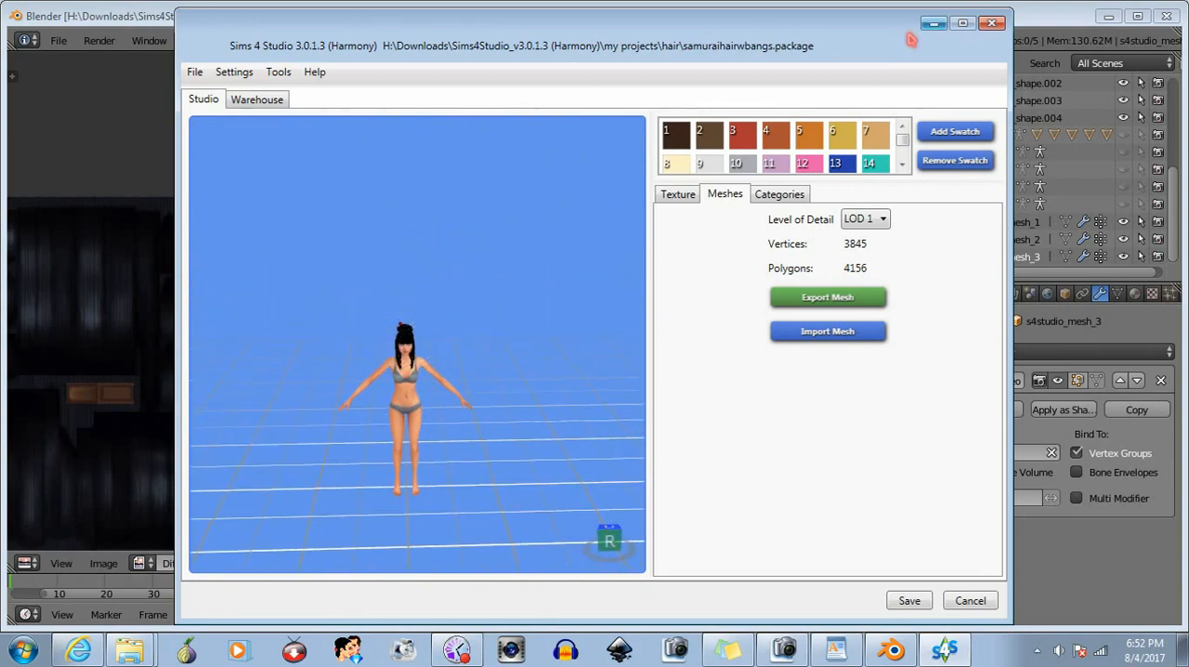
{"action": "left_click", "coordinate": [1021, 18]}
{"action": "left_click", "coordinate": [1123, 256]}
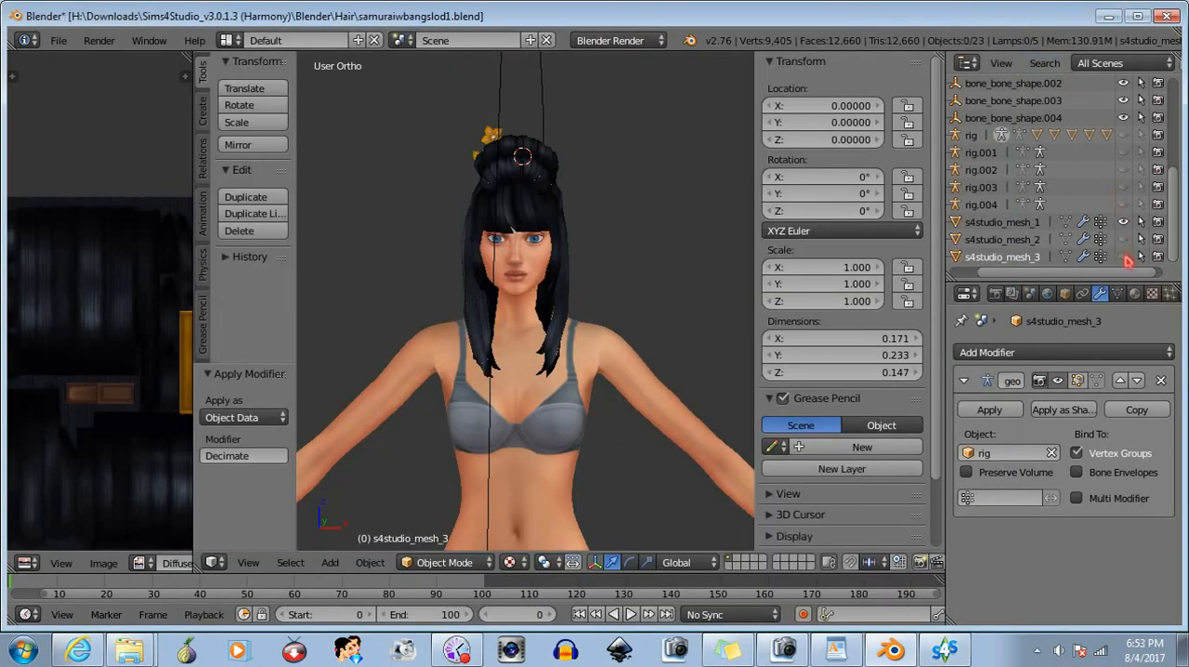
{"action": "left_click", "coordinate": [1019, 224]}
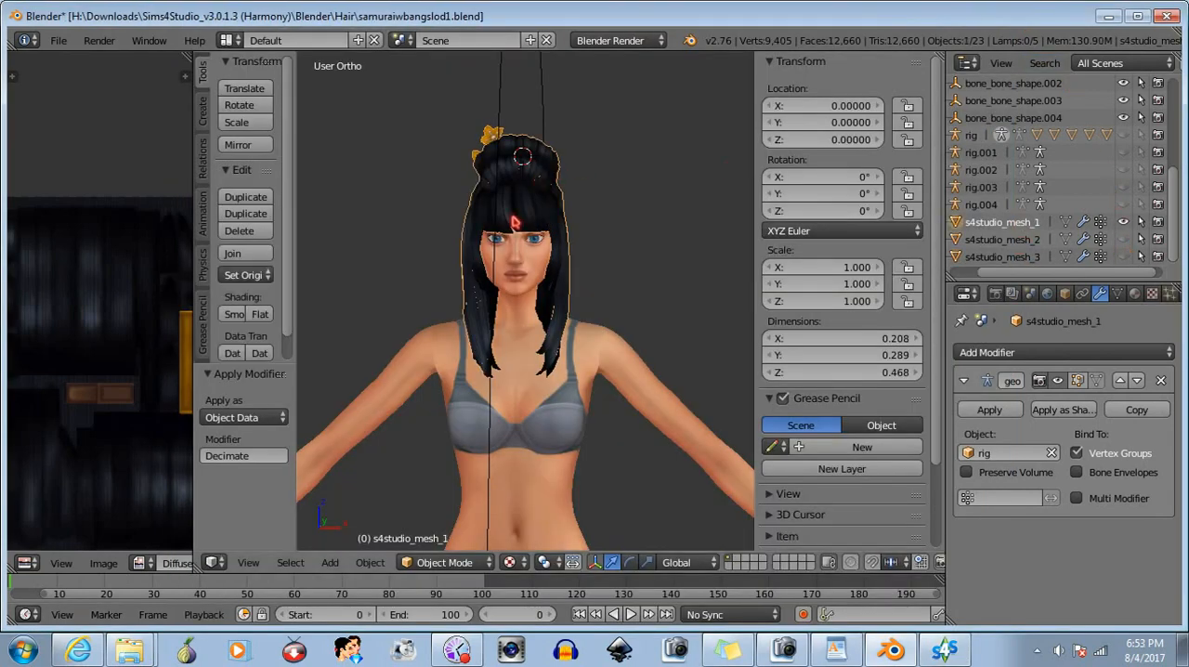
- Enter Edit Mode on s4studio_mesh_1, reveal all of its hidden geometry and clear the selection
{"action": "left_click", "coordinate": [436, 562]}
{"action": "left_click", "coordinate": [436, 522]}
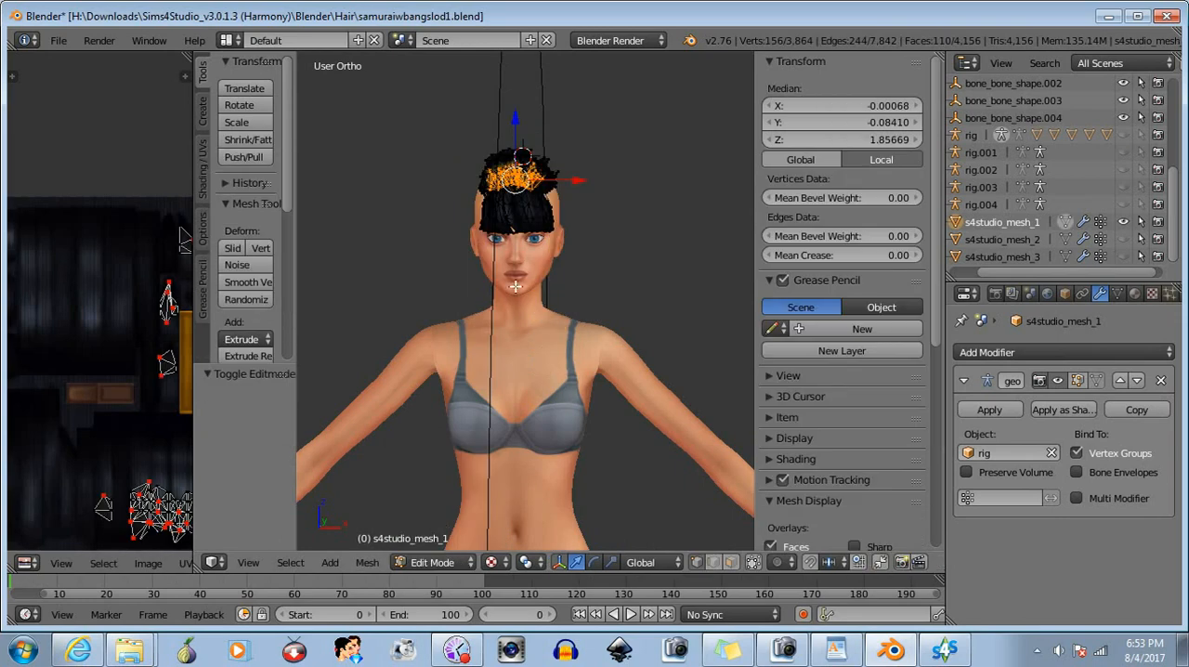
{"action": "left_click", "coordinate": [367, 562]}
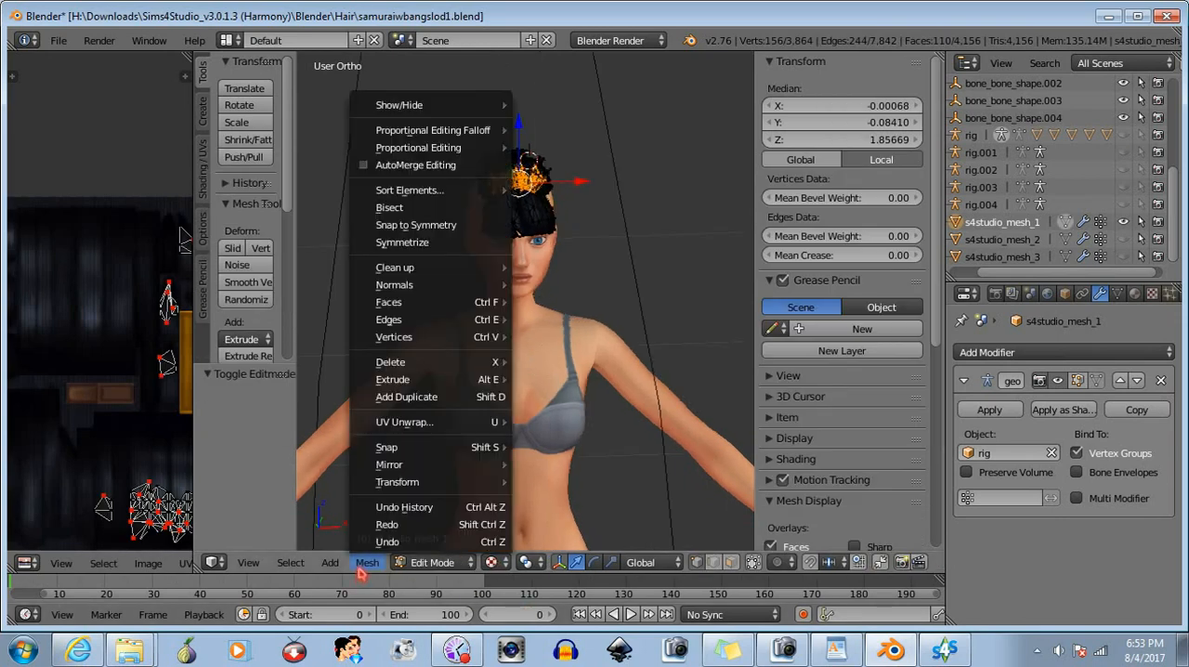
{"action": "mouse_move", "coordinate": [507, 105]}
{"action": "left_click", "coordinate": [568, 108]}
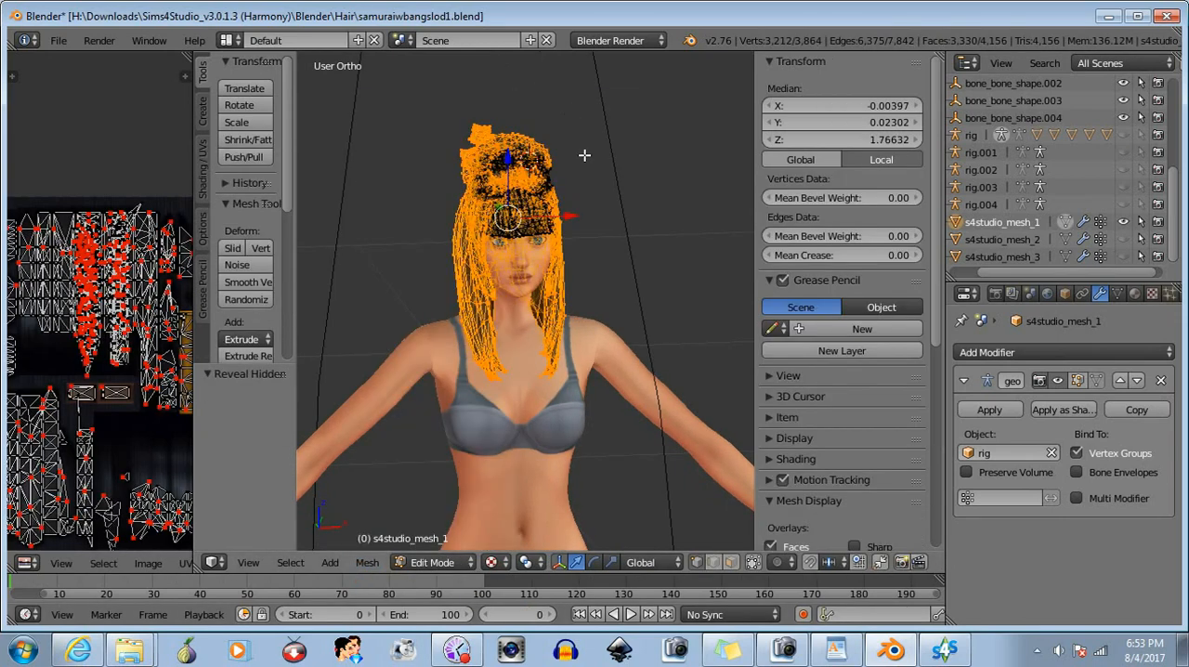
{"action": "key", "text": "a"}
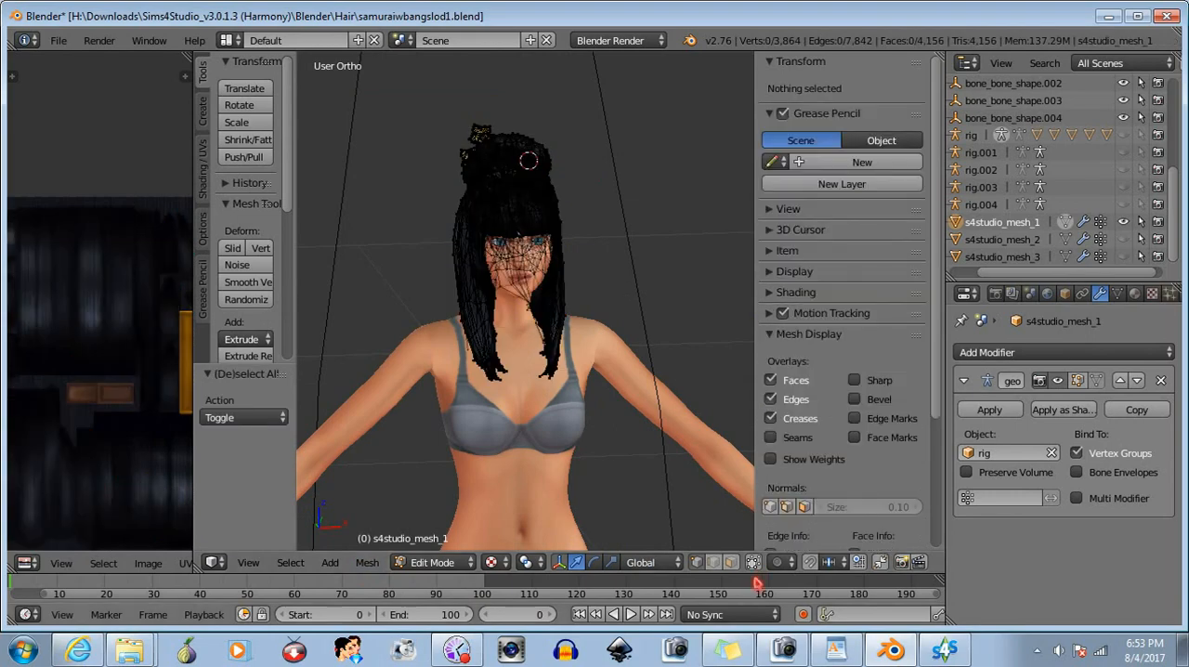
- Select the vertices around the long skin-coloured gap between the hair strands on the side of the head
{"action": "middle_click_drag", "start_coordinate": [520, 110], "coordinate": [597, 369]}
{"action": "scroll", "coordinate": [557, 172], "scroll_direction": "up", "scroll_amount": 4}
{"action": "scroll", "coordinate": [591, 319], "scroll_direction": "up", "scroll_amount": 6}
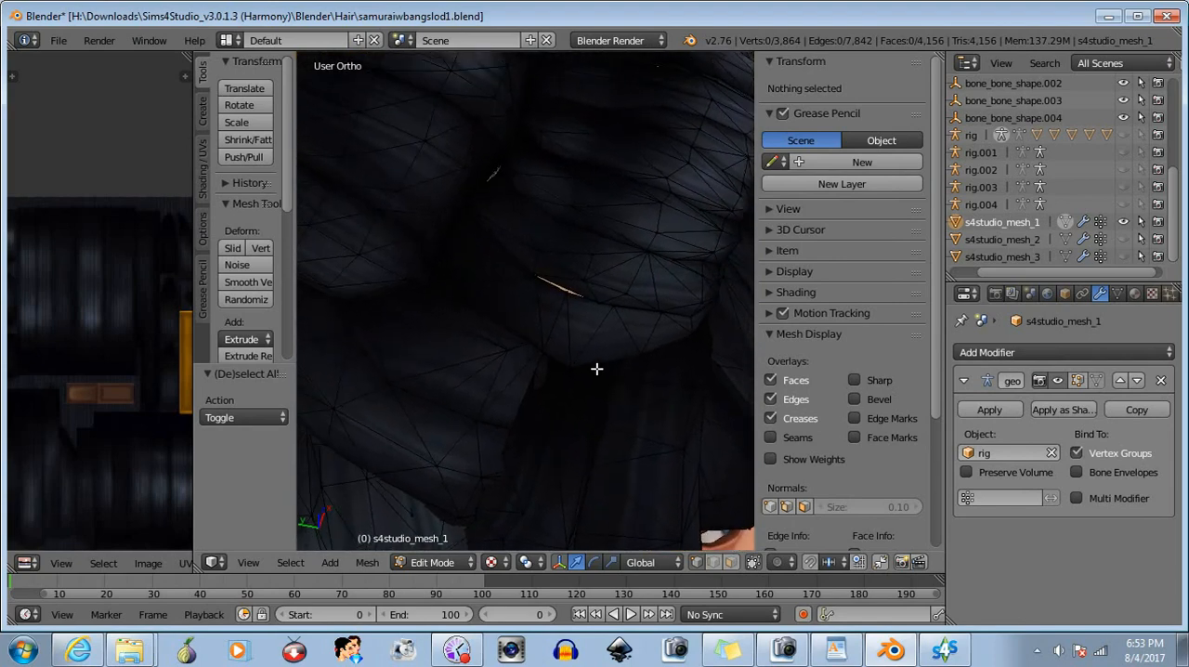
{"action": "scroll", "coordinate": [595, 357], "scroll_direction": "up", "scroll_amount": 1}
{"action": "middle_click_drag", "start_coordinate": [580, 320], "coordinate": [607, 355], "text": "shift"}
{"action": "key", "text": "b"}
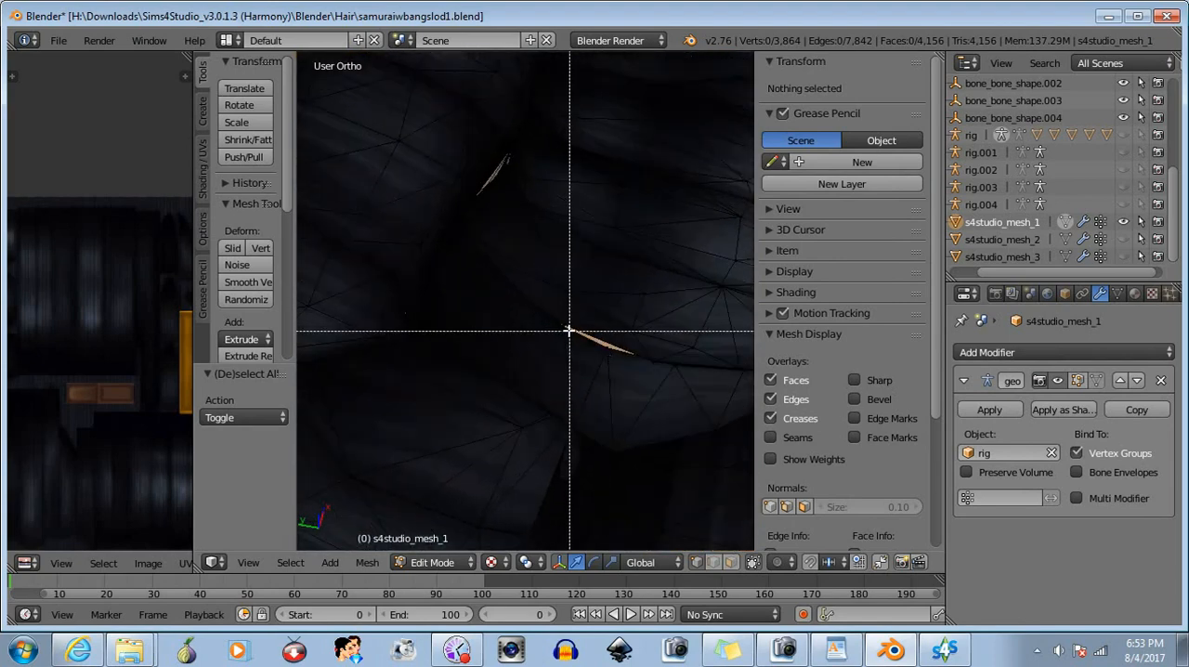
{"action": "left_click_drag", "start_coordinate": [552, 316], "coordinate": [645, 375]}
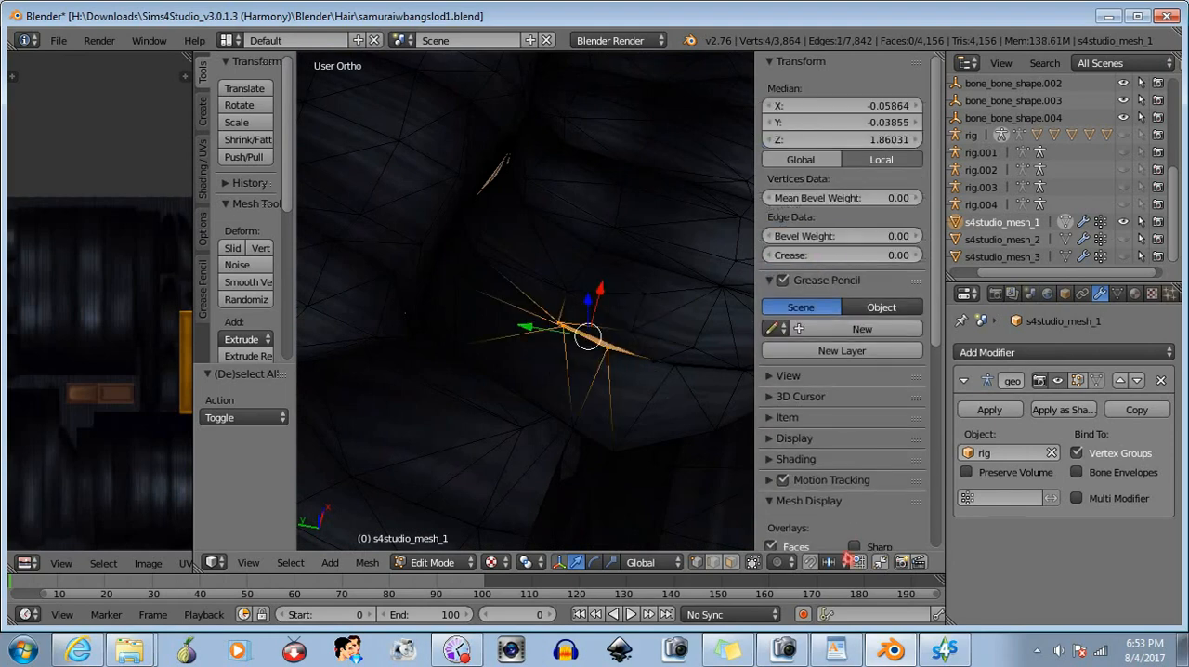
- Reduce the selection to the three vertices at the inner end of the gap
{"action": "middle_click_drag", "start_coordinate": [624, 385], "coordinate": [589, 404]}
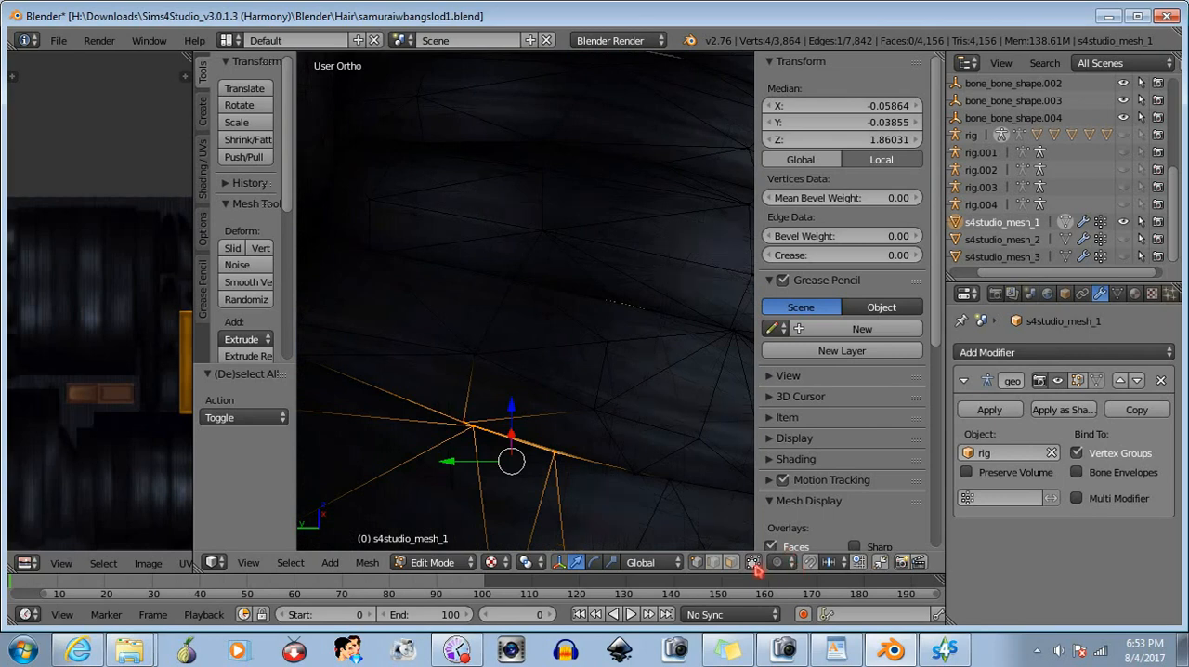
{"action": "middle_click_drag", "start_coordinate": [612, 446], "coordinate": [614, 446]}
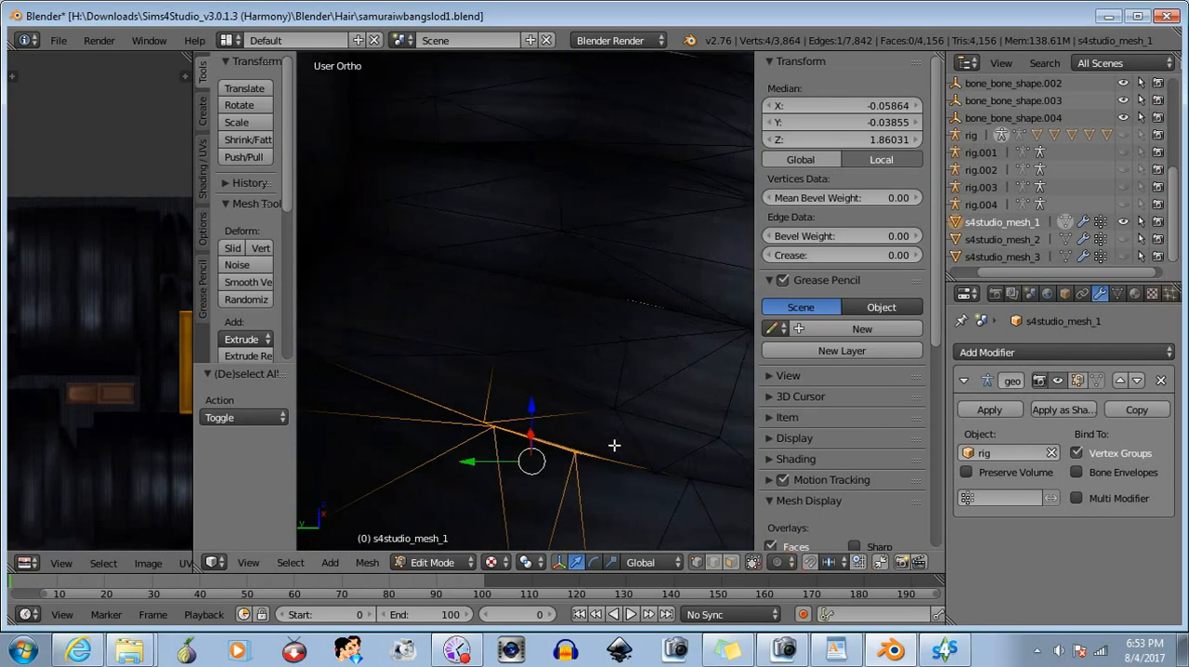
{"action": "key", "text": "b"}
{"action": "middle_click_drag", "start_coordinate": [456, 385], "coordinate": [624, 498]}
{"action": "key", "text": "b"}
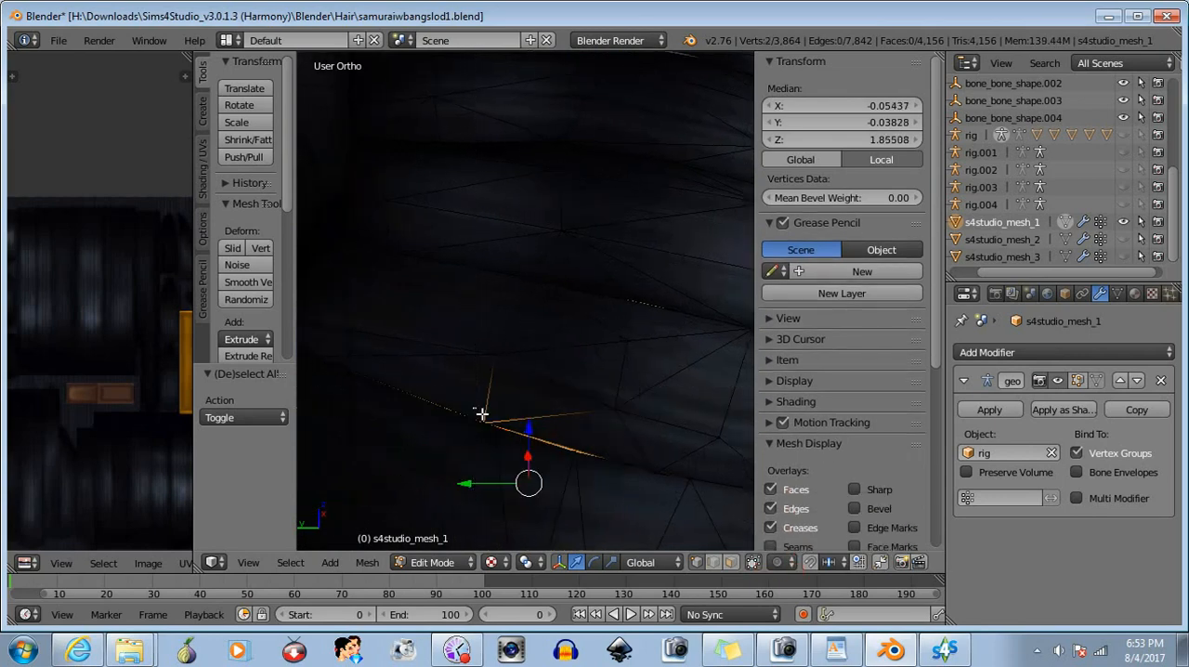
{"action": "left_click_drag", "start_coordinate": [478, 413], "coordinate": [507, 433]}
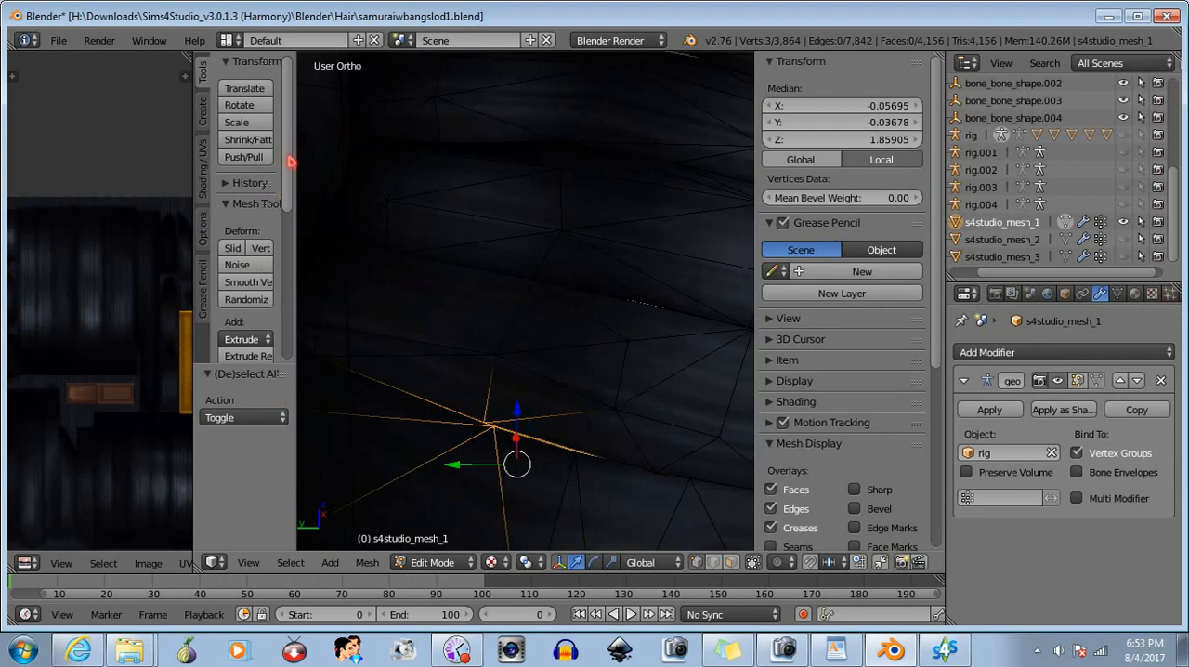
- Try merging the three selected gap vertices at their center, and undo the merge
{"action": "scroll", "coordinate": [260, 241], "scroll_direction": "down", "scroll_amount": 8}
{"action": "left_click", "coordinate": [251, 331]}
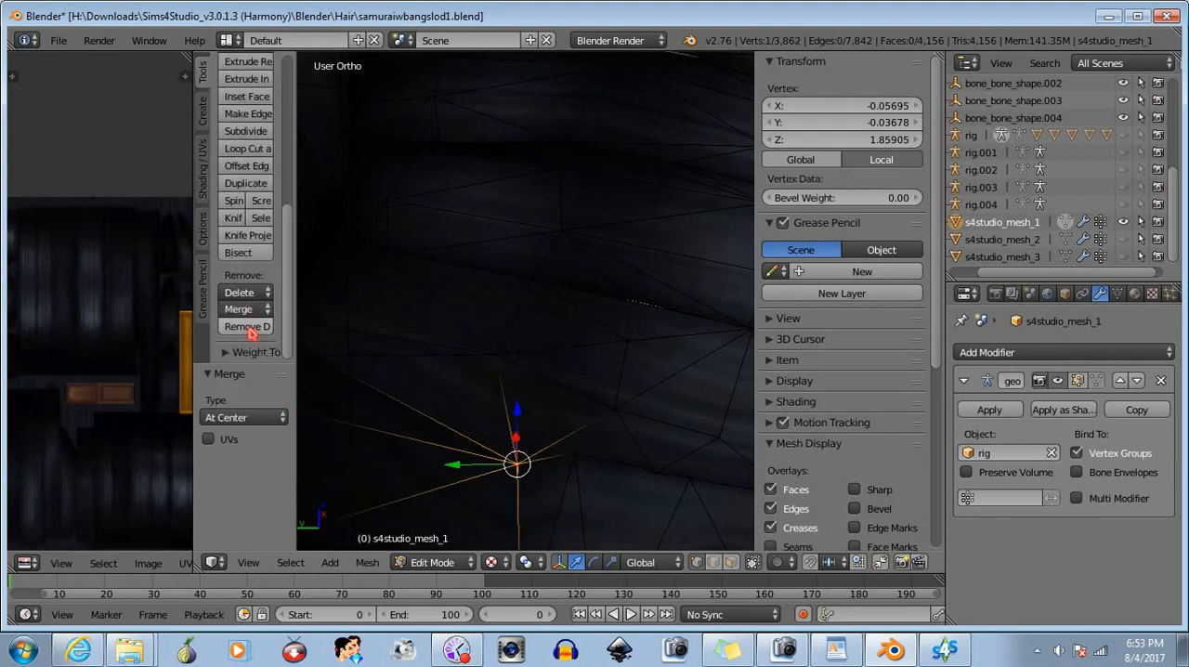
{"action": "key", "text": "ctrl+z"}
- Place the 3D cursor at the gap's inner end, merge the three selected vertices at the cursor, and deselect the result
{"action": "mouse_move", "coordinate": [585, 444]}
{"action": "middle_mouse_down"}
{"action": "mouse_move", "coordinate": [566, 434]}
{"action": "mouse_move", "coordinate": [591, 439]}
{"action": "middle_mouse_up"}
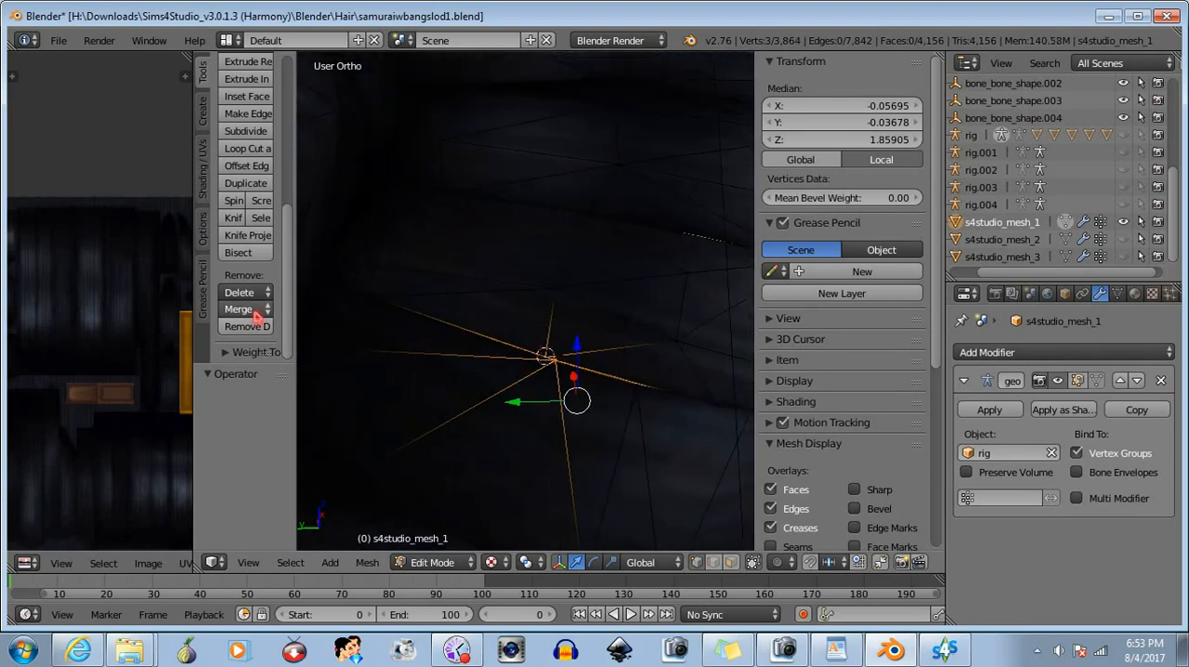
{"action": "left_click", "coordinate": [257, 316]}
{"action": "left_click", "coordinate": [252, 334]}
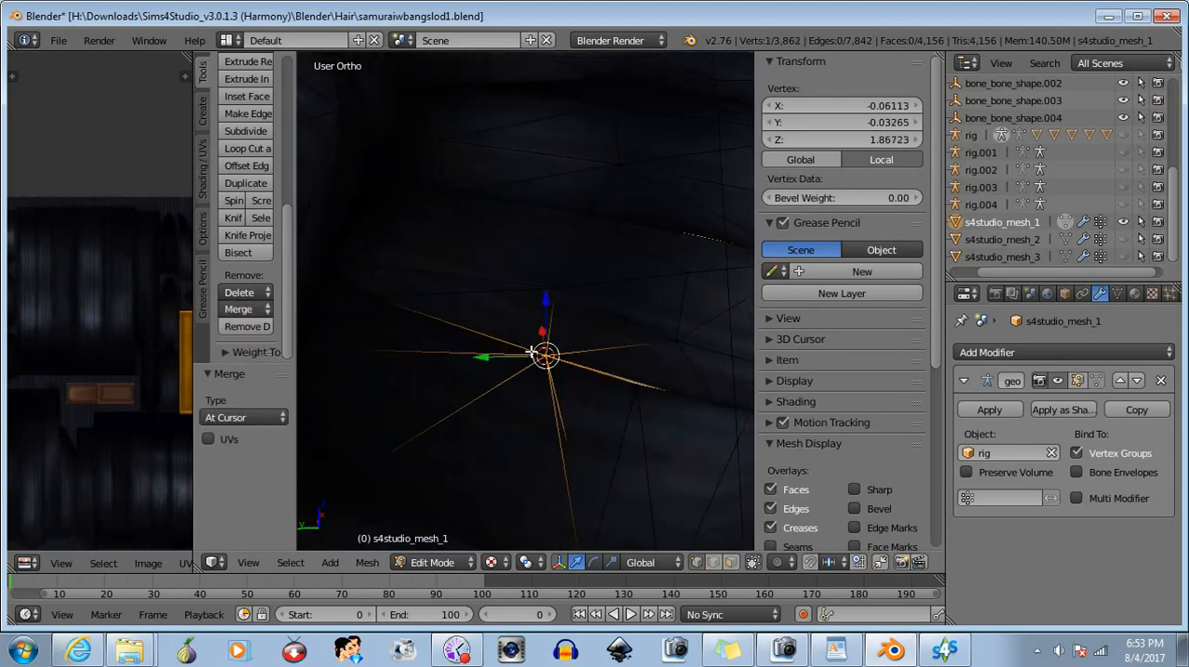
{"action": "key", "text": "b"}
{"action": "middle_click_drag", "start_coordinate": [529, 327], "coordinate": [602, 411]}
- Select the single vertex beside the merged point, raise it about 0.000589 along Z to cover the sliver, and deselect it
{"action": "middle_click_drag", "start_coordinate": [638, 422], "coordinate": [629, 416]}
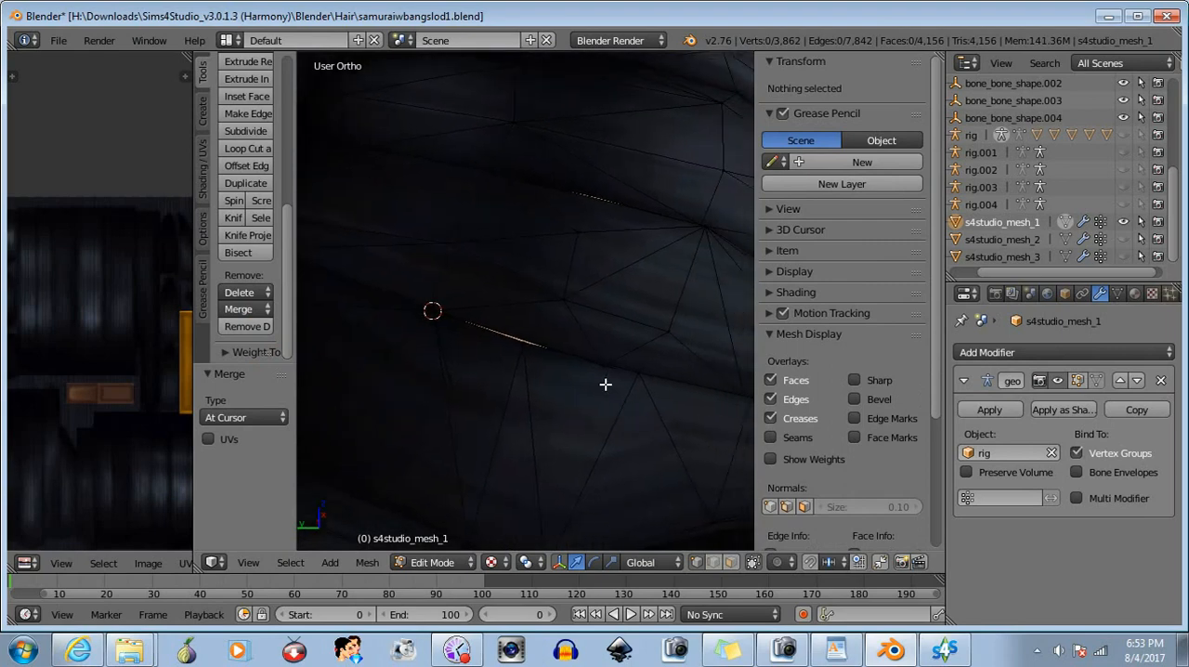
{"action": "key", "text": "b"}
{"action": "left_click_drag", "start_coordinate": [518, 336], "coordinate": [537, 364]}
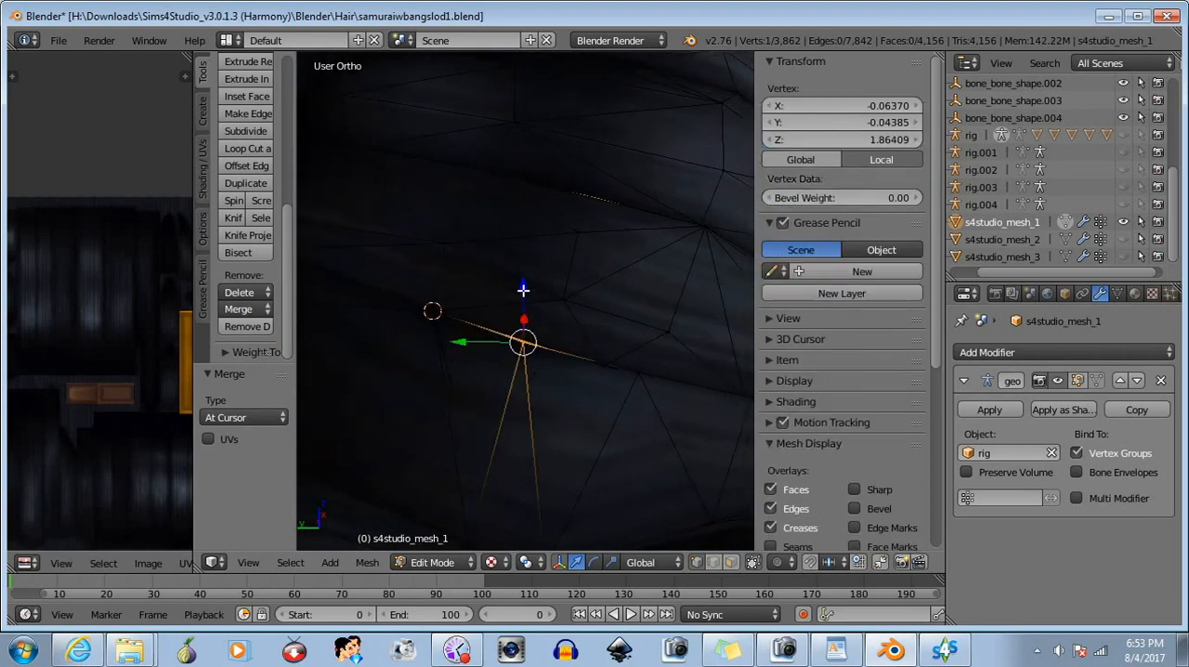
{"action": "left_click_drag", "start_coordinate": [522, 290], "coordinate": [520, 286]}
{"action": "key", "text": "b"}
{"action": "middle_click_drag", "start_coordinate": [493, 305], "coordinate": [588, 425]}
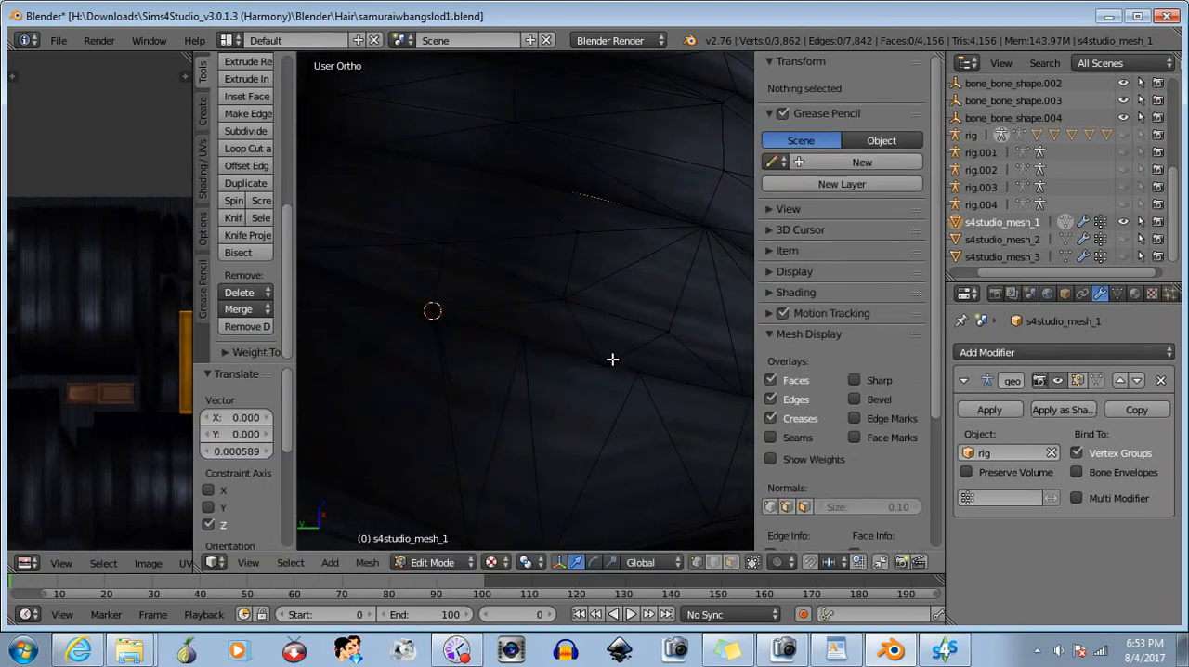
- Select the vertex at the next thin gap higher up the hair, move it about -0.000425 along X, and deselect it
{"action": "middle_click_drag", "start_coordinate": [610, 359], "coordinate": [605, 374]}
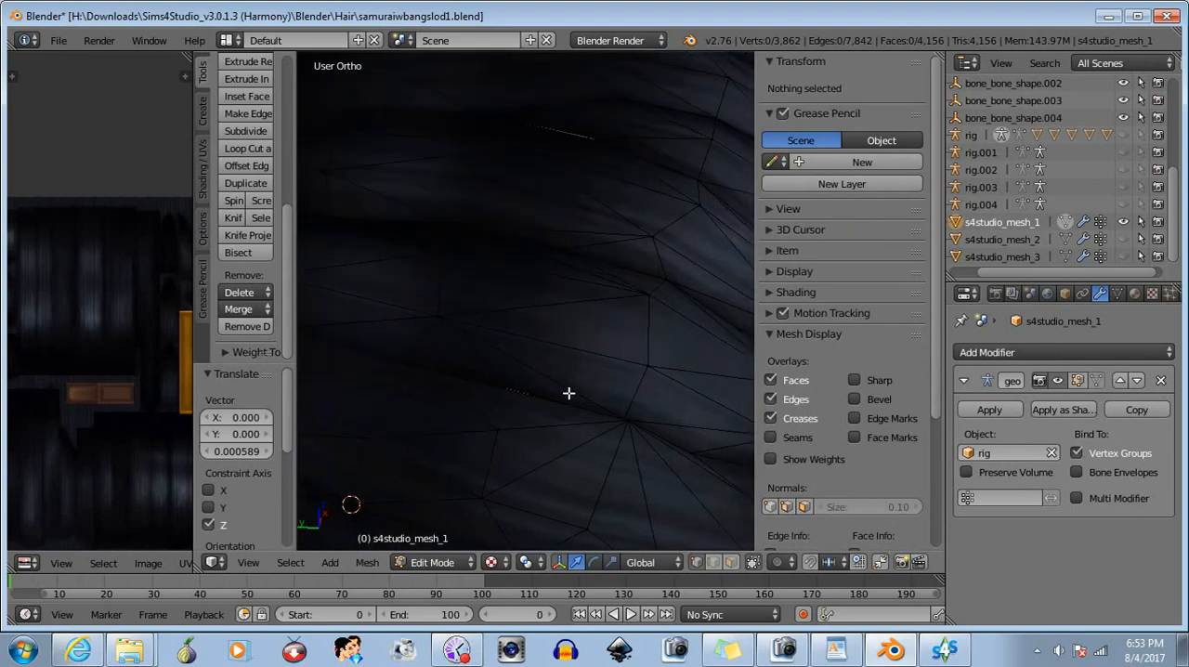
{"action": "key", "text": "b"}
{"action": "left_click_drag", "start_coordinate": [492, 375], "coordinate": [535, 408]}
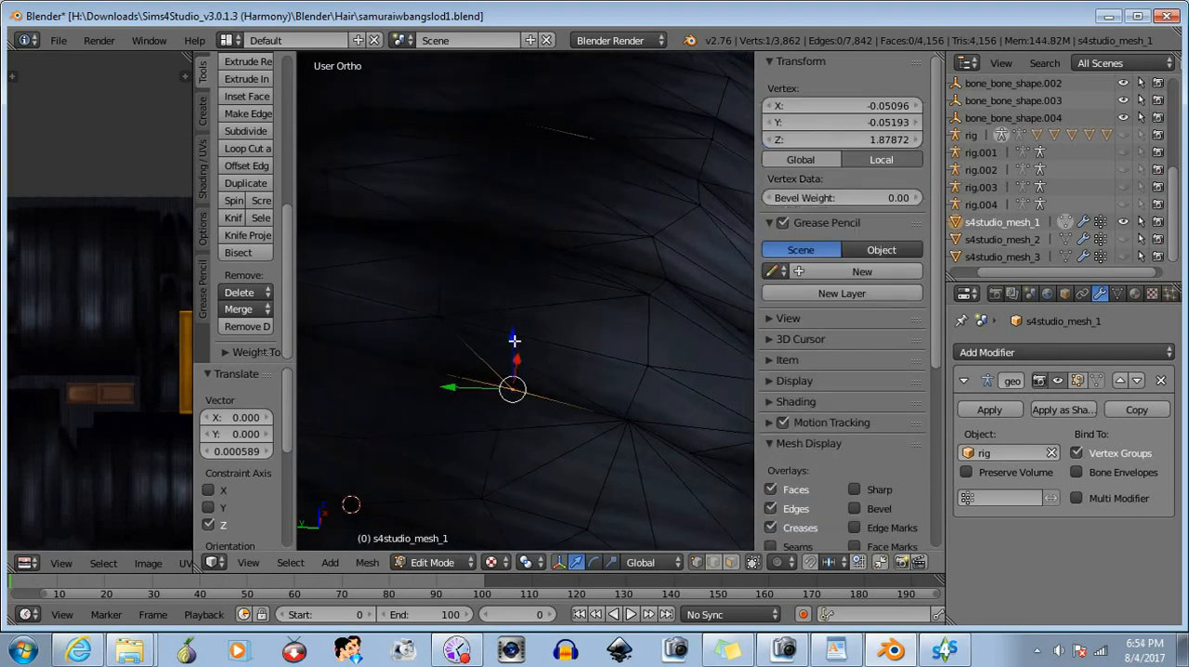
{"action": "left_click_drag", "start_coordinate": [515, 339], "coordinate": [517, 361]}
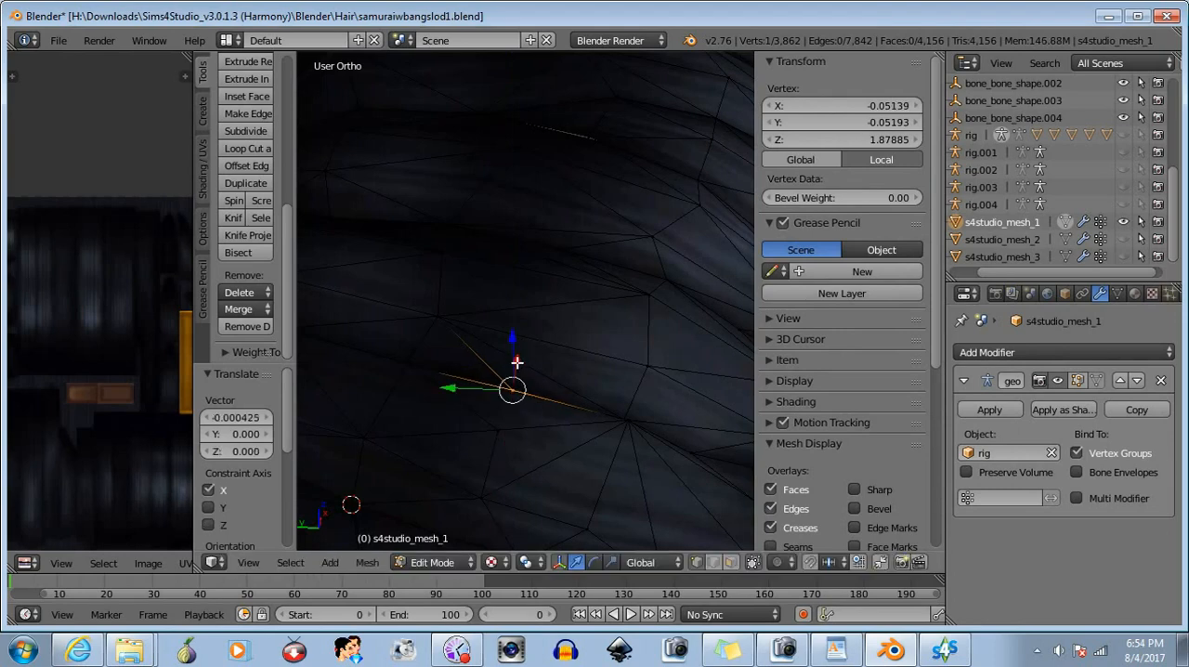
{"action": "key", "text": "b"}
{"action": "middle_click_drag", "start_coordinate": [487, 364], "coordinate": [550, 427]}
- Select the vertex at the small gap below the crown strands, move it about -0.000573 along X, and deselect it
{"action": "scroll", "coordinate": [599, 335], "scroll_direction": "down", "scroll_amount": 3}
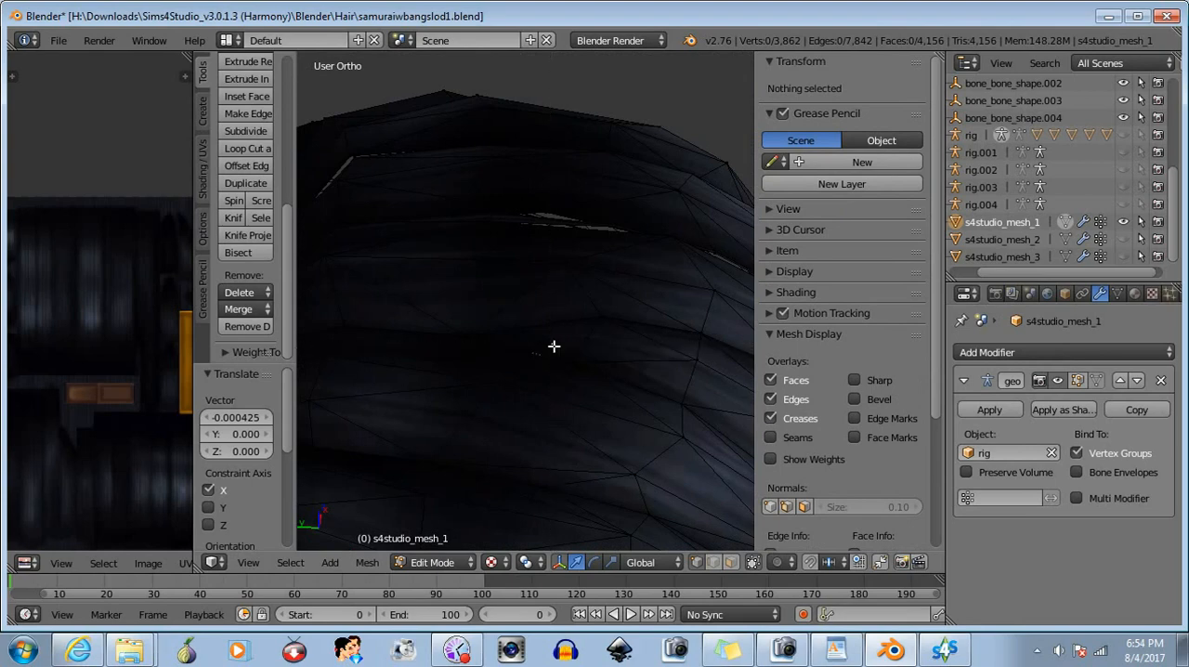
{"action": "right_click", "coordinate": [554, 345]}
{"action": "middle_click_drag", "start_coordinate": [532, 371], "coordinate": [529, 375]}
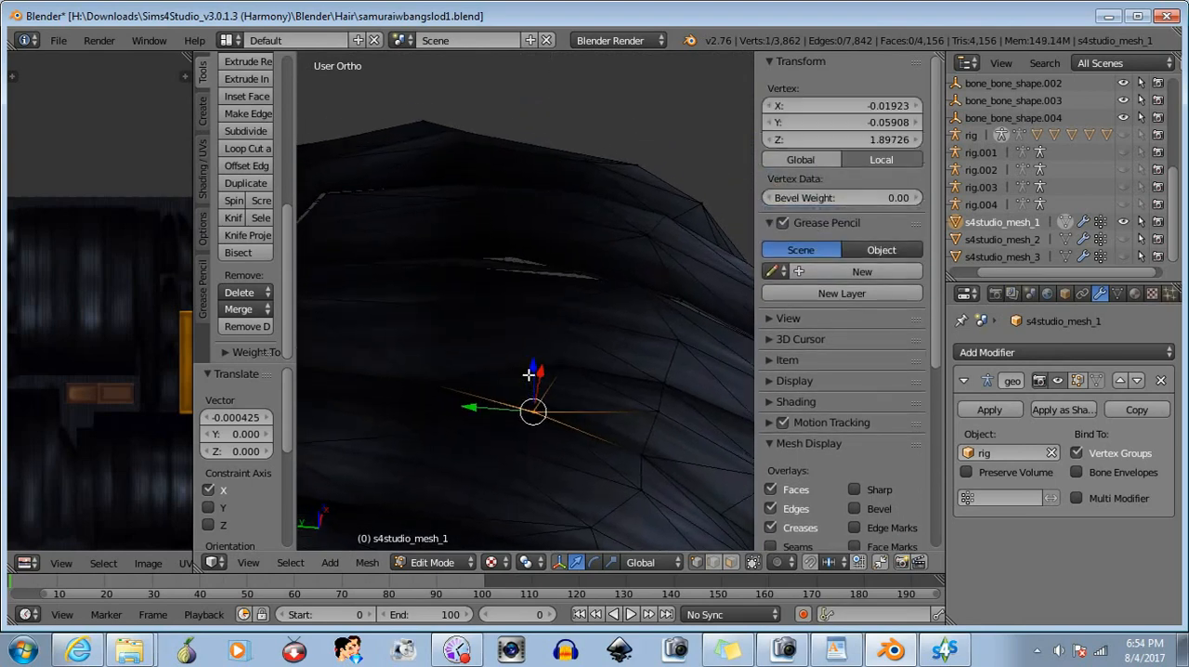
{"action": "key", "text": "a"}
{"action": "middle_click_drag", "start_coordinate": [592, 420], "coordinate": [531, 455]}
{"action": "left_click_drag", "start_coordinate": [500, 471], "coordinate": [498, 472]}
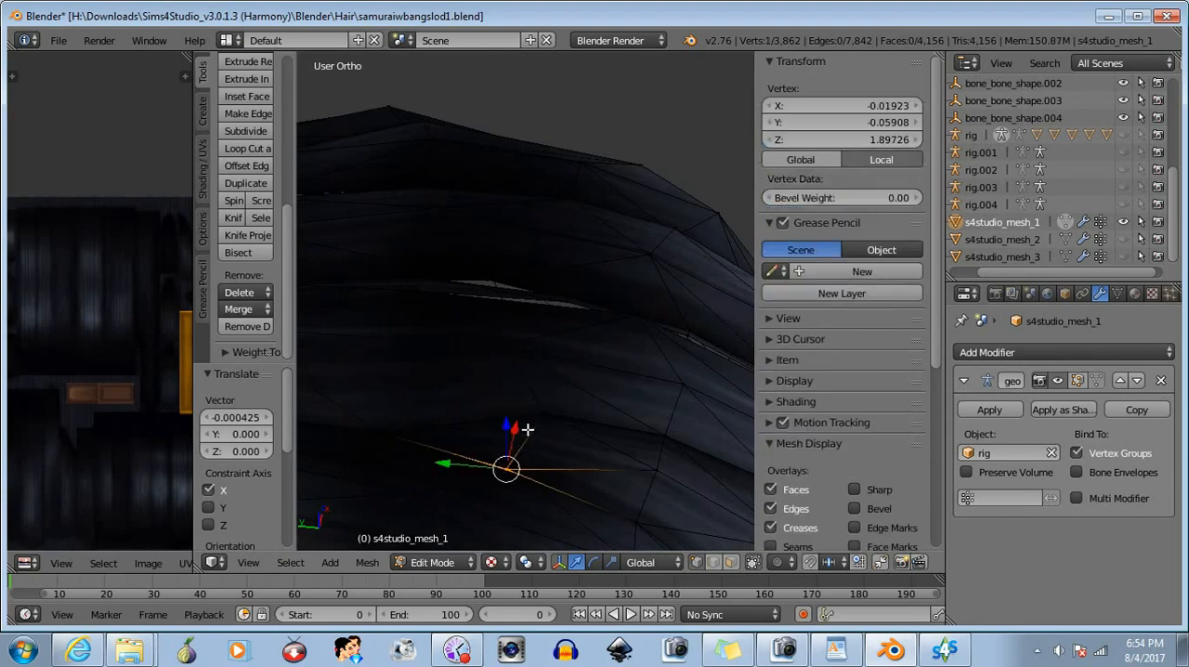
{"action": "left_click_drag", "start_coordinate": [514, 433], "coordinate": [500, 448]}
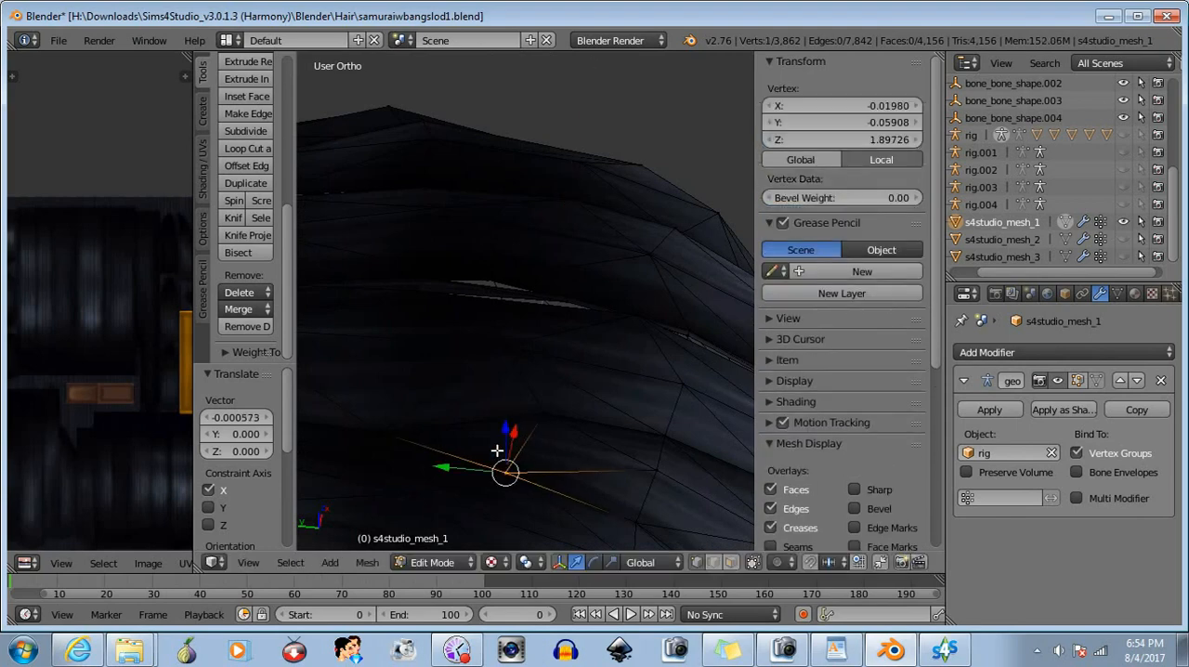
{"action": "key", "text": "a"}
- From the opposite viewing side, move the vertex at the short skin-coloured sliver about 0.000439 along X and deselect it
{"action": "middle_click_drag", "start_coordinate": [615, 424], "coordinate": [509, 382]}
{"action": "scroll", "coordinate": [576, 369], "scroll_direction": "up", "scroll_amount": 7}
{"action": "middle_click_drag", "start_coordinate": [473, 442], "coordinate": [465, 384]}
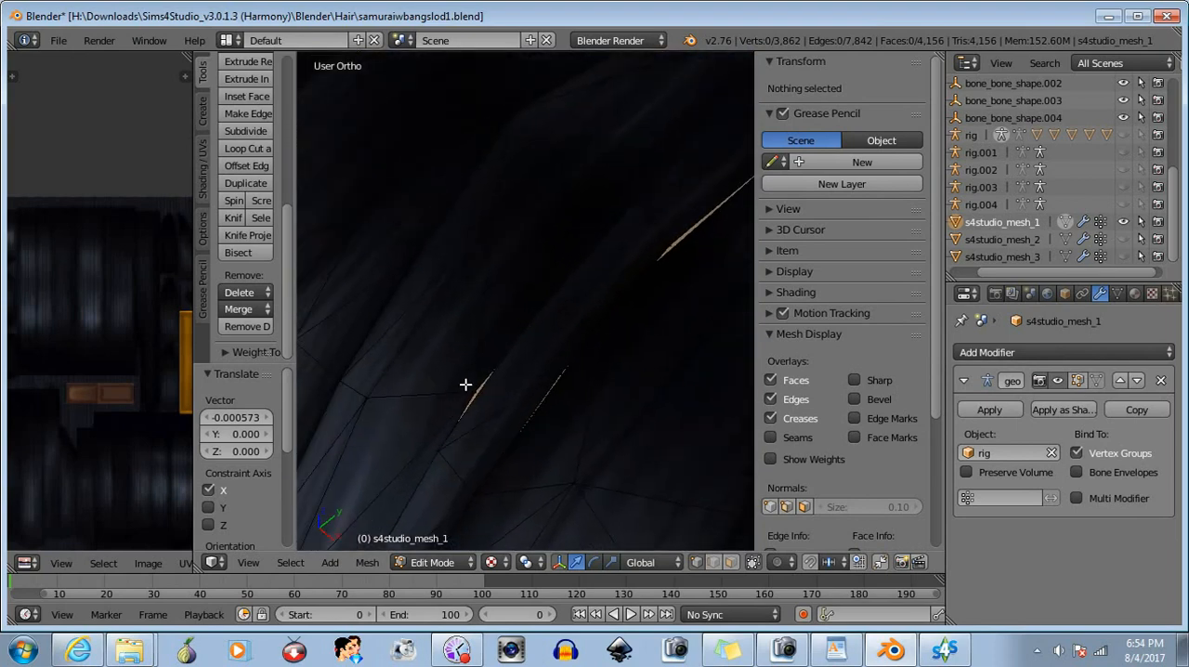
{"action": "left_click_drag", "start_coordinate": [481, 404], "coordinate": [524, 430]}
{"action": "key", "text": "b"}
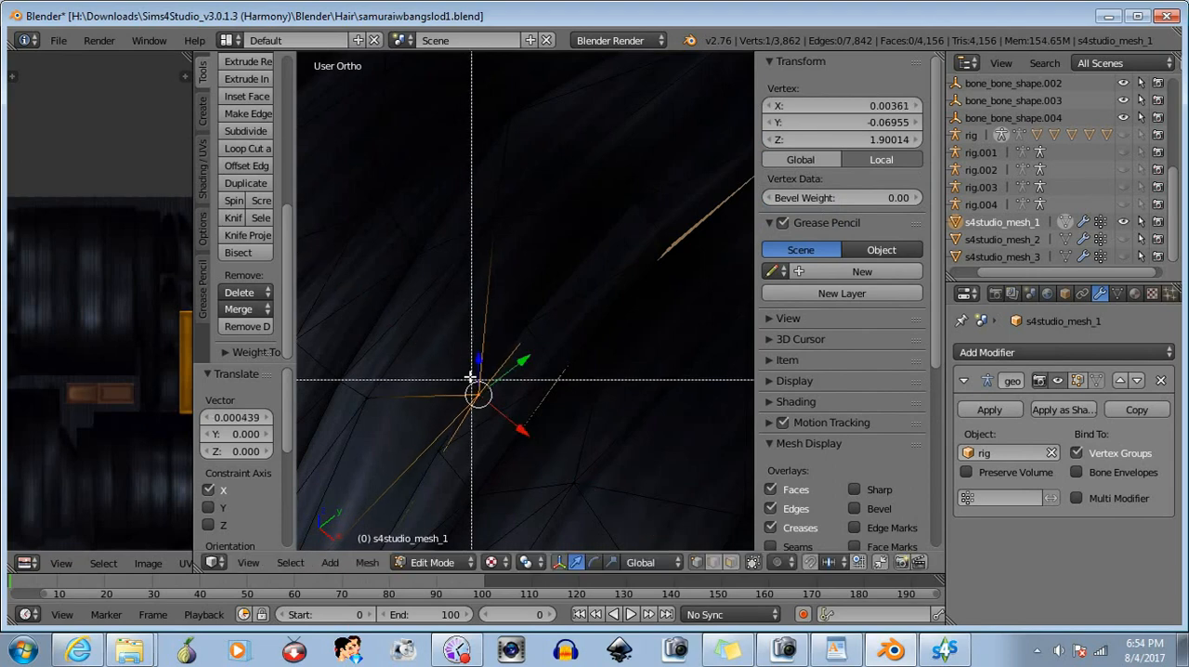
{"action": "mouse_move", "coordinate": [473, 377]}
{"action": "middle_mouse_down"}
{"action": "mouse_move", "coordinate": [564, 467]}
{"action": "mouse_move", "coordinate": [604, 456]}
{"action": "mouse_move", "coordinate": [586, 464]}
{"action": "middle_mouse_up"}
- Select the vertex at the end of the neighbouring long sliver, move it about 0.000582 along X, and deselect it
{"action": "key", "text": "b"}
{"action": "left_click_drag", "start_coordinate": [557, 294], "coordinate": [594, 349]}
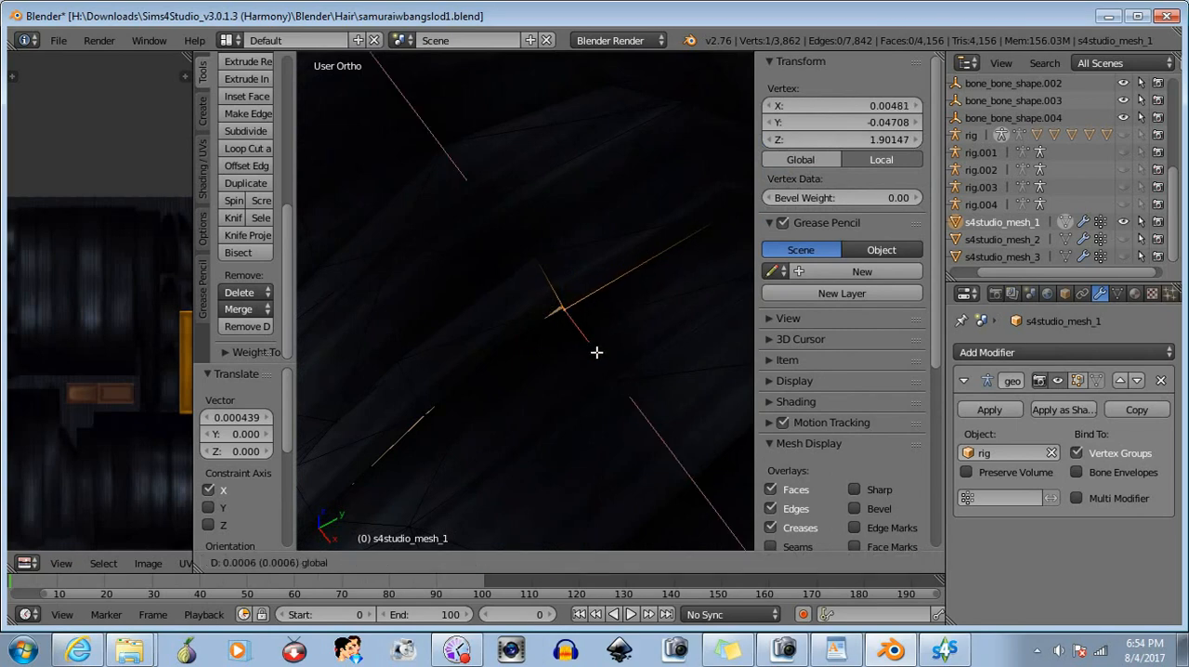
{"action": "left_click", "coordinate": [563, 306]}
{"action": "key", "text": "a"}
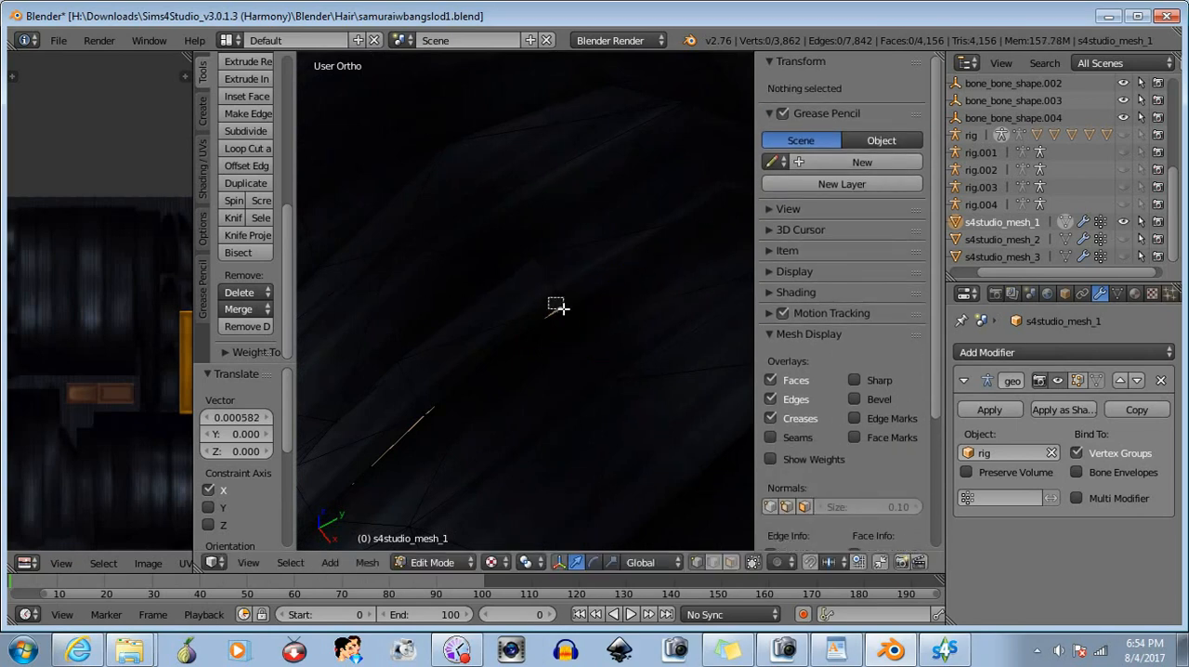
- Reselect the vertex at the end of the long sliver and shift it about 0.000273 further along X
{"action": "left_click_drag", "start_coordinate": [557, 307], "coordinate": [598, 355]}
{"action": "right_click", "coordinate": [564, 323]}
{"action": "middle_click_drag", "start_coordinate": [519, 416], "coordinate": [544, 307]}
- Select only the lower vertex along the dotted sliver, move it about 0.000385 along X, and deselect it
{"action": "right_click", "coordinate": [520, 300], "text": "shift"}
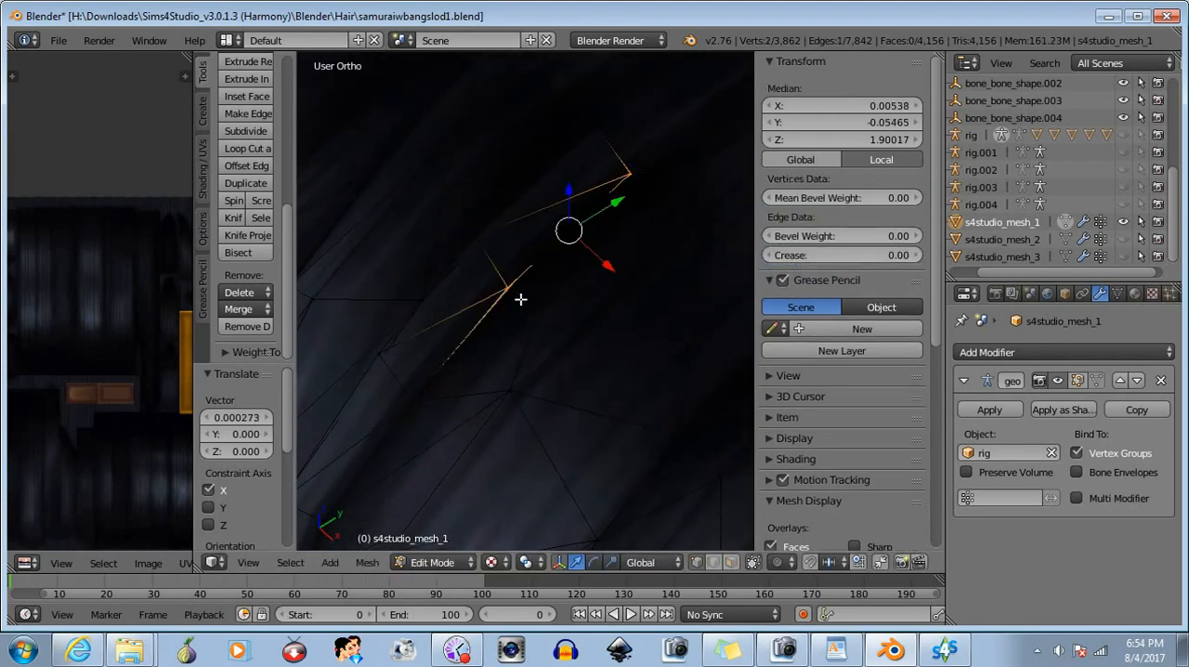
{"action": "right_click", "coordinate": [627, 172], "text": "shift"}
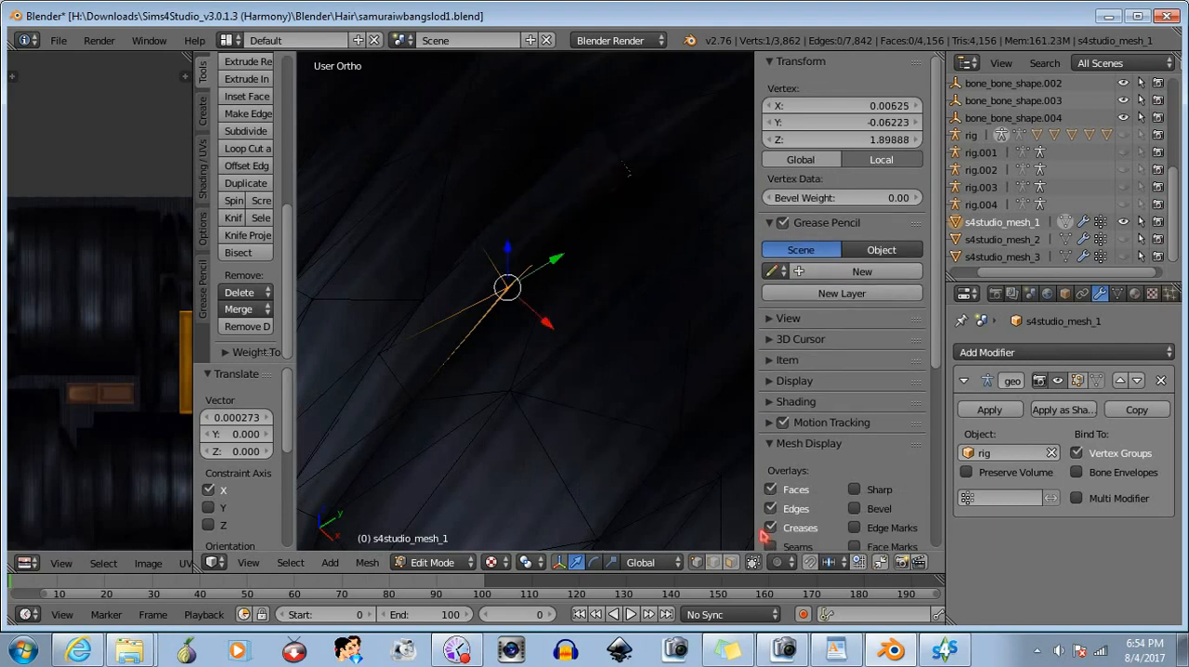
{"action": "key", "text": "b"}
{"action": "left_click_drag", "start_coordinate": [585, 143], "coordinate": [671, 254]}
{"action": "left_click_drag", "start_coordinate": [545, 322], "coordinate": [549, 324]}
{"action": "key", "text": "b"}
{"action": "middle_click_drag", "start_coordinate": [472, 263], "coordinate": [566, 353]}
- Select the vertex at the short dotted gap in the dark upper hair, move it about 0.000241 along X, and deselect it
{"action": "middle_click_drag", "start_coordinate": [638, 279], "coordinate": [629, 287]}
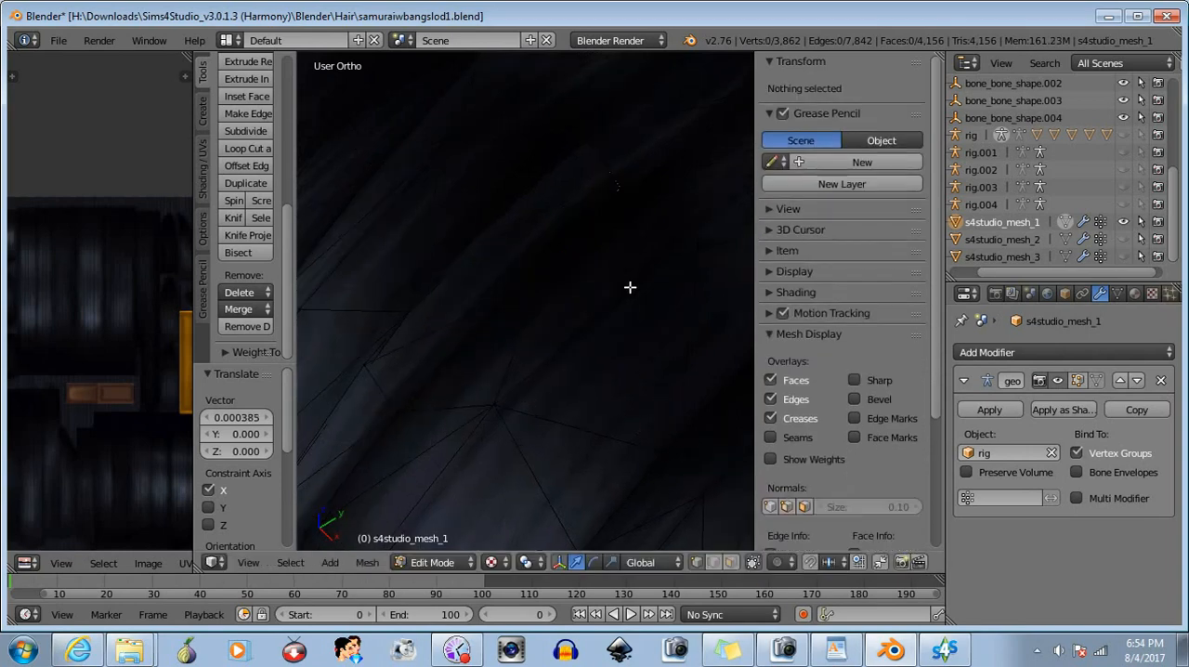
{"action": "scroll", "coordinate": [628, 290], "scroll_direction": "up", "scroll_amount": 3}
{"action": "middle_click_drag", "start_coordinate": [613, 331], "coordinate": [624, 345]}
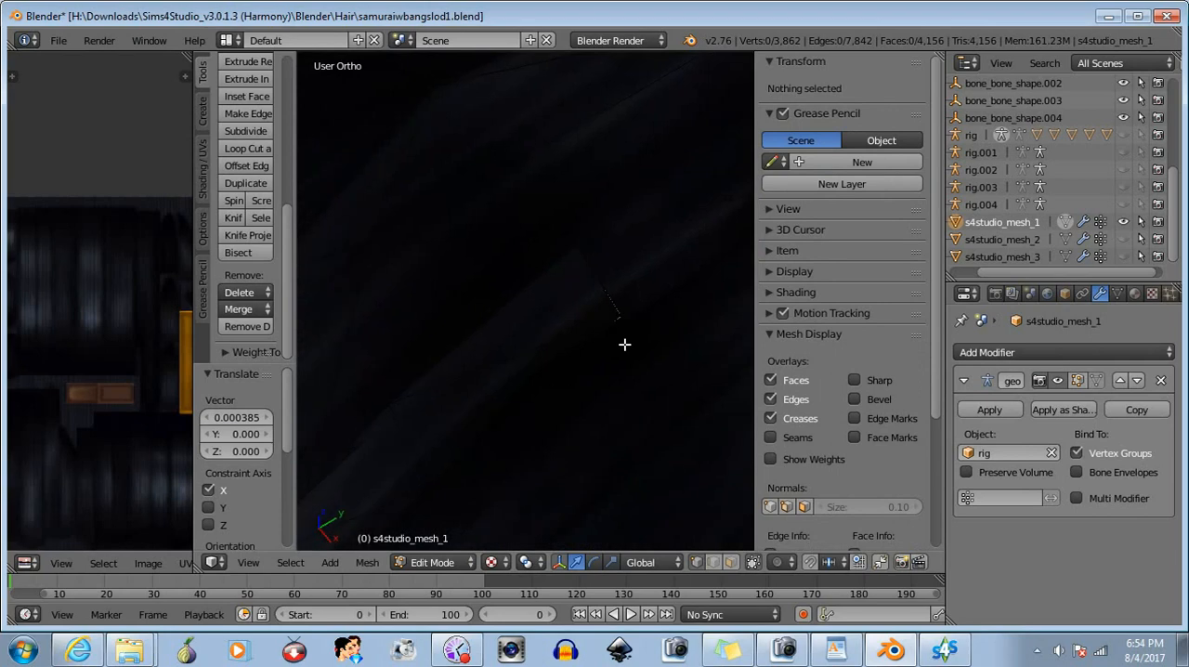
{"action": "key", "text": "b"}
{"action": "left_click_drag", "start_coordinate": [613, 321], "coordinate": [624, 282]}
{"action": "left_click_drag", "start_coordinate": [651, 340], "coordinate": [661, 356]}
{"action": "key", "text": "a"}
{"action": "scroll", "coordinate": [614, 426], "scroll_direction": "down", "scroll_amount": 8}
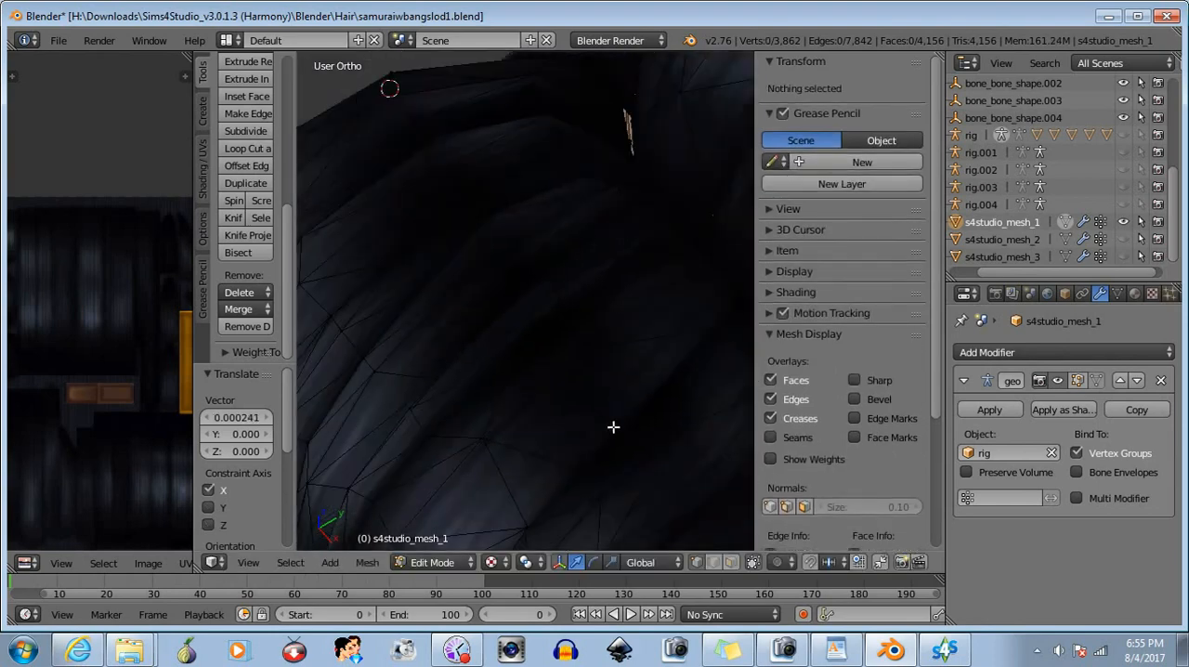
- Select the vertex on the upper thin sliver along the side of the hair roll and move it about 0.000622 along X
{"action": "middle_click_drag", "start_coordinate": [600, 393], "coordinate": [674, 311]}
{"action": "scroll", "coordinate": [629, 301], "scroll_direction": "down", "scroll_amount": 4}
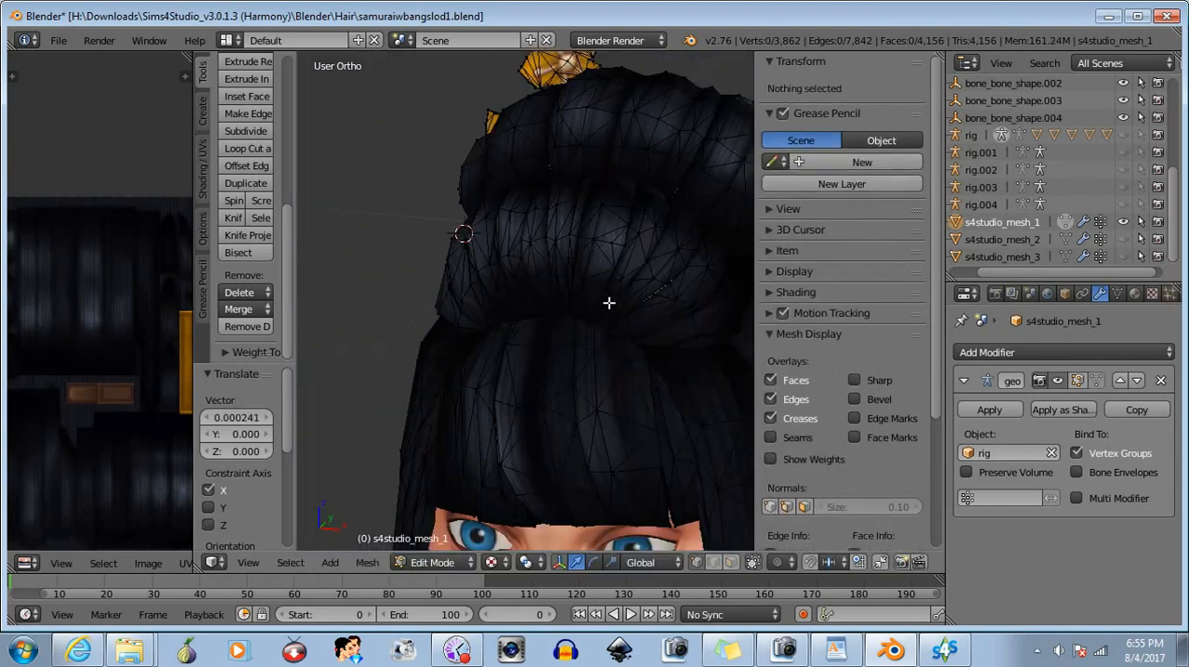
{"action": "middle_click_drag", "start_coordinate": [582, 321], "coordinate": [519, 278]}
{"action": "scroll", "coordinate": [519, 279], "scroll_direction": "up", "scroll_amount": 6}
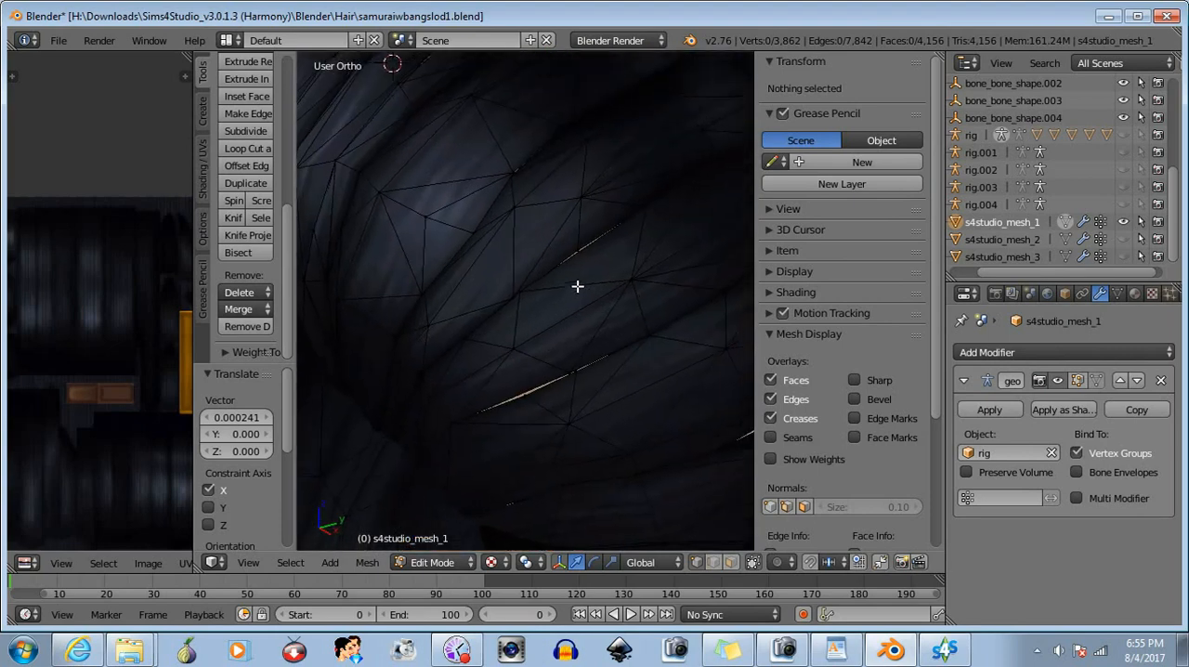
{"action": "right_click", "coordinate": [549, 276]}
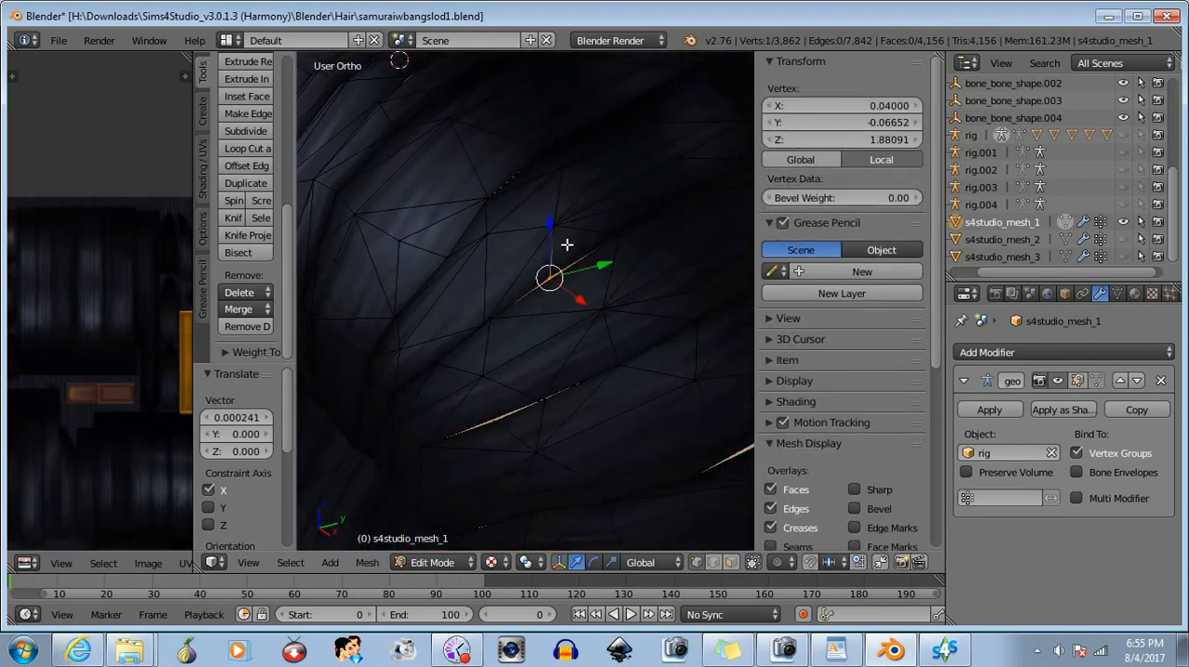
{"action": "key", "text": "g"}
{"action": "key", "text": "x"}
{"action": "left_click", "coordinate": [582, 302]}
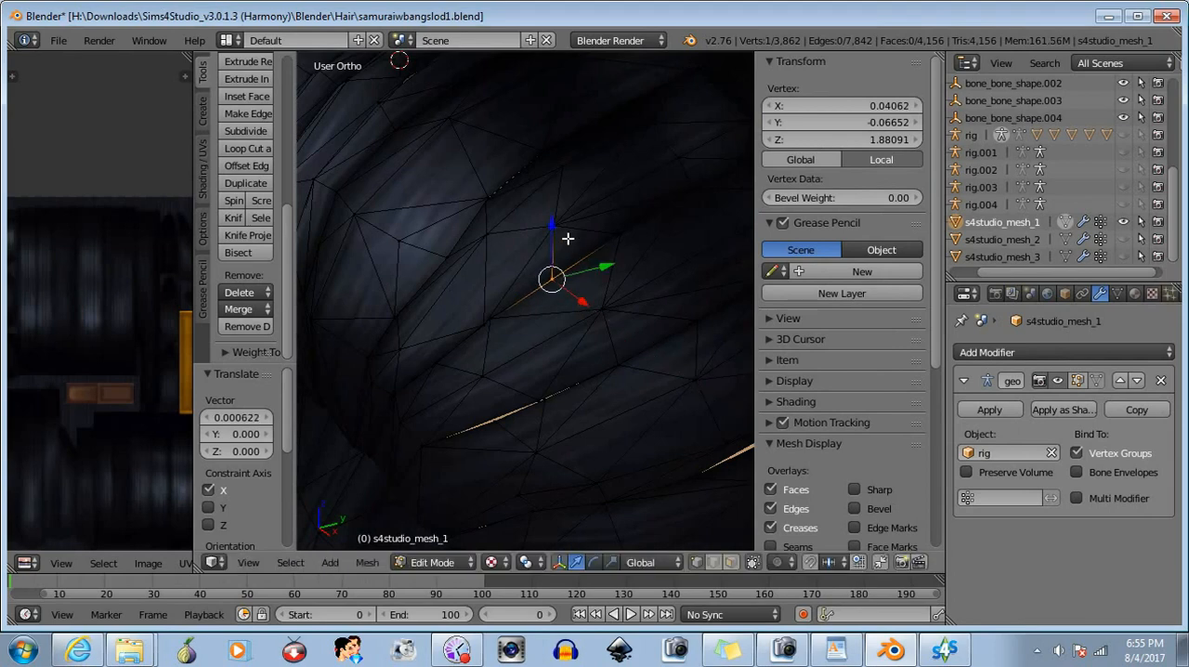
- Lower the same vertex about 0.000289 along Z and deselect it
{"action": "key", "text": "g"}
{"action": "key", "text": "z"}
{"action": "left_click_drag", "start_coordinate": [552, 231], "coordinate": [551, 232]}
{"action": "key", "text": "a"}
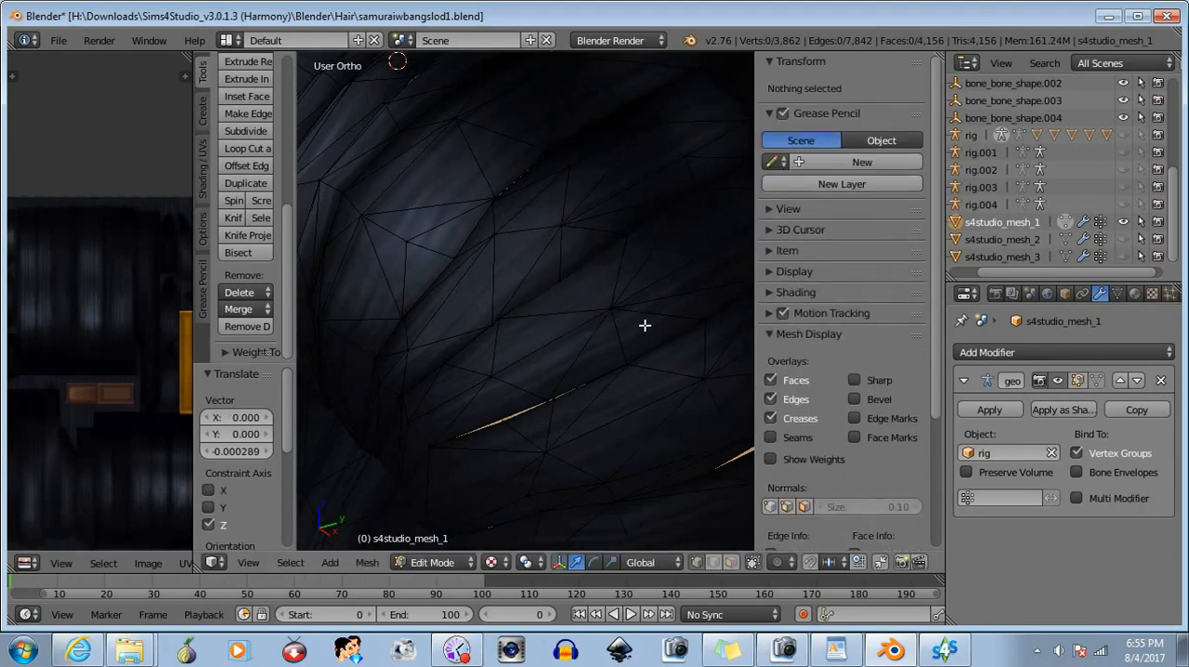
- Select the vertex on the long skin-coloured sliver lower on the roll, move it about -0.000898 along X, and deselect it
{"action": "middle_click_drag", "start_coordinate": [644, 326], "coordinate": [540, 305]}
{"action": "right_click", "coordinate": [526, 308]}
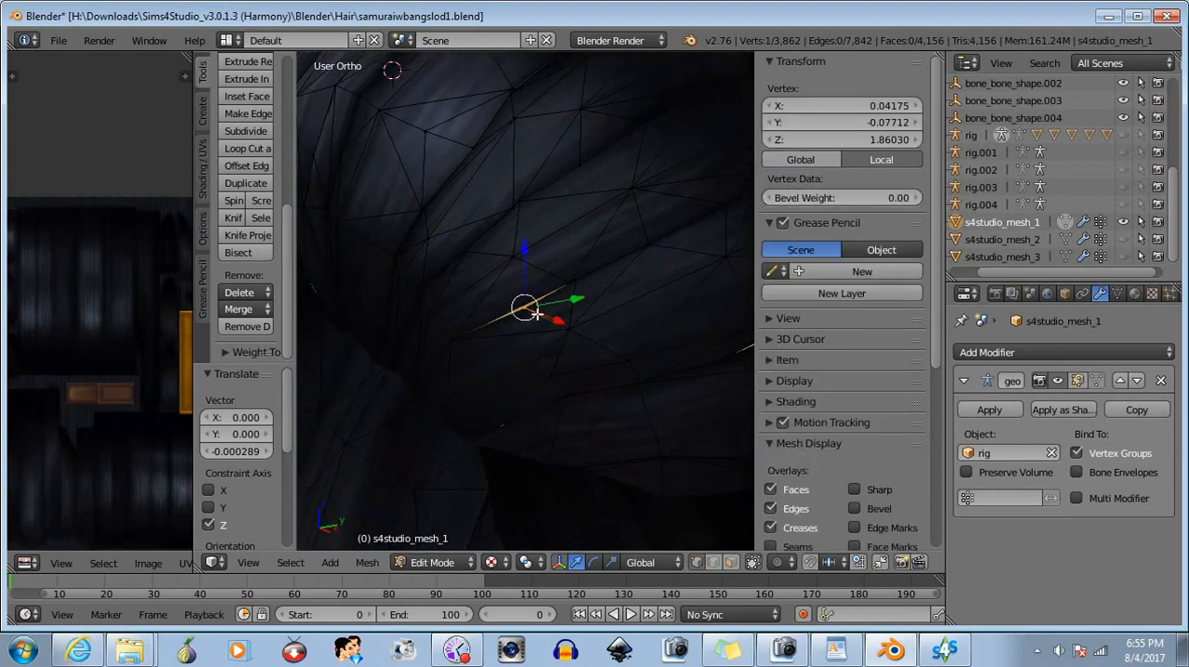
{"action": "left_click_drag", "start_coordinate": [558, 320], "coordinate": [555, 318]}
{"action": "key", "text": "b"}
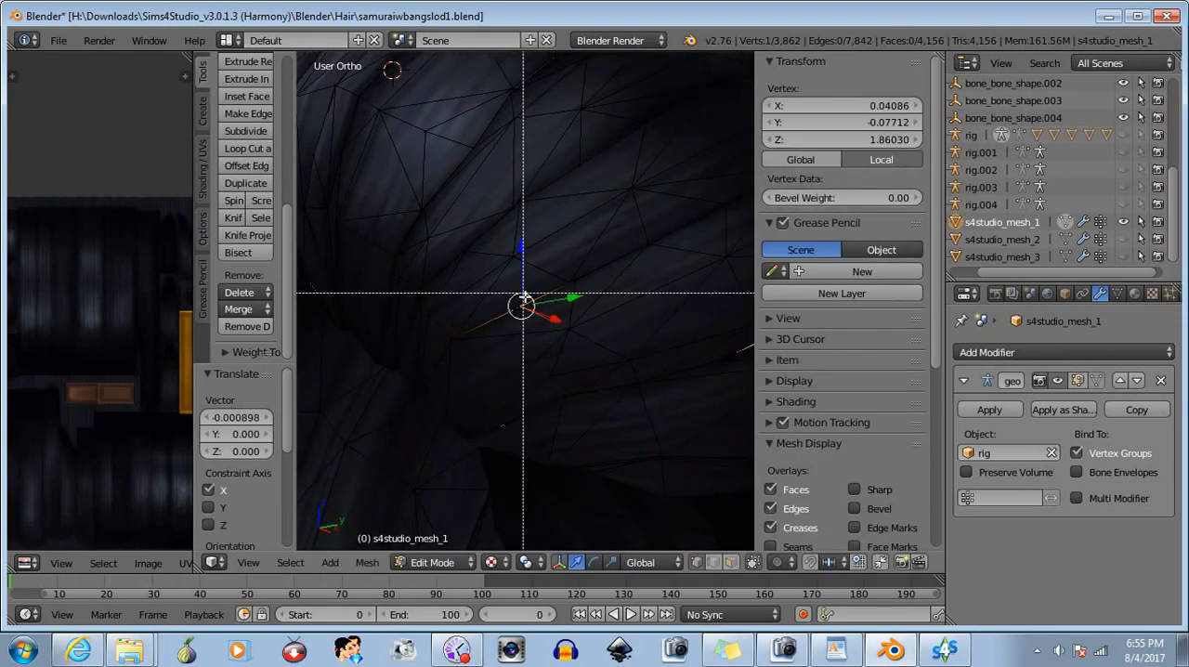
{"action": "middle_click_drag", "start_coordinate": [523, 295], "coordinate": [573, 371]}
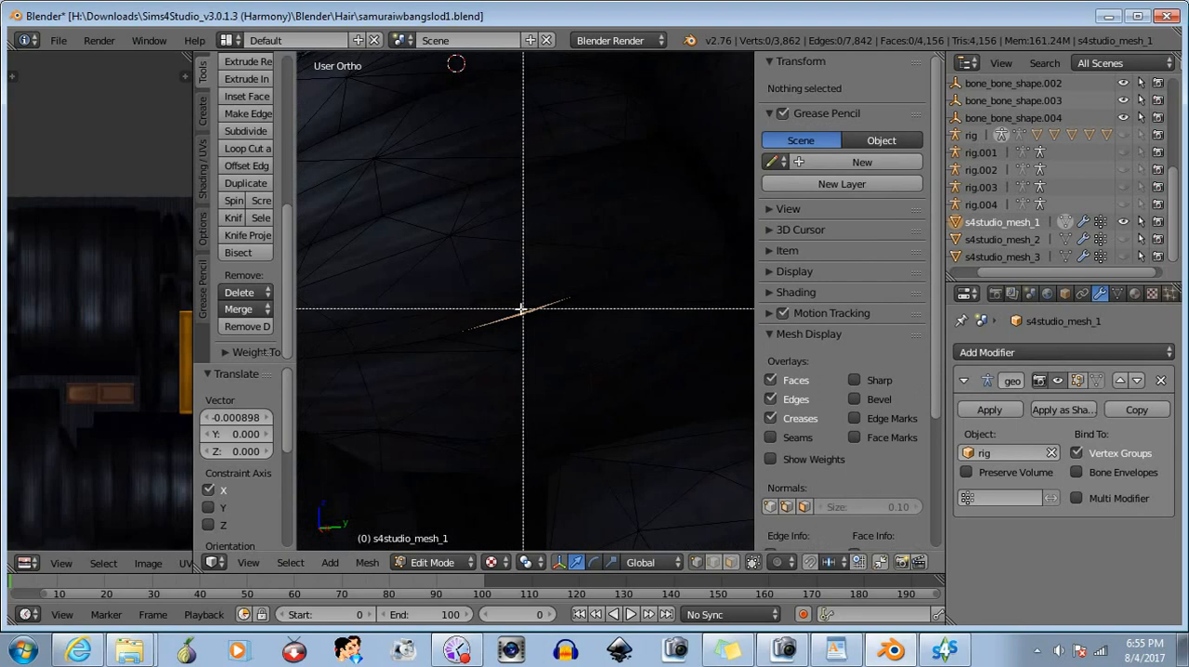
- Select the vertex on the remaining side sliver, move it about 0.000936 along Z and -0.000561 along X, and deselect it
{"action": "left_click_drag", "start_coordinate": [523, 310], "coordinate": [528, 313]}
{"action": "left_click_drag", "start_coordinate": [529, 263], "coordinate": [527, 262]}
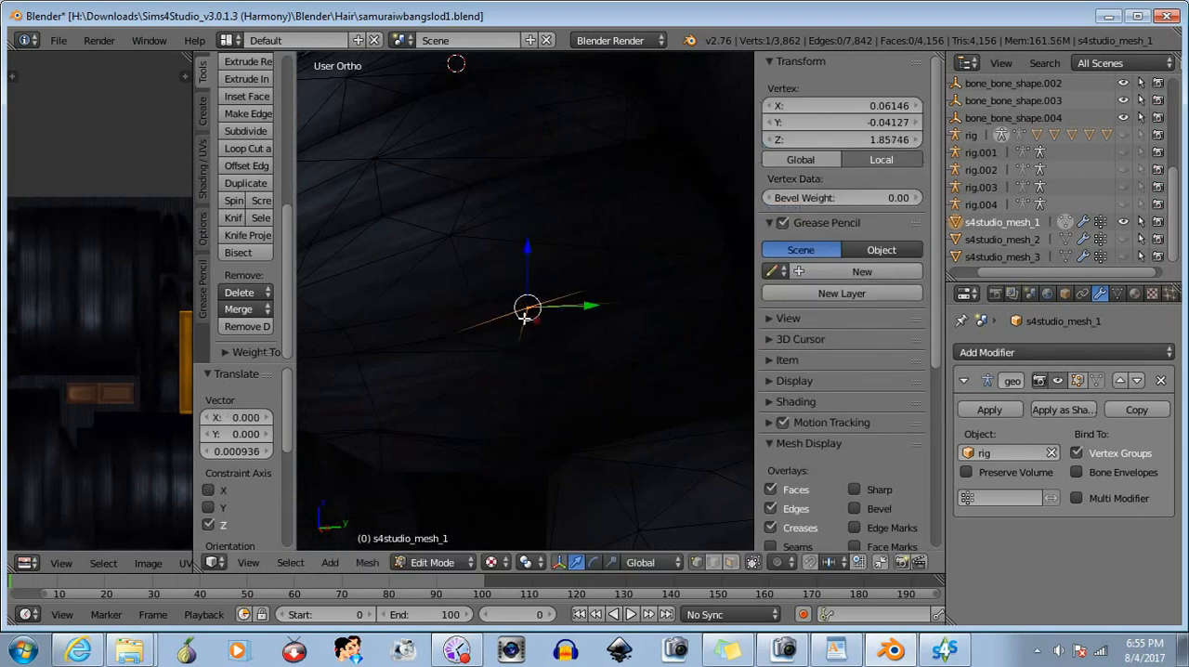
{"action": "left_click_drag", "start_coordinate": [536, 321], "coordinate": [532, 318]}
{"action": "key", "text": "b"}
{"action": "middle_click_drag", "start_coordinate": [480, 281], "coordinate": [556, 344]}
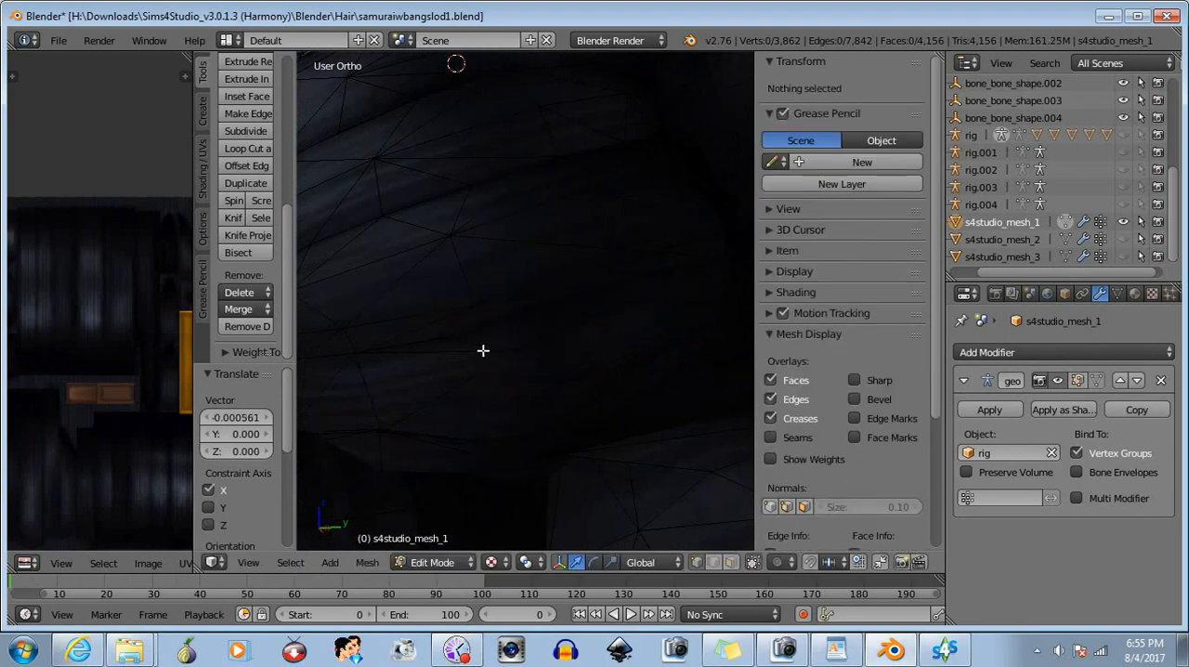
- Select the vertex at the thin sliver in the dark crease behind the hair roll, move it about 0.001 along X, and deselect it
{"action": "middle_click_drag", "start_coordinate": [483, 350], "coordinate": [539, 366]}
{"action": "scroll", "coordinate": [539, 367], "scroll_direction": "down", "scroll_amount": 10}
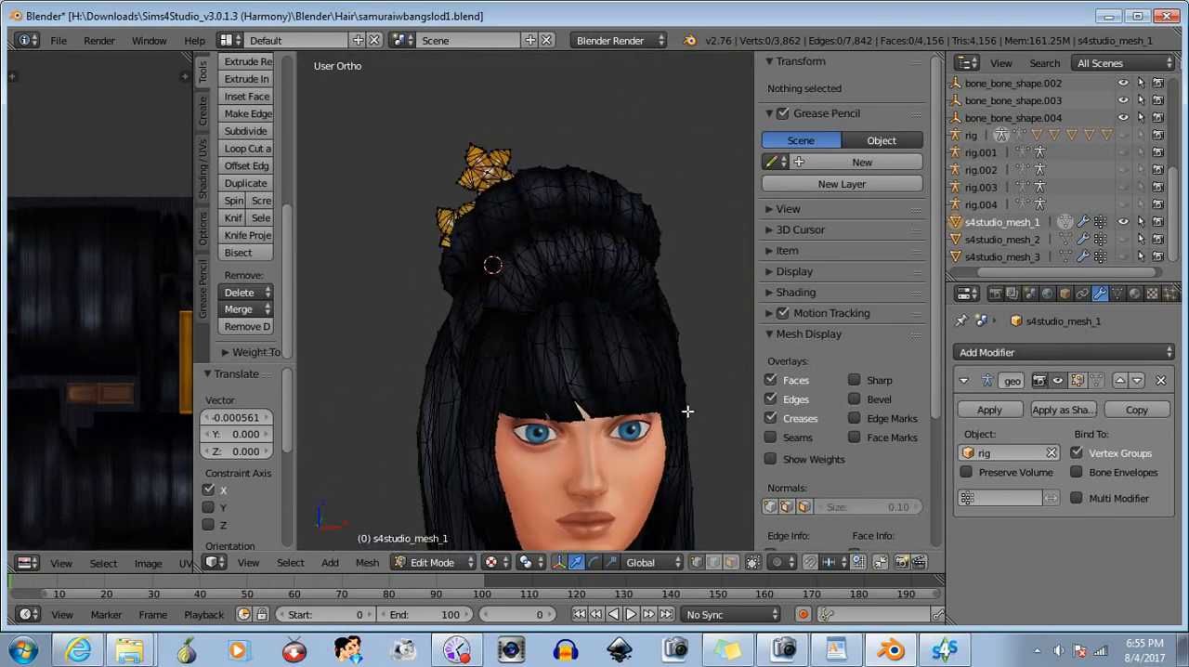
{"action": "middle_click_drag", "start_coordinate": [589, 407], "coordinate": [480, 339]}
{"action": "scroll", "coordinate": [571, 418], "scroll_direction": "up", "scroll_amount": 10}
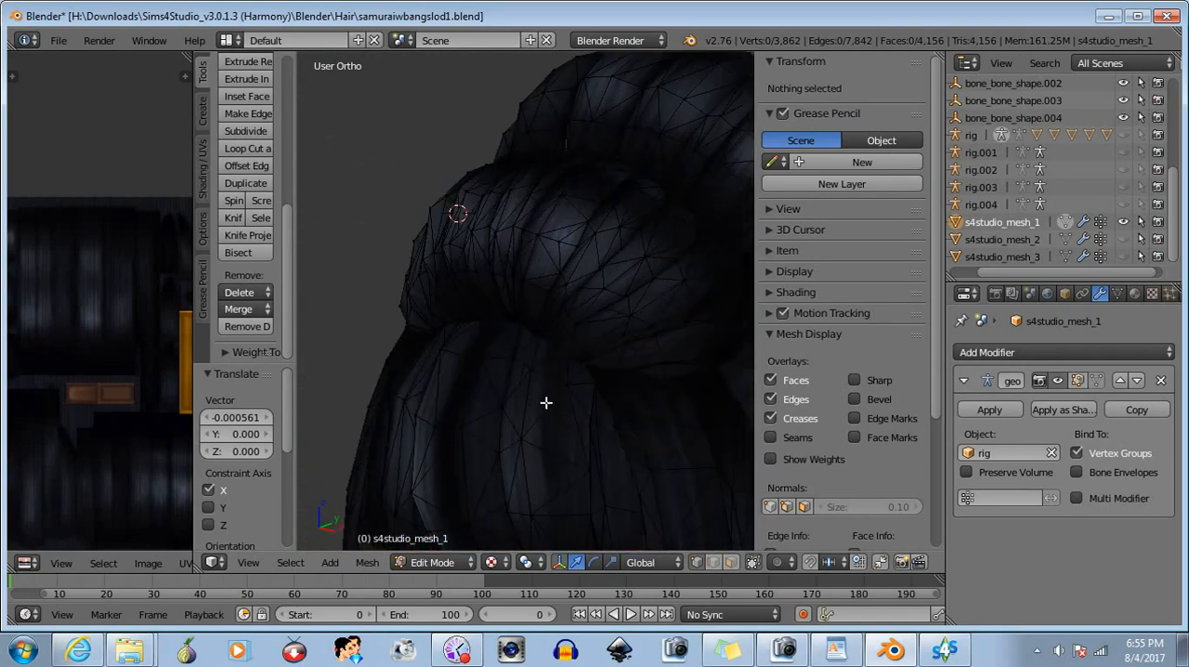
{"action": "middle_click_drag", "start_coordinate": [705, 396], "coordinate": [599, 440]}
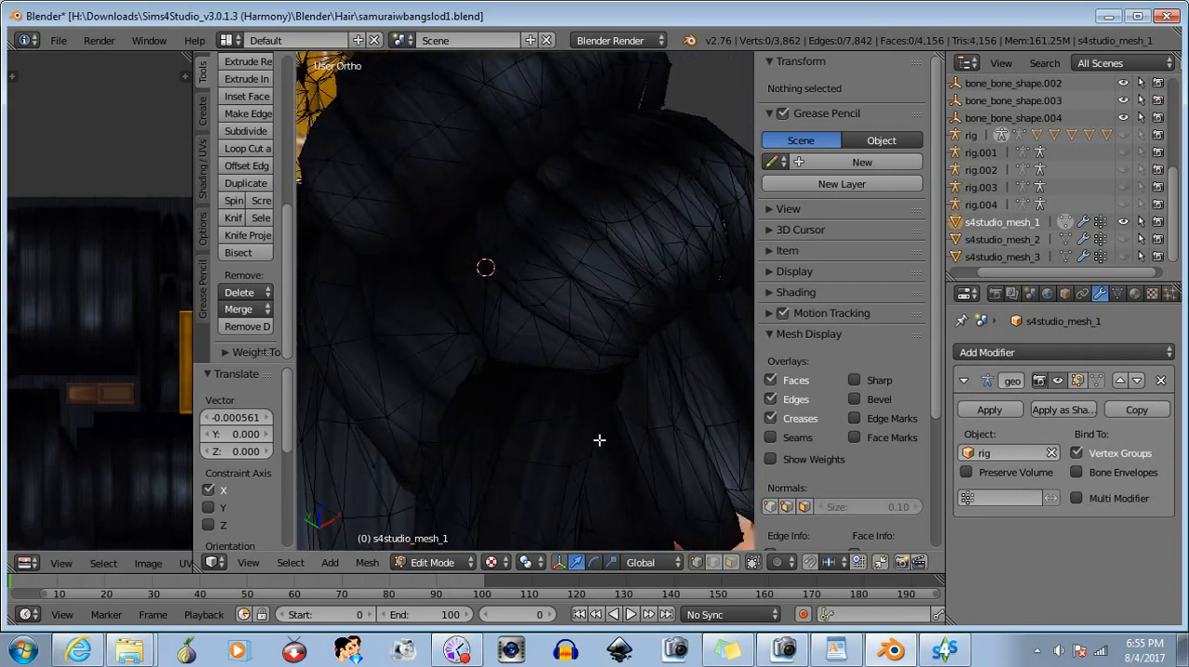
{"action": "scroll", "coordinate": [550, 183], "scroll_direction": "up", "scroll_amount": 2}
{"action": "middle_click_drag", "start_coordinate": [550, 189], "coordinate": [534, 371]}
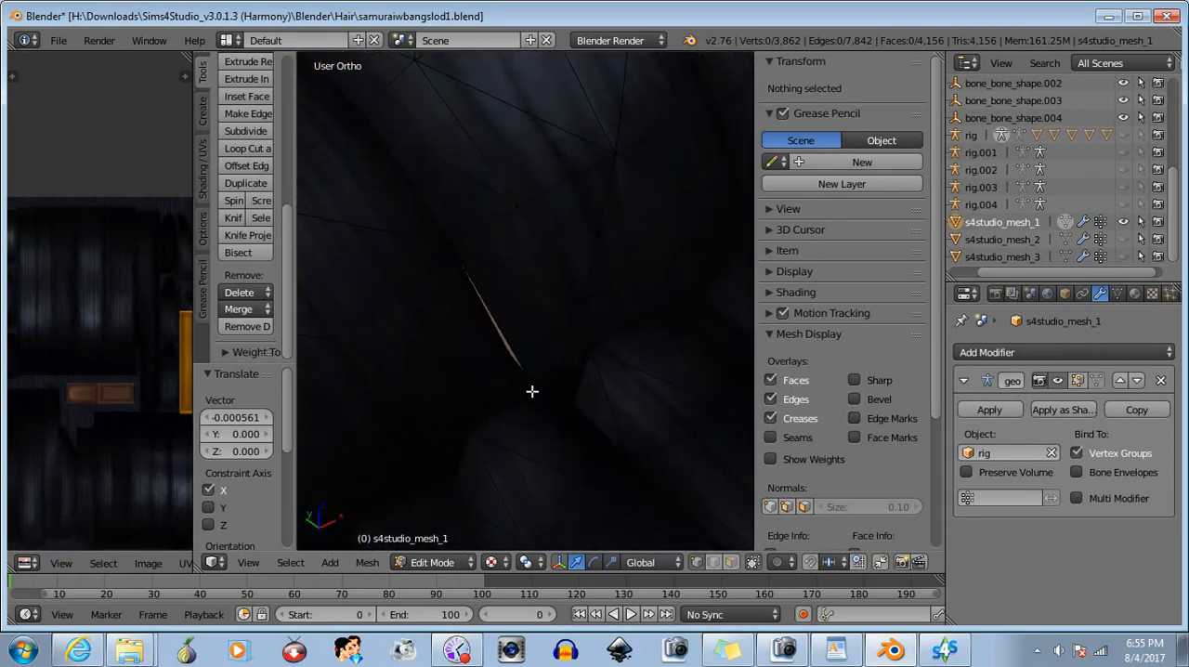
{"action": "key", "text": "b"}
{"action": "left_click_drag", "start_coordinate": [491, 332], "coordinate": [521, 357]}
{"action": "key", "text": "g"}
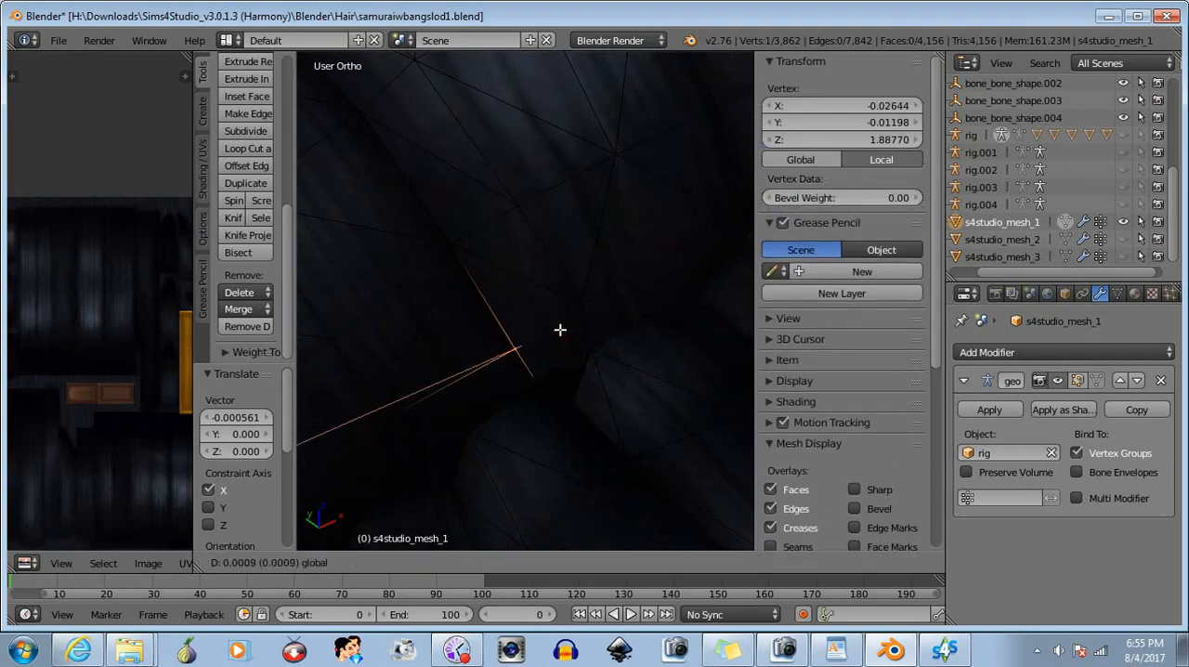
{"action": "left_click", "coordinate": [562, 328]}
{"action": "key", "text": "a"}
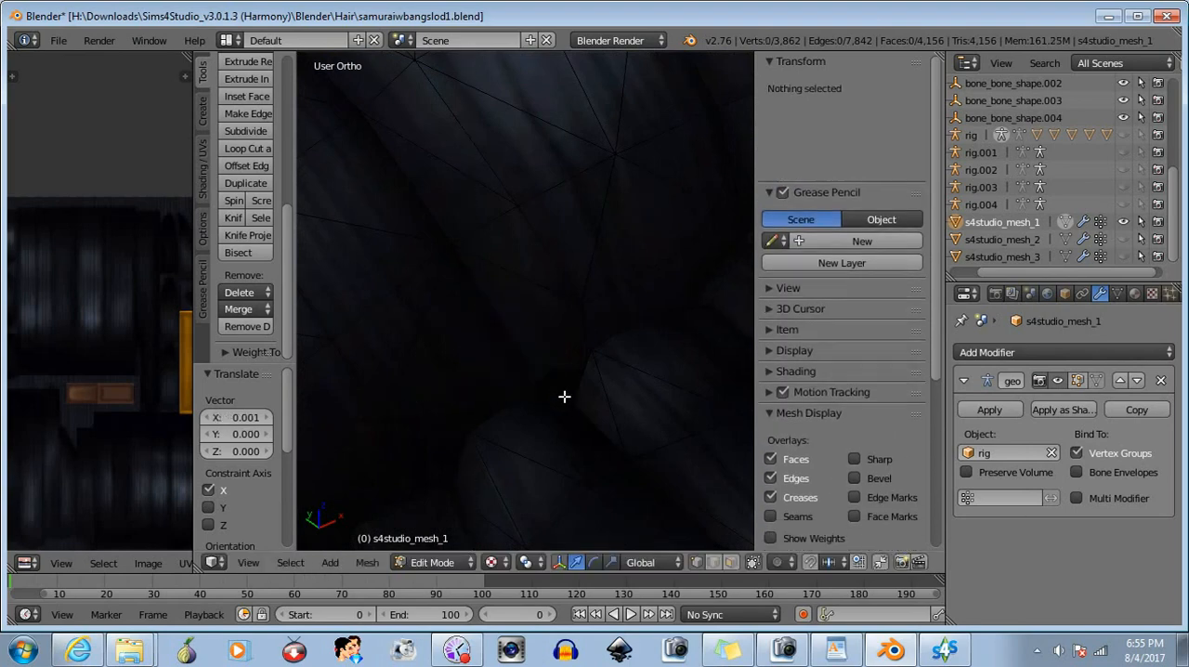
- Move the vertices at the two neighbouring wide skin-coloured slivers in negative X, the last by about 0.002, and deselect them
{"action": "middle_click_drag", "start_coordinate": [564, 396], "coordinate": [528, 434]}
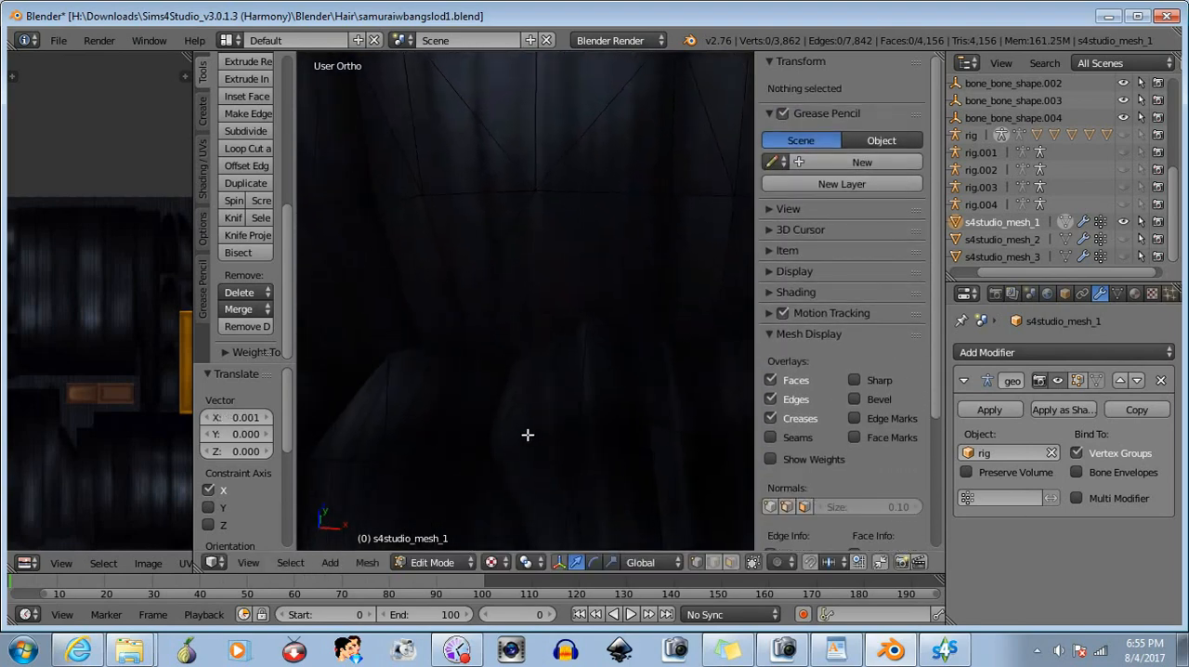
{"action": "middle_click_drag", "start_coordinate": [598, 408], "coordinate": [647, 390]}
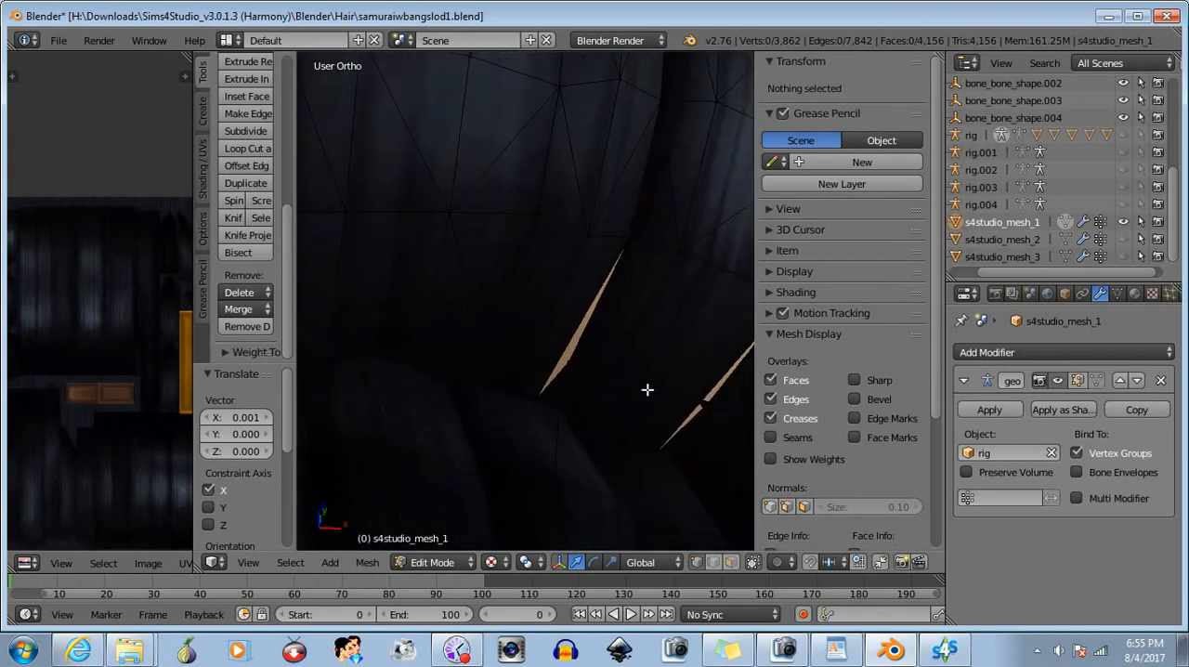
{"action": "right_click", "coordinate": [569, 363]}
{"action": "left_click_drag", "start_coordinate": [630, 368], "coordinate": [527, 341]}
{"action": "key", "text": "b"}
{"action": "middle_click_drag", "start_coordinate": [523, 335], "coordinate": [577, 381]}
{"action": "middle_click_drag", "start_coordinate": [655, 427], "coordinate": [579, 396]}
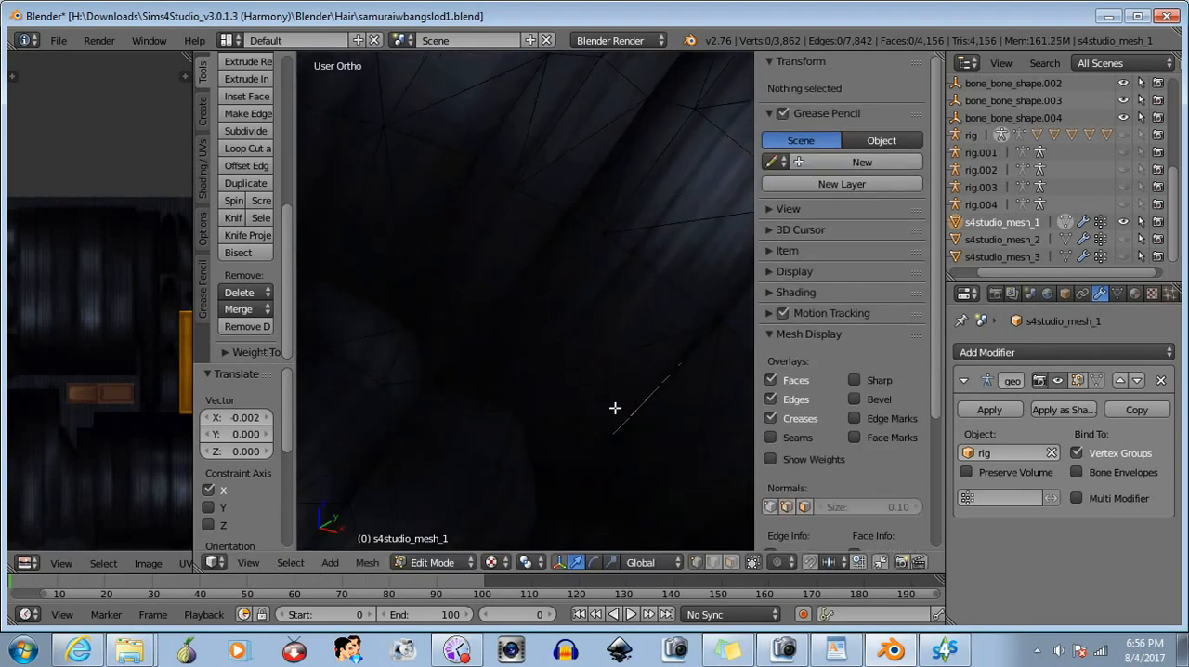
- Select the vertex on the remaining dotted sliver, move it about 0.000952 along Y, and deselect it
{"action": "right_click", "coordinate": [635, 422]}
{"action": "left_click_drag", "start_coordinate": [677, 431], "coordinate": [661, 390]}
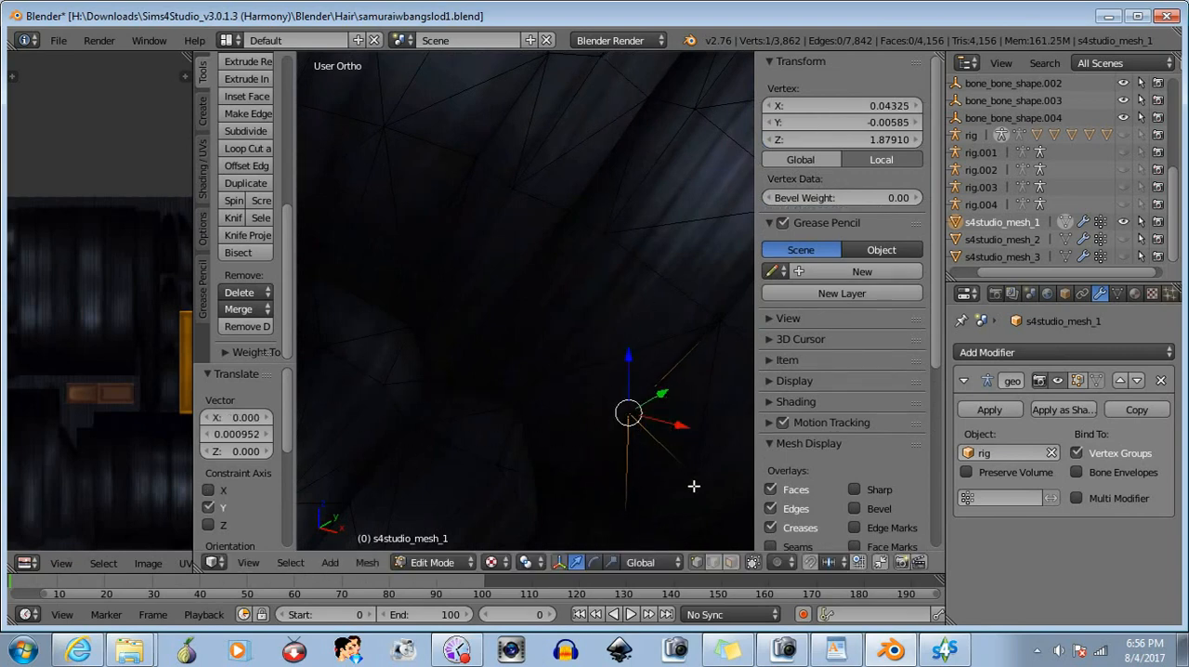
{"action": "key", "text": "b"}
{"action": "key", "text": "Escape"}
{"action": "key", "text": "a"}
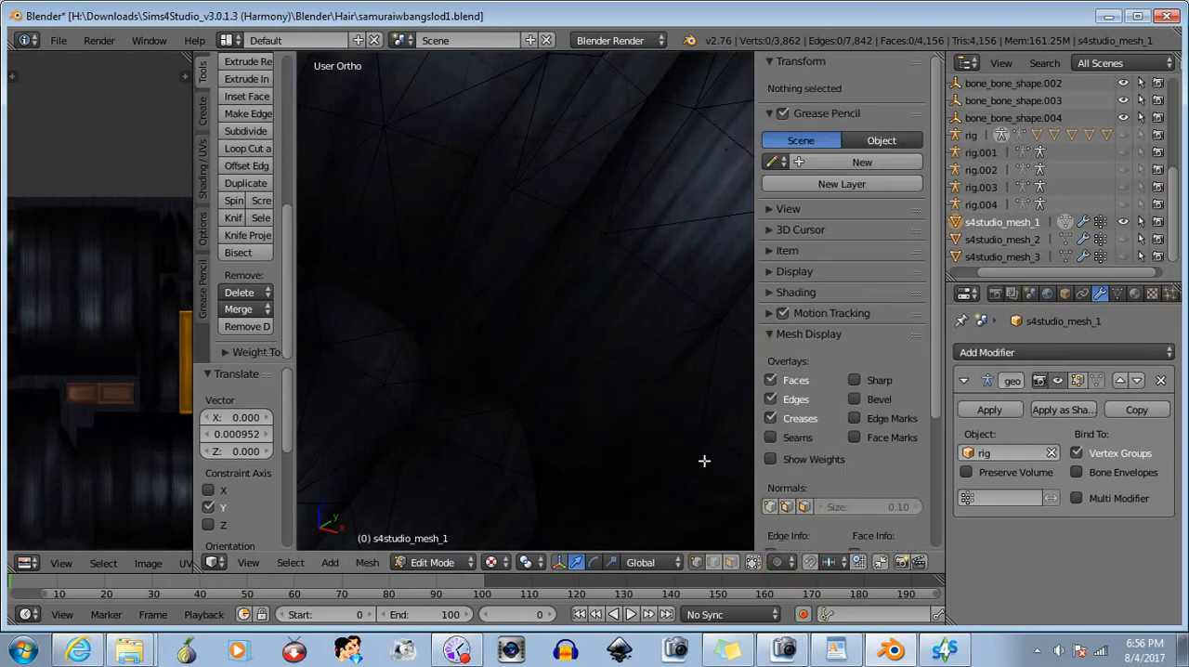
- Return the repaired hair mesh to Object Mode and save samuraiwbangslod1.blend
{"action": "scroll", "coordinate": [604, 356], "scroll_direction": "down", "scroll_amount": 12}
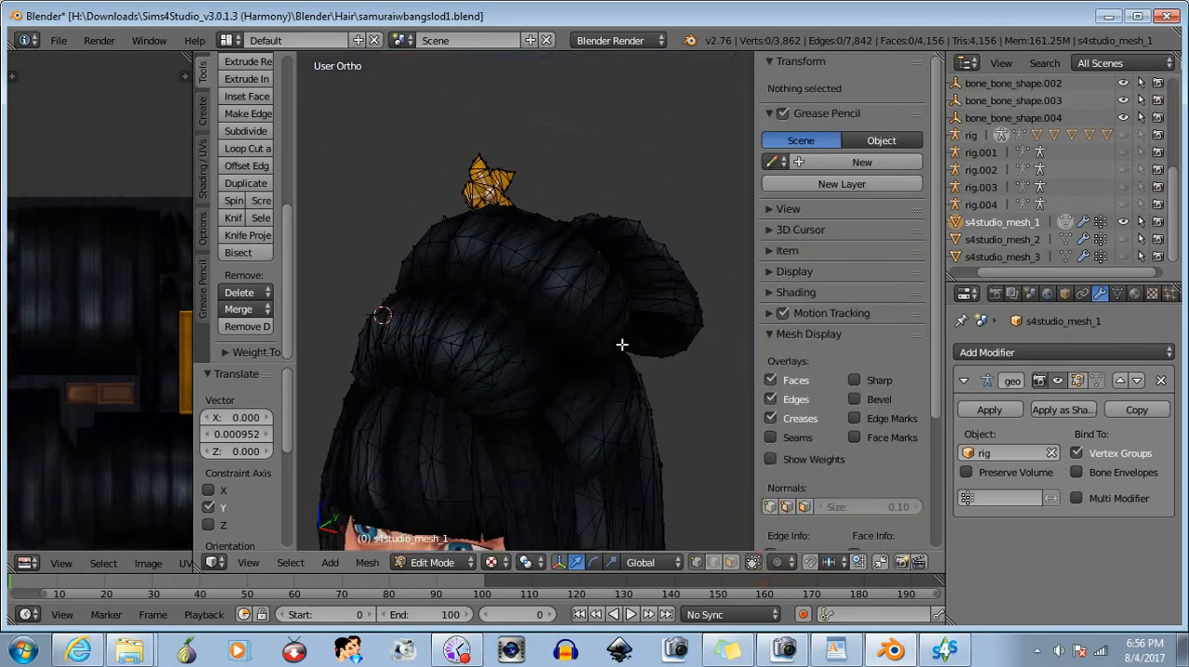
{"action": "middle_click_drag", "start_coordinate": [623, 343], "coordinate": [526, 353]}
{"action": "left_click", "coordinate": [417, 563]}
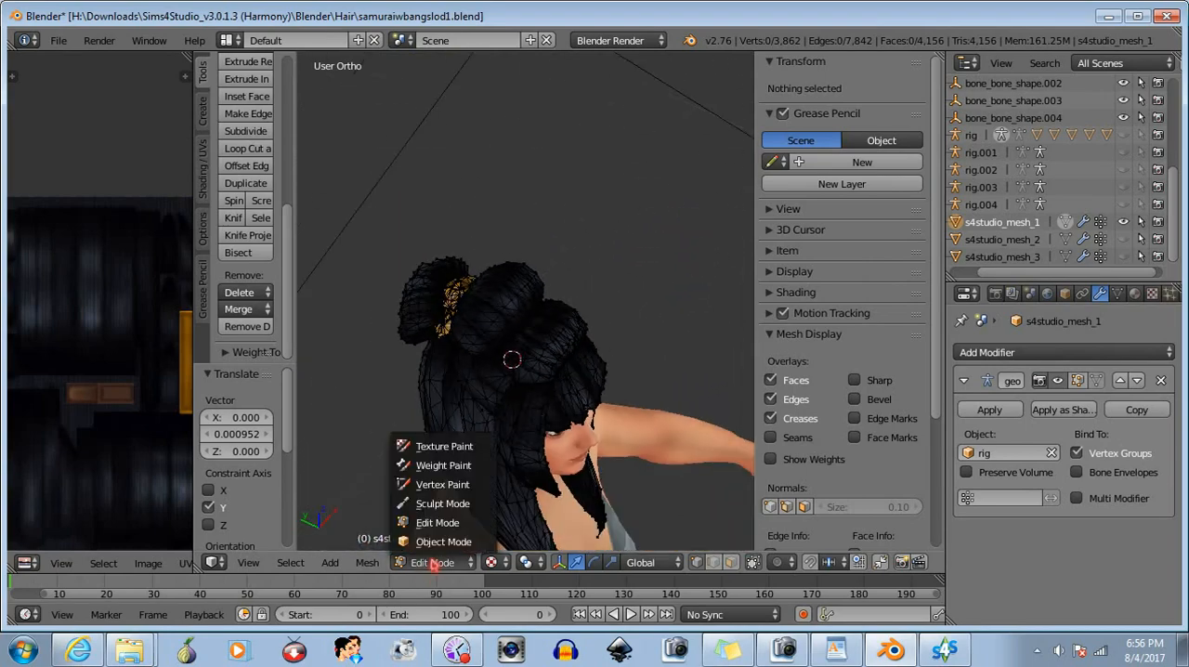
{"action": "left_click", "coordinate": [408, 554]}
{"action": "middle_click_drag", "start_coordinate": [617, 359], "coordinate": [493, 303]}
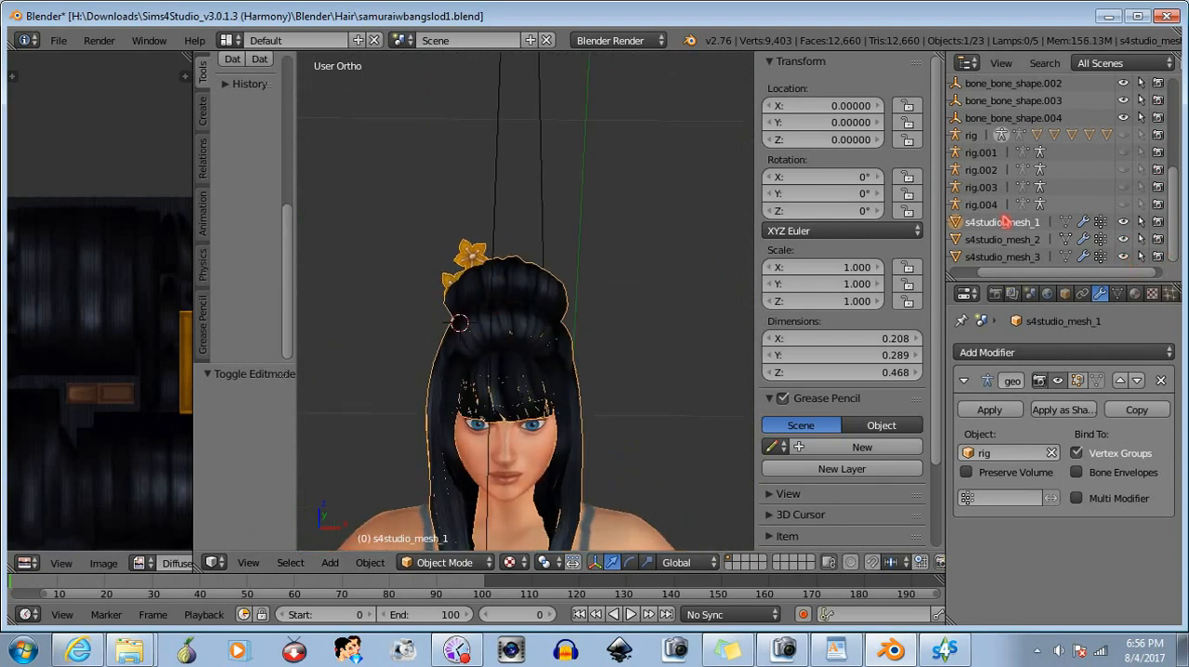
{"action": "left_click", "coordinate": [58, 40]}
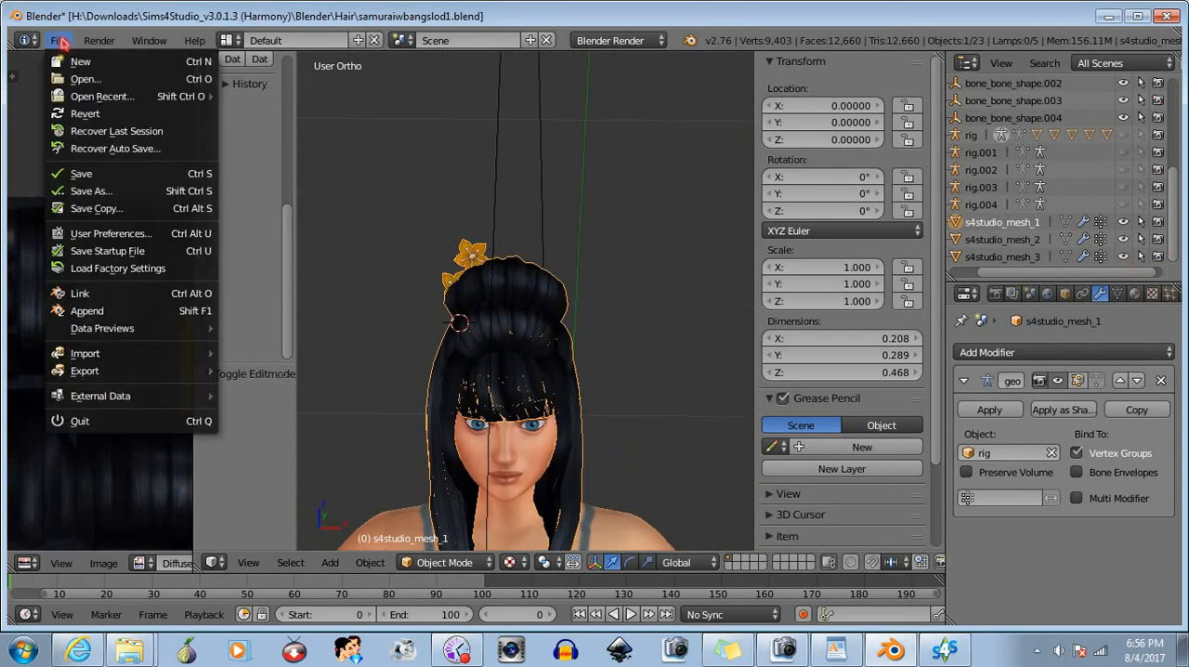
{"action": "left_click", "coordinate": [78, 171]}
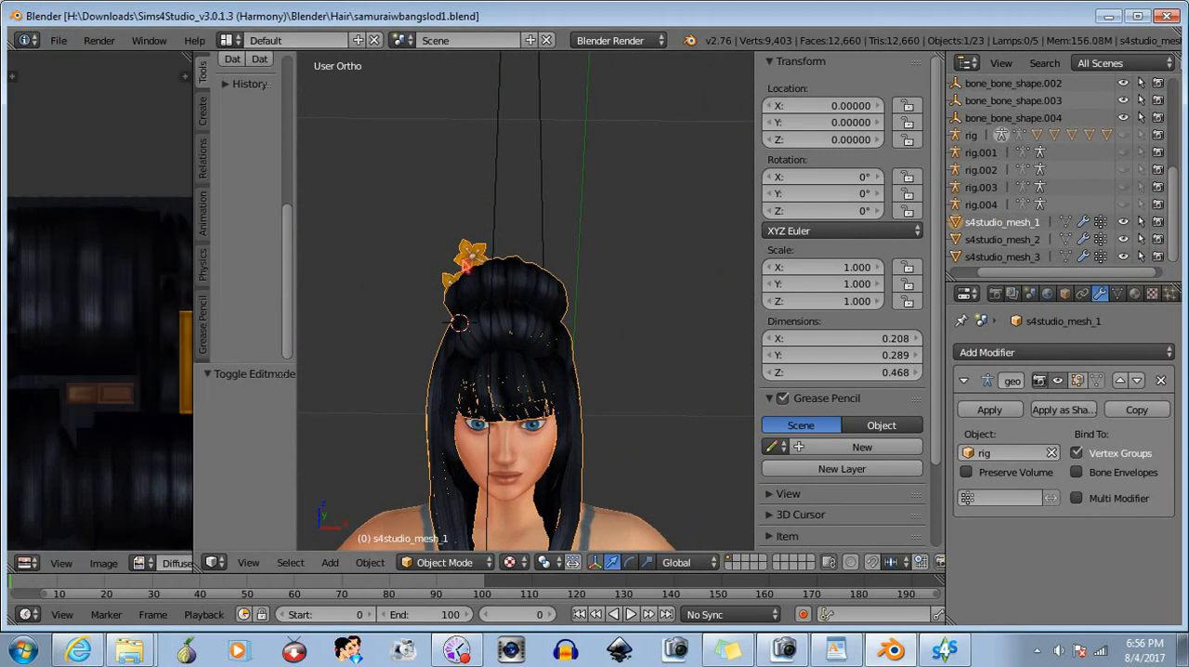
{"action": "left_click", "coordinate": [58, 40]}
- Switch to Sims 4 Studio, import samuraiwbangslod1.blend as the LOD 1 mesh, and bring the head closer in the preview
{"action": "left_click", "coordinate": [938, 620]}
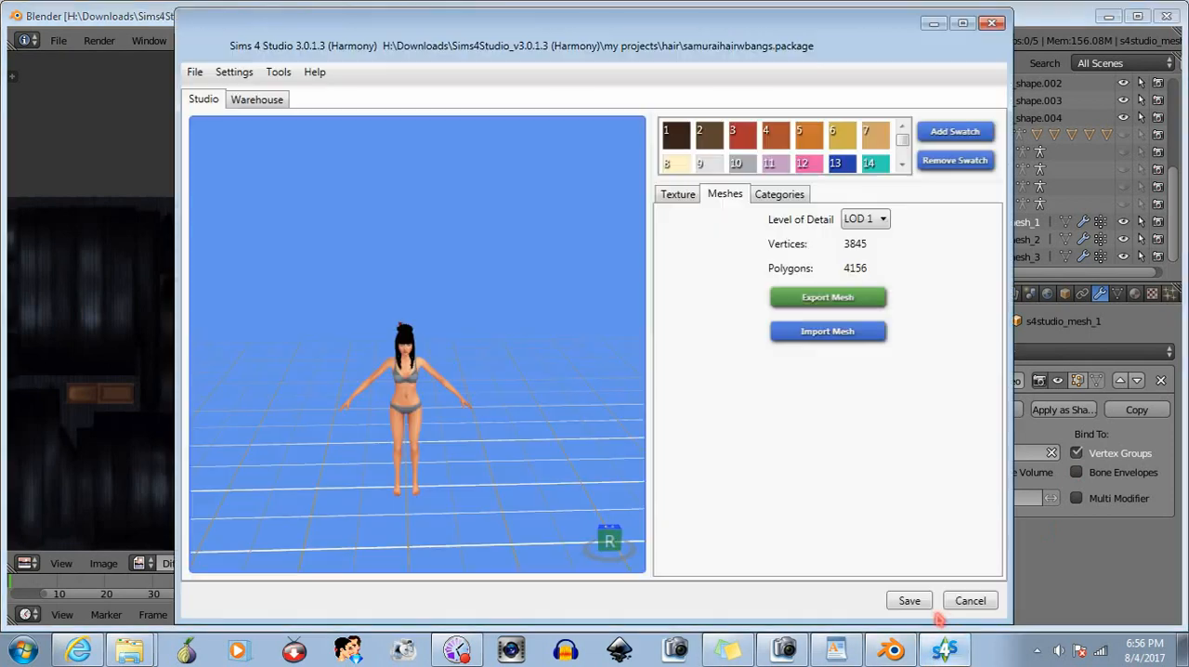
{"action": "left_click", "coordinate": [828, 332]}
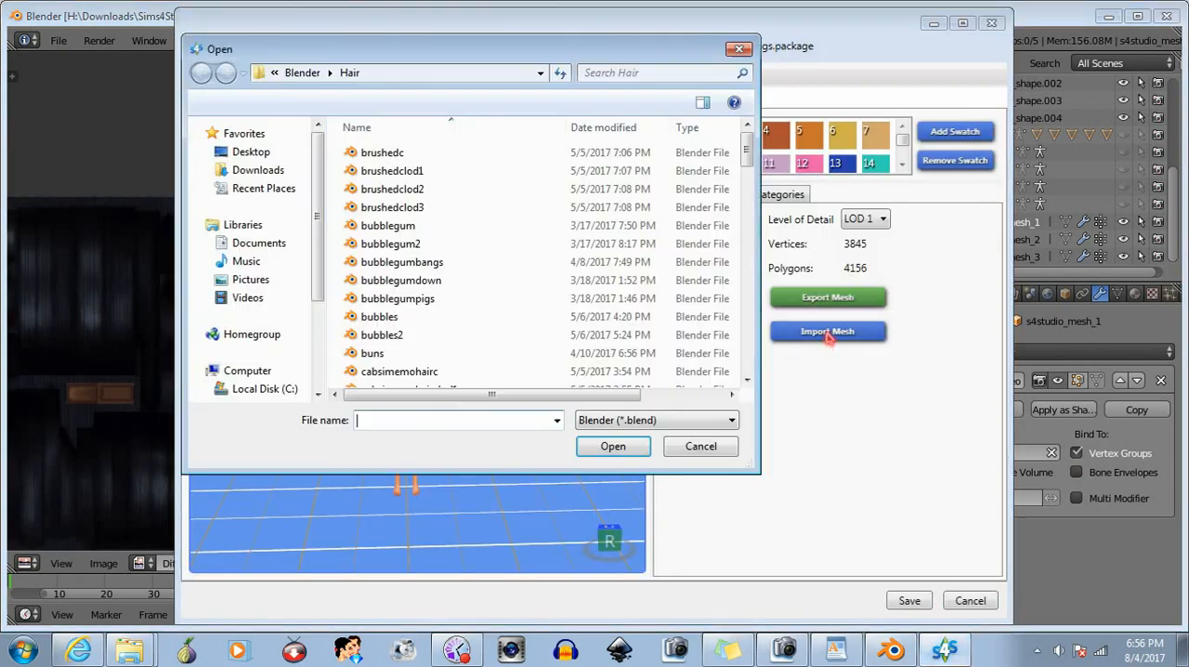
{"action": "type", "text": "sam"}
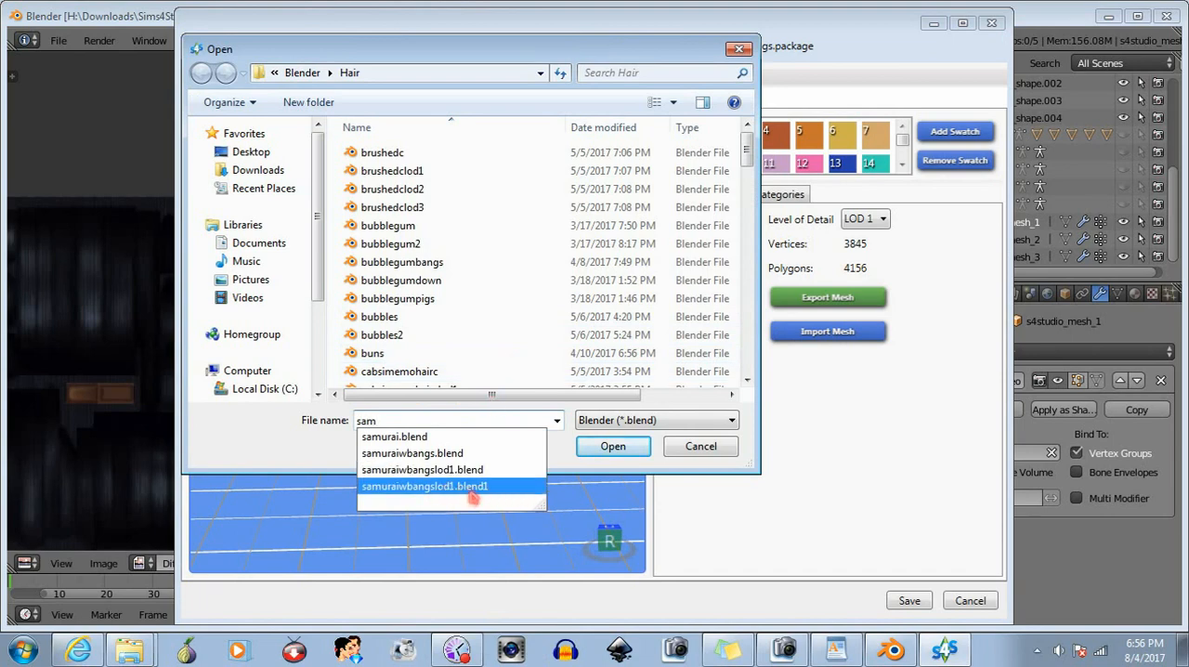
{"action": "left_click", "coordinate": [465, 471]}
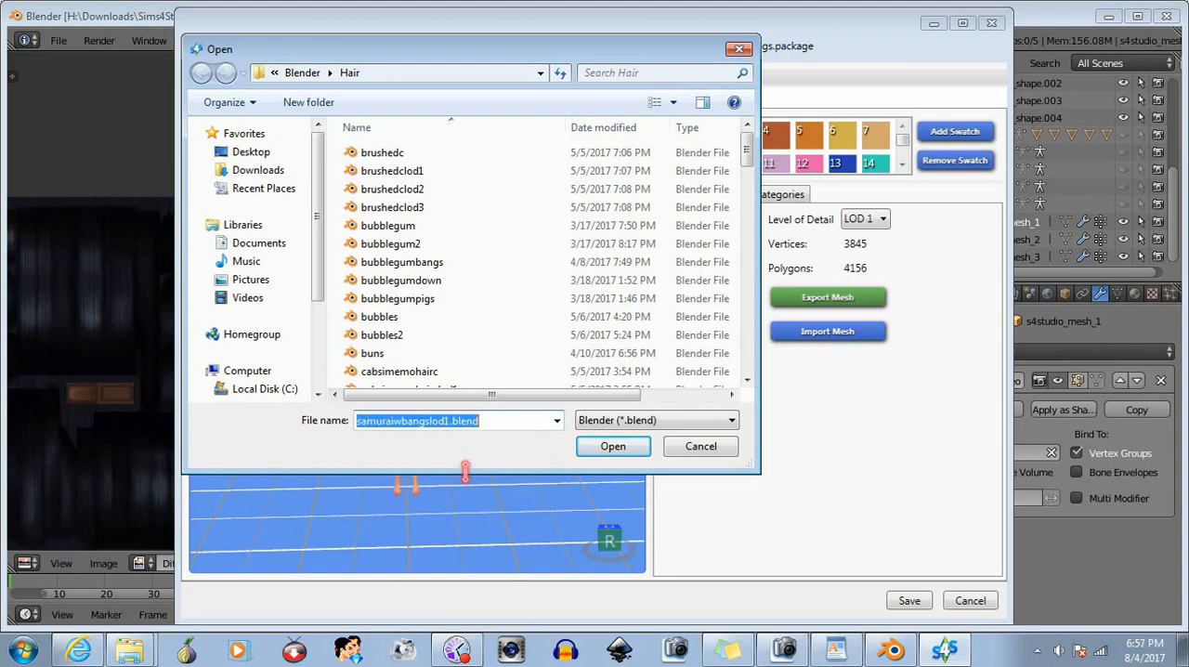
{"action": "left_click", "coordinate": [612, 447]}
{"action": "scroll", "coordinate": [430, 468], "scroll_direction": "up", "scroll_amount": 5}
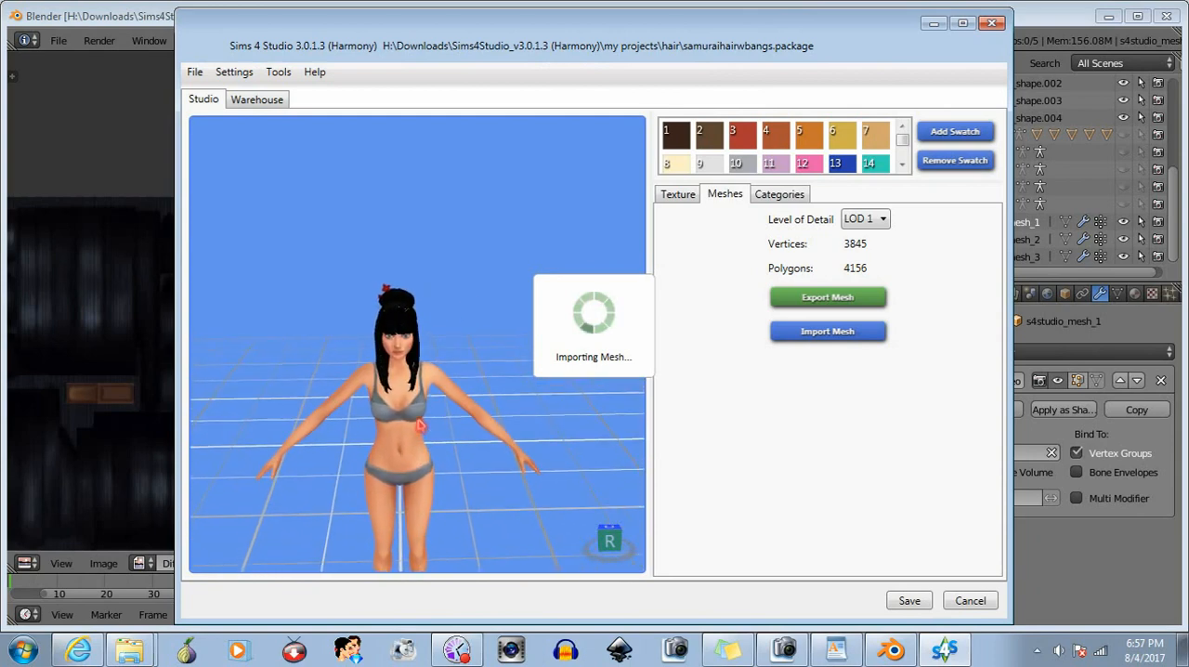
{"action": "middle_click_drag", "start_coordinate": [385, 380], "coordinate": [402, 400]}
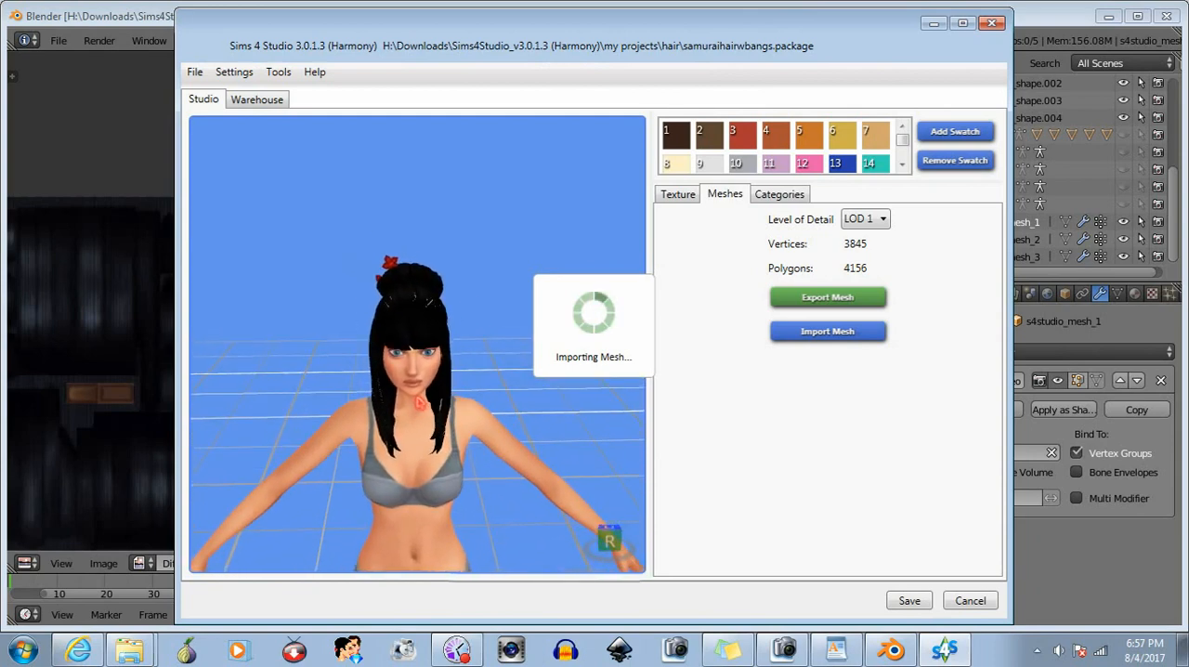
- Examine the imported LOD 1 hair on the Sim from the front and above, both close up and at full-body distance
{"action": "scroll", "coordinate": [400, 398], "scroll_direction": "up", "scroll_amount": 5}
{"action": "right_click_drag", "start_coordinate": [401, 397], "coordinate": [400, 398]}
{"action": "left_click_drag", "start_coordinate": [399, 397], "coordinate": [294, 416]}
{"action": "scroll", "coordinate": [294, 416], "scroll_direction": "down", "scroll_amount": 5}
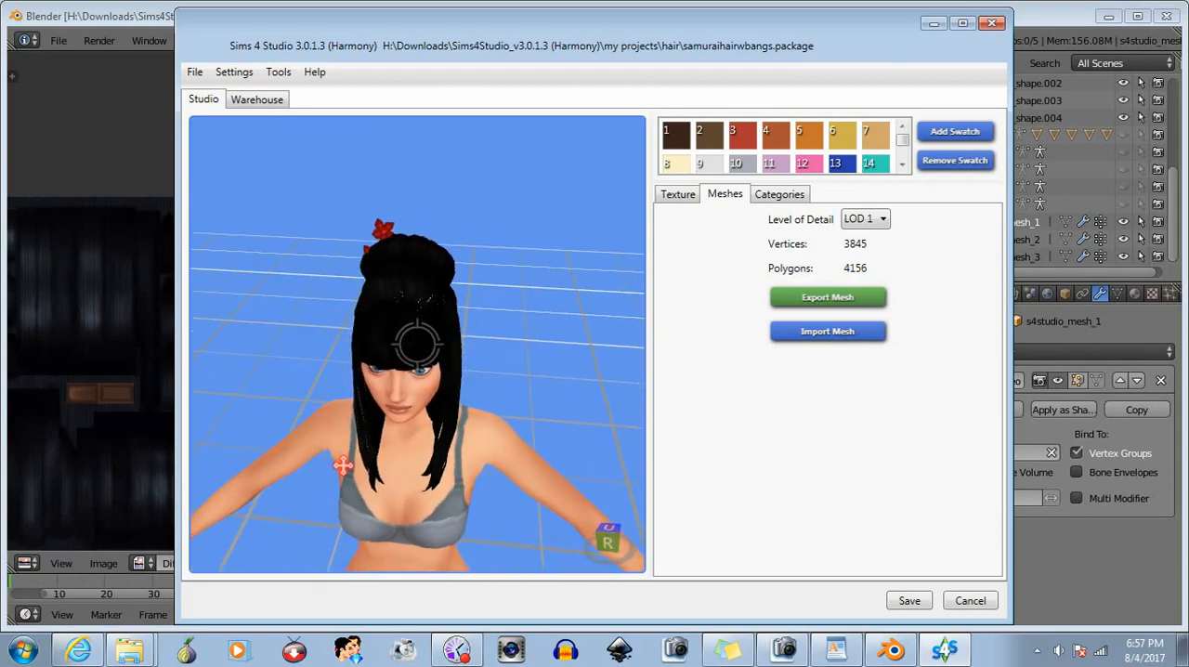
{"action": "scroll", "coordinate": [400, 435], "scroll_direction": "down", "scroll_amount": 2}
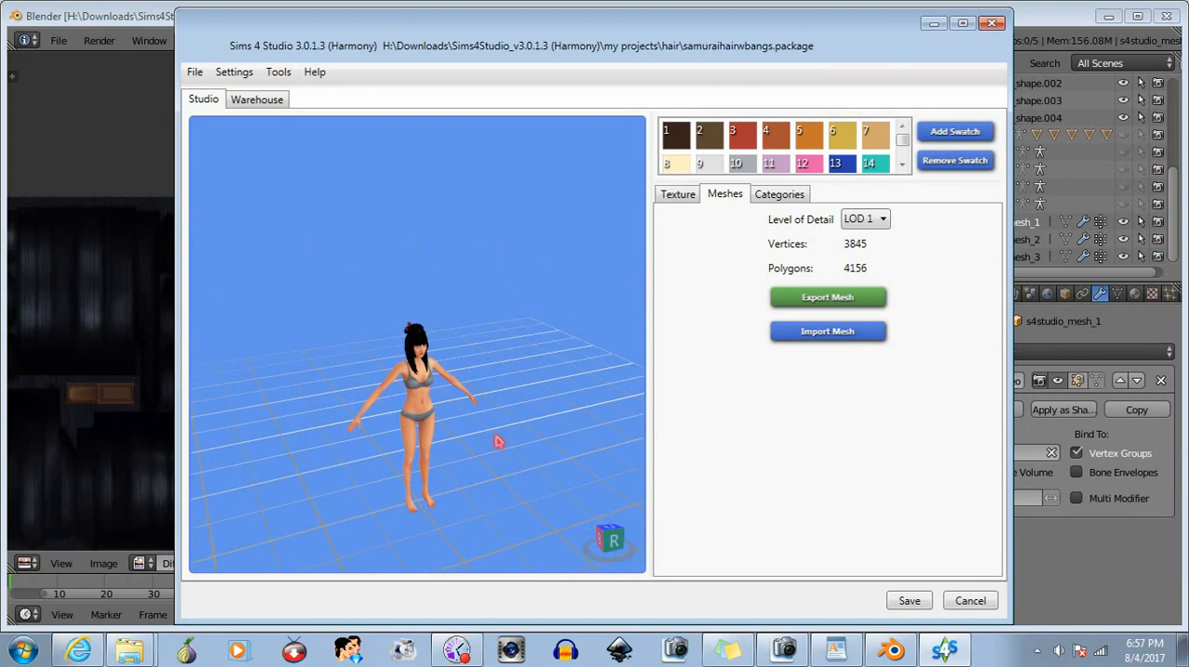
{"action": "left_click_drag", "start_coordinate": [498, 441], "coordinate": [396, 434]}
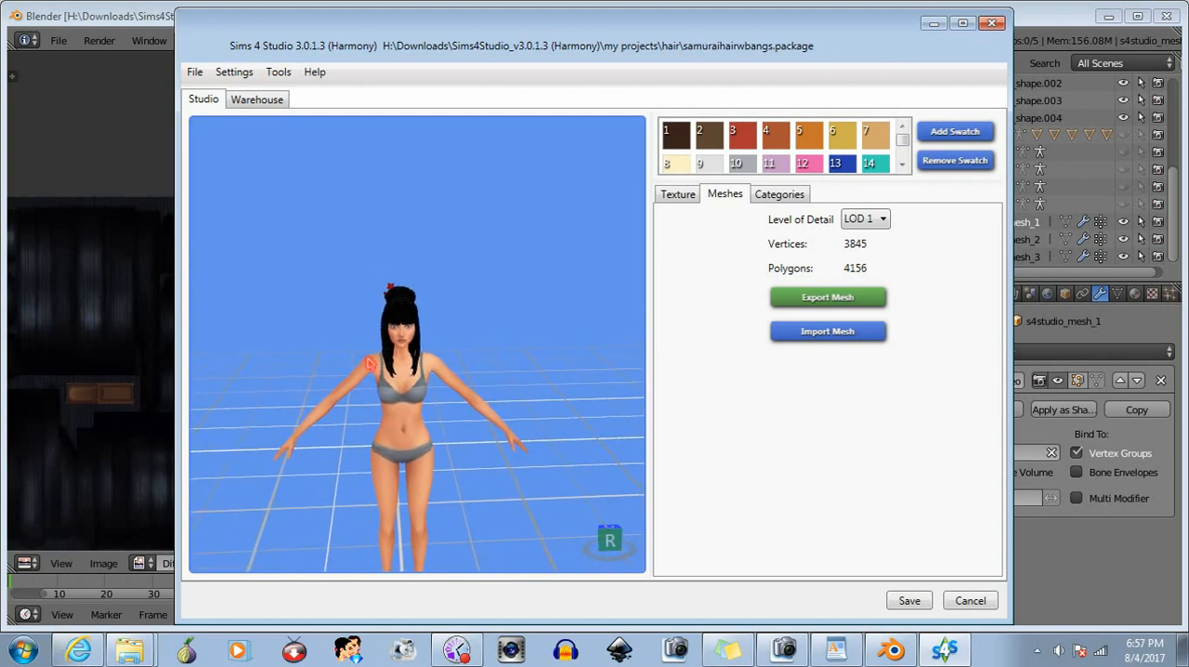
{"action": "scroll", "coordinate": [369, 362], "scroll_direction": "up", "scroll_amount": 5}
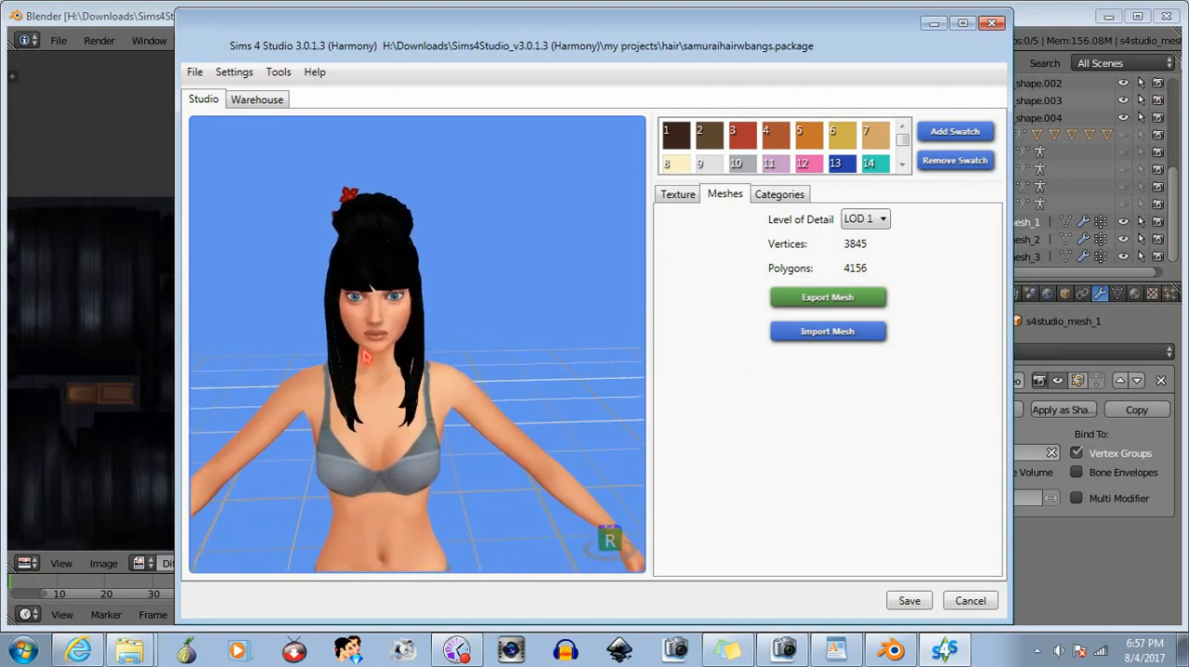
{"action": "left_click_drag", "start_coordinate": [364, 349], "coordinate": [436, 327]}
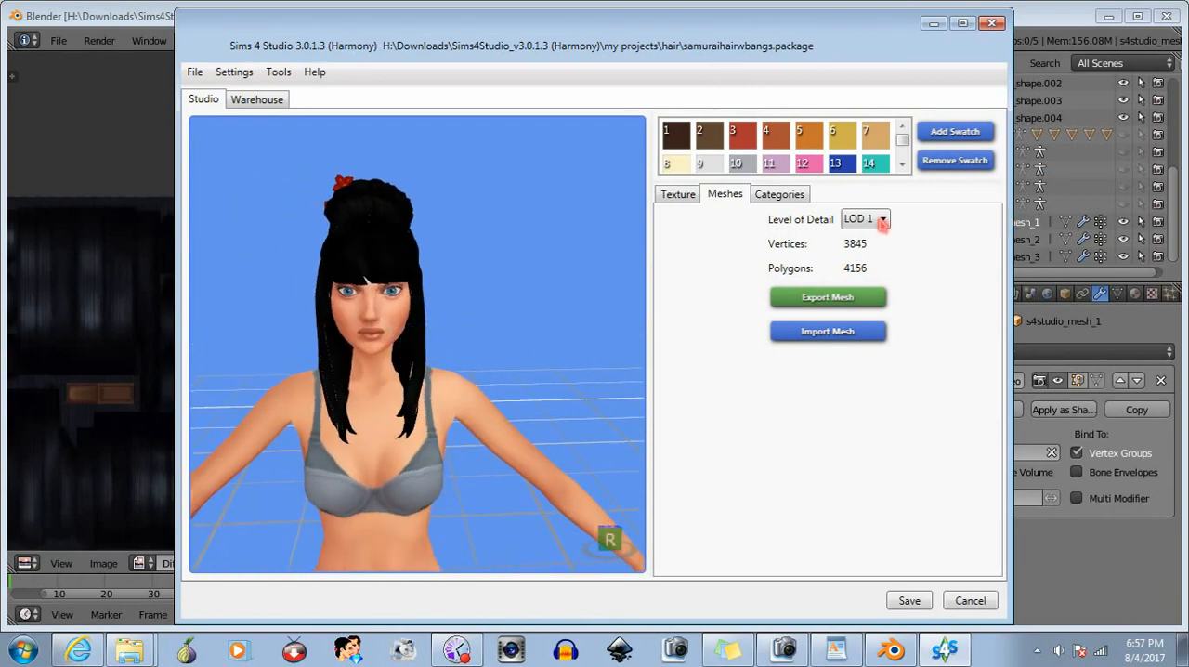
- Set the level of detail to LOD 2, switch to Blender, and add a Decimate modifier above the armature modifier on s4studio_mesh_1
{"action": "left_click", "coordinate": [881, 268]}
{"action": "left_click", "coordinate": [1068, 20]}
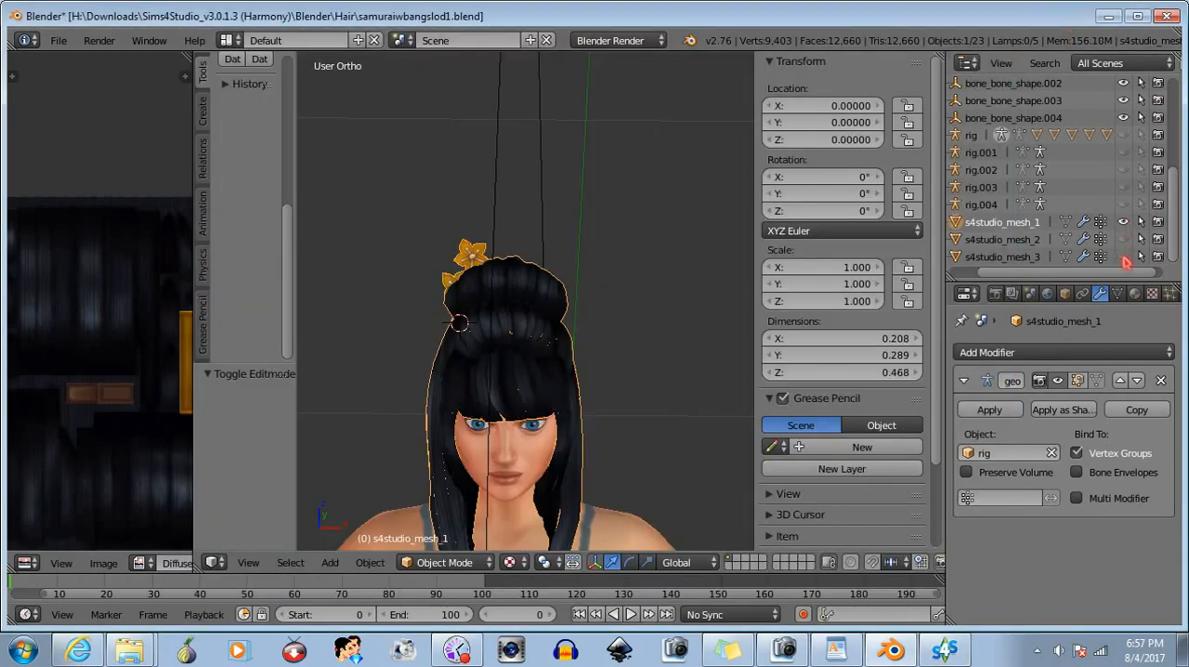
{"action": "left_click", "coordinate": [1089, 360]}
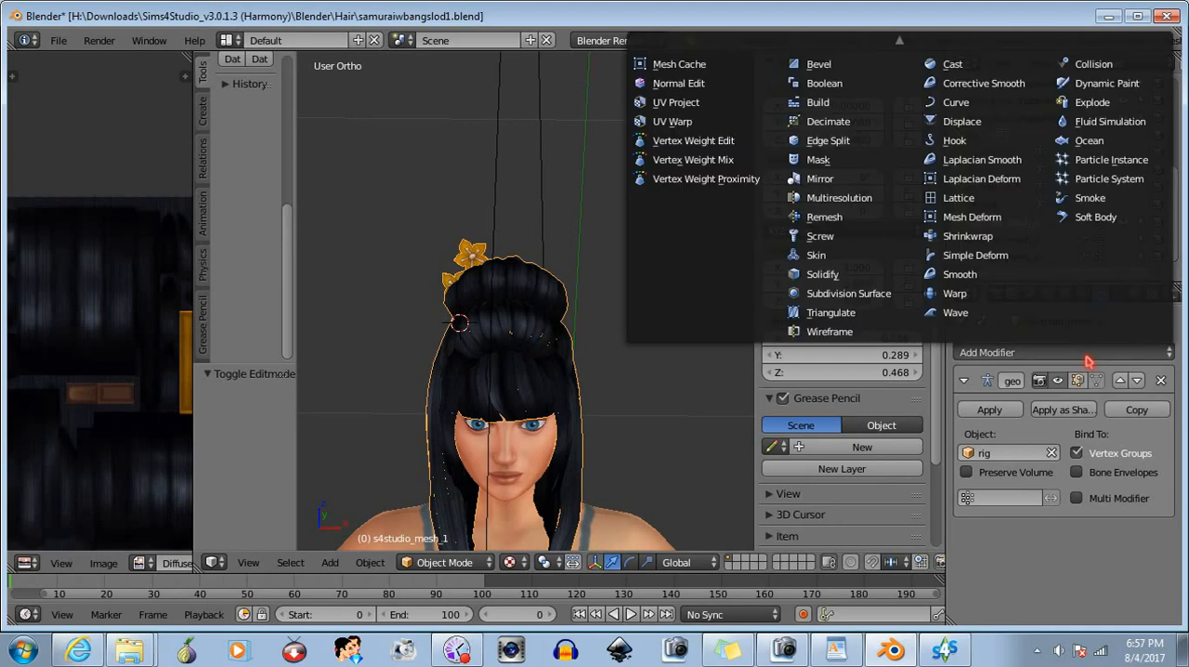
{"action": "left_click", "coordinate": [840, 125]}
{"action": "left_click", "coordinate": [1101, 536]}
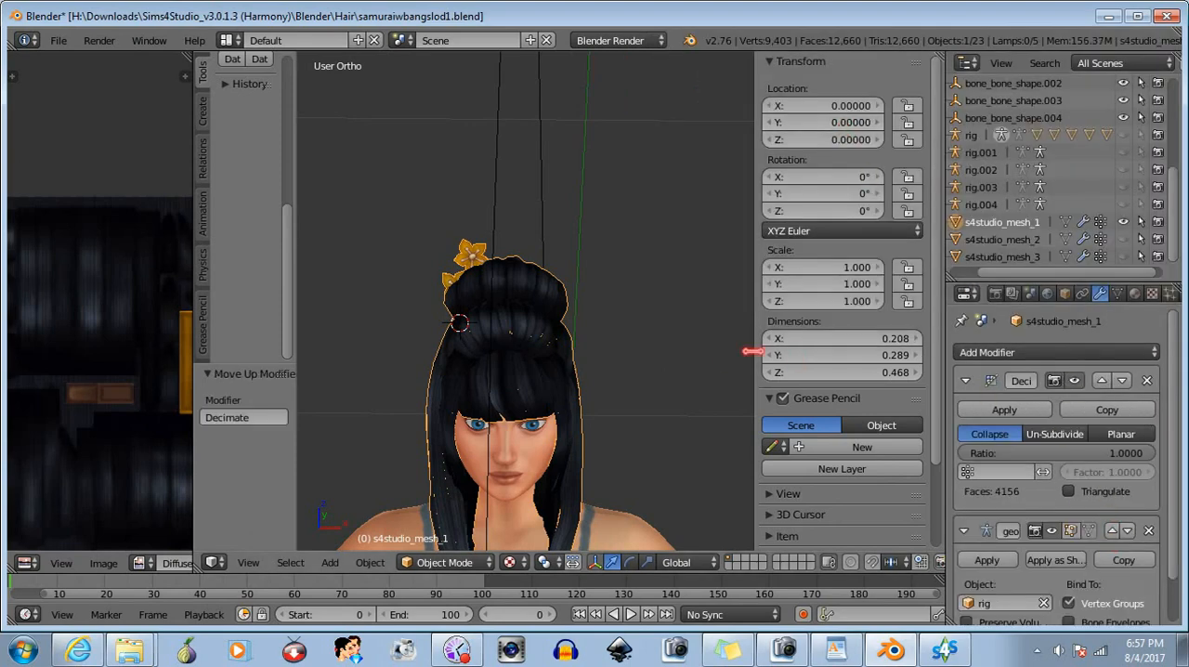
- Decimate s4studio_mesh_1 to about 2700 faces, apply the modifier, and deselect the mesh
{"action": "middle_click_drag", "start_coordinate": [629, 393], "coordinate": [642, 313]}
{"action": "left_click_drag", "start_coordinate": [1156, 456], "coordinate": [1086, 456]}
{"action": "left_click", "coordinate": [1019, 412]}
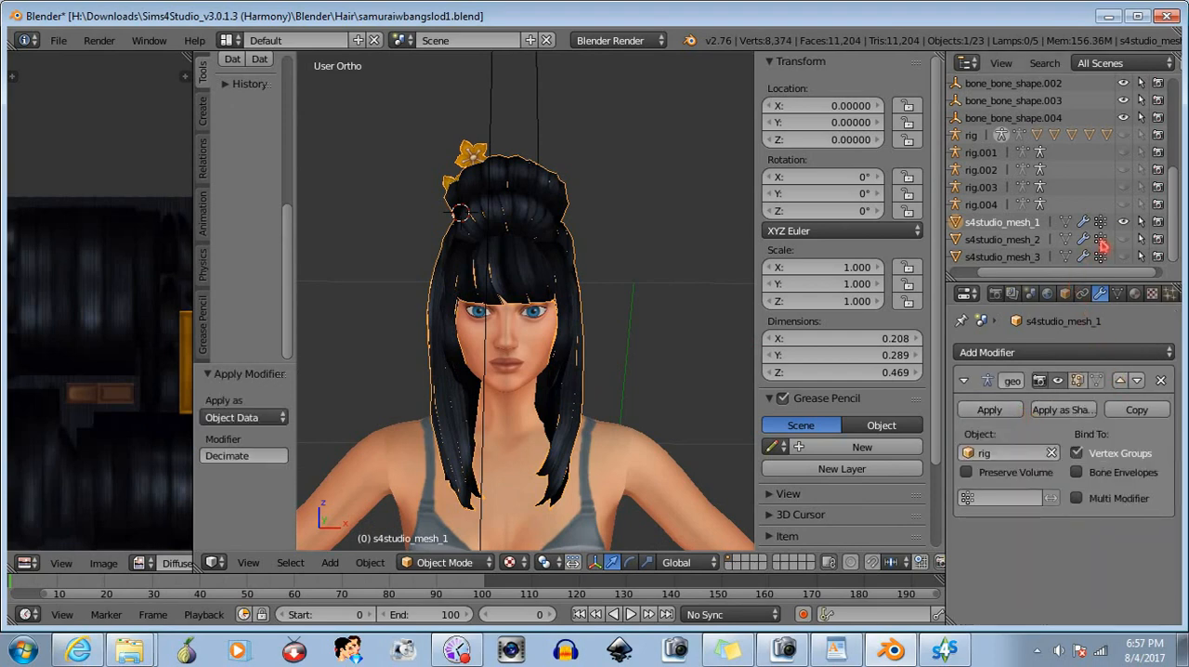
{"action": "key", "text": "a"}
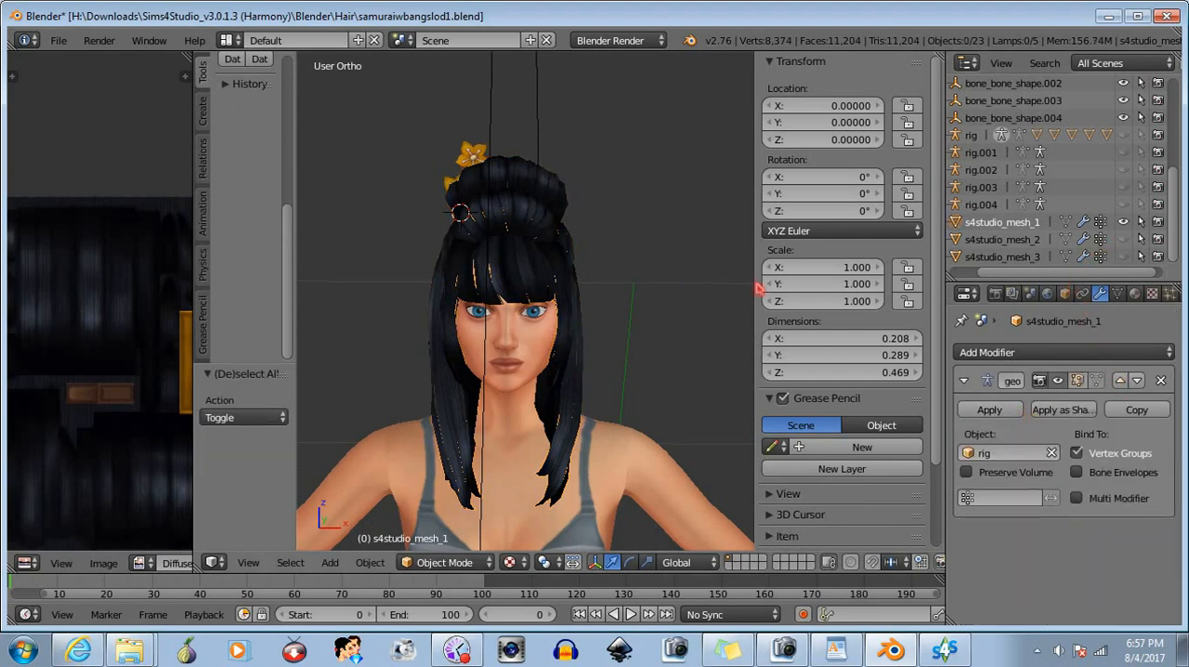
- Show s4studio_mesh_2 in place of s4studio_mesh_1 and reduce it with a Decimate modifier placed above the armature modifier and applied
{"action": "left_click", "coordinate": [1122, 223]}
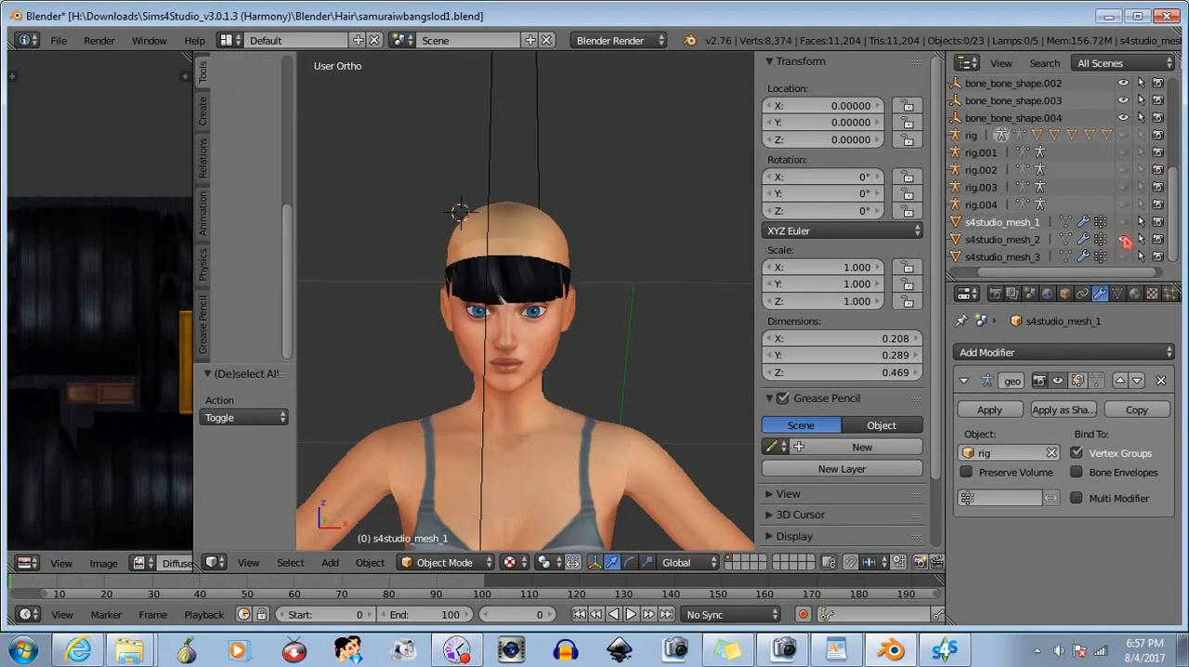
{"action": "left_click", "coordinate": [1031, 240]}
{"action": "left_click", "coordinate": [1066, 351]}
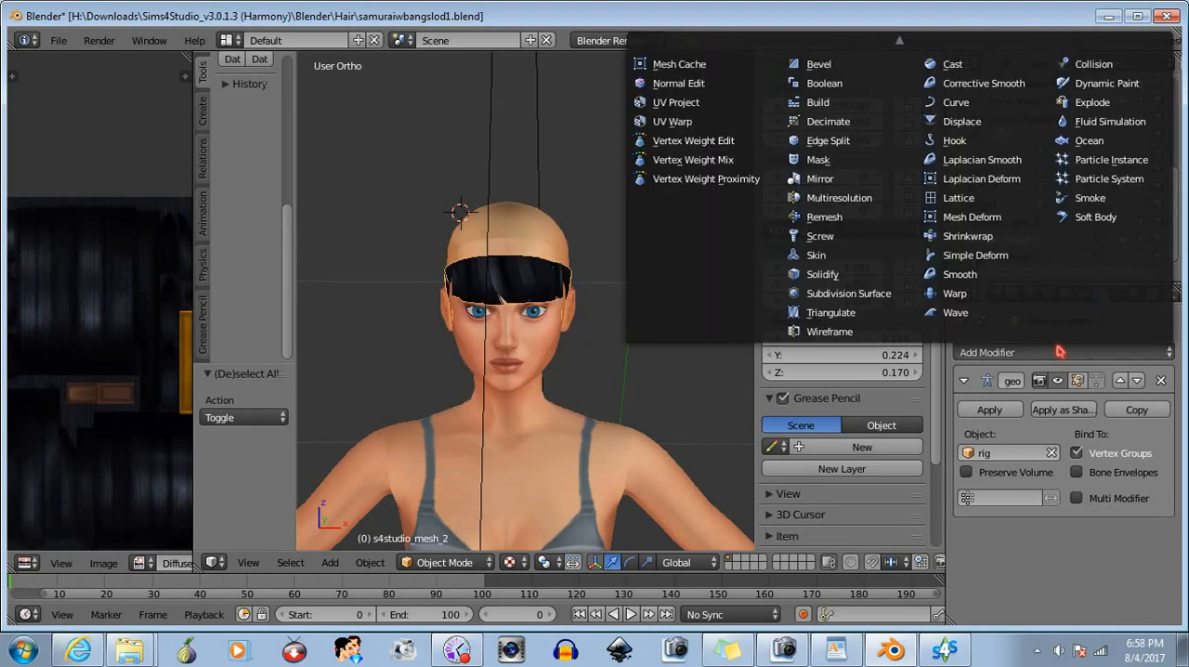
{"action": "left_click", "coordinate": [830, 124]}
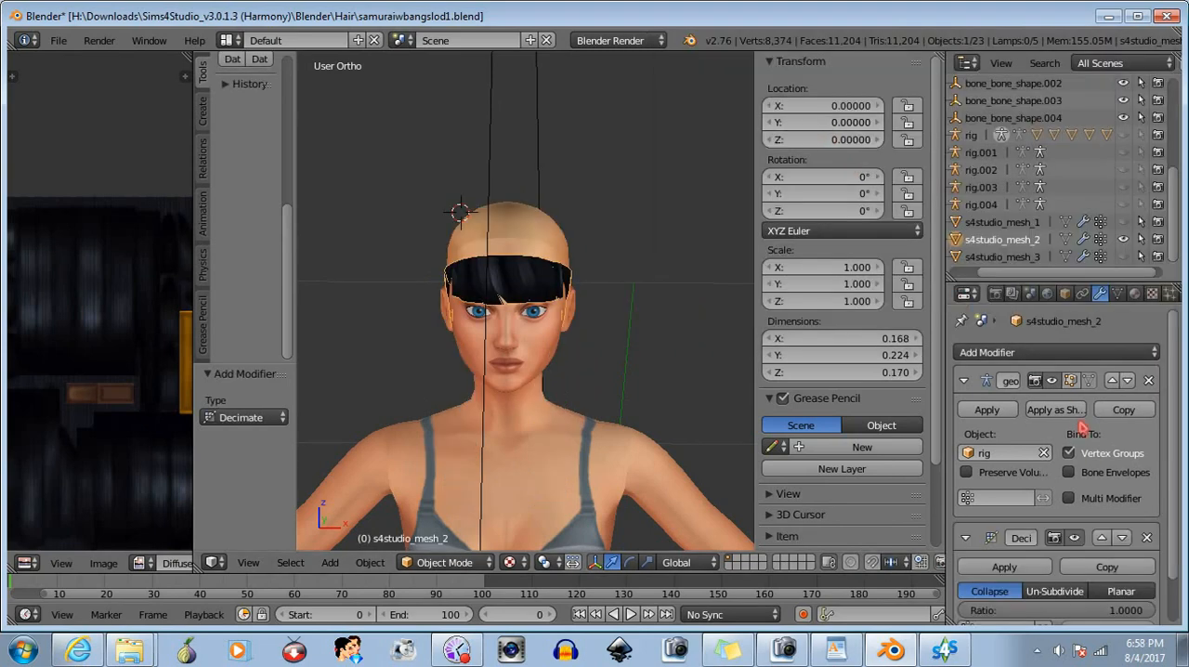
{"action": "left_click", "coordinate": [1101, 539]}
{"action": "left_click_drag", "start_coordinate": [1142, 455], "coordinate": [1068, 455]}
{"action": "left_click", "coordinate": [1004, 409]}
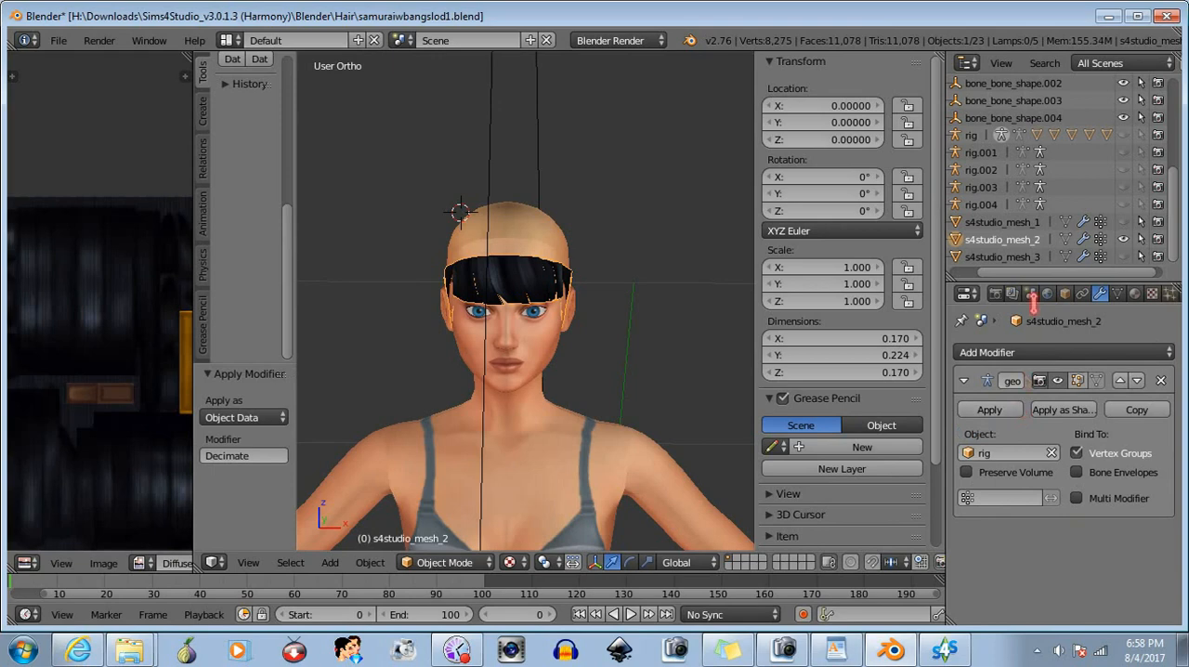
- Show only s4studio_mesh_3 and decimate it at a ratio of about 0.7, applying the modifier from above the armature modifier
{"action": "left_click", "coordinate": [1122, 239]}
{"action": "left_click", "coordinate": [1123, 256]}
{"action": "left_click", "coordinate": [1028, 259]}
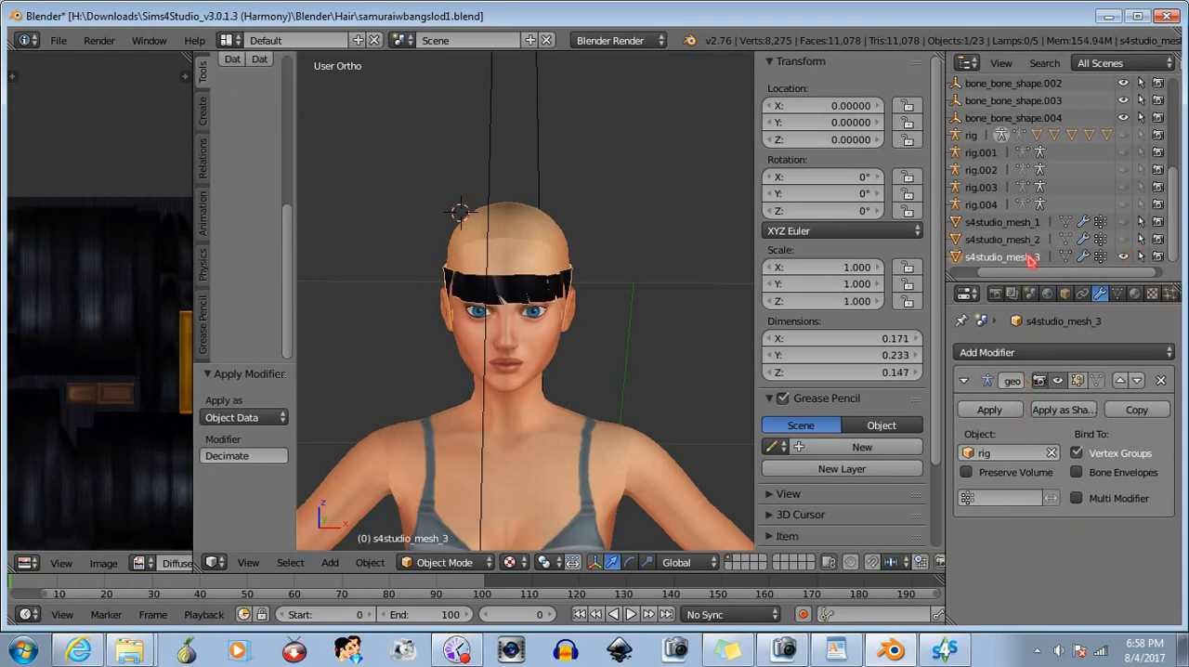
{"action": "left_click", "coordinate": [1085, 353]}
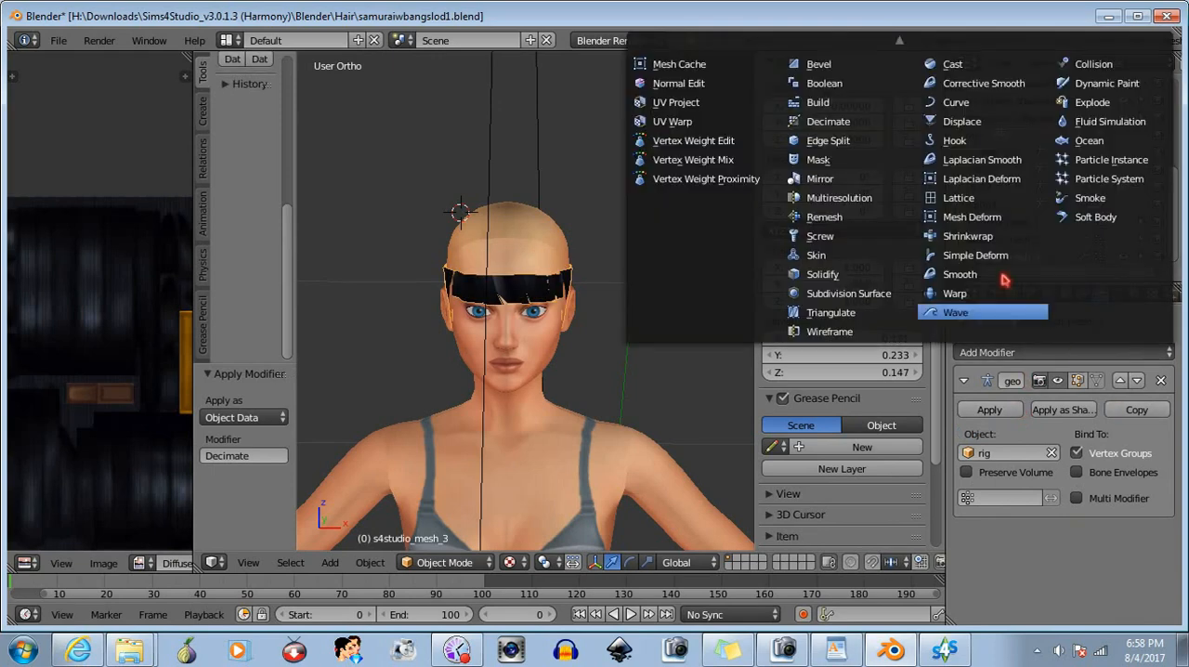
{"action": "left_click", "coordinate": [862, 122]}
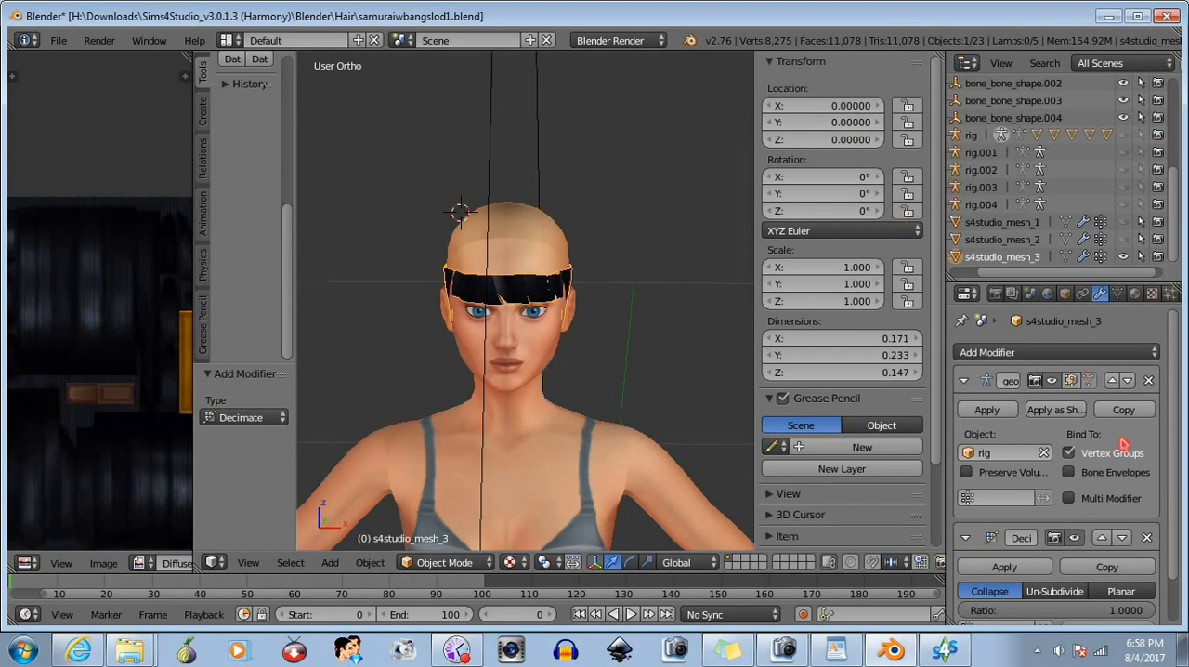
{"action": "left_click", "coordinate": [1102, 538]}
{"action": "left_click_drag", "start_coordinate": [1140, 461], "coordinate": [1094, 461]}
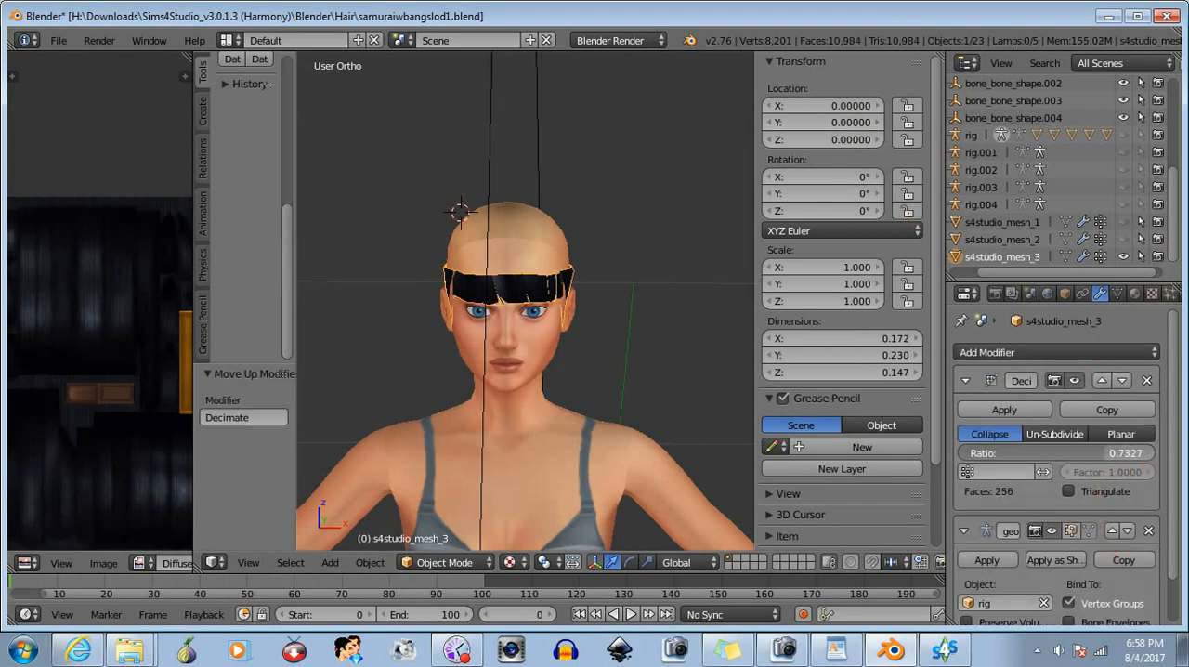
{"action": "left_click", "coordinate": [1004, 410]}
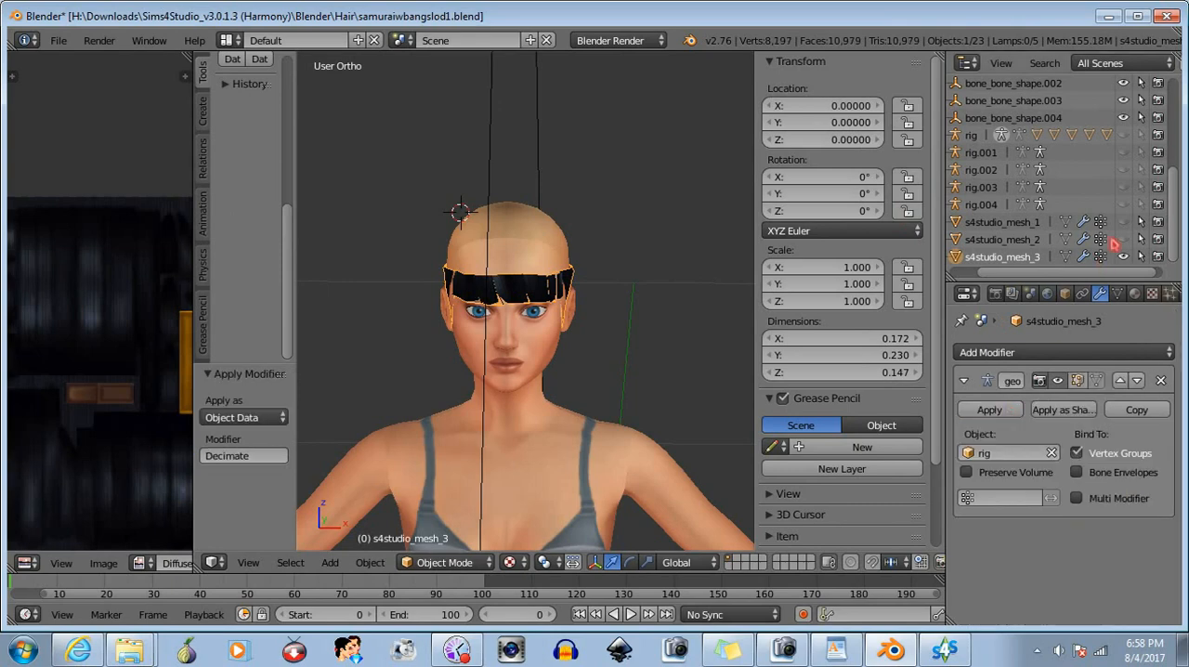
- Unhide s4studio_mesh_1 and s4studio_mesh_2 and save the decimated hair as samuraiwbangslod2.blend
{"action": "left_click", "coordinate": [1123, 239]}
{"action": "left_click", "coordinate": [1122, 221]}
{"action": "left_click", "coordinate": [59, 40]}
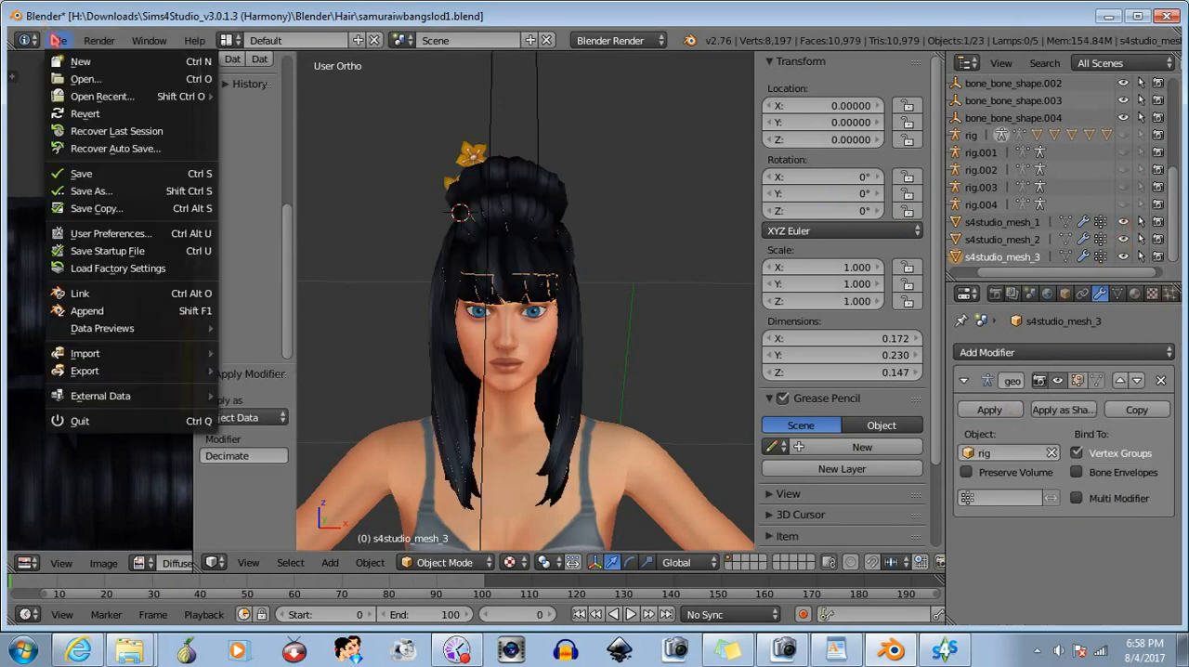
{"action": "left_click", "coordinate": [91, 190]}
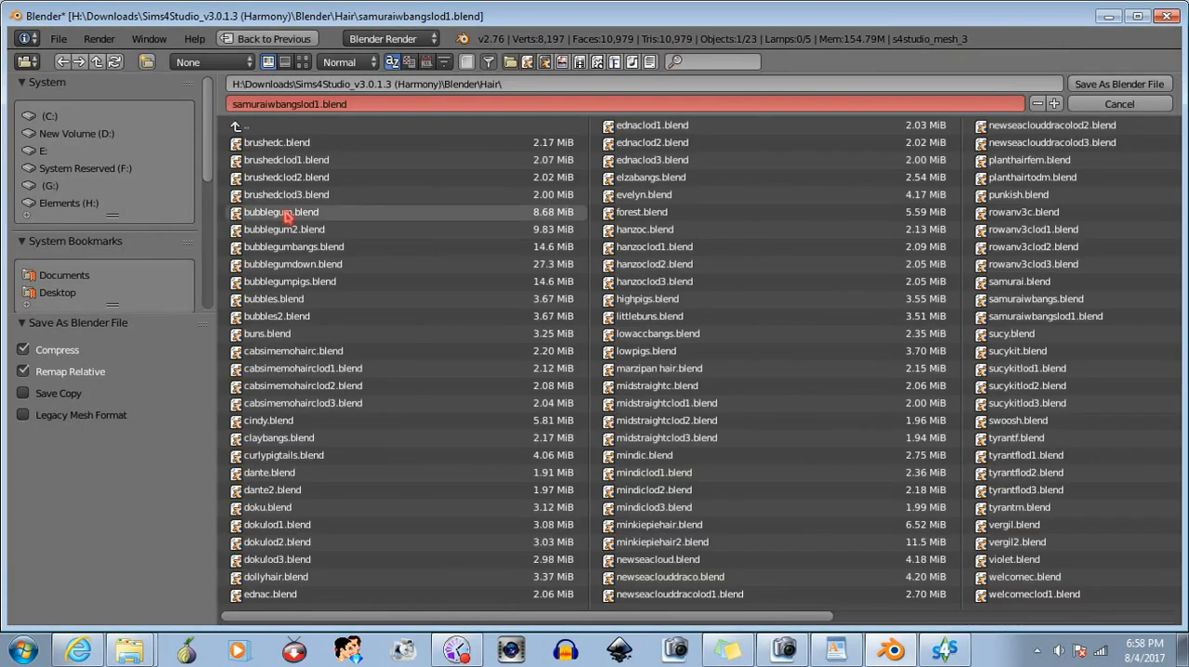
{"action": "left_click", "coordinate": [320, 104]}
{"action": "left_click", "coordinate": [318, 105]}
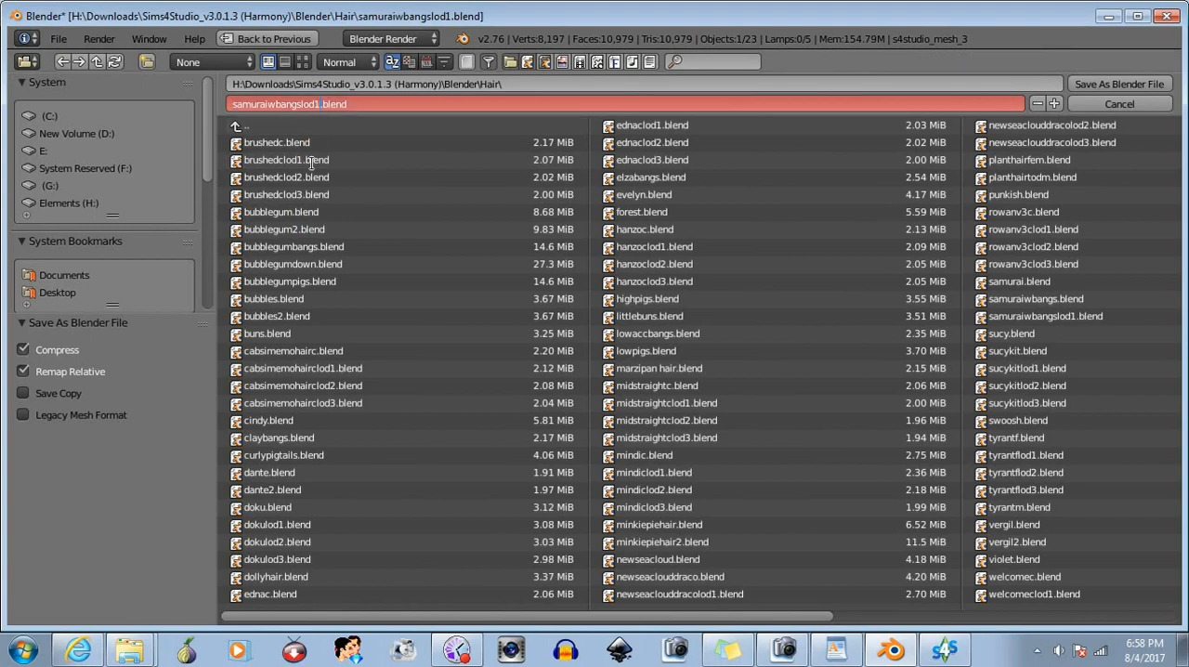
{"action": "key", "text": "Return"}
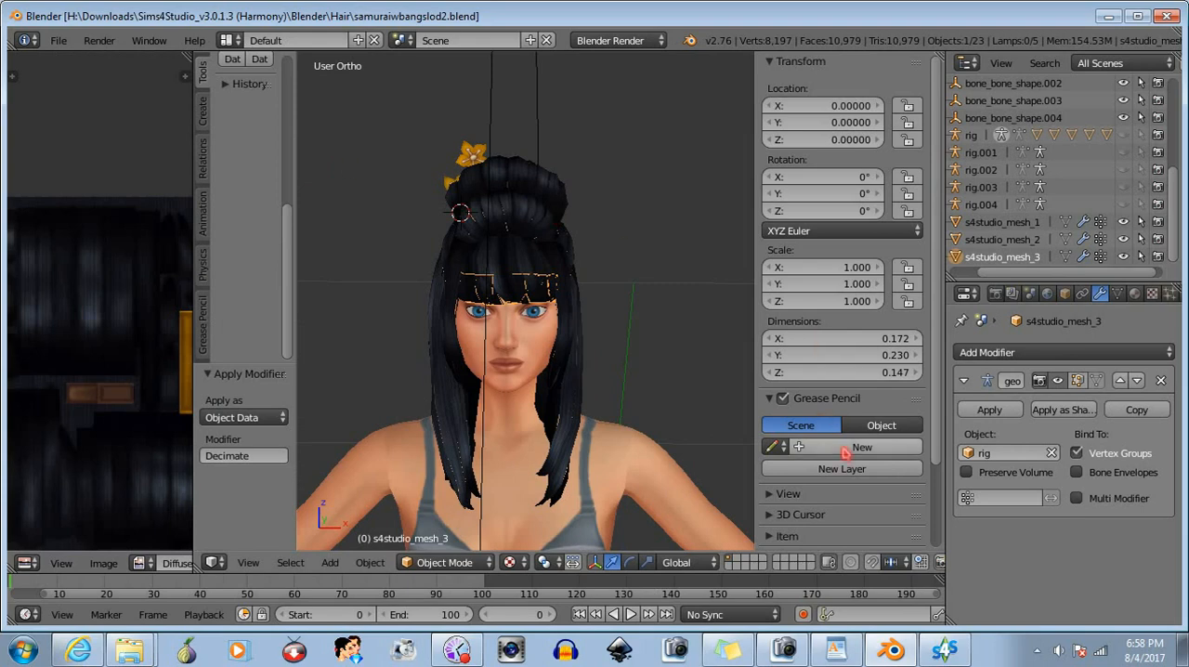
- Switch to Sims 4 Studio and import samuraiwbangslod2.blend as the LOD 2 mesh
{"action": "left_click", "coordinate": [944, 649]}
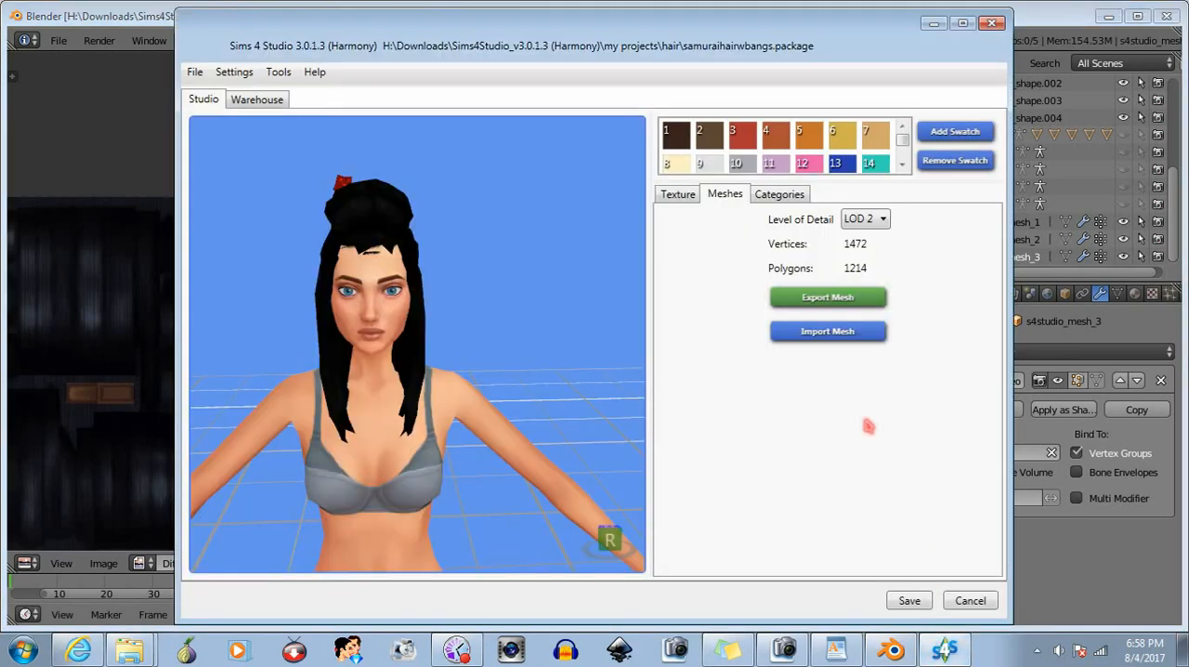
{"action": "left_click", "coordinate": [808, 336]}
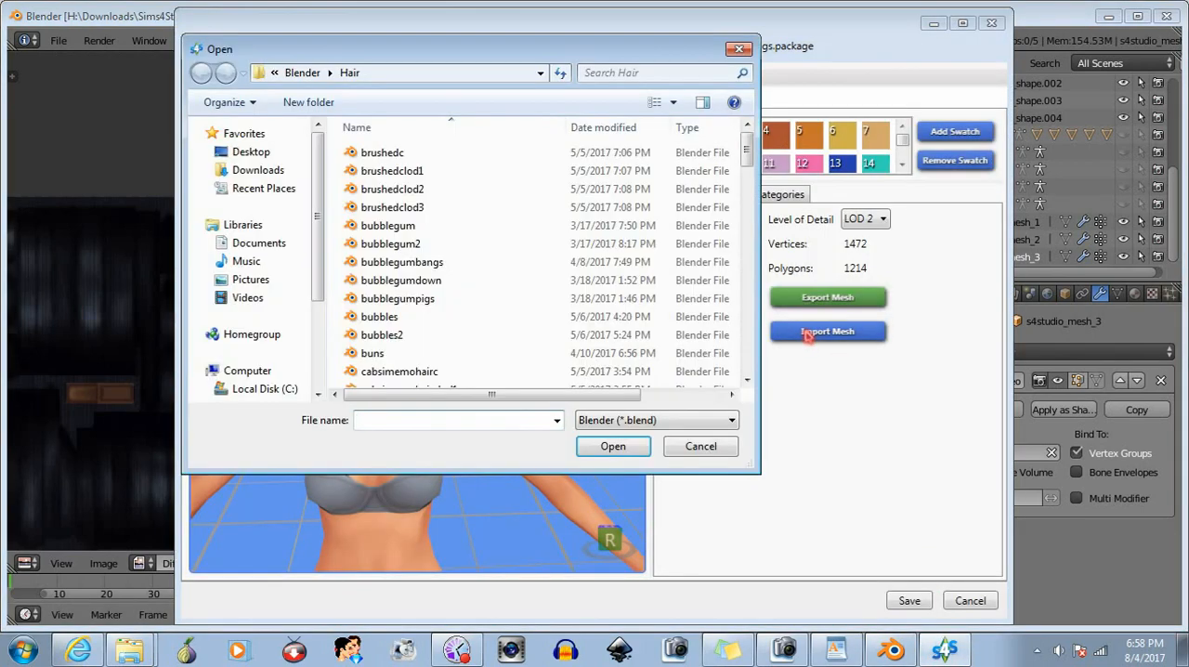
{"action": "type", "text": "sam"}
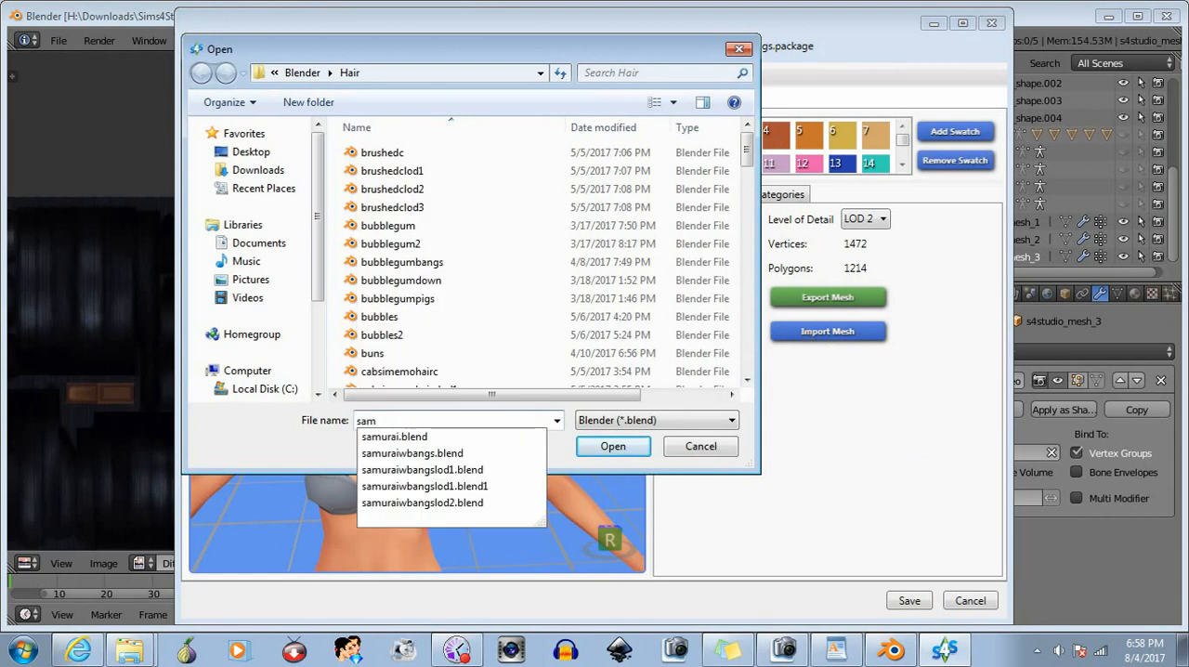
{"action": "left_click", "coordinate": [442, 502]}
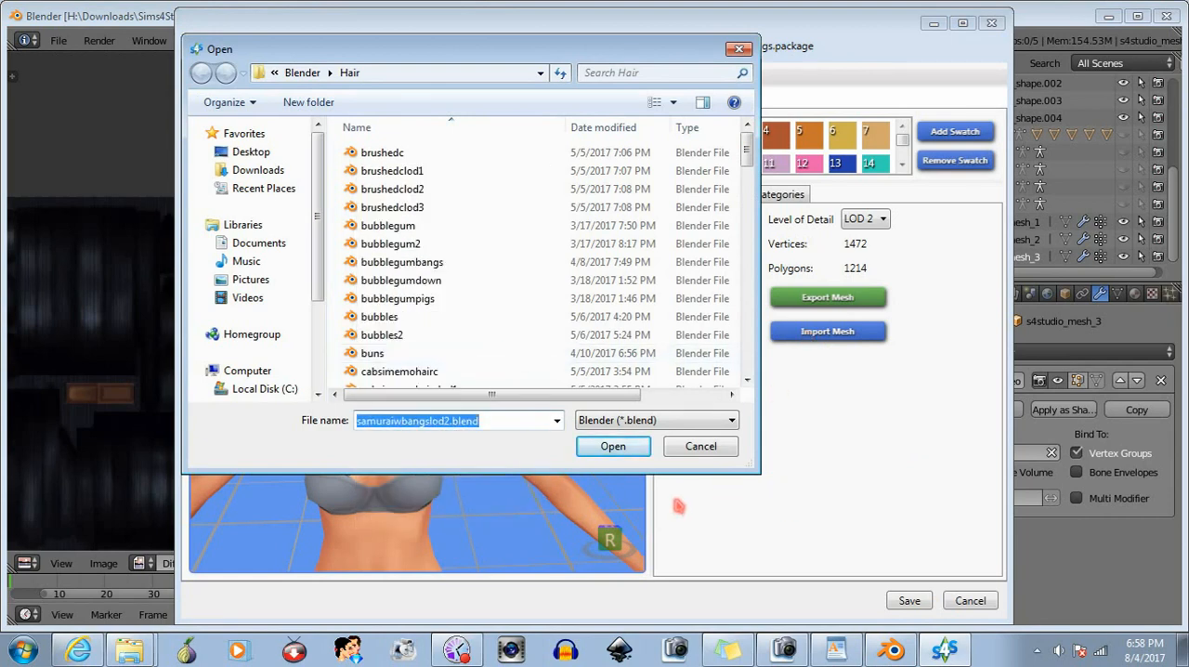
{"action": "left_click", "coordinate": [612, 446]}
- Examine the imported LOD 2 hair on the Sim from progressively farther distances
{"action": "left_click_drag", "start_coordinate": [445, 377], "coordinate": [502, 399]}
{"action": "scroll", "coordinate": [504, 405], "scroll_direction": "down", "scroll_amount": 5}
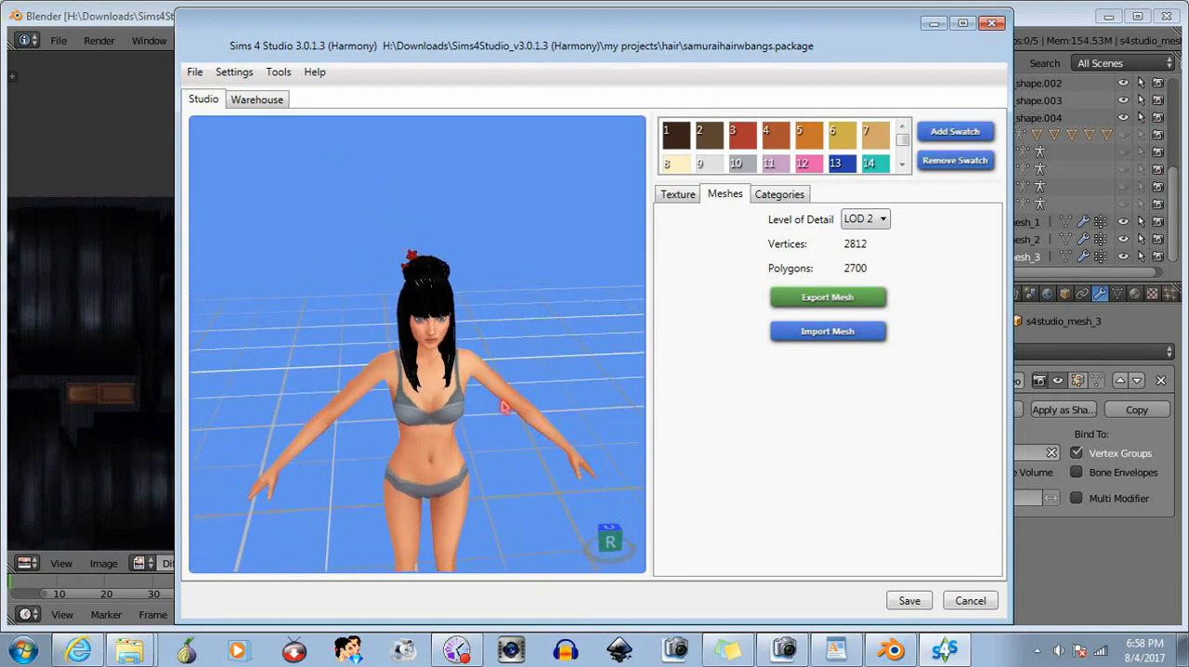
{"action": "scroll", "coordinate": [504, 407], "scroll_direction": "down", "scroll_amount": 6}
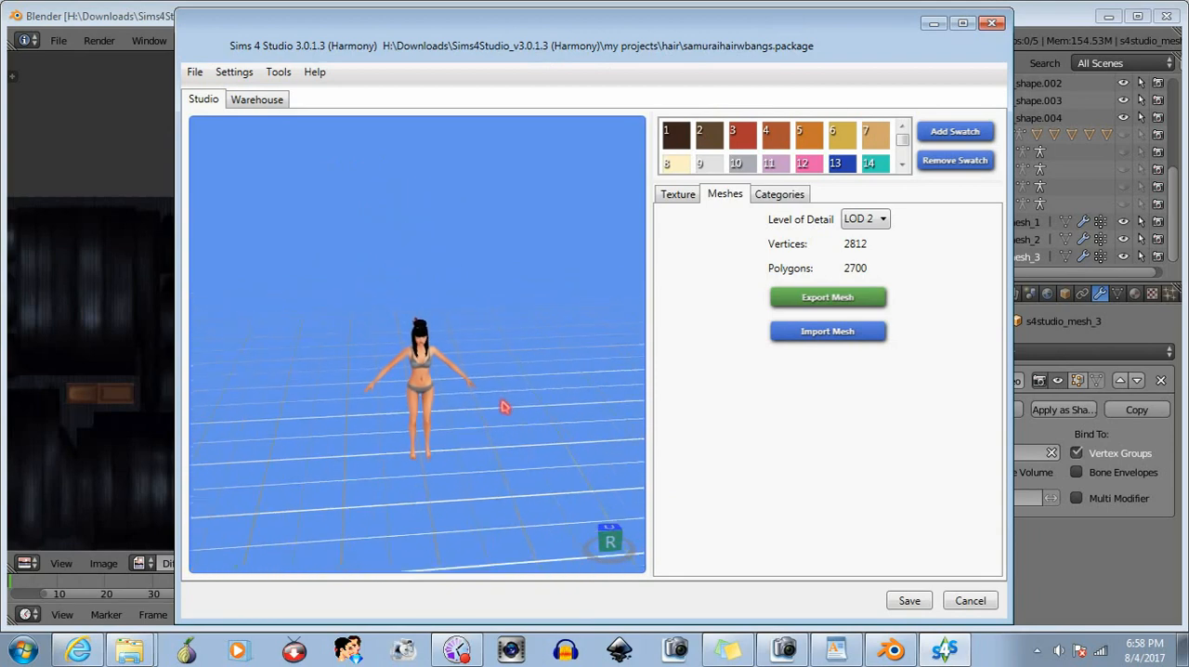
{"action": "scroll", "coordinate": [507, 408], "scroll_direction": "down", "scroll_amount": 5}
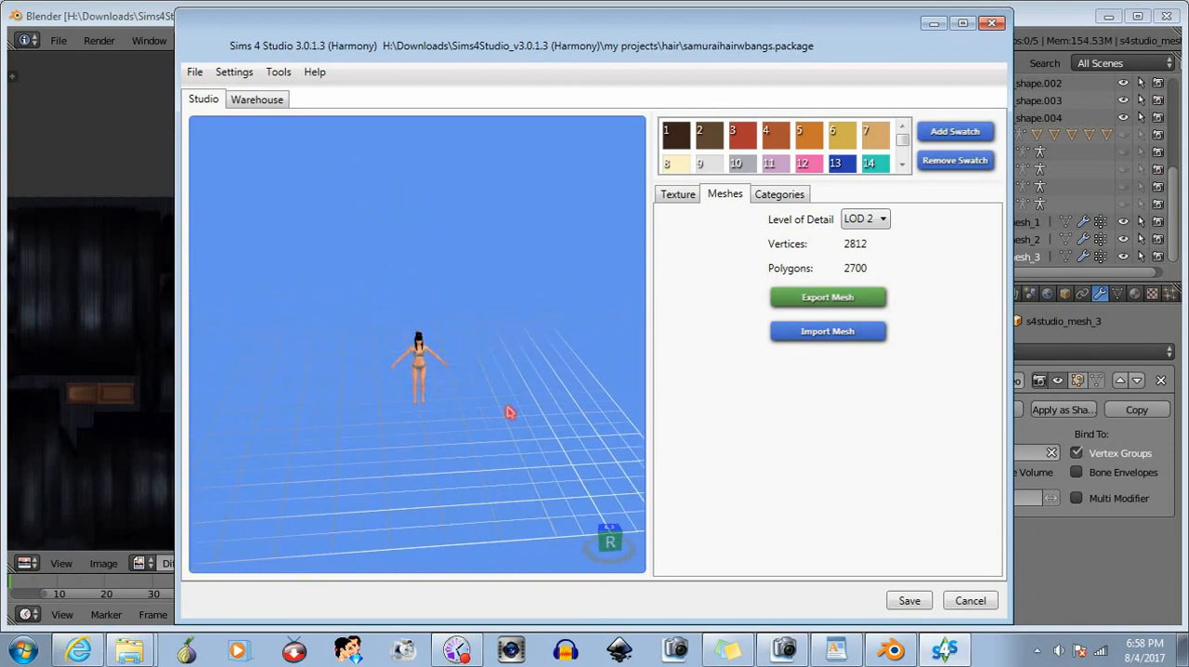
{"action": "scroll", "coordinate": [509, 413], "scroll_direction": "up", "scroll_amount": 4}
{"action": "right_click_drag", "start_coordinate": [510, 411], "coordinate": [357, 332]}
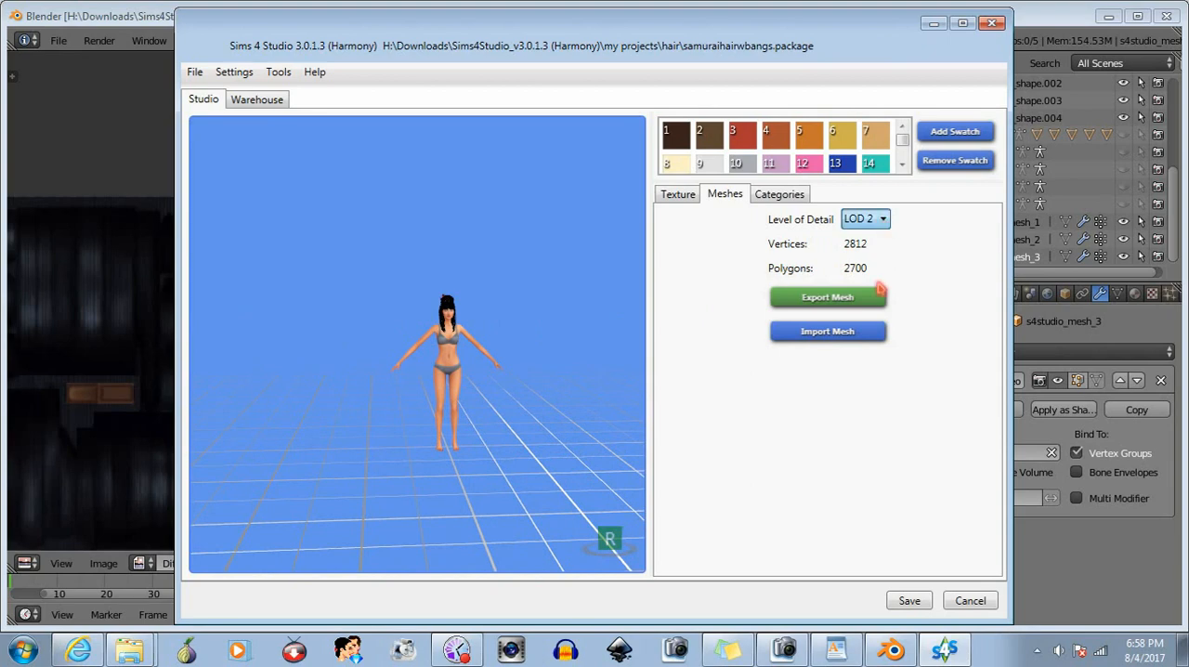
- Set the level of detail to LOD 3 and inspect its existing hair mesh on the Sim closer up
{"action": "key", "text": "Down"}
{"action": "scroll", "coordinate": [554, 311], "scroll_direction": "up", "scroll_amount": 5}
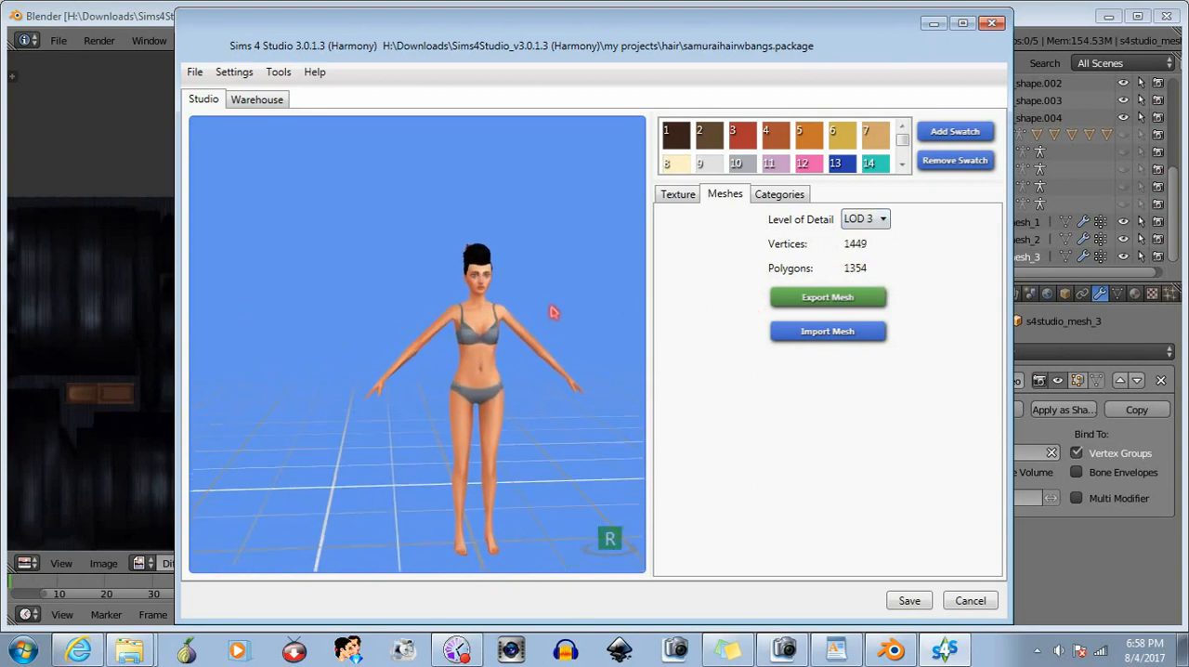
{"action": "mouse_move", "coordinate": [531, 363]}
{"action": "right_mouse_down"}
{"action": "mouse_move", "coordinate": [982, 382]}
{"action": "mouse_move", "coordinate": [358, 373]}
{"action": "mouse_move", "coordinate": [818, 353]}
{"action": "mouse_move", "coordinate": [969, 366]}
{"action": "mouse_move", "coordinate": [395, 288]}
{"action": "mouse_move", "coordinate": [156, 324]}
{"action": "mouse_move", "coordinate": [166, 314]}
{"action": "right_mouse_up"}
{"action": "scroll", "coordinate": [389, 252], "scroll_direction": "up", "scroll_amount": 2}
{"action": "right_click_drag", "start_coordinate": [394, 256], "coordinate": [273, 322]}
{"action": "middle_click_drag", "start_coordinate": [532, 406], "coordinate": [491, 388]}
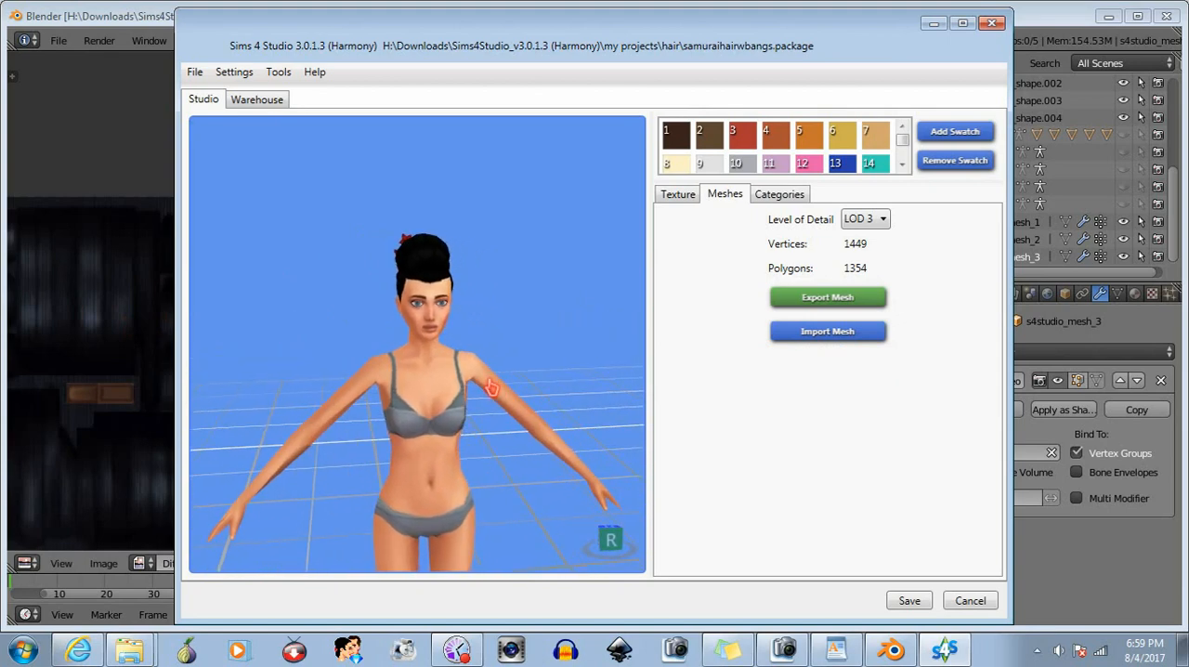
- Switch to Blender, show only s4studio_mesh_1, and apply a Decimate modifier placed first in its stack with ratio 0.7189
{"action": "left_click", "coordinate": [1021, 17]}
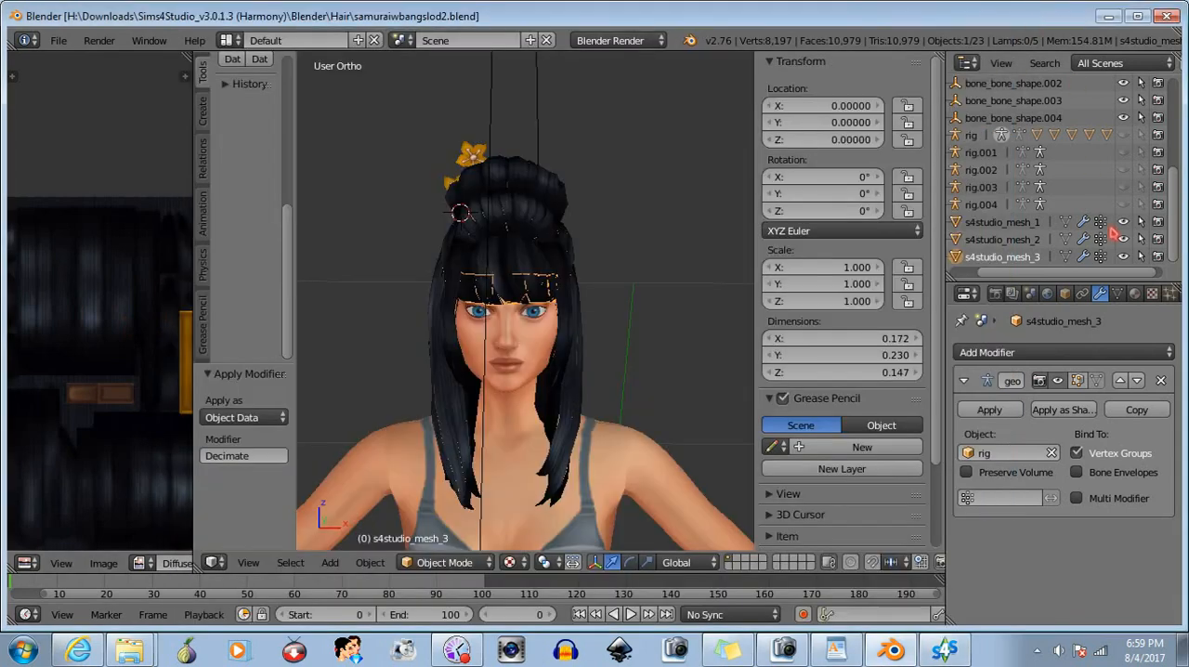
{"action": "left_click", "coordinate": [1124, 257]}
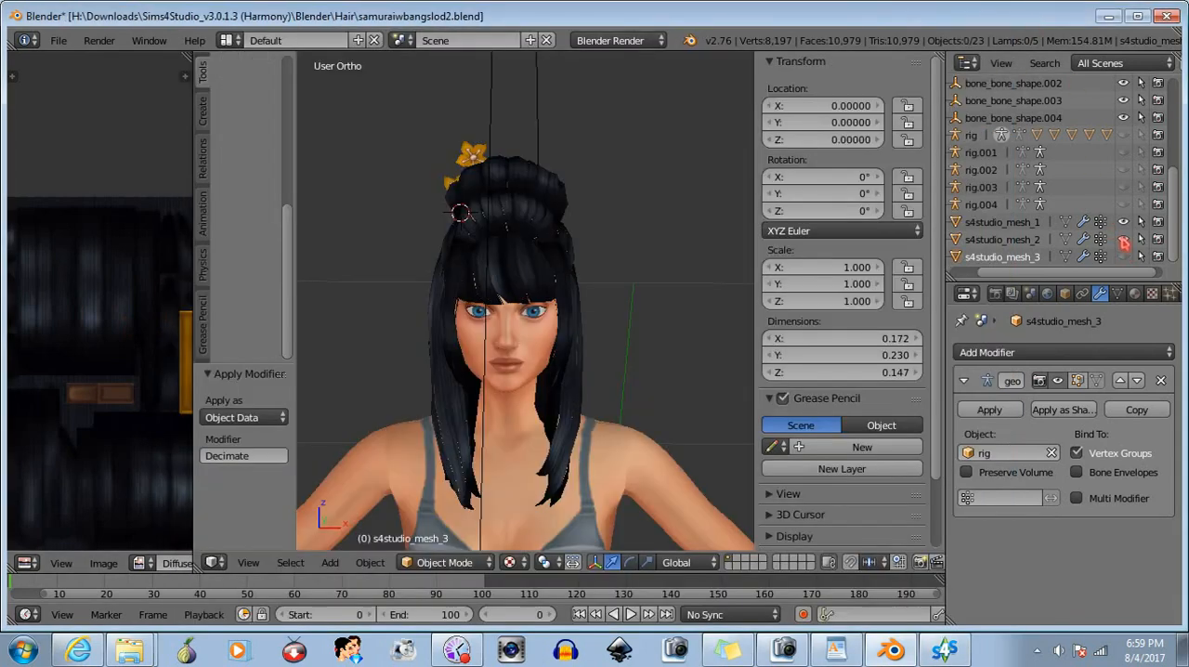
{"action": "left_click", "coordinate": [1029, 225]}
{"action": "left_click", "coordinate": [1081, 352]}
{"action": "left_click", "coordinate": [868, 117]}
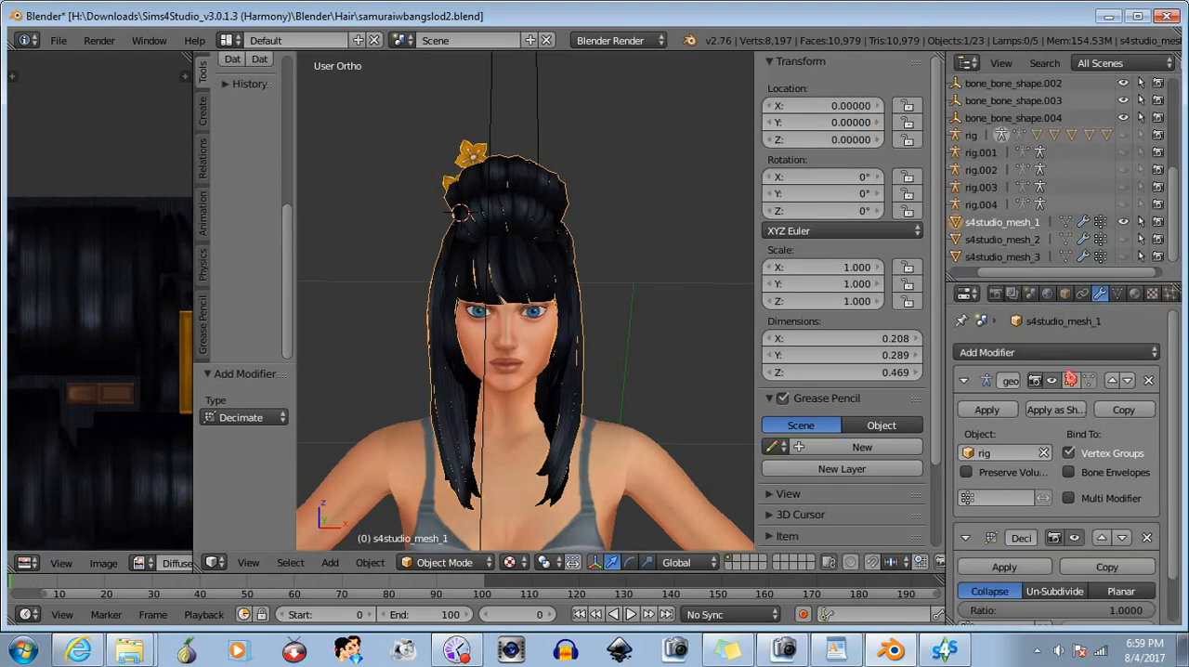
{"action": "left_click", "coordinate": [1102, 538]}
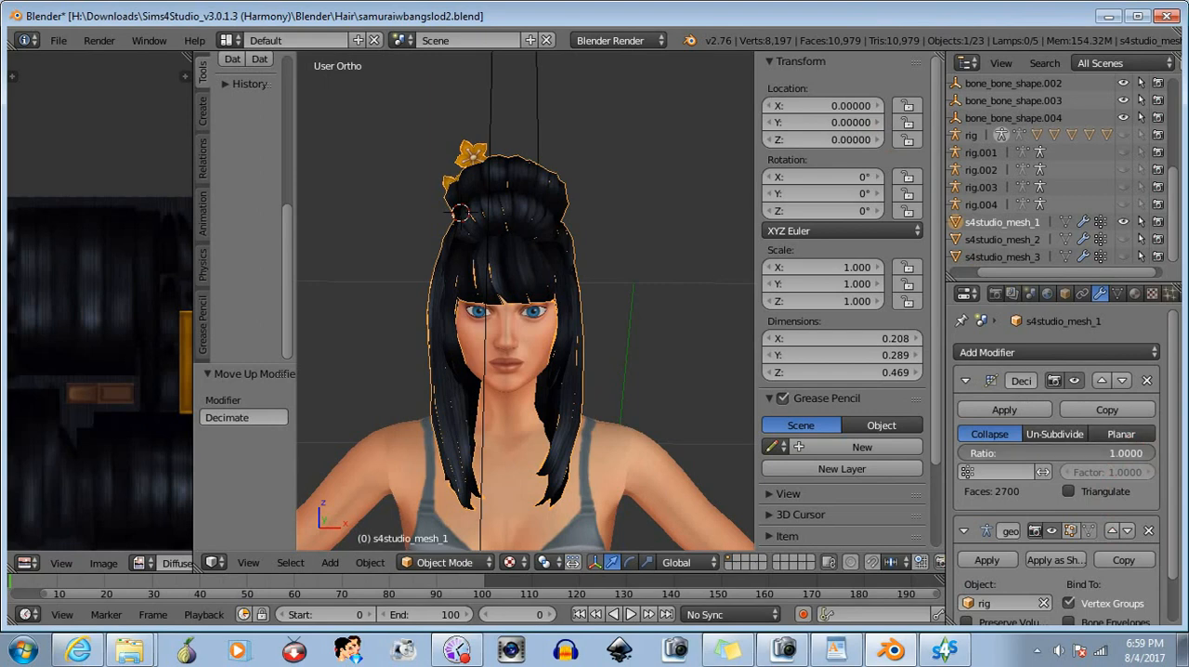
{"action": "left_click_drag", "start_coordinate": [1056, 452], "coordinate": [1014, 452]}
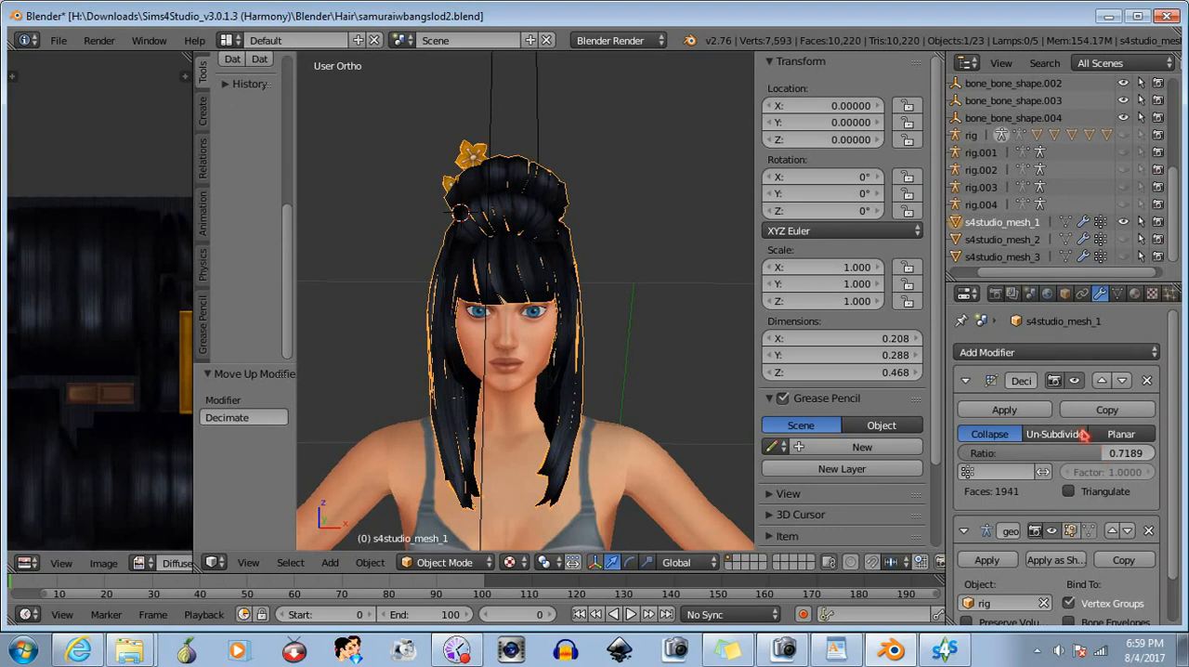
{"action": "left_click", "coordinate": [1040, 409]}
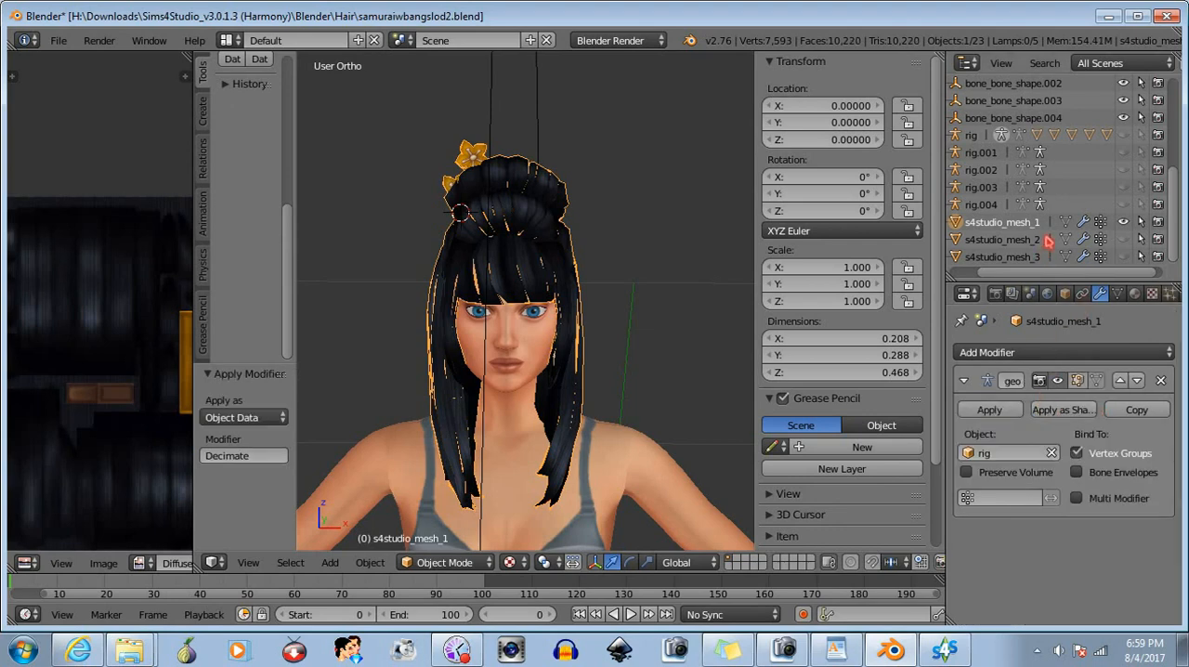
- Show only s4studio_mesh_2 and apply a Decimate modifier placed above the armature modifier with a ratio of about 0.71
{"action": "left_click", "coordinate": [1122, 223]}
{"action": "left_click", "coordinate": [1122, 239]}
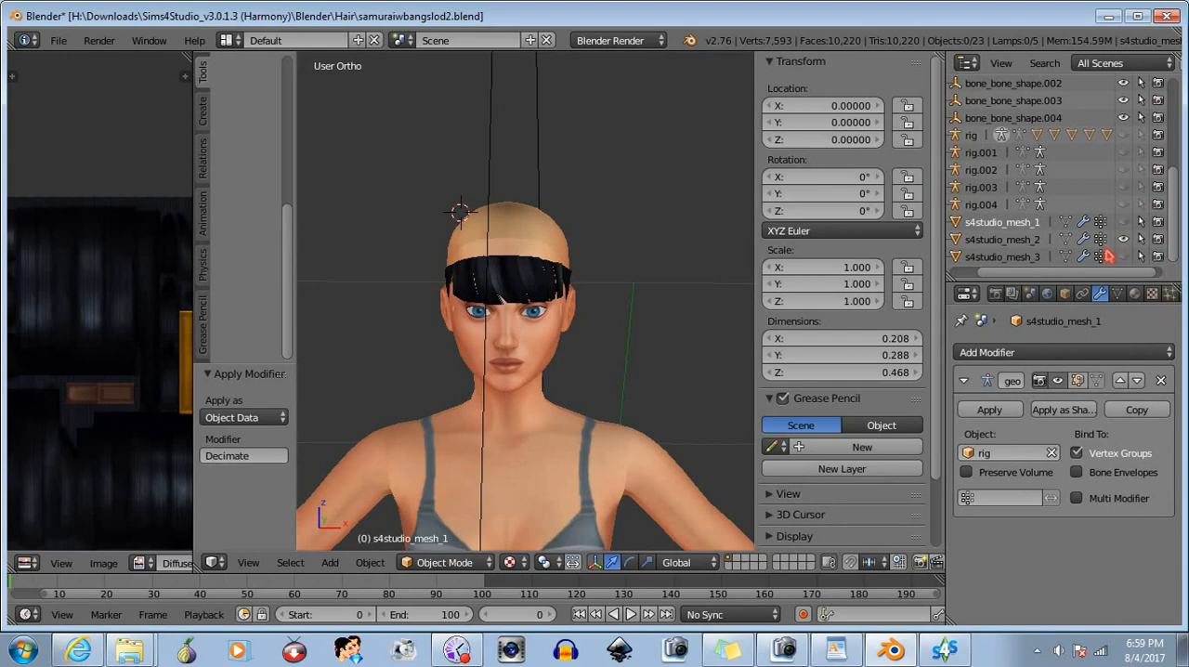
{"action": "left_click", "coordinate": [1003, 239]}
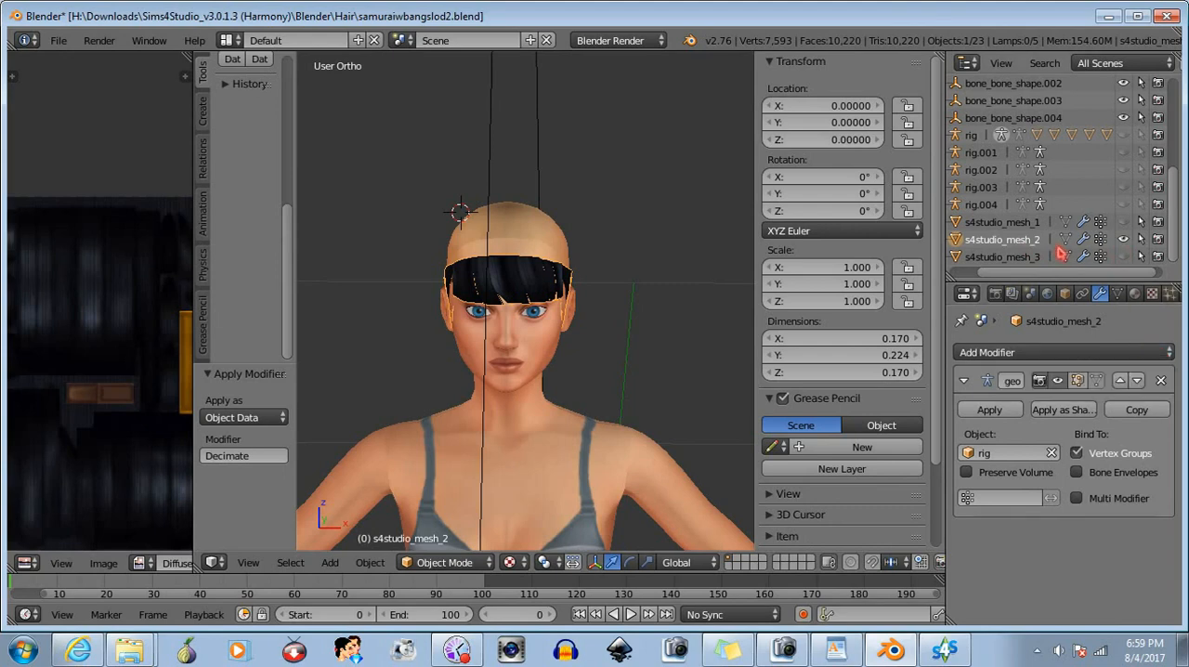
{"action": "left_click", "coordinate": [1066, 354]}
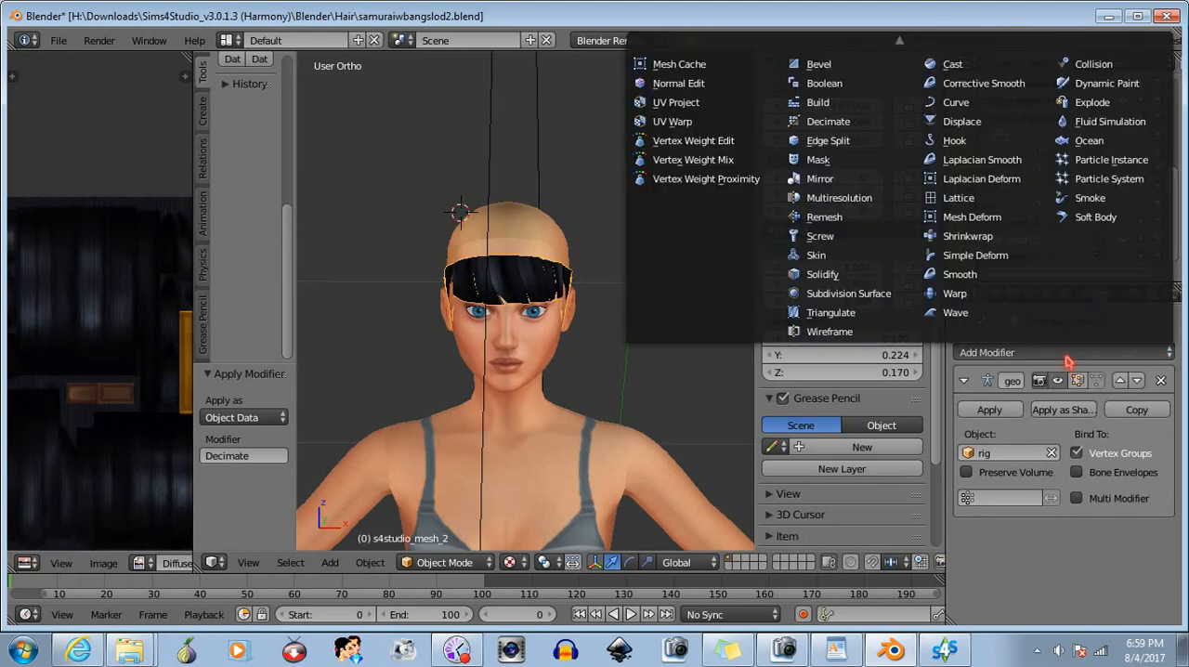
{"action": "left_click", "coordinate": [839, 147]}
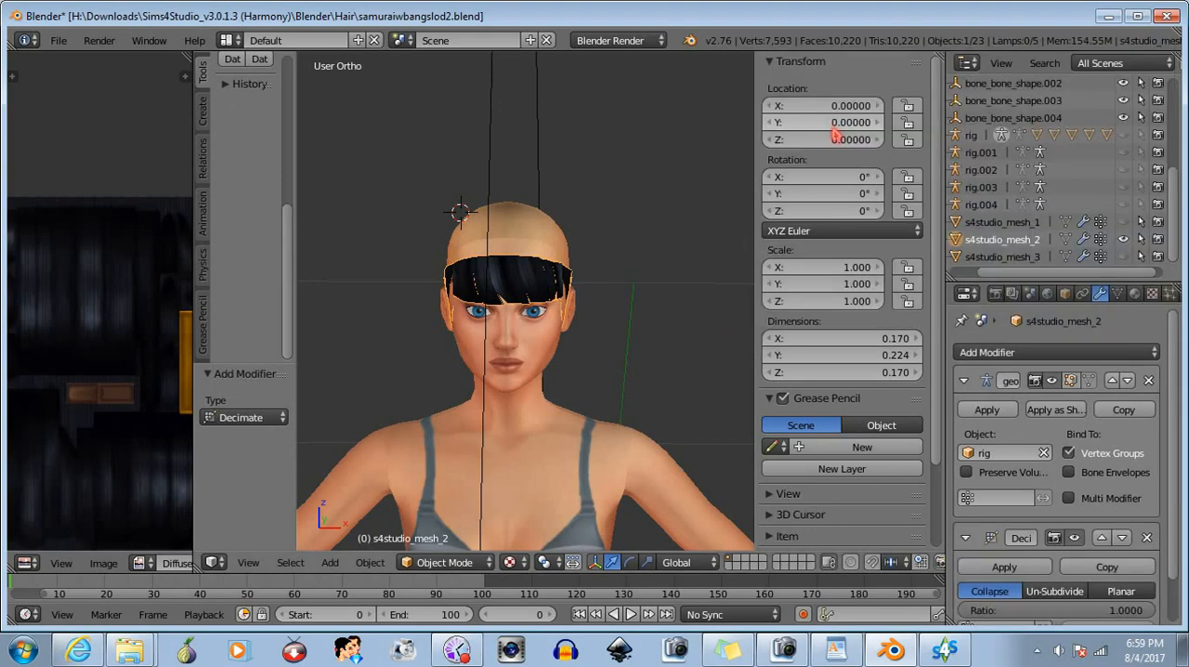
{"action": "left_click", "coordinate": [1101, 537]}
{"action": "left_click_drag", "start_coordinate": [1148, 454], "coordinate": [1099, 454]}
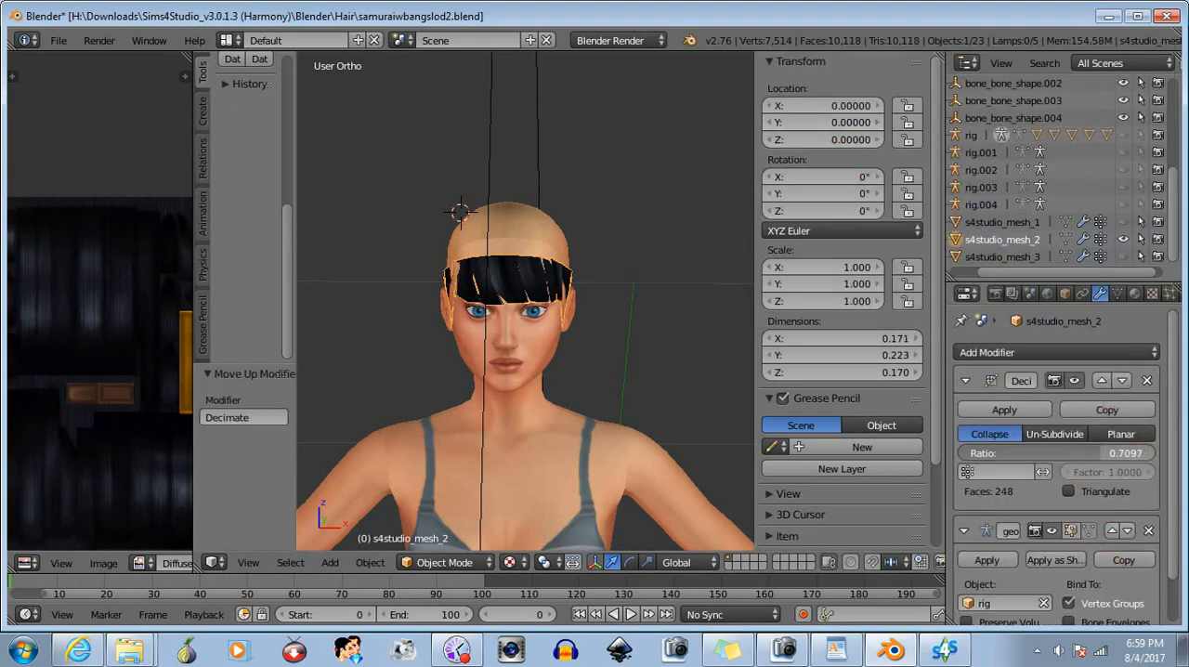
{"action": "left_click", "coordinate": [1004, 409]}
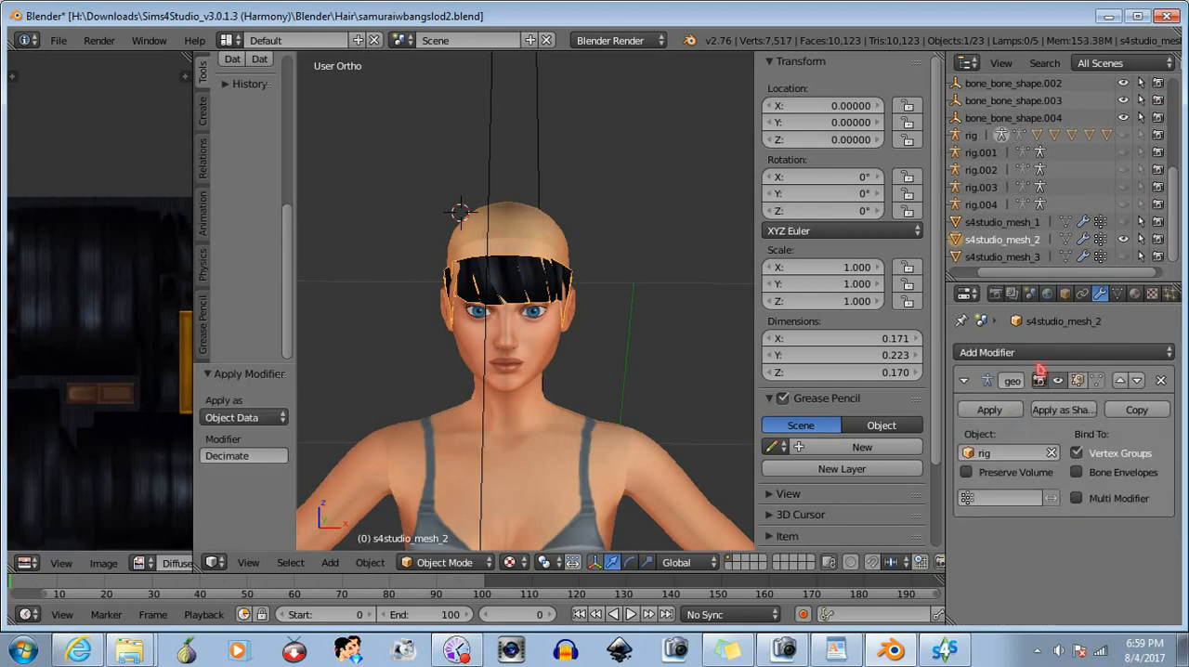
- Show only s4studio_mesh_3, add a Decimate modifier above its armature modifier, reduce the ratio, and apply it
{"action": "left_click", "coordinate": [1019, 256]}
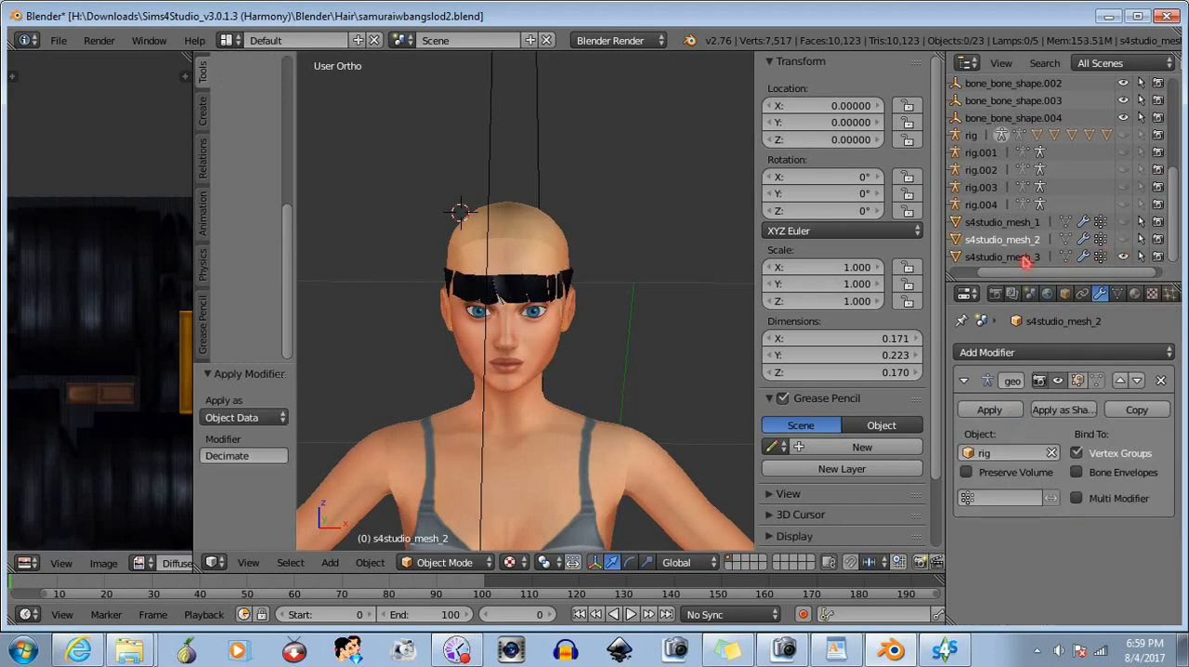
{"action": "left_click", "coordinate": [1020, 352]}
{"action": "left_click", "coordinate": [822, 121]}
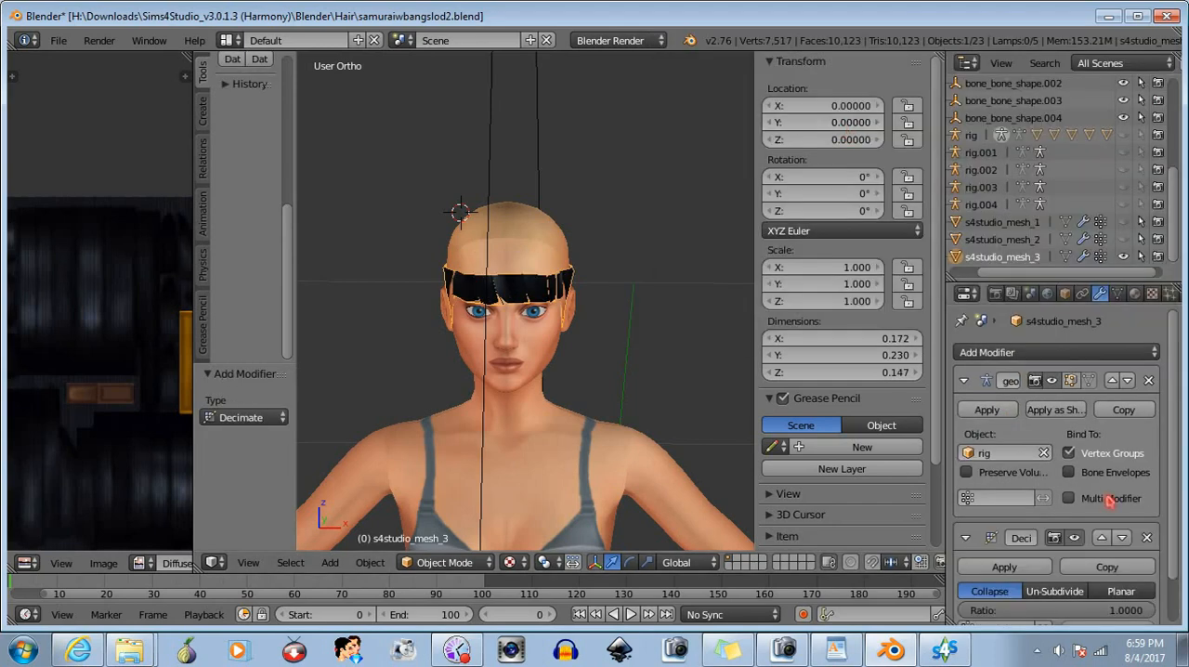
{"action": "left_click", "coordinate": [1103, 539]}
{"action": "left_click_drag", "start_coordinate": [1131, 453], "coordinate": [1082, 453]}
{"action": "left_click", "coordinate": [1004, 409]}
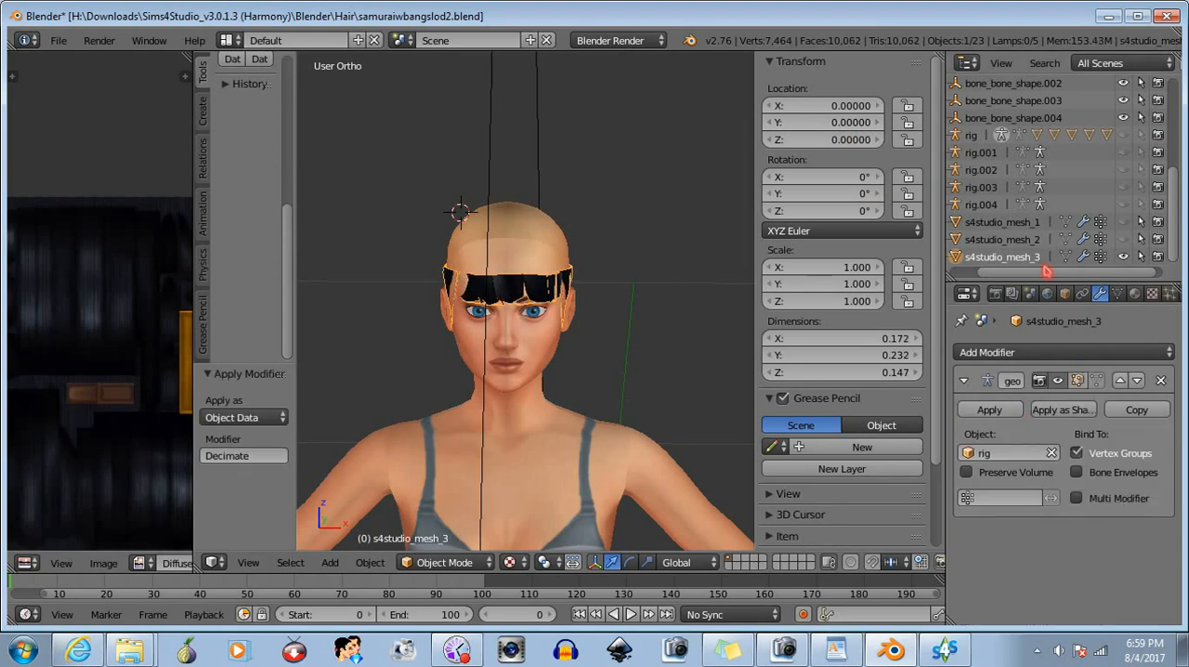
- Unhide s4studio_mesh_2 and s4studio_mesh_1 and save the decimated hair as samuraiwbangslod3.blend
{"action": "left_click", "coordinate": [1123, 239]}
{"action": "left_click", "coordinate": [1123, 221]}
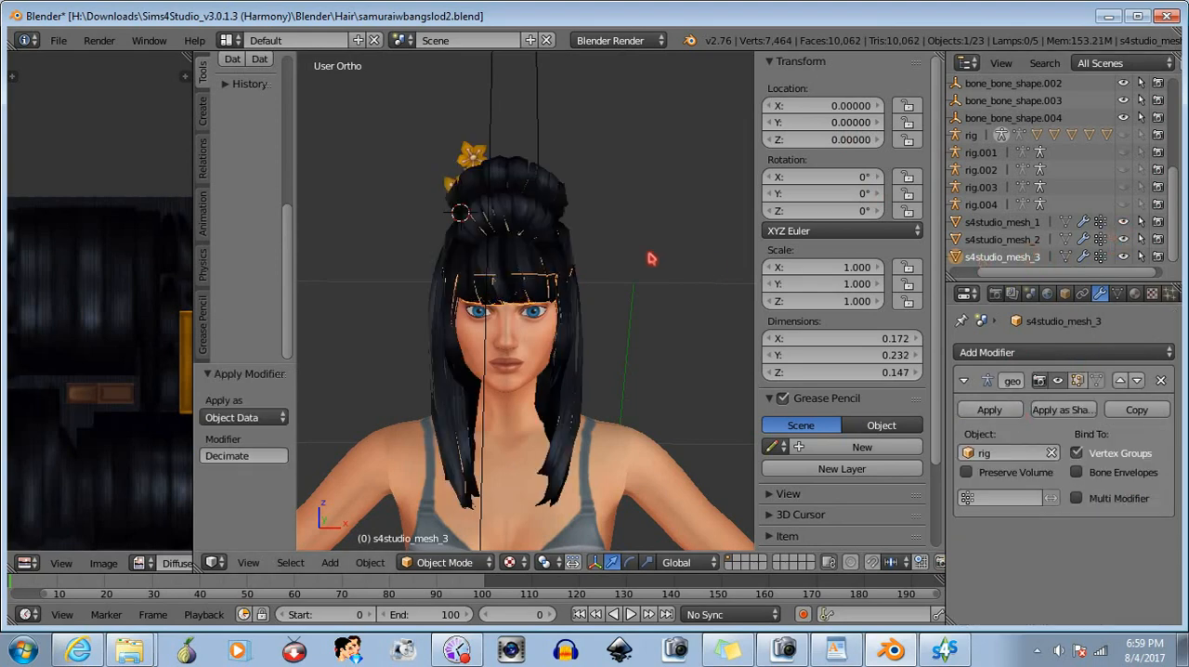
{"action": "left_click", "coordinate": [58, 40]}
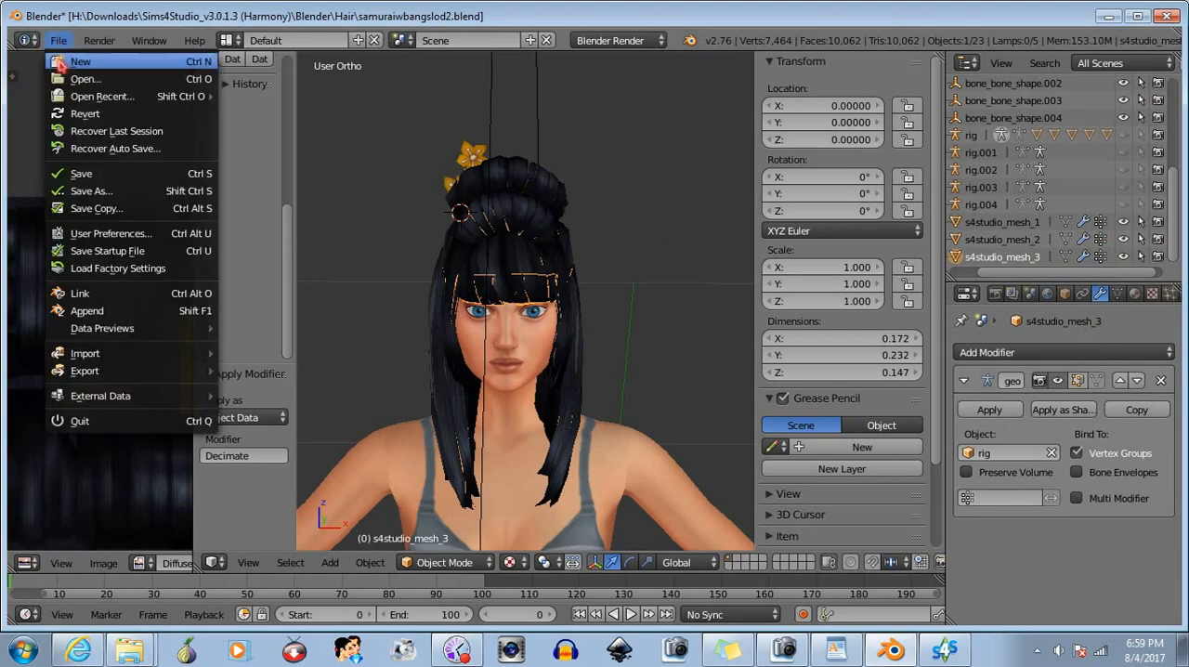
{"action": "left_click", "coordinate": [86, 191]}
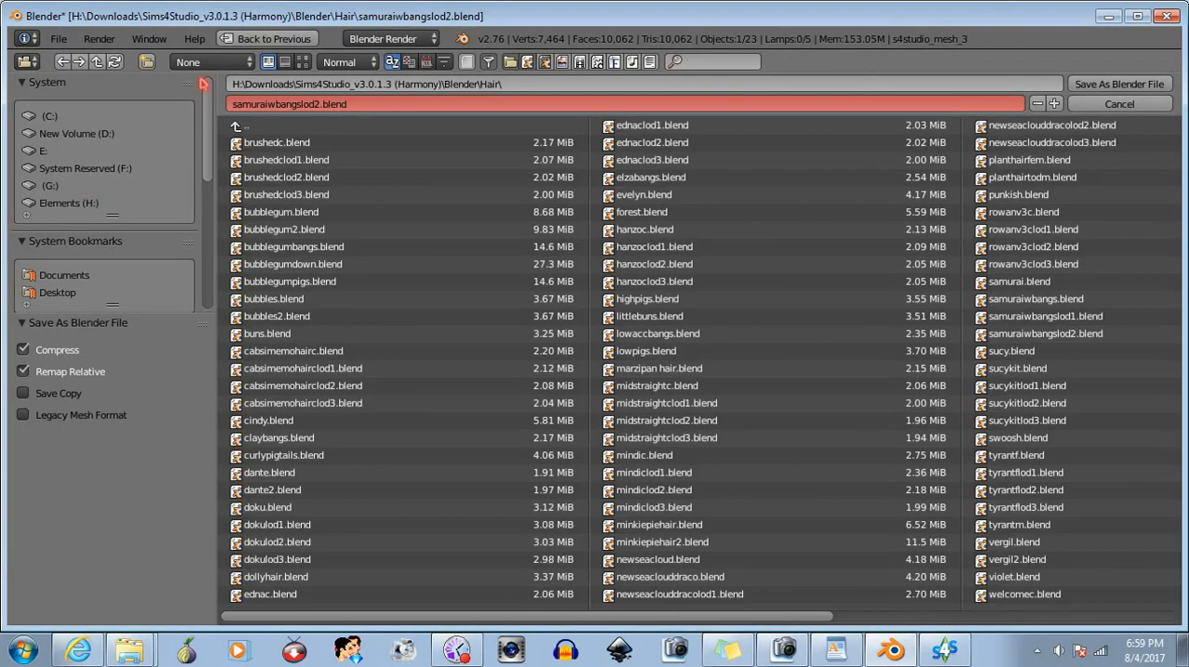
{"action": "left_click", "coordinate": [318, 103]}
{"action": "left_click", "coordinate": [319, 103]}
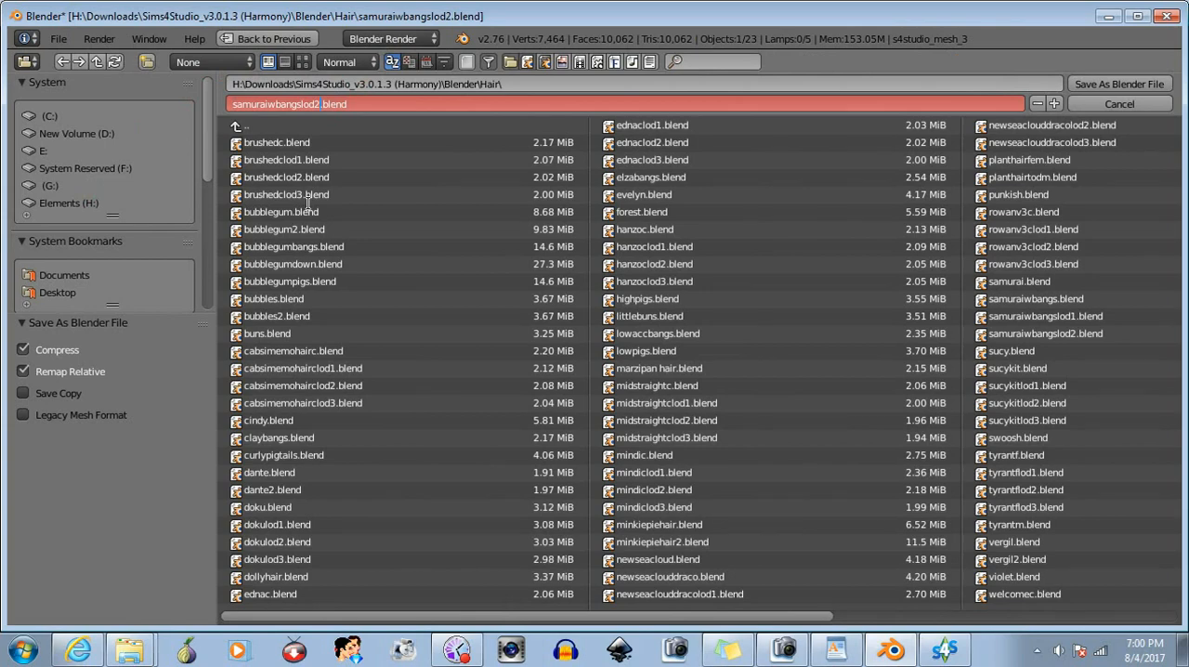
{"action": "left_click", "coordinate": [1119, 85]}
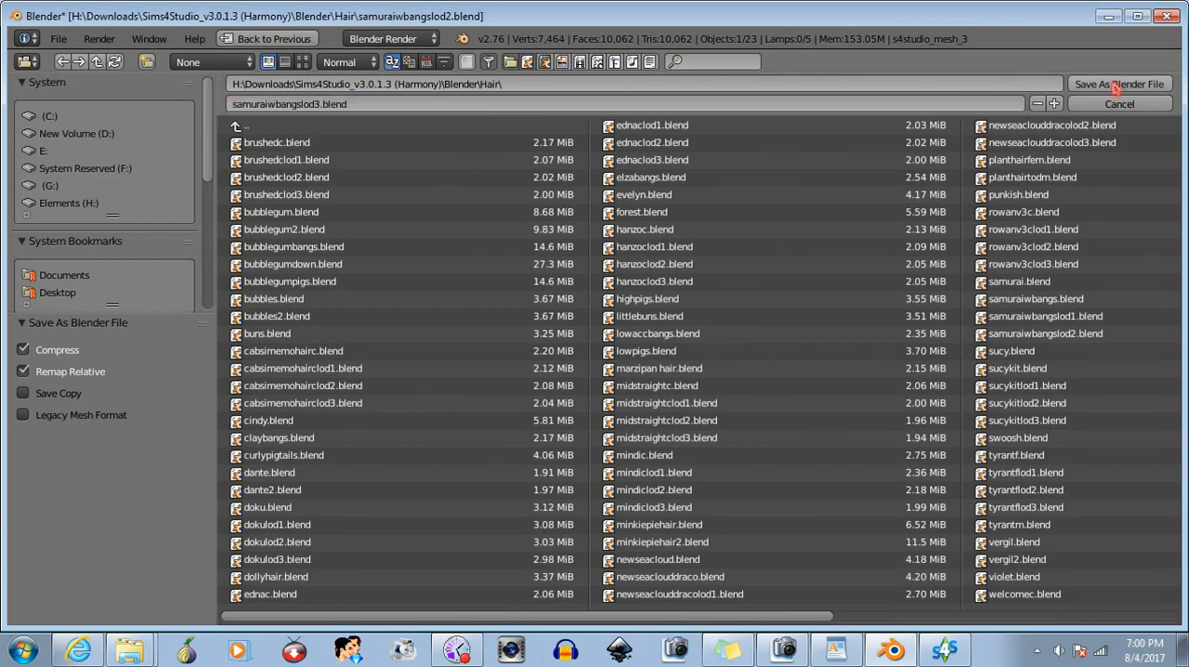
{"action": "left_click", "coordinate": [1122, 84]}
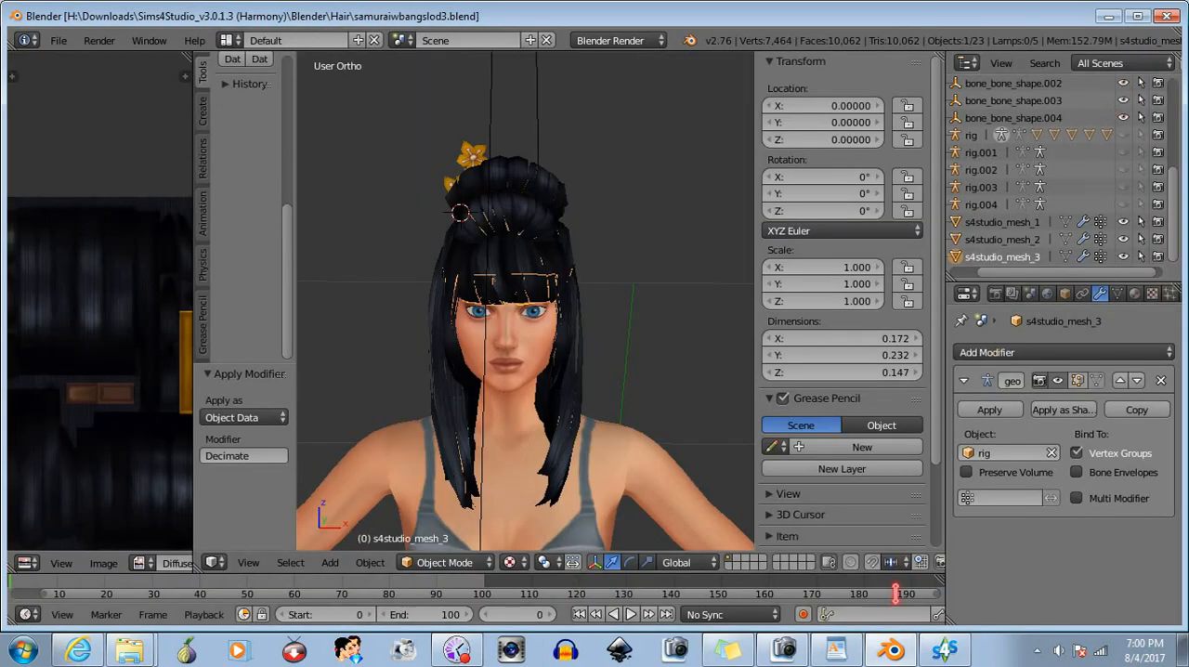
- Switch to Sims 4 Studio and import samuraiwbangslod3.blend as the LOD 3 mesh
{"action": "left_click", "coordinate": [942, 648]}
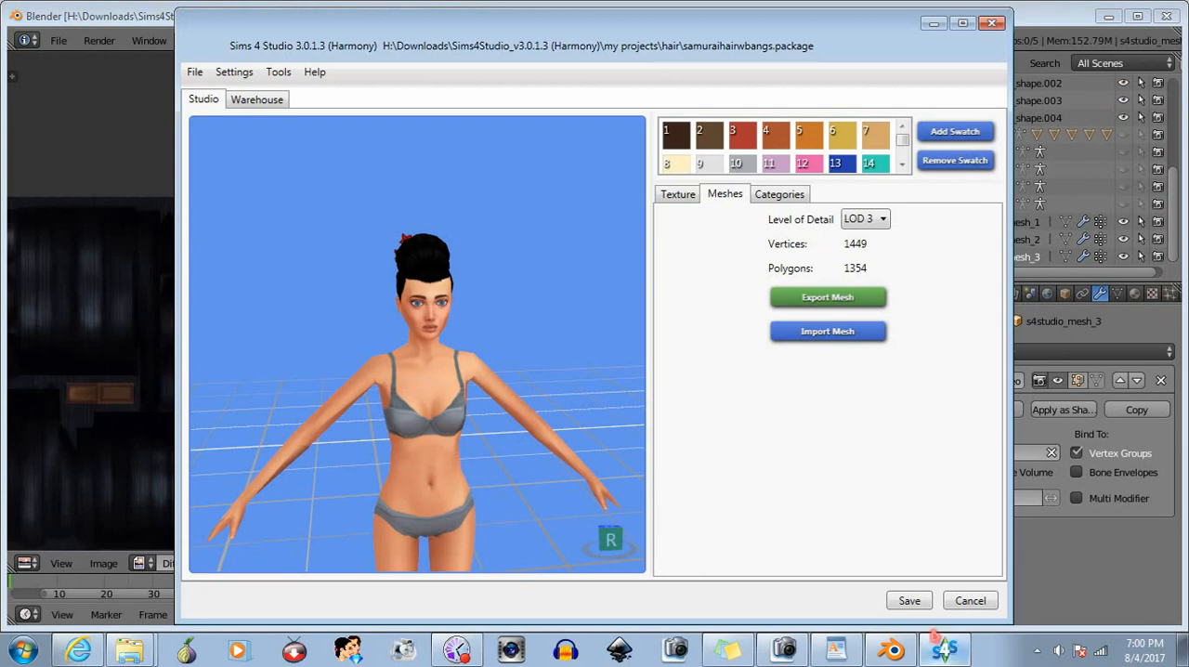
{"action": "left_click", "coordinate": [819, 340]}
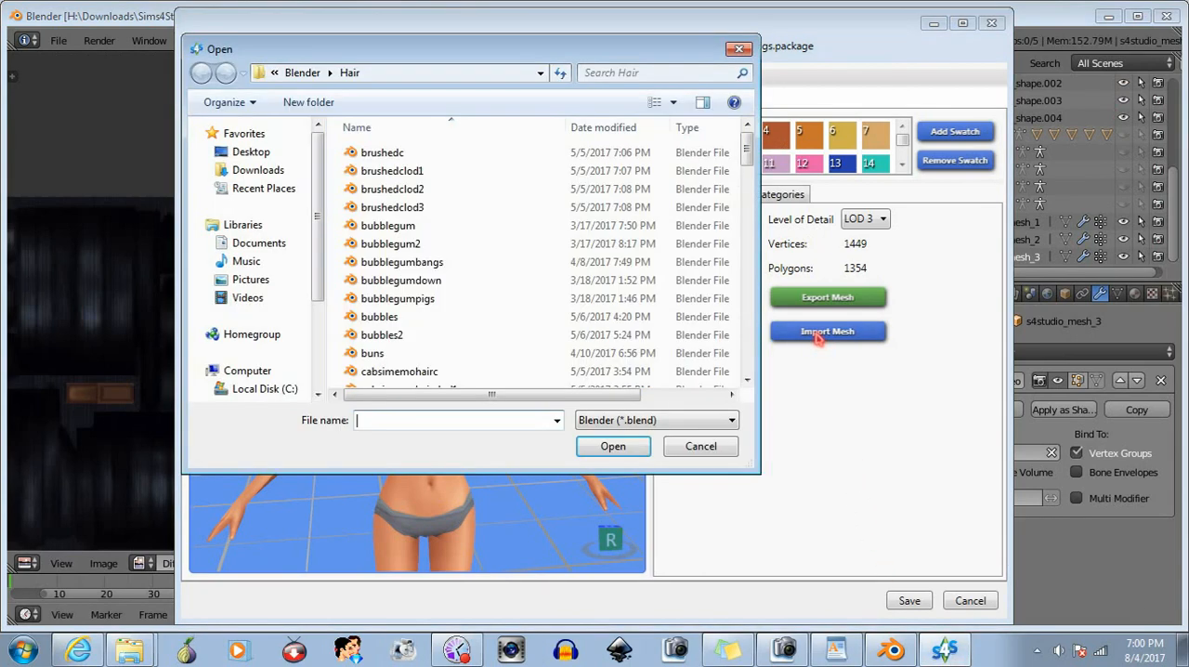
{"action": "type", "text": "sam"}
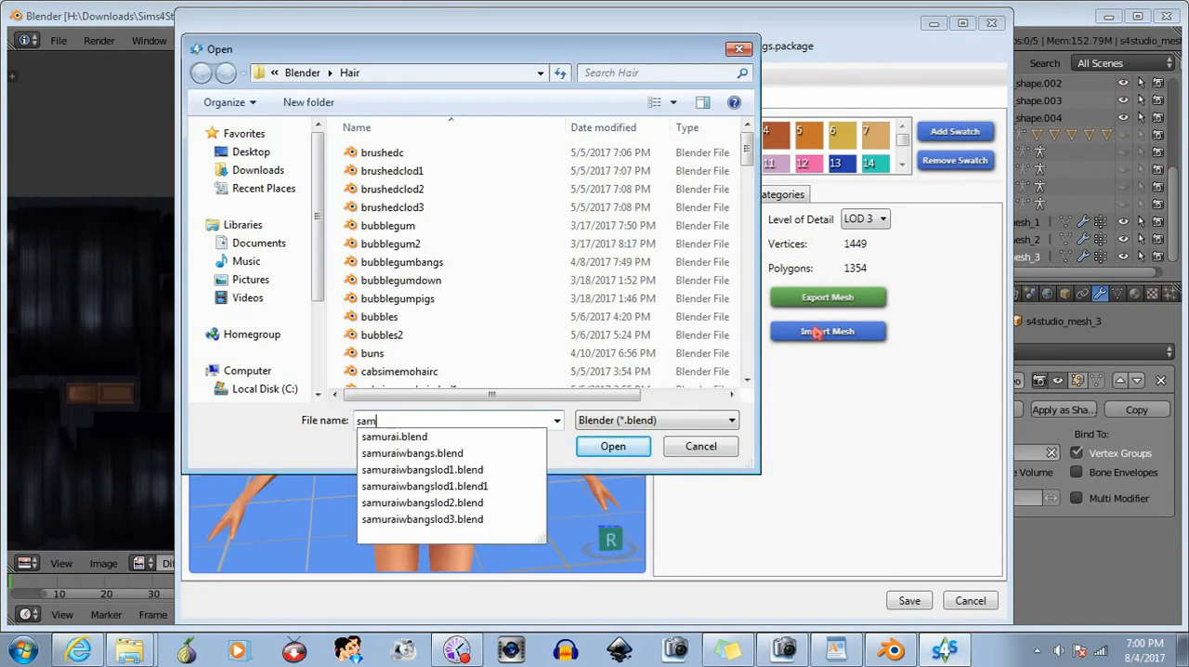
{"action": "left_click", "coordinate": [457, 519]}
{"action": "left_click", "coordinate": [613, 445]}
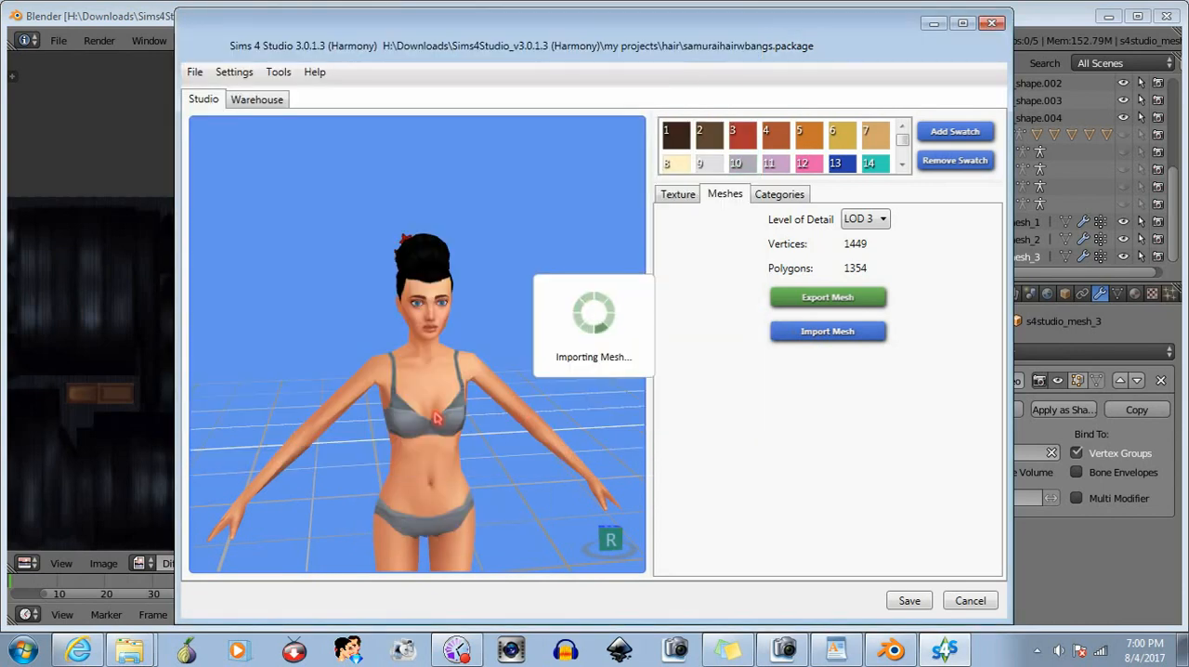
- Examine the imported LOD 3 hair on the Sim from progressively farther distances and different angles
{"action": "mouse_move", "coordinate": [467, 393]}
{"action": "left_mouse_down"}
{"action": "mouse_move", "coordinate": [712, 393]}
{"action": "mouse_move", "coordinate": [481, 392]}
{"action": "left_mouse_up"}
{"action": "scroll", "coordinate": [423, 364], "scroll_direction": "up", "scroll_amount": 5}
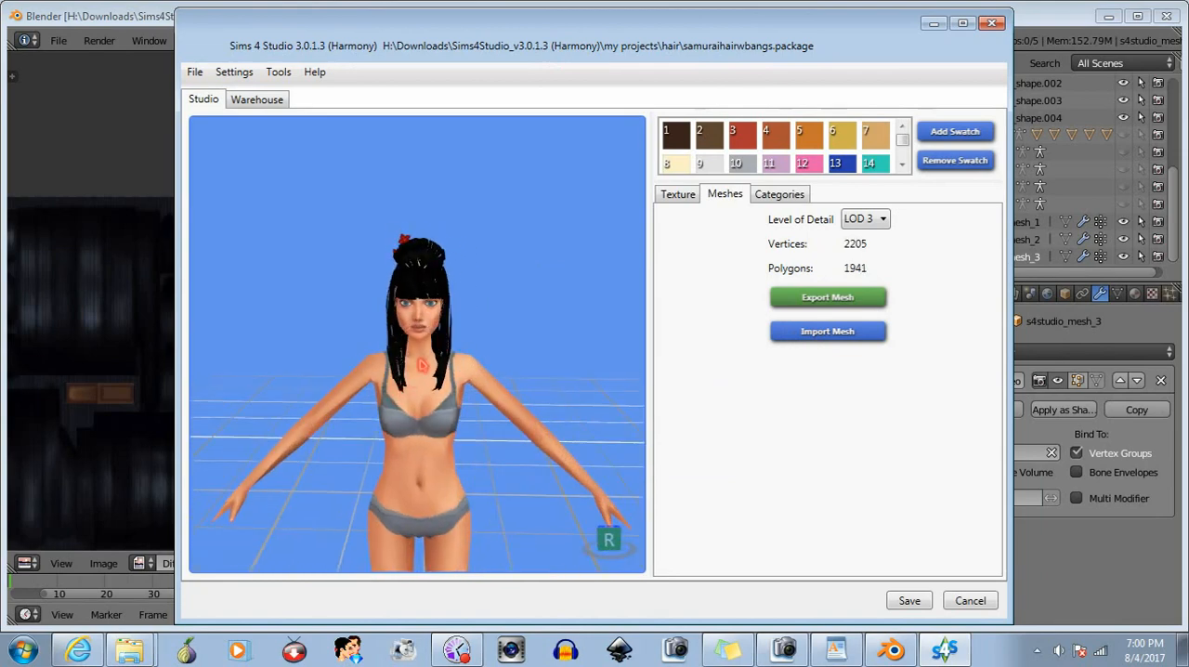
{"action": "scroll", "coordinate": [422, 365], "scroll_direction": "down", "scroll_amount": 6}
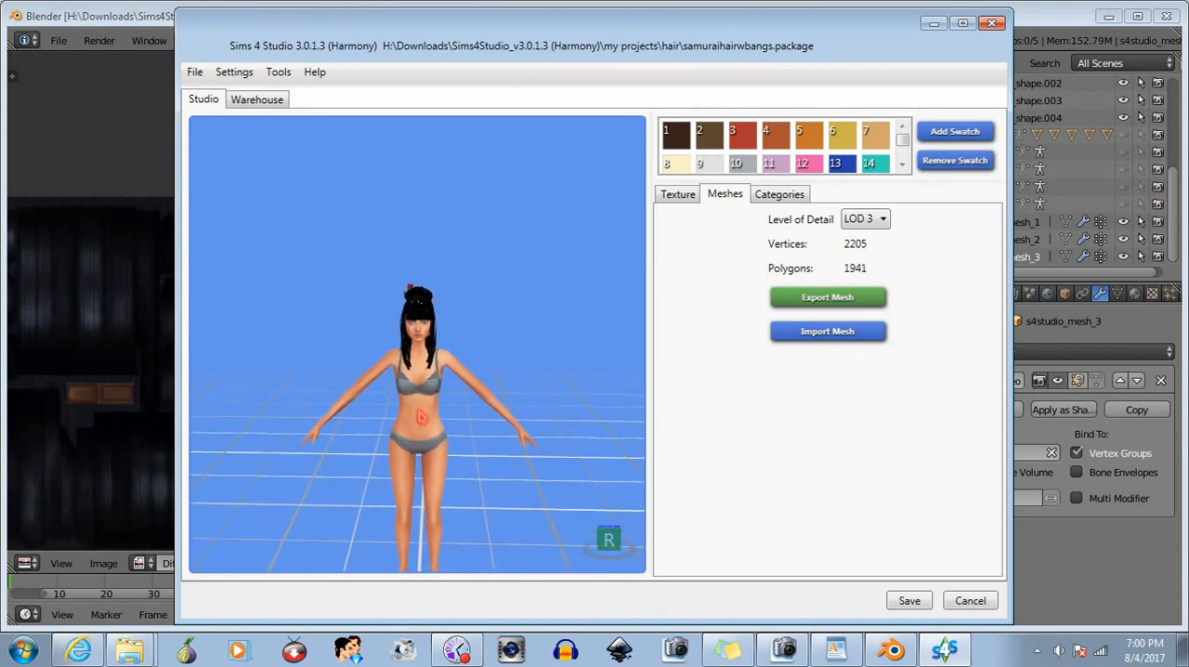
{"action": "scroll", "coordinate": [423, 408], "scroll_direction": "down", "scroll_amount": 5}
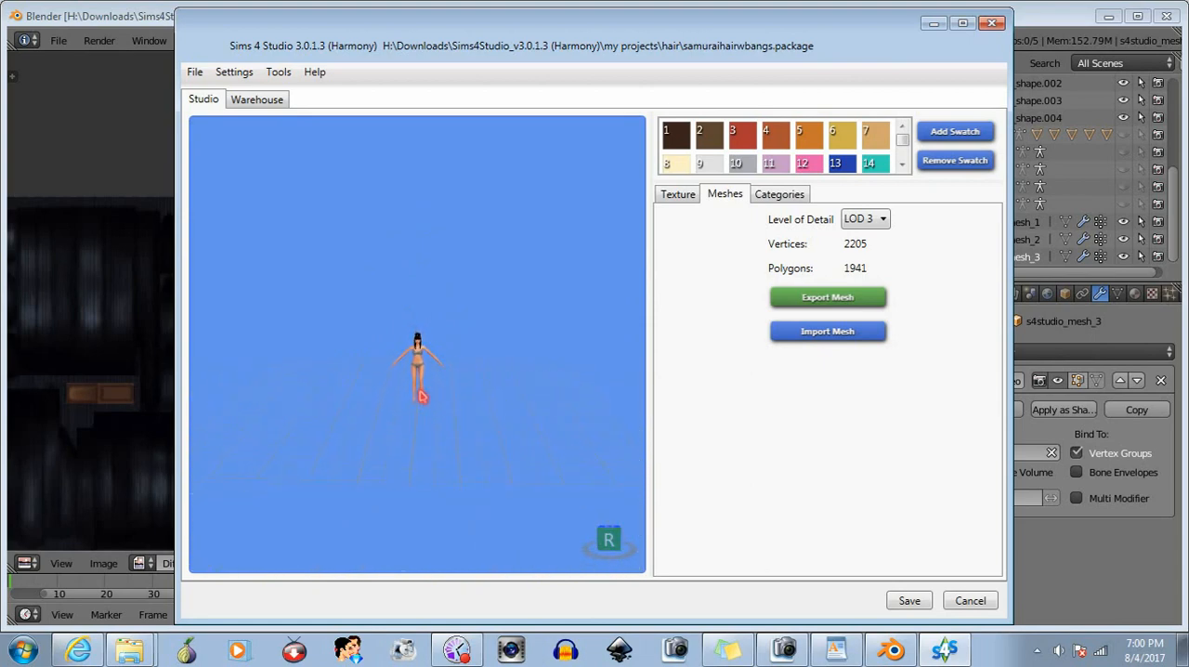
{"action": "right_click_drag", "start_coordinate": [429, 431], "coordinate": [587, 507]}
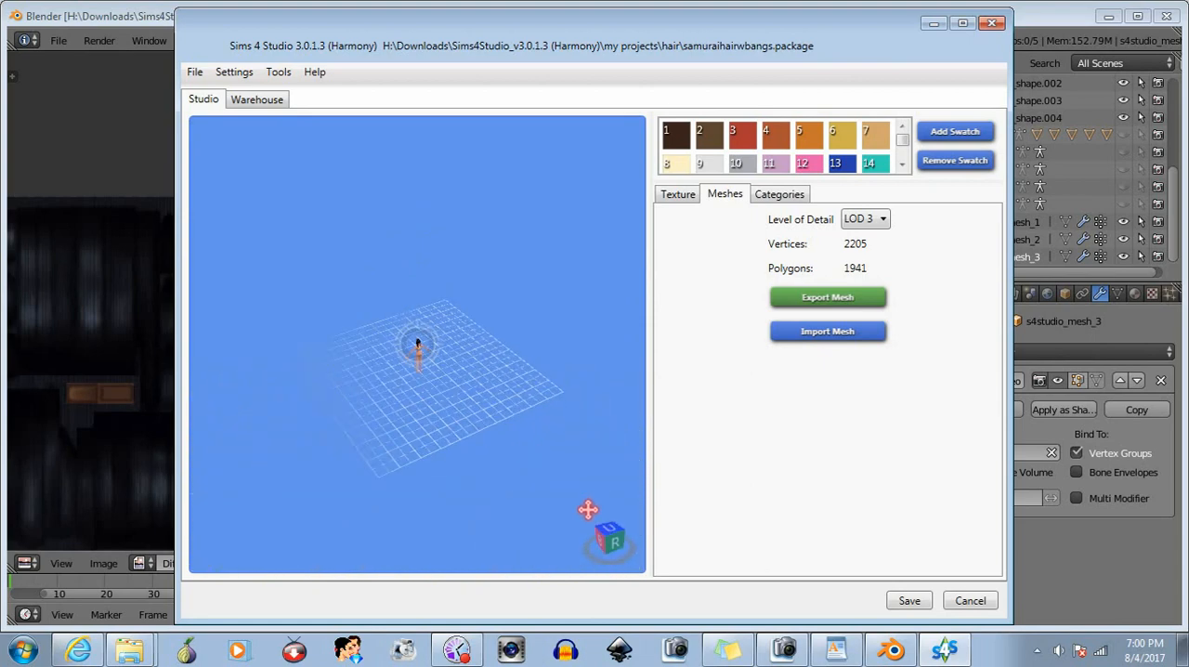
{"action": "scroll", "coordinate": [467, 402], "scroll_direction": "down", "scroll_amount": 2}
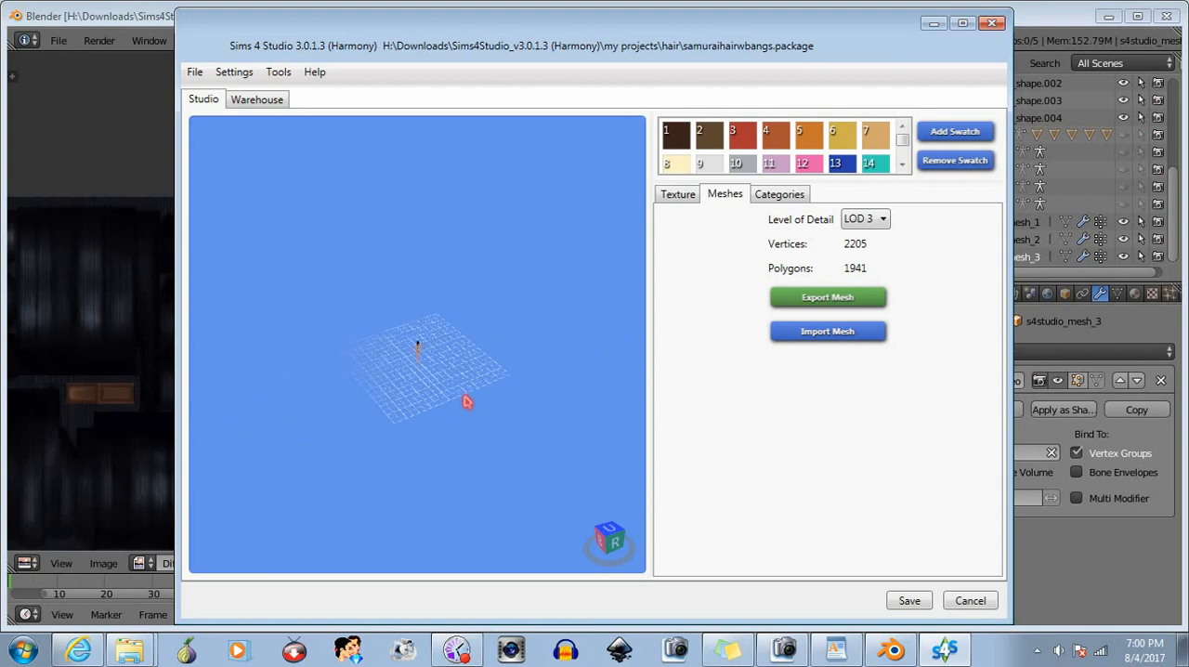
{"action": "right_click_drag", "start_coordinate": [467, 402], "coordinate": [339, 324]}
- Set the level of detail to LOD 1 and inspect its hair mesh on the Sim closer up
{"action": "left_click", "coordinate": [864, 218]}
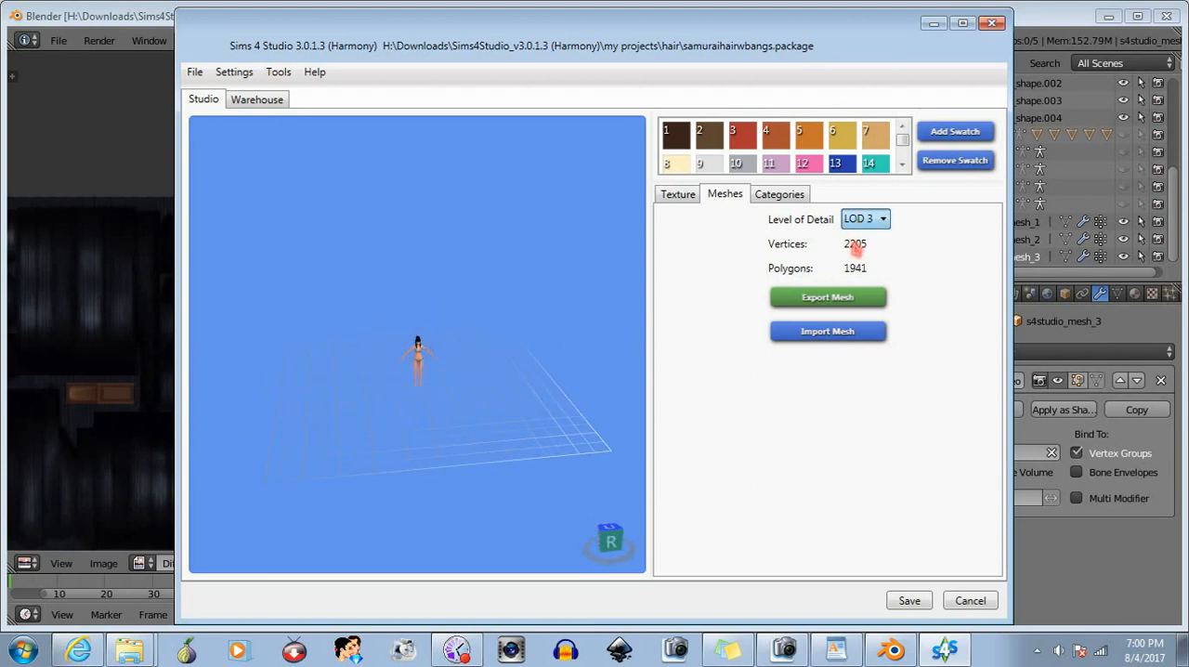
{"action": "left_click", "coordinate": [852, 246]}
{"action": "scroll", "coordinate": [462, 356], "scroll_direction": "up", "scroll_amount": 10}
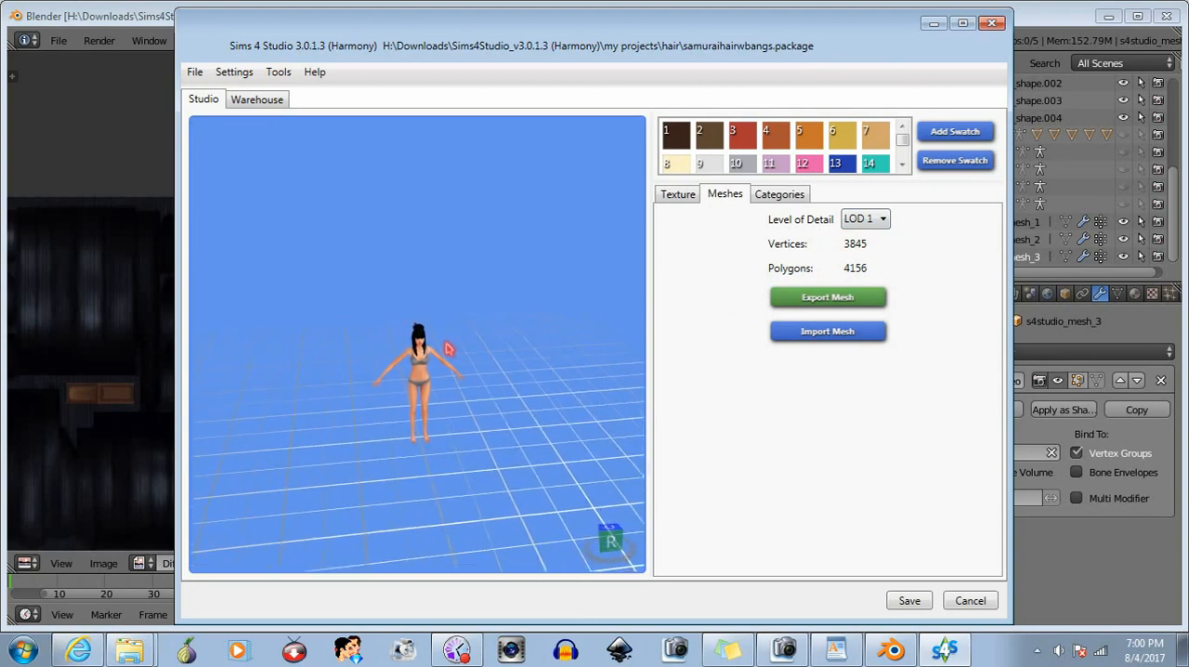
{"action": "scroll", "coordinate": [436, 347], "scroll_direction": "up", "scroll_amount": 6}
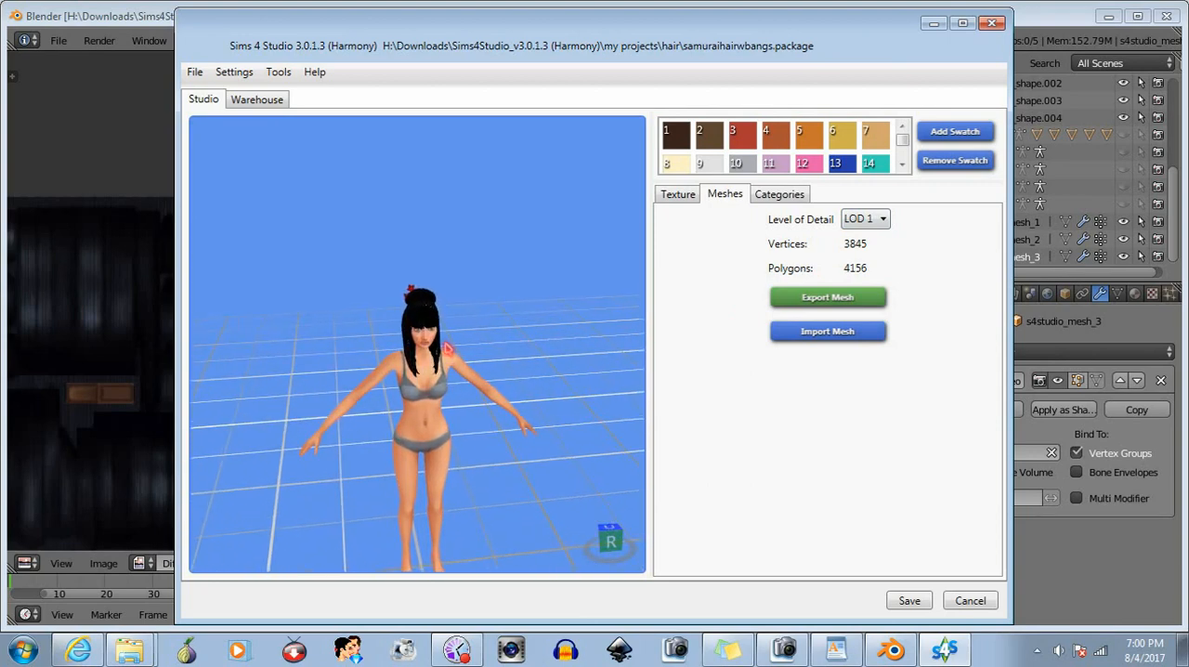
{"action": "scroll", "coordinate": [472, 252], "scroll_direction": "up", "scroll_amount": 8}
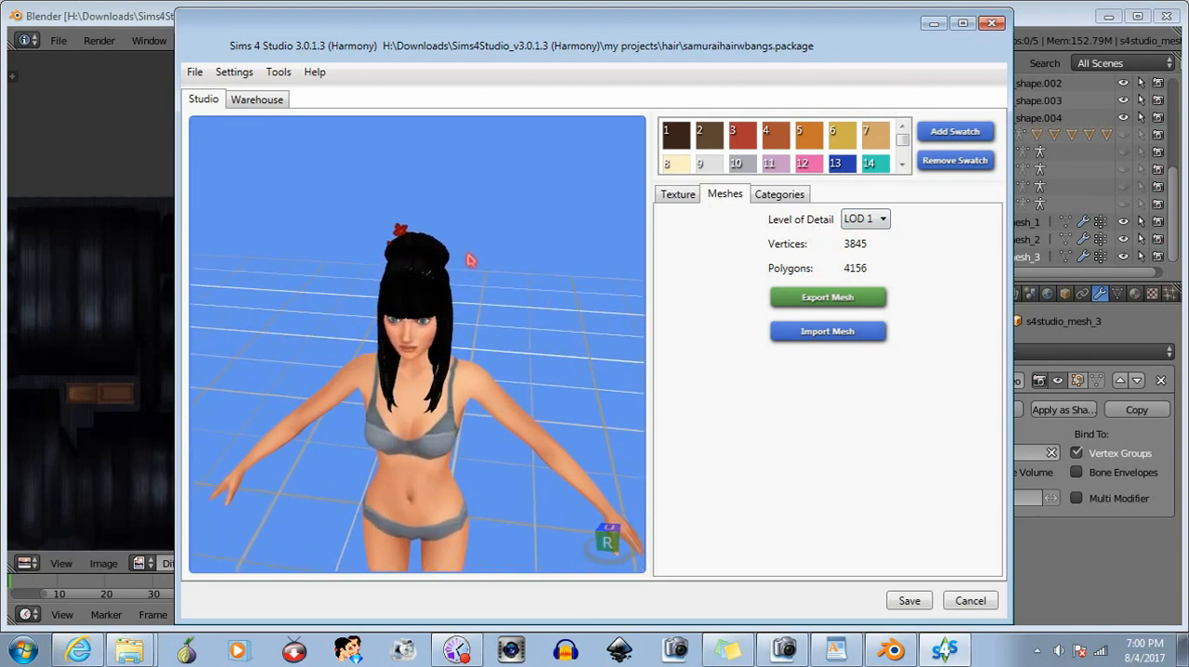
{"action": "right_click_drag", "start_coordinate": [480, 289], "coordinate": [620, 295]}
{"action": "left_click", "coordinate": [856, 223]}
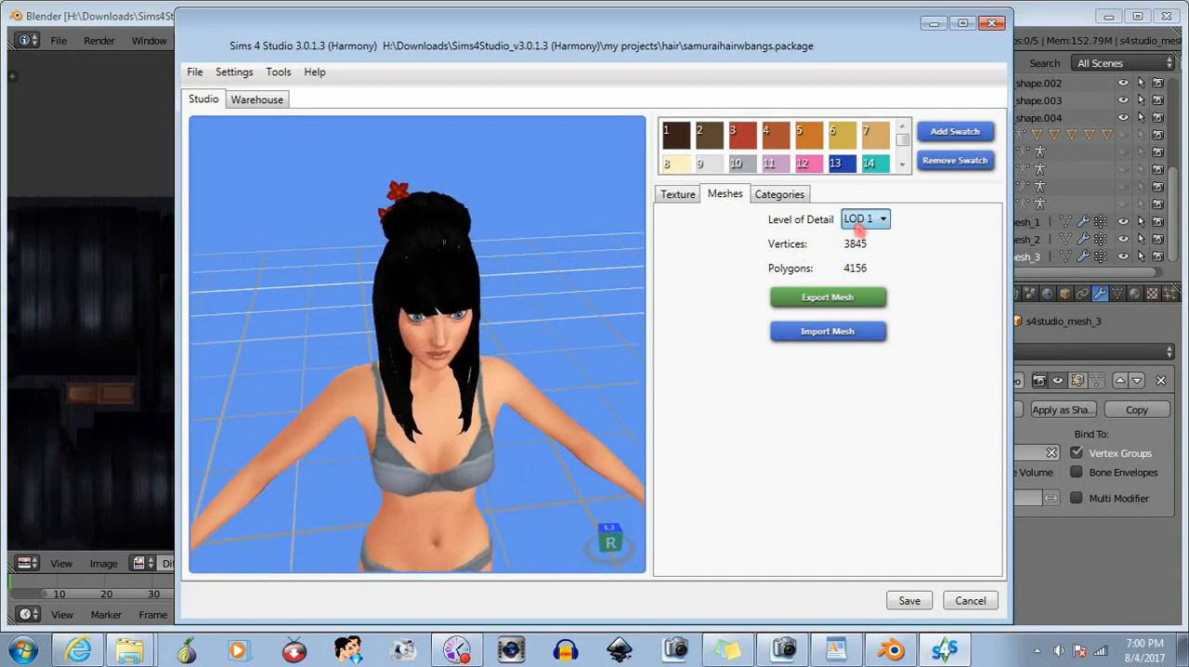
- Set the level of detail to LOD 0 and inspect its hair mesh on the Sim from different angles
{"action": "left_click", "coordinate": [855, 243]}
{"action": "right_click_drag", "start_coordinate": [544, 307], "coordinate": [520, 329]}
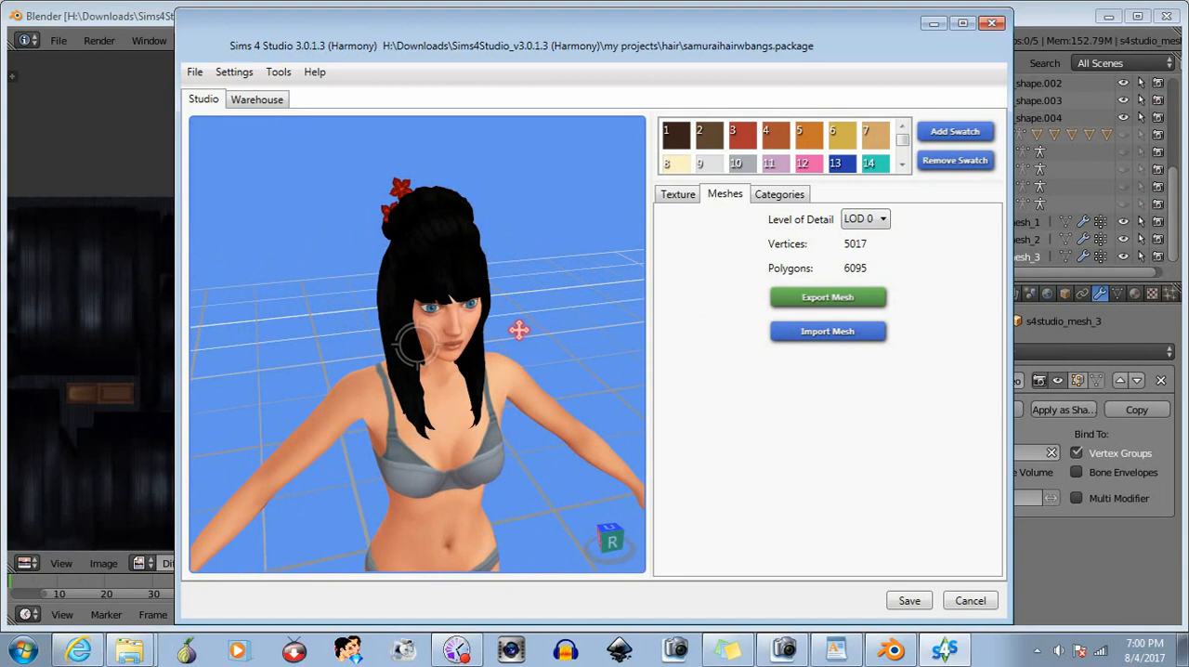
{"action": "right_click_drag", "start_coordinate": [587, 282], "coordinate": [497, 282]}
- Save the samuraihairwbangs package, leave the project, and close both Sims 4 Studio and Blender
{"action": "left_click", "coordinate": [910, 601]}
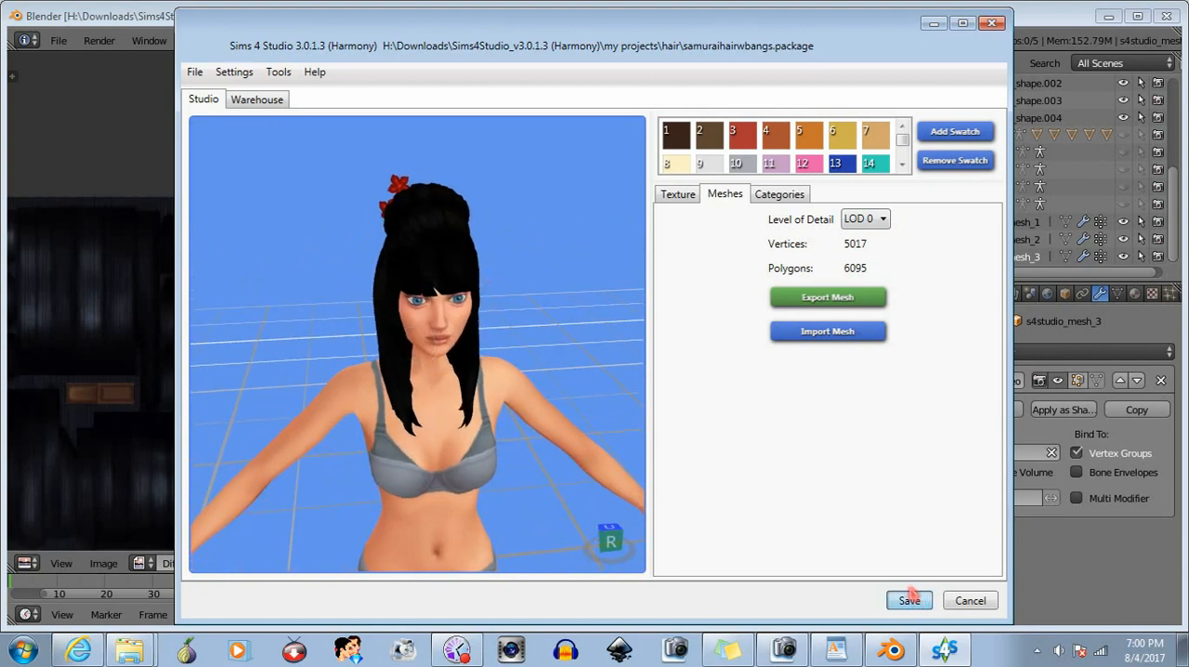
{"action": "left_click", "coordinate": [656, 383]}
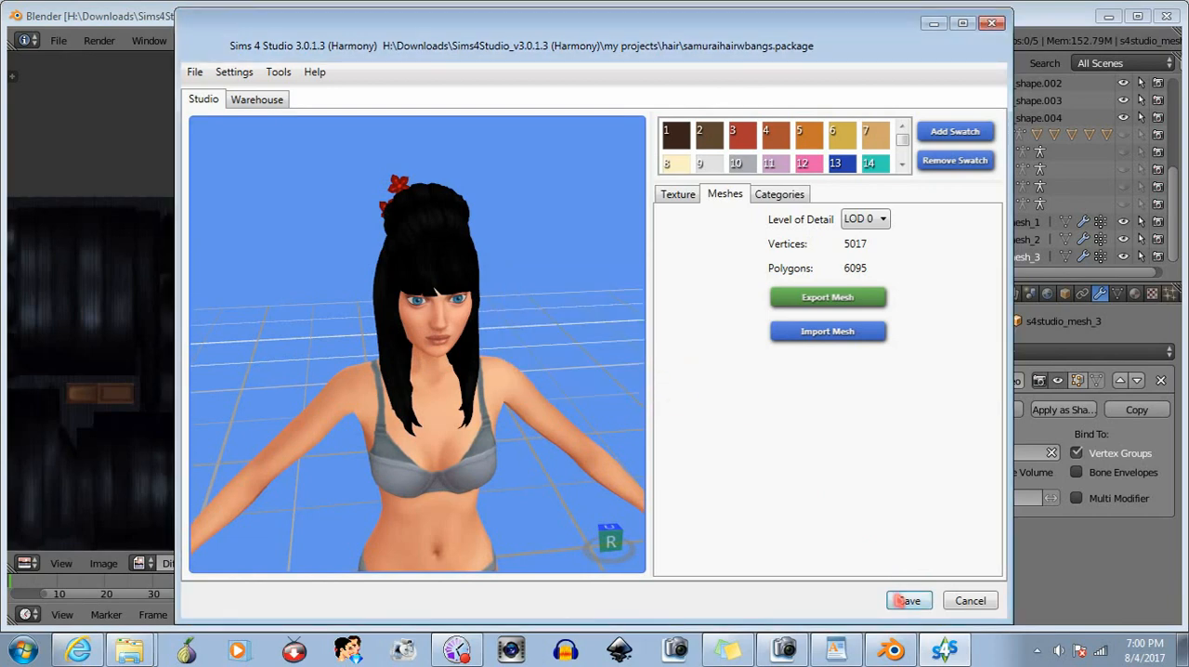
{"action": "left_click", "coordinate": [969, 602]}
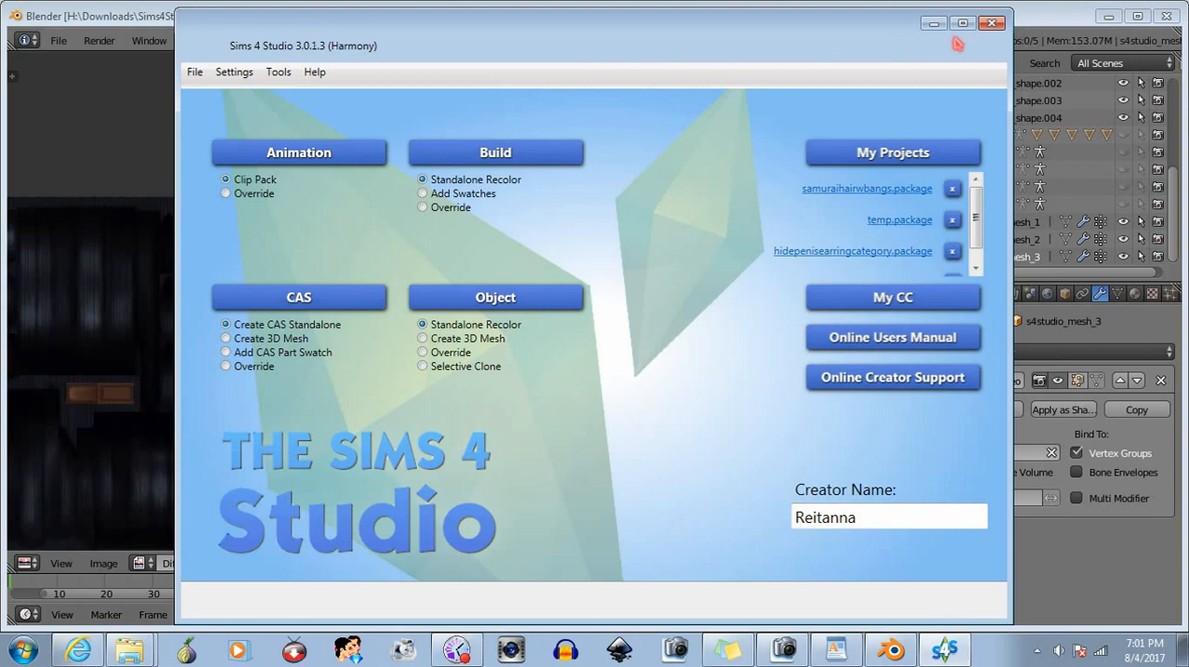
{"action": "left_click", "coordinate": [990, 24]}
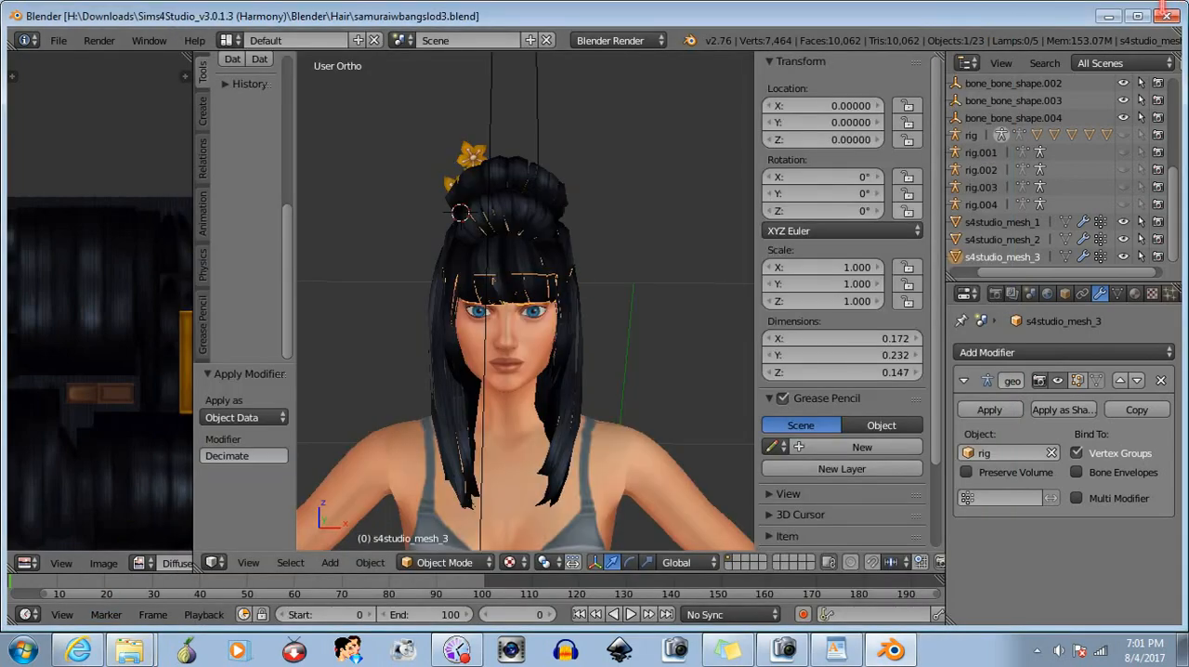
{"action": "left_click", "coordinate": [1172, 23]}
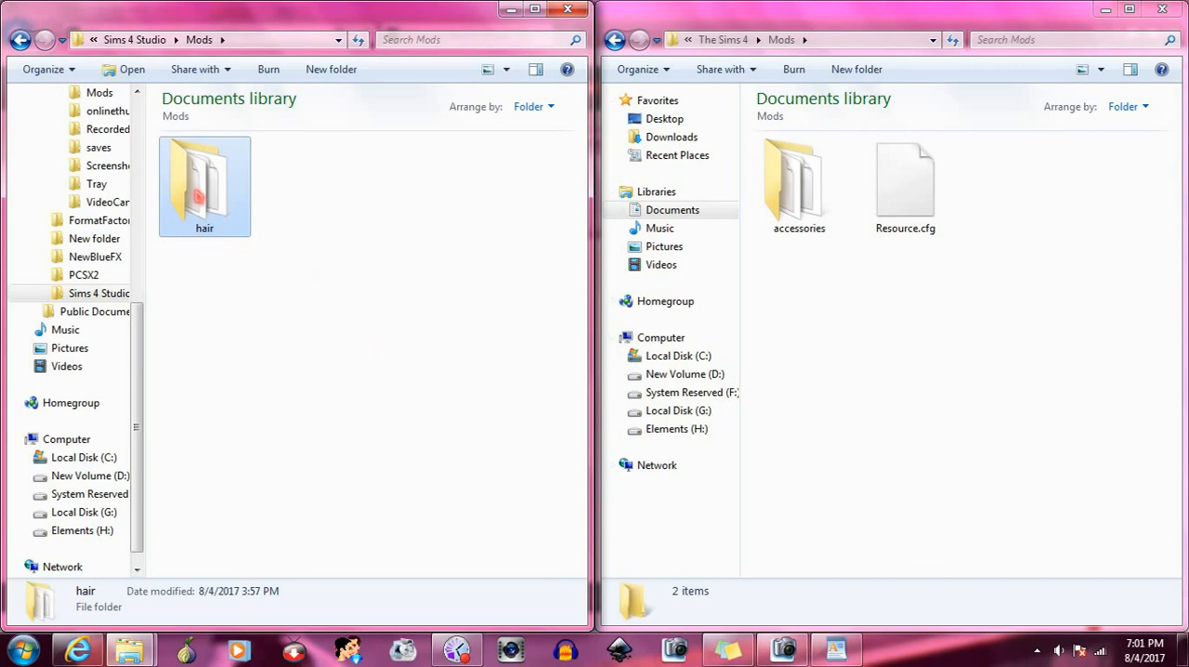
- Swap the Mods subfolders: move hair from Sims 4 Studio to The Sims 4, and accessories from The Sims 4 to Sims 4 Studio
{"action": "left_click_drag", "start_coordinate": [198, 196], "coordinate": [922, 411]}
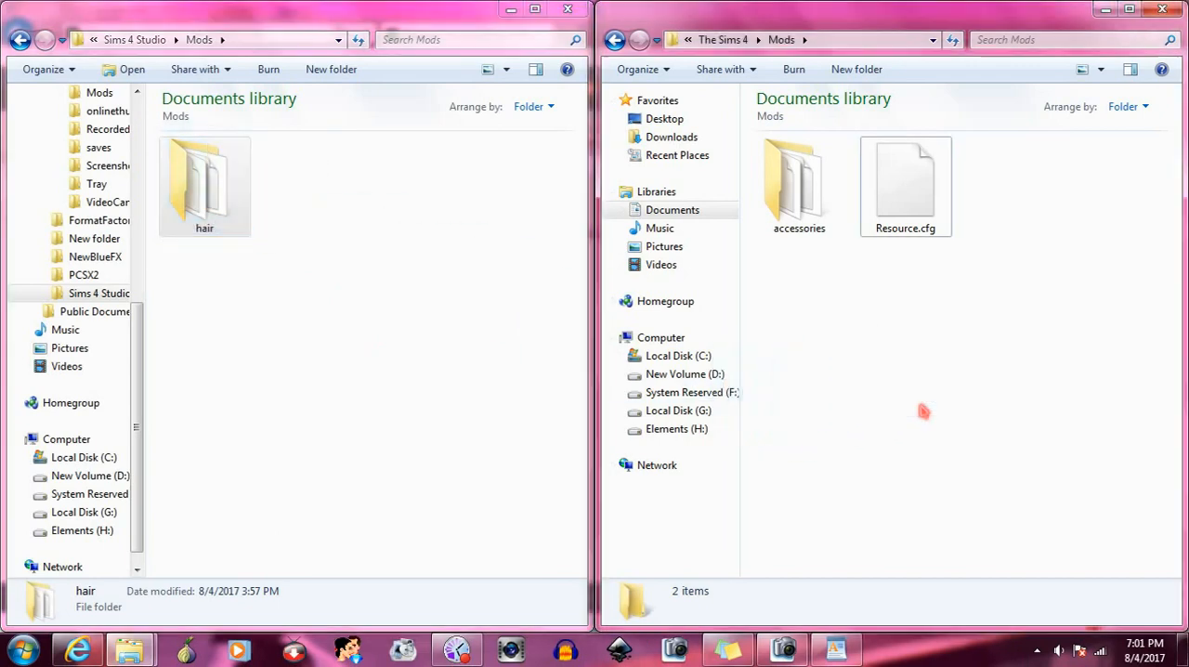
{"action": "left_click_drag", "start_coordinate": [799, 190], "coordinate": [294, 286]}
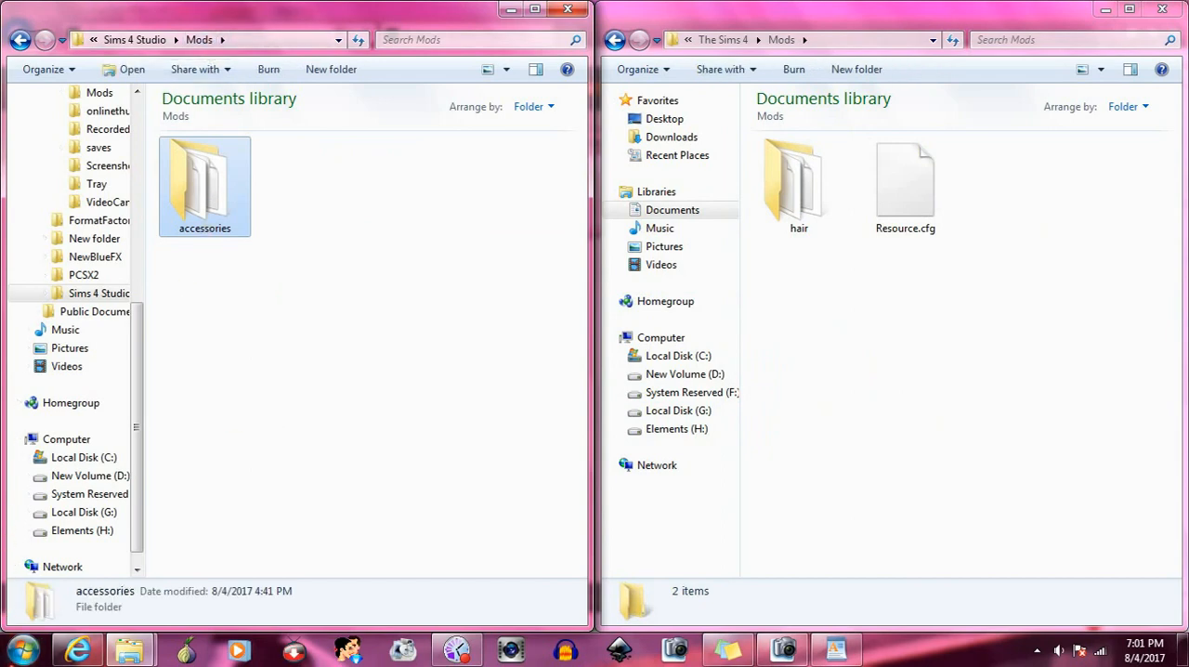
- Launch Sims 4 Studio and start a new Create CAS Standalone project
{"action": "left_click", "coordinate": [20, 659]}
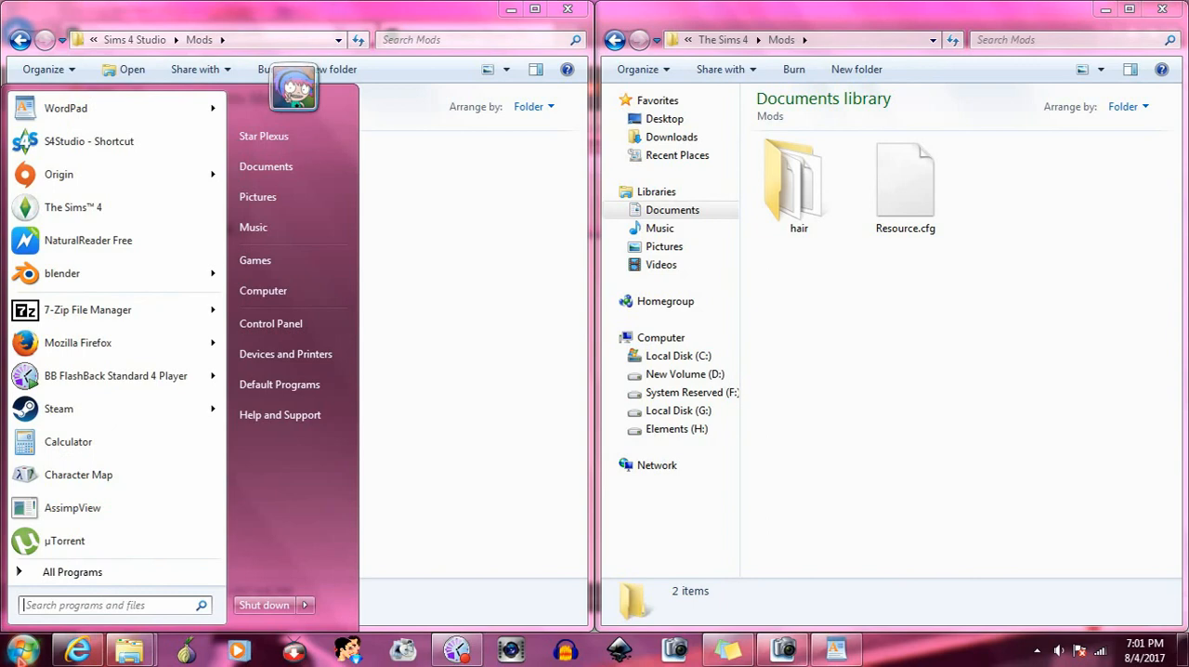
{"action": "left_click", "coordinate": [111, 152]}
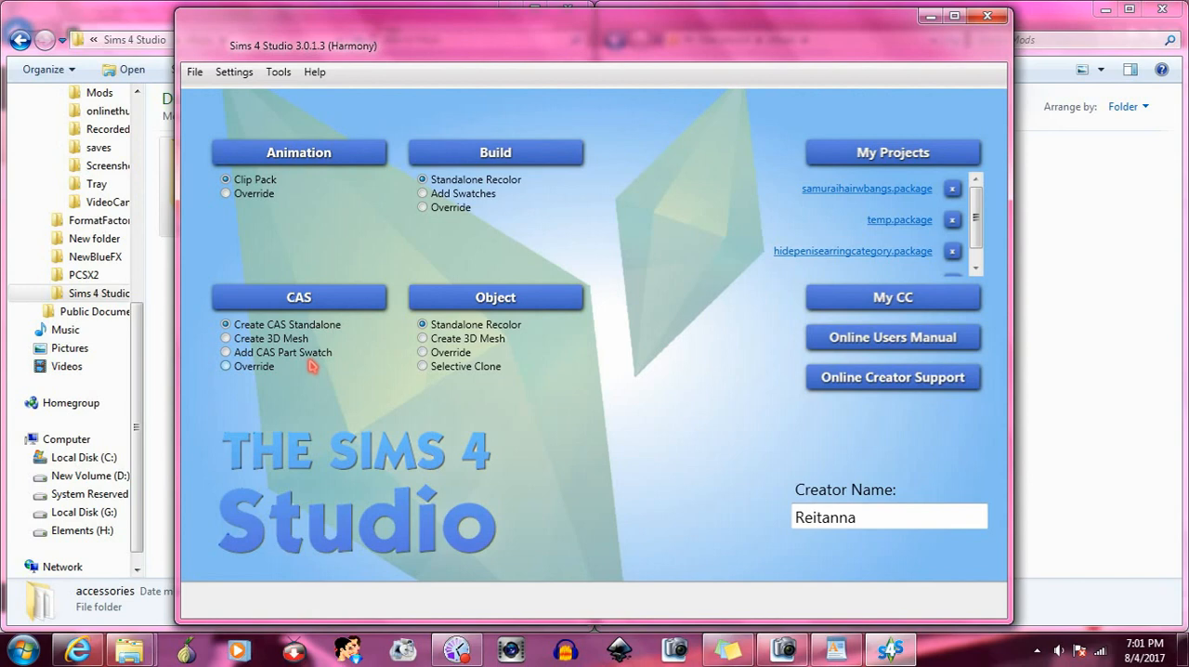
{"action": "left_click", "coordinate": [318, 299]}
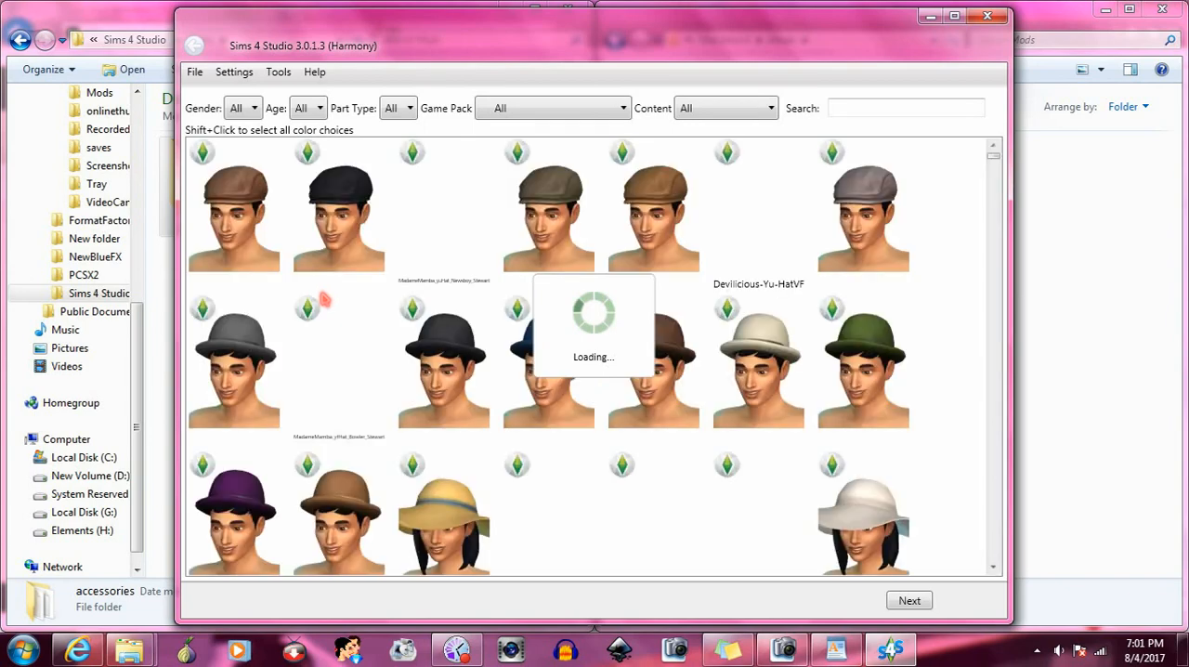
- Filter the CAS catalog to Custom content and Adult age, and search it for "bangs"
{"action": "left_click", "coordinate": [737, 110]}
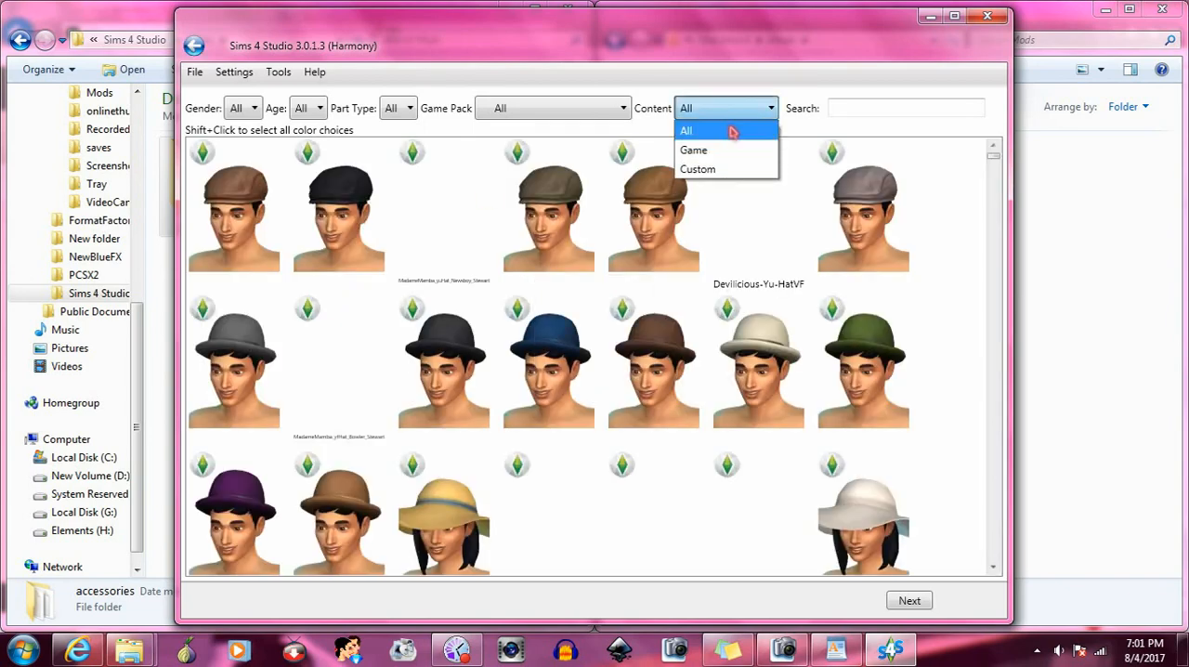
{"action": "left_click", "coordinate": [721, 171]}
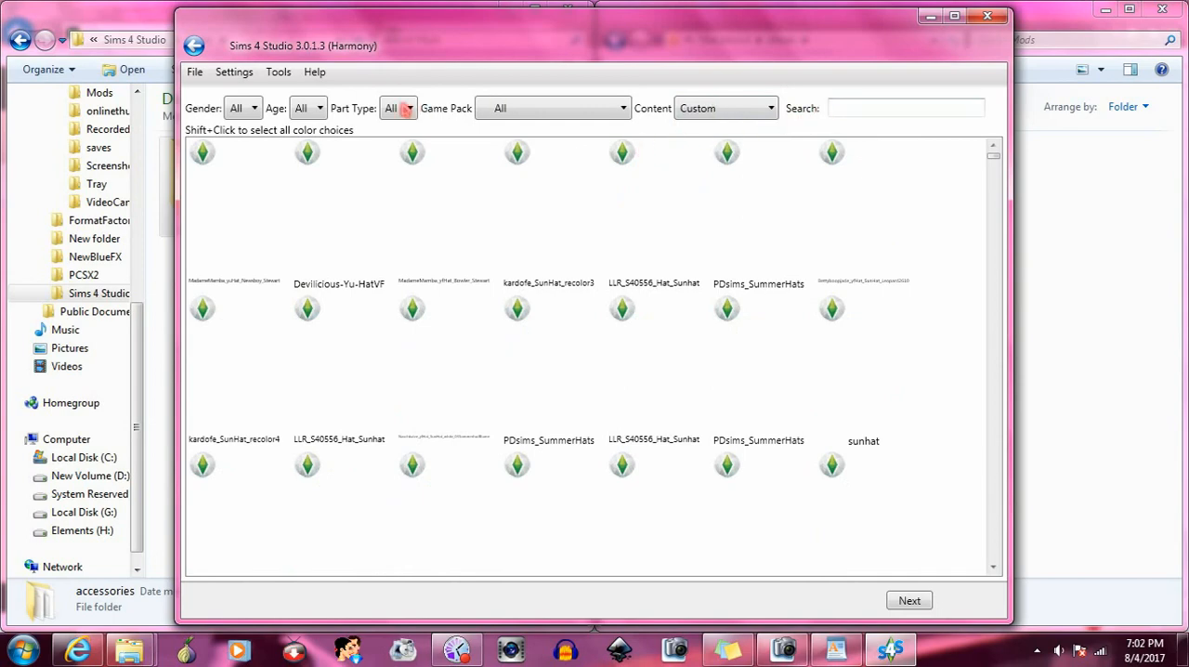
{"action": "left_click", "coordinate": [397, 108]}
{"action": "left_click", "coordinate": [304, 109]}
{"action": "left_click", "coordinate": [305, 109]}
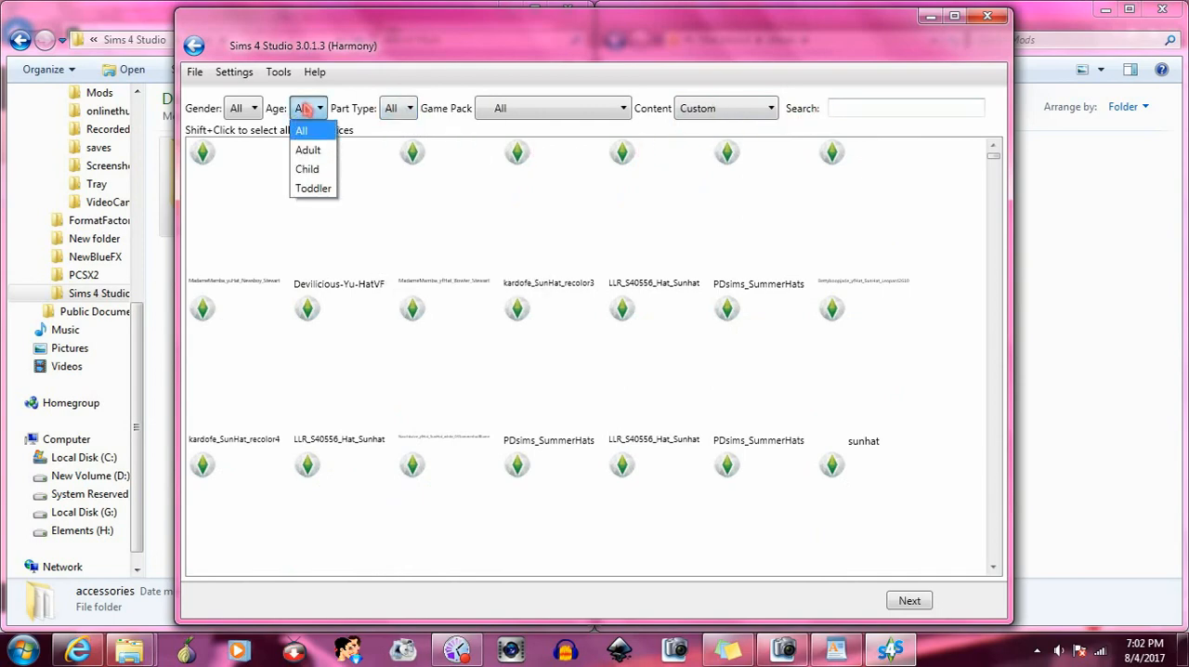
{"action": "left_click", "coordinate": [307, 150]}
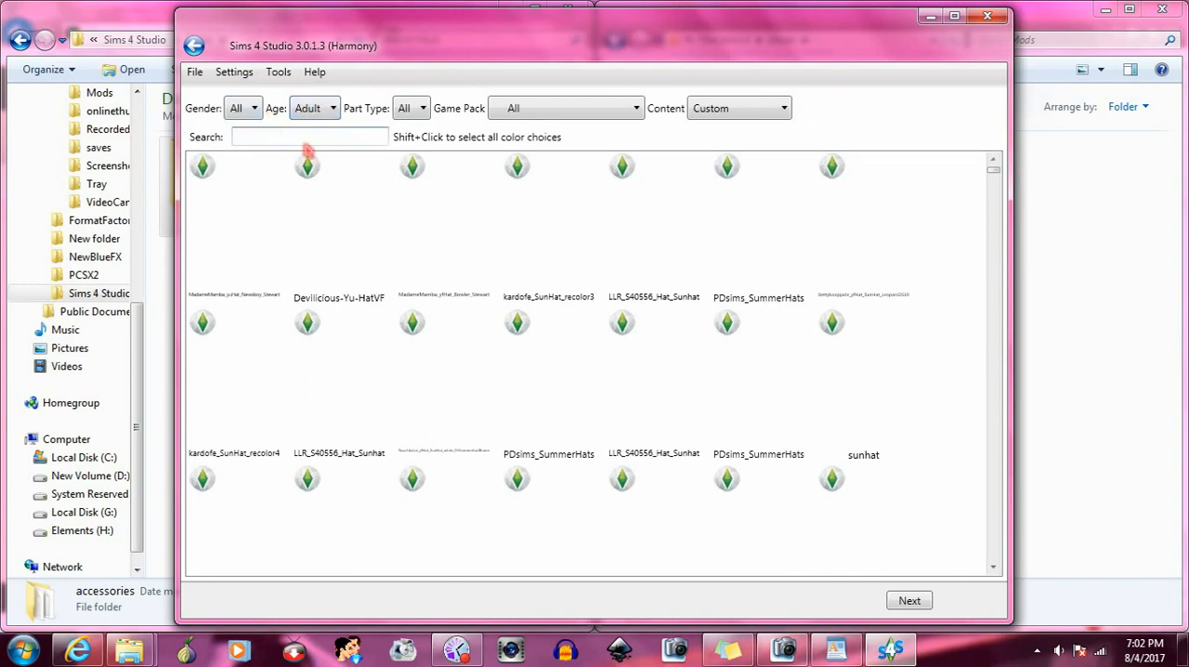
{"action": "type", "text": "bangs"}
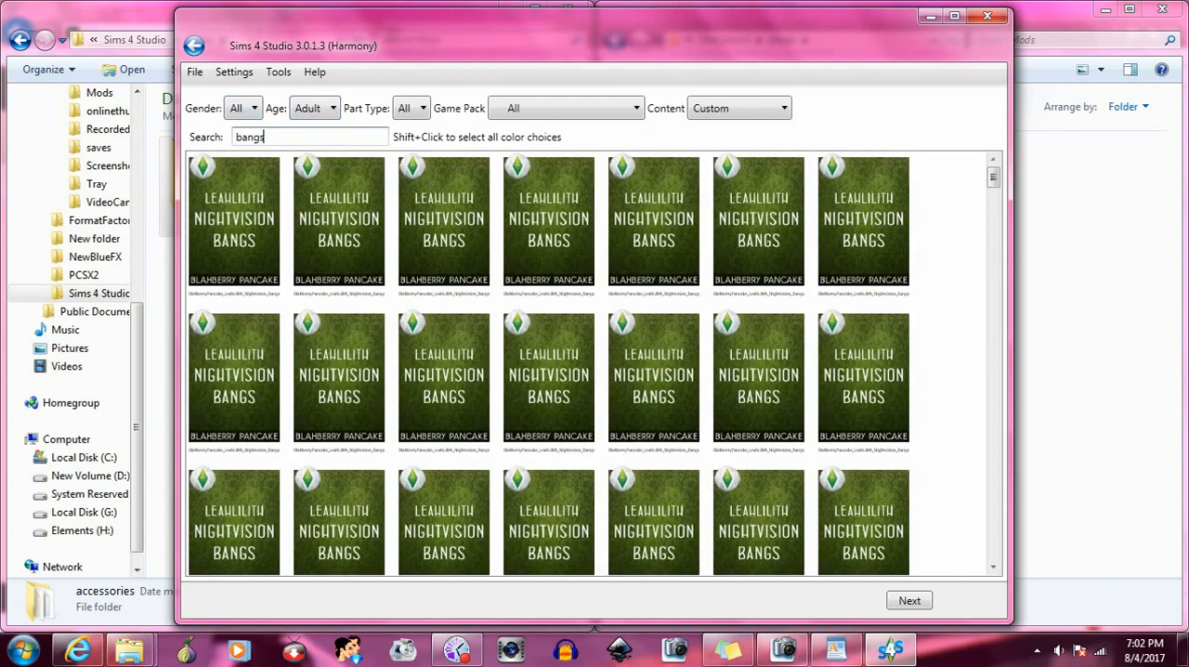
- Choose the first Mintyowls bangs item near the end of the results as the base and proceed to saving it
{"action": "left_click_drag", "start_coordinate": [993, 183], "coordinate": [993, 552]}
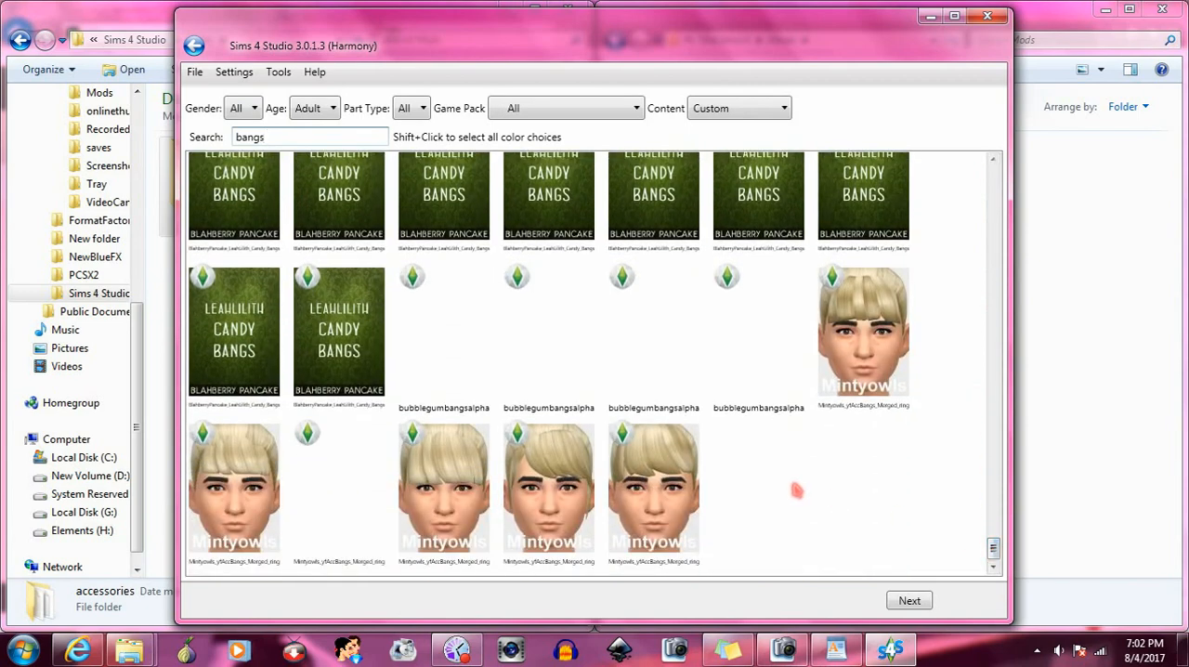
{"action": "left_click", "coordinate": [861, 340]}
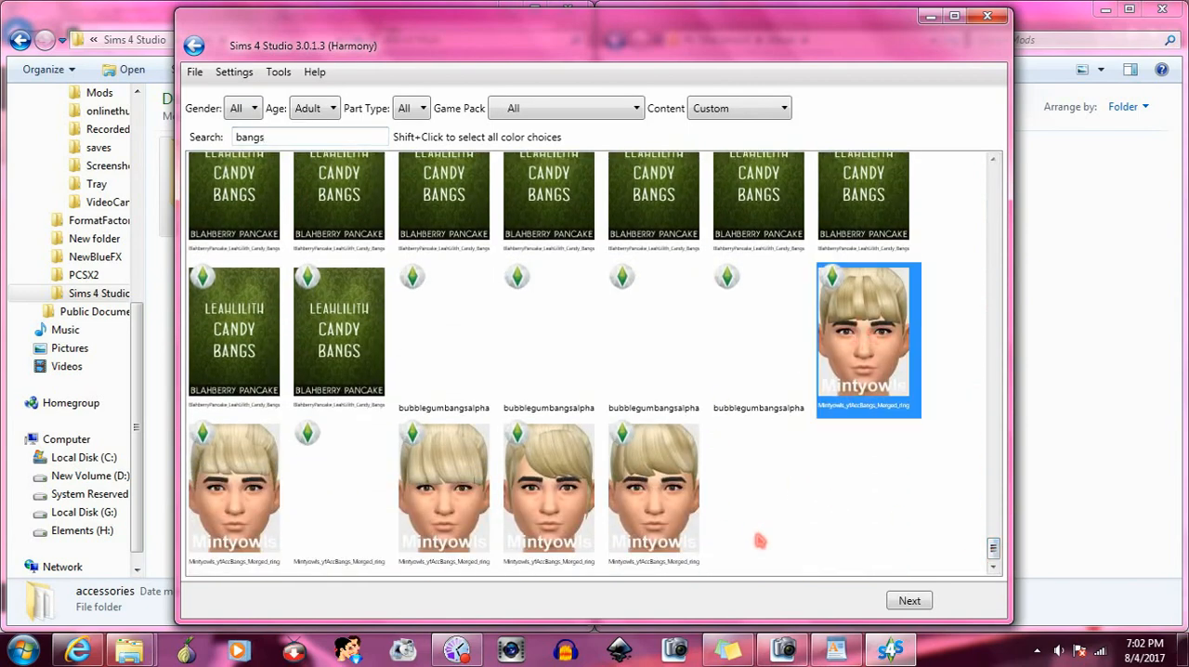
{"action": "left_click", "coordinate": [909, 601]}
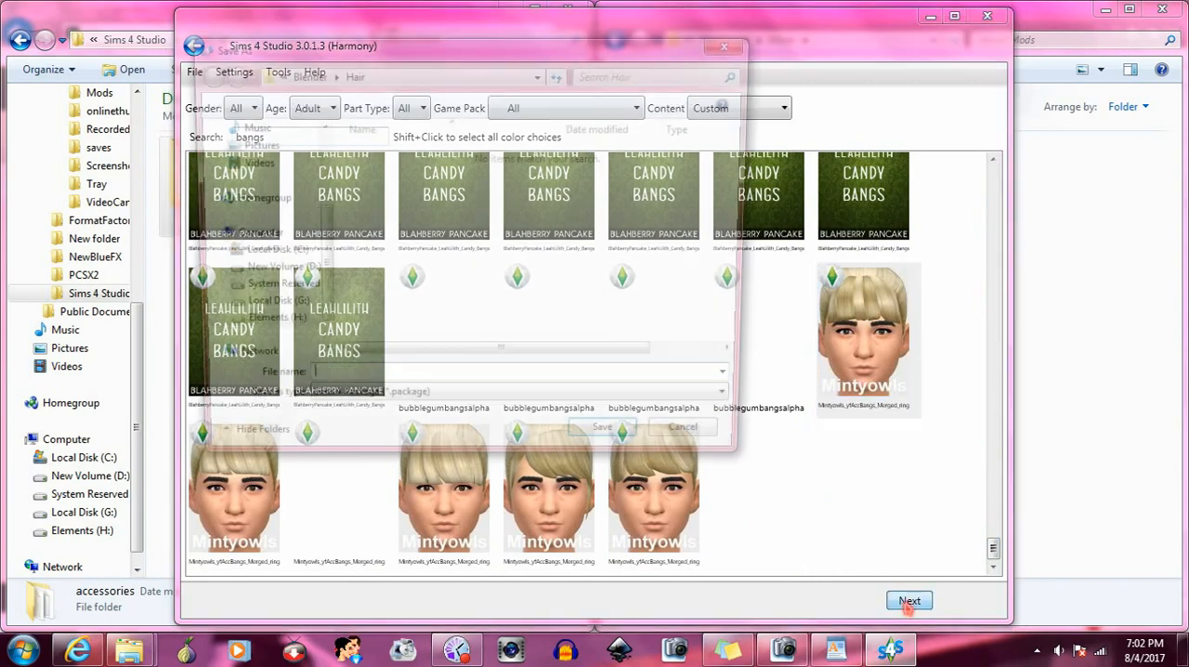
- Save the new package as sideswipedaccbangs in the hats folder within my projects of the Sims4Studio_v3.0.1.3 (Harmony) folder
{"action": "left_click", "coordinate": [275, 75]}
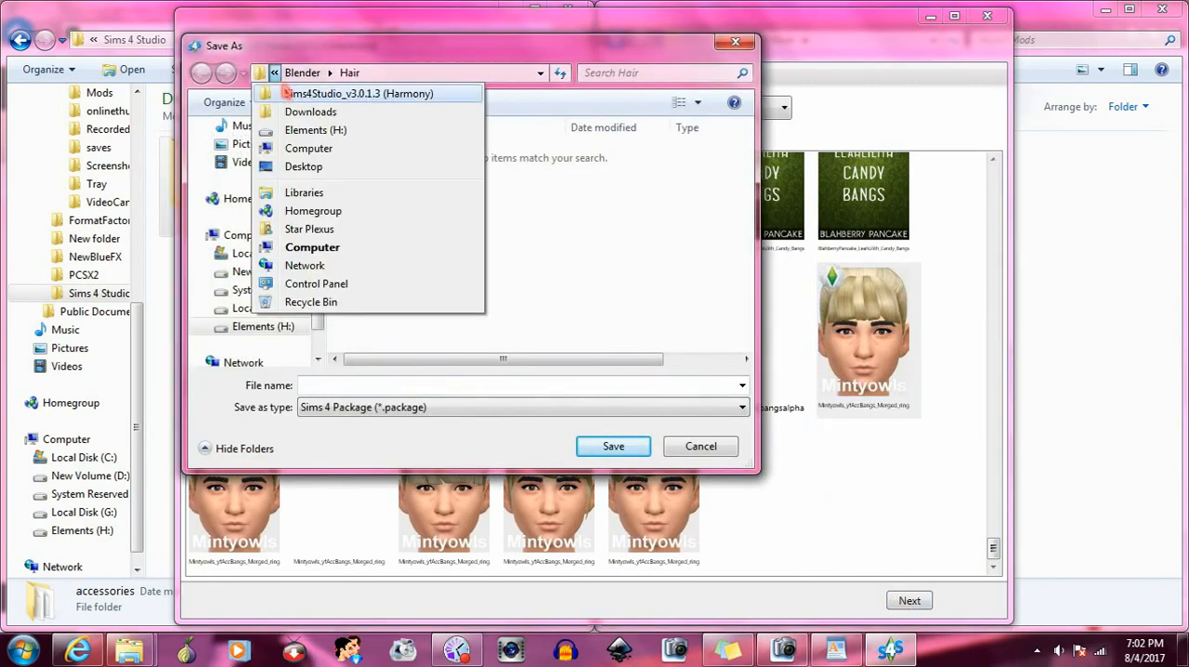
{"action": "left_click", "coordinate": [295, 94]}
{"action": "left_click", "coordinate": [494, 74]}
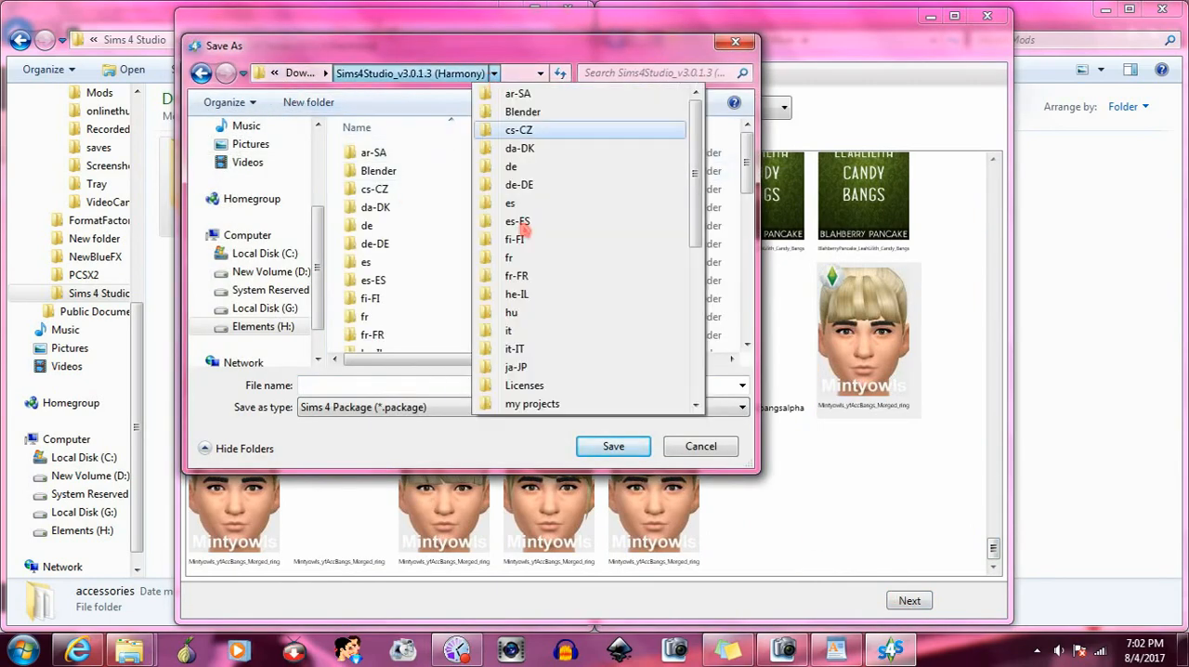
{"action": "left_click", "coordinate": [546, 403]}
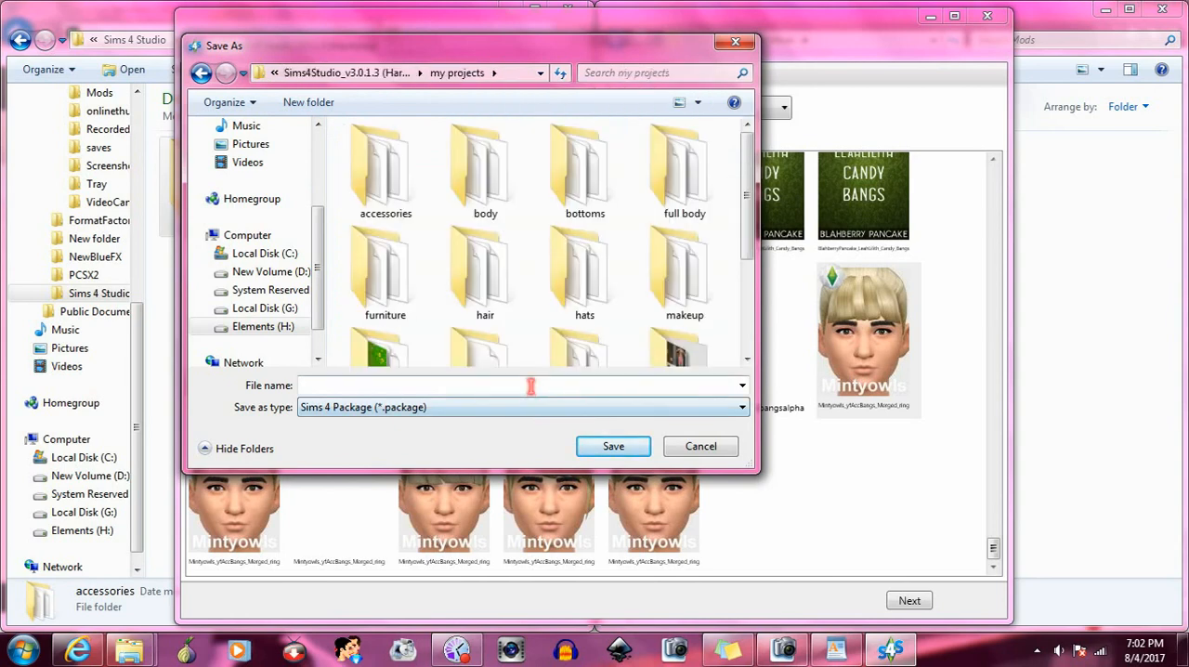
{"action": "double_click", "coordinate": [582, 279]}
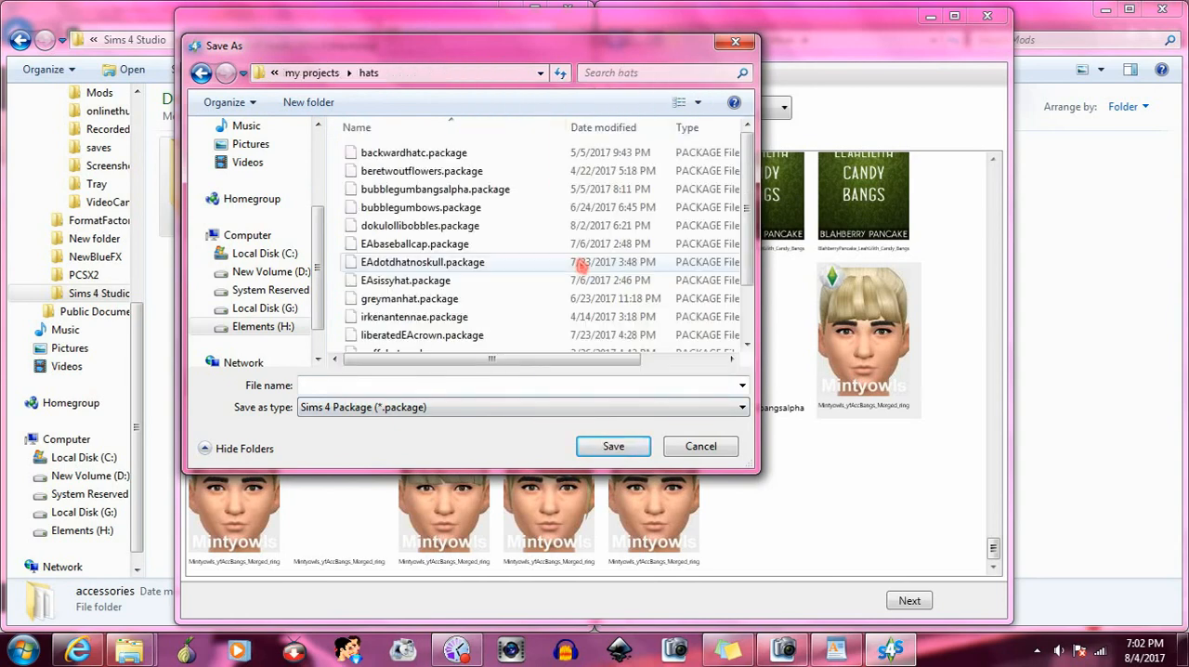
{"action": "left_click", "coordinate": [490, 382]}
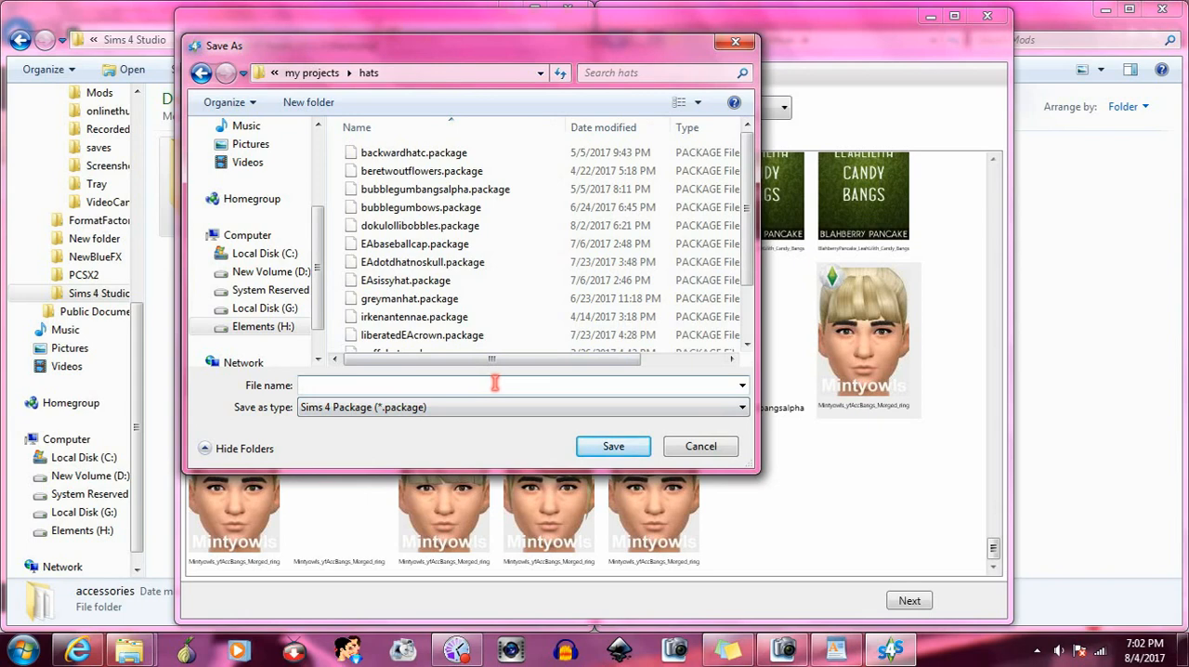
{"action": "type", "text": "sideswipedaccbangs"}
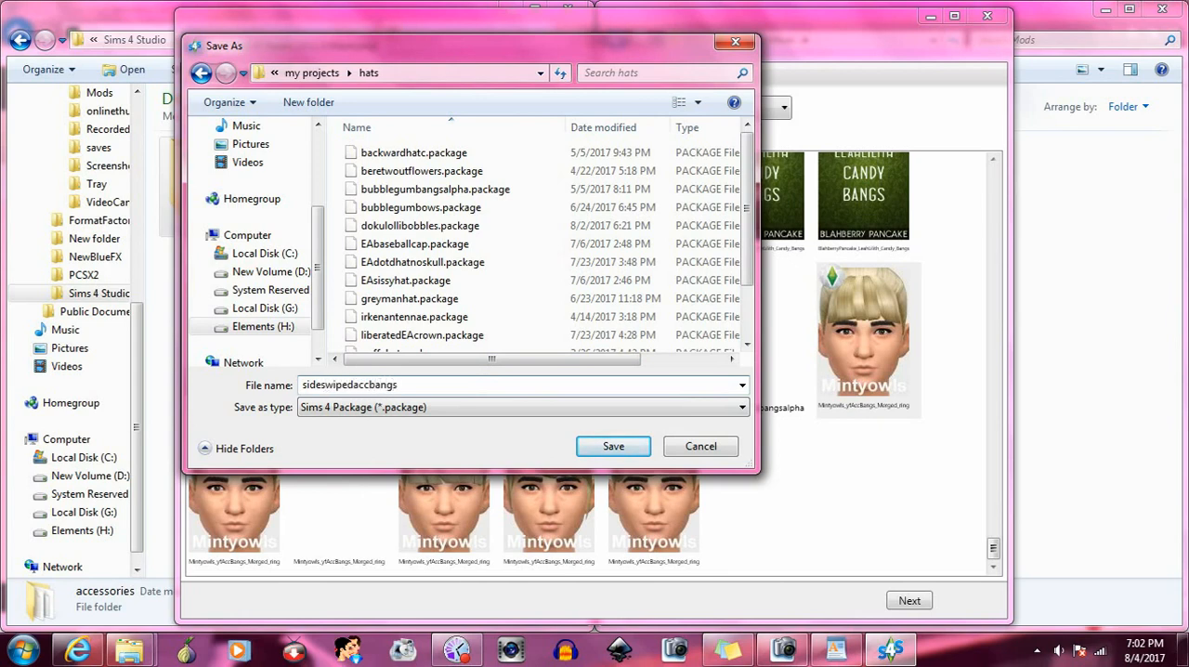
{"action": "key", "text": "Return"}
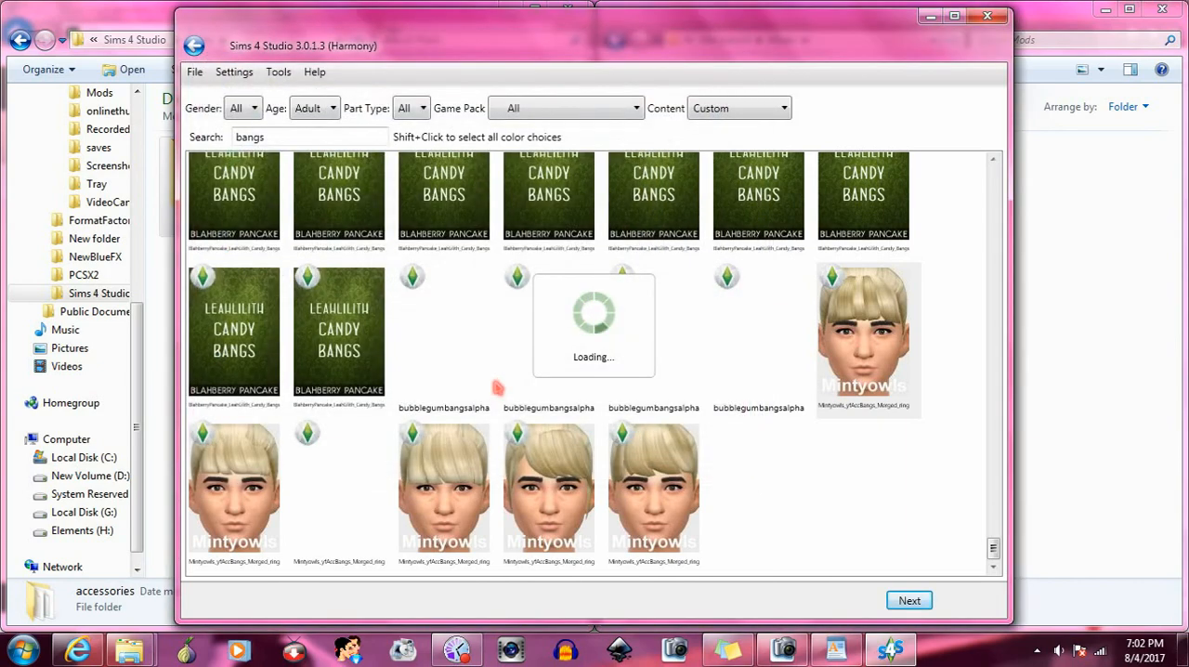
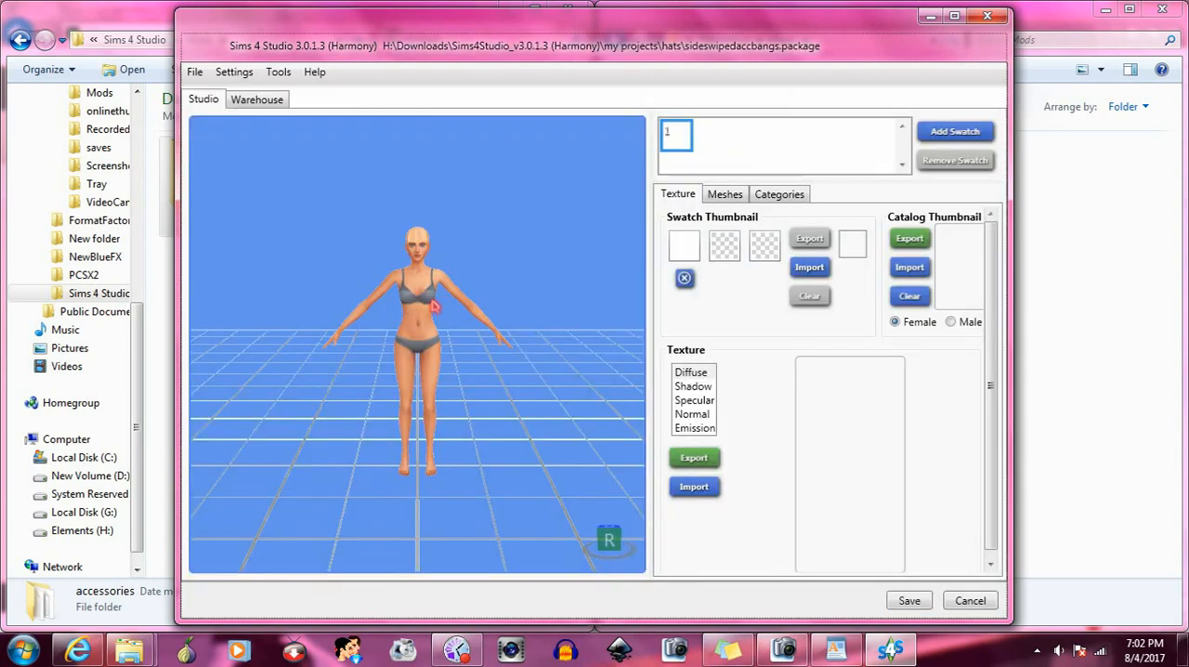
- Set the outfit type to Hat and save the sideswipedaccbangs package
{"action": "left_click", "coordinate": [768, 197]}
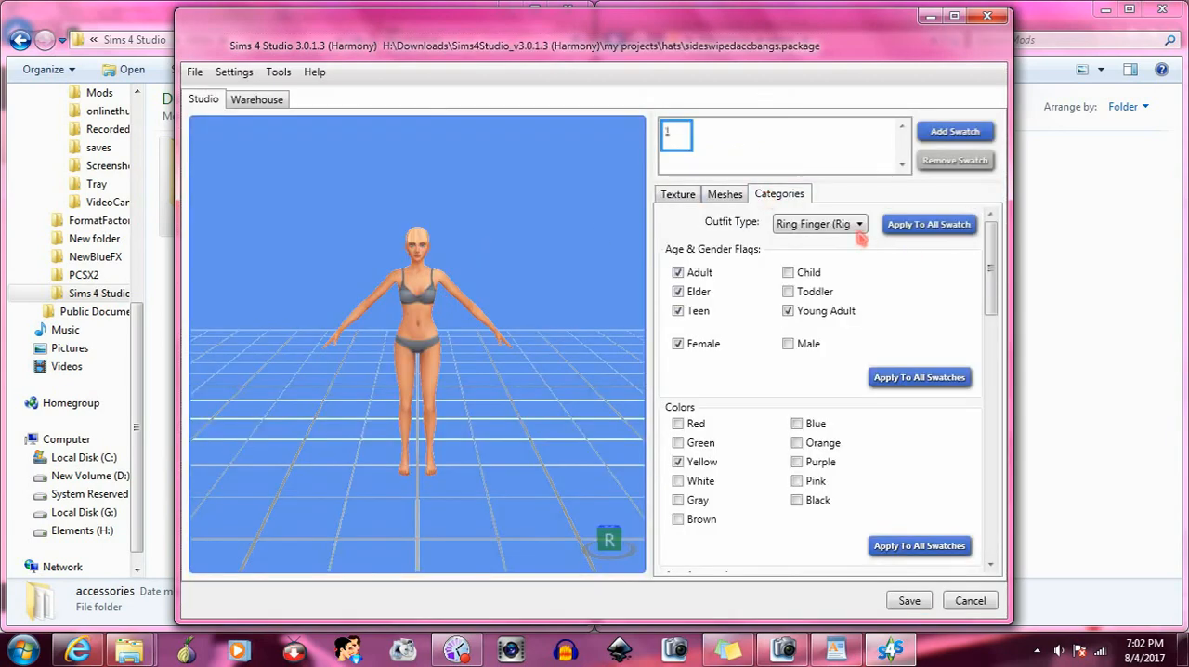
{"action": "left_click", "coordinate": [856, 224]}
{"action": "scroll", "coordinate": [884, 295], "scroll_direction": "up", "scroll_amount": 5}
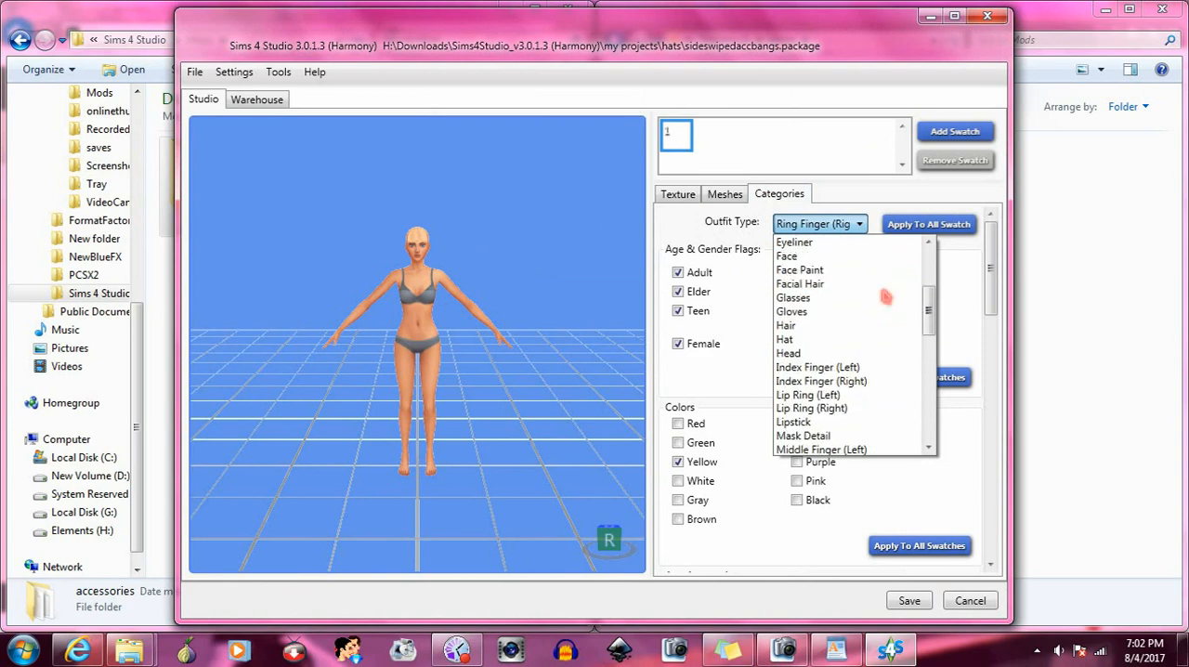
{"action": "left_click", "coordinate": [794, 340]}
{"action": "left_click", "coordinate": [677, 195]}
{"action": "scroll", "coordinate": [420, 360], "scroll_direction": "up", "scroll_amount": 5}
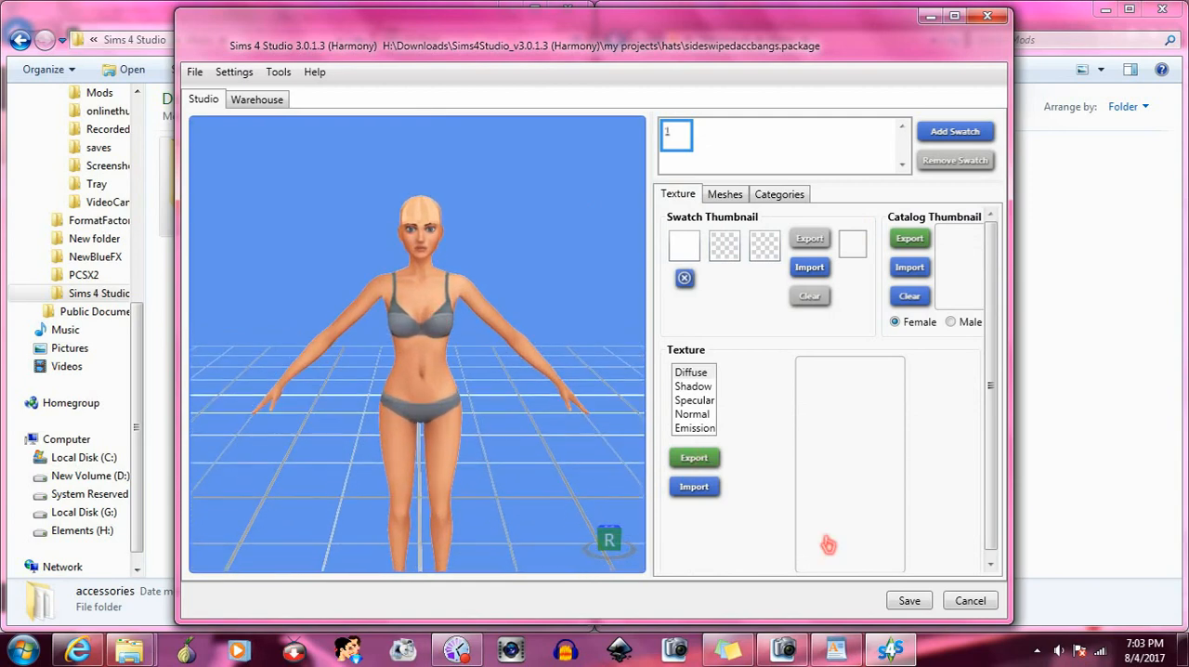
{"action": "left_click", "coordinate": [909, 601]}
{"action": "left_click", "coordinate": [650, 375]}
- Browse in the file manager to the Sims4Studio_v3.0.1.3 (Harmony) folder inside Downloads on Elements (H:)
{"action": "left_click", "coordinate": [1056, 15]}
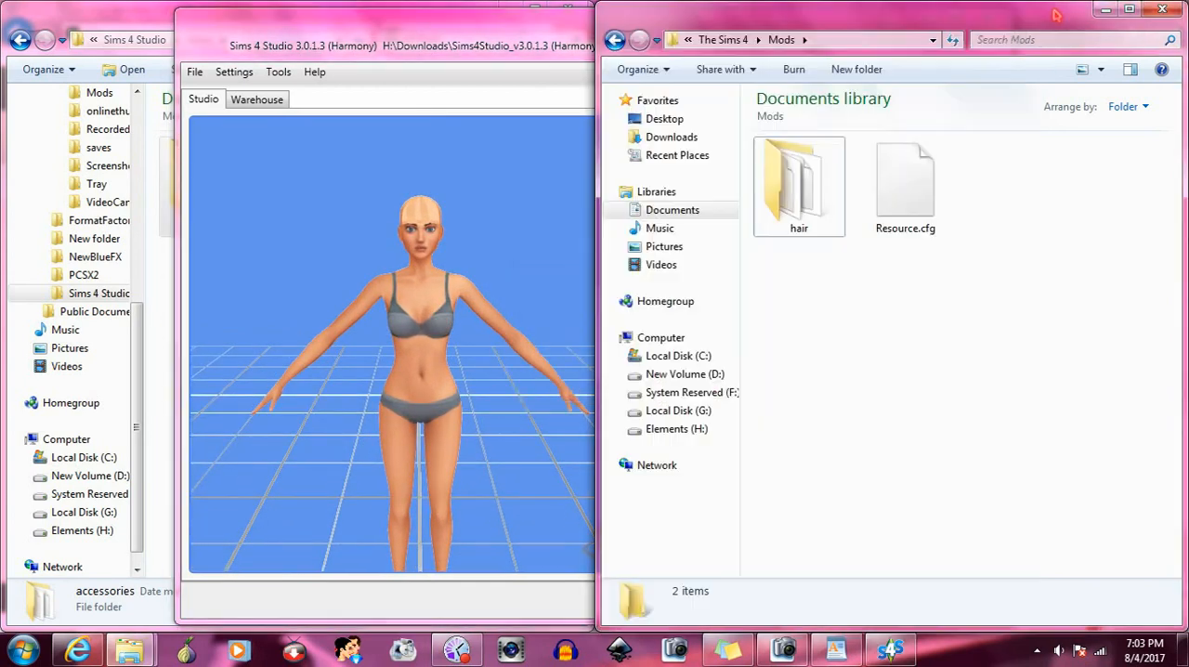
{"action": "left_click", "coordinate": [144, 29]}
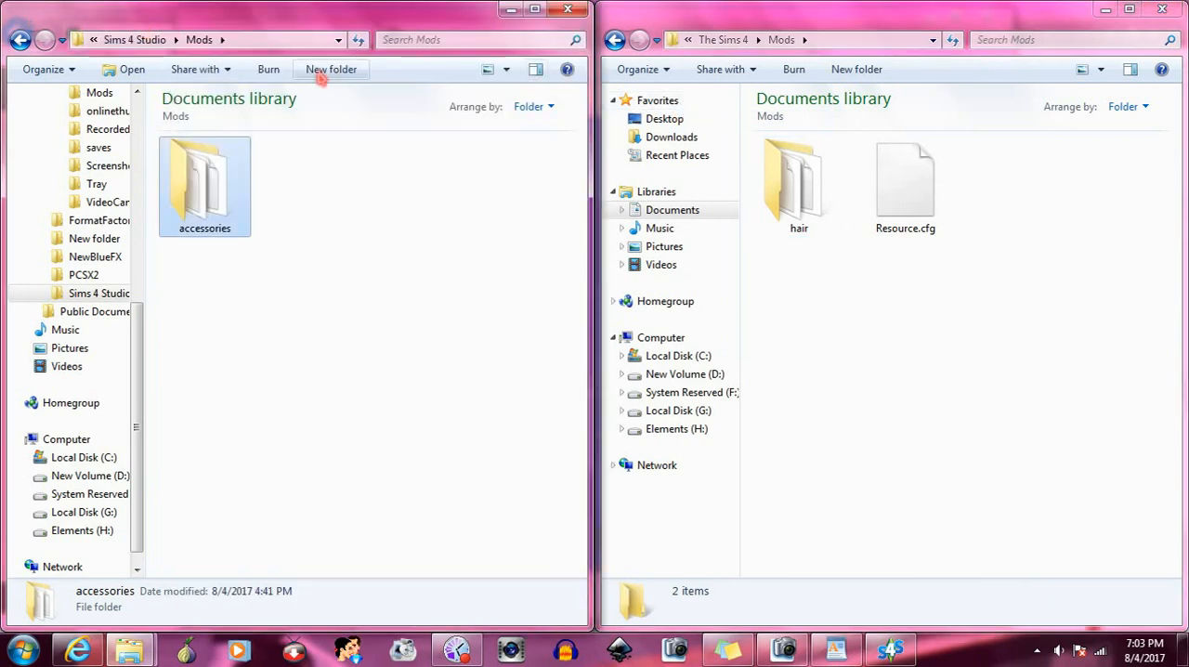
{"action": "left_click", "coordinate": [676, 429]}
{"action": "double_click", "coordinate": [813, 158]}
{"action": "scroll", "coordinate": [1027, 340], "scroll_direction": "down", "scroll_amount": 3}
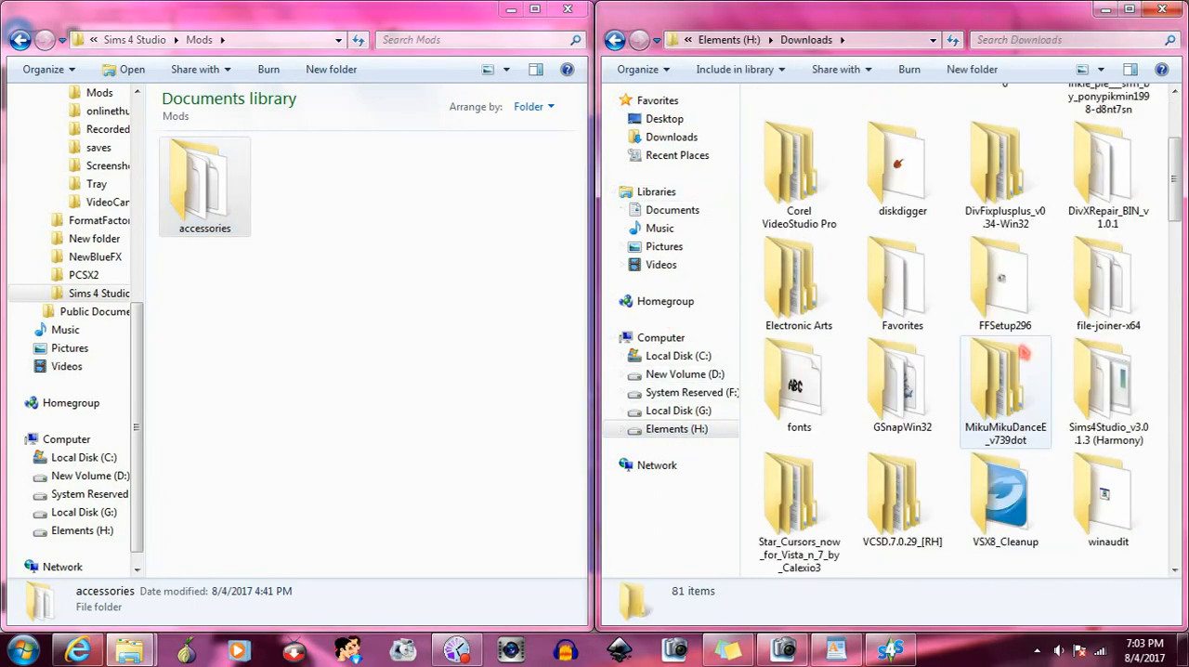
{"action": "double_click", "coordinate": [1105, 380]}
- Open the punkish hair file in Blender from the studio's Blender\Hair folder
{"action": "double_click", "coordinate": [919, 547]}
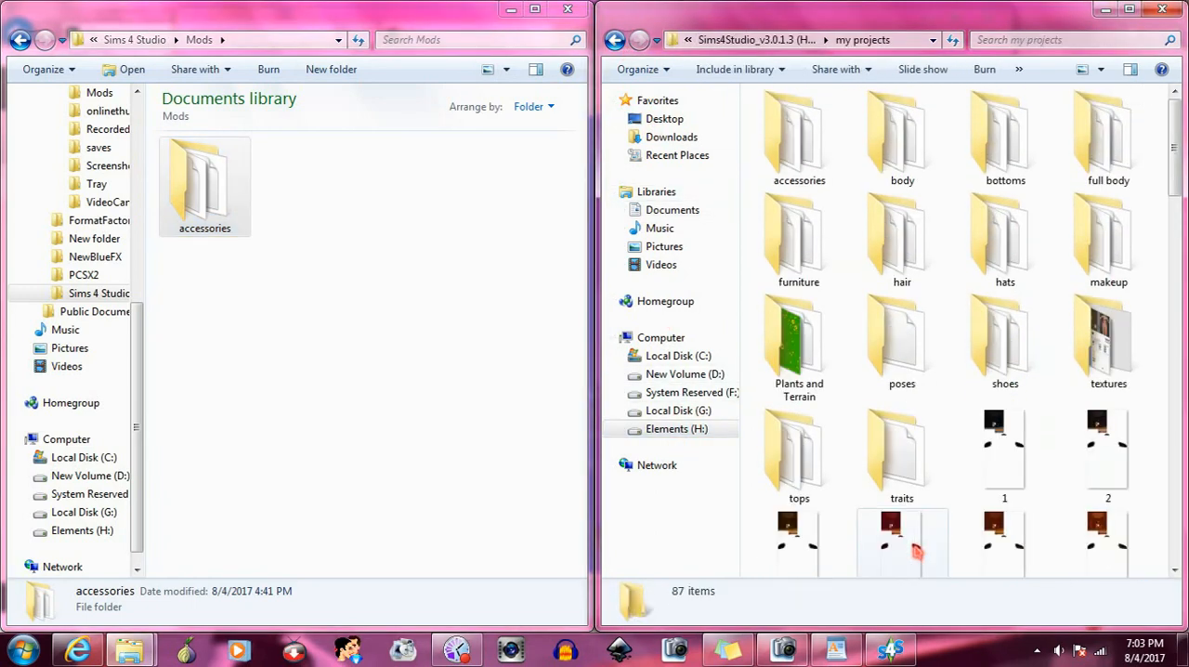
{"action": "left_click", "coordinate": [614, 40]}
{"action": "double_click", "coordinate": [890, 136]}
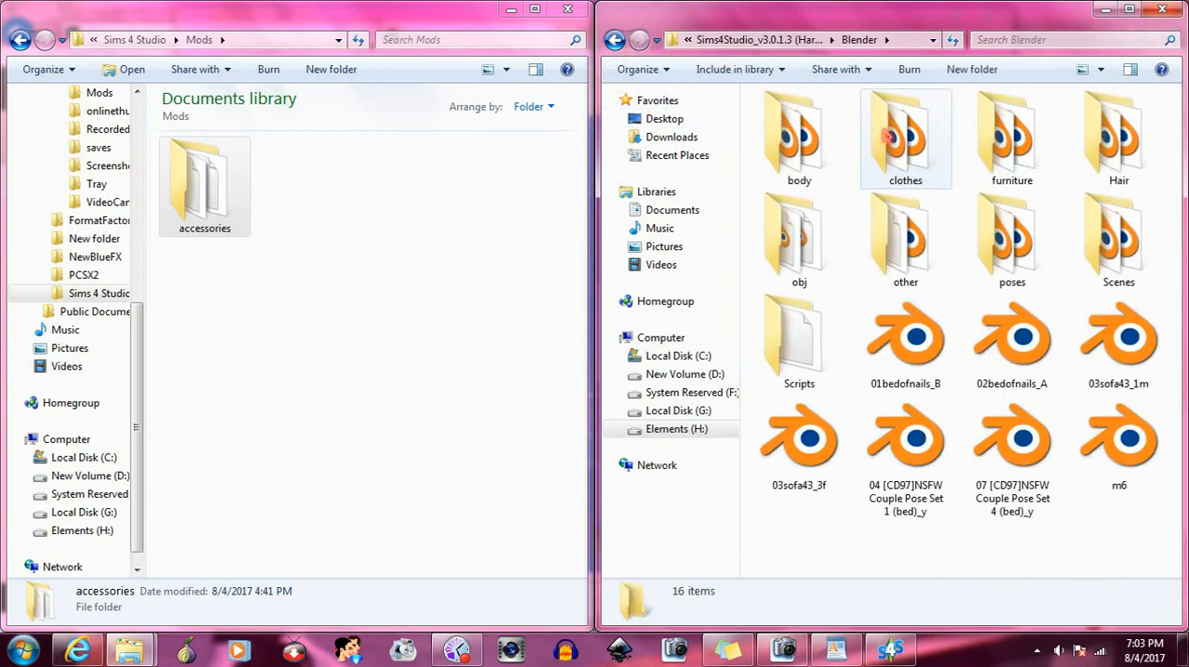
{"action": "double_click", "coordinate": [1114, 139]}
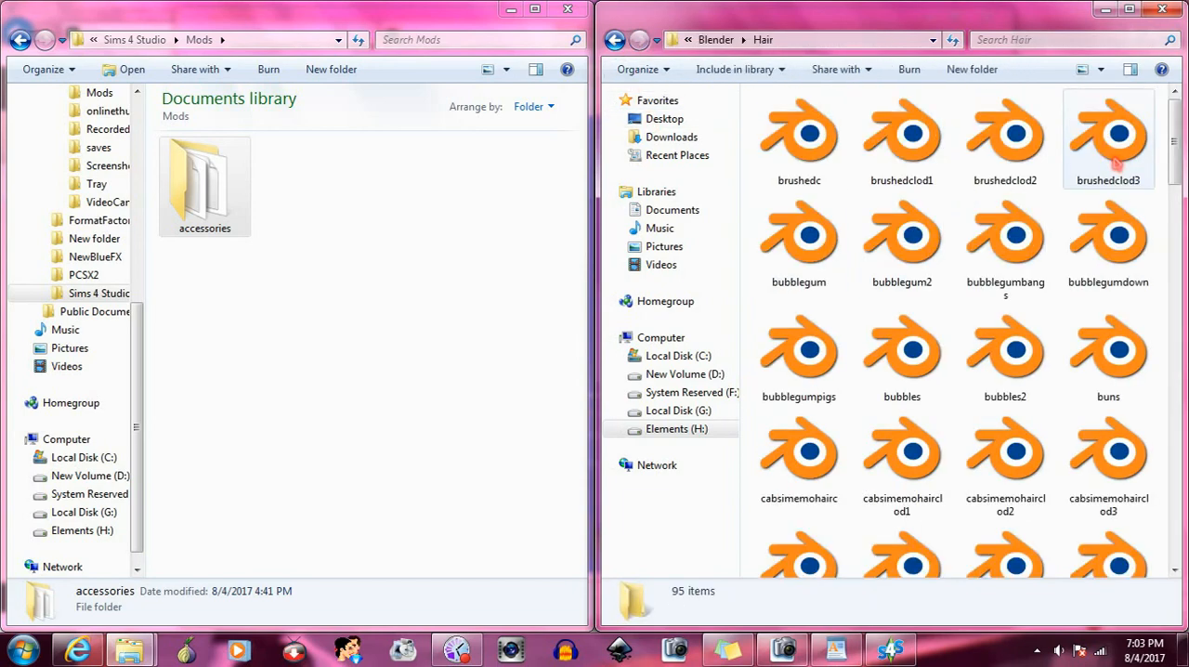
{"action": "scroll", "coordinate": [1115, 166], "scroll_direction": "down", "scroll_amount": 10}
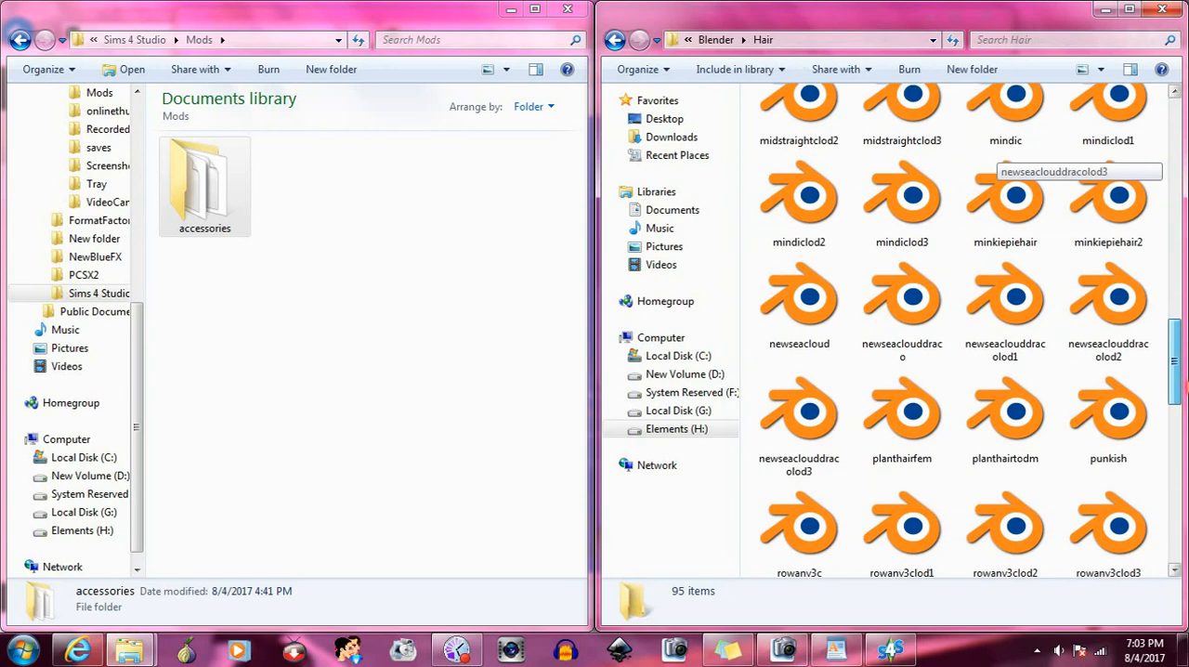
{"action": "scroll", "coordinate": [1003, 160], "scroll_direction": "down", "scroll_amount": 2}
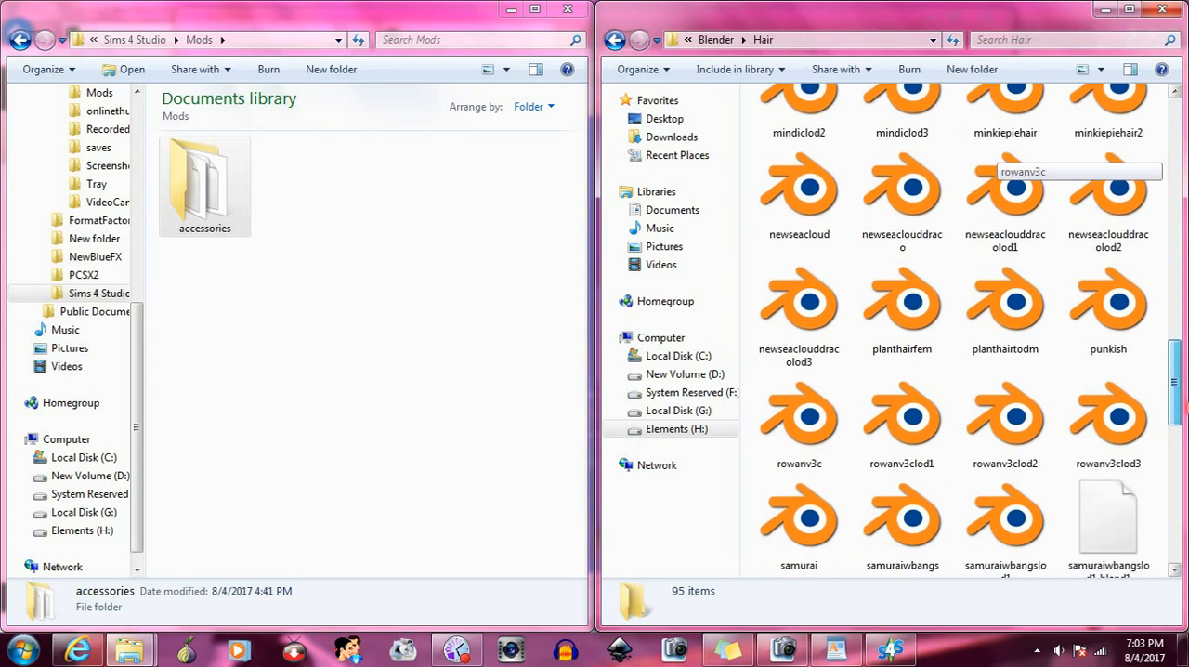
{"action": "double_click", "coordinate": [1107, 316]}
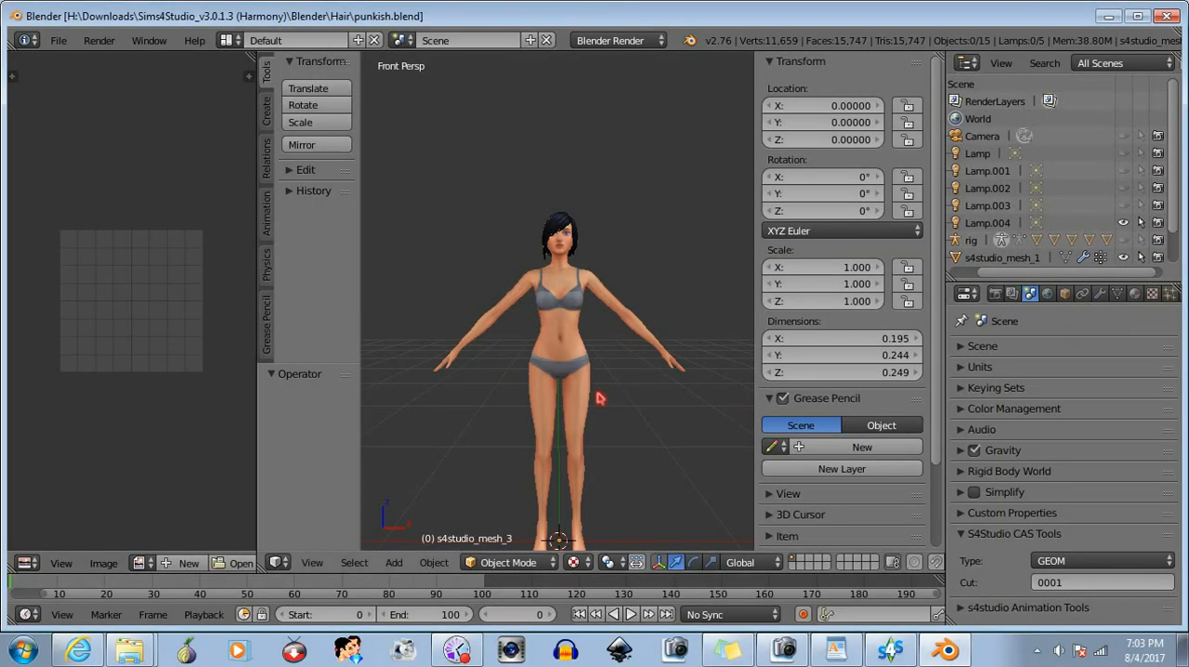
- Change the 3D view to orthographic projection and examine the punkish hair closely on the head
{"action": "left_click", "coordinate": [312, 563]}
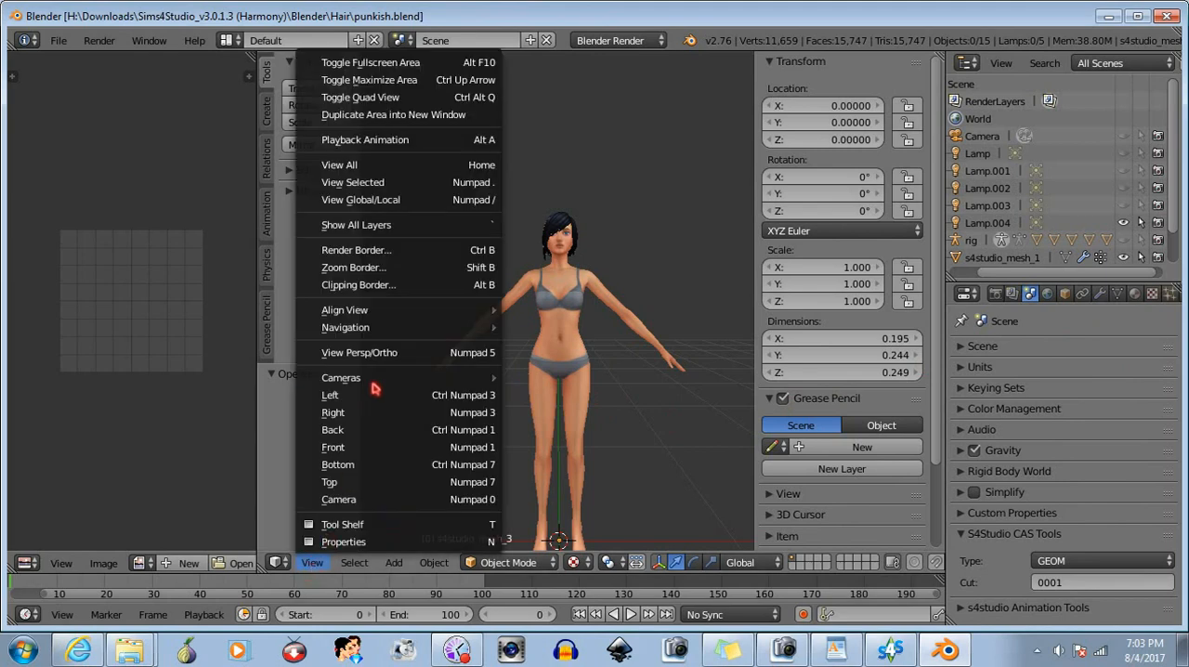
{"action": "left_click", "coordinate": [386, 353]}
{"action": "scroll", "coordinate": [588, 240], "scroll_direction": "up", "scroll_amount": 4}
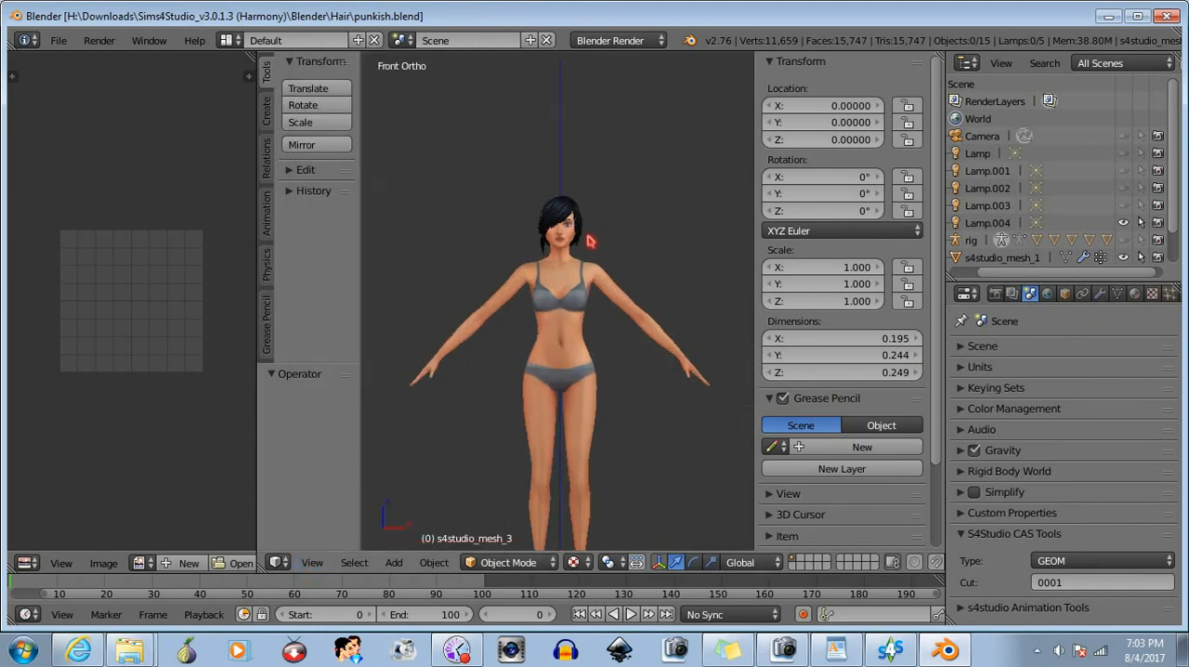
{"action": "scroll", "coordinate": [571, 333], "scroll_direction": "up", "scroll_amount": 3}
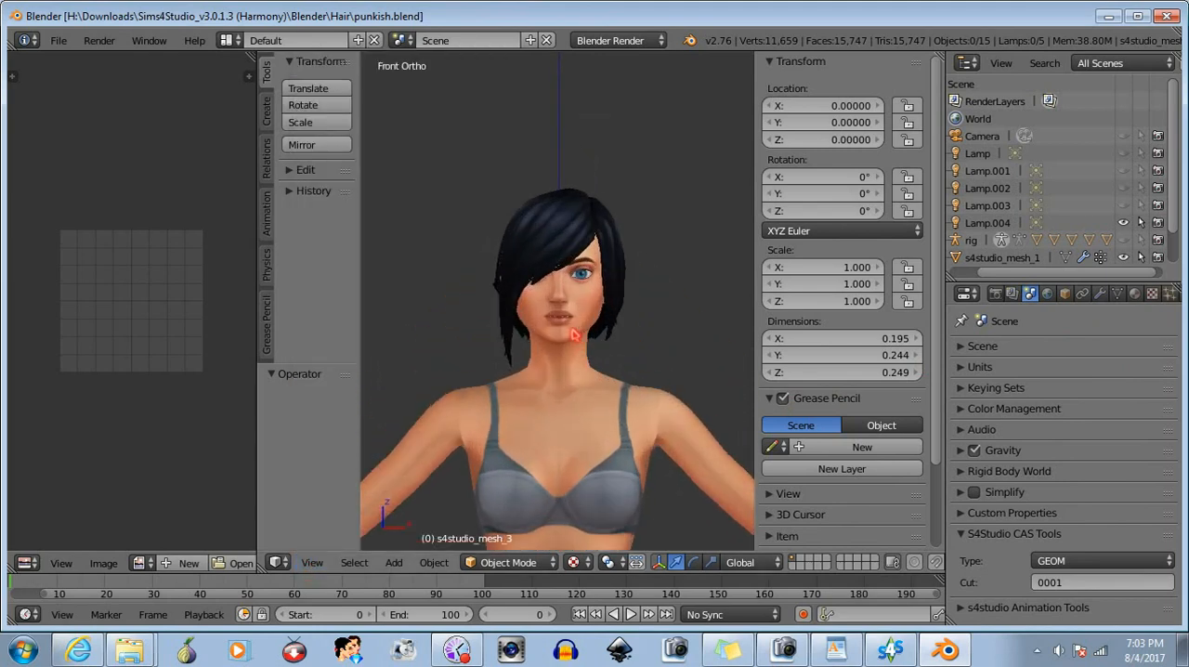
{"action": "middle_click_drag", "start_coordinate": [570, 332], "coordinate": [724, 334]}
{"action": "middle_click_drag", "start_coordinate": [611, 348], "coordinate": [562, 347]}
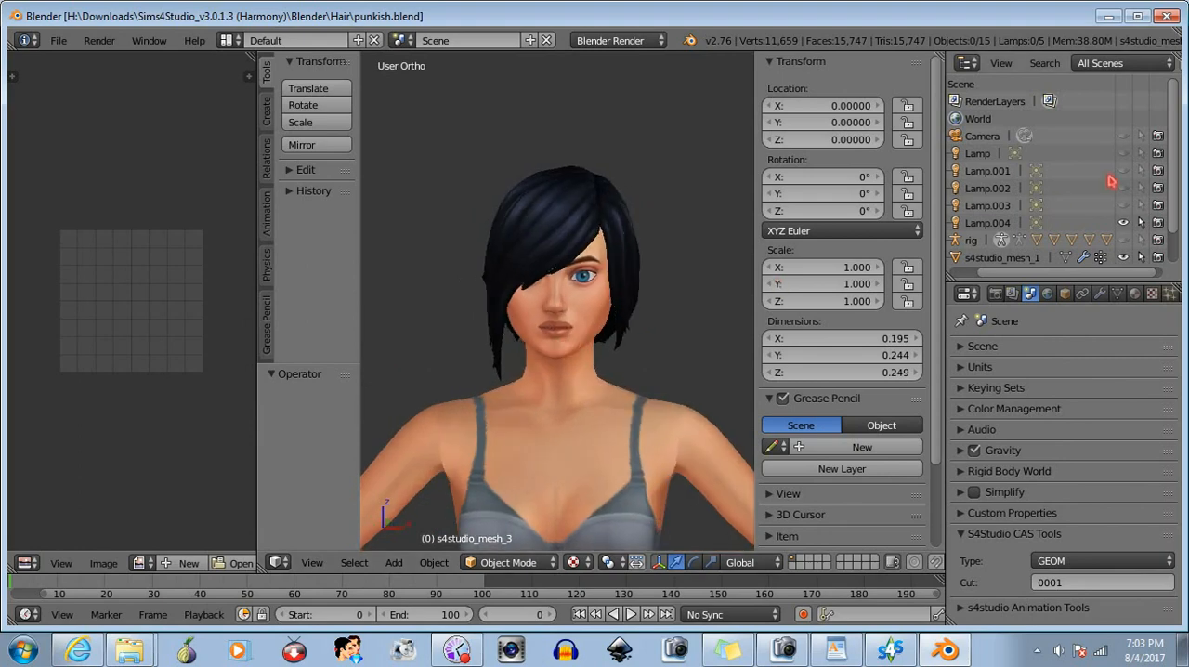
- Toggle the visibility of s4studio_mesh_2 and s4studio_mesh_3 to see which part of the hair each contains
{"action": "left_click_drag", "start_coordinate": [1177, 189], "coordinate": [1177, 256]}
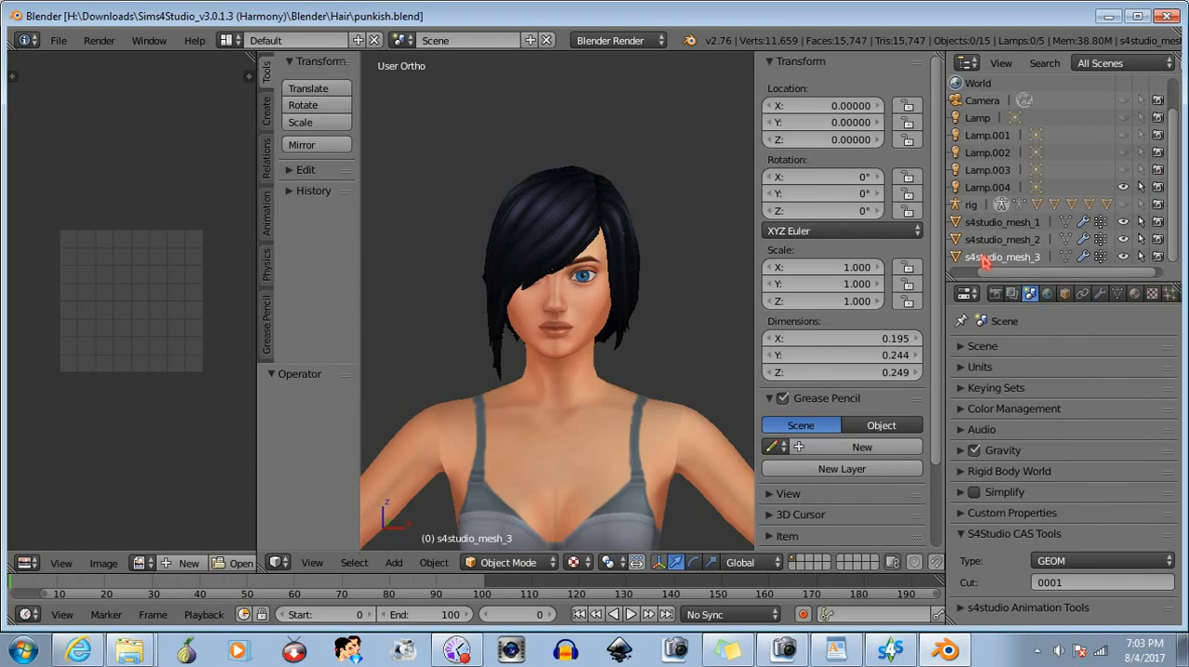
{"action": "left_click", "coordinate": [1124, 257]}
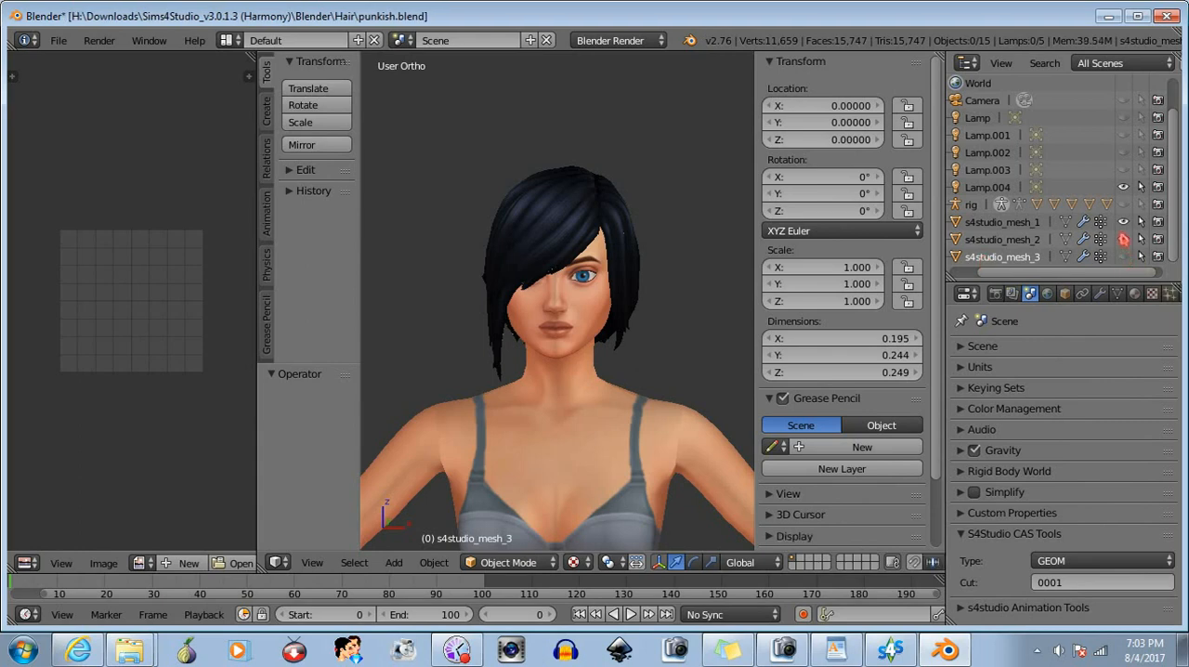
{"action": "left_click", "coordinate": [1124, 238]}
{"action": "left_click", "coordinate": [1124, 238]}
{"action": "left_click", "coordinate": [1124, 240]}
{"action": "left_click", "coordinate": [1125, 256]}
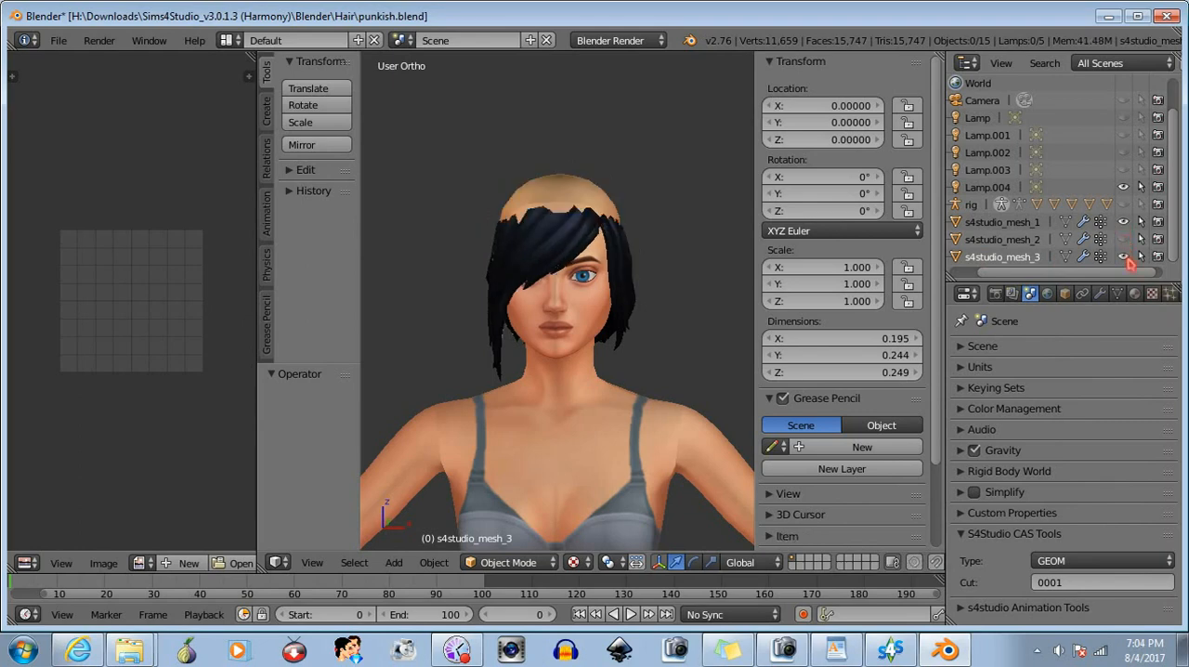
- Delete the objects s4studio_mesh_3 and s4studio_mesh_1 from the scene
{"action": "right_click", "coordinate": [1023, 264]}
{"action": "left_click", "coordinate": [993, 320]}
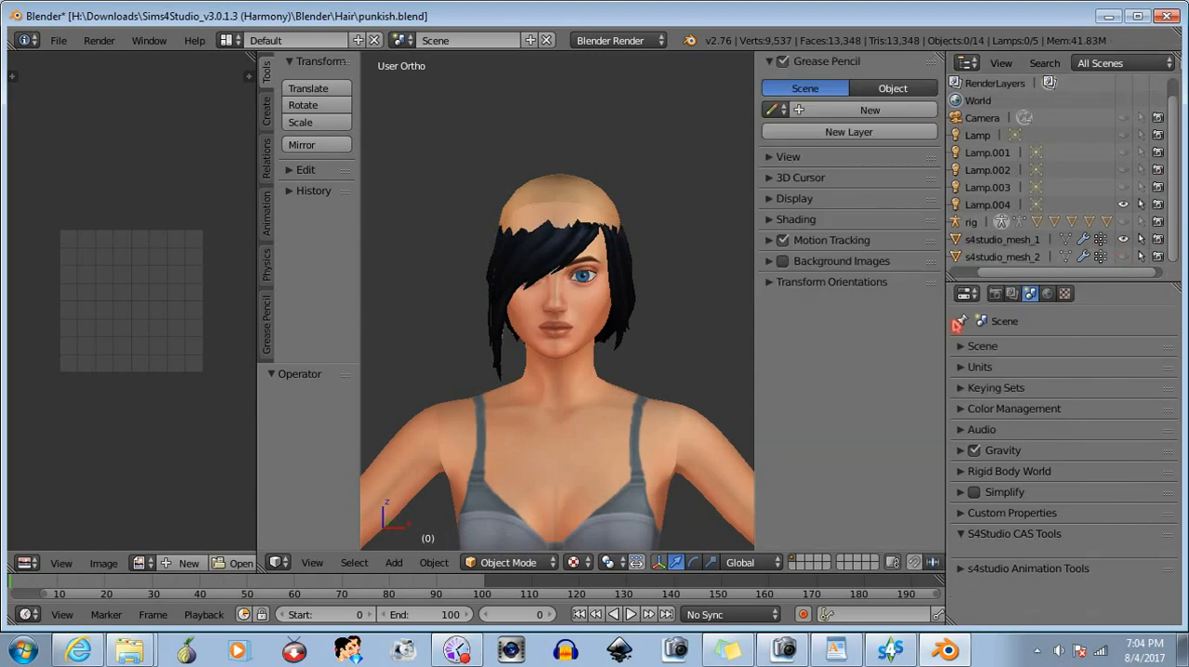
{"action": "left_click", "coordinate": [999, 239]}
{"action": "right_click", "coordinate": [999, 243]}
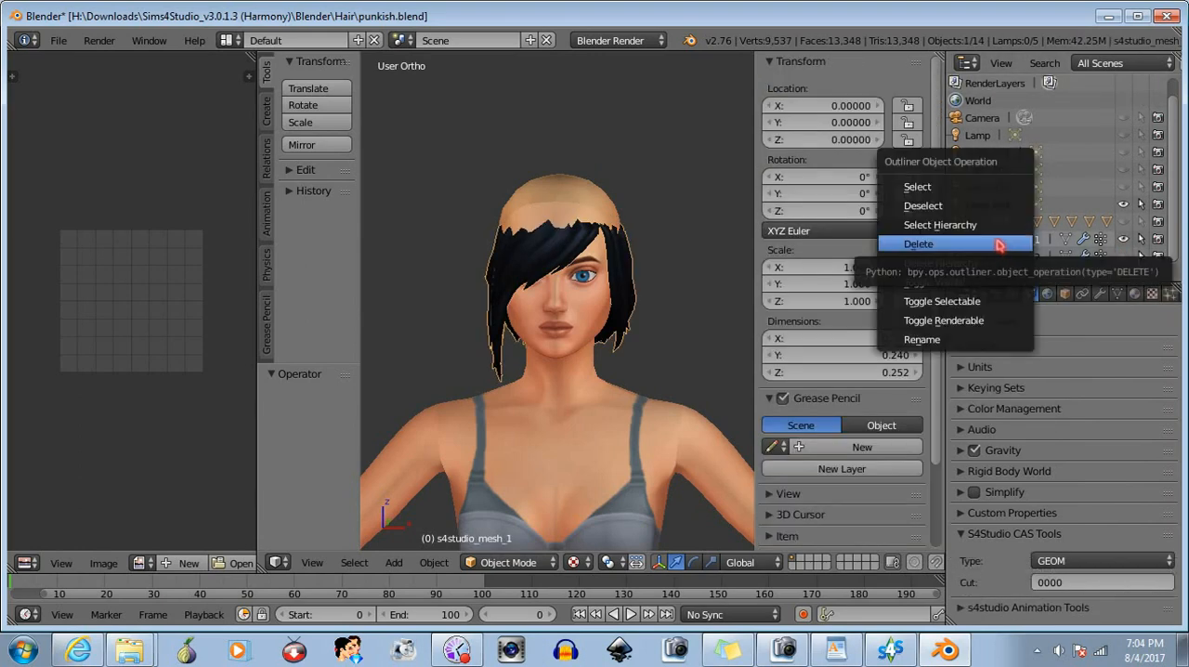
{"action": "left_click", "coordinate": [999, 244]}
- Unhide s4studio_mesh_2 and put it in Edit Mode with selection allowed through hidden geometry
{"action": "left_click", "coordinate": [1008, 258]}
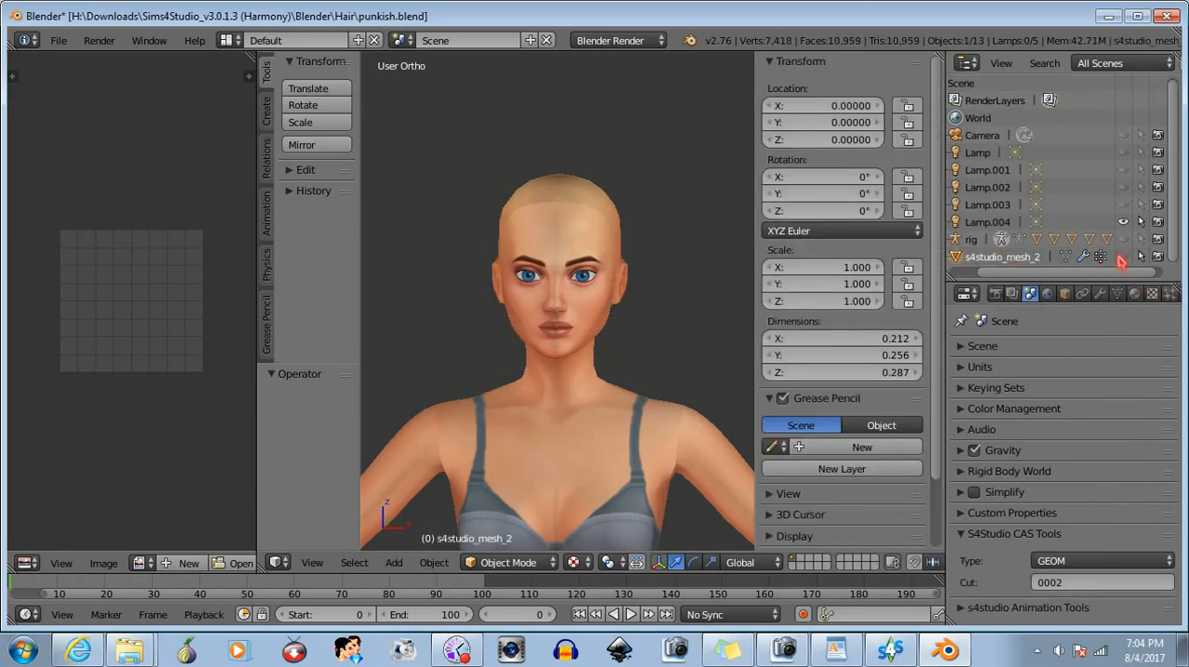
{"action": "left_click", "coordinate": [1122, 257]}
{"action": "left_click", "coordinate": [493, 562]}
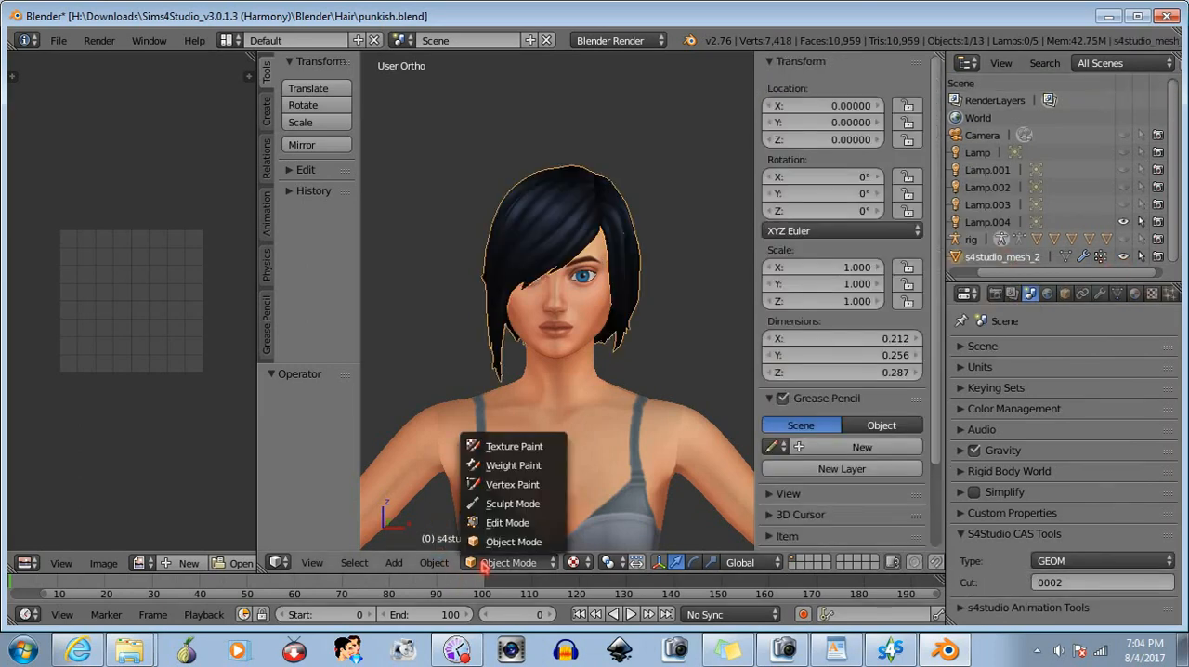
{"action": "left_click", "coordinate": [493, 524]}
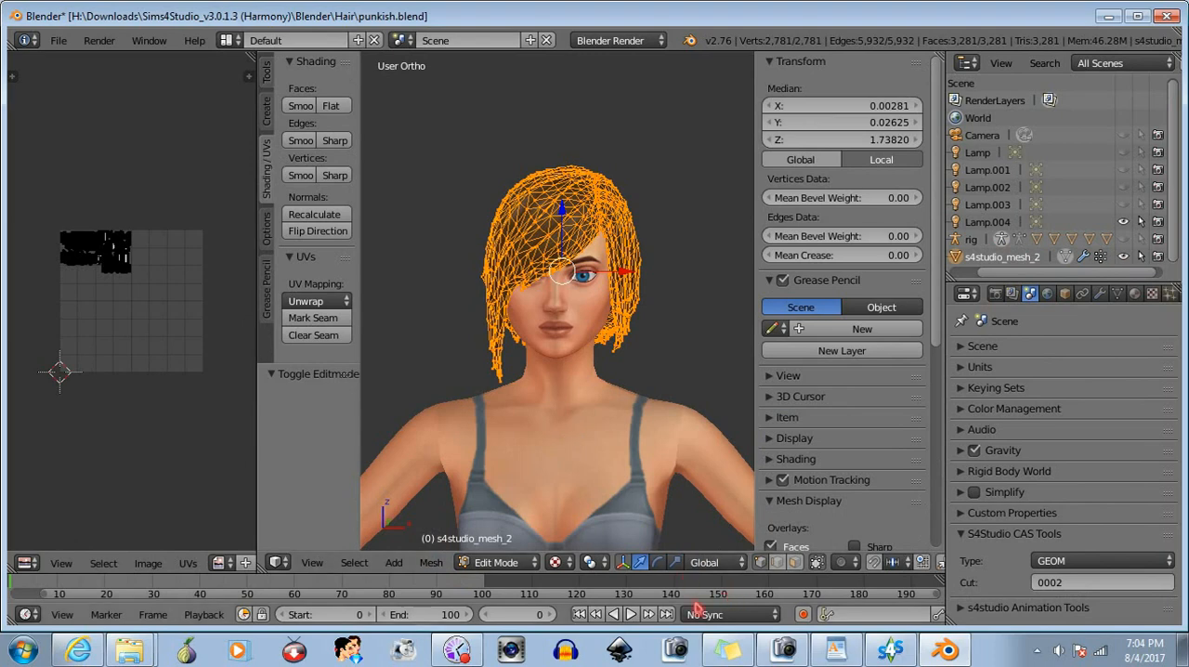
{"action": "left_click", "coordinate": [817, 561]}
{"action": "middle_click_drag", "start_coordinate": [652, 406], "coordinate": [579, 313]}
- Deselect the whole mesh, then select a small group of hair vertices around the brow area and delete them
{"action": "key", "text": "a"}
{"action": "scroll", "coordinate": [574, 306], "scroll_direction": "up", "scroll_amount": 5}
{"action": "middle_click_drag", "start_coordinate": [561, 221], "coordinate": [550, 343]}
{"action": "right_click", "coordinate": [599, 298]}
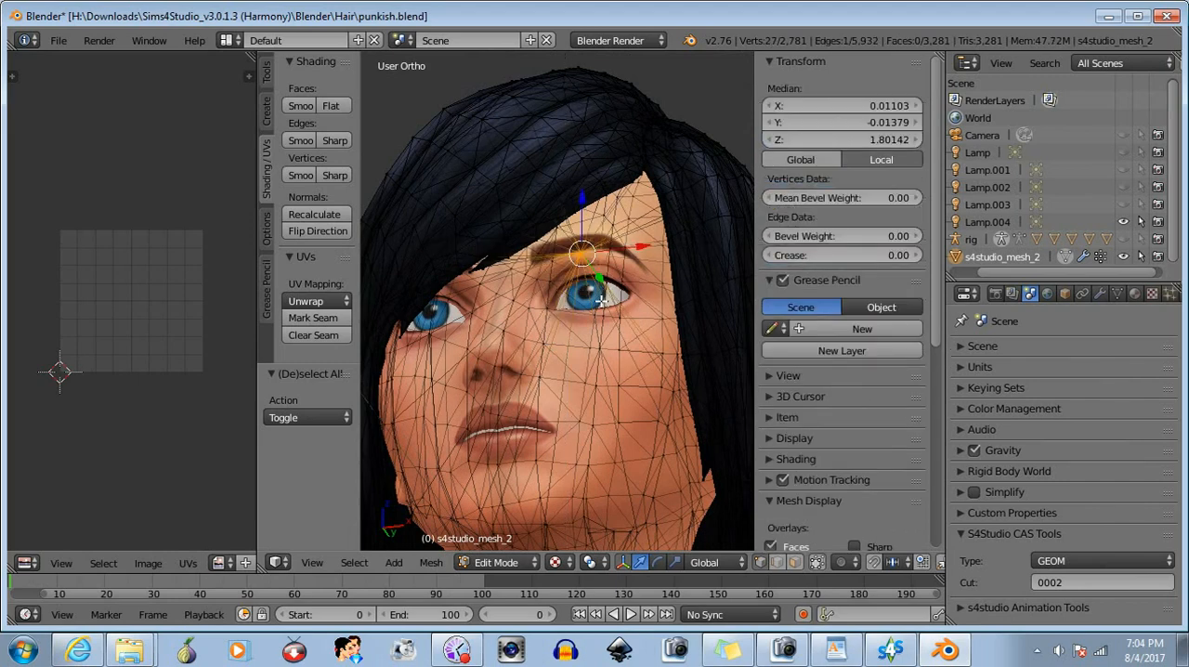
{"action": "left_click", "coordinate": [267, 76]}
{"action": "scroll", "coordinate": [316, 278], "scroll_direction": "down", "scroll_amount": 7}
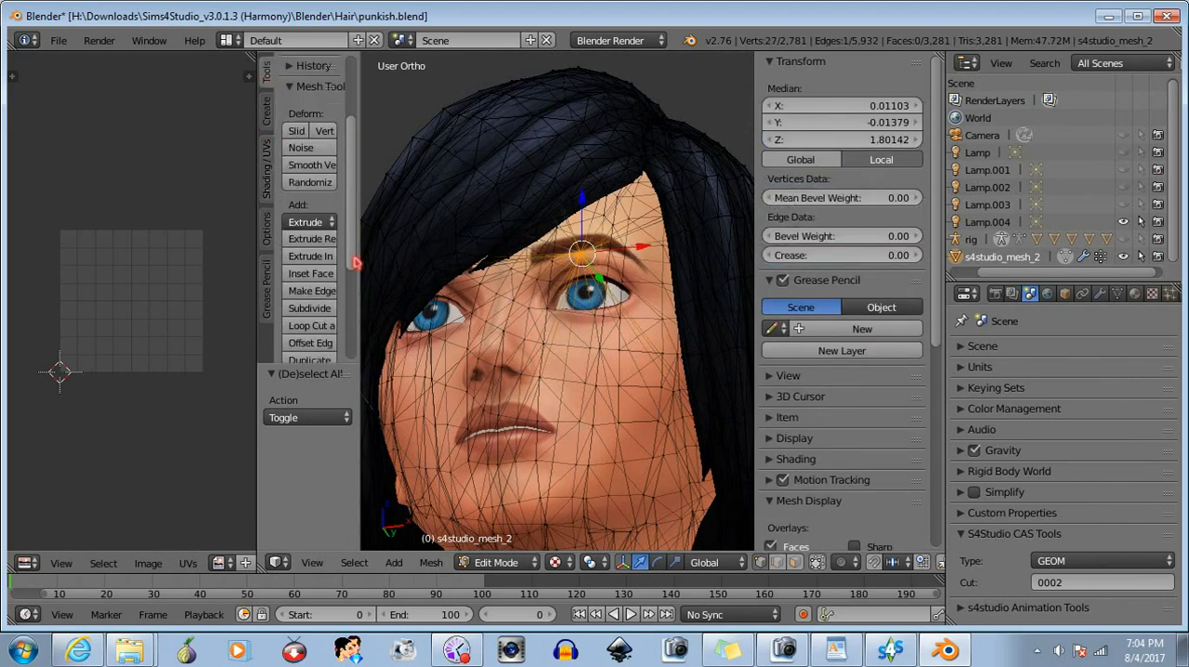
{"action": "left_click", "coordinate": [314, 292]}
{"action": "left_click", "coordinate": [325, 313]}
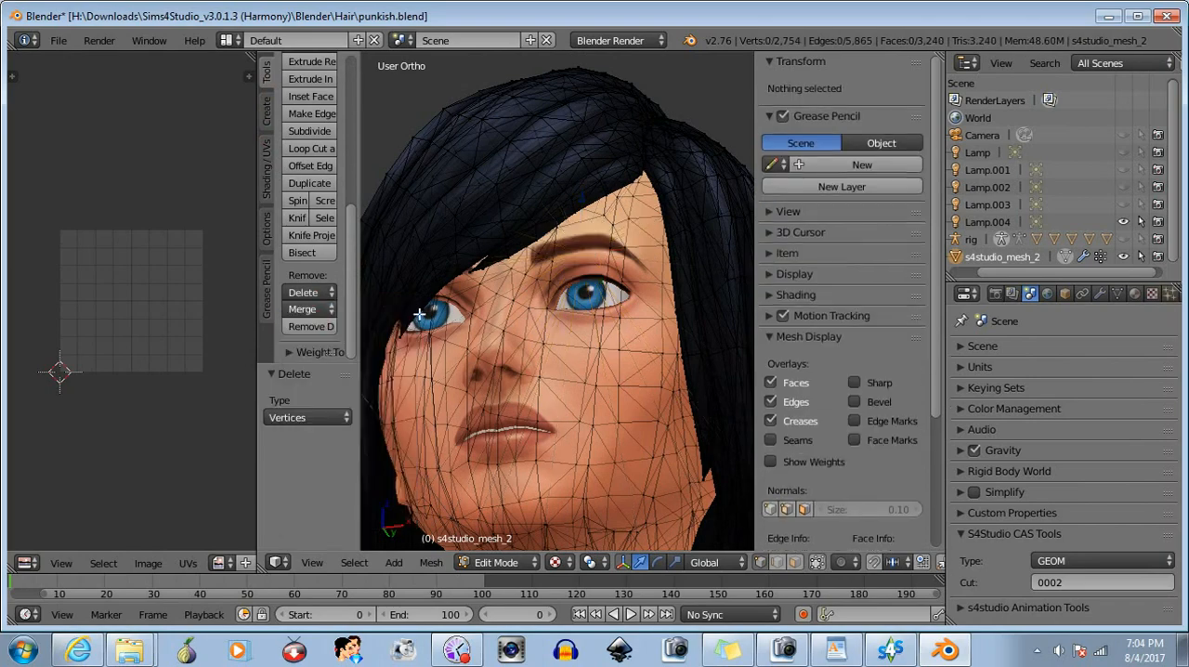
- In a side view, box-select the rear section of the hair and delete its vertices
{"action": "middle_click_drag", "start_coordinate": [446, 369], "coordinate": [613, 312]}
{"action": "scroll", "coordinate": [537, 369], "scroll_direction": "down", "scroll_amount": 4}
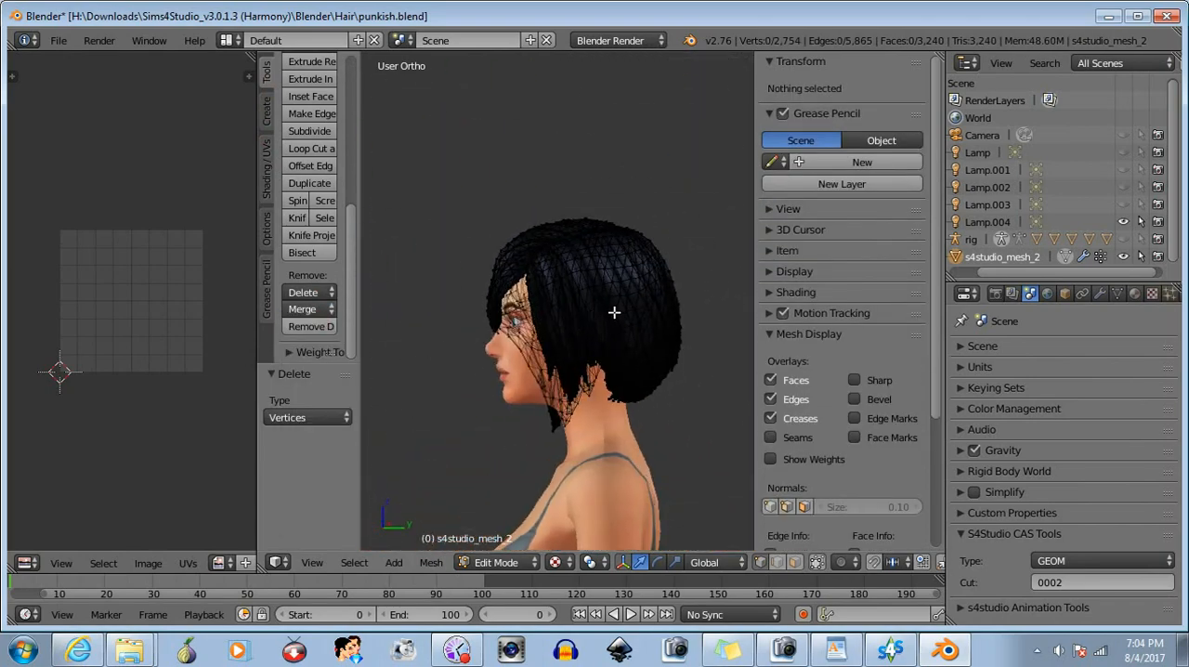
{"action": "left_click_drag", "start_coordinate": [737, 195], "coordinate": [637, 496]}
{"action": "left_click", "coordinate": [307, 291]}
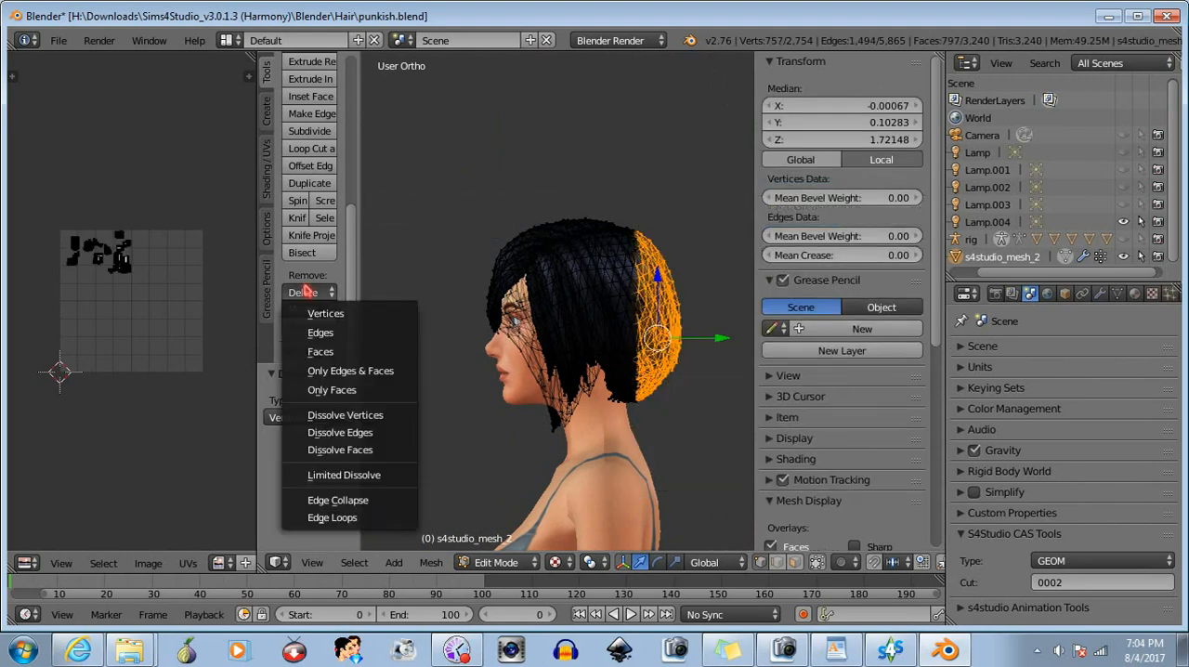
{"action": "left_click", "coordinate": [316, 313]}
- From behind, box-select the remaining hair across the nape and delete its vertices
{"action": "middle_click_drag", "start_coordinate": [644, 377], "coordinate": [513, 443]}
{"action": "scroll", "coordinate": [607, 426], "scroll_direction": "up", "scroll_amount": 3}
{"action": "scroll", "coordinate": [607, 426], "scroll_direction": "down", "scroll_amount": 3}
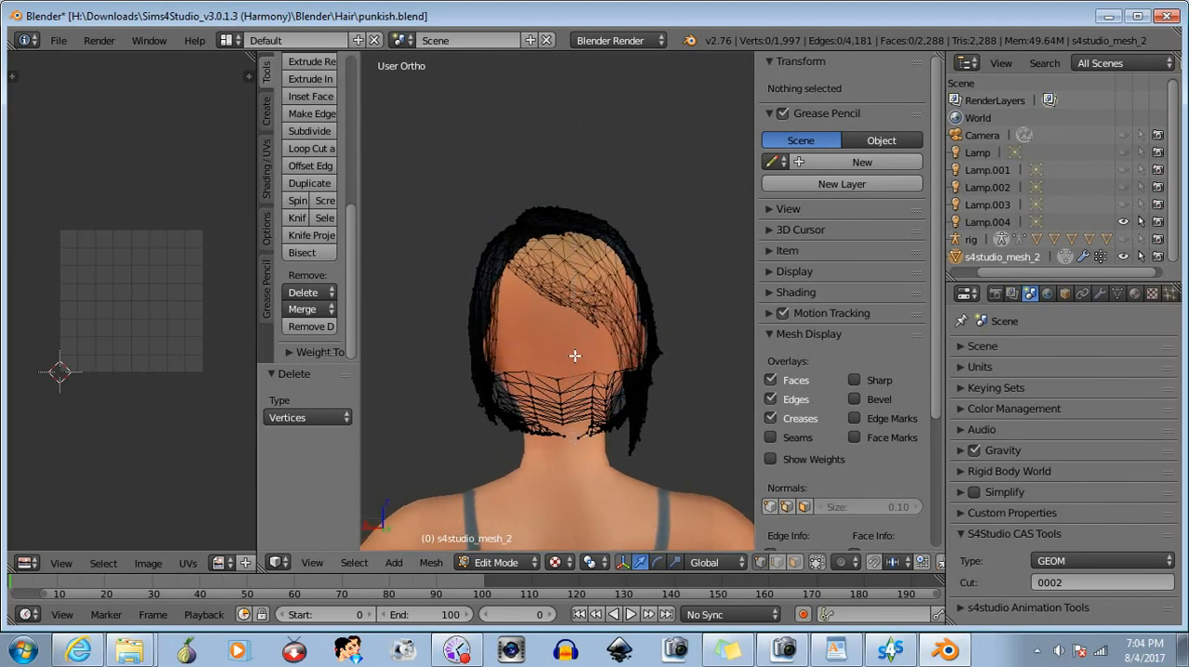
{"action": "left_click_drag", "start_coordinate": [501, 484], "coordinate": [501, 484]}
{"action": "middle_click_drag", "start_coordinate": [501, 418], "coordinate": [523, 374]}
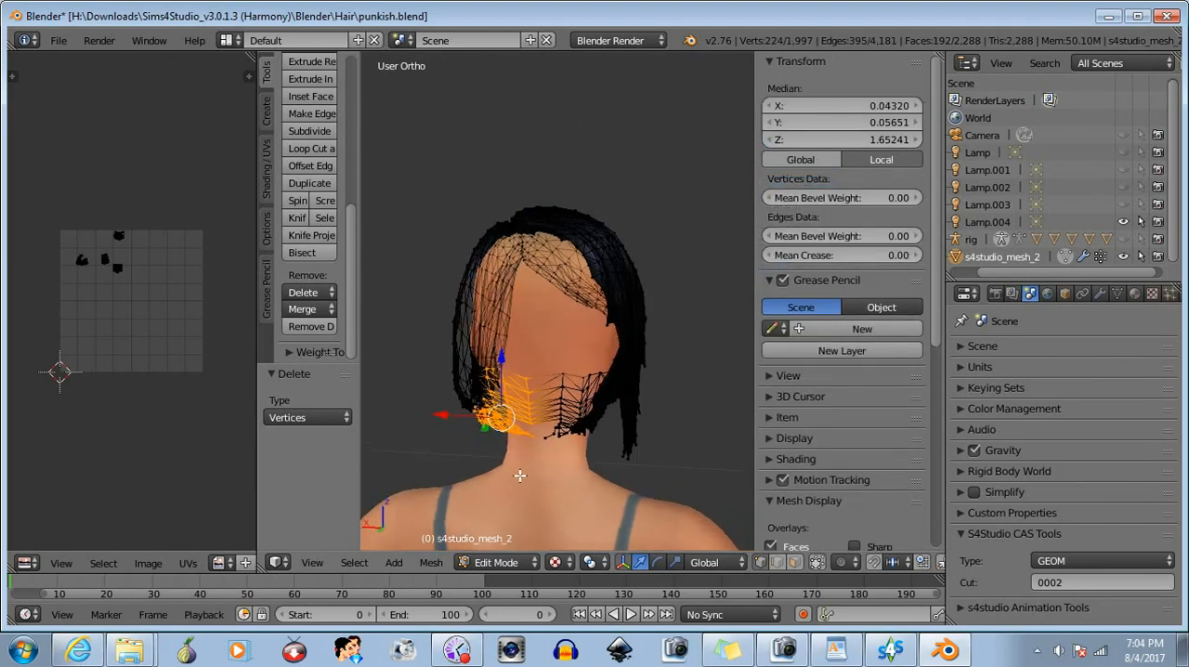
{"action": "key", "text": "b"}
{"action": "left_click_drag", "start_coordinate": [591, 454], "coordinate": [592, 455]}
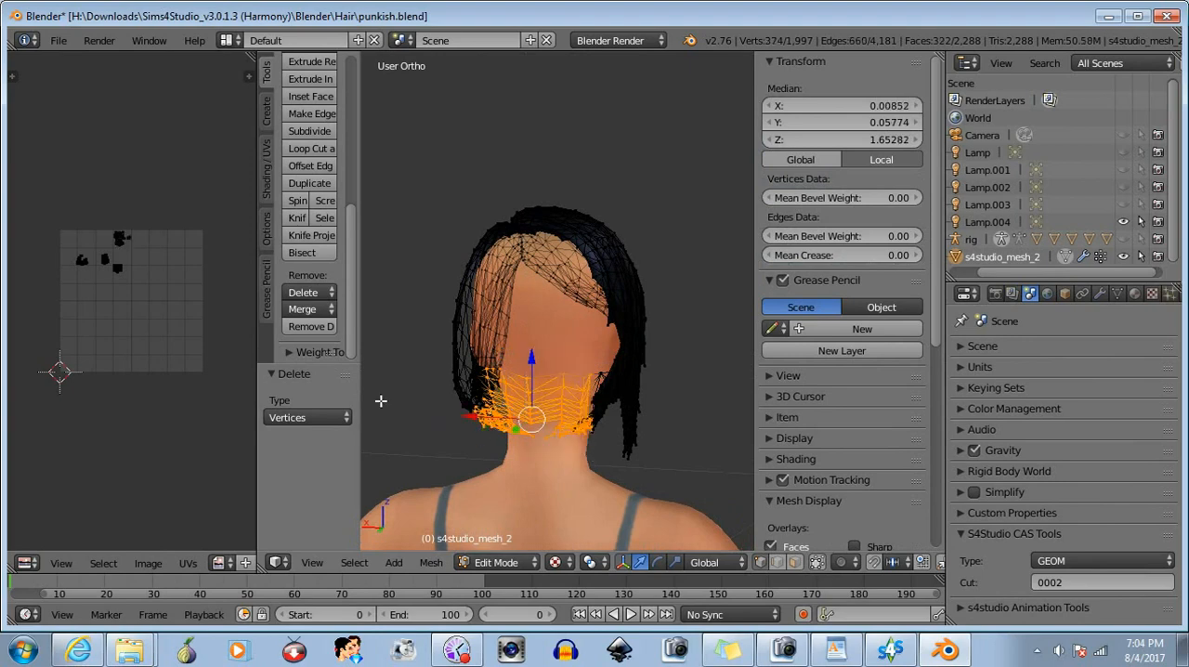
{"action": "left_click", "coordinate": [328, 295]}
{"action": "left_click", "coordinate": [335, 312]}
- Box-select the hair section beyond the parting on the side opposite the swept bangs and hide it
{"action": "middle_click_drag", "start_coordinate": [520, 418], "coordinate": [570, 401]}
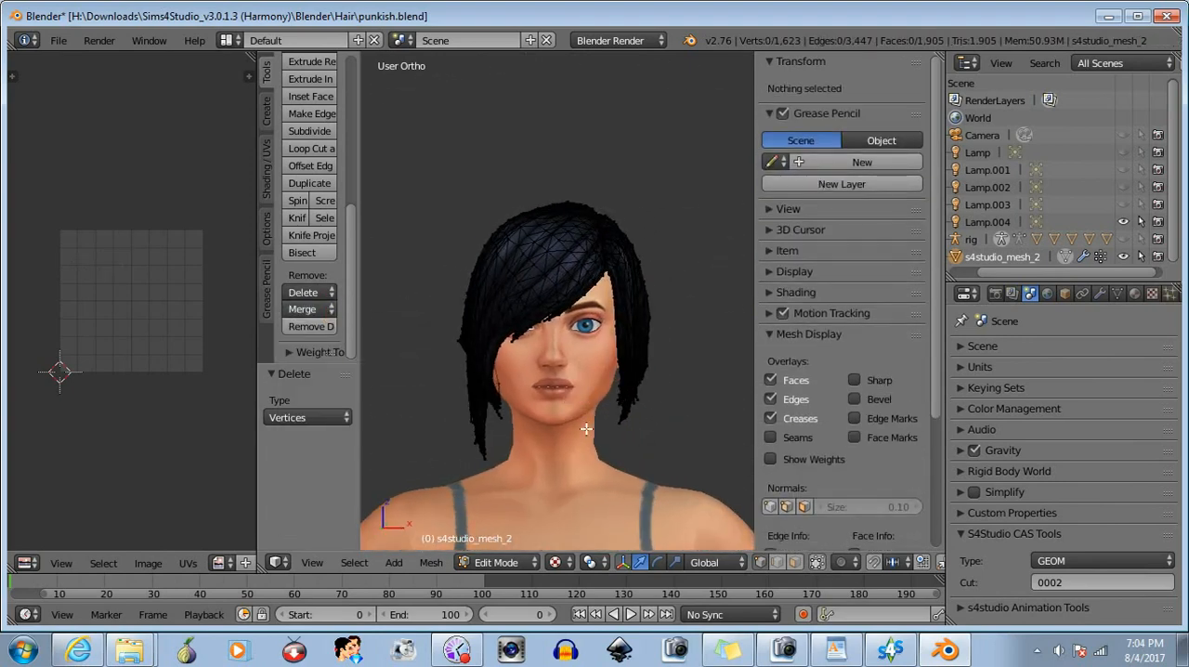
{"action": "left_click_drag", "start_coordinate": [713, 183], "coordinate": [609, 444]}
{"action": "middle_click_drag", "start_coordinate": [660, 393], "coordinate": [651, 490]}
{"action": "key", "text": "b"}
{"action": "left_click_drag", "start_coordinate": [692, 157], "coordinate": [609, 251]}
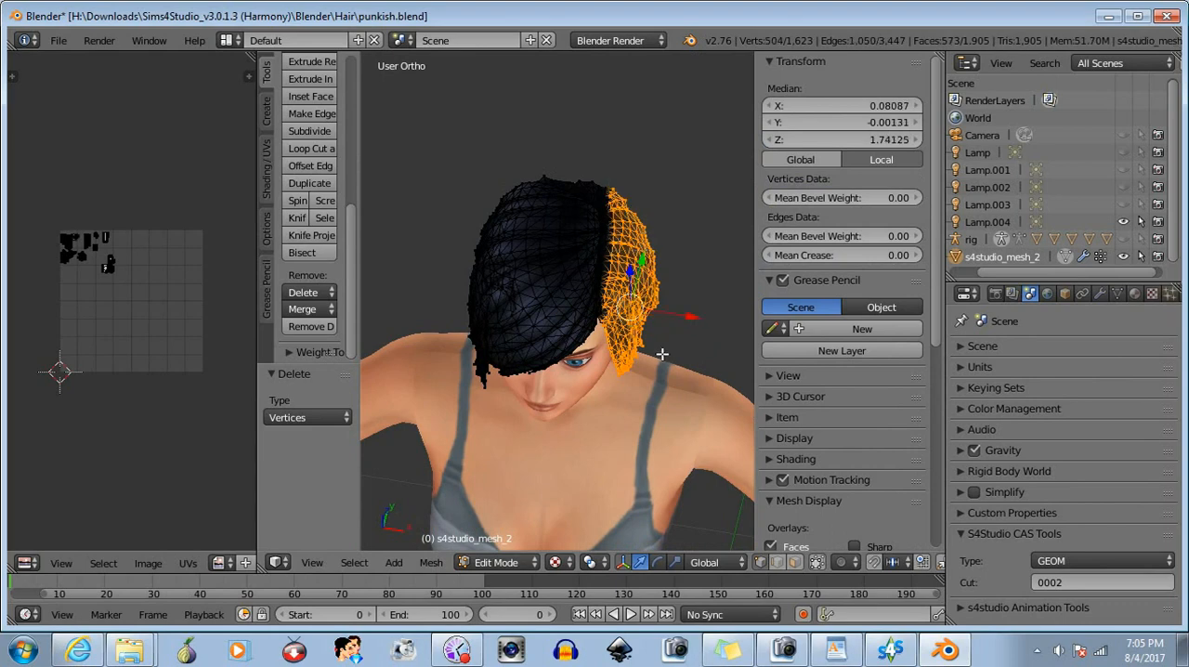
{"action": "key", "text": "h"}
- In a side view, box-select the lowest rear strands of the hair beside the neck
{"action": "middle_click_drag", "start_coordinate": [661, 354], "coordinate": [398, 291]}
{"action": "key", "text": "b"}
{"action": "left_click_drag", "start_coordinate": [436, 319], "coordinate": [501, 427]}
{"action": "scroll", "coordinate": [511, 399], "scroll_direction": "up", "scroll_amount": 3}
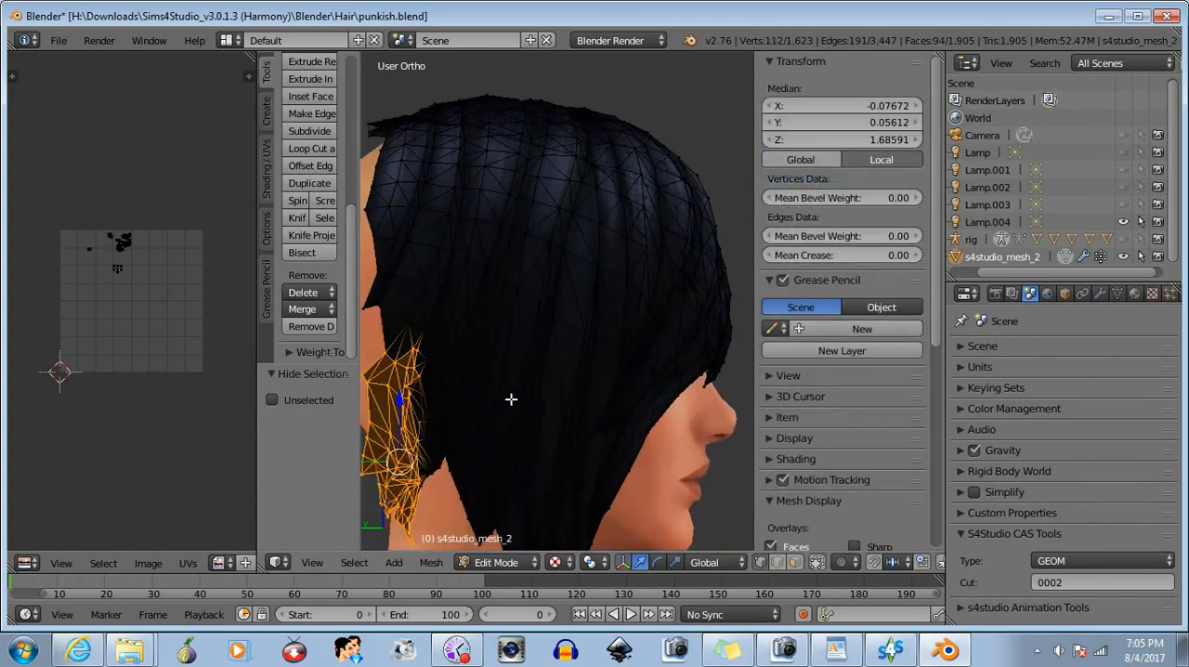
{"action": "middle_click_drag", "start_coordinate": [493, 444], "coordinate": [556, 245], "text": "shift"}
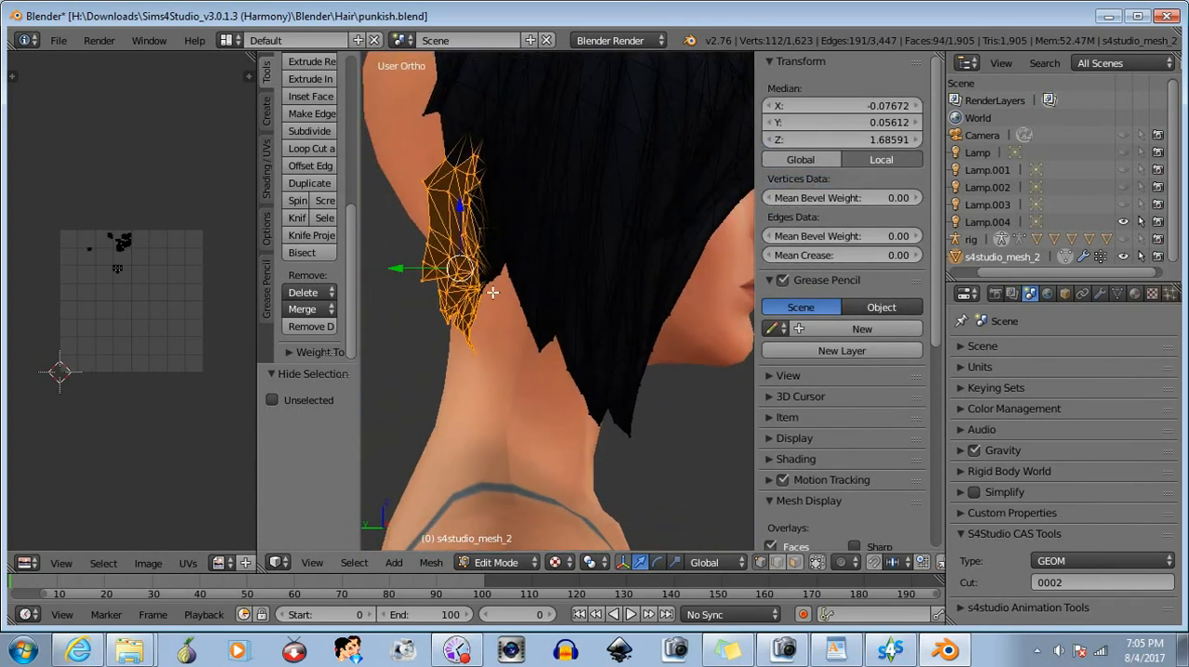
- Add the adjoining vertices along the front border of the selected lower rear strands to the selection
{"action": "middle_click_drag", "start_coordinate": [490, 293], "coordinate": [562, 433], "text": "shift"}
{"action": "scroll", "coordinate": [515, 296], "scroll_direction": "up", "scroll_amount": 3}
{"action": "scroll", "coordinate": [514, 294], "scroll_direction": "up", "scroll_amount": 1}
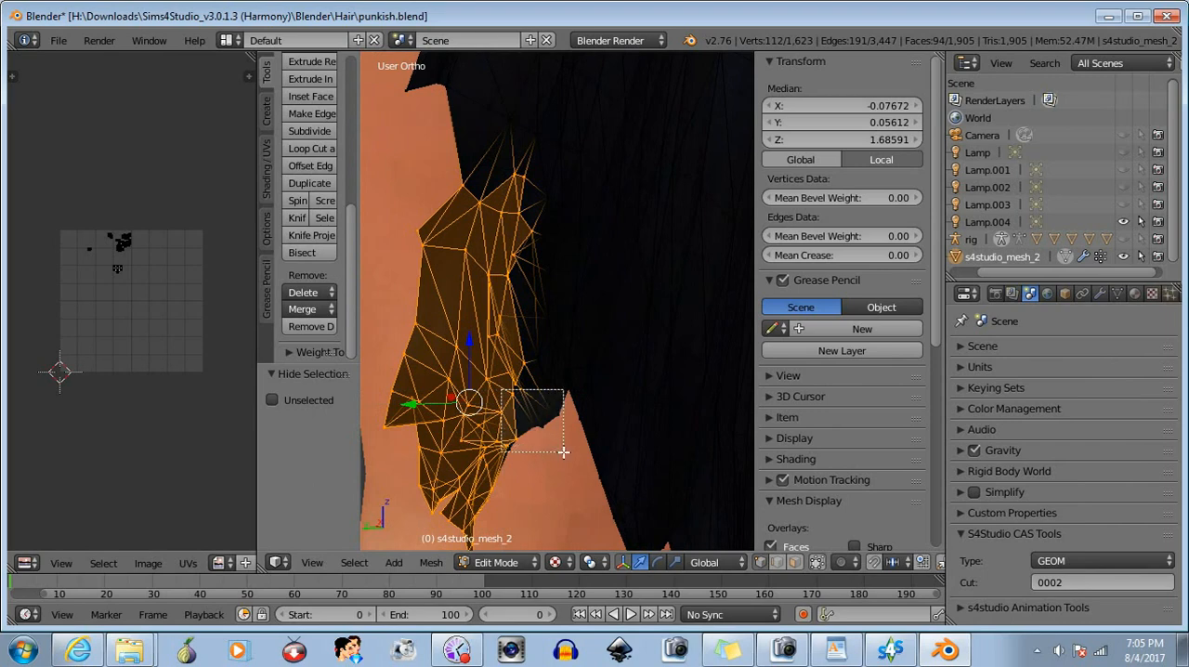
{"action": "left_click_drag", "start_coordinate": [563, 451], "coordinate": [563, 451]}
{"action": "left_click_drag", "start_coordinate": [510, 278], "coordinate": [558, 370]}
{"action": "left_click_drag", "start_coordinate": [482, 161], "coordinate": [570, 314]}
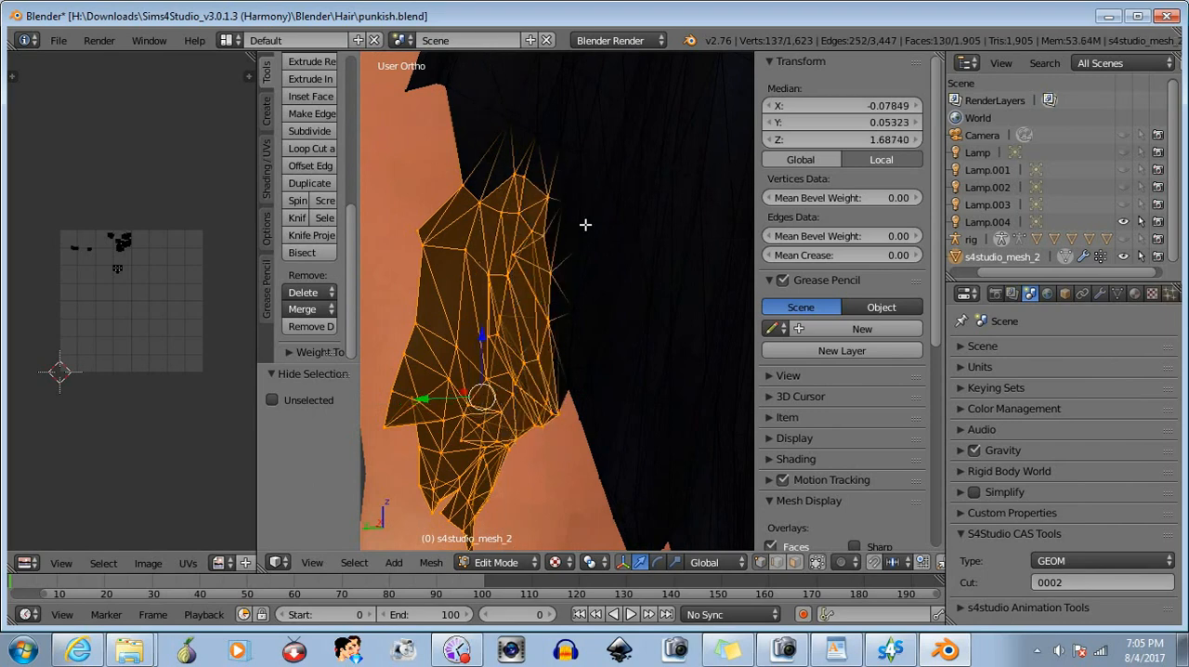
- Extend the selection upward with further box selections along the rear edge of the side hair behind the ear
{"action": "left_click_drag", "start_coordinate": [453, 59], "coordinate": [565, 219]}
{"action": "middle_click_drag", "start_coordinate": [564, 219], "coordinate": [531, 450], "text": "shift"}
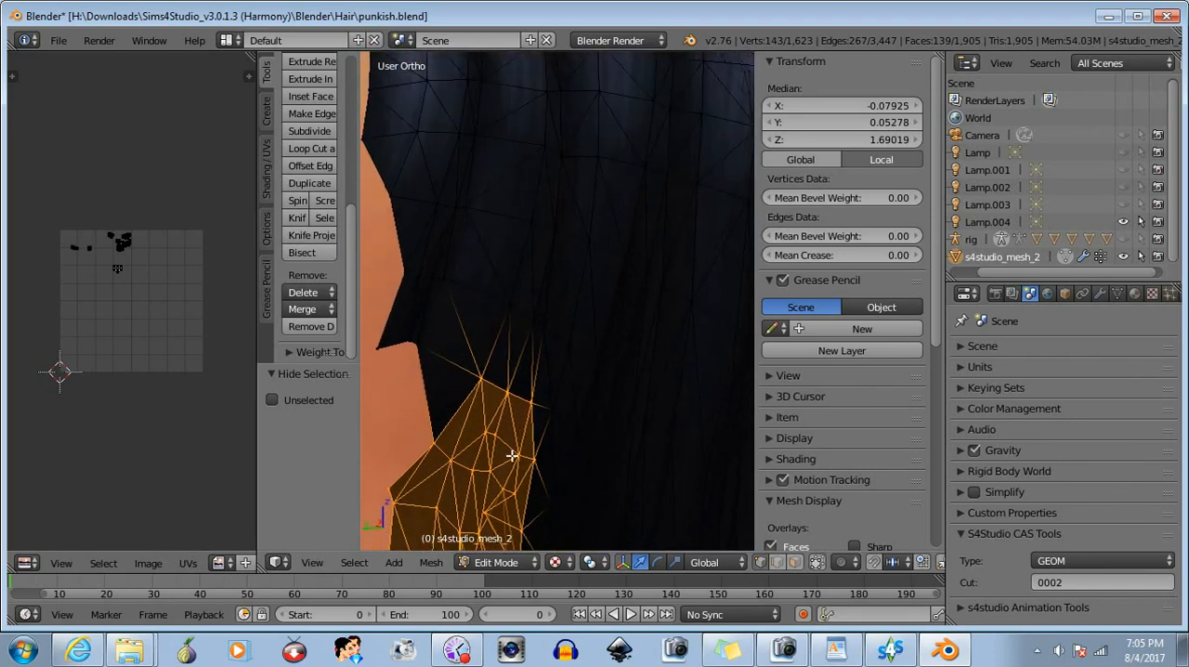
{"action": "left_click_drag", "start_coordinate": [370, 261], "coordinate": [503, 445]}
{"action": "left_click_drag", "start_coordinate": [391, 203], "coordinate": [550, 349]}
{"action": "key", "text": "b"}
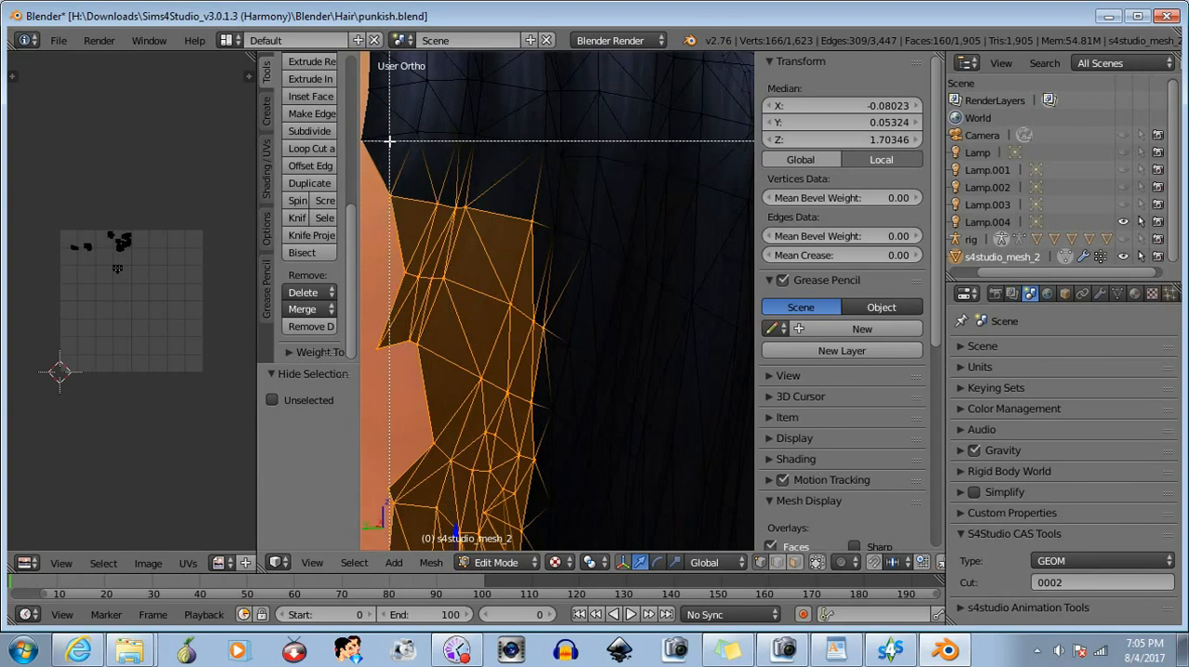
{"action": "left_click_drag", "start_coordinate": [375, 123], "coordinate": [570, 252]}
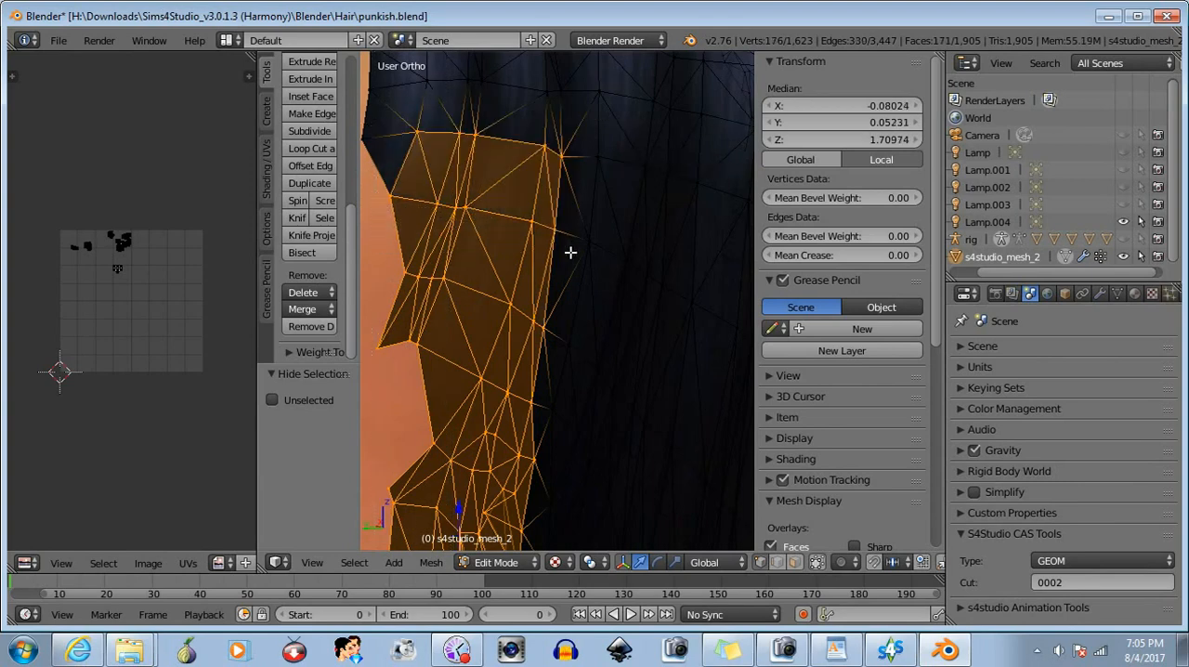
- Continue box-selecting the rear strip of the side hair from above the ear toward the crown
{"action": "scroll", "coordinate": [477, 198], "scroll_direction": "down", "scroll_amount": 2}
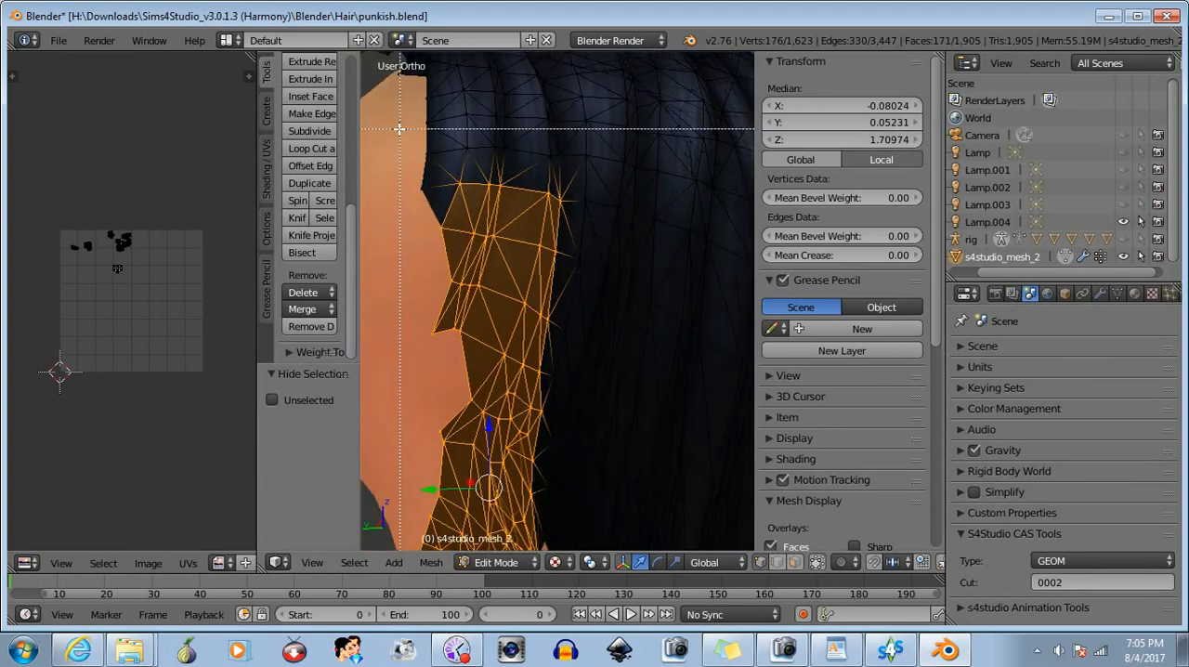
{"action": "left_click_drag", "start_coordinate": [397, 125], "coordinate": [566, 240]}
{"action": "middle_click_drag", "start_coordinate": [557, 223], "coordinate": [677, 345]}
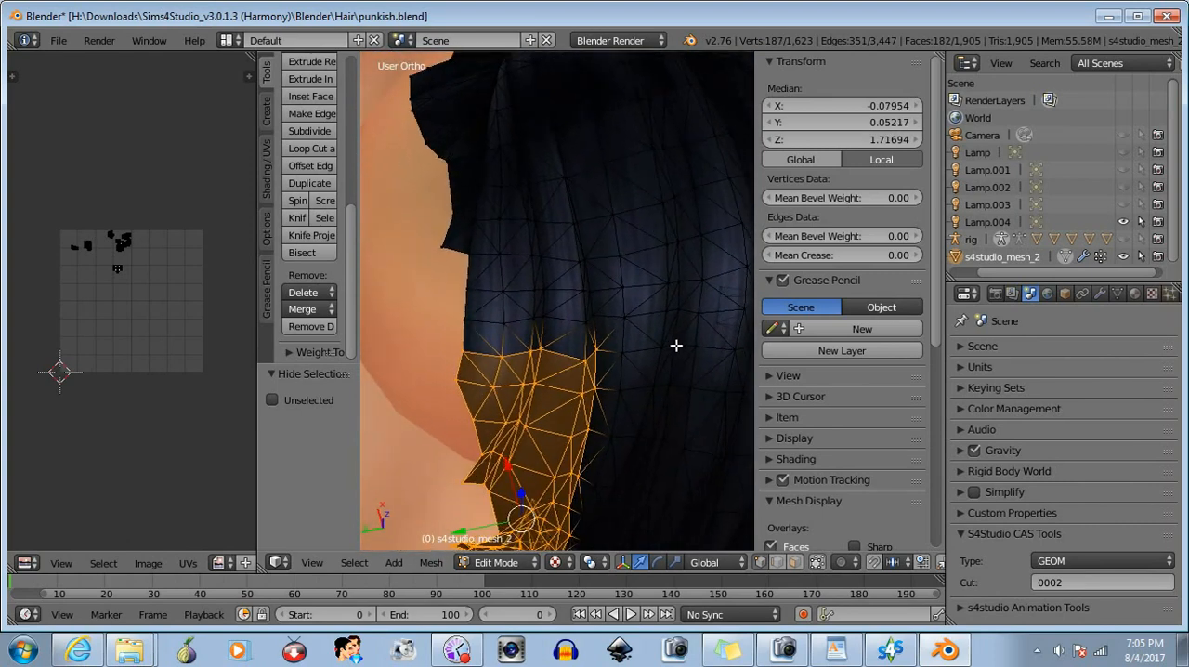
{"action": "left_click_drag", "start_coordinate": [445, 223], "coordinate": [603, 371]}
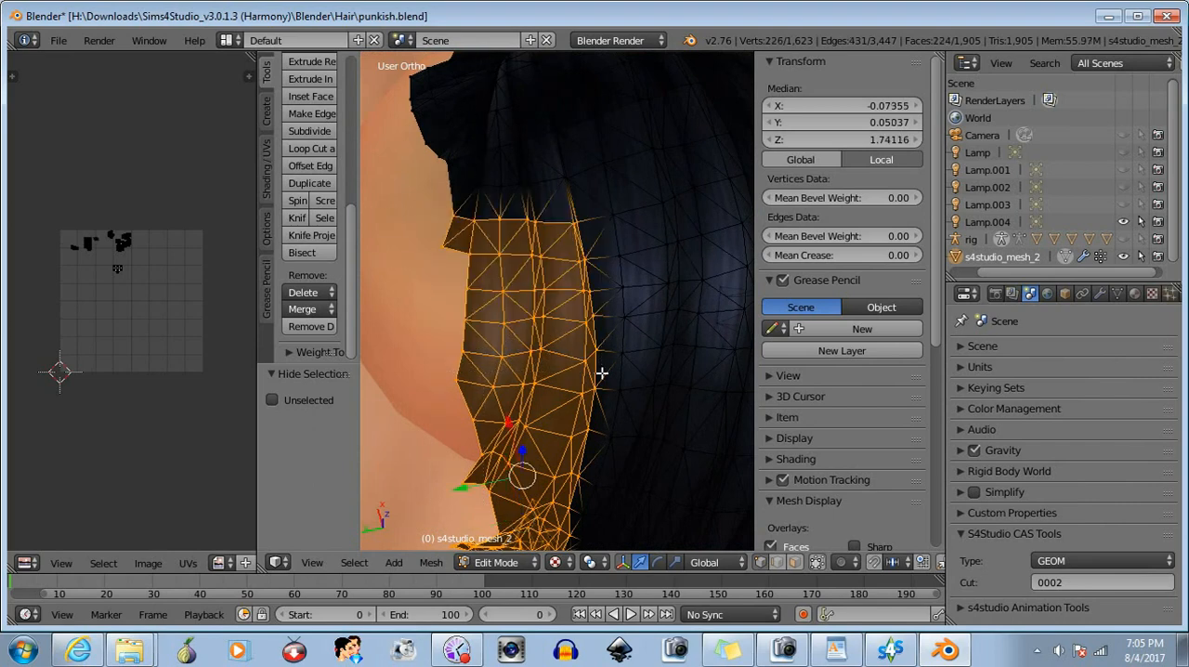
- Extend the selection over the crown to the parting and delete the vertices of the whole rear strip
{"action": "middle_click_drag", "start_coordinate": [592, 252], "coordinate": [585, 271]}
{"action": "middle_click_drag", "start_coordinate": [616, 197], "coordinate": [586, 320]}
{"action": "left_click_drag", "start_coordinate": [388, 158], "coordinate": [528, 362]}
{"action": "middle_click_drag", "start_coordinate": [528, 361], "coordinate": [501, 240]}
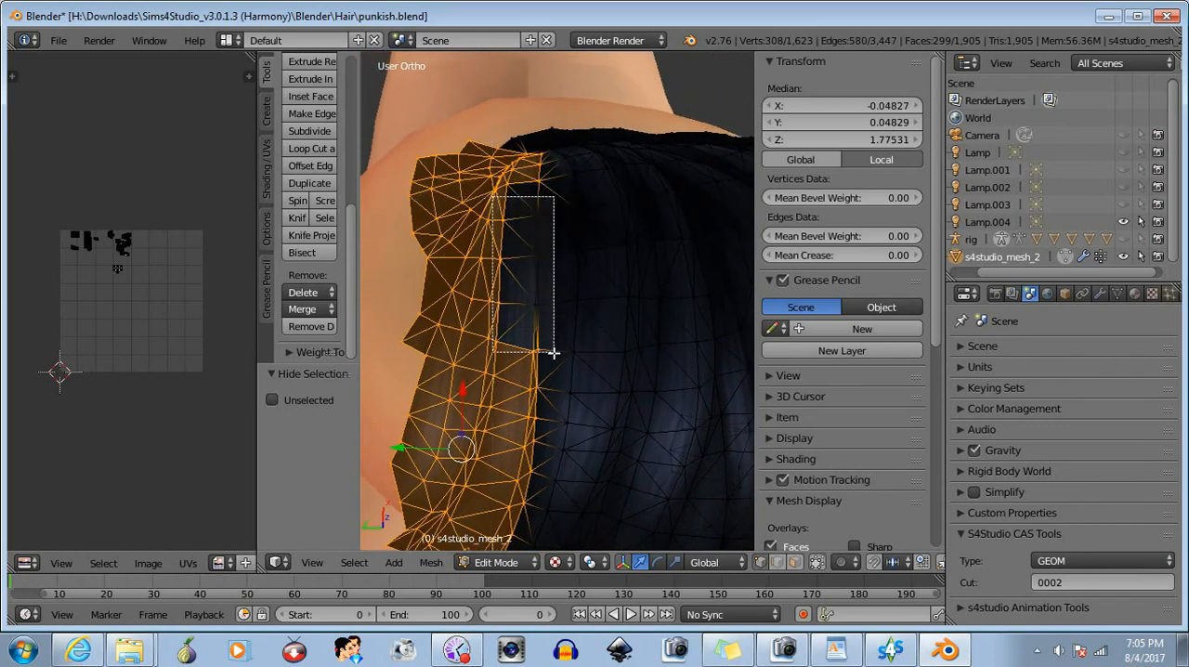
{"action": "left_click_drag", "start_coordinate": [553, 353], "coordinate": [554, 353]}
{"action": "middle_click_drag", "start_coordinate": [554, 353], "coordinate": [509, 187]}
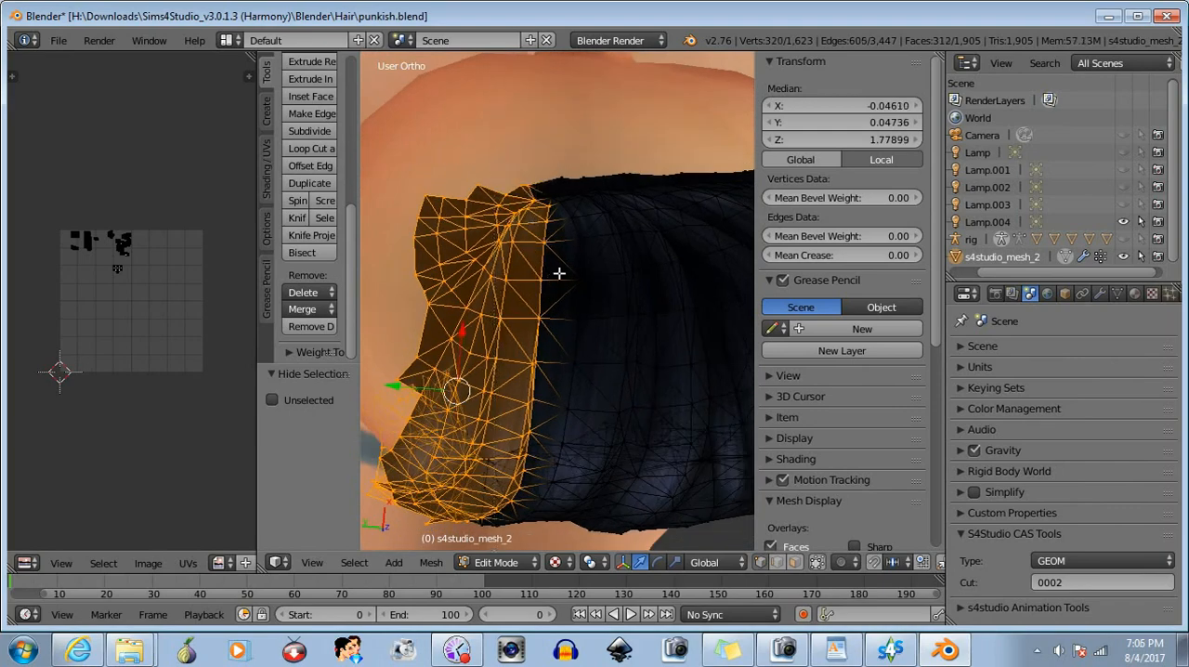
{"action": "middle_click_drag", "start_coordinate": [558, 273], "coordinate": [669, 372]}
{"action": "left_click", "coordinate": [331, 293]}
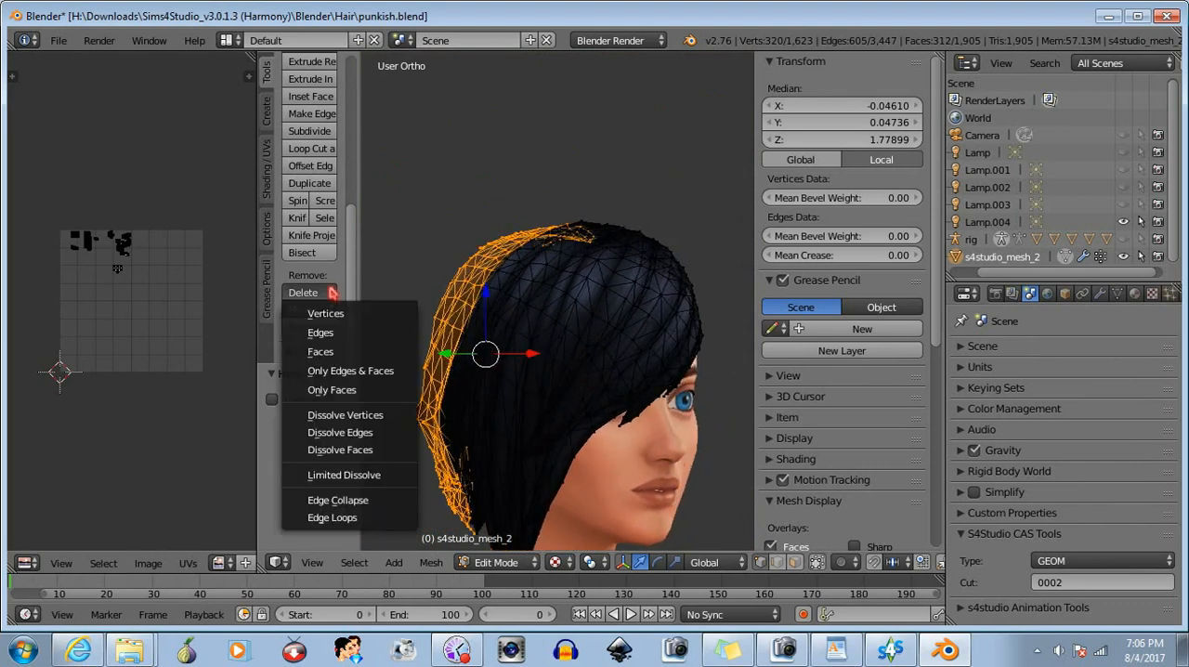
{"action": "left_click", "coordinate": [320, 313]}
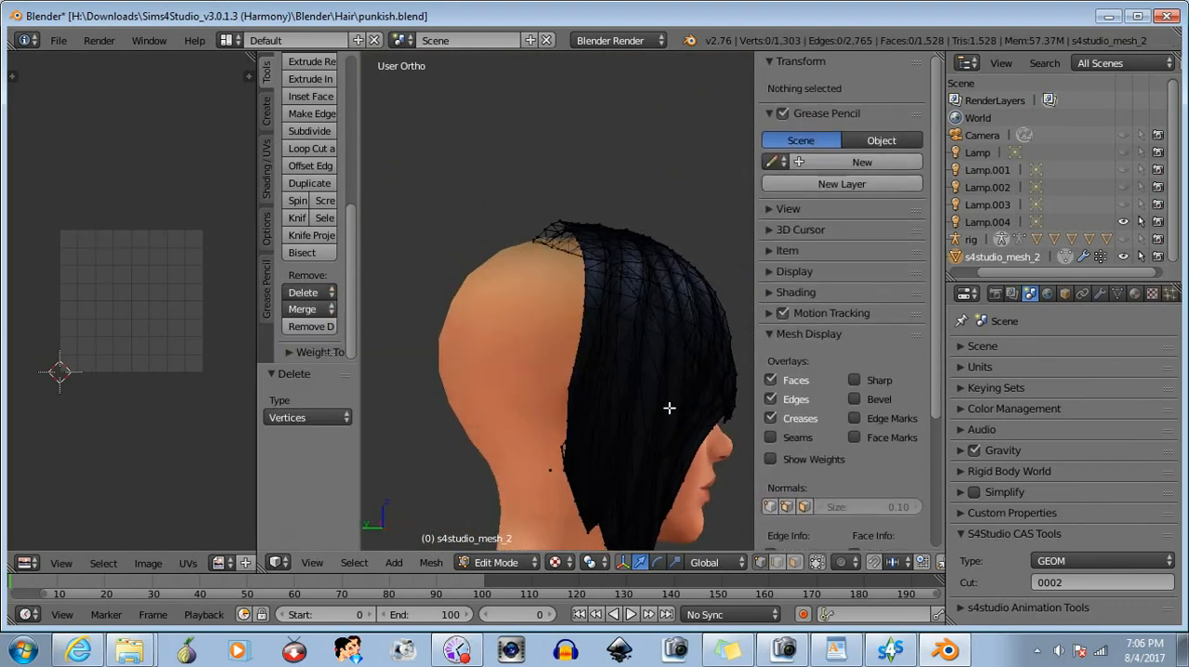
- Box-select the stray loose vertices left behind the hair near the neck and delete them
{"action": "middle_click_drag", "start_coordinate": [669, 406], "coordinate": [537, 397]}
{"action": "left_click_drag", "start_coordinate": [518, 369], "coordinate": [534, 386]}
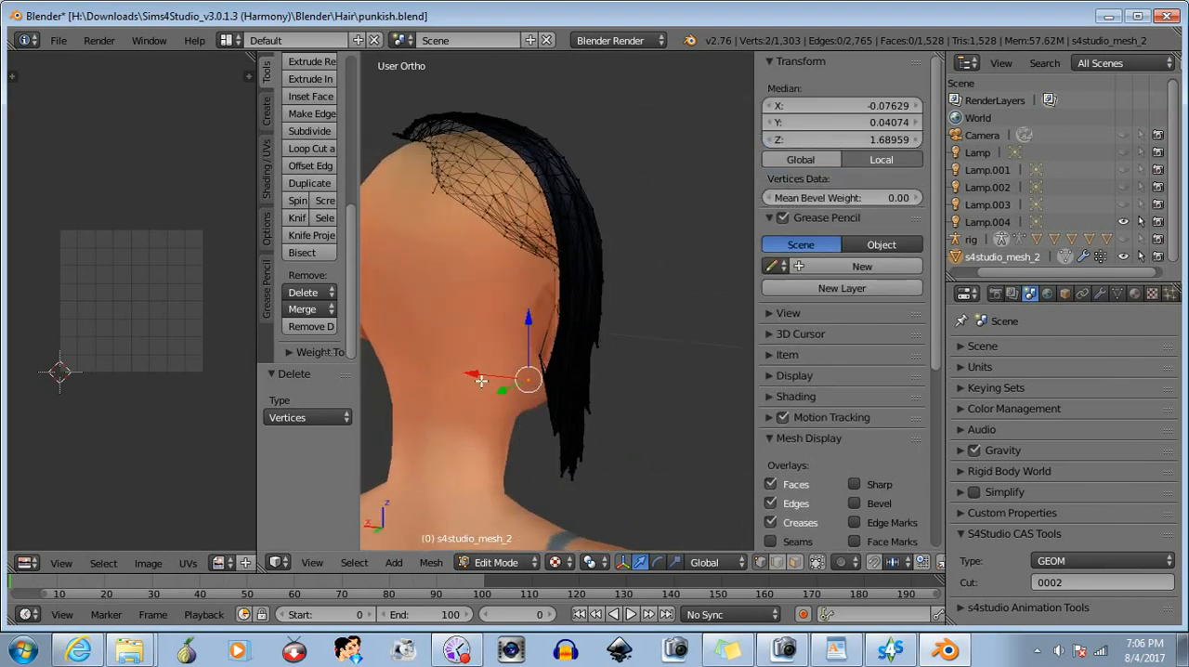
{"action": "left_click", "coordinate": [303, 292]}
{"action": "left_click", "coordinate": [315, 309]}
- Box-select the front section of the hair, drop its rearmost strip from the selection, and hide the selected part
{"action": "middle_click_drag", "start_coordinate": [508, 384], "coordinate": [433, 430]}
{"action": "scroll", "coordinate": [557, 398], "scroll_direction": "up", "scroll_amount": 4}
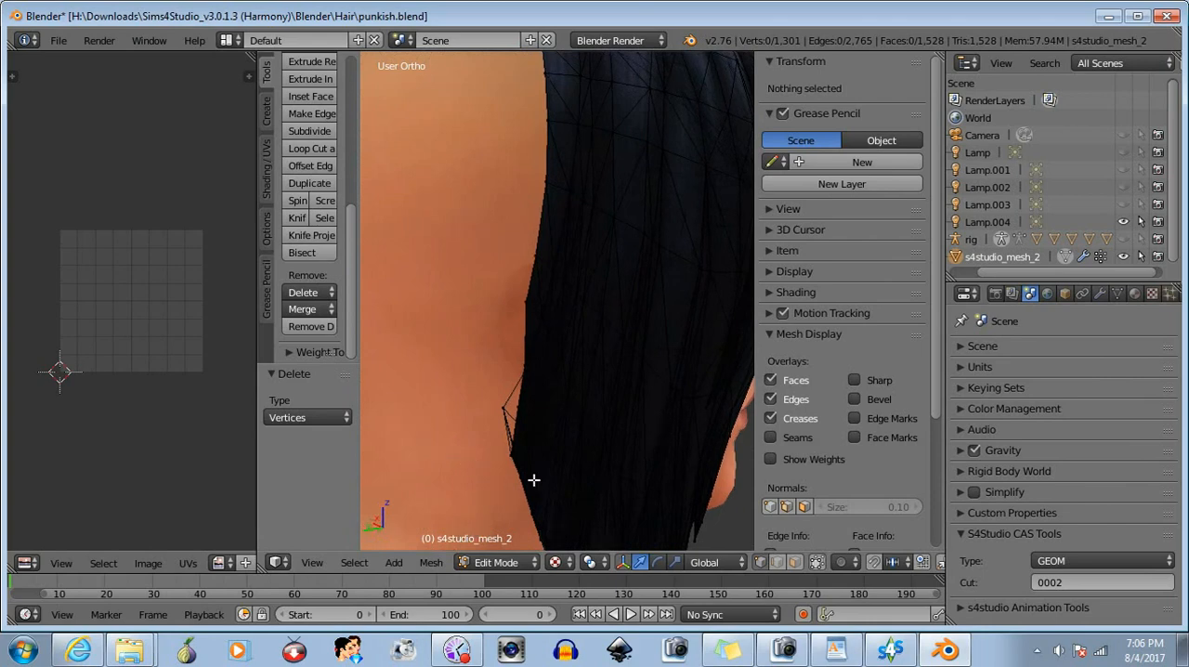
{"action": "middle_click_drag", "start_coordinate": [534, 479], "coordinate": [504, 401]}
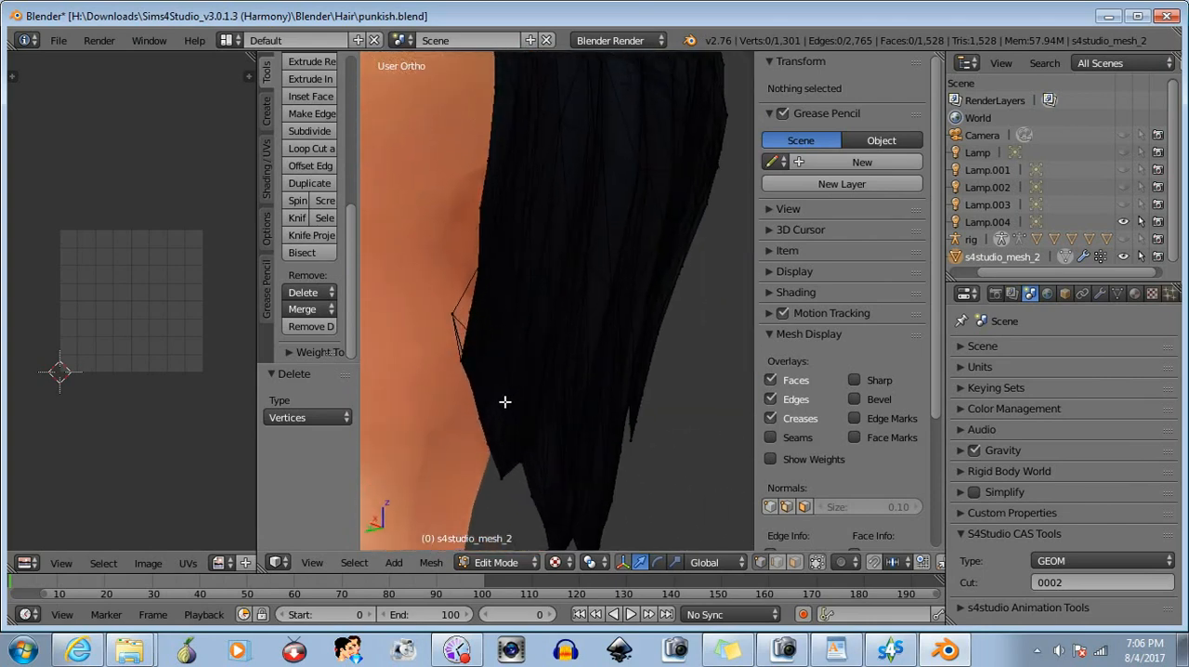
{"action": "scroll", "coordinate": [530, 350], "scroll_direction": "down", "scroll_amount": 8}
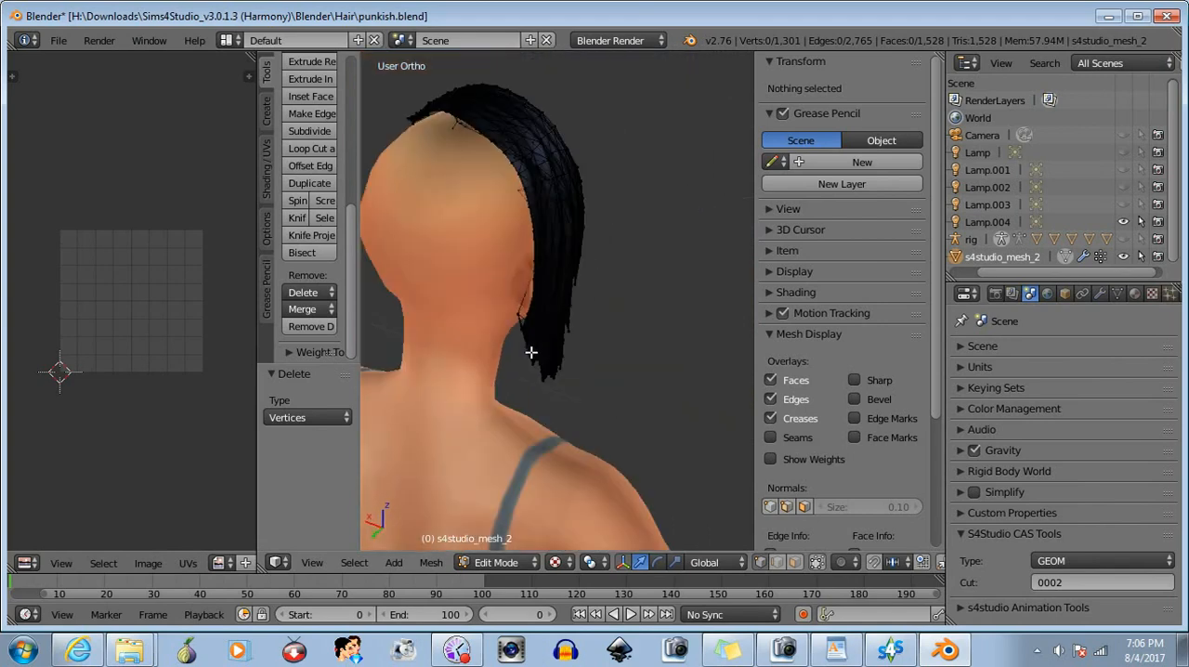
{"action": "mouse_move", "coordinate": [530, 351]}
{"action": "middle_mouse_down"}
{"action": "mouse_move", "coordinate": [587, 334]}
{"action": "mouse_move", "coordinate": [398, 347]}
{"action": "mouse_move", "coordinate": [566, 343]}
{"action": "mouse_move", "coordinate": [551, 357]}
{"action": "middle_mouse_up"}
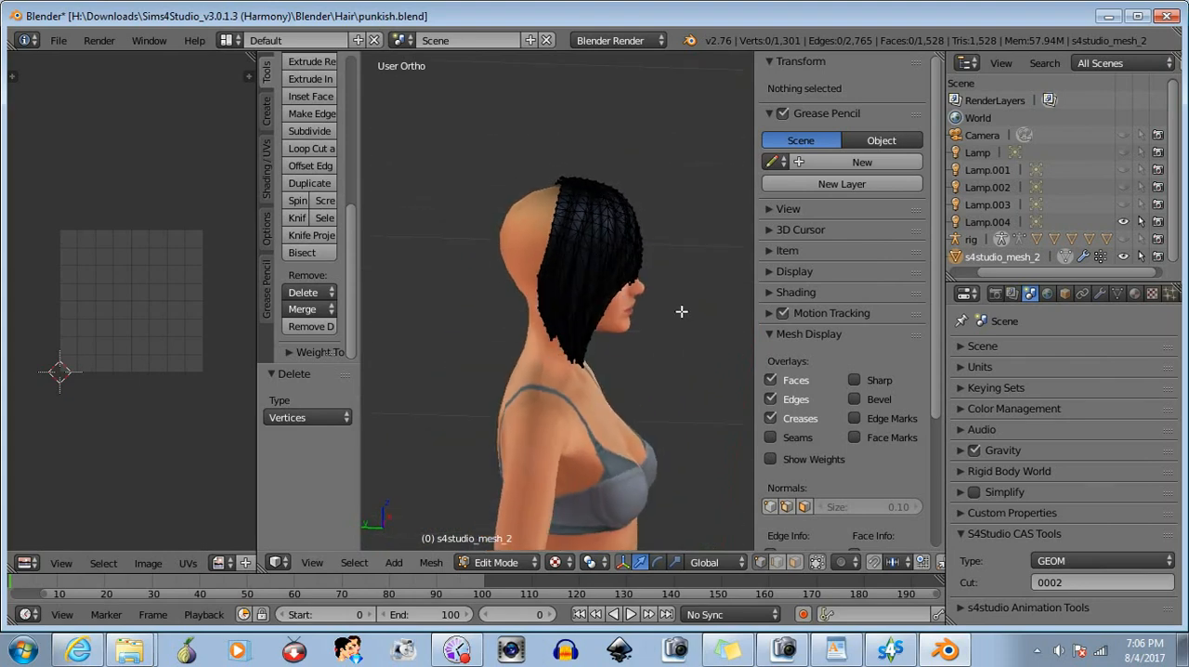
{"action": "key", "text": "b"}
{"action": "left_click_drag", "start_coordinate": [700, 130], "coordinate": [583, 418]}
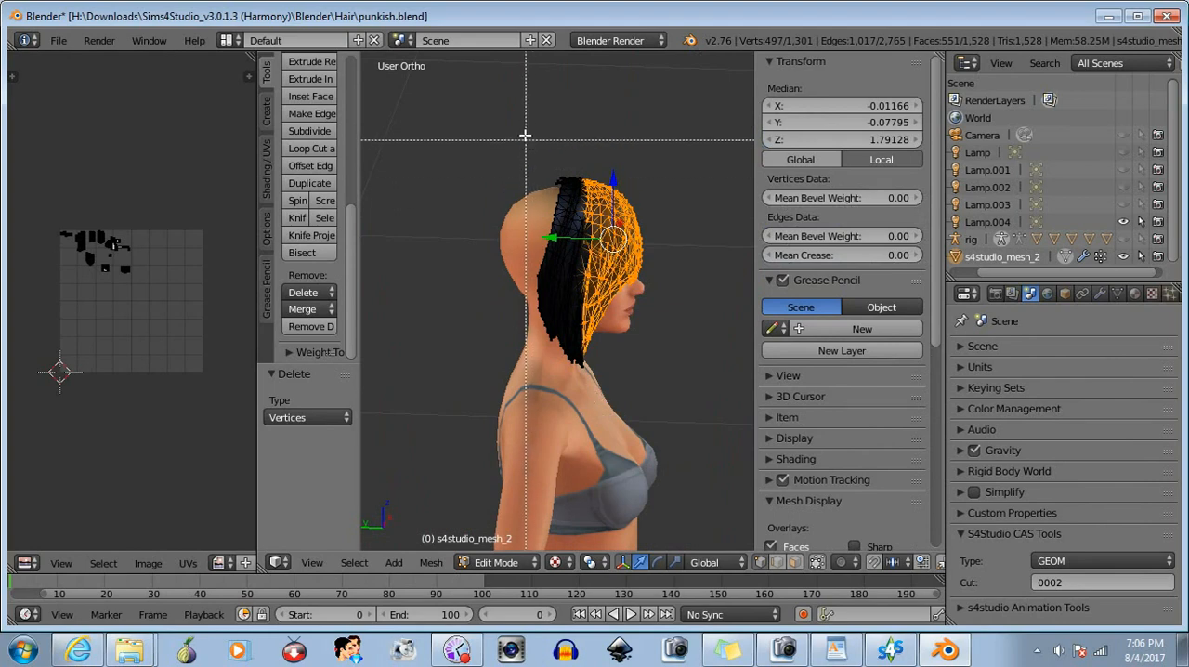
{"action": "middle_click_drag", "start_coordinate": [524, 134], "coordinate": [594, 281]}
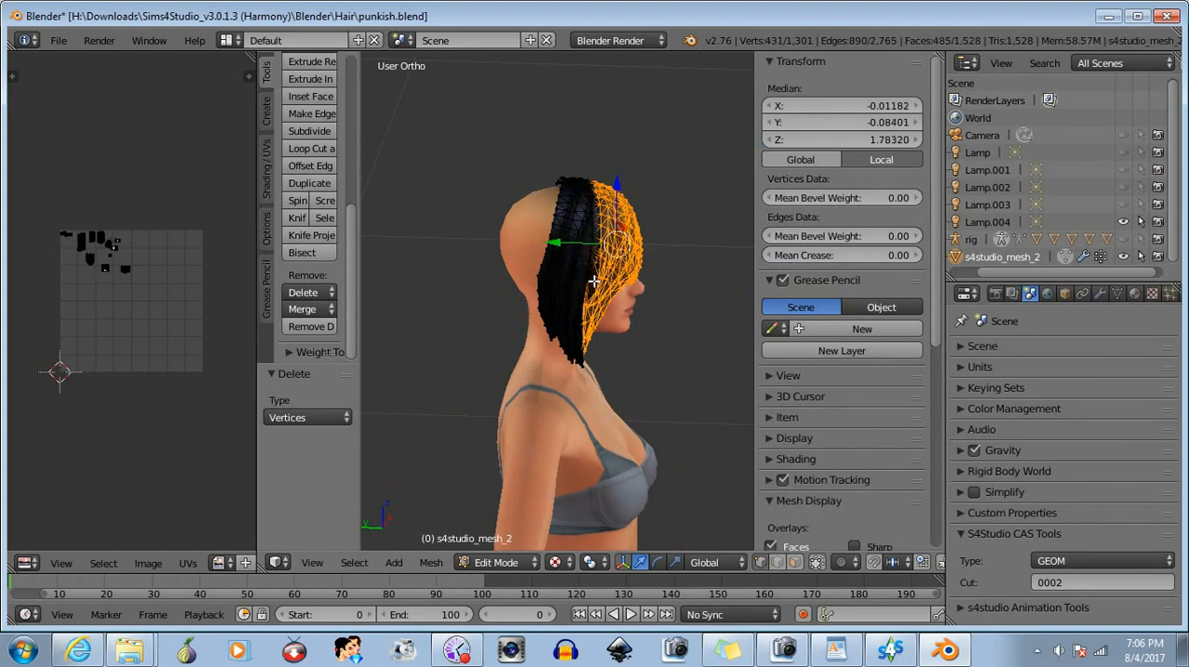
{"action": "key", "text": "h"}
- Box-select the rear-edge vertices, narrow the selection from behind, and move the remaining vertices 0.002 along X toward the head
{"action": "scroll", "coordinate": [528, 395], "scroll_direction": "up", "scroll_amount": 3}
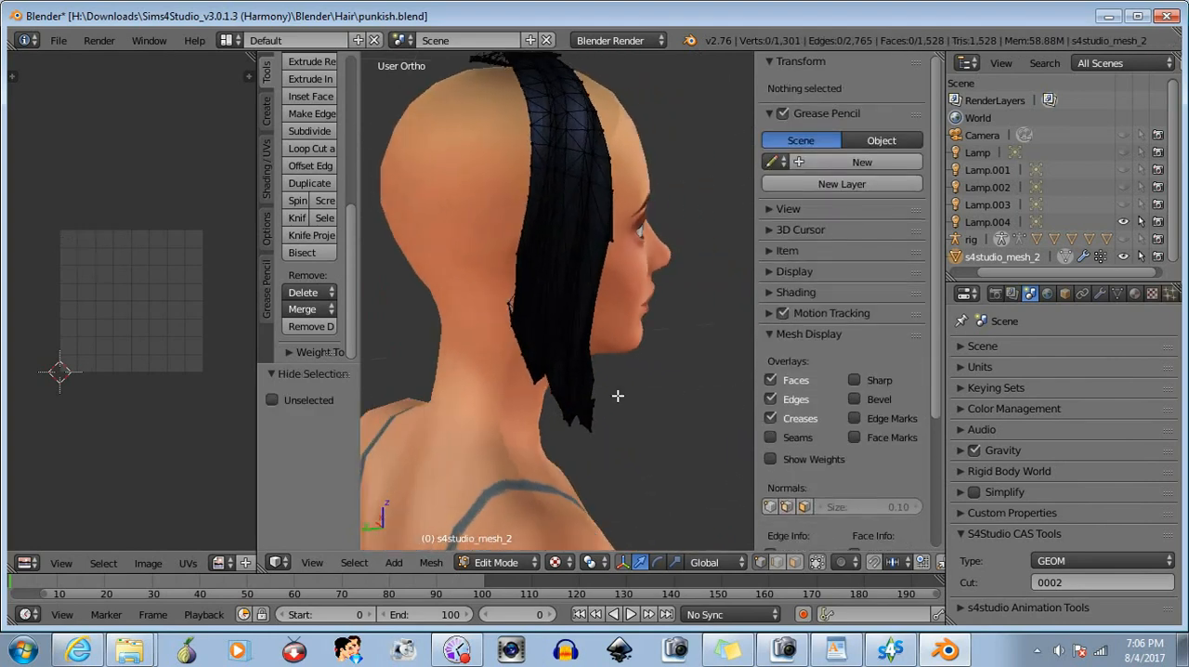
{"action": "middle_click_drag", "start_coordinate": [618, 396], "coordinate": [413, 359]}
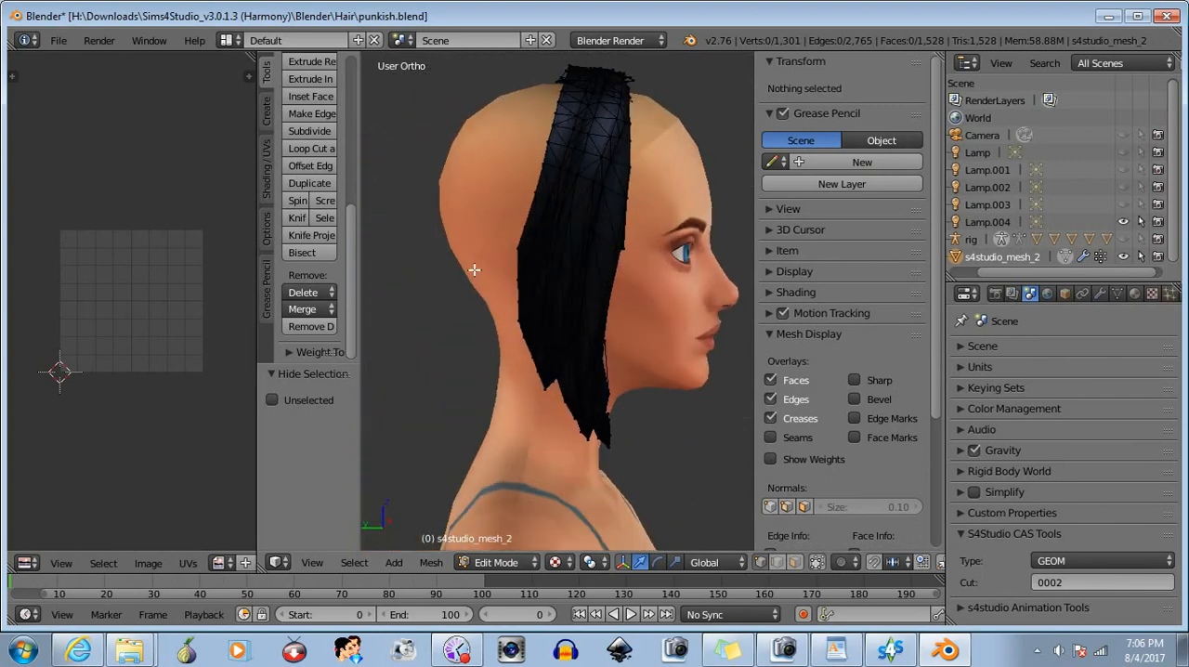
{"action": "scroll", "coordinate": [474, 270], "scroll_direction": "up", "scroll_amount": 4}
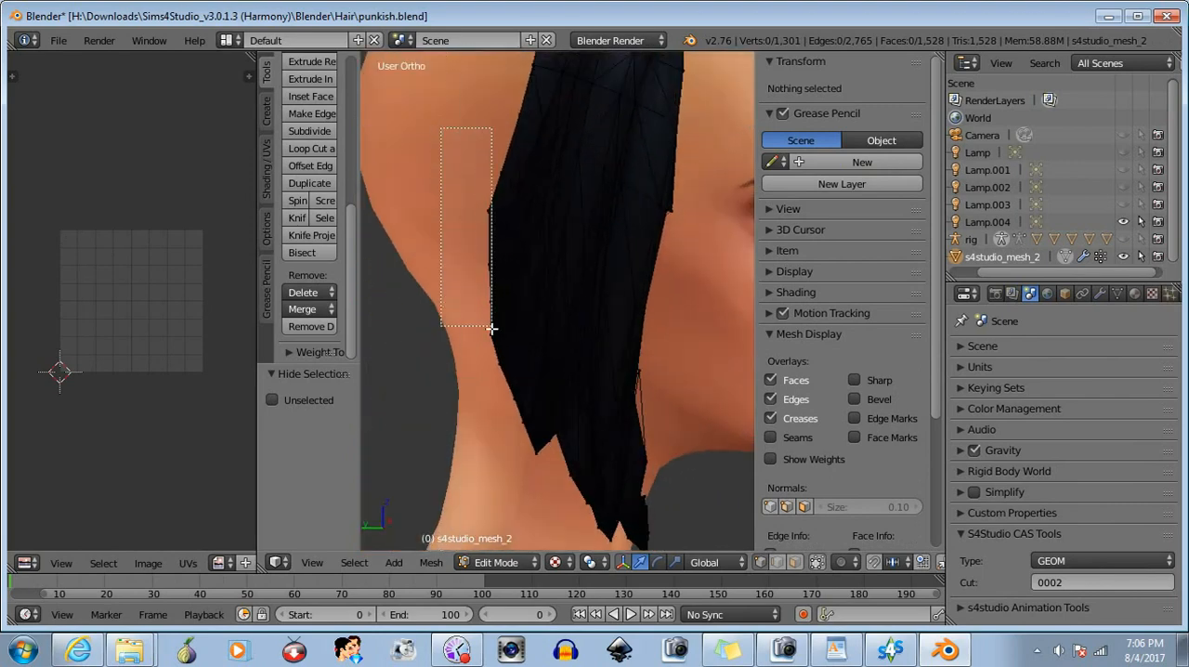
{"action": "left_click_drag", "start_coordinate": [491, 328], "coordinate": [494, 335]}
{"action": "middle_click_drag", "start_coordinate": [502, 350], "coordinate": [574, 395]}
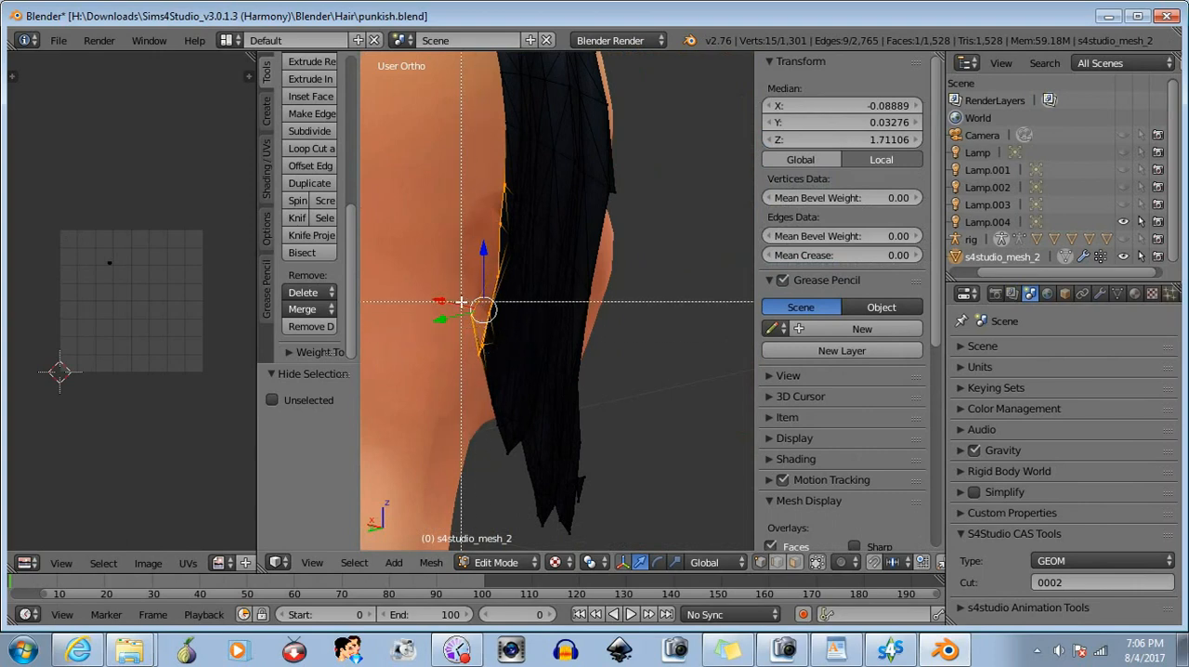
{"action": "middle_click_drag", "start_coordinate": [484, 343], "coordinate": [603, 382]}
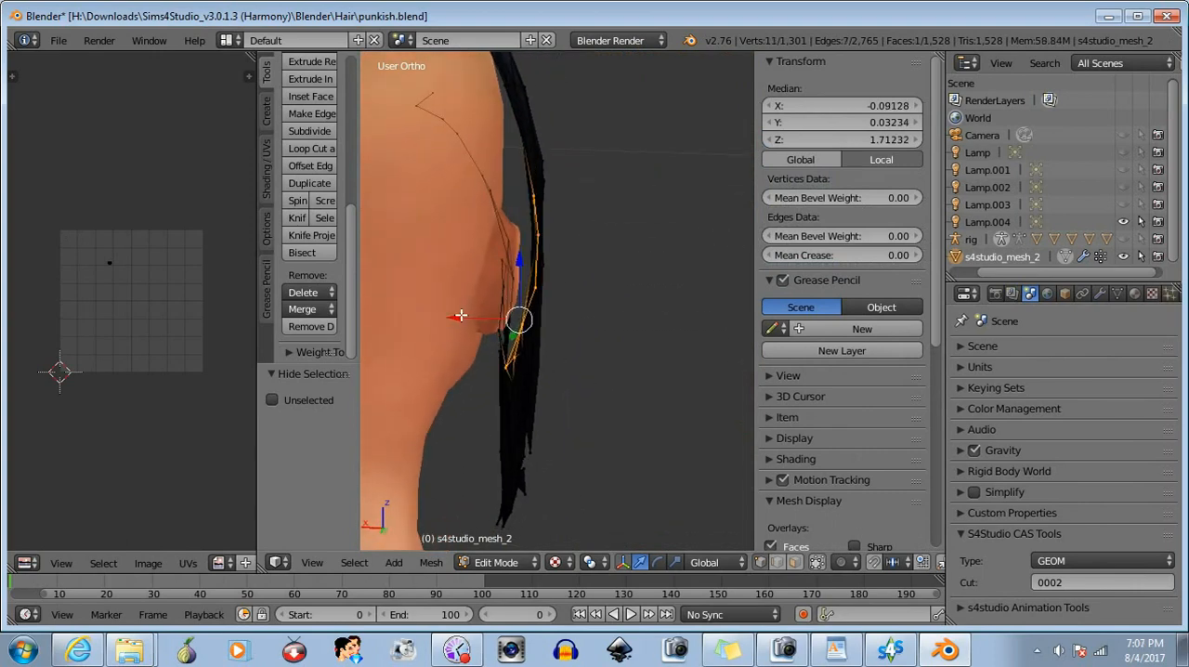
{"action": "left_click_drag", "start_coordinate": [460, 315], "coordinate": [459, 317]}
{"action": "key", "text": "b"}
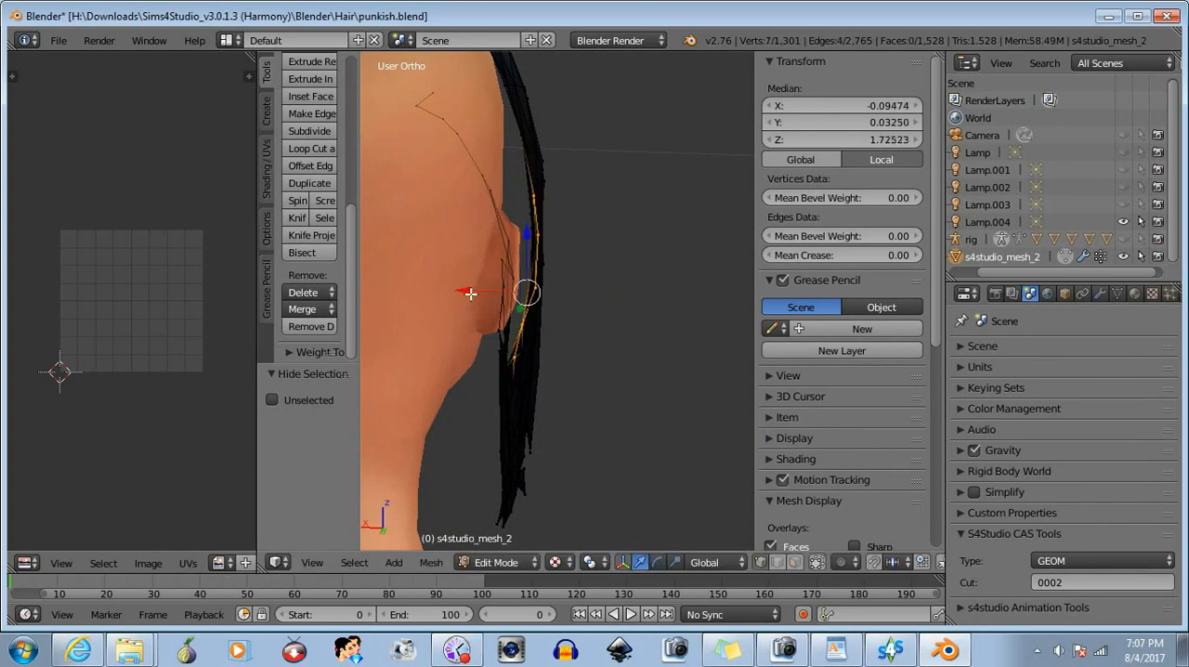
{"action": "left_click_drag", "start_coordinate": [471, 294], "coordinate": [465, 293]}
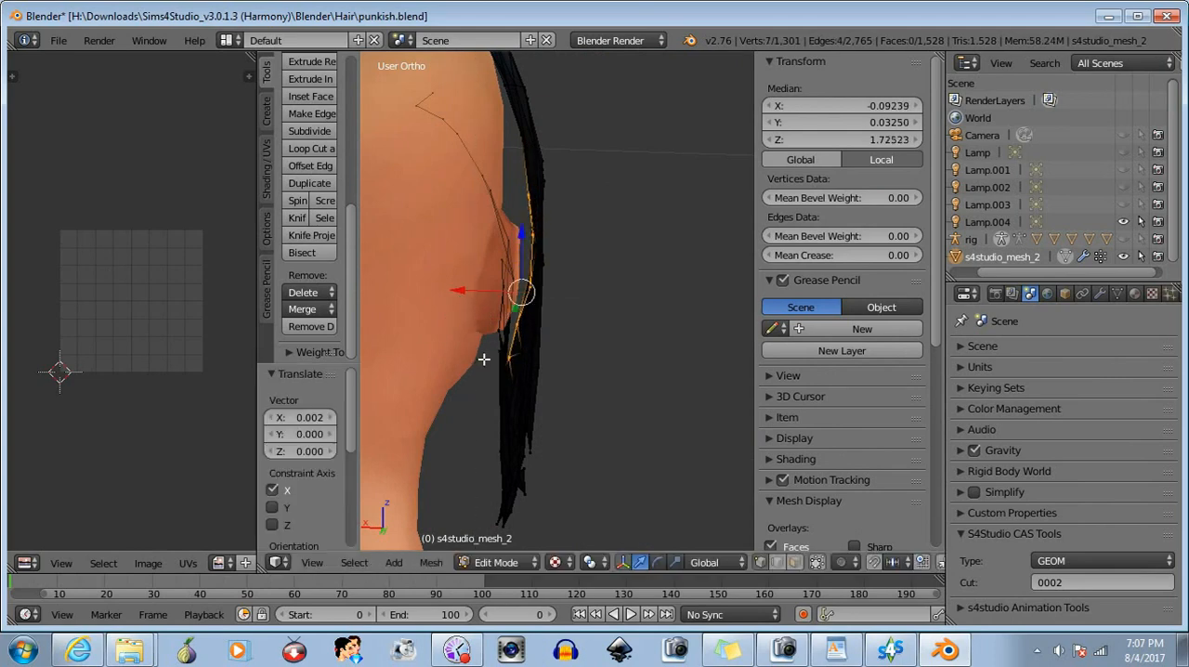
- Repeatedly drop the lowest vertices from the rear-edge selection and move the remaining ones inward along X by about 0.002
{"action": "key", "text": "b"}
{"action": "middle_click_drag", "start_coordinate": [485, 341], "coordinate": [524, 376]}
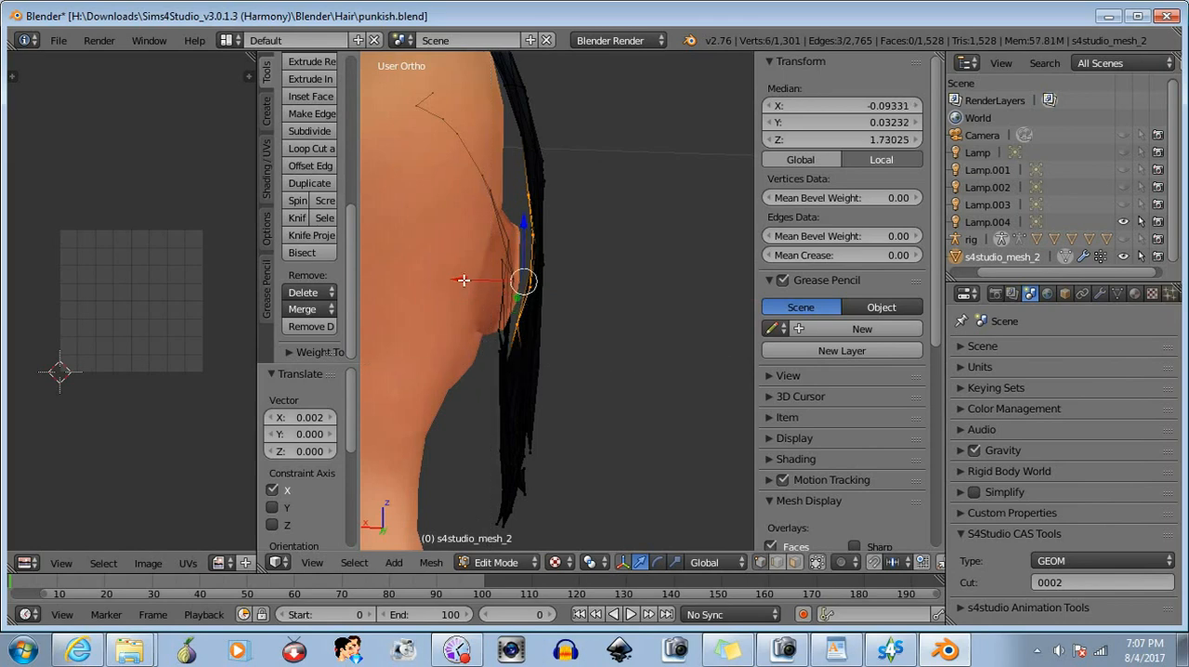
{"action": "left_click_drag", "start_coordinate": [462, 280], "coordinate": [458, 278]}
{"action": "key", "text": "b"}
{"action": "middle_click_drag", "start_coordinate": [485, 313], "coordinate": [570, 379]}
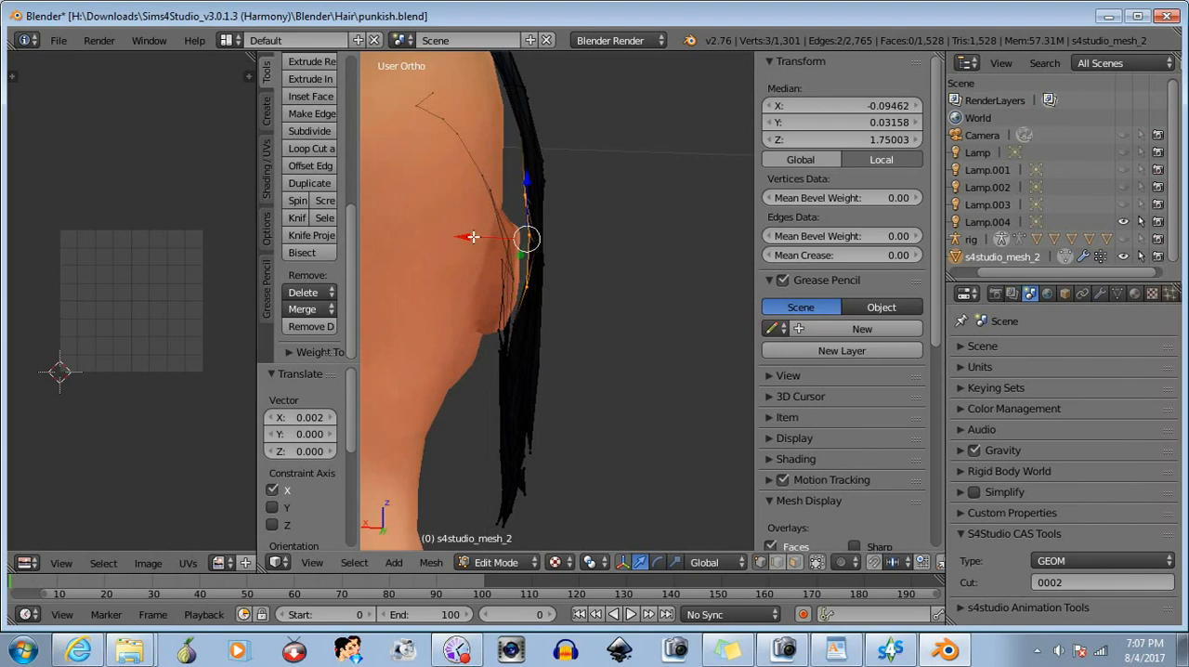
{"action": "left_click_drag", "start_coordinate": [473, 236], "coordinate": [469, 243]}
{"action": "key", "text": "b"}
{"action": "middle_click_drag", "start_coordinate": [480, 267], "coordinate": [535, 294]}
{"action": "left_click_drag", "start_coordinate": [459, 215], "coordinate": [456, 213]}
{"action": "key", "text": "b"}
{"action": "middle_click_drag", "start_coordinate": [485, 224], "coordinate": [612, 314]}
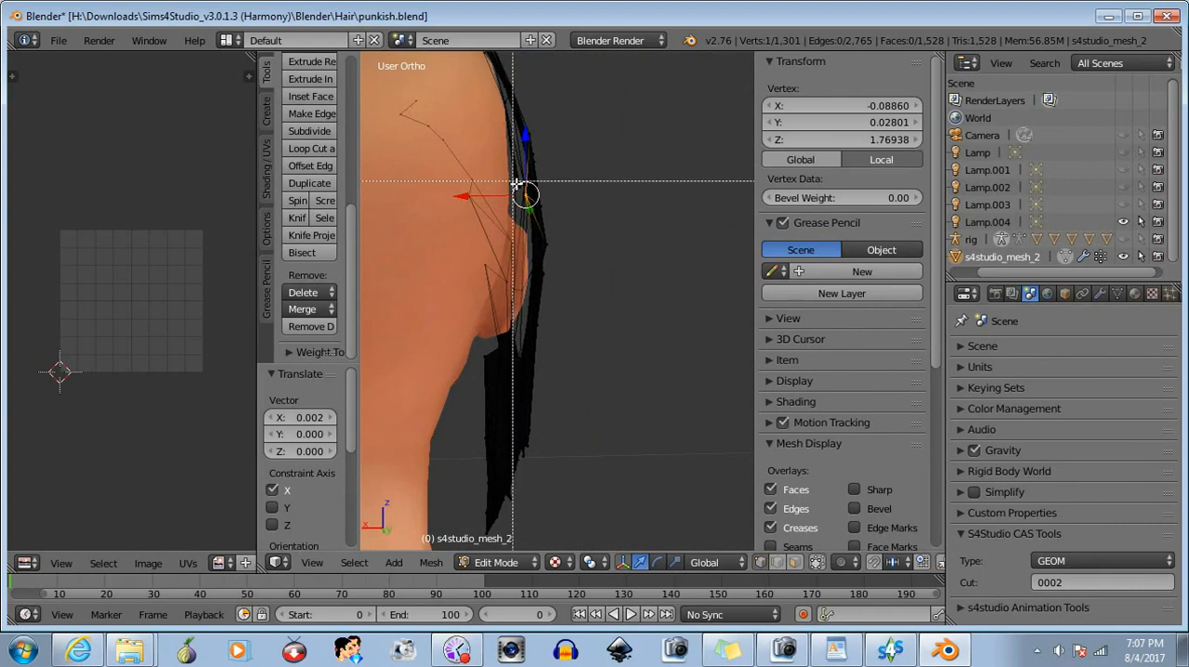
- Clear the selection, box-select rear-edge vertices beside the ear, and nudge them about 0.00078 along X
{"action": "key", "text": "a"}
{"action": "key", "text": "b"}
{"action": "left_click_drag", "start_coordinate": [585, 219], "coordinate": [483, 247]}
{"action": "key", "text": "b"}
{"action": "middle_click_drag", "start_coordinate": [600, 194], "coordinate": [510, 283]}
{"action": "key", "text": "b"}
{"action": "left_click_drag", "start_coordinate": [564, 268], "coordinate": [479, 277]}
{"action": "key", "text": "b"}
{"action": "middle_click_drag", "start_coordinate": [570, 230], "coordinate": [522, 302]}
{"action": "middle_click_drag", "start_coordinate": [634, 310], "coordinate": [510, 303]}
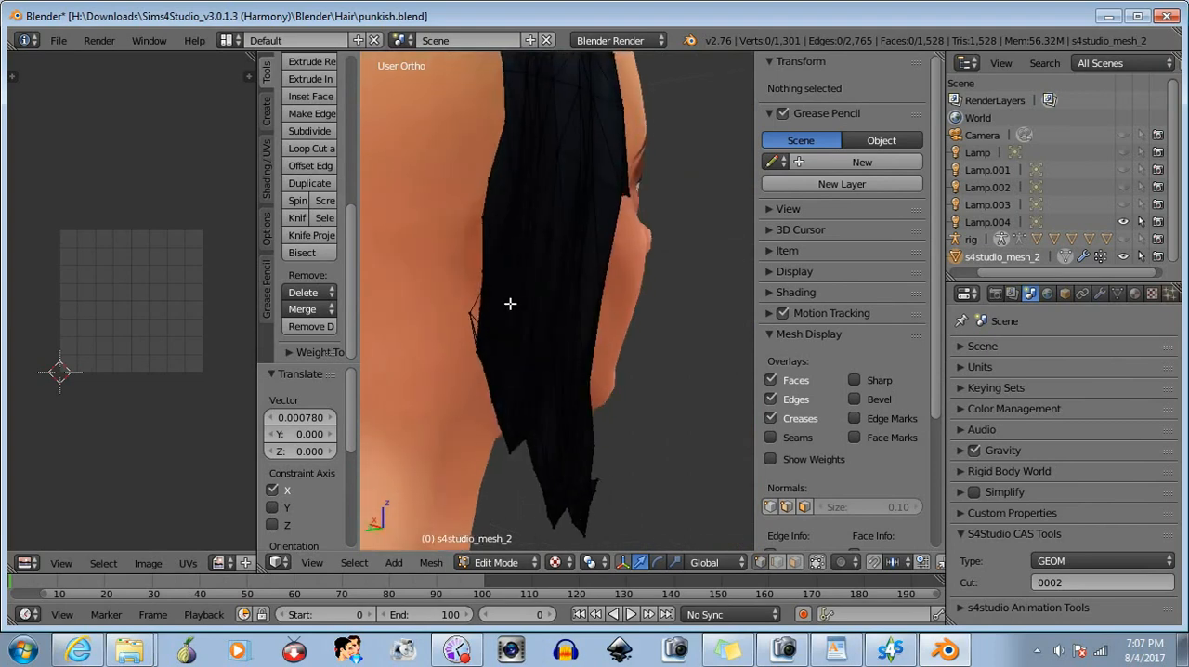
- Box-select the vertices at the upper bend of the rear edge, move them 0.001 along X, and deselect them
{"action": "key", "text": "b"}
{"action": "left_click_drag", "start_coordinate": [456, 203], "coordinate": [491, 232]}
{"action": "middle_click_drag", "start_coordinate": [490, 232], "coordinate": [569, 286]}
{"action": "left_click_drag", "start_coordinate": [478, 236], "coordinate": [474, 235]}
{"action": "key", "text": "a"}
- Select the vertices protruding from the lower rear edge, move them 0.000649 along X, and clear the selection
{"action": "middle_click_drag", "start_coordinate": [586, 332], "coordinate": [405, 304]}
{"action": "middle_click_drag", "start_coordinate": [550, 359], "coordinate": [239, 342]}
{"action": "scroll", "coordinate": [543, 324], "scroll_direction": "up", "scroll_amount": 6}
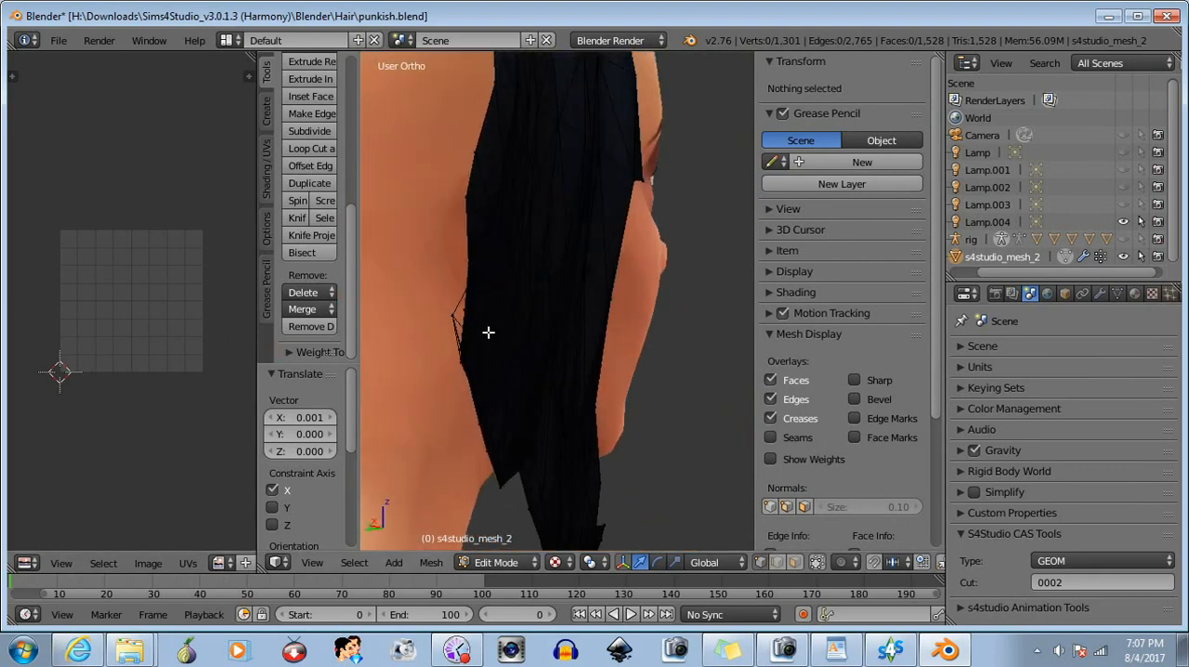
{"action": "left_click_drag", "start_coordinate": [471, 314], "coordinate": [473, 316]}
{"action": "middle_click_drag", "start_coordinate": [474, 316], "coordinate": [510, 324]}
{"action": "left_click_drag", "start_coordinate": [454, 308], "coordinate": [454, 308]}
{"action": "key", "text": "a"}
{"action": "middle_click_drag", "start_coordinate": [607, 393], "coordinate": [432, 278]}
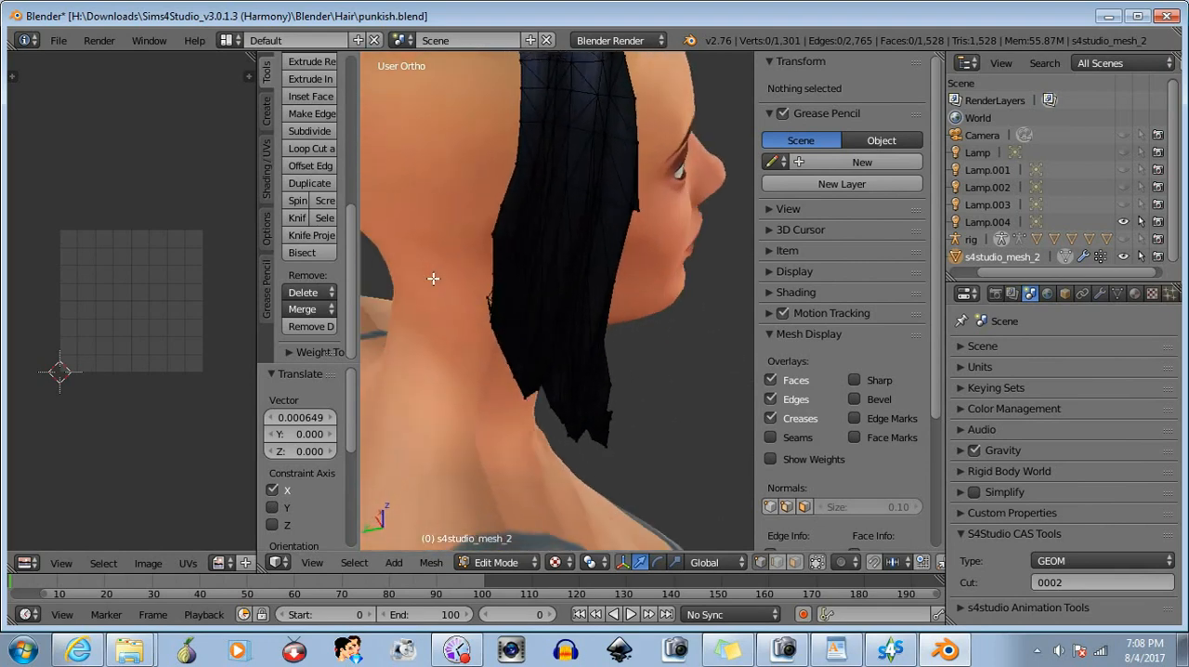
{"action": "middle_click_drag", "start_coordinate": [507, 201], "coordinate": [490, 313]}
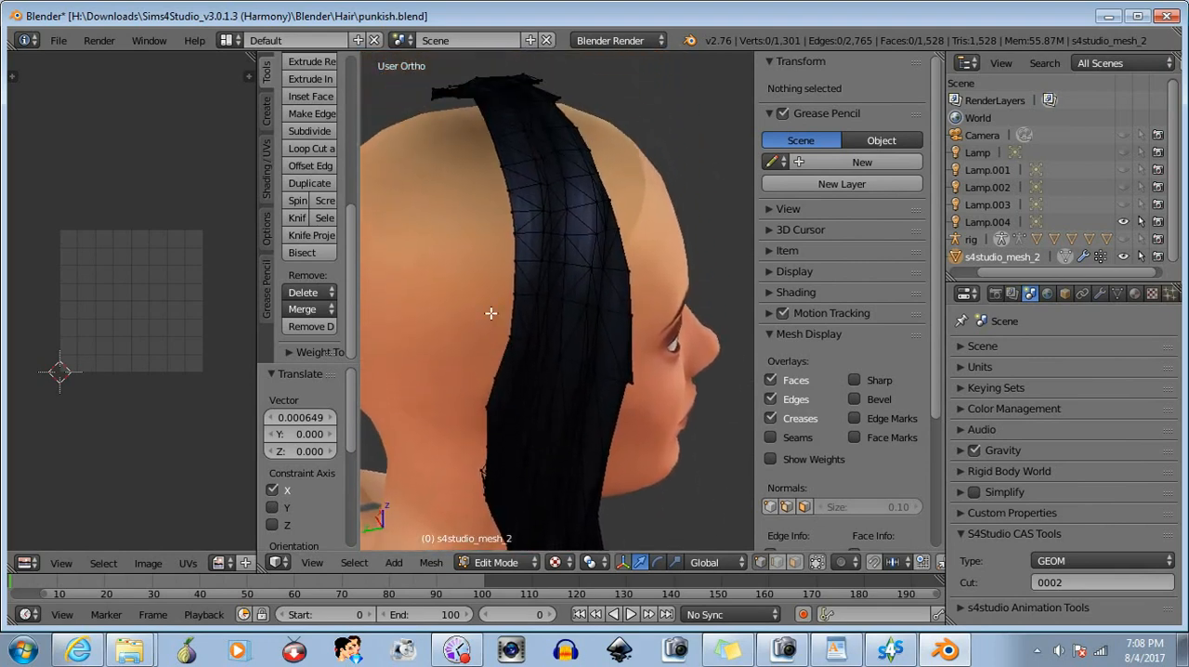
- Select the four rear-edge vertices above the ear and move them inward 0.004 along X
{"action": "left_click_drag", "start_coordinate": [488, 283], "coordinate": [522, 344]}
{"action": "left_click_drag", "start_coordinate": [527, 292], "coordinate": [527, 296]}
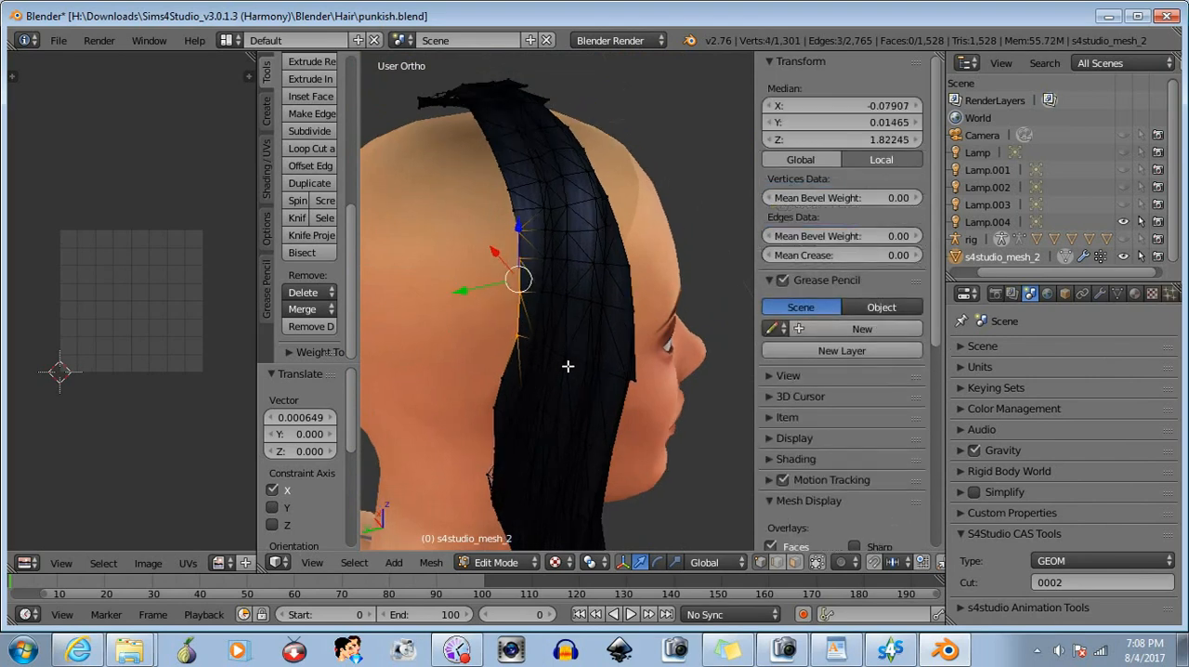
{"action": "middle_click_drag", "start_coordinate": [567, 364], "coordinate": [668, 319]}
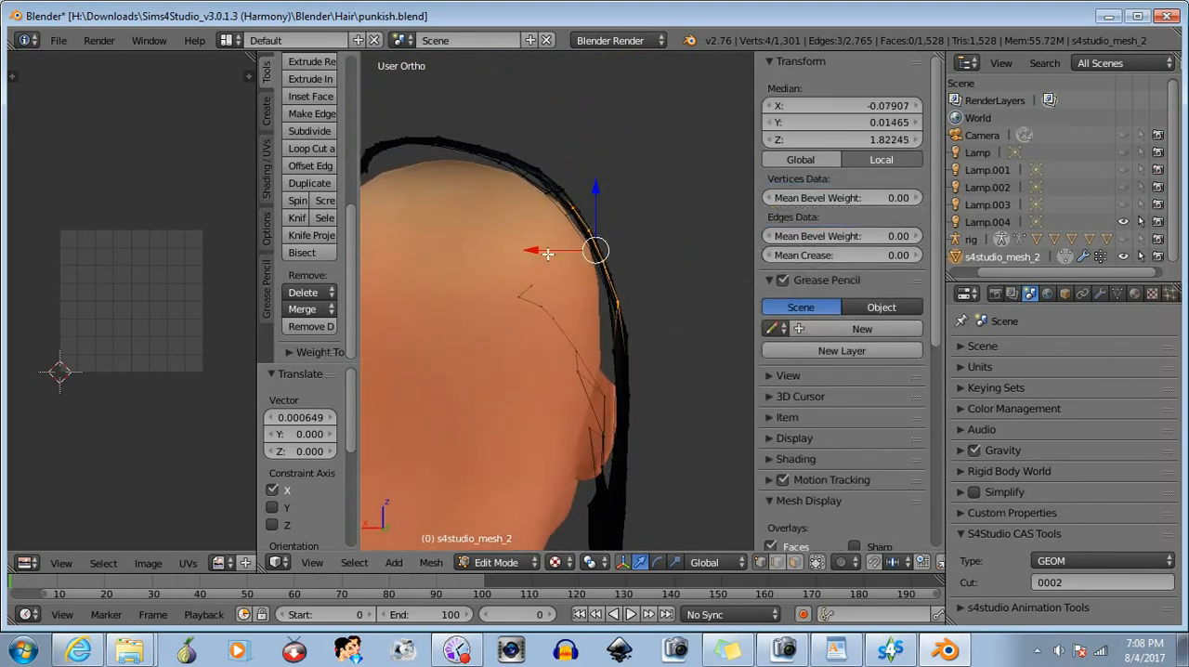
{"action": "left_click_drag", "start_coordinate": [533, 249], "coordinate": [526, 249]}
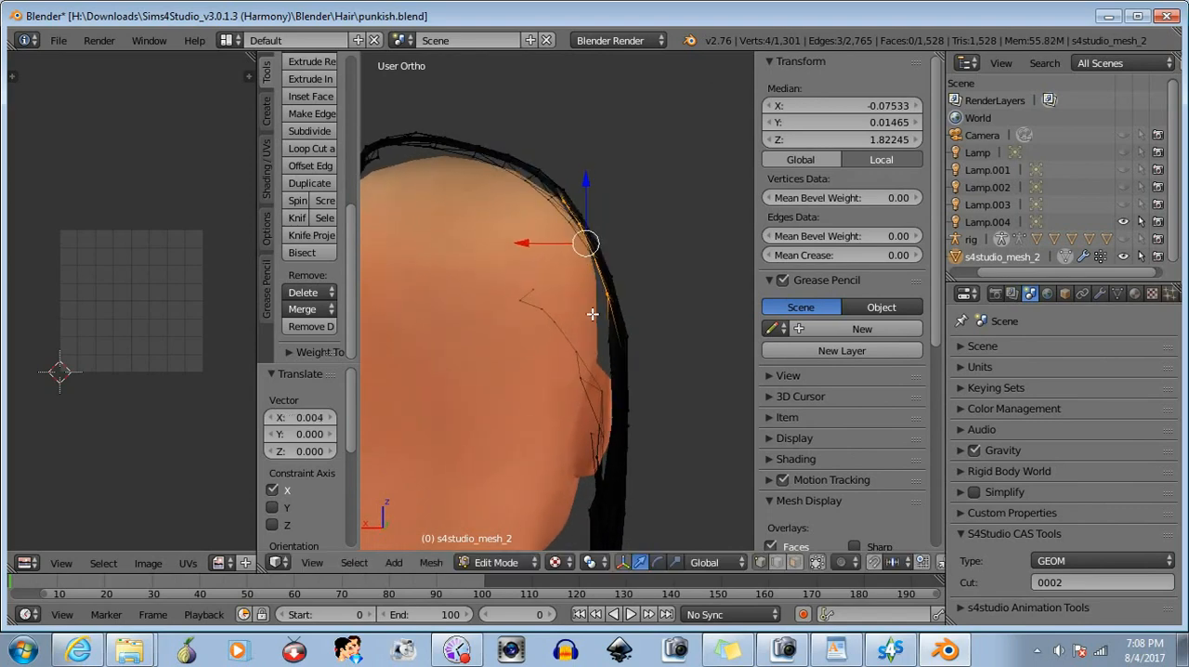
- Drop all but the lowest vertex from the selection, move it 0.002 along X, and clear the selection
{"action": "key", "text": "b"}
{"action": "middle_click_drag", "start_coordinate": [528, 169], "coordinate": [618, 283]}
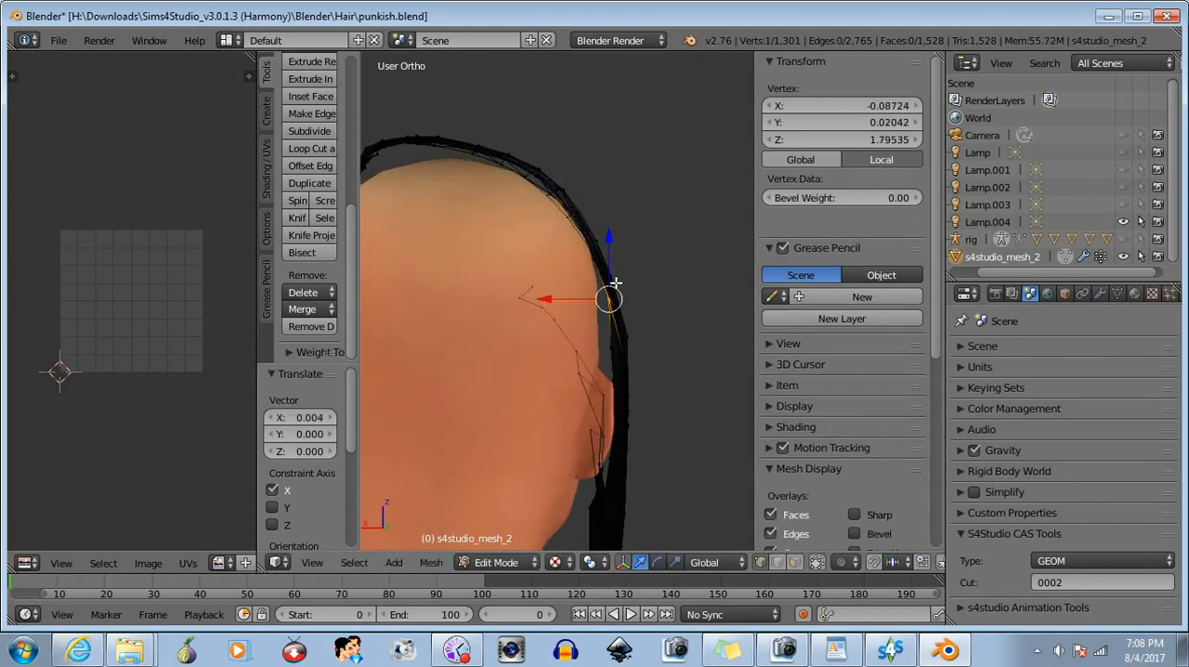
{"action": "left_click_drag", "start_coordinate": [548, 299], "coordinate": [545, 299]}
{"action": "key", "text": "a"}
- Box-select the rear-edge vertices curving up to the crown, drop the lowest one, and move the rest -0.003 along Z
{"action": "middle_click_drag", "start_coordinate": [545, 299], "coordinate": [393, 415]}
{"action": "key", "text": "b"}
{"action": "left_click_drag", "start_coordinate": [475, 132], "coordinate": [525, 282]}
{"action": "middle_click_drag", "start_coordinate": [525, 281], "coordinate": [644, 194]}
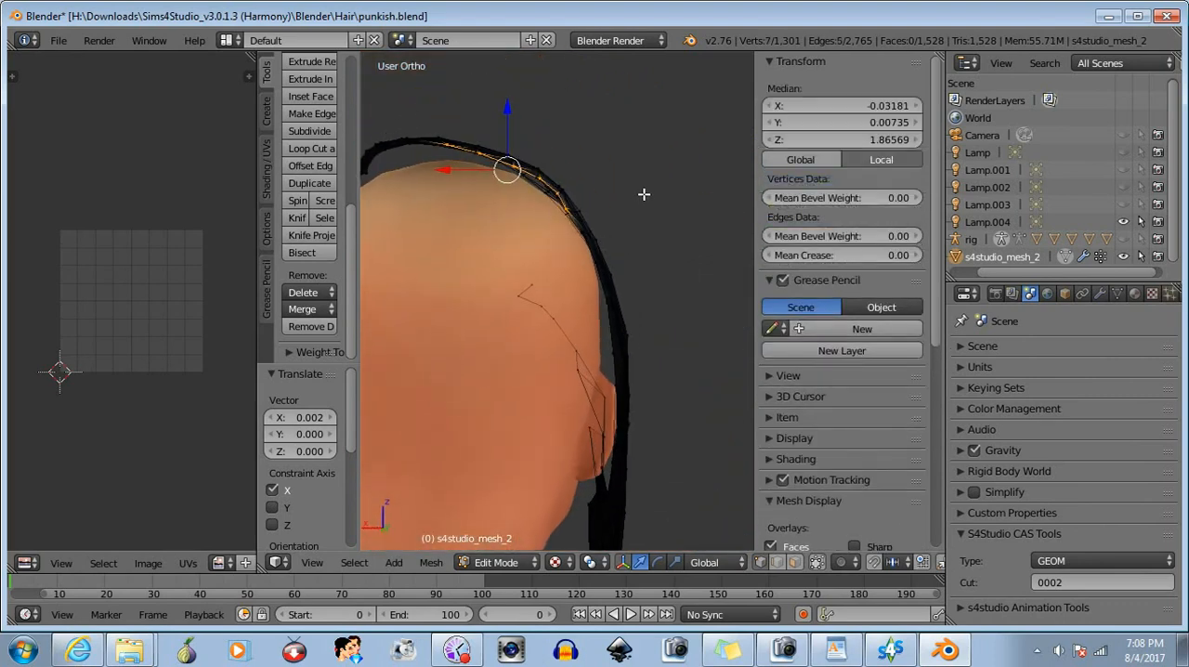
{"action": "right_click", "coordinate": [569, 206], "text": "shift"}
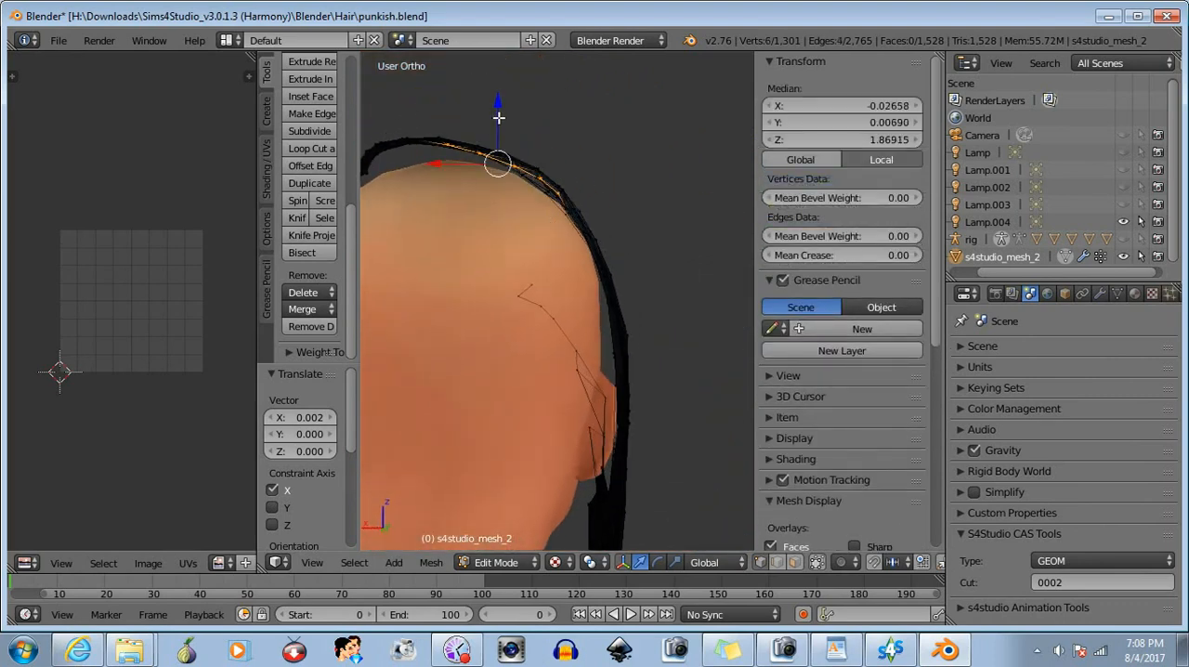
{"action": "left_click_drag", "start_coordinate": [497, 112], "coordinate": [490, 117]}
- Remove the lower vertices from the crown selection and move the remaining three -0.002 along Z
{"action": "key", "text": "b"}
{"action": "middle_click_drag", "start_coordinate": [589, 164], "coordinate": [525, 234]}
{"action": "key", "text": "b"}
{"action": "middle_click_drag", "start_coordinate": [502, 165], "coordinate": [533, 197]}
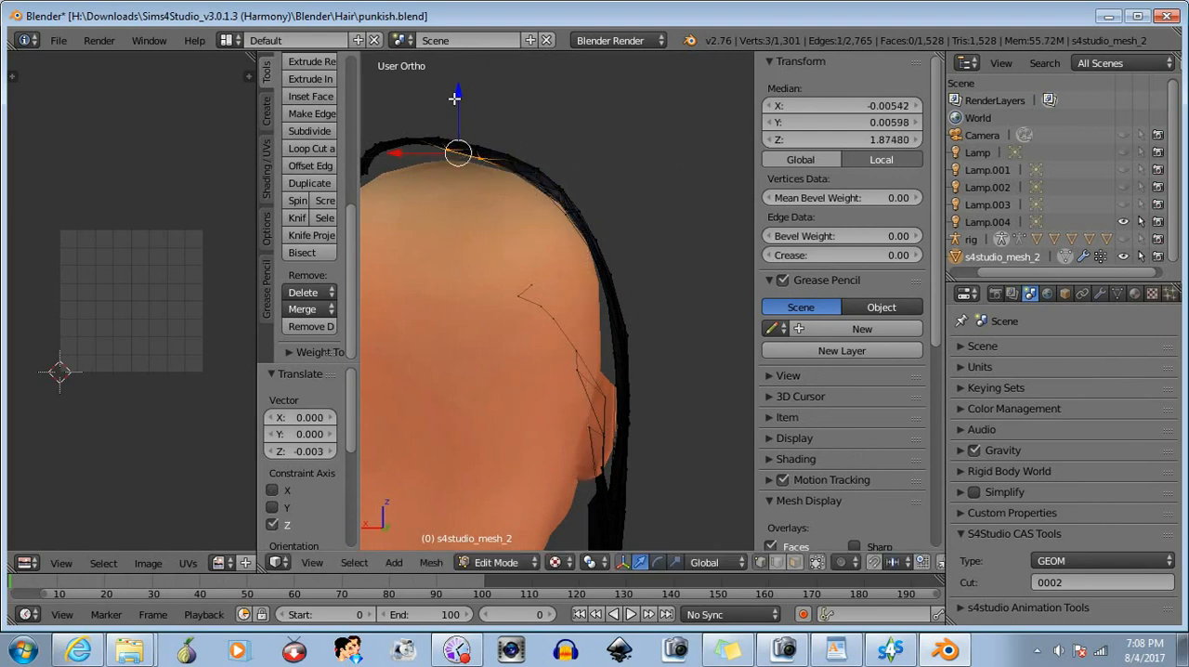
{"action": "left_click_drag", "start_coordinate": [454, 98], "coordinate": [452, 105]}
- Narrow the crown selection to two vertices, move them -0.000943 along Z, and clear the selection
{"action": "key", "text": "b"}
{"action": "middle_click_drag", "start_coordinate": [516, 125], "coordinate": [471, 182]}
{"action": "middle_click_drag", "start_coordinate": [391, 318], "coordinate": [573, 286]}
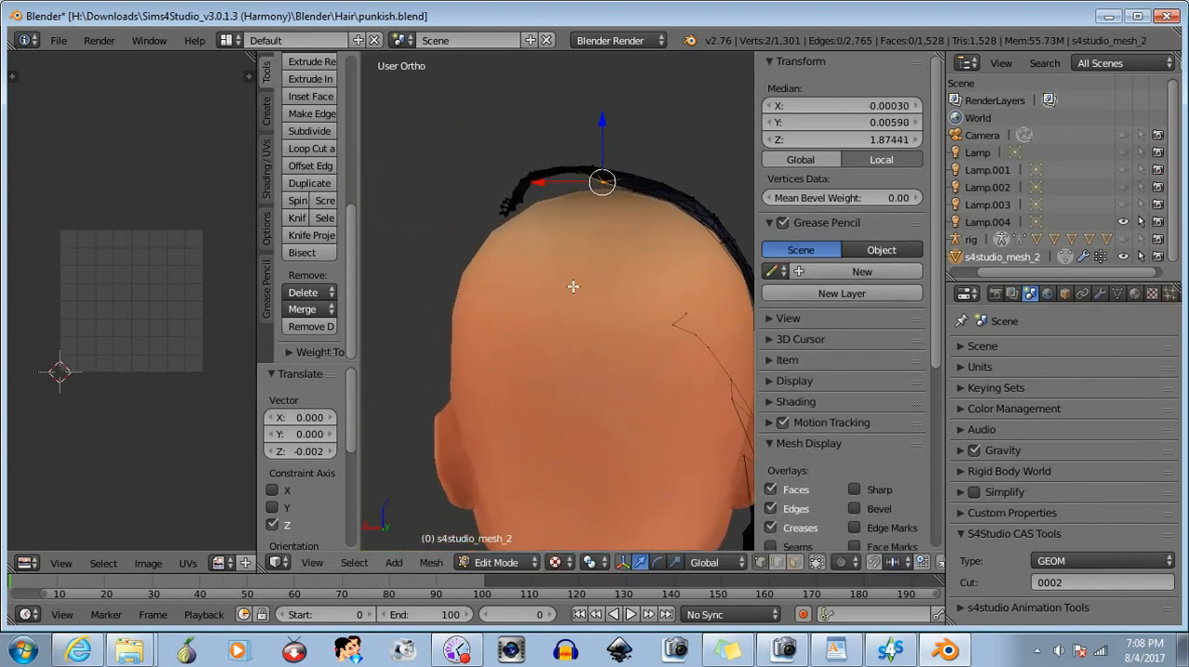
{"action": "left_click_drag", "start_coordinate": [600, 120], "coordinate": [599, 121]}
{"action": "key", "text": "a"}
- Box-select the vertices at the far upper end of the rear edge and move them -0.003 along Z
{"action": "middle_click_drag", "start_coordinate": [663, 265], "coordinate": [502, 245]}
{"action": "key", "text": "b"}
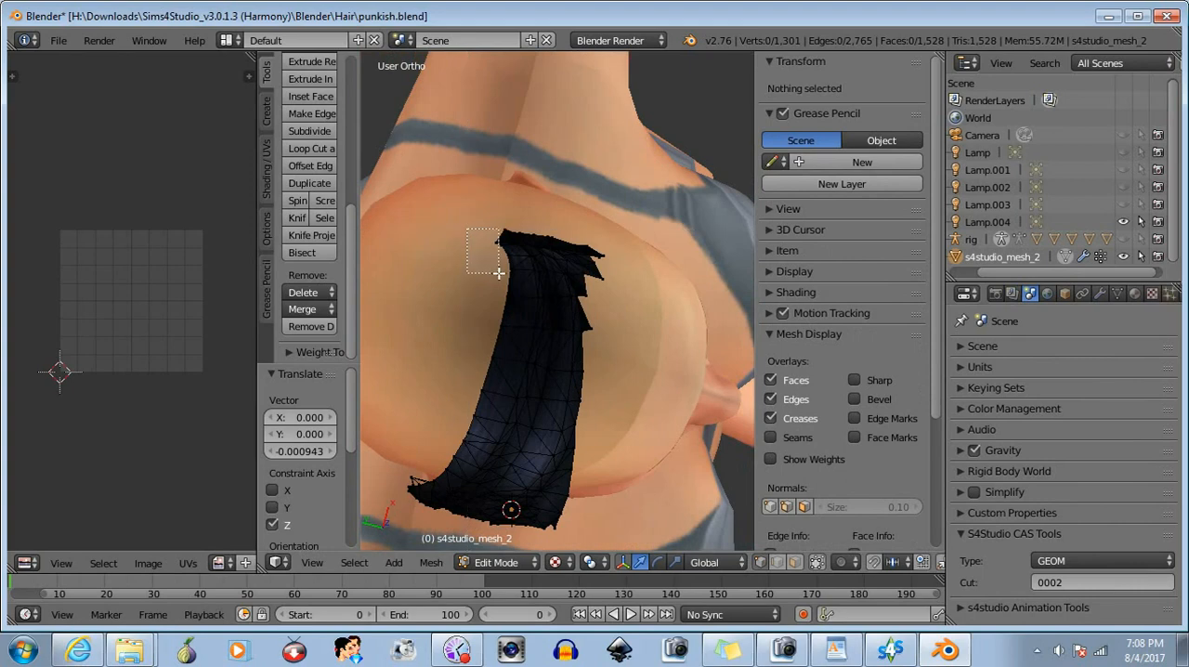
{"action": "left_click_drag", "start_coordinate": [466, 228], "coordinate": [515, 295]}
{"action": "middle_click_drag", "start_coordinate": [523, 358], "coordinate": [510, 265]}
{"action": "key", "text": "b"}
{"action": "left_click_drag", "start_coordinate": [493, 238], "coordinate": [518, 270]}
{"action": "middle_click_drag", "start_coordinate": [479, 326], "coordinate": [687, 189]}
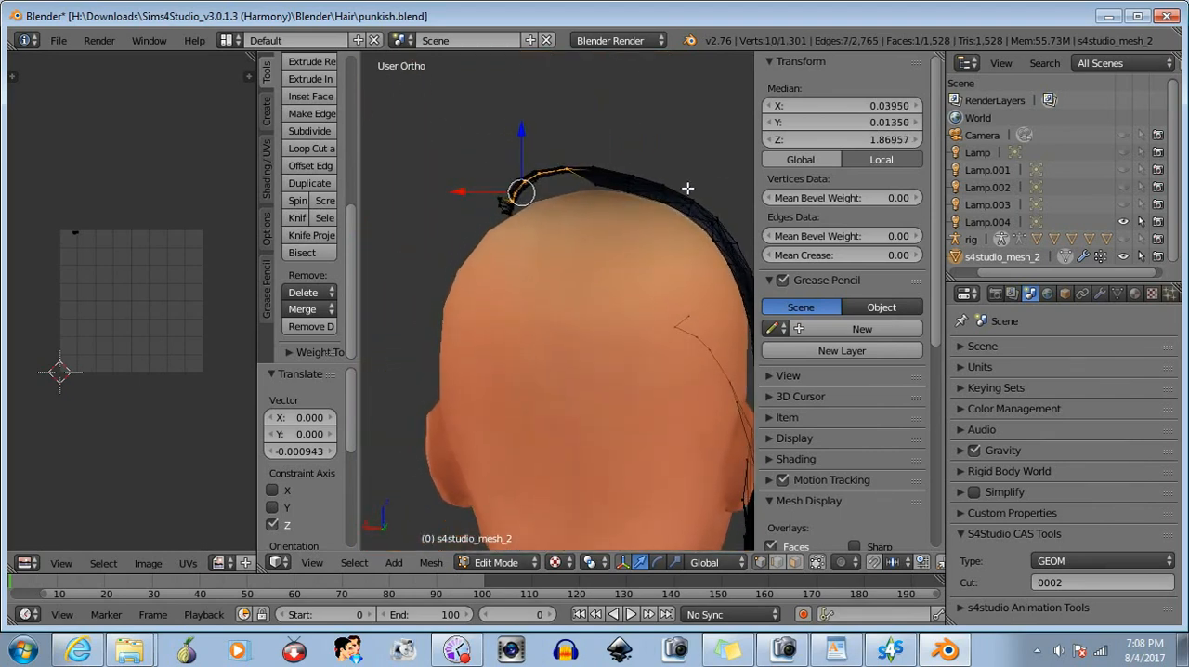
{"action": "left_click_drag", "start_coordinate": [519, 132], "coordinate": [522, 137]}
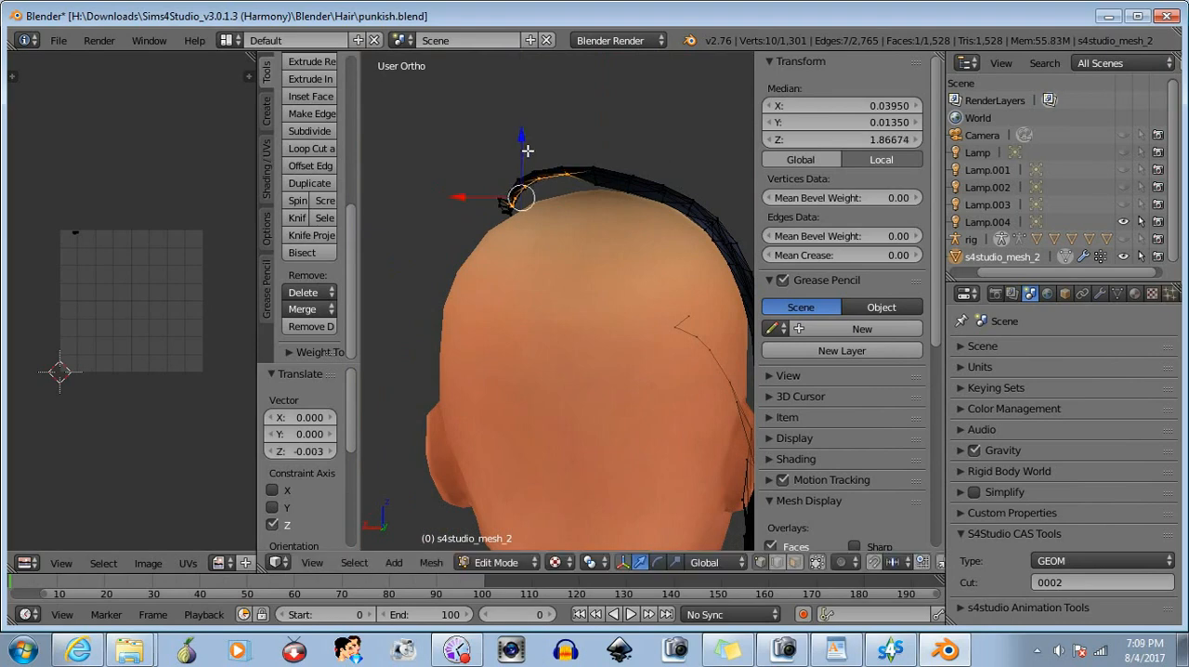
- Drop the lowest end vertices from the selection and move the remaining four -0.002 along Z
{"action": "key", "text": "b"}
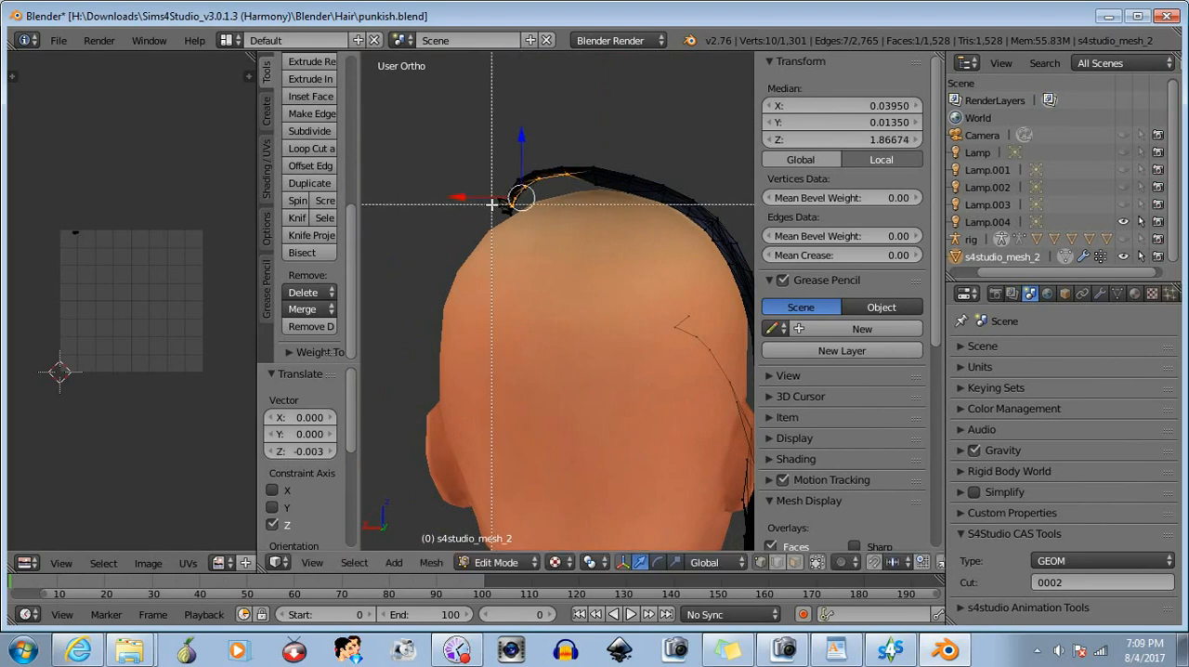
{"action": "middle_click_drag", "start_coordinate": [495, 204], "coordinate": [528, 220]}
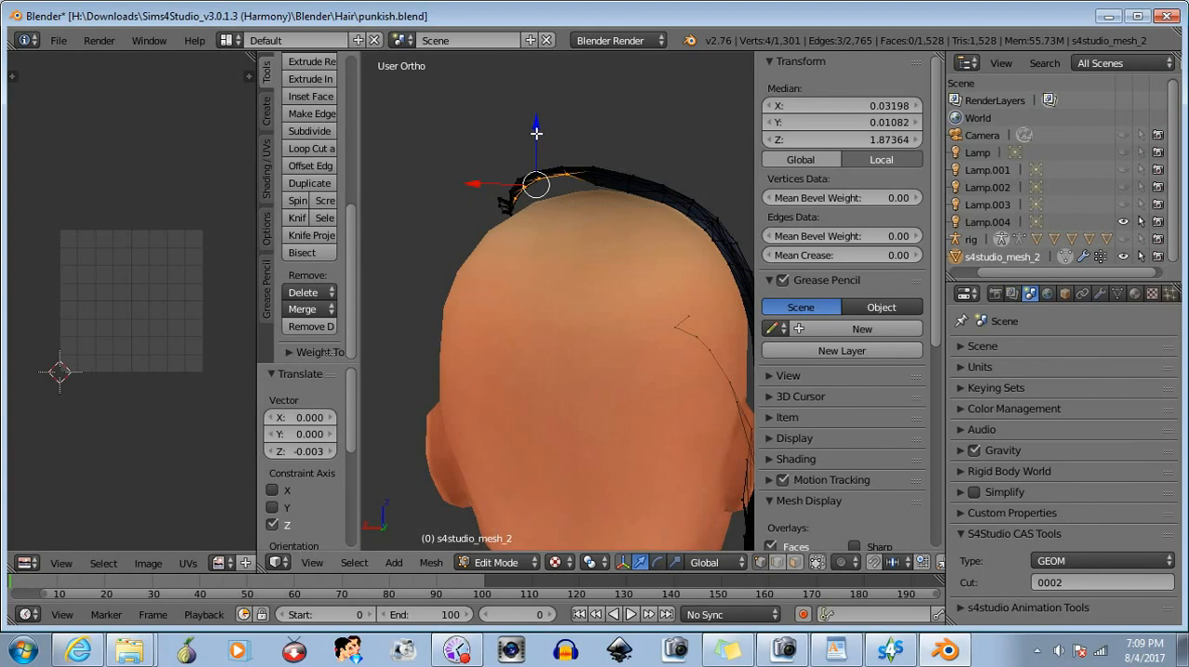
{"action": "left_click_drag", "start_coordinate": [536, 133], "coordinate": [537, 133]}
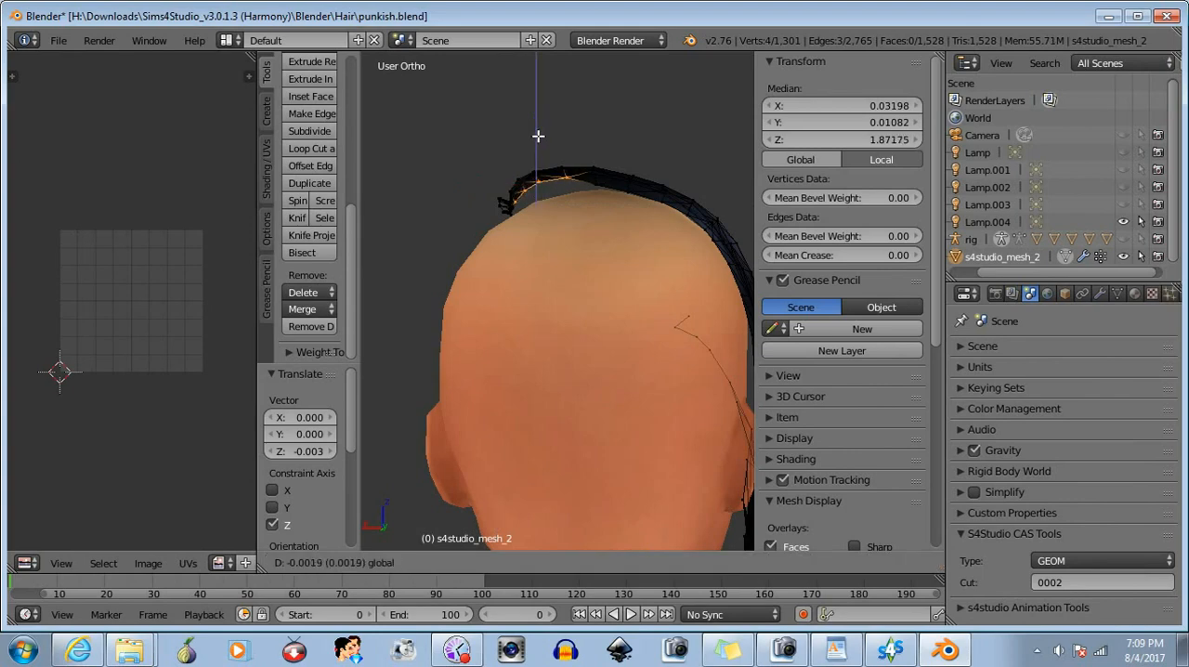
{"action": "left_click_drag", "start_coordinate": [540, 137], "coordinate": [541, 137]}
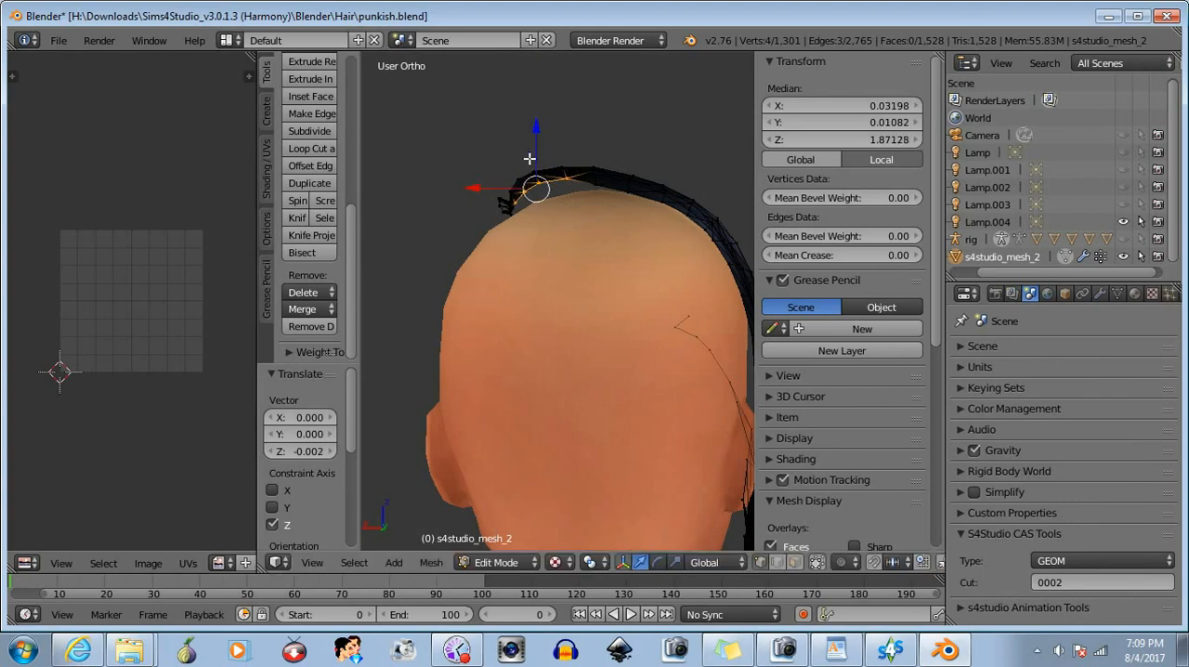
- Remove the outermost of the four selected vertices and lower the other three about 0.002 along Z
{"action": "key", "text": "b"}
{"action": "middle_click_drag", "start_coordinate": [495, 196], "coordinate": [530, 221]}
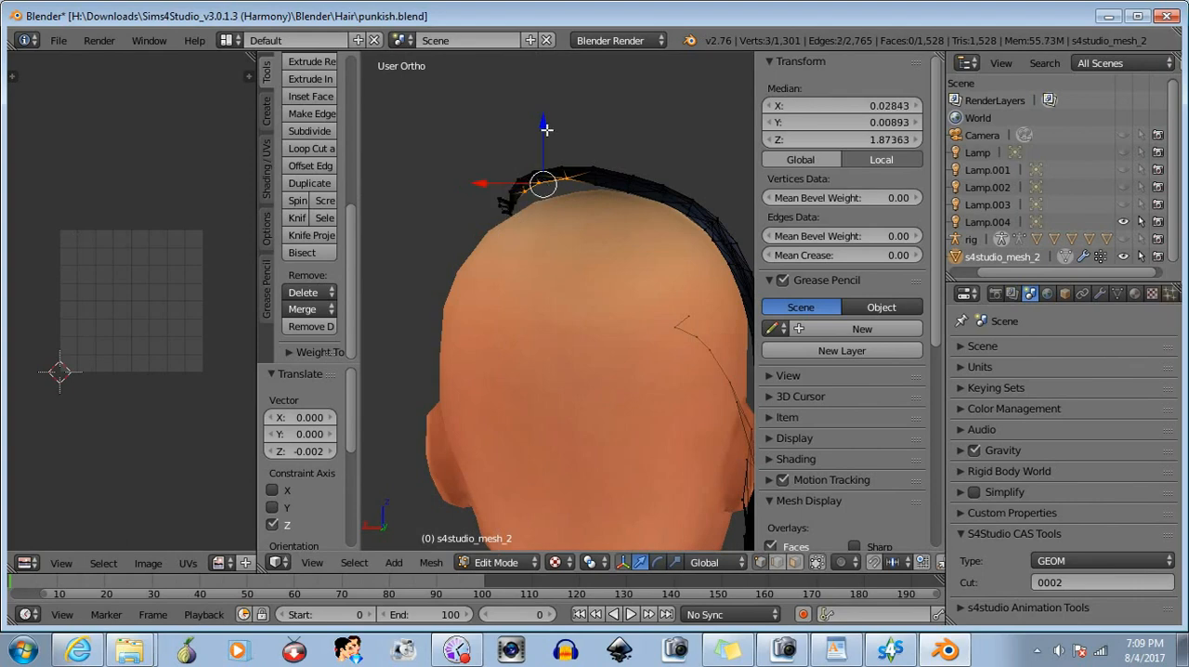
{"action": "left_click_drag", "start_coordinate": [546, 129], "coordinate": [544, 134]}
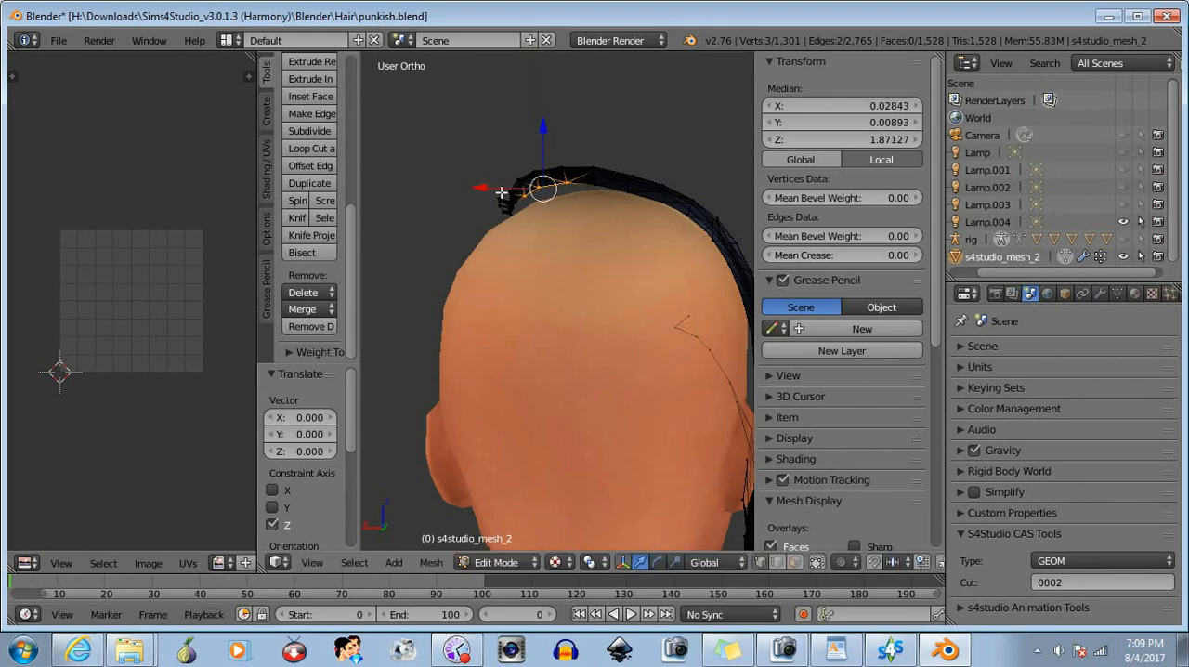
- Reduce the selection to the two innermost vertices, move them -0.002 along Z, and deselect them
{"action": "key", "text": "b"}
{"action": "left_click_drag", "start_coordinate": [510, 184], "coordinate": [528, 215]}
{"action": "left_click_drag", "start_coordinate": [555, 121], "coordinate": [555, 122]}
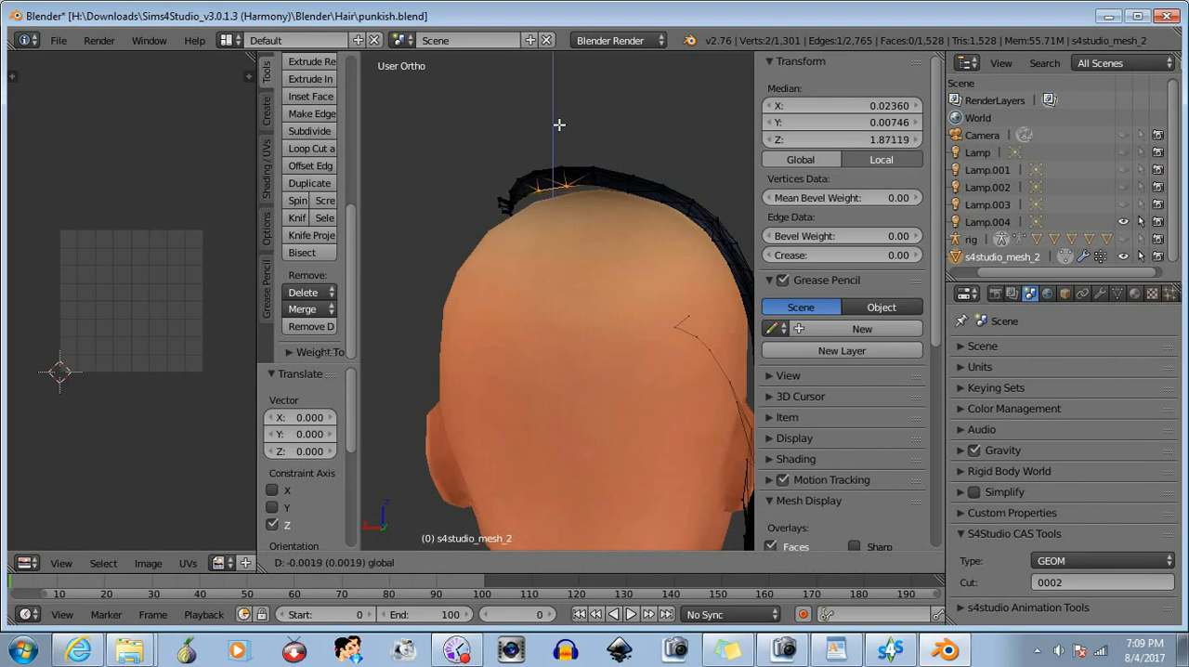
{"action": "left_click_drag", "start_coordinate": [559, 124], "coordinate": [559, 126]}
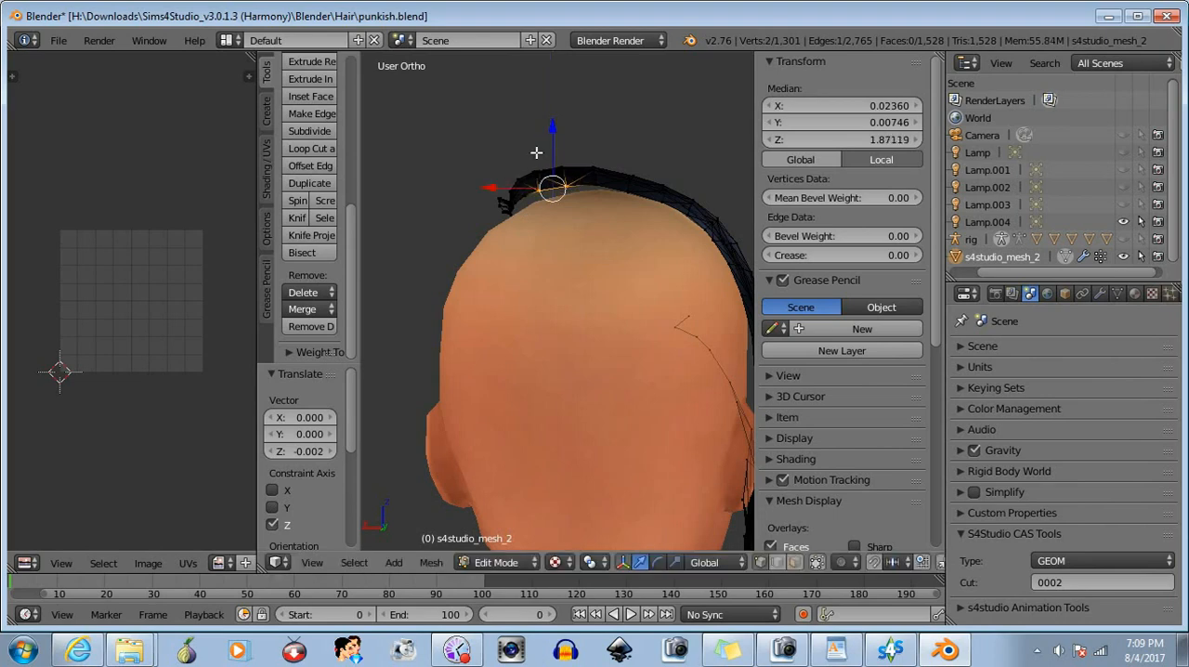
{"action": "key", "text": "a"}
- Select the single vertex near the far end of the rear edge, move it -0.000471 along Z, and clear the selection
{"action": "right_click", "coordinate": [536, 185]}
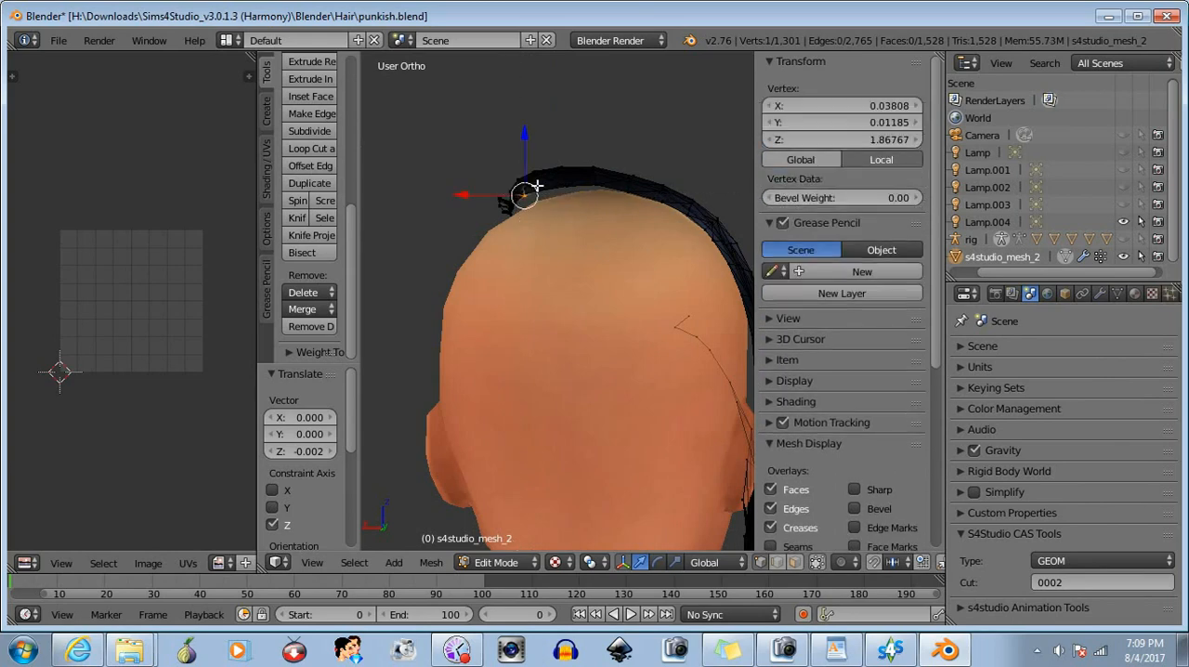
{"action": "left_click_drag", "start_coordinate": [524, 142], "coordinate": [525, 144]}
{"action": "key", "text": "b"}
{"action": "middle_click_drag", "start_coordinate": [473, 172], "coordinate": [580, 230]}
- Reveal the hidden parts of the hair mesh and clear the selection
{"action": "mouse_move", "coordinate": [664, 268]}
{"action": "middle_mouse_down"}
{"action": "mouse_move", "coordinate": [748, 309]}
{"action": "mouse_move", "coordinate": [644, 303]}
{"action": "mouse_move", "coordinate": [679, 285]}
{"action": "middle_mouse_up"}
{"action": "scroll", "coordinate": [679, 284], "scroll_direction": "down", "scroll_amount": 3}
{"action": "middle_click_drag", "start_coordinate": [599, 322], "coordinate": [695, 322]}
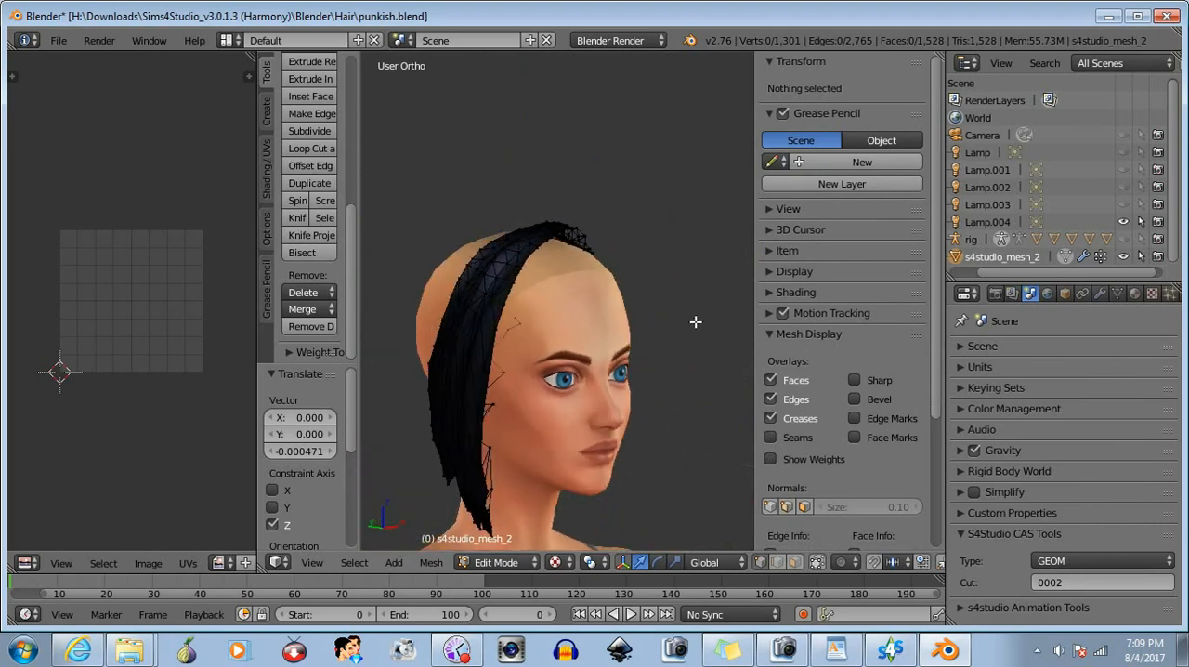
{"action": "left_click", "coordinate": [430, 562]}
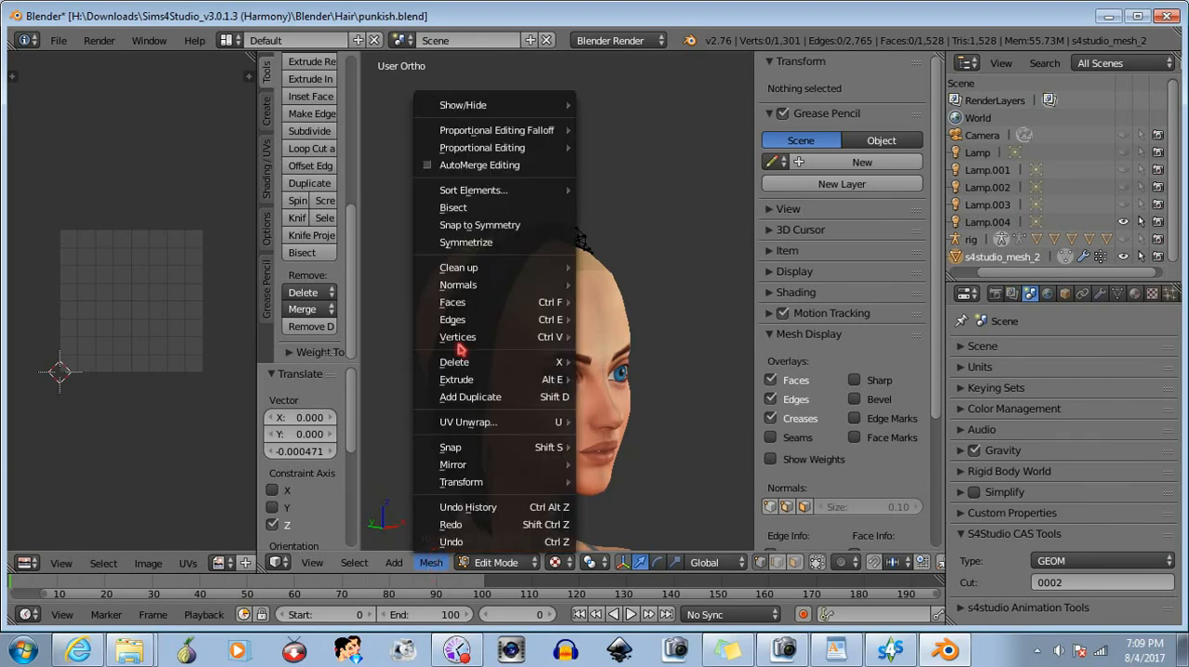
{"action": "mouse_move", "coordinate": [496, 107]}
{"action": "left_click", "coordinate": [613, 107]}
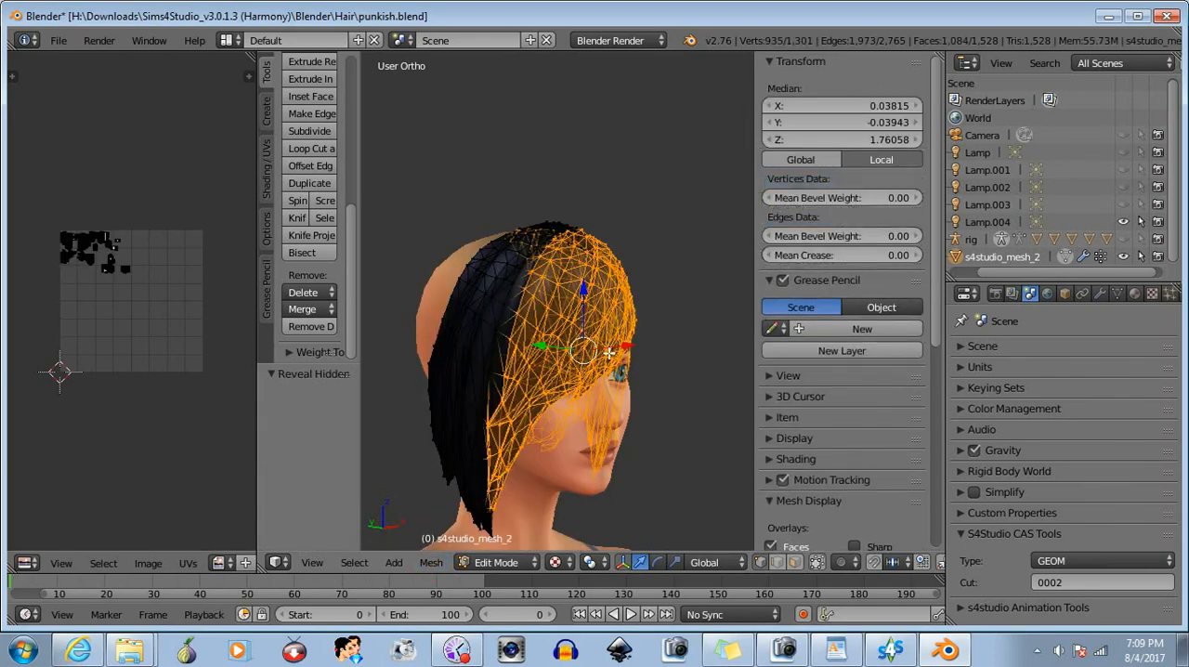
{"action": "middle_click_drag", "start_coordinate": [608, 353], "coordinate": [478, 374]}
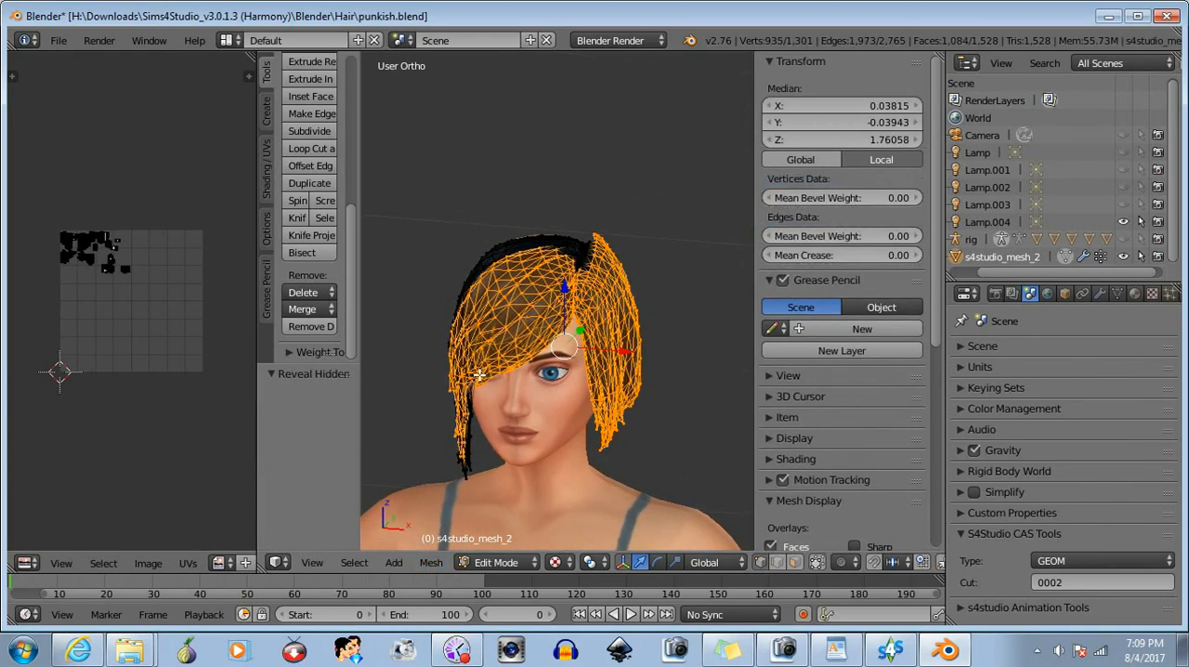
{"action": "key", "text": "a"}
{"action": "middle_click_drag", "start_coordinate": [492, 326], "coordinate": [477, 310]}
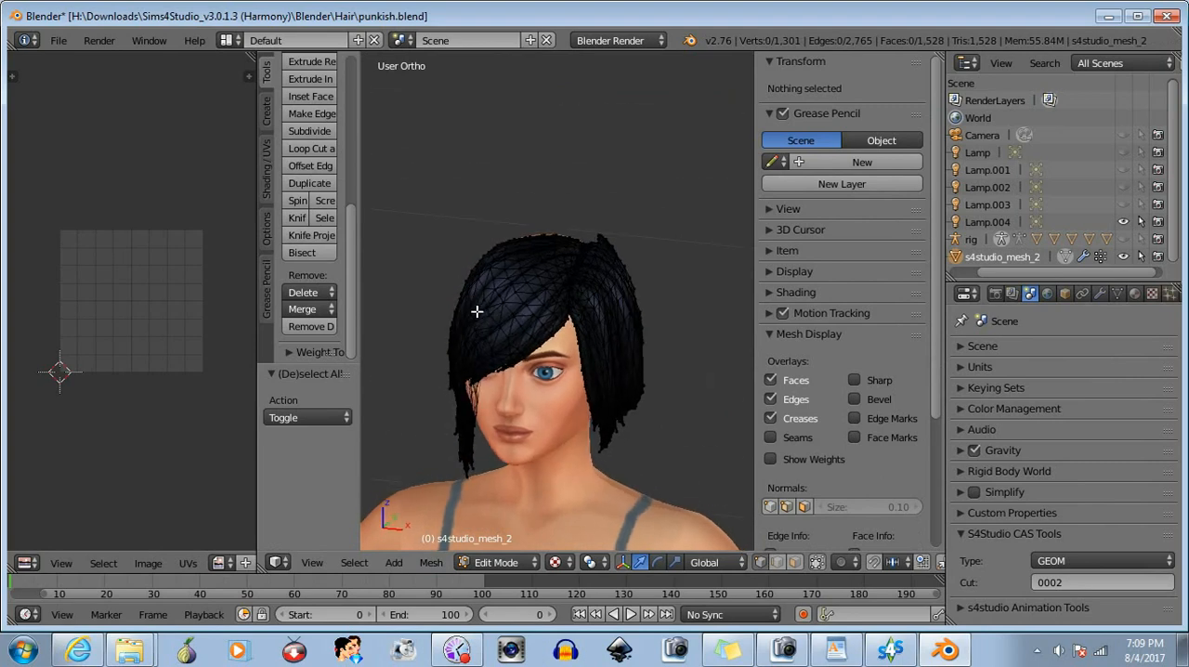
- Box-select the bangs on the swept side of the parting and hide them
{"action": "key", "text": "b"}
{"action": "left_click_drag", "start_coordinate": [396, 156], "coordinate": [559, 494]}
{"action": "key", "text": "h"}
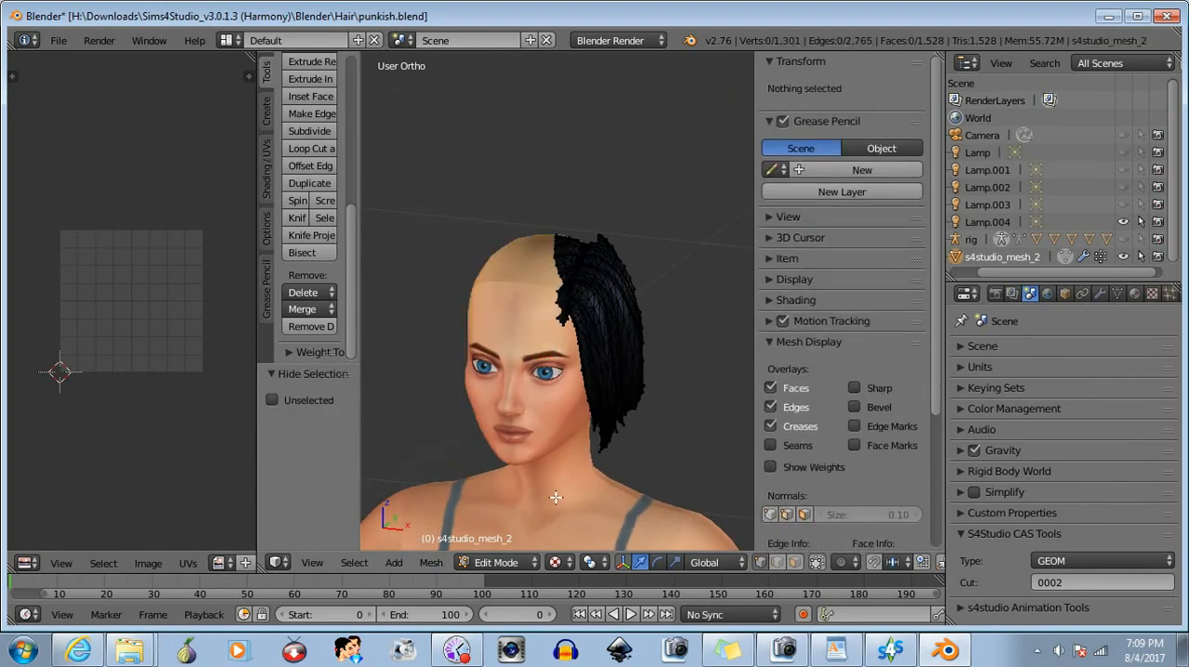
- Box-select the leftover bangs vertices along the parting and the jagged forehead tips, and hide them
{"action": "middle_click_drag", "start_coordinate": [555, 499], "coordinate": [553, 239]}
{"action": "scroll", "coordinate": [553, 240], "scroll_direction": "up", "scroll_amount": 3}
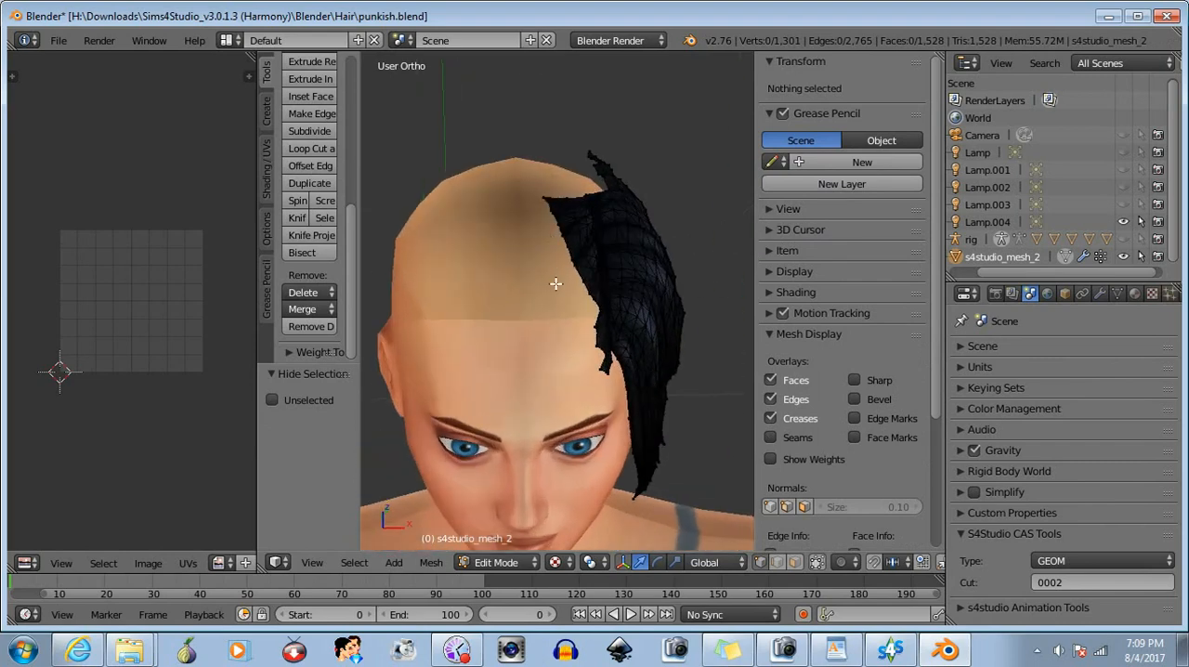
{"action": "middle_click_drag", "start_coordinate": [555, 285], "coordinate": [501, 307]}
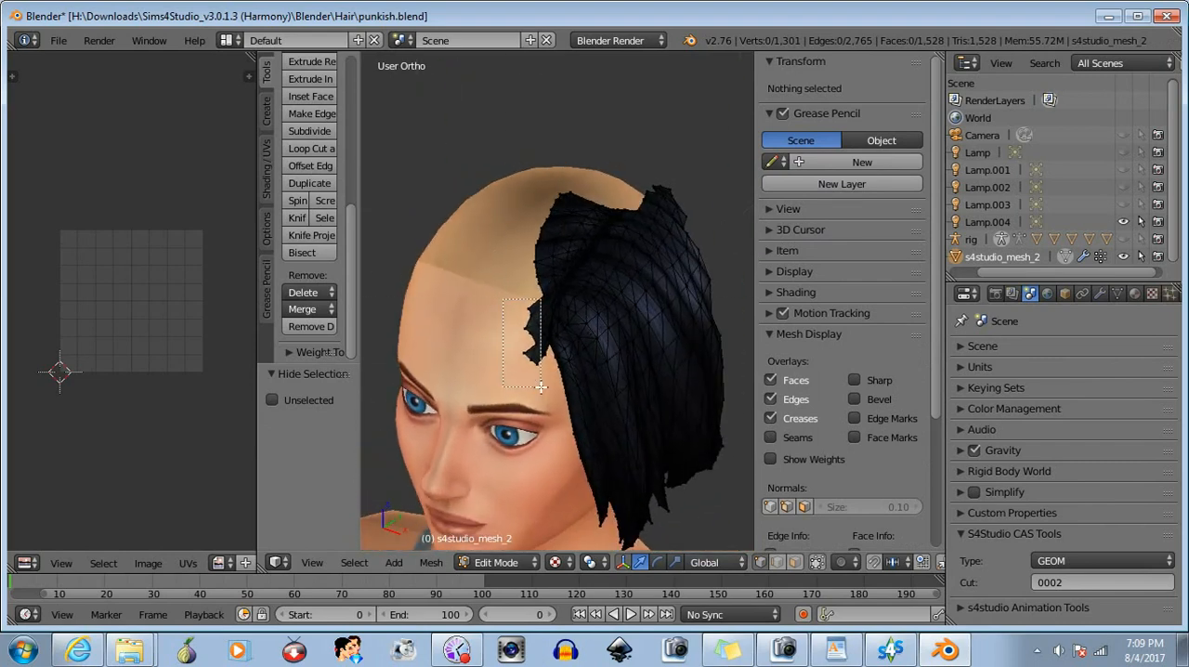
{"action": "left_click_drag", "start_coordinate": [541, 386], "coordinate": [541, 386]}
{"action": "middle_click_drag", "start_coordinate": [540, 386], "coordinate": [538, 214]}
{"action": "key", "text": "b"}
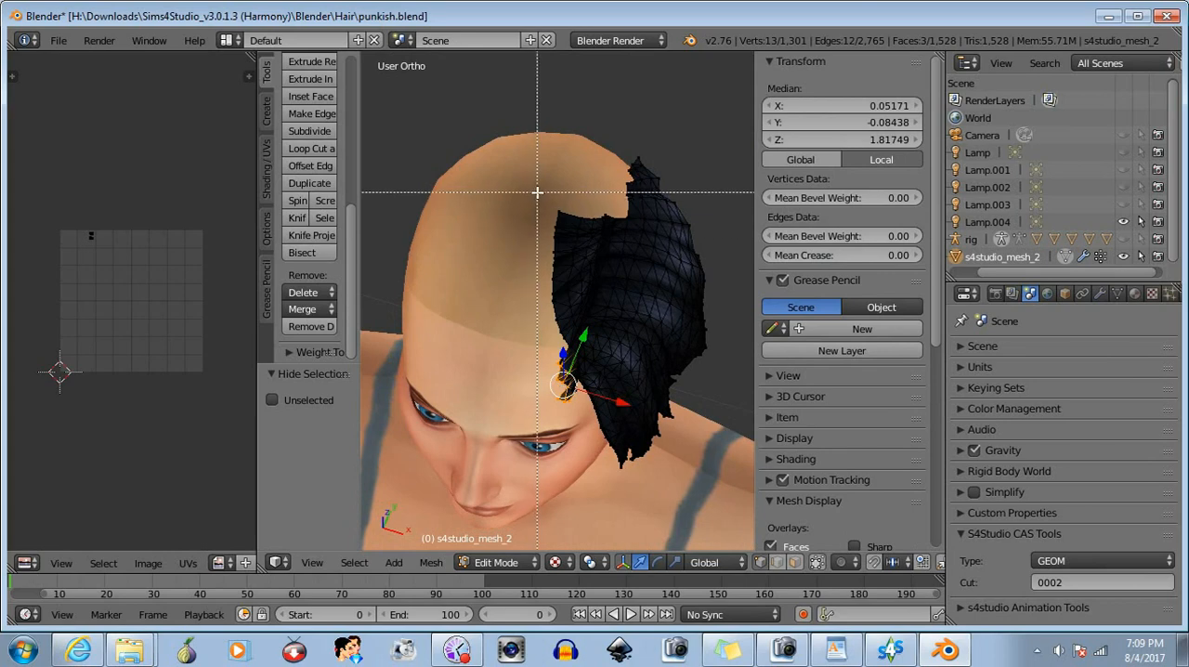
{"action": "left_click_drag", "start_coordinate": [537, 192], "coordinate": [569, 337]}
{"action": "key", "text": "b"}
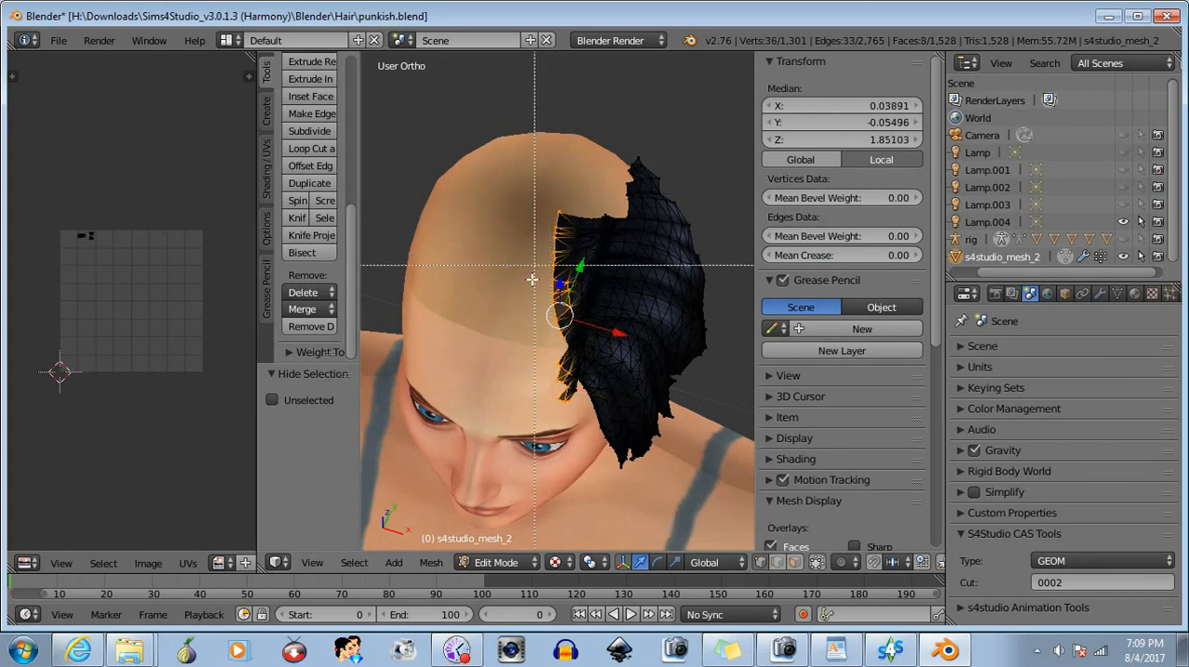
{"action": "left_click_drag", "start_coordinate": [534, 302], "coordinate": [578, 361]}
{"action": "key", "text": "b"}
{"action": "left_click_drag", "start_coordinate": [549, 202], "coordinate": [581, 261]}
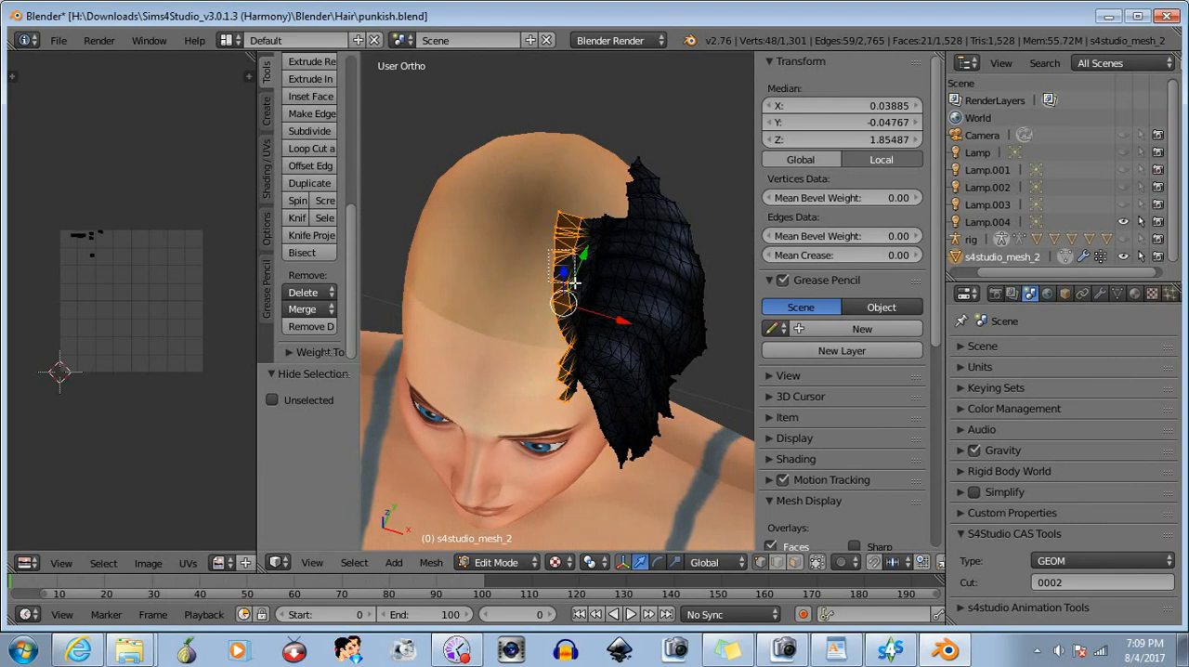
{"action": "key", "text": "a"}
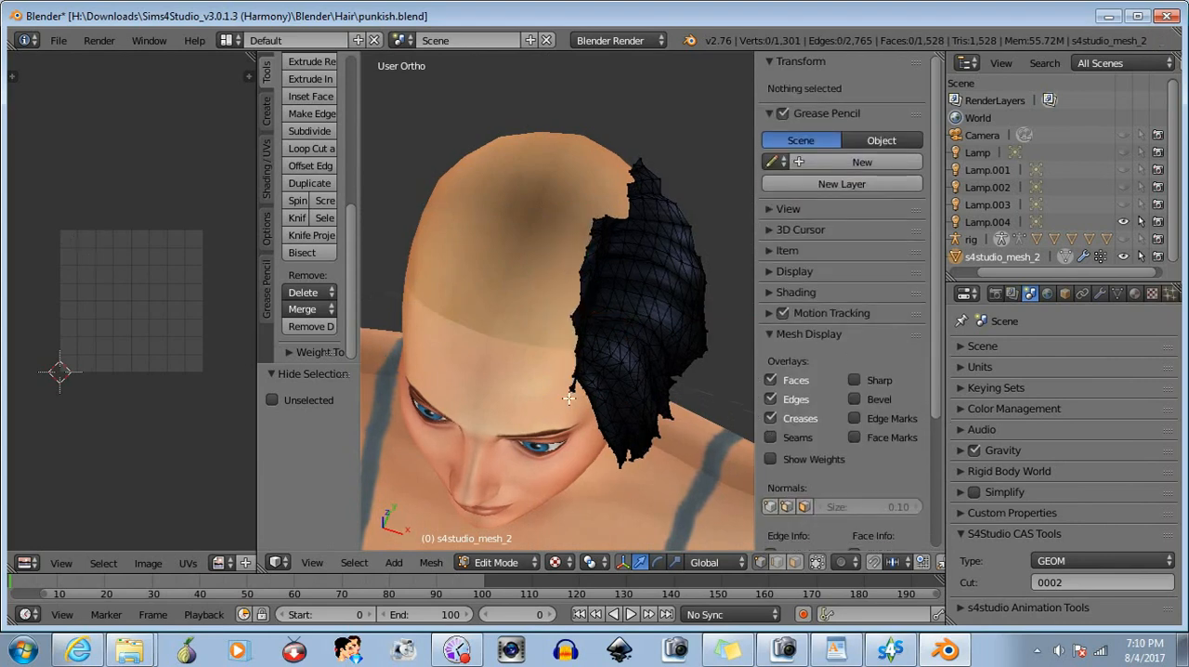
- Reveal the hidden bangs as the current selection, leaving the opposite side hair unselected
{"action": "middle_click_drag", "start_coordinate": [523, 338], "coordinate": [641, 351]}
{"action": "scroll", "coordinate": [600, 363], "scroll_direction": "up", "scroll_amount": 4}
{"action": "scroll", "coordinate": [600, 363], "scroll_direction": "down", "scroll_amount": 4}
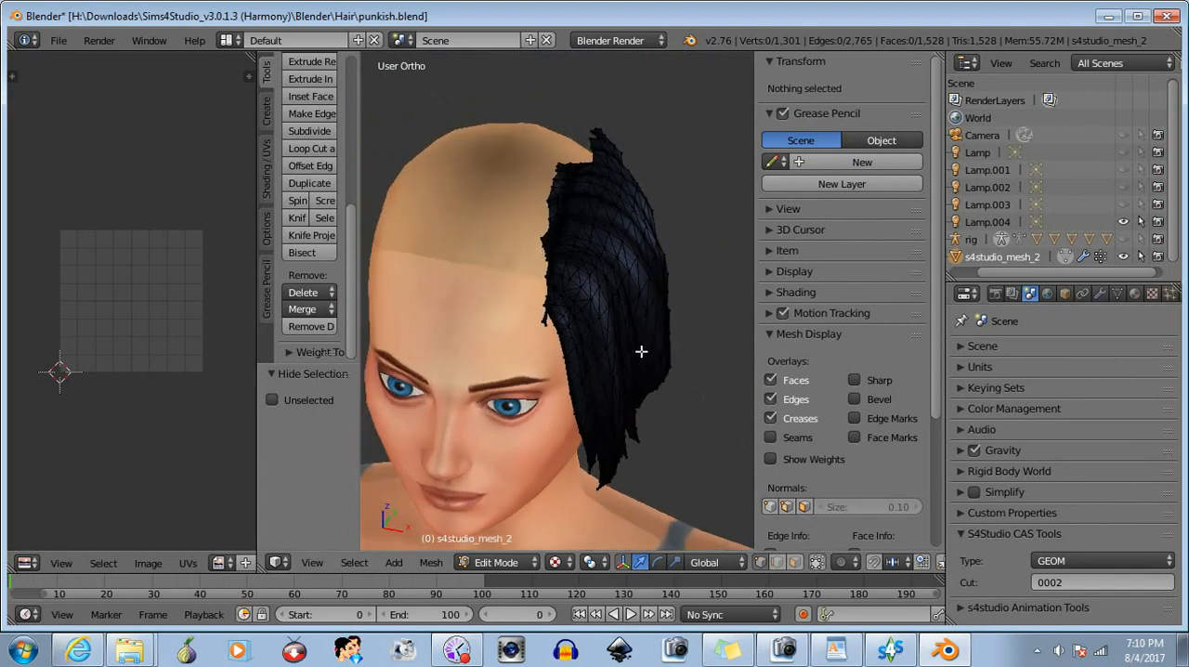
{"action": "left_click", "coordinate": [496, 562]}
{"action": "left_click", "coordinate": [431, 563]}
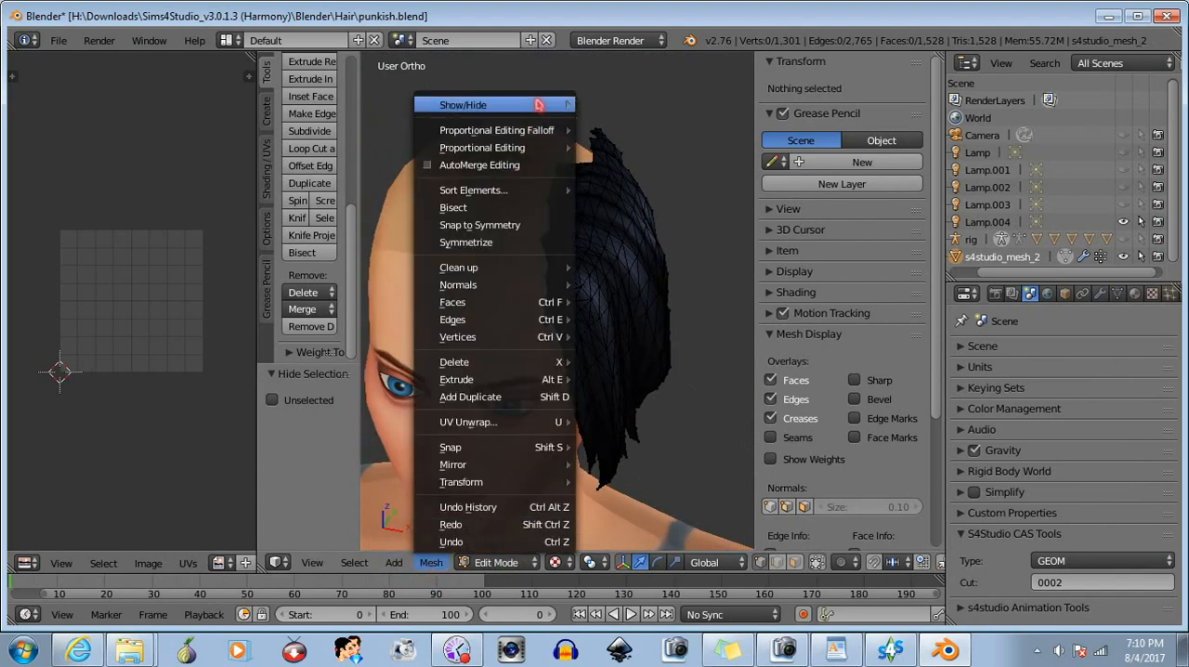
{"action": "mouse_move", "coordinate": [464, 105]}
{"action": "left_click", "coordinate": [605, 106]}
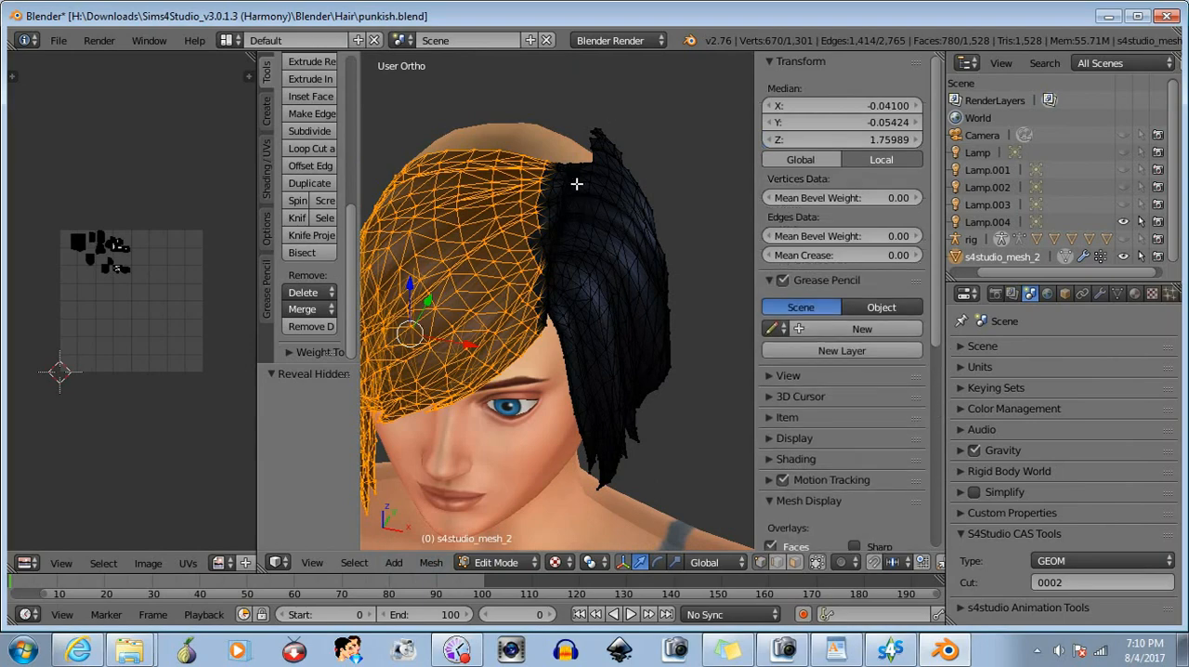
- Clear the selection and box-select the corner vertices at the notch on the hair patch's upper edge beside the parting
{"action": "middle_click_drag", "start_coordinate": [575, 184], "coordinate": [525, 276]}
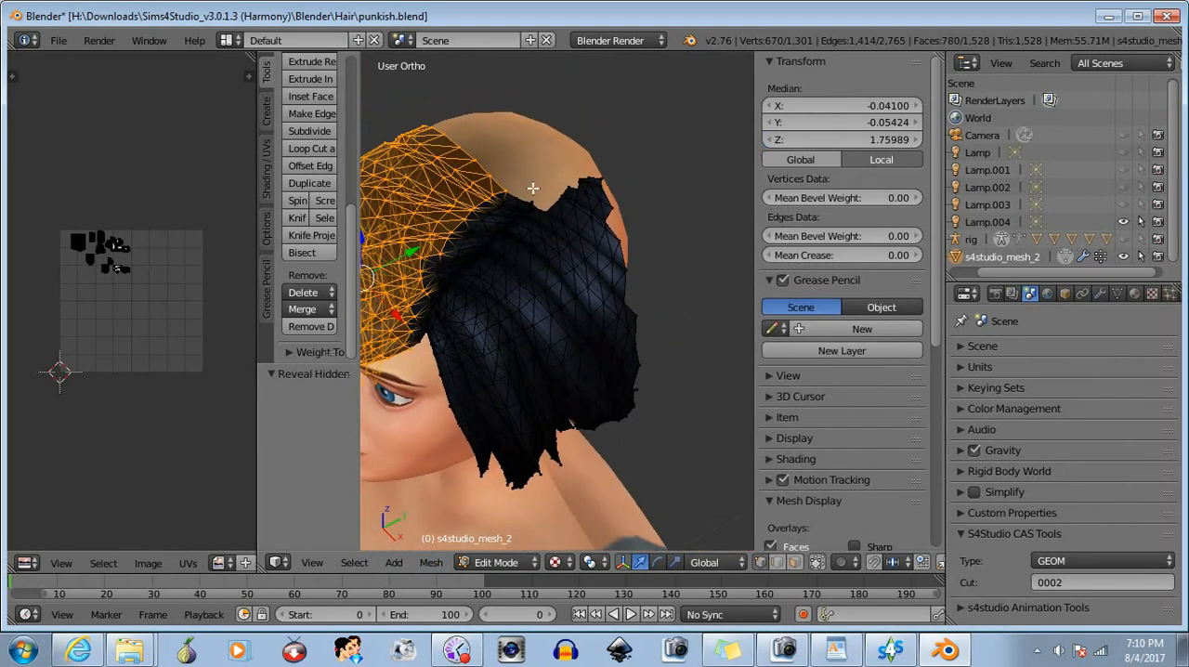
{"action": "scroll", "coordinate": [532, 189], "scroll_direction": "up", "scroll_amount": 3}
{"action": "middle_click_drag", "start_coordinate": [531, 211], "coordinate": [536, 236]}
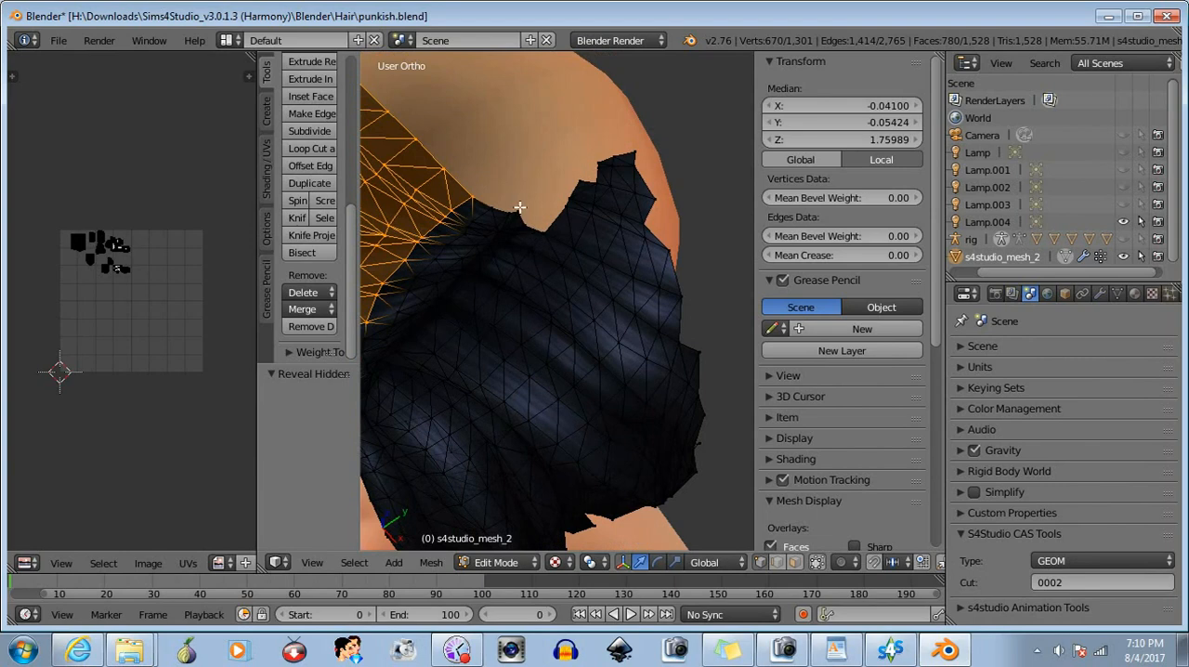
{"action": "middle_click_drag", "start_coordinate": [585, 372], "coordinate": [571, 351]}
{"action": "mouse_move", "coordinate": [564, 317]}
{"action": "middle_mouse_down"}
{"action": "mouse_move", "coordinate": [557, 266]}
{"action": "mouse_move", "coordinate": [585, 324]}
{"action": "middle_mouse_up"}
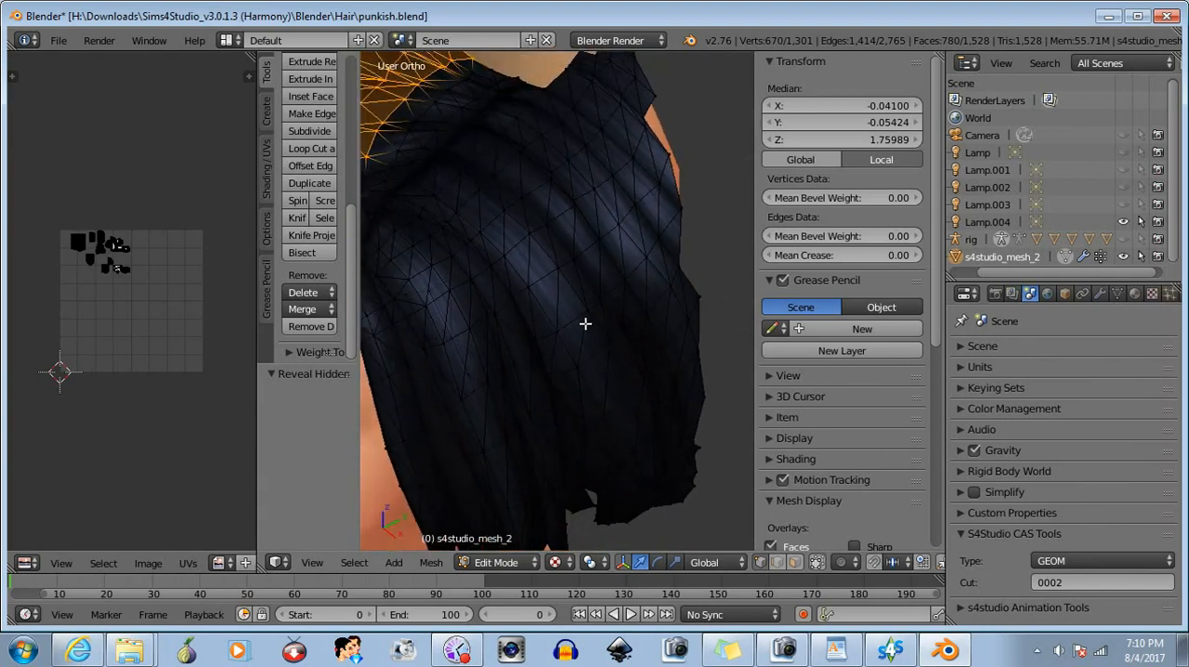
{"action": "key", "text": "a"}
{"action": "middle_click_drag", "start_coordinate": [552, 252], "coordinate": [556, 287]}
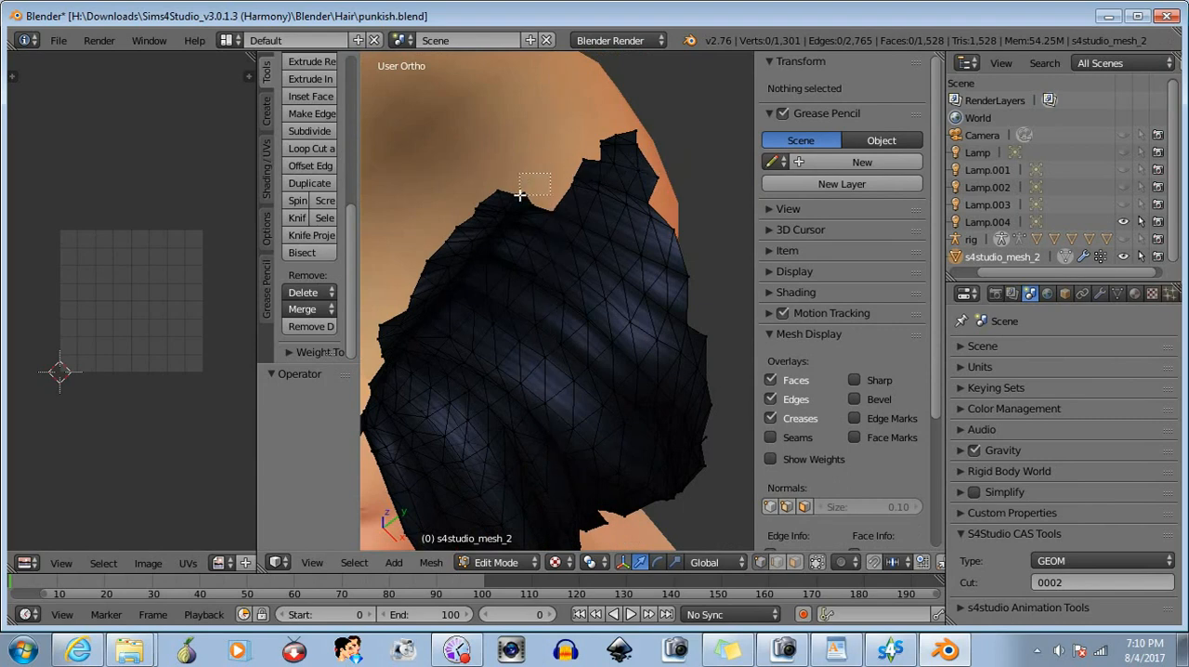
{"action": "left_click_drag", "start_coordinate": [520, 195], "coordinate": [521, 195]}
- Try deleting the selected corner vertices at the upper notch, and undo the deletion
{"action": "left_click", "coordinate": [305, 292]}
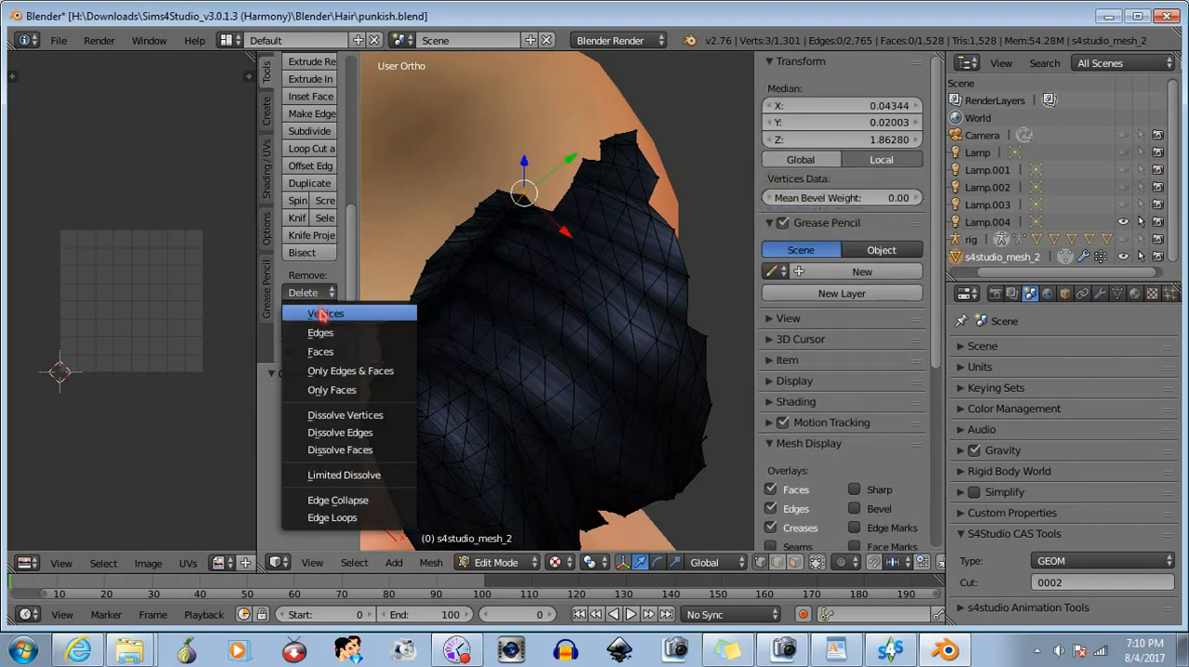
{"action": "left_click", "coordinate": [316, 315]}
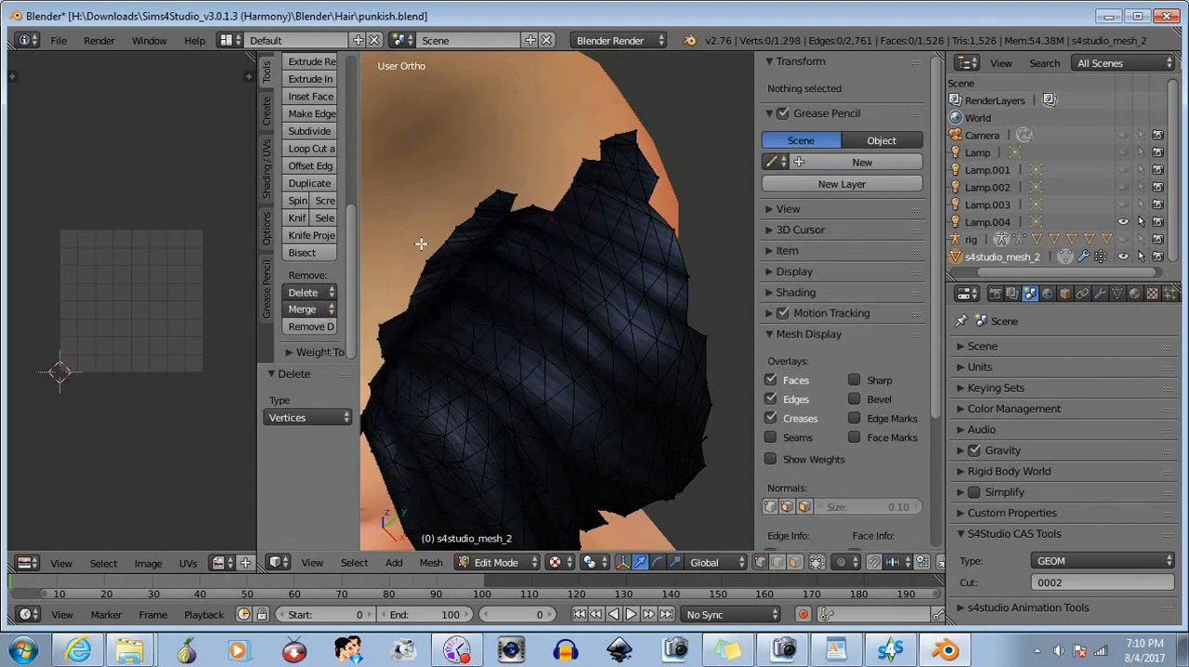
{"action": "key", "text": "ctrl+z"}
- Move the corner vertices at the upper notch about -0.002 along Y and deselect them
{"action": "scroll", "coordinate": [520, 279], "scroll_direction": "up", "scroll_amount": 4}
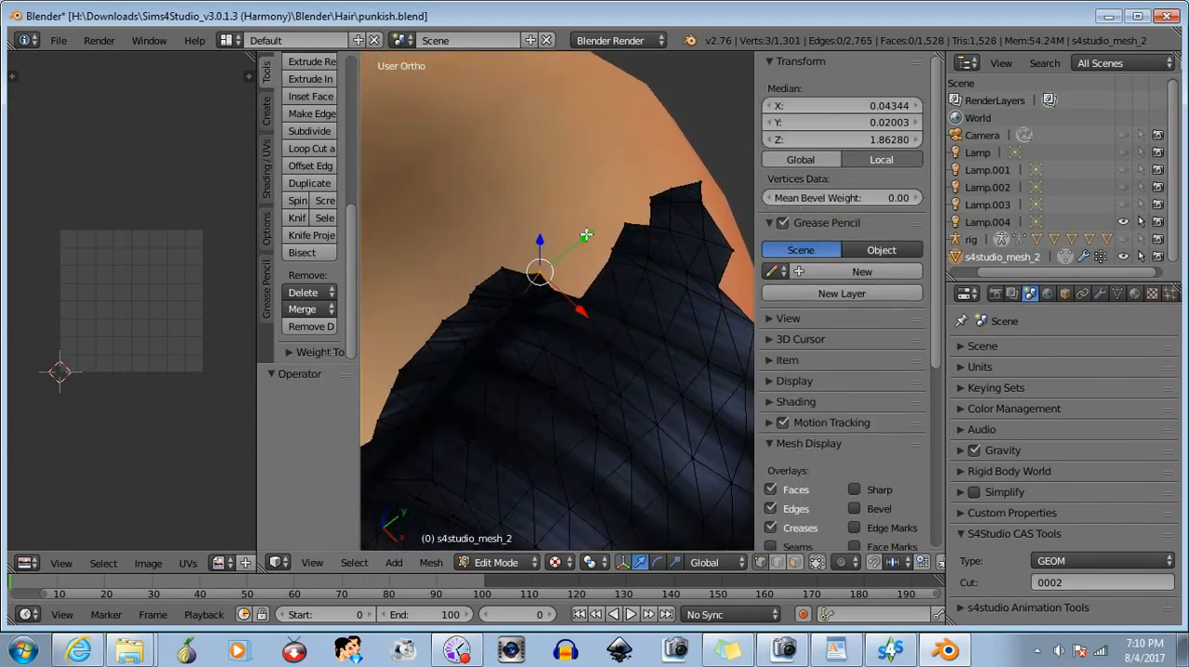
{"action": "left_click_drag", "start_coordinate": [586, 235], "coordinate": [581, 246]}
{"action": "key", "text": "b"}
{"action": "middle_click_drag", "start_coordinate": [492, 236], "coordinate": [559, 347]}
- Box-select the lower back section of the side hair, from its ragged ends up to behind the ear
{"action": "middle_click_drag", "start_coordinate": [598, 372], "coordinate": [525, 279]}
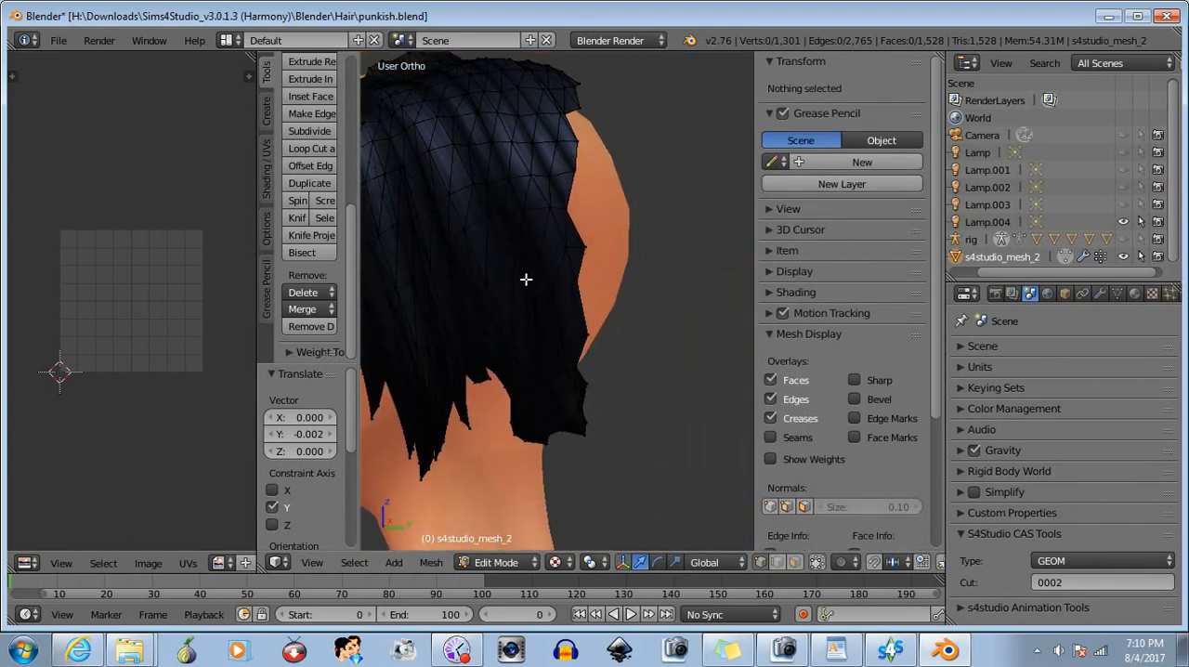
{"action": "left_click_drag", "start_coordinate": [664, 263], "coordinate": [492, 474]}
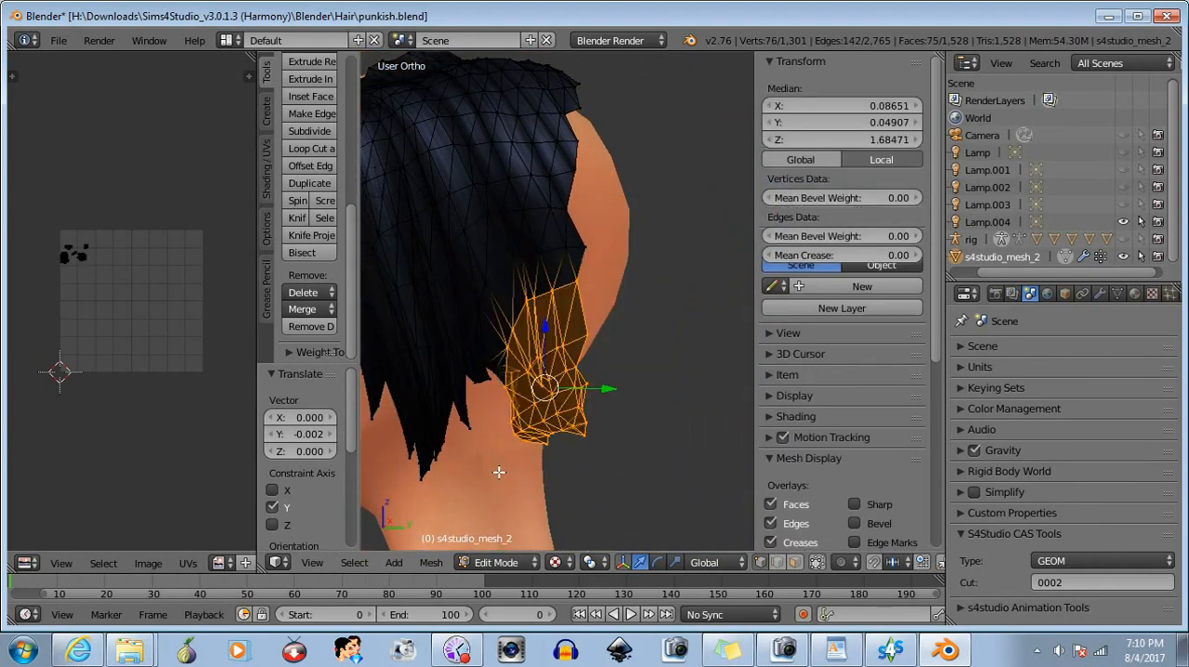
{"action": "scroll", "coordinate": [456, 379], "scroll_direction": "up", "scroll_amount": 2}
{"action": "key", "text": "b"}
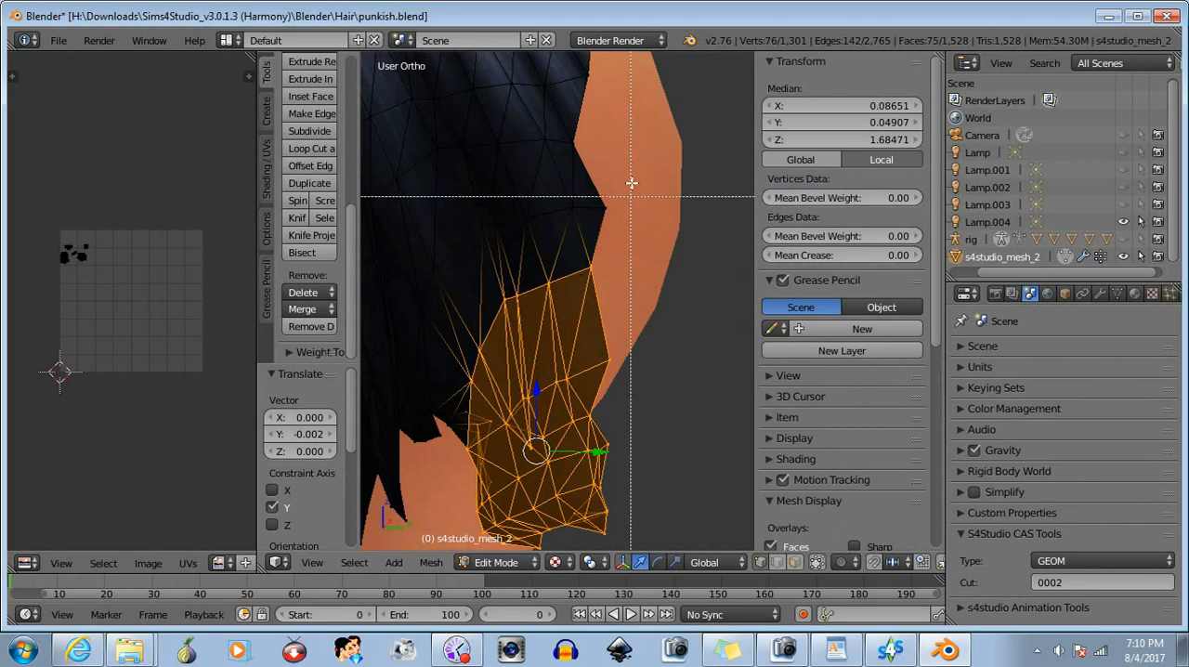
{"action": "left_click_drag", "start_coordinate": [635, 169], "coordinate": [430, 329]}
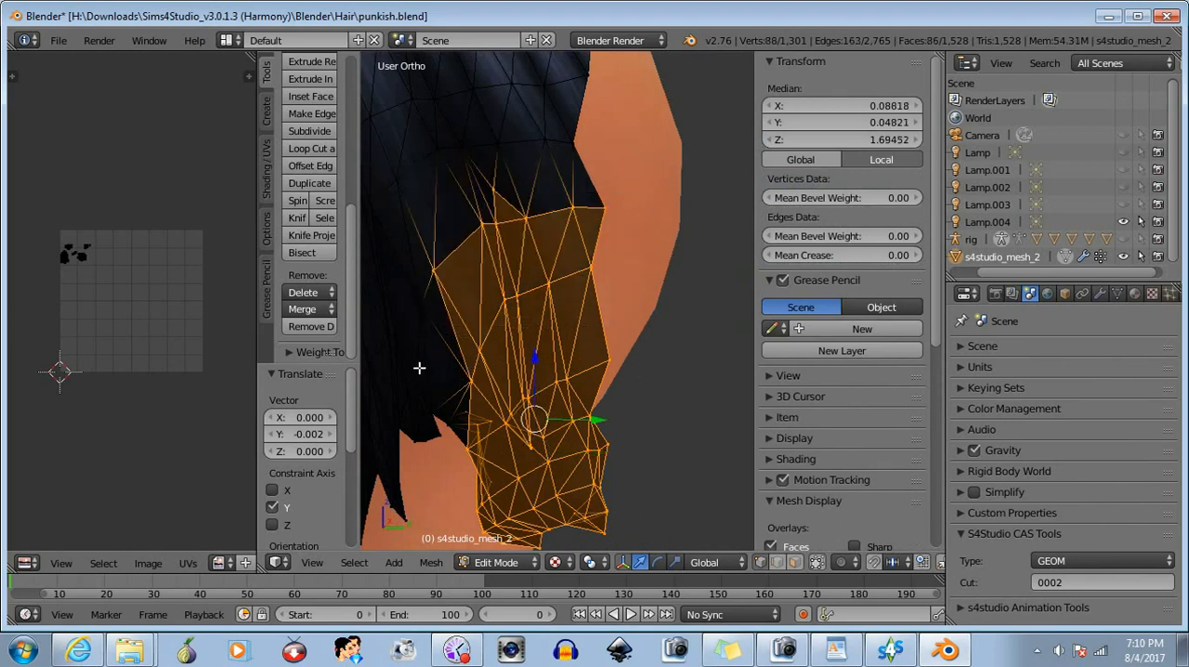
{"action": "middle_click_drag", "start_coordinate": [420, 367], "coordinate": [518, 495], "text": "shift"}
- Extend the selection up the back strip of the side hair to its upper edge near the crown
{"action": "middle_click_drag", "start_coordinate": [592, 382], "coordinate": [568, 398], "text": "shift"}
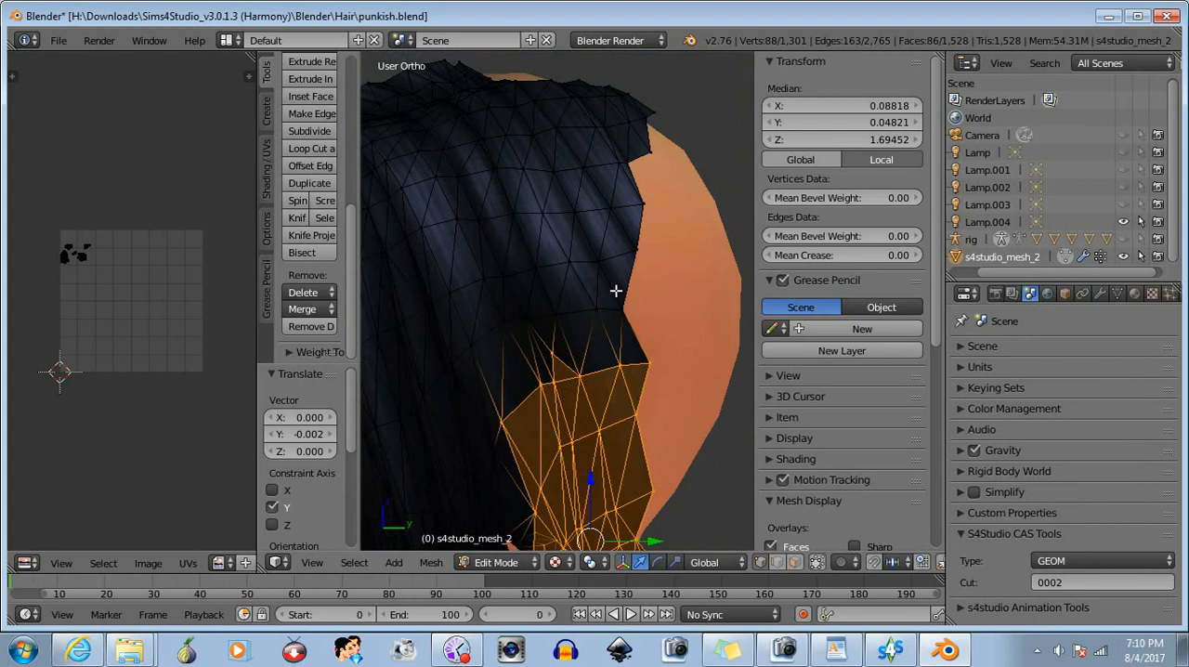
{"action": "left_click_drag", "start_coordinate": [682, 289], "coordinate": [503, 388]}
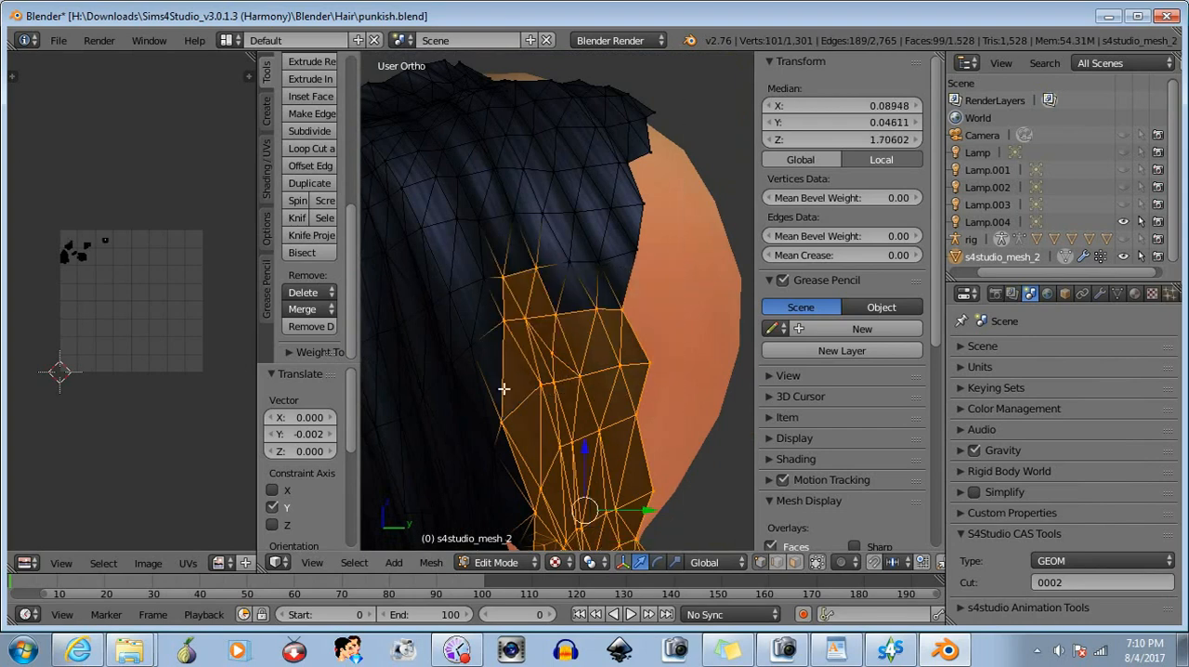
{"action": "left_click_drag", "start_coordinate": [668, 183], "coordinate": [505, 319]}
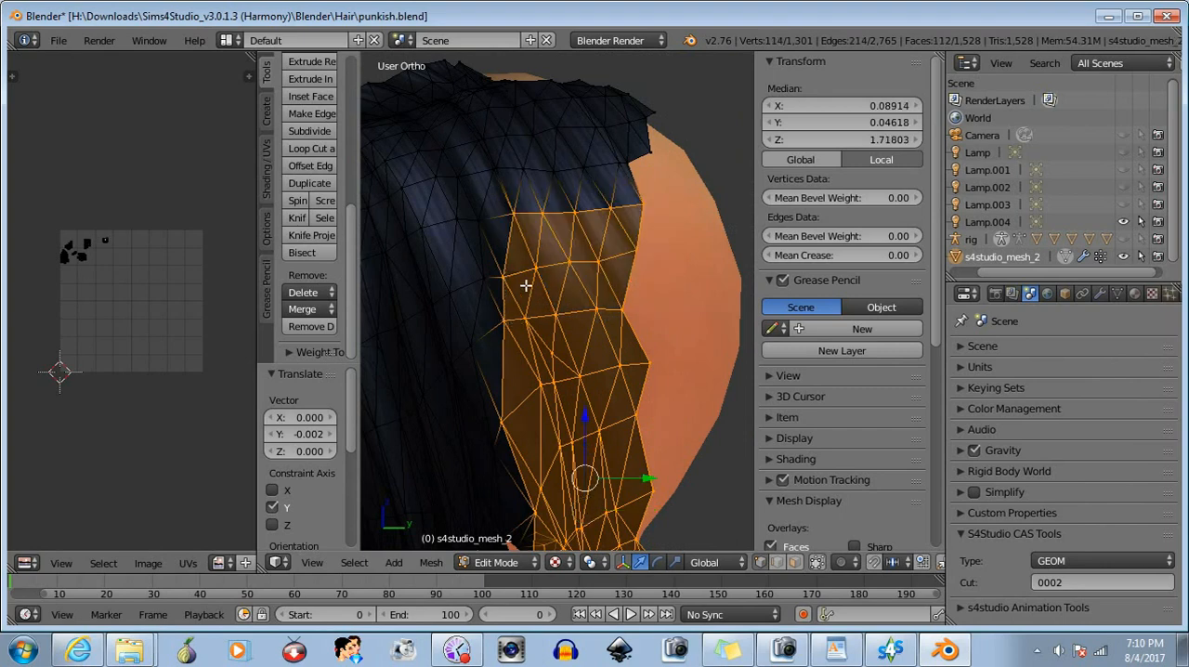
{"action": "middle_click_drag", "start_coordinate": [525, 285], "coordinate": [540, 315]}
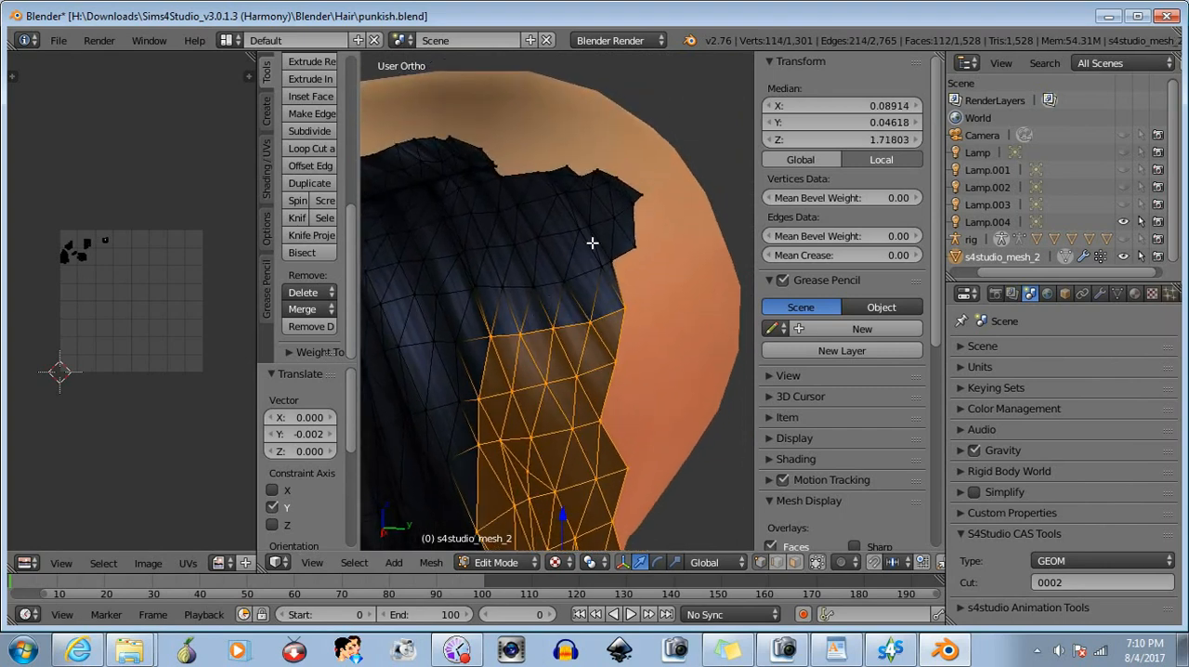
{"action": "left_click_drag", "start_coordinate": [646, 224], "coordinate": [501, 331]}
{"action": "middle_click_drag", "start_coordinate": [544, 260], "coordinate": [562, 294]}
{"action": "left_click_drag", "start_coordinate": [679, 219], "coordinate": [524, 346]}
{"action": "middle_click_drag", "start_coordinate": [524, 345], "coordinate": [598, 251]}
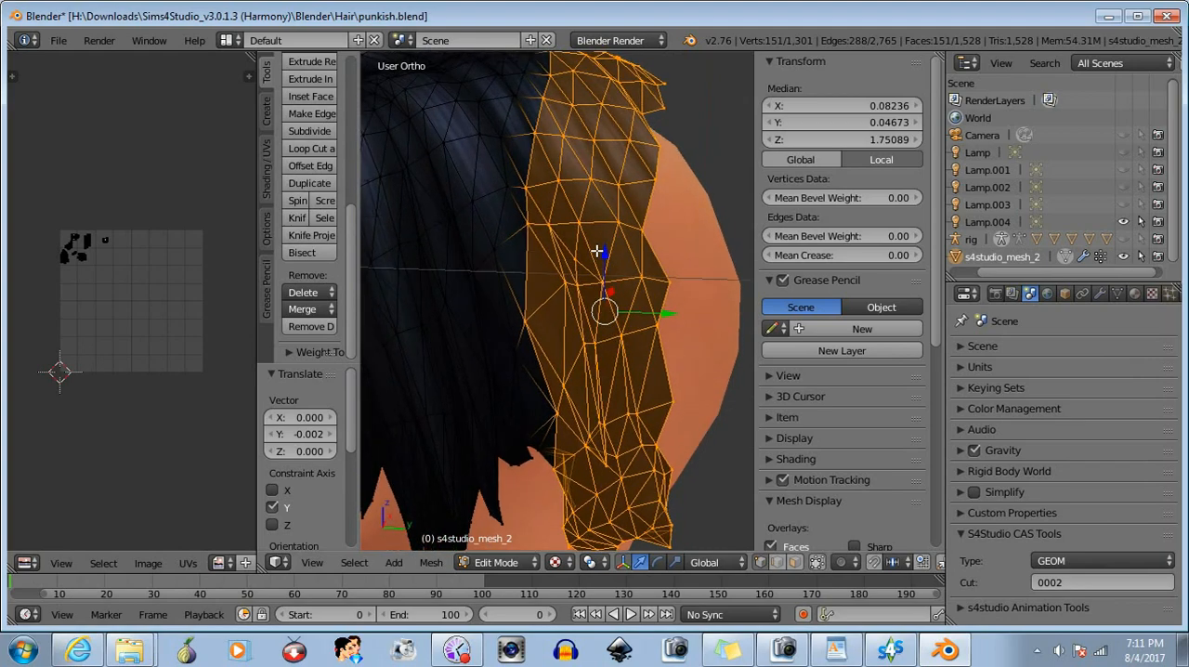
- Delete the vertices of the selected back strip of the side hair
{"action": "scroll", "coordinate": [456, 393], "scroll_direction": "down", "scroll_amount": 3}
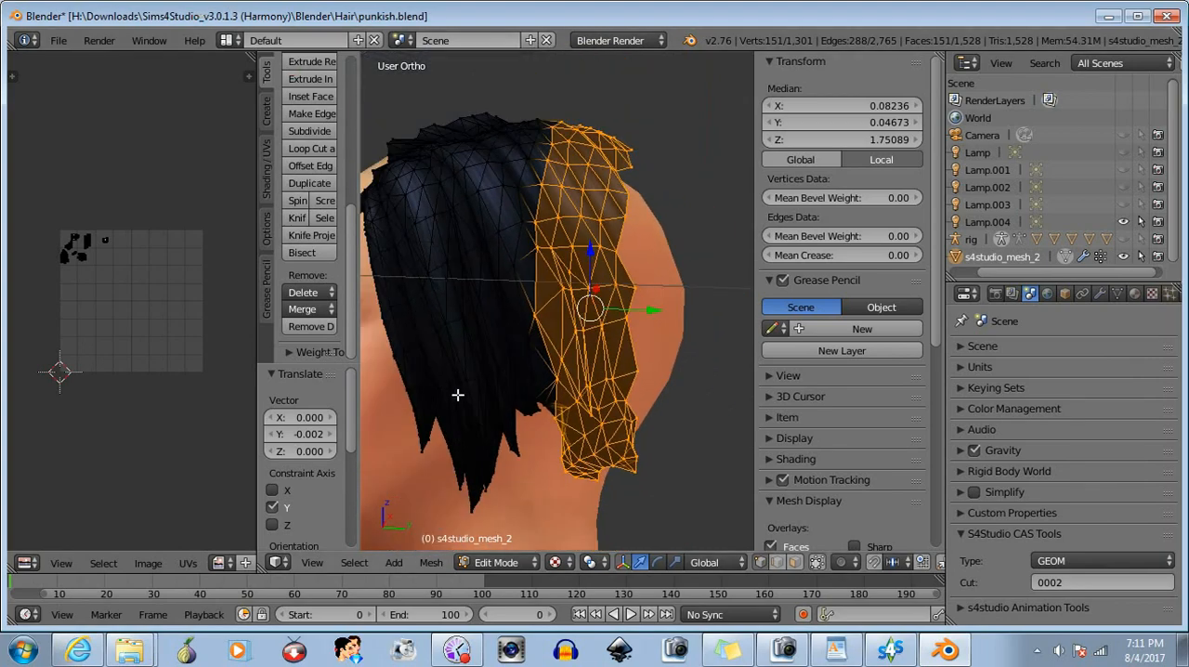
{"action": "middle_click_drag", "start_coordinate": [456, 393], "coordinate": [499, 434]}
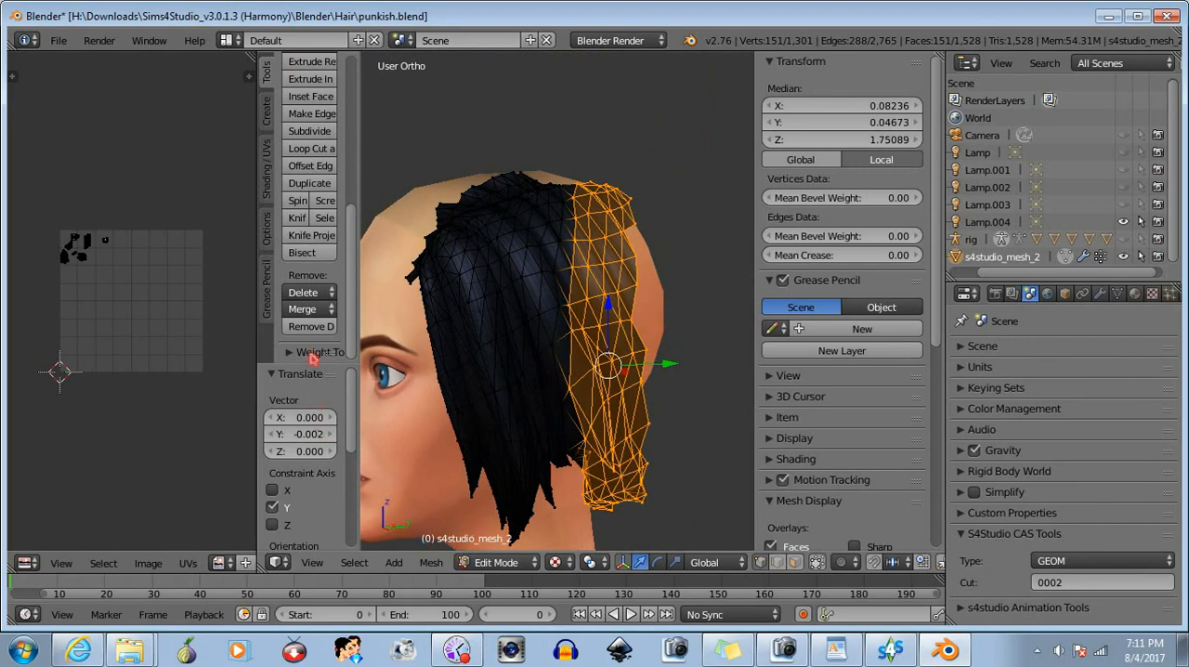
{"action": "left_click", "coordinate": [305, 291]}
{"action": "left_click", "coordinate": [315, 312]}
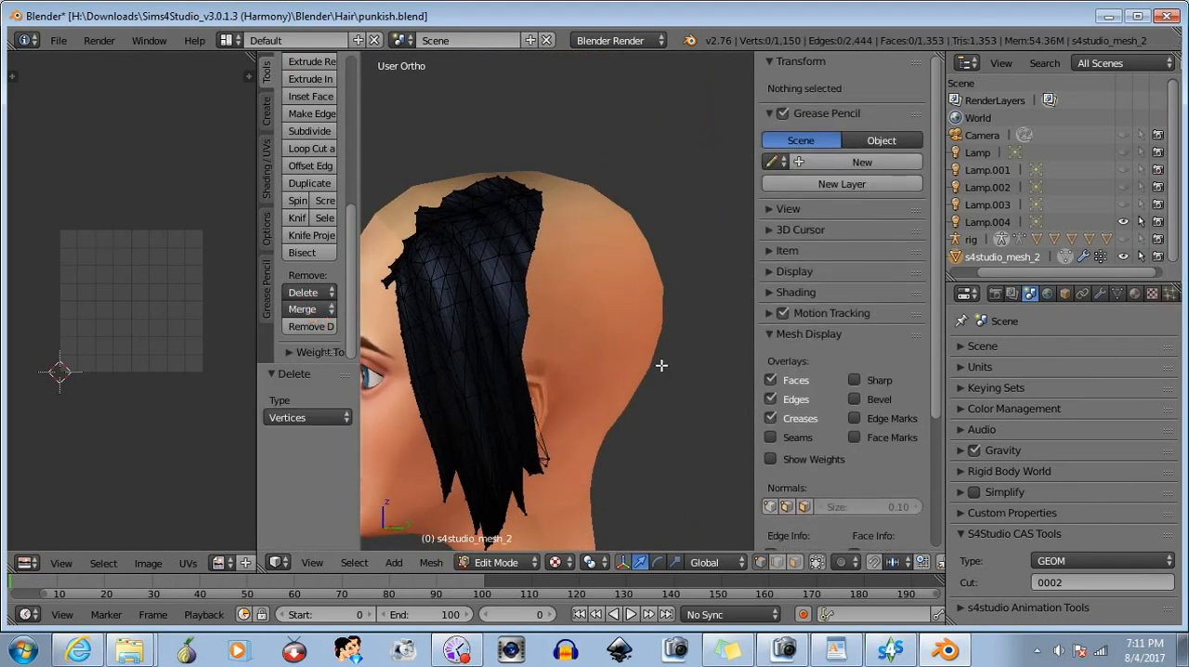
- Box-select the stray strand vertices below the ear and move them about -0.004 along X, toward the head
{"action": "middle_click_drag", "start_coordinate": [661, 365], "coordinate": [456, 343]}
{"action": "scroll", "coordinate": [576, 324], "scroll_direction": "up", "scroll_amount": 6}
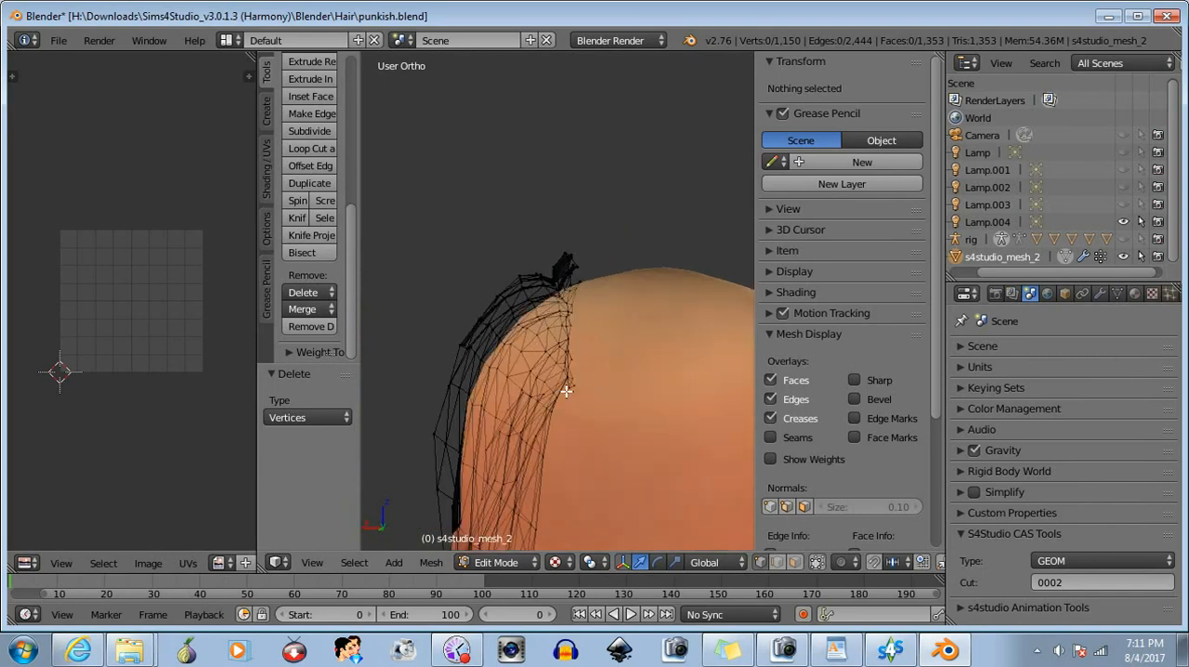
{"action": "middle_click_drag", "start_coordinate": [610, 412], "coordinate": [675, 331]}
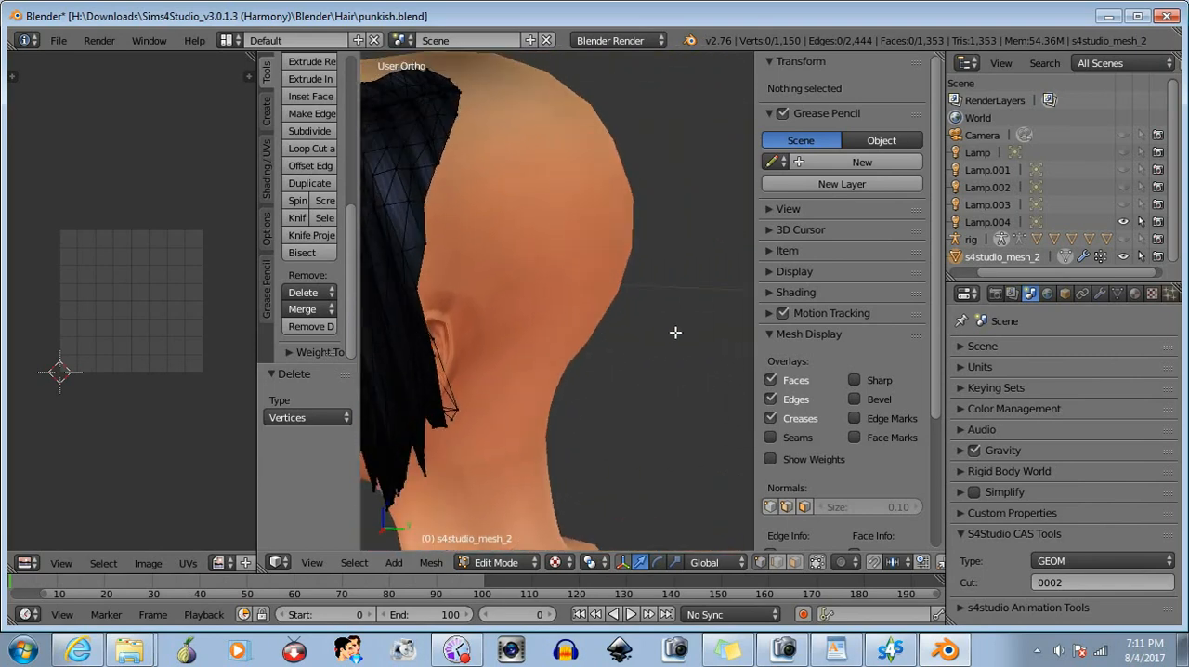
{"action": "middle_click_drag", "start_coordinate": [511, 407], "coordinate": [613, 372], "text": "shift"}
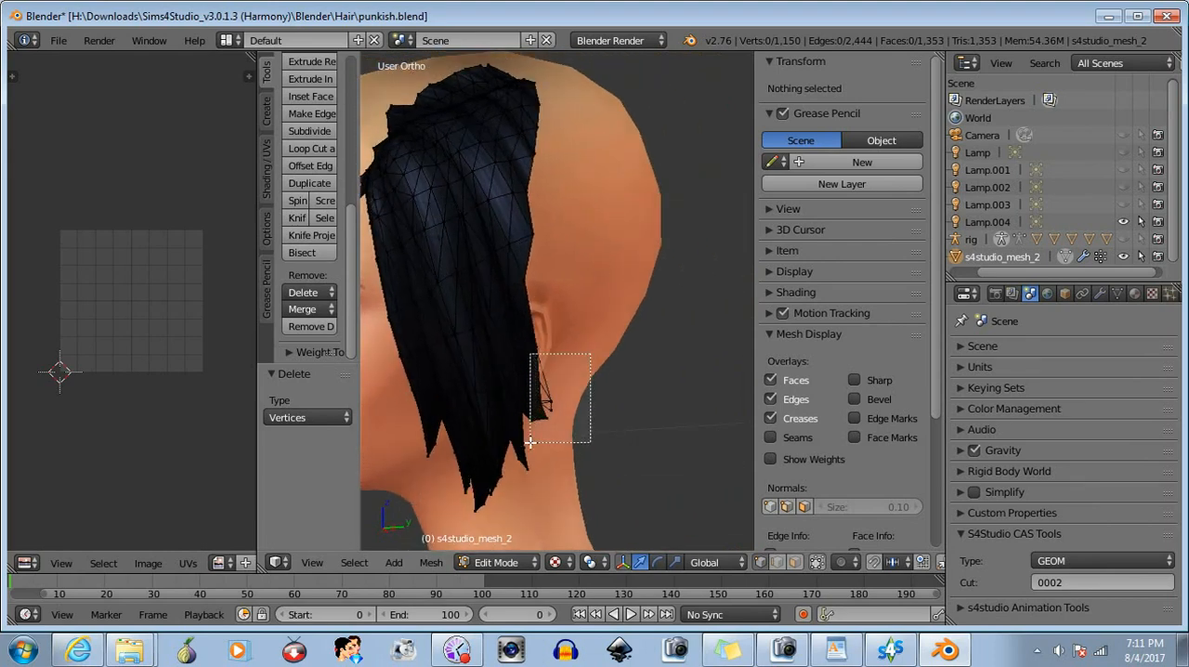
{"action": "left_click_drag", "start_coordinate": [529, 442], "coordinate": [530, 442]}
{"action": "middle_click_drag", "start_coordinate": [529, 437], "coordinate": [420, 416]}
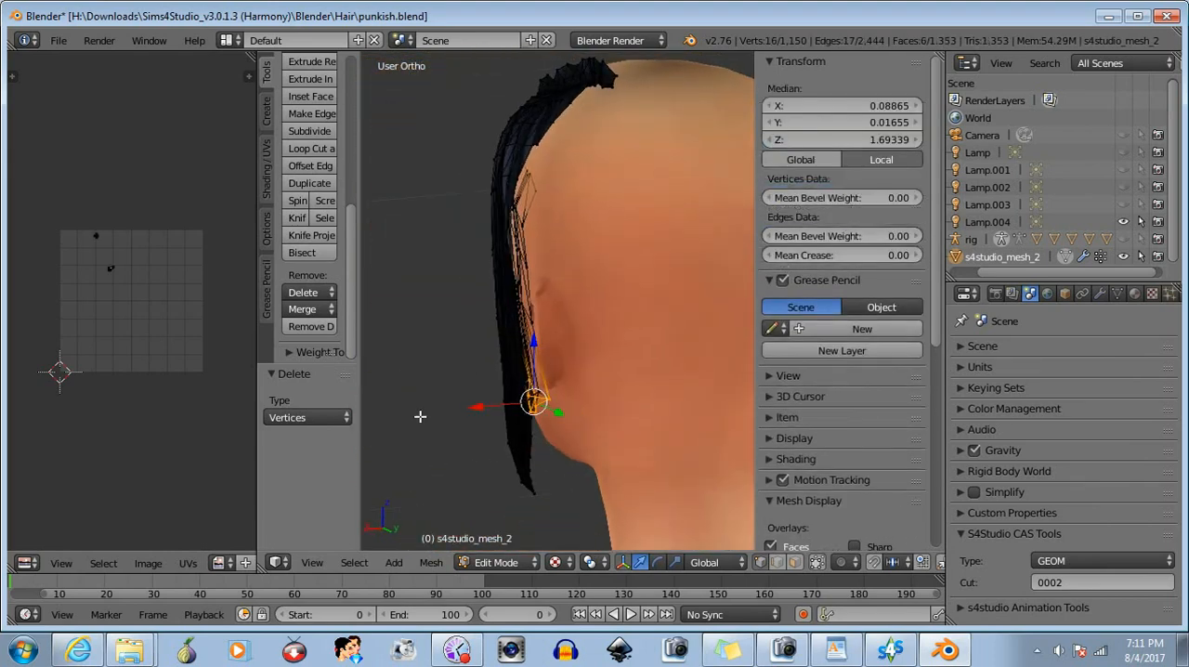
{"action": "middle_click_drag", "start_coordinate": [521, 453], "coordinate": [564, 422]}
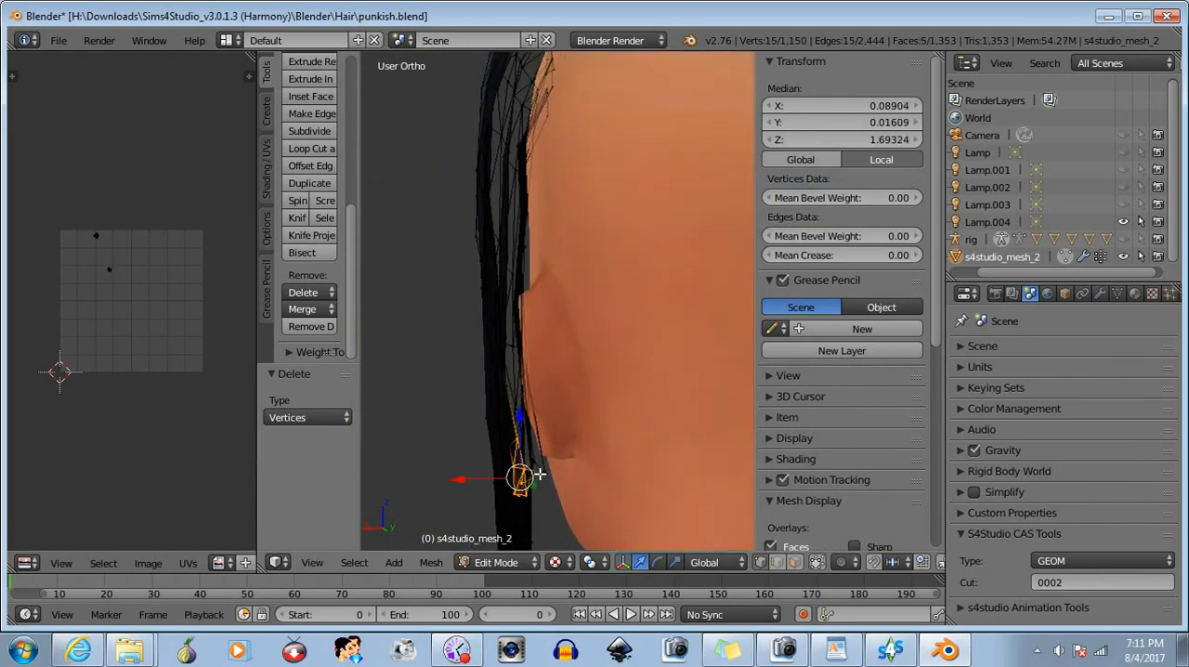
{"action": "left_click_drag", "start_coordinate": [459, 481], "coordinate": [464, 481]}
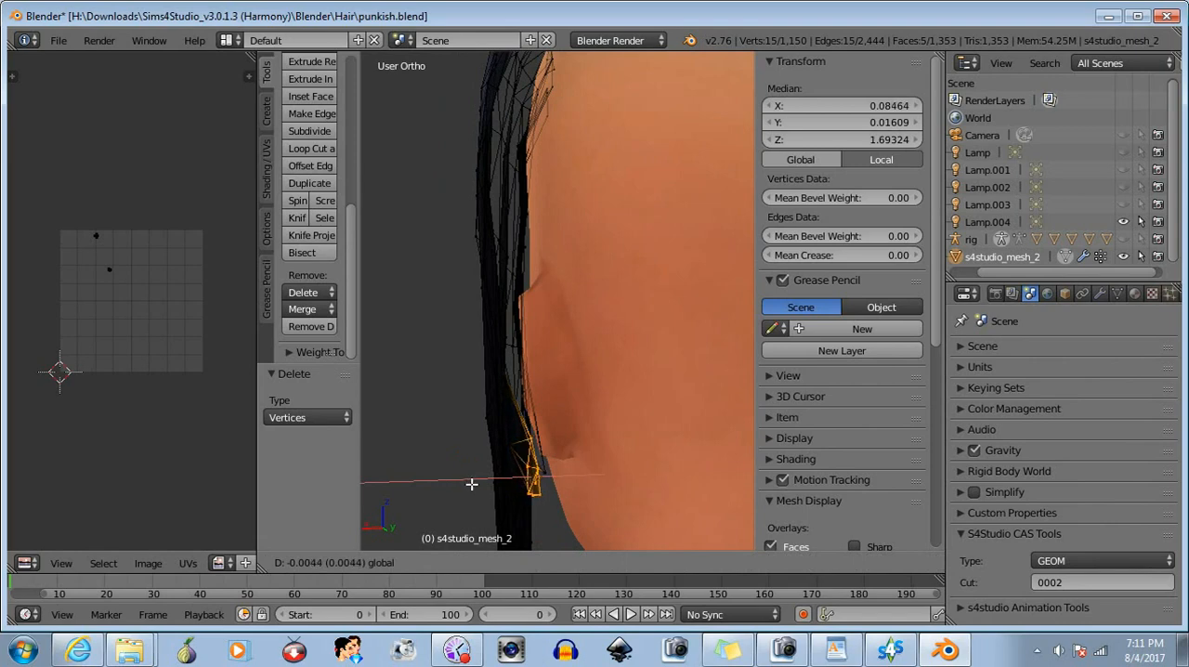
{"action": "left_click", "coordinate": [471, 484]}
- Select only the hair's outer cut-edge vertices beside the ear and move them about -0.003 along X toward the head
{"action": "middle_click_drag", "start_coordinate": [583, 502], "coordinate": [409, 458]}
{"action": "key", "text": "a"}
{"action": "key", "text": "b"}
{"action": "left_click_drag", "start_coordinate": [554, 289], "coordinate": [492, 376]}
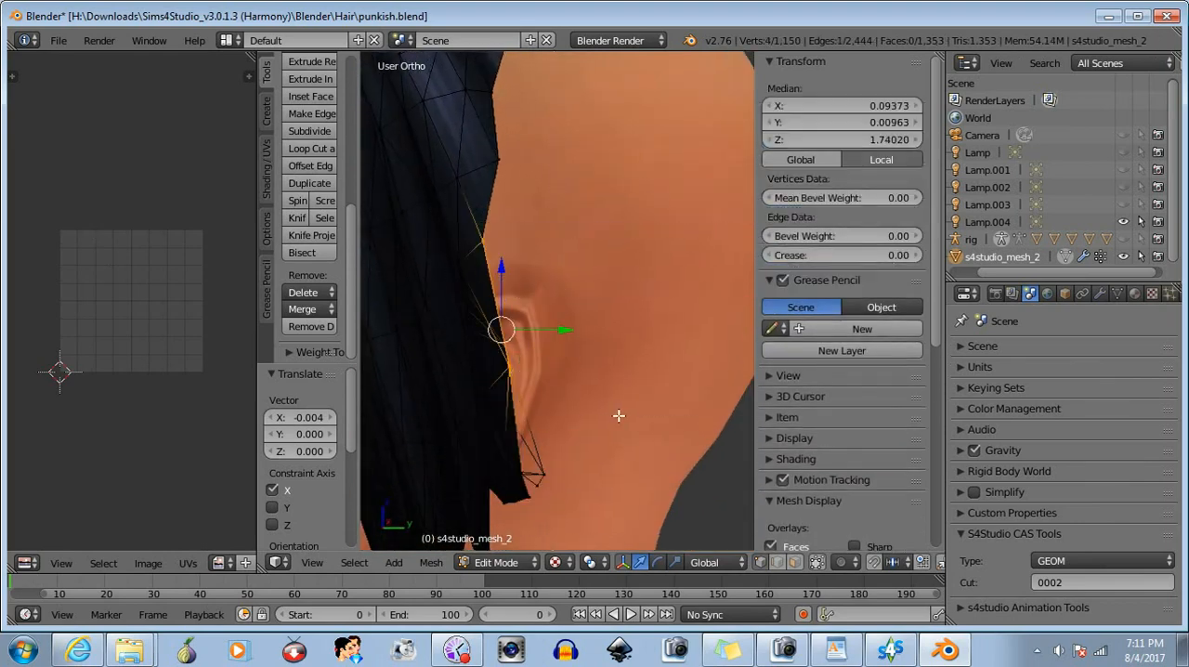
{"action": "middle_click_drag", "start_coordinate": [619, 415], "coordinate": [543, 345]}
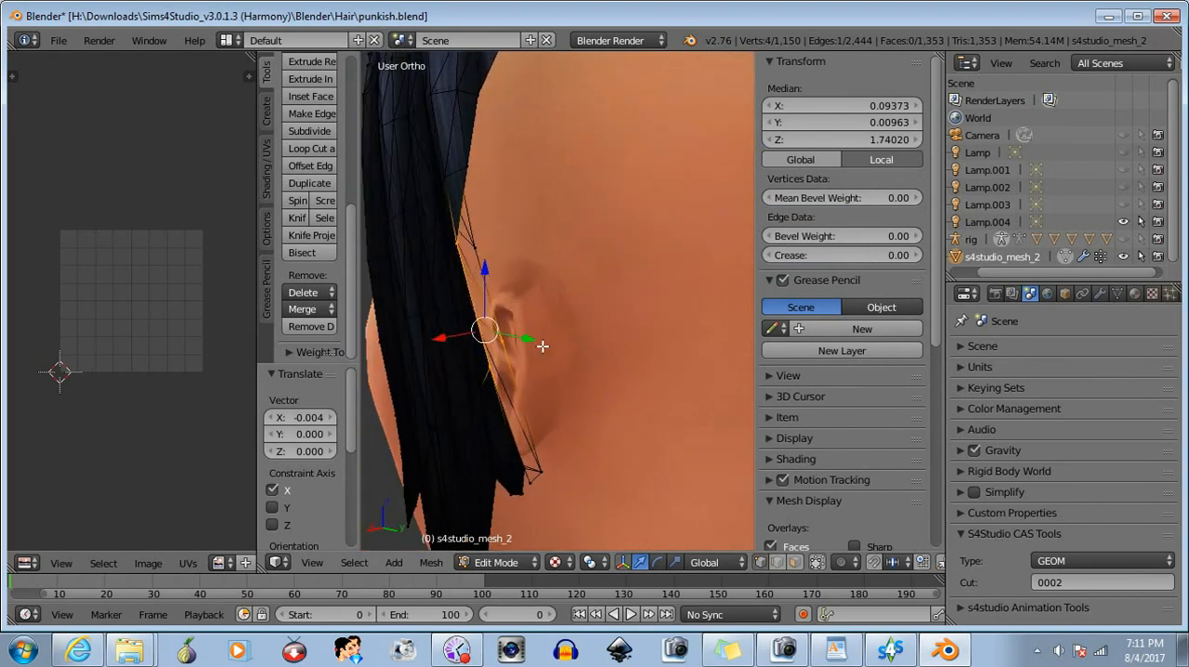
{"action": "left_click_drag", "start_coordinate": [501, 351], "coordinate": [501, 351]}
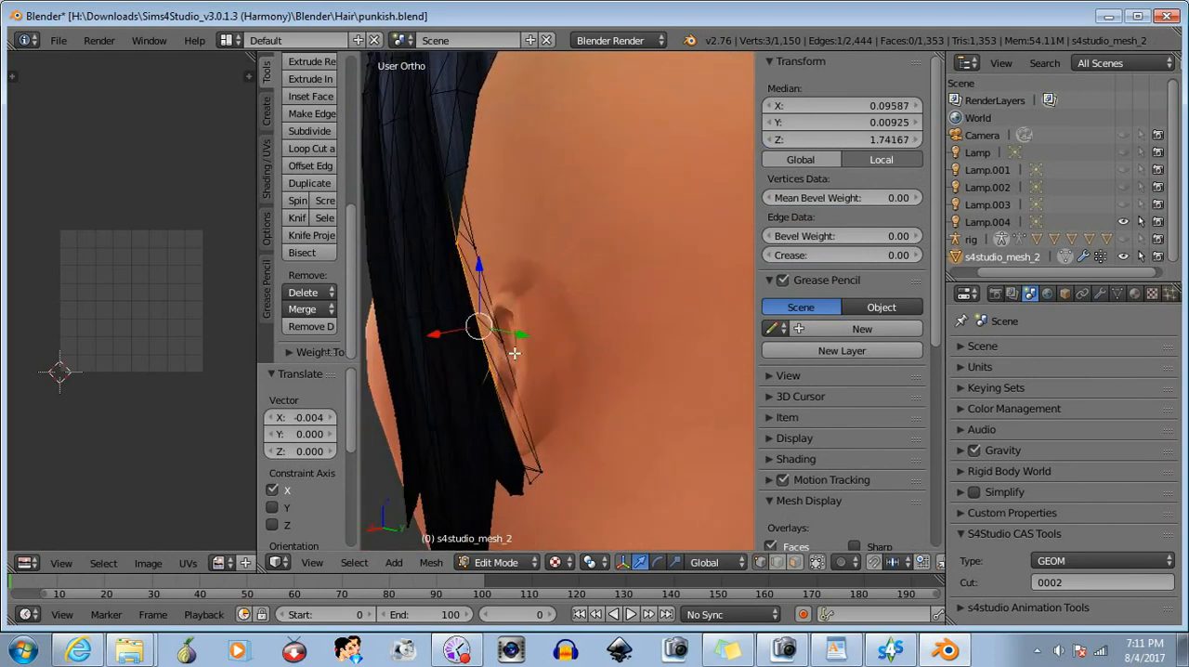
{"action": "key", "text": "g"}
{"action": "key", "text": "x"}
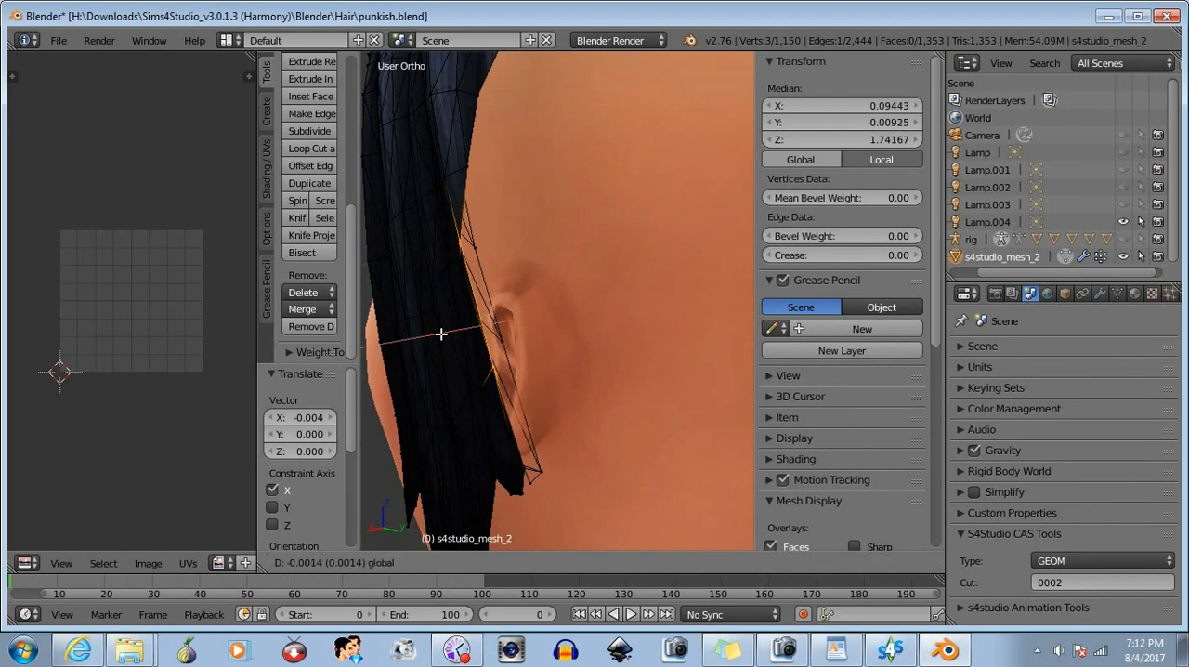
{"action": "left_click", "coordinate": [458, 348]}
{"action": "middle_click_drag", "start_coordinate": [457, 347], "coordinate": [487, 429]}
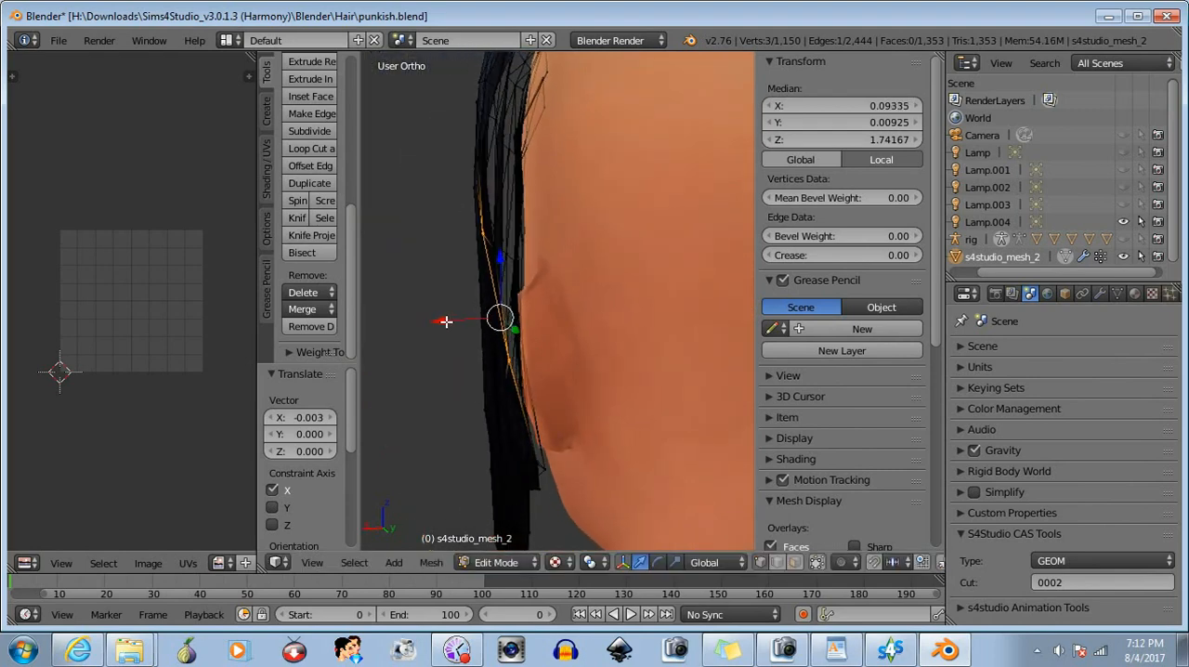
{"action": "left_click_drag", "start_coordinate": [446, 322], "coordinate": [447, 322]}
- Reduce the selection to the vertex above the ear and add the cut-edge vertices higher up the hair
{"action": "middle_click_drag", "start_coordinate": [484, 381], "coordinate": [516, 388]}
{"action": "key", "text": "b"}
{"action": "middle_click_drag", "start_coordinate": [479, 326], "coordinate": [541, 408]}
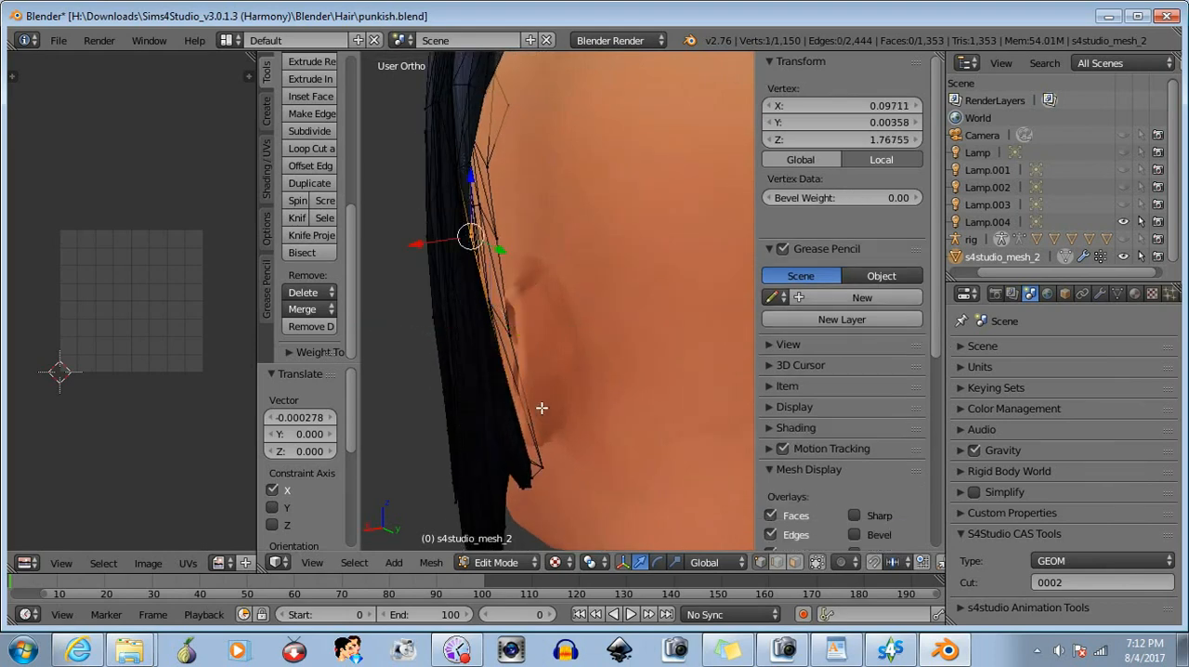
{"action": "mouse_move", "coordinate": [456, 352]}
{"action": "middle_mouse_down"}
{"action": "mouse_move", "coordinate": [520, 369]}
{"action": "mouse_move", "coordinate": [436, 356]}
{"action": "middle_mouse_up"}
{"action": "scroll", "coordinate": [517, 414], "scroll_direction": "down", "scroll_amount": 4}
{"action": "middle_click_drag", "start_coordinate": [518, 414], "coordinate": [616, 281]}
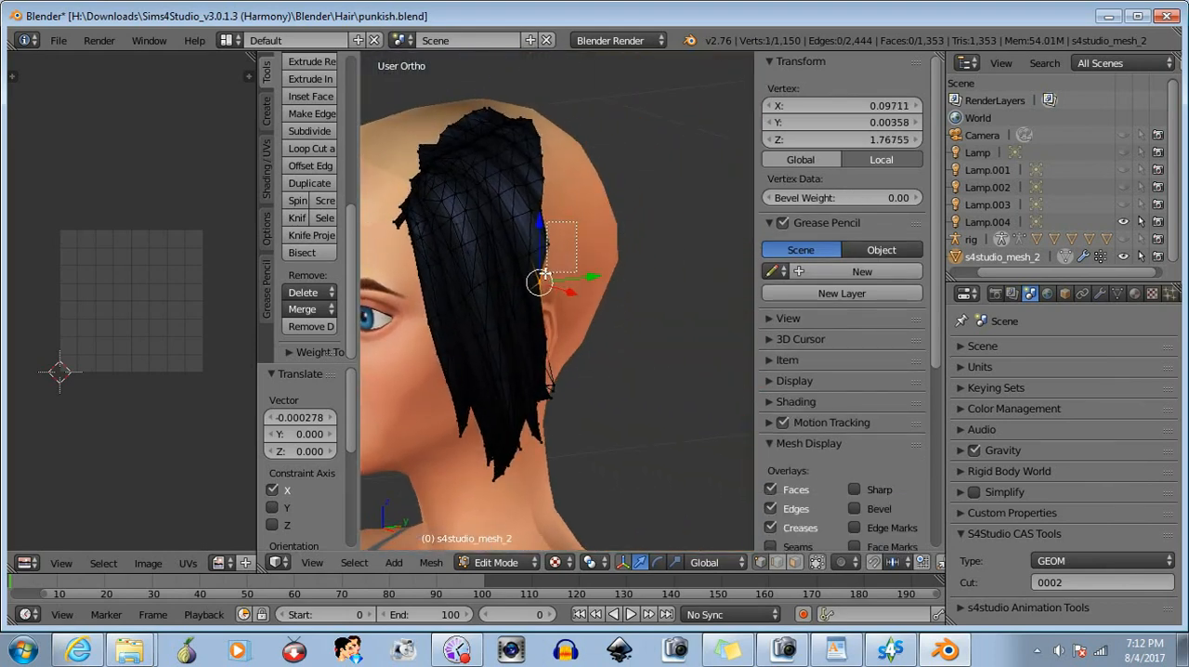
{"action": "left_click_drag", "start_coordinate": [575, 273], "coordinate": [576, 273]}
{"action": "left_click_drag", "start_coordinate": [547, 224], "coordinate": [538, 230]}
{"action": "middle_click_drag", "start_coordinate": [584, 203], "coordinate": [571, 257]}
{"action": "key", "text": "b"}
{"action": "left_click_drag", "start_coordinate": [575, 165], "coordinate": [547, 224]}
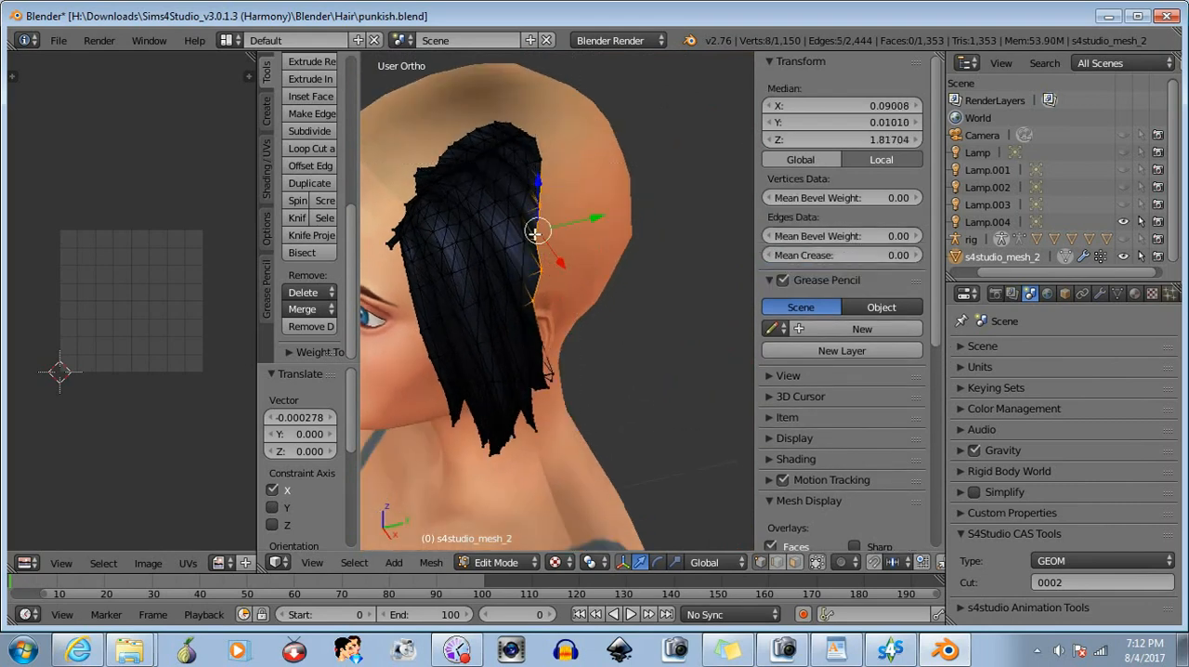
- Reduce the selection to the four lower cut-edge vertices above the ear and move them along X toward the head
{"action": "scroll", "coordinate": [535, 232], "scroll_direction": "up", "scroll_amount": 5}
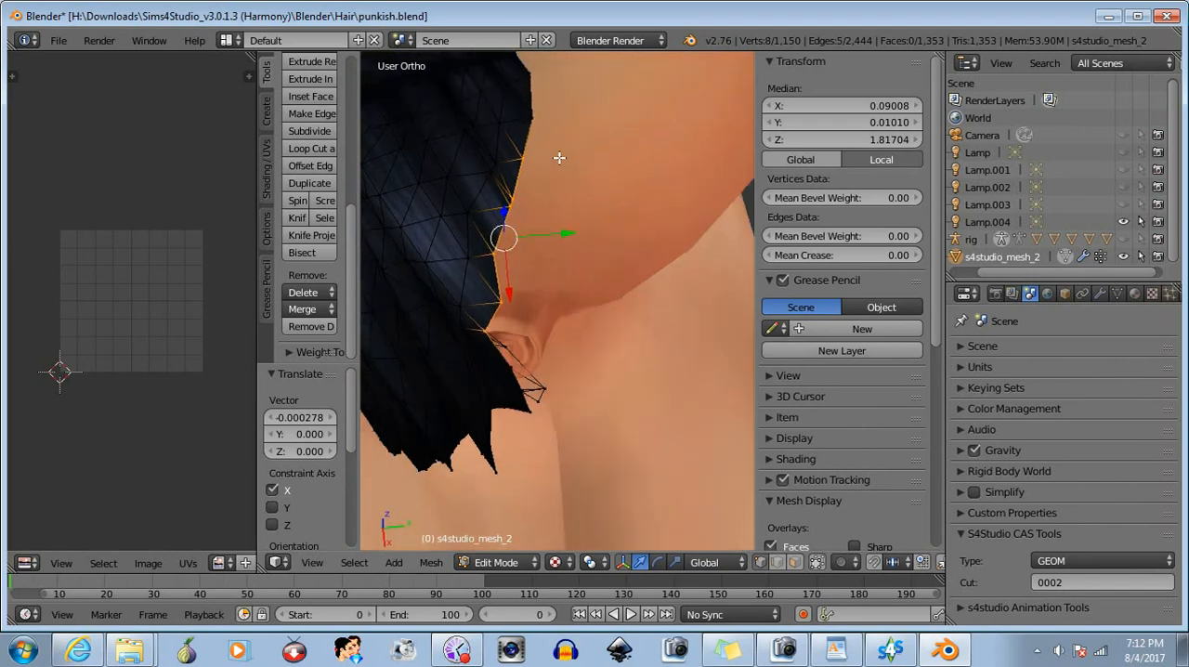
{"action": "middle_click_drag", "start_coordinate": [559, 157], "coordinate": [589, 98]}
{"action": "scroll", "coordinate": [588, 102], "scroll_direction": "down", "scroll_amount": 2}
{"action": "middle_click_drag", "start_coordinate": [577, 199], "coordinate": [473, 187]}
{"action": "key", "text": "b"}
{"action": "middle_click_drag", "start_coordinate": [563, 285], "coordinate": [396, 262]}
{"action": "scroll", "coordinate": [472, 196], "scroll_direction": "up", "scroll_amount": 2}
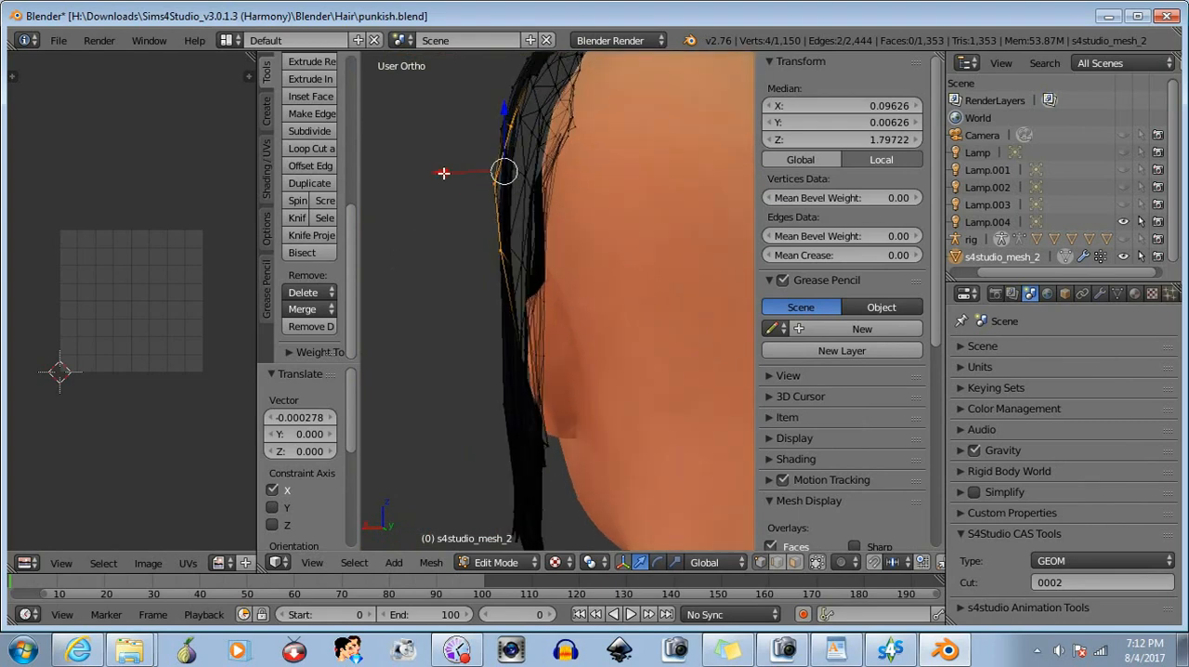
{"action": "left_click_drag", "start_coordinate": [443, 173], "coordinate": [451, 175]}
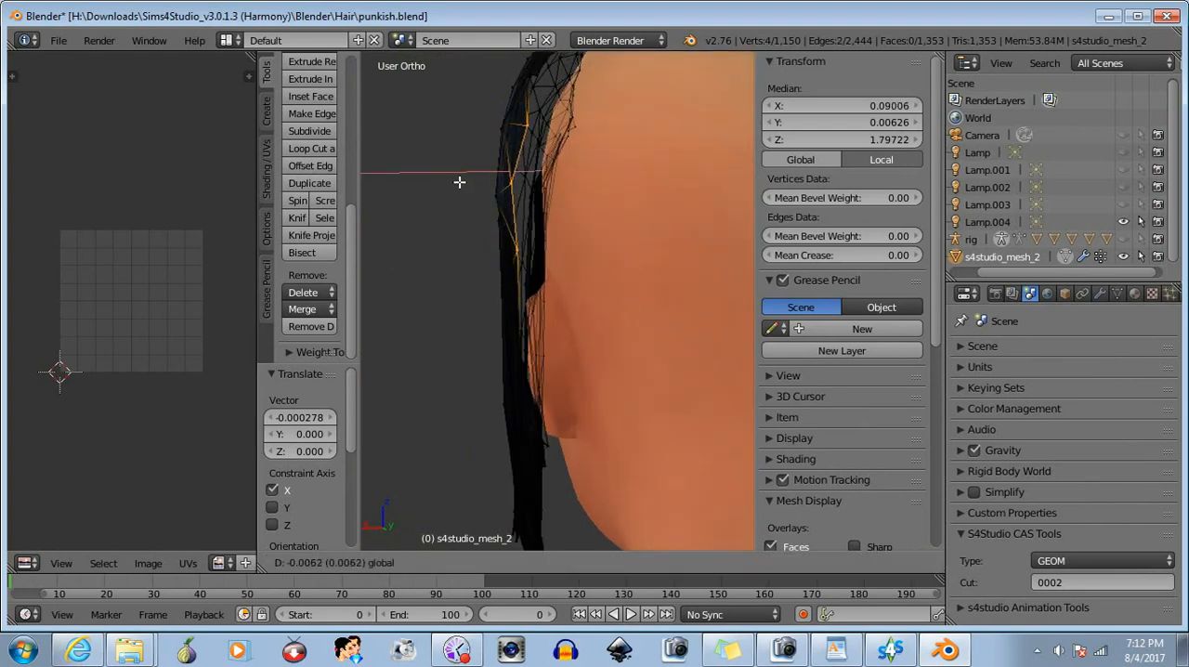
{"action": "left_click_drag", "start_coordinate": [459, 182], "coordinate": [461, 183]}
- Select two cut-edge vertices higher up and move them about -0.0006 along X toward the head, then clear the selection
{"action": "middle_click_drag", "start_coordinate": [460, 183], "coordinate": [569, 289]}
{"action": "key", "text": "b"}
{"action": "left_click_drag", "start_coordinate": [463, 147], "coordinate": [568, 223]}
{"action": "left_click_drag", "start_coordinate": [485, 128], "coordinate": [486, 135]}
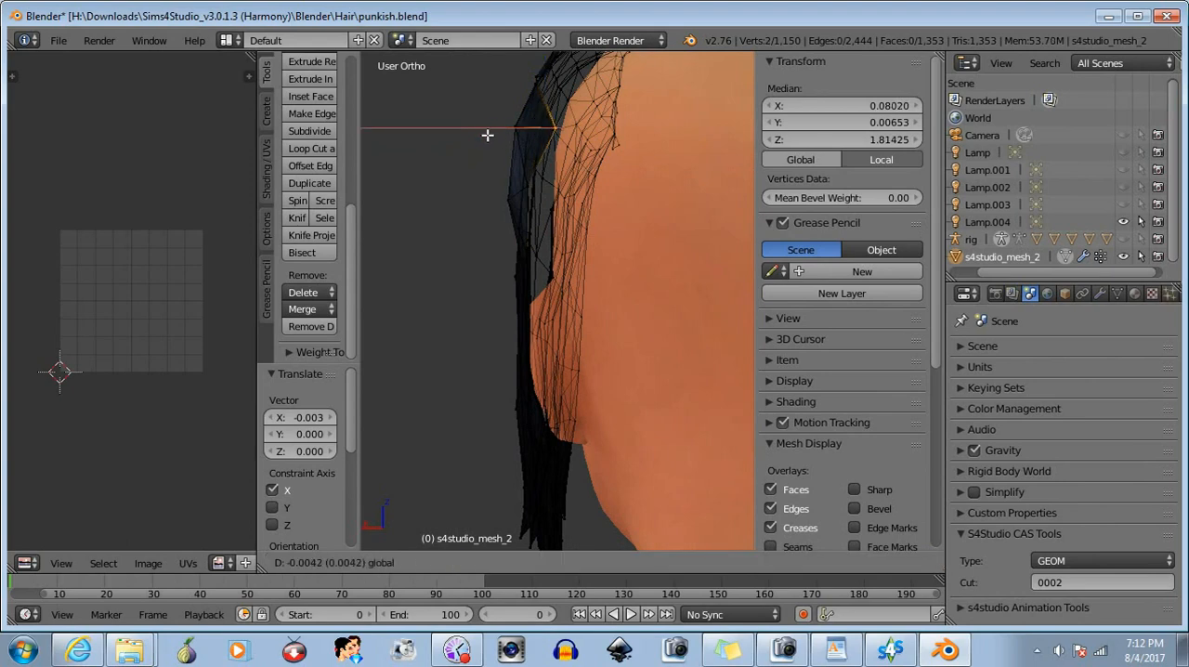
{"action": "left_click", "coordinate": [487, 136]}
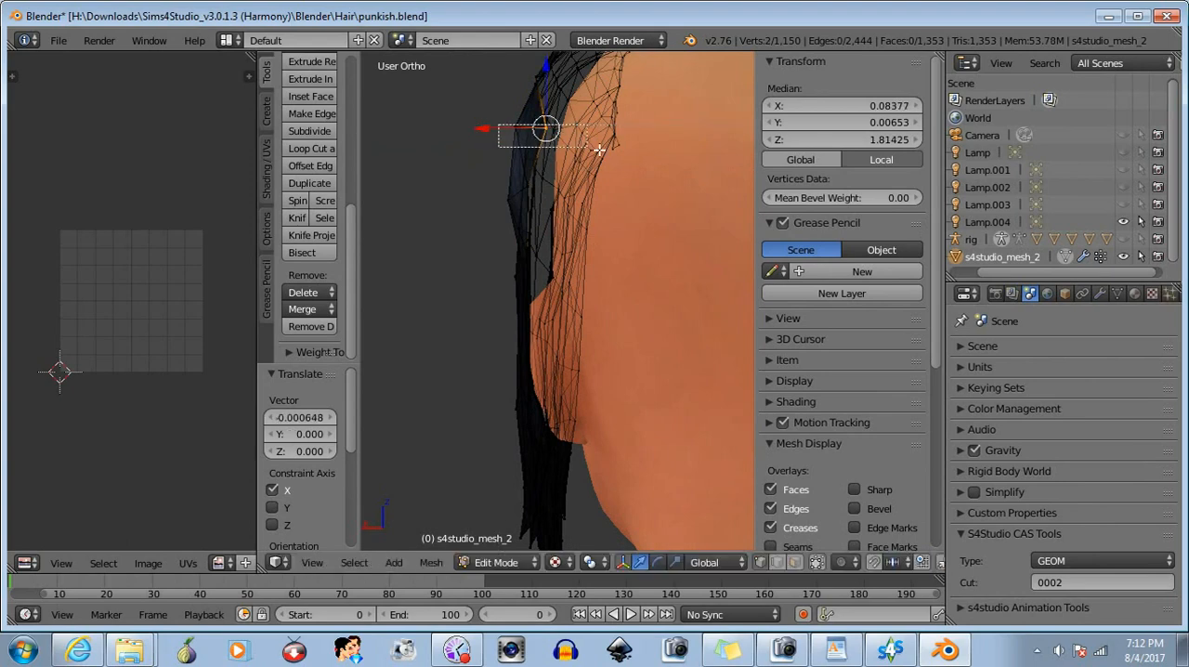
{"action": "key", "text": "a"}
- Move the single protruding vertex just above the ear about -0.002 along X toward the head and deselect it
{"action": "left_click_drag", "start_coordinate": [514, 219], "coordinate": [513, 219]}
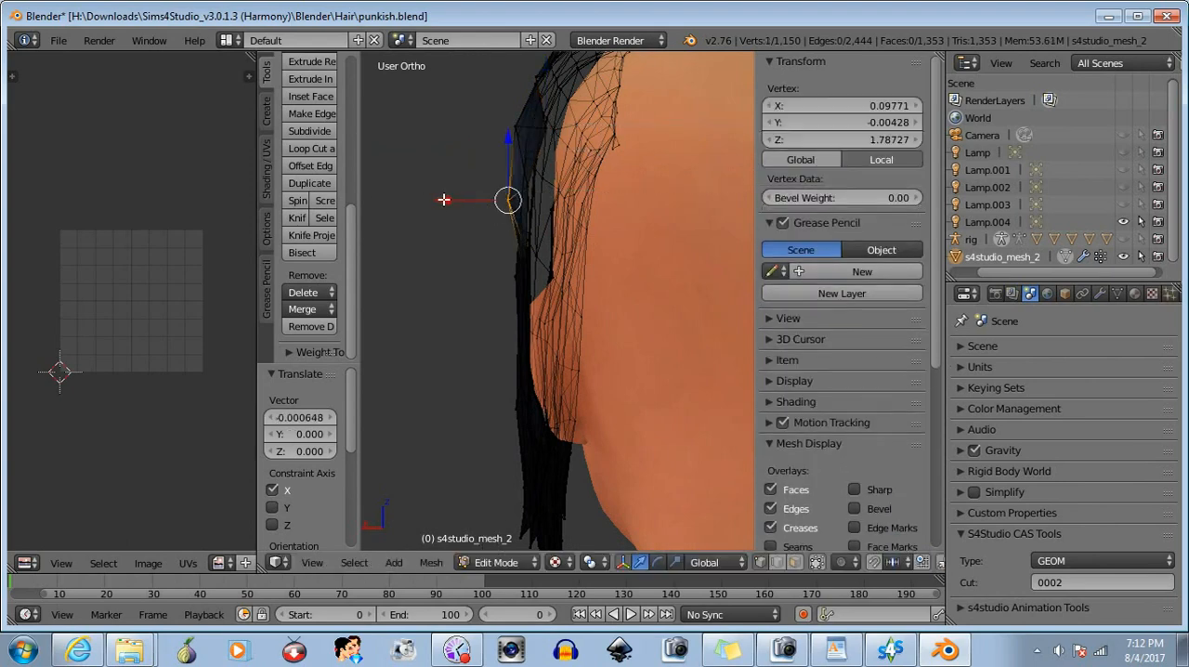
{"action": "left_click_drag", "start_coordinate": [443, 200], "coordinate": [448, 200]}
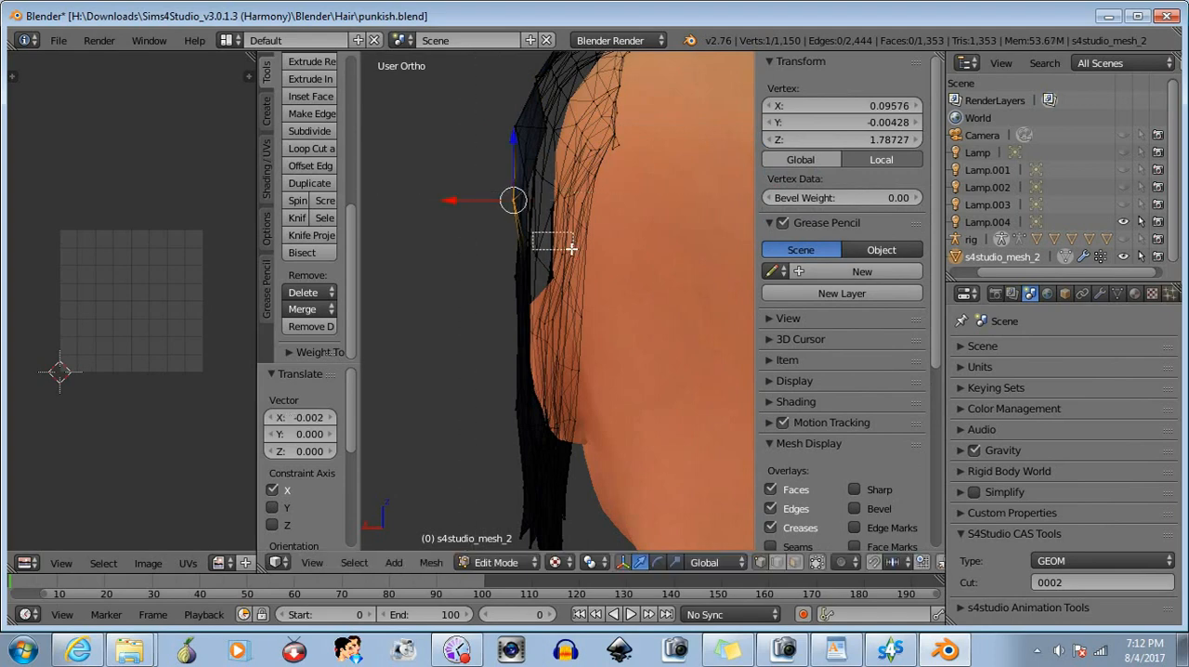
{"action": "middle_click_drag", "start_coordinate": [571, 249], "coordinate": [573, 251]}
{"action": "key", "text": "b"}
{"action": "middle_click_drag", "start_coordinate": [478, 175], "coordinate": [553, 248]}
- Select the same vertex above the ear plus its cut-edge neighbour, move both about -0.001 along X, and deselect them
{"action": "mouse_move", "coordinate": [493, 284]}
{"action": "middle_mouse_down"}
{"action": "mouse_move", "coordinate": [552, 284]}
{"action": "mouse_move", "coordinate": [377, 284]}
{"action": "mouse_move", "coordinate": [549, 268]}
{"action": "mouse_move", "coordinate": [474, 279]}
{"action": "middle_mouse_up"}
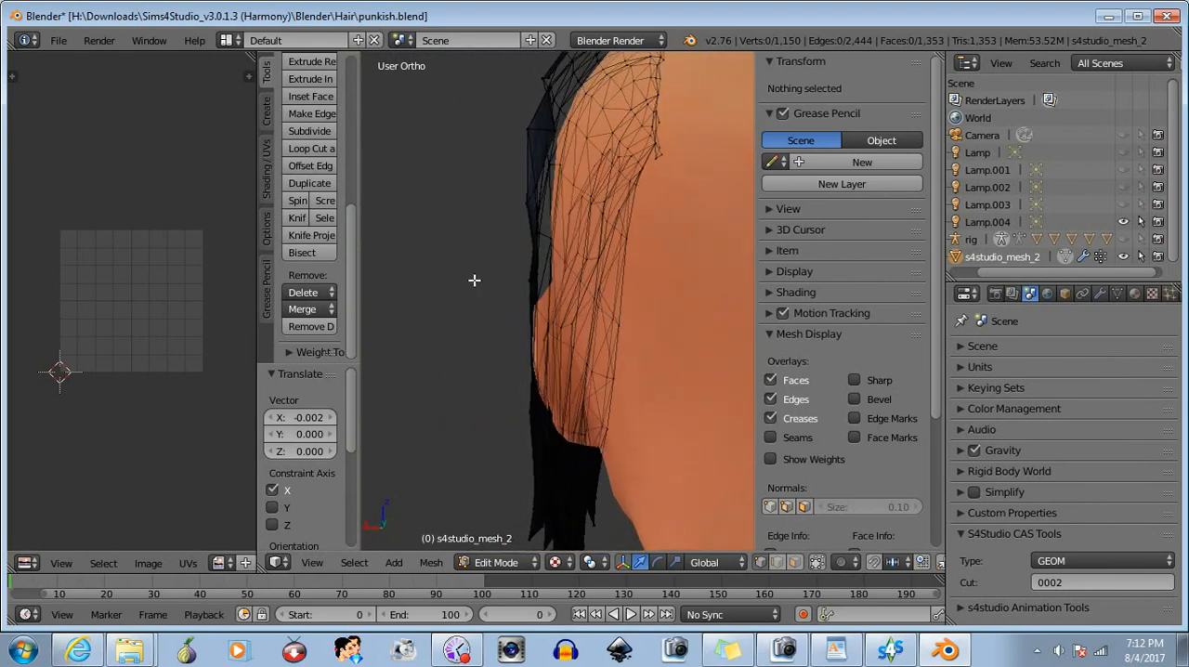
{"action": "left_click_drag", "start_coordinate": [529, 224], "coordinate": [531, 225]}
{"action": "middle_click_drag", "start_coordinate": [530, 225], "coordinate": [526, 182]}
{"action": "key", "text": "b"}
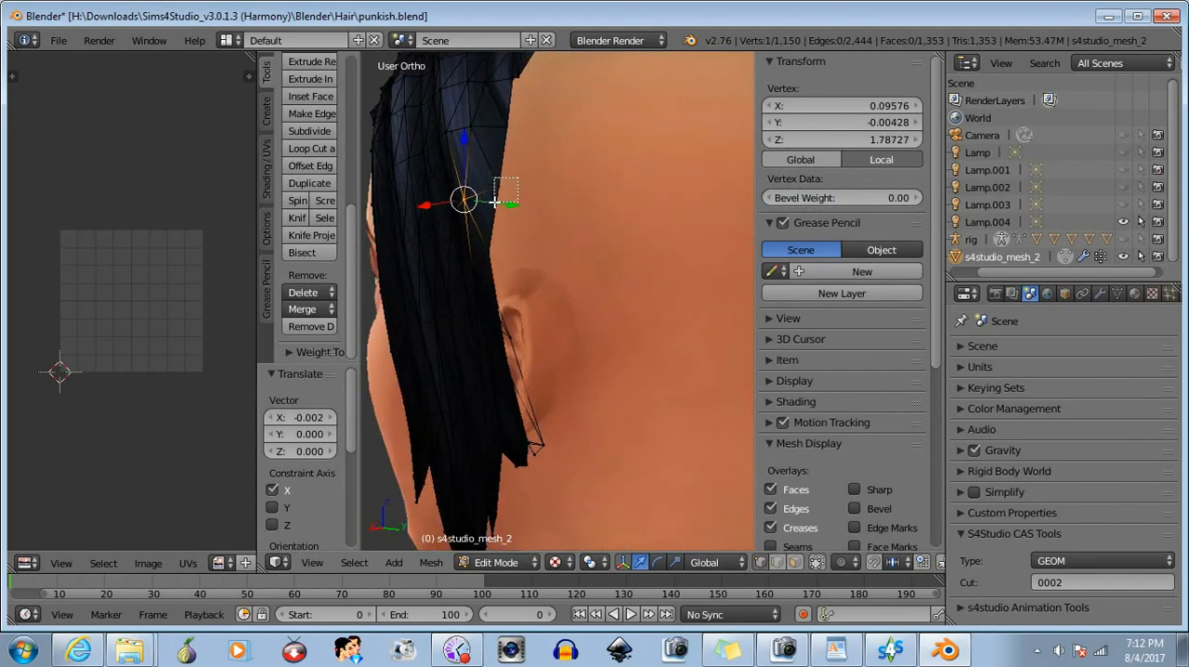
{"action": "left_click_drag", "start_coordinate": [494, 202], "coordinate": [495, 202]}
{"action": "middle_click_drag", "start_coordinate": [495, 203], "coordinate": [449, 233]}
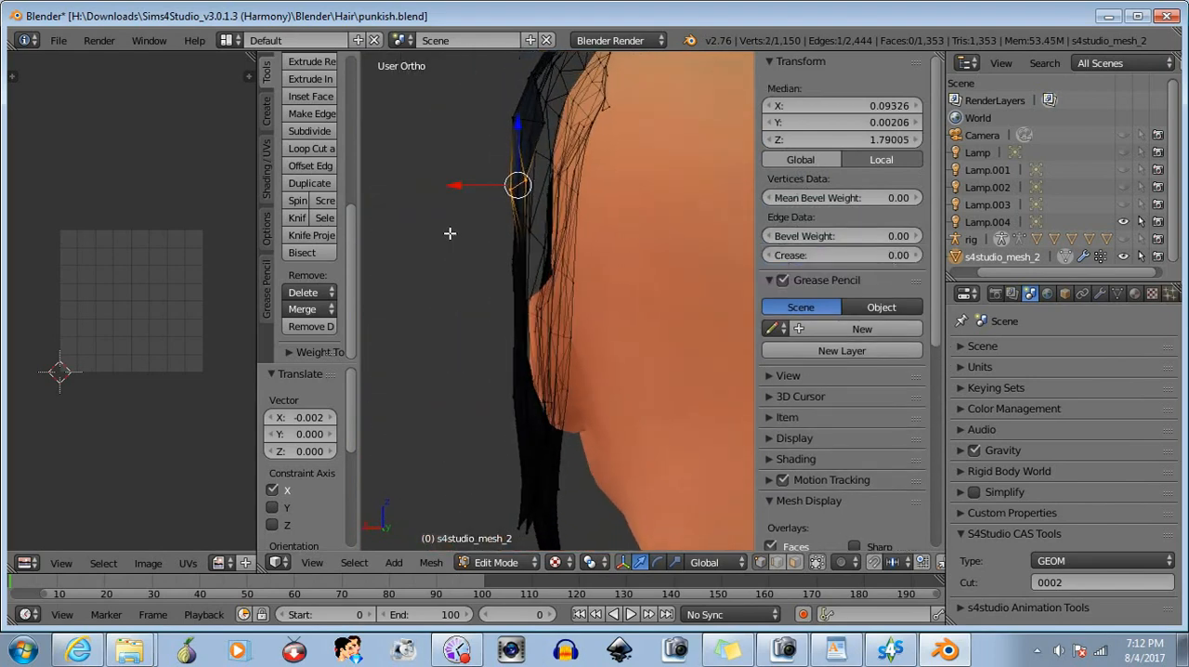
{"action": "left_click_drag", "start_coordinate": [456, 187], "coordinate": [477, 177]}
{"action": "key", "text": "a"}
- Select the single inner vertex higher above the ear, move it about -0.003 along X toward the head, and deselect it
{"action": "middle_click_drag", "start_coordinate": [610, 253], "coordinate": [389, 290]}
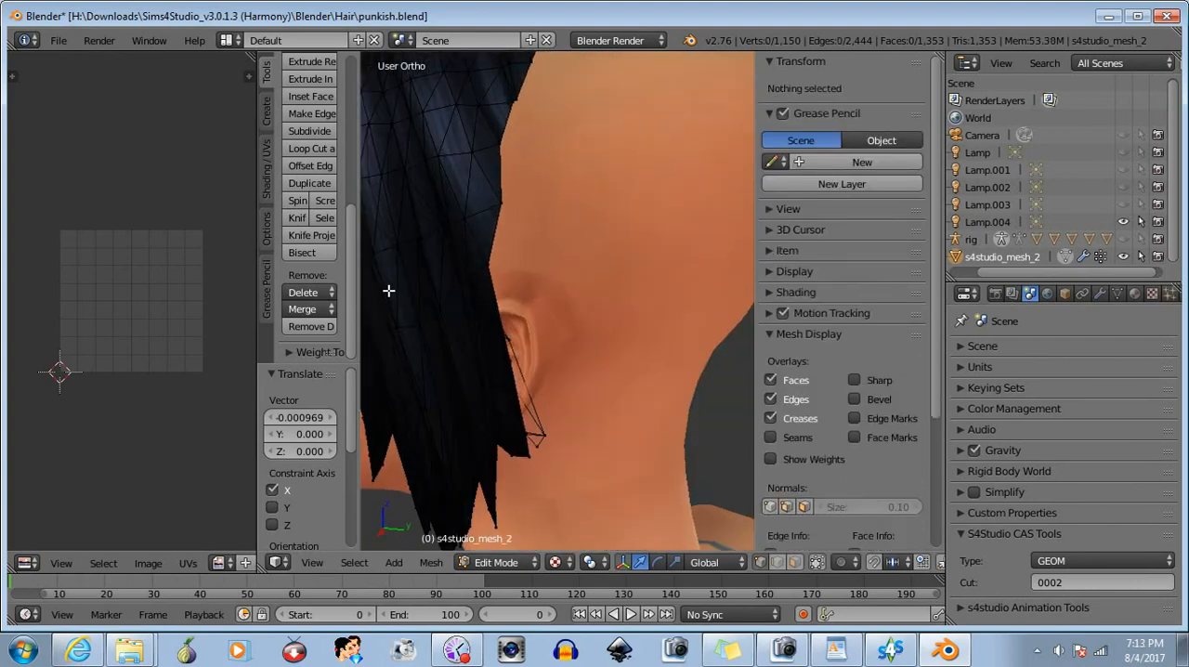
{"action": "right_click", "coordinate": [469, 140]}
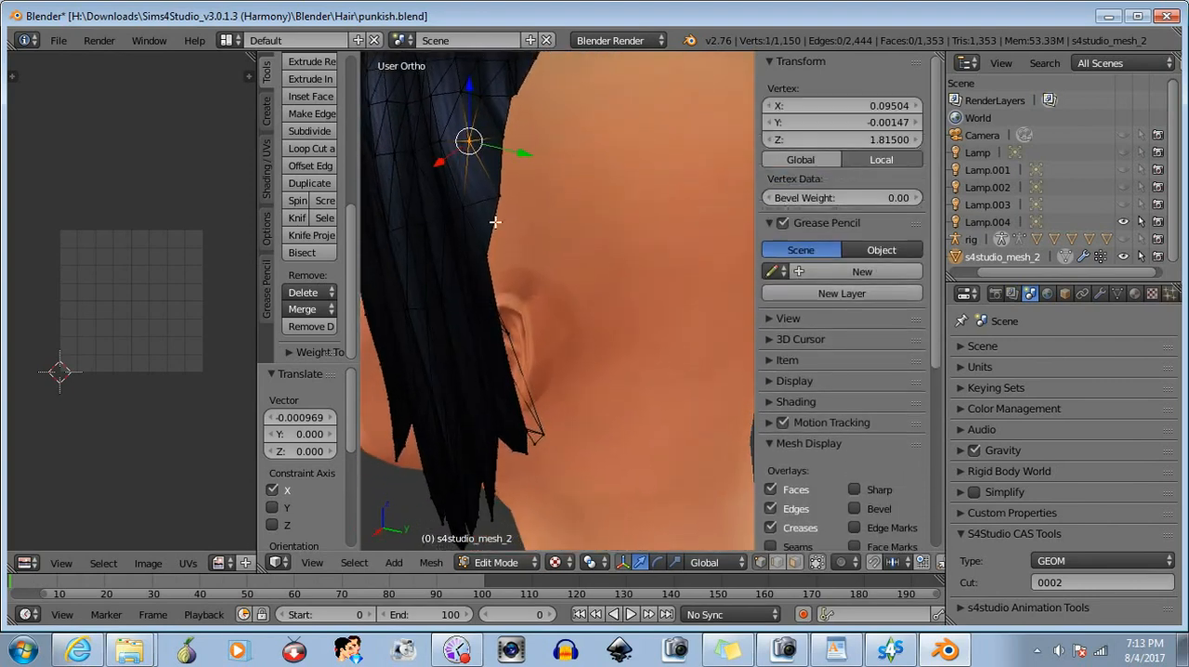
{"action": "middle_click_drag", "start_coordinate": [495, 222], "coordinate": [446, 119]}
{"action": "left_click_drag", "start_coordinate": [445, 119], "coordinate": [456, 125]}
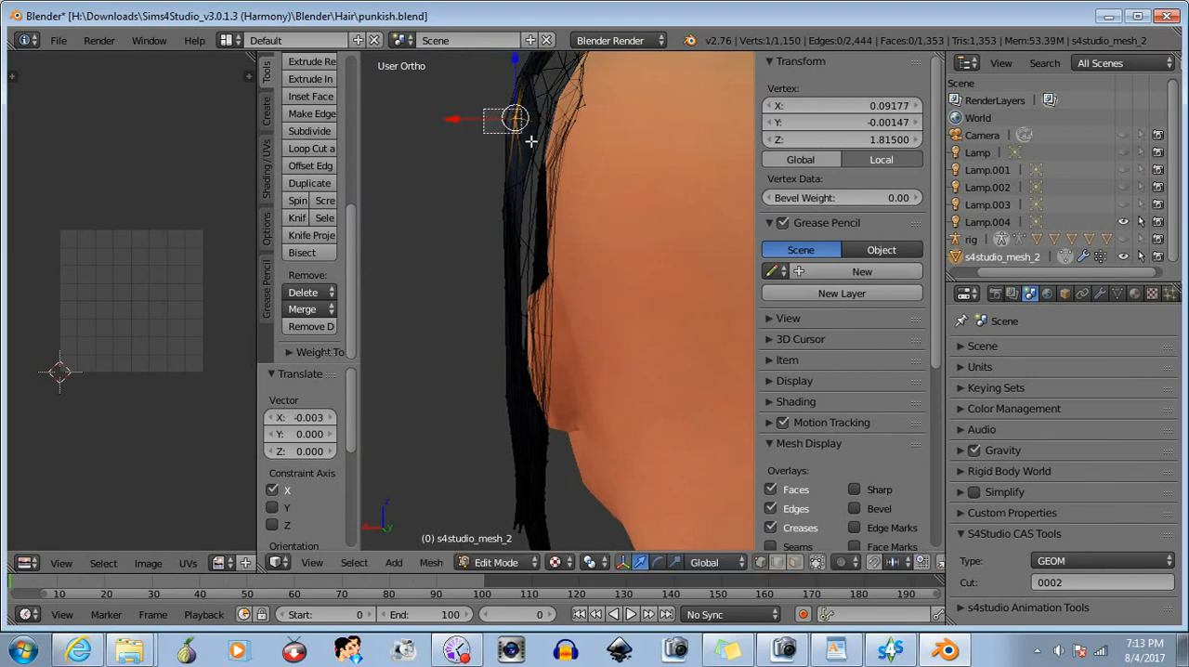
{"action": "key", "text": "a"}
- Select the seven vertices along the upper back cut edge of the hair, below its top corner
{"action": "middle_click_drag", "start_coordinate": [493, 122], "coordinate": [651, 322]}
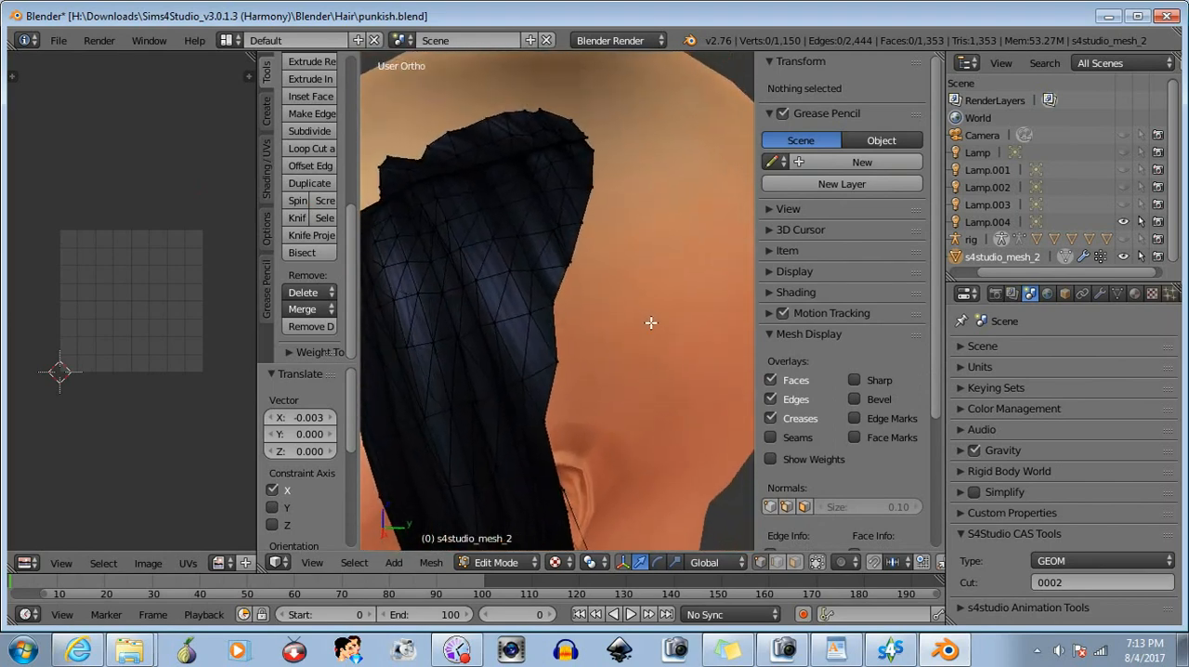
{"action": "left_click_drag", "start_coordinate": [620, 149], "coordinate": [583, 223]}
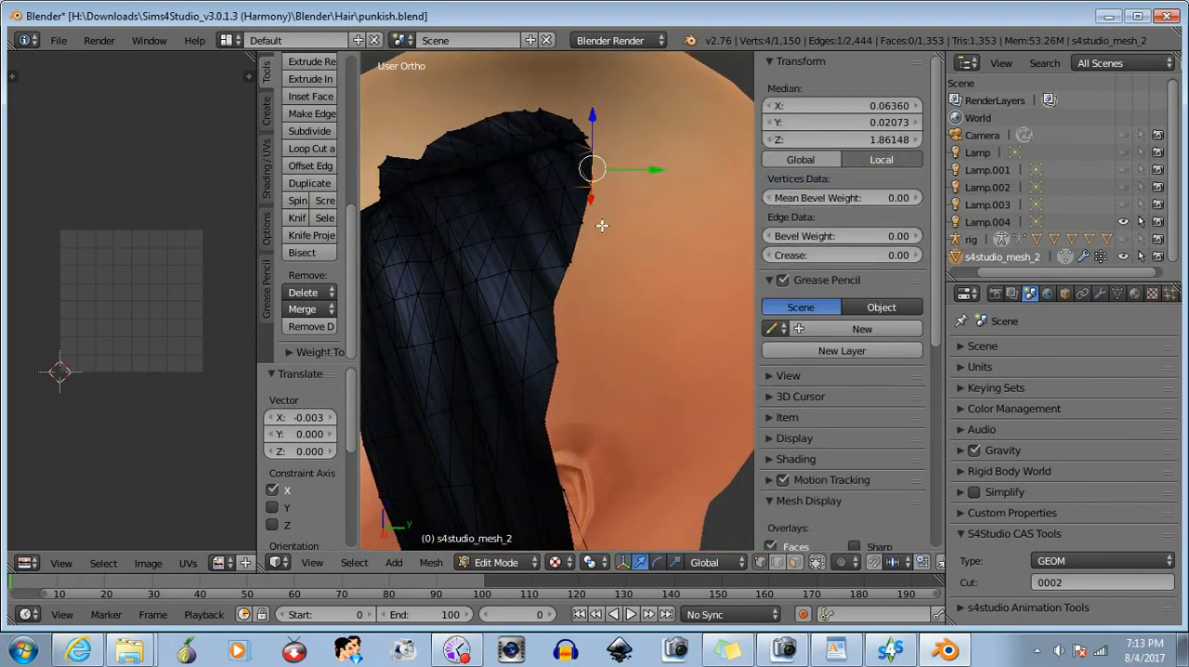
{"action": "left_click_drag", "start_coordinate": [568, 300], "coordinate": [568, 300]}
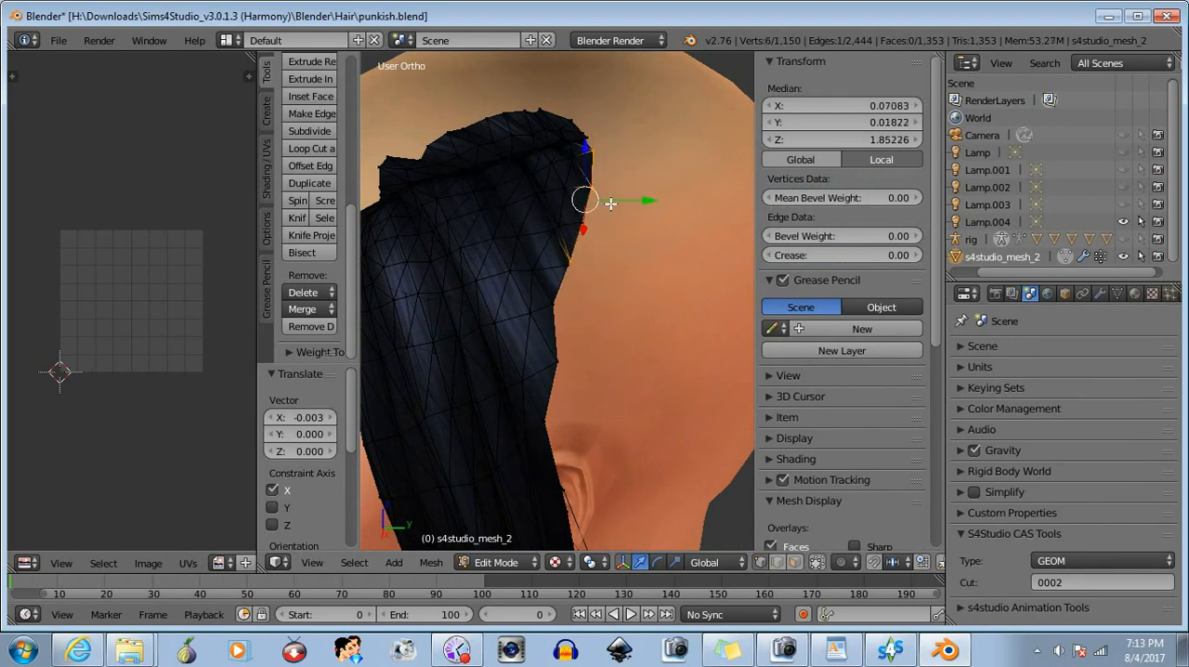
{"action": "right_click", "coordinate": [573, 252], "text": "shift"}
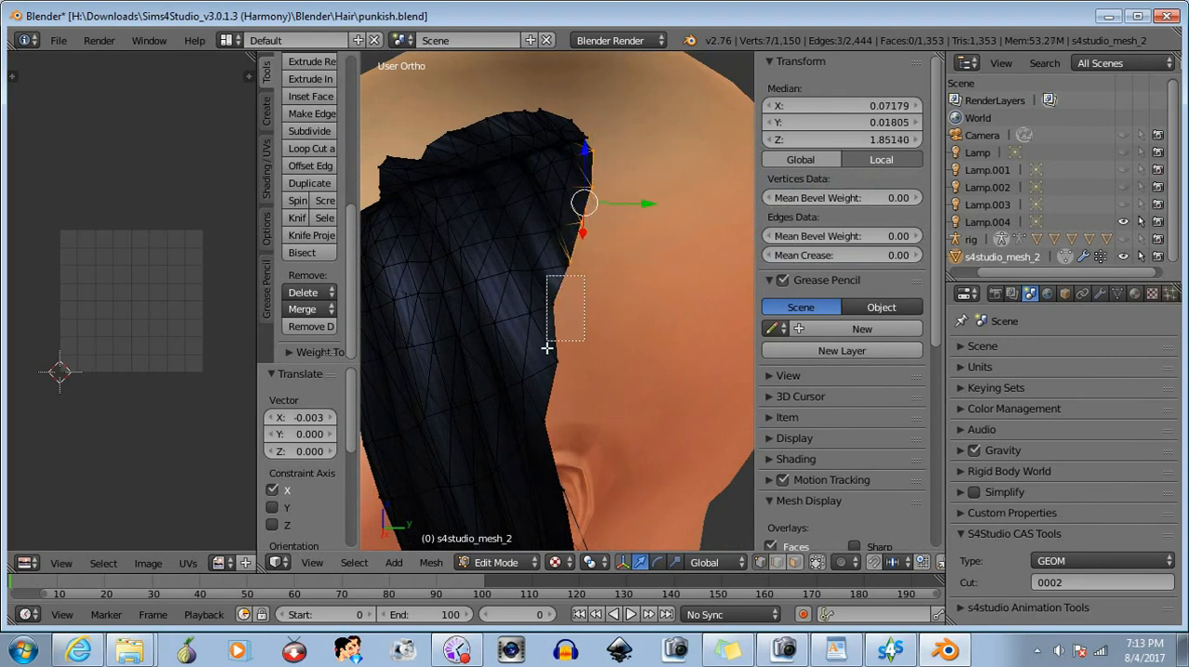
{"action": "left_click_drag", "start_coordinate": [548, 372], "coordinate": [548, 372]}
{"action": "middle_click_drag", "start_coordinate": [548, 372], "coordinate": [526, 297]}
{"action": "key", "text": "b"}
{"action": "middle_click_drag", "start_coordinate": [496, 256], "coordinate": [453, 360]}
- Move the selected upper cut-edge vertices about -0.0045 along Z and -0.002 along X, toward the scalp
{"action": "middle_click_drag", "start_coordinate": [586, 276], "coordinate": [525, 287]}
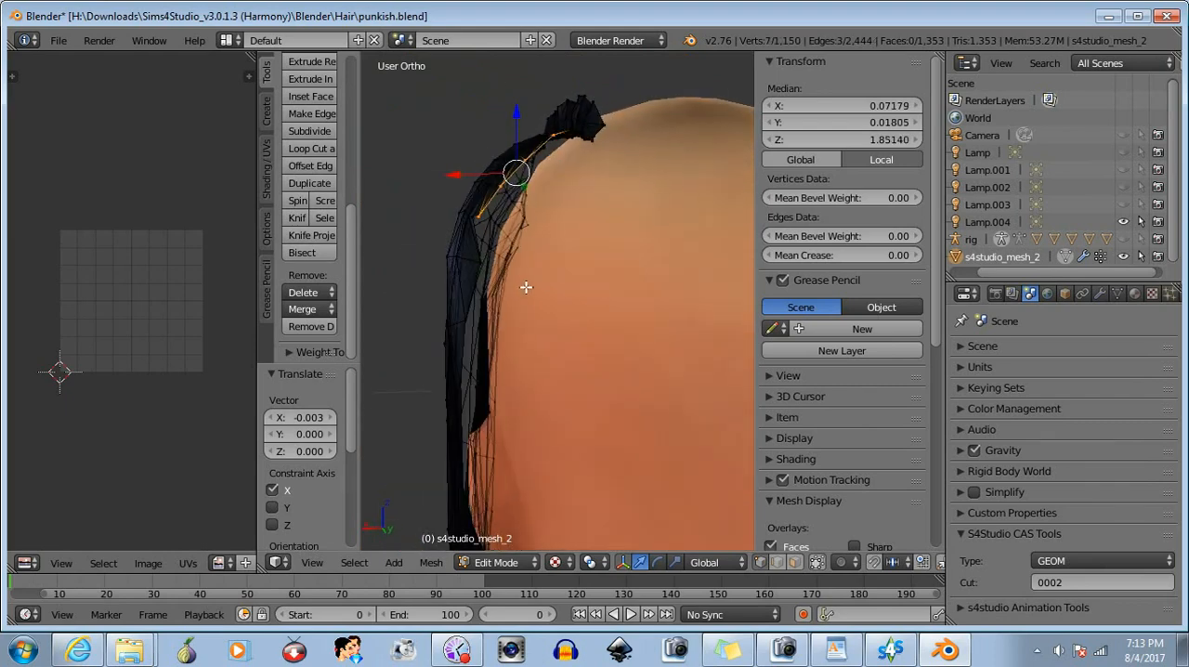
{"action": "scroll", "coordinate": [525, 286], "scroll_direction": "up", "scroll_amount": 1}
{"action": "left_click_drag", "start_coordinate": [506, 91], "coordinate": [501, 125]}
{"action": "left_click_drag", "start_coordinate": [454, 163], "coordinate": [462, 163]}
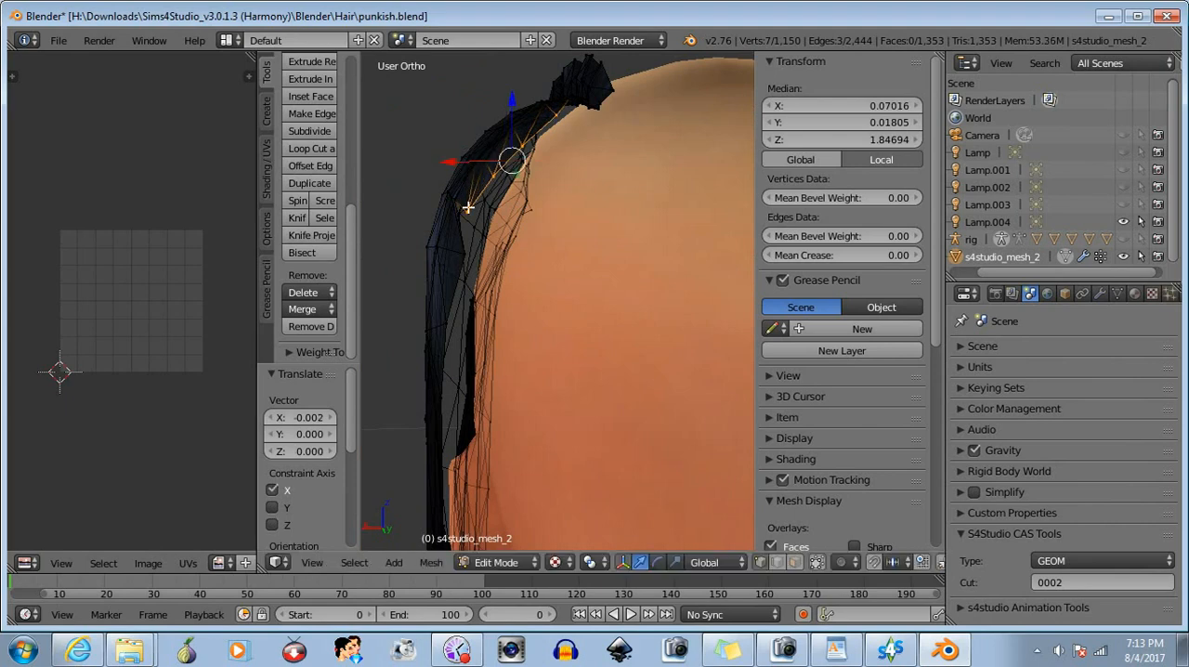
- Move the same seven upper cut-edge vertices a further -0.0008 along Z and about -0.002 along X
{"action": "middle_click_drag", "start_coordinate": [471, 204], "coordinate": [605, 272]}
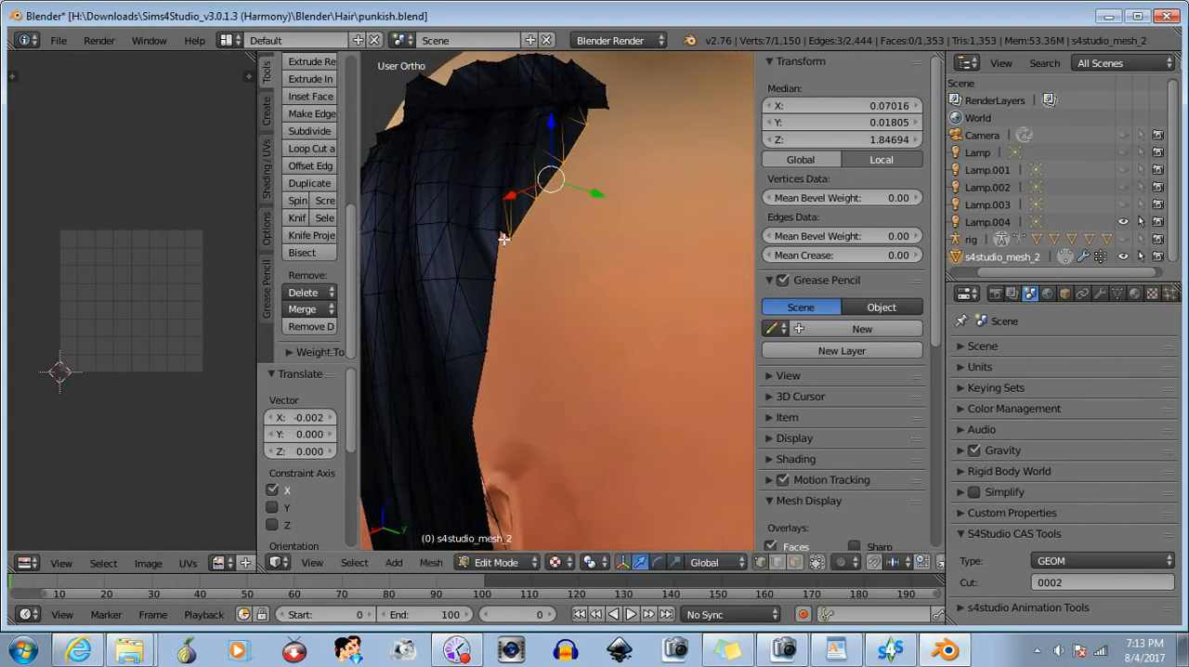
{"action": "middle_click_drag", "start_coordinate": [502, 239], "coordinate": [510, 94]}
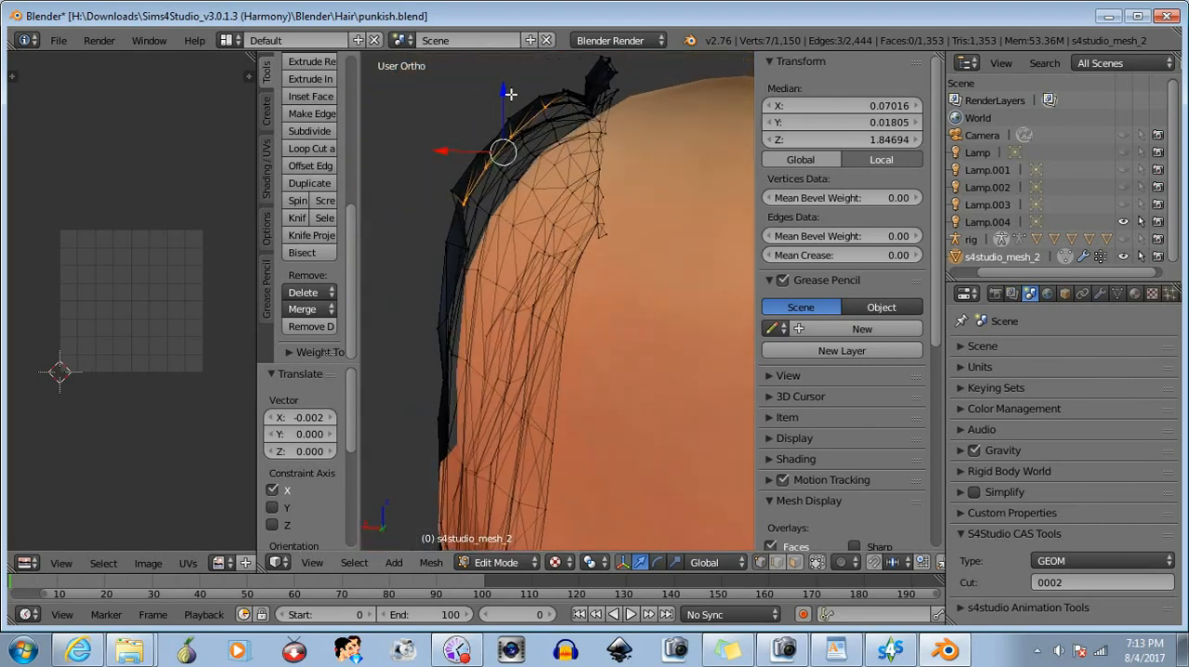
{"action": "left_click_drag", "start_coordinate": [502, 94], "coordinate": [508, 98]}
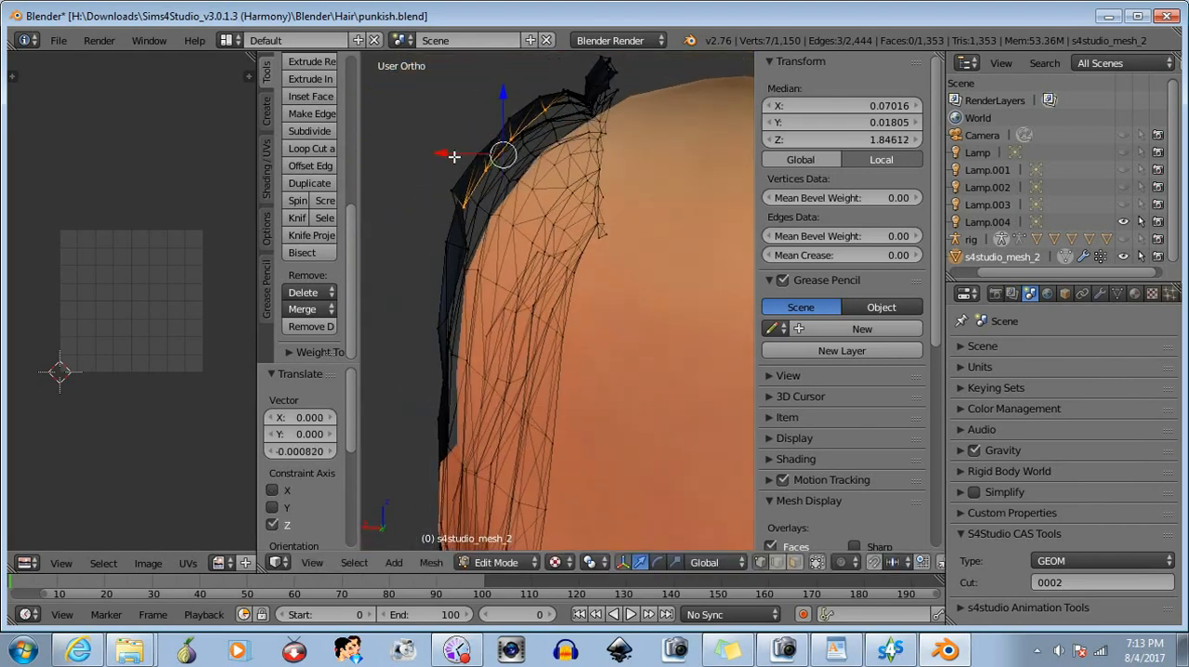
{"action": "left_click_drag", "start_coordinate": [446, 152], "coordinate": [451, 151]}
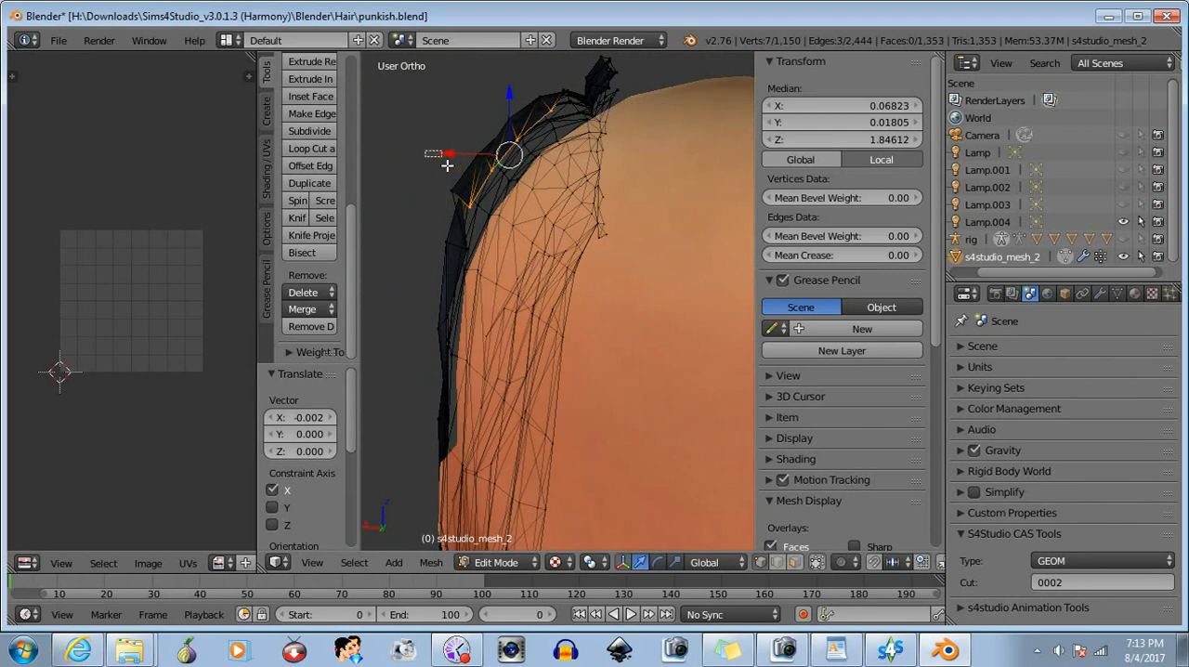
- Select another group of upper hair vertices, lower them along Z, move them about -0.002 along X, and clear the selection
{"action": "middle_click_drag", "start_coordinate": [585, 134], "coordinate": [665, 161]}
{"action": "middle_click_drag", "start_coordinate": [541, 197], "coordinate": [684, 227]}
{"action": "left_click_drag", "start_coordinate": [541, 249], "coordinate": [540, 249]}
{"action": "middle_click_drag", "start_coordinate": [540, 249], "coordinate": [432, 236]}
{"action": "left_click_drag", "start_coordinate": [457, 135], "coordinate": [461, 158]}
{"action": "left_click_drag", "start_coordinate": [400, 216], "coordinate": [407, 215]}
{"action": "middle_click_drag", "start_coordinate": [474, 237], "coordinate": [632, 298]}
{"action": "key", "text": "b"}
{"action": "key", "text": "Escape"}
{"action": "key", "text": "a"}
- Select the nine vertices near the top of the back cut edge, move them about -0.002 along Z, and deselect them
{"action": "middle_click_drag", "start_coordinate": [617, 223], "coordinate": [482, 322]}
{"action": "left_click_drag", "start_coordinate": [536, 237], "coordinate": [576, 302]}
{"action": "middle_click_drag", "start_coordinate": [573, 313], "coordinate": [573, 202]}
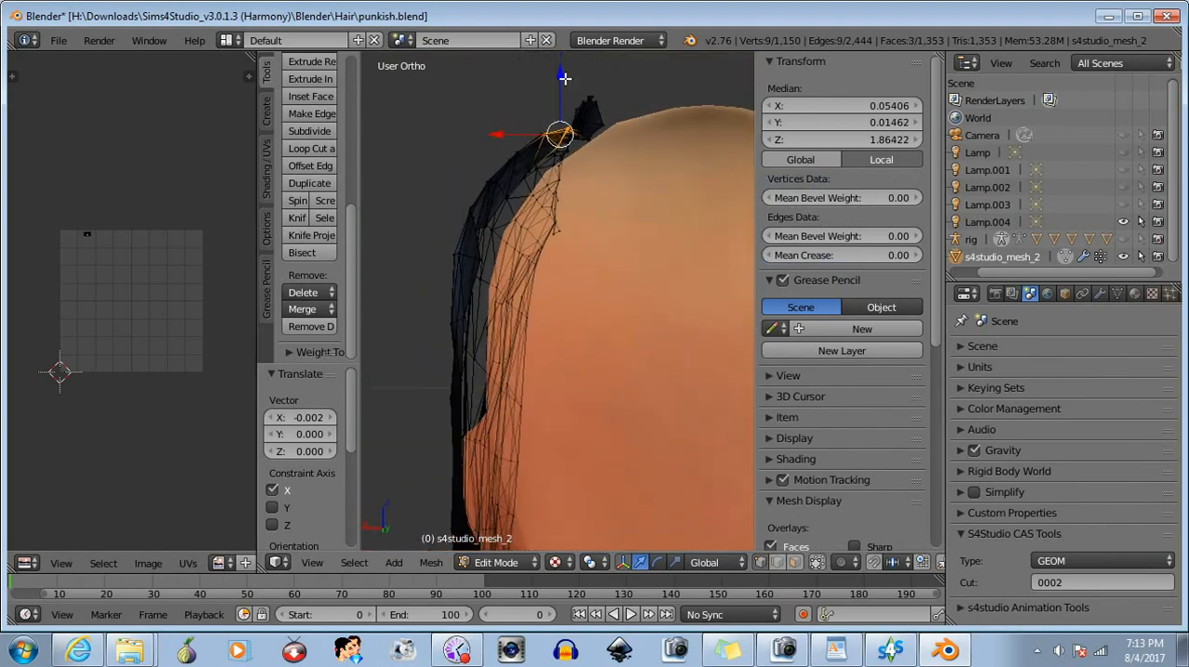
{"action": "left_click_drag", "start_coordinate": [565, 78], "coordinate": [563, 84]}
{"action": "key", "text": "b"}
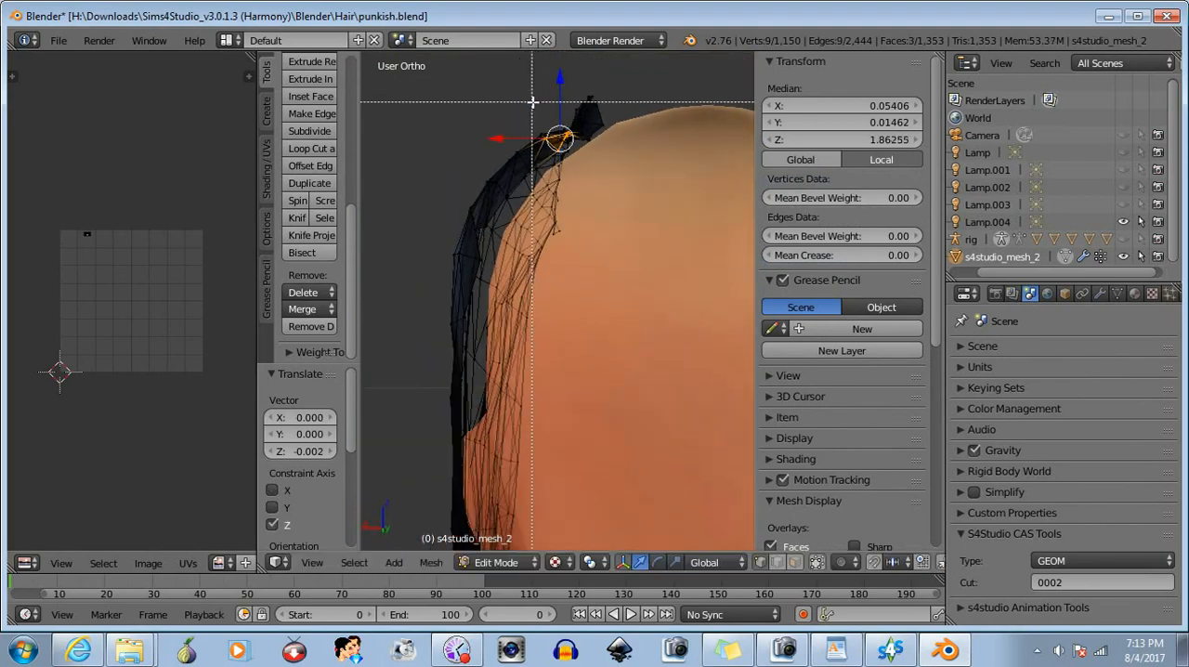
{"action": "middle_click_drag", "start_coordinate": [523, 101], "coordinate": [630, 214]}
- Box-select the vertices just inside the hair's upper back corner, move them about -0.001 along Z, and deselect them
{"action": "middle_click_drag", "start_coordinate": [626, 216], "coordinate": [447, 268]}
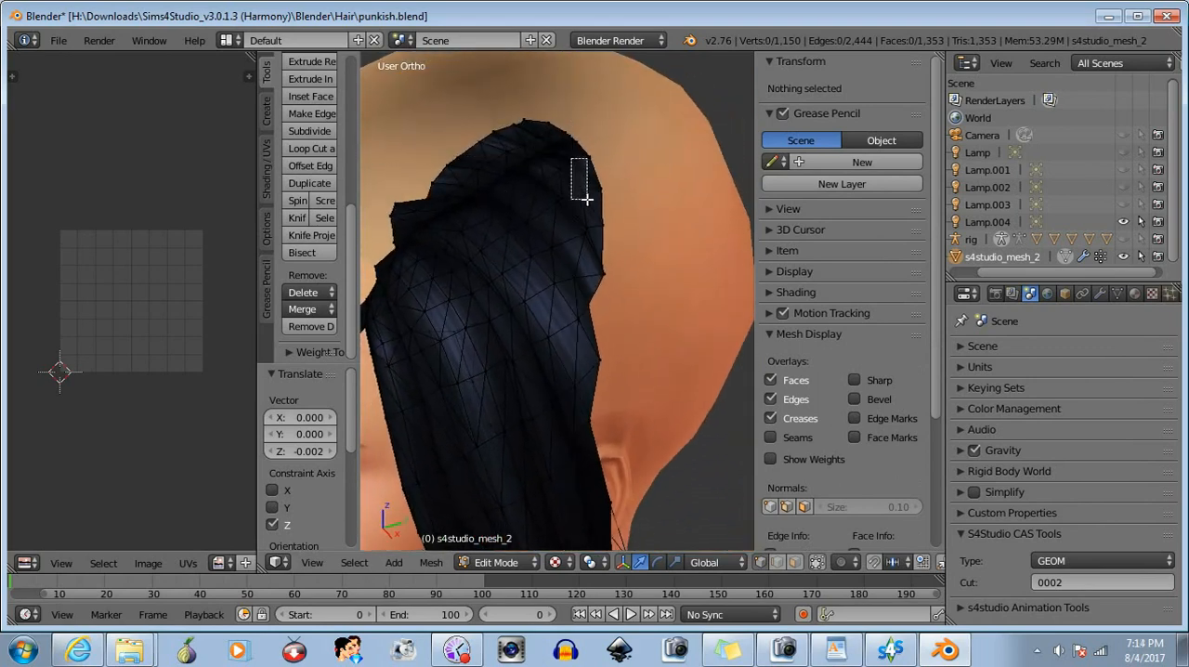
{"action": "left_click_drag", "start_coordinate": [571, 158], "coordinate": [588, 199]}
{"action": "middle_click_drag", "start_coordinate": [588, 200], "coordinate": [642, 117]}
{"action": "left_click_drag", "start_coordinate": [532, 80], "coordinate": [533, 83]}
{"action": "key", "text": "b"}
{"action": "middle_click_drag", "start_coordinate": [480, 120], "coordinate": [631, 225]}
- Box-select the three inner vertices beside the upper cut edge, move them about -0.0006 along X, and deselect them
{"action": "middle_click_drag", "start_coordinate": [532, 293], "coordinate": [712, 321]}
{"action": "key", "text": "b"}
{"action": "left_click_drag", "start_coordinate": [537, 211], "coordinate": [557, 235]}
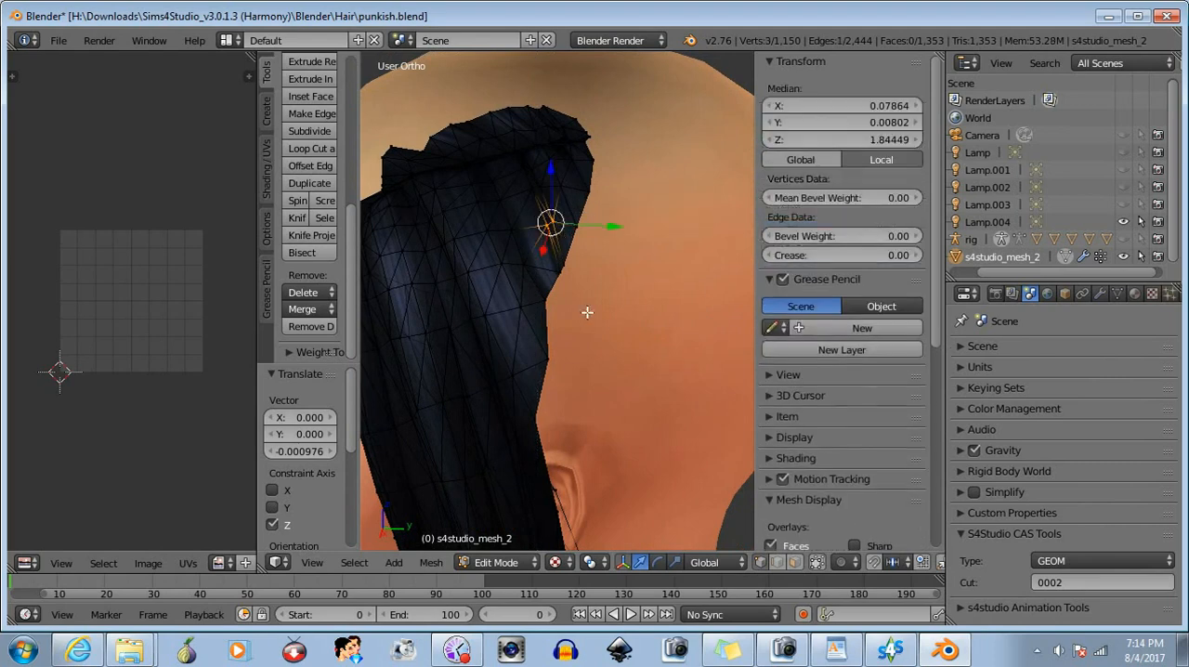
{"action": "middle_click_drag", "start_coordinate": [586, 313], "coordinate": [434, 235]}
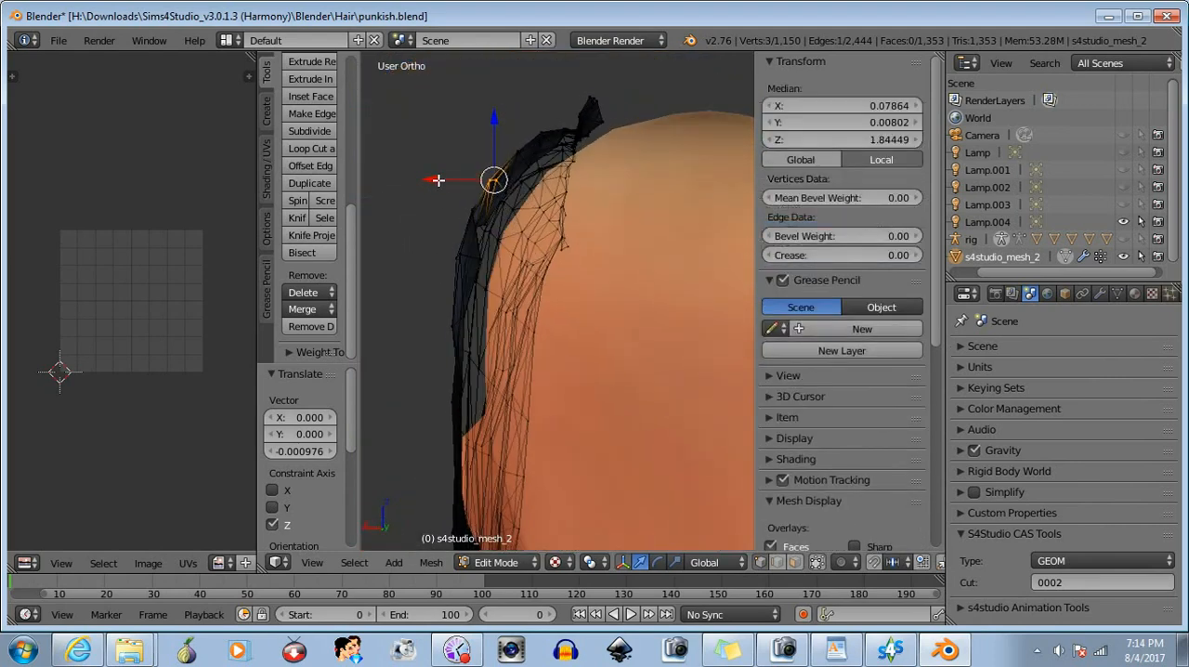
{"action": "left_click_drag", "start_coordinate": [436, 180], "coordinate": [437, 179]}
{"action": "key", "text": "b"}
{"action": "middle_click_drag", "start_coordinate": [477, 146], "coordinate": [564, 239]}
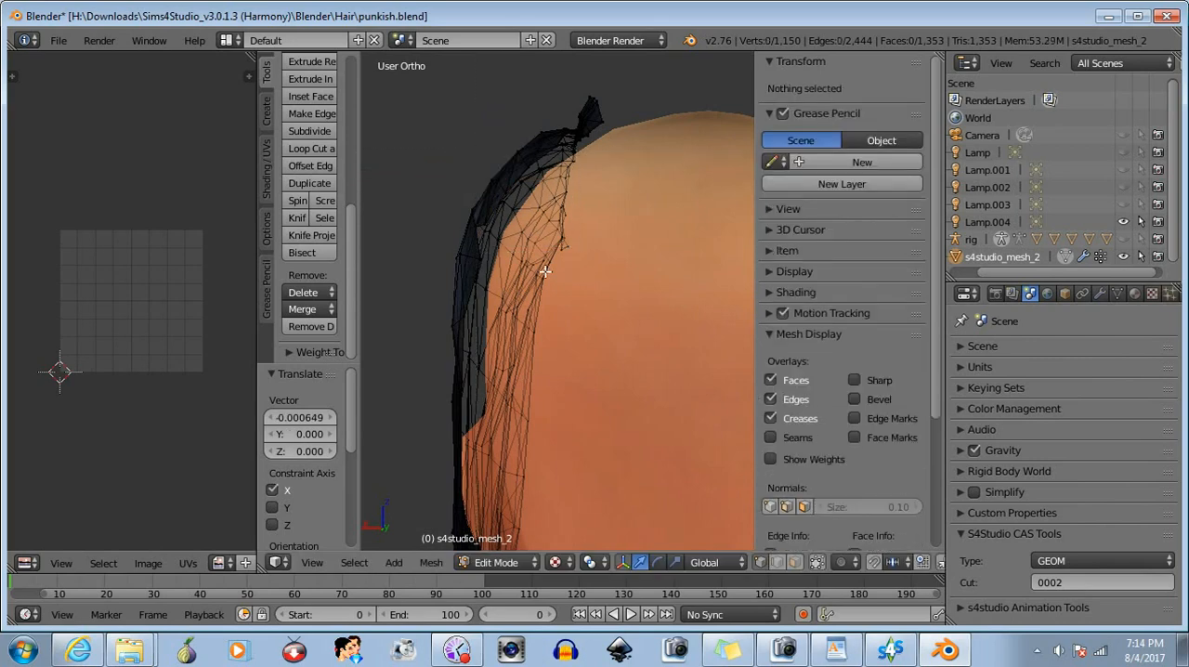
- Select the single vertex where the cut edge bends inward, move it about -0.002 along X, and deselect it
{"action": "middle_click_drag", "start_coordinate": [524, 286], "coordinate": [672, 300]}
{"action": "key", "text": "b"}
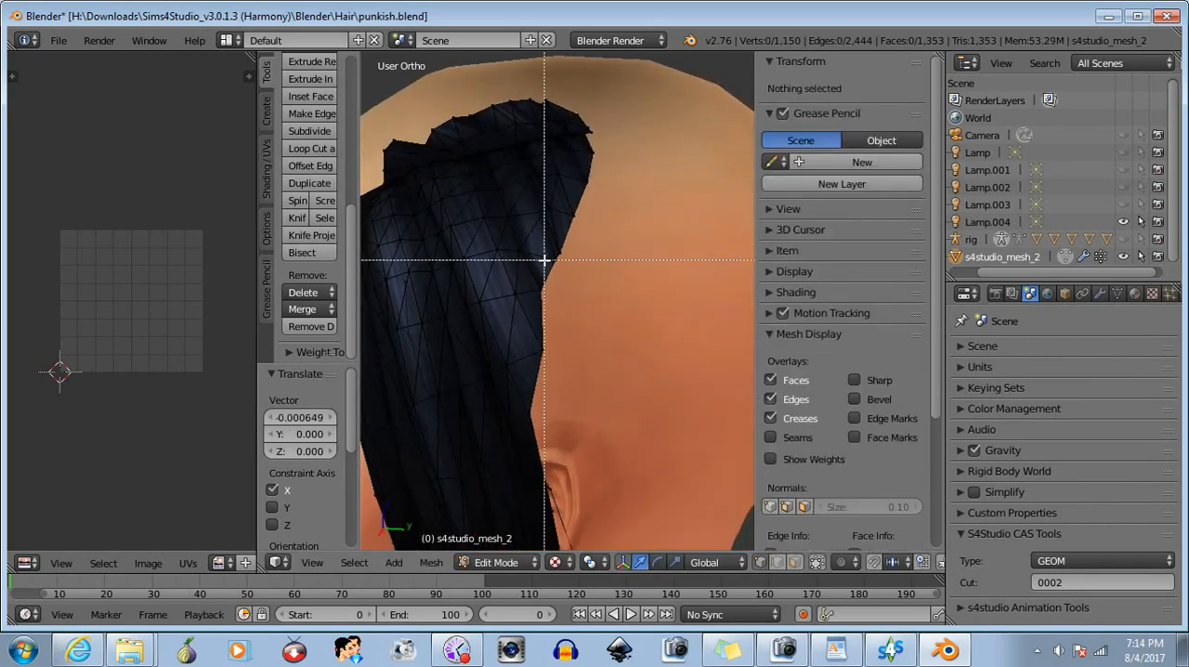
{"action": "left_click_drag", "start_coordinate": [555, 262], "coordinate": [561, 269]}
{"action": "middle_click_drag", "start_coordinate": [552, 257], "coordinate": [420, 217]}
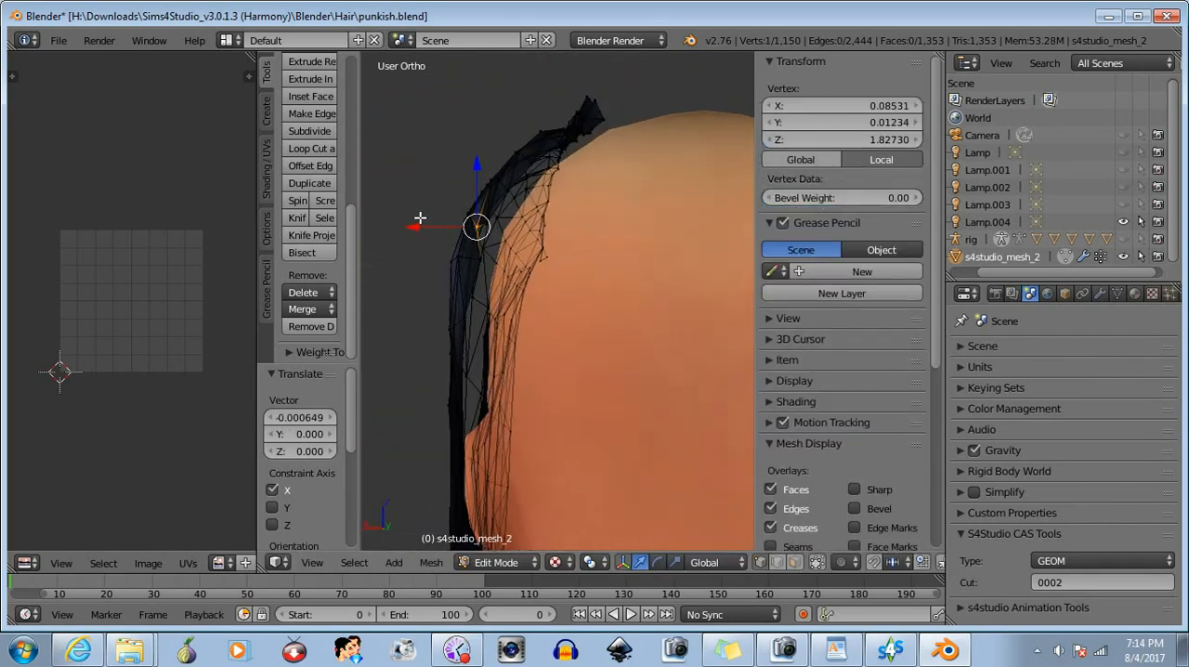
{"action": "left_click_drag", "start_coordinate": [417, 226], "coordinate": [414, 226]}
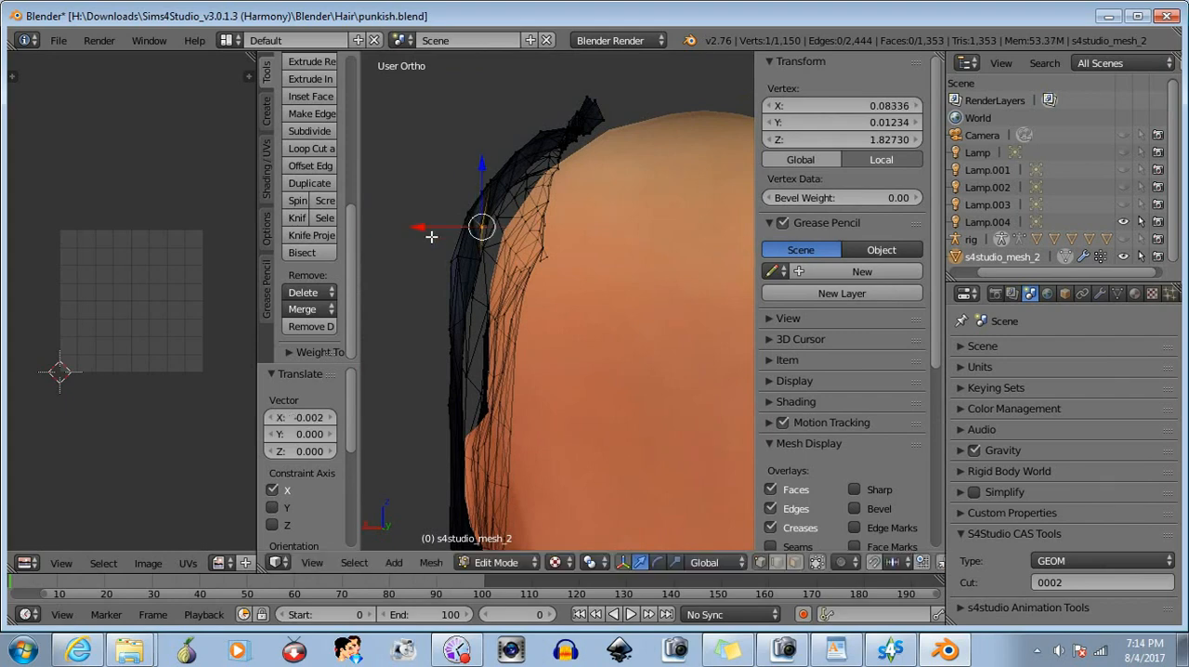
{"action": "middle_click_drag", "start_coordinate": [414, 226], "coordinate": [650, 253]}
{"action": "middle_click_drag", "start_coordinate": [547, 256], "coordinate": [514, 282]}
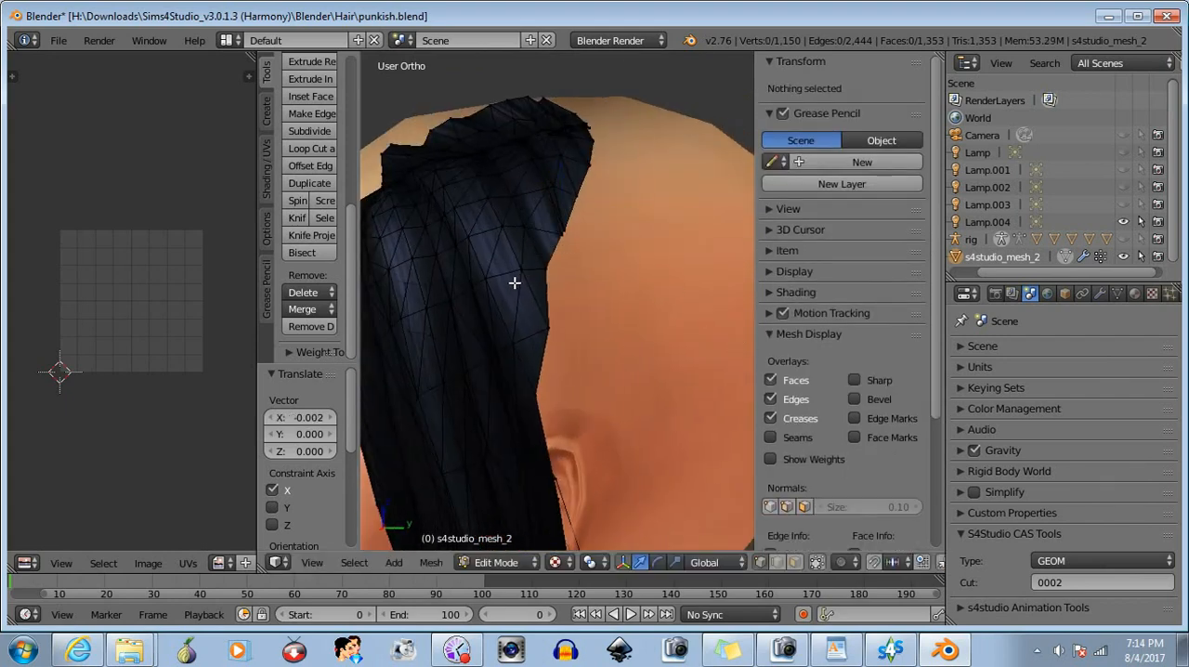
- Box-select the single inner vertex just in front of the cut edge above the ear and move it about -0.001 along X
{"action": "key", "text": "b"}
{"action": "left_click_drag", "start_coordinate": [509, 263], "coordinate": [531, 297]}
{"action": "middle_click_drag", "start_coordinate": [573, 308], "coordinate": [395, 300]}
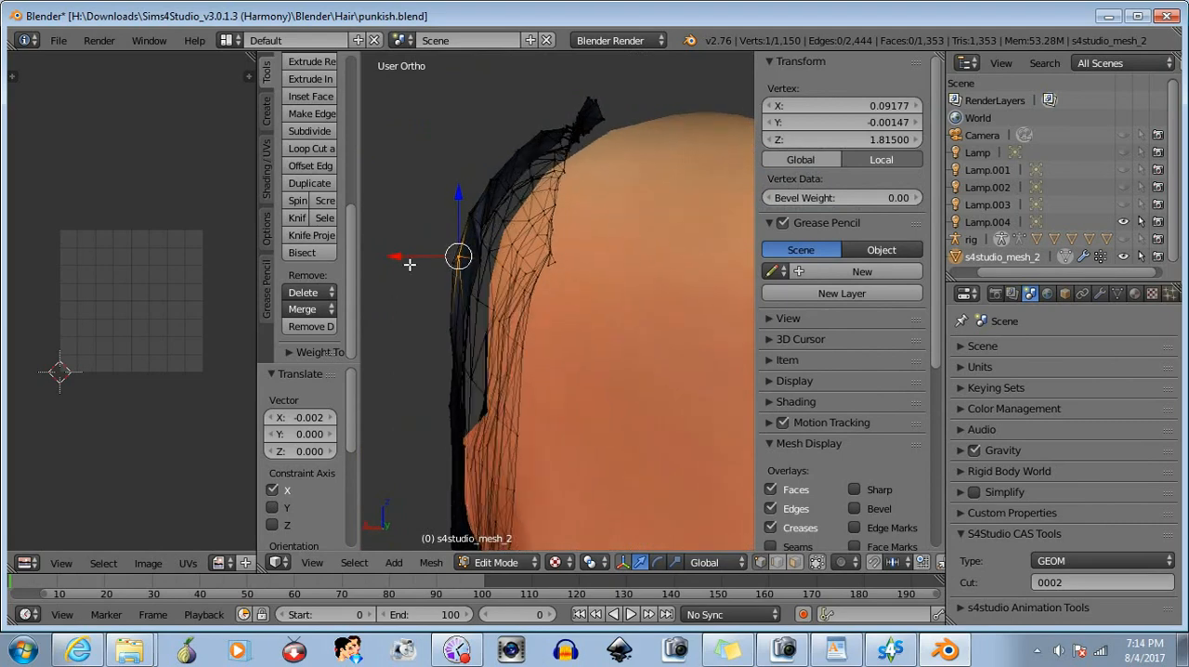
{"action": "left_click_drag", "start_coordinate": [397, 257], "coordinate": [403, 257]}
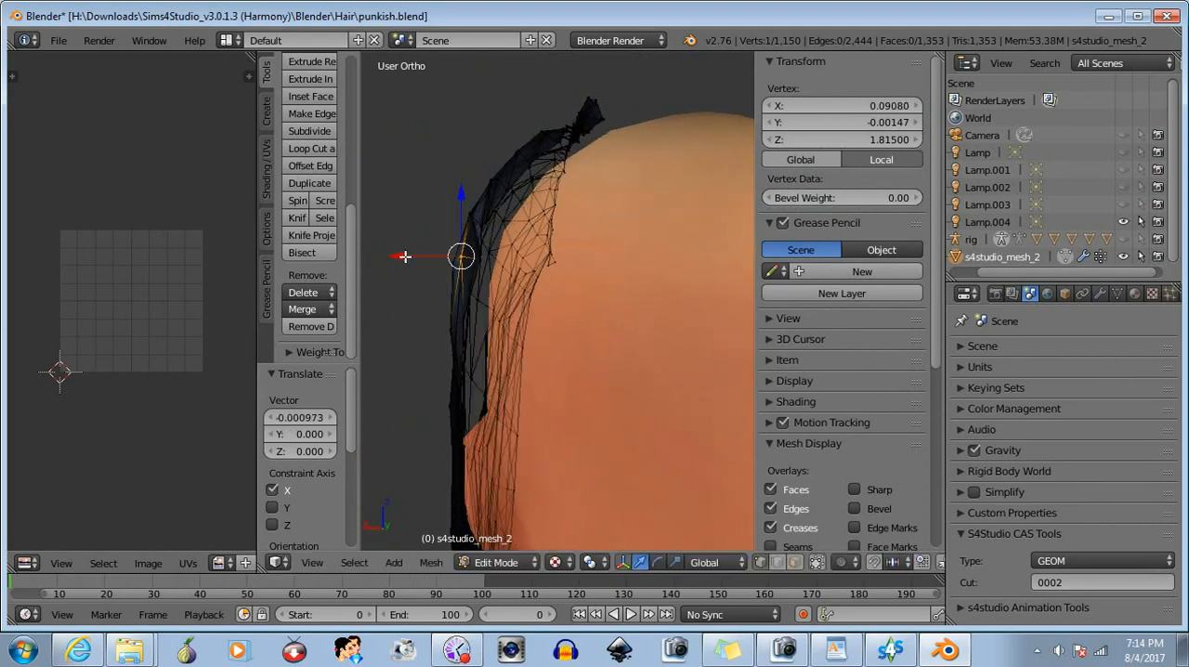
- Select the single vertex below the last moved one, just above the ear, move it about -0.0007 along X, and deselect it
{"action": "key", "text": "b"}
{"action": "middle_click_drag", "start_coordinate": [418, 241], "coordinate": [579, 376]}
{"action": "middle_click_drag", "start_coordinate": [580, 386], "coordinate": [381, 326]}
{"action": "right_click", "coordinate": [537, 343]}
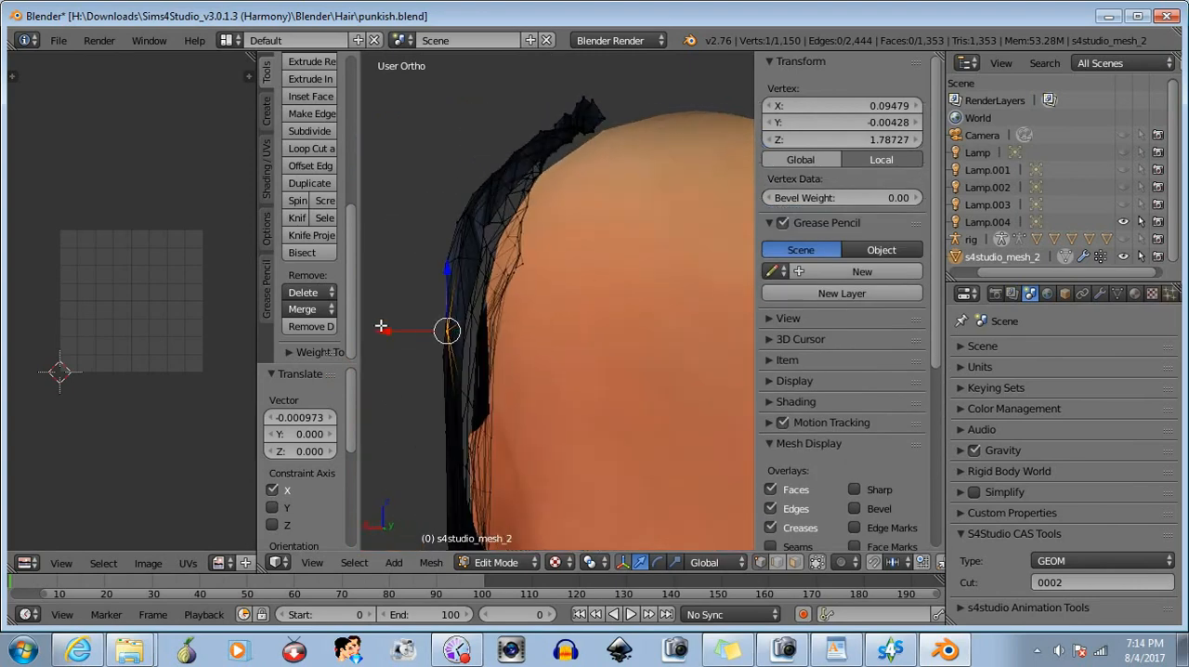
{"action": "left_click_drag", "start_coordinate": [388, 331], "coordinate": [391, 331]}
{"action": "key", "text": "a"}
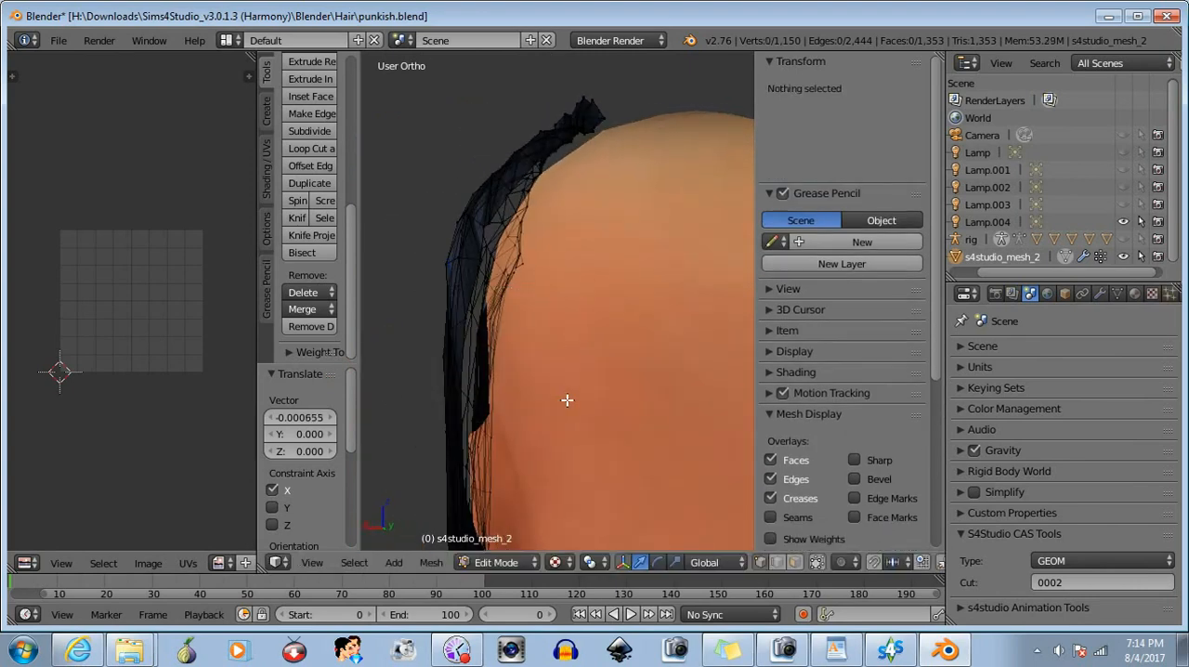
- Reveal all hidden parts of the hair mesh and deselect everything
{"action": "middle_click_drag", "start_coordinate": [567, 399], "coordinate": [515, 369]}
{"action": "scroll", "coordinate": [372, 326], "scroll_direction": "down", "scroll_amount": 2}
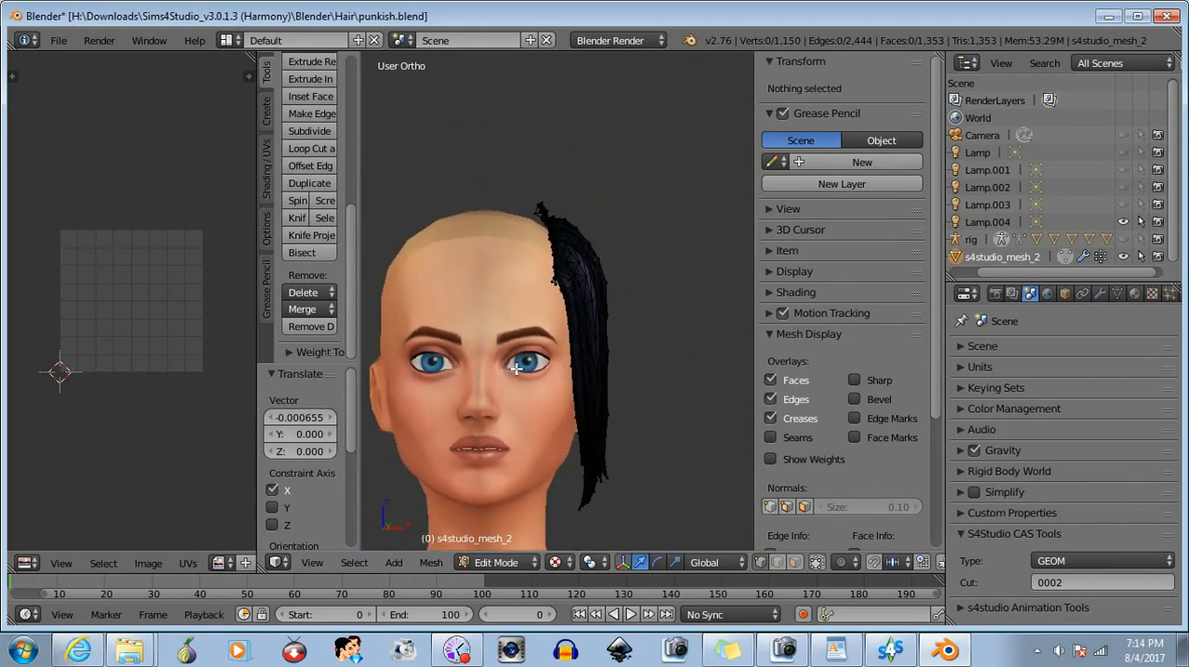
{"action": "left_click", "coordinate": [434, 565]}
{"action": "mouse_move", "coordinate": [557, 109]}
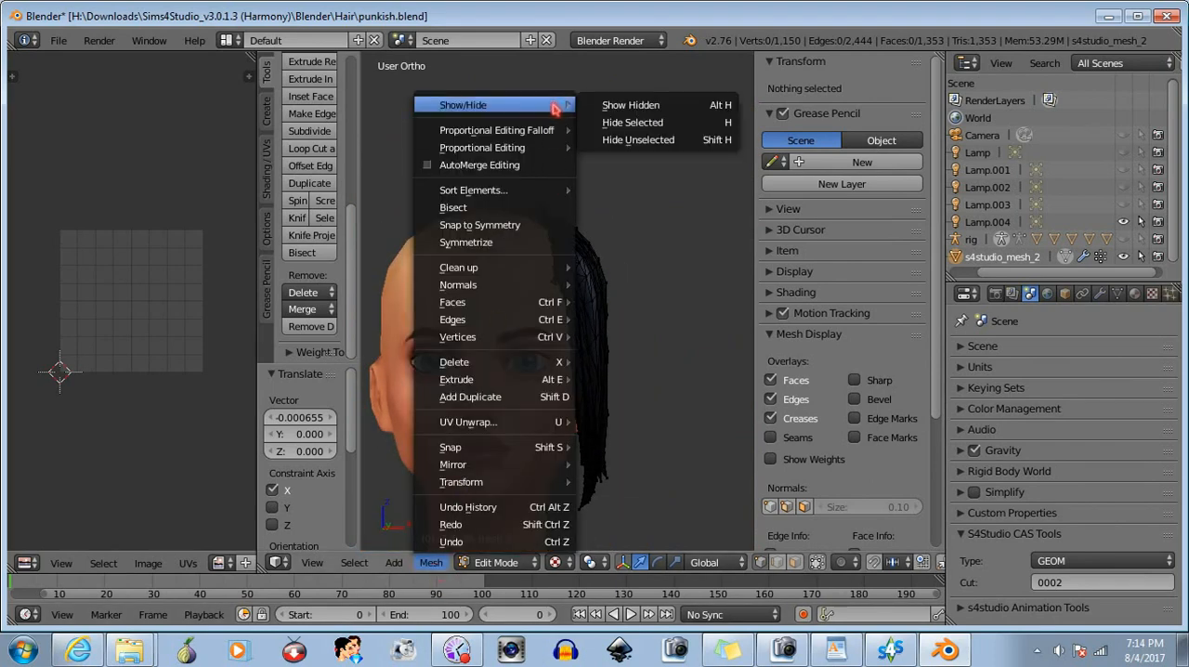
{"action": "left_click", "coordinate": [601, 110]}
{"action": "key", "text": "a"}
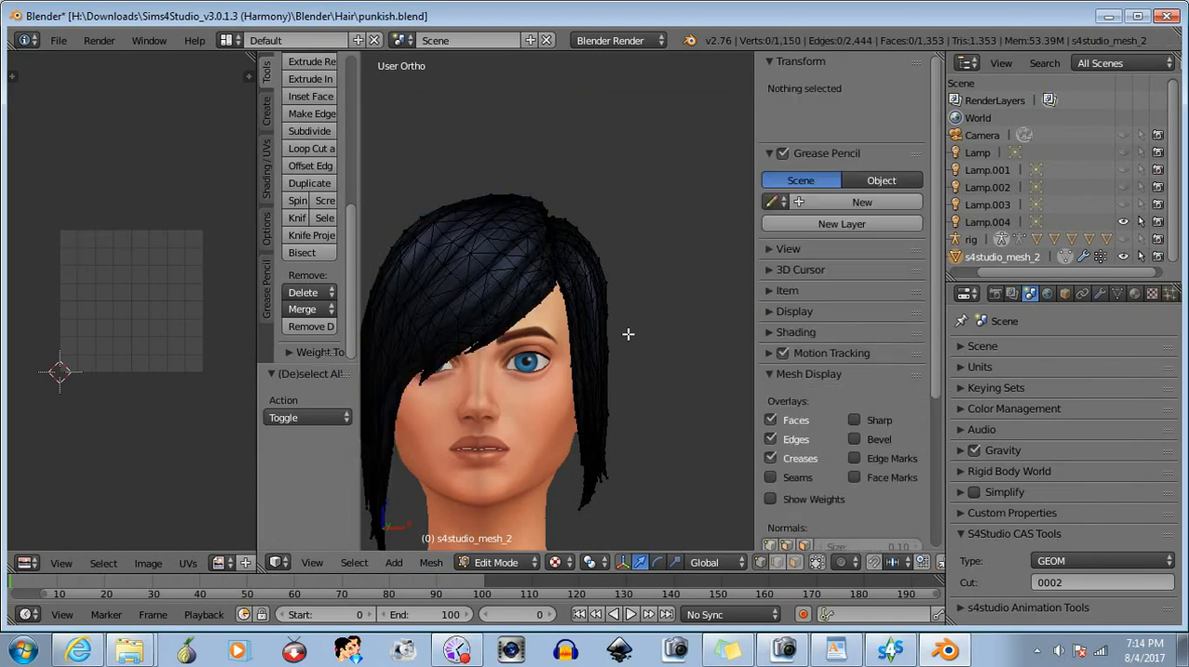
- Box-select the front half of the hair in right side view, add the long strands on the character's right side, and hide the selection
{"action": "middle_click_drag", "start_coordinate": [629, 332], "coordinate": [469, 374]}
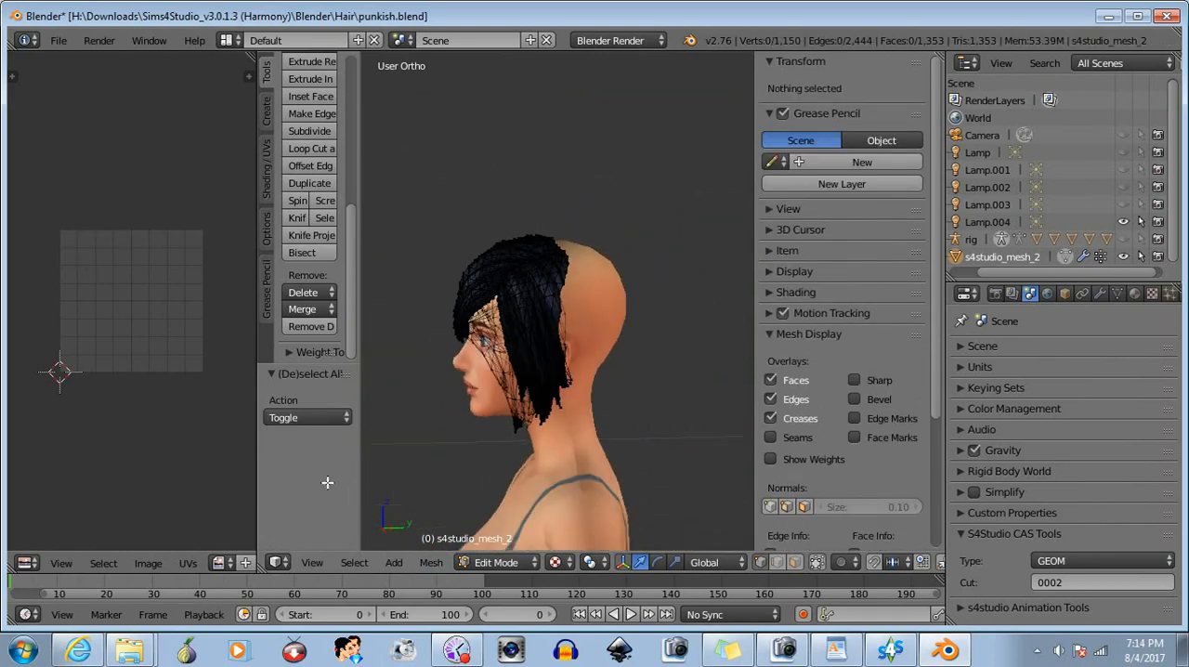
{"action": "left_click", "coordinate": [312, 562]}
{"action": "left_click", "coordinate": [351, 414]}
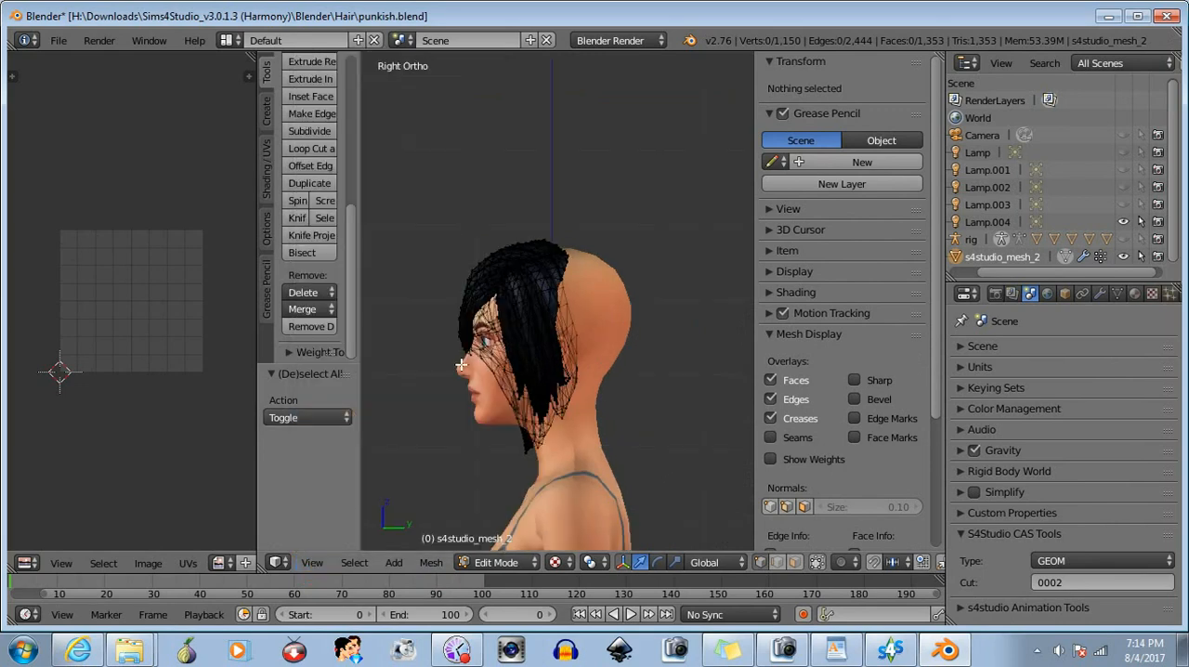
{"action": "key", "text": "b"}
{"action": "left_click_drag", "start_coordinate": [421, 213], "coordinate": [517, 474]}
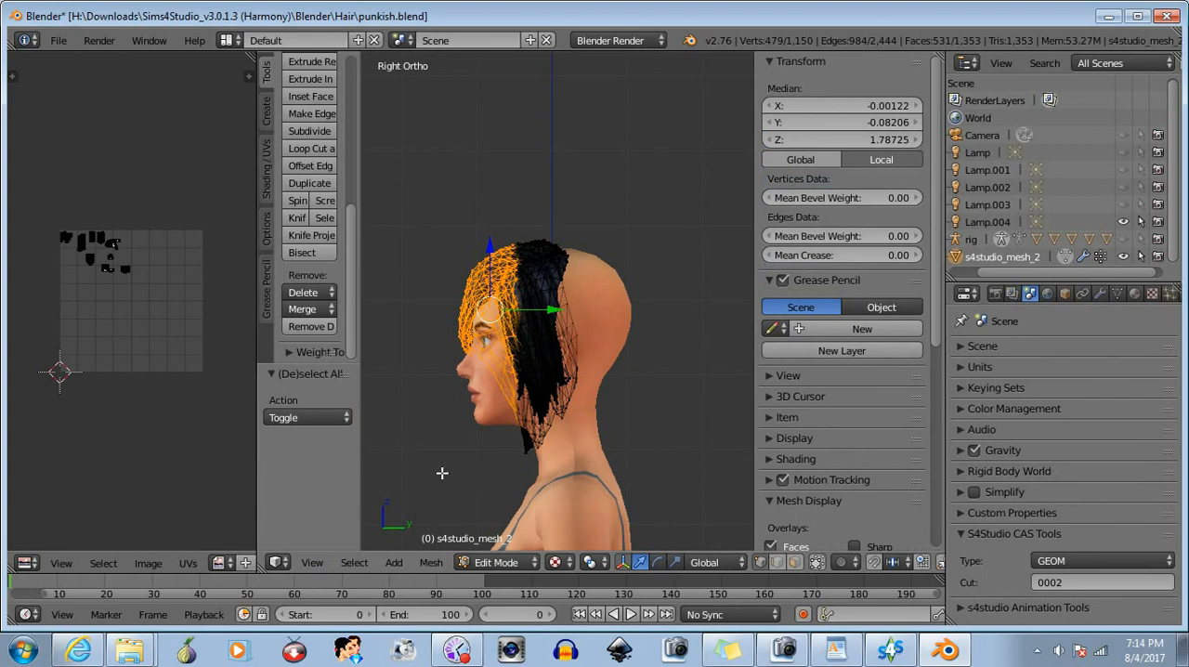
{"action": "middle_click_drag", "start_coordinate": [437, 475], "coordinate": [463, 458]}
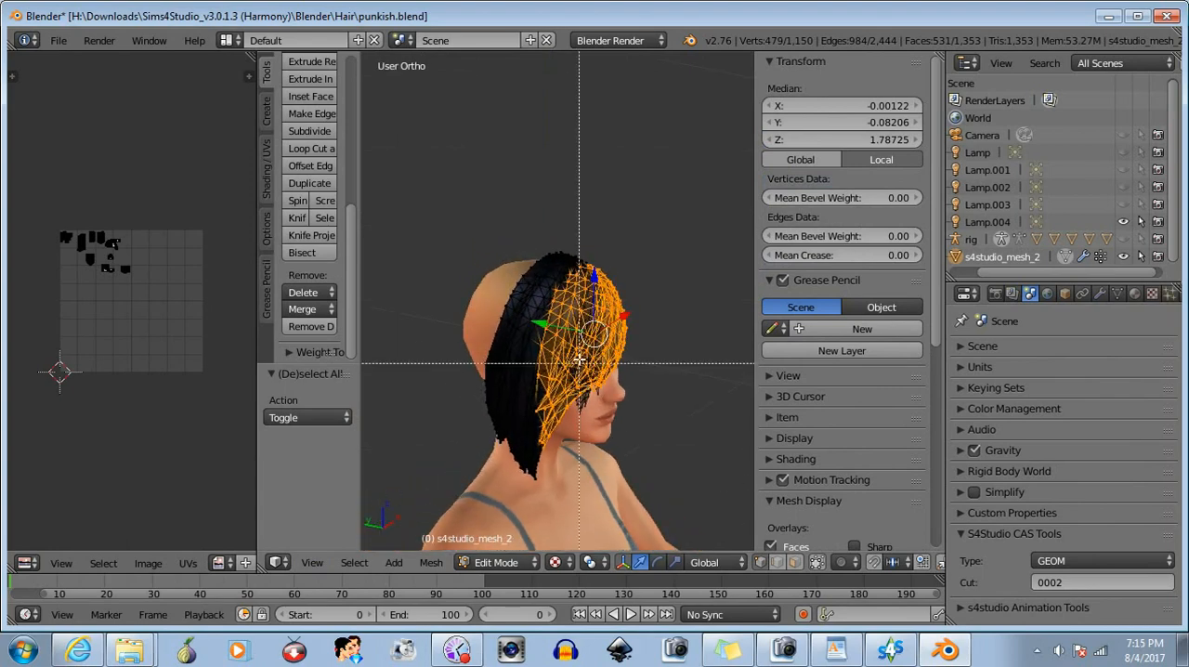
{"action": "left_click_drag", "start_coordinate": [517, 495], "coordinate": [518, 495]}
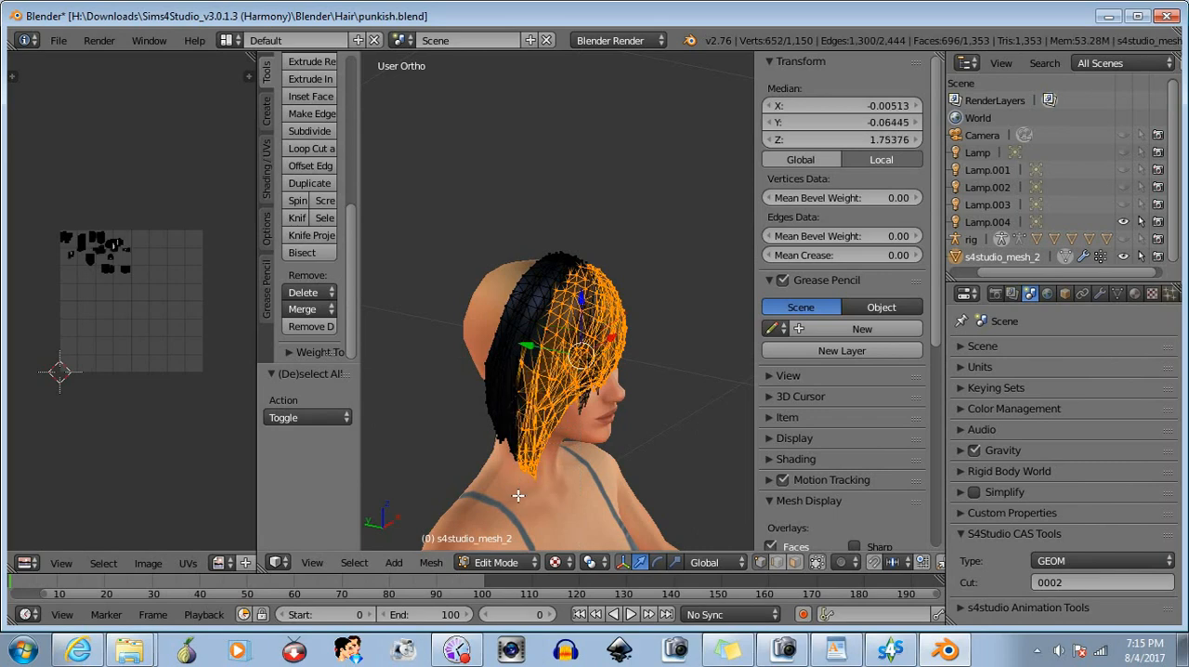
{"action": "key", "text": "h"}
- Box-select the stray vertices left over the right temple and eyebrow and delete them as vertices
{"action": "middle_click_drag", "start_coordinate": [520, 446], "coordinate": [450, 302]}
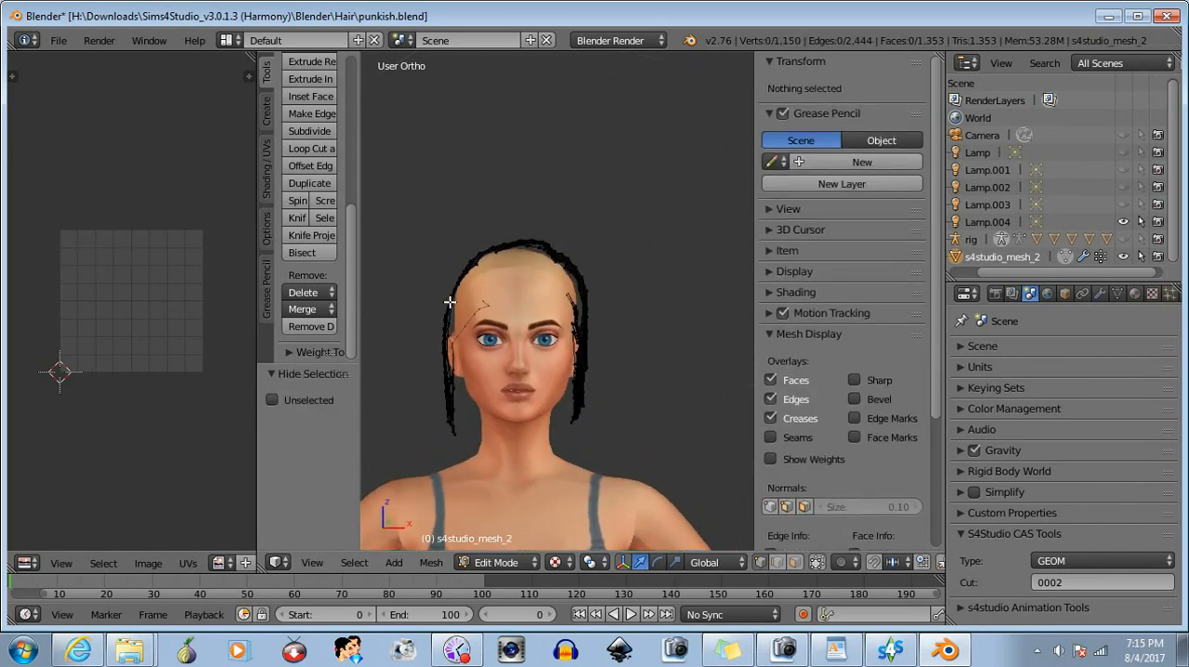
{"action": "scroll", "coordinate": [449, 302], "scroll_direction": "up", "scroll_amount": 4}
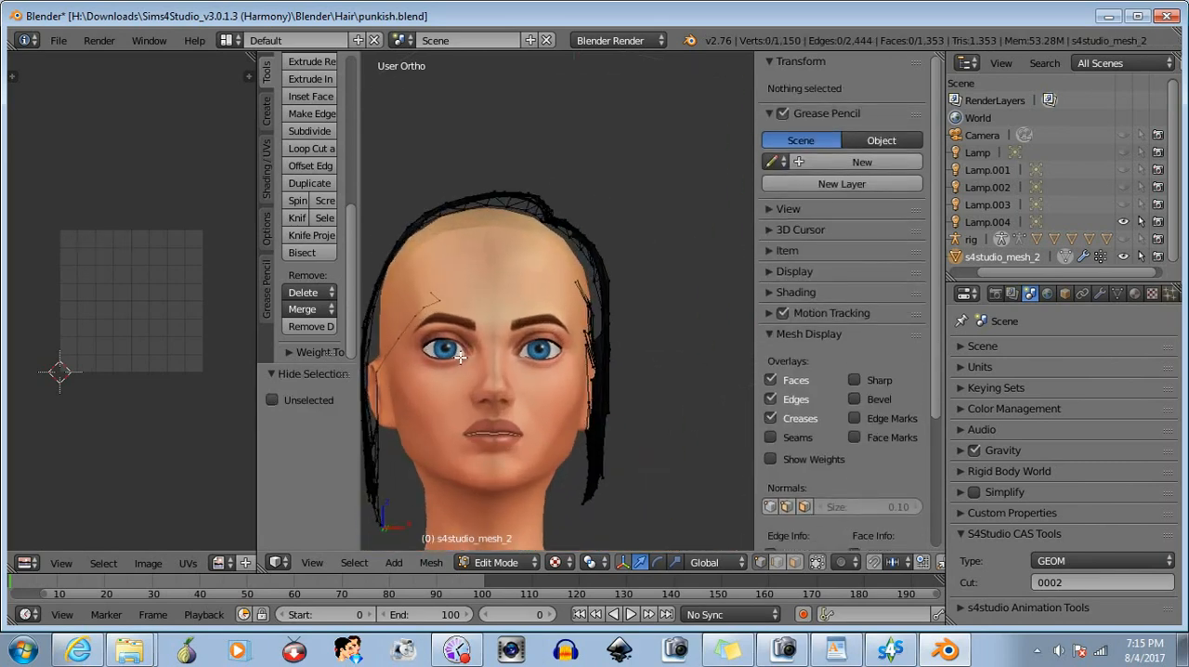
{"action": "scroll", "coordinate": [460, 357], "scroll_direction": "up", "scroll_amount": 1}
{"action": "key", "text": "b"}
{"action": "middle_click_drag", "start_coordinate": [416, 401], "coordinate": [529, 386], "text": "shift"}
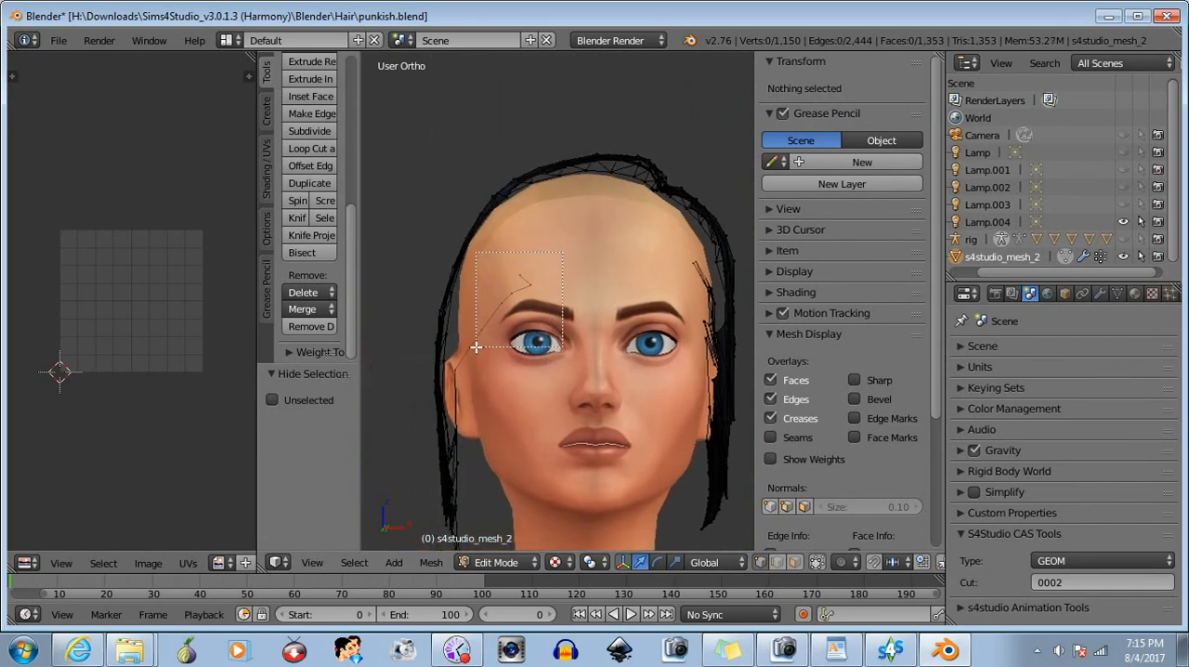
{"action": "left_click_drag", "start_coordinate": [475, 346], "coordinate": [474, 347]}
{"action": "left_click", "coordinate": [304, 294]}
{"action": "left_click", "coordinate": [315, 313]}
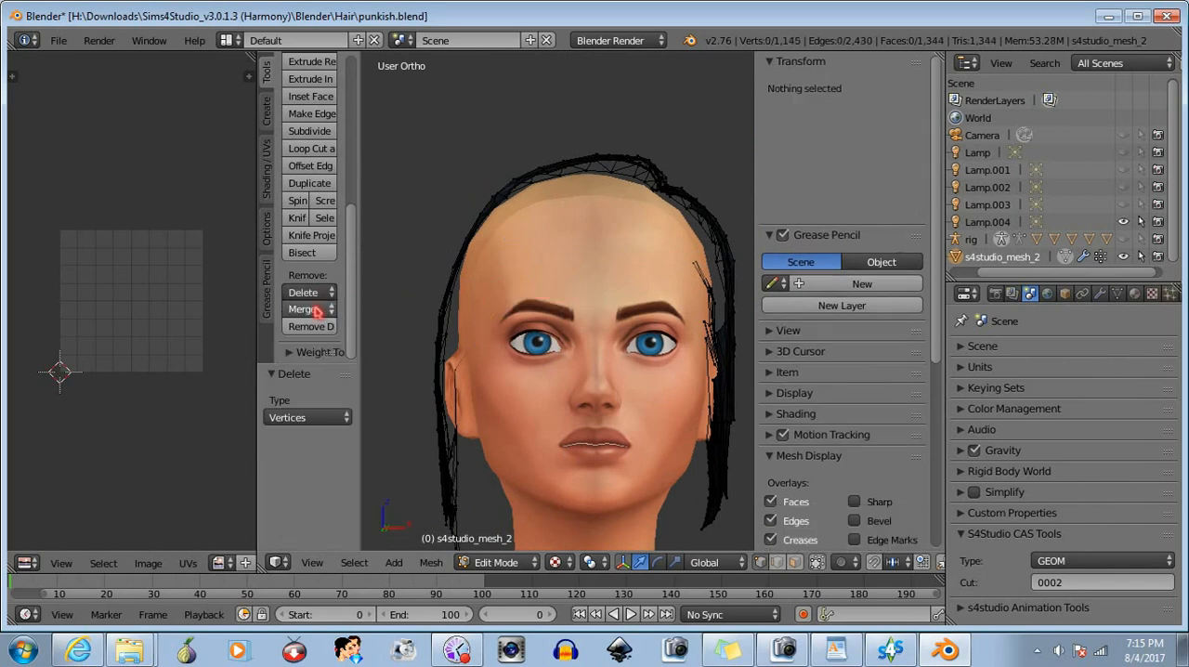
- Box-select the small stray tip over the left temple and delete its vertices
{"action": "mouse_move", "coordinate": [626, 329]}
{"action": "middle_mouse_down"}
{"action": "mouse_move", "coordinate": [604, 339]}
{"action": "mouse_move", "coordinate": [626, 348]}
{"action": "mouse_move", "coordinate": [605, 359]}
{"action": "mouse_move", "coordinate": [615, 351]}
{"action": "middle_mouse_up"}
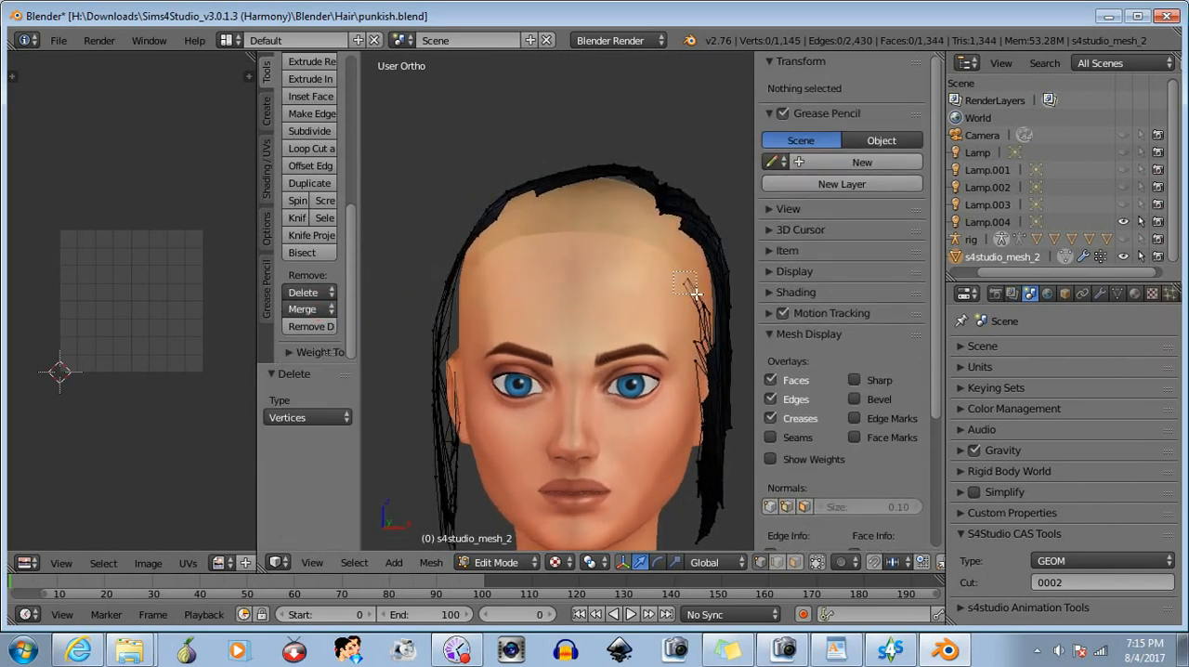
{"action": "left_click_drag", "start_coordinate": [696, 294], "coordinate": [695, 294]}
{"action": "key", "text": "x"}
{"action": "left_click", "coordinate": [341, 310]}
- Move the protruding hair vertices on the character's left side about -0.003 along X and deselect them
{"action": "middle_click_drag", "start_coordinate": [613, 344], "coordinate": [534, 334]}
{"action": "middle_click_drag", "start_coordinate": [693, 426], "coordinate": [634, 381], "text": "shift"}
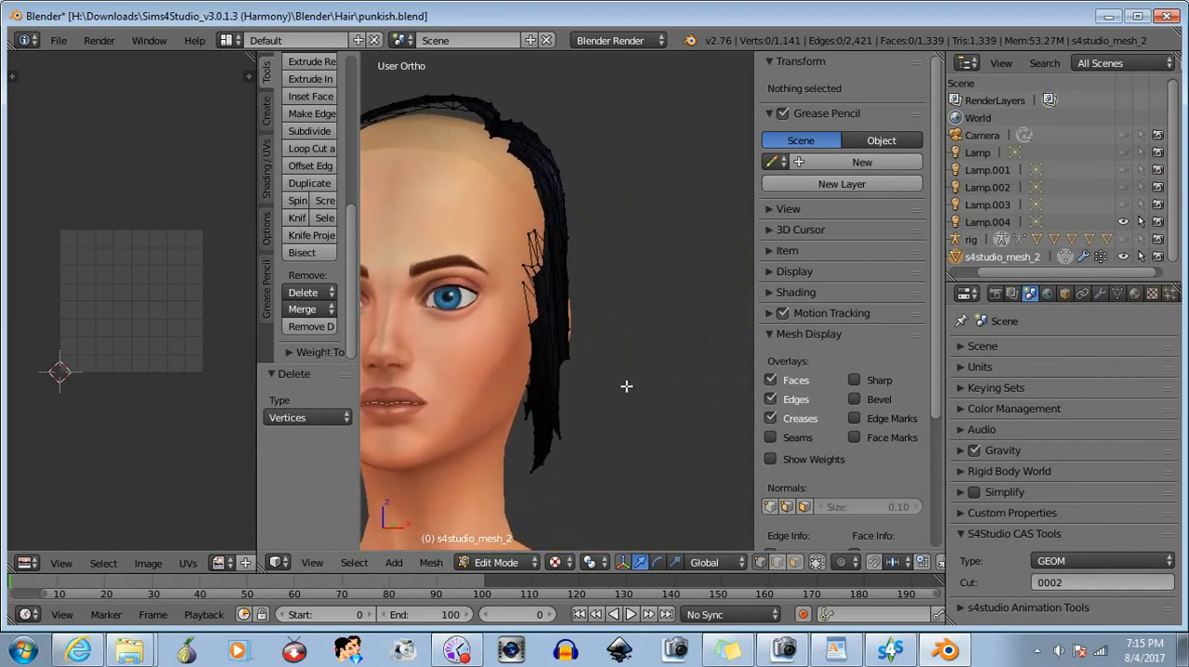
{"action": "scroll", "coordinate": [604, 402], "scroll_direction": "up", "scroll_amount": 2}
{"action": "left_click_drag", "start_coordinate": [588, 377], "coordinate": [630, 381]}
{"action": "key", "text": "a"}
{"action": "middle_click_drag", "start_coordinate": [470, 337], "coordinate": [574, 341]}
{"action": "scroll", "coordinate": [573, 240], "scroll_direction": "up", "scroll_amount": 2}
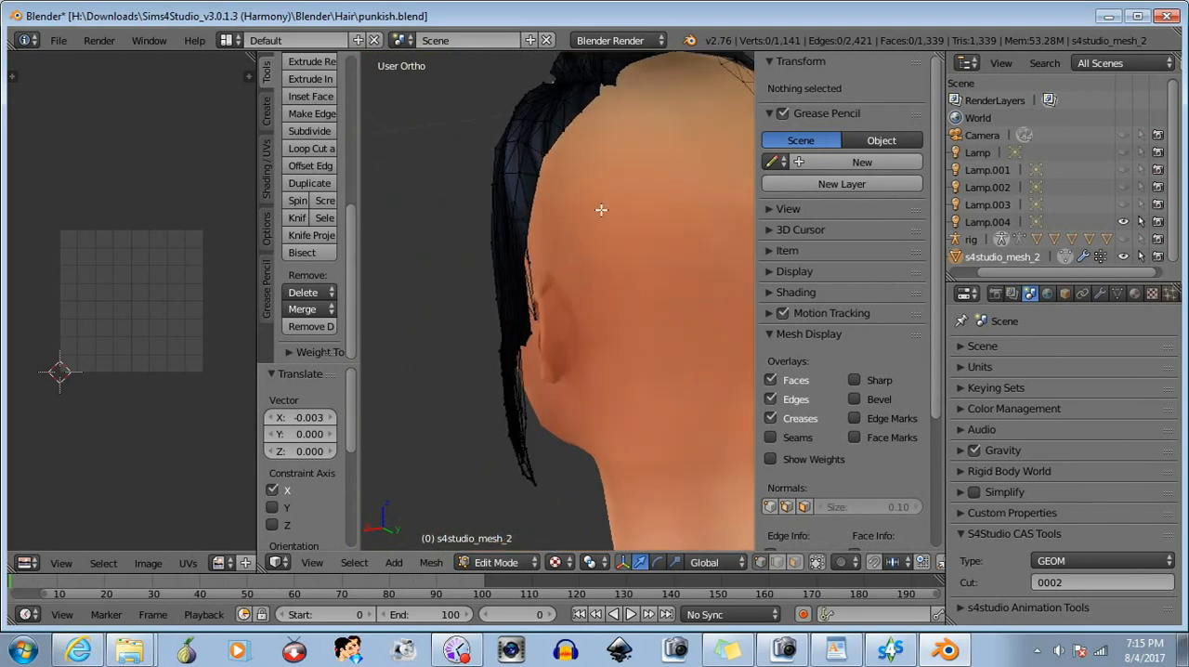
- Select the single vertex in the middle of the left hair section above the ear, move it about -0.002 along X, and deselect it
{"action": "middle_click_drag", "start_coordinate": [601, 210], "coordinate": [668, 406]}
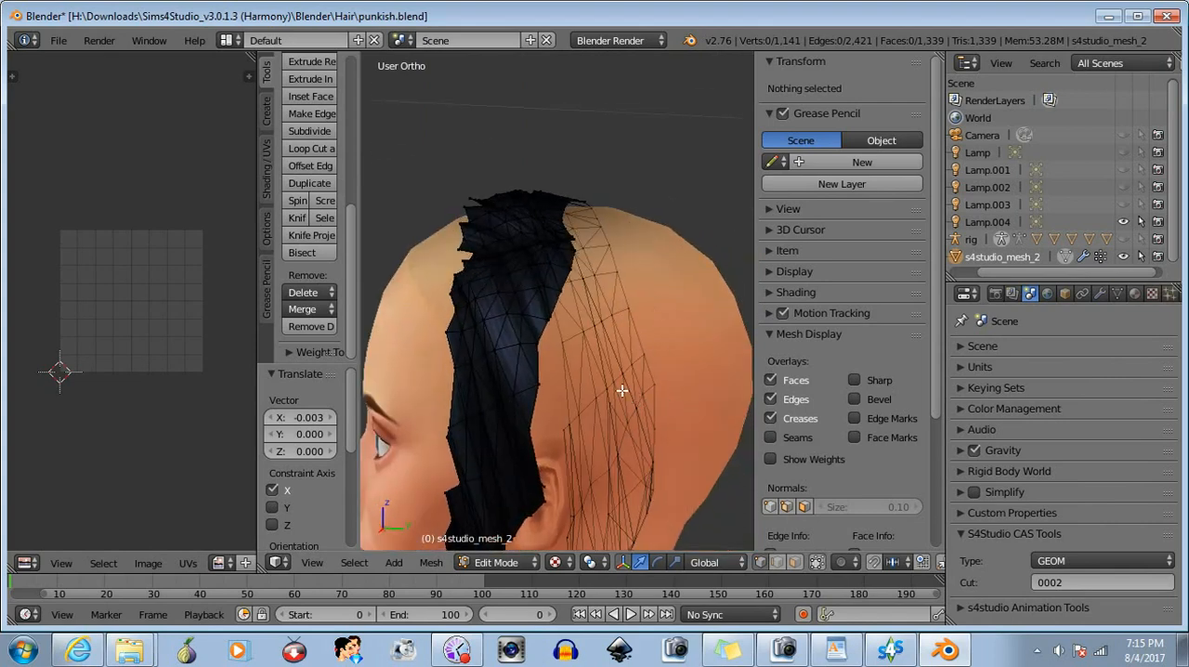
{"action": "left_click_drag", "start_coordinate": [489, 340], "coordinate": [507, 360]}
{"action": "middle_click_drag", "start_coordinate": [562, 377], "coordinate": [427, 366]}
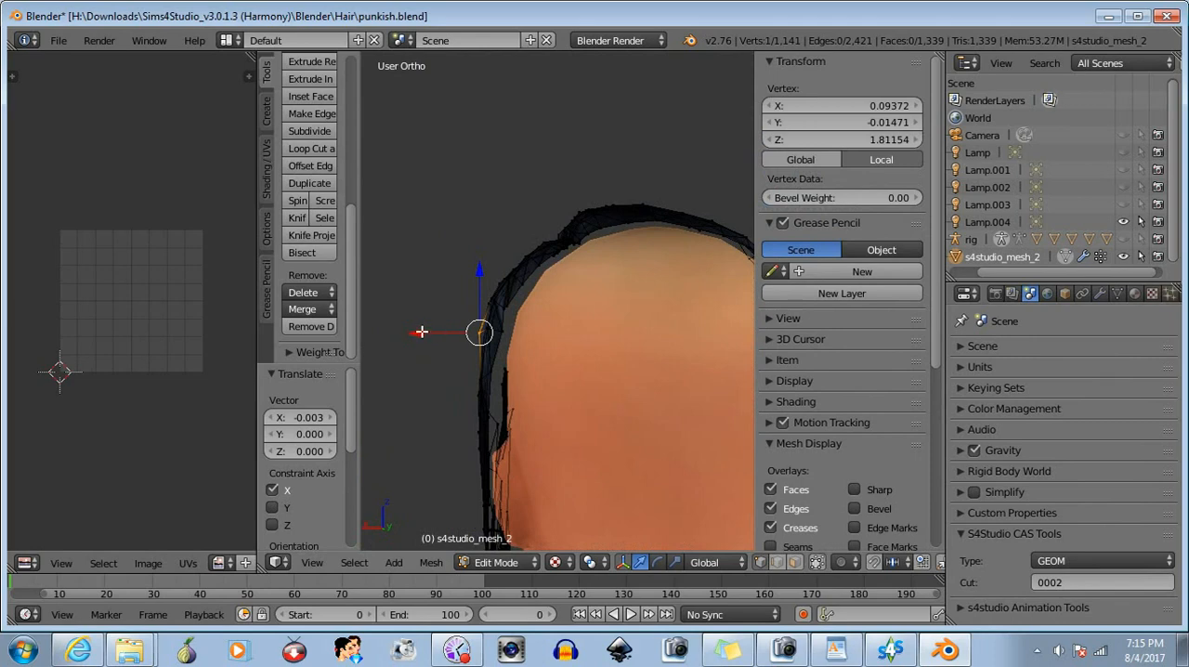
{"action": "left_click_drag", "start_coordinate": [421, 331], "coordinate": [427, 331]}
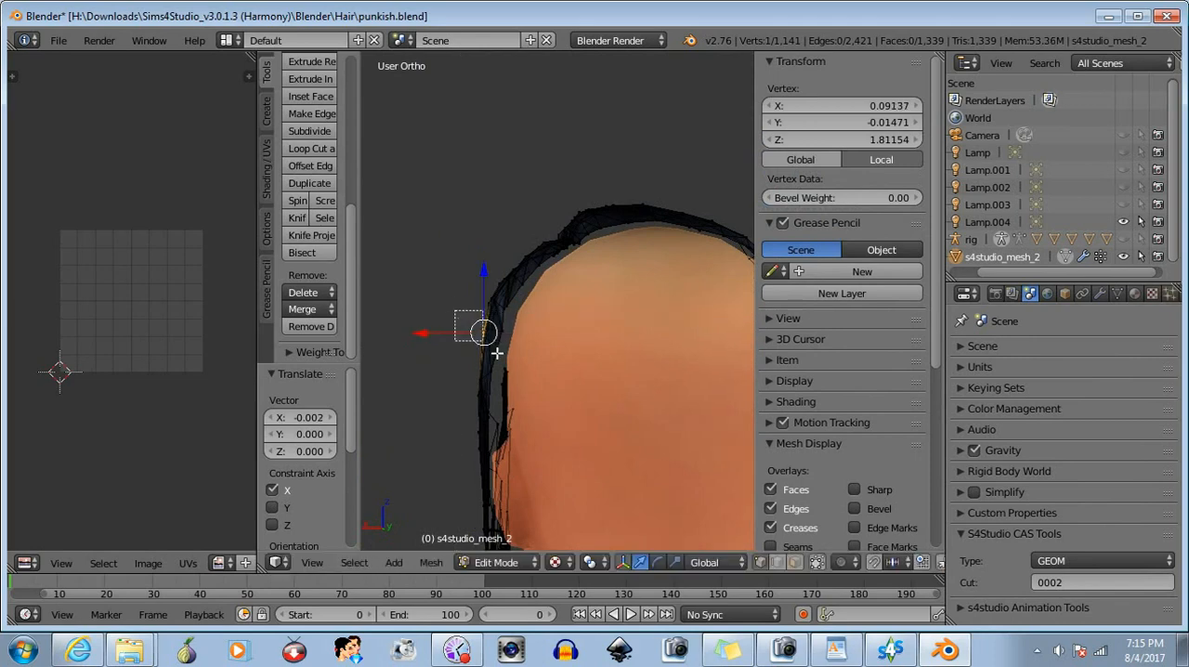
{"action": "key", "text": "a"}
- Select the three neighbouring vertices higher on the left hair section, move them about -0.0009 along X, and deselect them
{"action": "middle_click_drag", "start_coordinate": [497, 353], "coordinate": [568, 323]}
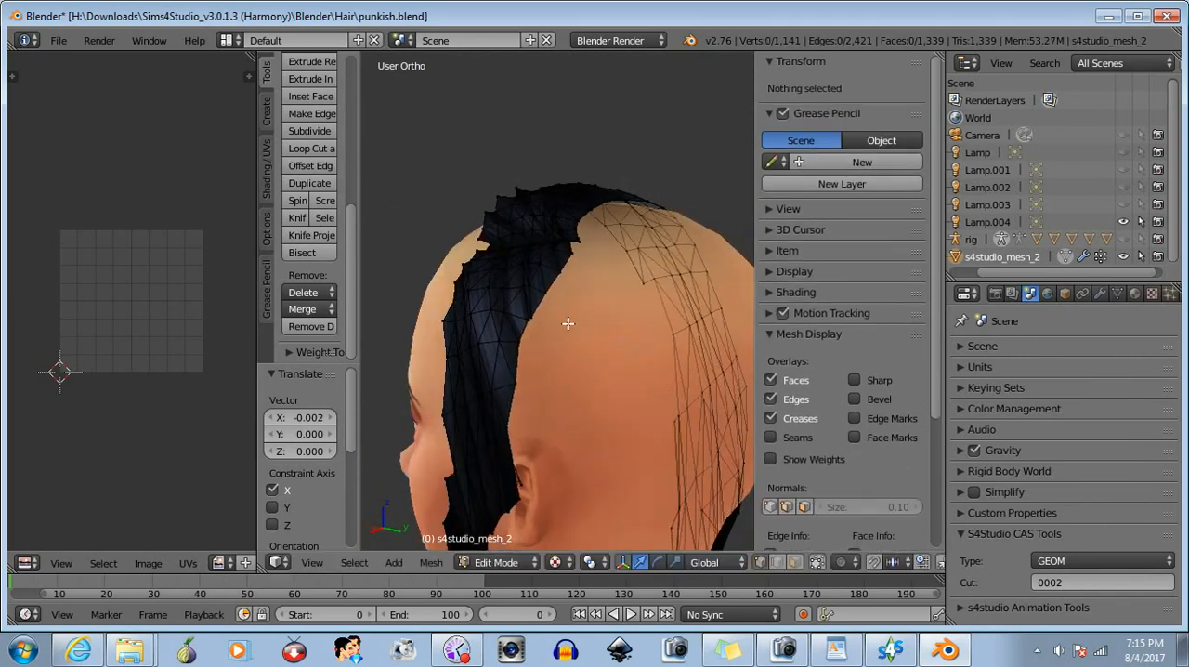
{"action": "right_click", "coordinate": [503, 312]}
{"action": "right_click", "coordinate": [498, 312], "text": "shift"}
{"action": "middle_click_drag", "start_coordinate": [499, 312], "coordinate": [457, 285]}
{"action": "key", "text": "g"}
{"action": "key", "text": "x"}
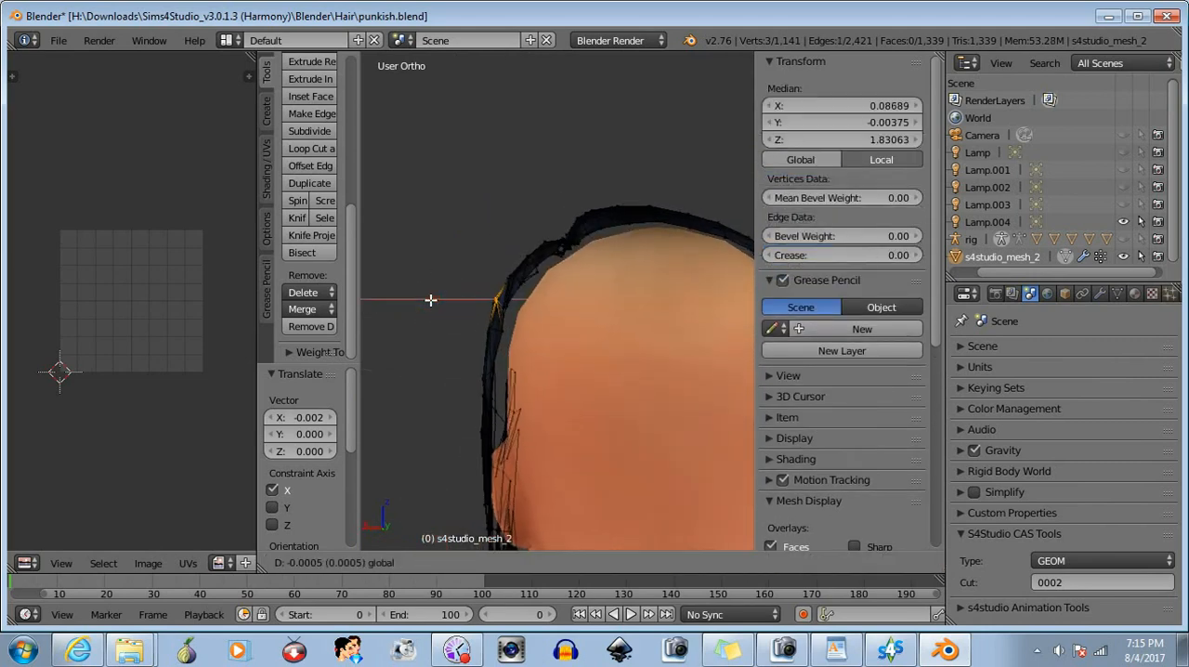
{"action": "left_click", "coordinate": [431, 300]}
{"action": "key", "text": "a"}
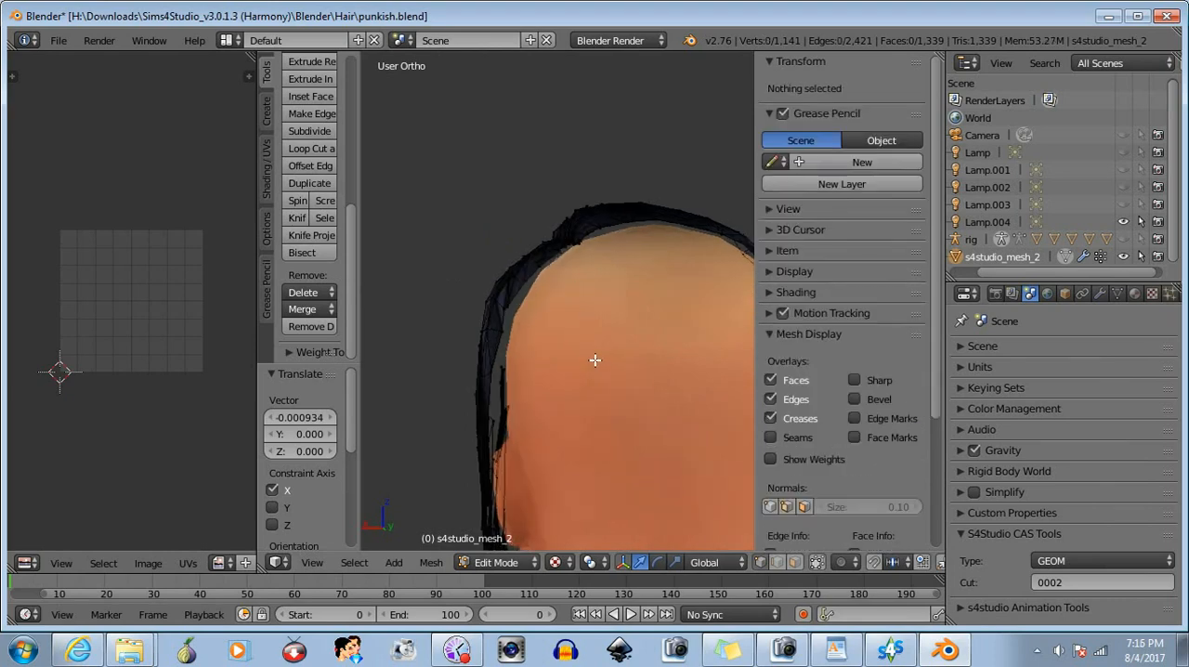
- Select a single vertex near the back cut edge of the left hair section, move it about 0.002 along X, and deselect it
{"action": "middle_click_drag", "start_coordinate": [595, 356], "coordinate": [687, 367]}
{"action": "right_click", "coordinate": [523, 339]}
{"action": "middle_click_drag", "start_coordinate": [520, 340], "coordinate": [411, 322]}
{"action": "left_click_drag", "start_coordinate": [451, 334], "coordinate": [446, 334]}
{"action": "key", "text": "a"}
- Box-select the vertices along the hair's back cut edge from the upper head down to the ear
{"action": "scroll", "coordinate": [600, 379], "scroll_direction": "down", "scroll_amount": 4}
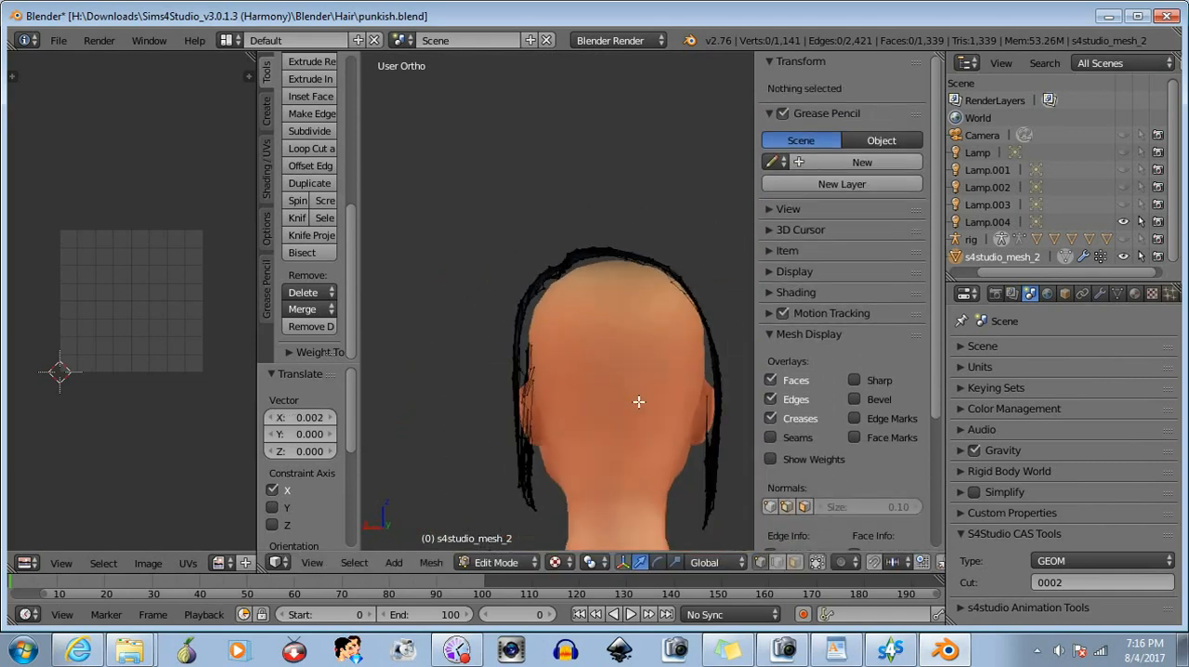
{"action": "middle_click_drag", "start_coordinate": [638, 401], "coordinate": [545, 394]}
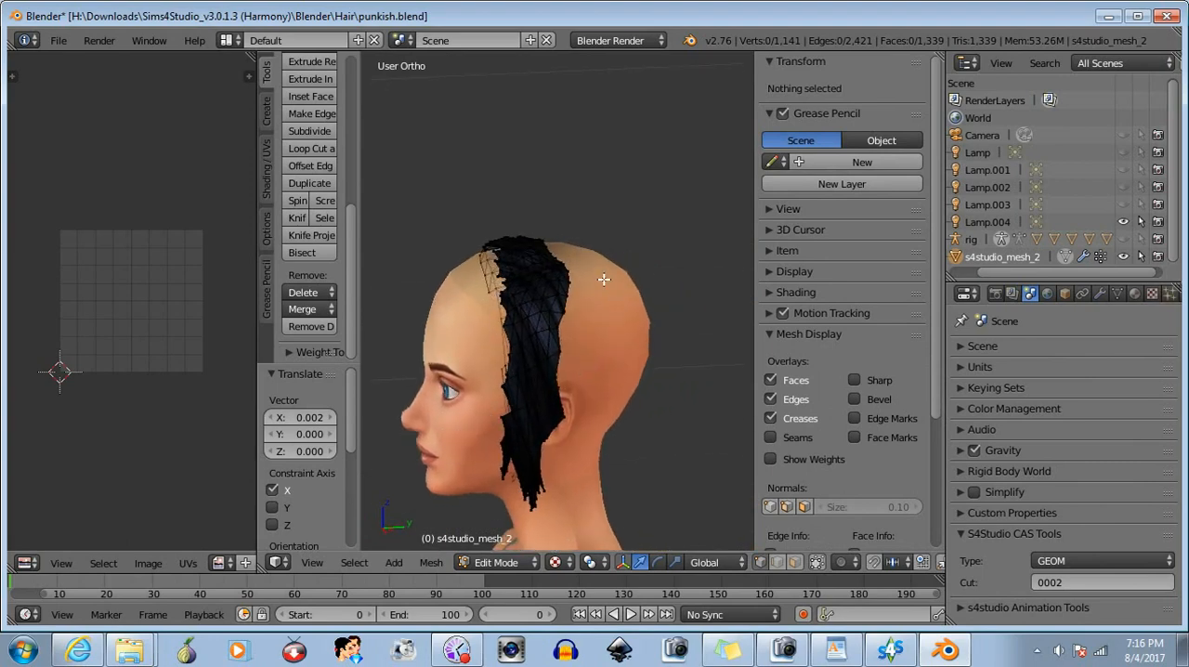
{"action": "left_click_drag", "start_coordinate": [594, 273], "coordinate": [574, 310]}
{"action": "left_click_drag", "start_coordinate": [553, 353], "coordinate": [554, 354]}
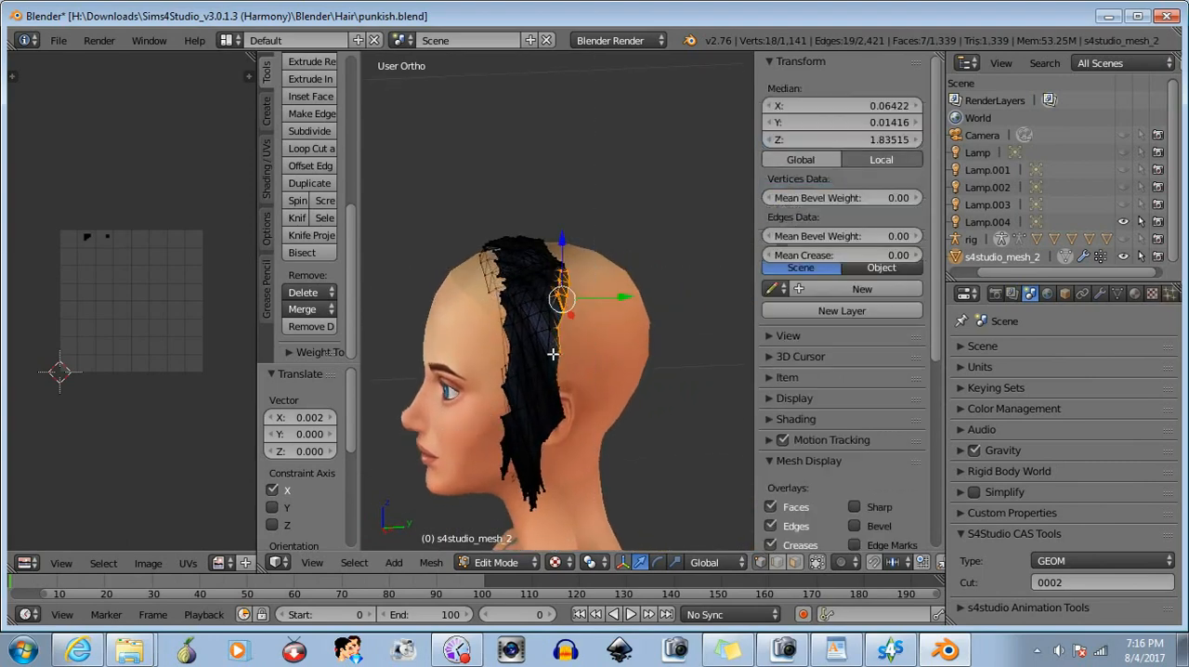
{"action": "left_click_drag", "start_coordinate": [545, 408], "coordinate": [568, 399]}
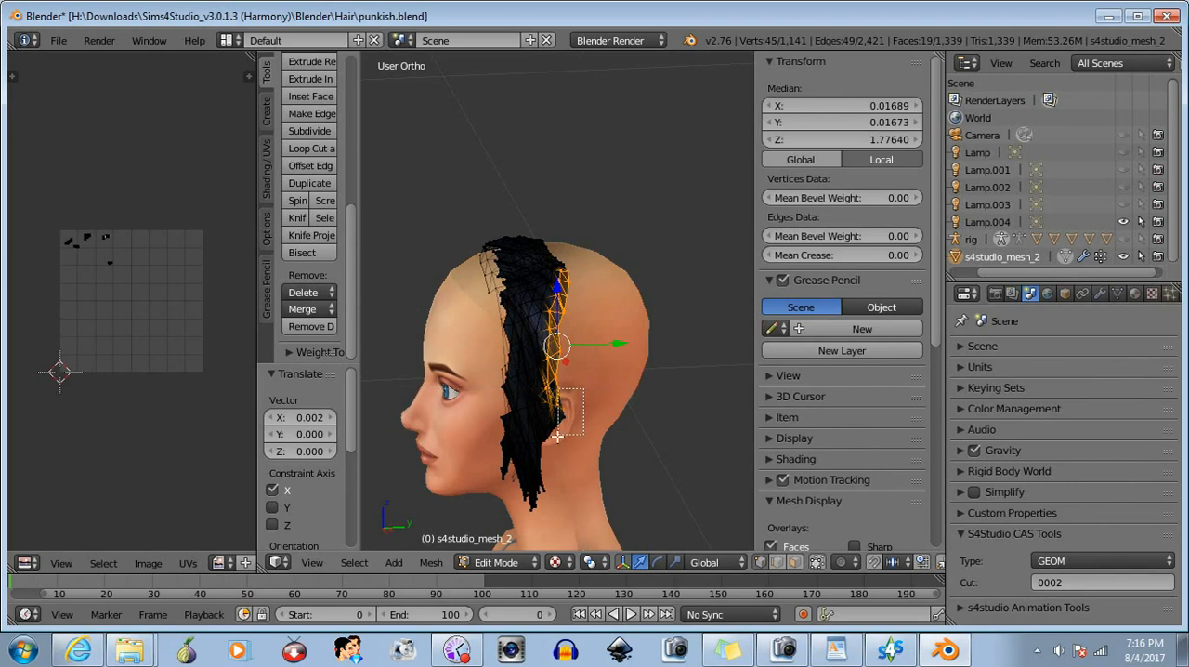
{"action": "middle_click_drag", "start_coordinate": [587, 458], "coordinate": [427, 451]}
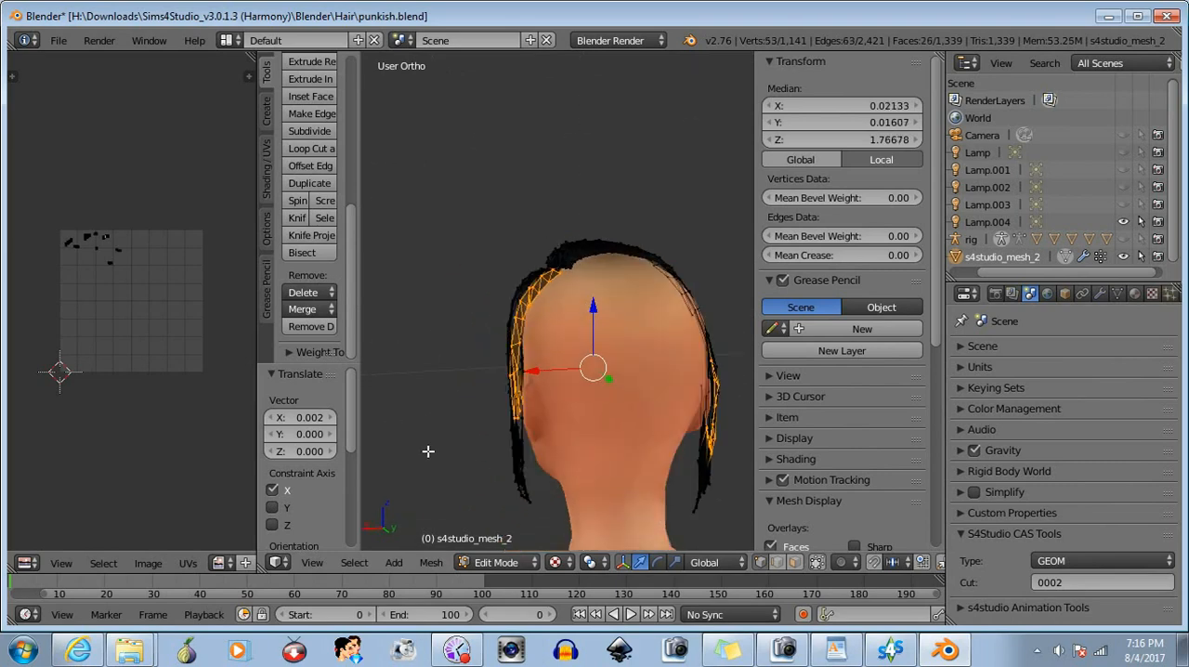
- Deselect the vertices on the far side of the head and move the remaining back-edge strip about -0.0005 along X
{"action": "scroll", "coordinate": [521, 439], "scroll_direction": "up", "scroll_amount": 3}
{"action": "middle_click_drag", "start_coordinate": [526, 474], "coordinate": [615, 393]}
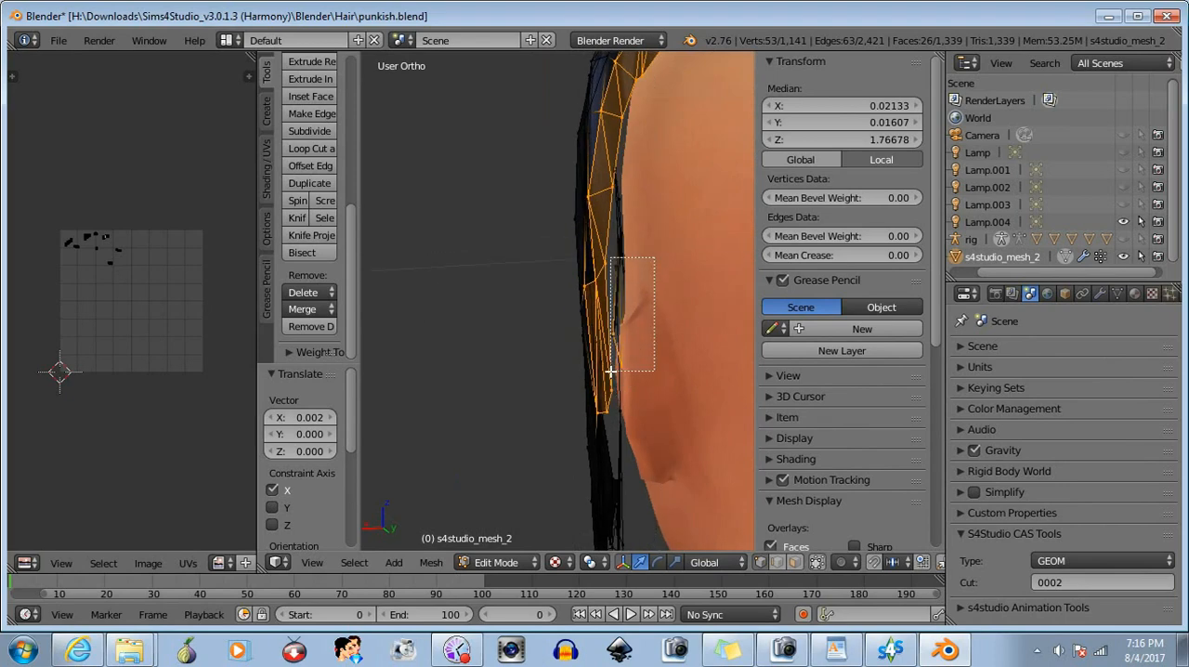
{"action": "middle_click_drag", "start_coordinate": [645, 407], "coordinate": [674, 353]}
{"action": "left_click_drag", "start_coordinate": [651, 249], "coordinate": [670, 348], "text": "ctrl+shift"}
{"action": "scroll", "coordinate": [603, 295], "scroll_direction": "up", "scroll_amount": 5}
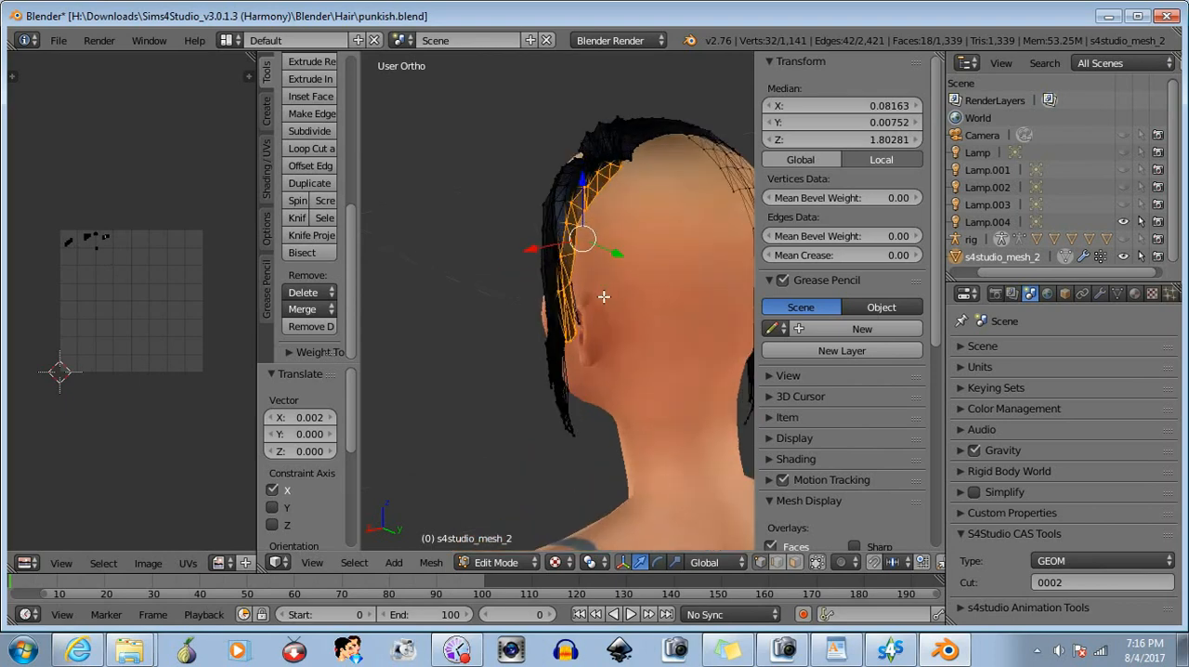
{"action": "middle_click_drag", "start_coordinate": [620, 317], "coordinate": [579, 312]}
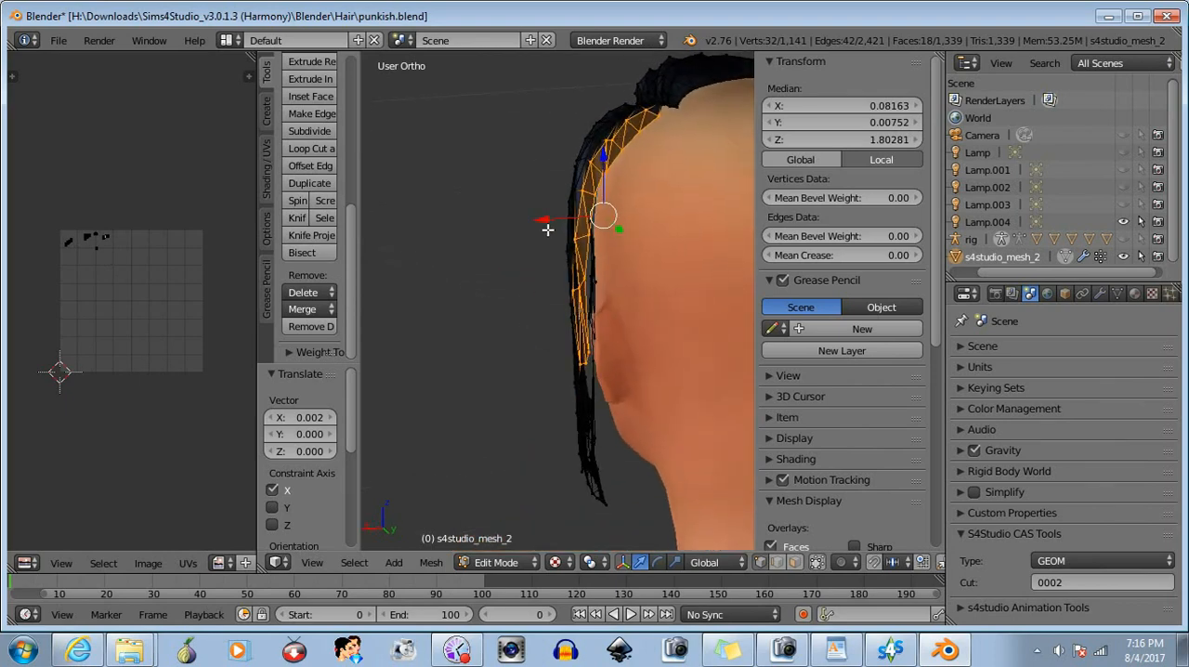
{"action": "left_click_drag", "start_coordinate": [544, 221], "coordinate": [544, 220]}
{"action": "middle_click_drag", "start_coordinate": [502, 331], "coordinate": [604, 314]}
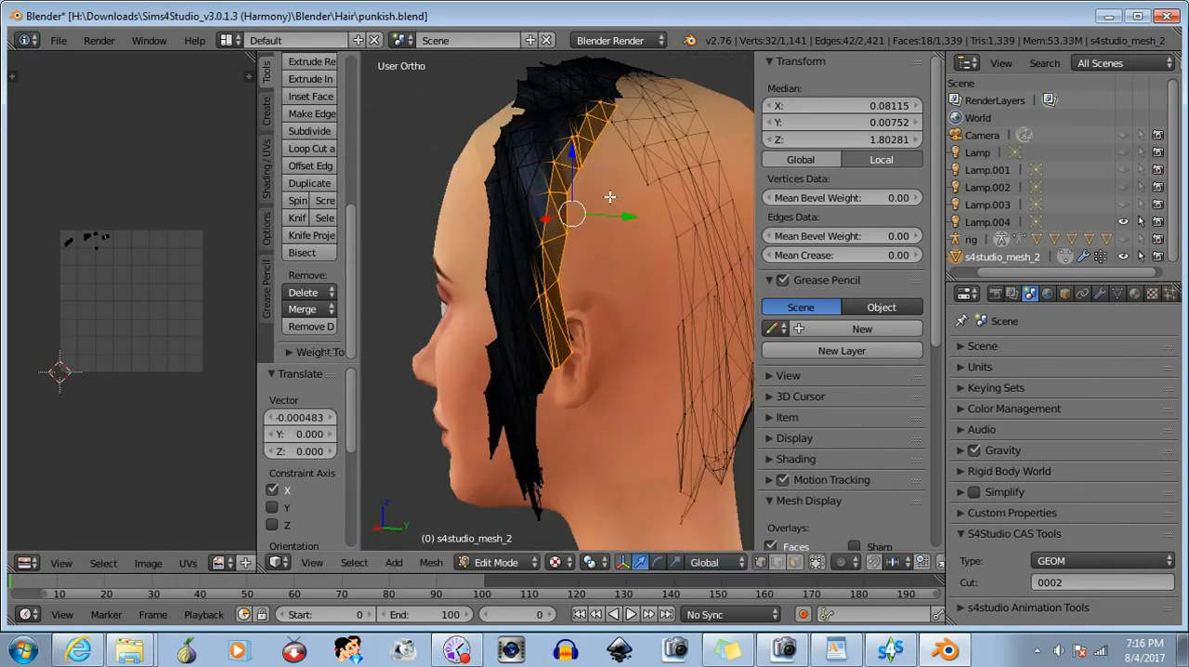
{"action": "middle_click_drag", "start_coordinate": [601, 273], "coordinate": [616, 327]}
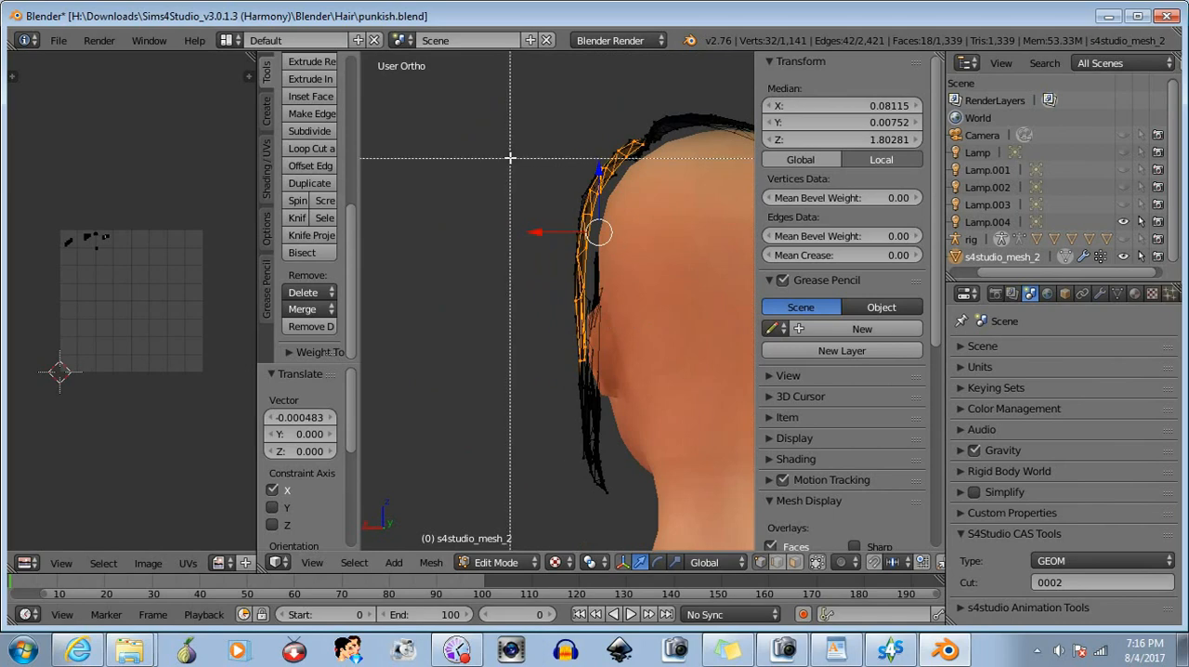
{"action": "middle_click_drag", "start_coordinate": [510, 159], "coordinate": [655, 394]}
{"action": "key", "text": "b"}
{"action": "left_click_drag", "start_coordinate": [555, 380], "coordinate": [624, 501]}
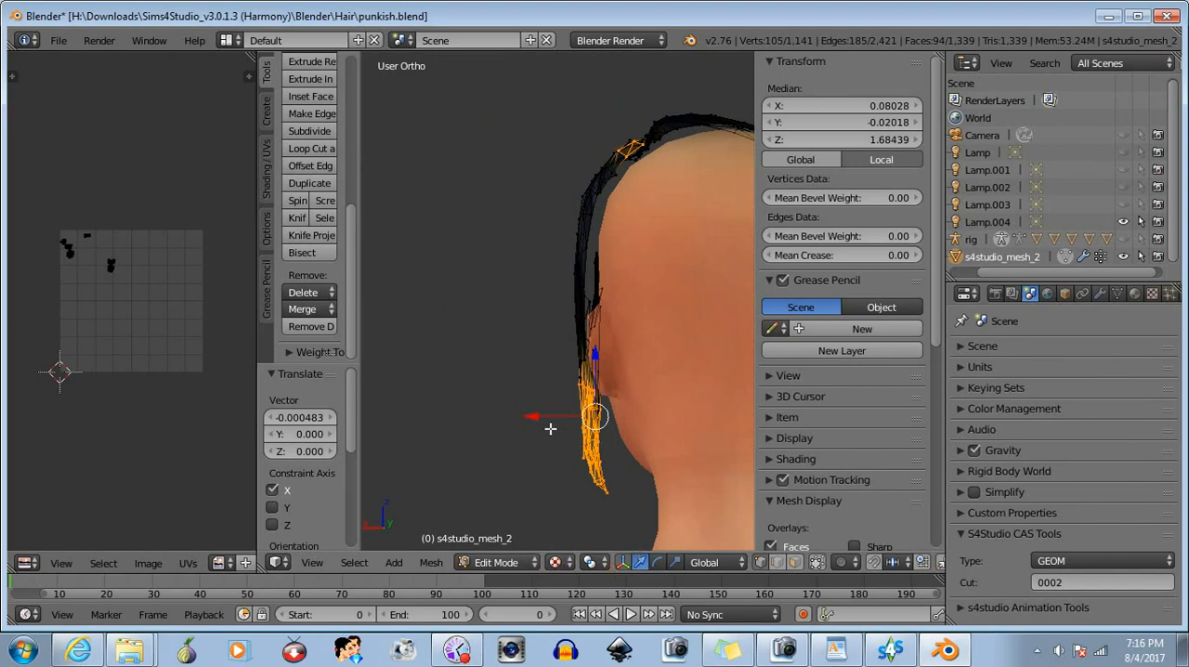
{"action": "key", "text": "a"}
{"action": "middle_click_drag", "start_coordinate": [548, 427], "coordinate": [391, 436]}
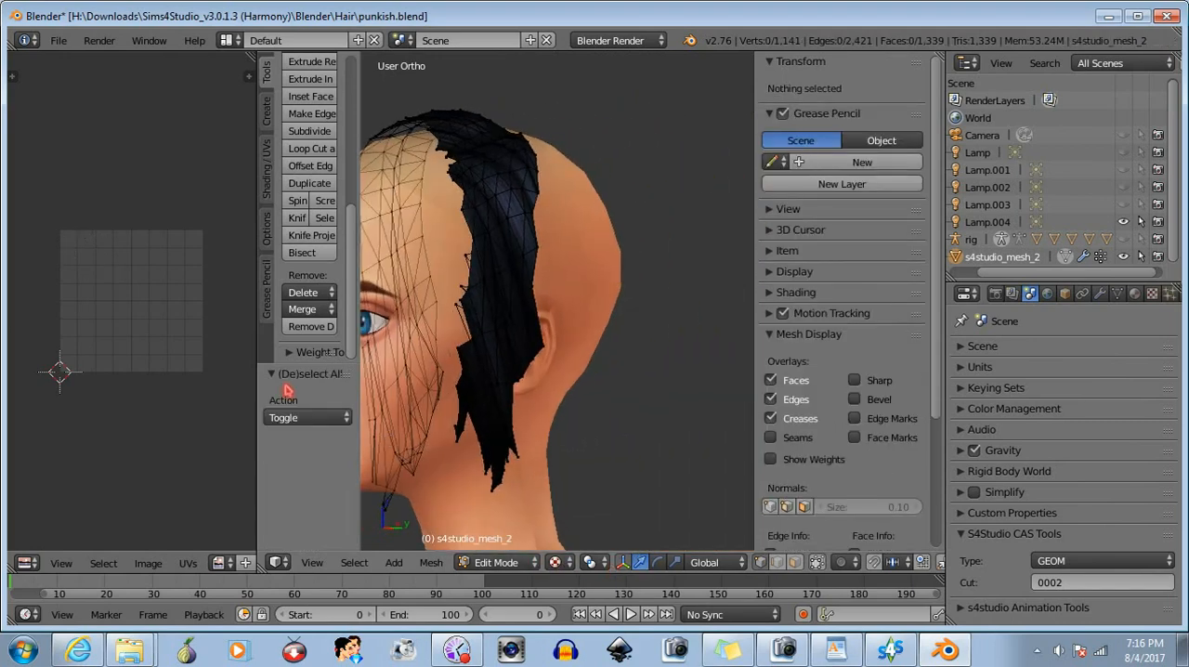
- Reveal the hidden parts of the hair mesh and deselect everything
{"action": "middle_click_drag", "start_coordinate": [288, 390], "coordinate": [677, 432]}
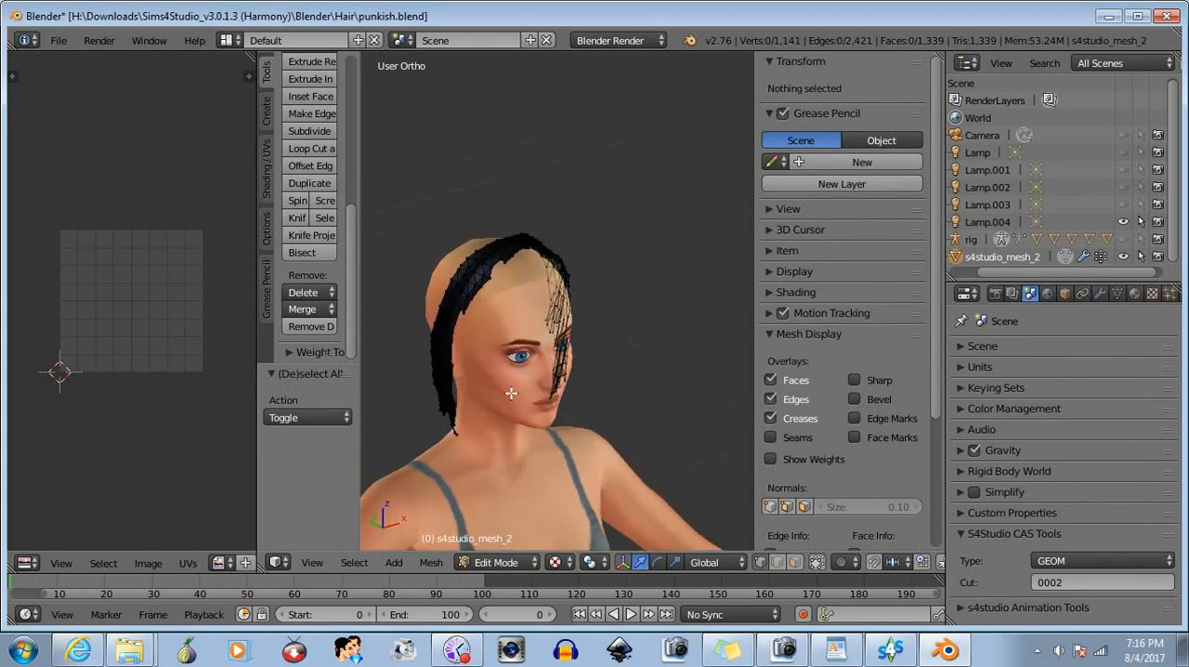
{"action": "middle_click_drag", "start_coordinate": [511, 393], "coordinate": [437, 380]}
{"action": "middle_click_drag", "start_coordinate": [482, 420], "coordinate": [392, 526]}
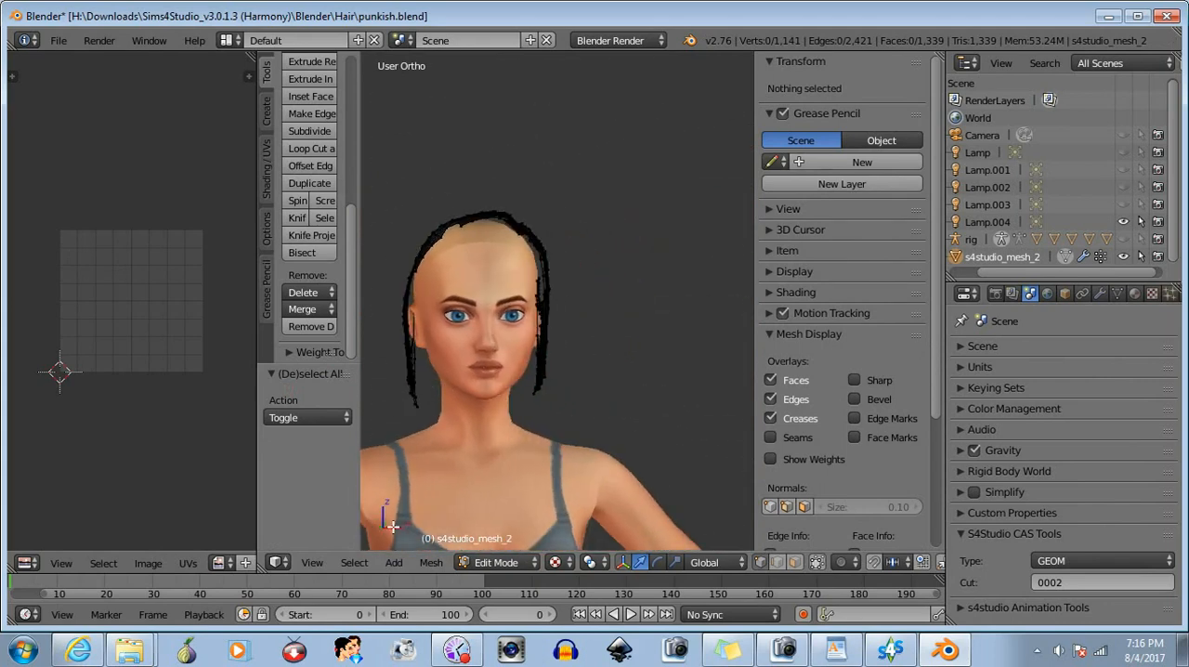
{"action": "left_click", "coordinate": [430, 563]}
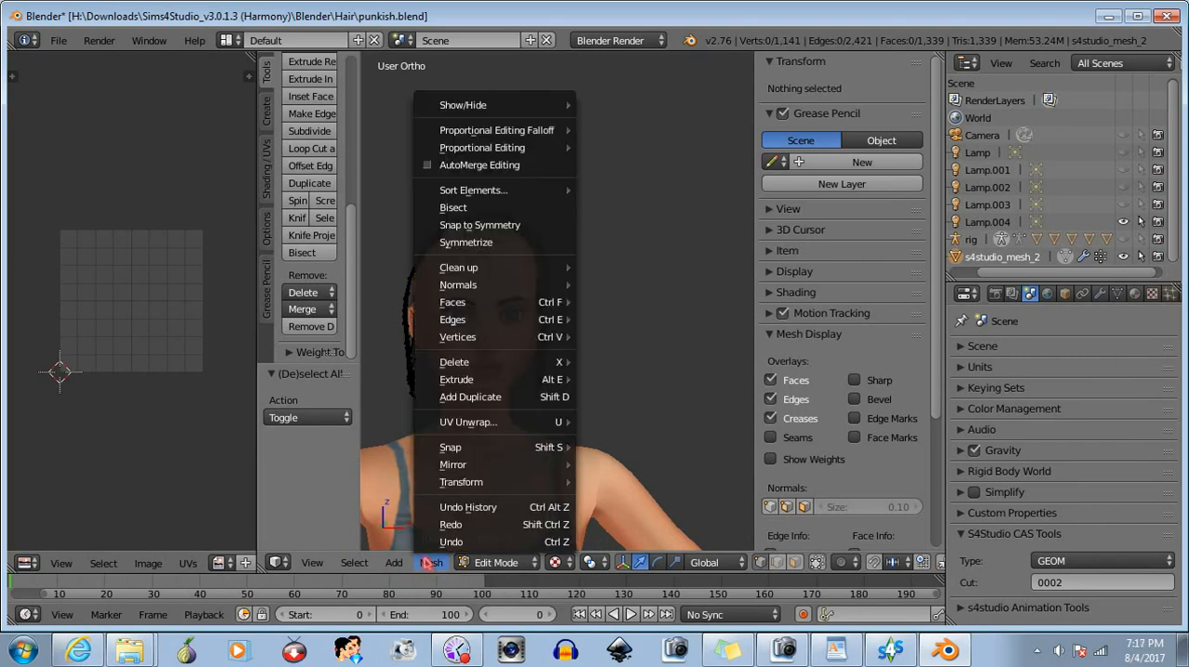
{"action": "mouse_move", "coordinate": [546, 109]}
{"action": "left_click", "coordinate": [612, 182]}
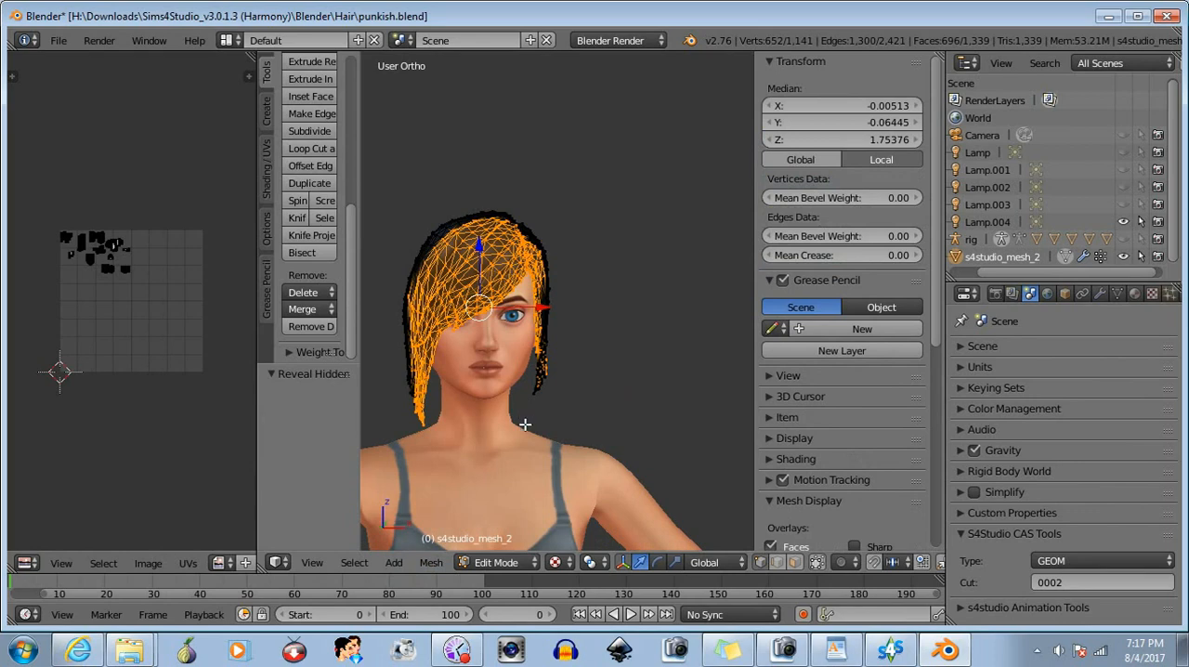
{"action": "key", "text": "a"}
- Box-select the left hair strands from the ear down, rotate them about 4.4° around Y and move them about -0.001 along X
{"action": "middle_click_drag", "start_coordinate": [530, 425], "coordinate": [615, 432]}
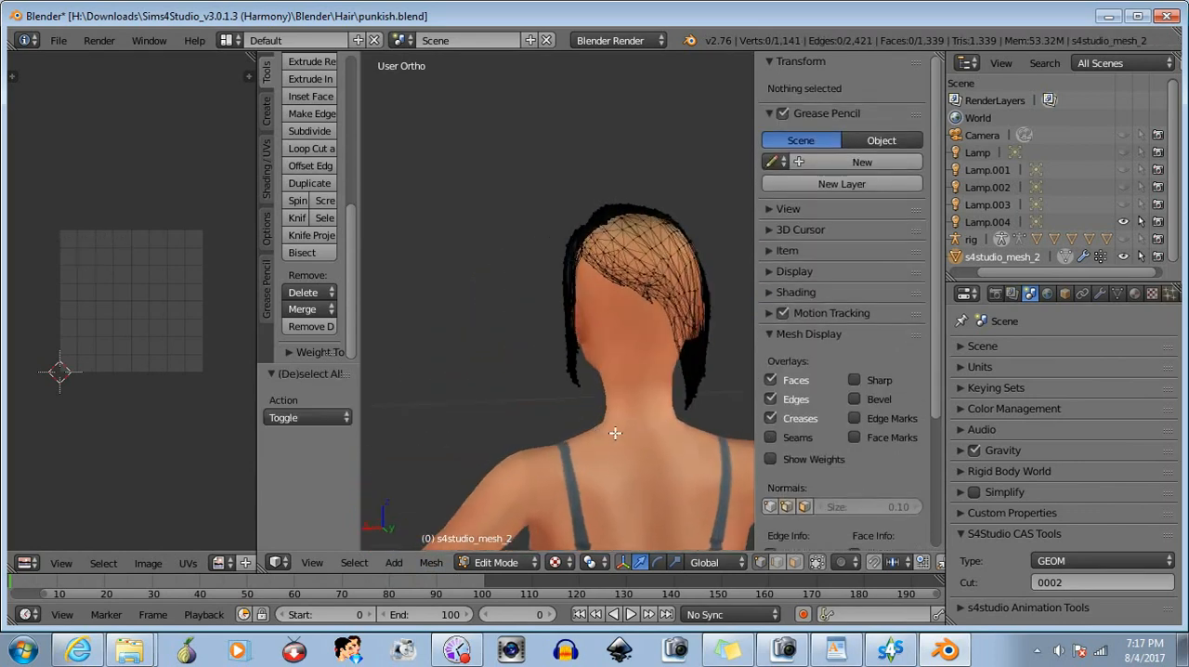
{"action": "scroll", "coordinate": [648, 434], "scroll_direction": "up", "scroll_amount": 3}
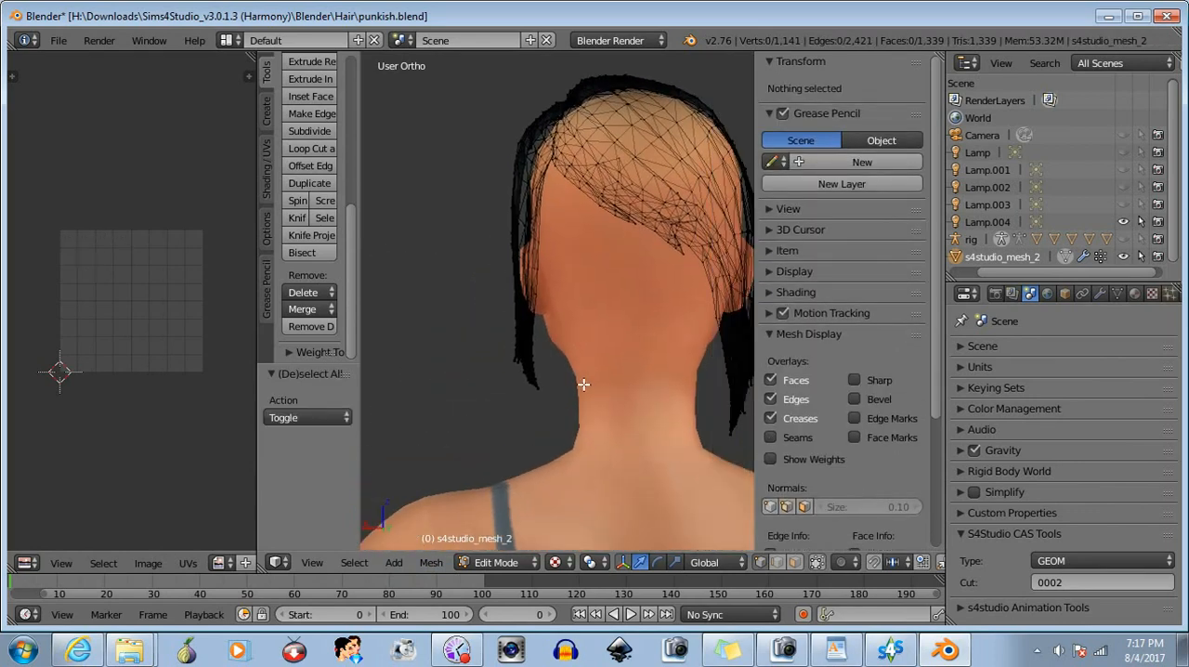
{"action": "middle_click_drag", "start_coordinate": [583, 383], "coordinate": [655, 396]}
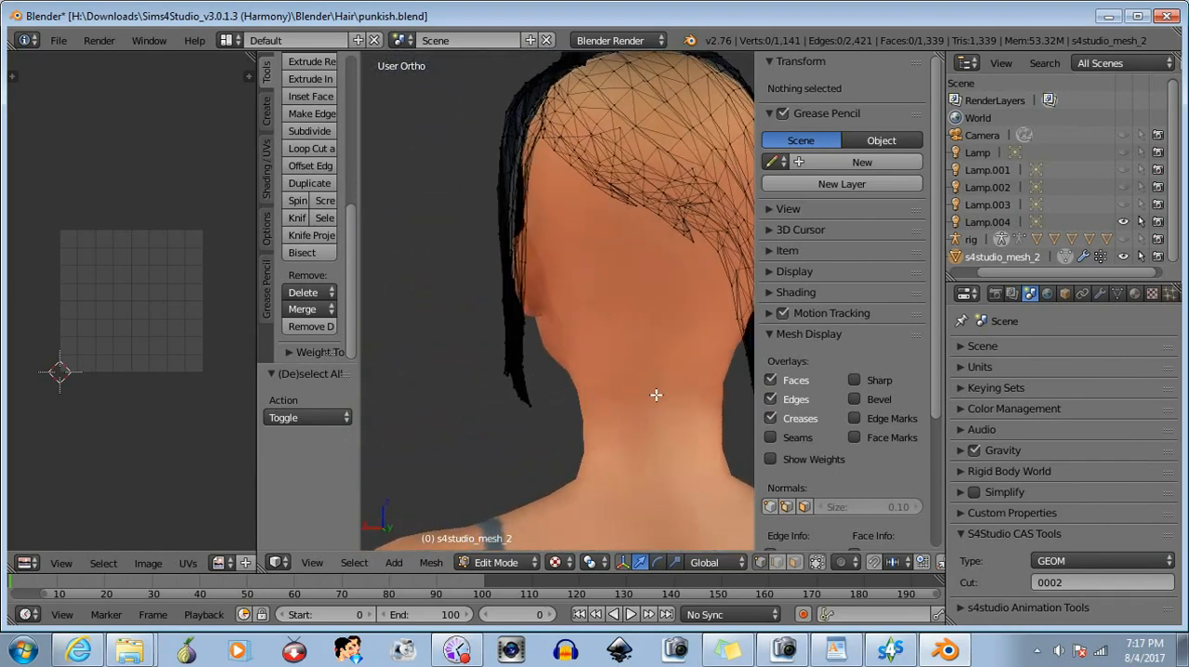
{"action": "key", "text": "b"}
{"action": "left_click_drag", "start_coordinate": [433, 289], "coordinate": [570, 432]}
{"action": "middle_click_drag", "start_coordinate": [569, 432], "coordinate": [561, 454]}
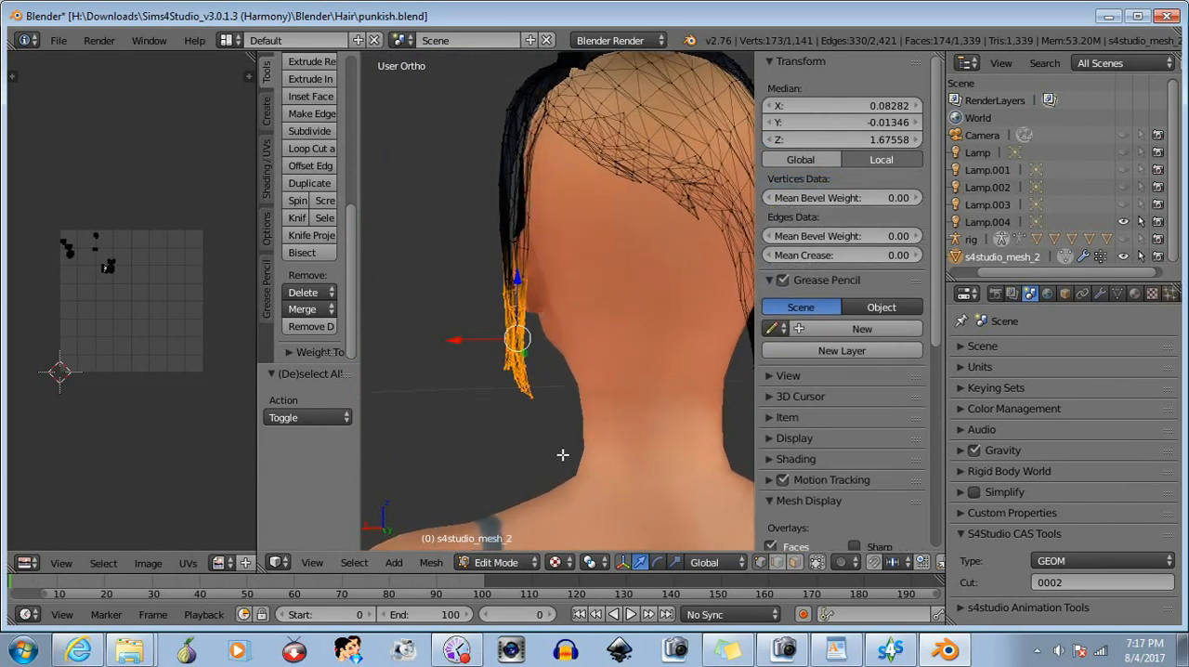
{"action": "left_click", "coordinate": [659, 562]}
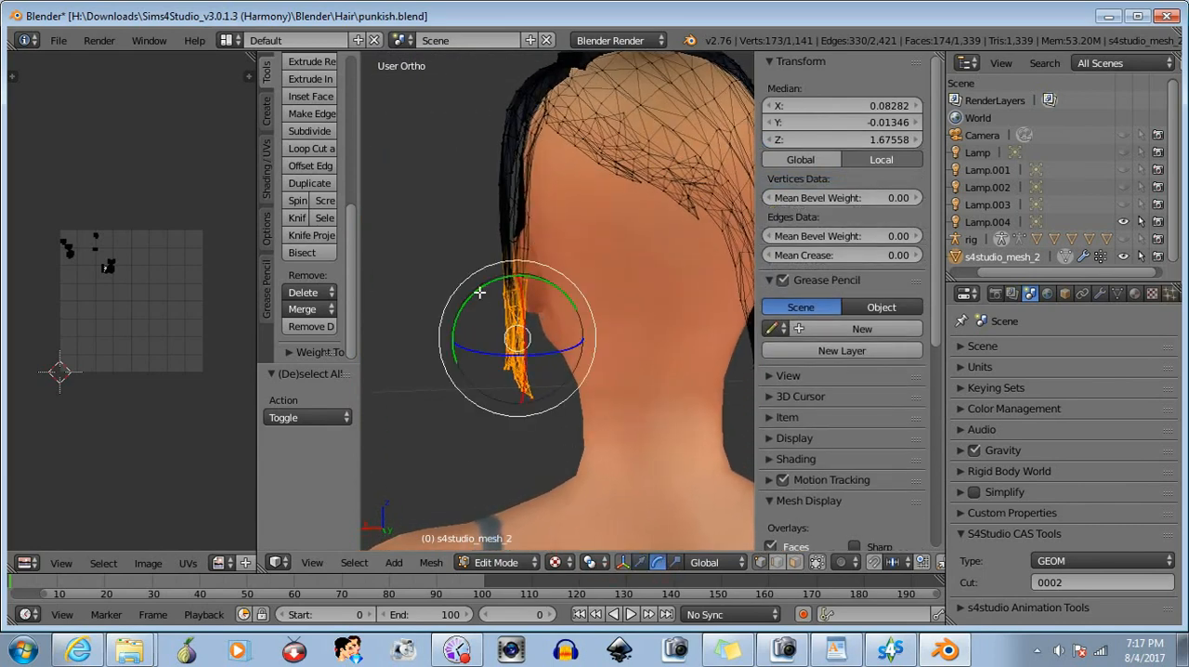
{"action": "left_click_drag", "start_coordinate": [474, 291], "coordinate": [471, 294]}
{"action": "left_click", "coordinate": [639, 561]}
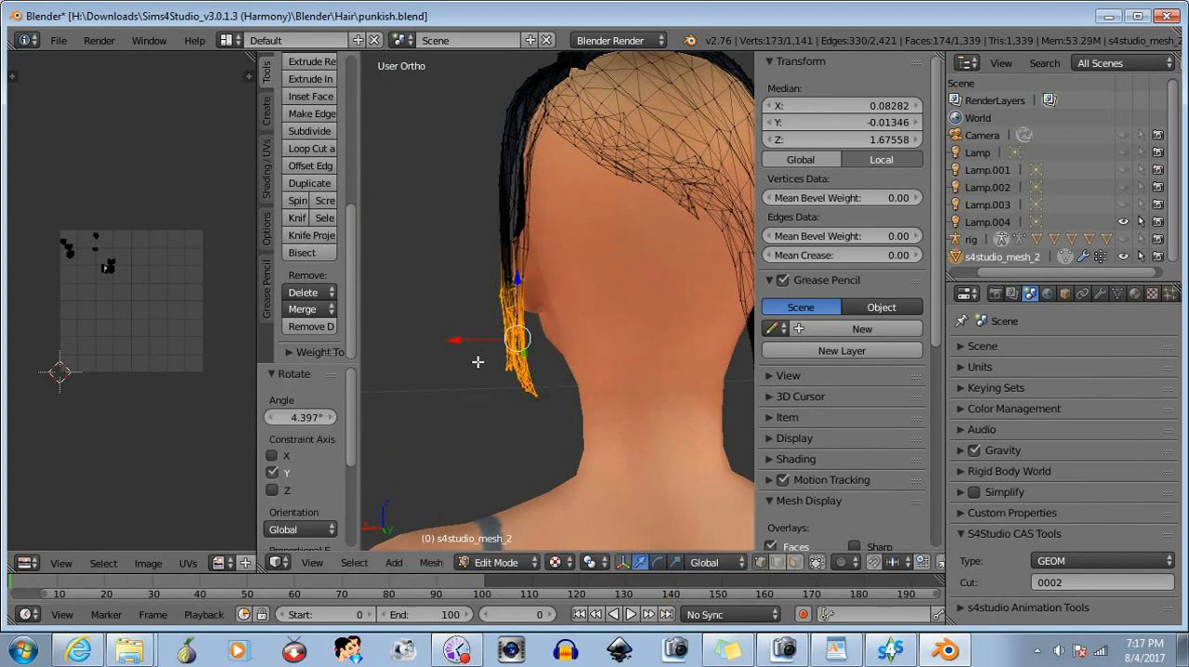
{"action": "left_click_drag", "start_coordinate": [454, 340], "coordinate": [464, 339]}
- Deselect the topmost vertices of the selected strands, rotate the rest about 2.4° around Y and move them about -0.00056 along X
{"action": "key", "text": "b"}
{"action": "left_click_drag", "start_coordinate": [473, 223], "coordinate": [570, 303]}
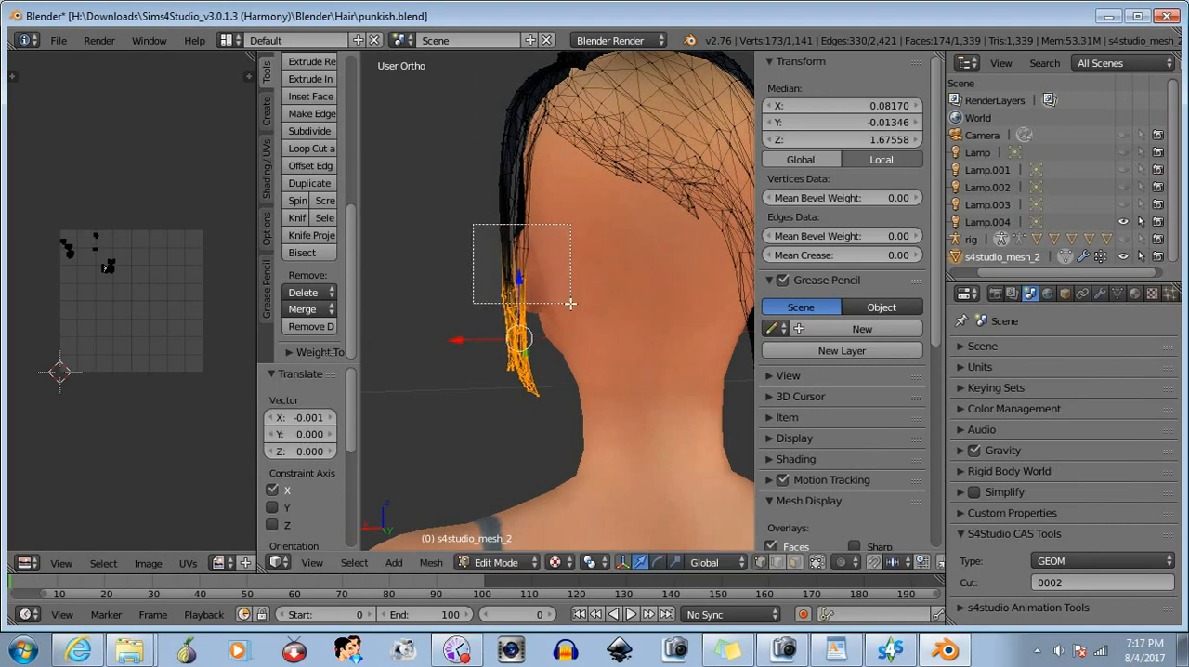
{"action": "middle_click_drag", "start_coordinate": [570, 303], "coordinate": [569, 315]}
{"action": "left_click", "coordinate": [658, 562]}
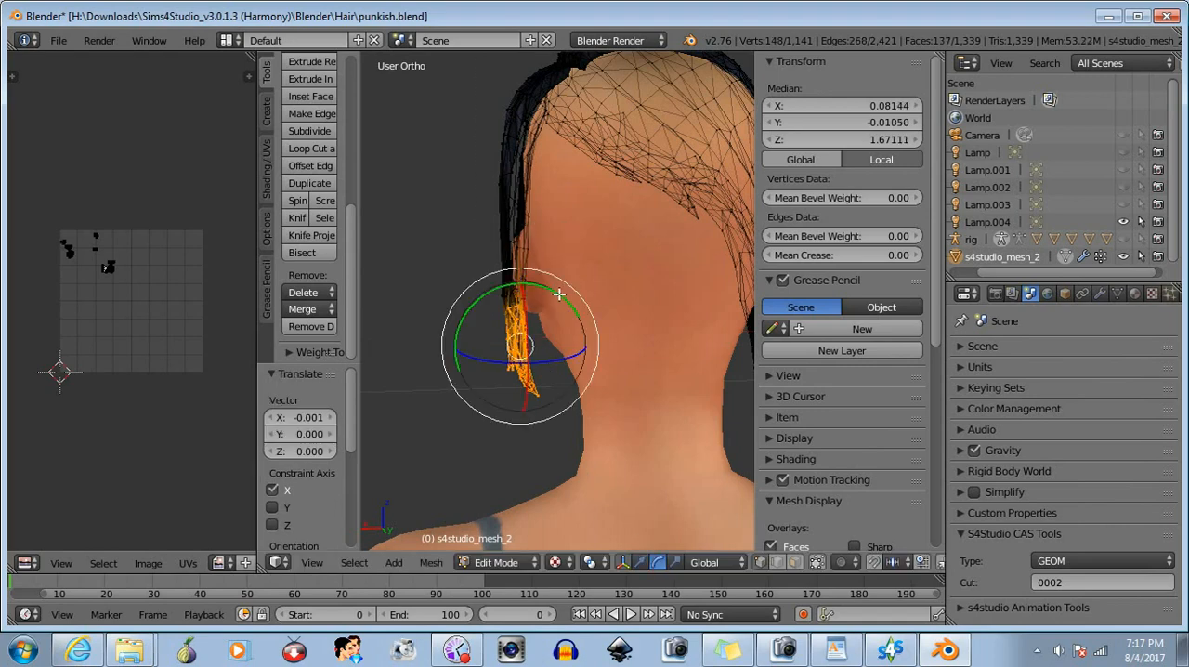
{"action": "left_click_drag", "start_coordinate": [556, 293], "coordinate": [553, 298]}
{"action": "left_click", "coordinate": [637, 560]}
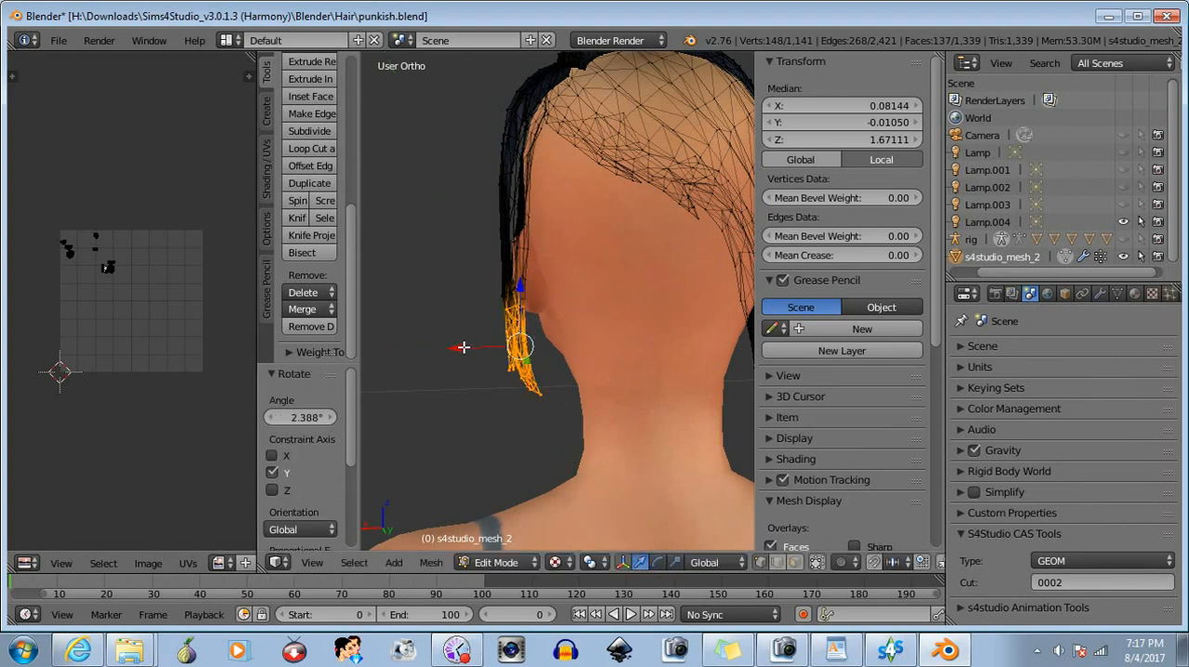
{"action": "left_click_drag", "start_coordinate": [464, 347], "coordinate": [465, 344]}
- Deselect another upper row of the strands, rotate the remaining vertices about 1° around Y and move them about -0.00058 along X
{"action": "key", "text": "b"}
{"action": "middle_click_drag", "start_coordinate": [479, 252], "coordinate": [577, 319]}
{"action": "left_click", "coordinate": [657, 562]}
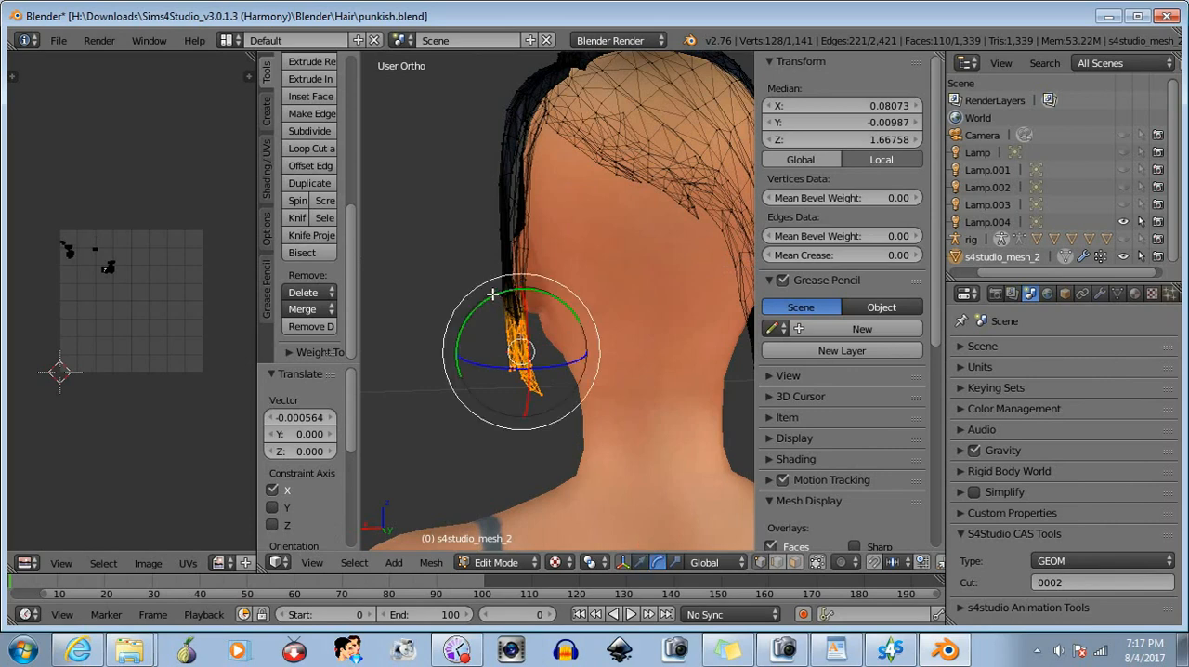
{"action": "left_click_drag", "start_coordinate": [491, 295], "coordinate": [465, 277]}
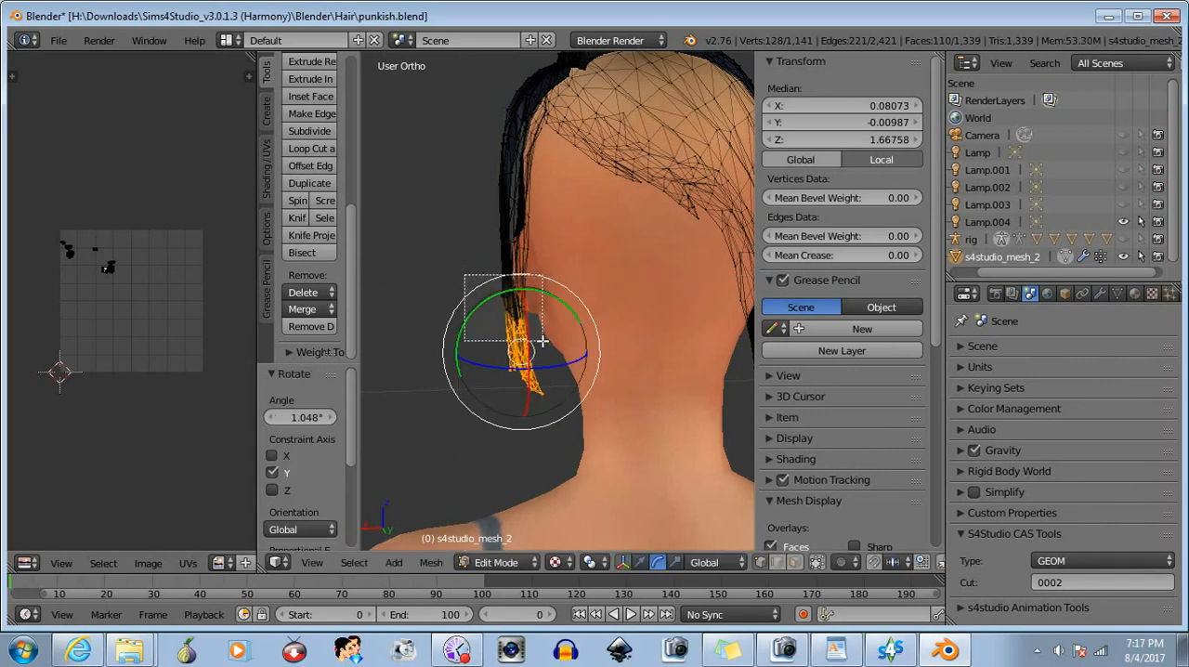
{"action": "left_click", "coordinate": [640, 562]}
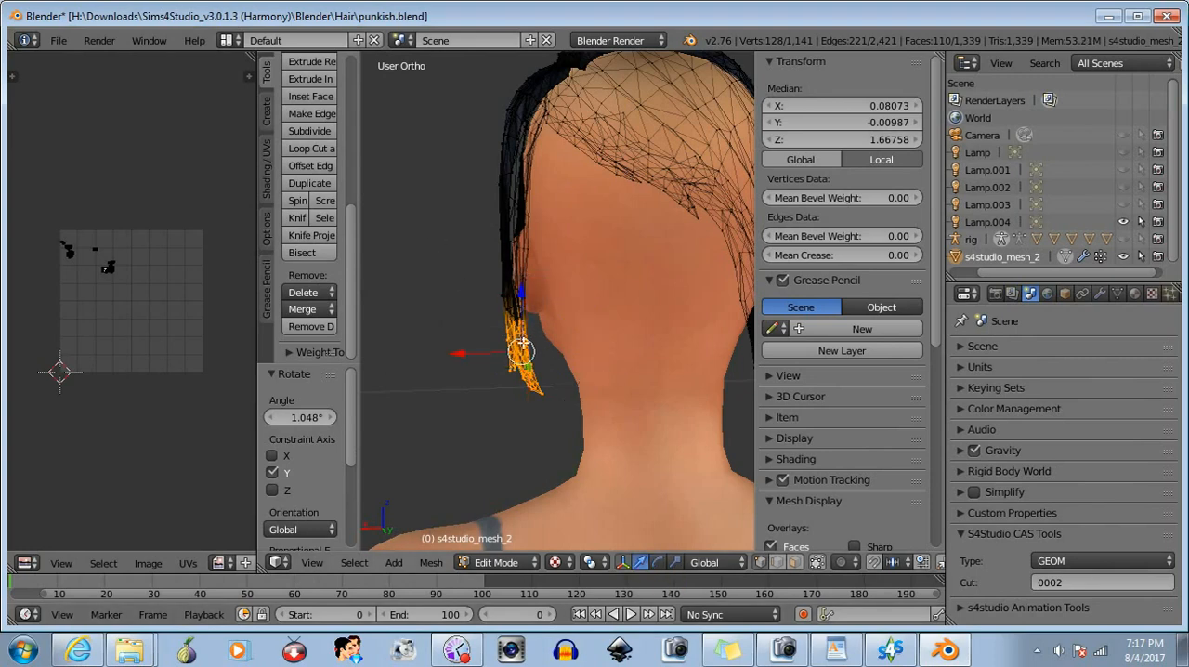
{"action": "left_click_drag", "start_coordinate": [465, 352], "coordinate": [466, 350]}
- Keep only the strand tips selected, rotate them about 1.8° around Y, move them about -0.00056 along X, and deselect them
{"action": "key", "text": "b"}
{"action": "left_click_drag", "start_coordinate": [439, 268], "coordinate": [561, 330]}
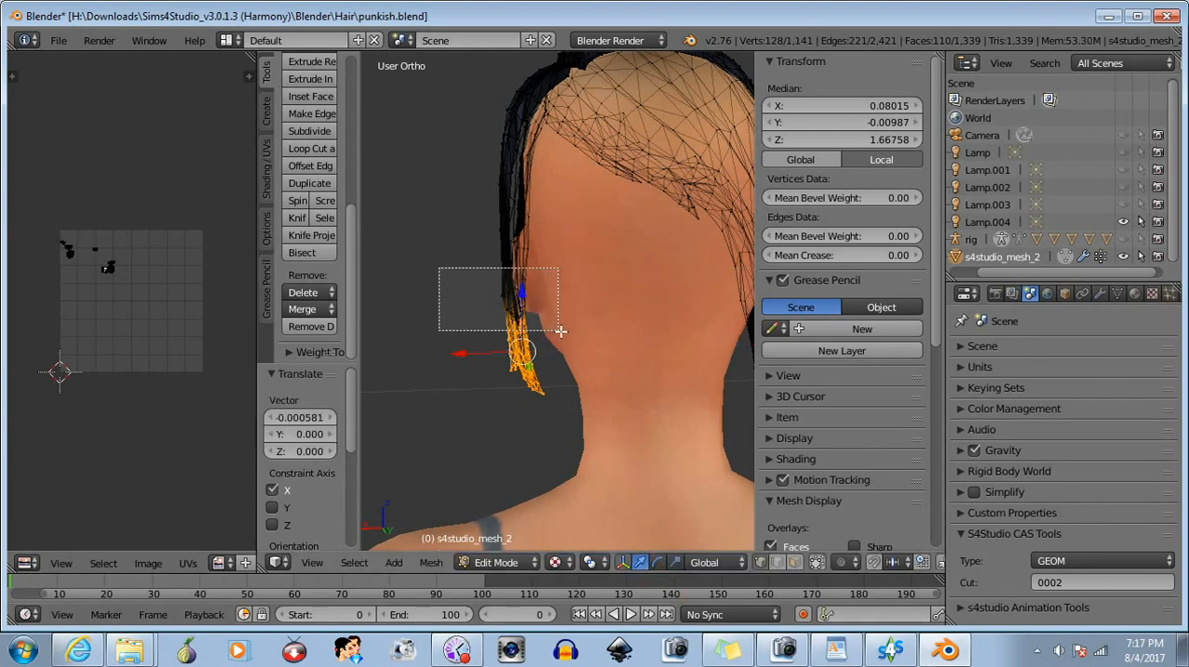
{"action": "middle_click_drag", "start_coordinate": [561, 331], "coordinate": [568, 340]}
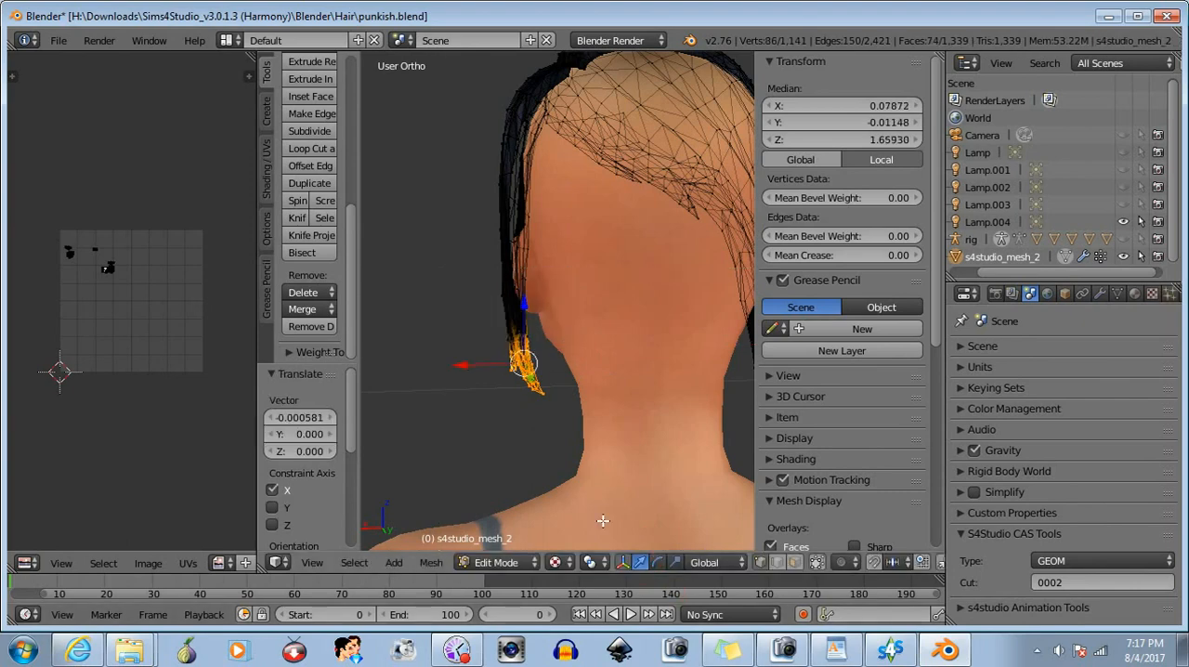
{"action": "left_click", "coordinate": [656, 562]}
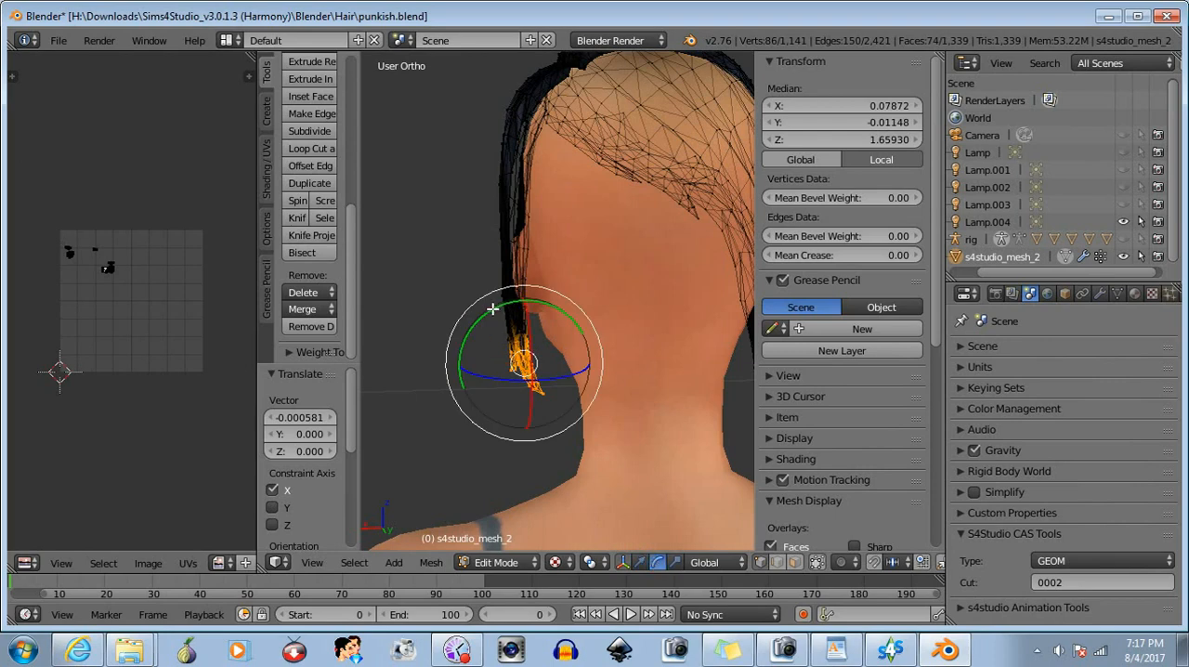
{"action": "left_click_drag", "start_coordinate": [492, 308], "coordinate": [490, 309]}
{"action": "left_click", "coordinate": [623, 563]}
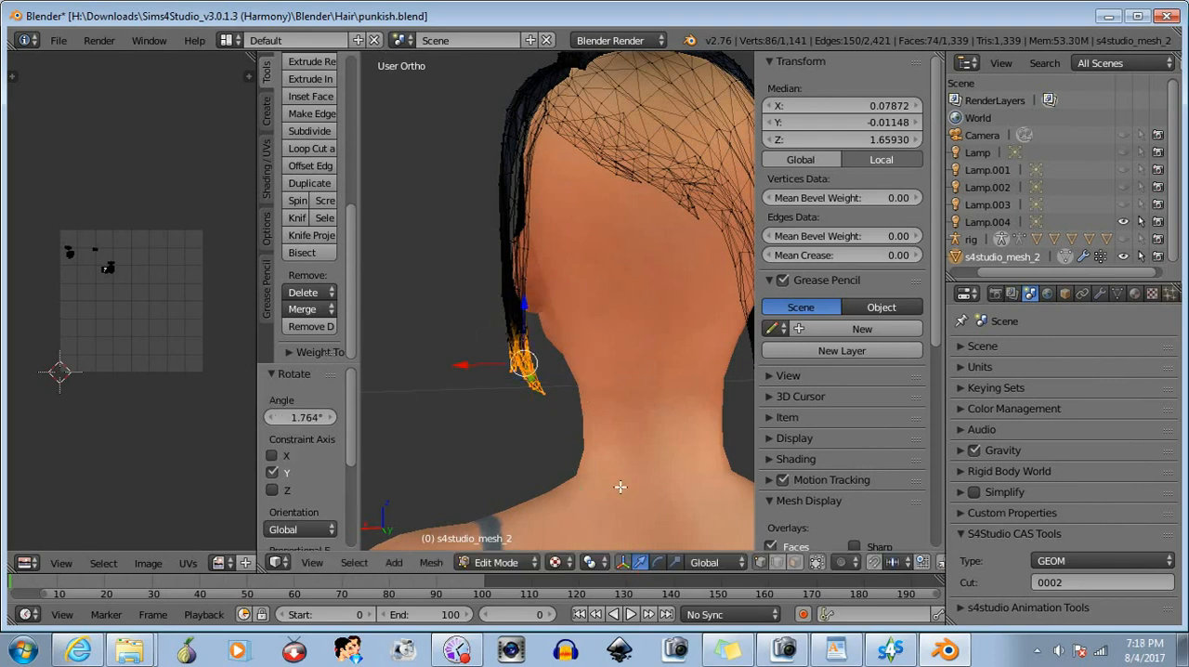
{"action": "left_click_drag", "start_coordinate": [465, 365], "coordinate": [465, 364]}
{"action": "key", "text": "a"}
- Box-select the vertices at the left section's back corner below the earlobe and place the 3D cursor at its lowest point
{"action": "middle_click_drag", "start_coordinate": [612, 504], "coordinate": [711, 454]}
{"action": "scroll", "coordinate": [668, 408], "scroll_direction": "up", "scroll_amount": 4}
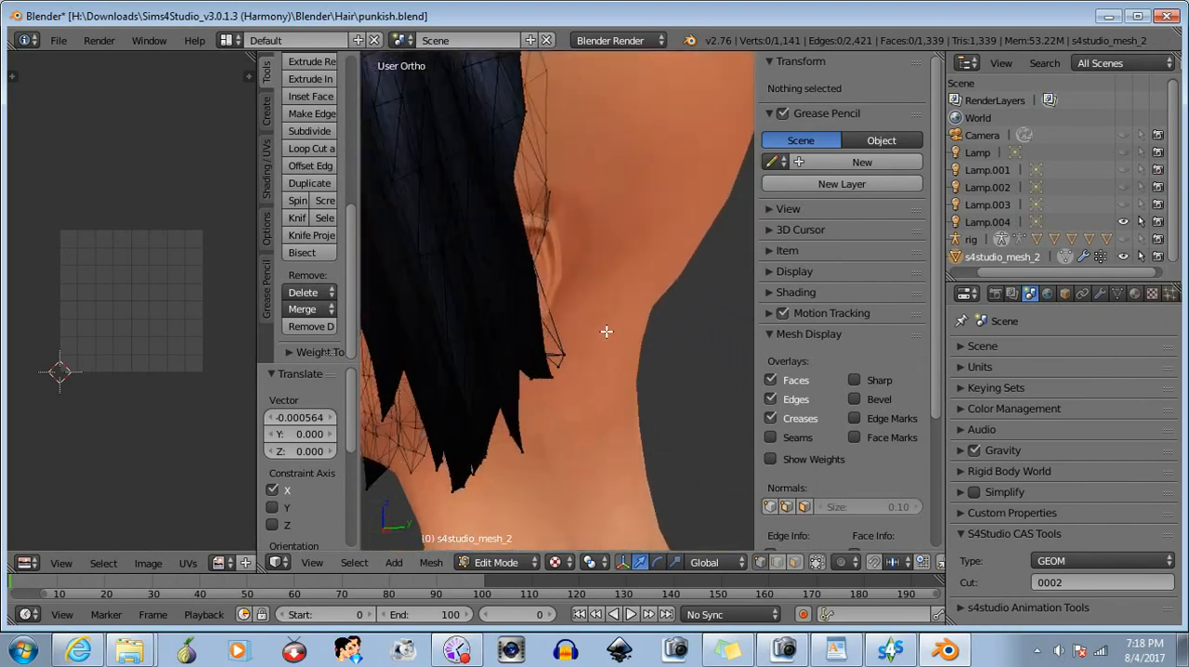
{"action": "key", "text": "b"}
{"action": "left_click_drag", "start_coordinate": [577, 334], "coordinate": [569, 384]}
{"action": "key", "text": "b"}
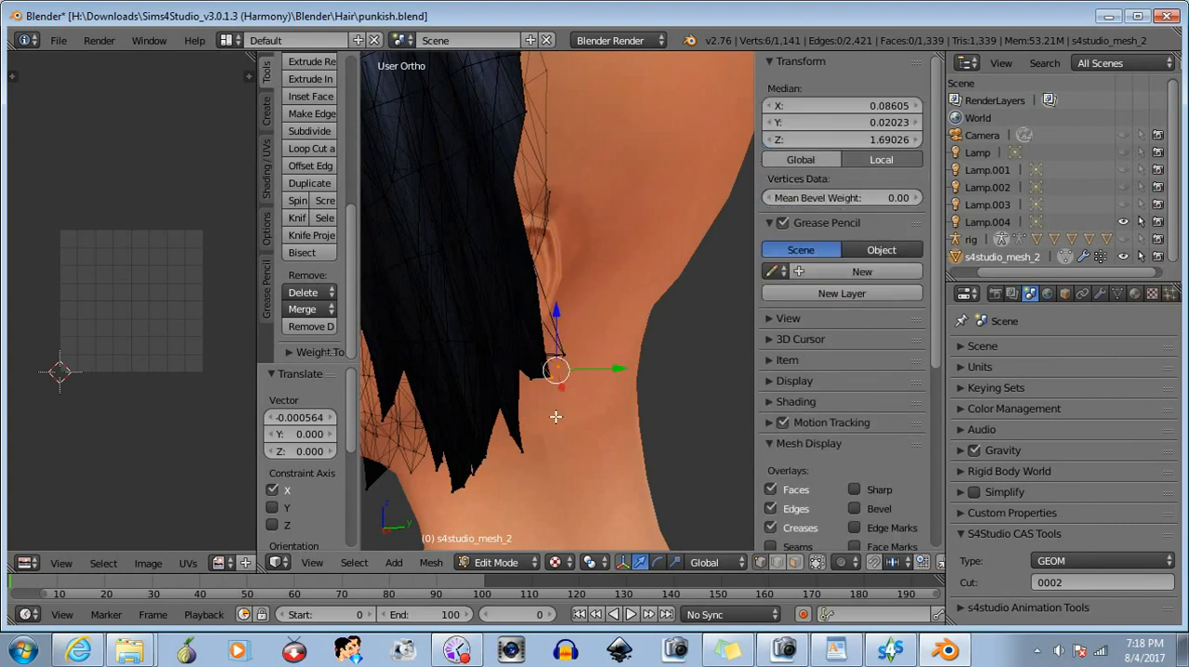
{"action": "mouse_move", "coordinate": [555, 414]}
{"action": "middle_mouse_down"}
{"action": "mouse_move", "coordinate": [545, 411]}
{"action": "mouse_move", "coordinate": [561, 403]}
{"action": "middle_mouse_up"}
{"action": "key", "text": "b"}
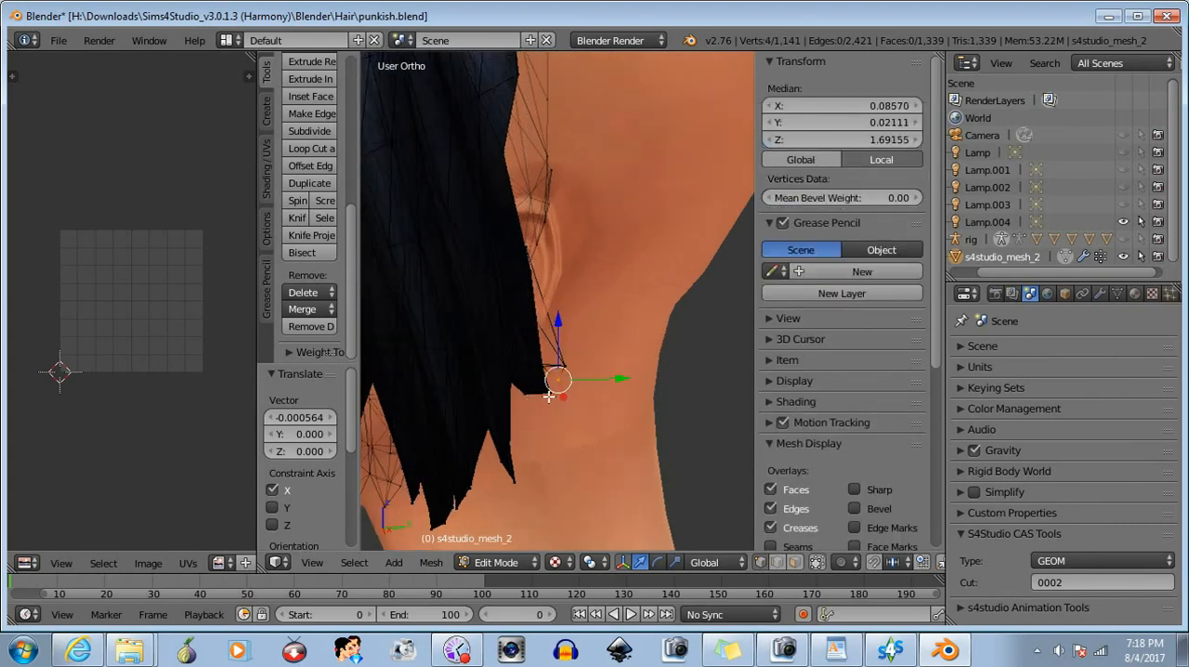
{"action": "left_click", "coordinate": [548, 394]}
{"action": "scroll", "coordinate": [565, 443], "scroll_direction": "up", "scroll_amount": 2}
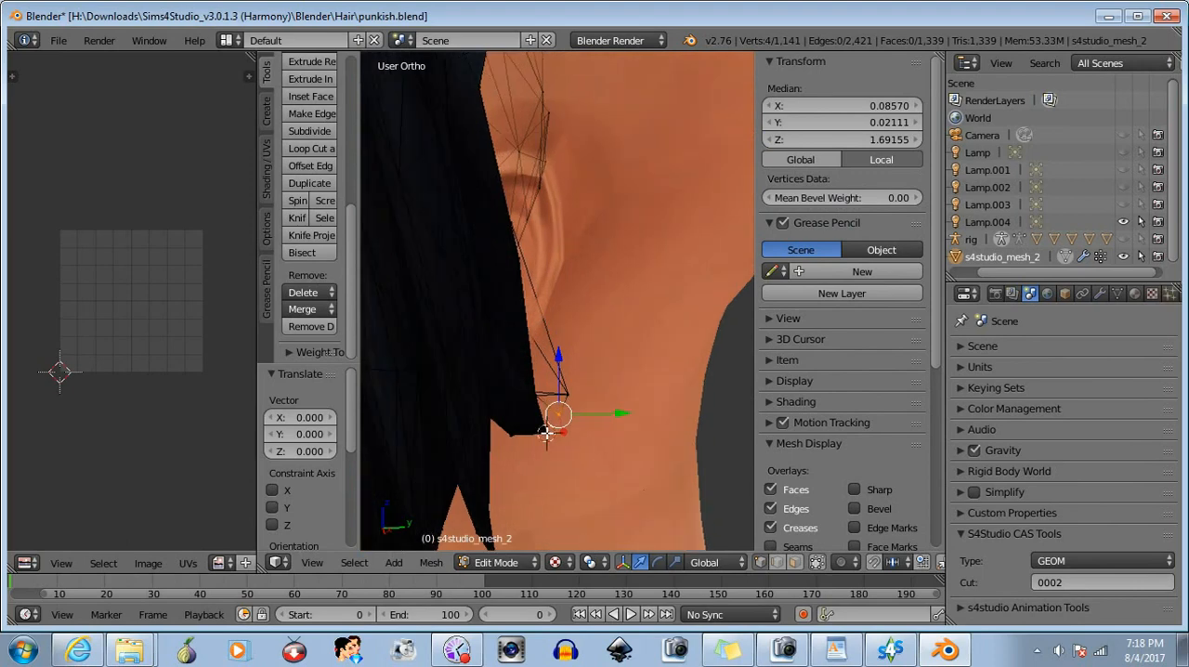
- Add the remaining corner vertices to the selection, merge them at the 3D cursor, and deselect the merged vertex
{"action": "key", "text": "b"}
{"action": "left_click_drag", "start_coordinate": [555, 417], "coordinate": [535, 454]}
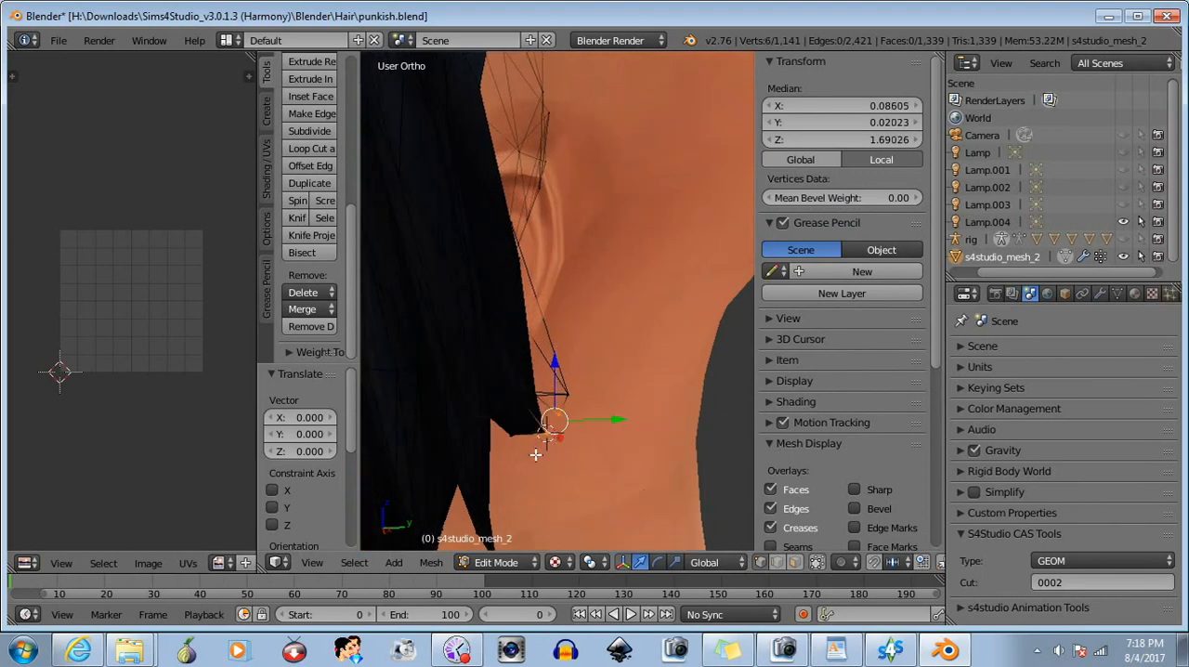
{"action": "left_click", "coordinate": [301, 309]}
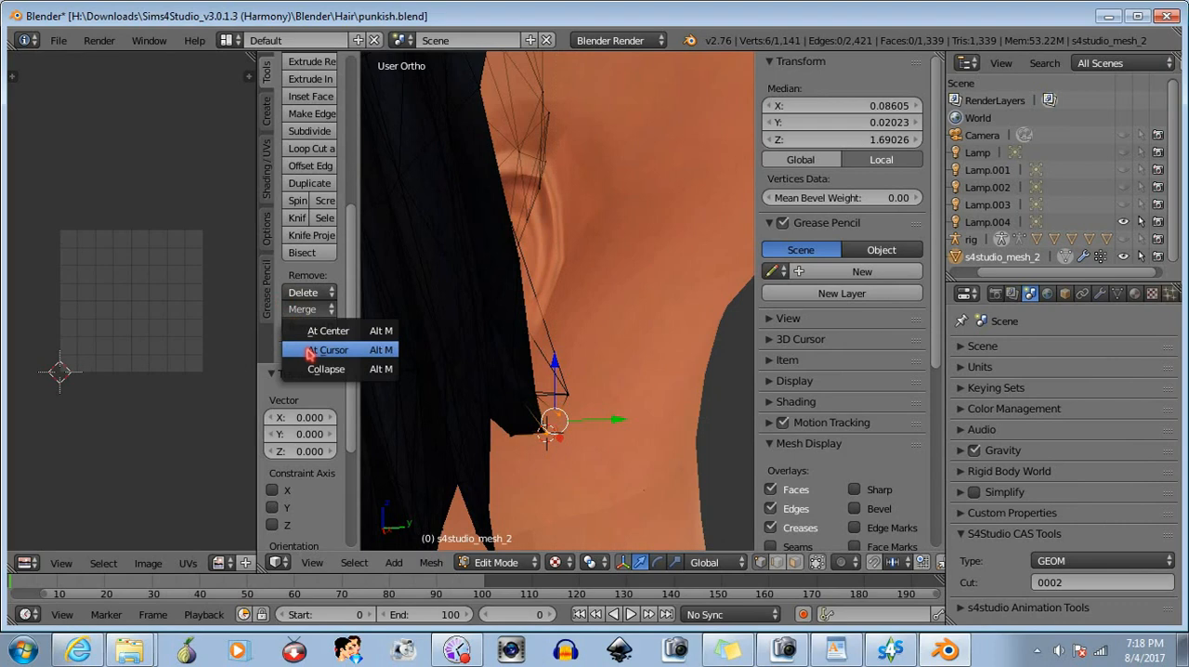
{"action": "left_click", "coordinate": [311, 351]}
{"action": "key", "text": "b"}
{"action": "middle_click_drag", "start_coordinate": [512, 409], "coordinate": [607, 484]}
{"action": "middle_click_drag", "start_coordinate": [604, 481], "coordinate": [639, 449]}
{"action": "key", "text": "b"}
{"action": "left_click_drag", "start_coordinate": [581, 385], "coordinate": [560, 406]}
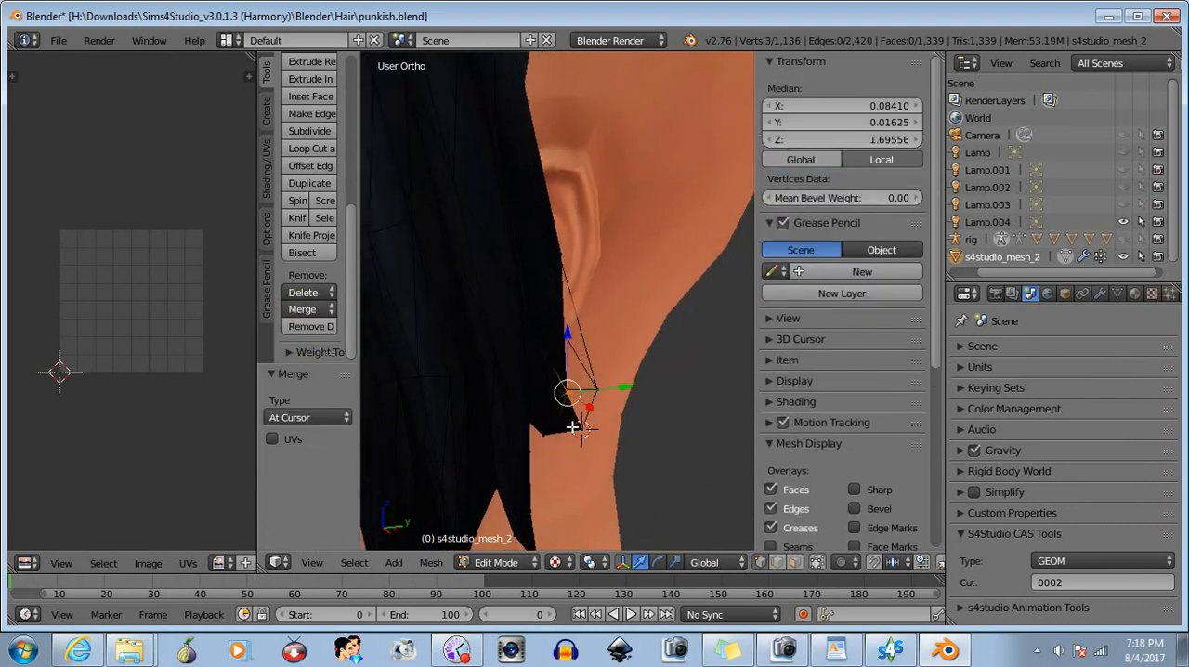
{"action": "key", "text": "a"}
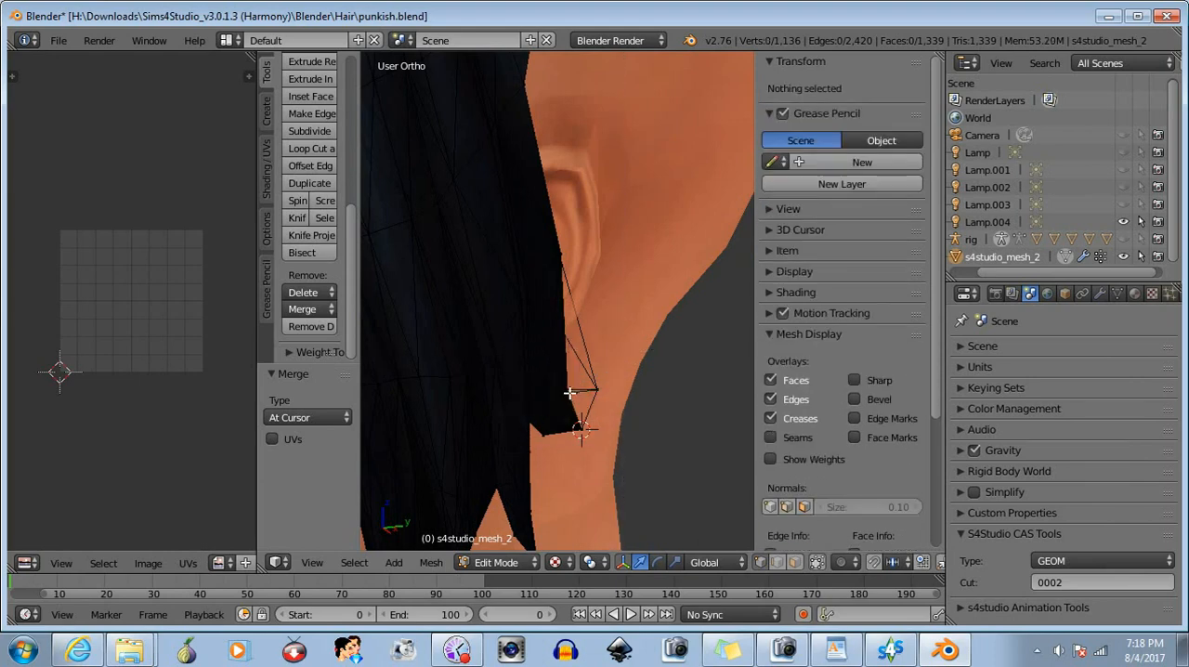
- Place the 3D cursor on the hair edge just above the merged corner, merge the protruding vertices beside it there, and deselect
{"action": "left_click", "coordinate": [566, 392]}
{"action": "key", "text": "b"}
{"action": "left_click_drag", "start_coordinate": [559, 378], "coordinate": [578, 411]}
{"action": "left_click", "coordinate": [307, 308]}
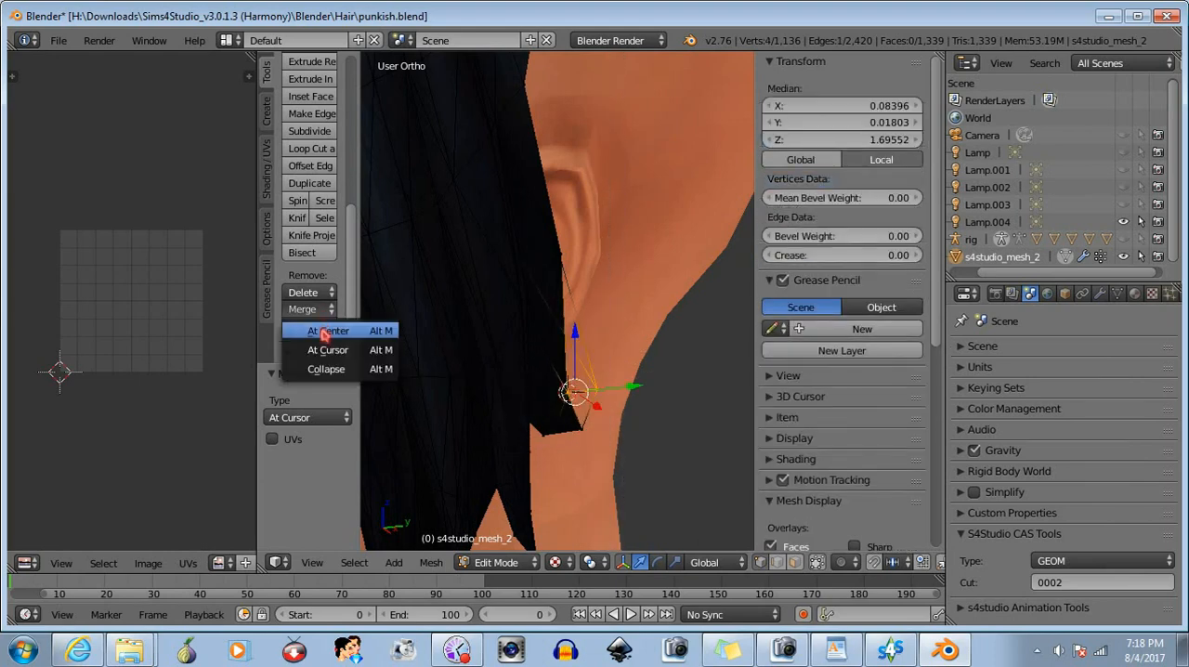
{"action": "left_click", "coordinate": [323, 353]}
{"action": "key", "text": "b"}
{"action": "left_click_drag", "start_coordinate": [499, 359], "coordinate": [632, 453]}
{"action": "key", "text": "a"}
- Box-select the overlapping vertices at the lower corner of the right section's back edge, merge them at center, and deselect
{"action": "middle_click_drag", "start_coordinate": [631, 453], "coordinate": [485, 382]}
{"action": "scroll", "coordinate": [475, 357], "scroll_direction": "up", "scroll_amount": 4}
{"action": "scroll", "coordinate": [503, 371], "scroll_direction": "up", "scroll_amount": 2}
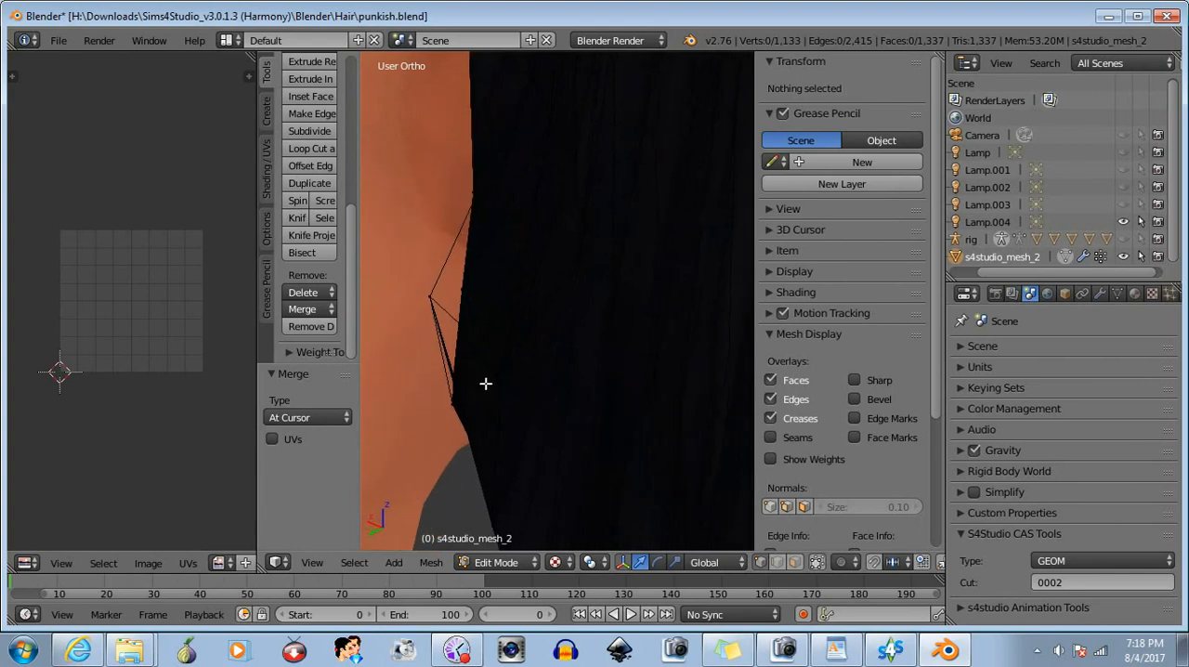
{"action": "key", "text": "b"}
{"action": "left_click_drag", "start_coordinate": [440, 390], "coordinate": [457, 411]}
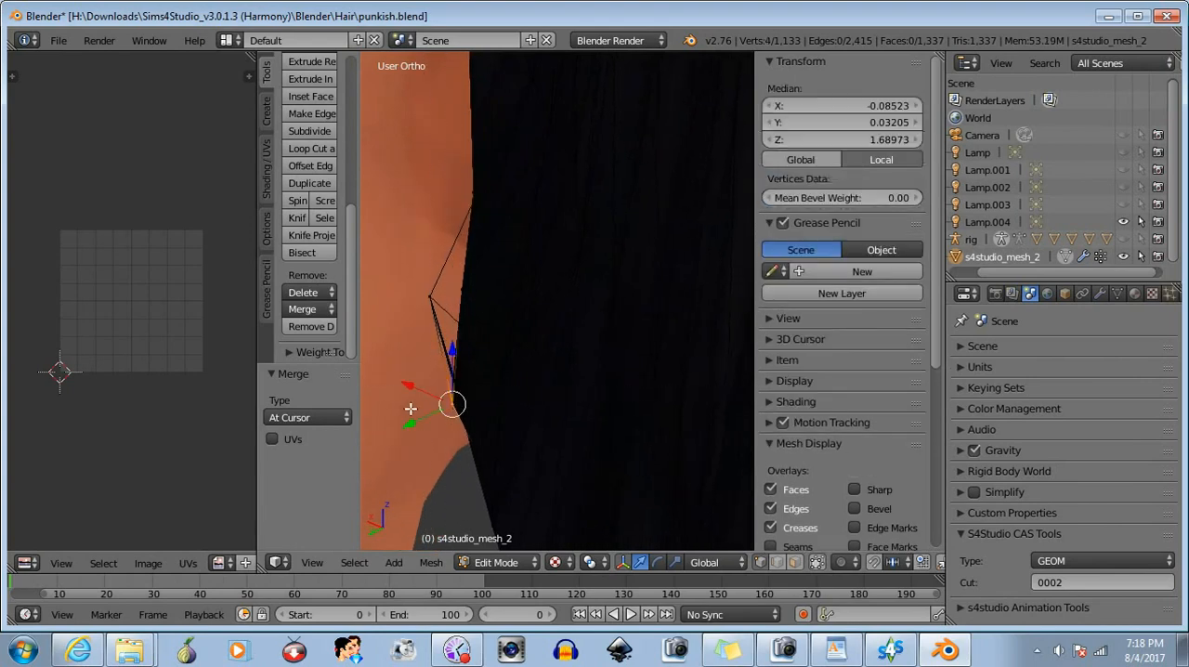
{"action": "left_click", "coordinate": [306, 309]}
{"action": "left_click", "coordinate": [325, 327]}
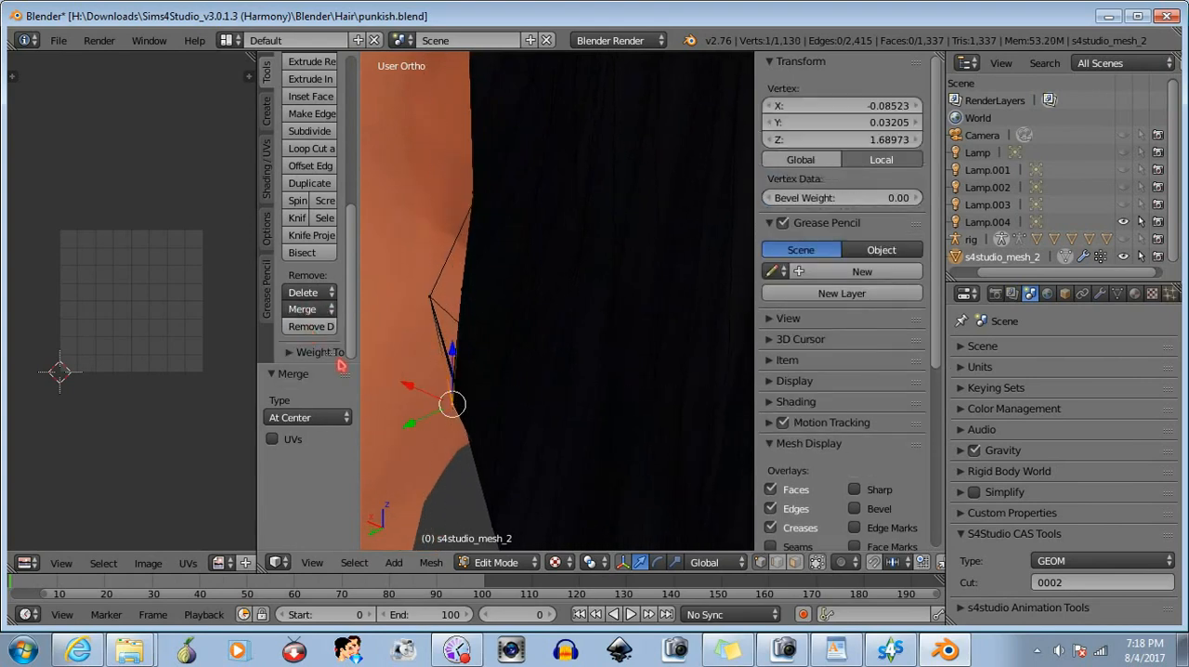
{"action": "key", "text": "a"}
- Try to merge the protruding vertices on the right section's back edge at the 3D cursor, and undo the merge
{"action": "mouse_move", "coordinate": [486, 406]}
{"action": "middle_mouse_down"}
{"action": "mouse_move", "coordinate": [523, 414]}
{"action": "mouse_move", "coordinate": [468, 402]}
{"action": "middle_mouse_up"}
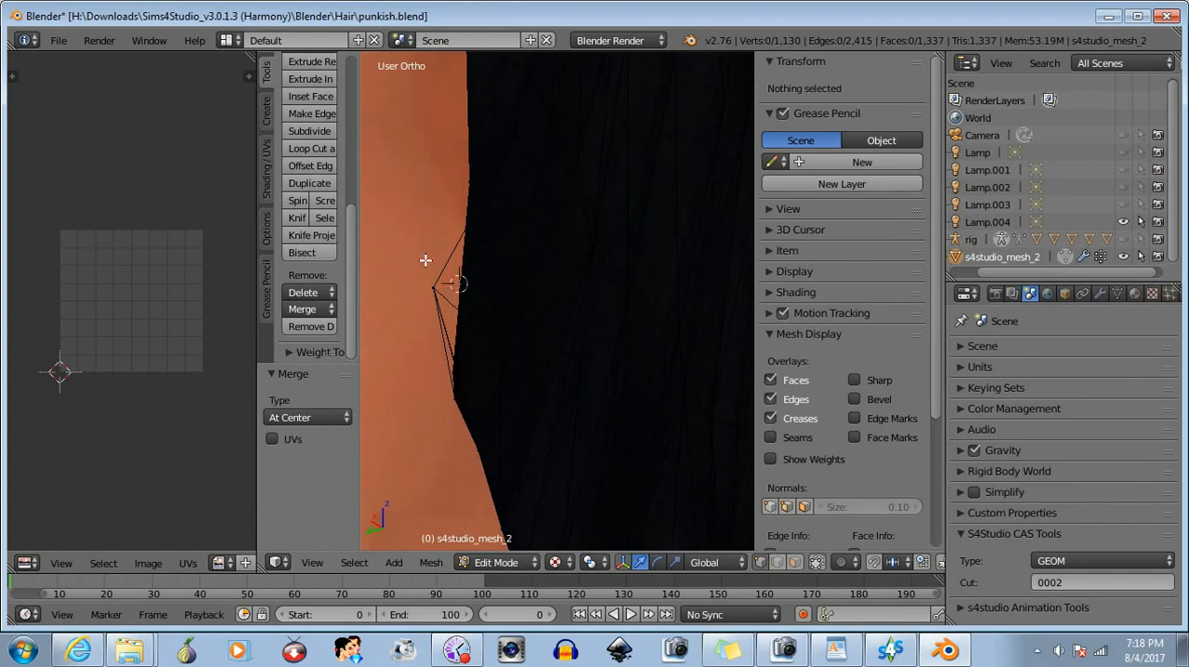
{"action": "key", "text": "b"}
{"action": "left_click_drag", "start_coordinate": [425, 260], "coordinate": [466, 302]}
{"action": "left_click", "coordinate": [310, 312]}
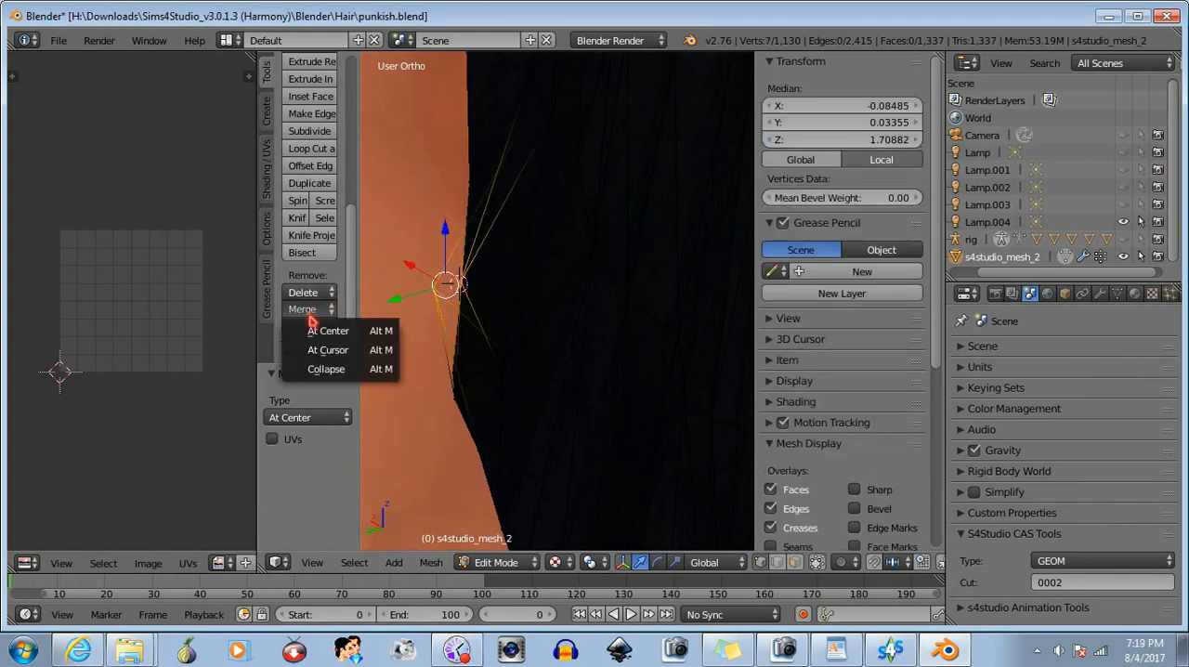
{"action": "left_click", "coordinate": [317, 349]}
{"action": "middle_click_drag", "start_coordinate": [442, 285], "coordinate": [571, 327]}
{"action": "key", "text": "ctrl+z"}
{"action": "scroll", "coordinate": [473, 322], "scroll_direction": "up", "scroll_amount": 5}
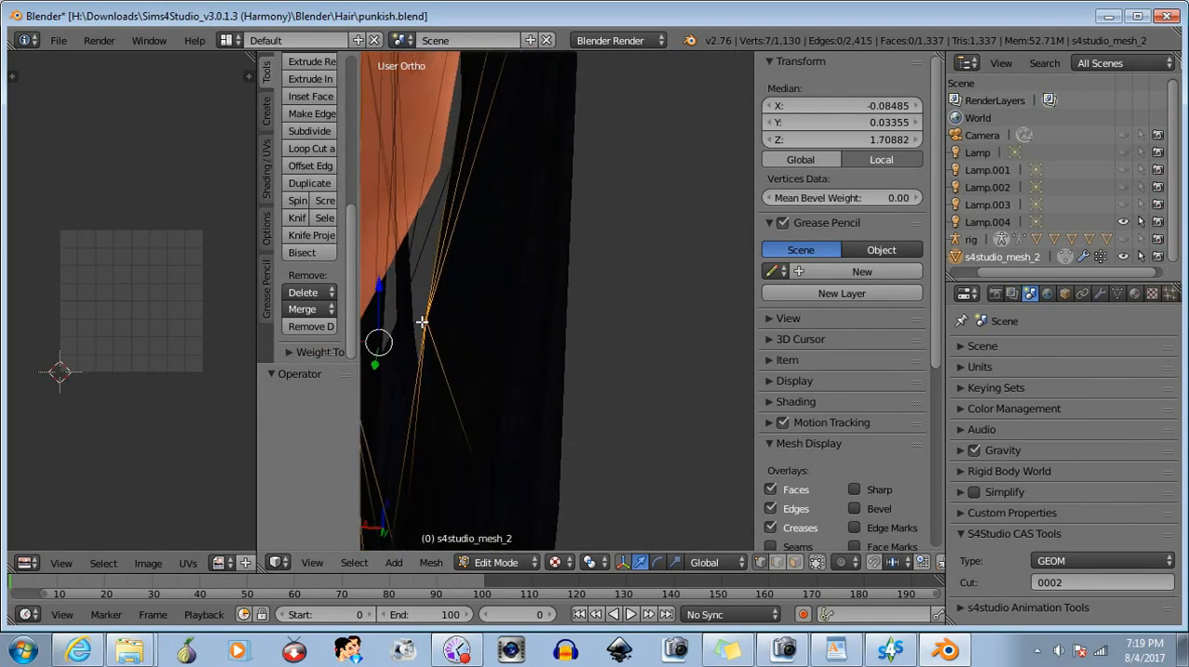
- Merge the selected protruding vertices on the right section's back edge at the 3D cursor, and deselect the merged vertex
{"action": "scroll", "coordinate": [424, 319], "scroll_direction": "down", "scroll_amount": 3}
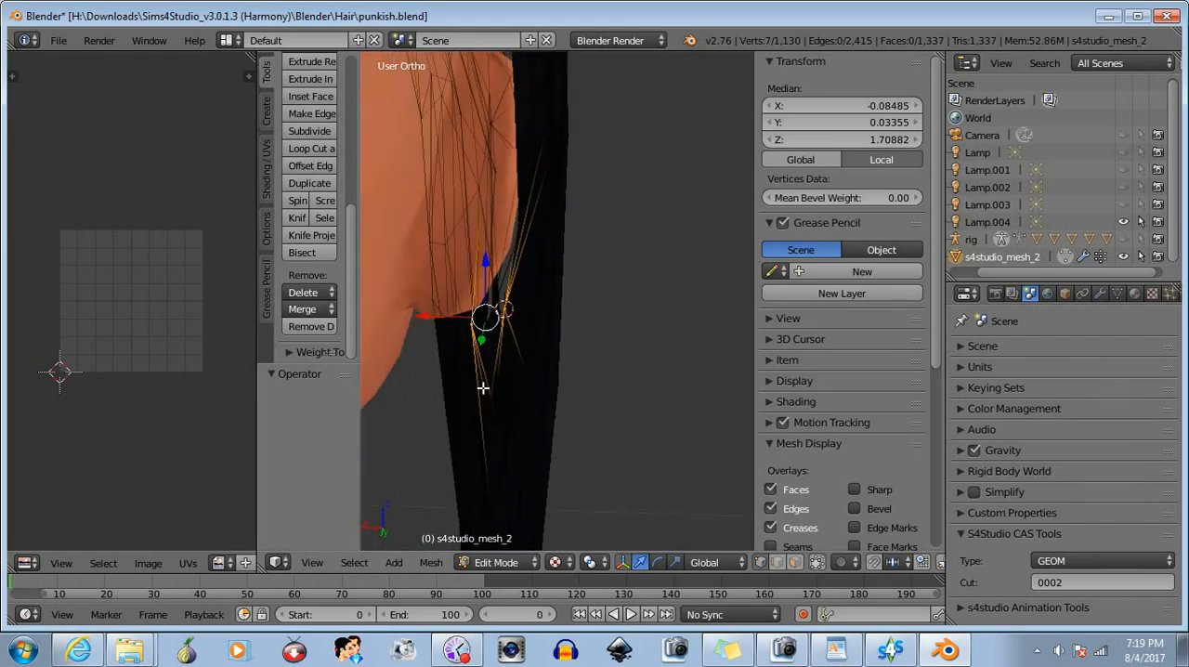
{"action": "left_click", "coordinate": [310, 309]}
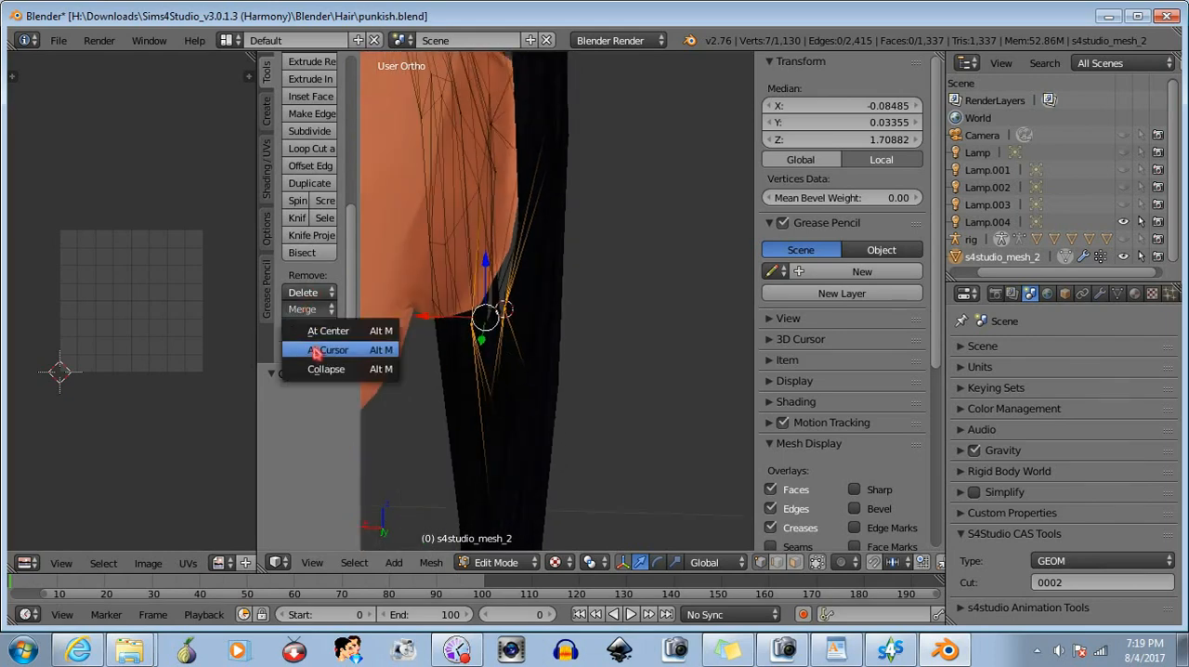
{"action": "left_click", "coordinate": [325, 349]}
{"action": "scroll", "coordinate": [483, 361], "scroll_direction": "up", "scroll_amount": 3}
{"action": "middle_click_drag", "start_coordinate": [463, 359], "coordinate": [460, 359]}
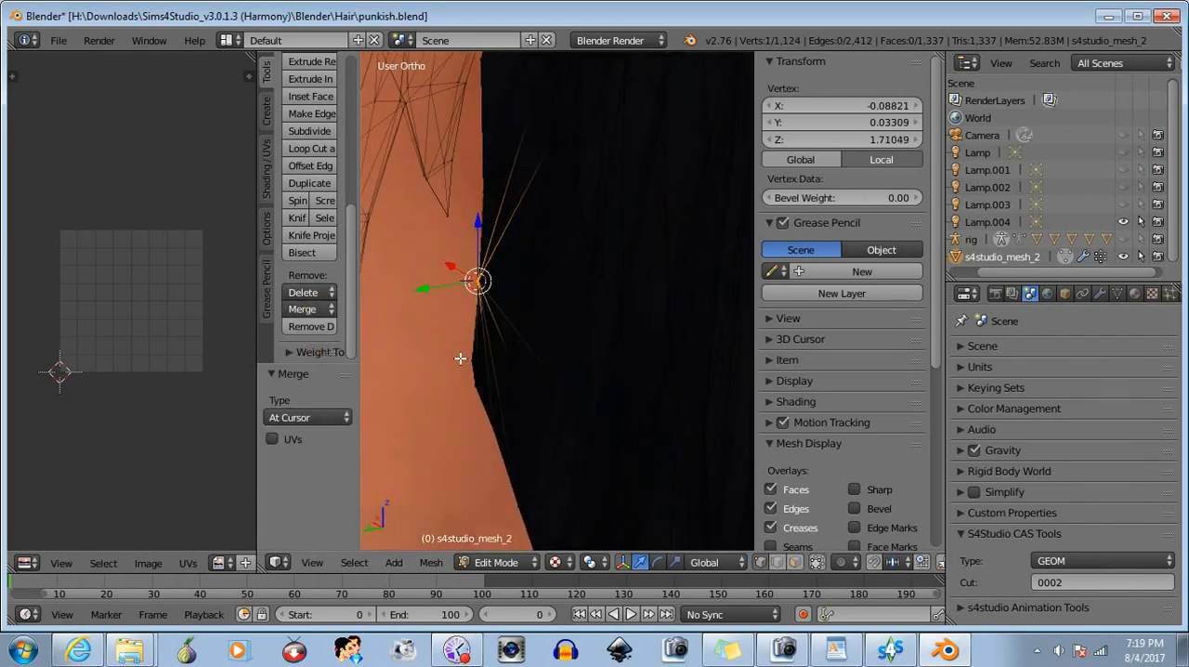
{"action": "key", "text": "a"}
{"action": "middle_click_drag", "start_coordinate": [536, 430], "coordinate": [613, 404]}
{"action": "scroll", "coordinate": [607, 403], "scroll_direction": "down", "scroll_amount": 5}
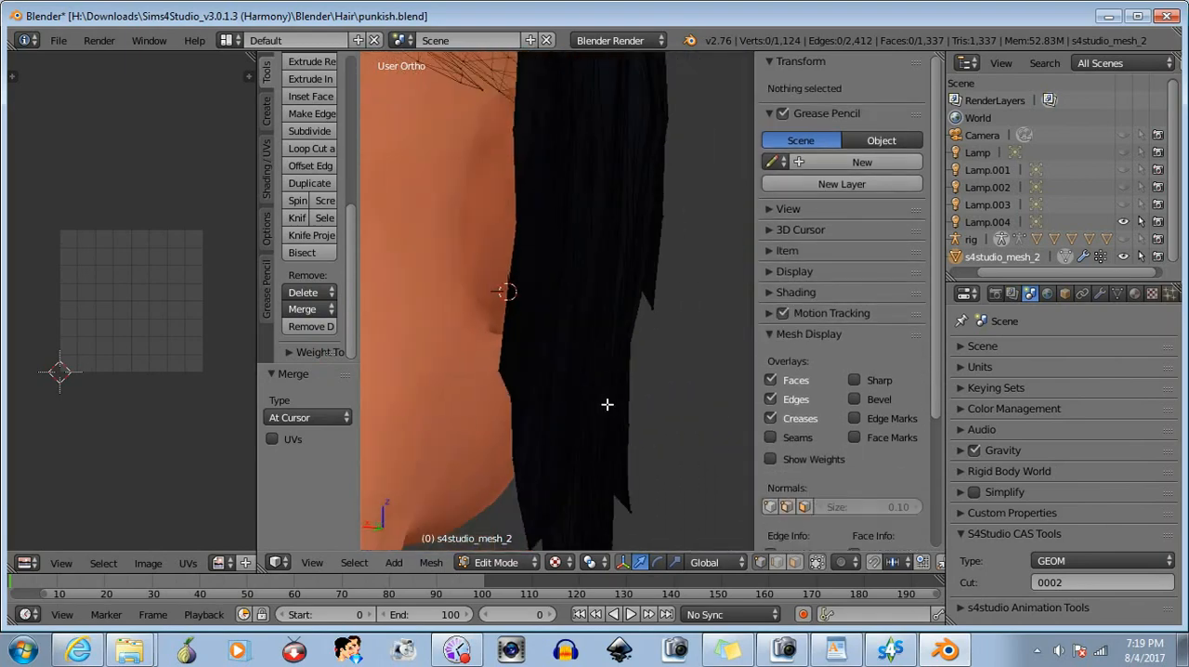
- In front view, box-select the left section's lower strands, rotate them about 1.8° toward the neck, and move them about -0.002 along X
{"action": "left_click", "coordinate": [312, 563]}
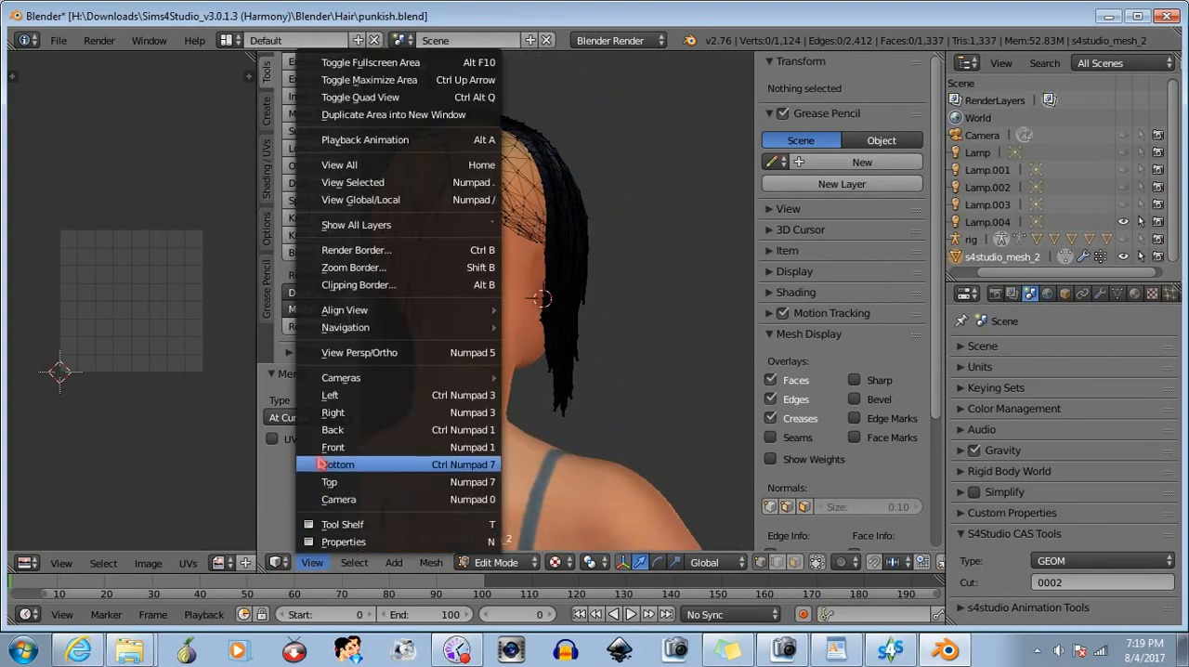
{"action": "left_click", "coordinate": [321, 446]}
{"action": "middle_click_drag", "start_coordinate": [634, 404], "coordinate": [496, 392], "text": "shift"}
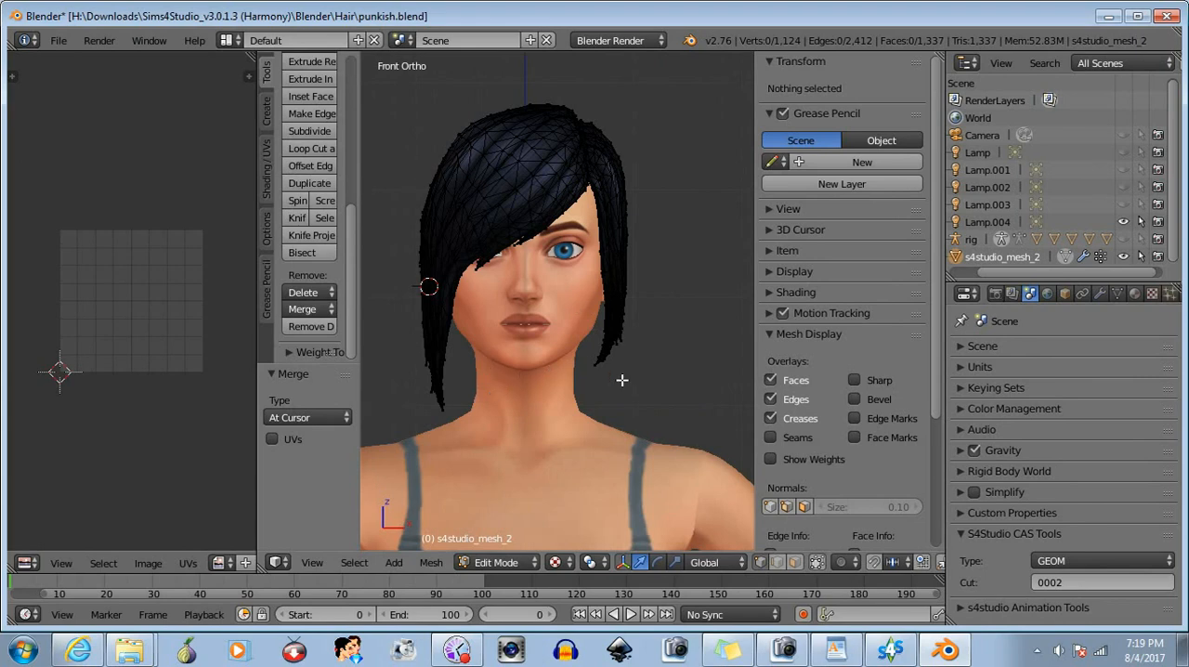
{"action": "scroll", "coordinate": [621, 379], "scroll_direction": "up", "scroll_amount": 1}
{"action": "scroll", "coordinate": [570, 379], "scroll_direction": "up", "scroll_amount": 1}
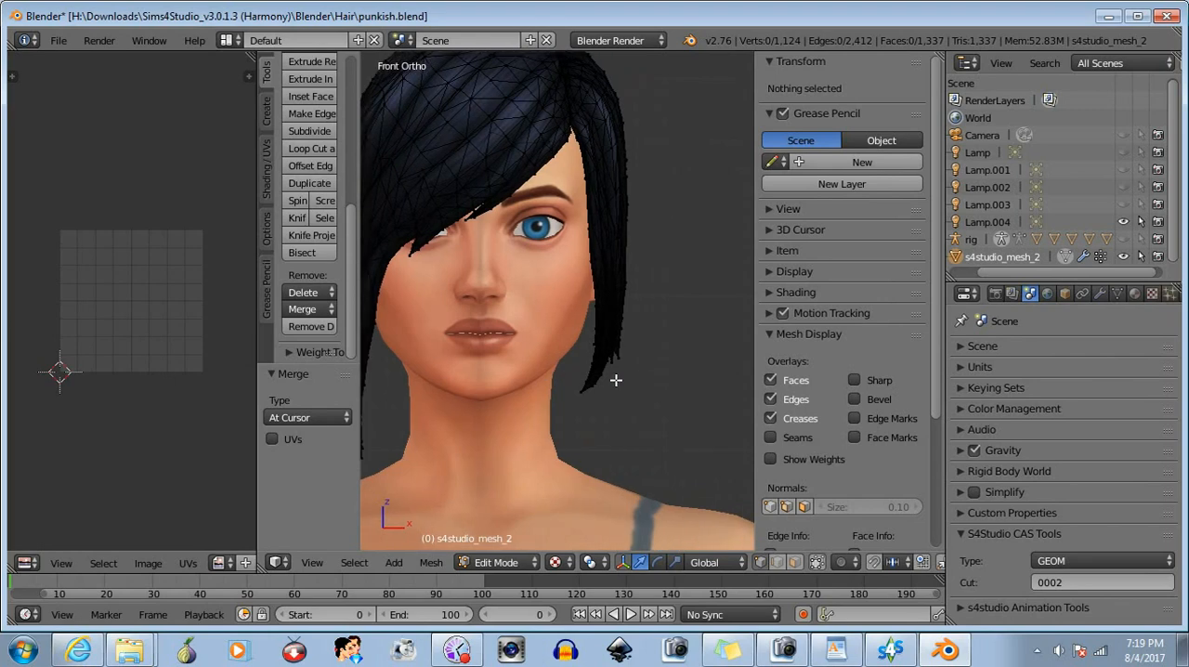
{"action": "left_click_drag", "start_coordinate": [678, 400], "coordinate": [544, 290]}
{"action": "key", "text": "b"}
{"action": "left_click_drag", "start_coordinate": [649, 271], "coordinate": [622, 305]}
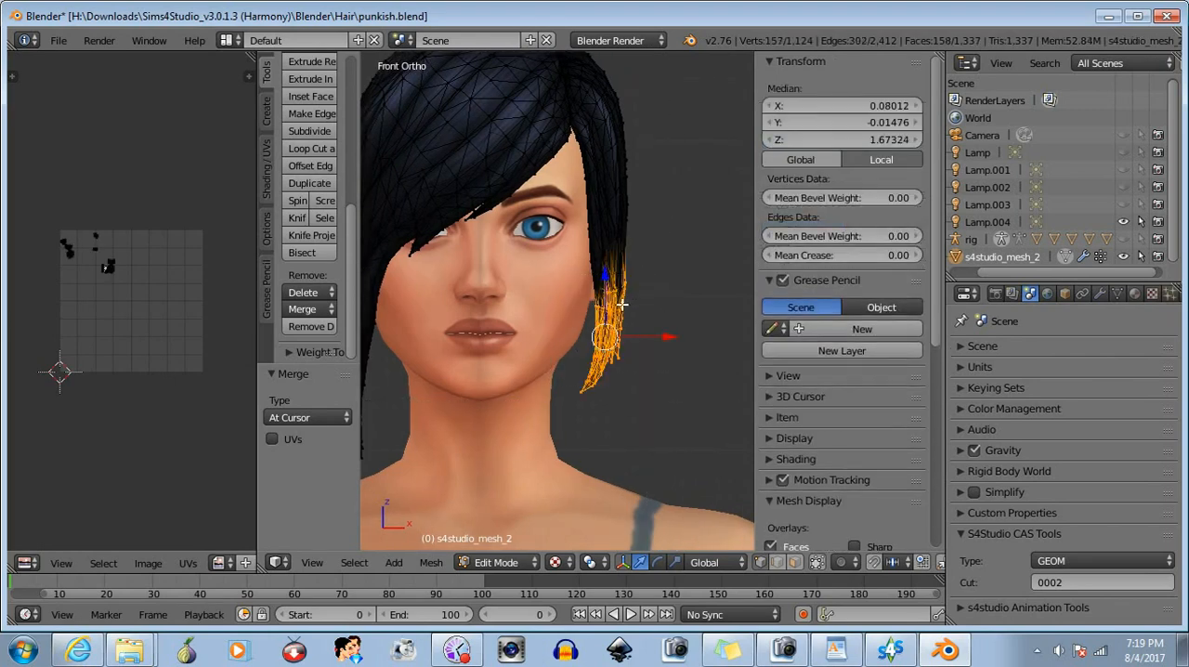
{"action": "left_click", "coordinate": [655, 562]}
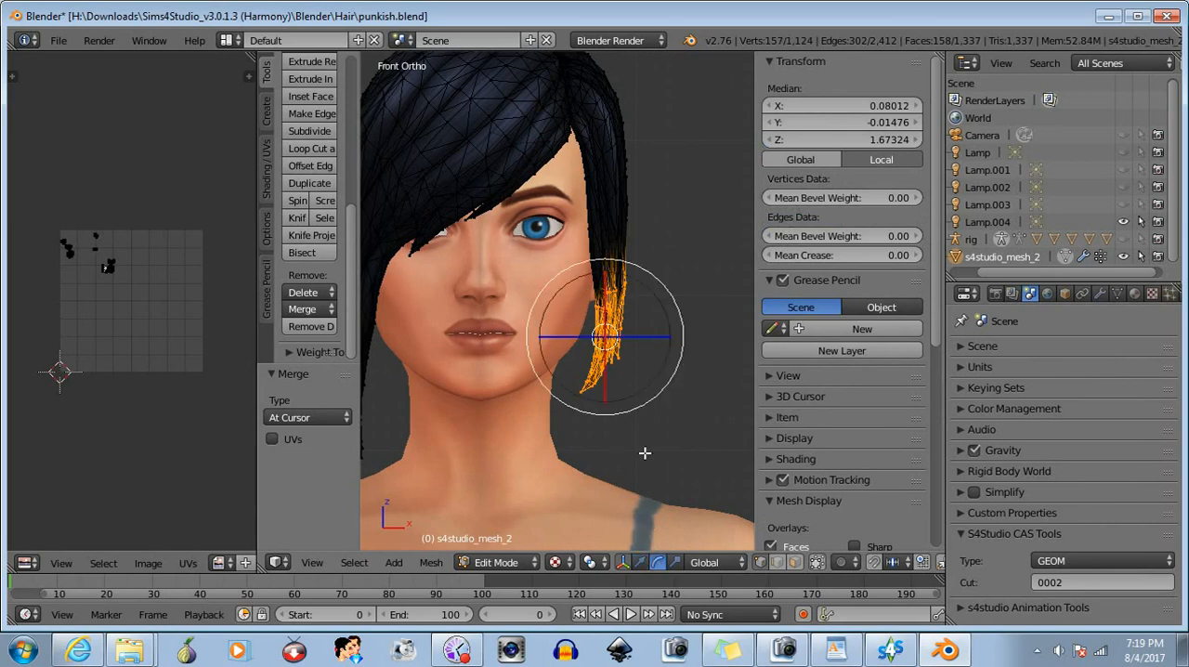
{"action": "left_click_drag", "start_coordinate": [663, 279], "coordinate": [663, 281]}
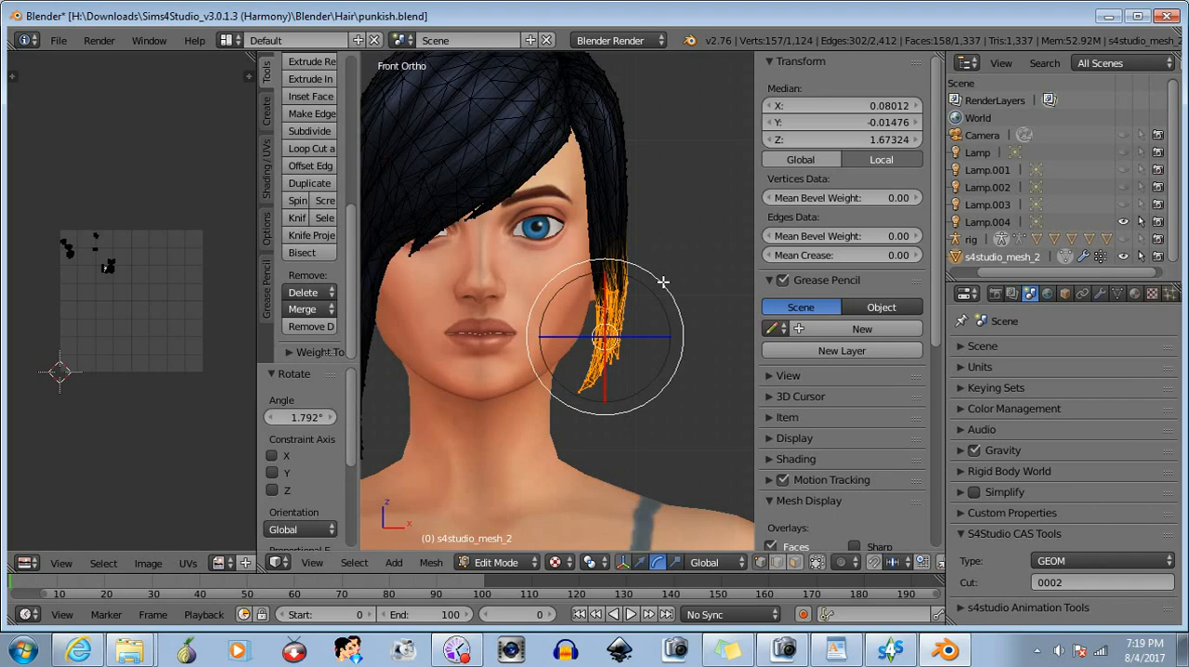
{"action": "left_click", "coordinate": [639, 561]}
{"action": "left_click_drag", "start_coordinate": [670, 336], "coordinate": [667, 338]}
- Drop the uppermost vertices from the left strand selection, rotate the rest about 1.85° inward, and nudge them slightly along X
{"action": "key", "text": "b"}
{"action": "mouse_move", "coordinate": [571, 249]}
{"action": "middle_mouse_down"}
{"action": "mouse_move", "coordinate": [668, 290]}
{"action": "mouse_move", "coordinate": [663, 299]}
{"action": "middle_mouse_up"}
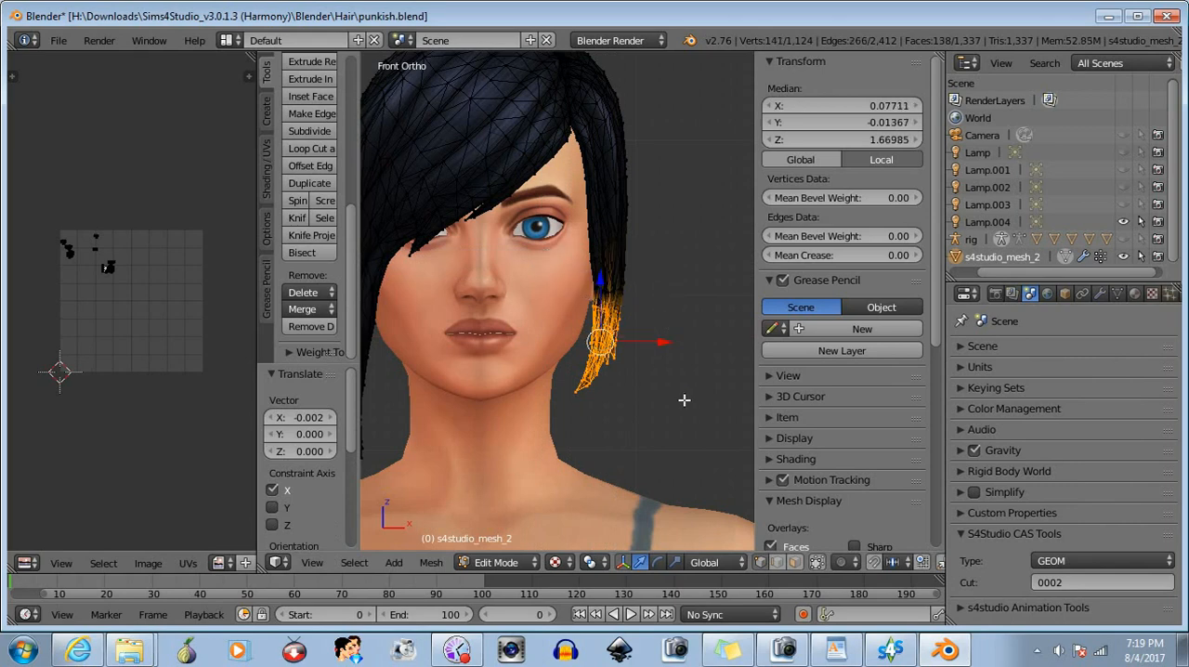
{"action": "left_click", "coordinate": [657, 562]}
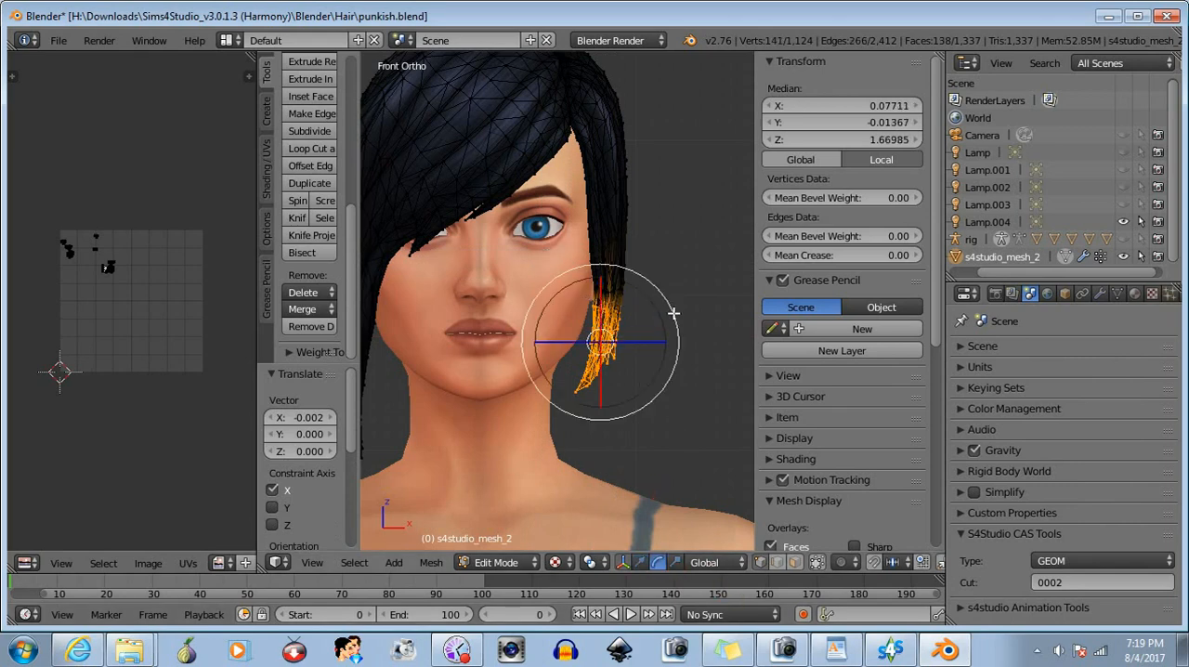
{"action": "left_click_drag", "start_coordinate": [674, 314], "coordinate": [676, 315]}
{"action": "left_click", "coordinate": [641, 562]}
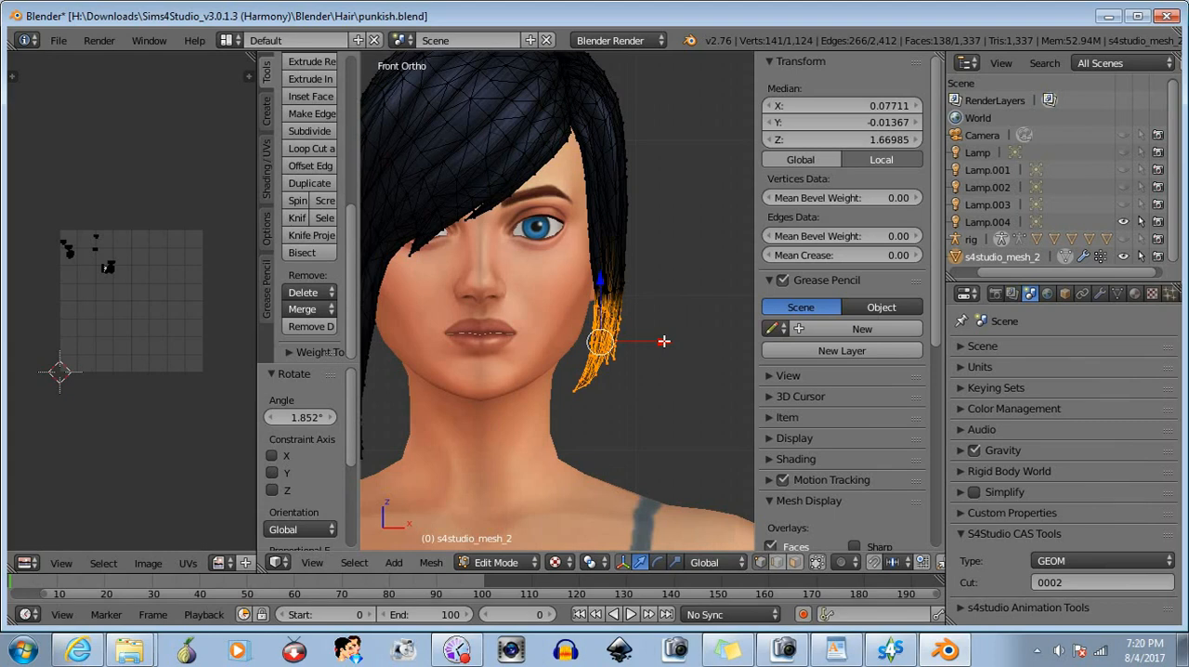
{"action": "left_click_drag", "start_coordinate": [664, 341], "coordinate": [663, 340]}
- Narrow the selection to the left section's lowest tips, rotate them about 1.17°, move them about -0.001 along X, and deselect
{"action": "key", "text": "b"}
{"action": "middle_click_drag", "start_coordinate": [565, 273], "coordinate": [643, 325]}
{"action": "key", "text": "b"}
{"action": "middle_click_drag", "start_coordinate": [610, 271], "coordinate": [647, 320]}
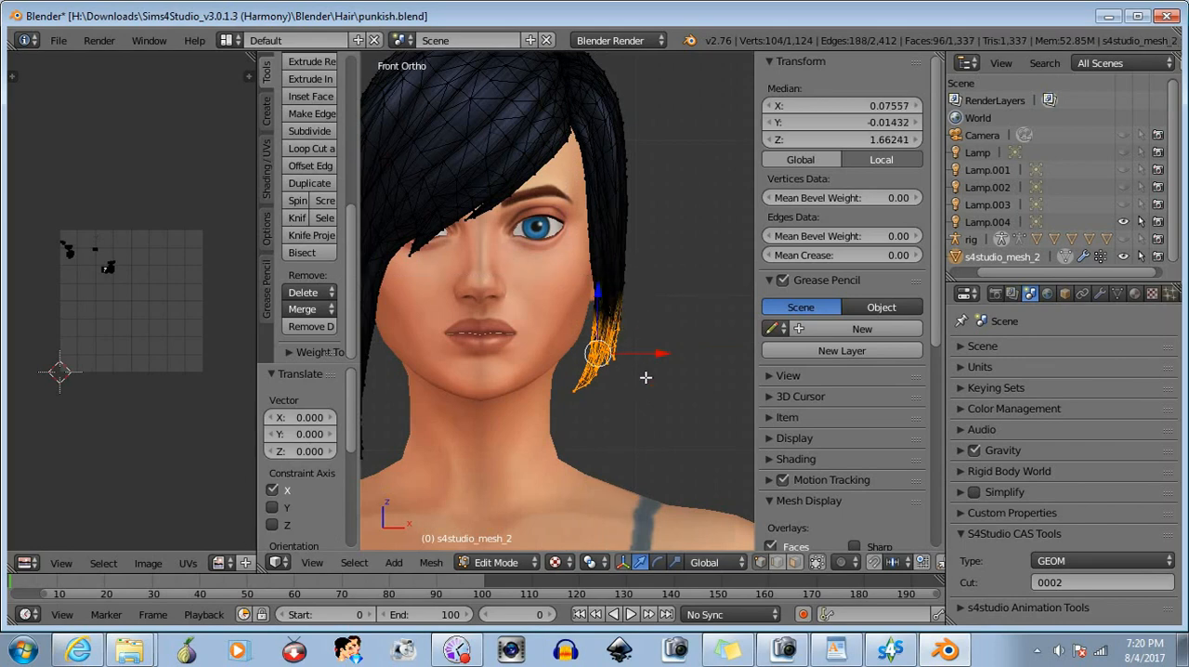
{"action": "left_click", "coordinate": [657, 562]}
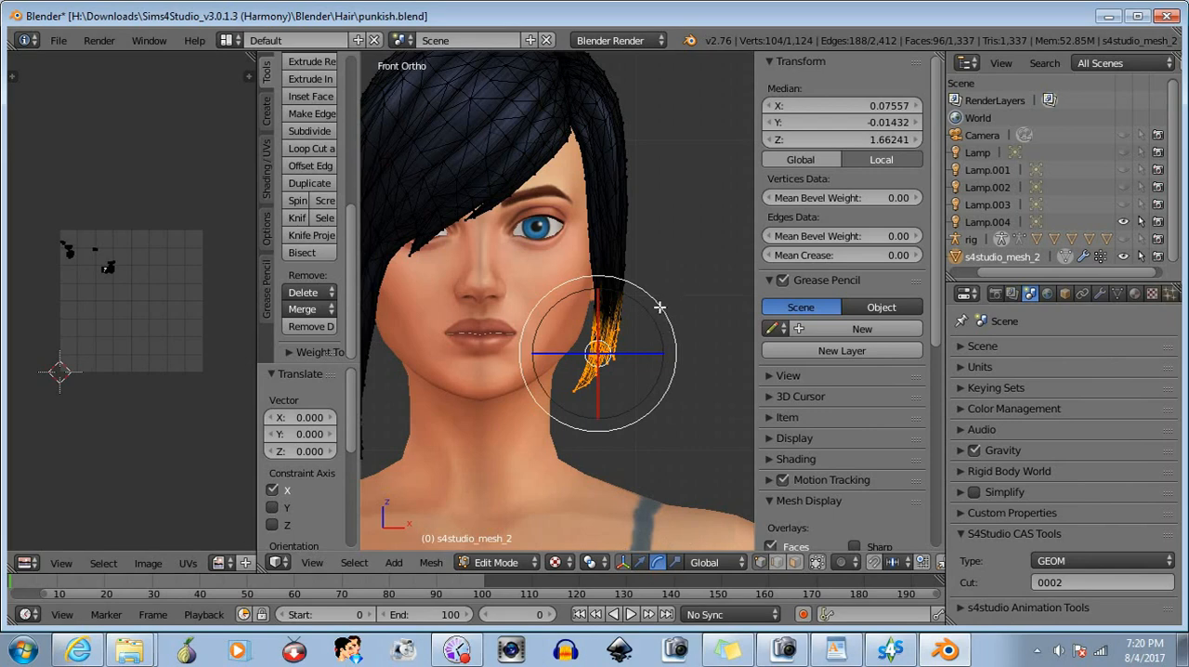
{"action": "left_click_drag", "start_coordinate": [659, 305], "coordinate": [659, 302]}
{"action": "left_click", "coordinate": [639, 562]}
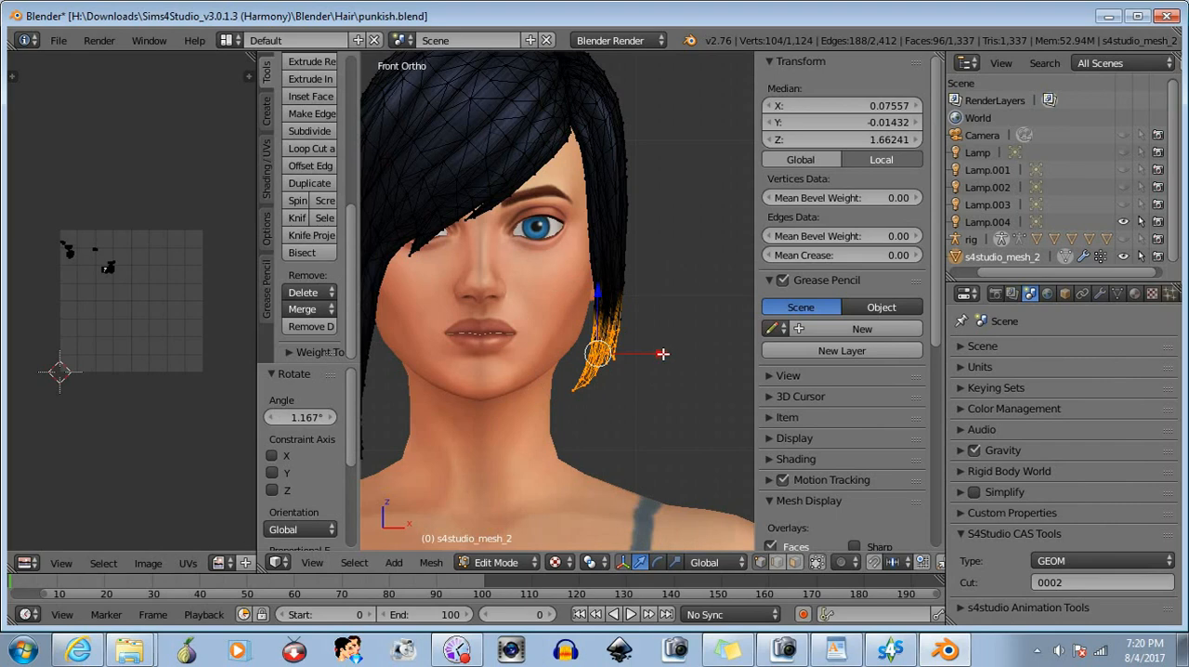
{"action": "left_click_drag", "start_coordinate": [663, 353], "coordinate": [660, 354]}
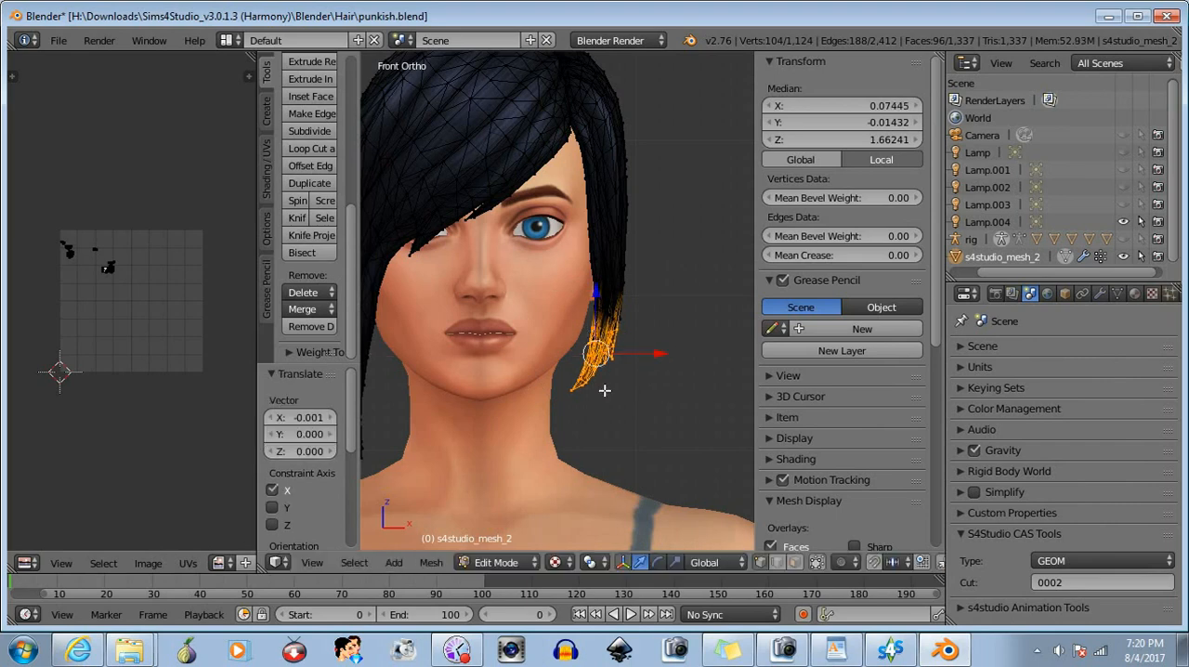
{"action": "scroll", "coordinate": [604, 390], "scroll_direction": "down", "scroll_amount": 2}
{"action": "key", "text": "a"}
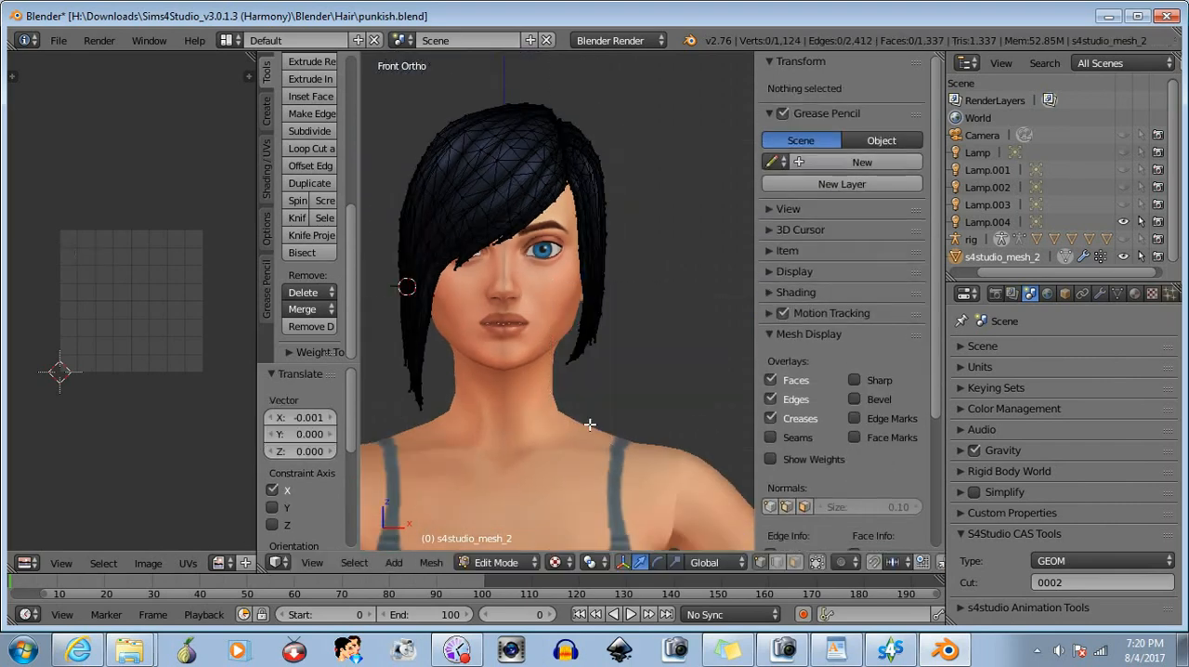
- Box-select the right section's lower strands, rotate them toward the neck, and move them about 0.001 along X
{"action": "scroll", "coordinate": [482, 428], "scroll_direction": "up", "scroll_amount": 2}
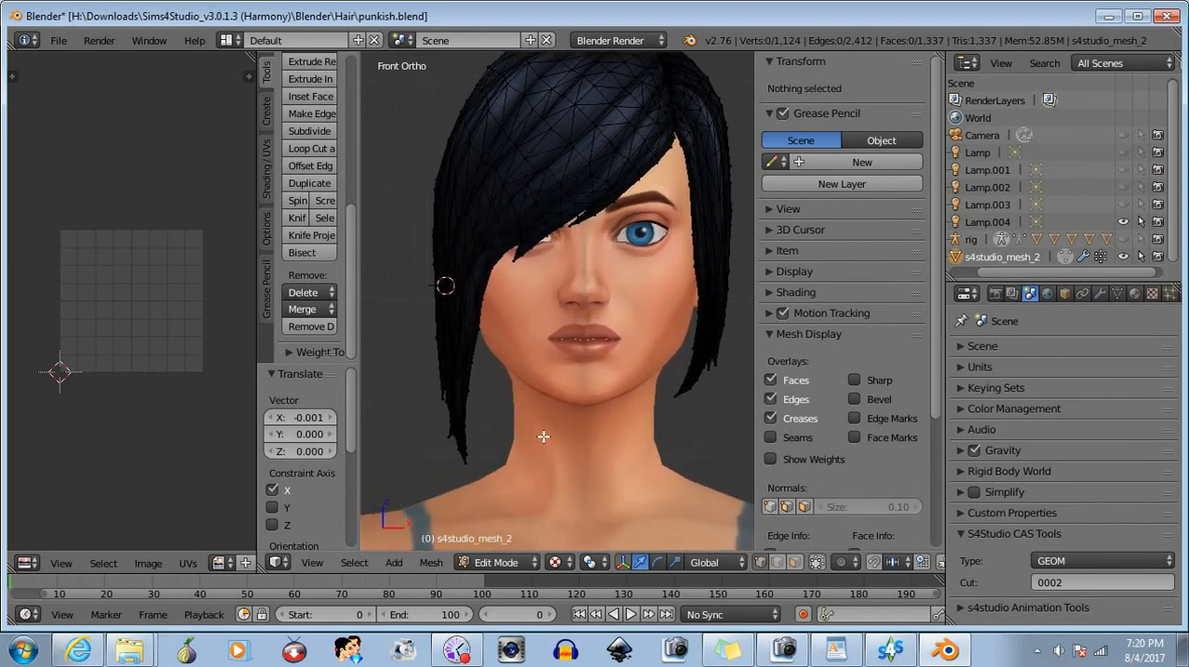
{"action": "key", "text": "b"}
{"action": "left_click_drag", "start_coordinate": [403, 299], "coordinate": [556, 491]}
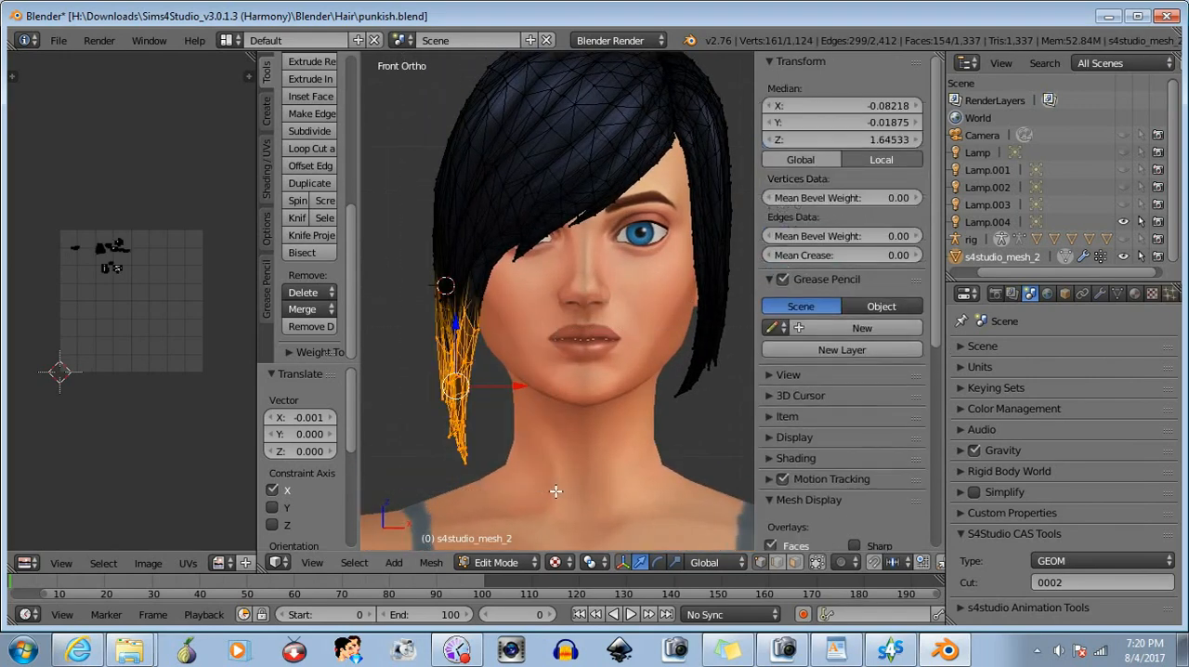
{"action": "left_click", "coordinate": [658, 562]}
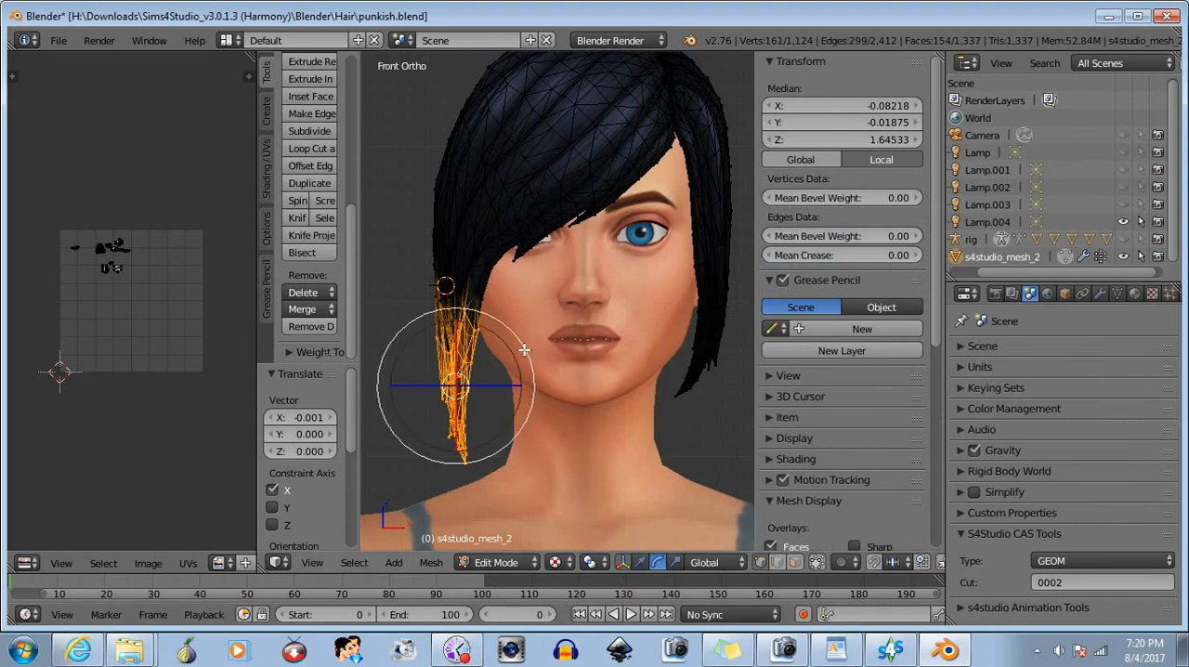
{"action": "left_click_drag", "start_coordinate": [523, 346], "coordinate": [519, 384]}
{"action": "left_click", "coordinate": [640, 562]}
- Drop the uppermost vertices from the right strand selection, rotate the rest further inward, and move them about 0.002 along X
{"action": "key", "text": "b"}
{"action": "middle_click_drag", "start_coordinate": [403, 268], "coordinate": [507, 327]}
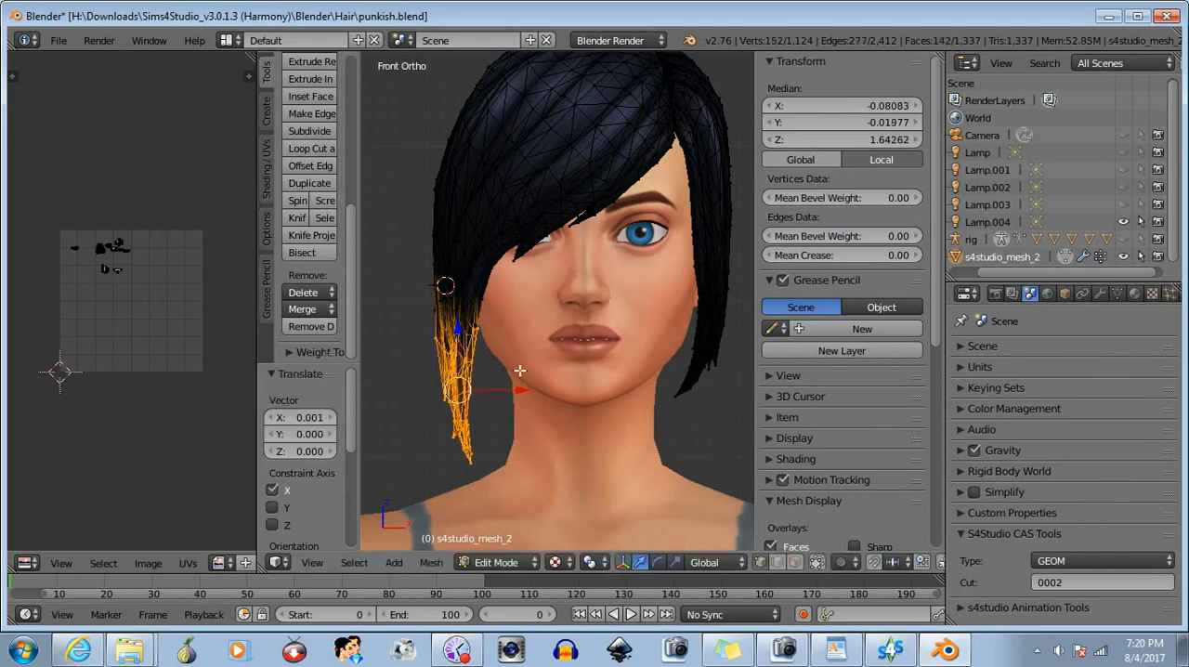
{"action": "left_click", "coordinate": [656, 563]}
{"action": "left_click_drag", "start_coordinate": [536, 386], "coordinate": [523, 391]}
{"action": "left_click", "coordinate": [639, 564]}
- Narrow the selection further down the right strands, rotate them toward the neck, move them about 0.003 along X, and deselect everything
{"action": "key", "text": "b"}
{"action": "left_click_drag", "start_coordinate": [397, 284], "coordinate": [507, 334]}
{"action": "middle_click_drag", "start_coordinate": [507, 334], "coordinate": [506, 335]}
{"action": "key", "text": "b"}
{"action": "middle_click_drag", "start_coordinate": [446, 307], "coordinate": [488, 342]}
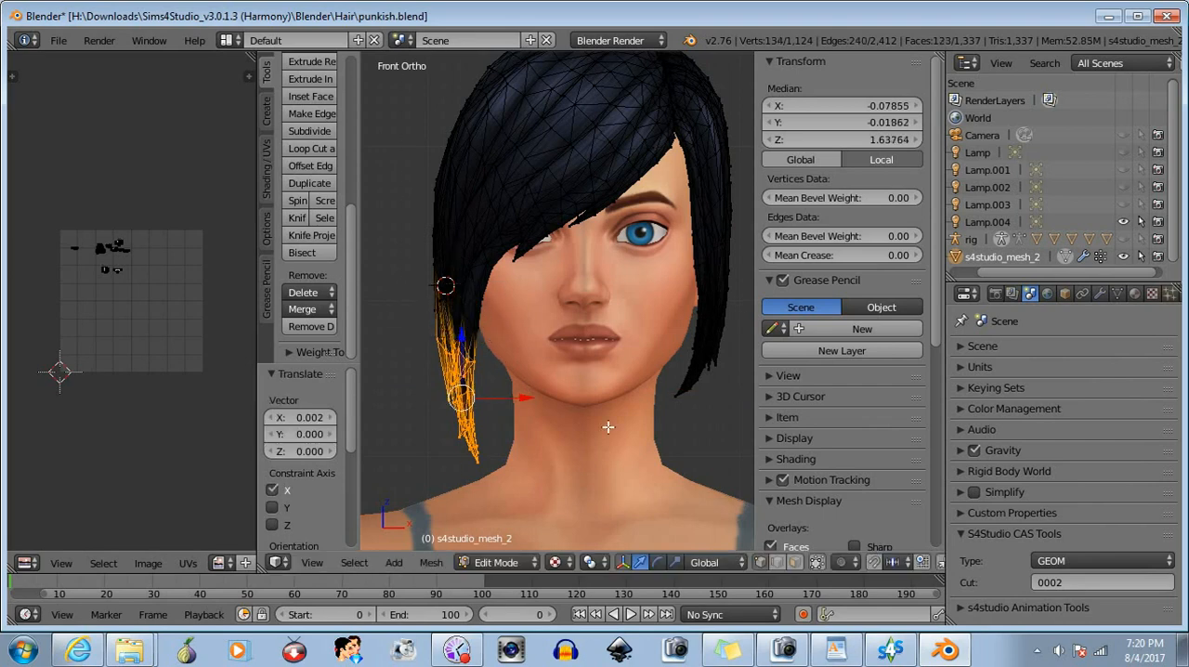
{"action": "left_click", "coordinate": [657, 562]}
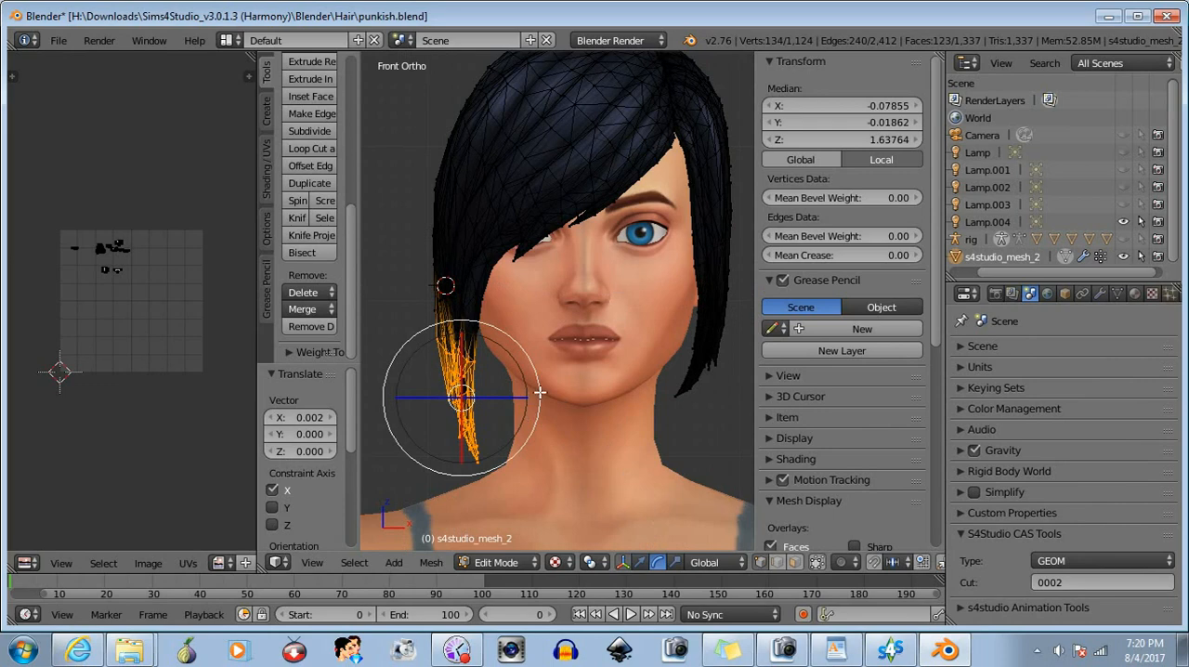
{"action": "left_click_drag", "start_coordinate": [539, 394], "coordinate": [526, 399]}
{"action": "left_click", "coordinate": [641, 561]}
{"action": "key", "text": "b"}
{"action": "middle_click_drag", "start_coordinate": [414, 285], "coordinate": [541, 372]}
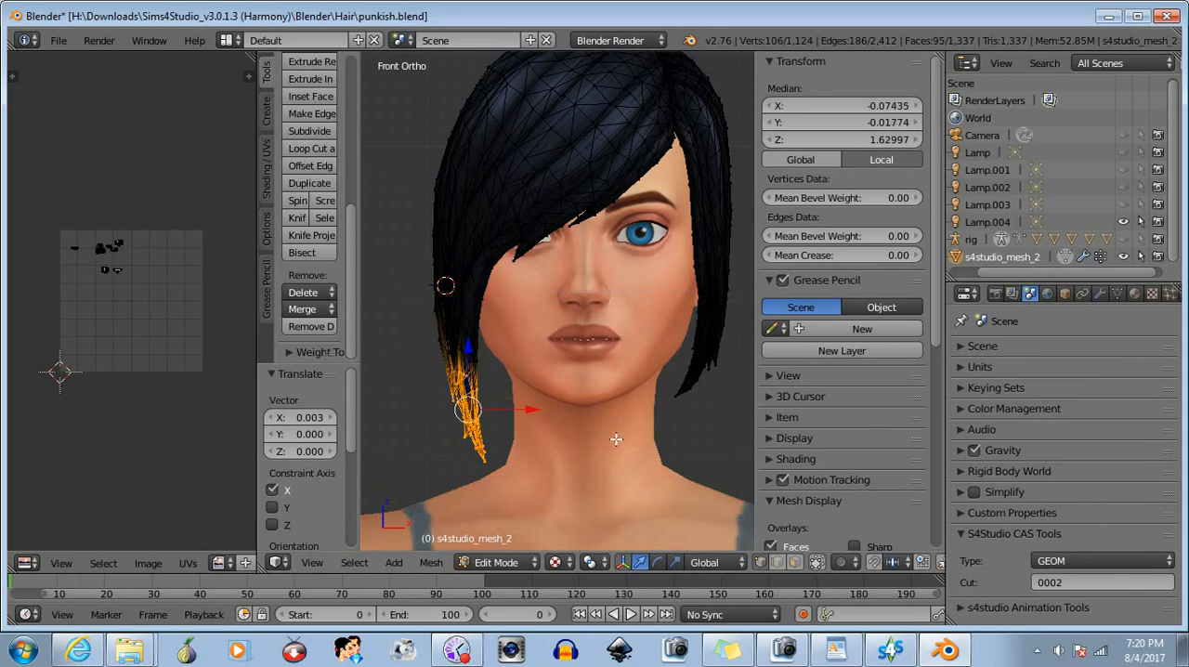
{"action": "key", "text": "a"}
- In front view, box-select the left section's lower strands again, move them about -0.003 along X, and deselect
{"action": "scroll", "coordinate": [604, 408], "scroll_direction": "down", "scroll_amount": 1}
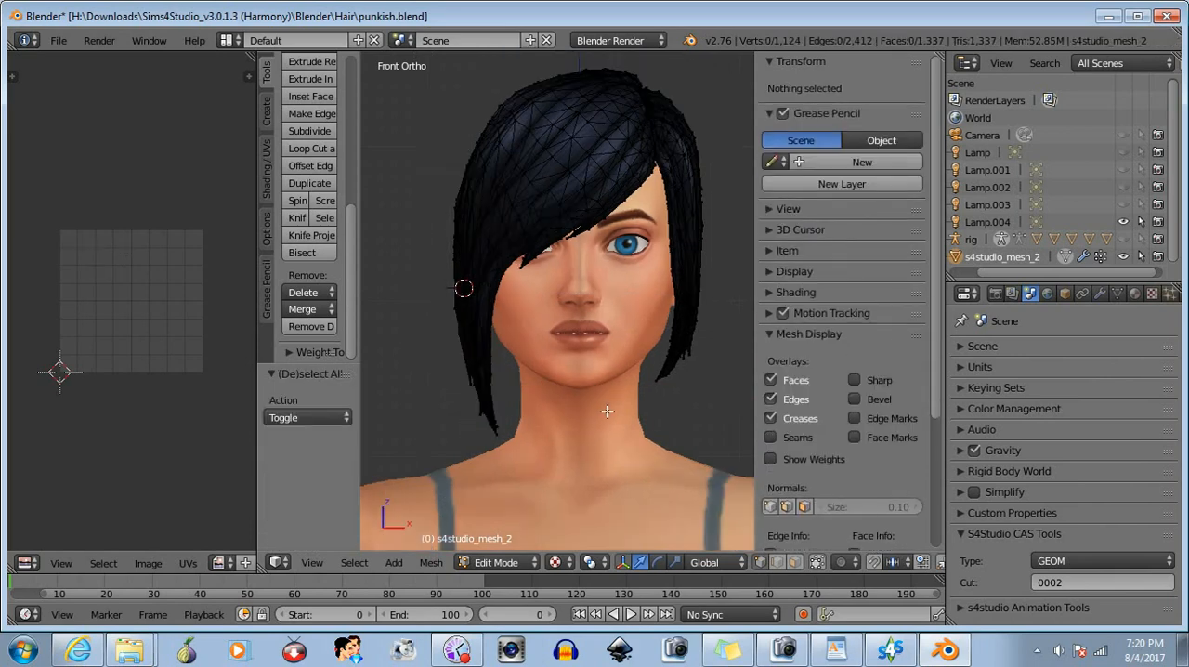
{"action": "middle_click_drag", "start_coordinate": [606, 411], "coordinate": [444, 432], "text": "shift"}
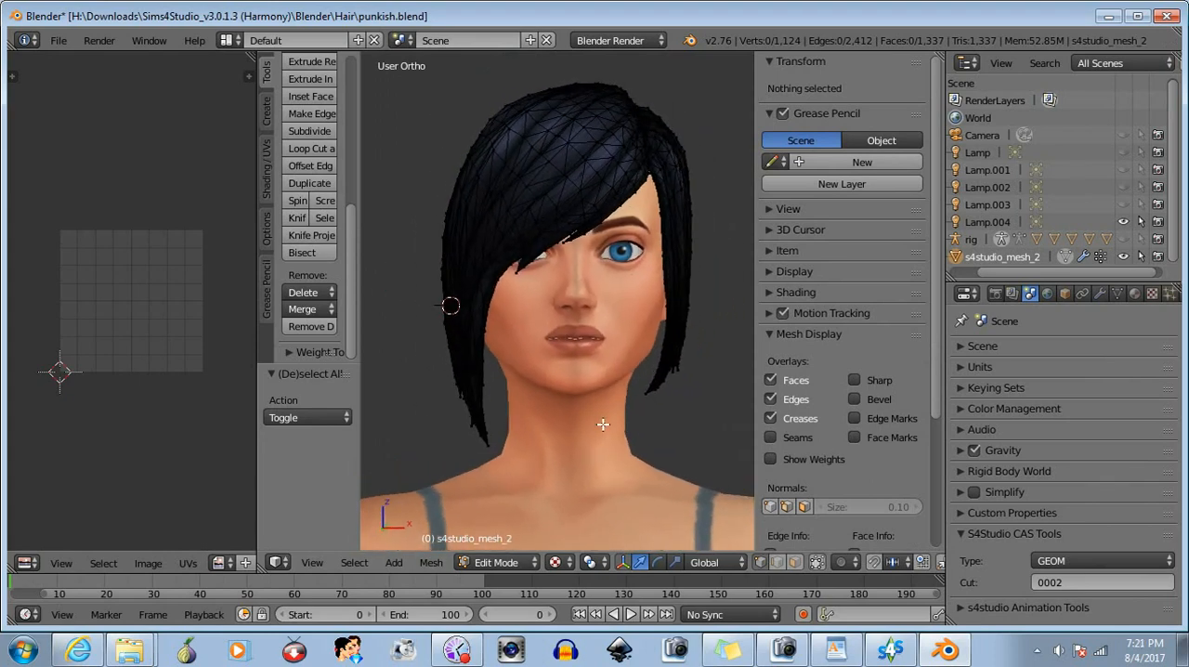
{"action": "middle_click_drag", "start_coordinate": [603, 424], "coordinate": [546, 434]}
{"action": "left_click", "coordinate": [313, 562]}
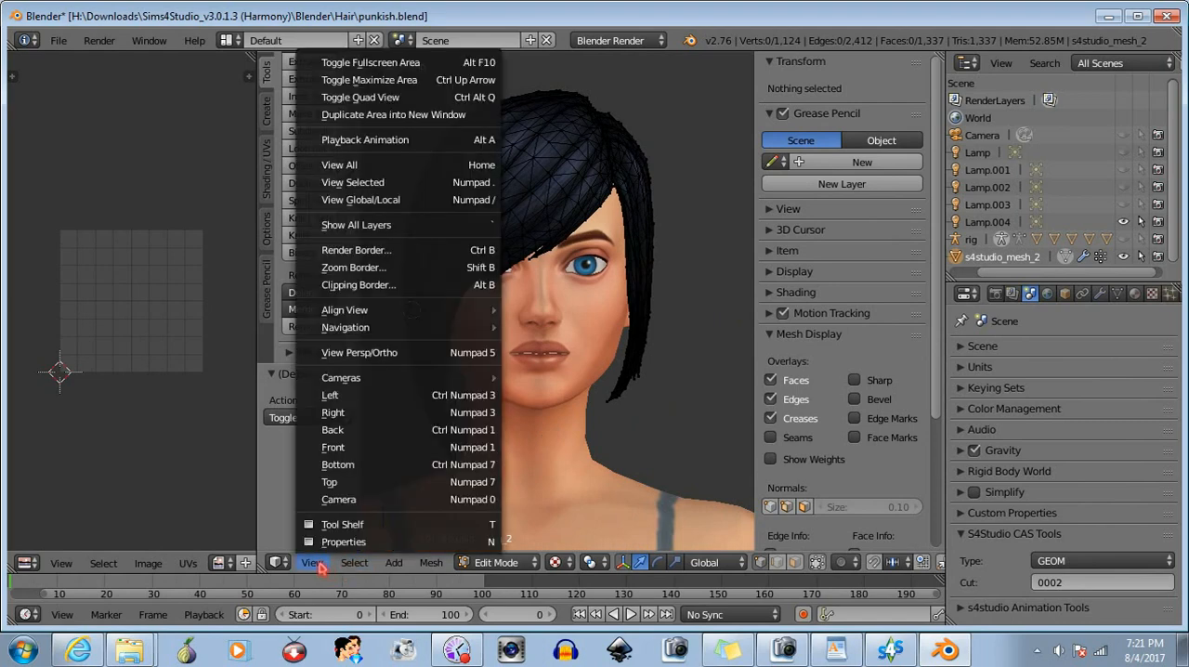
{"action": "left_click", "coordinate": [341, 447]}
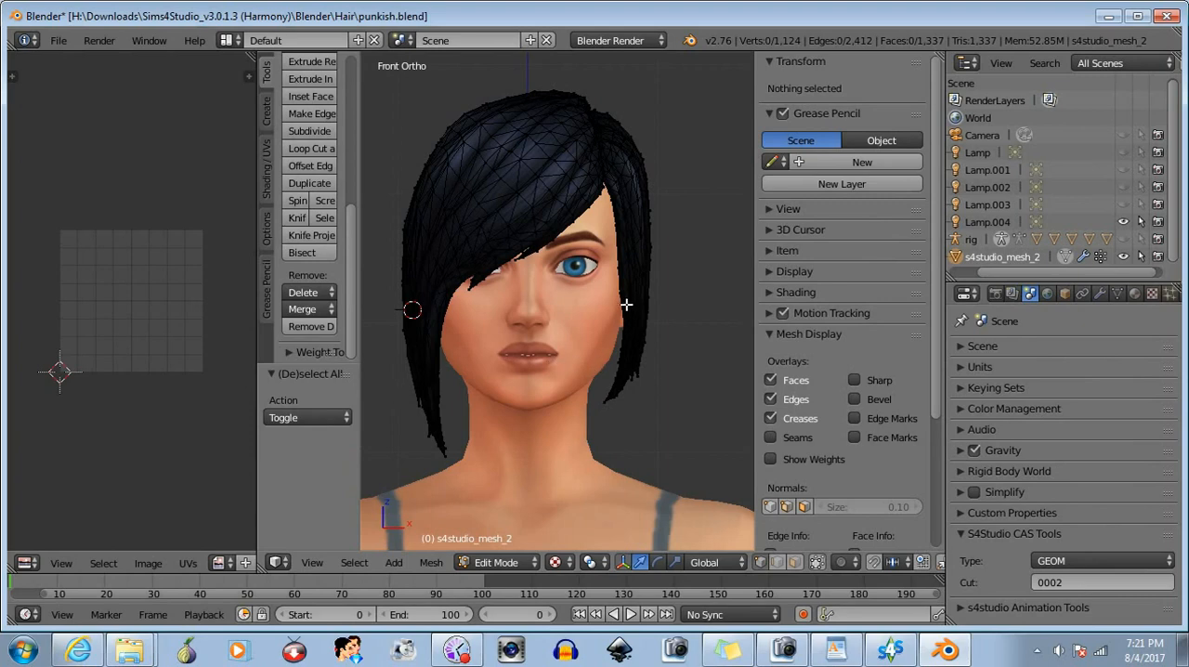
{"action": "key", "text": "b"}
{"action": "left_click_drag", "start_coordinate": [685, 309], "coordinate": [586, 438]}
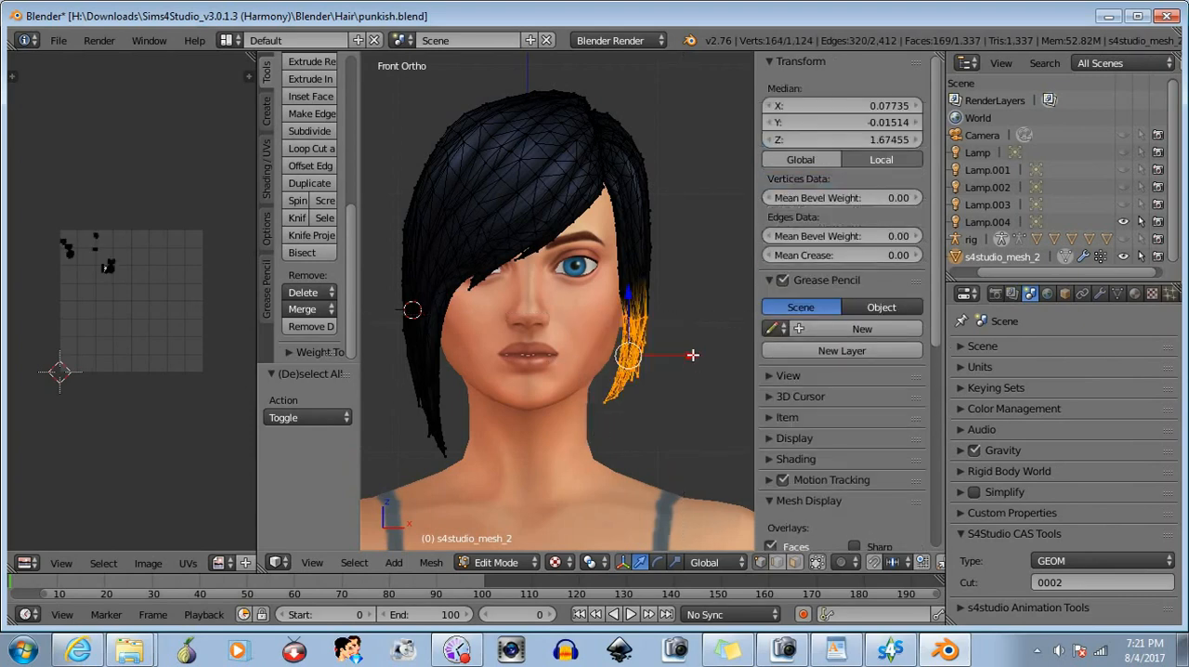
{"action": "left_click_drag", "start_coordinate": [691, 354], "coordinate": [689, 355]}
{"action": "key", "text": "a"}
- Box-select the outer-edge vertices of the left section beside the cheek, move them about -0.001 along X, and deselect
{"action": "middle_click_drag", "start_coordinate": [604, 430], "coordinate": [679, 417]}
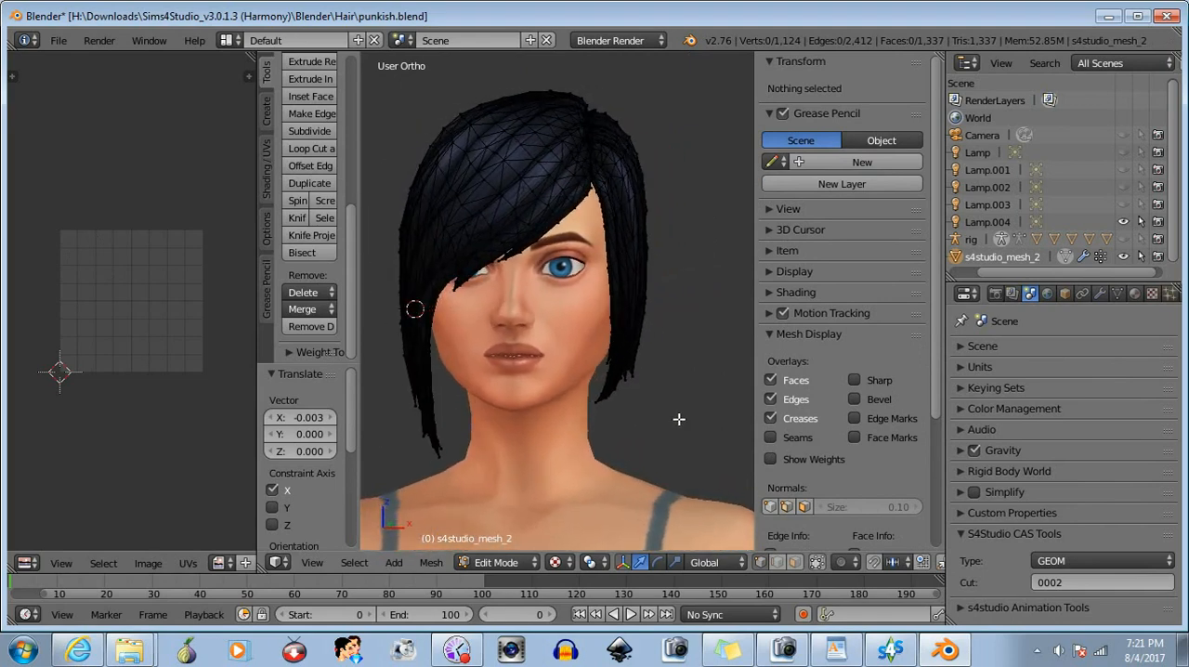
{"action": "key", "text": "b"}
{"action": "left_click_drag", "start_coordinate": [711, 273], "coordinate": [641, 334]}
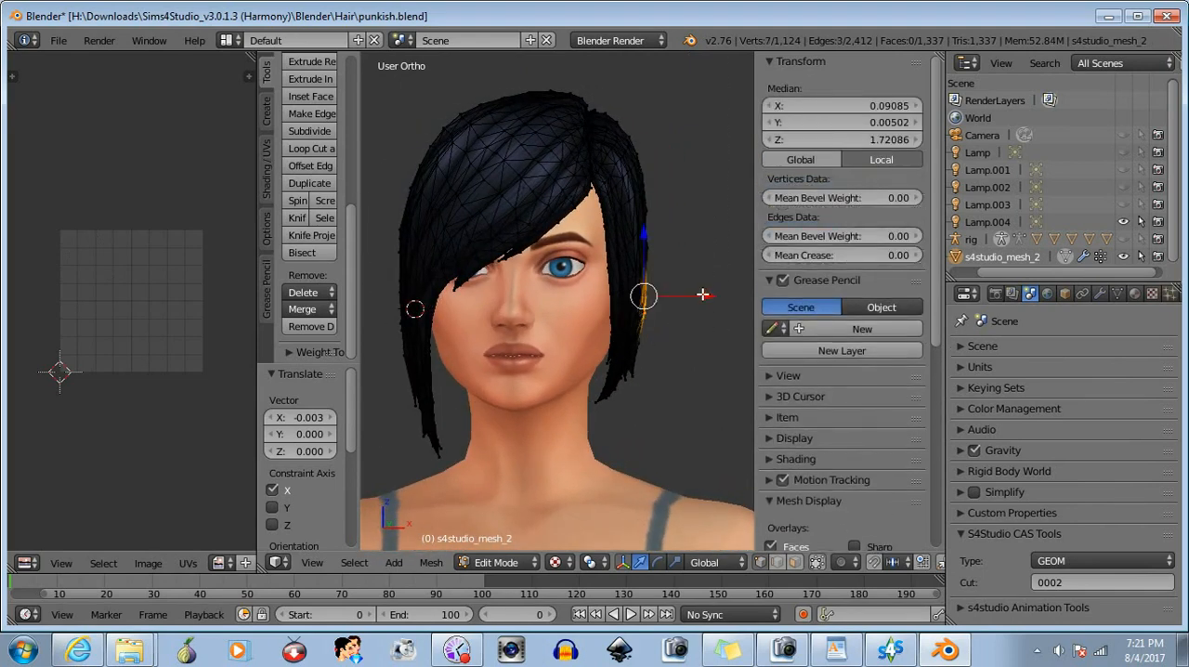
{"action": "left_click_drag", "start_coordinate": [703, 294], "coordinate": [699, 294]}
{"action": "key", "text": "b"}
{"action": "mouse_move", "coordinate": [707, 278]}
{"action": "left_mouse_down"}
{"action": "mouse_move", "coordinate": [673, 254]}
{"action": "mouse_move", "coordinate": [712, 247]}
{"action": "left_mouse_up"}
{"action": "key", "text": "a"}
- Select the single outer-edge vertex of the left section just above brow height and move it about -0.001 along X
{"action": "right_click", "coordinate": [644, 247]}
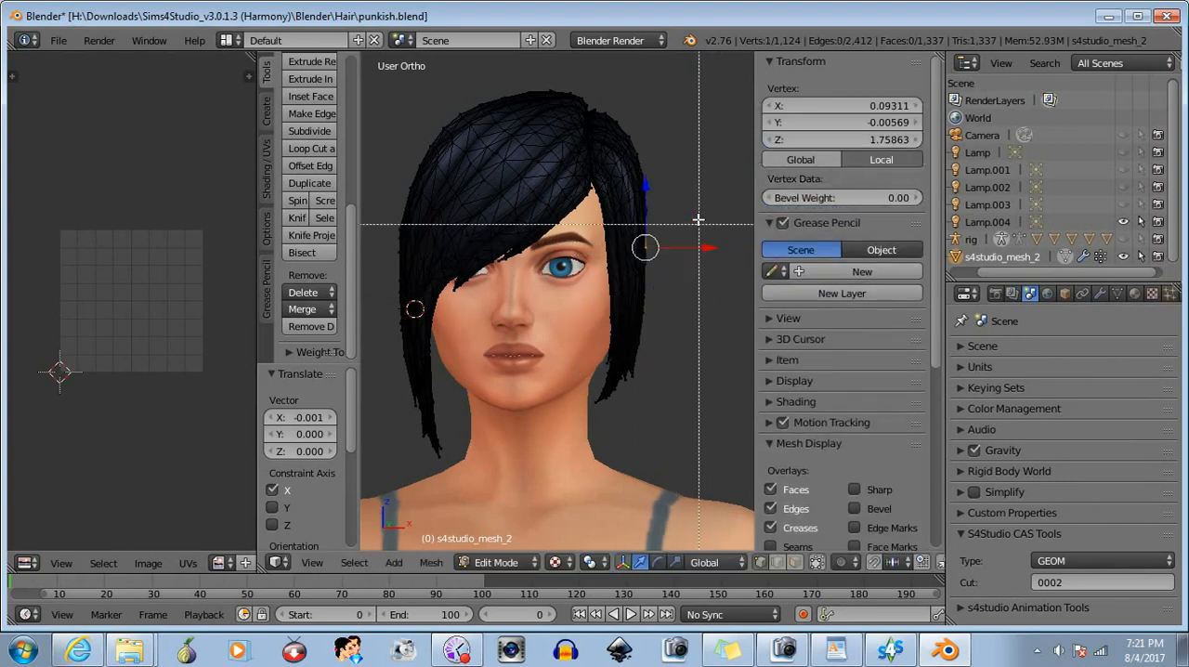
{"action": "key", "text": "a"}
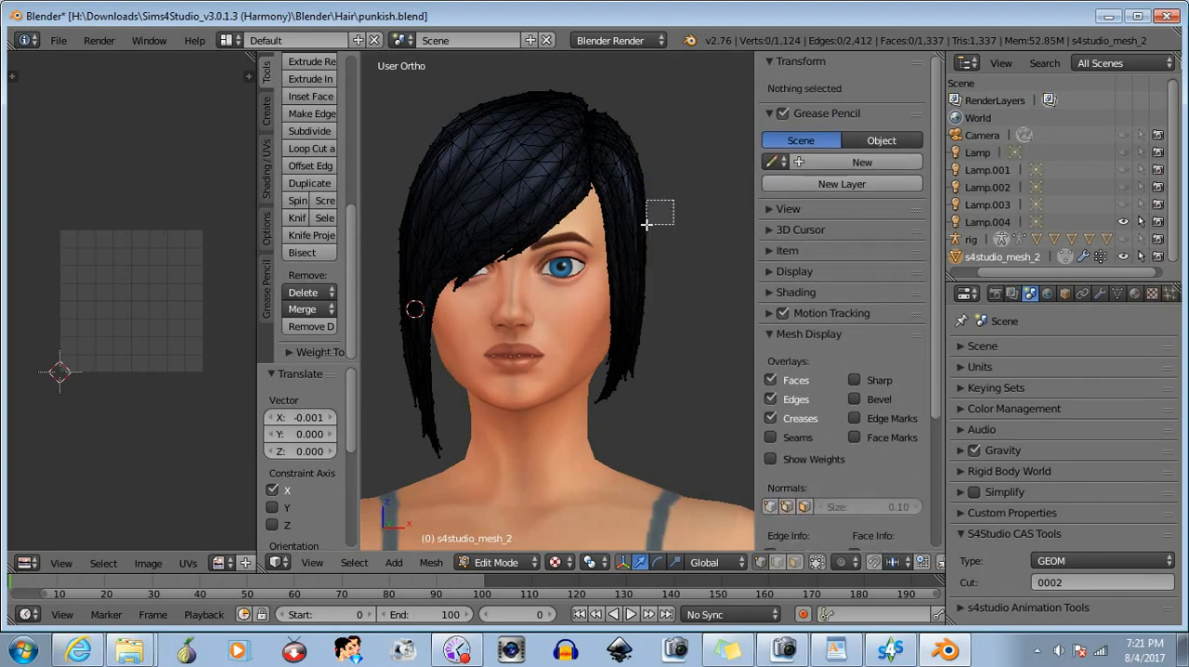
{"action": "right_click", "coordinate": [655, 209]}
{"action": "left_click_drag", "start_coordinate": [709, 213], "coordinate": [706, 213]}
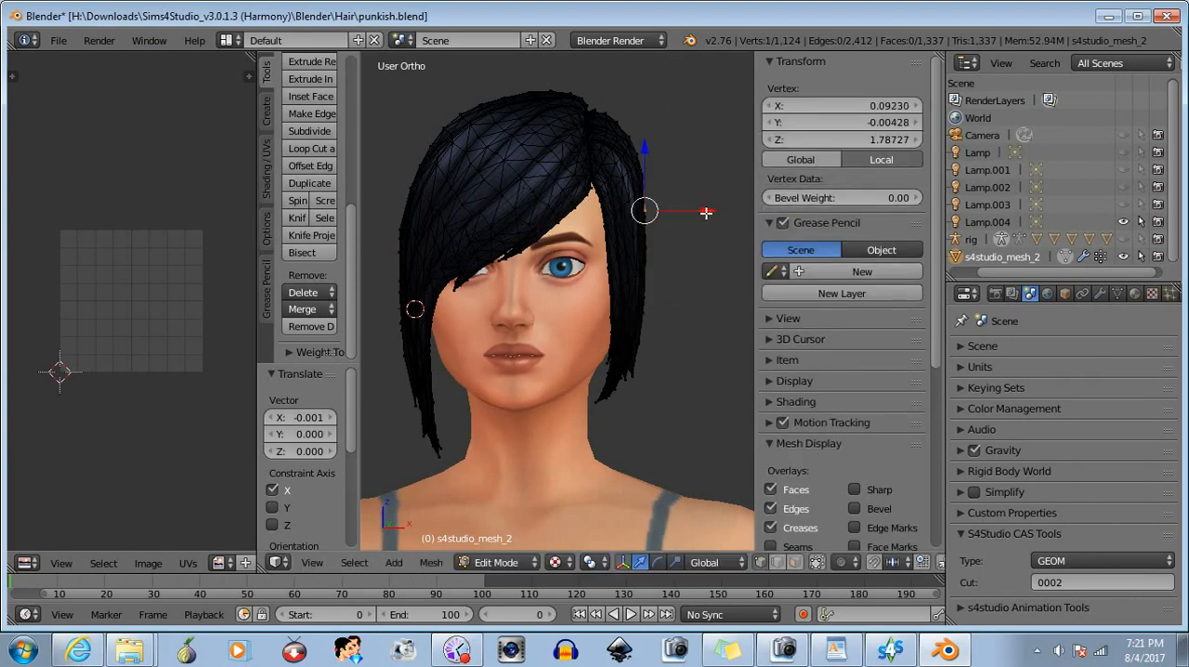
- Deselect the moved outer-edge vertex and return to front view with the whole hair and shoulders in frame
{"action": "key", "text": "b"}
{"action": "middle_click_drag", "start_coordinate": [684, 178], "coordinate": [594, 270]}
{"action": "mouse_move", "coordinate": [534, 336]}
{"action": "middle_mouse_down"}
{"action": "mouse_move", "coordinate": [522, 344]}
{"action": "mouse_move", "coordinate": [526, 375]}
{"action": "middle_mouse_up"}
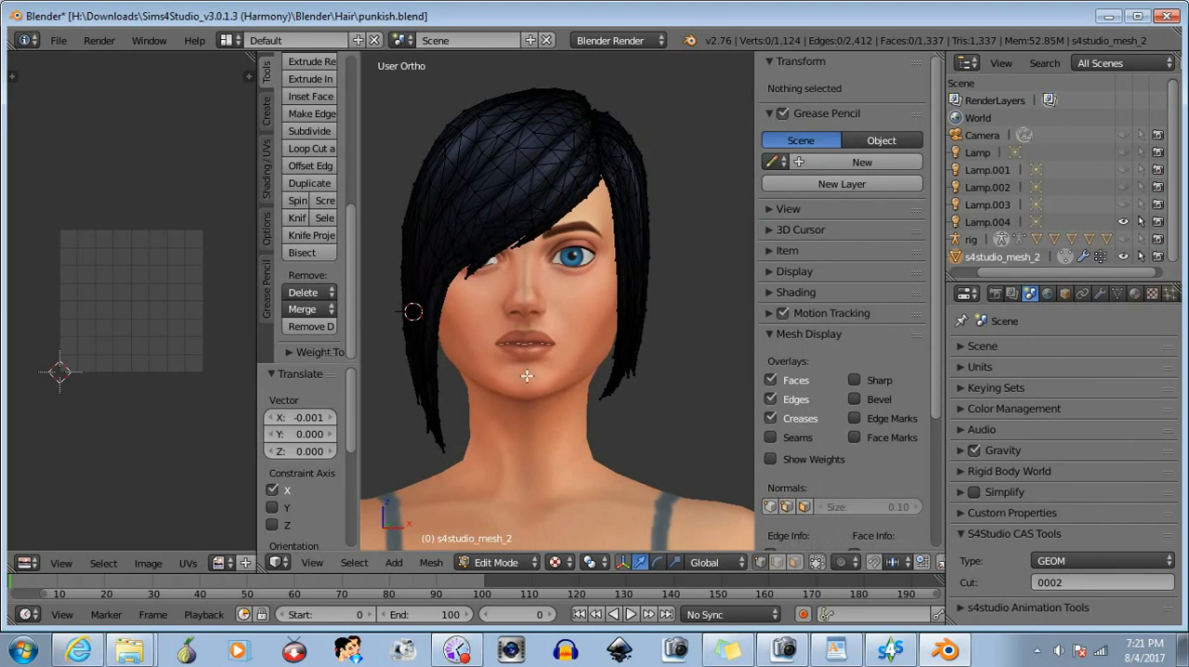
{"action": "left_click", "coordinate": [312, 561]}
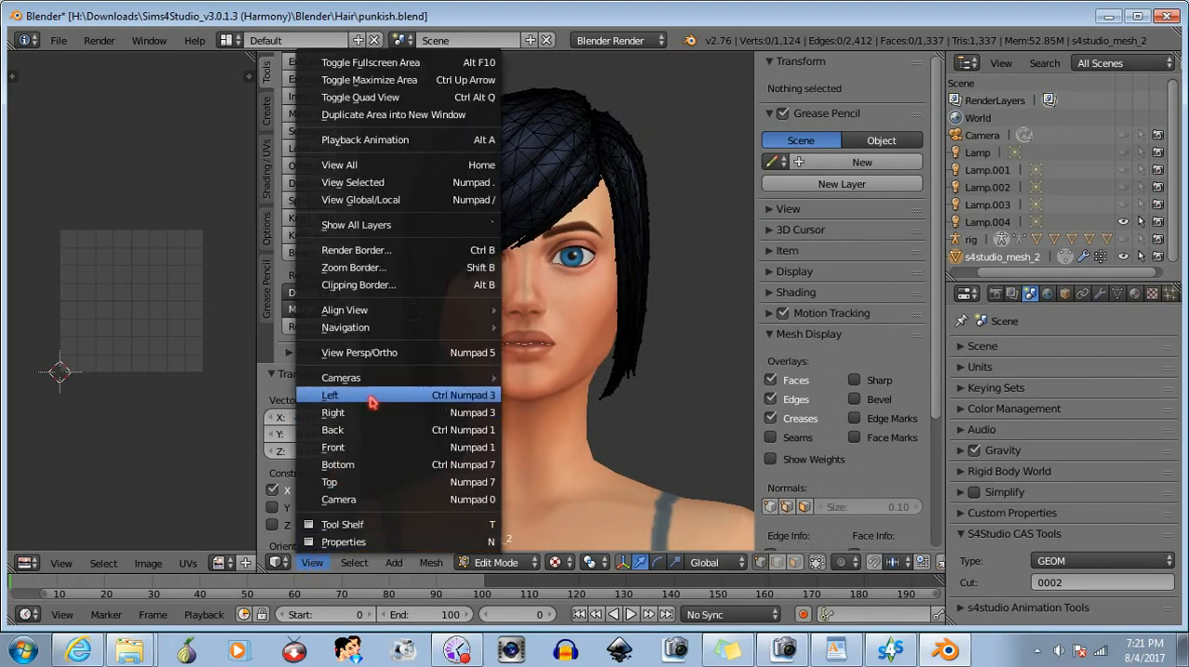
{"action": "left_click", "coordinate": [345, 448]}
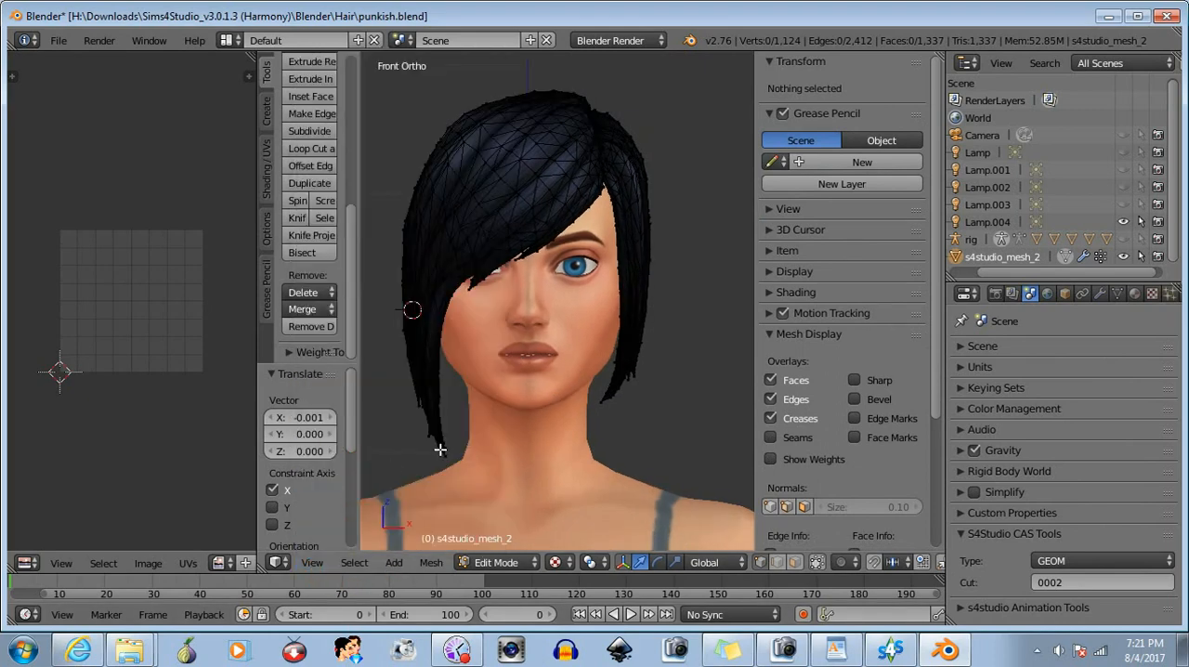
{"action": "scroll", "coordinate": [468, 435], "scroll_direction": "down", "scroll_amount": 2}
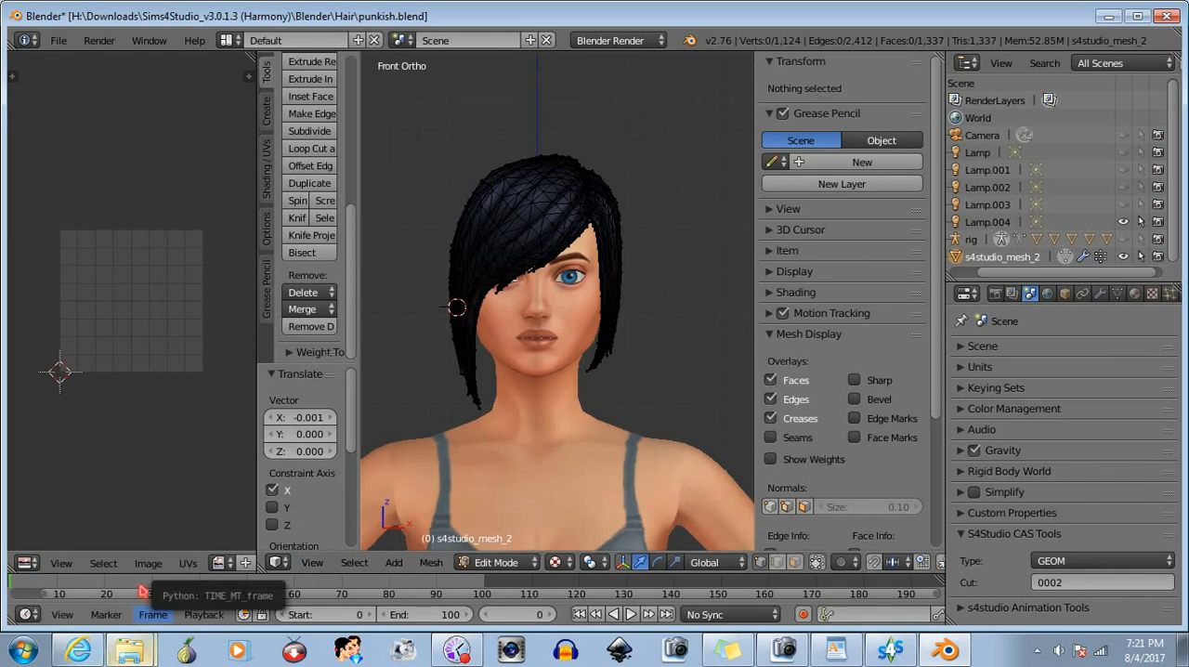
- Switch to Windows Explorer and browse drive H: to the Other Characters artwork folder inside My Pictures > Artsy, down to its last images
{"action": "left_click", "coordinate": [130, 659]}
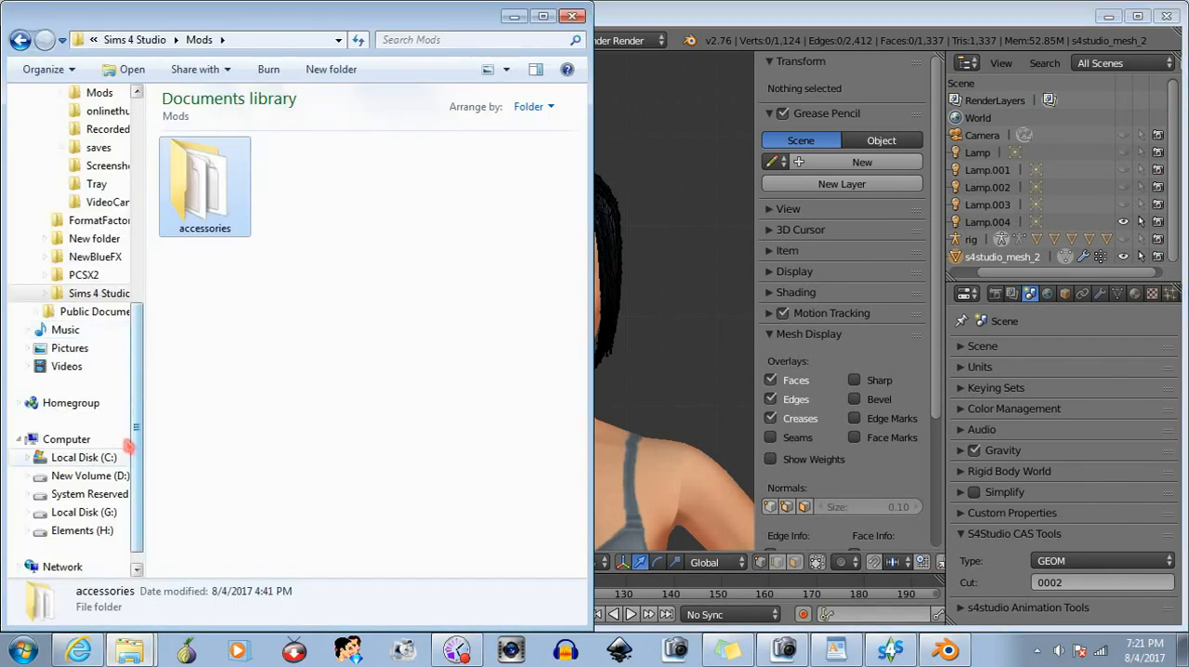
{"action": "left_click", "coordinate": [82, 531]}
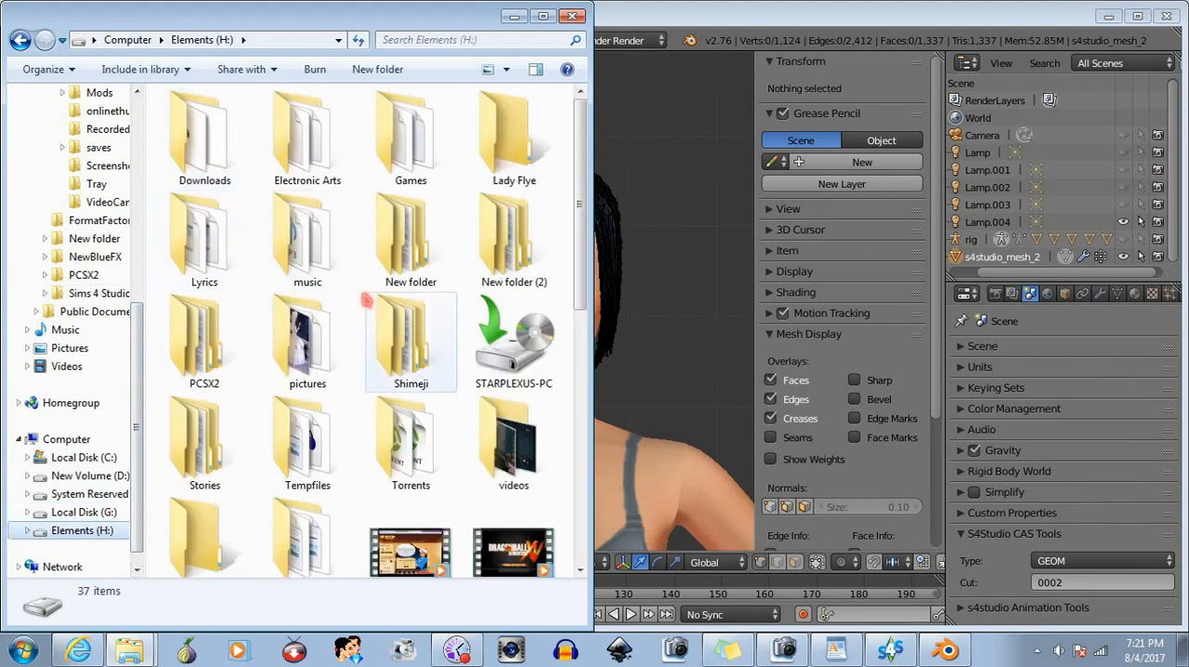
{"action": "double_click", "coordinate": [512, 266]}
{"action": "double_click", "coordinate": [226, 121]}
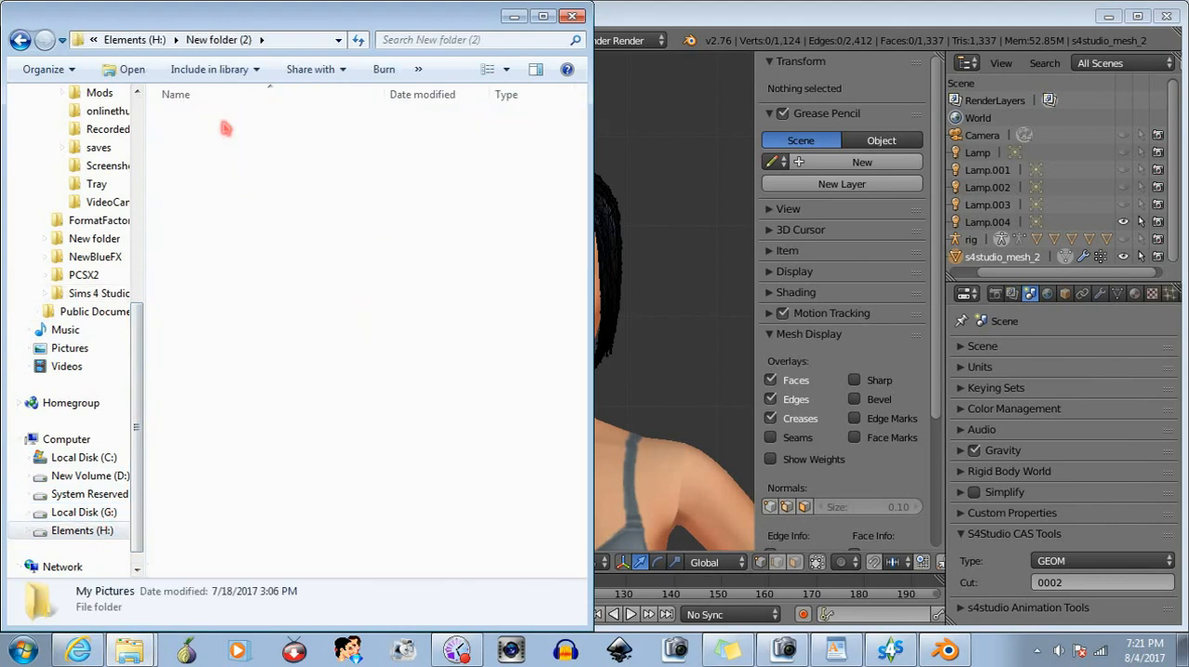
{"action": "double_click", "coordinate": [221, 133]}
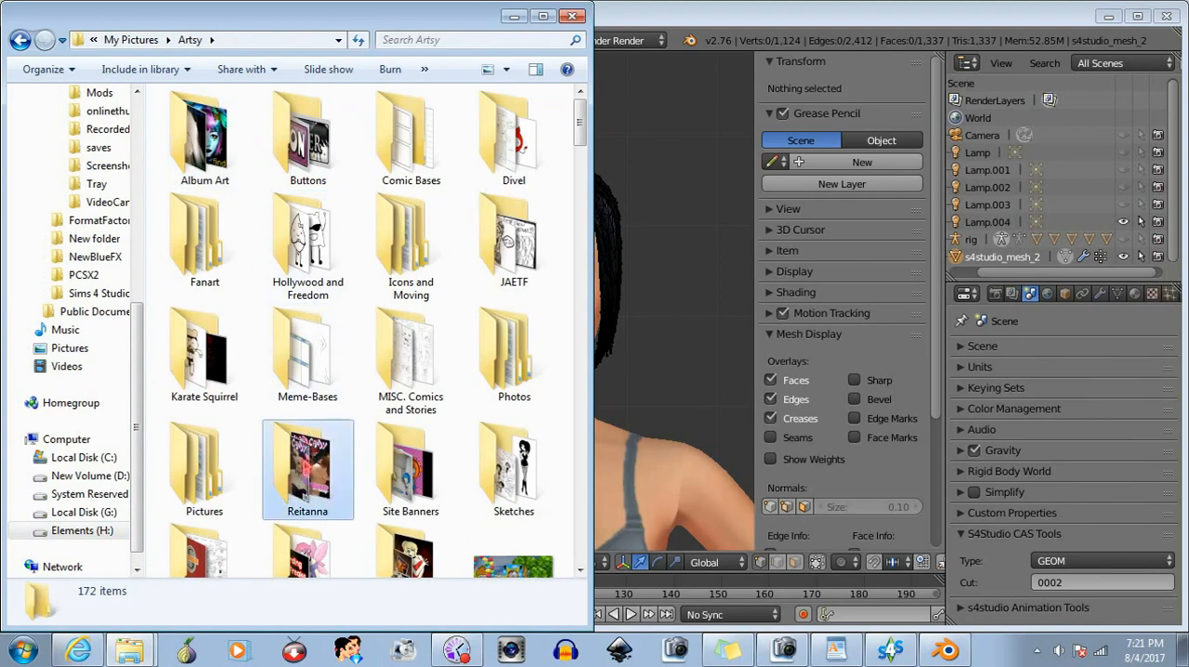
{"action": "double_click", "coordinate": [308, 469]}
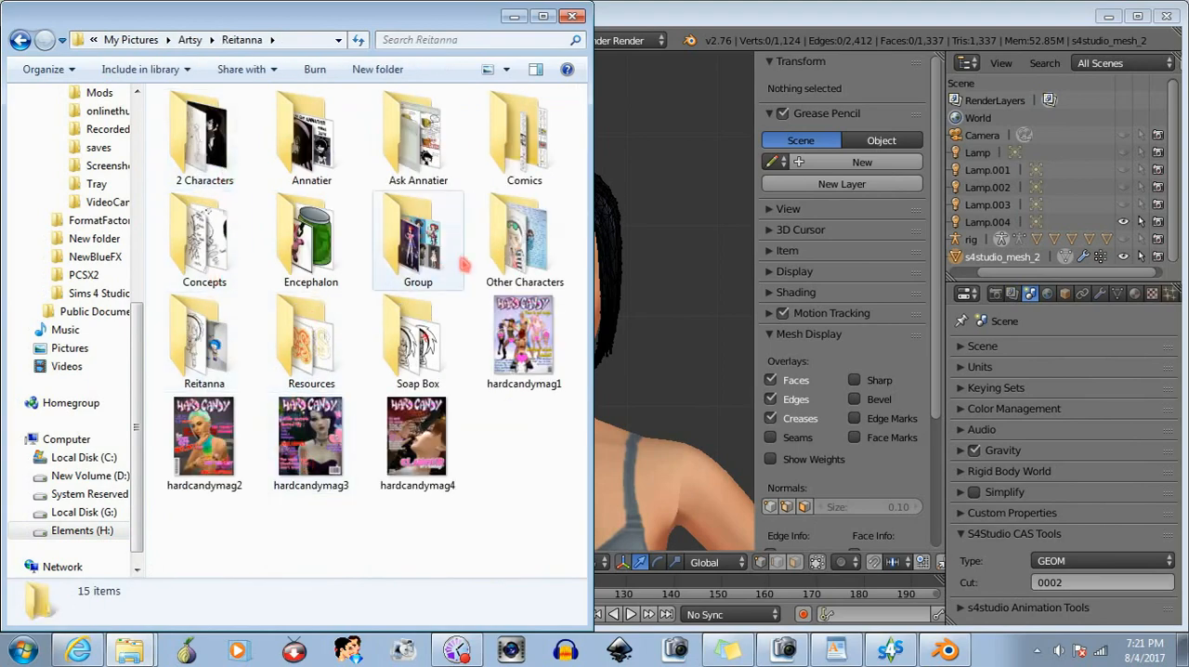
{"action": "double_click", "coordinate": [526, 249]}
{"action": "left_click_drag", "start_coordinate": [580, 116], "coordinate": [578, 562]}
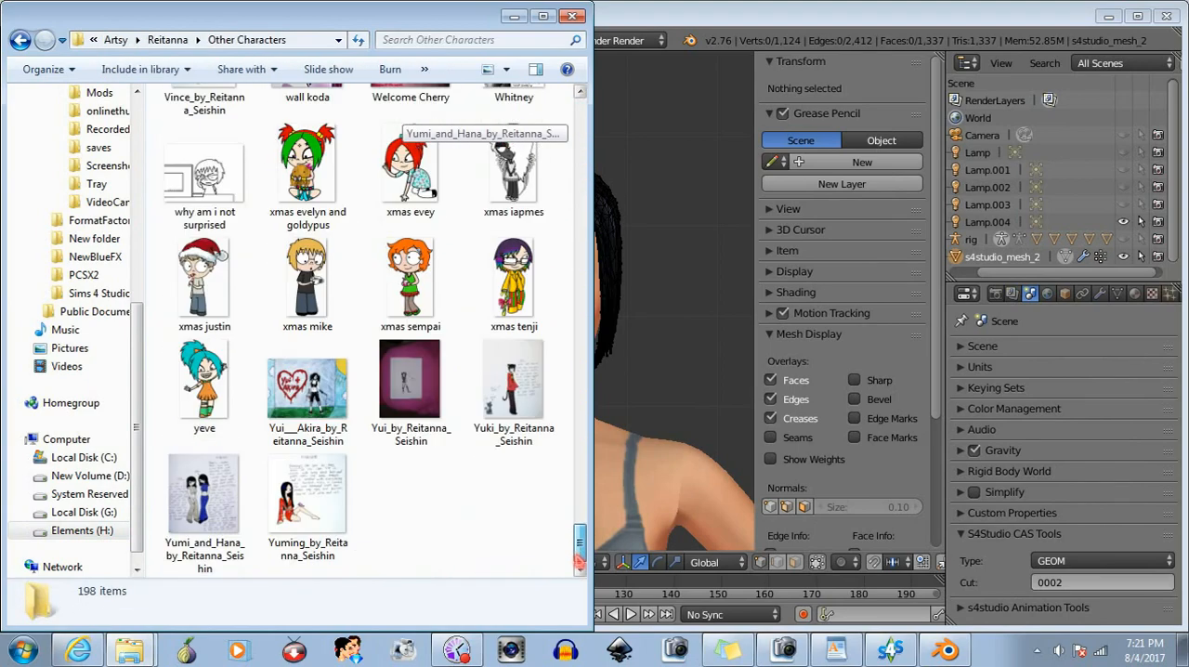
- Examine the hairstyle in the Yui drawing and the Yui and Akira drawing, close the viewer and return to Blender
{"action": "left_click", "coordinate": [413, 381]}
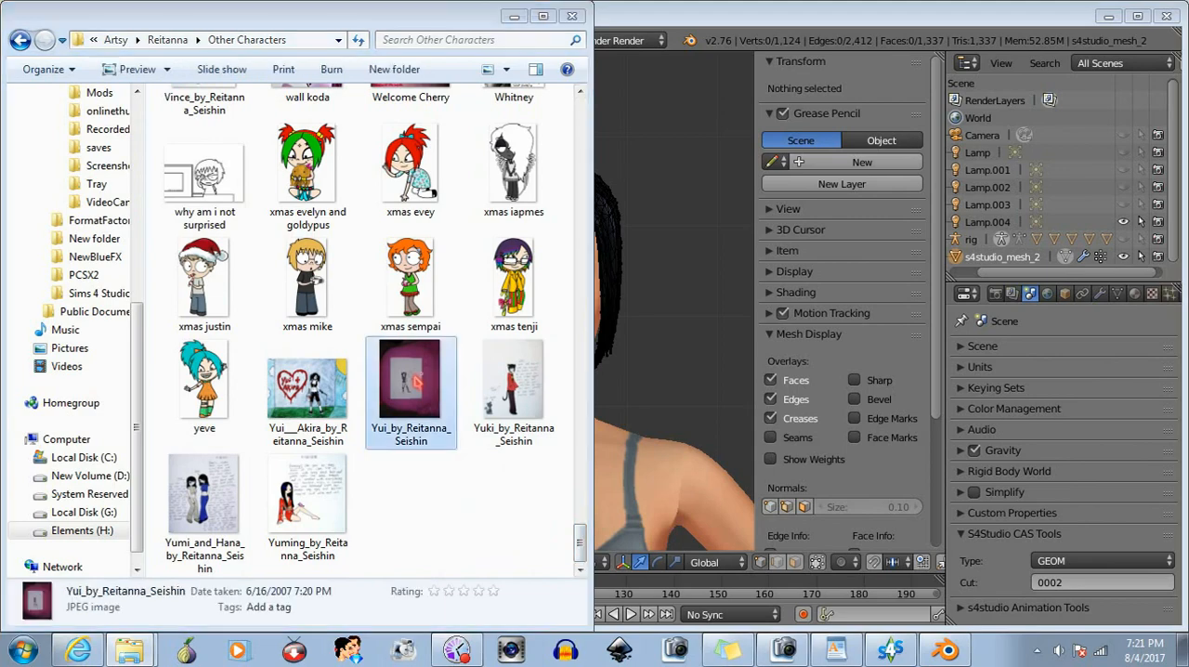
{"action": "double_click", "coordinate": [417, 381]}
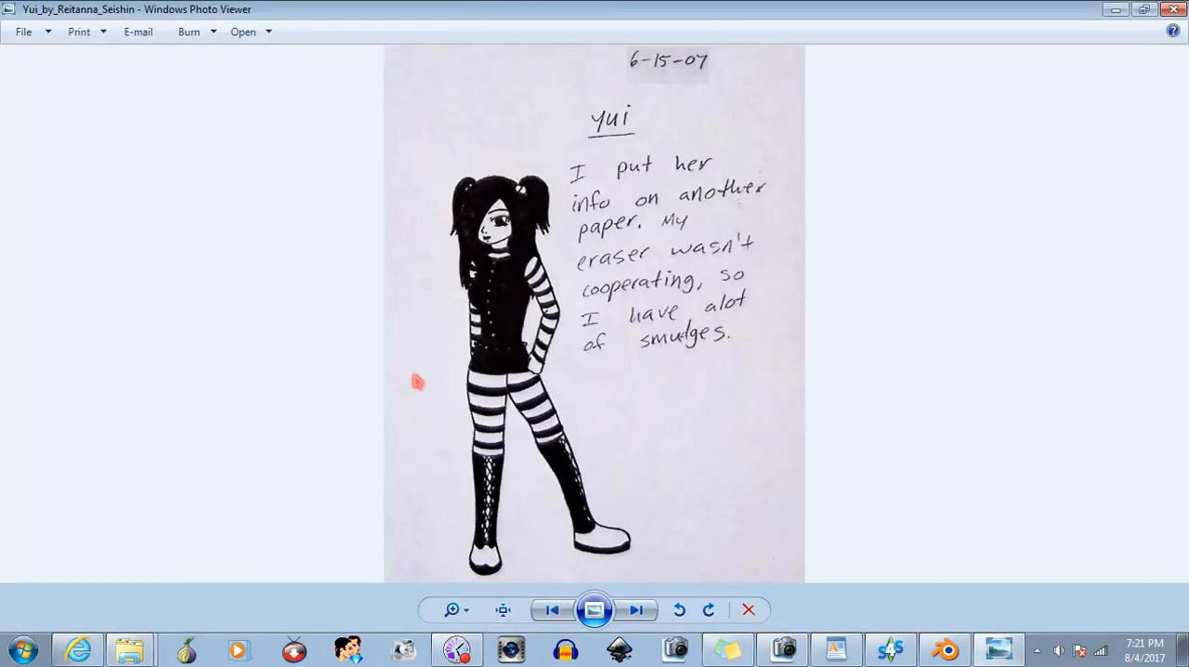
{"action": "left_click", "coordinate": [553, 609]}
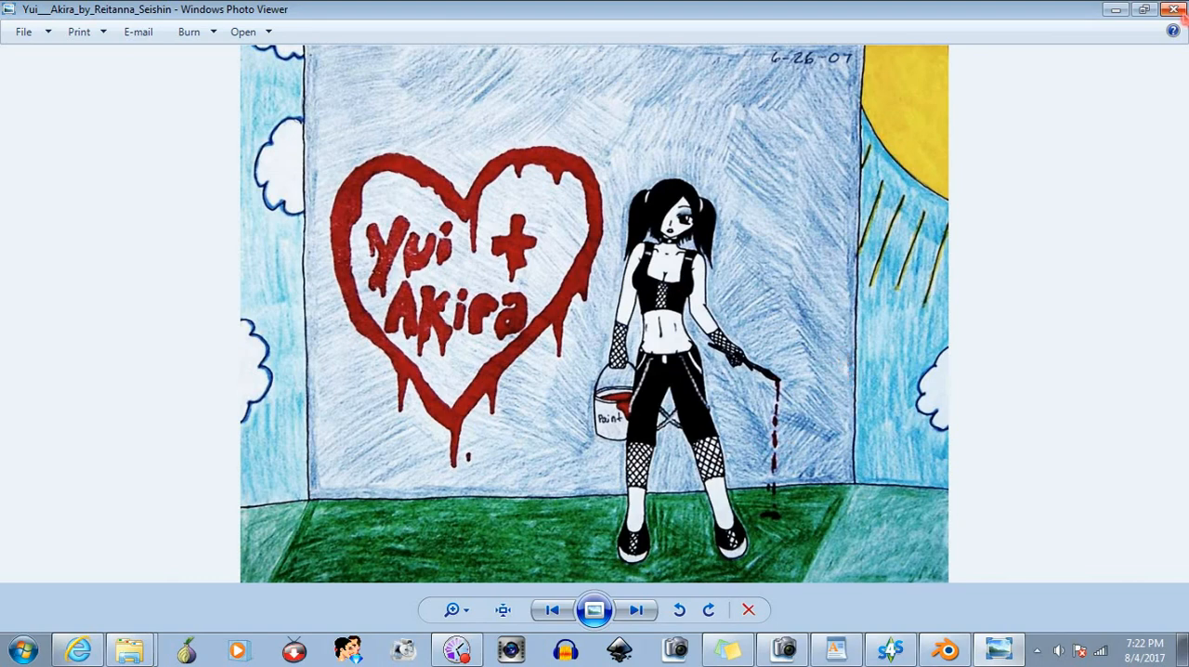
{"action": "left_click", "coordinate": [1172, 12]}
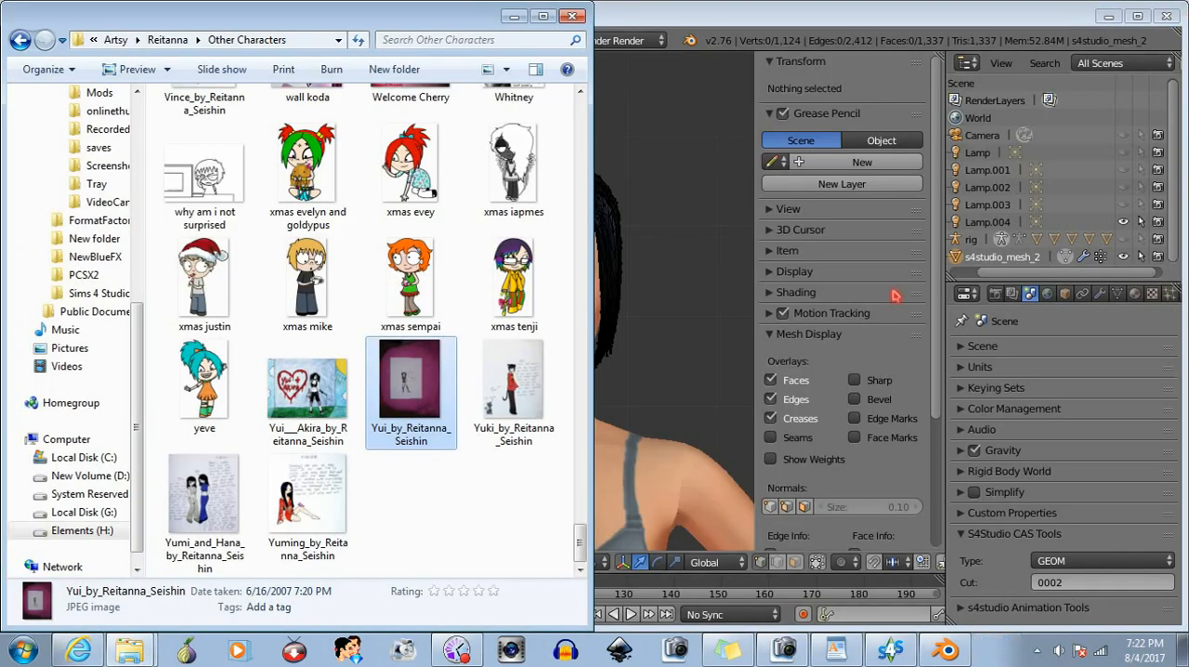
{"action": "left_click", "coordinate": [804, 24]}
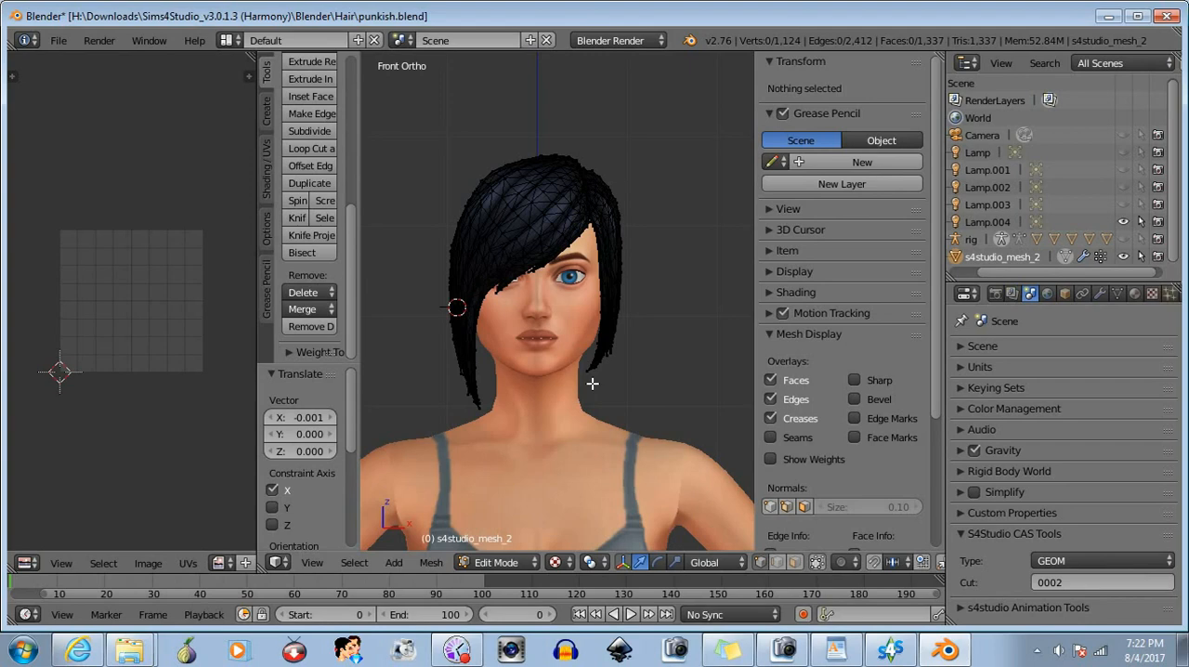
- Select the lower strands of the long hair section beside the covered eye, move them 0.002 along X and deselect them
{"action": "scroll", "coordinate": [619, 320], "scroll_direction": "up", "scroll_amount": 1}
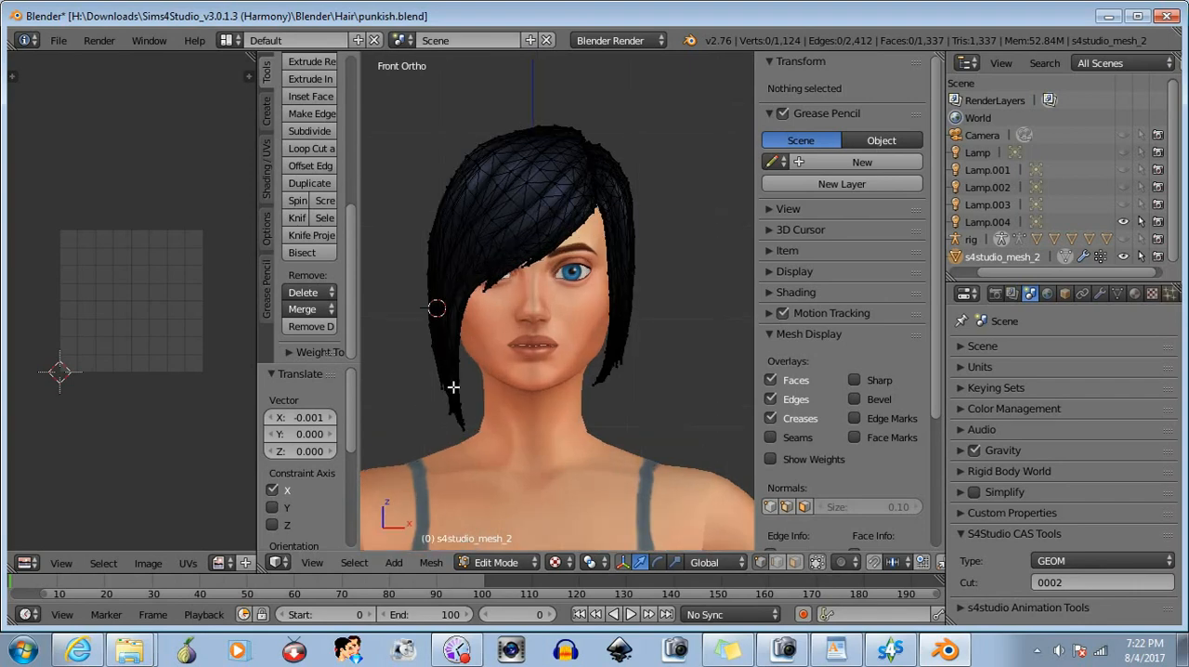
{"action": "left_click_drag", "start_coordinate": [403, 329], "coordinate": [485, 449]}
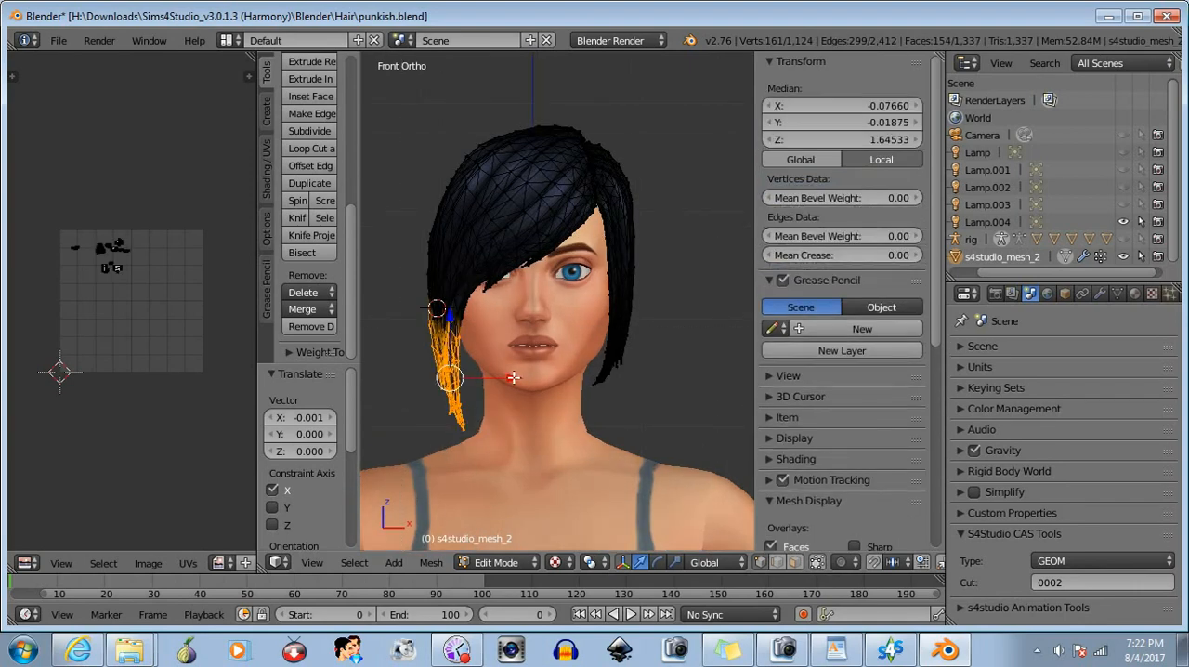
{"action": "left_click_drag", "start_coordinate": [513, 377], "coordinate": [515, 377]}
{"action": "key", "text": "b"}
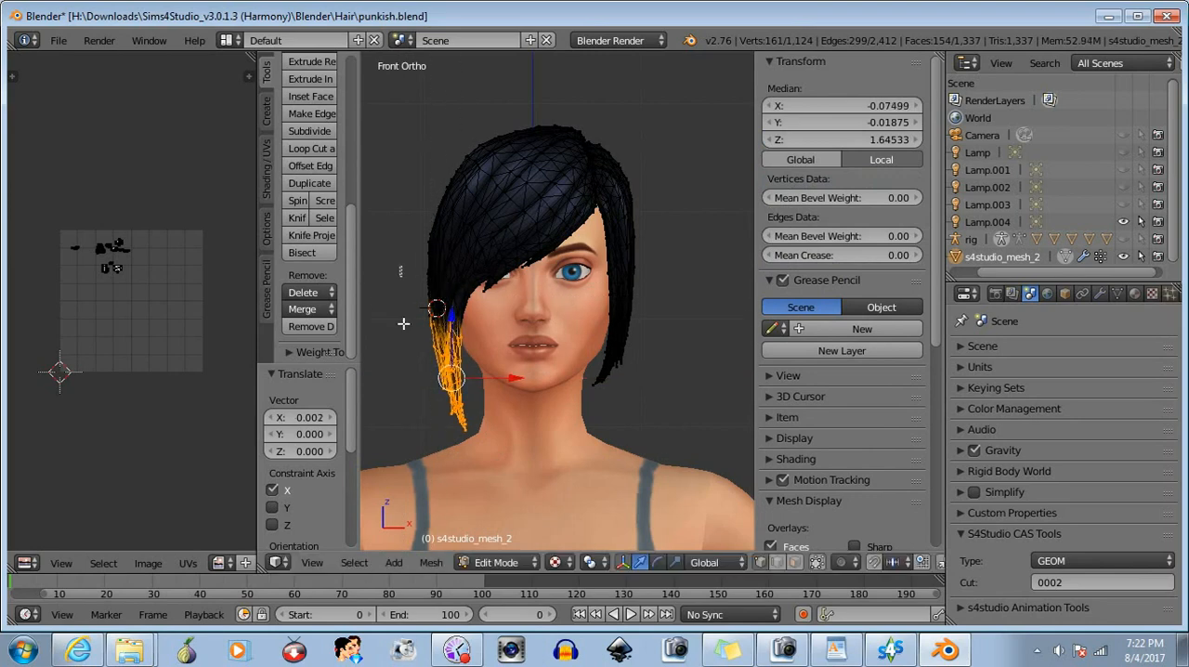
{"action": "middle_click_drag", "start_coordinate": [403, 323], "coordinate": [548, 473]}
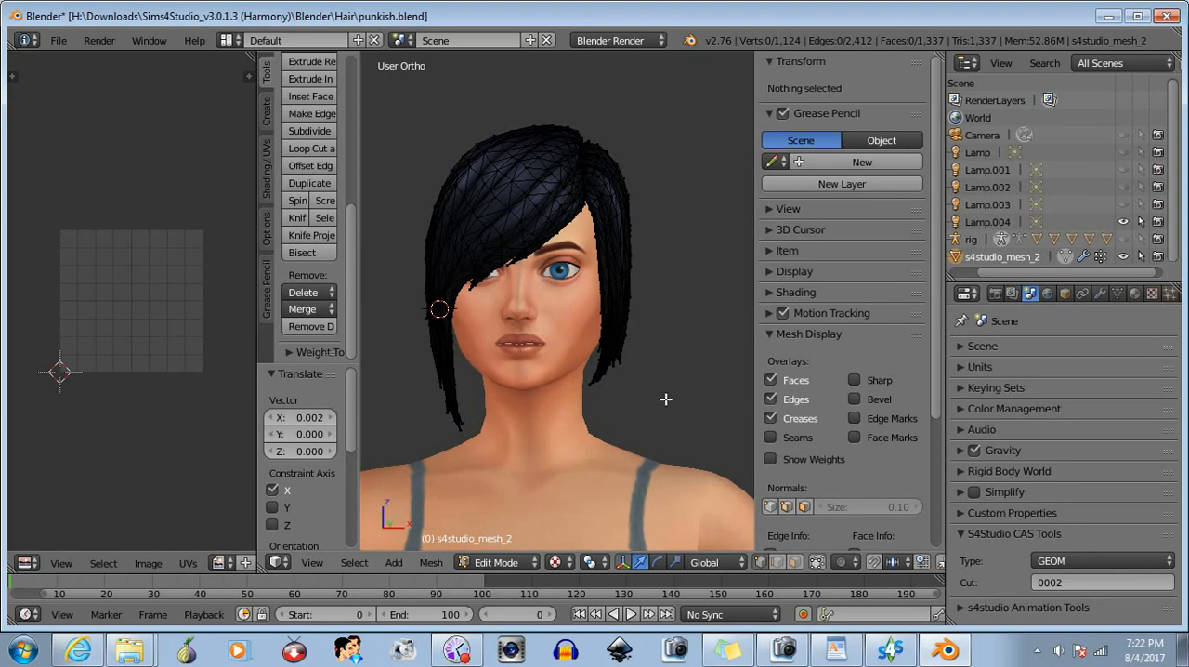
{"action": "middle_click_drag", "start_coordinate": [665, 398], "coordinate": [718, 380]}
- Rename the hair mesh object as s4studio_mesh_1
{"action": "double_click", "coordinate": [1038, 256]}
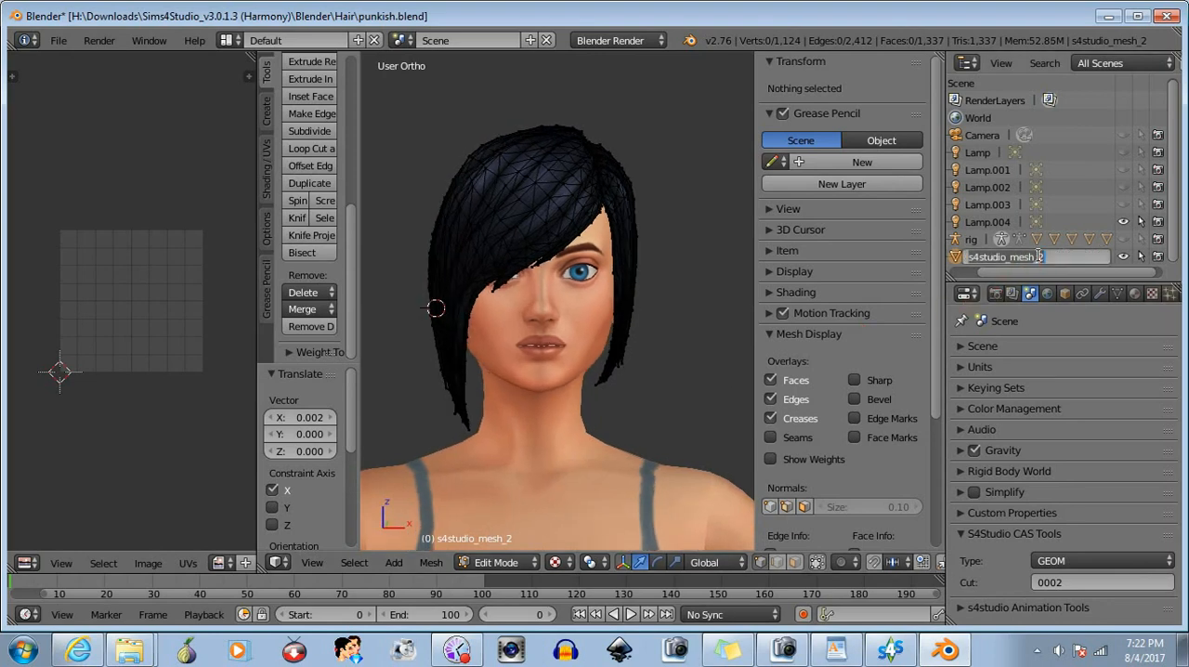
{"action": "left_click", "coordinate": [1054, 261]}
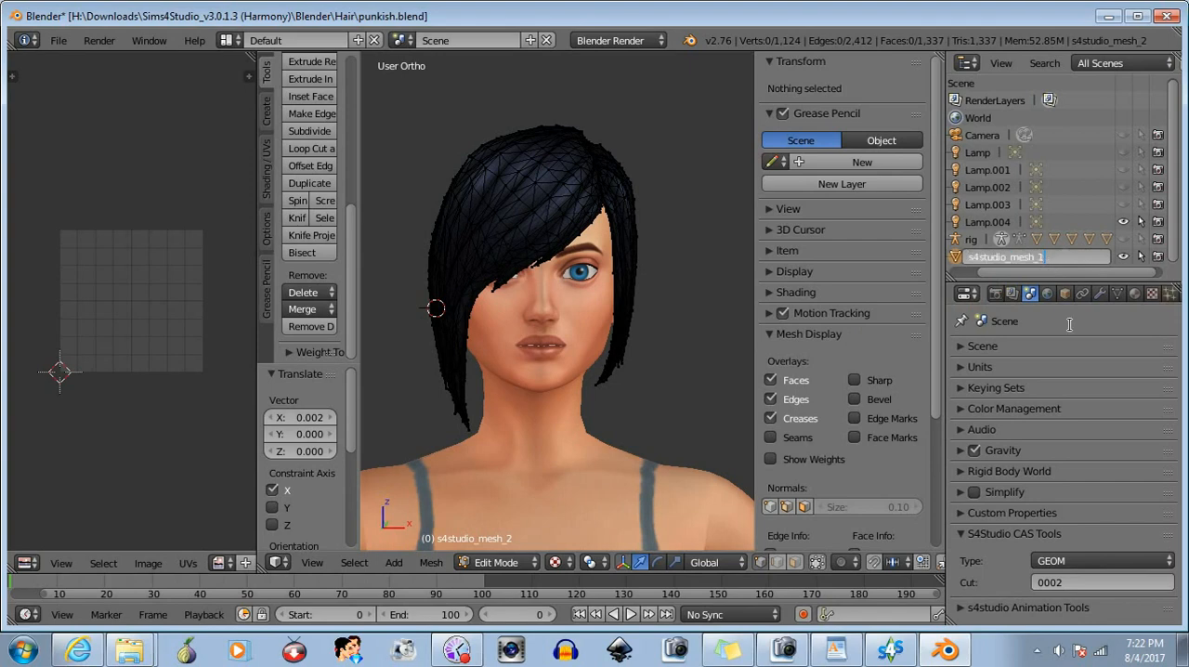
{"action": "type", "text": "1"}
{"action": "key", "text": "Return"}
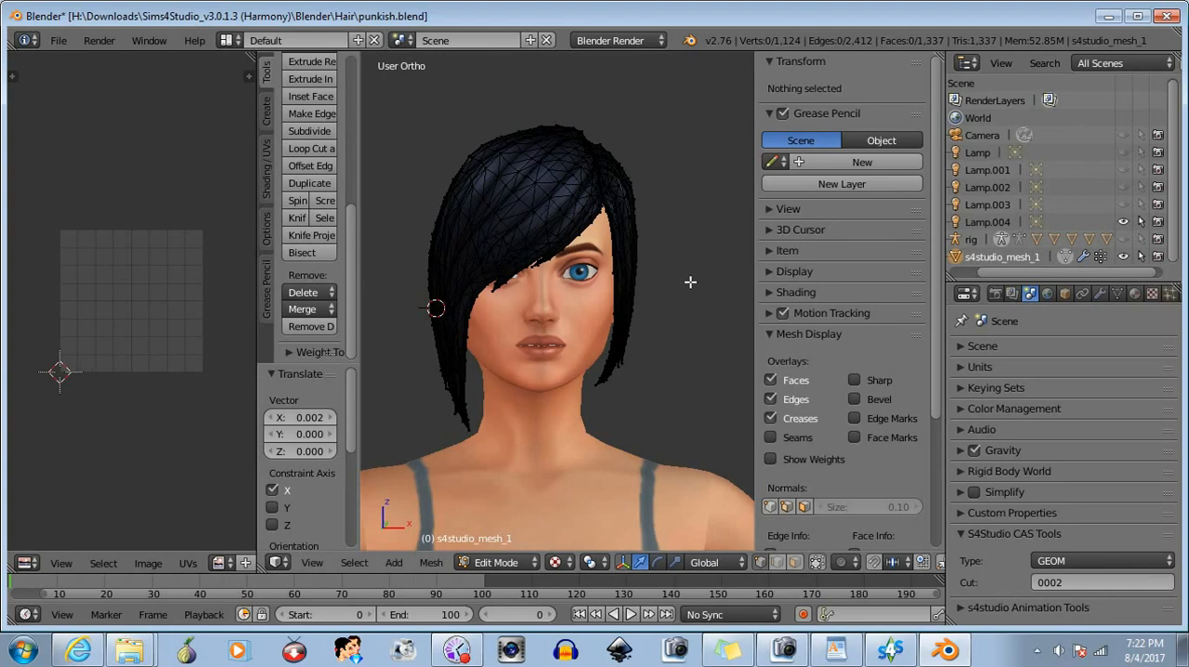
- Switch the hair mesh to Object Mode, deselect it and inspect the textured hair from the side and front
{"action": "middle_click_drag", "start_coordinate": [690, 281], "coordinate": [710, 301]}
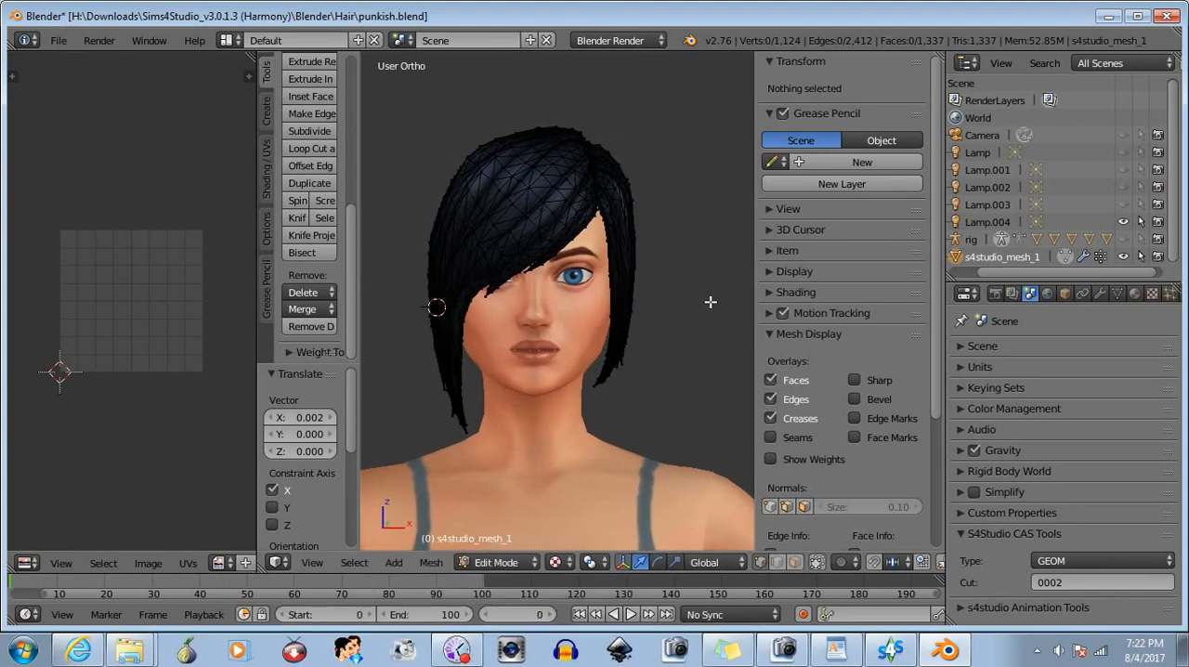
{"action": "left_click", "coordinate": [500, 562]}
{"action": "left_click", "coordinate": [492, 549]}
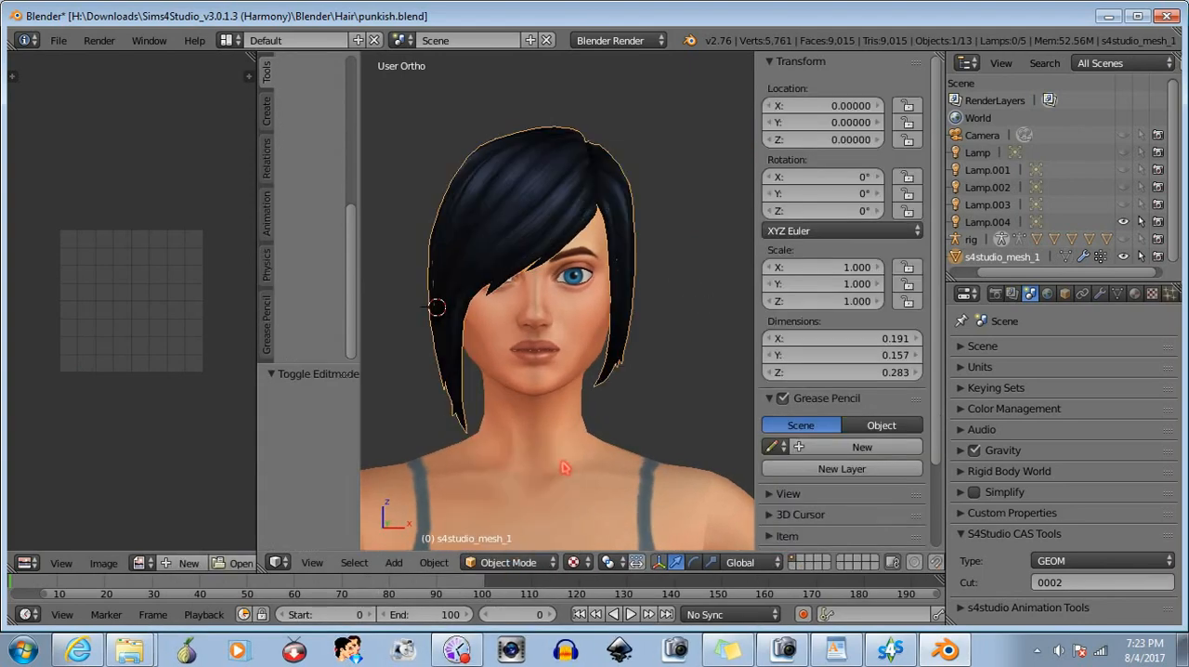
{"action": "key", "text": "a"}
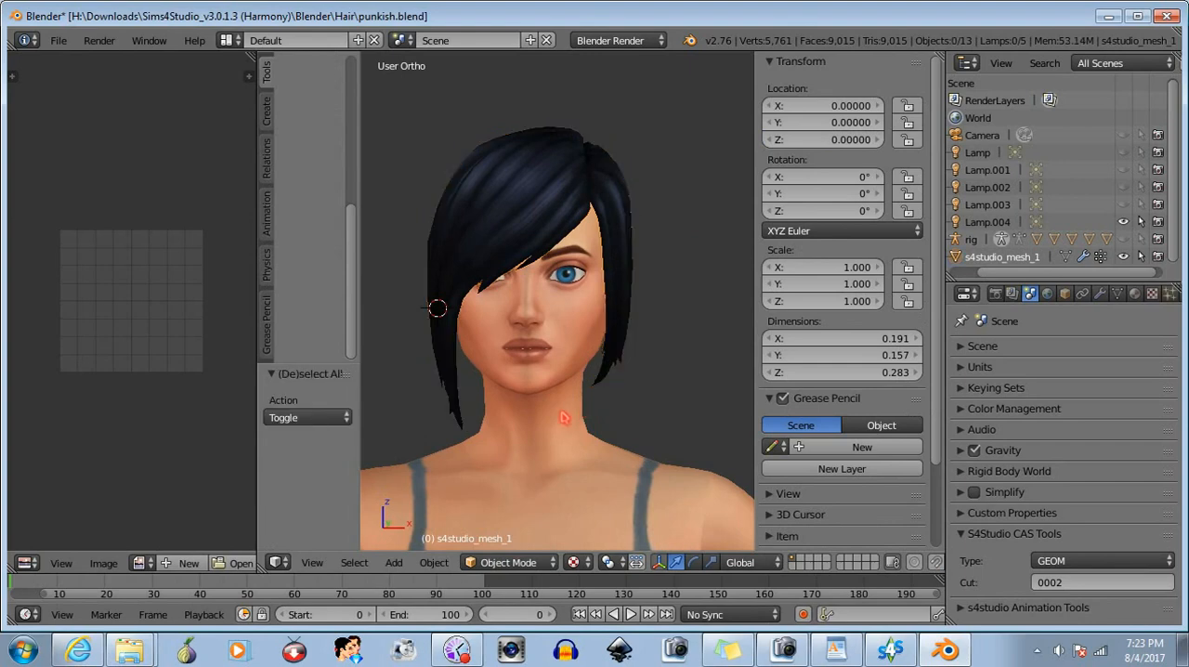
{"action": "middle_click_drag", "start_coordinate": [579, 417], "coordinate": [629, 404]}
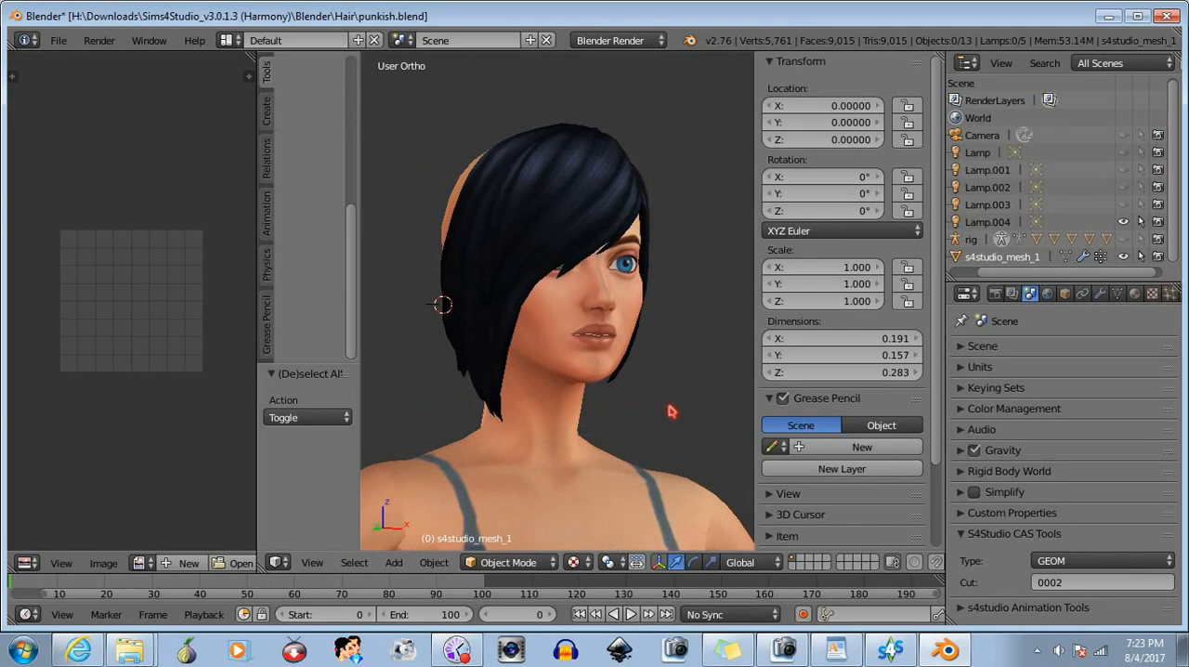
{"action": "middle_click_drag", "start_coordinate": [698, 332], "coordinate": [635, 348]}
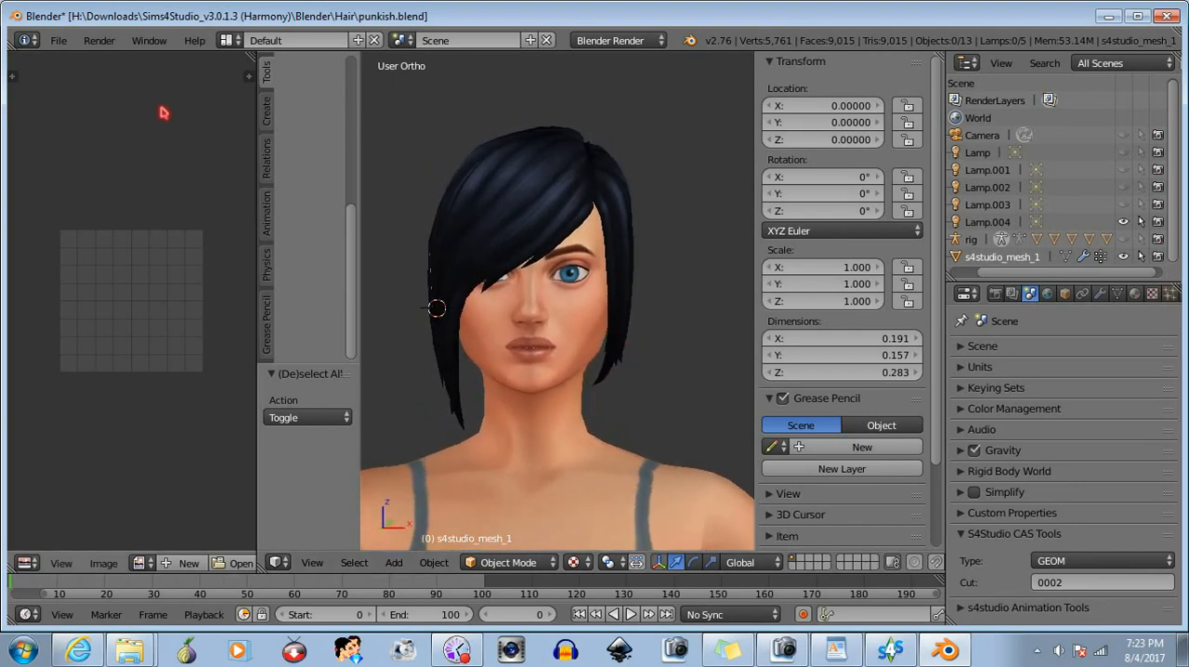
- Save the file under the new name shybangs1.blend in the Blender\Hair folder
{"action": "left_click", "coordinate": [60, 42]}
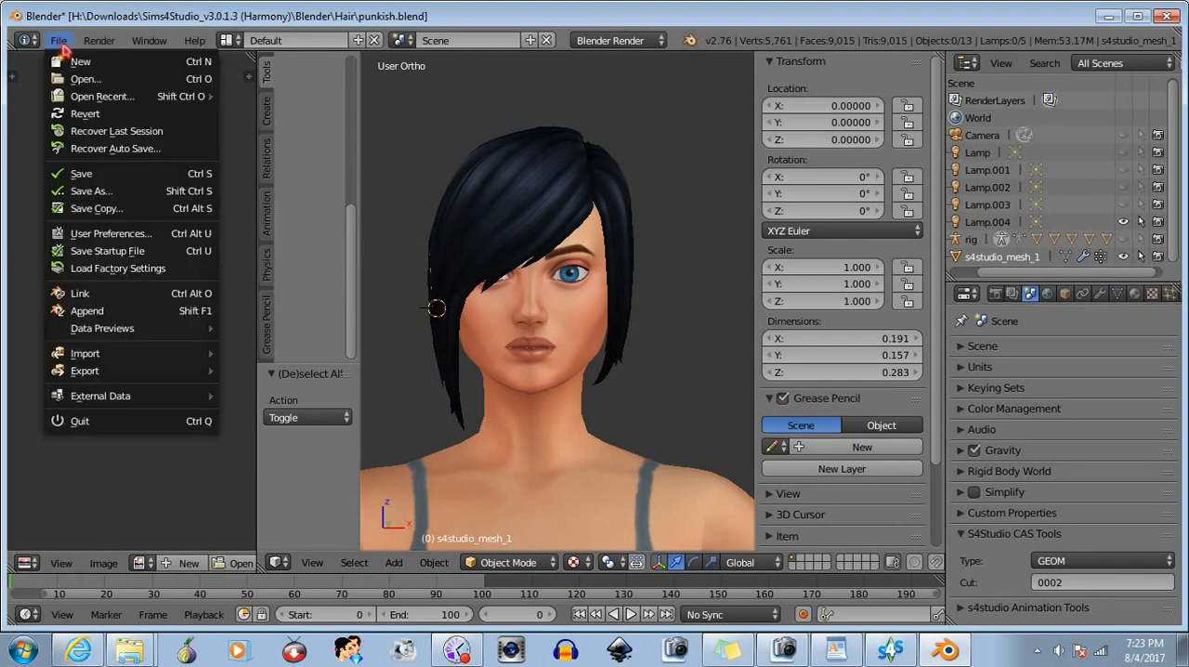
{"action": "left_click", "coordinate": [96, 191]}
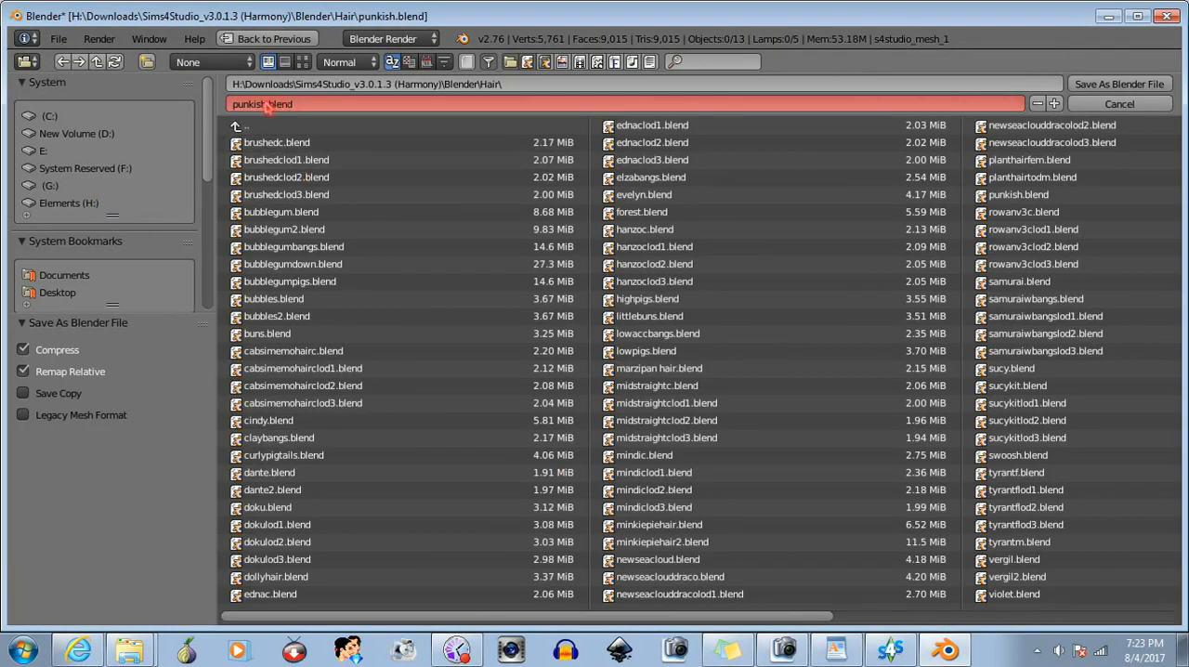
{"action": "left_click_drag", "start_coordinate": [268, 104], "coordinate": [210, 105]}
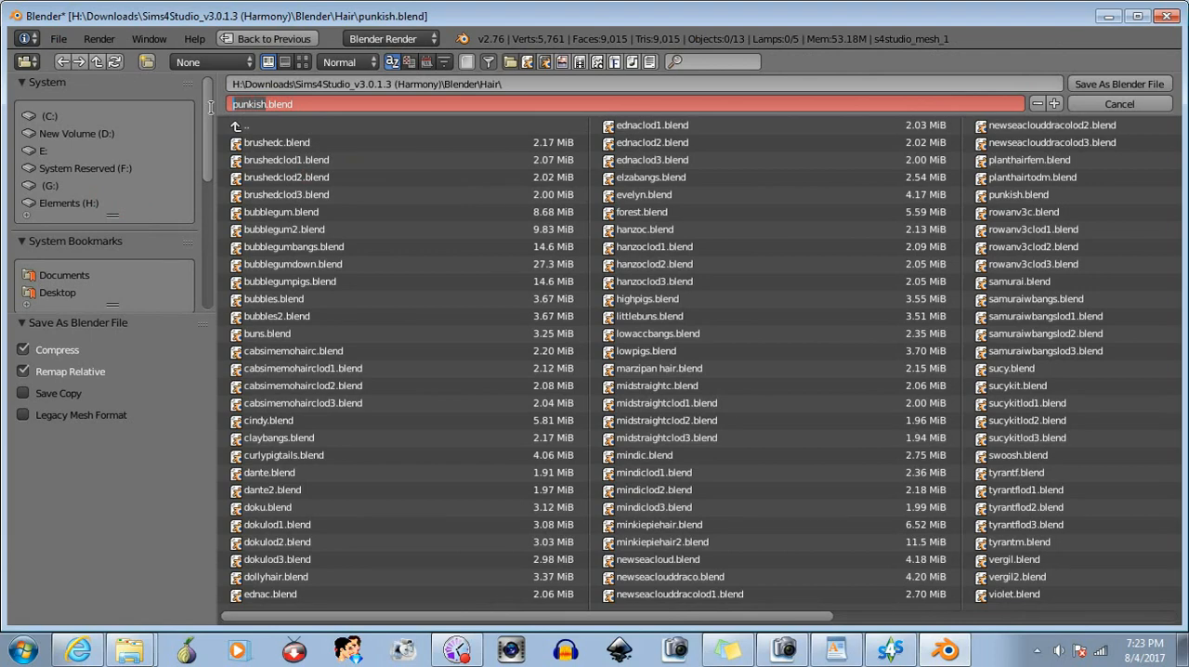
{"action": "type", "text": "shybangs1"}
{"action": "left_click", "coordinate": [1131, 82]}
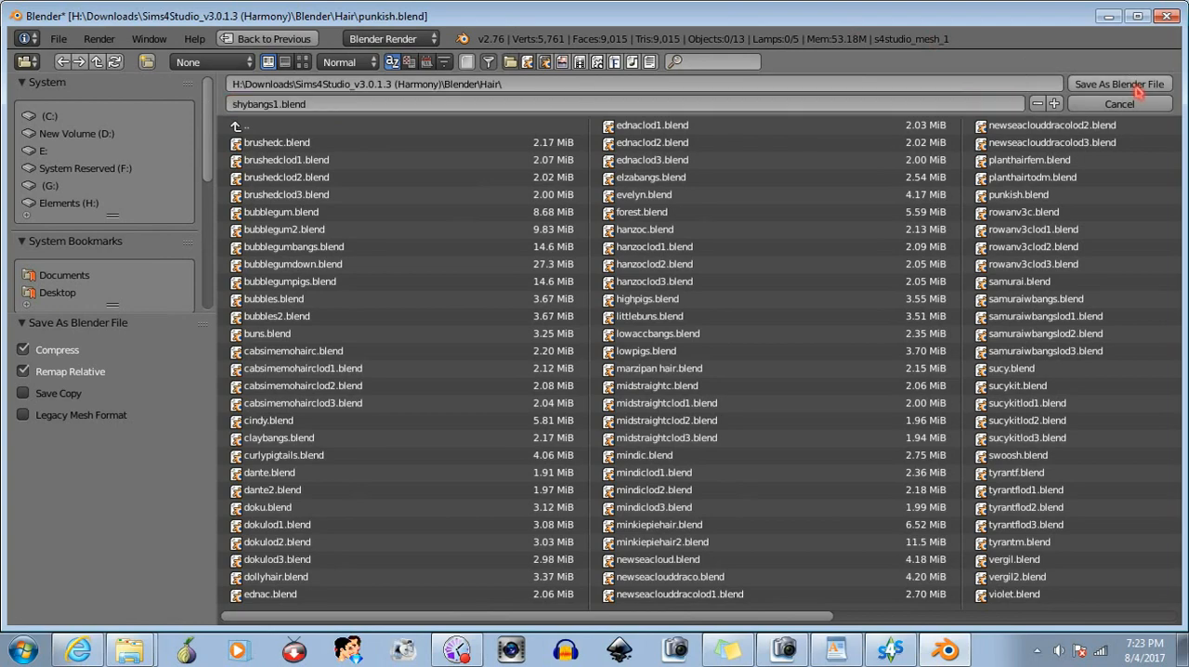
{"action": "left_click", "coordinate": [1131, 82]}
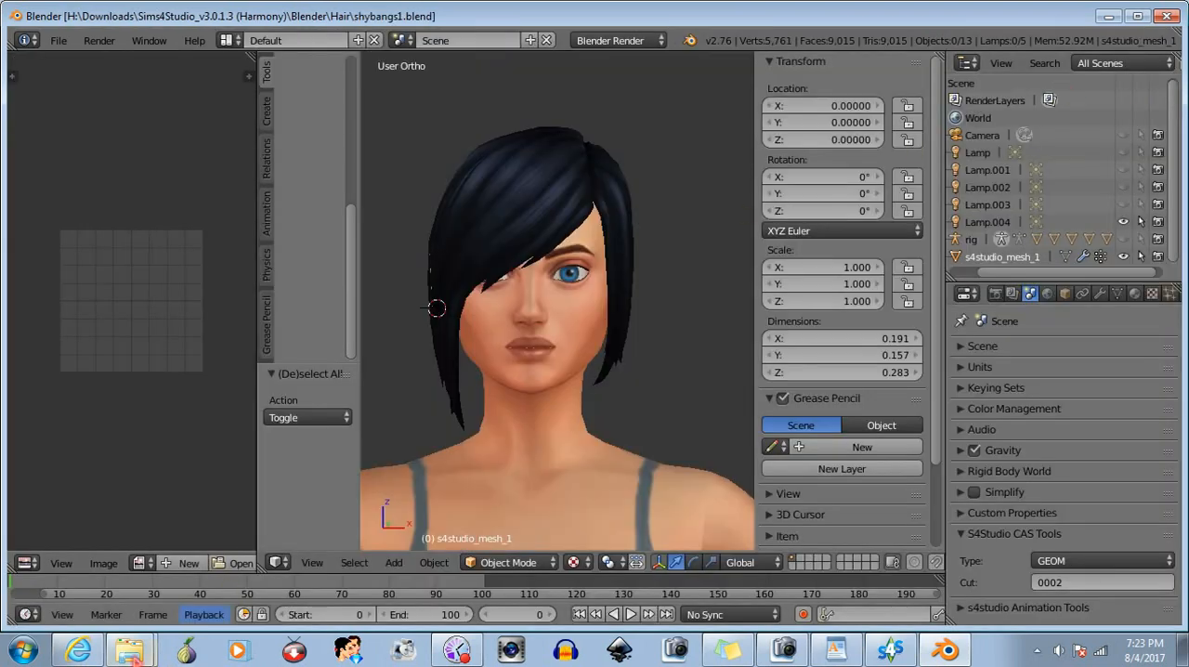
- Switch to Windows Explorer and rename the punkish Blender file in the Hair folder as shyhair
{"action": "left_click", "coordinate": [130, 650]}
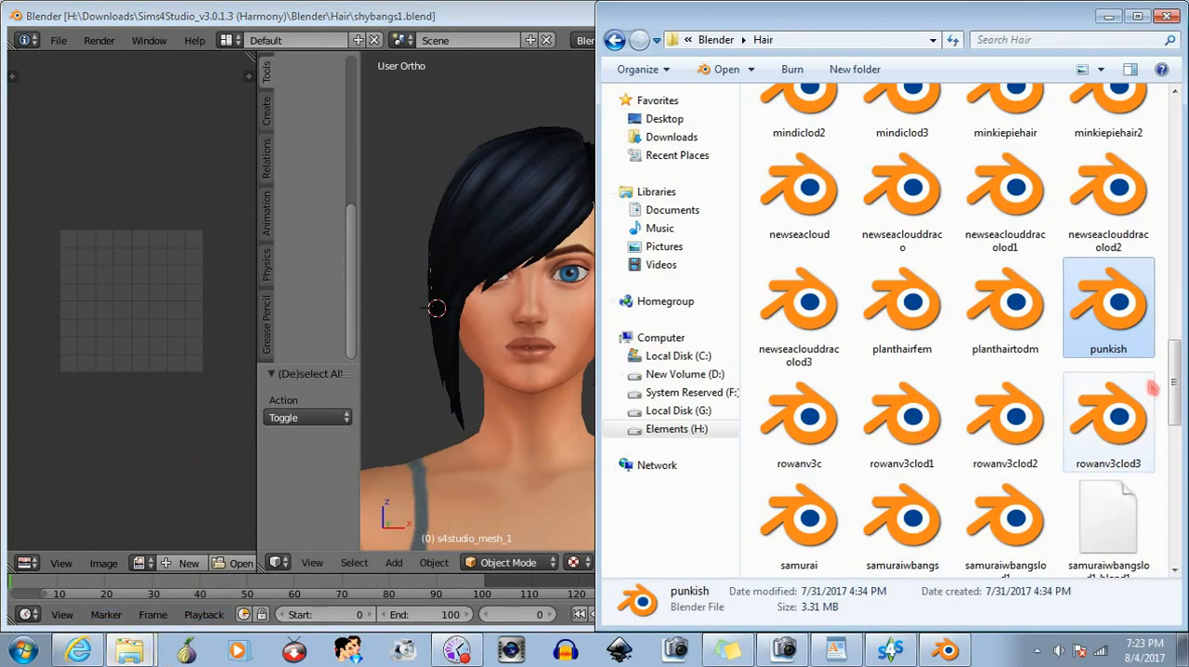
{"action": "right_click", "coordinate": [1128, 299]}
{"action": "left_click", "coordinate": [1003, 590]}
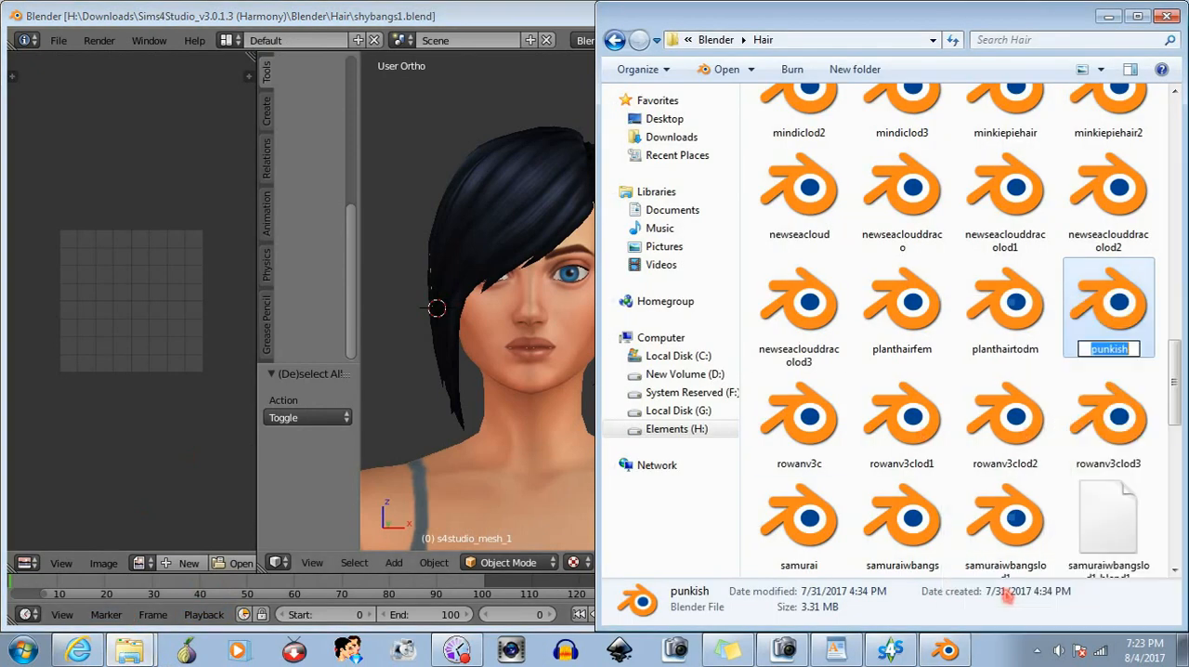
{"action": "type", "text": "shy"}
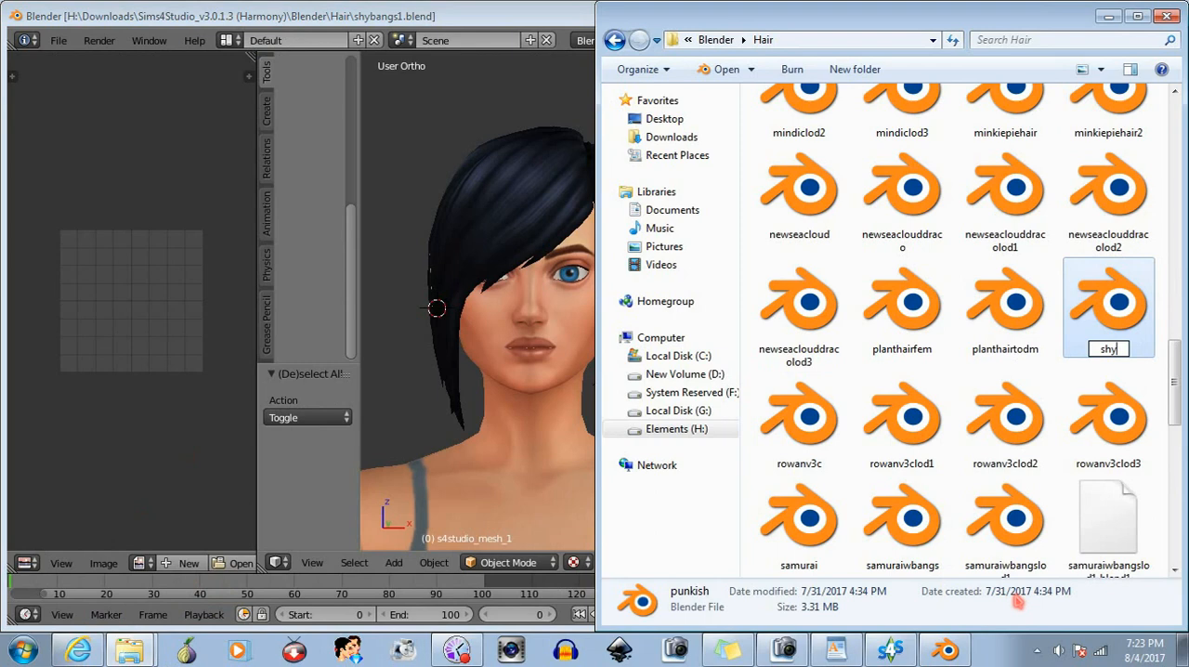
{"action": "type", "text": "hair"}
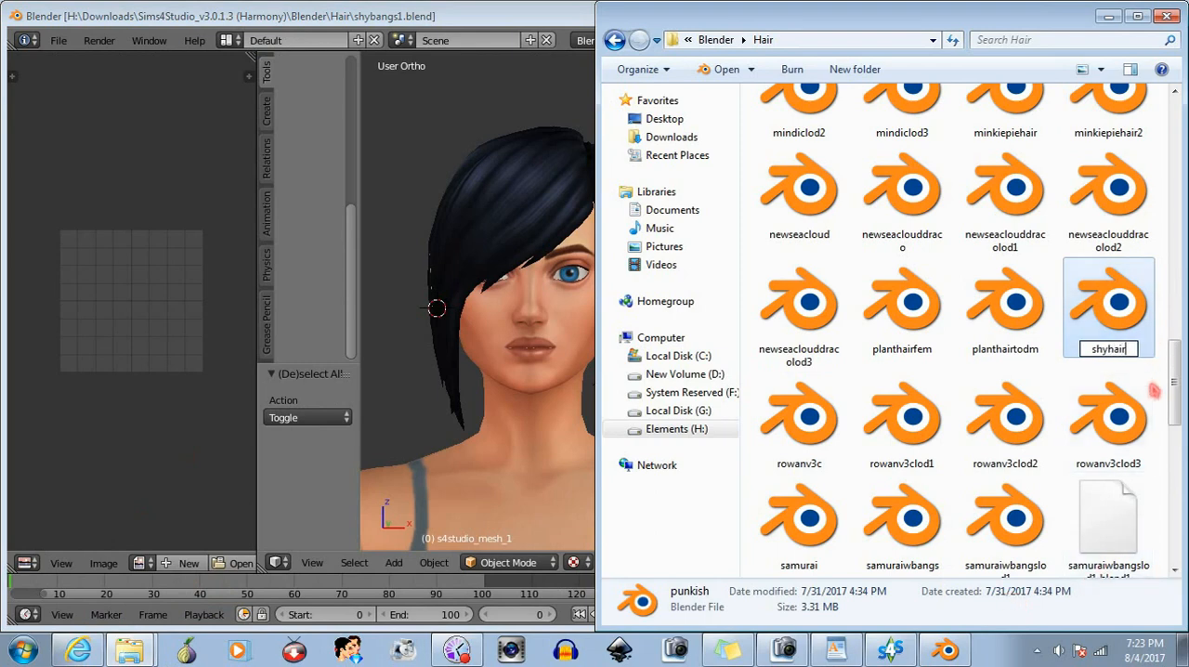
{"action": "key", "text": "Return"}
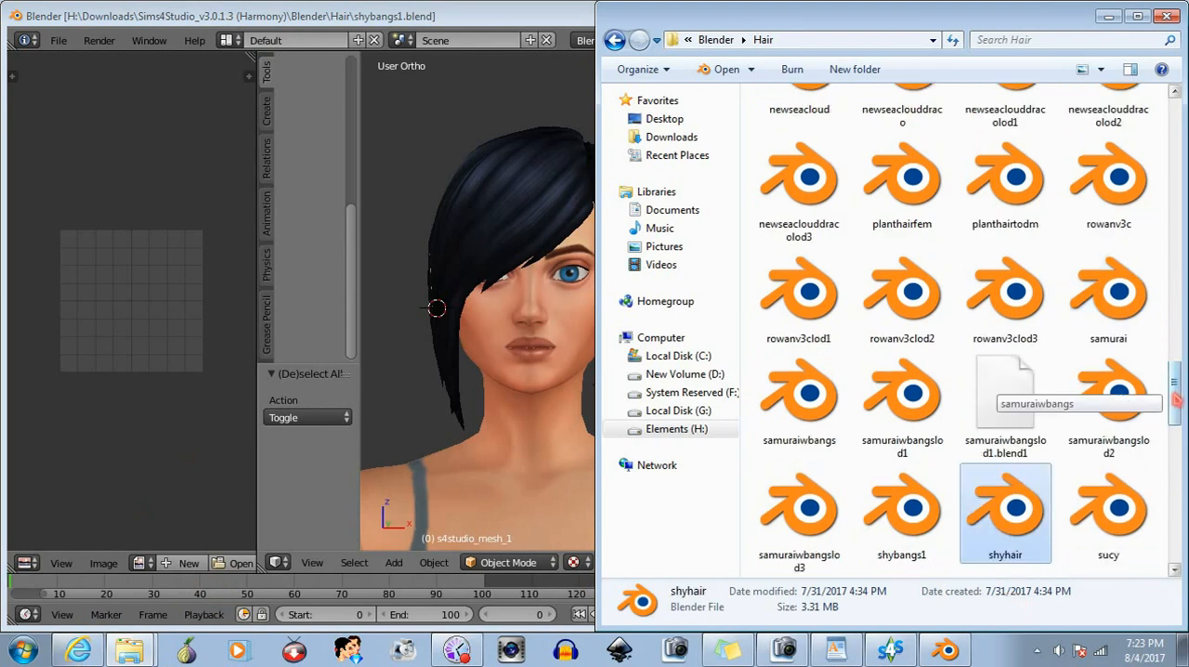
- Switch to Sims 4 Studio and start a mesh import for LOD 0 of the sideswipedaccbangs package
{"action": "left_click", "coordinate": [479, 20]}
{"action": "left_click", "coordinate": [890, 650]}
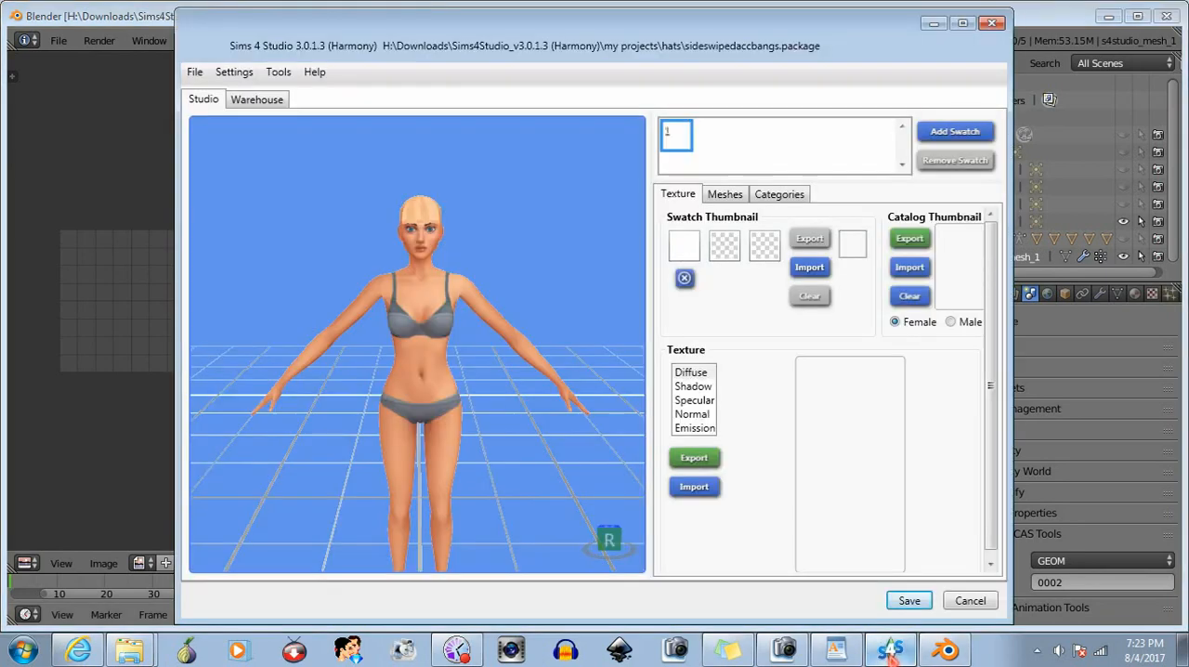
{"action": "scroll", "coordinate": [517, 274], "scroll_direction": "up", "scroll_amount": 3}
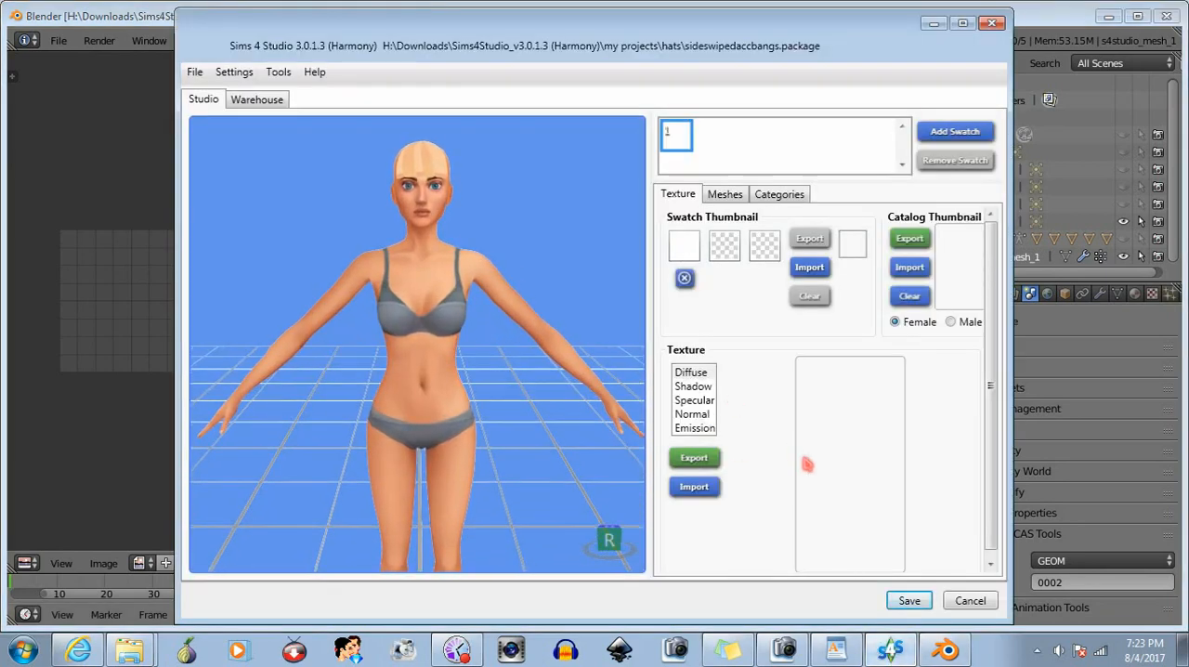
{"action": "left_click", "coordinate": [725, 195]}
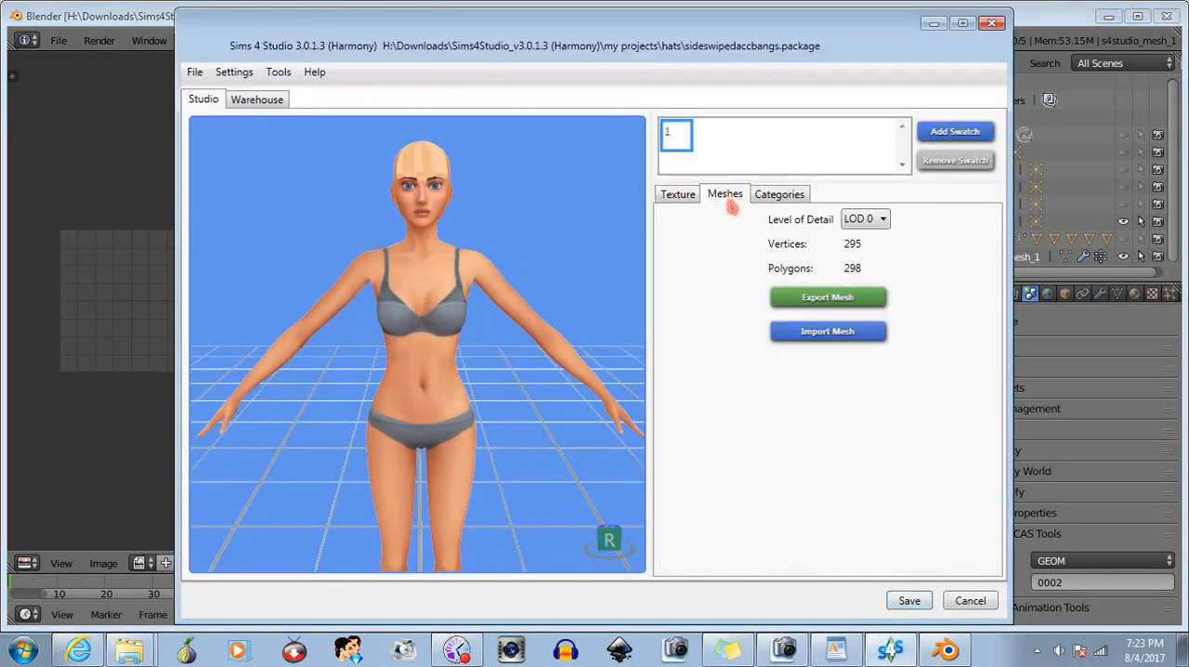
{"action": "left_click", "coordinate": [836, 334]}
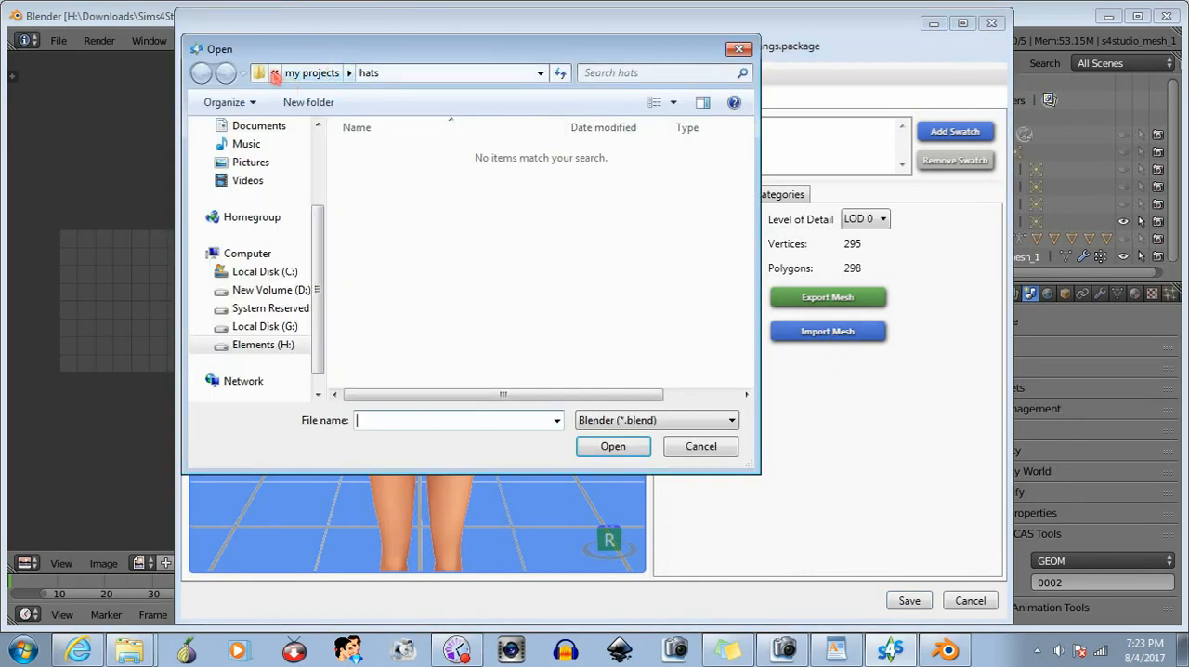
- Import shybangs1.blend from the Sims 4 Studio Blender > Hair folder and examine the head in the model preview
{"action": "left_click", "coordinate": [274, 74]}
{"action": "left_click", "coordinate": [297, 87]}
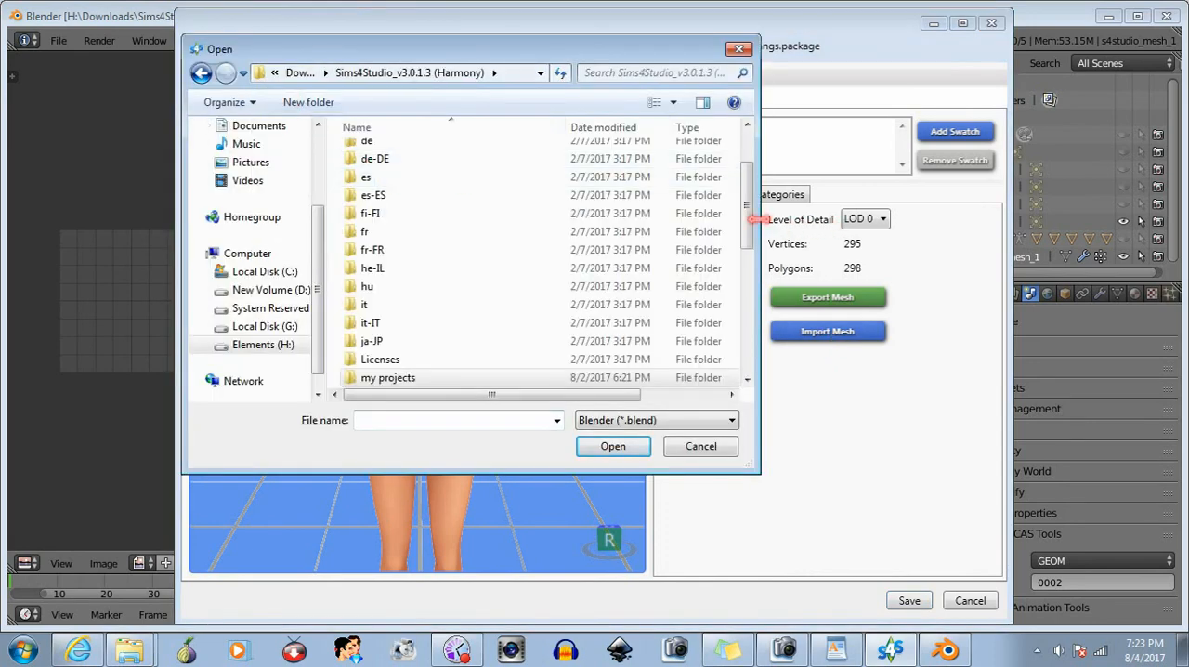
{"action": "scroll", "coordinate": [757, 220], "scroll_direction": "up", "scroll_amount": 2}
{"action": "double_click", "coordinate": [365, 170]}
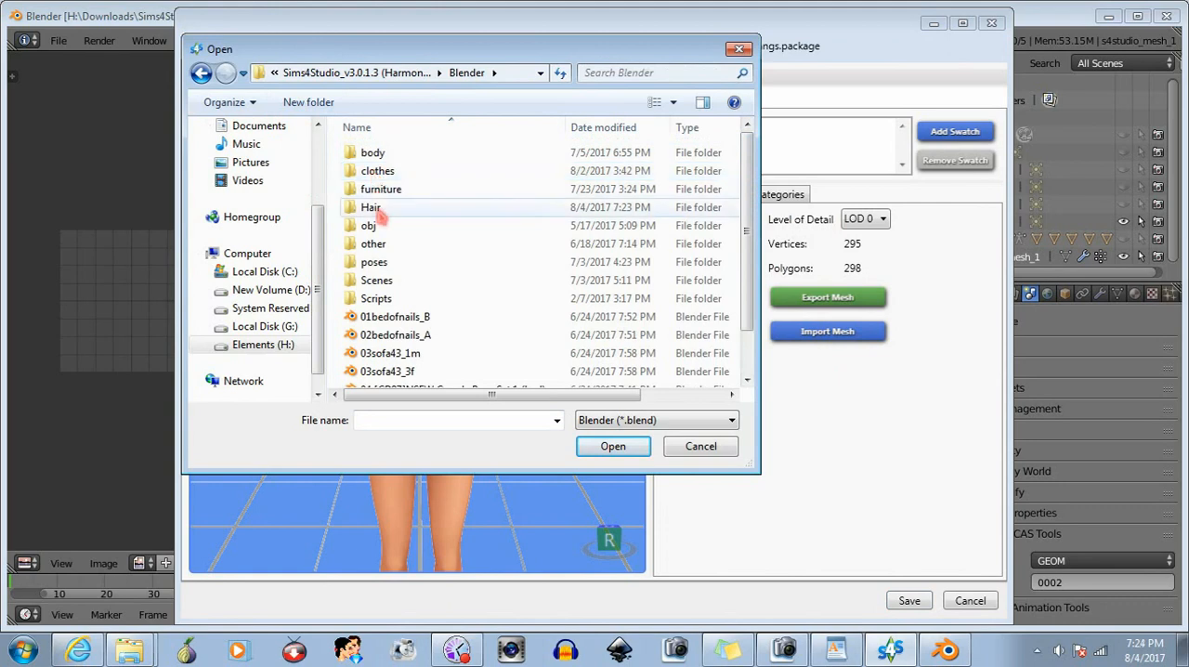
{"action": "double_click", "coordinate": [371, 207]}
{"action": "left_click", "coordinate": [442, 419]}
{"action": "type", "text": "shy"}
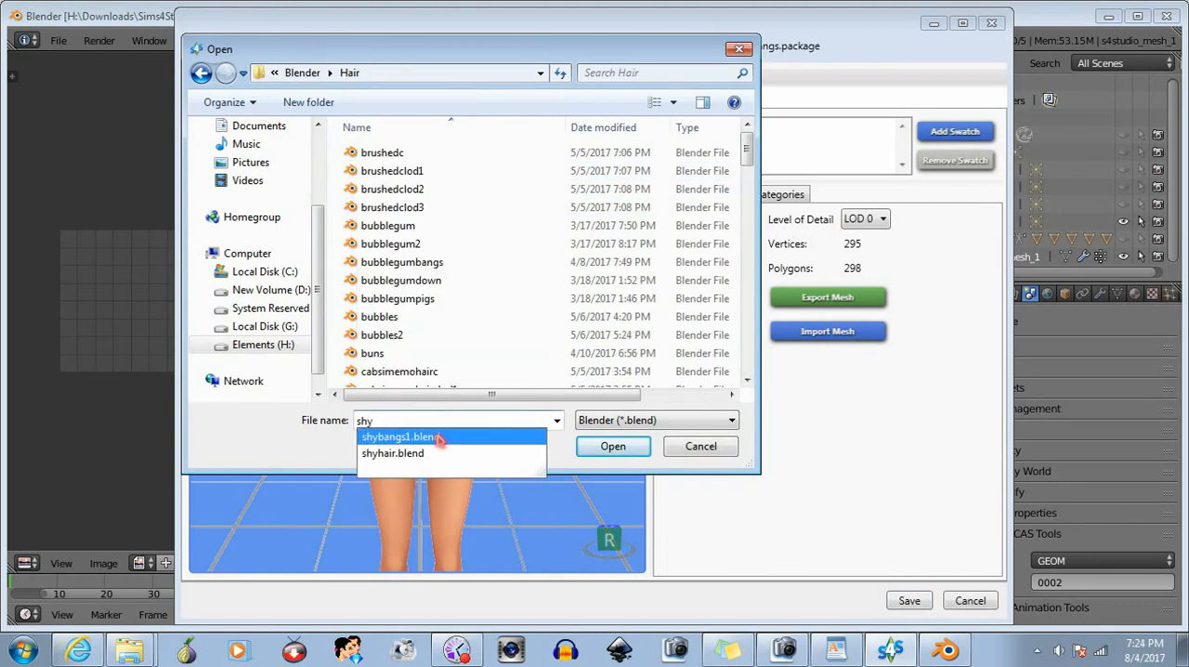
{"action": "left_click", "coordinate": [439, 437]}
{"action": "left_click", "coordinate": [613, 446]}
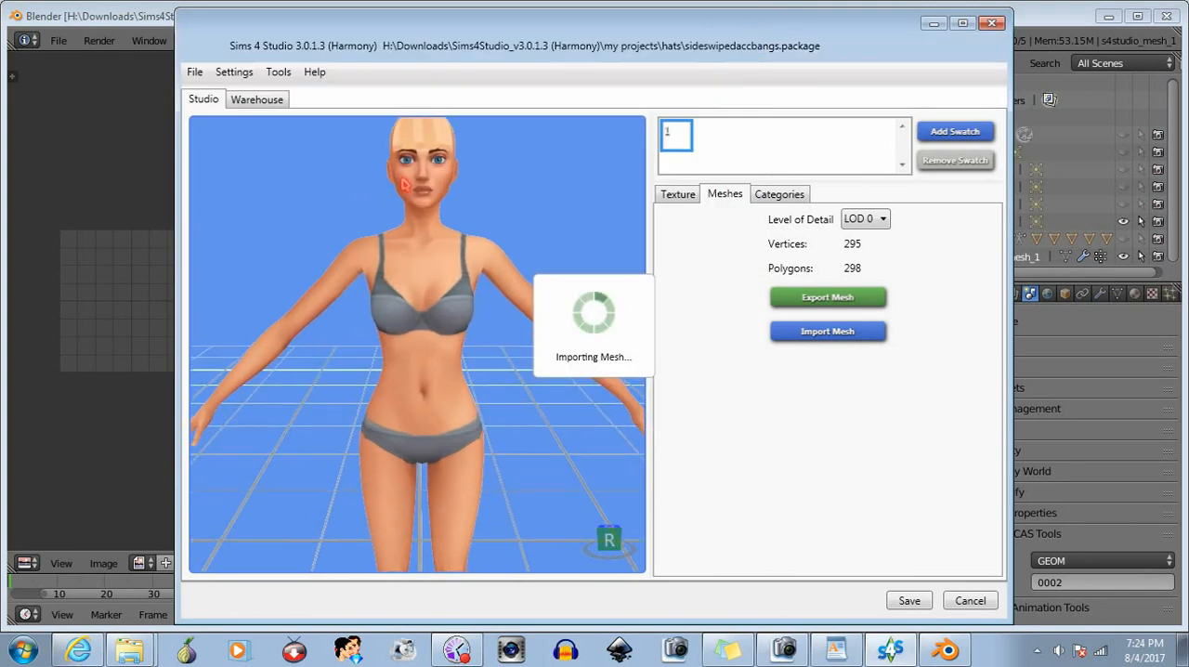
{"action": "middle_click_drag", "start_coordinate": [403, 179], "coordinate": [386, 278]}
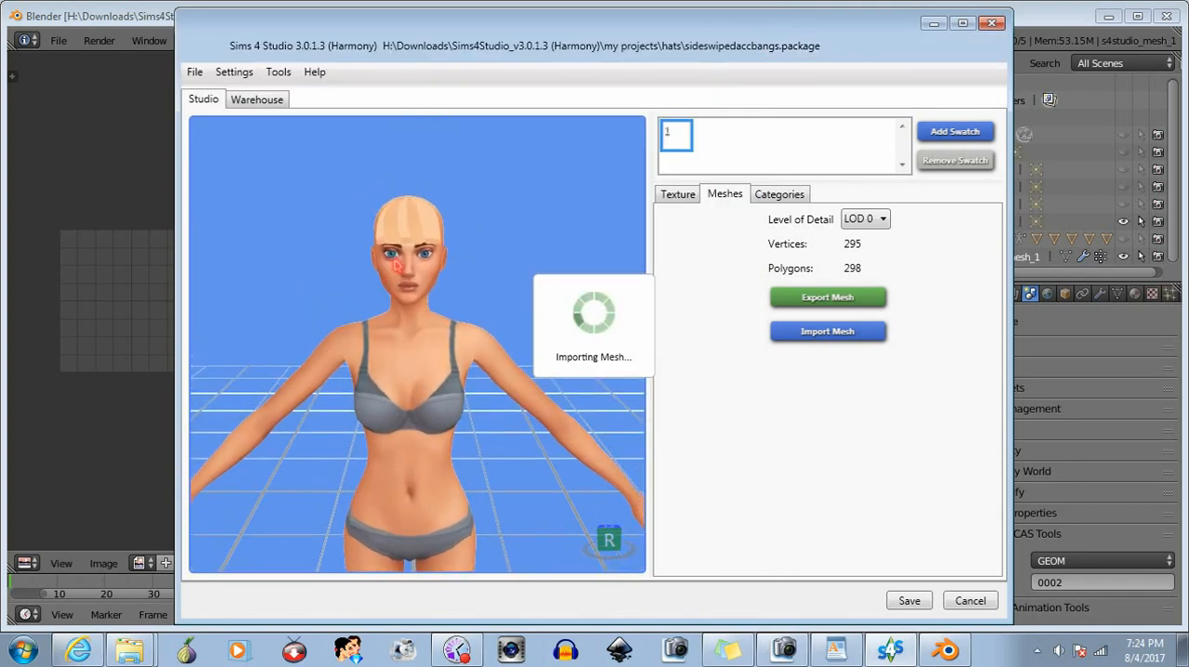
{"action": "scroll", "coordinate": [395, 271], "scroll_direction": "up", "scroll_amount": 2}
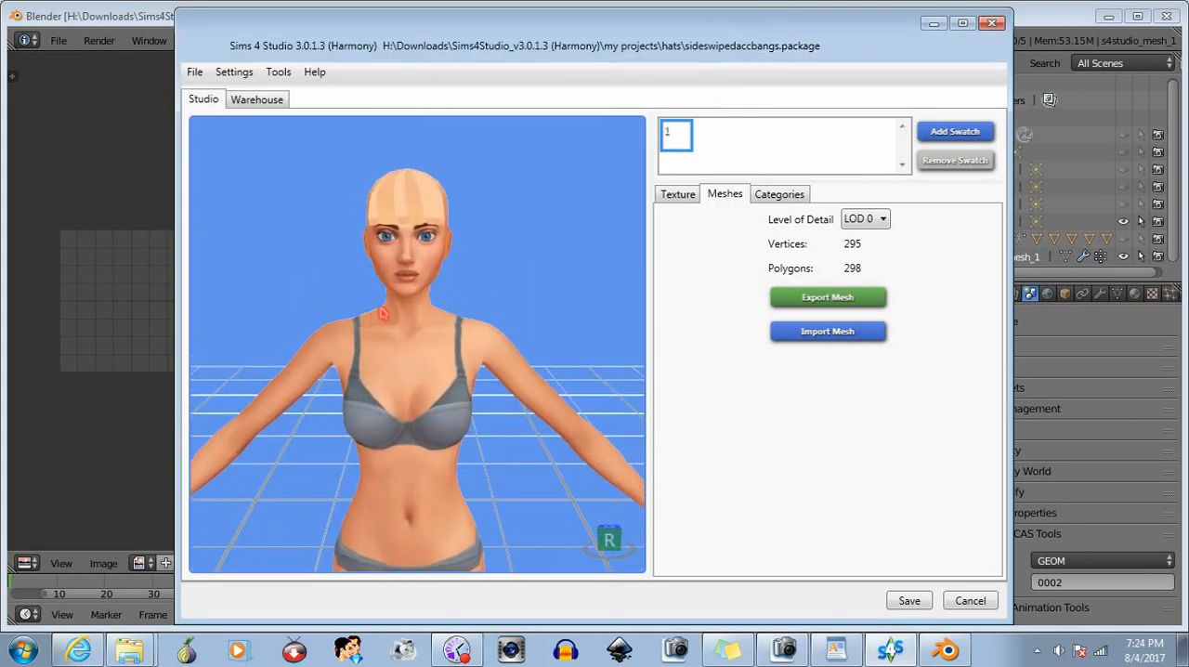
{"action": "left_click_drag", "start_coordinate": [364, 339], "coordinate": [418, 353]}
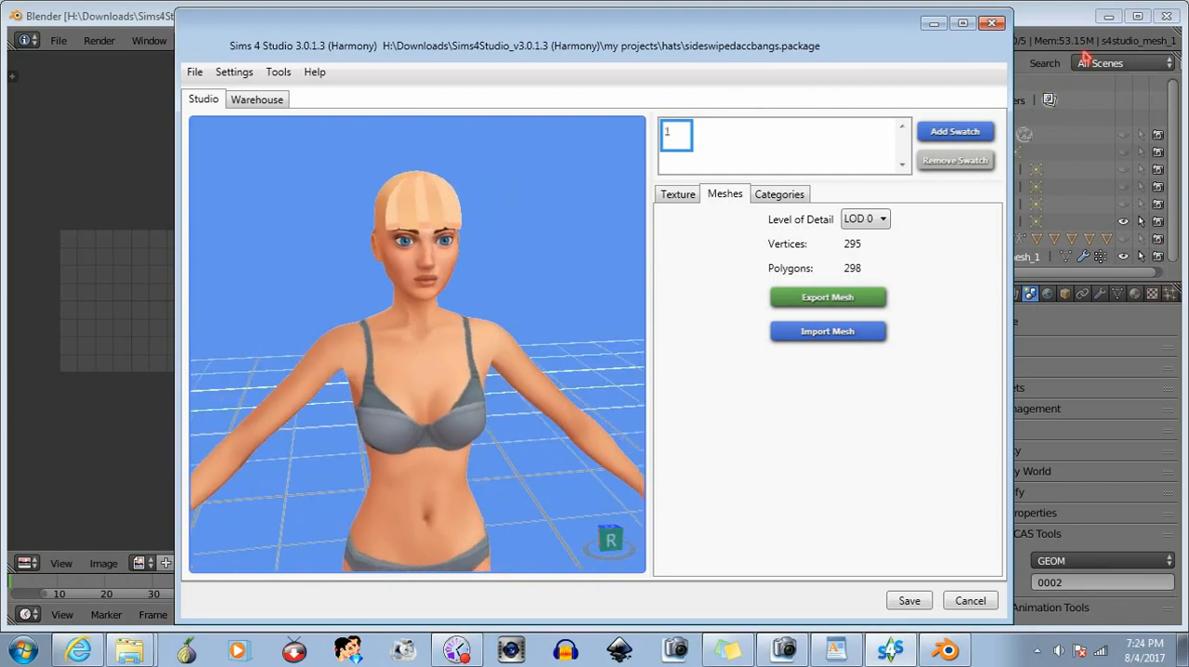
- Switch to Blender, set the hair mesh's S4Studio CAS cut number to 0000, and save shybangs1.blend
{"action": "left_click", "coordinate": [1056, 16]}
{"action": "left_click", "coordinate": [1082, 583]}
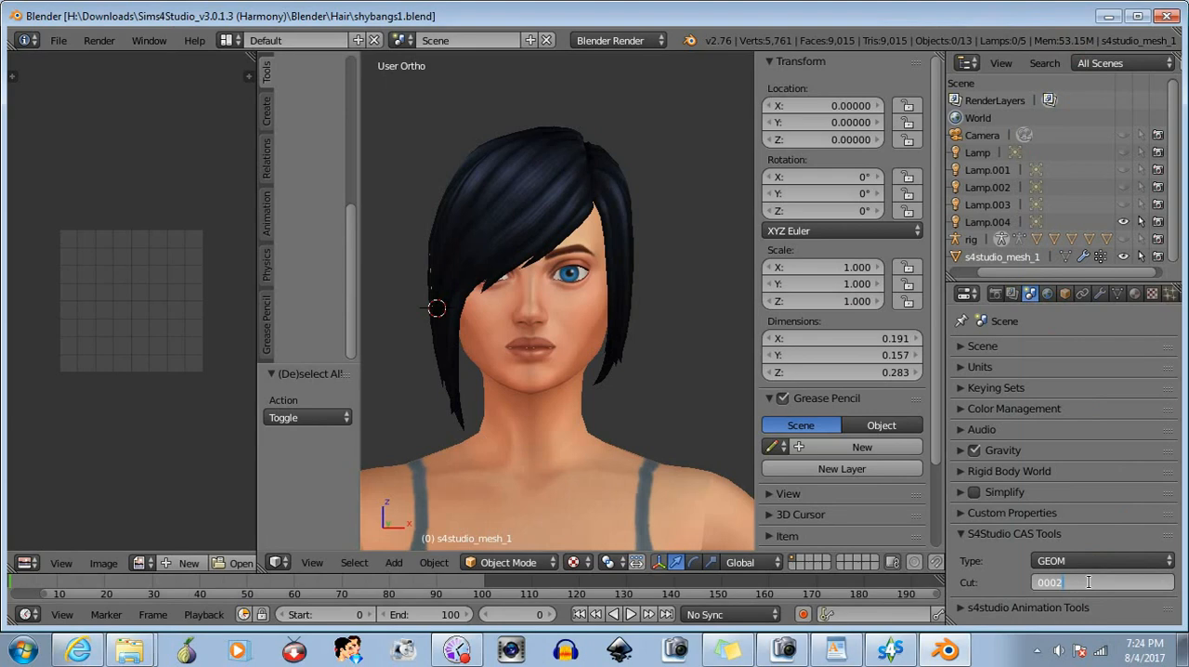
{"action": "key", "text": "Return"}
{"action": "left_click", "coordinate": [58, 41]}
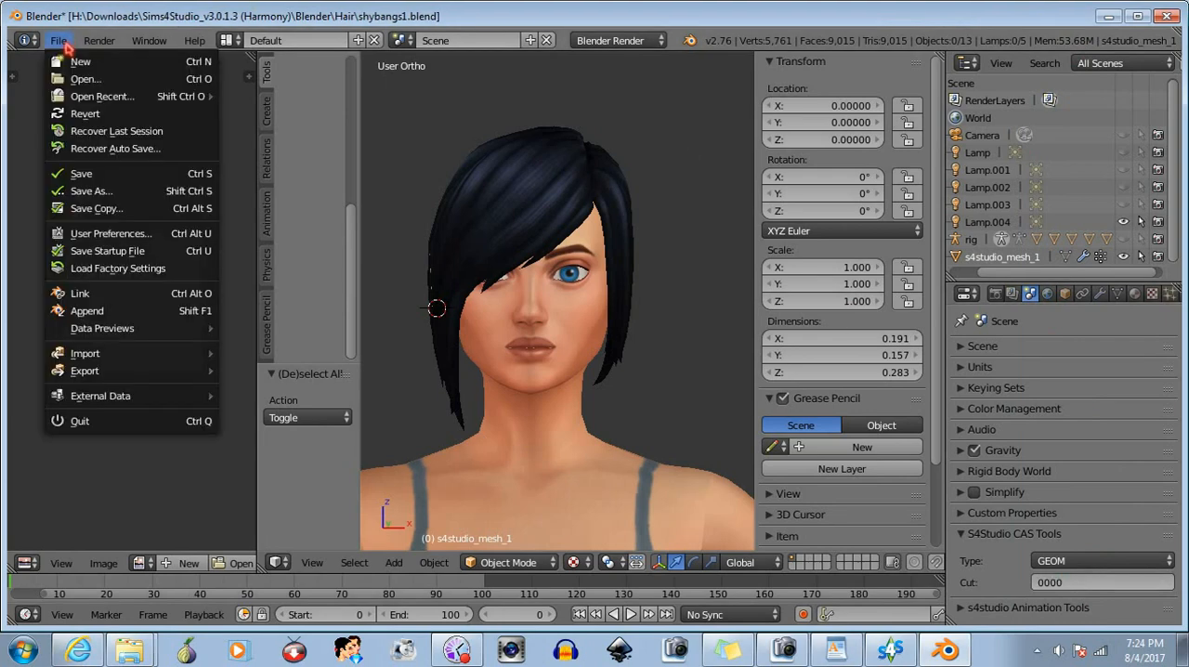
{"action": "left_click", "coordinate": [81, 174]}
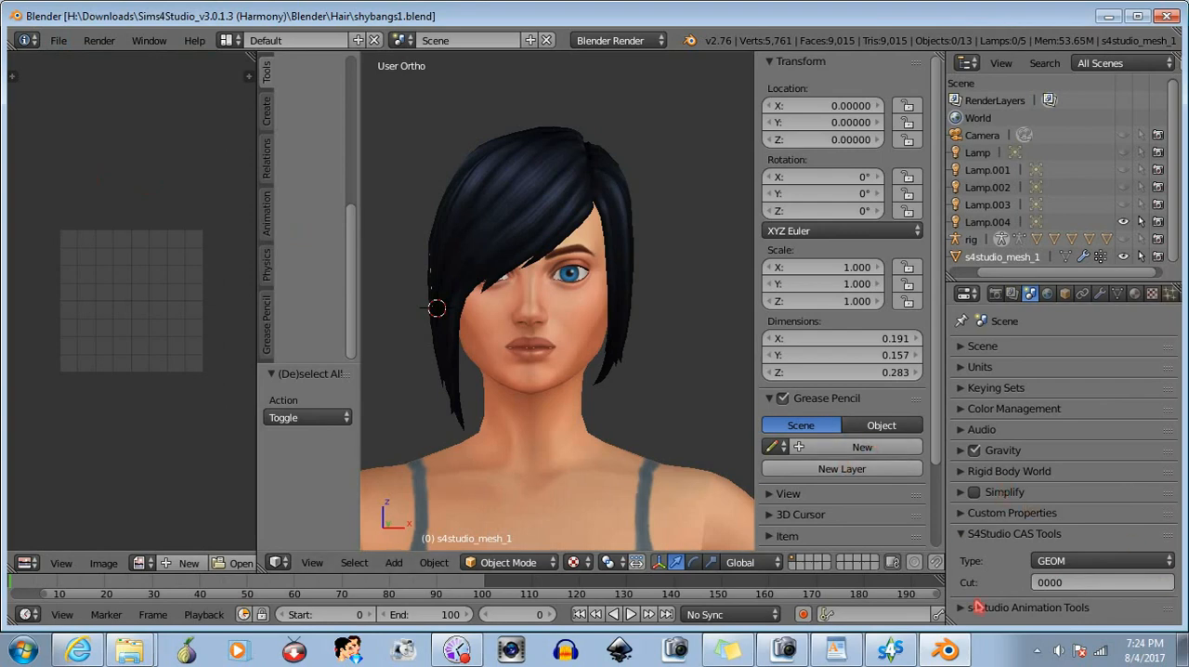
- Switch to Sims 4 Studio, import the updated shybangs1.blend as the LOD 0 mesh, and examine the hair in the preview
{"action": "left_click", "coordinate": [890, 650]}
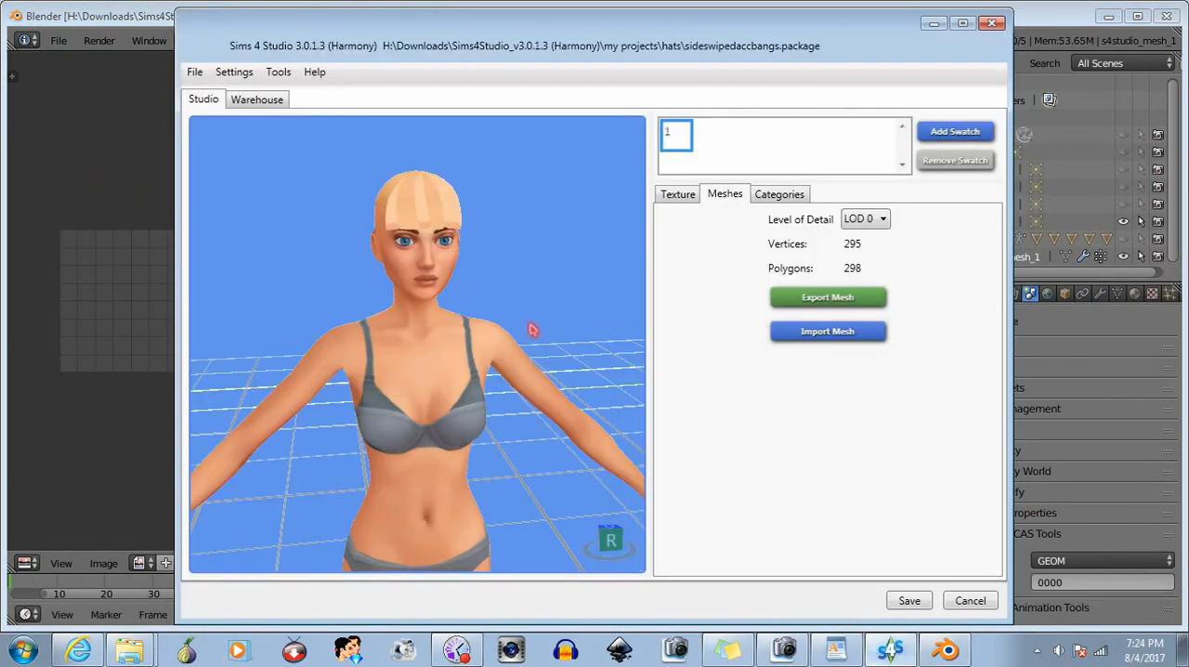
{"action": "right_click_drag", "start_coordinate": [532, 329], "coordinate": [407, 286]}
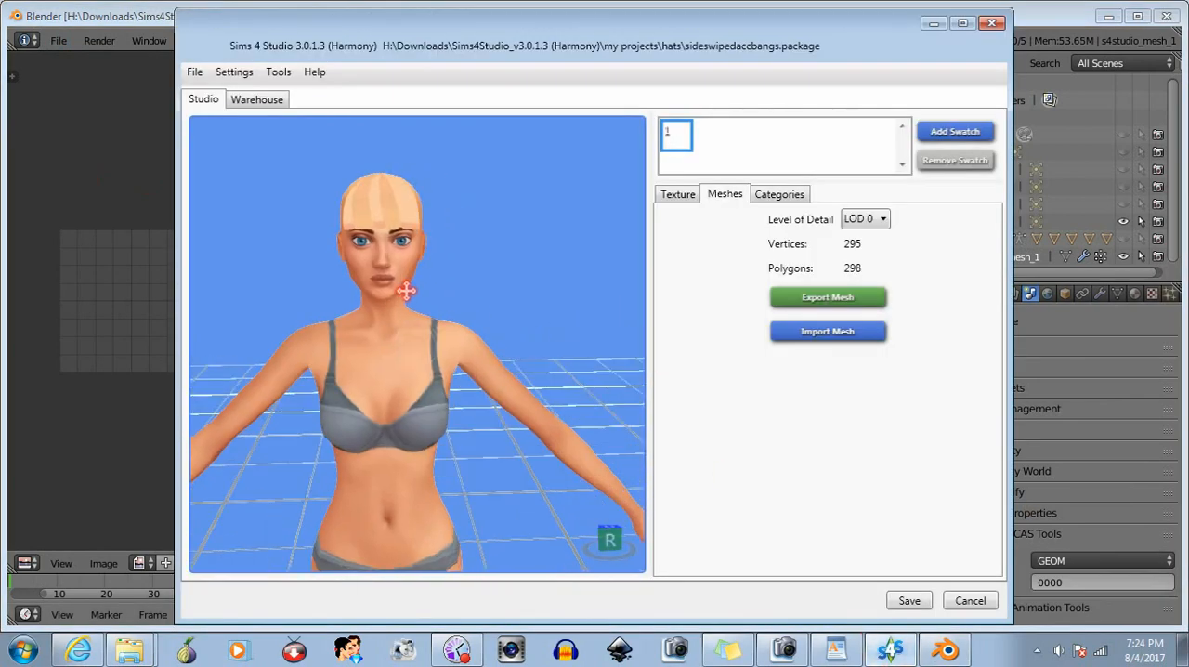
{"action": "left_click", "coordinate": [831, 333]}
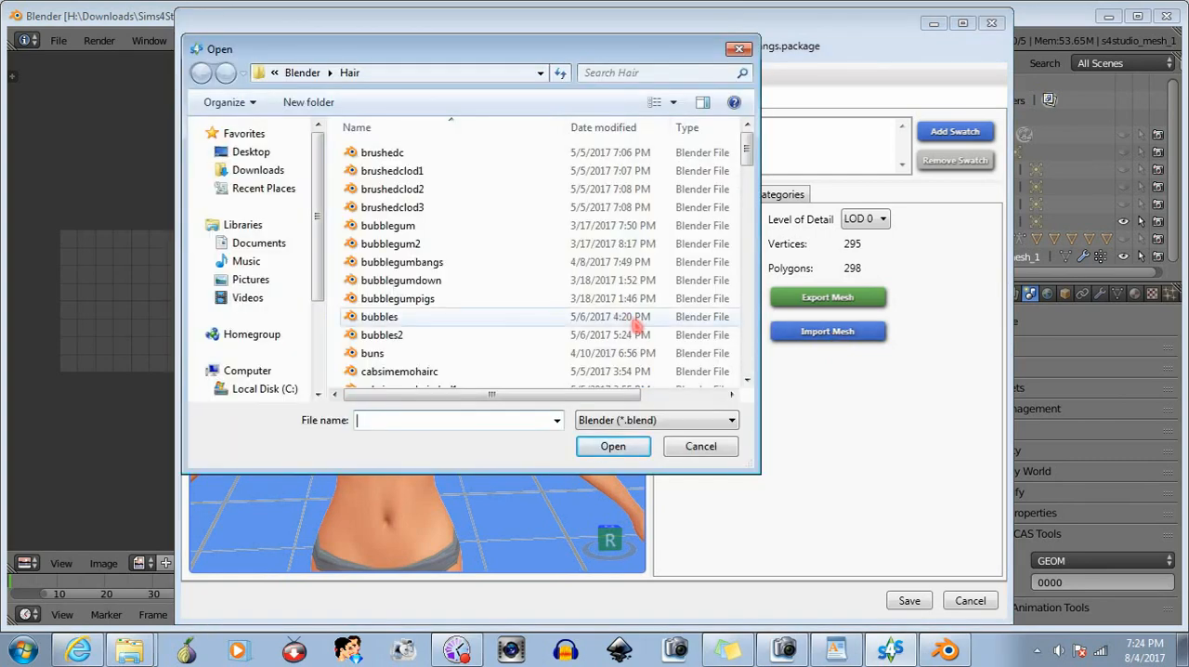
{"action": "type", "text": "shy"}
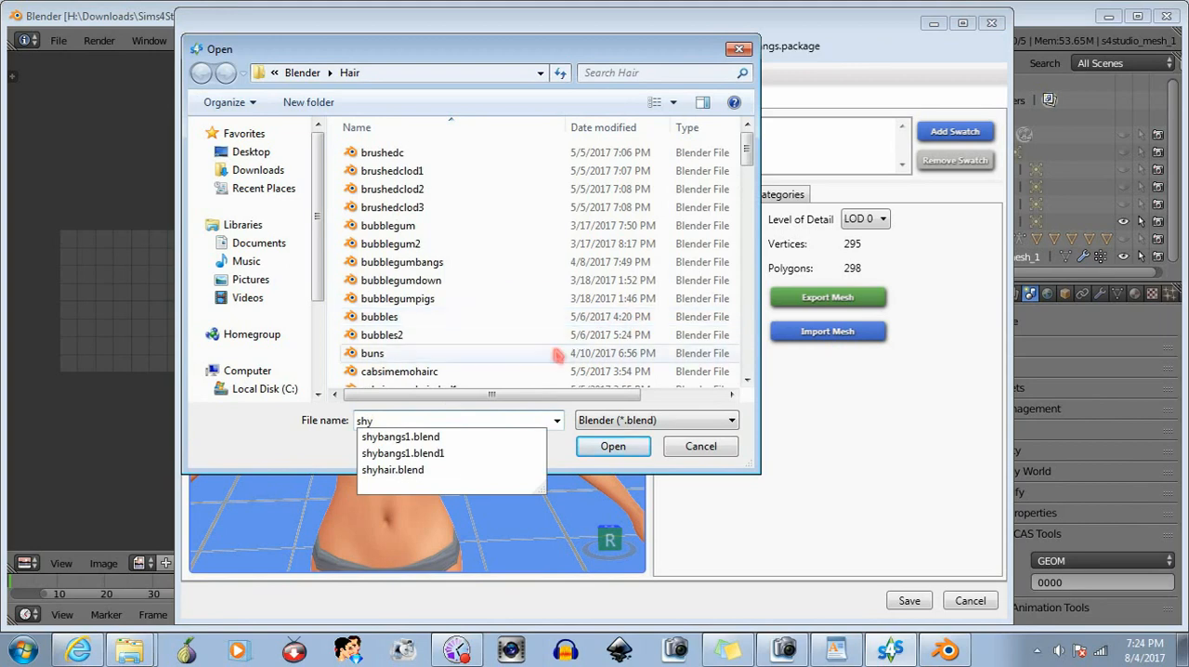
{"action": "left_click", "coordinate": [400, 437]}
{"action": "left_click", "coordinate": [612, 449]}
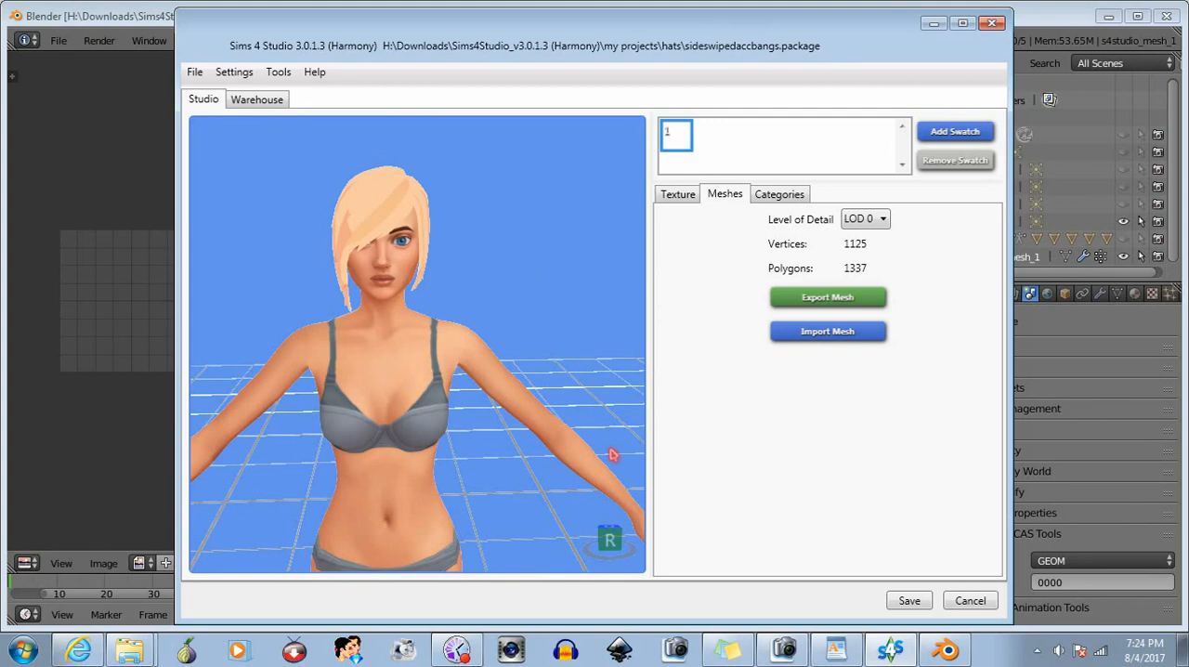
{"action": "left_click_drag", "start_coordinate": [385, 230], "coordinate": [425, 267]}
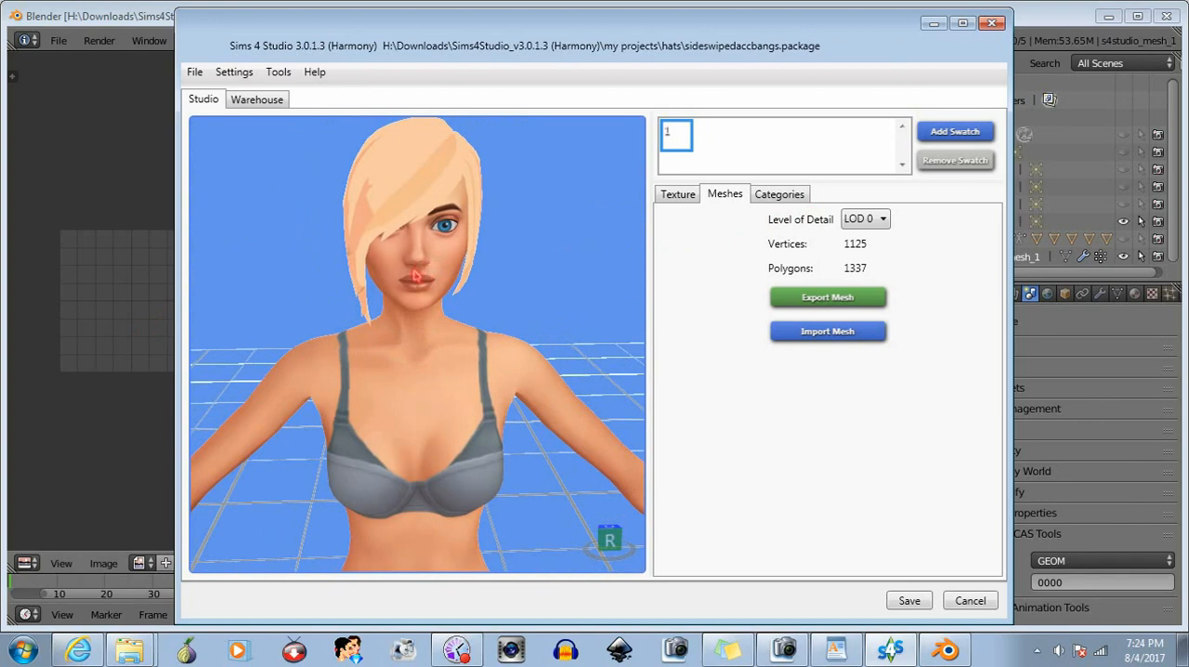
{"action": "left_click_drag", "start_coordinate": [416, 274], "coordinate": [363, 278]}
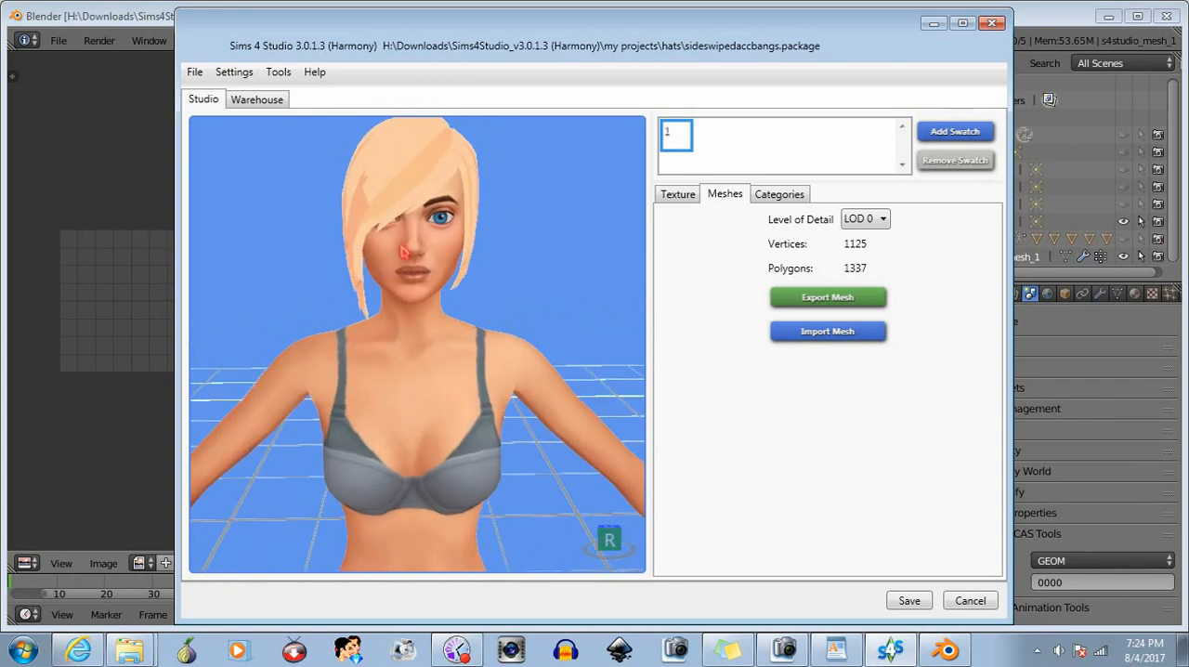
- Switch to Blender and show the whole hair mesh's UV layout over the DiffuseMap image in a widened image editor
{"action": "left_click", "coordinate": [1051, 13]}
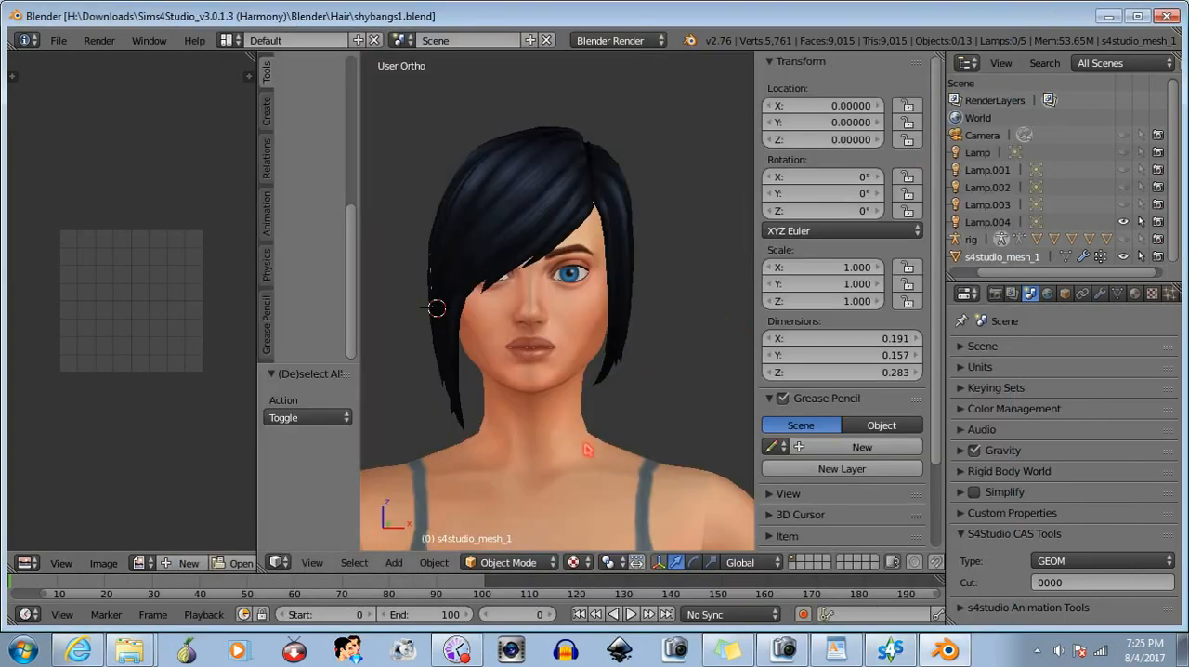
{"action": "left_click", "coordinate": [508, 562]}
{"action": "left_click", "coordinate": [511, 526]}
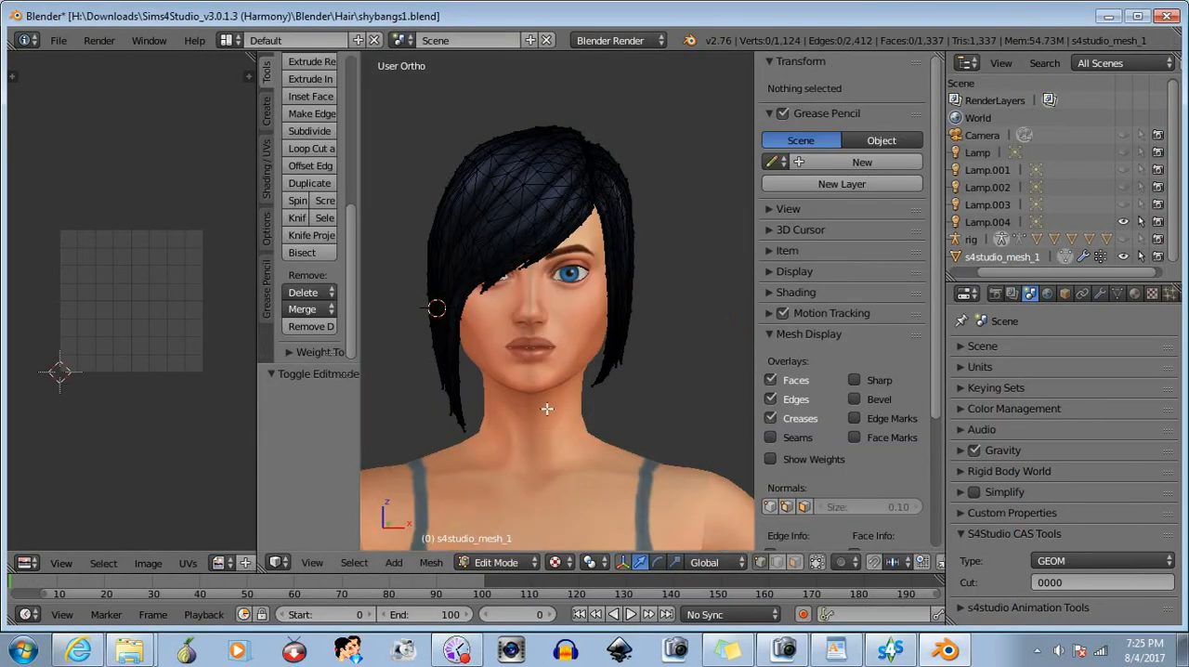
{"action": "key", "text": "a"}
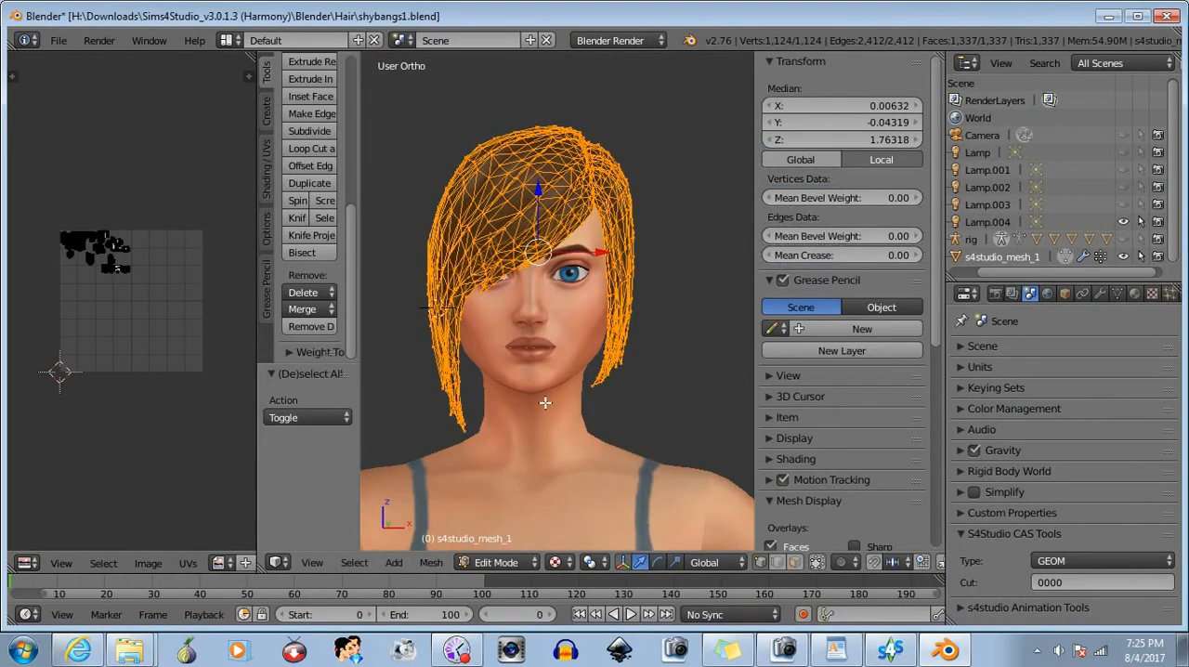
{"action": "left_click", "coordinate": [221, 563]}
{"action": "left_click", "coordinate": [245, 424]}
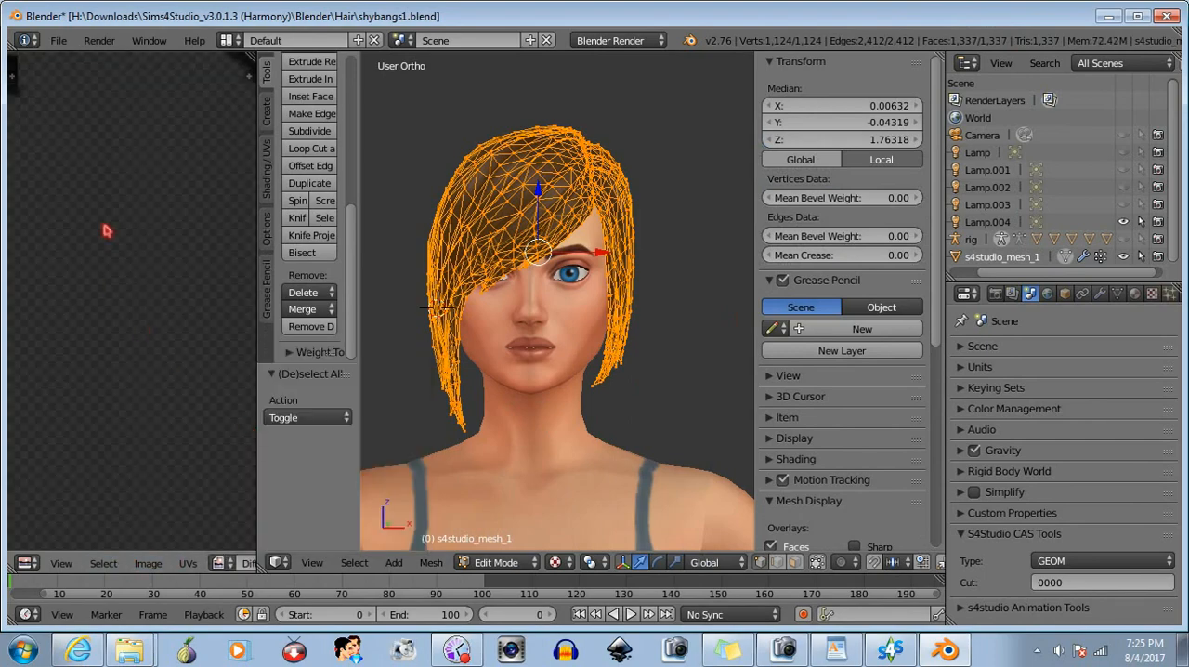
{"action": "scroll", "coordinate": [157, 260], "scroll_direction": "down", "scroll_amount": 4}
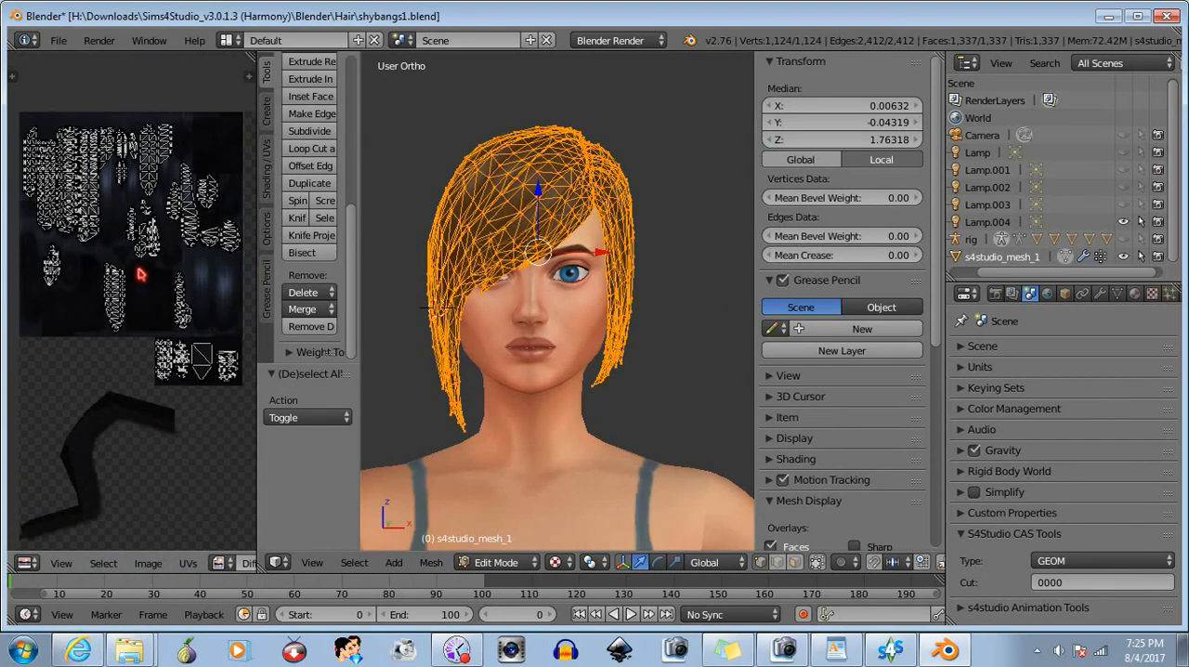
{"action": "mouse_move", "coordinate": [126, 300]}
{"action": "middle_mouse_down"}
{"action": "mouse_move", "coordinate": [160, 315]}
{"action": "mouse_move", "coordinate": [100, 298]}
{"action": "mouse_move", "coordinate": [127, 303]}
{"action": "middle_mouse_up"}
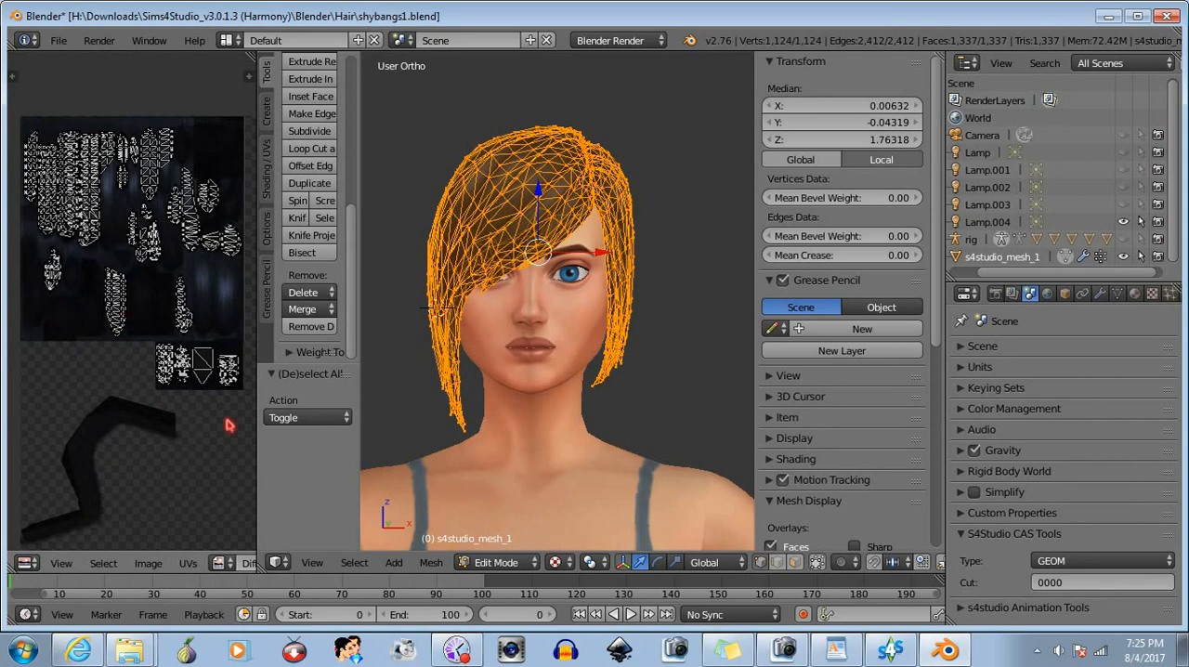
{"action": "left_click_drag", "start_coordinate": [256, 465], "coordinate": [329, 462]}
- Box-select the rightmost small UV island below the main layout and examine which bangs strands it covers
{"action": "left_click", "coordinate": [543, 563]}
{"action": "key", "text": "a"}
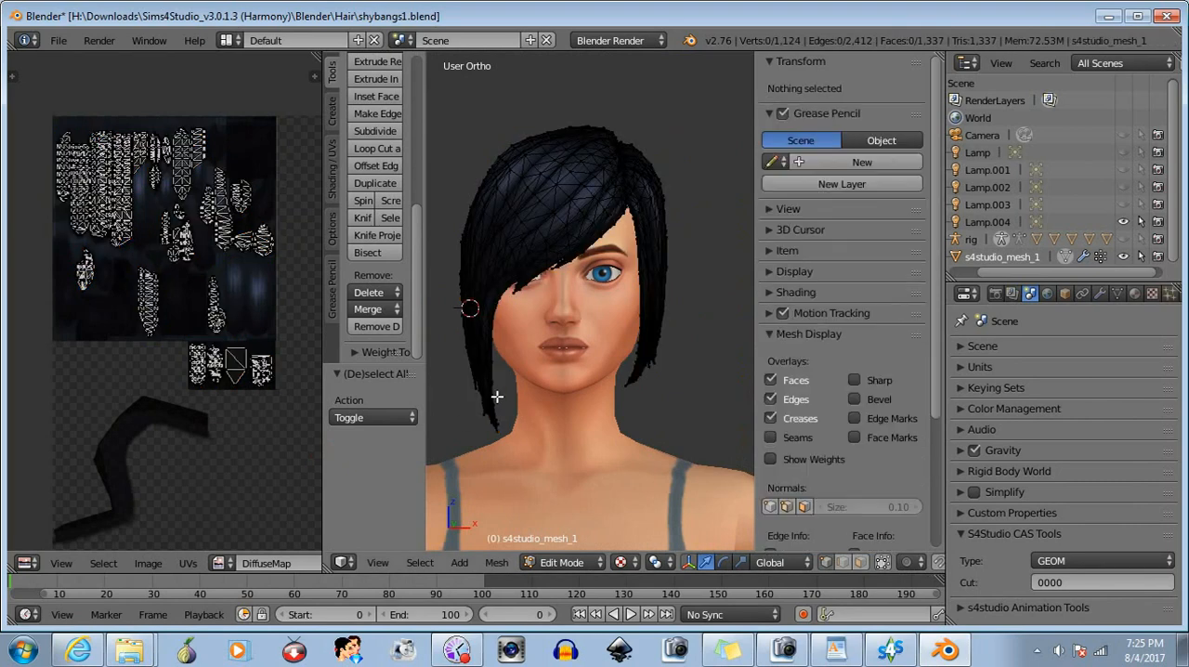
{"action": "middle_click_drag", "start_coordinate": [496, 395], "coordinate": [700, 424]}
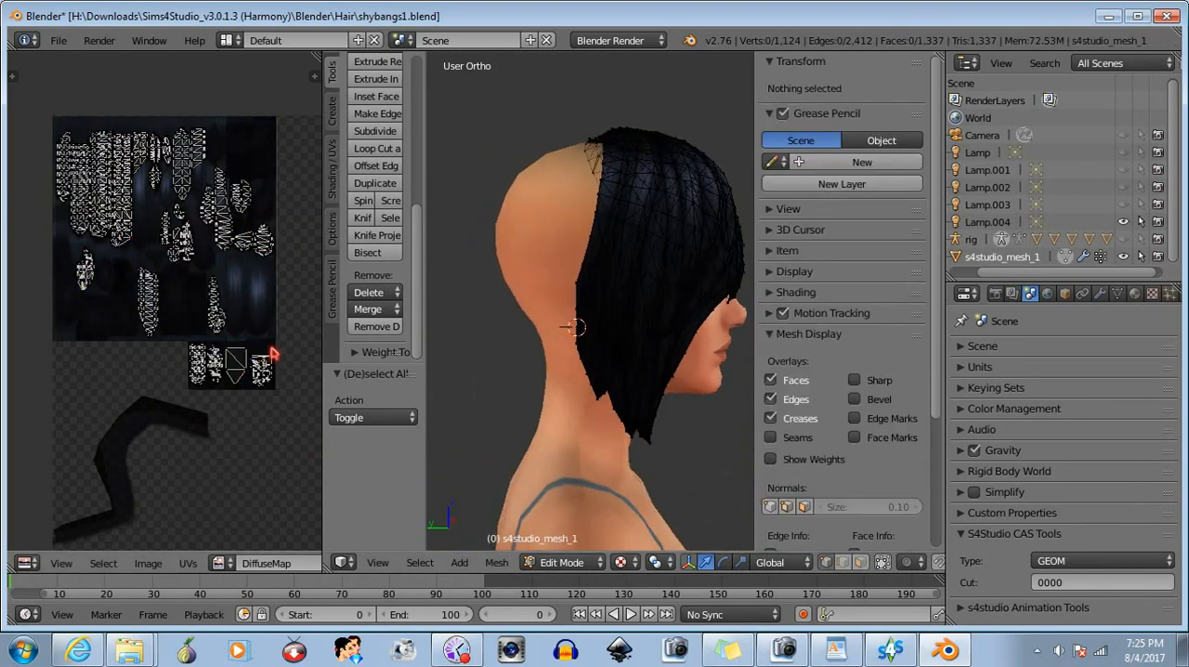
{"action": "key", "text": "b"}
{"action": "left_click_drag", "start_coordinate": [284, 331], "coordinate": [250, 415]}
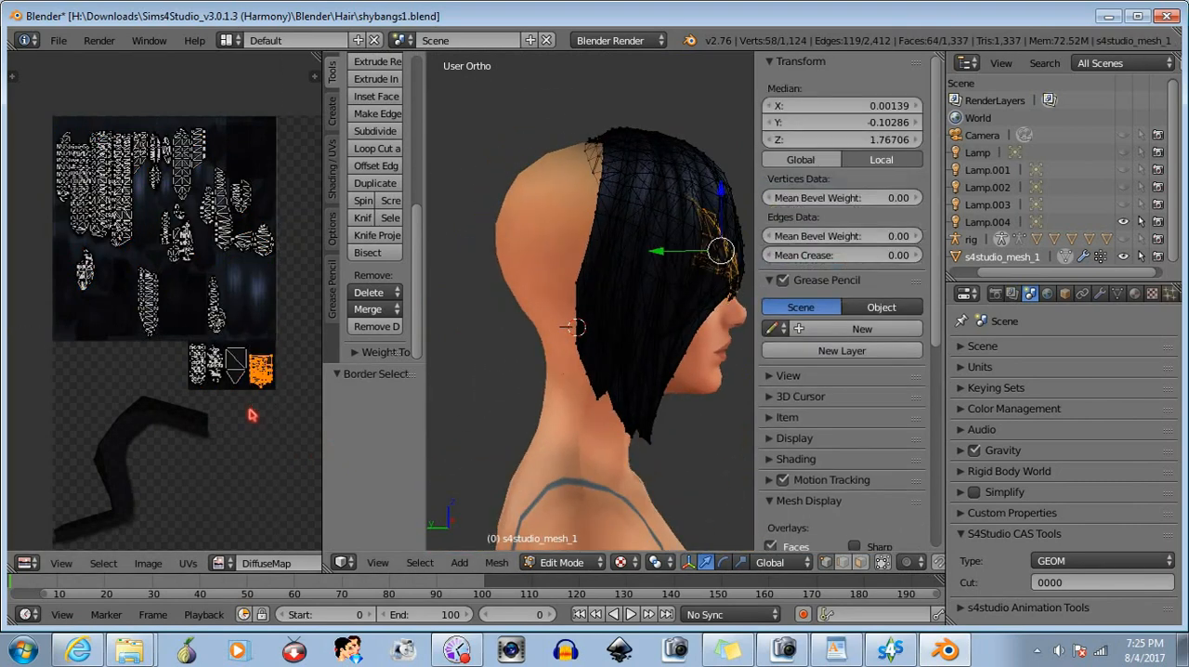
{"action": "middle_click_drag", "start_coordinate": [478, 368], "coordinate": [661, 347]}
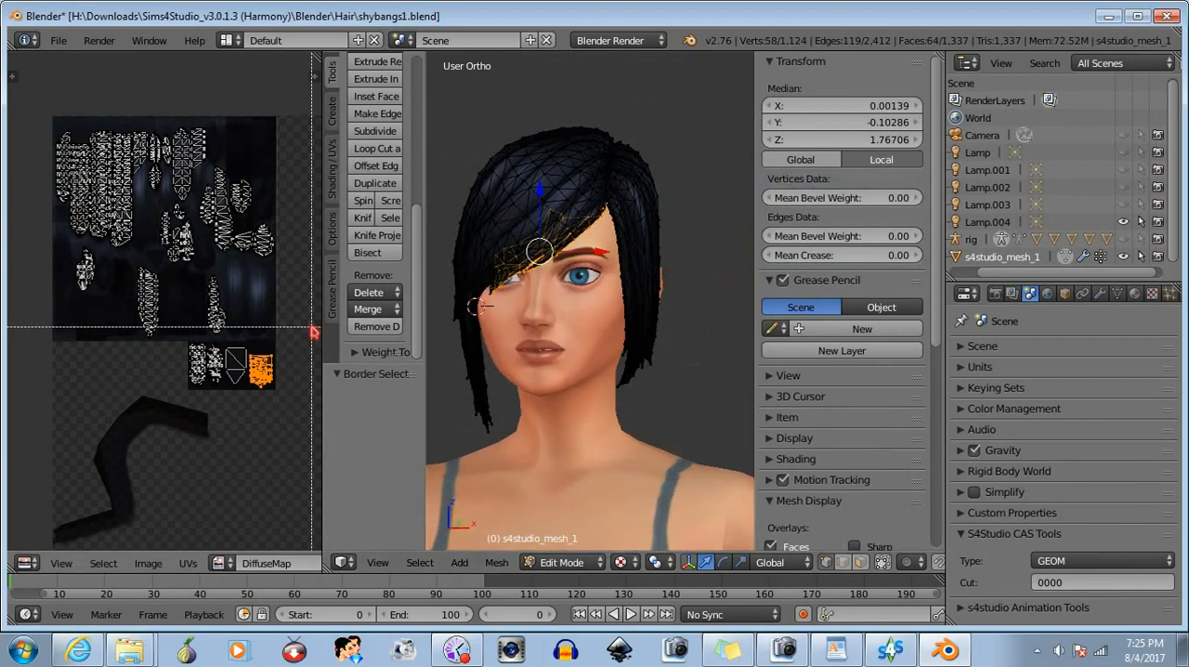
- Box-select the remaining small UV islands below the main layout and examine the matching strands around the face
{"action": "key", "text": "a"}
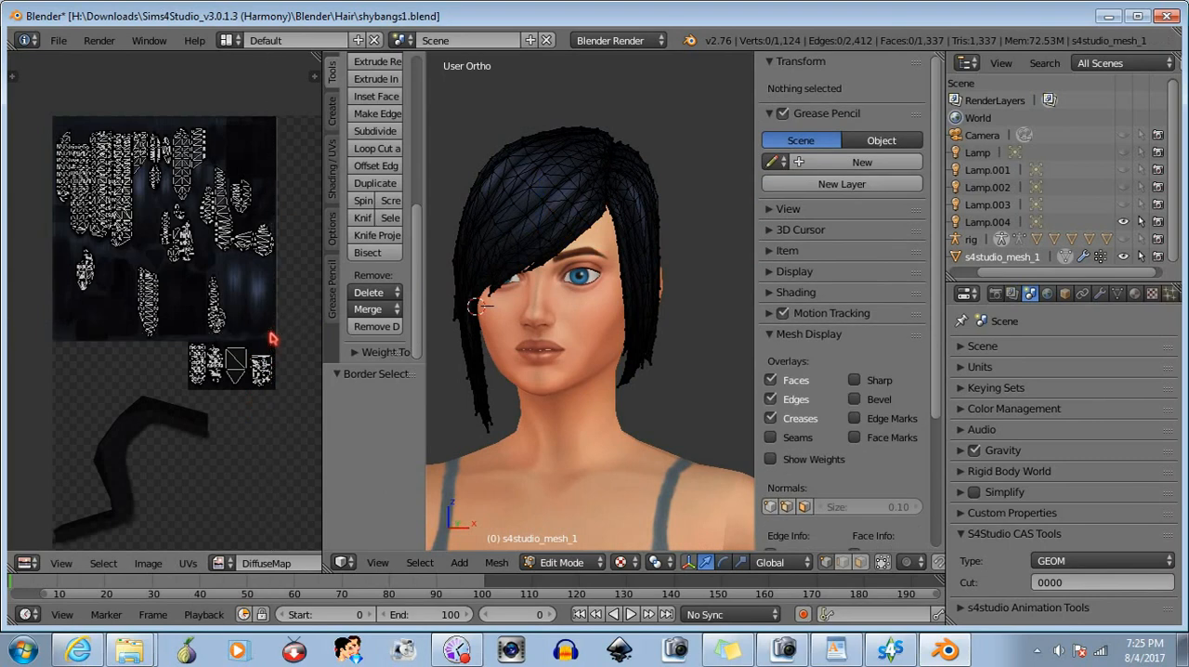
{"action": "left_click_drag", "start_coordinate": [271, 332], "coordinate": [229, 414]}
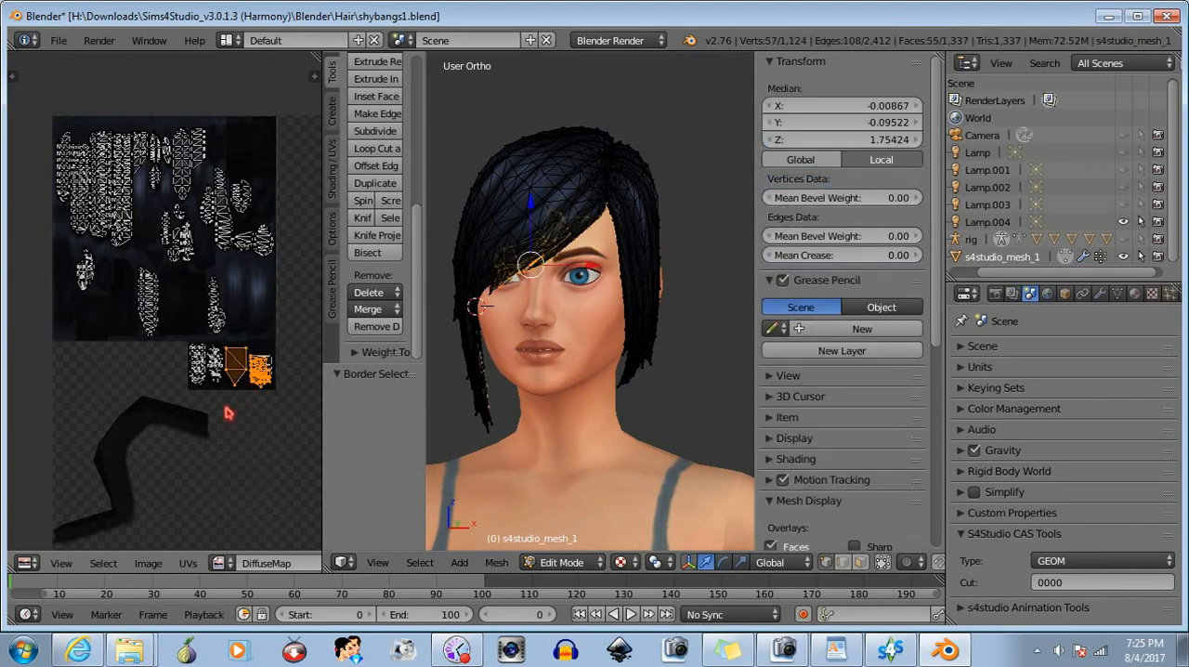
{"action": "key", "text": "b"}
{"action": "middle_click_drag", "start_coordinate": [262, 335], "coordinate": [218, 400]}
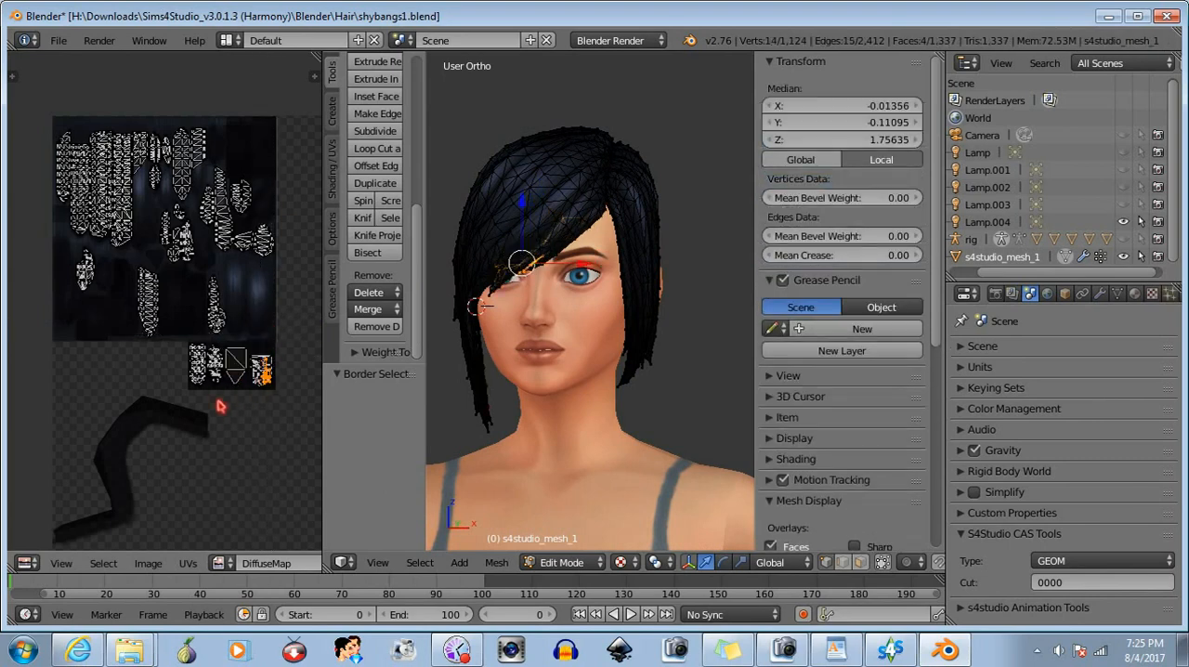
{"action": "key", "text": "a"}
{"action": "key", "text": "b"}
{"action": "left_click_drag", "start_coordinate": [191, 338], "coordinate": [223, 407]}
{"action": "middle_click_drag", "start_coordinate": [497, 409], "coordinate": [573, 411]}
- Clear the small islands from the selection and check the strand UV island at the lower right of the main layout
{"action": "key", "text": "b"}
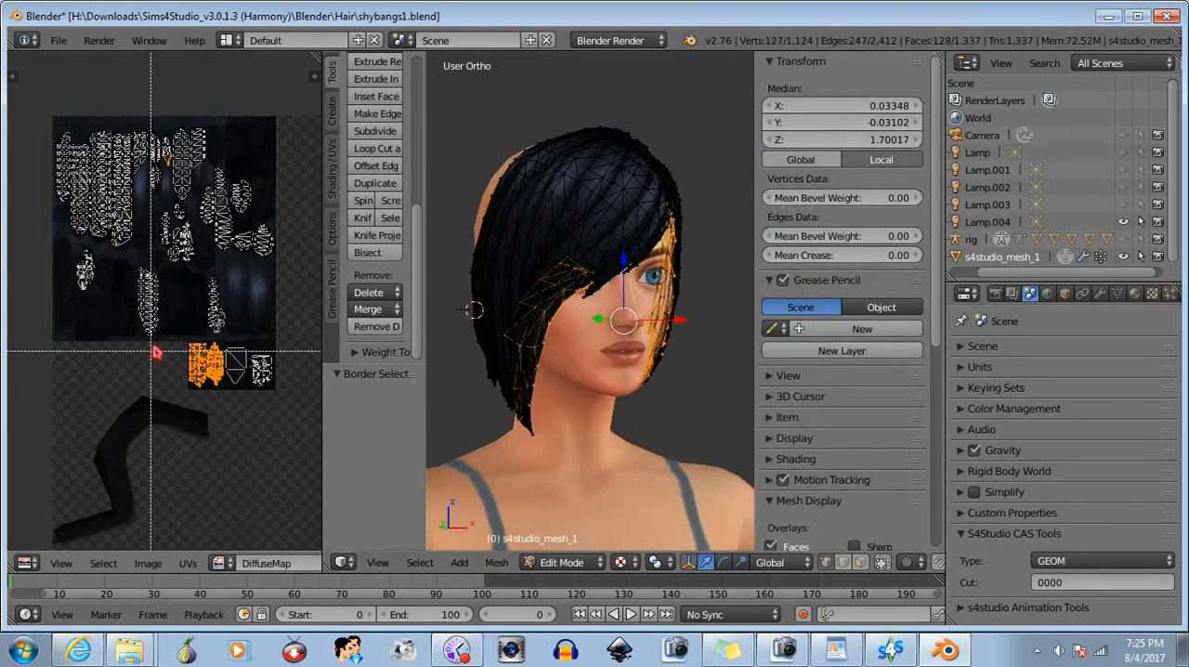
{"action": "left_click_drag", "start_coordinate": [268, 302], "coordinate": [176, 430]}
{"action": "middle_click_drag", "start_coordinate": [176, 430], "coordinate": [174, 431]}
{"action": "key", "text": "b"}
{"action": "left_click_drag", "start_coordinate": [201, 267], "coordinate": [249, 345]}
{"action": "key", "text": "b"}
{"action": "middle_click_drag", "start_coordinate": [269, 245], "coordinate": [133, 407]}
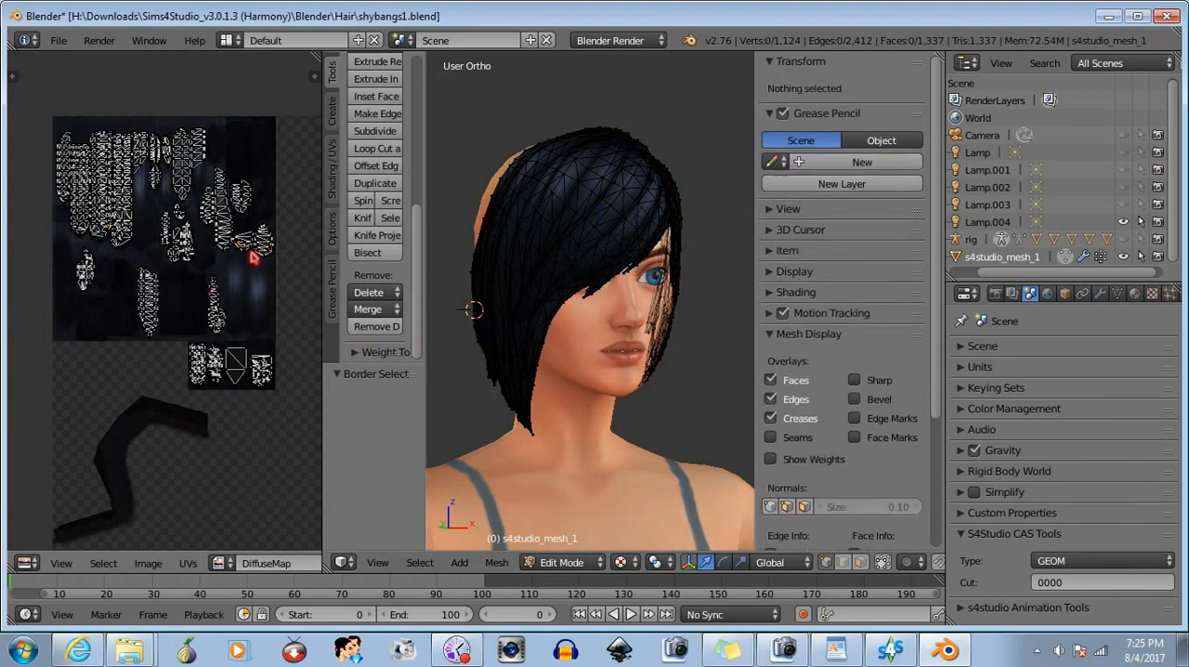
- Box-select the UV islands at the right edge of the main layout, check their strands, and clear the selection
{"action": "key", "text": "b"}
{"action": "left_click_drag", "start_coordinate": [298, 207], "coordinate": [231, 282]}
{"action": "middle_click_drag", "start_coordinate": [491, 345], "coordinate": [583, 360]}
{"action": "key", "text": "b"}
{"action": "middle_click_drag", "start_coordinate": [289, 252], "coordinate": [223, 137]}
- Box-select the UV islands along the left and upper-left of the layout, check their strands, and deselect everything
{"action": "key", "text": "b"}
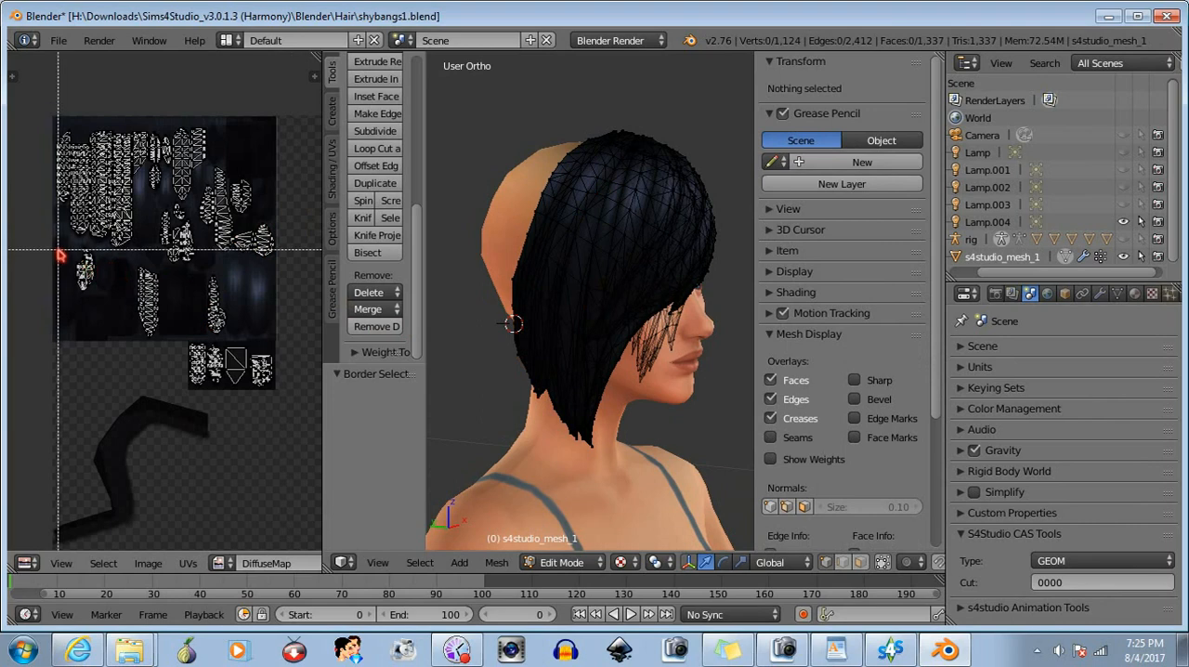
{"action": "left_click_drag", "start_coordinate": [60, 246], "coordinate": [92, 312]}
{"action": "middle_click_drag", "start_coordinate": [547, 331], "coordinate": [763, 324]}
{"action": "key", "text": "b"}
{"action": "middle_click_drag", "start_coordinate": [50, 200], "coordinate": [121, 306]}
{"action": "key", "text": "b"}
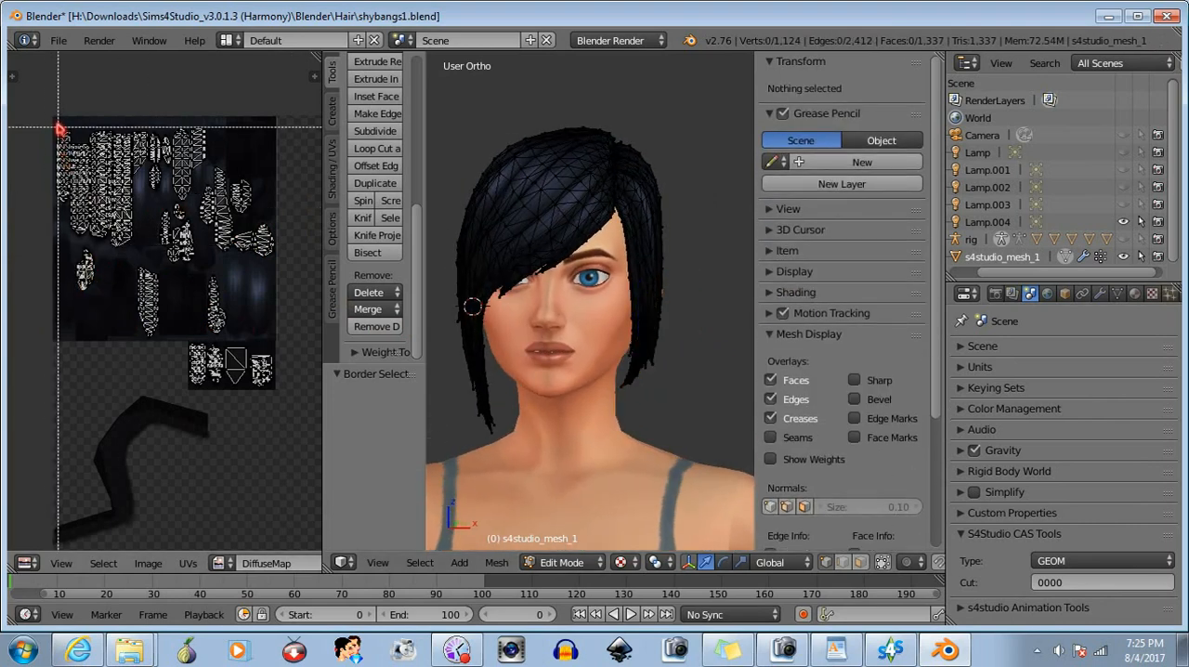
{"action": "left_click_drag", "start_coordinate": [55, 121], "coordinate": [122, 211]}
{"action": "key", "text": "b"}
{"action": "middle_click_drag", "start_coordinate": [31, 109], "coordinate": [200, 304]}
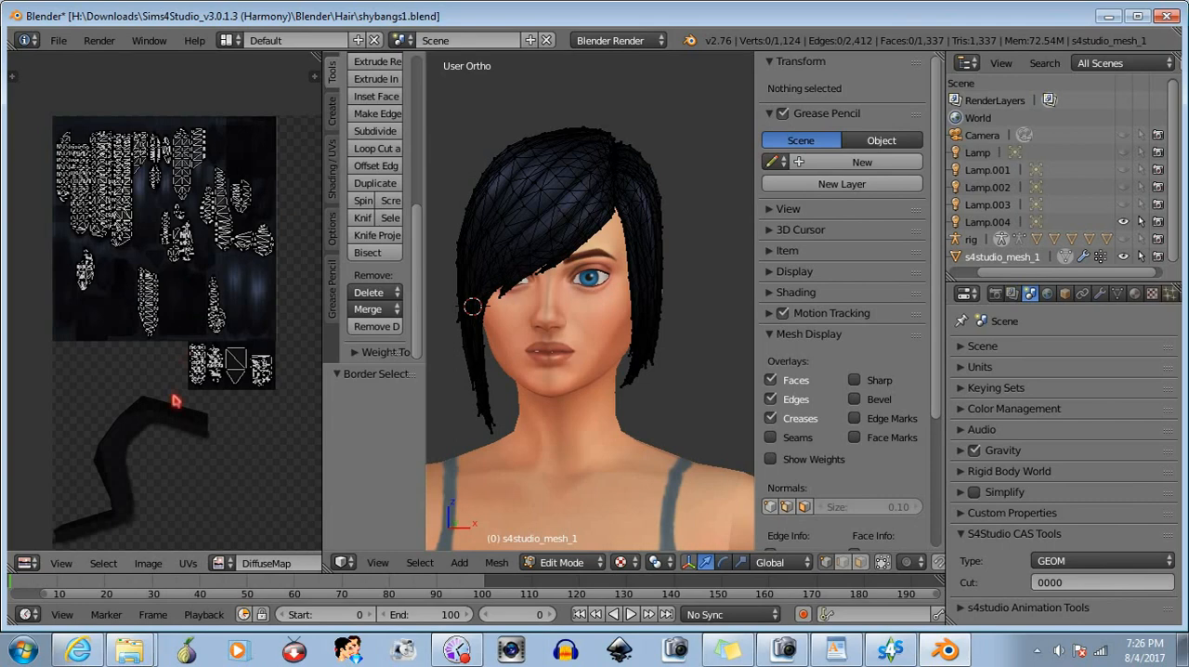
- Return the hair mesh to Object Mode and set the 3D viewport to the front view
{"action": "middle_click_drag", "start_coordinate": [174, 400], "coordinate": [158, 379]}
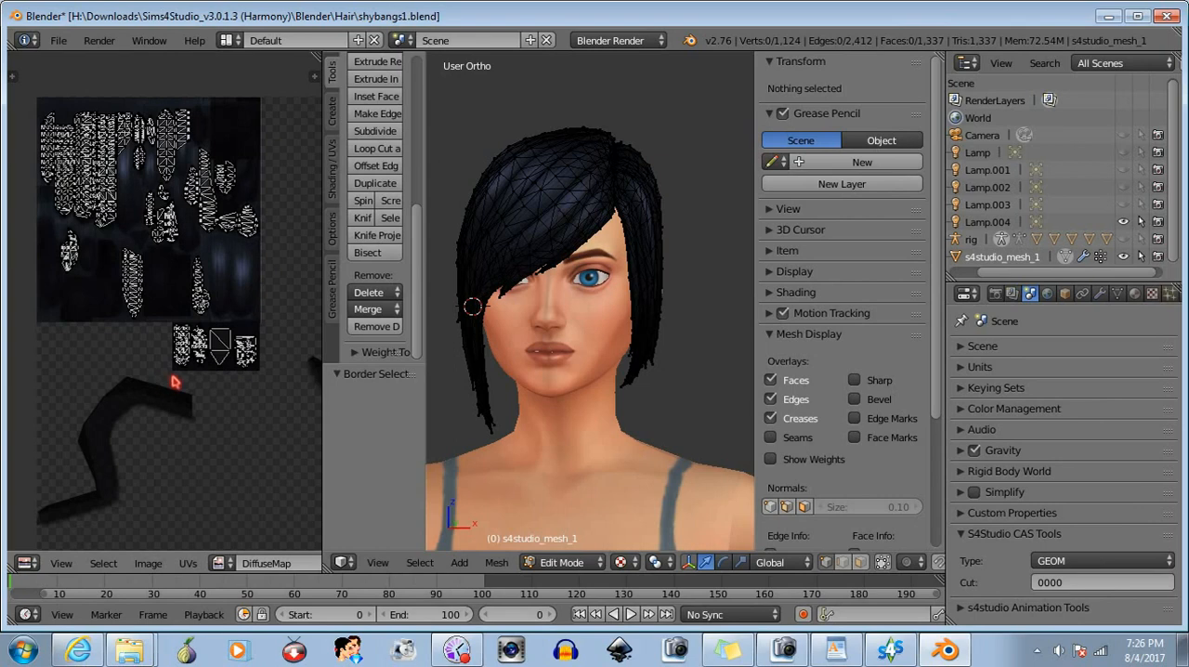
{"action": "left_click", "coordinate": [570, 563]}
{"action": "left_click", "coordinate": [575, 544]}
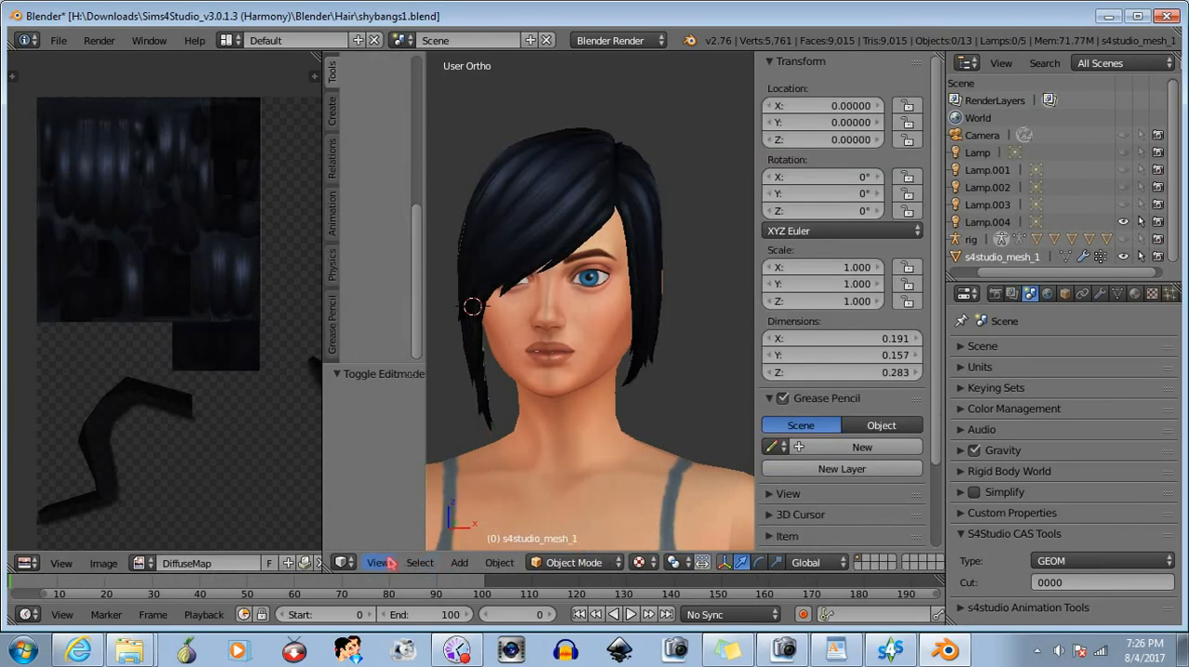
{"action": "left_click", "coordinate": [388, 563]}
{"action": "left_click", "coordinate": [459, 457]}
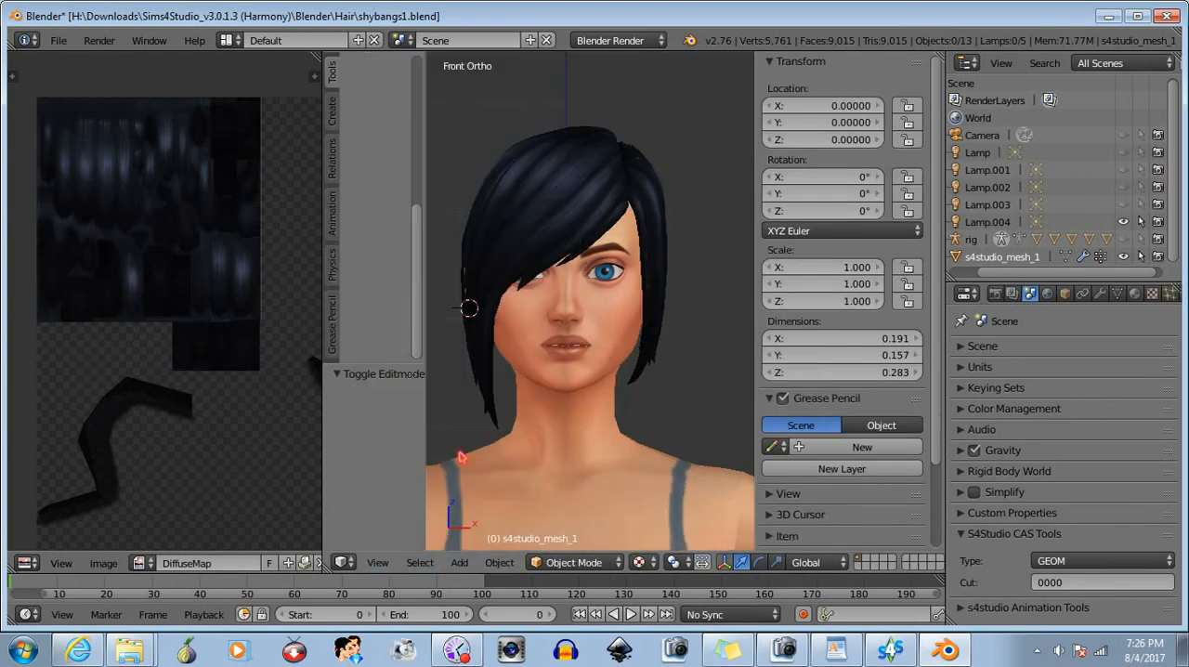
- Add a Decimate modifier to the hair mesh, place it above the armature modifier, set its ratio to 0.7604 and apply it
{"action": "left_click", "coordinate": [1106, 293]}
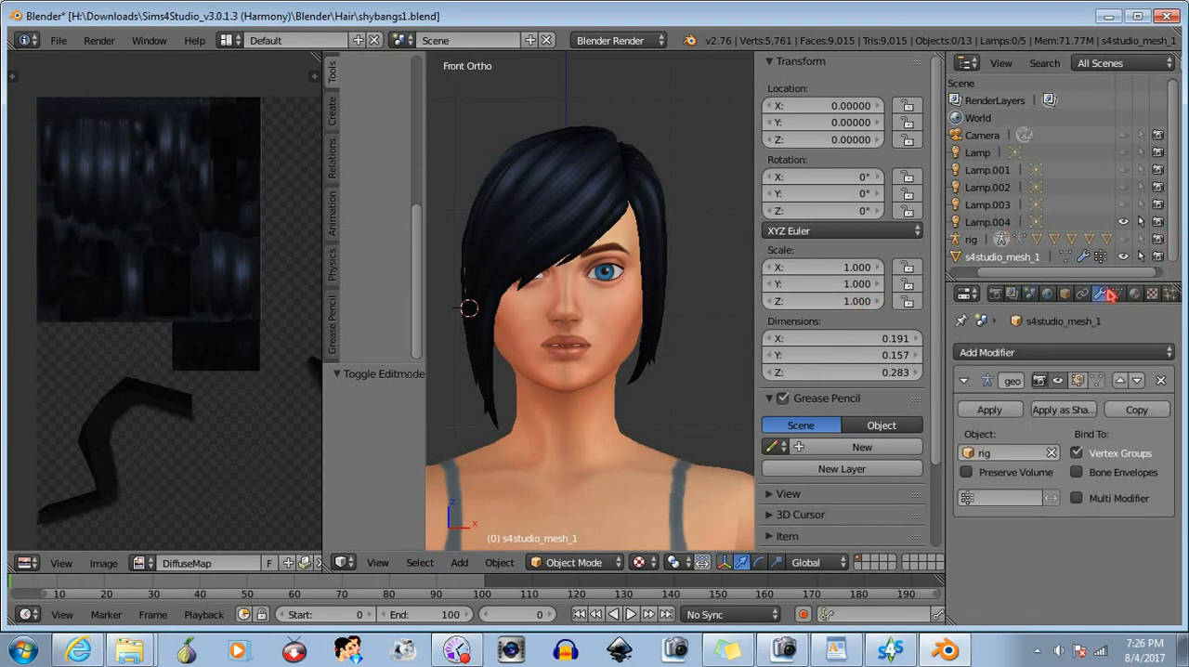
{"action": "left_click", "coordinate": [1076, 357]}
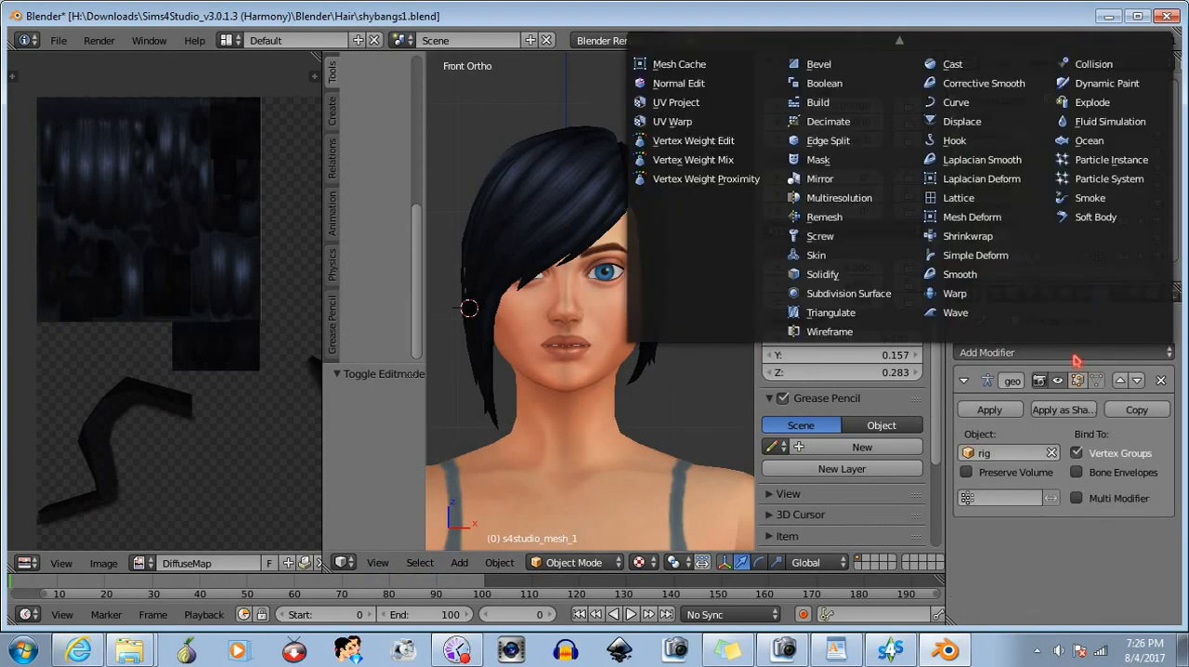
{"action": "left_click", "coordinate": [873, 122]}
{"action": "left_click", "coordinate": [1102, 532]}
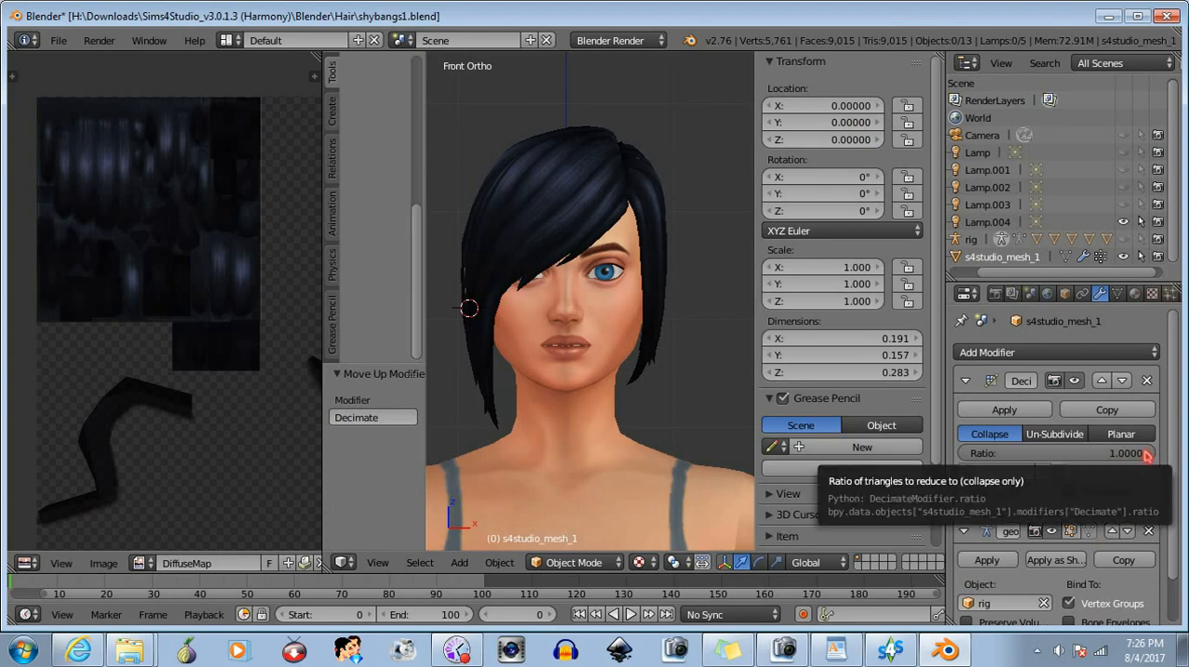
{"action": "left_click_drag", "start_coordinate": [1146, 455], "coordinate": [1100, 455]}
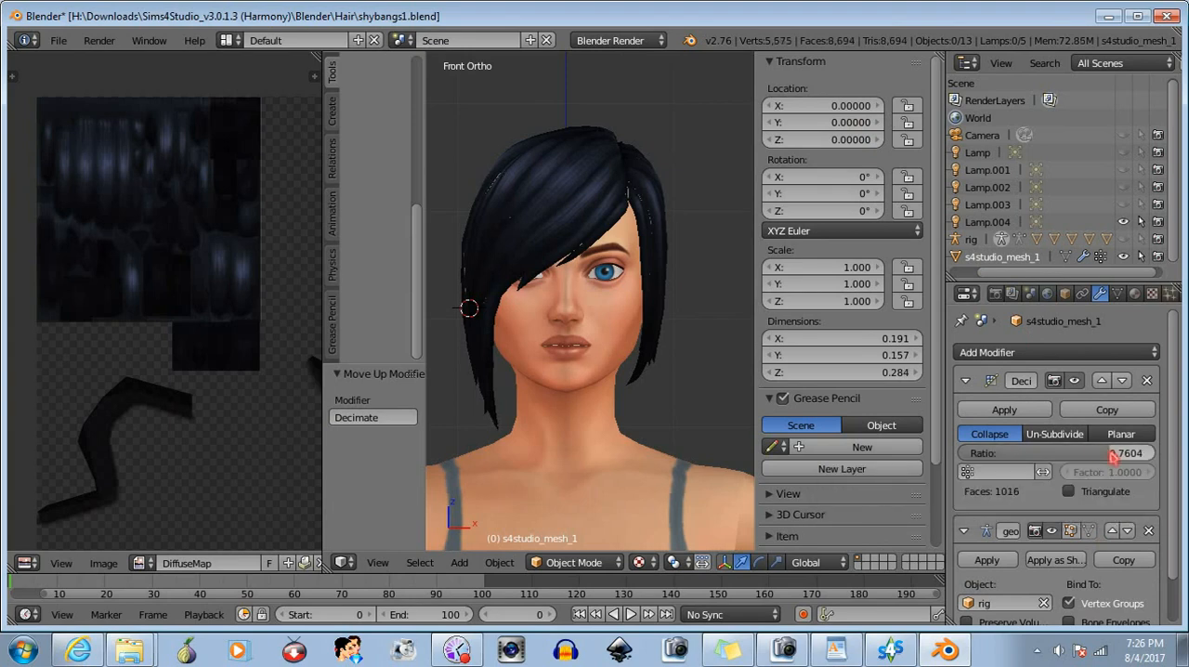
{"action": "left_click_drag", "start_coordinate": [323, 385], "coordinate": [219, 384]}
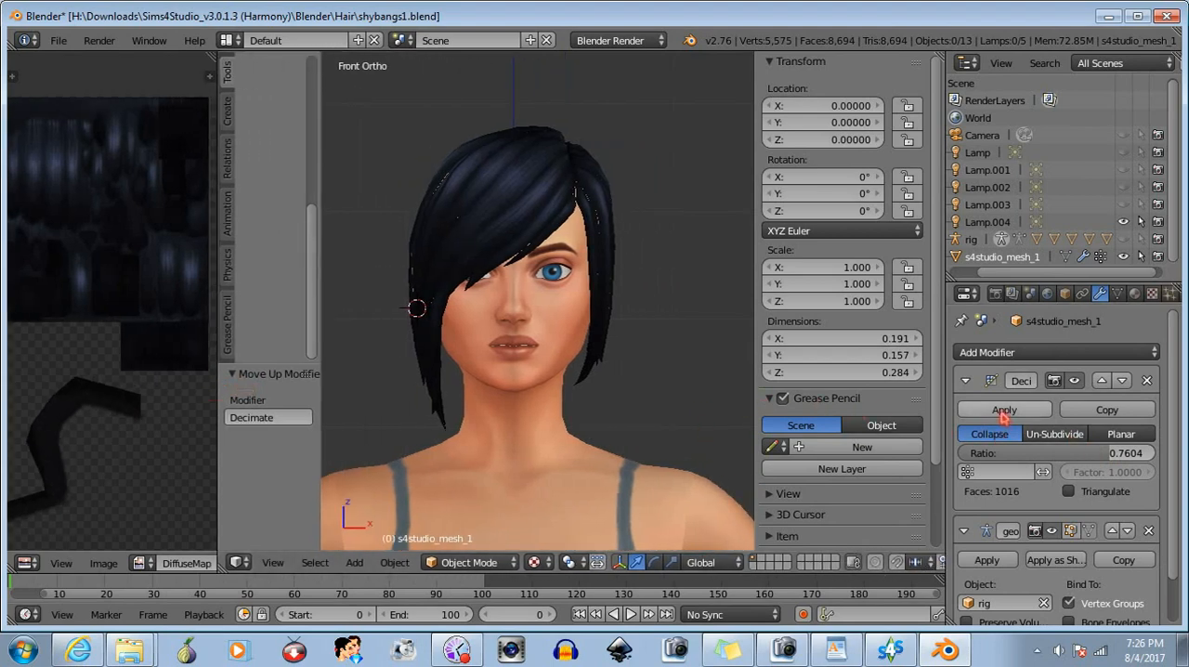
{"action": "left_click", "coordinate": [1003, 410]}
- Save the decimated hair as a new file named shybangs1lod1.blend in the Hair folder
{"action": "left_click", "coordinate": [58, 41]}
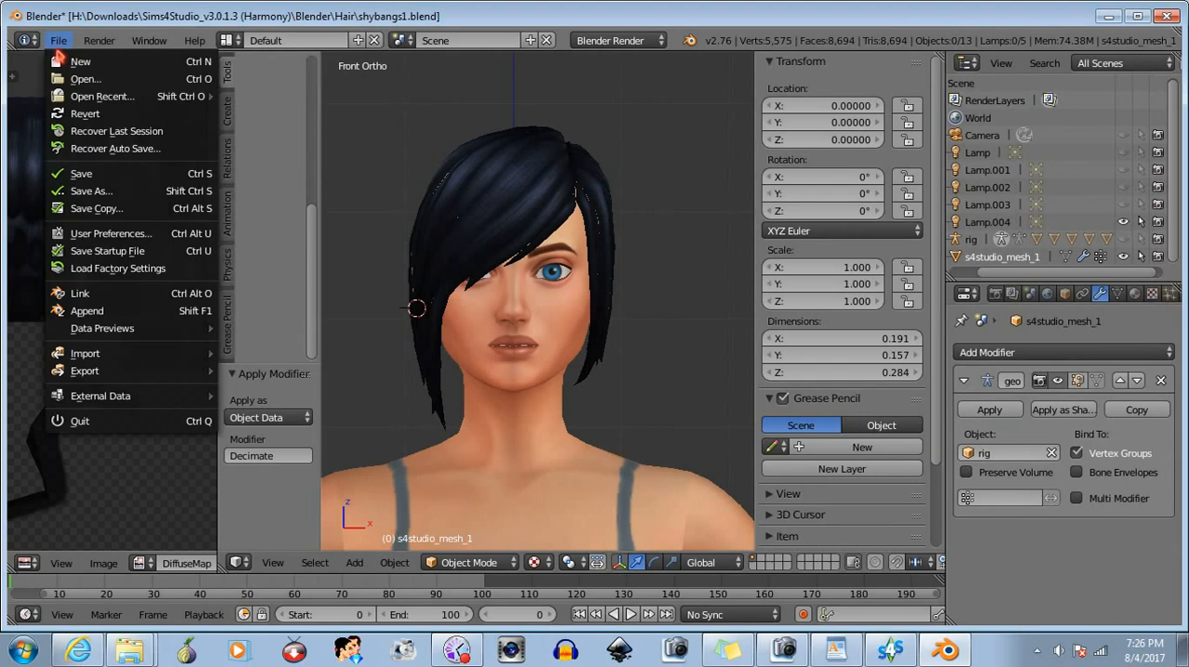
{"action": "left_click", "coordinate": [93, 190]}
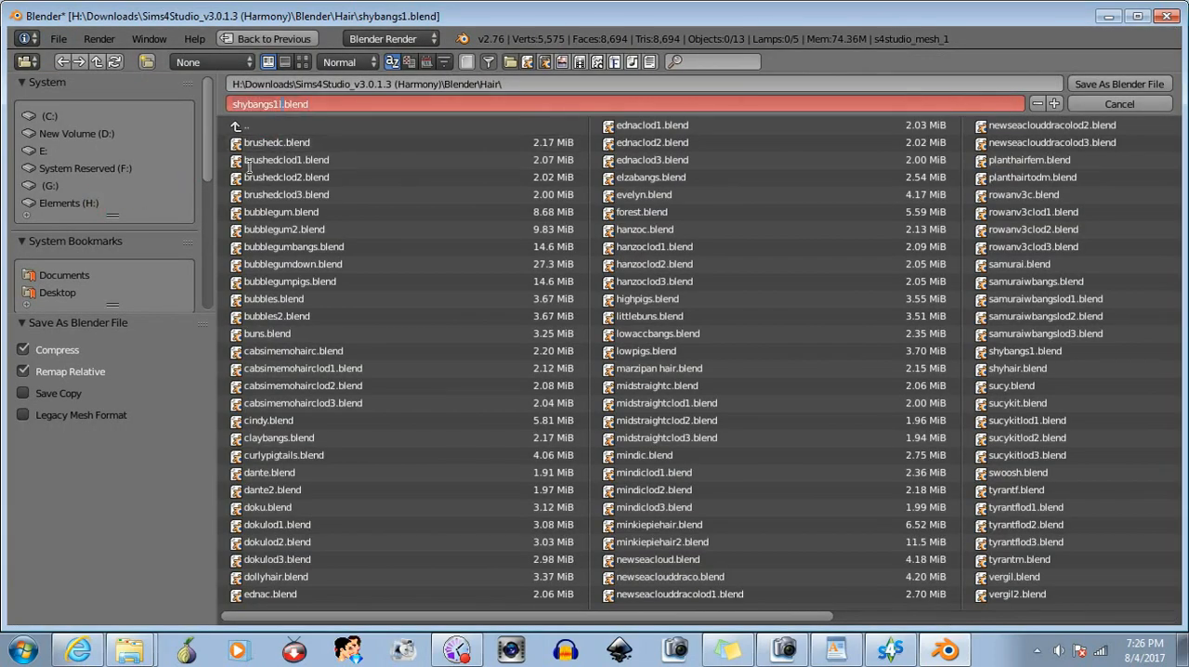
{"action": "key", "text": "Return"}
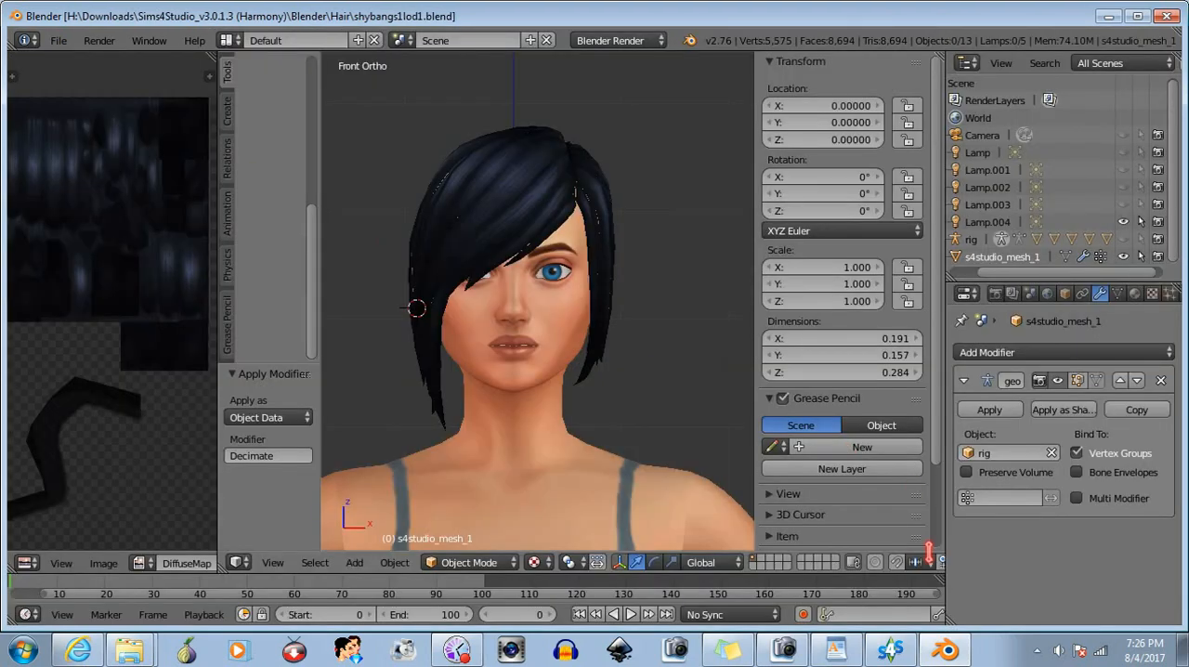
- Switch to Sims 4 Studio and check the hat's existing meshes for LOD 1, LOD 2 and LOD 3
{"action": "left_click", "coordinate": [890, 649]}
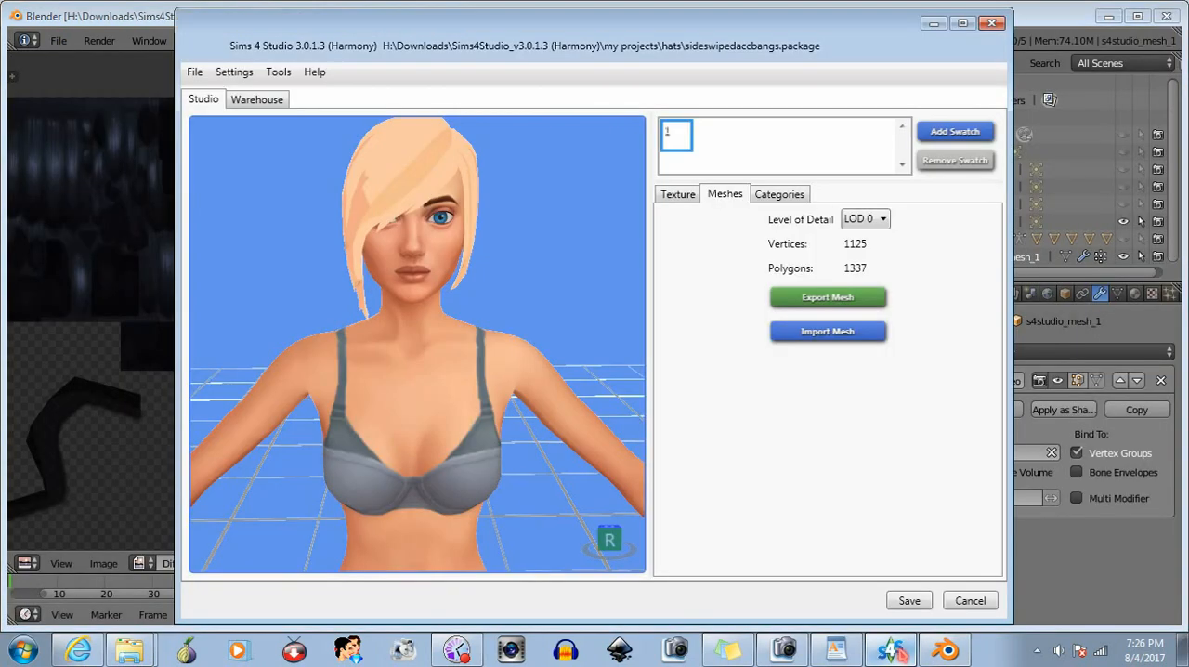
{"action": "left_click", "coordinate": [882, 253]}
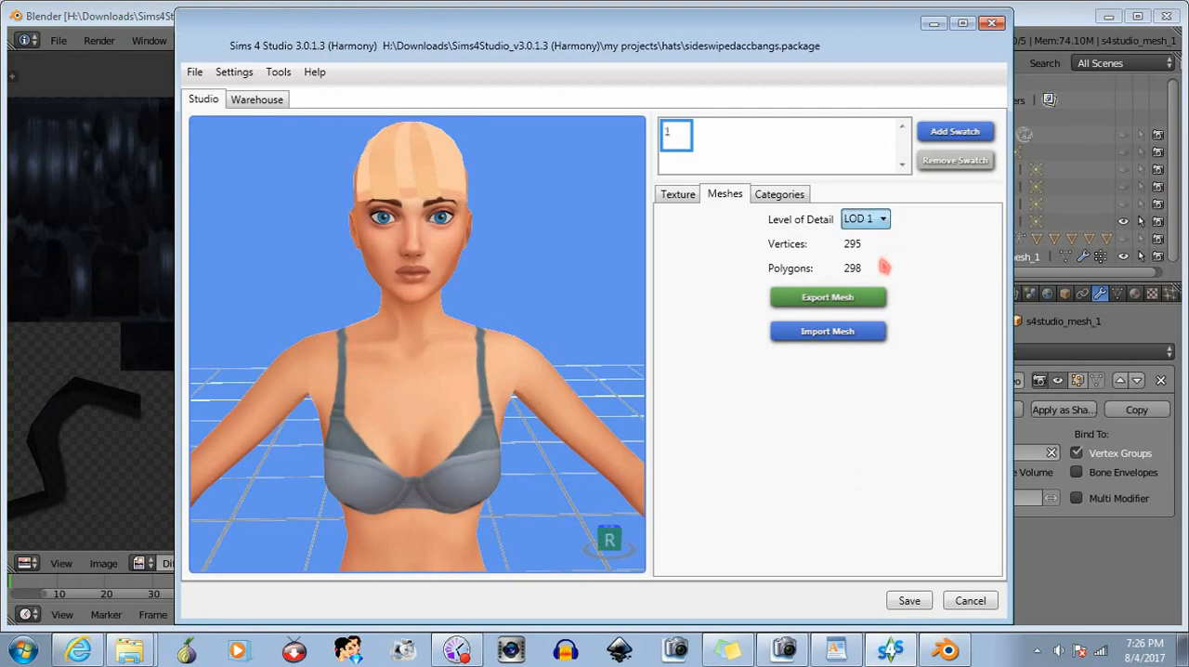
{"action": "left_click", "coordinate": [882, 267]}
{"action": "left_click", "coordinate": [882, 222]}
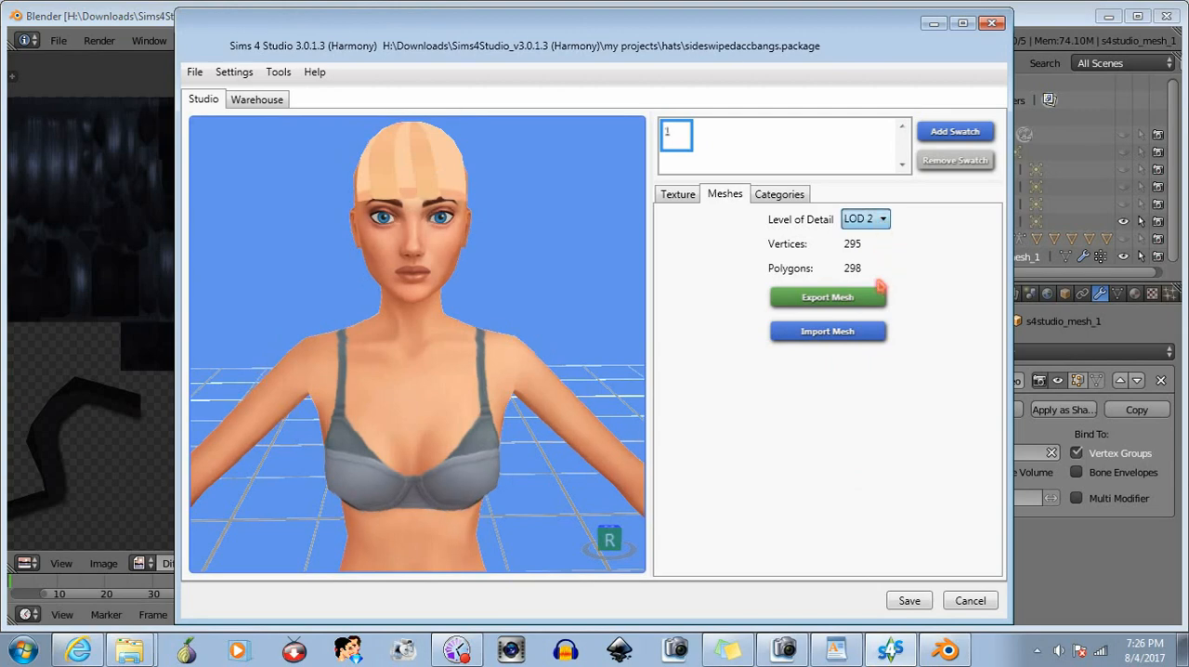
{"action": "left_click", "coordinate": [879, 282]}
- Import shybangs1lod1.blend as the LOD 1 mesh, check it on the model, and set the level of detail to LOD 2
{"action": "left_click", "coordinate": [881, 221]}
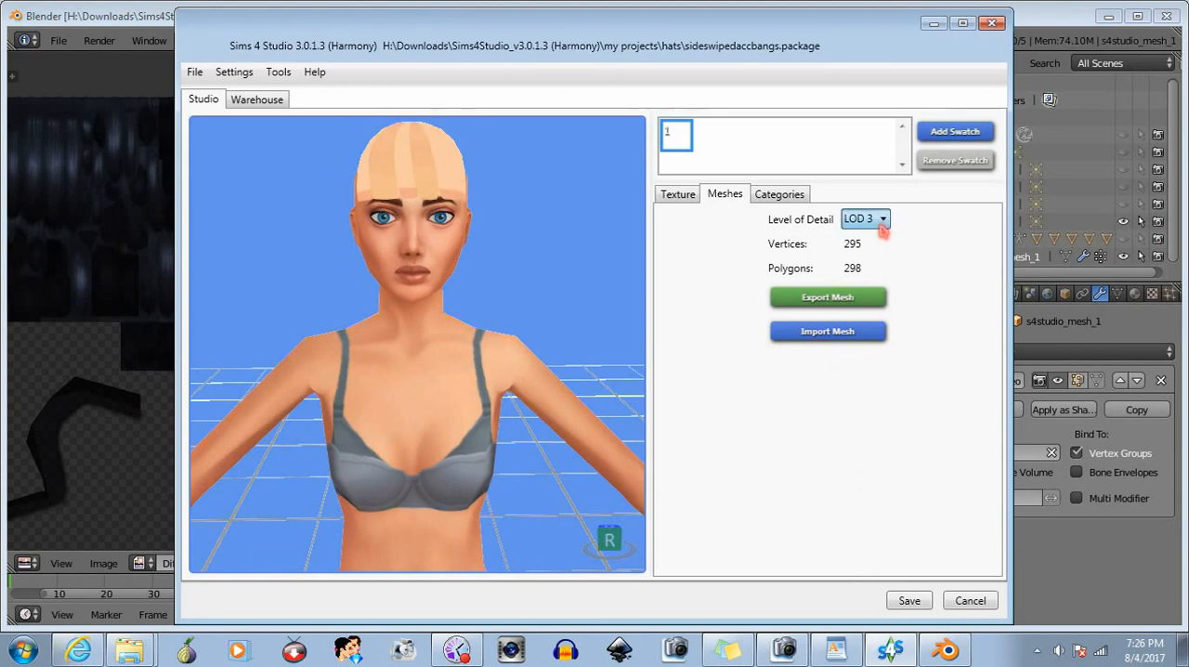
{"action": "left_click", "coordinate": [876, 251]}
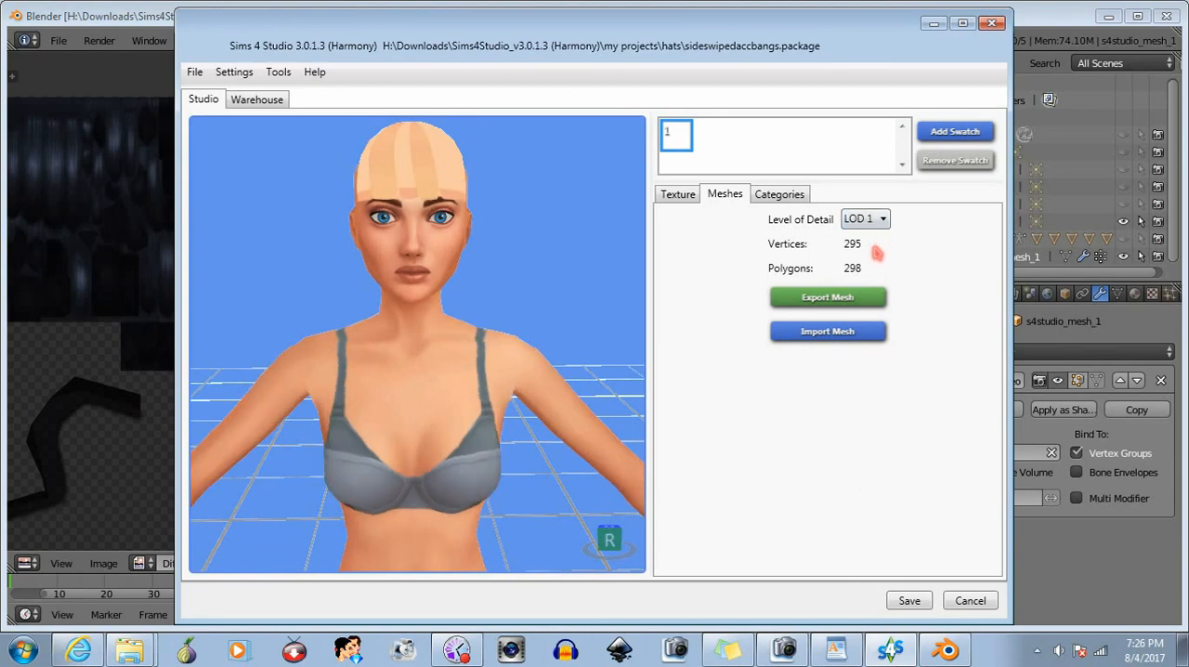
{"action": "left_click", "coordinate": [845, 332]}
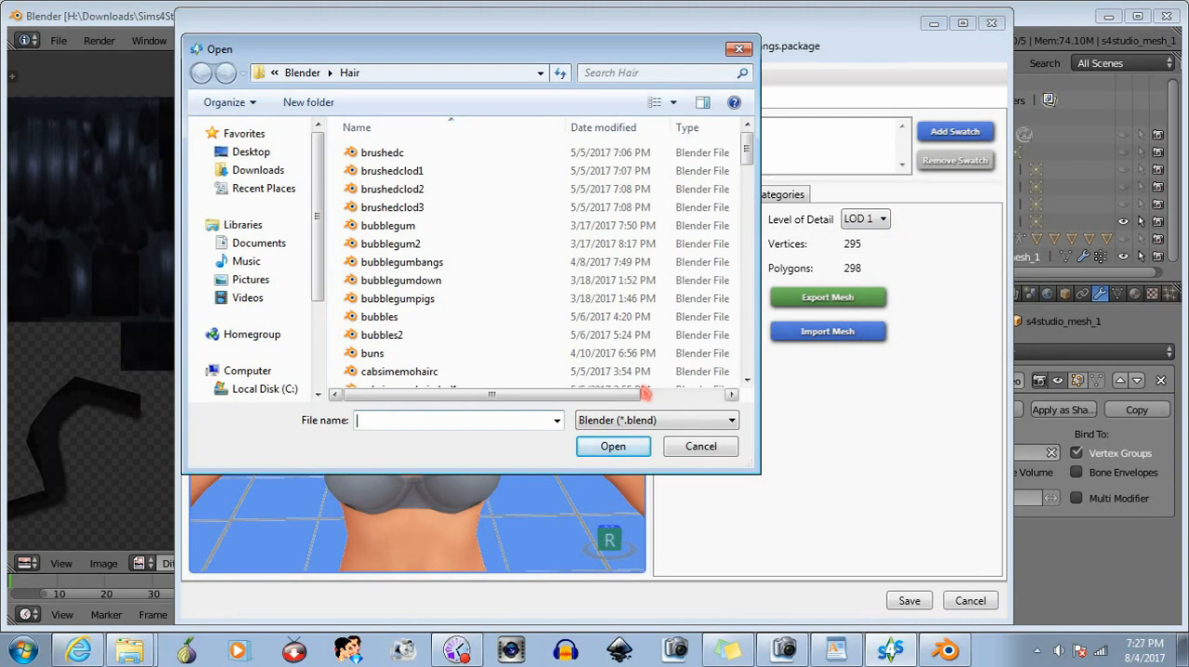
{"action": "type", "text": "shy"}
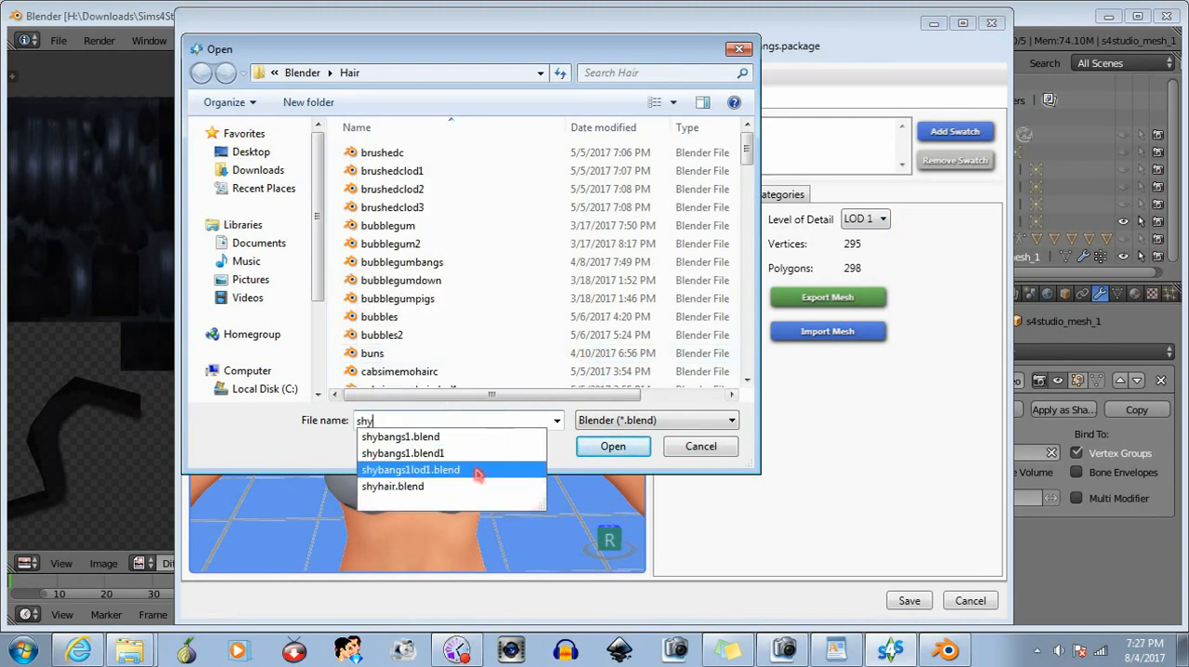
{"action": "left_click", "coordinate": [526, 470]}
{"action": "left_click", "coordinate": [613, 447]}
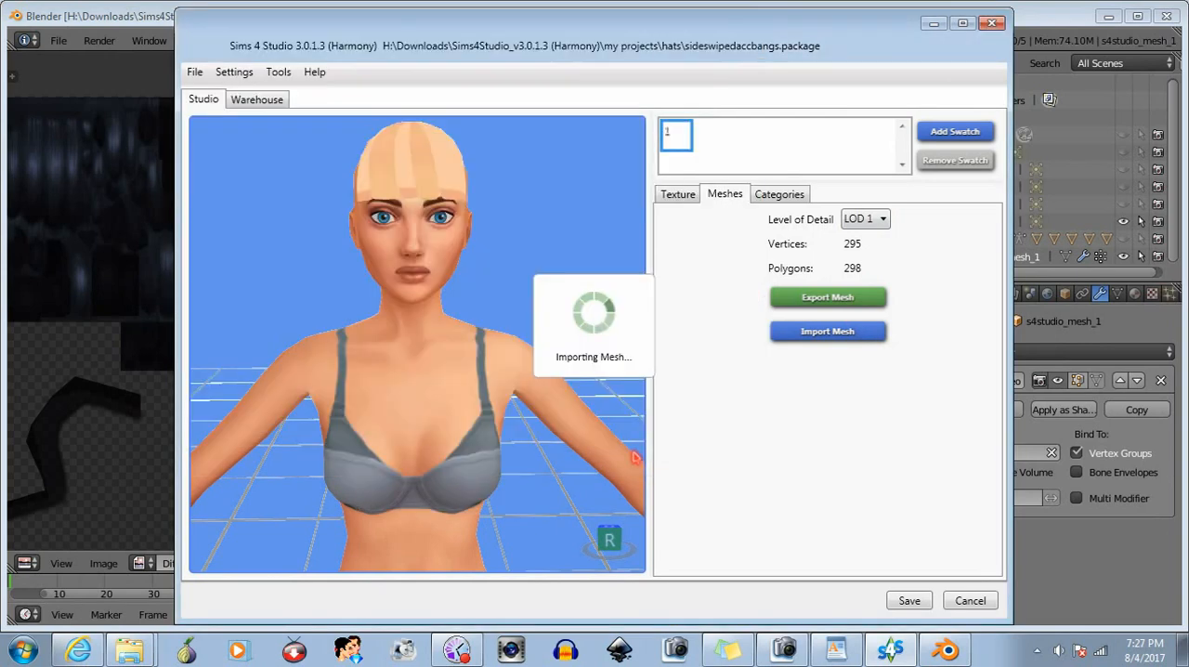
{"action": "left_click_drag", "start_coordinate": [454, 306], "coordinate": [445, 286]}
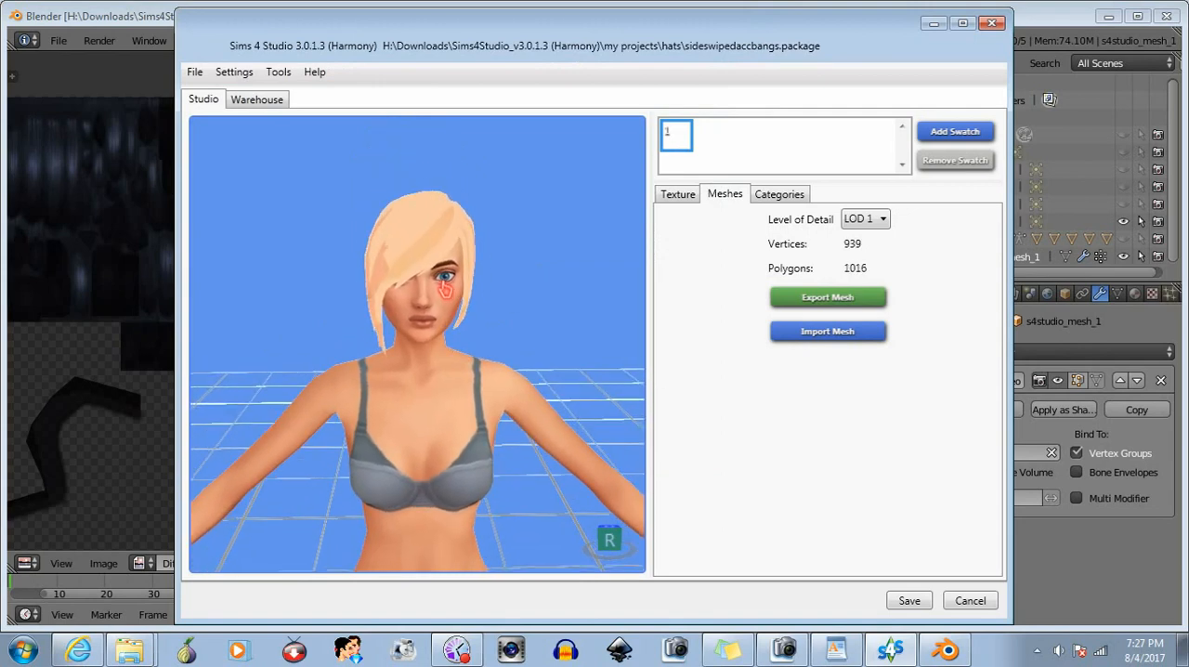
{"action": "left_click", "coordinate": [879, 223]}
{"action": "left_click", "coordinate": [871, 269]}
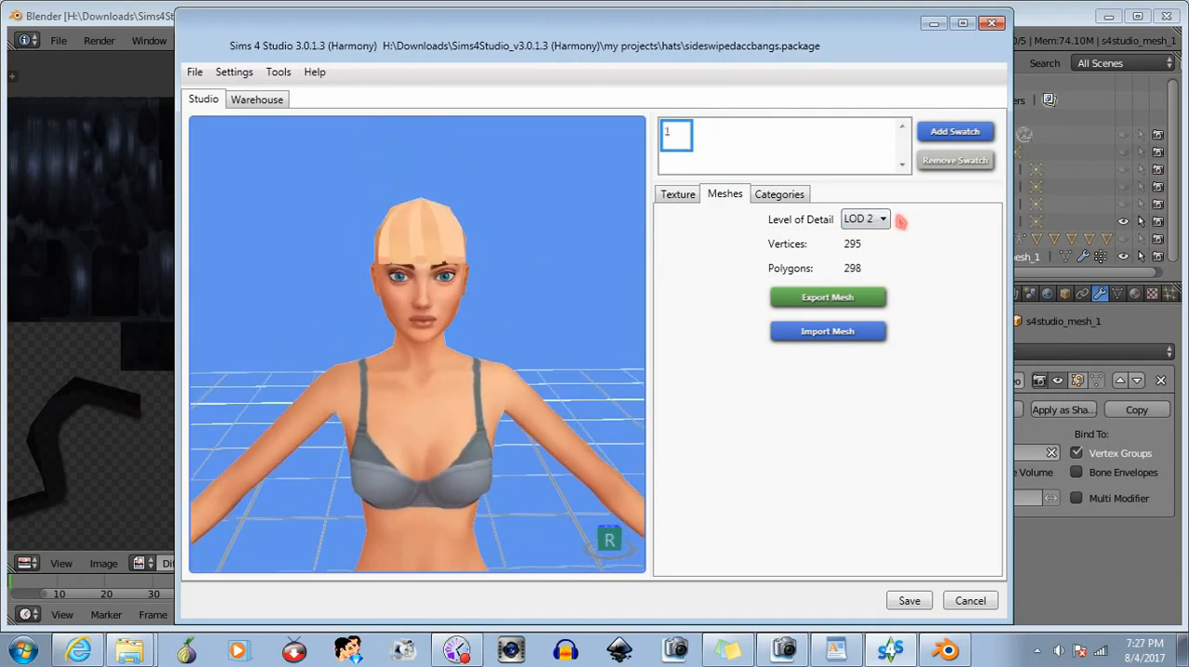
- Switch to Blender, add a Decimate modifier above the hair's armature modifier, set its ratio to 0.8479 and apply it
{"action": "left_click", "coordinate": [1037, 26]}
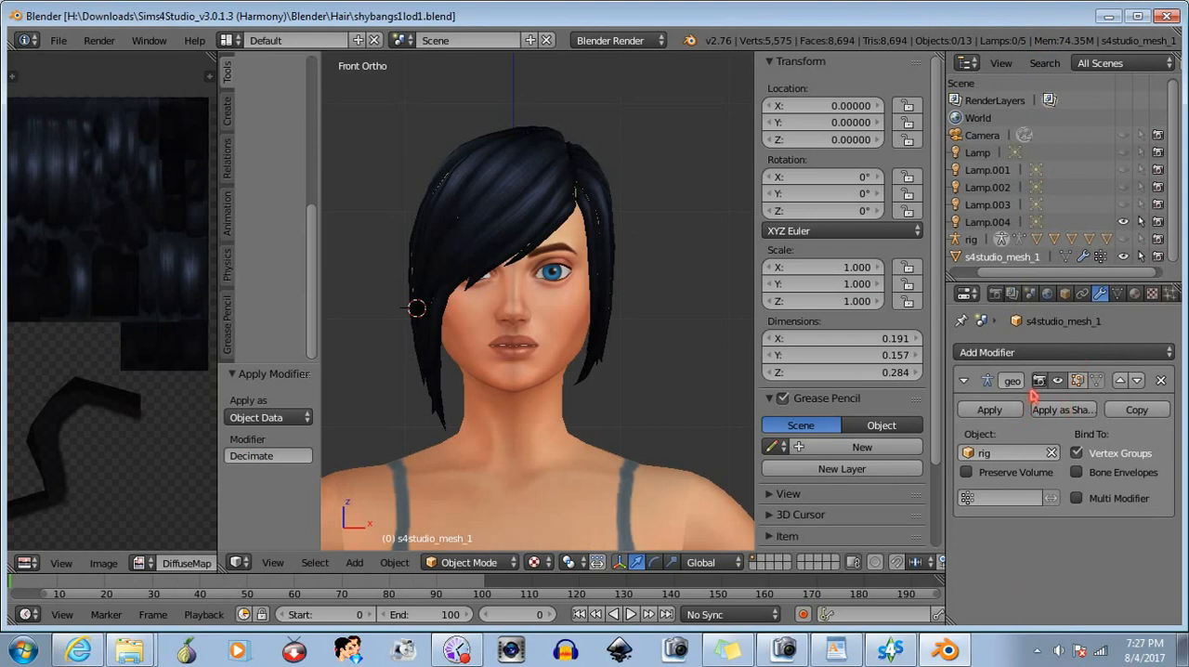
{"action": "left_click", "coordinate": [1033, 354]}
{"action": "left_click", "coordinate": [853, 126]}
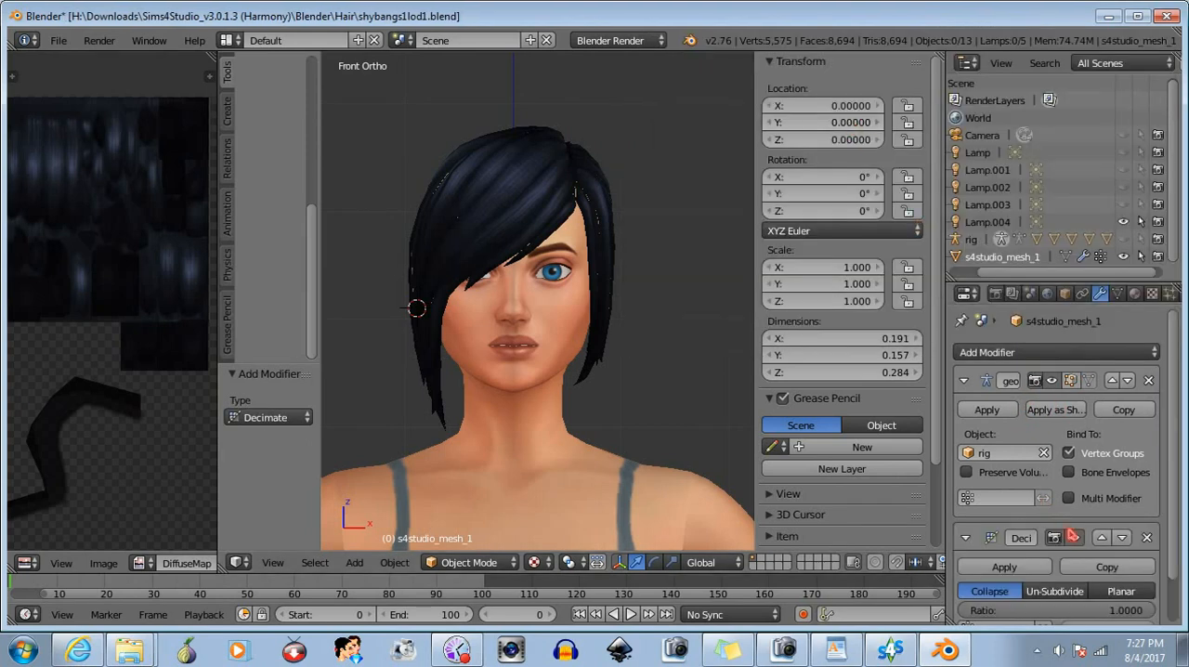
{"action": "left_click", "coordinate": [1102, 538]}
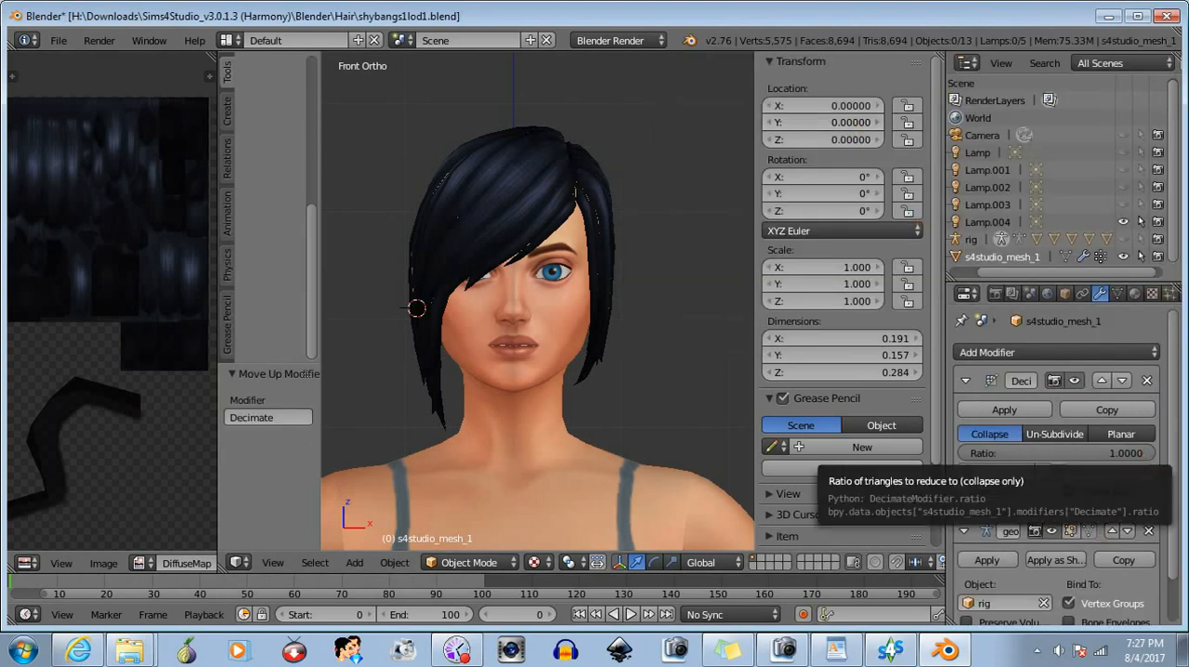
{"action": "left_click_drag", "start_coordinate": [1147, 457], "coordinate": [1119, 457]}
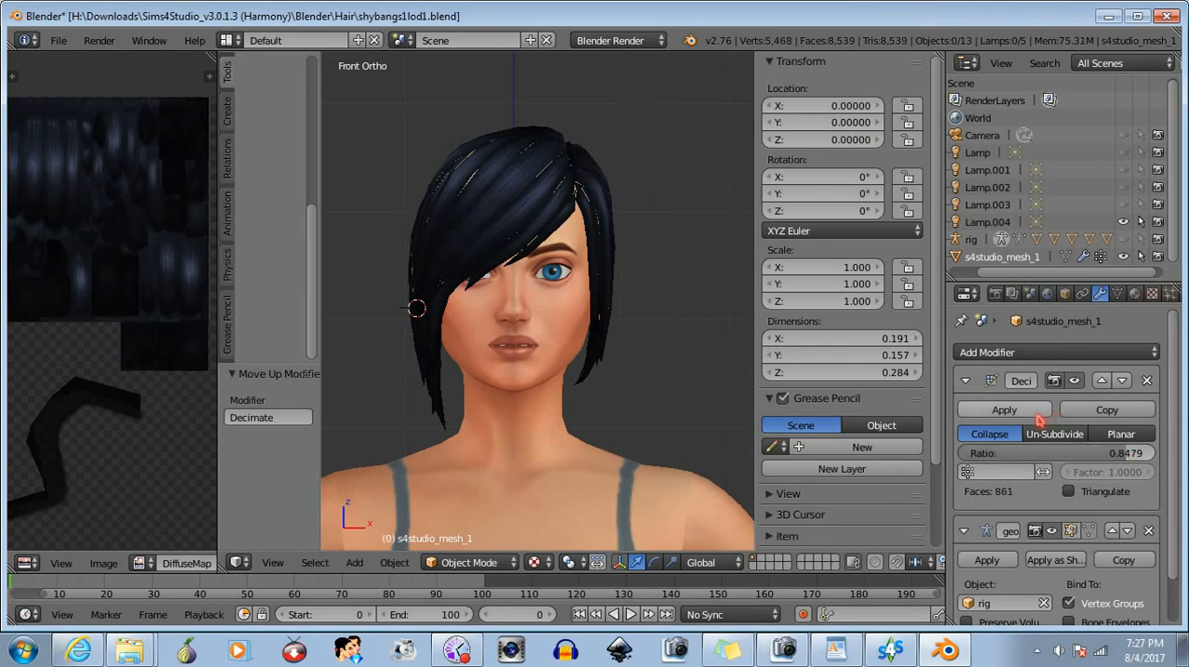
{"action": "left_click", "coordinate": [1004, 409]}
- Save the further decimated hair as a new file named shybangs1lod2.blend
{"action": "left_click", "coordinate": [58, 41]}
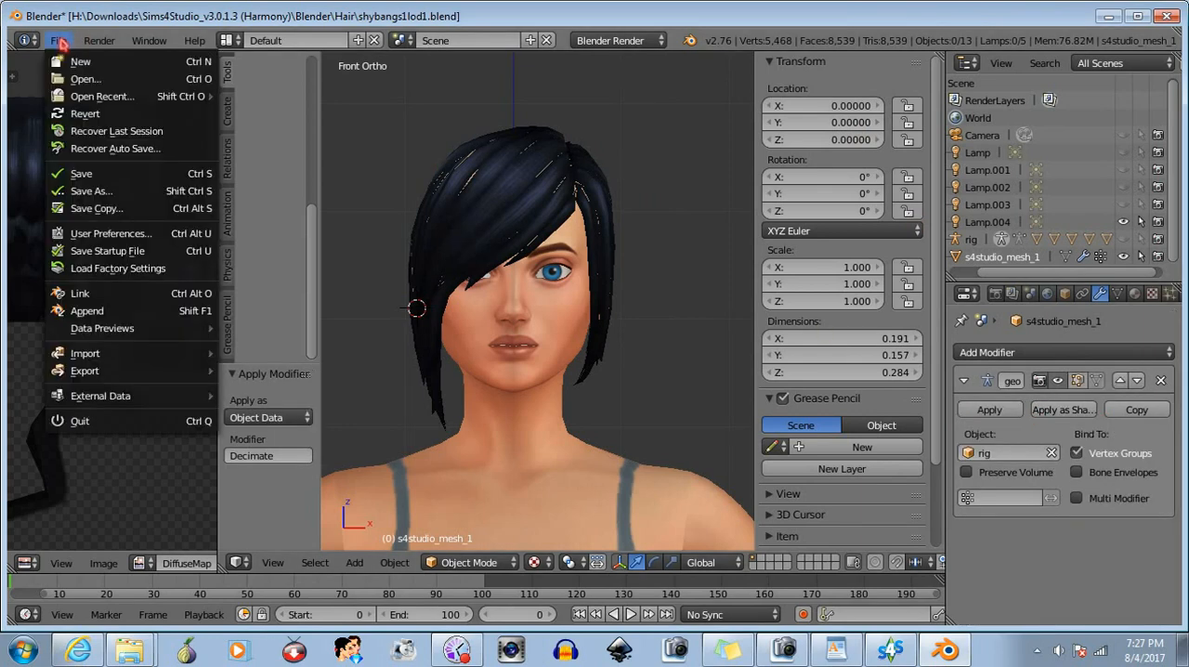
{"action": "left_click", "coordinate": [102, 177]}
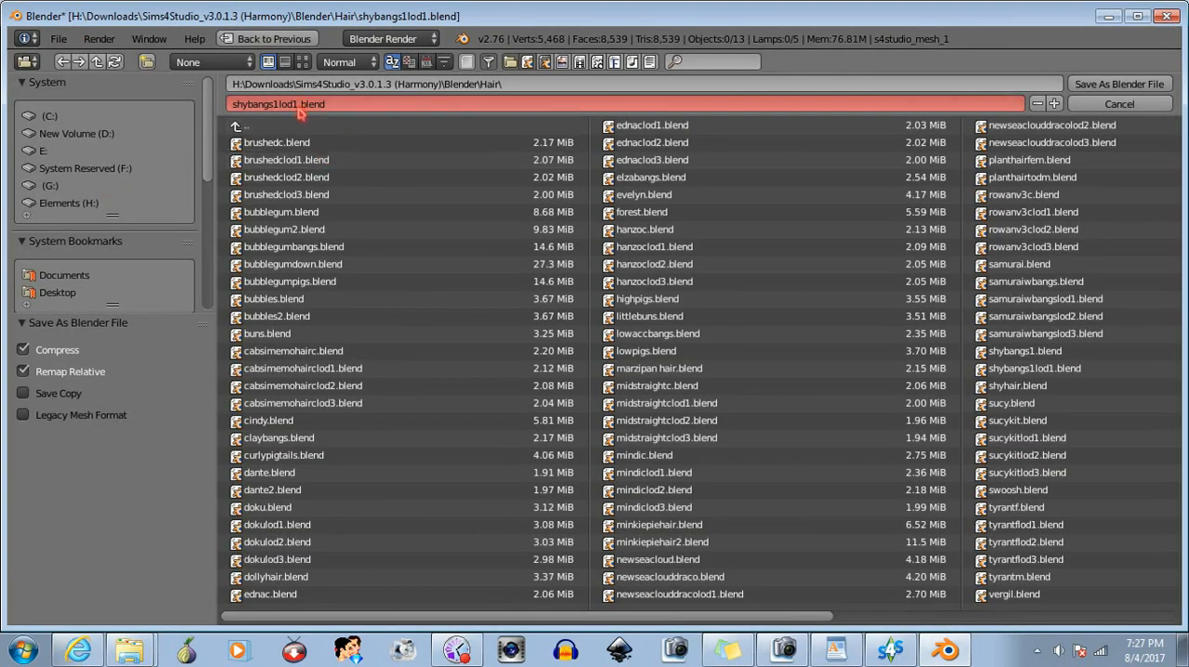
{"action": "left_click", "coordinate": [300, 105]}
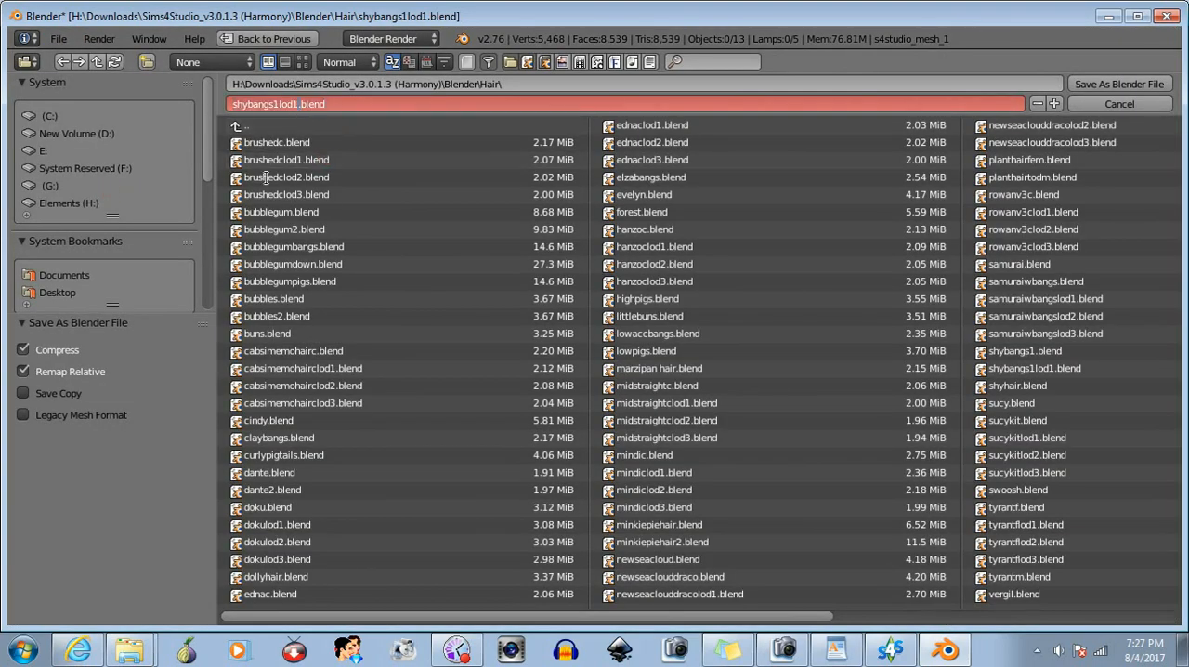
{"action": "type", "text": "2"}
{"action": "key", "text": "Return"}
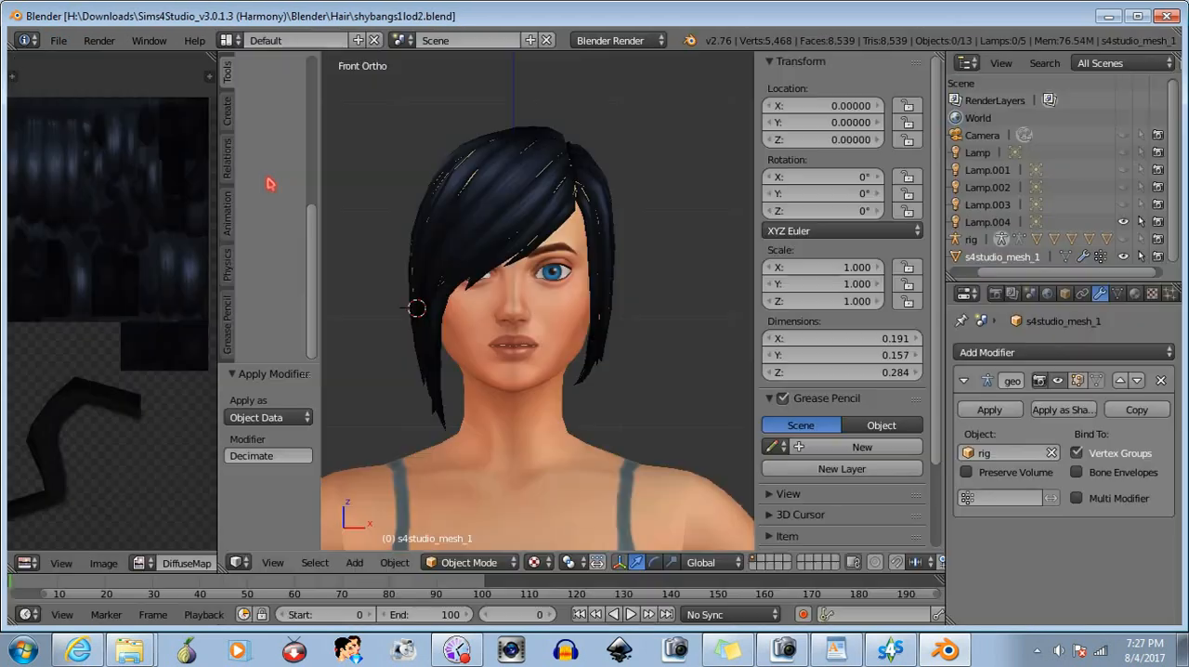
- Switch to Sims 4 Studio, import shybangs1lod2.blend as the LOD 2 mesh, and check the hair on the model
{"action": "left_click", "coordinate": [890, 649]}
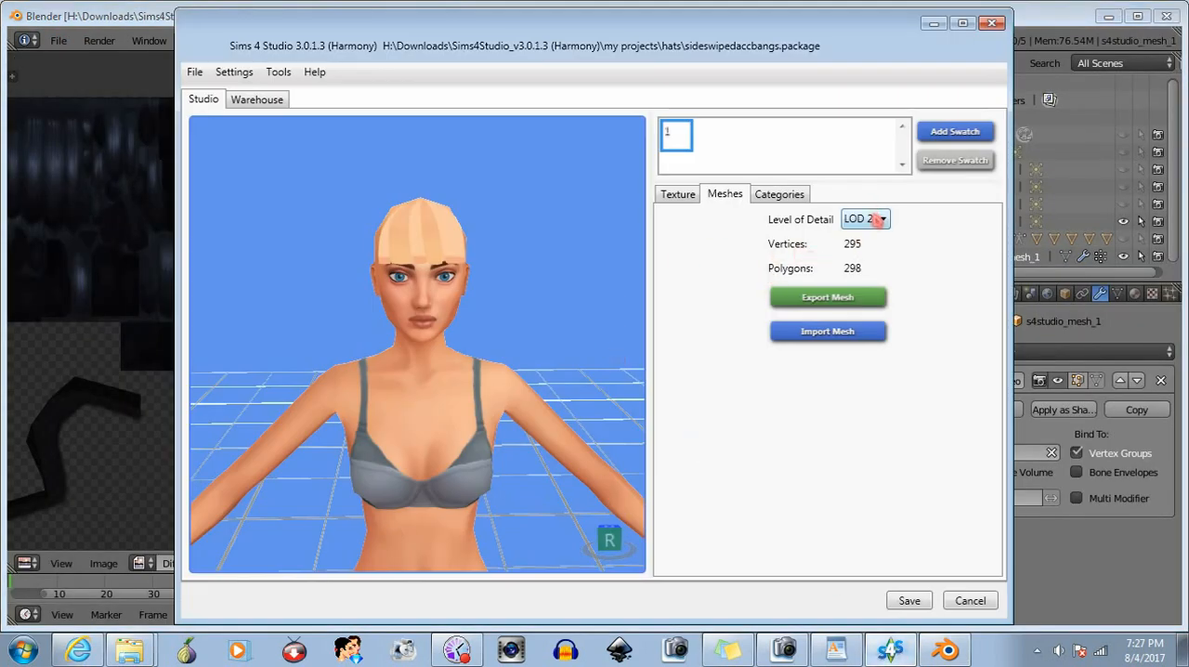
{"action": "left_click", "coordinate": [832, 335]}
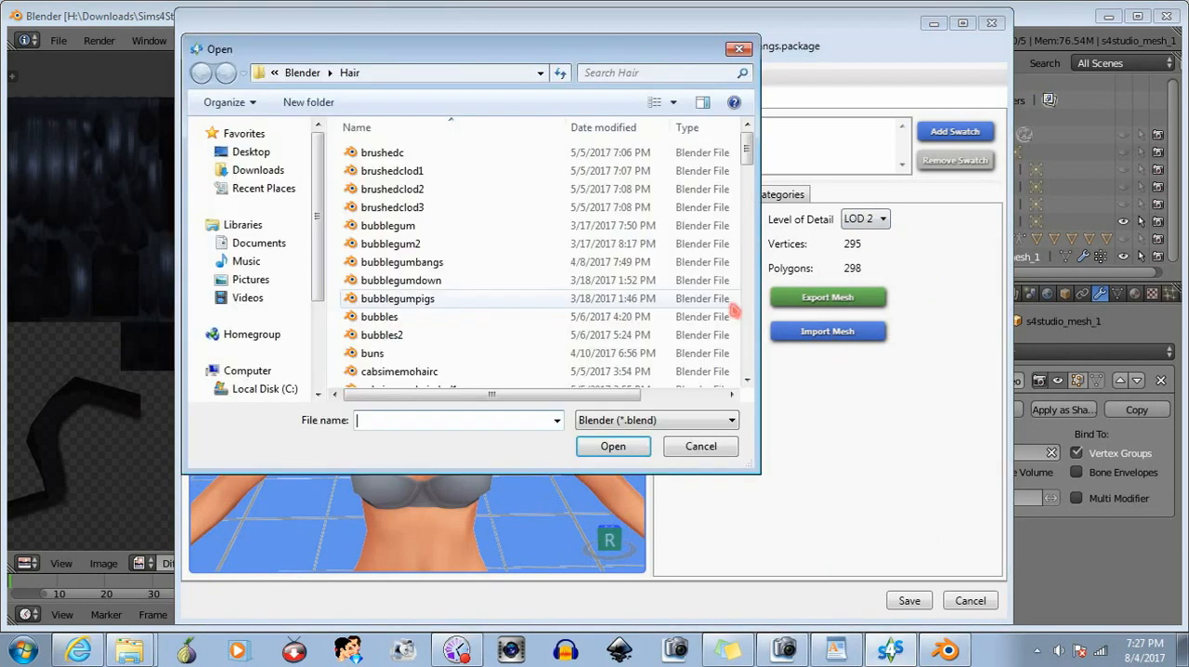
{"action": "type", "text": "shy"}
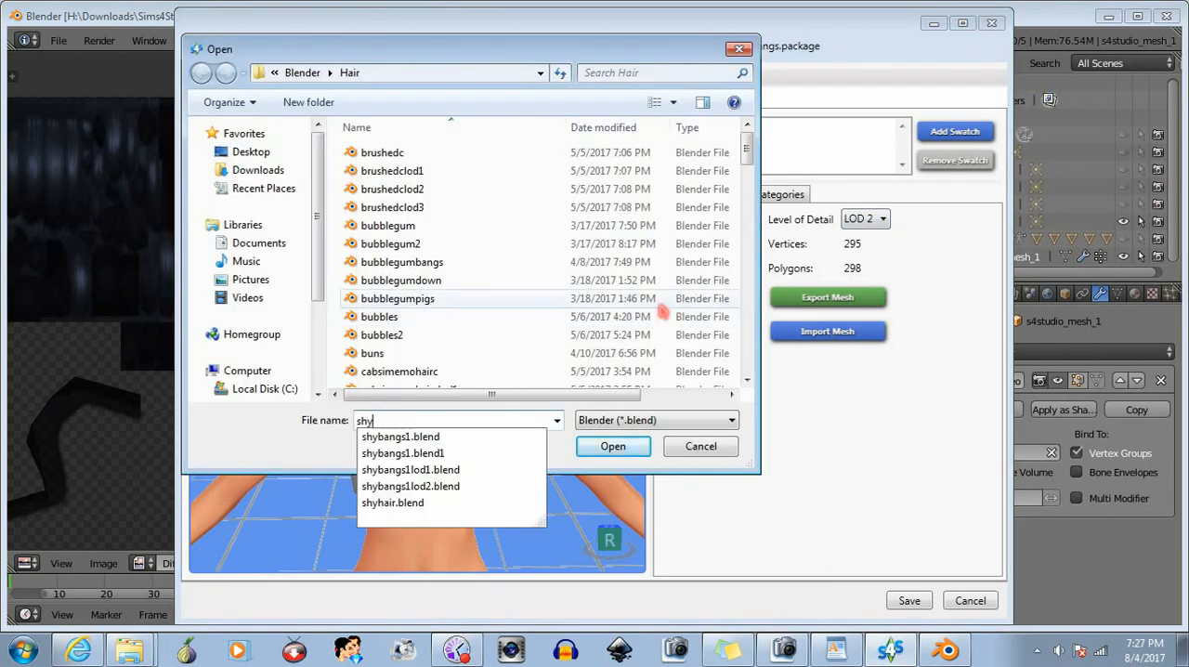
{"action": "left_click", "coordinate": [455, 485]}
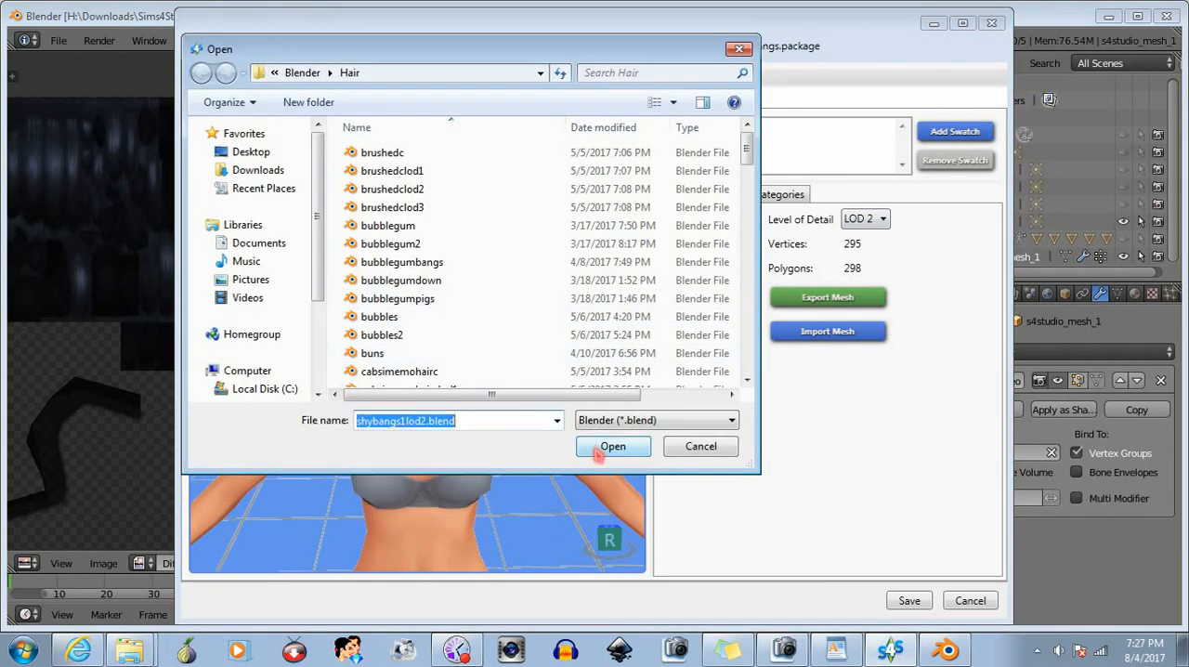
{"action": "left_click", "coordinate": [594, 453]}
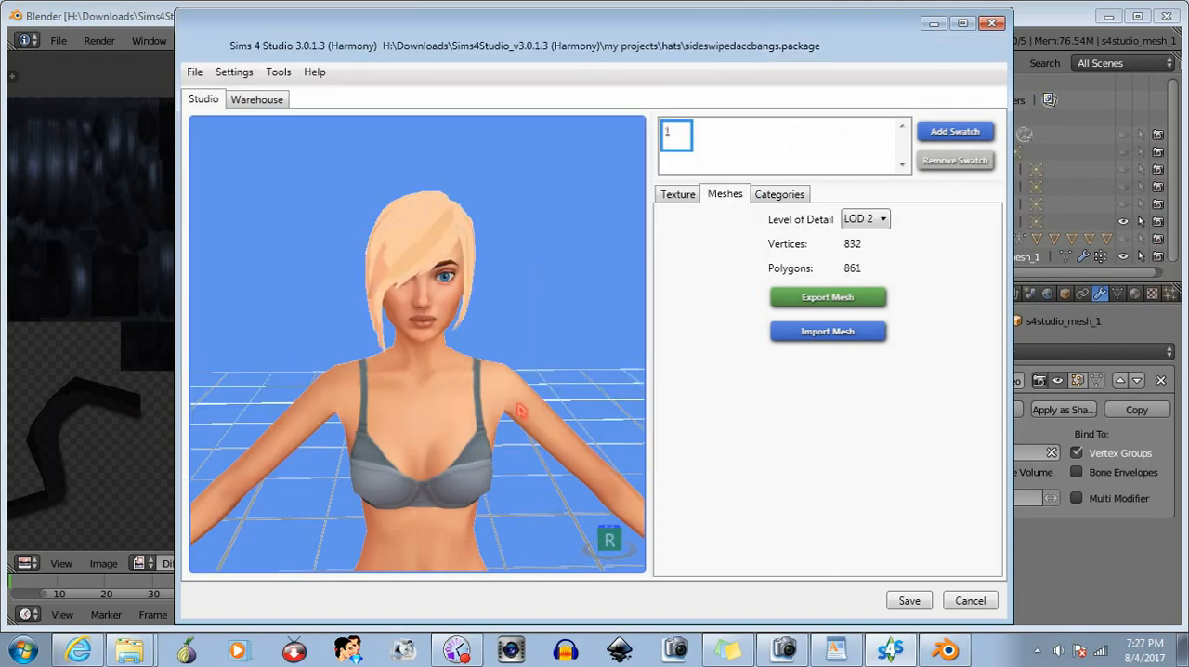
{"action": "left_click_drag", "start_coordinate": [525, 412], "coordinate": [492, 375]}
{"action": "scroll", "coordinate": [446, 371], "scroll_direction": "up", "scroll_amount": 1}
{"action": "scroll", "coordinate": [445, 371], "scroll_direction": "up", "scroll_amount": 2}
{"action": "left_click", "coordinate": [878, 222]}
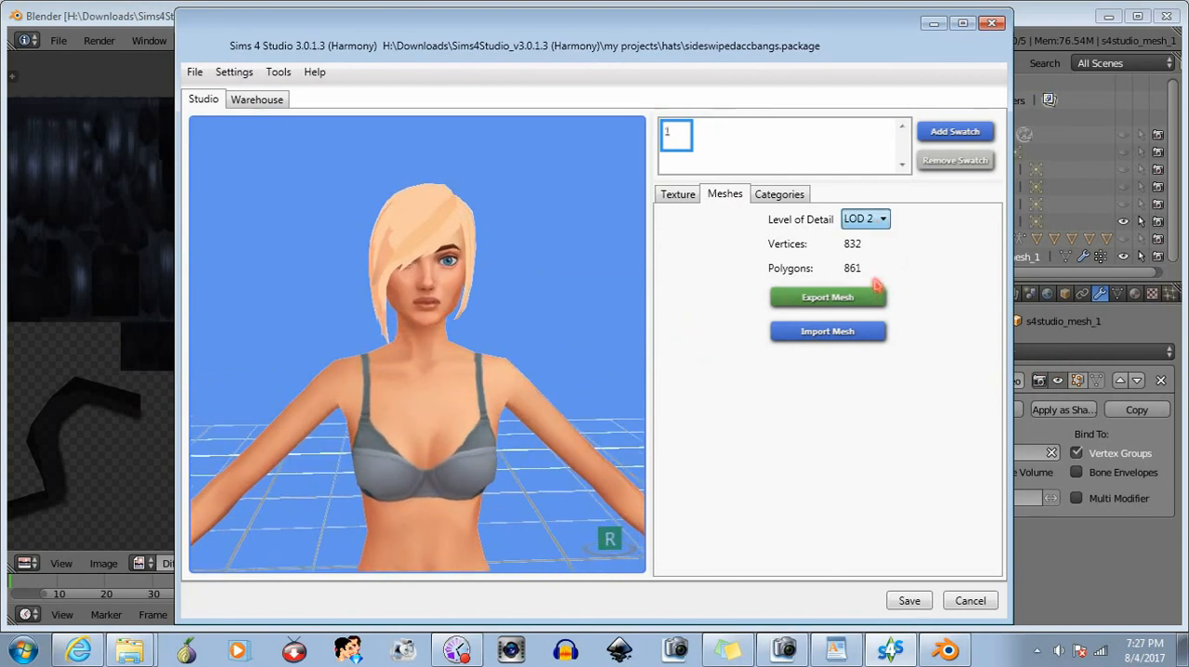
- Switch to Blender, add another Decimate modifier above the hair's armature modifier, set its ratio to 0.8479 and apply it
{"action": "left_click", "coordinate": [1068, 23]}
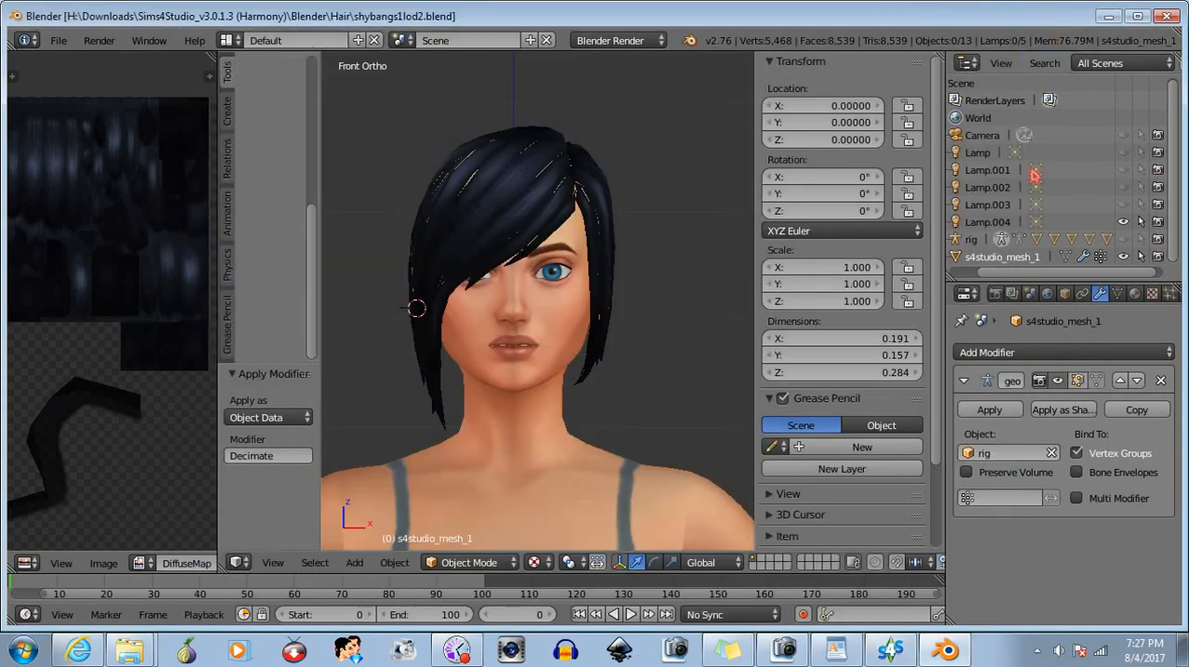
{"action": "left_click", "coordinate": [1042, 355]}
{"action": "left_click", "coordinate": [820, 122]}
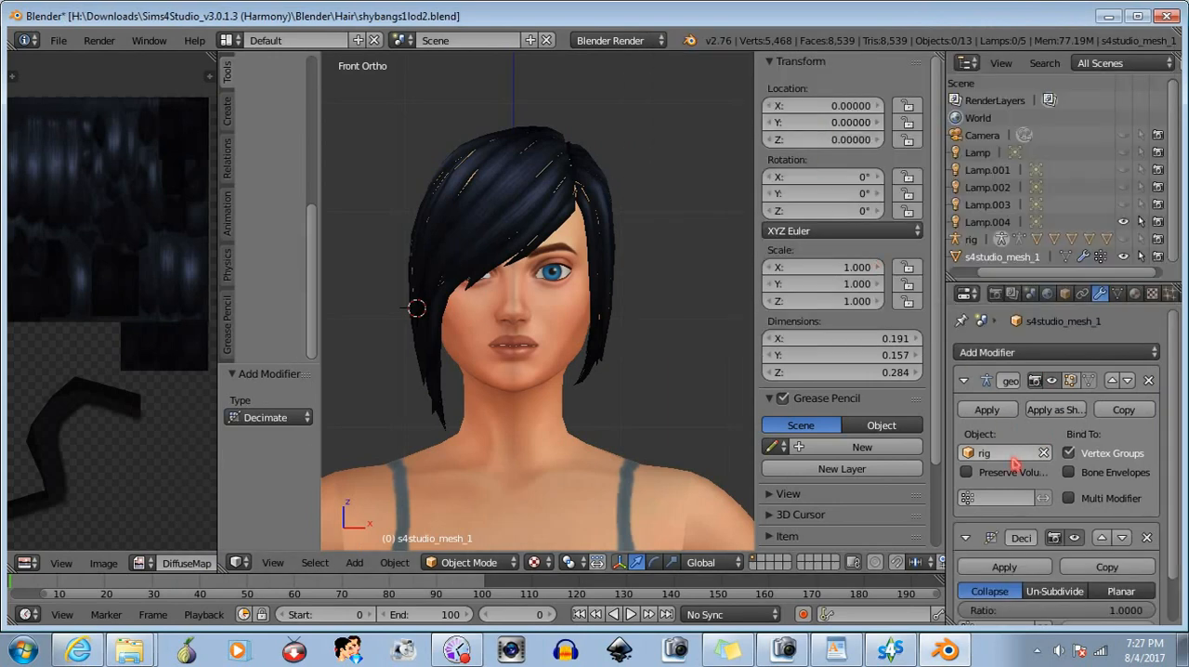
{"action": "scroll", "coordinate": [1085, 548], "scroll_direction": "down", "scroll_amount": 2}
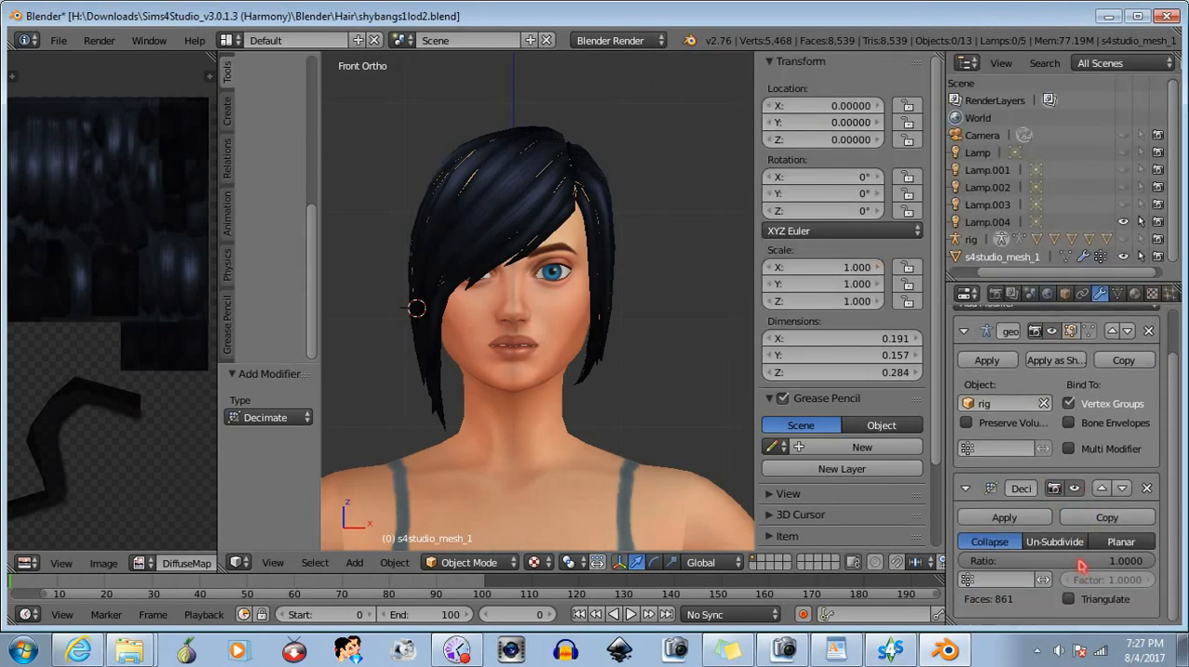
{"action": "left_click", "coordinate": [1100, 488]}
{"action": "scroll", "coordinate": [1098, 502], "scroll_direction": "up", "scroll_amount": 2}
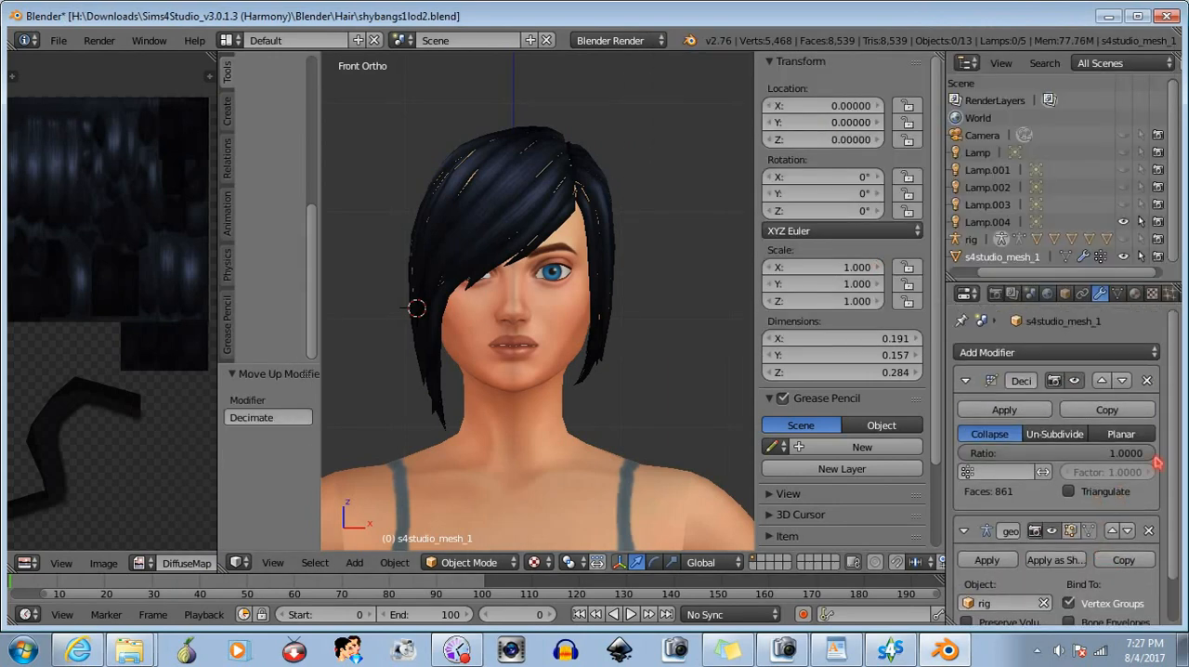
{"action": "left_click_drag", "start_coordinate": [1150, 455], "coordinate": [1116, 456]}
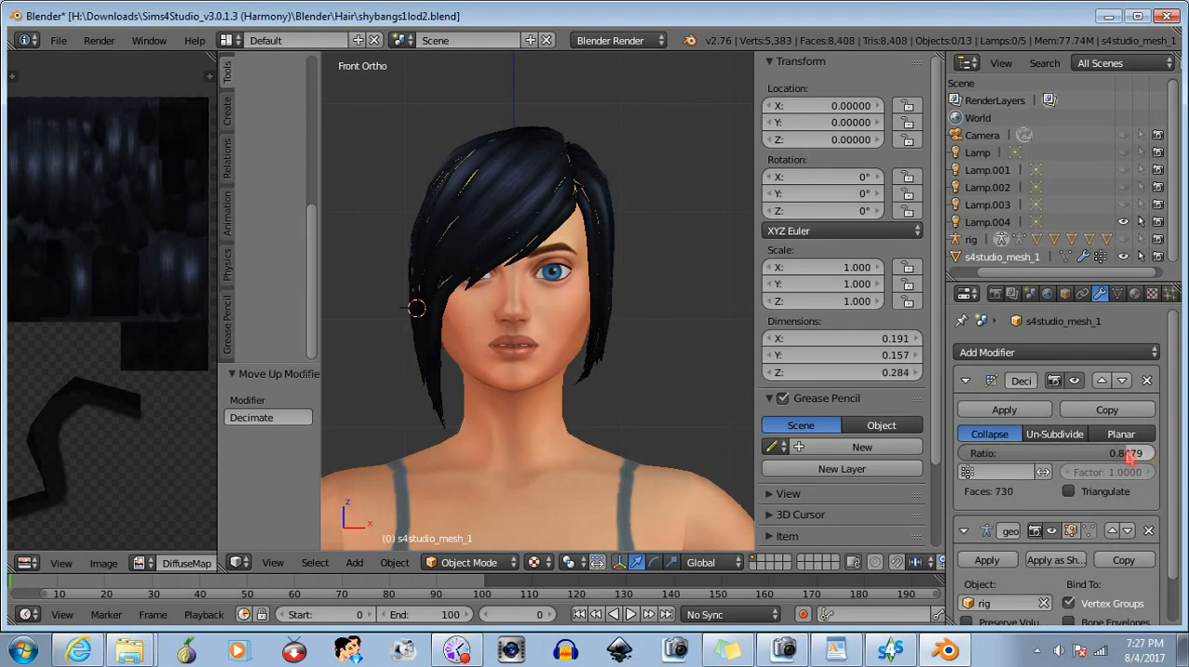
{"action": "left_click", "coordinate": [1004, 410]}
- Save the decimated hair as a new file named shybangs1lod3.blend
{"action": "left_click", "coordinate": [57, 40]}
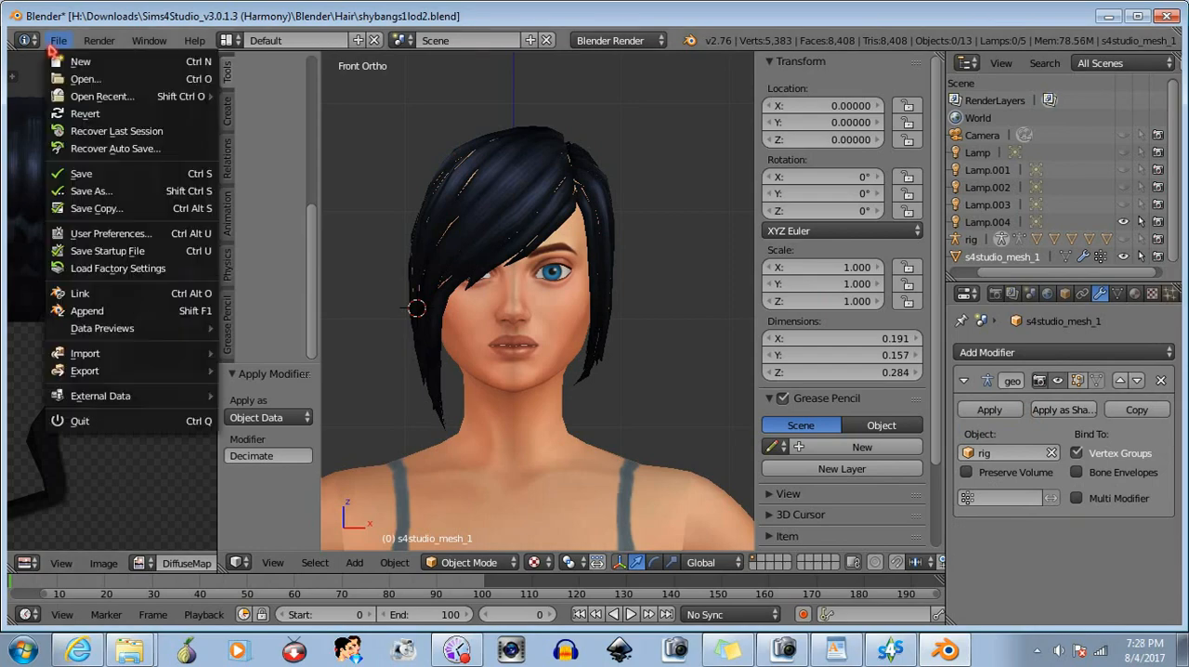
{"action": "left_click", "coordinate": [102, 190]}
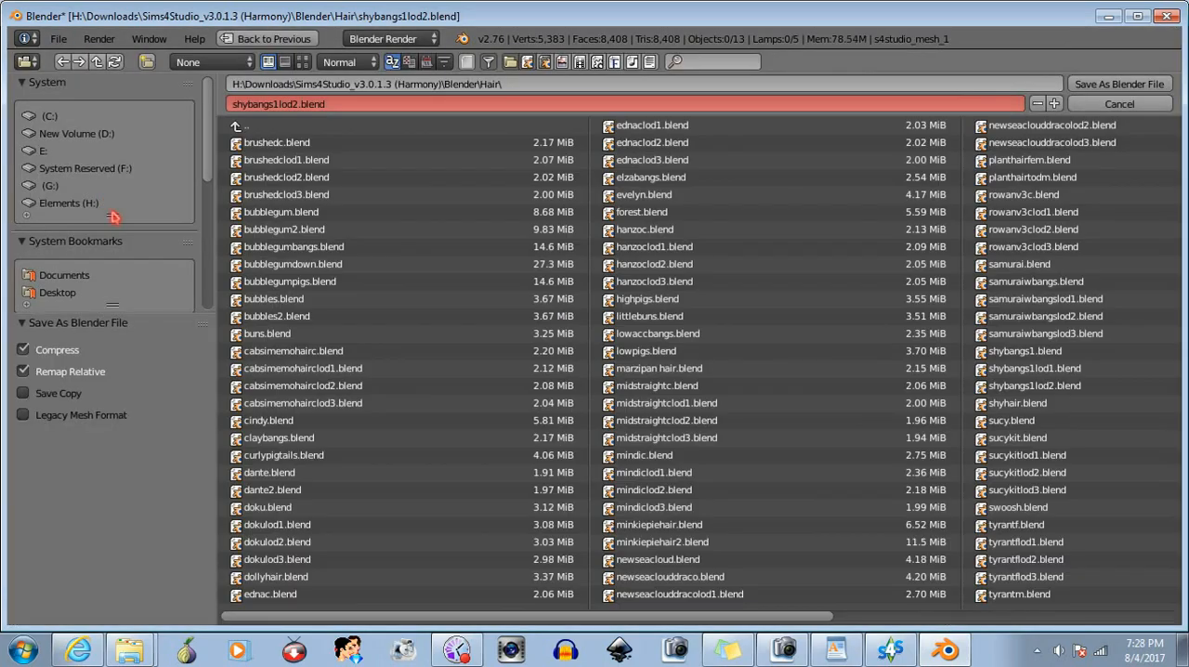
{"action": "left_click", "coordinate": [296, 104]}
{"action": "left_click", "coordinate": [295, 104]}
{"action": "left_click", "coordinate": [1107, 85]}
{"action": "left_click", "coordinate": [1121, 85]}
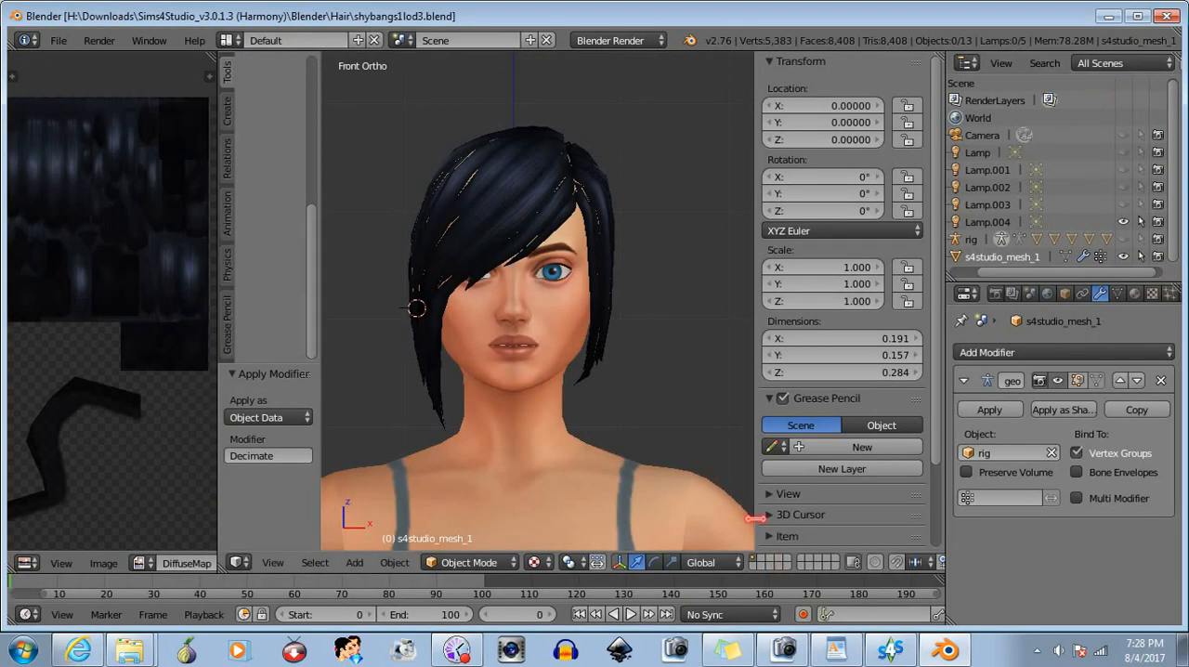
- Switch to Sims 4 Studio, import shybangs1lod3.blend as the LOD 3 mesh, and check the hair on the model
{"action": "left_click", "coordinate": [890, 651]}
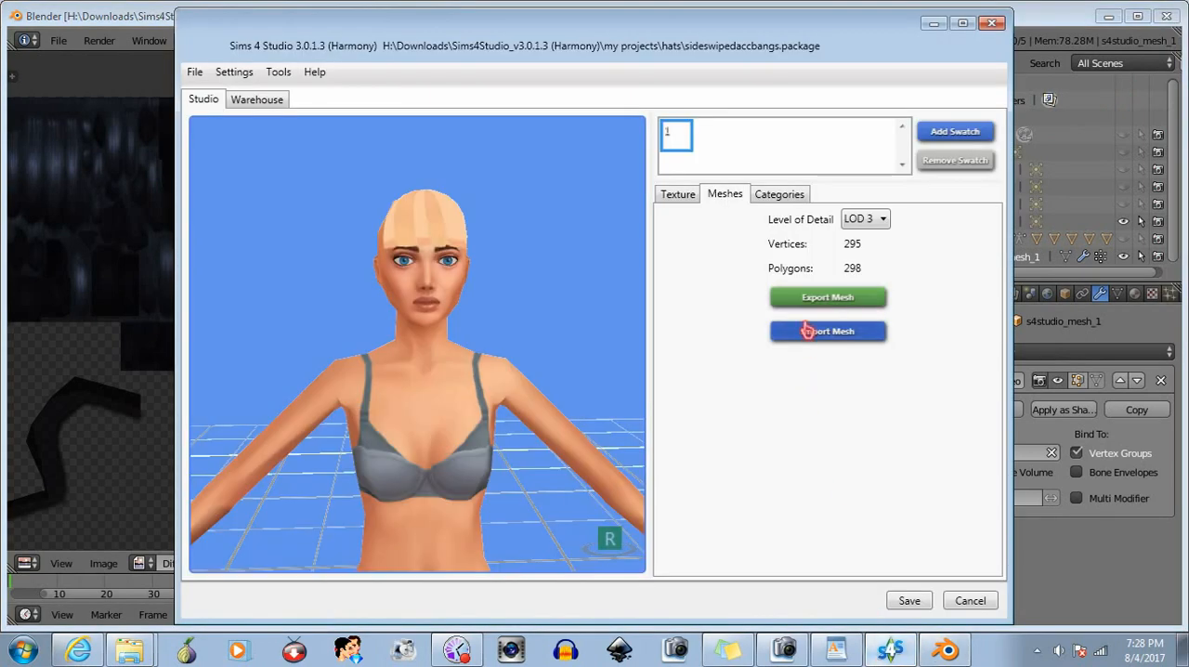
{"action": "left_click", "coordinate": [806, 330]}
{"action": "type", "text": "shy"}
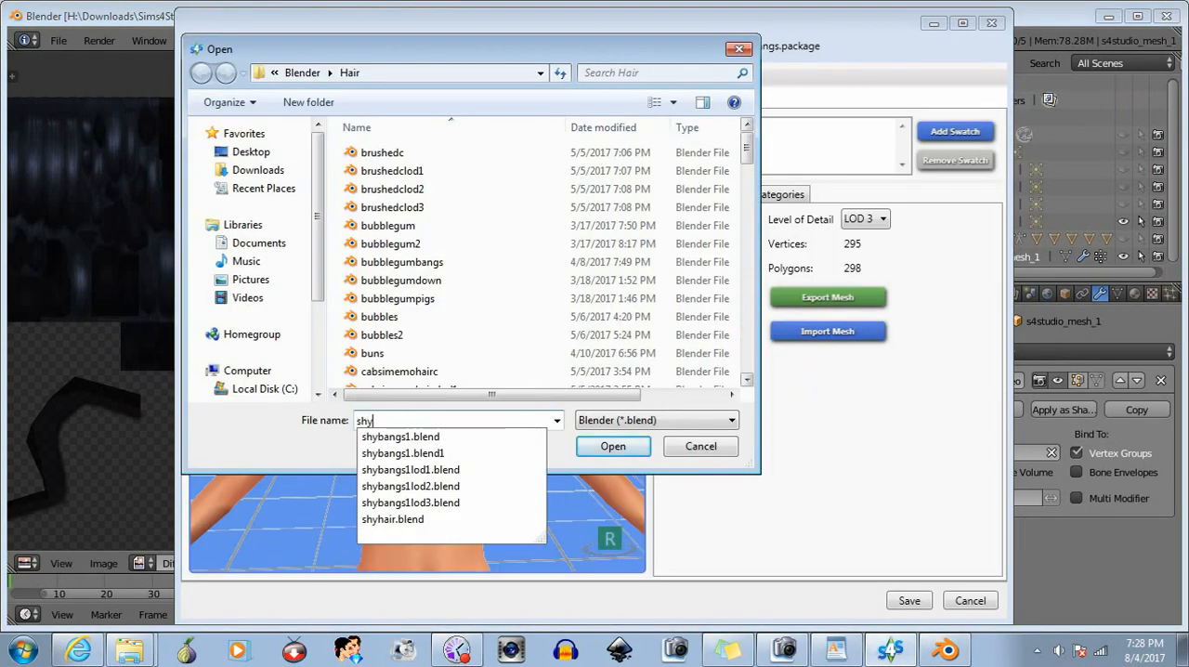
{"action": "left_click", "coordinate": [441, 503]}
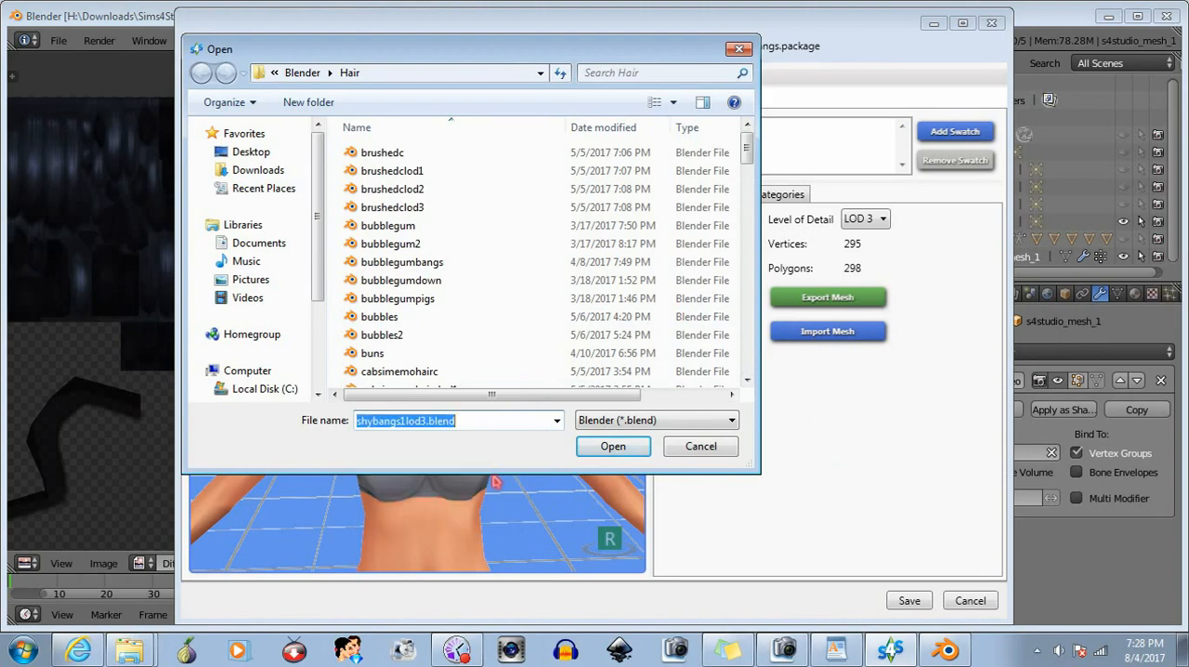
{"action": "left_click", "coordinate": [589, 449]}
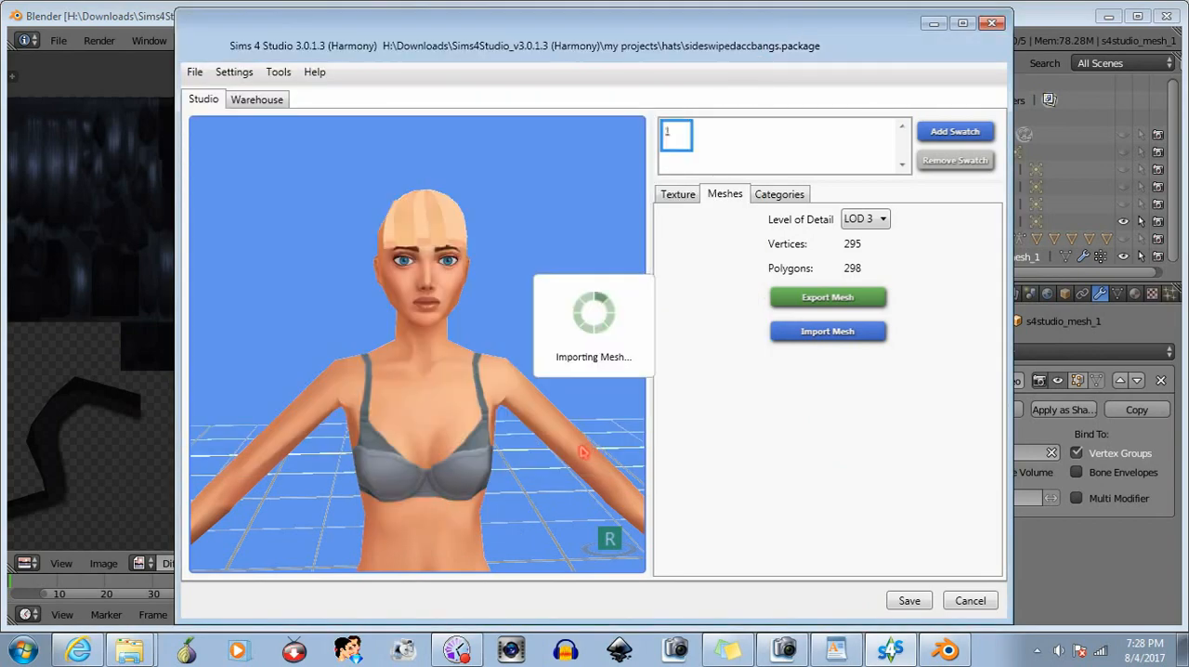
{"action": "mouse_move", "coordinate": [499, 422]}
{"action": "left_mouse_down"}
{"action": "mouse_move", "coordinate": [121, 481]}
{"action": "mouse_move", "coordinate": [322, 419]}
{"action": "mouse_move", "coordinate": [506, 443]}
{"action": "left_mouse_up"}
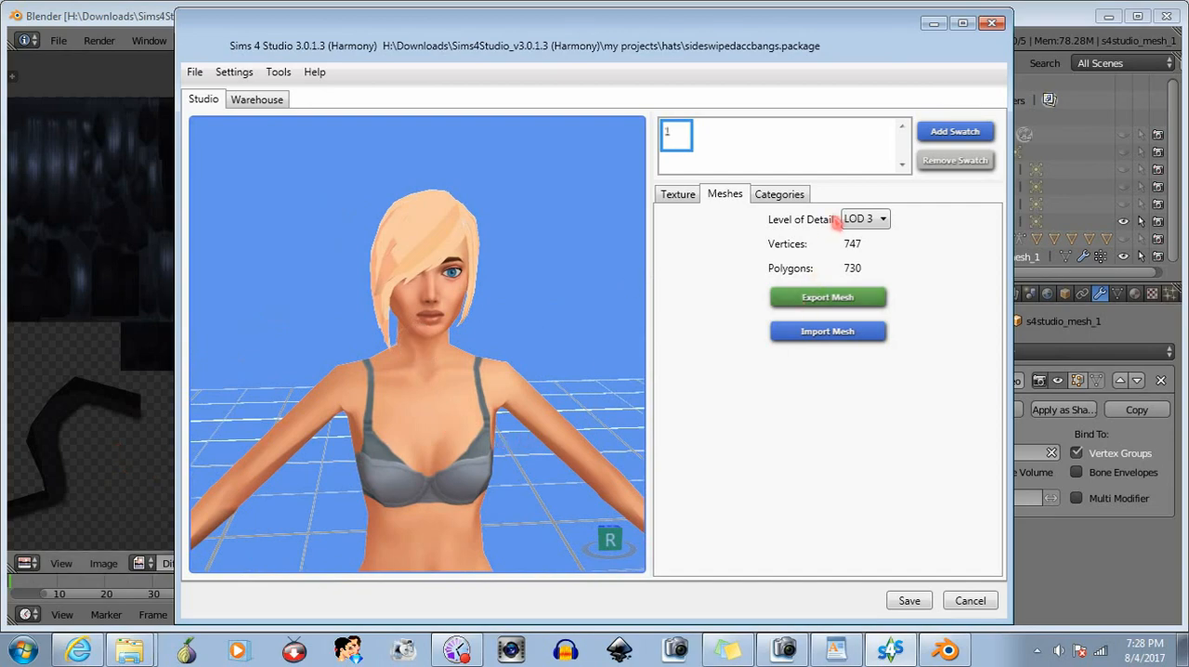
- Set the level of detail back to LOD 0, save the sideswipedaccbangs package, and close the project
{"action": "left_click", "coordinate": [851, 243]}
{"action": "left_click_drag", "start_coordinate": [411, 369], "coordinate": [380, 373]}
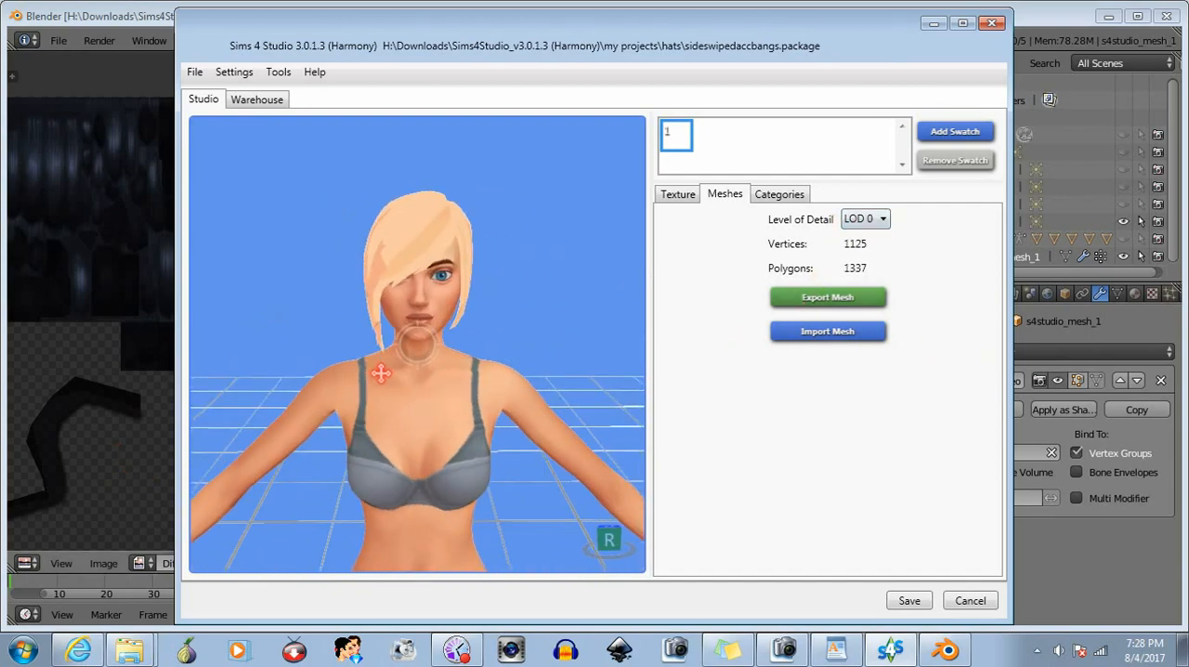
{"action": "left_click", "coordinate": [910, 601]}
{"action": "left_click", "coordinate": [671, 379]}
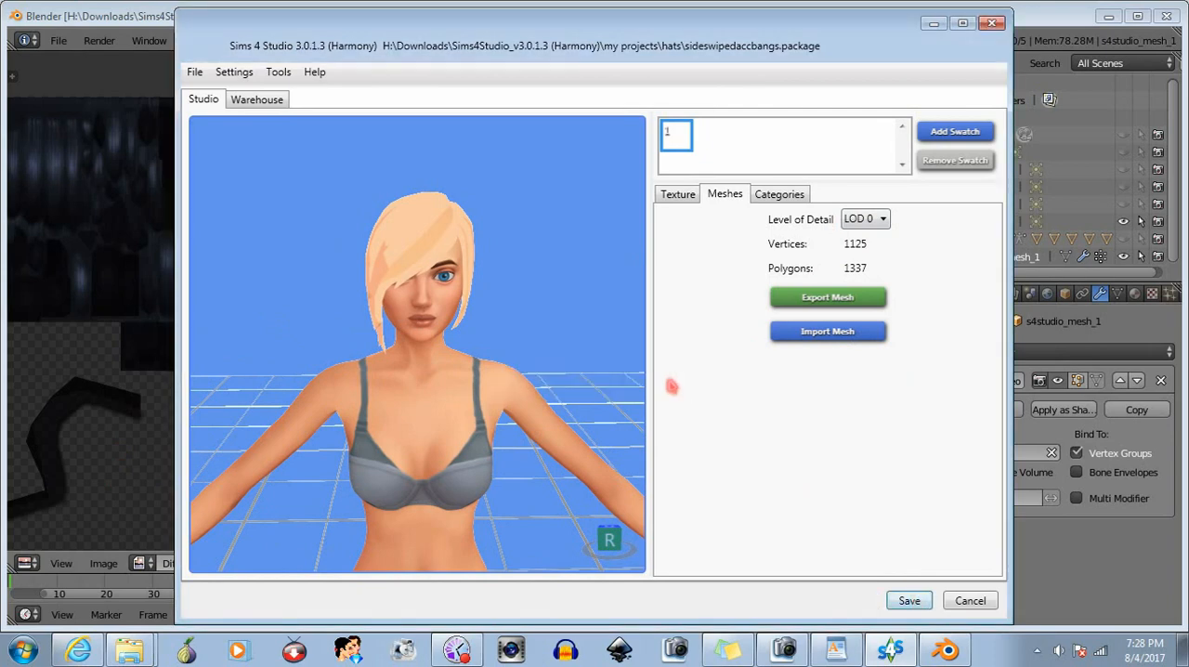
{"action": "left_click", "coordinate": [967, 601]}
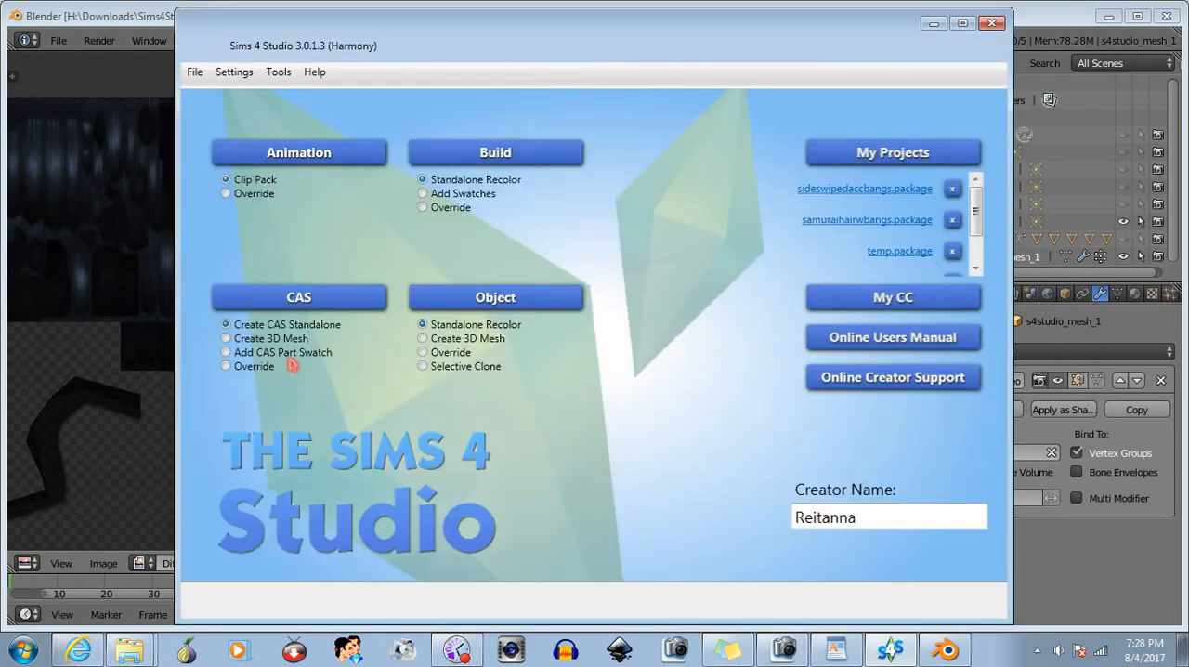
- Start a new CAS standalone item and choose the my projects\hats folder as its save location
{"action": "left_click", "coordinate": [298, 299]}
{"action": "left_click", "coordinate": [918, 608]}
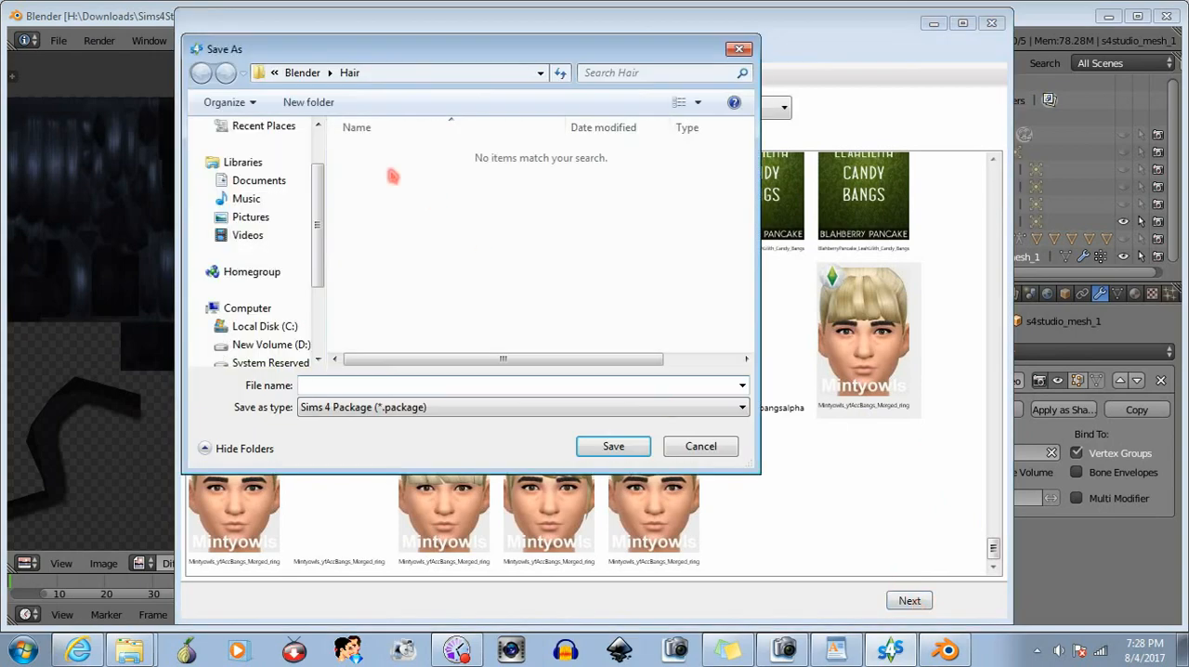
{"action": "left_click", "coordinate": [274, 73]}
{"action": "left_click", "coordinate": [288, 94]}
{"action": "left_click", "coordinate": [485, 73]}
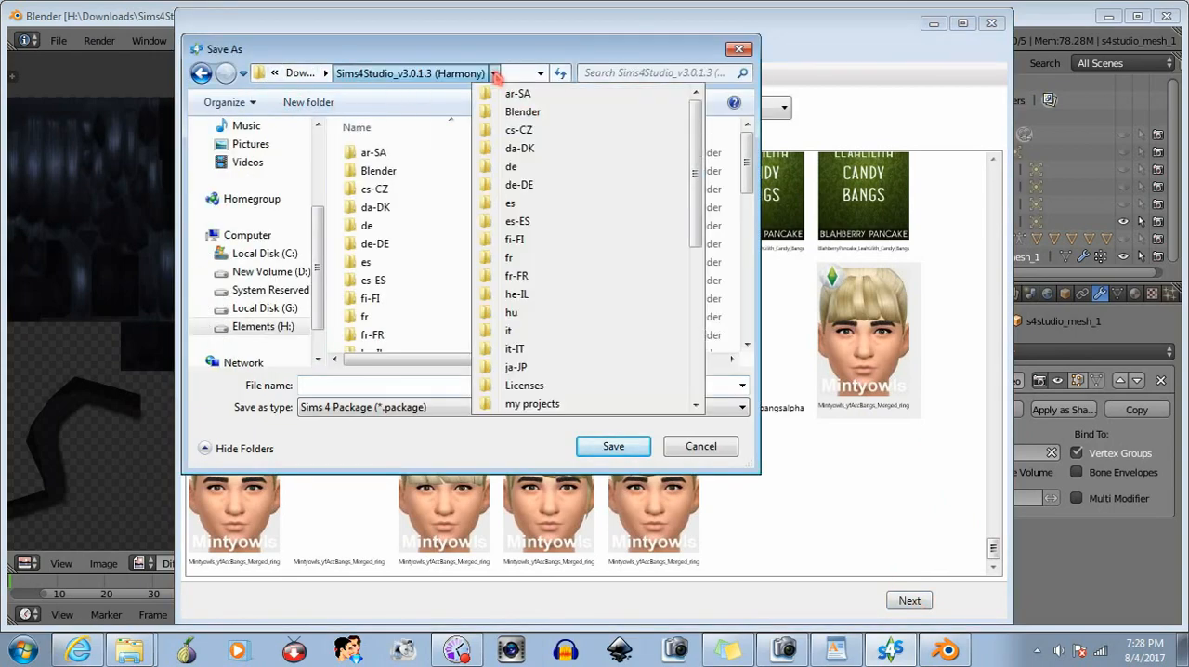
{"action": "left_click", "coordinate": [505, 405]}
{"action": "double_click", "coordinate": [569, 288]}
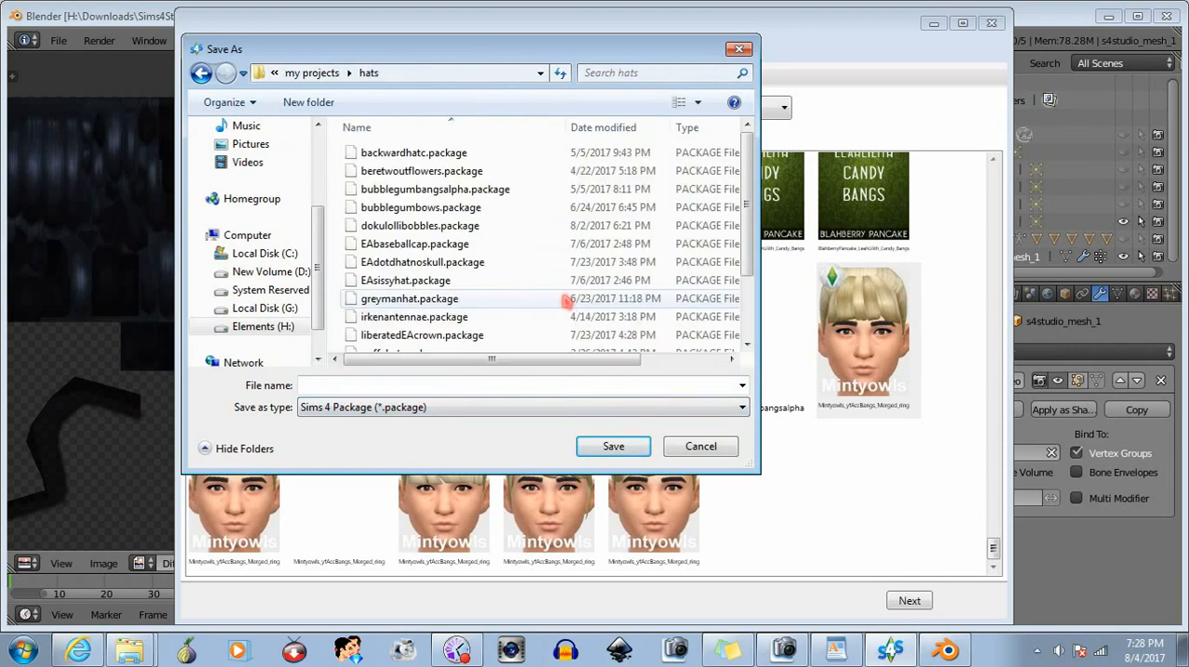
- Save the new package as sideswipedaccbangsv2.package, basing its name on the existing sideswipedaccbangs.package
{"action": "scroll", "coordinate": [523, 273], "scroll_direction": "down", "scroll_amount": 1}
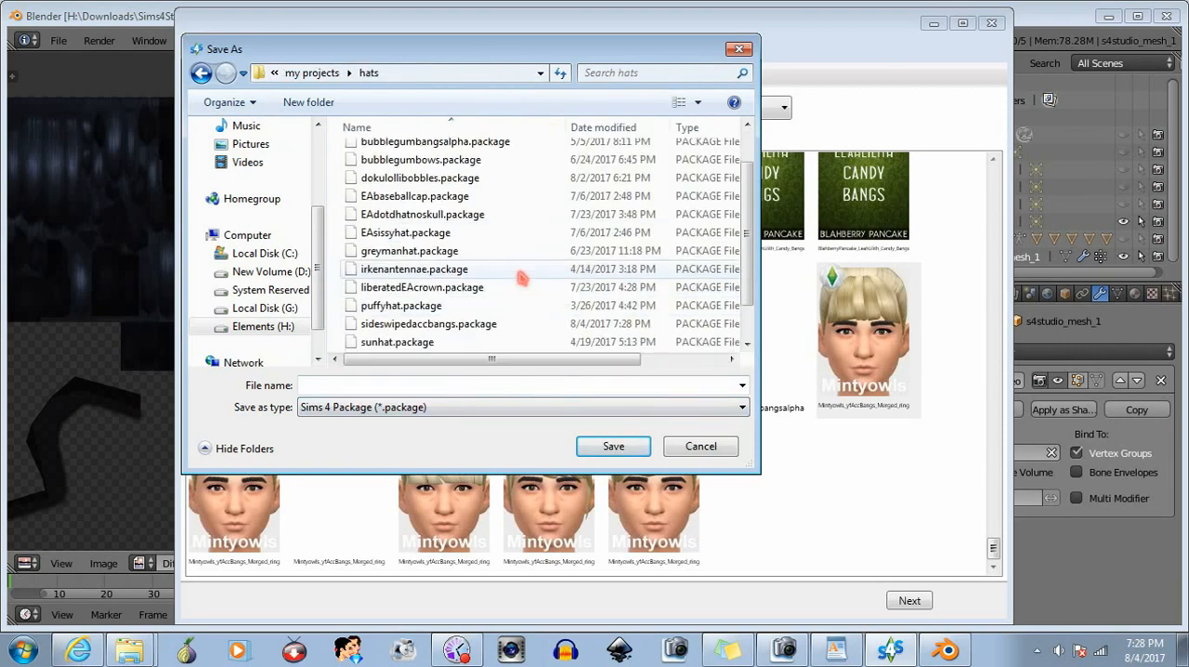
{"action": "left_click", "coordinate": [467, 325]}
{"action": "double_click", "coordinate": [393, 385]}
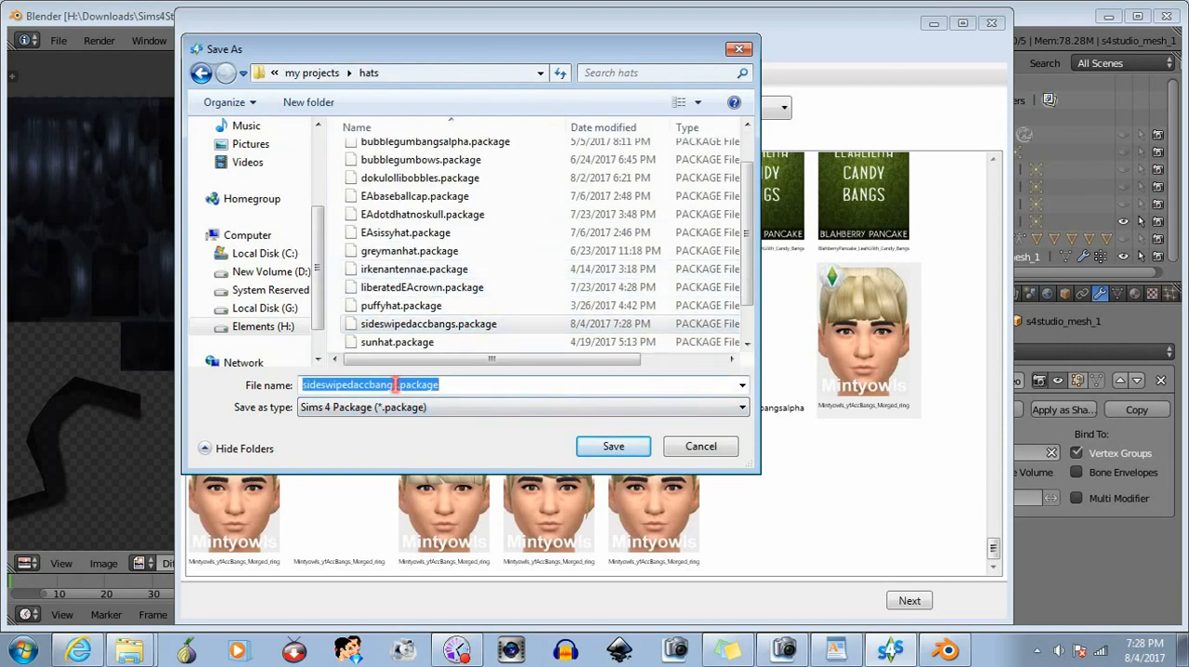
{"action": "left_click", "coordinate": [395, 385]}
{"action": "type", "text": "v2"}
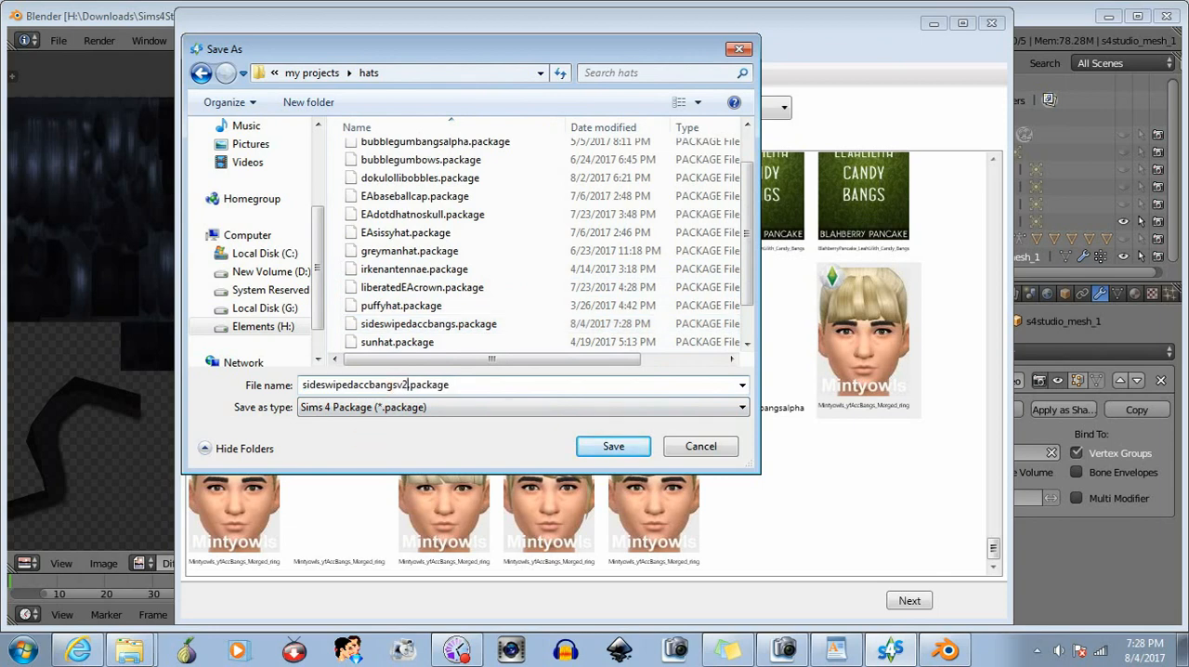
{"action": "left_click", "coordinate": [612, 446]}
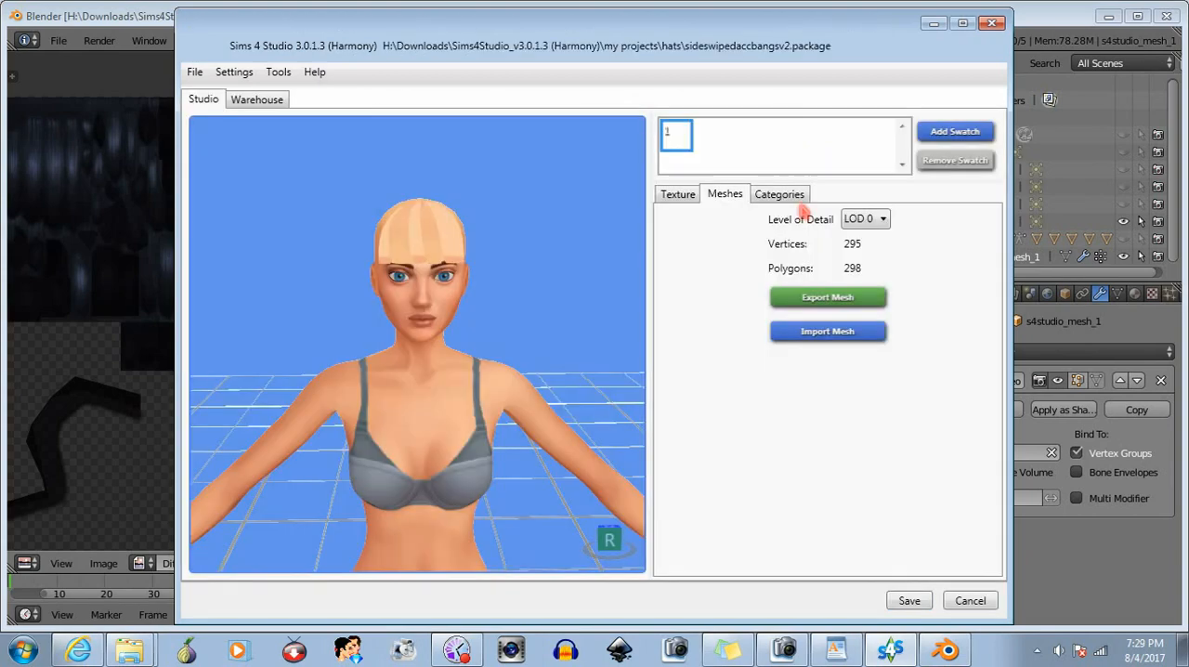
- Switch to Blender, mirror the entire hair mesh along its local X axis in Edit Mode, and return to Object Mode to inspect it
{"action": "left_click", "coordinate": [1036, 21]}
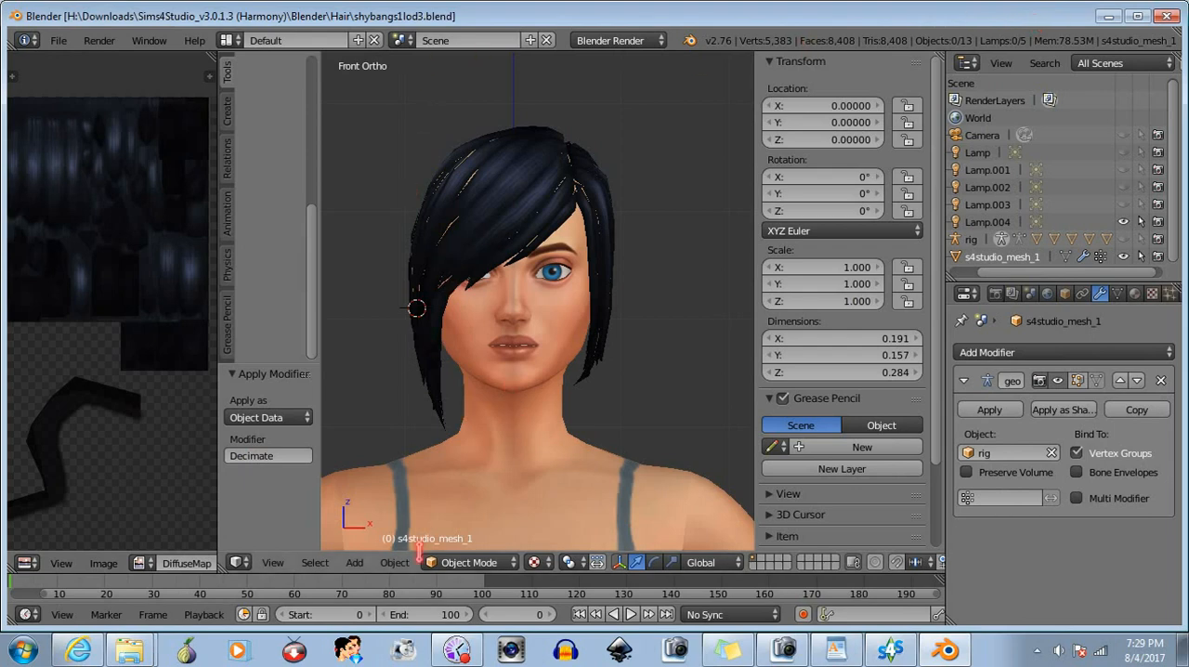
{"action": "left_click", "coordinate": [483, 562]}
{"action": "left_click", "coordinate": [478, 514]}
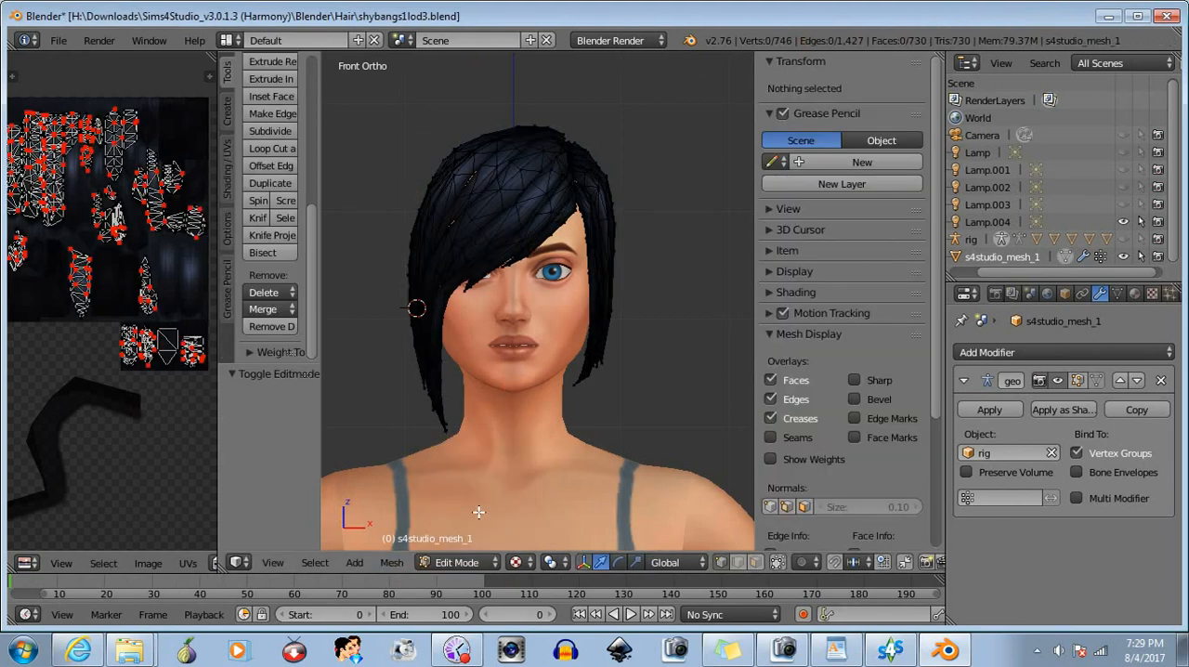
{"action": "key", "text": "a"}
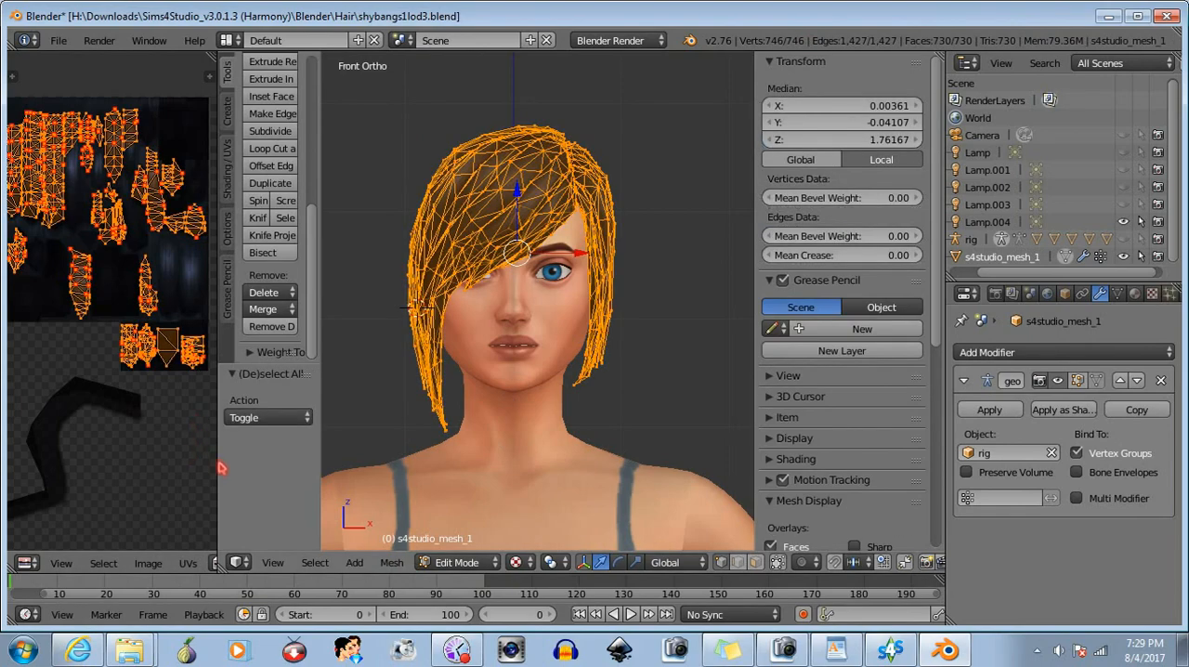
{"action": "left_click_drag", "start_coordinate": [216, 462], "coordinate": [184, 446]}
{"action": "left_click", "coordinate": [358, 563]}
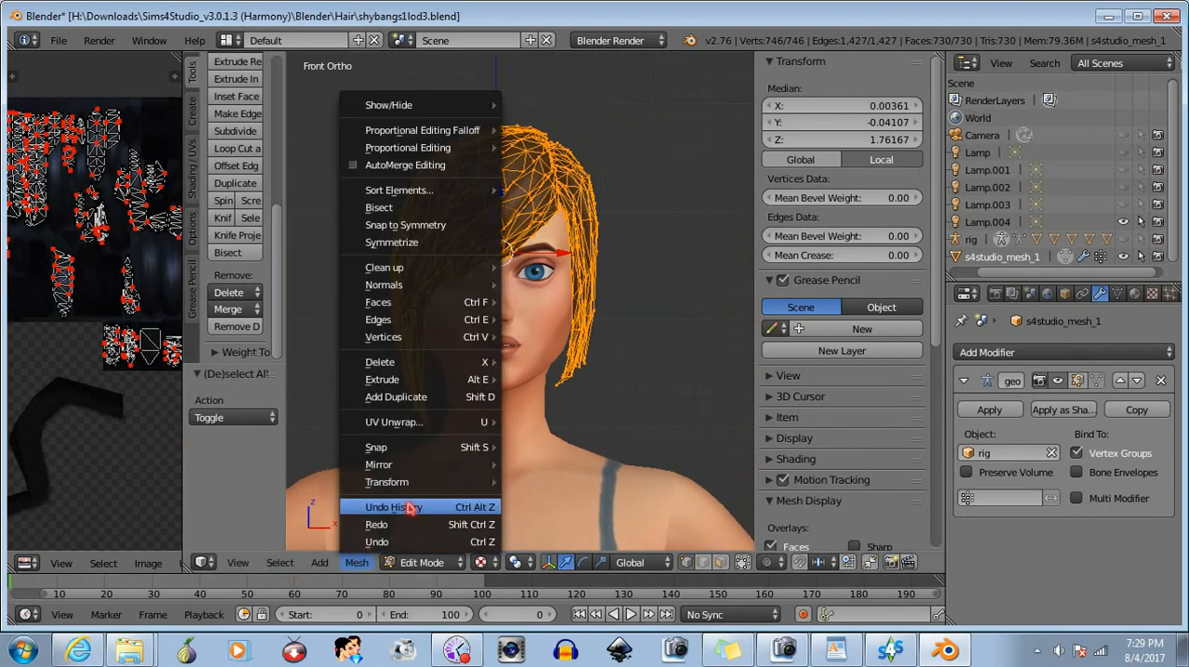
{"action": "mouse_move", "coordinate": [435, 469]}
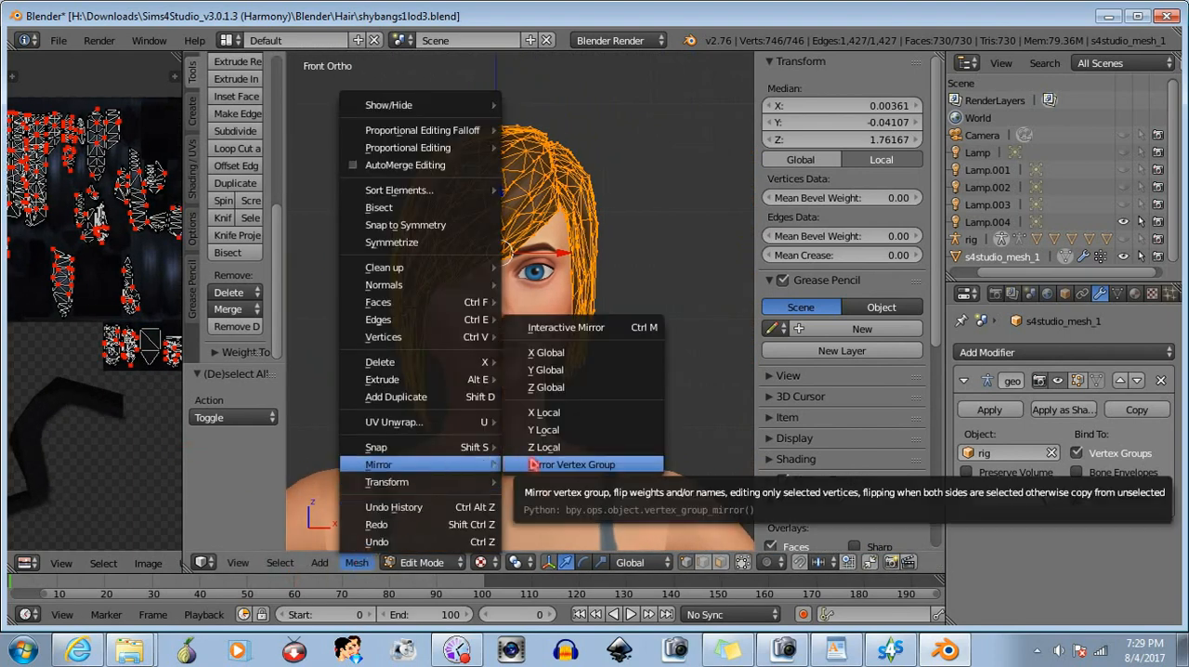
{"action": "left_click", "coordinate": [557, 412]}
{"action": "left_click", "coordinate": [560, 412]}
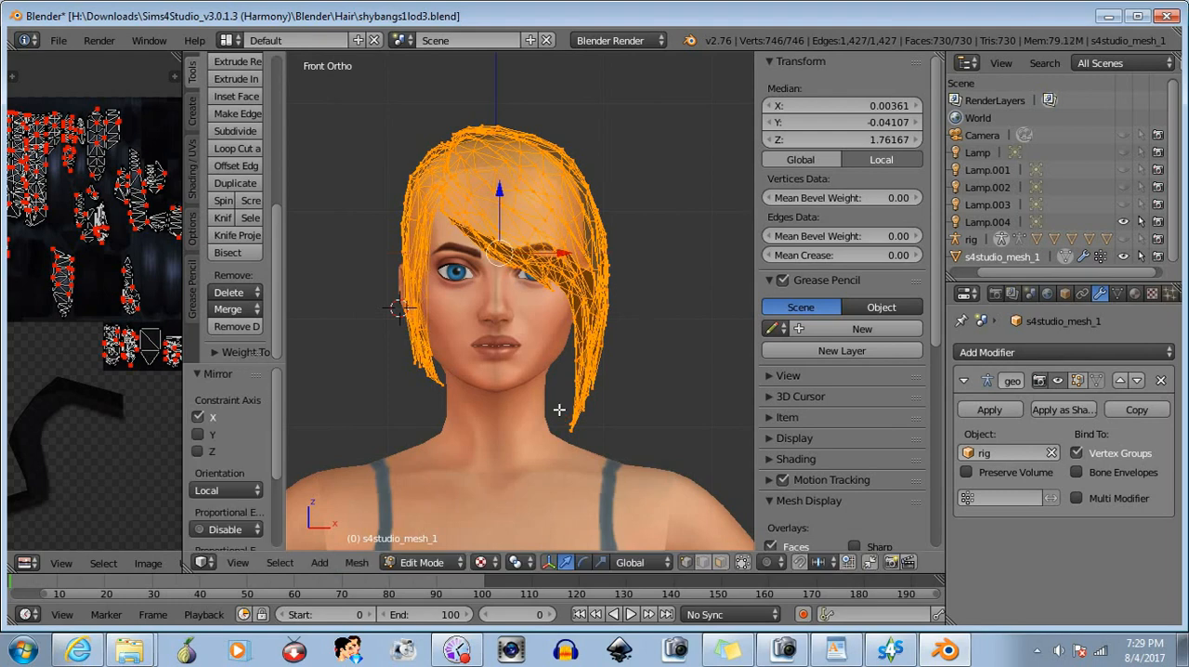
{"action": "left_click", "coordinate": [437, 562]}
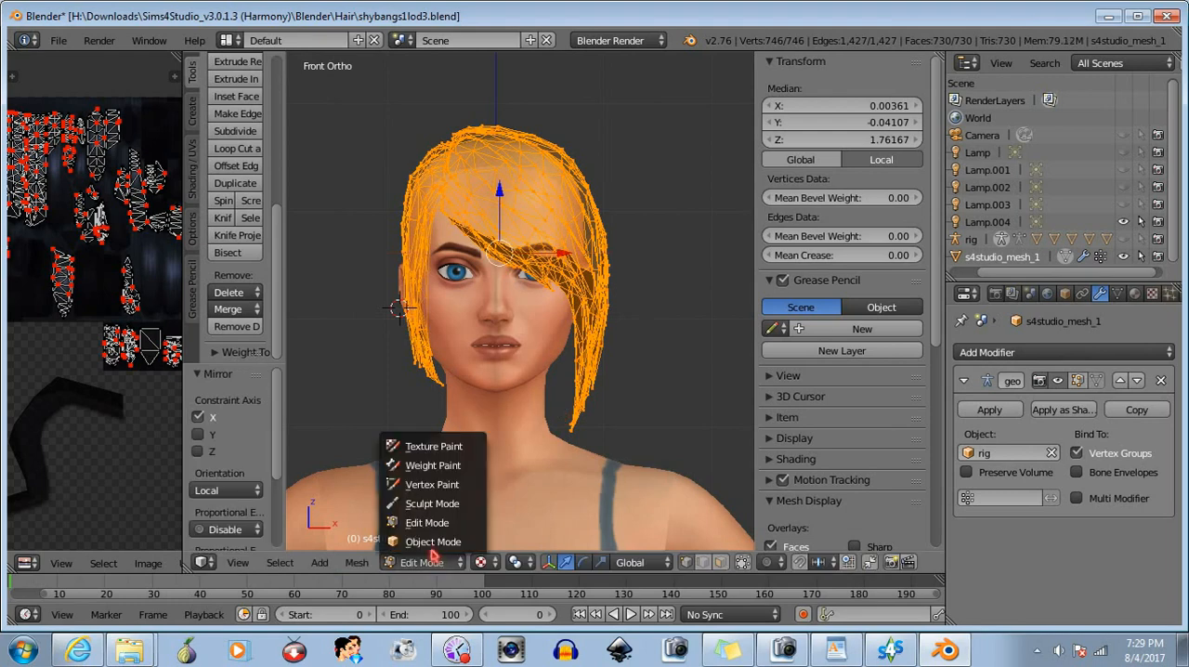
{"action": "left_click", "coordinate": [433, 541]}
{"action": "middle_click_drag", "start_coordinate": [520, 417], "coordinate": [419, 355]}
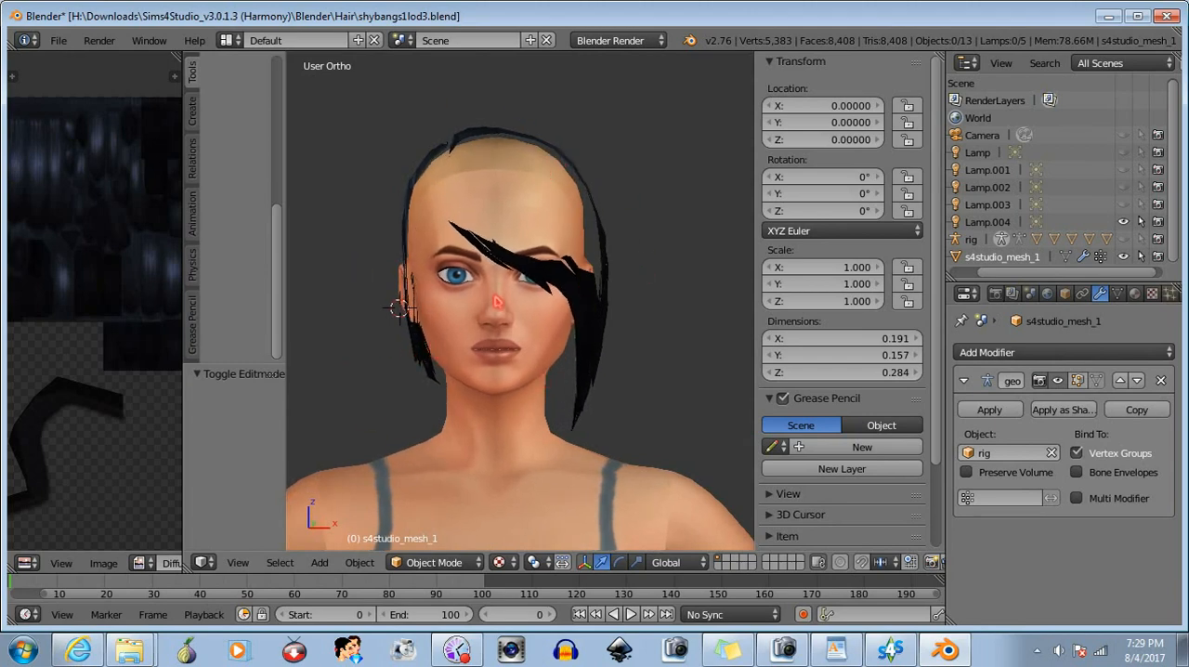
{"action": "mouse_move", "coordinate": [496, 302]}
{"action": "middle_mouse_down"}
{"action": "mouse_move", "coordinate": [475, 325]}
{"action": "mouse_move", "coordinate": [489, 295]}
{"action": "middle_mouse_up"}
- Save the mirrored hair as a new file named shybangs2lod3.blend
{"action": "left_click", "coordinate": [57, 40]}
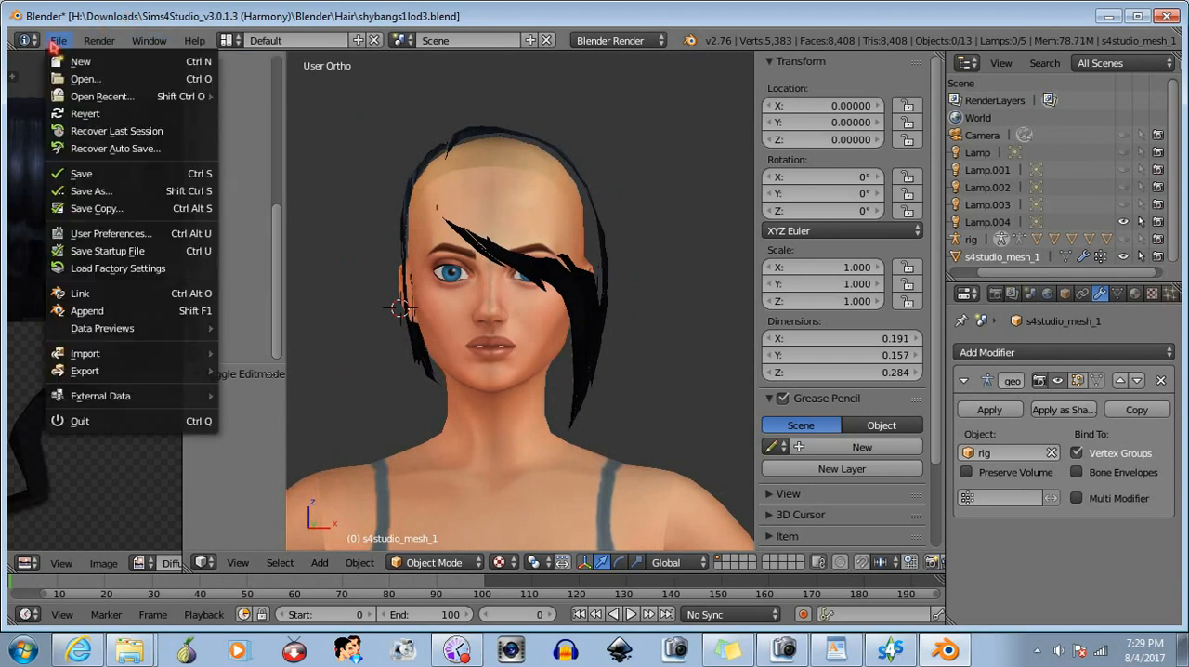
{"action": "left_click", "coordinate": [93, 192]}
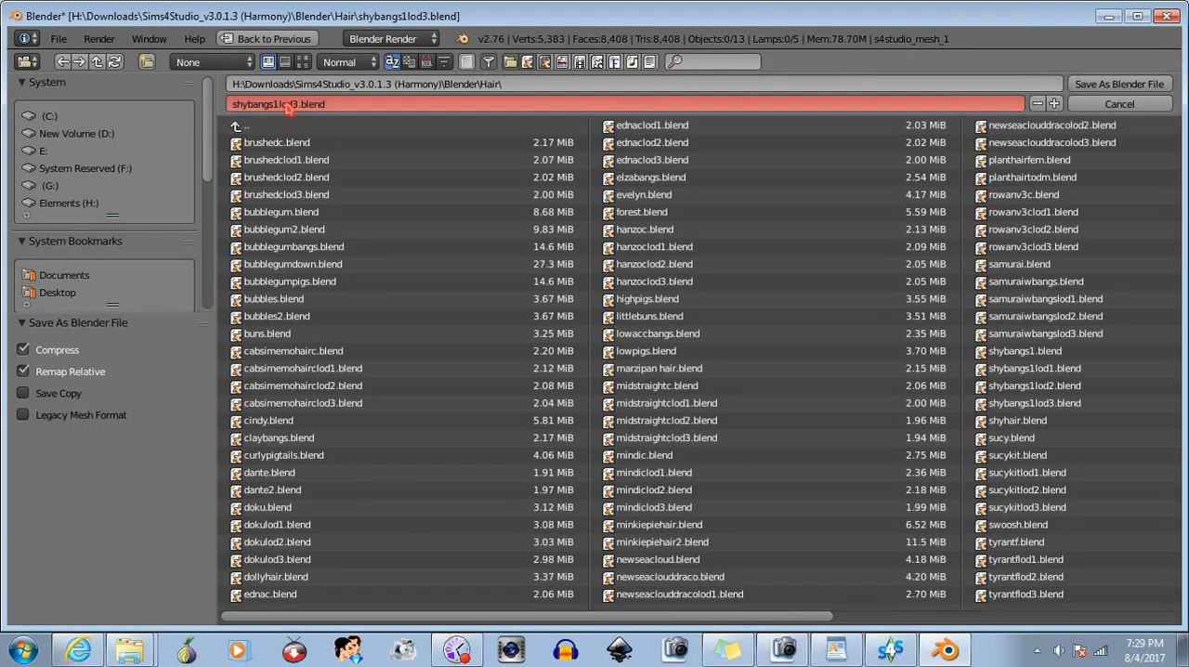
{"action": "left_click", "coordinate": [272, 105]}
{"action": "left_click", "coordinate": [279, 105]}
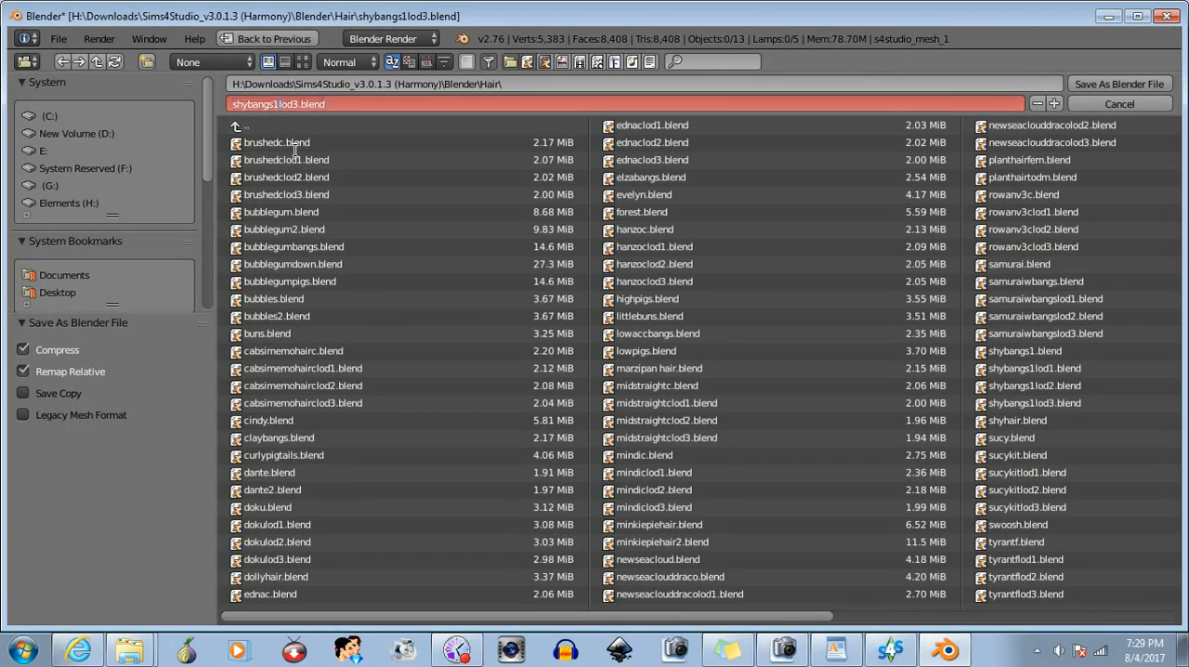
{"action": "left_click", "coordinate": [1144, 87]}
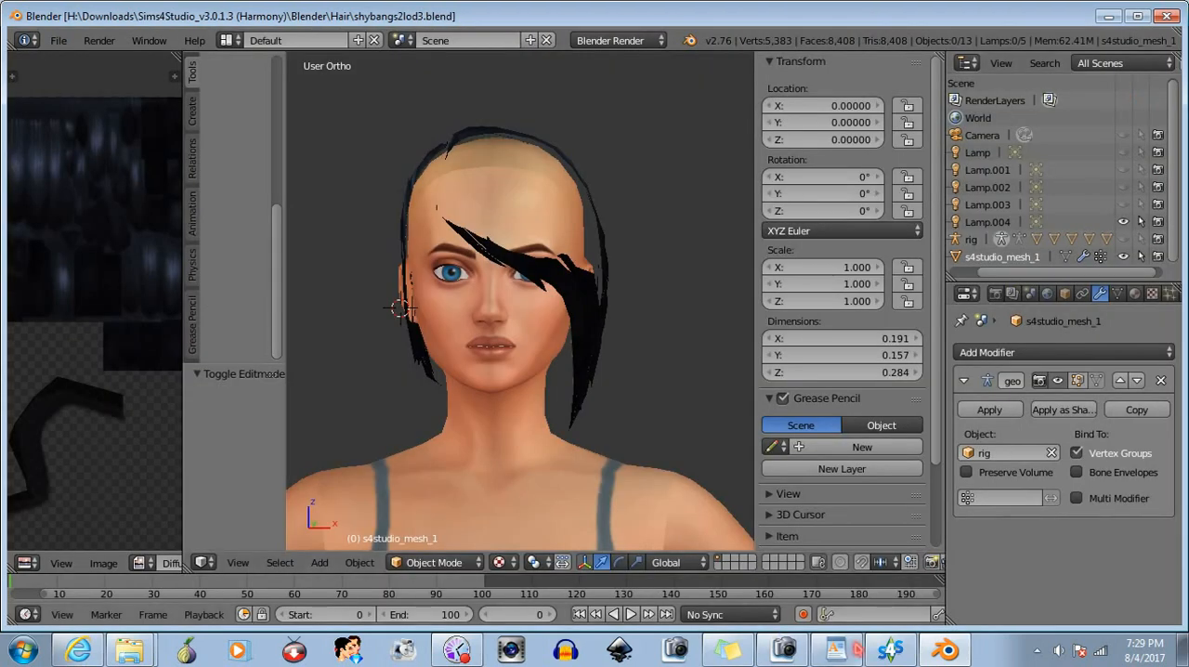
- Switch to Sims 4 Studio and import shybangs2lod3.blend from the Blender\Hair folder as the LOD 3 mesh
{"action": "left_click", "coordinate": [889, 649]}
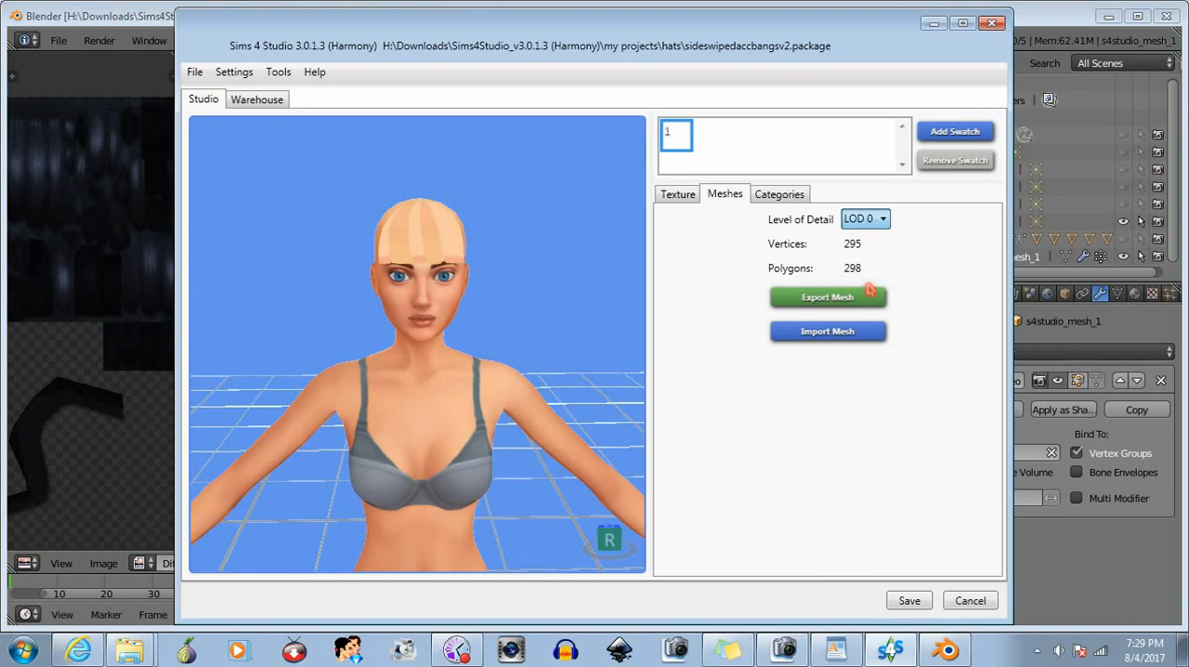
{"action": "left_click", "coordinate": [836, 331]}
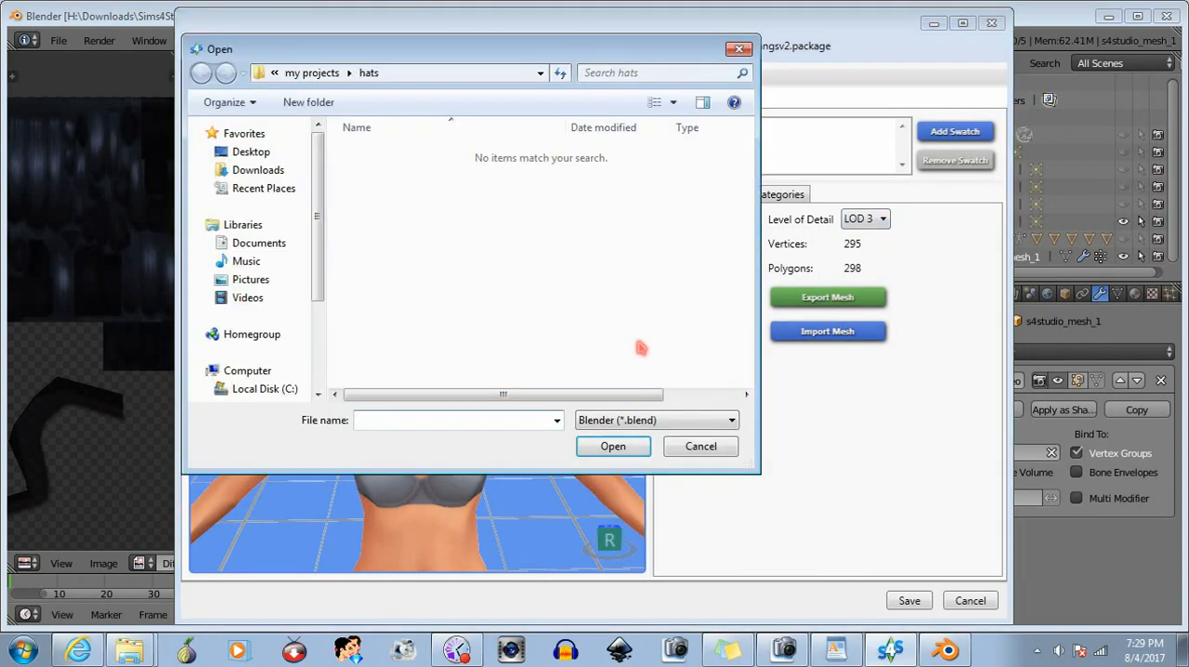
{"action": "left_click", "coordinate": [274, 73]}
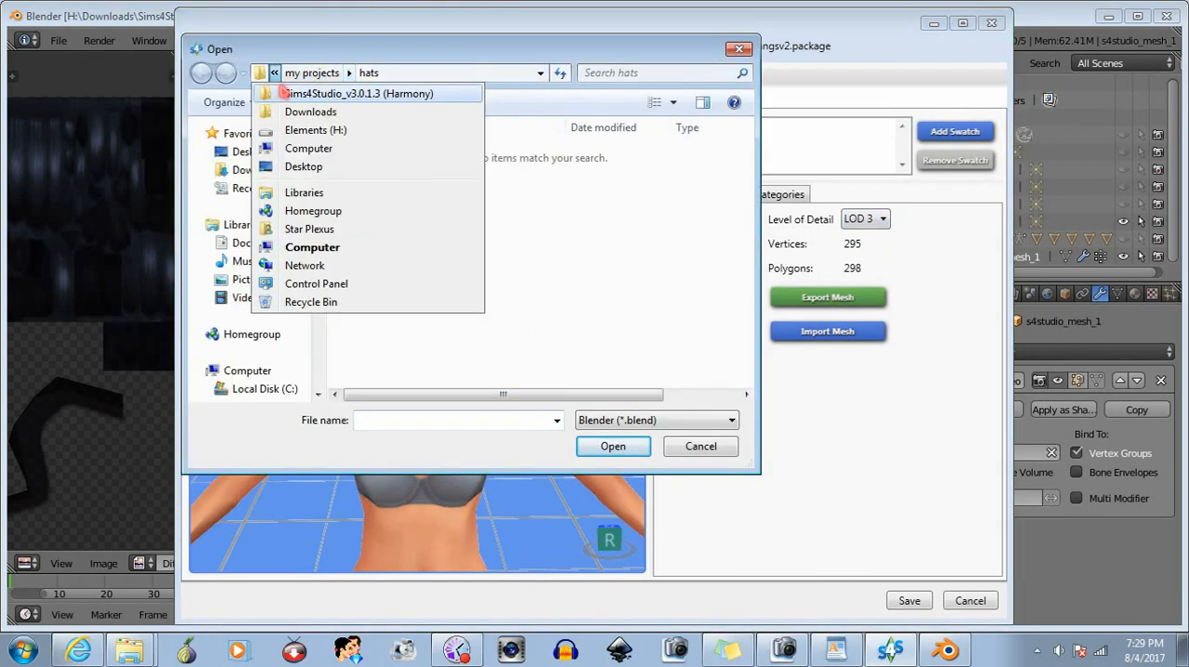
{"action": "left_click", "coordinate": [288, 93]}
{"action": "scroll", "coordinate": [413, 186], "scroll_direction": "up", "scroll_amount": 5}
{"action": "double_click", "coordinate": [411, 159]}
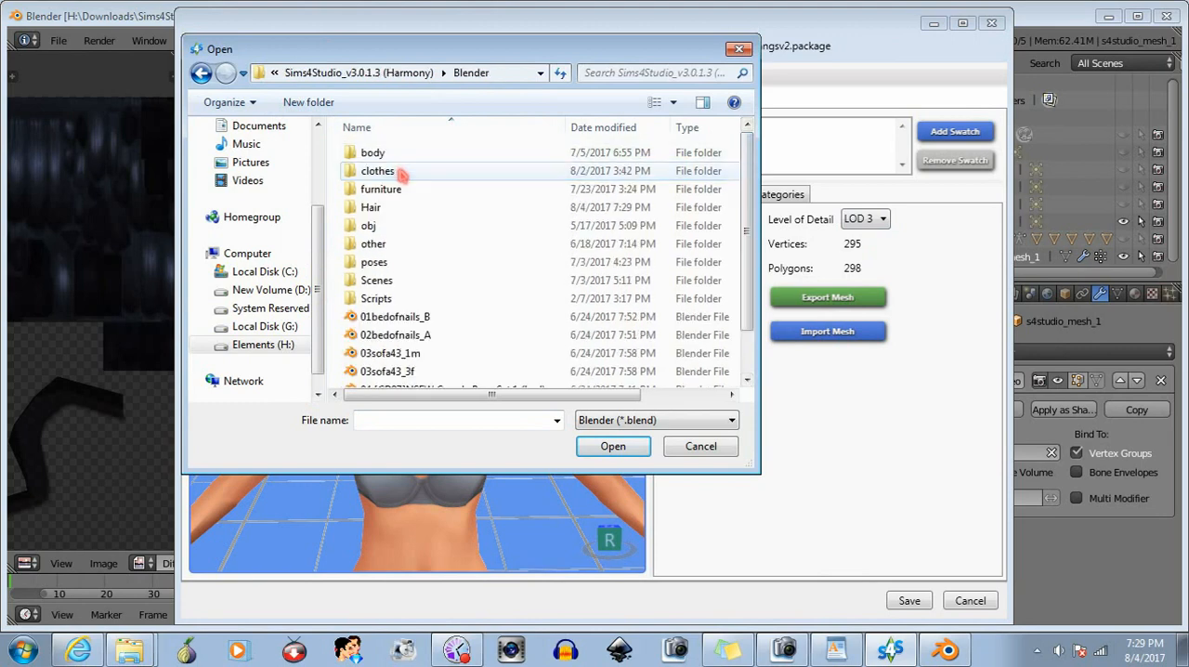
{"action": "double_click", "coordinate": [390, 208]}
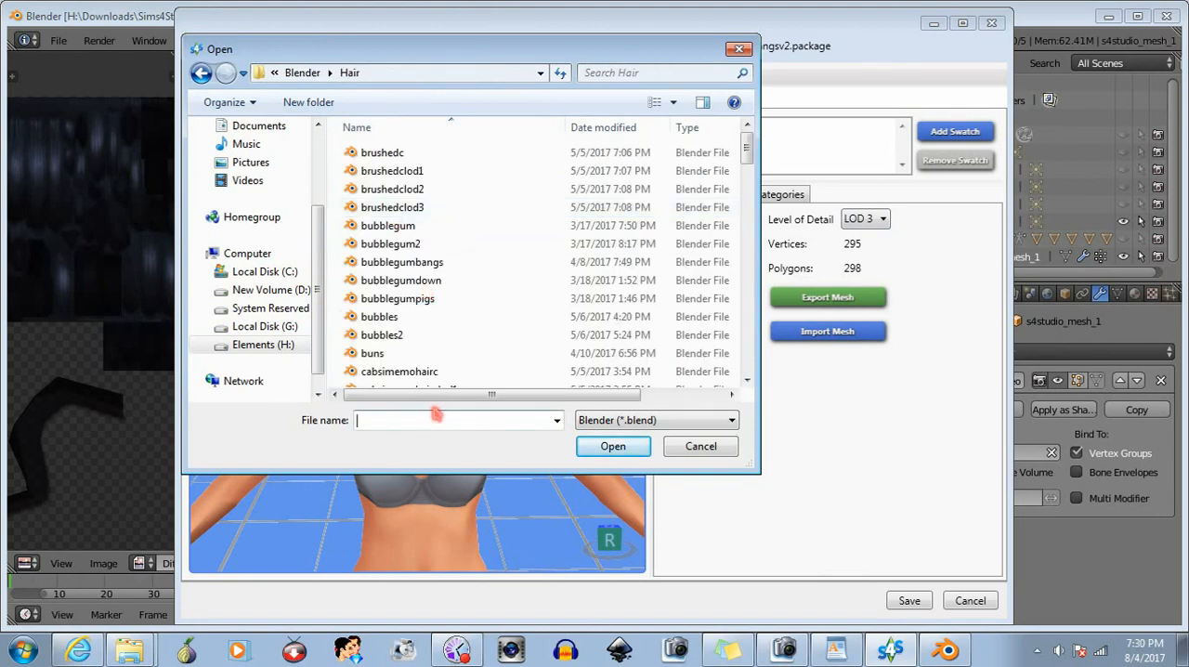
{"action": "type", "text": "shy"}
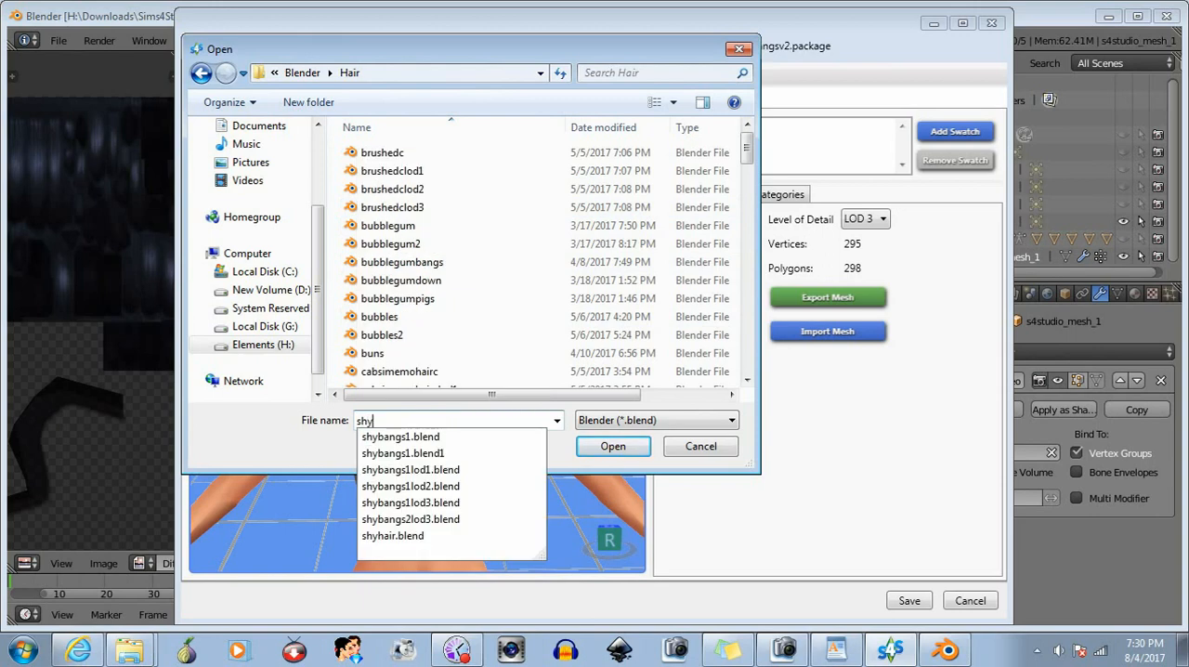
{"action": "left_click", "coordinate": [442, 520]}
{"action": "left_click", "coordinate": [612, 448]}
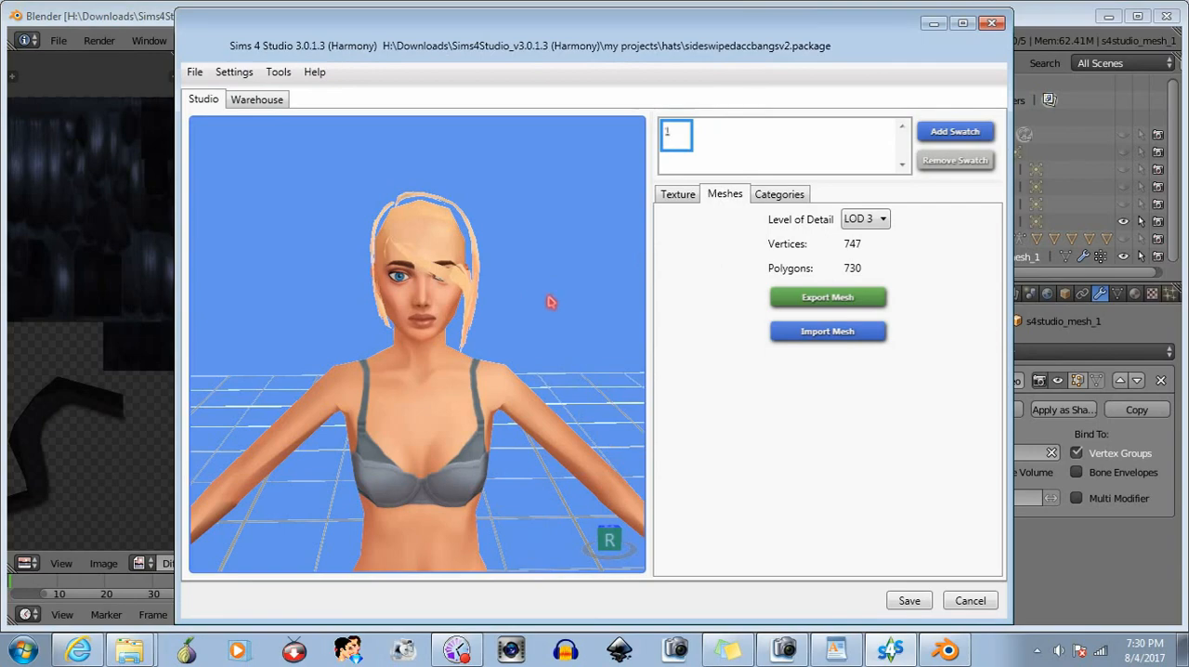
- Switch to Blender, flip the normals of the whole mirrored hair mesh, and save shybangs2lod3.blend in Object Mode
{"action": "key", "text": "alt+Tab"}
{"action": "left_click", "coordinate": [476, 569]}
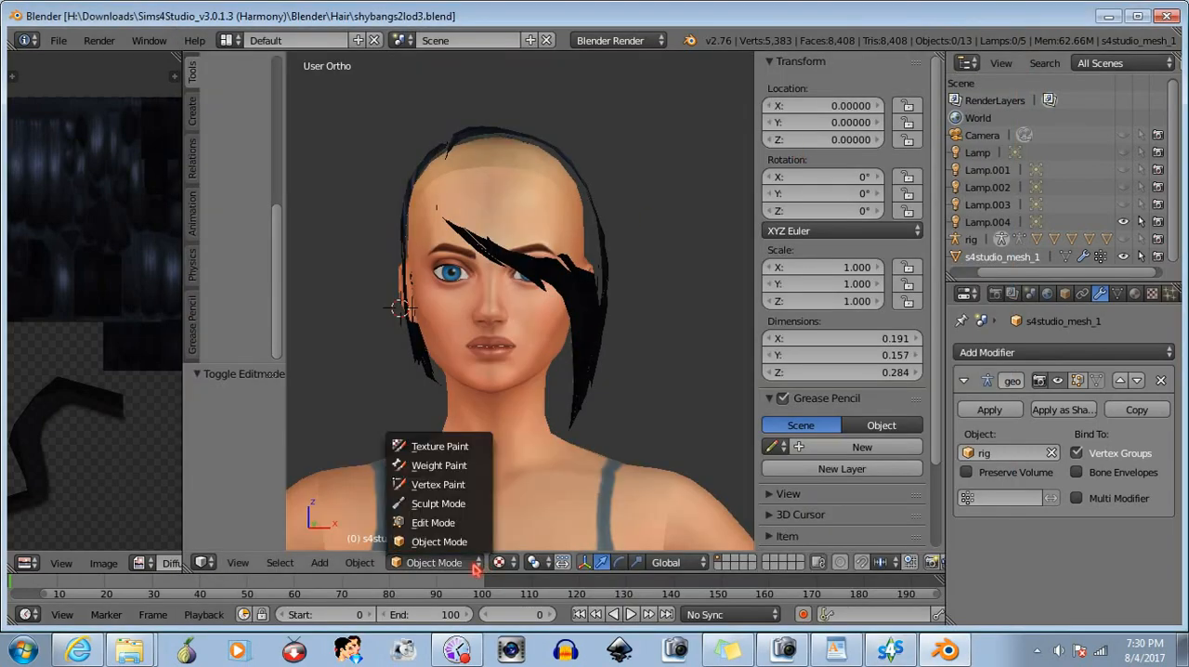
{"action": "left_click", "coordinate": [446, 520]}
{"action": "left_click", "coordinate": [356, 563]}
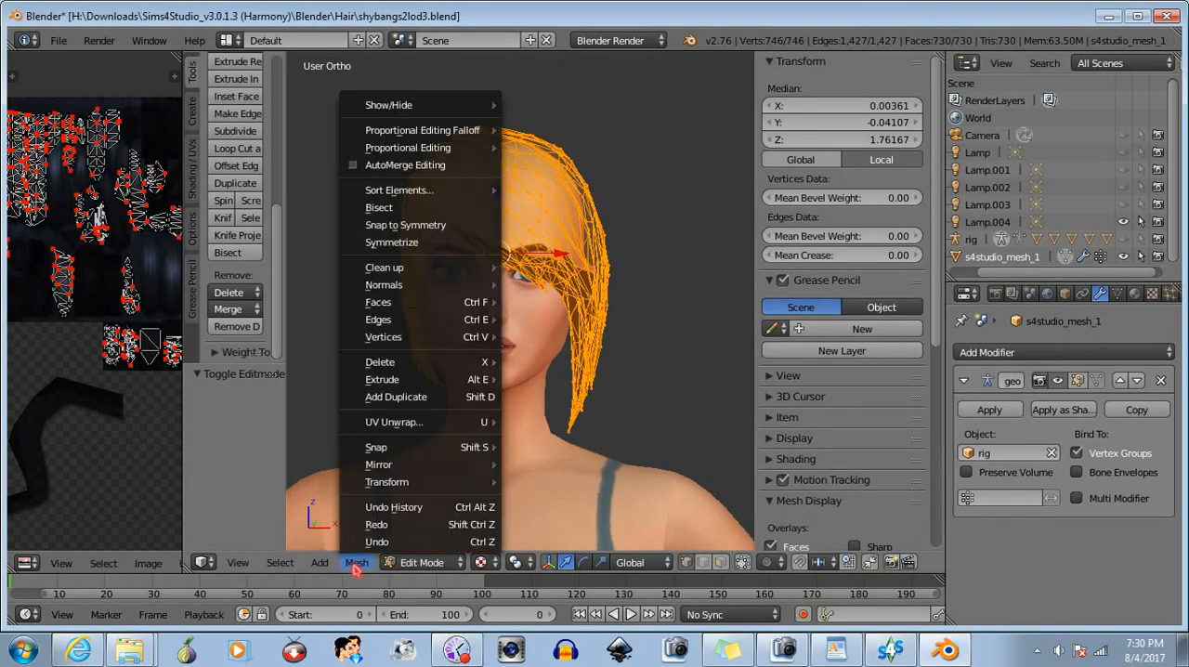
{"action": "mouse_move", "coordinate": [423, 285]}
{"action": "left_click", "coordinate": [548, 330]}
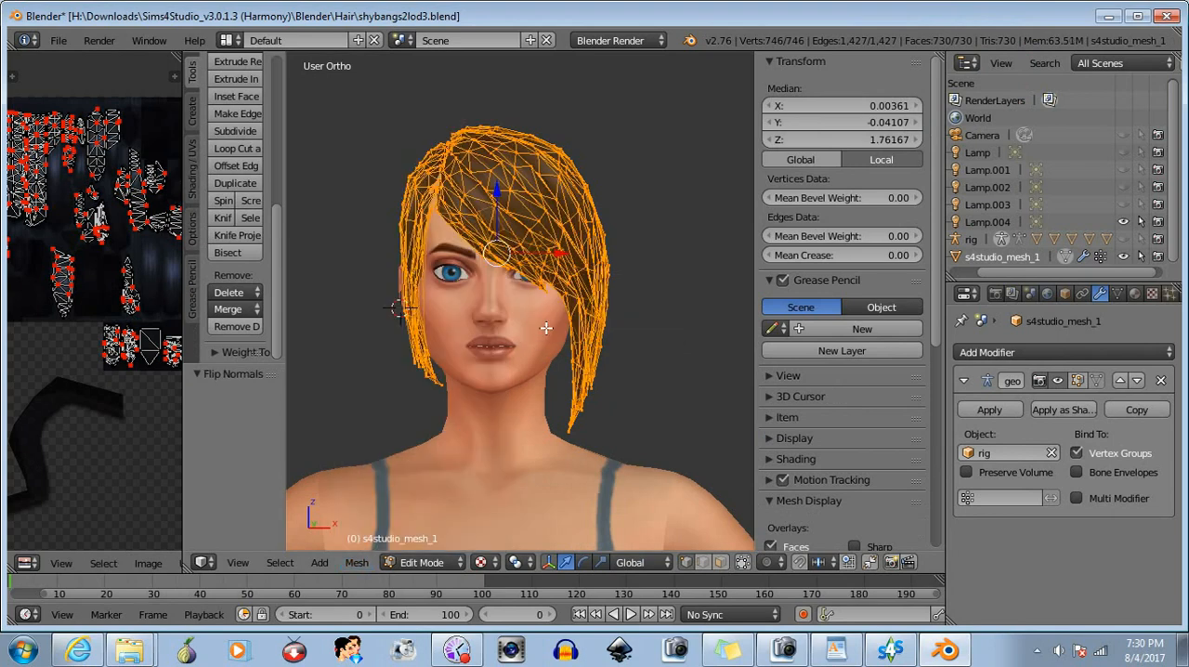
{"action": "left_click", "coordinate": [422, 562]}
{"action": "left_click", "coordinate": [440, 546]}
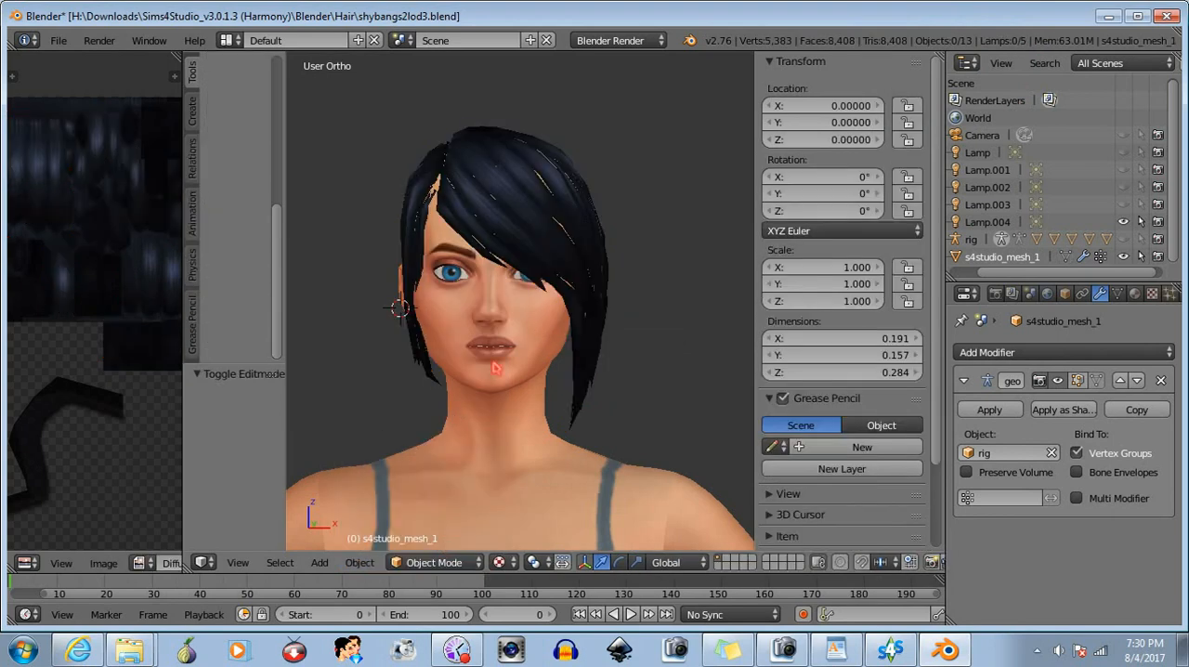
{"action": "left_click", "coordinate": [57, 40]}
{"action": "left_click", "coordinate": [115, 174]}
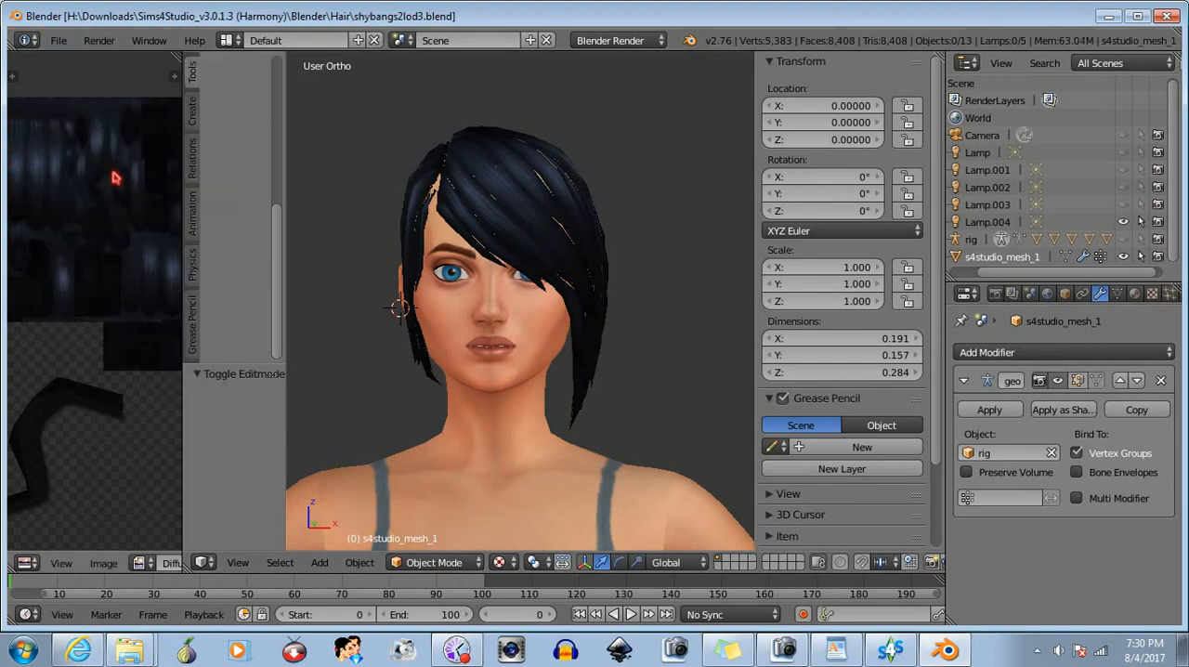
- Open the recent file shybangs1lod2.blend and enter Edit Mode on the hair mesh
{"action": "left_click", "coordinate": [63, 43]}
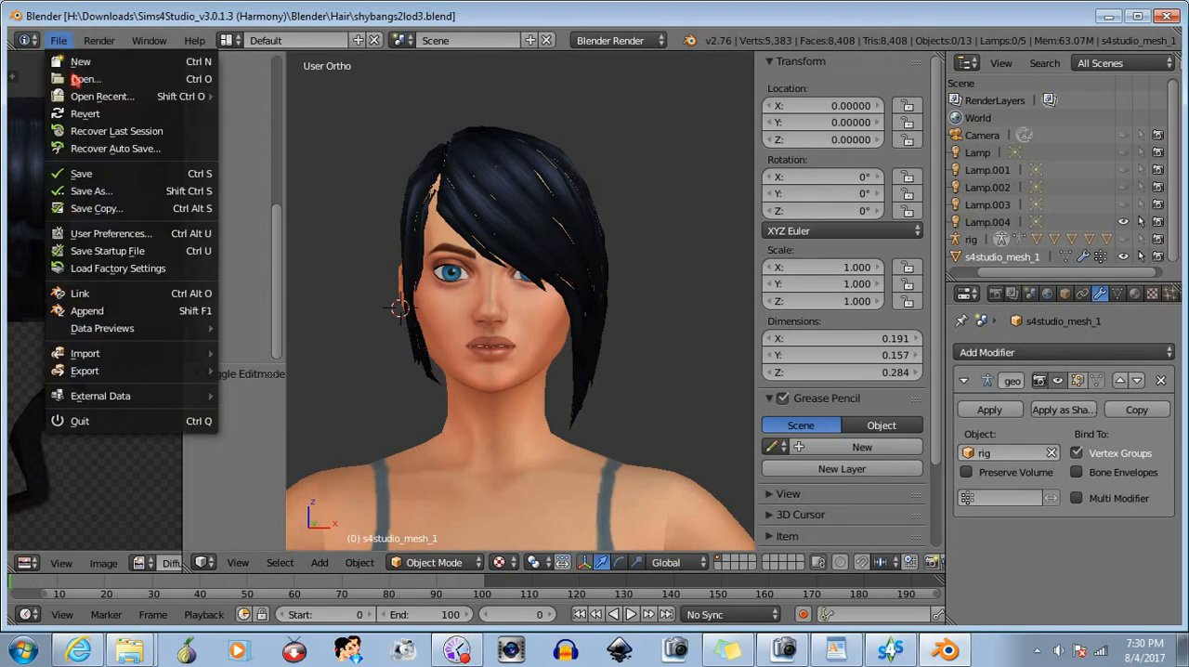
{"action": "mouse_move", "coordinate": [111, 102]}
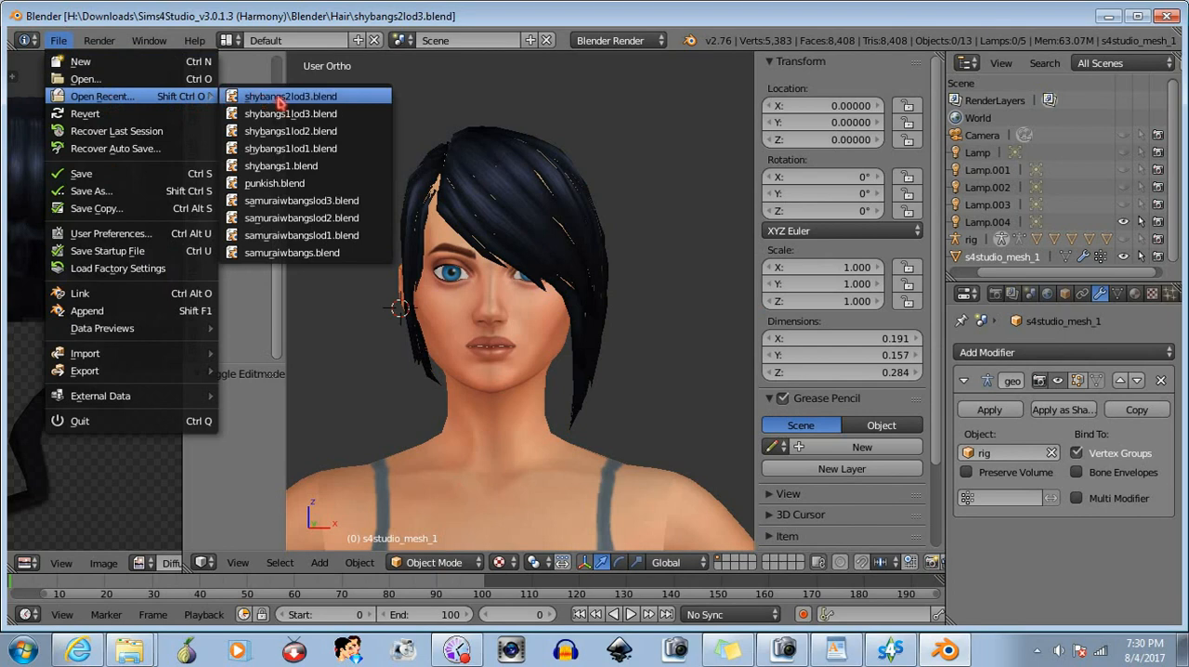
{"action": "left_click", "coordinate": [278, 135]}
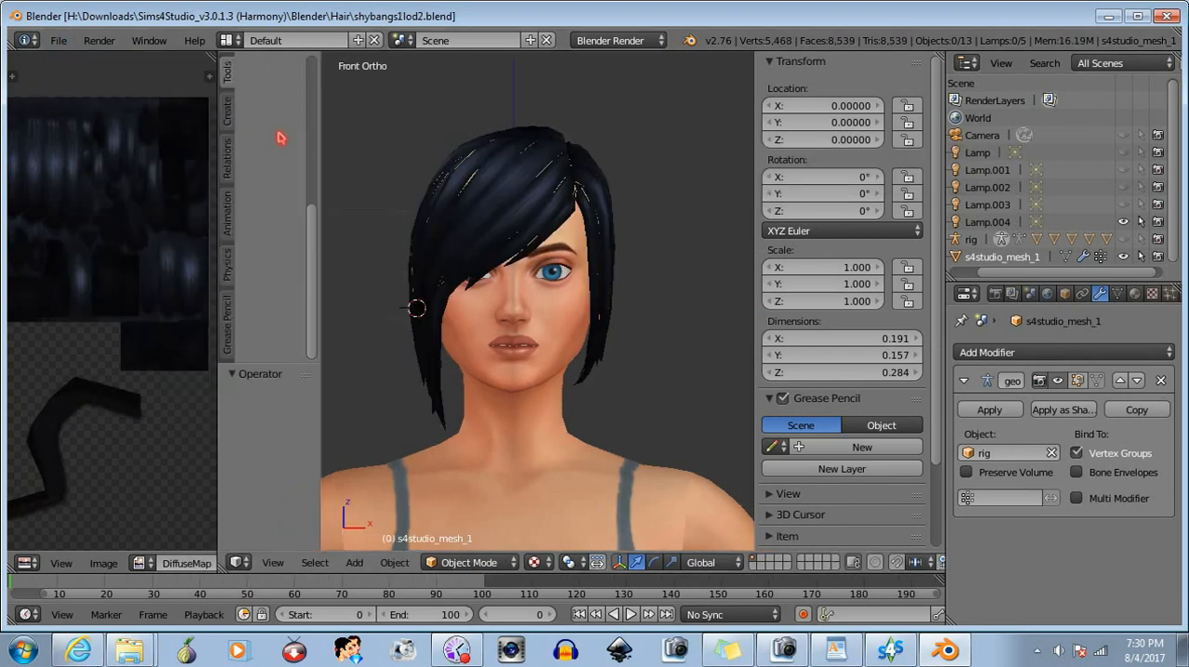
{"action": "left_click", "coordinate": [478, 562]}
{"action": "left_click", "coordinate": [483, 525]}
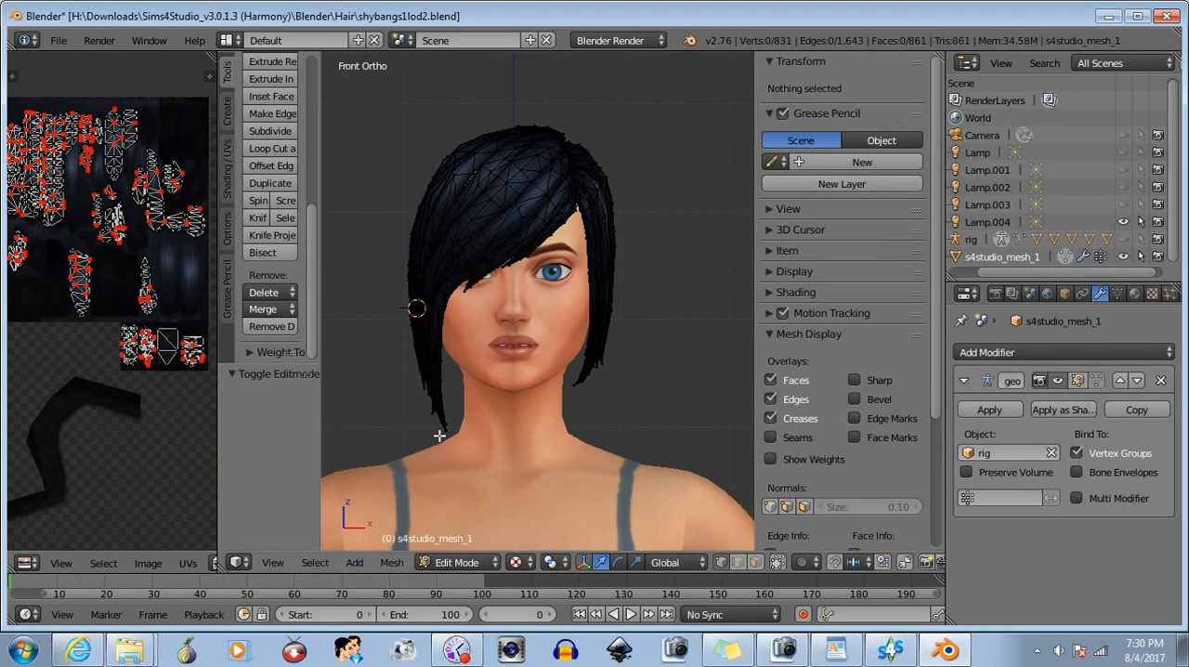
- Select the whole LOD 2 hair mesh and turn off the UV editor's selection sync with the mesh
{"action": "key", "text": "a"}
{"action": "left_click_drag", "start_coordinate": [223, 441], "coordinate": [599, 442]}
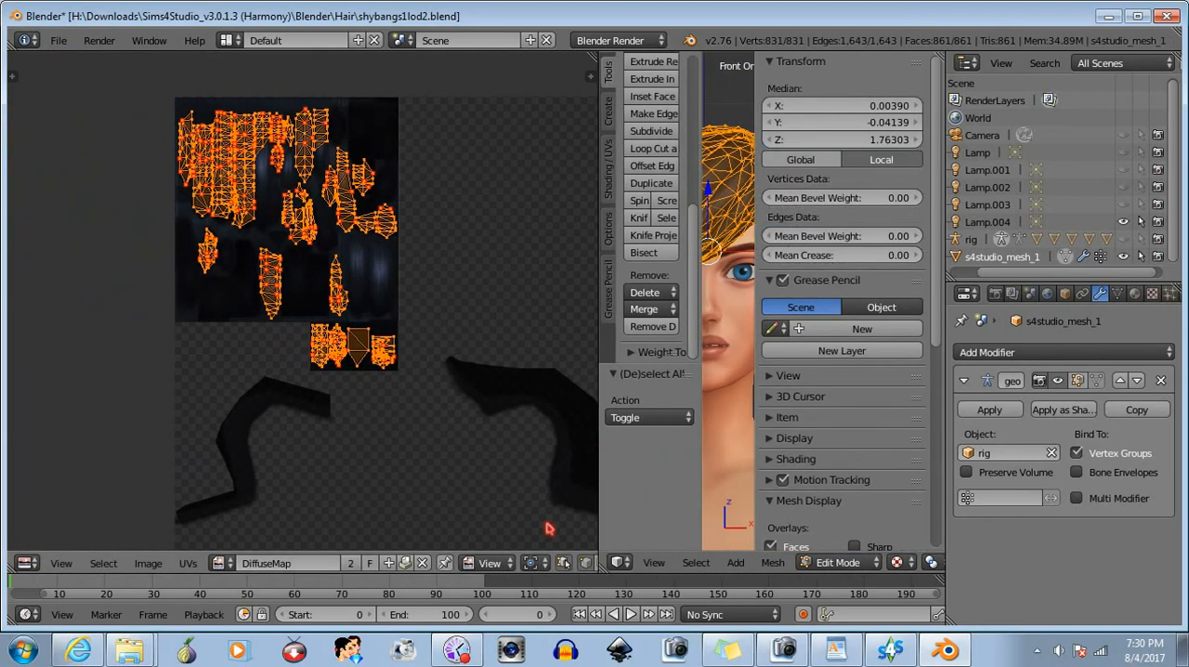
{"action": "left_click", "coordinate": [563, 563]}
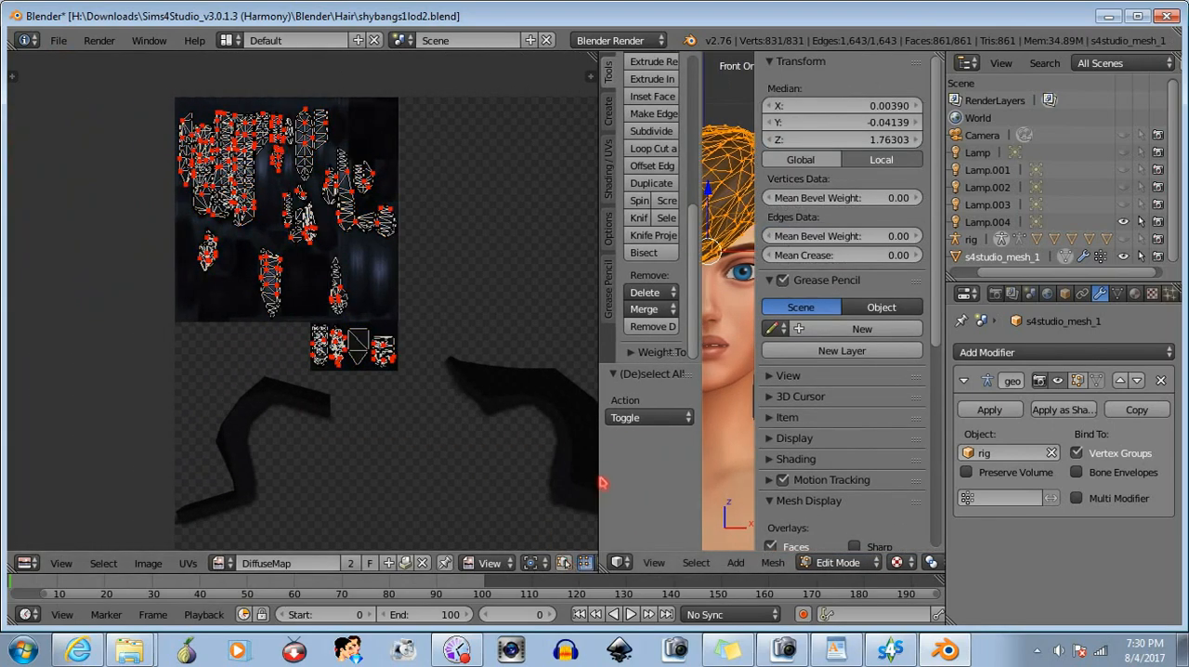
{"action": "left_click_drag", "start_coordinate": [602, 483], "coordinate": [190, 483]}
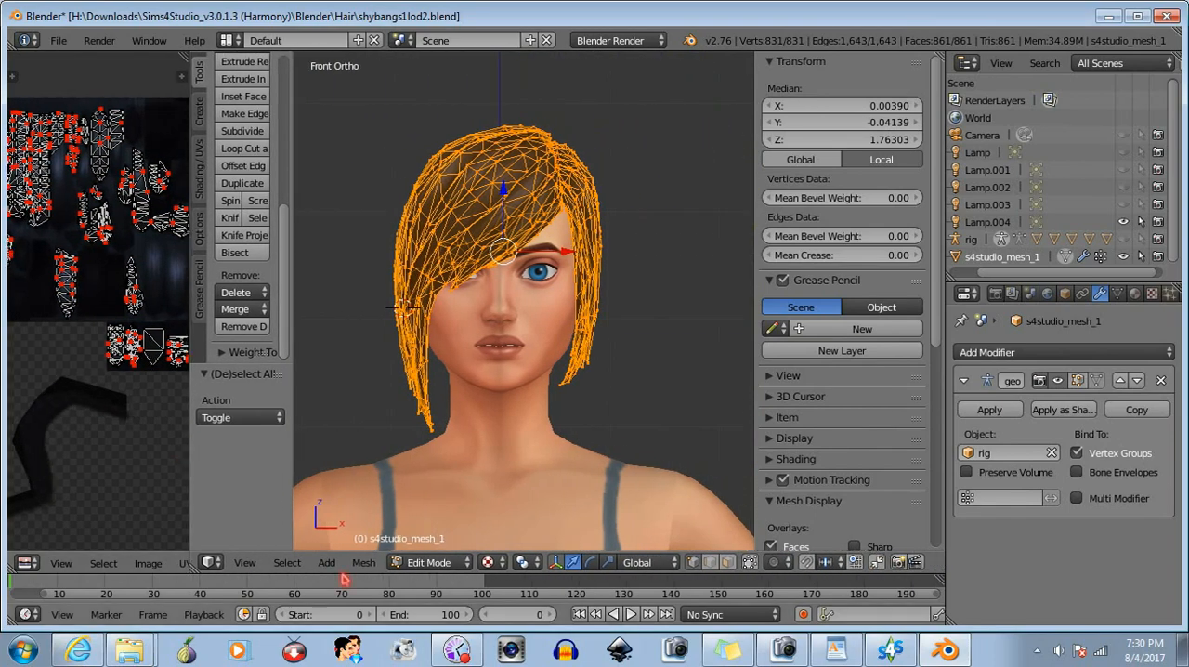
- Mirror the selected LOD 2 hair mesh along its local X axis and flip its normals
{"action": "left_click", "coordinate": [364, 562]}
{"action": "mouse_move", "coordinate": [450, 465]}
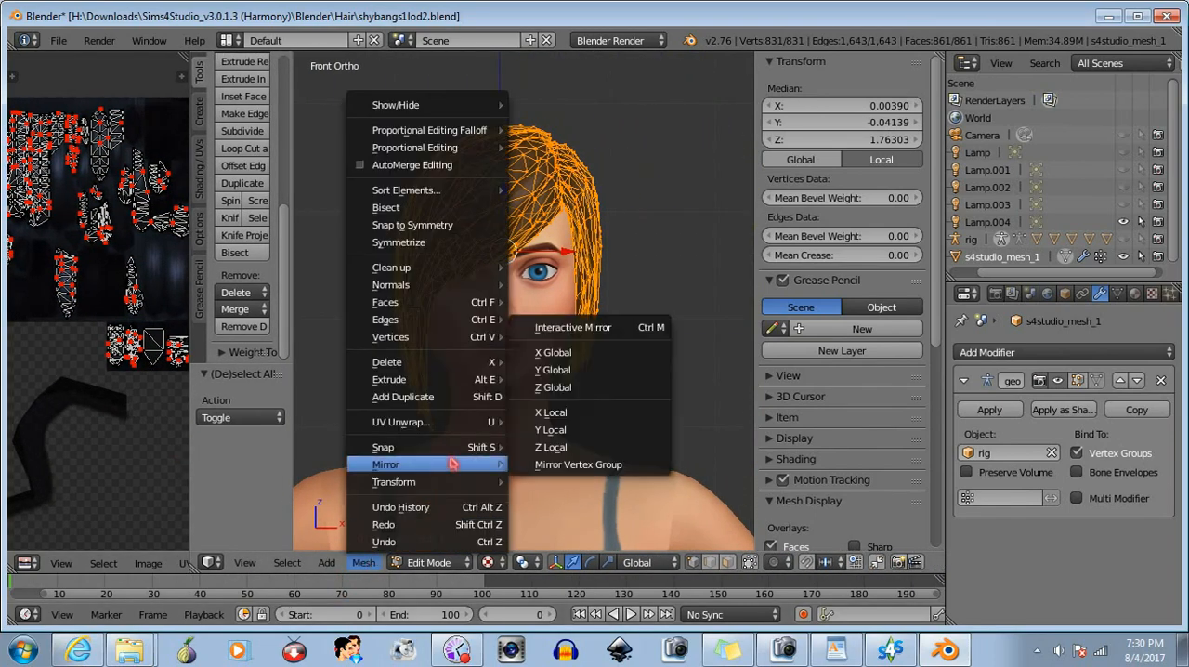
{"action": "left_click", "coordinate": [580, 414]}
{"action": "left_click", "coordinate": [364, 561]}
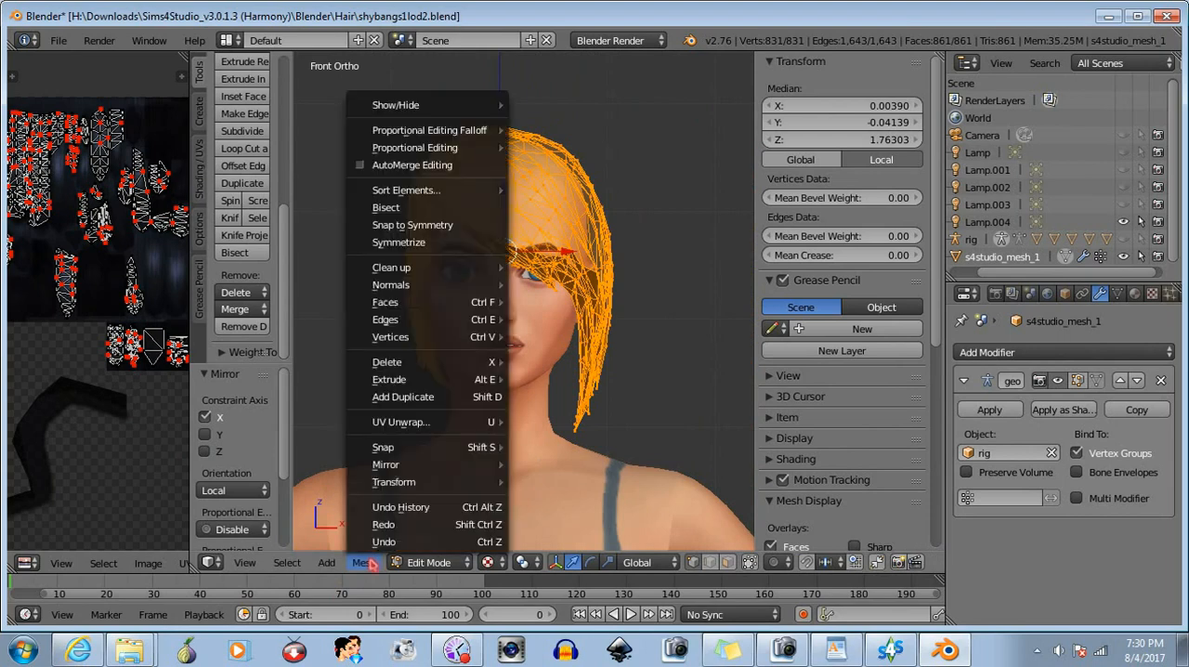
{"action": "mouse_move", "coordinate": [418, 288]}
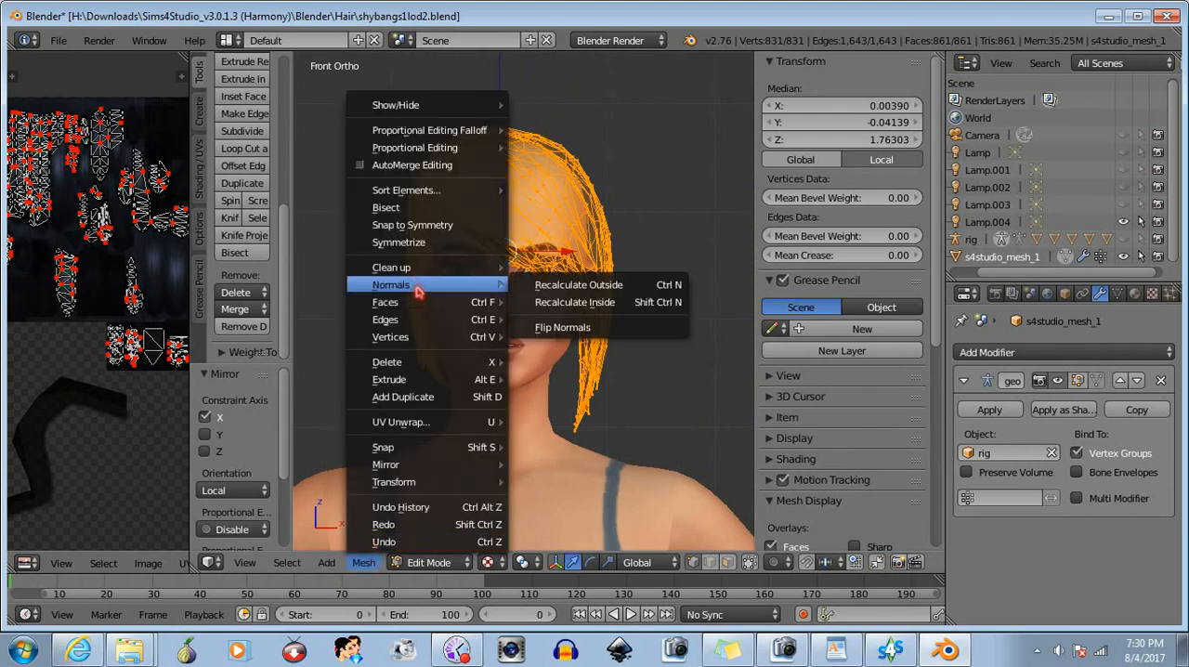
{"action": "left_click", "coordinate": [555, 327]}
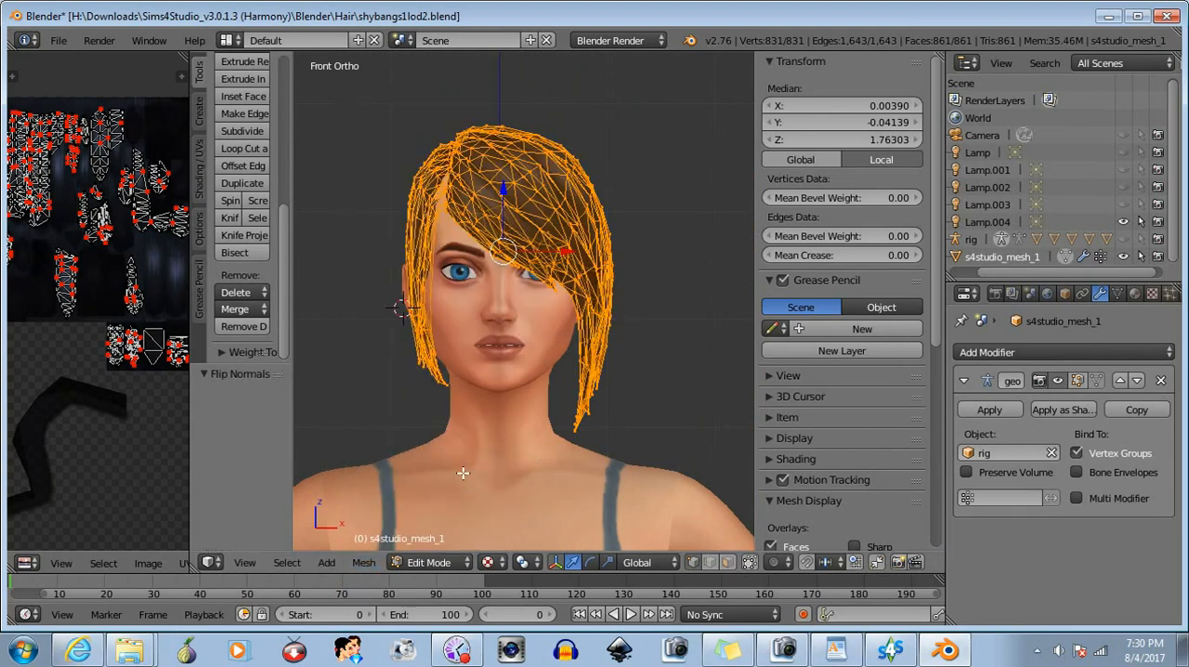
- Return to Object Mode and save the mirrored LOD 2 hair over shybangs1lod2.blend
{"action": "left_click", "coordinate": [432, 562]}
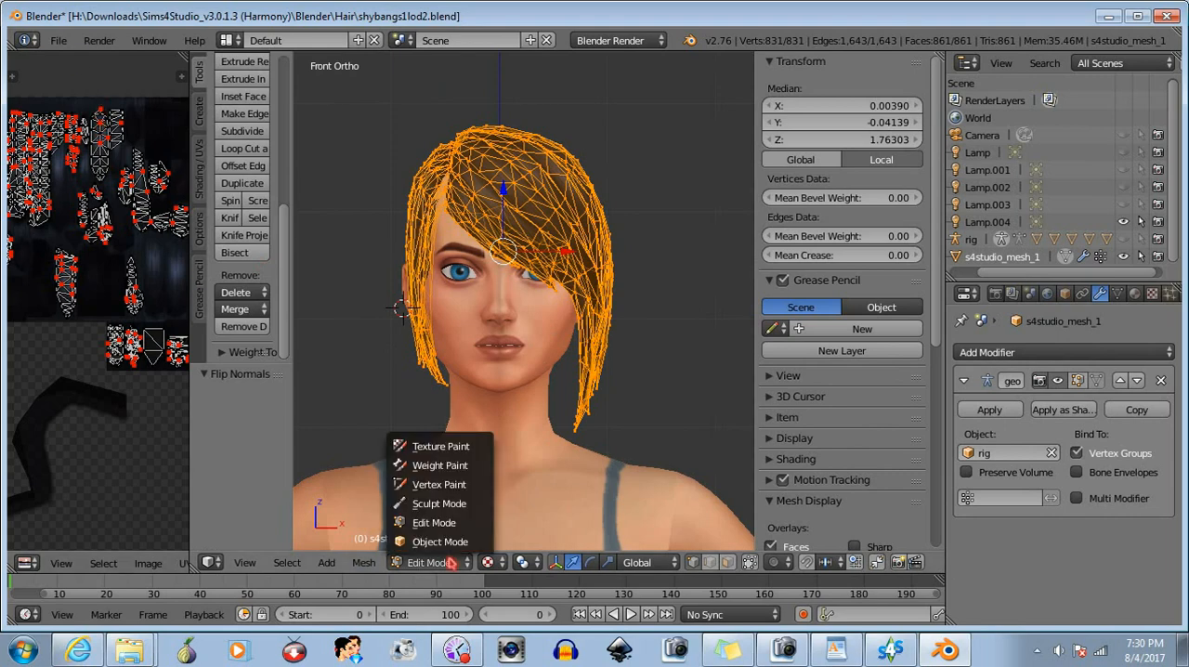
{"action": "left_click", "coordinate": [442, 541]}
{"action": "left_click", "coordinate": [58, 41]}
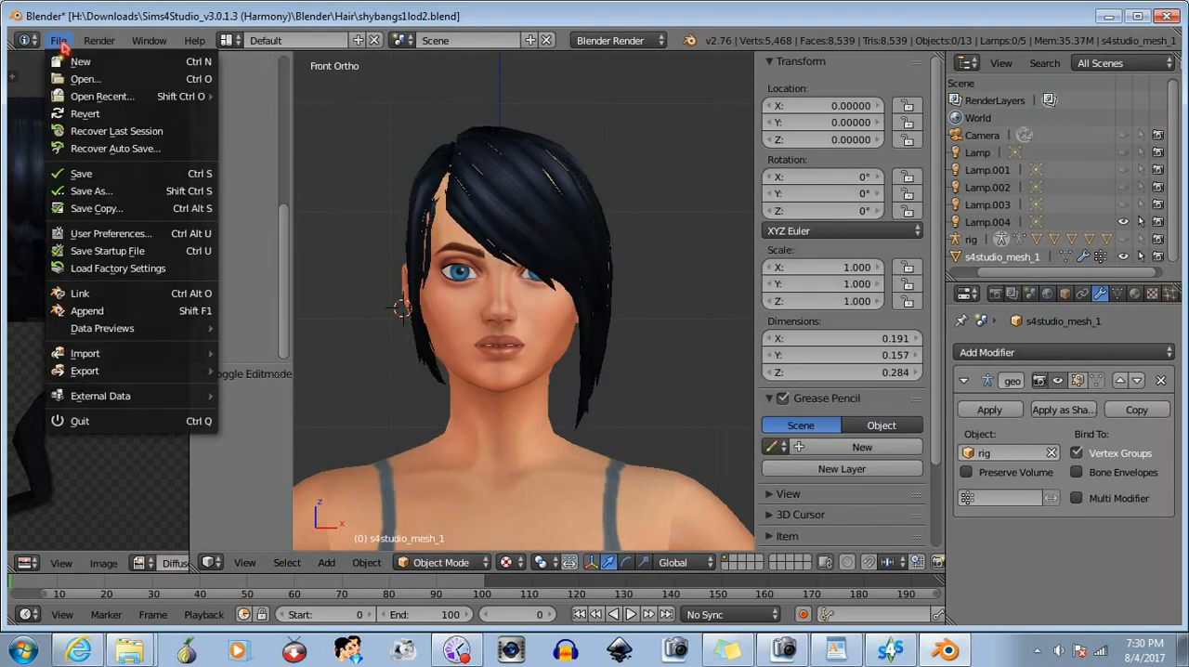
{"action": "left_click", "coordinate": [87, 172]}
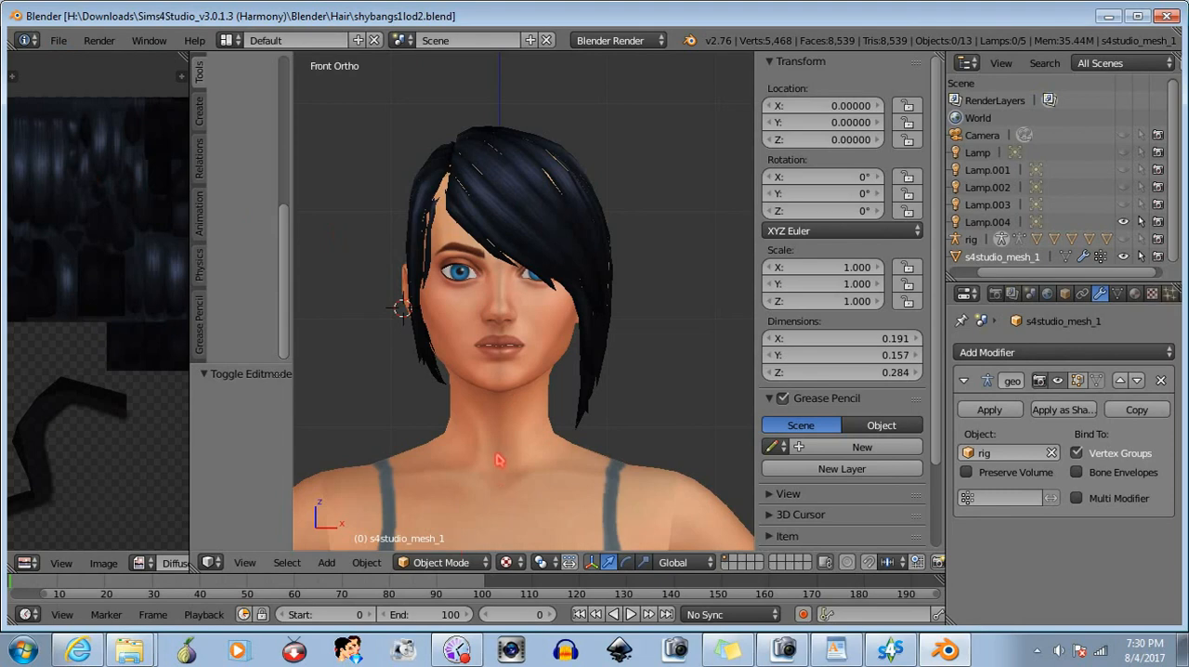
- Undo the LOD 2 mirroring and save shybangs1lod2.blend again with the hair in its original orientation
{"action": "left_click", "coordinate": [57, 40]}
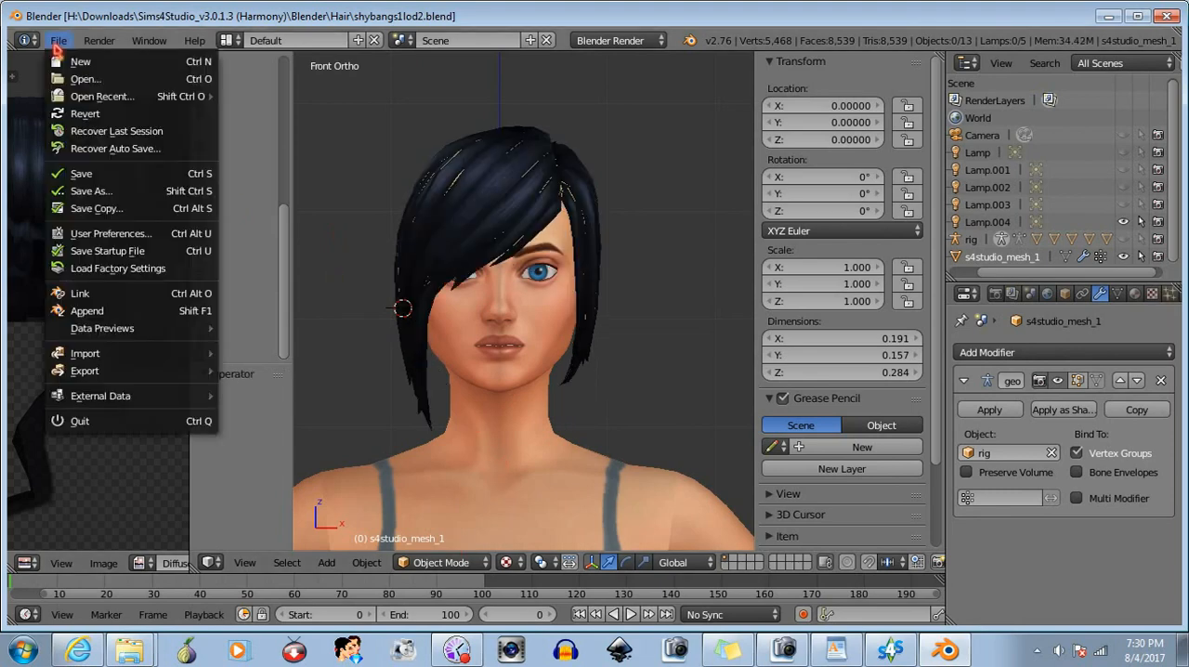
{"action": "left_click", "coordinate": [81, 176]}
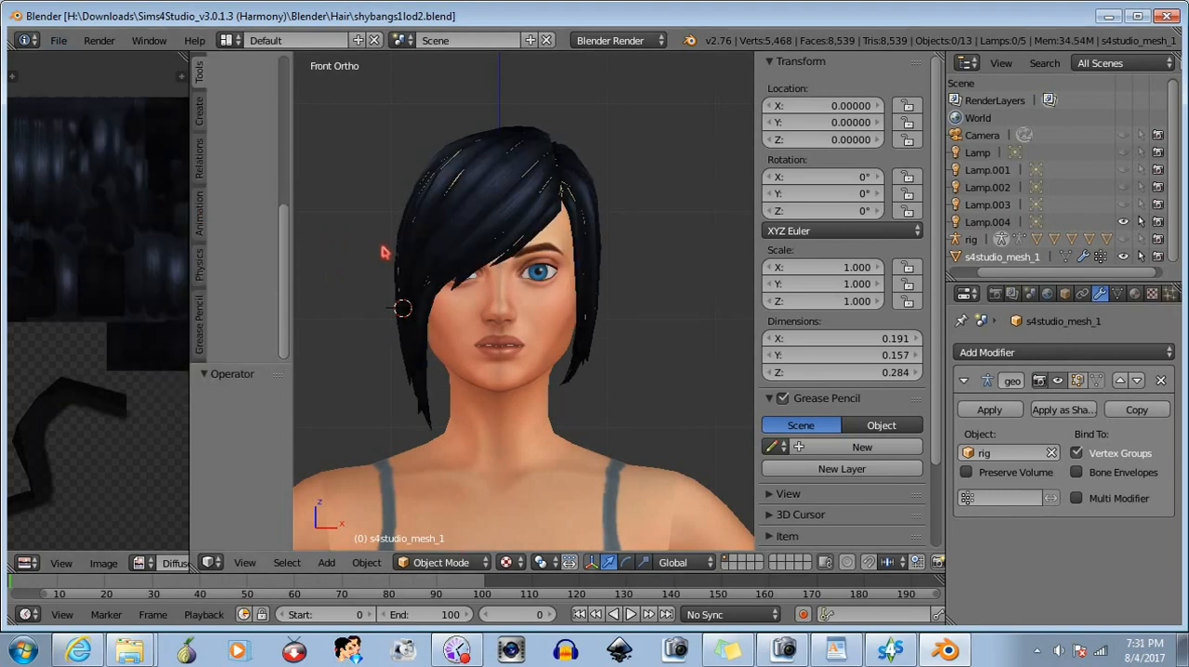
- Redo the LOD 2 mirroring to check its viewport shading, texture and material settings, and undo it again
{"action": "key", "text": "alt+z"}
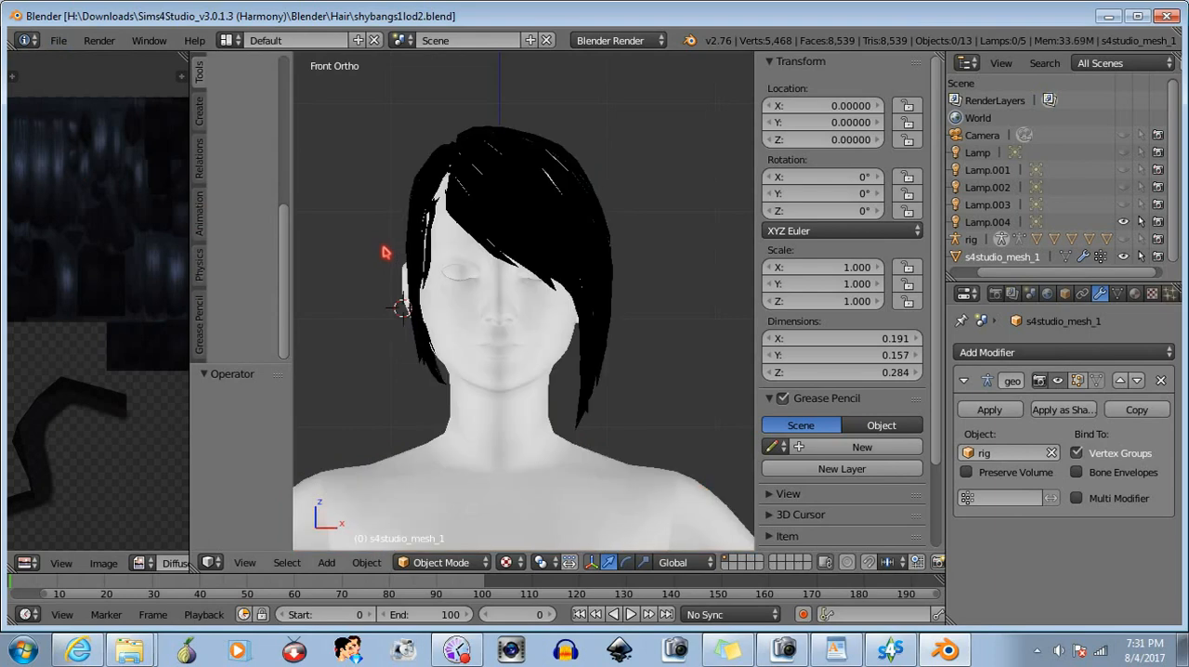
{"action": "left_click", "coordinate": [517, 562]}
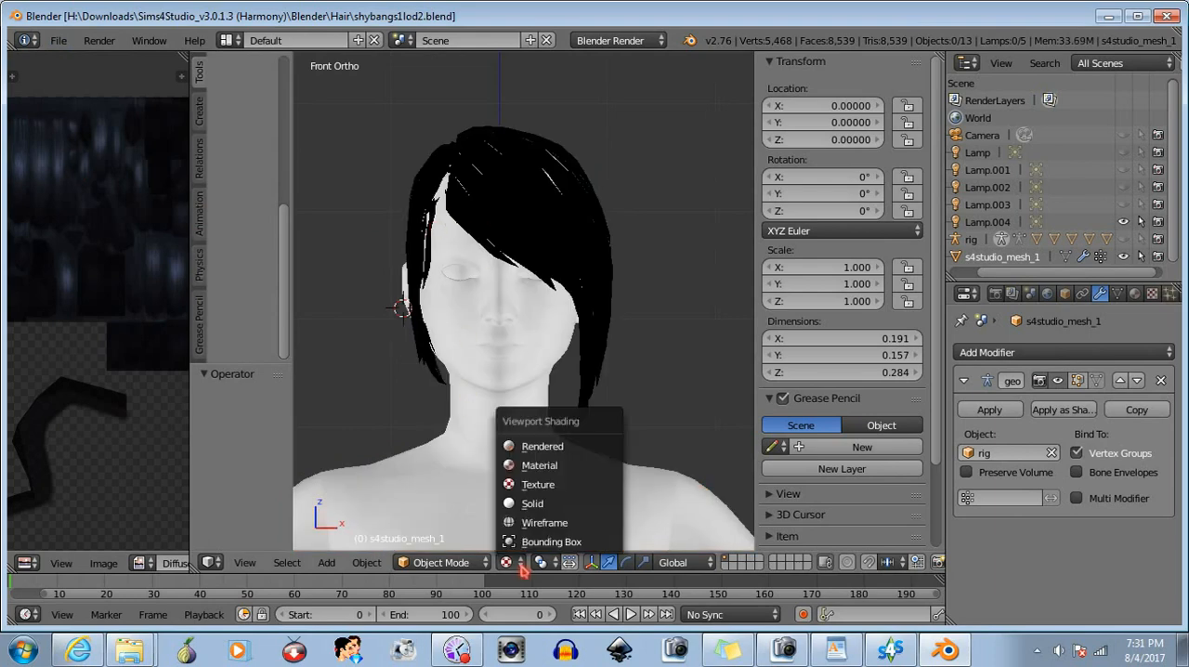
{"action": "left_click", "coordinate": [522, 568]}
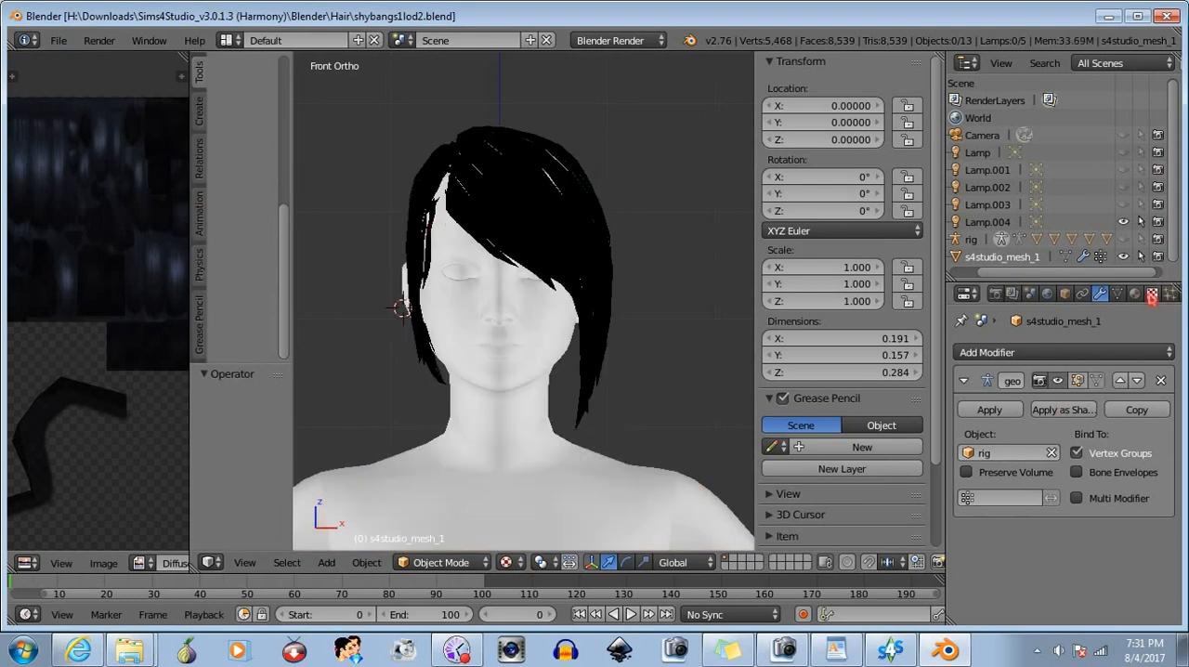
{"action": "left_click", "coordinate": [1155, 294]}
{"action": "left_click", "coordinate": [1134, 294]}
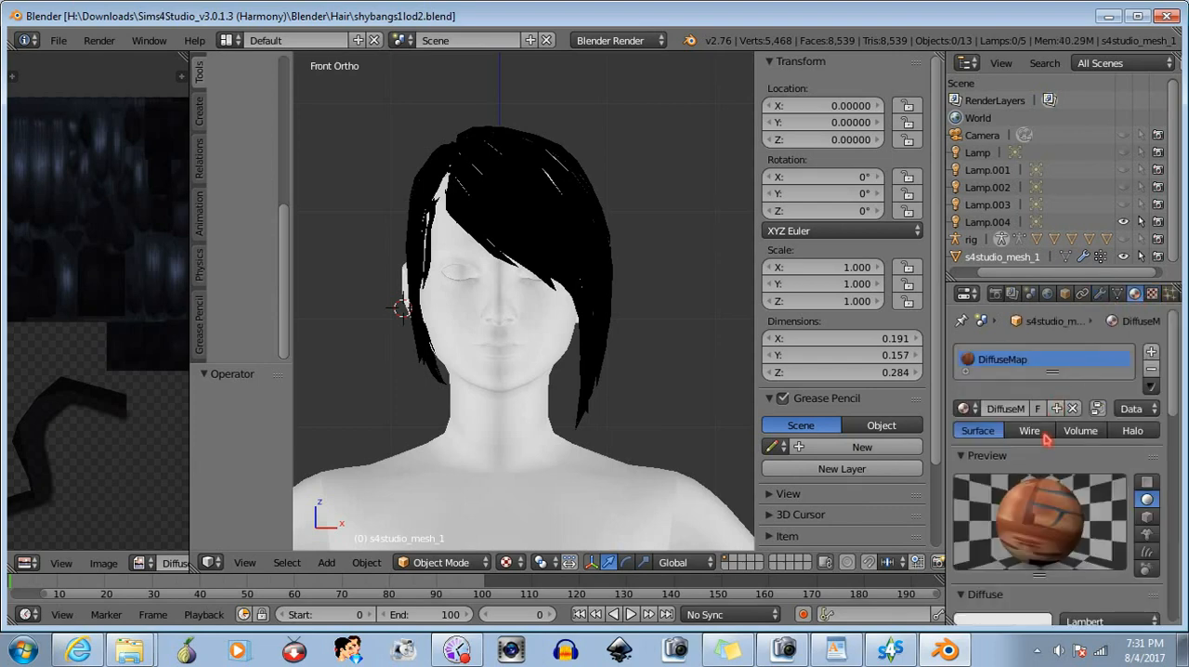
{"action": "left_click", "coordinate": [966, 408]}
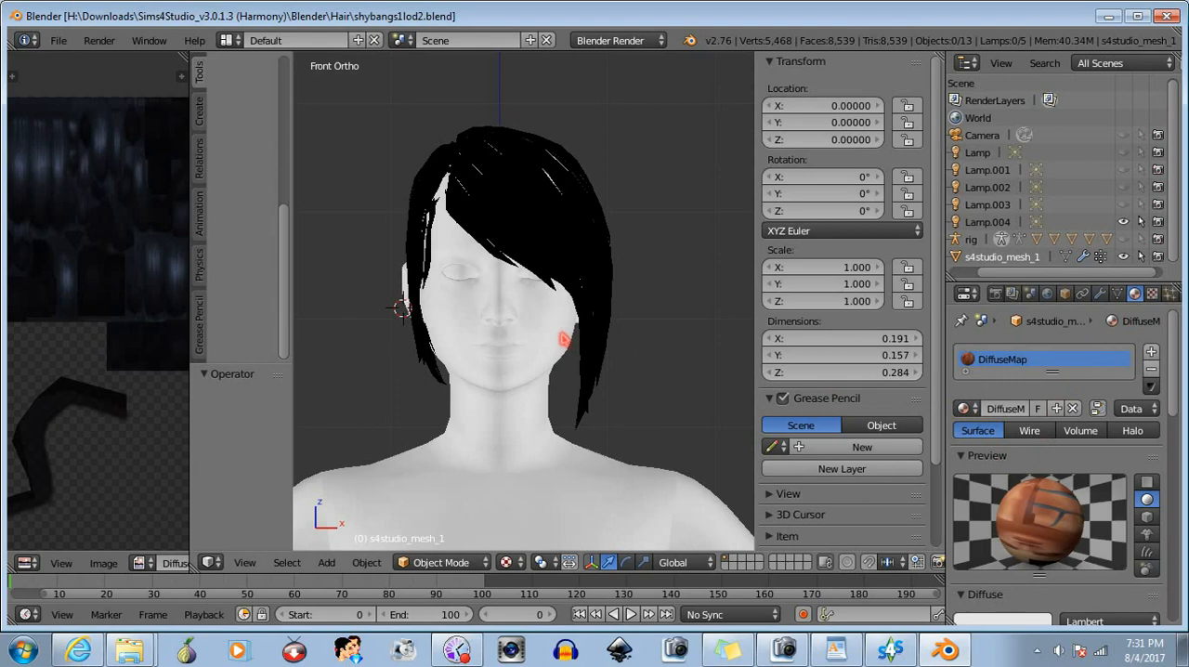
{"action": "middle_click_drag", "start_coordinate": [563, 340], "coordinate": [539, 396]}
{"action": "scroll", "coordinate": [564, 338], "scroll_direction": "down", "scroll_amount": 4}
{"action": "key", "text": "alt+z"}
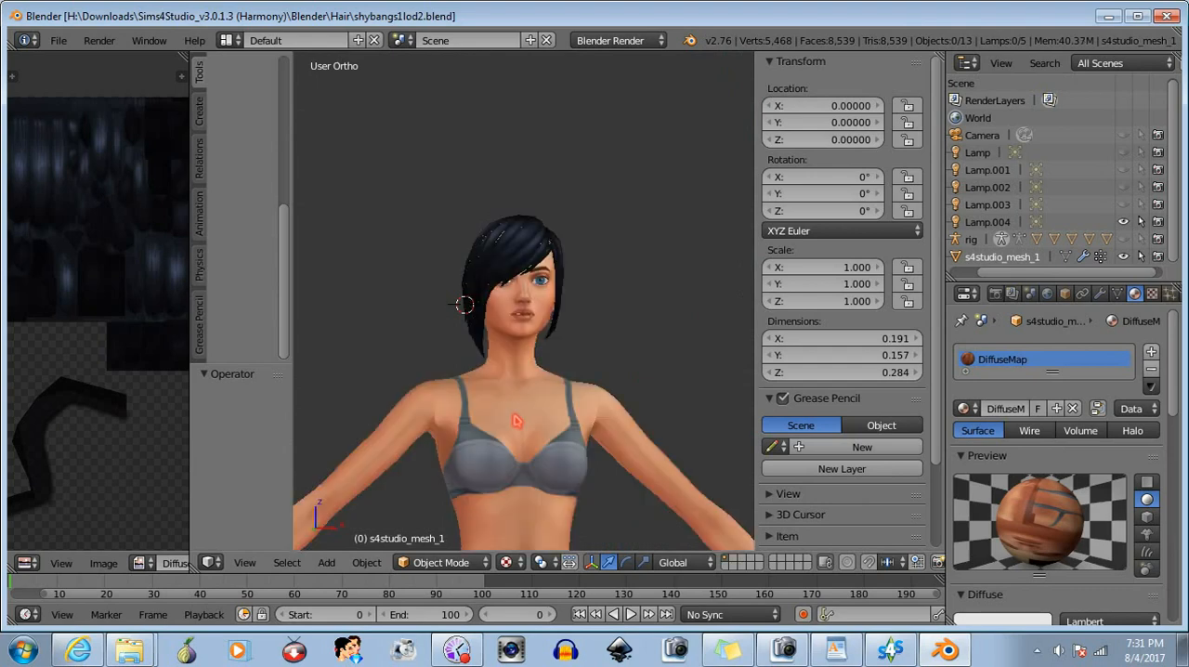
- Mirror the whole LOD 2 hair mesh along its local X axis, flip its normals, and deselect everything
{"action": "left_click", "coordinate": [435, 561]}
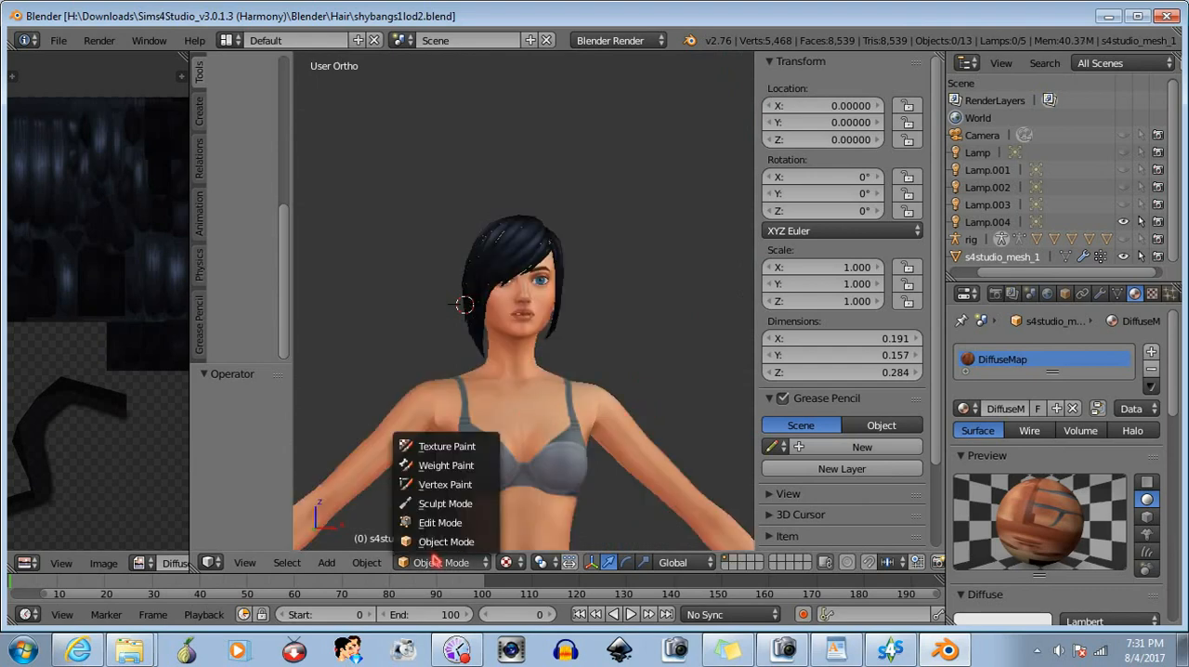
{"action": "left_click", "coordinate": [437, 529]}
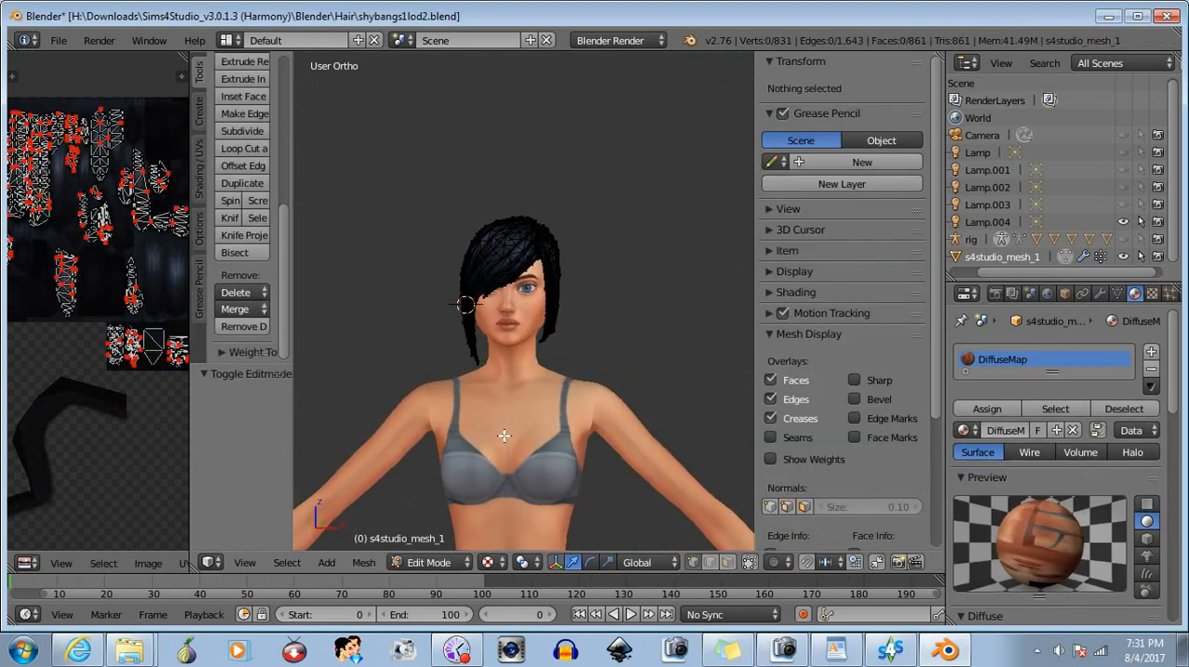
{"action": "key", "text": "a"}
{"action": "left_click", "coordinate": [365, 562]}
{"action": "mouse_move", "coordinate": [420, 475]}
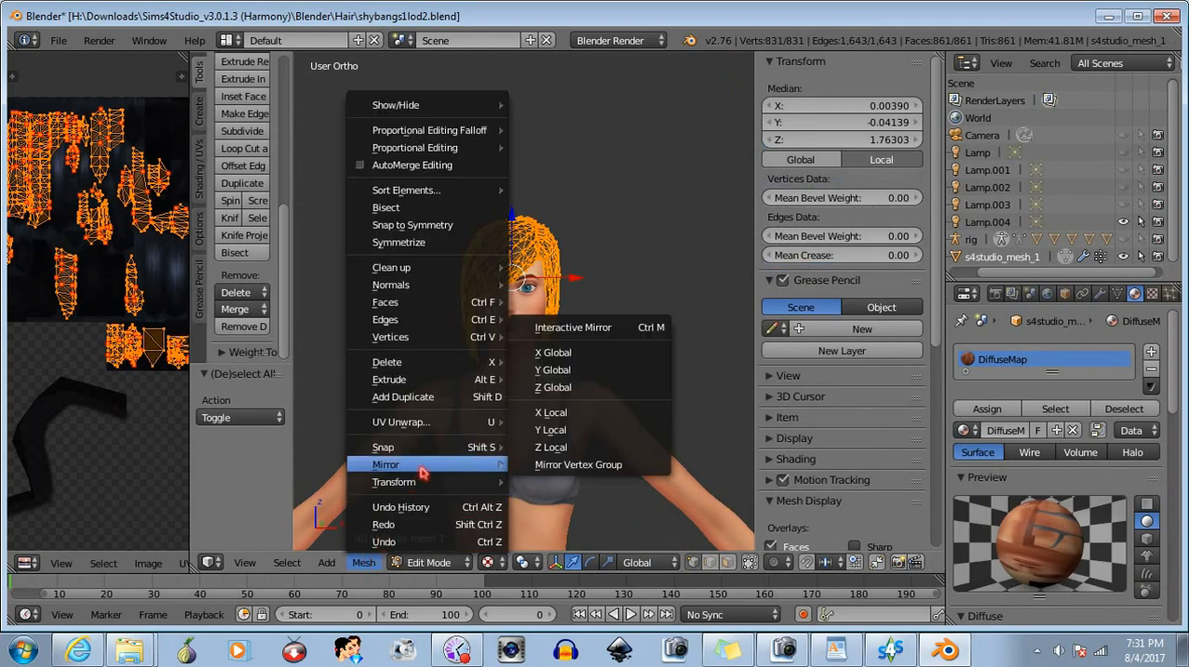
{"action": "left_click", "coordinate": [560, 419]}
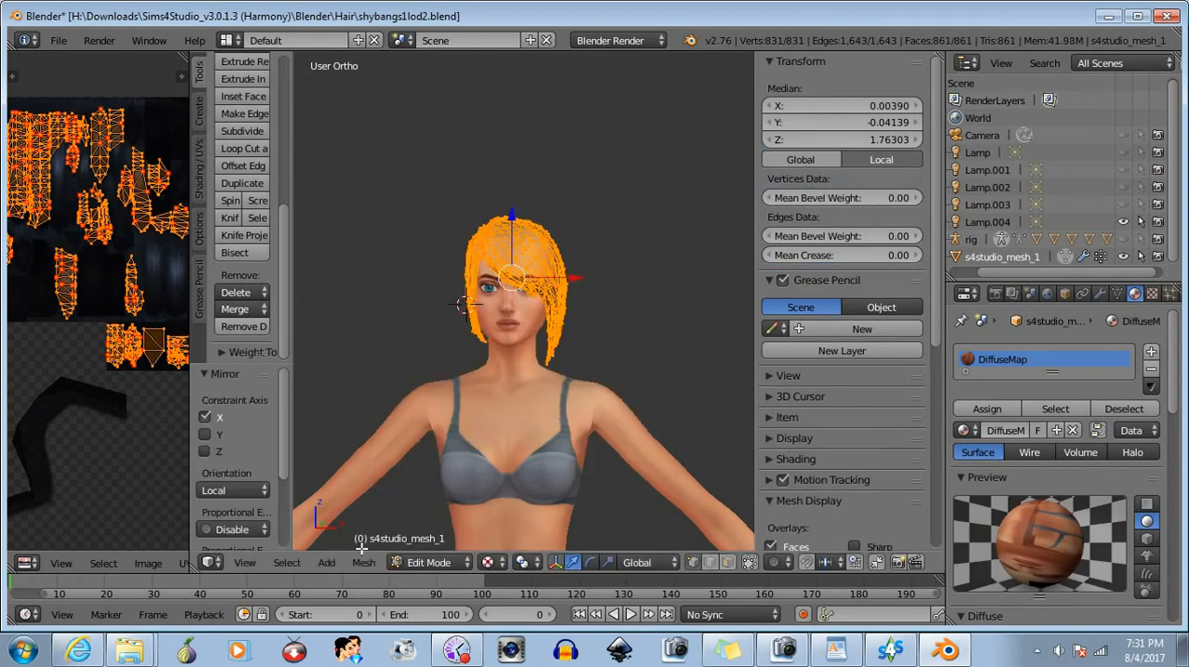
{"action": "left_click", "coordinate": [363, 563]}
{"action": "mouse_move", "coordinate": [481, 288]}
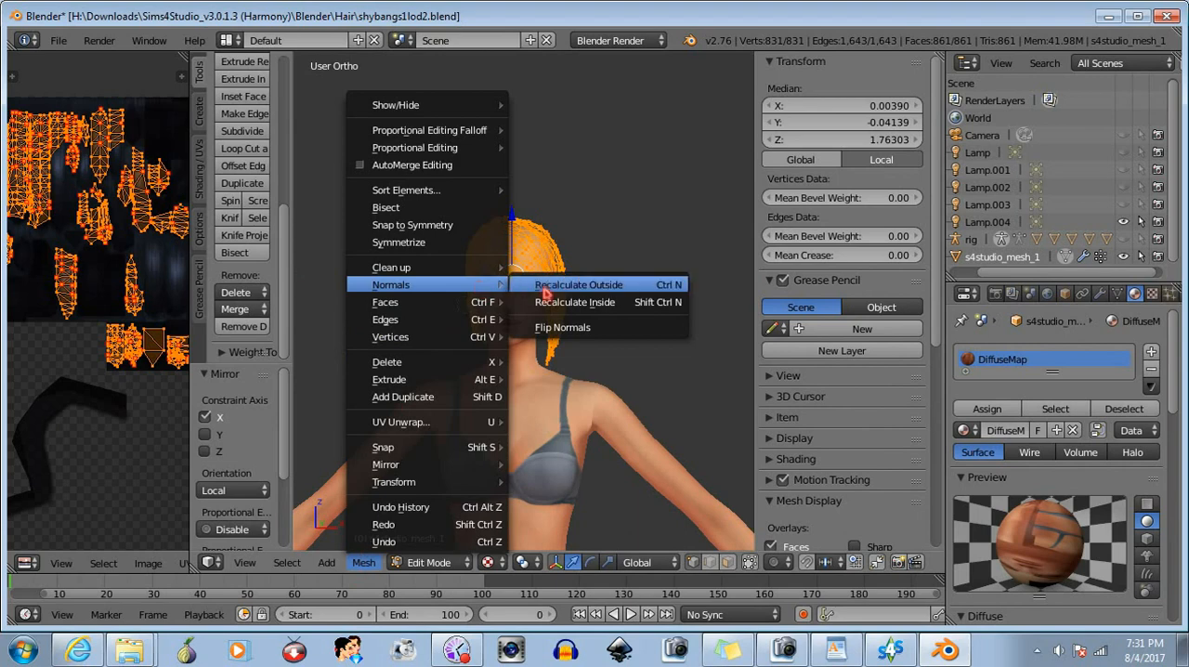
{"action": "left_click", "coordinate": [573, 327]}
{"action": "key", "text": "a"}
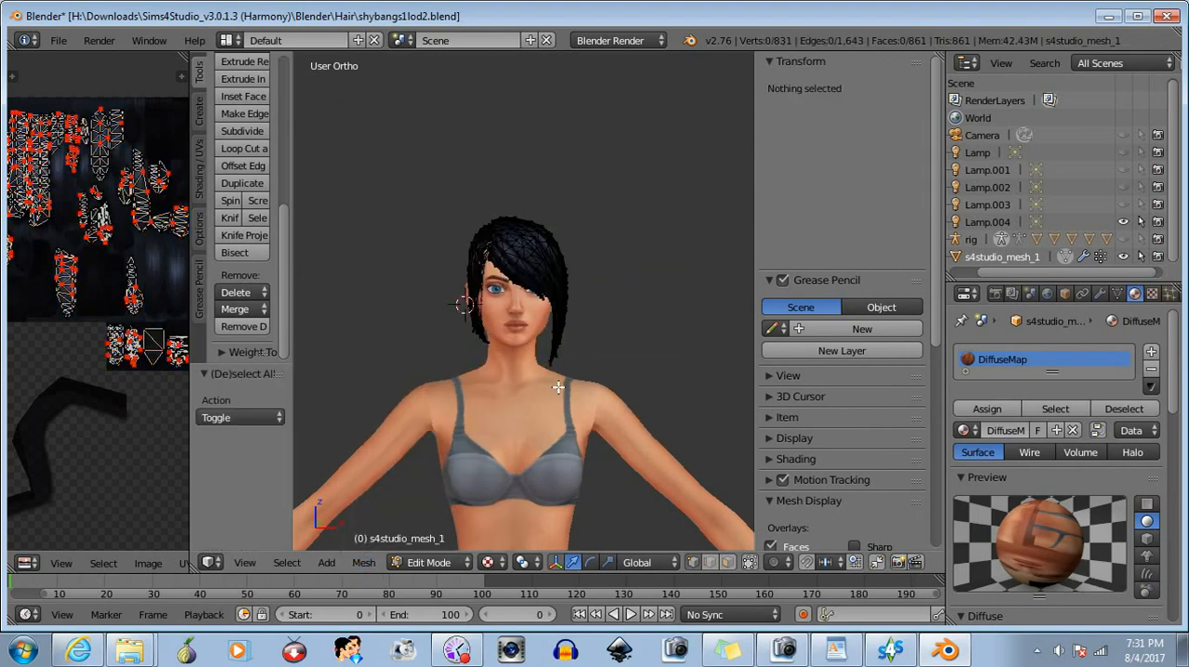
- Return to Object Mode and save the mirrored LOD 2 hair as shybangs2lod2.blend in the Hair folder
{"action": "left_click", "coordinate": [433, 561]}
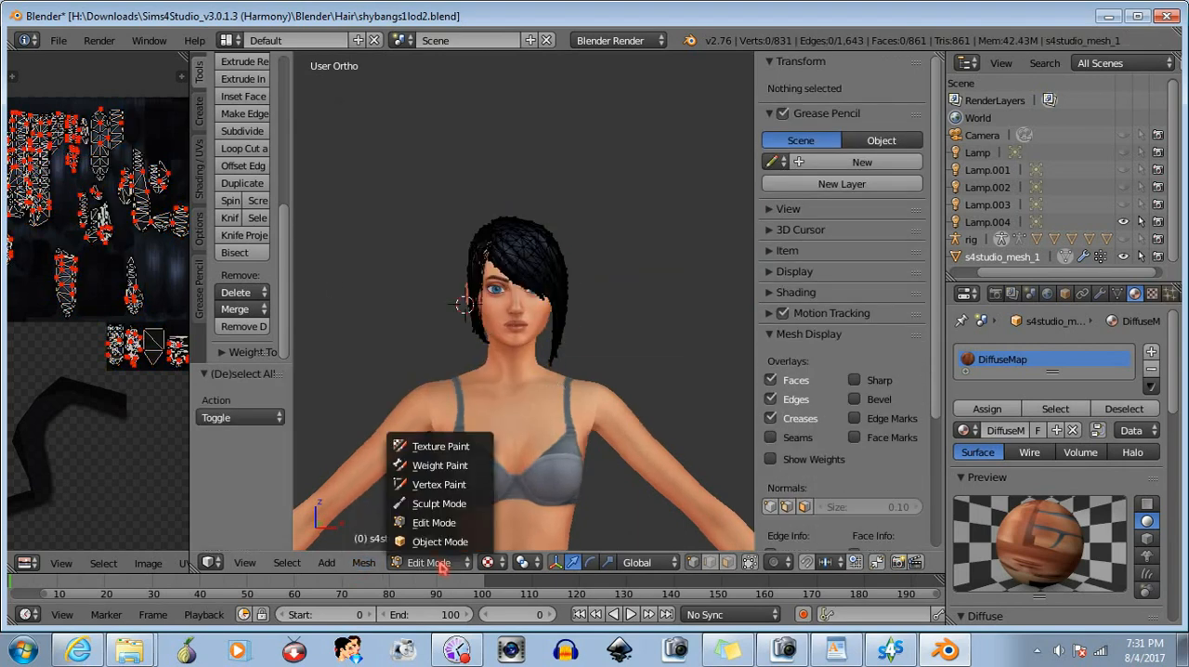
{"action": "left_click", "coordinate": [440, 542]}
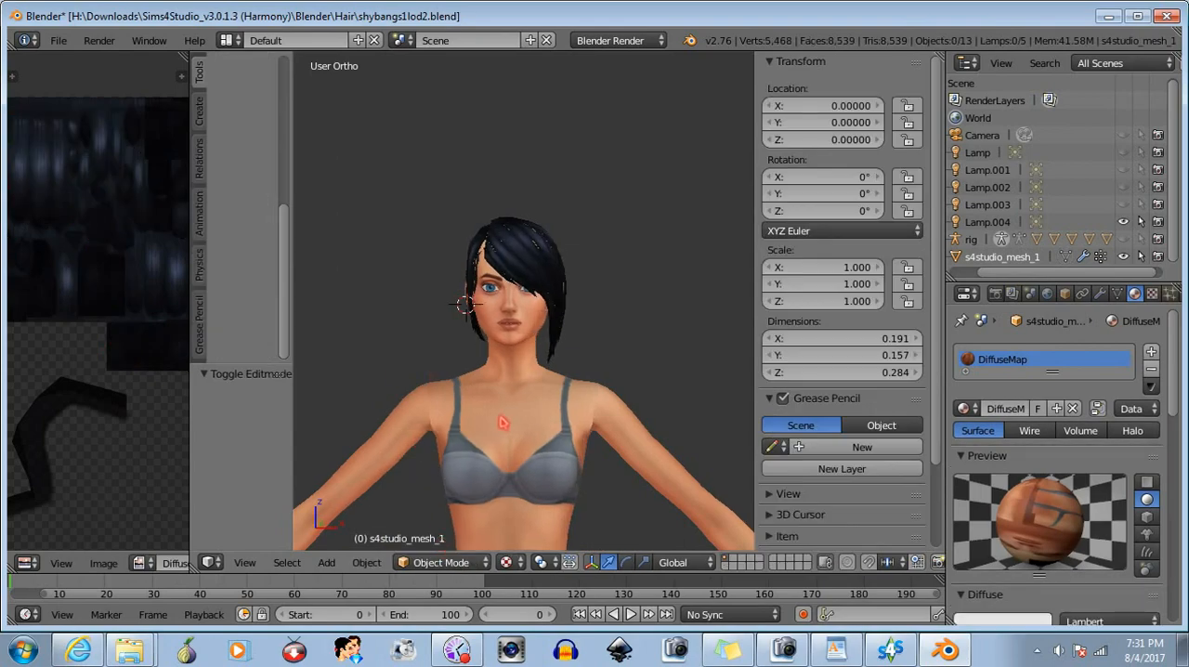
{"action": "left_click", "coordinate": [59, 41]}
{"action": "left_click", "coordinate": [119, 191]}
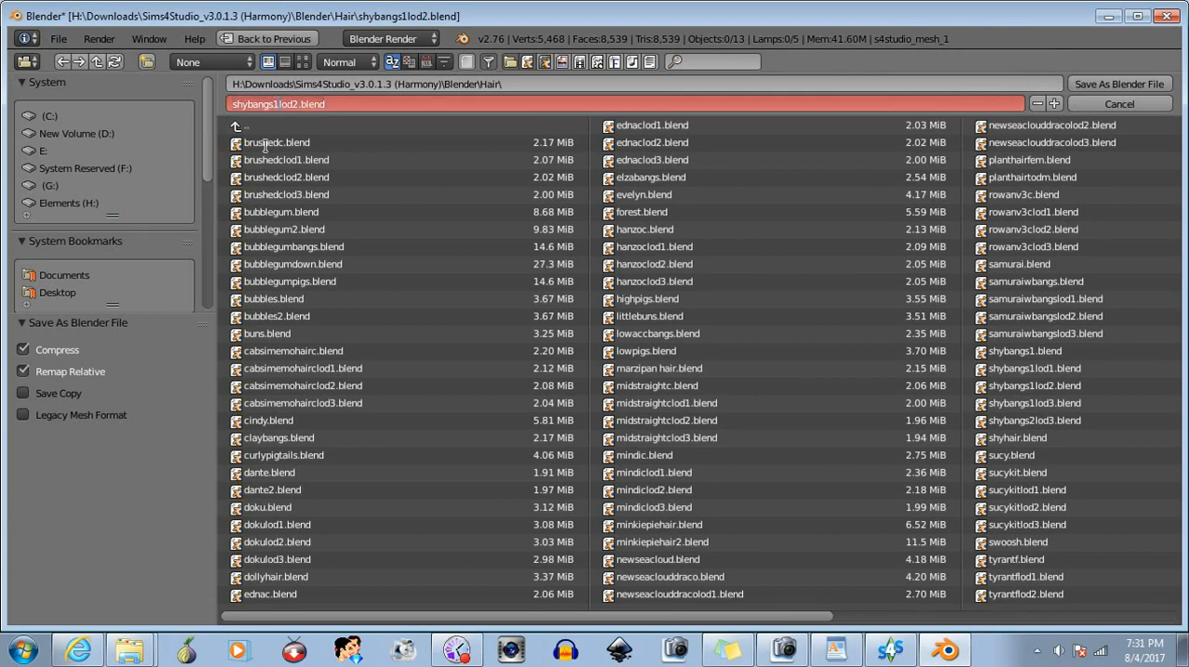
{"action": "left_click", "coordinate": [1152, 84]}
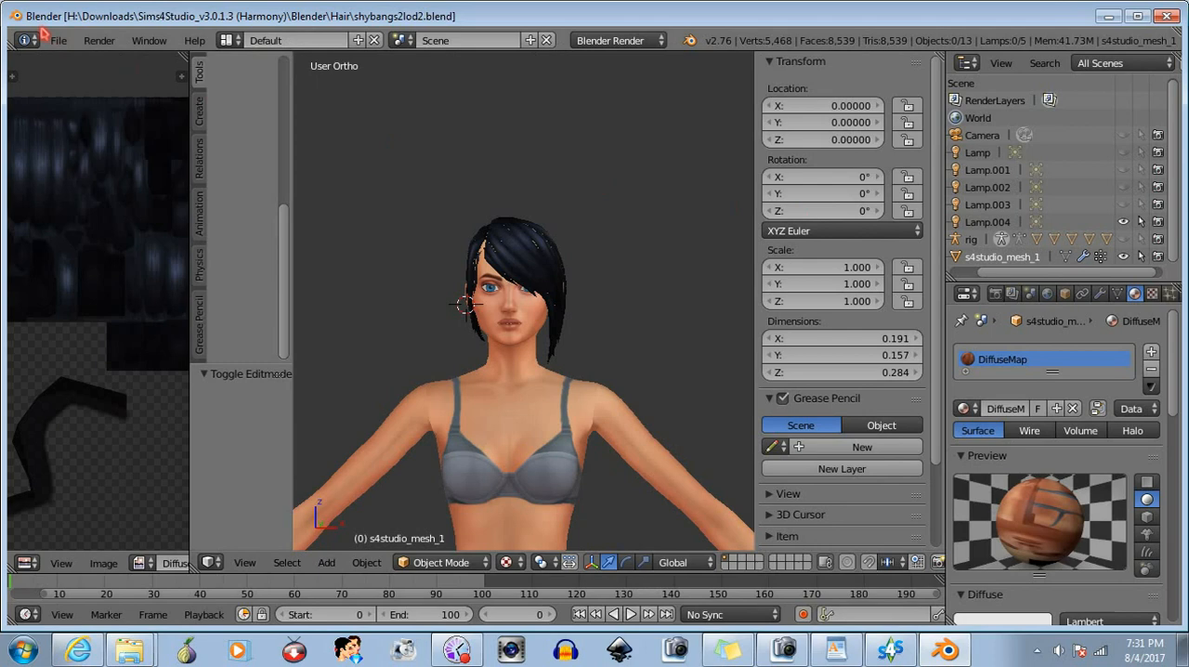
- Open the recent file shybangs1lod1.blend
{"action": "left_click", "coordinate": [59, 41]}
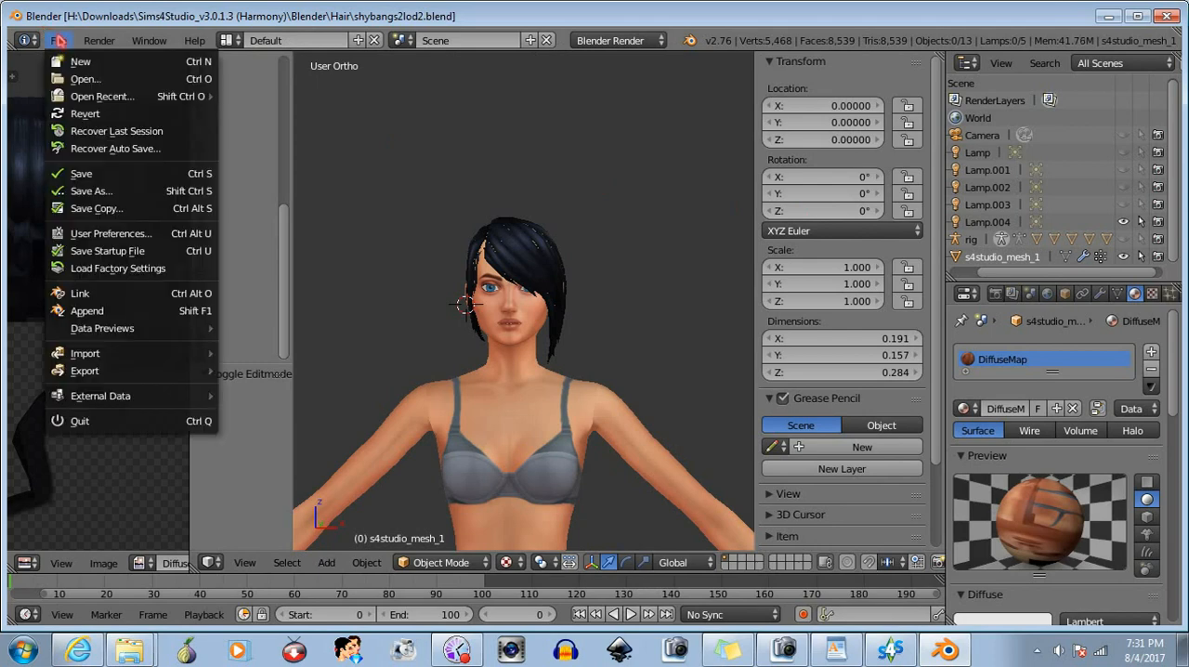
{"action": "mouse_move", "coordinate": [117, 100]}
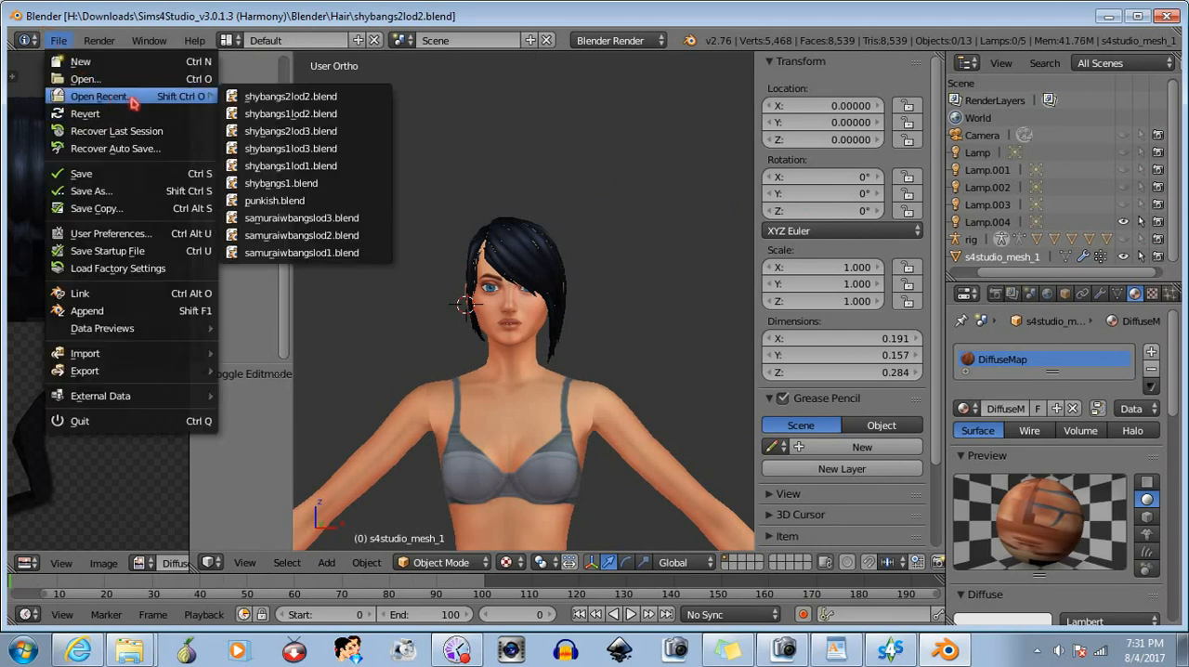
{"action": "left_click", "coordinate": [287, 166]}
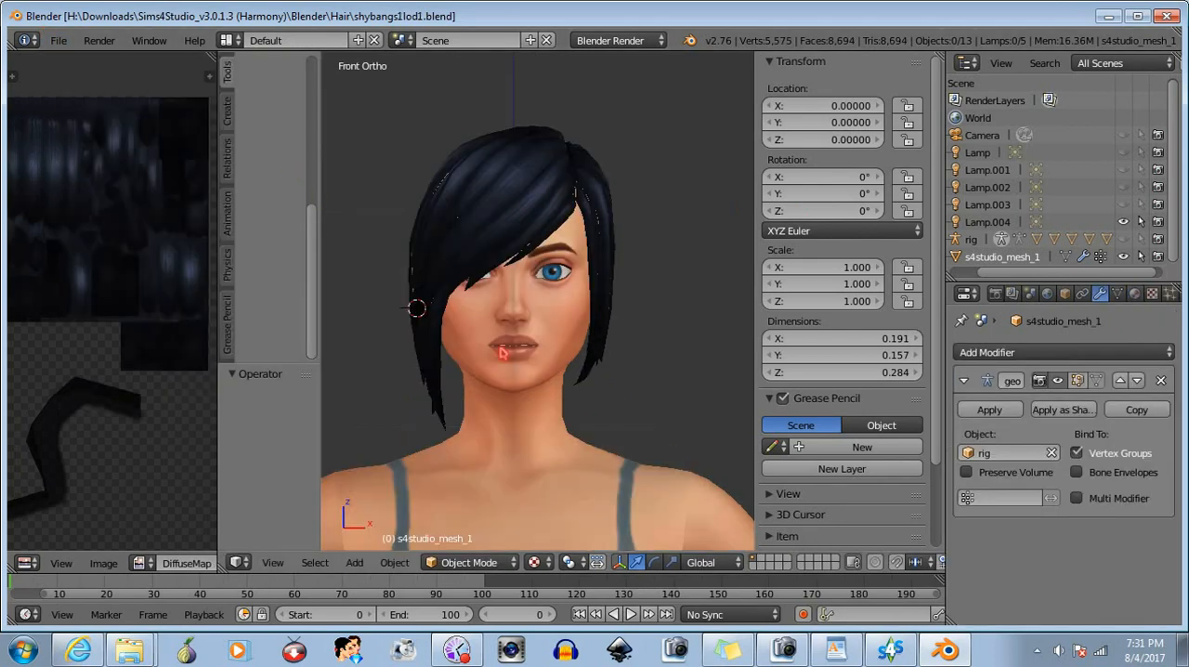
- Mirror the entire LOD 1 hair mesh along its local X axis in Edit Mode and flip its normals
{"action": "left_click", "coordinate": [448, 561]}
{"action": "left_click", "coordinate": [463, 523]}
{"action": "key", "text": "a"}
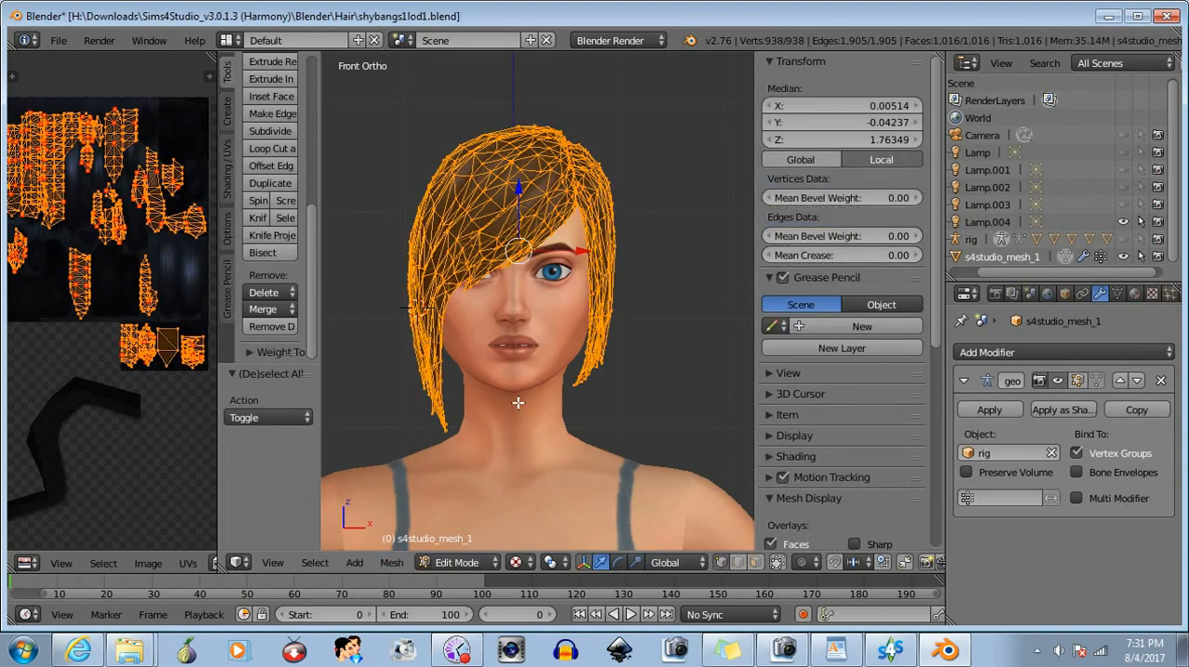
{"action": "left_click", "coordinate": [391, 562]}
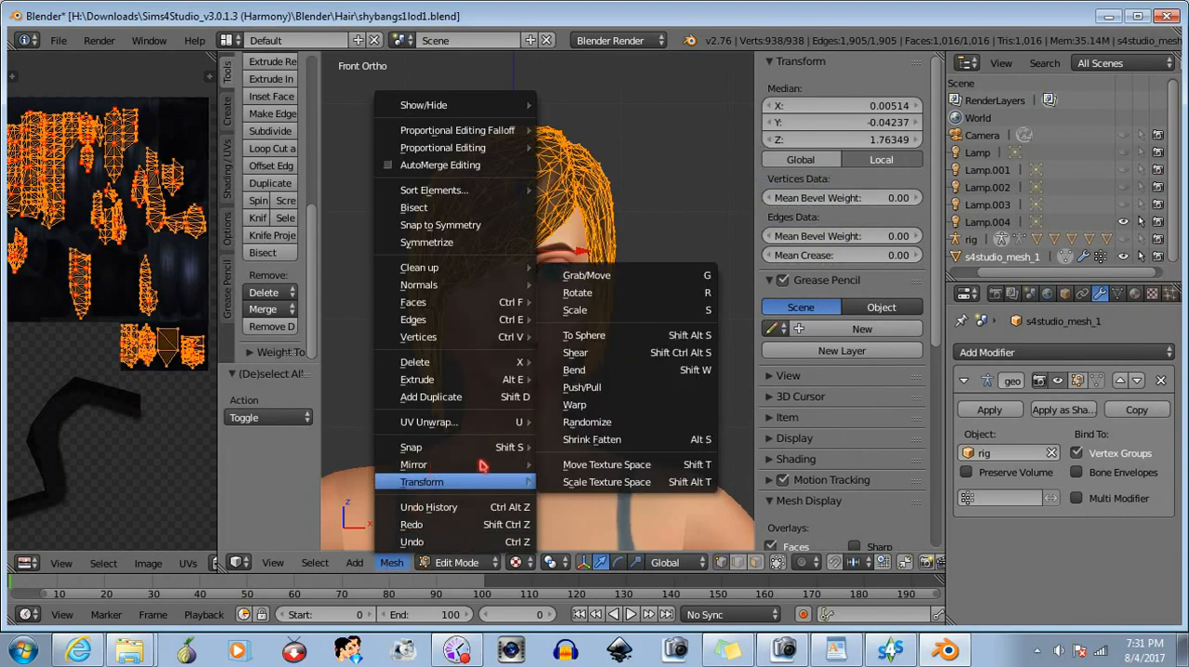
{"action": "mouse_move", "coordinate": [490, 465]}
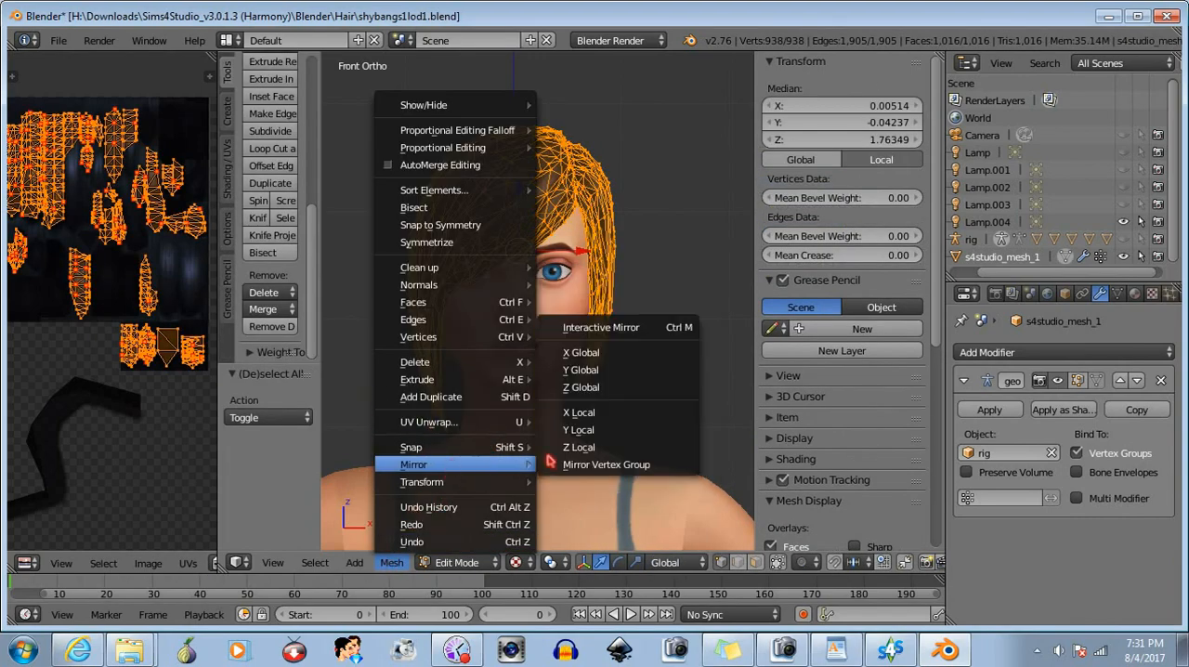
{"action": "left_click", "coordinate": [585, 412]}
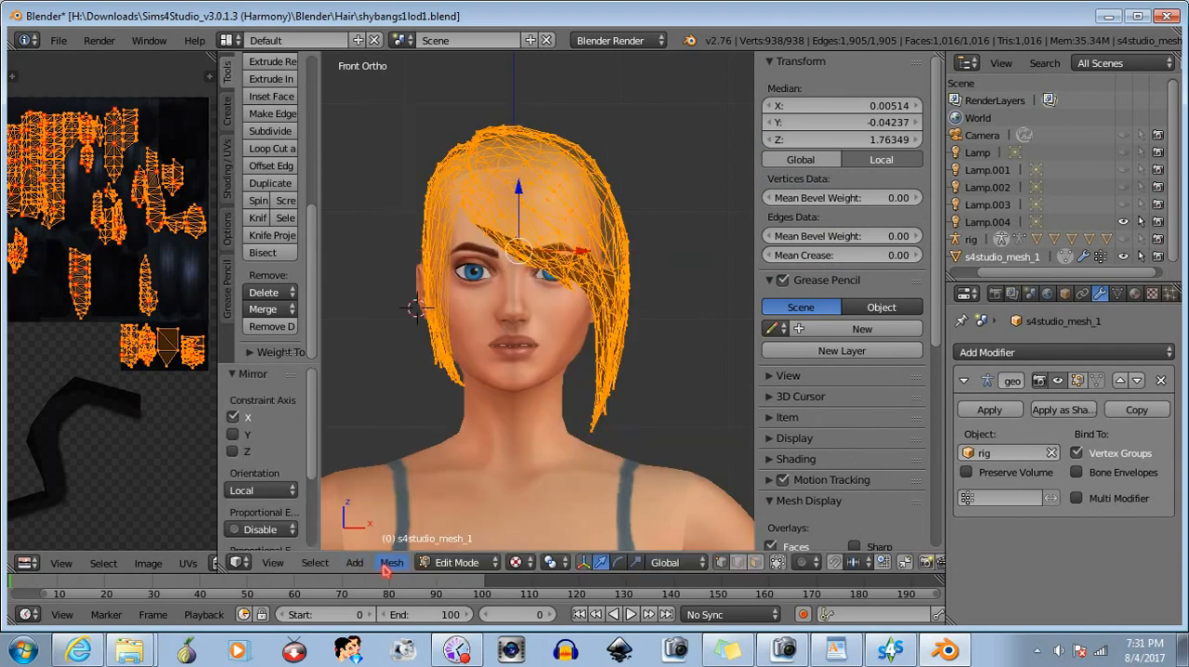
{"action": "left_click", "coordinate": [391, 562]}
{"action": "mouse_move", "coordinate": [485, 284]}
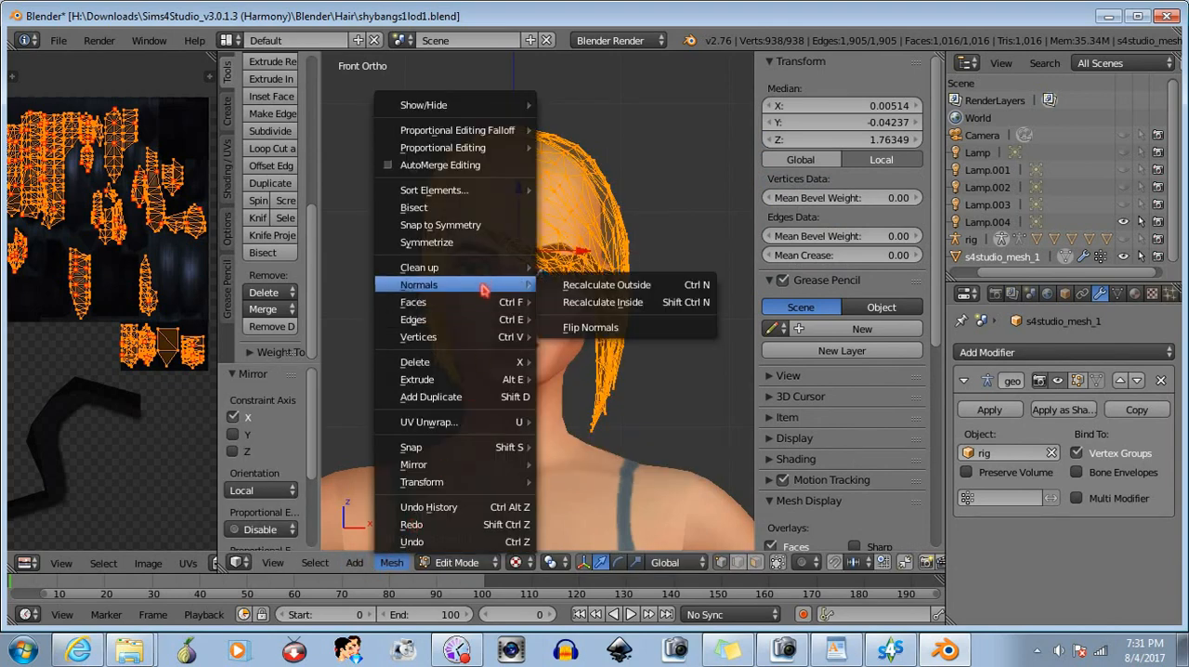
{"action": "left_click", "coordinate": [594, 327]}
- Inspect the mirrored LOD 1 hair in Object Mode, and undo and restore its normals flip to compare the surface
{"action": "left_click", "coordinate": [465, 562]}
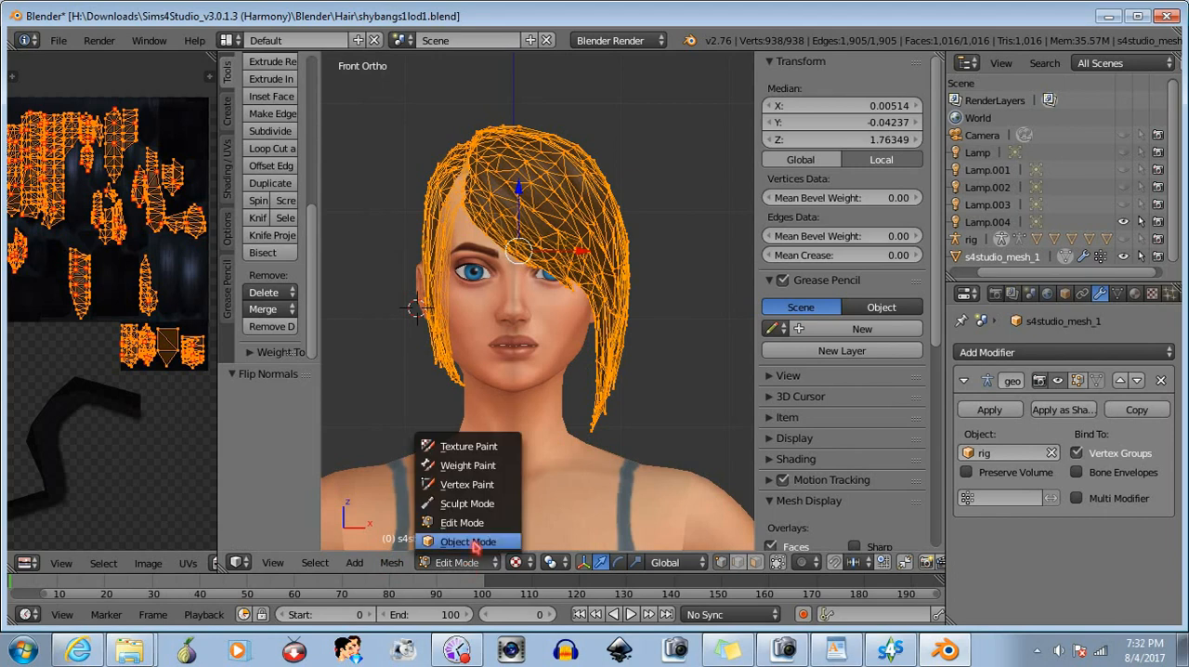
{"action": "left_click", "coordinate": [455, 546]}
{"action": "middle_click_drag", "start_coordinate": [527, 406], "coordinate": [532, 437]}
{"action": "left_click", "coordinate": [469, 562]}
{"action": "left_click", "coordinate": [469, 525]}
{"action": "key", "text": "ctrl+z"}
{"action": "key", "text": "ctrl+z"}
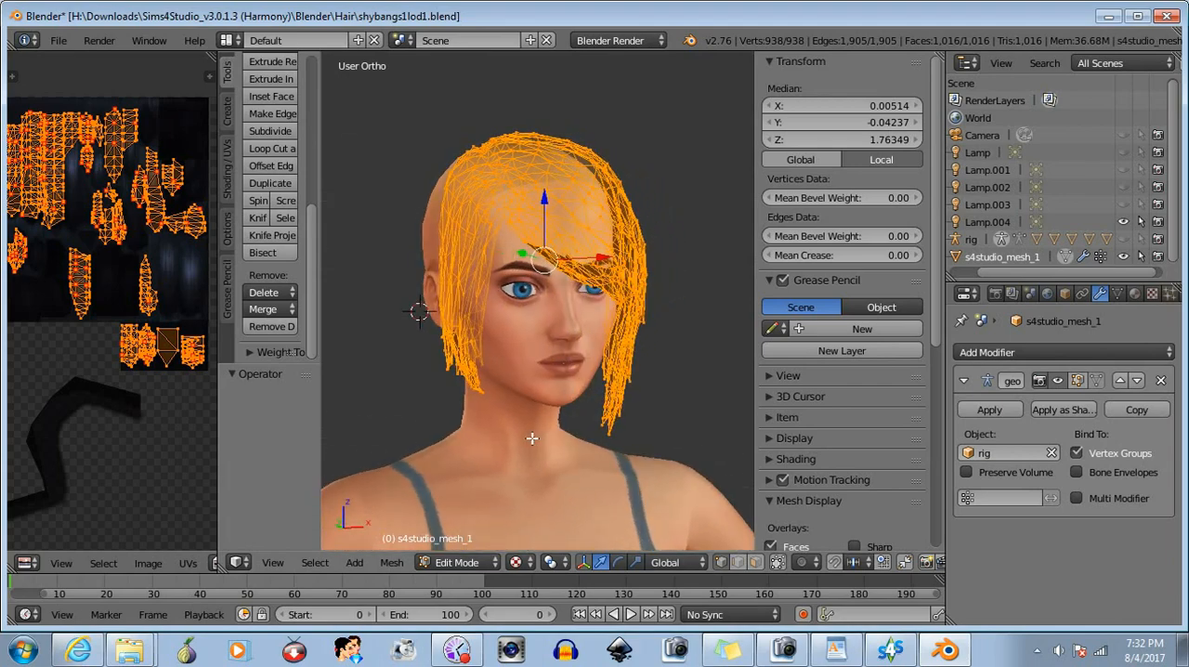
{"action": "key", "text": "ctrl+z"}
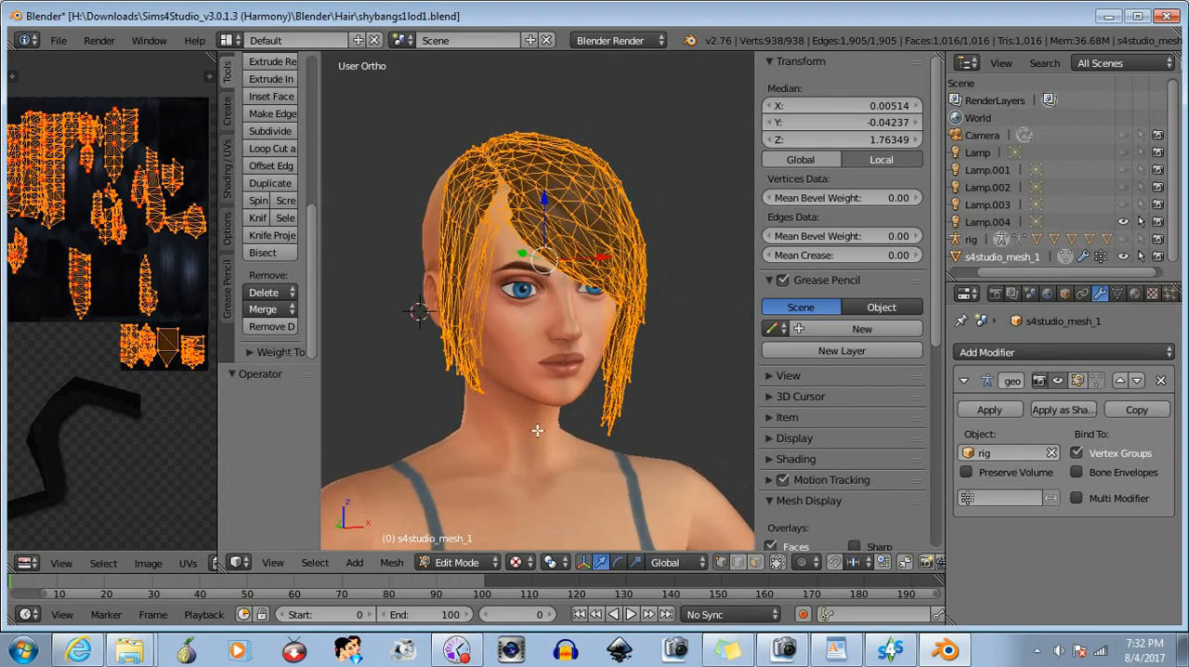
{"action": "key", "text": "a"}
{"action": "middle_click_drag", "start_coordinate": [507, 403], "coordinate": [461, 392]}
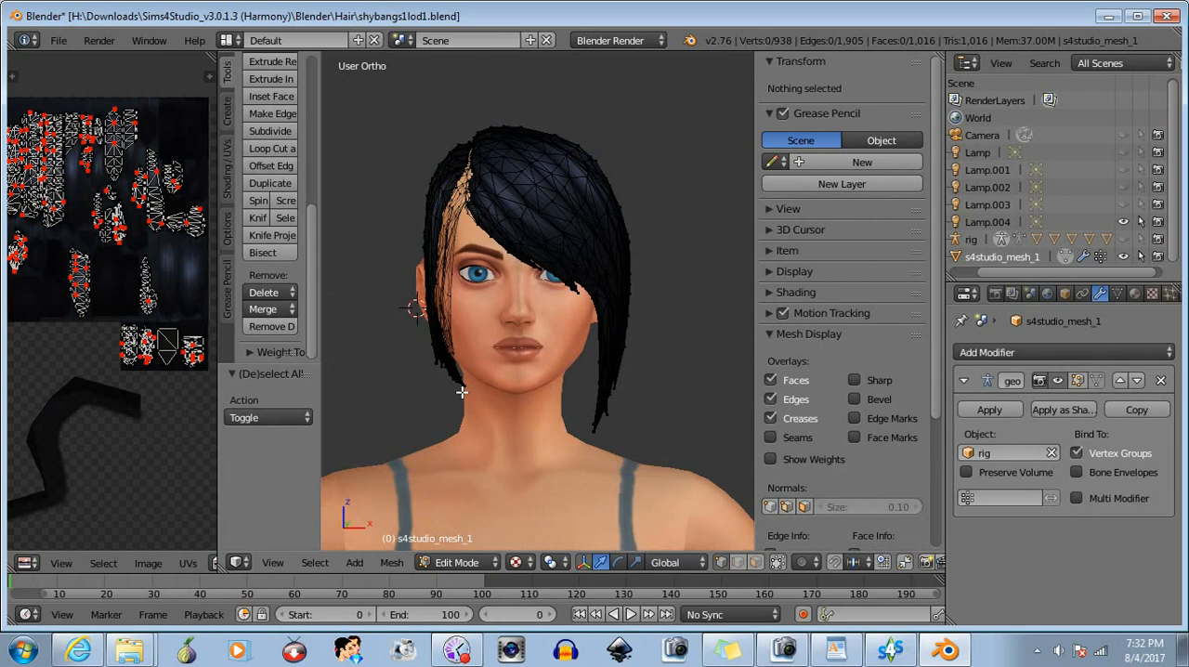
- Return to Object Mode and save the mirrored LOD 1 hair as shybangs2lod1.blend in the Hair folder
{"action": "left_click", "coordinate": [457, 562]}
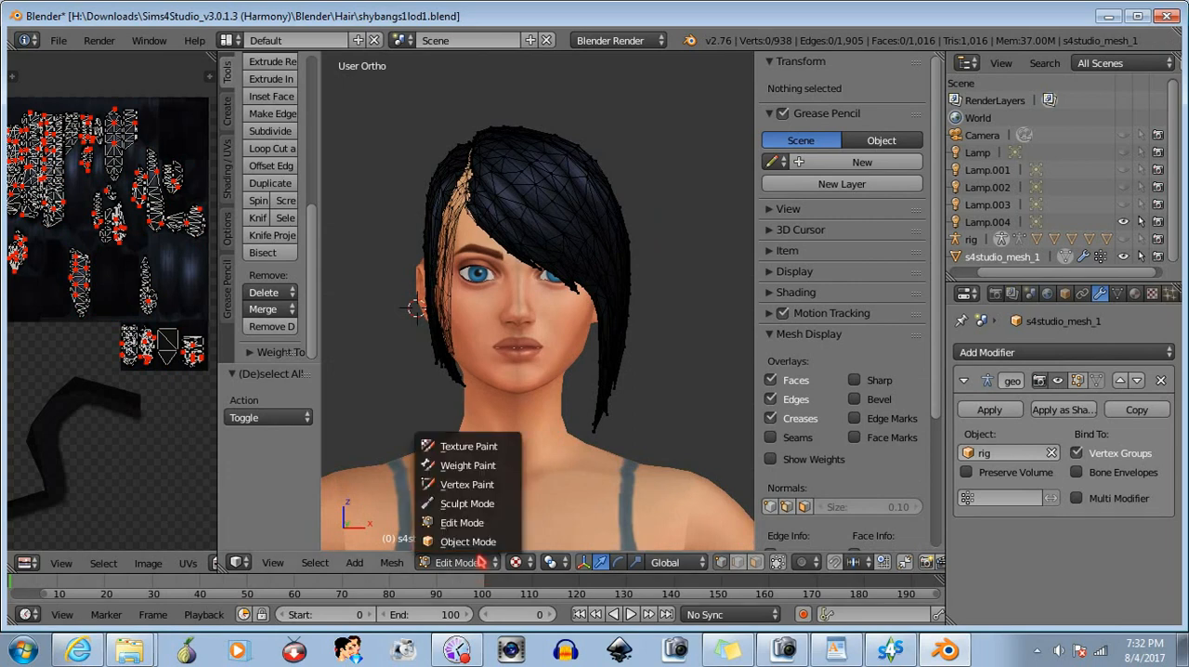
{"action": "left_click", "coordinate": [454, 539]}
{"action": "left_click", "coordinate": [59, 39]}
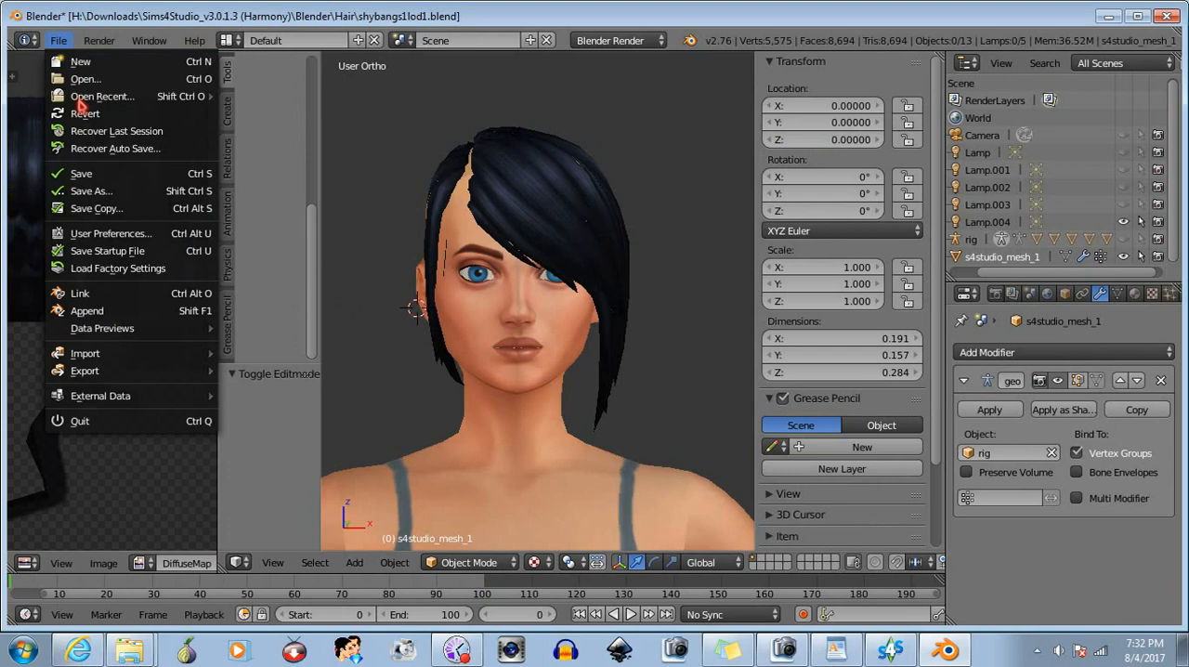
{"action": "left_click", "coordinate": [89, 191]}
{"action": "left_click", "coordinate": [288, 103]}
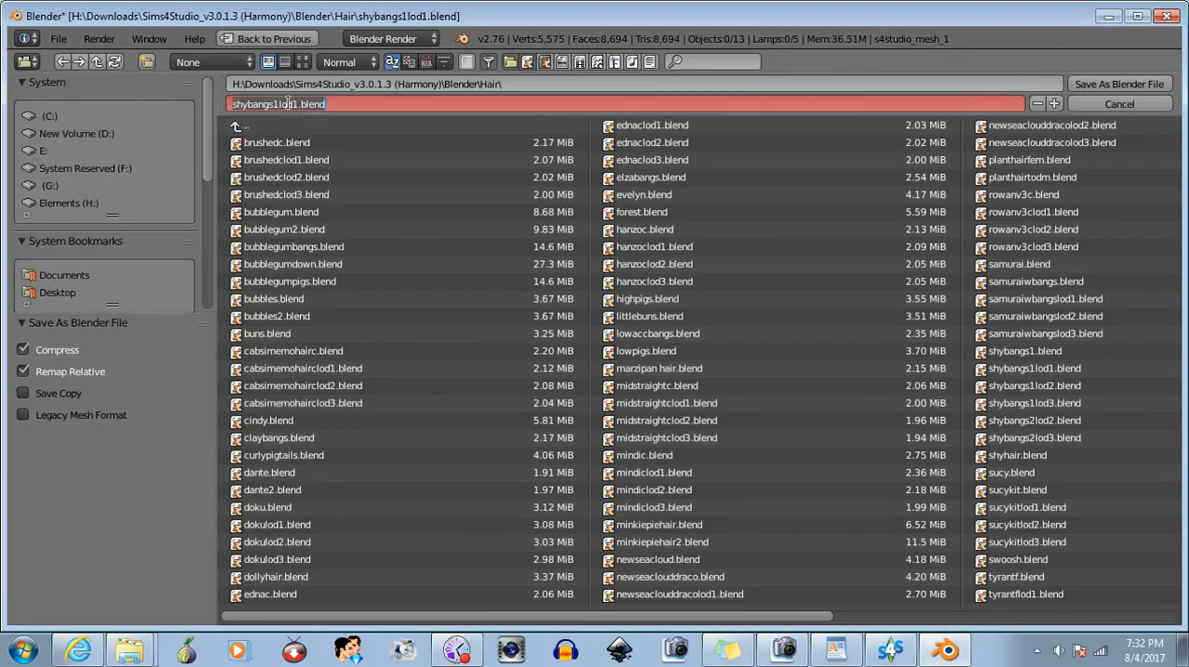
{"action": "left_click", "coordinate": [275, 103]}
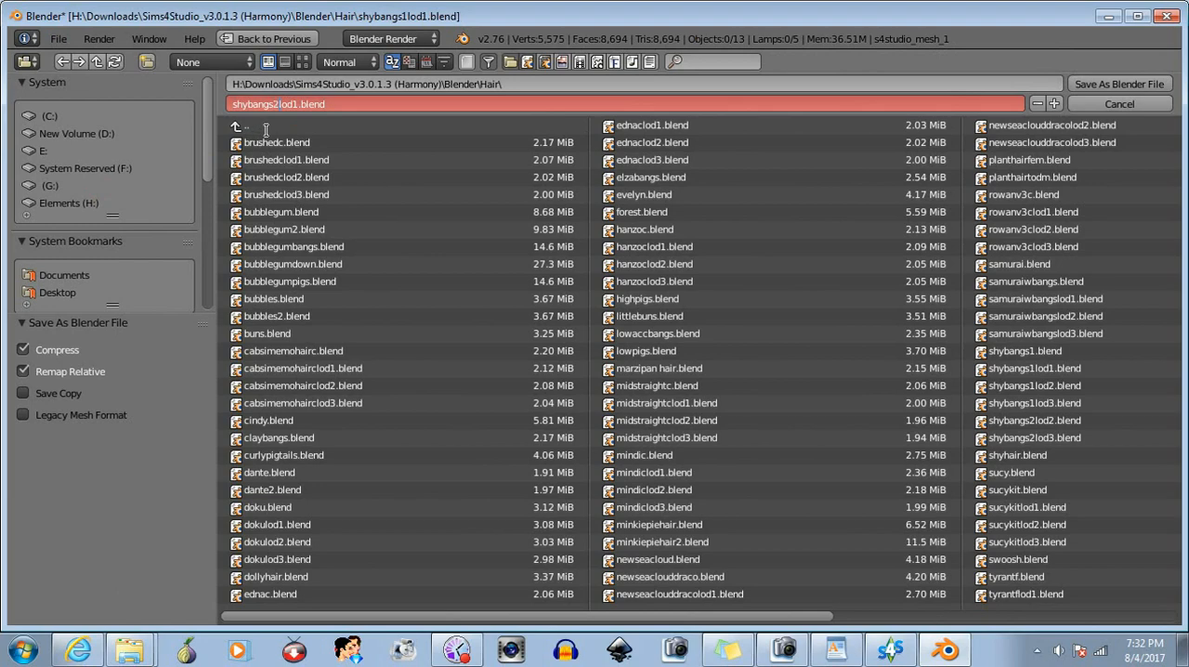
{"action": "left_click", "coordinate": [1096, 83]}
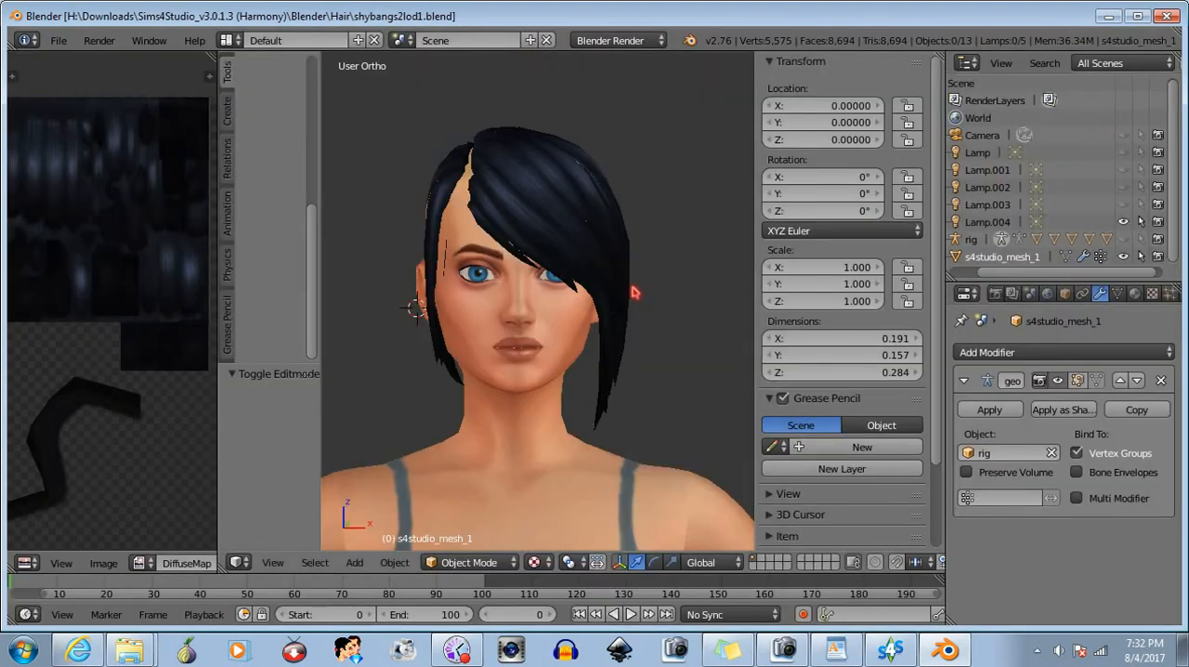
- Open the recent file shybangs1.blend
{"action": "left_click", "coordinate": [58, 39]}
{"action": "mouse_move", "coordinate": [89, 97]}
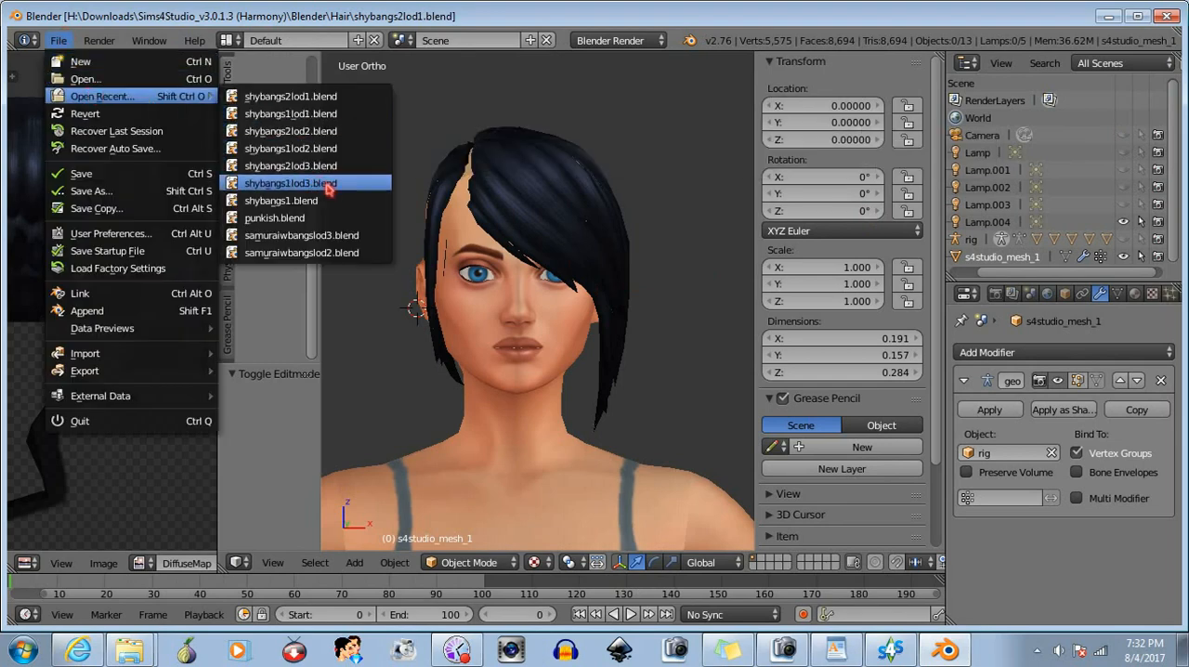
{"action": "left_click", "coordinate": [278, 201]}
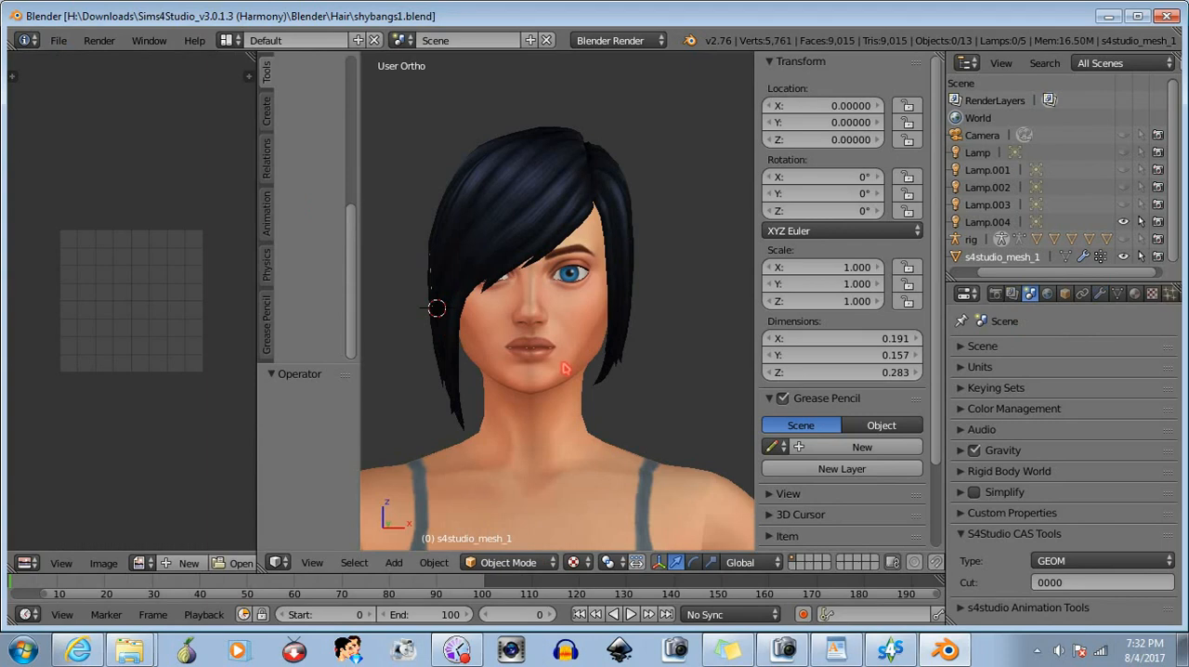
- Try to mirror the entire hair mesh along its local X axis in Edit Mode
{"action": "left_click", "coordinate": [508, 562]}
{"action": "left_click", "coordinate": [511, 522]}
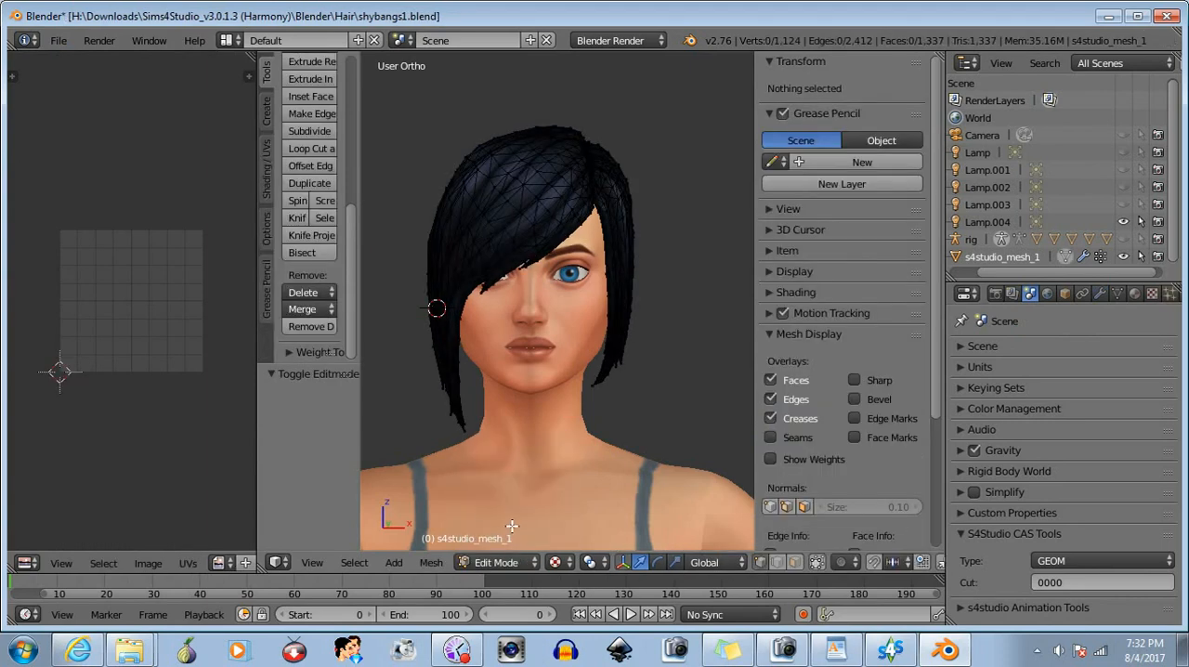
{"action": "key", "text": "a"}
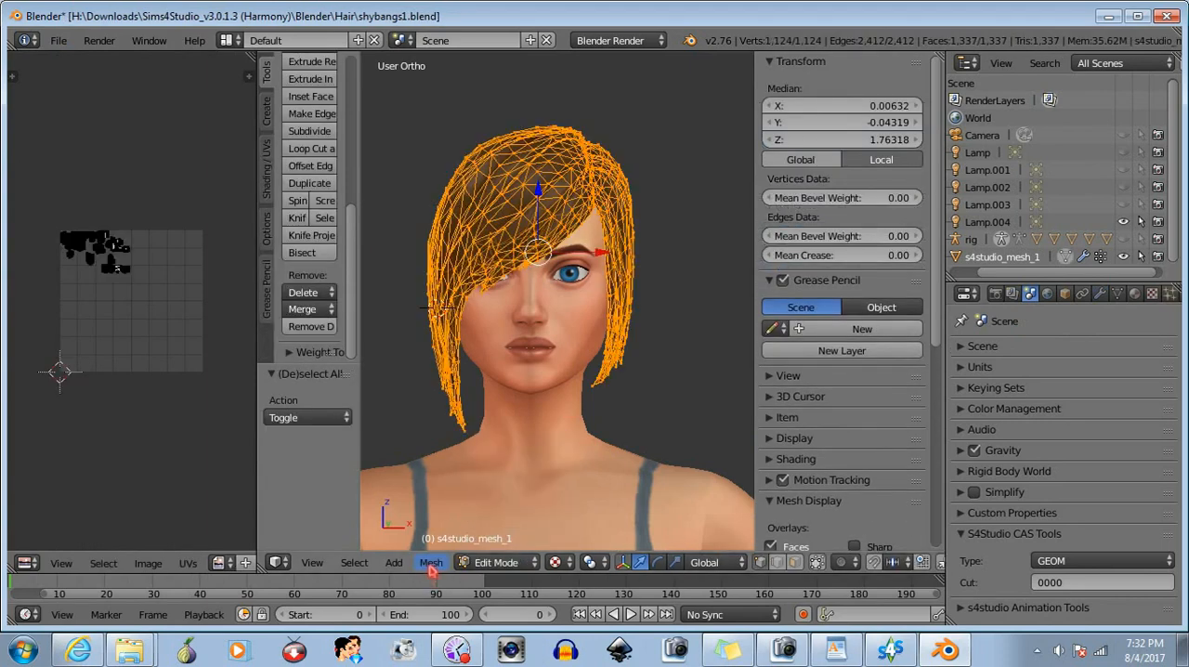
{"action": "left_click", "coordinate": [431, 562]}
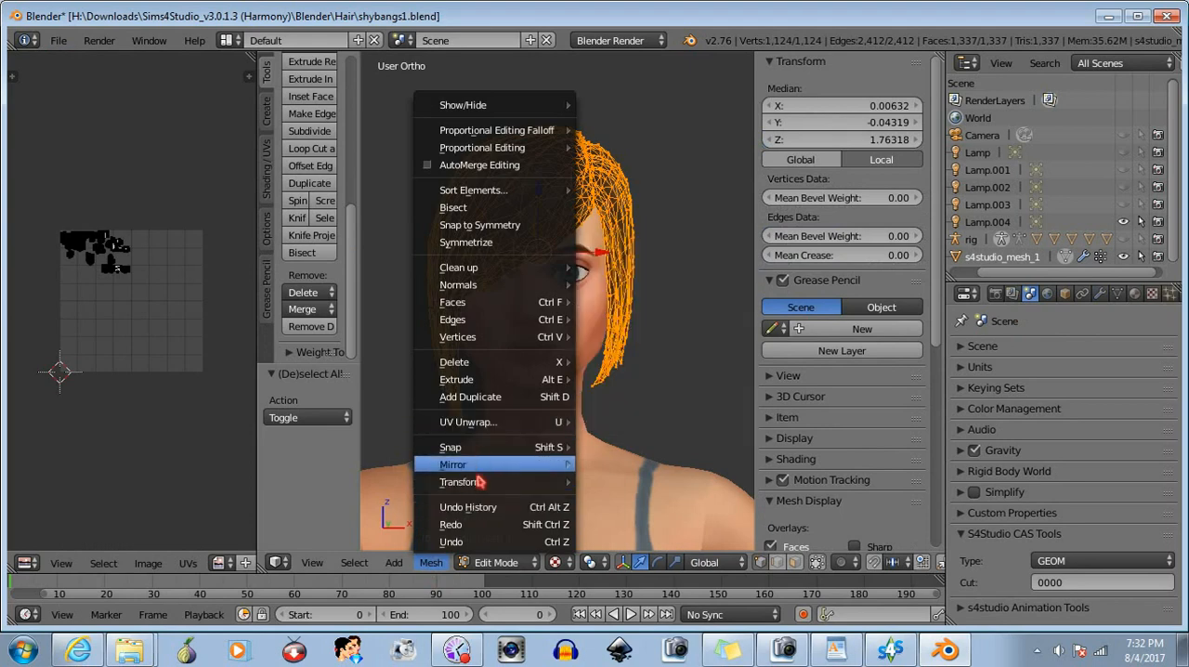
{"action": "mouse_move", "coordinate": [494, 467]}
{"action": "left_click", "coordinate": [647, 416]}
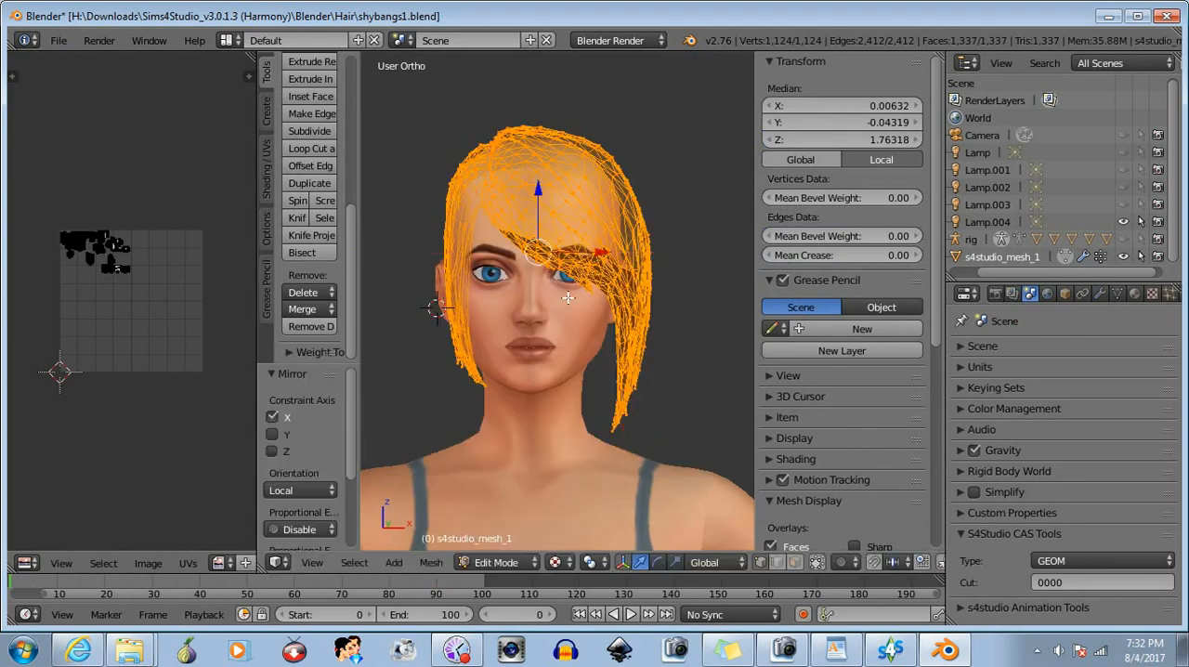
- Flip the mirrored hair's normals, then undo both the flip and the local X mirror
{"action": "left_click", "coordinate": [431, 562]}
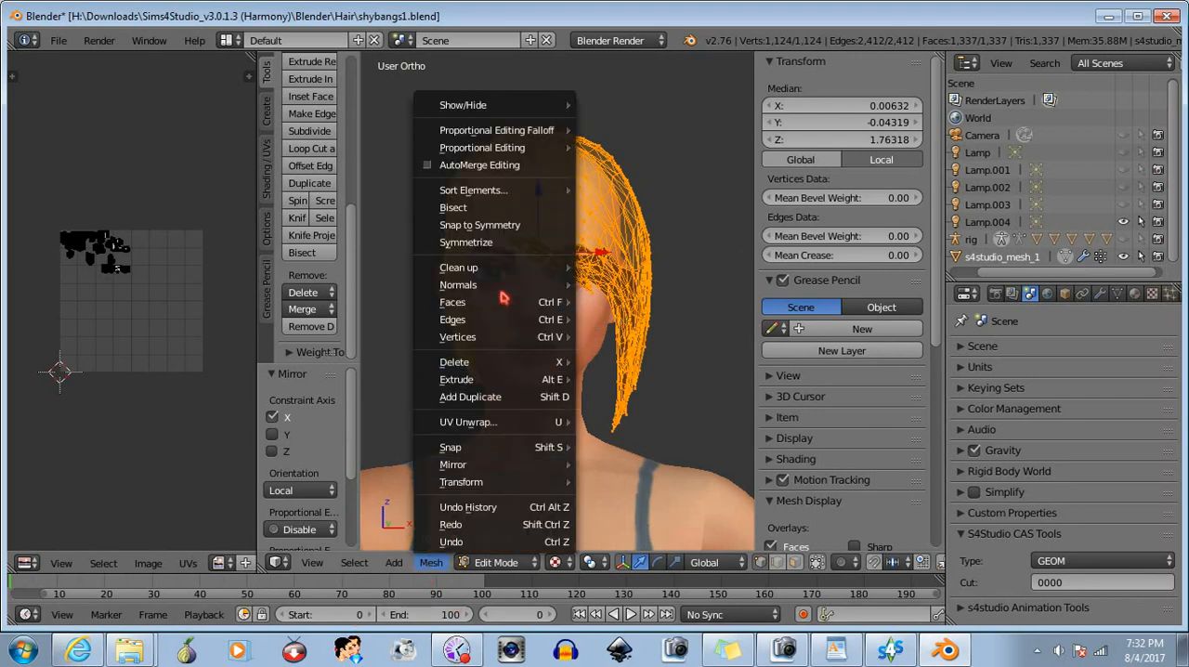
{"action": "mouse_move", "coordinate": [504, 272]}
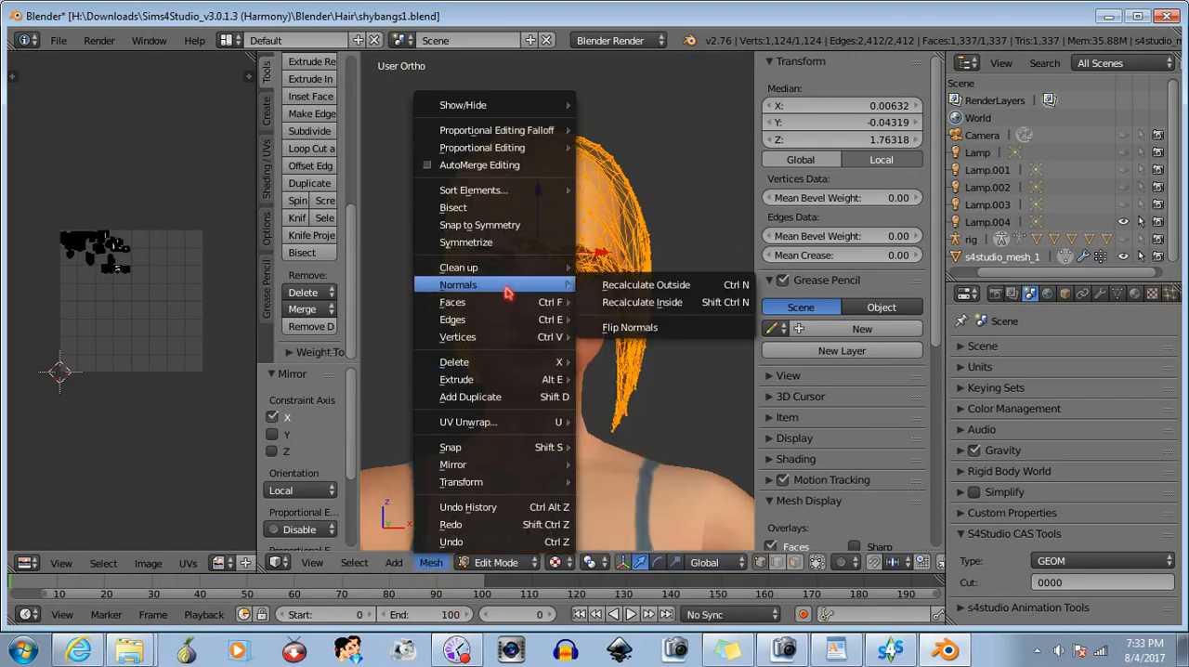
{"action": "left_click", "coordinate": [665, 322]}
{"action": "middle_click_drag", "start_coordinate": [583, 379], "coordinate": [566, 427]}
{"action": "key", "text": "ctrl+z"}
{"action": "key", "text": "ctrl+z"}
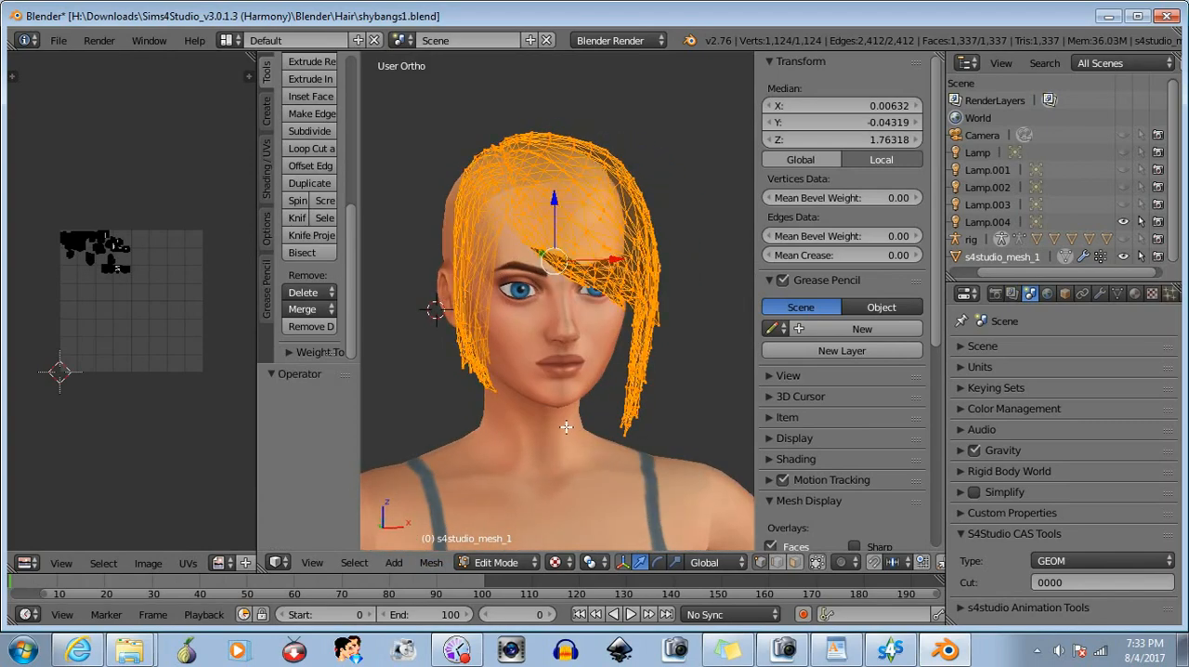
- Try mirroring the whole hair mesh along the global X axis in Edit Mode and flipping its normals
{"action": "left_click", "coordinate": [440, 564]}
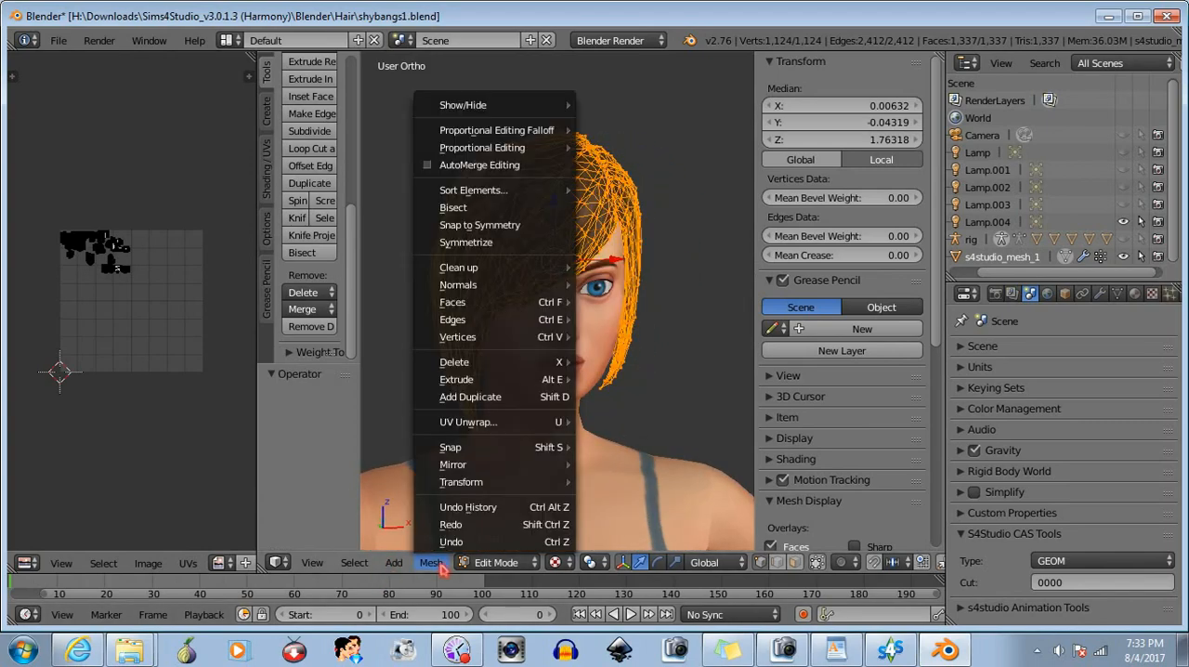
{"action": "mouse_move", "coordinate": [490, 468]}
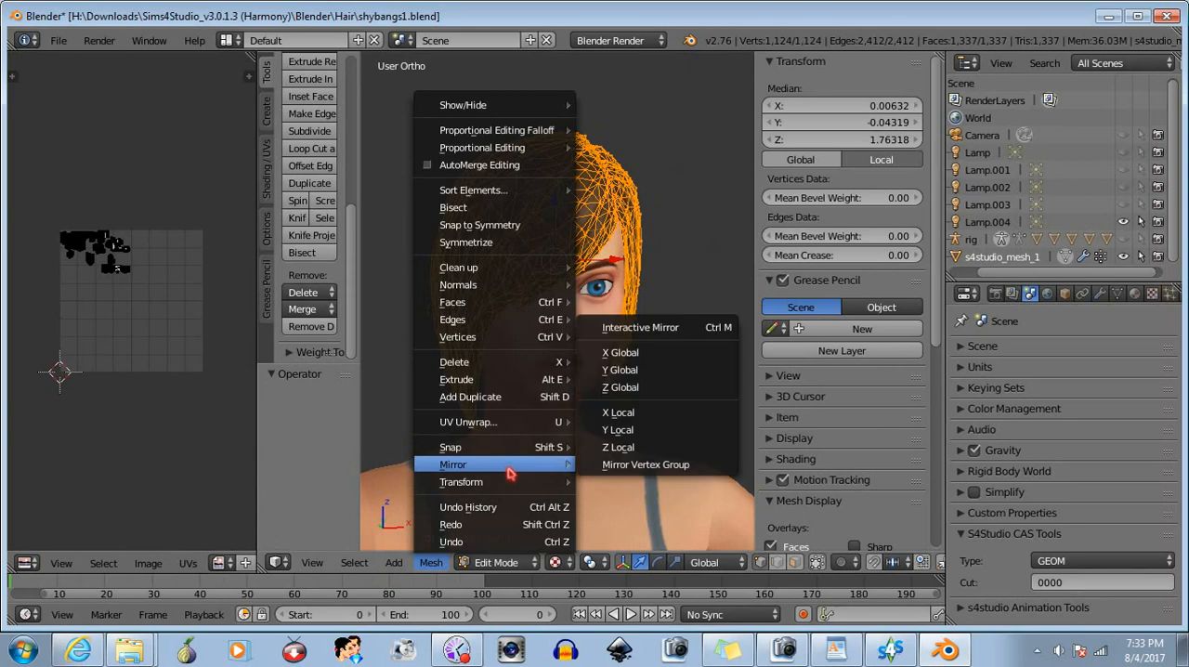
{"action": "left_click", "coordinate": [662, 355]}
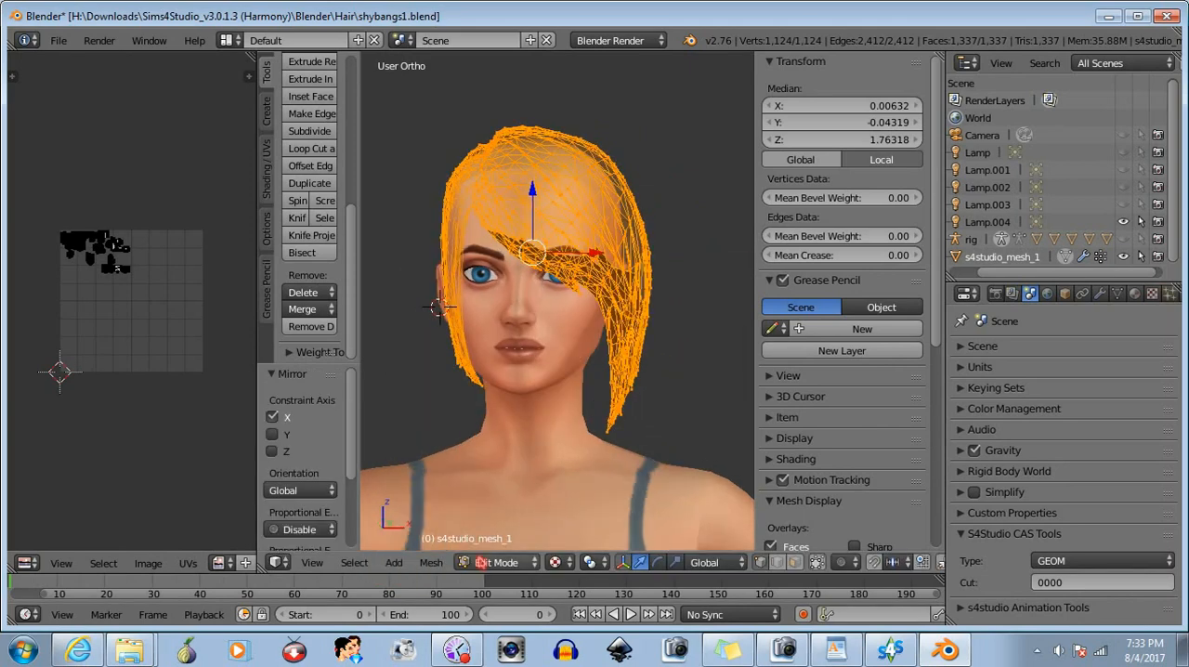
{"action": "left_click", "coordinate": [430, 563]}
{"action": "mouse_move", "coordinate": [516, 284]}
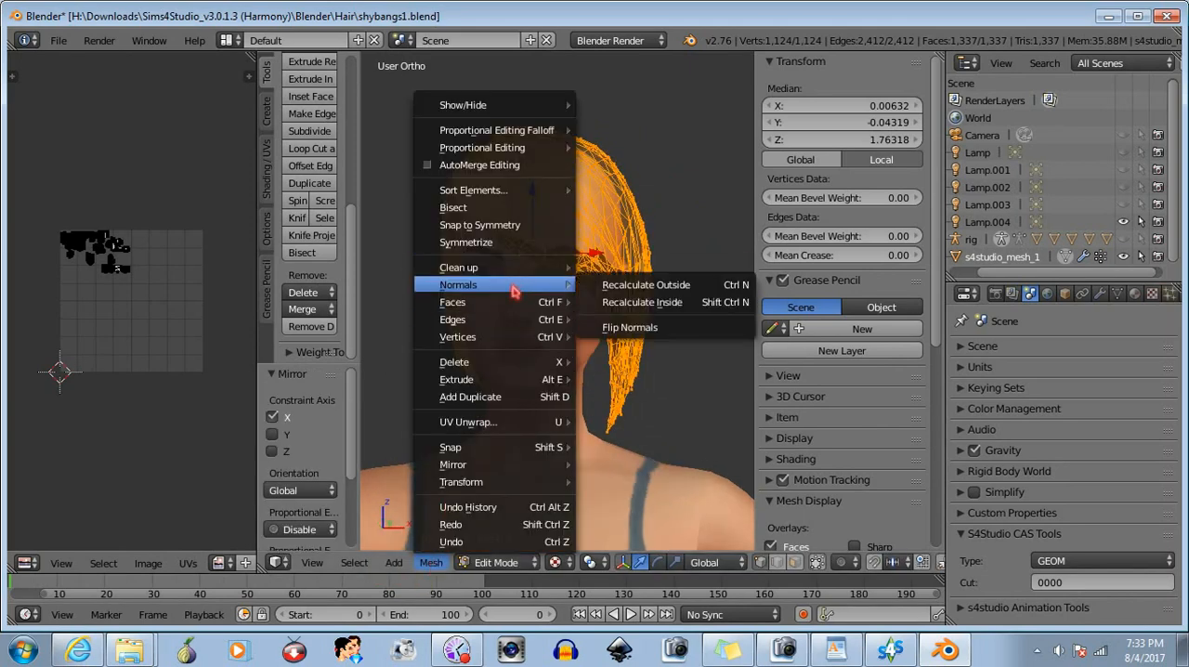
{"action": "left_click", "coordinate": [645, 328]}
{"action": "mouse_move", "coordinate": [513, 409]}
{"action": "middle_mouse_down"}
{"action": "mouse_move", "coordinate": [616, 393]}
{"action": "mouse_move", "coordinate": [592, 425]}
{"action": "mouse_move", "coordinate": [523, 426]}
{"action": "middle_mouse_up"}
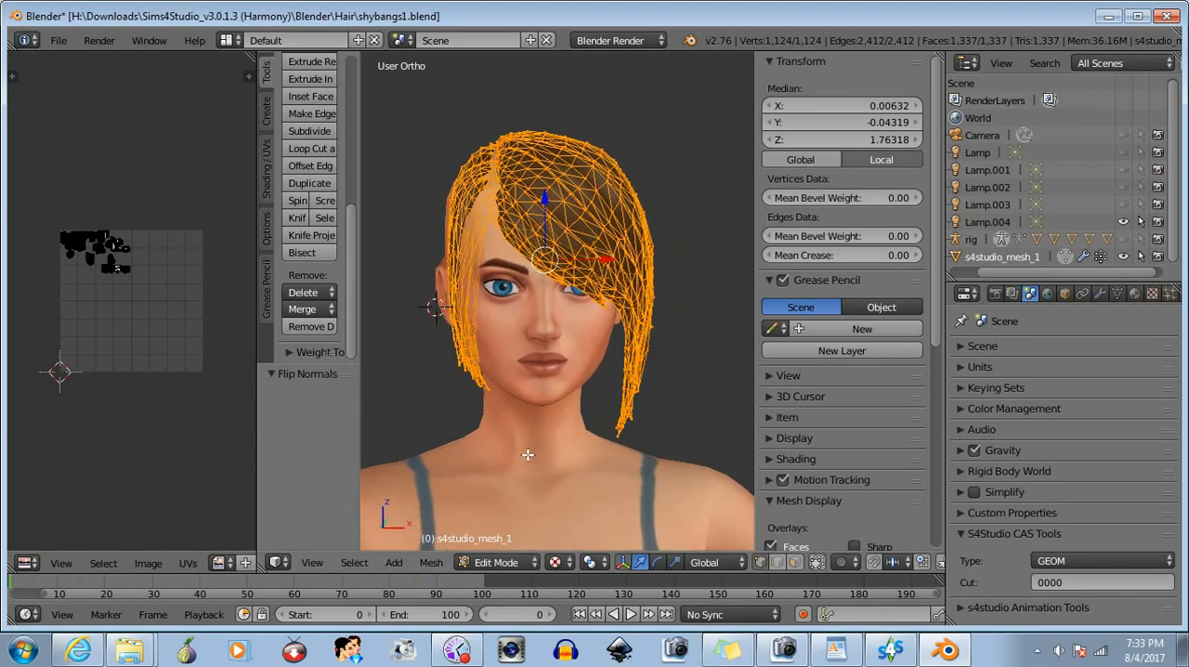
- Return to Object Mode and inspect the mirrored hair surface from an angle
{"action": "left_click", "coordinate": [507, 563]}
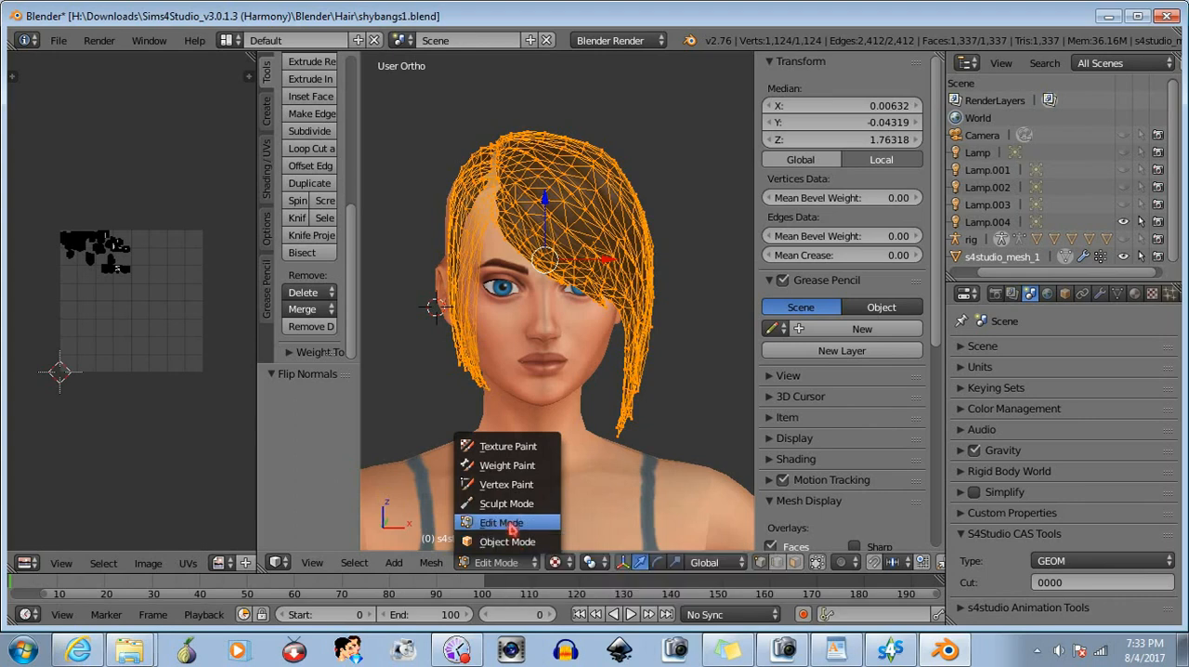
{"action": "left_click", "coordinate": [510, 524]}
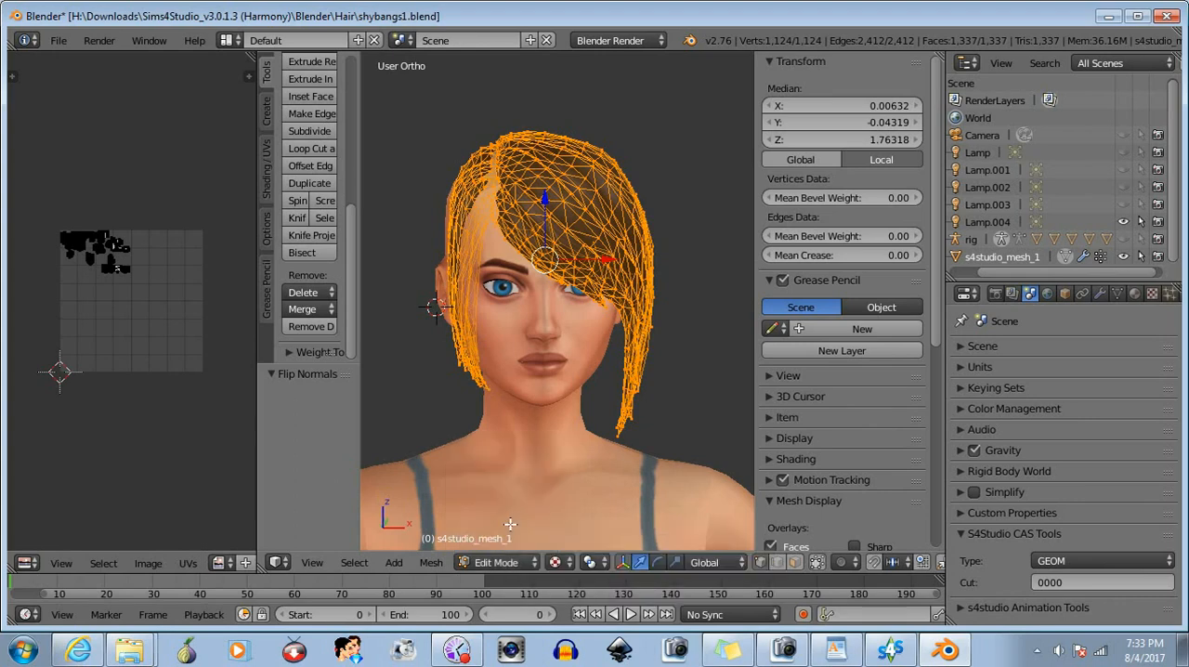
{"action": "left_click", "coordinate": [506, 563]}
{"action": "left_click", "coordinate": [501, 550]}
{"action": "middle_click_drag", "start_coordinate": [520, 479], "coordinate": [555, 481]}
- Add a Solidify modifier to the hair mesh and move it above the armature modifier
{"action": "left_click", "coordinate": [1100, 293]}
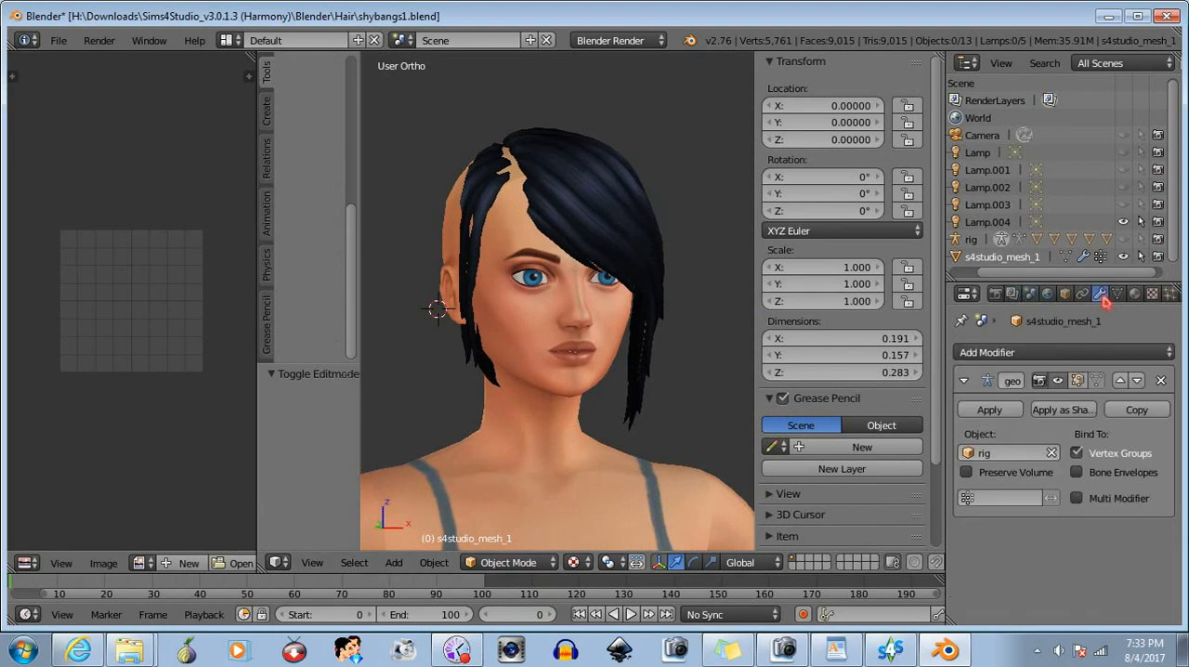
{"action": "left_click", "coordinate": [1097, 352]}
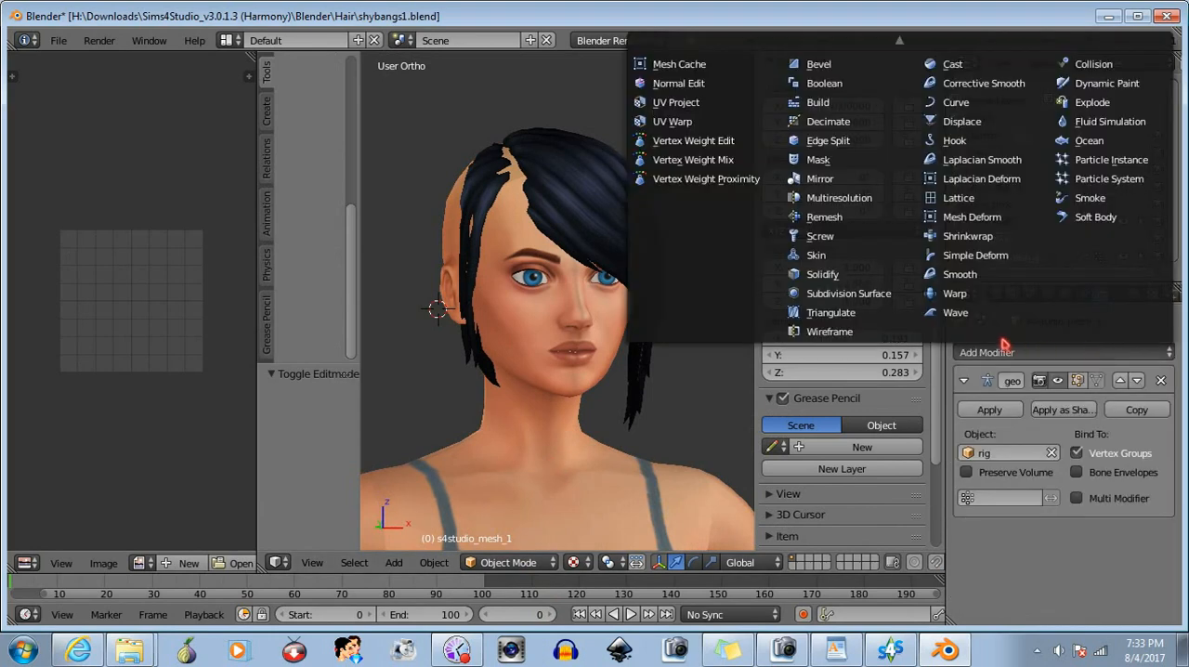
{"action": "left_click", "coordinate": [823, 274]}
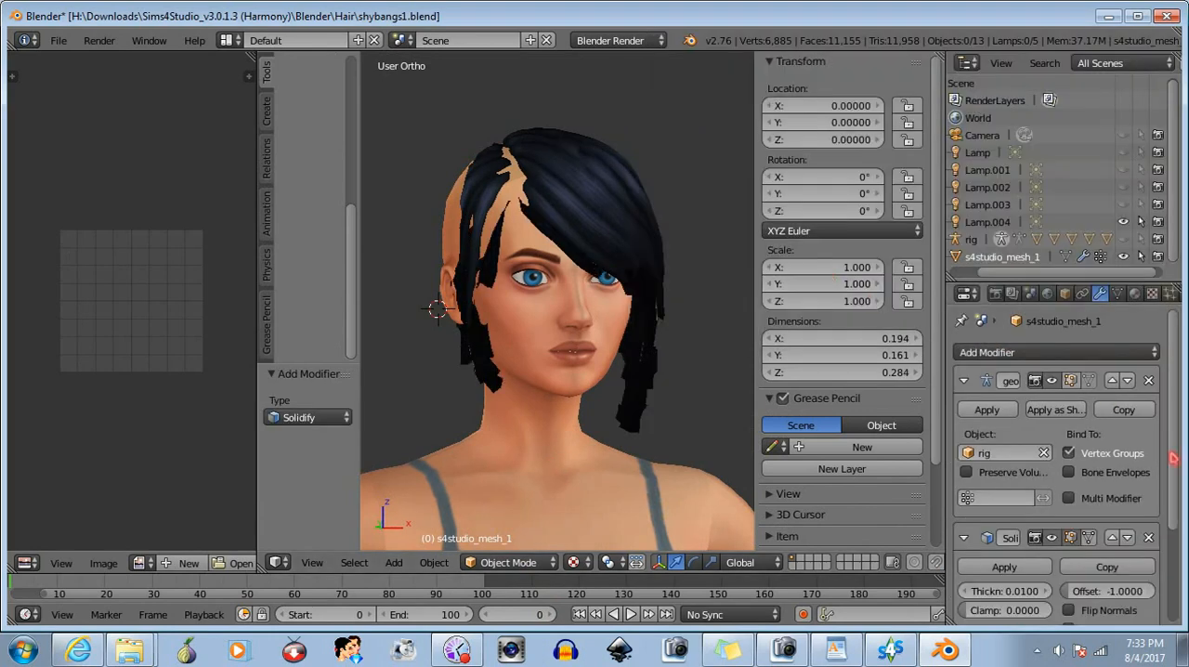
{"action": "left_click", "coordinate": [1112, 538]}
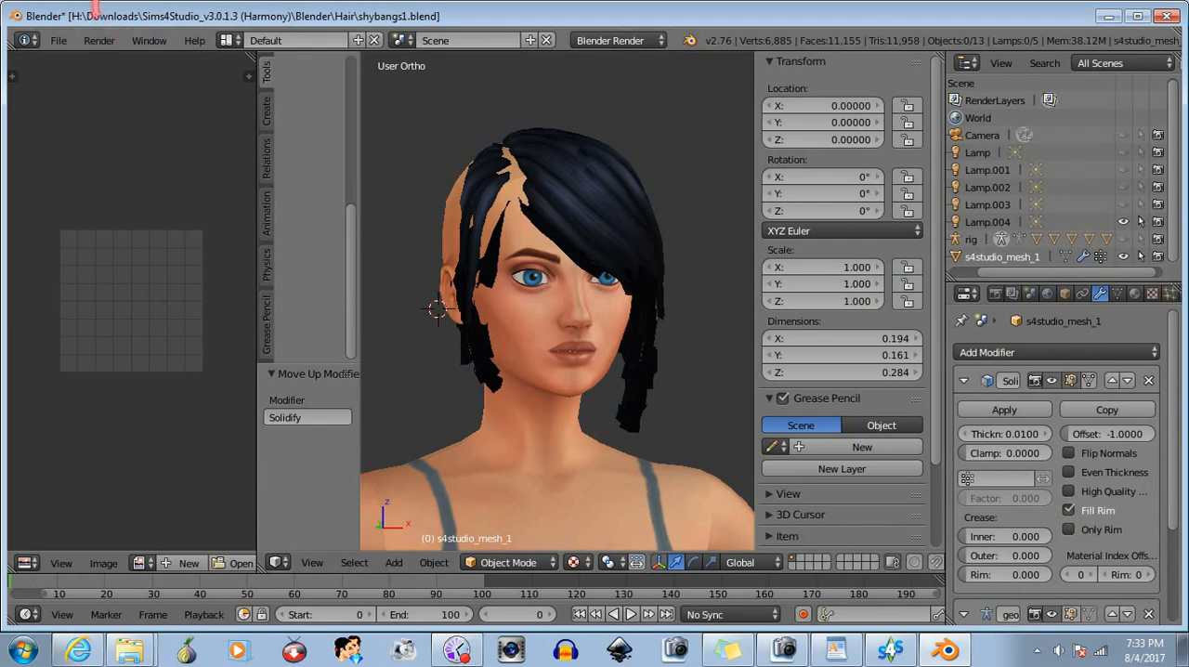
- Discard the edits by reopening the recent file shybangs1.blend
{"action": "left_click", "coordinate": [54, 42]}
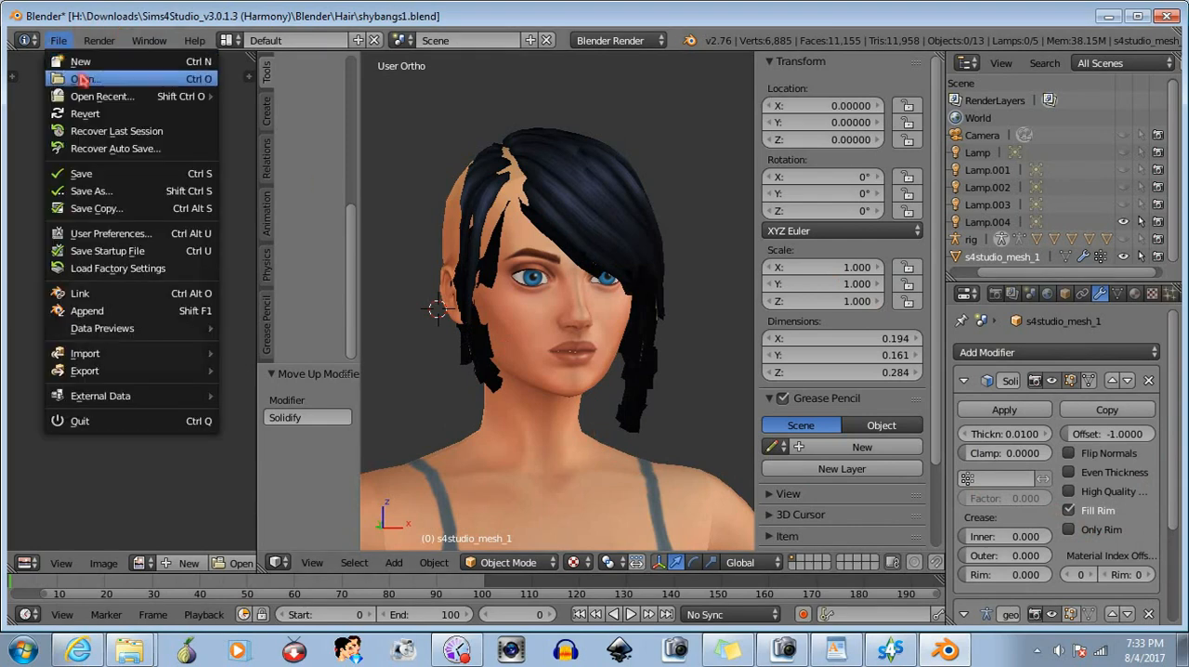
{"action": "mouse_move", "coordinate": [104, 100]}
{"action": "left_click", "coordinate": [280, 97]}
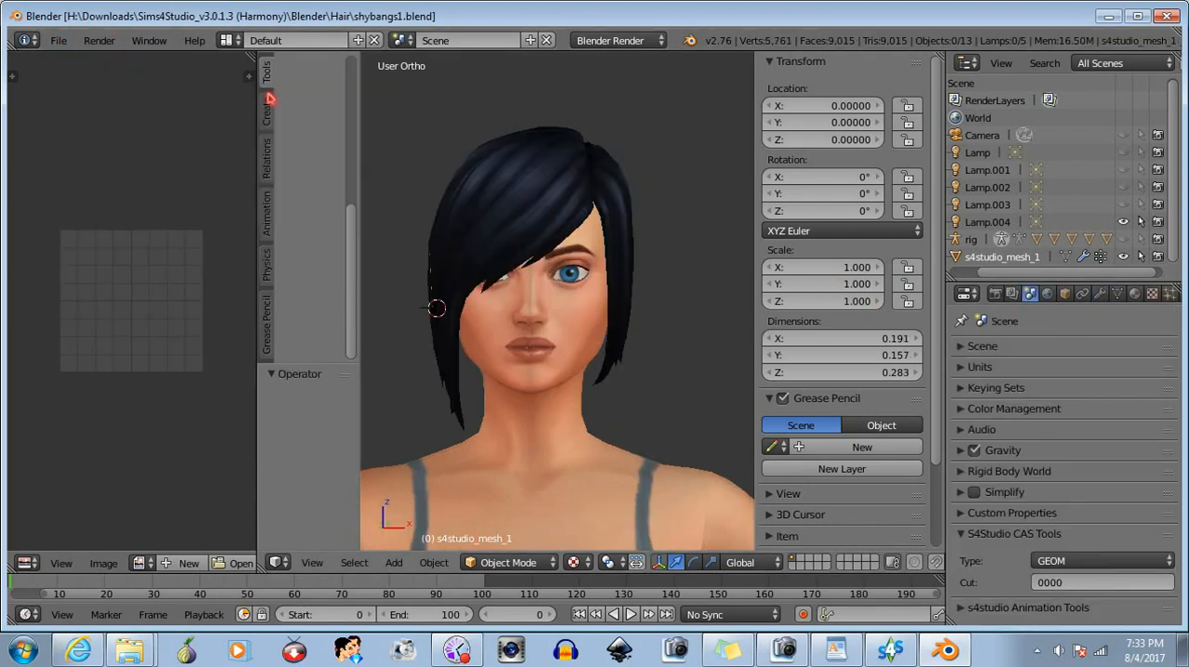
- Select the hair mesh in Object Mode and mirror the object along the global X axis
{"action": "left_click", "coordinate": [434, 563]}
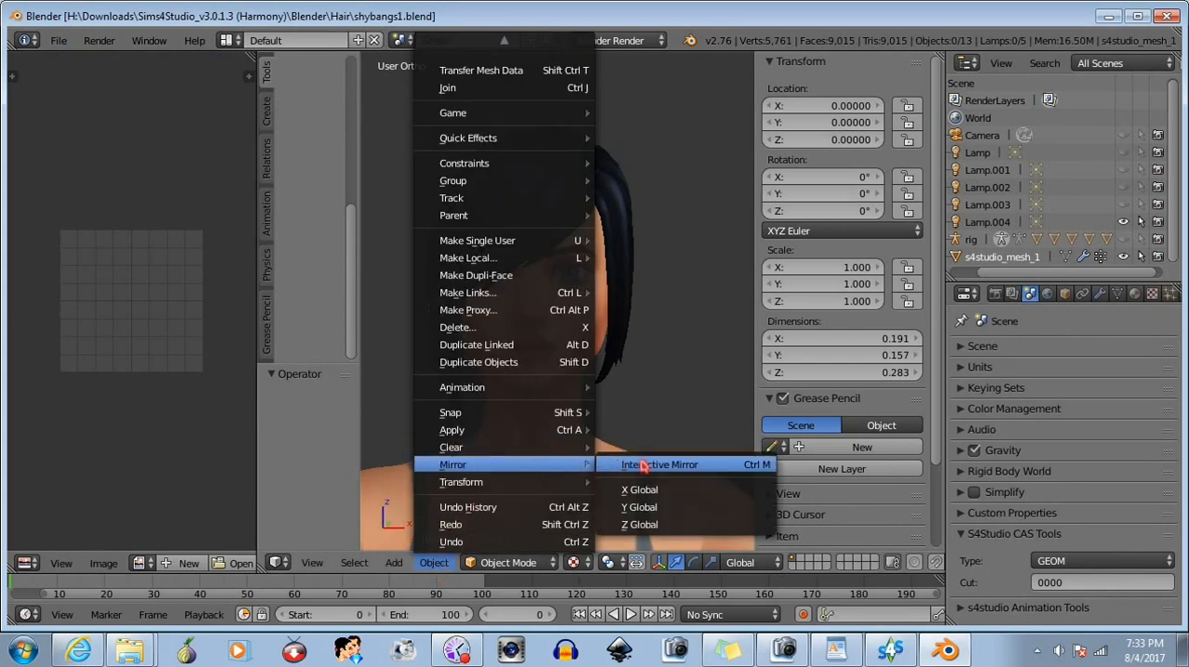
{"action": "left_click", "coordinate": [655, 490]}
{"action": "left_click", "coordinate": [656, 491]}
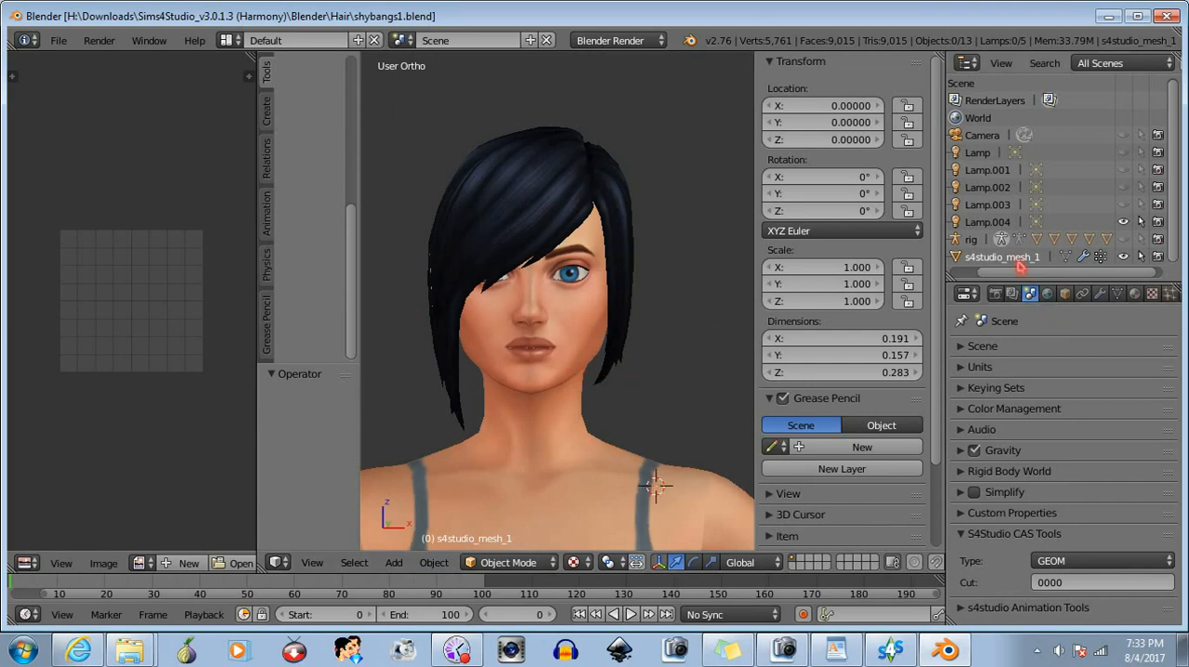
{"action": "right_click", "coordinate": [621, 364]}
{"action": "left_click", "coordinate": [433, 562]}
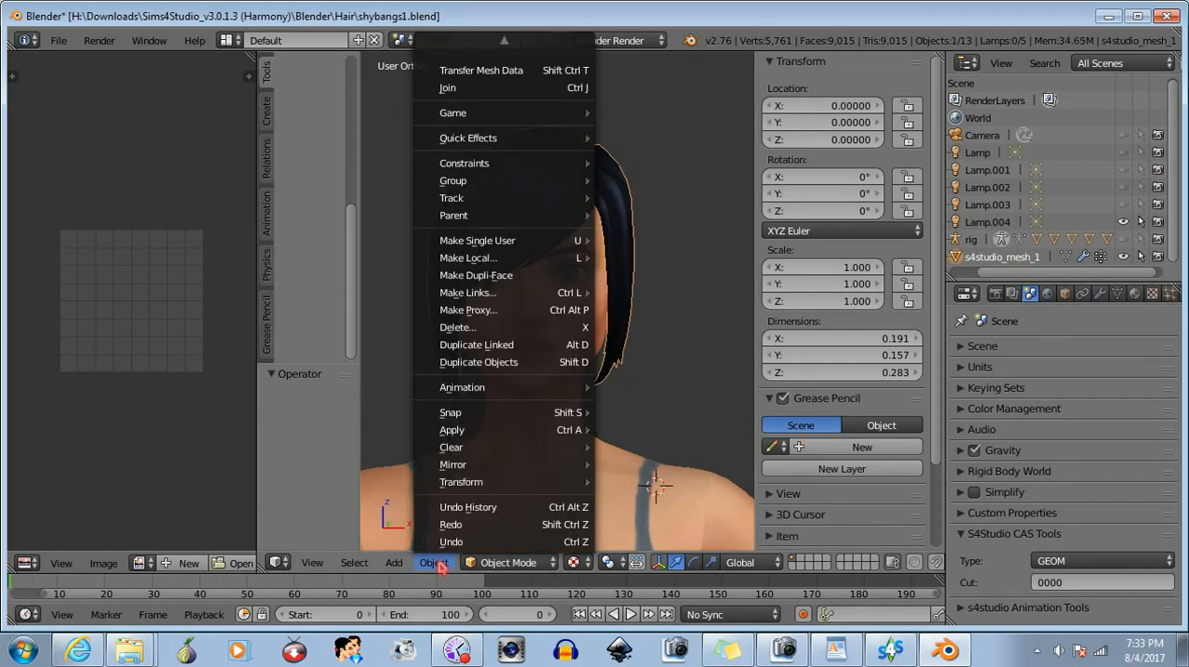
{"action": "mouse_move", "coordinate": [499, 467]}
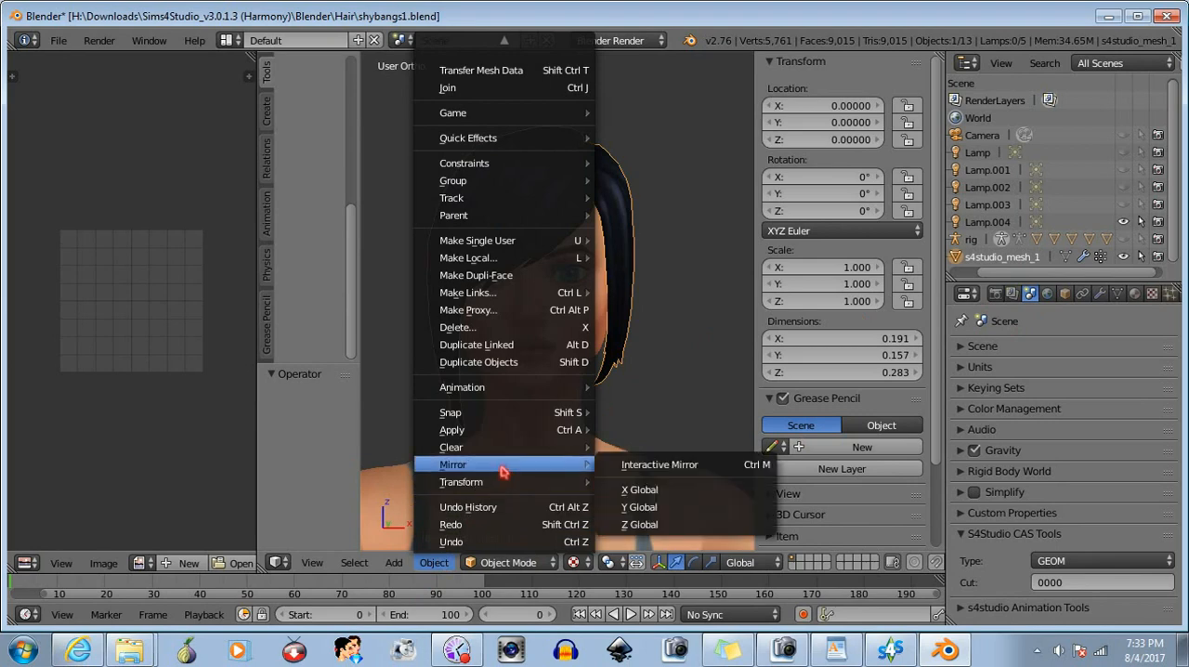
{"action": "left_click", "coordinate": [641, 490]}
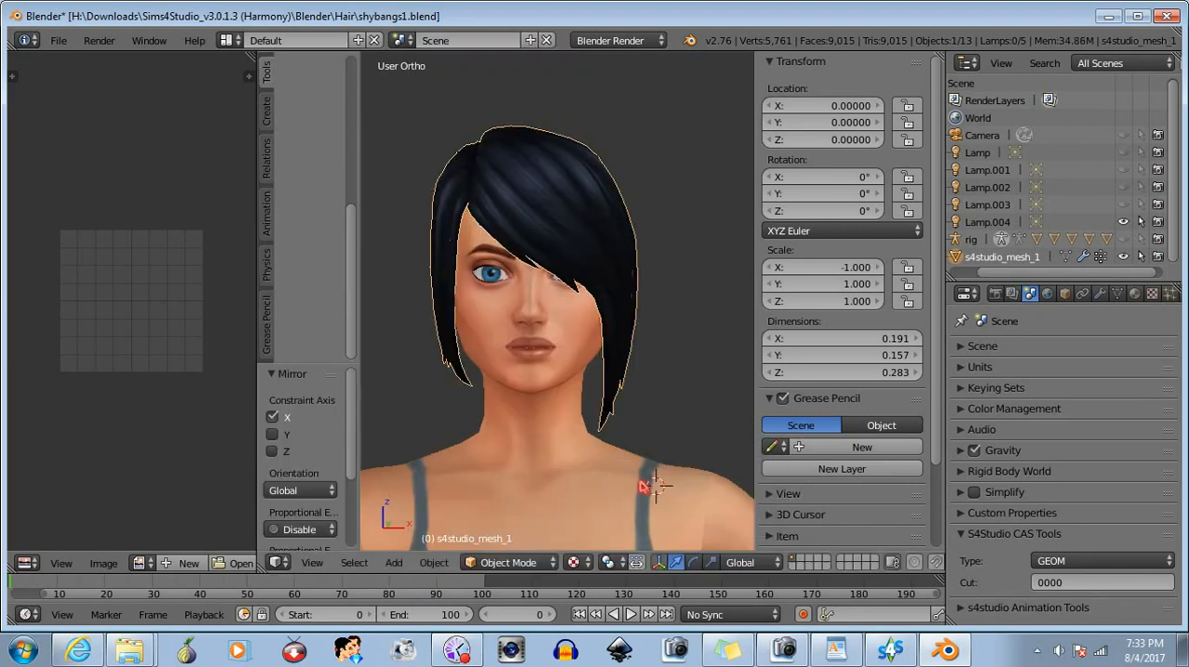
{"action": "mouse_move", "coordinate": [695, 407]}
{"action": "middle_mouse_down"}
{"action": "mouse_move", "coordinate": [422, 393]}
{"action": "mouse_move", "coordinate": [464, 393]}
{"action": "mouse_move", "coordinate": [637, 406]}
{"action": "mouse_move", "coordinate": [384, 404]}
{"action": "mouse_move", "coordinate": [709, 404]}
{"action": "mouse_move", "coordinate": [685, 412]}
{"action": "middle_mouse_up"}
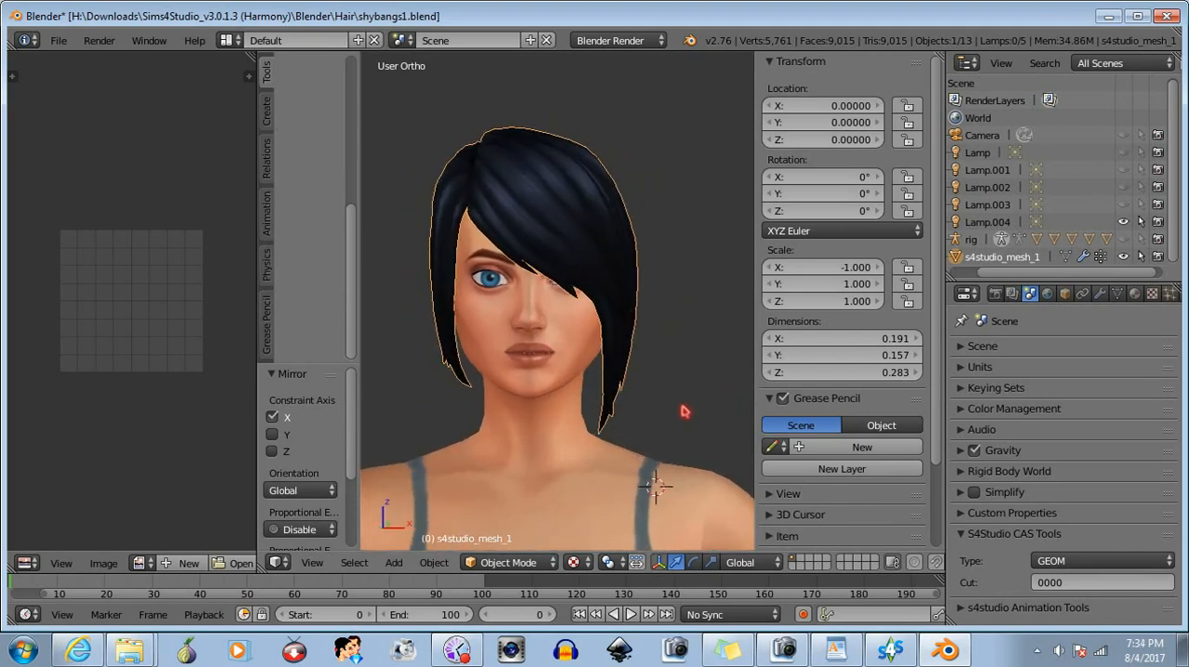
- Save the mirrored hair as shybangs2.blend in the Hair folder
{"action": "left_click", "coordinate": [57, 41]}
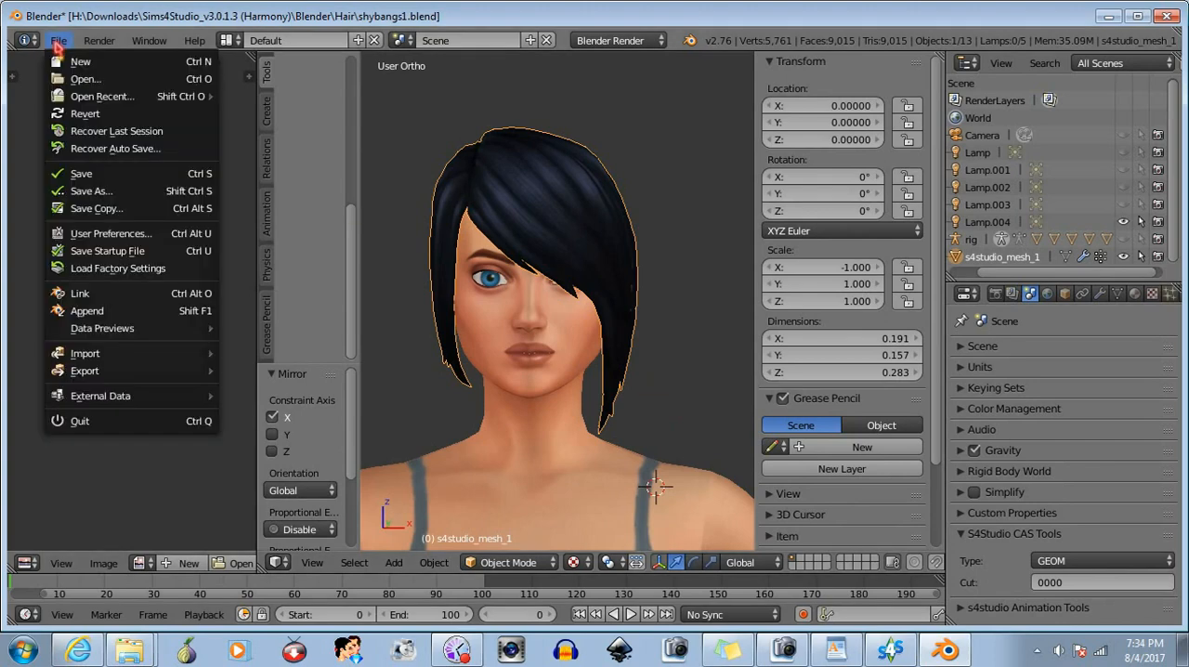
{"action": "left_click", "coordinate": [100, 190]}
{"action": "left_click", "coordinate": [275, 105]}
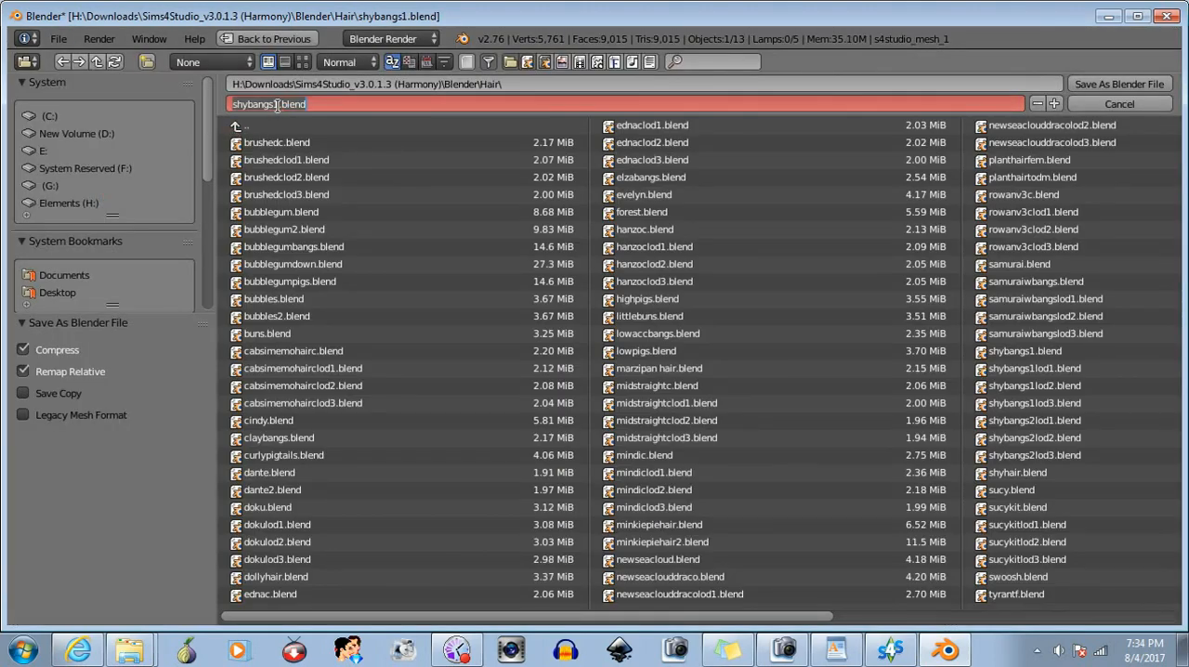
{"action": "left_click", "coordinate": [278, 105]}
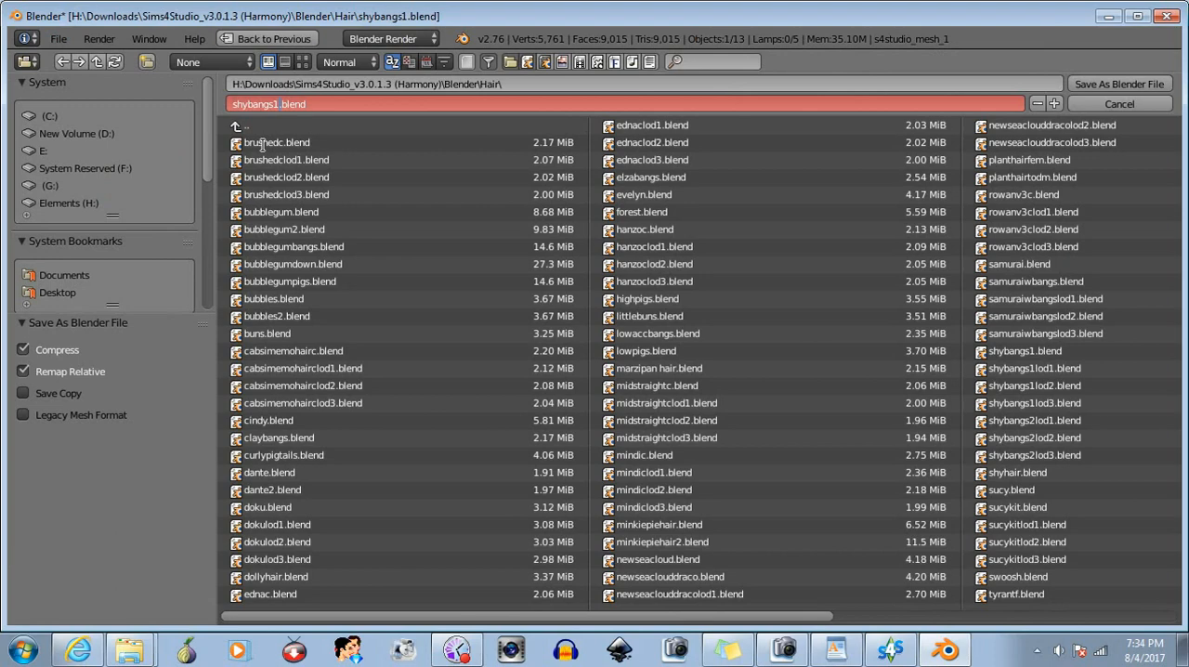
{"action": "left_click", "coordinate": [1111, 83]}
{"action": "left_click", "coordinate": [1115, 84]}
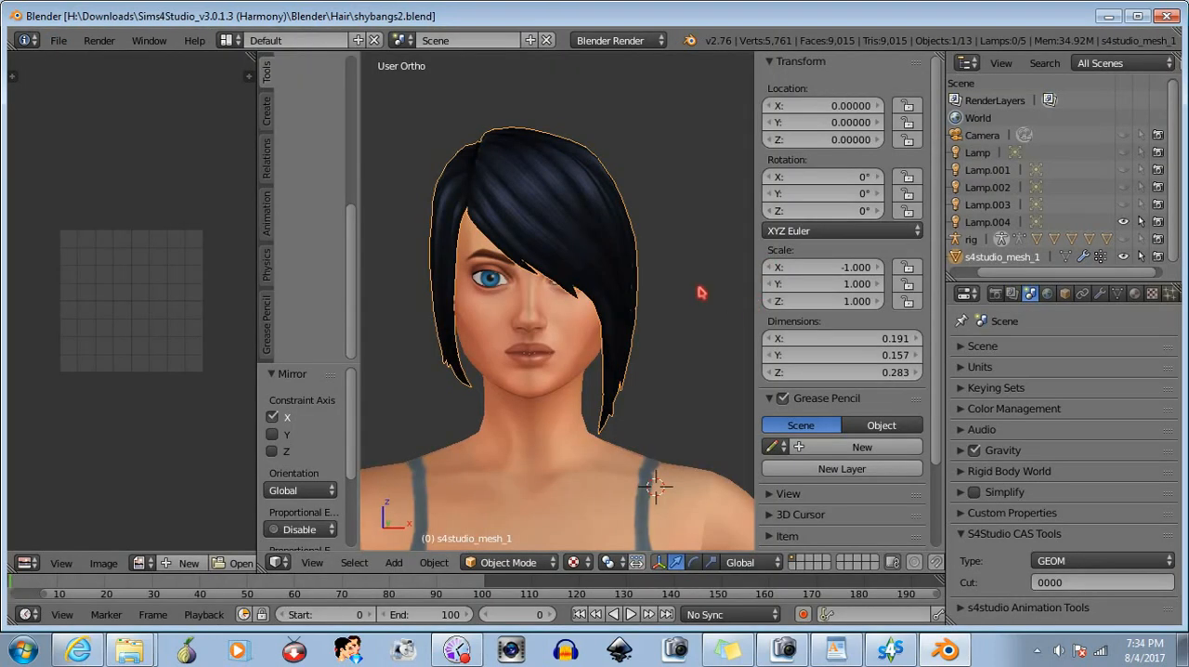
- Open the recent file shybangs1lod1.blend
{"action": "left_click", "coordinate": [59, 41]}
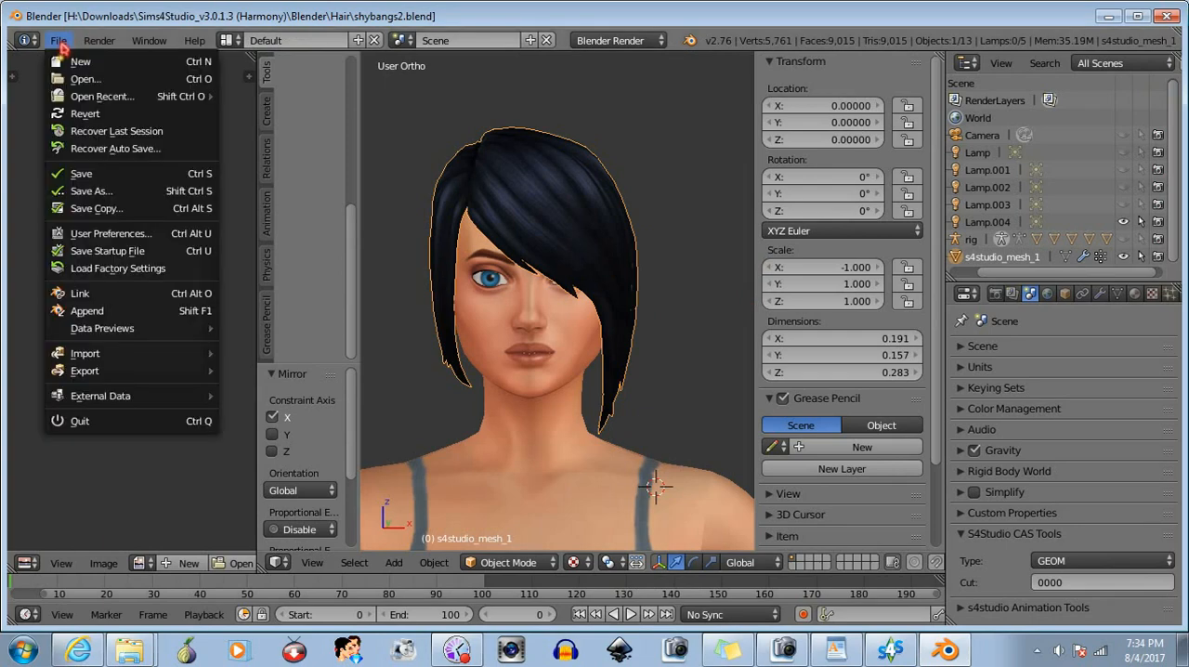
{"action": "mouse_move", "coordinate": [93, 96]}
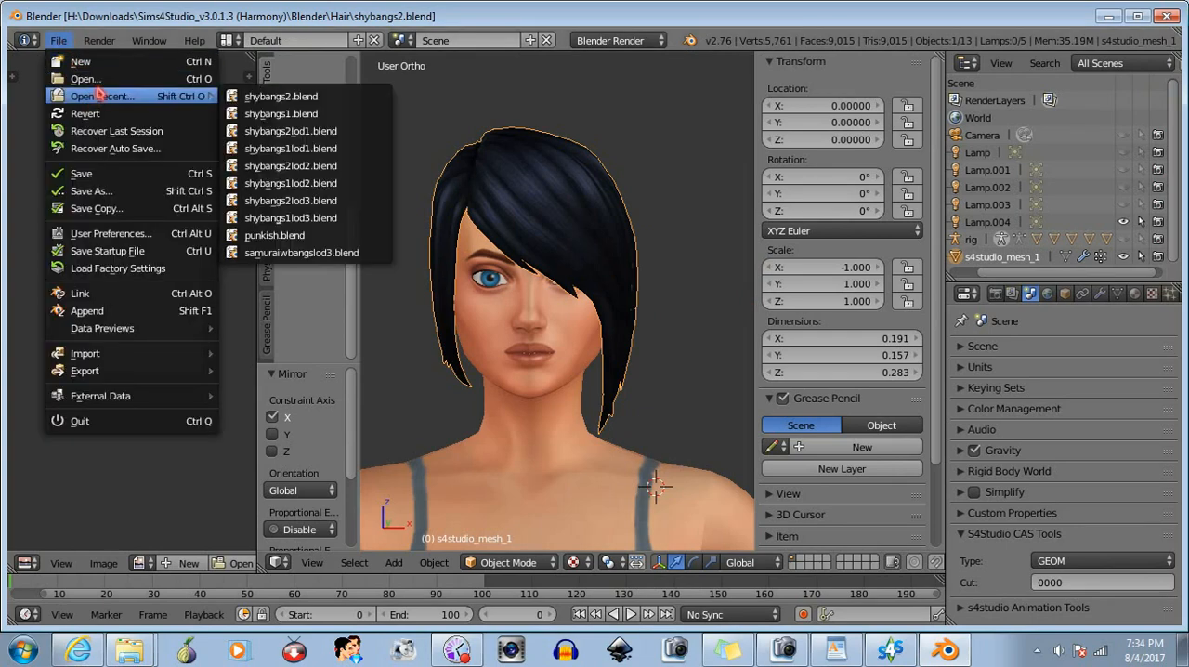
{"action": "left_click", "coordinate": [312, 150]}
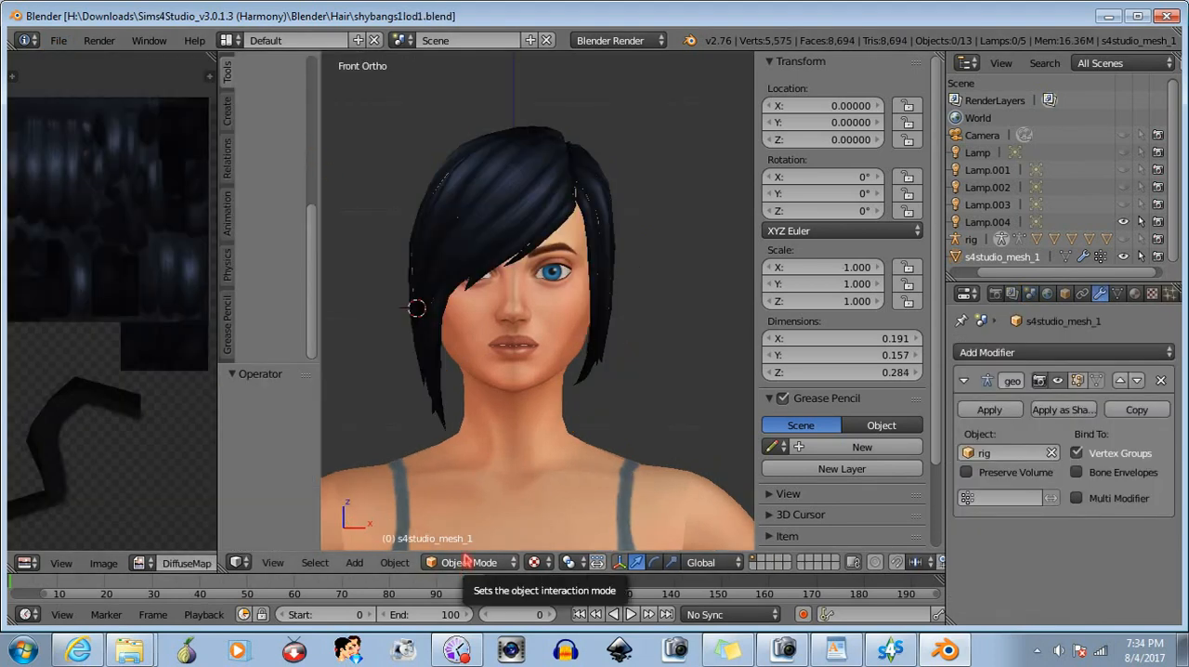
- Select the LOD1 hair mesh s4studio_mesh_1 and mirror the object along the global X axis
{"action": "left_click", "coordinate": [1033, 257]}
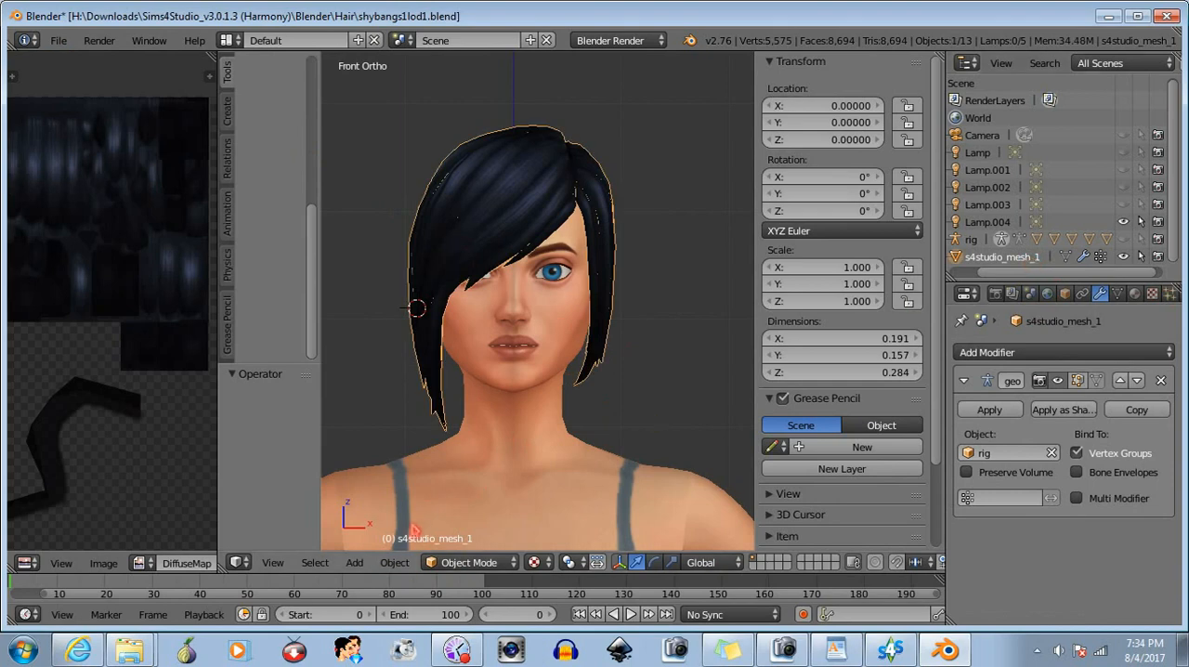
{"action": "left_click", "coordinate": [394, 562]}
{"action": "mouse_move", "coordinate": [439, 464]}
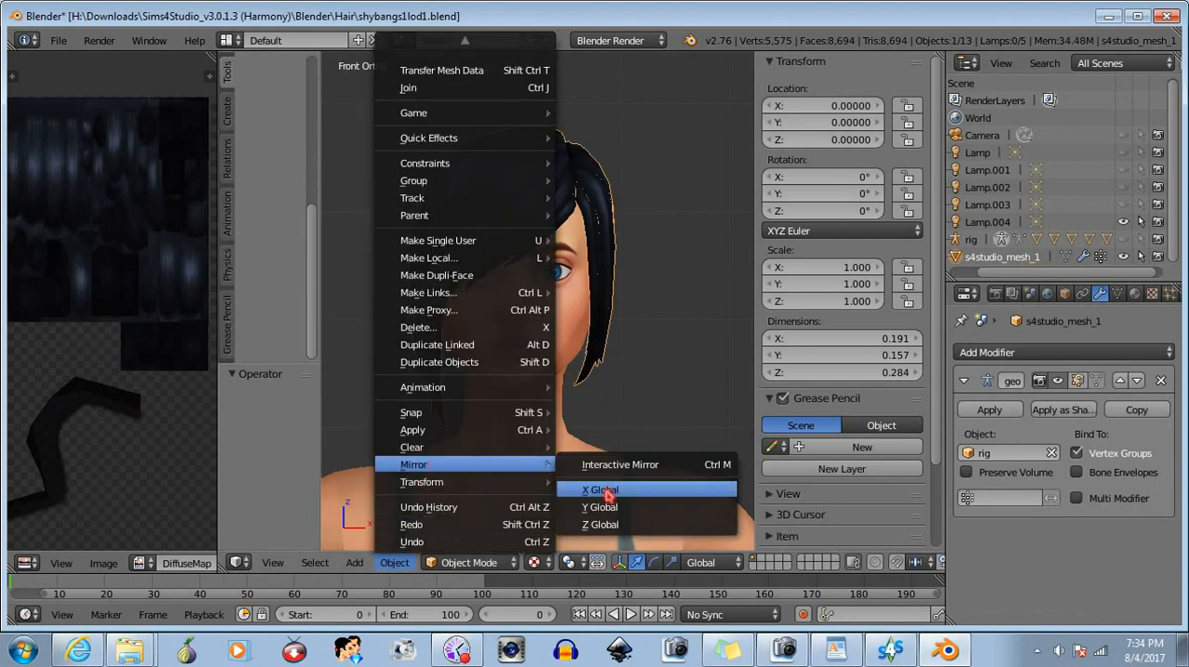
{"action": "left_click", "coordinate": [605, 492]}
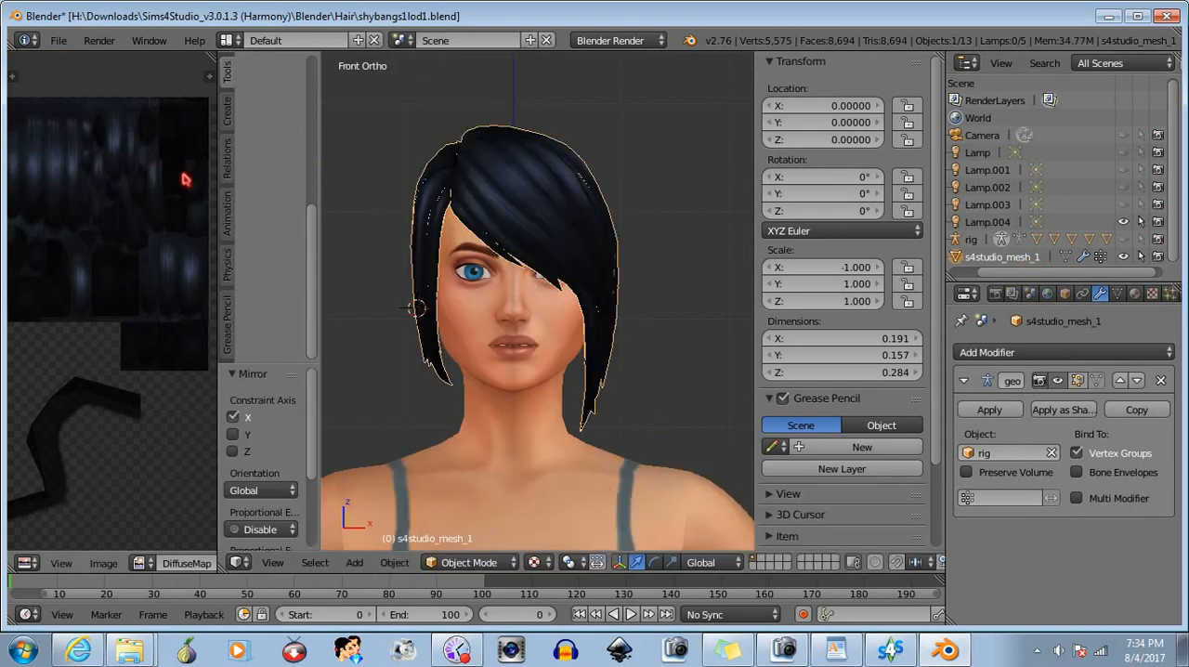
- Save the mirrored LOD1 hair as shybangs2lod1.blend in the Hair folder, overwriting the existing file
{"action": "left_click", "coordinate": [58, 40]}
{"action": "left_click", "coordinate": [102, 193]}
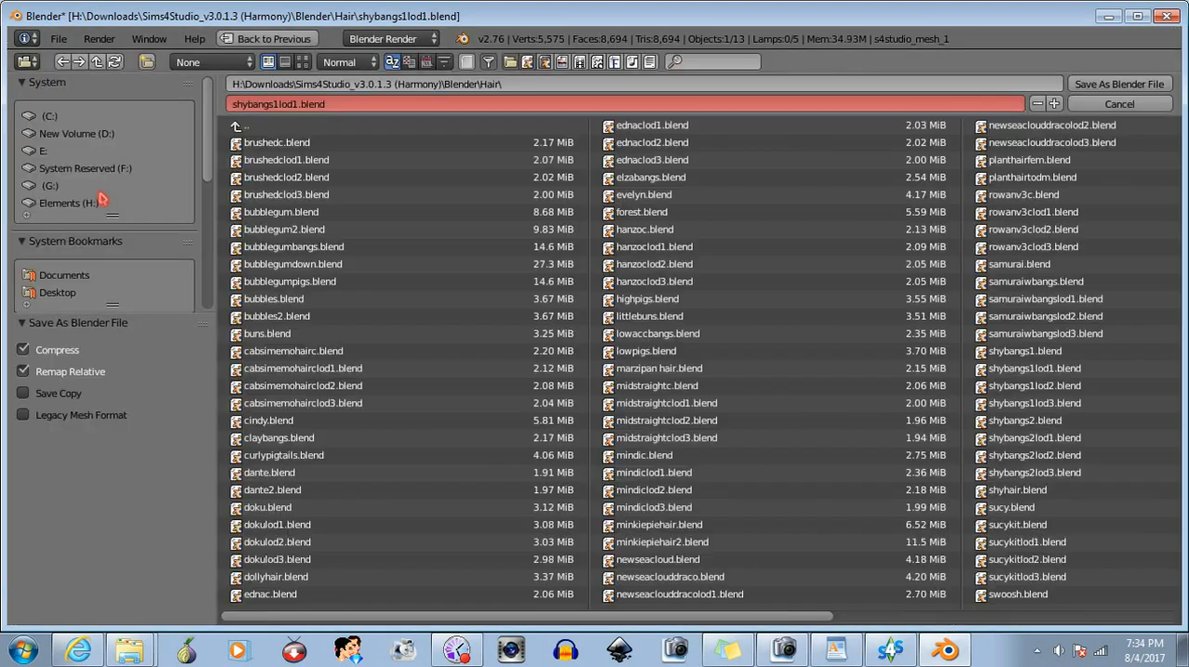
{"action": "left_click", "coordinate": [297, 105]}
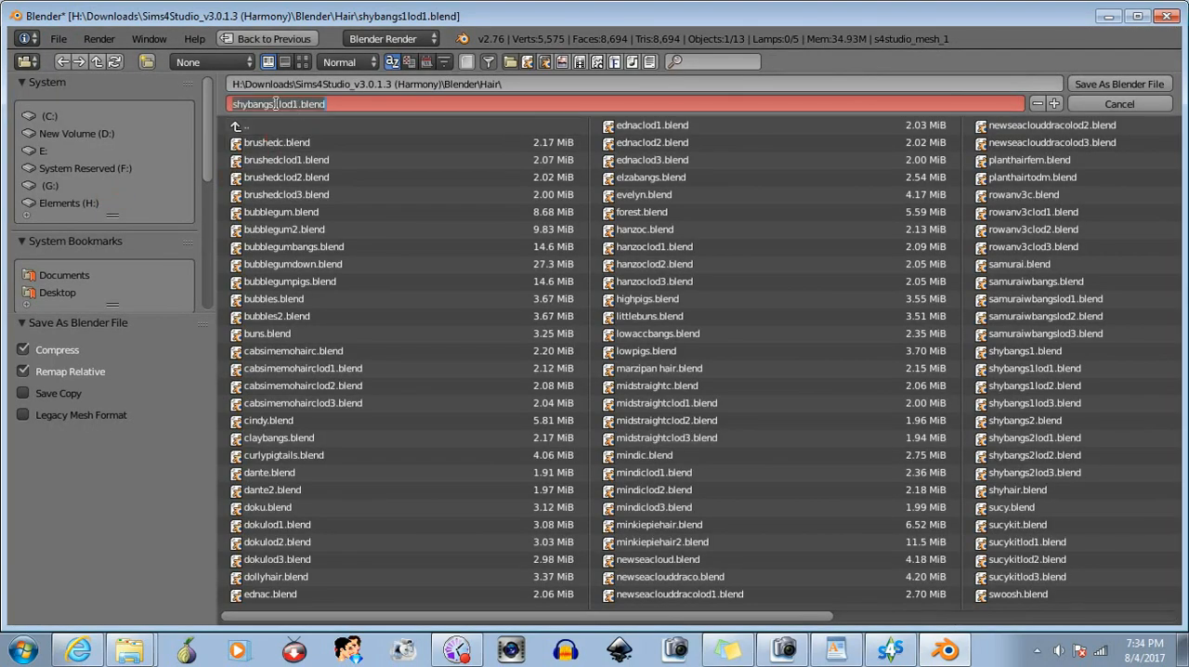
{"action": "left_click", "coordinate": [277, 104]}
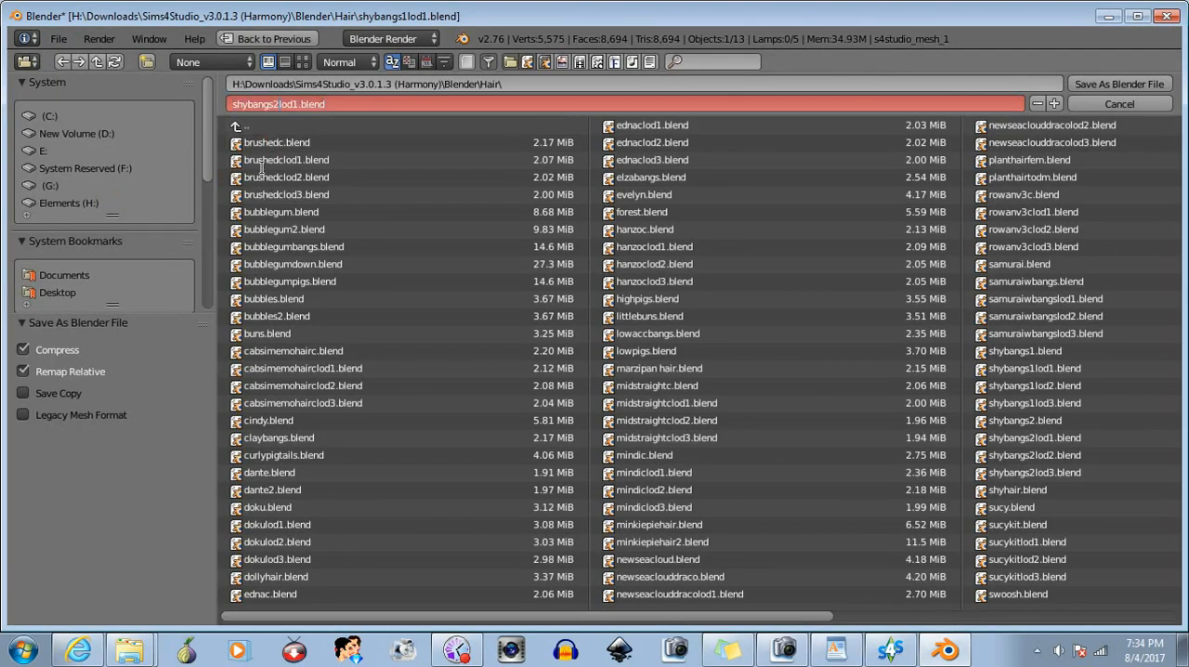
{"action": "left_click", "coordinate": [1112, 85]}
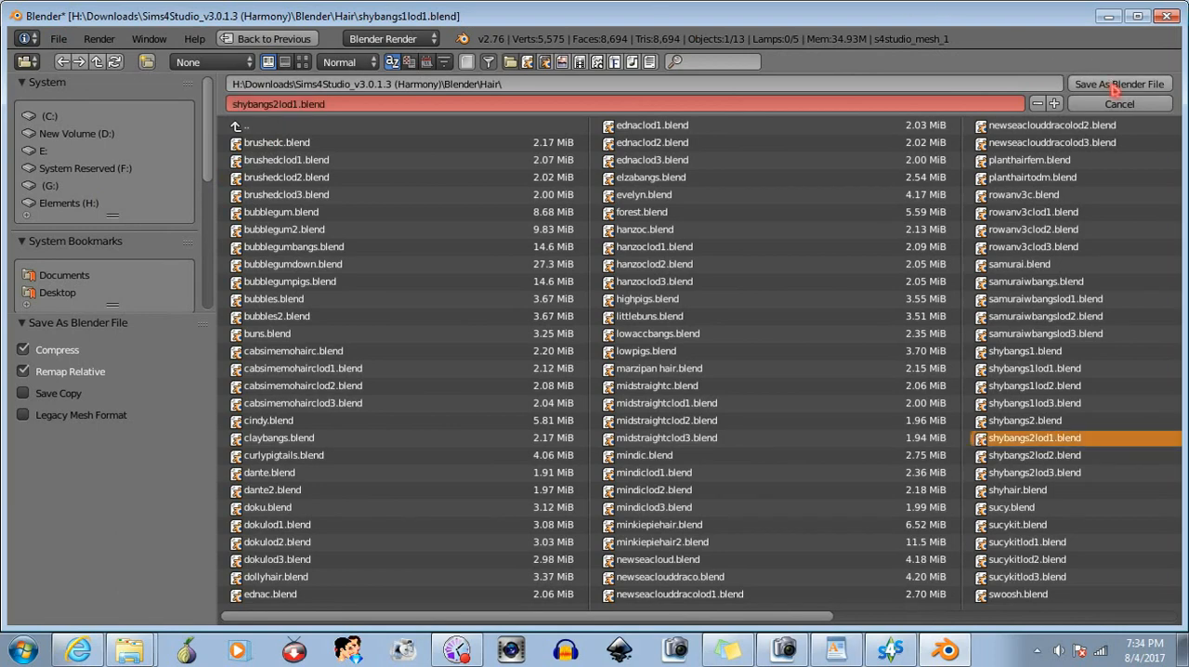
{"action": "left_click", "coordinate": [1114, 86]}
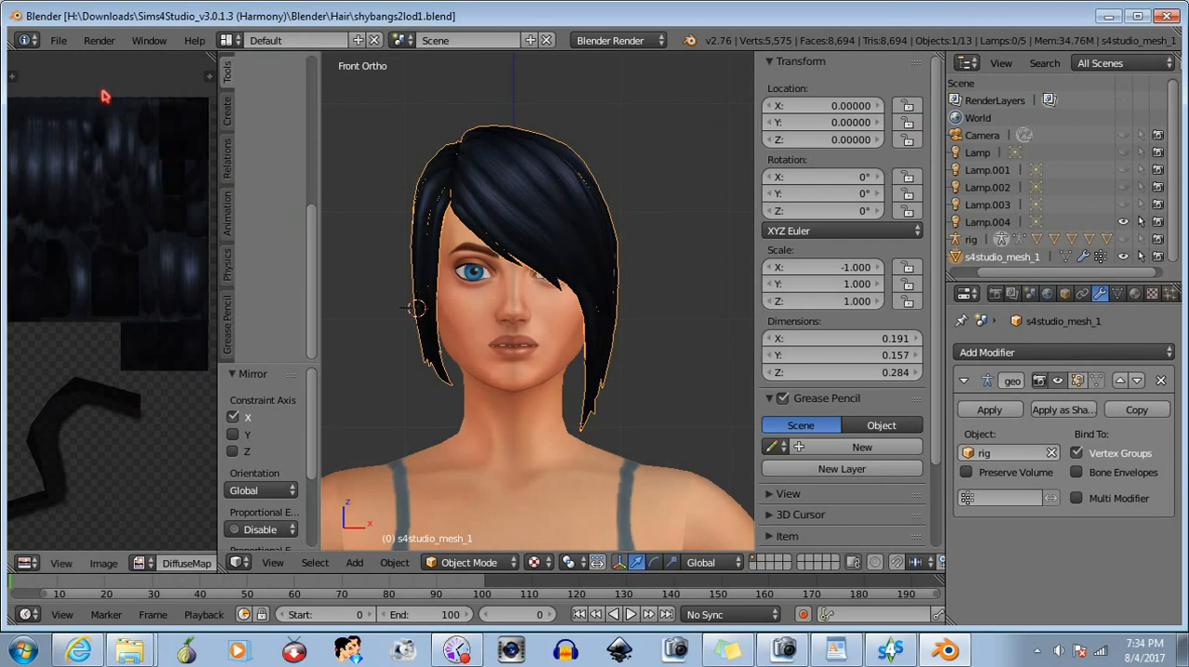
- Open the recent file shybangs1lod2.blend
{"action": "left_click", "coordinate": [57, 42]}
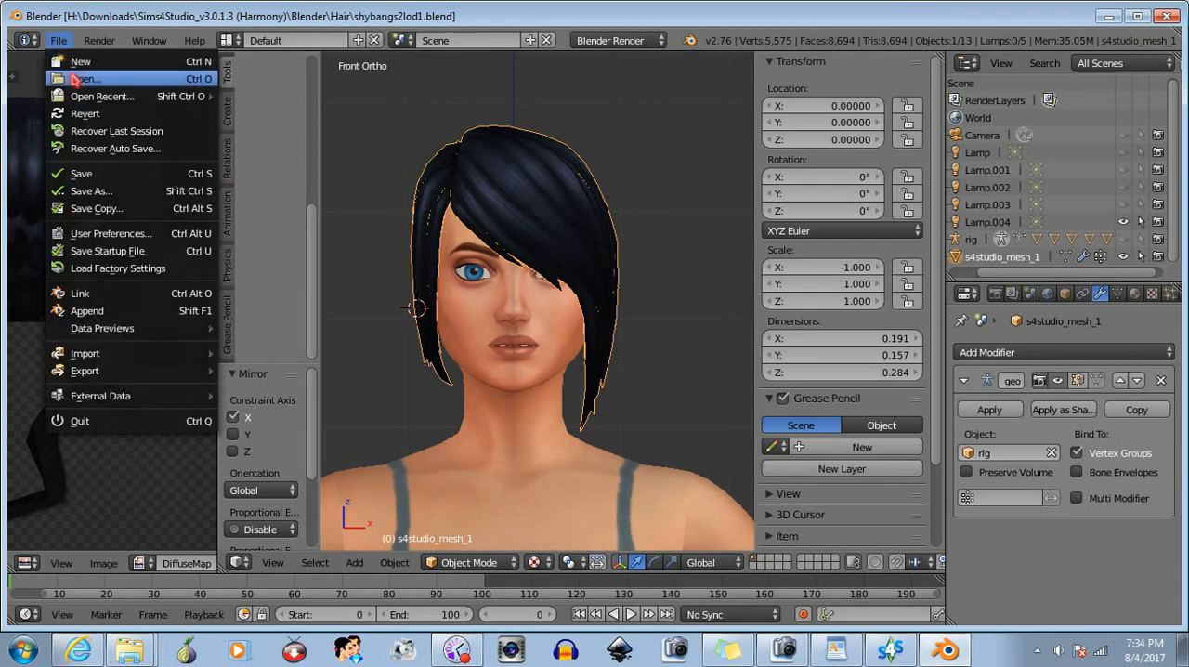
{"action": "mouse_move", "coordinate": [93, 99]}
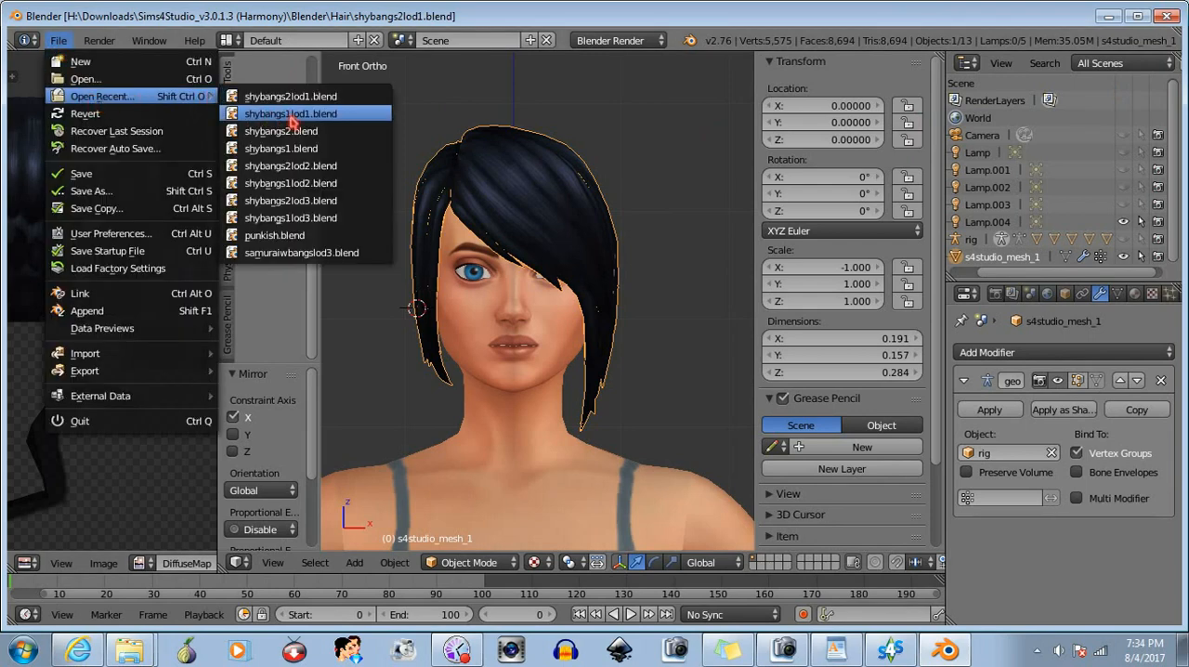
{"action": "left_click", "coordinate": [294, 188]}
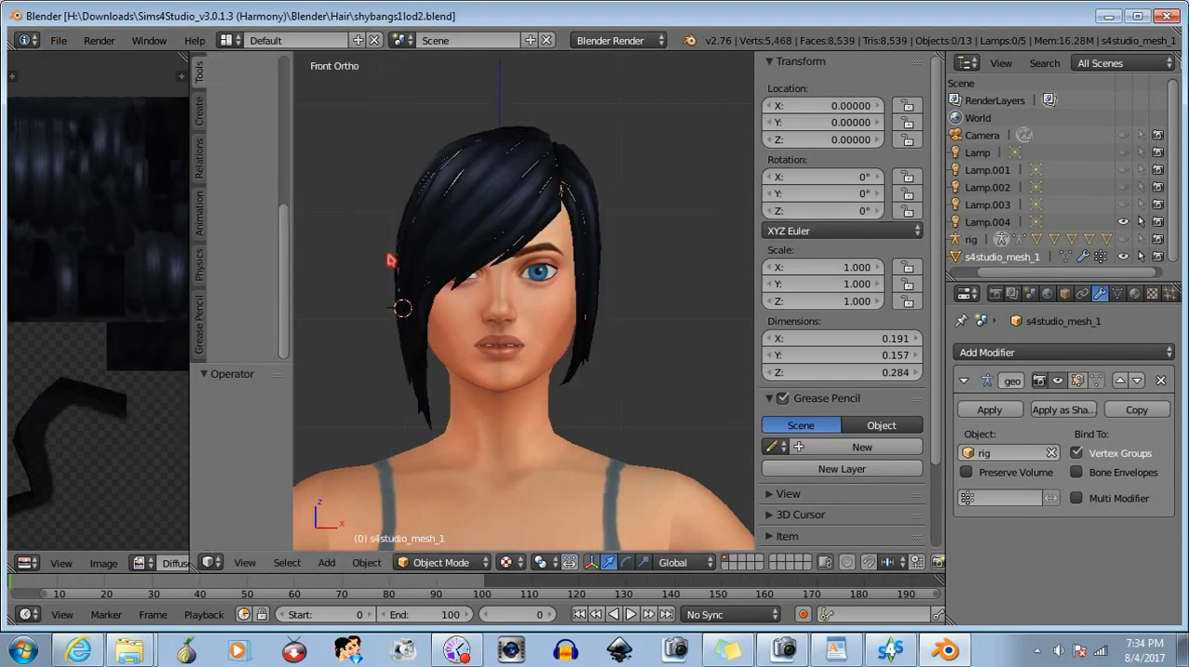
- Select the LOD2 hair mesh s4studio_mesh_1 and mirror it along the global X axis
{"action": "left_click", "coordinate": [1003, 261]}
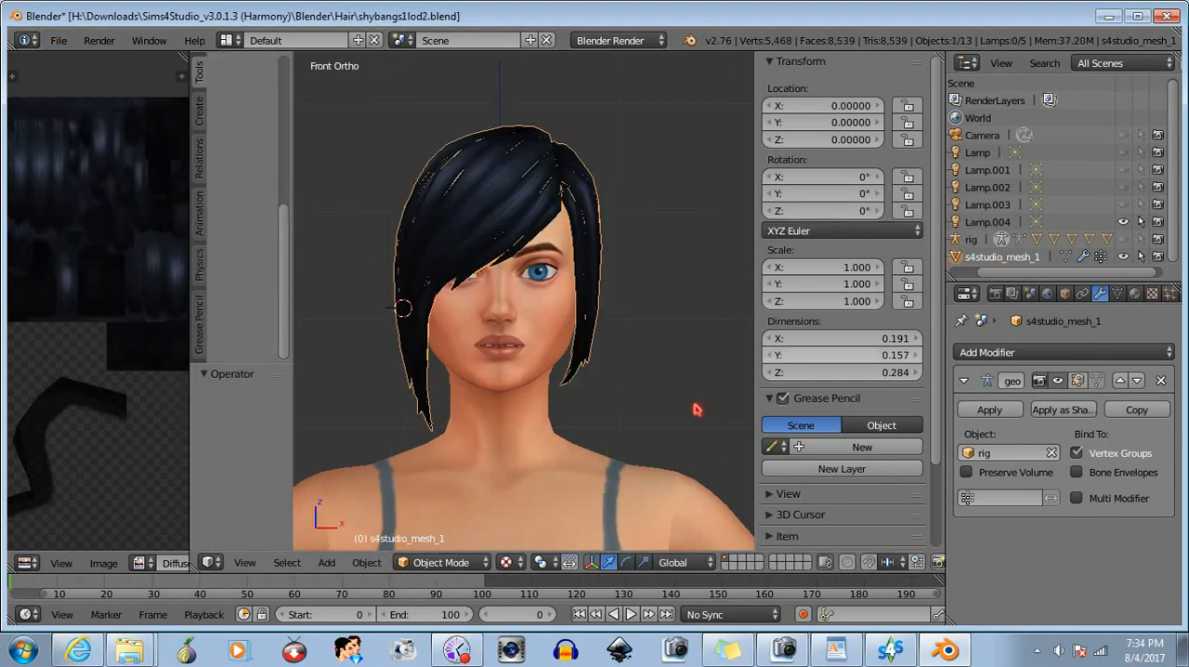
{"action": "left_click", "coordinate": [433, 564]}
{"action": "left_click", "coordinate": [367, 563]}
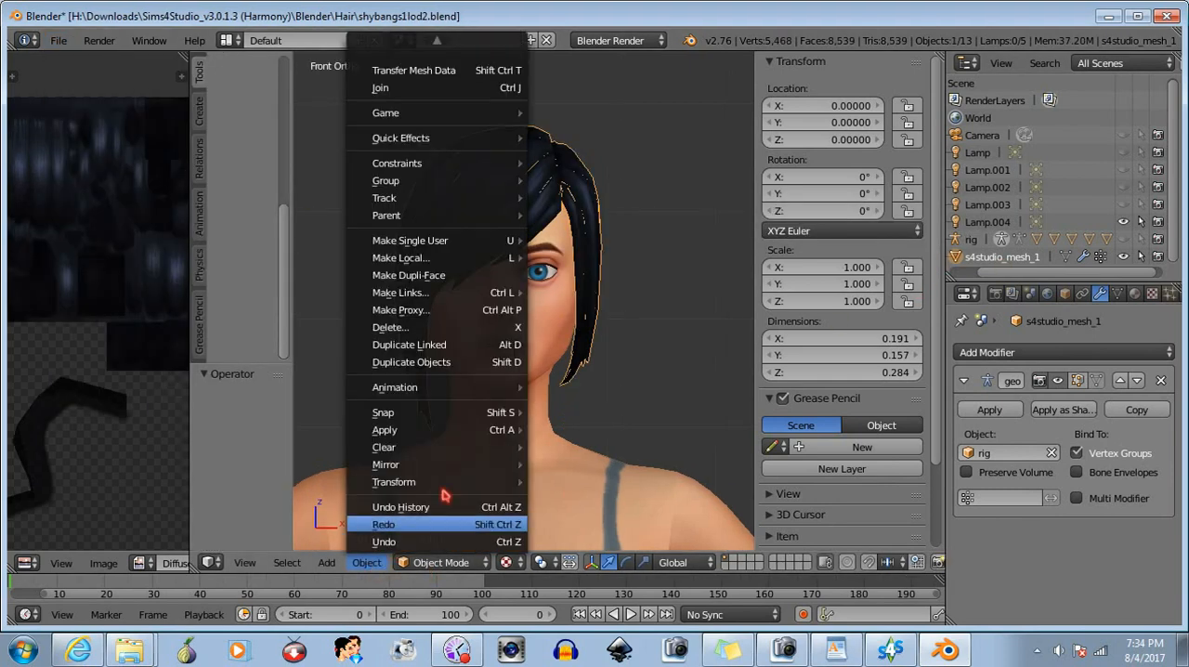
{"action": "left_click", "coordinate": [594, 486]}
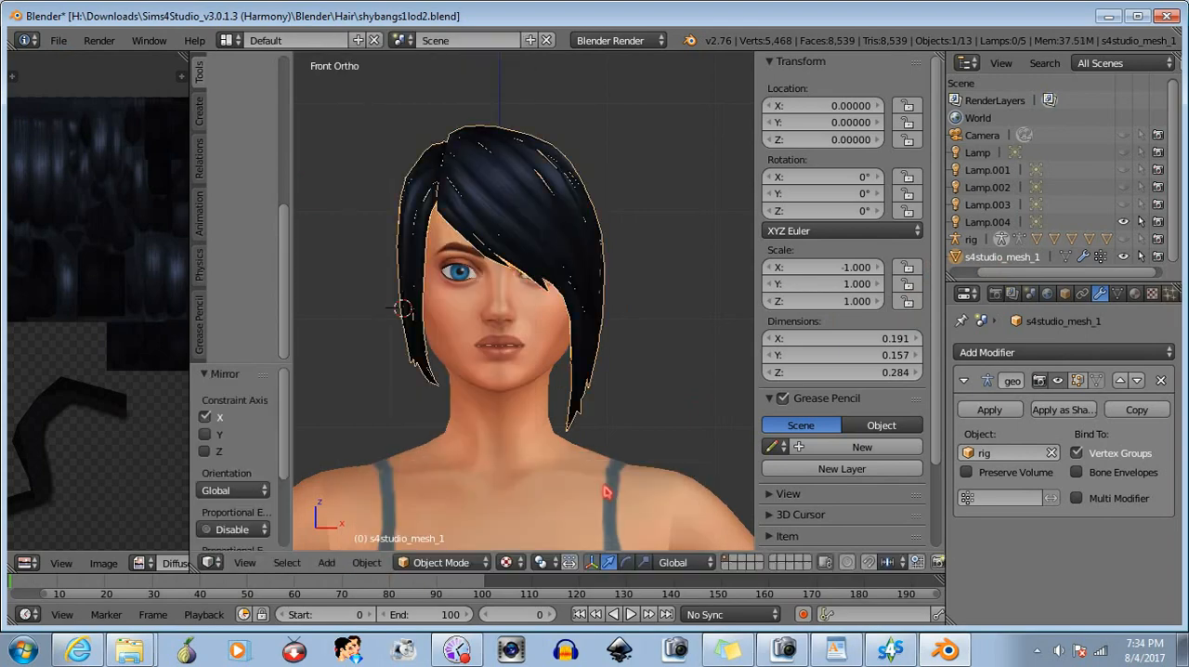
- Save the mirrored LOD2 hair as shybangs2lod2.blend in the Hair folder, overwriting the existing file
{"action": "left_click", "coordinate": [58, 40]}
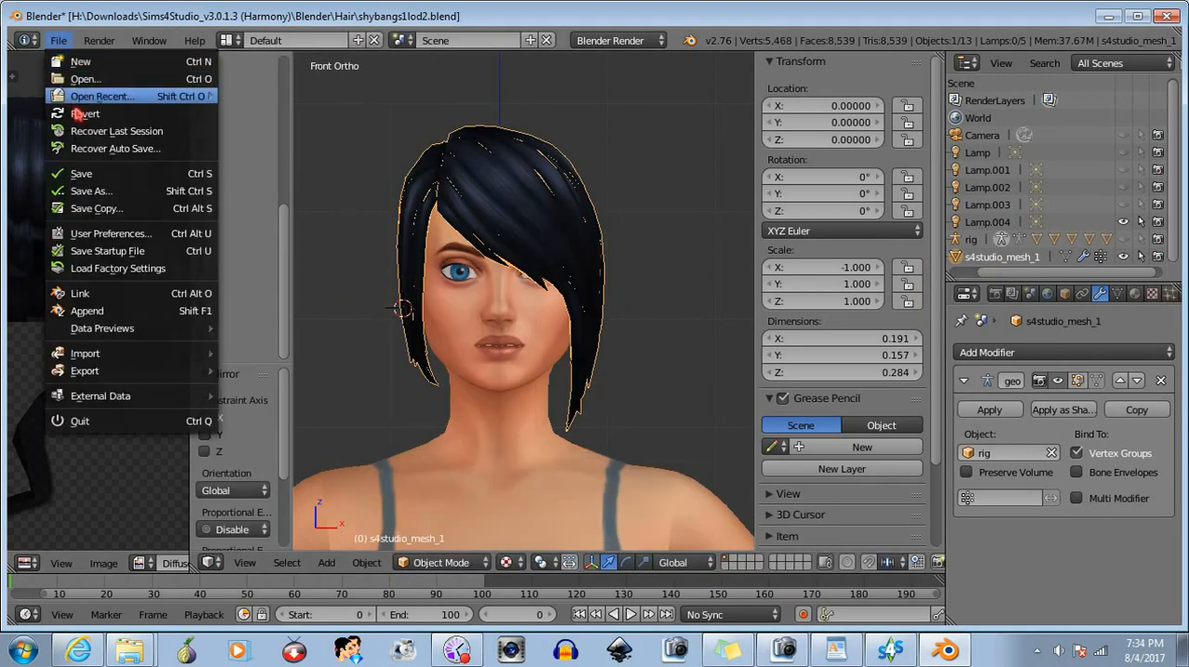
{"action": "left_click", "coordinate": [91, 191]}
{"action": "left_click", "coordinate": [275, 105]}
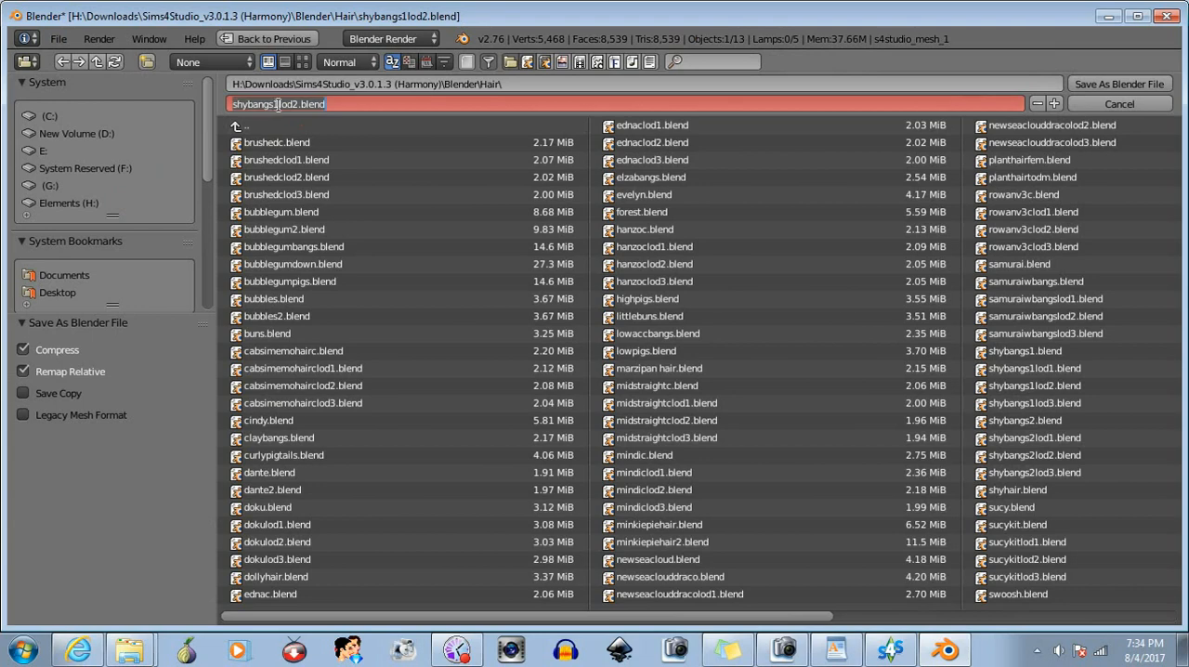
{"action": "key", "text": "BackSpace"}
{"action": "type", "text": "2"}
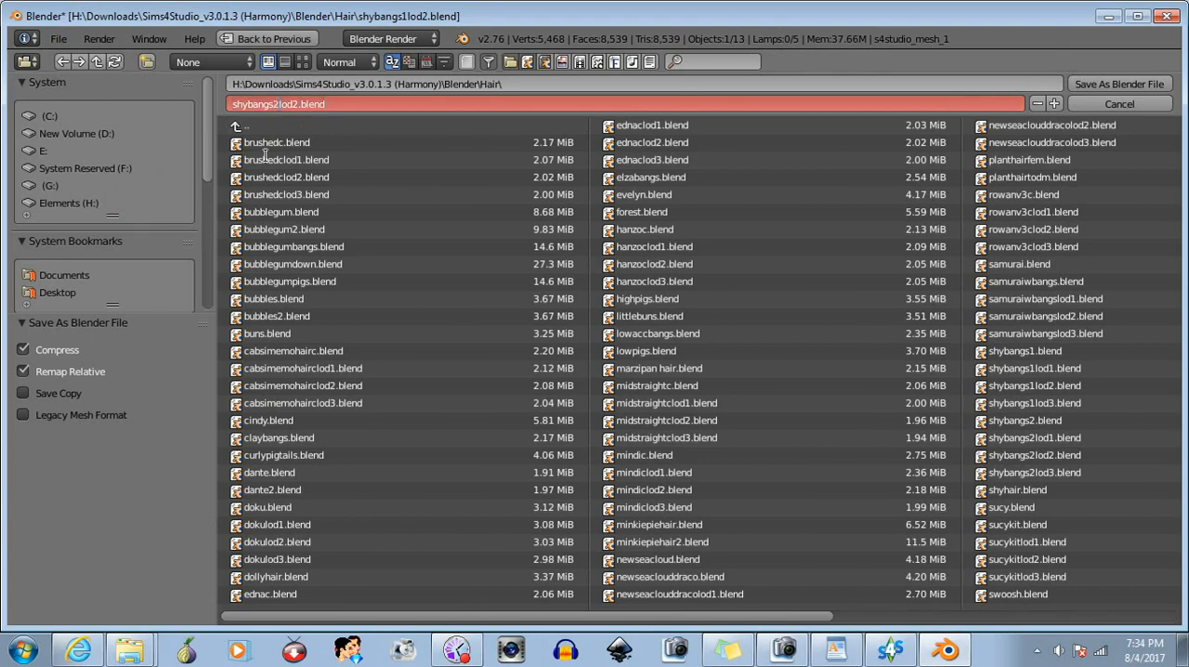
{"action": "key", "text": "Return"}
{"action": "key", "text": "Return"}
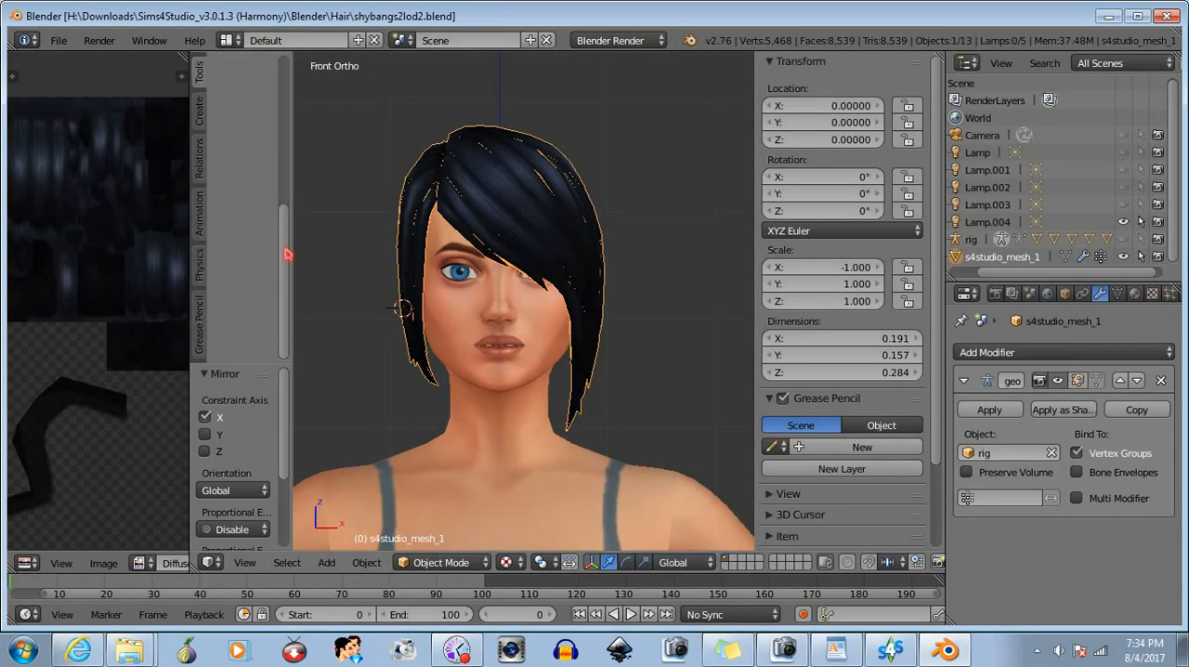
- Bring up the list of recently opened files to load the next LOD hair file
{"action": "left_click", "coordinate": [57, 40]}
{"action": "mouse_move", "coordinate": [99, 97]}
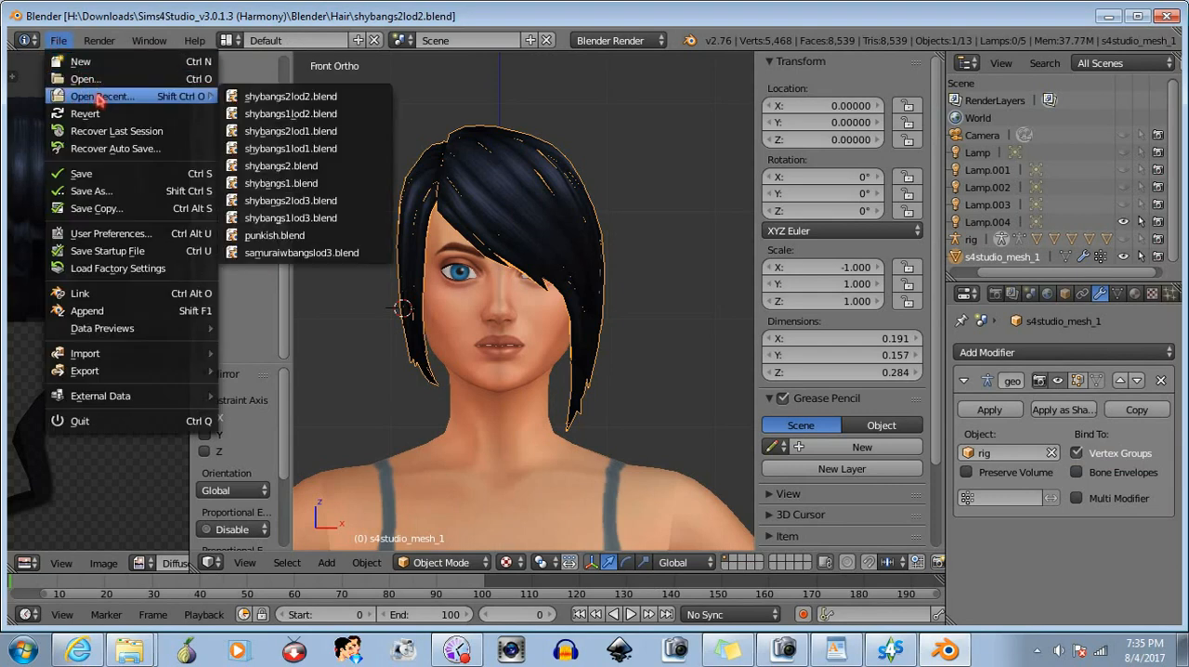
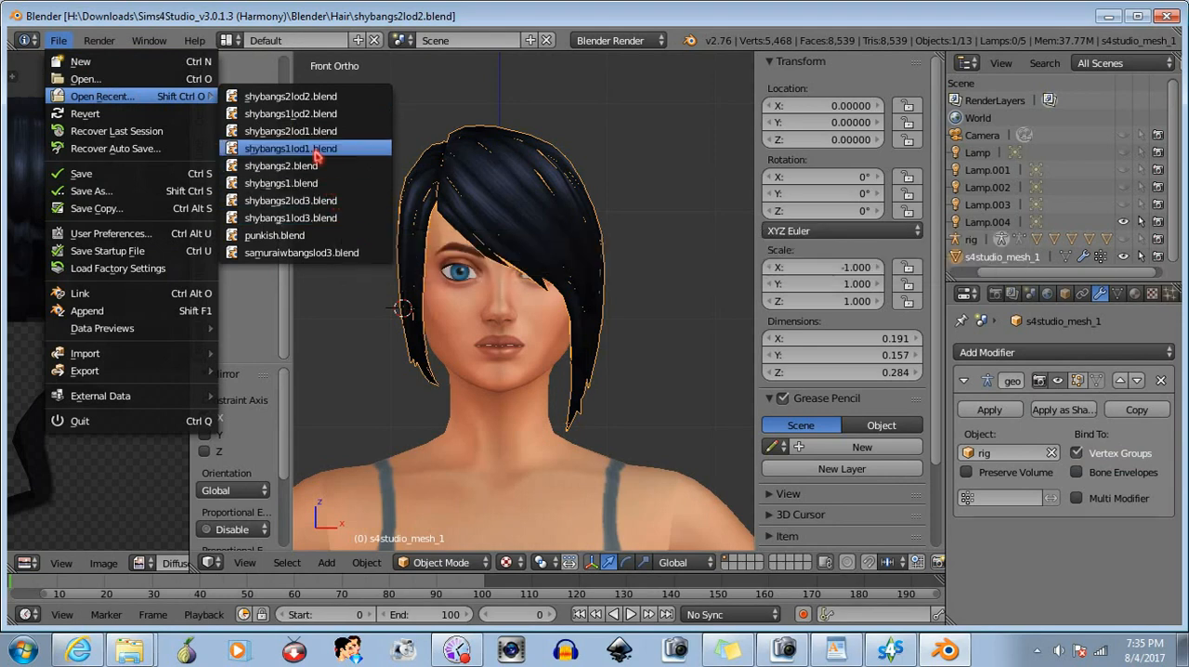
- Open the recent file shybangs1lod3.blend and mirror the hair mesh s4studio_mesh_1 along the global X axis
{"action": "left_click", "coordinate": [315, 218]}
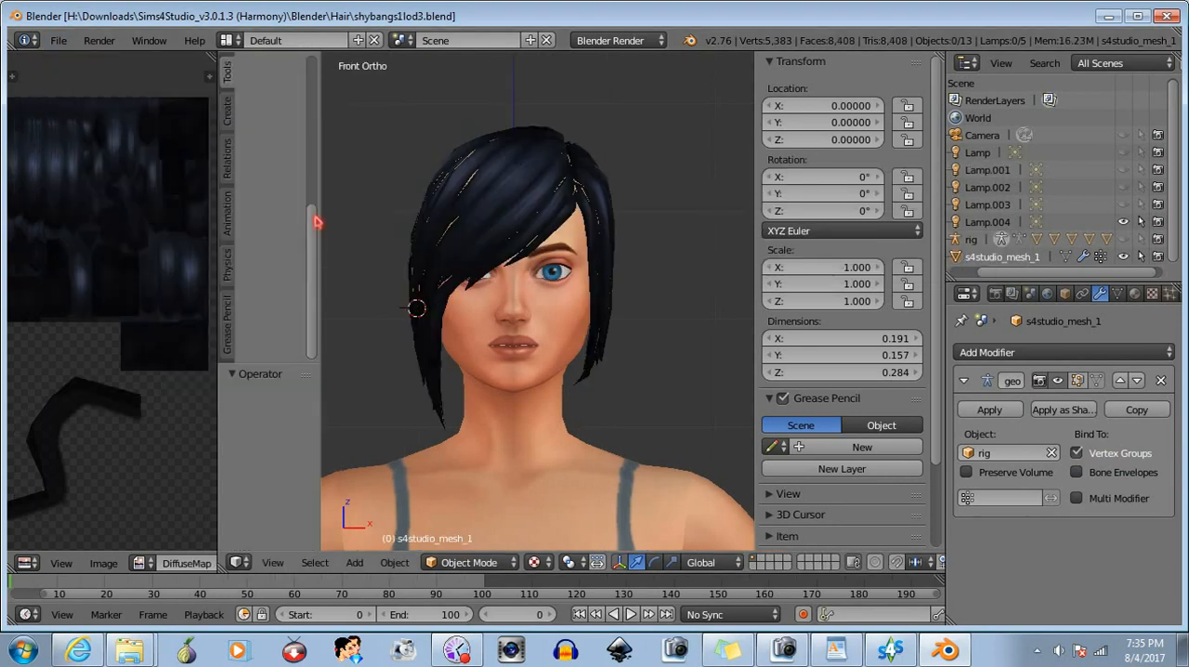
{"action": "left_click", "coordinate": [1011, 258]}
{"action": "left_click", "coordinate": [394, 561]}
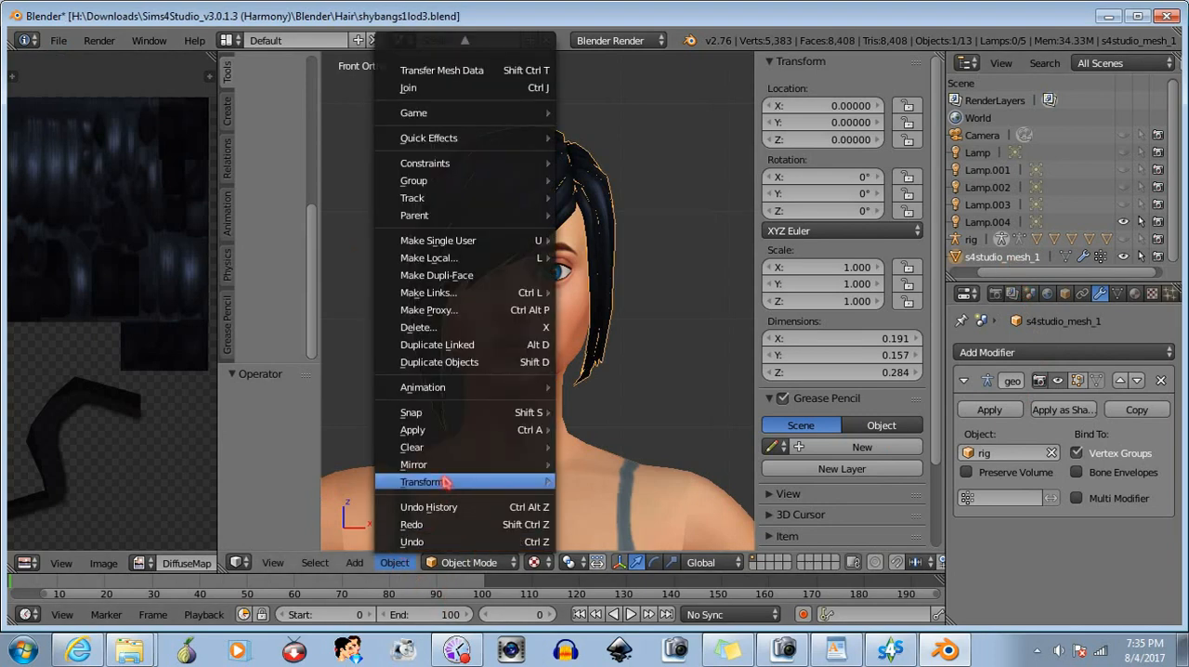
{"action": "mouse_move", "coordinate": [482, 473]}
{"action": "left_click", "coordinate": [600, 490]}
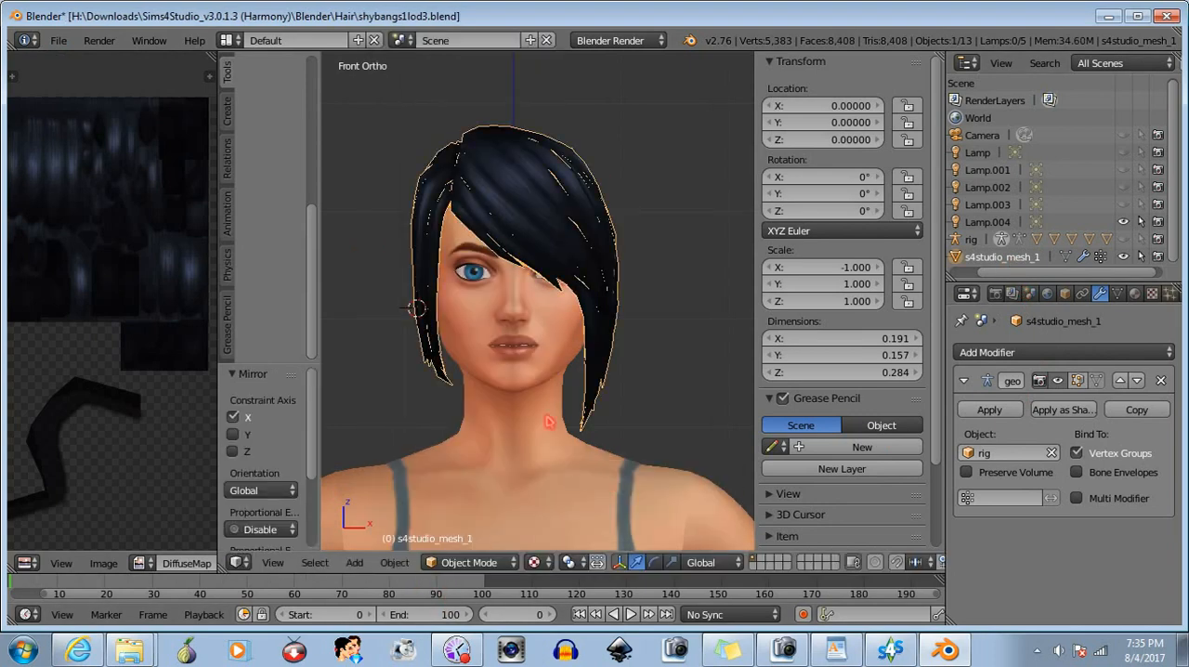
- Save the mirrored LOD3 hair as shybangs2lod3.blend in the Hair folder, overwriting the existing file
{"action": "left_click", "coordinate": [58, 40]}
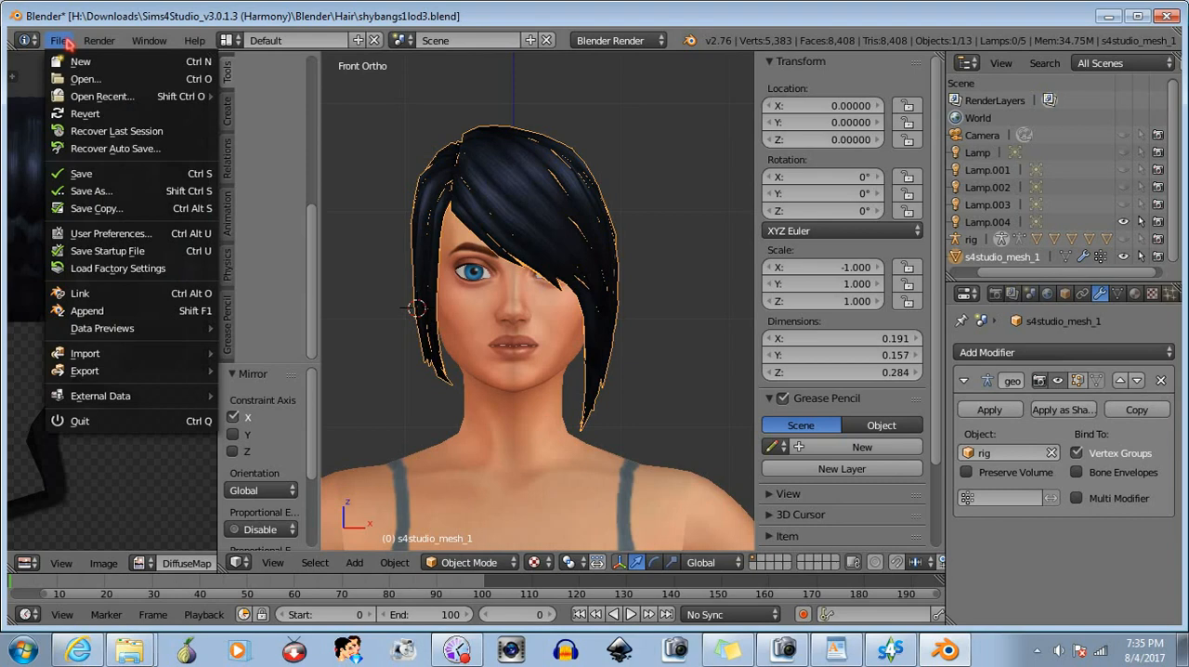
{"action": "left_click", "coordinate": [82, 190]}
{"action": "left_click", "coordinate": [278, 104]}
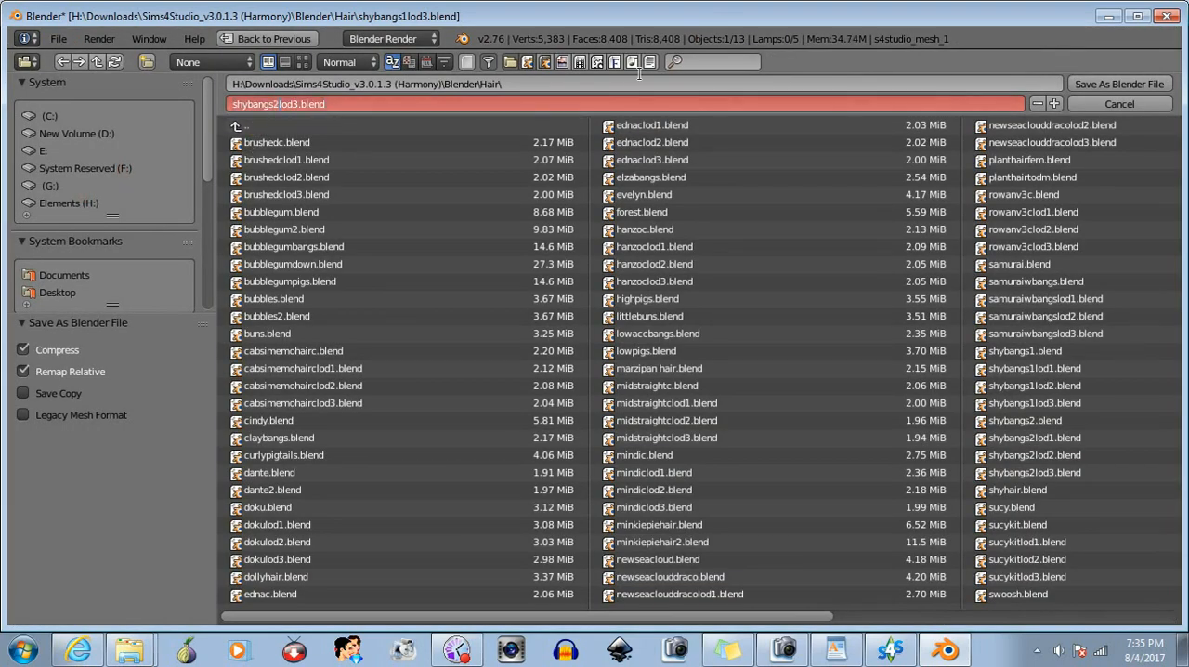
{"action": "left_click", "coordinate": [1107, 84]}
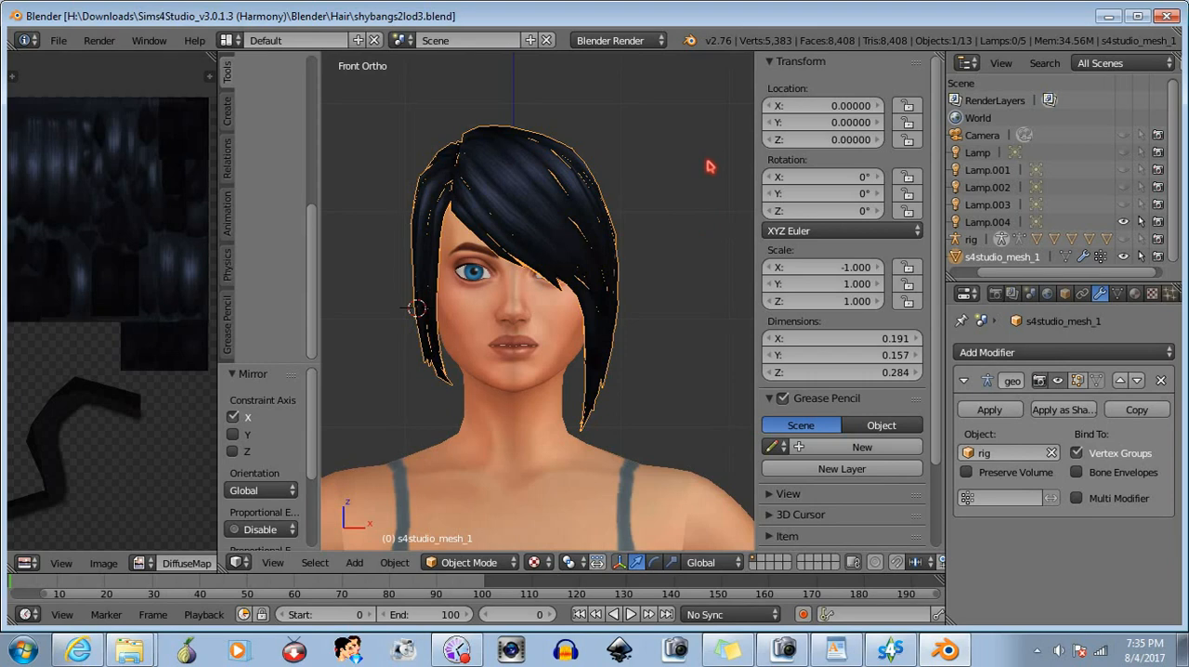
- Switch to Sims 4 Studio, set the level of detail to LOD 0 and import shybangs2.blend as its mesh
{"action": "left_click", "coordinate": [892, 650]}
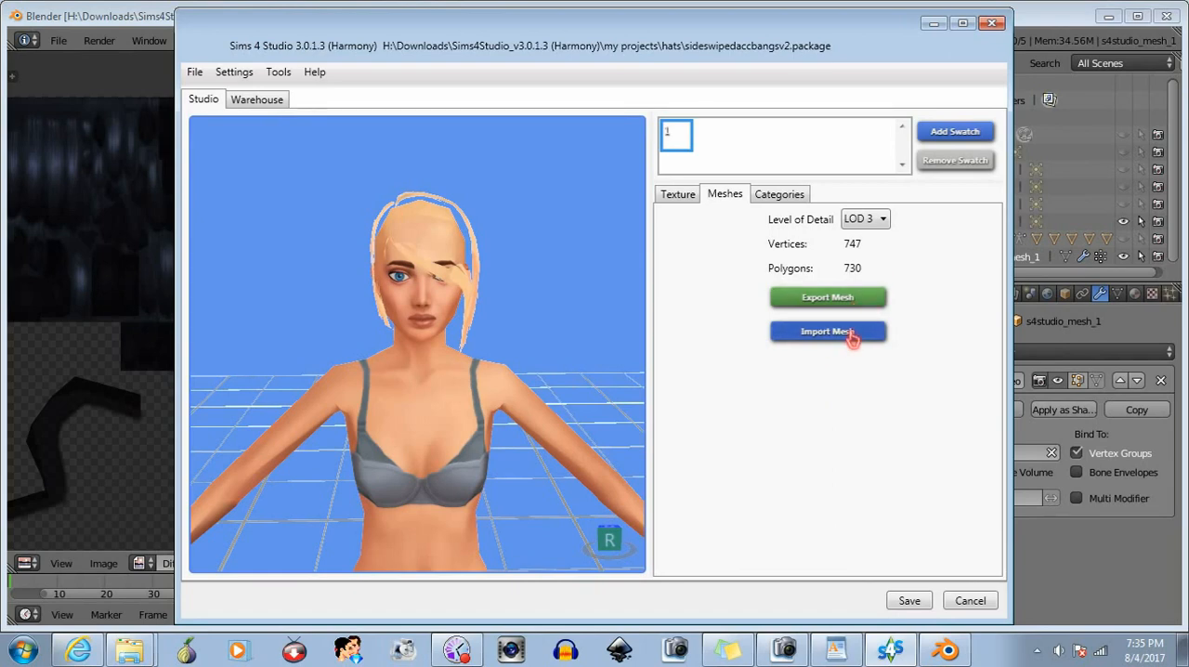
{"action": "left_click", "coordinate": [864, 218]}
{"action": "left_click", "coordinate": [859, 235]}
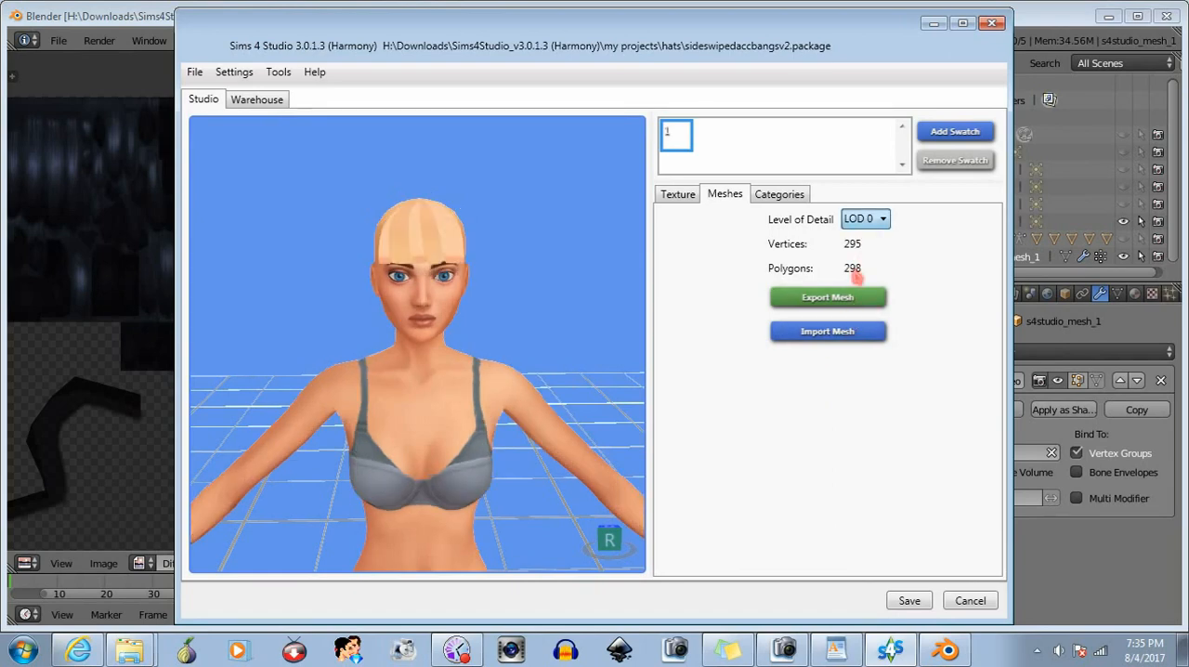
{"action": "left_click", "coordinate": [840, 333]}
{"action": "type", "text": "shy"}
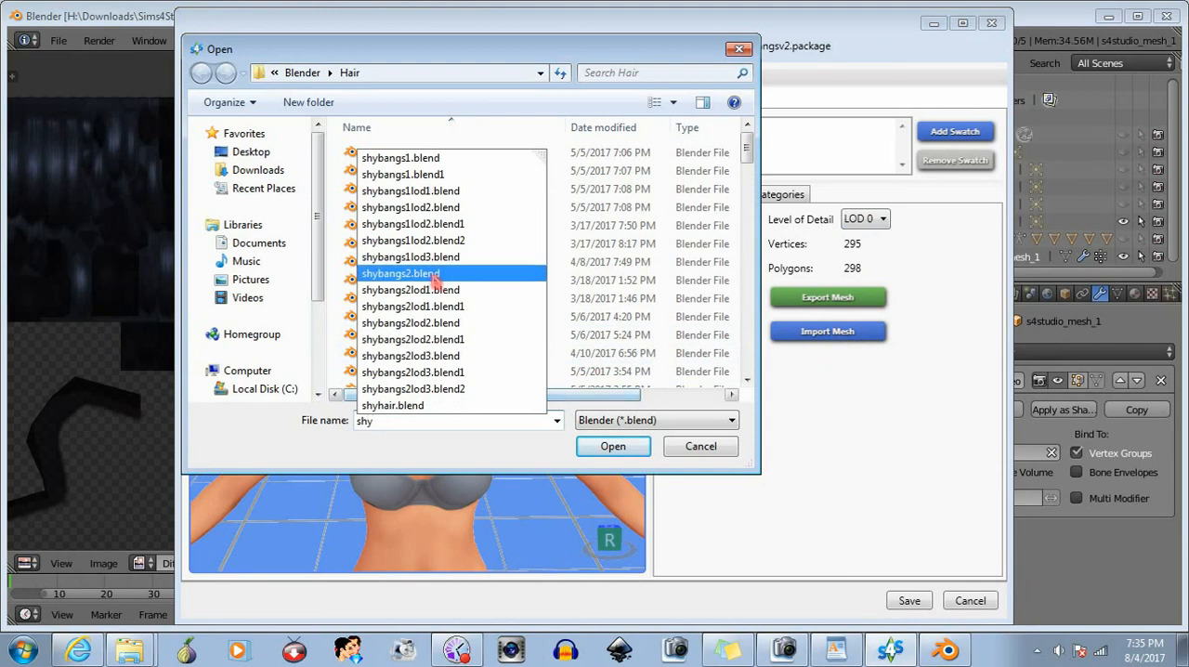
{"action": "left_click", "coordinate": [399, 273]}
{"action": "left_click", "coordinate": [611, 446]}
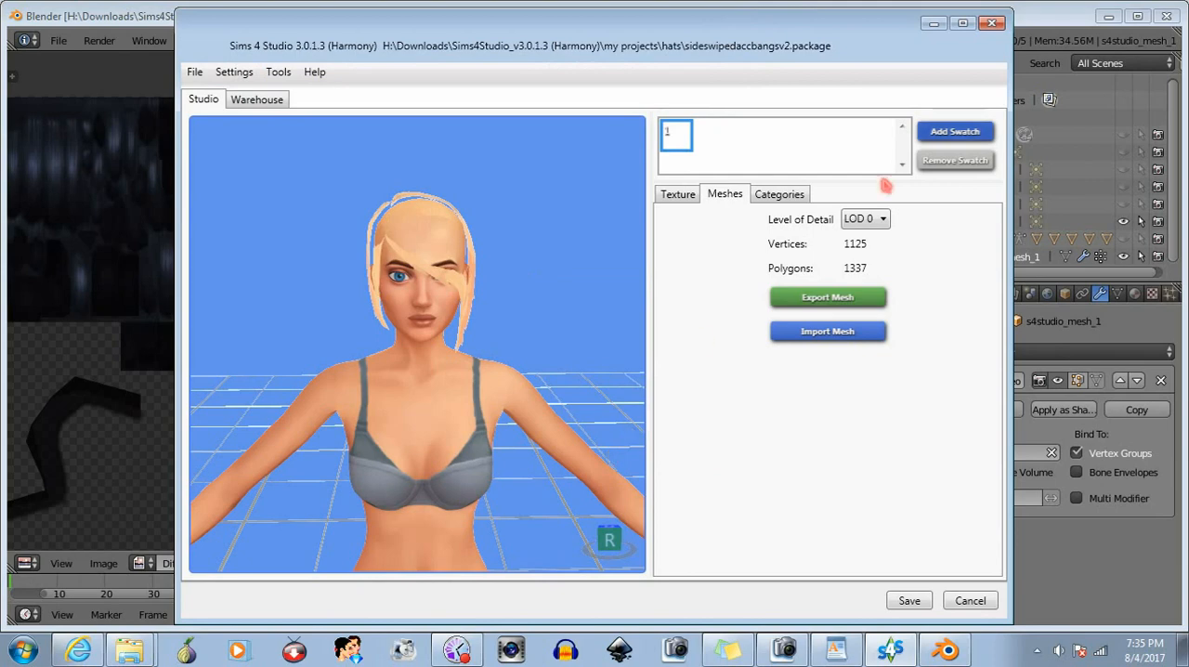
- Switch back to Blender and open the recent file shybangs2.blend
{"action": "left_click", "coordinate": [1039, 19]}
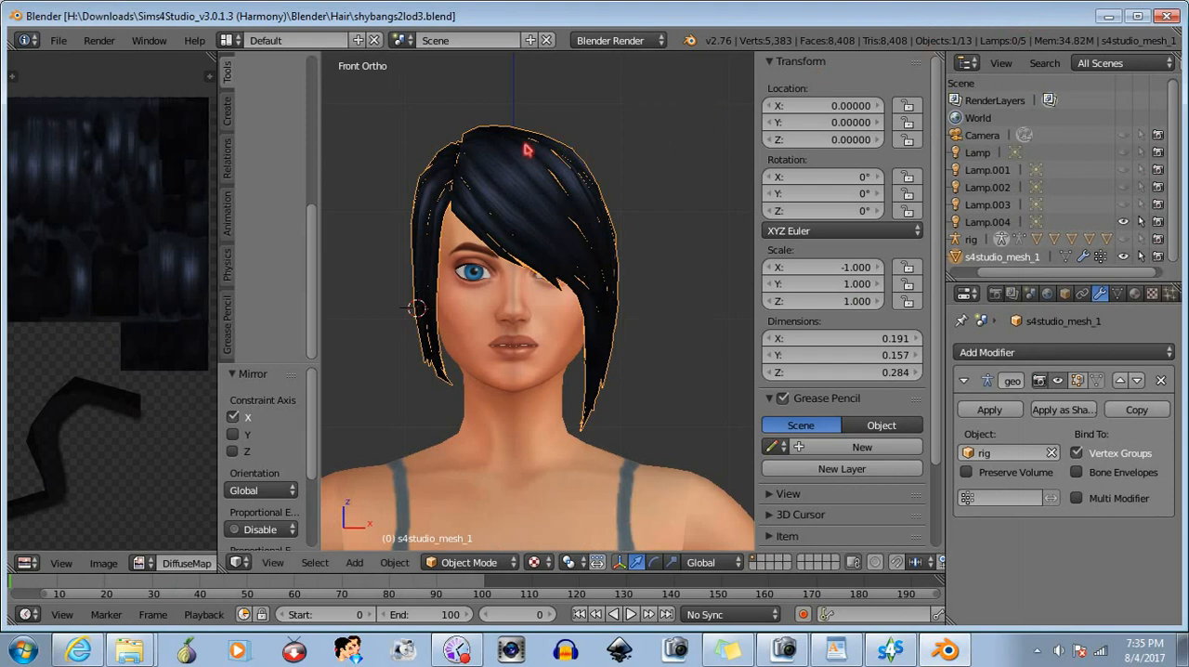
{"action": "left_click", "coordinate": [57, 41]}
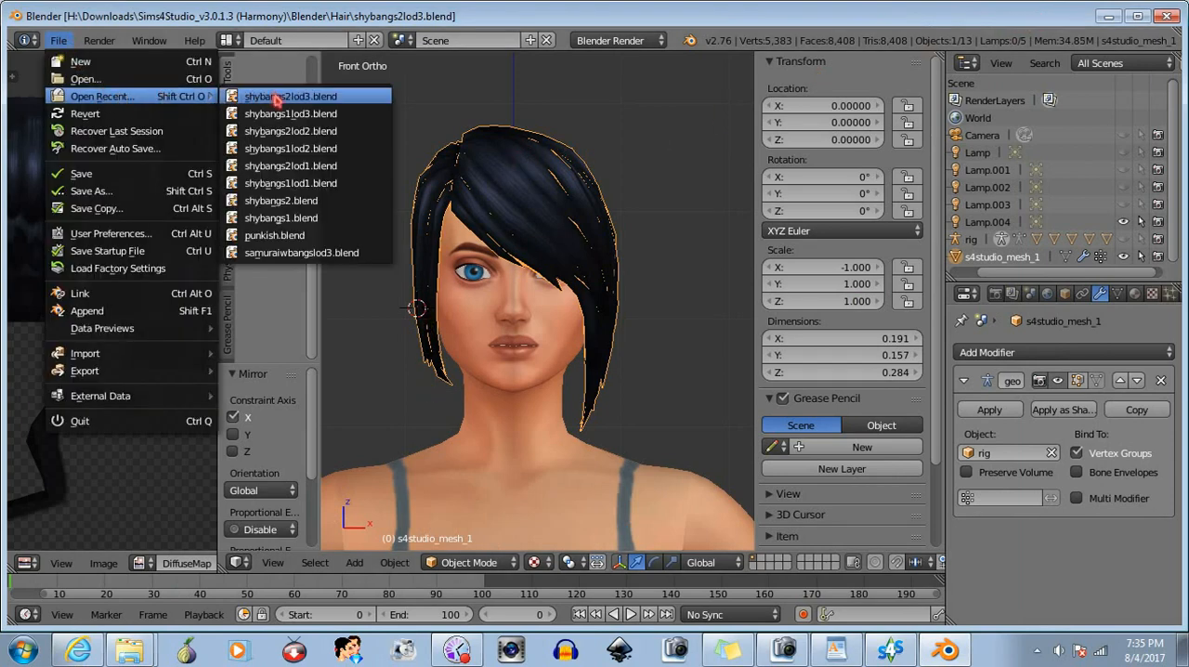
{"action": "left_click", "coordinate": [301, 201]}
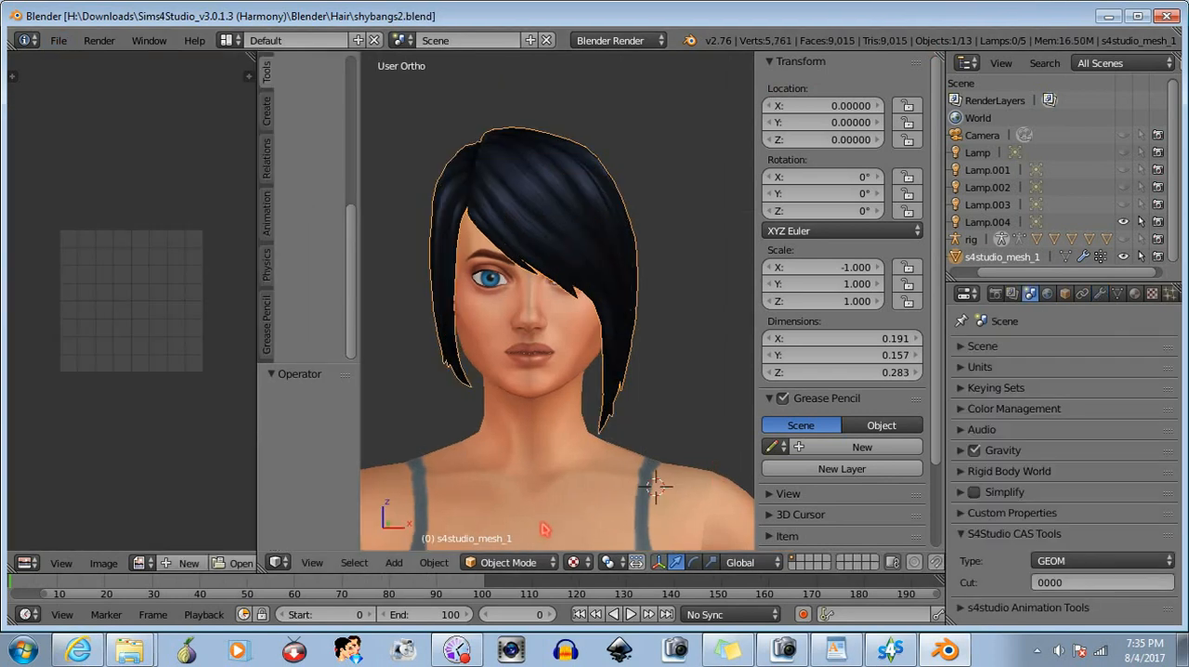
- Select the entire hair mesh in Edit Mode, flip its normals and clear the selection
{"action": "left_click", "coordinate": [511, 562]}
{"action": "left_click", "coordinate": [516, 525]}
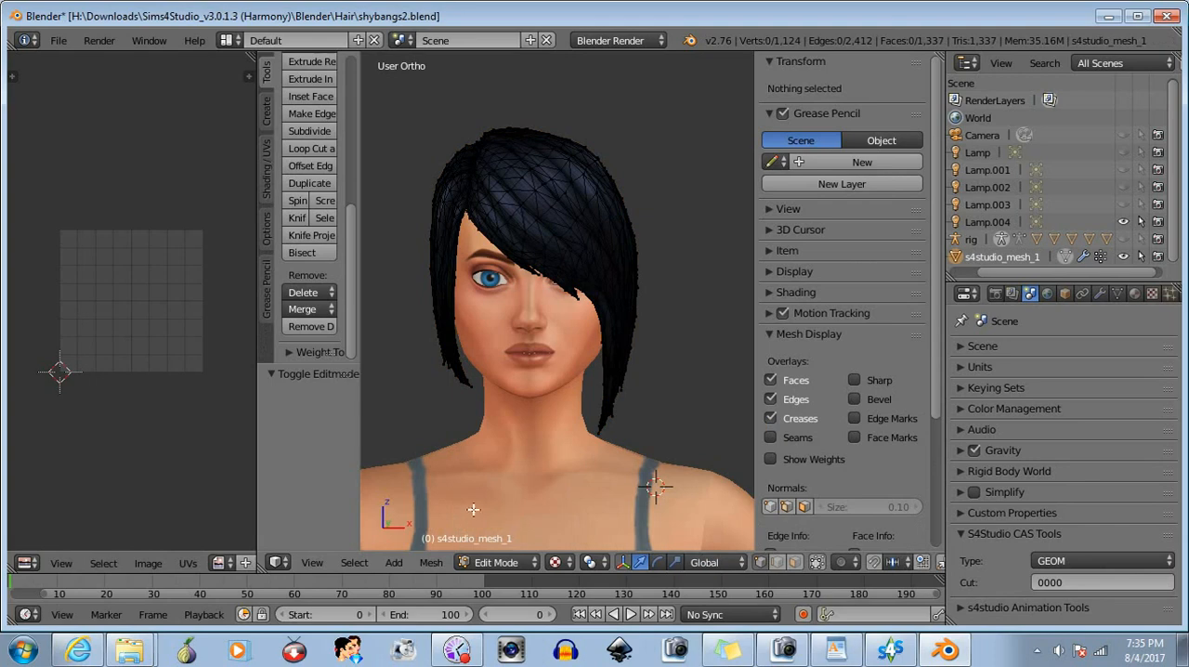
{"action": "key", "text": "a"}
{"action": "left_click", "coordinate": [431, 563]}
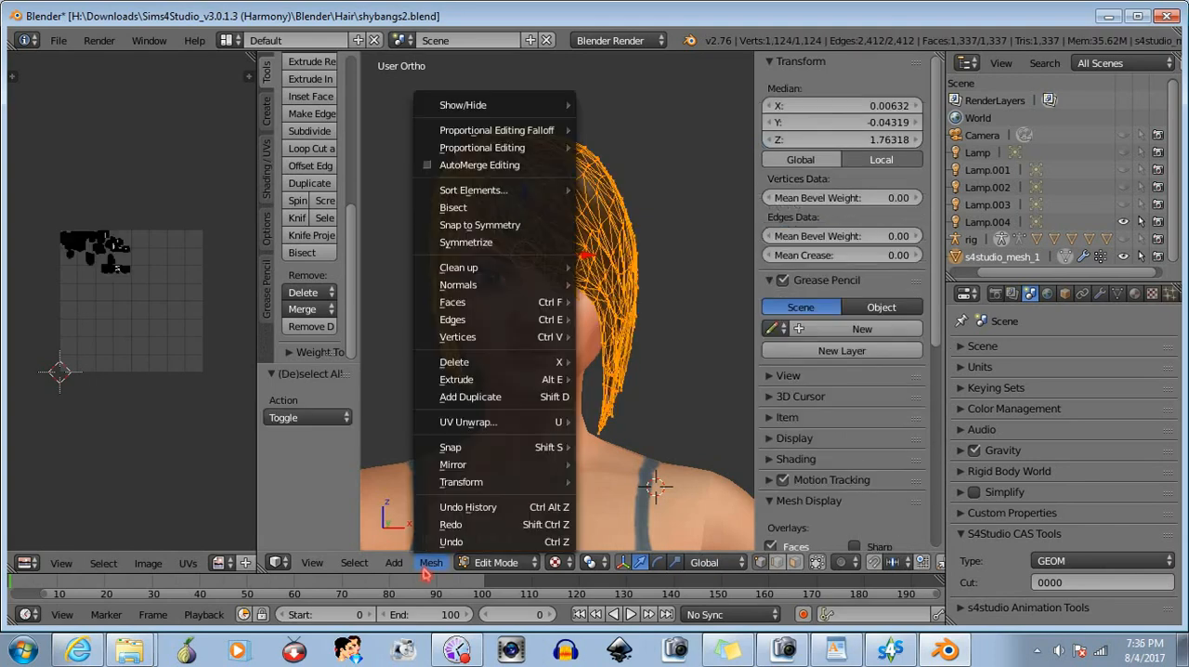
{"action": "mouse_move", "coordinate": [506, 286]}
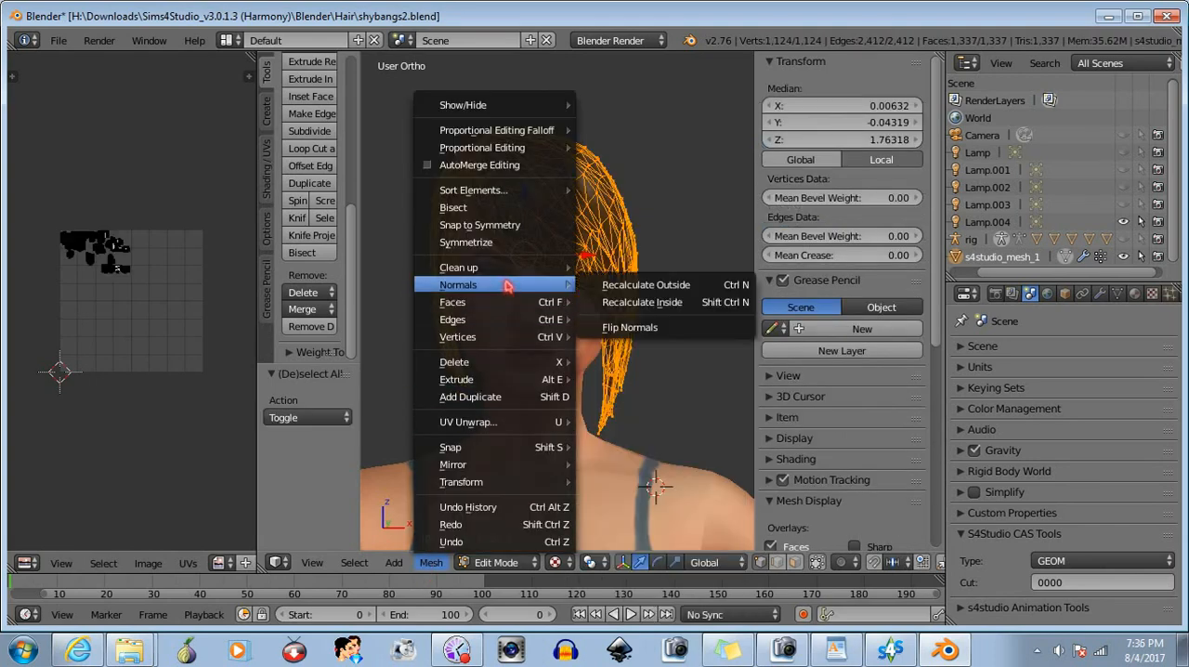
{"action": "left_click", "coordinate": [620, 321]}
{"action": "key", "text": "a"}
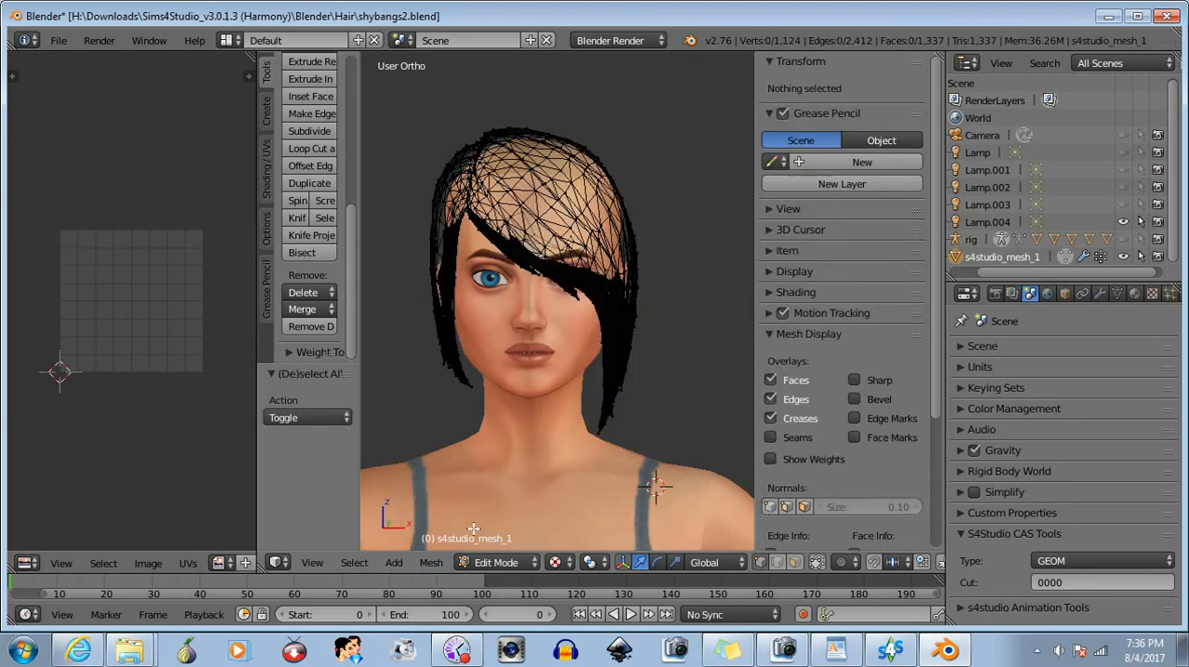
- Return to Object Mode and save the flipped hair over shybangs2.blend
{"action": "left_click", "coordinate": [492, 563]}
{"action": "left_click", "coordinate": [492, 505]}
{"action": "left_click", "coordinate": [60, 41]}
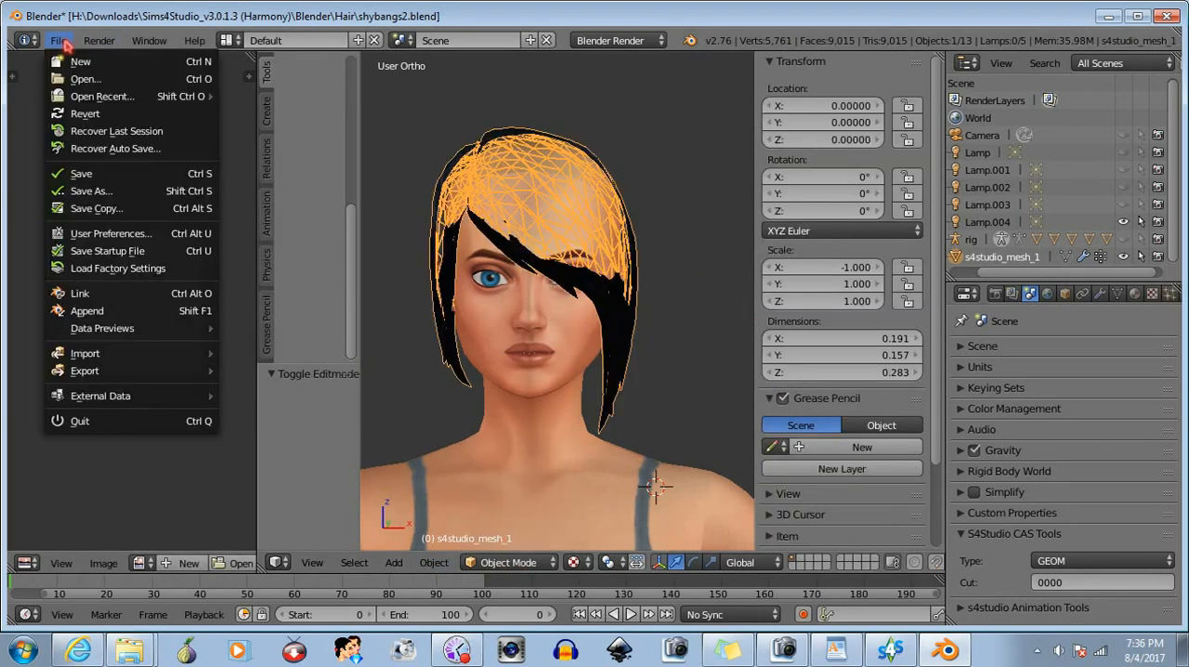
{"action": "left_click", "coordinate": [67, 174]}
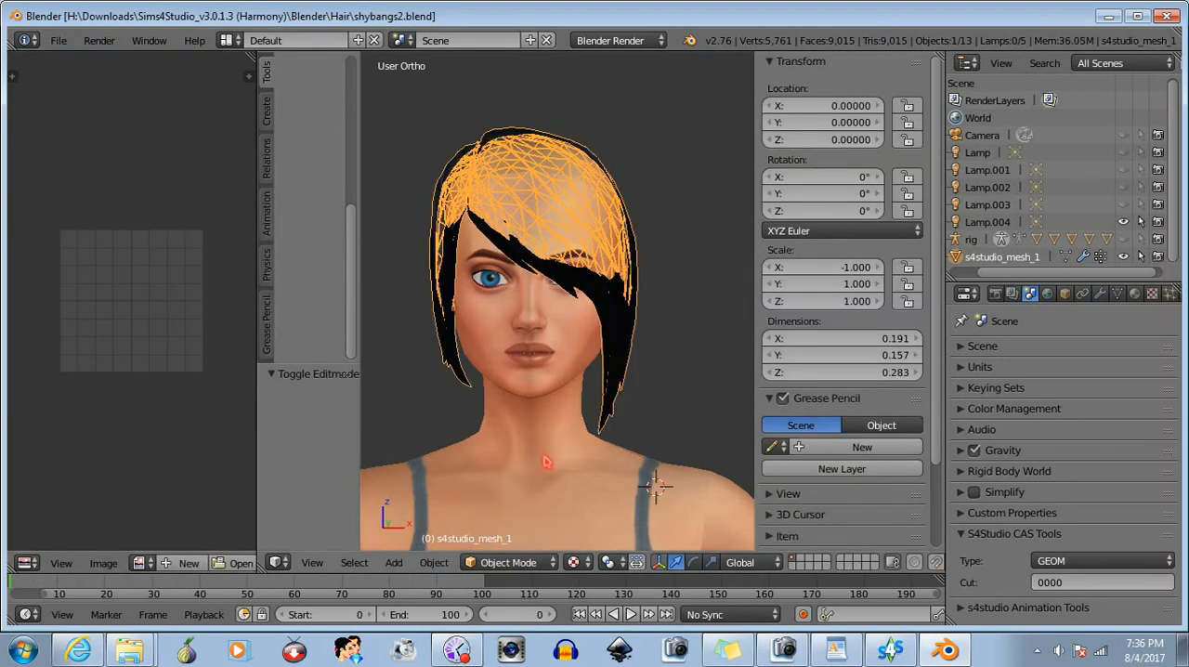
- Switch to Sims 4 Studio and reimport the corrected shybangs2.blend as the LOD 0 mesh
{"action": "key", "text": "alt+Tab"}
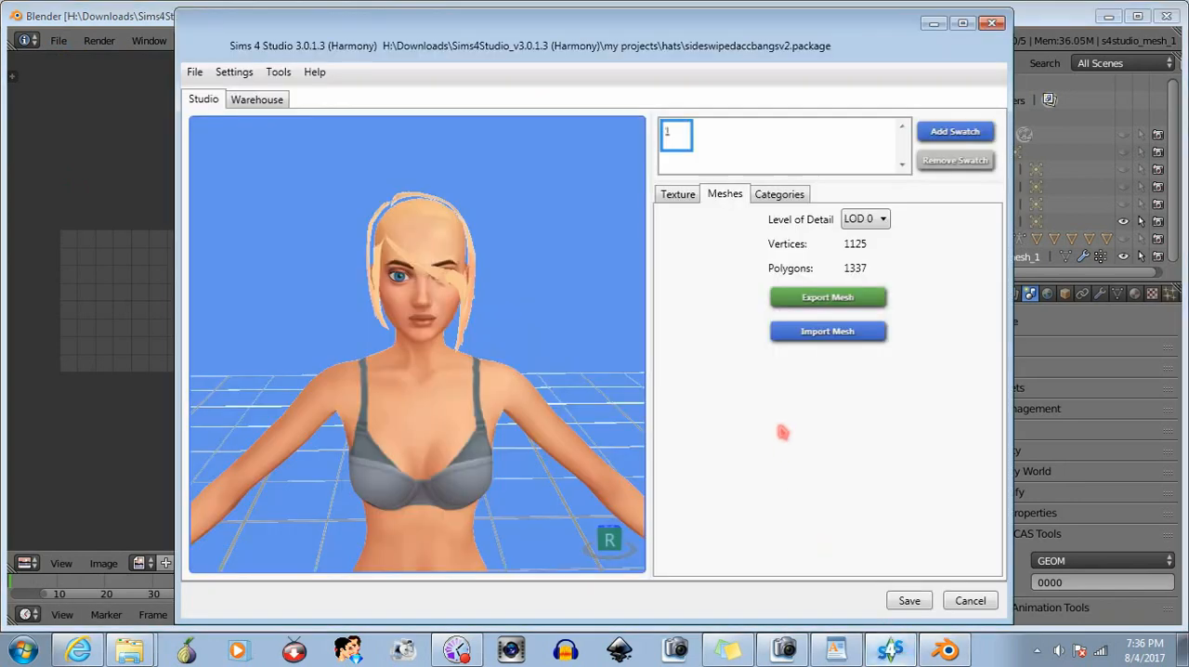
{"action": "left_click", "coordinate": [827, 331]}
{"action": "type", "text": "shy"}
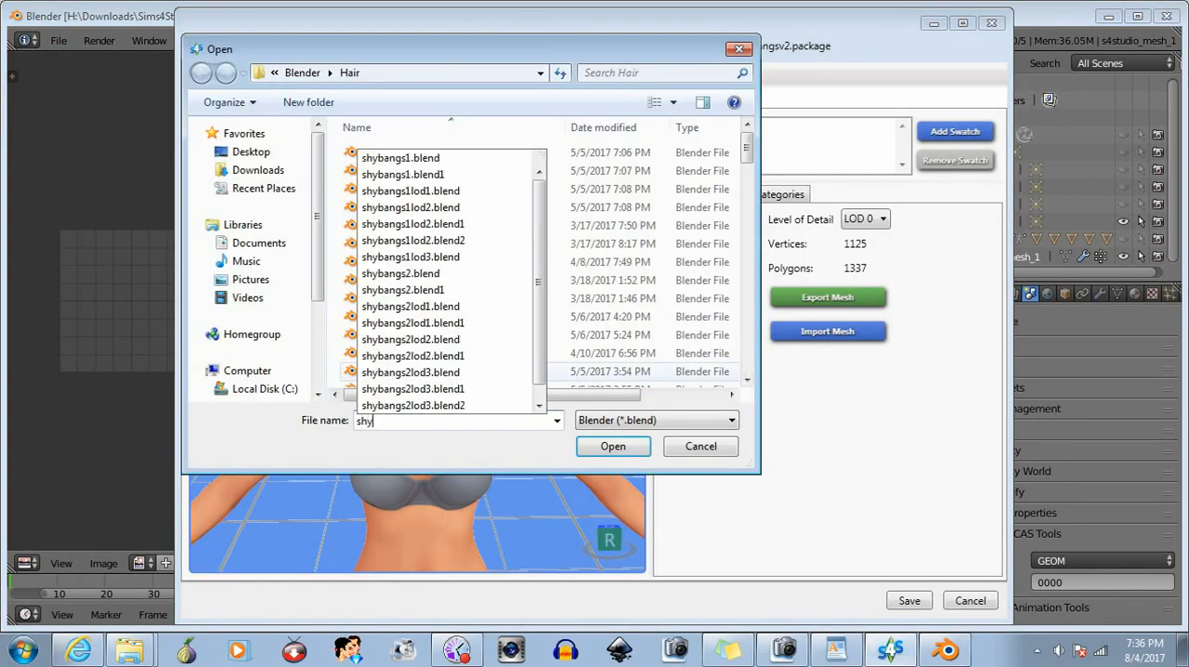
{"action": "left_click", "coordinate": [438, 275]}
{"action": "left_click", "coordinate": [630, 451]}
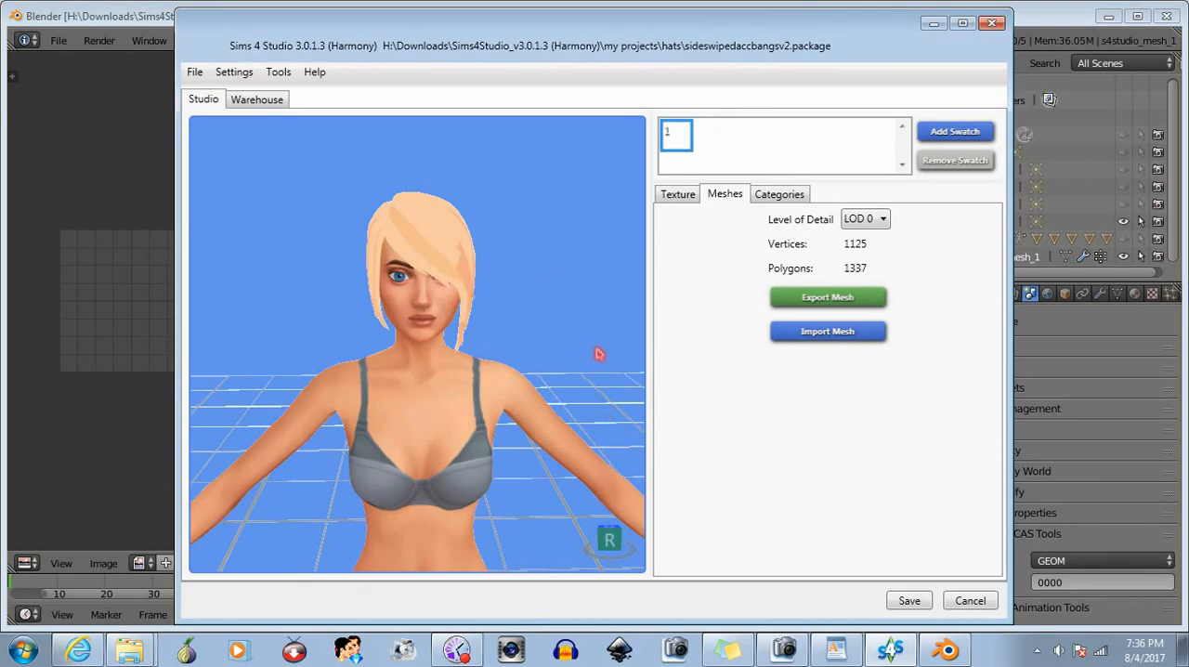
- Save the sideswipedaccbangsv2 package and set the level of detail to LOD 1
{"action": "left_click", "coordinate": [907, 601]}
{"action": "left_click", "coordinate": [643, 376]}
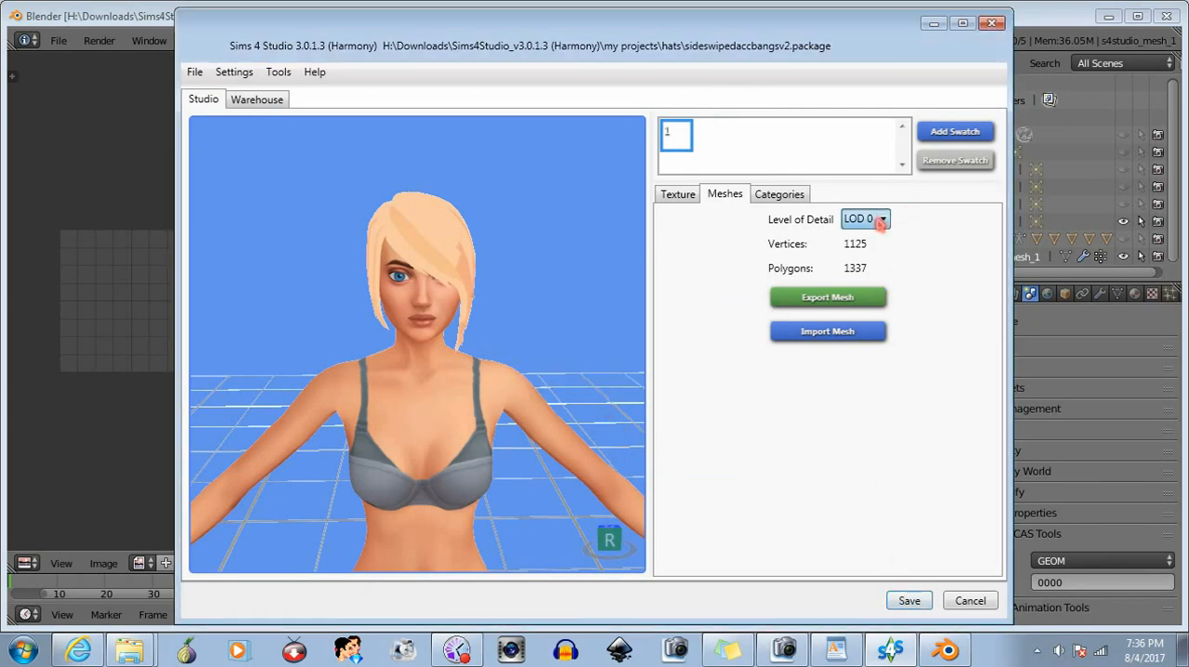
{"action": "left_click", "coordinate": [862, 252]}
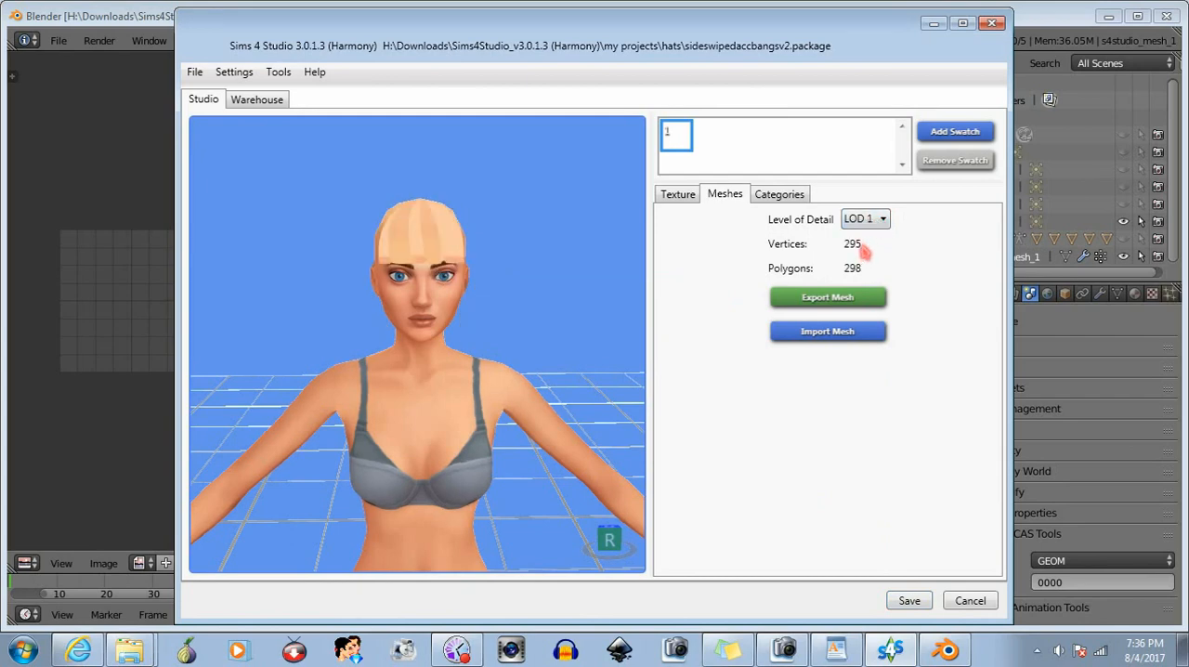
- Return to Blender and open the recent file shybangs2lod3.blend
{"action": "left_click", "coordinate": [1038, 20]}
{"action": "left_click", "coordinate": [57, 41]}
{"action": "mouse_move", "coordinate": [100, 96]}
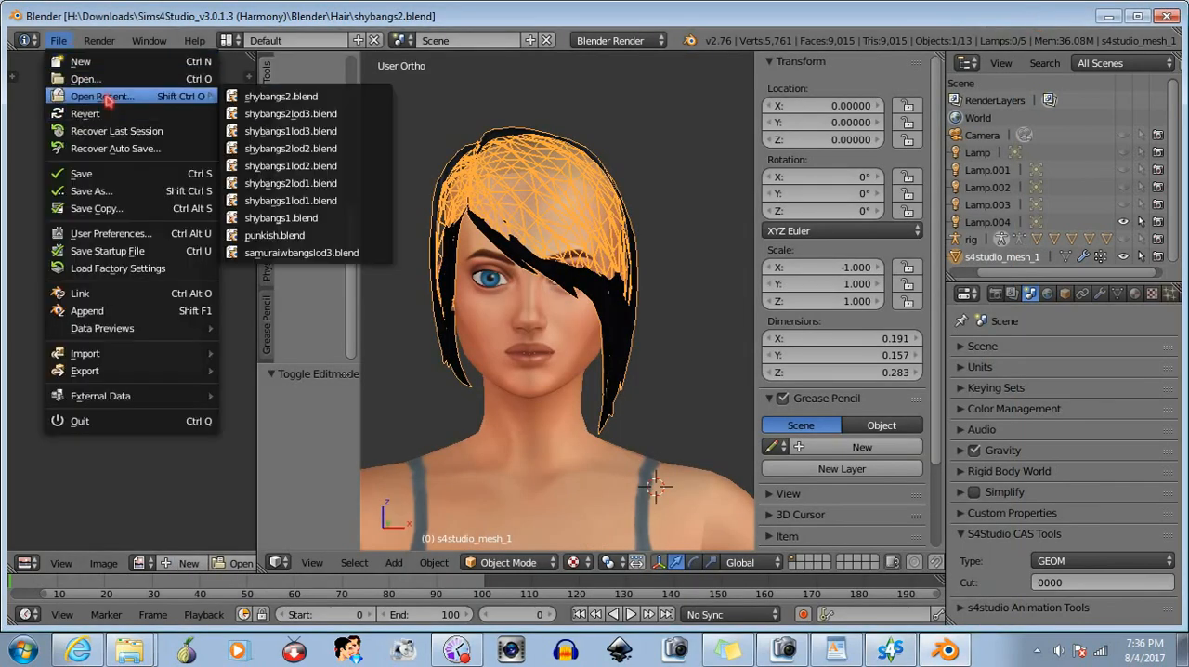
{"action": "left_click", "coordinate": [305, 114]}
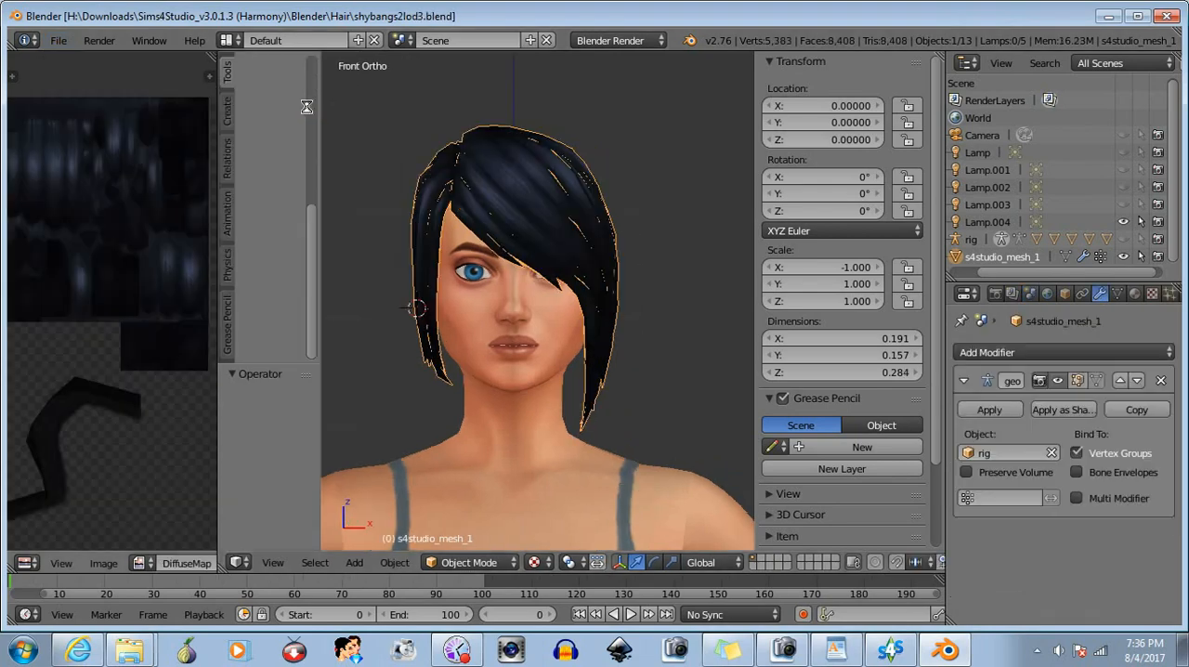
- Select all of the LOD3 hair mesh in Edit Mode and flip its normals
{"action": "left_click", "coordinate": [455, 563]}
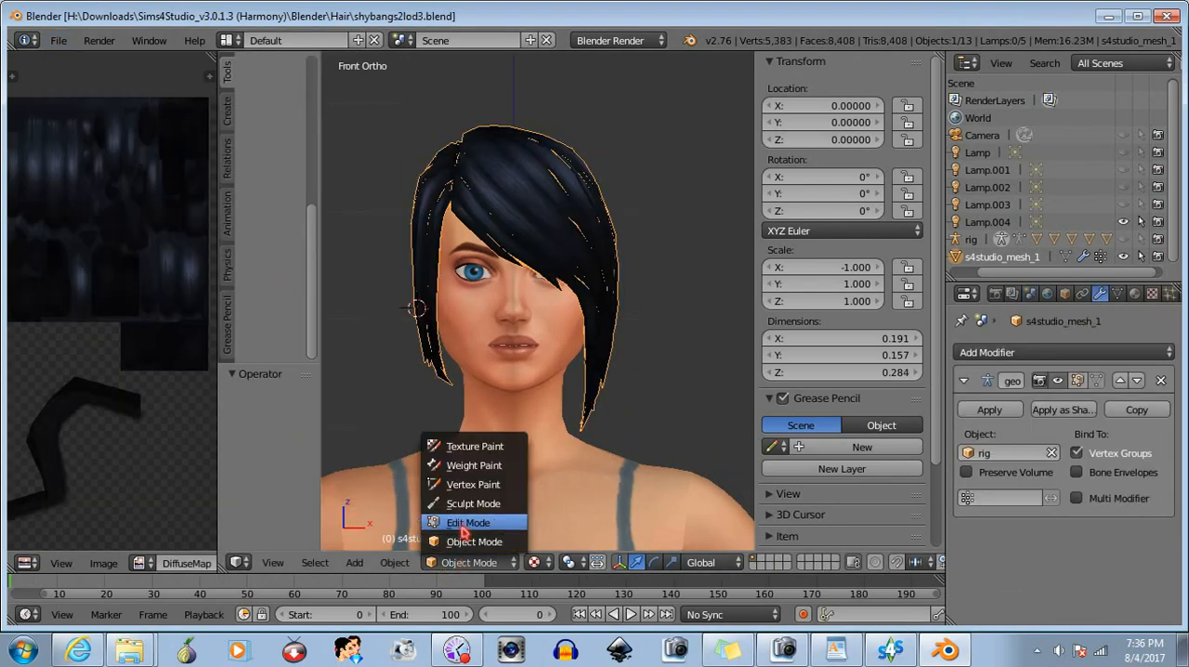
{"action": "left_click", "coordinate": [460, 533]}
{"action": "key", "text": "a"}
{"action": "left_click", "coordinate": [391, 562]}
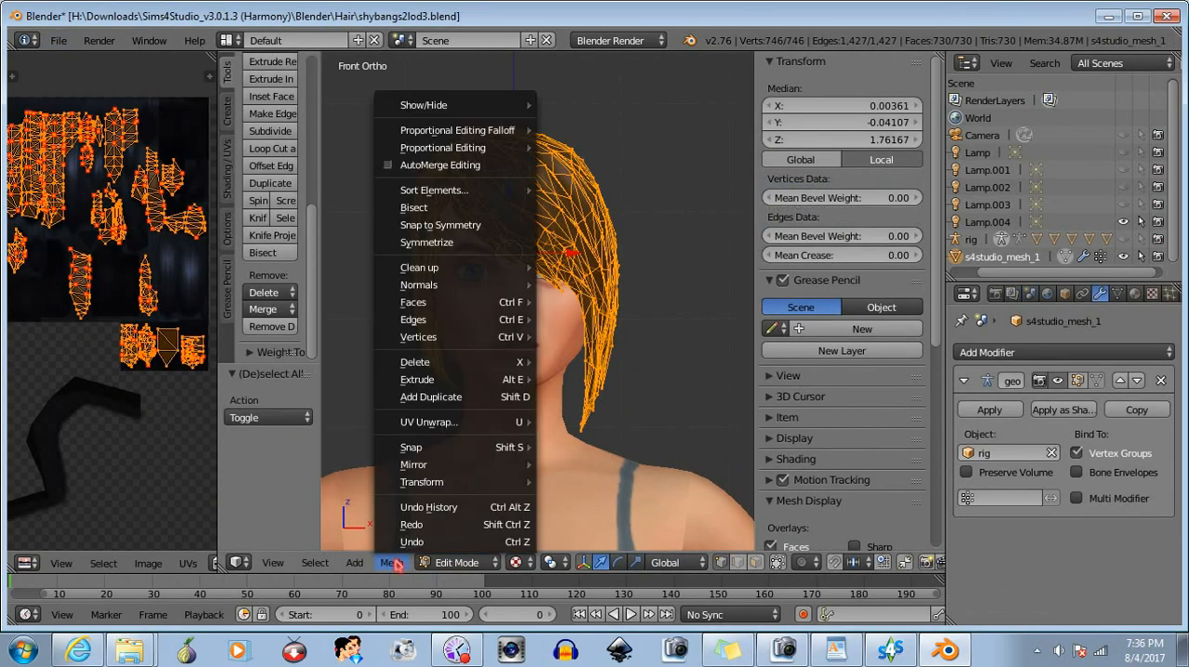
{"action": "mouse_move", "coordinate": [443, 285]}
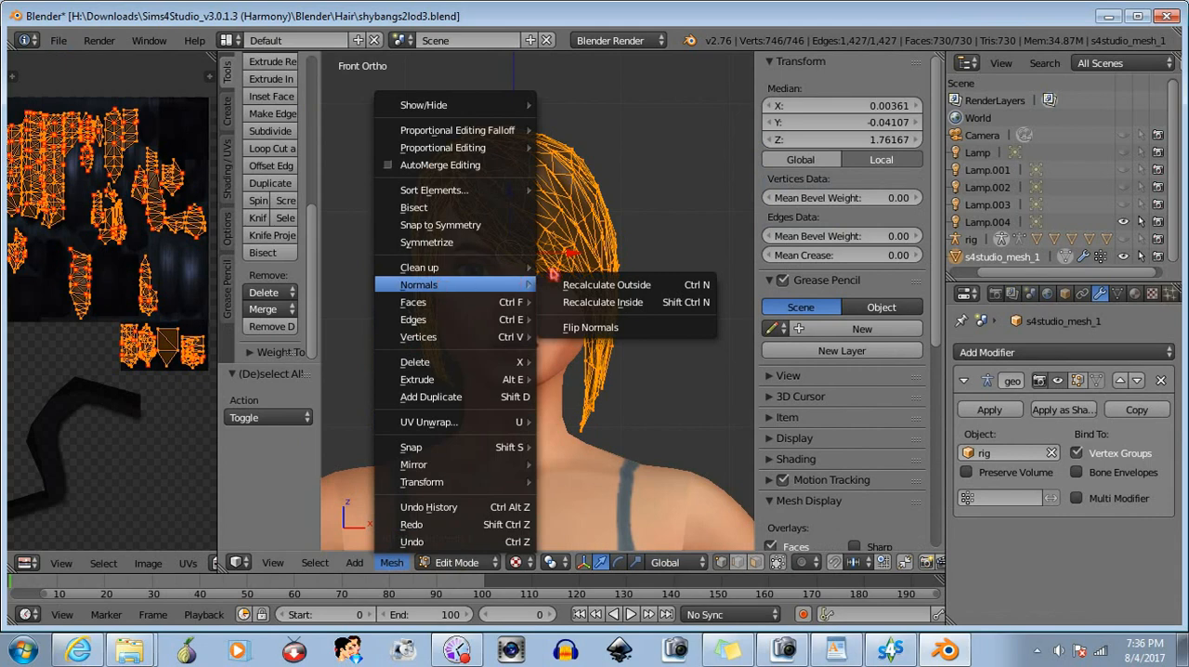
{"action": "left_click", "coordinate": [598, 328]}
- Return to Object Mode and save the flipped LOD3 hair over shybangs2lod3.blend
{"action": "left_click", "coordinate": [457, 563]}
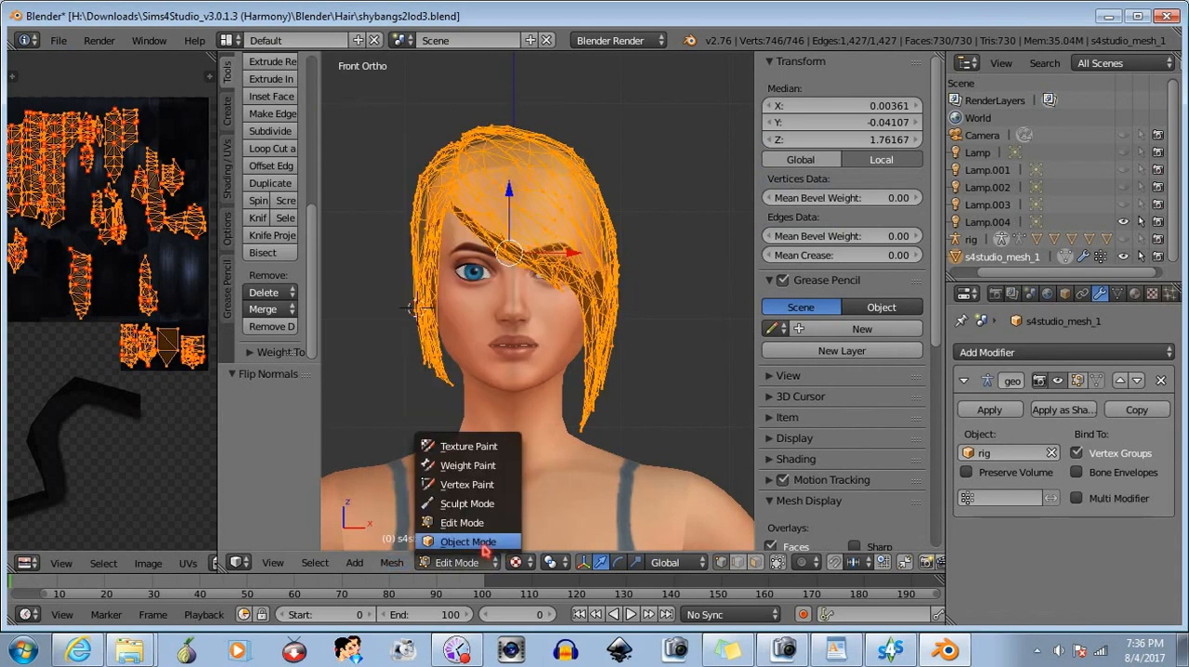
{"action": "left_click", "coordinate": [453, 542]}
{"action": "left_click", "coordinate": [58, 41]}
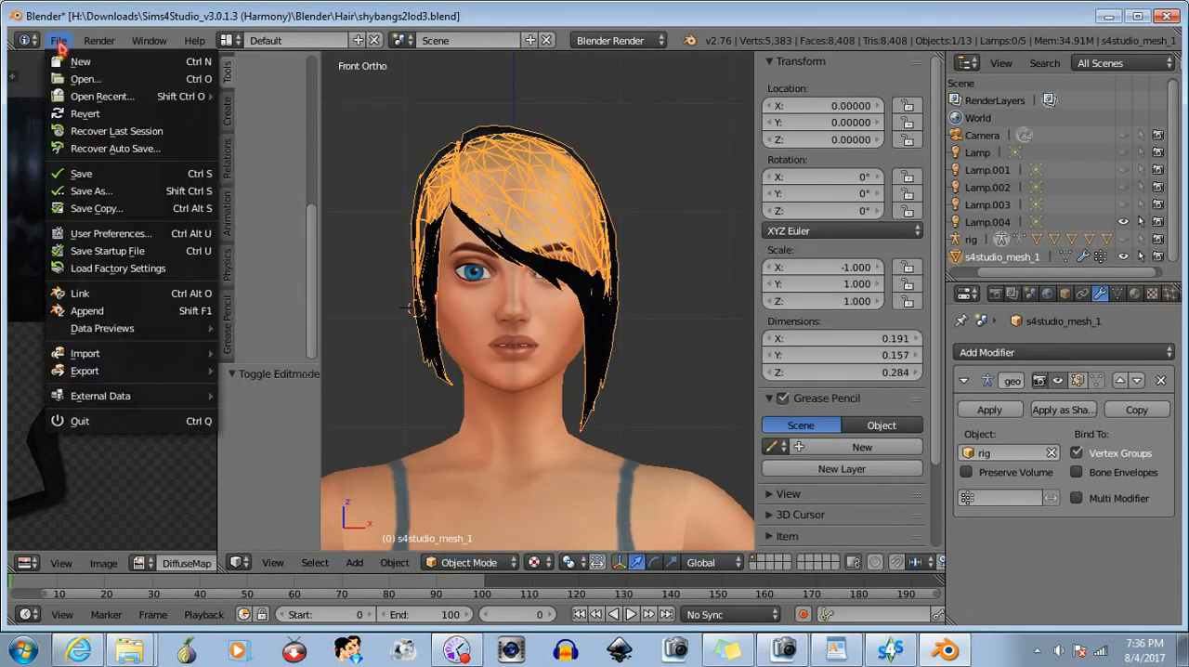
{"action": "left_click", "coordinate": [97, 173]}
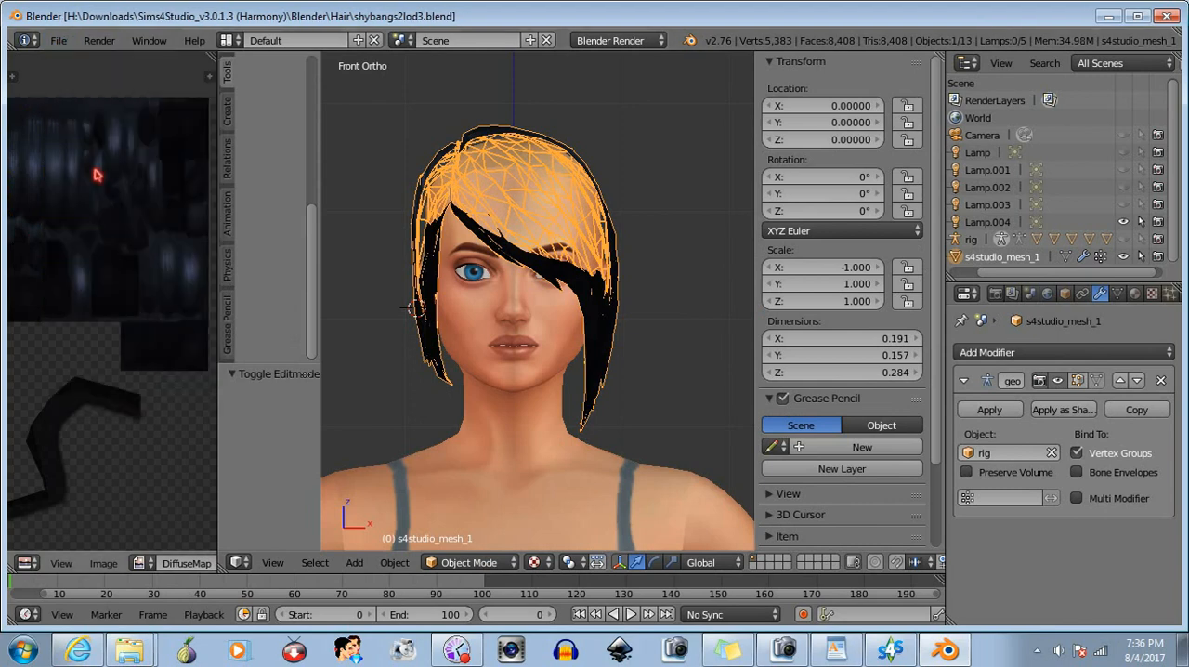
- Open the recent file shybangs2lod2.blend
{"action": "left_click", "coordinate": [57, 40]}
{"action": "mouse_move", "coordinate": [81, 100]}
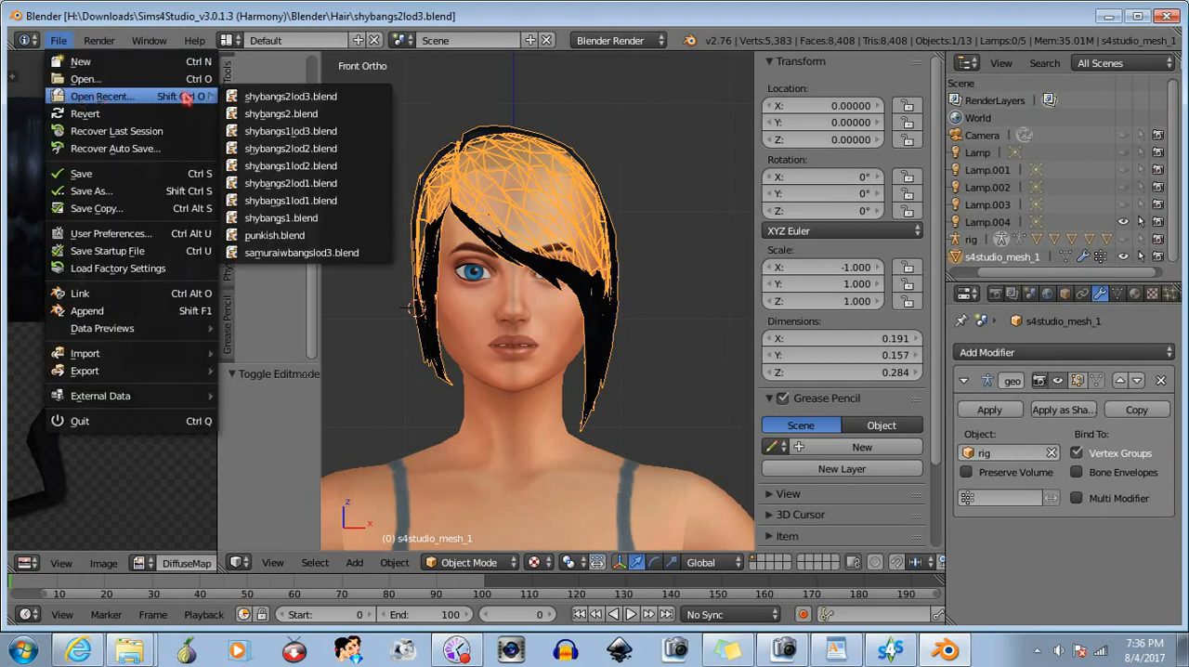
{"action": "left_click", "coordinate": [290, 153]}
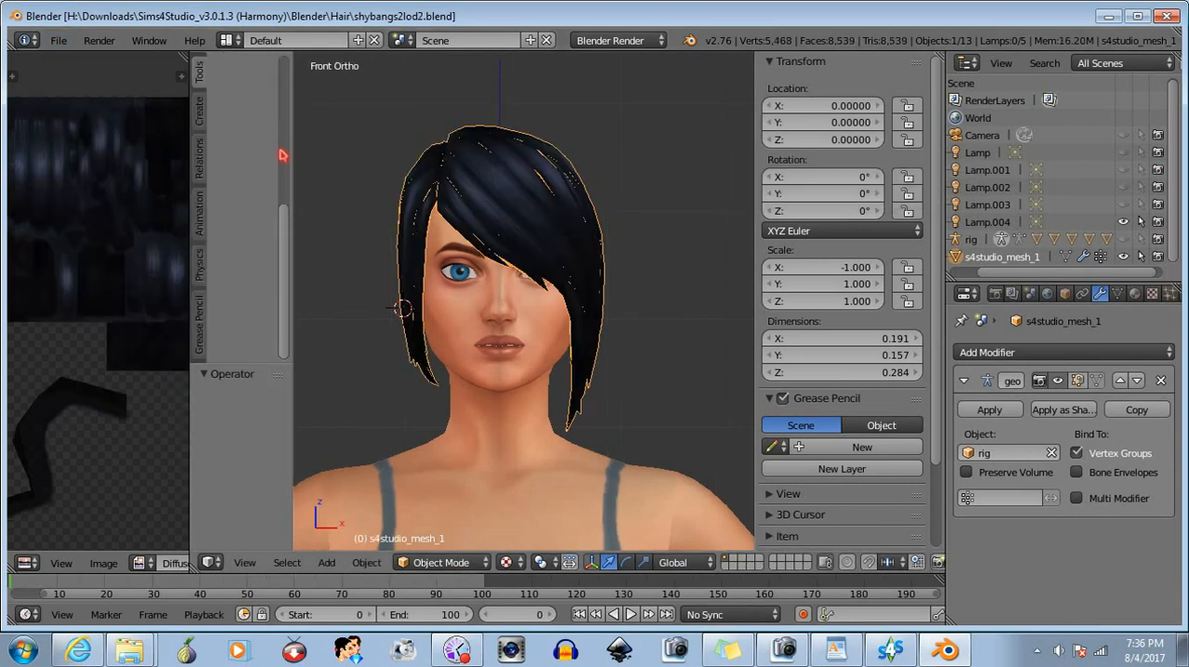
- Select all of the LOD2 hair mesh in Edit Mode and flip its normals
{"action": "left_click", "coordinate": [440, 564]}
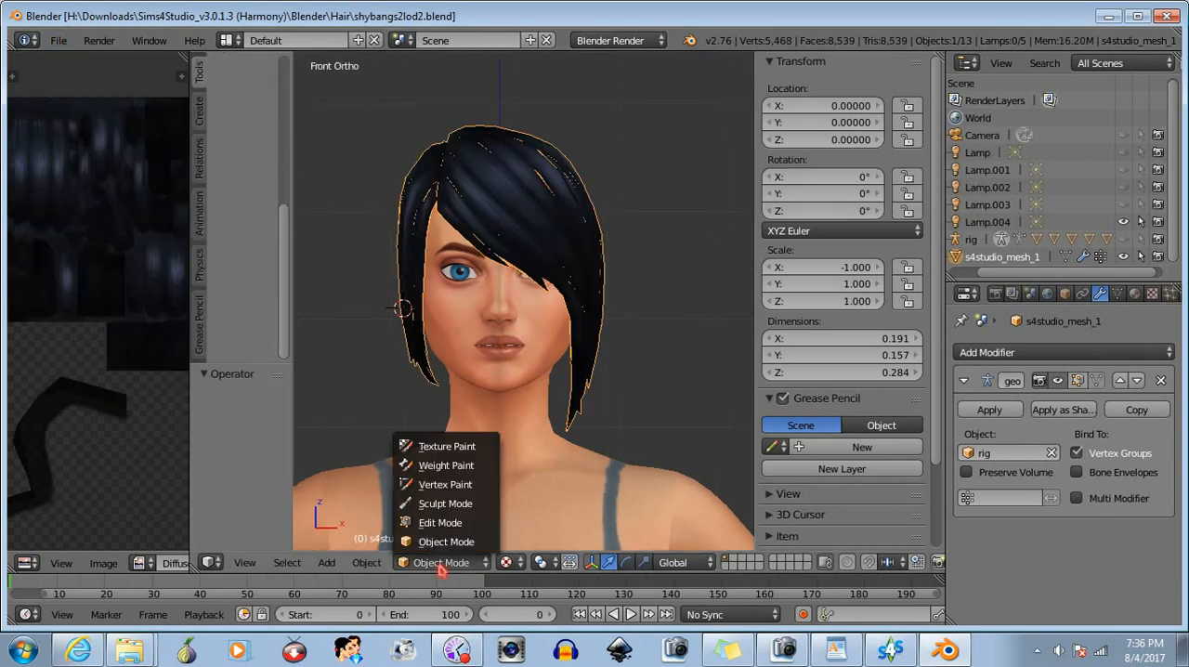
{"action": "left_click", "coordinate": [439, 521]}
{"action": "key", "text": "a"}
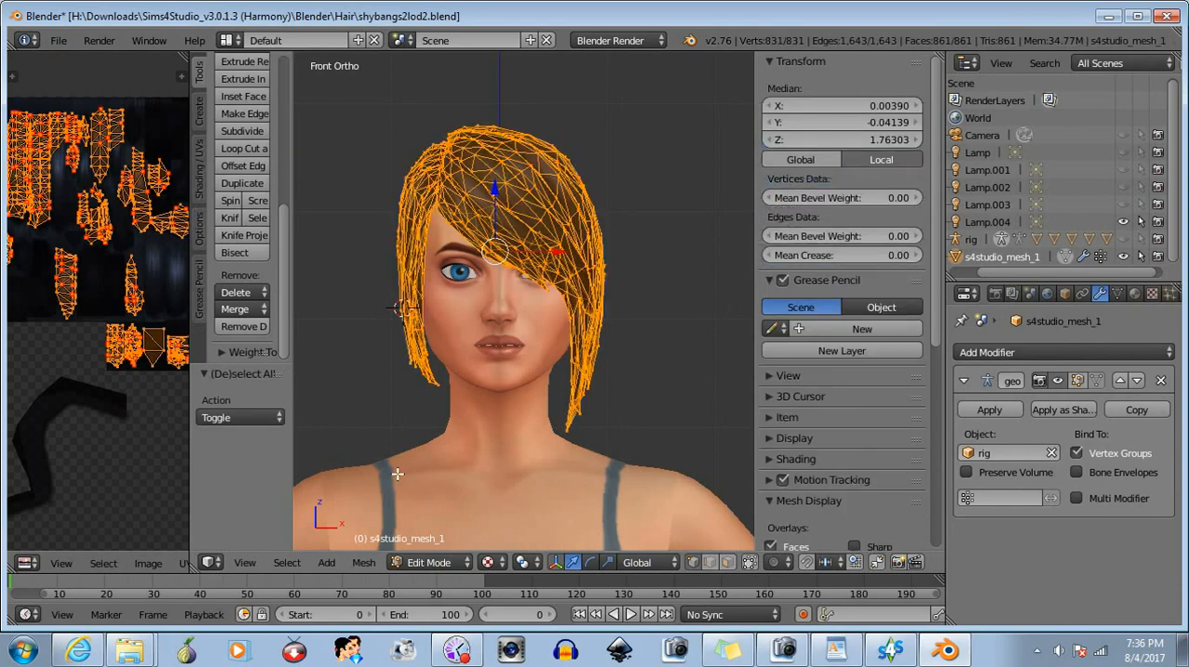
{"action": "left_click", "coordinate": [363, 563]}
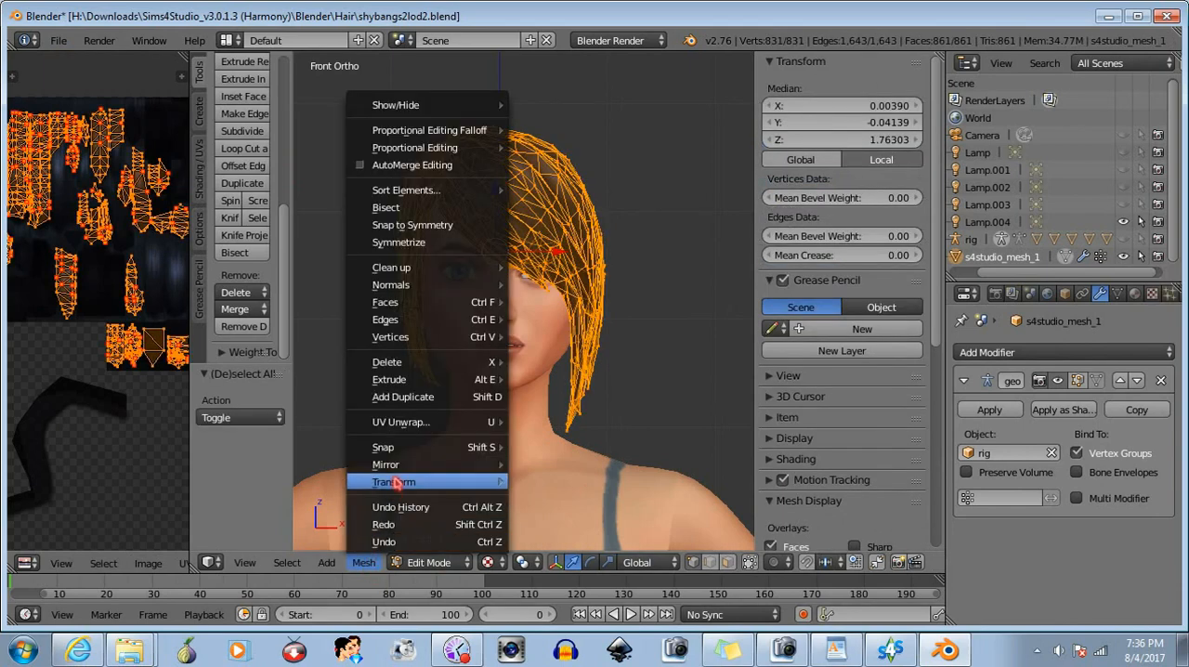
{"action": "mouse_move", "coordinate": [451, 285]}
{"action": "left_click", "coordinate": [556, 327]}
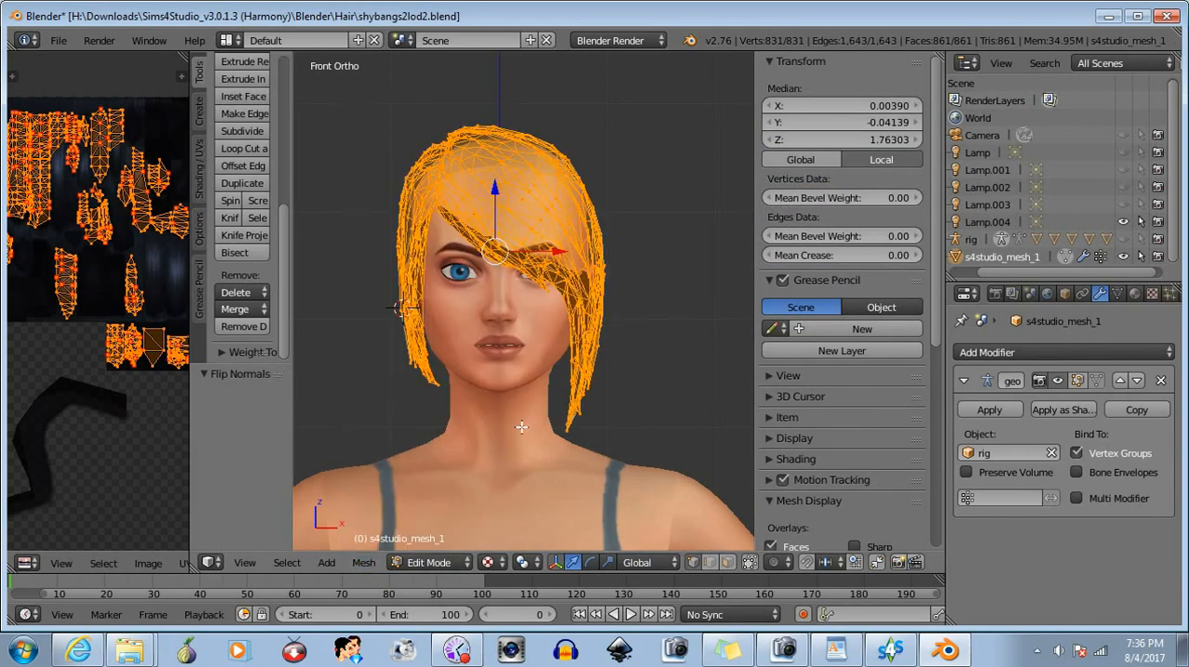
- Return to Object Mode and save the flipped LOD2 hair over shybangs2lod2.blend
{"action": "left_click", "coordinate": [447, 561]}
{"action": "left_click", "coordinate": [439, 547]}
{"action": "left_click", "coordinate": [58, 41]}
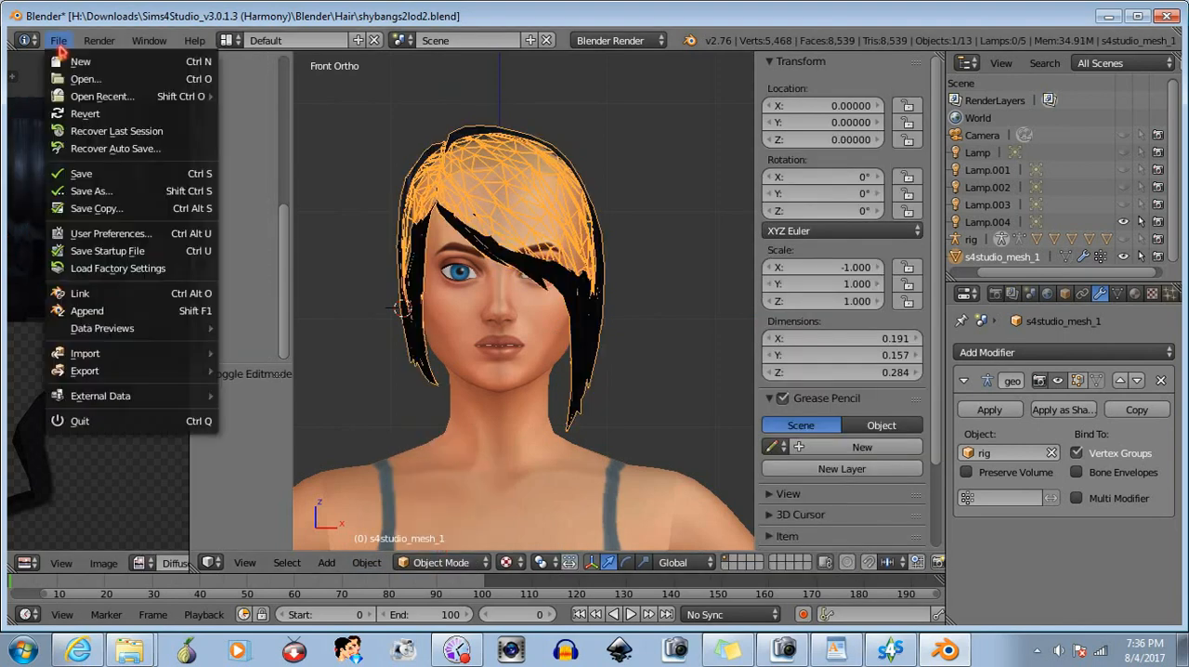
{"action": "left_click", "coordinate": [72, 174]}
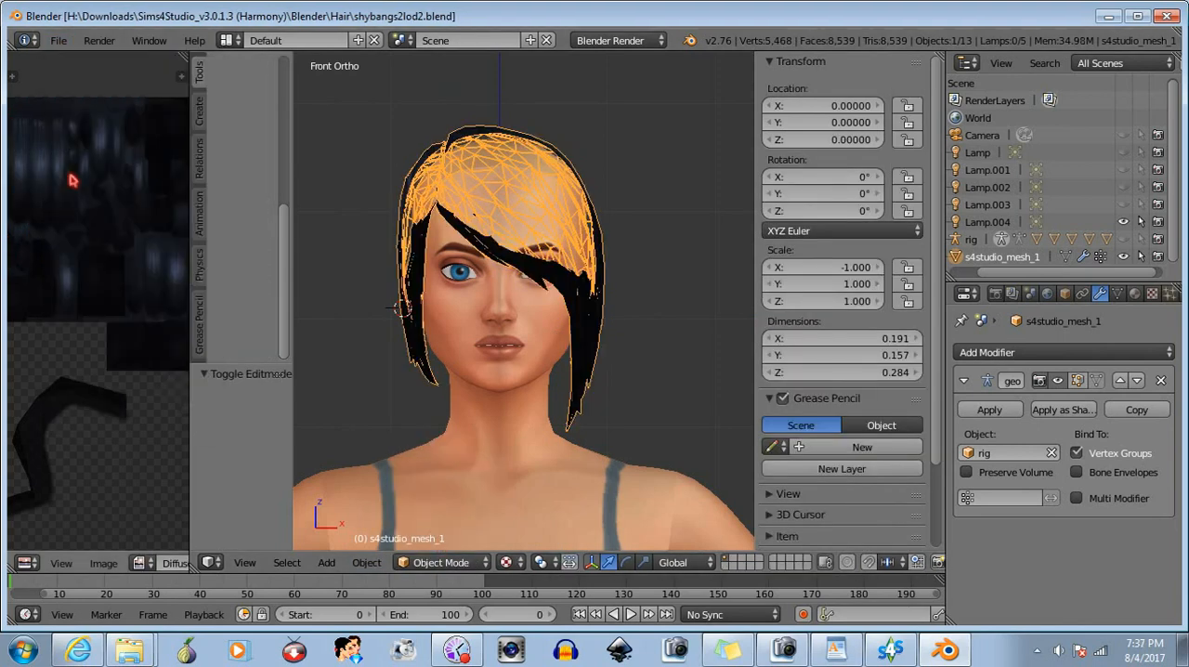
- Open the recent file shybangs2lod1.blend
{"action": "left_click", "coordinate": [57, 41]}
{"action": "mouse_move", "coordinate": [96, 98]}
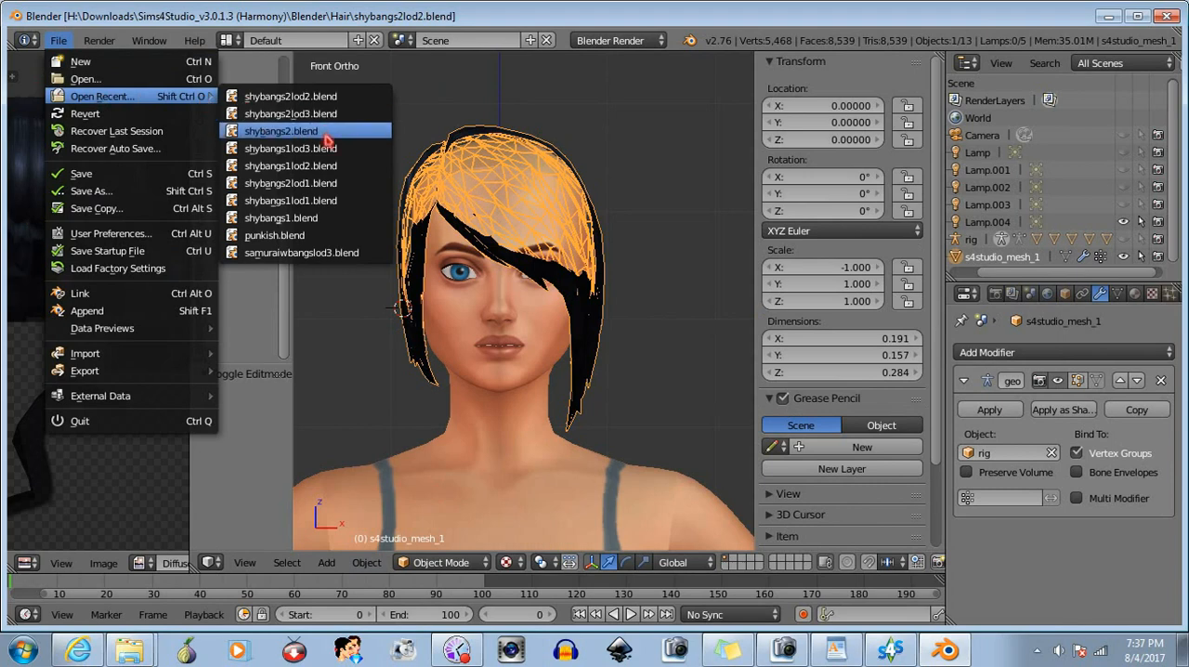
{"action": "left_click", "coordinate": [306, 183]}
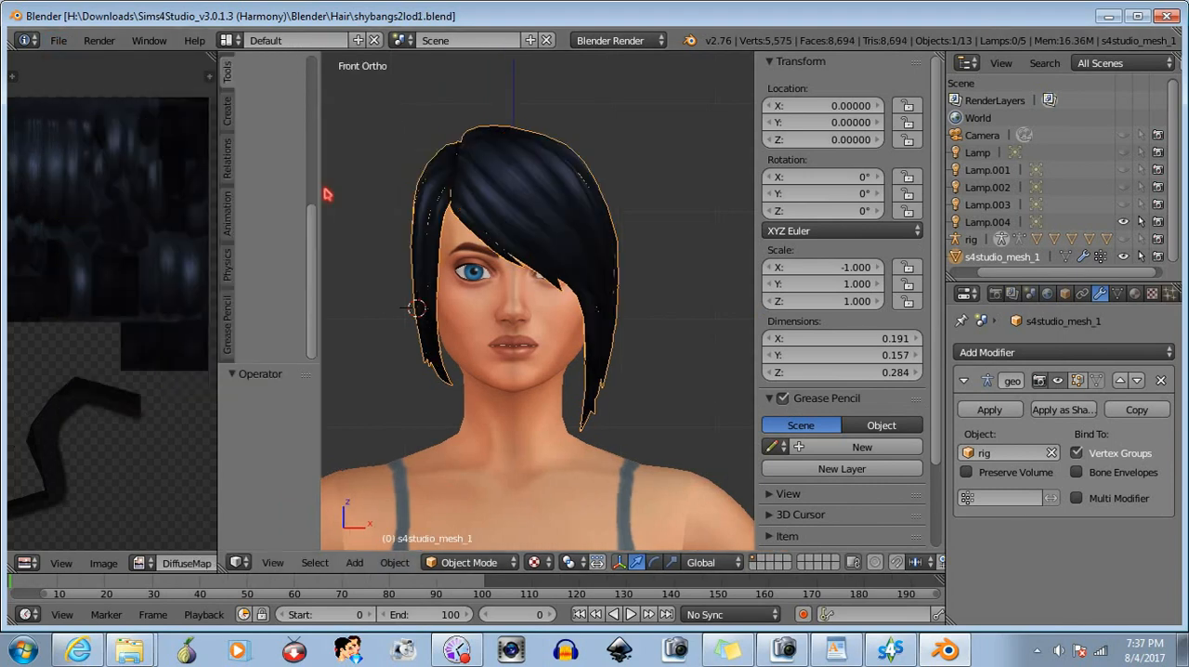
- Select all of the LOD1 hair mesh in Edit Mode and flip its normals
{"action": "left_click", "coordinate": [453, 562]}
{"action": "left_click", "coordinate": [455, 514]}
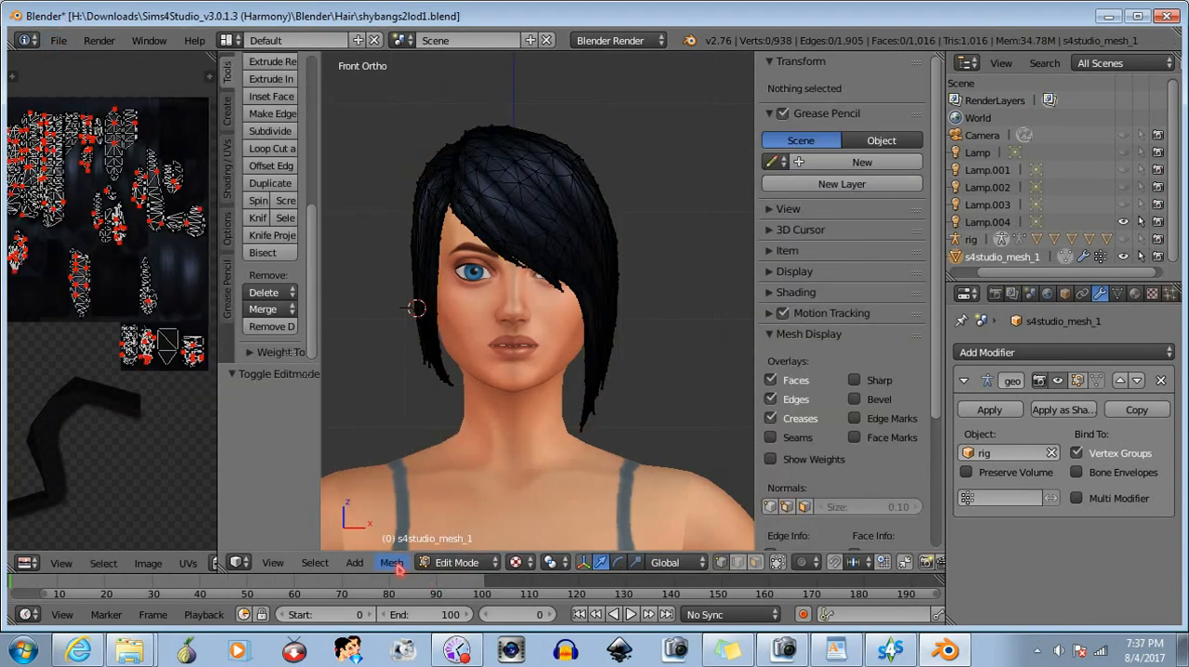
{"action": "key", "text": "a"}
{"action": "left_click", "coordinate": [391, 563]}
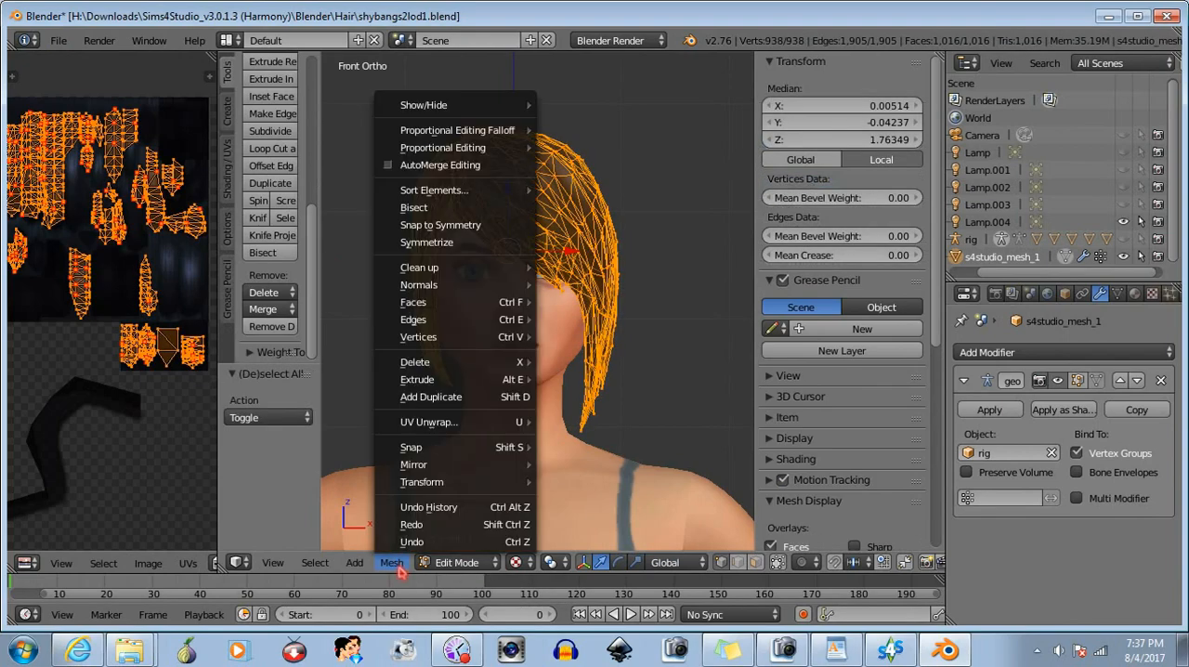
{"action": "mouse_move", "coordinate": [432, 286]}
{"action": "left_click", "coordinate": [591, 325]}
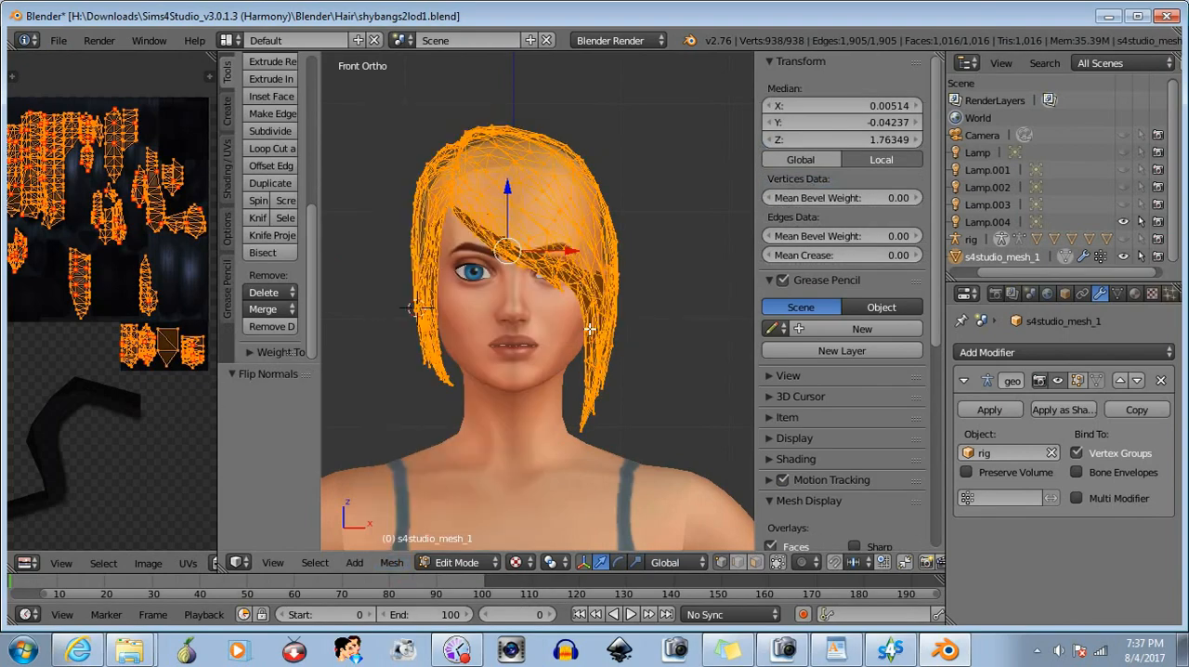
- Return to Object Mode and save the flipped LOD1 hair over shybangs2lod1.blend
{"action": "left_click", "coordinate": [458, 561]}
{"action": "left_click", "coordinate": [462, 542]}
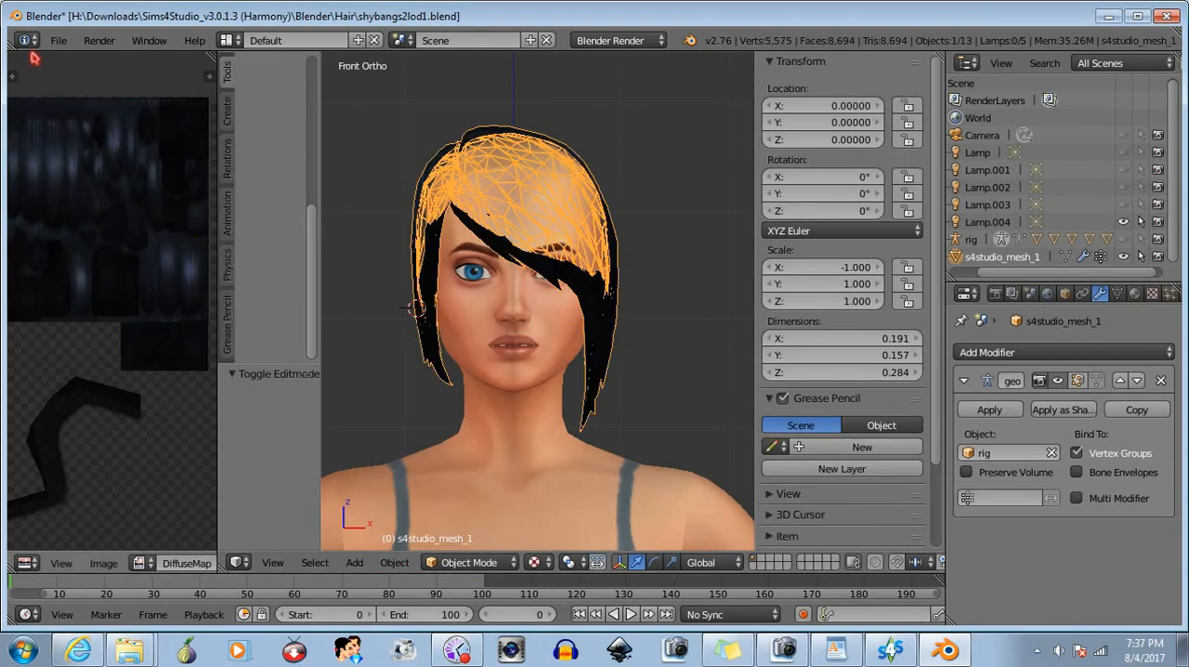
{"action": "left_click", "coordinate": [58, 42]}
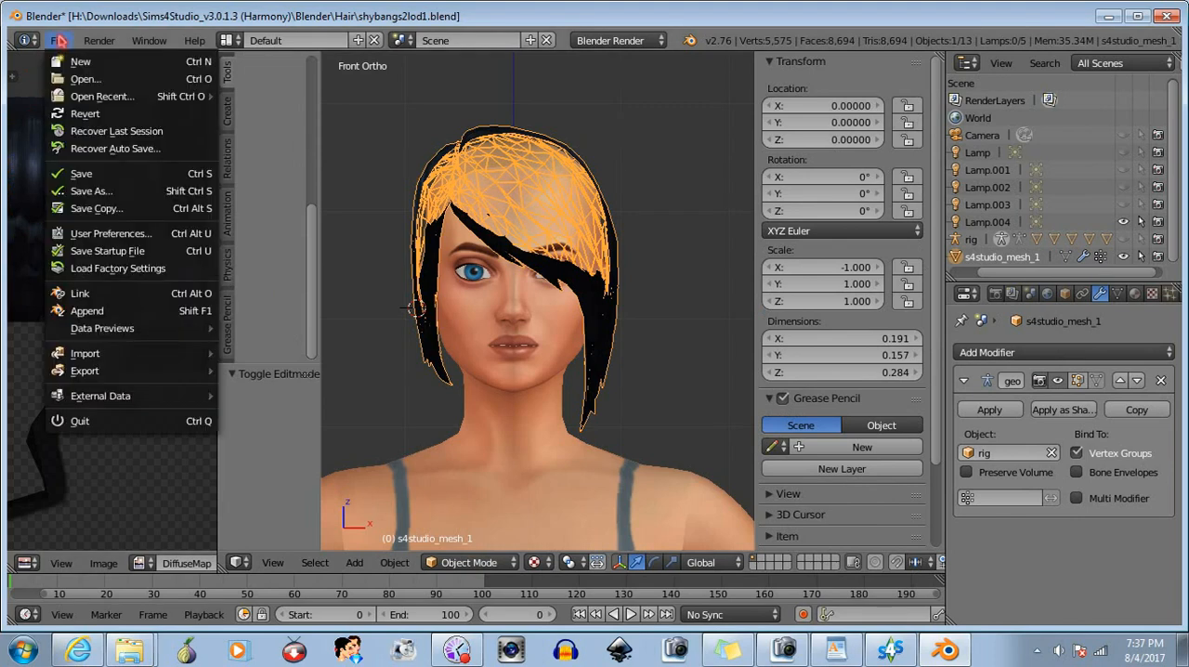
{"action": "left_click", "coordinate": [70, 172]}
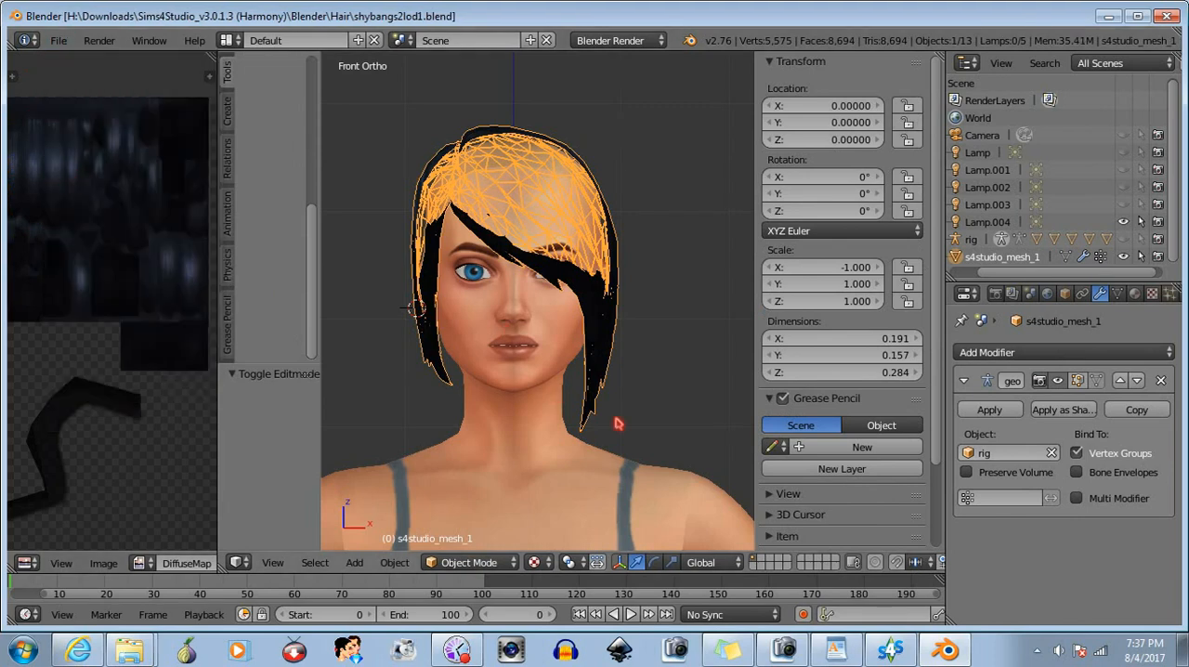
- Switch to Sims 4 Studio and import shybangs2lod1.blend as the LOD 1 mesh
{"action": "left_click", "coordinate": [890, 650]}
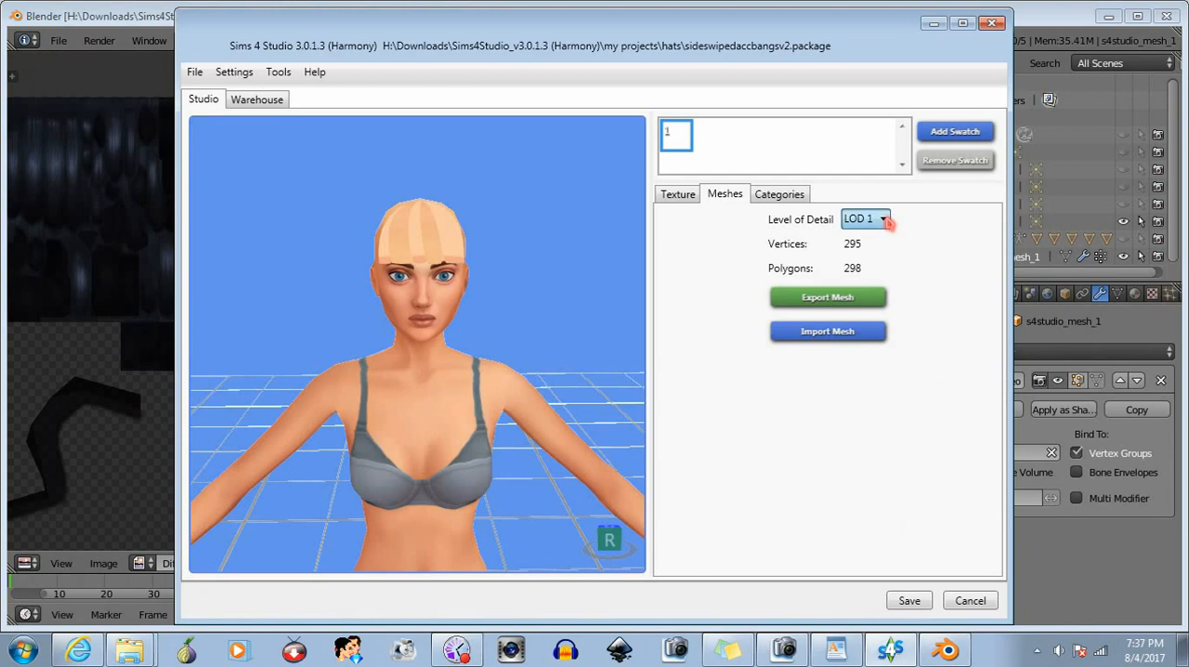
{"action": "left_click", "coordinate": [828, 332]}
{"action": "type", "text": "shy"}
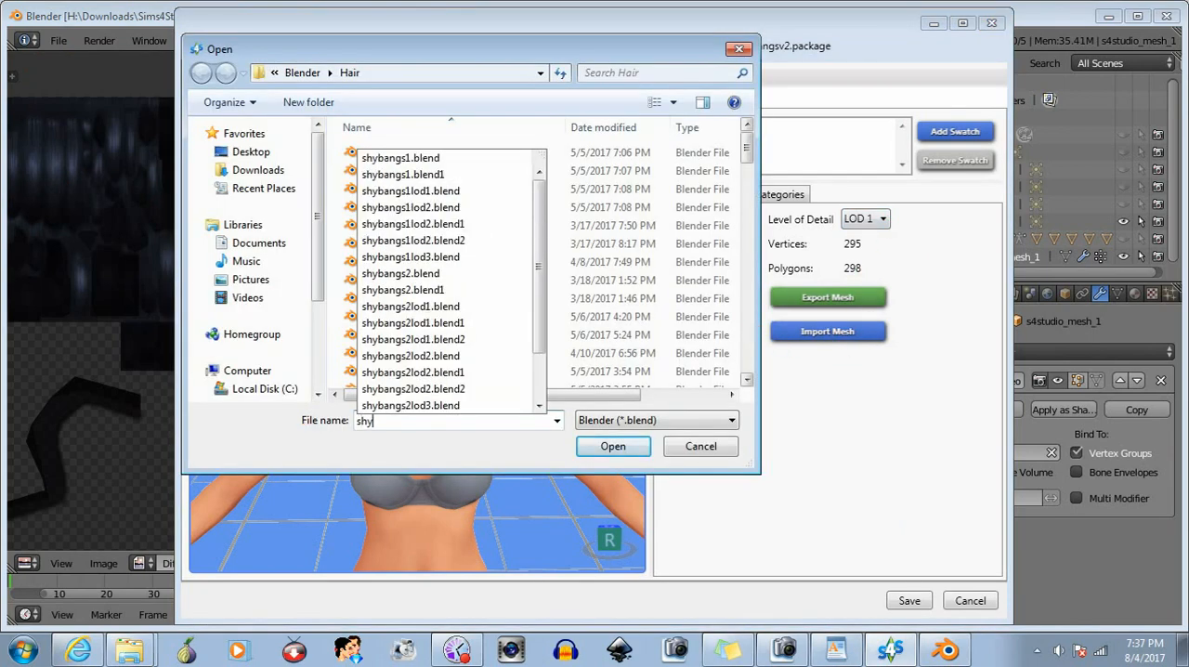
{"action": "left_click", "coordinate": [440, 307]}
{"action": "left_click", "coordinate": [613, 448]}
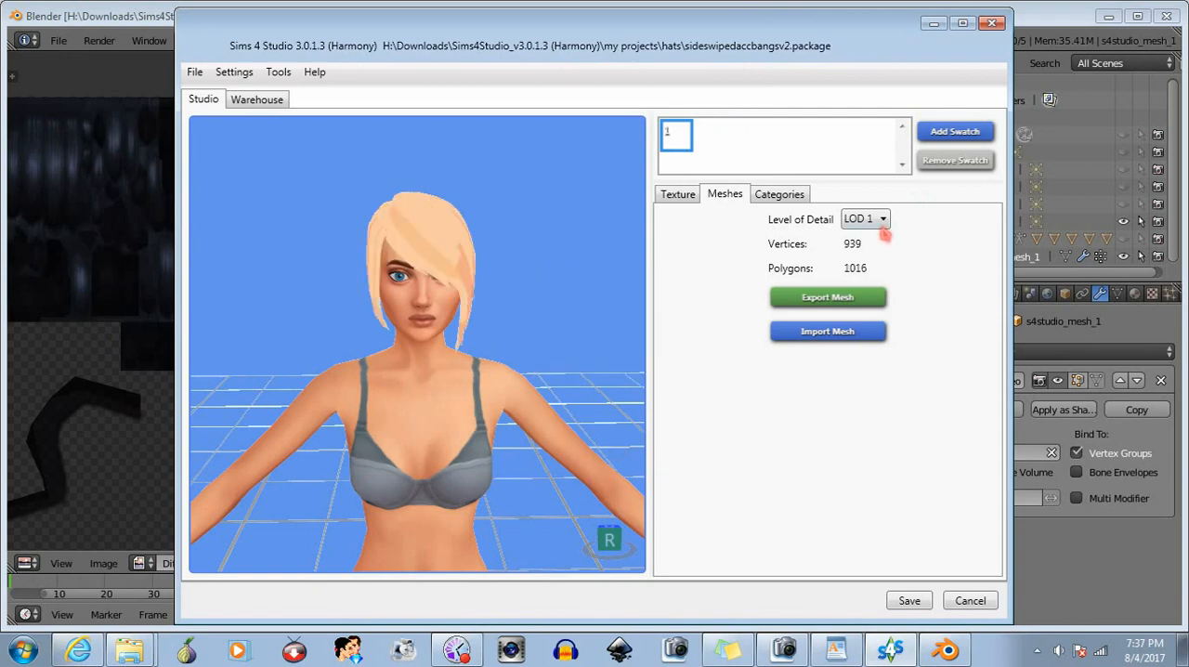
- Set the level of detail to LOD 2 and import shybangs2lod2.blend as its mesh
{"action": "key", "text": "Down"}
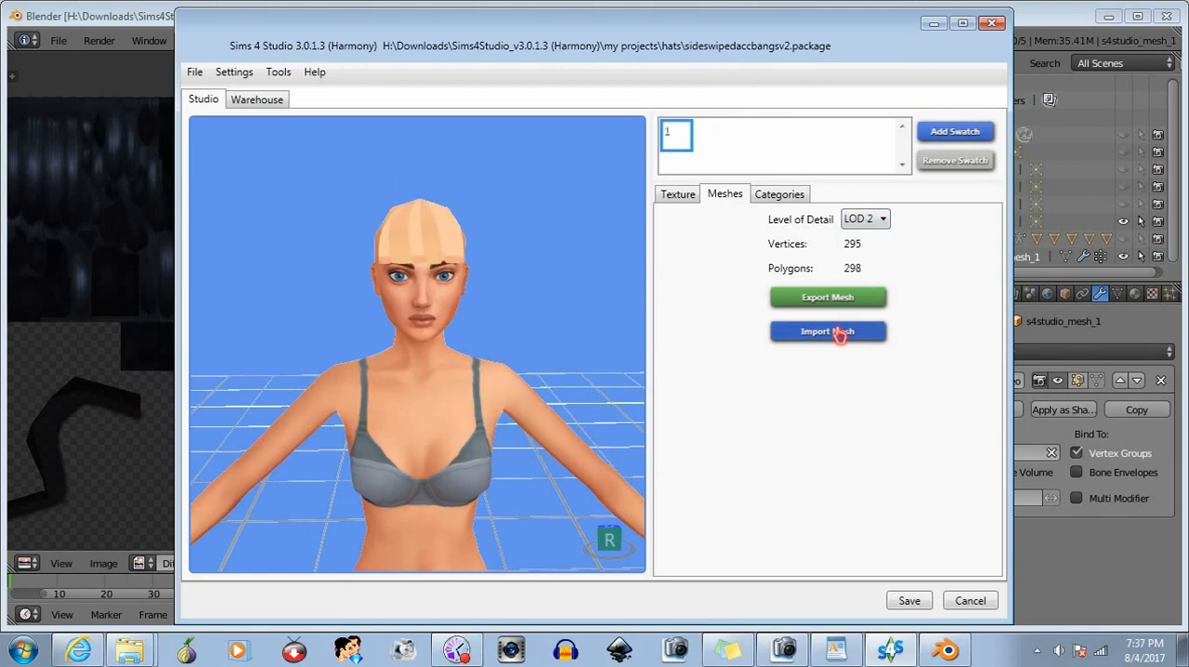
{"action": "left_click", "coordinate": [839, 331]}
{"action": "type", "text": "shy"}
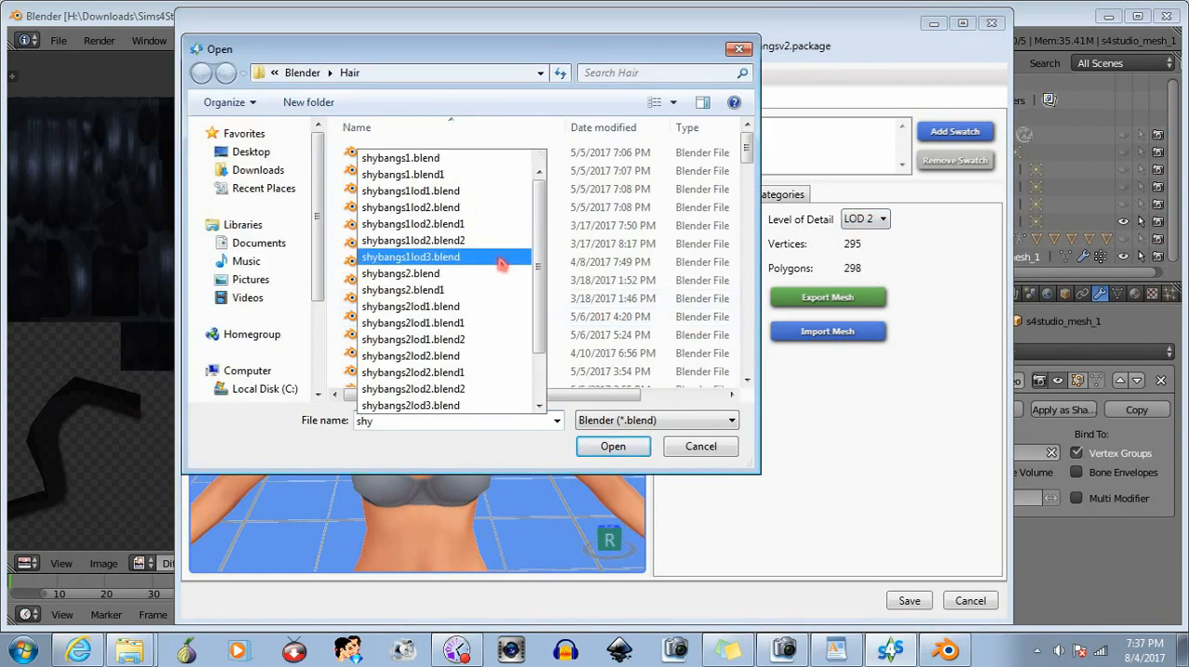
{"action": "left_click", "coordinate": [447, 356]}
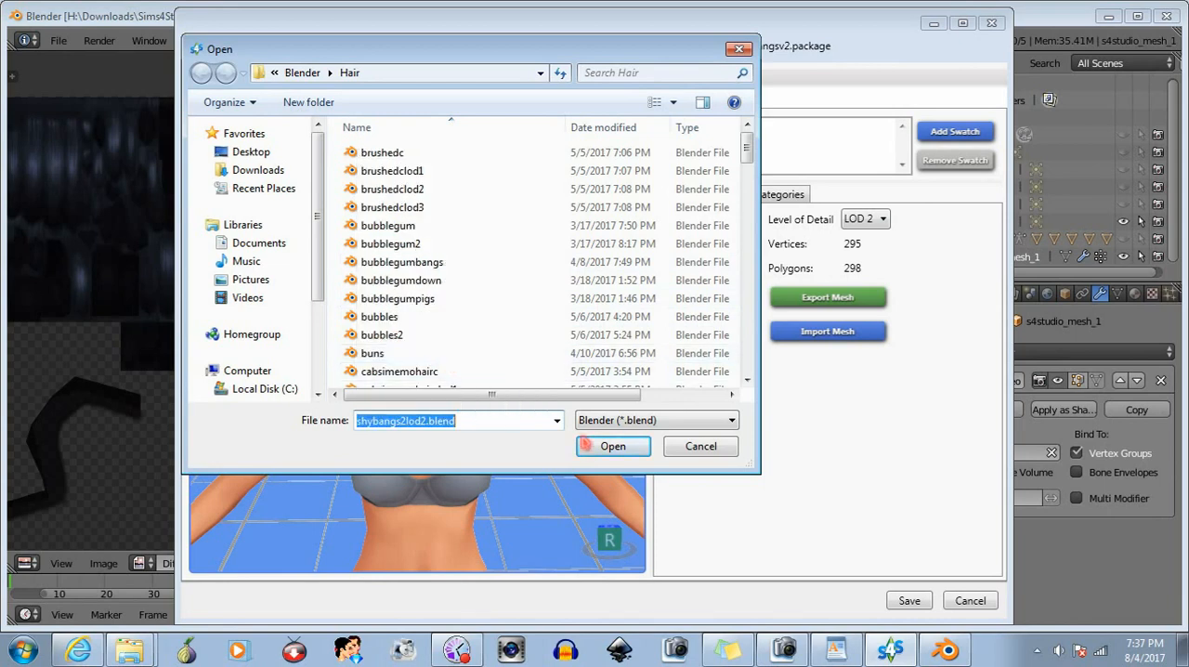
{"action": "left_click", "coordinate": [610, 445]}
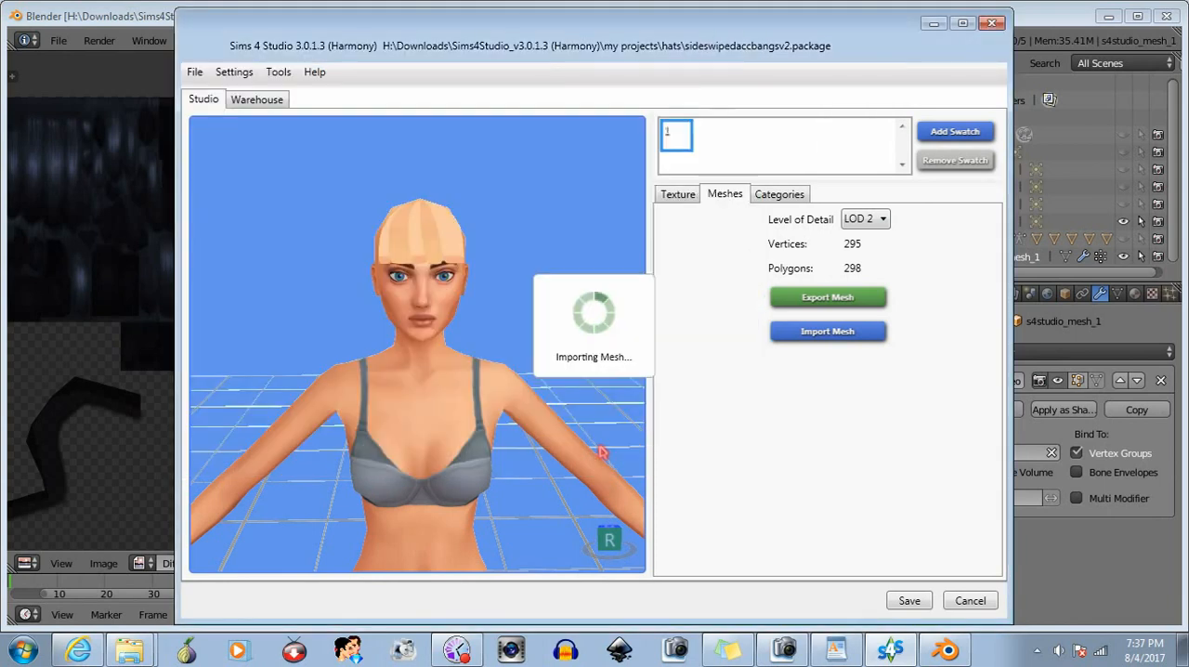
- Set the level of detail to LOD 3 and import shybangs2lod3.blend as its mesh
{"action": "left_click", "coordinate": [870, 220]}
{"action": "left_click", "coordinate": [878, 277]}
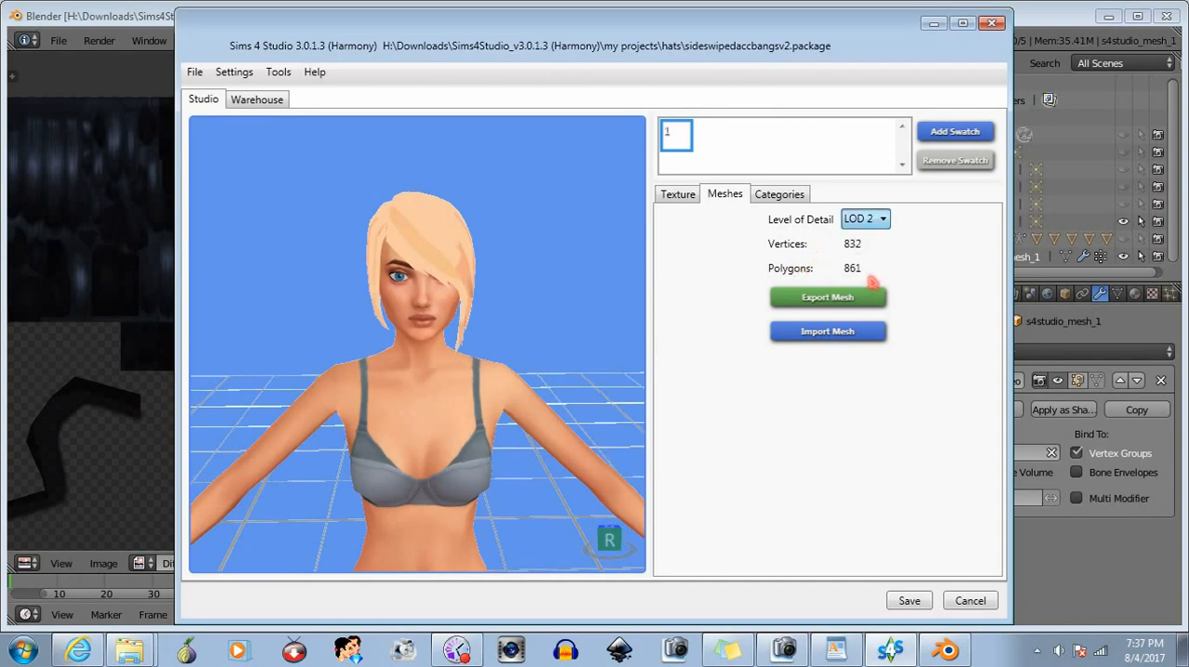
{"action": "left_click", "coordinate": [831, 334]}
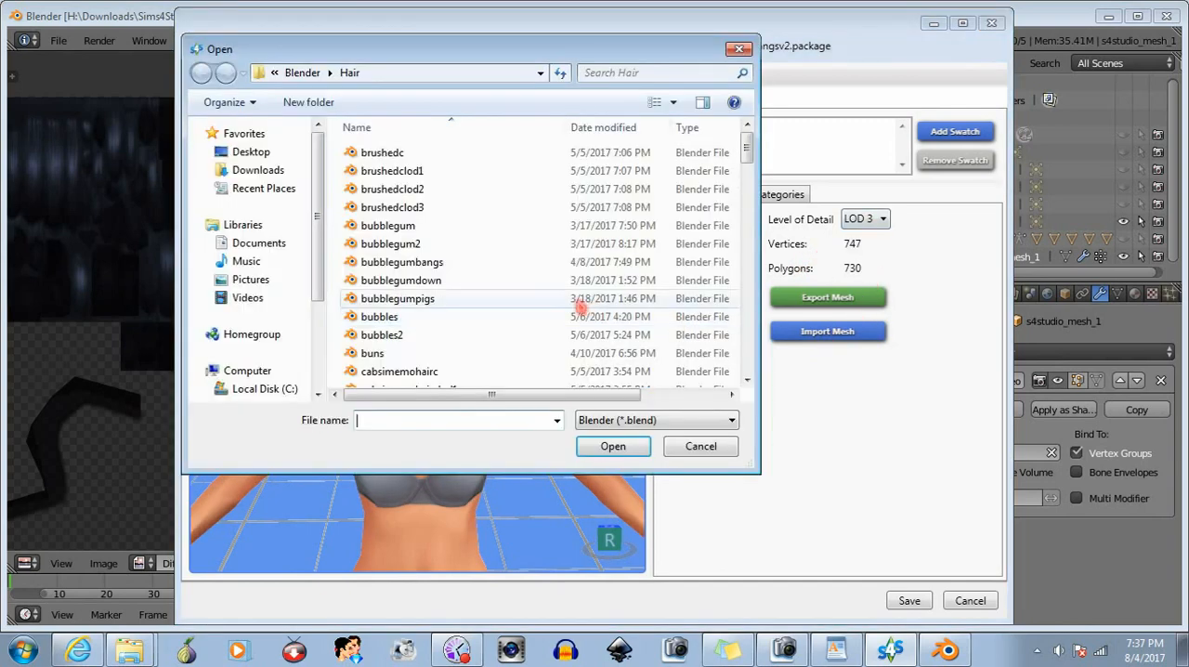
{"action": "type", "text": "shy"}
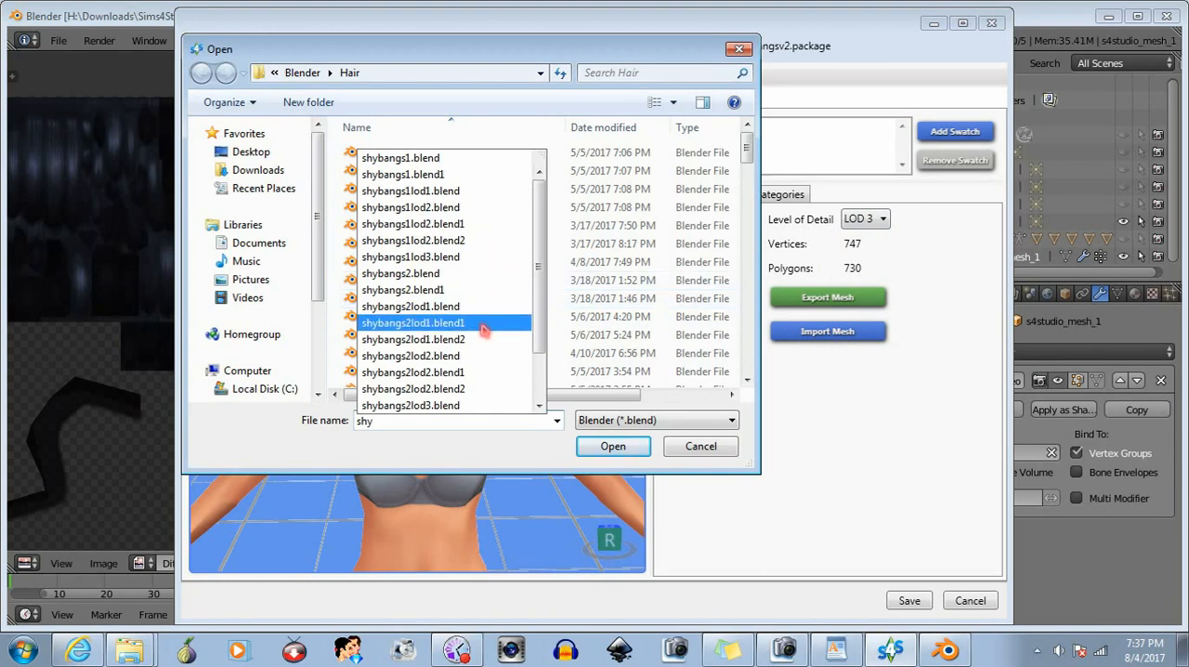
{"action": "left_click", "coordinate": [435, 406]}
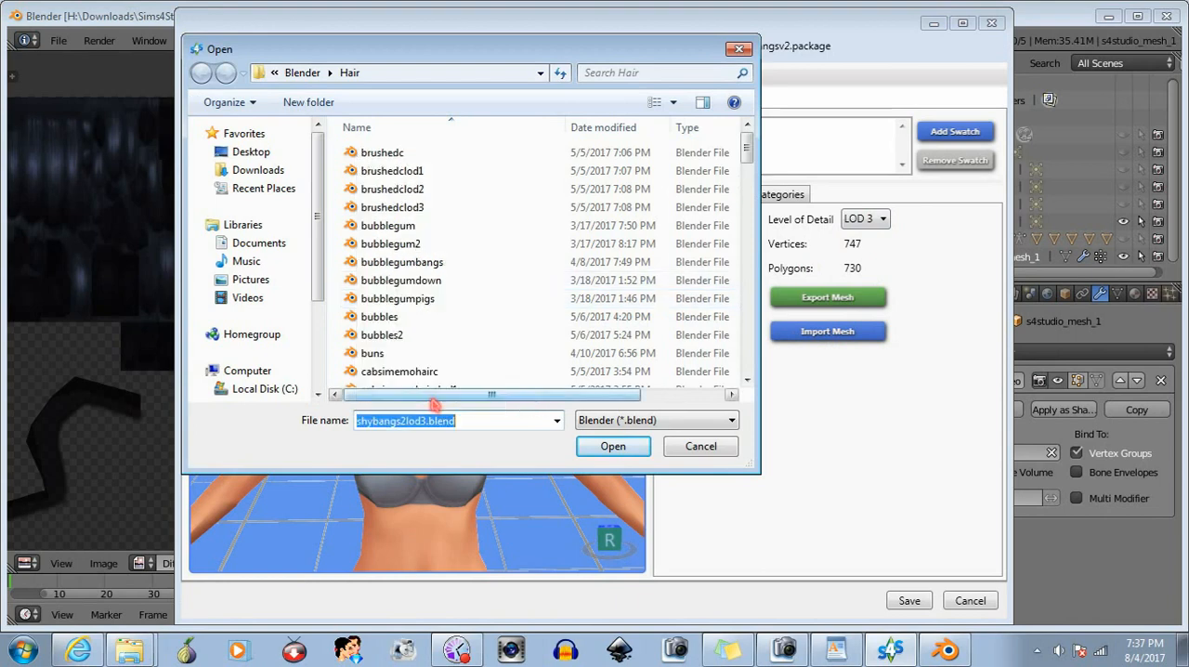
{"action": "left_click", "coordinate": [605, 446]}
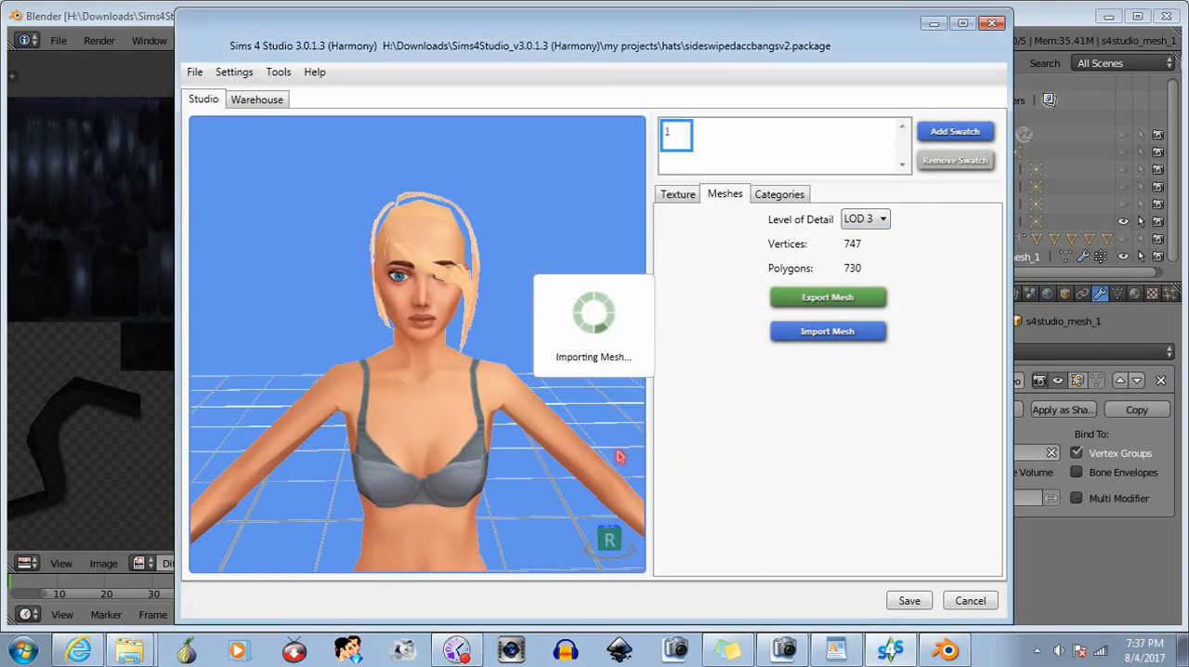
- Save the sideswipedaccbangsv2 package with the imported LOD meshes
{"action": "left_click_drag", "start_coordinate": [440, 398], "coordinate": [367, 362]}
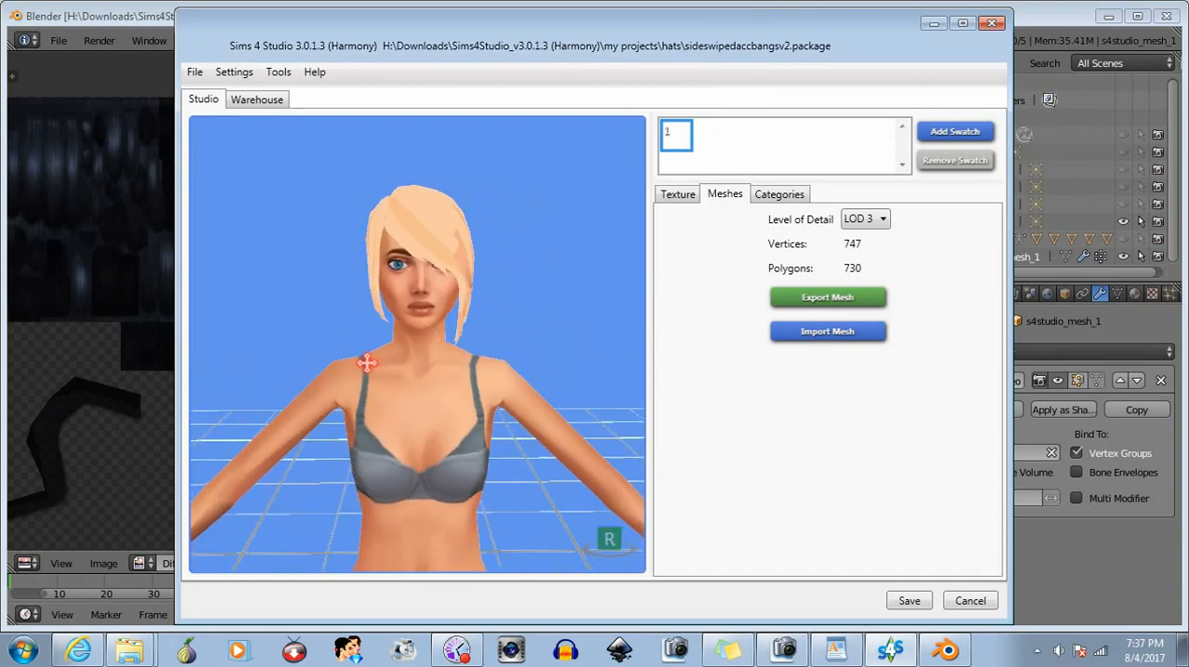
{"action": "left_click", "coordinate": [893, 601]}
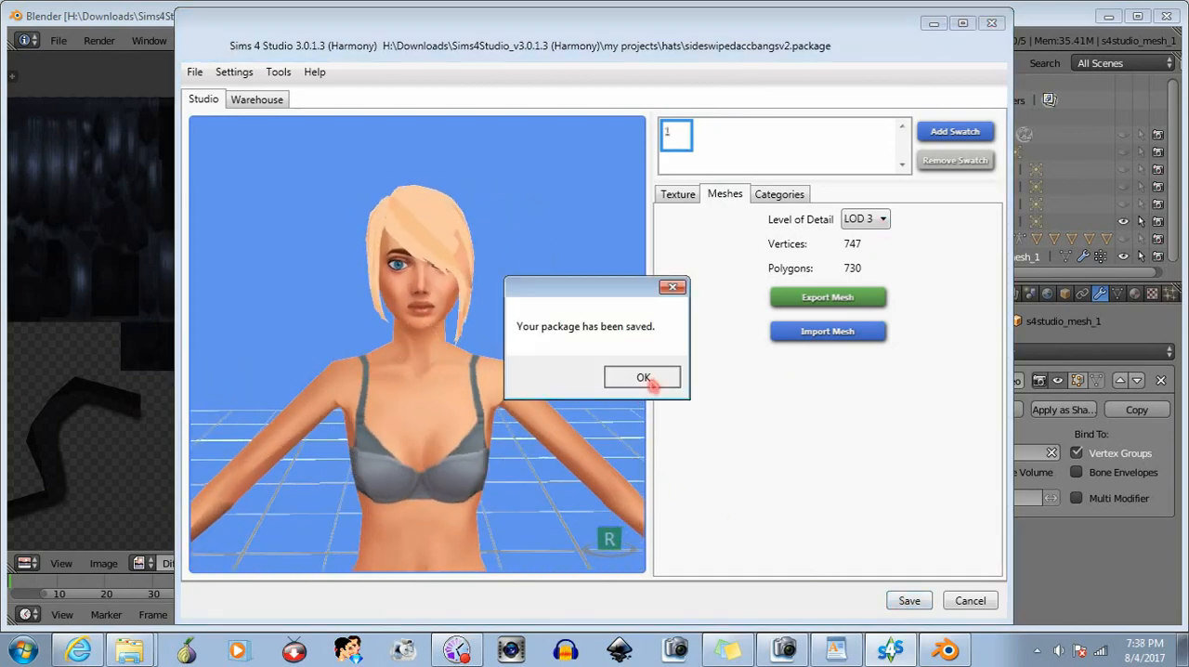
{"action": "left_click", "coordinate": [643, 377]}
- Check the LOD 0 mesh and the hat's category settings, including its age, gender and color flags
{"action": "left_click", "coordinate": [866, 218]}
{"action": "left_click", "coordinate": [870, 242]}
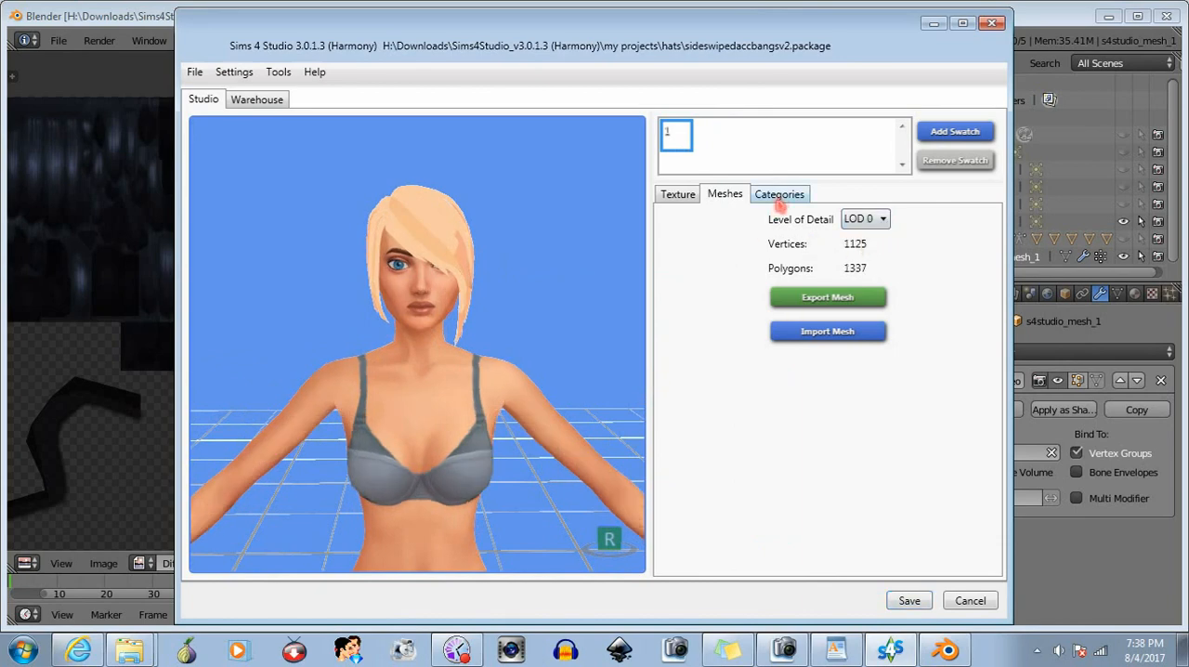
{"action": "left_click", "coordinate": [778, 197]}
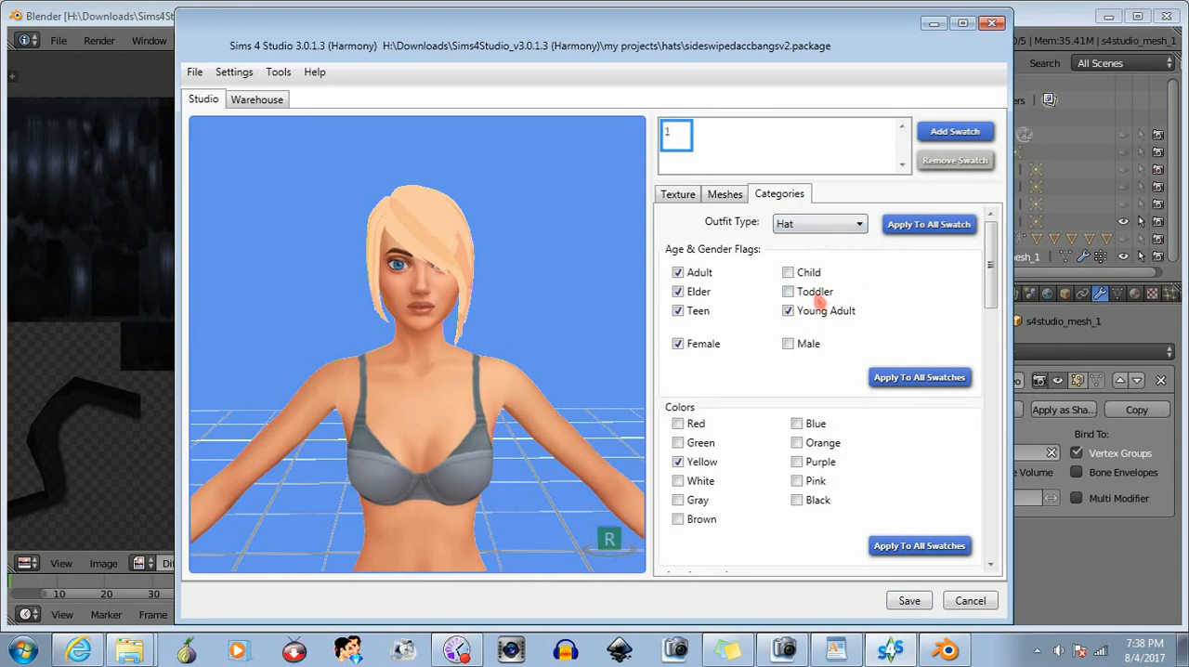
{"action": "mouse_move", "coordinate": [992, 268]}
{"action": "left_mouse_down"}
{"action": "mouse_move", "coordinate": [990, 493]}
{"action": "mouse_move", "coordinate": [990, 268]}
{"action": "left_mouse_up"}
- Save the sideswipedaccbangsv2 package again and close Sims 4 Studio
{"action": "left_click", "coordinate": [908, 600]}
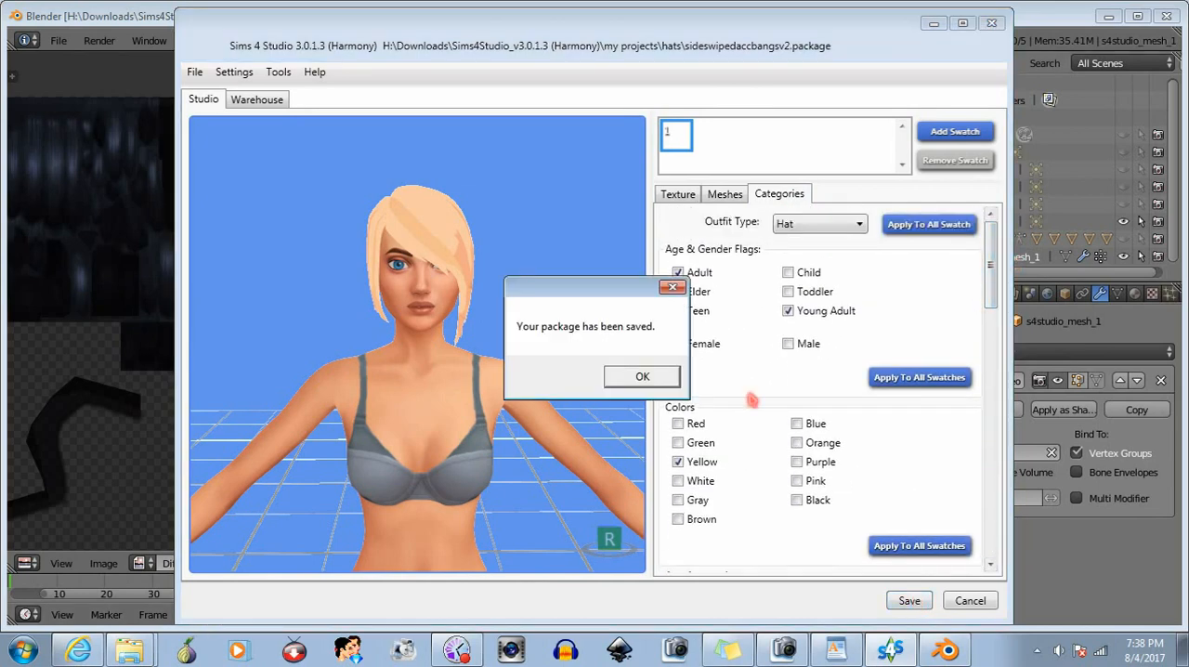
{"action": "left_click", "coordinate": [666, 375]}
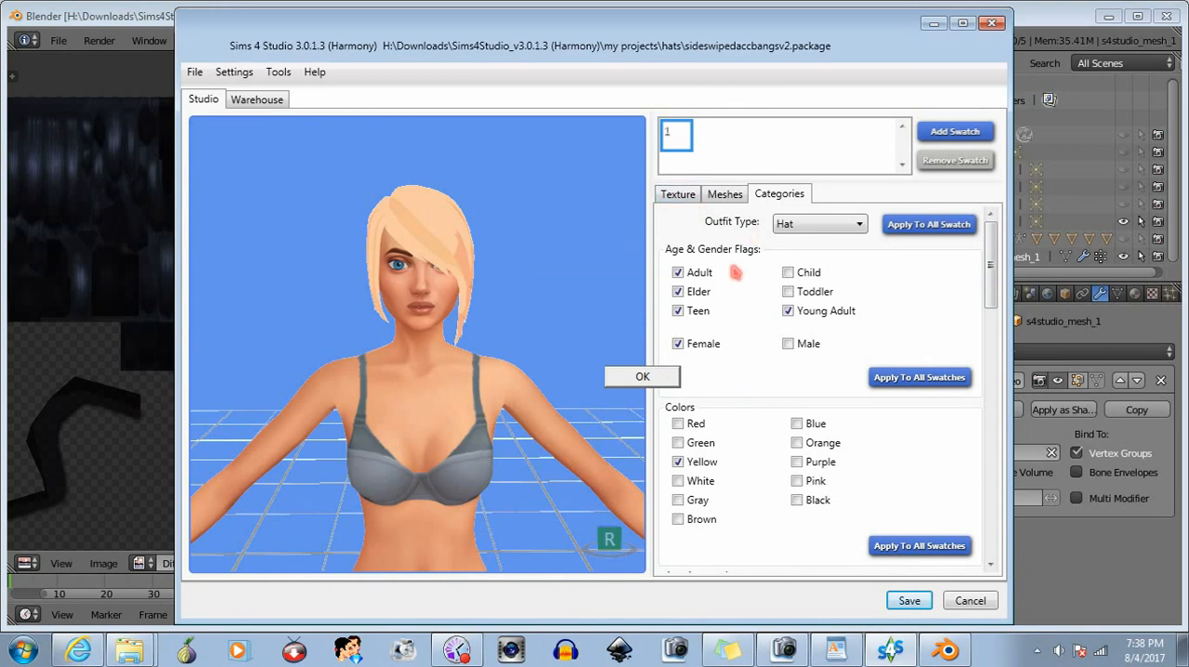
{"action": "left_click", "coordinate": [968, 600]}
{"action": "left_click", "coordinate": [992, 18]}
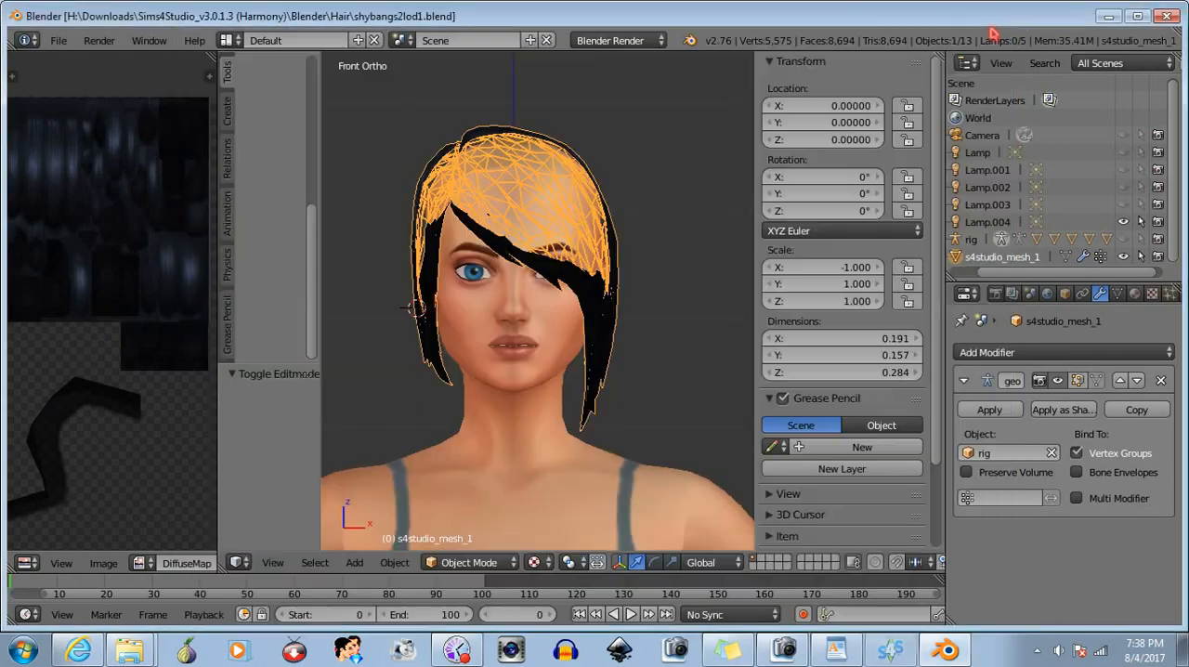
- Close Blender and open The Sims 4 Mods folder under Documents, Electronic Arts, in the file explorer
{"action": "left_click", "coordinate": [1166, 16]}
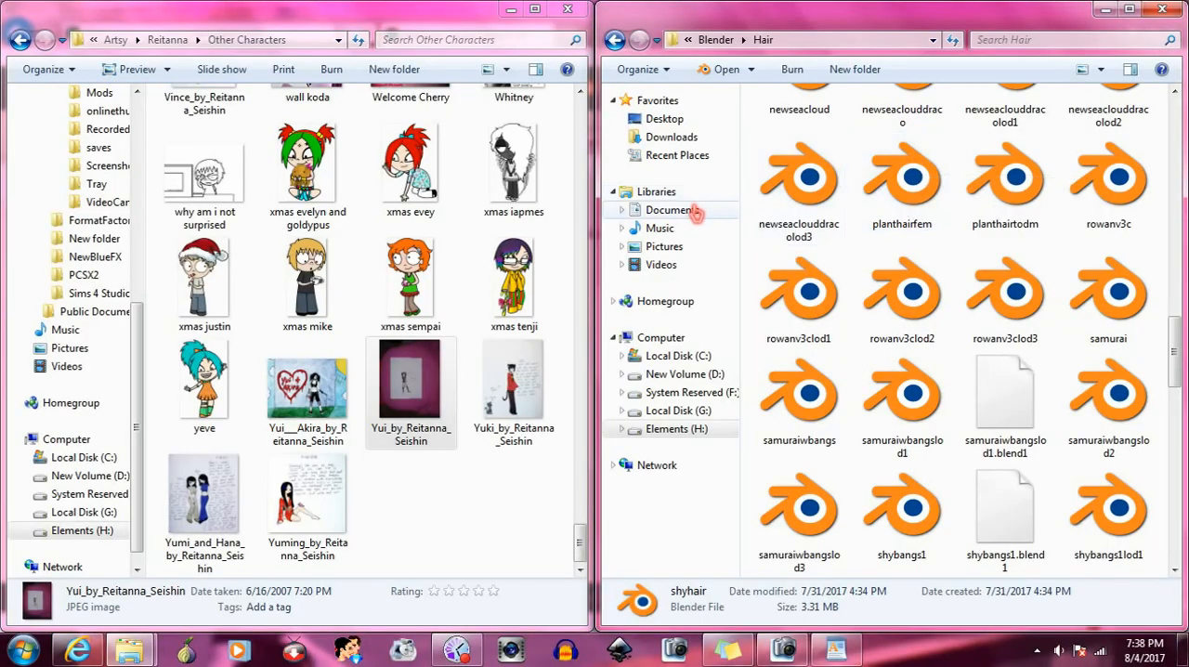
{"action": "left_click", "coordinate": [695, 211]}
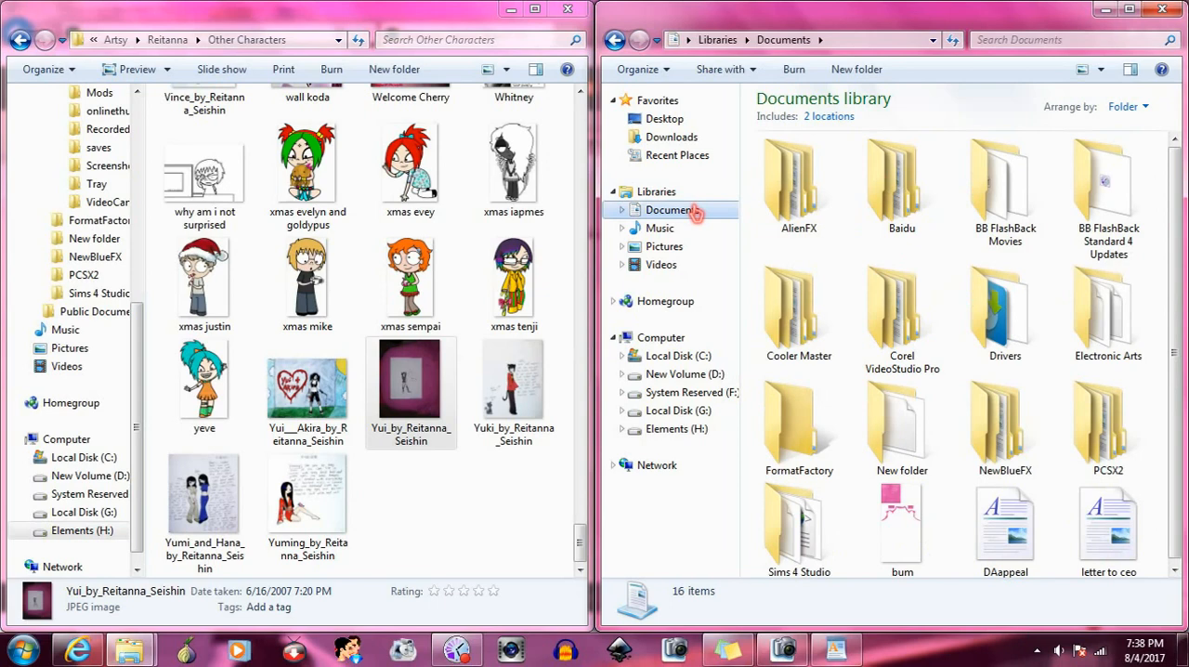
{"action": "double_click", "coordinate": [1105, 315]}
{"action": "double_click", "coordinate": [998, 210]}
{"action": "double_click", "coordinate": [1107, 192]}
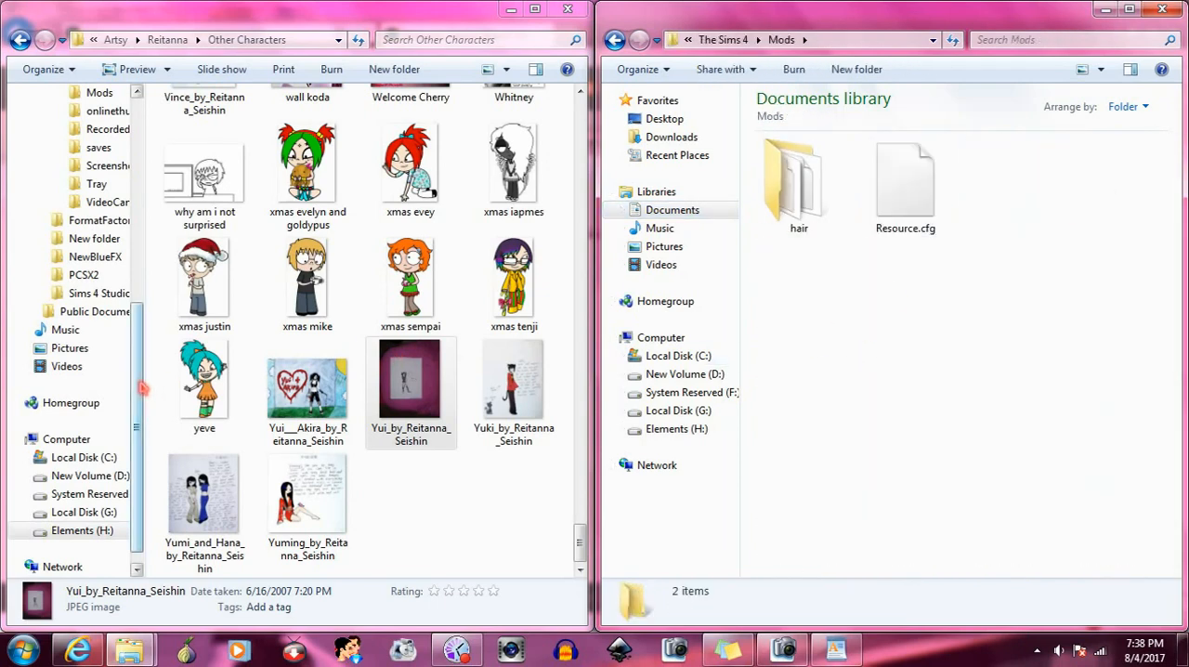
- Move the accessories folder from the Sims 4 Studio Mods folder into The Sims 4 Mods folder
{"action": "left_click_drag", "start_coordinate": [138, 387], "coordinate": [136, 364]}
{"action": "left_click", "coordinate": [100, 330]}
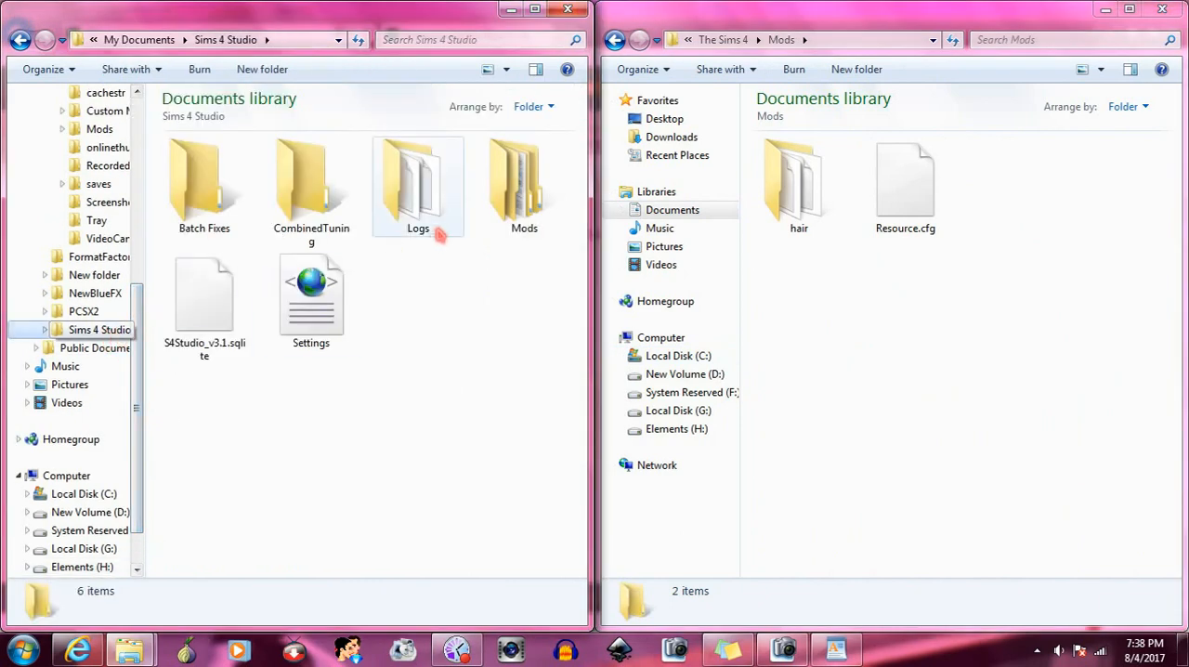
{"action": "double_click", "coordinate": [525, 191]}
{"action": "left_click_drag", "start_coordinate": [227, 199], "coordinate": [864, 399]}
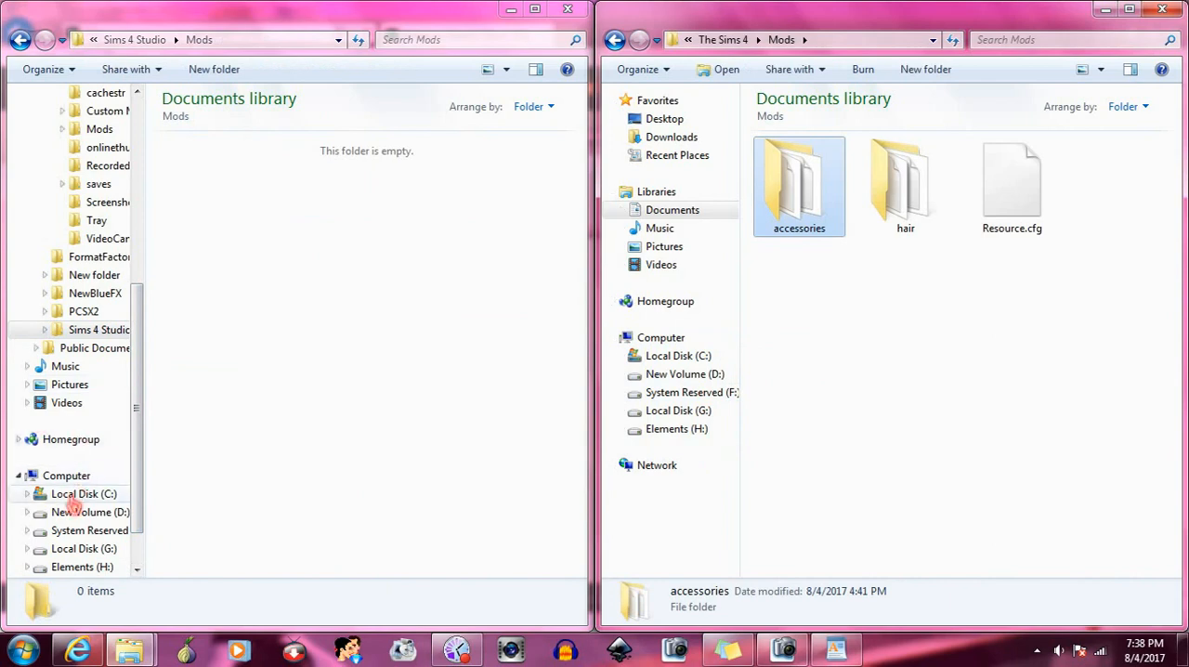
- Open the hats folder on Elements (H:) under Downloads, Sims4Studio_v3.0.1.3 (Harmony), my projects
{"action": "left_click_drag", "start_coordinate": [138, 458], "coordinate": [138, 500]}
{"action": "left_click", "coordinate": [104, 514]}
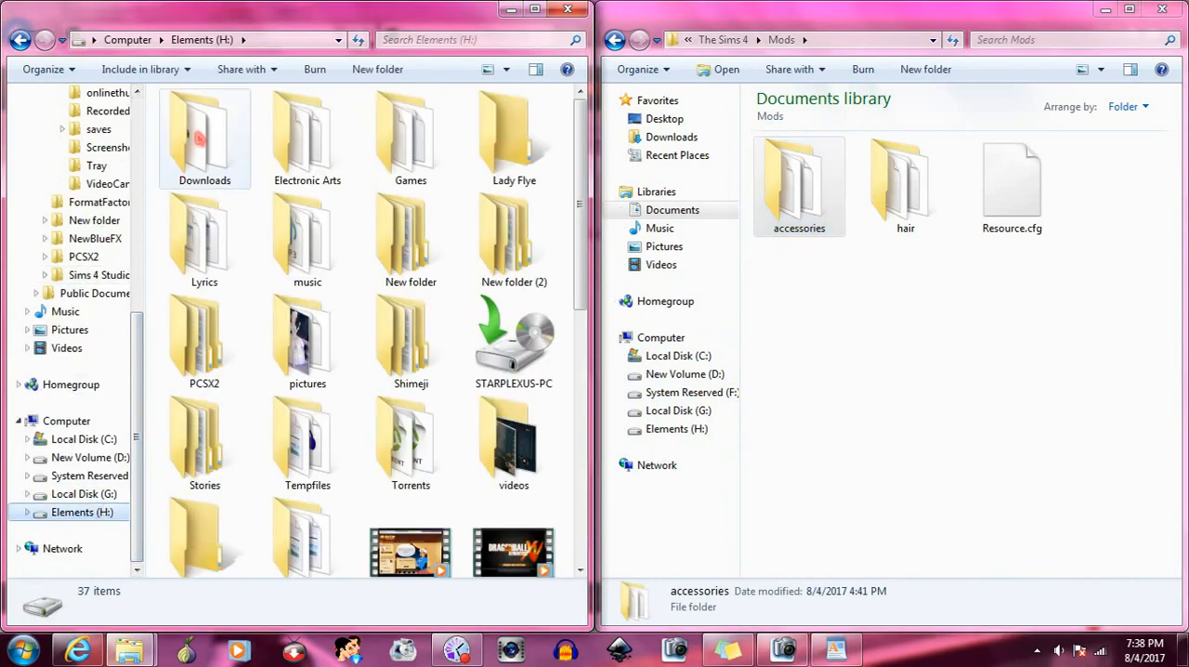
{"action": "double_click", "coordinate": [200, 139]}
{"action": "scroll", "coordinate": [418, 233], "scroll_direction": "down", "scroll_amount": 5}
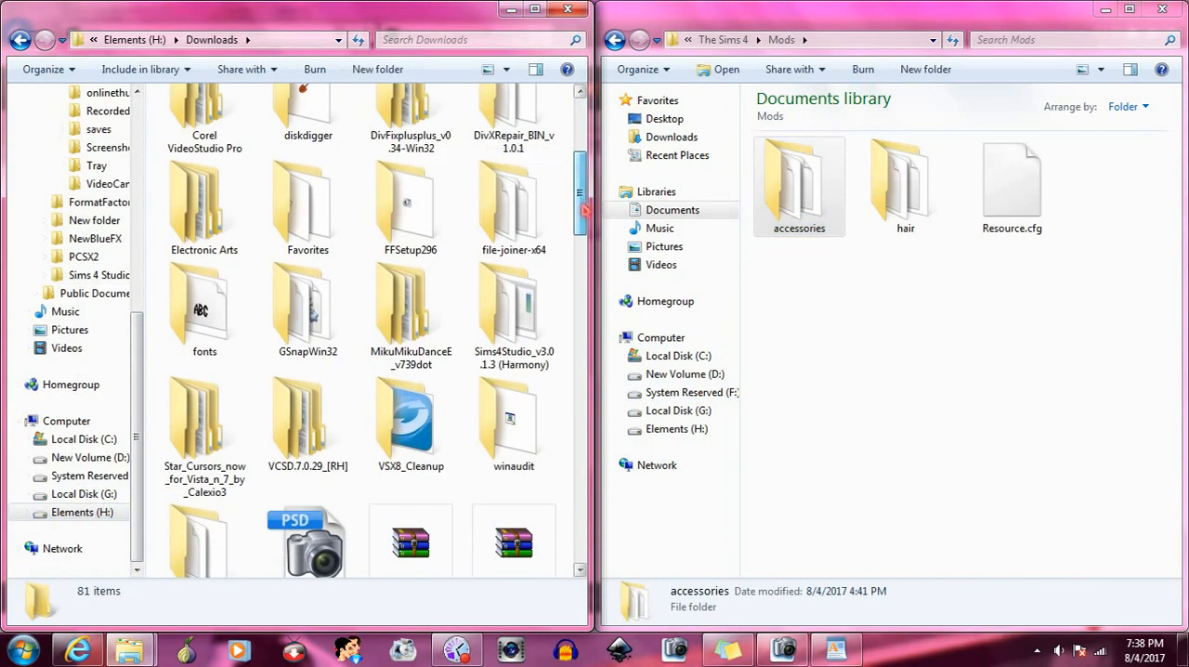
{"action": "double_click", "coordinate": [456, 306]}
{"action": "scroll", "coordinate": [436, 241], "scroll_direction": "down", "scroll_amount": 3}
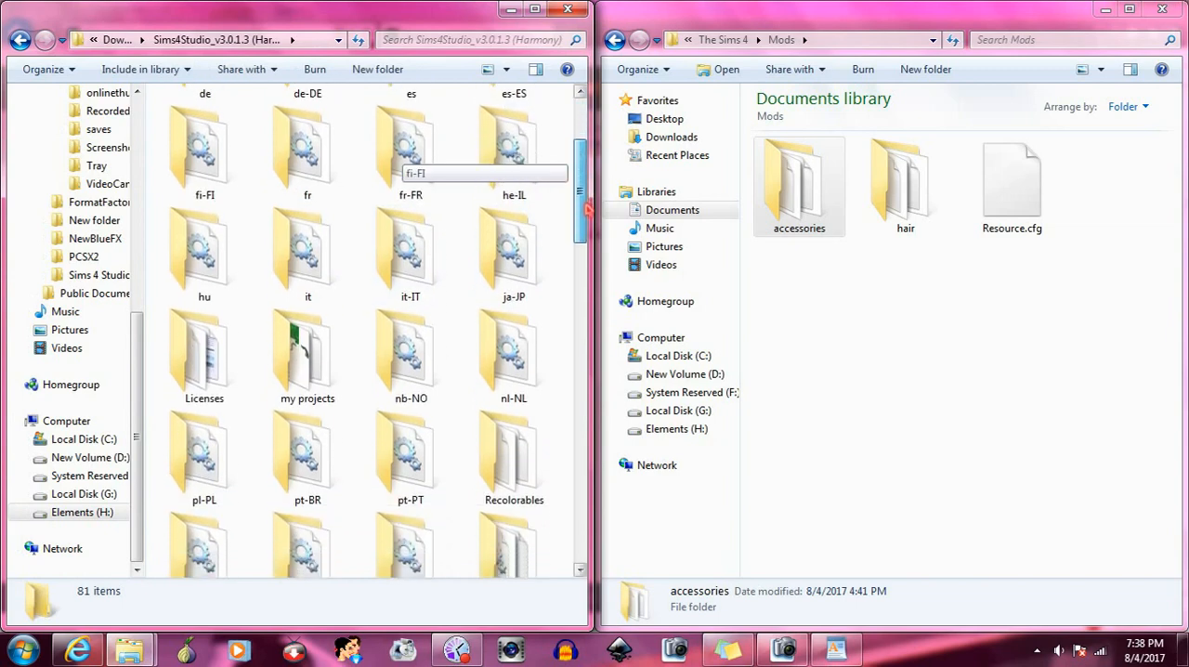
{"action": "double_click", "coordinate": [285, 354]}
{"action": "left_click", "coordinate": [218, 177]}
{"action": "double_click", "coordinate": [405, 274]}
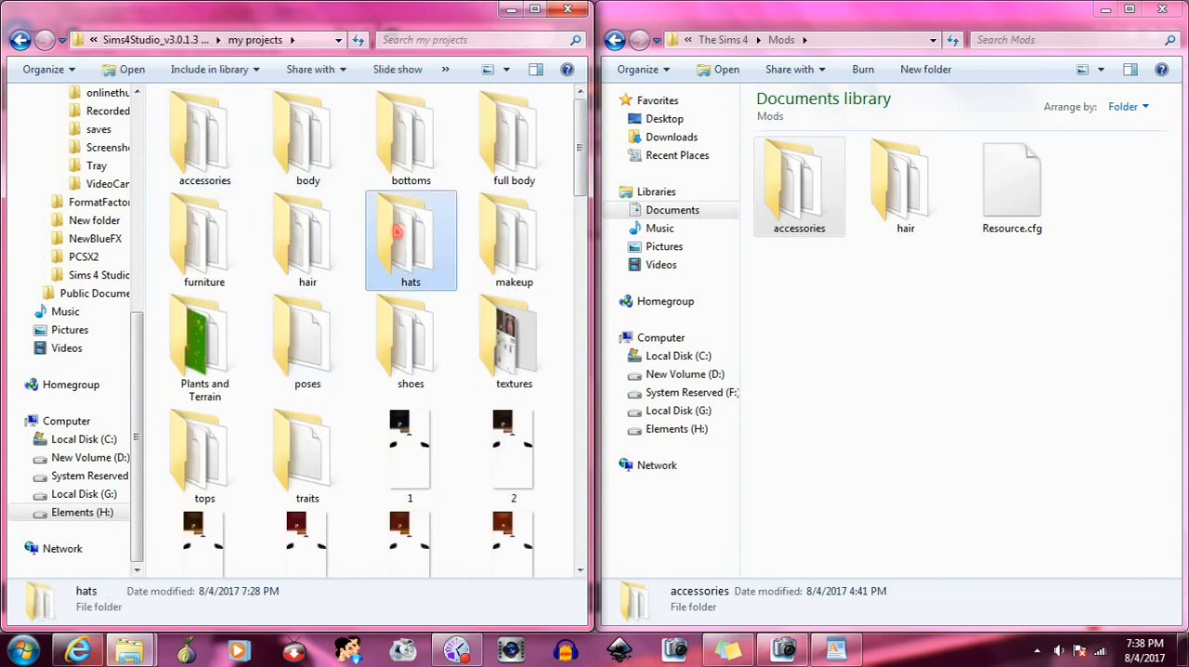
- Rename sideswipedaccbangs.package as sideswipedaccbangsv1.package
{"action": "left_click", "coordinate": [241, 339]}
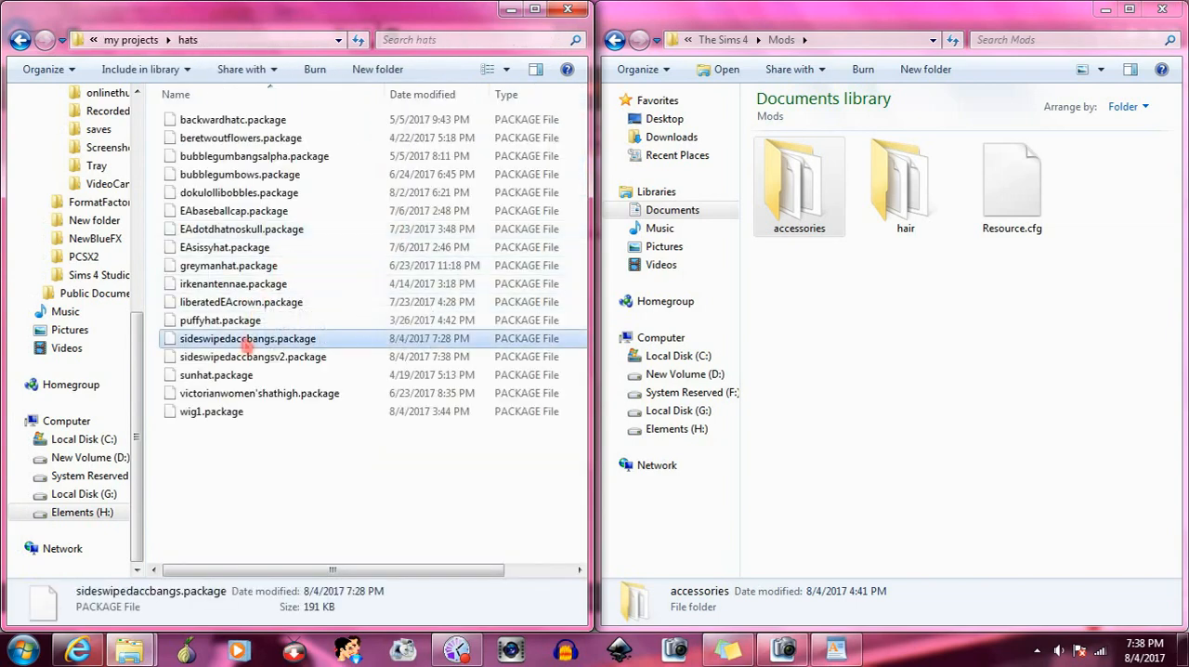
{"action": "right_click", "coordinate": [243, 340]}
{"action": "left_click", "coordinate": [290, 302]}
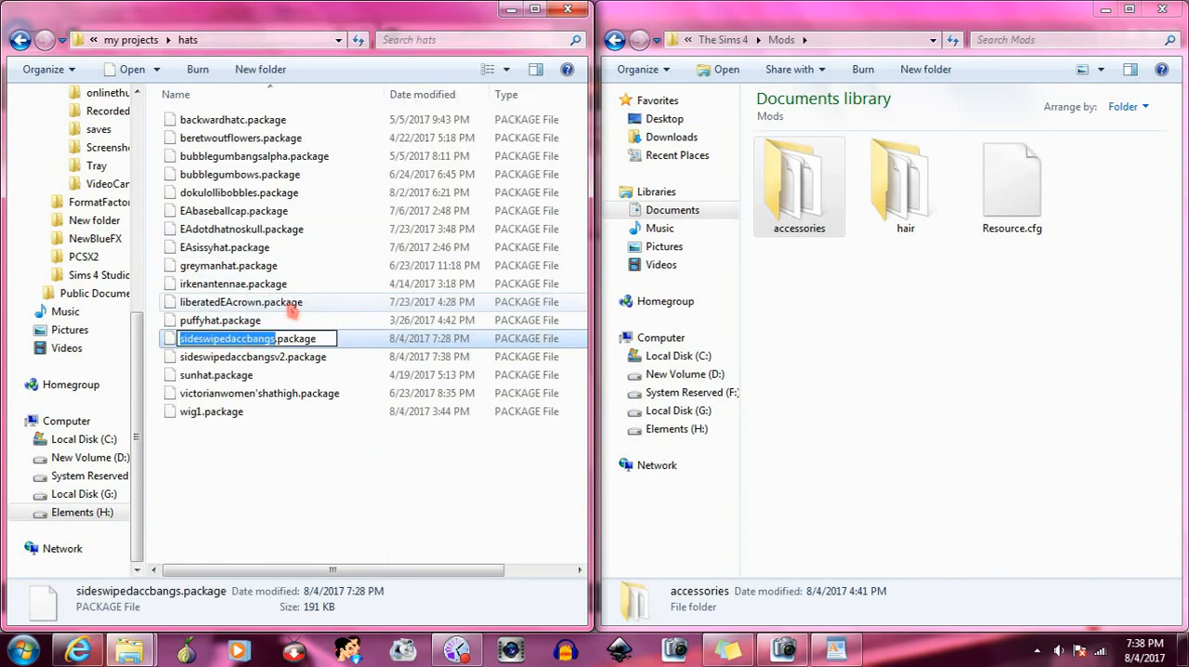
{"action": "key", "text": "Right"}
{"action": "type", "text": "v1"}
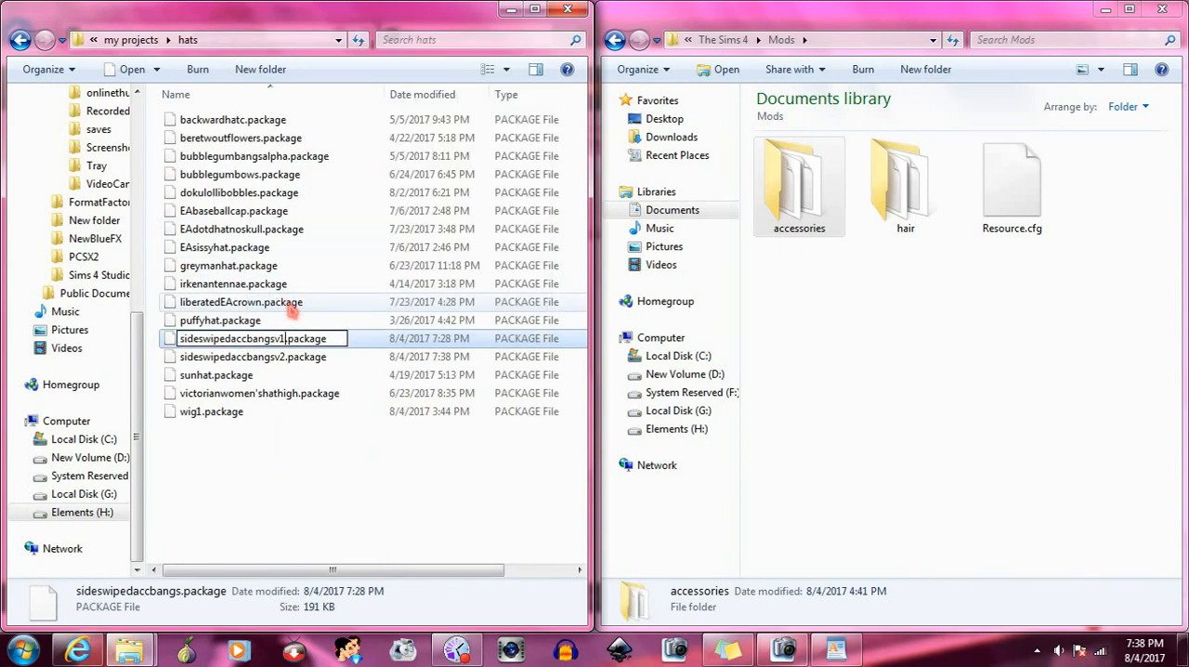
{"action": "key", "text": "Return"}
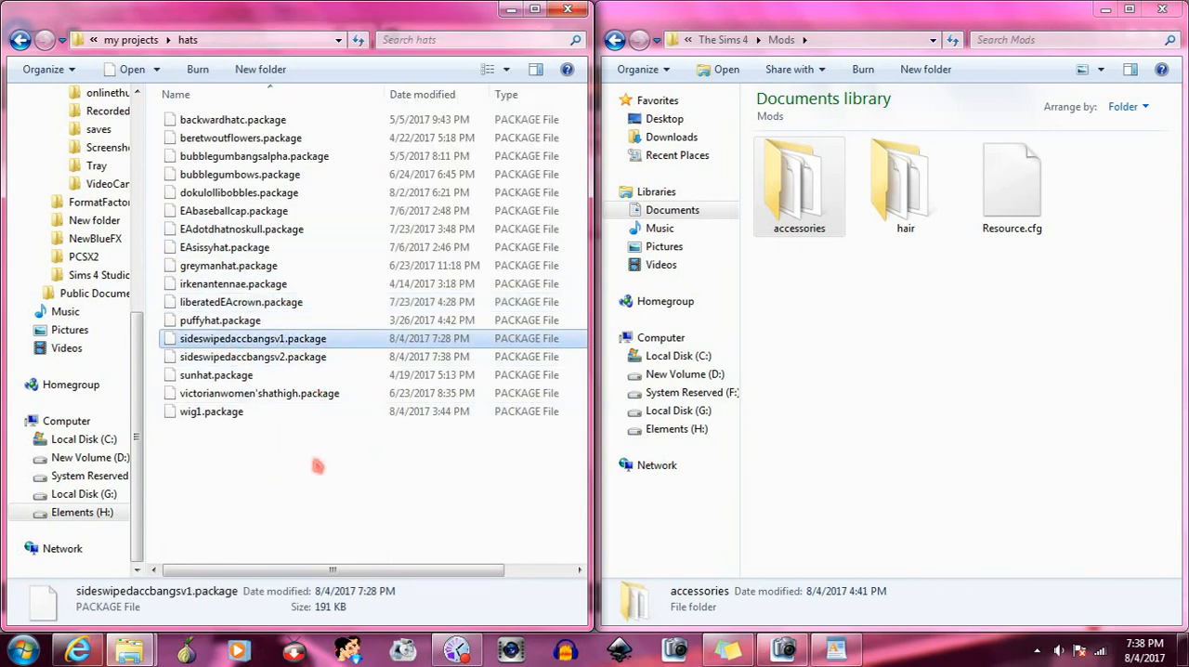
- Copy sideswipedaccbangsv1.package and sideswipedaccbangsv2.package into the Mods accessories folder, and samuraihairwbangs.package from the projects' hair folder into the Mods hair folder
{"action": "left_click", "coordinate": [288, 358], "text": "ctrl"}
{"action": "left_click_drag", "start_coordinate": [283, 341], "coordinate": [794, 190]}
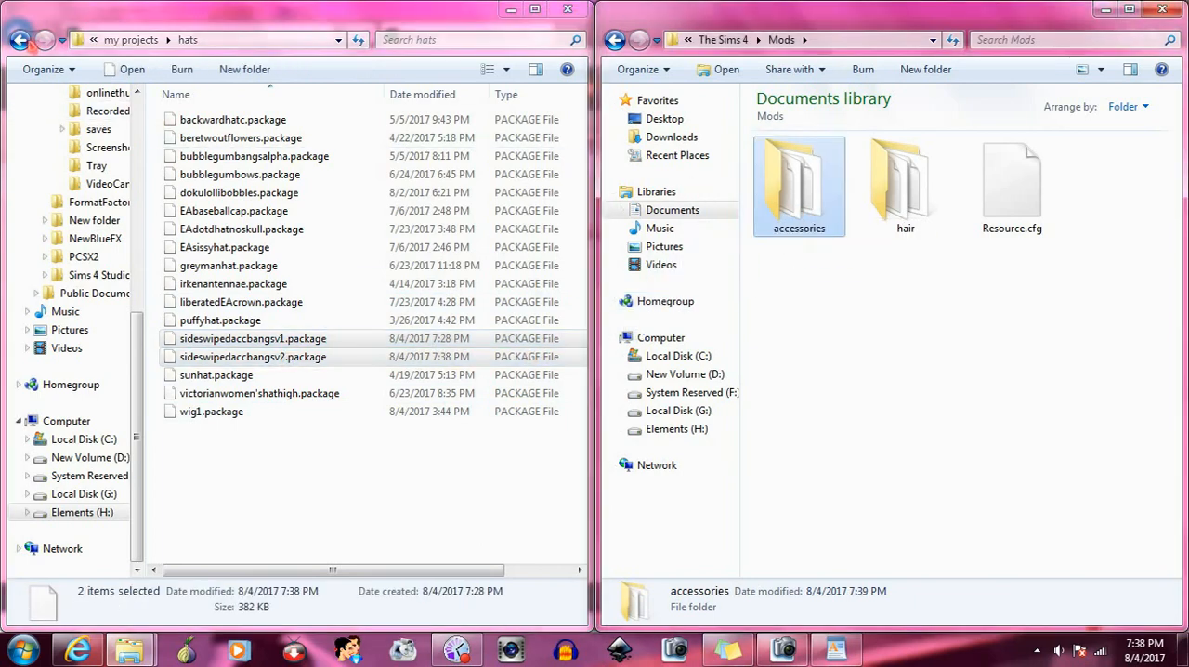
{"action": "left_click", "coordinate": [19, 39]}
{"action": "double_click", "coordinate": [295, 249]}
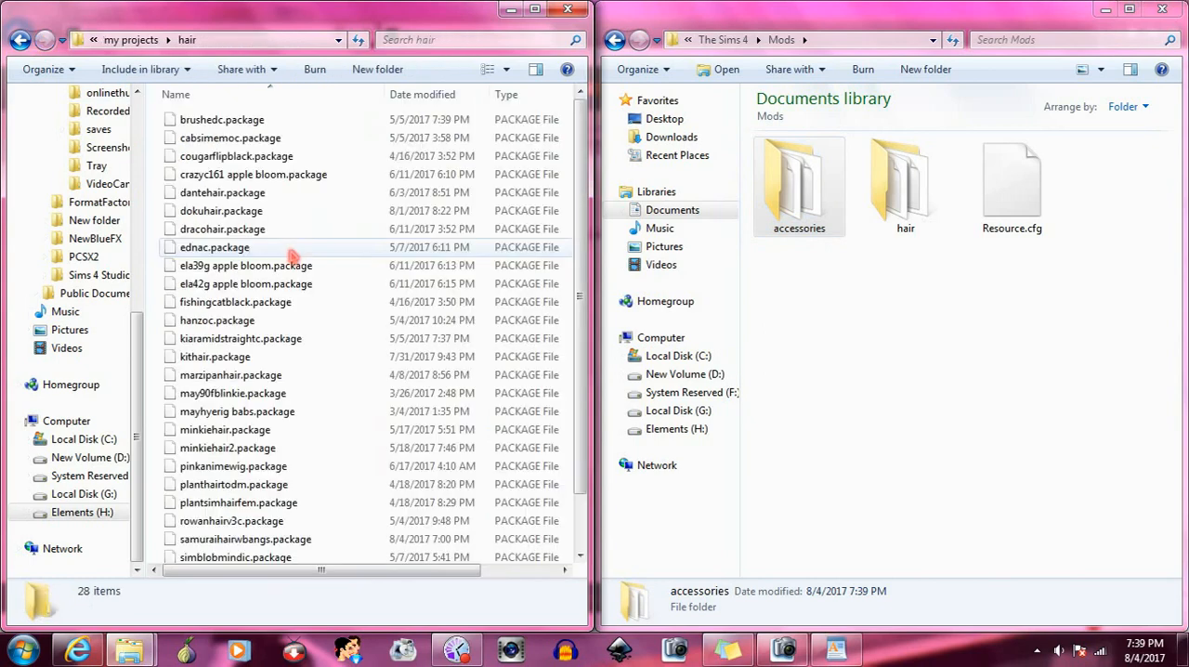
{"action": "scroll", "coordinate": [578, 351], "scroll_direction": "down", "scroll_amount": 1}
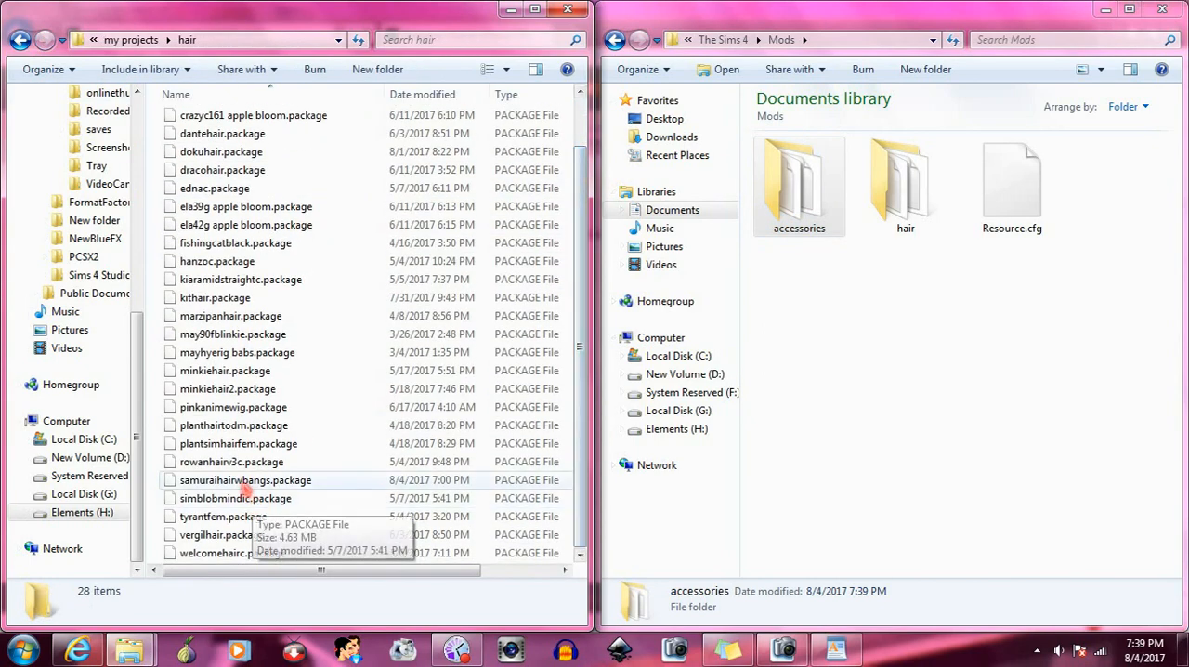
{"action": "left_click_drag", "start_coordinate": [247, 483], "coordinate": [901, 212]}
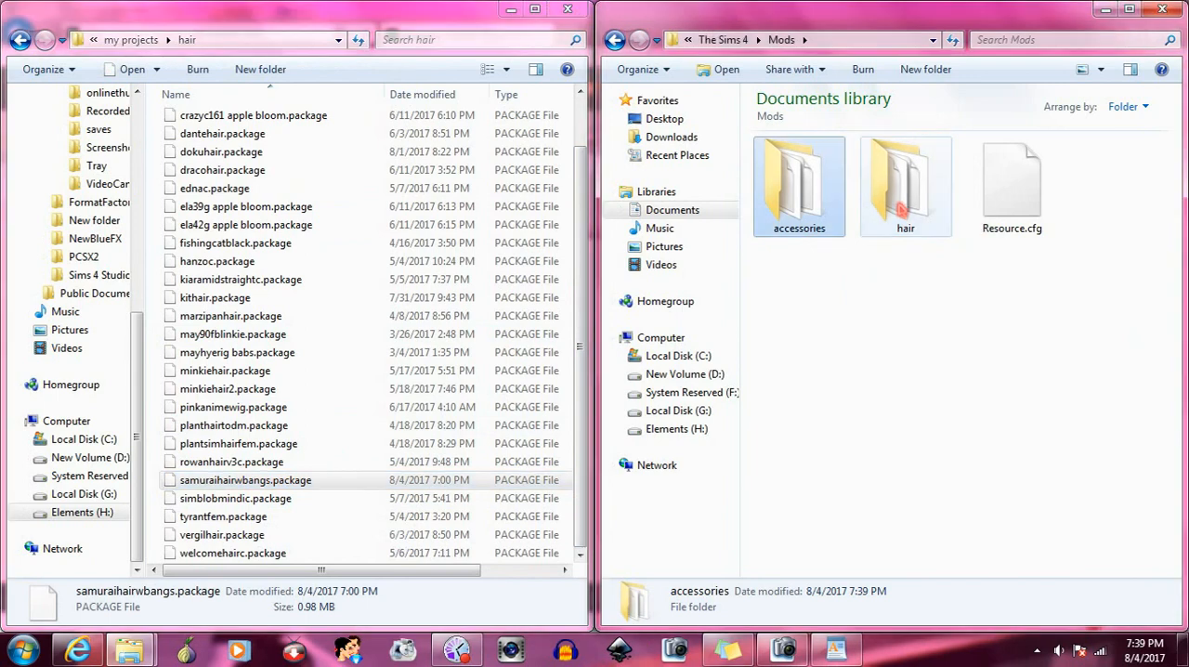
{"action": "left_click_drag", "start_coordinate": [580, 470], "coordinate": [580, 365]}
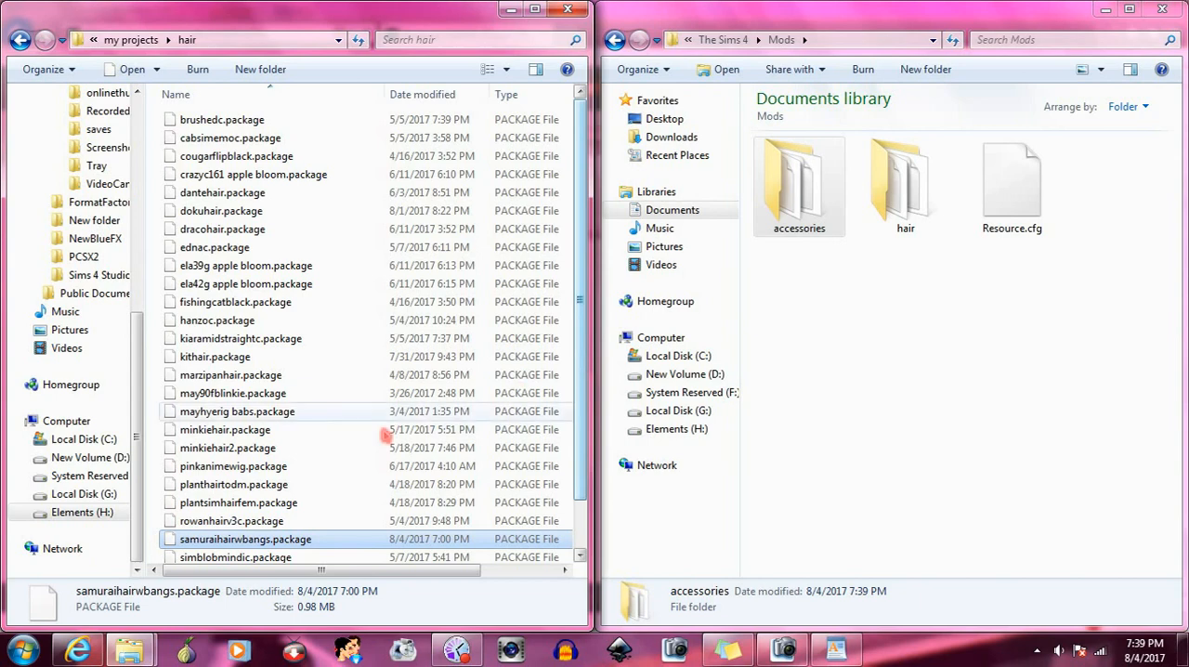
{"action": "left_click", "coordinate": [22, 650]}
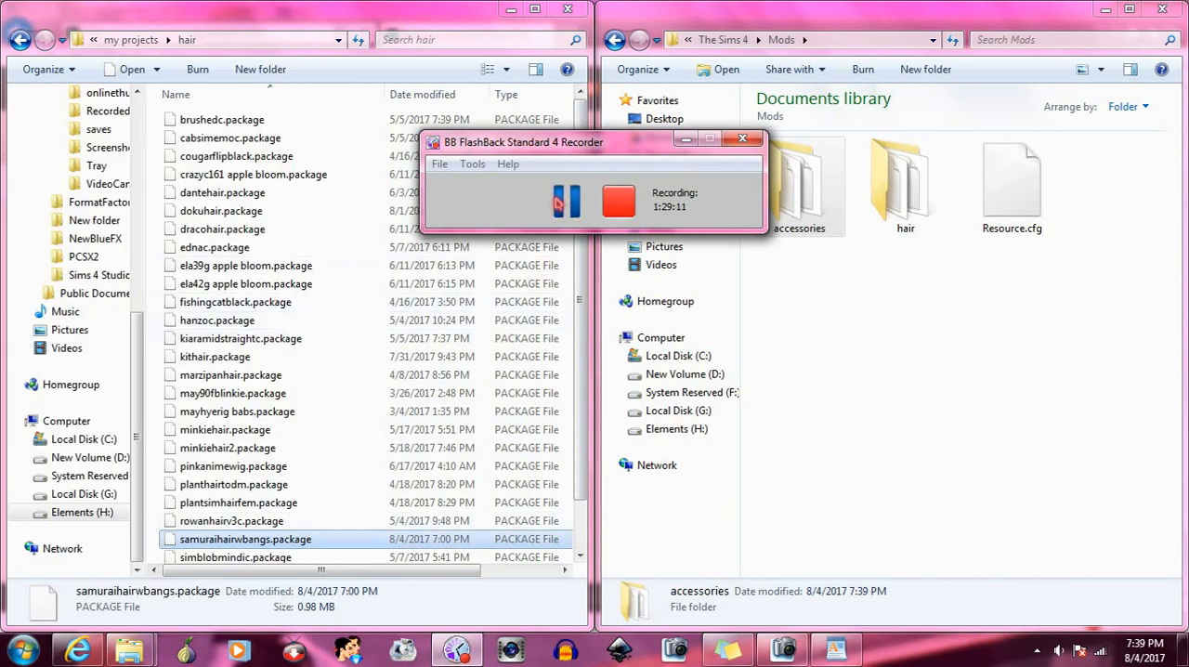
{"action": "left_click", "coordinate": [561, 201]}
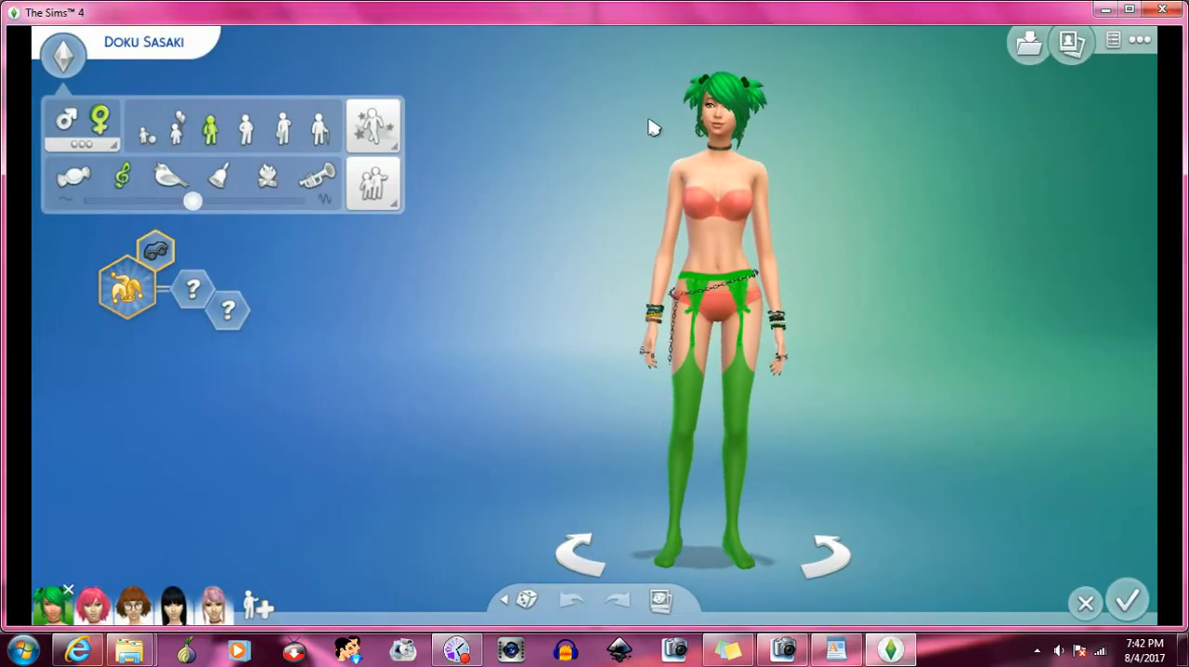
- In The Sims 4, select the household's black-haired Sim, open her hairstyles and switch to her formal outfit
{"action": "left_click", "coordinate": [176, 604]}
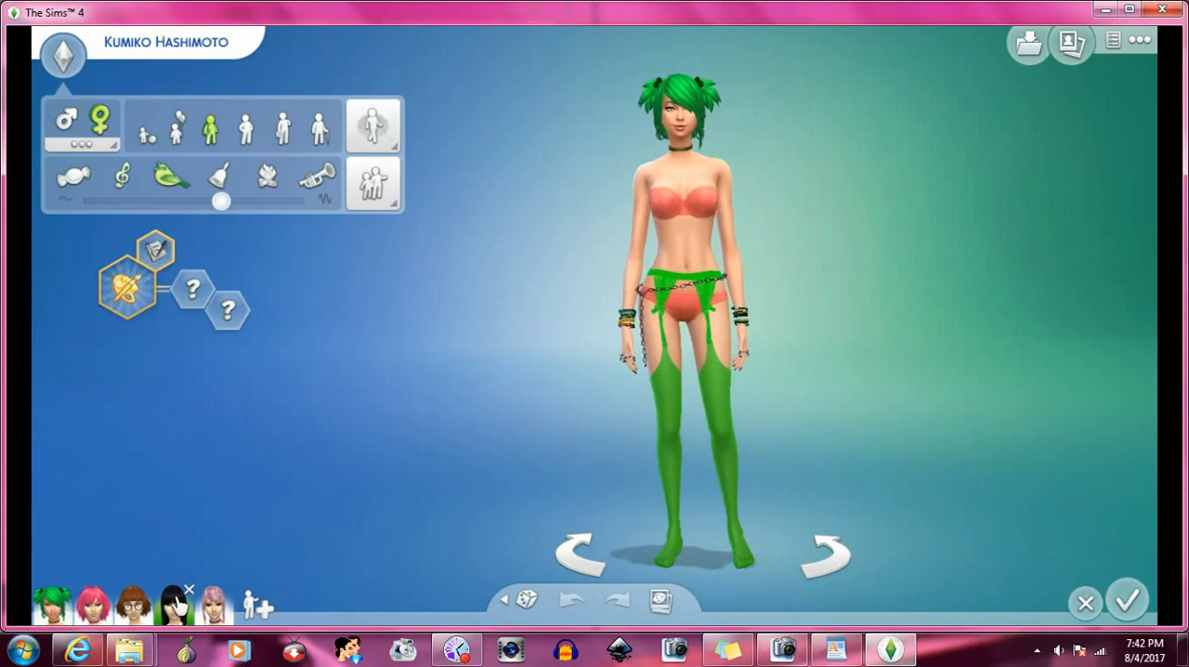
{"action": "left_click", "coordinate": [688, 102]}
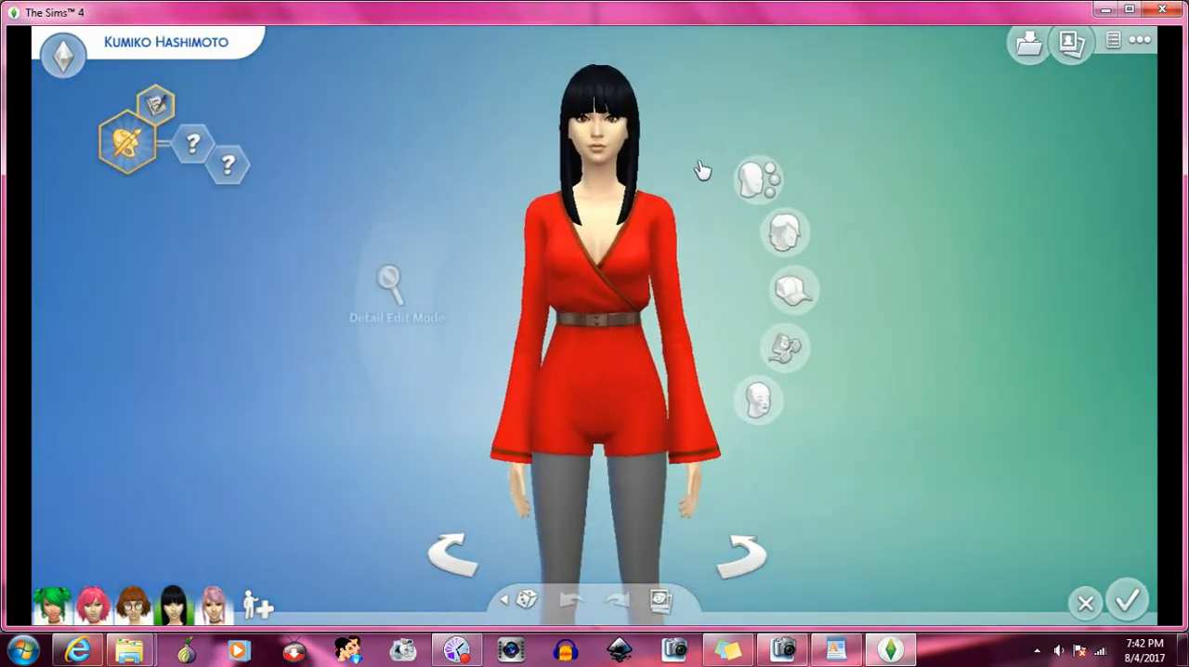
{"action": "left_click", "coordinate": [759, 245]}
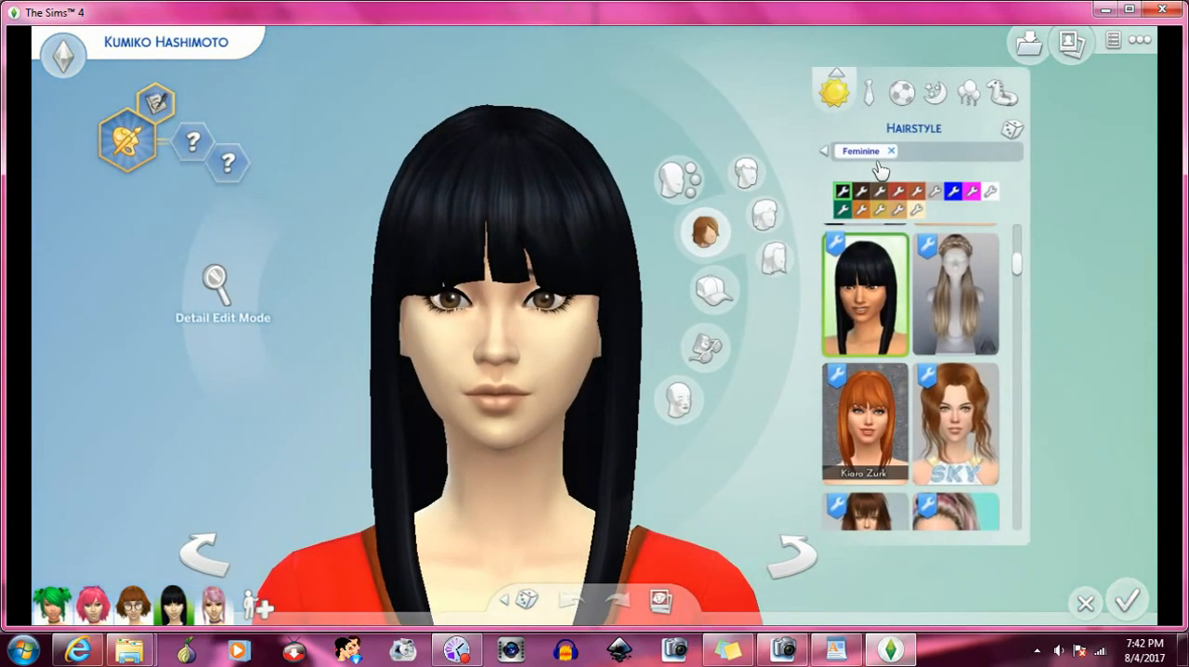
{"action": "left_click", "coordinate": [875, 103]}
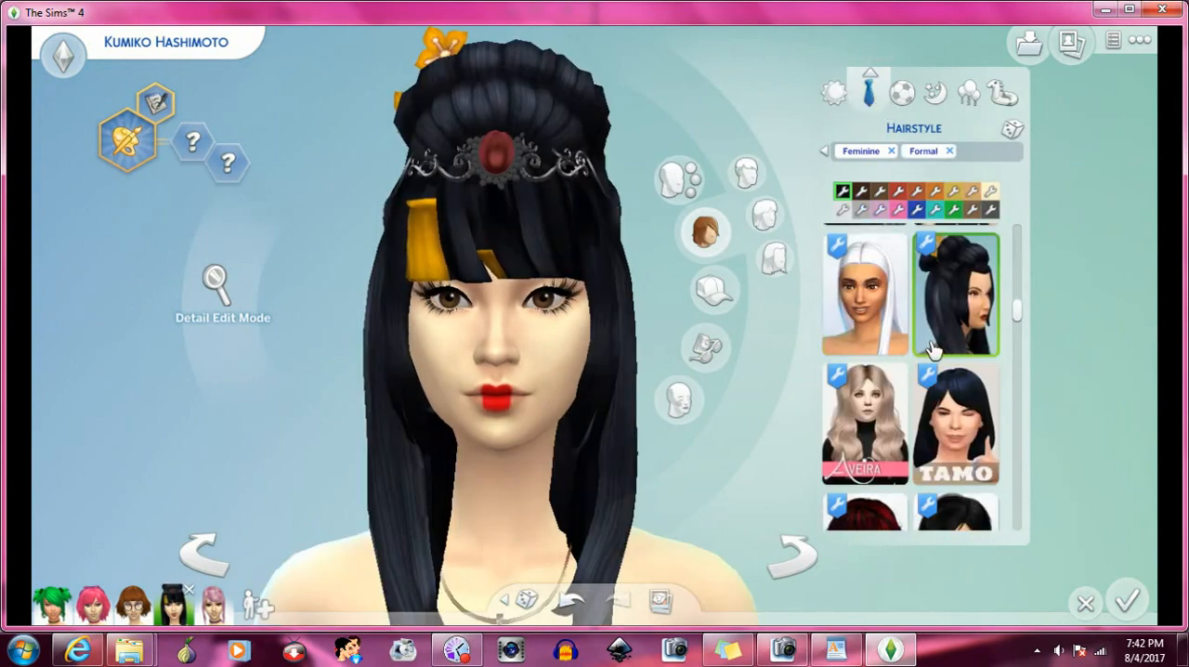
- Open the body accessories' Rings category, clear the Formal and Feminine filters, and remove the worn Mintyowls bangs accessory from the Sim
{"action": "scroll", "coordinate": [577, 345], "scroll_direction": "down", "scroll_amount": 2}
{"action": "left_click", "coordinate": [468, 419]}
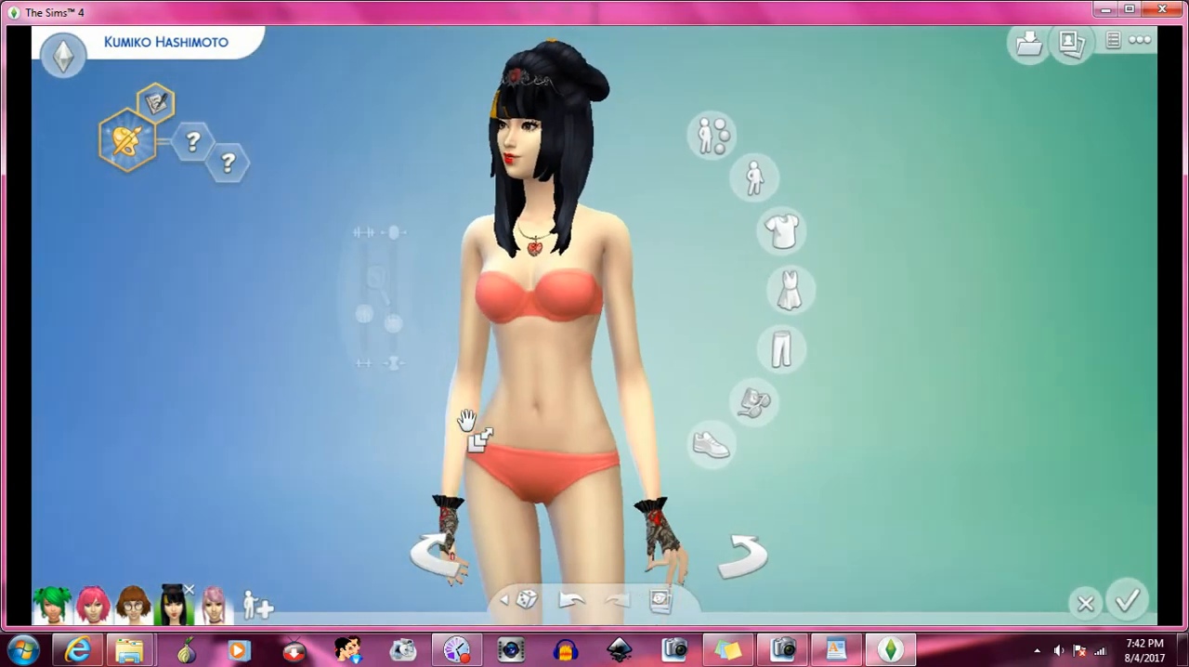
{"action": "left_click", "coordinate": [626, 399]}
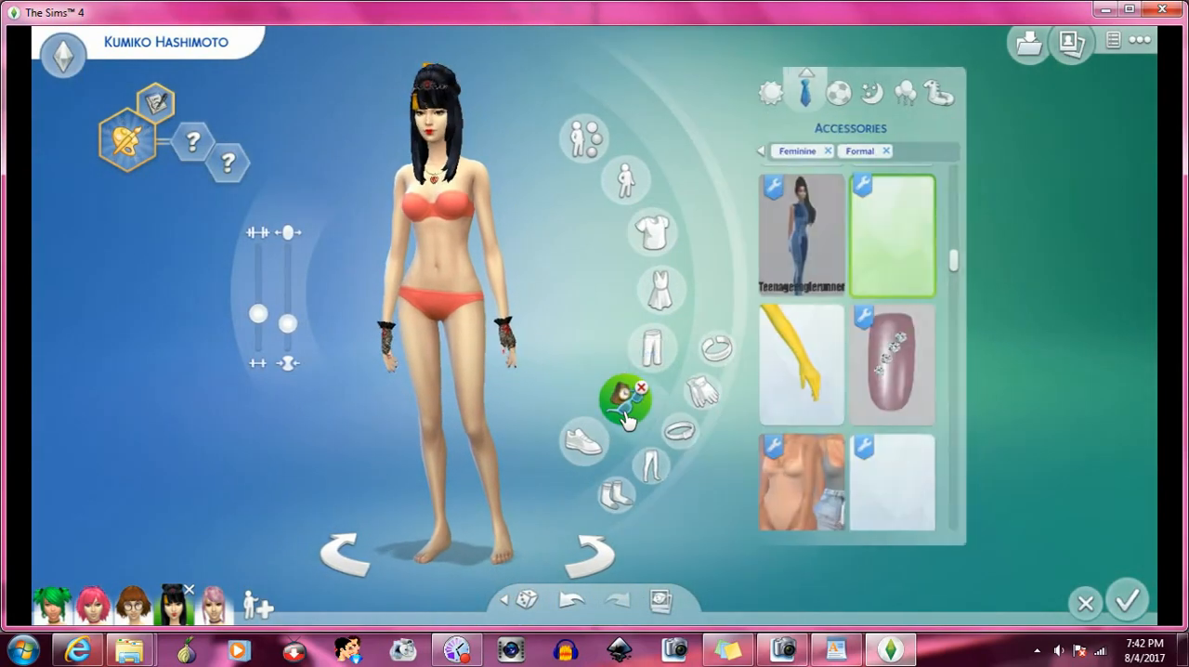
{"action": "left_click", "coordinate": [679, 429]}
{"action": "left_click", "coordinate": [896, 150]}
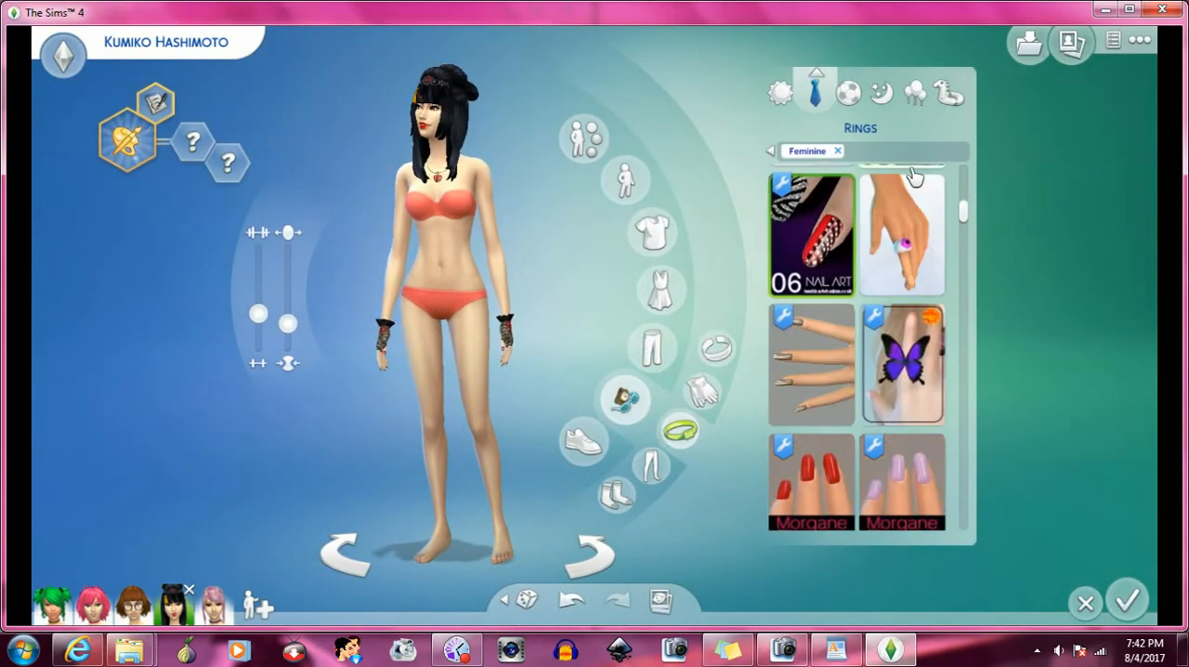
{"action": "left_click", "coordinate": [837, 150]}
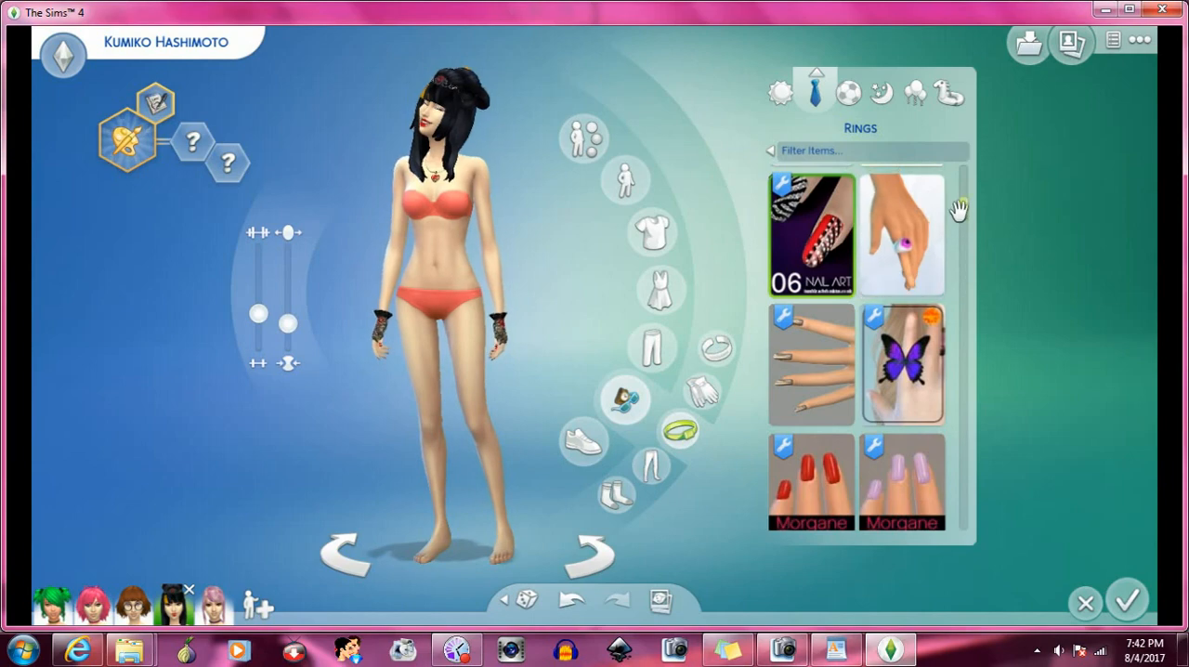
{"action": "left_click_drag", "start_coordinate": [960, 207], "coordinate": [966, 469]}
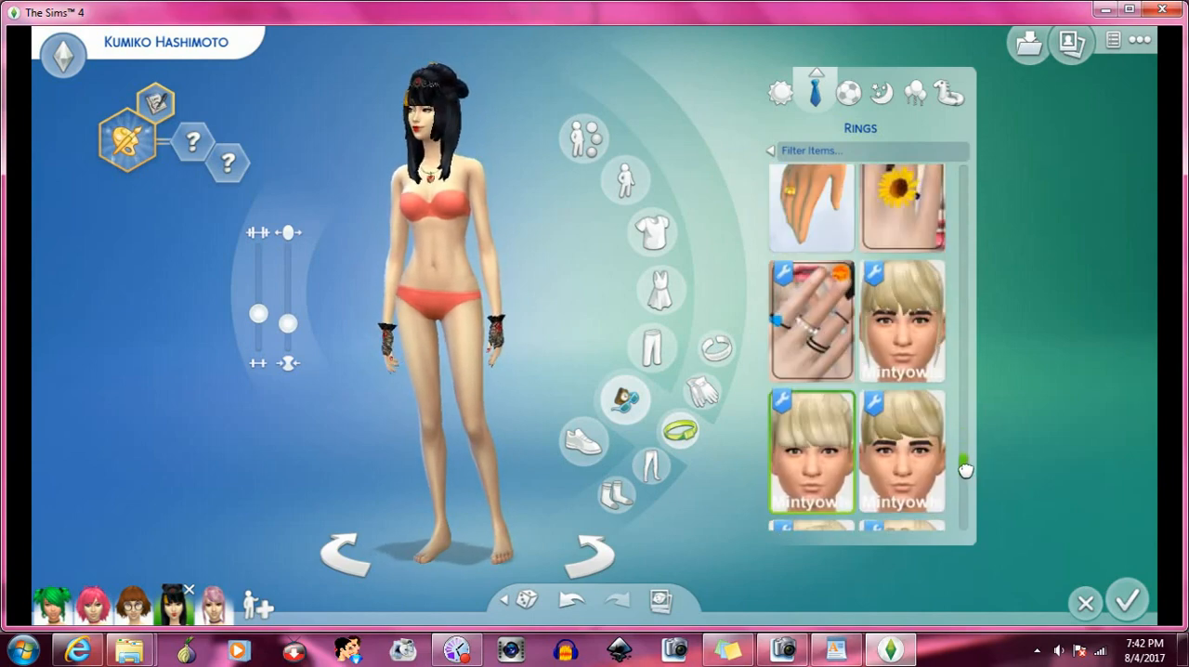
{"action": "left_click", "coordinate": [846, 407]}
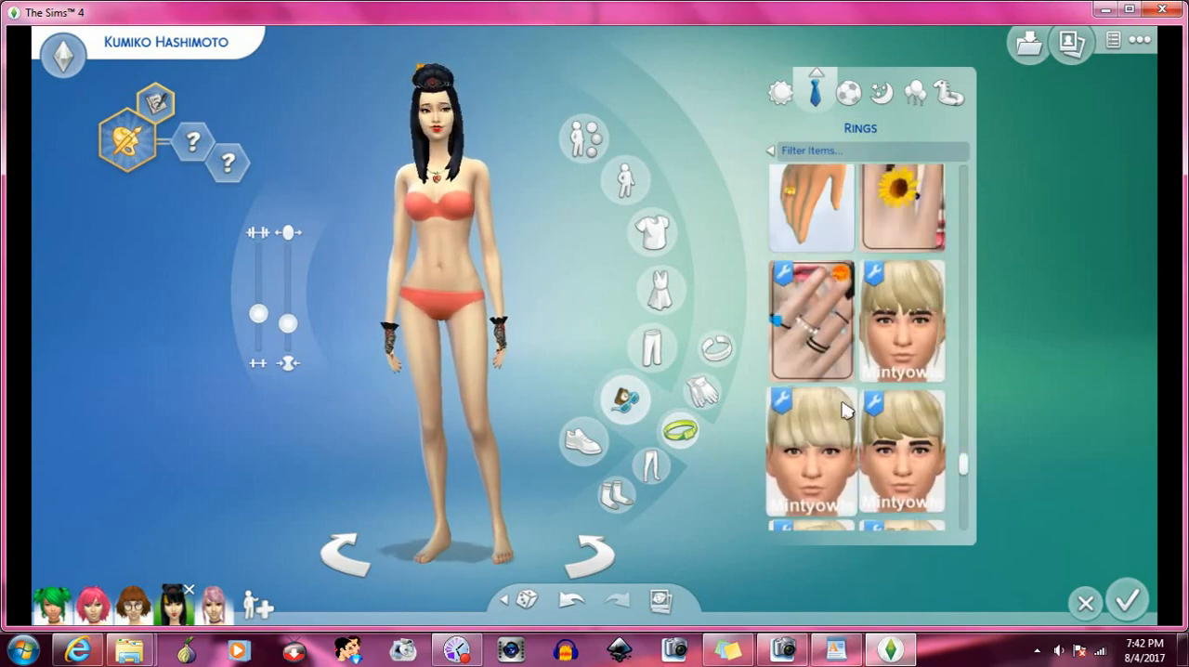
- Open the Sim's hairstyles for her formal outfit and clear the Feminine and Formal filters
{"action": "left_click", "coordinate": [434, 96]}
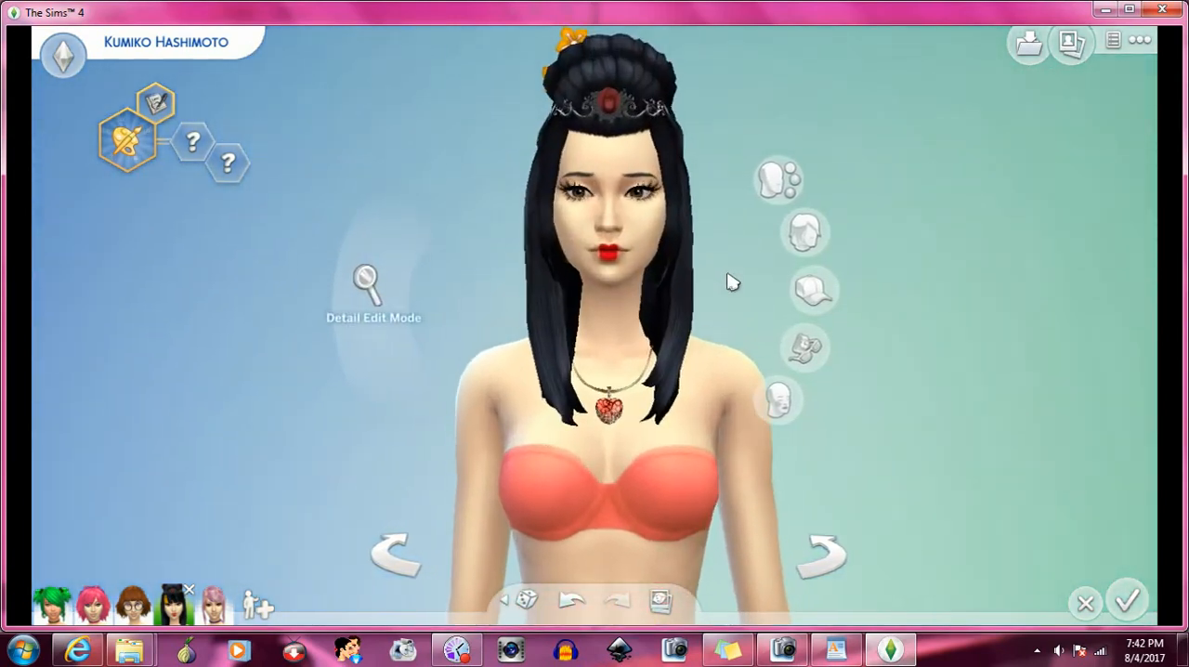
{"action": "left_click", "coordinate": [818, 239]}
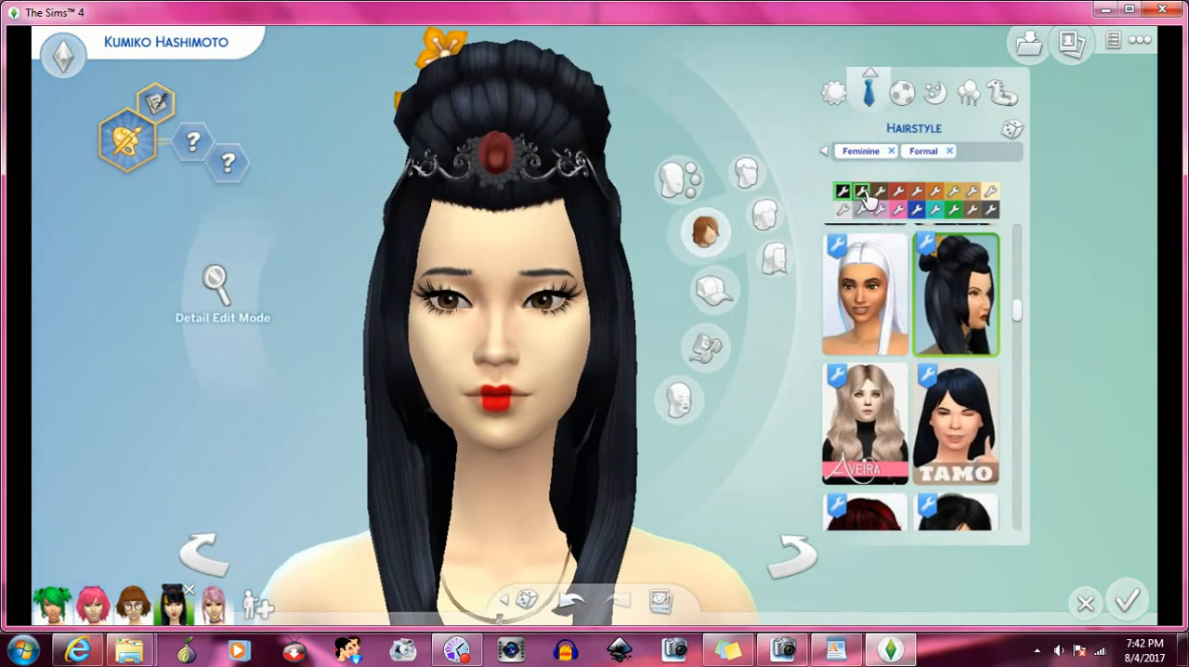
{"action": "left_click", "coordinate": [954, 156]}
{"action": "left_click", "coordinate": [891, 152]}
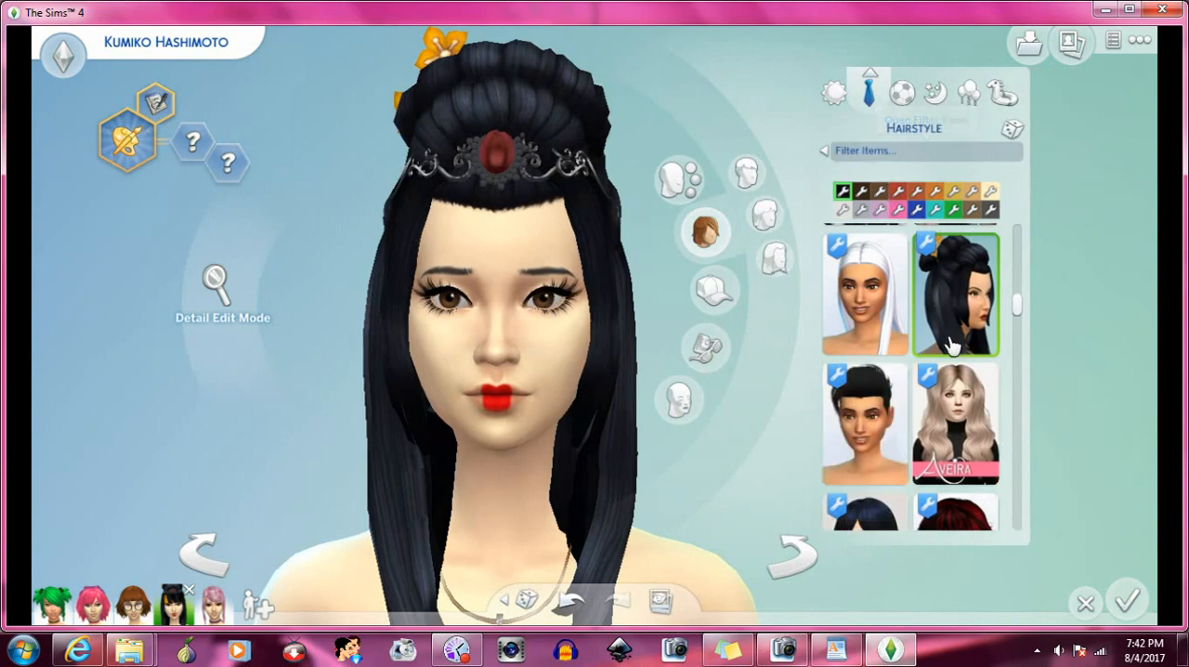
{"action": "scroll", "coordinate": [951, 346], "scroll_direction": "up", "scroll_amount": 4}
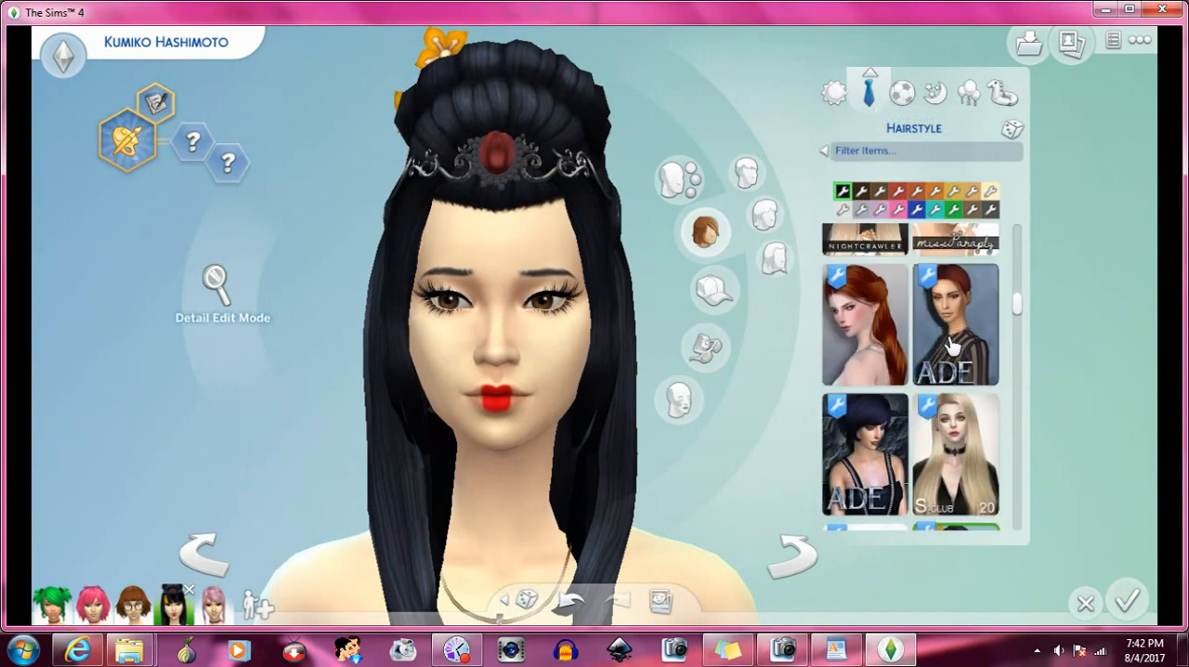
{"action": "scroll", "coordinate": [951, 346], "scroll_direction": "up", "scroll_amount": 2}
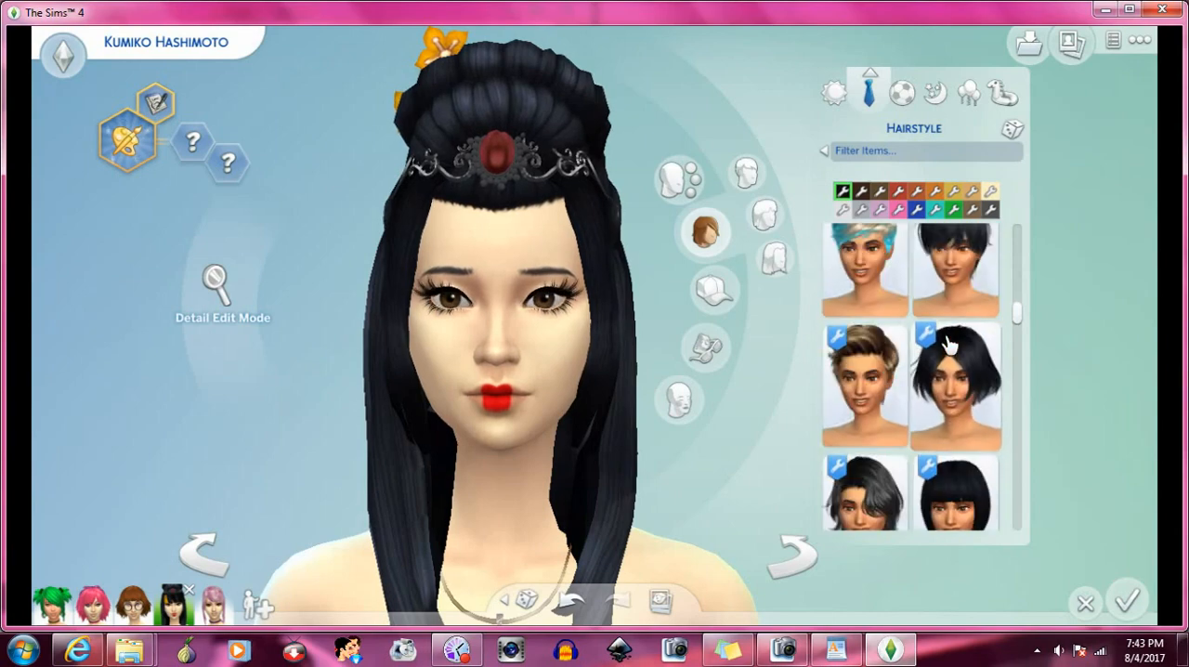
{"action": "left_click", "coordinate": [903, 97]}
{"action": "left_click", "coordinate": [871, 101]}
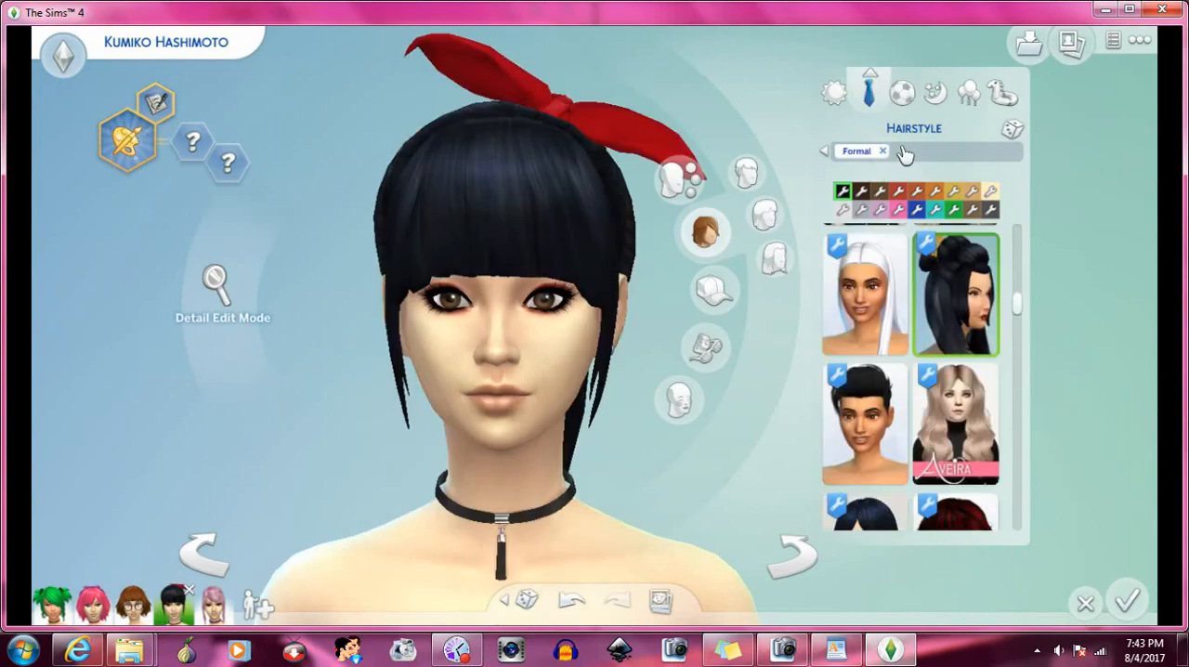
- Find the custom samurai updo with straight full bangs in the hairstyle catalogue and apply it in the black swatch
{"action": "scroll", "coordinate": [961, 348], "scroll_direction": "down", "scroll_amount": 2}
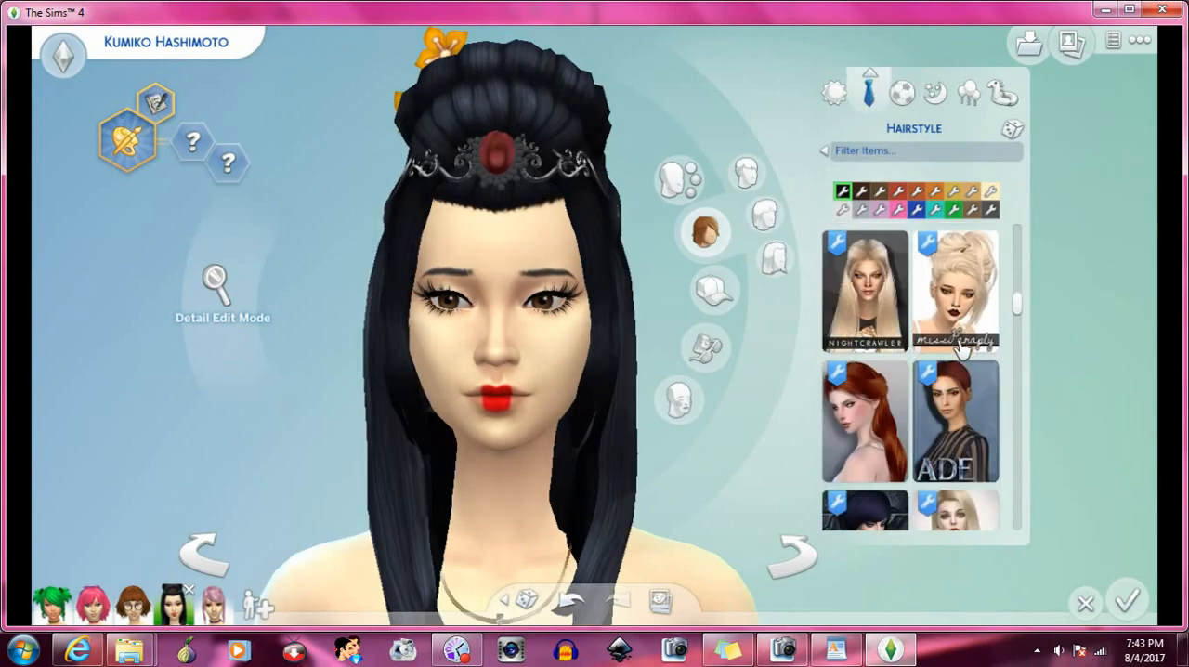
{"action": "scroll", "coordinate": [962, 347], "scroll_direction": "down", "scroll_amount": 6}
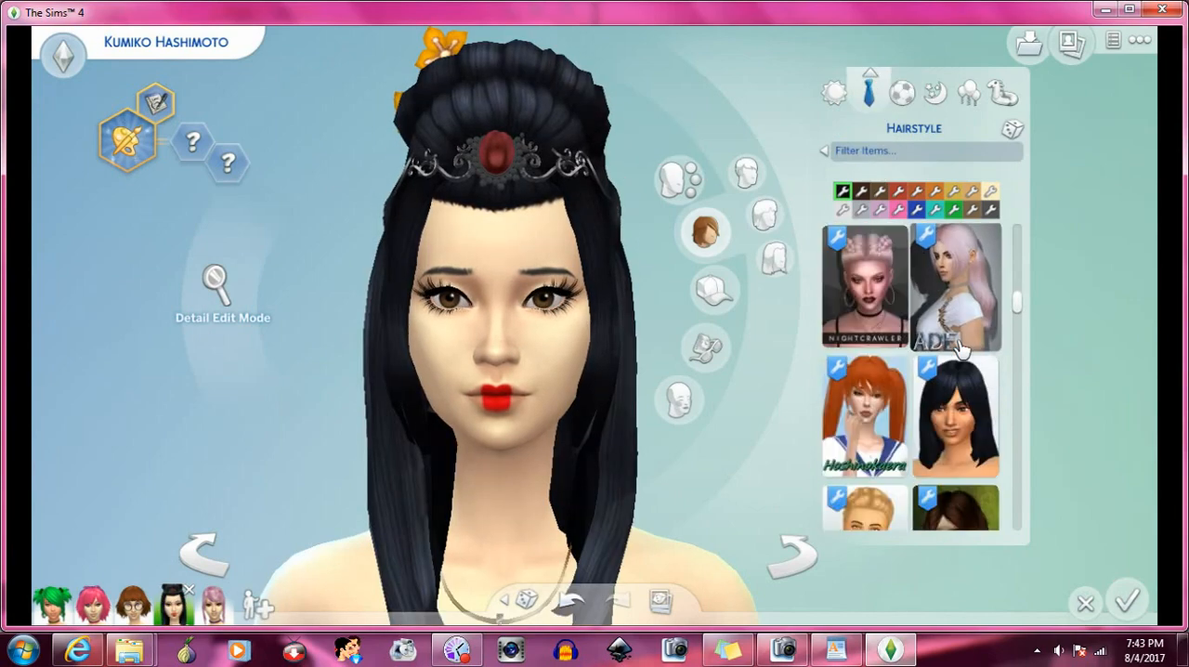
{"action": "scroll", "coordinate": [961, 348], "scroll_direction": "down", "scroll_amount": 2}
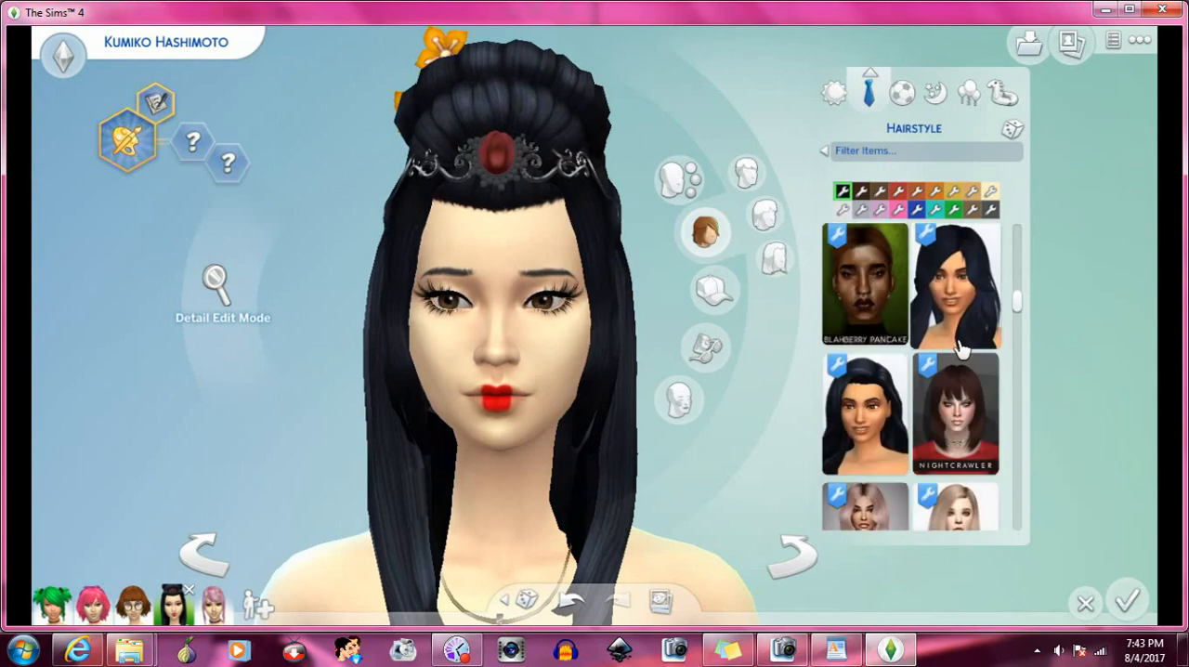
{"action": "scroll", "coordinate": [961, 349], "scroll_direction": "down", "scroll_amount": 2}
{"action": "scroll", "coordinate": [961, 348], "scroll_direction": "up", "scroll_amount": 6}
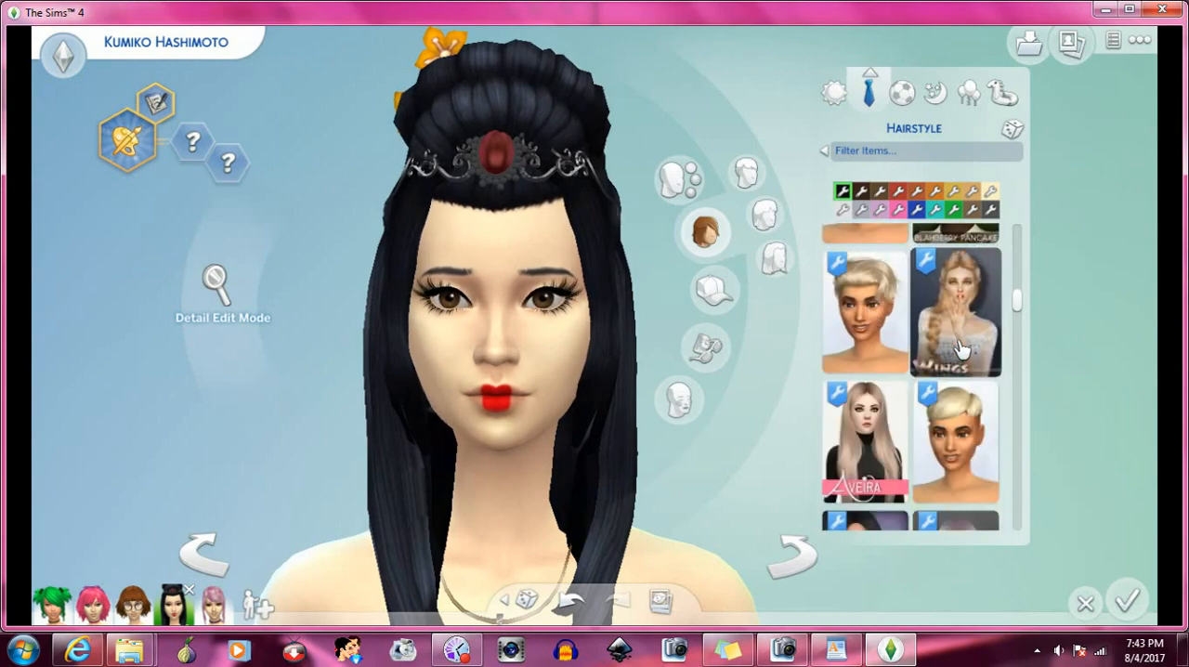
{"action": "scroll", "coordinate": [961, 348], "scroll_direction": "up", "scroll_amount": 2}
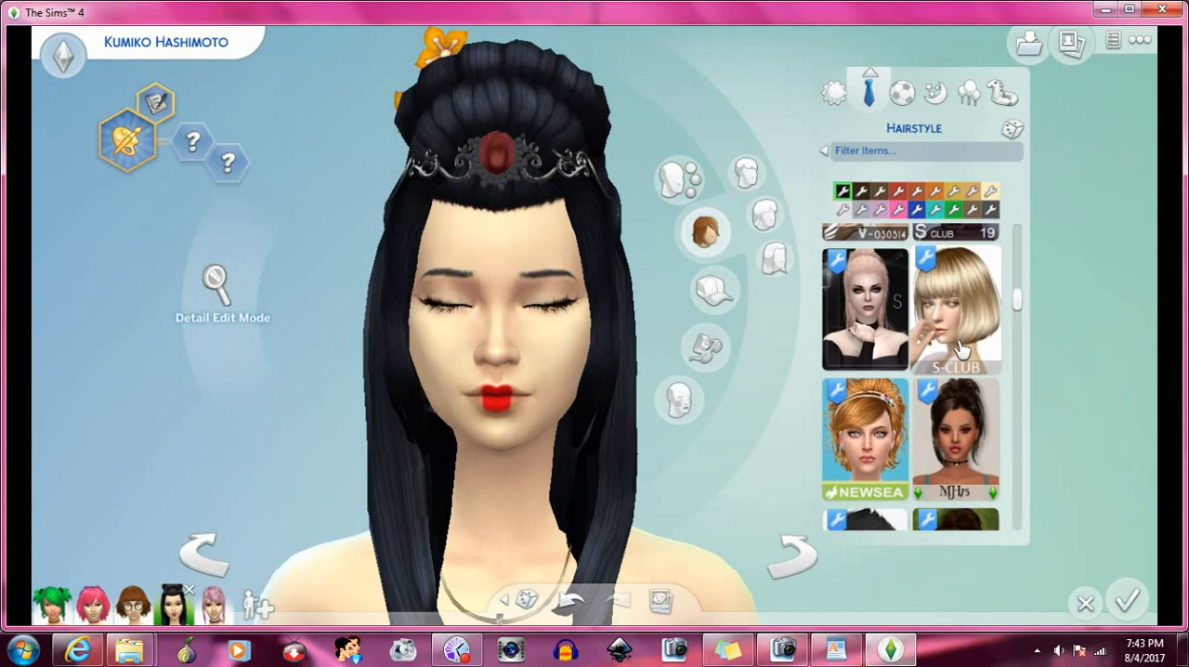
{"action": "scroll", "coordinate": [962, 349], "scroll_direction": "up", "scroll_amount": 6}
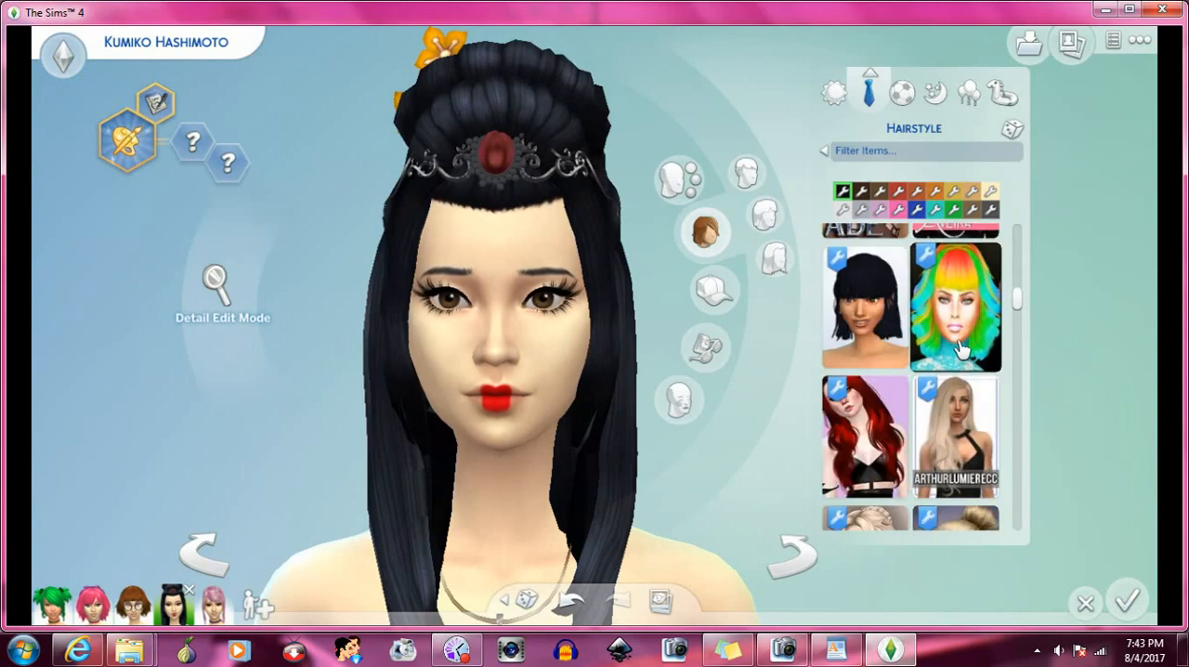
{"action": "scroll", "coordinate": [961, 348], "scroll_direction": "up", "scroll_amount": 5}
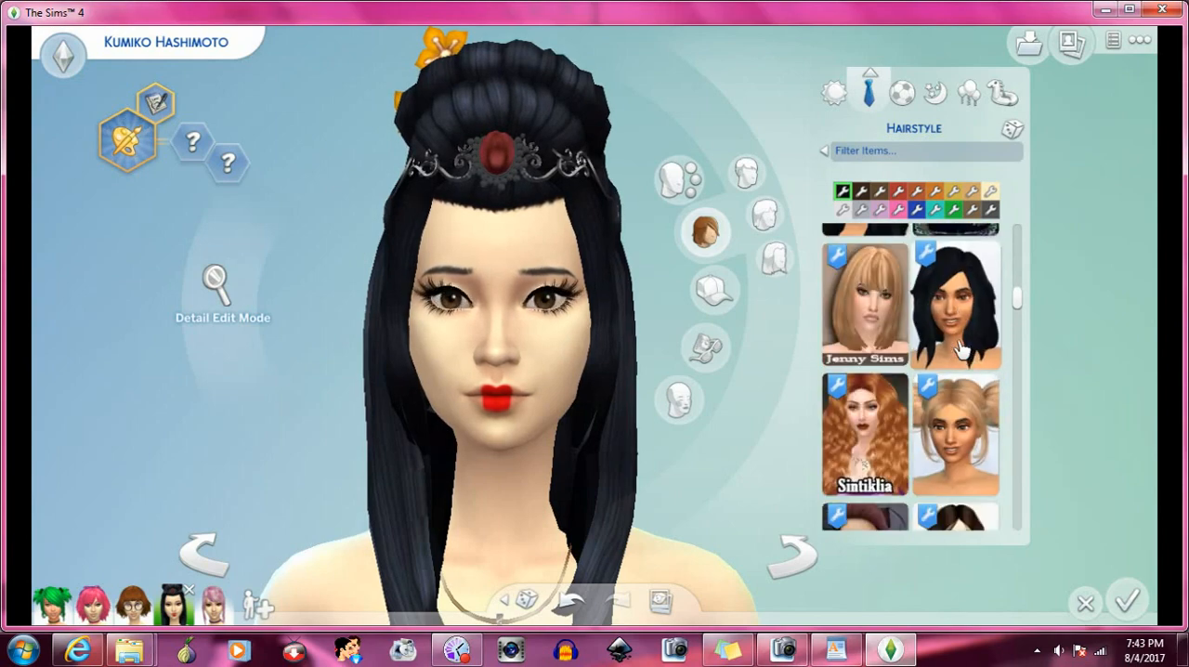
{"action": "scroll", "coordinate": [961, 349], "scroll_direction": "up", "scroll_amount": 1}
{"action": "scroll", "coordinate": [961, 348], "scroll_direction": "up", "scroll_amount": 2}
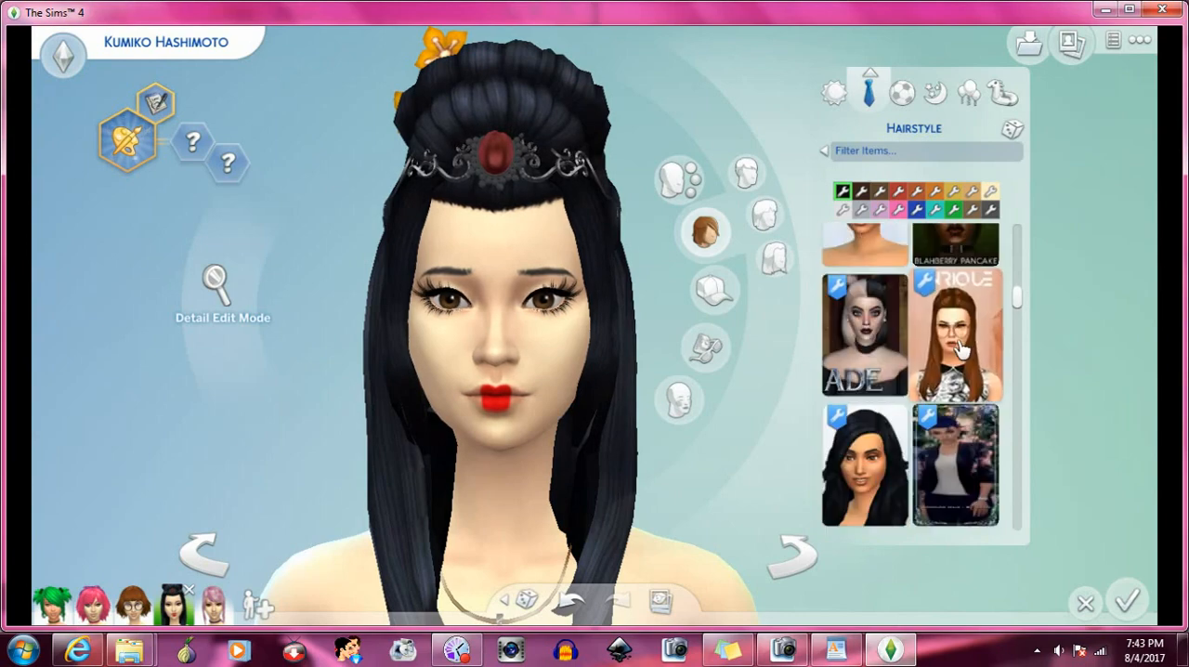
{"action": "scroll", "coordinate": [961, 348], "scroll_direction": "down", "scroll_amount": 3}
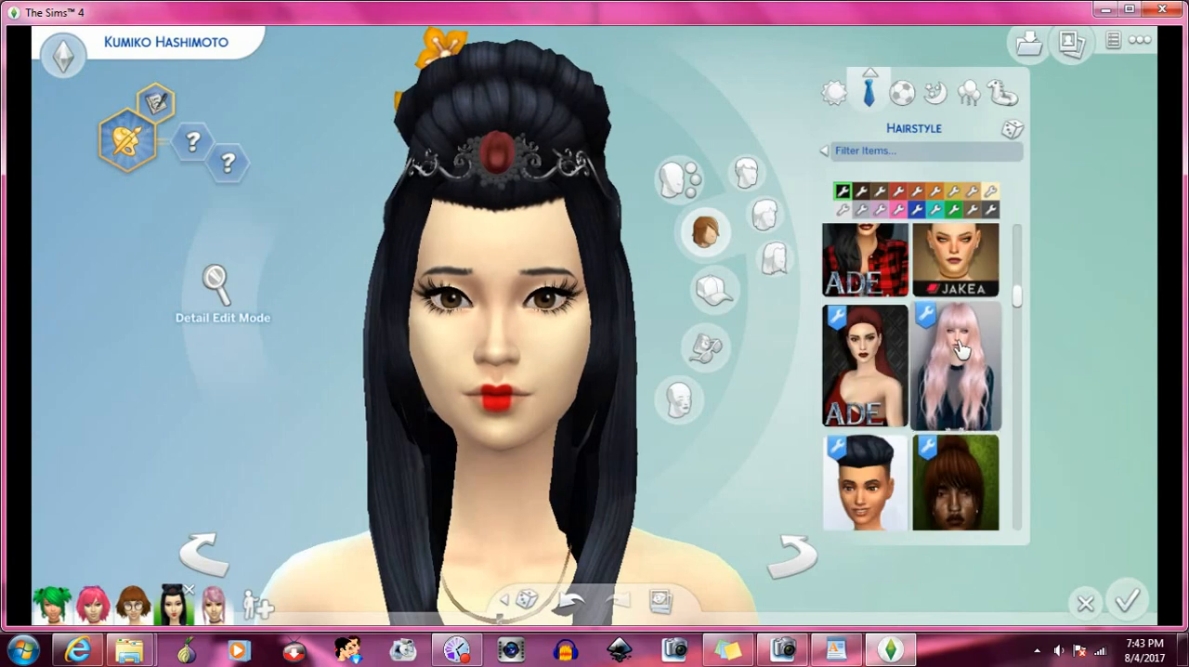
{"action": "scroll", "coordinate": [962, 348], "scroll_direction": "up", "scroll_amount": 5}
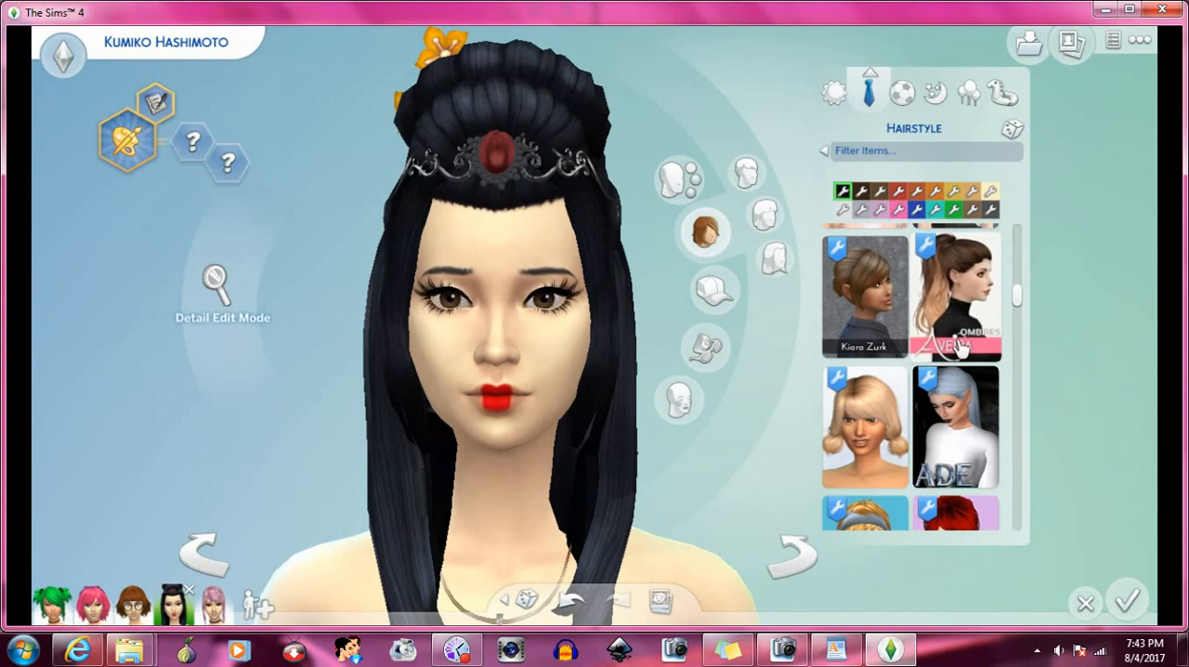
{"action": "scroll", "coordinate": [961, 348], "scroll_direction": "up", "scroll_amount": 2}
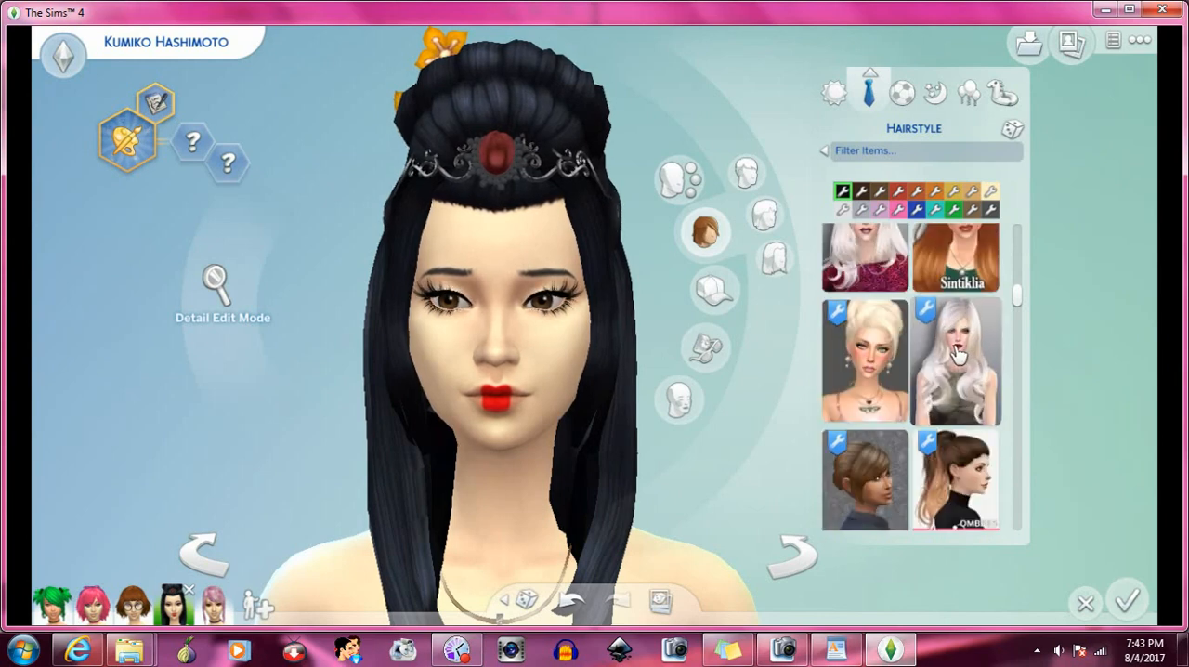
{"action": "scroll", "coordinate": [957, 353], "scroll_direction": "up", "scroll_amount": 4}
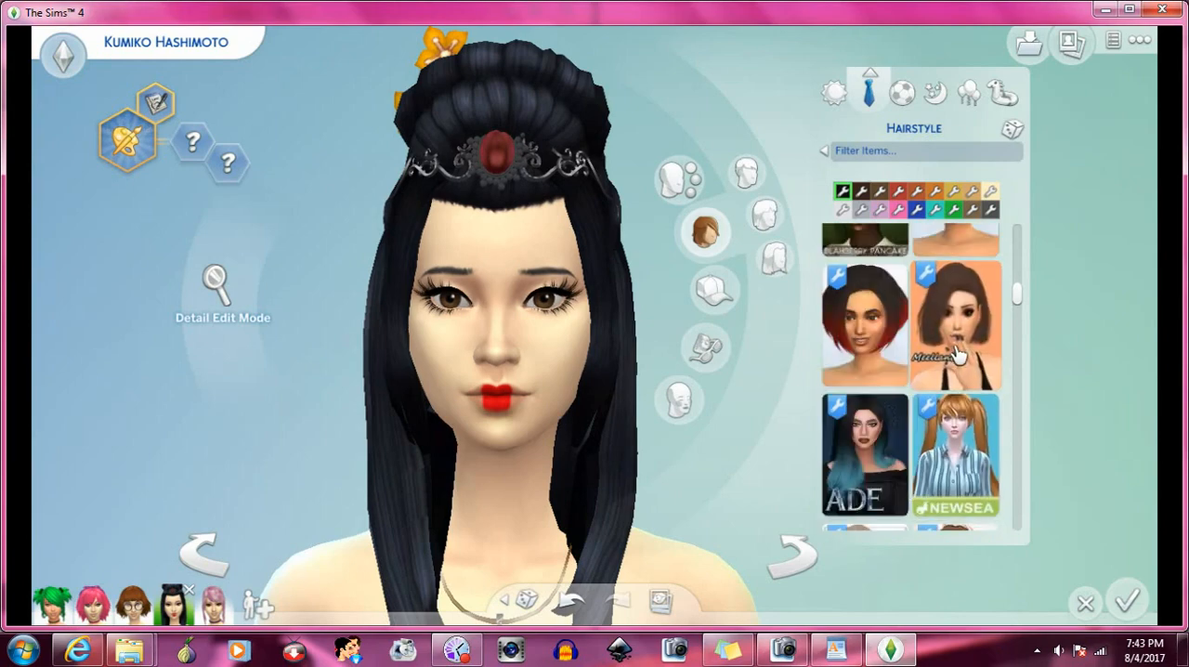
{"action": "scroll", "coordinate": [956, 353], "scroll_direction": "down", "scroll_amount": 3}
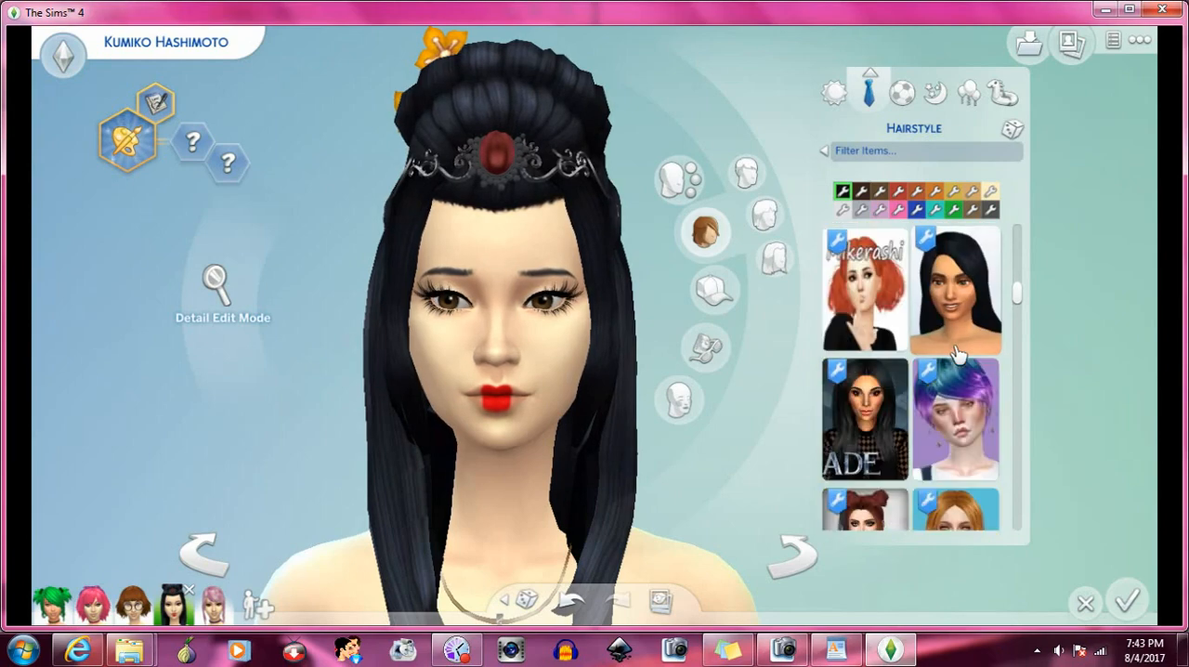
{"action": "scroll", "coordinate": [957, 352], "scroll_direction": "up", "scroll_amount": 2}
{"action": "scroll", "coordinate": [956, 353], "scroll_direction": "up", "scroll_amount": 2}
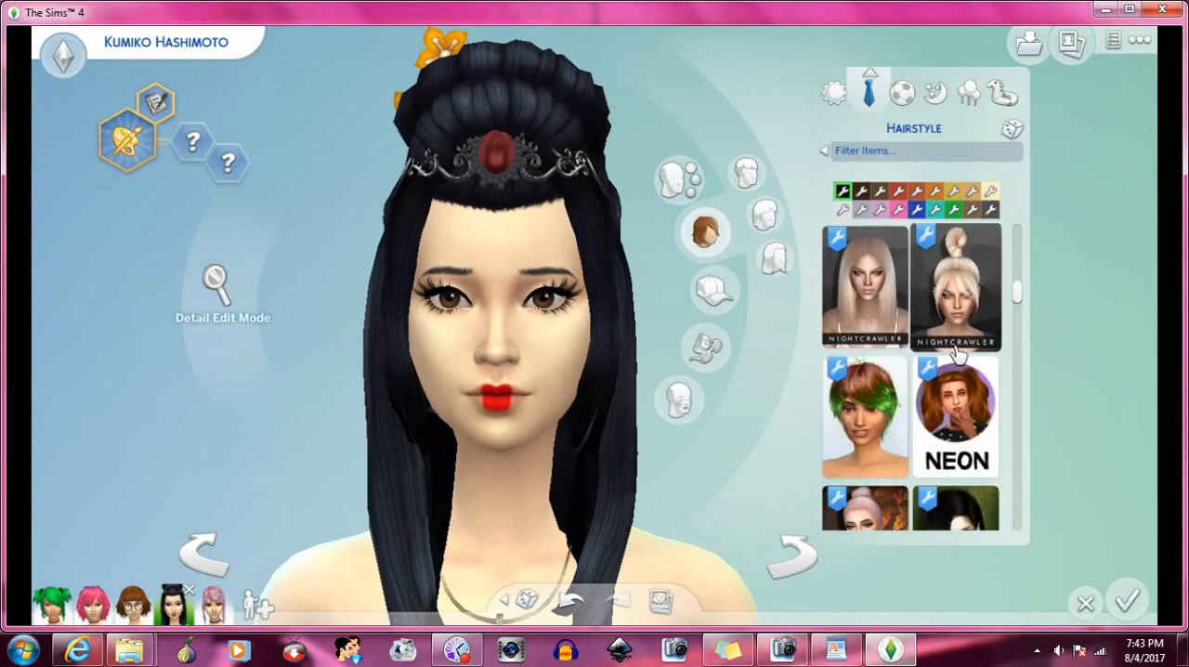
{"action": "scroll", "coordinate": [957, 353], "scroll_direction": "up", "scroll_amount": 1}
{"action": "scroll", "coordinate": [957, 352], "scroll_direction": "up", "scroll_amount": 1}
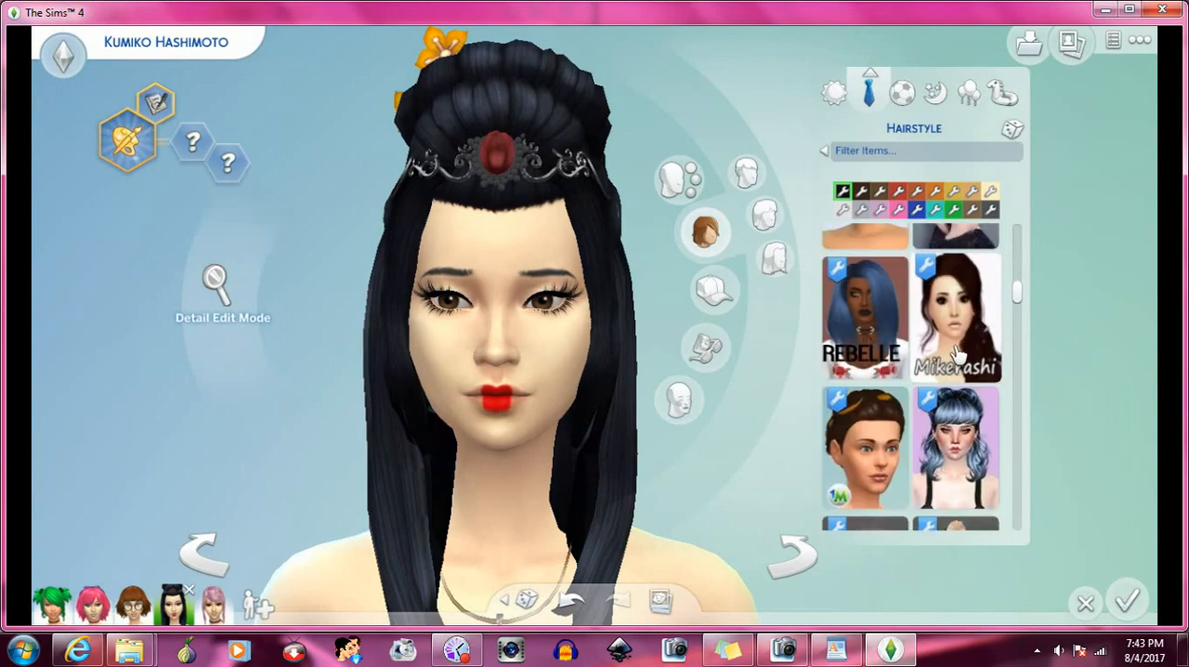
{"action": "scroll", "coordinate": [957, 351], "scroll_direction": "up", "scroll_amount": 2}
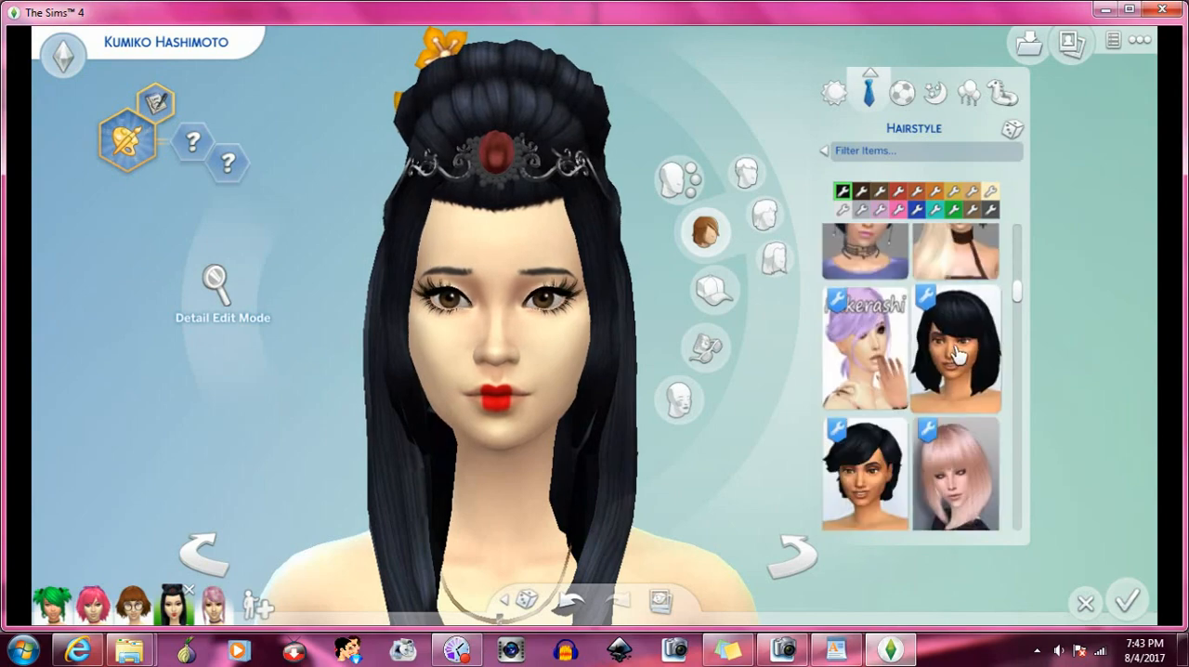
{"action": "scroll", "coordinate": [956, 353], "scroll_direction": "up", "scroll_amount": 2}
{"action": "scroll", "coordinate": [956, 352], "scroll_direction": "up", "scroll_amount": 3}
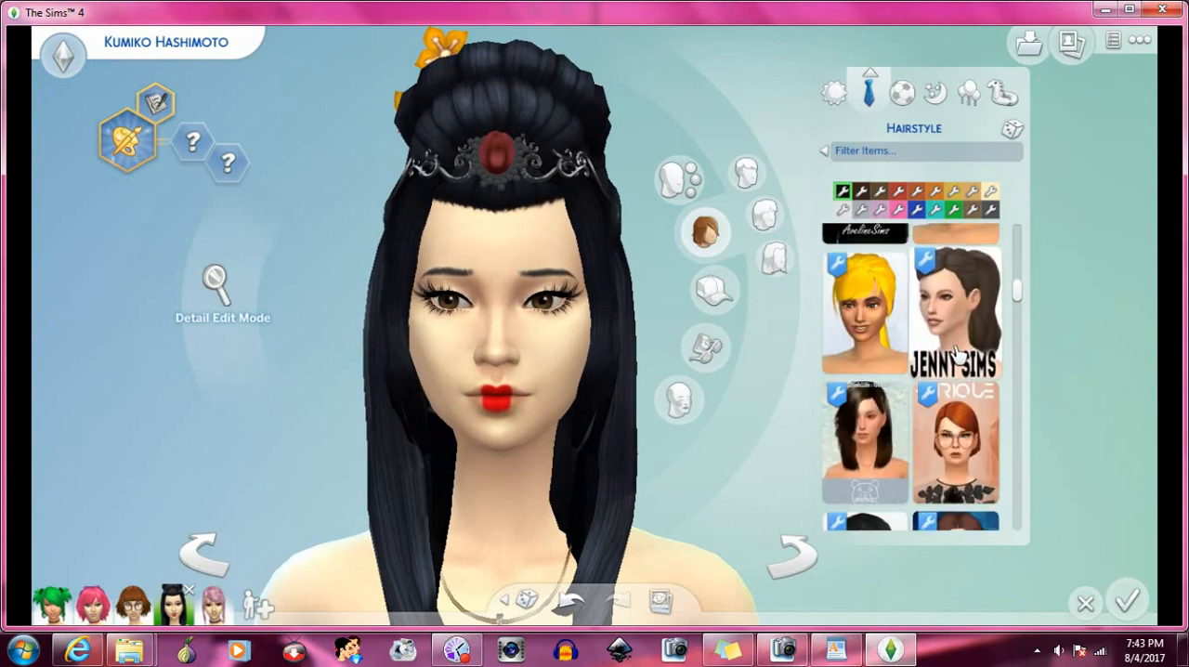
{"action": "scroll", "coordinate": [956, 353], "scroll_direction": "up", "scroll_amount": 1}
{"action": "scroll", "coordinate": [956, 353], "scroll_direction": "up", "scroll_amount": 2}
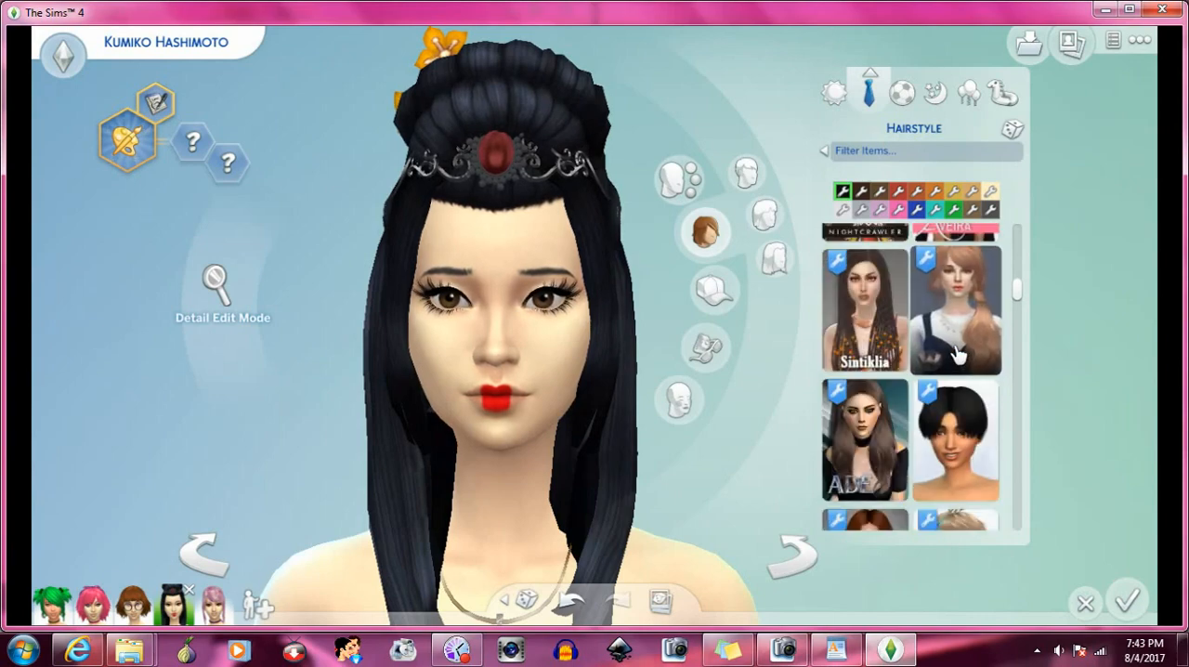
{"action": "scroll", "coordinate": [956, 353], "scroll_direction": "up", "scroll_amount": 1}
{"action": "scroll", "coordinate": [956, 353], "scroll_direction": "up", "scroll_amount": 1}
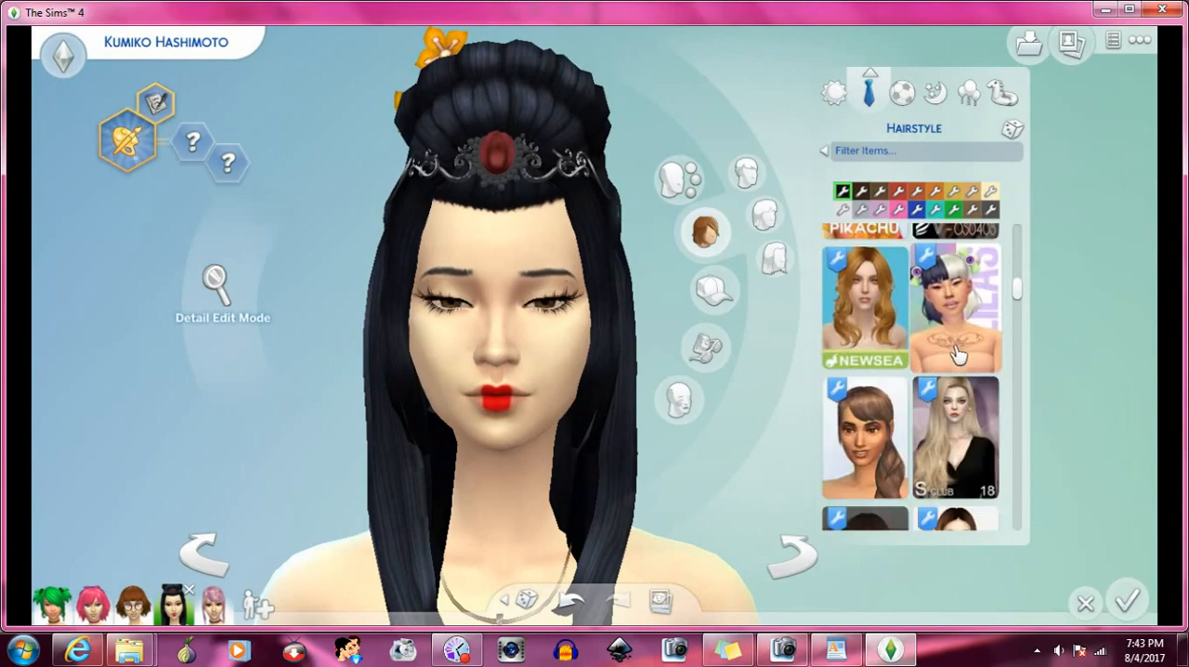
{"action": "scroll", "coordinate": [957, 353], "scroll_direction": "up", "scroll_amount": 2}
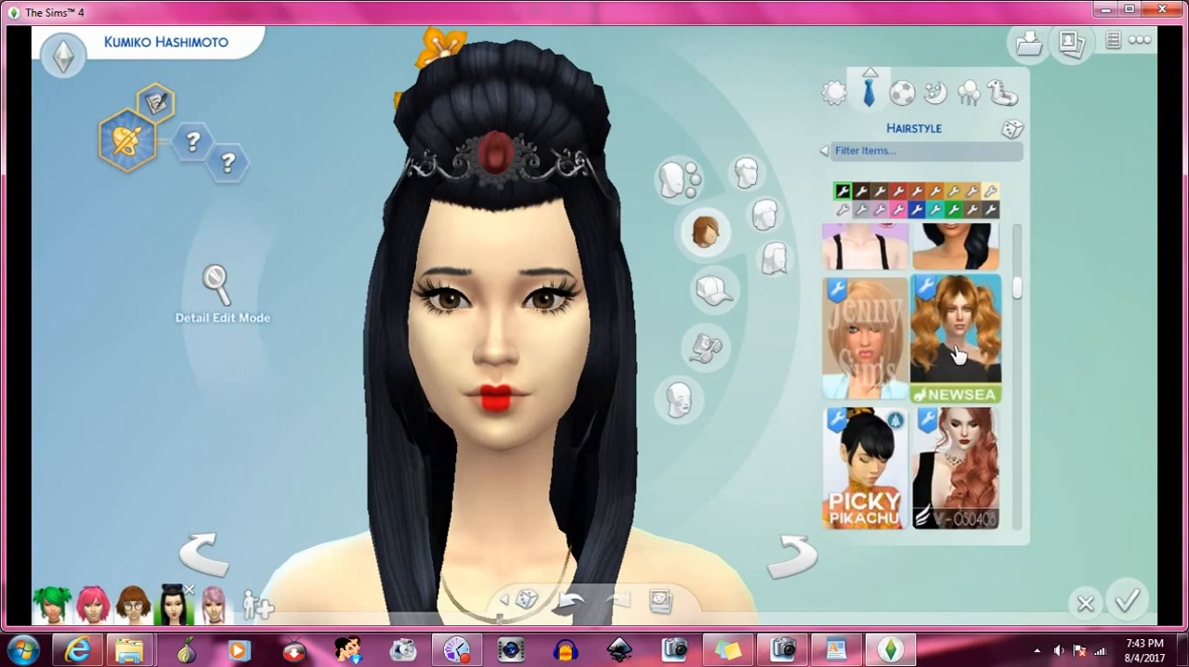
{"action": "scroll", "coordinate": [956, 353], "scroll_direction": "up", "scroll_amount": 2}
{"action": "scroll", "coordinate": [957, 353], "scroll_direction": "up", "scroll_amount": 4}
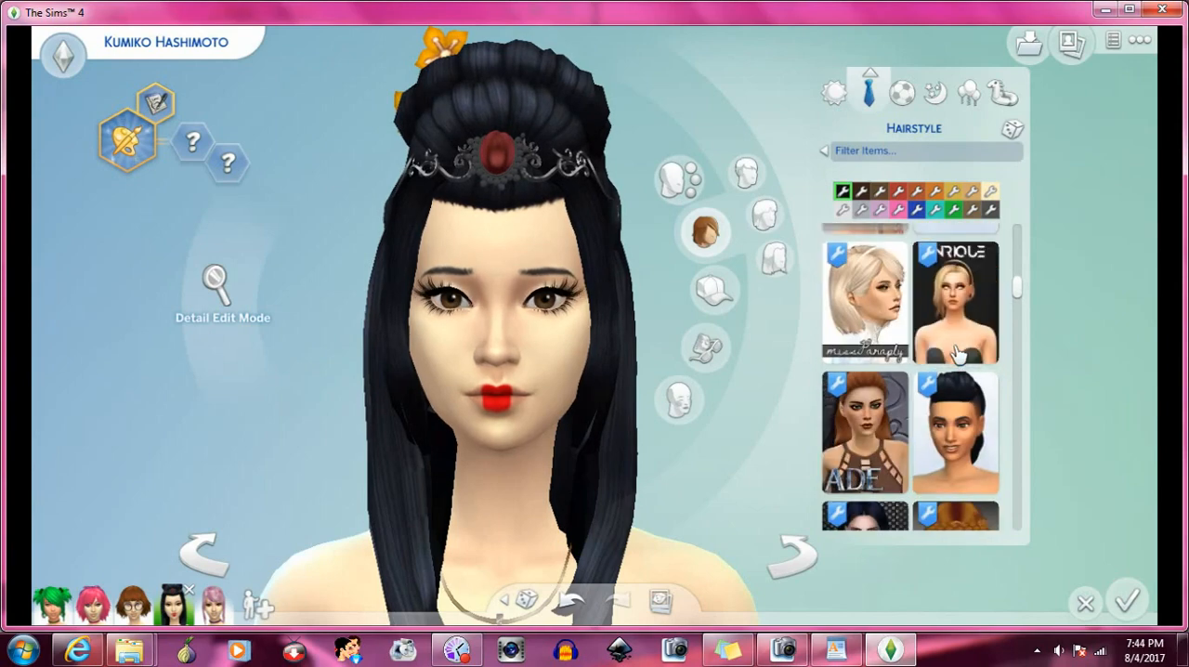
{"action": "scroll", "coordinate": [956, 353], "scroll_direction": "up", "scroll_amount": 3}
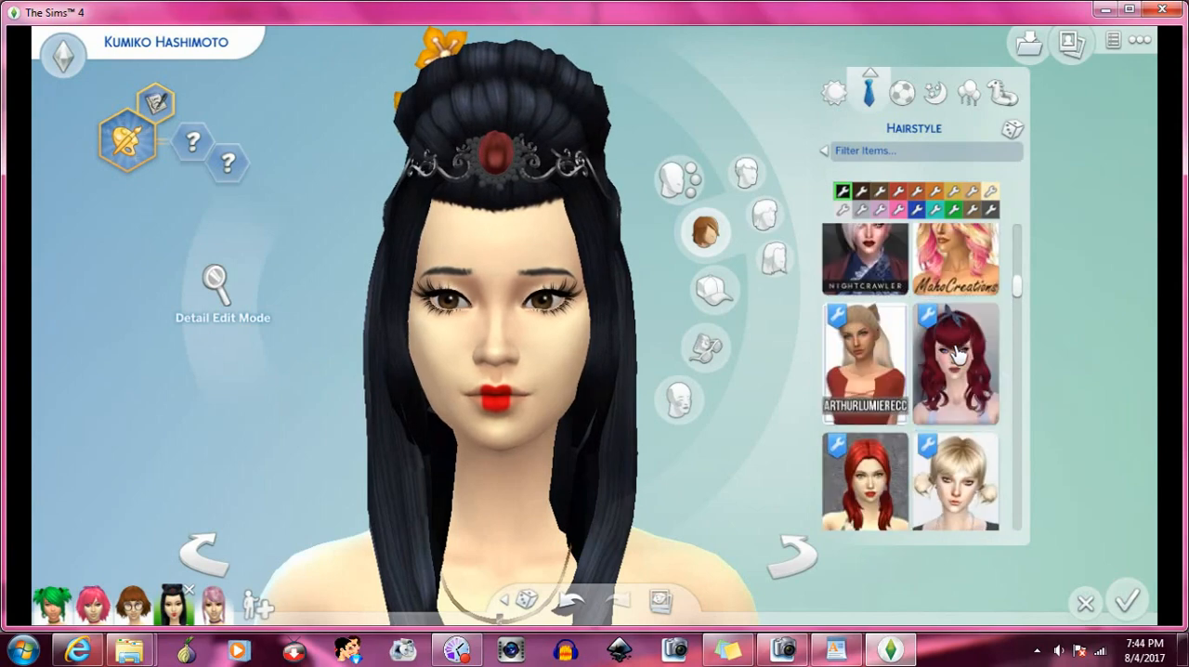
{"action": "scroll", "coordinate": [957, 353], "scroll_direction": "up", "scroll_amount": 1}
{"action": "scroll", "coordinate": [956, 353], "scroll_direction": "up", "scroll_amount": 2}
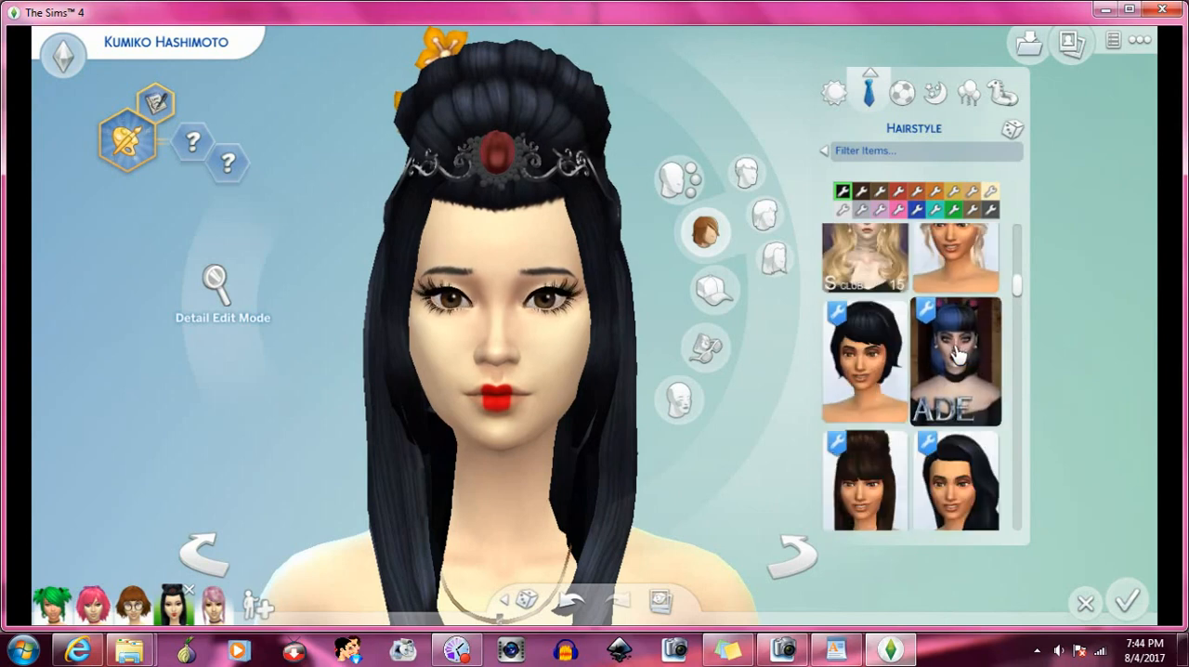
{"action": "left_click", "coordinate": [868, 467]}
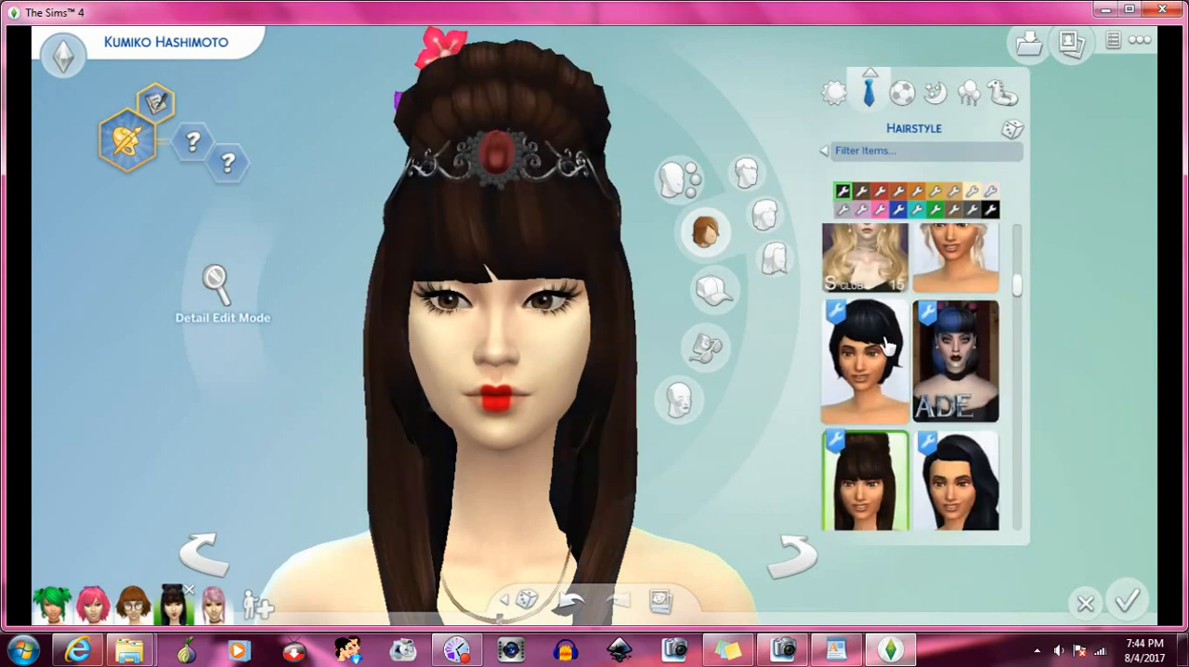
{"action": "left_click", "coordinate": [991, 210]}
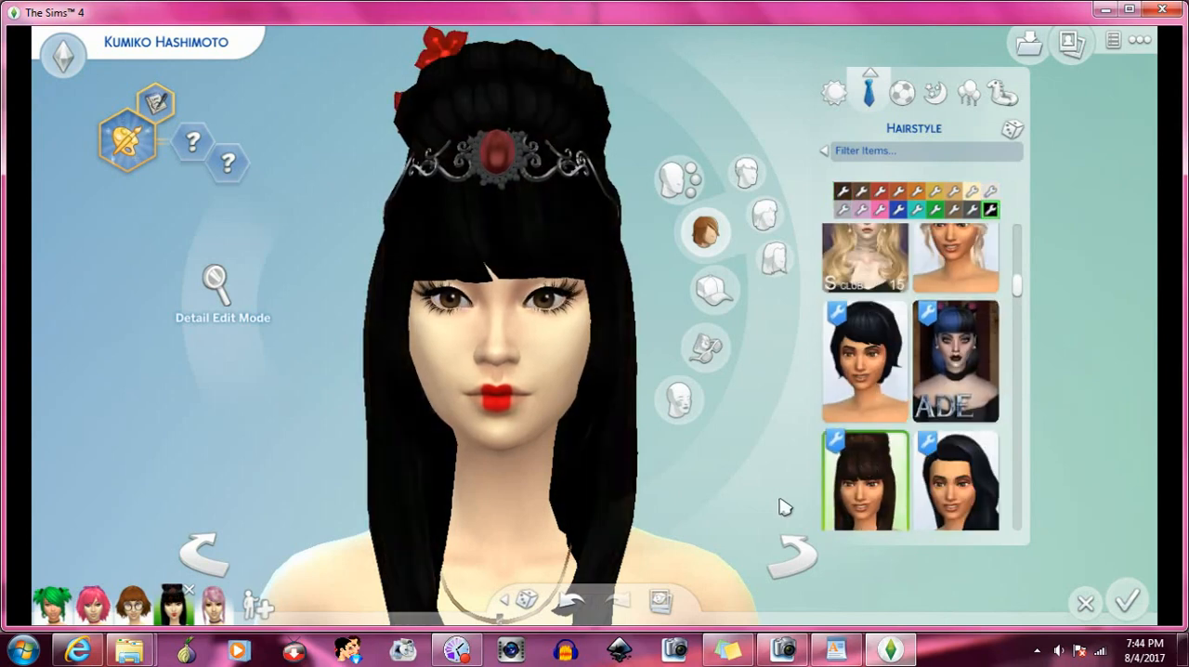
- Turn the Sim around to examine the black samurai hair with bangs from the side and front
{"action": "left_click", "coordinate": [815, 562]}
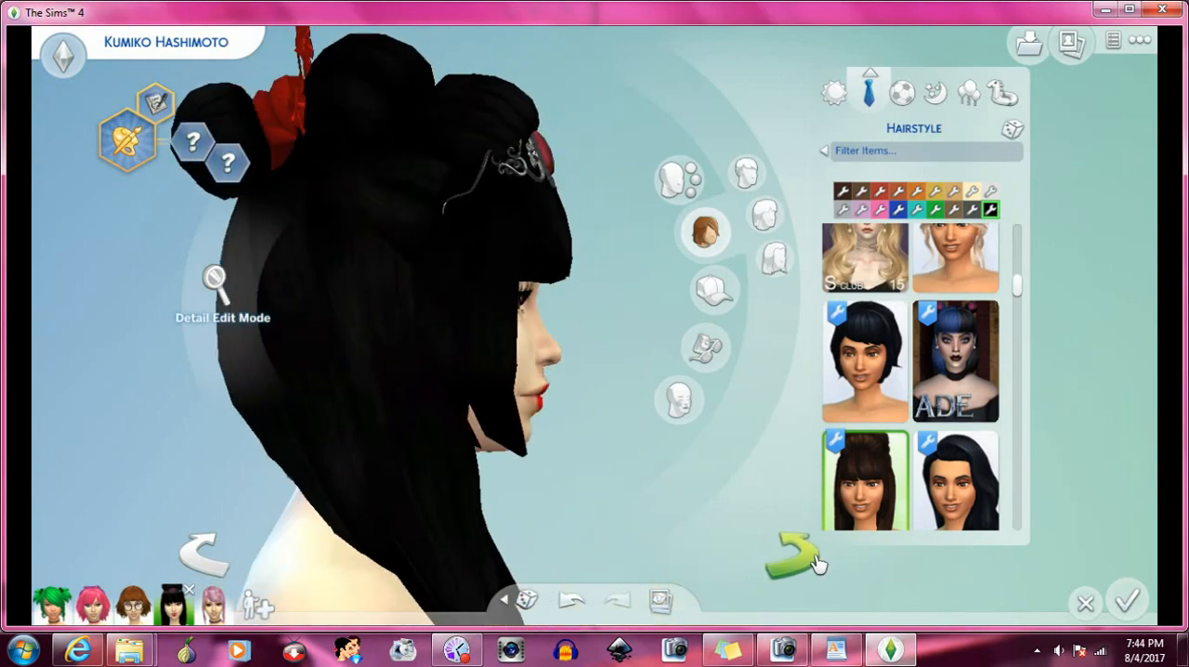
{"action": "left_click", "coordinate": [203, 555]}
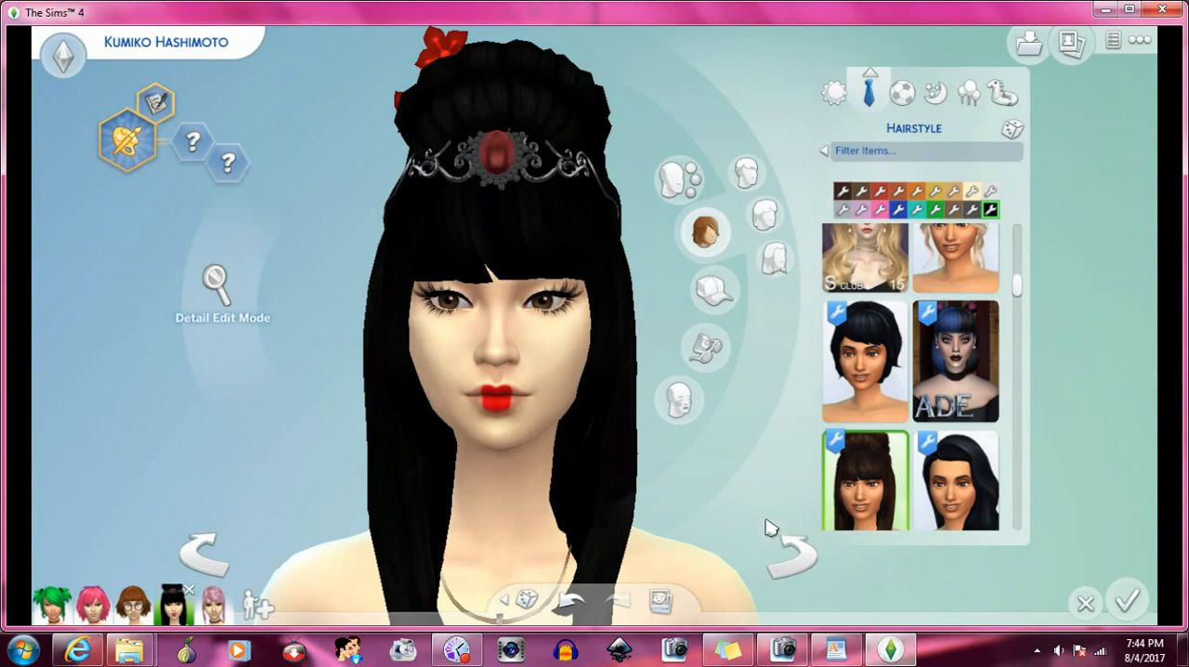
{"action": "left_click", "coordinate": [786, 555]}
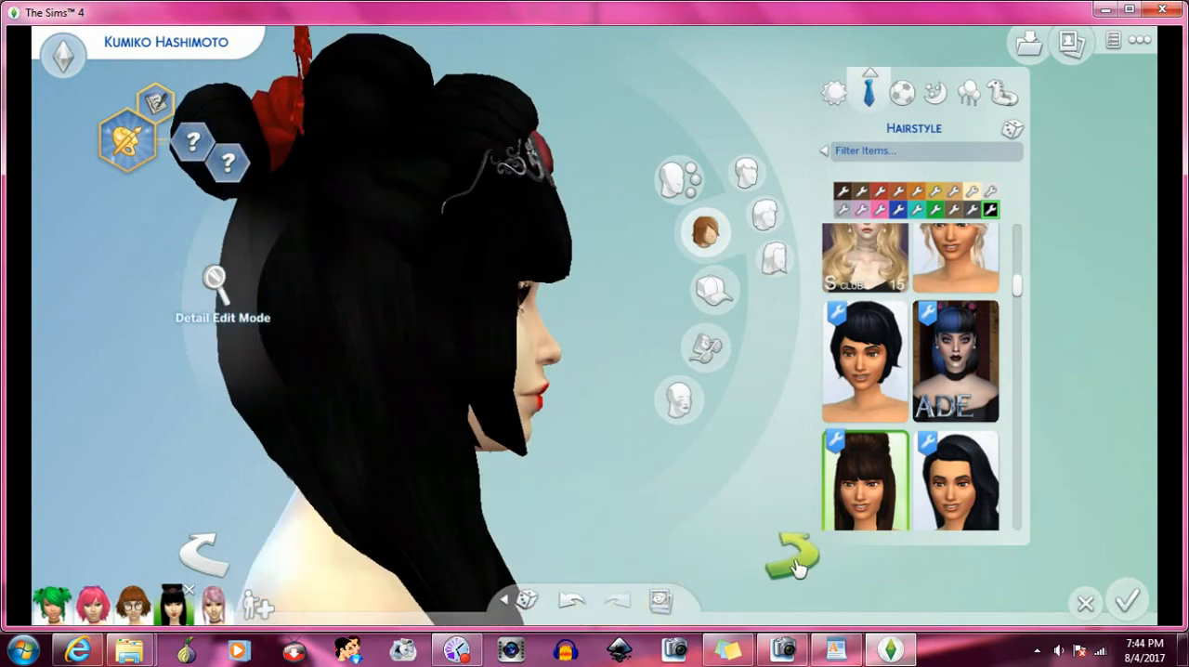
{"action": "left_click", "coordinate": [798, 569]}
{"action": "left_click", "coordinate": [797, 567]}
{"action": "left_click", "coordinate": [798, 567]}
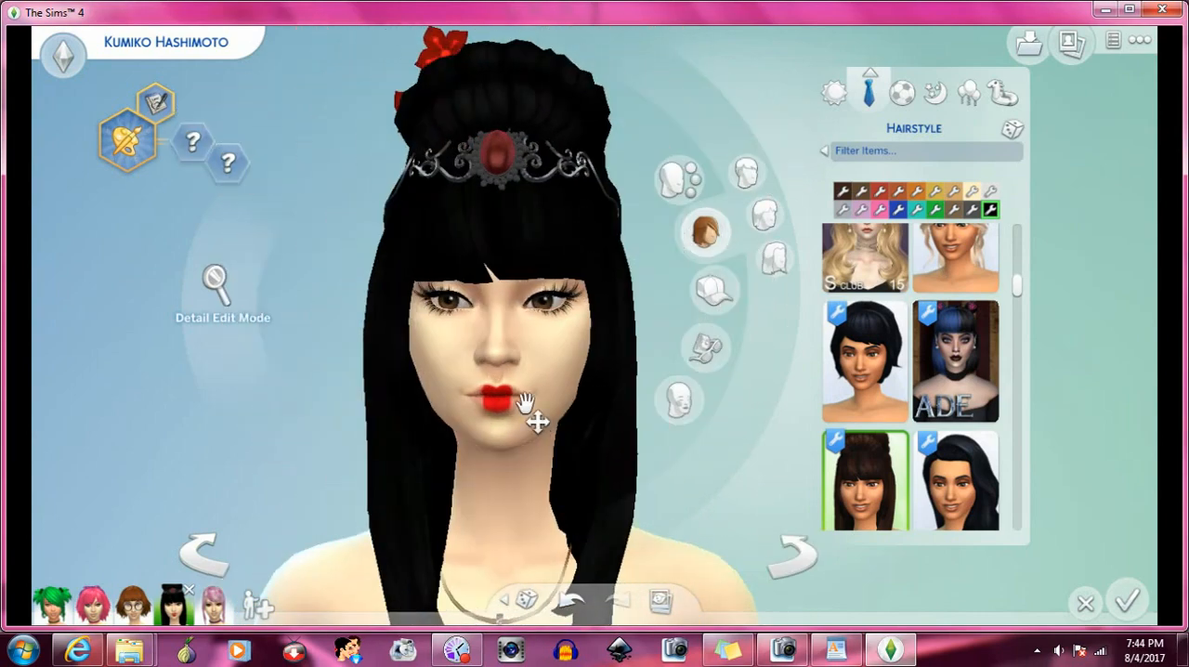
- View the Sim's everyday look, return to her formal outfit, and rotate her to examine the samurai hair from both sides
{"action": "scroll", "coordinate": [528, 407], "scroll_direction": "down", "scroll_amount": 3}
{"action": "scroll", "coordinate": [528, 403], "scroll_direction": "down", "scroll_amount": 1}
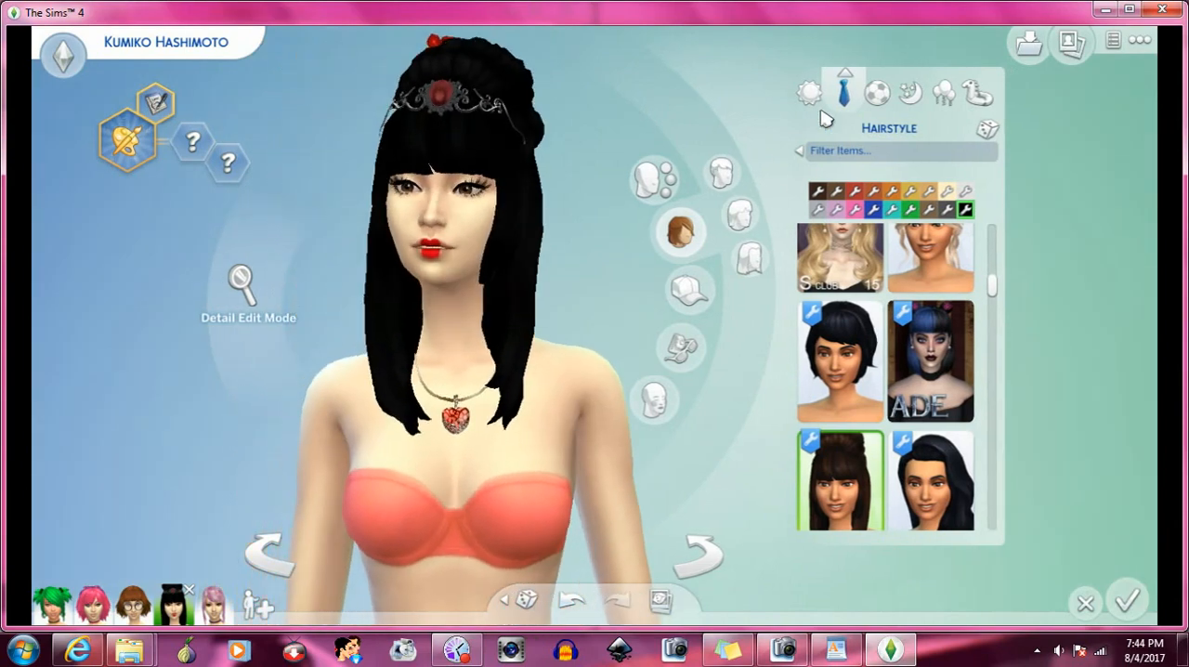
{"action": "left_click", "coordinate": [843, 92]}
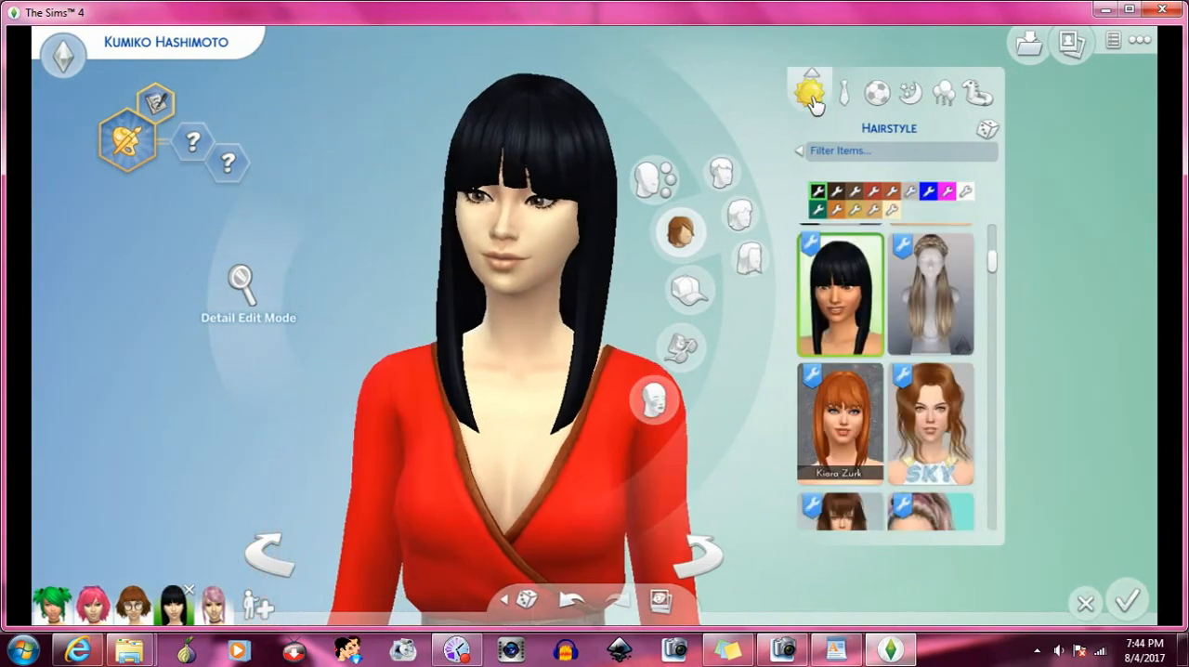
{"action": "left_click", "coordinate": [843, 96]}
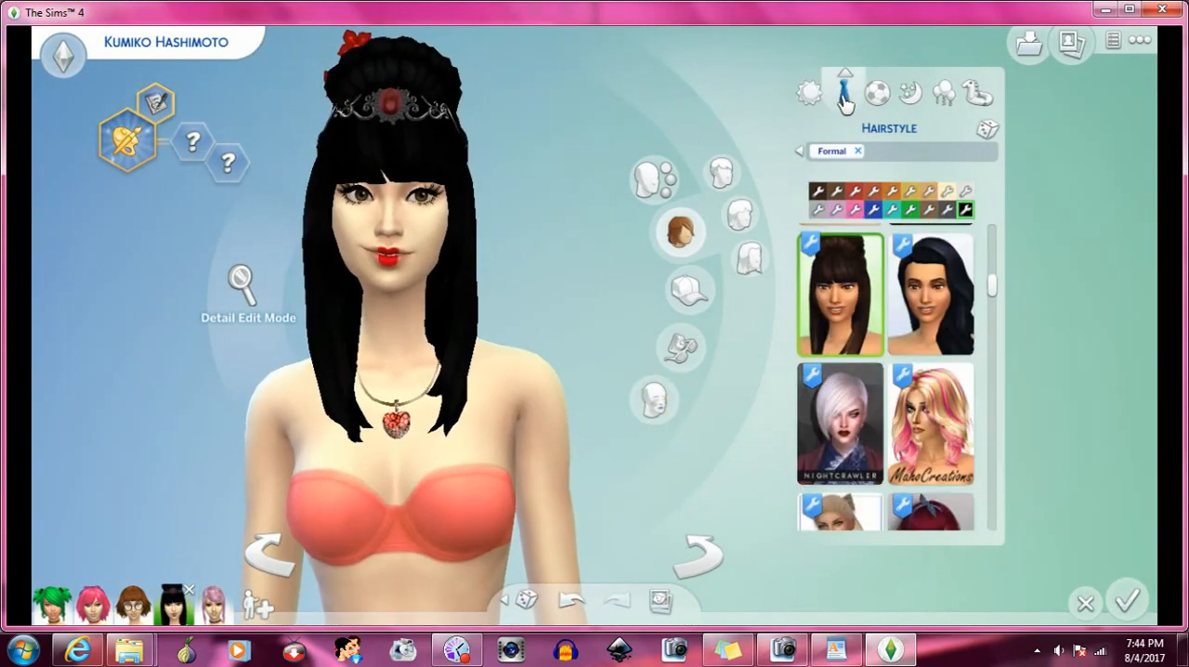
{"action": "left_click", "coordinate": [703, 547]}
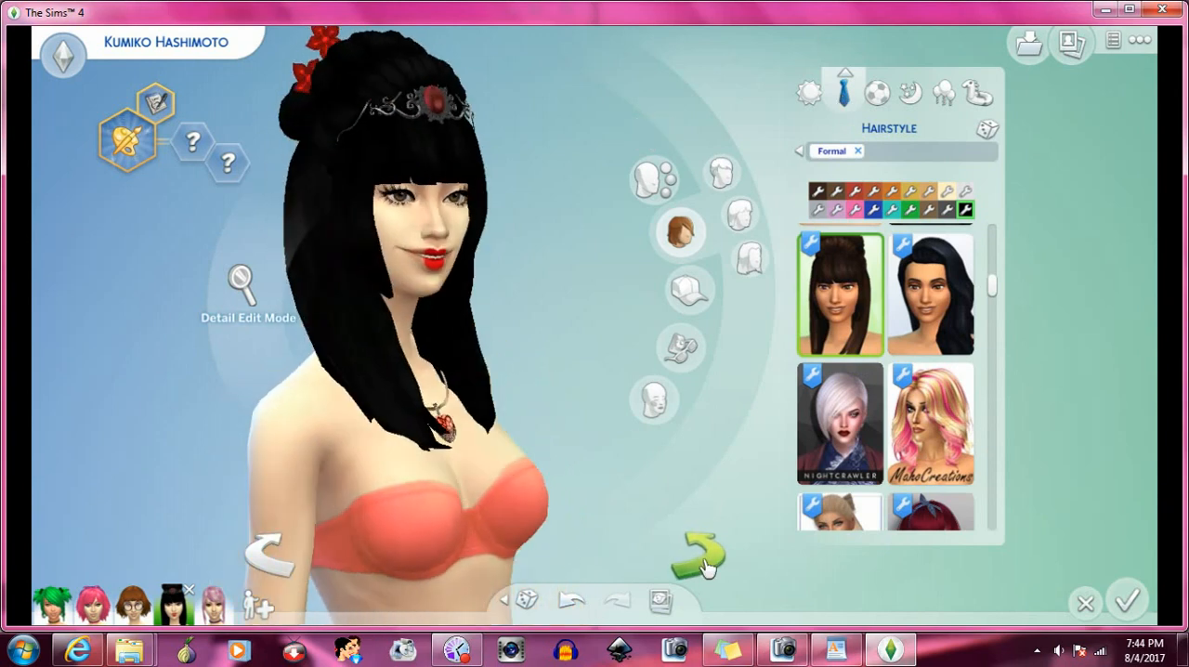
{"action": "left_click", "coordinate": [292, 576]}
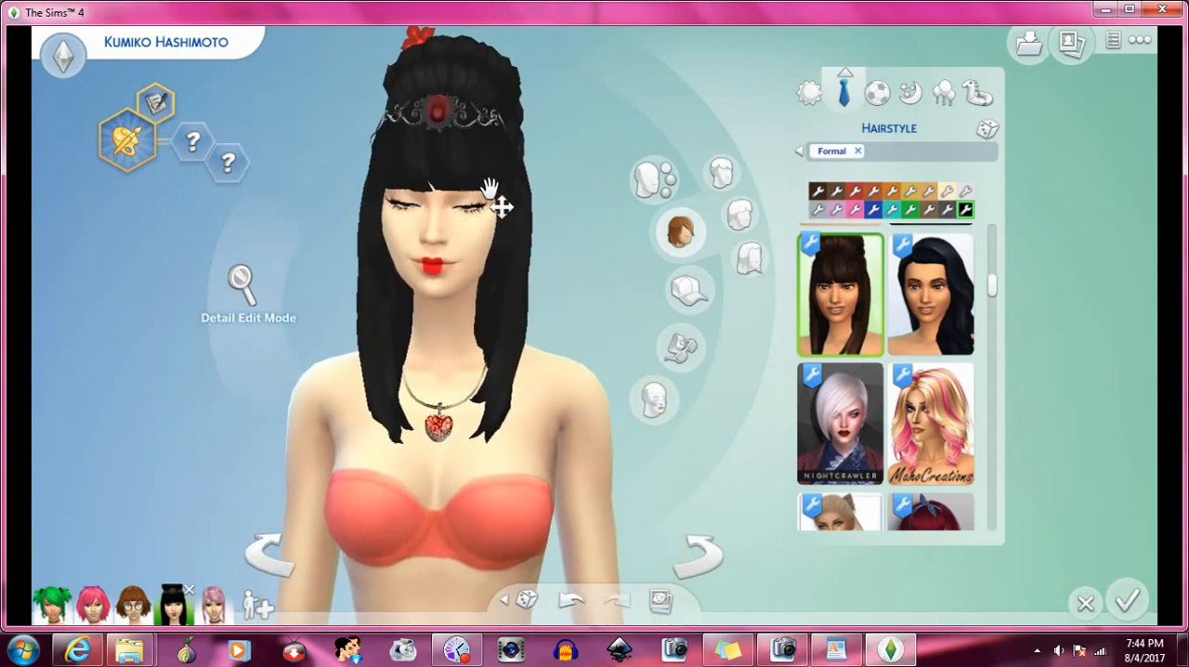
- Browse back through the formal hairstyles and apply the long straight pastel pink hair
{"action": "scroll", "coordinate": [938, 400], "scroll_direction": "up", "scroll_amount": 2}
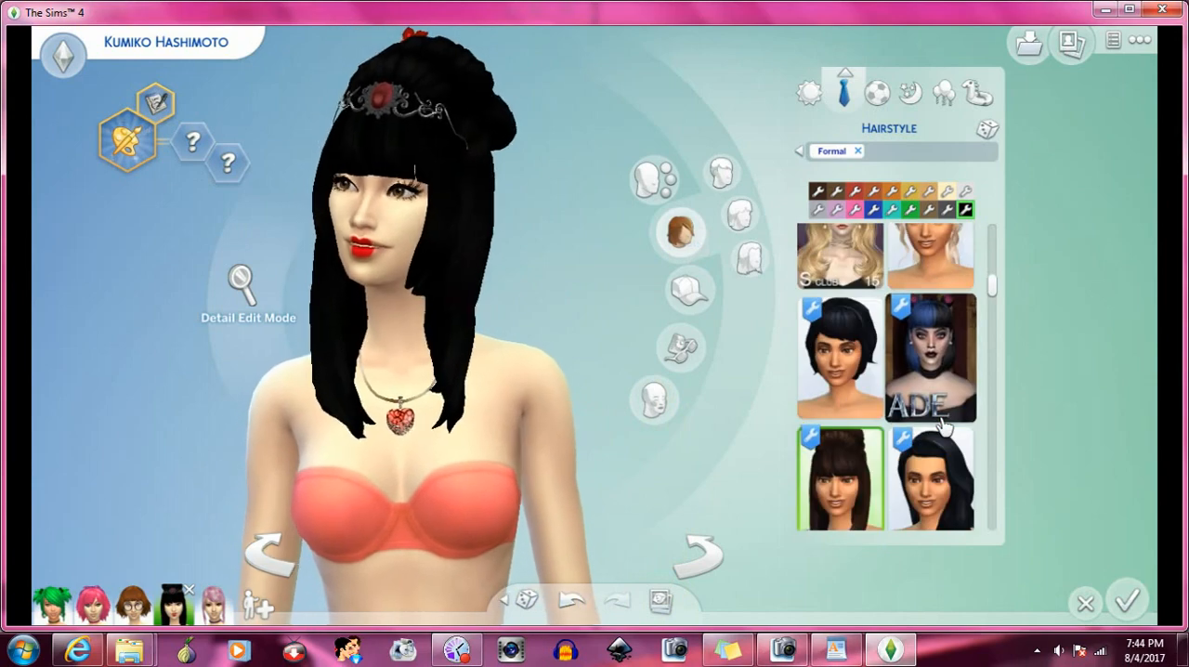
{"action": "scroll", "coordinate": [943, 424], "scroll_direction": "up", "scroll_amount": 6}
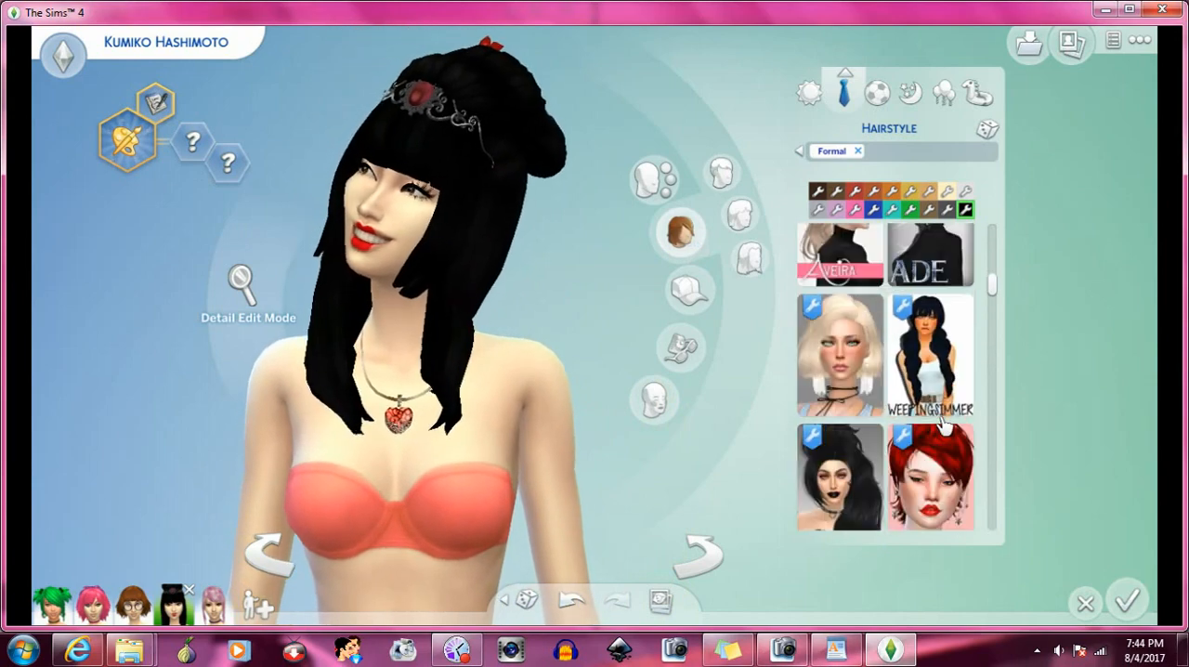
{"action": "scroll", "coordinate": [943, 424], "scroll_direction": "up", "scroll_amount": 2}
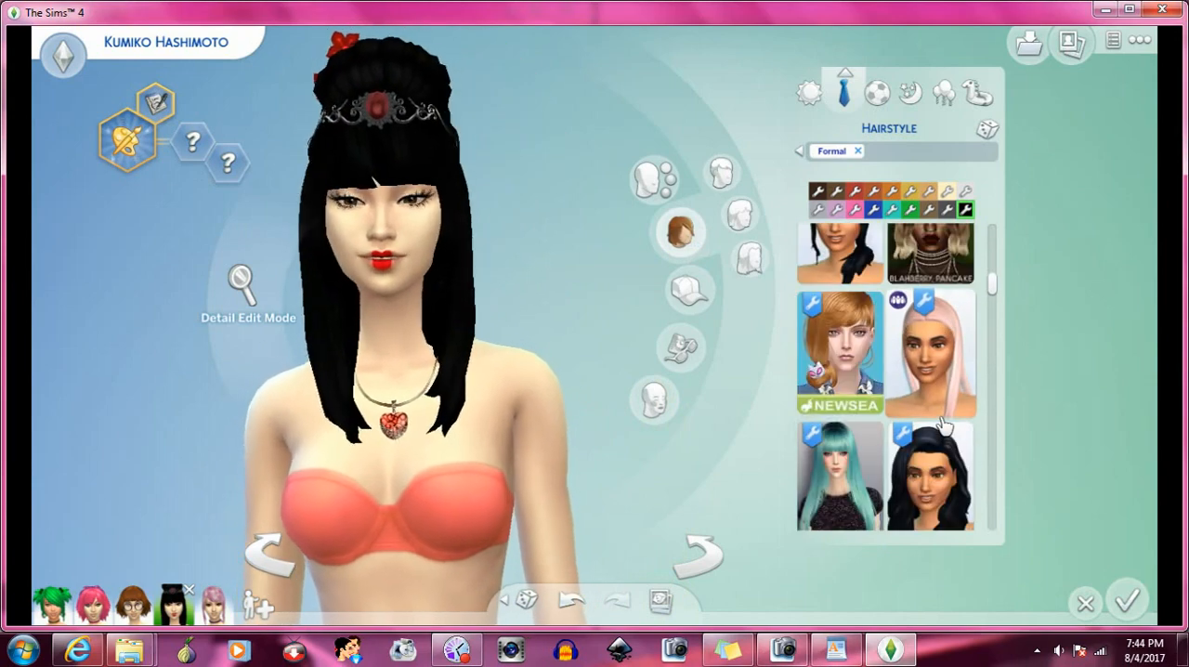
{"action": "scroll", "coordinate": [944, 425], "scroll_direction": "up", "scroll_amount": 1}
{"action": "left_click", "coordinate": [956, 438]}
{"action": "scroll", "coordinate": [956, 439], "scroll_direction": "up", "scroll_amount": 1}
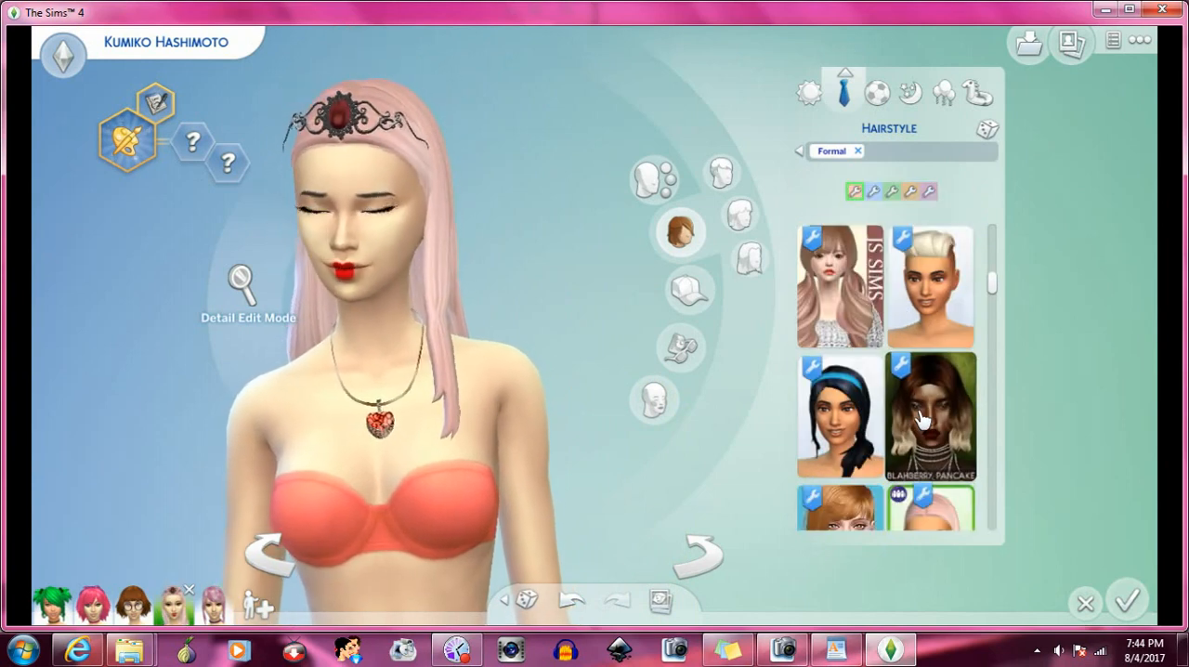
- Switch to the Sim's everyday outfit and apply the Kiara Zurk black braided updo with red ribbons
{"action": "left_click", "coordinate": [808, 93]}
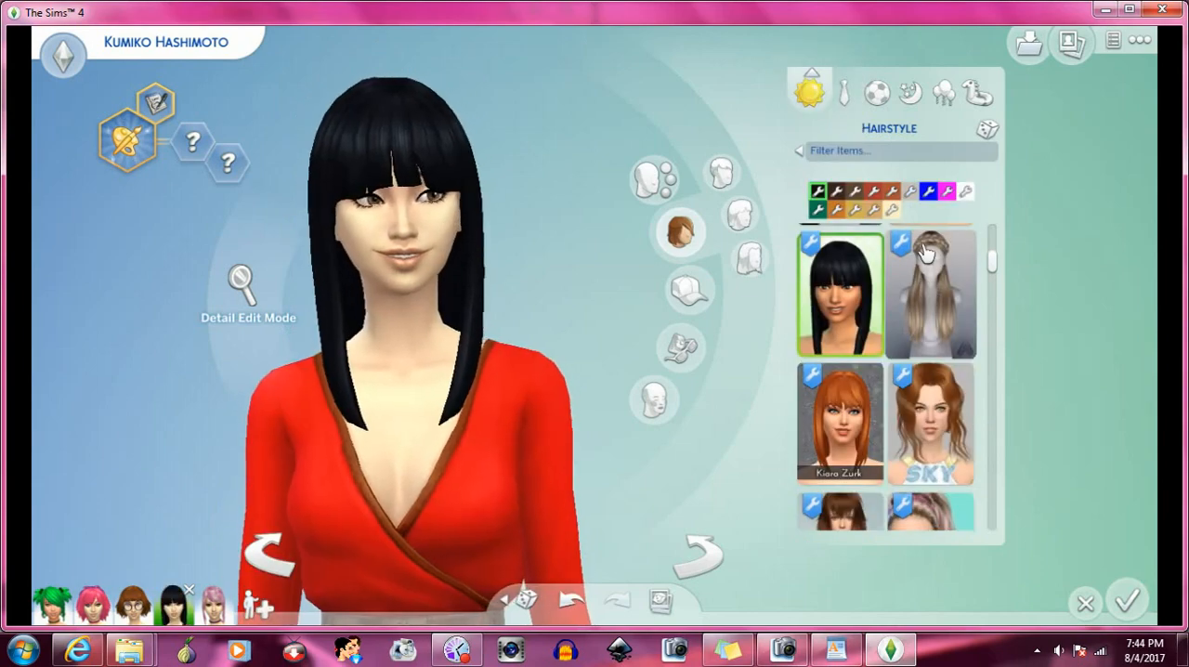
{"action": "scroll", "coordinate": [931, 371], "scroll_direction": "down", "scroll_amount": 3}
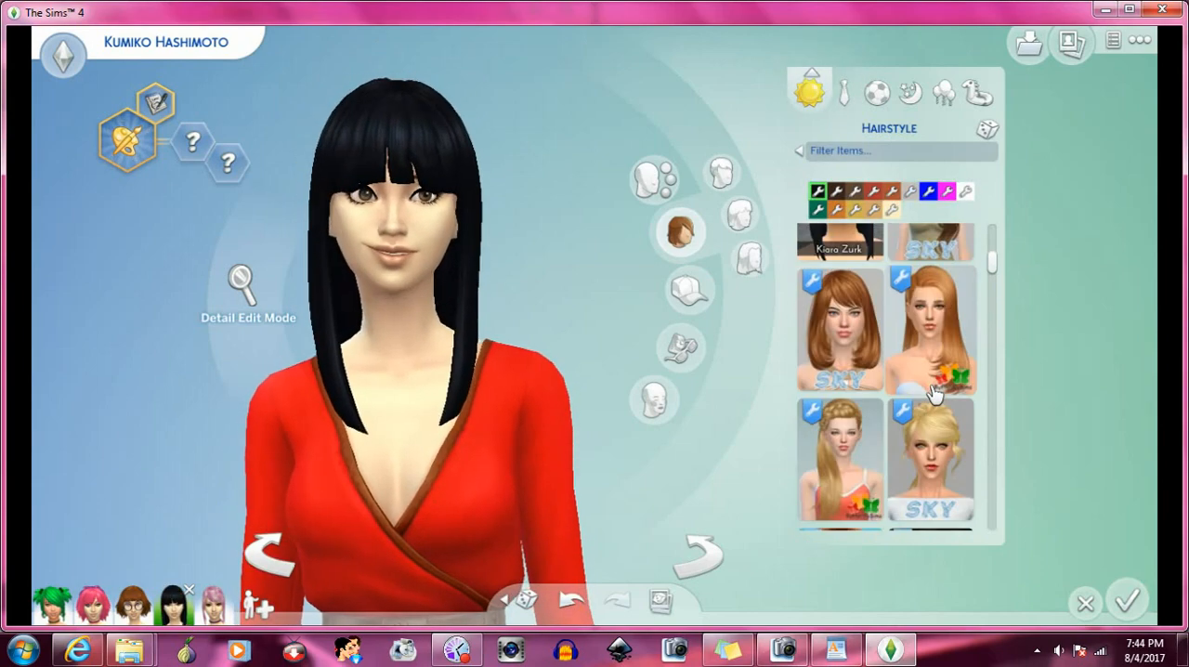
{"action": "scroll", "coordinate": [932, 395], "scroll_direction": "down", "scroll_amount": 5}
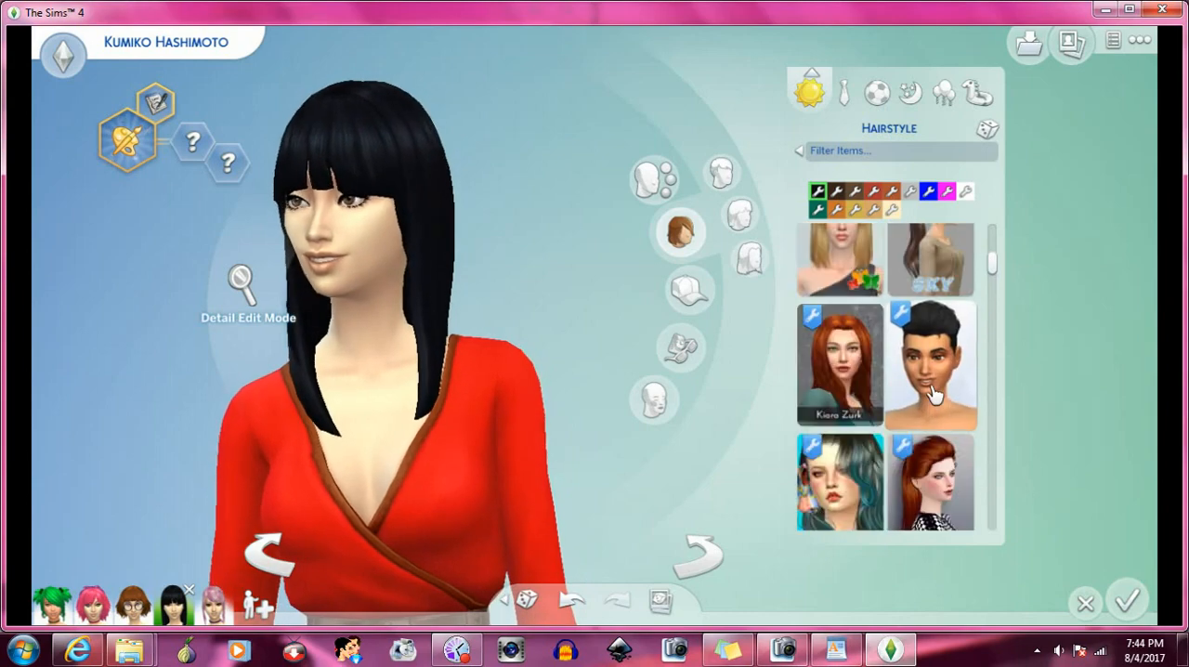
{"action": "scroll", "coordinate": [933, 395], "scroll_direction": "down", "scroll_amount": 5}
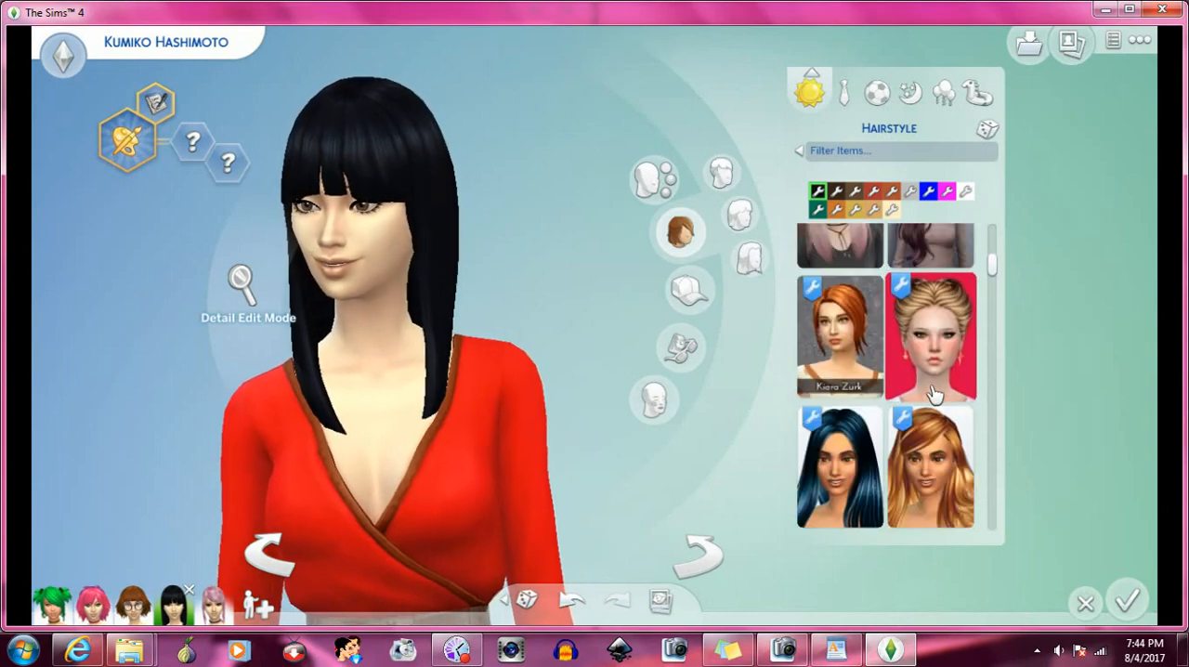
{"action": "scroll", "coordinate": [934, 394], "scroll_direction": "down", "scroll_amount": 5}
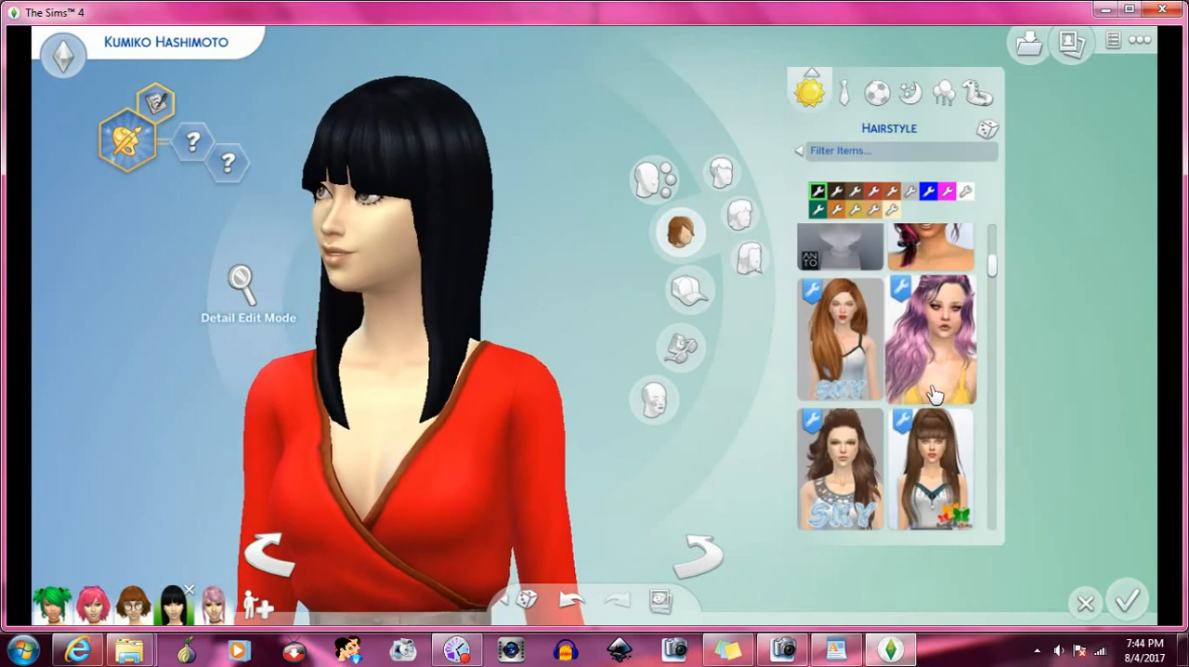
{"action": "scroll", "coordinate": [933, 395], "scroll_direction": "down", "scroll_amount": 5}
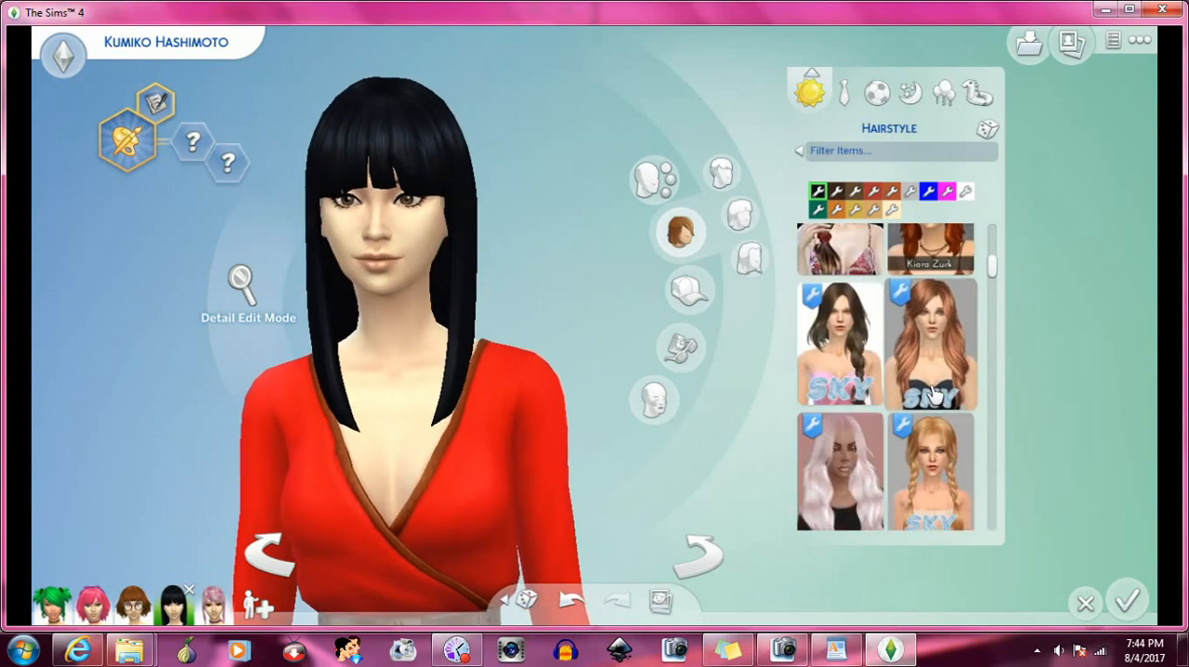
{"action": "scroll", "coordinate": [933, 394], "scroll_direction": "down", "scroll_amount": 5}
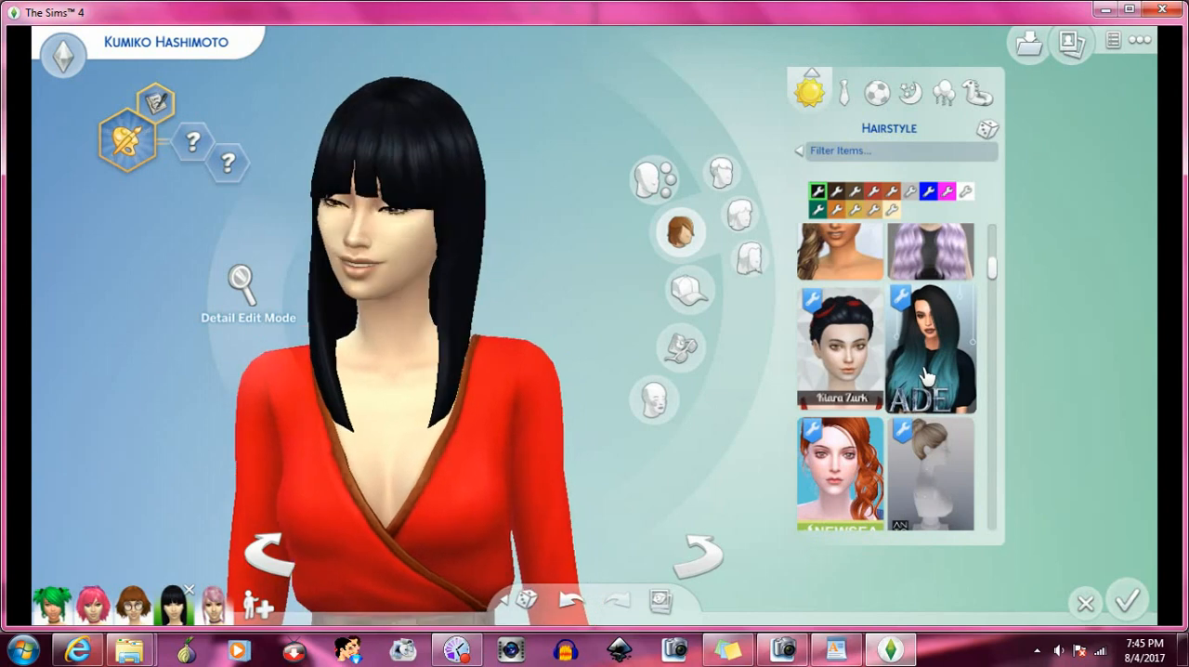
{"action": "left_click", "coordinate": [871, 346]}
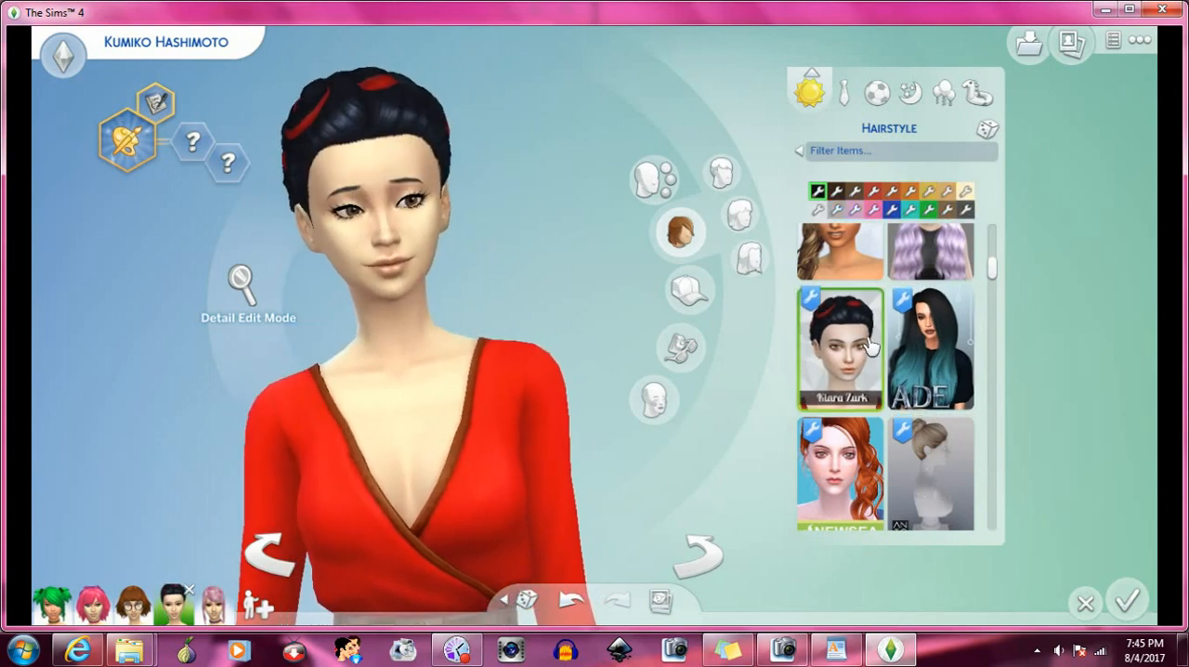
- Find the custom hat whose thumbnail shows only plain dark hair in the everyday hats and put it on the Sim
{"action": "left_click", "coordinate": [688, 290]}
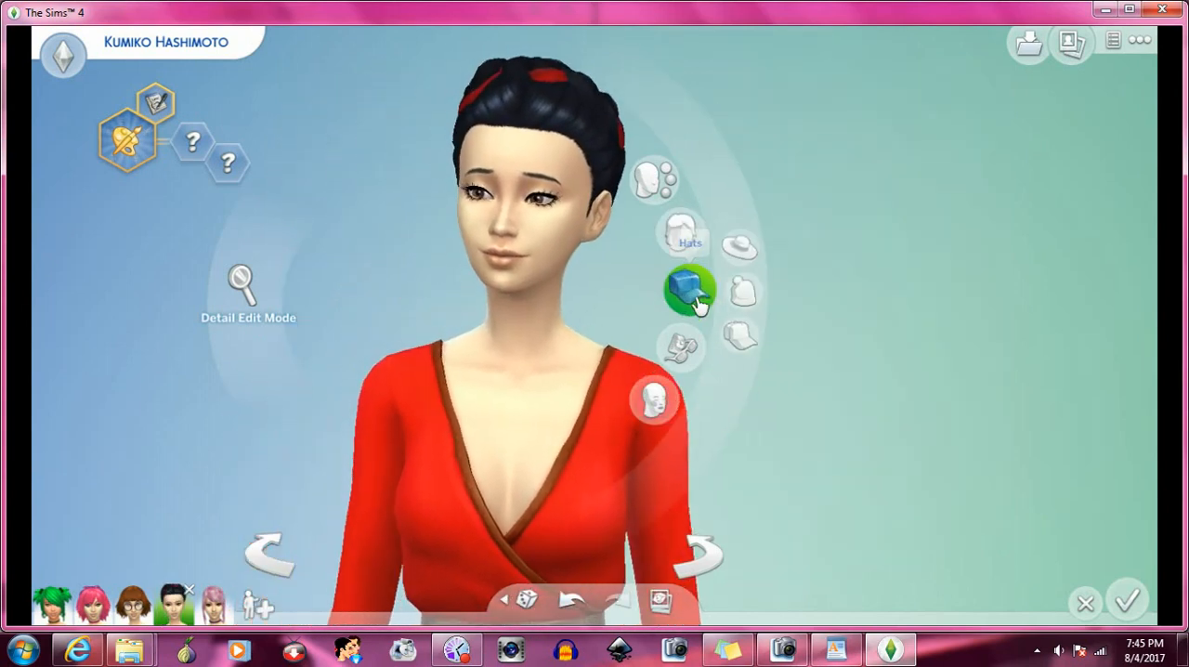
{"action": "left_click", "coordinate": [866, 152]}
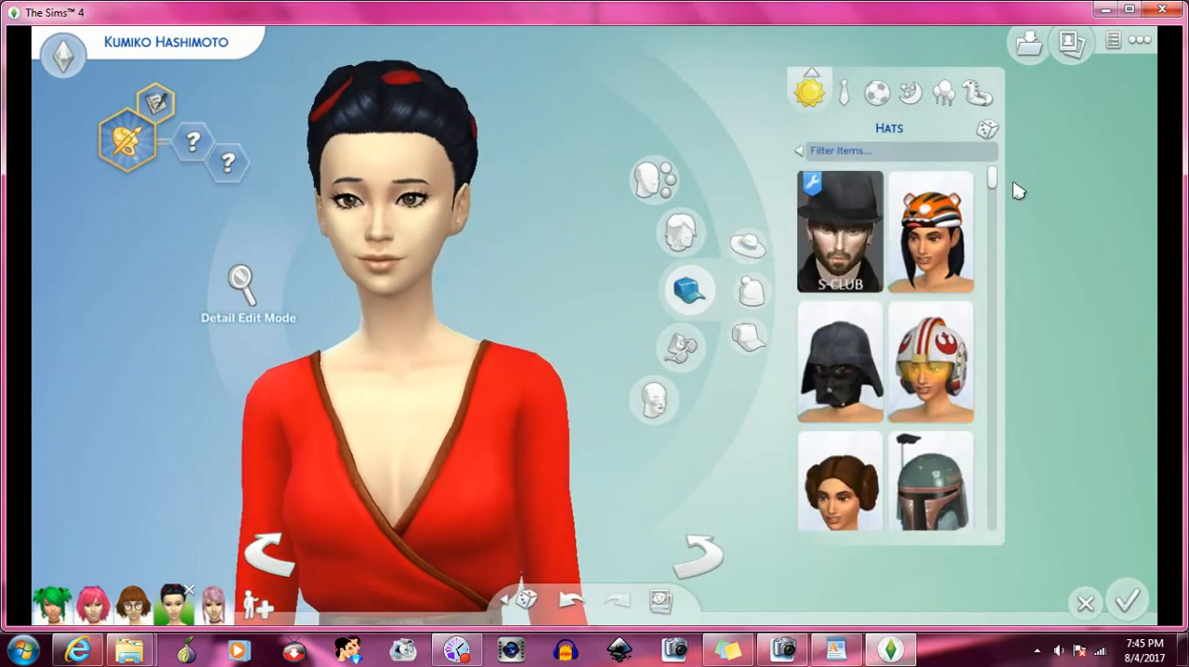
{"action": "scroll", "coordinate": [976, 259], "scroll_direction": "down", "scroll_amount": 1}
{"action": "left_click_drag", "start_coordinate": [992, 177], "coordinate": [1005, 523]}
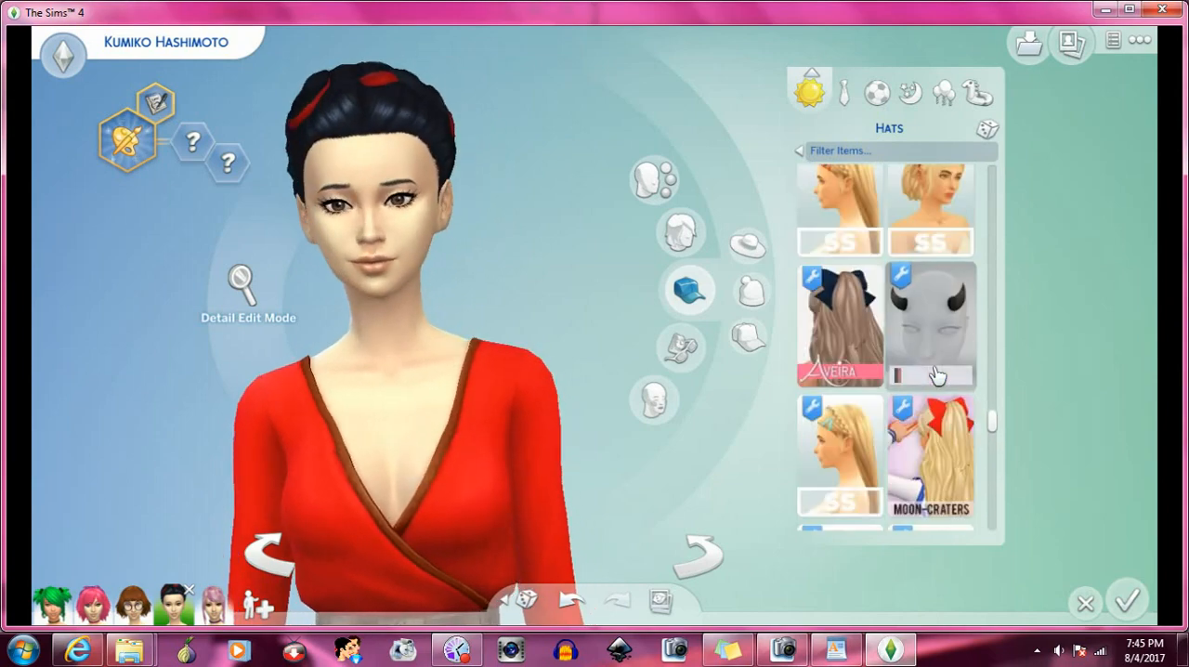
{"action": "scroll", "coordinate": [936, 374], "scroll_direction": "up", "scroll_amount": 8}
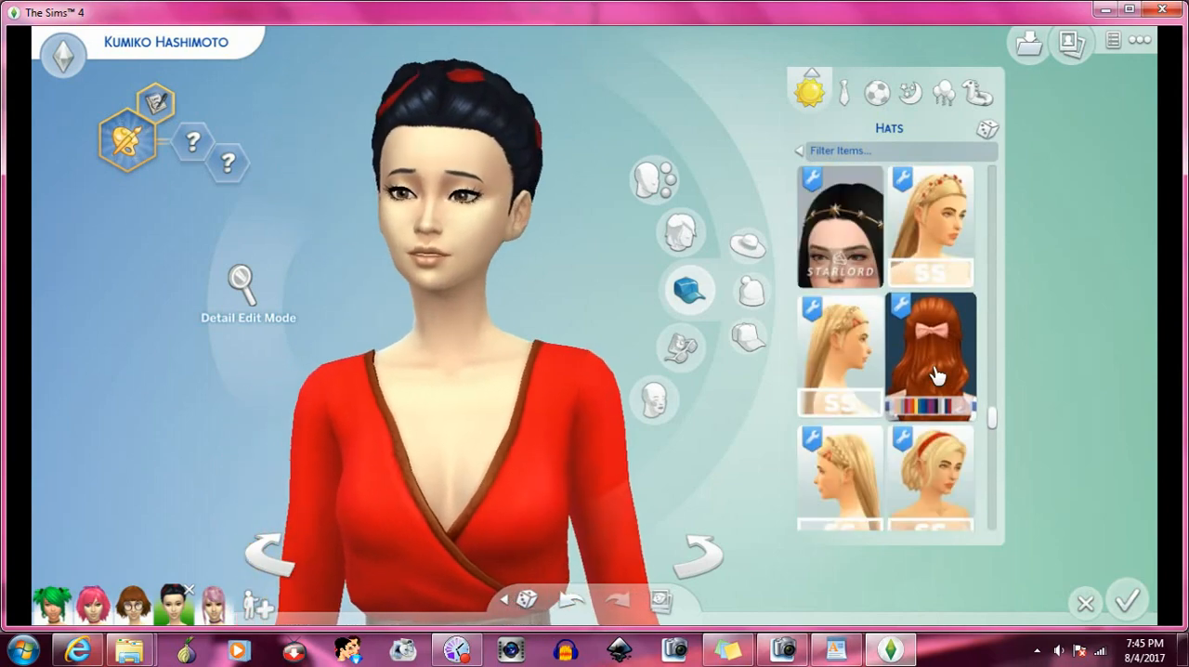
{"action": "scroll", "coordinate": [936, 374], "scroll_direction": "up", "scroll_amount": 6}
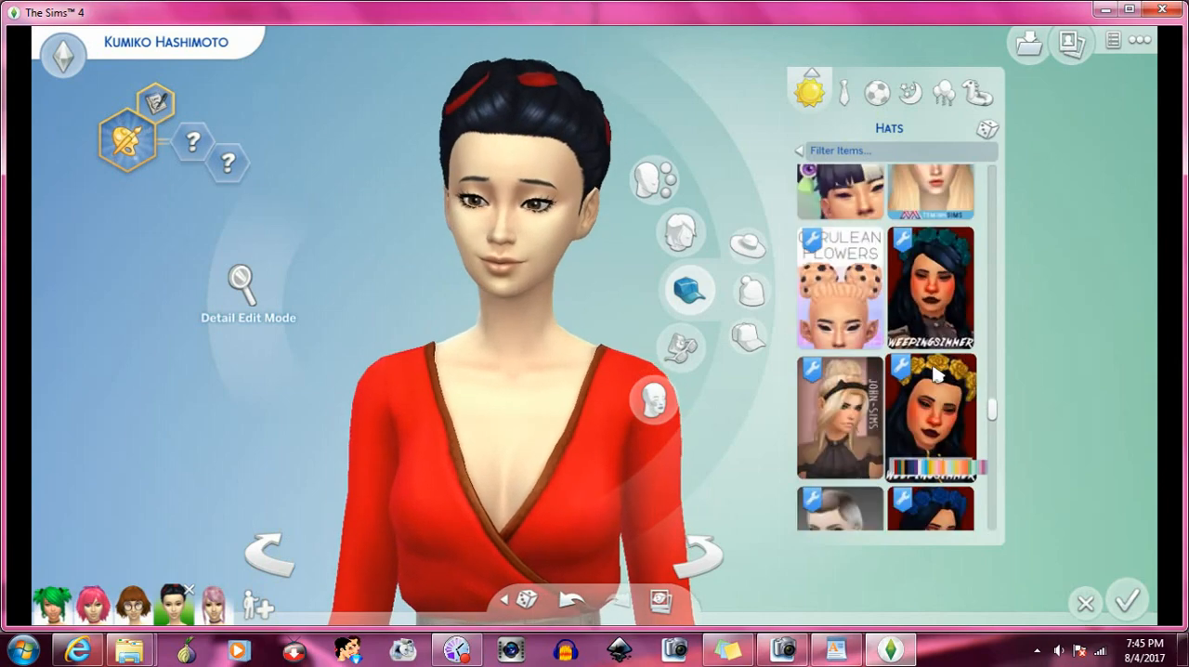
{"action": "scroll", "coordinate": [936, 375], "scroll_direction": "up", "scroll_amount": 2}
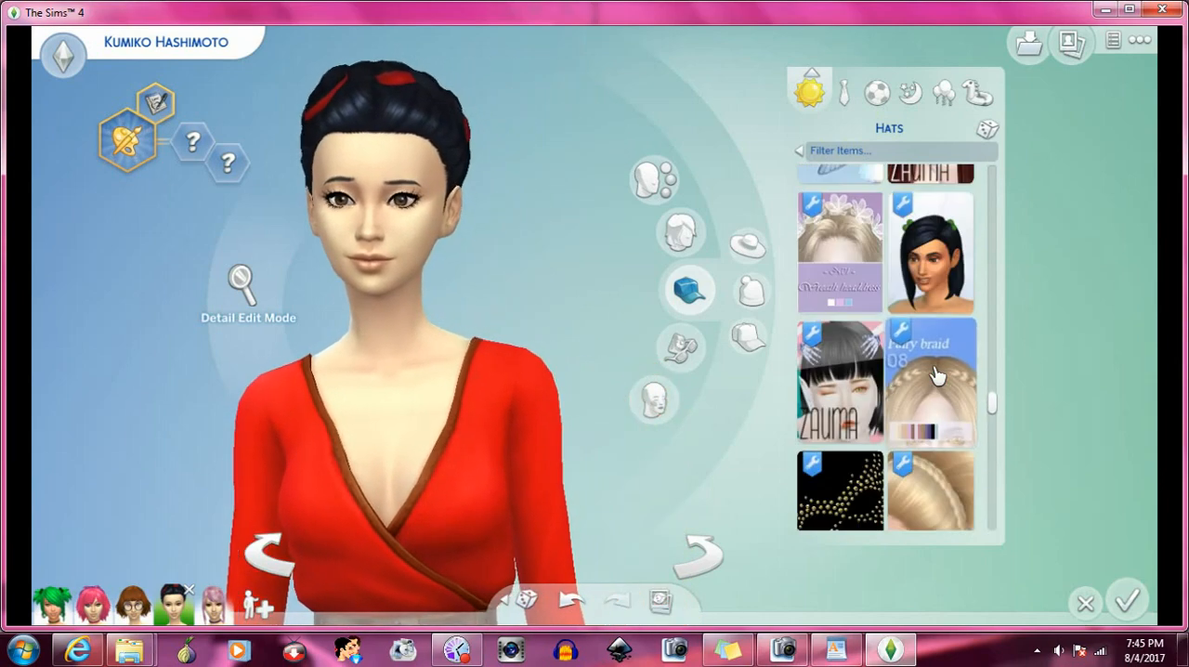
{"action": "scroll", "coordinate": [936, 375], "scroll_direction": "up", "scroll_amount": 4}
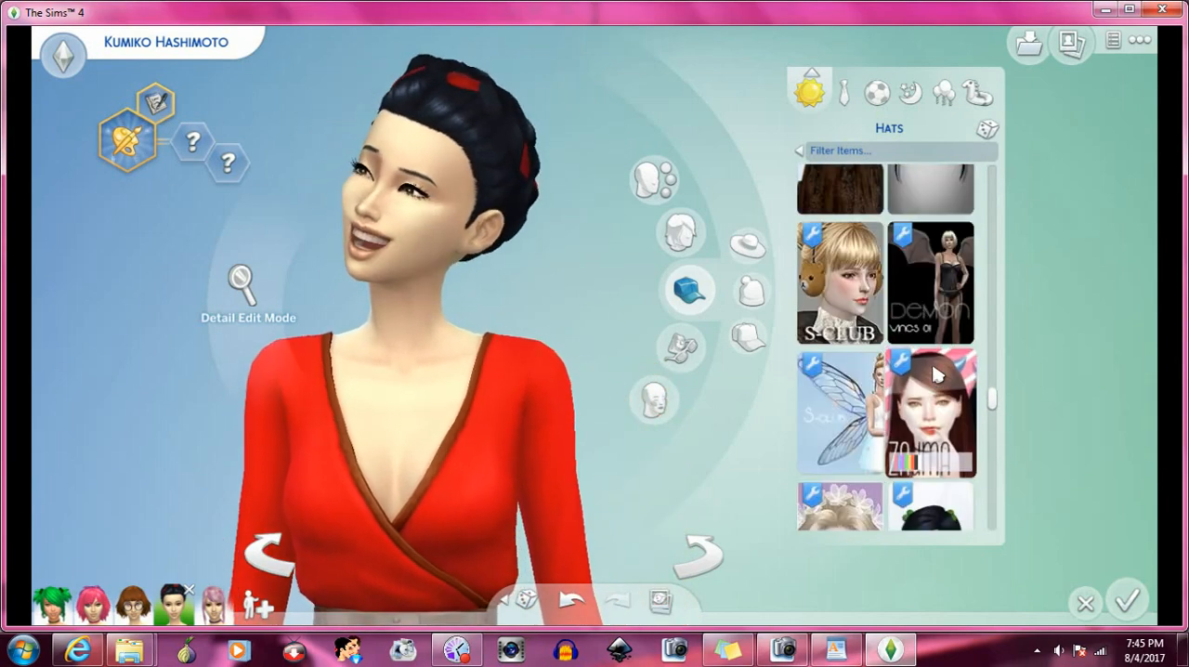
{"action": "scroll", "coordinate": [937, 374], "scroll_direction": "up", "scroll_amount": 5}
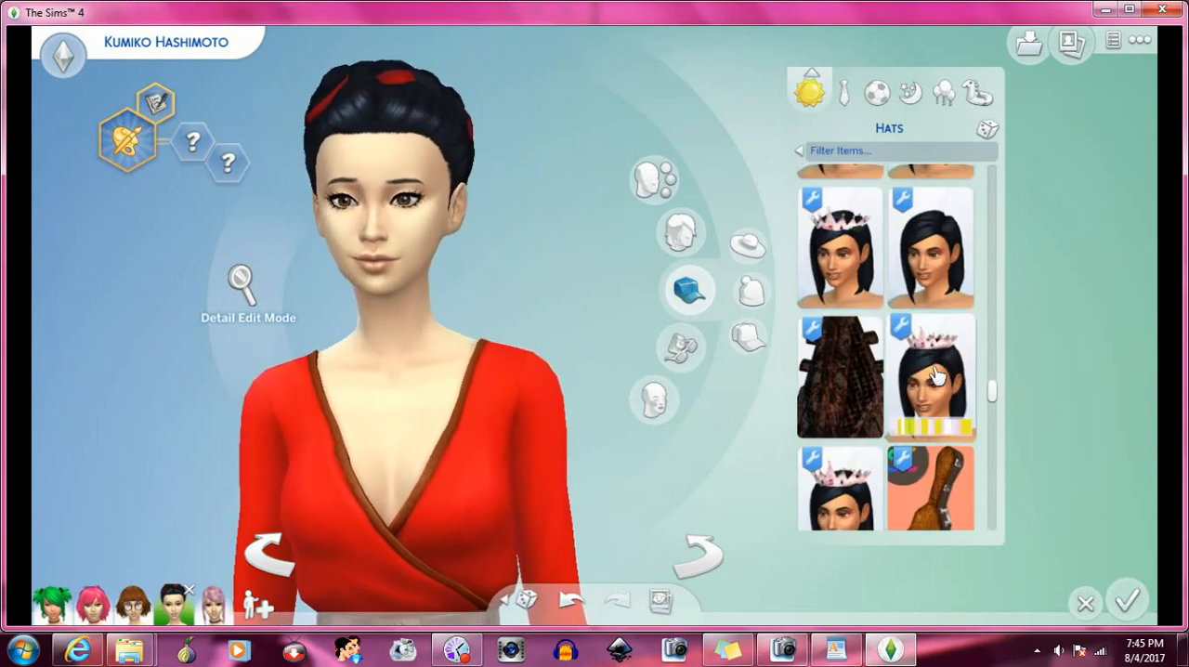
{"action": "scroll", "coordinate": [936, 374], "scroll_direction": "up", "scroll_amount": 5}
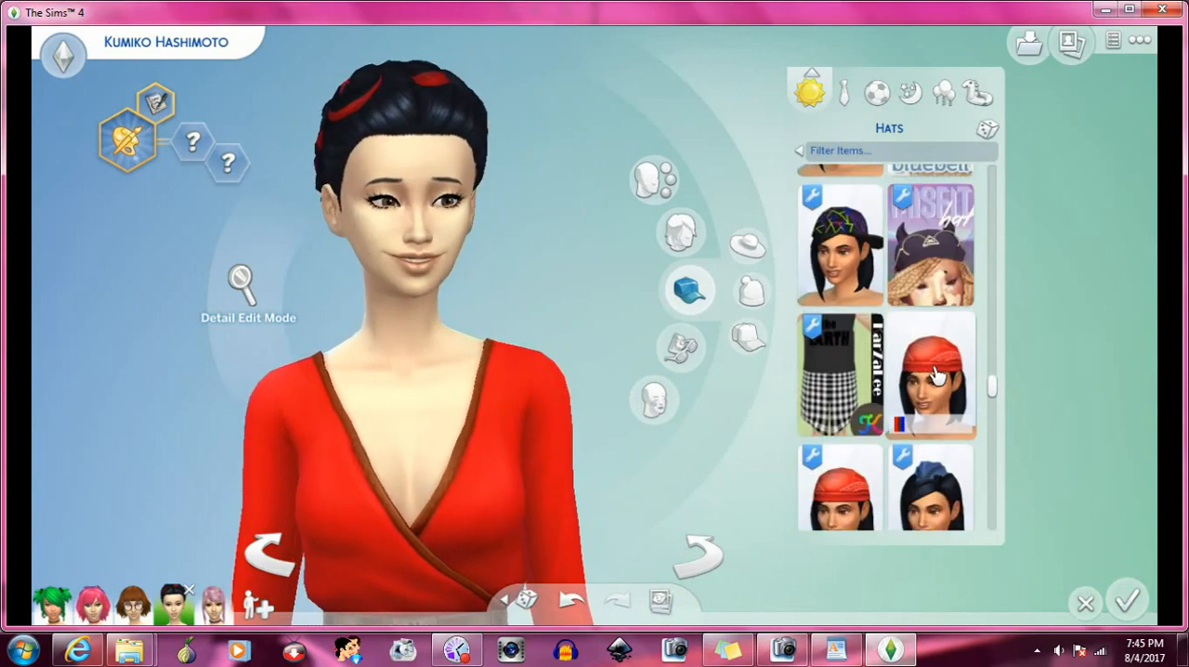
{"action": "scroll", "coordinate": [938, 375], "scroll_direction": "up", "scroll_amount": 5}
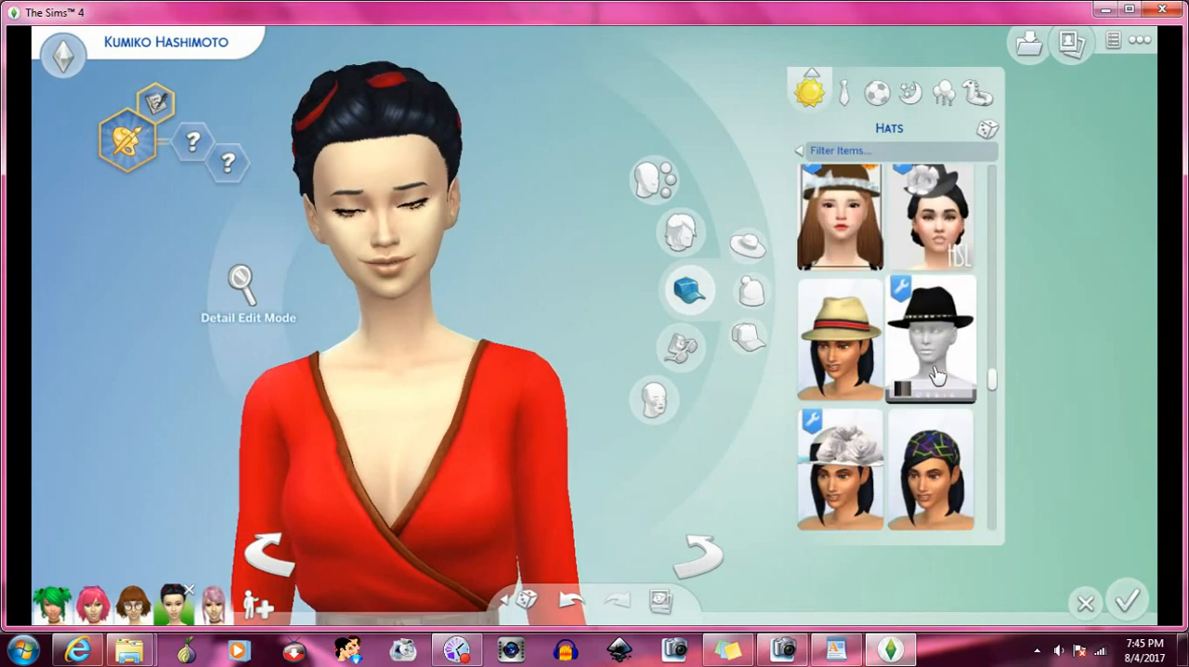
{"action": "scroll", "coordinate": [936, 374], "scroll_direction": "up", "scroll_amount": 5}
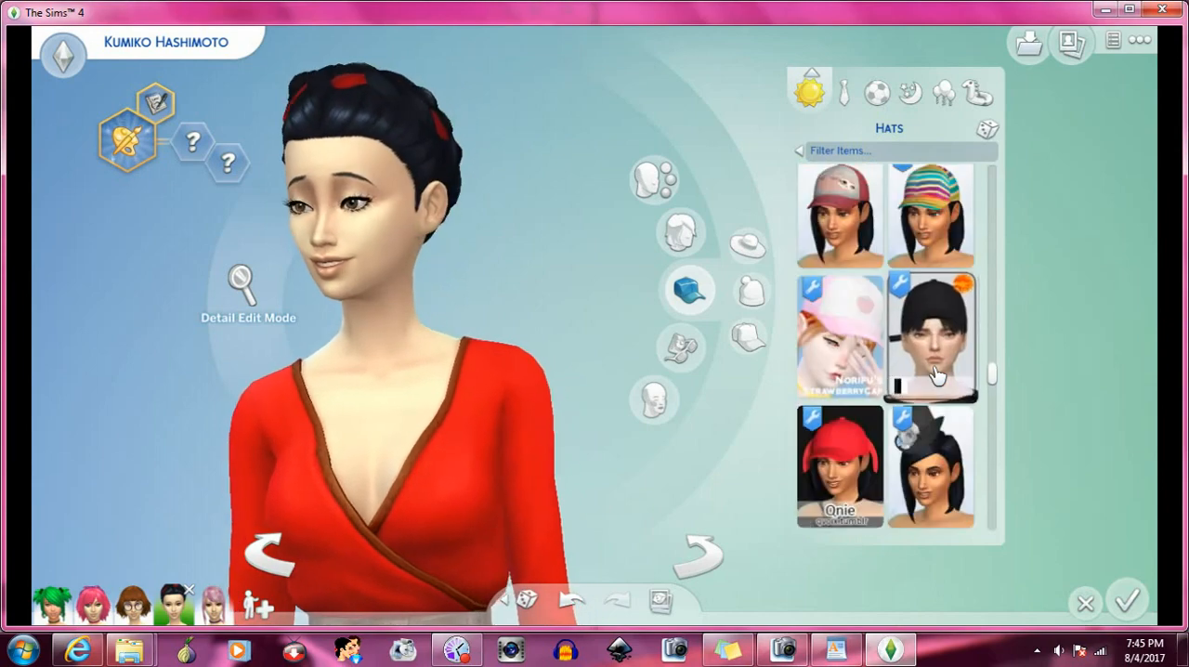
{"action": "scroll", "coordinate": [936, 374], "scroll_direction": "up", "scroll_amount": 5}
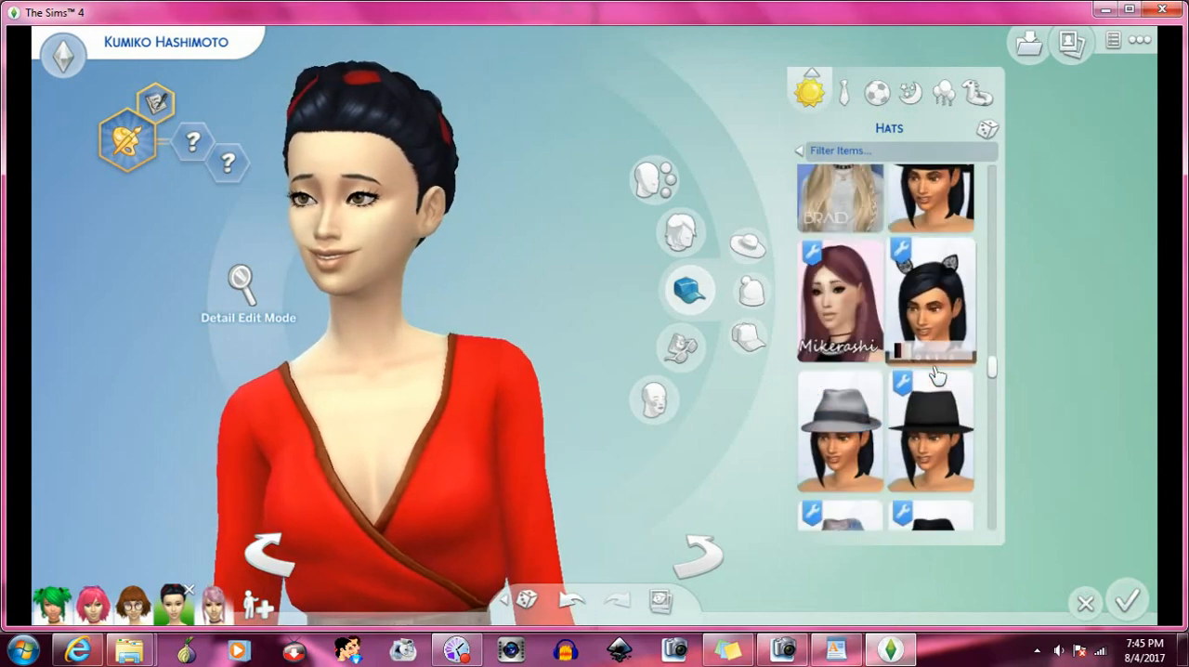
{"action": "scroll", "coordinate": [936, 374], "scroll_direction": "up", "scroll_amount": 3}
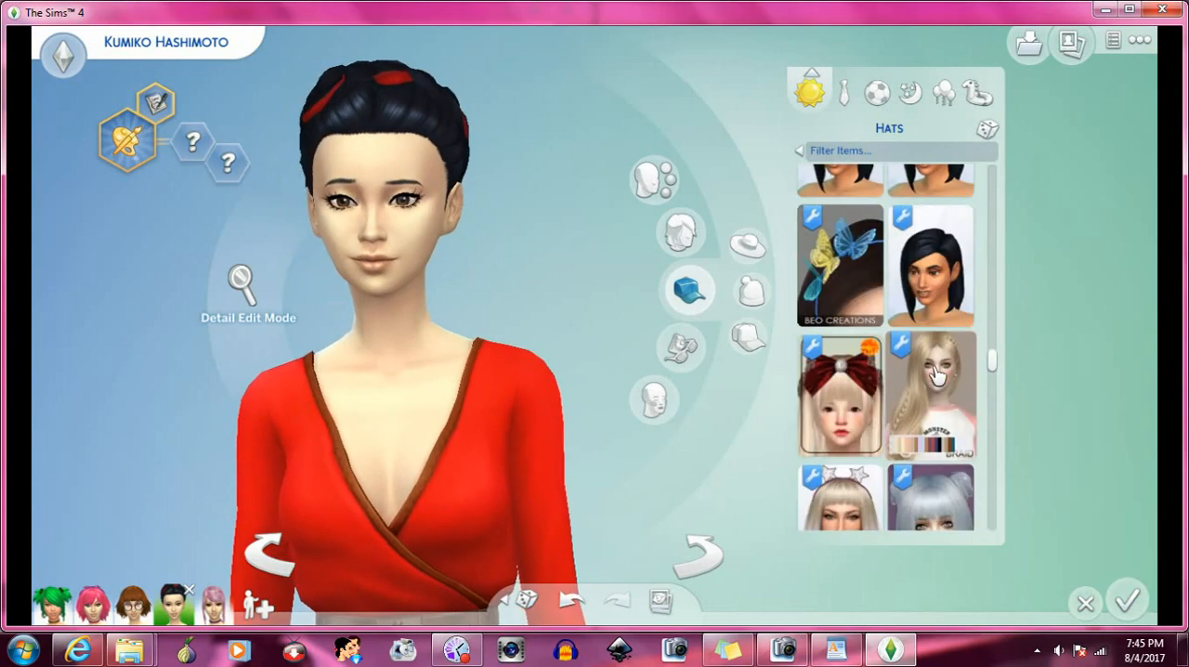
{"action": "left_click", "coordinate": [931, 297]}
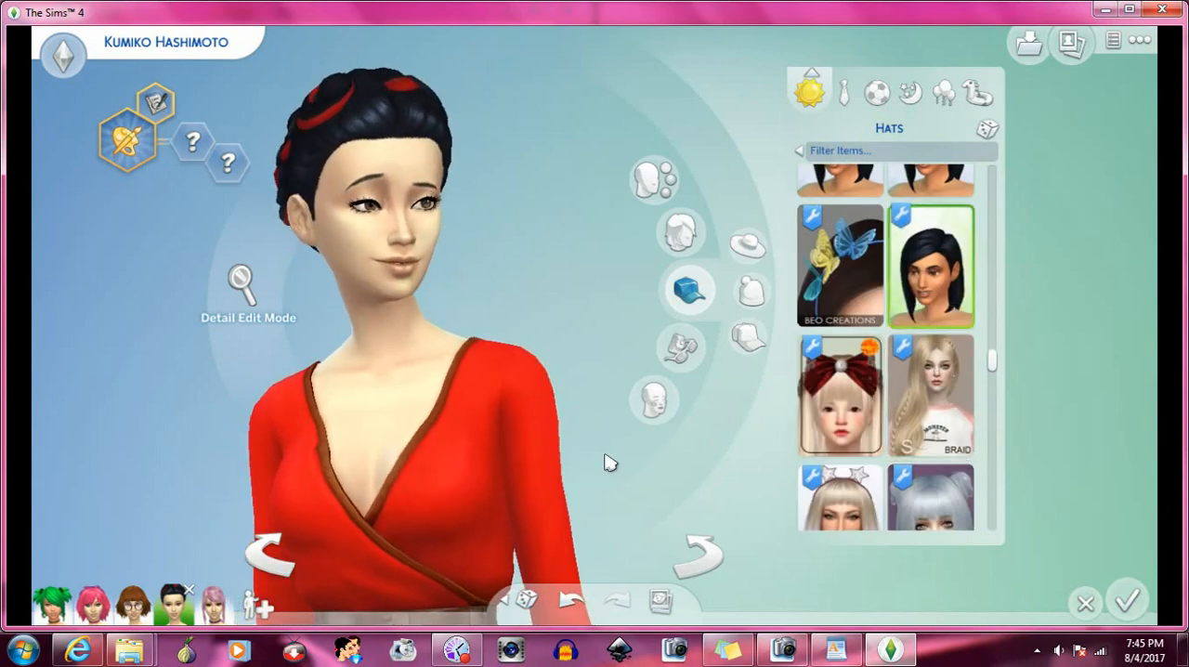
- Turn the Sim around to examine the worn custom hat item with the braided updo from the back and front
{"action": "scroll", "coordinate": [607, 456], "scroll_direction": "down", "scroll_amount": 3}
{"action": "left_click", "coordinate": [632, 562]}
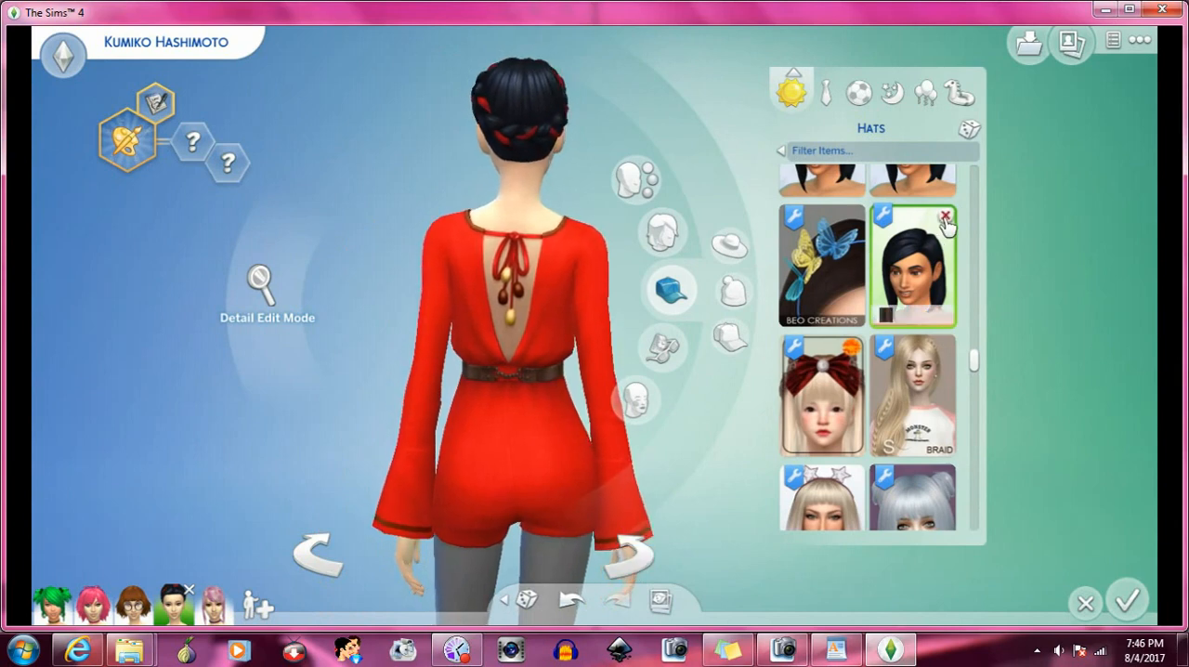
{"action": "left_click", "coordinate": [643, 559]}
{"action": "left_click", "coordinate": [647, 561]}
- Browse back up through the everyday hats, put on the black side-swept bangs item beside the red beanie, and turn the Sim to examine it
{"action": "scroll", "coordinate": [898, 333], "scroll_direction": "up", "scroll_amount": 2}
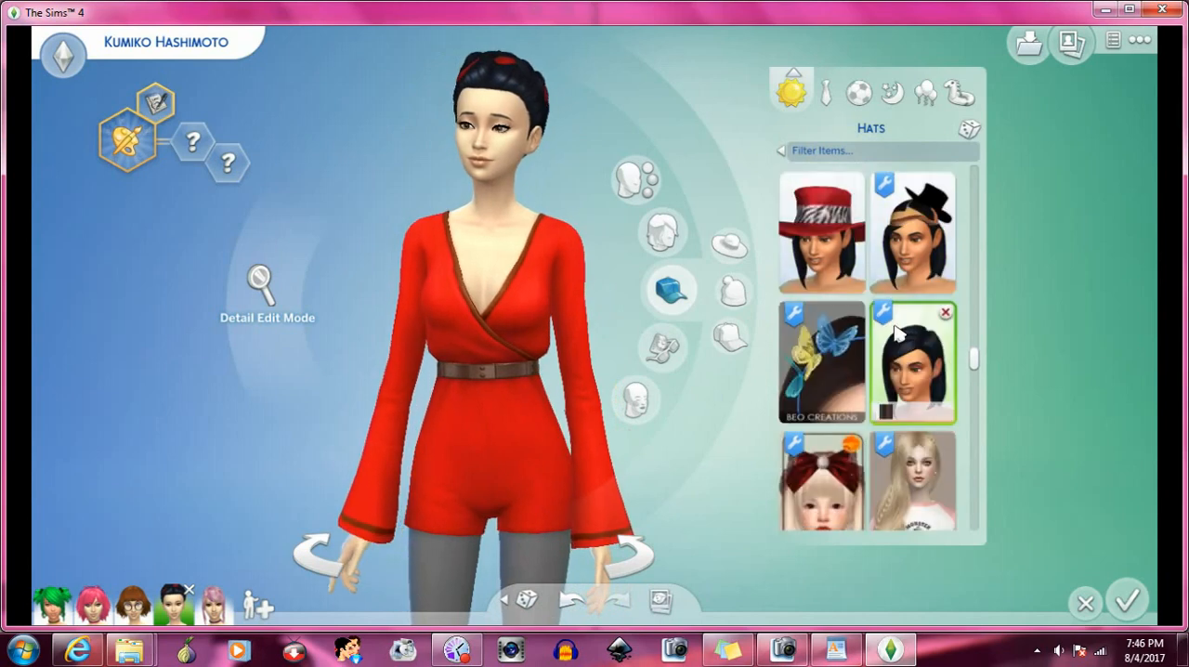
{"action": "scroll", "coordinate": [897, 332], "scroll_direction": "up", "scroll_amount": 2}
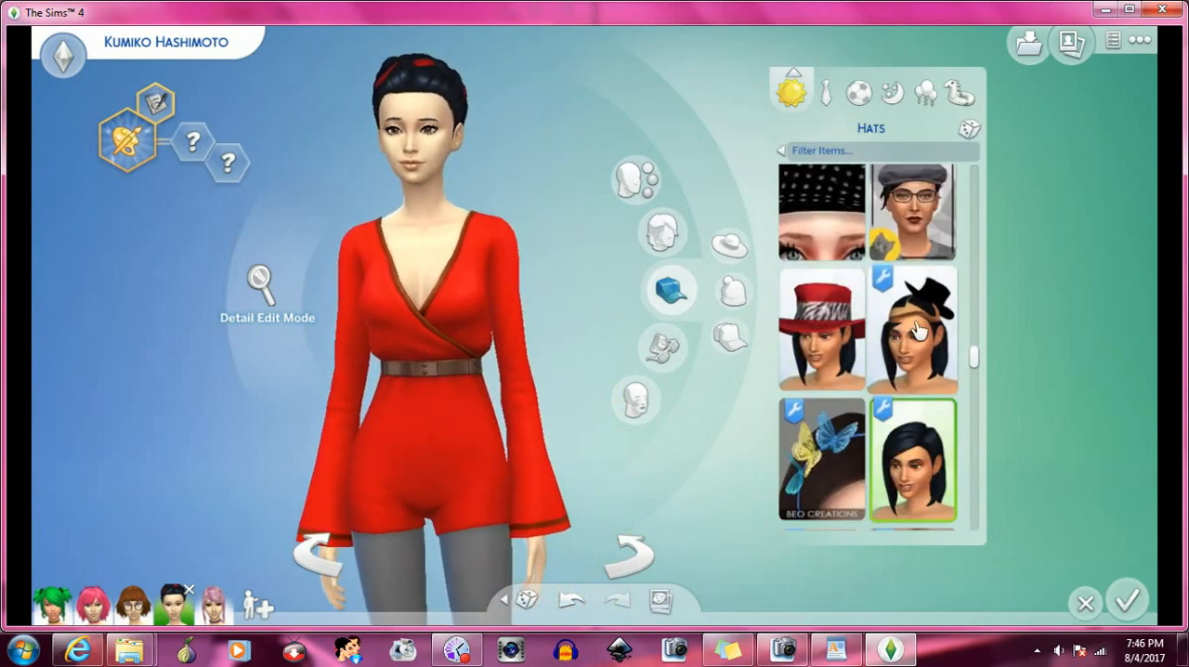
{"action": "scroll", "coordinate": [889, 373], "scroll_direction": "up", "scroll_amount": 3}
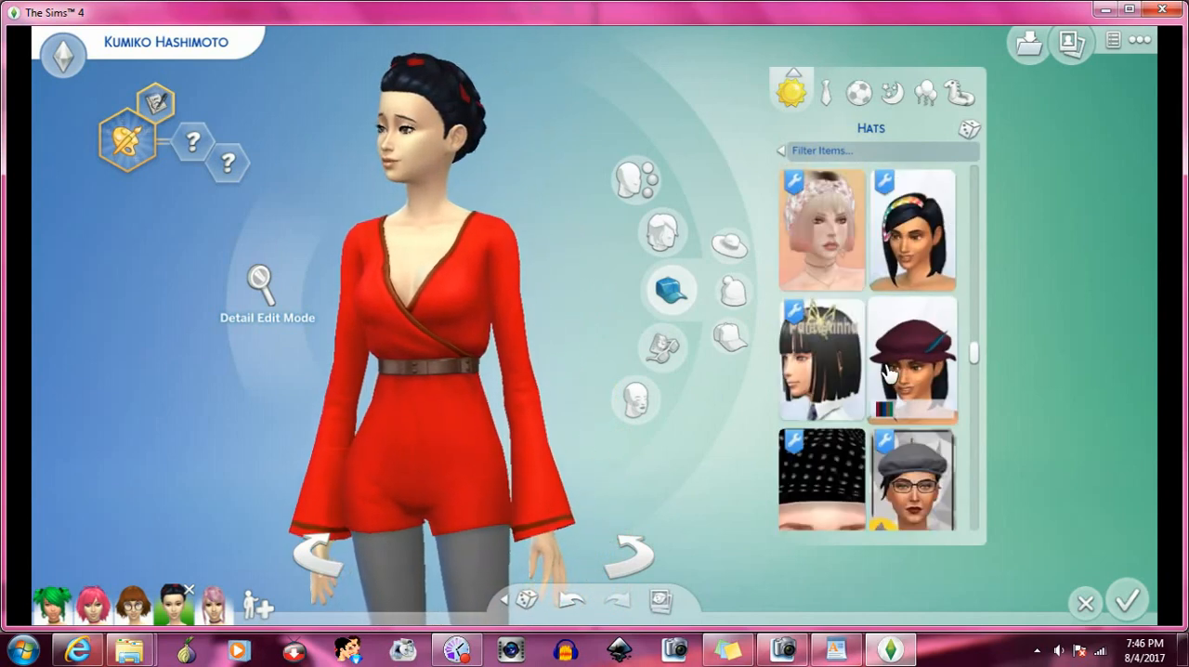
{"action": "scroll", "coordinate": [889, 373], "scroll_direction": "up", "scroll_amount": 9}
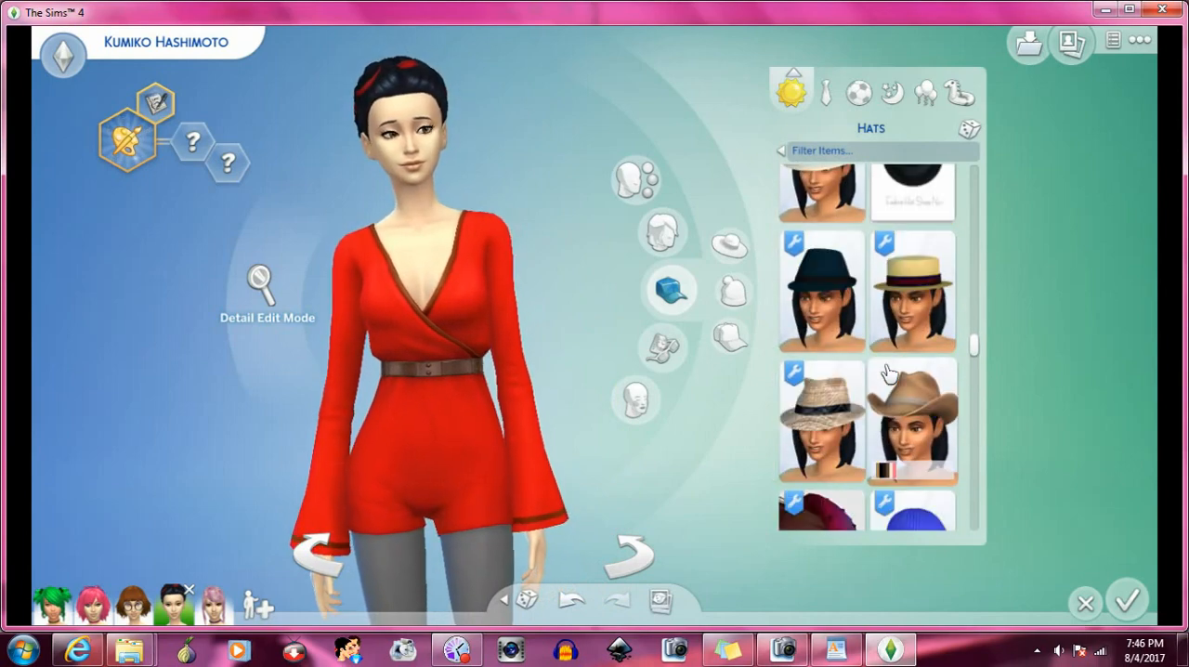
{"action": "scroll", "coordinate": [889, 373], "scroll_direction": "up", "scroll_amount": 8}
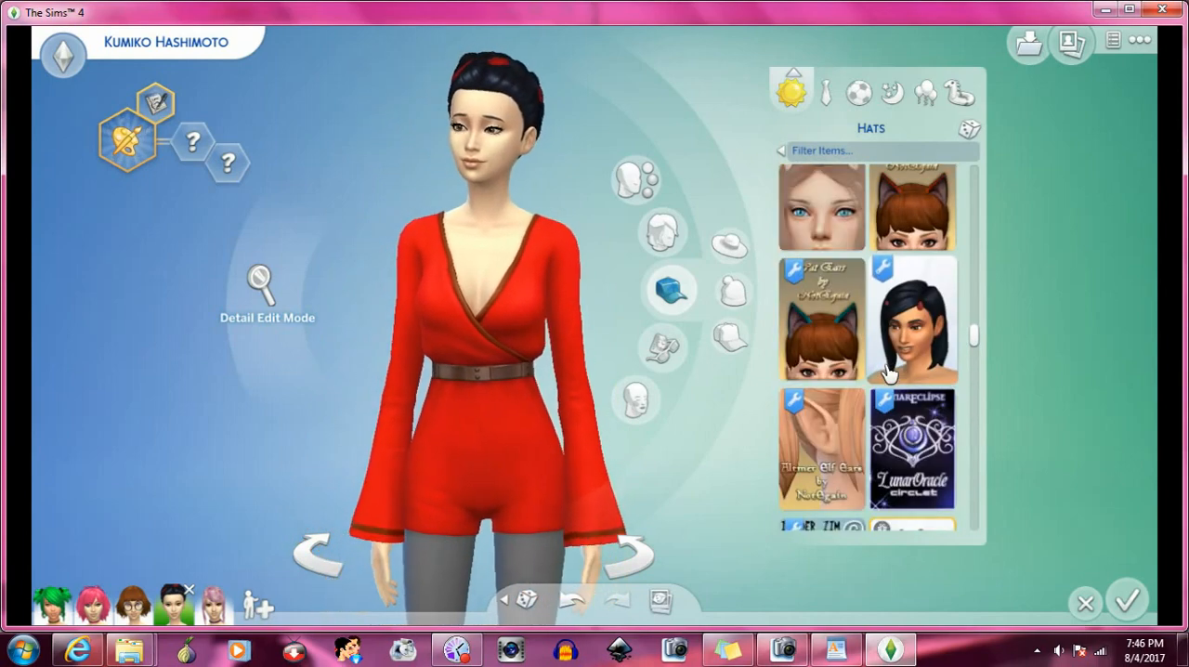
{"action": "scroll", "coordinate": [889, 373], "scroll_direction": "up", "scroll_amount": 3}
{"action": "scroll", "coordinate": [889, 373], "scroll_direction": "up", "scroll_amount": 4}
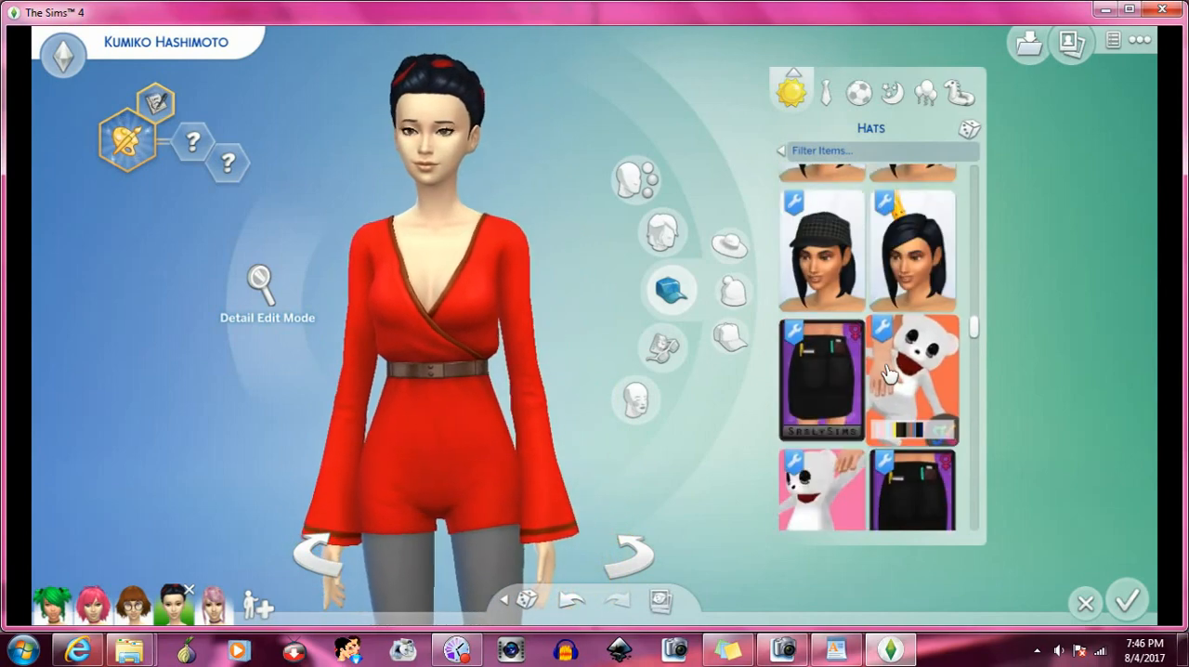
{"action": "scroll", "coordinate": [889, 373], "scroll_direction": "up", "scroll_amount": 8}
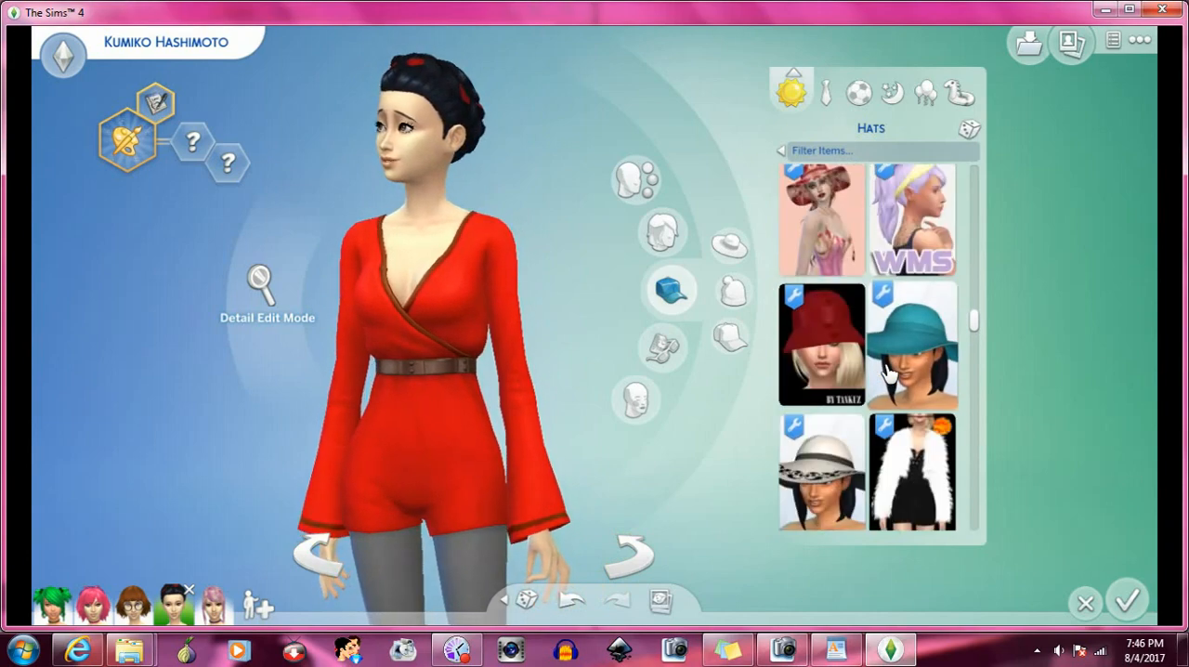
{"action": "scroll", "coordinate": [889, 374], "scroll_direction": "up", "scroll_amount": 5}
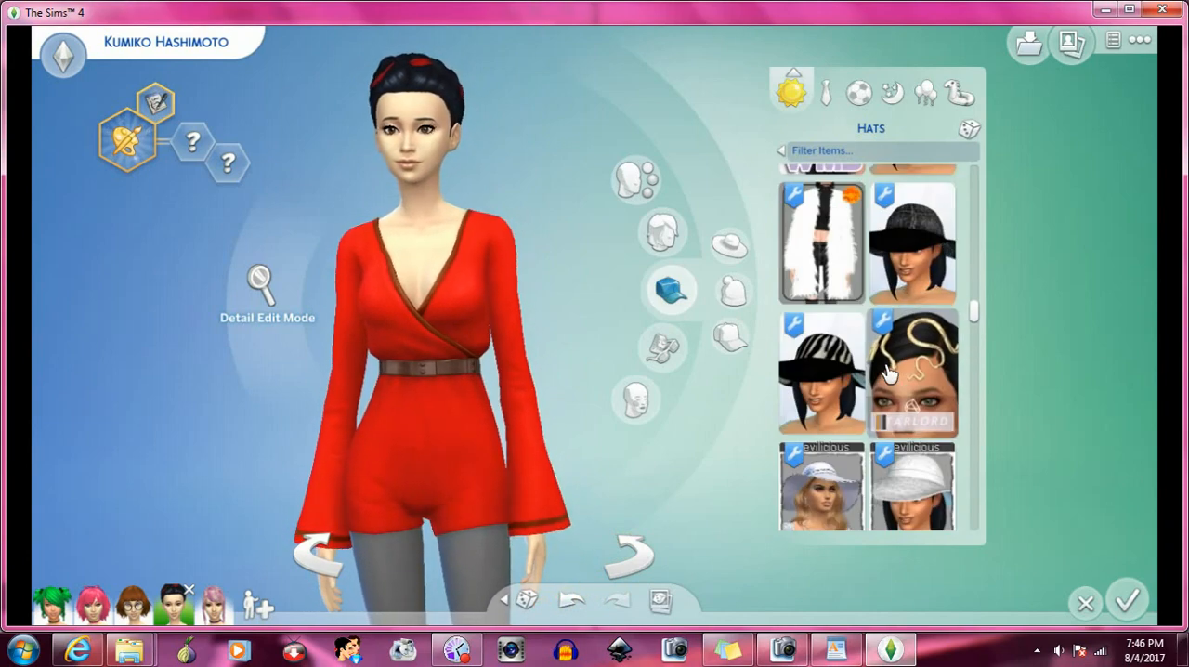
{"action": "scroll", "coordinate": [889, 373], "scroll_direction": "up", "scroll_amount": 8}
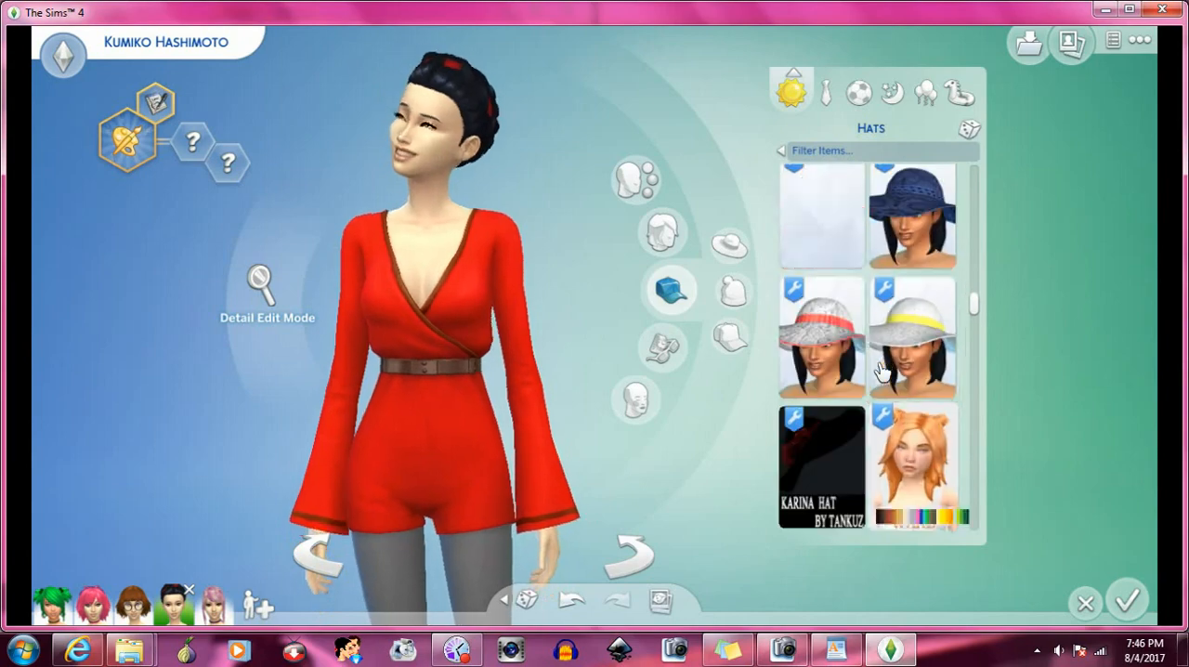
{"action": "scroll", "coordinate": [882, 372], "scroll_direction": "up", "scroll_amount": 8}
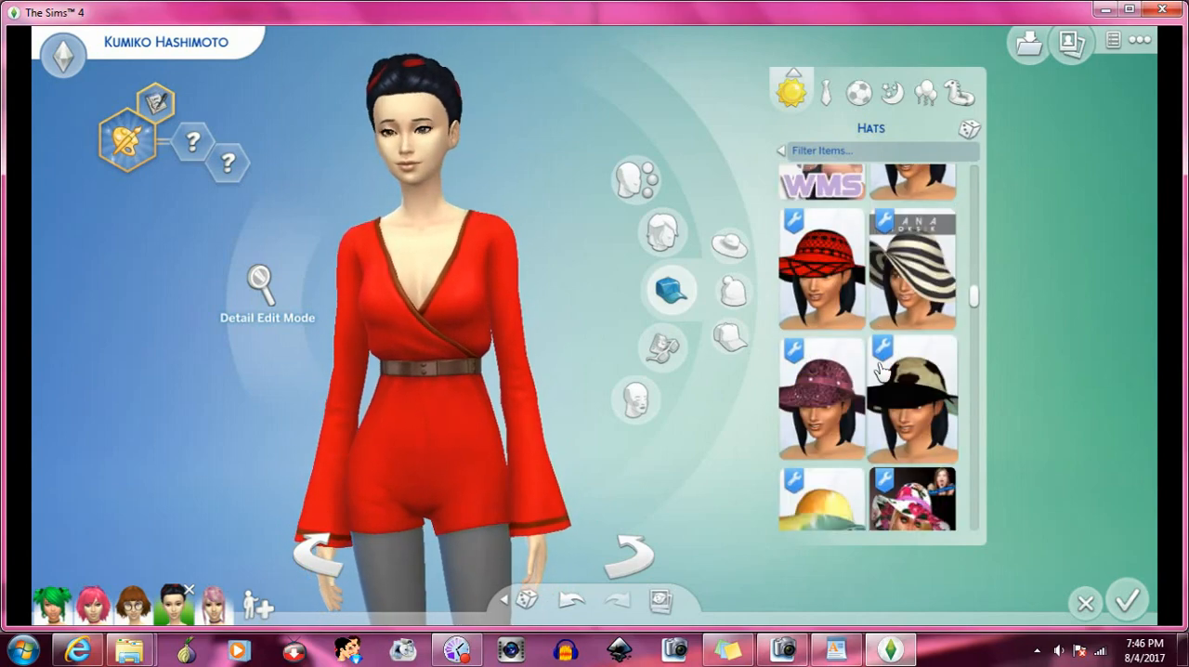
{"action": "scroll", "coordinate": [881, 372], "scroll_direction": "up", "scroll_amount": 2}
{"action": "scroll", "coordinate": [881, 372], "scroll_direction": "up", "scroll_amount": 3}
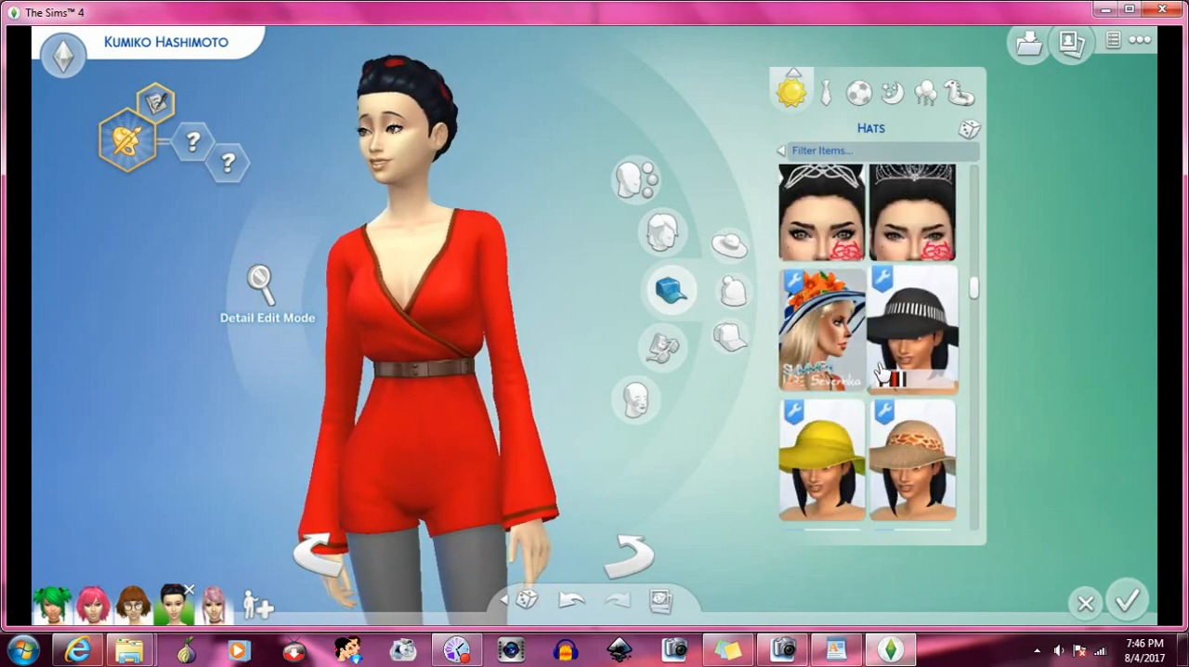
{"action": "scroll", "coordinate": [882, 372], "scroll_direction": "up", "scroll_amount": 6}
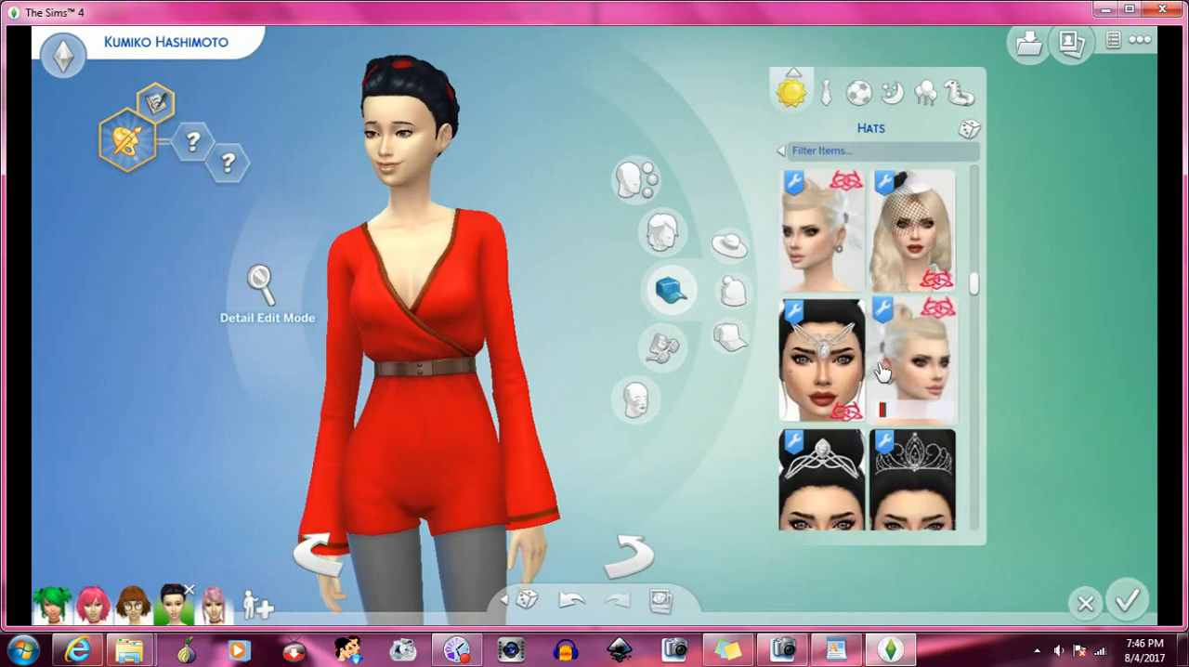
{"action": "scroll", "coordinate": [882, 371], "scroll_direction": "up", "scroll_amount": 5}
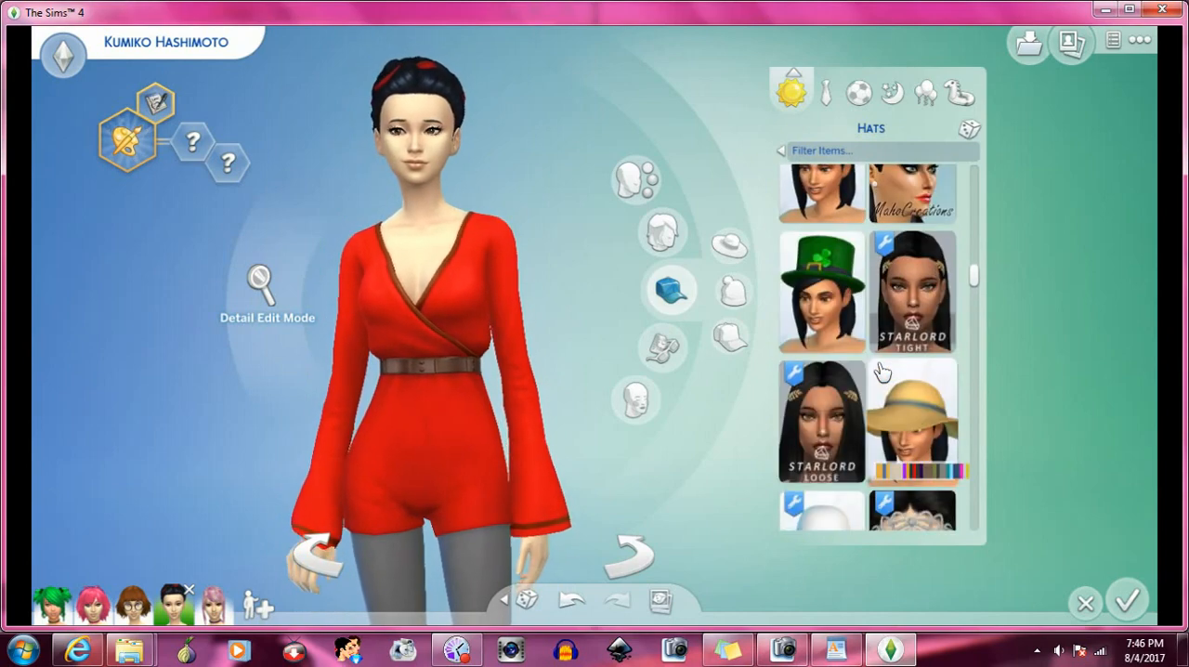
{"action": "scroll", "coordinate": [882, 371], "scroll_direction": "up", "scroll_amount": 3}
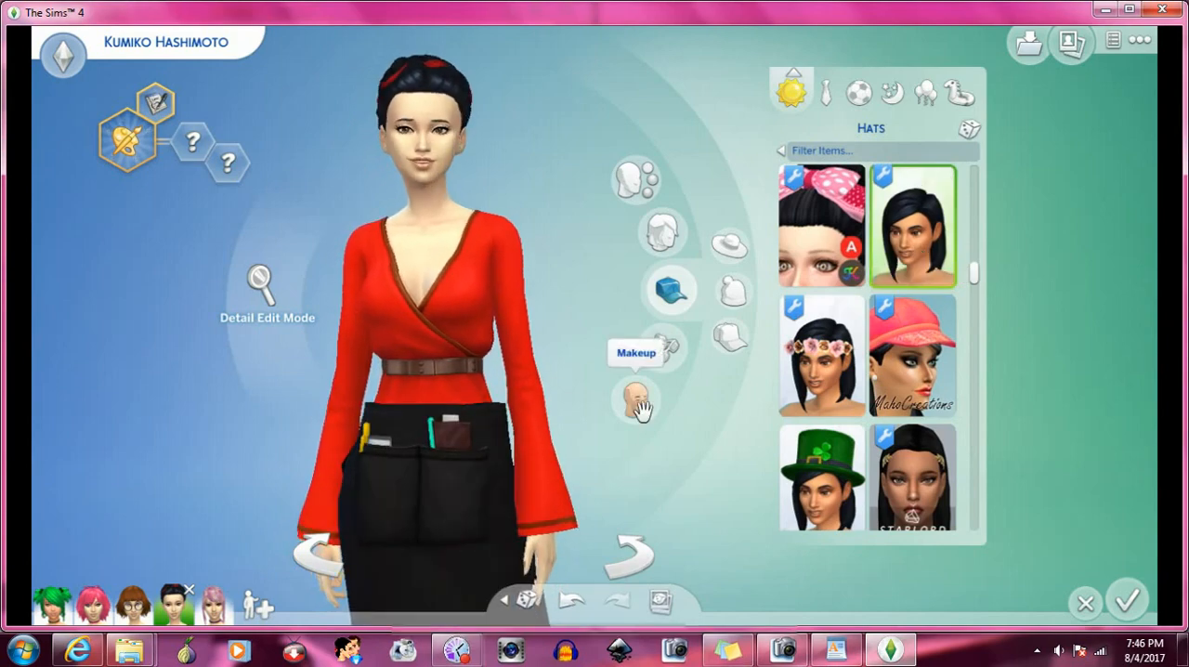
{"action": "scroll", "coordinate": [849, 364], "scroll_direction": "up", "scroll_amount": 3}
{"action": "scroll", "coordinate": [850, 364], "scroll_direction": "up", "scroll_amount": 1}
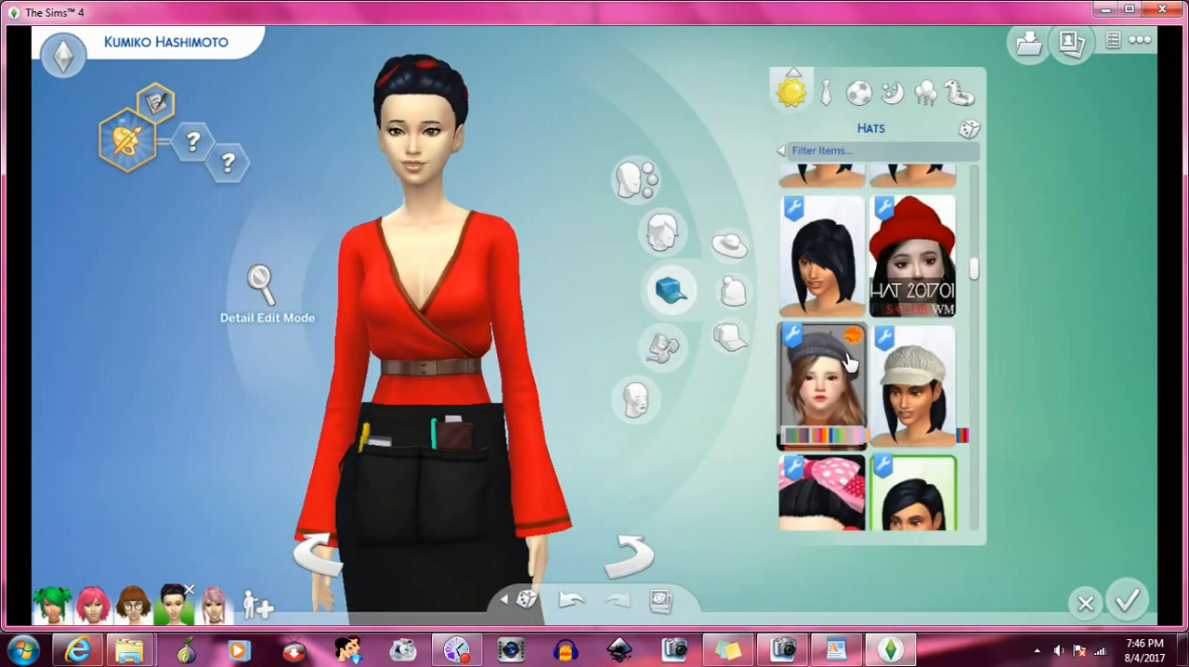
{"action": "left_click", "coordinate": [826, 262]}
{"action": "scroll", "coordinate": [502, 244], "scroll_direction": "up", "scroll_amount": 3}
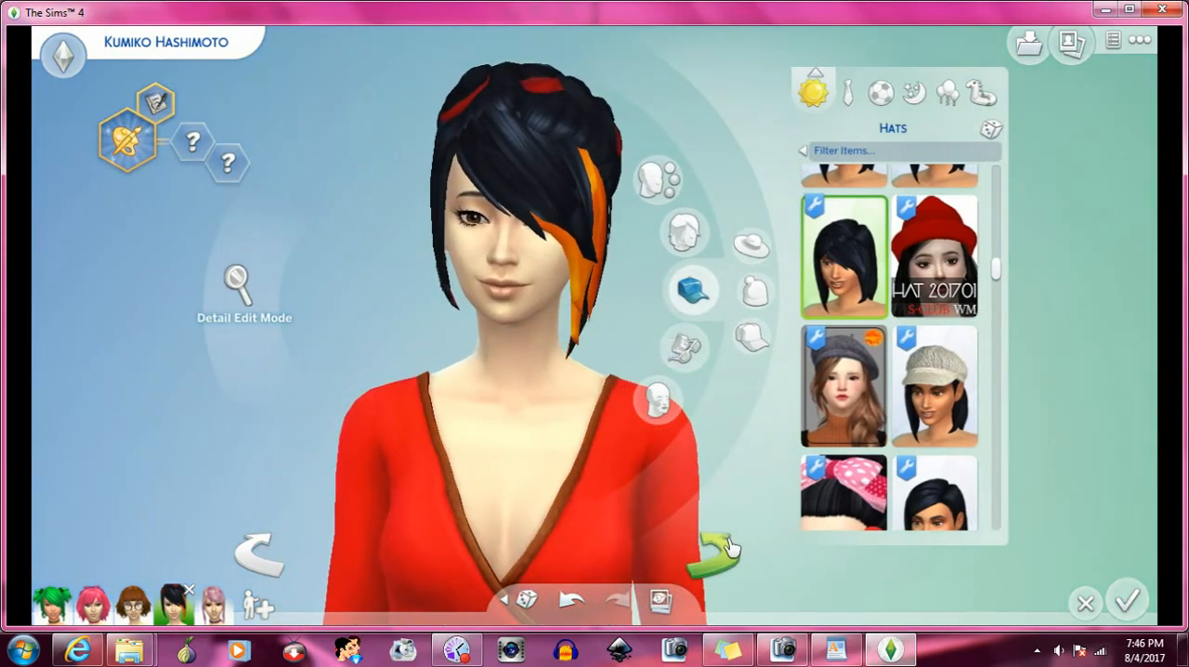
{"action": "left_click", "coordinate": [725, 557]}
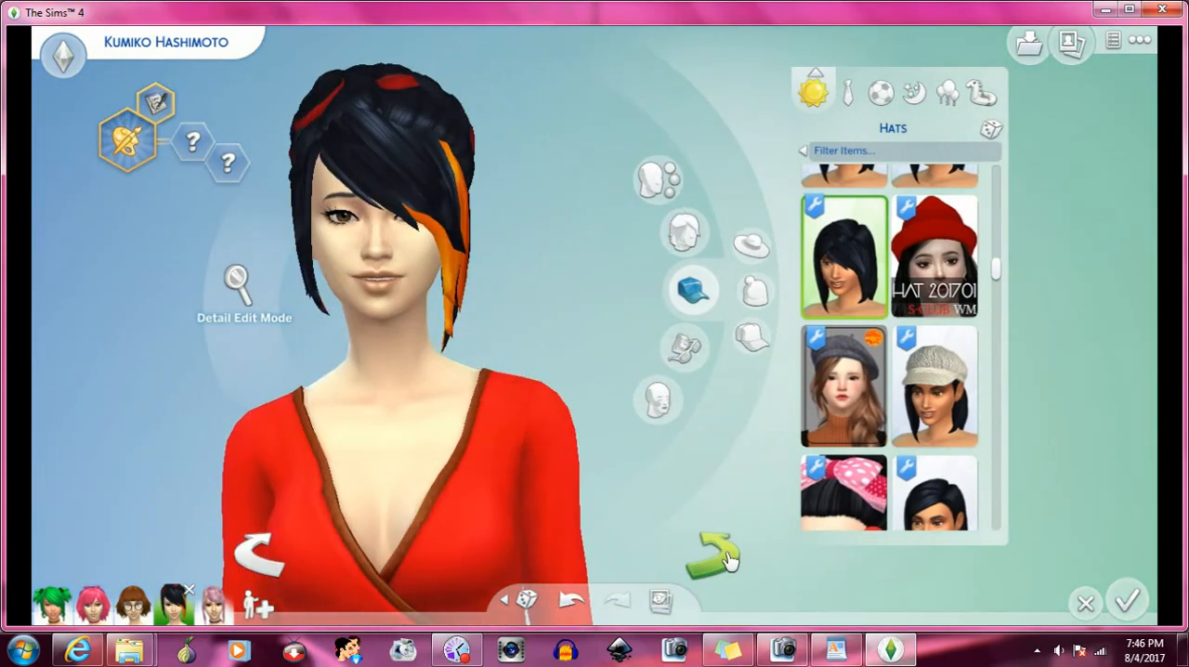
- Replace the worn bangs with the version swept to the opposite side, listed beside the pink flower crown
{"action": "scroll", "coordinate": [865, 372], "scroll_direction": "up", "scroll_amount": 1}
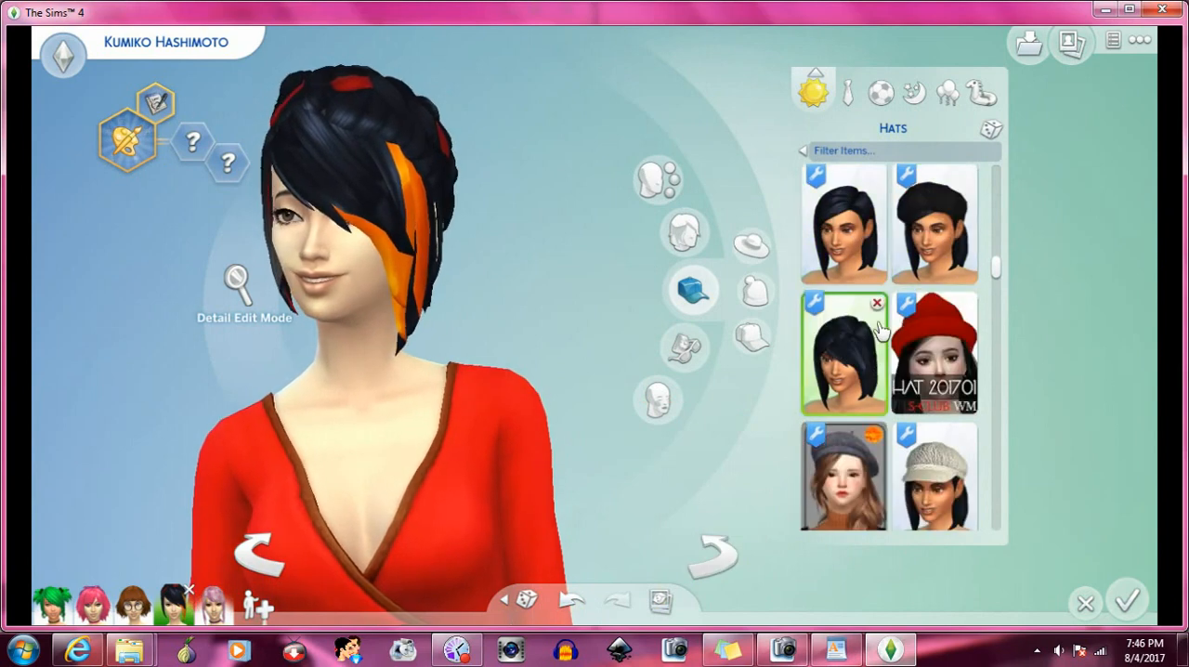
{"action": "scroll", "coordinate": [865, 377], "scroll_direction": "up", "scroll_amount": 1}
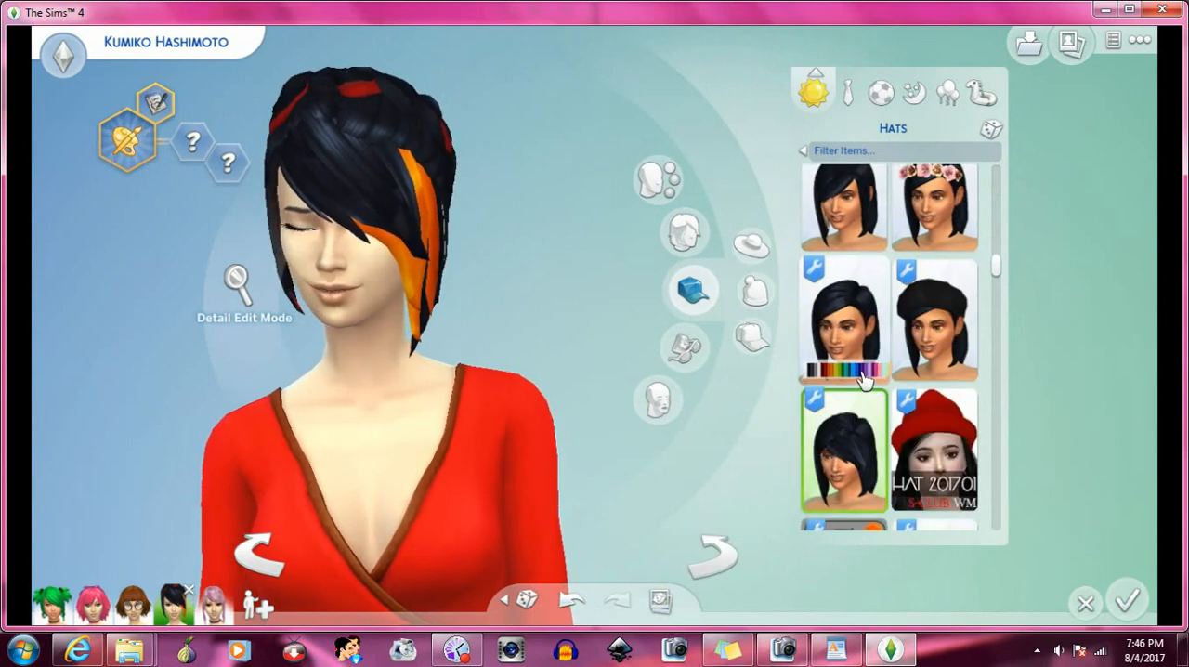
{"action": "scroll", "coordinate": [850, 306], "scroll_direction": "down", "scroll_amount": 2}
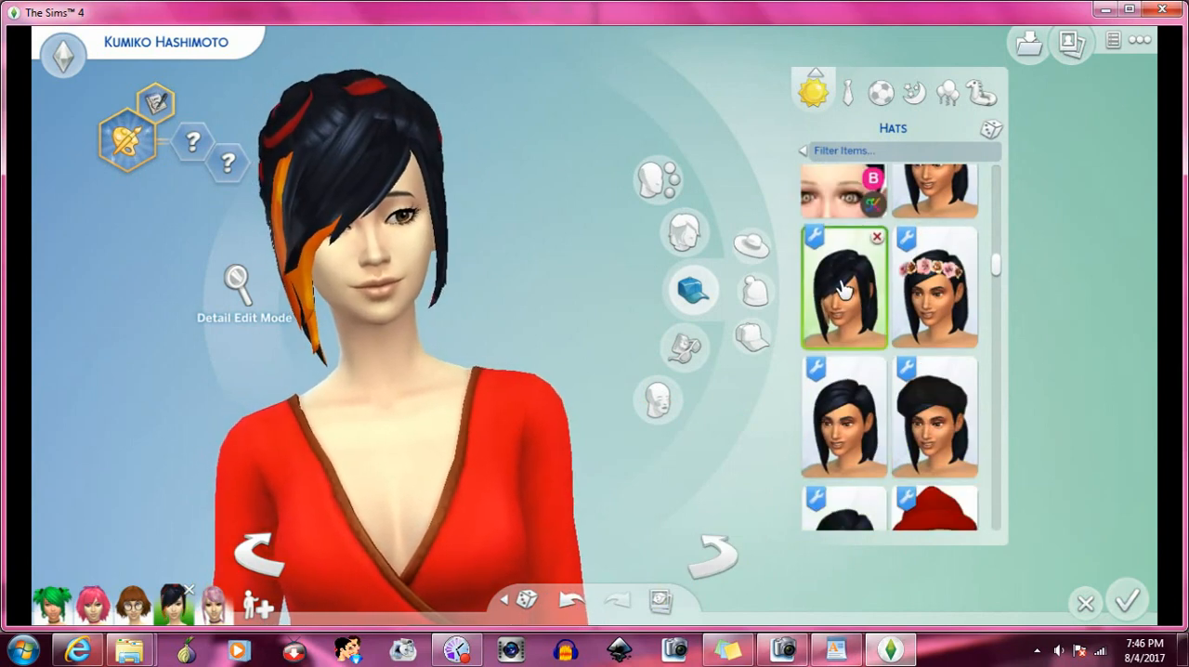
- Apply the blonde Anto updo with loose strands to the Sim and turn the Sim to examine it with the bangs
{"action": "left_click", "coordinate": [682, 232]}
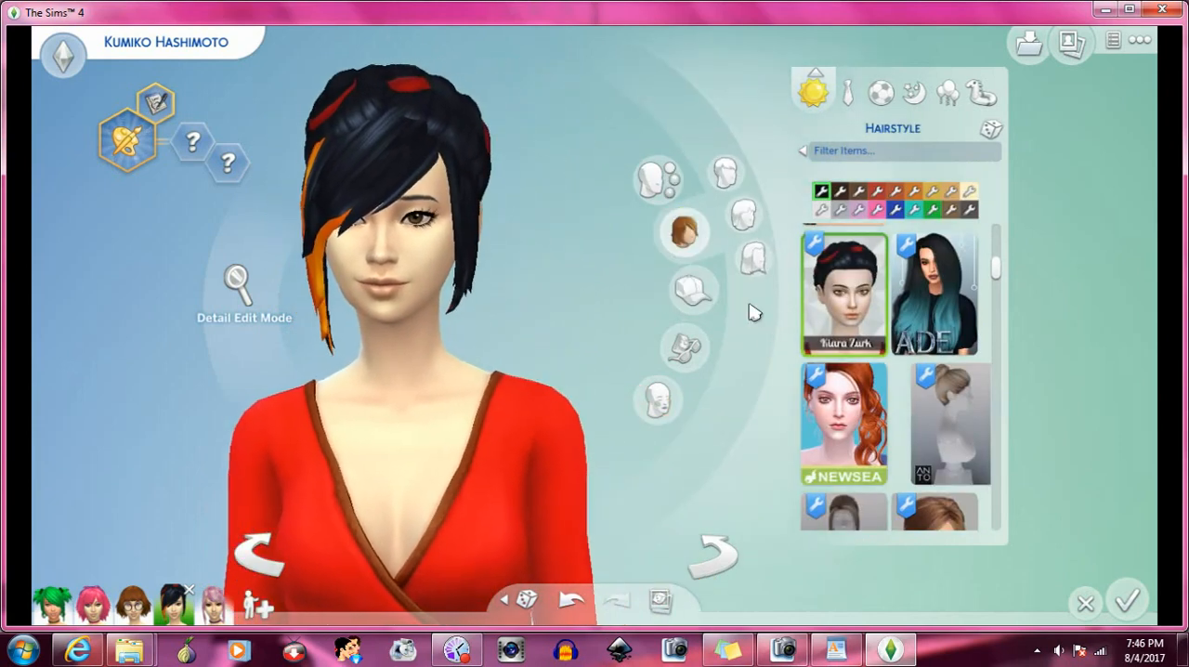
{"action": "scroll", "coordinate": [836, 334], "scroll_direction": "down", "scroll_amount": 3}
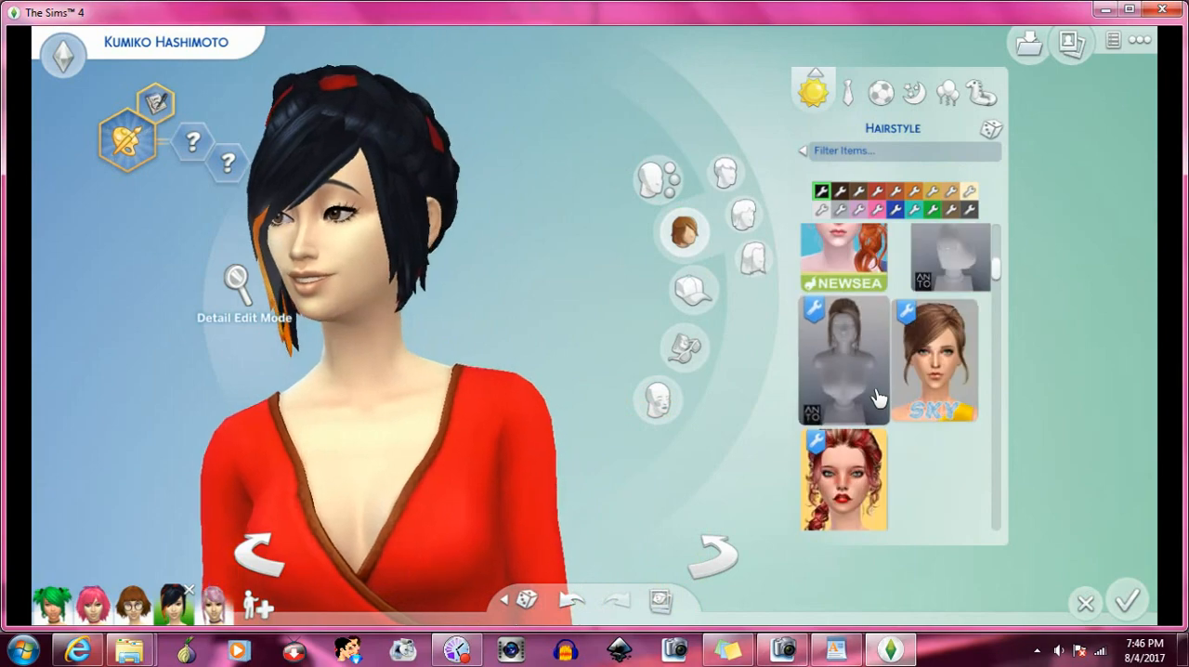
{"action": "left_click", "coordinate": [867, 366]}
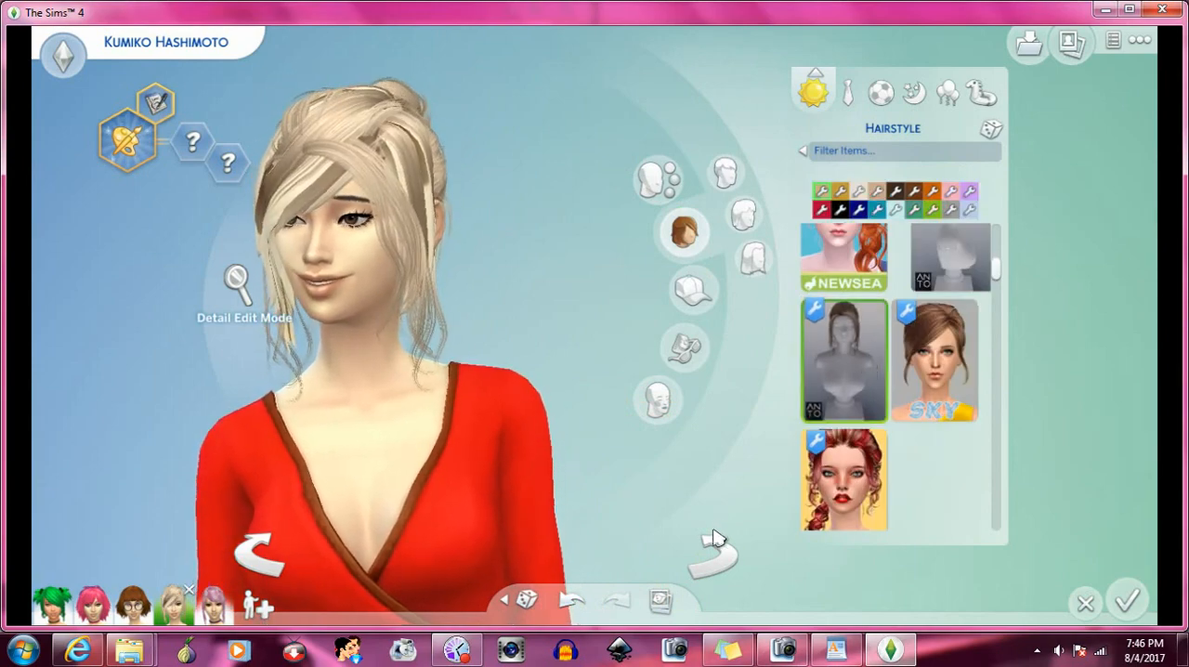
{"action": "left_click", "coordinate": [722, 564]}
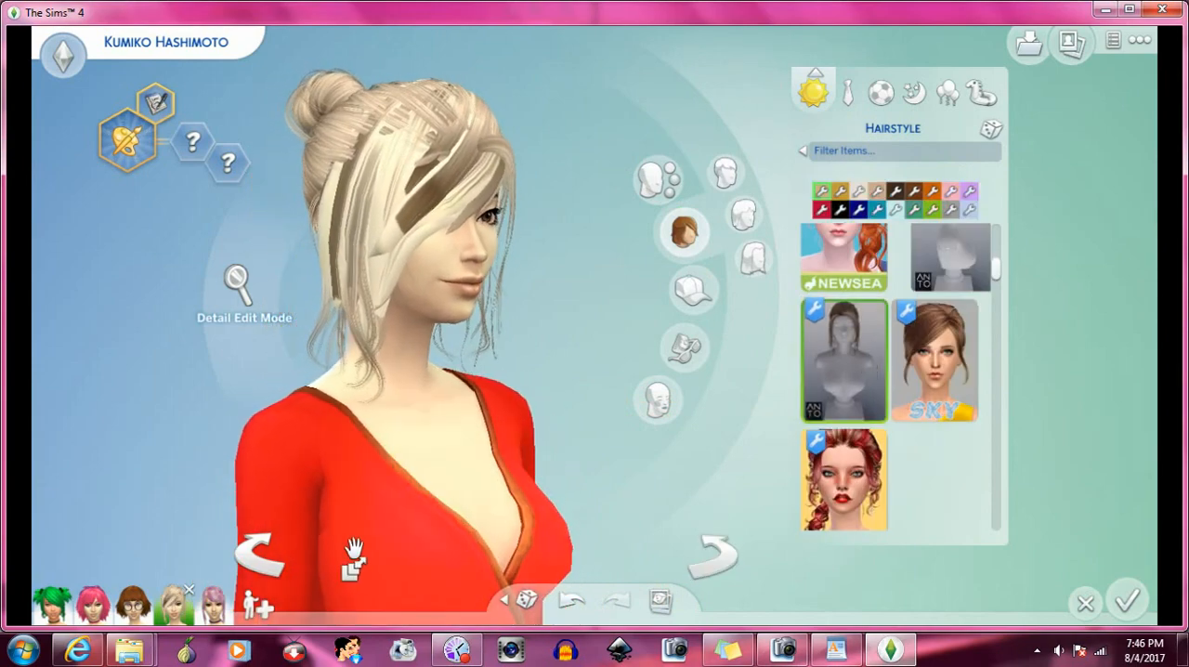
{"action": "left_click", "coordinate": [270, 564]}
- Check the Sim's worn items in the Hats and Accessories categories
{"action": "scroll", "coordinate": [933, 362], "scroll_direction": "down", "scroll_amount": 2}
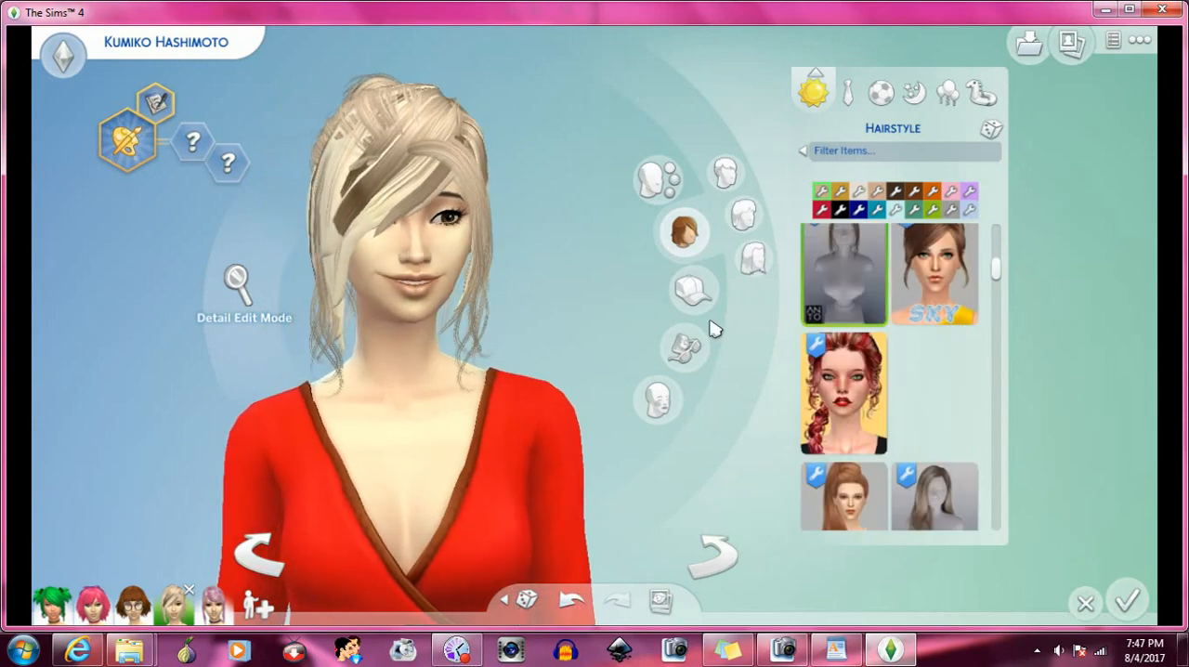
{"action": "left_click", "coordinate": [696, 295]}
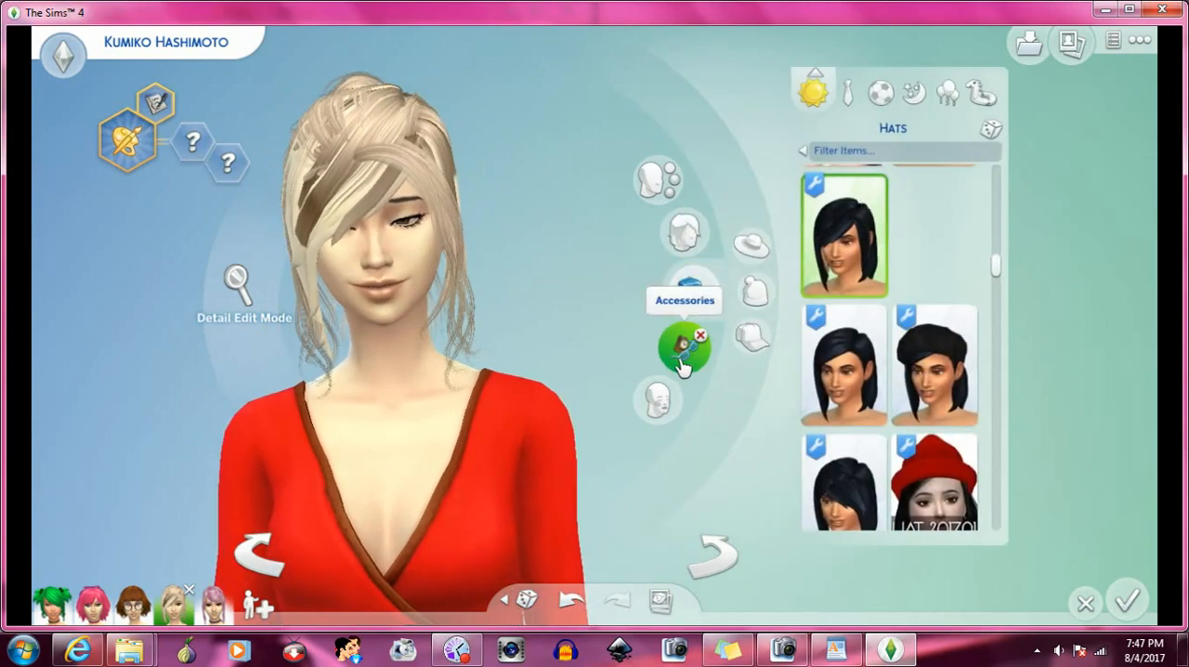
{"action": "left_click", "coordinate": [685, 346]}
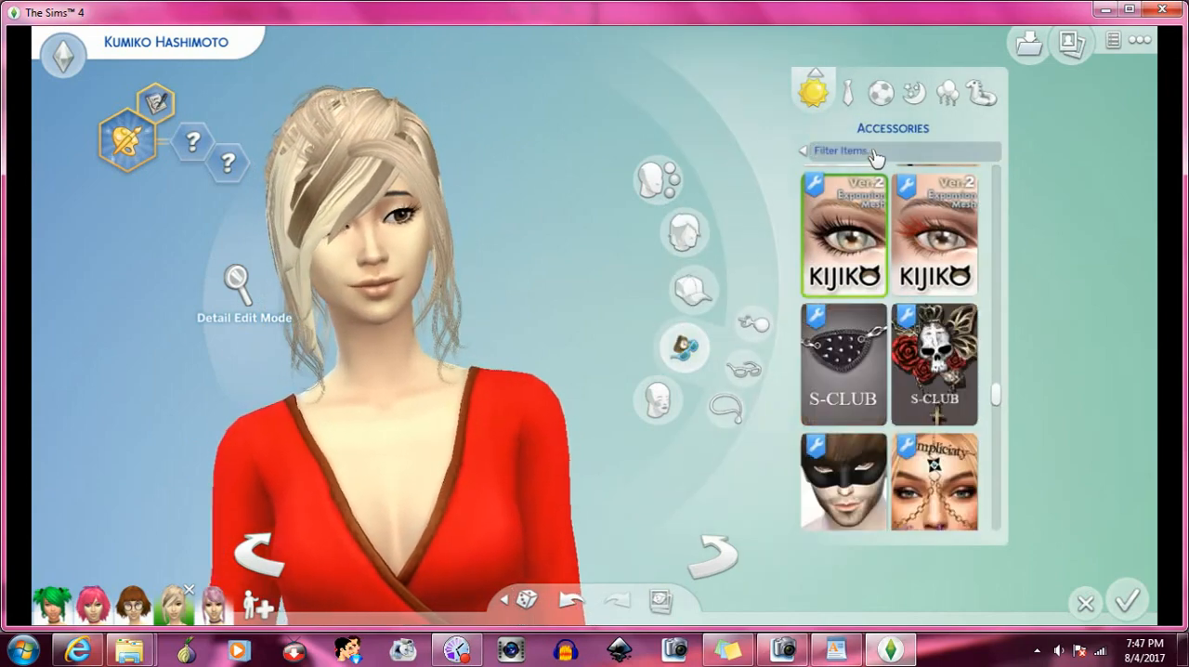
- Return to the everyday hairstyles and apply the short black wavy bob beside the Kiara Zurk long pink hair
{"action": "left_click", "coordinate": [682, 237]}
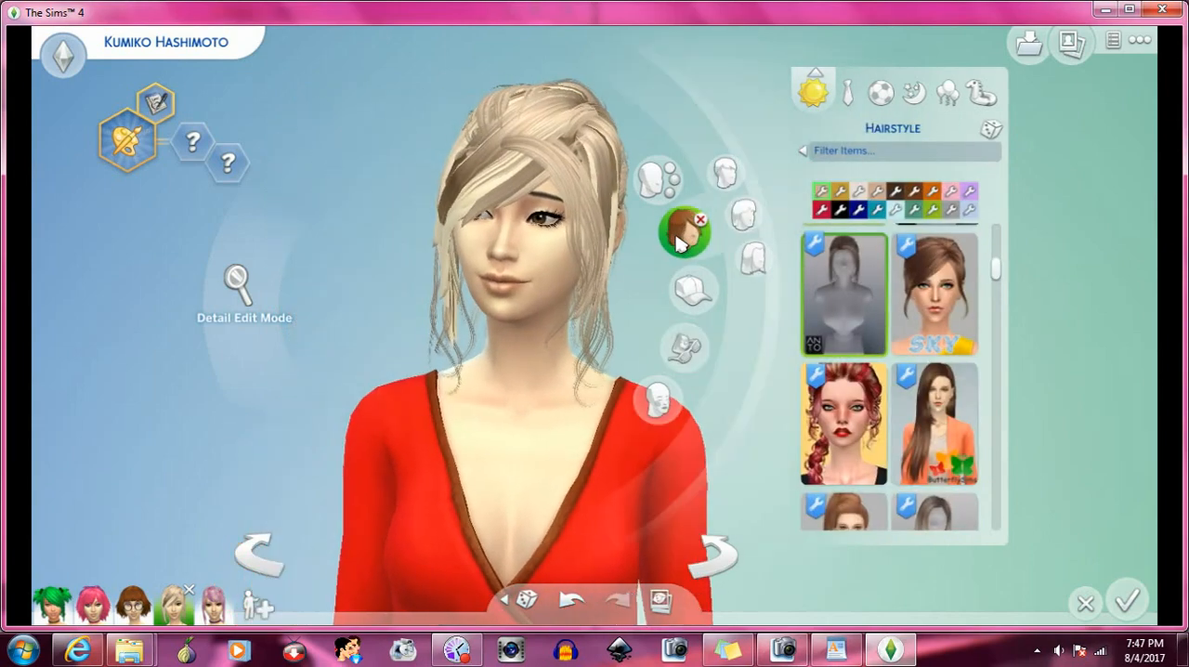
{"action": "scroll", "coordinate": [929, 380], "scroll_direction": "down", "scroll_amount": 5}
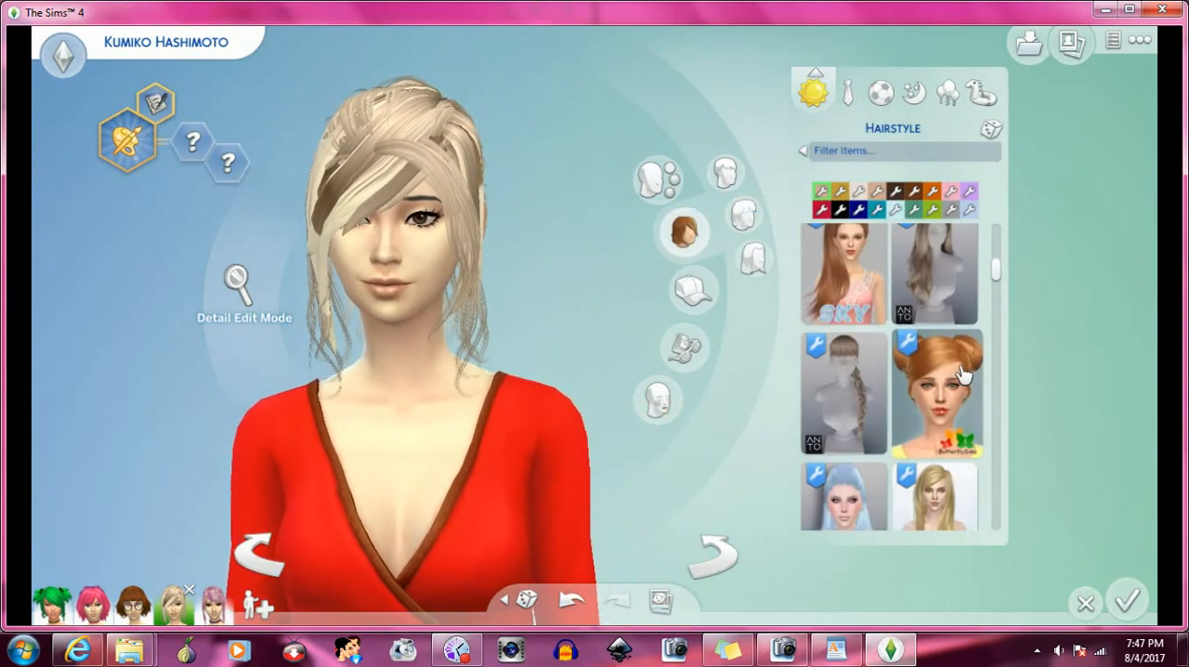
{"action": "left_click", "coordinate": [877, 380]}
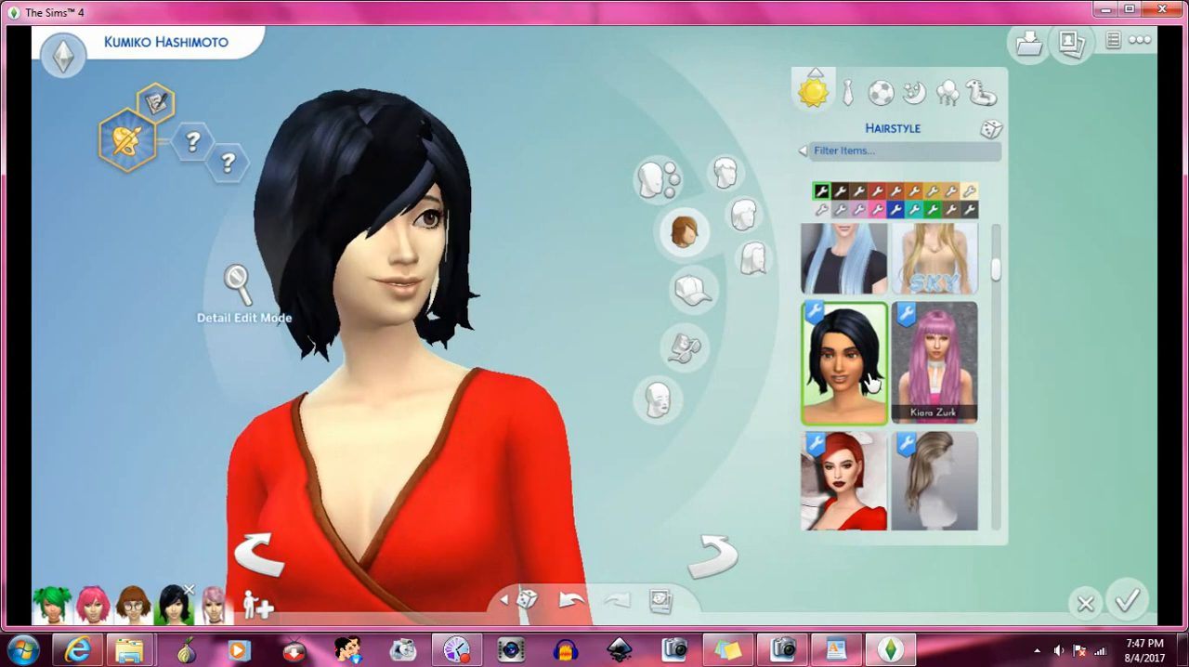
- Find the shoulder-length black layered hair beside the blonde SKY hair and apply it to the Sim
{"action": "scroll", "coordinate": [871, 381], "scroll_direction": "down", "scroll_amount": 2}
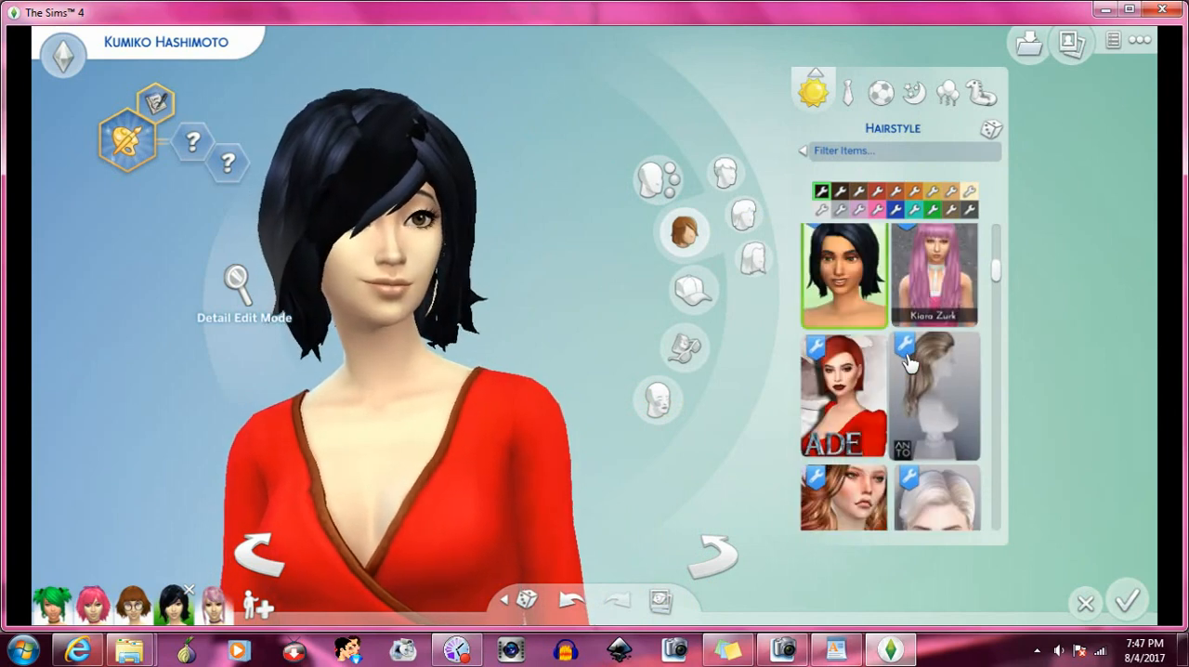
{"action": "scroll", "coordinate": [873, 395], "scroll_direction": "down", "scroll_amount": 2}
{"action": "scroll", "coordinate": [873, 395], "scroll_direction": "down", "scroll_amount": 4}
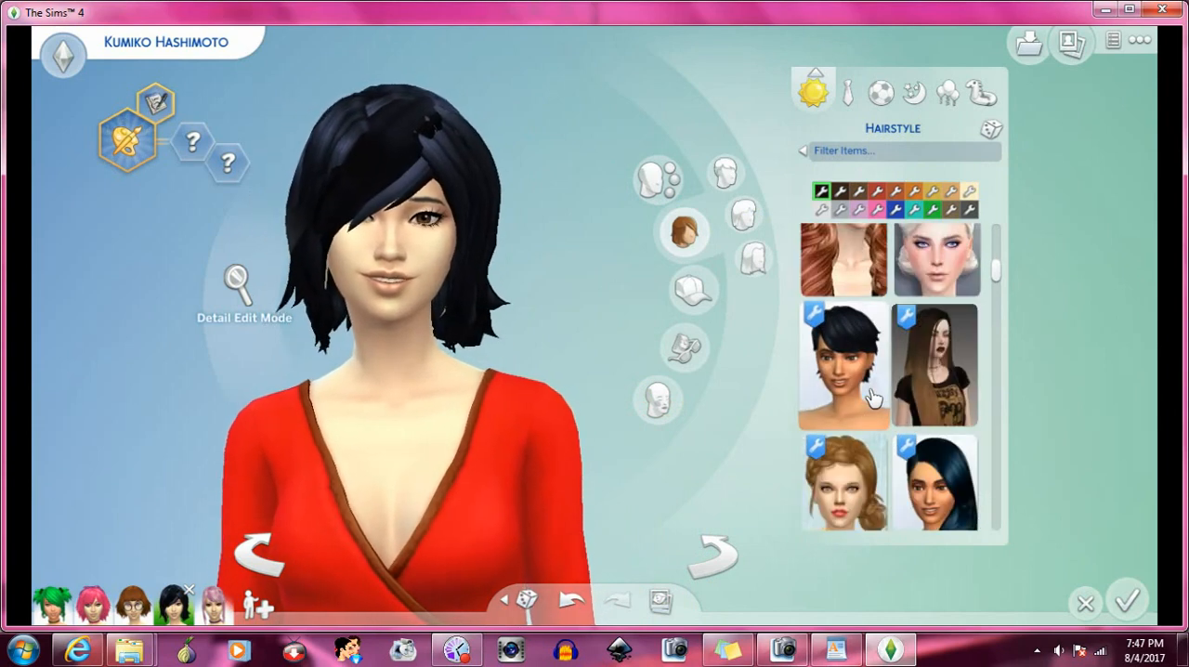
{"action": "scroll", "coordinate": [868, 371], "scroll_direction": "down", "scroll_amount": 1}
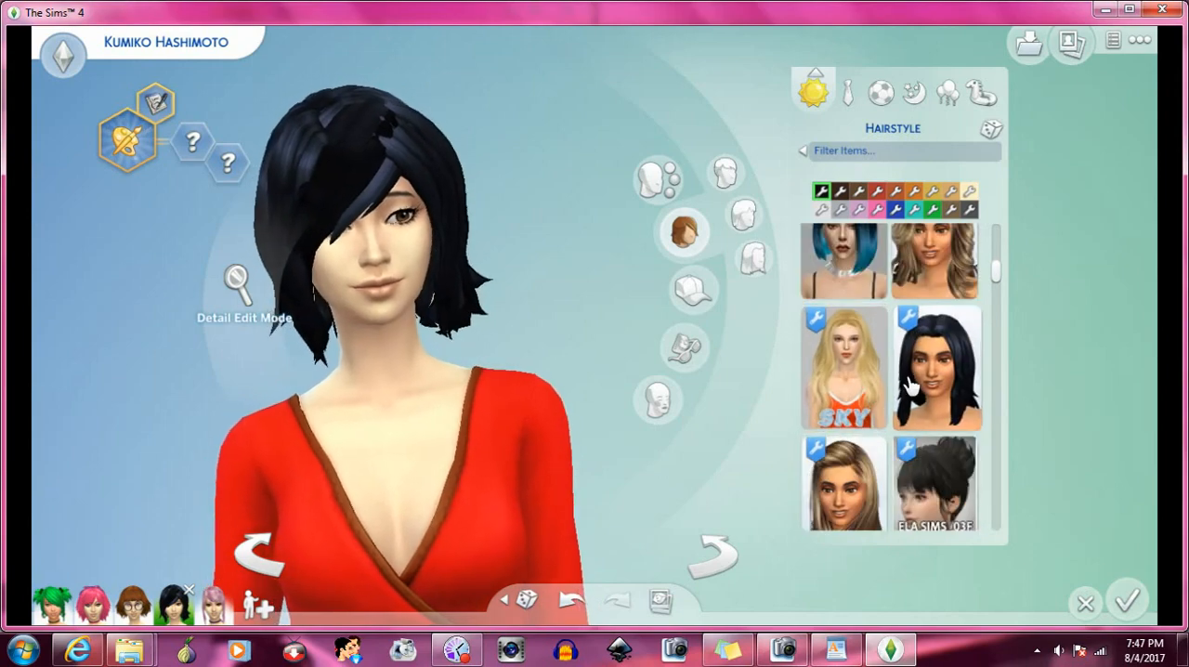
{"action": "left_click", "coordinate": [914, 385]}
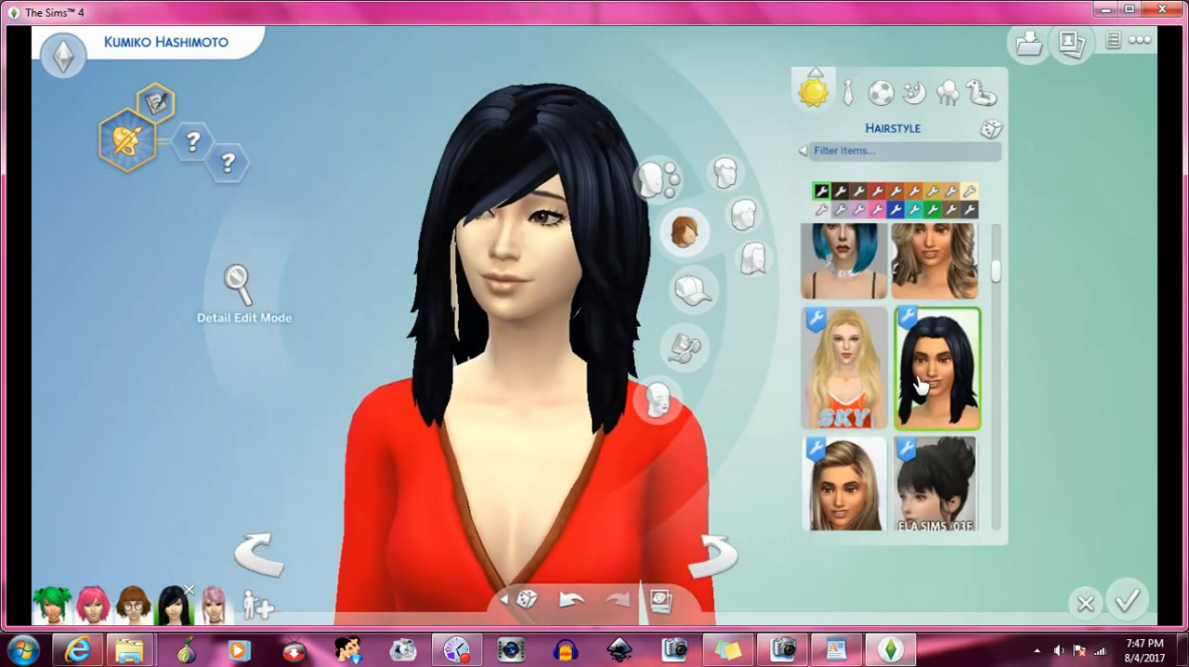
- Find the Kiara Zurk long straight auburn hair beside the long white wavy hair and apply it to the Sim
{"action": "scroll", "coordinate": [917, 385], "scroll_direction": "down", "scroll_amount": 2}
{"action": "scroll", "coordinate": [917, 382], "scroll_direction": "down", "scroll_amount": 1}
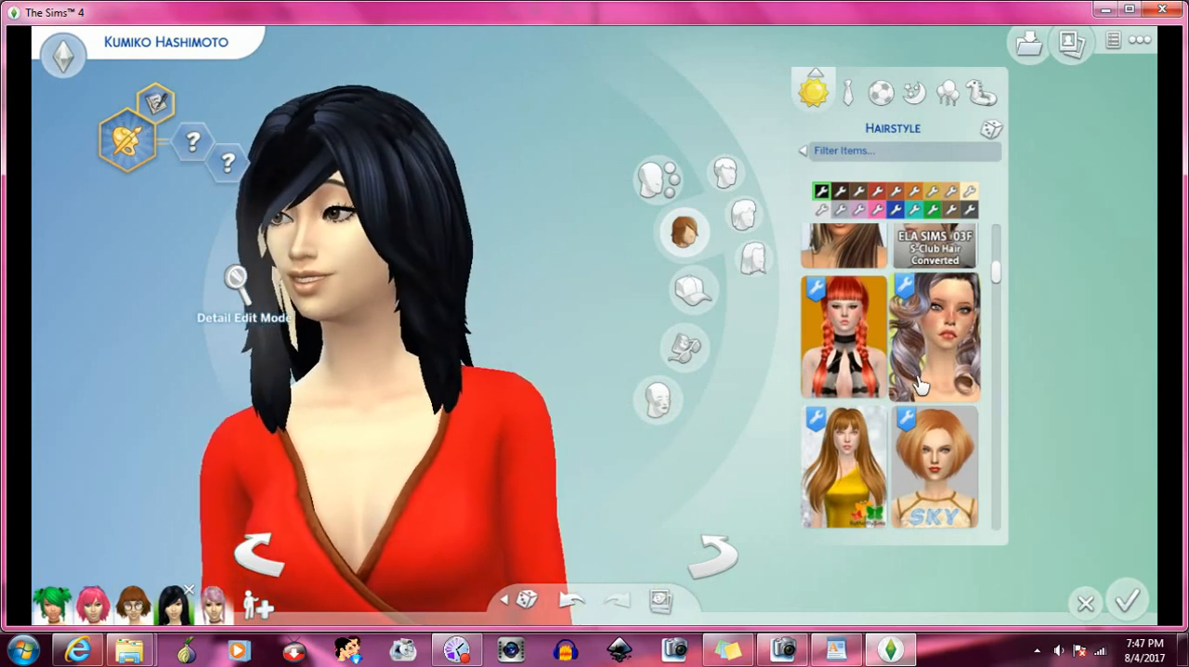
{"action": "scroll", "coordinate": [917, 385], "scroll_direction": "down", "scroll_amount": 2}
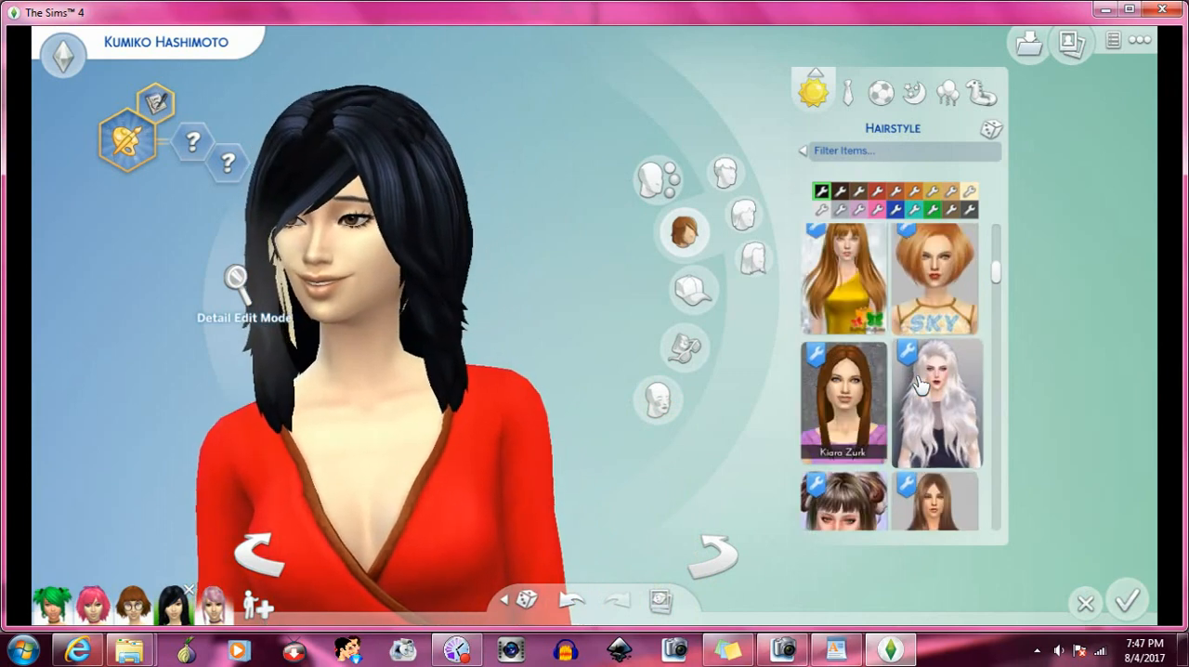
{"action": "scroll", "coordinate": [919, 385], "scroll_direction": "down", "scroll_amount": 1}
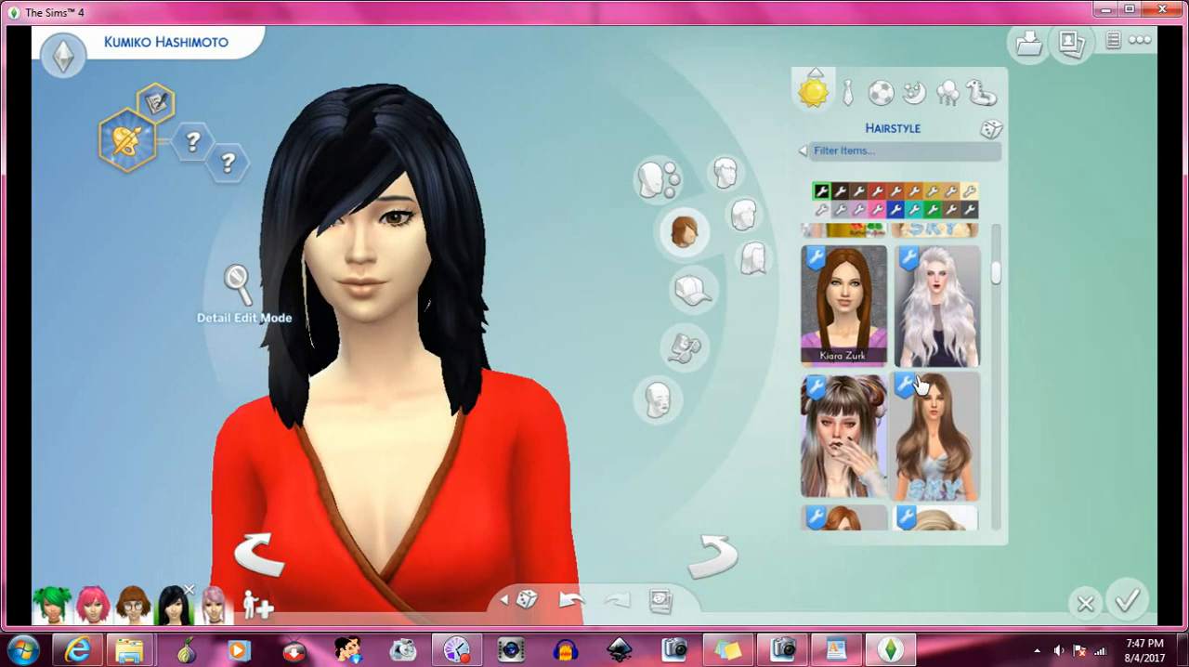
{"action": "left_click", "coordinate": [843, 314]}
- Apply the pulled-back black hair below the Kiara Zurk side braid and turn the Sim to examine the bangs from both sides
{"action": "scroll", "coordinate": [940, 370], "scroll_direction": "down", "scroll_amount": 2}
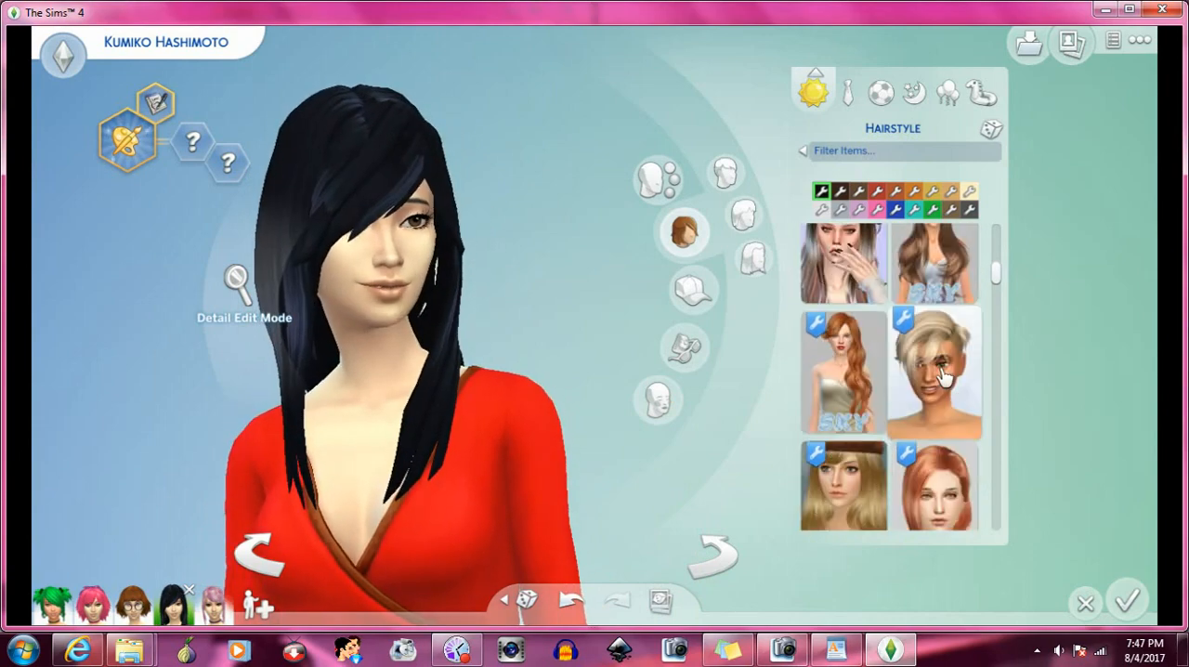
{"action": "scroll", "coordinate": [942, 375], "scroll_direction": "down", "scroll_amount": 5}
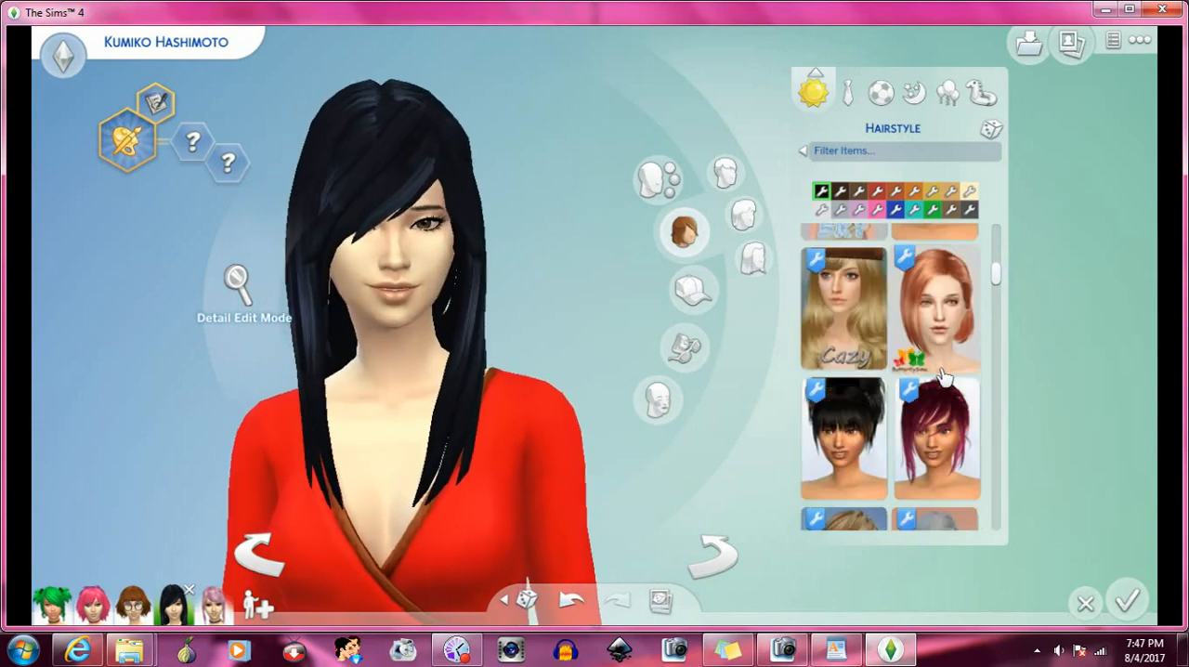
{"action": "scroll", "coordinate": [941, 375], "scroll_direction": "down", "scroll_amount": 5}
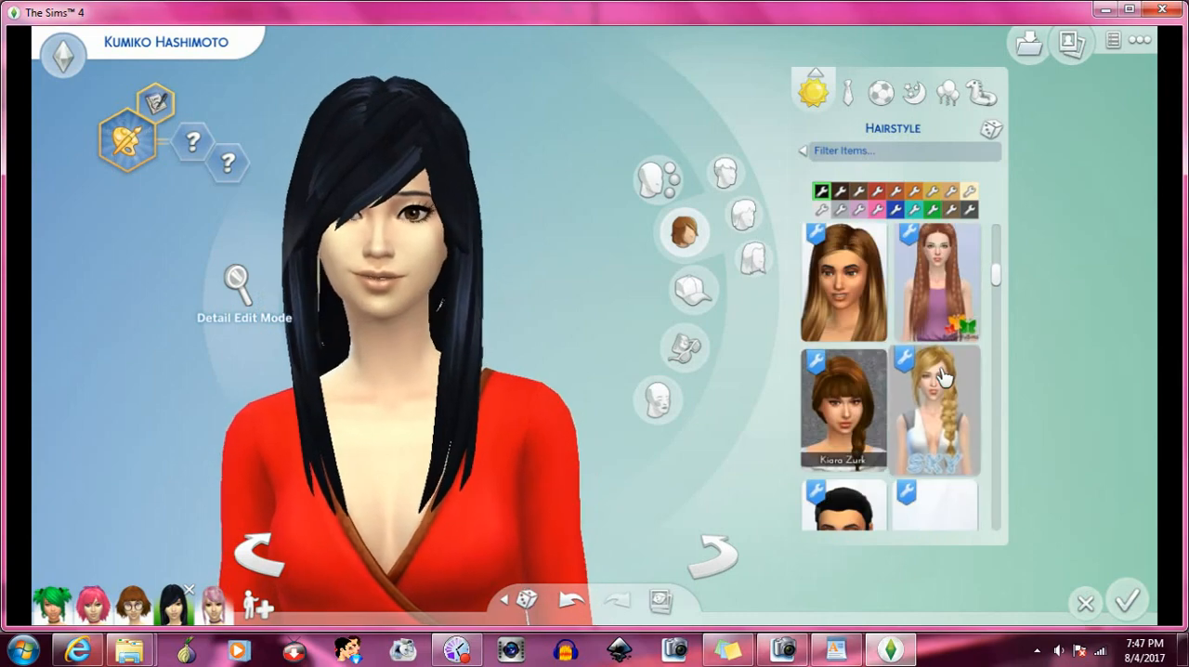
{"action": "left_click", "coordinate": [879, 427]}
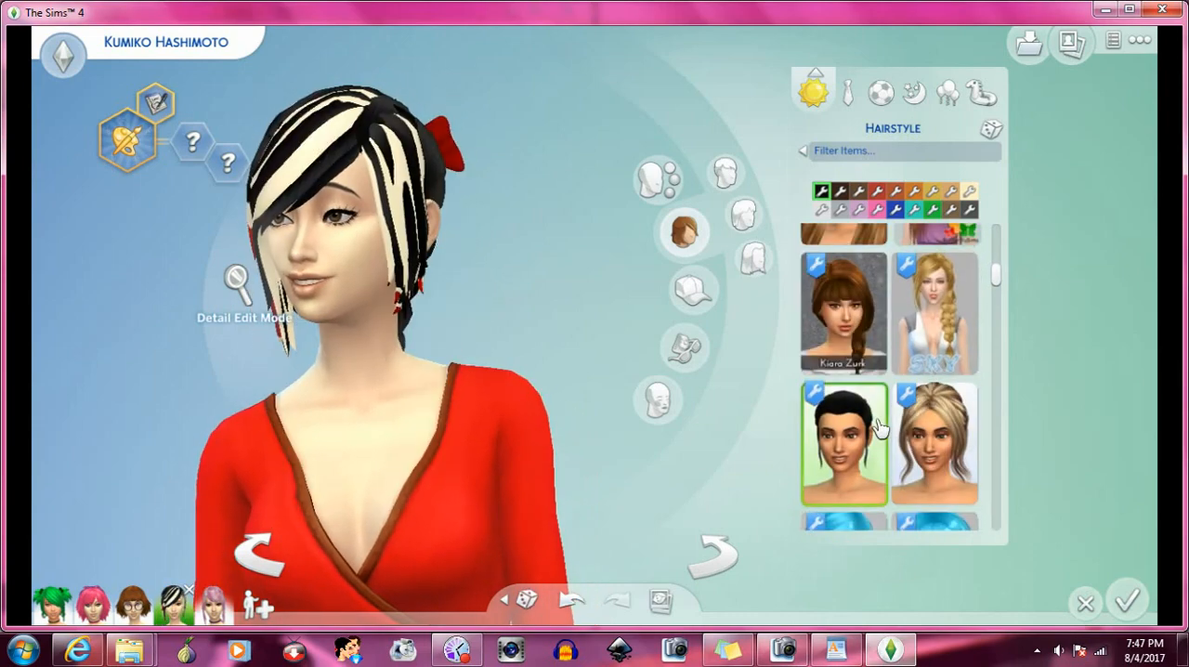
{"action": "left_click", "coordinate": [714, 557]}
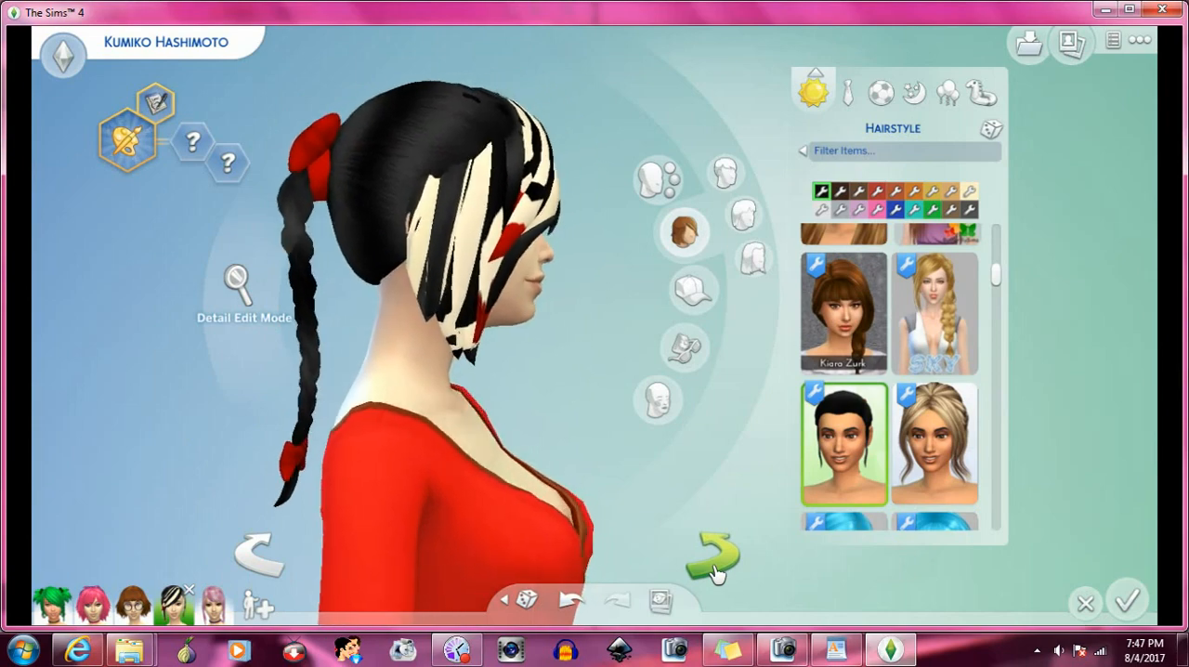
{"action": "left_click", "coordinate": [714, 557]}
{"action": "left_click", "coordinate": [720, 561]}
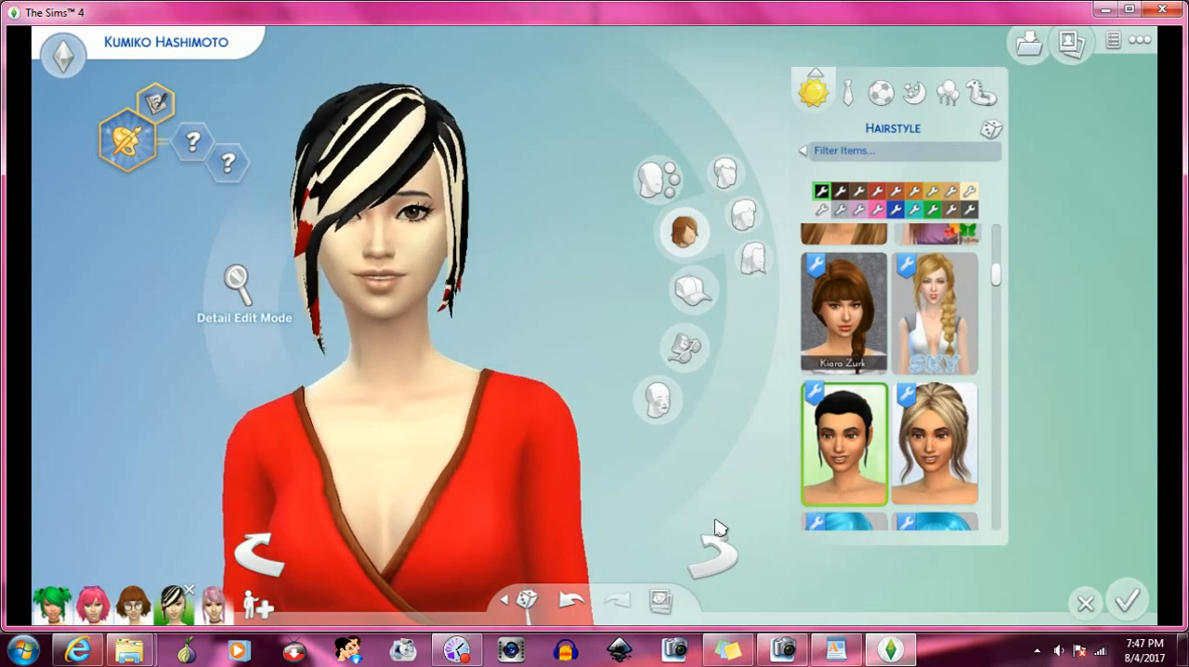
{"action": "left_click", "coordinate": [720, 557]}
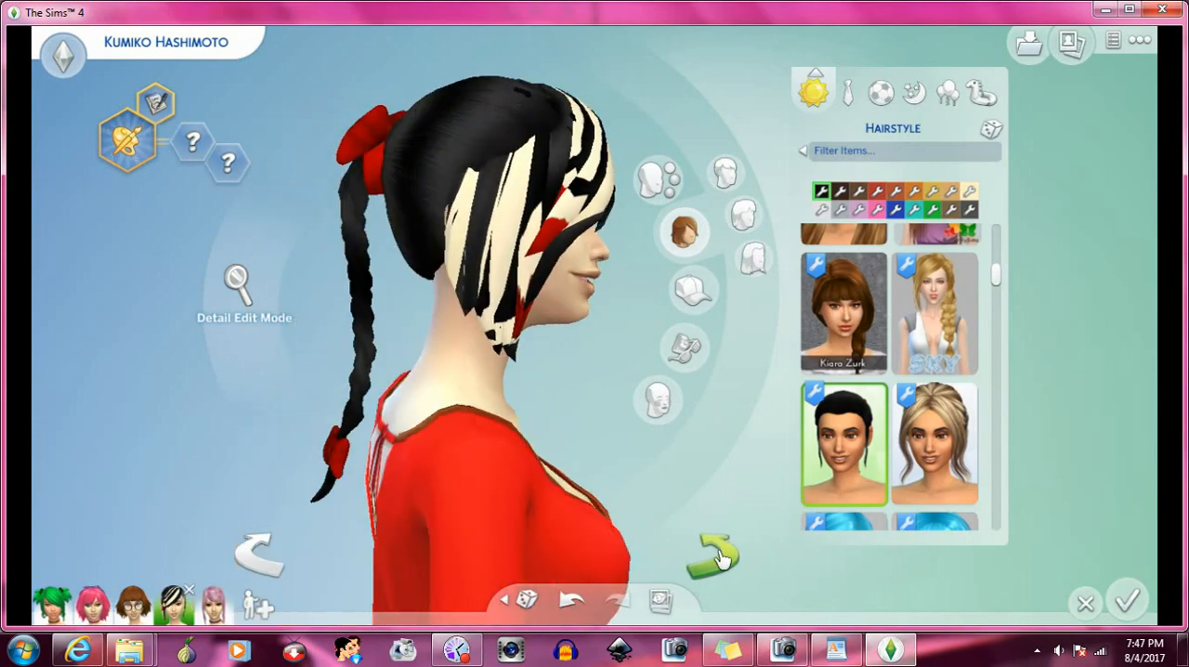
{"action": "left_click", "coordinate": [278, 571]}
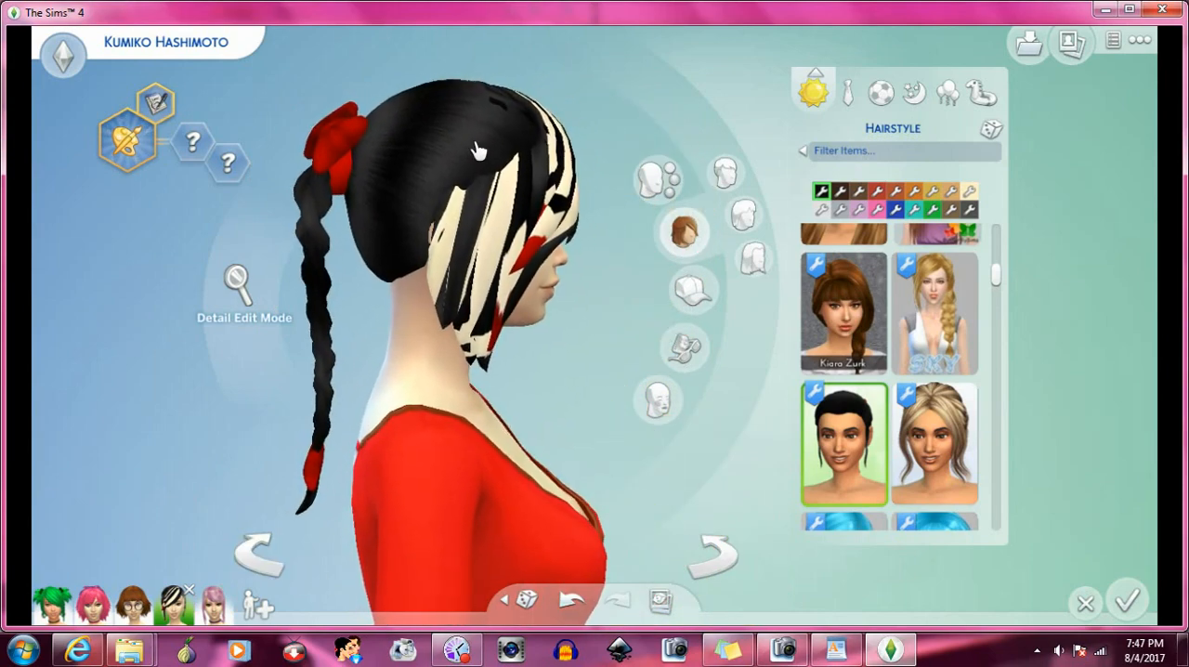
{"action": "left_click", "coordinate": [260, 564]}
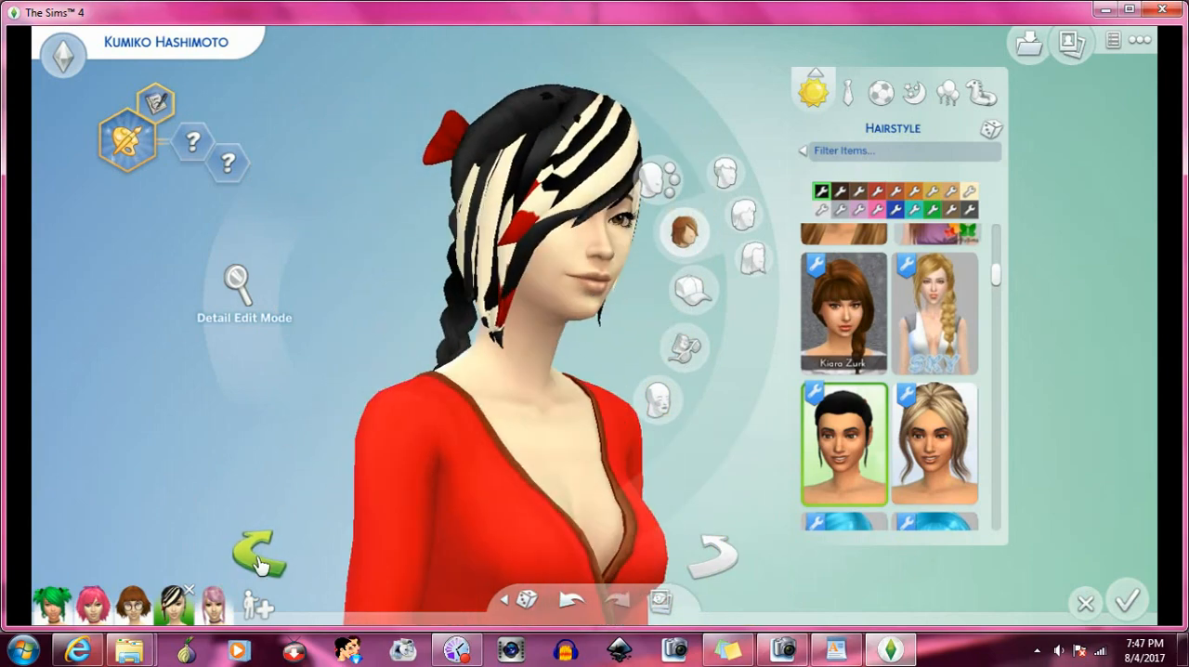
- Find the Kiara Zurk short blonde bob beside the SKY hair and apply it to the Sim
{"action": "scroll", "coordinate": [918, 392], "scroll_direction": "down", "scroll_amount": 4}
{"action": "scroll", "coordinate": [917, 392], "scroll_direction": "down", "scroll_amount": 6}
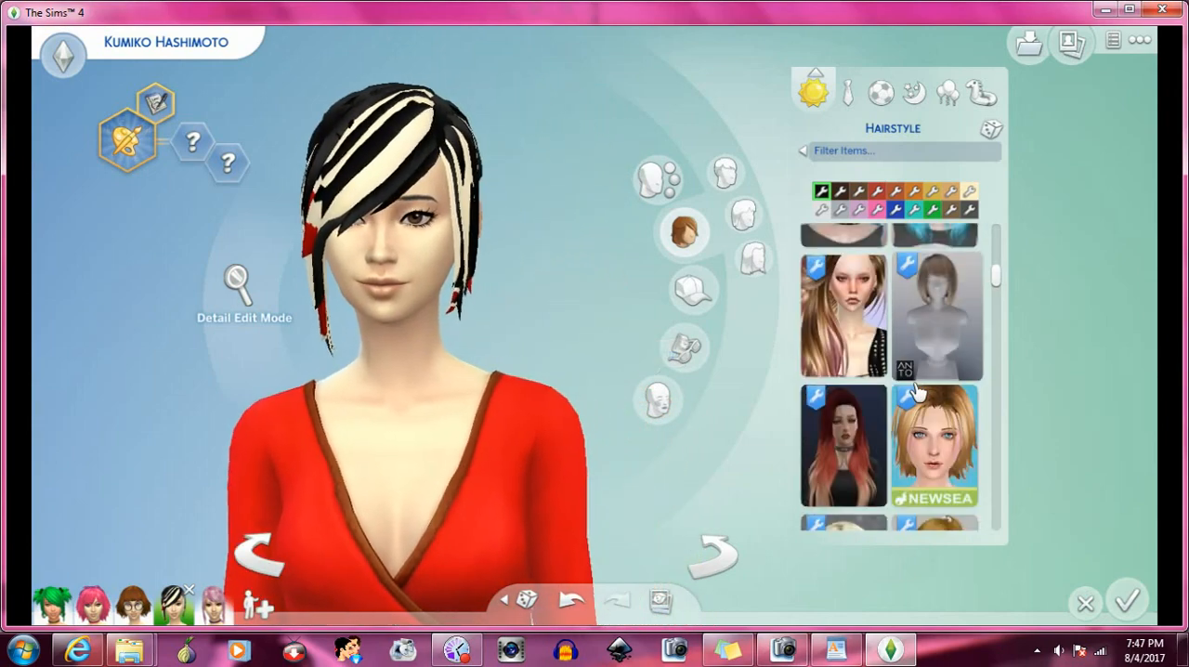
{"action": "left_click", "coordinate": [869, 299]}
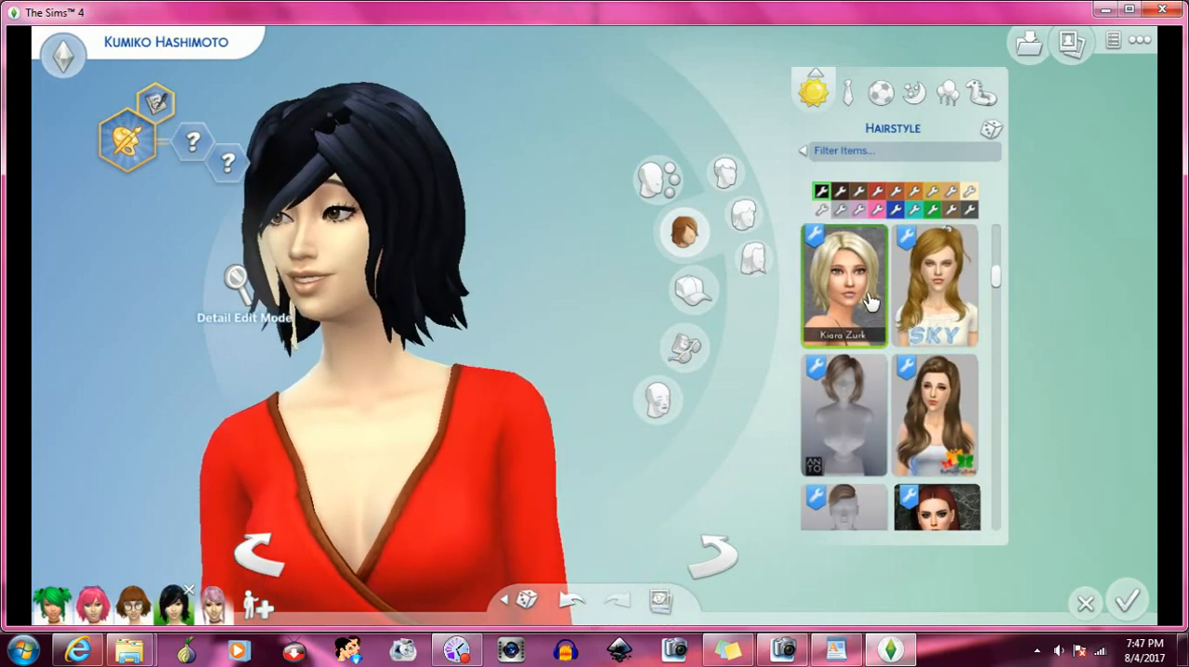
- Find the Kiara Zurk long side ponytail further down the hairstyles and apply it to the Sim
{"action": "scroll", "coordinate": [868, 299], "scroll_direction": "down", "scroll_amount": 2}
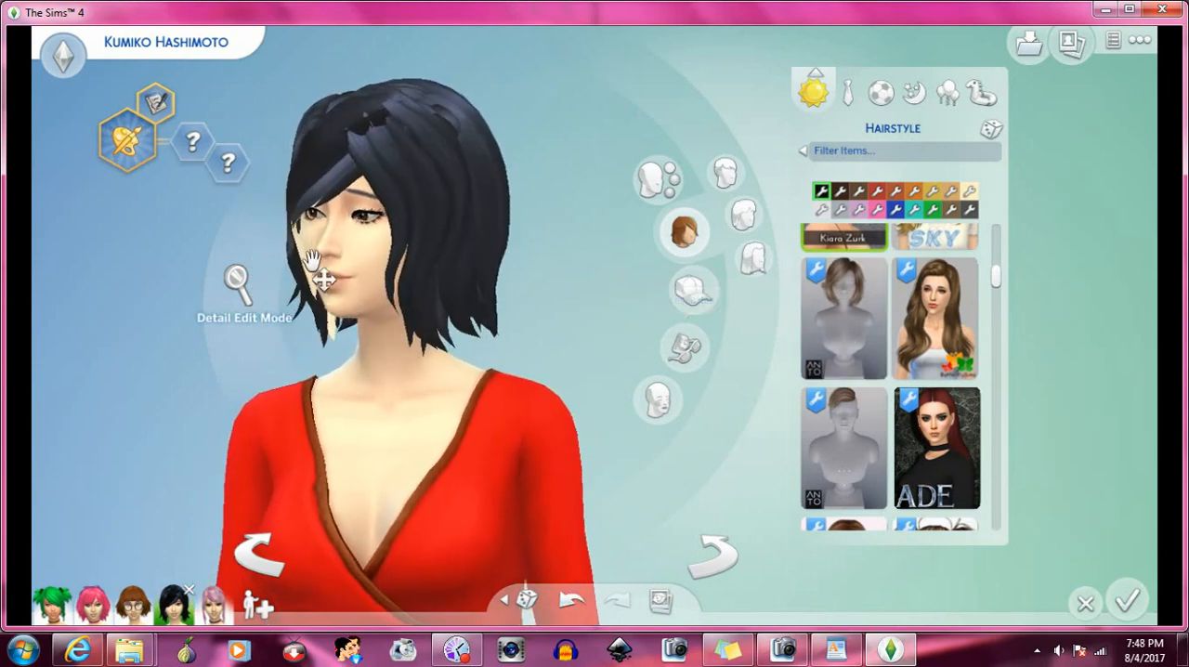
{"action": "scroll", "coordinate": [917, 373], "scroll_direction": "down", "scroll_amount": 6}
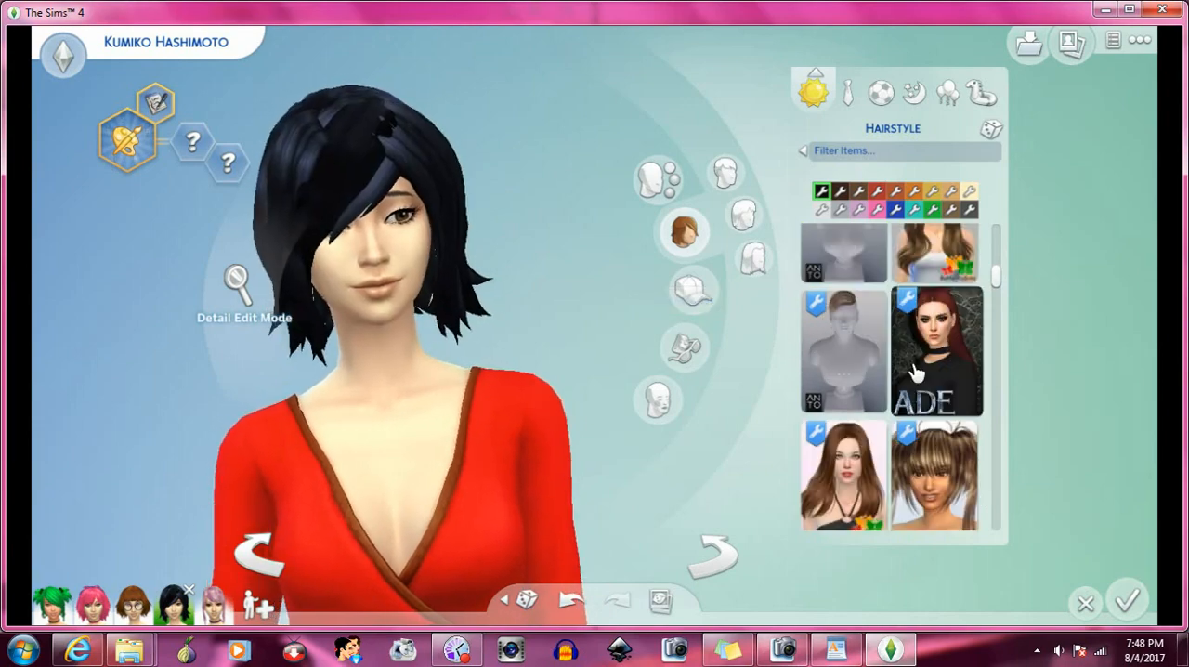
{"action": "scroll", "coordinate": [916, 373], "scroll_direction": "down", "scroll_amount": 5}
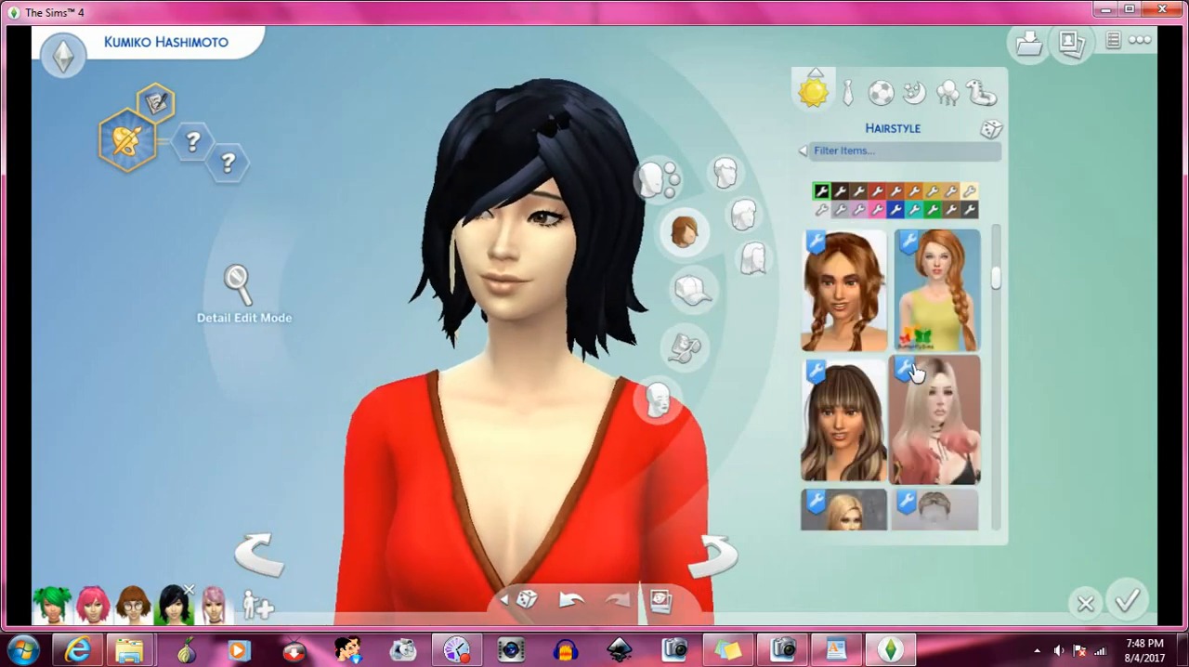
{"action": "left_click", "coordinate": [845, 282]}
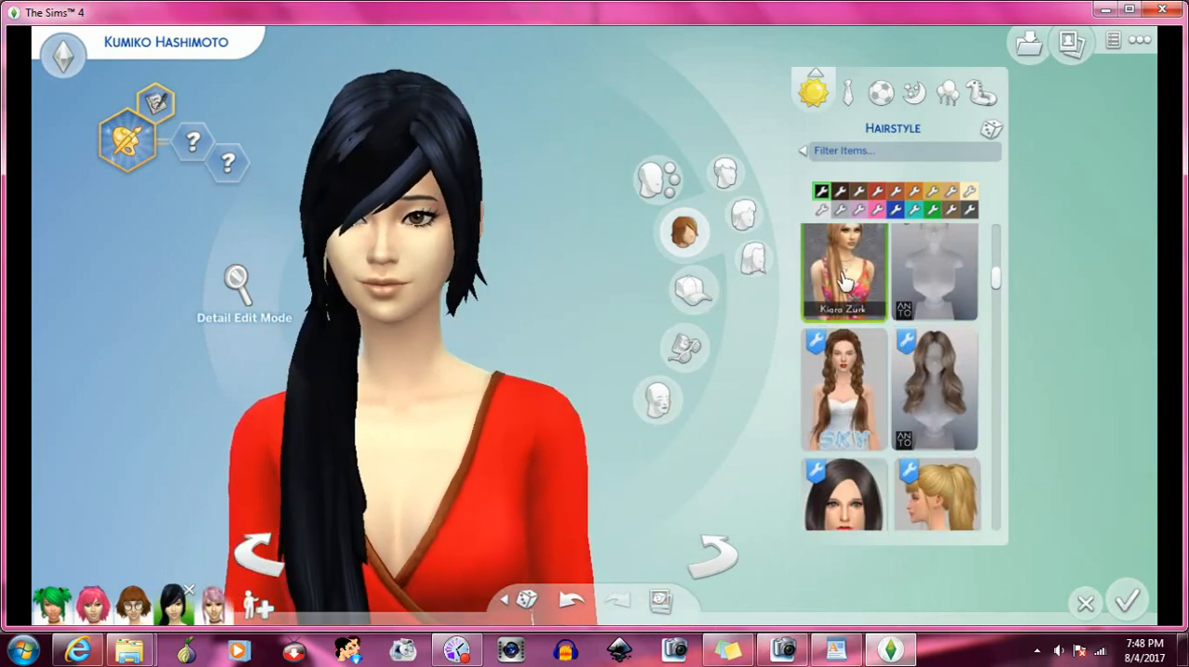
- Find the Rockabilly Hair ponytail beside the straight black bob and apply it to the Sim
{"action": "scroll", "coordinate": [887, 325], "scroll_direction": "down", "scroll_amount": 2}
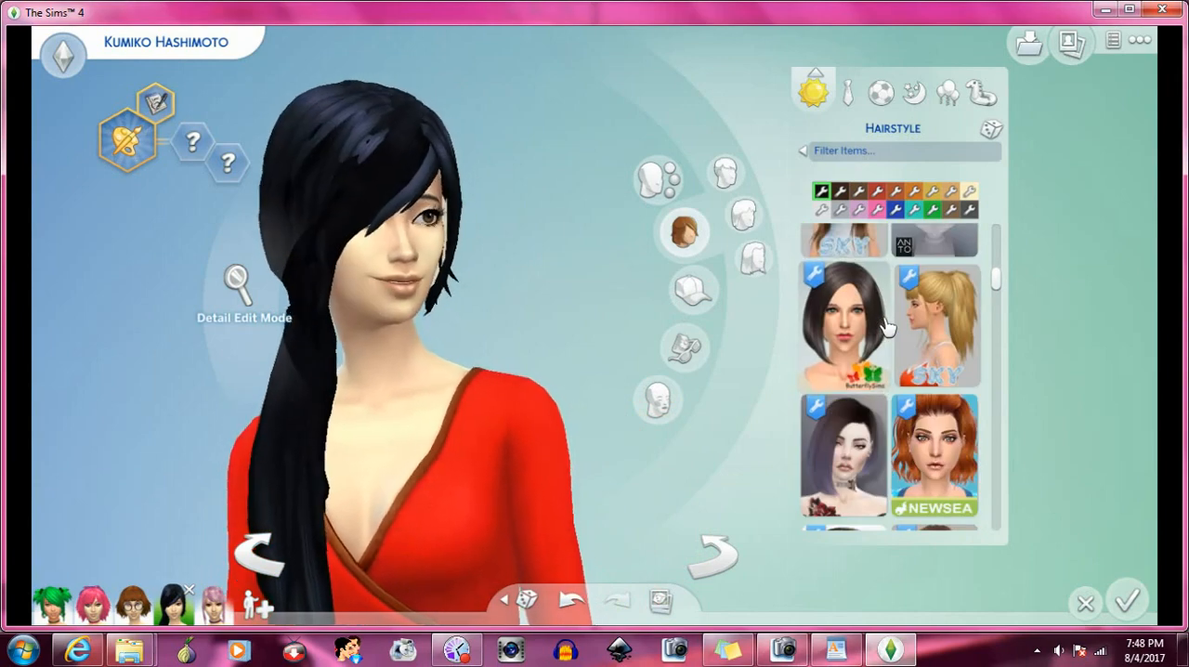
{"action": "scroll", "coordinate": [887, 325], "scroll_direction": "down", "scroll_amount": 5}
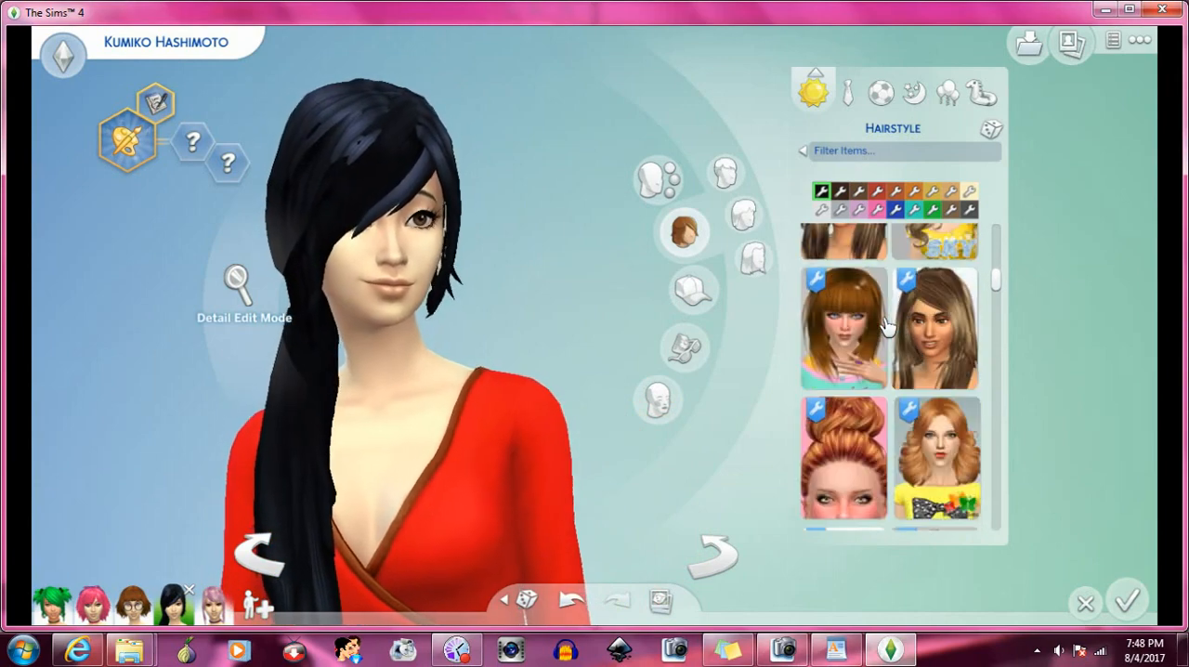
{"action": "scroll", "coordinate": [886, 325], "scroll_direction": "down", "scroll_amount": 2}
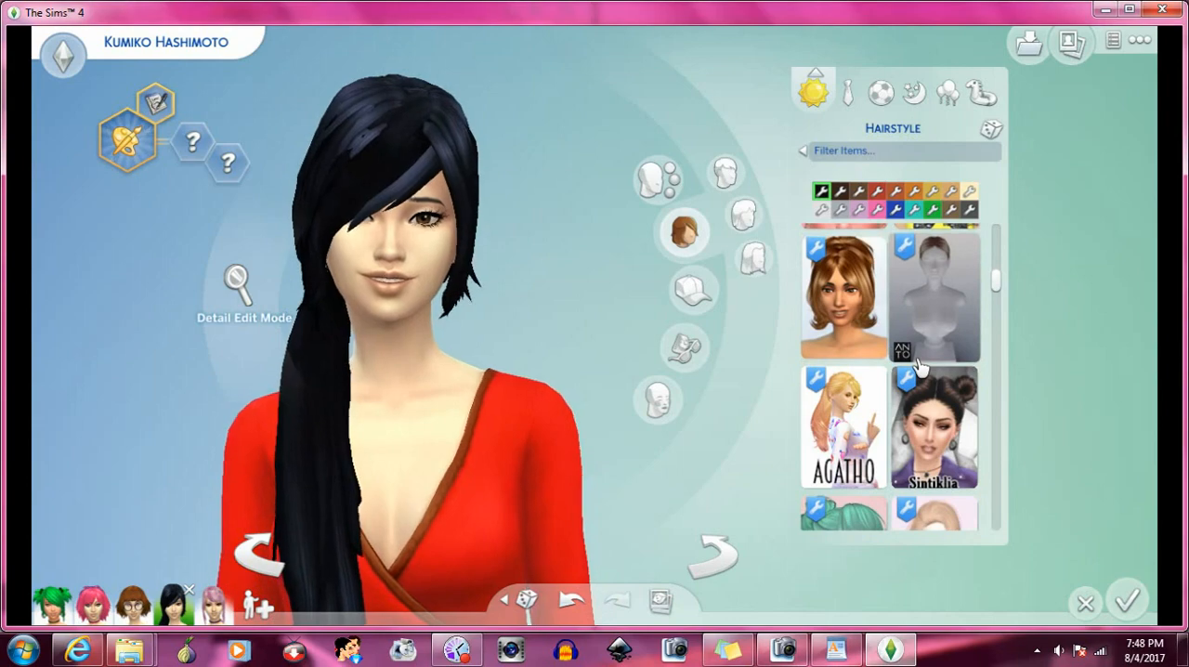
{"action": "scroll", "coordinate": [918, 367], "scroll_direction": "down", "scroll_amount": 2}
{"action": "scroll", "coordinate": [917, 367], "scroll_direction": "down", "scroll_amount": 4}
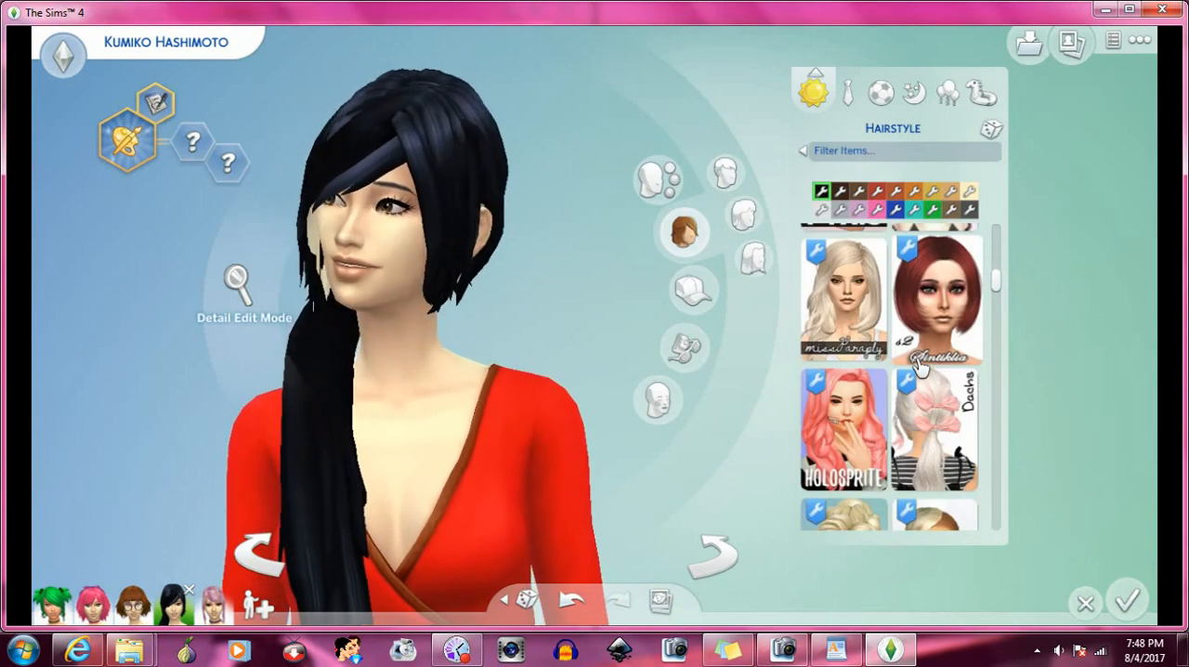
{"action": "scroll", "coordinate": [918, 367], "scroll_direction": "down", "scroll_amount": 1}
{"action": "scroll", "coordinate": [915, 357], "scroll_direction": "down", "scroll_amount": 1}
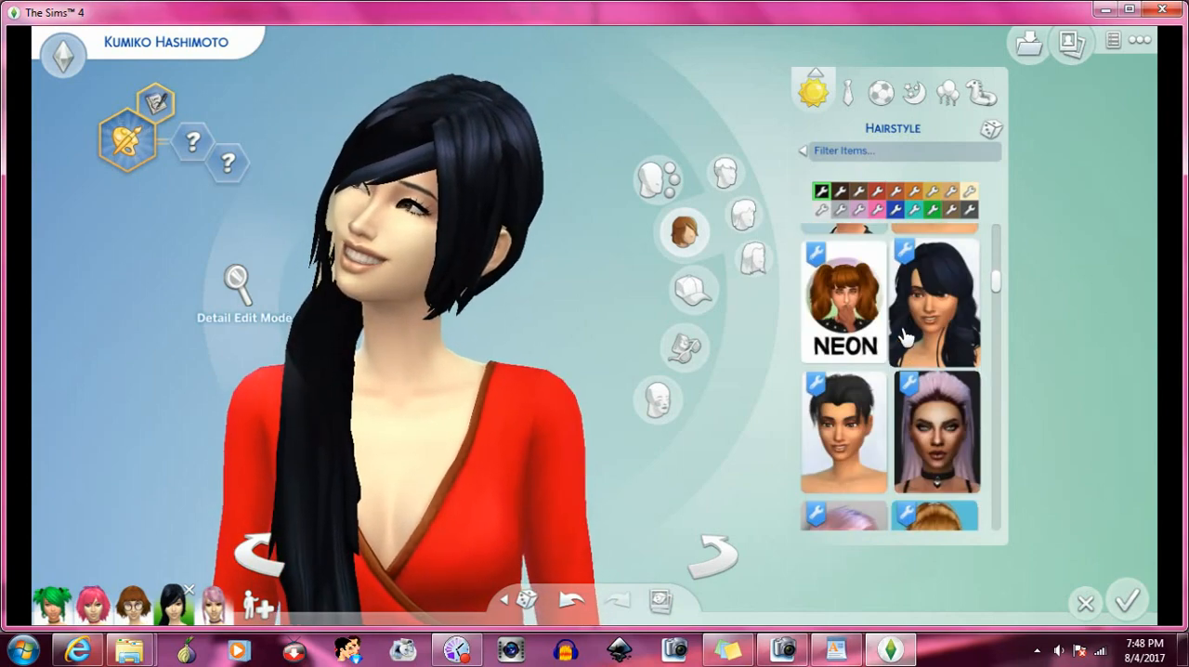
{"action": "scroll", "coordinate": [896, 330], "scroll_direction": "down", "scroll_amount": 2}
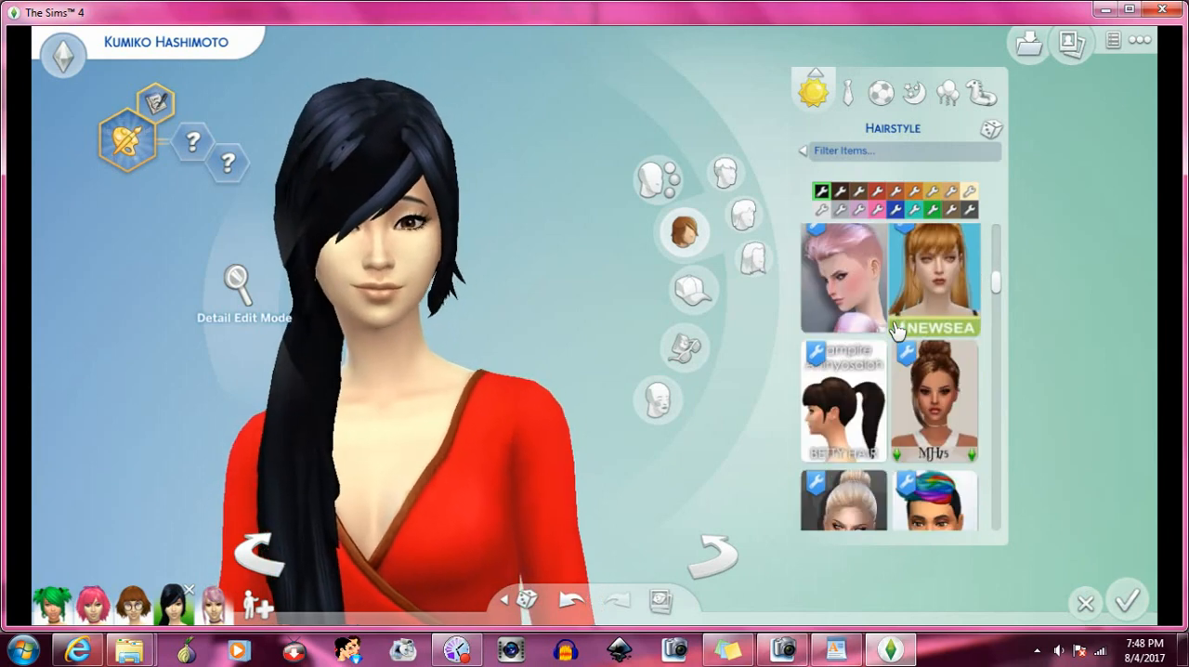
{"action": "scroll", "coordinate": [896, 330], "scroll_direction": "down", "scroll_amount": 1}
{"action": "scroll", "coordinate": [896, 330], "scroll_direction": "down", "scroll_amount": 2}
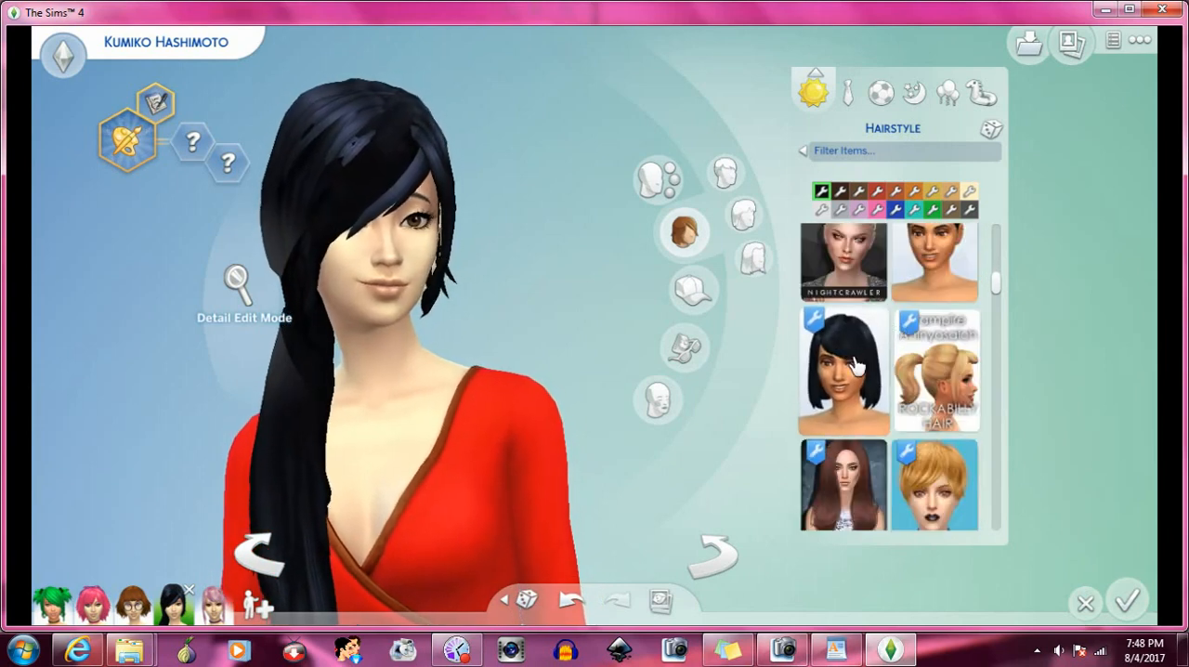
{"action": "left_click", "coordinate": [940, 379]}
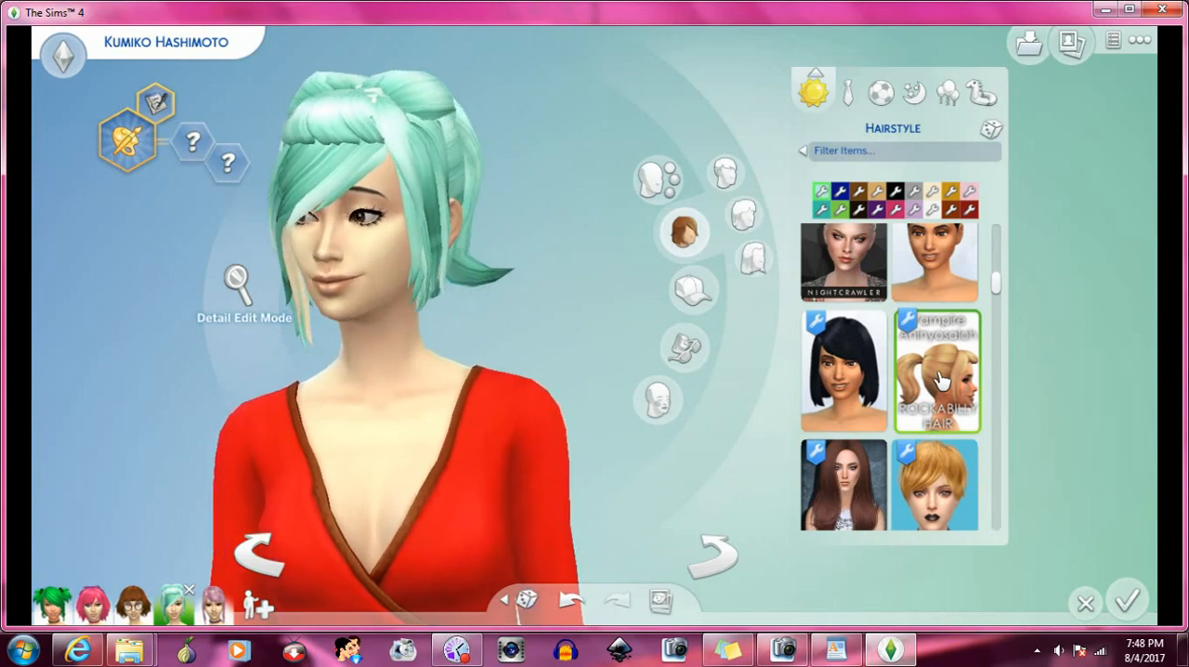
- Apply the black side ponytail with the blue headband beside the Blahberry Pancake hair
{"action": "scroll", "coordinate": [929, 381], "scroll_direction": "down", "scroll_amount": 4}
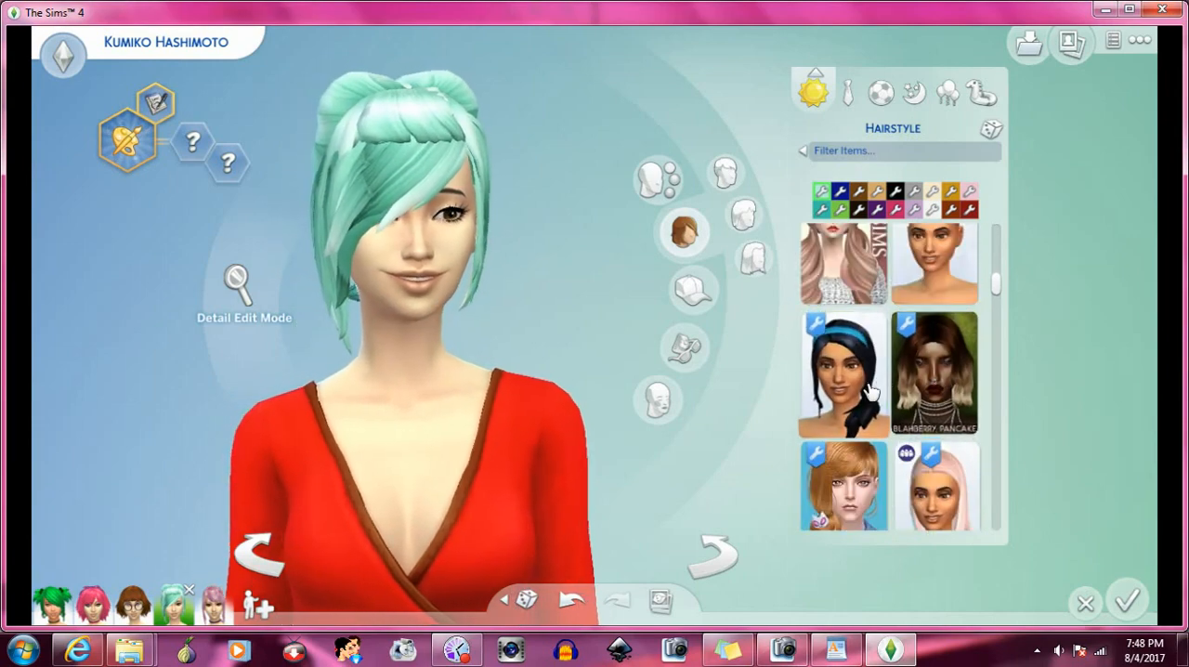
{"action": "left_click", "coordinate": [868, 390]}
- Apply the long straight pink hair beside the Newsea hair and turn the Sim to examine it with the bangs
{"action": "scroll", "coordinate": [928, 381], "scroll_direction": "down", "scroll_amount": 2}
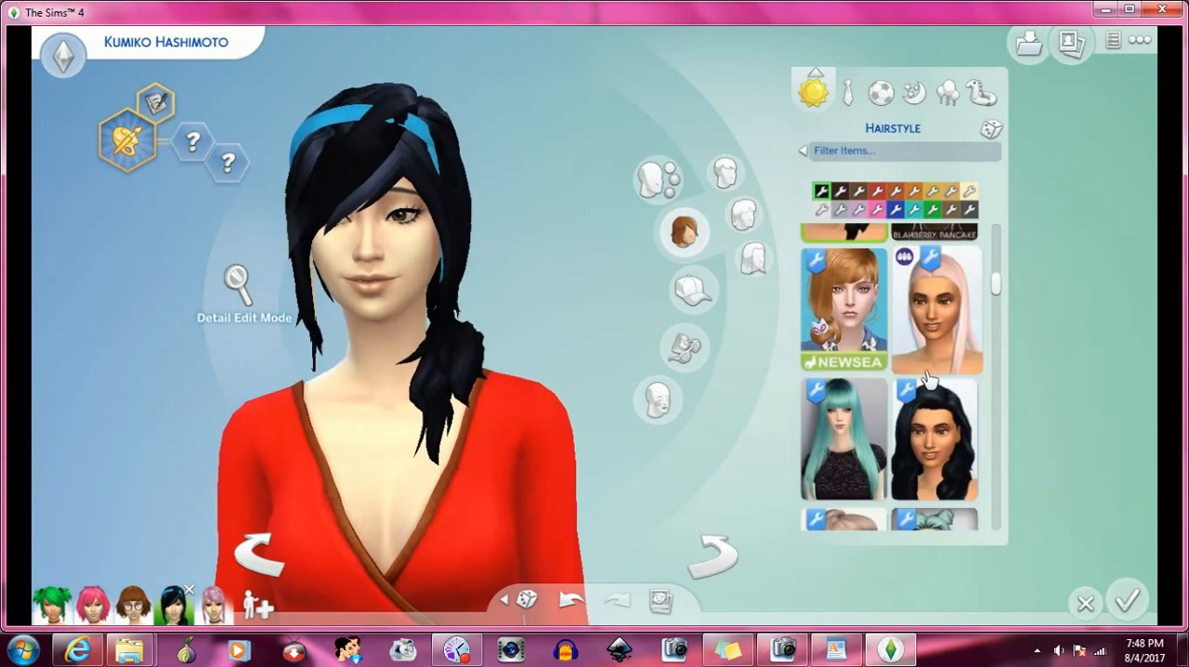
{"action": "left_click", "coordinate": [936, 353]}
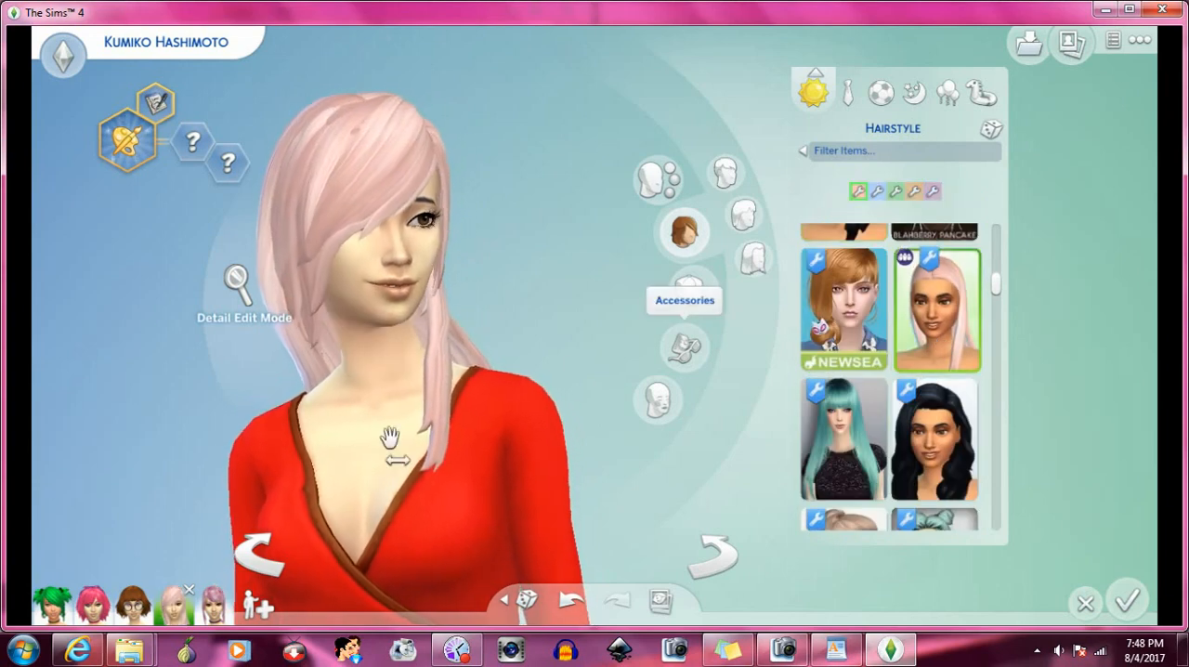
{"action": "left_click", "coordinate": [252, 557]}
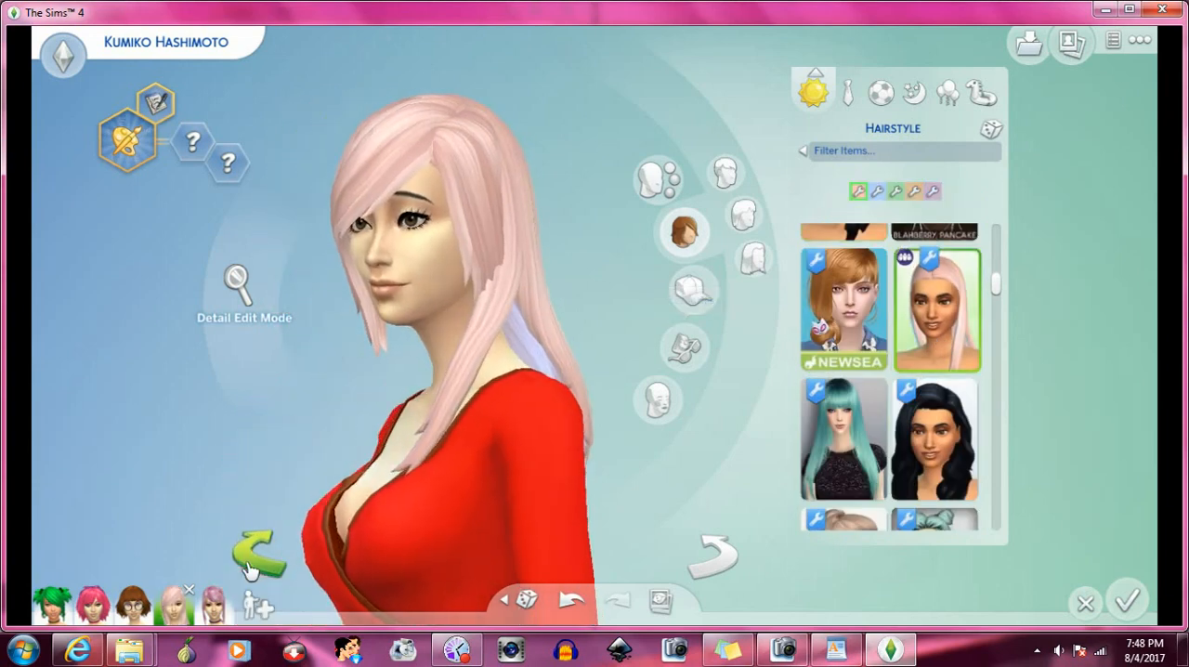
{"action": "left_click", "coordinate": [720, 559]}
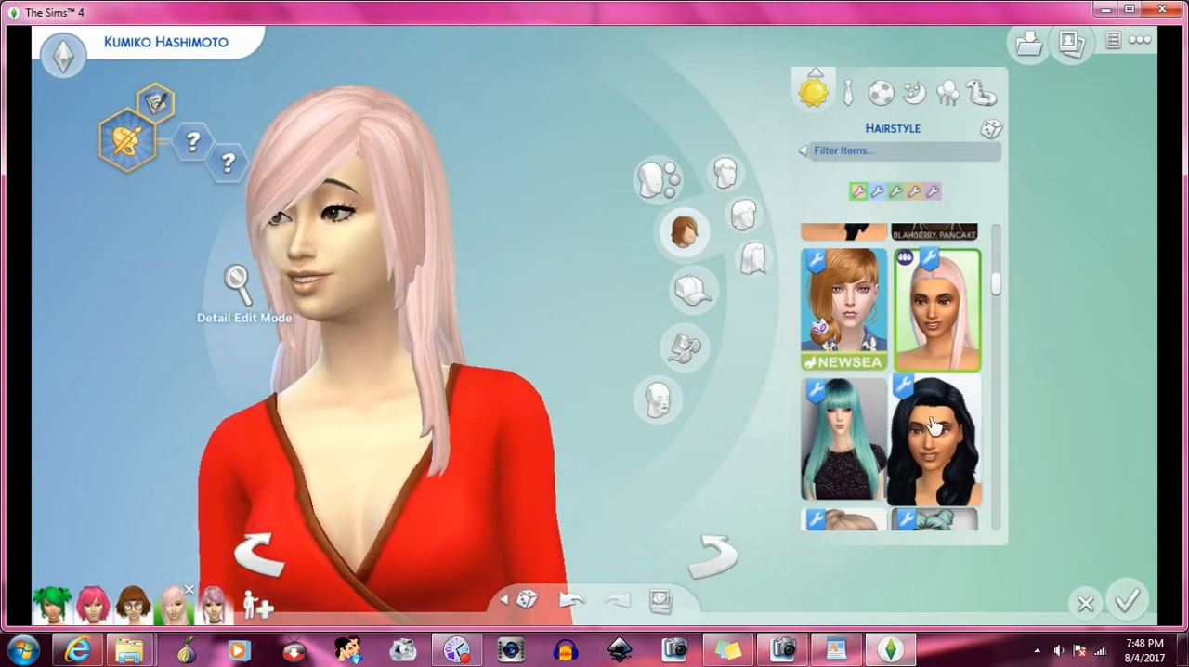
- Apply the long black wavy hair beside the long teal hair to the Sim
{"action": "scroll", "coordinate": [938, 372], "scroll_direction": "down", "scroll_amount": 2}
{"action": "left_click", "coordinate": [961, 372]}
- Find the braided Alexanda hair beside the short curly golden-brown hair and apply it to the Sim
{"action": "scroll", "coordinate": [961, 372], "scroll_direction": "down", "scroll_amount": 2}
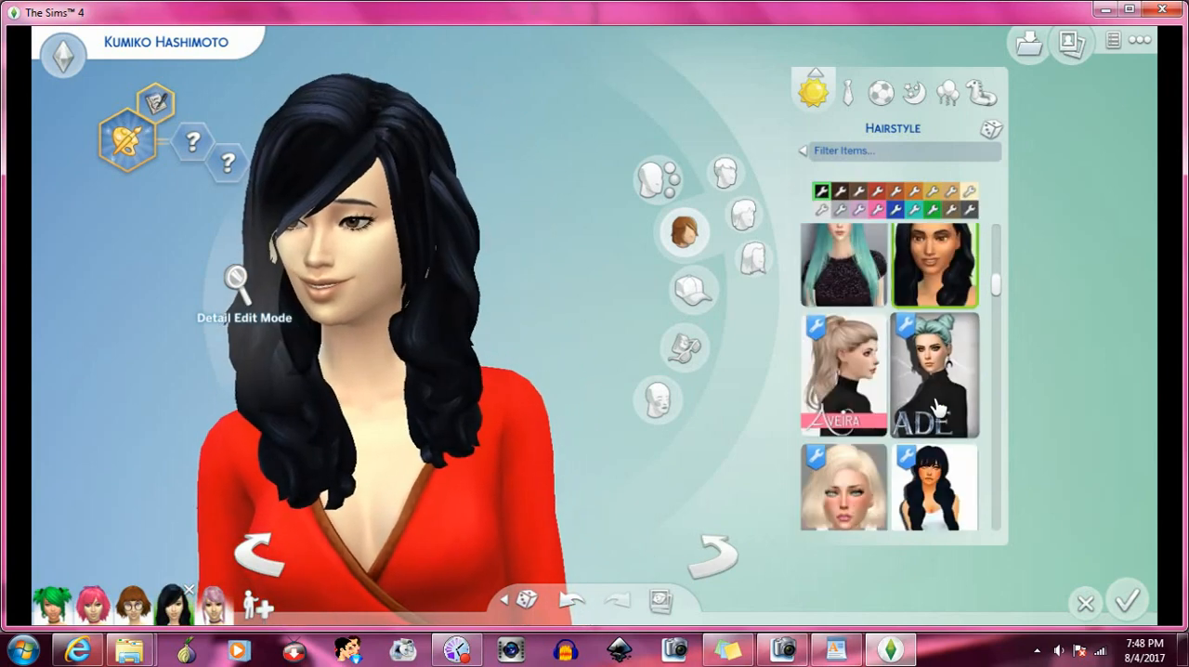
{"action": "scroll", "coordinate": [938, 400], "scroll_direction": "down", "scroll_amount": 2}
{"action": "scroll", "coordinate": [938, 406], "scroll_direction": "down", "scroll_amount": 2}
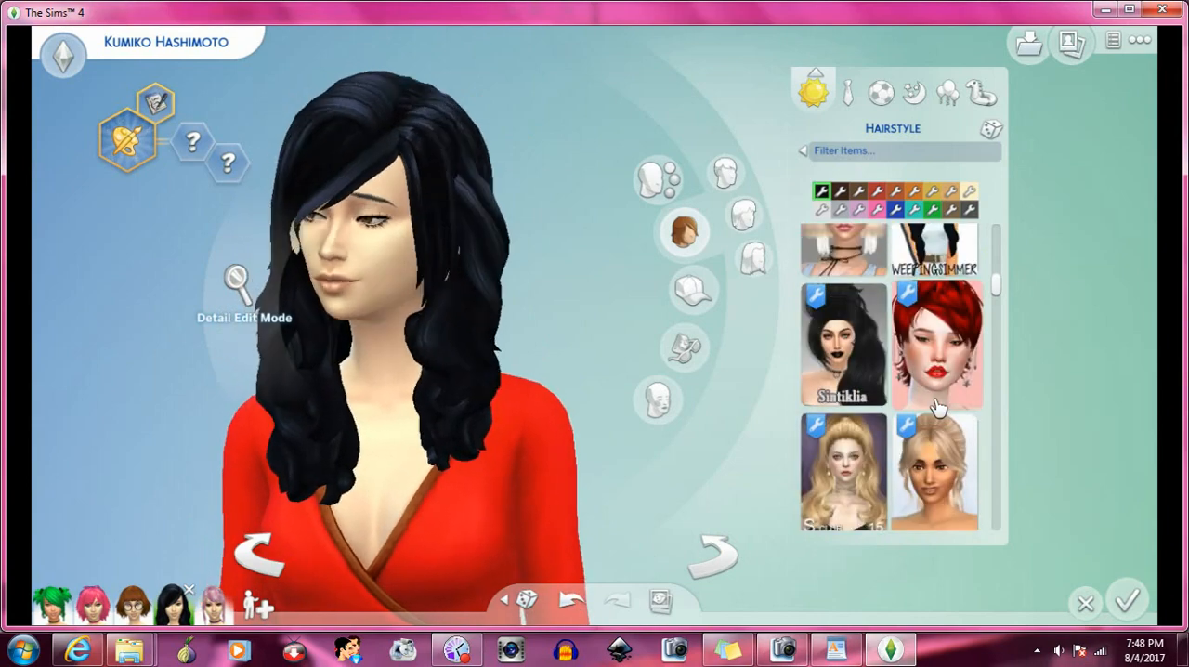
{"action": "scroll", "coordinate": [938, 406], "scroll_direction": "up", "scroll_amount": 2}
{"action": "scroll", "coordinate": [938, 406], "scroll_direction": "down", "scroll_amount": 3}
{"action": "scroll", "coordinate": [938, 405], "scroll_direction": "down", "scroll_amount": 2}
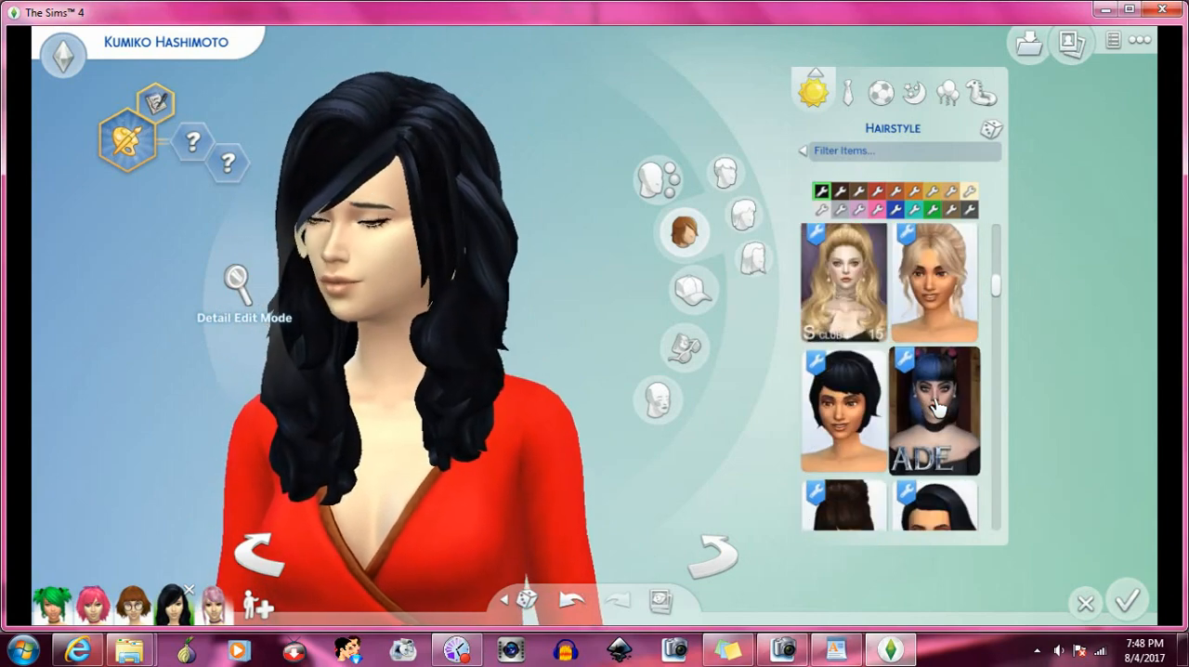
{"action": "scroll", "coordinate": [936, 408], "scroll_direction": "down", "scroll_amount": 3}
{"action": "scroll", "coordinate": [936, 414], "scroll_direction": "down", "scroll_amount": 5}
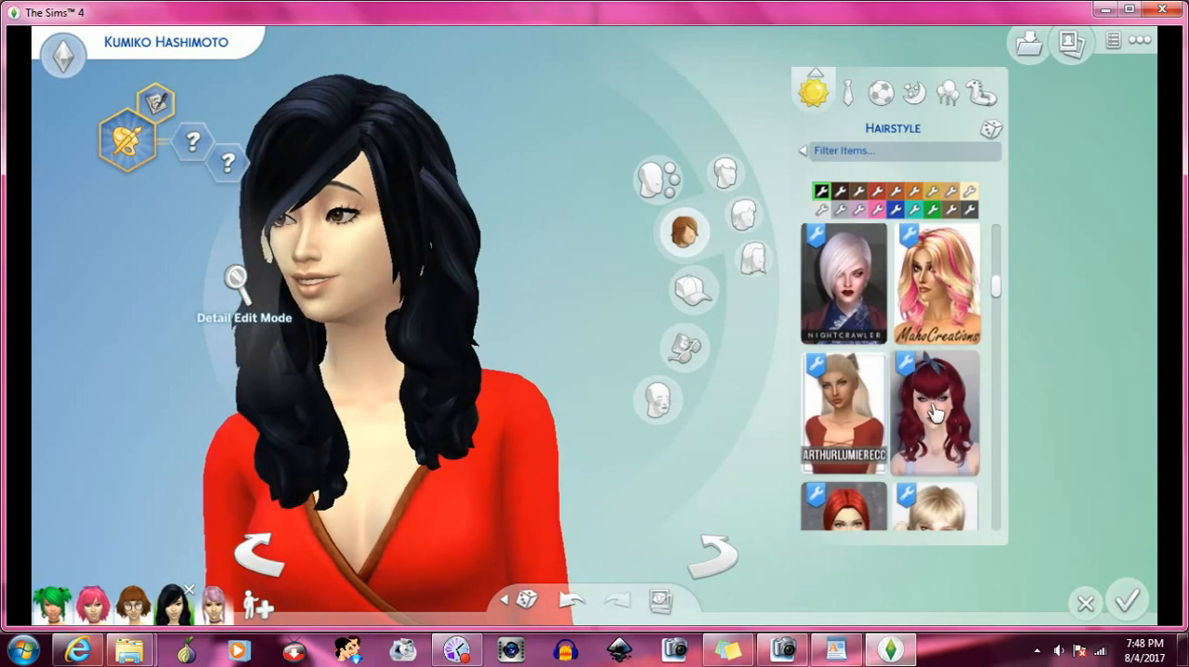
{"action": "scroll", "coordinate": [936, 411], "scroll_direction": "down", "scroll_amount": 3}
{"action": "scroll", "coordinate": [933, 413], "scroll_direction": "down", "scroll_amount": 4}
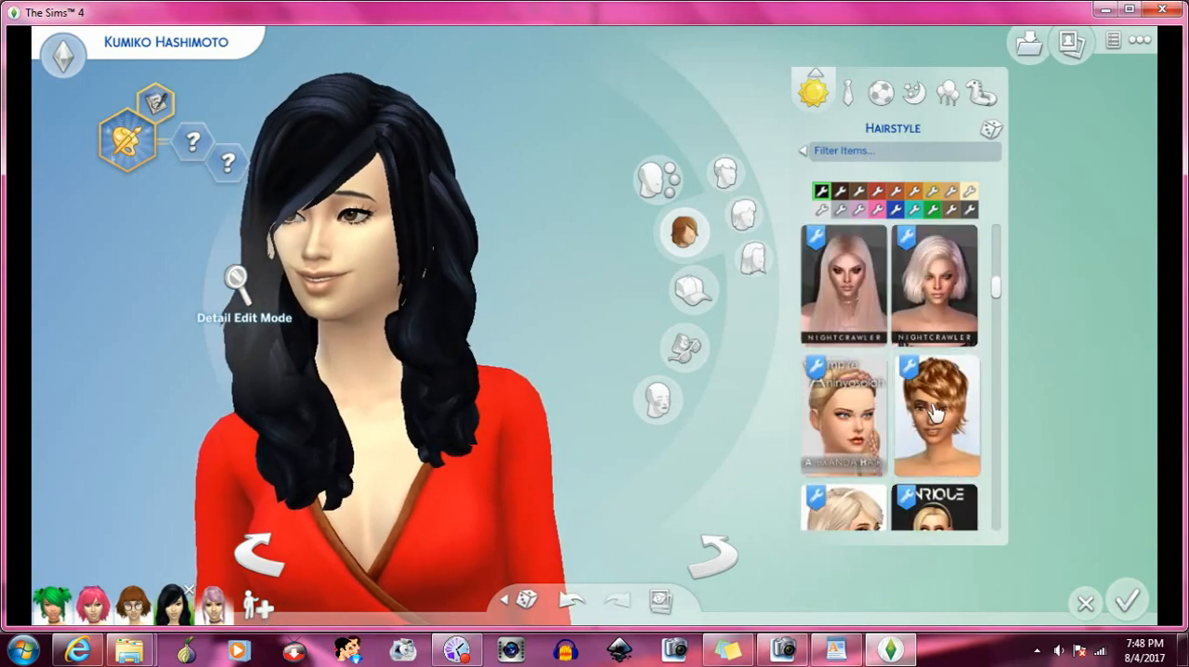
{"action": "left_click", "coordinate": [873, 326]}
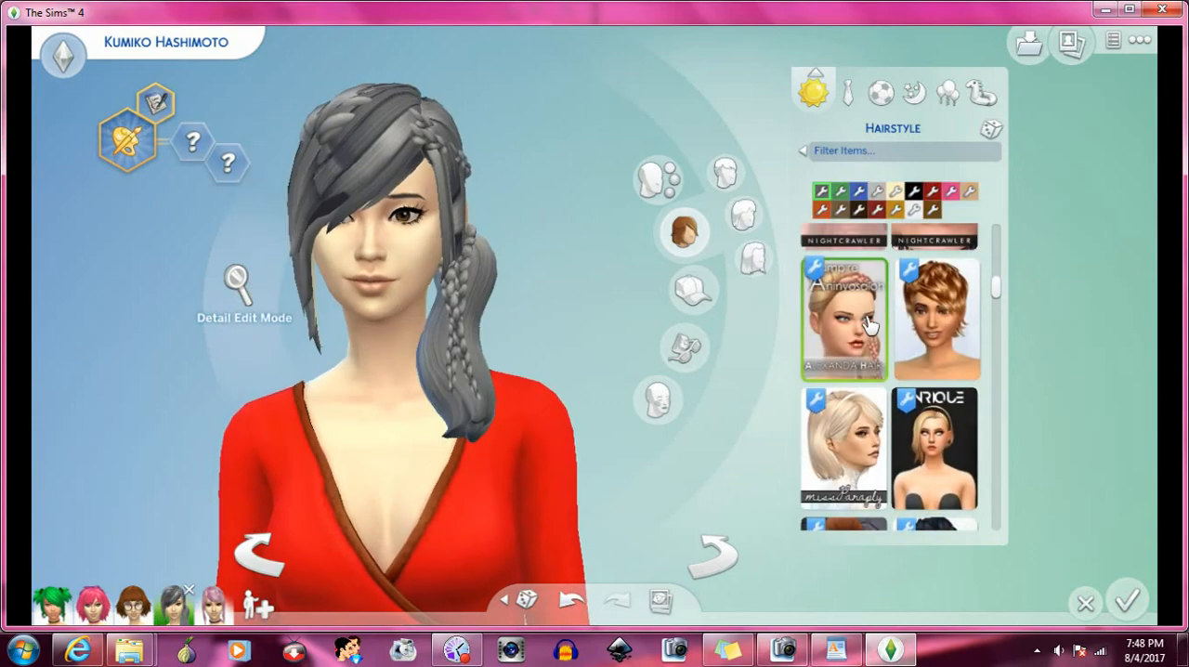
- Apply the black side-swept hair beside the red low-bun hair and turn the Sim both ways to examine it with the bangs
{"action": "scroll", "coordinate": [873, 352], "scroll_direction": "down", "scroll_amount": 2}
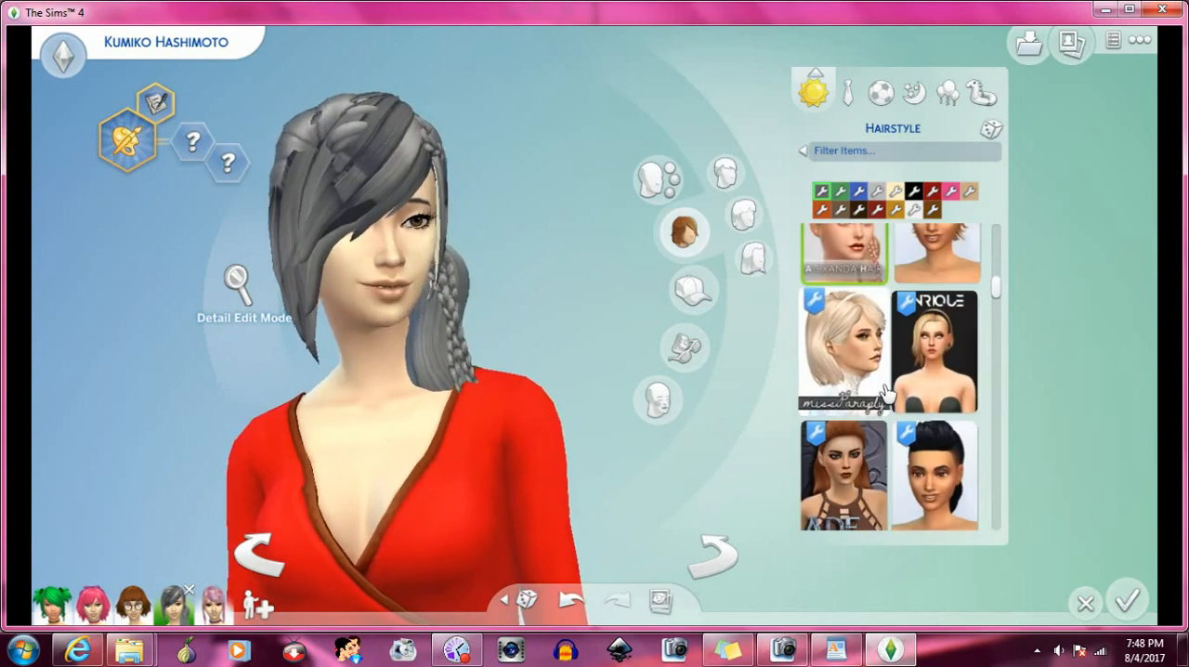
{"action": "scroll", "coordinate": [885, 395], "scroll_direction": "down", "scroll_amount": 1}
{"action": "scroll", "coordinate": [885, 395], "scroll_direction": "down", "scroll_amount": 1}
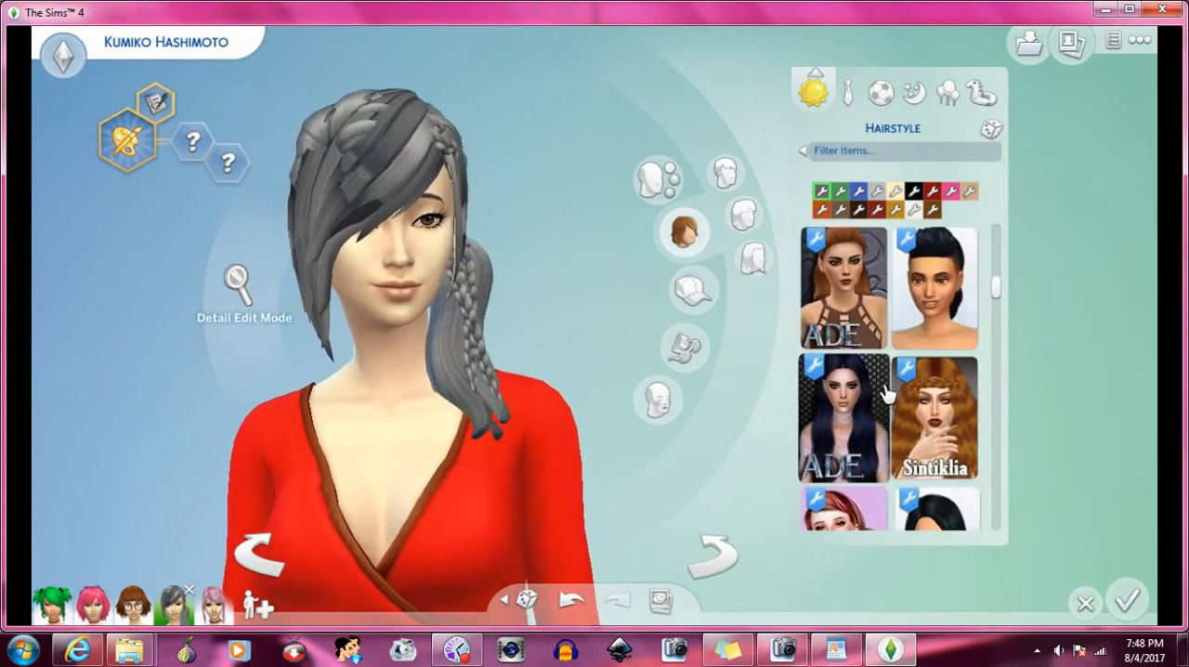
{"action": "scroll", "coordinate": [885, 395], "scroll_direction": "down", "scroll_amount": 1}
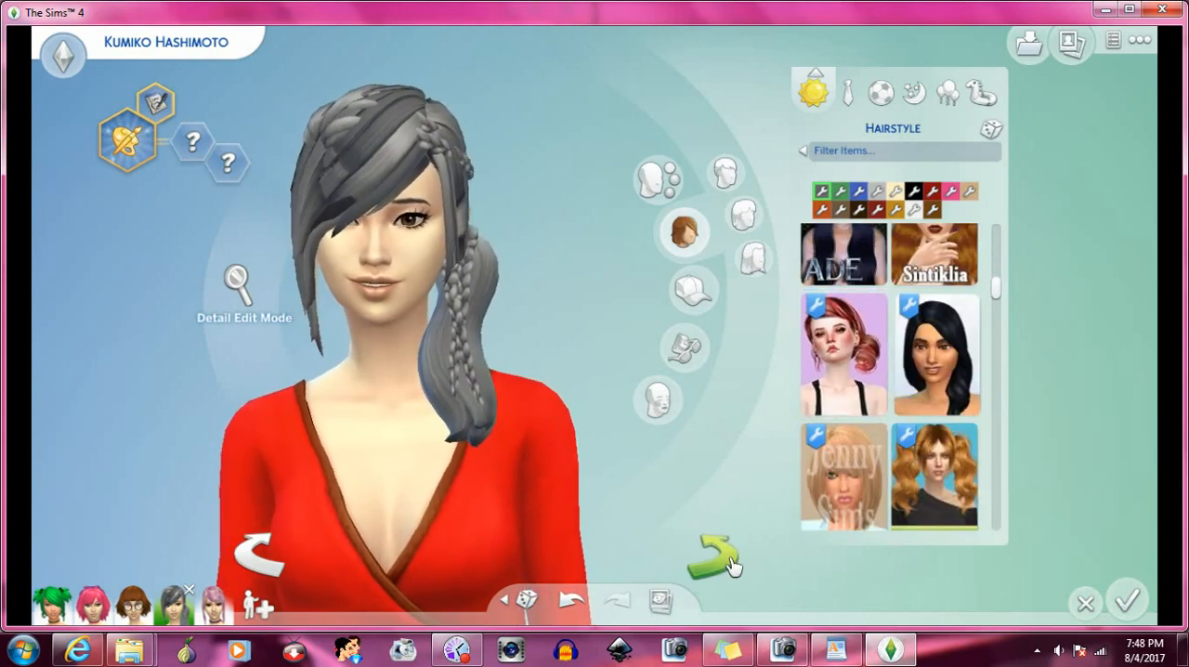
{"action": "left_click", "coordinate": [947, 385]}
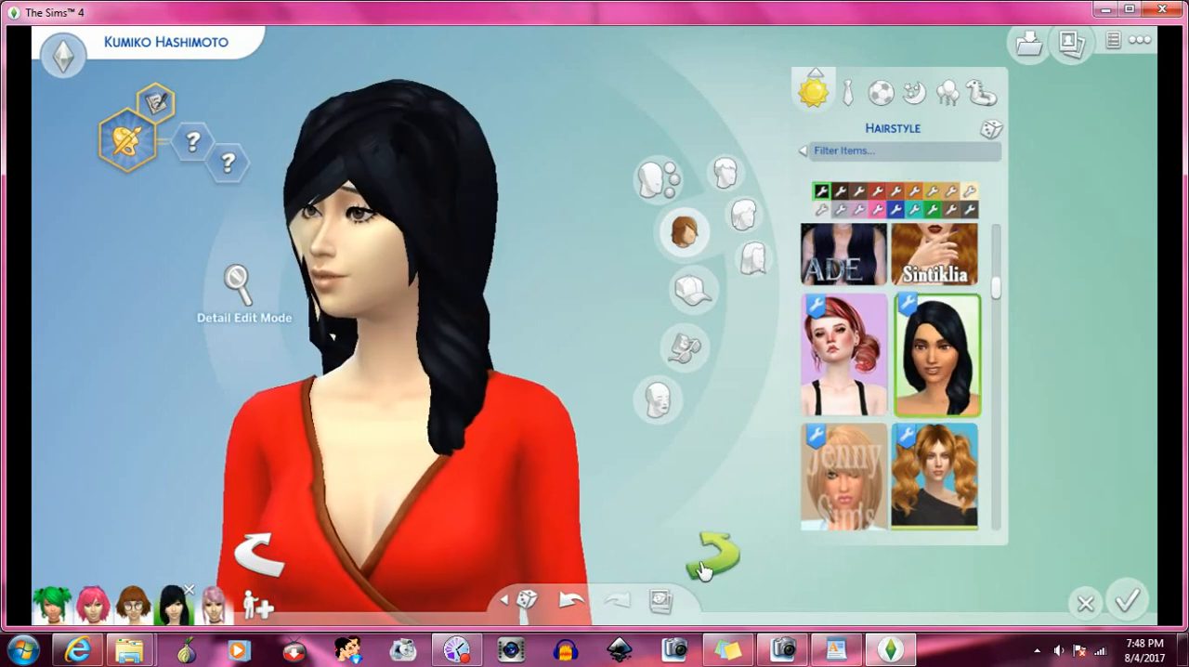
{"action": "left_click", "coordinate": [706, 557]}
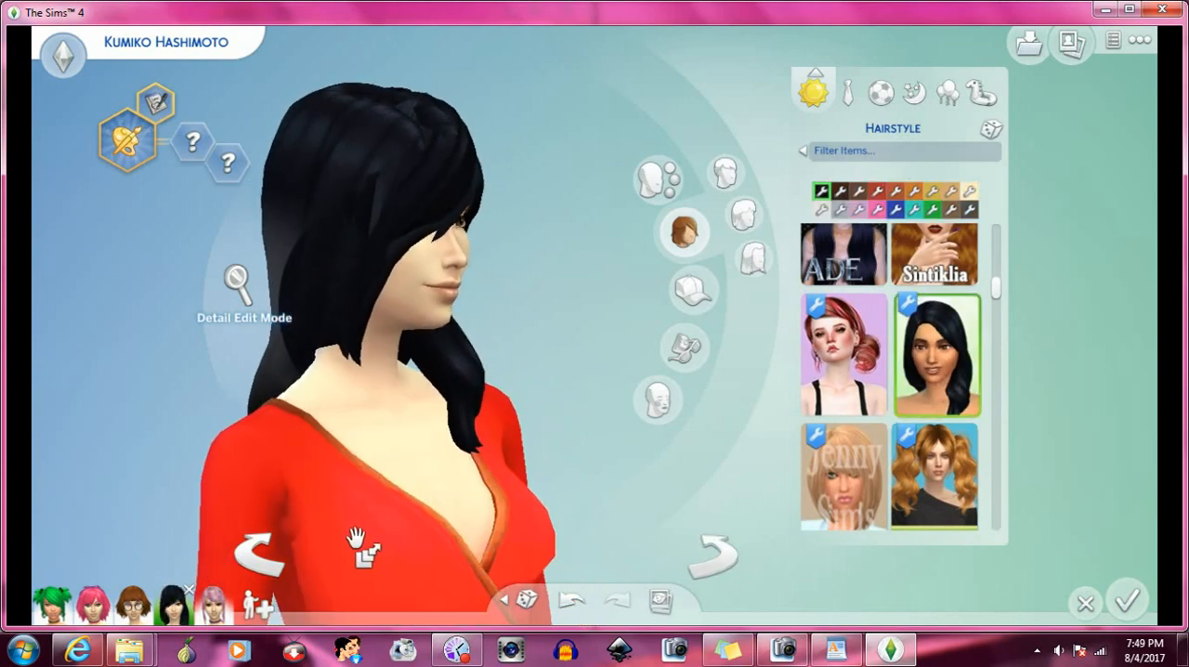
{"action": "left_click", "coordinate": [259, 555]}
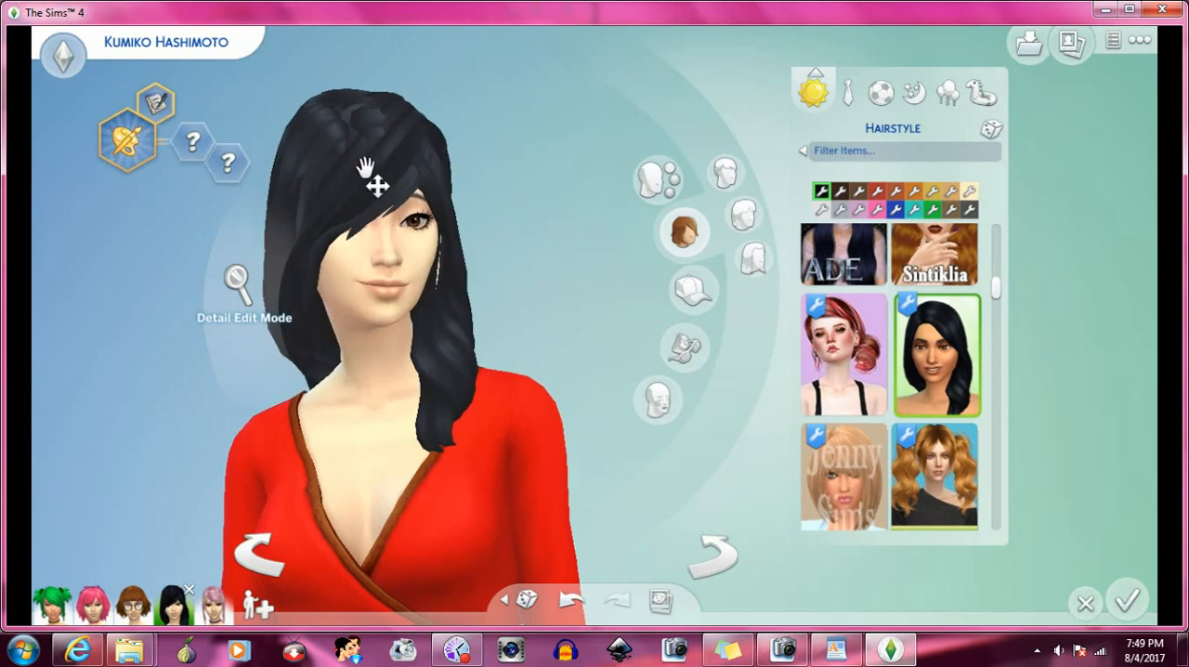
- Try the Picky Pikachu updo on the Sim, and replace it with the Lilas double-bun hair
{"action": "scroll", "coordinate": [827, 372], "scroll_direction": "down", "scroll_amount": 2}
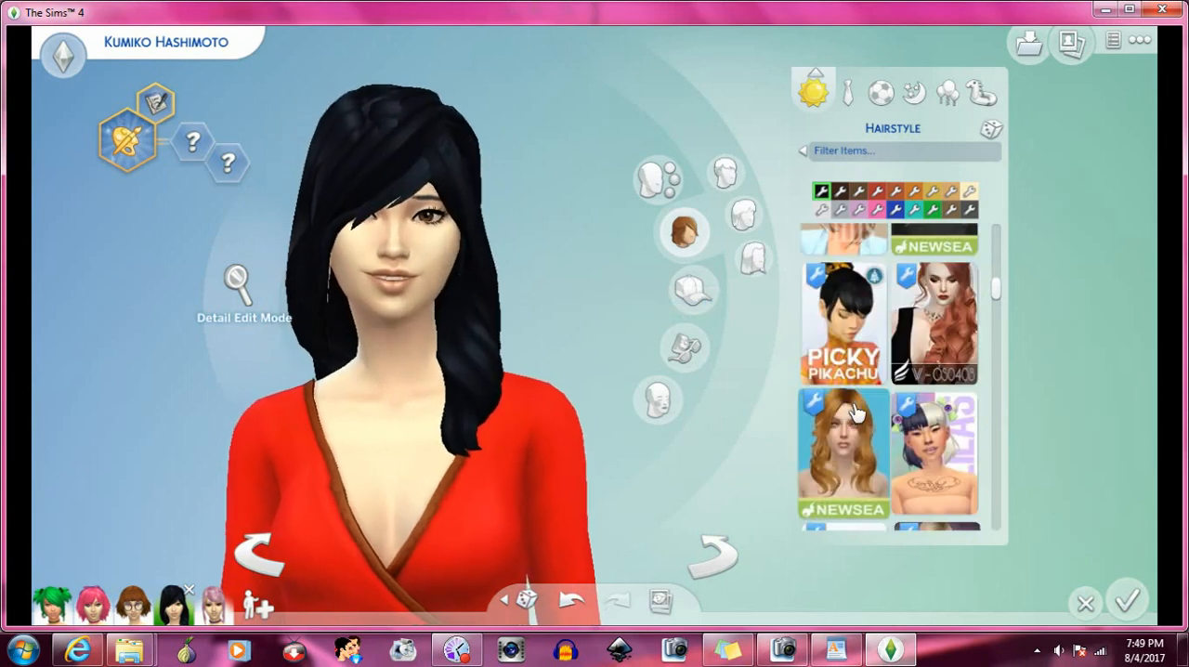
{"action": "scroll", "coordinate": [862, 339], "scroll_direction": "down", "scroll_amount": 2}
{"action": "left_click", "coordinate": [862, 339]}
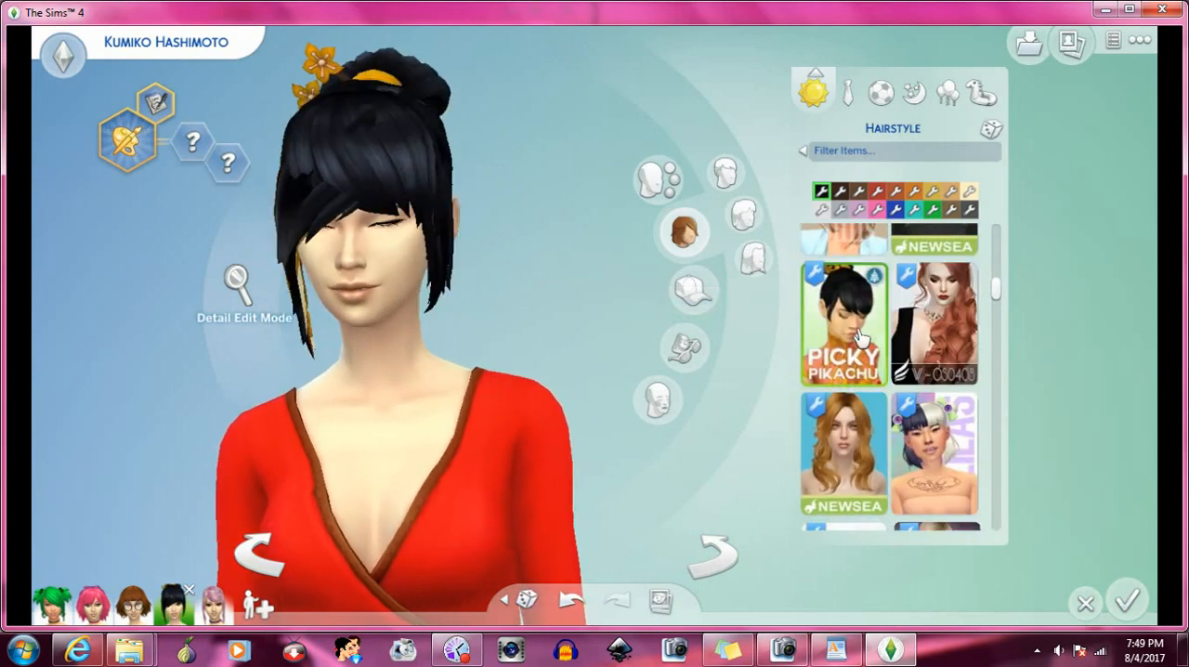
{"action": "left_click", "coordinate": [917, 455]}
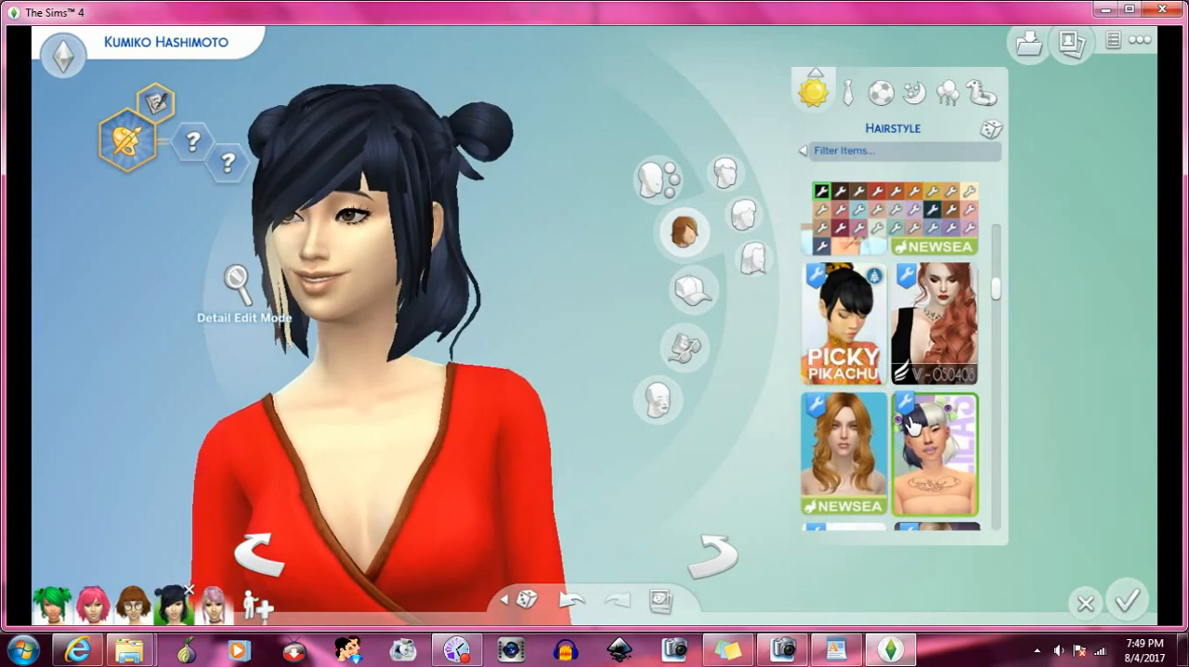
- Find the Enrique short red hair with glasses below the Jenny Sims ponytail and apply it to the Sim
{"action": "scroll", "coordinate": [911, 424], "scroll_direction": "down", "scroll_amount": 5}
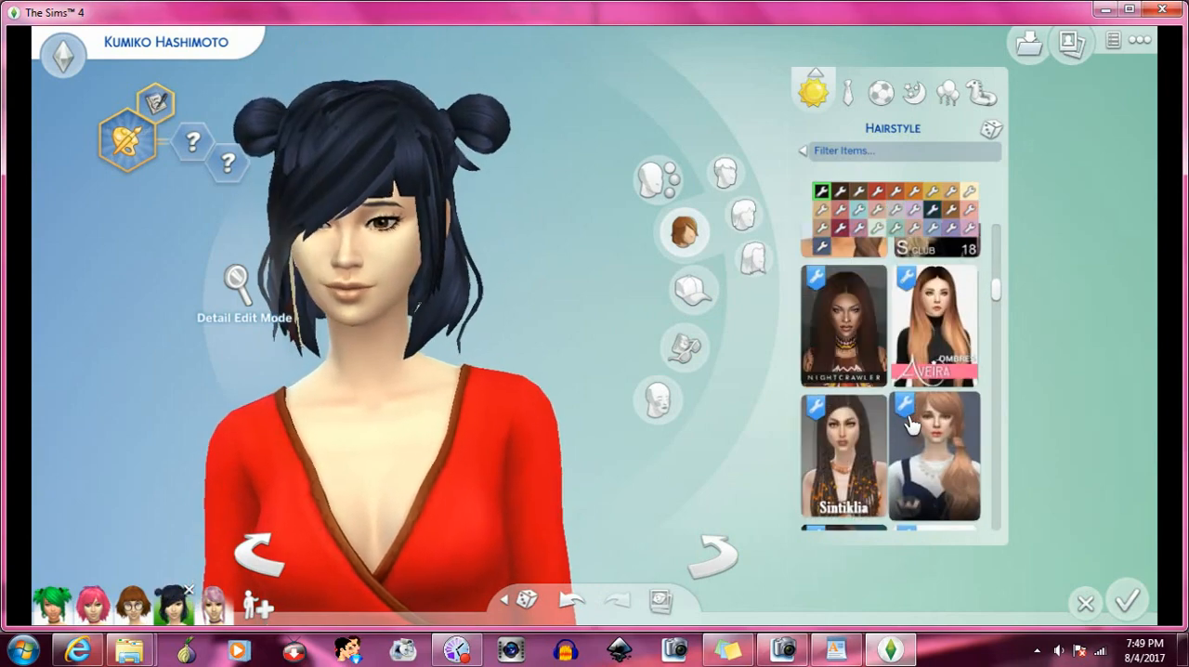
{"action": "scroll", "coordinate": [911, 424], "scroll_direction": "down", "scroll_amount": 2}
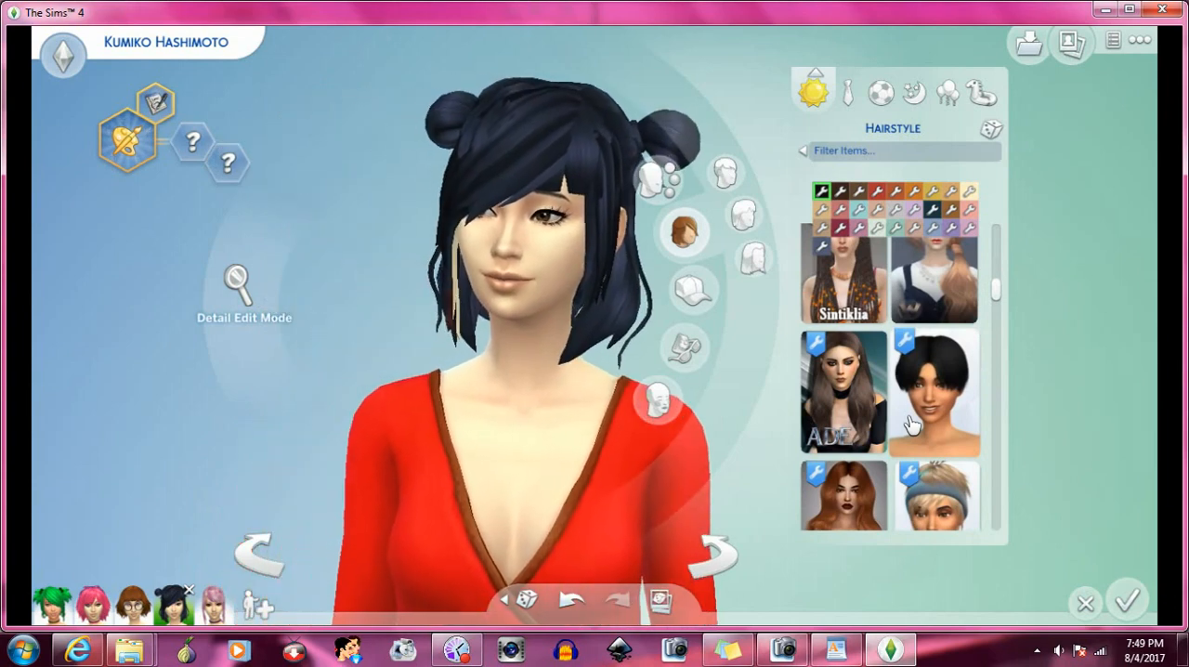
{"action": "scroll", "coordinate": [911, 424], "scroll_direction": "down", "scroll_amount": 2}
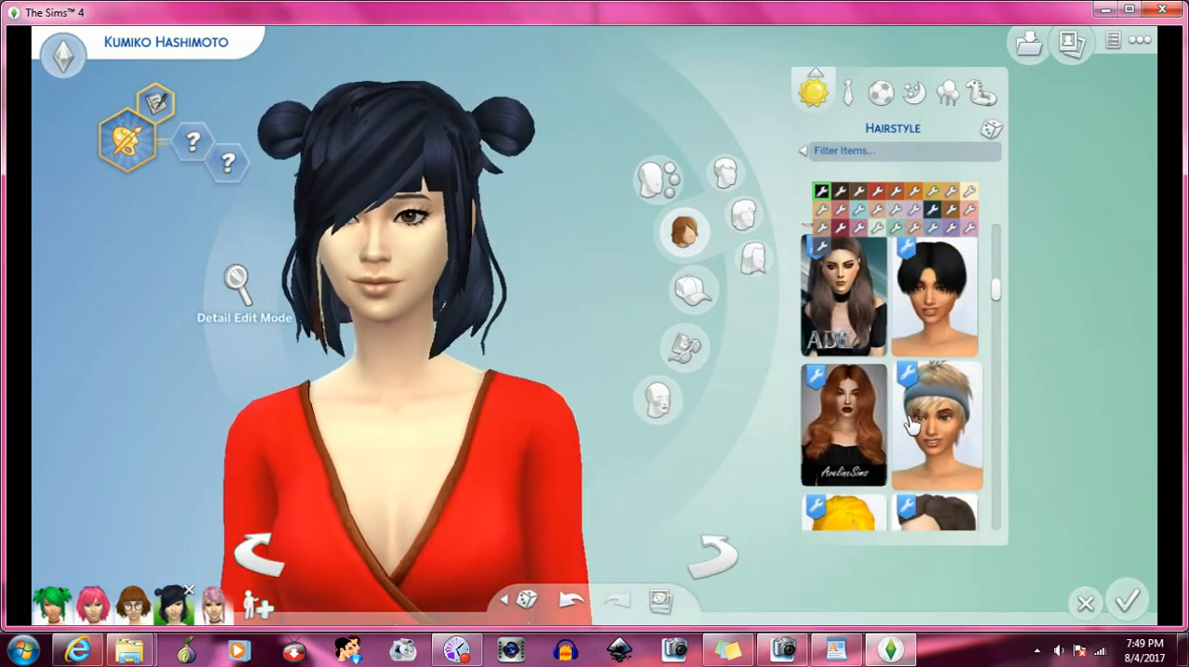
{"action": "scroll", "coordinate": [911, 424], "scroll_direction": "down", "scroll_amount": 2}
{"action": "scroll", "coordinate": [911, 425], "scroll_direction": "down", "scroll_amount": 2}
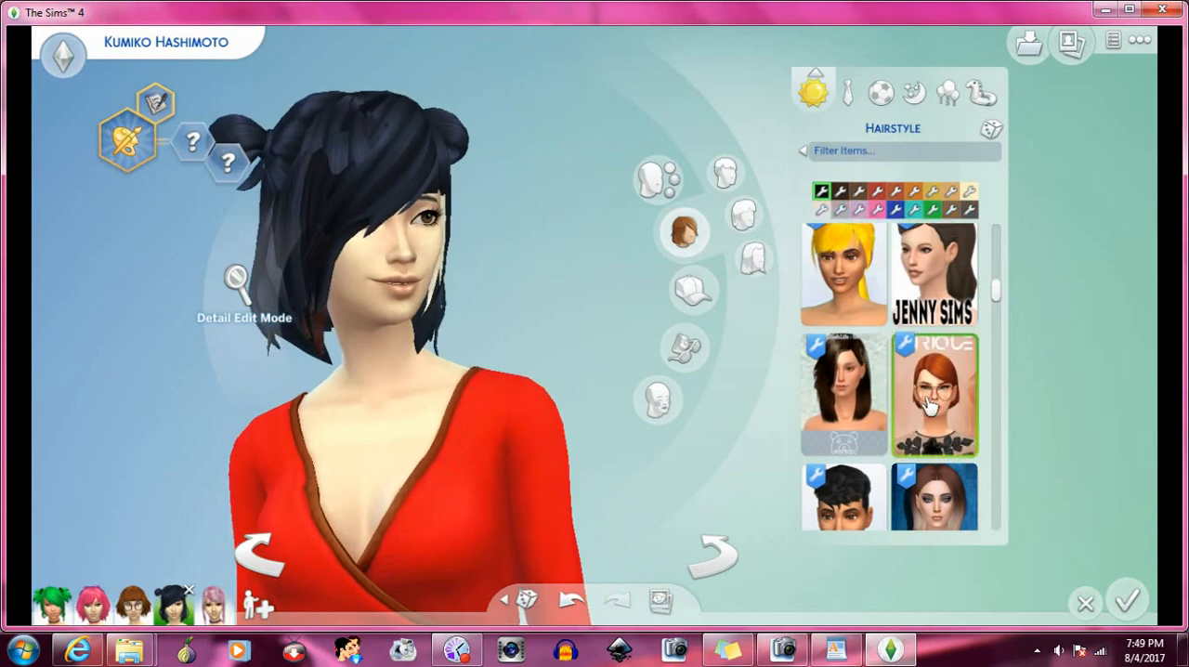
- Apply the NEON pigtail hair beside the short green-tipped hair and turn the Sim both ways to examine it with the bangs
{"action": "scroll", "coordinate": [929, 402], "scroll_direction": "down", "scroll_amount": 2}
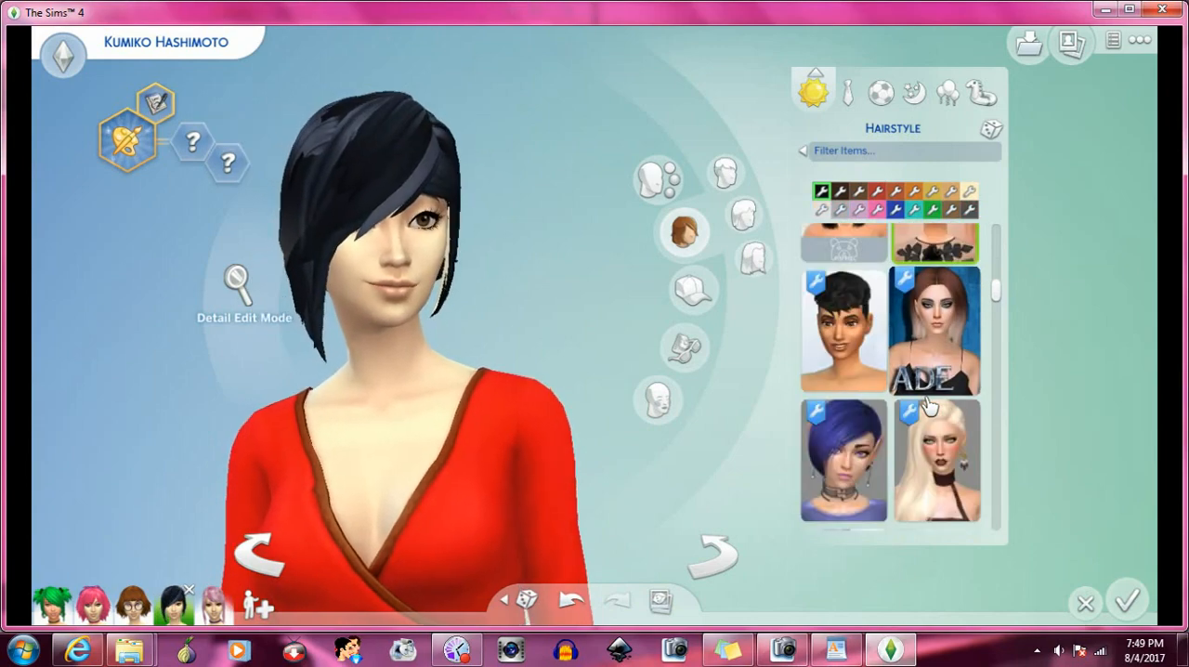
{"action": "scroll", "coordinate": [929, 402], "scroll_direction": "down", "scroll_amount": 6}
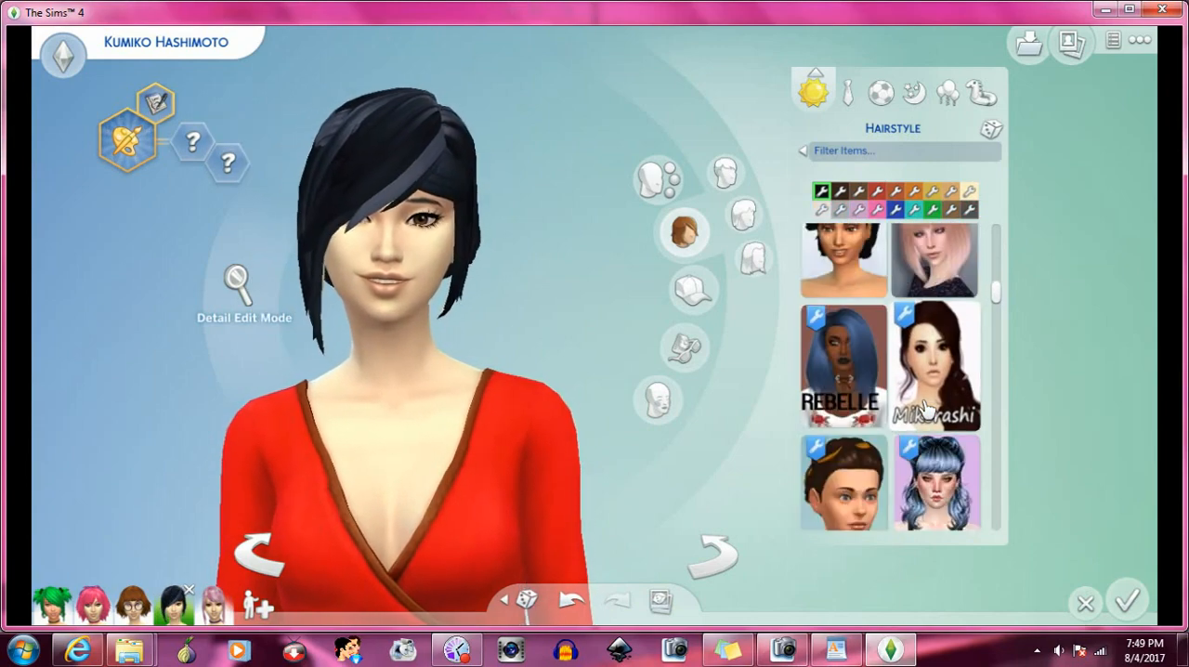
{"action": "scroll", "coordinate": [925, 407], "scroll_direction": "down", "scroll_amount": 1}
{"action": "scroll", "coordinate": [902, 404], "scroll_direction": "down", "scroll_amount": 3}
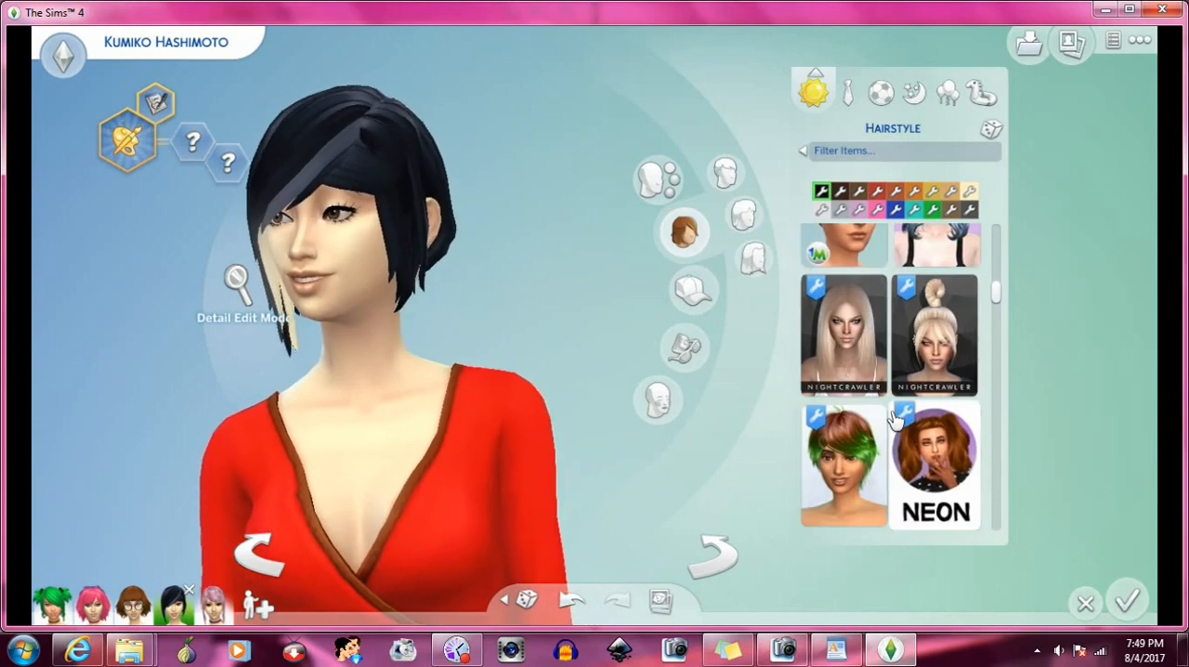
{"action": "left_click", "coordinate": [908, 390]}
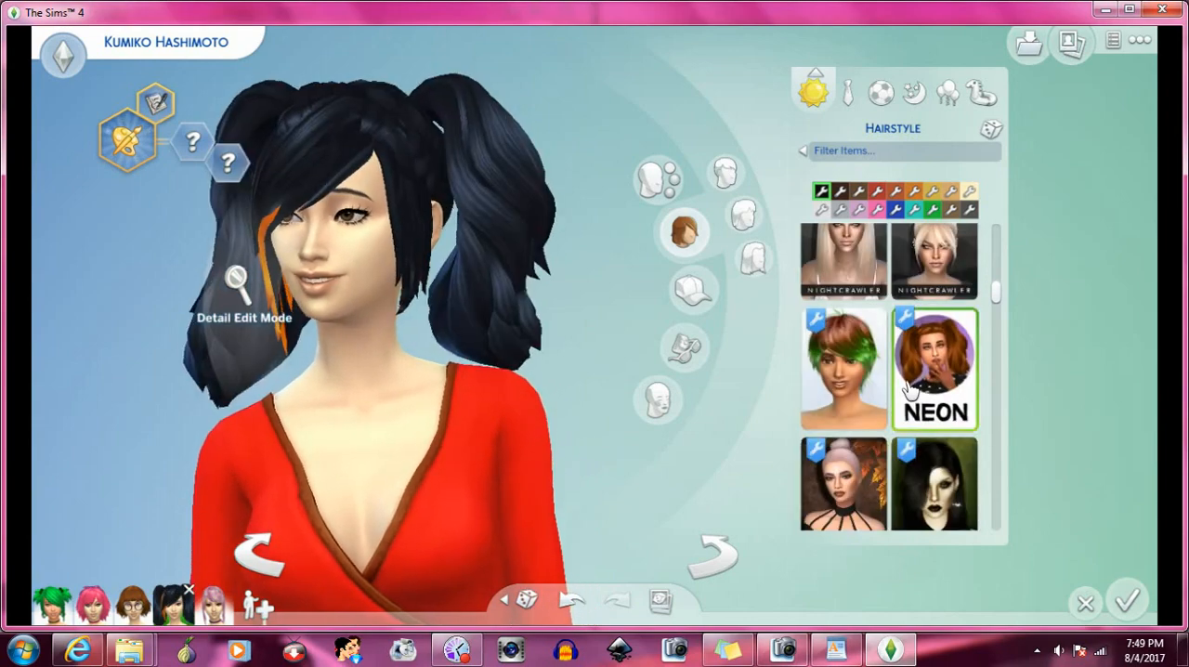
{"action": "left_click", "coordinate": [715, 549]}
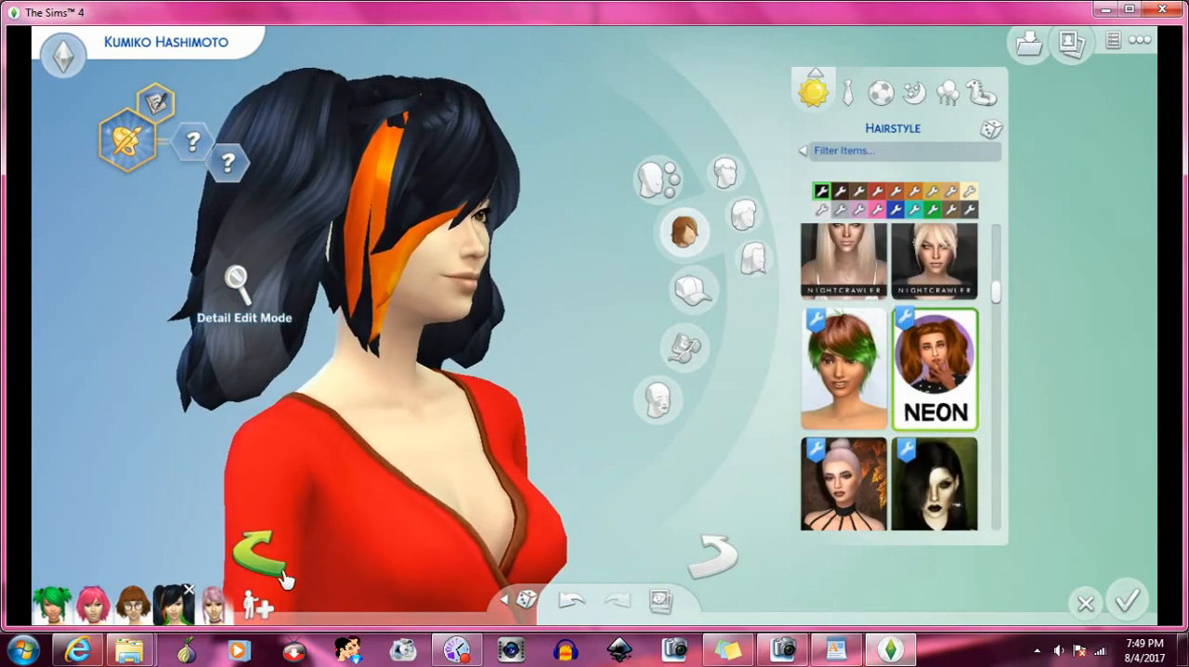
{"action": "left_click", "coordinate": [278, 574]}
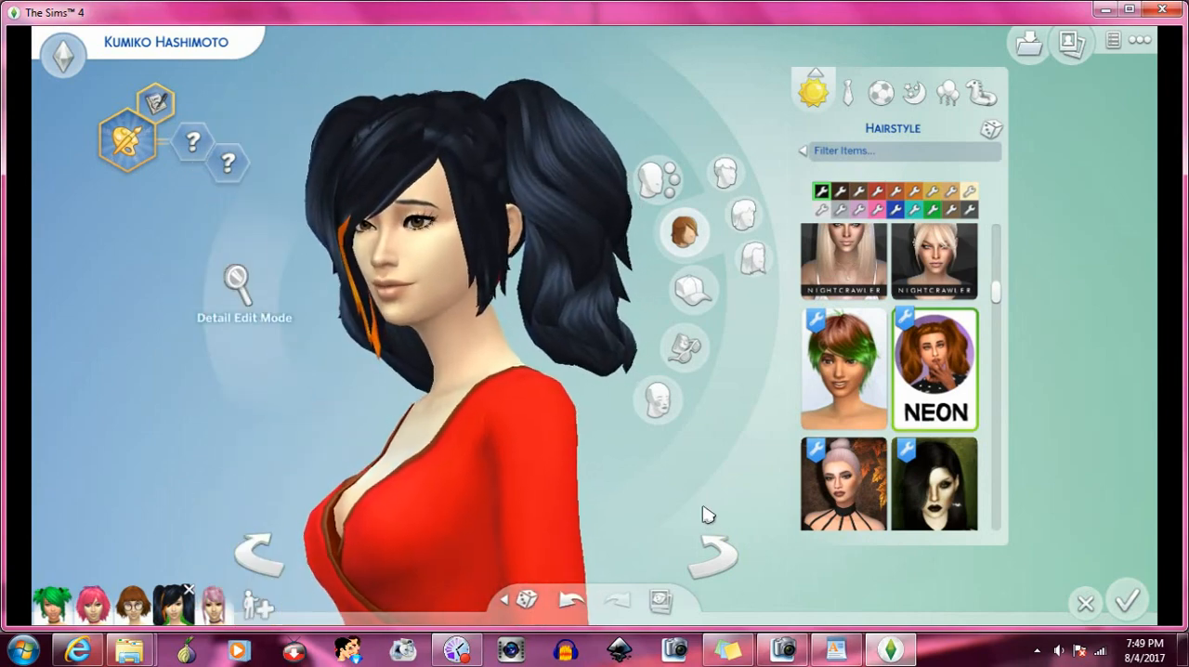
{"action": "left_click", "coordinate": [729, 560]}
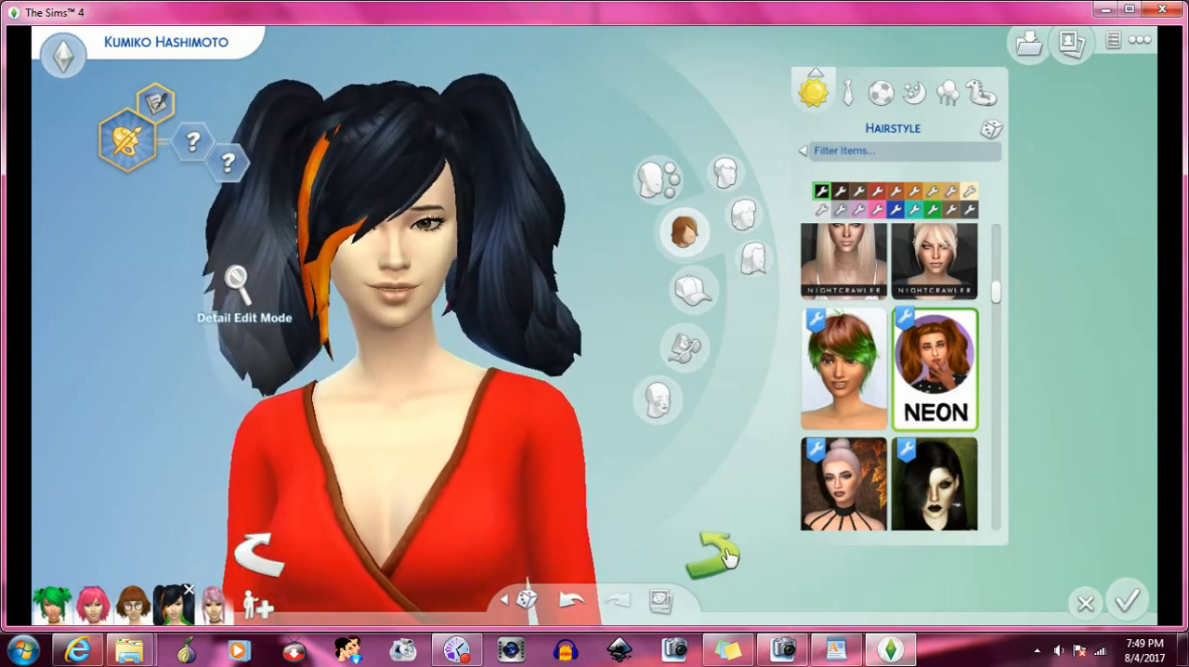
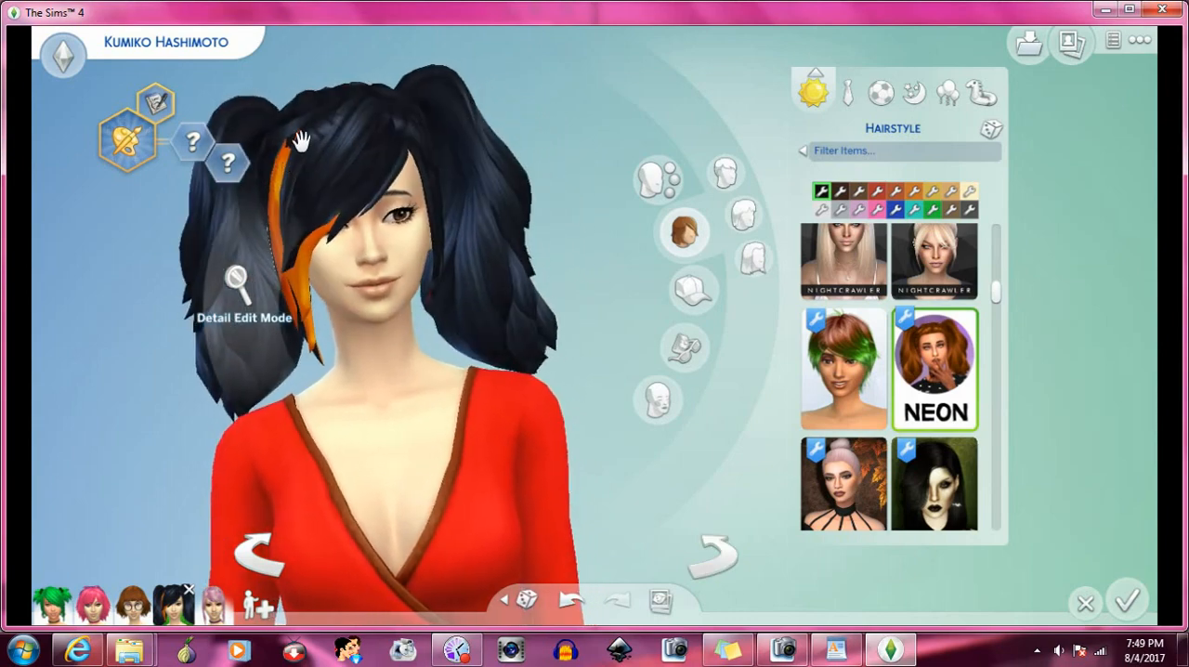
- Apply the long straight black hair beside the red Mikerashi hair to the Sim wearing the bangs
{"action": "scroll", "coordinate": [863, 381], "scroll_direction": "down", "scroll_amount": 1}
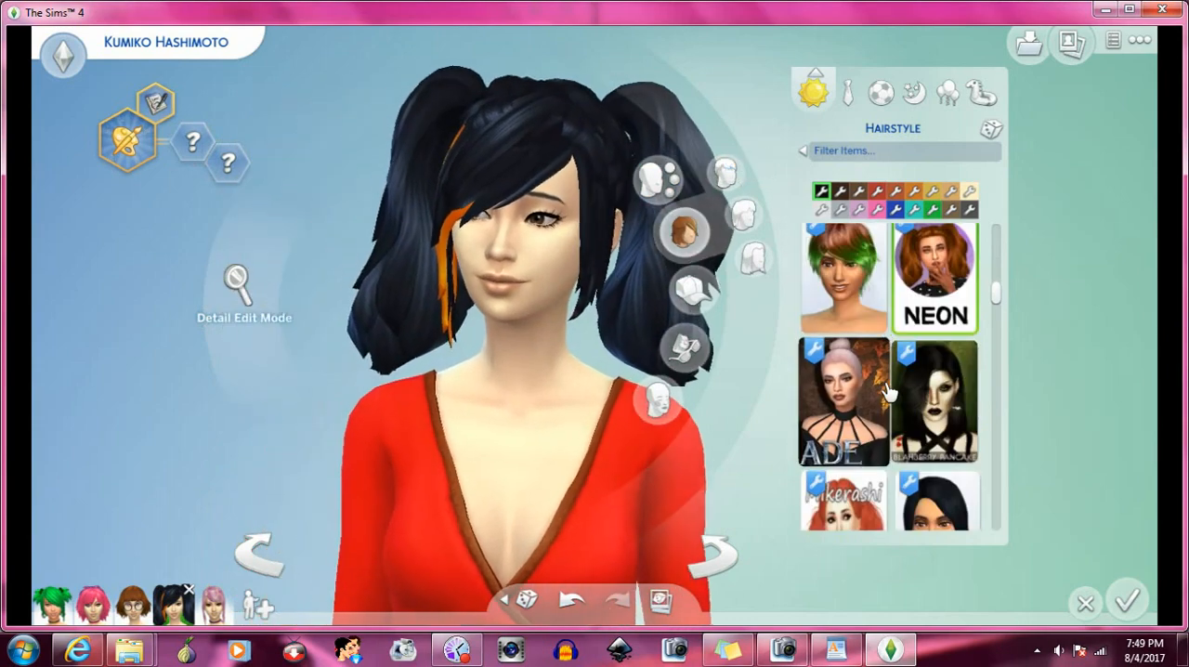
{"action": "scroll", "coordinate": [890, 386], "scroll_direction": "down", "scroll_amount": 2}
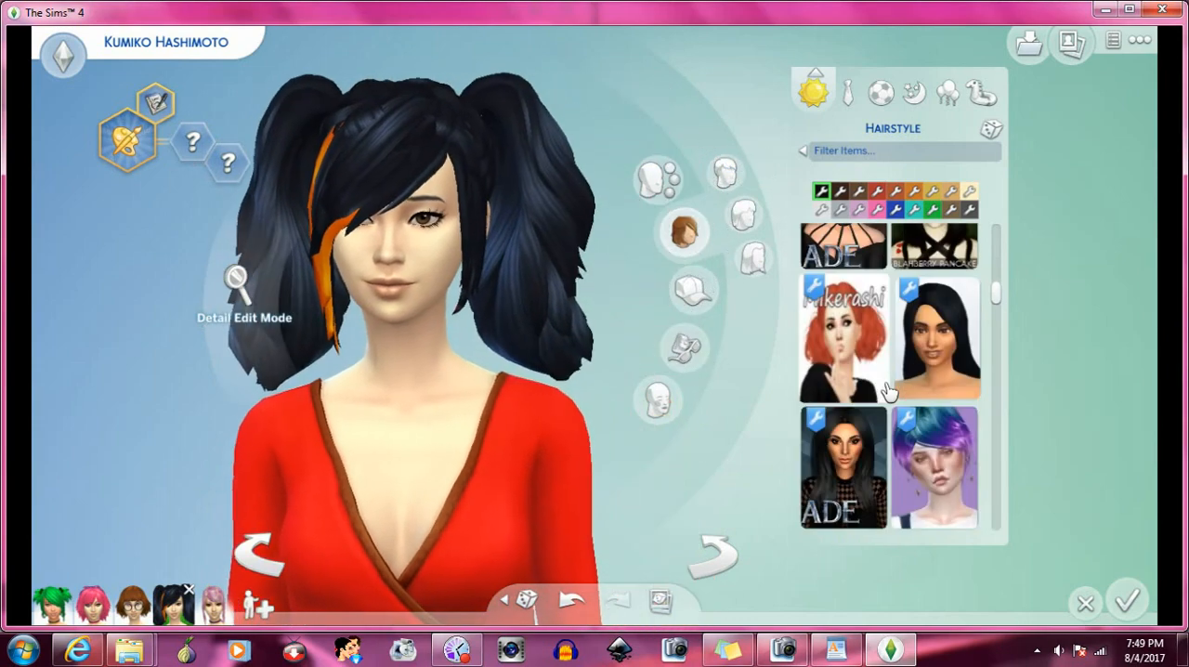
{"action": "left_click", "coordinate": [924, 360]}
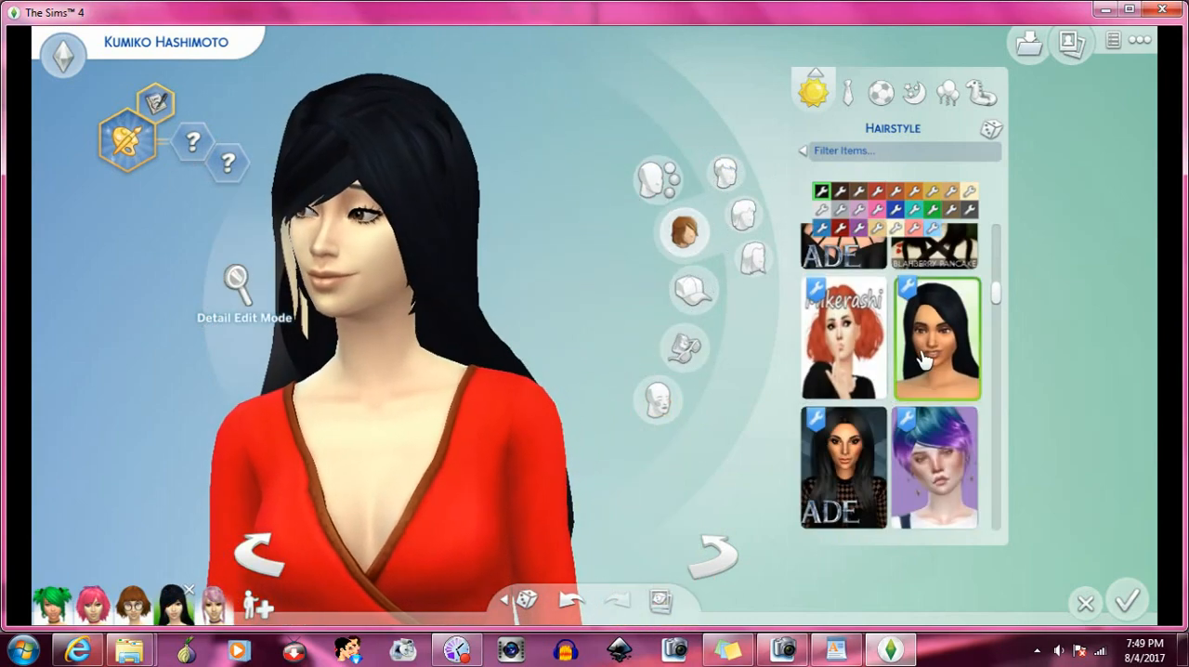
- Apply the black quiff hair with shaved sides beside the Blahberry Pancake ponytail, and turn the Sim both ways to examine the bangs
{"action": "scroll", "coordinate": [911, 371], "scroll_direction": "down", "scroll_amount": 3}
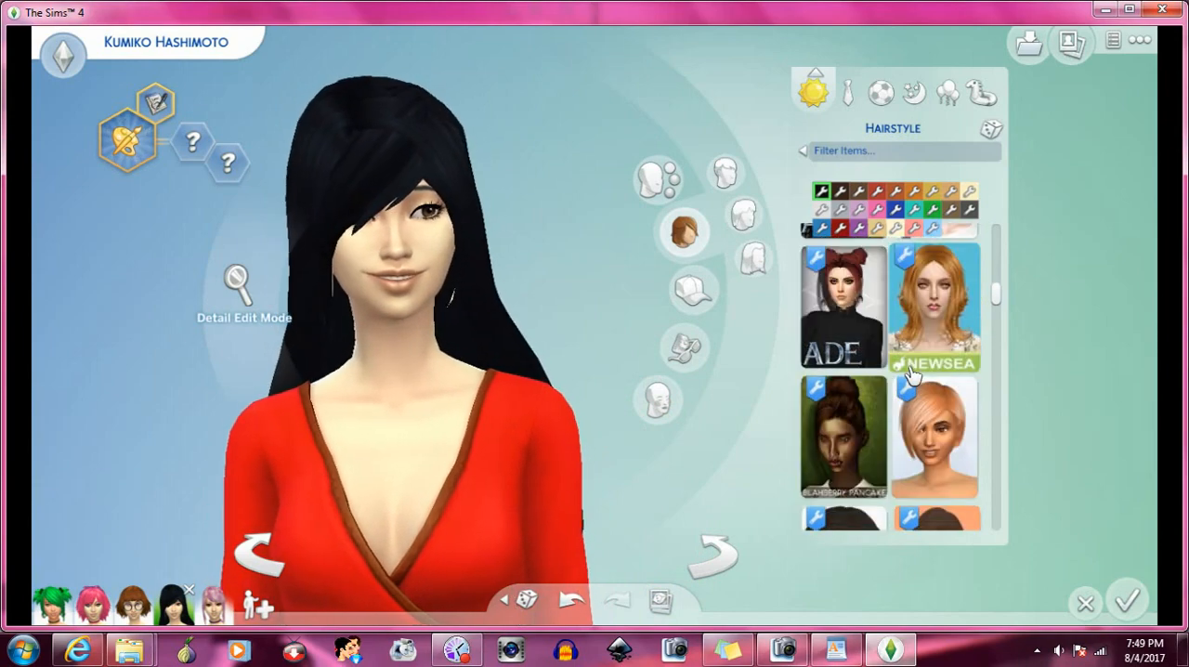
{"action": "scroll", "coordinate": [911, 374], "scroll_direction": "down", "scroll_amount": 8}
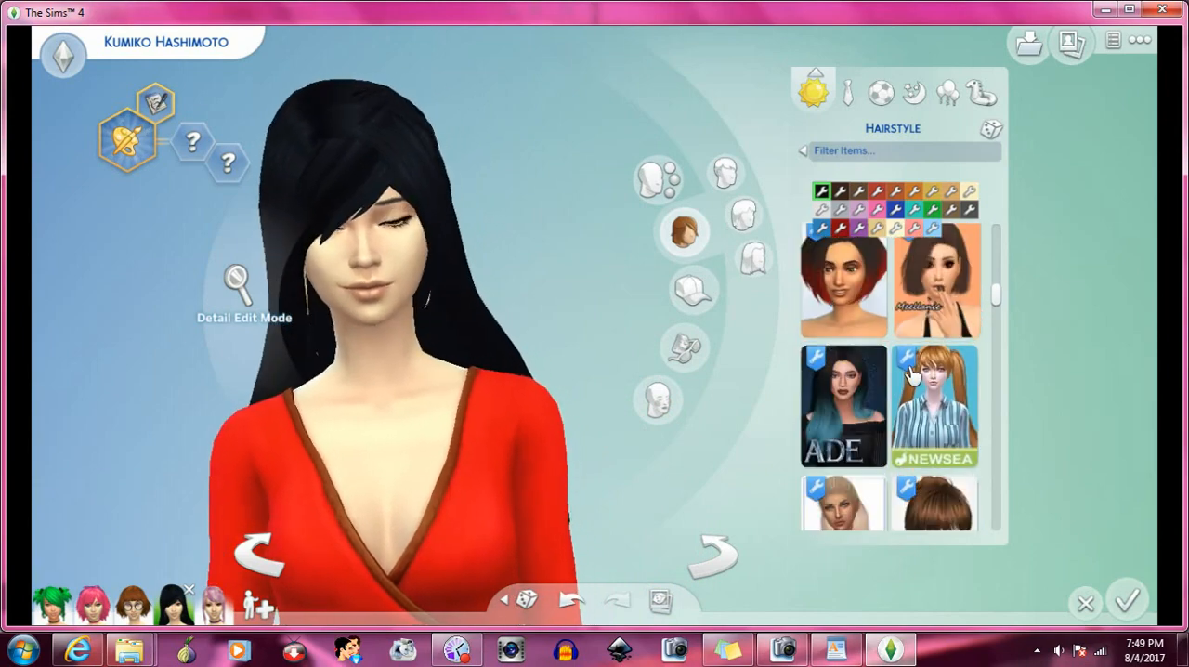
{"action": "scroll", "coordinate": [911, 373], "scroll_direction": "down", "scroll_amount": 8}
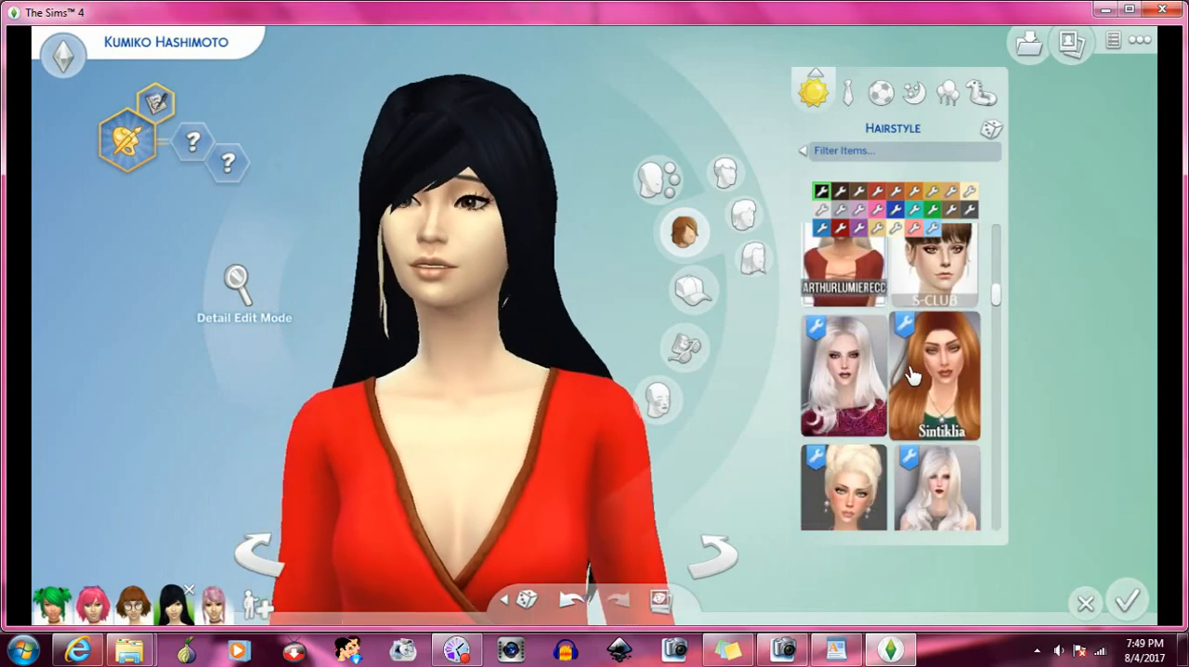
{"action": "scroll", "coordinate": [911, 373], "scroll_direction": "down", "scroll_amount": 2}
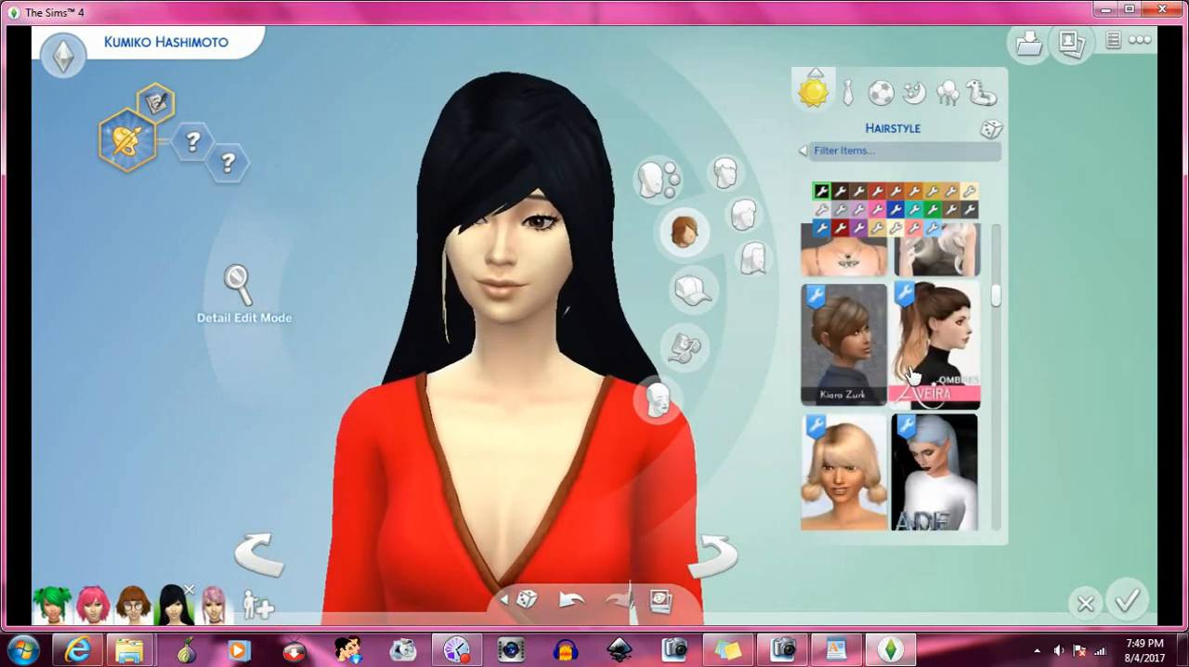
{"action": "scroll", "coordinate": [911, 373], "scroll_direction": "up", "scroll_amount": 4}
{"action": "scroll", "coordinate": [911, 373], "scroll_direction": "down", "scroll_amount": 4}
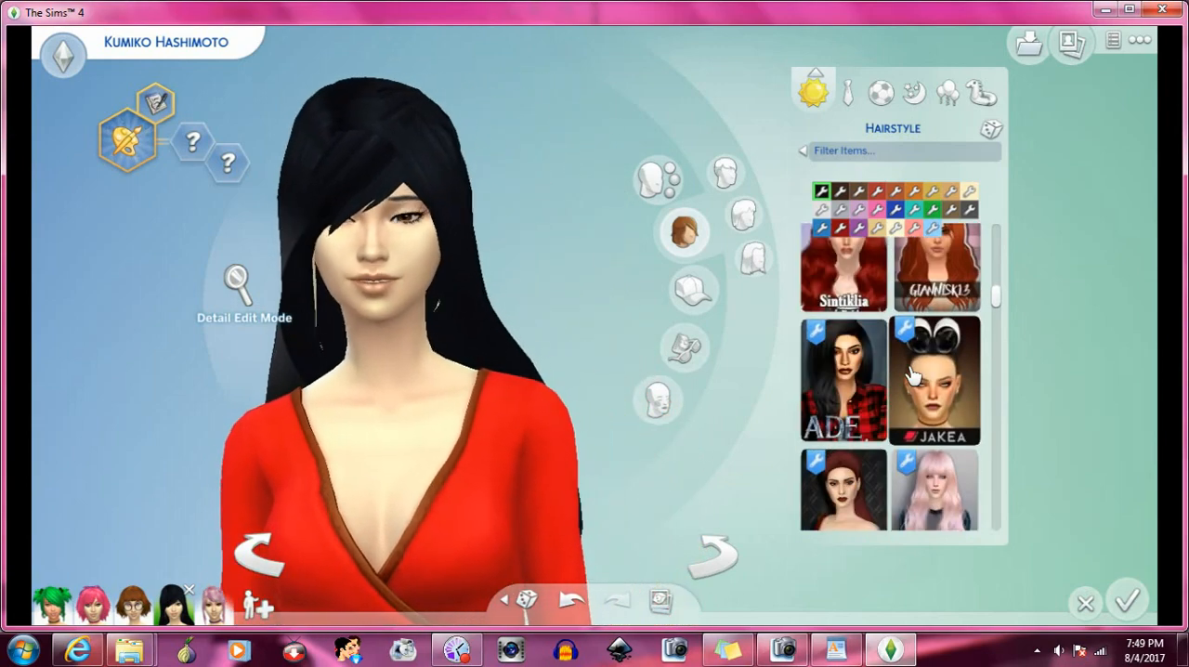
{"action": "scroll", "coordinate": [911, 374], "scroll_direction": "down", "scroll_amount": 5}
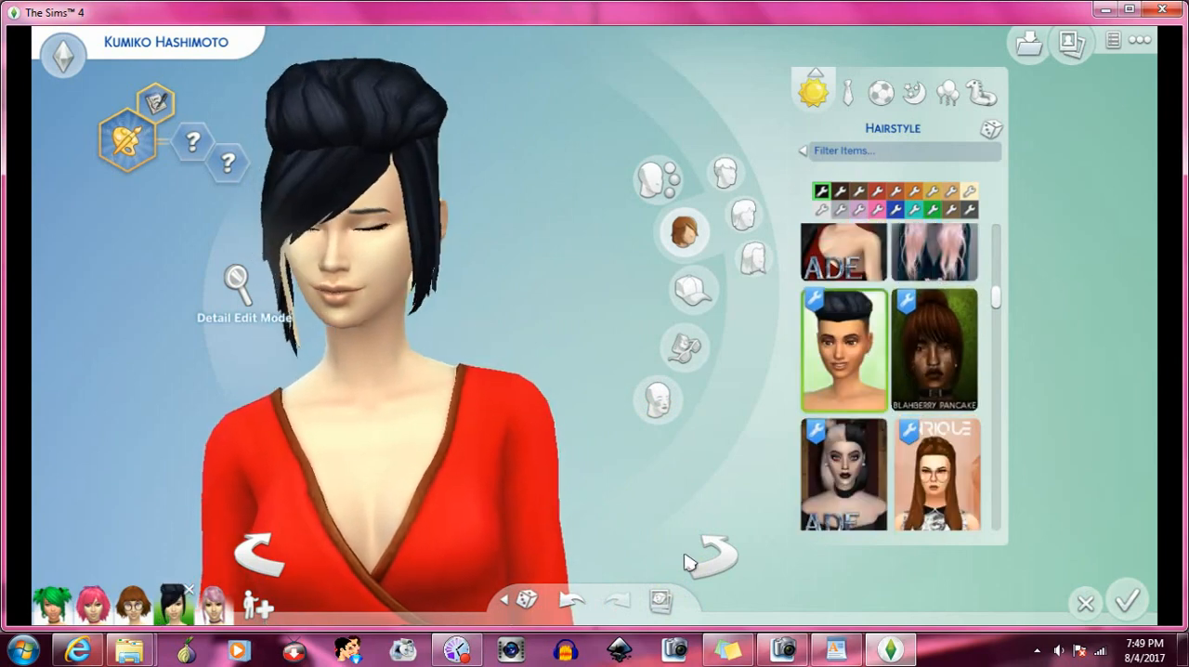
{"action": "left_click", "coordinate": [715, 562]}
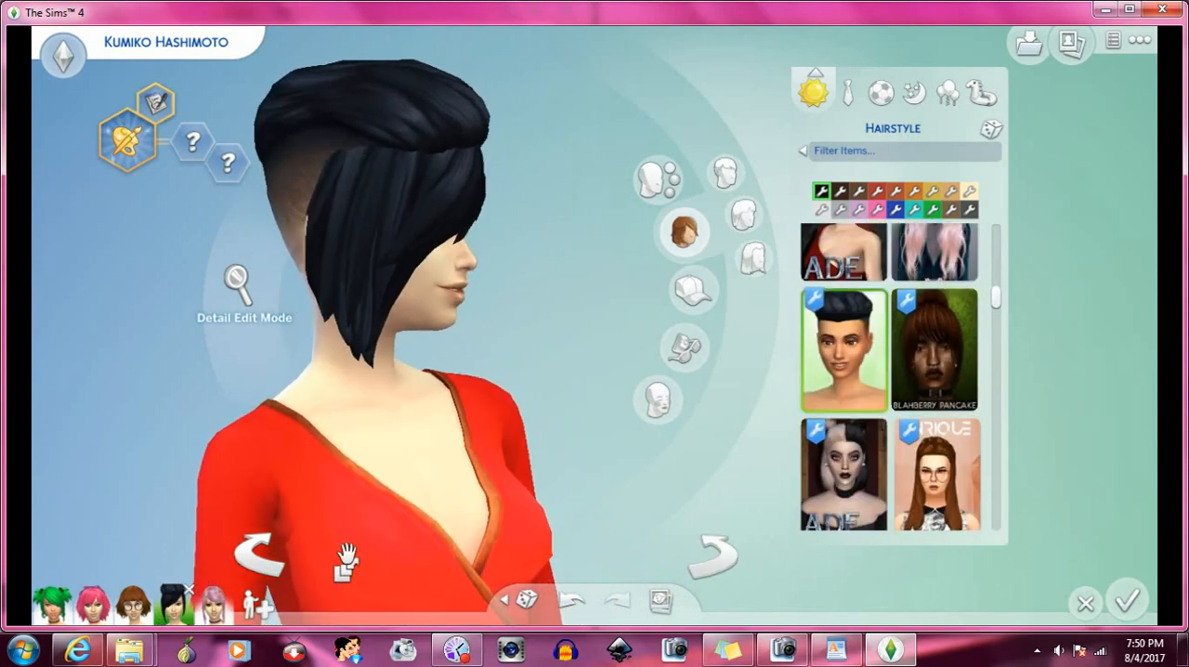
{"action": "left_click", "coordinate": [267, 568]}
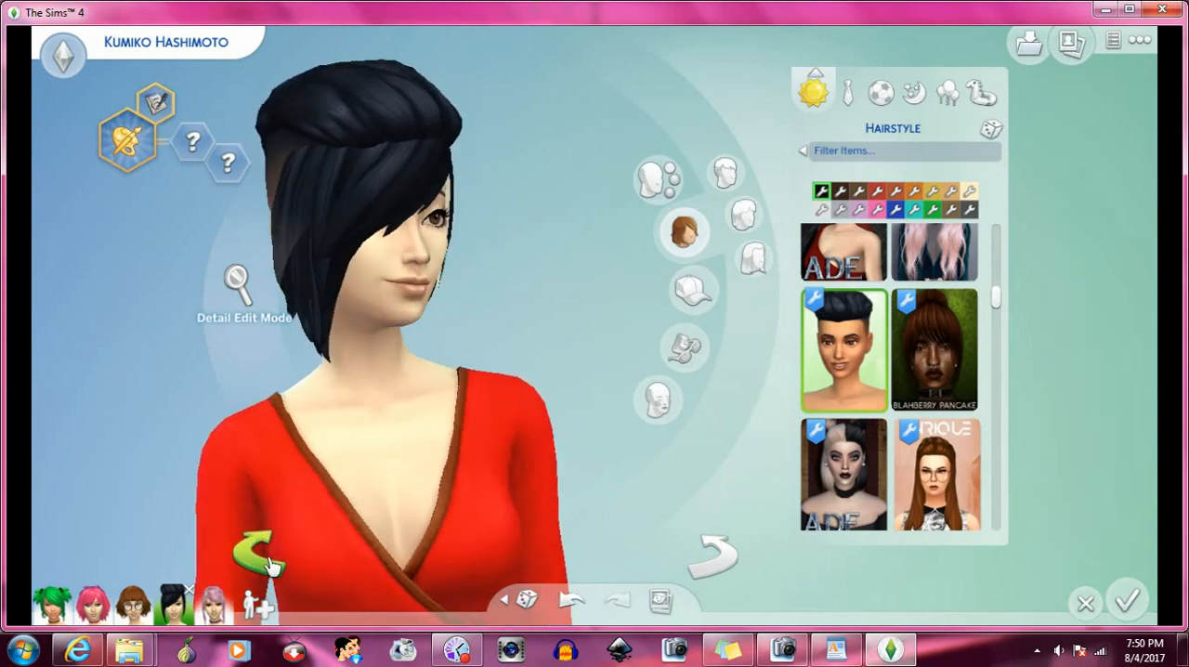
- Apply the short slicked-back black hair beside the teal ADE hair, and turn the Sim both ways to examine it with the bangs
{"action": "scroll", "coordinate": [934, 371], "scroll_direction": "down", "scroll_amount": 3}
{"action": "scroll", "coordinate": [934, 374], "scroll_direction": "down", "scroll_amount": 2}
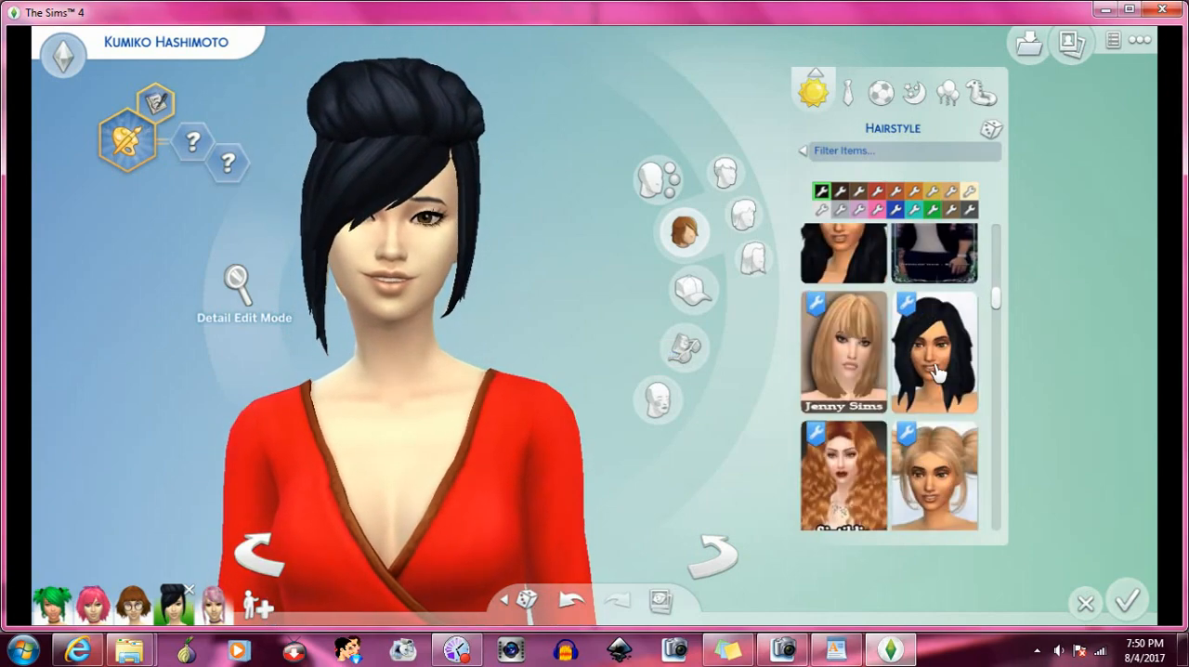
{"action": "scroll", "coordinate": [934, 367], "scroll_direction": "down", "scroll_amount": 5}
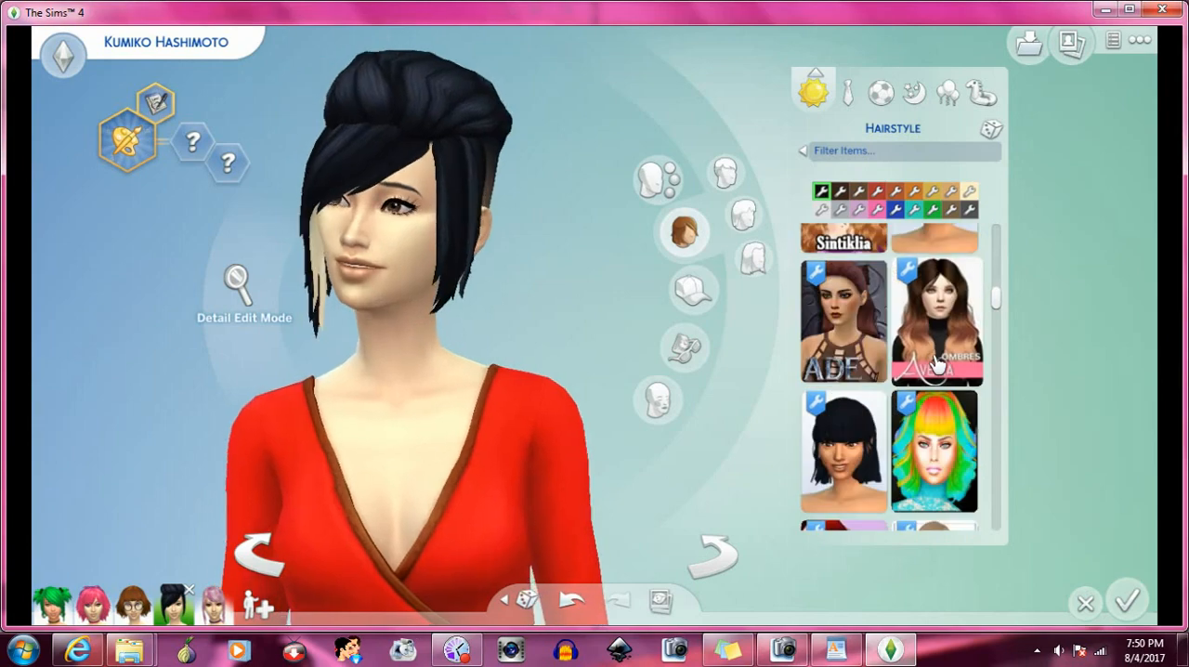
{"action": "scroll", "coordinate": [934, 365], "scroll_direction": "down", "scroll_amount": 6}
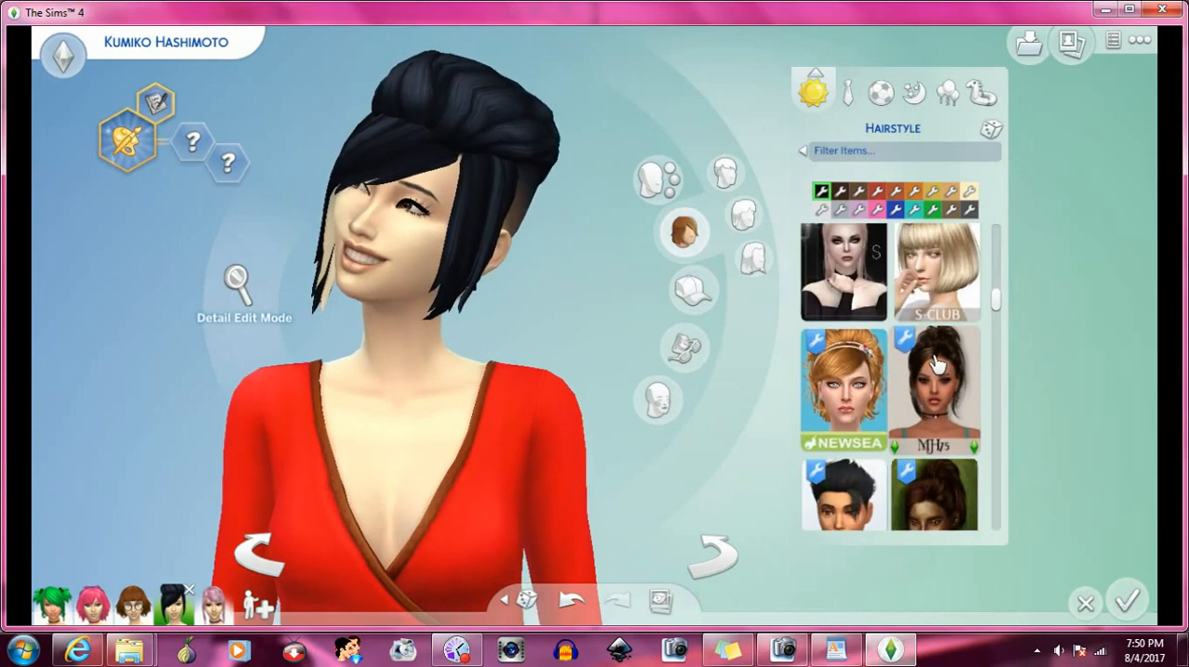
{"action": "scroll", "coordinate": [936, 364], "scroll_direction": "down", "scroll_amount": 2}
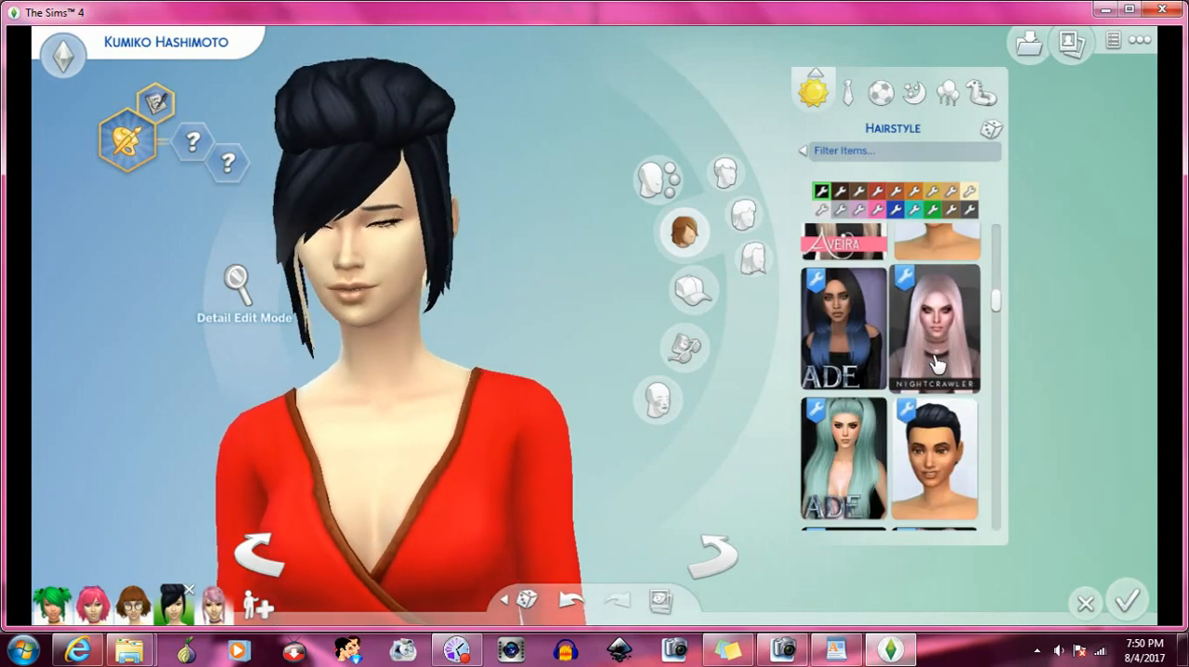
{"action": "scroll", "coordinate": [936, 364], "scroll_direction": "down", "scroll_amount": 2}
{"action": "left_click", "coordinate": [935, 363]}
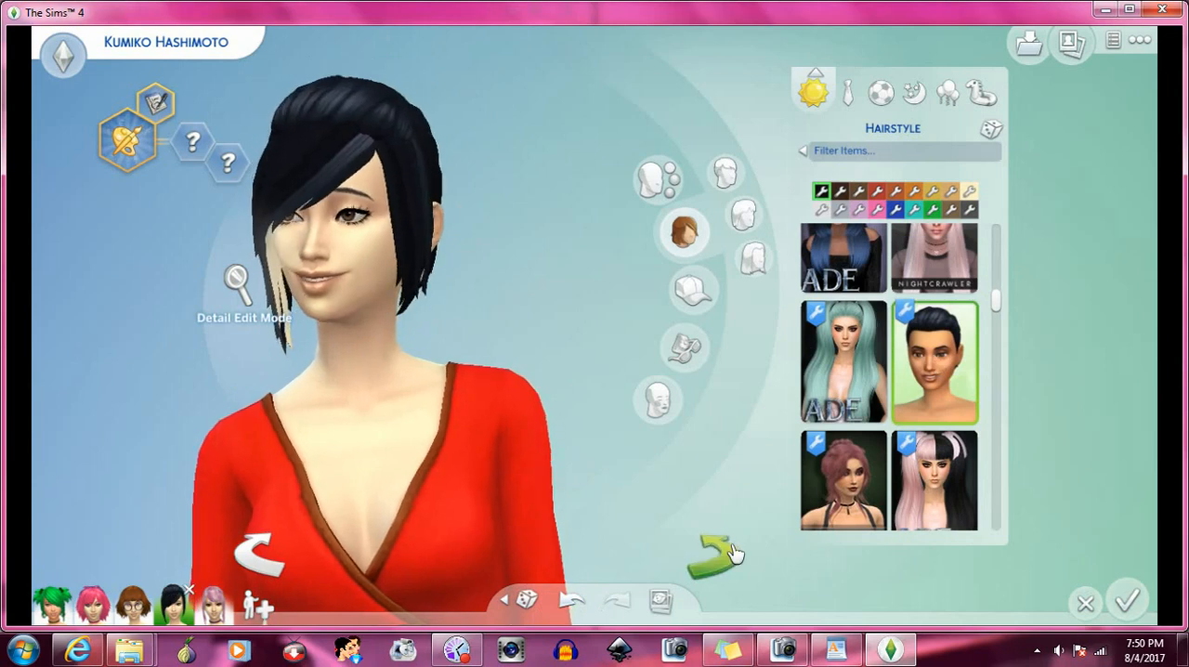
{"action": "left_click", "coordinate": [732, 553]}
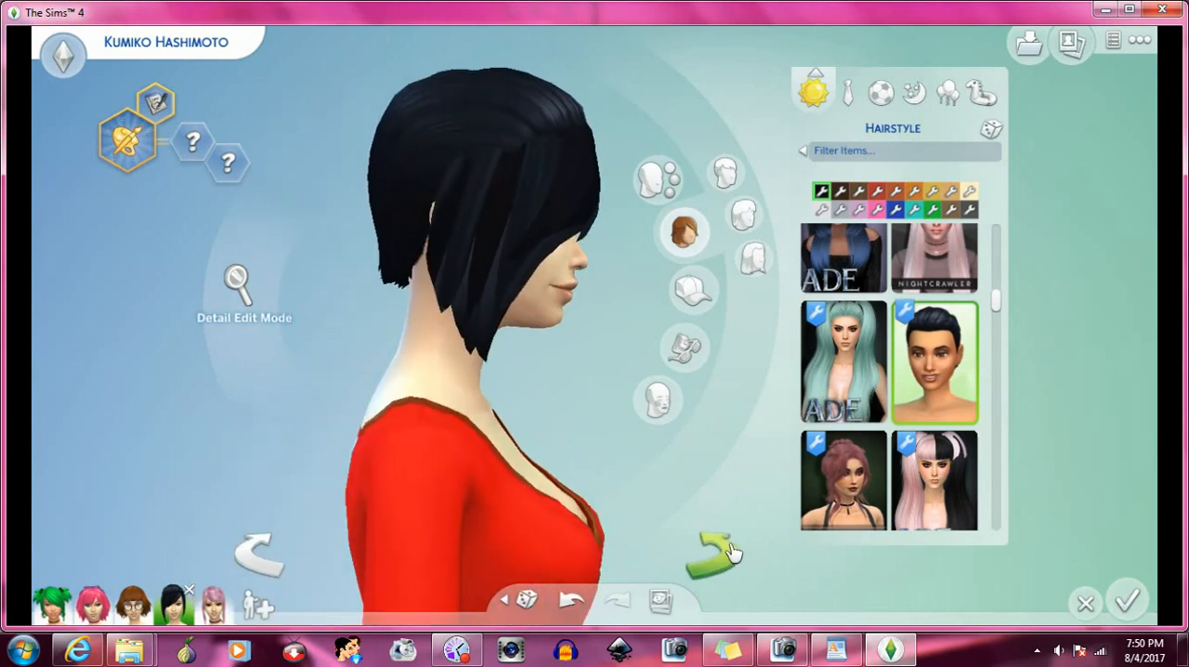
{"action": "left_click", "coordinate": [262, 554]}
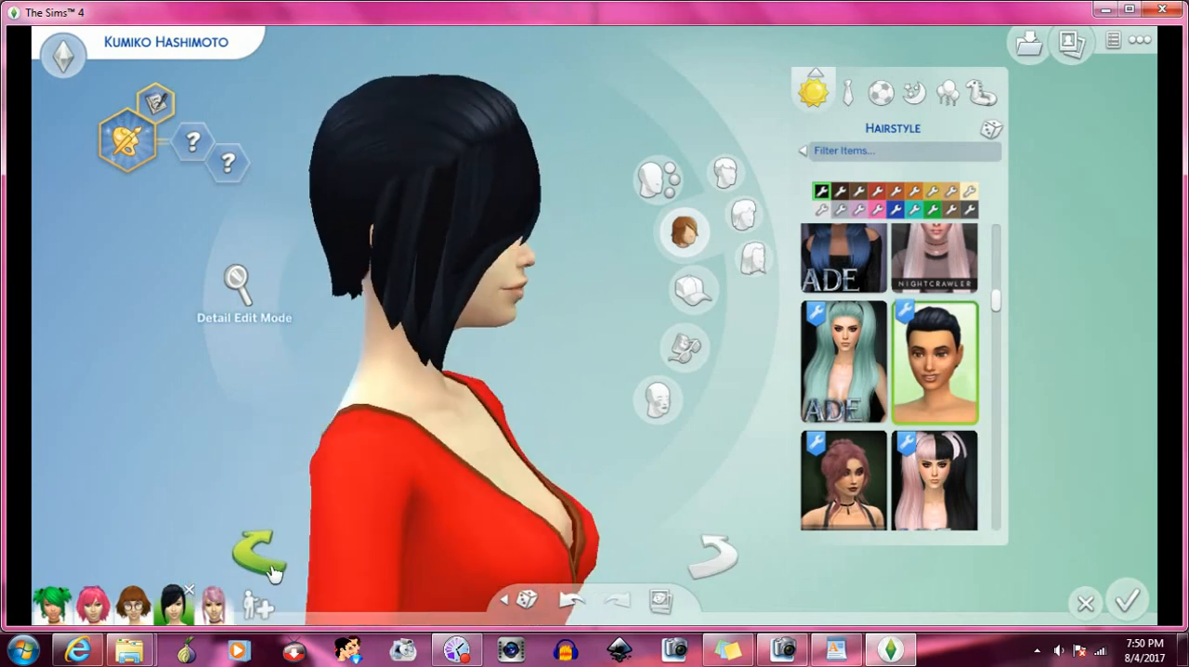
{"action": "left_click", "coordinate": [270, 565]}
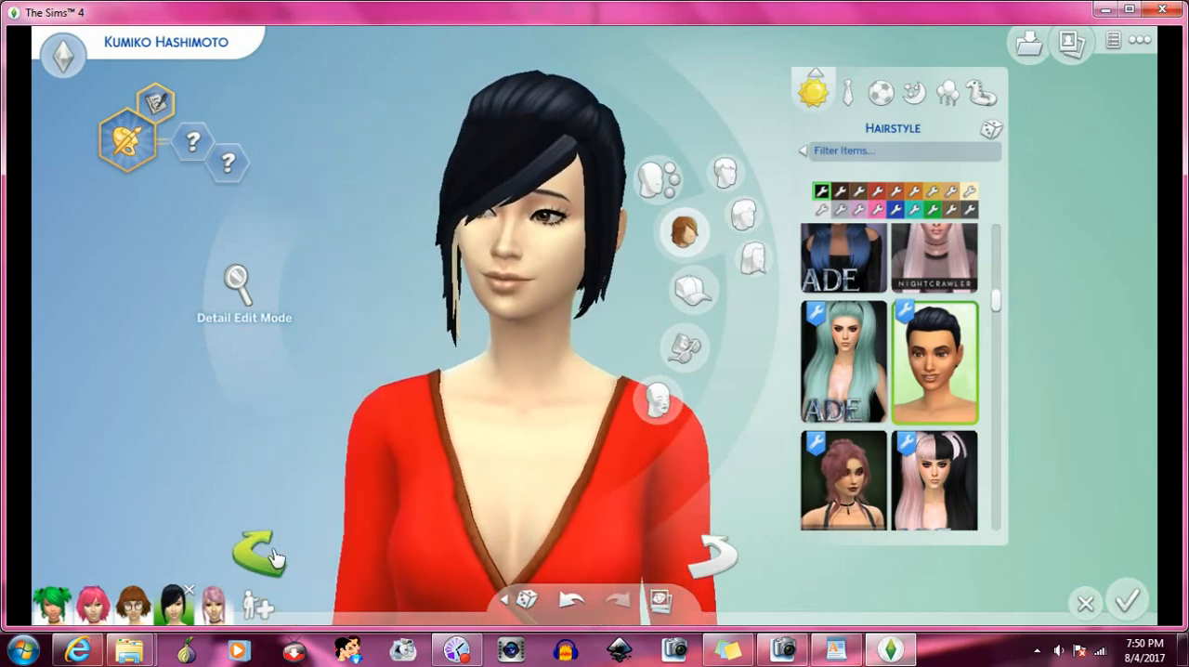
{"action": "left_click", "coordinate": [274, 557]}
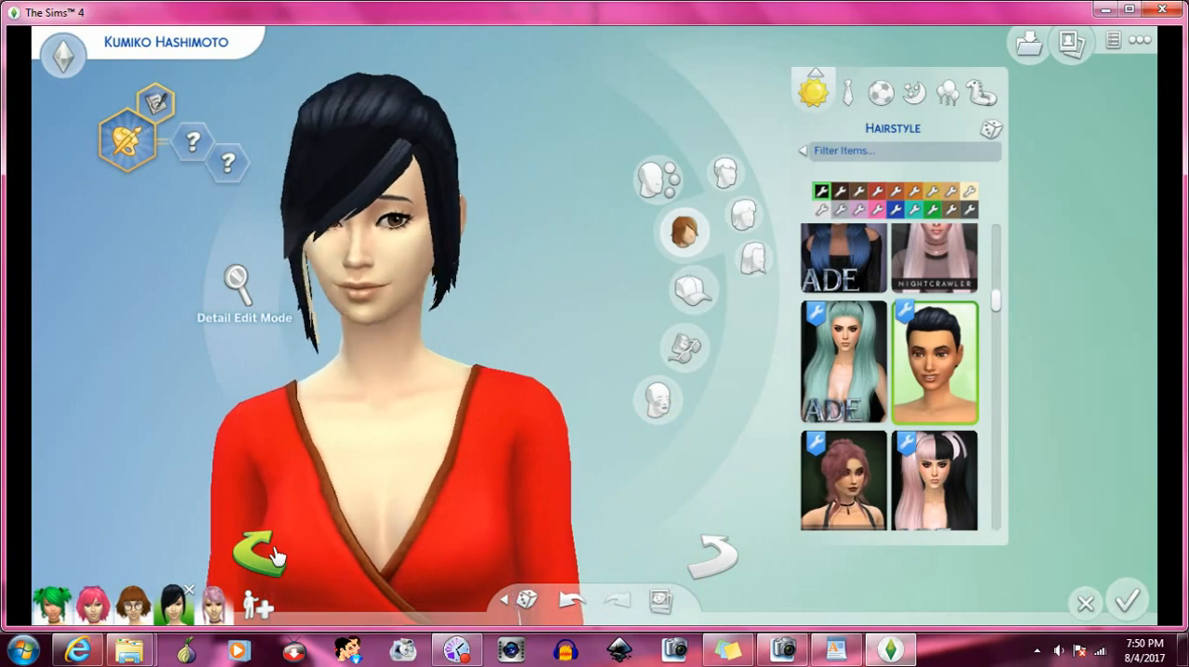
- Apply the long wavy black hair beside the dark red Nightcrawler bob to the Sim
{"action": "scroll", "coordinate": [911, 376], "scroll_direction": "down", "scroll_amount": 10}
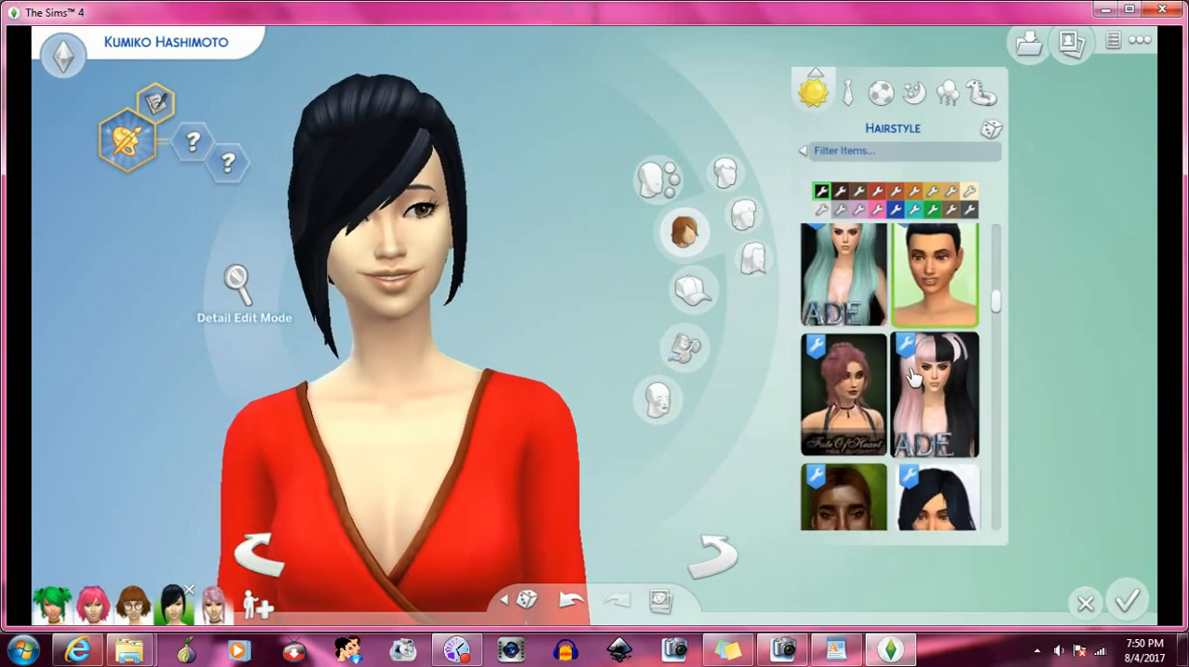
{"action": "scroll", "coordinate": [911, 376], "scroll_direction": "down", "scroll_amount": 2}
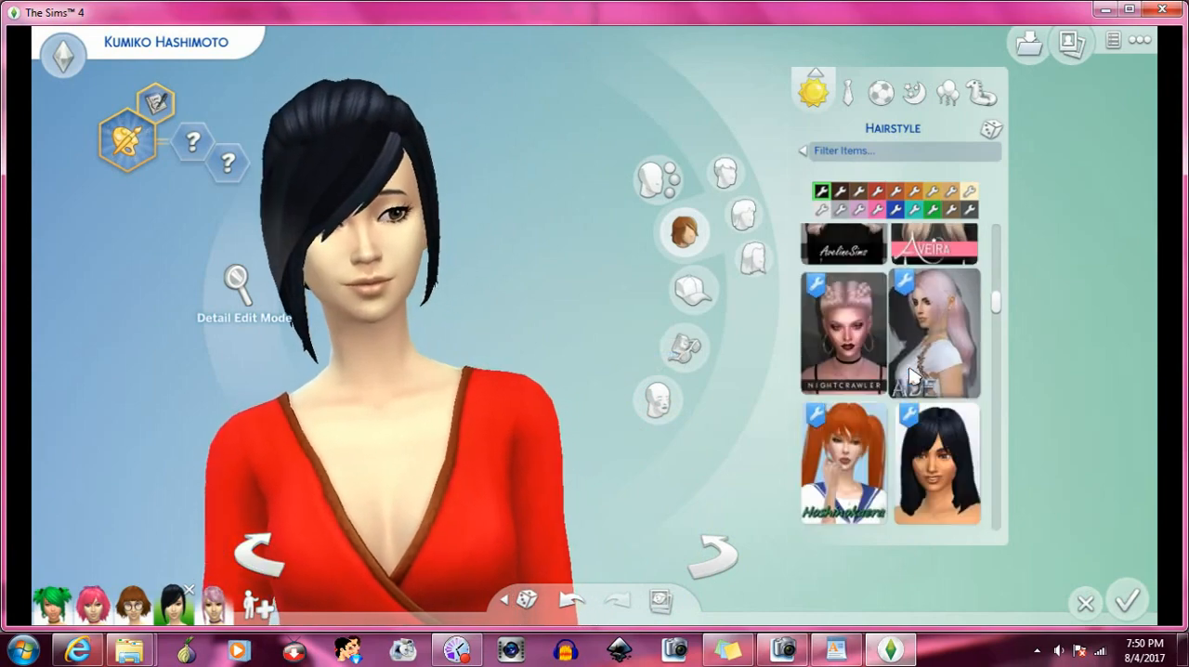
{"action": "scroll", "coordinate": [891, 372], "scroll_direction": "up", "scroll_amount": 5}
{"action": "left_click", "coordinate": [868, 371]}
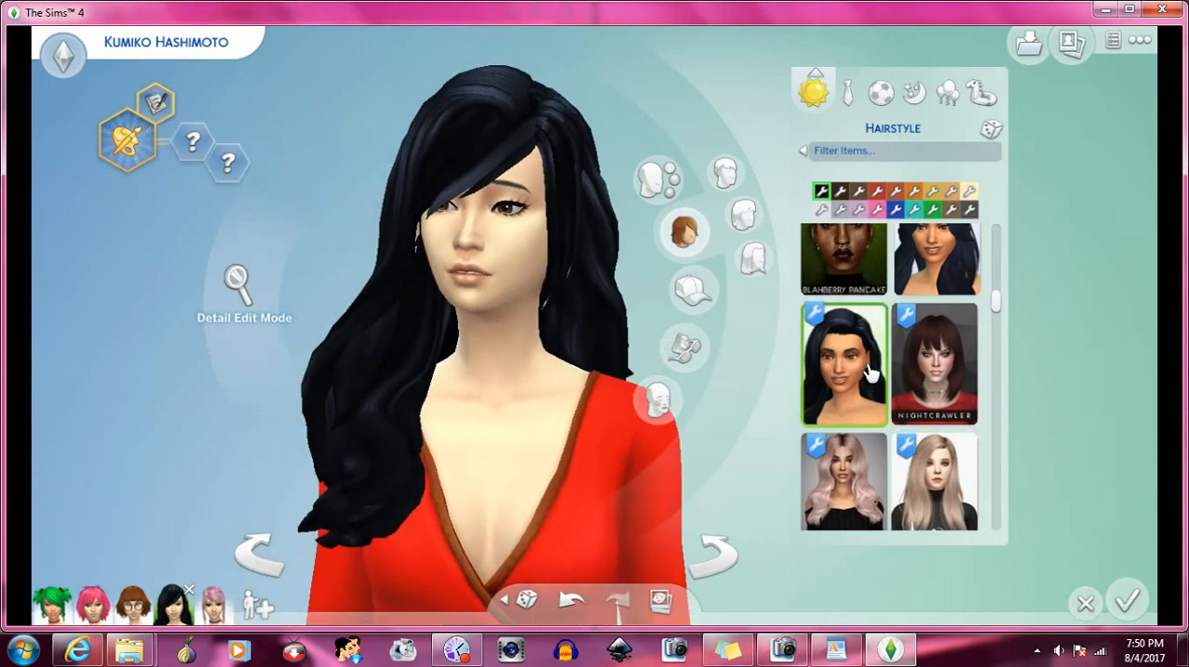
- Replace the wavy hair with the shoulder-length black hair beside the orange pigtail hair
{"action": "scroll", "coordinate": [873, 373], "scroll_direction": "down", "scroll_amount": 2}
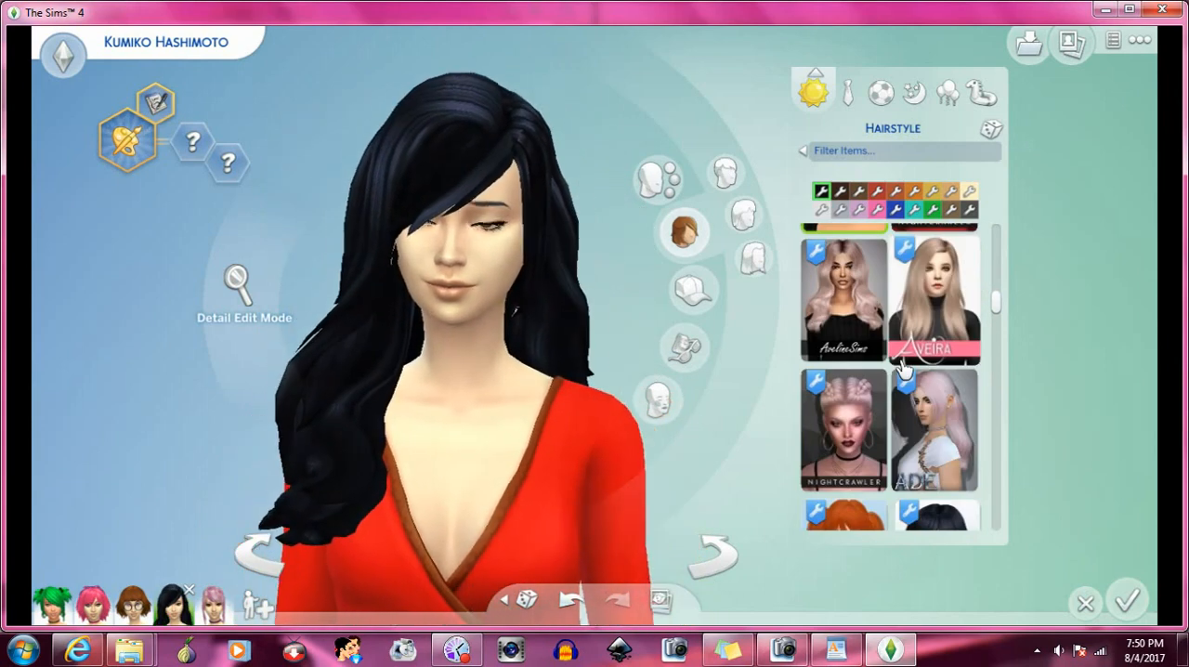
{"action": "scroll", "coordinate": [903, 369], "scroll_direction": "down", "scroll_amount": 2}
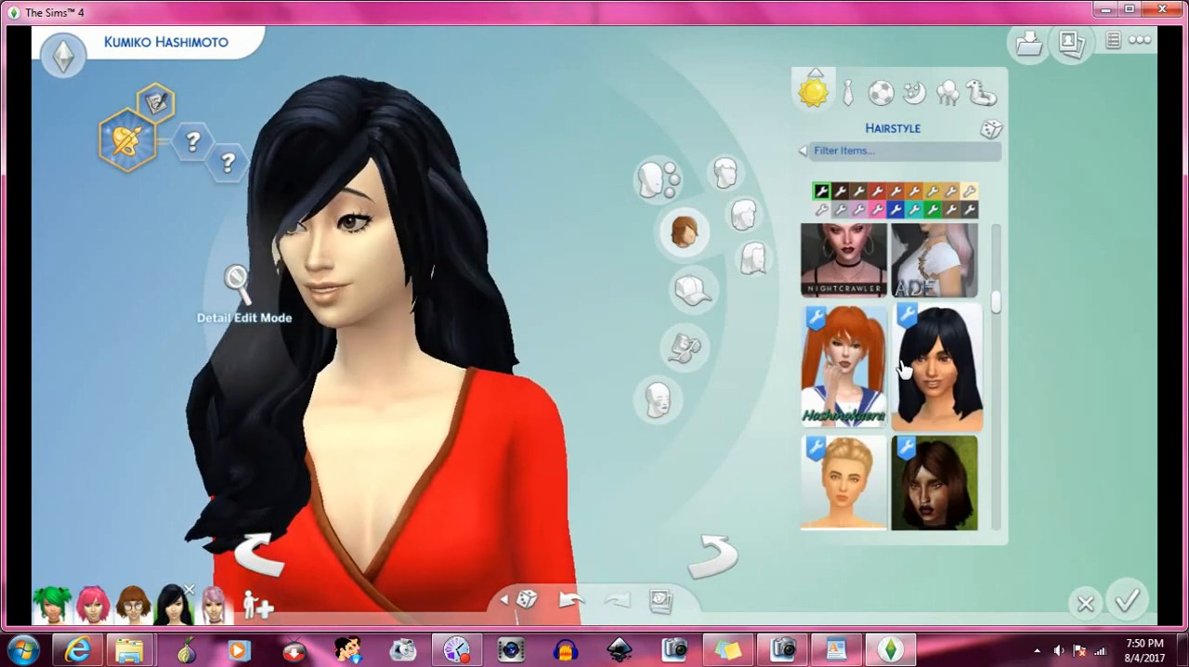
{"action": "scroll", "coordinate": [903, 368], "scroll_direction": "down", "scroll_amount": 1}
{"action": "left_click", "coordinate": [947, 278]}
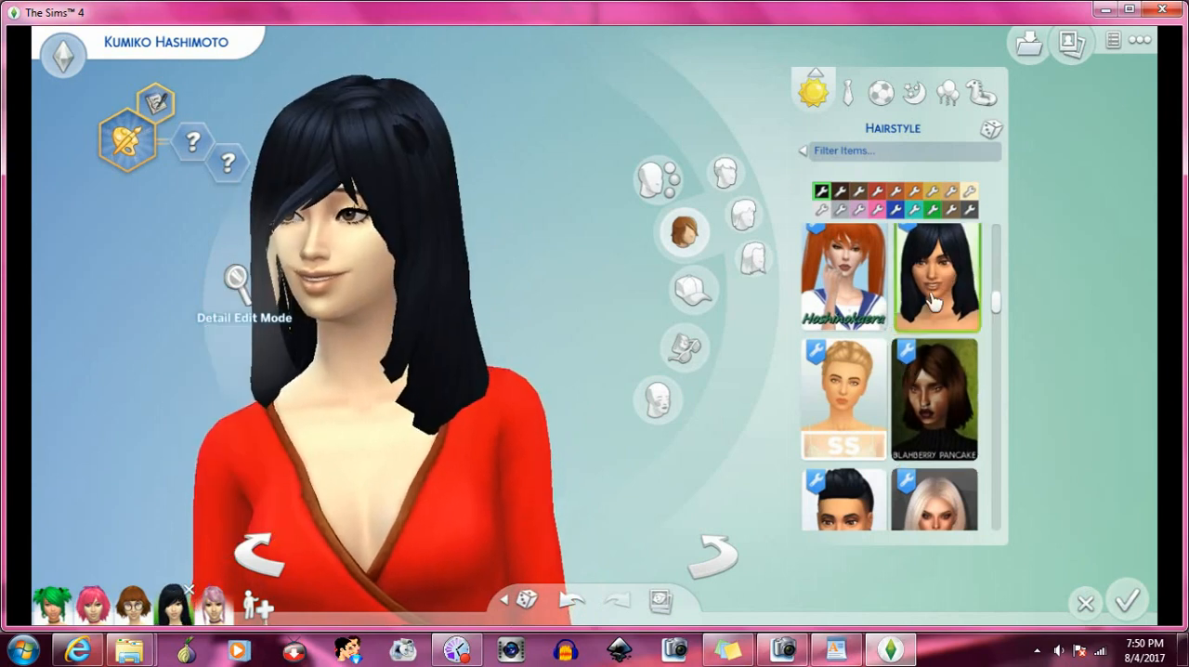
- Find the black updo with long loose strands beside the straight white hair and apply it to the Sim
{"action": "scroll", "coordinate": [898, 336], "scroll_direction": "down", "scroll_amount": 2}
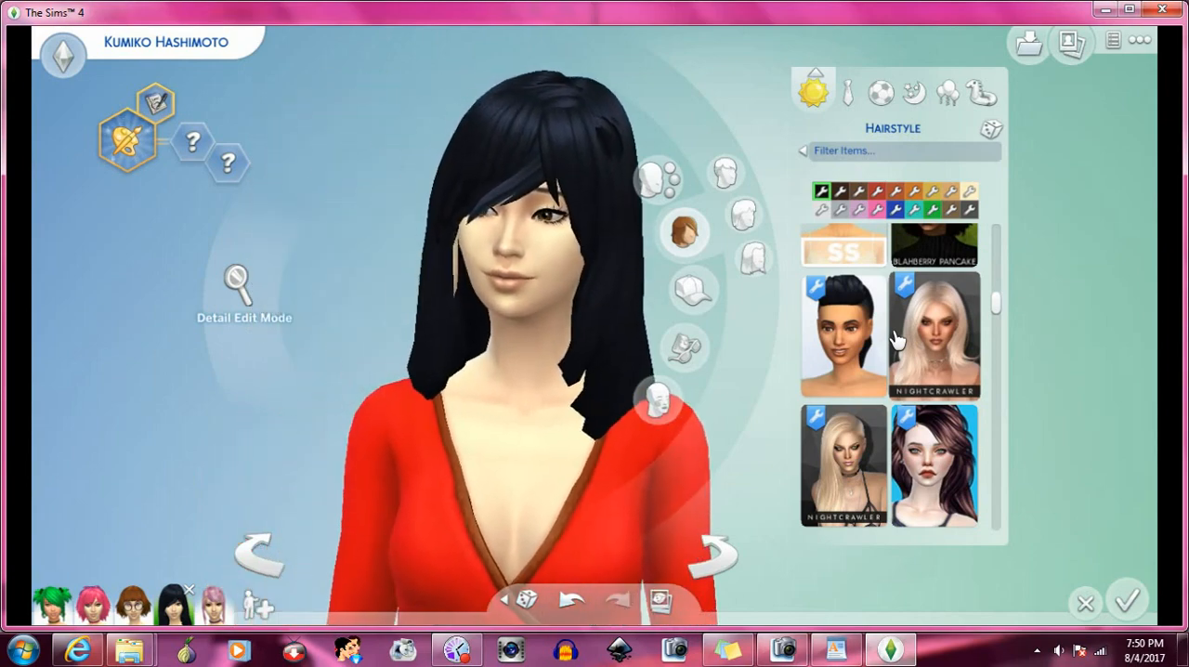
{"action": "scroll", "coordinate": [897, 340], "scroll_direction": "down", "scroll_amount": 2}
{"action": "scroll", "coordinate": [897, 340], "scroll_direction": "down", "scroll_amount": 1}
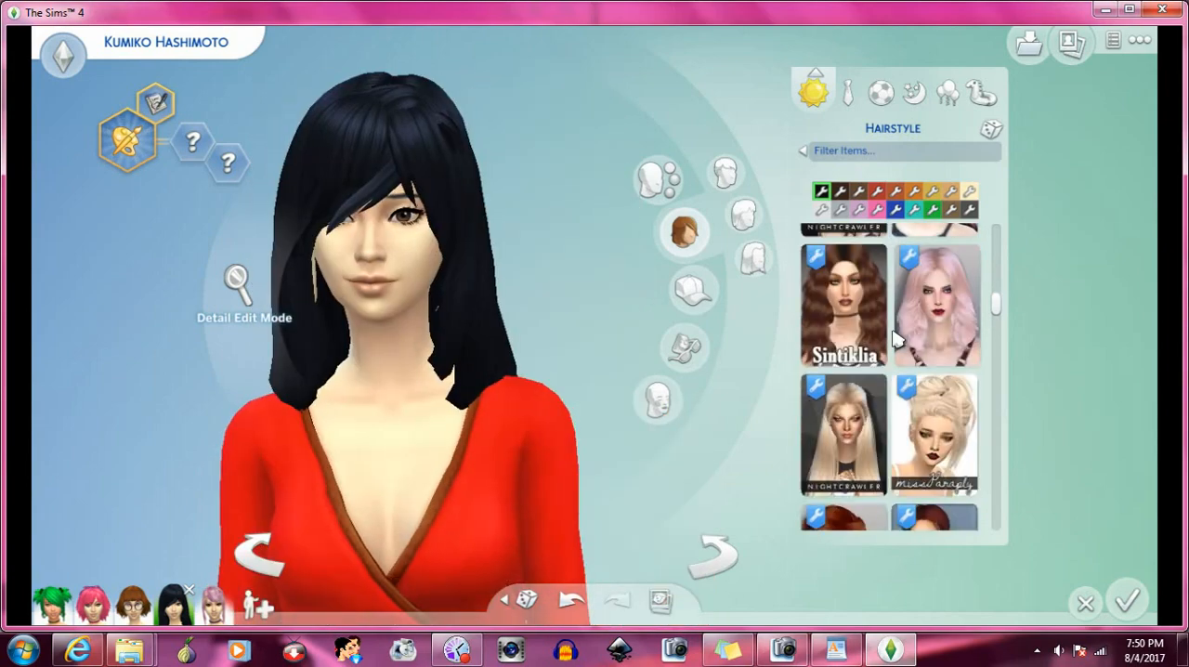
{"action": "scroll", "coordinate": [898, 340], "scroll_direction": "down", "scroll_amount": 5}
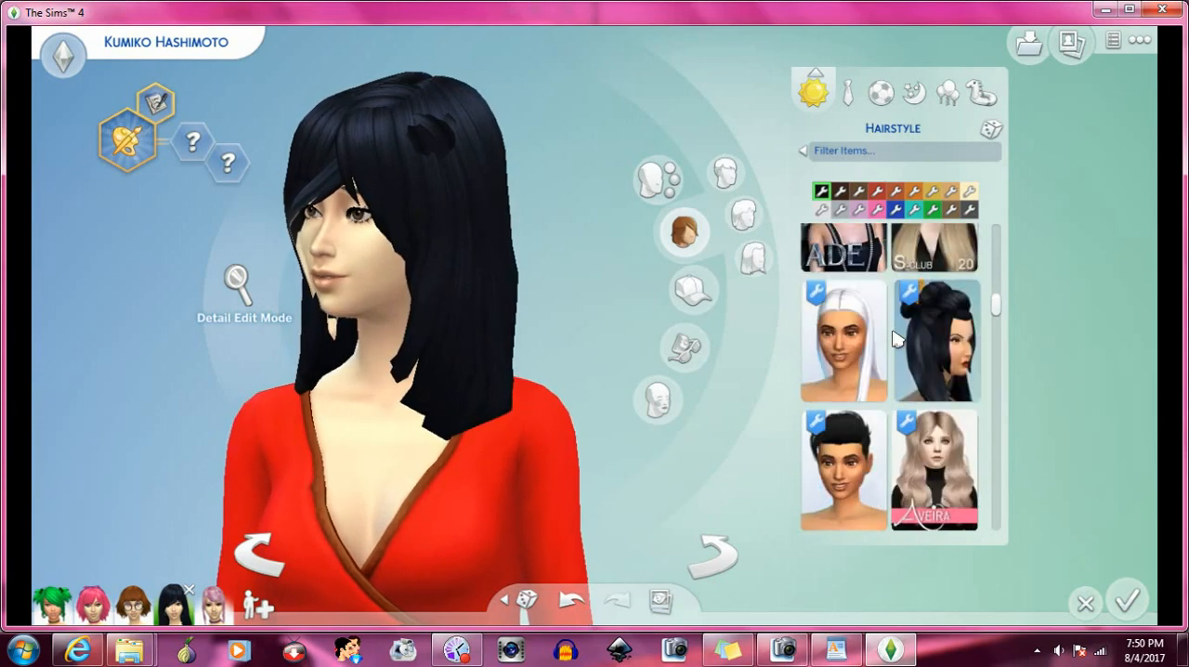
{"action": "left_click", "coordinate": [936, 340]}
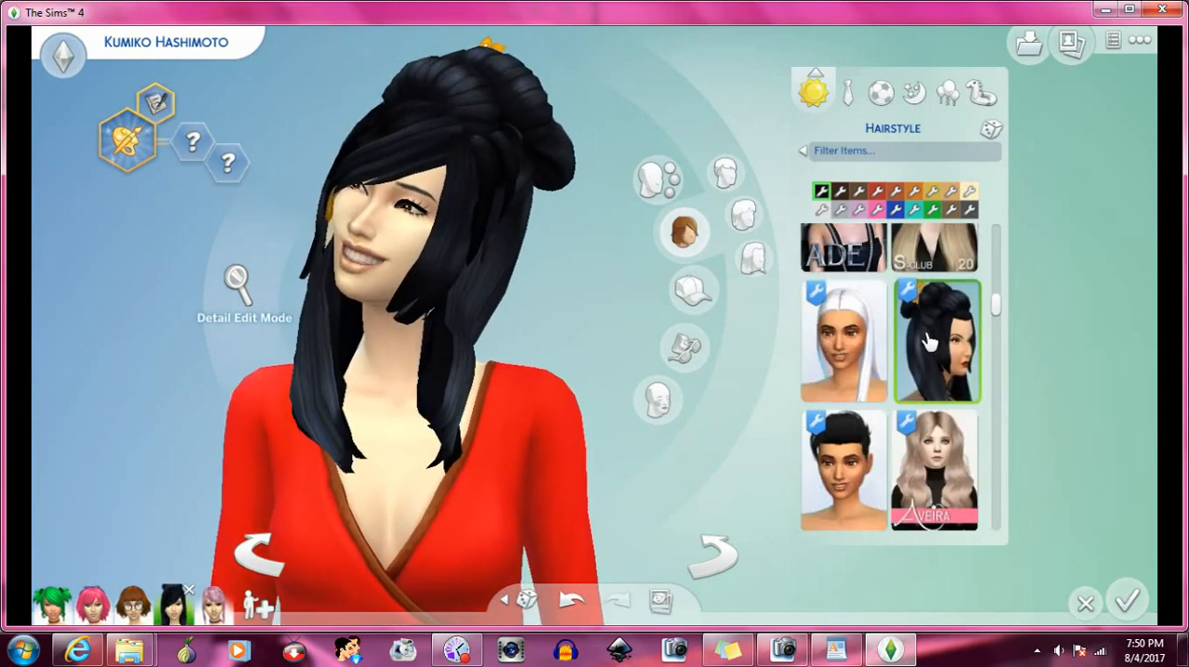
- Apply the black side-swept hair beside the silver short bob, and turn the Sim sideways to examine it with the bangs
{"action": "scroll", "coordinate": [929, 342], "scroll_direction": "down", "scroll_amount": 3}
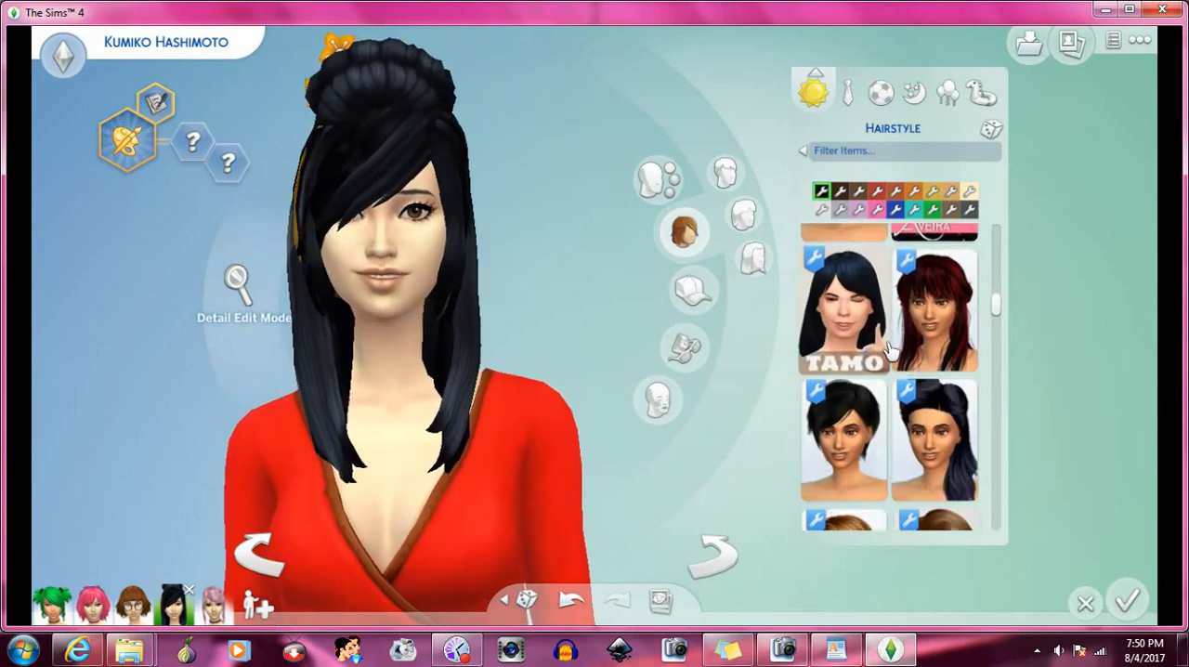
{"action": "scroll", "coordinate": [892, 346], "scroll_direction": "down", "scroll_amount": 6}
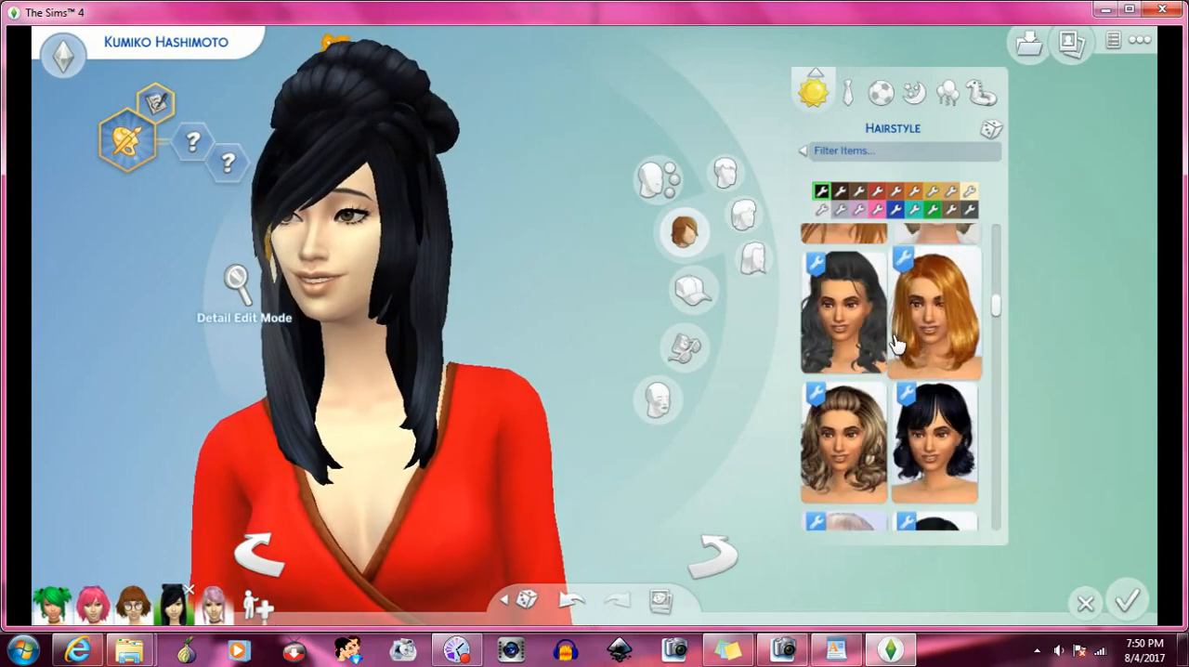
{"action": "scroll", "coordinate": [897, 343], "scroll_direction": "down", "scroll_amount": 2}
{"action": "scroll", "coordinate": [897, 344], "scroll_direction": "down", "scroll_amount": 2}
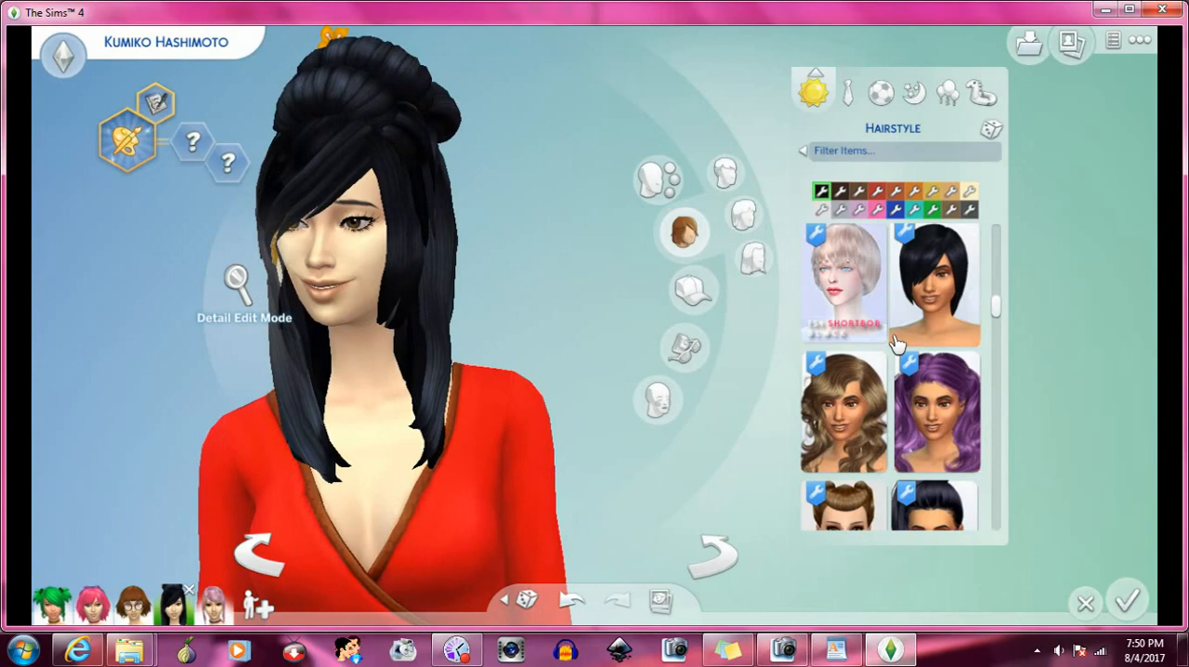
{"action": "scroll", "coordinate": [918, 319], "scroll_direction": "down", "scroll_amount": 2}
{"action": "scroll", "coordinate": [918, 319], "scroll_direction": "up", "scroll_amount": 2}
{"action": "left_click", "coordinate": [927, 288]}
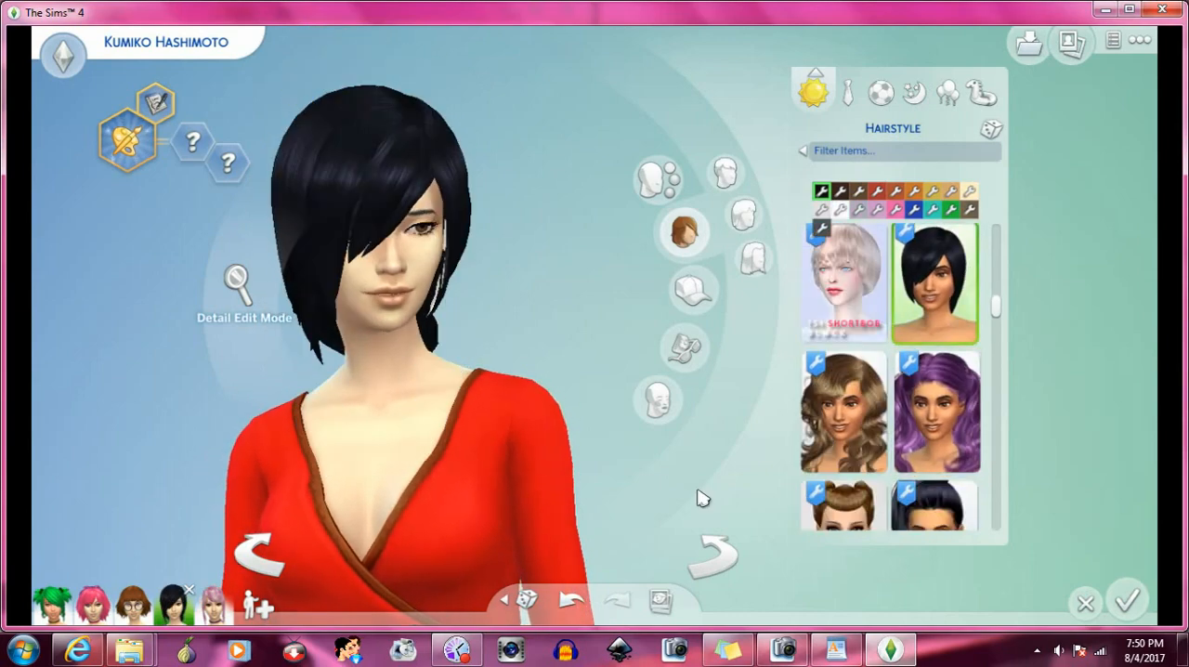
{"action": "left_click", "coordinate": [720, 558]}
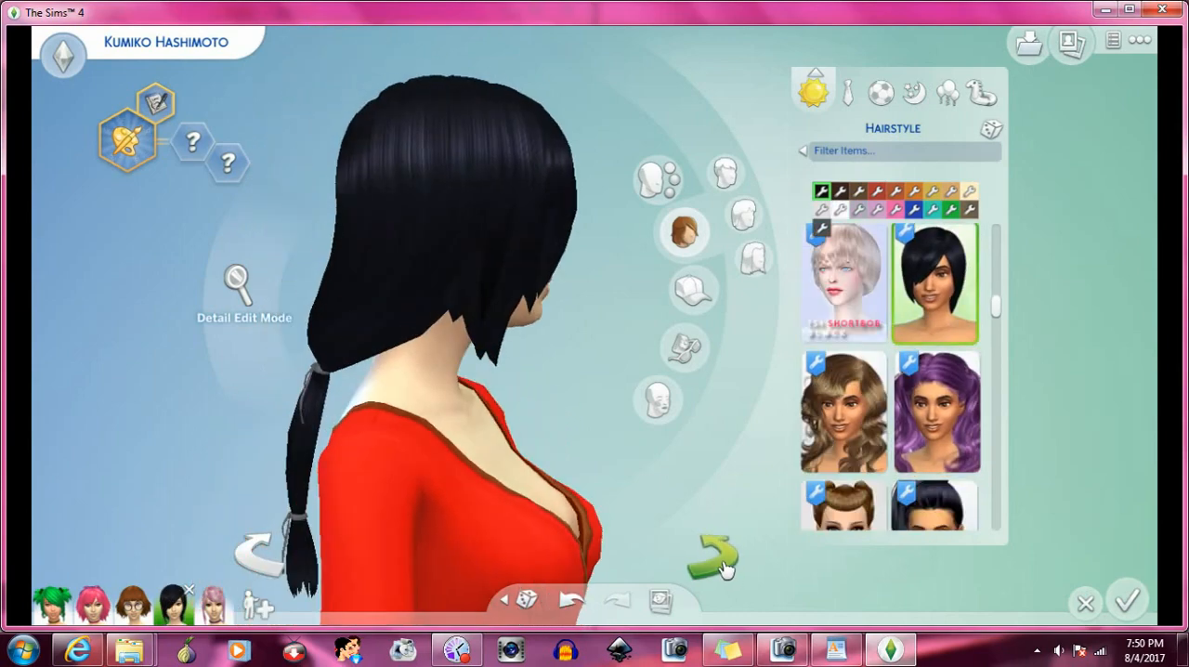
- Finish viewing the Sim from the side, and try both long black hairs around the rose-blonde and purple layered styles
{"action": "left_click", "coordinate": [722, 562]}
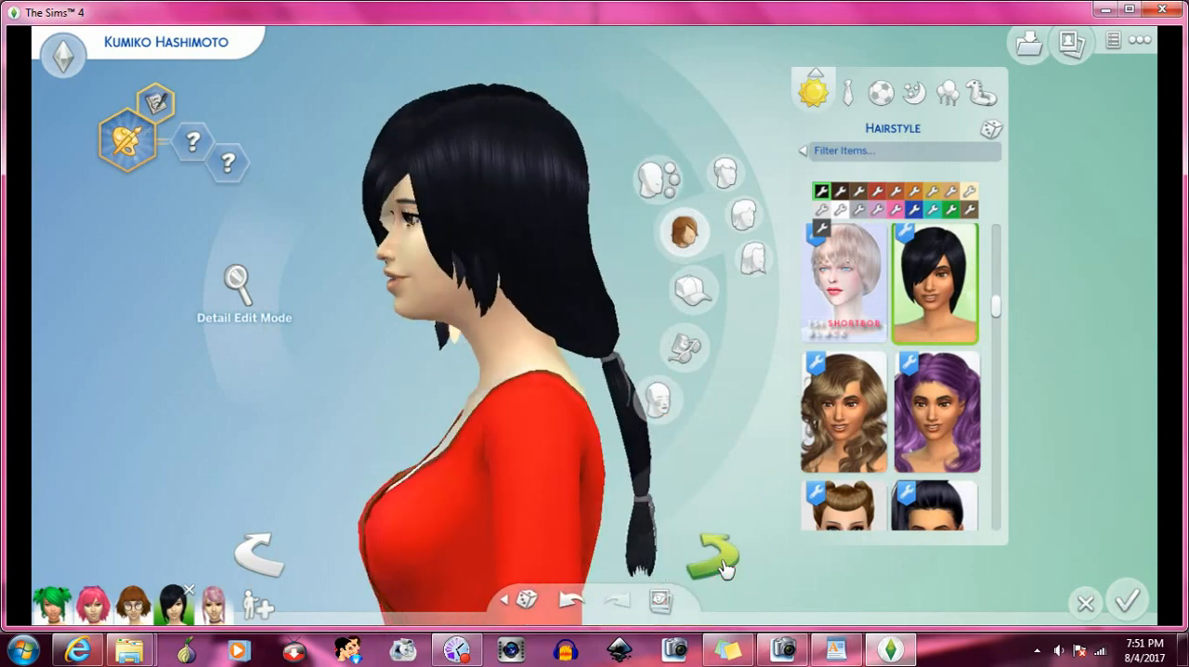
{"action": "scroll", "coordinate": [932, 334], "scroll_direction": "down", "scroll_amount": 2}
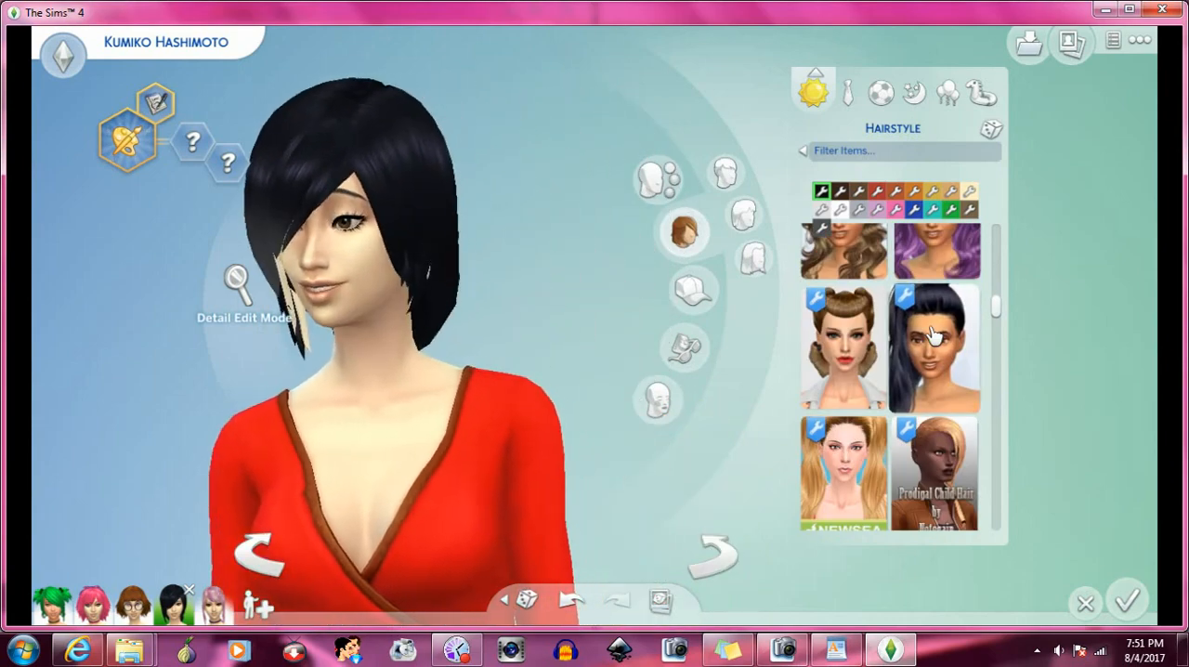
{"action": "scroll", "coordinate": [934, 334], "scroll_direction": "down", "scroll_amount": 1}
{"action": "scroll", "coordinate": [933, 334], "scroll_direction": "down", "scroll_amount": 5}
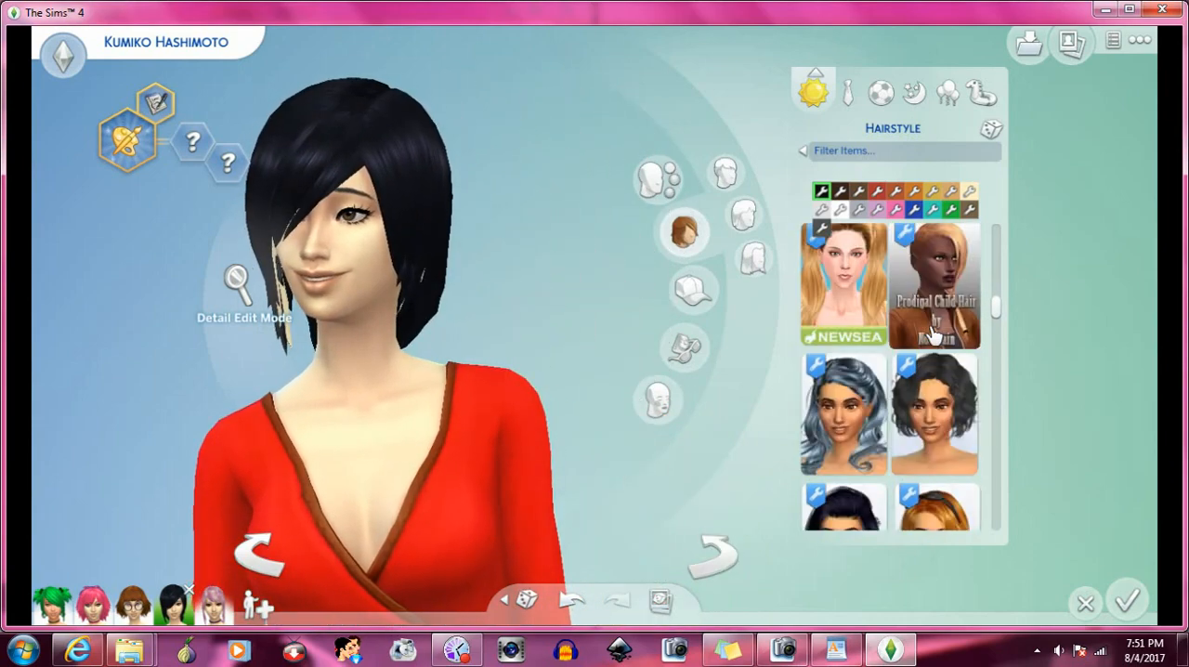
{"action": "scroll", "coordinate": [933, 329], "scroll_direction": "down", "scroll_amount": 1}
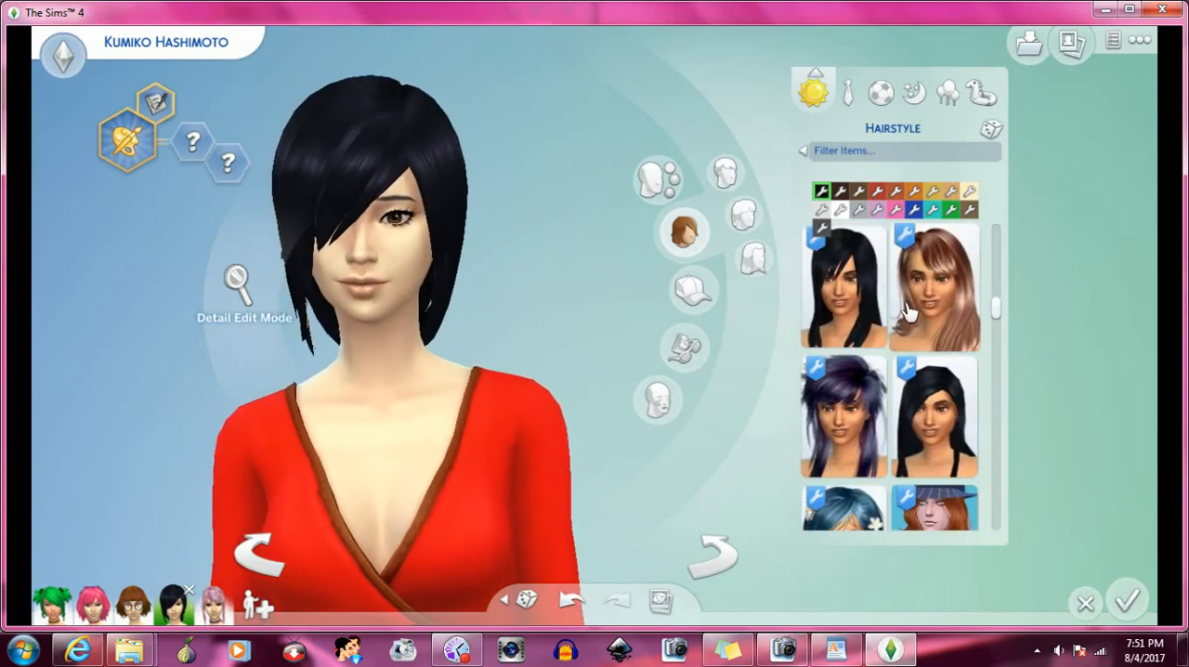
{"action": "left_click", "coordinate": [869, 300]}
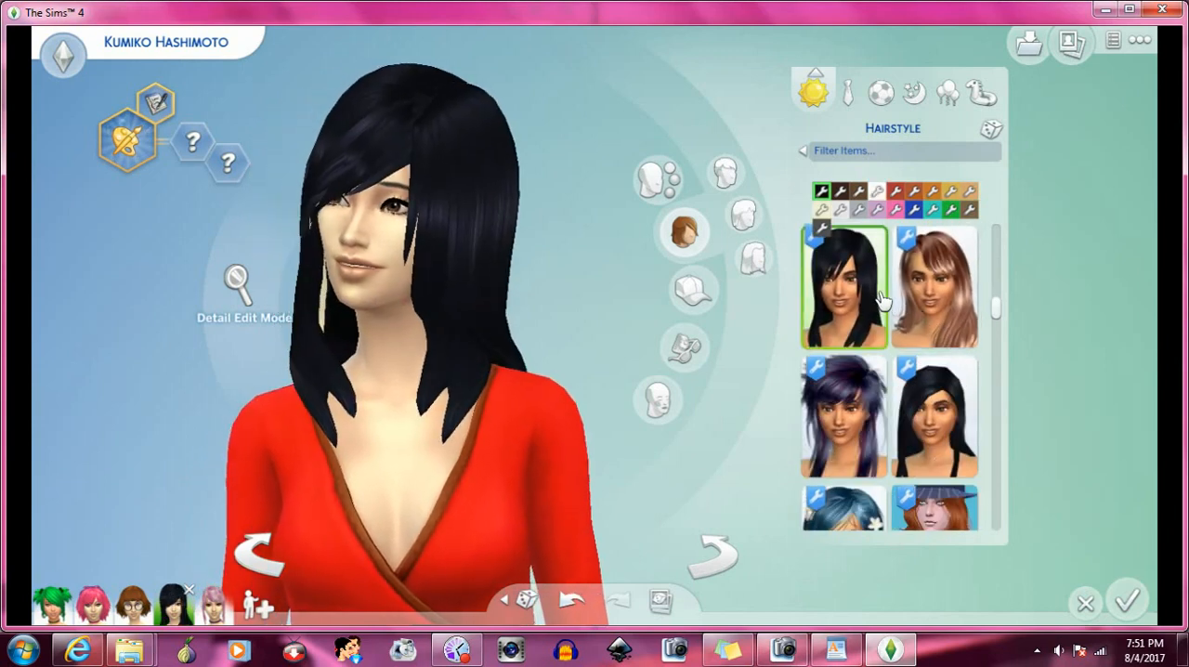
{"action": "left_click", "coordinate": [940, 407]}
- Try the Eva Hair ponytail by NotEgain on the Sim, and replace it with the shoulder-length black hair beside the long dark-brown hair
{"action": "scroll", "coordinate": [930, 374], "scroll_direction": "down", "scroll_amount": 6}
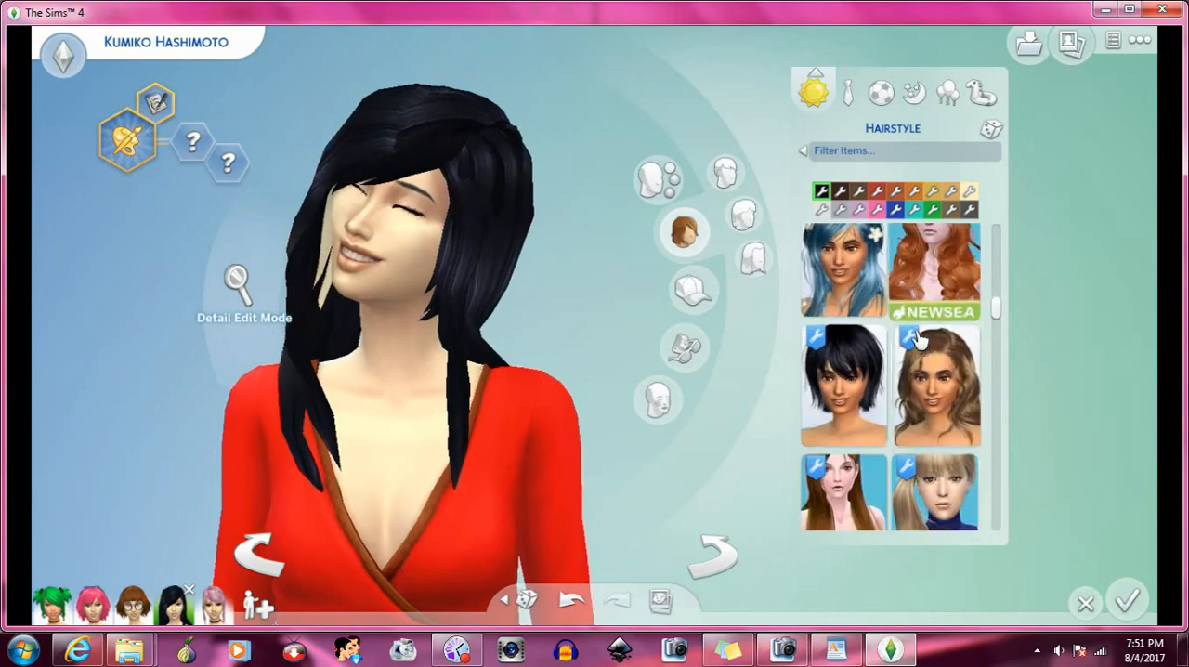
{"action": "scroll", "coordinate": [919, 339], "scroll_direction": "down", "scroll_amount": 8}
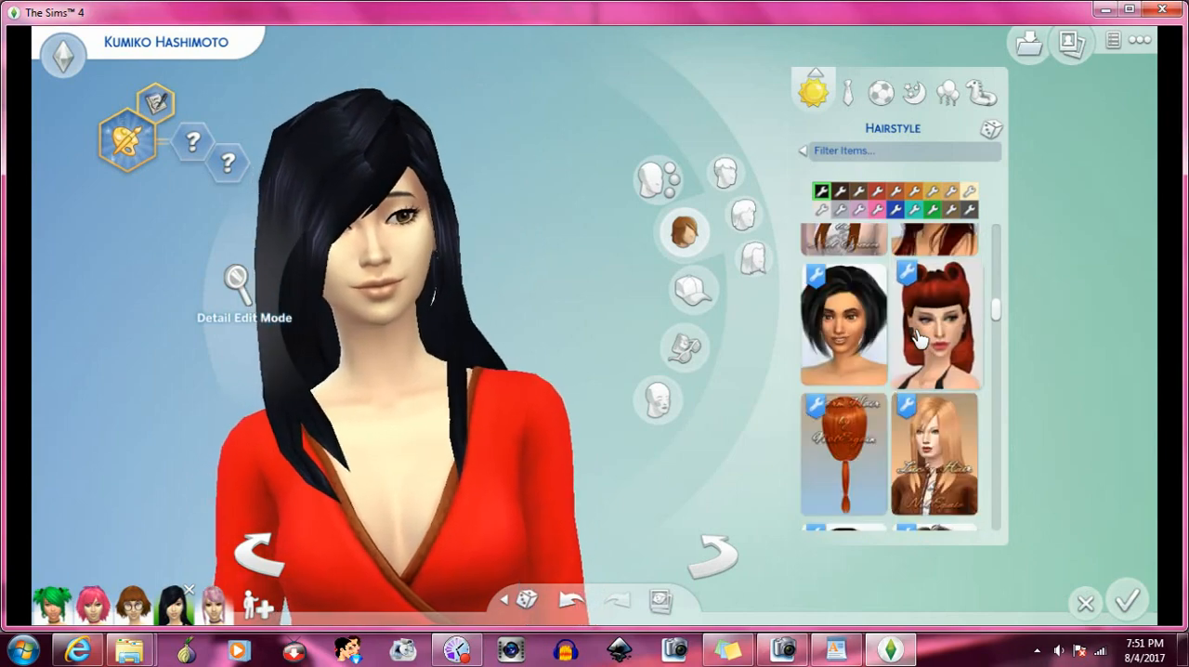
{"action": "scroll", "coordinate": [919, 339], "scroll_direction": "down", "scroll_amount": 1}
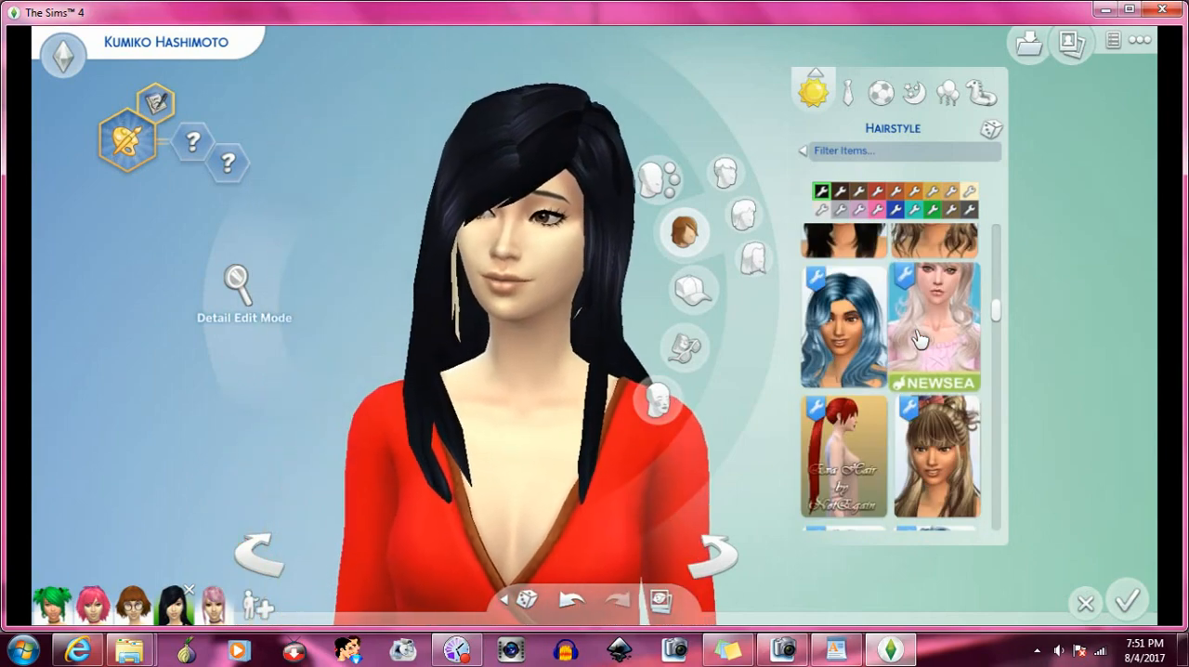
{"action": "scroll", "coordinate": [919, 338], "scroll_direction": "down", "scroll_amount": 1}
{"action": "left_click", "coordinate": [875, 286]}
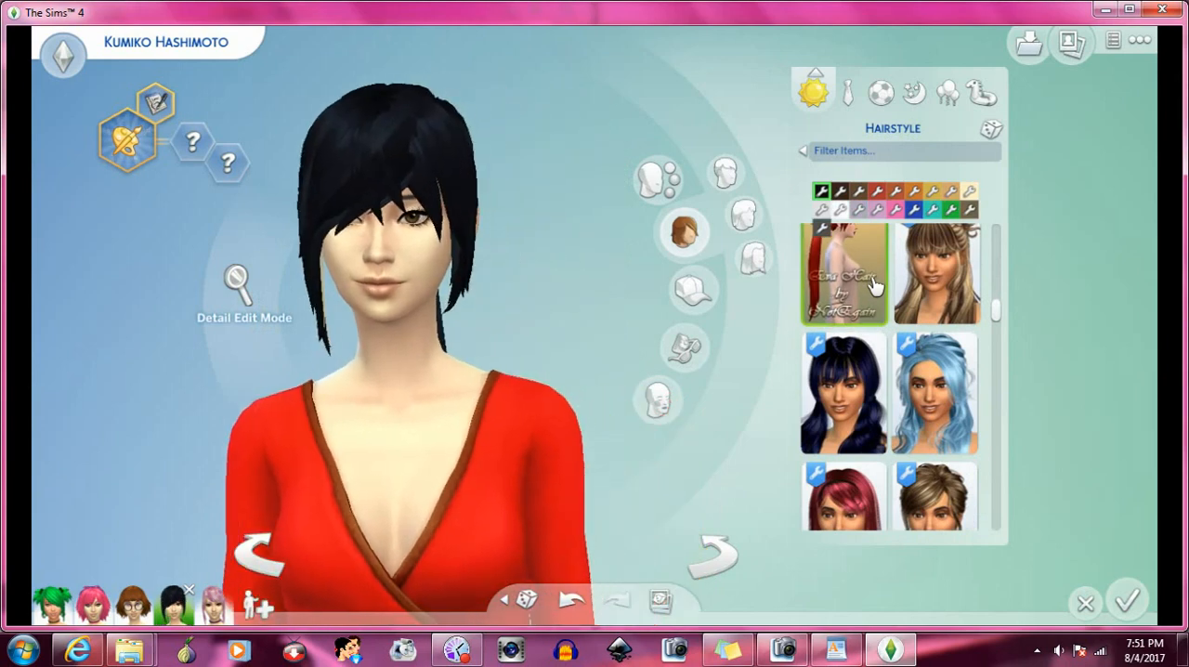
{"action": "scroll", "coordinate": [879, 295], "scroll_direction": "down", "scroll_amount": 2}
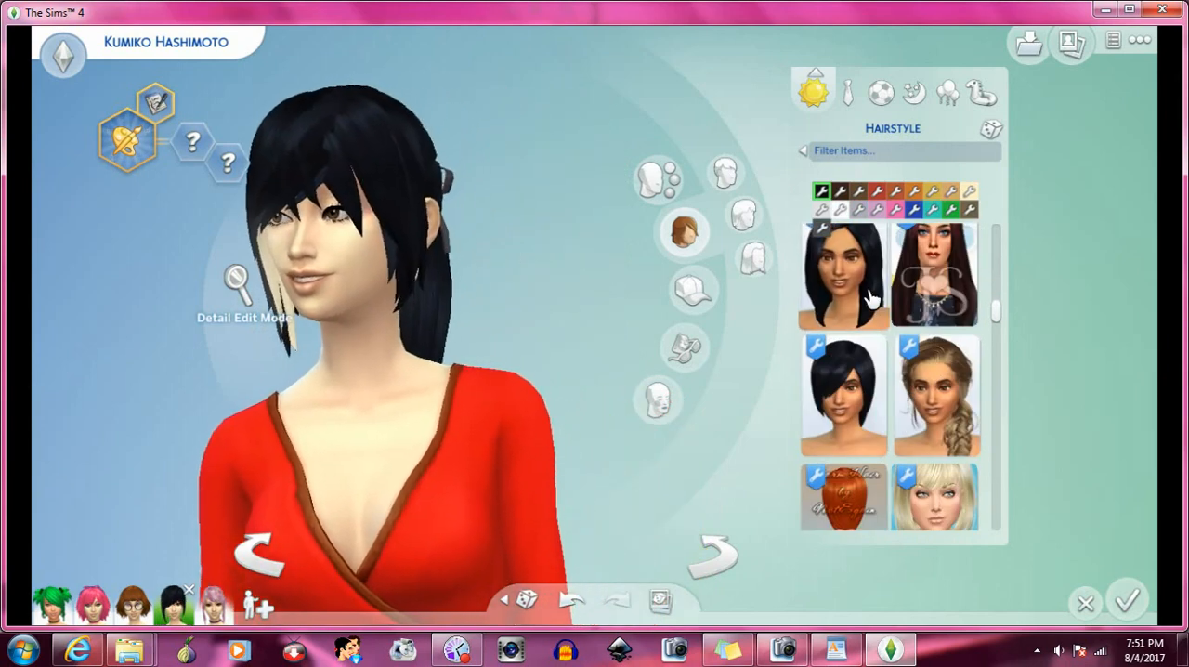
{"action": "left_click", "coordinate": [871, 297]}
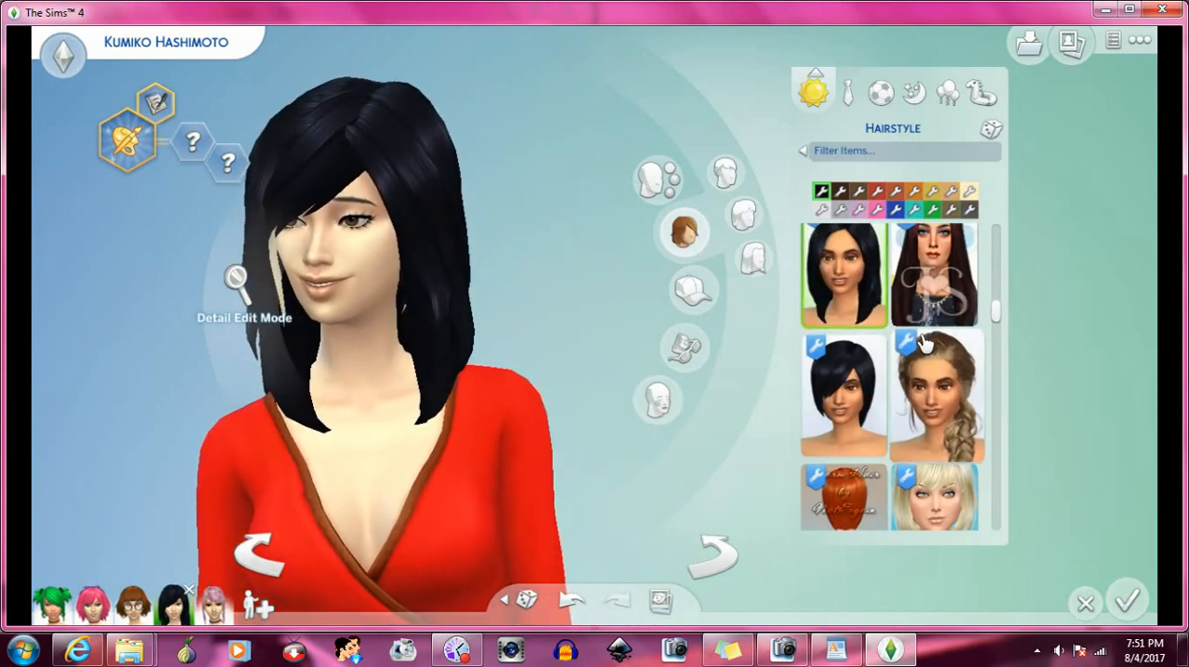
- Apply the long swept-back black hair beside the bald option, and turn the Sim to examine the braid and bangs from the side
{"action": "scroll", "coordinate": [905, 353], "scroll_direction": "down", "scroll_amount": 4}
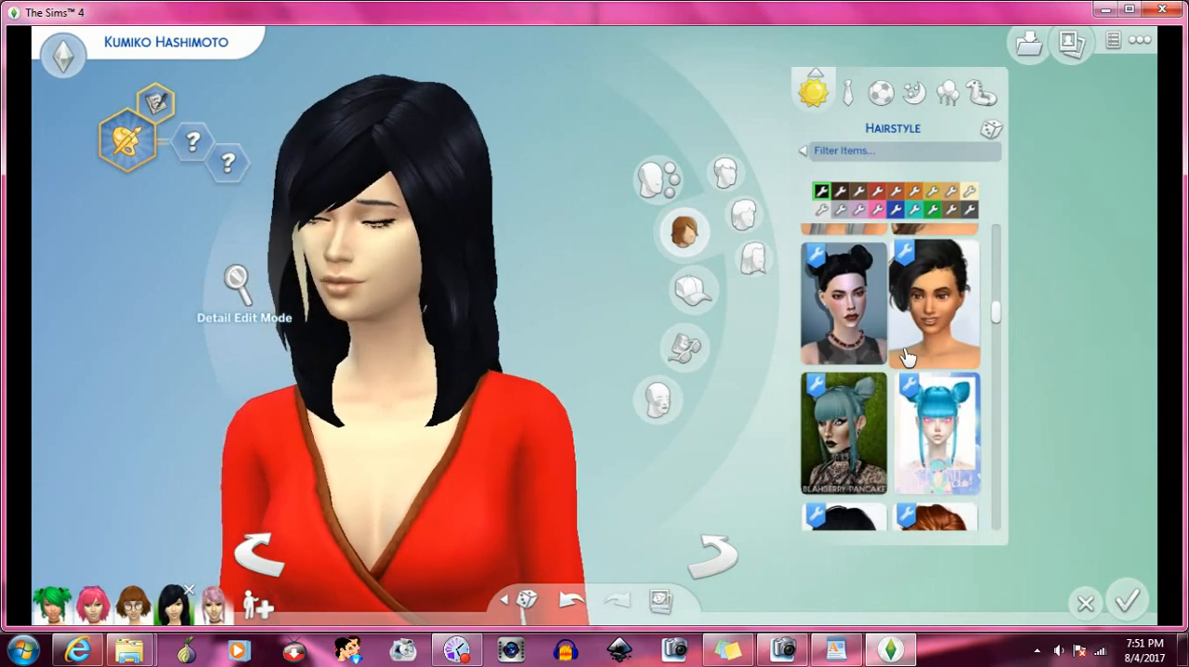
{"action": "scroll", "coordinate": [906, 353], "scroll_direction": "down", "scroll_amount": 5}
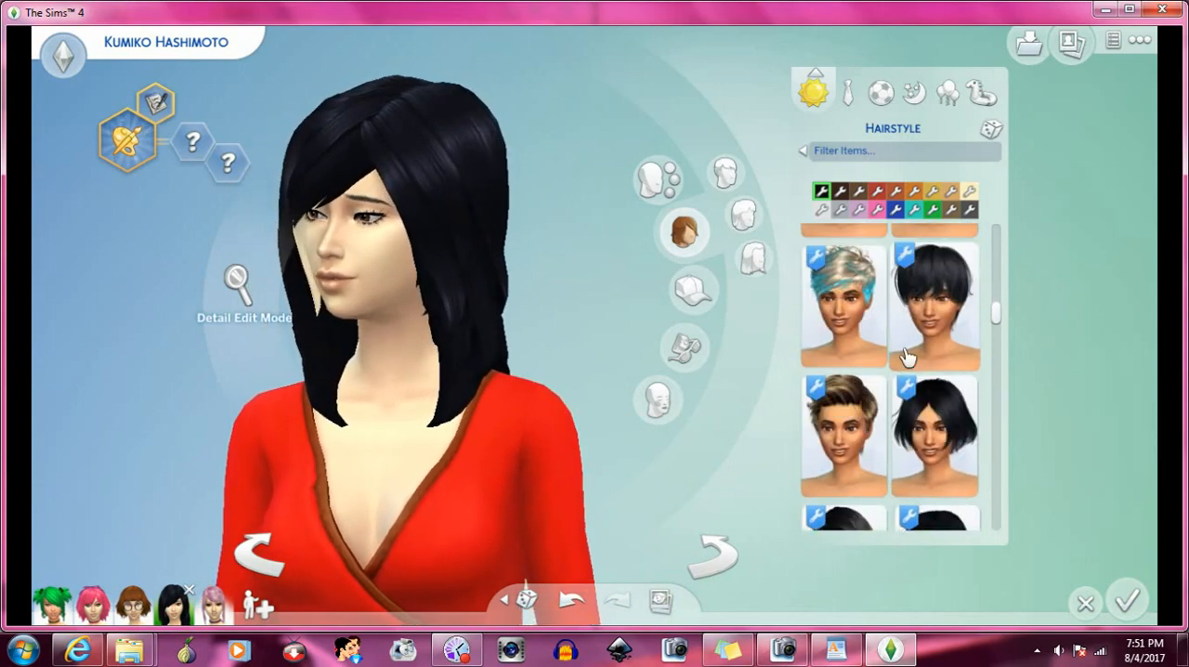
{"action": "scroll", "coordinate": [906, 353], "scroll_direction": "down", "scroll_amount": 1}
{"action": "scroll", "coordinate": [906, 333], "scroll_direction": "down", "scroll_amount": 3}
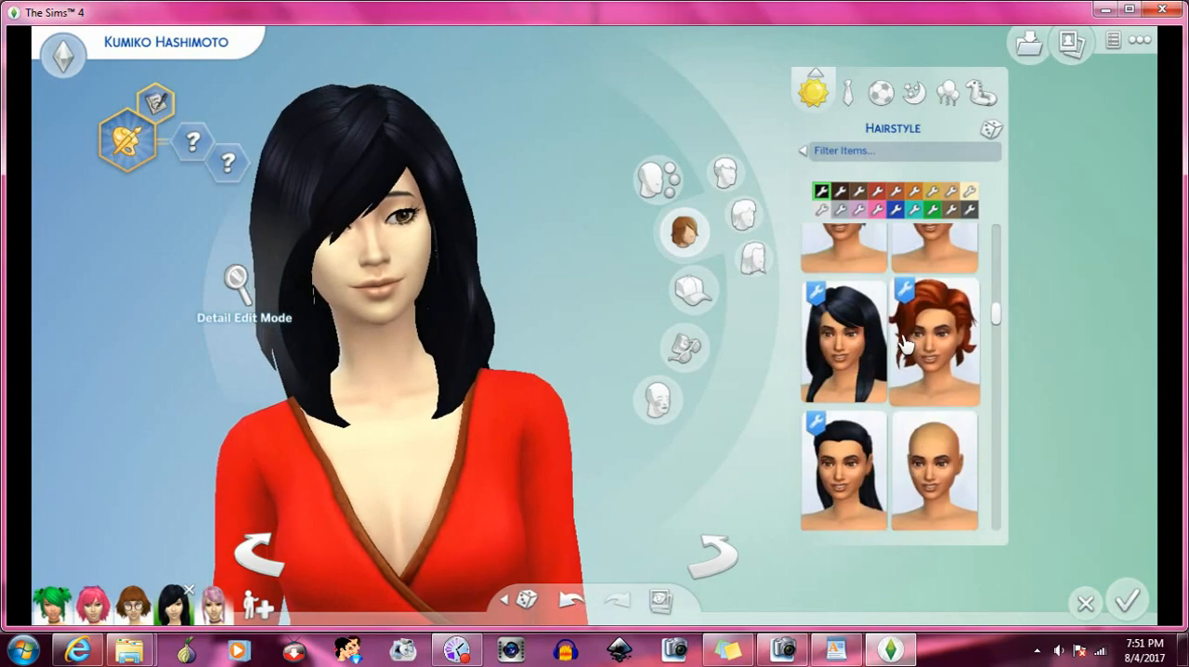
{"action": "left_click", "coordinate": [856, 355]}
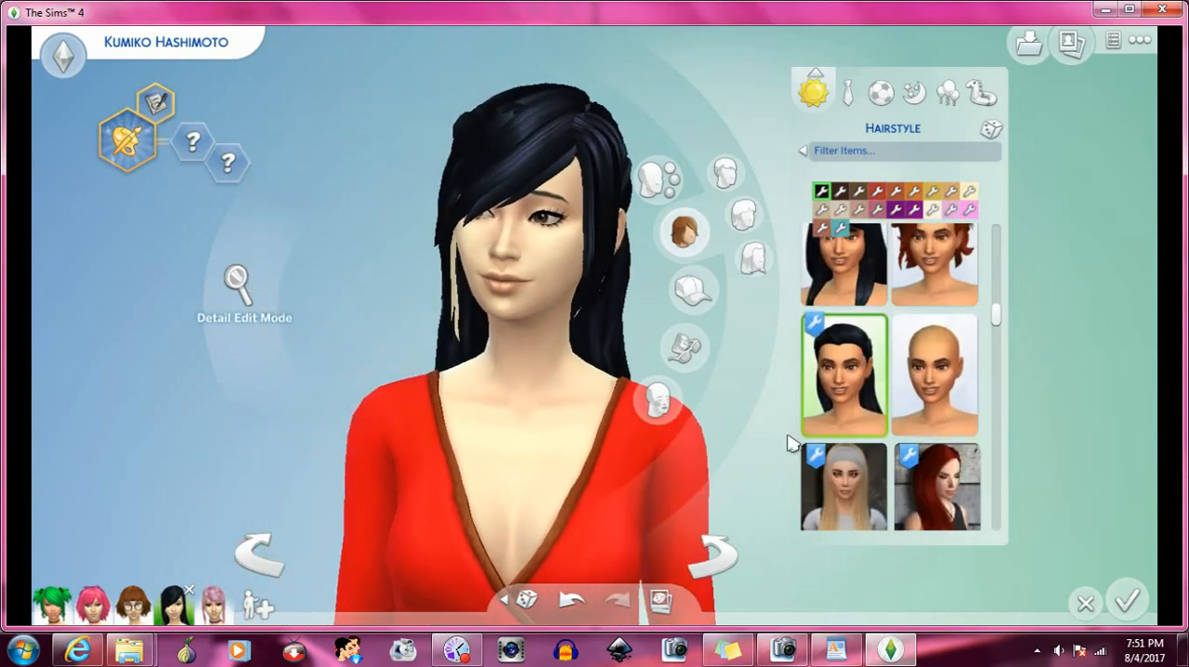
{"action": "left_click", "coordinate": [711, 553]}
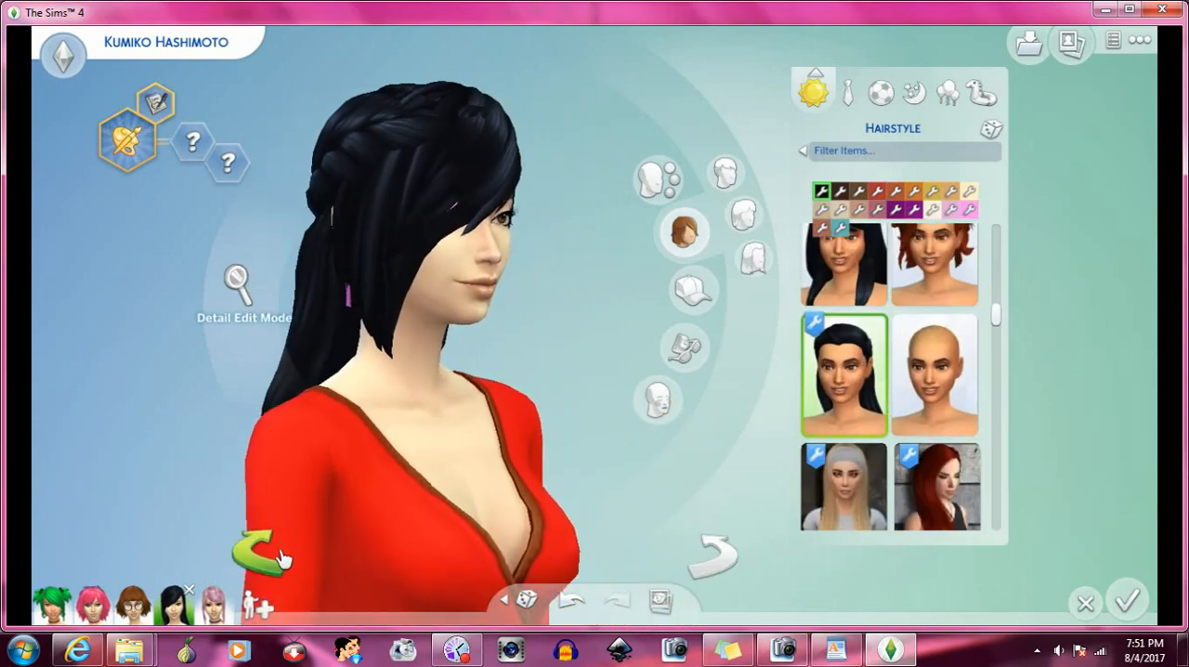
{"action": "left_click", "coordinate": [263, 562]}
- Apply the asymmetrical black bob beside the long white Newsea hair to the Sim
{"action": "scroll", "coordinate": [938, 353], "scroll_direction": "down", "scroll_amount": 3}
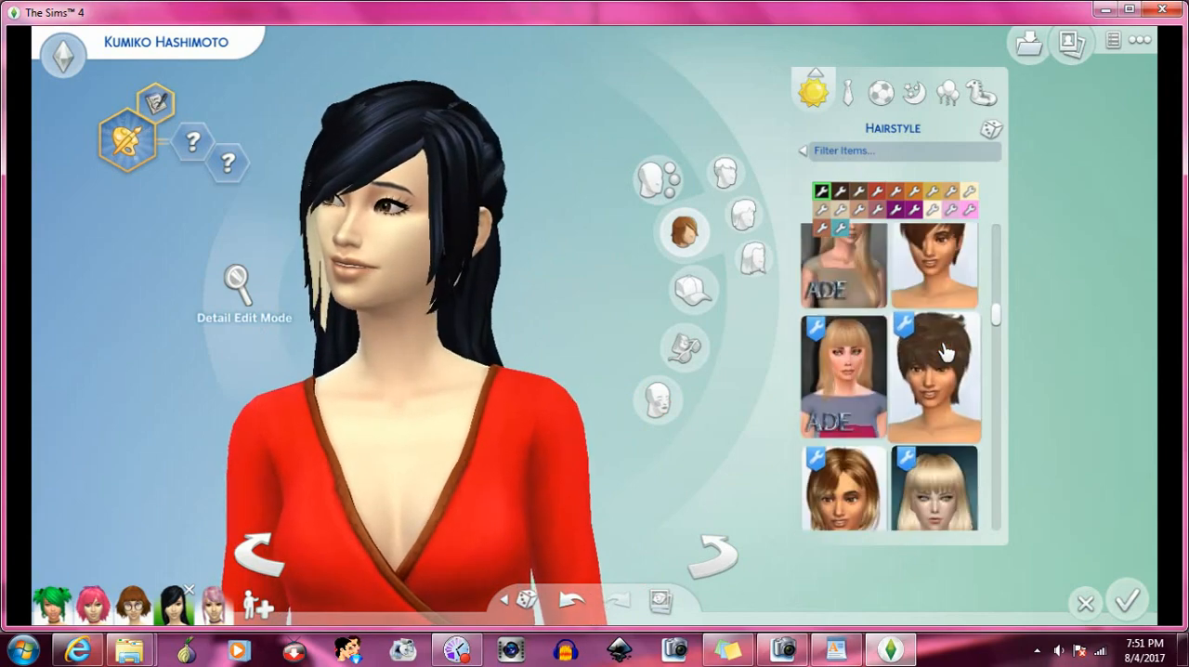
{"action": "scroll", "coordinate": [943, 351], "scroll_direction": "down", "scroll_amount": 8}
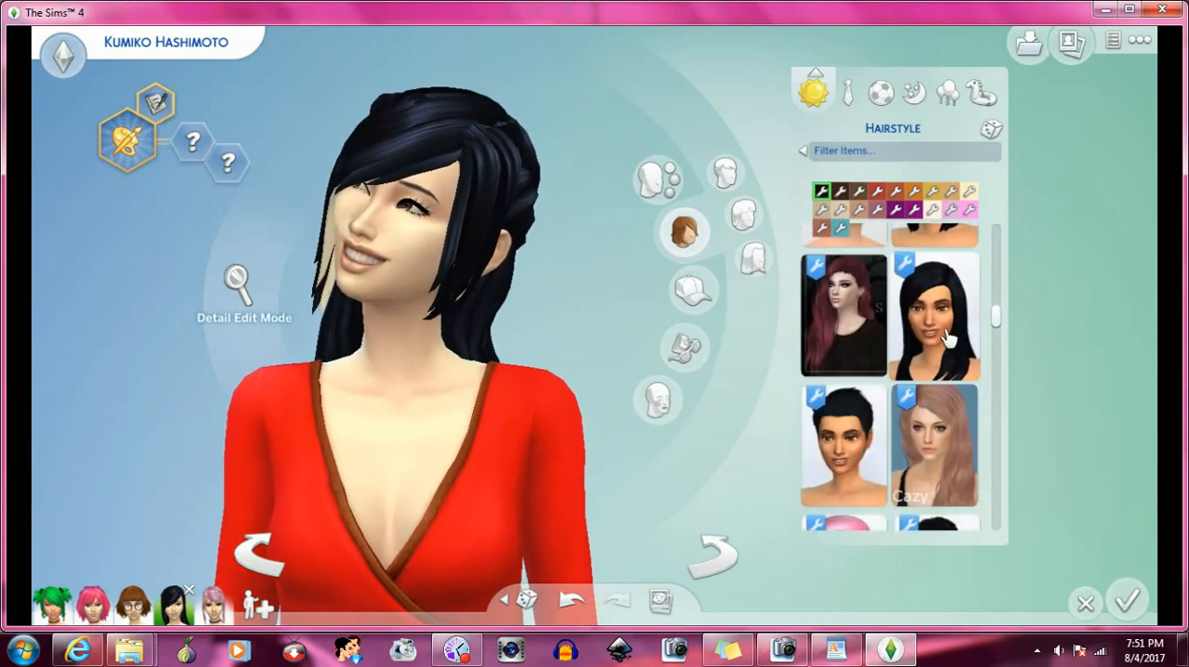
{"action": "scroll", "coordinate": [947, 336], "scroll_direction": "down", "scroll_amount": 8}
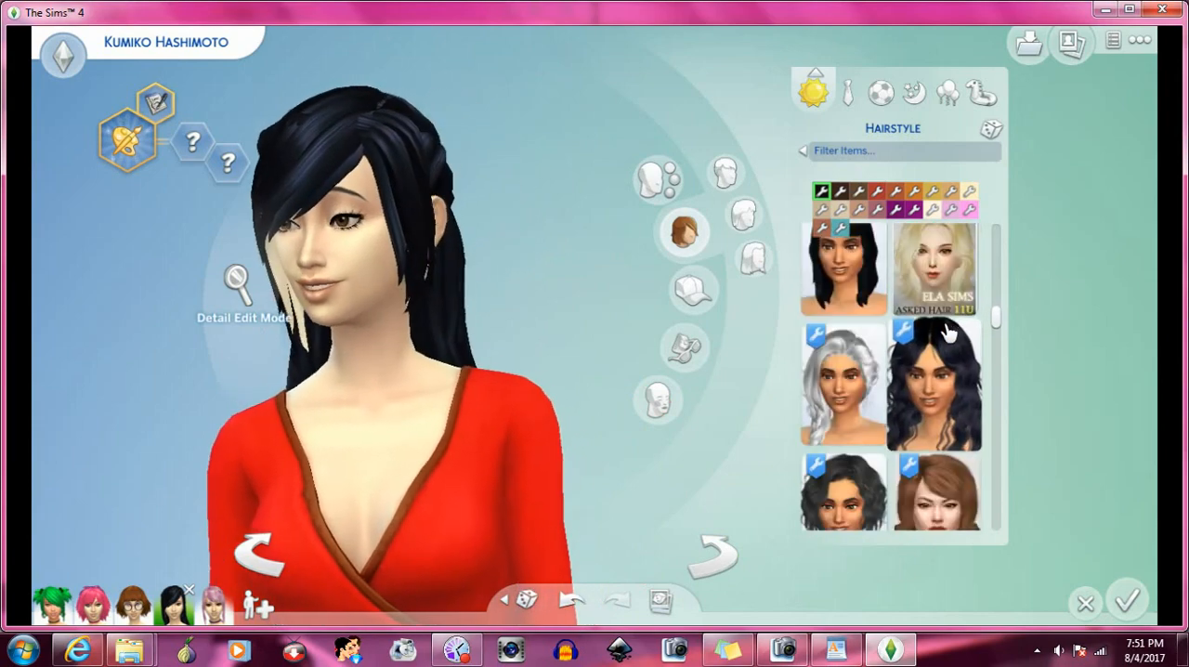
{"action": "scroll", "coordinate": [952, 321], "scroll_direction": "down", "scroll_amount": 8}
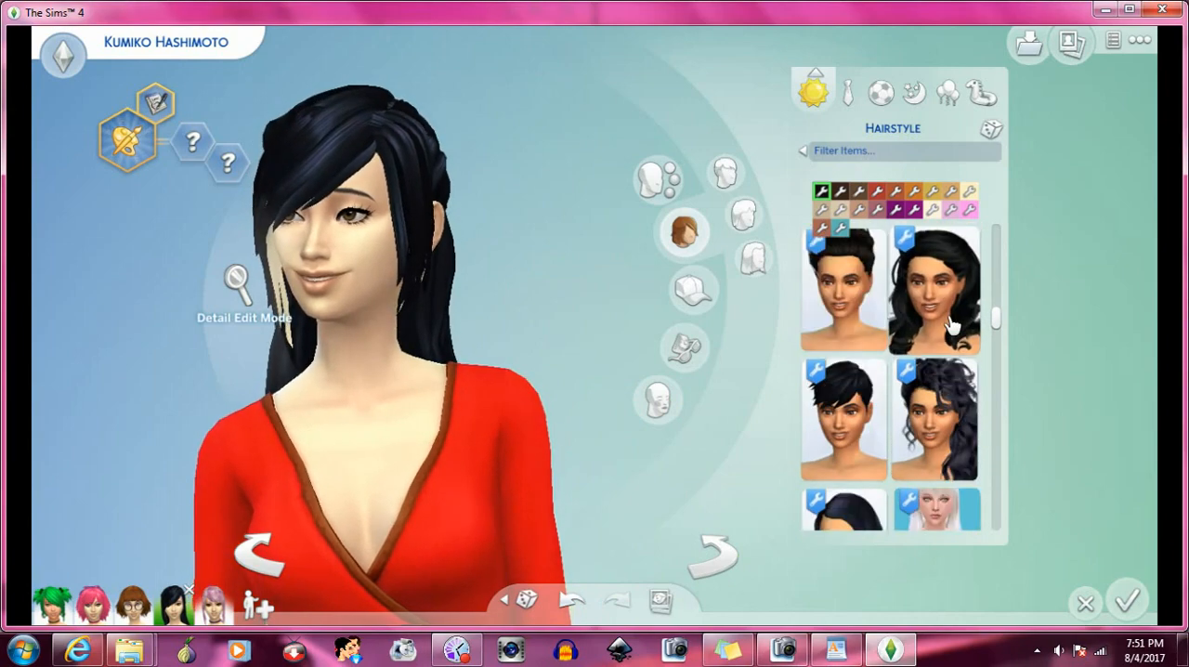
{"action": "scroll", "coordinate": [952, 320], "scroll_direction": "down", "scroll_amount": 2}
{"action": "left_click", "coordinate": [871, 299]}
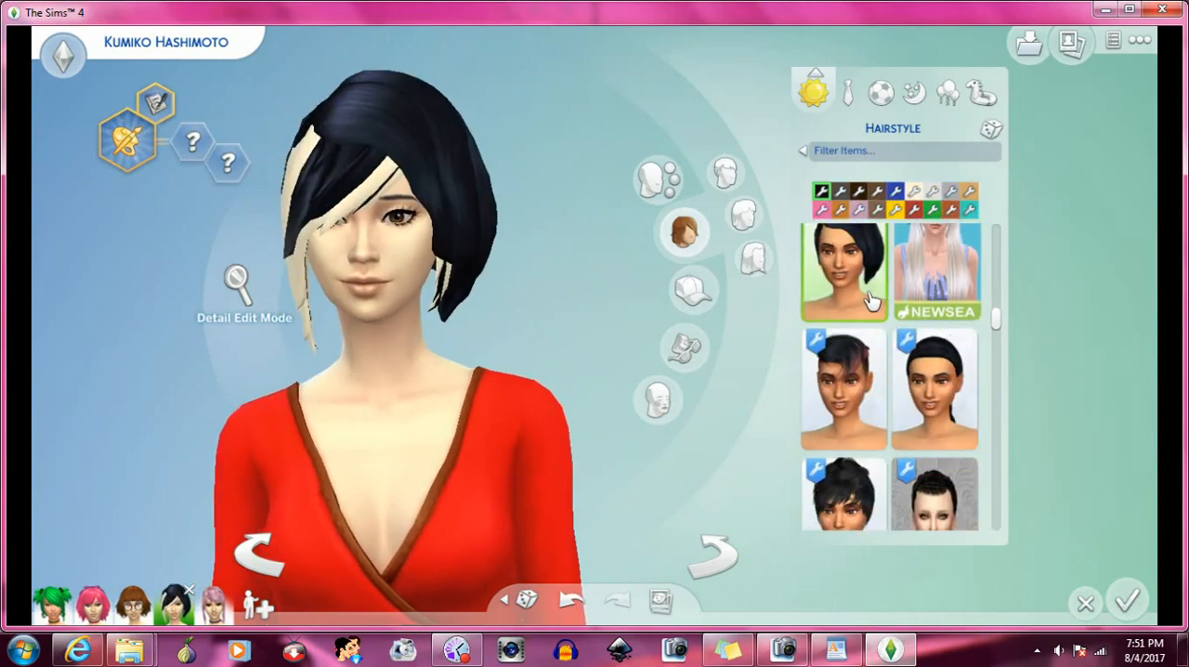
- Apply the black low ponytail beside the short purple-streaked hair, and rotate the Sim to examine it with the bangs
{"action": "scroll", "coordinate": [929, 307], "scroll_direction": "down", "scroll_amount": 2}
{"action": "left_click", "coordinate": [934, 293]}
{"action": "left_click", "coordinate": [715, 549]}
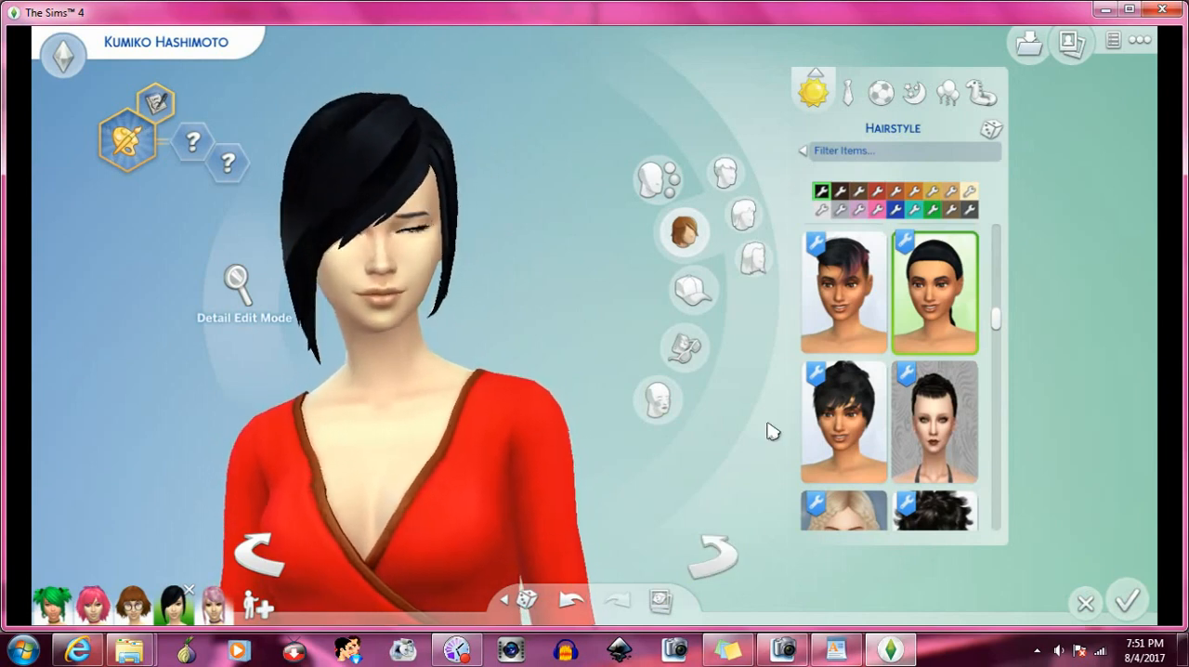
- Find the loosely gathered black hair beside the short red hair and apply it to the Sim
{"action": "scroll", "coordinate": [881, 345], "scroll_direction": "down", "scroll_amount": 5}
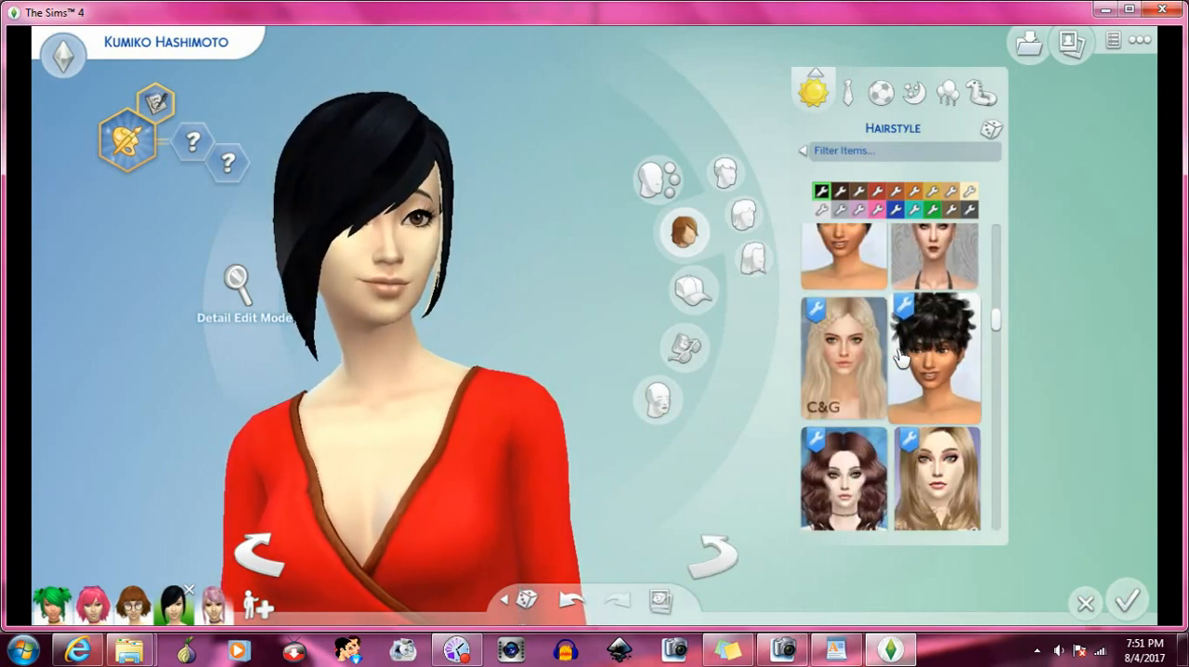
{"action": "scroll", "coordinate": [904, 351], "scroll_direction": "down", "scroll_amount": 6}
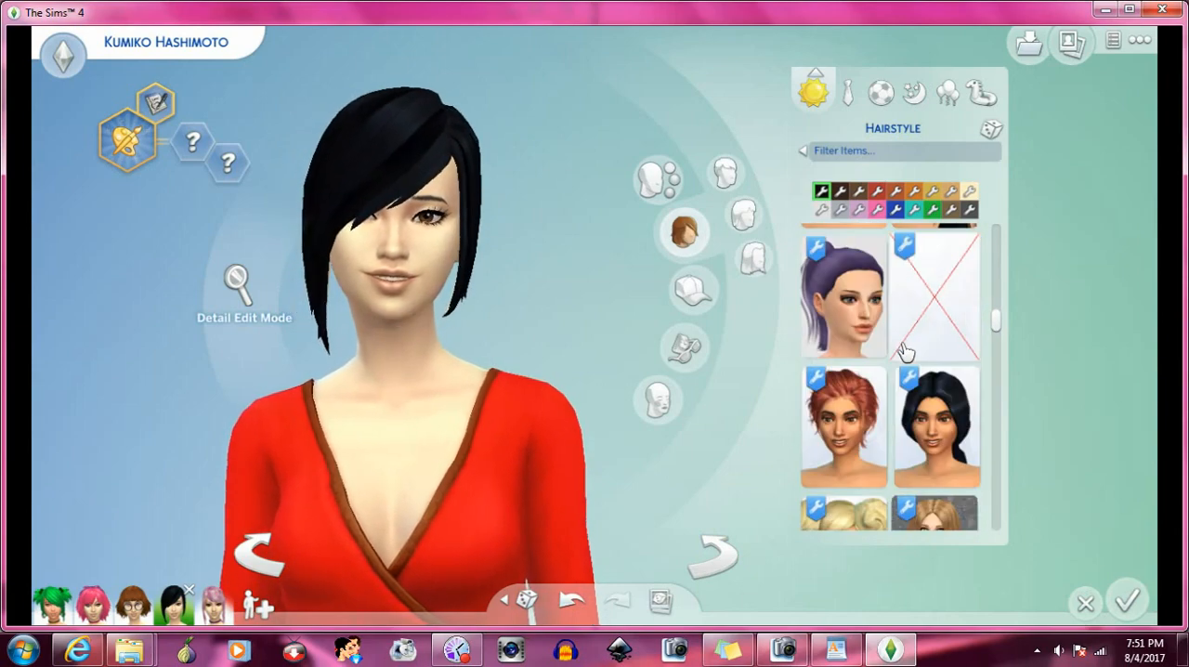
{"action": "scroll", "coordinate": [903, 351], "scroll_direction": "down", "scroll_amount": 2}
{"action": "scroll", "coordinate": [904, 351], "scroll_direction": "down", "scroll_amount": 3}
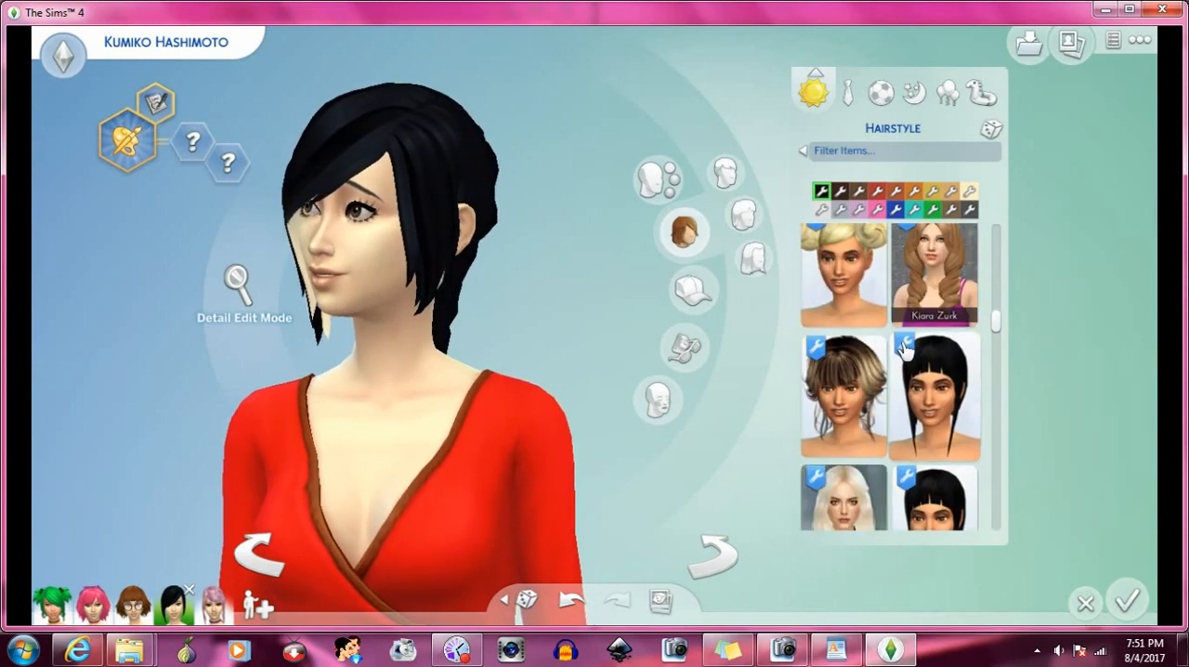
- Try the blonde double-bun hair on the Sim, and replace it with the blunt-fringed black hair beside the long white Cazy hair
{"action": "left_click", "coordinate": [859, 277]}
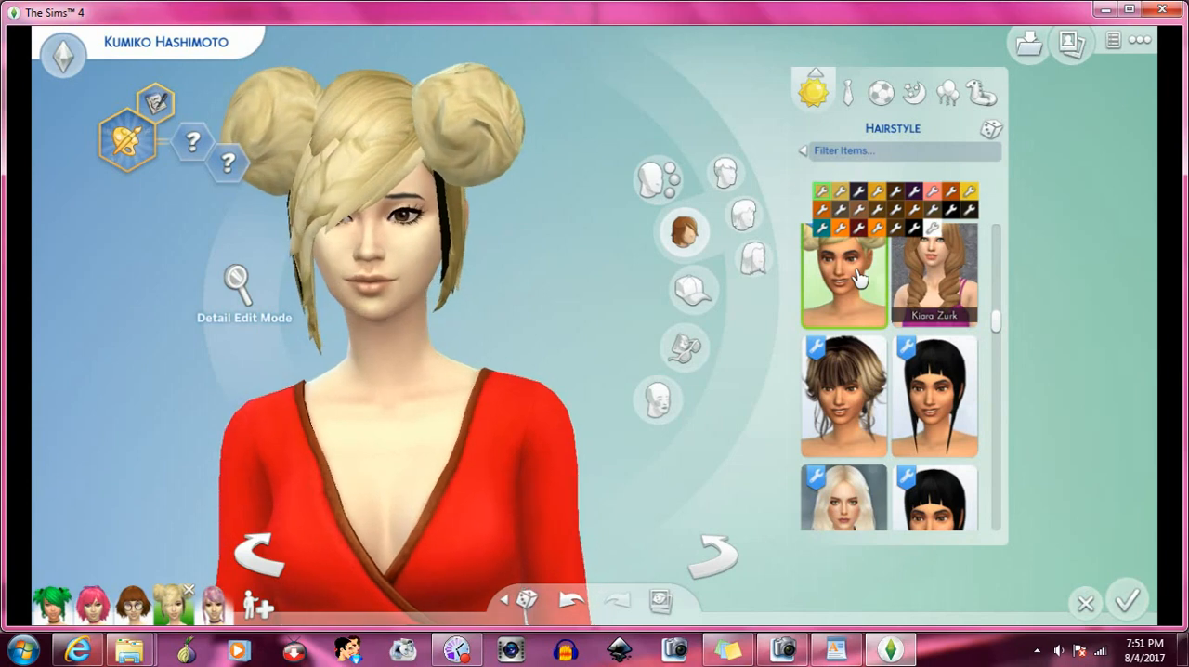
{"action": "scroll", "coordinate": [873, 327], "scroll_direction": "down", "scroll_amount": 2}
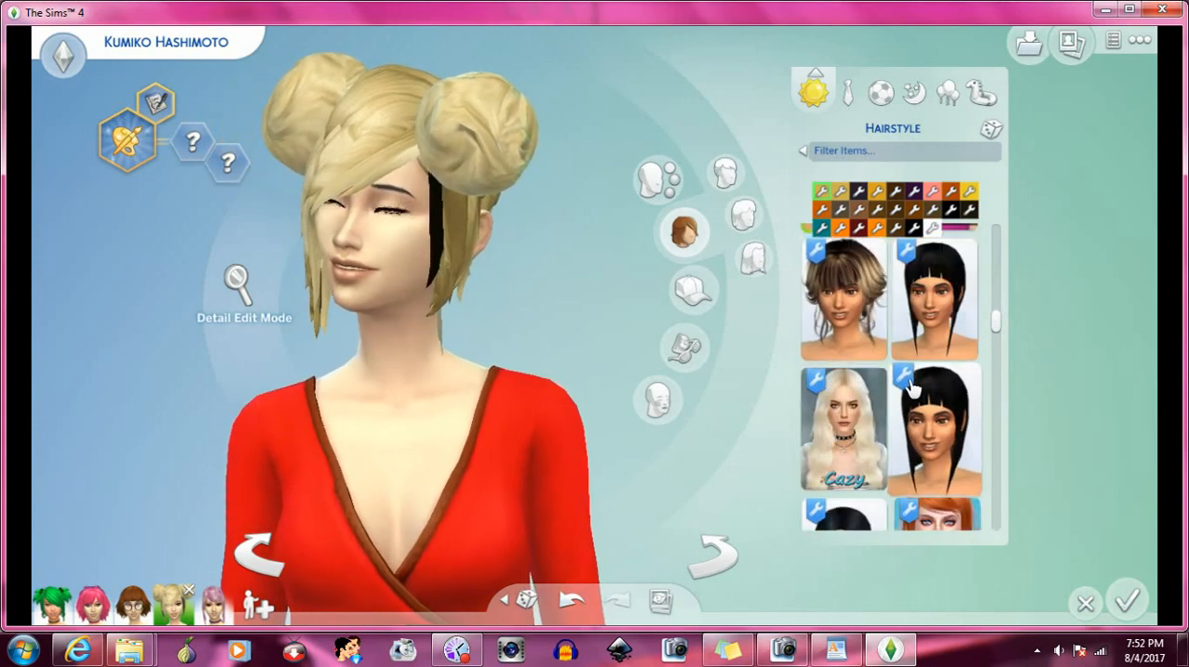
{"action": "left_click", "coordinate": [932, 406]}
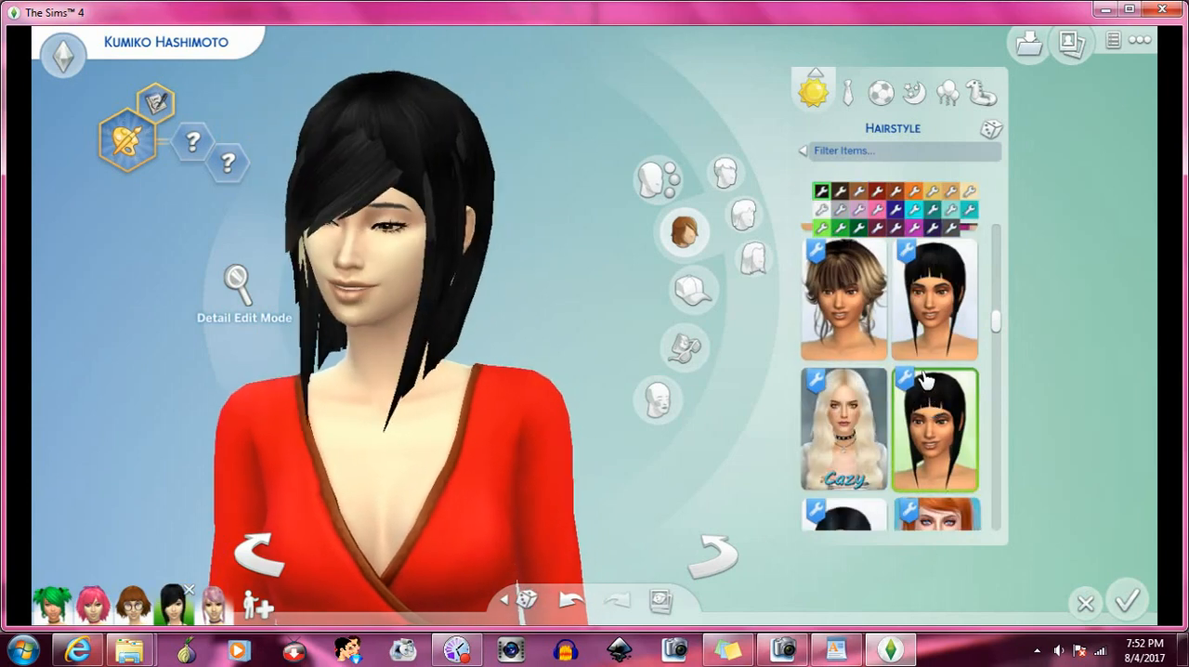
- Try the long black hair beside the orange Newsea hair, and replace it with the long black hair with curled ends
{"action": "scroll", "coordinate": [901, 352], "scroll_direction": "down", "scroll_amount": 4}
{"action": "left_click", "coordinate": [870, 306]}
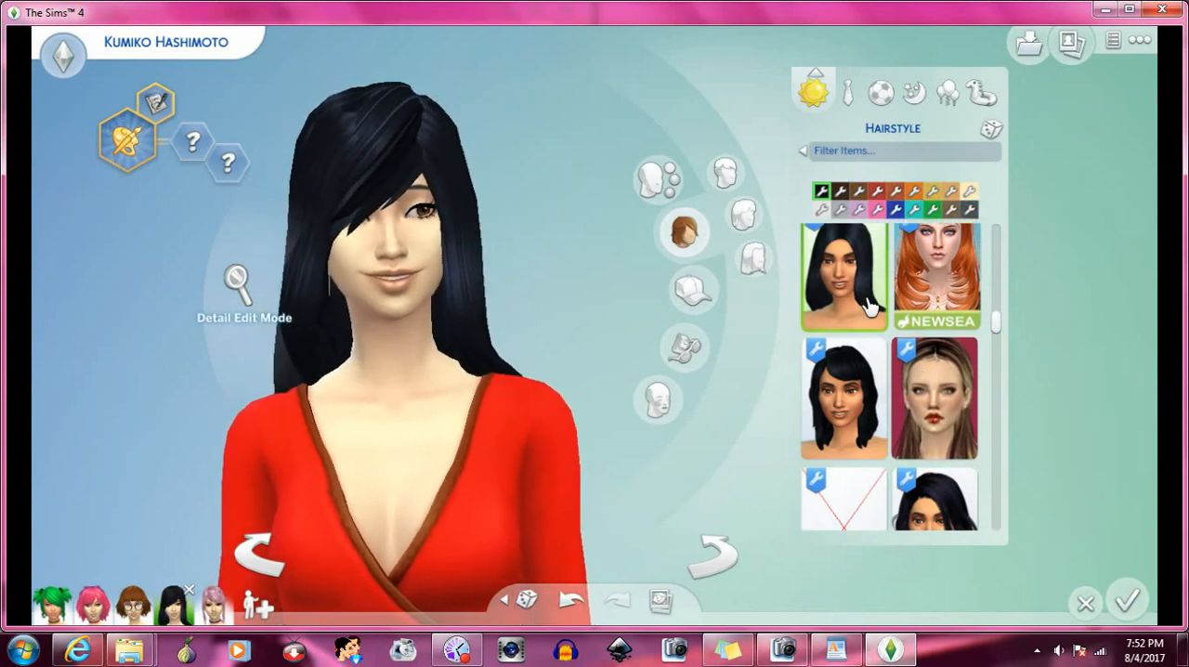
{"action": "scroll", "coordinate": [891, 334], "scroll_direction": "down", "scroll_amount": 5}
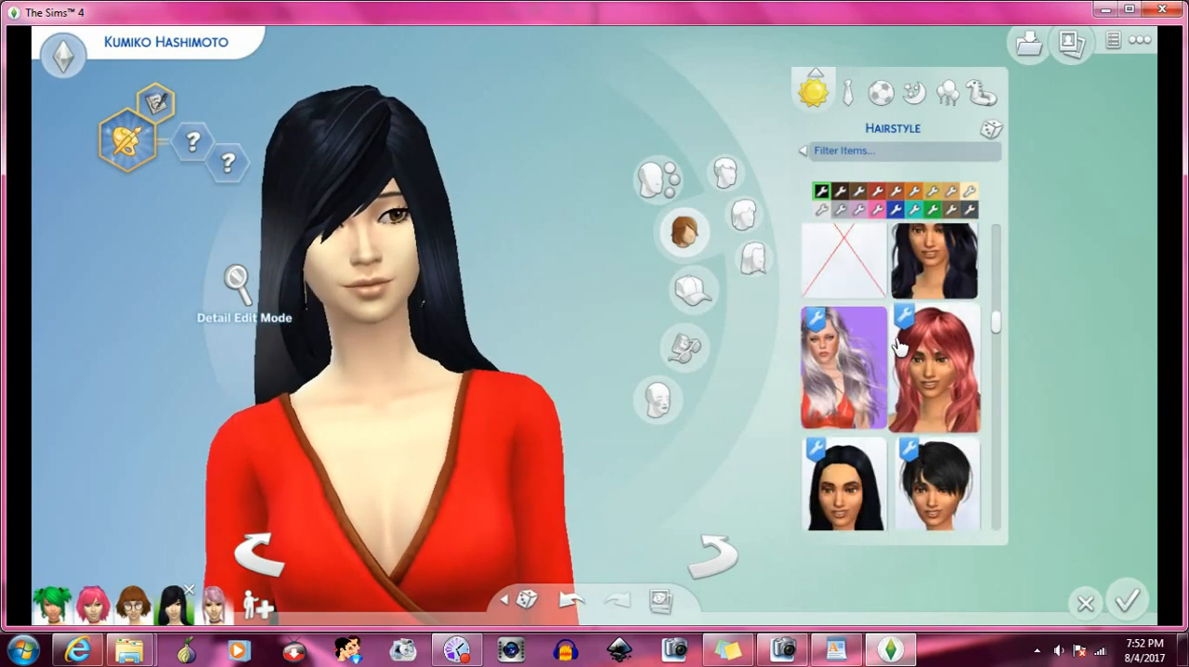
{"action": "scroll", "coordinate": [899, 347], "scroll_direction": "down", "scroll_amount": 5}
{"action": "left_click", "coordinate": [861, 264]}
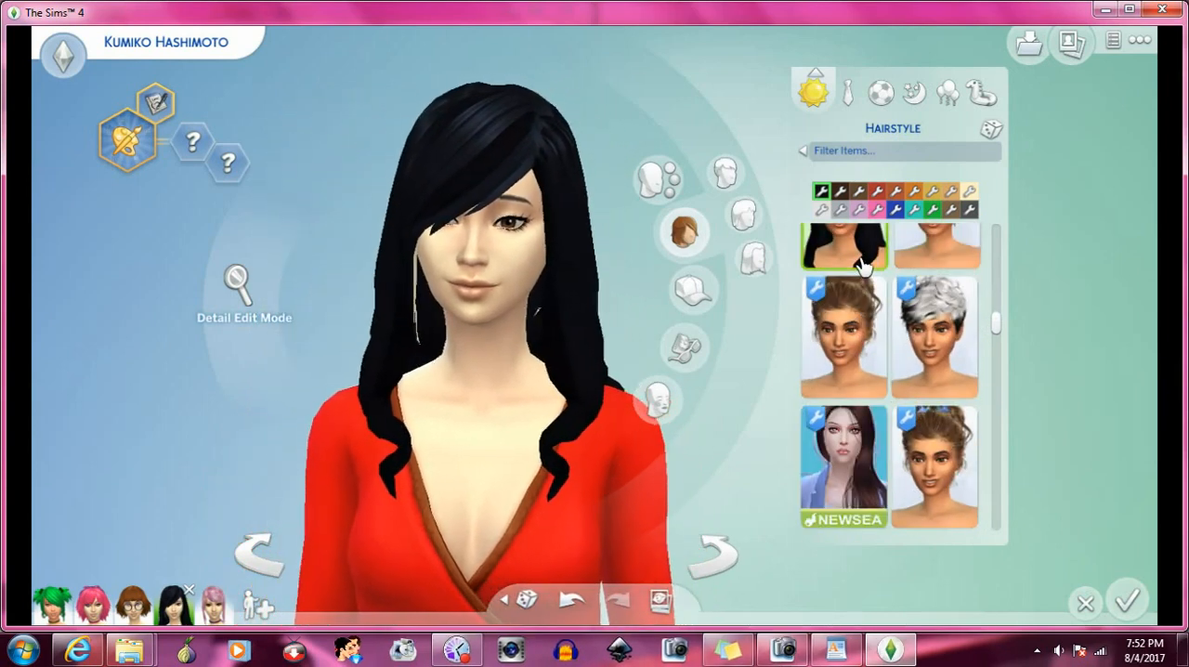
- Try the shoulder-length black hair beside the strawberry-blonde wavy hair, and replace it with the long straight black hair beside the long blonde hair
{"action": "scroll", "coordinate": [873, 316], "scroll_direction": "down", "scroll_amount": 8}
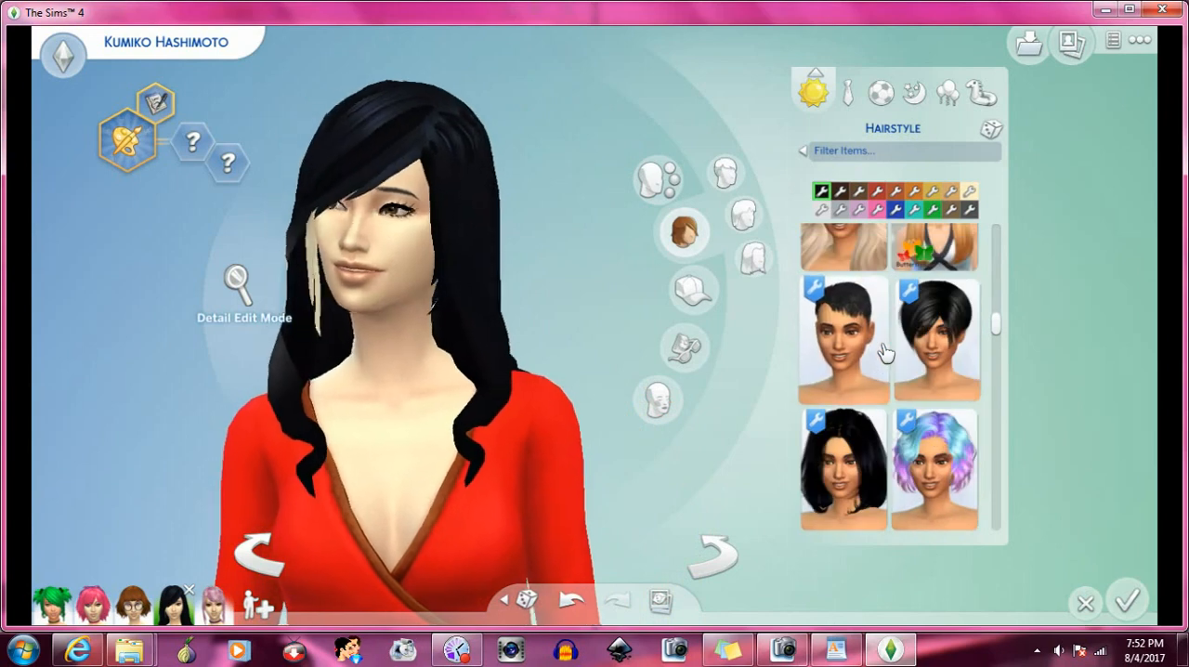
{"action": "scroll", "coordinate": [884, 352], "scroll_direction": "down", "scroll_amount": 8}
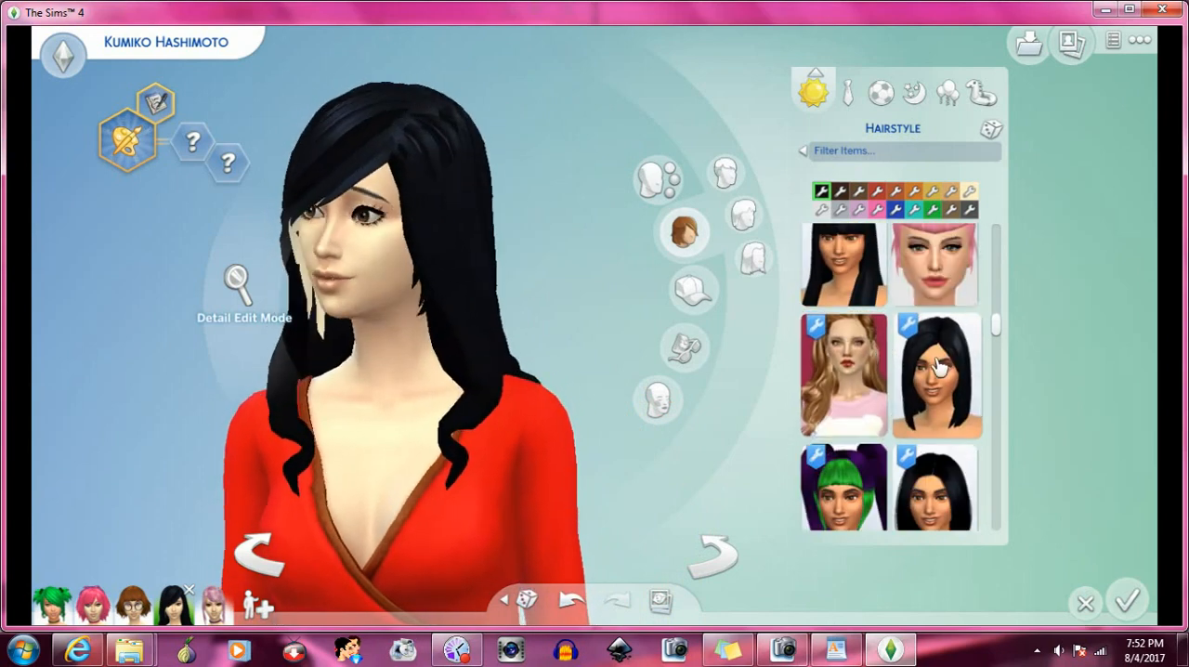
{"action": "left_click", "coordinate": [942, 368]}
{"action": "scroll", "coordinate": [943, 369], "scroll_direction": "down", "scroll_amount": 3}
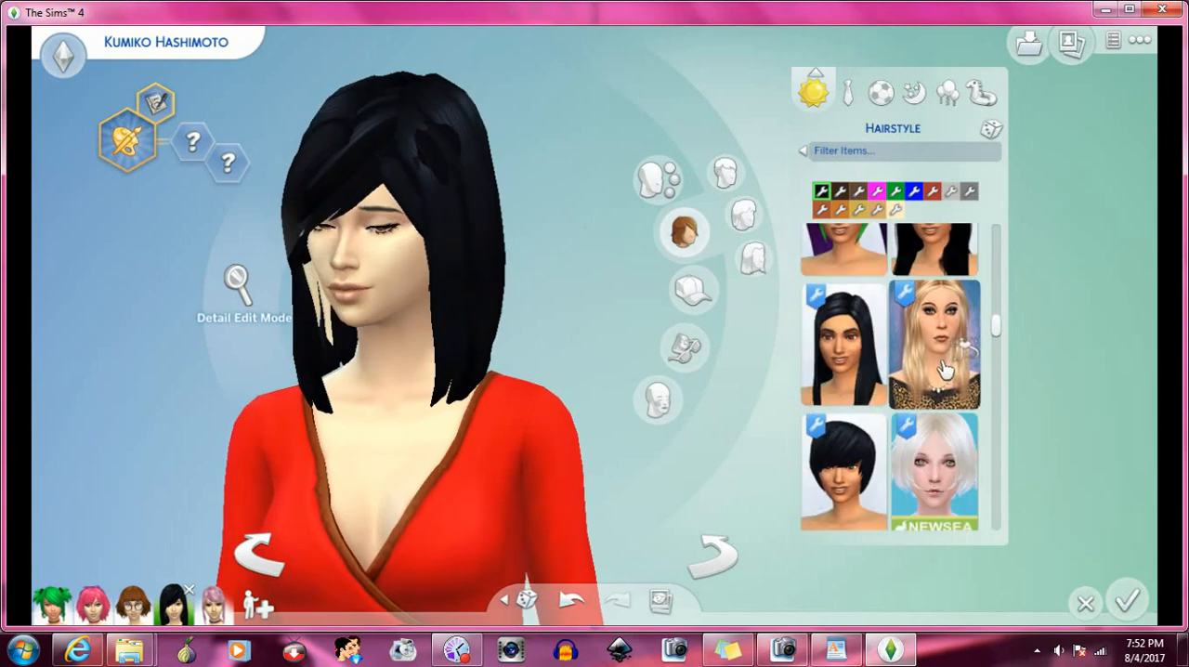
{"action": "left_click", "coordinate": [840, 344]}
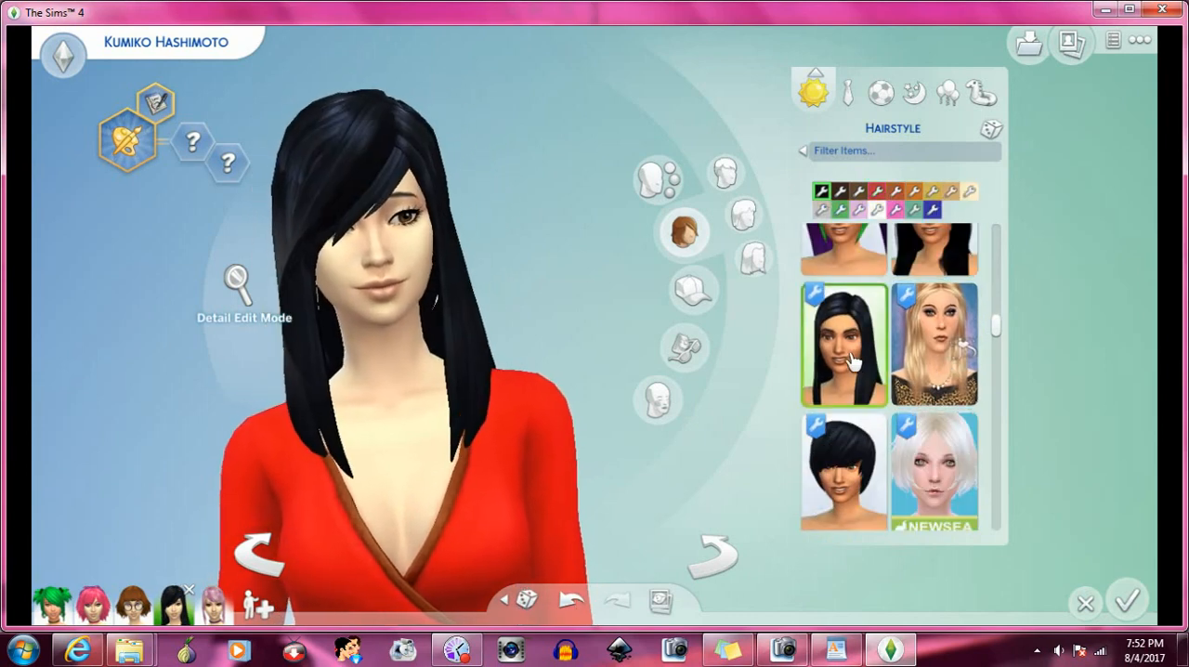
- Try the short black hair beside the white Newsea hair, and replace it with the black high ponytail beside the long curly black hair
{"action": "scroll", "coordinate": [919, 367], "scroll_direction": "down", "scroll_amount": 3}
{"action": "left_click", "coordinate": [868, 308]}
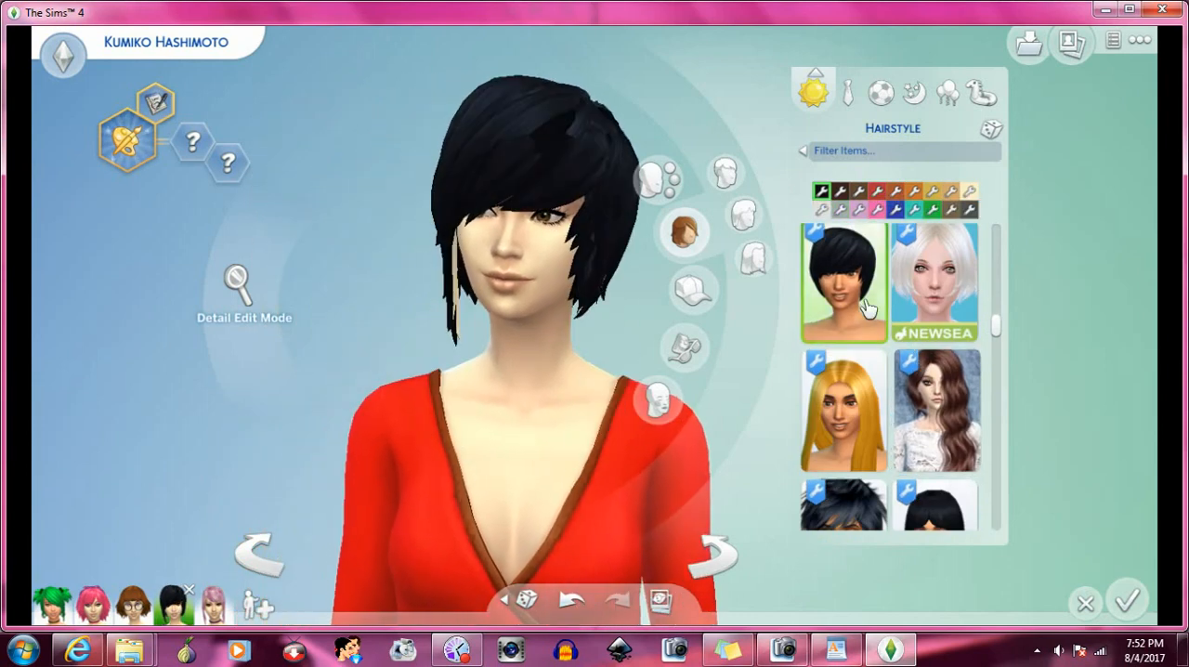
{"action": "scroll", "coordinate": [919, 327], "scroll_direction": "down", "scroll_amount": 2}
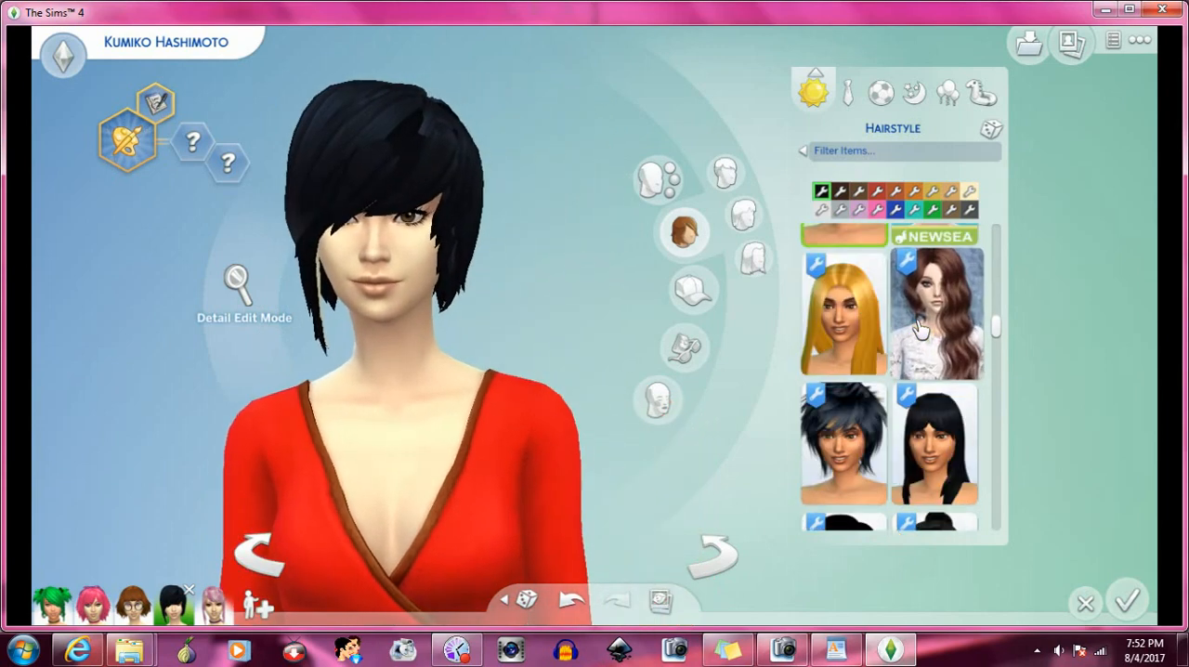
{"action": "scroll", "coordinate": [919, 327], "scroll_direction": "down", "scroll_amount": 4}
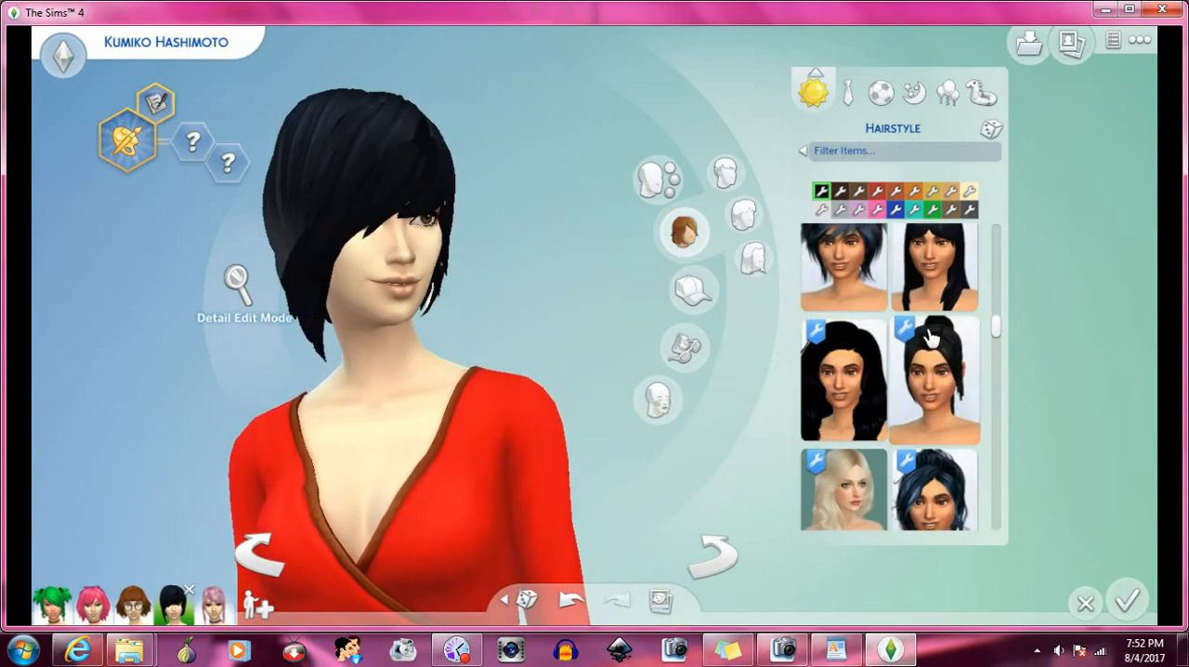
{"action": "scroll", "coordinate": [945, 369], "scroll_direction": "down", "scroll_amount": 10}
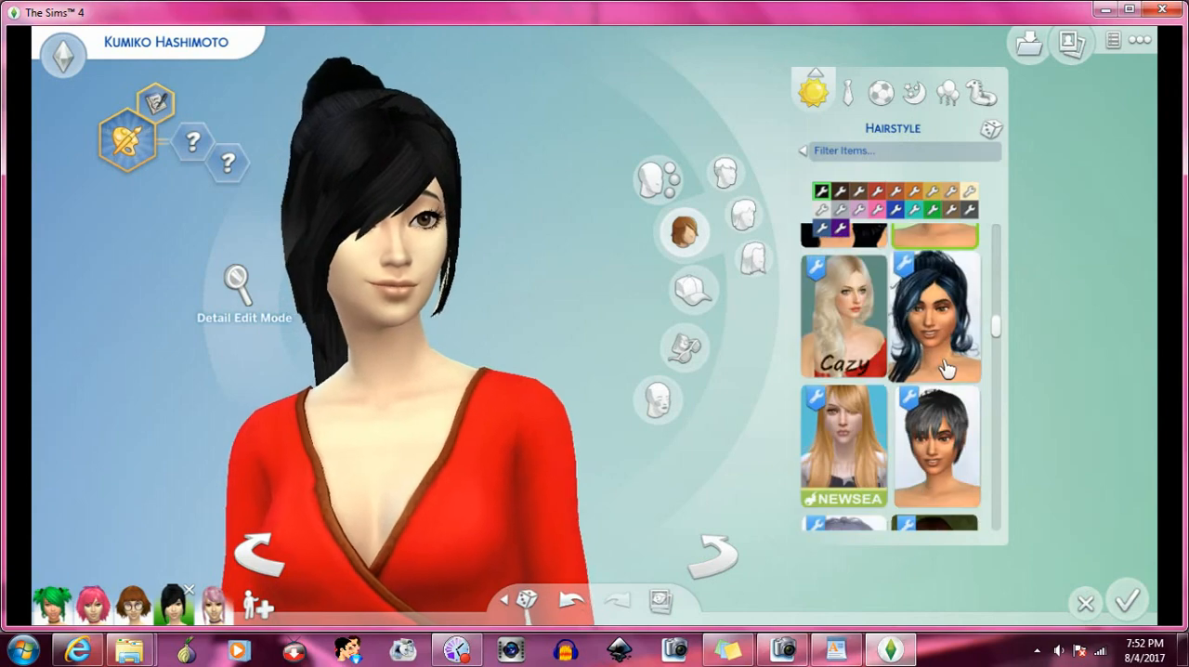
- Try the asymmetrical purple bob on the Sim, and replace it with the short black Kewai-Dou hair
{"action": "scroll", "coordinate": [945, 369], "scroll_direction": "down", "scroll_amount": 5}
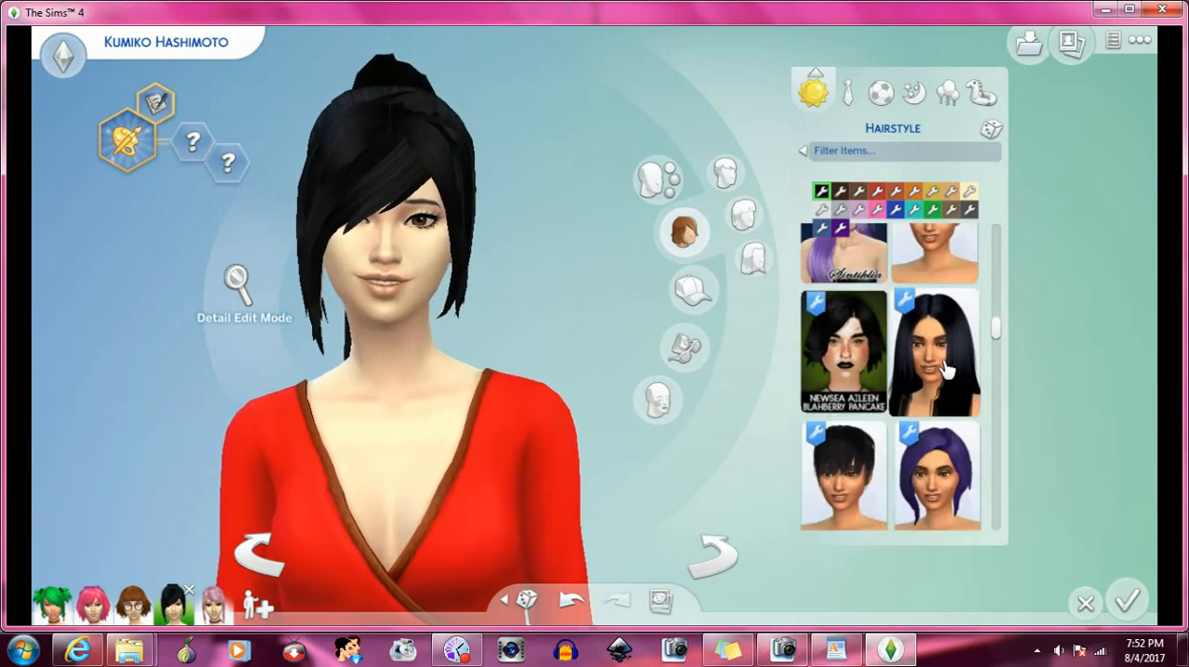
{"action": "left_click", "coordinate": [945, 370]}
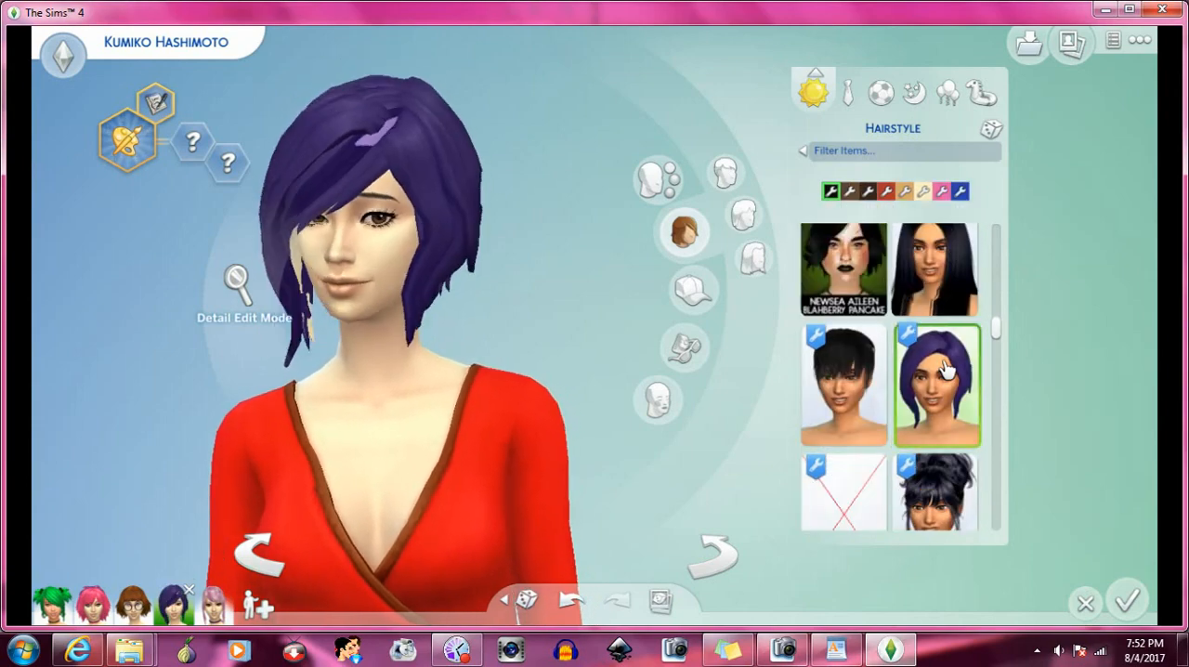
{"action": "scroll", "coordinate": [945, 369], "scroll_direction": "down", "scroll_amount": 5}
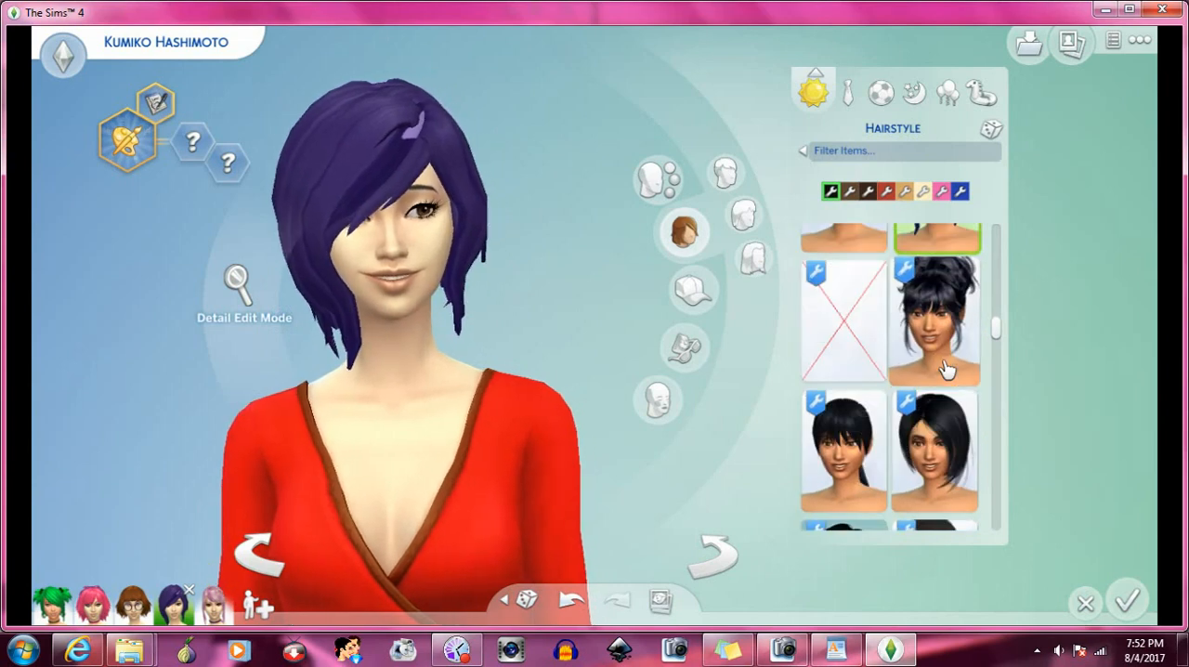
{"action": "scroll", "coordinate": [946, 370], "scroll_direction": "down", "scroll_amount": 1}
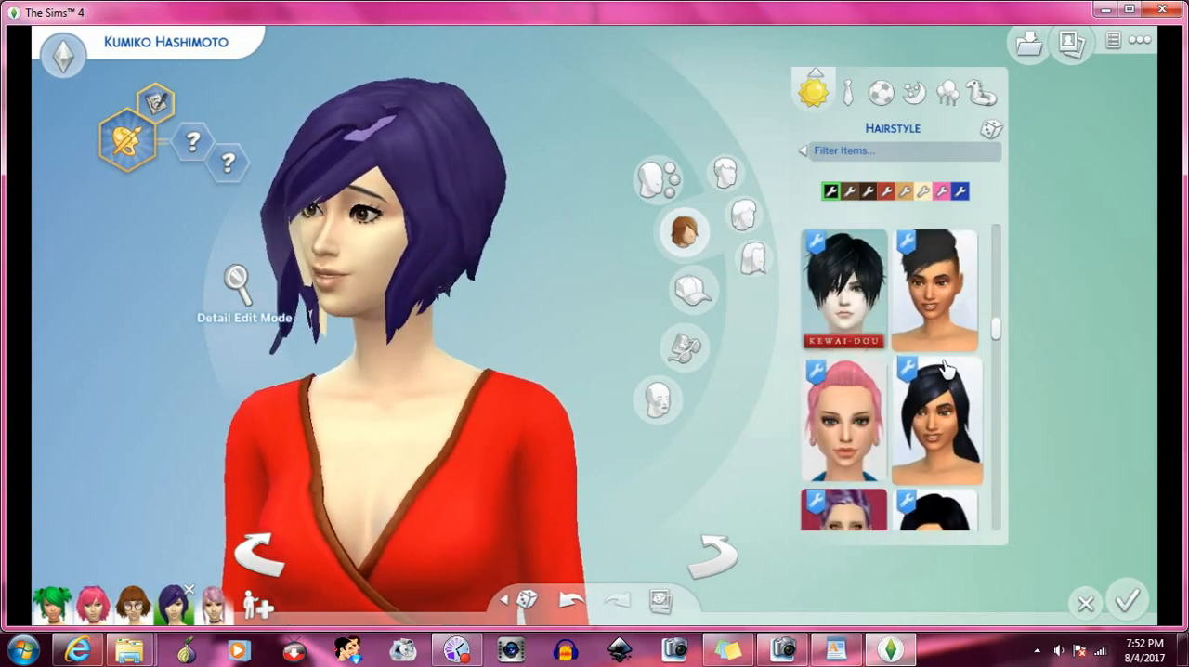
{"action": "left_click", "coordinate": [873, 275]}
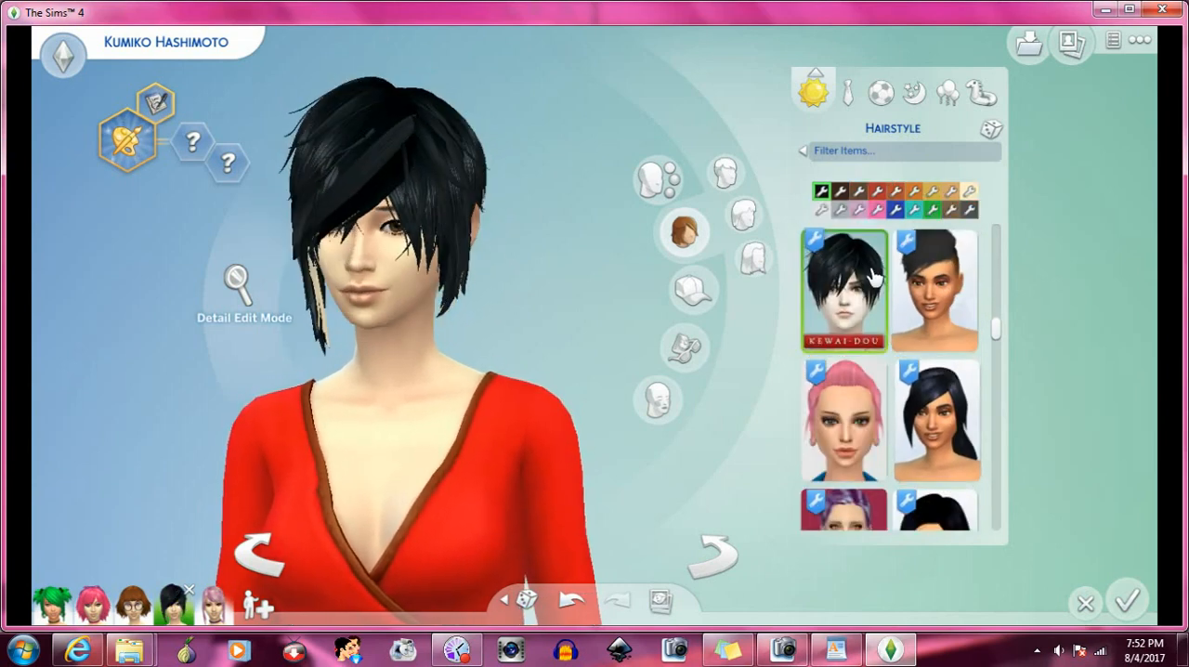
- Find and try the golden-blonde bob beside the chin-length black bob, and replace it with that black bob
{"action": "scroll", "coordinate": [913, 340], "scroll_direction": "down", "scroll_amount": 1}
{"action": "scroll", "coordinate": [915, 352], "scroll_direction": "up", "scroll_amount": 1}
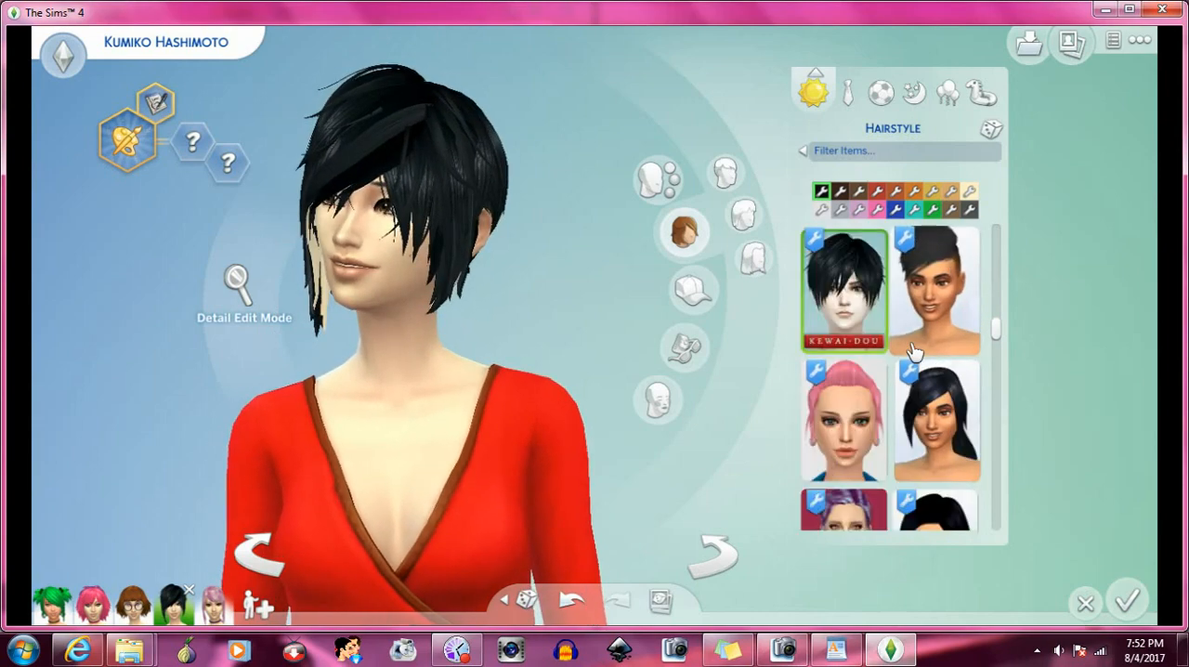
{"action": "scroll", "coordinate": [896, 358], "scroll_direction": "down", "scroll_amount": 2}
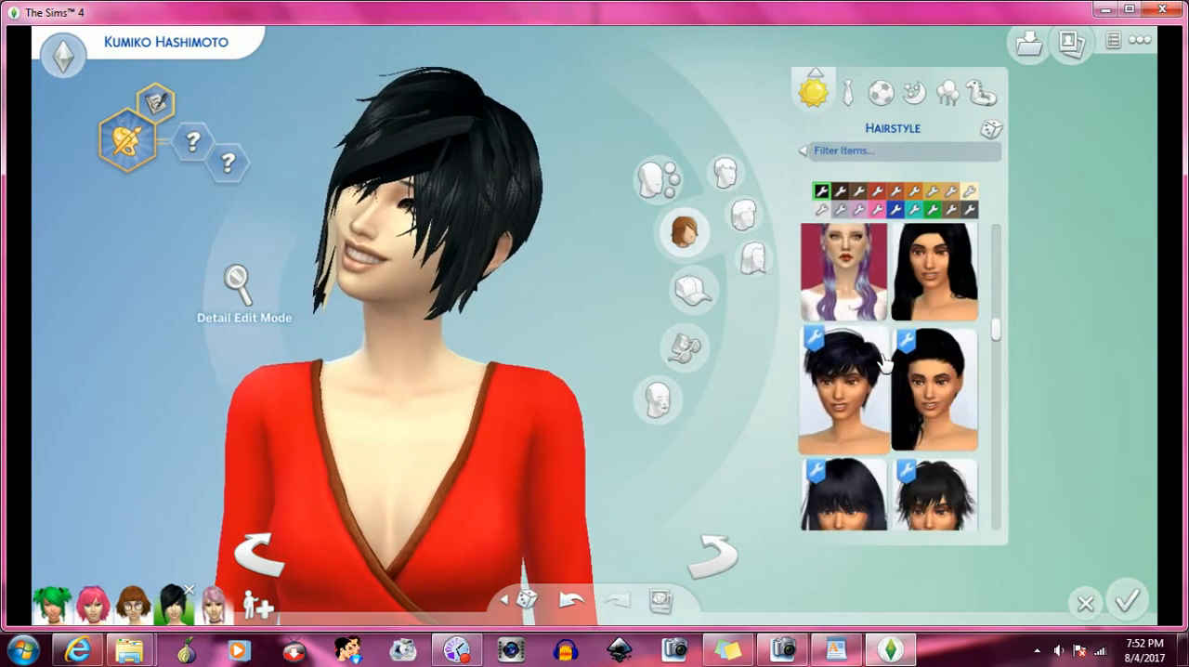
{"action": "scroll", "coordinate": [885, 364], "scroll_direction": "down", "scroll_amount": 1}
{"action": "scroll", "coordinate": [887, 363], "scroll_direction": "down", "scroll_amount": 1}
{"action": "scroll", "coordinate": [889, 362], "scroll_direction": "down", "scroll_amount": 1}
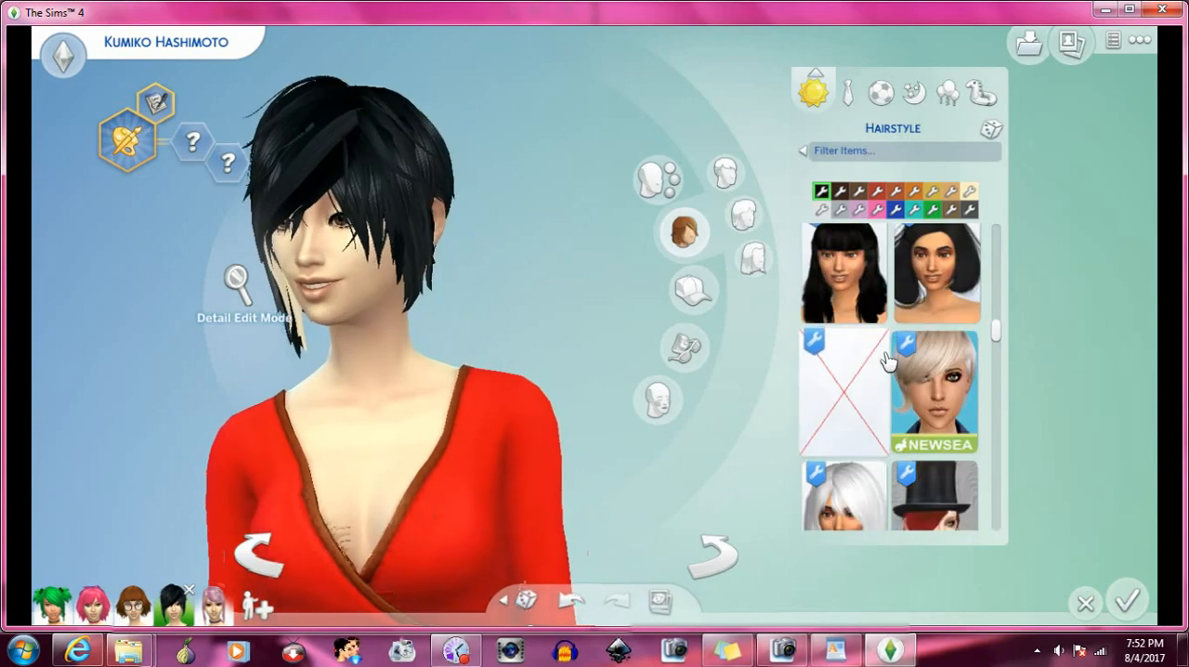
{"action": "scroll", "coordinate": [887, 362], "scroll_direction": "down", "scroll_amount": 1}
{"action": "scroll", "coordinate": [887, 362], "scroll_direction": "up", "scroll_amount": 1}
{"action": "scroll", "coordinate": [887, 362], "scroll_direction": "down", "scroll_amount": 2}
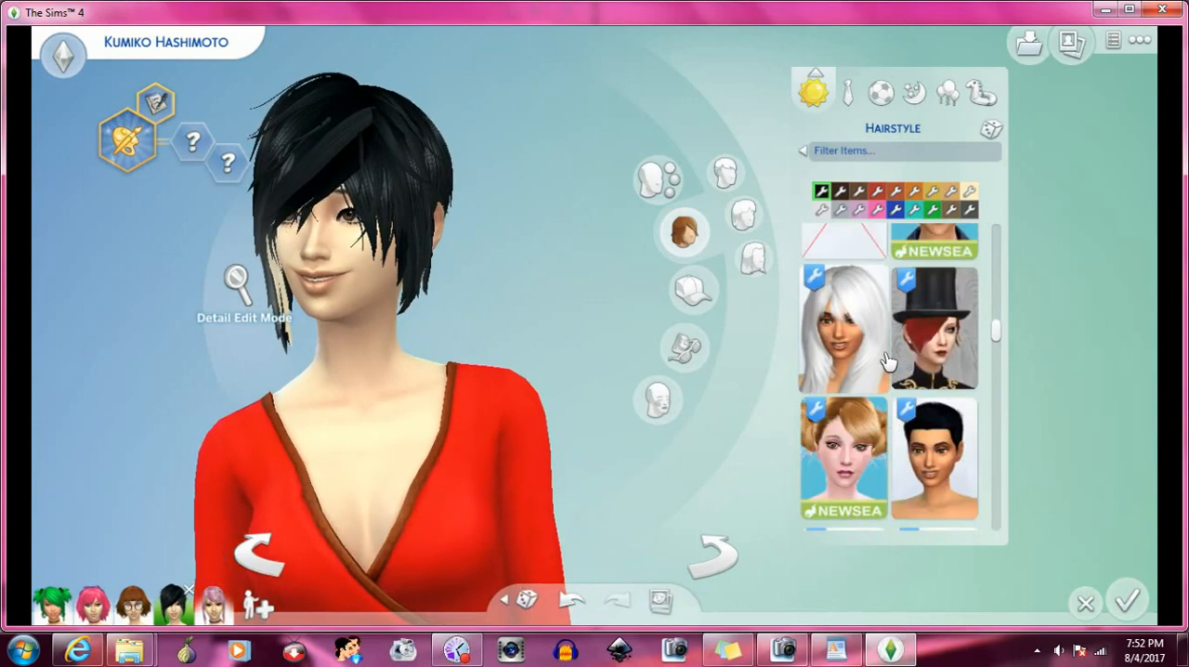
{"action": "scroll", "coordinate": [886, 362], "scroll_direction": "down", "scroll_amount": 1}
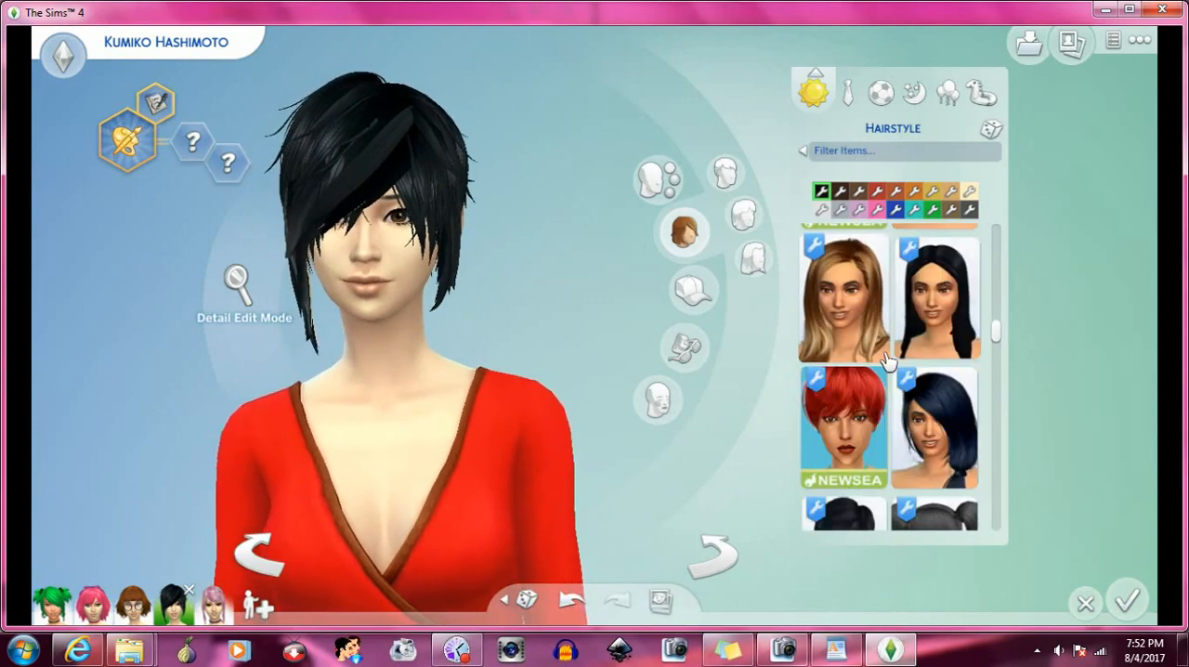
{"action": "scroll", "coordinate": [887, 362], "scroll_direction": "down", "scroll_amount": 1}
{"action": "scroll", "coordinate": [887, 360], "scroll_direction": "down", "scroll_amount": 1}
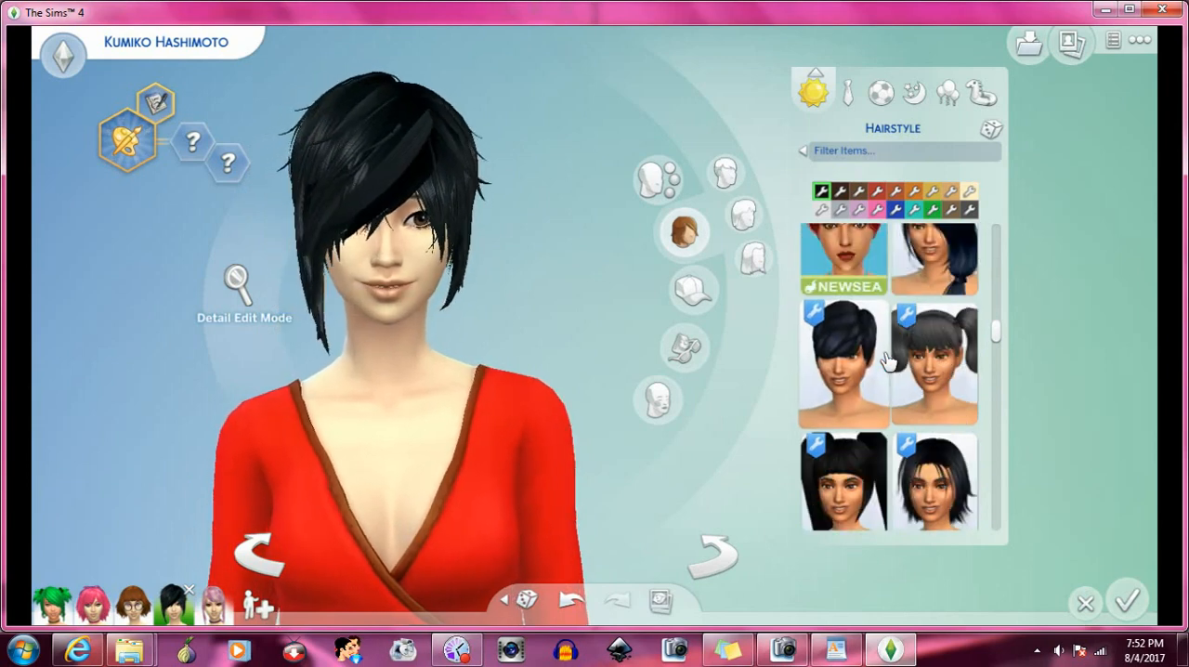
{"action": "scroll", "coordinate": [887, 363], "scroll_direction": "down", "scroll_amount": 1}
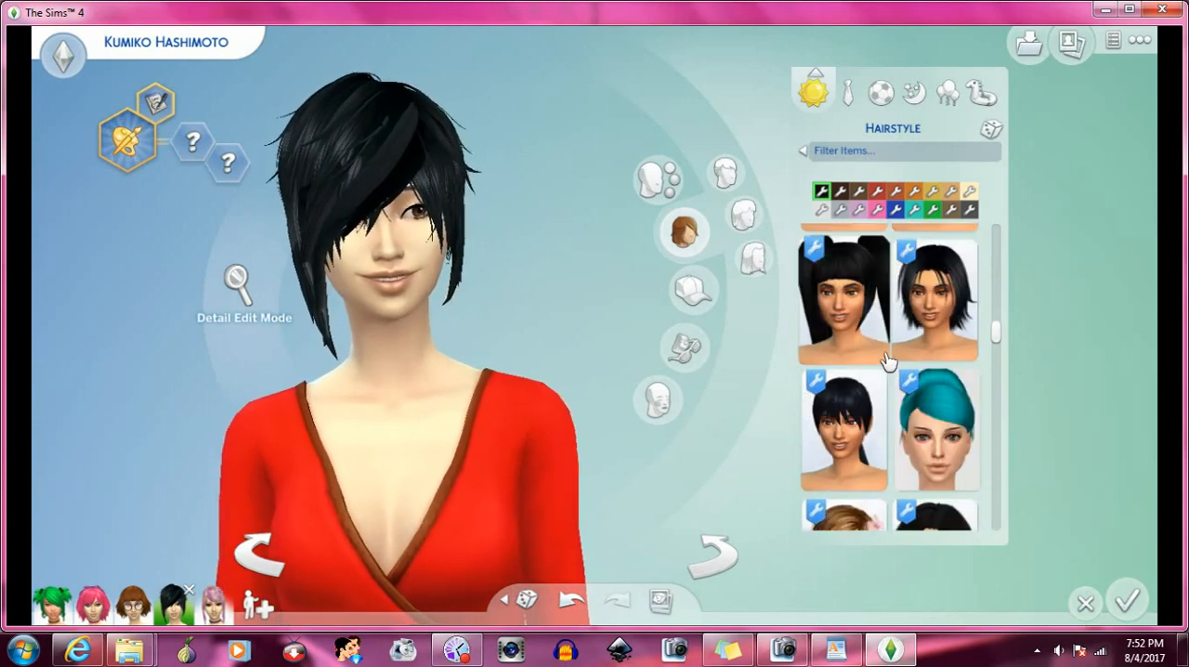
{"action": "scroll", "coordinate": [889, 363], "scroll_direction": "down", "scroll_amount": 4}
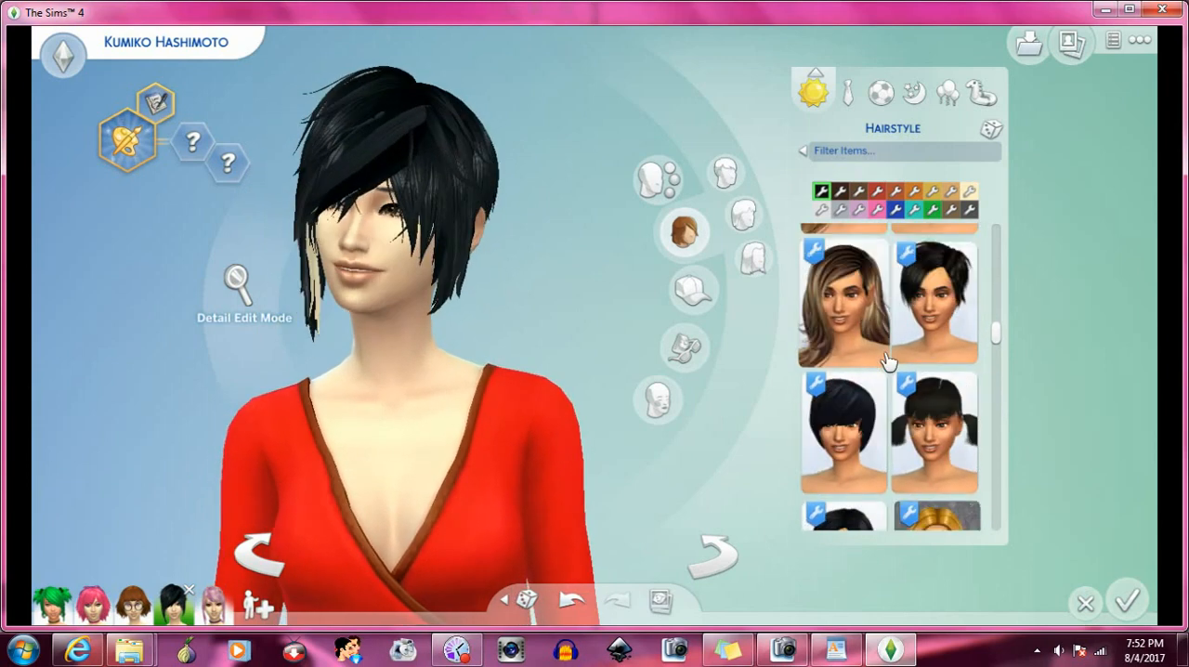
{"action": "scroll", "coordinate": [887, 362], "scroll_direction": "down", "scroll_amount": 1}
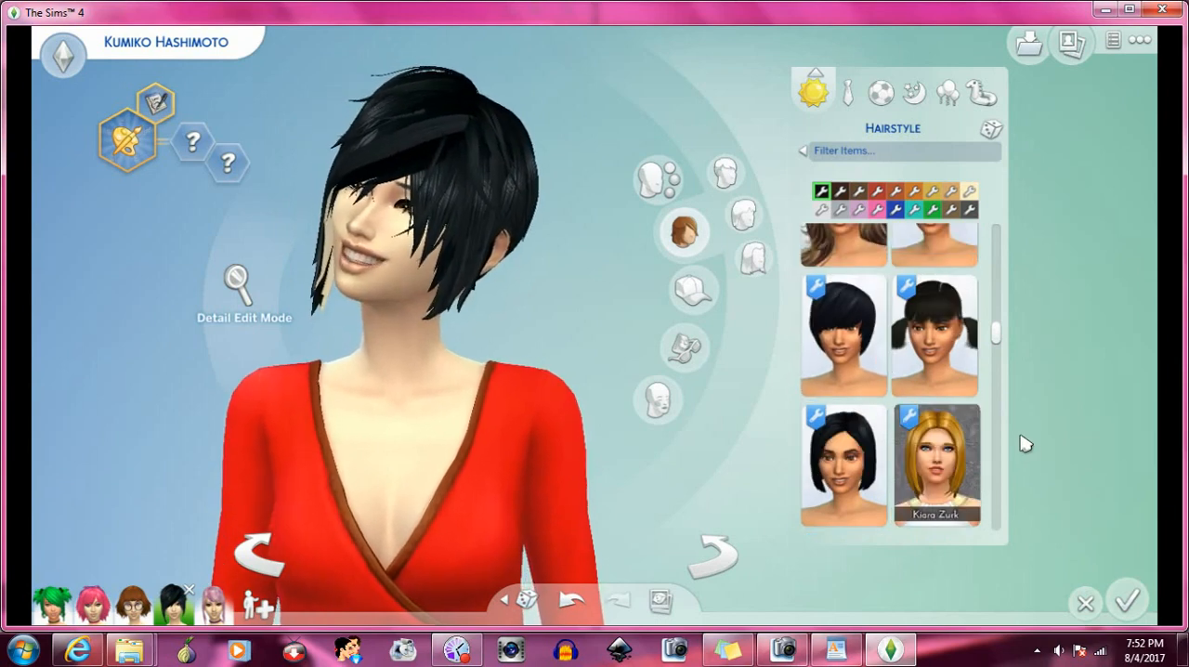
{"action": "left_click", "coordinate": [940, 455]}
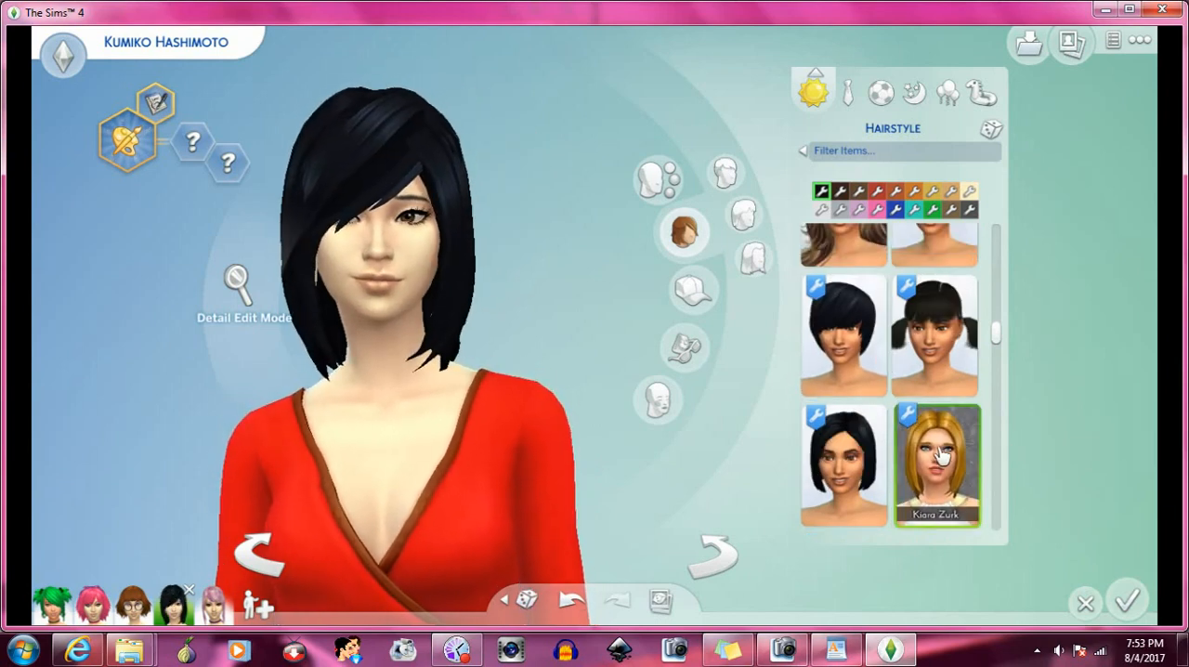
{"action": "scroll", "coordinate": [938, 451], "scroll_direction": "down", "scroll_amount": 1}
{"action": "left_click", "coordinate": [876, 299]}
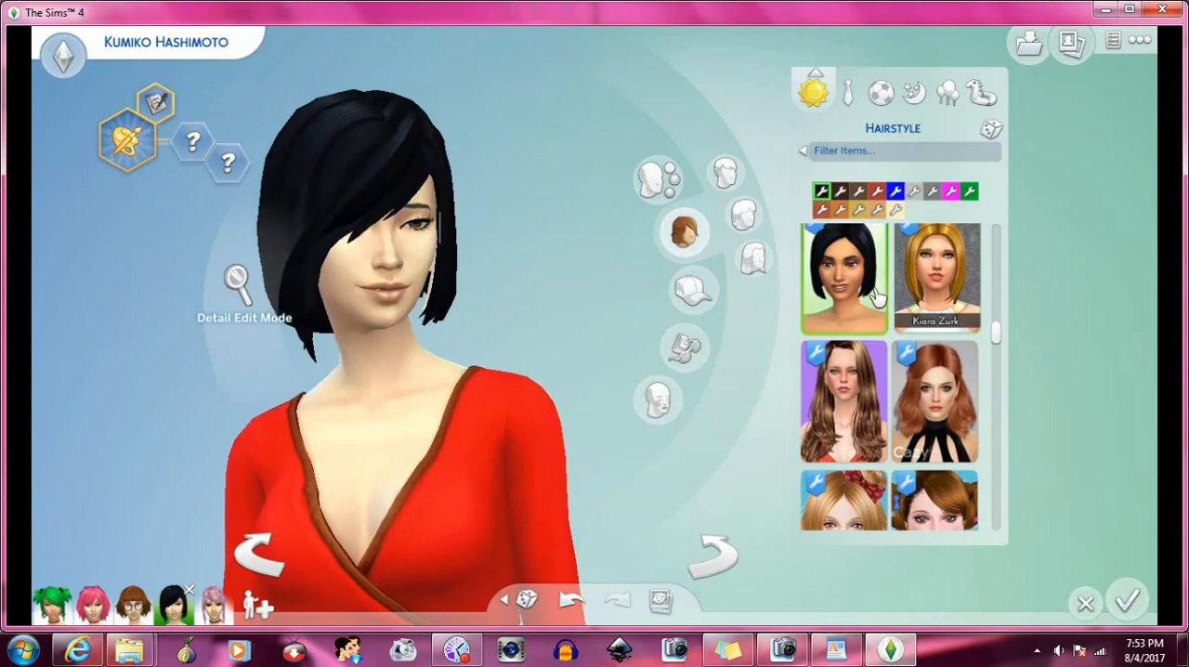
- Apply the black side-braid hair beside the curly blonde hair, and rotate the Sim to inspect the bangs from other angles
{"action": "scroll", "coordinate": [875, 296], "scroll_direction": "down", "scroll_amount": 3}
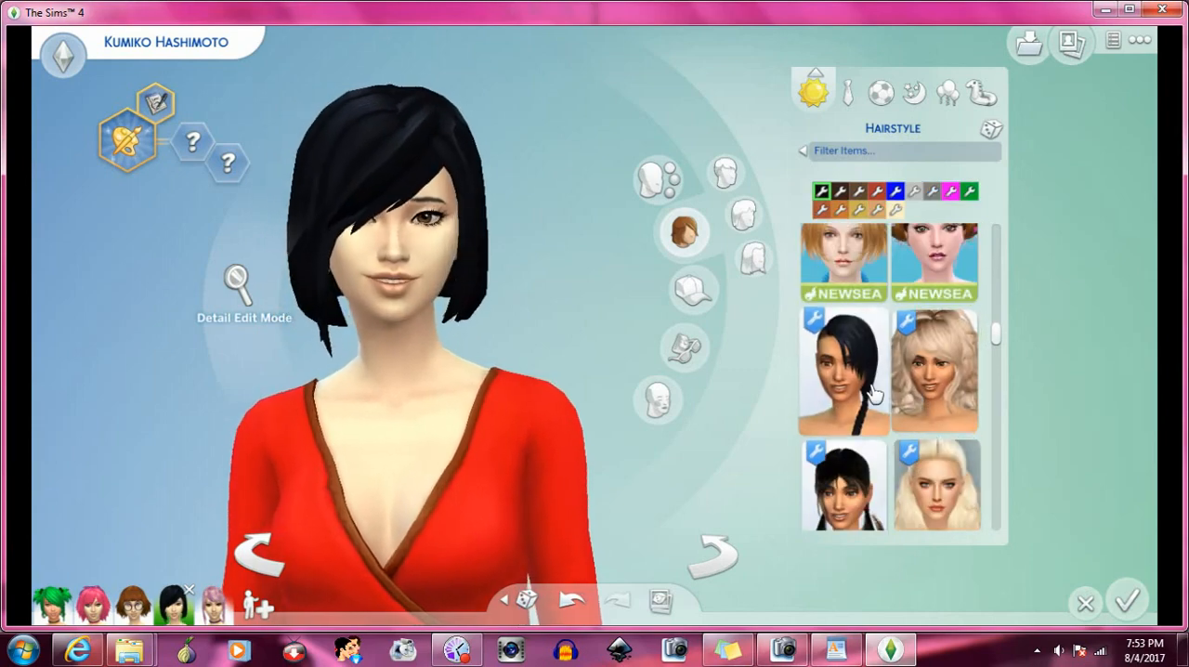
{"action": "left_click", "coordinate": [874, 394]}
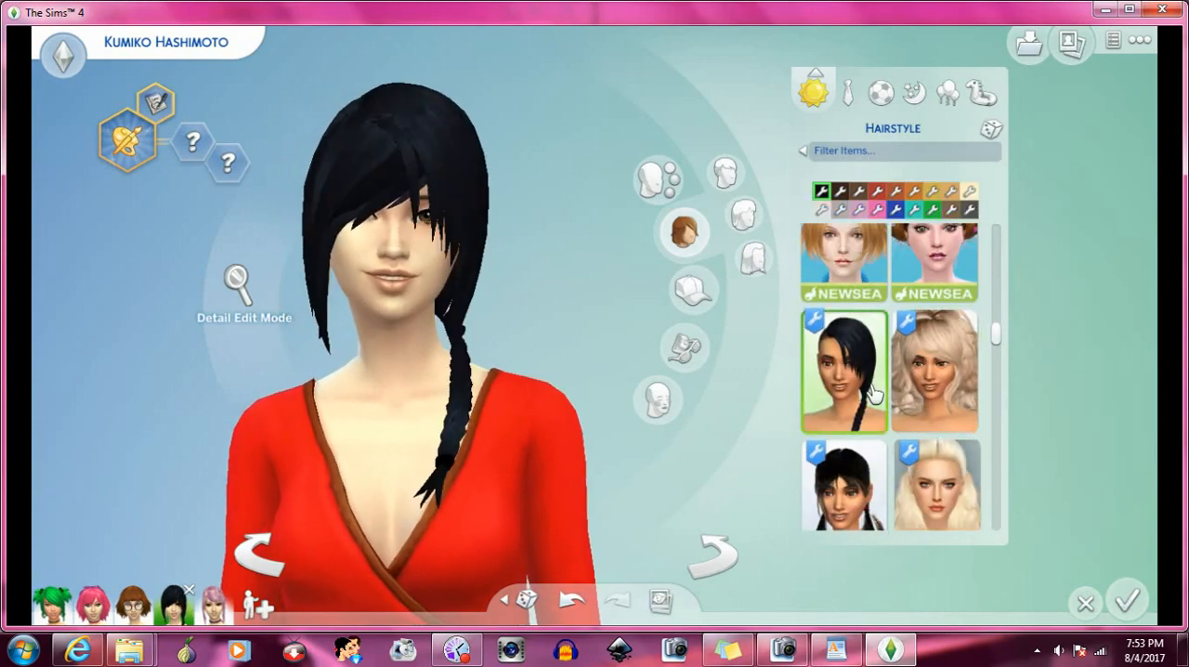
{"action": "left_click", "coordinate": [723, 554]}
{"action": "left_click", "coordinate": [723, 554]}
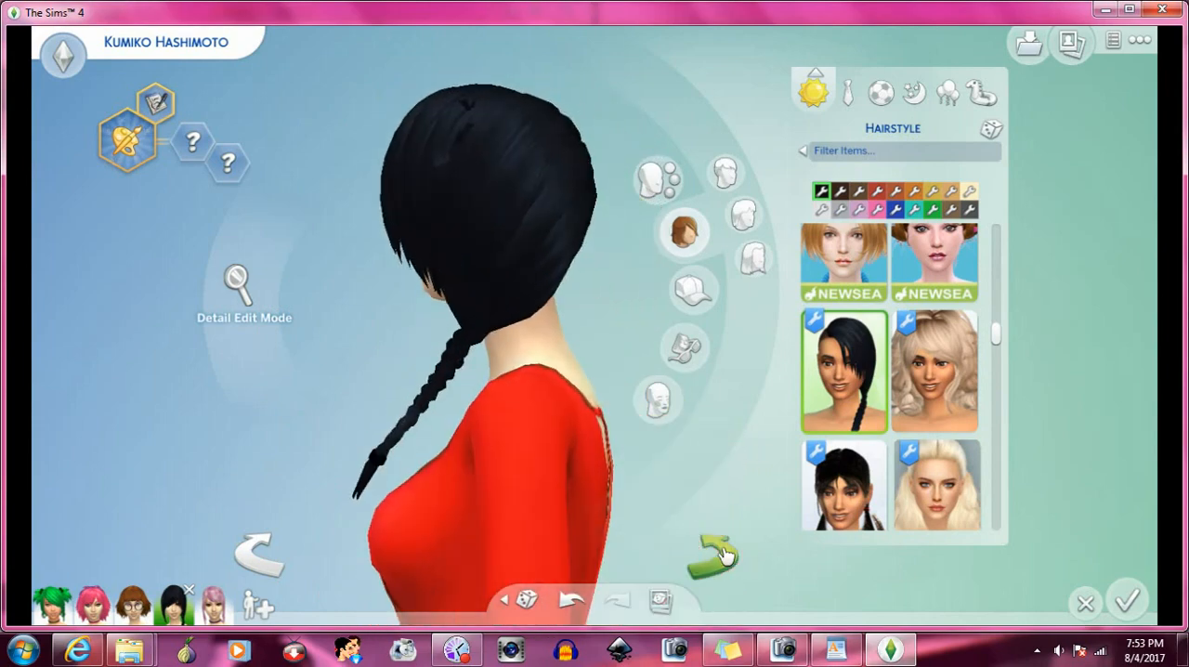
{"action": "left_click", "coordinate": [724, 554]}
- Try the wavy black bob beside the blonde Cazy hair, and replace it with the Rachael hair
{"action": "scroll", "coordinate": [899, 414], "scroll_direction": "down", "scroll_amount": 2}
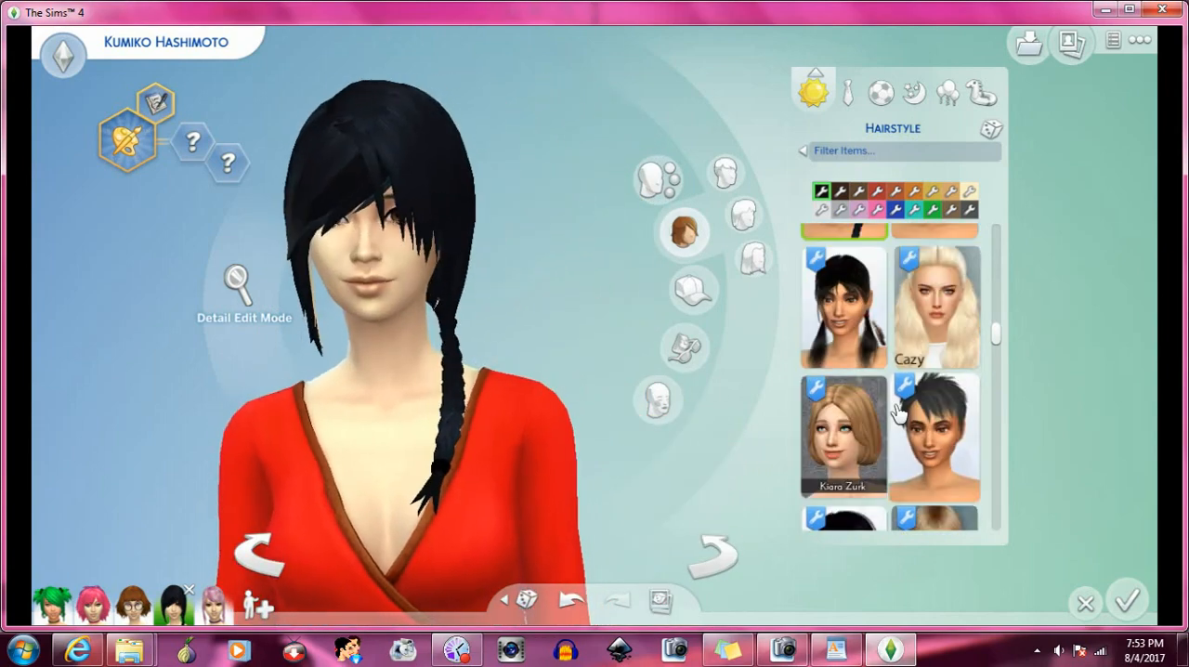
{"action": "scroll", "coordinate": [899, 414], "scroll_direction": "down", "scroll_amount": 4}
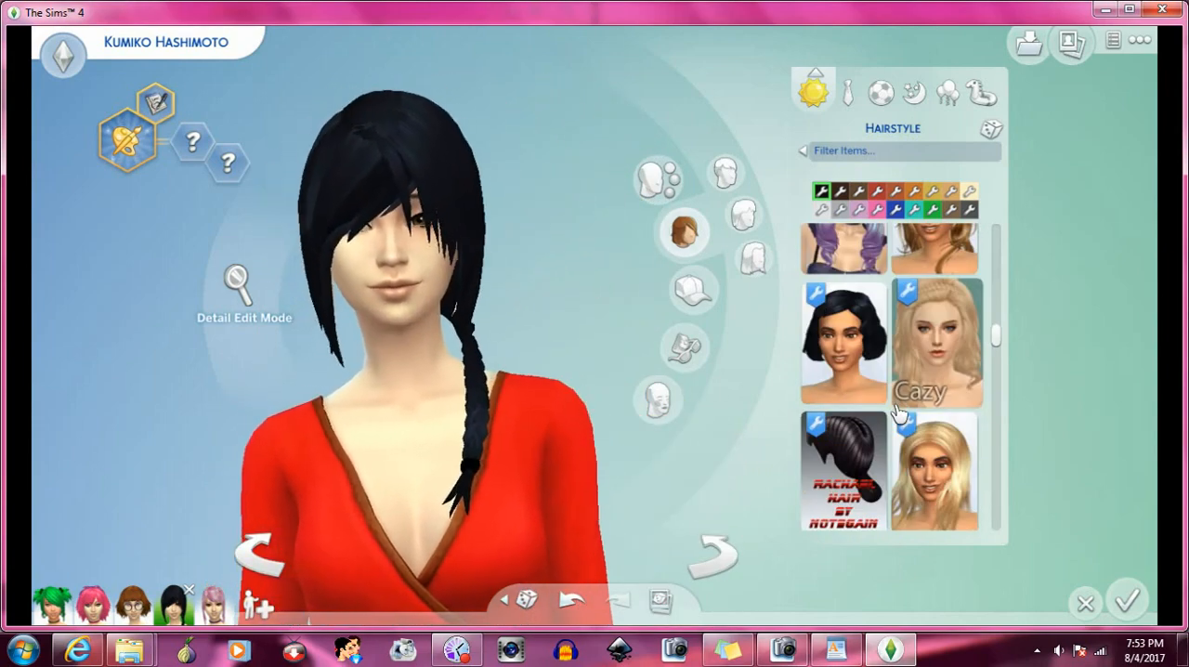
{"action": "left_click", "coordinate": [850, 344]}
{"action": "scroll", "coordinate": [905, 372], "scroll_direction": "down", "scroll_amount": 2}
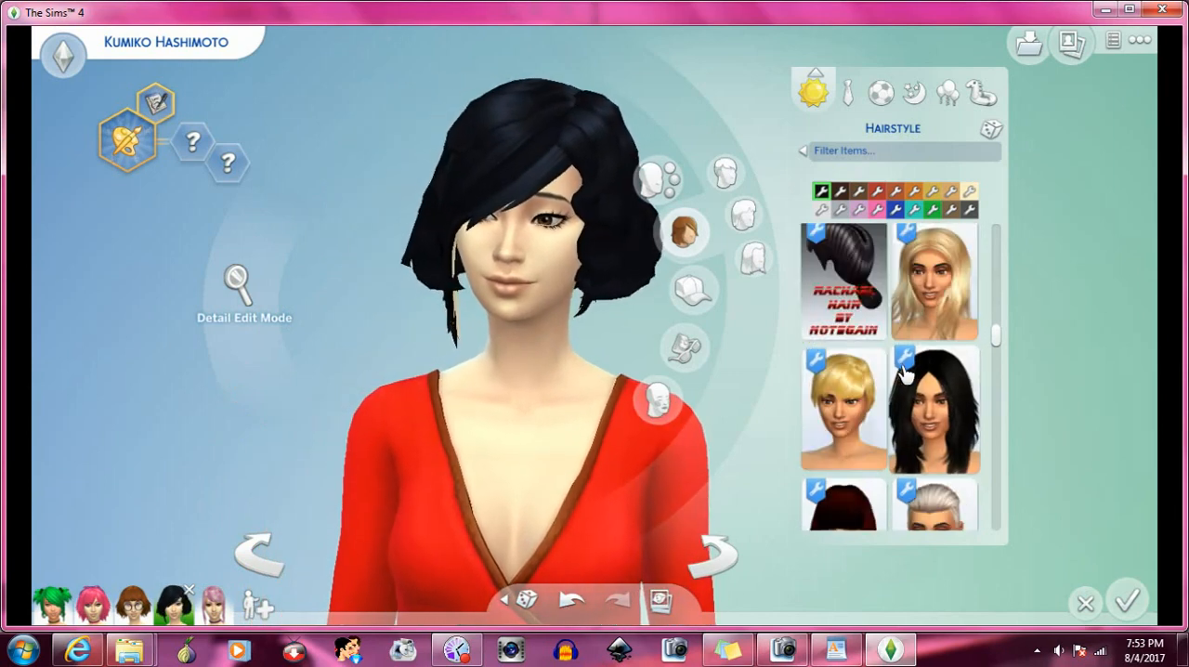
{"action": "left_click", "coordinate": [864, 286]}
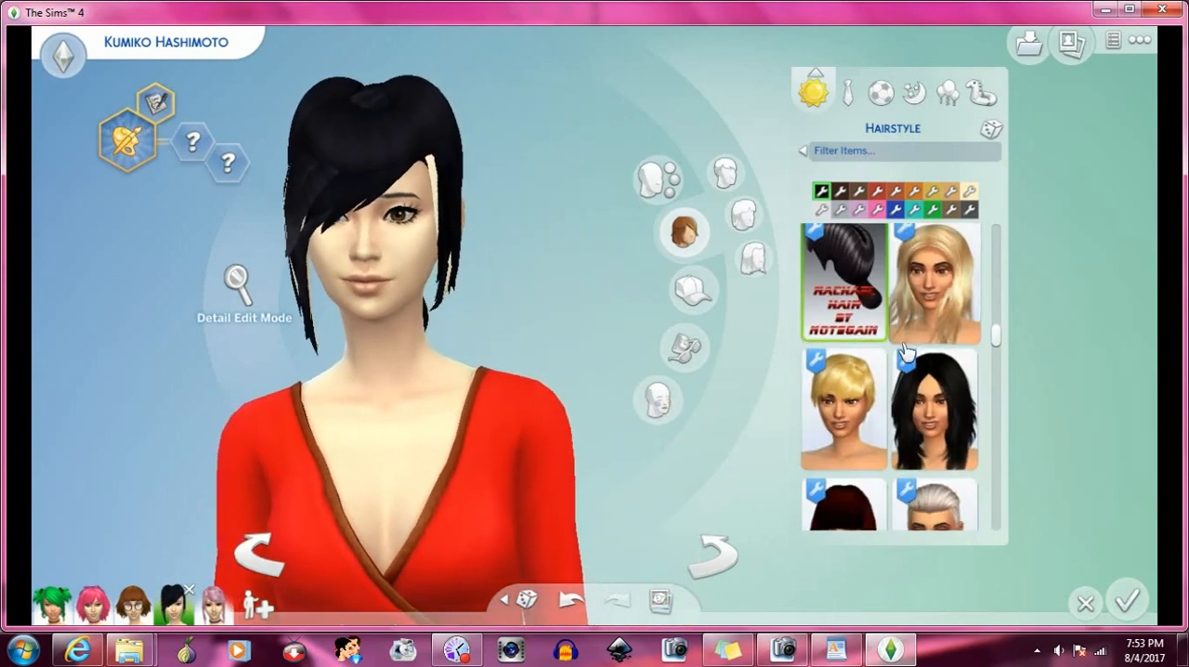
- Apply the double-bun Lilly Hair to the Sim, and inspect the bangs from both sides
{"action": "scroll", "coordinate": [906, 353], "scroll_direction": "down", "scroll_amount": 2}
{"action": "scroll", "coordinate": [917, 371], "scroll_direction": "down", "scroll_amount": 5}
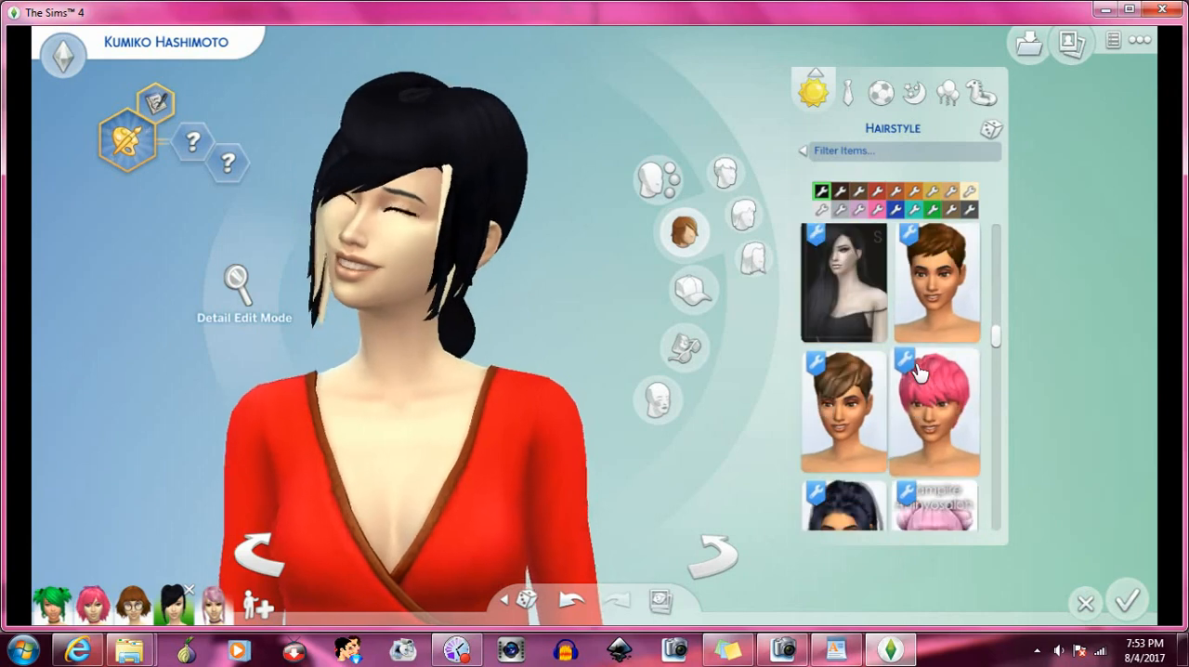
{"action": "left_click", "coordinate": [922, 370]}
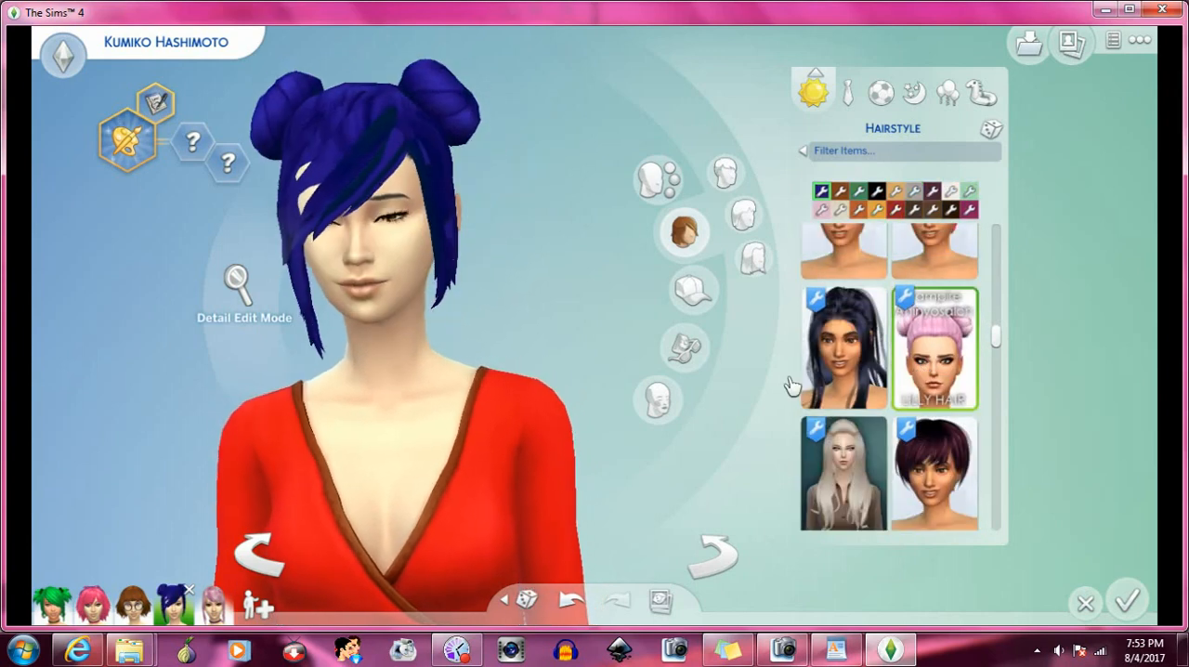
{"action": "left_click", "coordinate": [729, 562]}
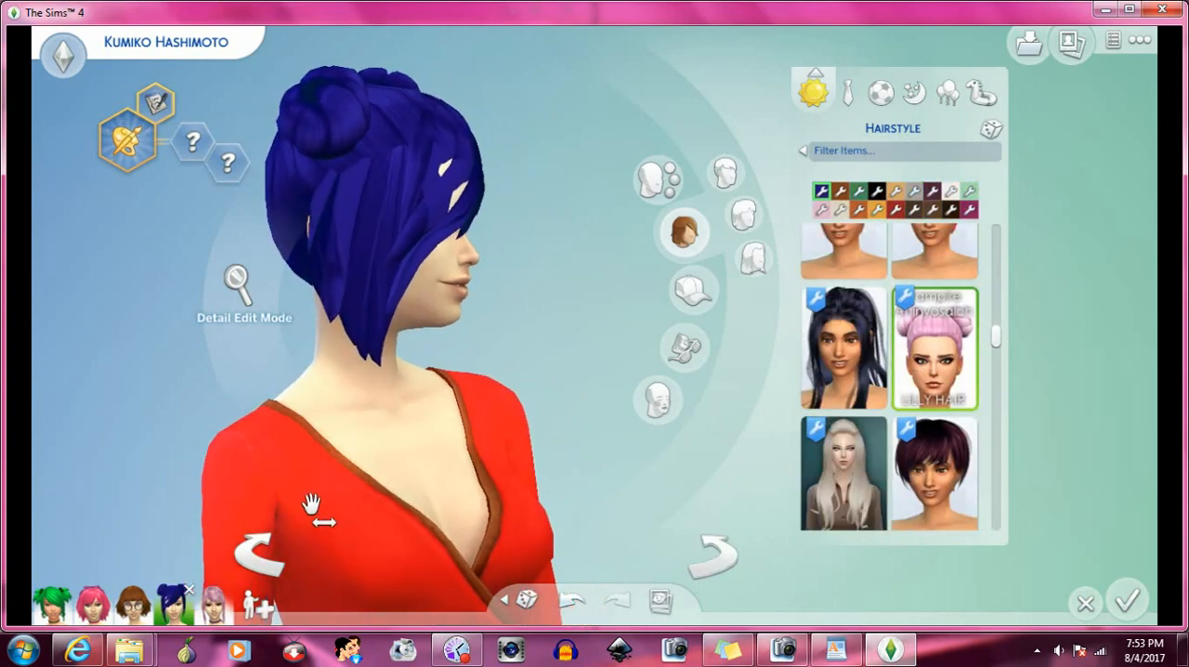
{"action": "left_click", "coordinate": [275, 566]}
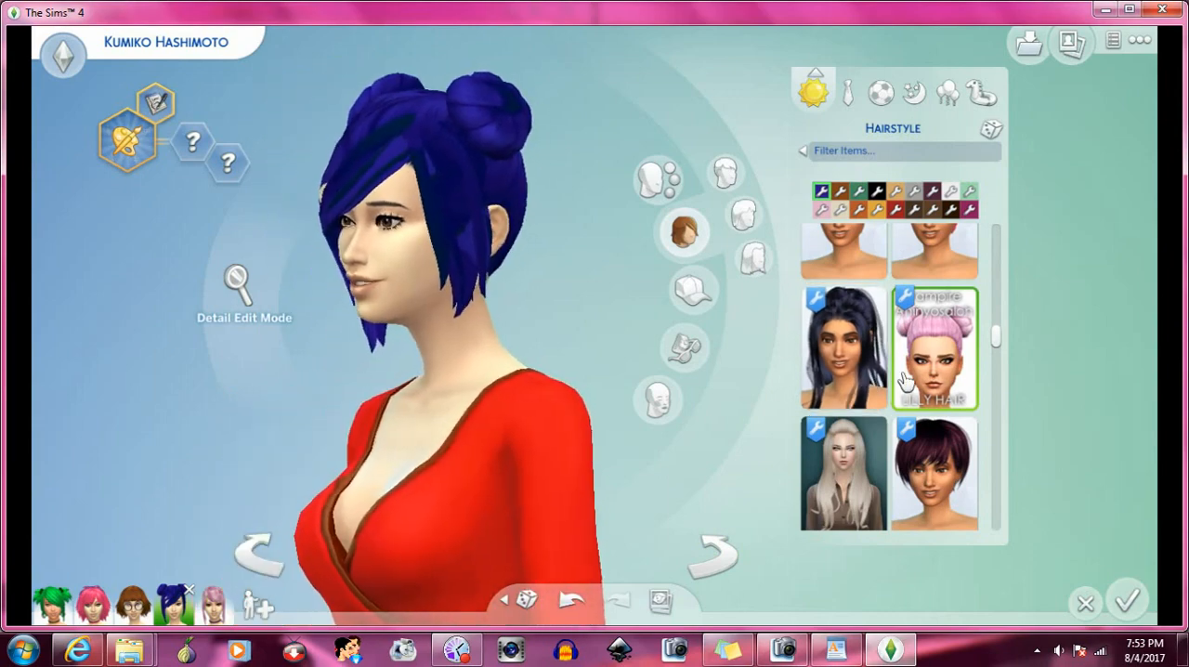
- Apply the Kathy Hair ponytail to the Sim, and rotate the Sim to check how the bangs fit from the side
{"action": "scroll", "coordinate": [904, 379], "scroll_direction": "down", "scroll_amount": 1}
{"action": "scroll", "coordinate": [904, 379], "scroll_direction": "down", "scroll_amount": 1}
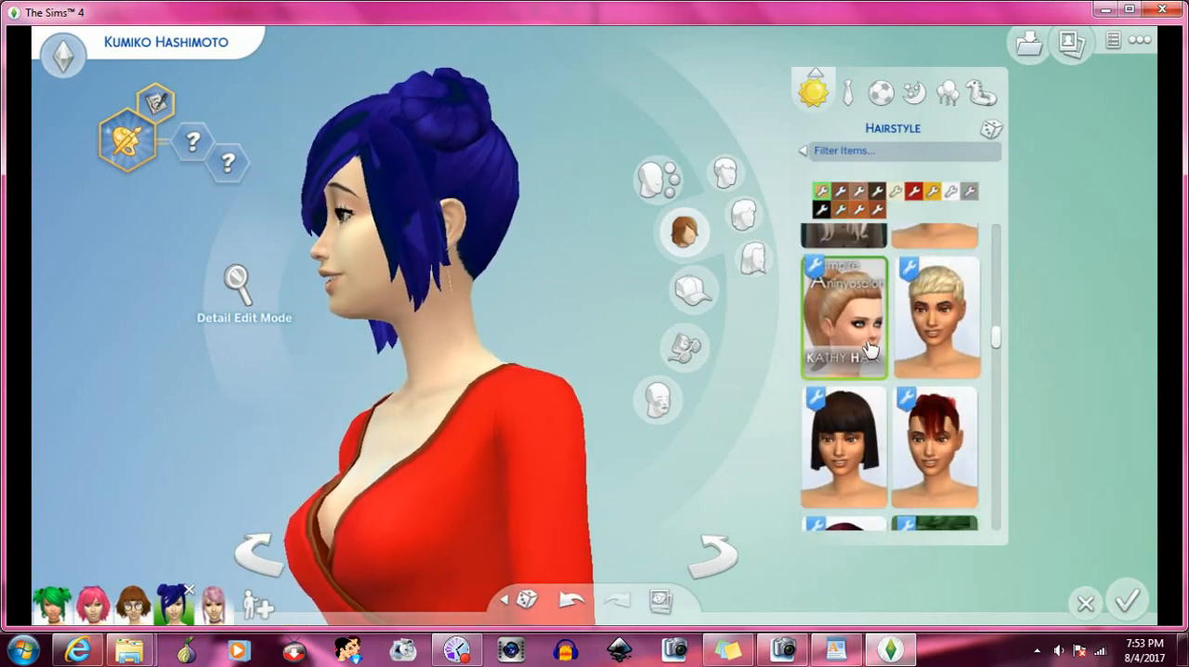
{"action": "left_click", "coordinate": [868, 343]}
{"action": "left_click", "coordinate": [711, 553]}
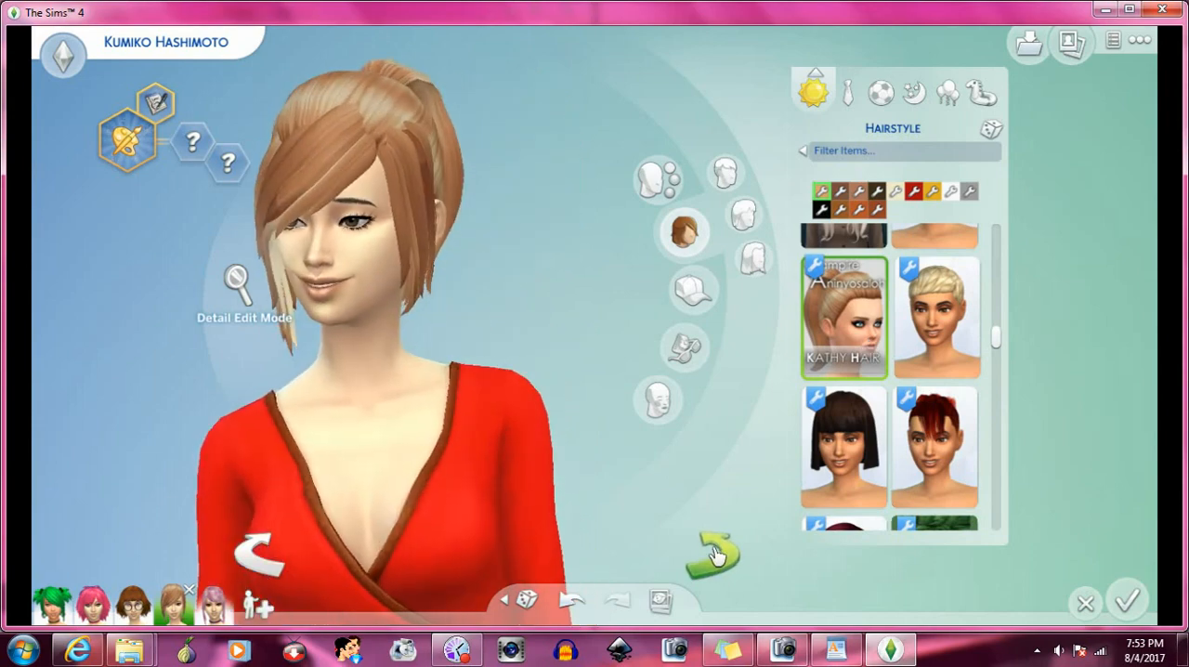
{"action": "left_click", "coordinate": [717, 556]}
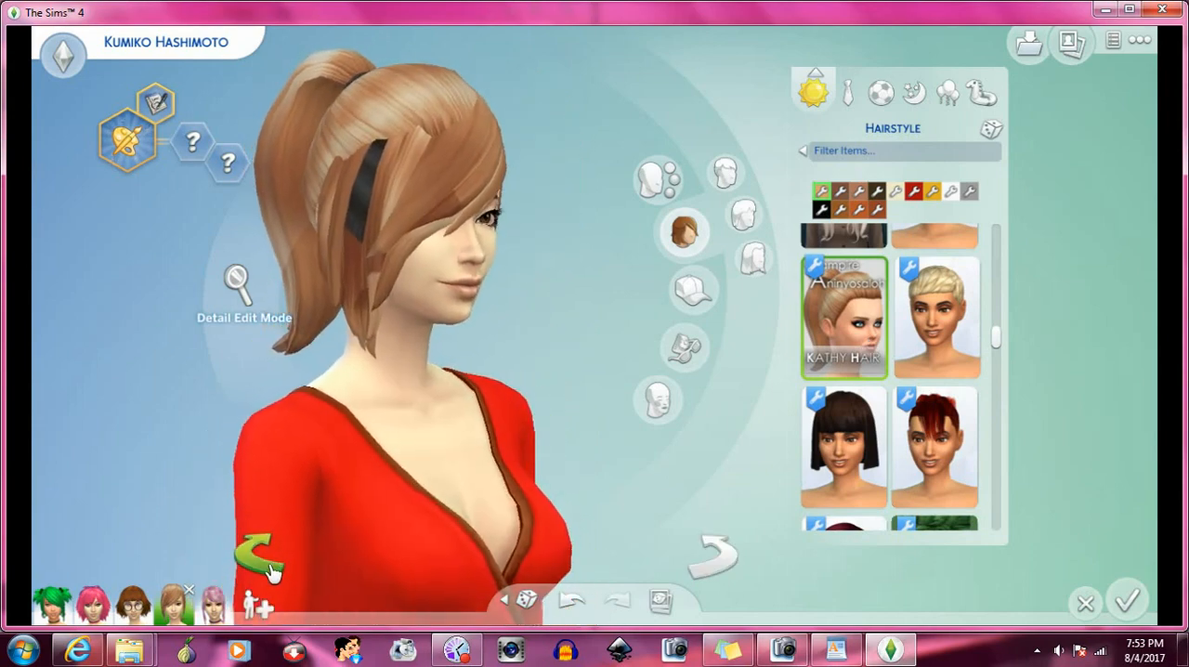
{"action": "left_click", "coordinate": [271, 572]}
{"action": "scroll", "coordinate": [857, 364], "scroll_direction": "down", "scroll_amount": 5}
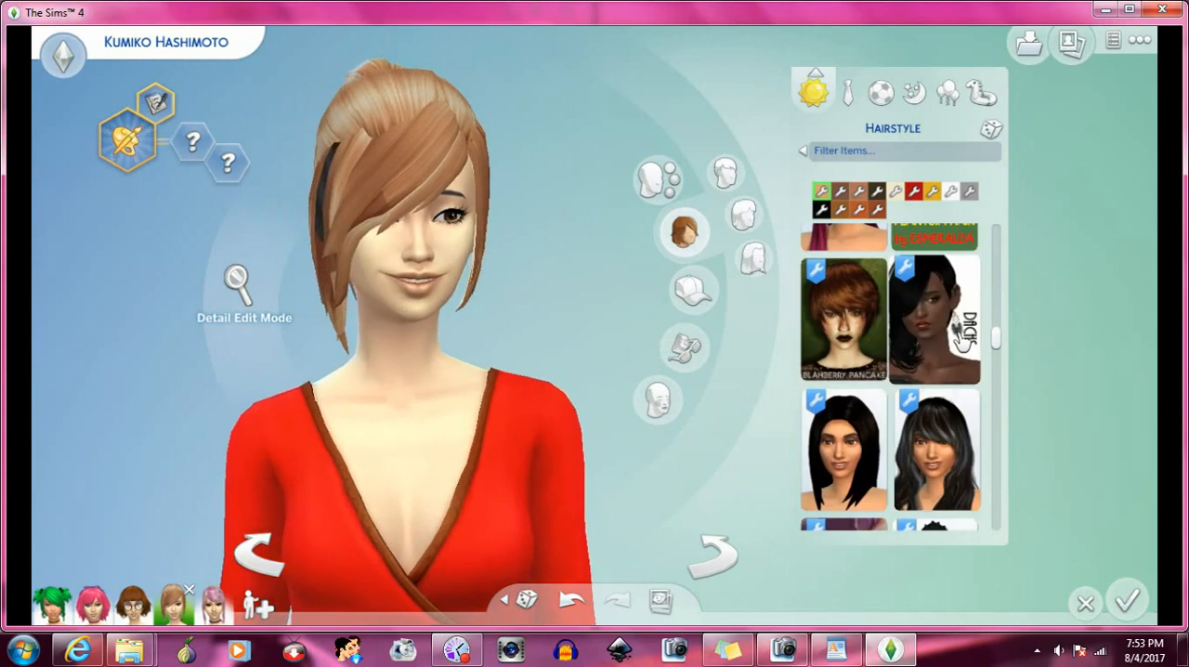
- Test the bangs with the straight black hair, the purple anime-thumbnail hair and the choppy short black hair in turn
{"action": "scroll", "coordinate": [871, 293], "scroll_direction": "down", "scroll_amount": 2}
{"action": "left_click", "coordinate": [871, 293]}
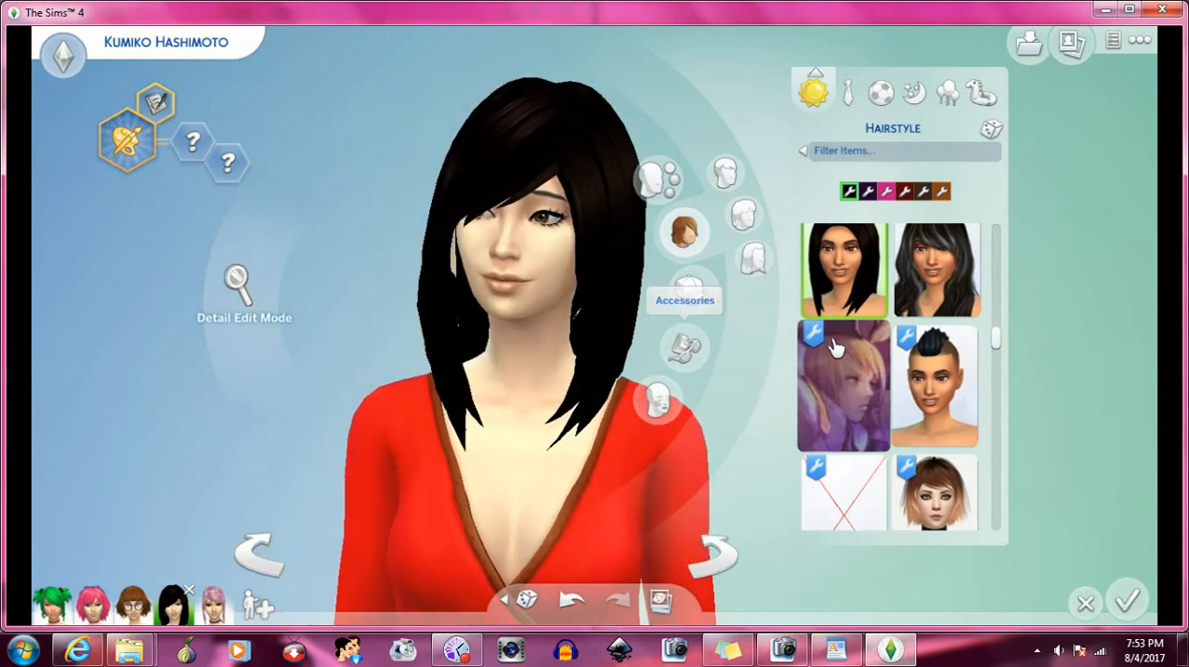
{"action": "scroll", "coordinate": [873, 320], "scroll_direction": "down", "scroll_amount": 2}
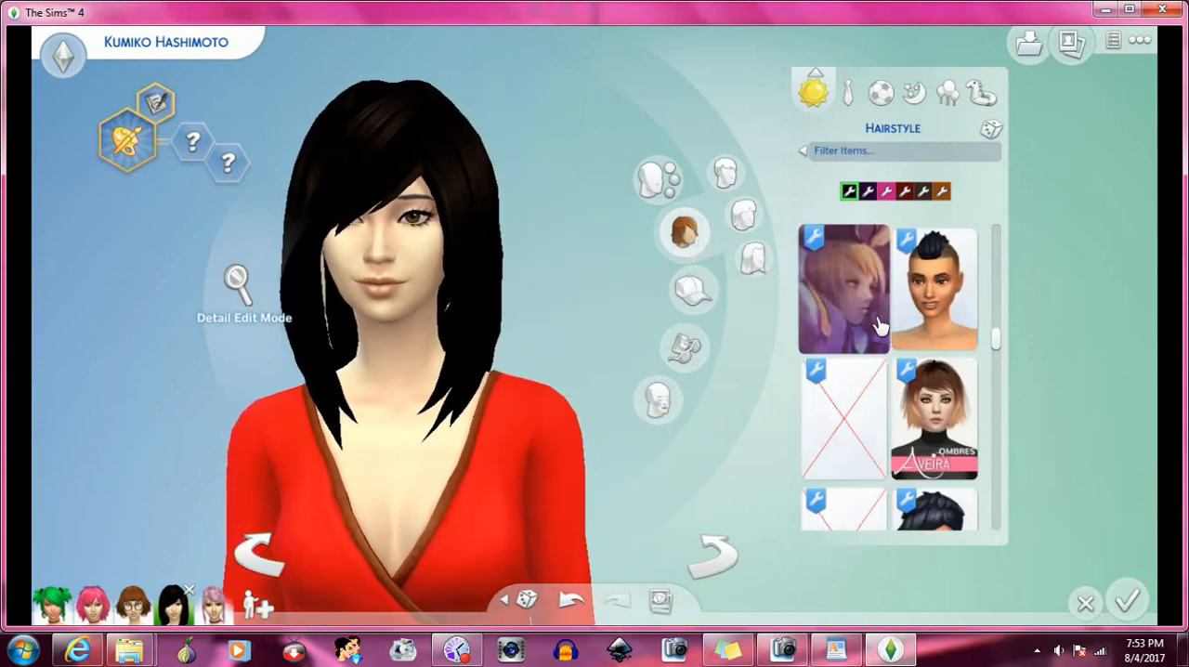
{"action": "left_click", "coordinate": [868, 299]}
{"action": "scroll", "coordinate": [869, 307], "scroll_direction": "down", "scroll_amount": 3}
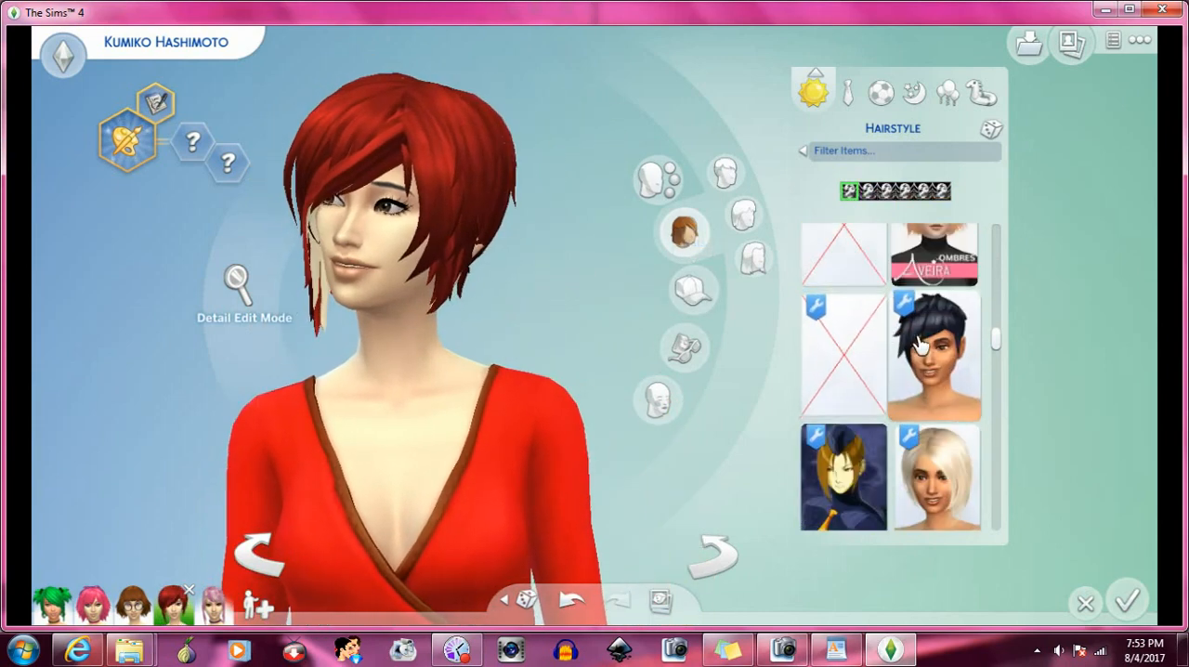
{"action": "left_click", "coordinate": [919, 343]}
- Apply the bun hairstyle with the yellow-tie anime thumbnail, and rotate the Sim to inspect the bangs from the sides
{"action": "scroll", "coordinate": [919, 343], "scroll_direction": "down", "scroll_amount": 3}
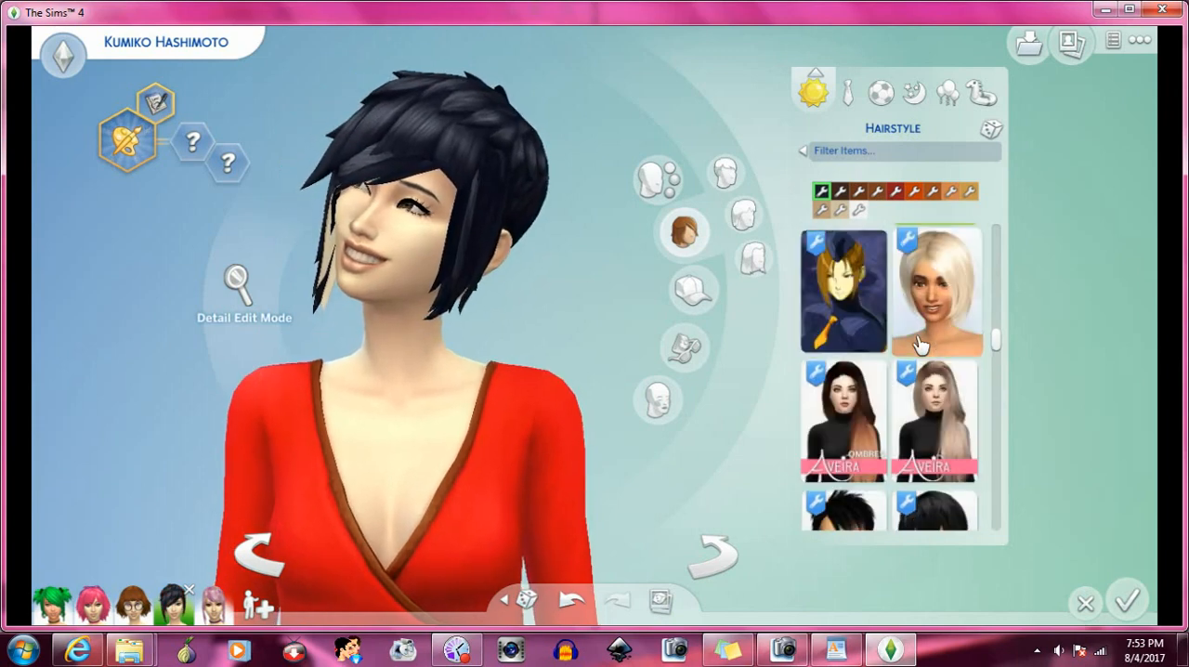
{"action": "left_click", "coordinate": [876, 307]}
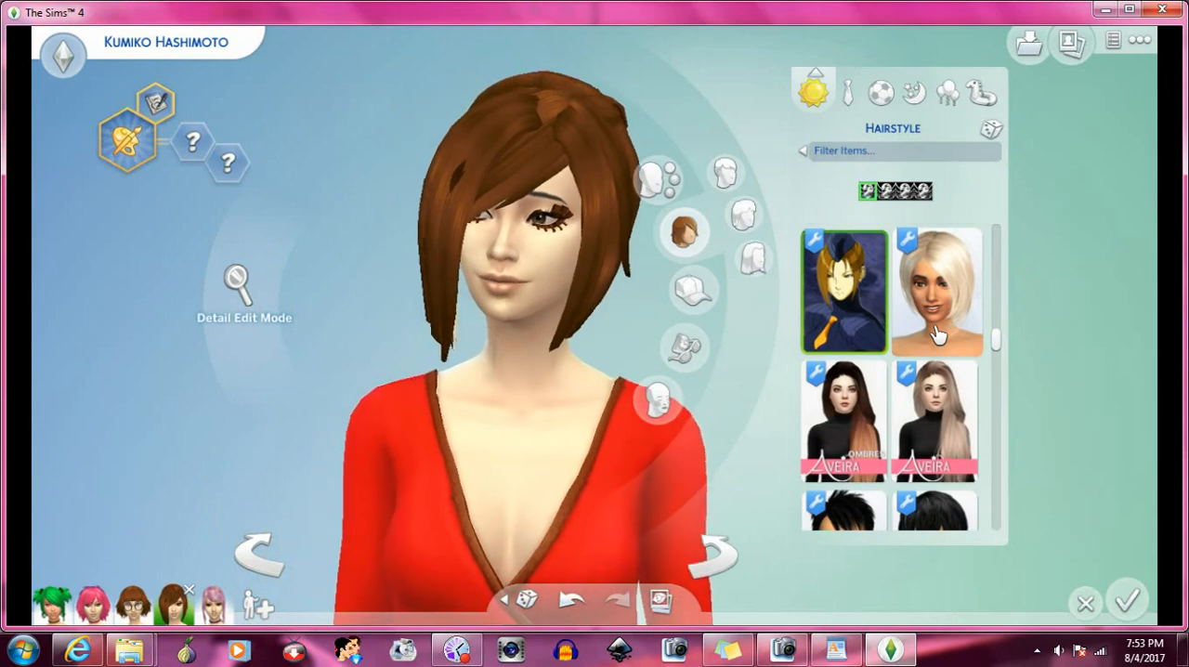
{"action": "left_click", "coordinate": [727, 557]}
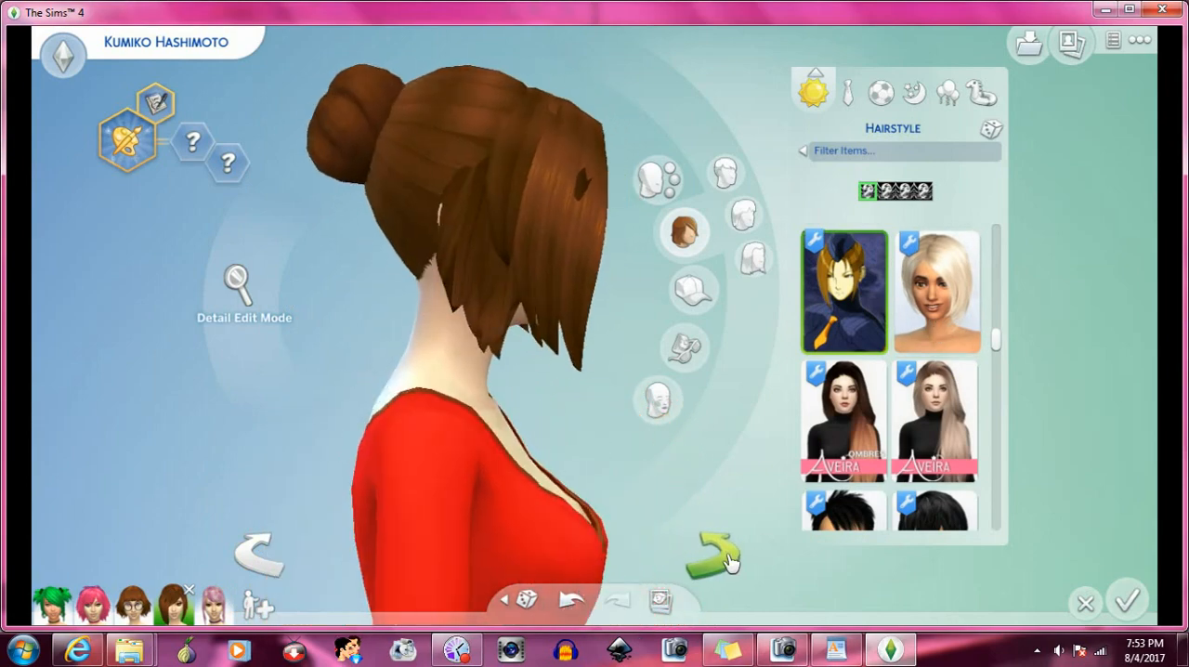
{"action": "left_click", "coordinate": [727, 557]}
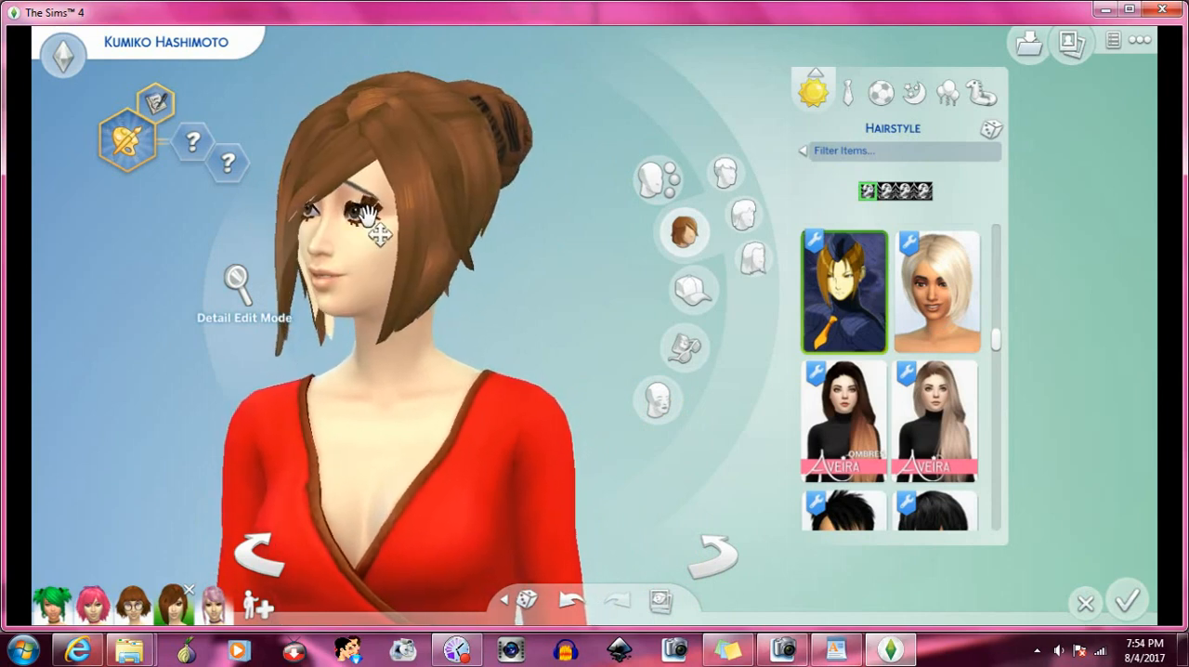
- Apply the Kijiko side-ponytail hair to the Sim to test it with the bangs
{"action": "scroll", "coordinate": [913, 348], "scroll_direction": "down", "scroll_amount": 3}
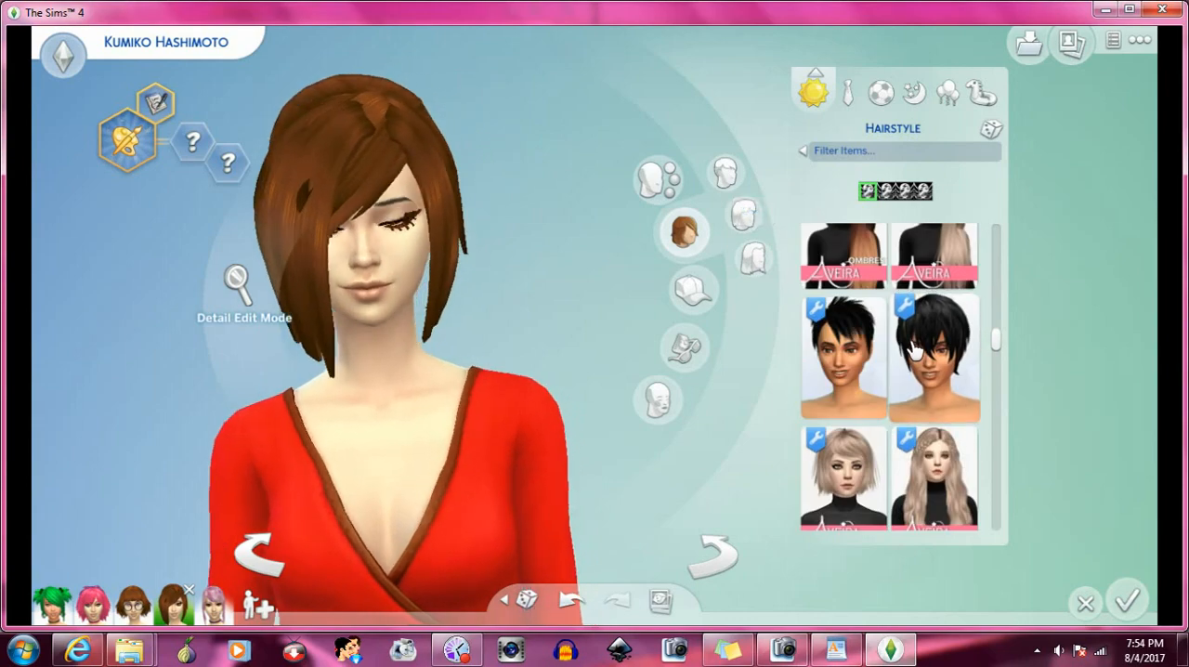
{"action": "scroll", "coordinate": [913, 348], "scroll_direction": "down", "scroll_amount": 4}
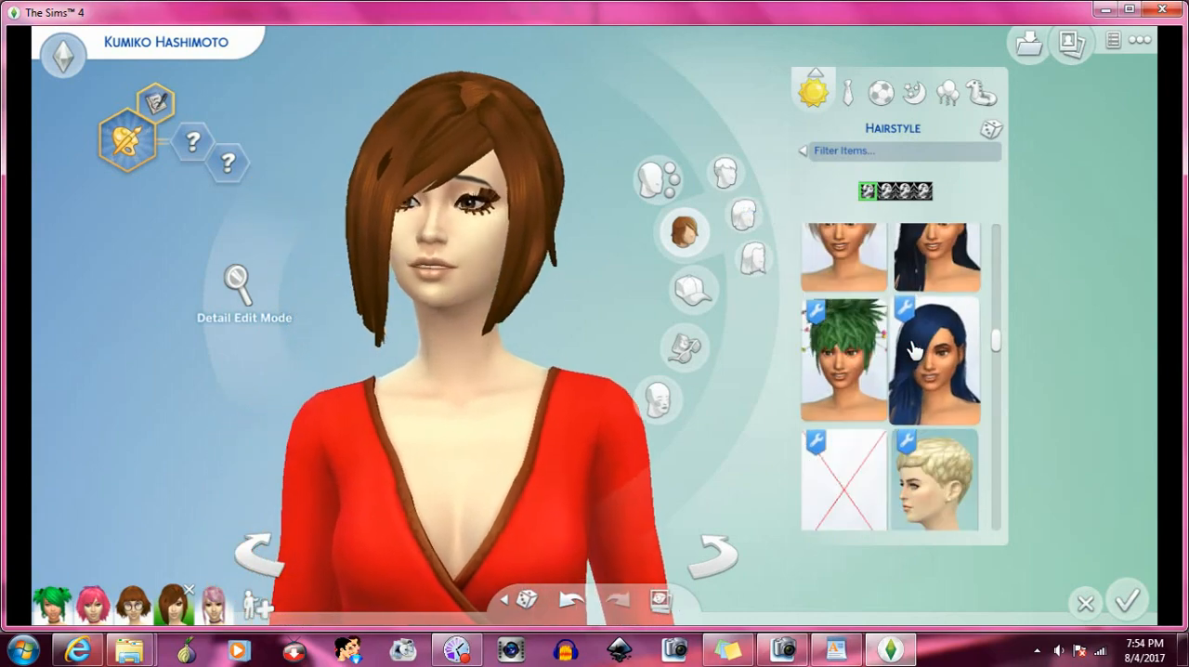
{"action": "scroll", "coordinate": [938, 305], "scroll_direction": "down", "scroll_amount": 3}
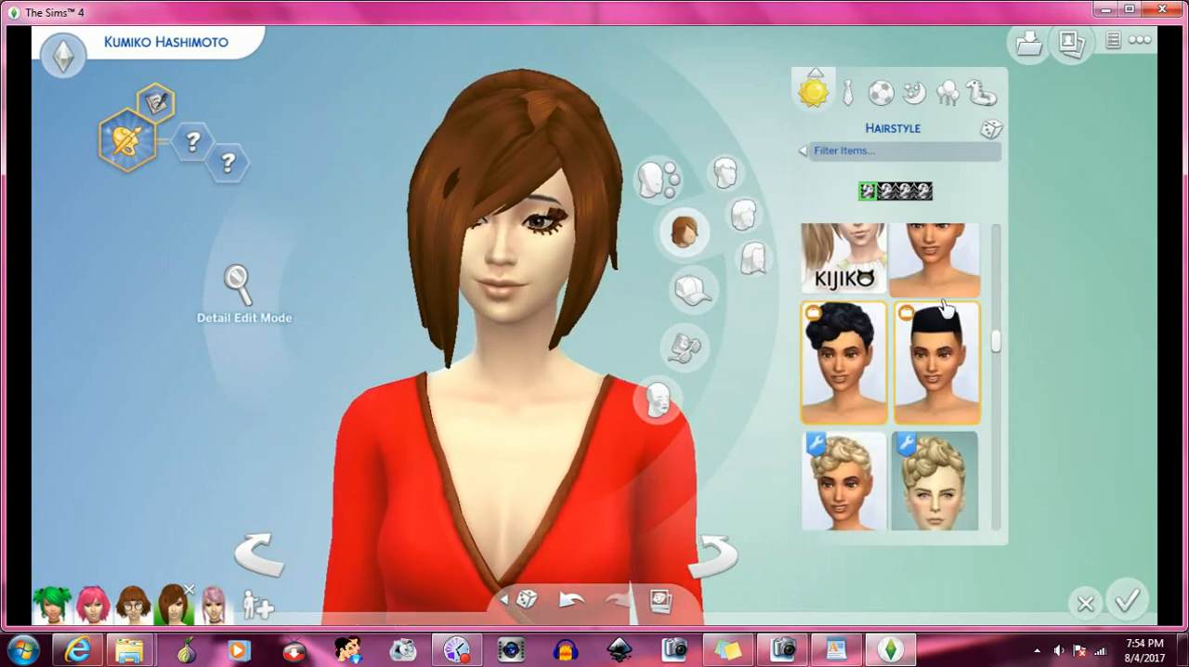
{"action": "scroll", "coordinate": [889, 313], "scroll_direction": "up", "scroll_amount": 2}
{"action": "left_click", "coordinate": [889, 313]}
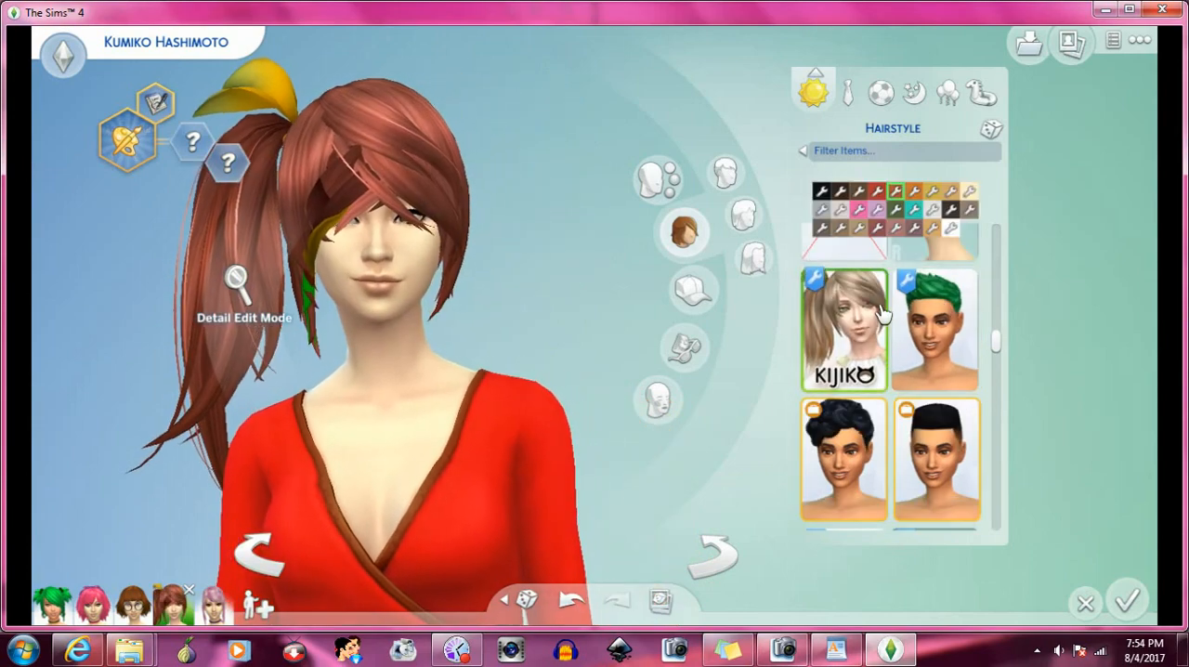
- Apply the black low double-bun hair without loose strands, and rotate the Sim to check how the bangs fit
{"action": "scroll", "coordinate": [908, 333], "scroll_direction": "down", "scroll_amount": 3}
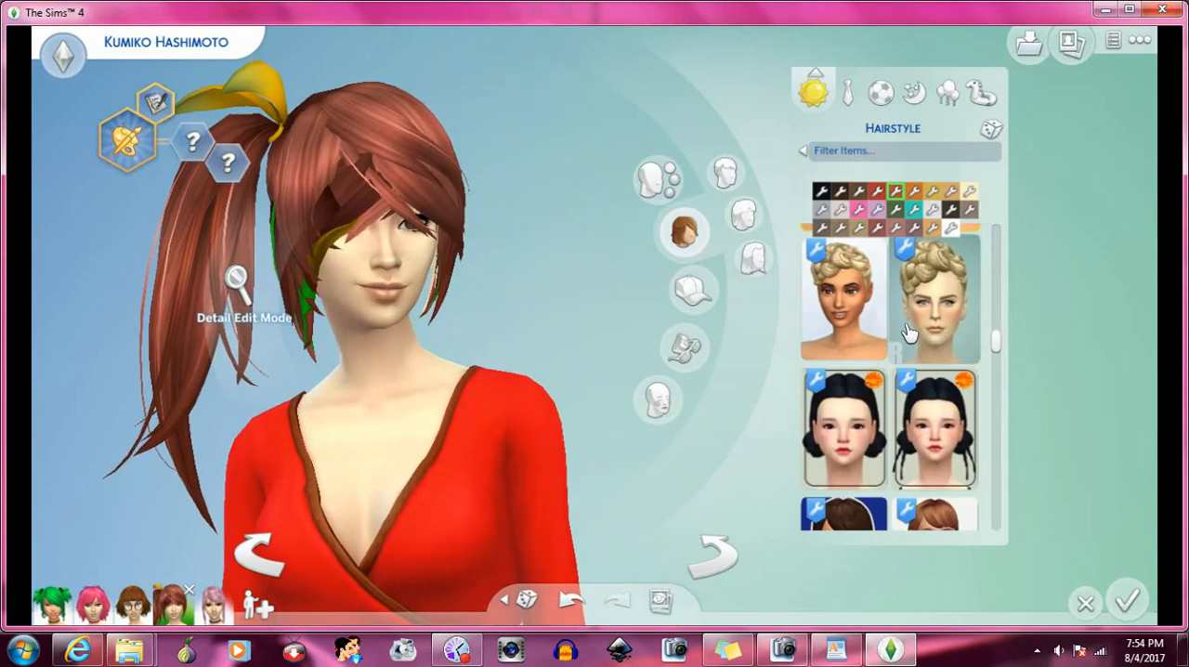
{"action": "scroll", "coordinate": [909, 332], "scroll_direction": "down", "scroll_amount": 2}
{"action": "left_click", "coordinate": [854, 342]}
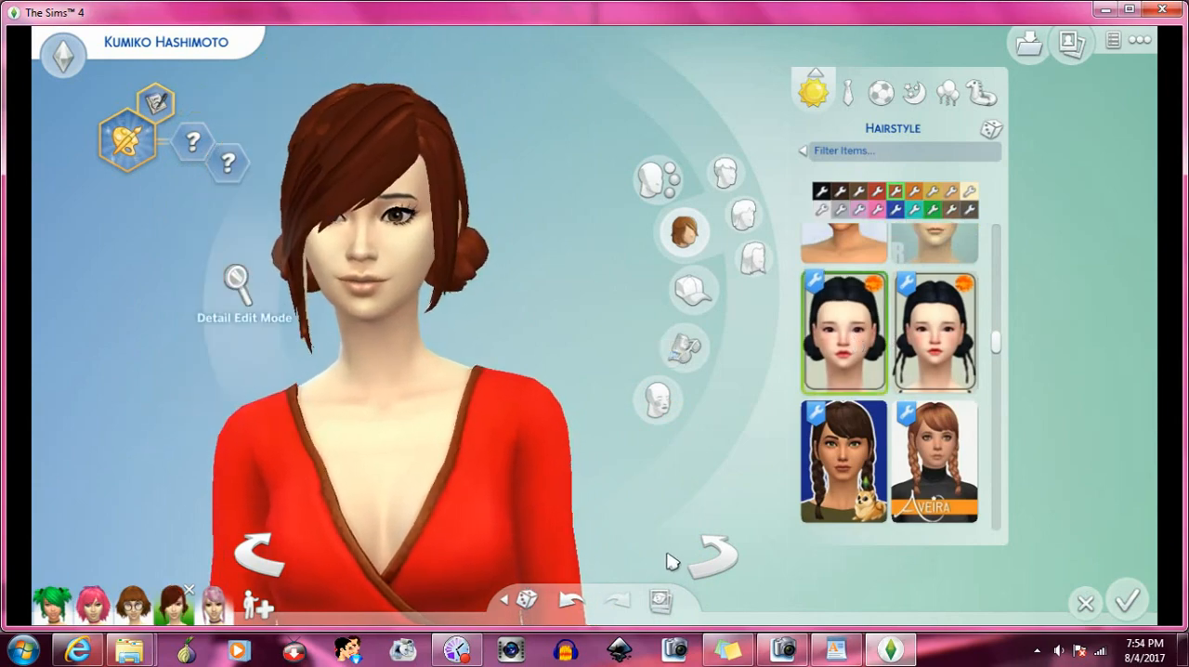
{"action": "left_click", "coordinate": [717, 561]}
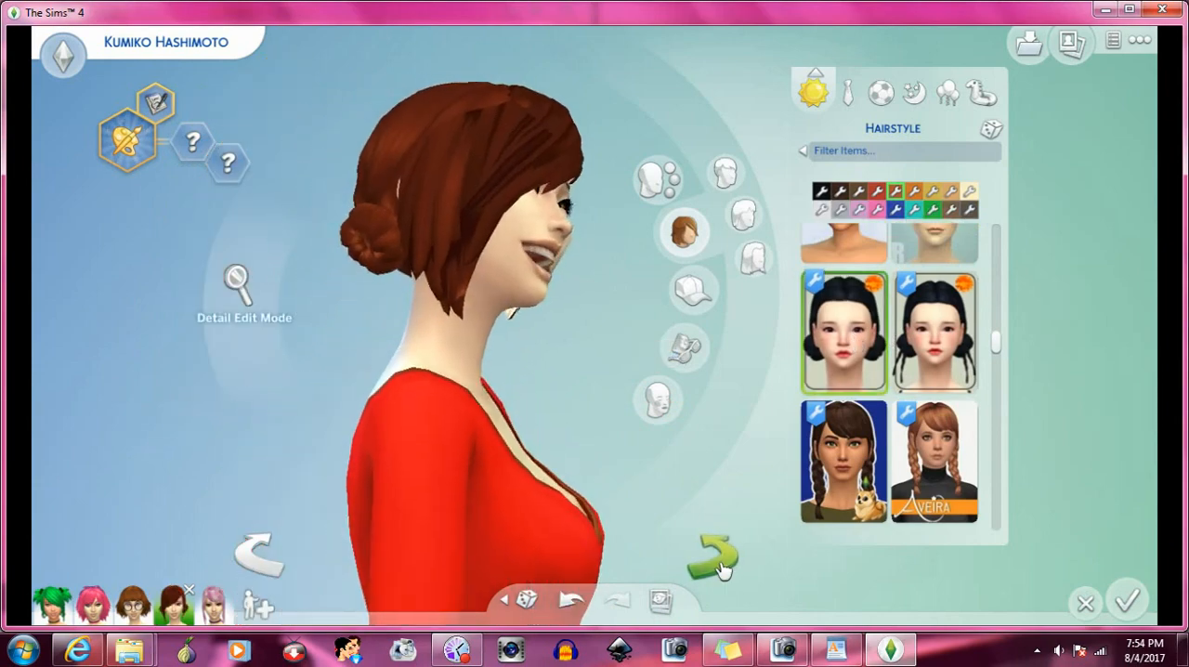
{"action": "left_click", "coordinate": [723, 571]}
{"action": "left_click", "coordinate": [724, 570]}
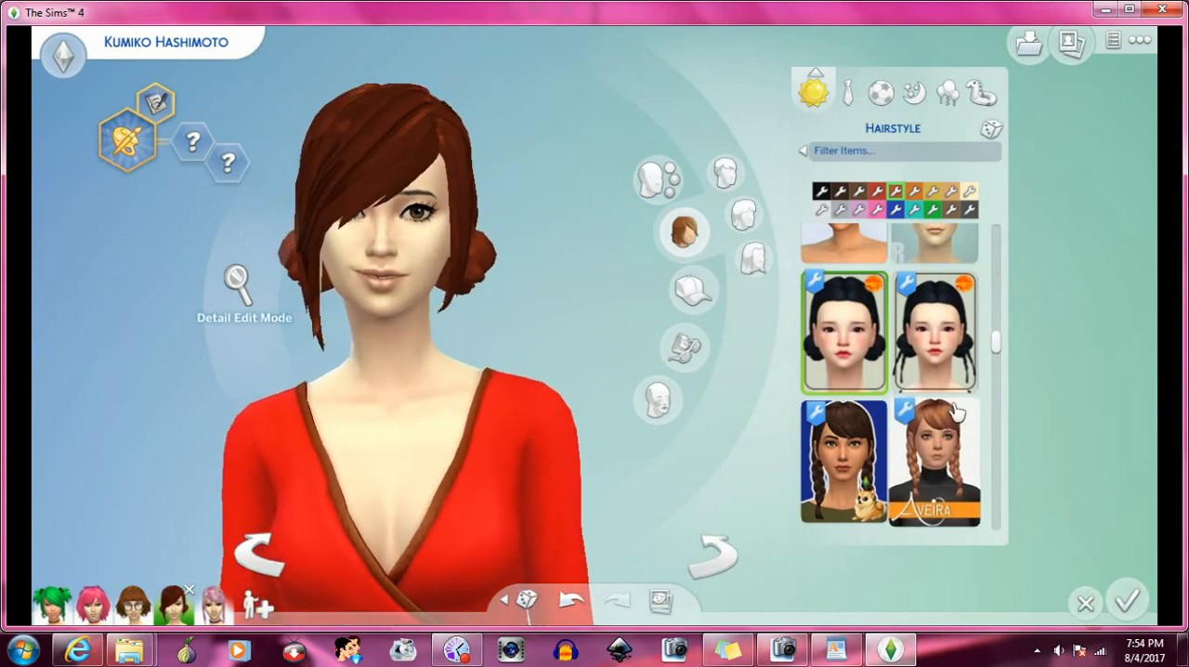
- Try the short side-parted blonde hair with the bangs, and replace it with the chin-length wavy black hair
{"action": "scroll", "coordinate": [954, 413], "scroll_direction": "down", "scroll_amount": 1}
{"action": "scroll", "coordinate": [954, 415], "scroll_direction": "down", "scroll_amount": 1}
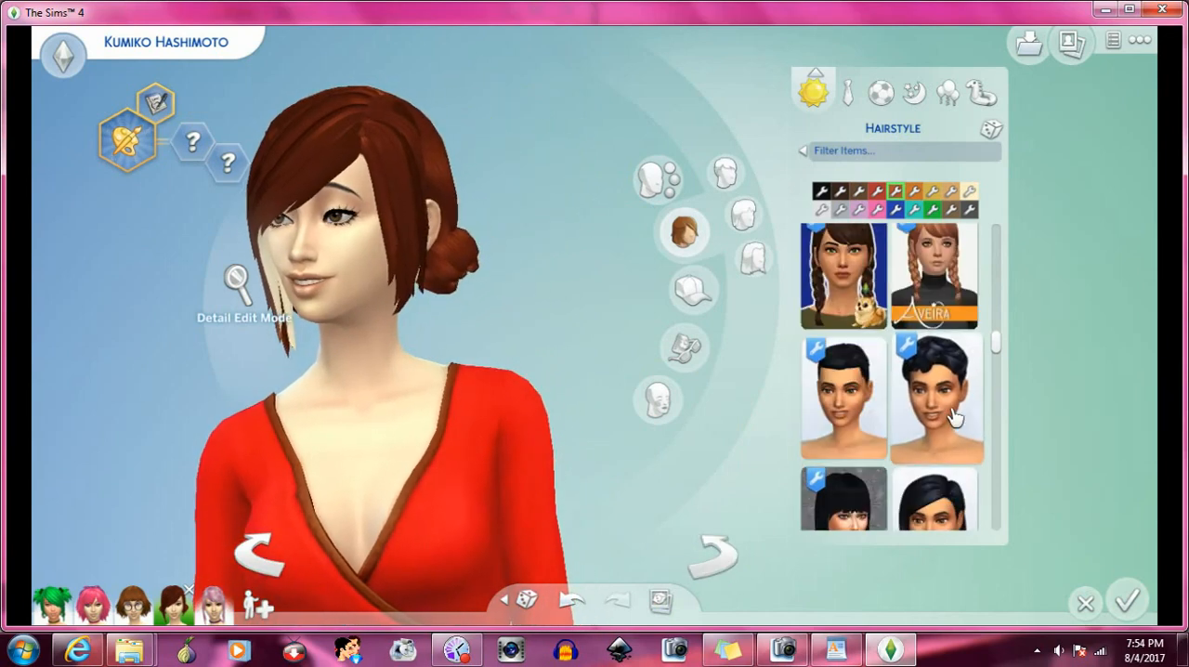
{"action": "scroll", "coordinate": [954, 412], "scroll_direction": "down", "scroll_amount": 2}
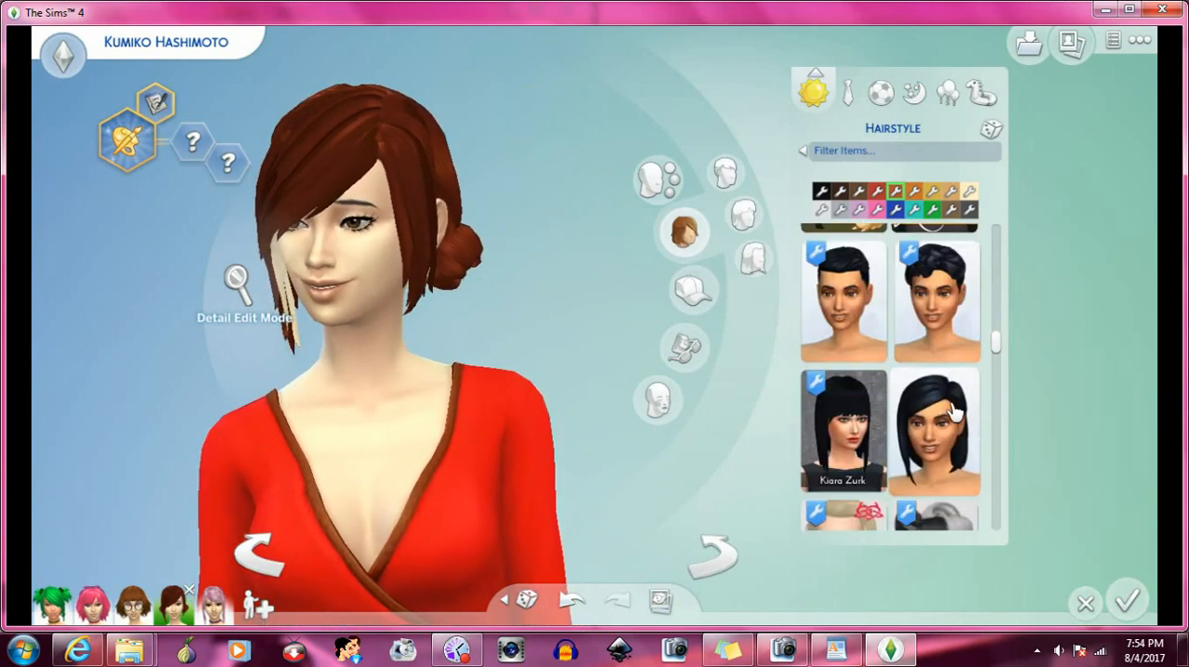
{"action": "scroll", "coordinate": [903, 353], "scroll_direction": "down", "scroll_amount": 3}
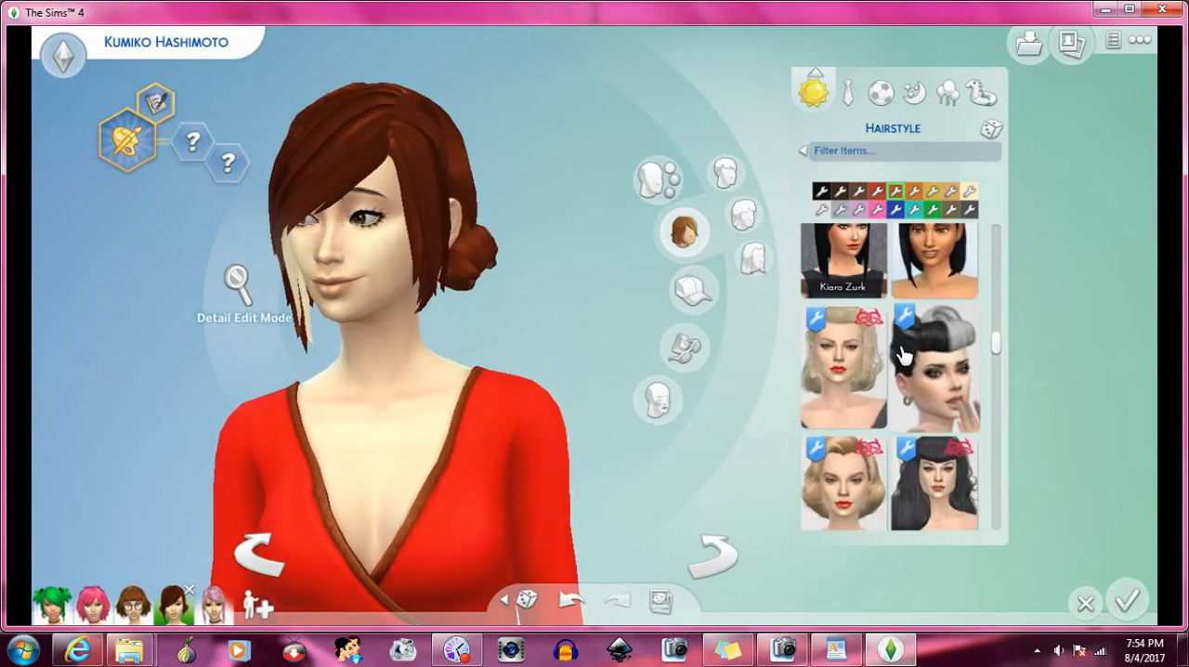
{"action": "scroll", "coordinate": [903, 353], "scroll_direction": "down", "scroll_amount": 3}
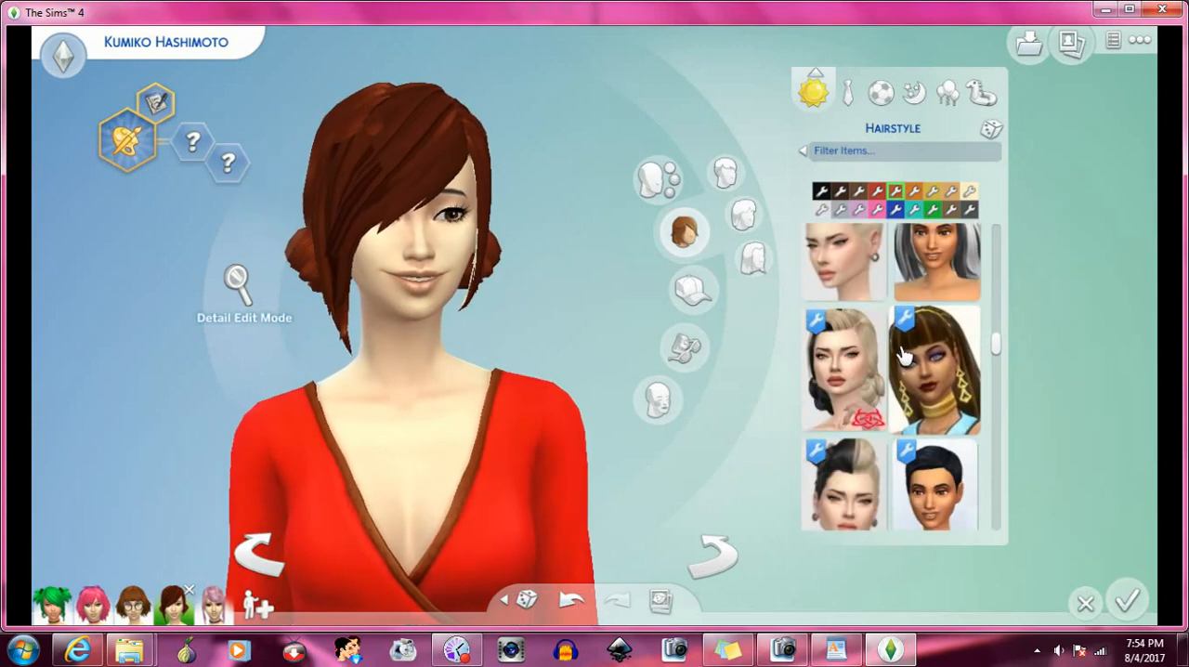
{"action": "scroll", "coordinate": [903, 353], "scroll_direction": "down", "scroll_amount": 4}
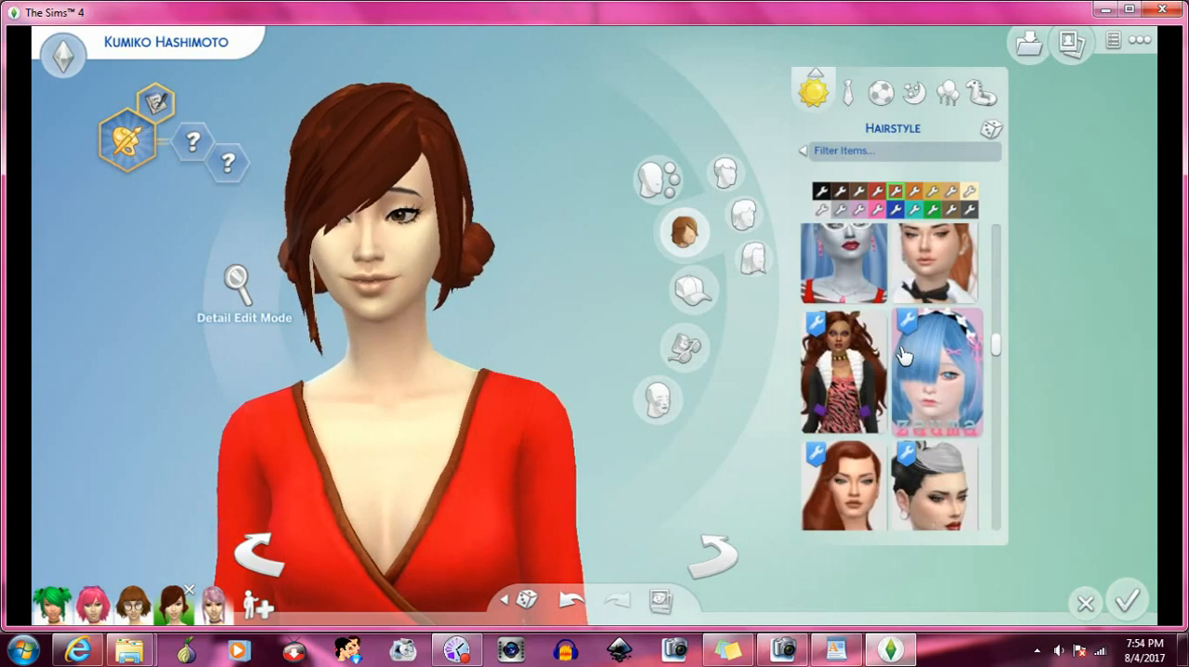
{"action": "scroll", "coordinate": [904, 353], "scroll_direction": "down", "scroll_amount": 2}
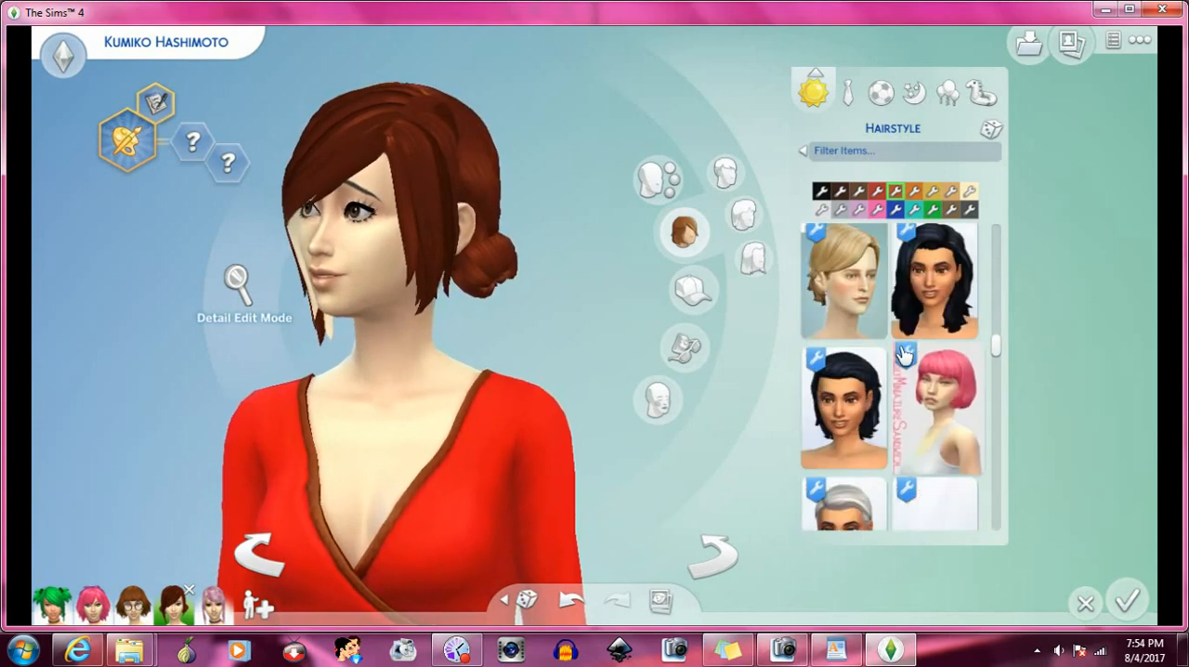
{"action": "left_click", "coordinate": [839, 299]}
{"action": "scroll", "coordinate": [852, 316], "scroll_direction": "down", "scroll_amount": 1}
{"action": "left_click", "coordinate": [852, 316]}
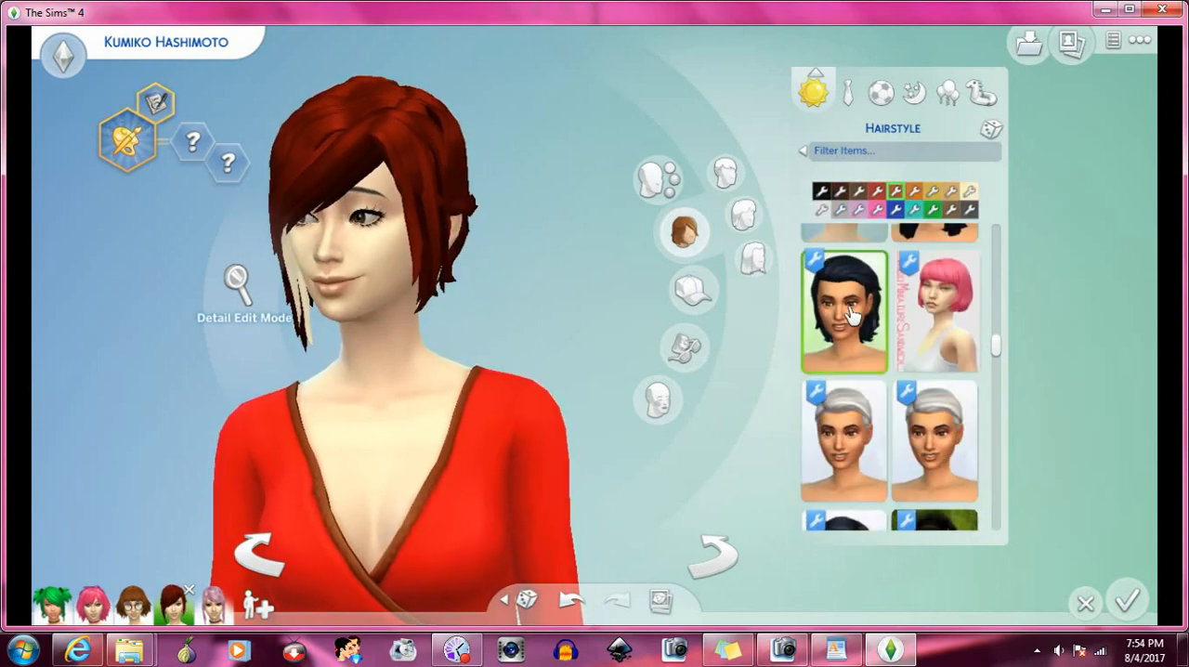
- Try the short black swept hair beside the Blahberry Pancake style, and replace it with the shaggy shoulder-length dark hair
{"action": "scroll", "coordinate": [854, 320], "scroll_direction": "down", "scroll_amount": 2}
{"action": "left_click", "coordinate": [873, 351]}
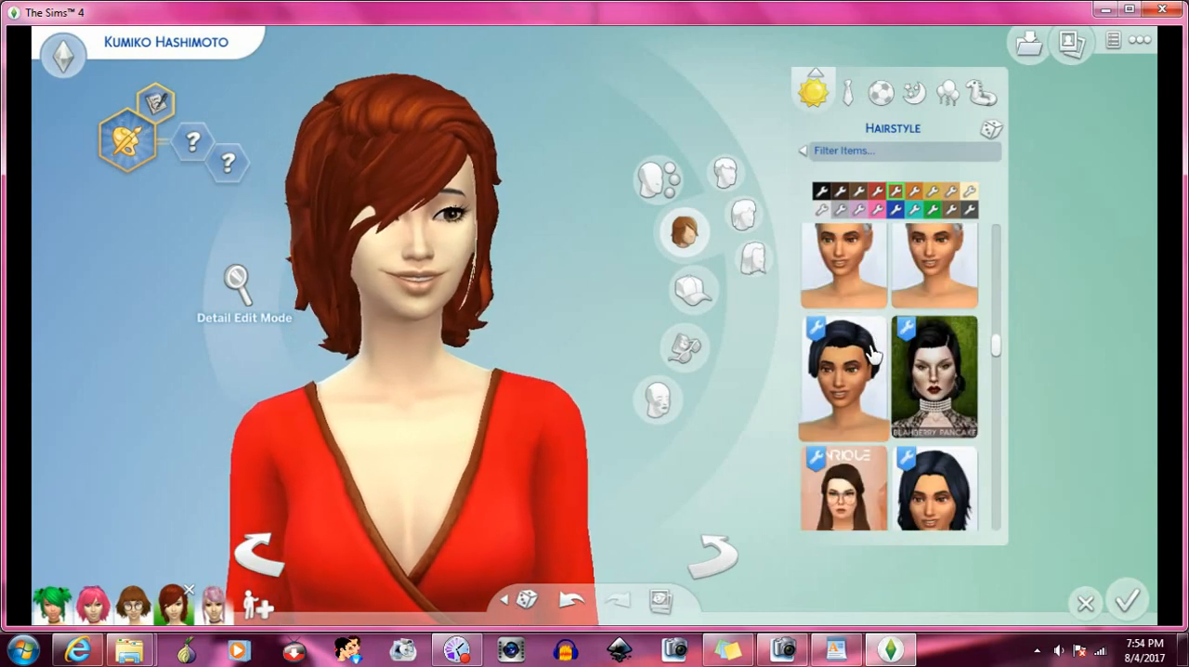
{"action": "scroll", "coordinate": [873, 351], "scroll_direction": "down", "scroll_amount": 2}
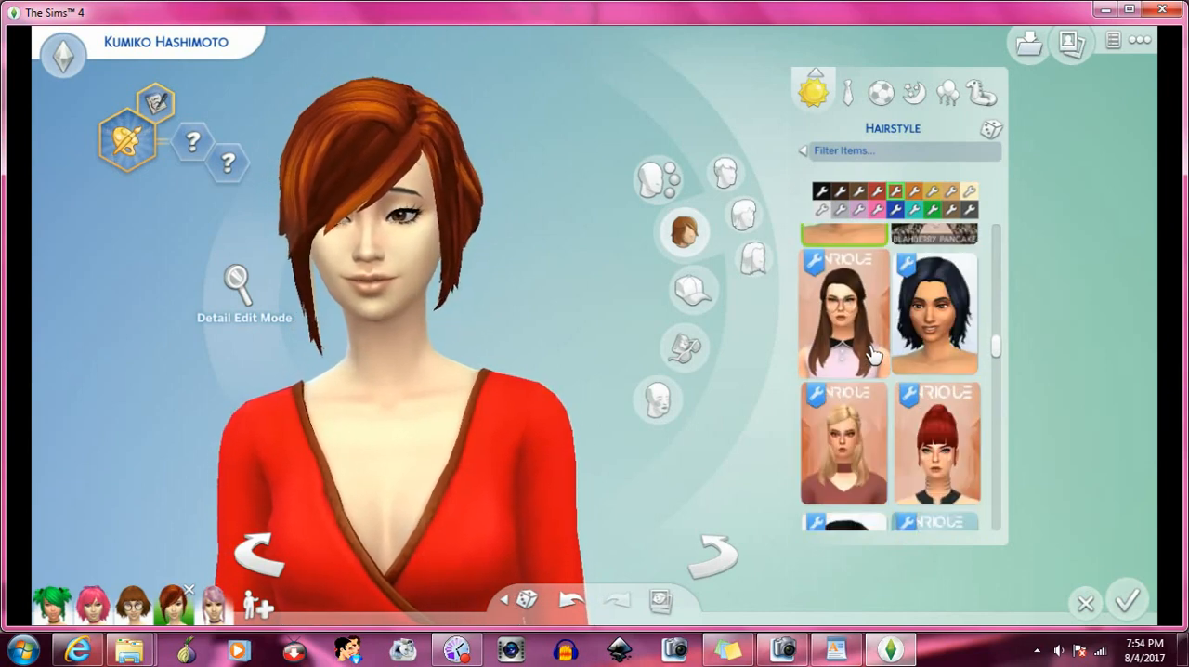
{"action": "left_click", "coordinate": [911, 330]}
- Try the curled black bob with the bangs, and replace it with the long asymmetrical side-swept black hair
{"action": "scroll", "coordinate": [892, 344], "scroll_direction": "down", "scroll_amount": 2}
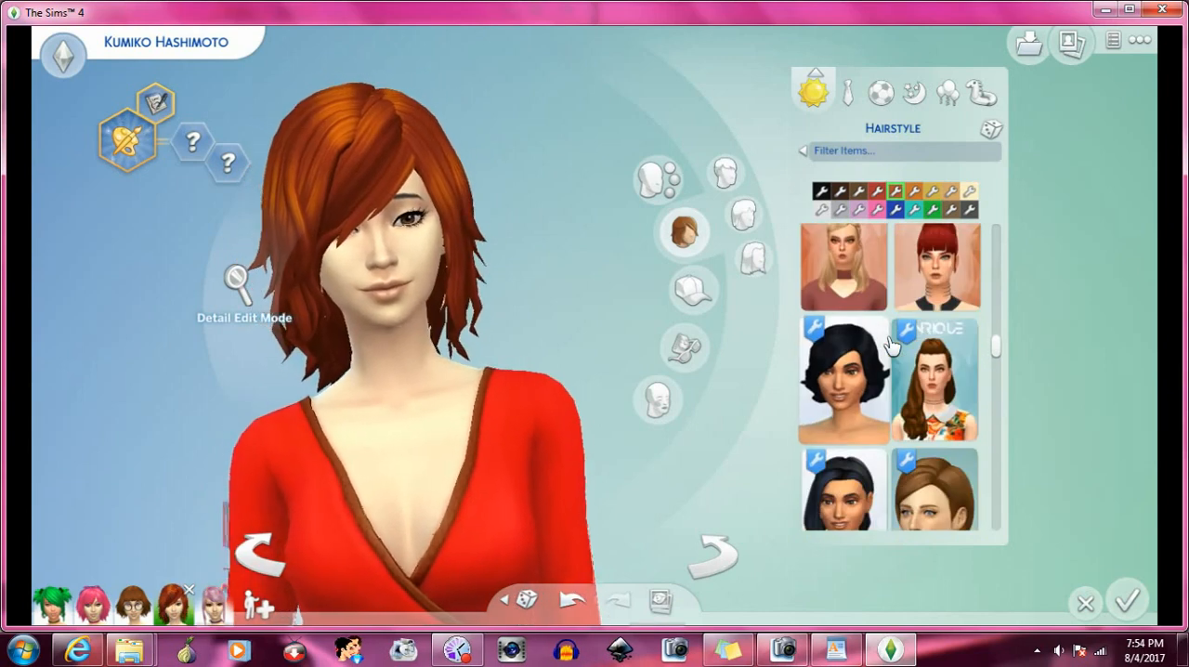
{"action": "left_click", "coordinate": [856, 370]}
{"action": "scroll", "coordinate": [859, 357], "scroll_direction": "down", "scroll_amount": 2}
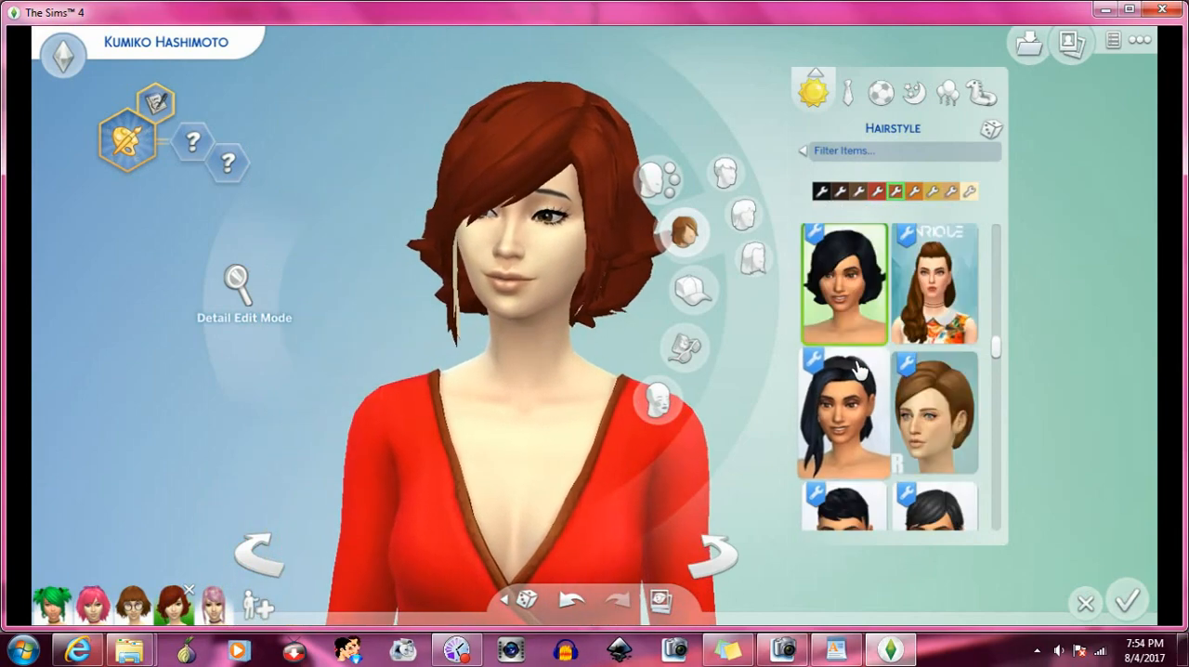
{"action": "left_click", "coordinate": [864, 336]}
- Try the hairstyle modelled with round sunglasses, and replace it with the shoulder-length black hair with flipped ends
{"action": "scroll", "coordinate": [863, 336], "scroll_direction": "down", "scroll_amount": 2}
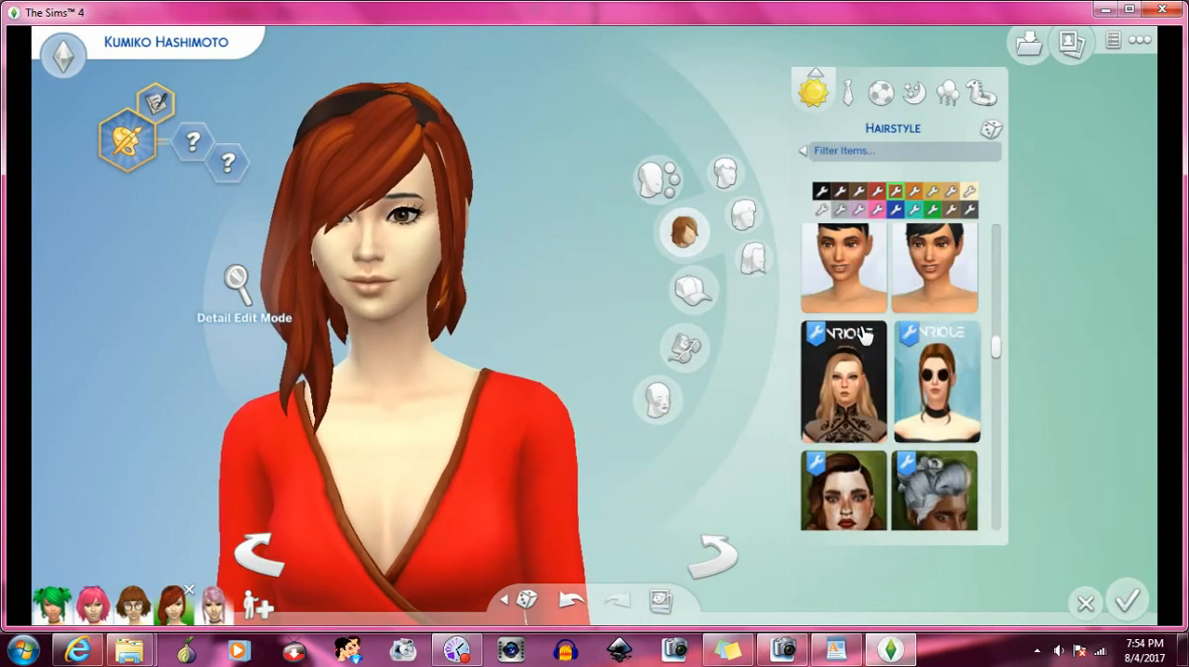
{"action": "scroll", "coordinate": [933, 307], "scroll_direction": "down", "scroll_amount": 1}
{"action": "left_click", "coordinate": [933, 302]}
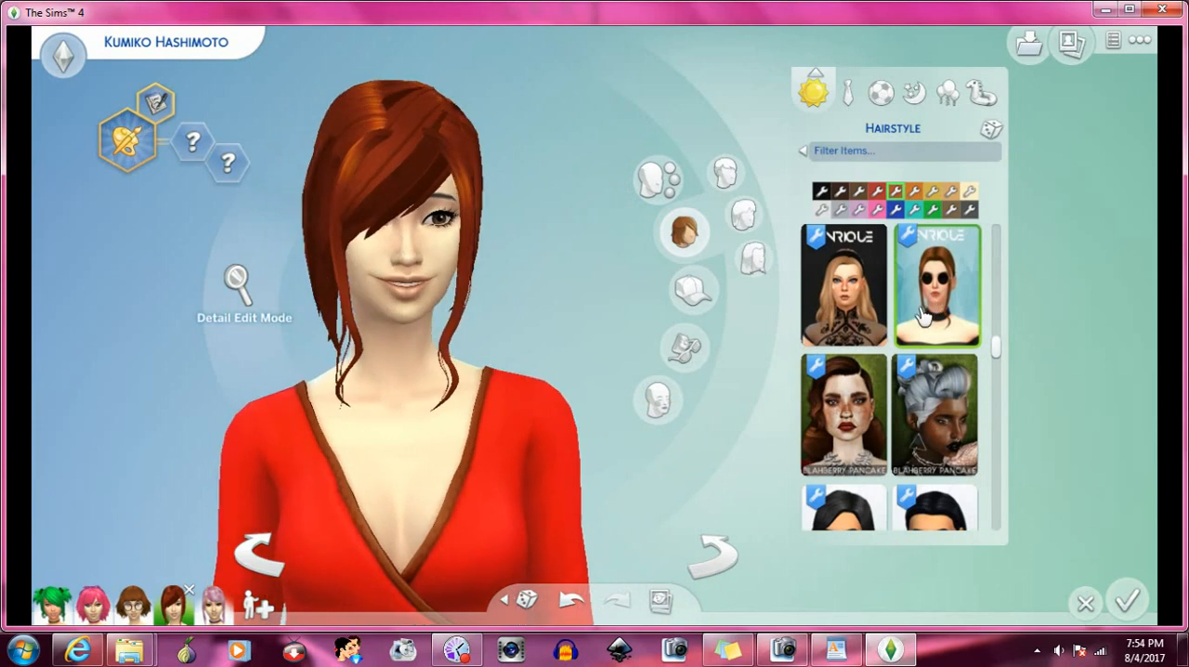
{"action": "scroll", "coordinate": [917, 320], "scroll_direction": "down", "scroll_amount": 2}
{"action": "scroll", "coordinate": [913, 327], "scroll_direction": "down", "scroll_amount": 1}
{"action": "left_click", "coordinate": [936, 290]}
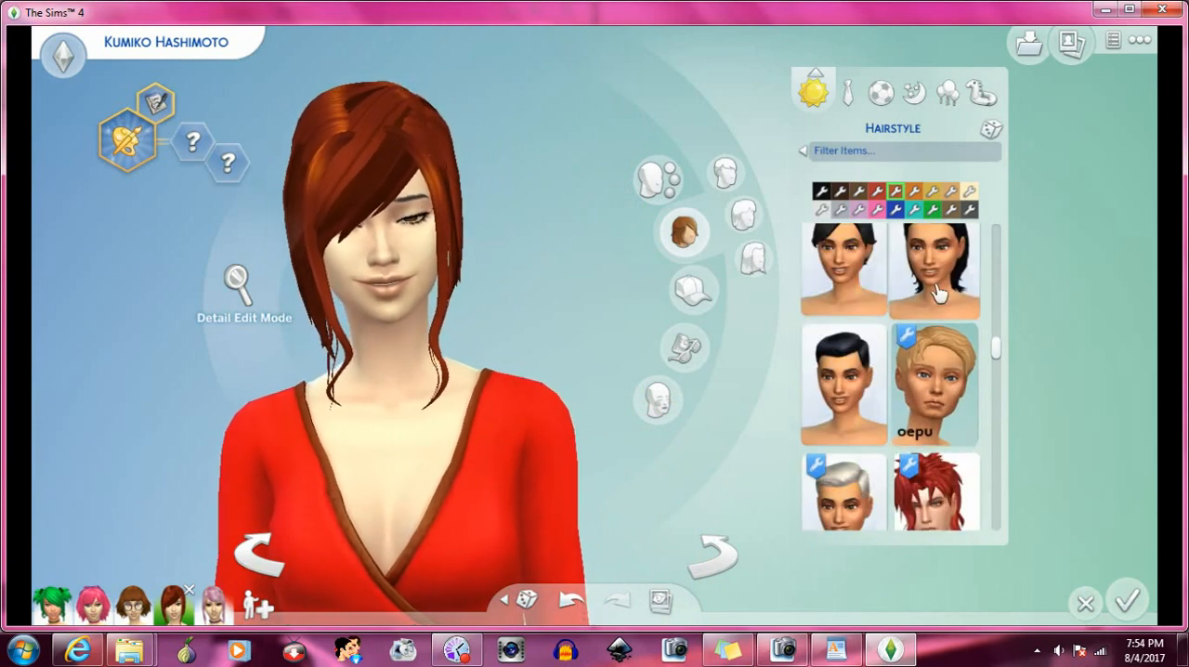
- Try the brown Kiara Zurk bob with the bangs, and replace it with the black Kiara Zurk low pigtails
{"action": "scroll", "coordinate": [892, 333], "scroll_direction": "down", "scroll_amount": 5}
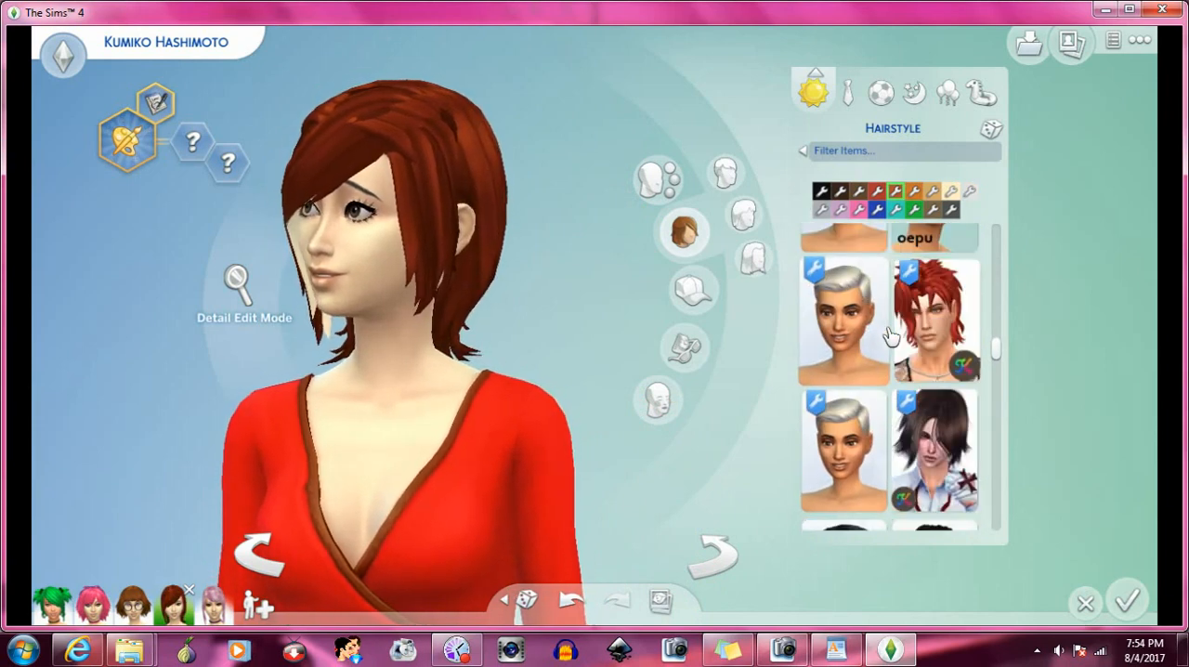
{"action": "left_click", "coordinate": [870, 401]}
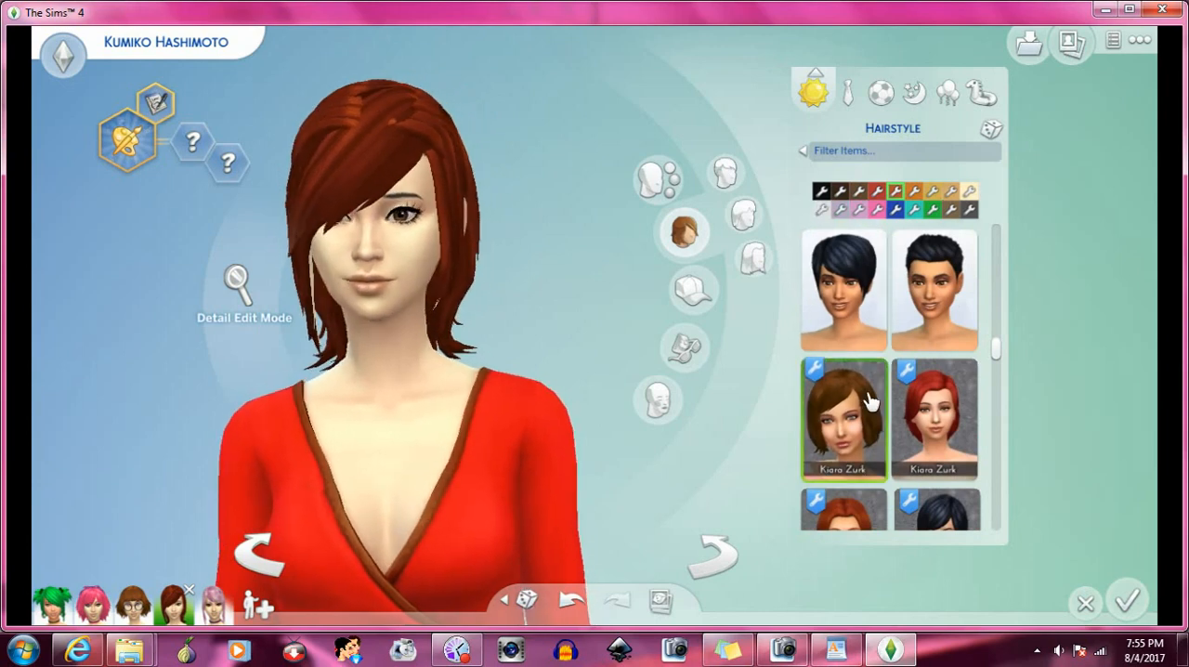
{"action": "scroll", "coordinate": [882, 381], "scroll_direction": "down", "scroll_amount": 1}
{"action": "left_click", "coordinate": [913, 348]}
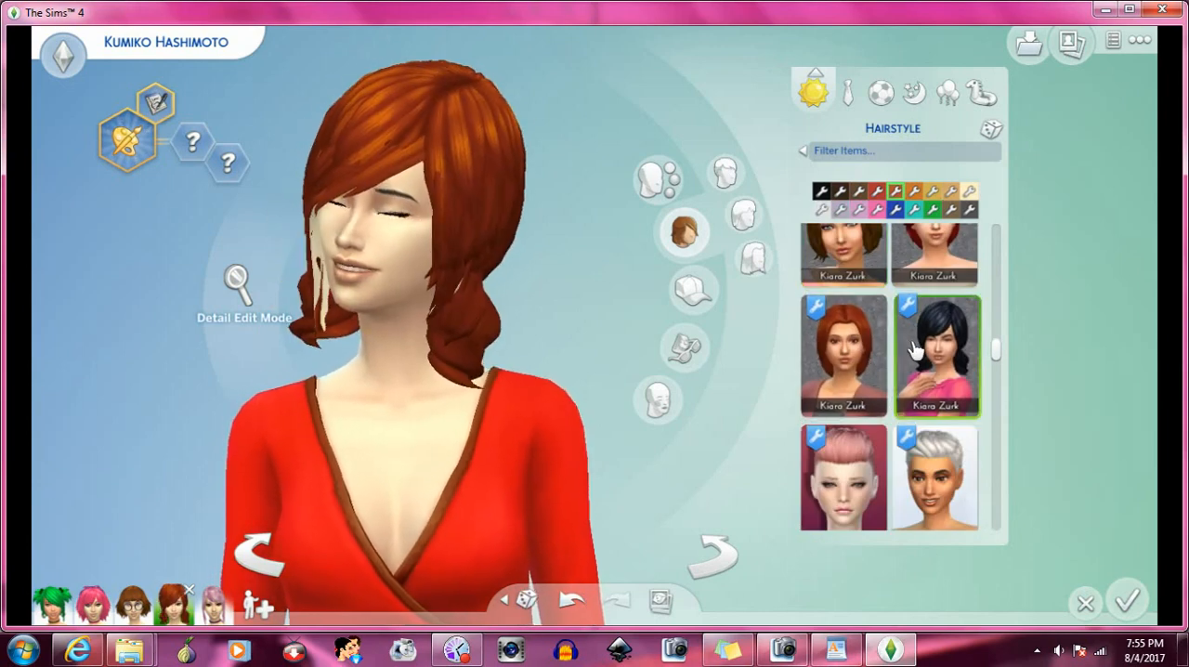
- Apply the short pink hair beside the blonde updo to the Sim to test it with the bangs
{"action": "scroll", "coordinate": [913, 346], "scroll_direction": "down", "scroll_amount": 3}
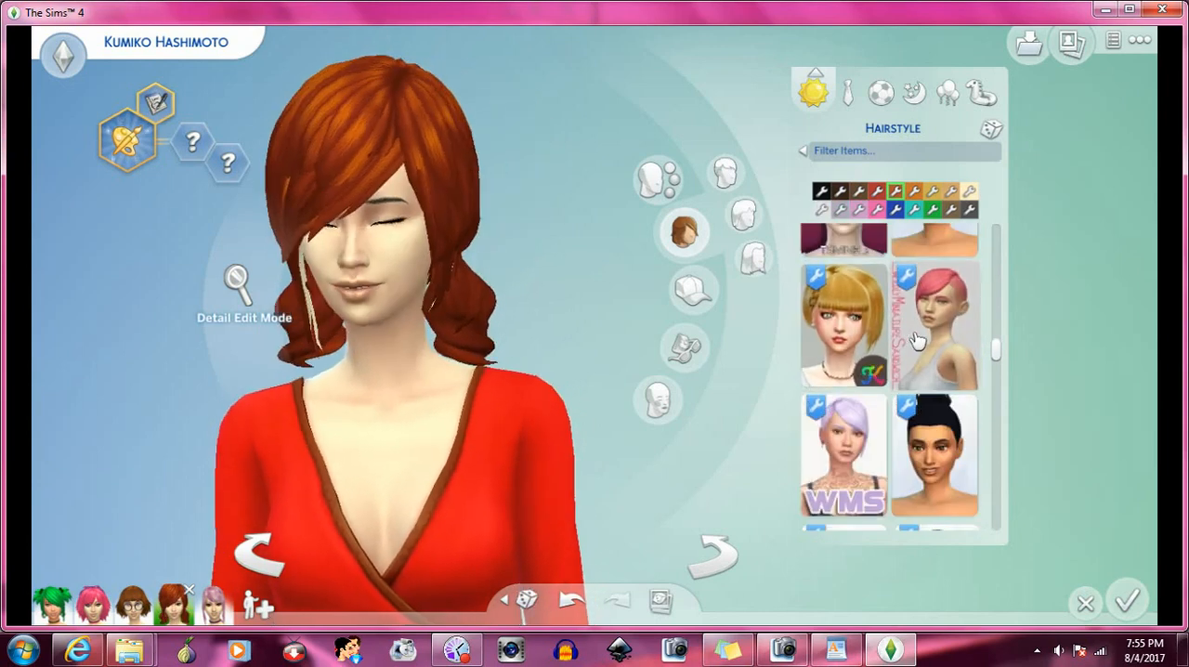
{"action": "left_click", "coordinate": [916, 341]}
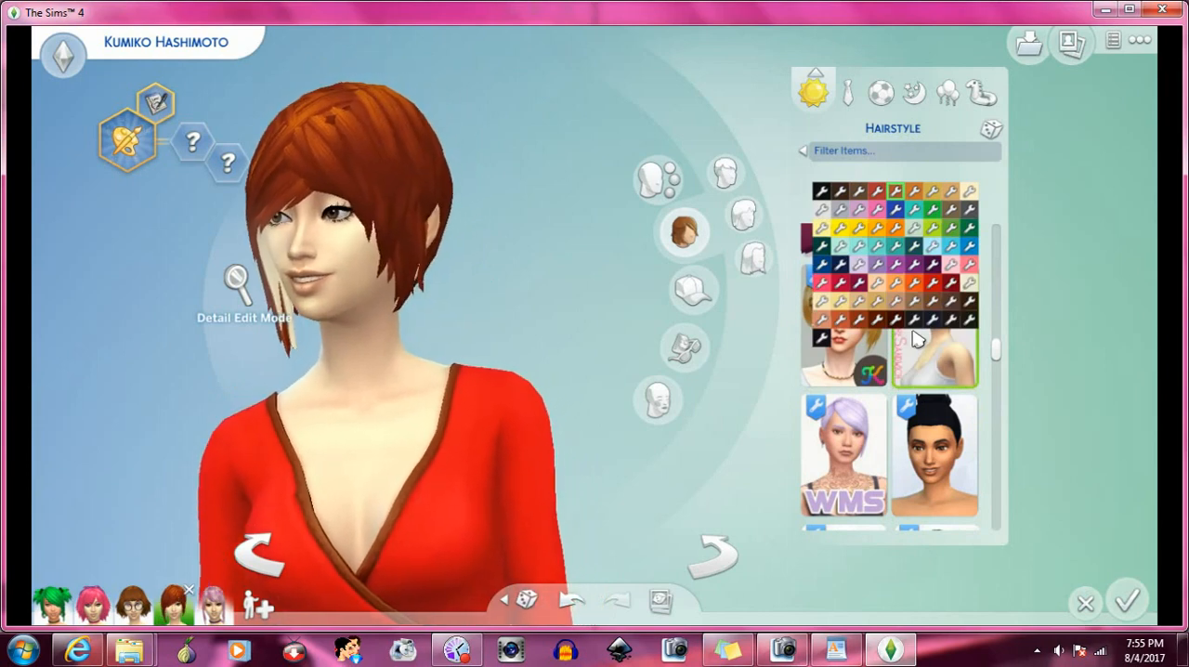
{"action": "scroll", "coordinate": [901, 386], "scroll_direction": "down", "scroll_amount": 2}
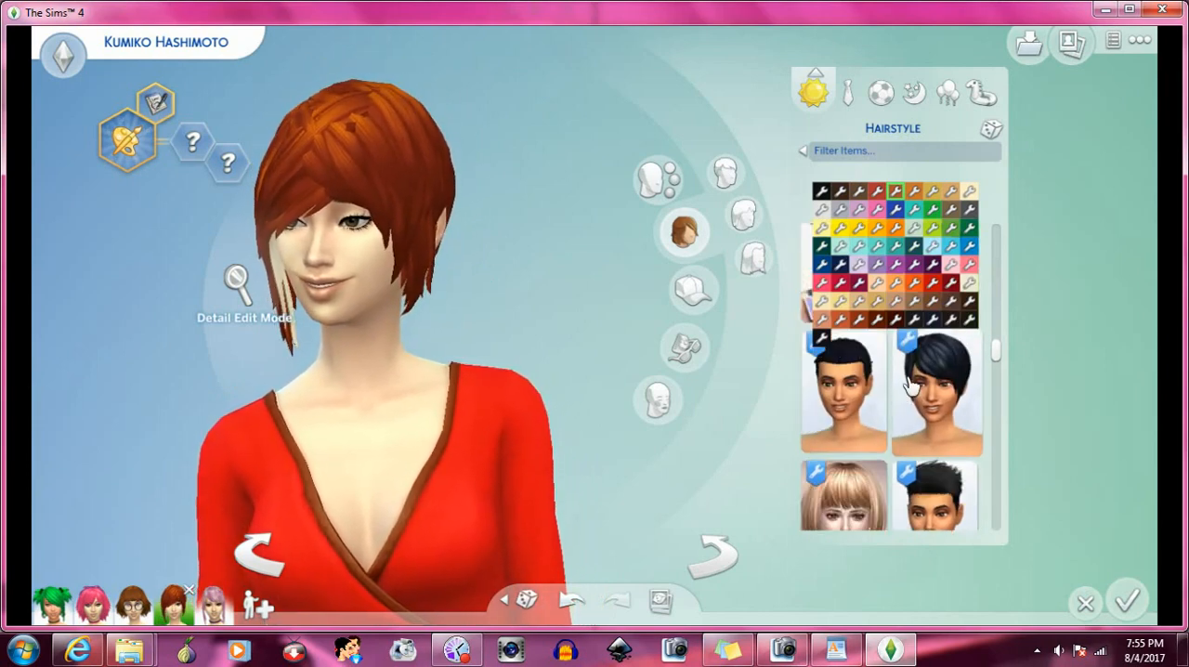
- Try the black updo with loose side curls with the bangs, and replace it with the short spiky purple-and-black hair
{"action": "scroll", "coordinate": [934, 399], "scroll_direction": "down", "scroll_amount": 4}
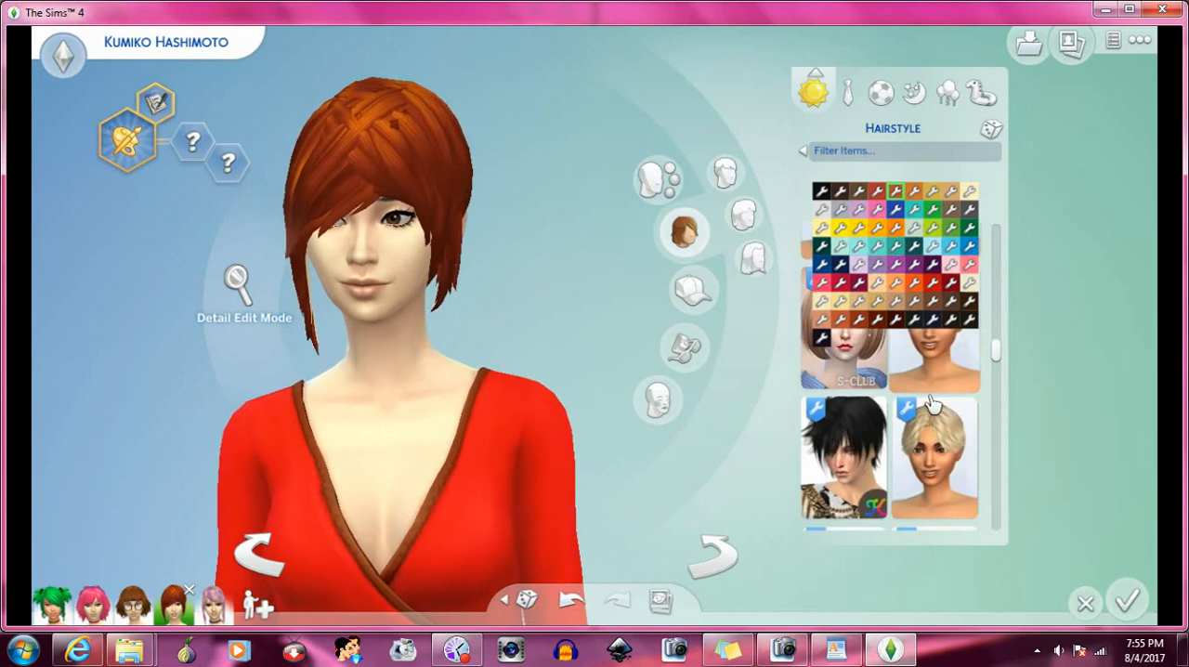
{"action": "left_click", "coordinate": [933, 374]}
{"action": "scroll", "coordinate": [929, 376], "scroll_direction": "down", "scroll_amount": 1}
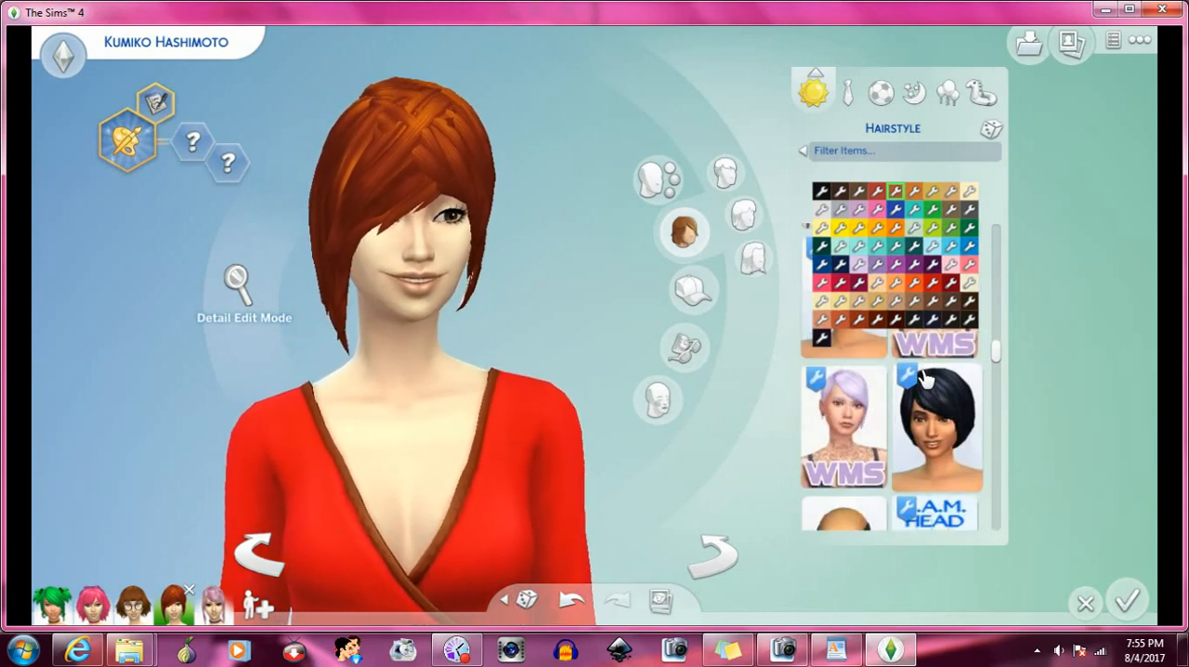
{"action": "scroll", "coordinate": [928, 395], "scroll_direction": "down", "scroll_amount": 2}
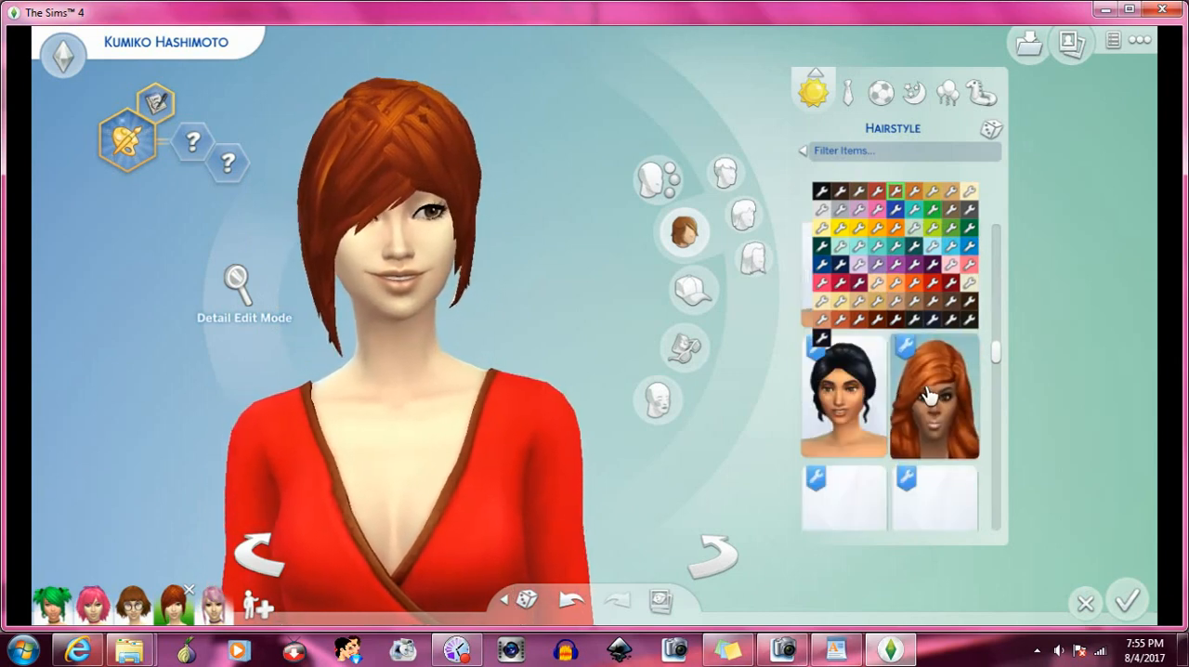
{"action": "left_click", "coordinate": [862, 406]}
{"action": "scroll", "coordinate": [862, 406], "scroll_direction": "down", "scroll_amount": 1}
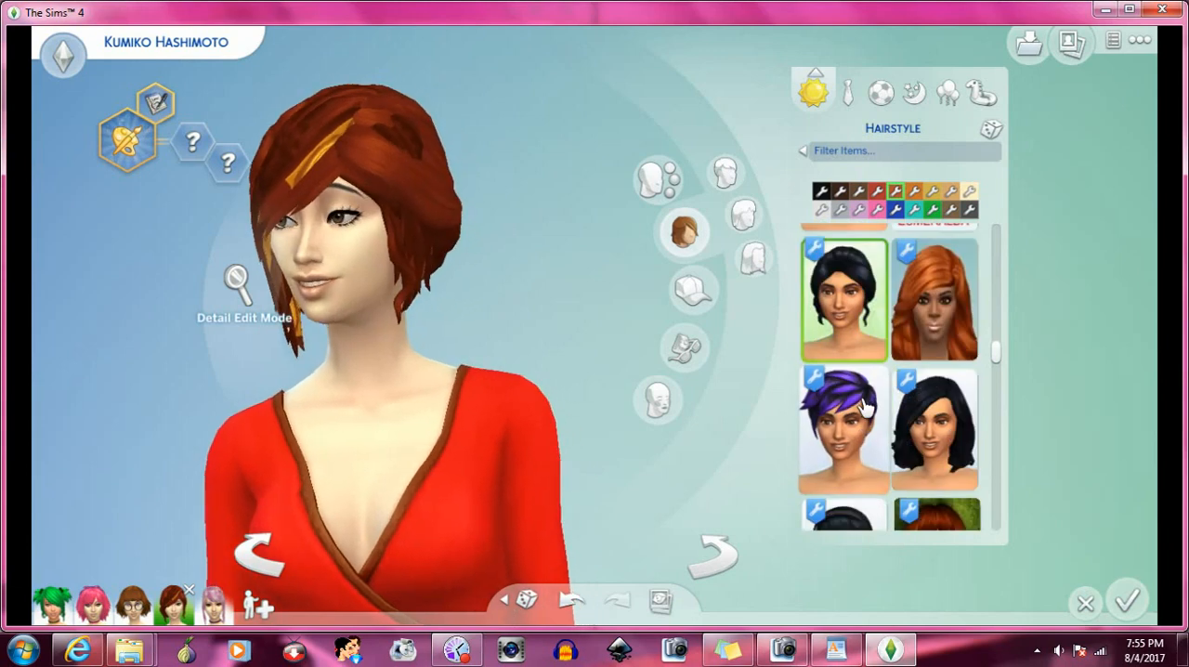
{"action": "left_click", "coordinate": [859, 414]}
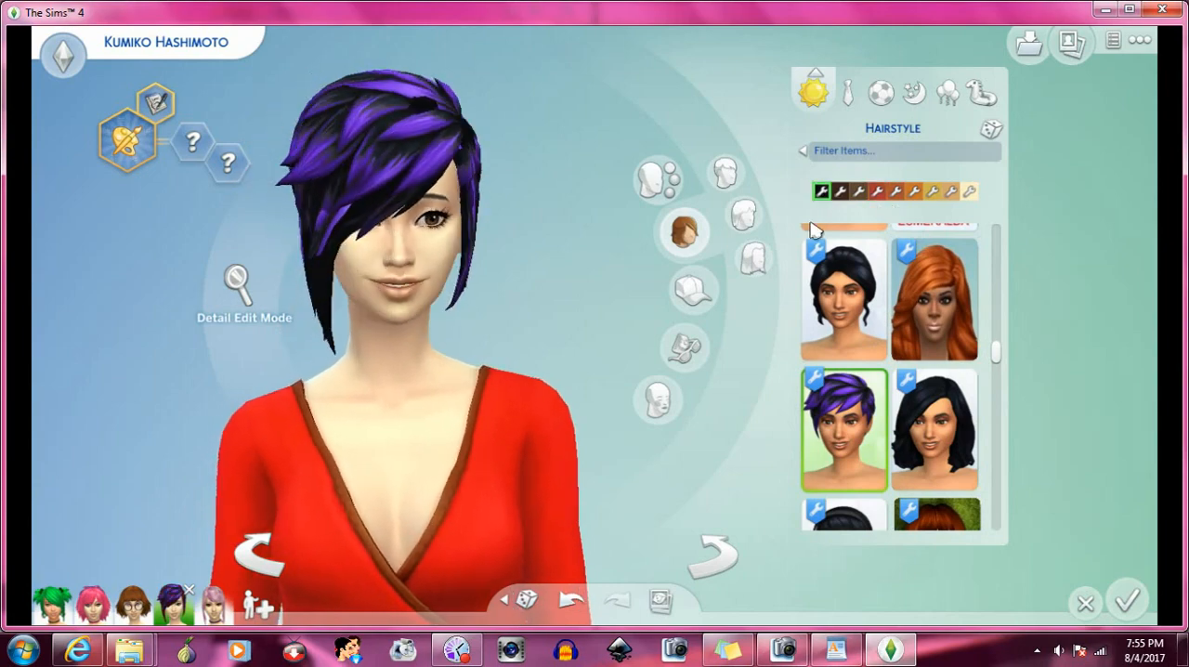
{"action": "left_click", "coordinate": [731, 552]}
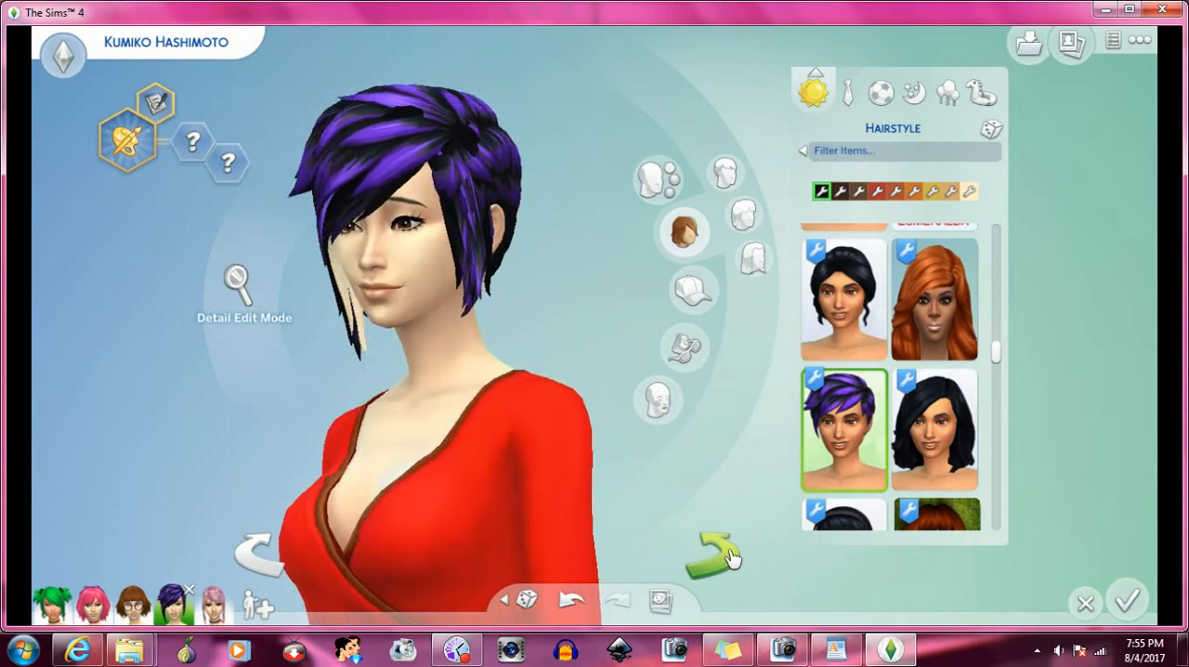
- Try the long straight hair shown in blonde with full bangs, and replace it with the black bob with a white headband
{"action": "scroll", "coordinate": [915, 344], "scroll_direction": "down", "scroll_amount": 2}
{"action": "scroll", "coordinate": [917, 352], "scroll_direction": "down", "scroll_amount": 1}
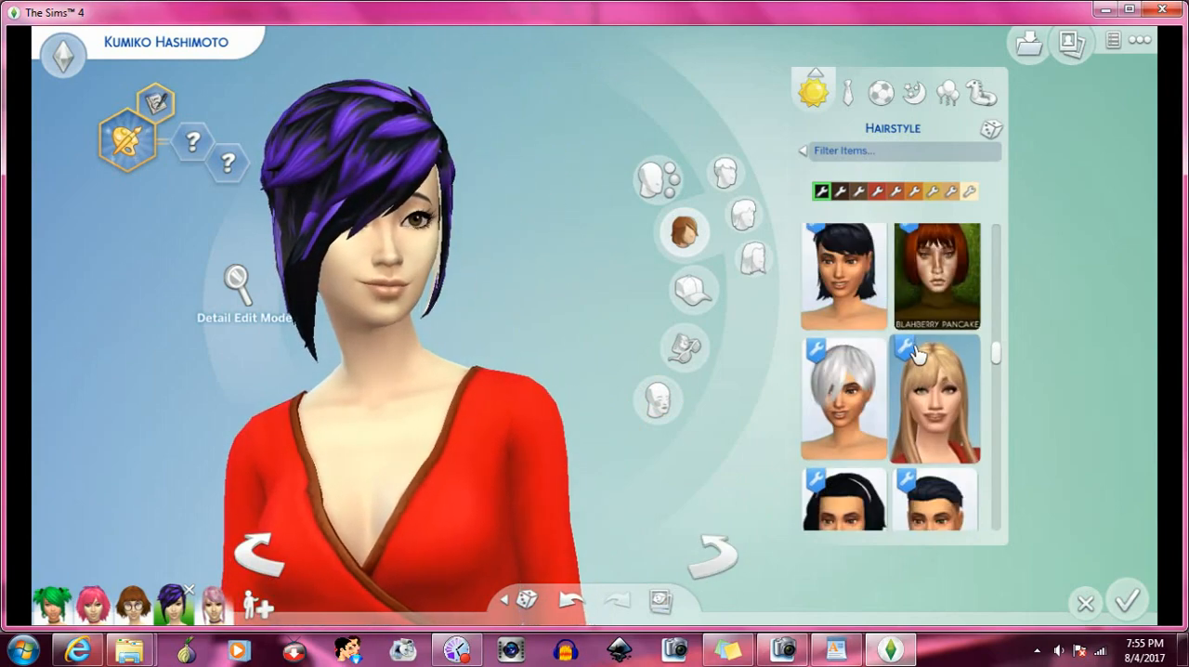
{"action": "scroll", "coordinate": [918, 353], "scroll_direction": "down", "scroll_amount": 1}
{"action": "left_click", "coordinate": [929, 323]}
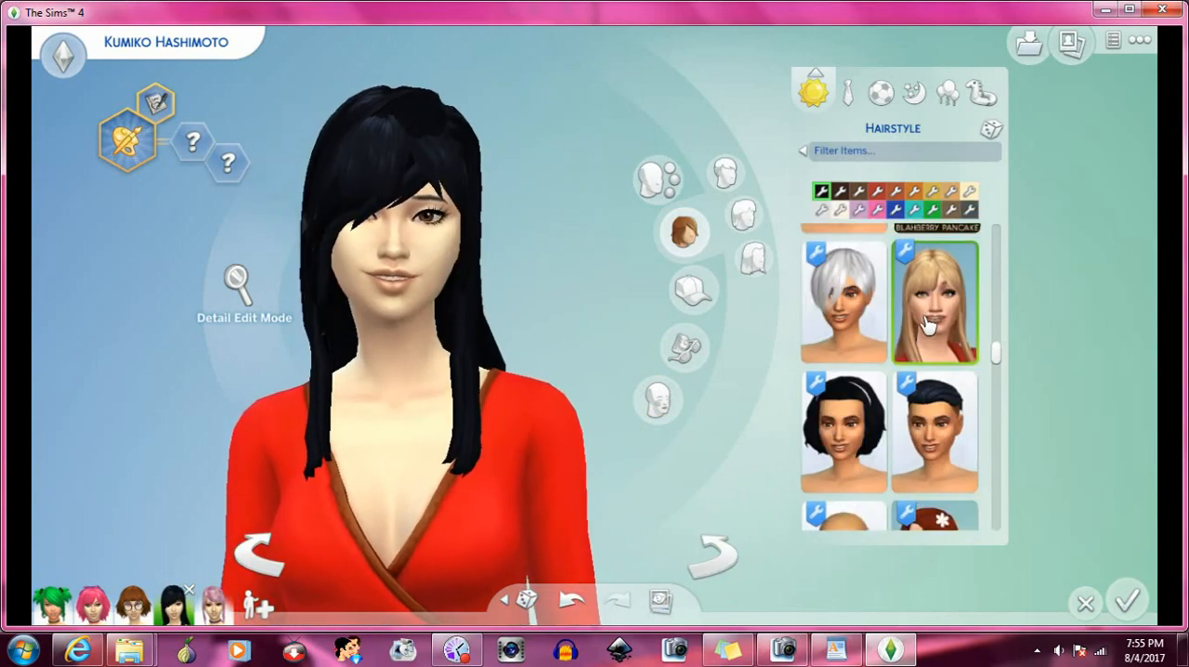
{"action": "scroll", "coordinate": [927, 323], "scroll_direction": "down", "scroll_amount": 1}
{"action": "left_click", "coordinate": [862, 325]}
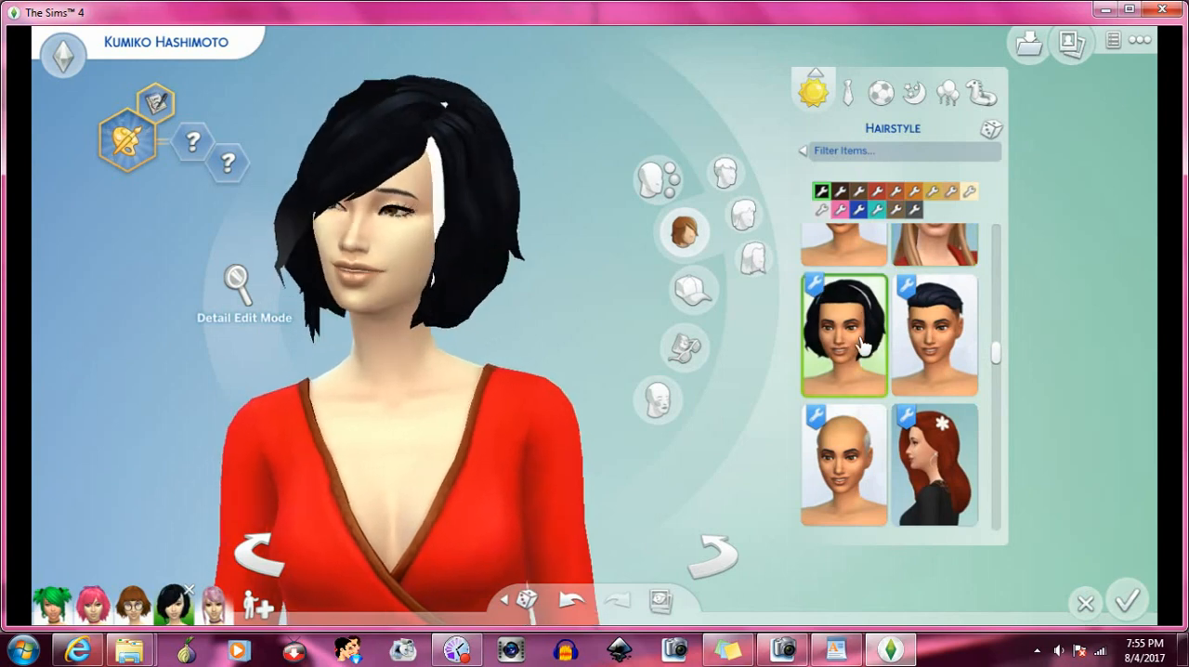
- Try the slicked-back black low ponytail with the bangs, and replace it with the long black hair swept over one eye
{"action": "scroll", "coordinate": [863, 346], "scroll_direction": "down", "scroll_amount": 2}
{"action": "scroll", "coordinate": [873, 343], "scroll_direction": "down", "scroll_amount": 1}
{"action": "scroll", "coordinate": [881, 341], "scroll_direction": "down", "scroll_amount": 1}
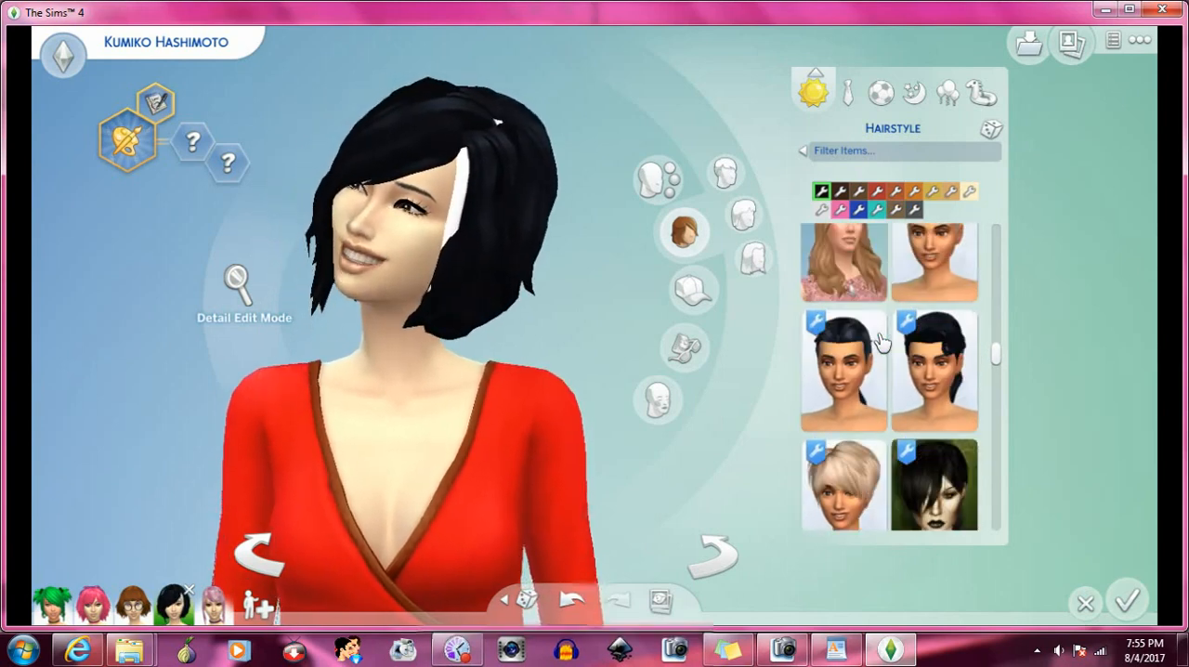
{"action": "scroll", "coordinate": [878, 329], "scroll_direction": "down", "scroll_amount": 1}
{"action": "left_click", "coordinate": [873, 311]}
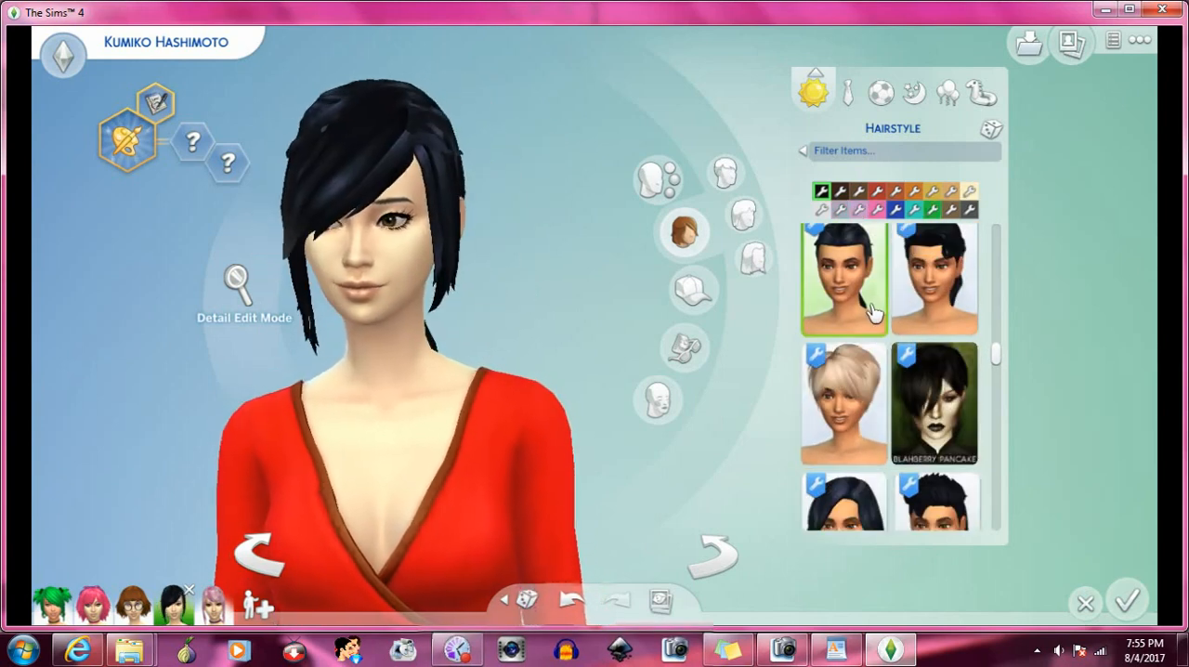
{"action": "scroll", "coordinate": [873, 318], "scroll_direction": "down", "scroll_amount": 3}
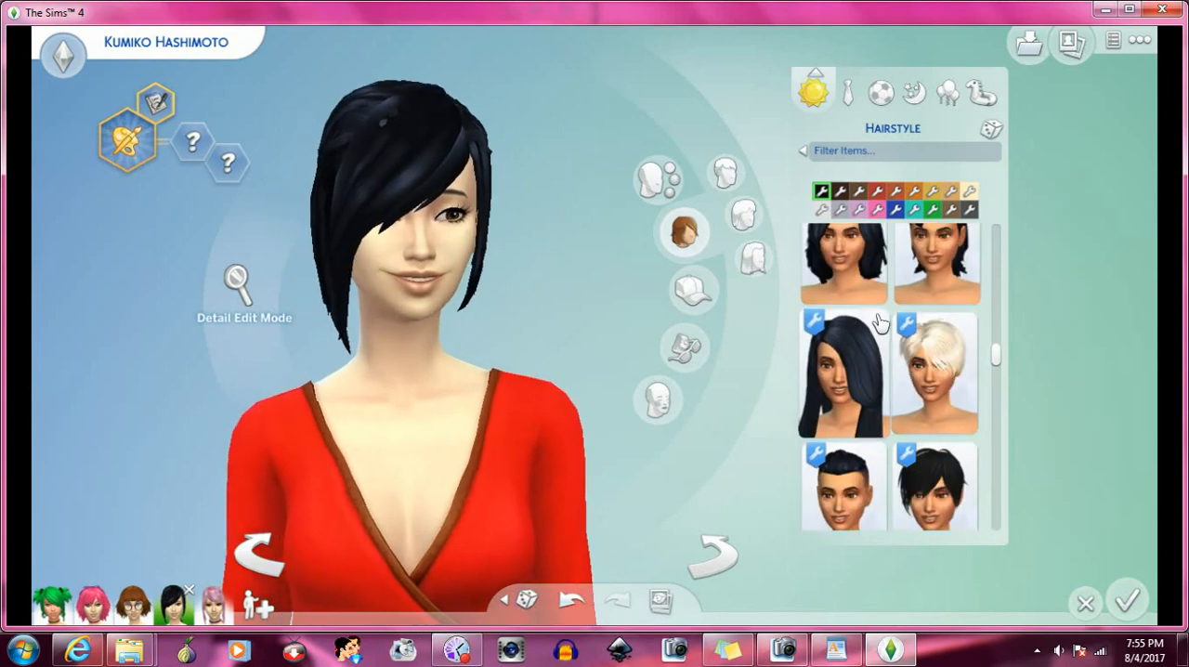
{"action": "left_click", "coordinate": [850, 379]}
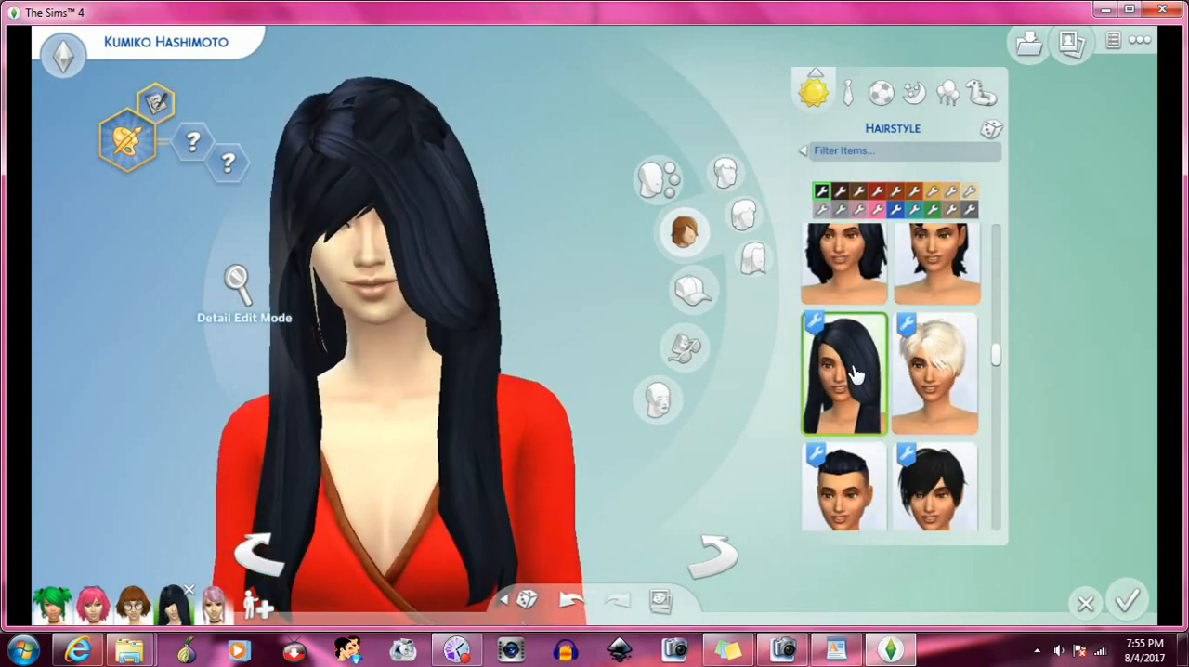
- Rotate the Sim to examine the long swept black hair and the bangs from the side and back
{"action": "scroll", "coordinate": [864, 341], "scroll_direction": "down", "scroll_amount": 1}
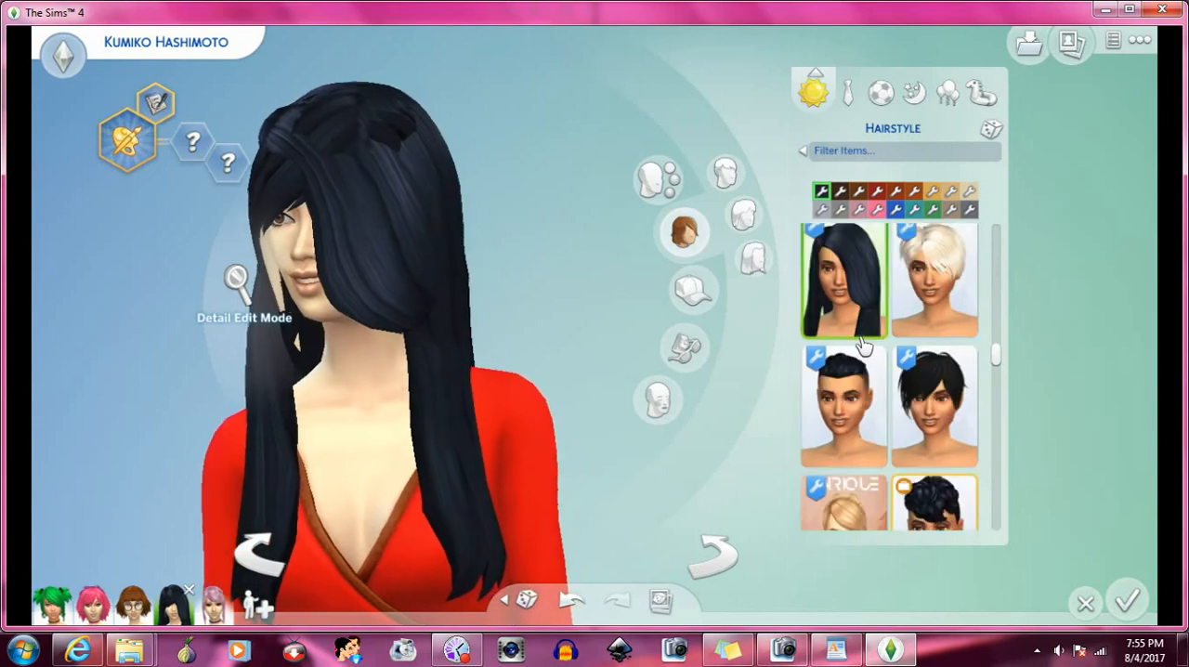
{"action": "scroll", "coordinate": [504, 446], "scroll_direction": "down", "scroll_amount": 2}
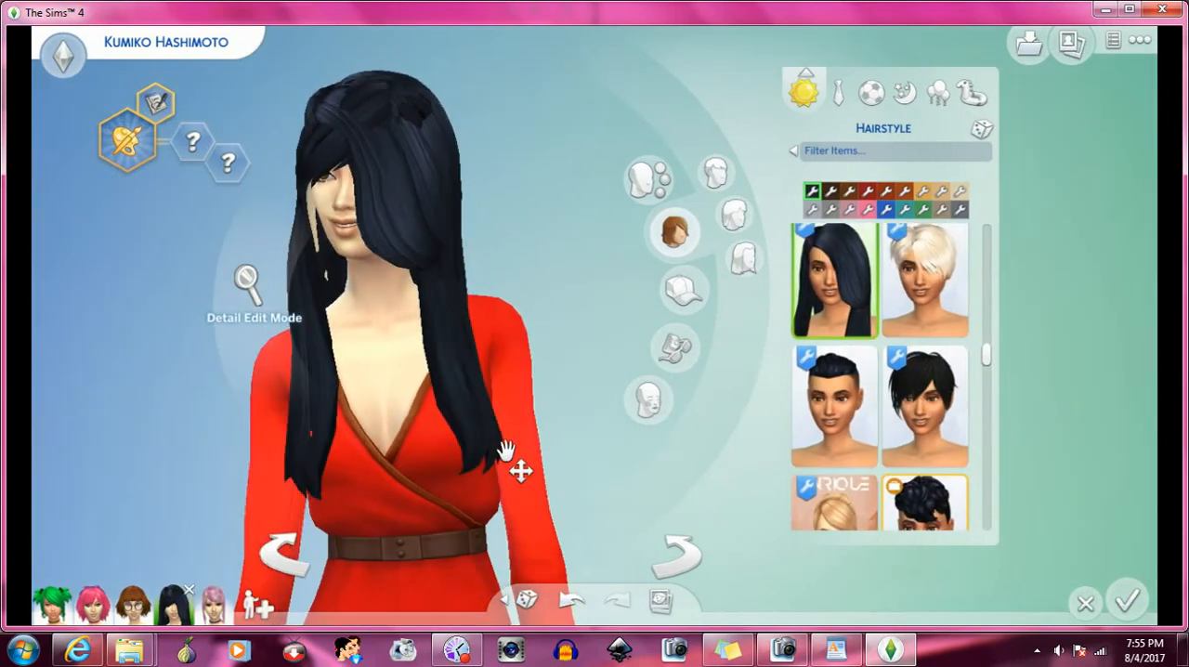
{"action": "left_click", "coordinate": [699, 552]}
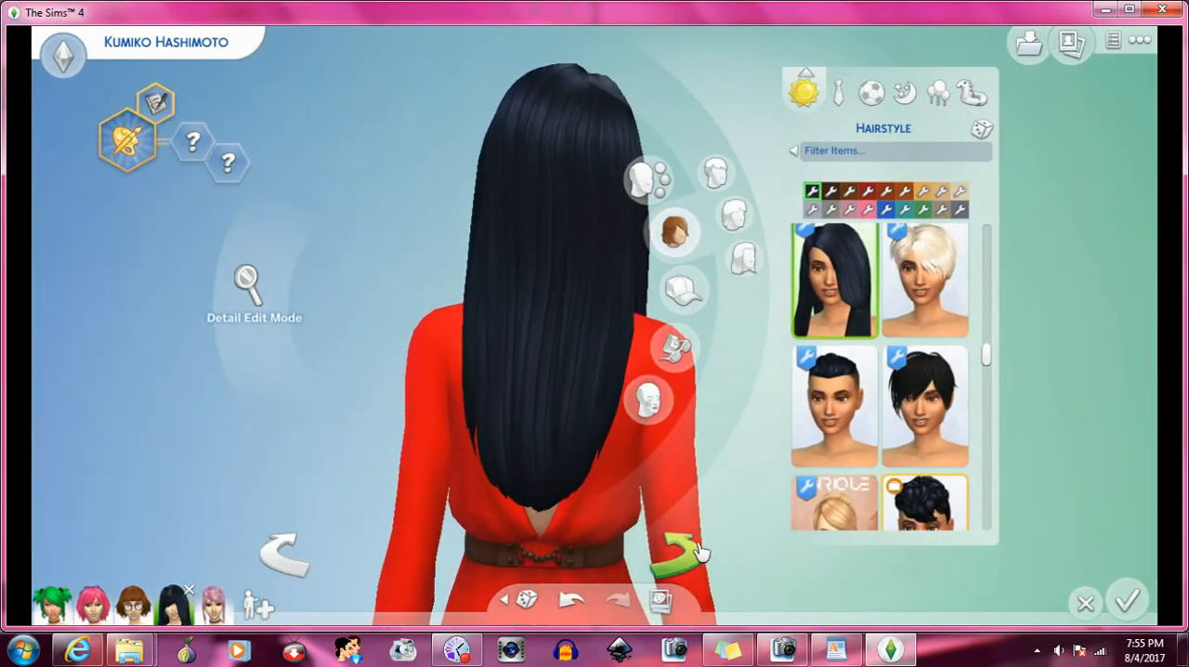
{"action": "left_click", "coordinate": [695, 557]}
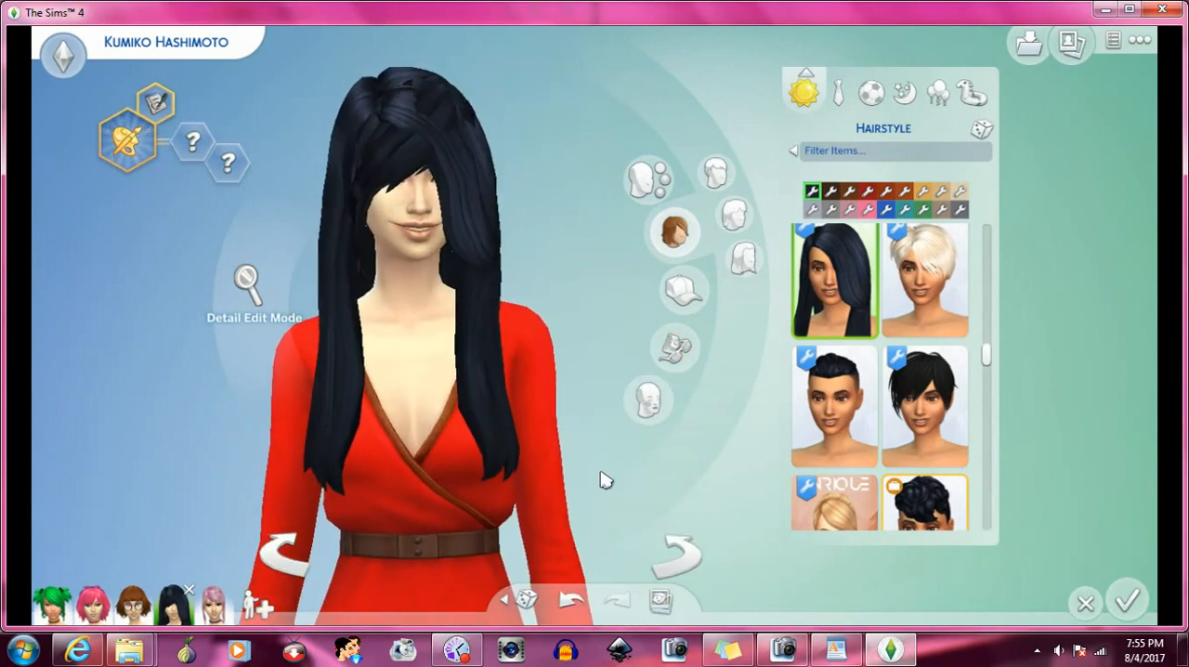
{"action": "left_click", "coordinate": [837, 652]}
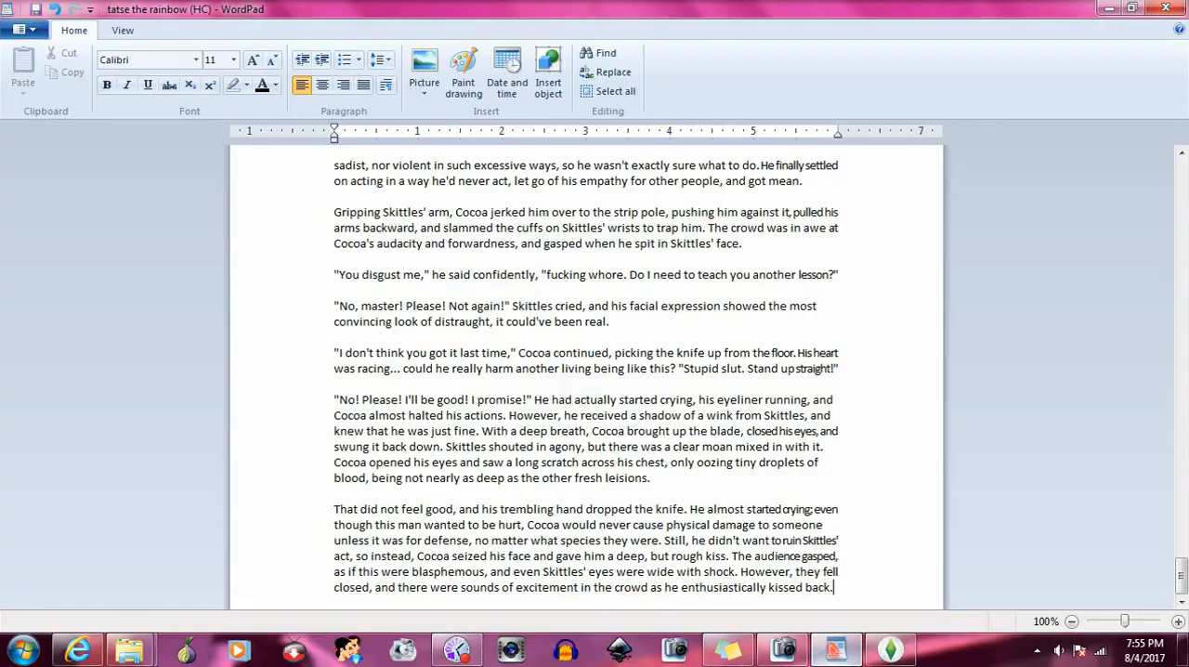
{"action": "left_click", "coordinate": [890, 652]}
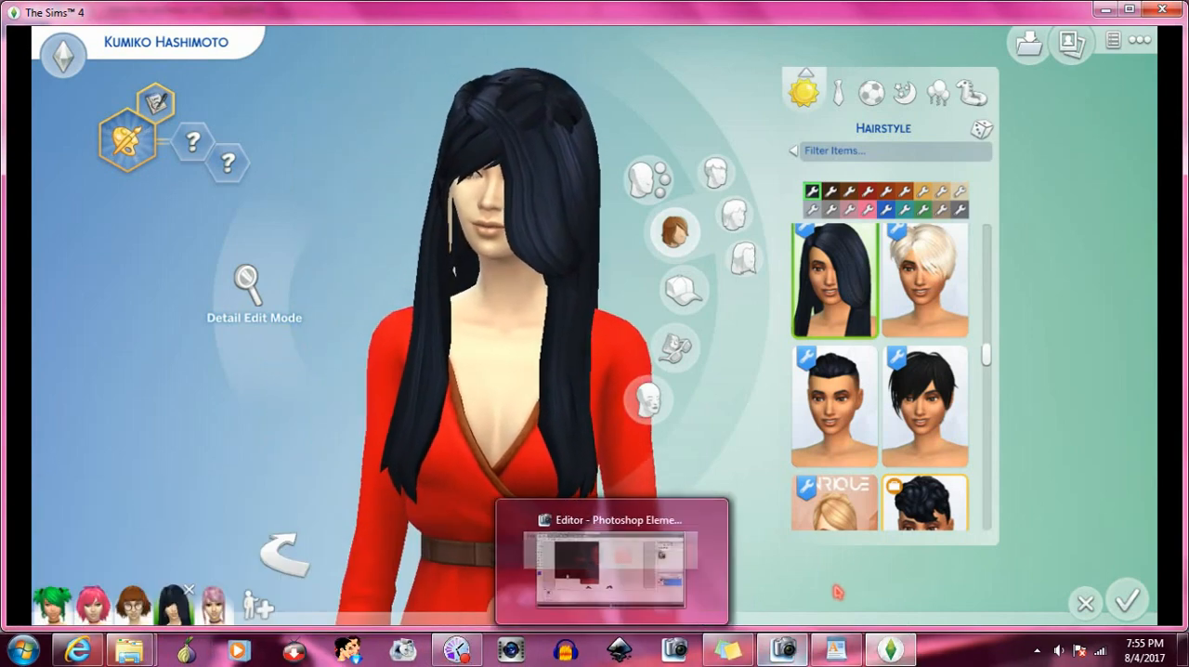
- Try the Giannisk13 high bun with the bangs, and replace it with the long layered brown Kiara Zurk hair
{"action": "scroll", "coordinate": [873, 371], "scroll_direction": "down", "scroll_amount": 2}
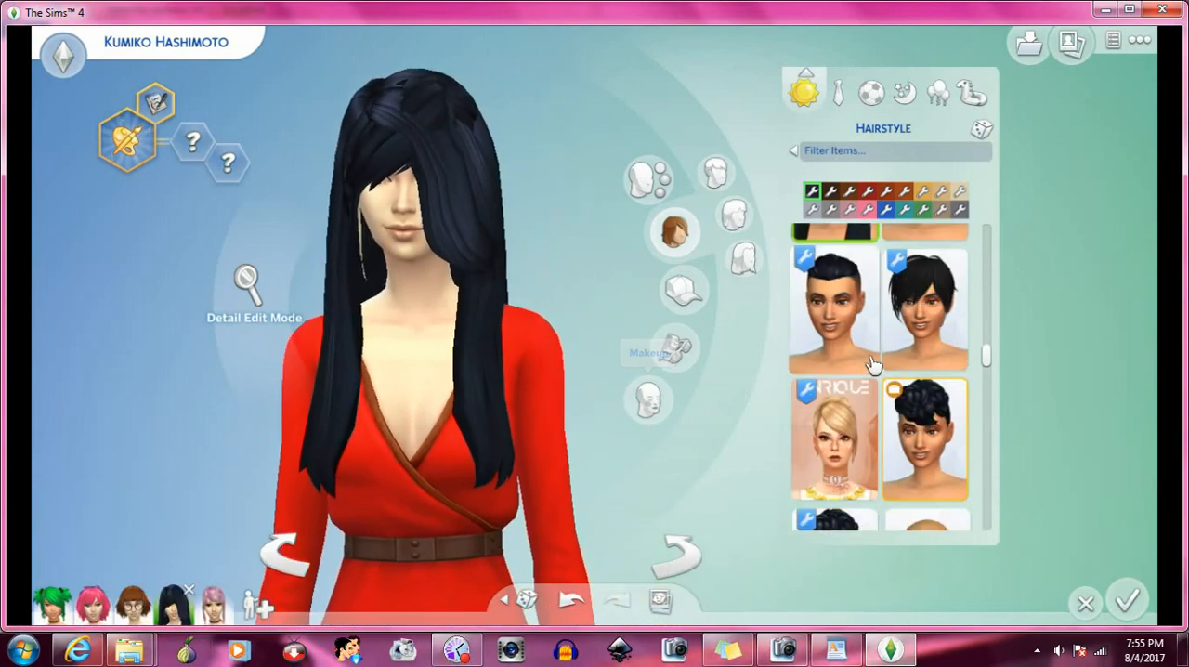
{"action": "scroll", "coordinate": [873, 365], "scroll_direction": "down", "scroll_amount": 1}
{"action": "left_click", "coordinate": [905, 411]}
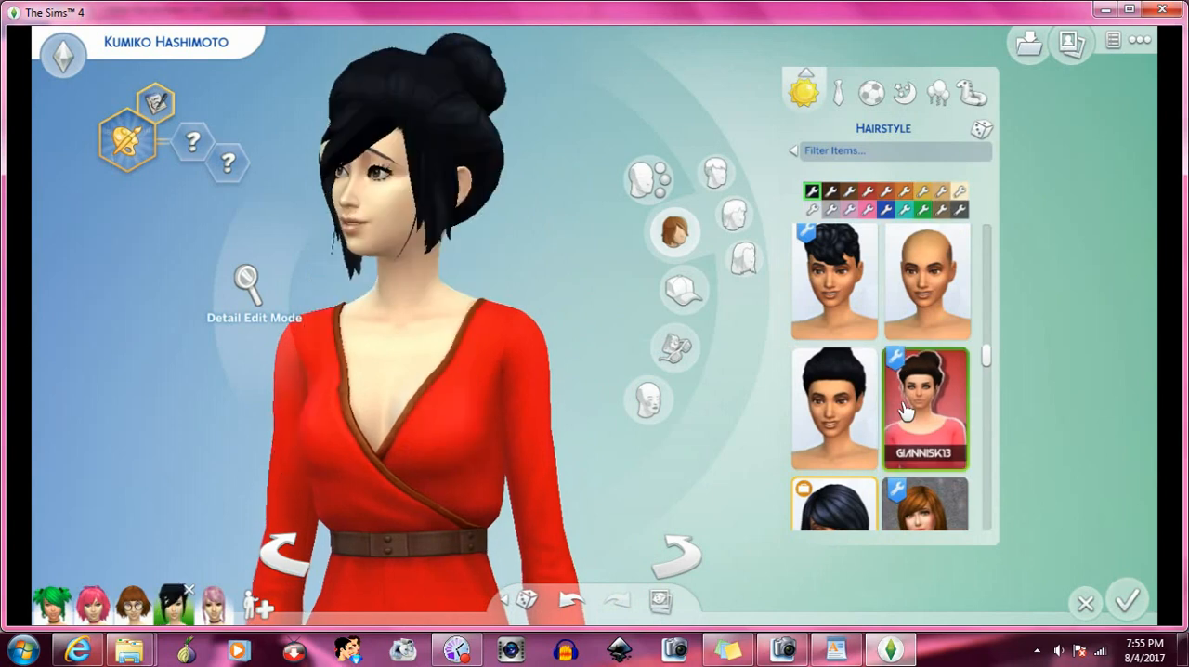
{"action": "scroll", "coordinate": [906, 403], "scroll_direction": "down", "scroll_amount": 1}
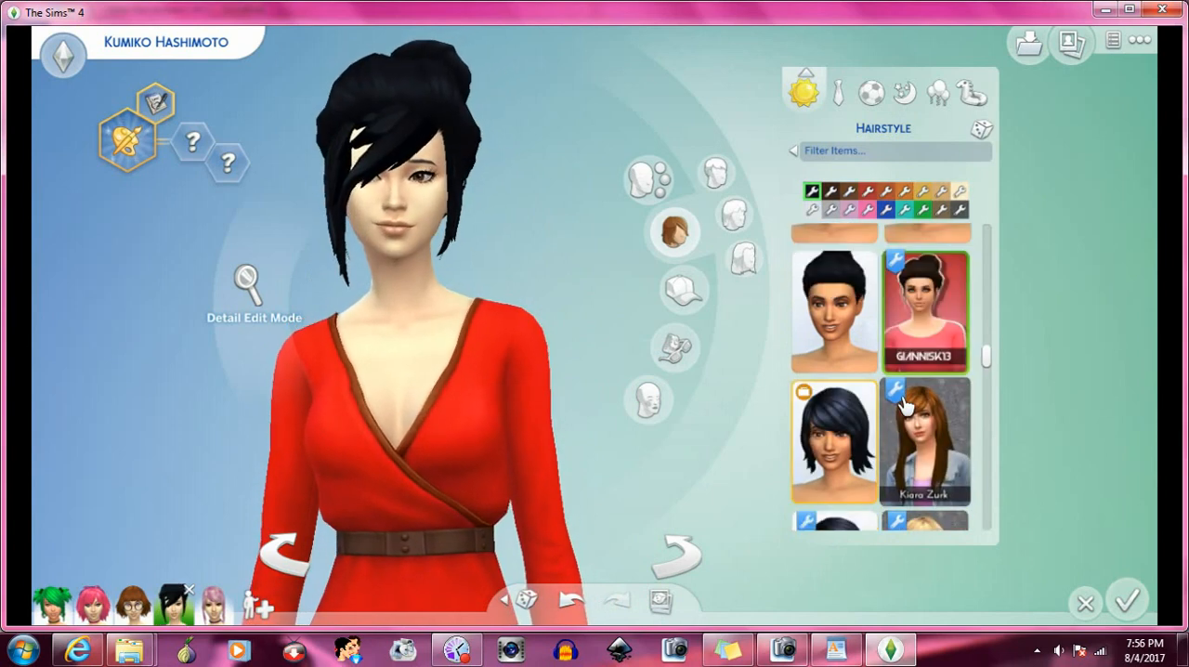
{"action": "left_click", "coordinate": [904, 405]}
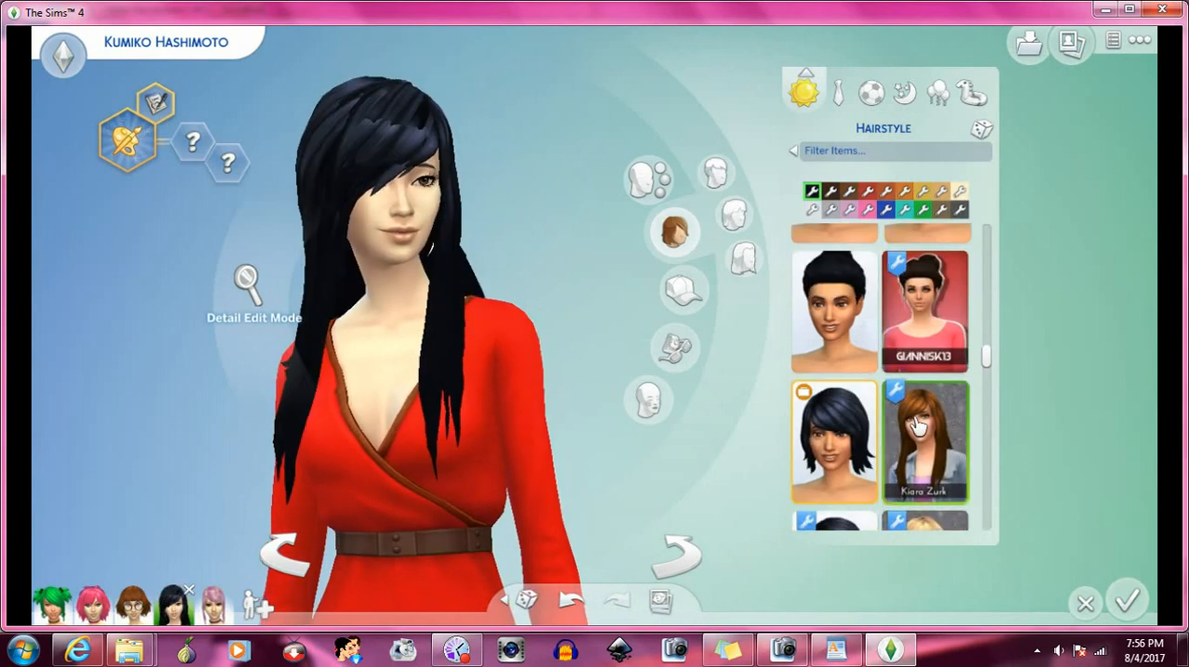
- Apply the Aveira bun further down the hairstyle catalog to the Sim to test it with the bangs
{"action": "scroll", "coordinate": [908, 390], "scroll_direction": "down", "scroll_amount": 1}
{"action": "scroll", "coordinate": [905, 388], "scroll_direction": "down", "scroll_amount": 4}
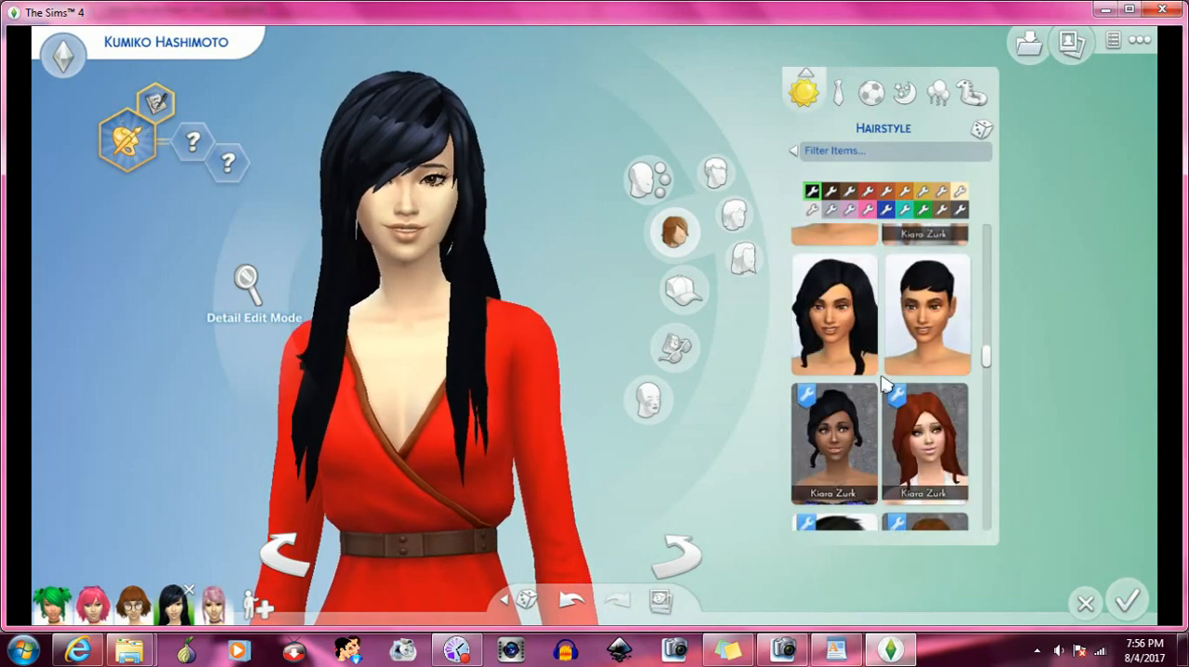
{"action": "scroll", "coordinate": [882, 382], "scroll_direction": "down", "scroll_amount": 1}
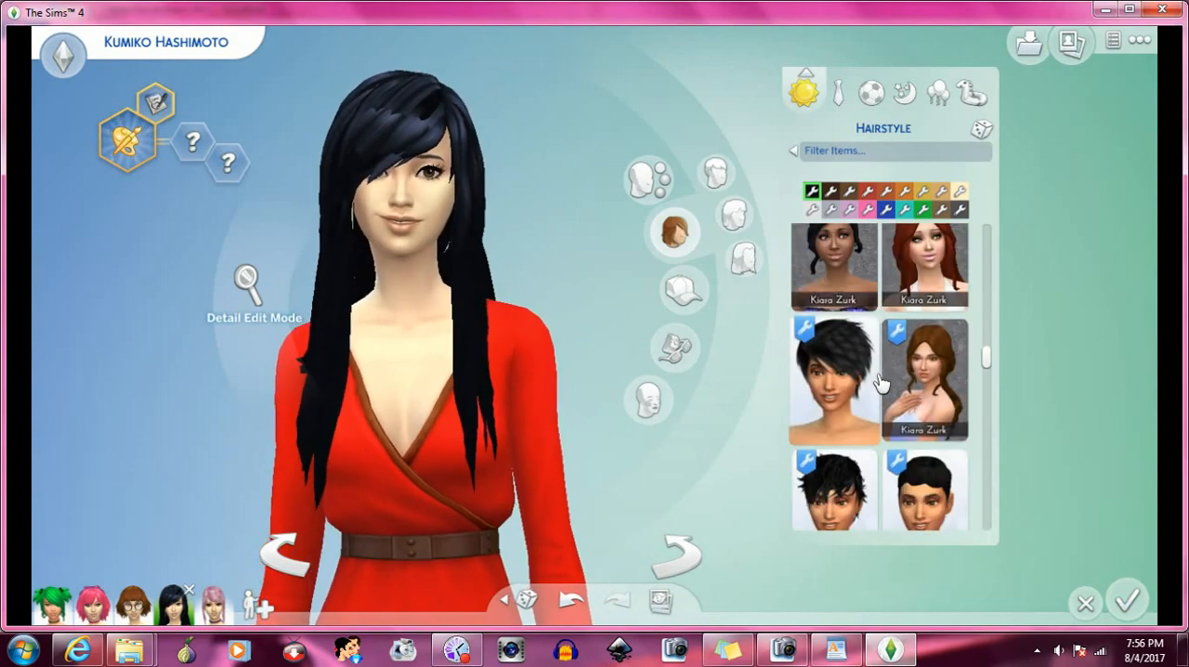
{"action": "scroll", "coordinate": [881, 381], "scroll_direction": "down", "scroll_amount": 3}
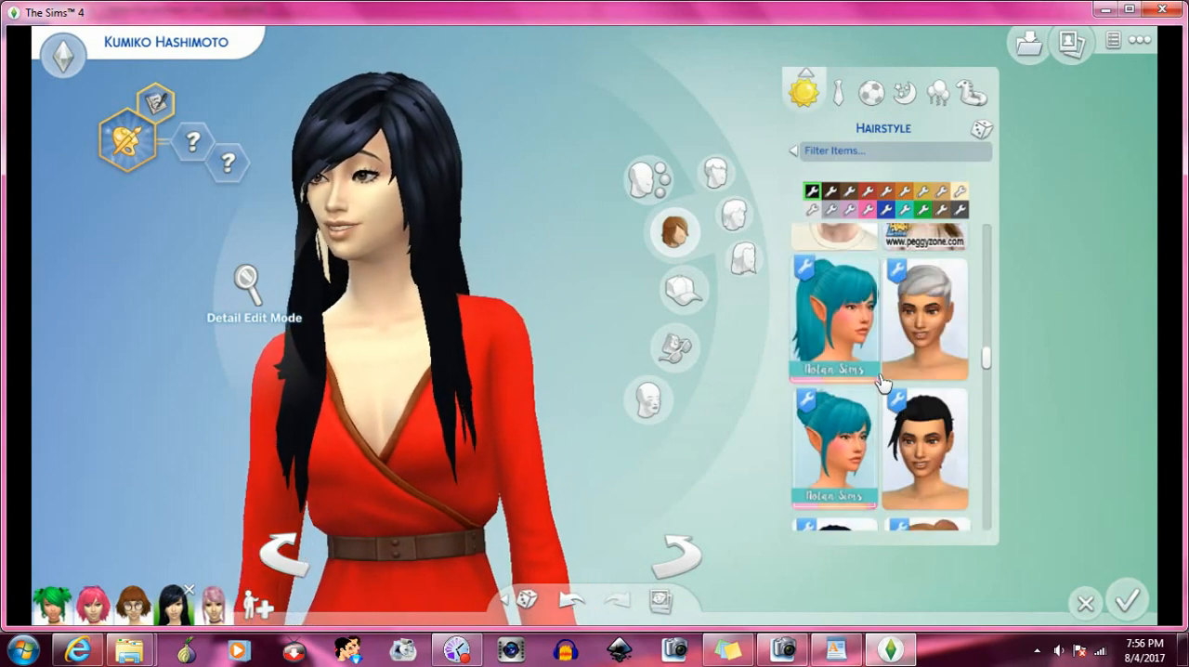
{"action": "scroll", "coordinate": [879, 336], "scroll_direction": "down", "scroll_amount": 1}
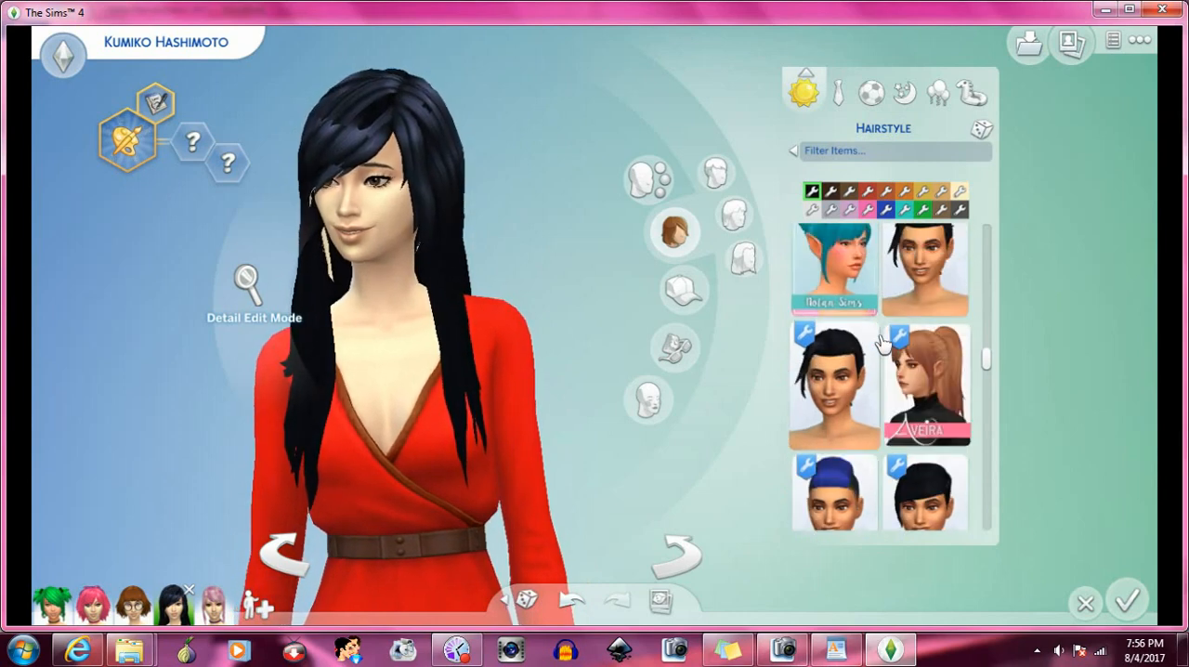
{"action": "scroll", "coordinate": [882, 342], "scroll_direction": "down", "scroll_amount": 4}
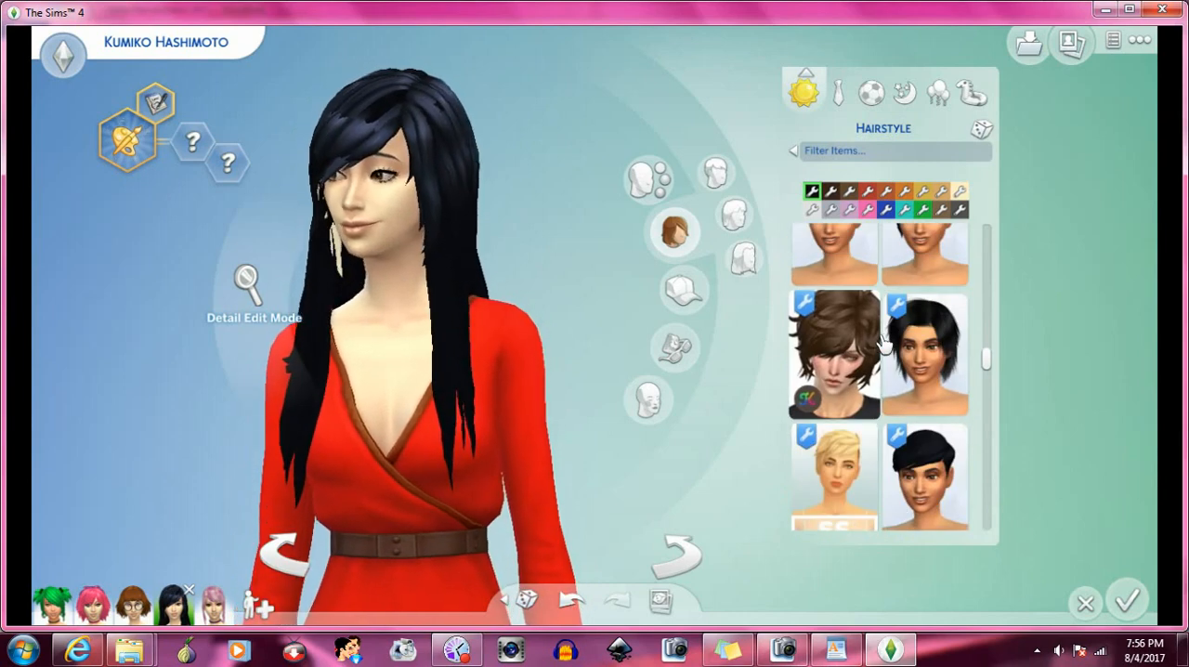
{"action": "scroll", "coordinate": [883, 343], "scroll_direction": "down", "scroll_amount": 1}
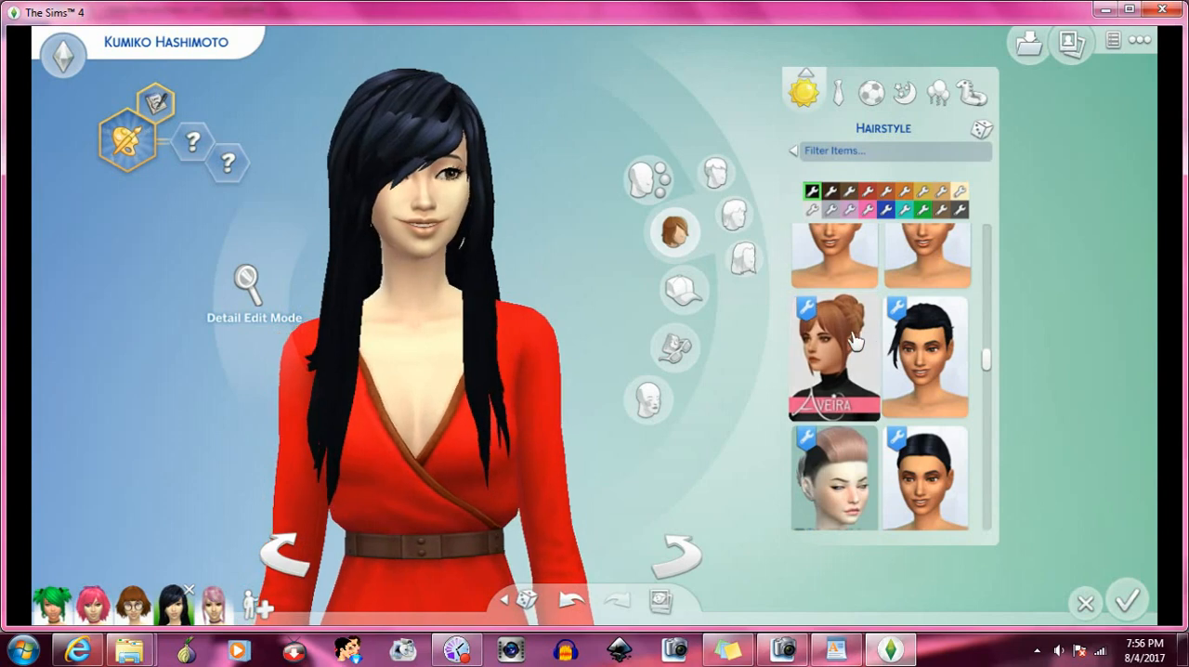
{"action": "left_click", "coordinate": [854, 340]}
{"action": "scroll", "coordinate": [854, 340], "scroll_direction": "down", "scroll_amount": 3}
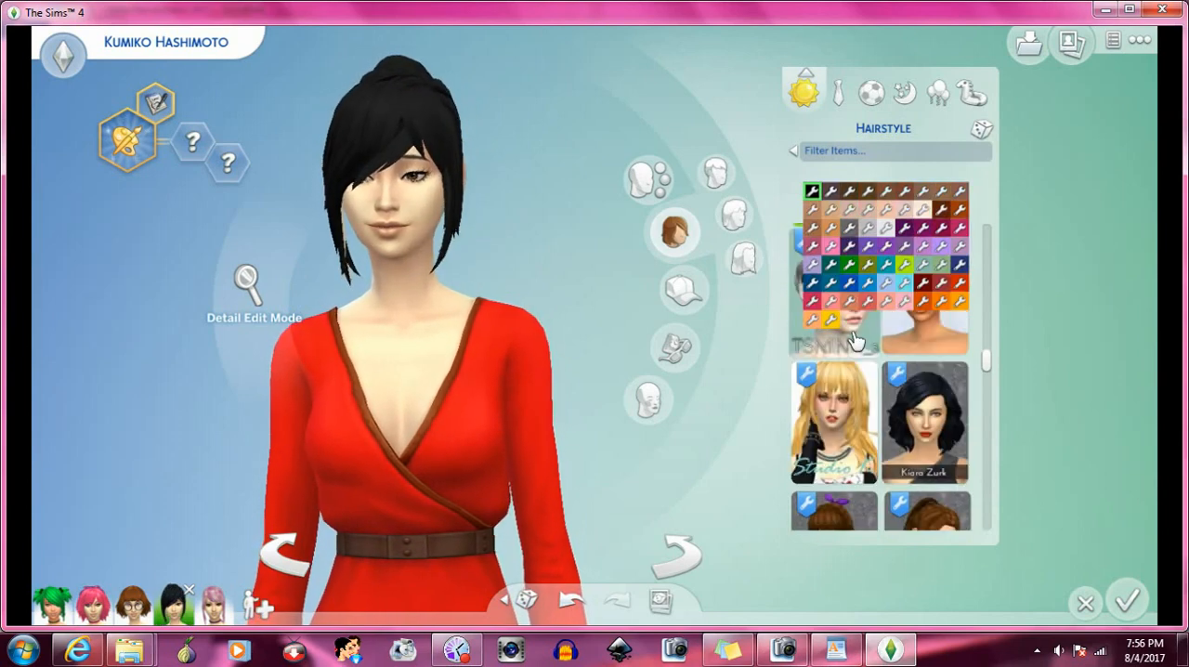
- Try the long straight brown Kiara Zurk hair with the bangs, and replace it with the curly Kiara Zurk bob shown in red
{"action": "scroll", "coordinate": [854, 340], "scroll_direction": "down", "scroll_amount": 2}
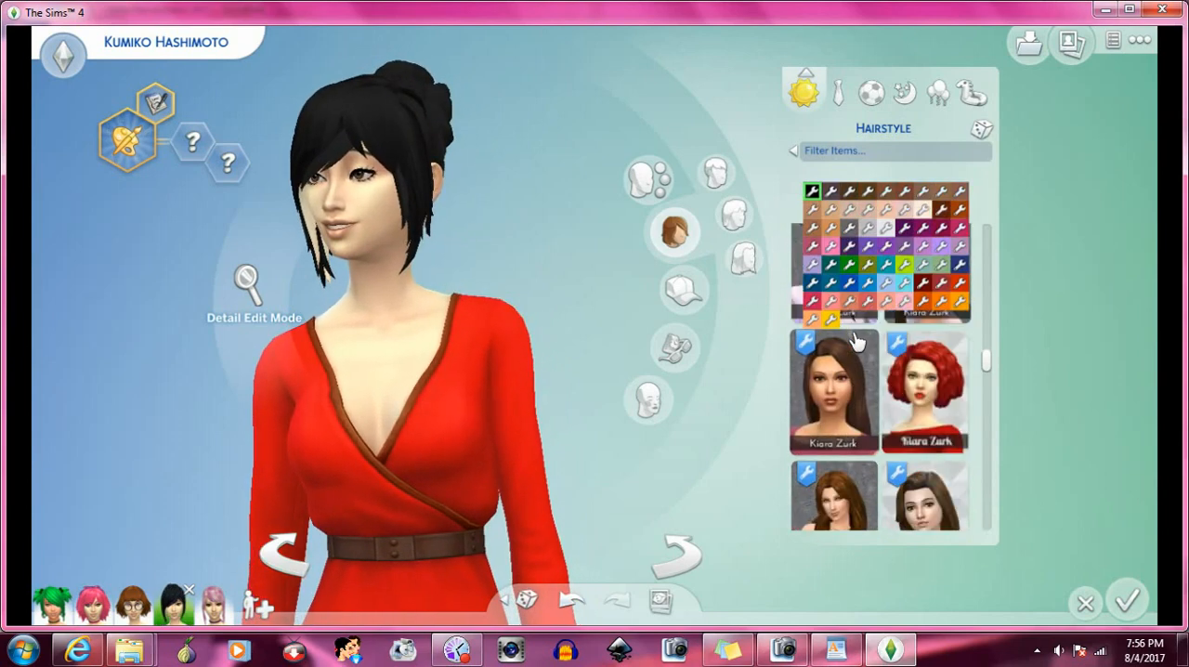
{"action": "left_click", "coordinate": [853, 368]}
{"action": "scroll", "coordinate": [859, 367], "scroll_direction": "down", "scroll_amount": 1}
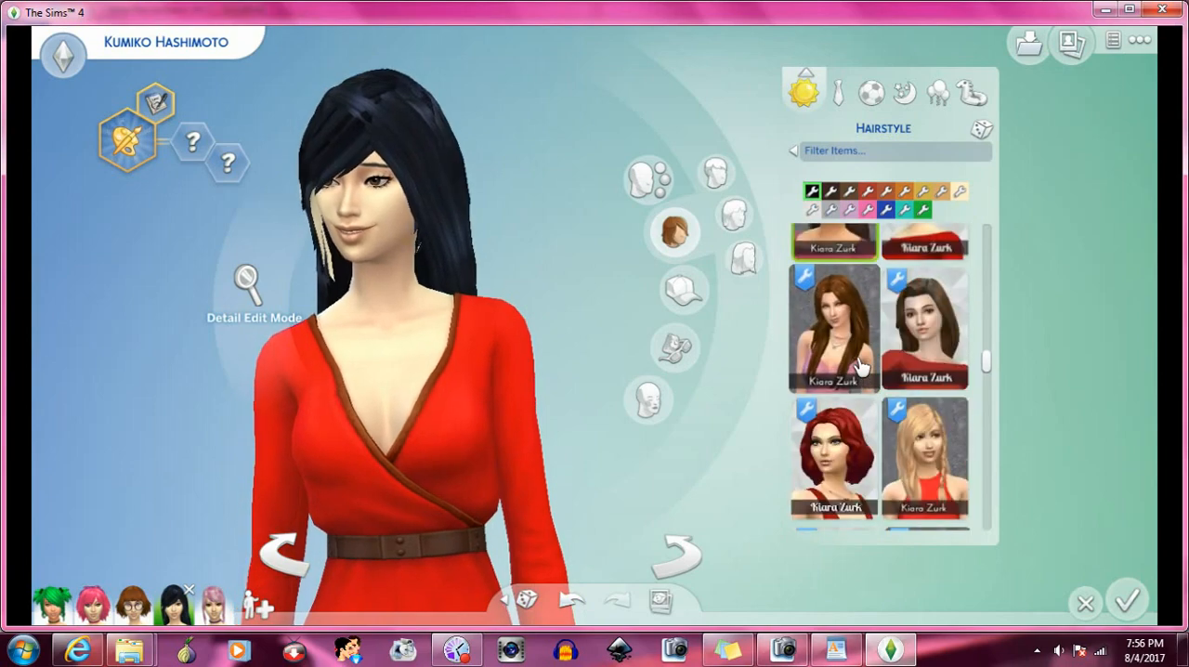
{"action": "scroll", "coordinate": [869, 353], "scroll_direction": "up", "scroll_amount": 1}
{"action": "left_click", "coordinate": [918, 376]}
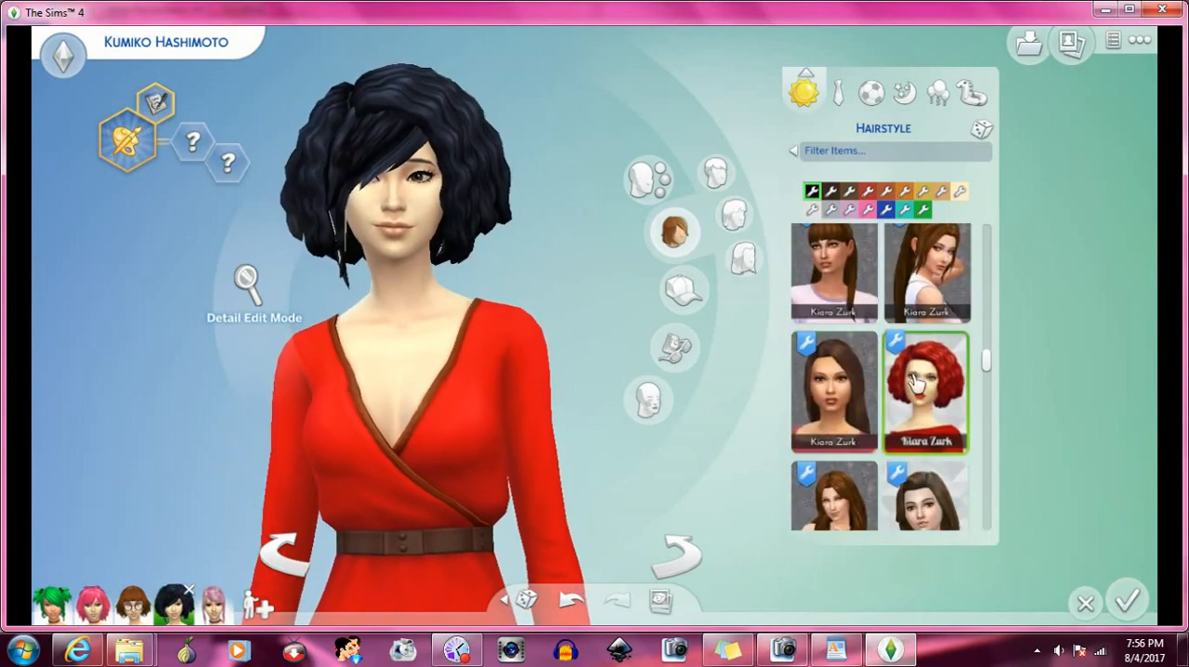
{"action": "scroll", "coordinate": [891, 381], "scroll_direction": "down", "scroll_amount": 3}
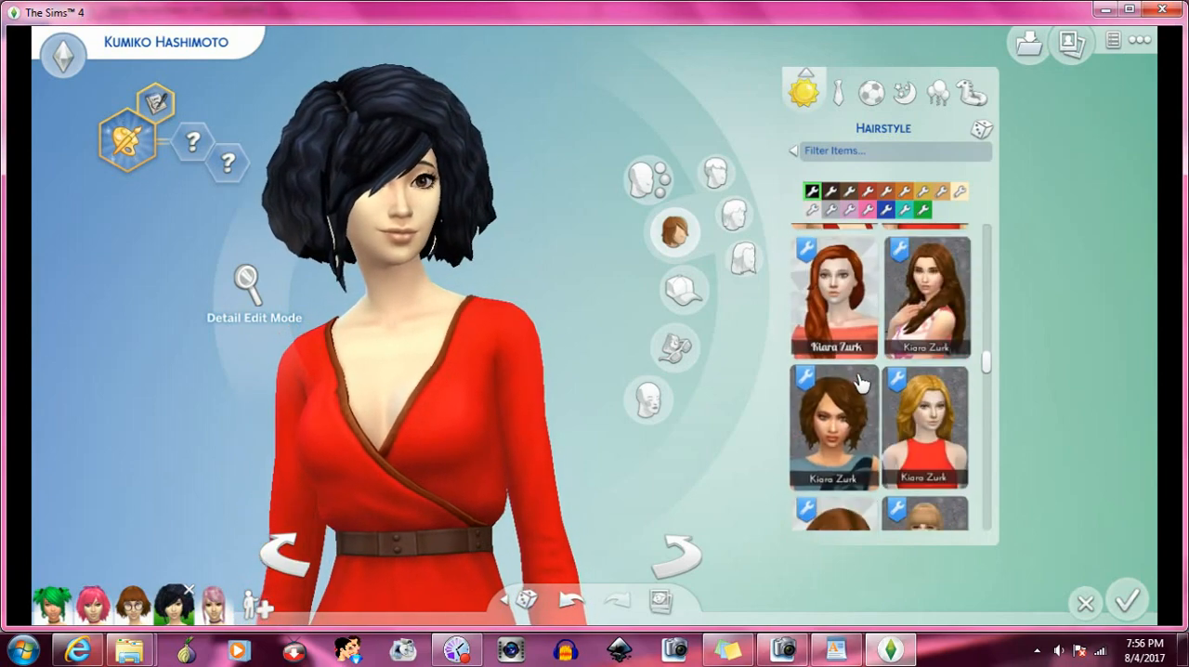
{"action": "scroll", "coordinate": [894, 404], "scroll_direction": "down", "scroll_amount": 1}
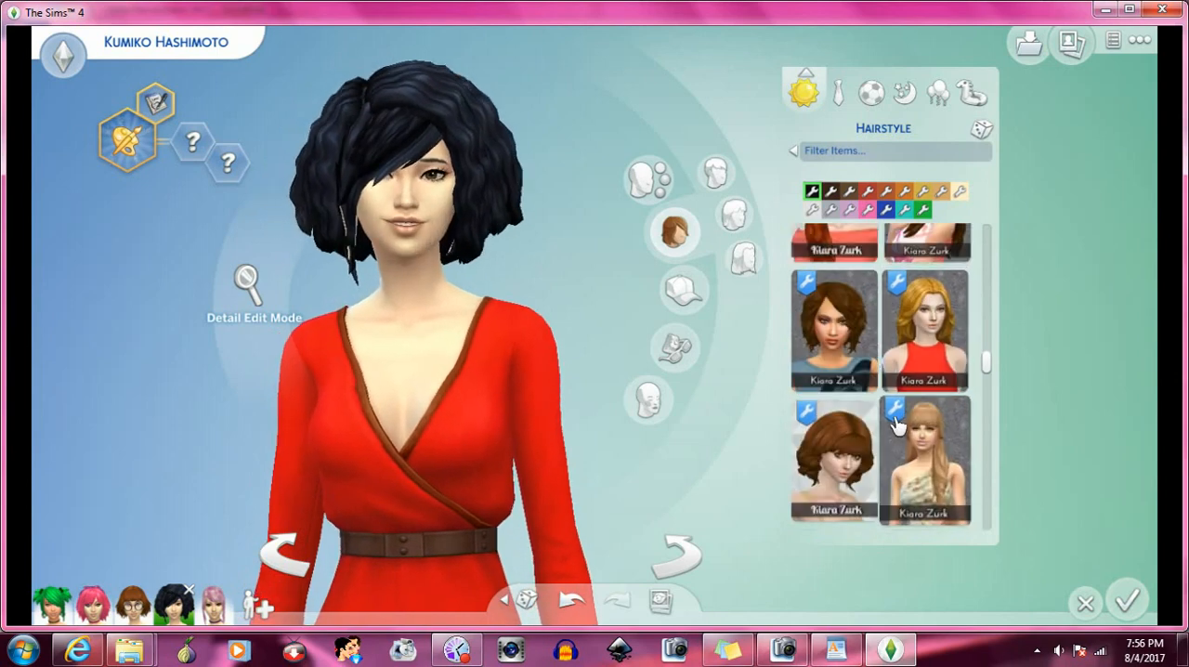
- Try the wavy blonde Kiara Zurk bob with the bangs, and replace it with the short red Kiara Zurk hair
{"action": "scroll", "coordinate": [894, 425], "scroll_direction": "down", "scroll_amount": 1}
{"action": "left_click", "coordinate": [942, 397]}
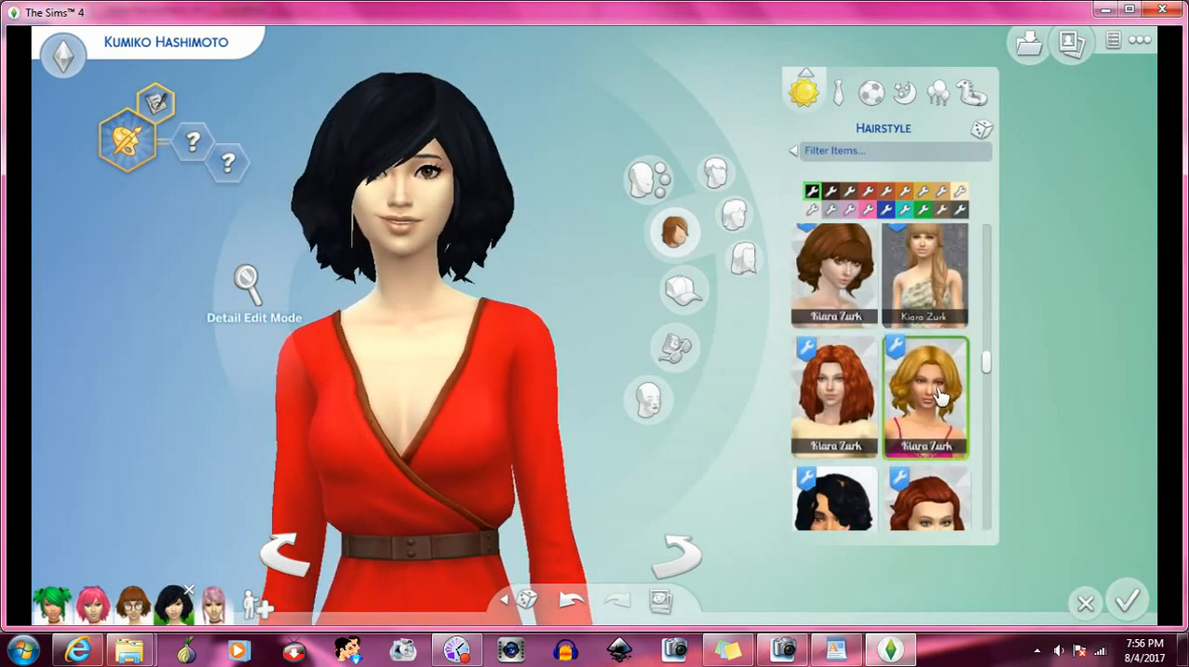
{"action": "scroll", "coordinate": [941, 394], "scroll_direction": "down", "scroll_amount": 1}
{"action": "scroll", "coordinate": [941, 395], "scroll_direction": "down", "scroll_amount": 1}
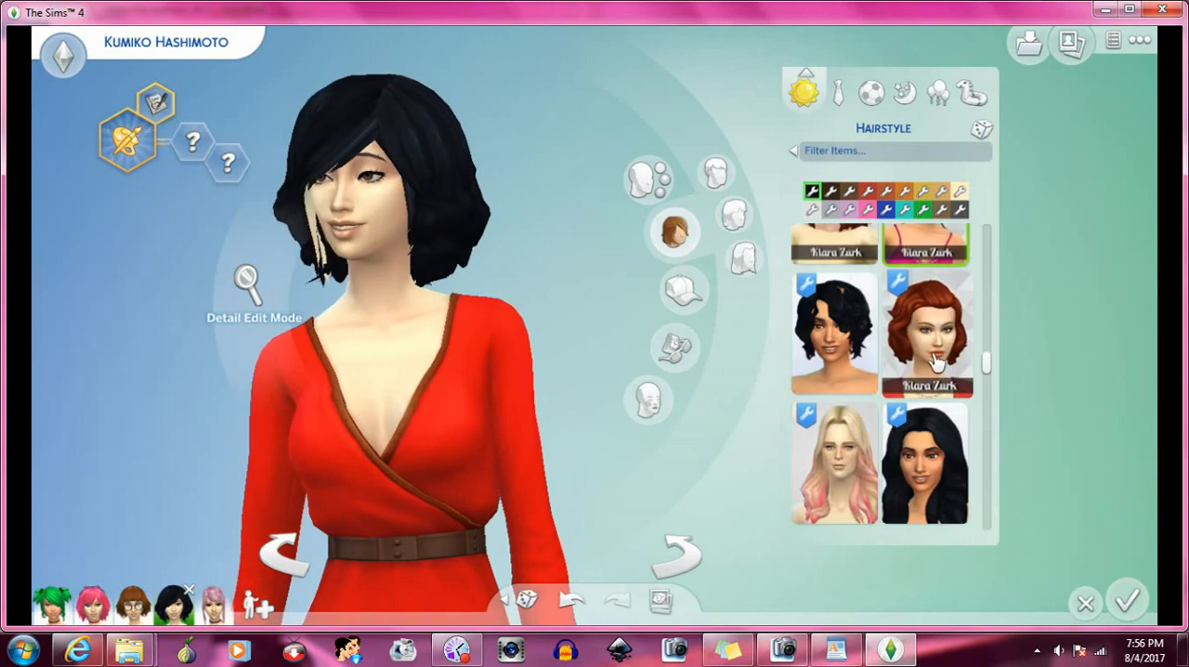
{"action": "left_click", "coordinate": [936, 362]}
- Apply the very long straight brown Kiara Zurk hair further down the hairstyle catalog to test it with the bangs
{"action": "scroll", "coordinate": [936, 362], "scroll_direction": "down", "scroll_amount": 3}
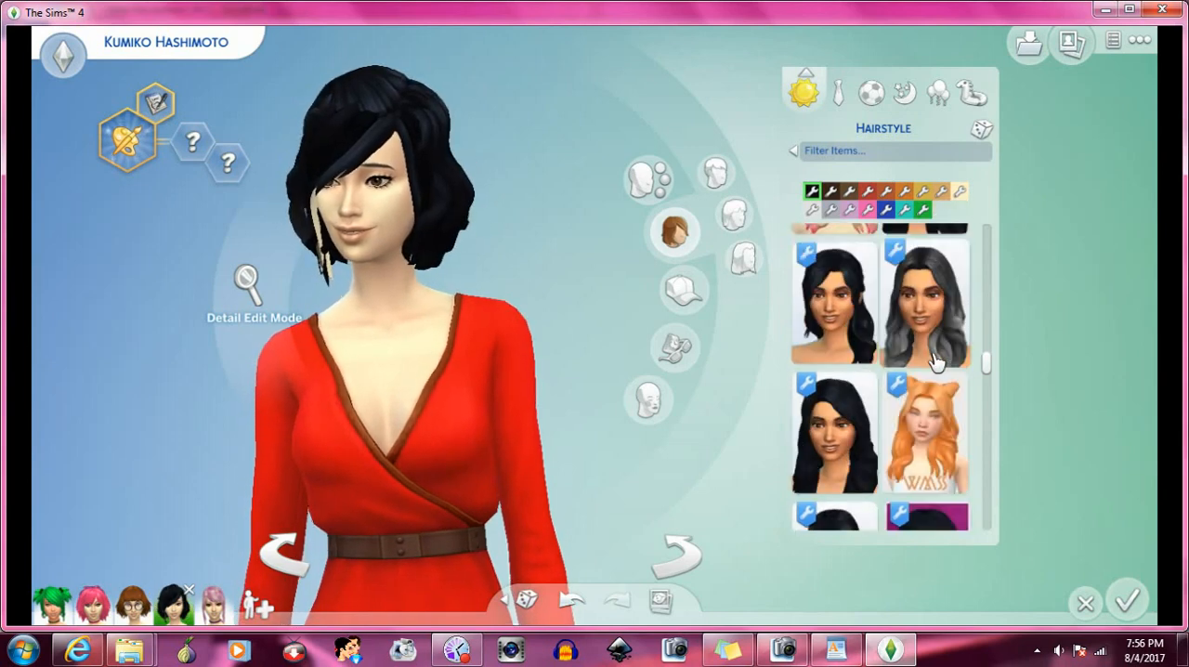
{"action": "scroll", "coordinate": [936, 362], "scroll_direction": "down", "scroll_amount": 3}
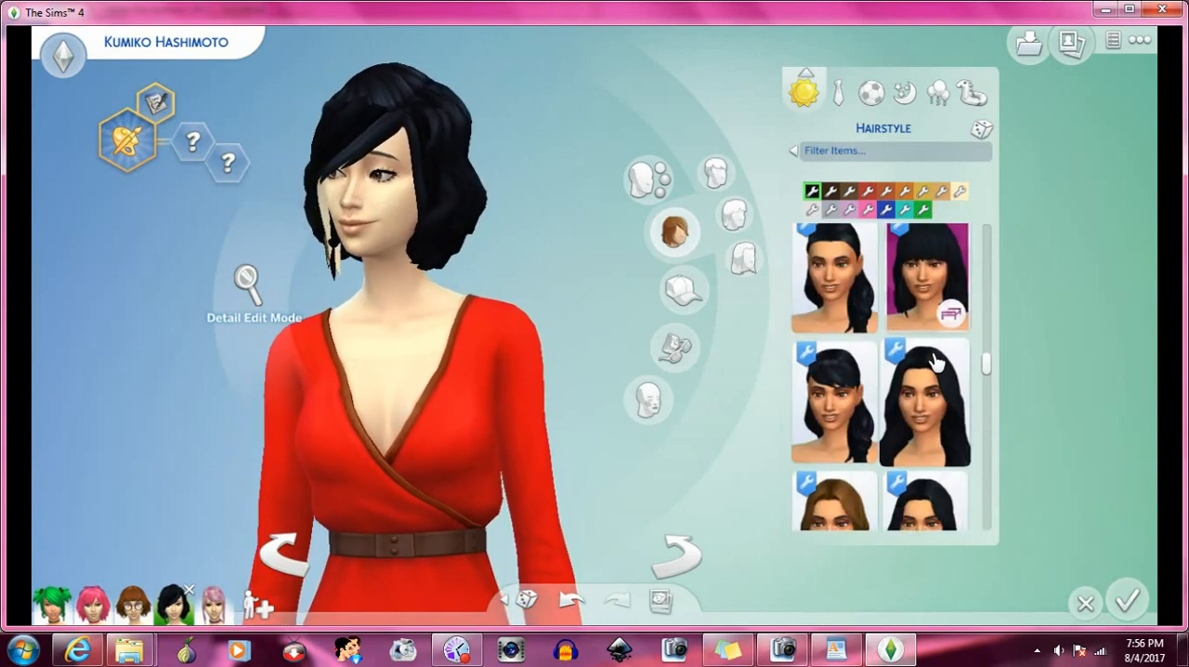
{"action": "scroll", "coordinate": [936, 363], "scroll_direction": "down", "scroll_amount": 4}
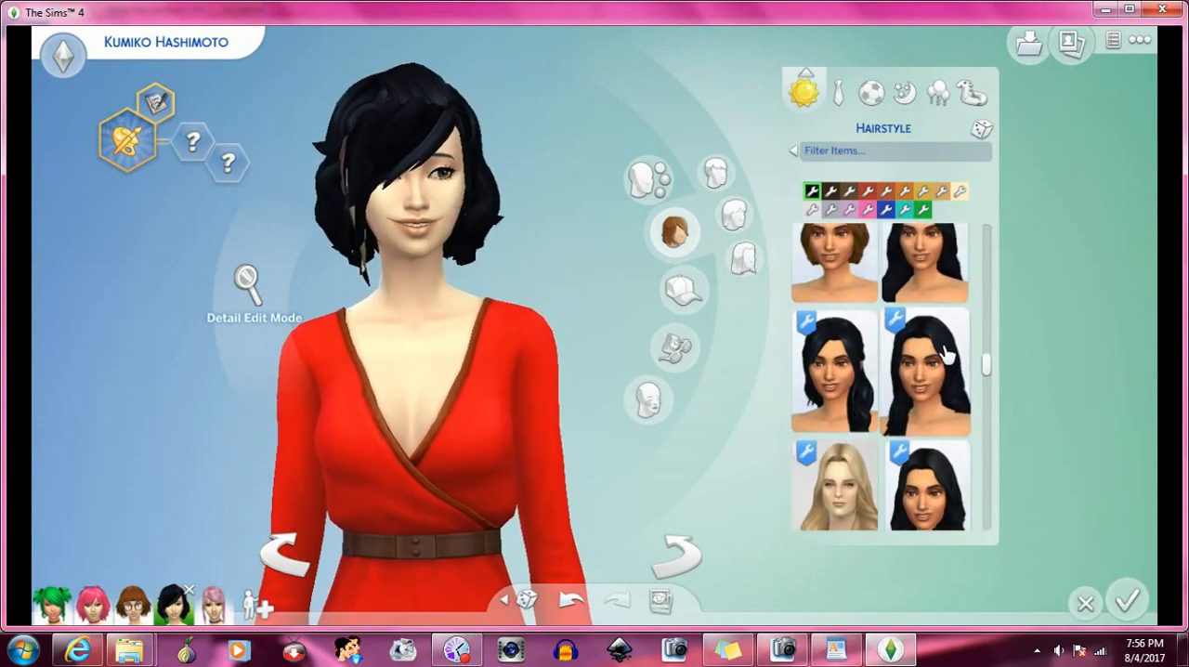
{"action": "scroll", "coordinate": [944, 362], "scroll_direction": "down", "scroll_amount": 2}
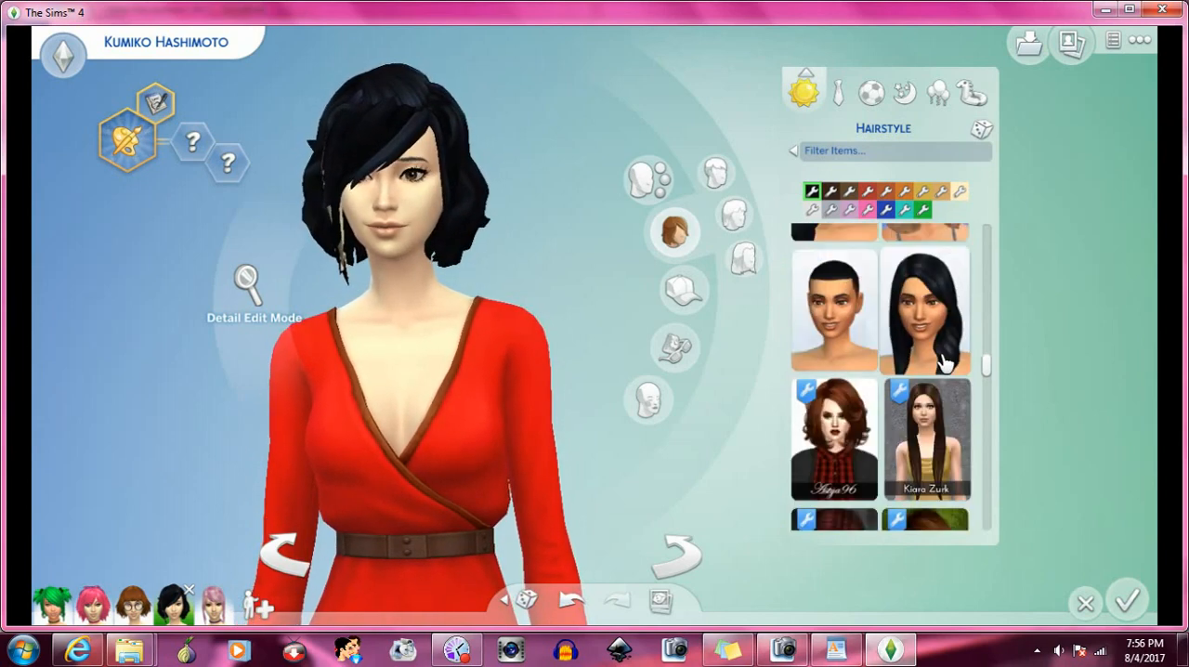
{"action": "scroll", "coordinate": [941, 332], "scroll_direction": "down", "scroll_amount": 2}
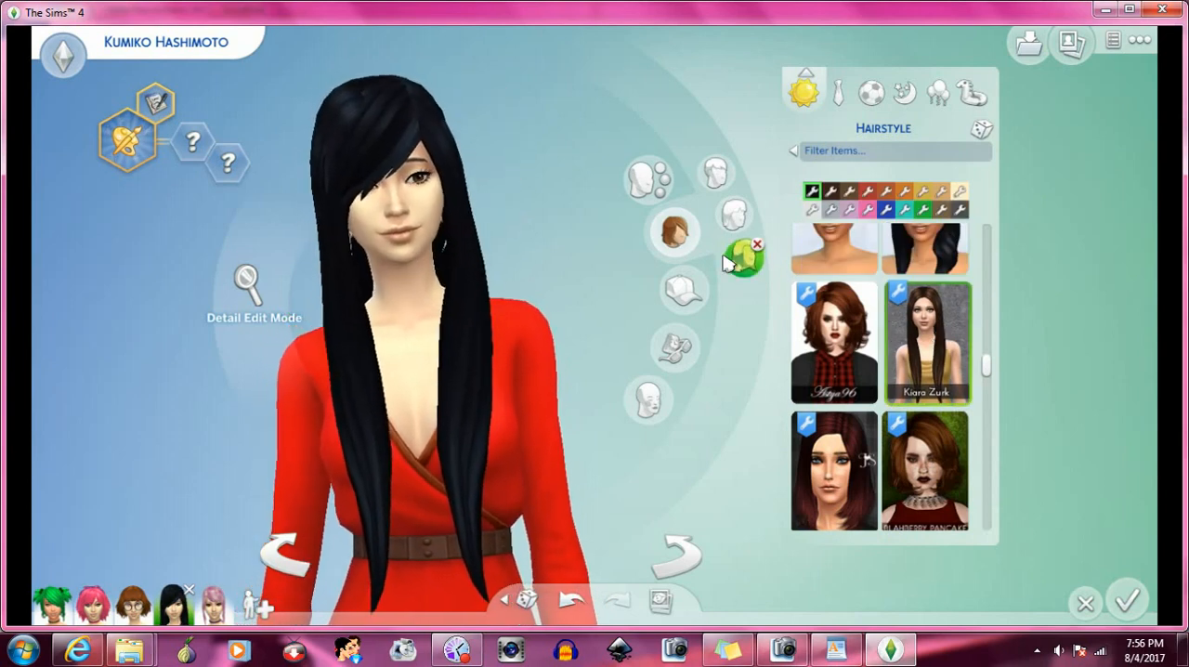
- Try the short layered black hair with flipped ends, and replace it with the long half-up black hair
{"action": "scroll", "coordinate": [868, 305], "scroll_direction": "down", "scroll_amount": 4}
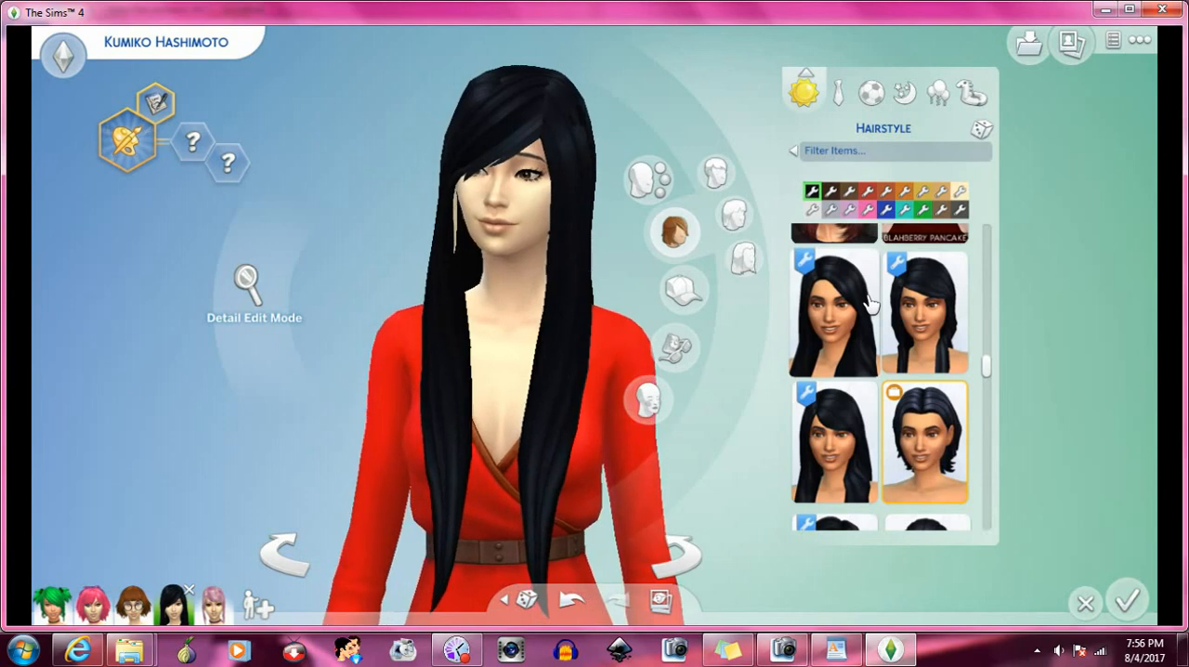
{"action": "left_click", "coordinate": [924, 437]}
{"action": "scroll", "coordinate": [896, 380], "scroll_direction": "down", "scroll_amount": 2}
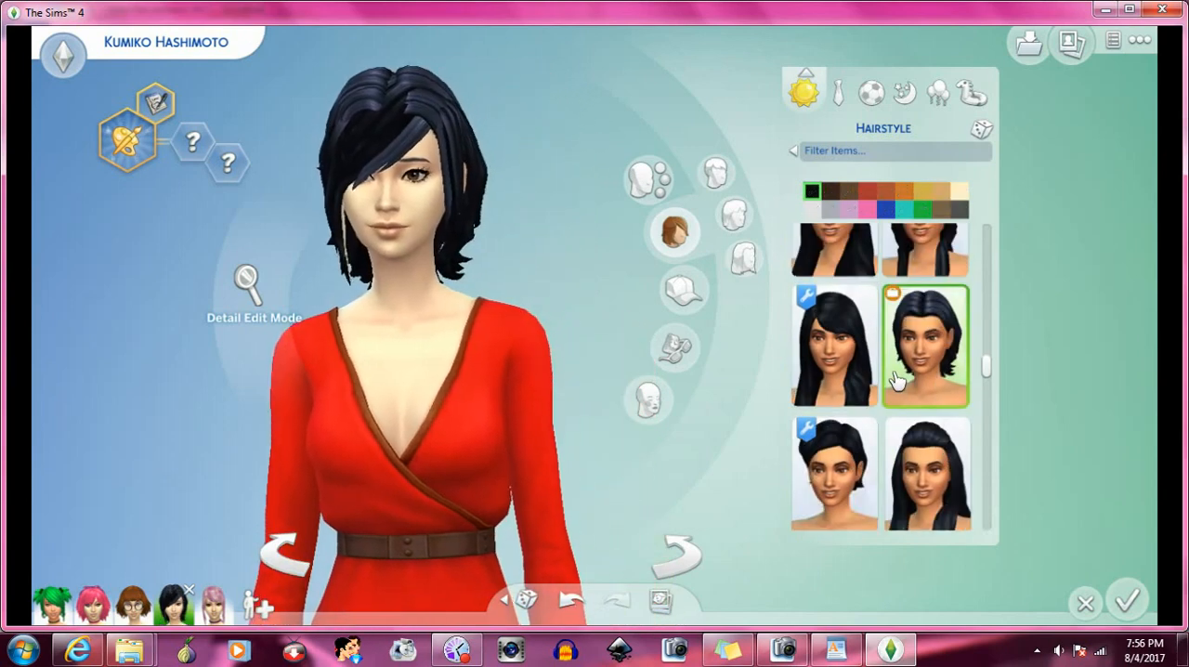
{"action": "scroll", "coordinate": [896, 379], "scroll_direction": "down", "scroll_amount": 1}
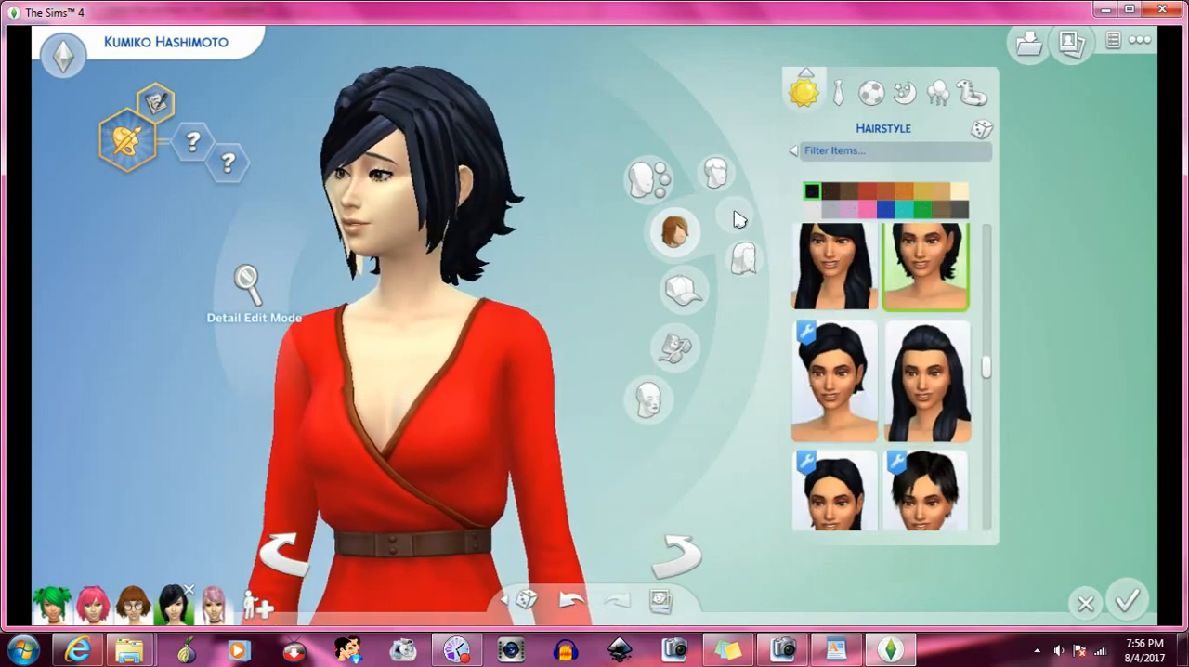
{"action": "scroll", "coordinate": [873, 344], "scroll_direction": "down", "scroll_amount": 3}
{"action": "scroll", "coordinate": [871, 336], "scroll_direction": "down", "scroll_amount": 2}
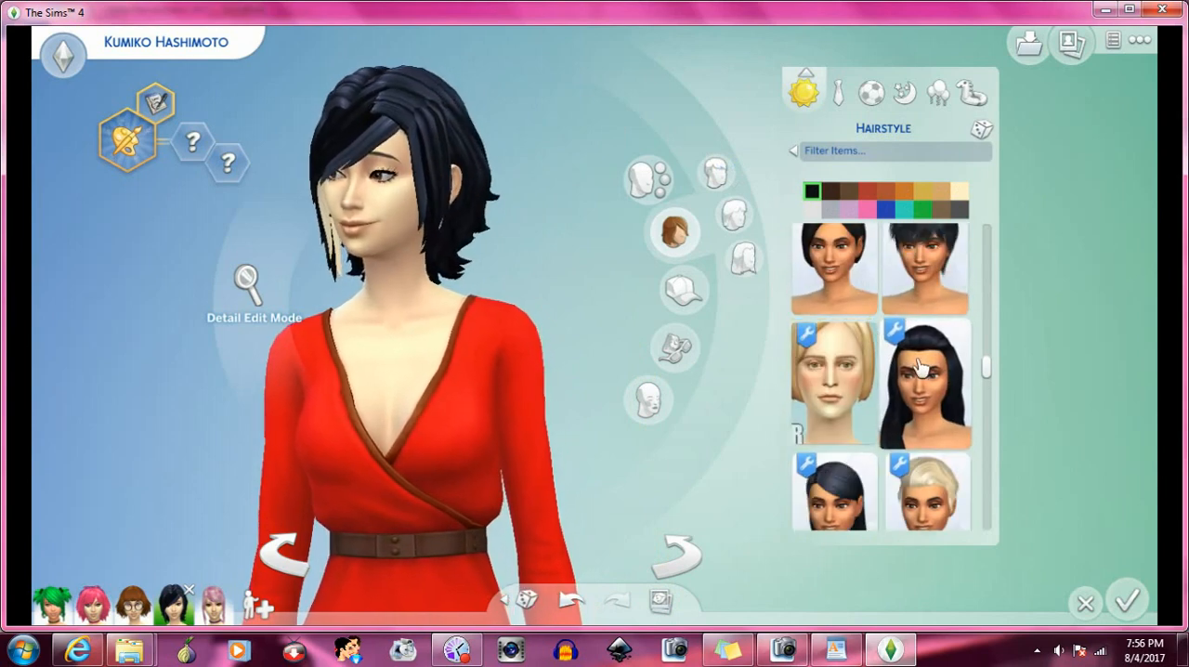
{"action": "left_click", "coordinate": [922, 366]}
- Try the long sleek side-parted black hair with the bangs, and replace it with the long swept-back black hair
{"action": "scroll", "coordinate": [921, 366], "scroll_direction": "down", "scroll_amount": 3}
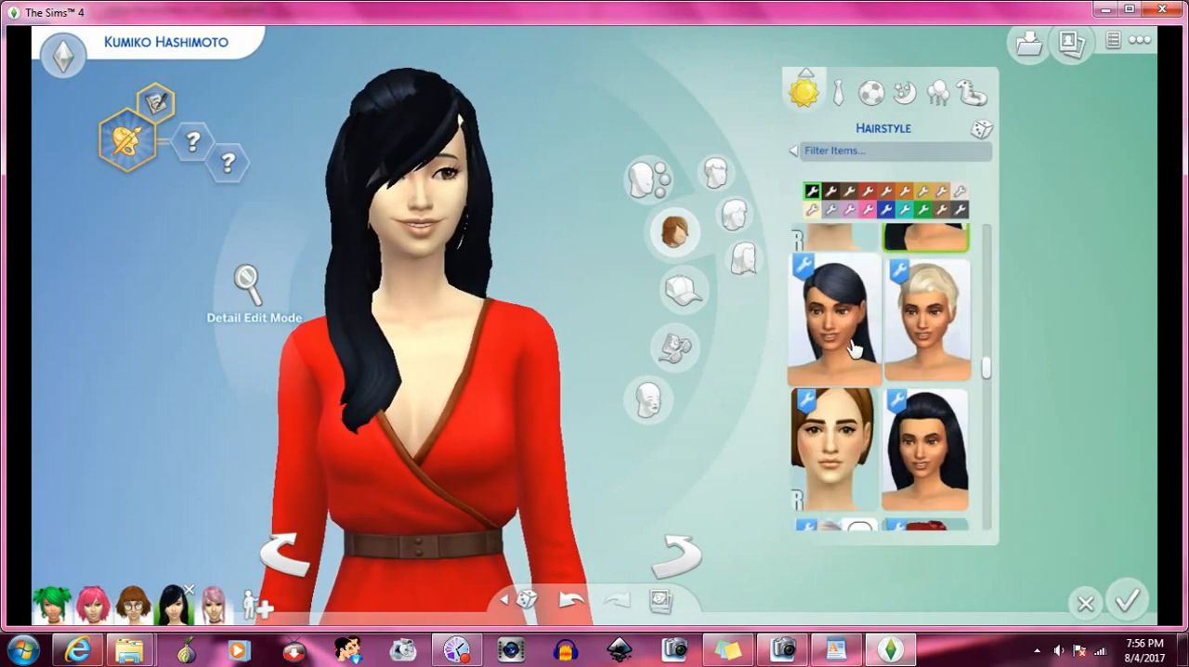
{"action": "left_click", "coordinate": [834, 344]}
{"action": "scroll", "coordinate": [882, 346], "scroll_direction": "down", "scroll_amount": 2}
{"action": "left_click", "coordinate": [940, 361]}
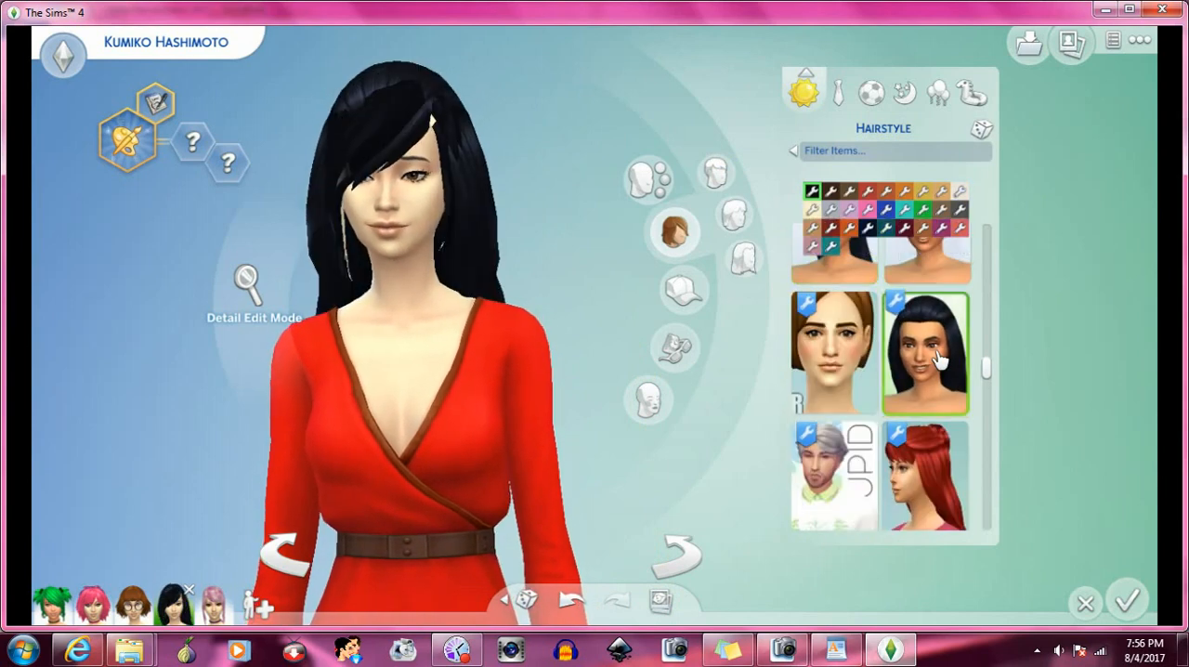
- Try the long half-up hair shown in red with the bangs, and replace it with the long side-parted black hair
{"action": "scroll", "coordinate": [939, 360], "scroll_direction": "down", "scroll_amount": 2}
{"action": "left_click", "coordinate": [939, 360]}
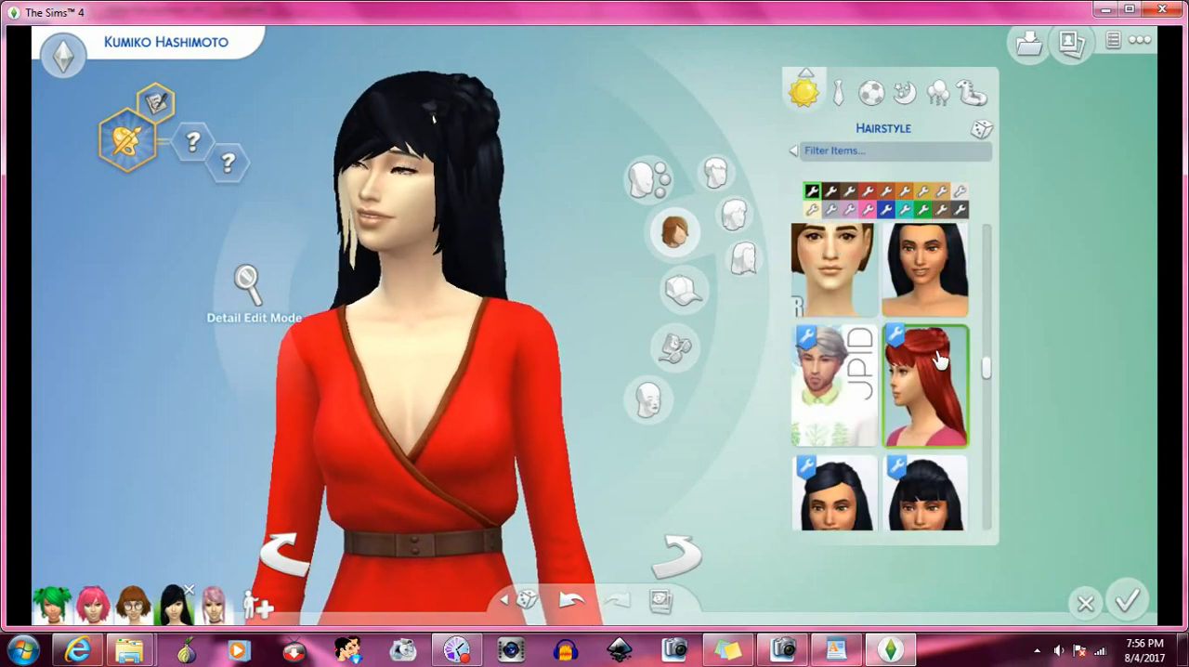
{"action": "scroll", "coordinate": [939, 360], "scroll_direction": "down", "scroll_amount": 3}
{"action": "left_click", "coordinate": [840, 336]}
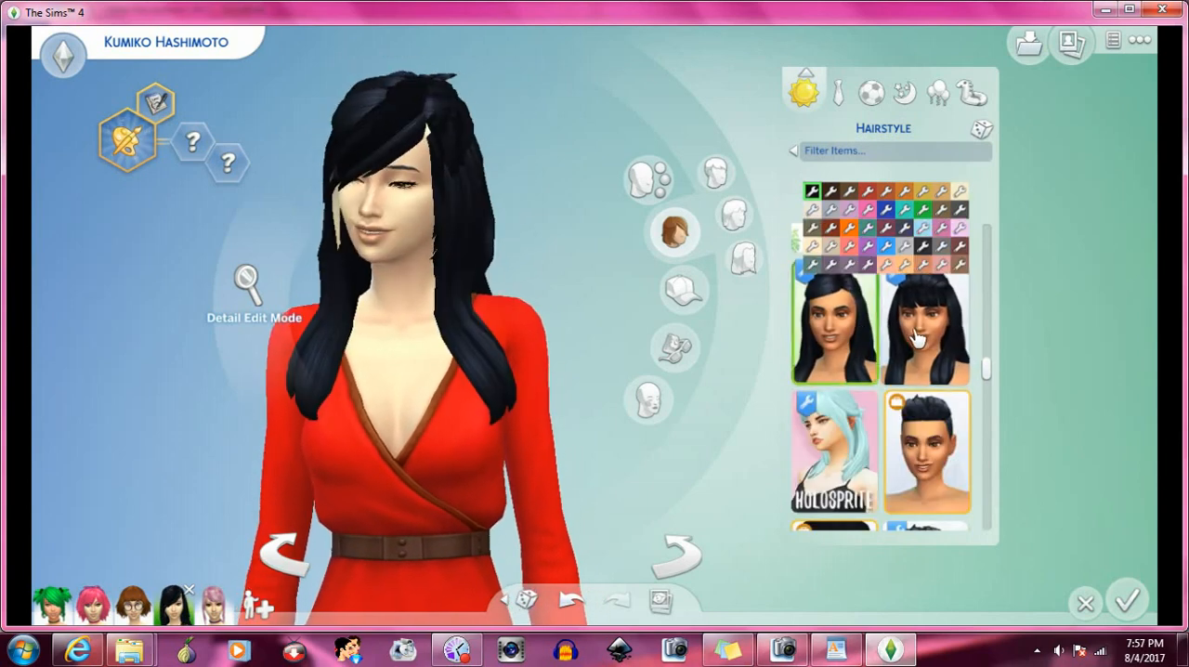
- Try the long black hair with a blunt fringe, and replace it with the afro hair with a headband
{"action": "left_click", "coordinate": [919, 339]}
{"action": "scroll", "coordinate": [922, 339], "scroll_direction": "down", "scroll_amount": 2}
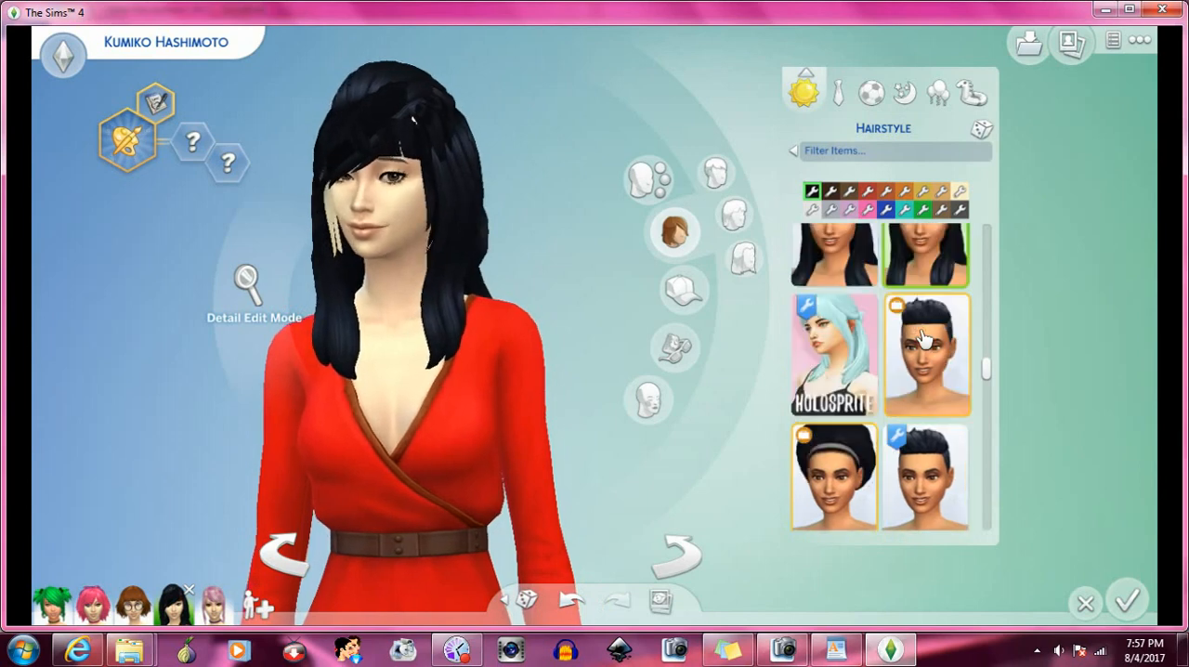
{"action": "left_click", "coordinate": [922, 339]}
{"action": "scroll", "coordinate": [922, 339], "scroll_direction": "down", "scroll_amount": 3}
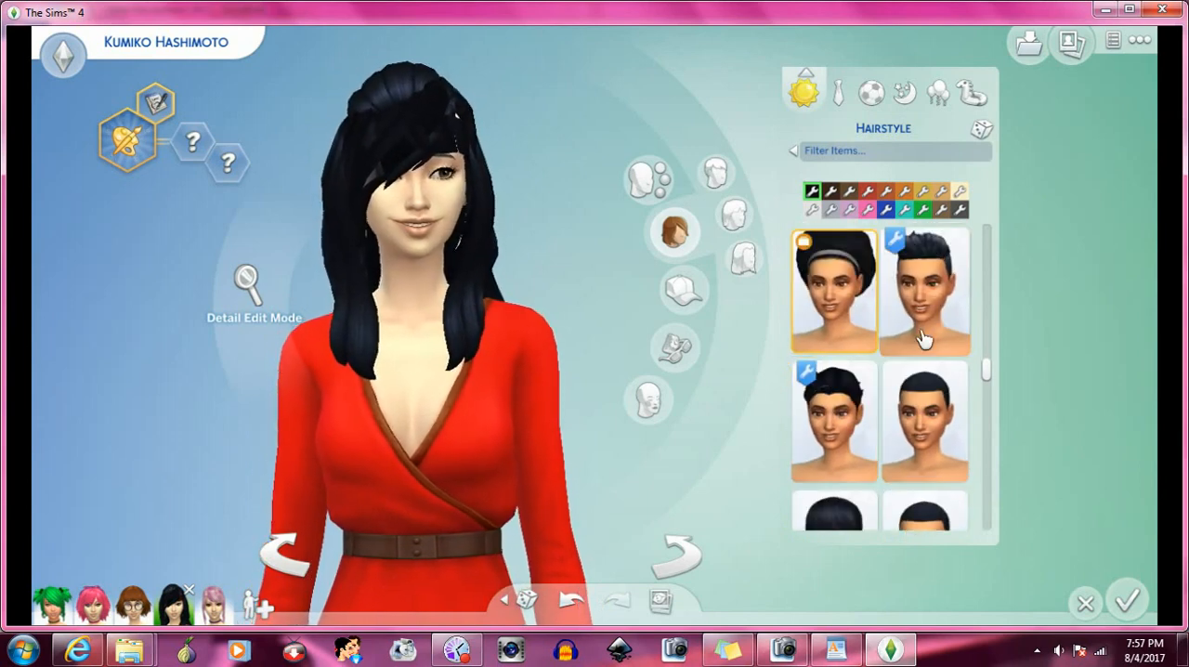
{"action": "left_click", "coordinate": [861, 302]}
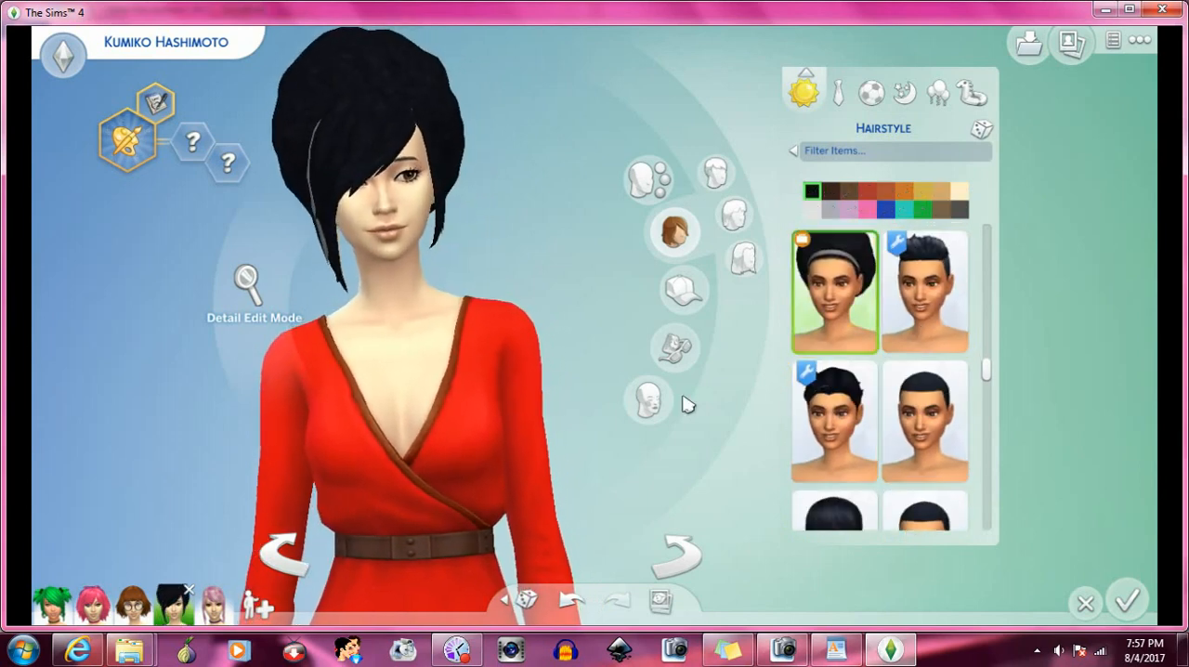
- Rotate the Sim to examine the afro hair and the bangs from the side and back
{"action": "left_click", "coordinate": [687, 560]}
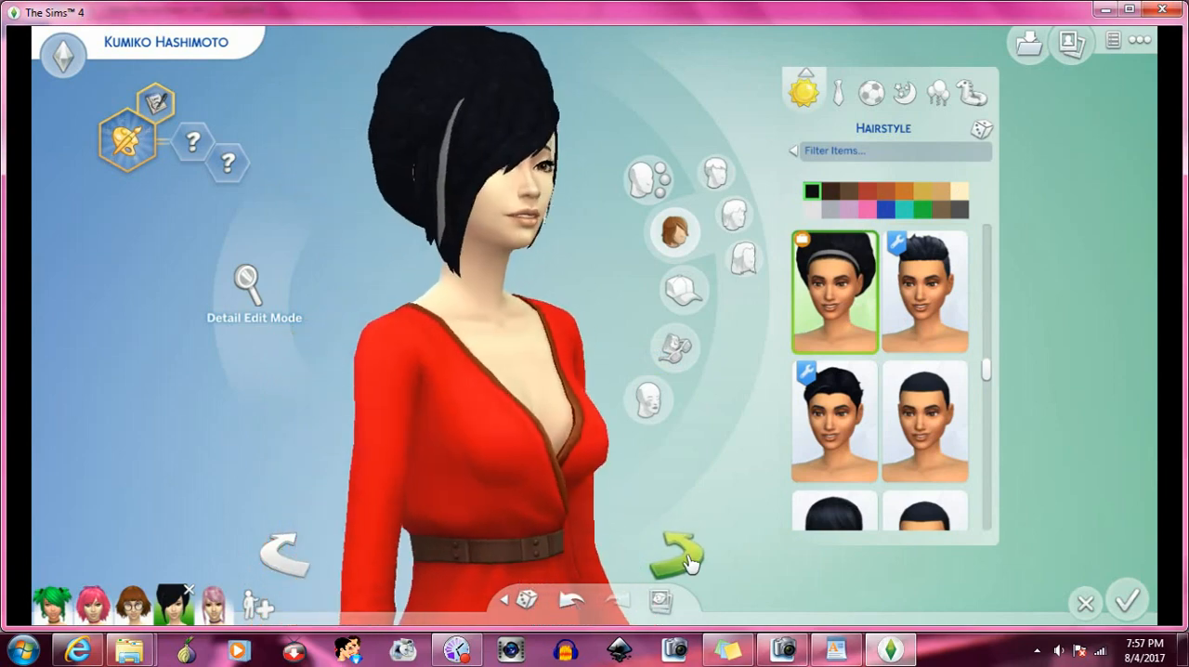
{"action": "left_click", "coordinate": [687, 560]}
{"action": "left_click", "coordinate": [688, 560]}
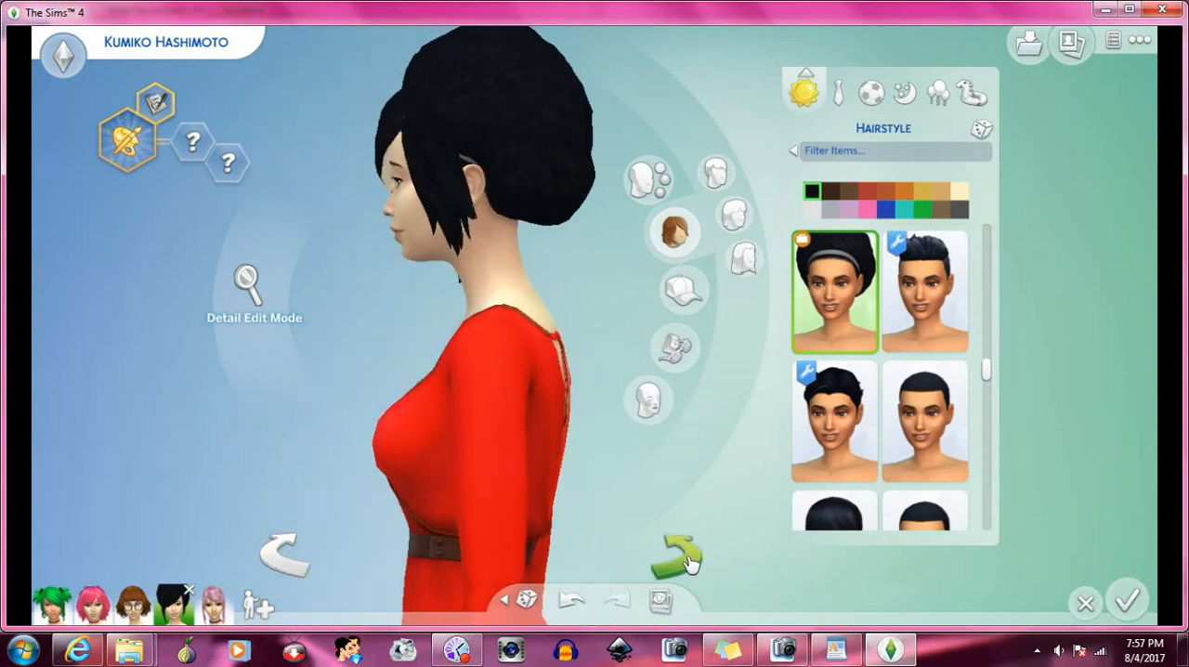
{"action": "left_click", "coordinate": [687, 560]}
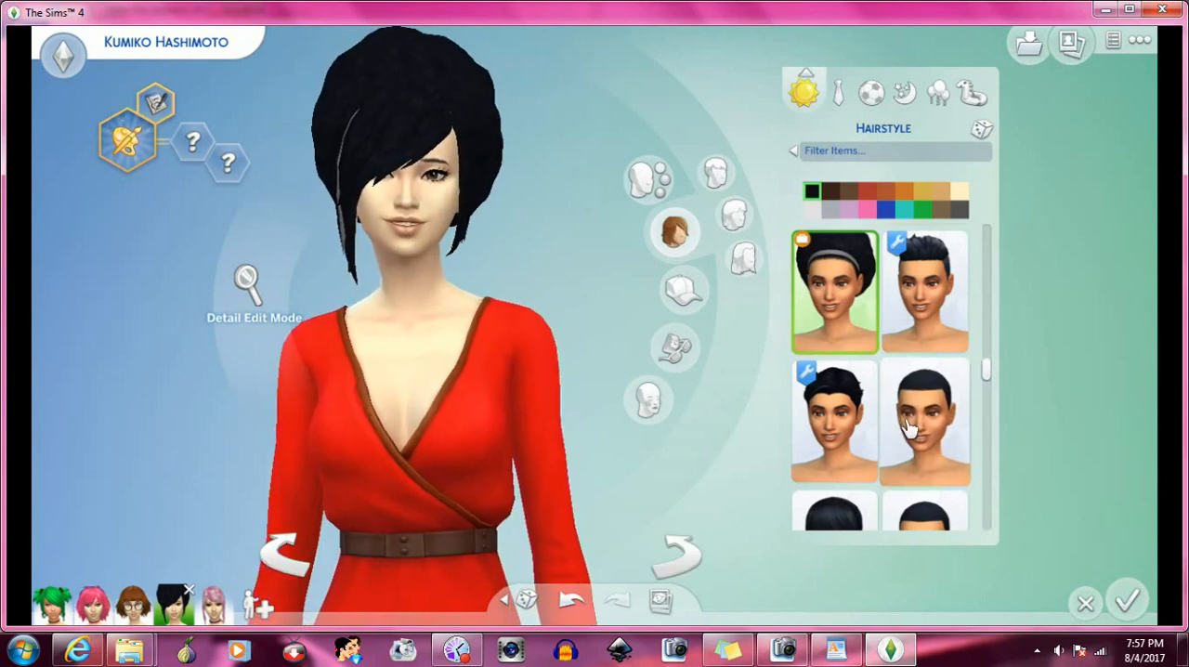
- Apply the long wavy black hair swept over one shoulder to the Sim to test it with the bangs
{"action": "scroll", "coordinate": [908, 427], "scroll_direction": "down", "scroll_amount": 1}
{"action": "scroll", "coordinate": [908, 424], "scroll_direction": "down", "scroll_amount": 4}
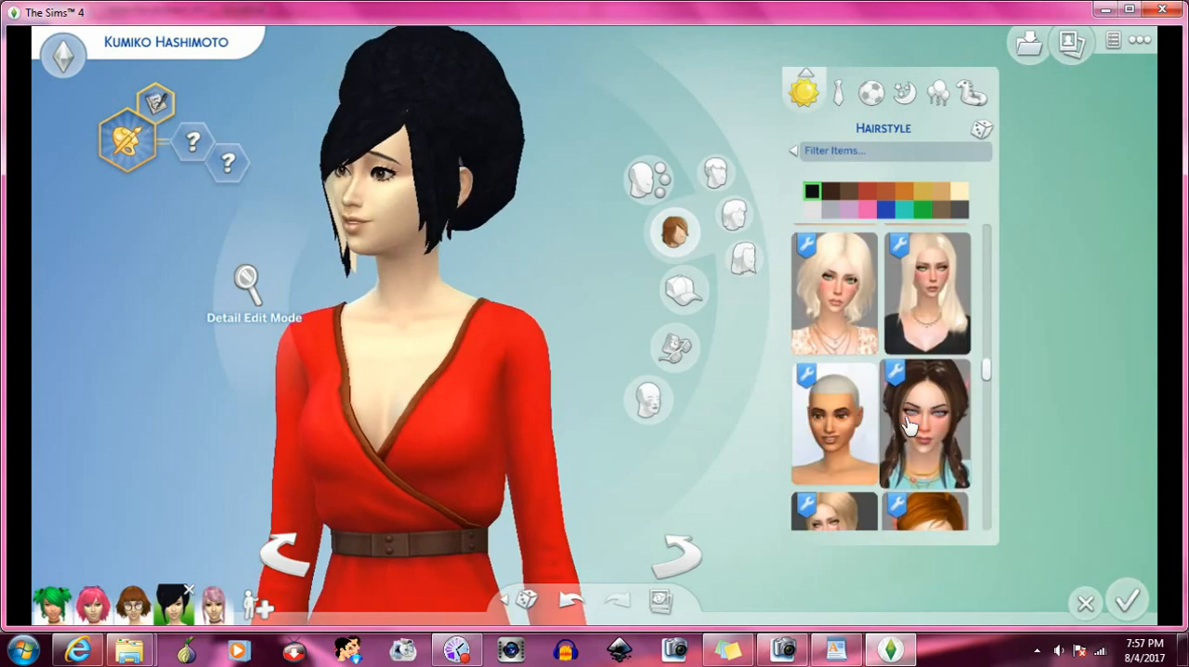
{"action": "scroll", "coordinate": [908, 418], "scroll_direction": "down", "scroll_amount": 4}
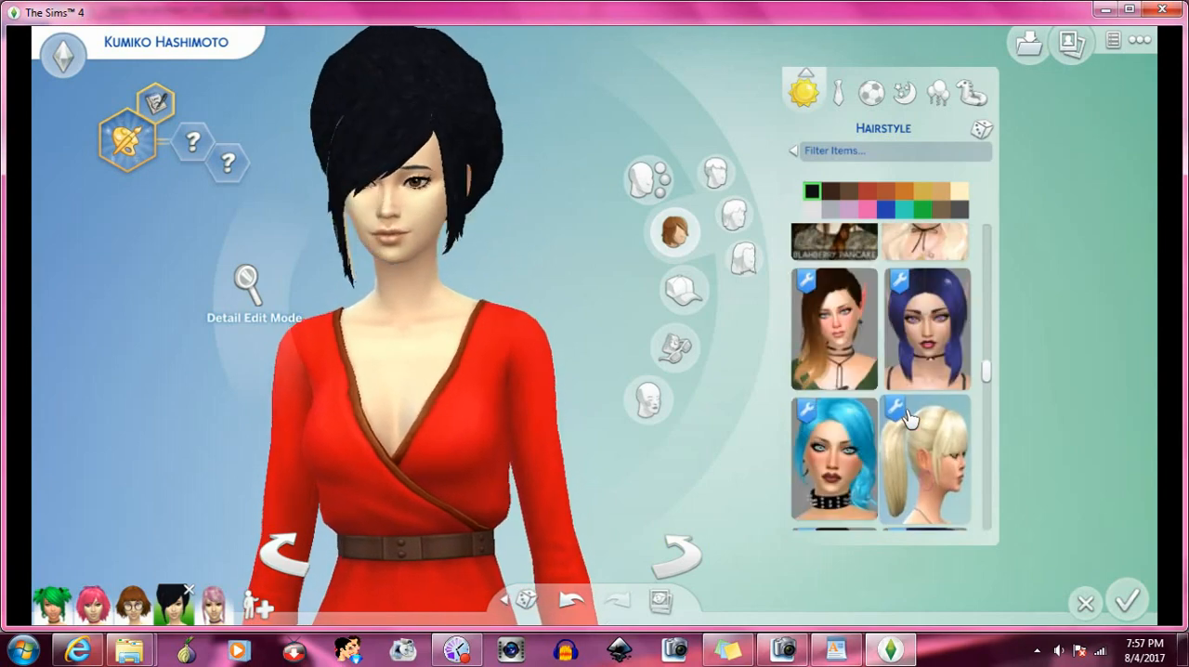
{"action": "scroll", "coordinate": [908, 416], "scroll_direction": "down", "scroll_amount": 3}
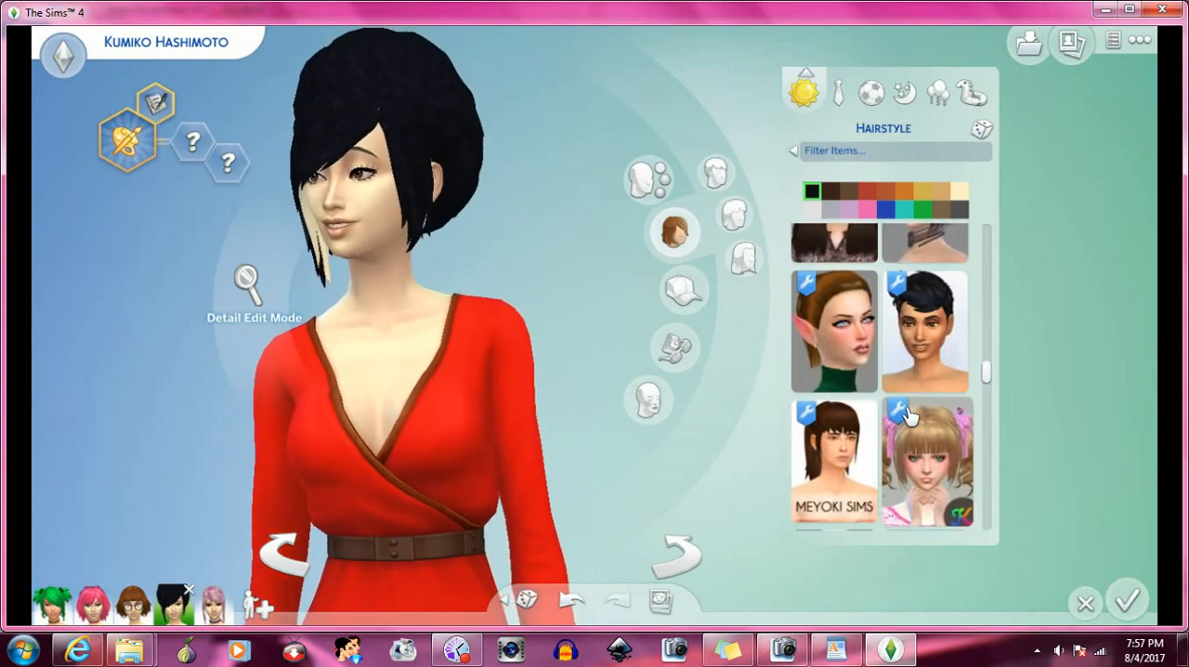
{"action": "scroll", "coordinate": [908, 416], "scroll_direction": "down", "scroll_amount": 4}
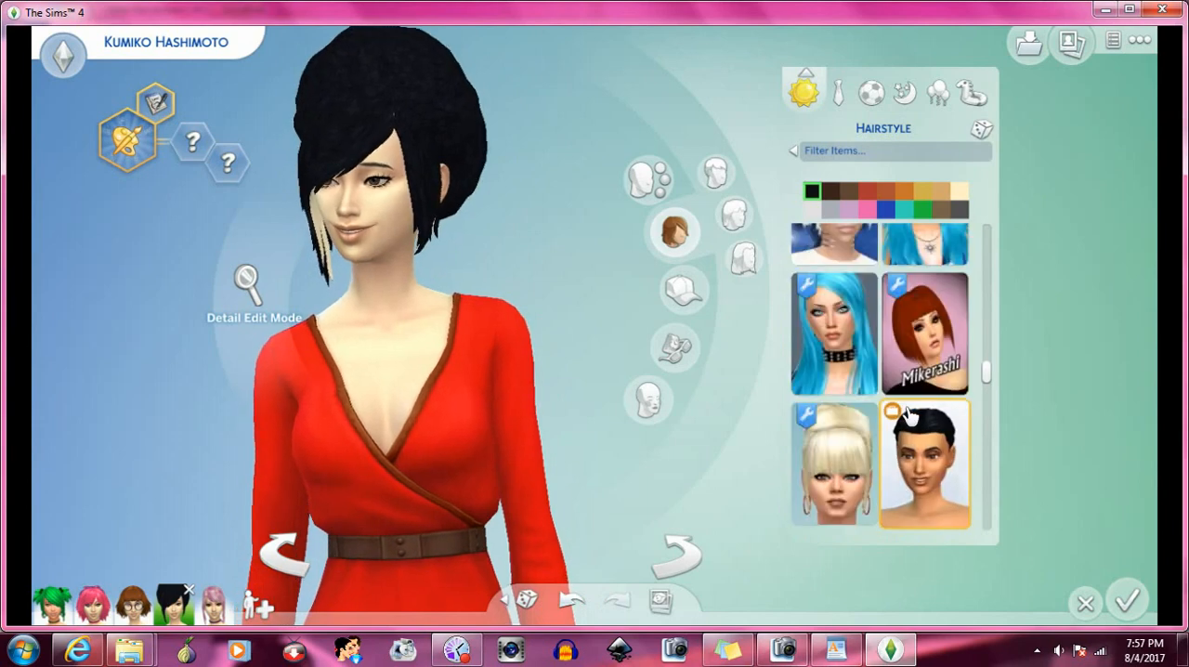
{"action": "scroll", "coordinate": [908, 416], "scroll_direction": "down", "scroll_amount": 2}
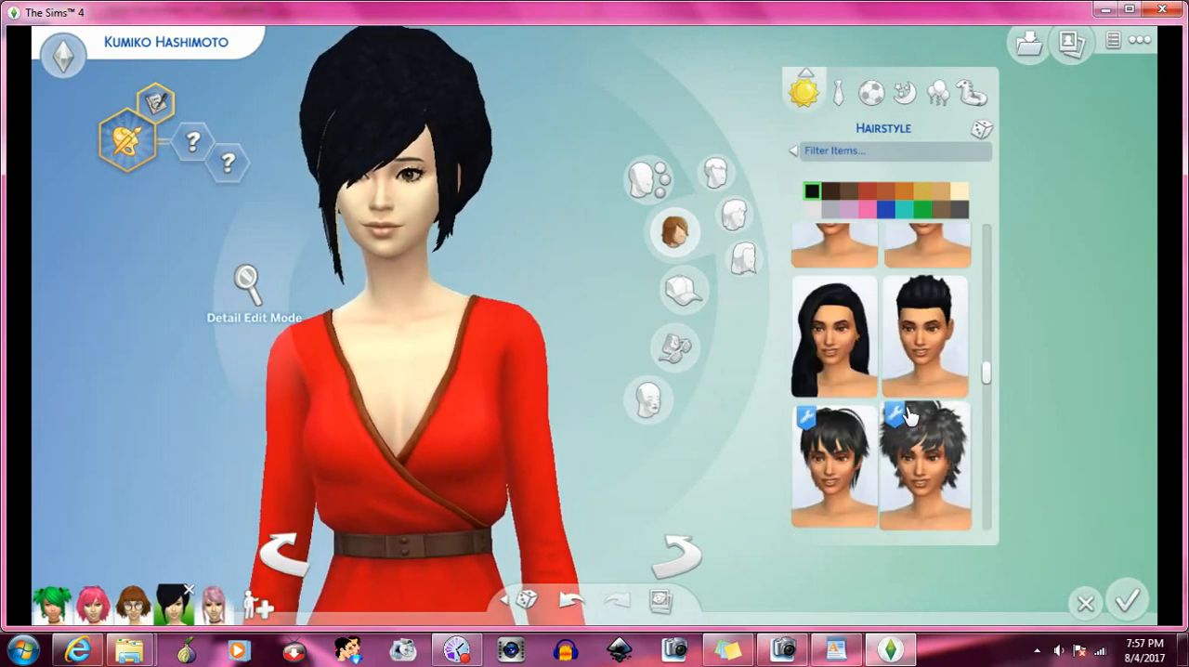
{"action": "left_click", "coordinate": [879, 364]}
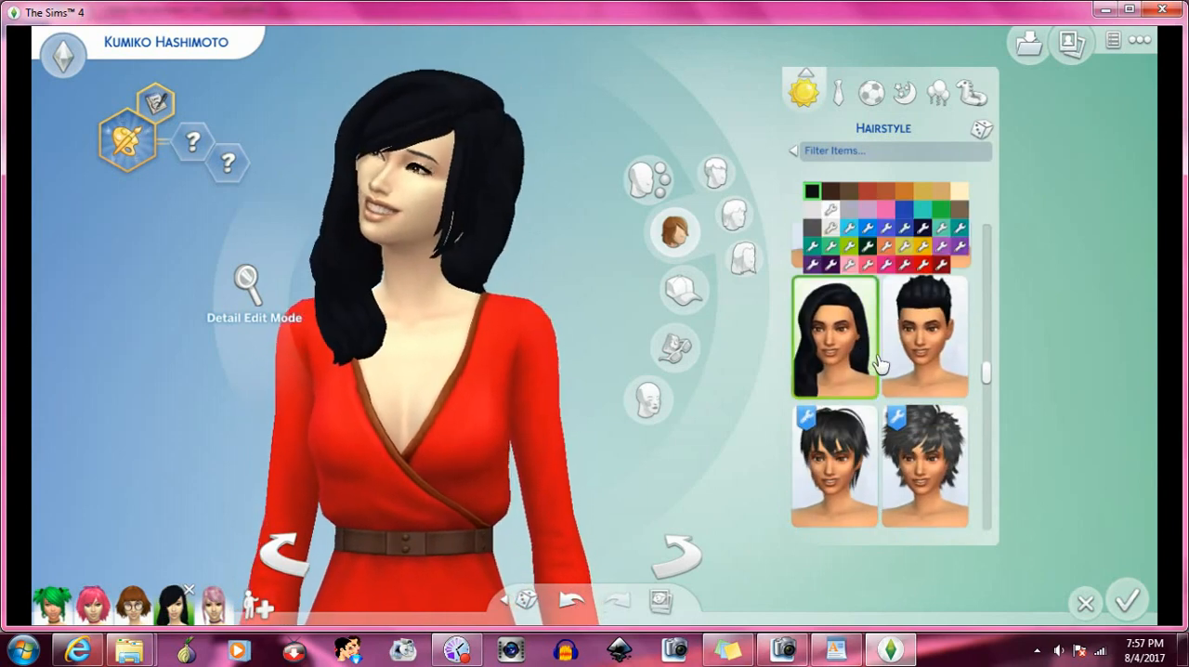
- Apply the short spiky black hair with a long side fringe to the Sim to test it with the bangs
{"action": "scroll", "coordinate": [884, 376], "scroll_direction": "down", "scroll_amount": 2}
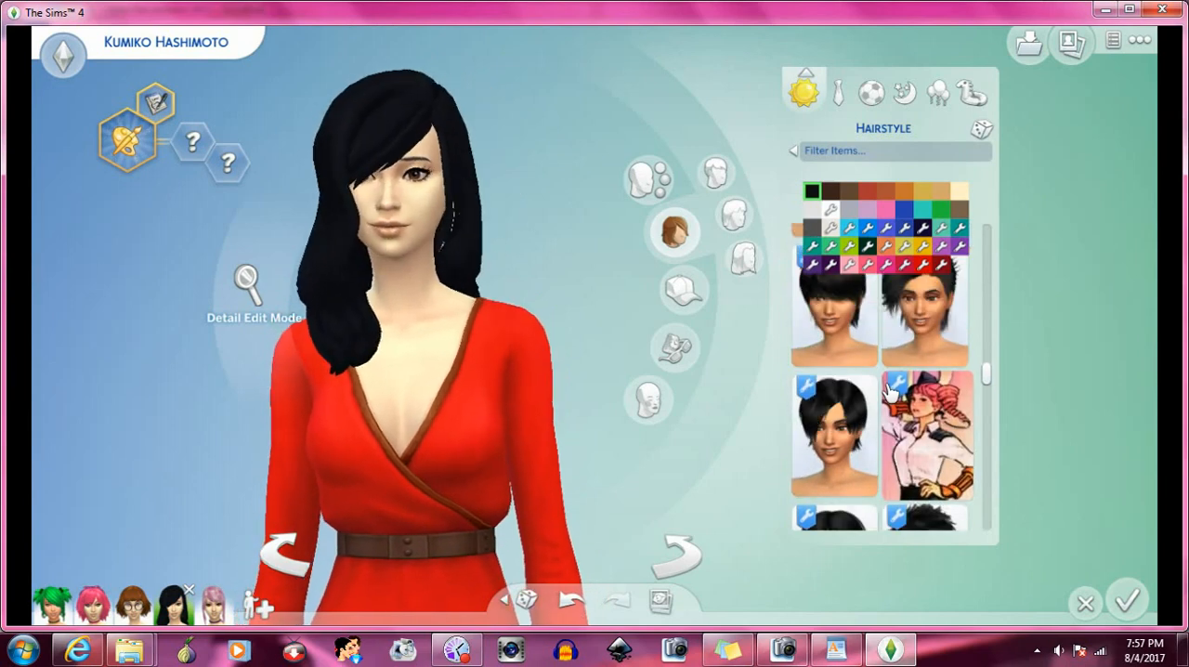
{"action": "scroll", "coordinate": [889, 390], "scroll_direction": "down", "scroll_amount": 1}
{"action": "scroll", "coordinate": [889, 390], "scroll_direction": "down", "scroll_amount": 3}
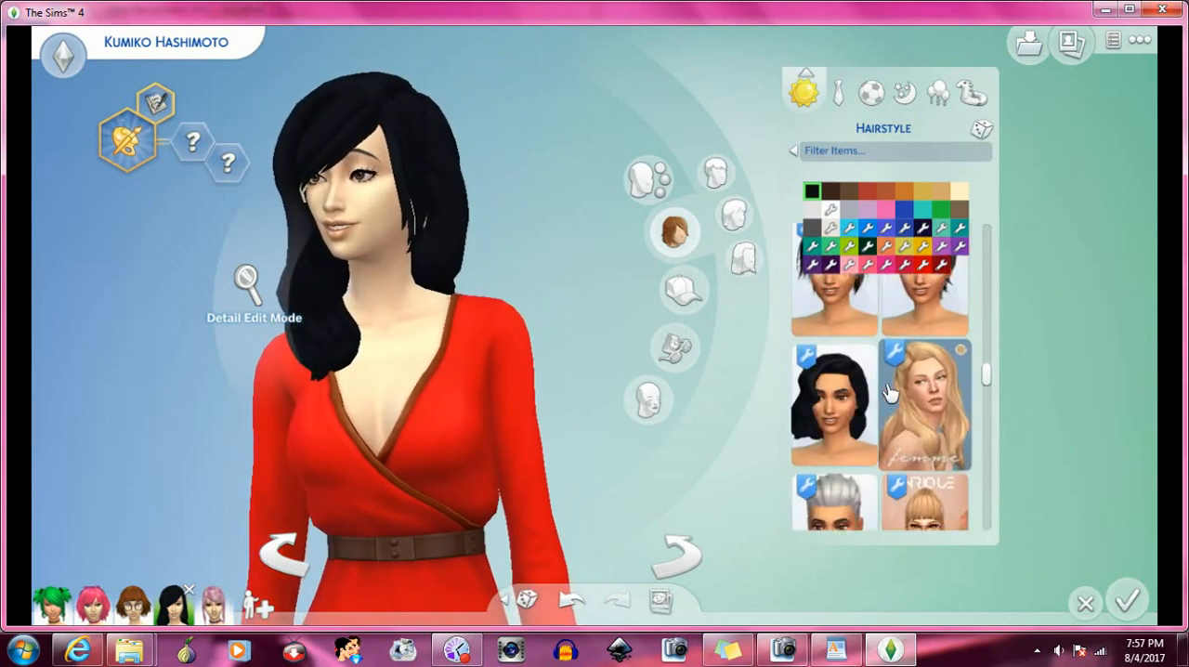
{"action": "scroll", "coordinate": [891, 393], "scroll_direction": "down", "scroll_amount": 4}
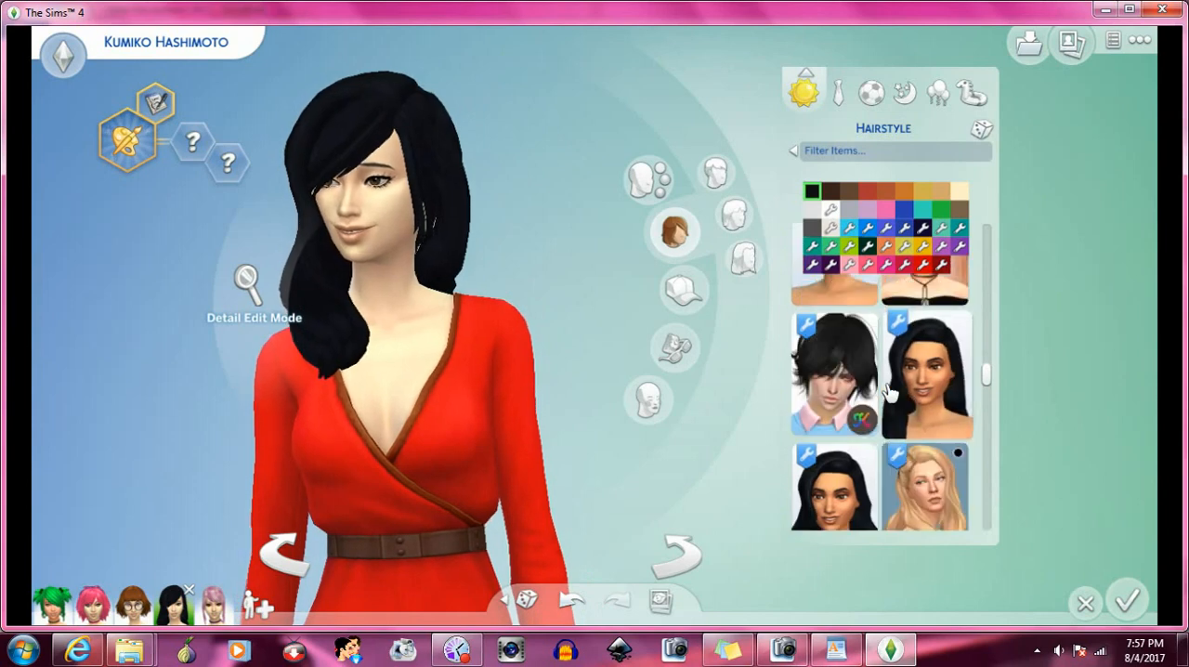
{"action": "scroll", "coordinate": [890, 390], "scroll_direction": "down", "scroll_amount": 1}
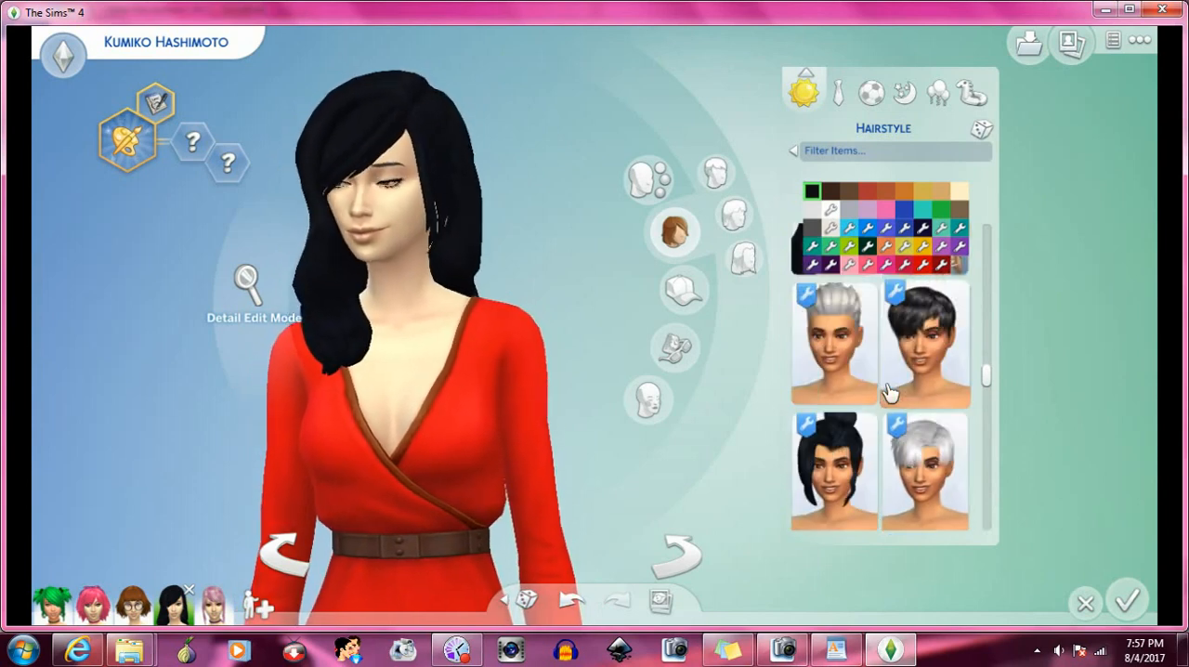
{"action": "scroll", "coordinate": [890, 390], "scroll_direction": "down", "scroll_amount": 3}
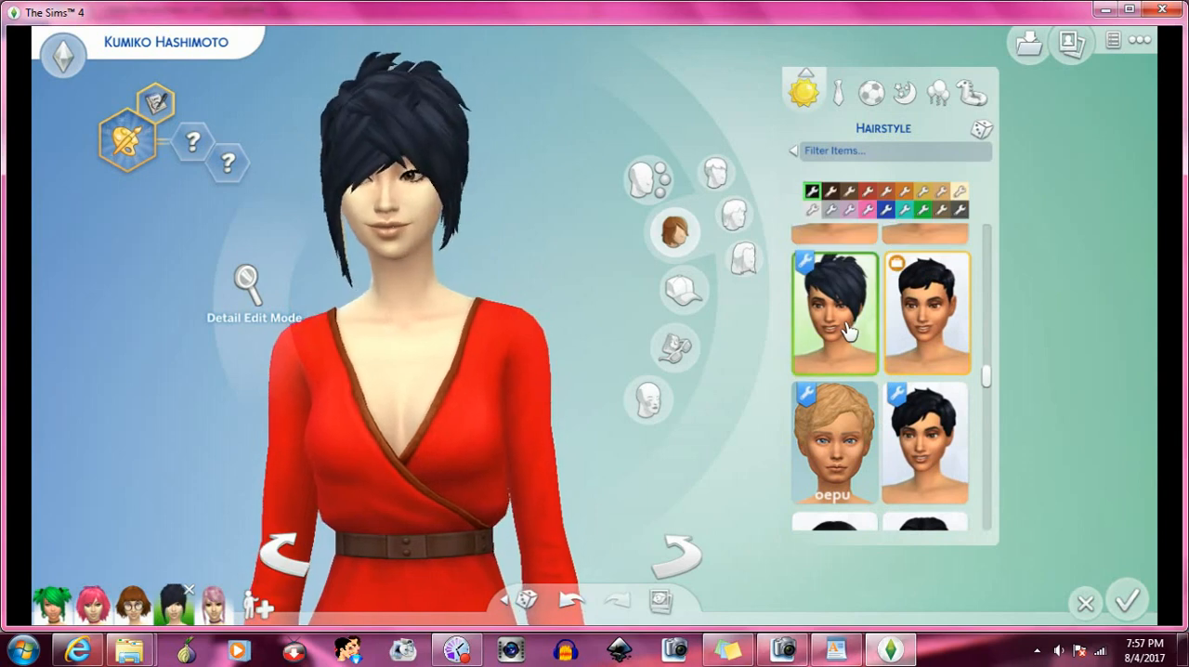
- Swap between two side-swept bangs hats on the short spiky hair, rotating the Sim to compare their fit
{"action": "left_click", "coordinate": [682, 290]}
{"action": "left_click", "coordinate": [850, 483]}
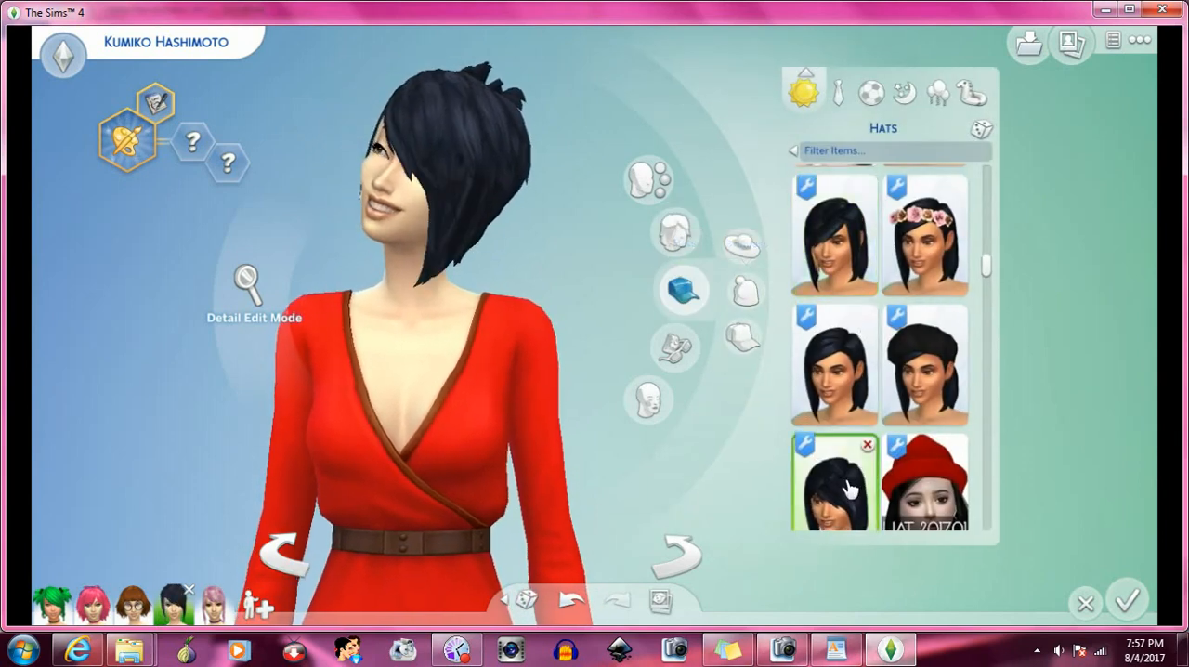
{"action": "left_click", "coordinate": [681, 561]}
{"action": "left_click", "coordinate": [681, 561]}
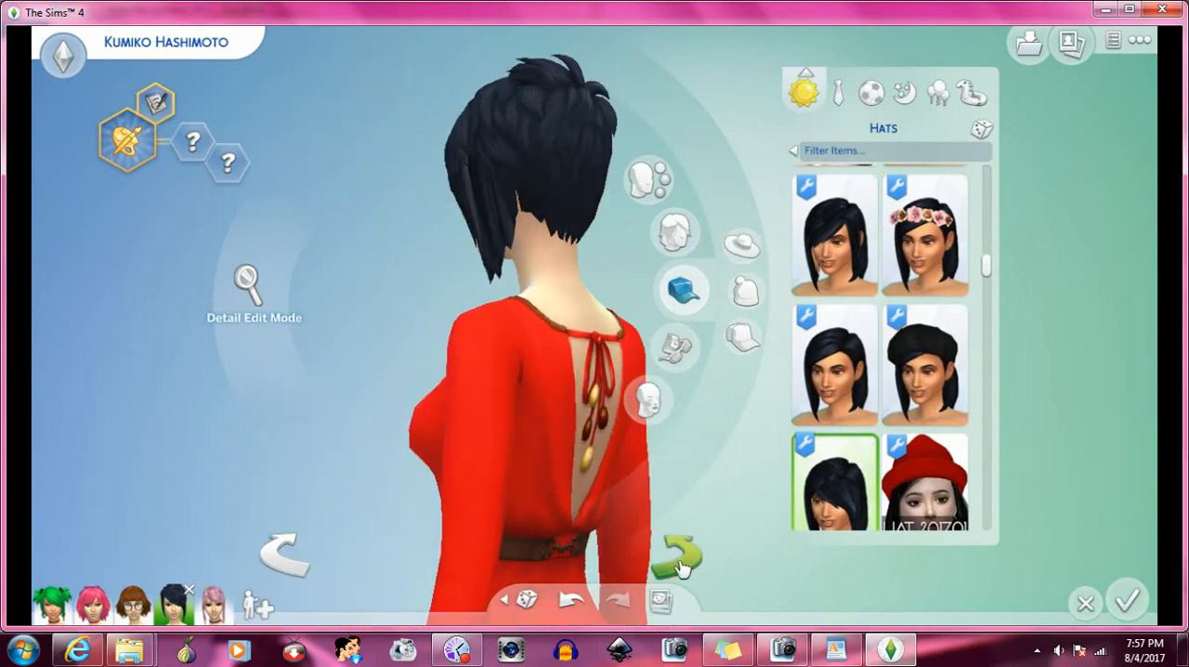
{"action": "left_click", "coordinate": [850, 265]}
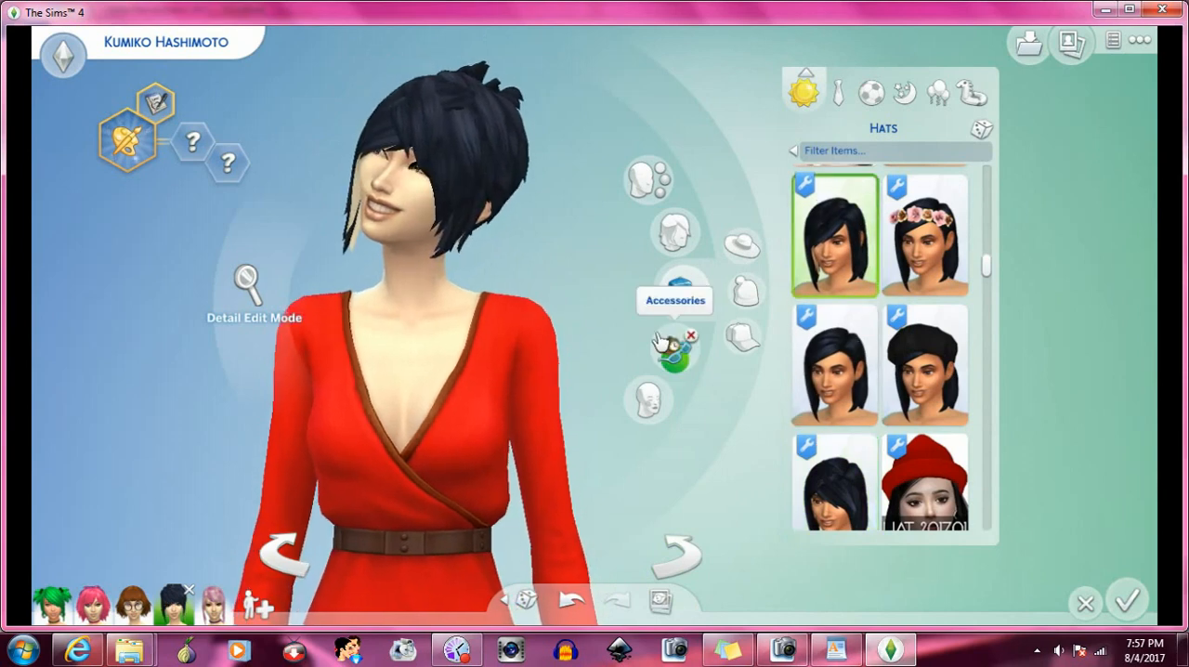
- Apply the long twin-tail hair, followed by the wavy black hair with braided ends, to test each with the bangs
{"action": "left_click", "coordinate": [675, 232]}
{"action": "scroll", "coordinate": [880, 329], "scroll_direction": "down", "scroll_amount": 2}
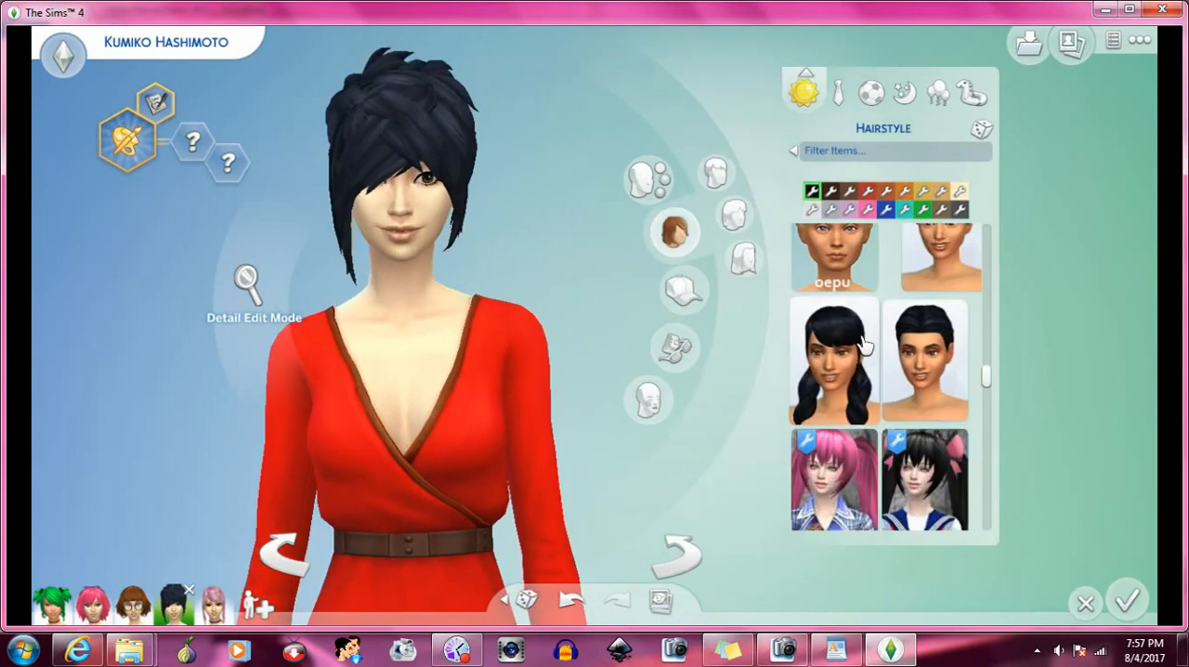
{"action": "scroll", "coordinate": [863, 343], "scroll_direction": "down", "scroll_amount": 3}
{"action": "left_click", "coordinate": [847, 306]}
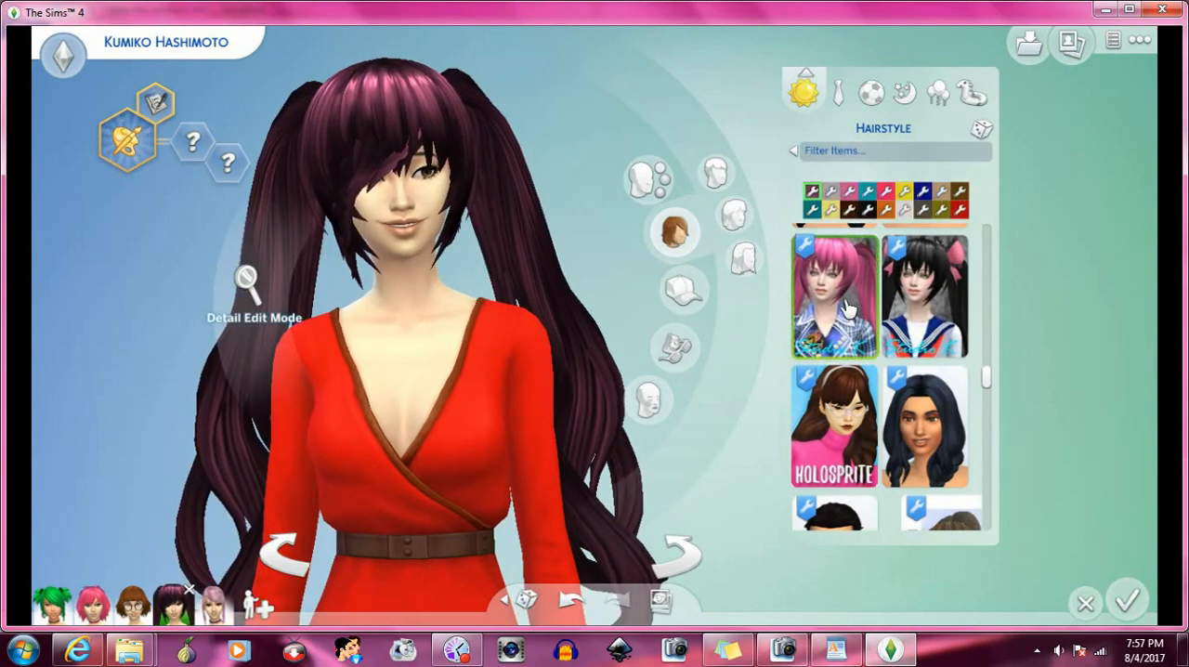
{"action": "scroll", "coordinate": [864, 316], "scroll_direction": "down", "scroll_amount": 2}
{"action": "left_click", "coordinate": [905, 330]}
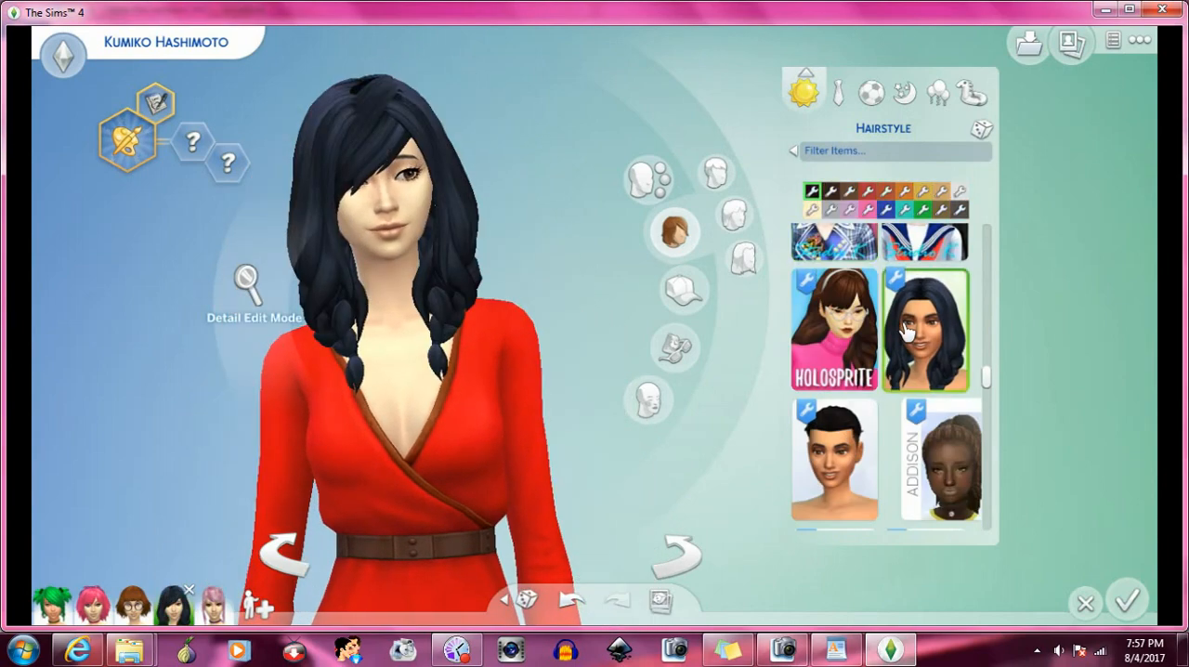
- Apply the low side ponytail, followed by the black bob with a green streak, to test each with the bangs
{"action": "scroll", "coordinate": [905, 330], "scroll_direction": "down", "scroll_amount": 2}
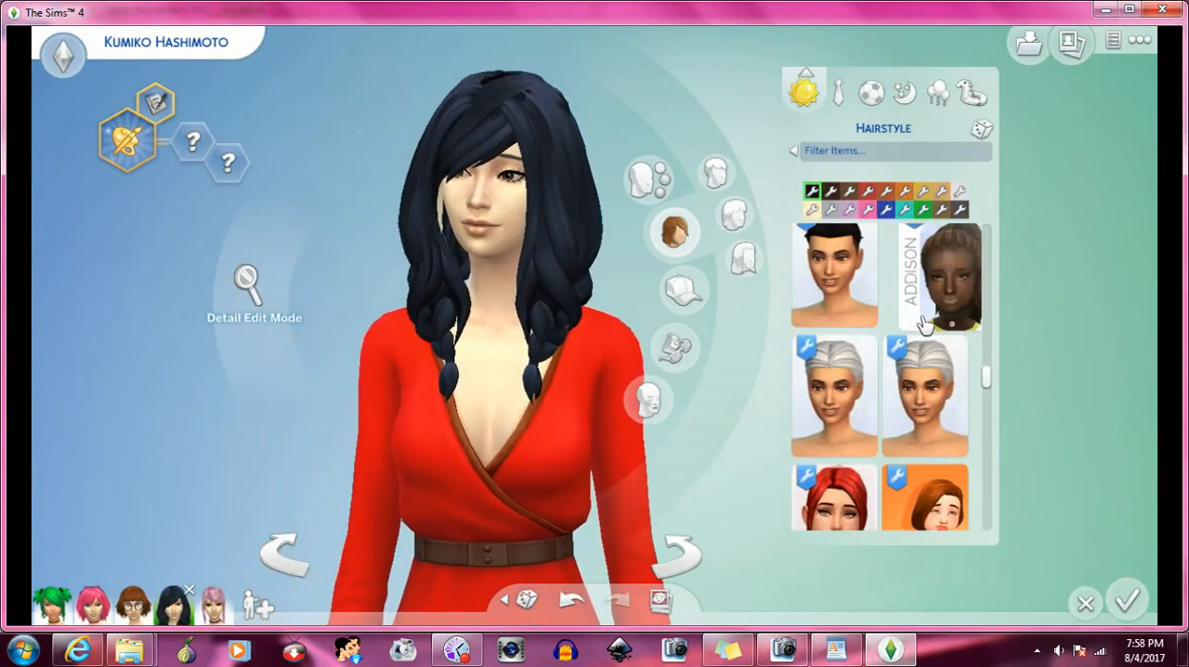
{"action": "scroll", "coordinate": [919, 325], "scroll_direction": "down", "scroll_amount": 2}
{"action": "scroll", "coordinate": [920, 325], "scroll_direction": "down", "scroll_amount": 2}
{"action": "left_click", "coordinate": [862, 318]}
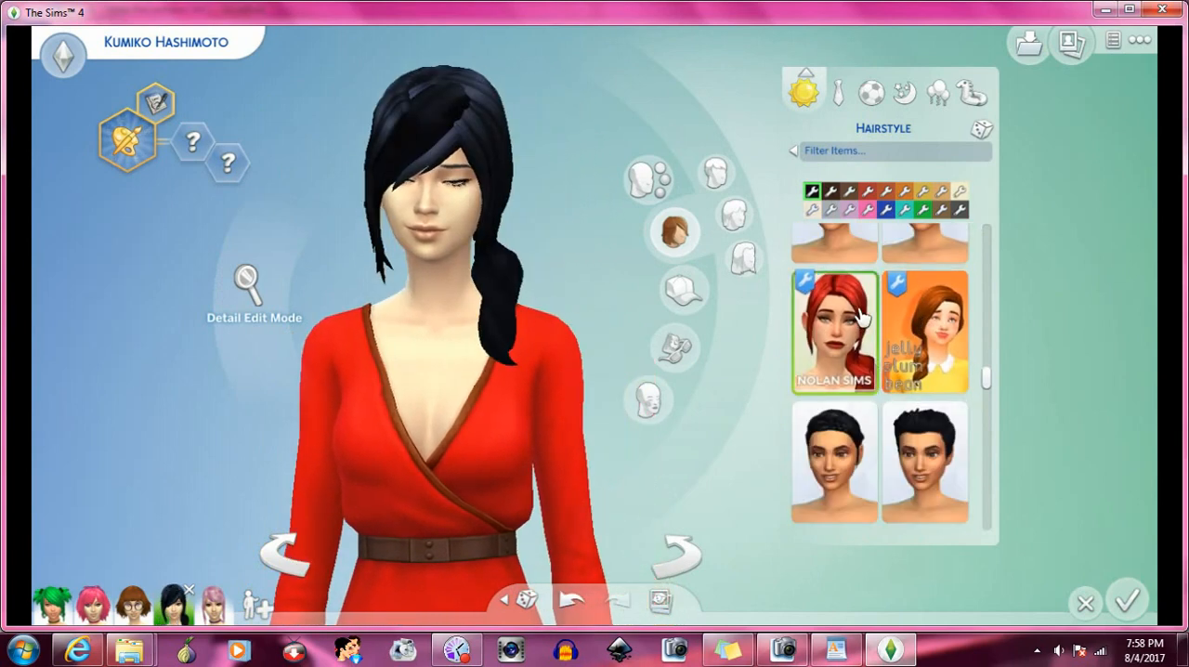
{"action": "scroll", "coordinate": [884, 321], "scroll_direction": "down", "scroll_amount": 8}
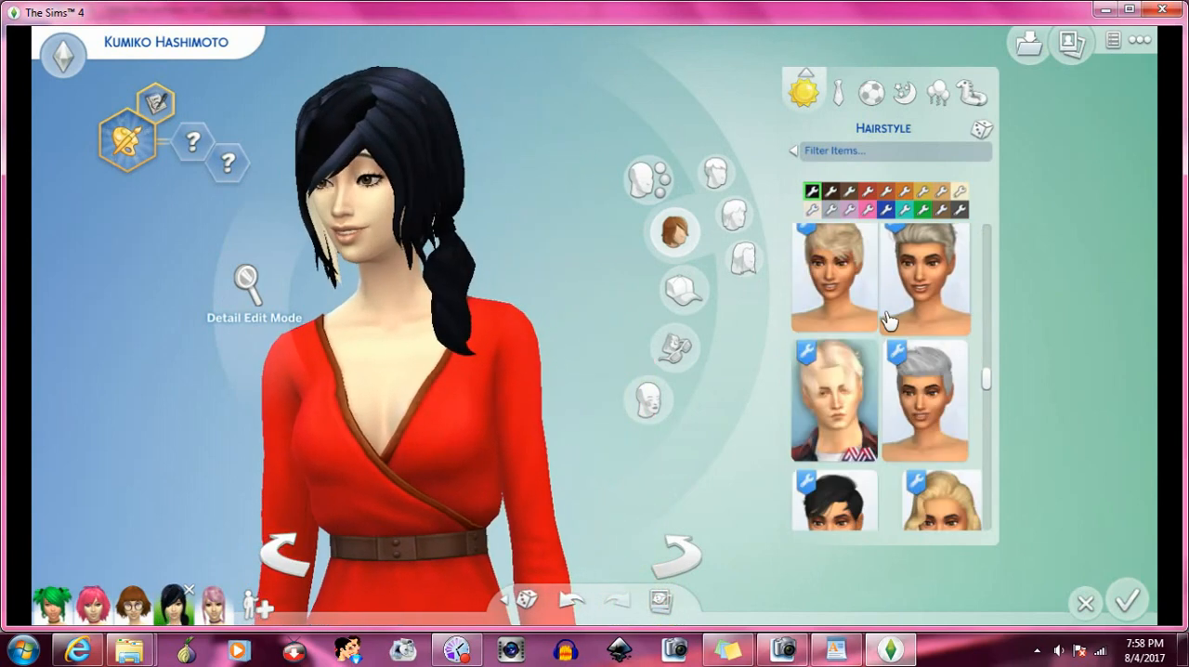
{"action": "left_click", "coordinate": [870, 310]}
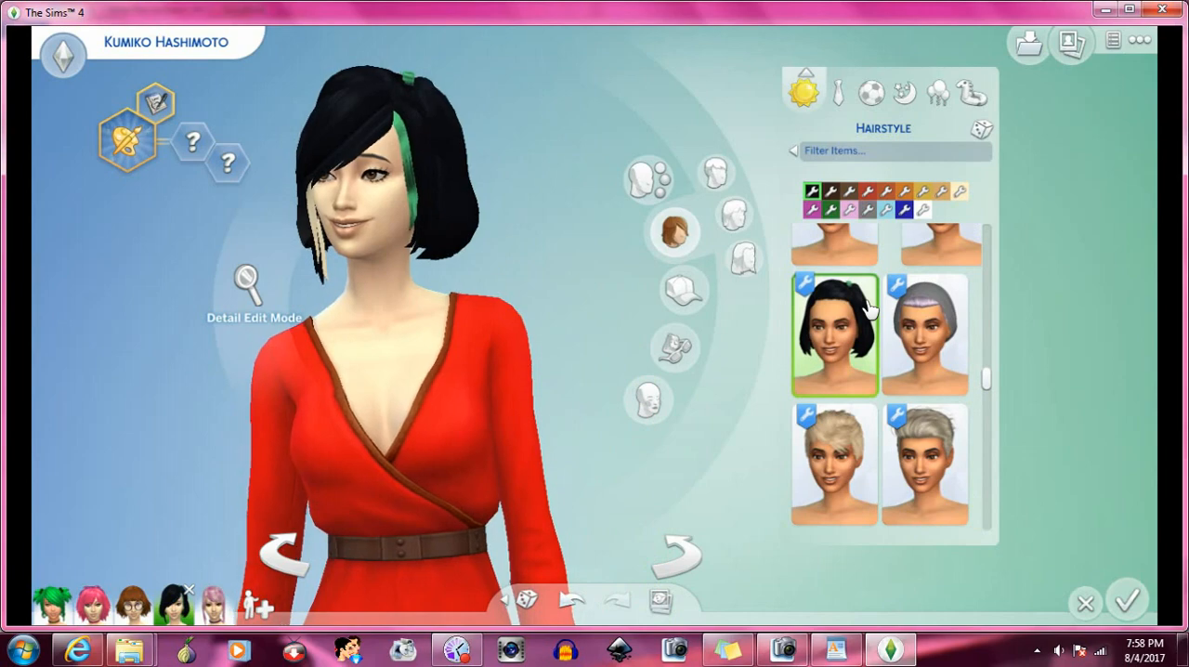
- Apply the short layered hair with the orange-haired thumbnail to the Sim to test it with the bangs
{"action": "scroll", "coordinate": [870, 311], "scroll_direction": "down", "scroll_amount": 10}
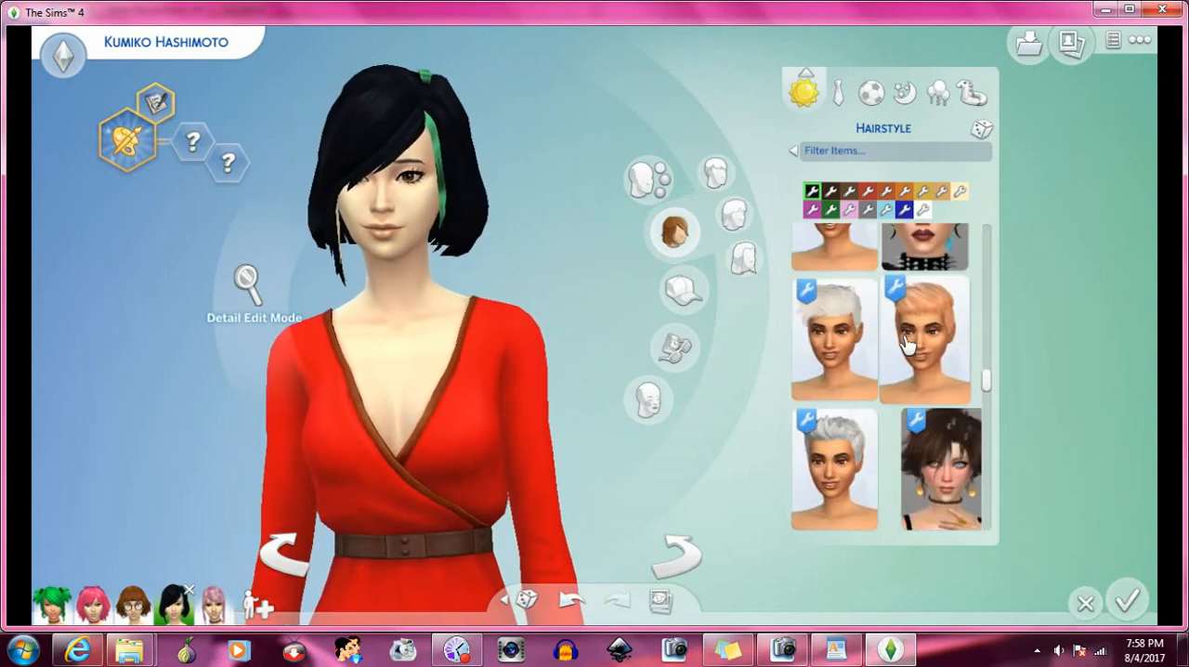
{"action": "scroll", "coordinate": [906, 344], "scroll_direction": "down", "scroll_amount": 6}
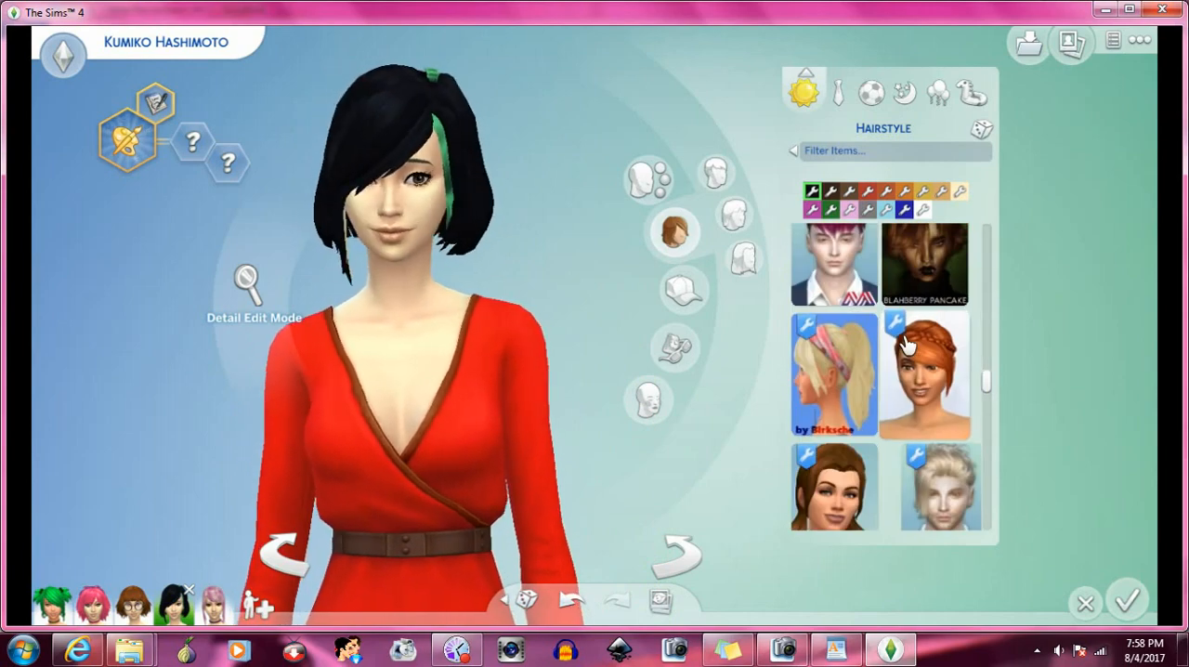
{"action": "scroll", "coordinate": [906, 343], "scroll_direction": "down", "scroll_amount": 2}
{"action": "scroll", "coordinate": [907, 341], "scroll_direction": "down", "scroll_amount": 8}
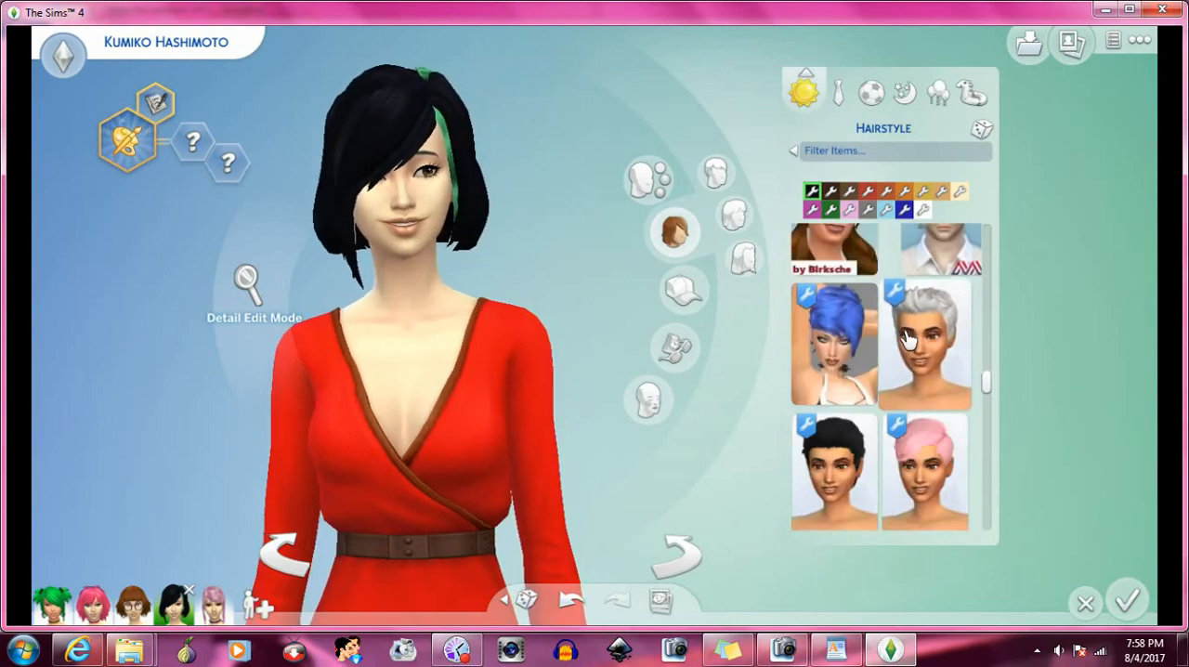
{"action": "scroll", "coordinate": [908, 341], "scroll_direction": "down", "scroll_amount": 4}
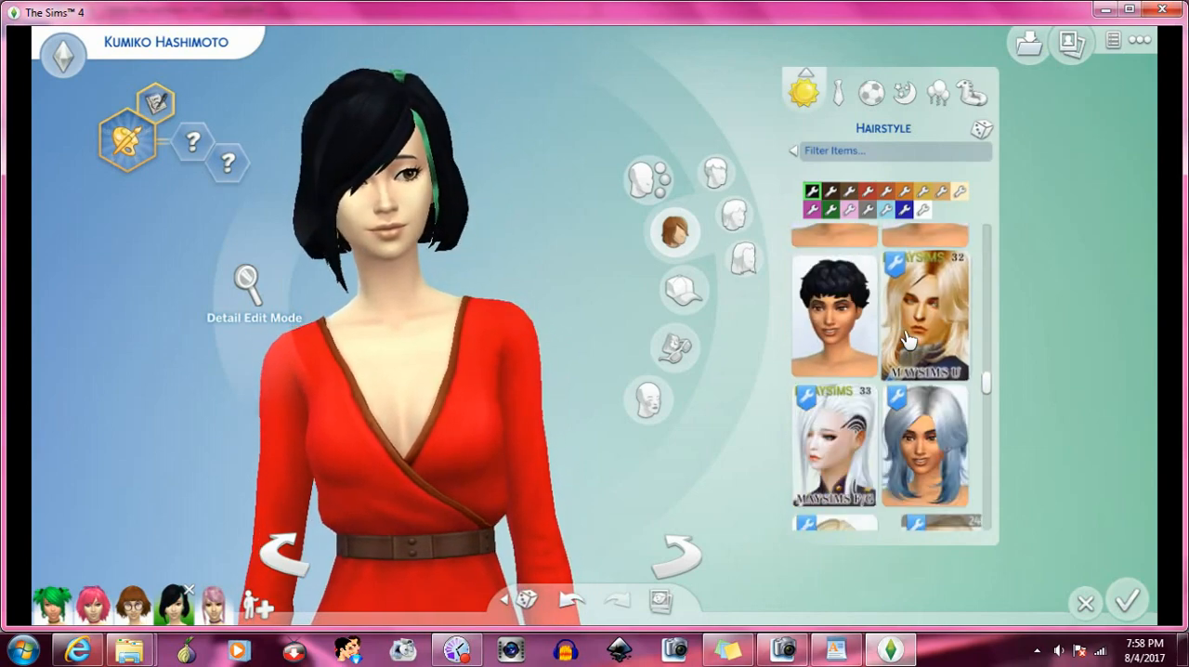
{"action": "scroll", "coordinate": [907, 340], "scroll_direction": "down", "scroll_amount": 3}
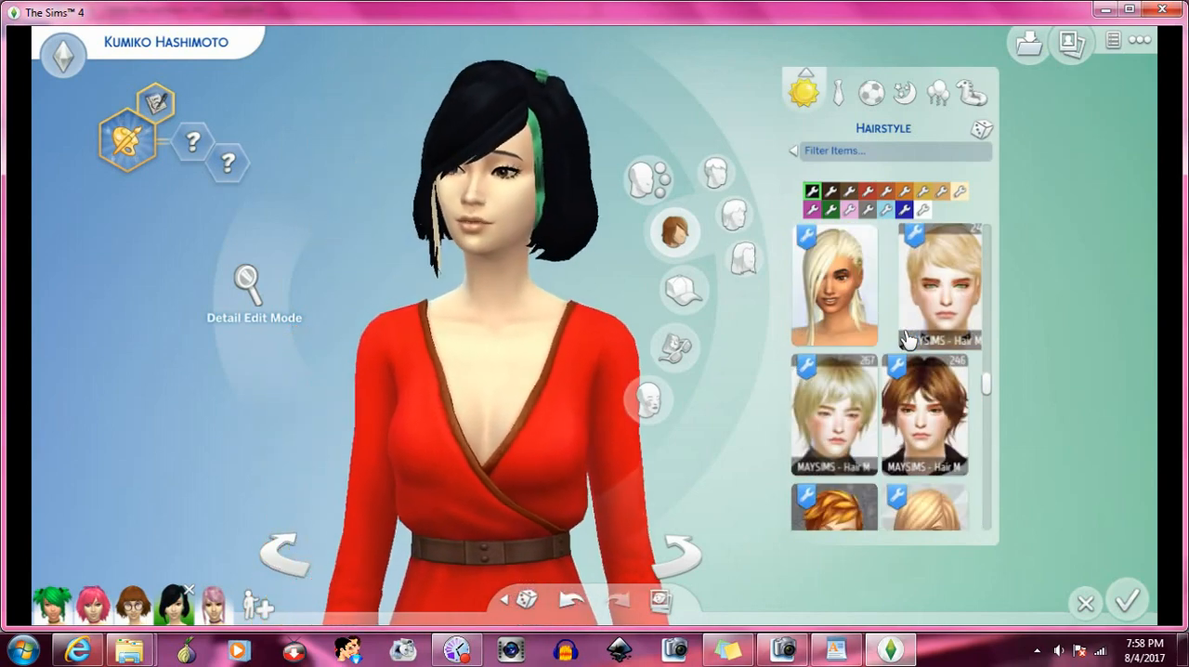
{"action": "left_click", "coordinate": [907, 339]}
{"action": "left_click", "coordinate": [817, 337]}
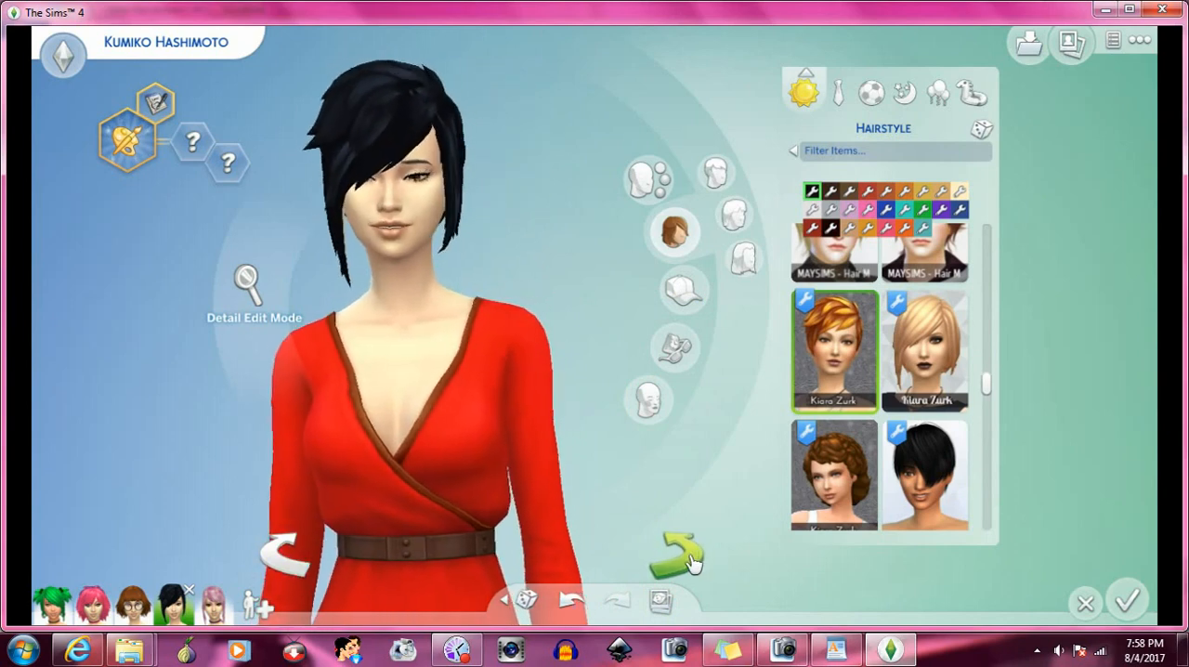
- Apply the short green pigtails hair to the Sim to test it with the bangs
{"action": "scroll", "coordinate": [864, 409], "scroll_direction": "down", "scroll_amount": 4}
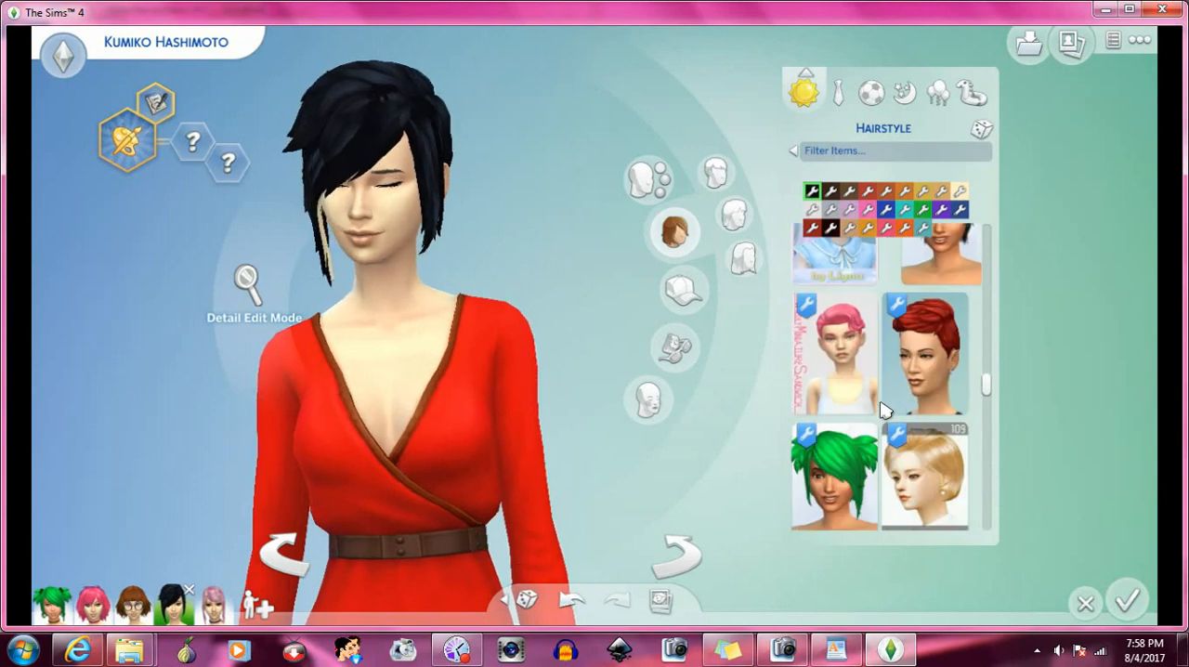
{"action": "scroll", "coordinate": [882, 410], "scroll_direction": "down", "scroll_amount": 2}
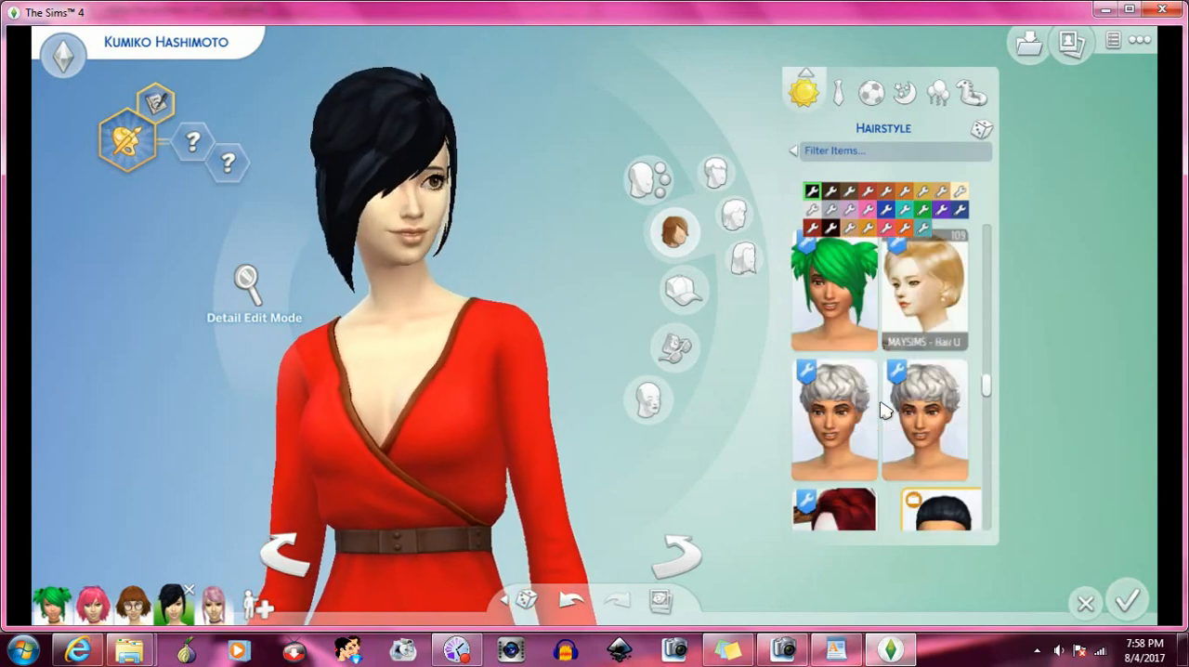
{"action": "left_click", "coordinate": [862, 323]}
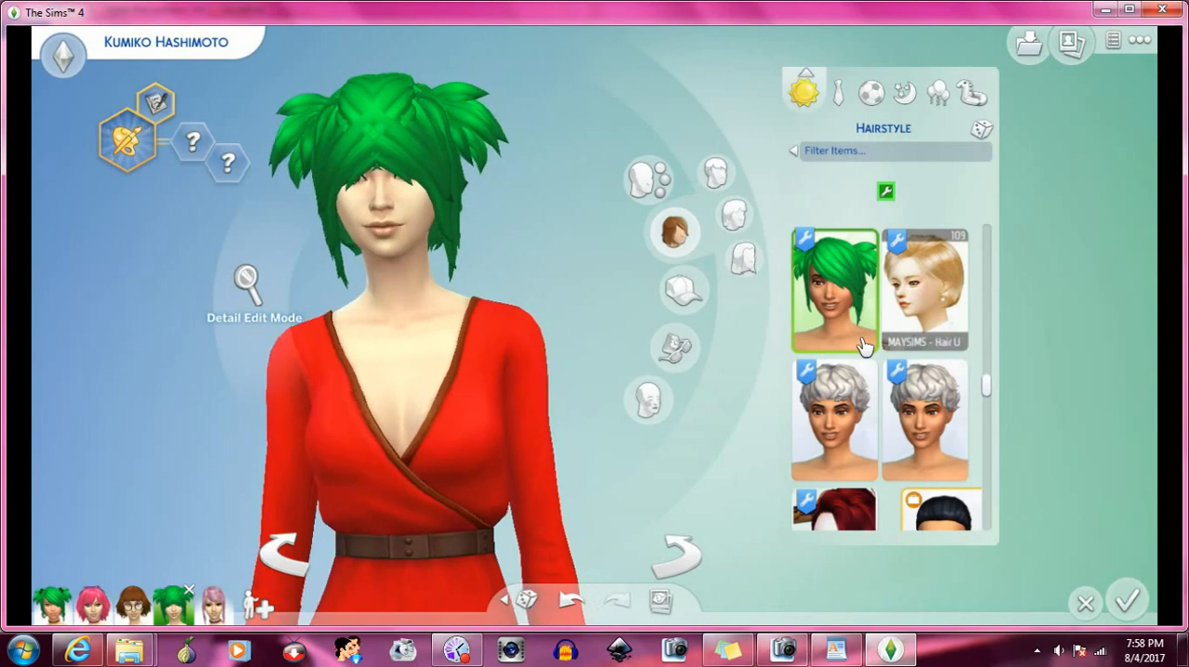
- Apply the slicked-back black low ponytail to the Sim to test it with the bangs
{"action": "scroll", "coordinate": [882, 358], "scroll_direction": "down", "scroll_amount": 1}
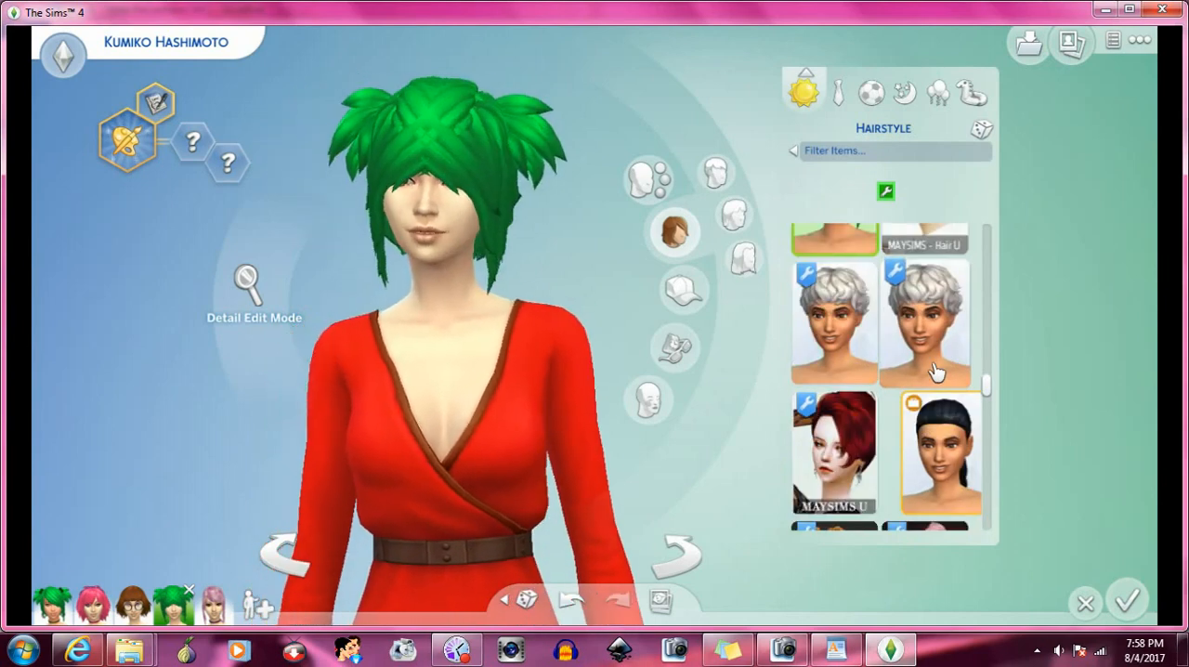
{"action": "scroll", "coordinate": [929, 369], "scroll_direction": "down", "scroll_amount": 1}
{"action": "scroll", "coordinate": [934, 371], "scroll_direction": "down", "scroll_amount": 1}
{"action": "left_click", "coordinate": [934, 299]}
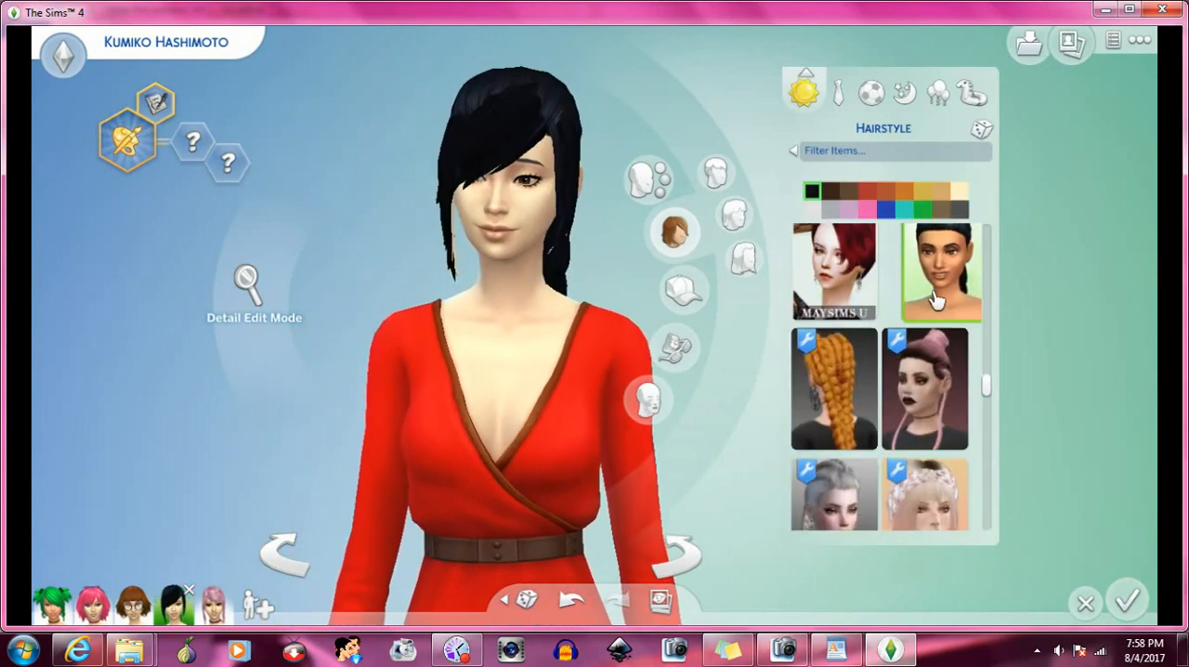
- Apply the Sintiklia pigtails, followed by the long green hair with two rolled buns, to test each with the bangs
{"action": "scroll", "coordinate": [934, 299], "scroll_direction": "down", "scroll_amount": 1}
{"action": "scroll", "coordinate": [914, 327], "scroll_direction": "down", "scroll_amount": 1}
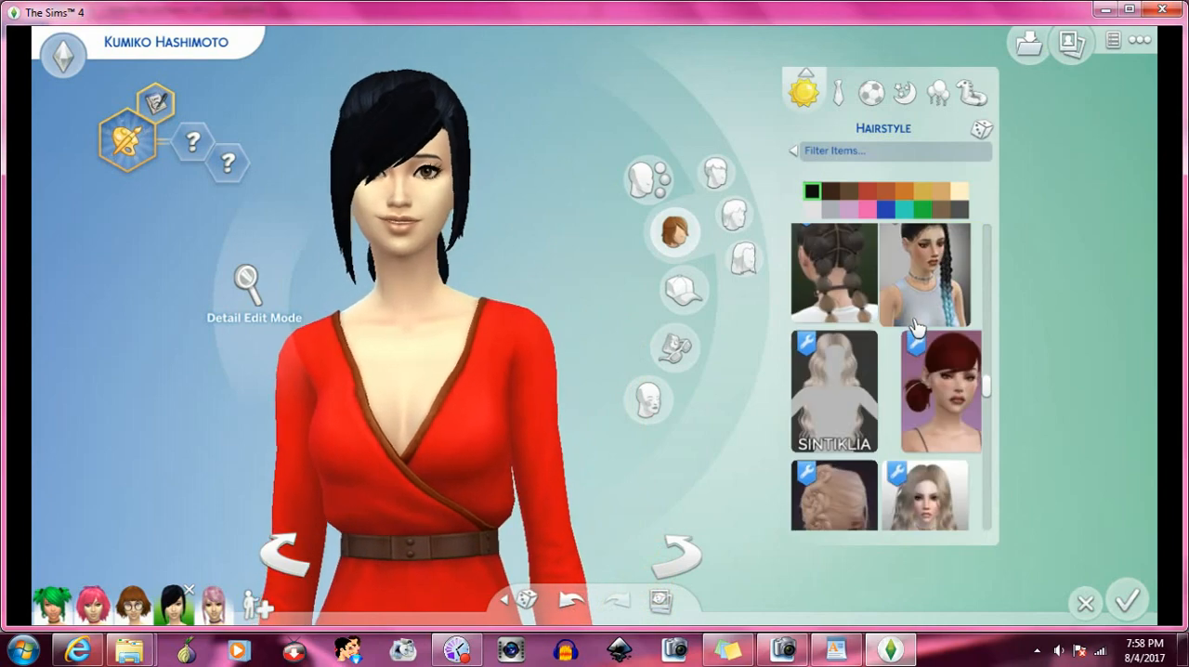
{"action": "scroll", "coordinate": [915, 327], "scroll_direction": "down", "scroll_amount": 4}
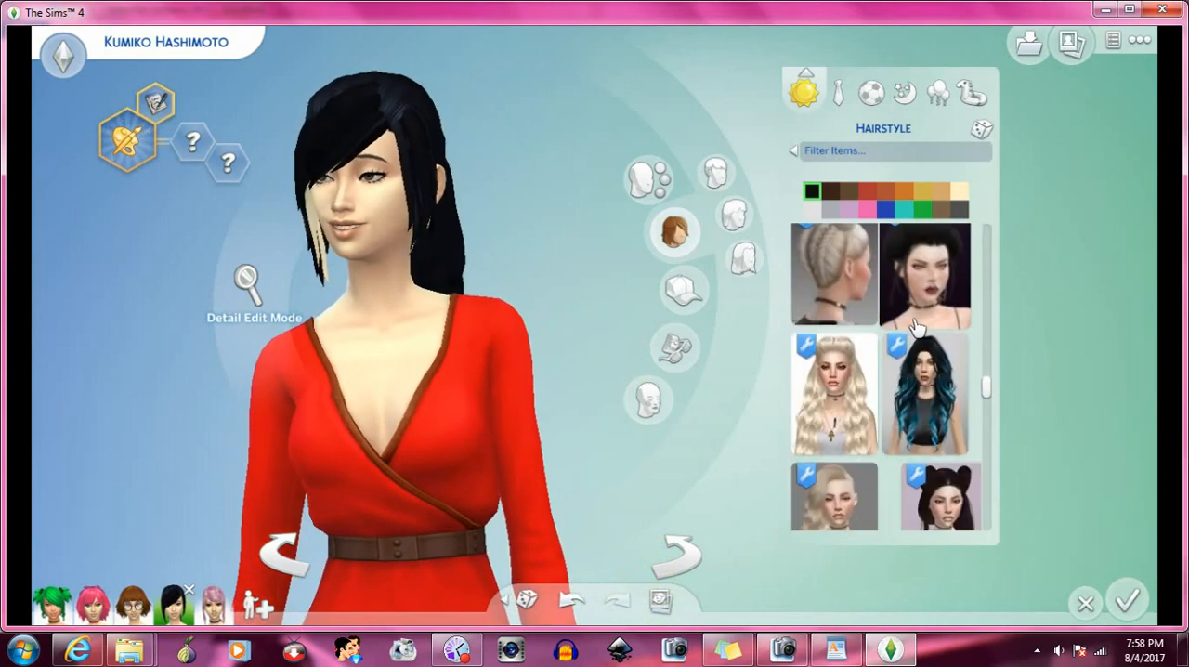
{"action": "scroll", "coordinate": [915, 327], "scroll_direction": "down", "scroll_amount": 4}
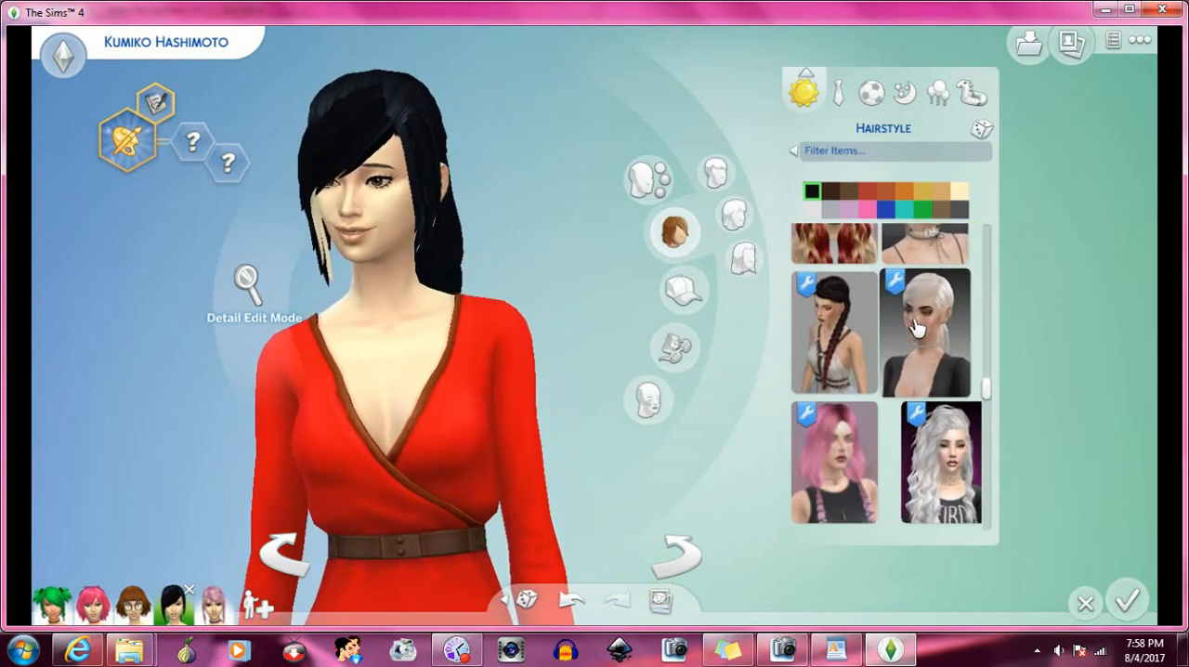
{"action": "scroll", "coordinate": [916, 328], "scroll_direction": "down", "scroll_amount": 5}
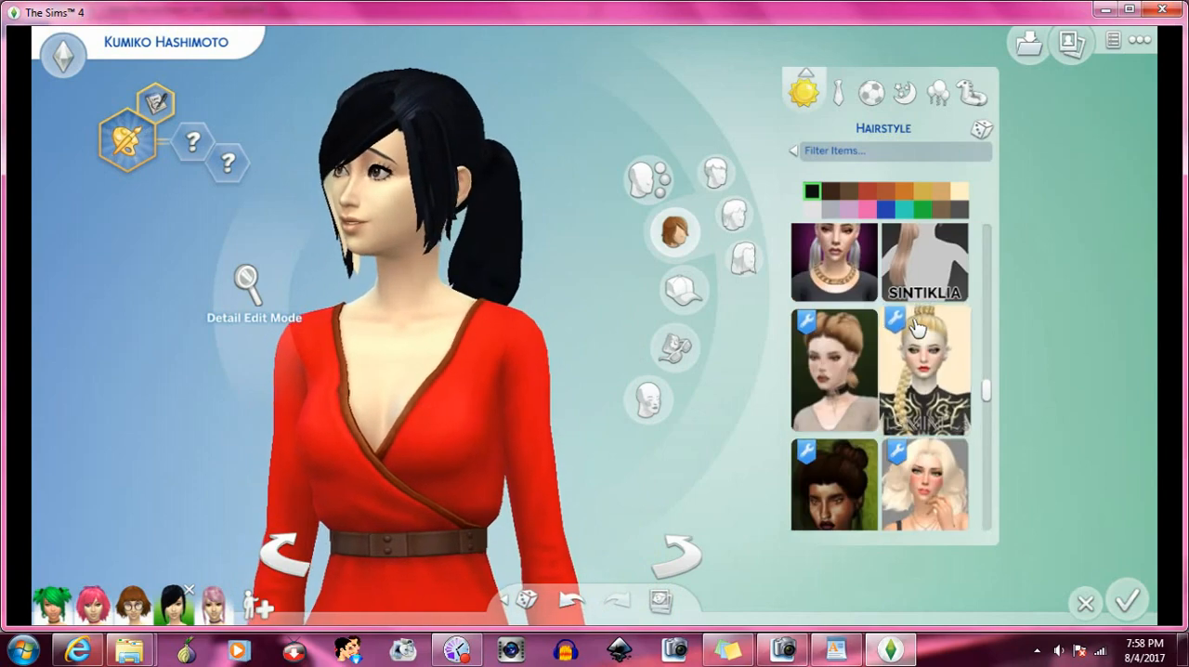
{"action": "scroll", "coordinate": [916, 328], "scroll_direction": "down", "scroll_amount": 5}
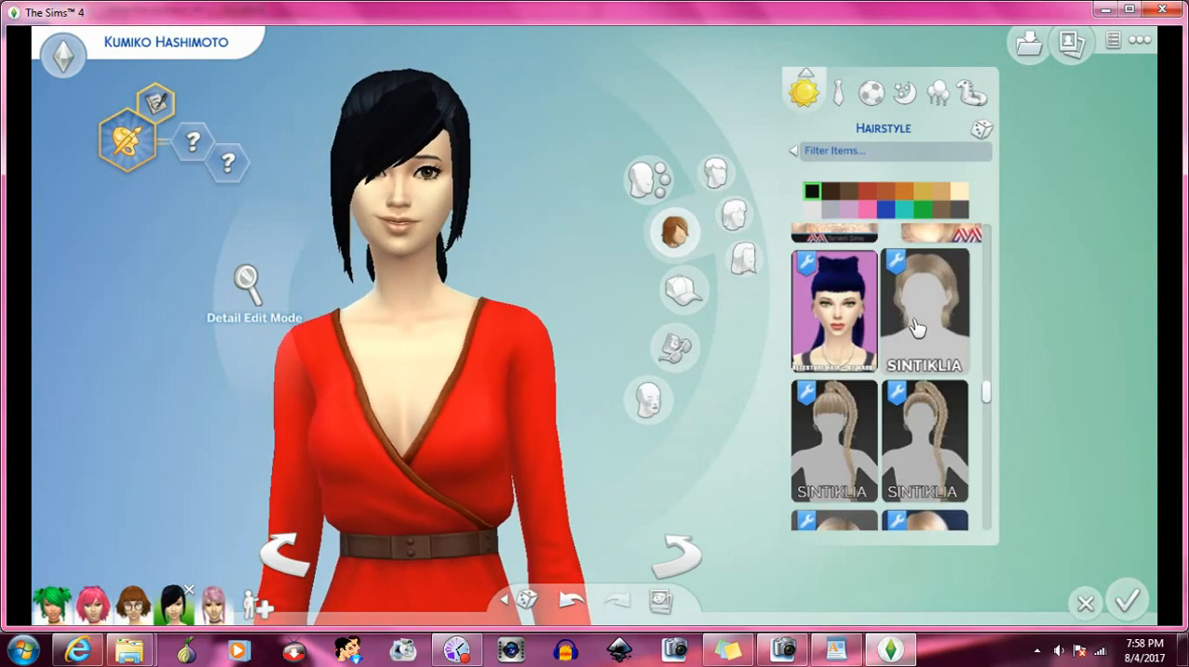
{"action": "scroll", "coordinate": [914, 327], "scroll_direction": "down", "scroll_amount": 4}
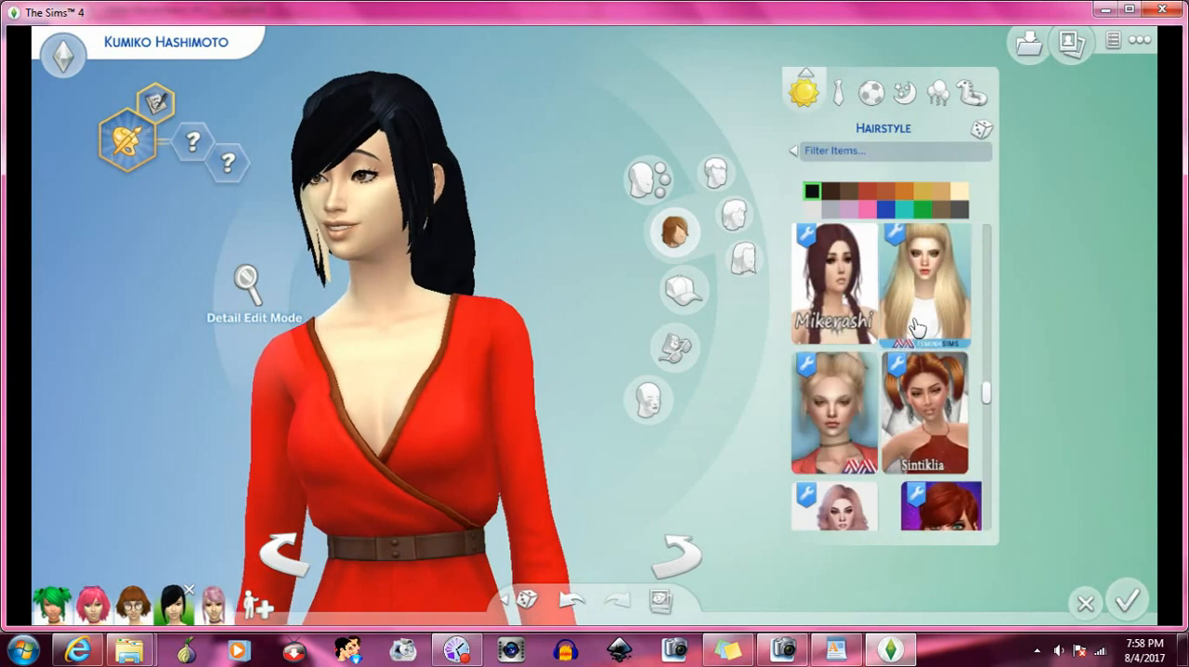
{"action": "scroll", "coordinate": [917, 327], "scroll_direction": "down", "scroll_amount": 1}
{"action": "left_click", "coordinate": [917, 325]}
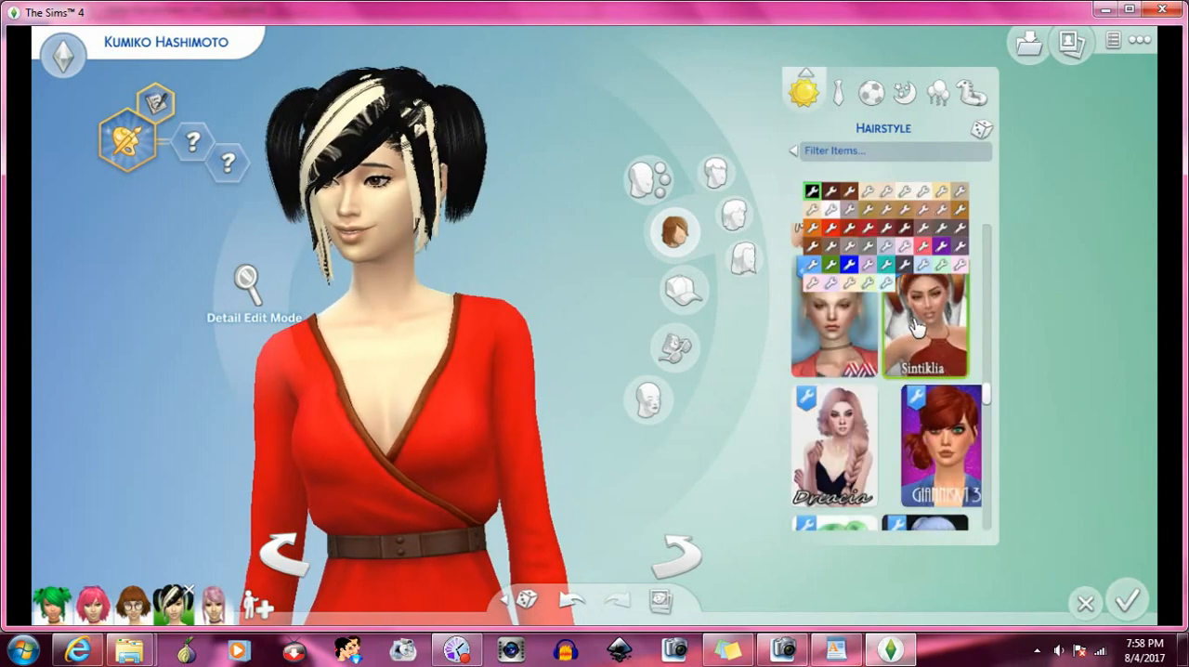
{"action": "scroll", "coordinate": [915, 325], "scroll_direction": "down", "scroll_amount": 2}
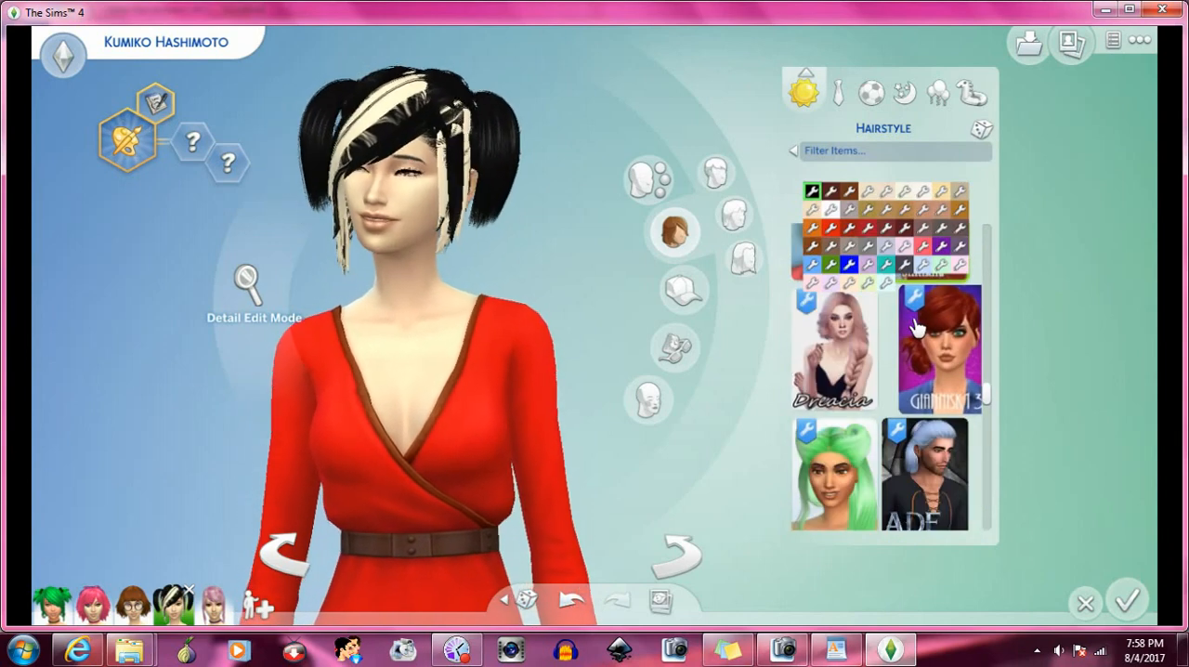
{"action": "left_click", "coordinate": [860, 372]}
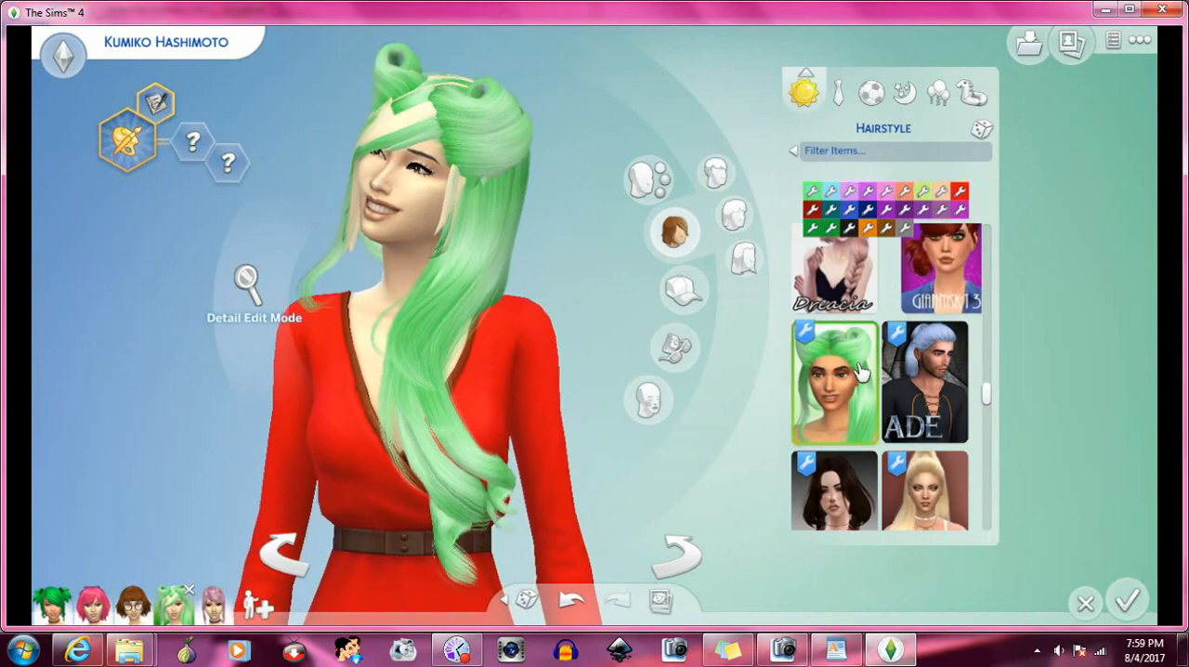
- Apply the chin-length bob, followed by the short swept hair with the red-haired thumbnail, to test each with the bangs
{"action": "scroll", "coordinate": [882, 358], "scroll_direction": "down", "scroll_amount": 3}
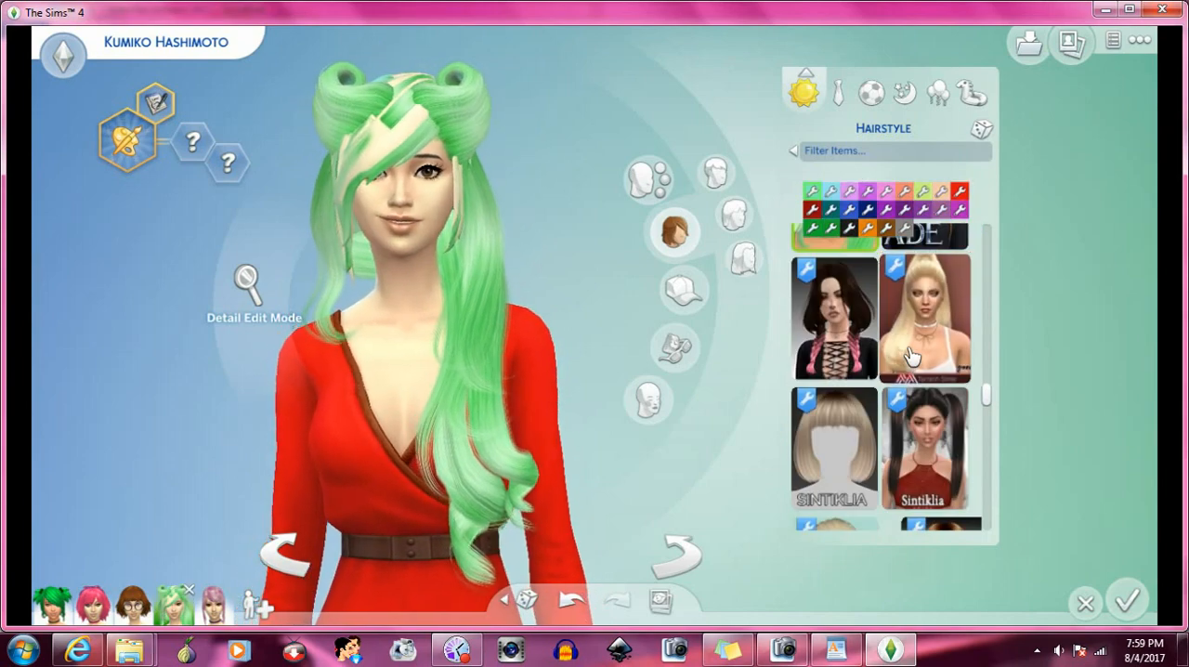
{"action": "scroll", "coordinate": [911, 356], "scroll_direction": "down", "scroll_amount": 5}
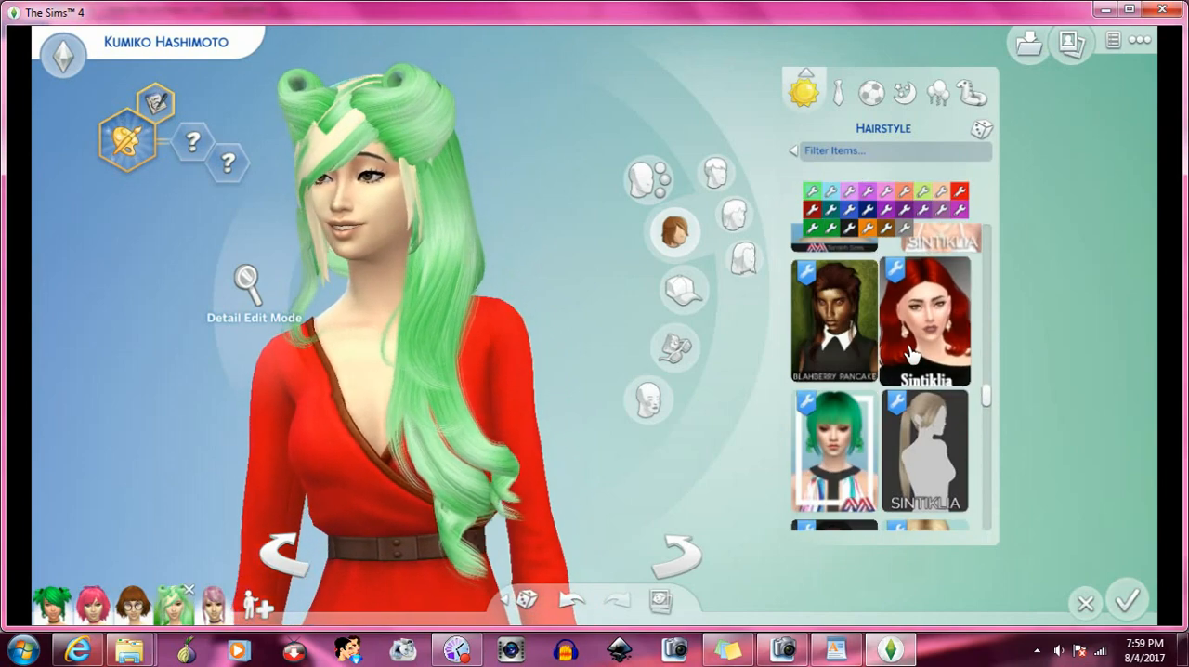
{"action": "scroll", "coordinate": [912, 356], "scroll_direction": "down", "scroll_amount": 8}
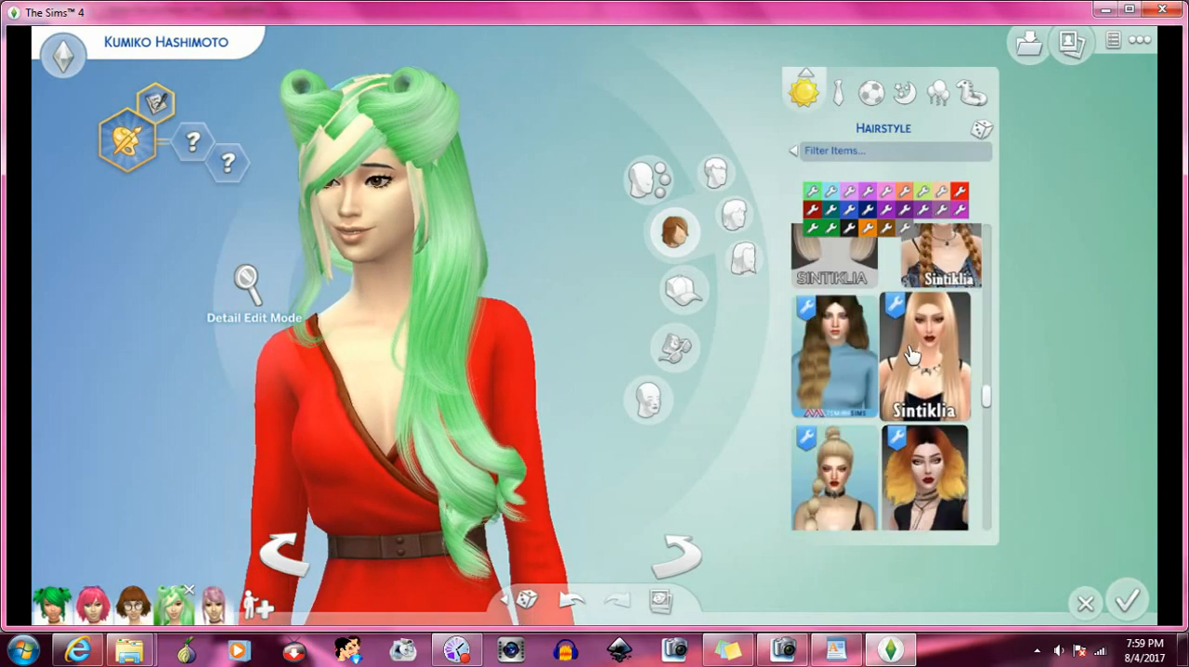
{"action": "scroll", "coordinate": [912, 351], "scroll_direction": "down", "scroll_amount": 2}
{"action": "scroll", "coordinate": [909, 353], "scroll_direction": "down", "scroll_amount": 4}
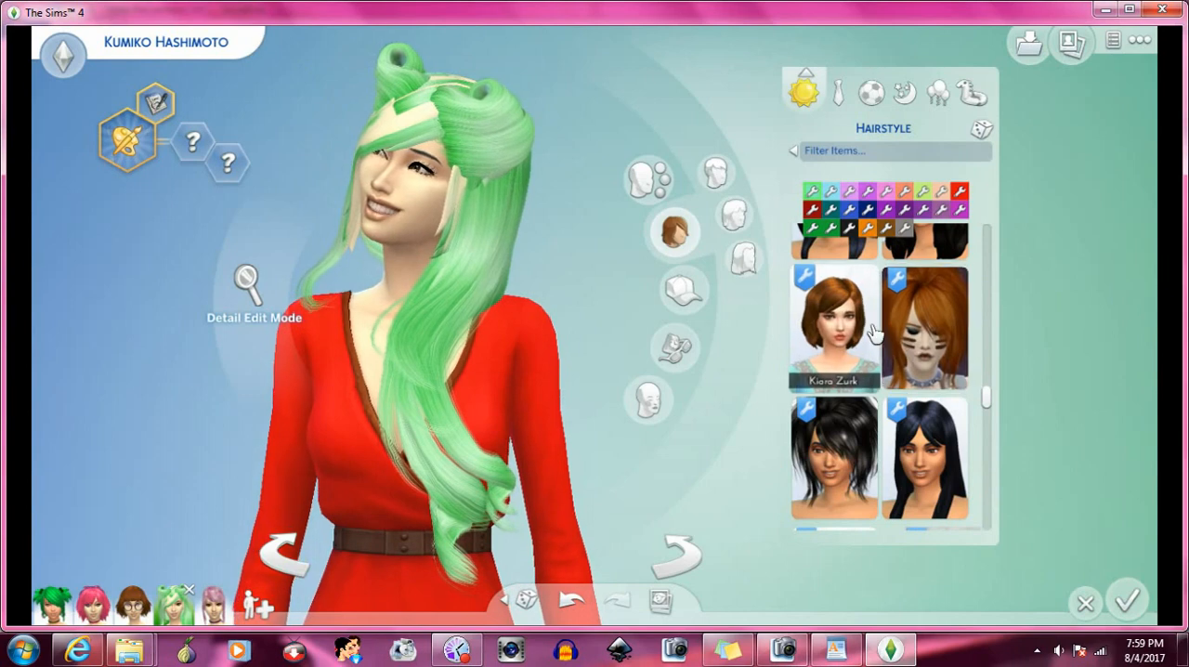
{"action": "left_click", "coordinate": [867, 329]}
{"action": "scroll", "coordinate": [873, 336], "scroll_direction": "down", "scroll_amount": 3}
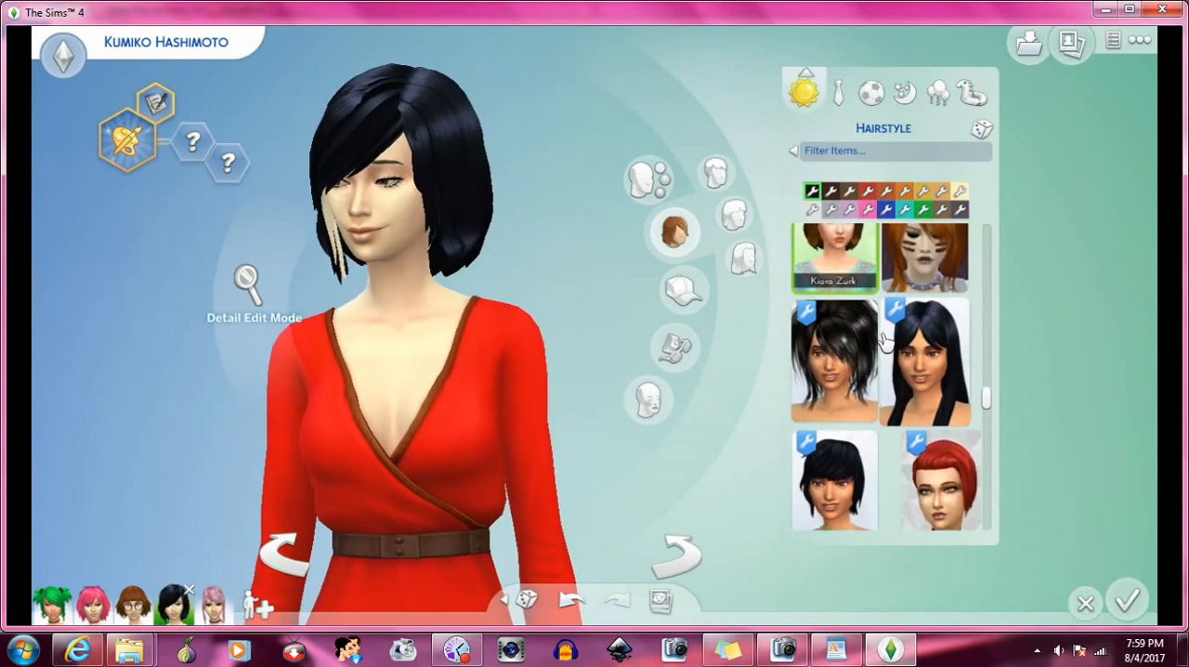
{"action": "left_click", "coordinate": [942, 369]}
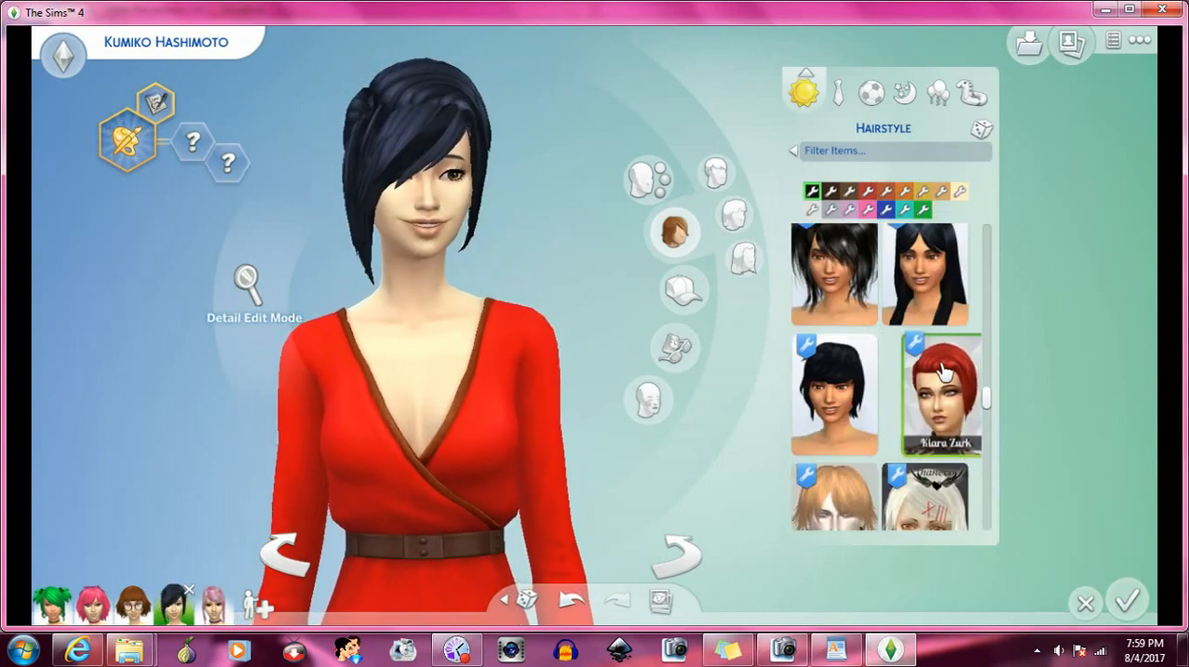
- Swap to the bangs hat swept to the opposite side, compare its fit, and reapply the original side-swept bangs hat
{"action": "left_click", "coordinate": [685, 290]}
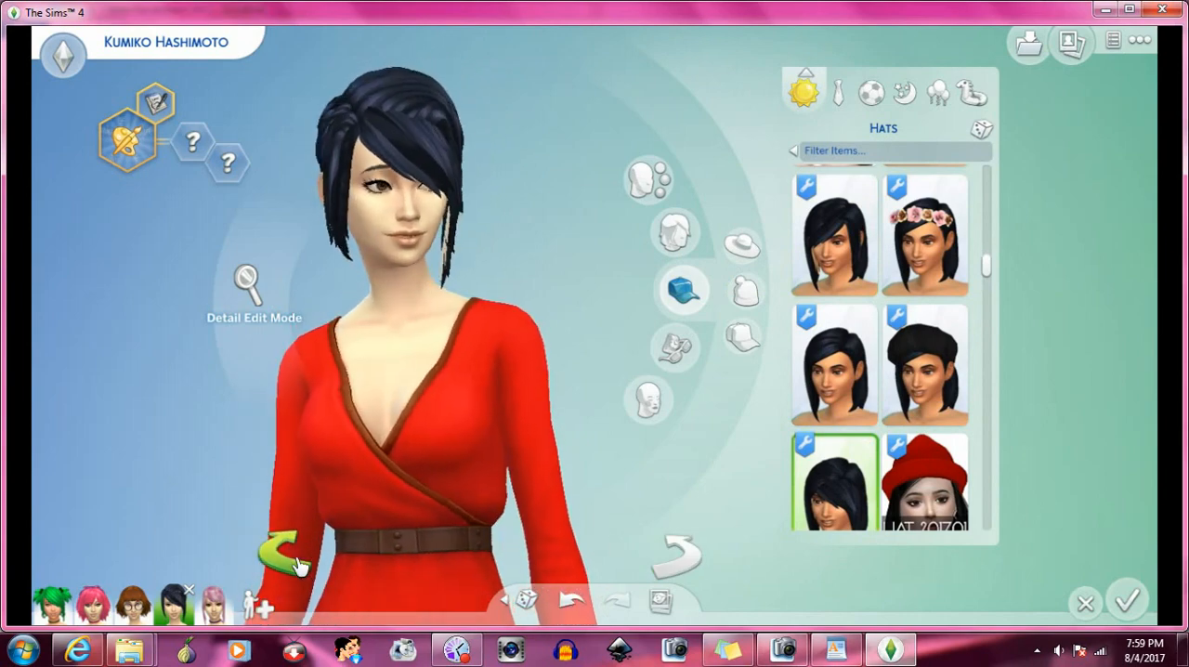
{"action": "left_click", "coordinate": [882, 392]}
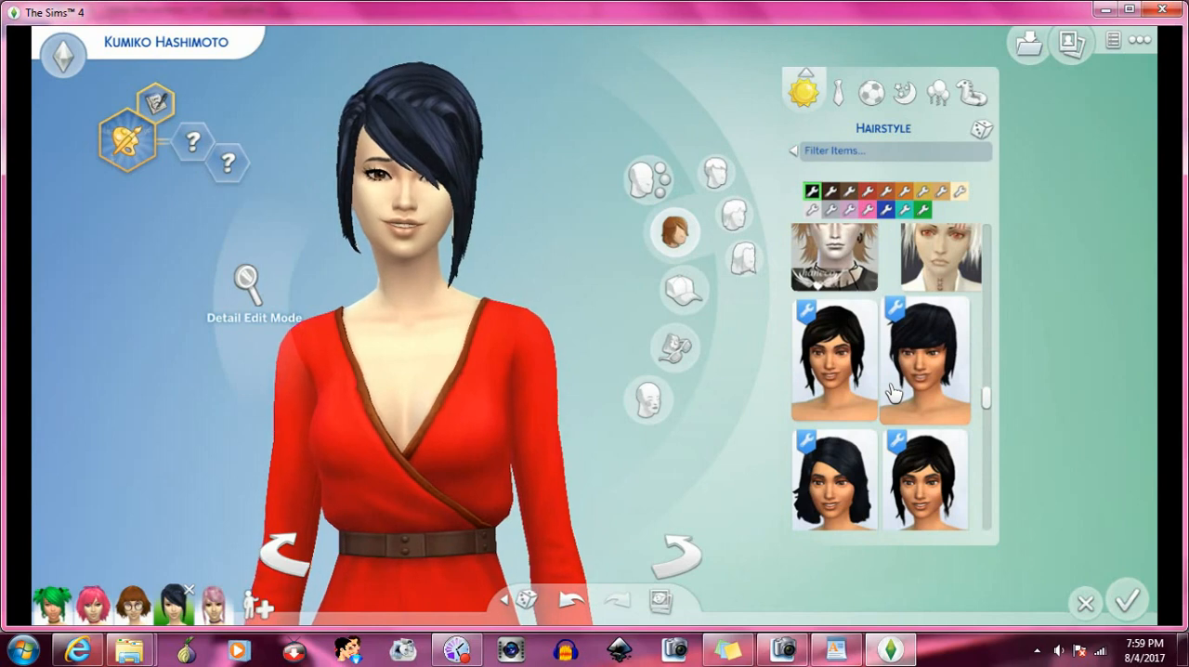
{"action": "left_click", "coordinate": [682, 290]}
{"action": "scroll", "coordinate": [864, 307], "scroll_direction": "up", "scroll_amount": 2}
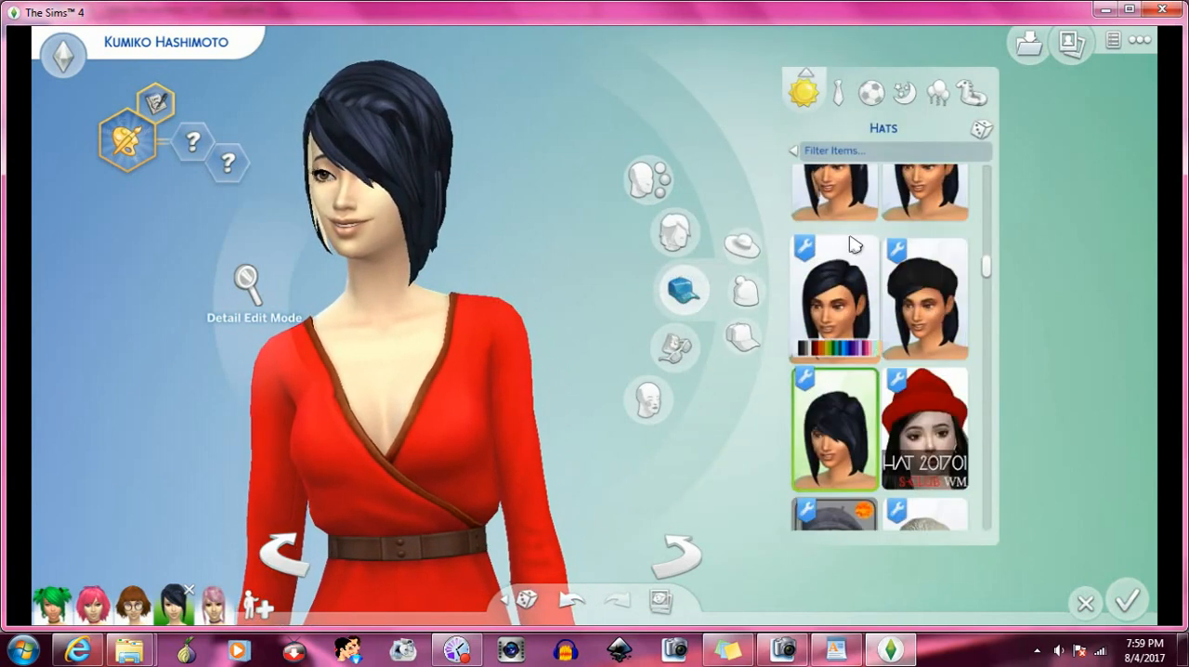
{"action": "left_click", "coordinate": [856, 206]}
- Apply the short choppy black hair, followed by the black layered hair with longer side strands, to test each with the bangs
{"action": "left_click", "coordinate": [682, 237]}
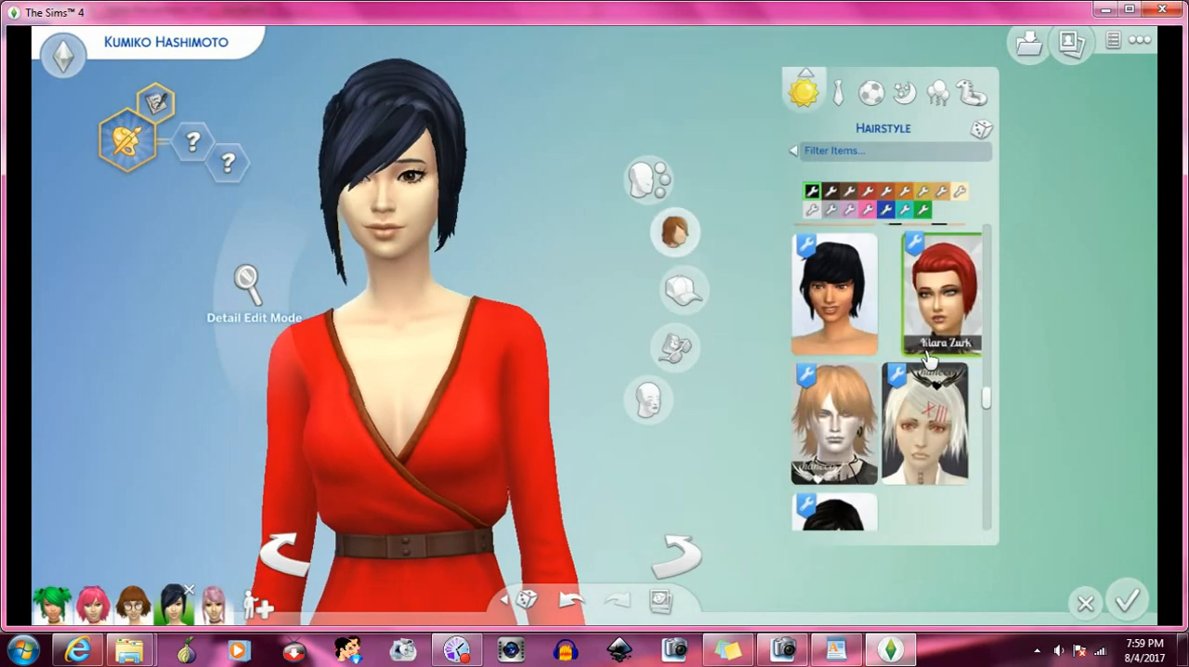
{"action": "scroll", "coordinate": [862, 315], "scroll_direction": "down", "scroll_amount": 1}
{"action": "scroll", "coordinate": [862, 316], "scroll_direction": "up", "scroll_amount": 1}
{"action": "left_click", "coordinate": [862, 311]}
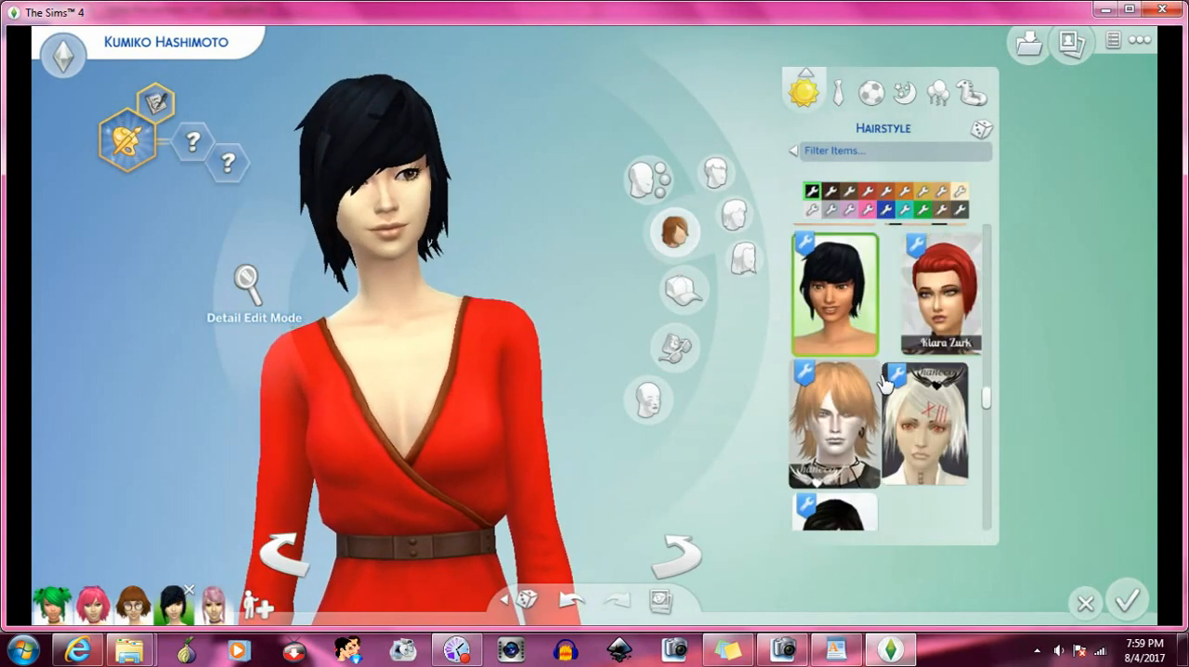
{"action": "scroll", "coordinate": [877, 381], "scroll_direction": "down", "scroll_amount": 2}
{"action": "left_click", "coordinate": [859, 390]}
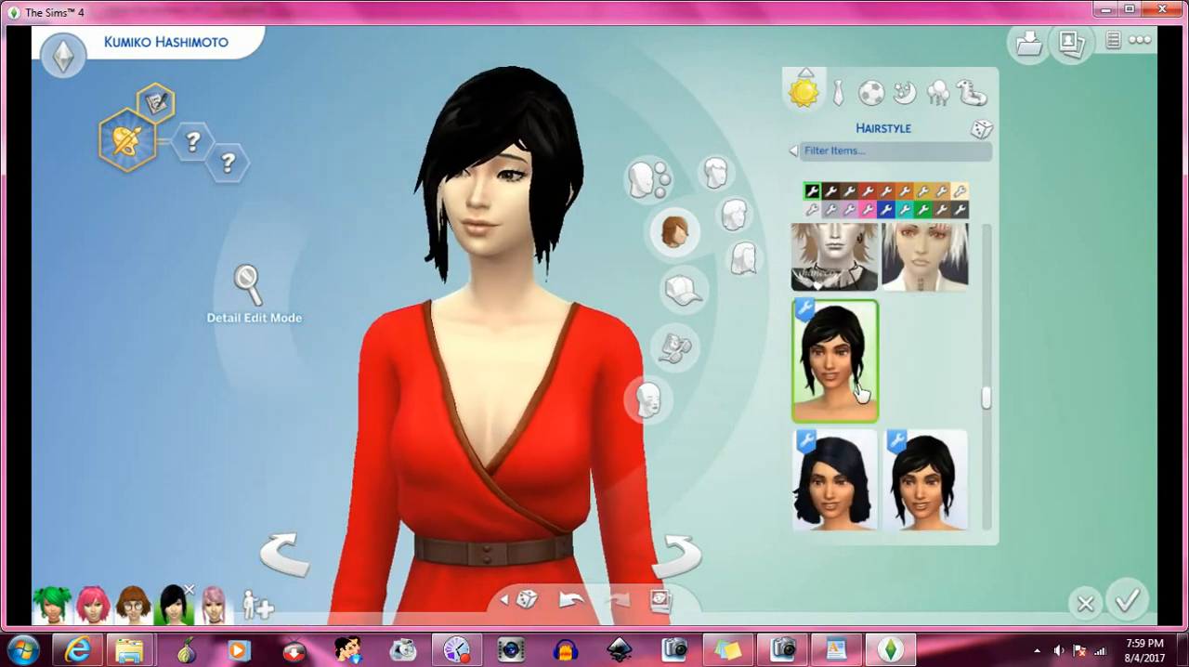
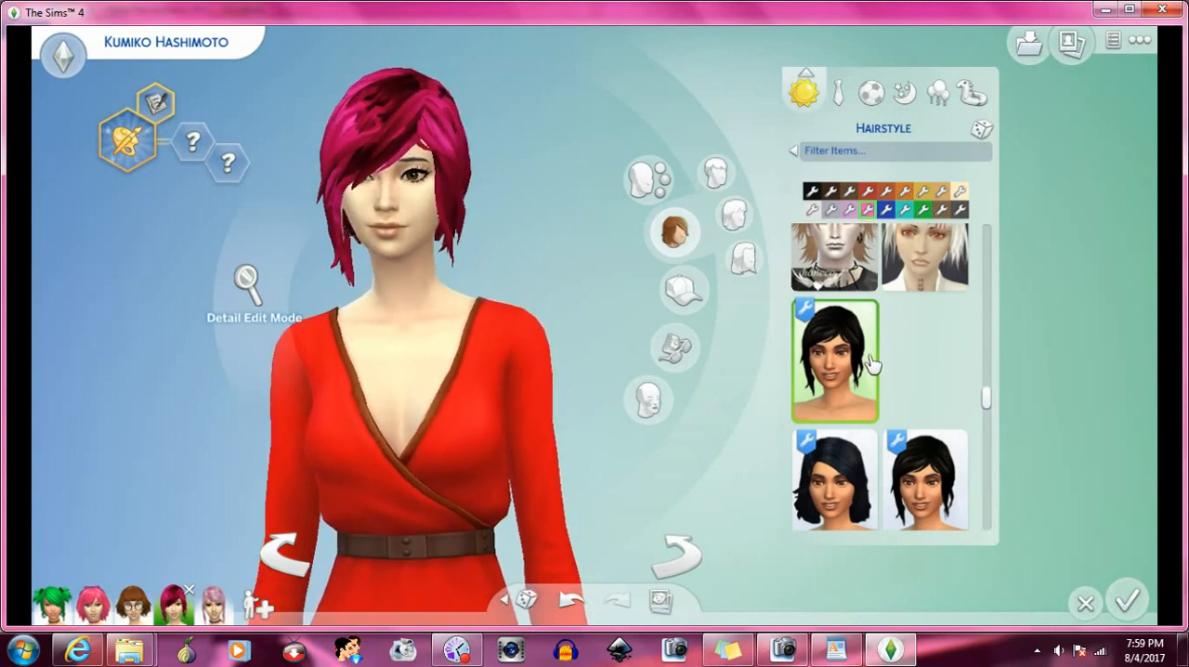
- Try the wavy shoulder-length hairstyle with dark side-swept bangs on the Sim
{"action": "scroll", "coordinate": [871, 362], "scroll_direction": "down", "scroll_amount": 1}
{"action": "scroll", "coordinate": [871, 362], "scroll_direction": "down", "scroll_amount": 2}
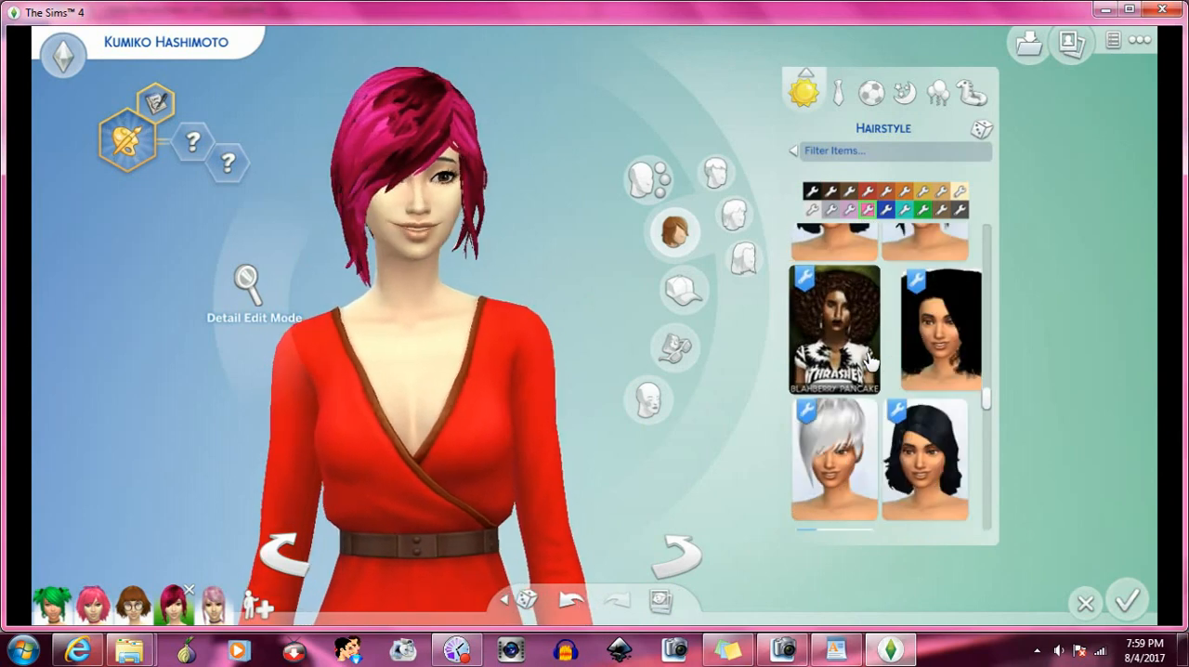
{"action": "scroll", "coordinate": [871, 362], "scroll_direction": "down", "scroll_amount": 1}
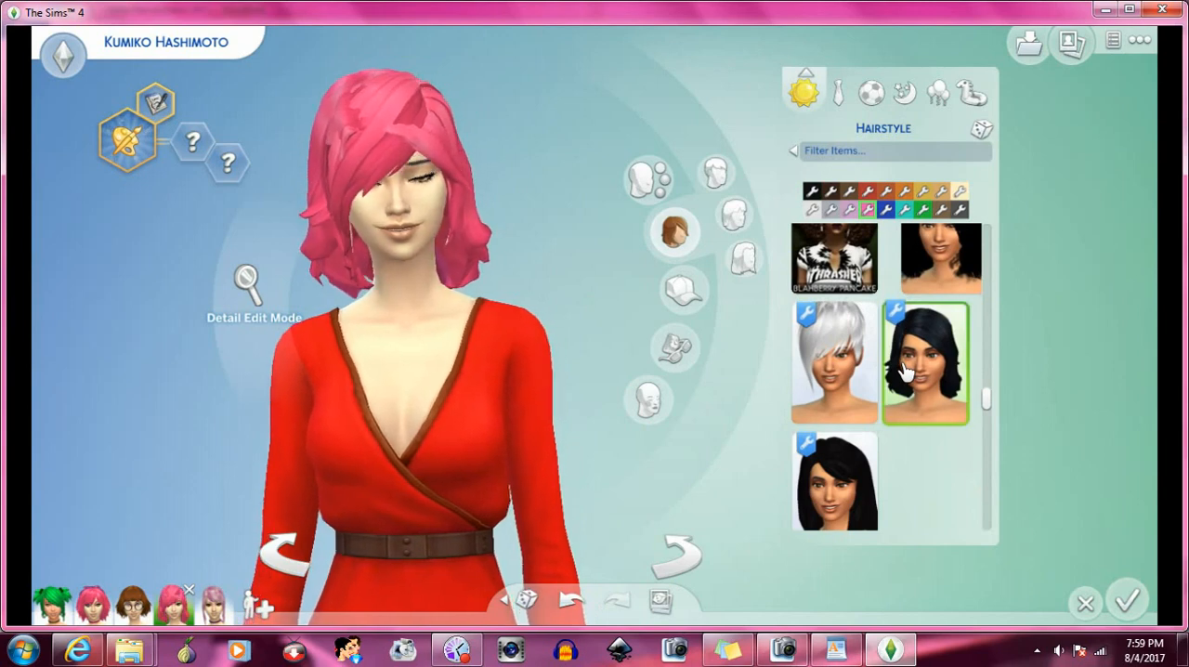
{"action": "scroll", "coordinate": [905, 369], "scroll_direction": "down", "scroll_amount": 3}
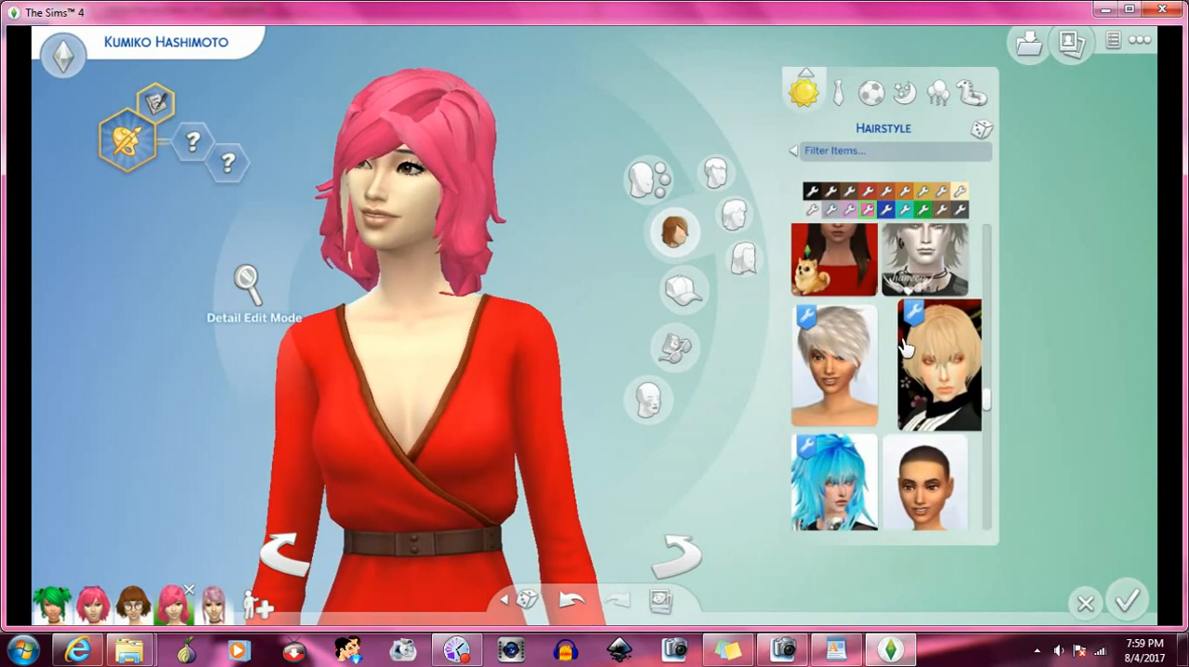
- Try the short blonde bob with full bangs, shown in a black high-collared outfit, on the Sim
{"action": "scroll", "coordinate": [905, 345], "scroll_direction": "down", "scroll_amount": 2}
{"action": "scroll", "coordinate": [919, 325], "scroll_direction": "up", "scroll_amount": 1}
{"action": "left_click", "coordinate": [956, 278]}
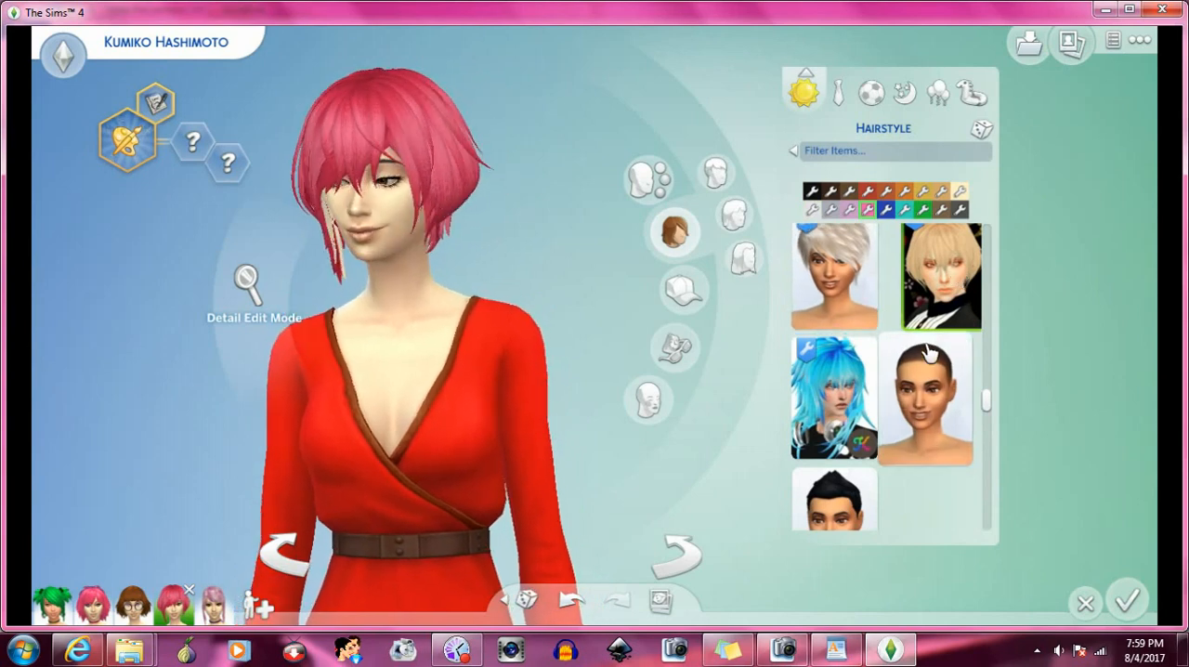
- Try the side-swept hairstyle with shaved back on the Sim and turn her to check it from behind
{"action": "scroll", "coordinate": [929, 345], "scroll_direction": "down", "scroll_amount": 1}
{"action": "scroll", "coordinate": [928, 351], "scroll_direction": "down", "scroll_amount": 4}
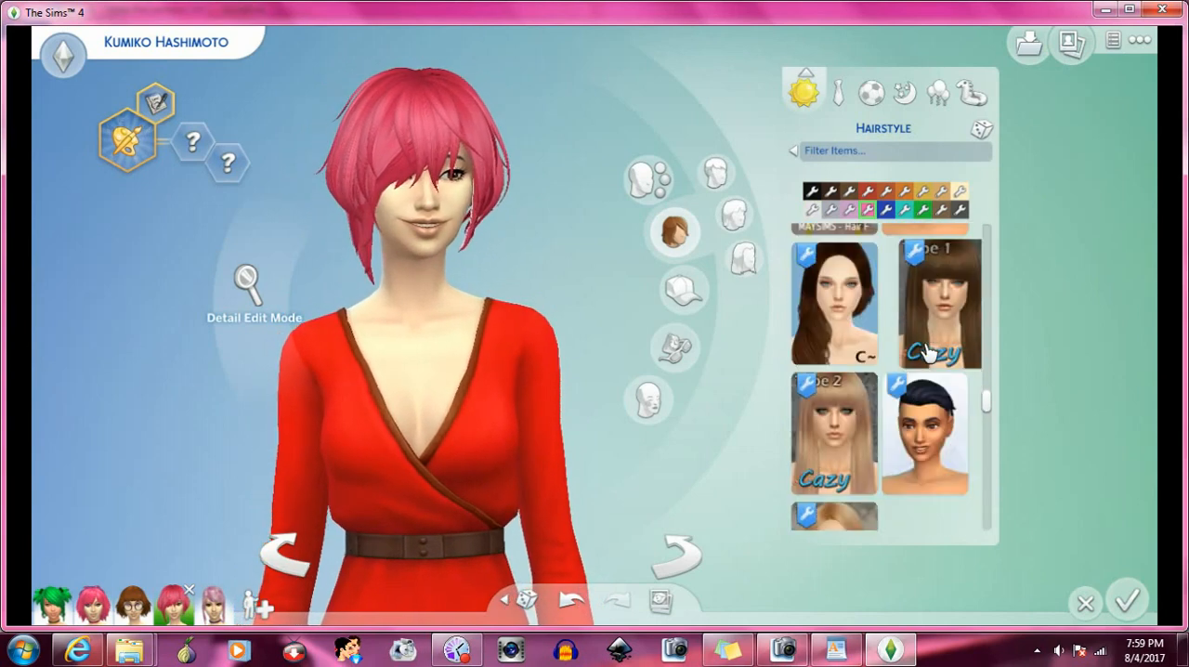
{"action": "left_click", "coordinate": [928, 351]}
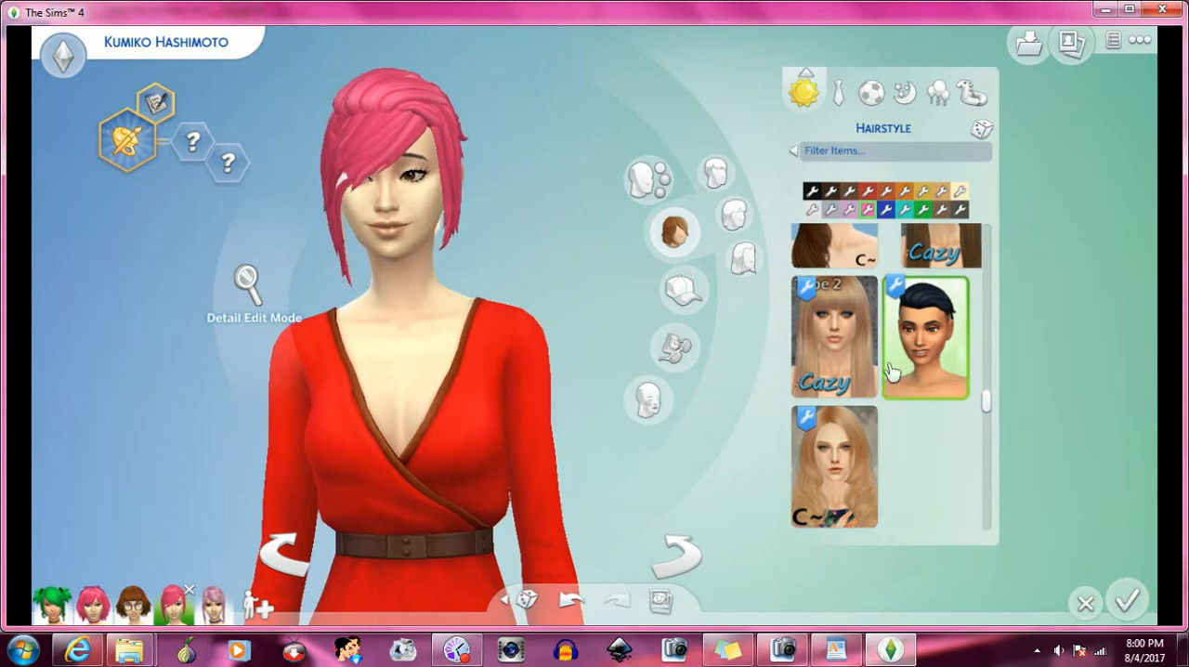
{"action": "left_click", "coordinate": [684, 552]}
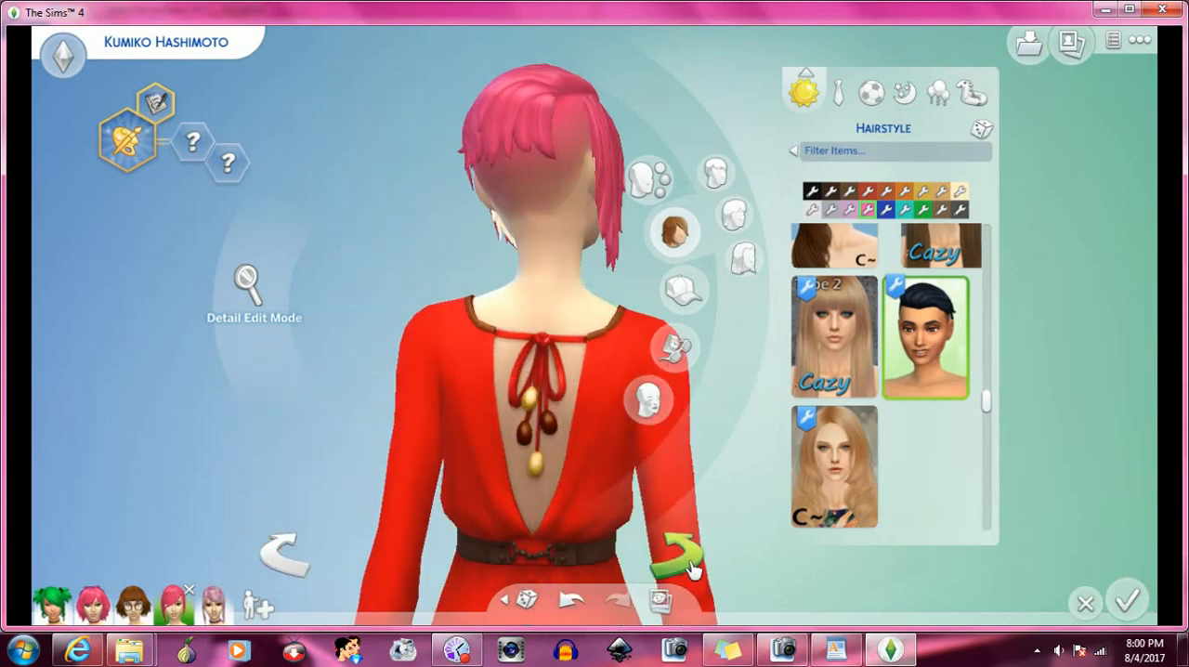
- Try the long layered blonde hairstyle on the Sim, followed by the Wild-Pixel hairstyle with a headband
{"action": "scroll", "coordinate": [975, 400], "scroll_direction": "down", "scroll_amount": 2}
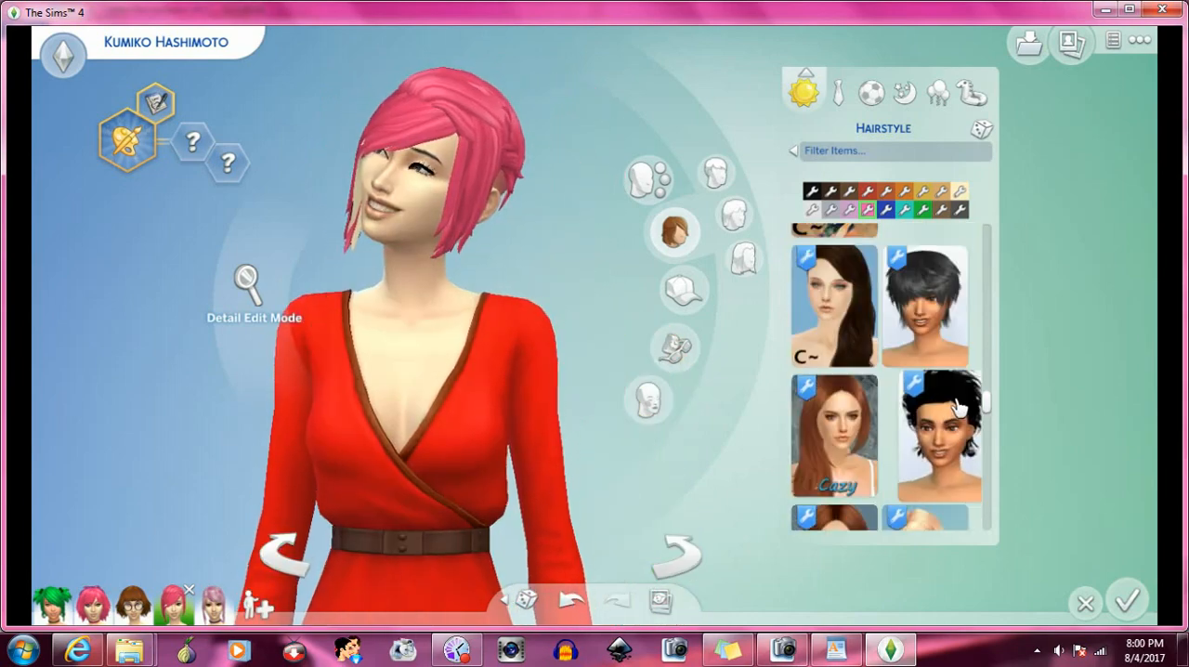
{"action": "scroll", "coordinate": [959, 398], "scroll_direction": "down", "scroll_amount": 2}
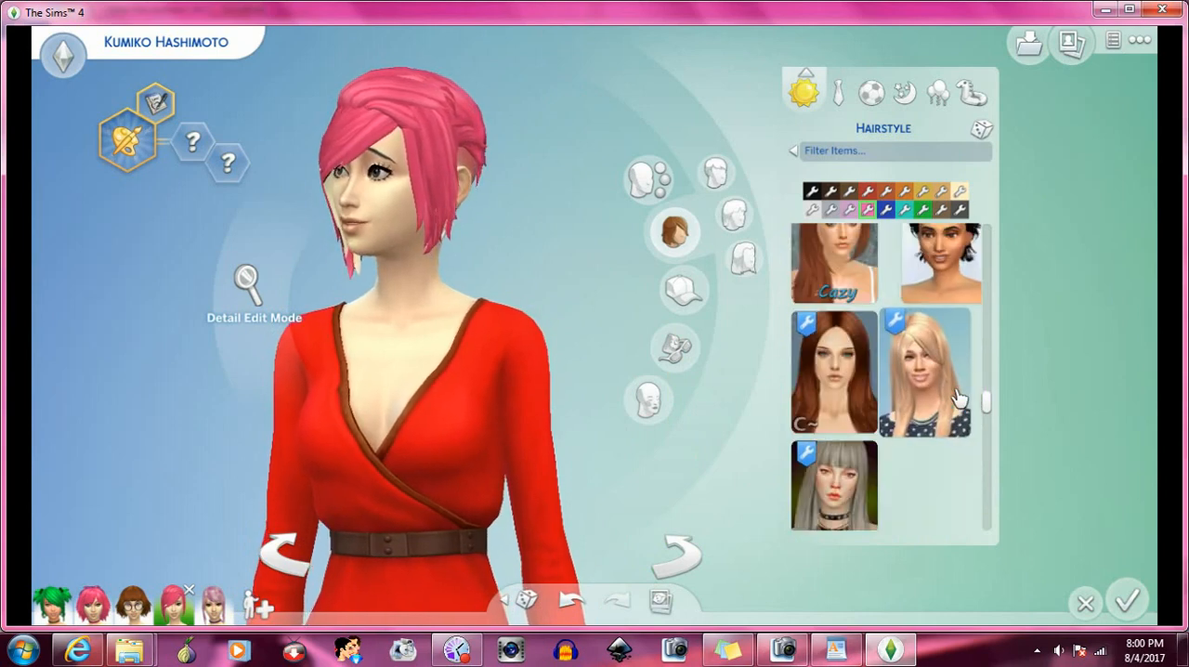
{"action": "left_click", "coordinate": [954, 385]}
{"action": "scroll", "coordinate": [952, 381], "scroll_direction": "down", "scroll_amount": 3}
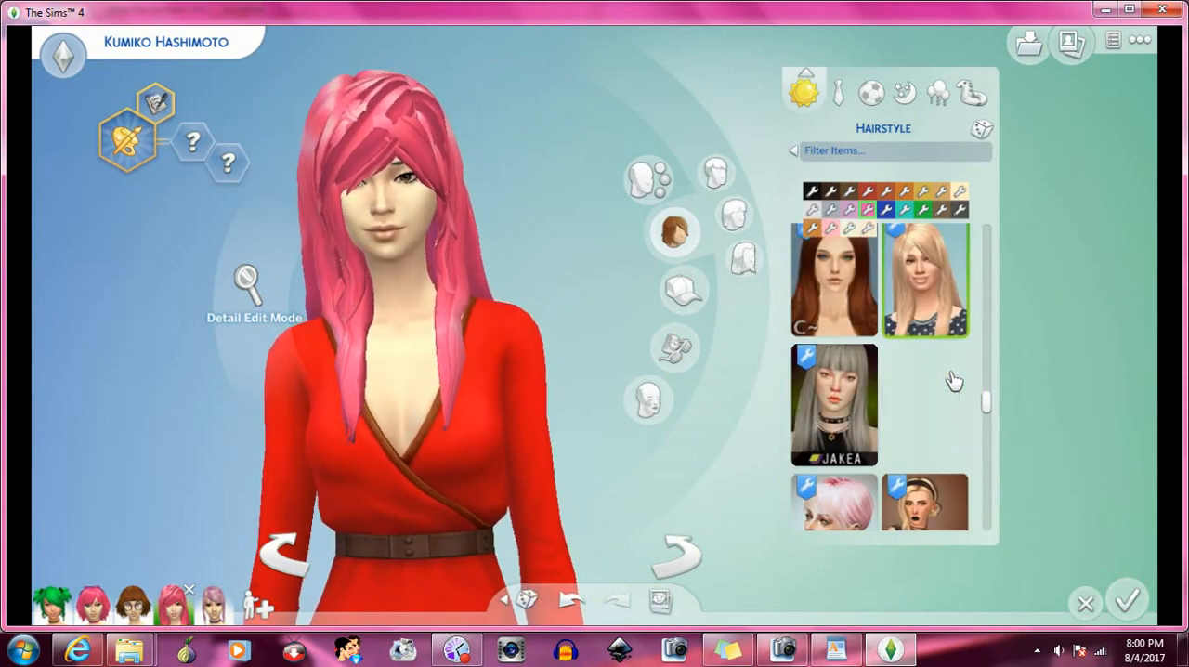
{"action": "left_click", "coordinate": [942, 409]}
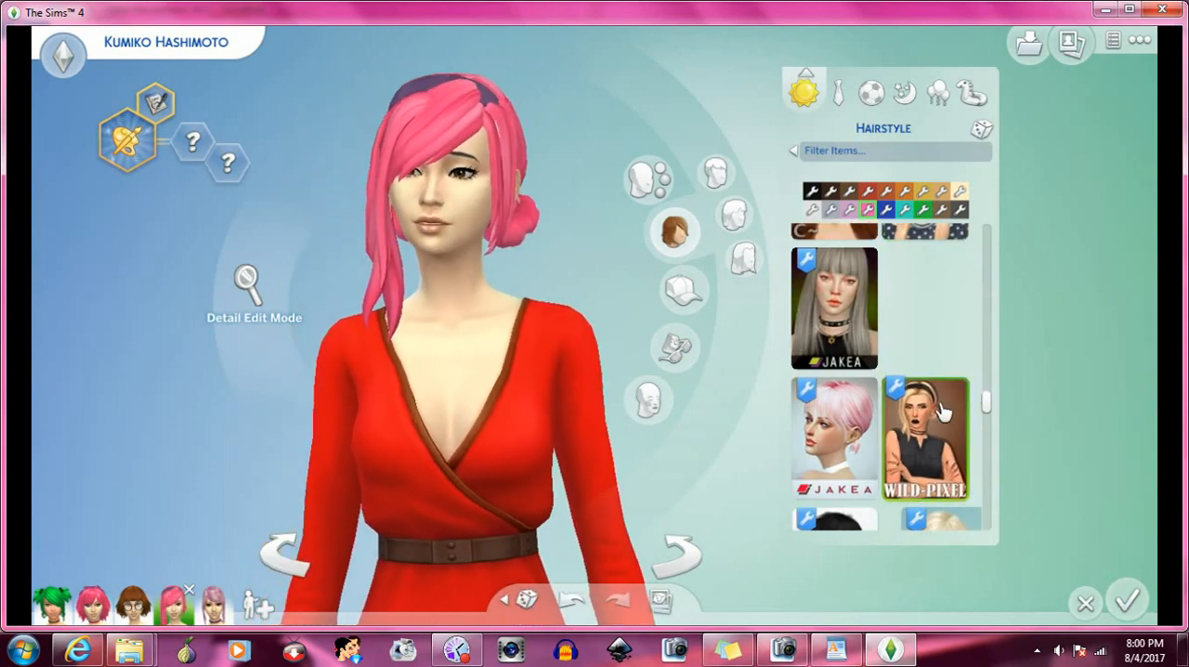
- Try the long wavy black hairstyle next to the short blonde undercut on the Sim
{"action": "scroll", "coordinate": [942, 409], "scroll_direction": "down", "scroll_amount": 3}
{"action": "scroll", "coordinate": [943, 408], "scroll_direction": "down", "scroll_amount": 4}
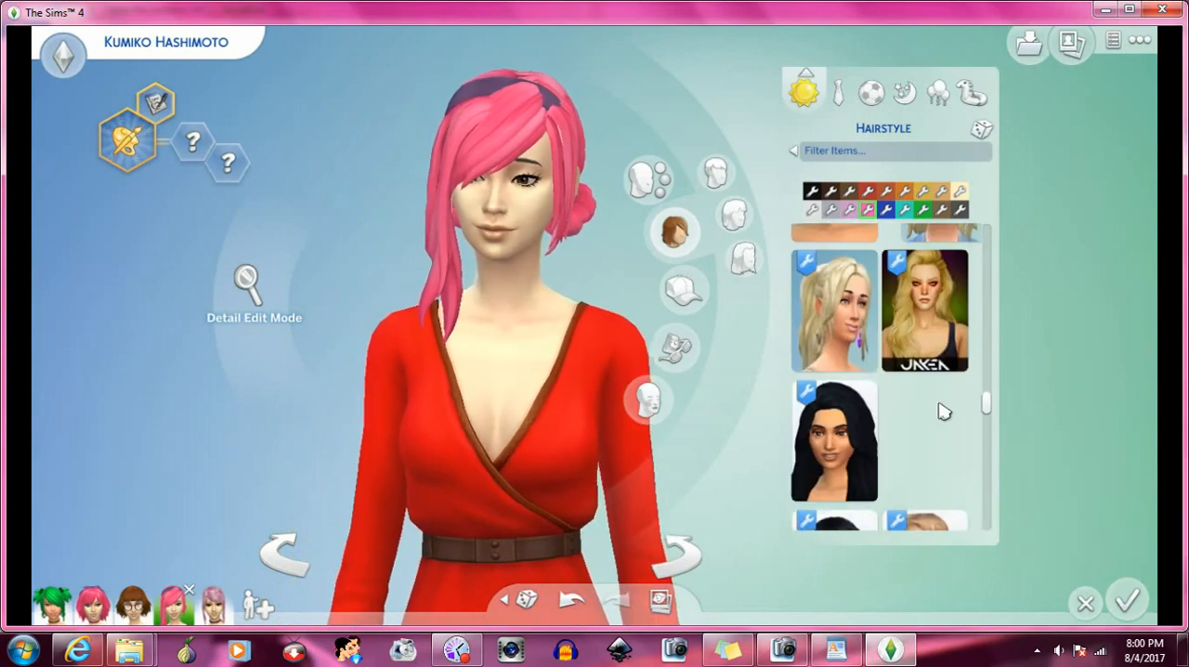
{"action": "left_click", "coordinate": [873, 398]}
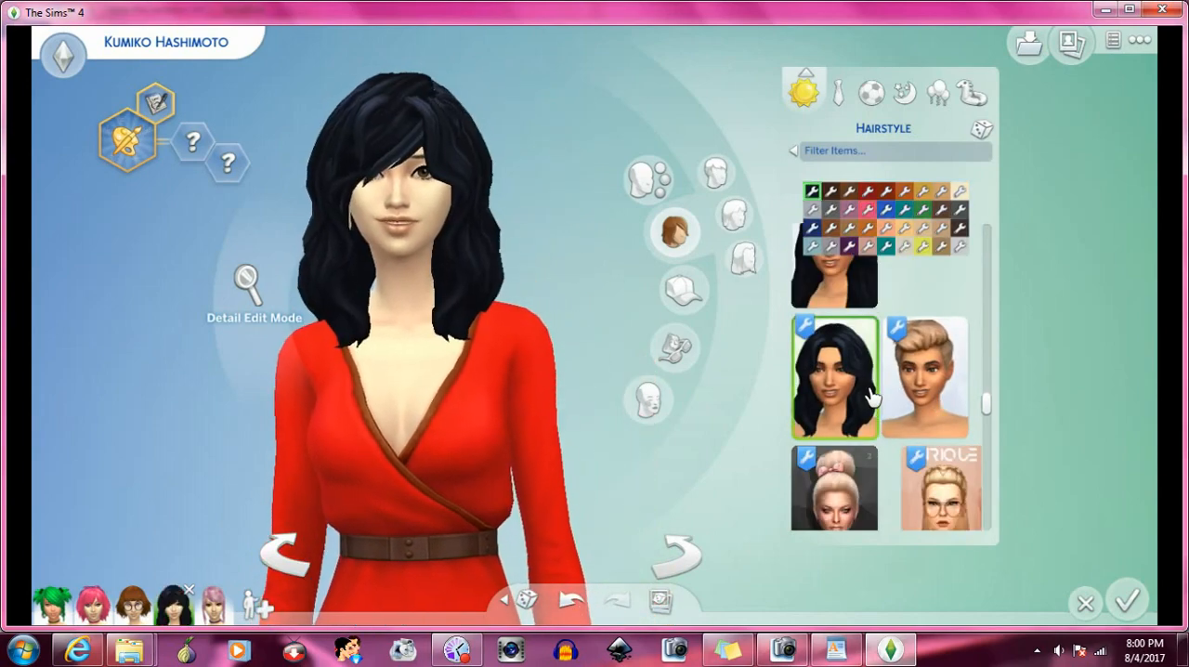
- Try the JennySims blonde high ponytail with a black headband on the Sim
{"action": "scroll", "coordinate": [914, 381], "scroll_direction": "down", "scroll_amount": 3}
{"action": "scroll", "coordinate": [933, 363], "scroll_direction": "down", "scroll_amount": 2}
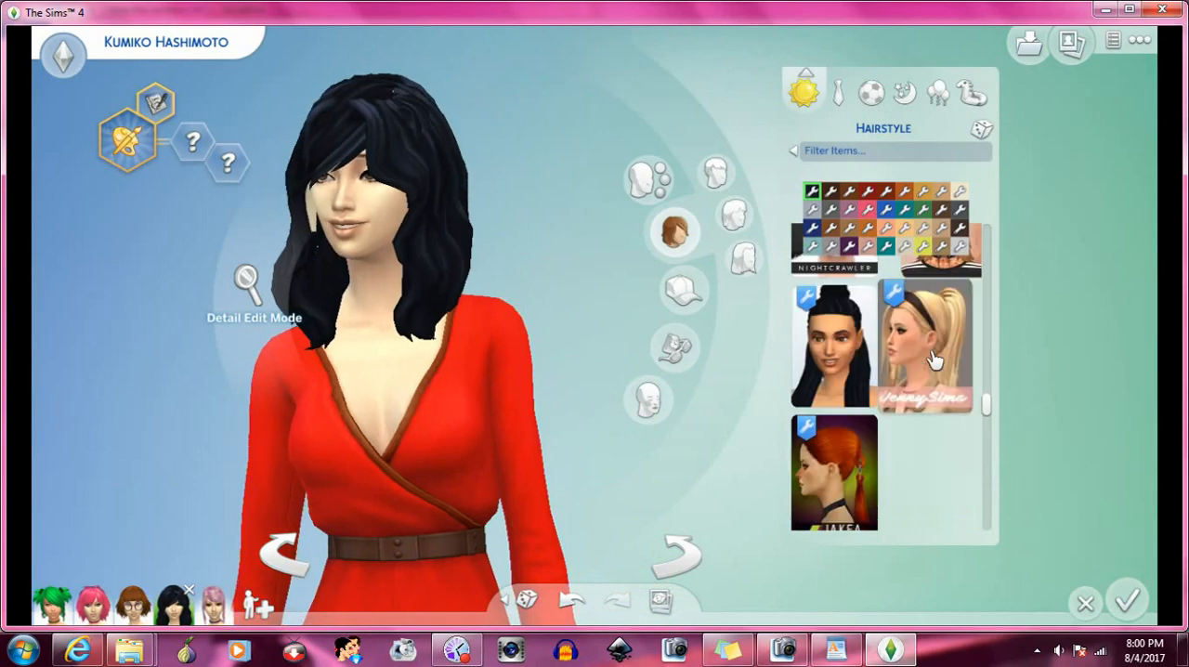
{"action": "left_click", "coordinate": [933, 373]}
- Try the vintage blonde bob with curled-under ends on the Sim
{"action": "scroll", "coordinate": [933, 373], "scroll_direction": "down", "scroll_amount": 6}
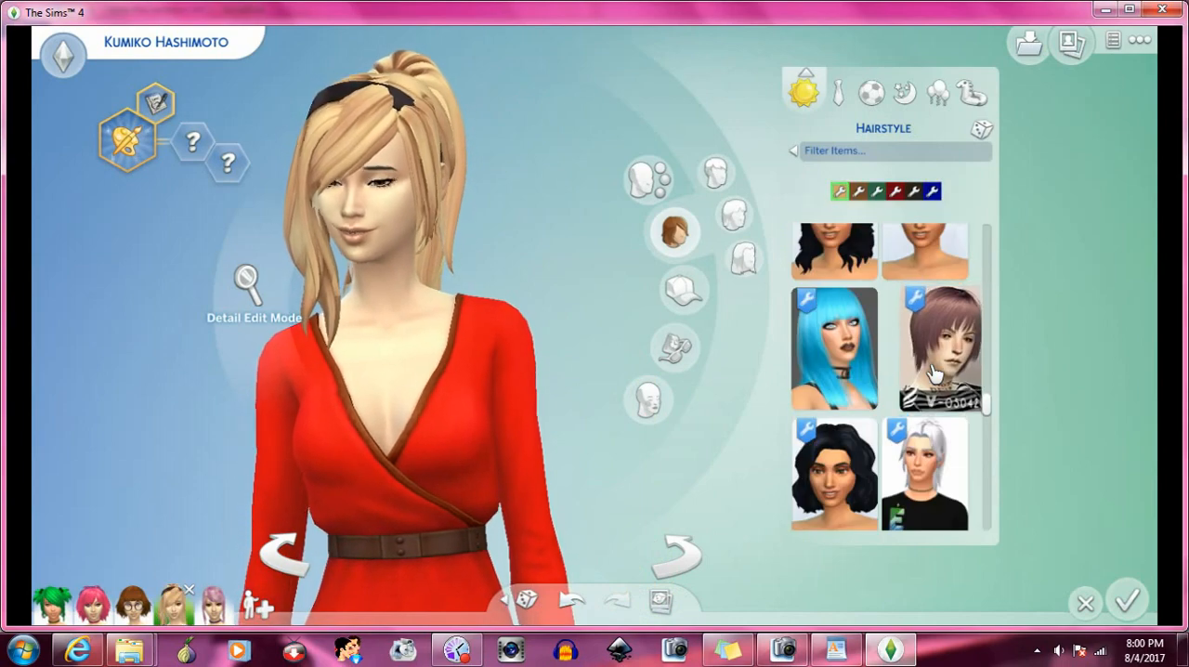
{"action": "scroll", "coordinate": [931, 372], "scroll_direction": "down", "scroll_amount": 2}
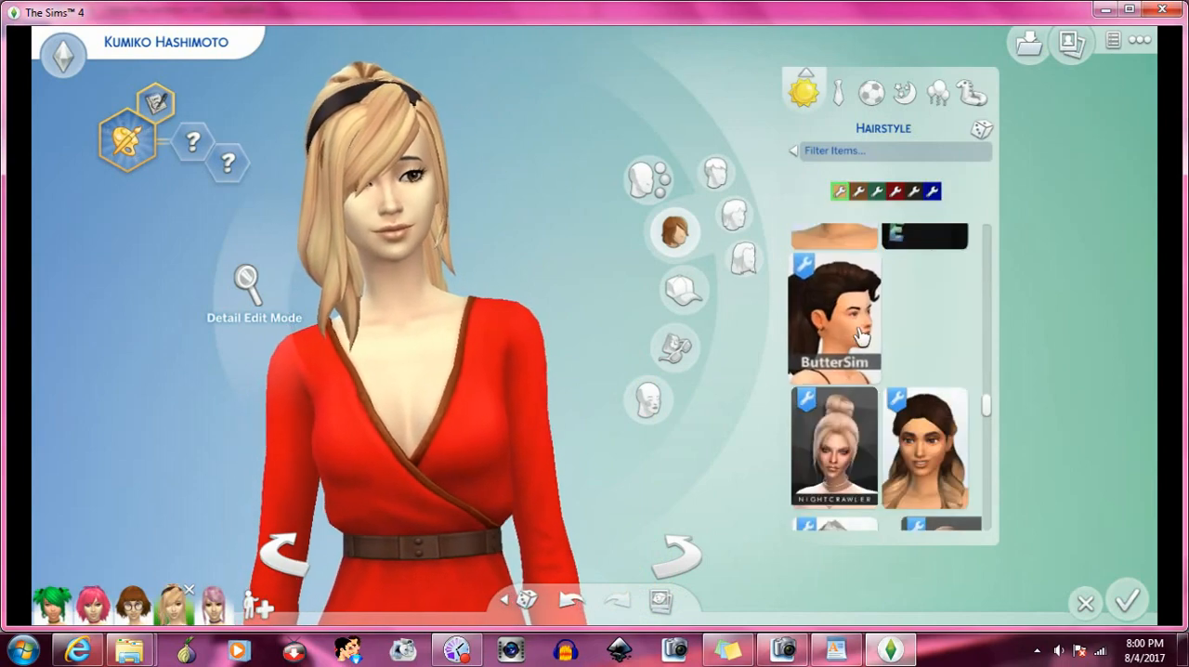
{"action": "scroll", "coordinate": [924, 370], "scroll_direction": "down", "scroll_amount": 4}
{"action": "scroll", "coordinate": [919, 368], "scroll_direction": "down", "scroll_amount": 7}
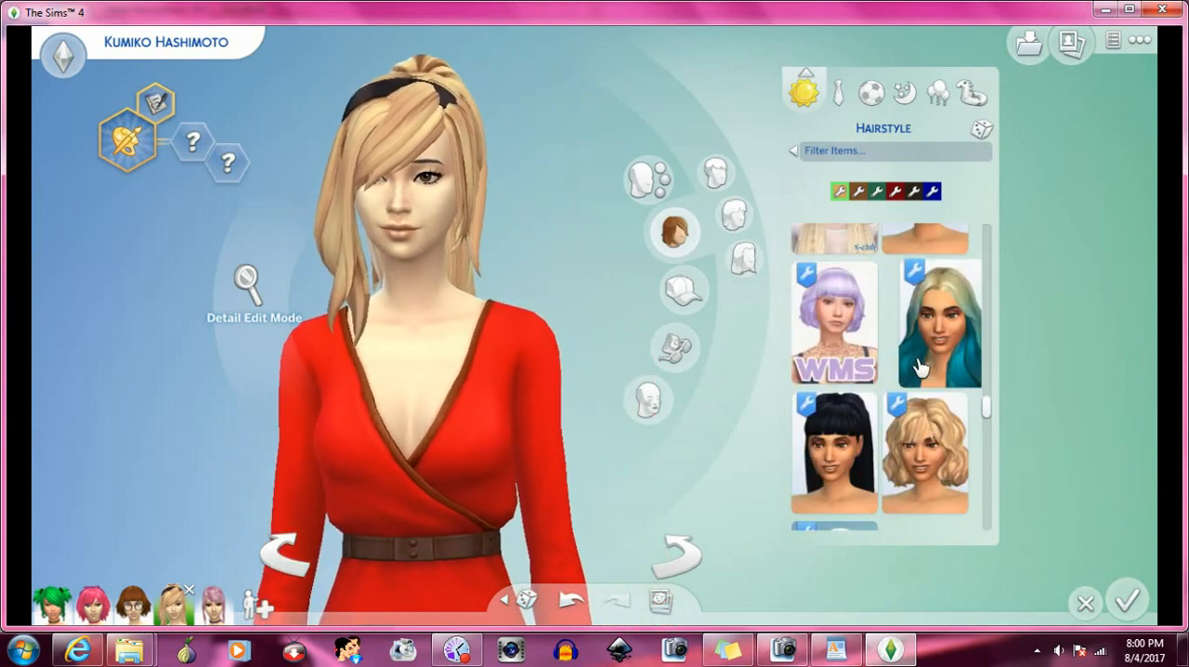
{"action": "scroll", "coordinate": [910, 381], "scroll_direction": "down", "scroll_amount": 4}
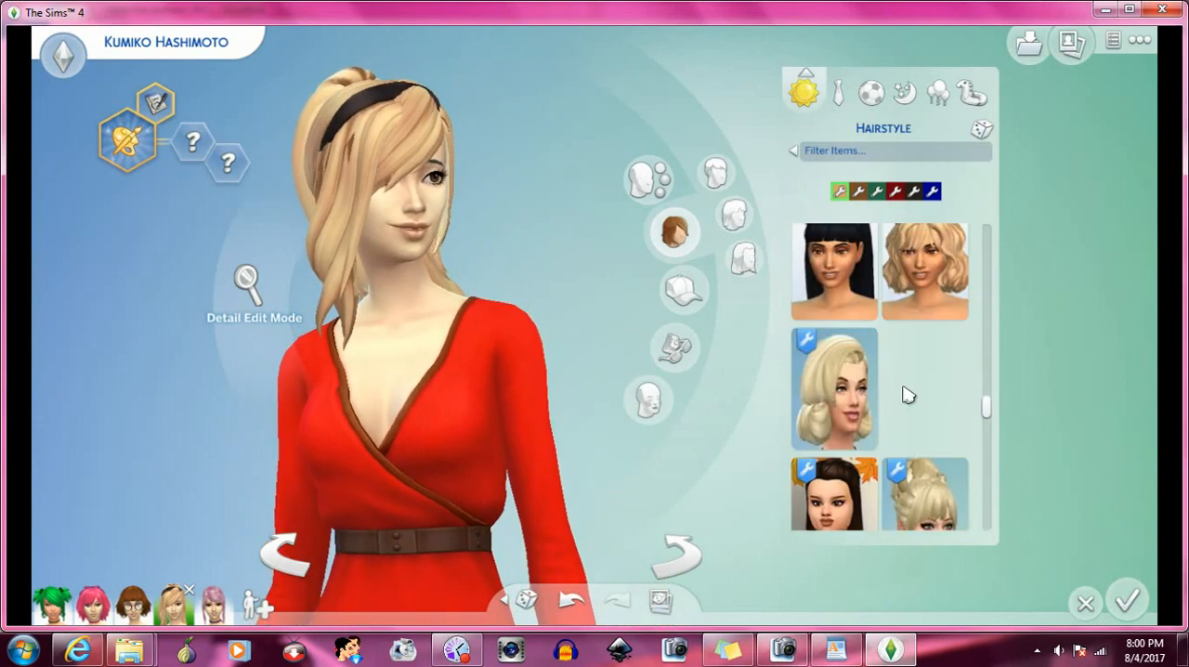
{"action": "left_click", "coordinate": [866, 325]}
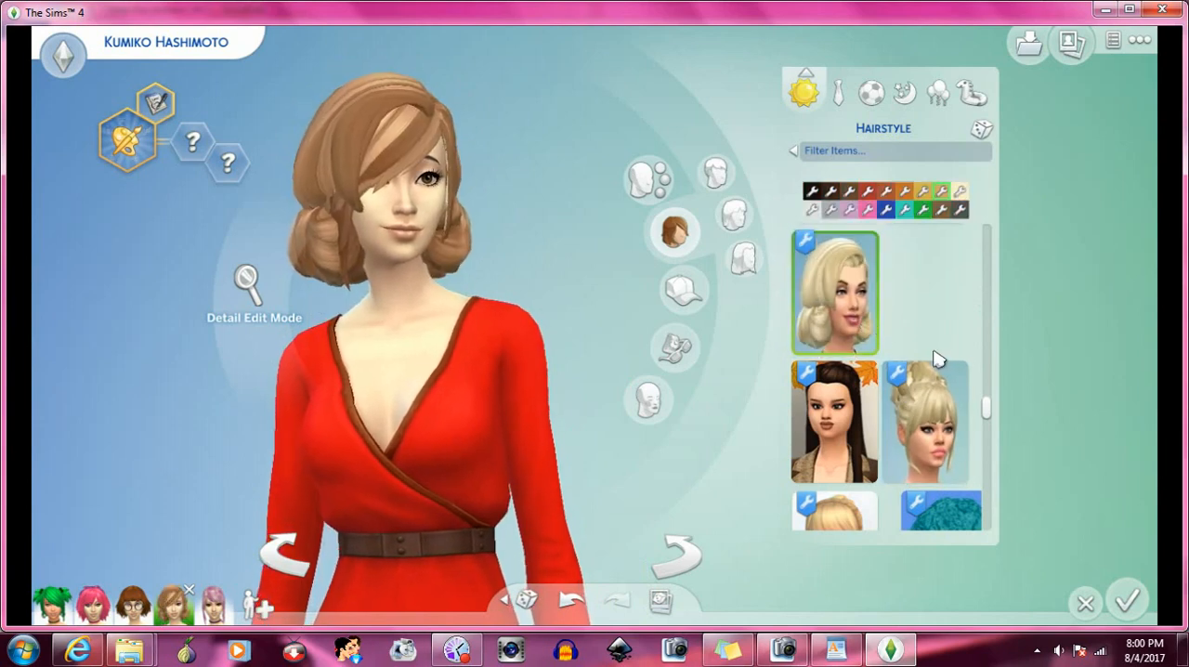
- Try the long half-up hairstyle with autumn leaves in its thumbnail, followed by the black double-bun hairstyle, on the Sim
{"action": "scroll", "coordinate": [938, 360], "scroll_direction": "down", "scroll_amount": 1}
{"action": "scroll", "coordinate": [940, 360], "scroll_direction": "down", "scroll_amount": 1}
{"action": "scroll", "coordinate": [911, 353], "scroll_direction": "up", "scroll_amount": 1}
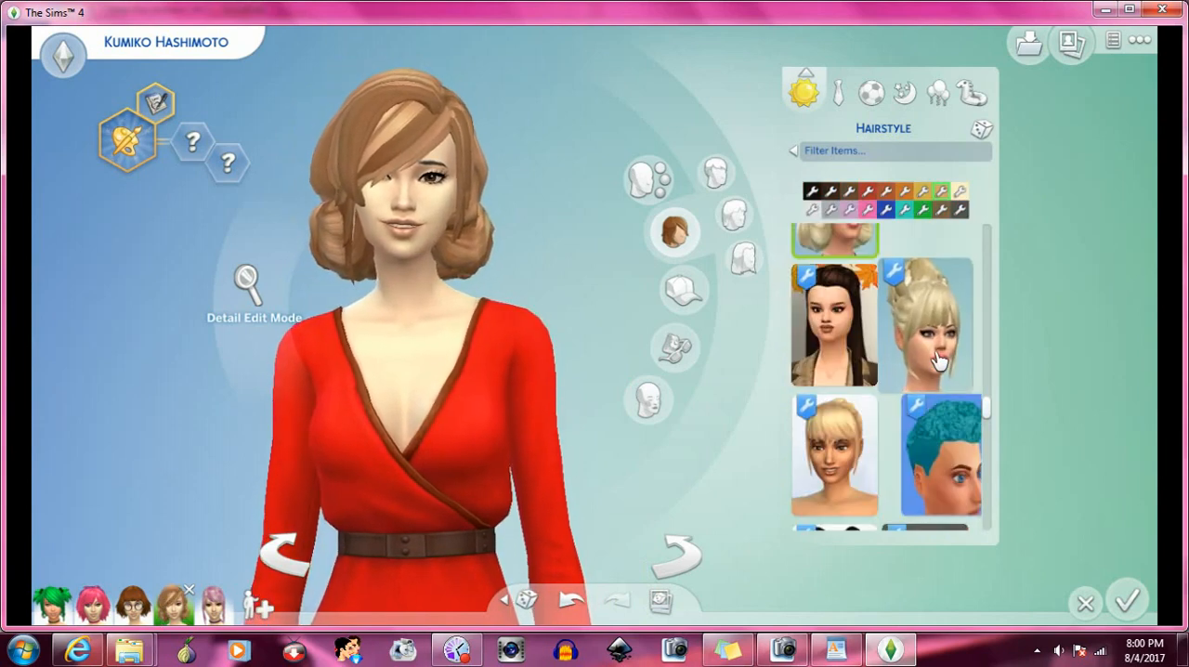
{"action": "left_click", "coordinate": [856, 340]}
{"action": "scroll", "coordinate": [891, 335], "scroll_direction": "down", "scroll_amount": 3}
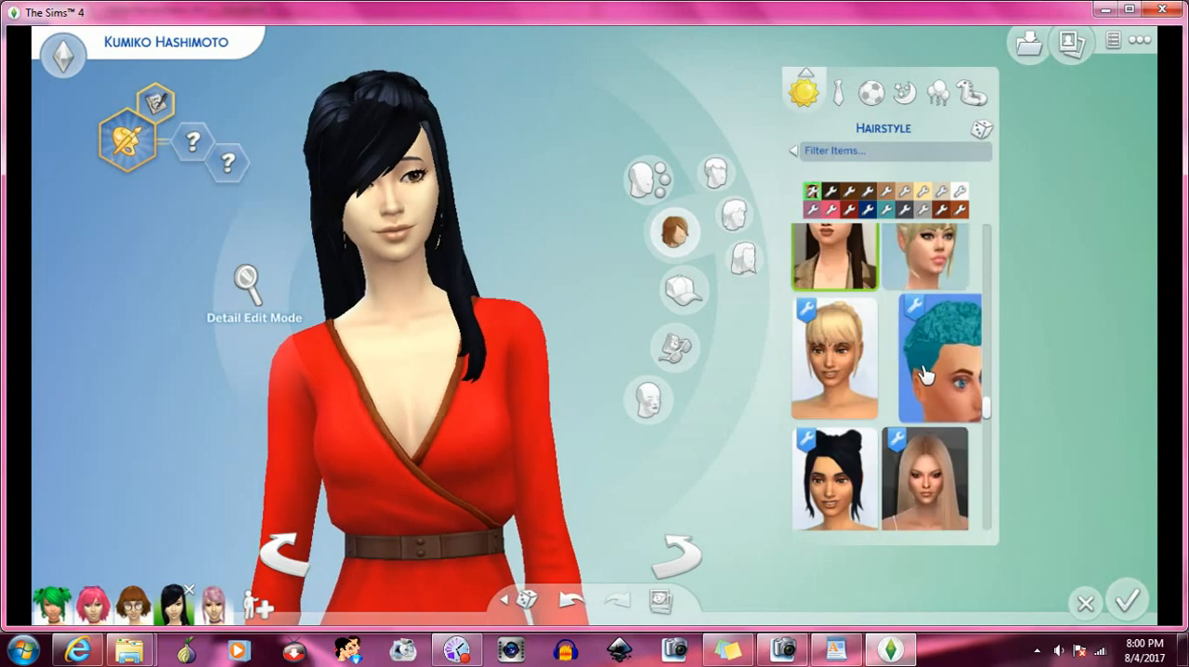
{"action": "left_click", "coordinate": [821, 276]}
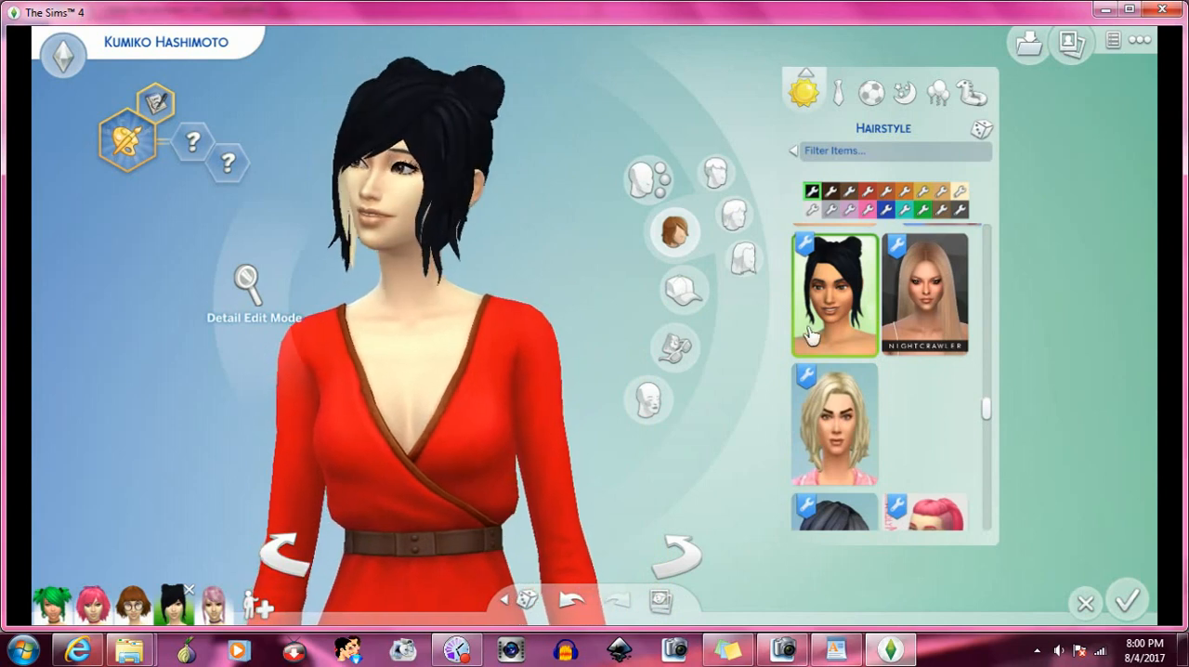
- Try the long hairstyle with a white headband, followed by the long straight black hairstyle with side-swept bangs, on the Sim
{"action": "scroll", "coordinate": [826, 351], "scroll_direction": "down", "scroll_amount": 5}
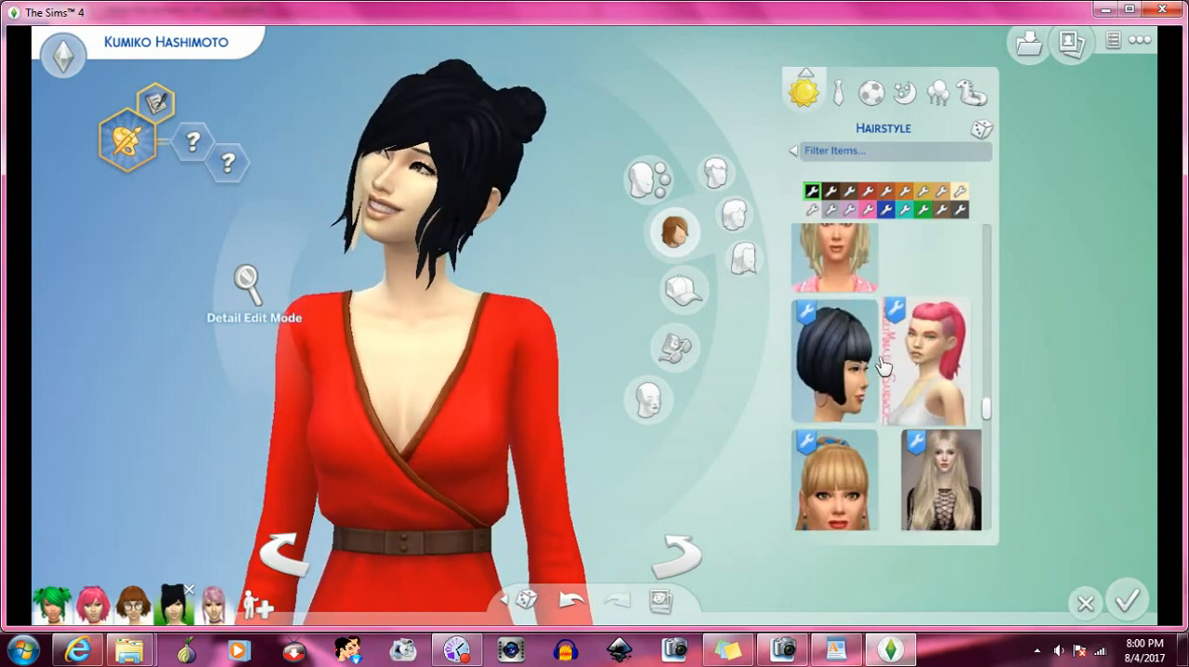
{"action": "left_click", "coordinate": [850, 406]}
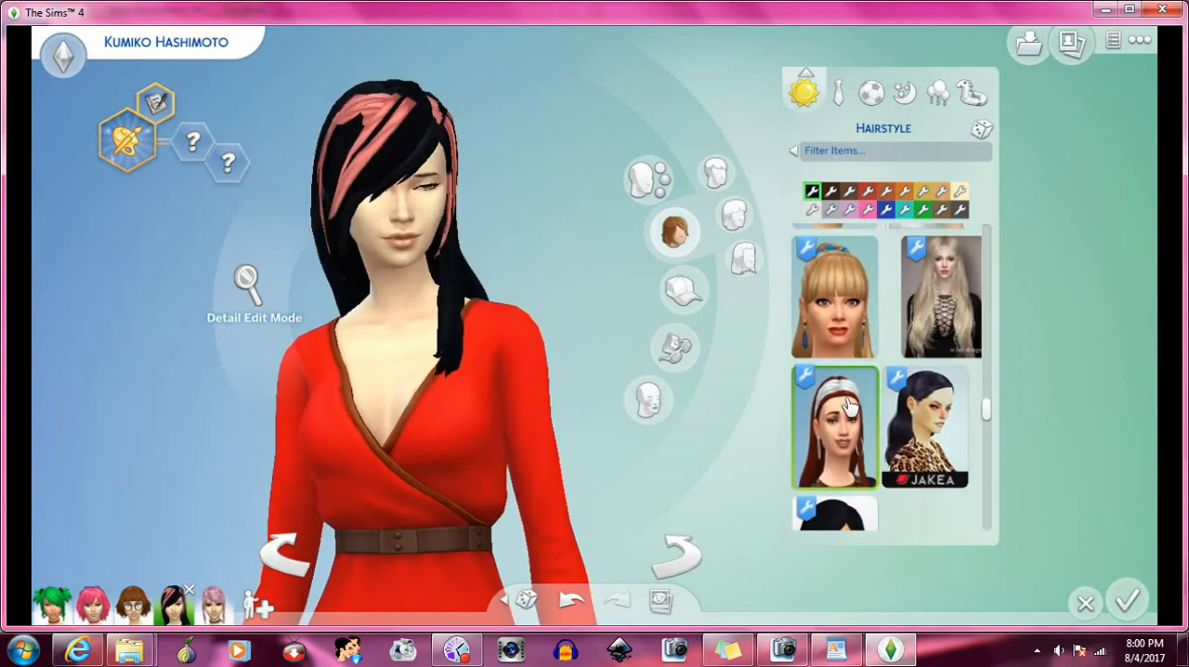
{"action": "scroll", "coordinate": [848, 402], "scroll_direction": "down", "scroll_amount": 3}
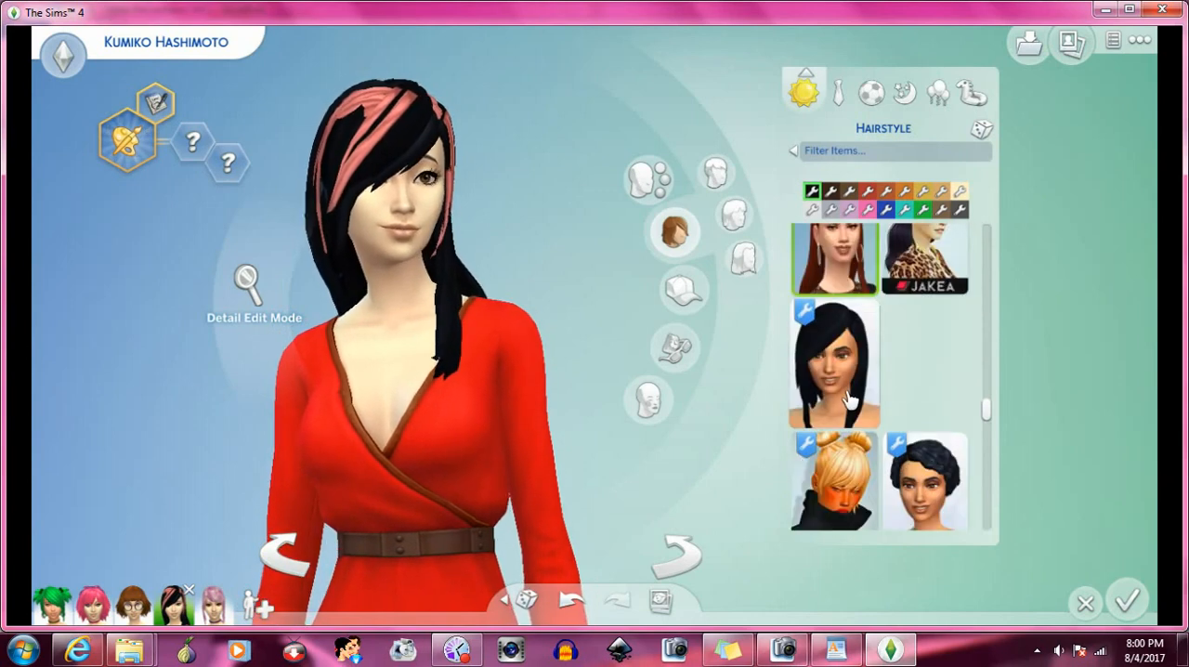
{"action": "left_click", "coordinate": [855, 383]}
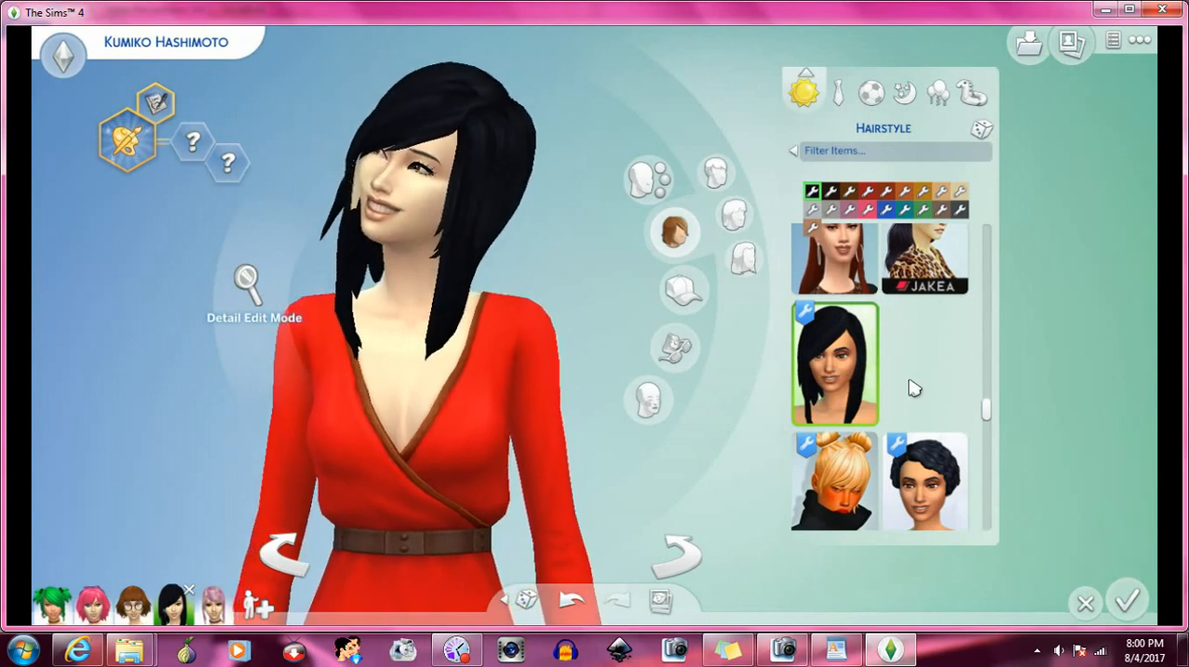
- Try the short blonde side-swept hairstyle on the Sim, followed by the black hairstyle with two braids
{"action": "scroll", "coordinate": [856, 383], "scroll_direction": "down", "scroll_amount": 1}
{"action": "scroll", "coordinate": [880, 397], "scroll_direction": "down", "scroll_amount": 1}
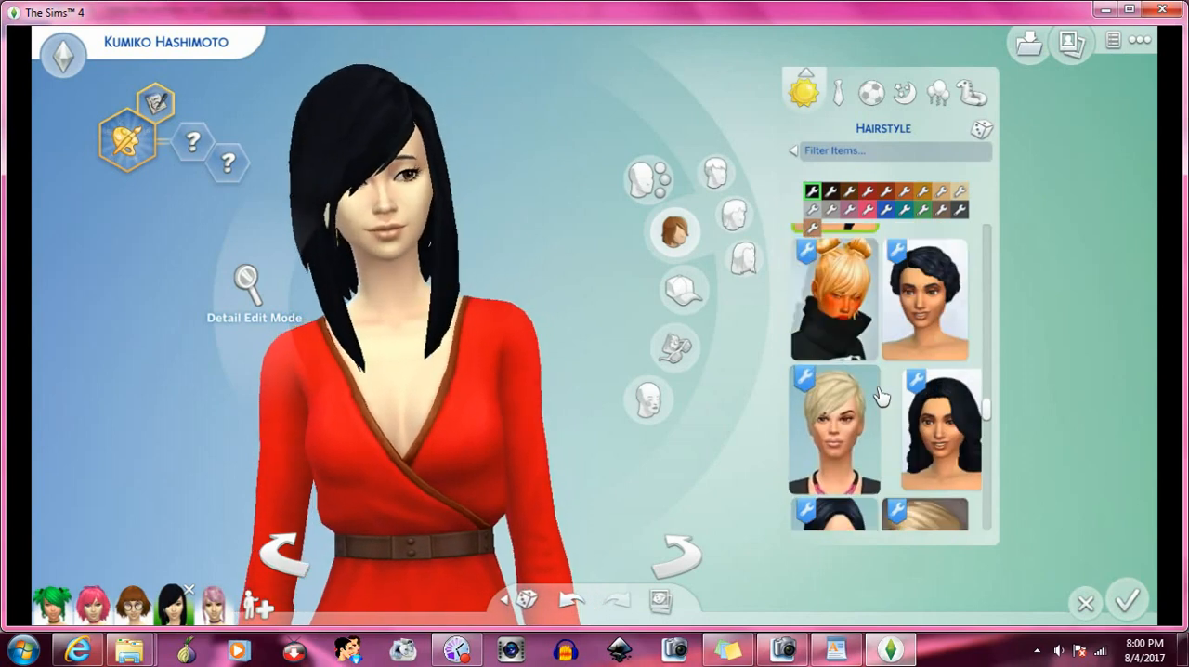
{"action": "left_click", "coordinate": [876, 399]}
{"action": "scroll", "coordinate": [873, 399], "scroll_direction": "down", "scroll_amount": 2}
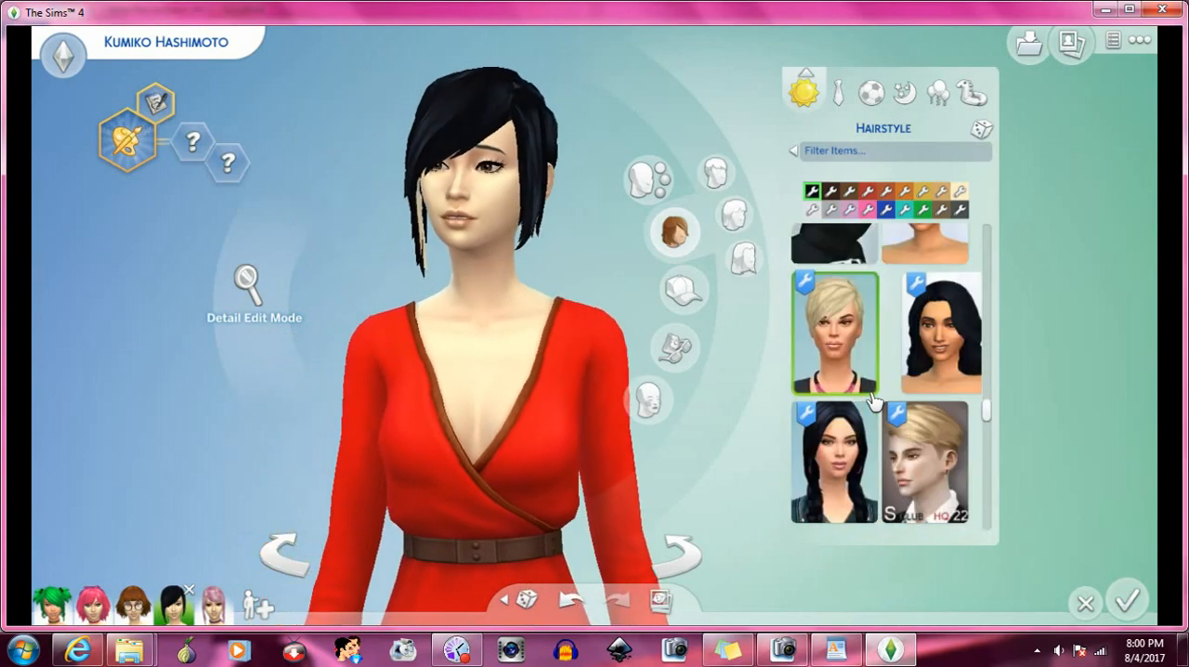
{"action": "left_click", "coordinate": [864, 395]}
- Give the Sim the high ponytail shown on the laughing red-haired model and turn her around to check it from all sides
{"action": "scroll", "coordinate": [863, 395], "scroll_direction": "down", "scroll_amount": 4}
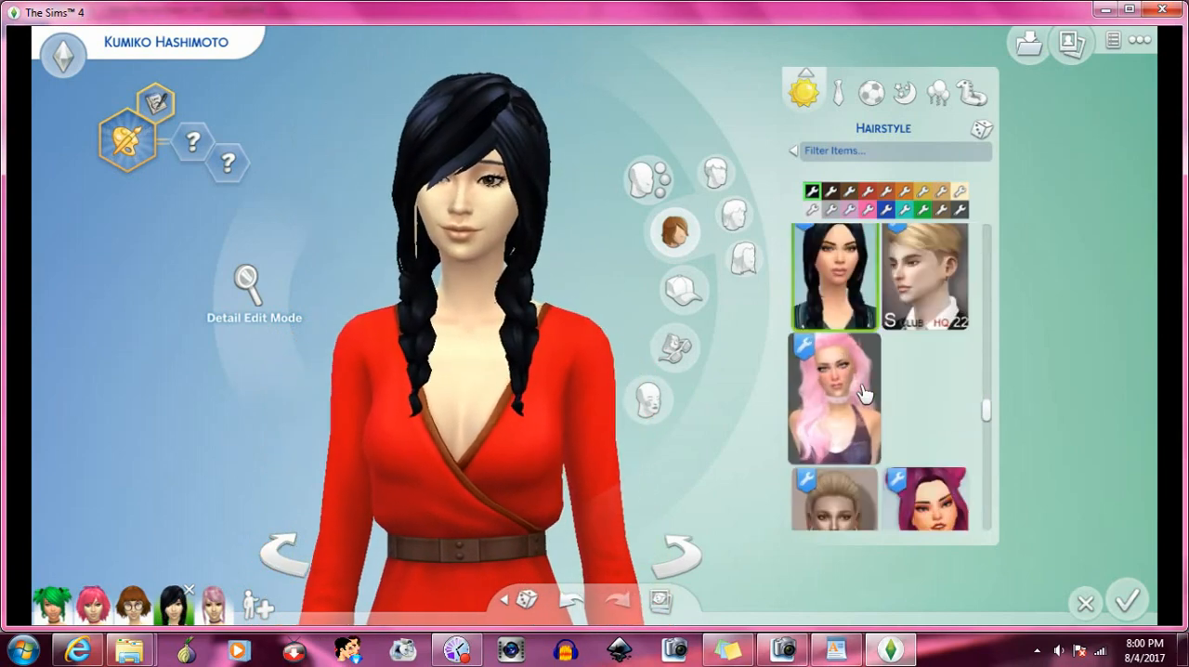
{"action": "scroll", "coordinate": [864, 320], "scroll_direction": "down", "scroll_amount": 2}
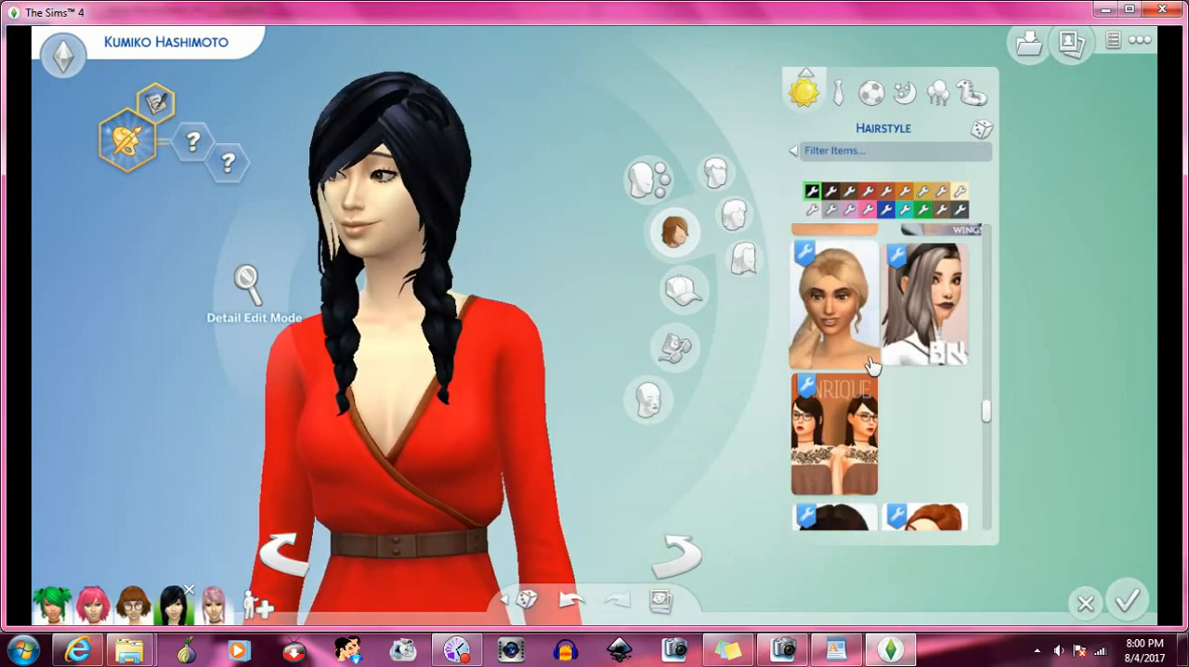
{"action": "scroll", "coordinate": [873, 367], "scroll_direction": "down", "scroll_amount": 1}
{"action": "left_click", "coordinate": [928, 372]}
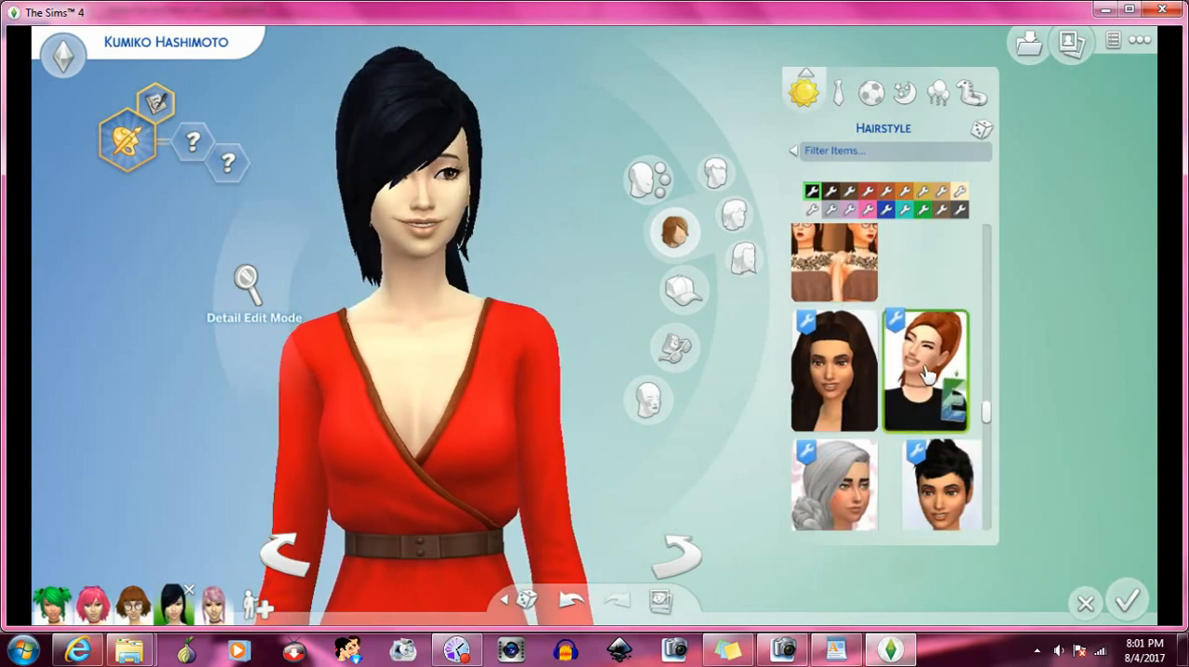
{"action": "left_click", "coordinate": [685, 554]}
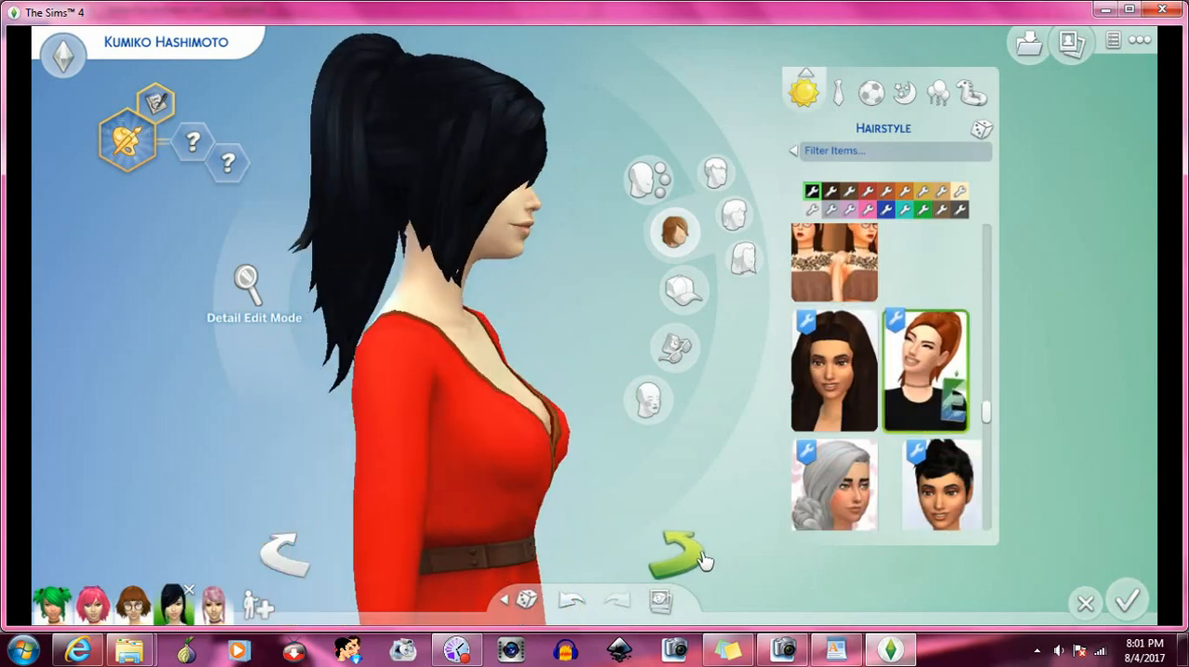
{"action": "left_click", "coordinate": [703, 557]}
- Try the shoulder-length hairstyle shown on the red-haired model with an orange band on the Sim
{"action": "scroll", "coordinate": [883, 395], "scroll_direction": "down", "scroll_amount": 2}
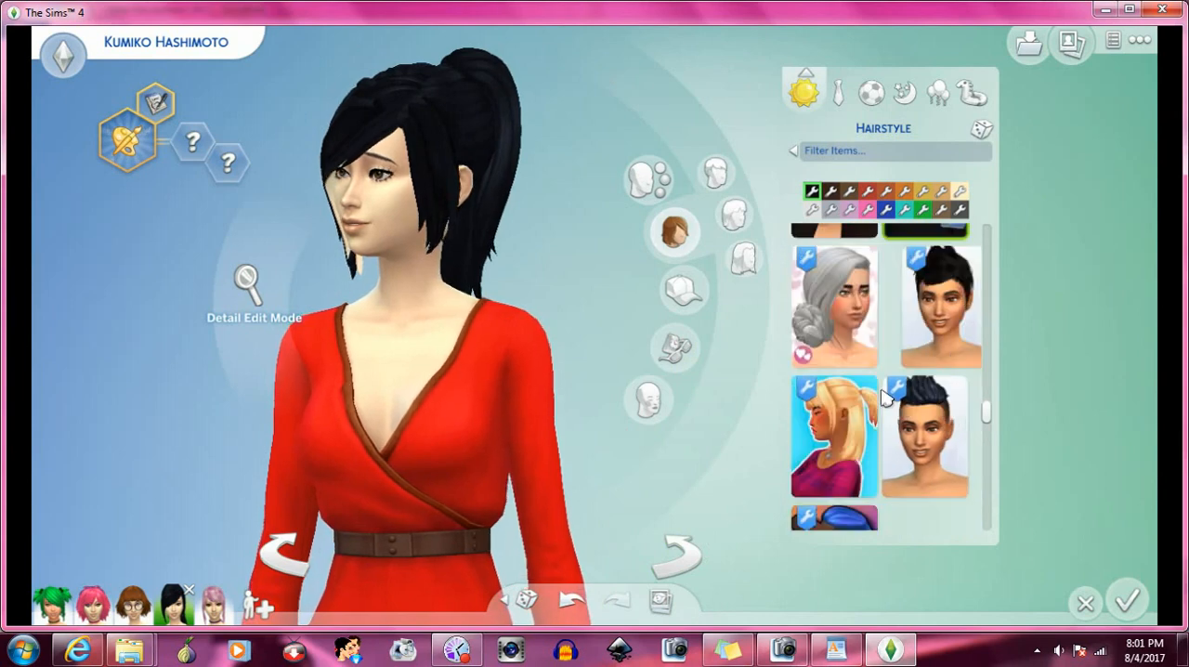
{"action": "scroll", "coordinate": [881, 390], "scroll_direction": "down", "scroll_amount": 2}
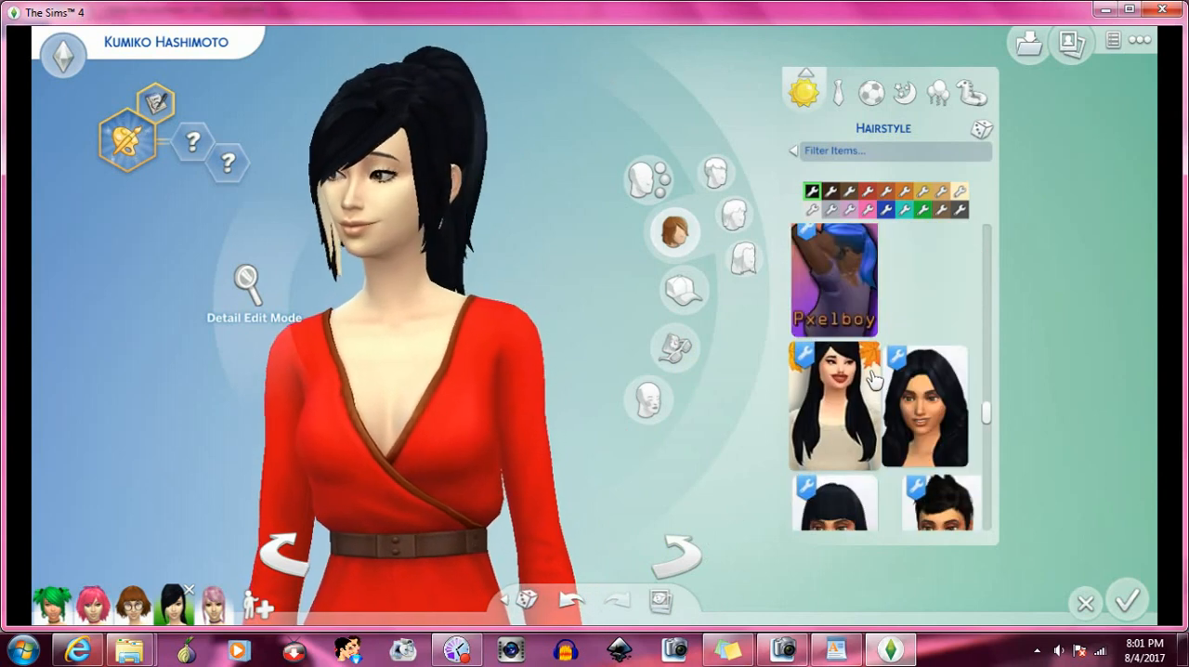
{"action": "scroll", "coordinate": [873, 379], "scroll_direction": "down", "scroll_amount": 2}
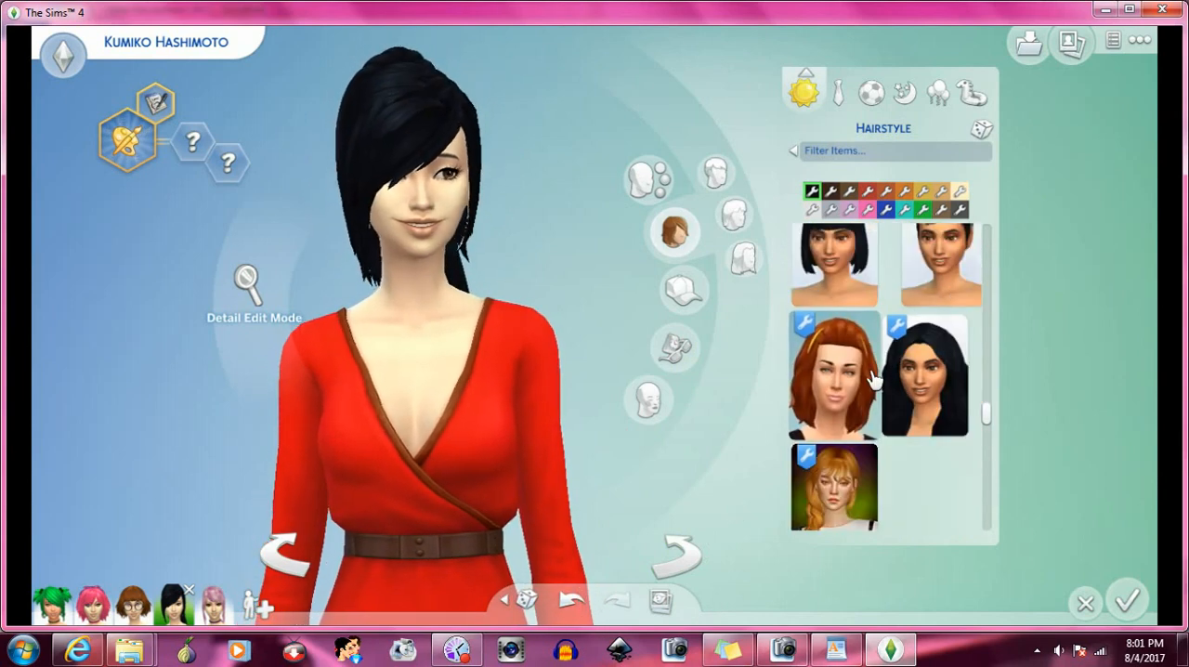
{"action": "left_click", "coordinate": [860, 379]}
- Try the dark updo shown in profile on a model with a red polka-dot top on the Sim
{"action": "scroll", "coordinate": [860, 379], "scroll_direction": "down", "scroll_amount": 3}
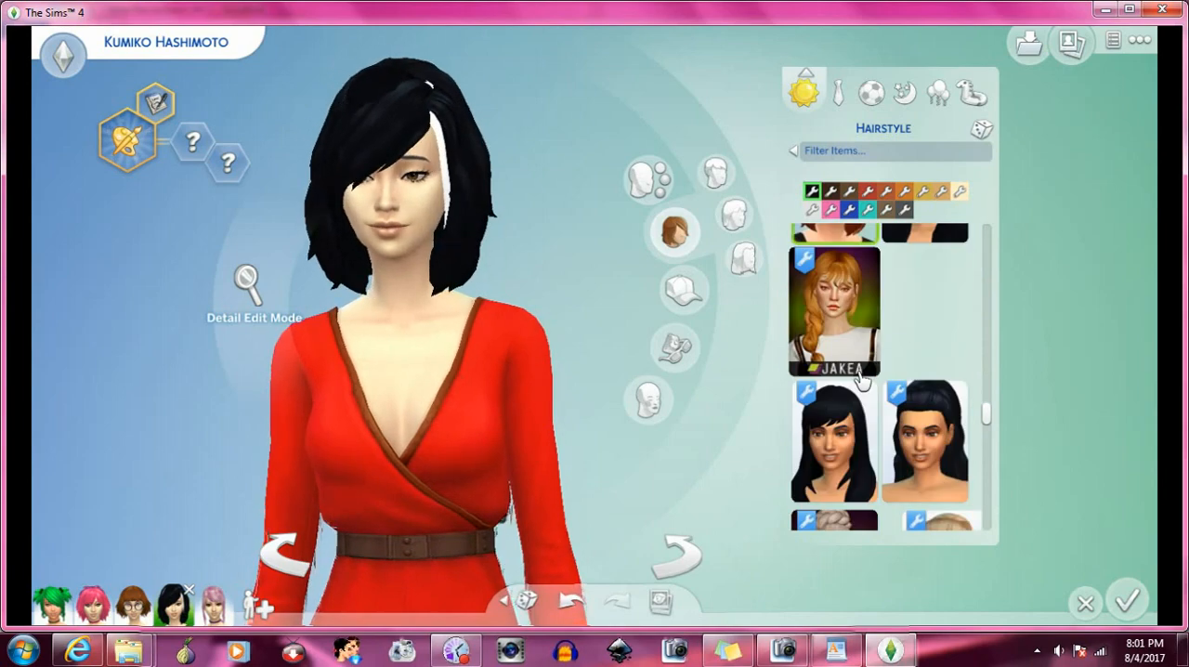
{"action": "scroll", "coordinate": [860, 379], "scroll_direction": "down", "scroll_amount": 3}
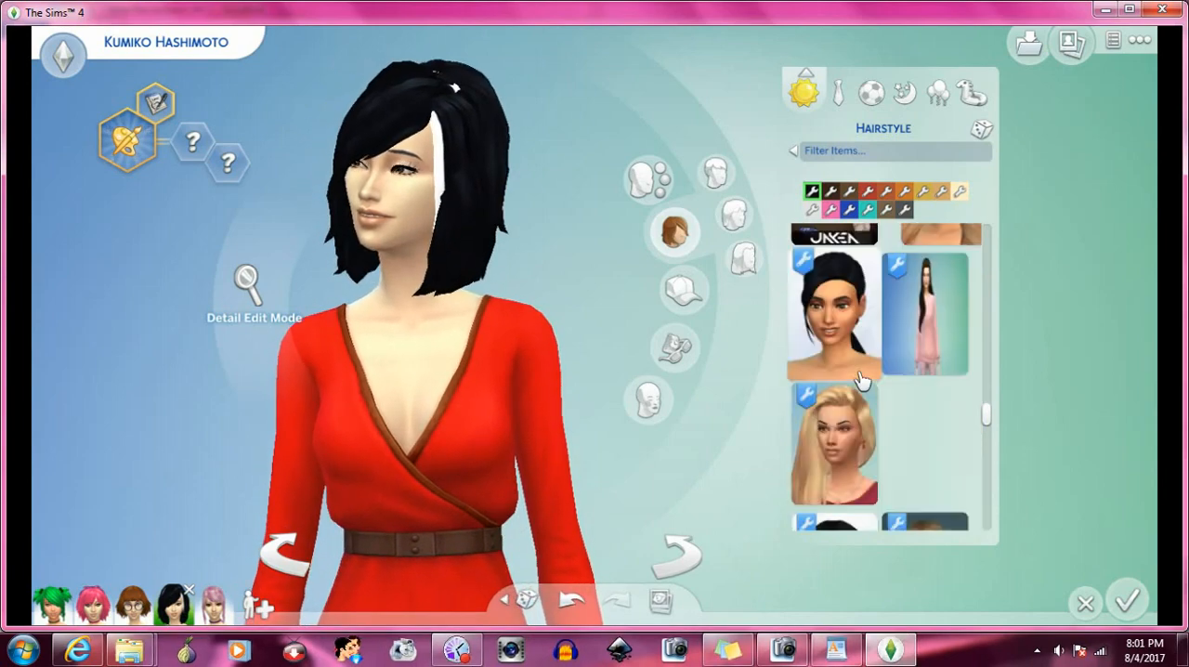
{"action": "scroll", "coordinate": [859, 378], "scroll_direction": "down", "scroll_amount": 8}
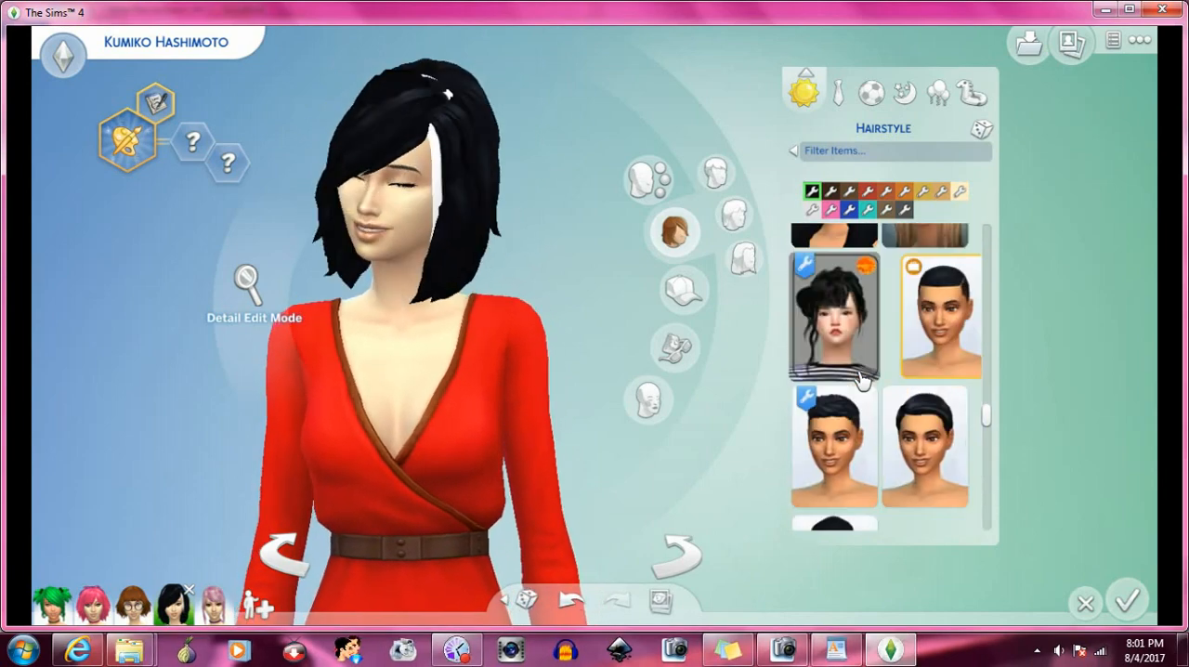
{"action": "scroll", "coordinate": [861, 380], "scroll_direction": "down", "scroll_amount": 2}
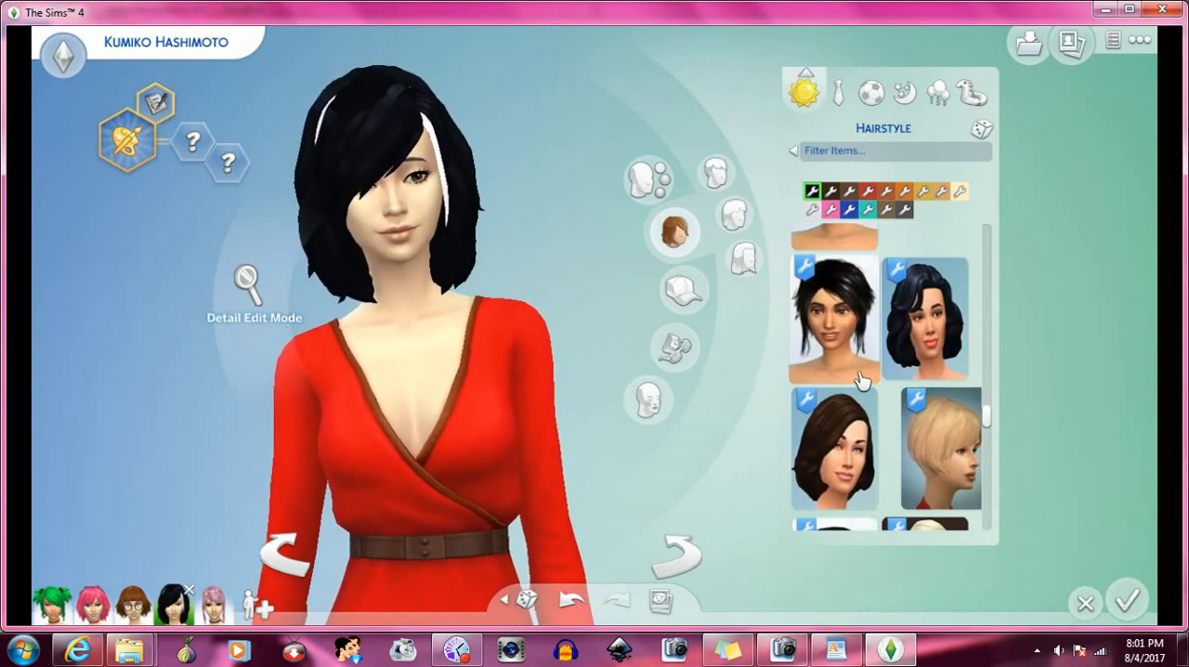
{"action": "scroll", "coordinate": [860, 379], "scroll_direction": "down", "scroll_amount": 5}
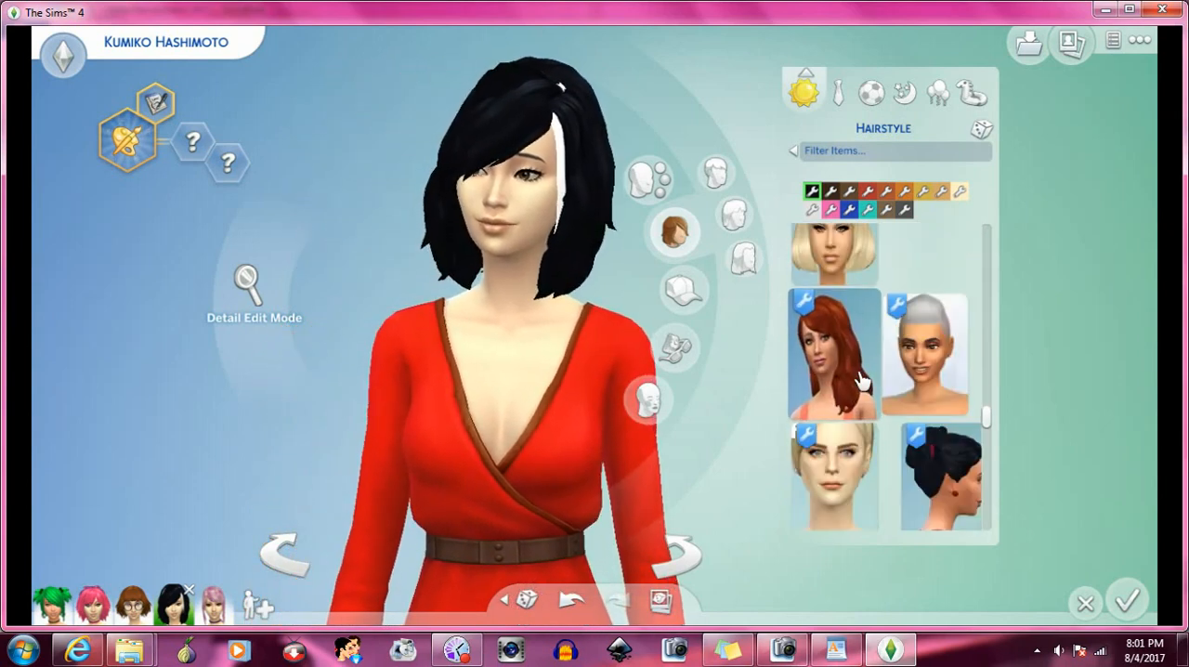
{"action": "scroll", "coordinate": [860, 379], "scroll_direction": "down", "scroll_amount": 1}
{"action": "left_click", "coordinate": [935, 397]}
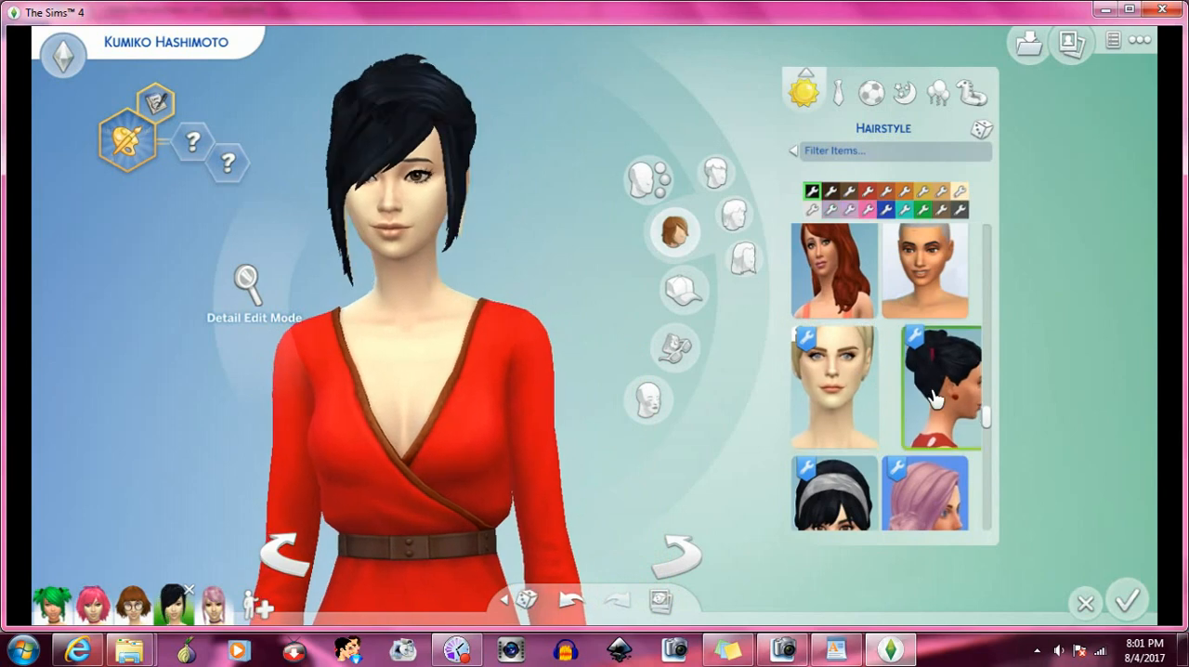
- Try the pink low-bun hairstyle by Birksche, followed by the chin-length black side-swept bob, on the Sim
{"action": "scroll", "coordinate": [935, 397], "scroll_direction": "down", "scroll_amount": 2}
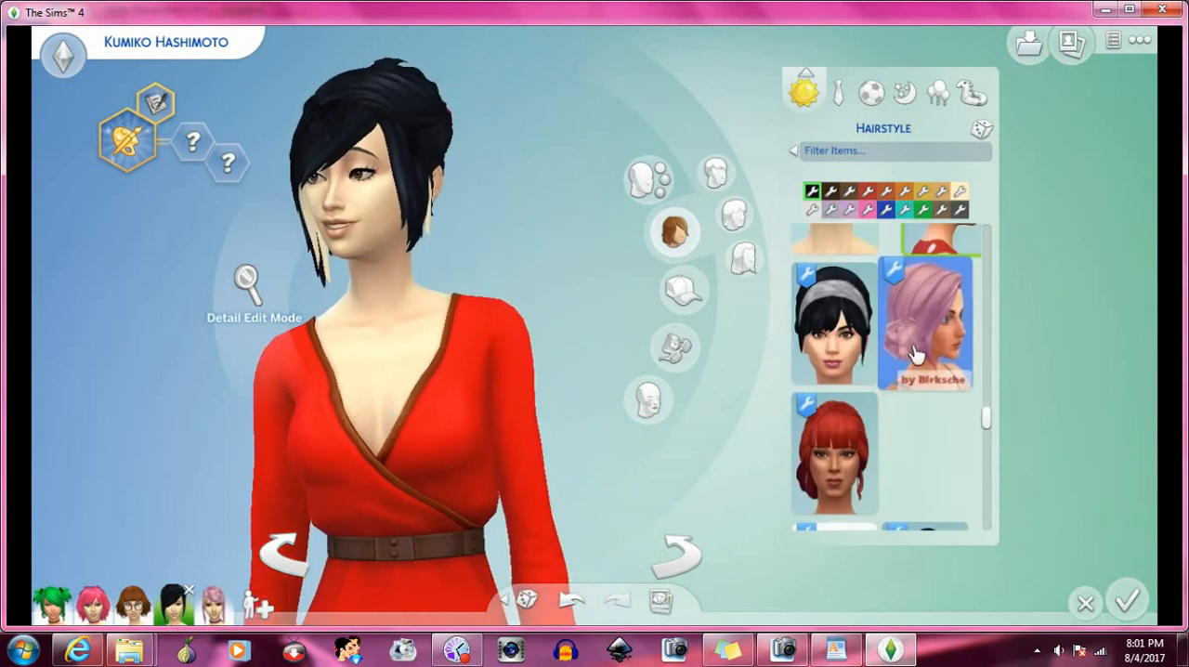
{"action": "left_click", "coordinate": [929, 332]}
{"action": "scroll", "coordinate": [929, 332], "scroll_direction": "down", "scroll_amount": 1}
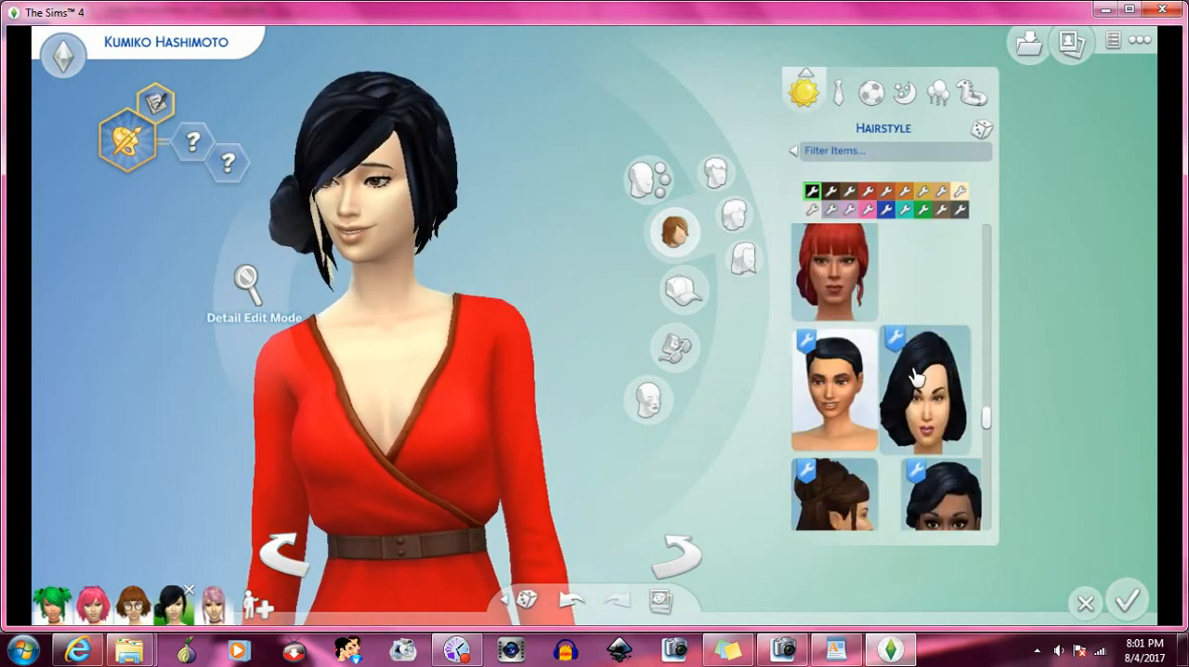
{"action": "scroll", "coordinate": [916, 376], "scroll_direction": "down", "scroll_amount": 1}
{"action": "left_click", "coordinate": [939, 319]}
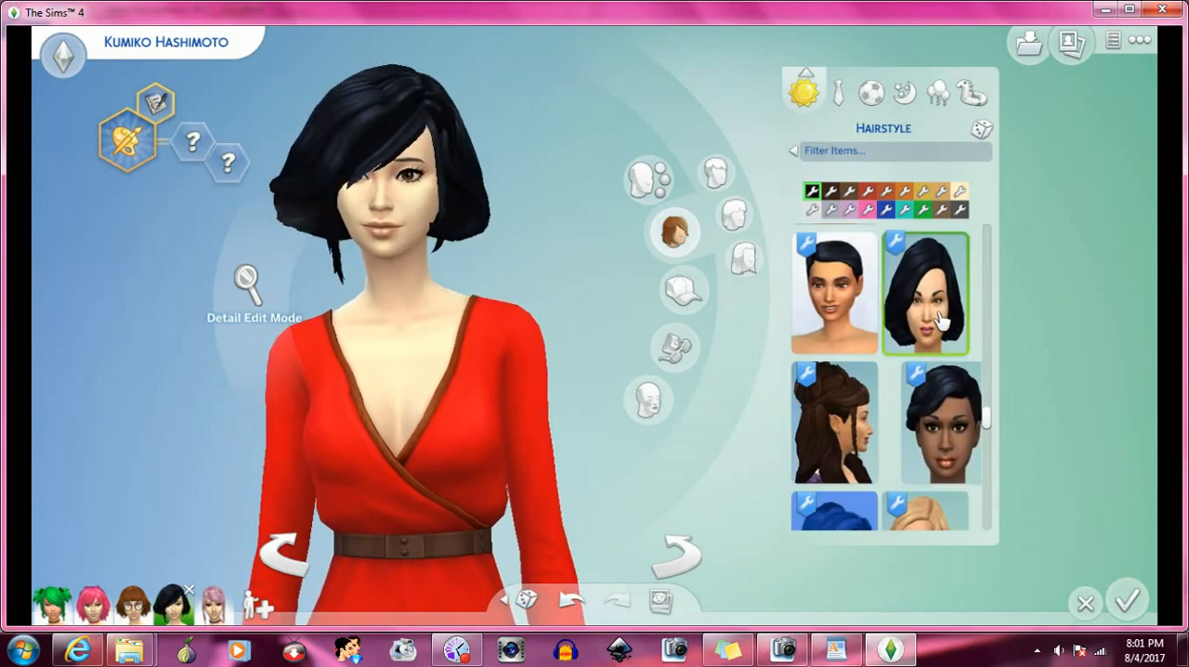
- Try the long brown half-up hairstyle, followed by the blue half-up hairstyle, on the Sim
{"action": "scroll", "coordinate": [899, 370], "scroll_direction": "down", "scroll_amount": 1}
{"action": "left_click", "coordinate": [866, 357]}
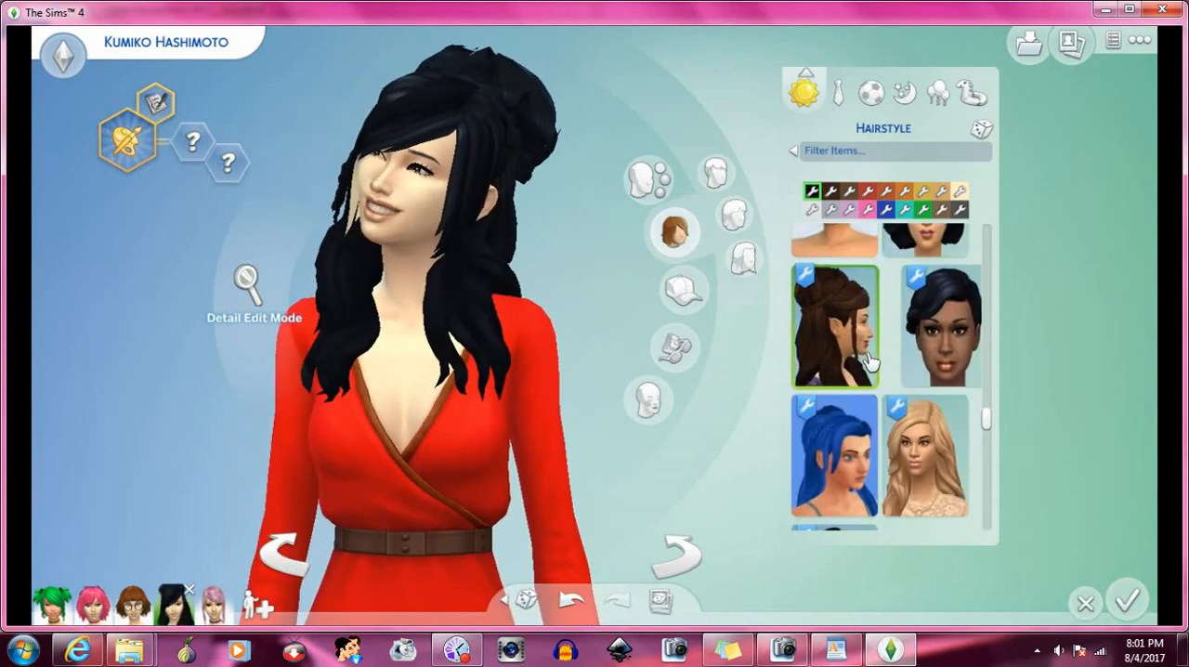
{"action": "scroll", "coordinate": [901, 358], "scroll_direction": "down", "scroll_amount": 1}
{"action": "scroll", "coordinate": [897, 353], "scroll_direction": "down", "scroll_amount": 1}
{"action": "left_click", "coordinate": [862, 302]}
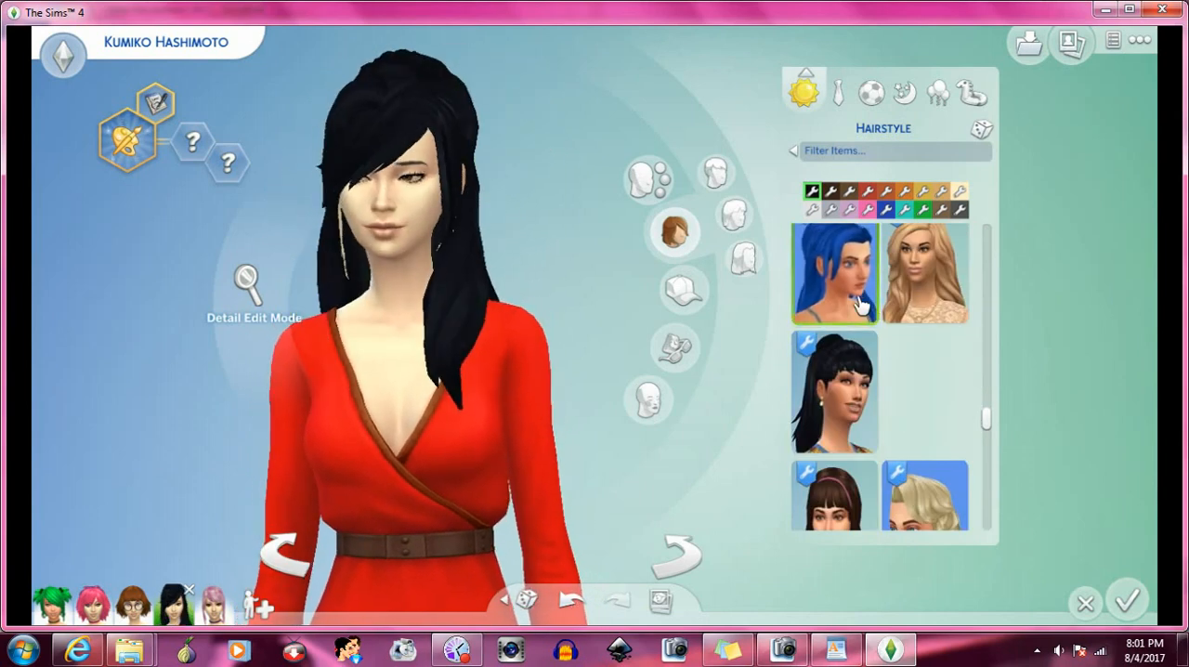
- Try the long brown hairstyle with a thin headband, followed by the black low ponytail shown in profile, on the Sim
{"action": "scroll", "coordinate": [907, 346], "scroll_direction": "down", "scroll_amount": 2}
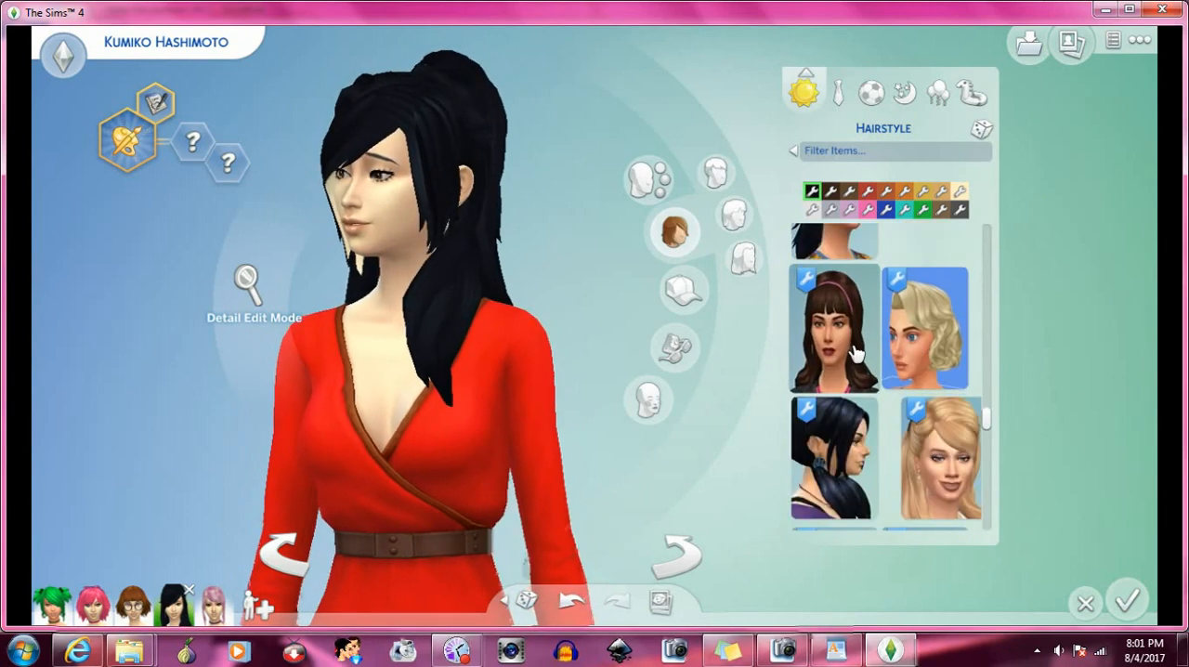
{"action": "left_click", "coordinate": [859, 354]}
{"action": "scroll", "coordinate": [887, 361], "scroll_direction": "down", "scroll_amount": 1}
{"action": "left_click", "coordinate": [877, 386]}
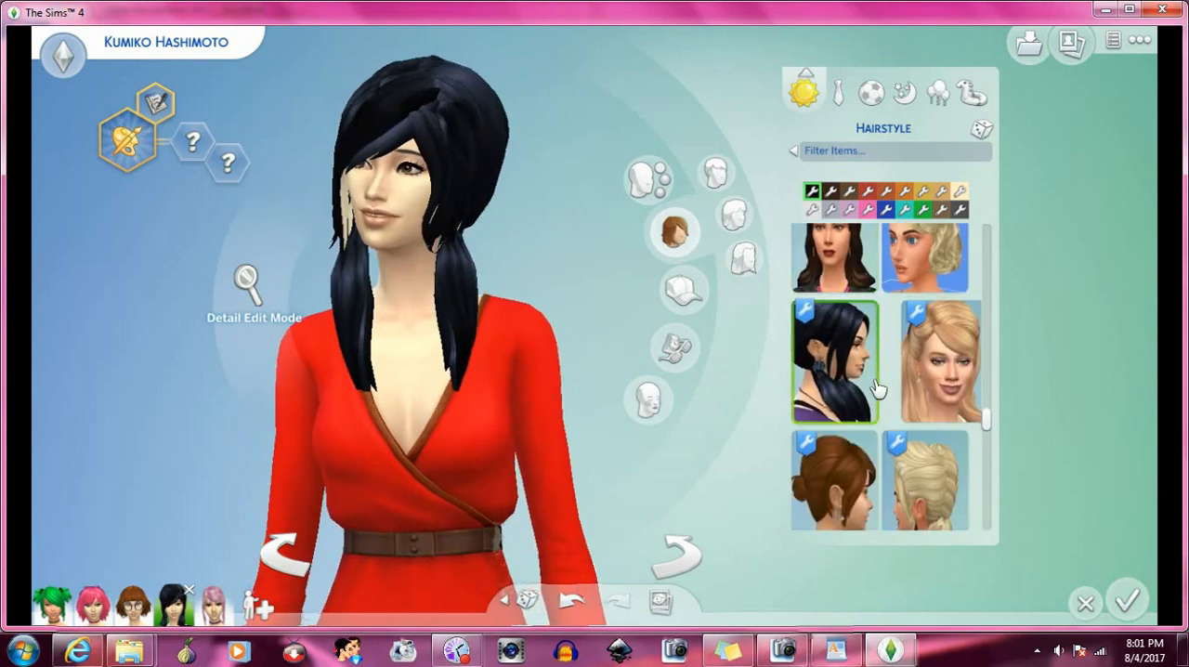
- Try the blonde hairstyle shown with a black beret on the Sim
{"action": "scroll", "coordinate": [877, 386], "scroll_direction": "down", "scroll_amount": 2}
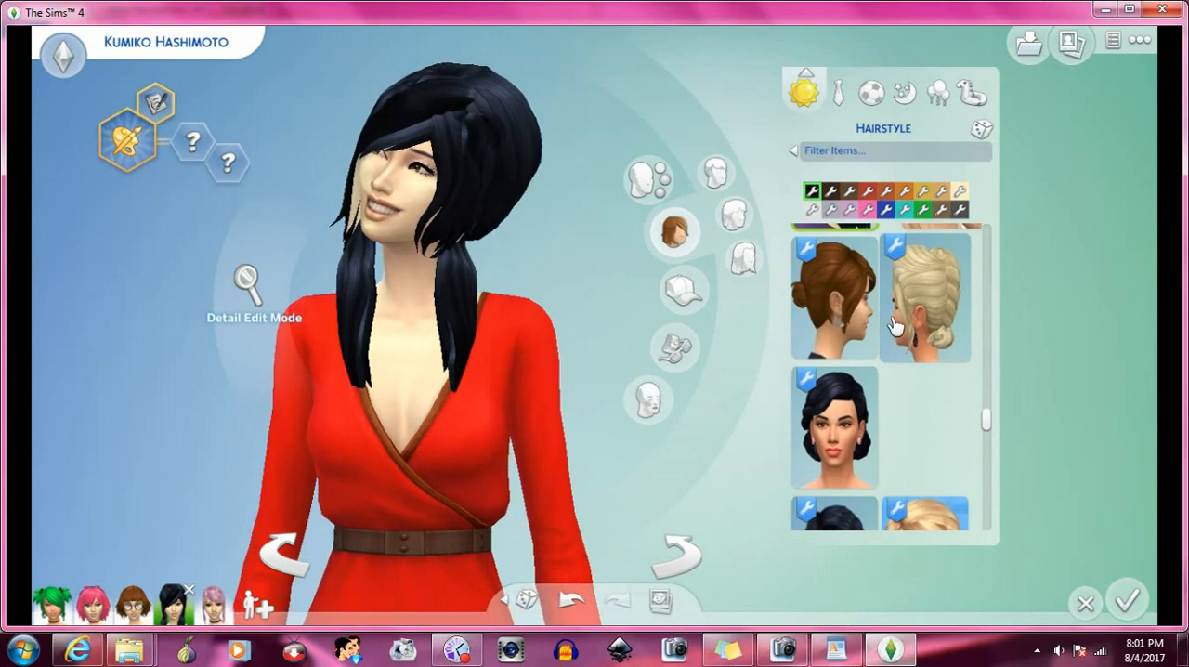
{"action": "scroll", "coordinate": [894, 404], "scroll_direction": "down", "scroll_amount": 2}
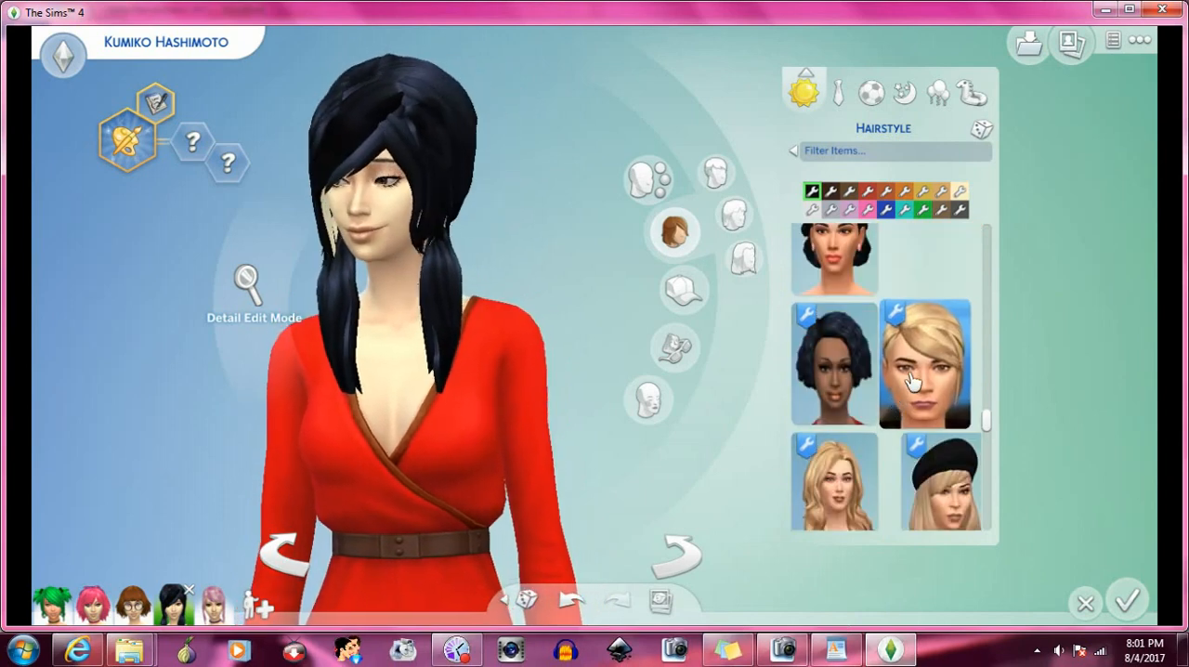
{"action": "scroll", "coordinate": [915, 377], "scroll_direction": "down", "scroll_amount": 1}
{"action": "left_click", "coordinate": [926, 398]}
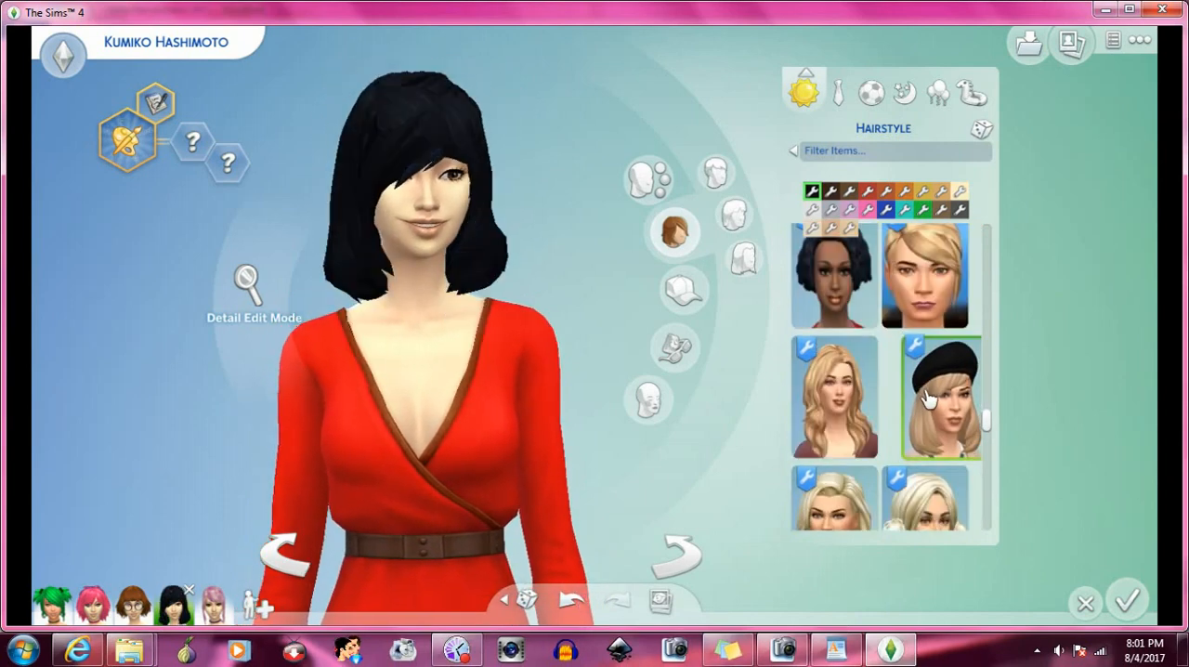
- Try the red updo with side-swept bangs on the Sim
{"action": "scroll", "coordinate": [890, 379], "scroll_direction": "down", "scroll_amount": 1}
{"action": "scroll", "coordinate": [884, 377], "scroll_direction": "down", "scroll_amount": 2}
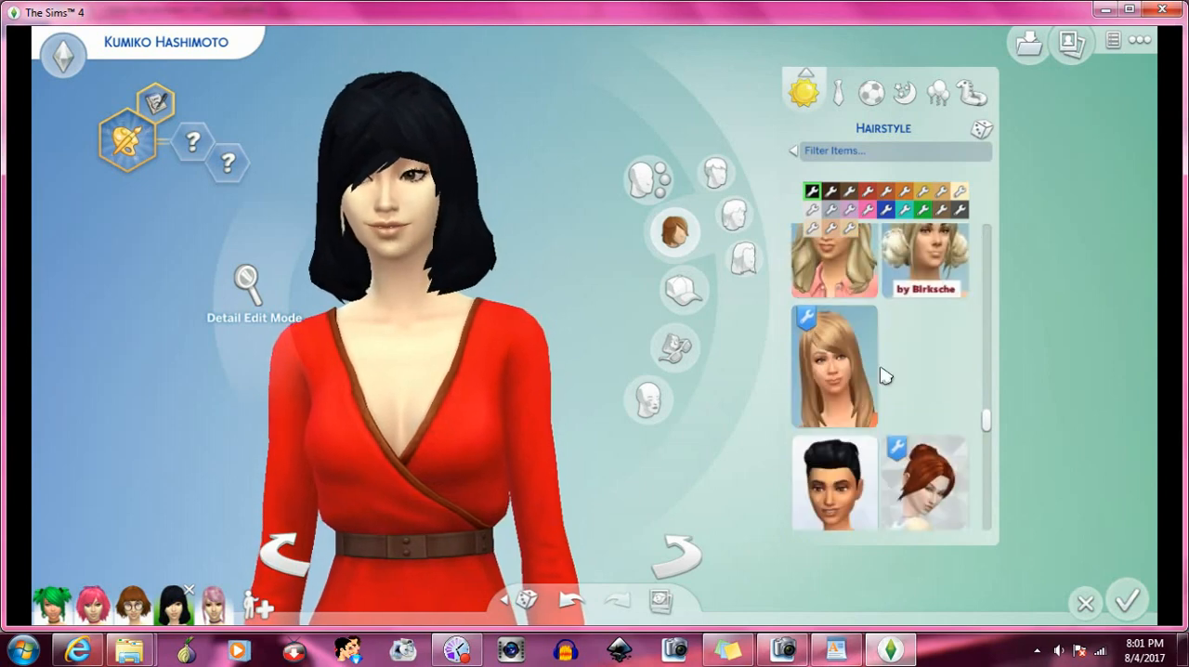
{"action": "left_click", "coordinate": [933, 411]}
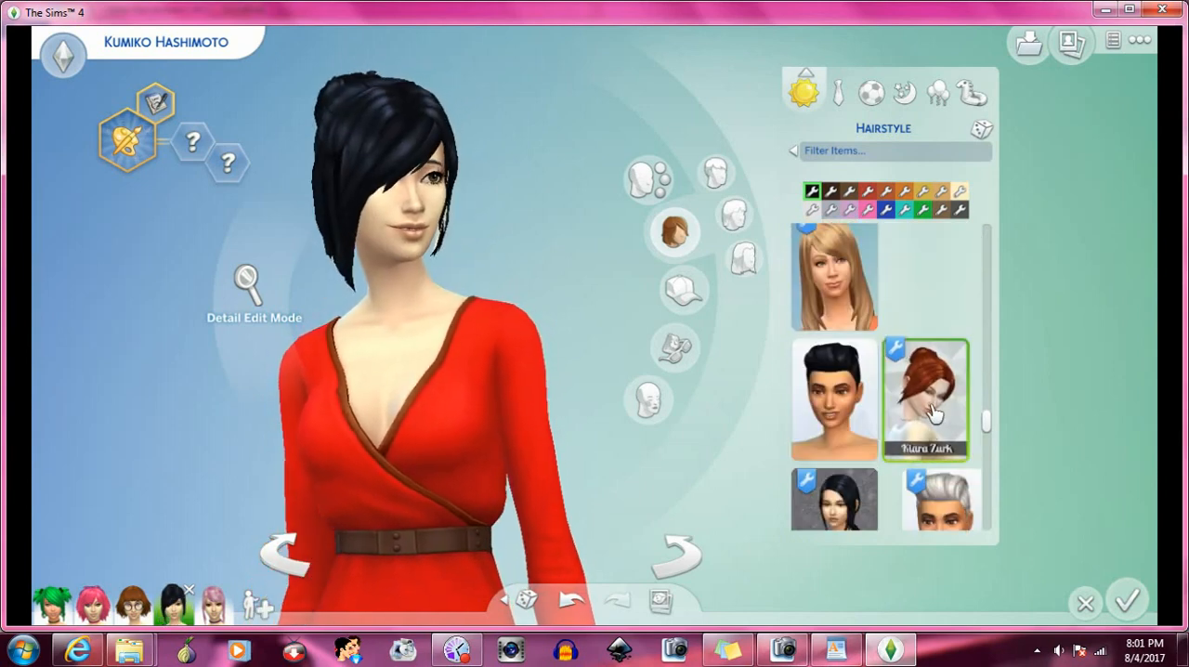
- Try the very long straight red half-up hairstyle shown on the model in a purple top on the Sim
{"action": "scroll", "coordinate": [908, 399], "scroll_direction": "down", "scroll_amount": 1}
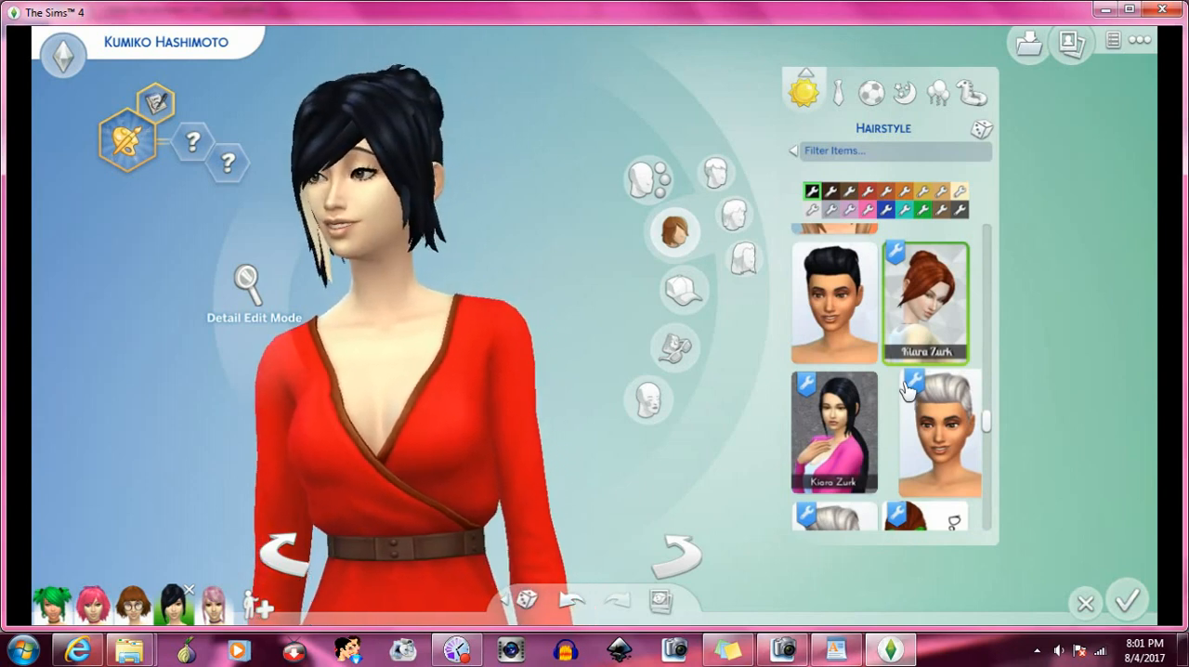
{"action": "scroll", "coordinate": [909, 390], "scroll_direction": "down", "scroll_amount": 2}
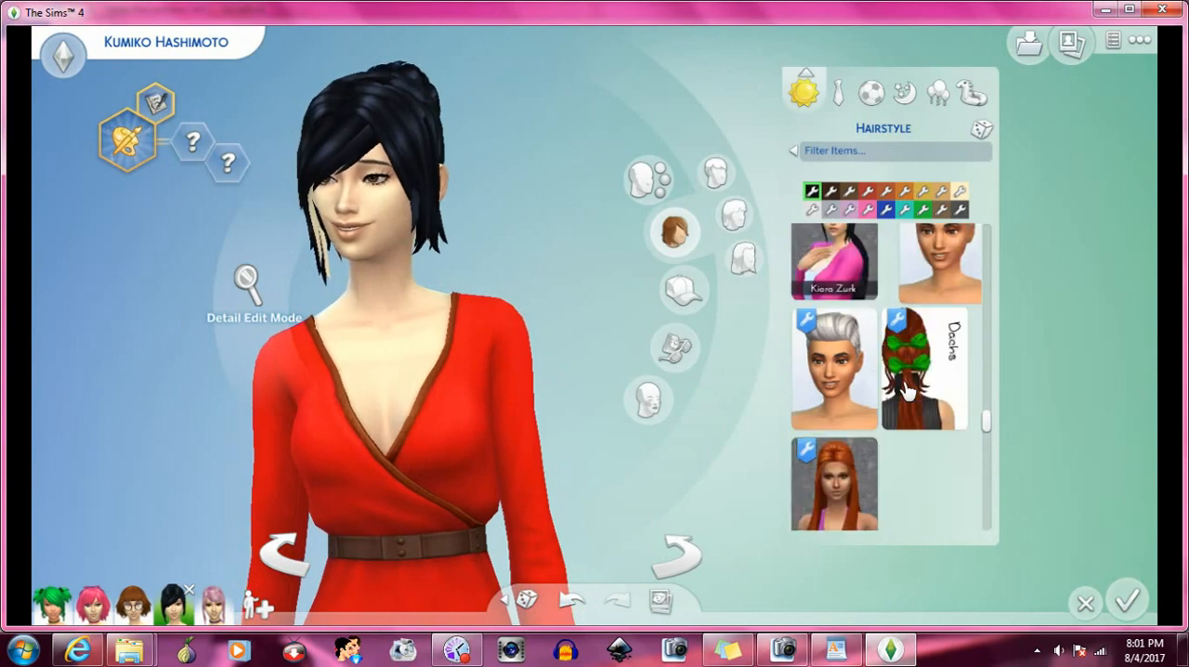
{"action": "scroll", "coordinate": [906, 390], "scroll_direction": "down", "scroll_amount": 1}
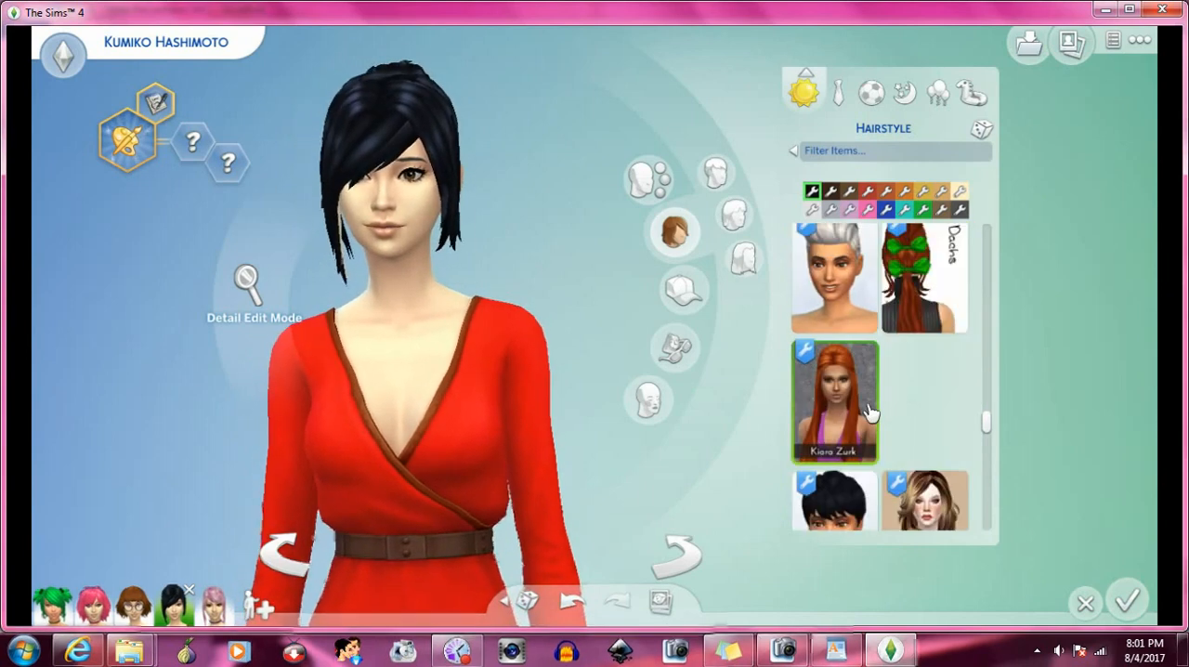
- Try the hairstyle with two small buns and a daisy crown on the Sim
{"action": "scroll", "coordinate": [871, 412], "scroll_direction": "down", "scroll_amount": 3}
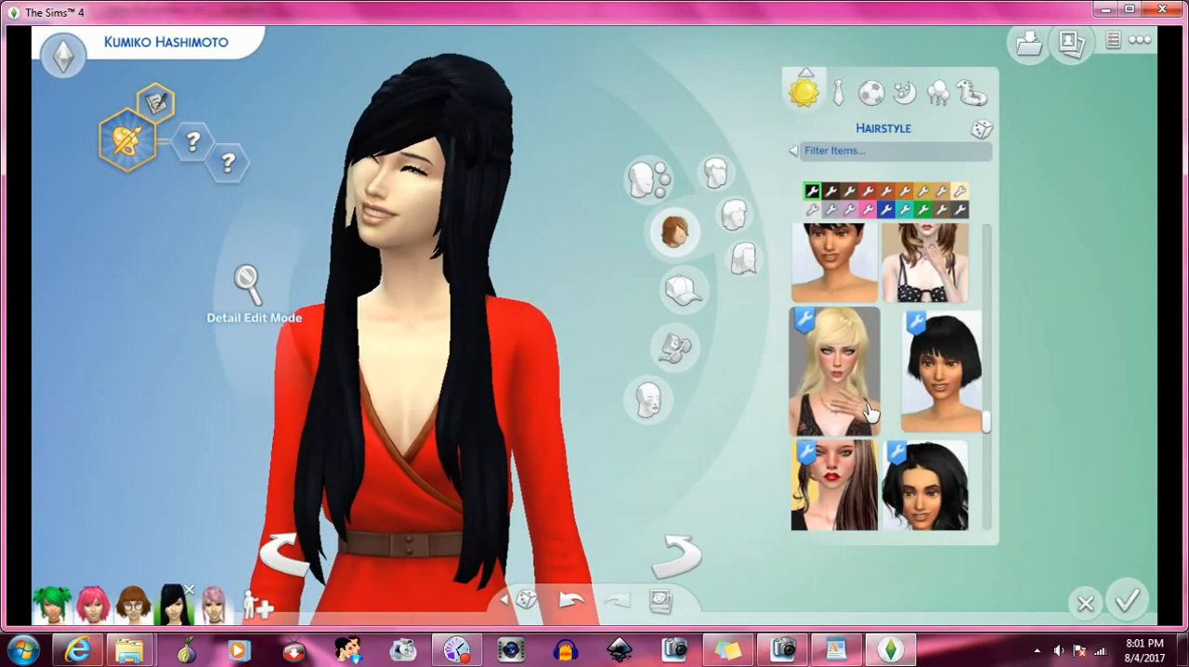
{"action": "scroll", "coordinate": [870, 412], "scroll_direction": "down", "scroll_amount": 5}
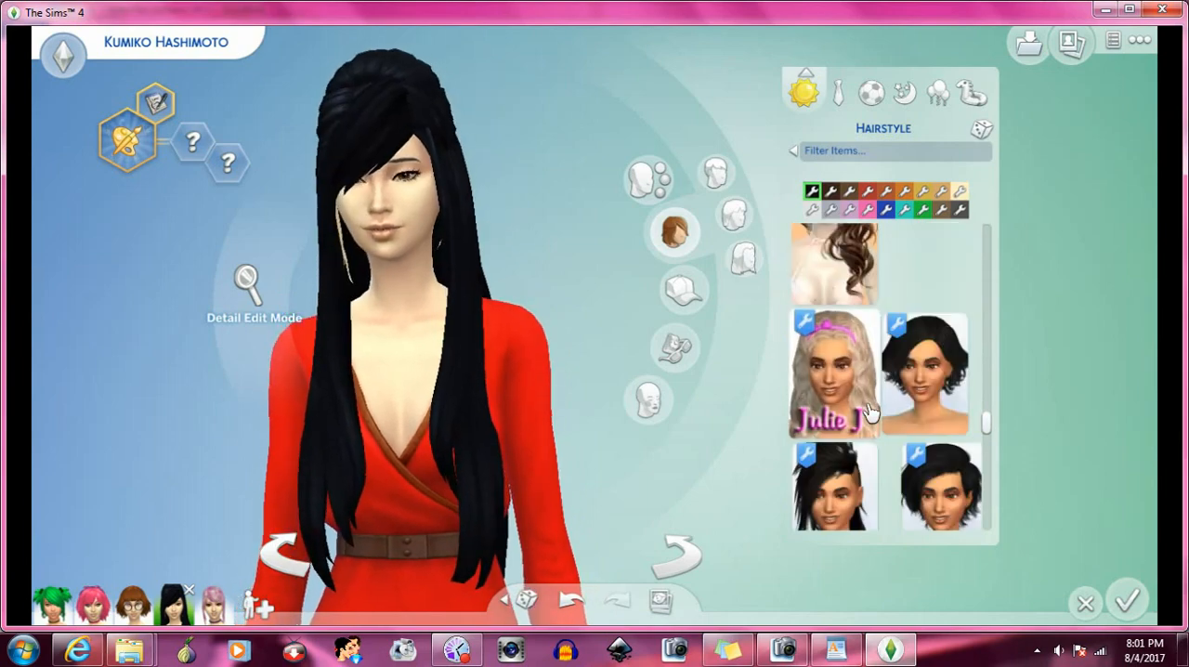
{"action": "scroll", "coordinate": [870, 412], "scroll_direction": "down", "scroll_amount": 8}
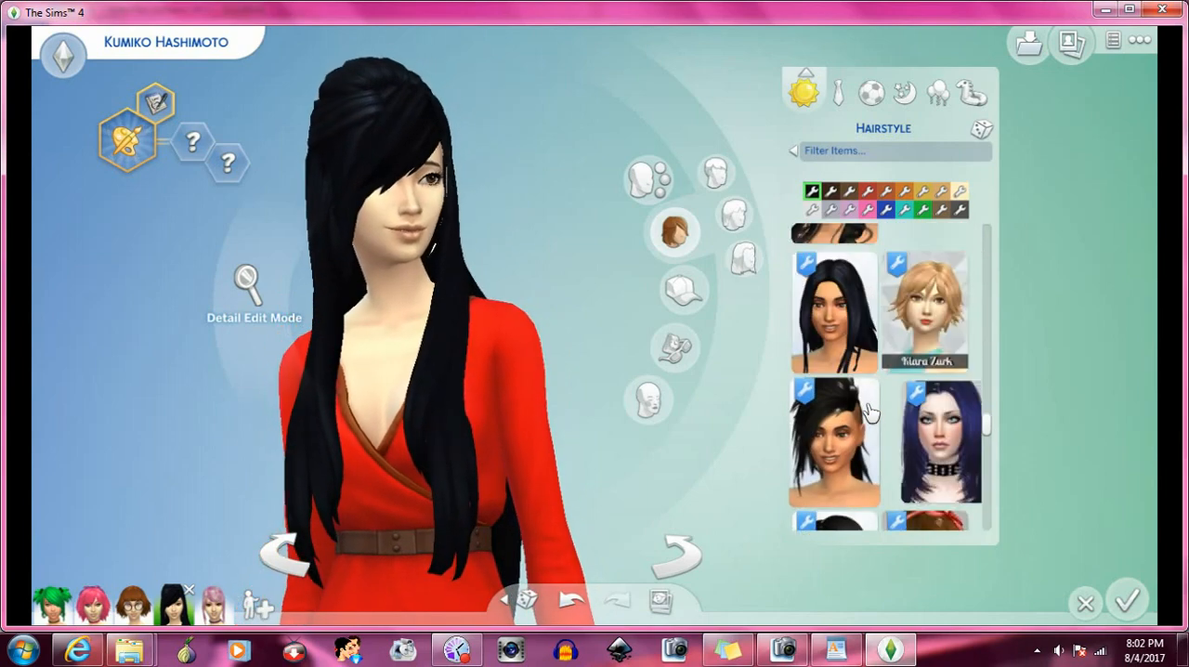
{"action": "scroll", "coordinate": [873, 406], "scroll_direction": "down", "scroll_amount": 5}
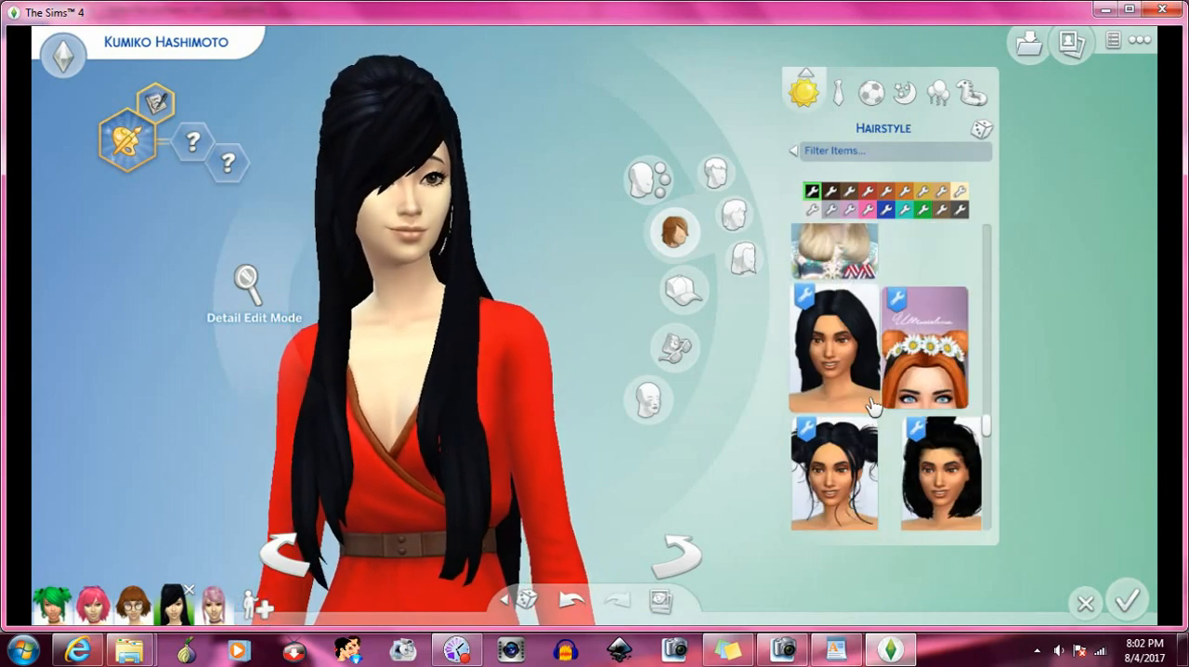
{"action": "left_click", "coordinate": [919, 375]}
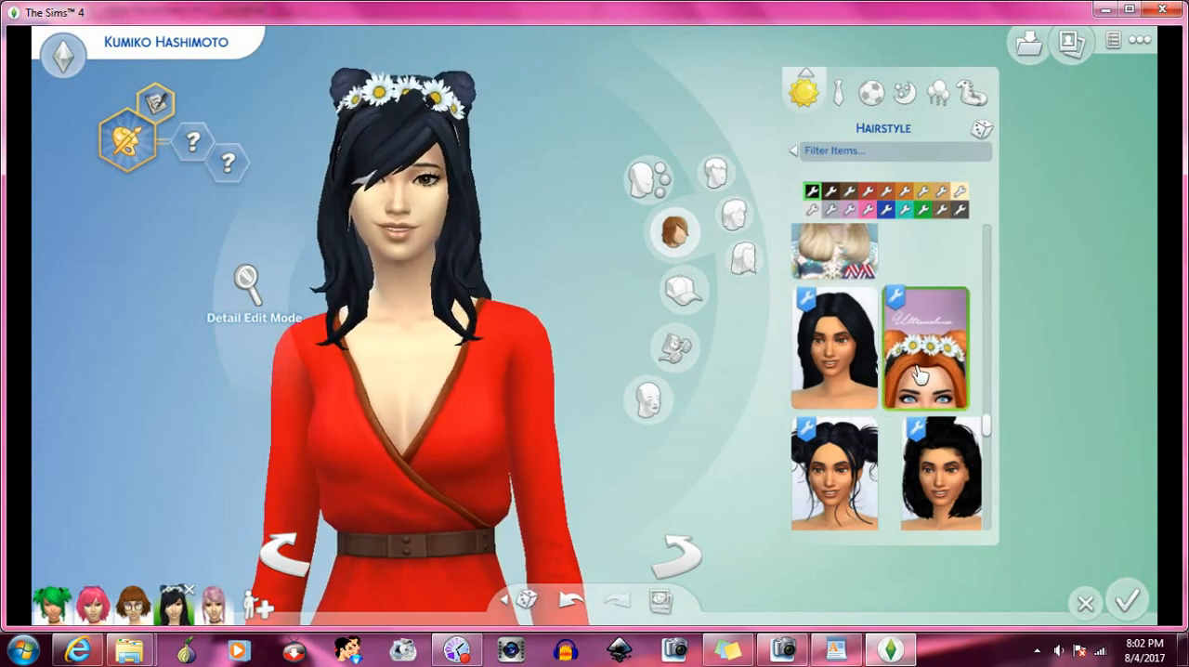
- Try the lilac hairstyle that covers one eye, and replace it with the Blahberry Pancake double-bun hairstyle
{"action": "scroll", "coordinate": [919, 374], "scroll_direction": "down", "scroll_amount": 2}
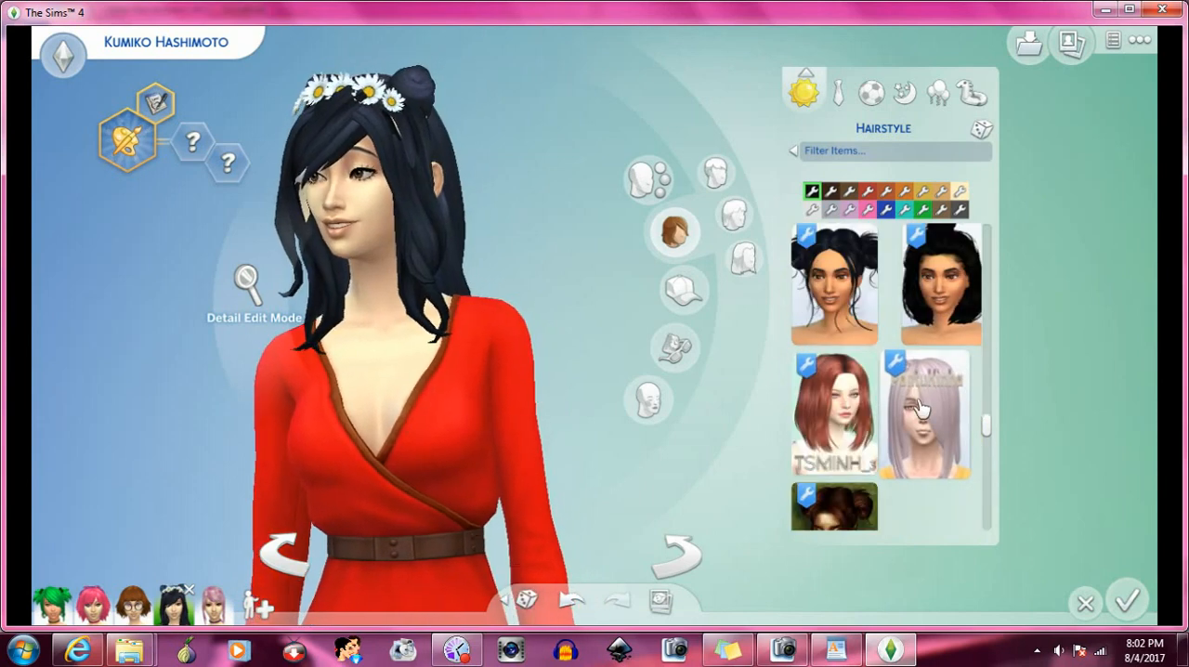
{"action": "left_click", "coordinate": [921, 413]}
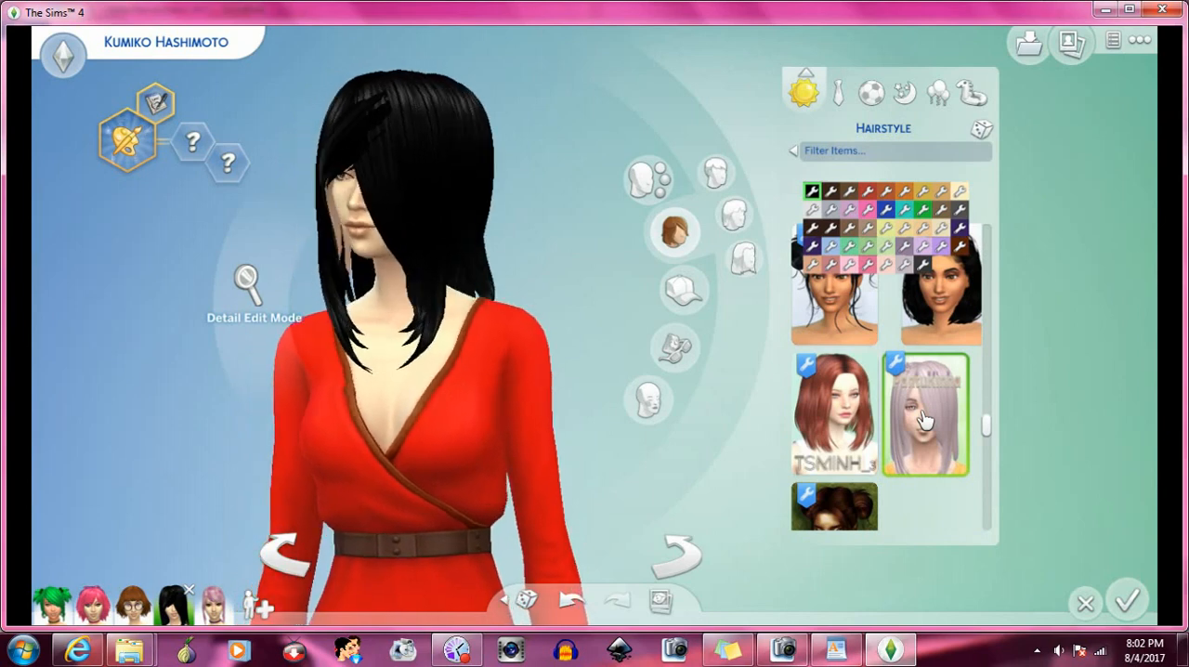
{"action": "scroll", "coordinate": [924, 420], "scroll_direction": "down", "scroll_amount": 2}
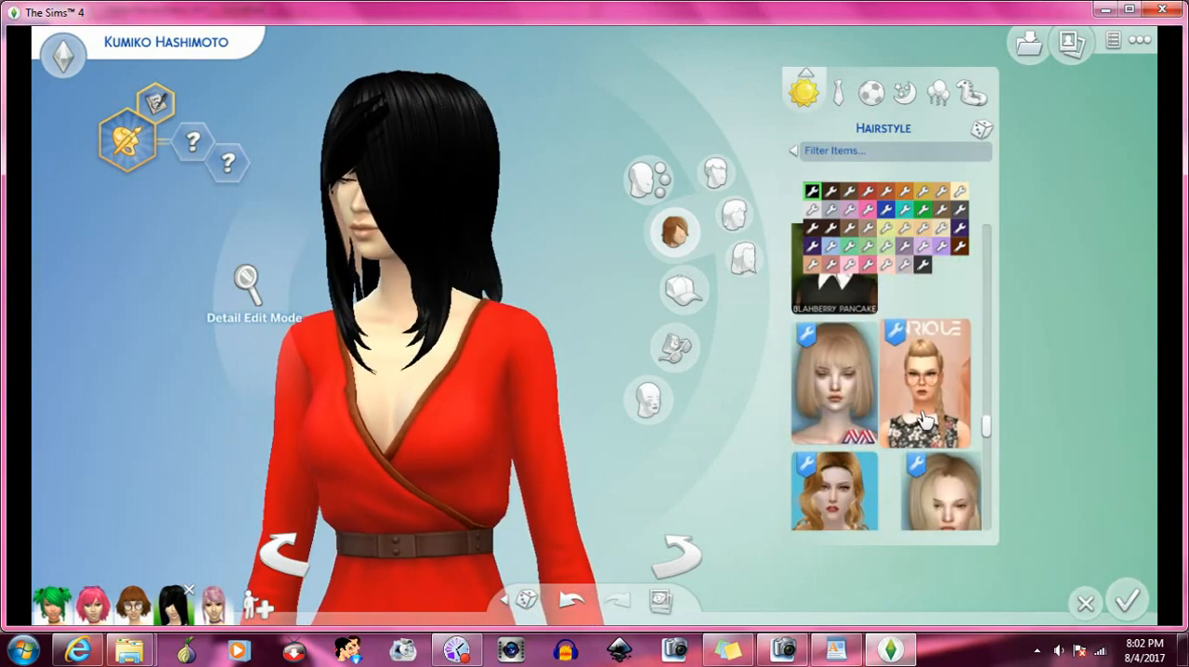
{"action": "left_click", "coordinate": [820, 366]}
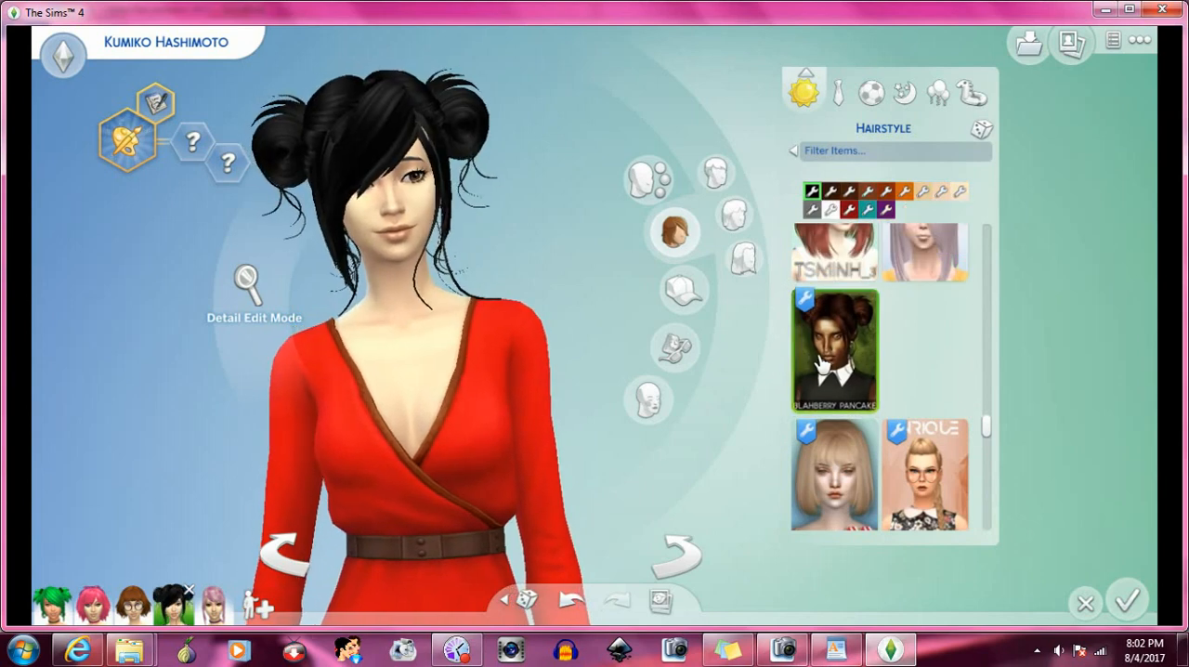
- Try the red-haired Giannisk13 updo shown on a green background on the Sim and turn her to check it
{"action": "scroll", "coordinate": [908, 379], "scroll_direction": "down", "scroll_amount": 2}
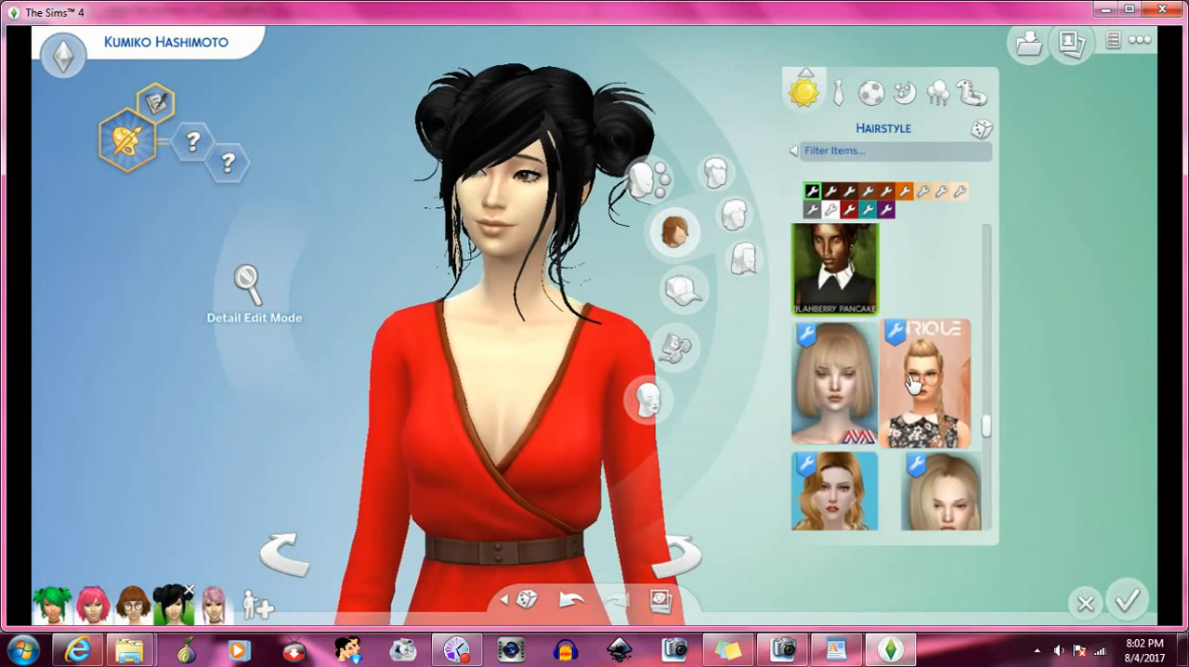
{"action": "scroll", "coordinate": [913, 383], "scroll_direction": "down", "scroll_amount": 1}
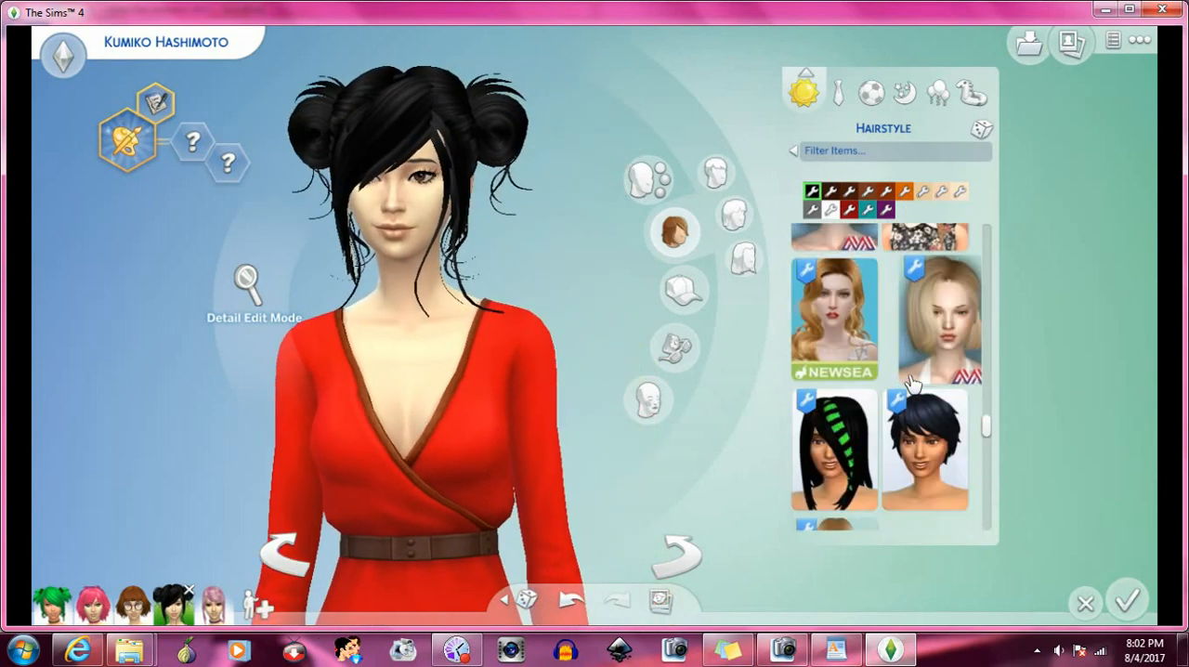
{"action": "scroll", "coordinate": [913, 384], "scroll_direction": "down", "scroll_amount": 1}
{"action": "scroll", "coordinate": [913, 384], "scroll_direction": "down", "scroll_amount": 2}
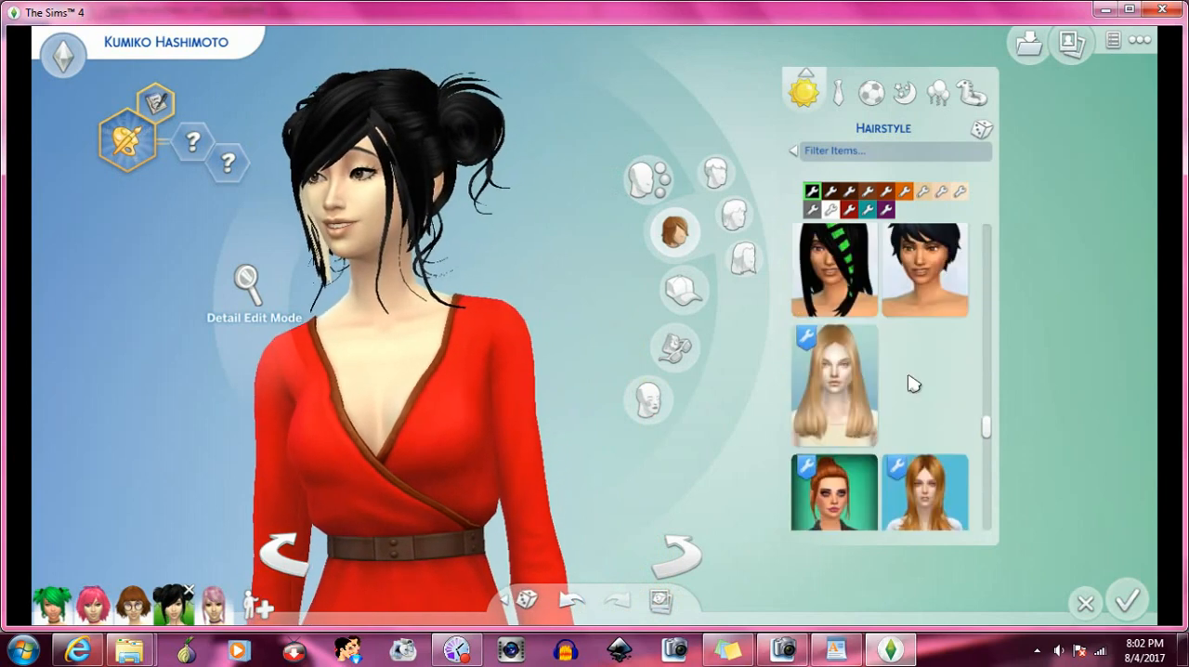
{"action": "left_click", "coordinate": [823, 418]}
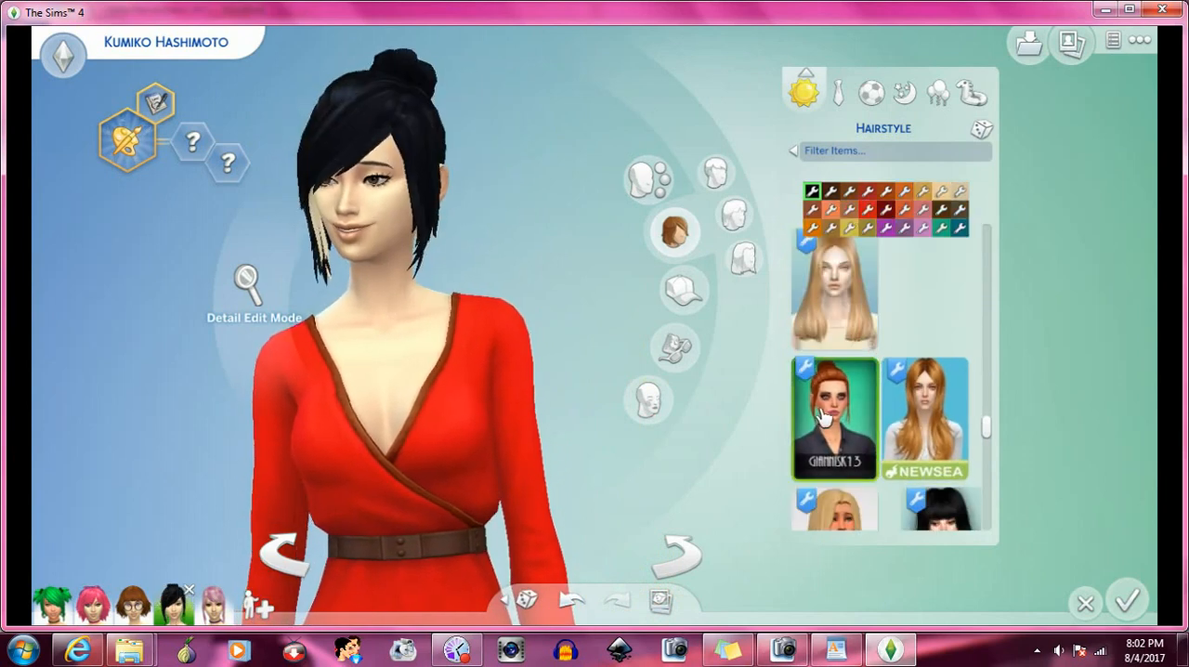
{"action": "left_click", "coordinate": [671, 558]}
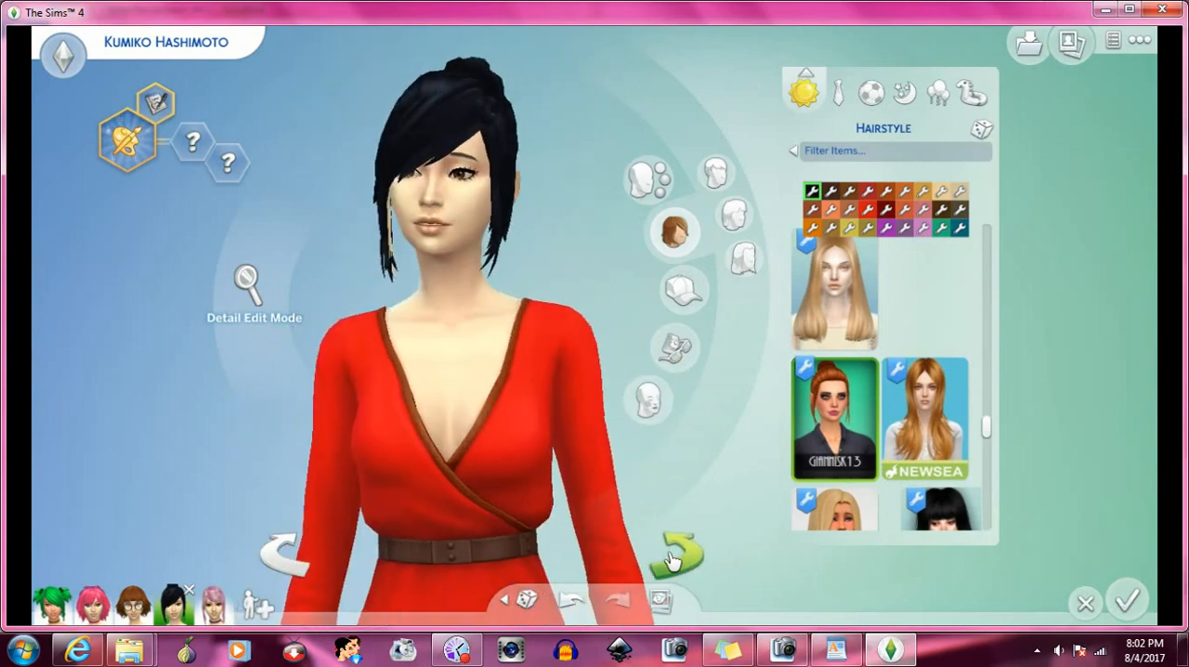
- Try the shoulder-length Giannisk13 hairstyle with the spiked crown on the Sim
{"action": "scroll", "coordinate": [892, 422], "scroll_direction": "down", "scroll_amount": 1}
{"action": "scroll", "coordinate": [892, 422], "scroll_direction": "down", "scroll_amount": 1}
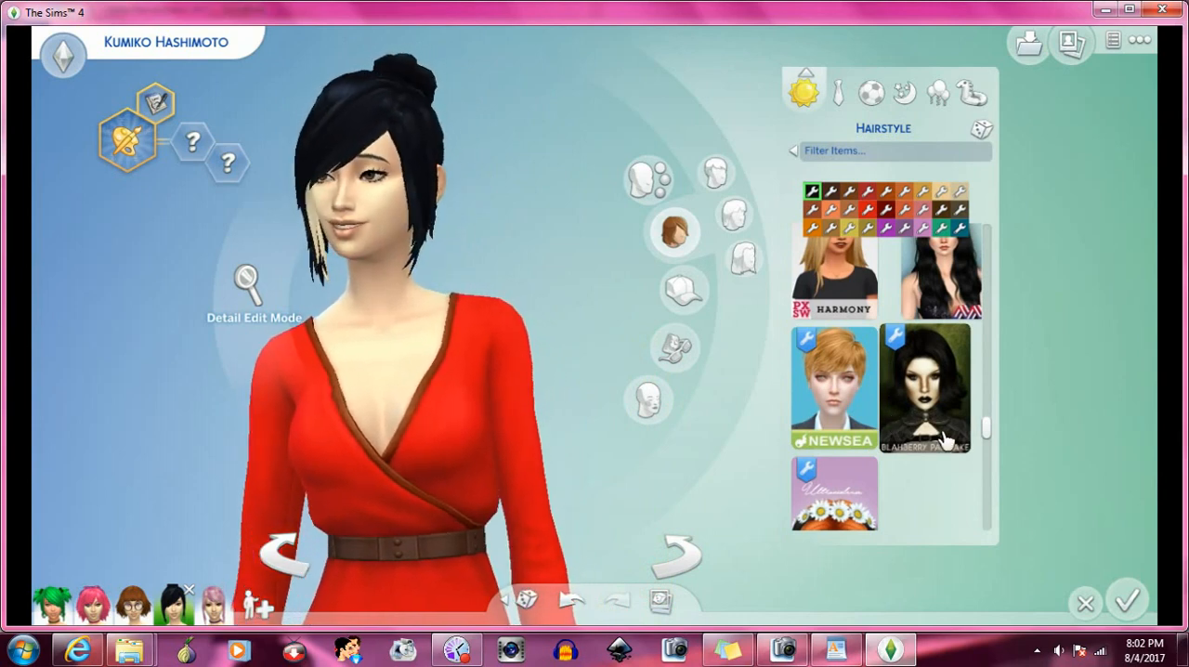
{"action": "scroll", "coordinate": [945, 441], "scroll_direction": "down", "scroll_amount": 3}
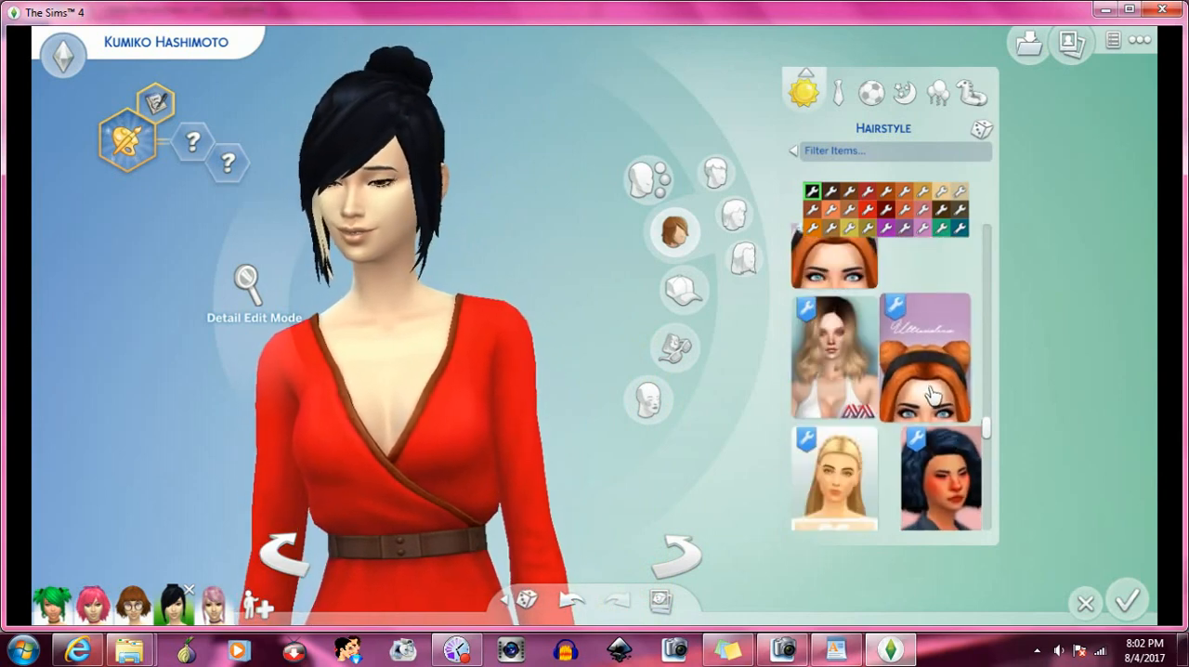
{"action": "scroll", "coordinate": [838, 469], "scroll_direction": "down", "scroll_amount": 2}
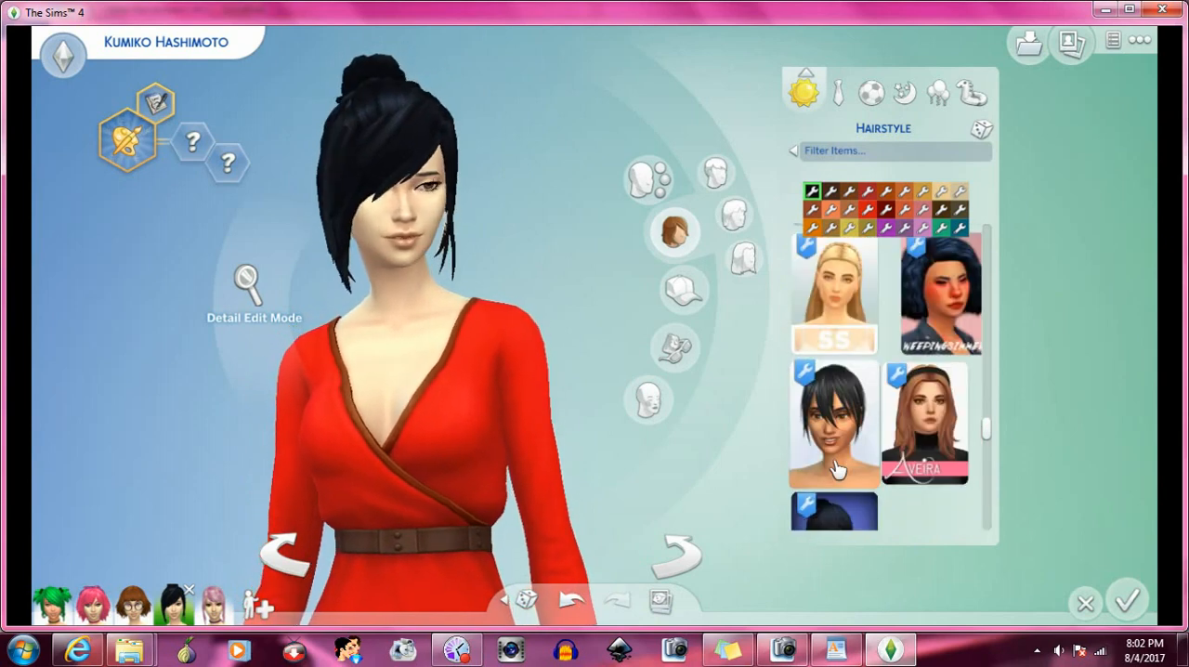
{"action": "scroll", "coordinate": [837, 469], "scroll_direction": "down", "scroll_amount": 1}
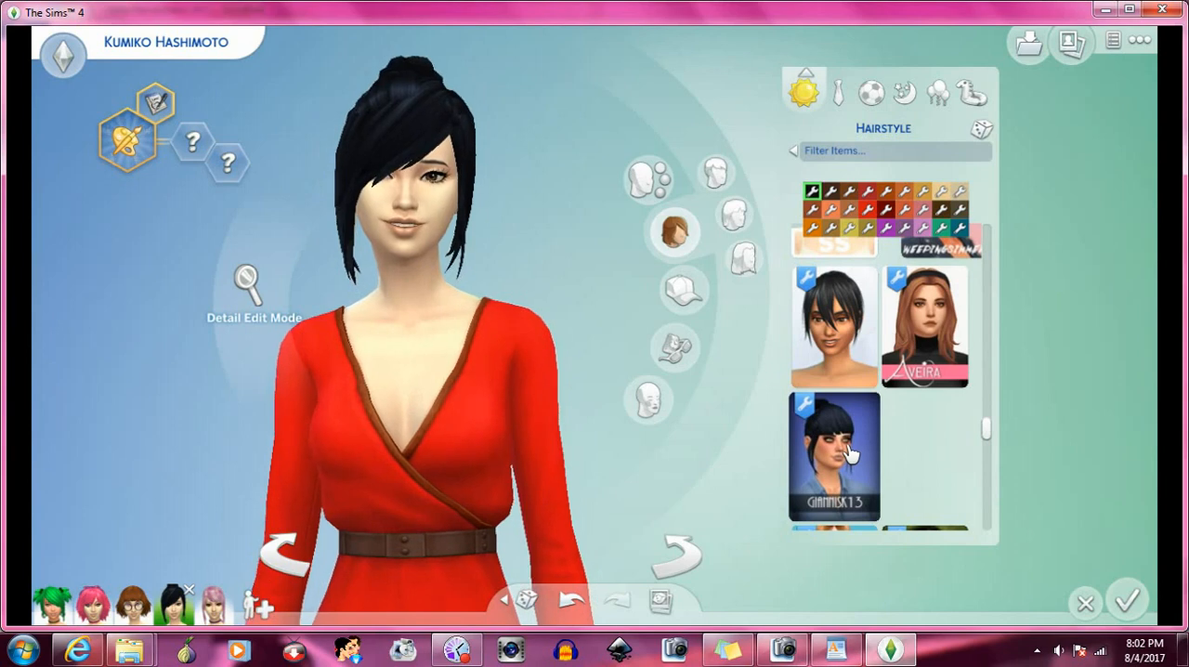
{"action": "scroll", "coordinate": [847, 449], "scroll_direction": "down", "scroll_amount": 3}
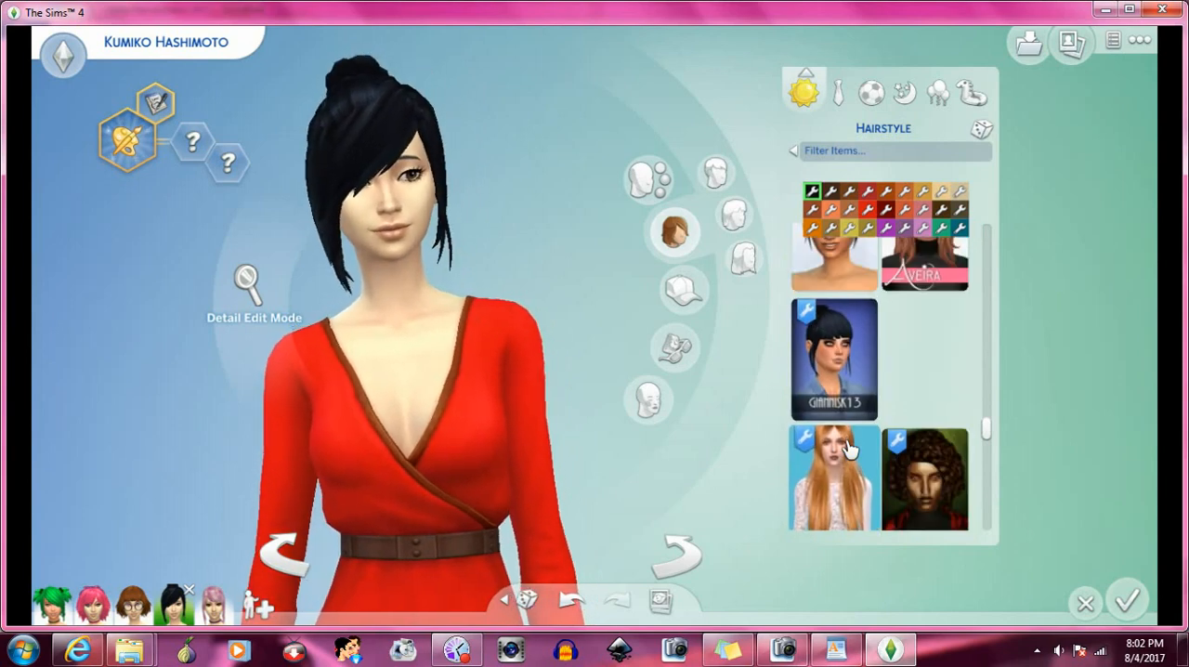
{"action": "scroll", "coordinate": [847, 449], "scroll_direction": "down", "scroll_amount": 2}
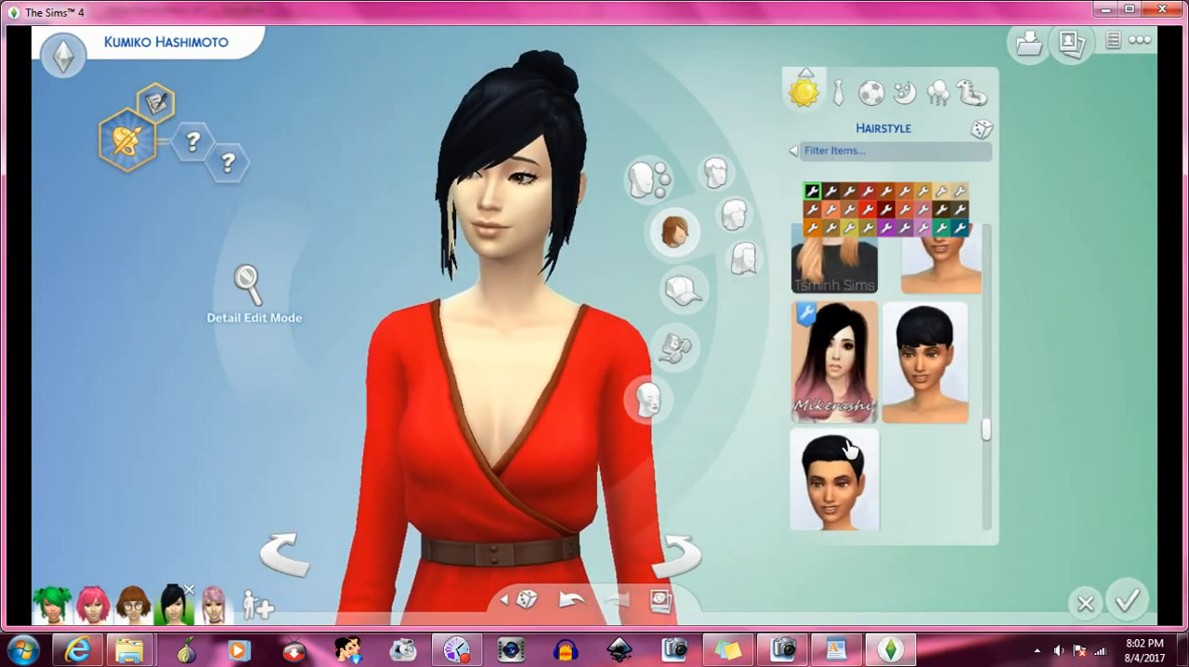
{"action": "scroll", "coordinate": [847, 450], "scroll_direction": "down", "scroll_amount": 2}
{"action": "scroll", "coordinate": [846, 449], "scroll_direction": "down", "scroll_amount": 1}
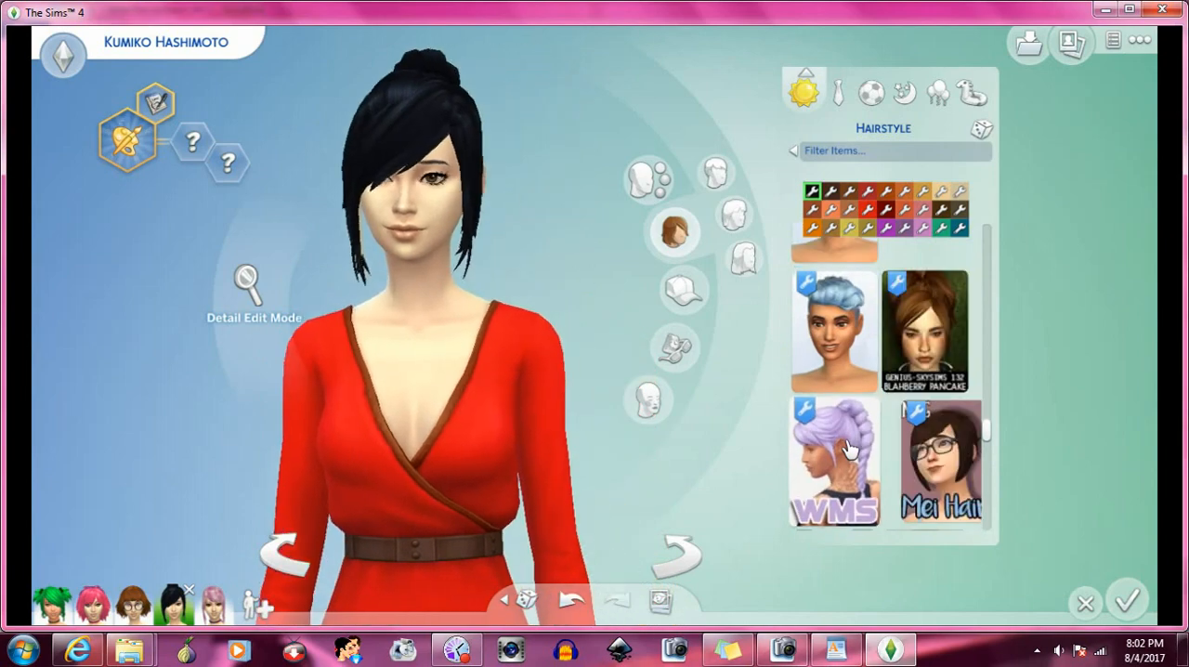
{"action": "scroll", "coordinate": [847, 449], "scroll_direction": "down", "scroll_amount": 5}
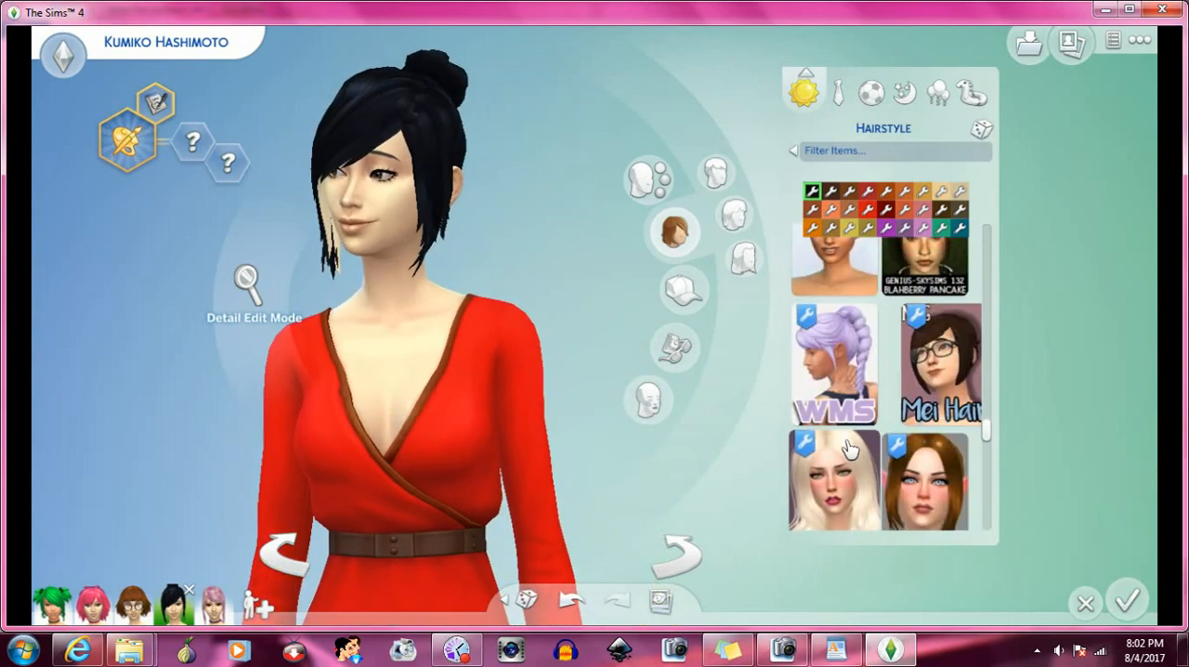
{"action": "scroll", "coordinate": [847, 450], "scroll_direction": "down", "scroll_amount": 2}
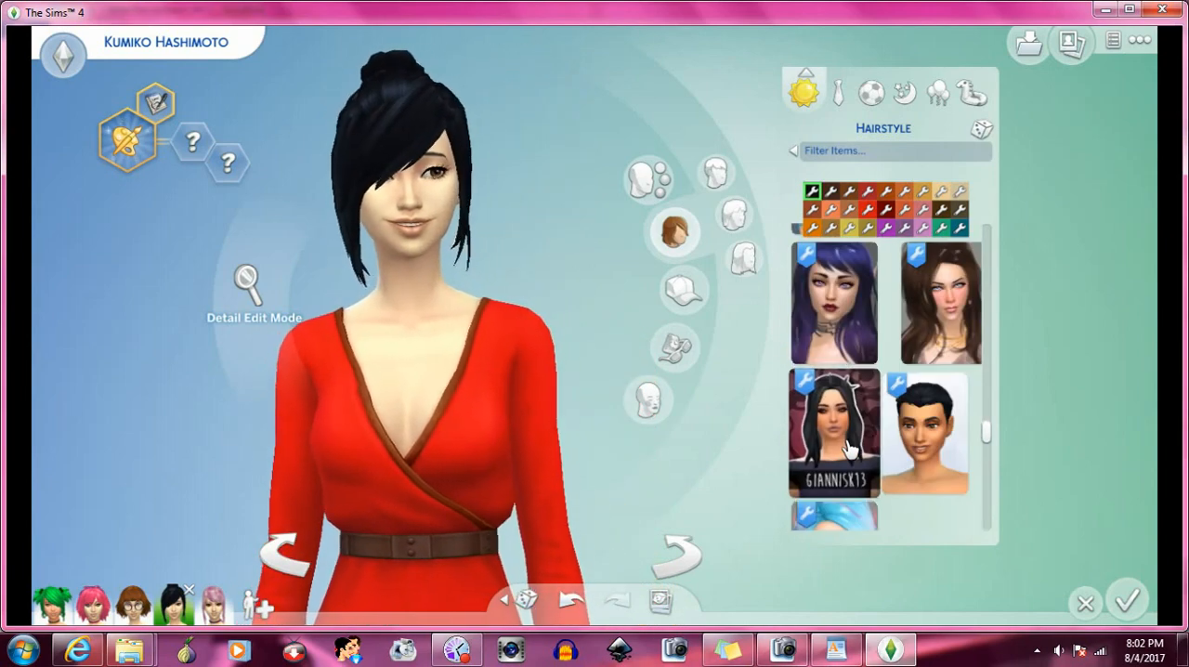
{"action": "left_click", "coordinate": [847, 372]}
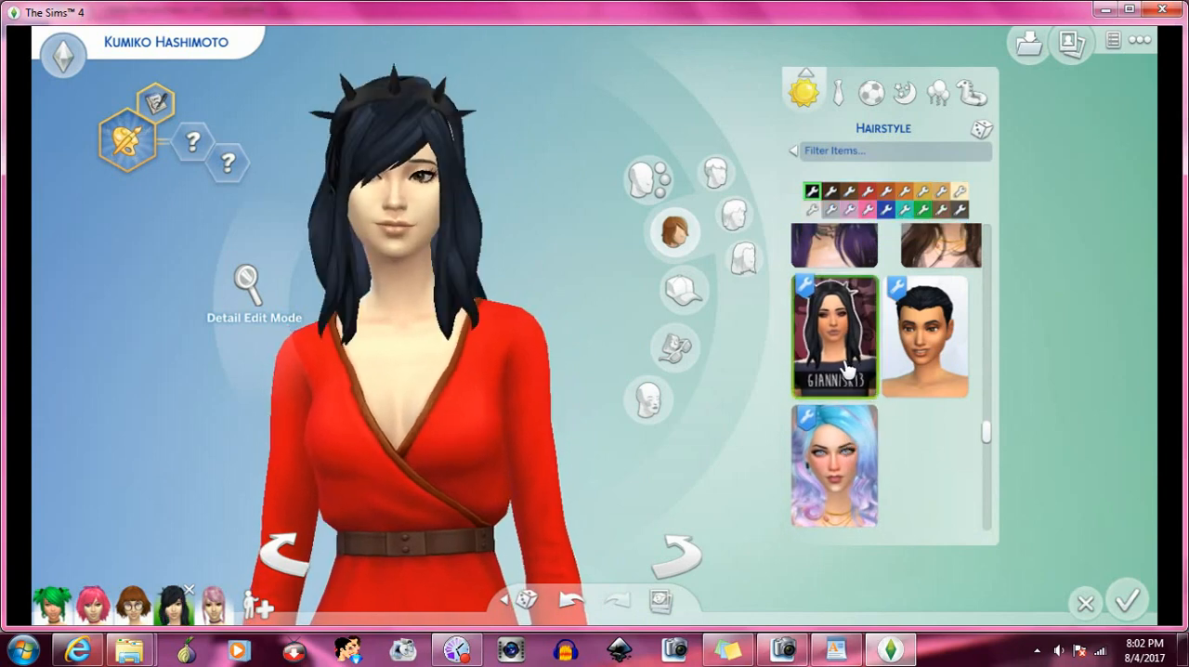
- Try the hairstyle with two small round buns shown on the blonde model in a pink hoodie on the Sim
{"action": "scroll", "coordinate": [866, 386], "scroll_direction": "down", "scroll_amount": 5}
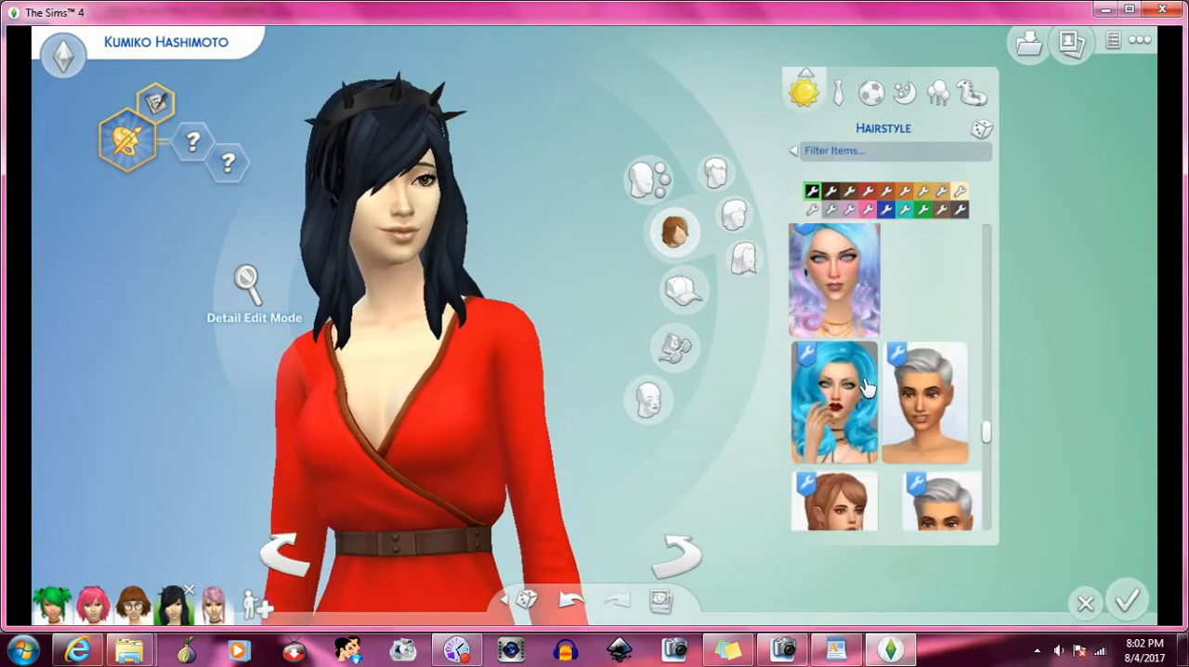
{"action": "scroll", "coordinate": [866, 385], "scroll_direction": "down", "scroll_amount": 3}
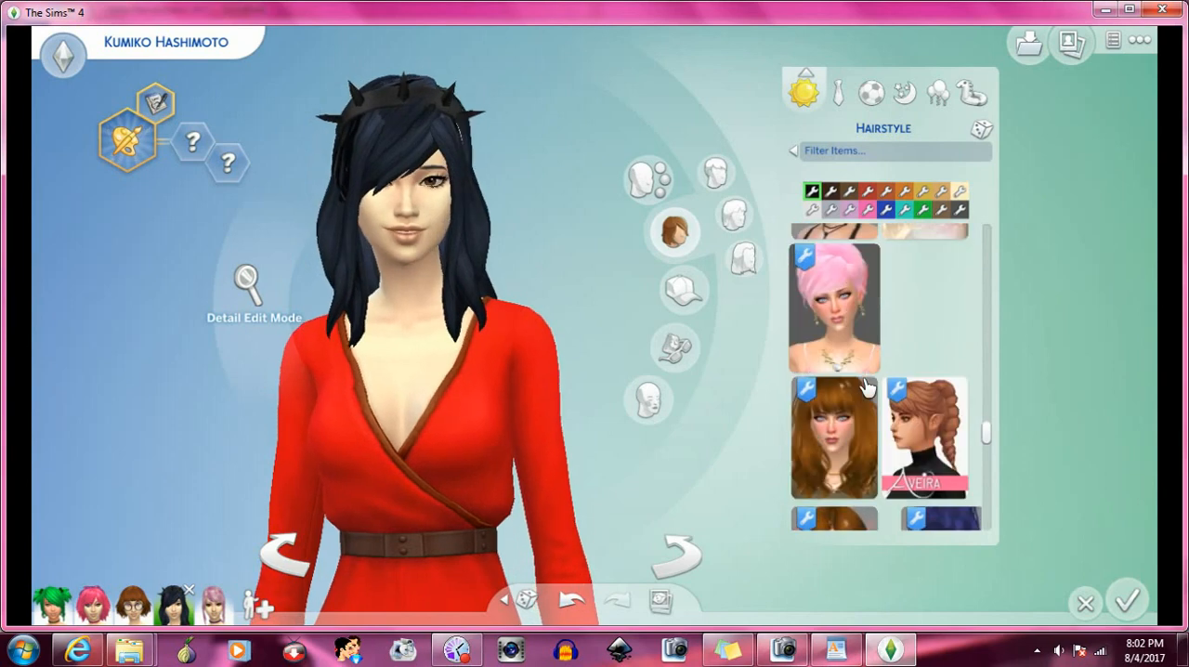
{"action": "scroll", "coordinate": [865, 386], "scroll_direction": "down", "scroll_amount": 4}
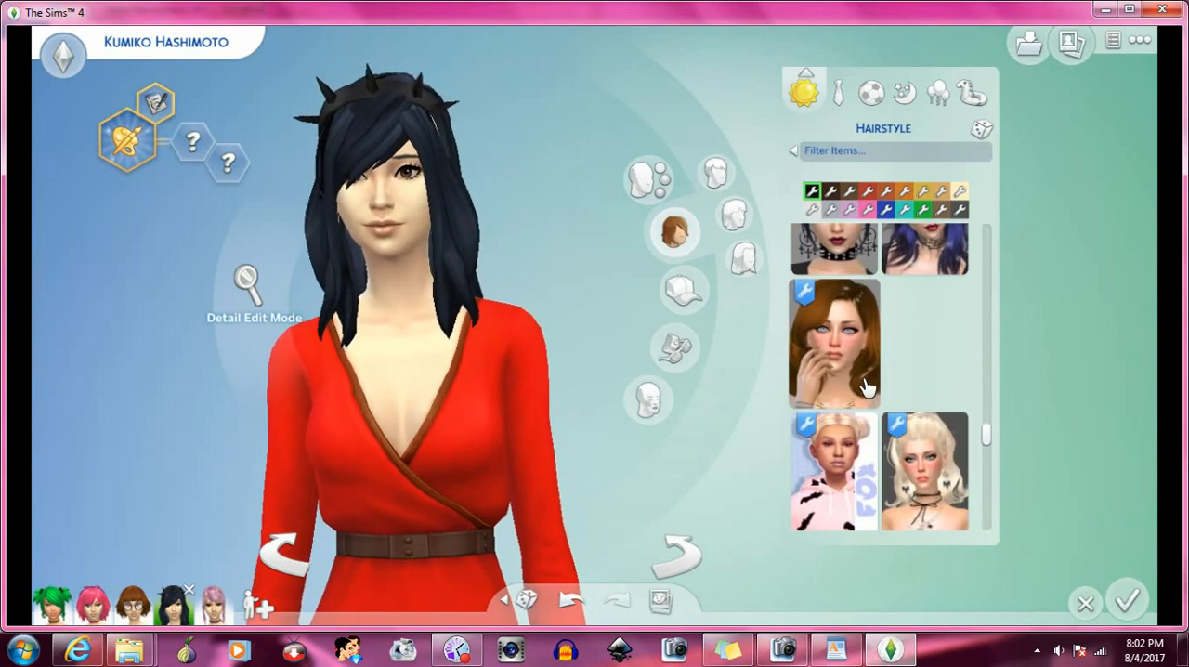
{"action": "scroll", "coordinate": [865, 385], "scroll_direction": "down", "scroll_amount": 2}
{"action": "left_click", "coordinate": [858, 380]}
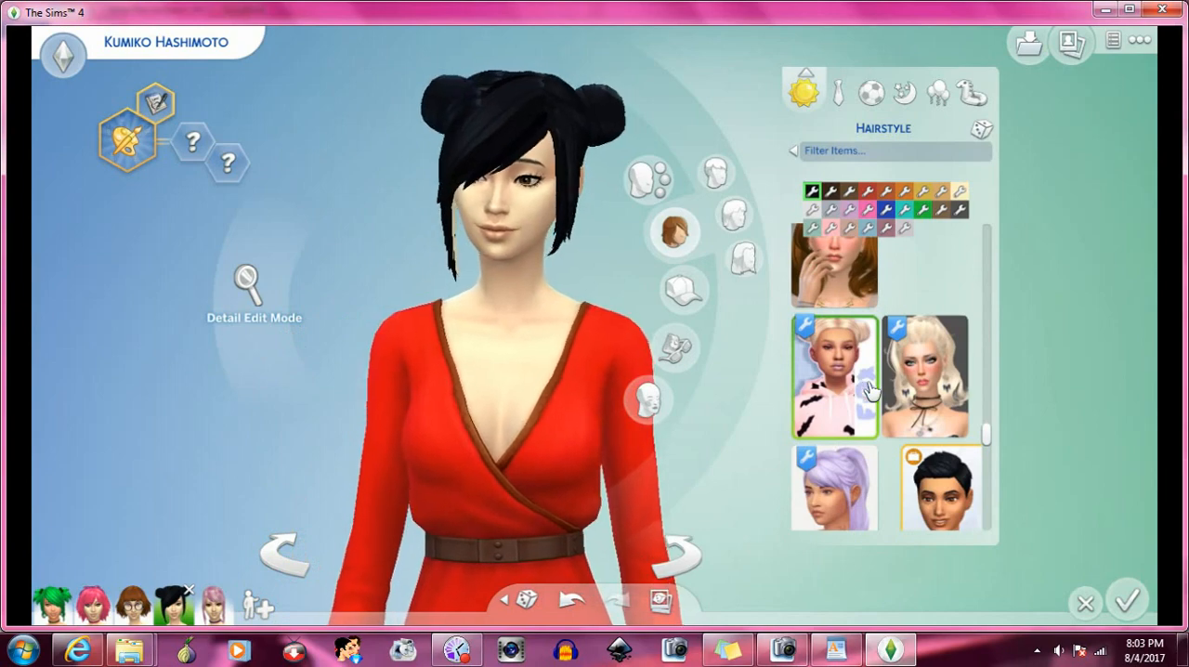
- Try the sleek high ponytail without a custom content mark on the Sim and turn her to view its back
{"action": "scroll", "coordinate": [863, 388], "scroll_direction": "down", "scroll_amount": 2}
{"action": "scroll", "coordinate": [878, 393], "scroll_direction": "down", "scroll_amount": 2}
{"action": "left_click", "coordinate": [855, 376]}
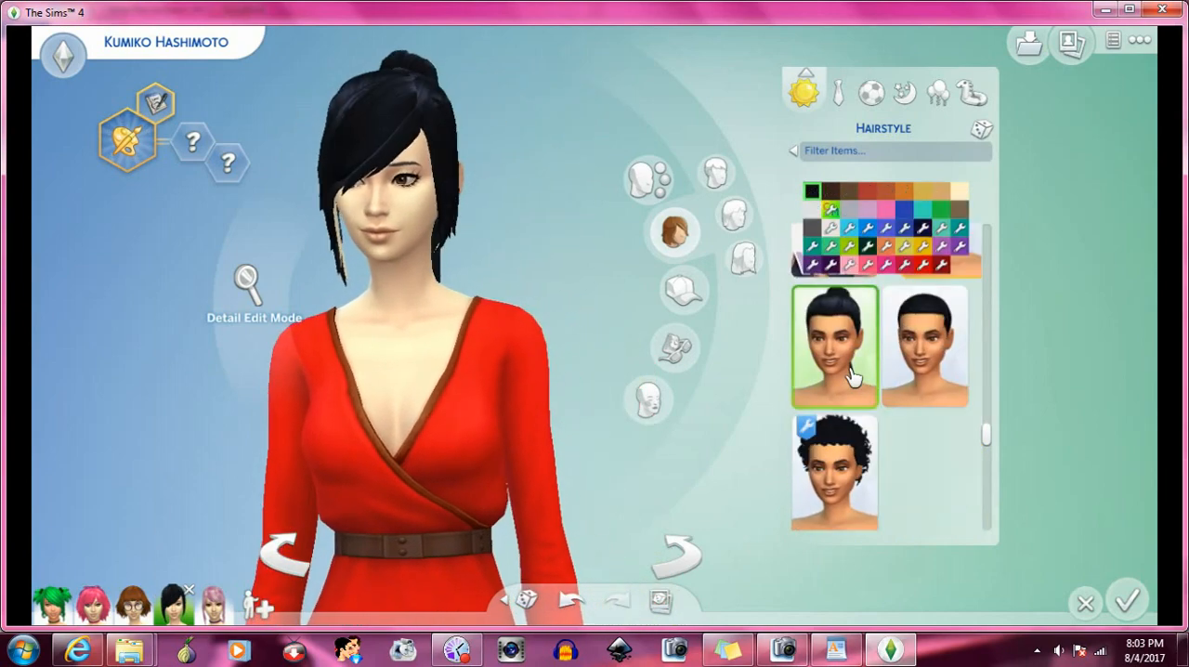
{"action": "left_click", "coordinate": [683, 560]}
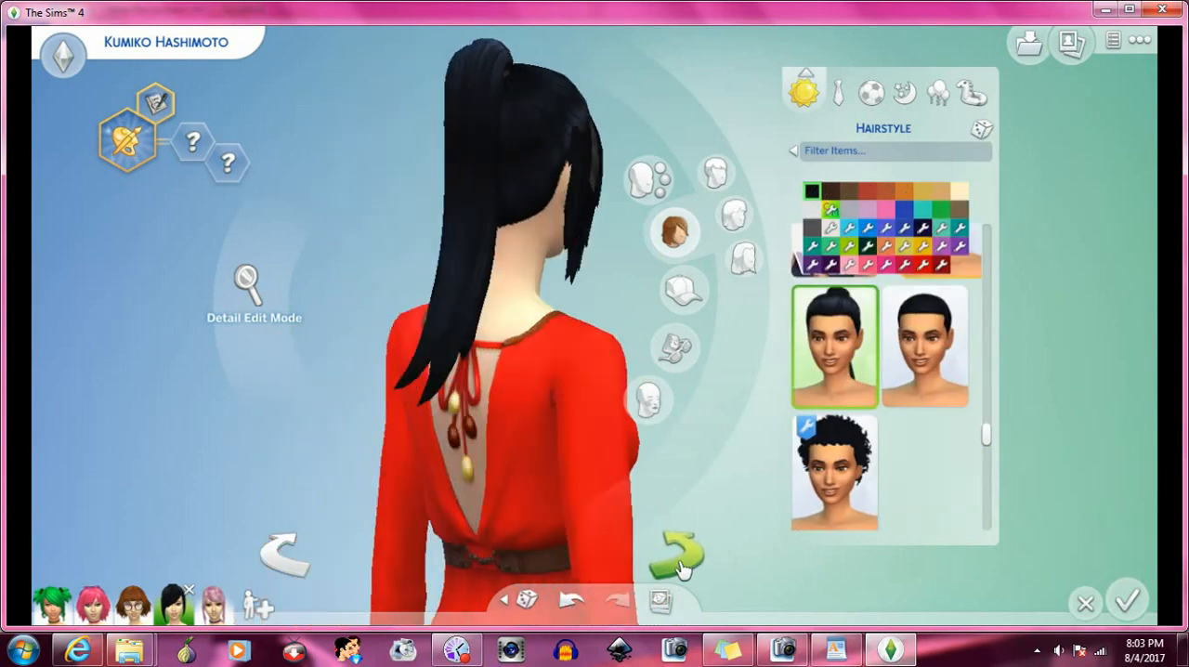
- Try the Kiara Zurk ponytail with a ribbon bow, and replace it with the Kiara Zurk ponytail with full bangs
{"action": "scroll", "coordinate": [959, 401], "scroll_direction": "down", "scroll_amount": 2}
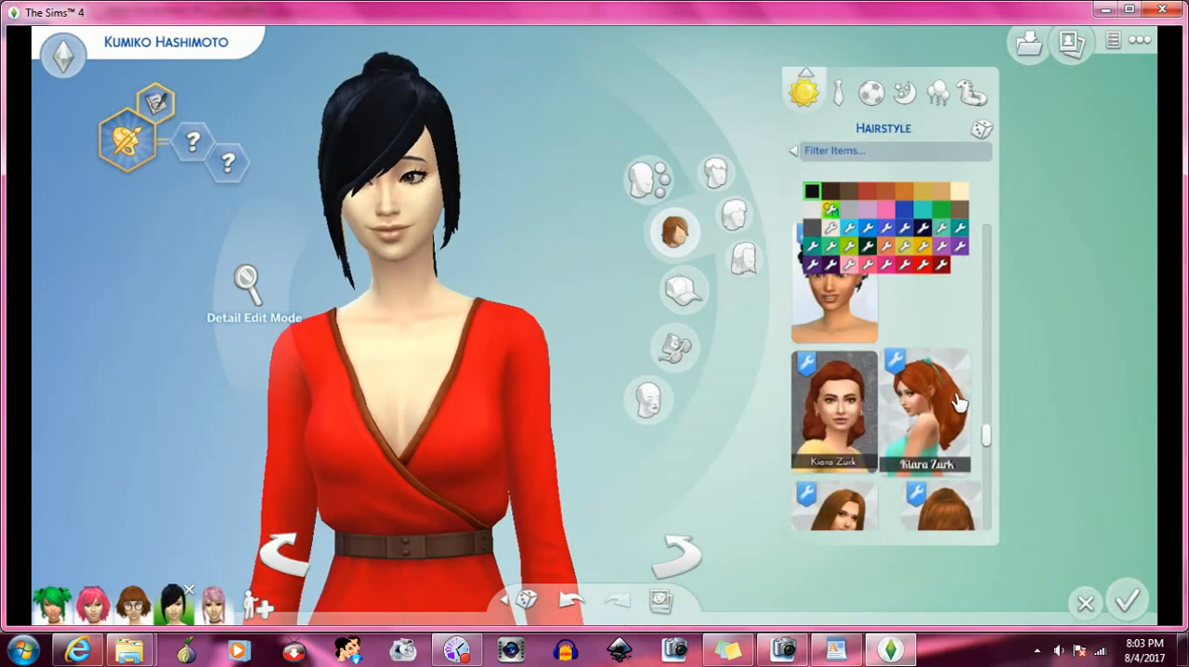
{"action": "left_click", "coordinate": [920, 407]}
{"action": "scroll", "coordinate": [918, 406], "scroll_direction": "down", "scroll_amount": 1}
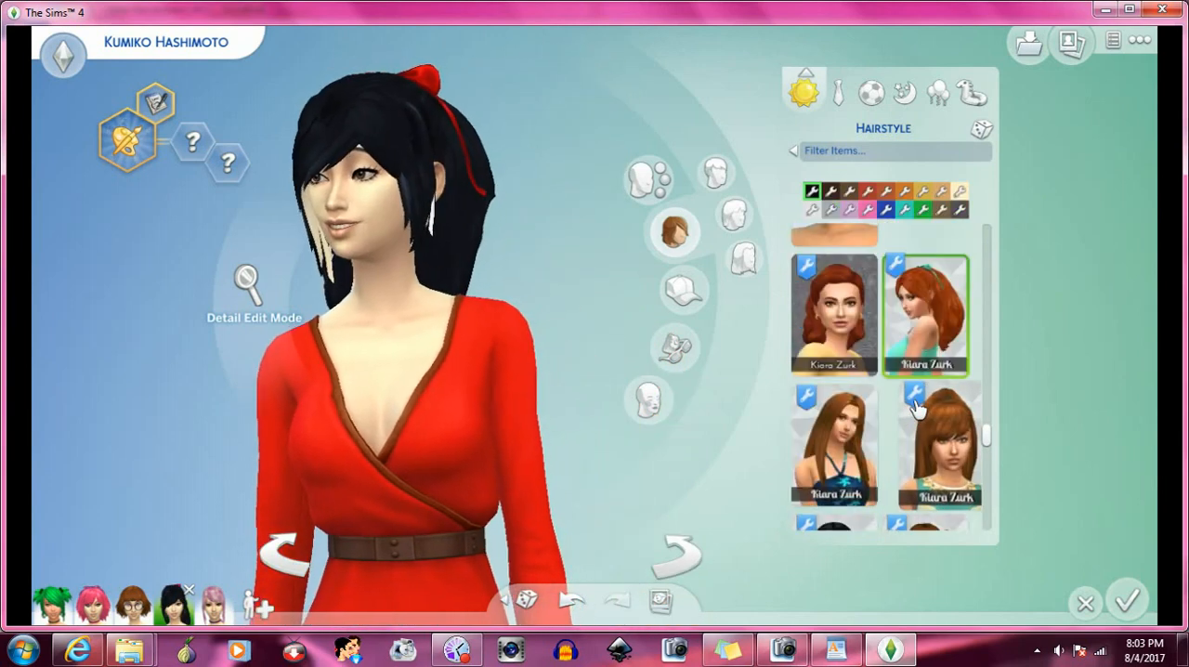
{"action": "left_click", "coordinate": [922, 441]}
{"action": "scroll", "coordinate": [882, 414], "scroll_direction": "down", "scroll_amount": 1}
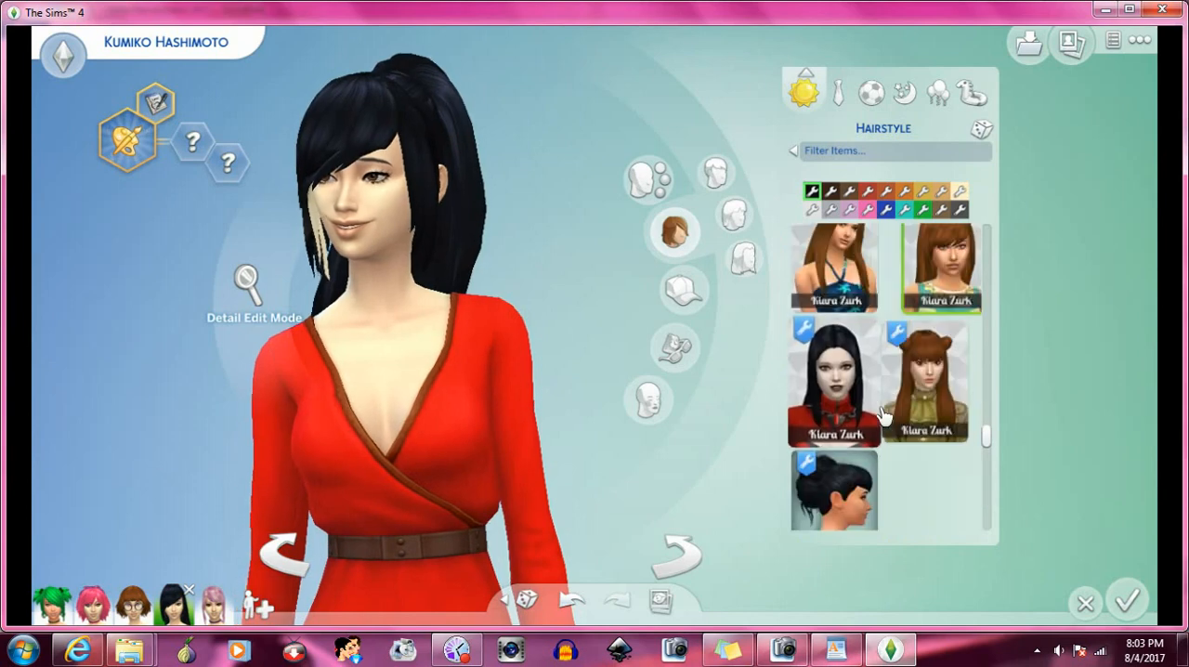
- Try the Giannisk13 updo shown in side profile, and replace it with the Giannisk13 high-bun hairstyle
{"action": "scroll", "coordinate": [873, 408], "scroll_direction": "down", "scroll_amount": 1}
{"action": "left_click", "coordinate": [868, 406]}
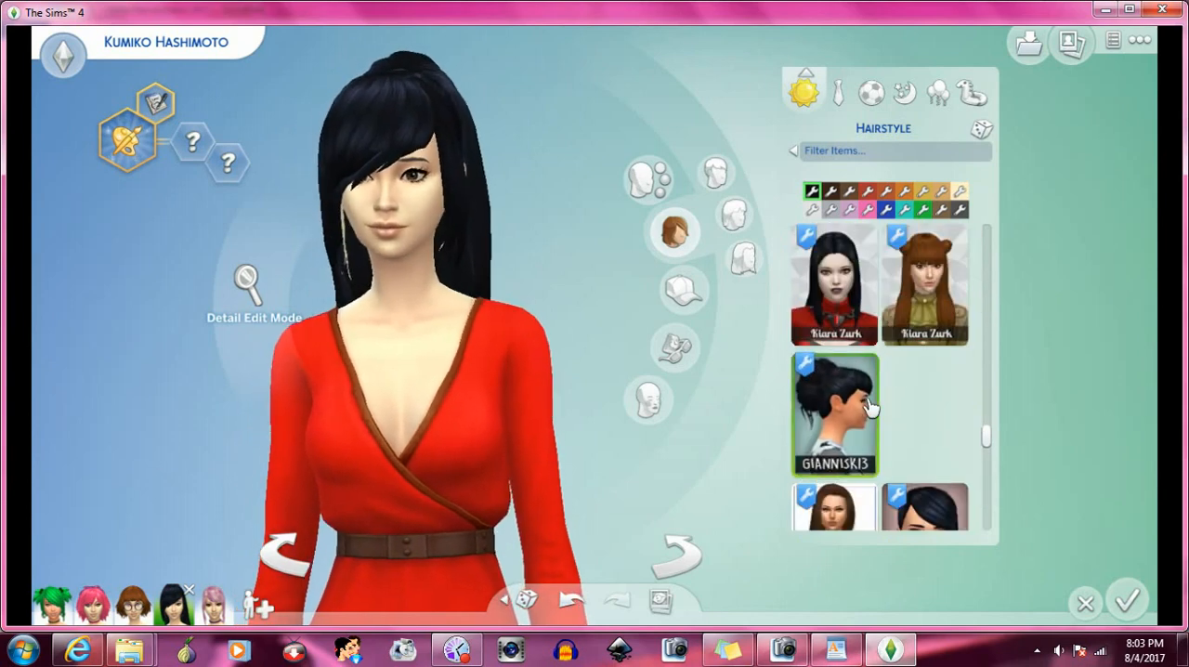
{"action": "scroll", "coordinate": [869, 406], "scroll_direction": "down", "scroll_amount": 1}
{"action": "scroll", "coordinate": [868, 406], "scroll_direction": "down", "scroll_amount": 1}
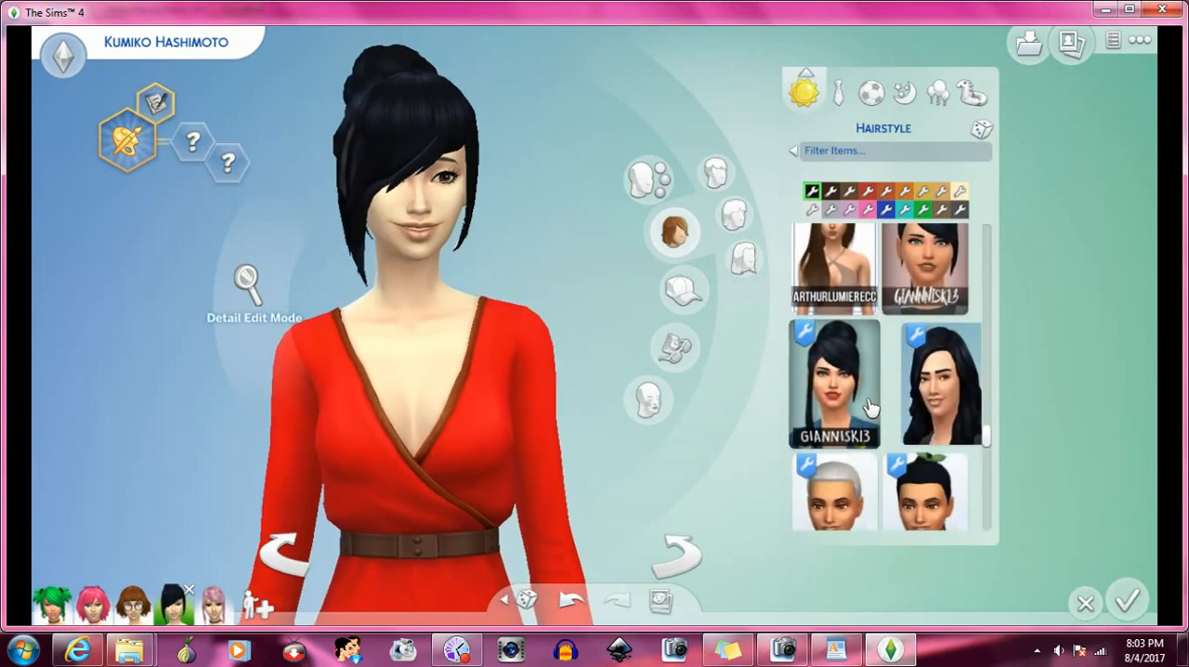
{"action": "left_click", "coordinate": [857, 402]}
{"action": "scroll", "coordinate": [872, 390], "scroll_direction": "down", "scroll_amount": 1}
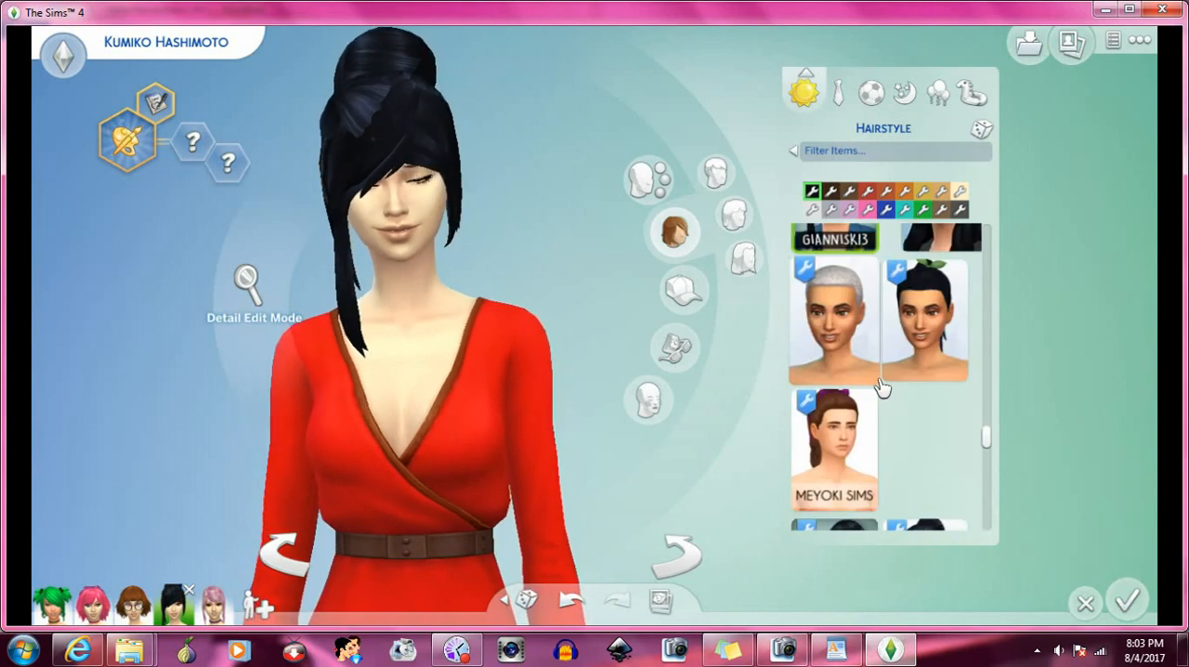
- Try the Meyoki Sims ponytail with a bow on the Sim
{"action": "scroll", "coordinate": [873, 380], "scroll_direction": "down", "scroll_amount": 1}
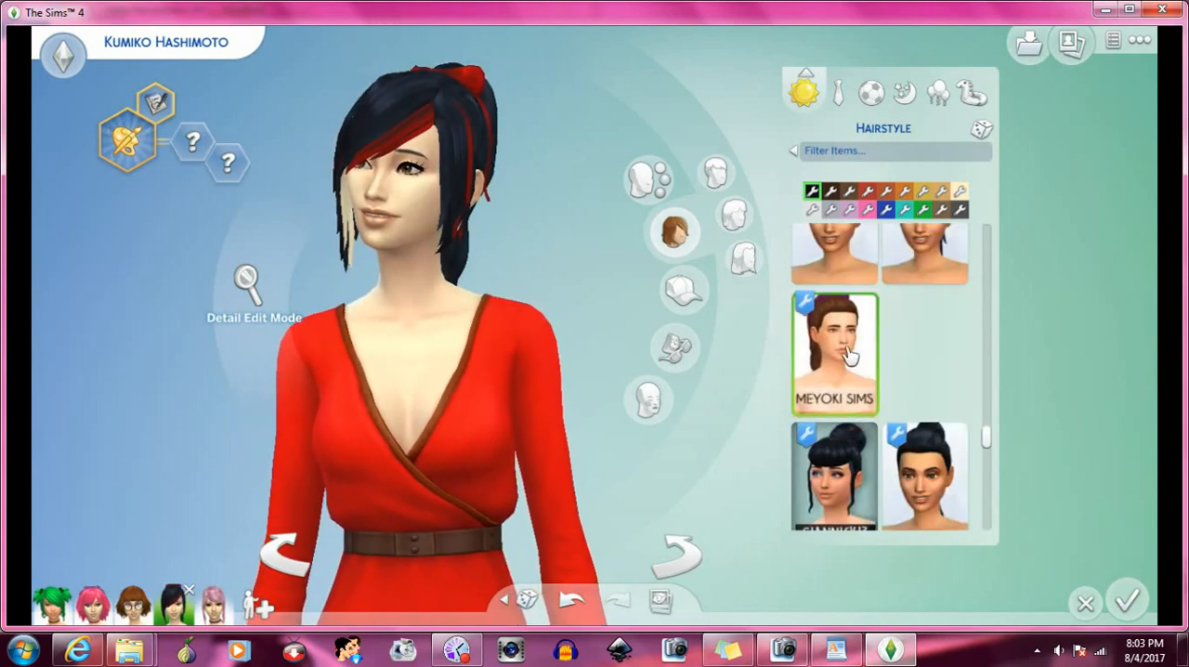
{"action": "scroll", "coordinate": [848, 353], "scroll_direction": "down", "scroll_amount": 1}
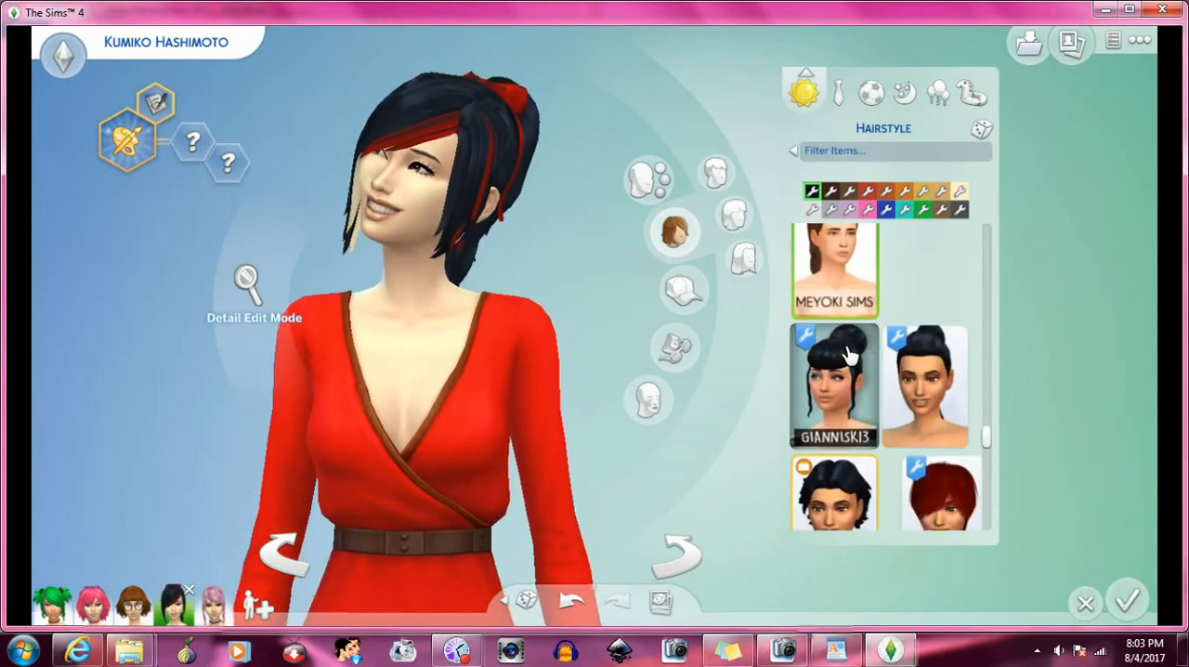
{"action": "scroll", "coordinate": [855, 366], "scroll_direction": "down", "scroll_amount": 4}
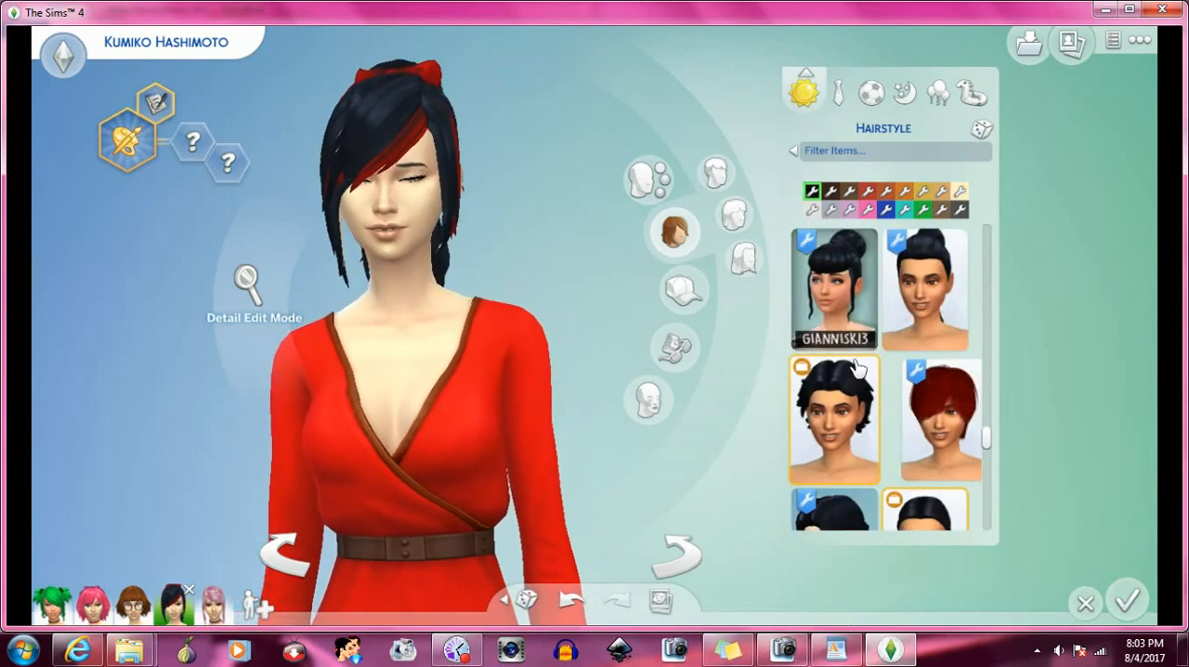
- Try the large rounded black updo with light-streaked bangs, and replace it with the long wavy Violets hairstyle
{"action": "scroll", "coordinate": [854, 367], "scroll_direction": "down", "scroll_amount": 5}
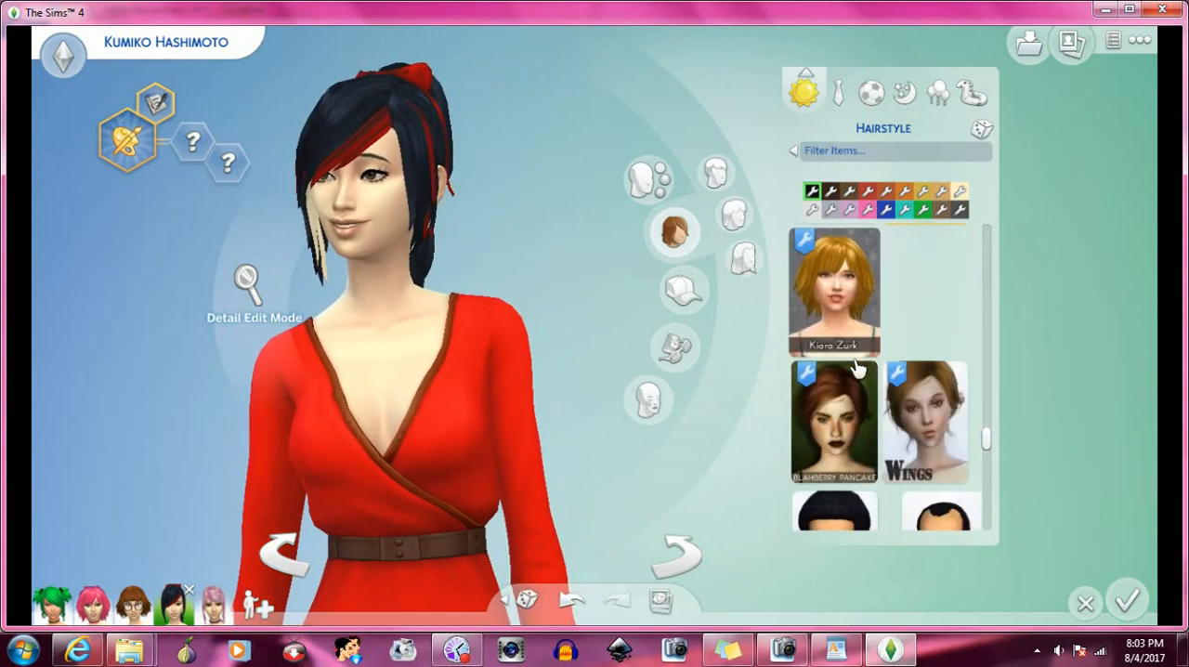
{"action": "left_click", "coordinate": [859, 299]}
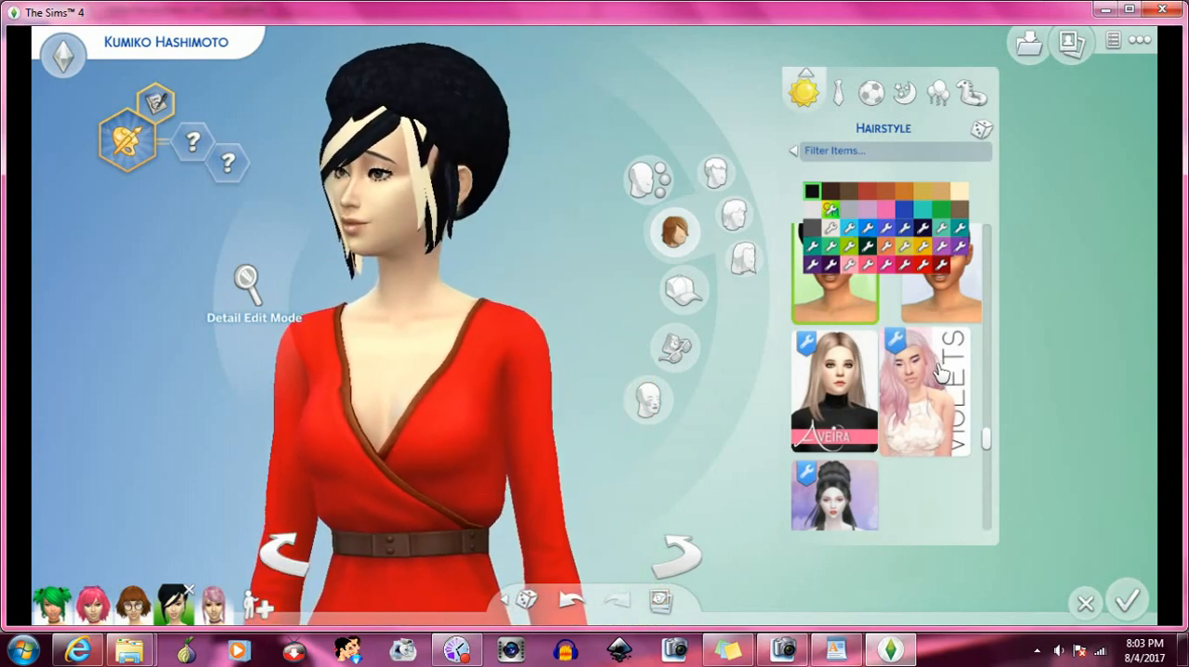
{"action": "left_click", "coordinate": [939, 372]}
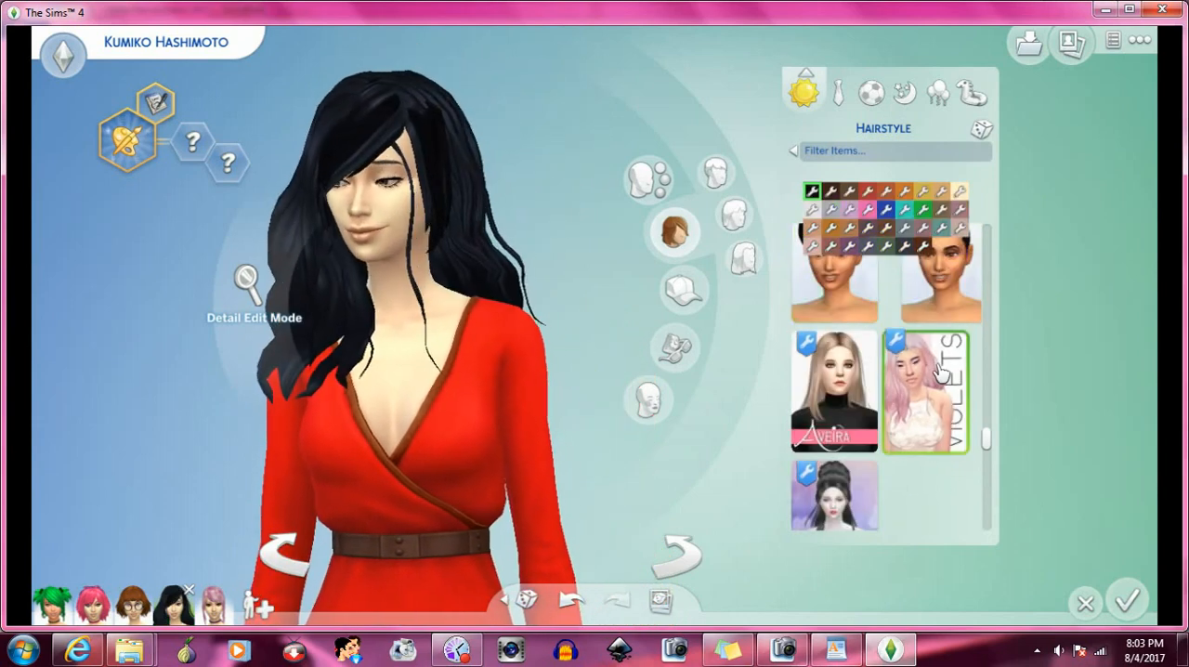
{"action": "scroll", "coordinate": [939, 371], "scroll_direction": "down", "scroll_amount": 2}
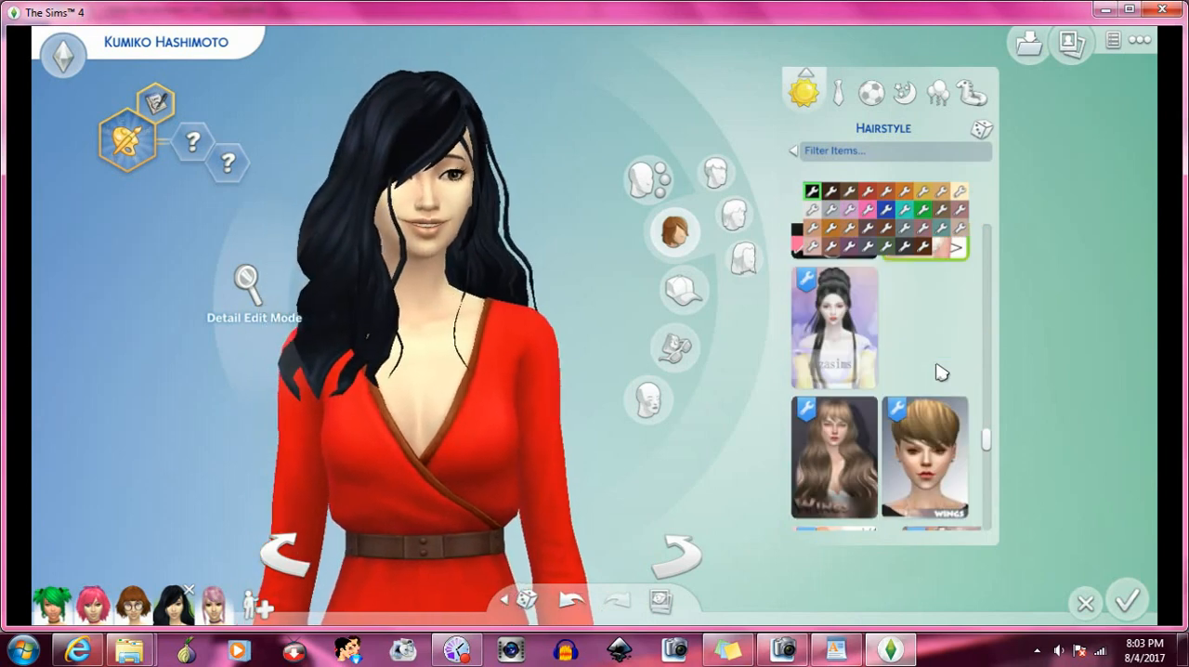
{"action": "scroll", "coordinate": [940, 372], "scroll_direction": "down", "scroll_amount": 2}
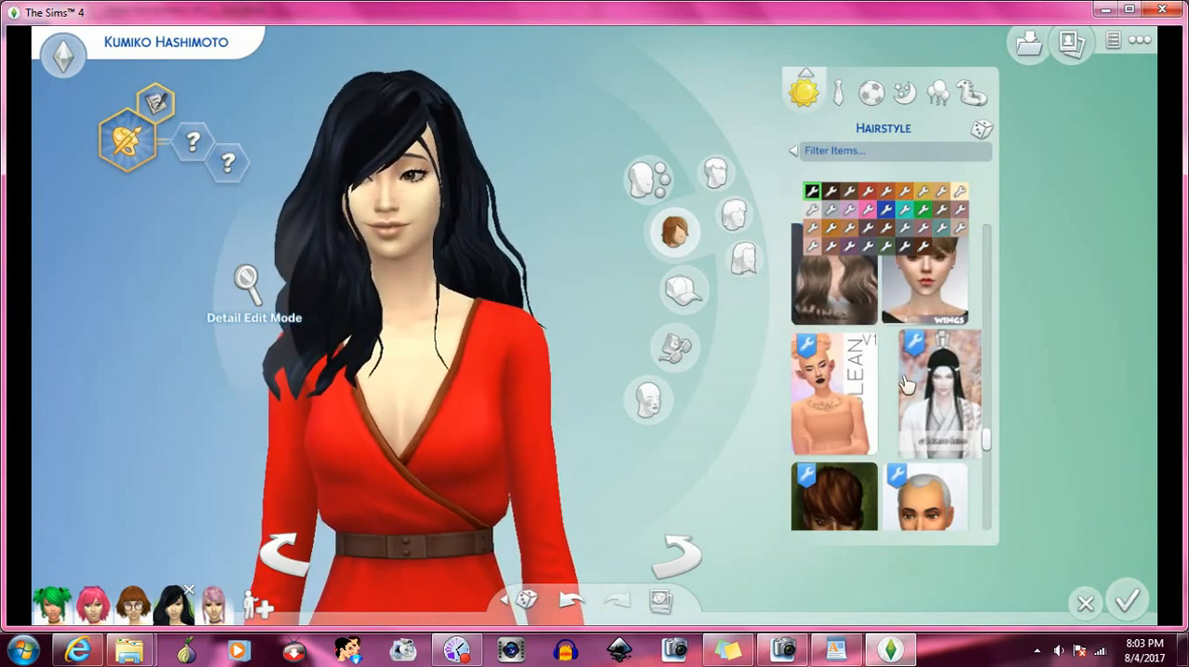
- Try the Cerulean V1 double-bun hairstyle on the Sim, and replace it with the Miaou double-bun hairstyle
{"action": "left_click", "coordinate": [876, 395]}
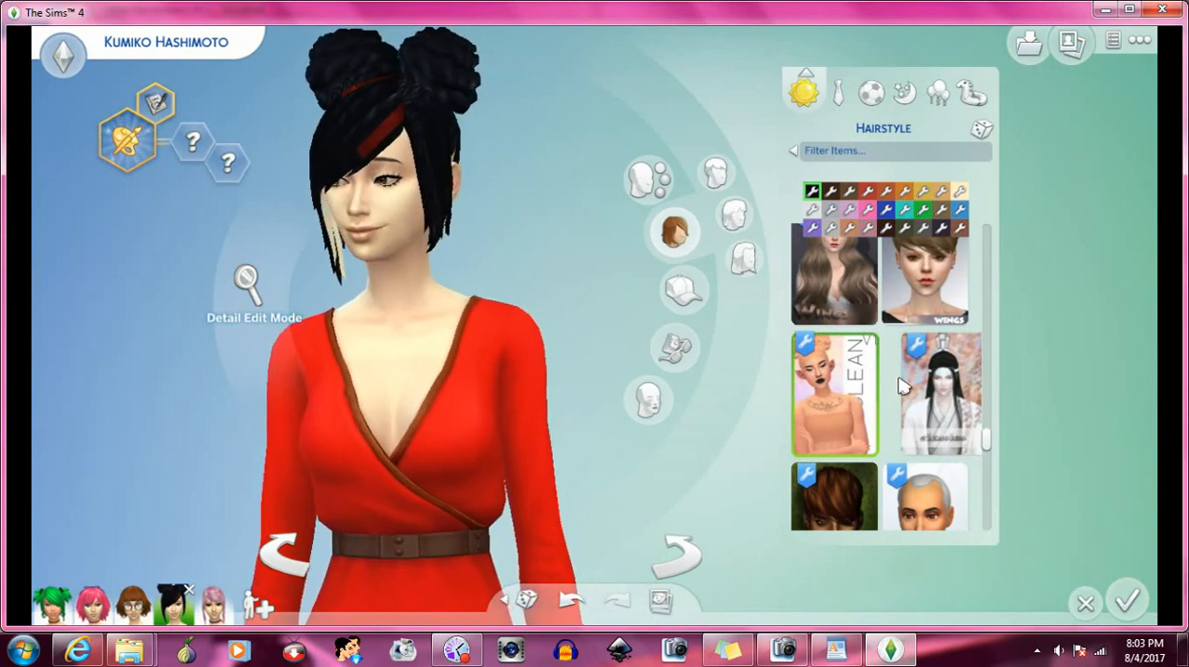
{"action": "scroll", "coordinate": [901, 386], "scroll_direction": "down", "scroll_amount": 2}
{"action": "scroll", "coordinate": [905, 388], "scroll_direction": "down", "scroll_amount": 3}
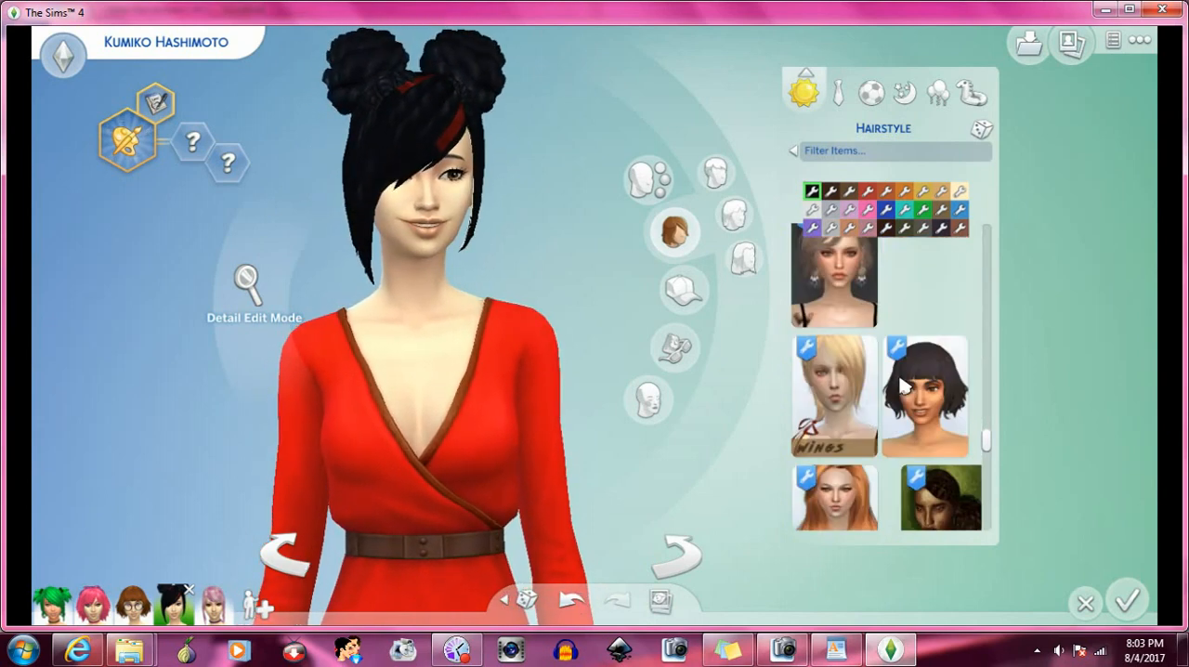
{"action": "scroll", "coordinate": [901, 382], "scroll_direction": "down", "scroll_amount": 2}
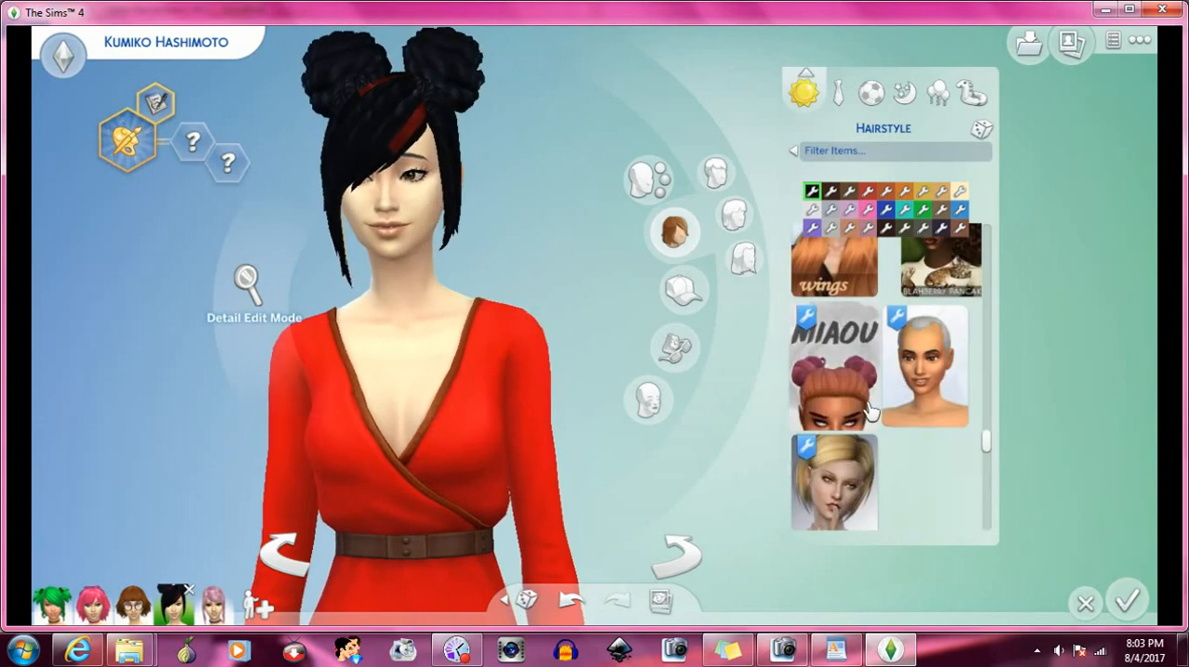
{"action": "left_click", "coordinate": [870, 408]}
- Try the Cerulean V2 hairstyle with buns and long loose strands, and replace it with the short SS bob
{"action": "scroll", "coordinate": [905, 394], "scroll_direction": "down", "scroll_amount": 3}
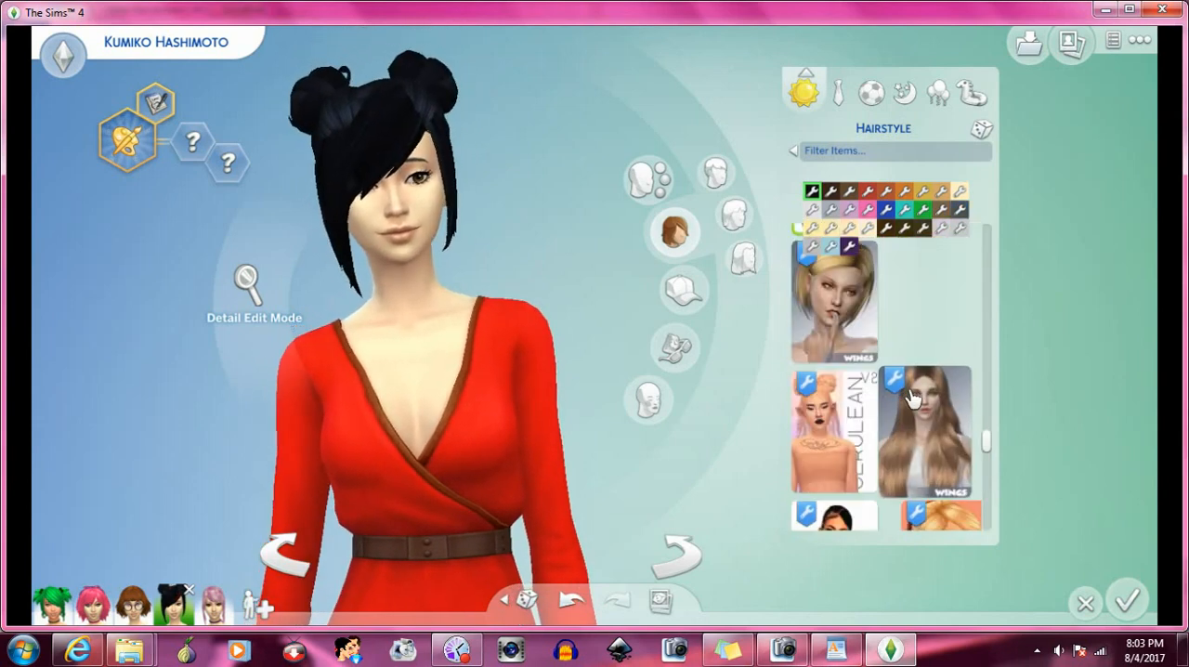
{"action": "left_click", "coordinate": [864, 416]}
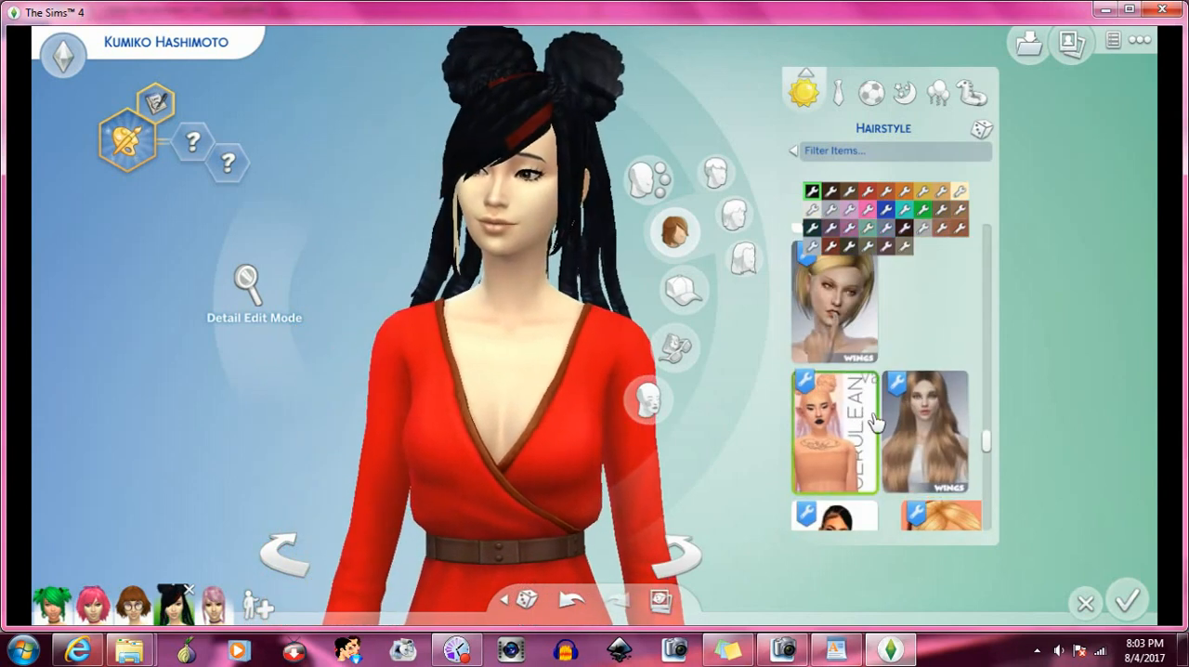
{"action": "scroll", "coordinate": [905, 413], "scroll_direction": "down", "scroll_amount": 2}
{"action": "scroll", "coordinate": [909, 411], "scroll_direction": "down", "scroll_amount": 2}
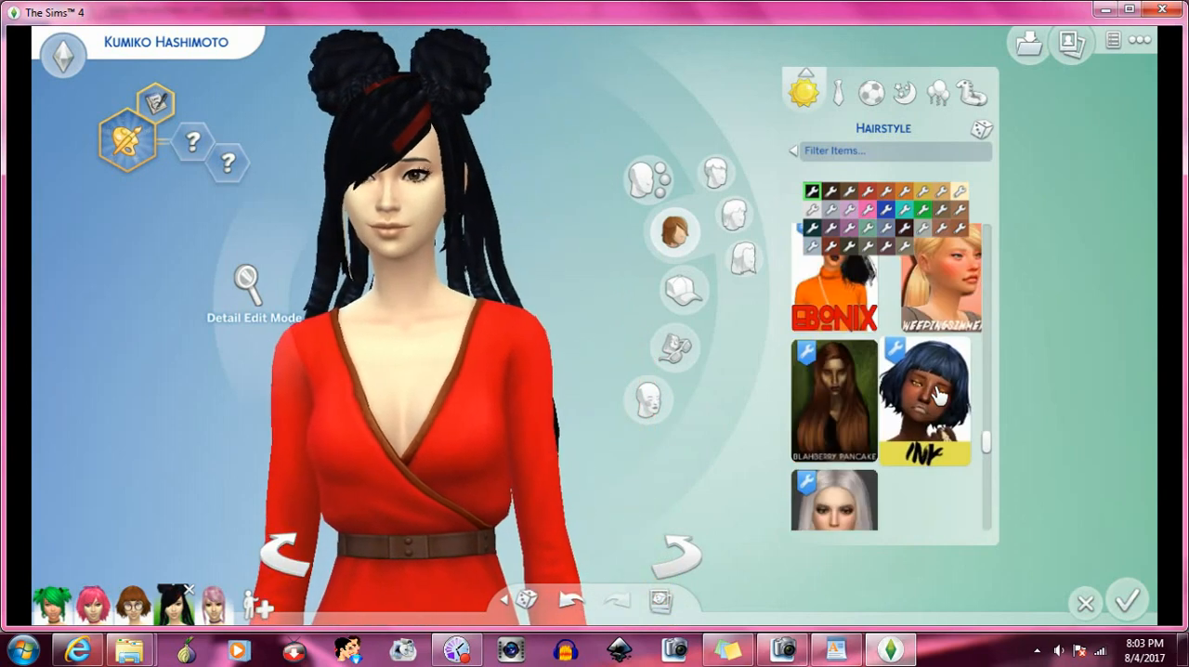
{"action": "scroll", "coordinate": [933, 399], "scroll_direction": "down", "scroll_amount": 2}
{"action": "scroll", "coordinate": [939, 395], "scroll_direction": "down", "scroll_amount": 1}
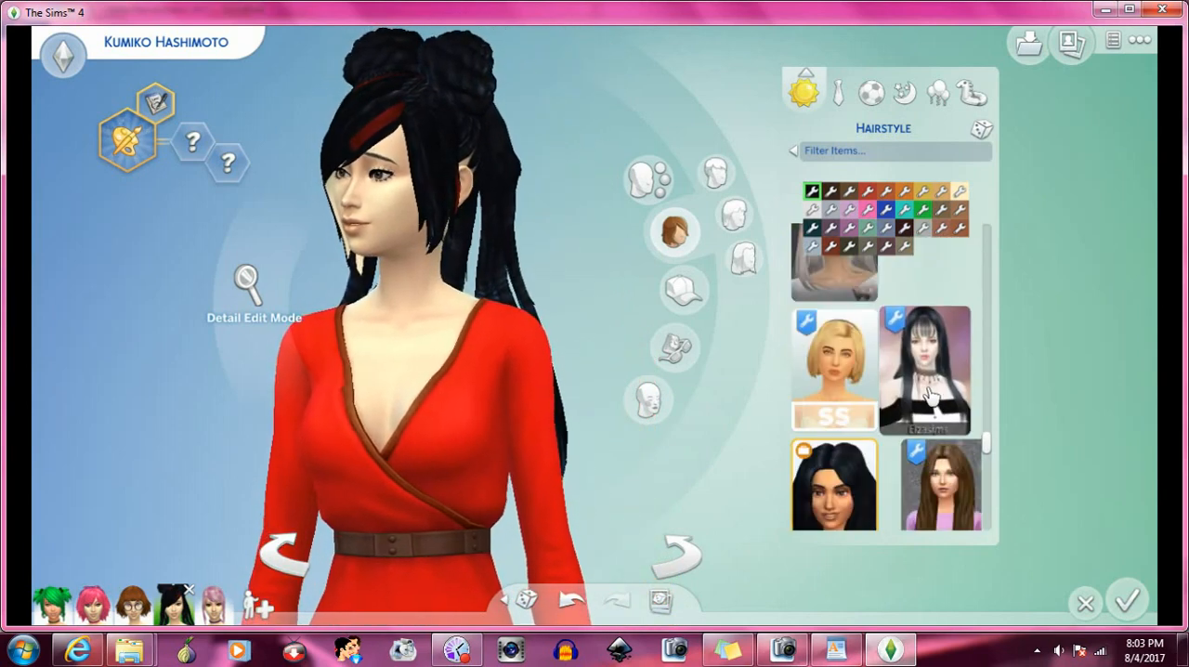
{"action": "left_click", "coordinate": [871, 397]}
- Try the Kiara Zurk braided high ponytail, and replace it with the high updo shown on the pink-haired model
{"action": "scroll", "coordinate": [873, 398], "scroll_direction": "down", "scroll_amount": 2}
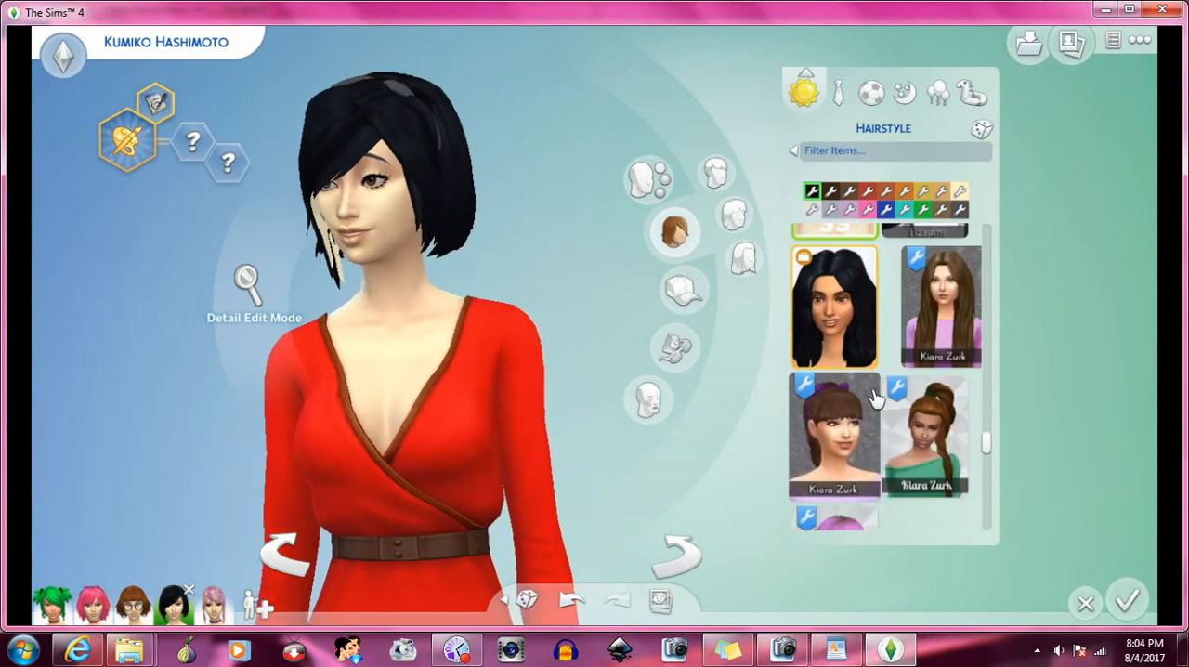
{"action": "left_click", "coordinate": [924, 420]}
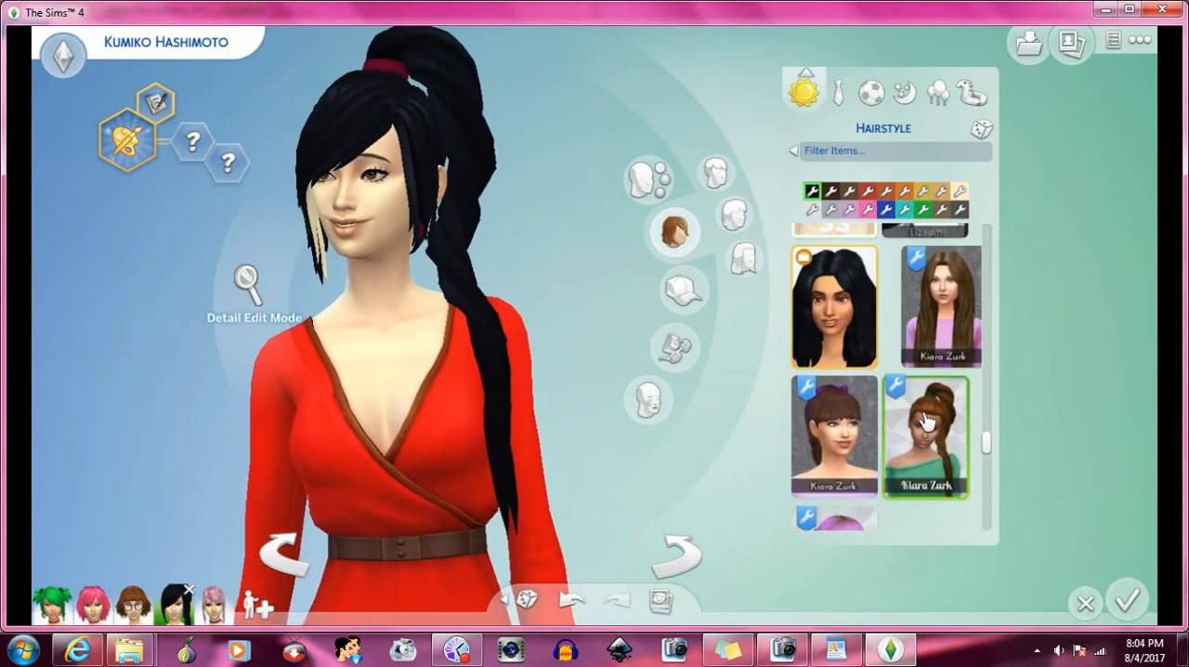
{"action": "scroll", "coordinate": [924, 420], "scroll_direction": "down", "scroll_amount": 2}
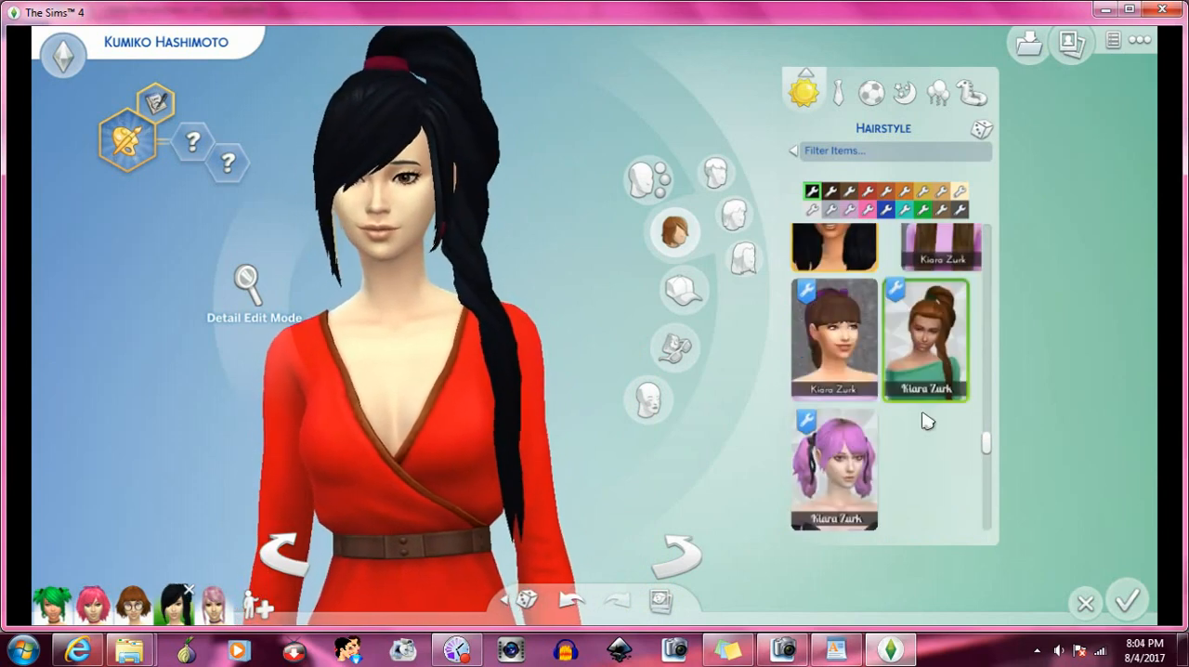
{"action": "left_click", "coordinate": [836, 441]}
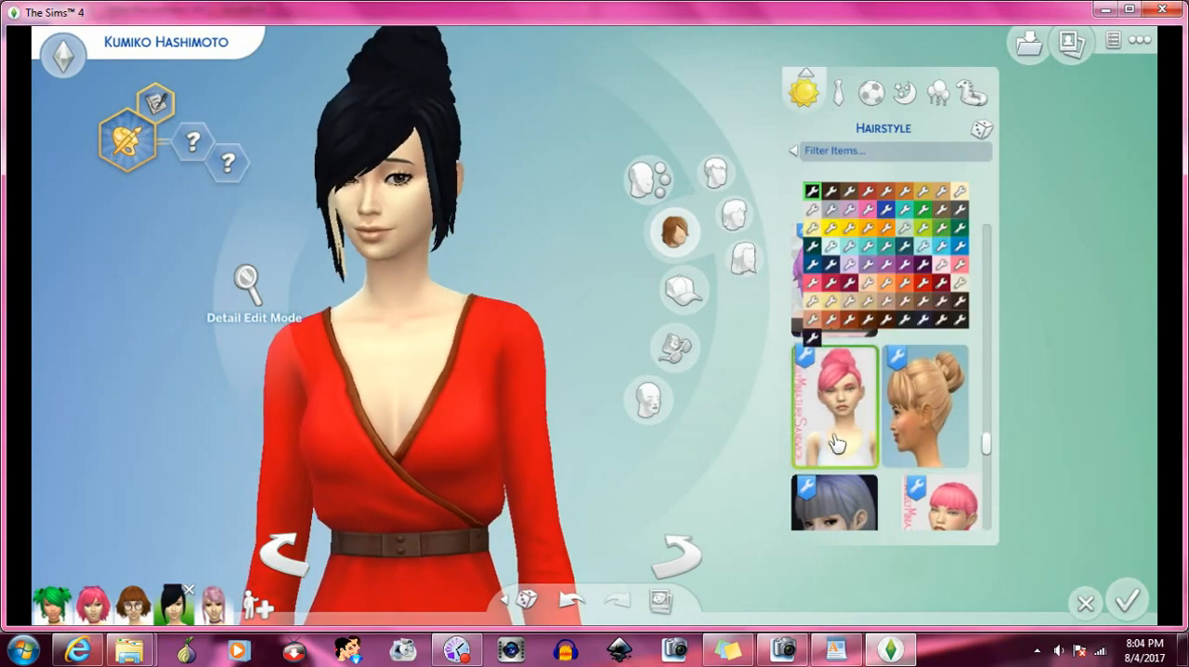
- Look further through the custom hairstyles and try the long curly one shown on the auburn-haired model
{"action": "scroll", "coordinate": [908, 436], "scroll_direction": "down", "scroll_amount": 1}
{"action": "scroll", "coordinate": [910, 434], "scroll_direction": "down", "scroll_amount": 1}
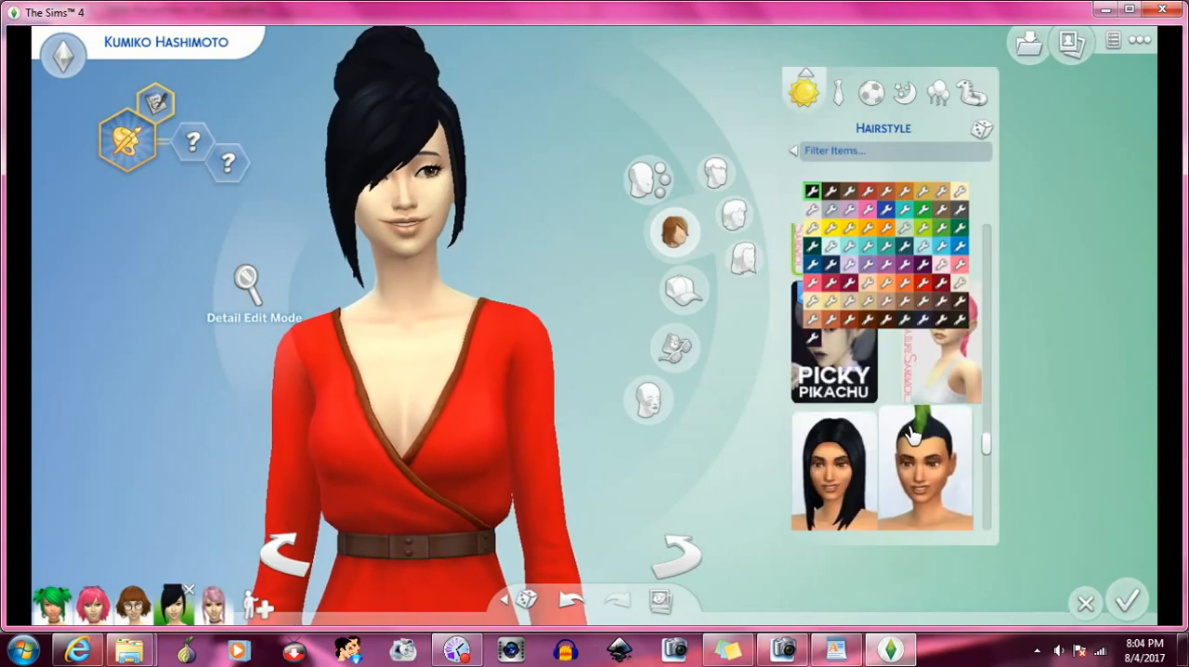
{"action": "scroll", "coordinate": [910, 435], "scroll_direction": "down", "scroll_amount": 4}
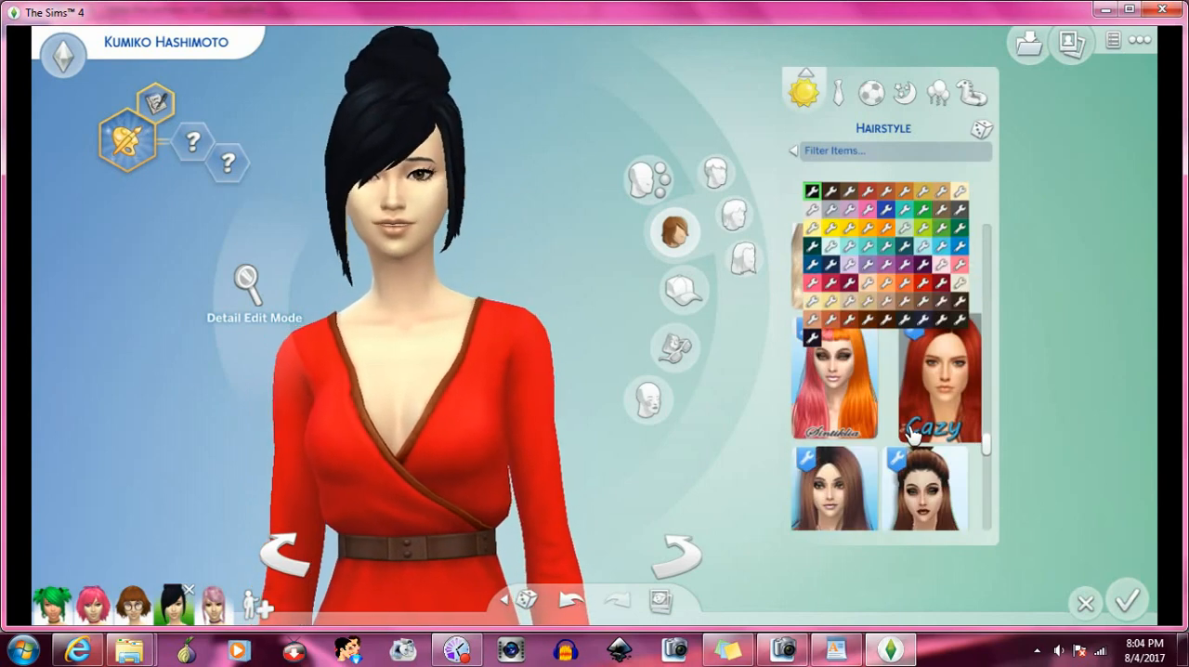
{"action": "scroll", "coordinate": [910, 434], "scroll_direction": "down", "scroll_amount": 4}
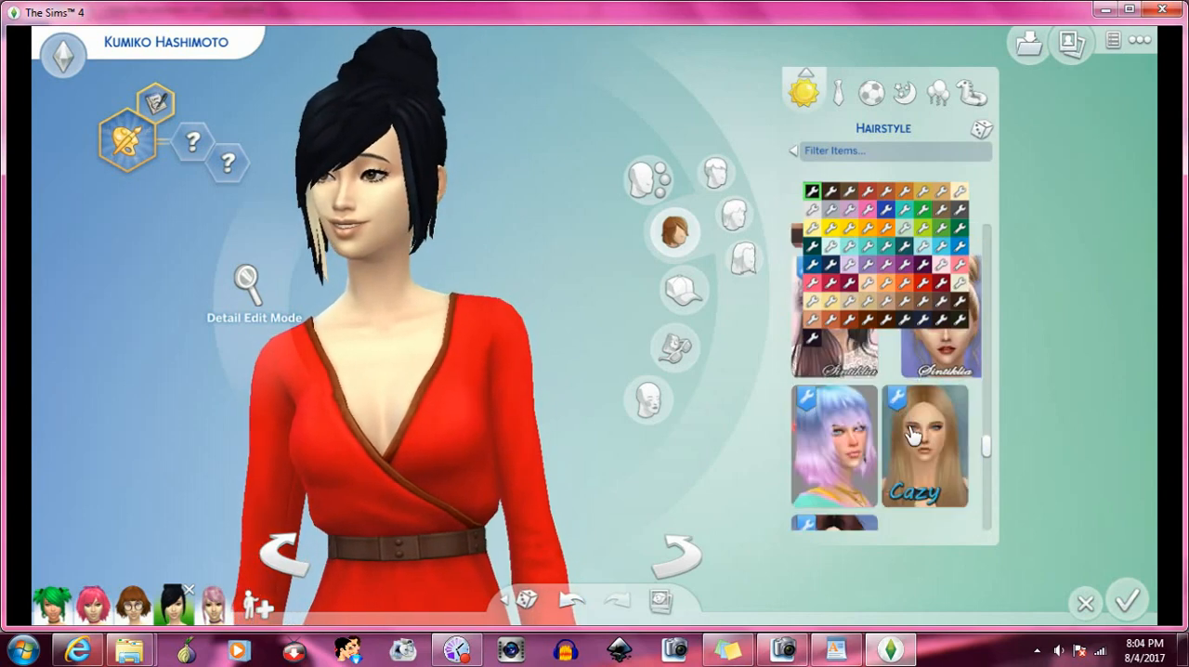
{"action": "scroll", "coordinate": [913, 435], "scroll_direction": "down", "scroll_amount": 3}
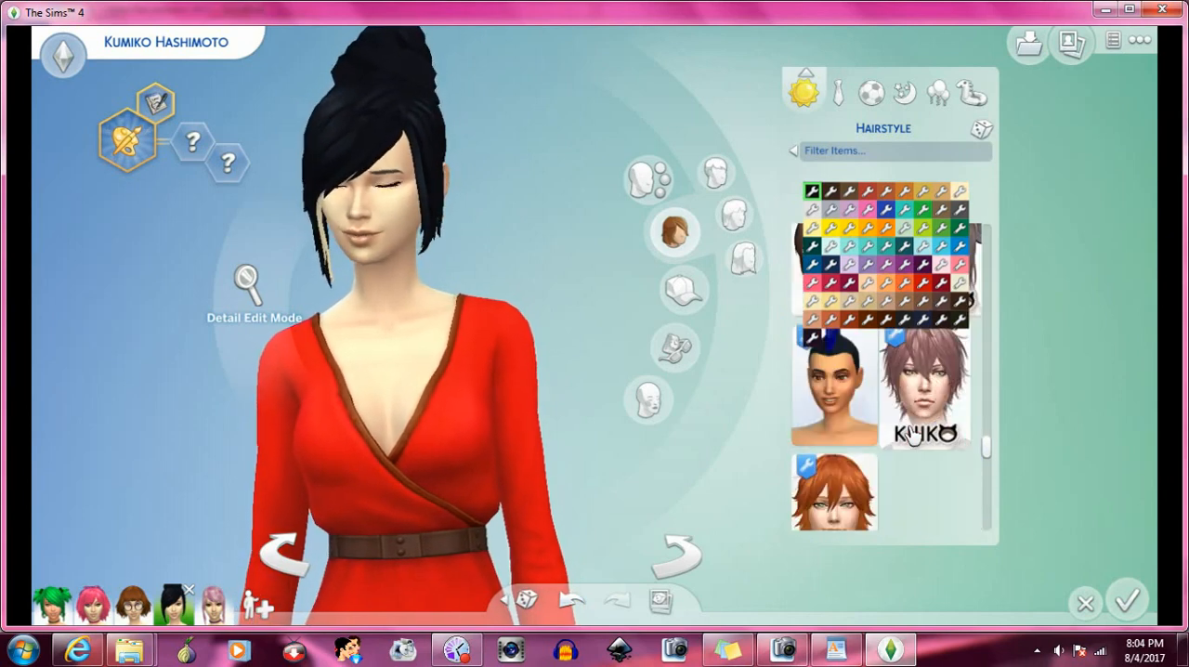
{"action": "scroll", "coordinate": [913, 434], "scroll_direction": "down", "scroll_amount": 4}
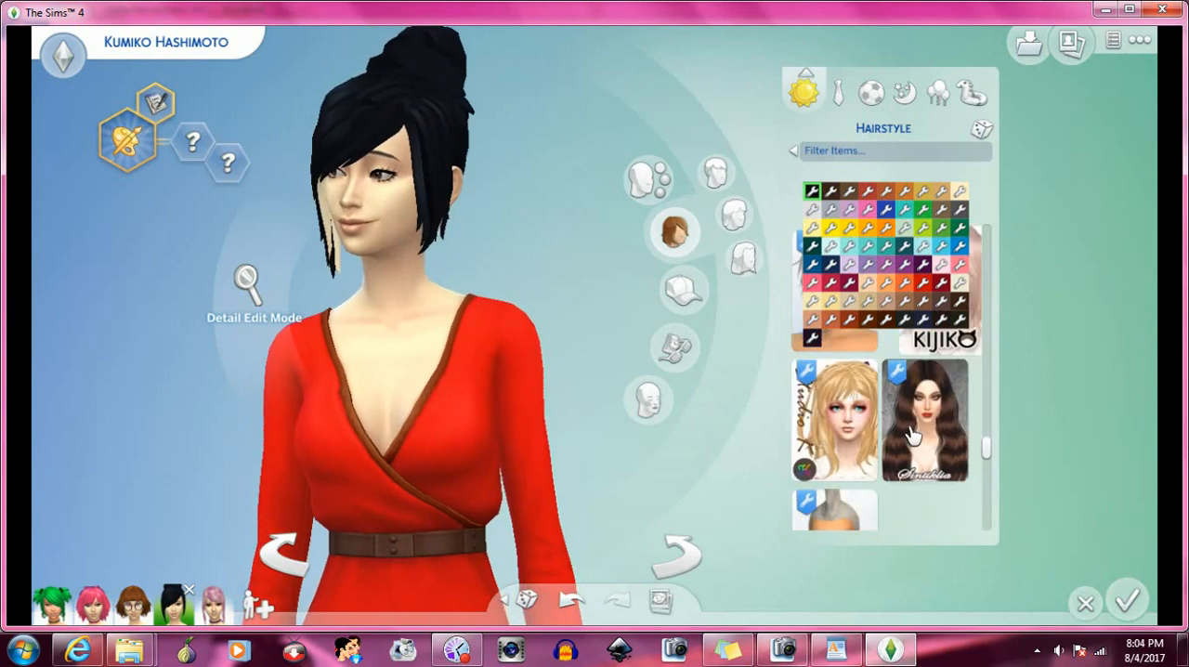
{"action": "scroll", "coordinate": [913, 434], "scroll_direction": "down", "scroll_amount": 4}
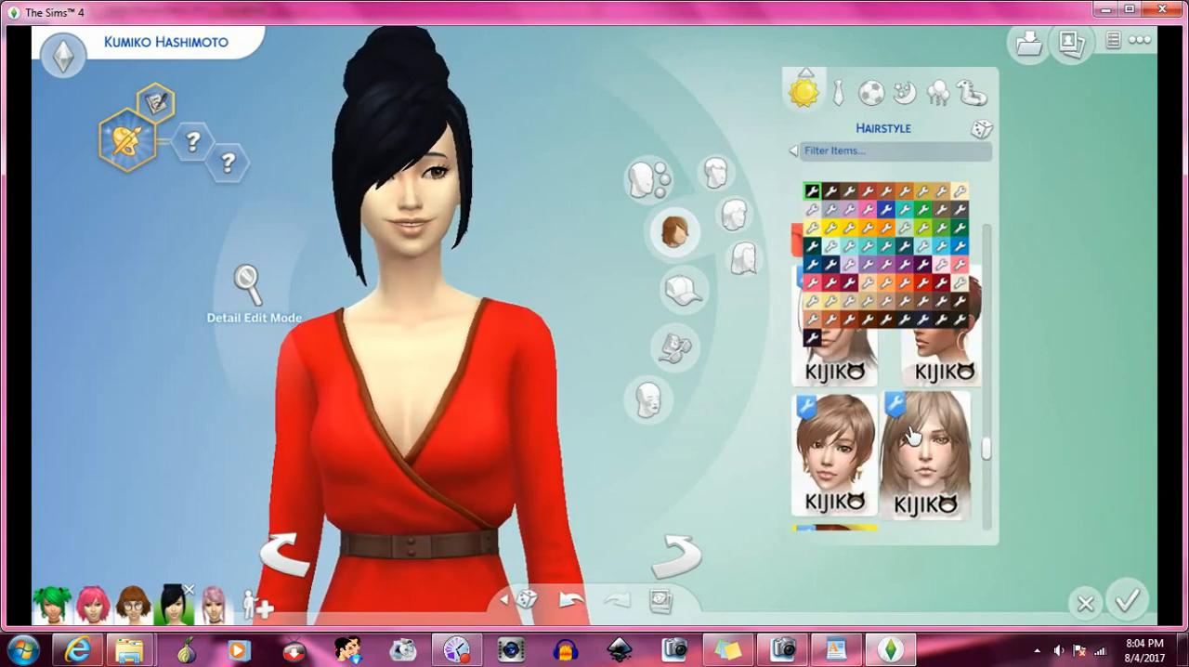
{"action": "scroll", "coordinate": [913, 435], "scroll_direction": "down", "scroll_amount": 2}
{"action": "left_click", "coordinate": [878, 422]}
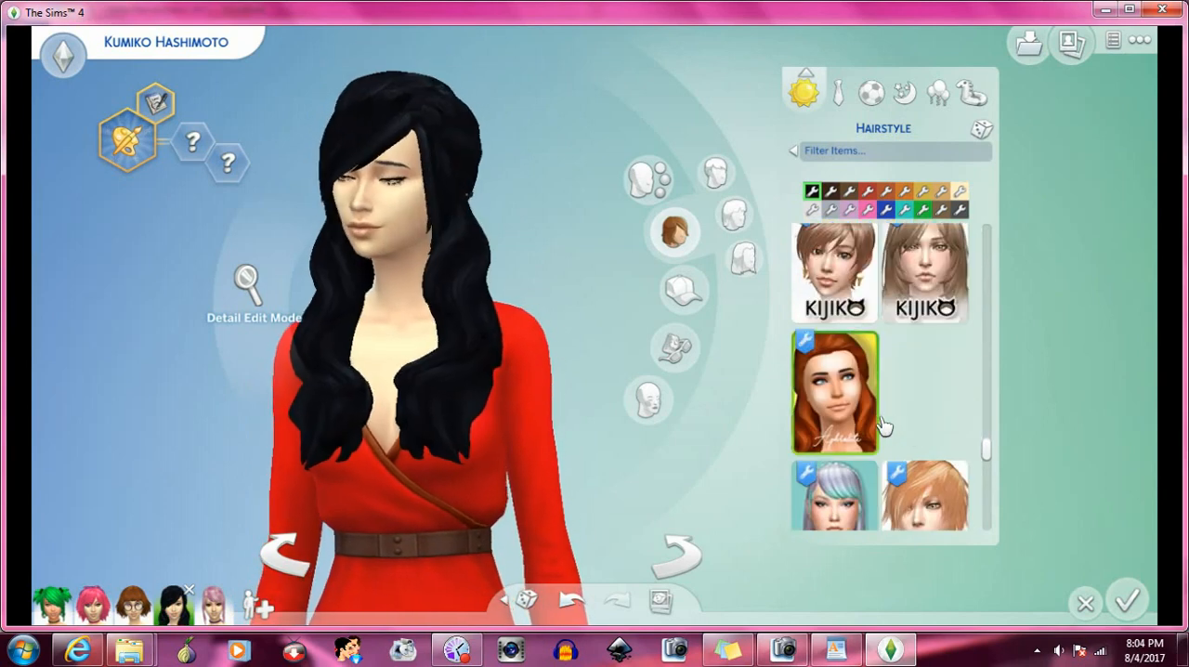
- Try the long wavy black hairstyle draped over the shoulders, and replace it with the long wavy Aveira hairstyle
{"action": "scroll", "coordinate": [887, 426], "scroll_direction": "down", "scroll_amount": 2}
{"action": "scroll", "coordinate": [891, 427], "scroll_direction": "down", "scroll_amount": 2}
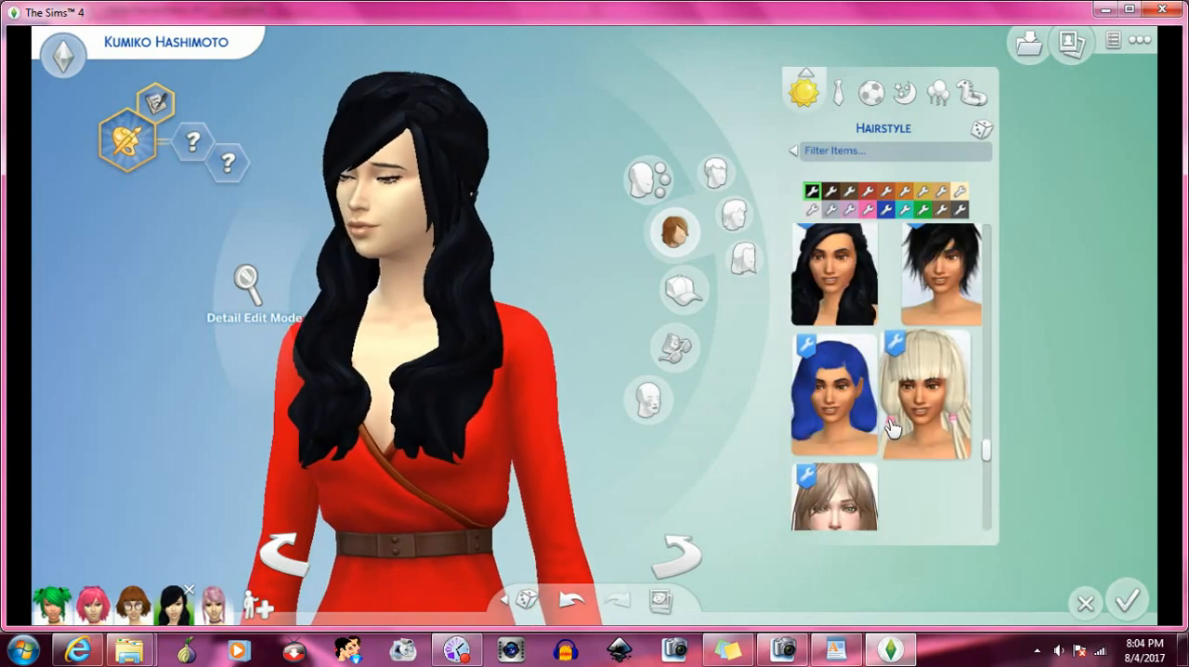
{"action": "left_click", "coordinate": [848, 306]}
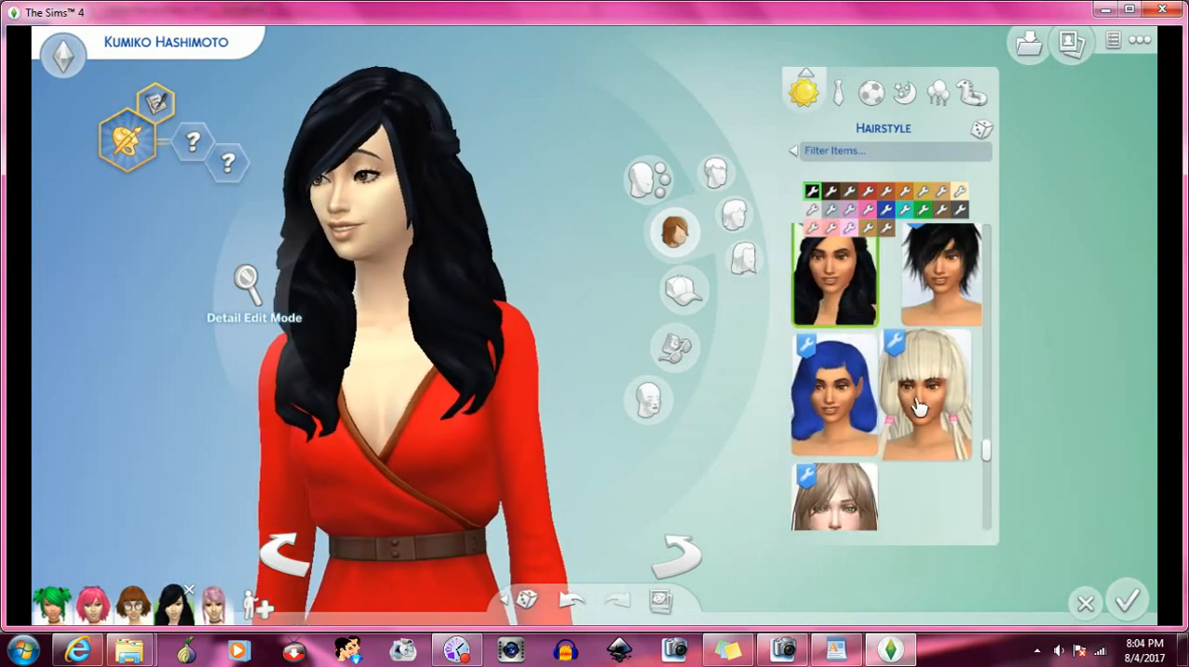
{"action": "scroll", "coordinate": [888, 397], "scroll_direction": "down", "scroll_amount": 3}
{"action": "scroll", "coordinate": [917, 405], "scroll_direction": "down", "scroll_amount": 4}
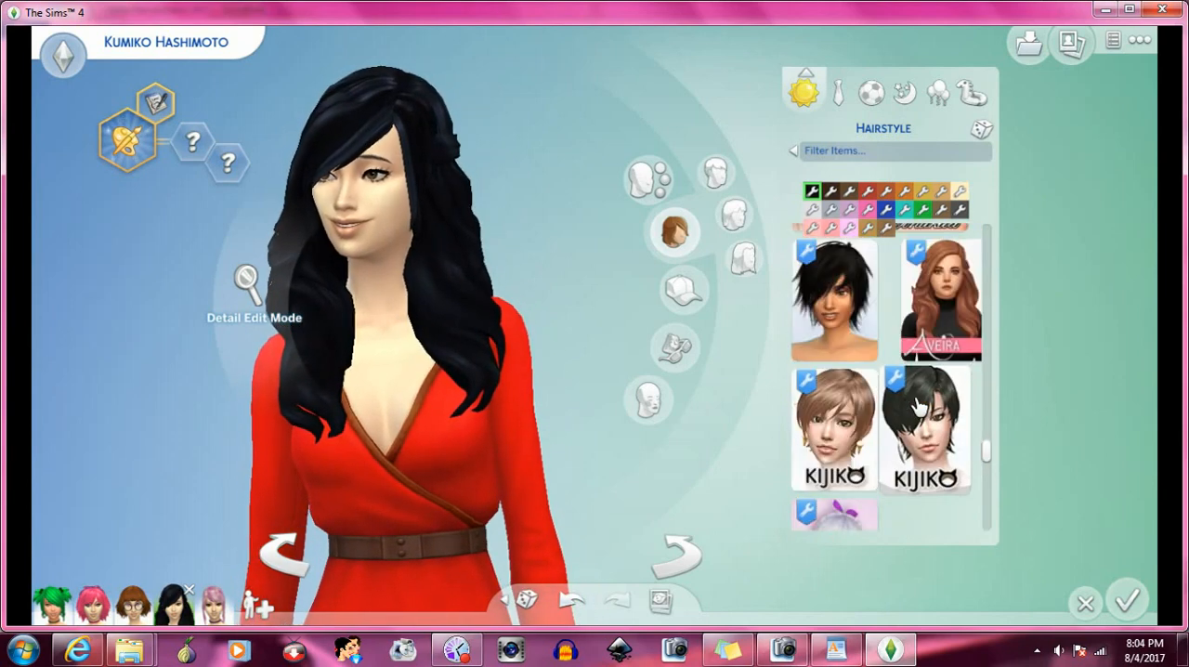
{"action": "mouse_move", "coordinate": [946, 329]}
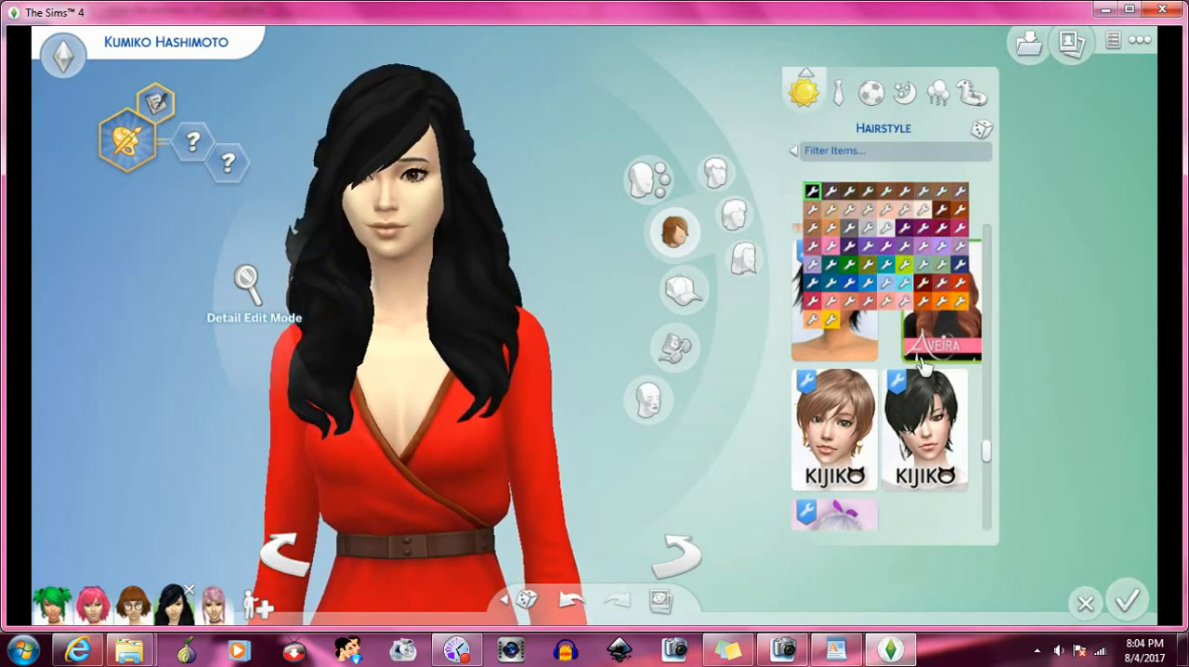
- Try the long straight dark-blue hairstyle, and replace it with the longer straight black hairstyle
{"action": "scroll", "coordinate": [907, 397], "scroll_direction": "down", "scroll_amount": 2}
{"action": "scroll", "coordinate": [904, 396], "scroll_direction": "down", "scroll_amount": 3}
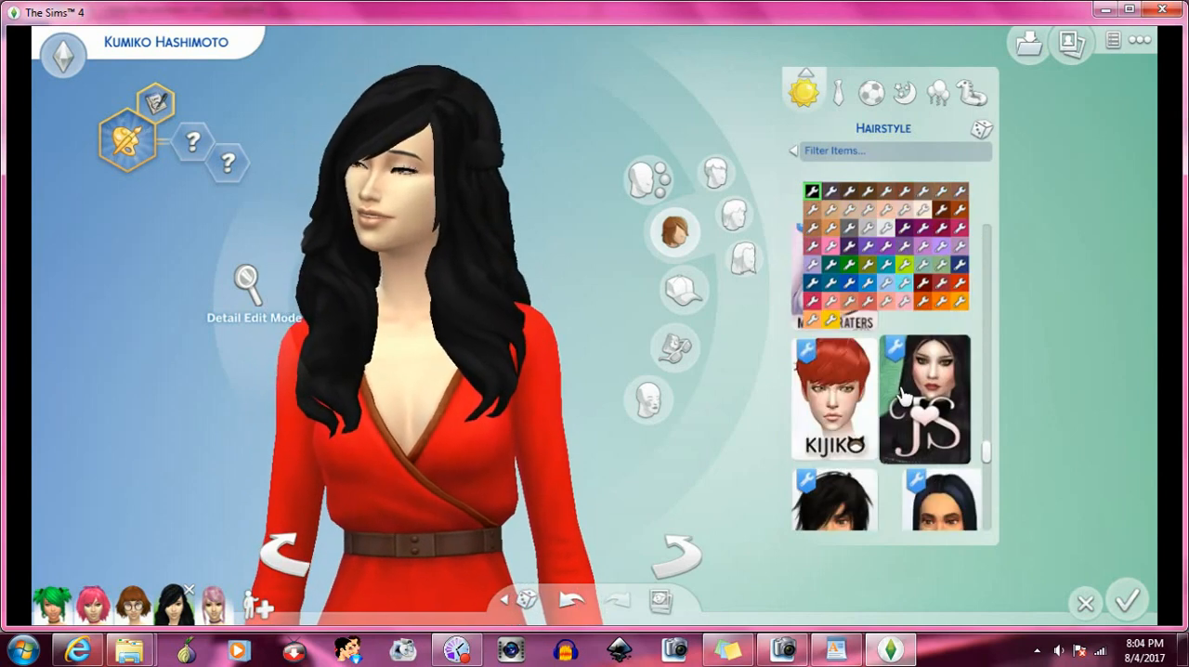
{"action": "left_click", "coordinate": [928, 358]}
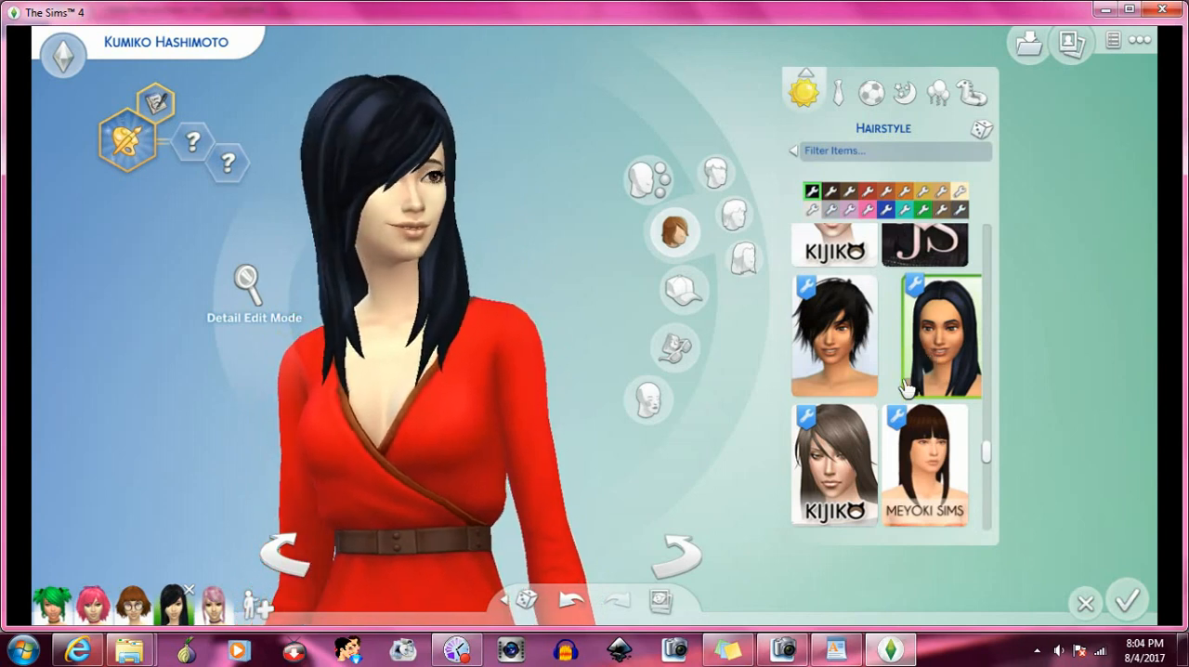
{"action": "scroll", "coordinate": [907, 385], "scroll_direction": "down", "scroll_amount": 8}
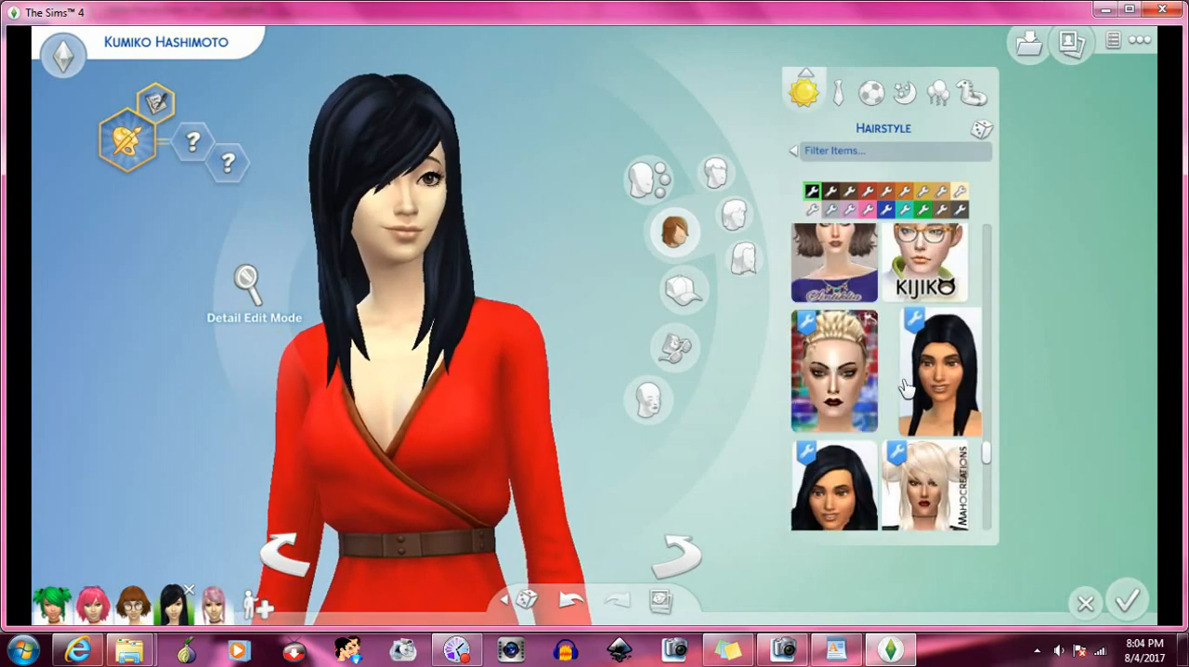
{"action": "left_click", "coordinate": [924, 383]}
- Switch the Sim back to the long wavy Aveira hairstyle shown beside the Kotcat style
{"action": "scroll", "coordinate": [924, 383], "scroll_direction": "down", "scroll_amount": 5}
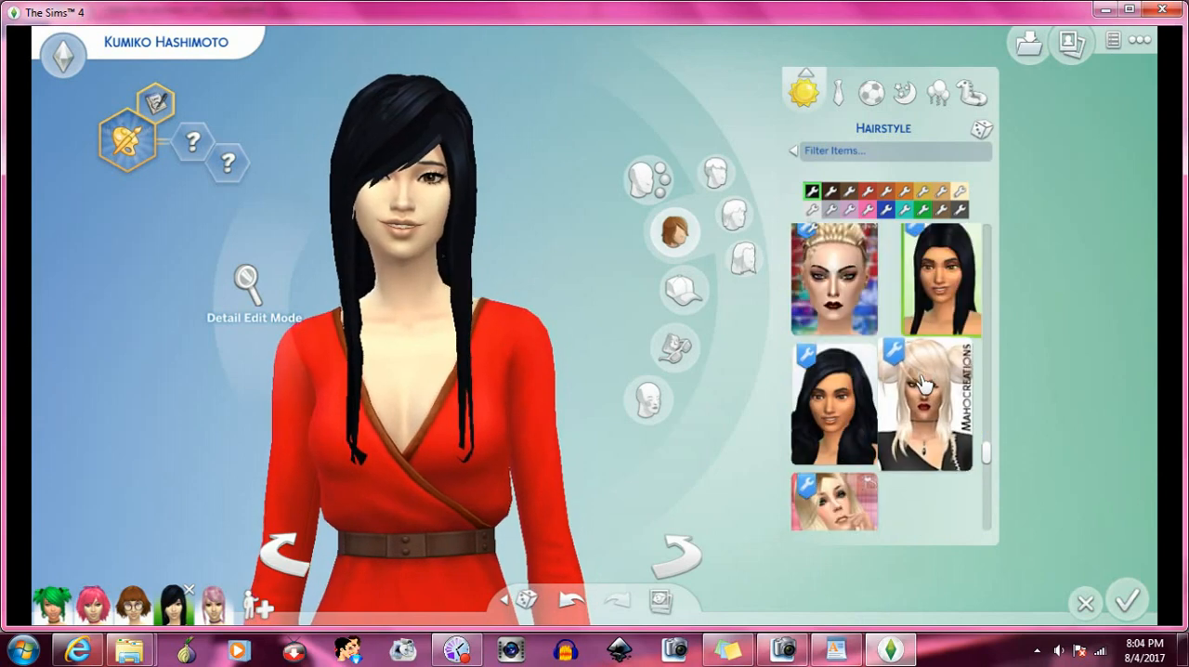
{"action": "scroll", "coordinate": [924, 382], "scroll_direction": "down", "scroll_amount": 2}
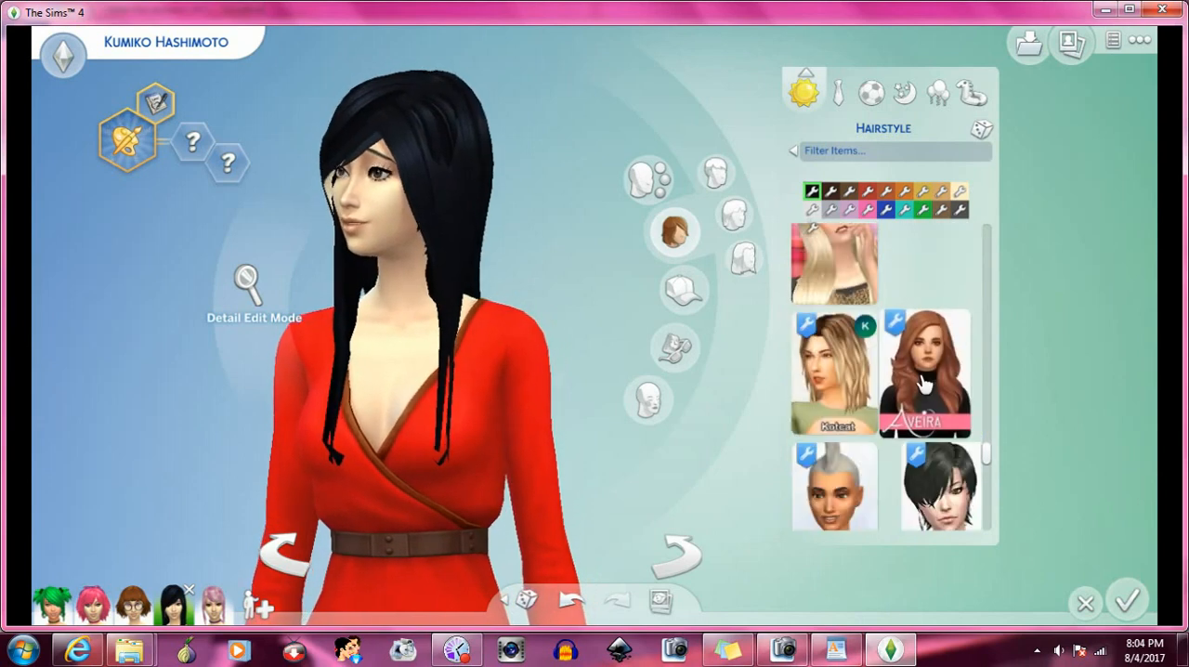
{"action": "left_click", "coordinate": [924, 382]}
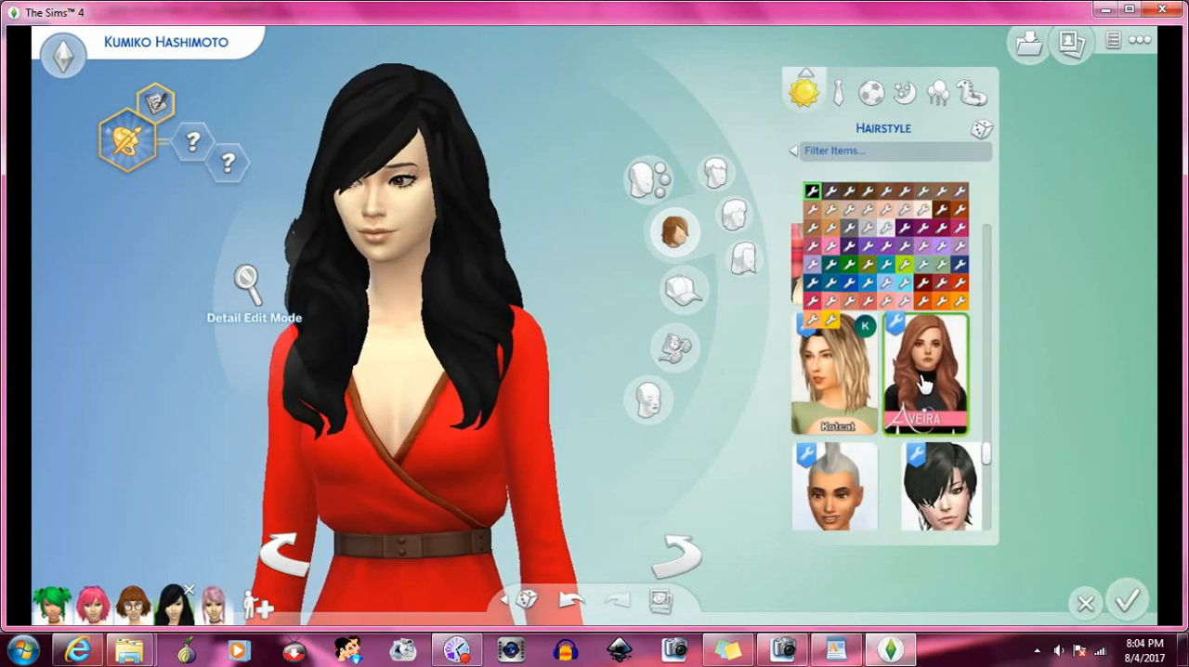
- Try the green-tipped mohawk hairstyle on the Sim, and continue browsing the custom hairstyles
{"action": "scroll", "coordinate": [924, 382], "scroll_direction": "down", "scroll_amount": 8}
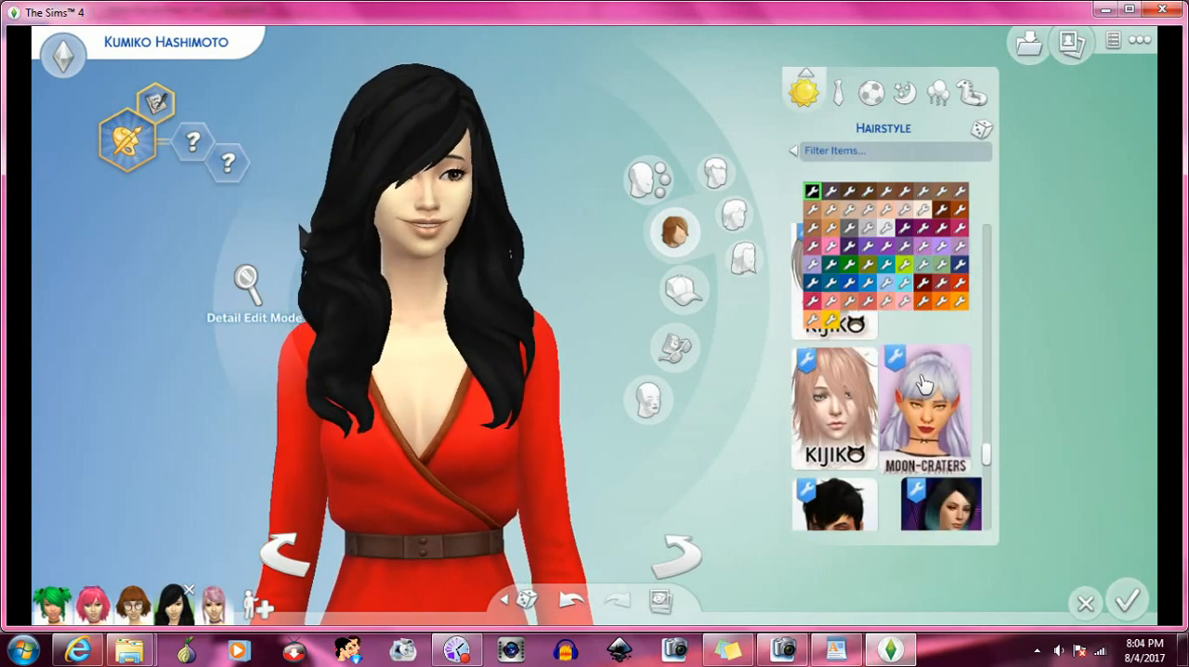
{"action": "scroll", "coordinate": [922, 383], "scroll_direction": "down", "scroll_amount": 3}
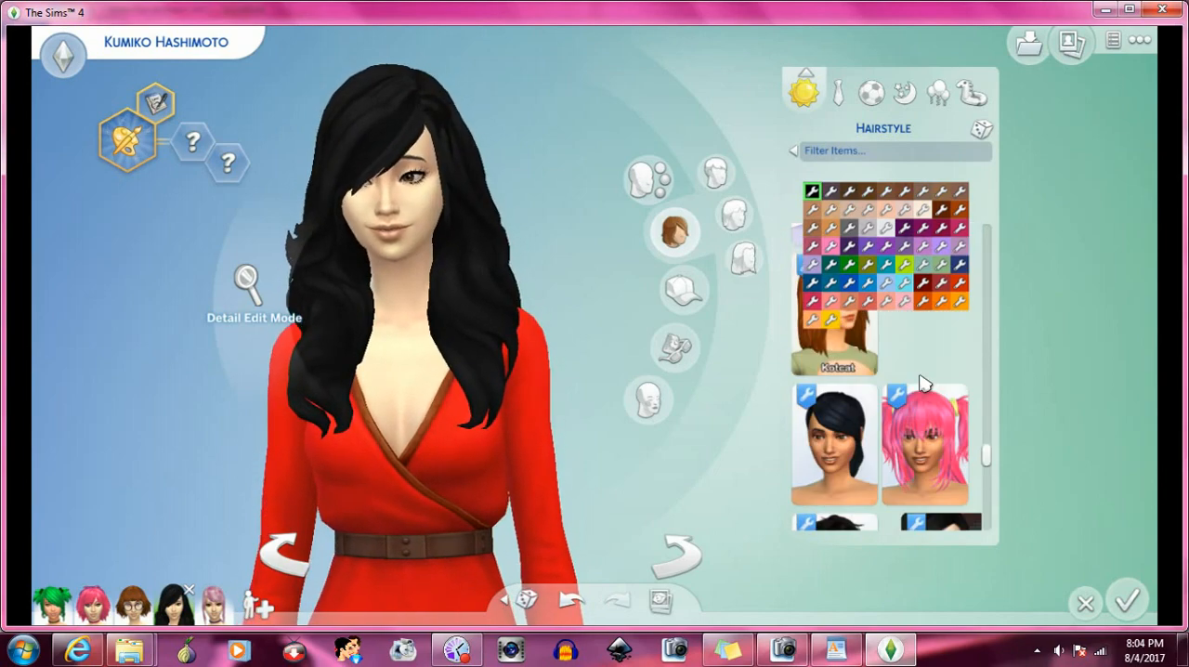
{"action": "scroll", "coordinate": [923, 382], "scroll_direction": "down", "scroll_amount": 2}
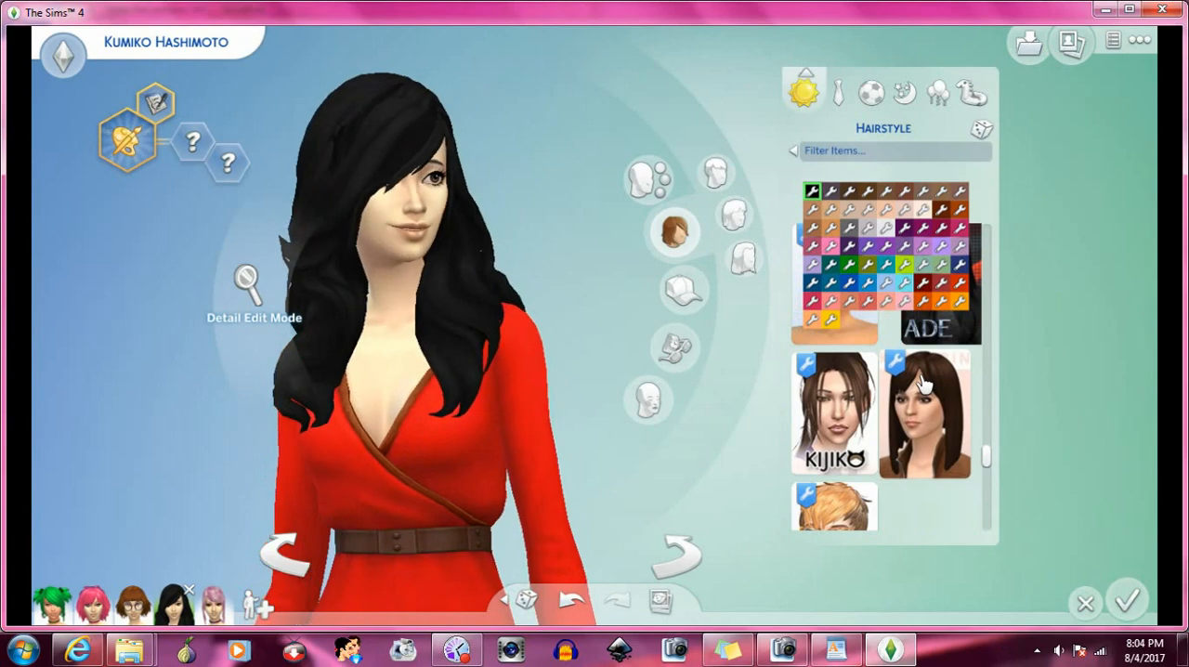
{"action": "scroll", "coordinate": [922, 382], "scroll_direction": "down", "scroll_amount": 3}
{"action": "scroll", "coordinate": [922, 383], "scroll_direction": "up", "scroll_amount": 1}
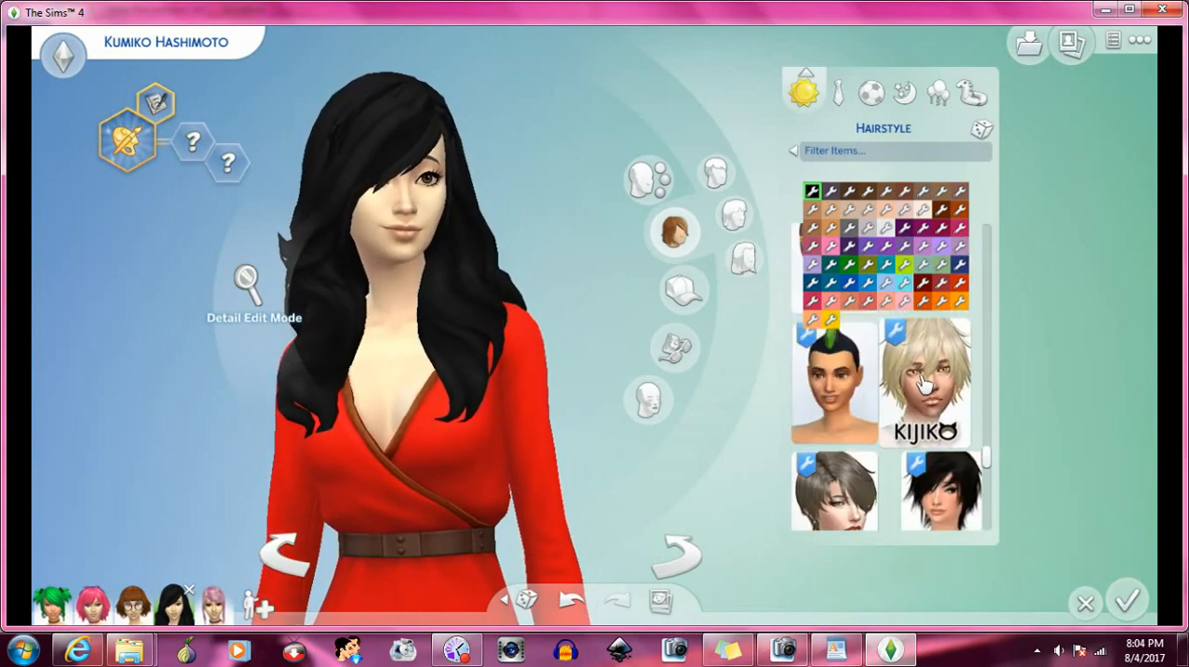
{"action": "left_click", "coordinate": [853, 390]}
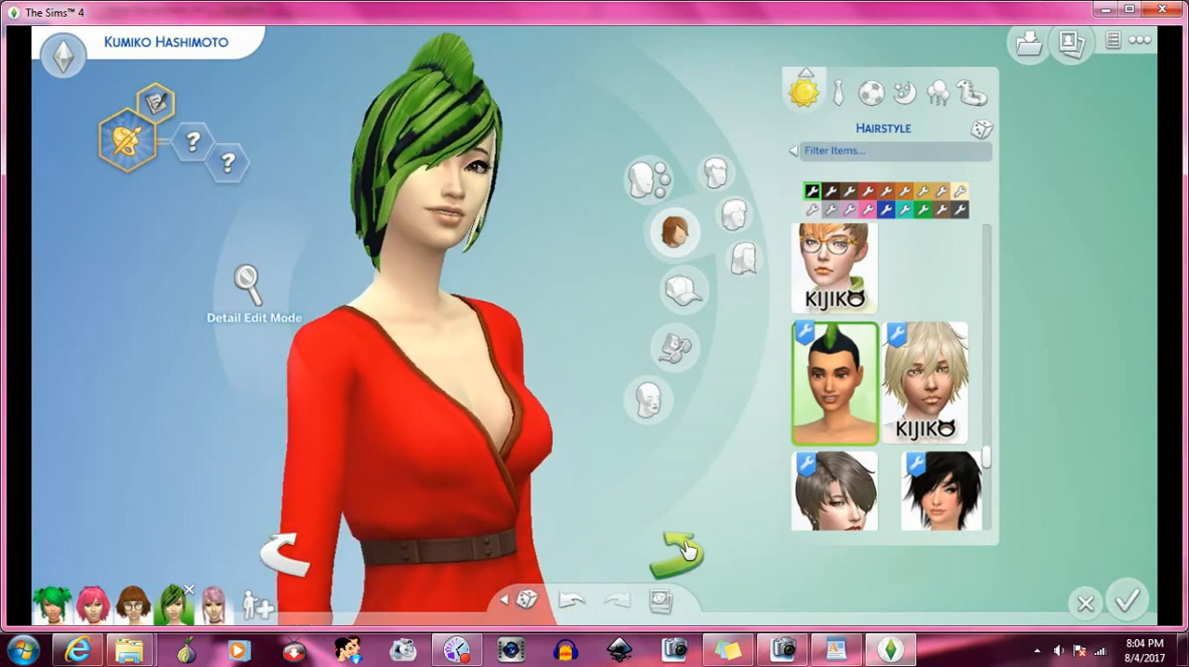
{"action": "scroll", "coordinate": [836, 427], "scroll_direction": "down", "scroll_amount": 6}
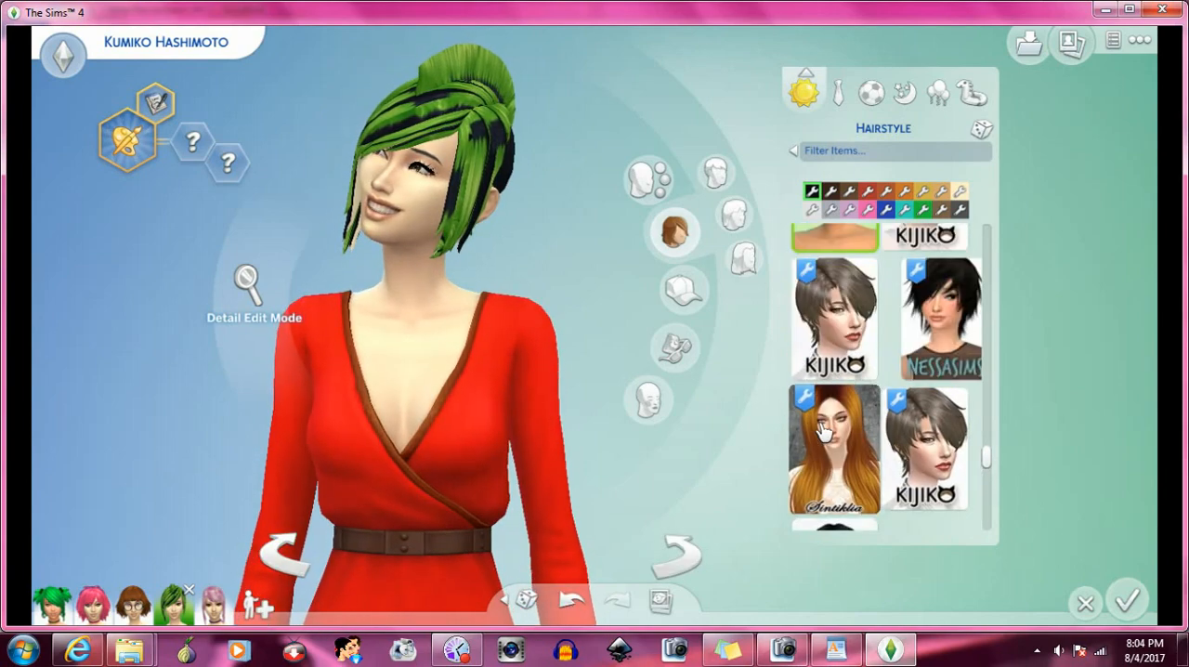
{"action": "scroll", "coordinate": [857, 418], "scroll_direction": "down", "scroll_amount": 1}
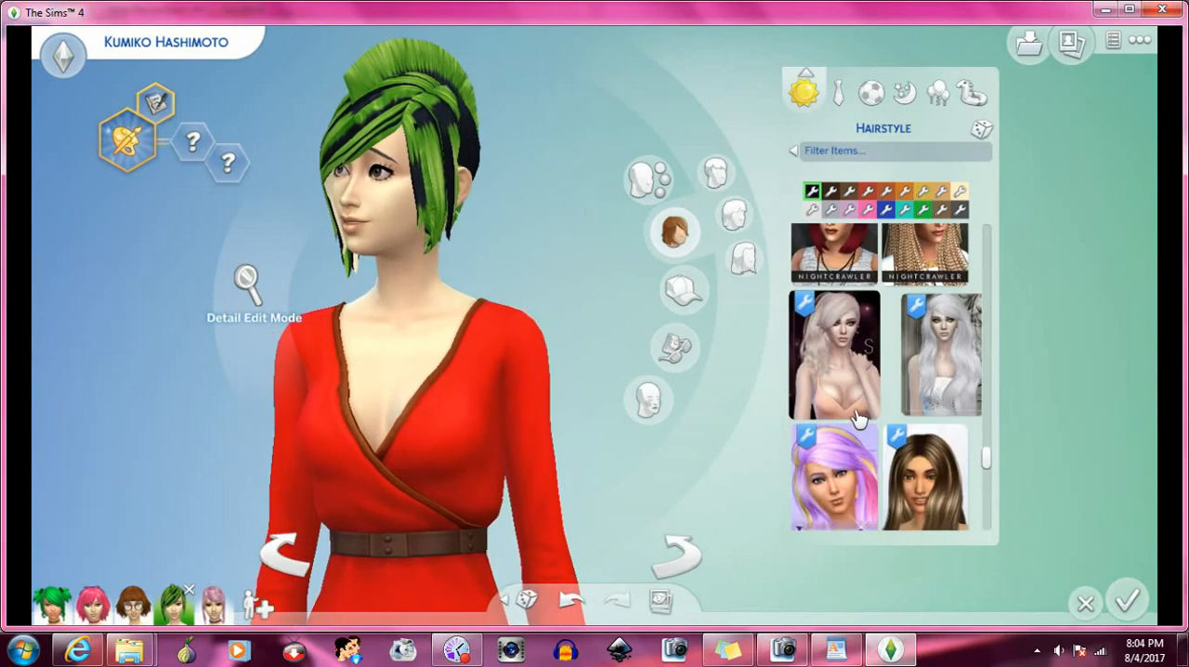
- Browse further through the custom hairstyles and try the wavy black hairstyle that falls just past the shoulders
{"action": "scroll", "coordinate": [857, 417], "scroll_direction": "down", "scroll_amount": 3}
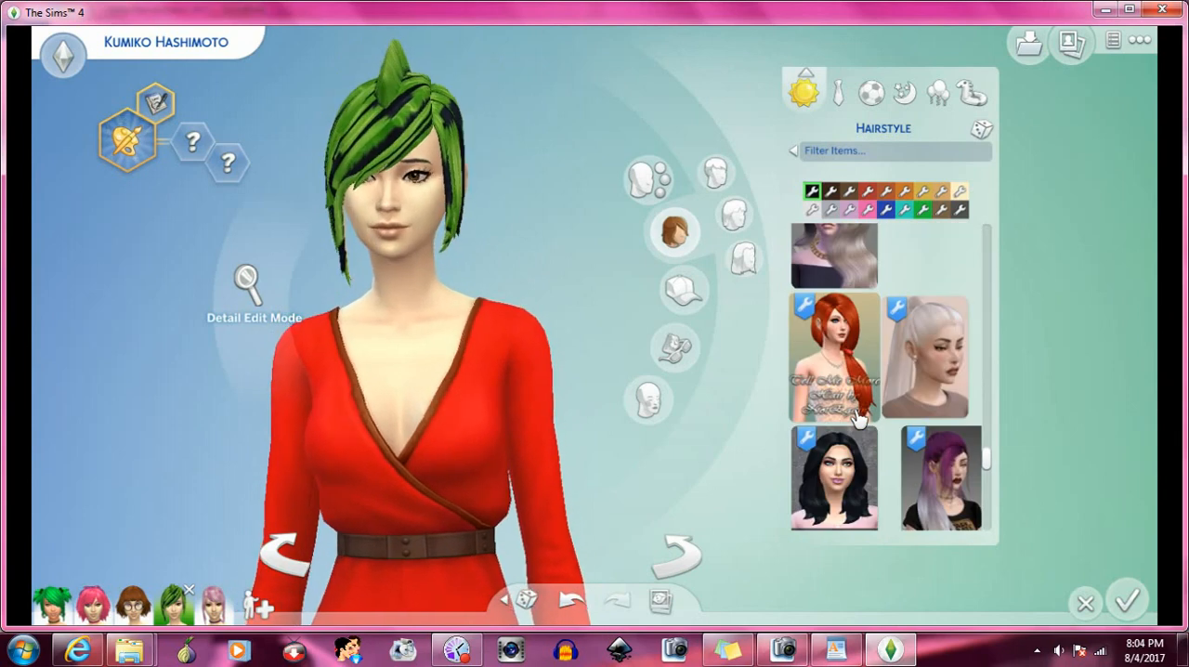
{"action": "scroll", "coordinate": [860, 376], "scroll_direction": "down", "scroll_amount": 2}
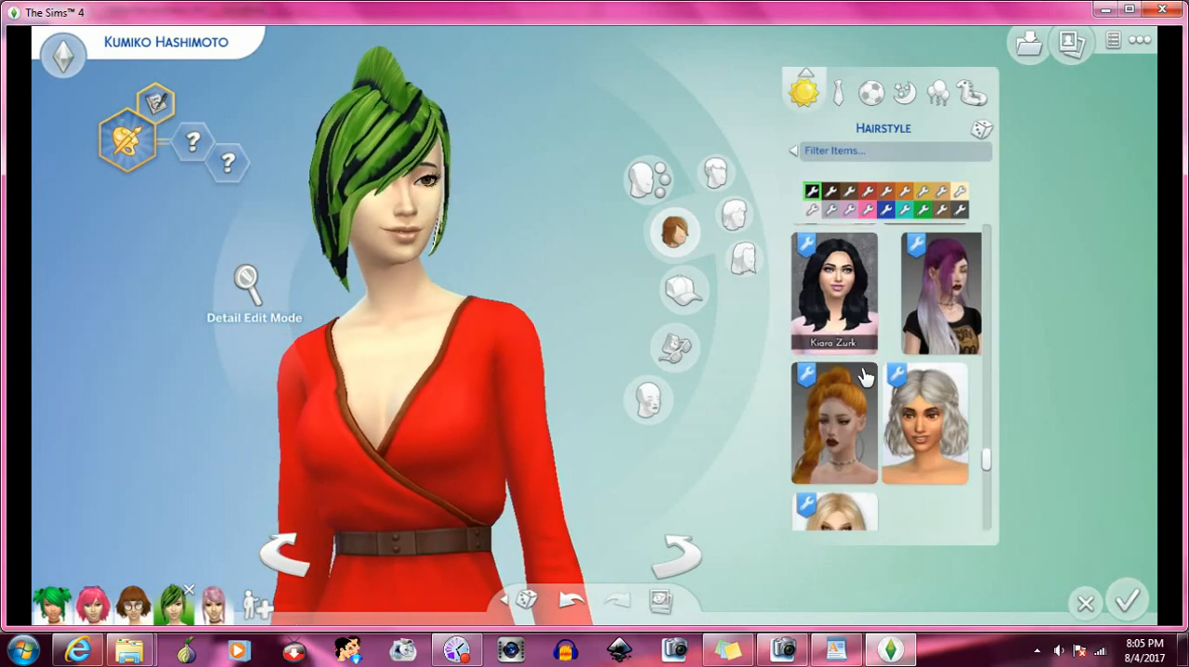
{"action": "left_click", "coordinate": [855, 334]}
- Try the long black side-ponytail hairstyle with the red hair tie on the Sim
{"action": "scroll", "coordinate": [854, 334], "scroll_direction": "down", "scroll_amount": 5}
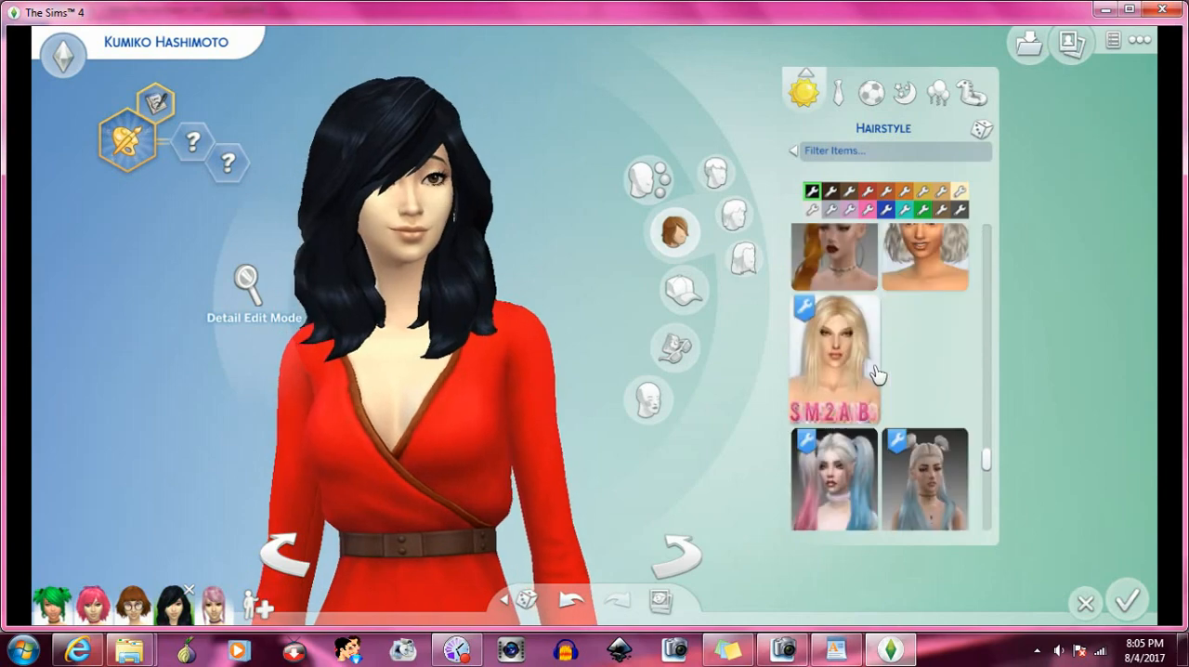
{"action": "scroll", "coordinate": [876, 374], "scroll_direction": "down", "scroll_amount": 5}
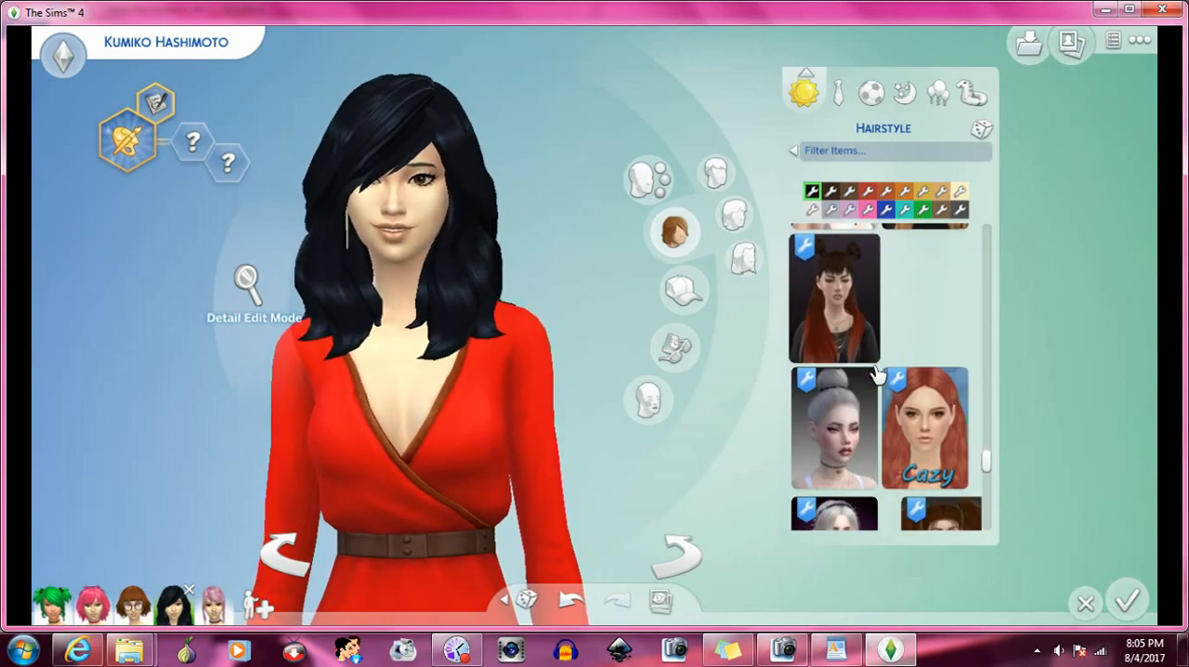
{"action": "scroll", "coordinate": [875, 373], "scroll_direction": "down", "scroll_amount": 4}
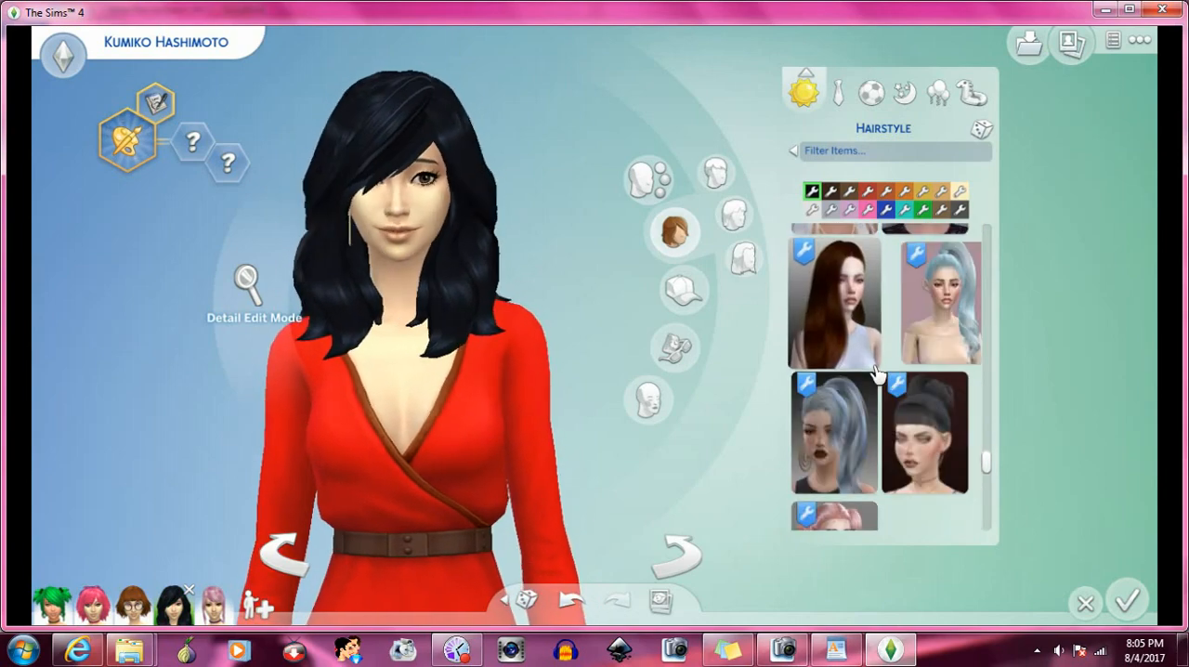
{"action": "scroll", "coordinate": [876, 373], "scroll_direction": "down", "scroll_amount": 2}
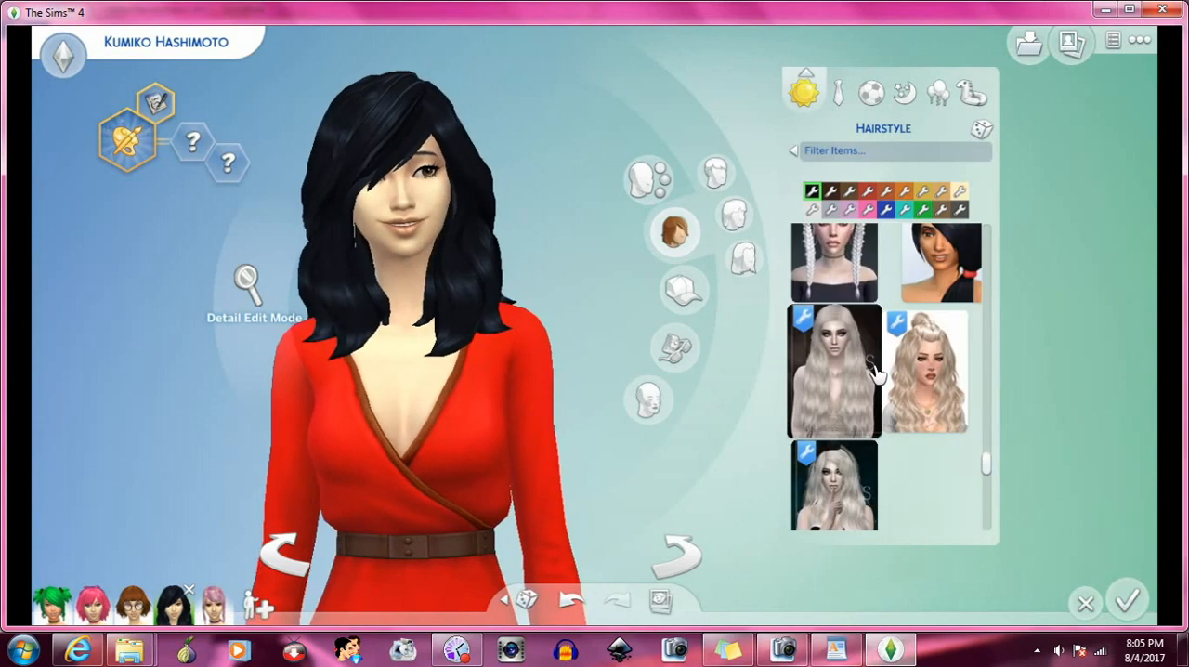
{"action": "left_click", "coordinate": [957, 276]}
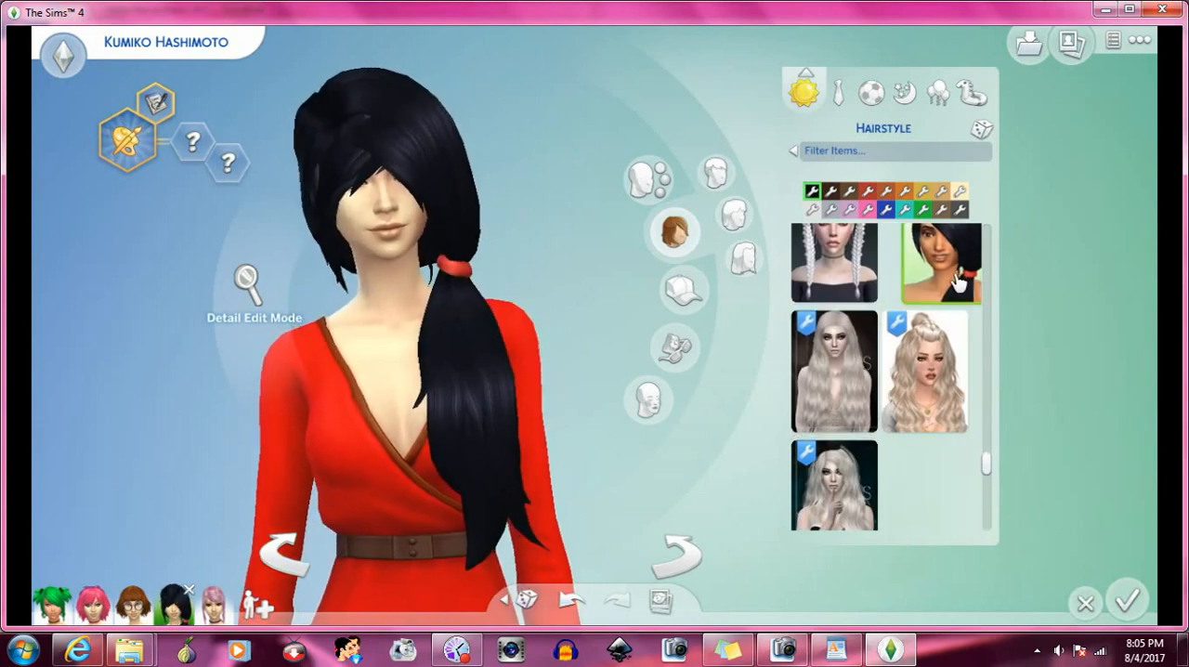
- Try the long swept-back hairstyle whose thumbnail shows a red-haired woman beside the brown-haired Nightcrawler style
{"action": "scroll", "coordinate": [924, 337], "scroll_direction": "down", "scroll_amount": 5}
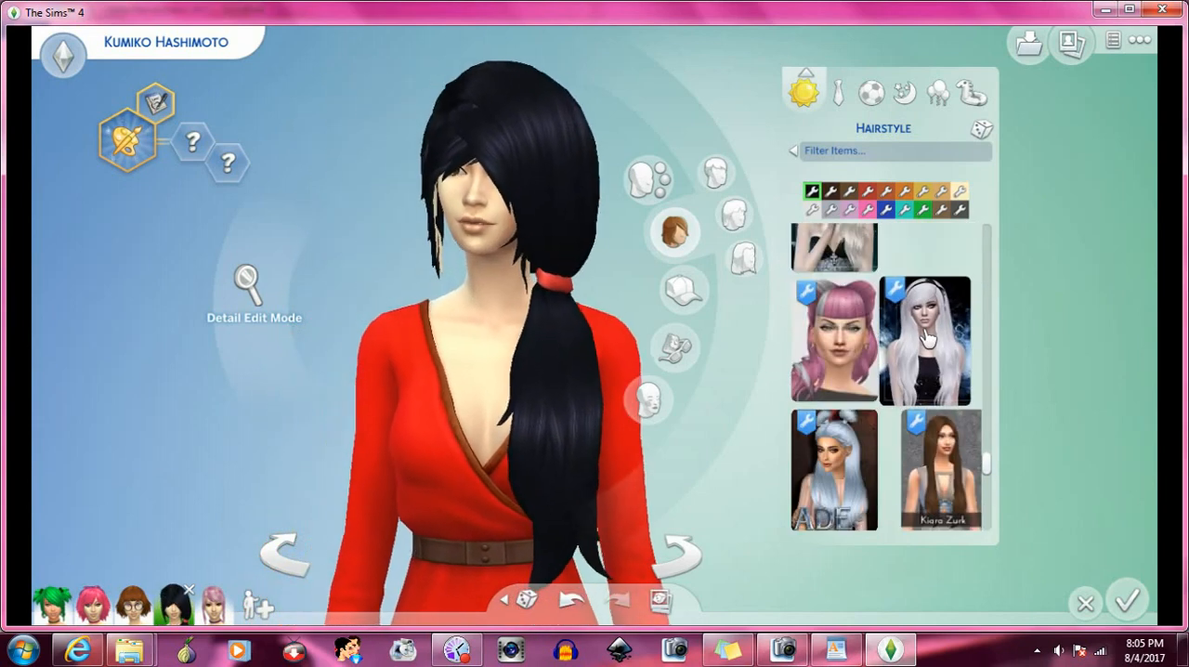
{"action": "scroll", "coordinate": [927, 337], "scroll_direction": "down", "scroll_amount": 2}
{"action": "scroll", "coordinate": [892, 325], "scroll_direction": "down", "scroll_amount": 2}
{"action": "left_click", "coordinate": [874, 319]}
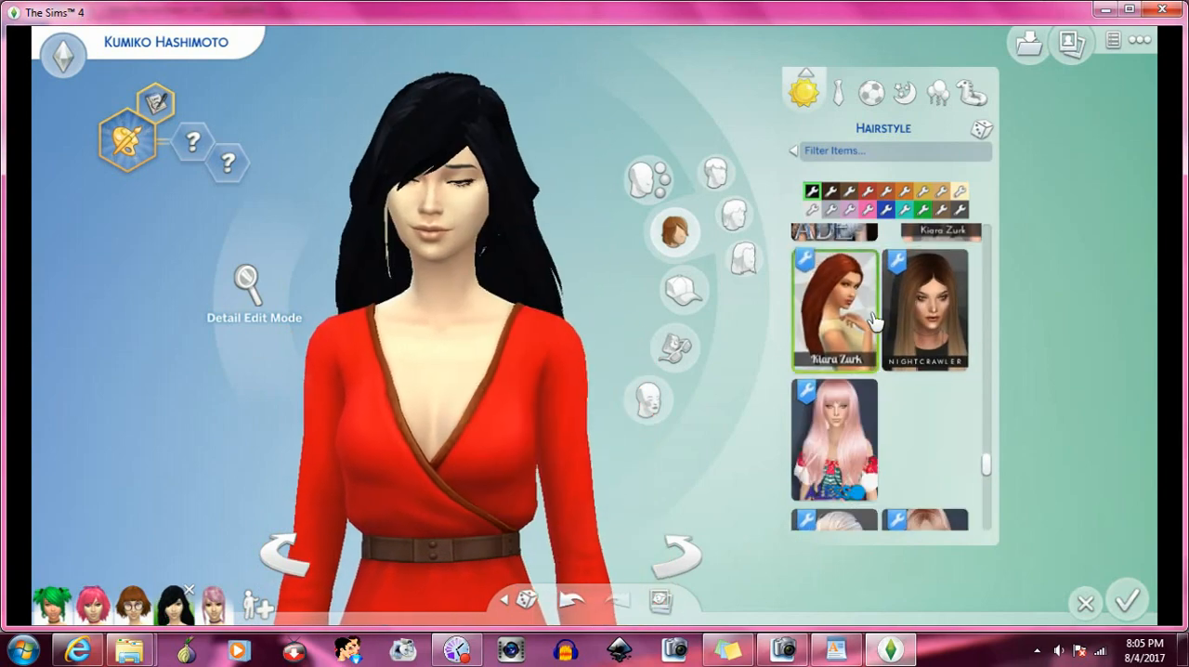
- Try the long layered hairstyle with the blonde thumbnail, located below the reddish bob with bangs
{"action": "scroll", "coordinate": [910, 334], "scroll_direction": "down", "scroll_amount": 5}
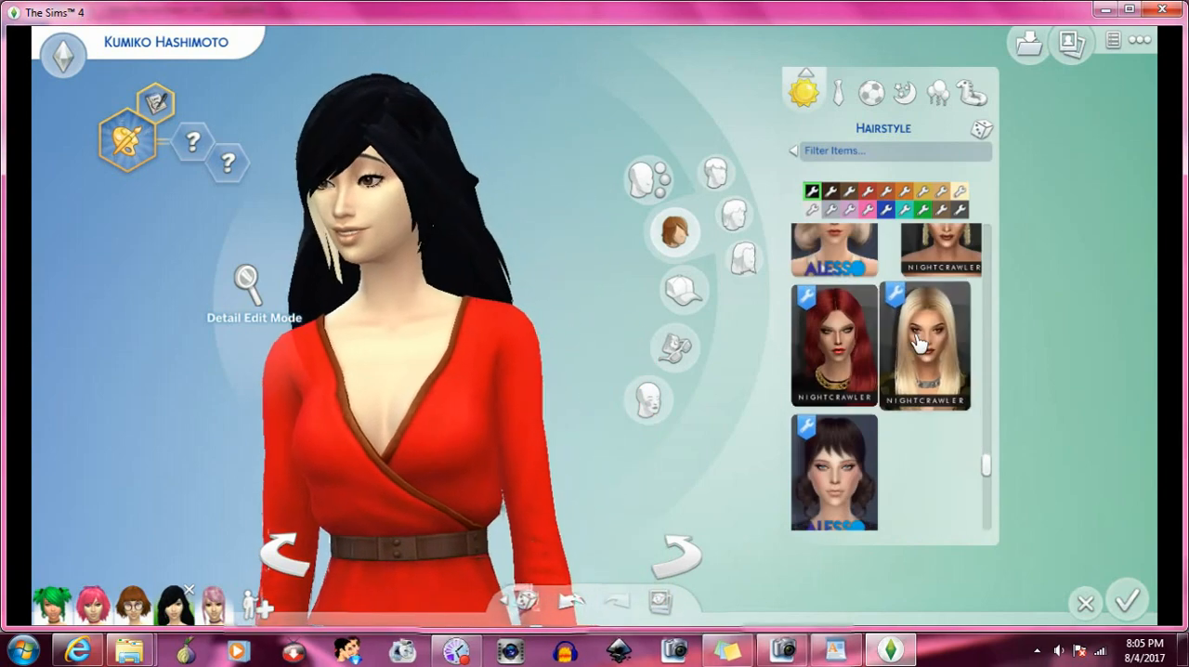
{"action": "scroll", "coordinate": [917, 342], "scroll_direction": "down", "scroll_amount": 6}
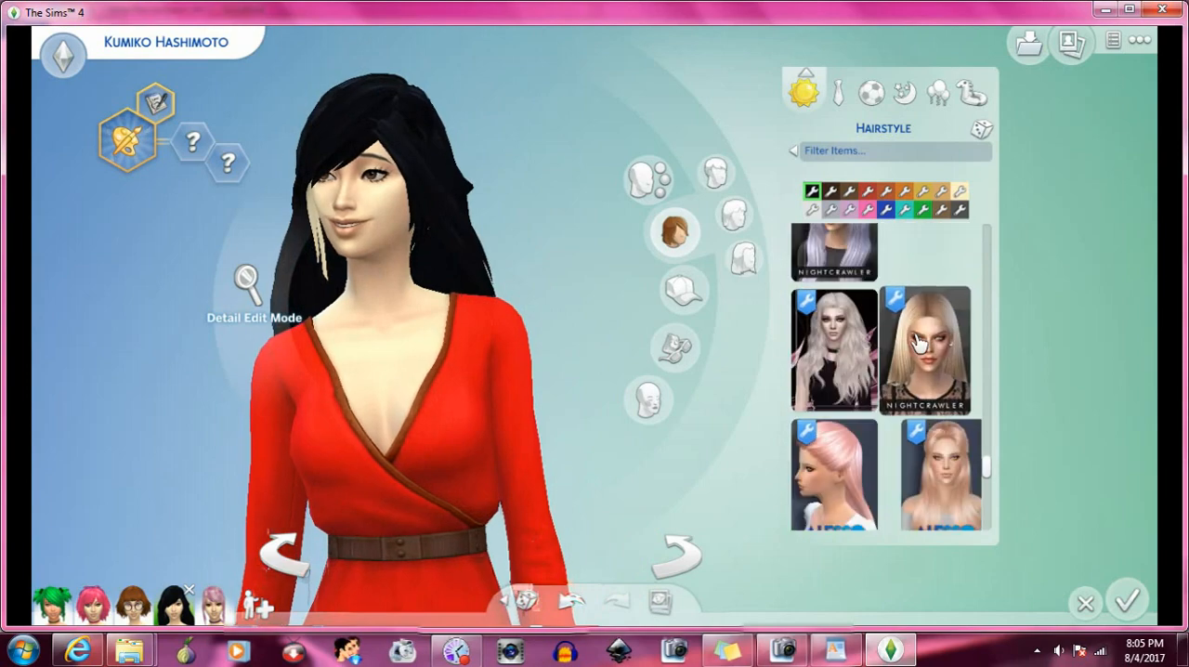
{"action": "scroll", "coordinate": [918, 342], "scroll_direction": "down", "scroll_amount": 6}
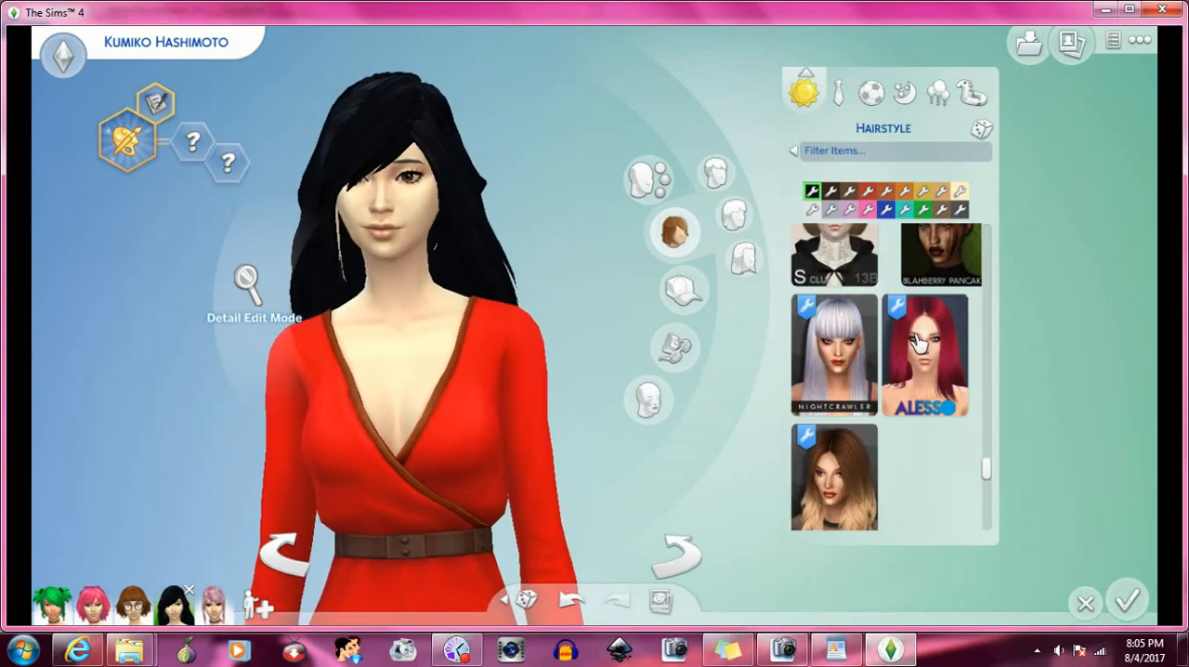
{"action": "scroll", "coordinate": [918, 341], "scroll_direction": "down", "scroll_amount": 4}
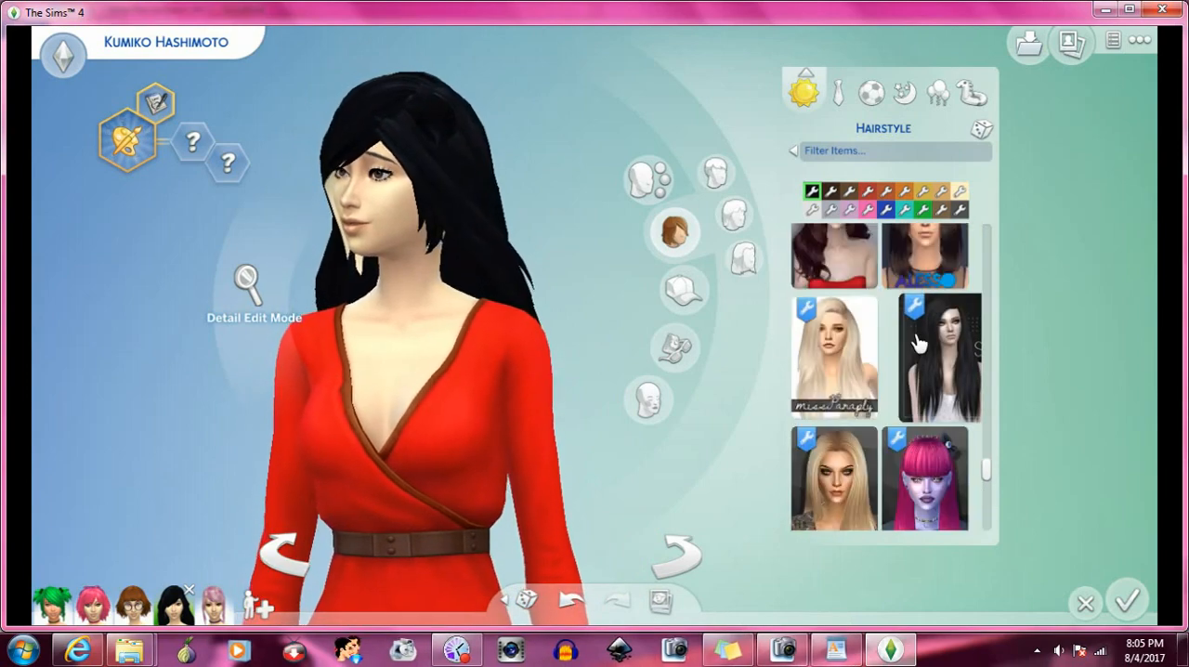
{"action": "scroll", "coordinate": [917, 342], "scroll_direction": "down", "scroll_amount": 4}
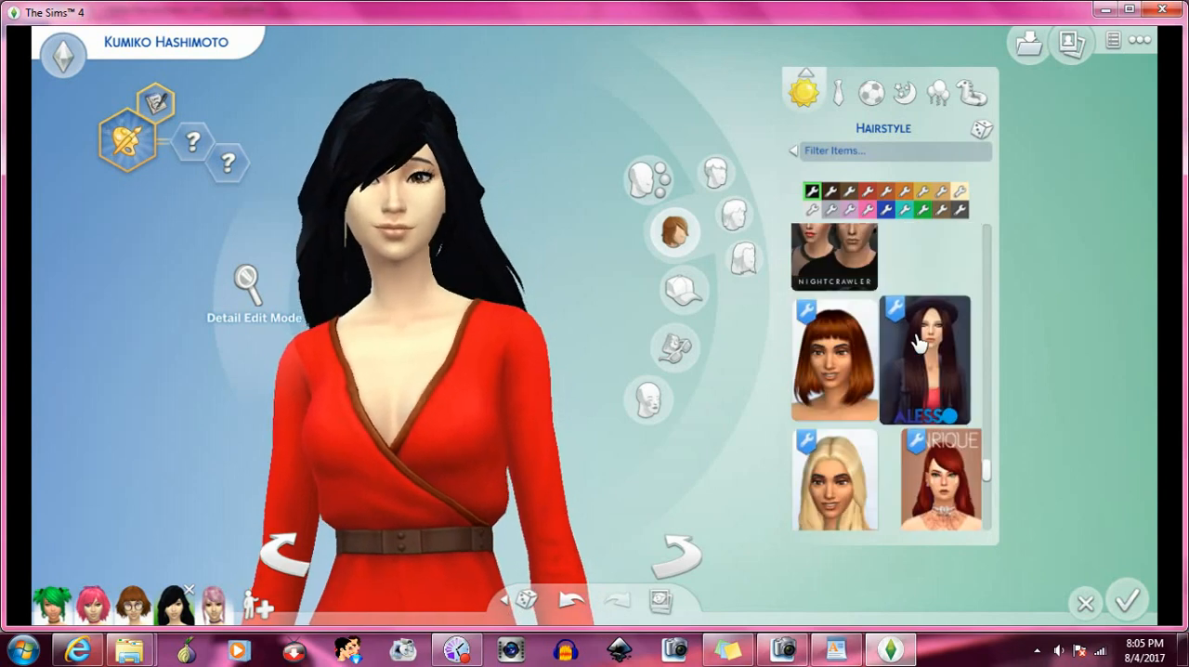
{"action": "scroll", "coordinate": [919, 344], "scroll_direction": "down", "scroll_amount": 1}
{"action": "left_click", "coordinate": [868, 377]}
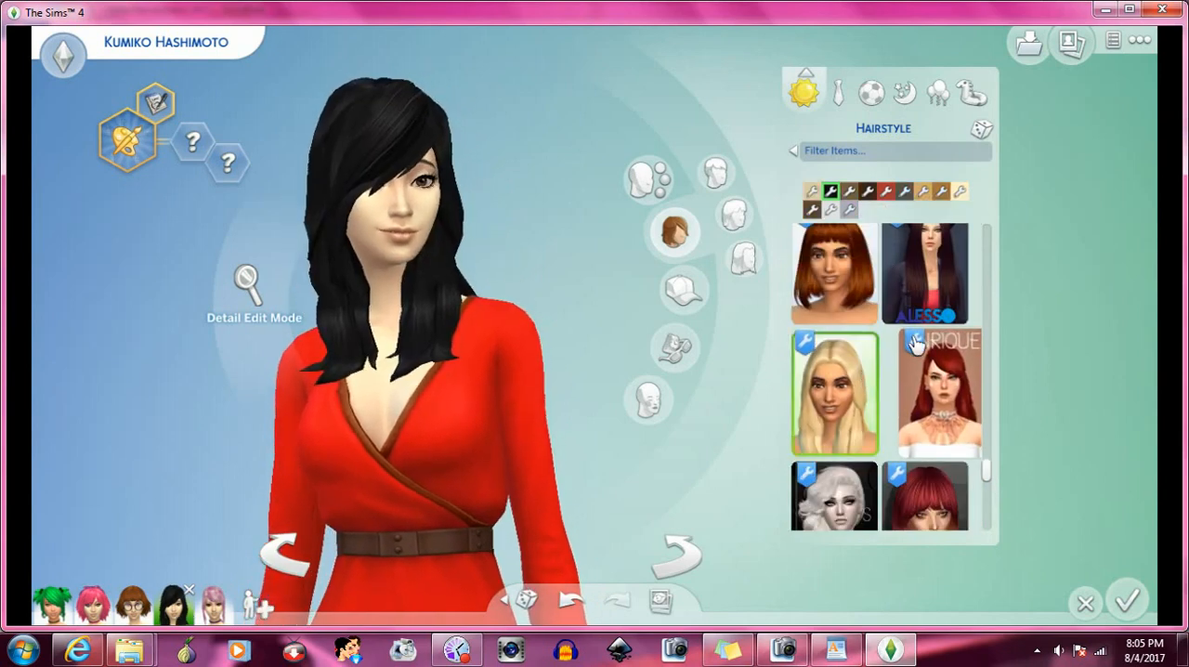
- Try the tied-back wavy hairstyle whose thumbnail shows a woman with glasses and a choker
{"action": "scroll", "coordinate": [916, 343], "scroll_direction": "down", "scroll_amount": 1}
{"action": "scroll", "coordinate": [922, 333], "scroll_direction": "down", "scroll_amount": 5}
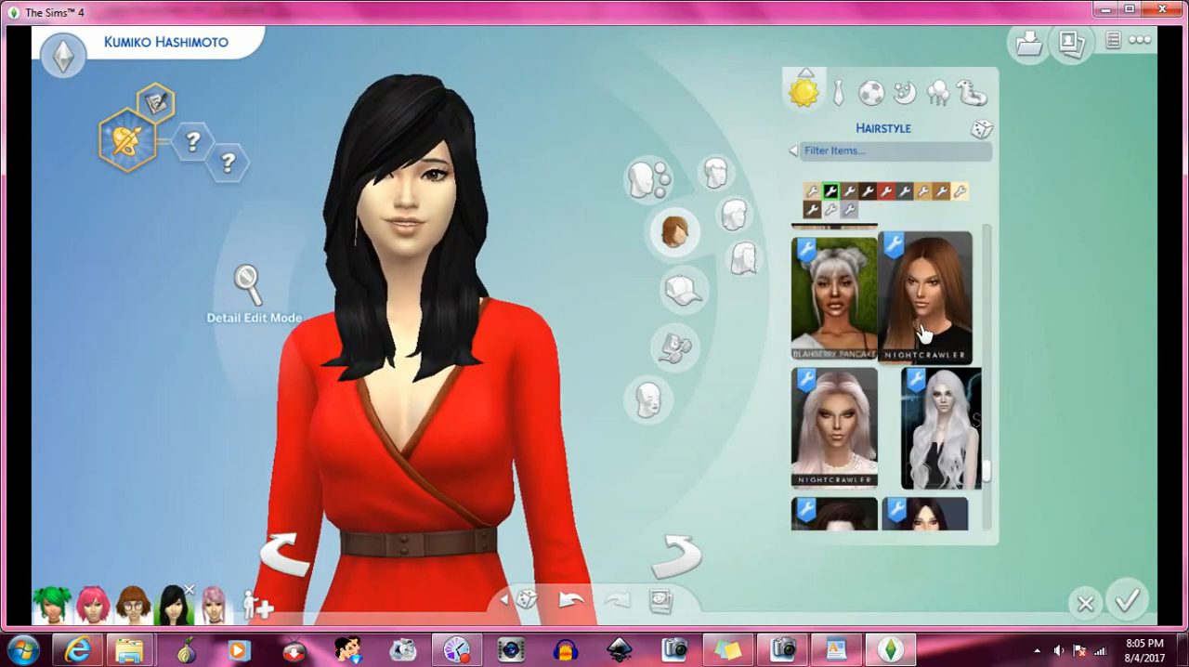
{"action": "scroll", "coordinate": [922, 332], "scroll_direction": "down", "scroll_amount": 6}
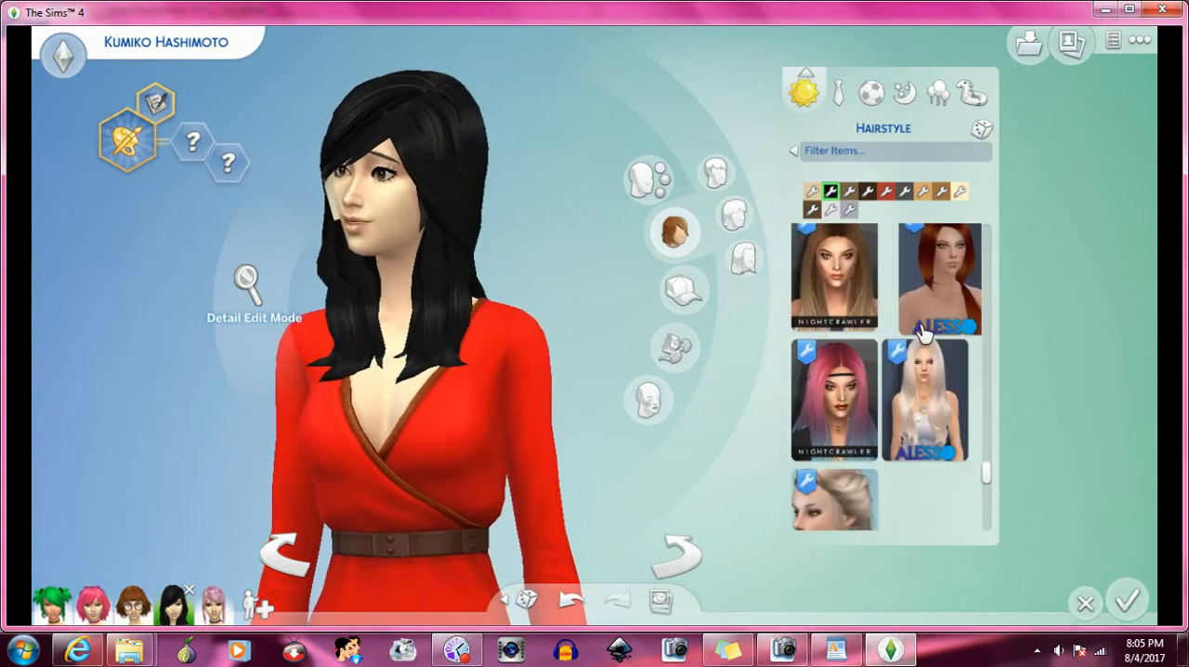
{"action": "scroll", "coordinate": [922, 332], "scroll_direction": "down", "scroll_amount": 5}
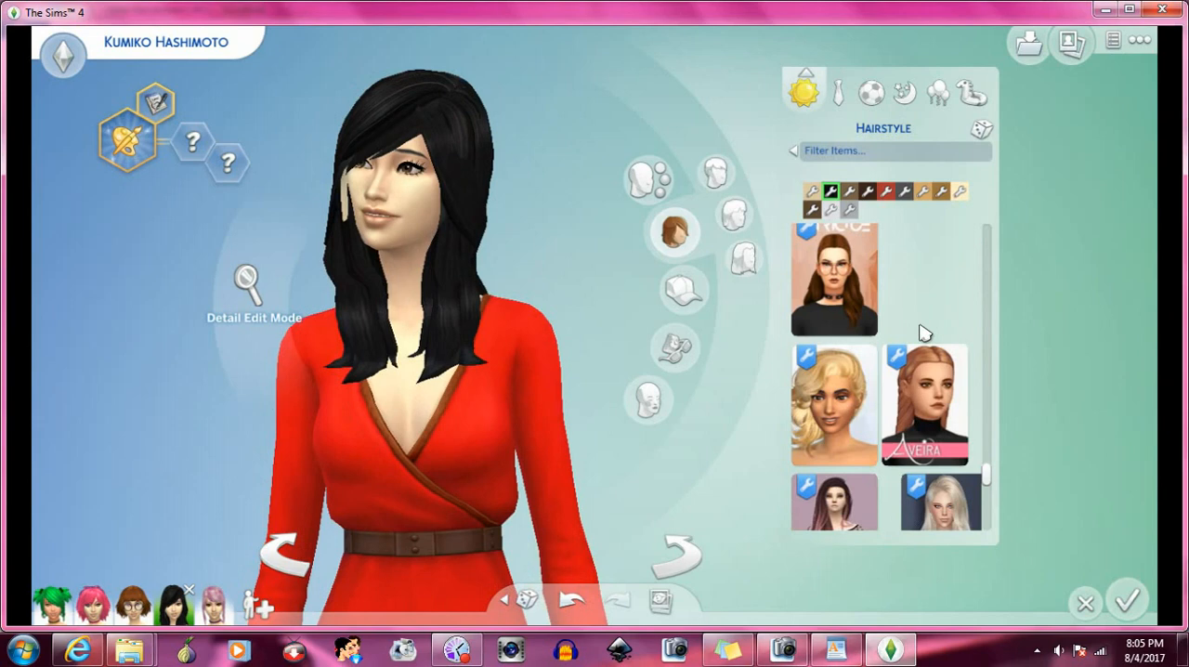
{"action": "left_click", "coordinate": [854, 294]}
- Try the braided Aveira hairstyle beside the curly blonde style, and rotate the Sim to inspect the braids
{"action": "scroll", "coordinate": [909, 308], "scroll_direction": "down", "scroll_amount": 2}
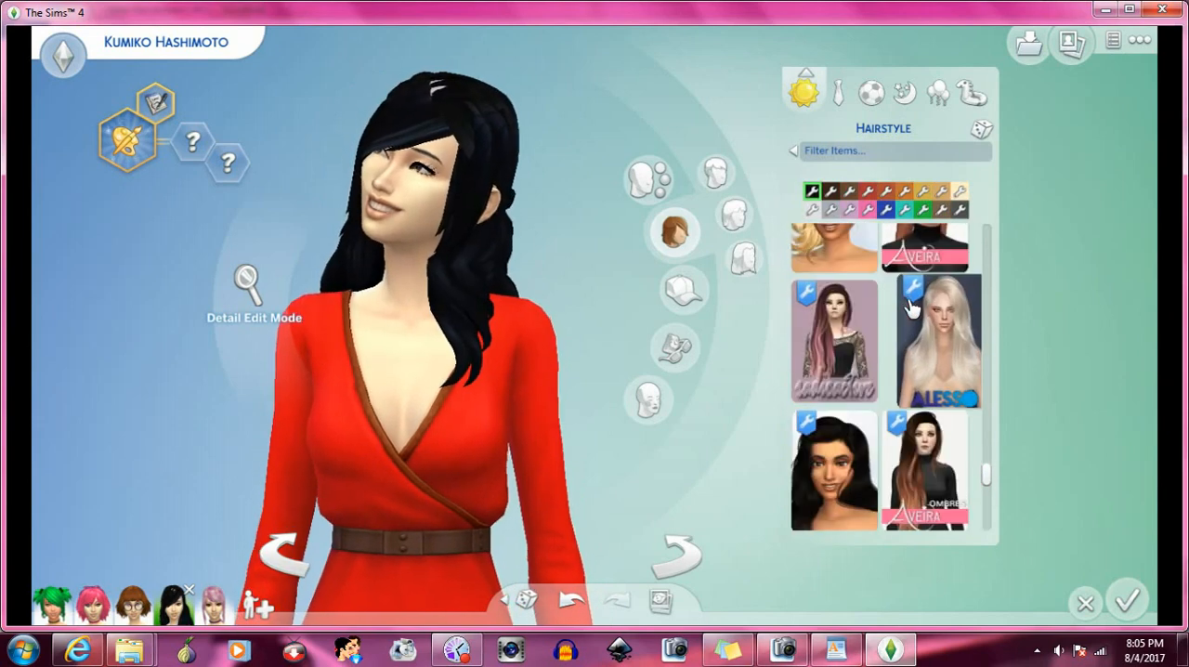
{"action": "scroll", "coordinate": [913, 310], "scroll_direction": "up", "scroll_amount": 1}
{"action": "left_click", "coordinate": [920, 311]}
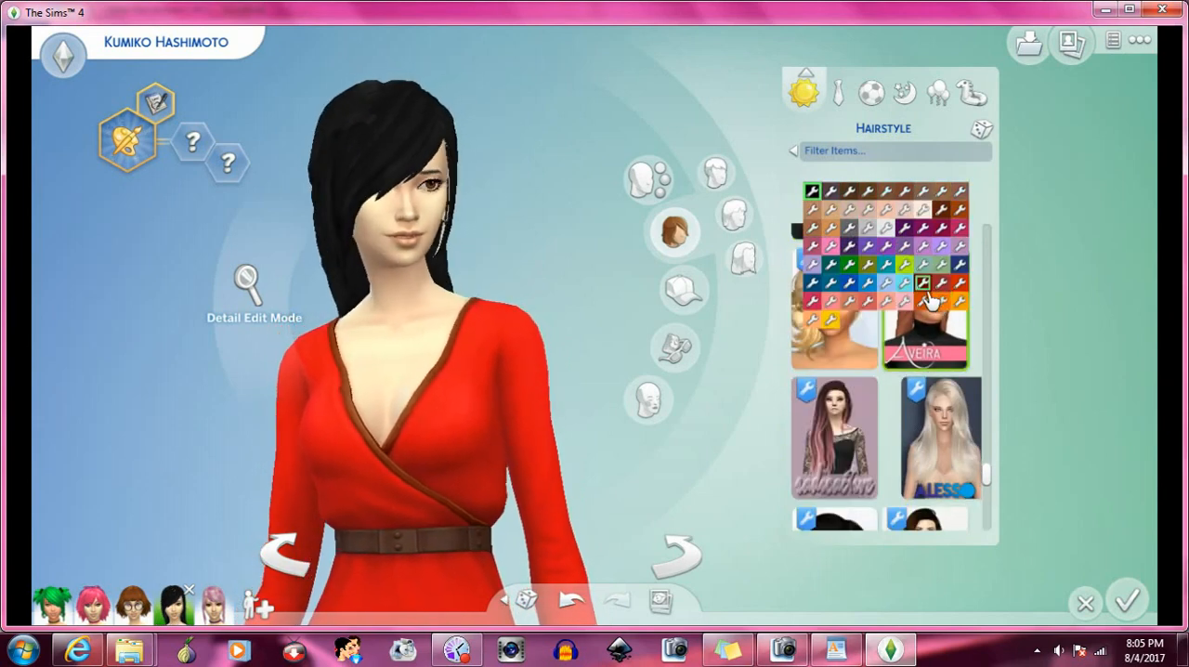
{"action": "left_click", "coordinate": [699, 555]}
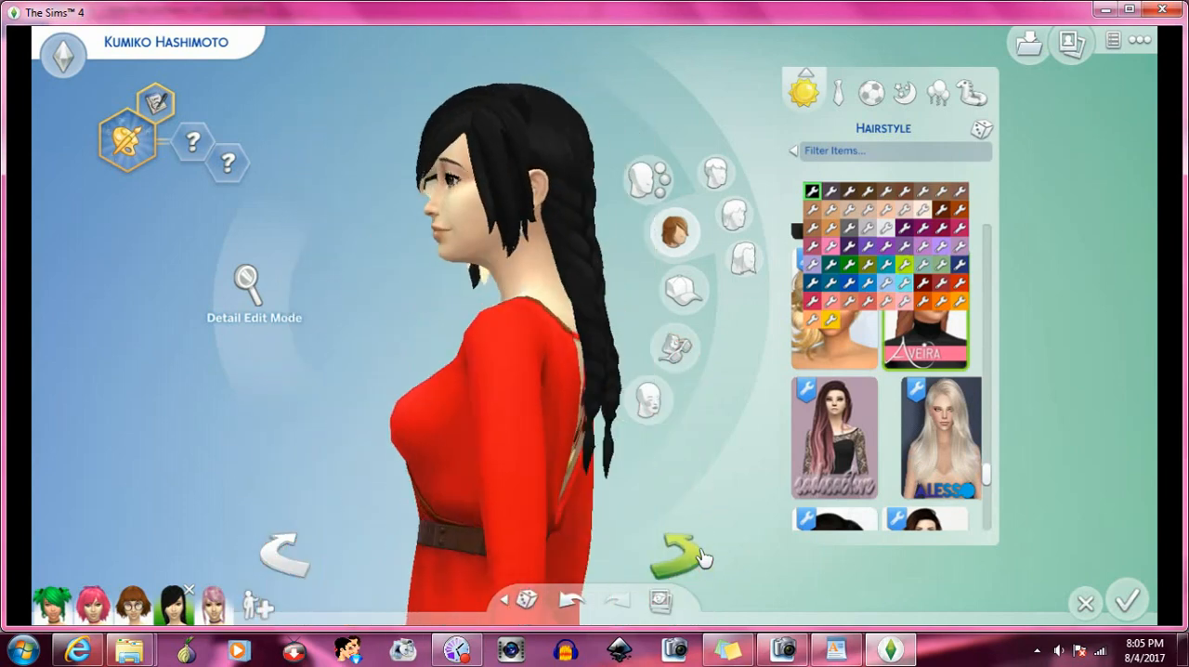
{"action": "left_click", "coordinate": [703, 557]}
- Try the long wavy low-pigtail hairstyle, and replace it with the box-braid hairstyle with two large buns
{"action": "scroll", "coordinate": [913, 419], "scroll_direction": "down", "scroll_amount": 1}
{"action": "scroll", "coordinate": [916, 421], "scroll_direction": "down", "scroll_amount": 2}
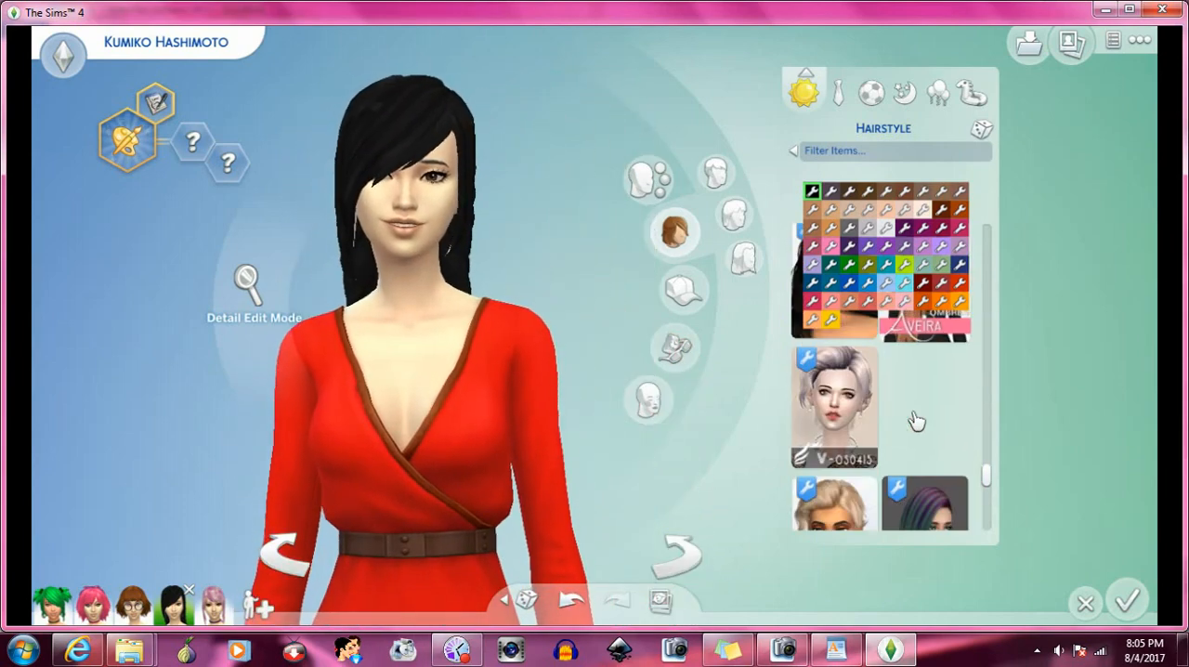
{"action": "scroll", "coordinate": [917, 421], "scroll_direction": "down", "scroll_amount": 2}
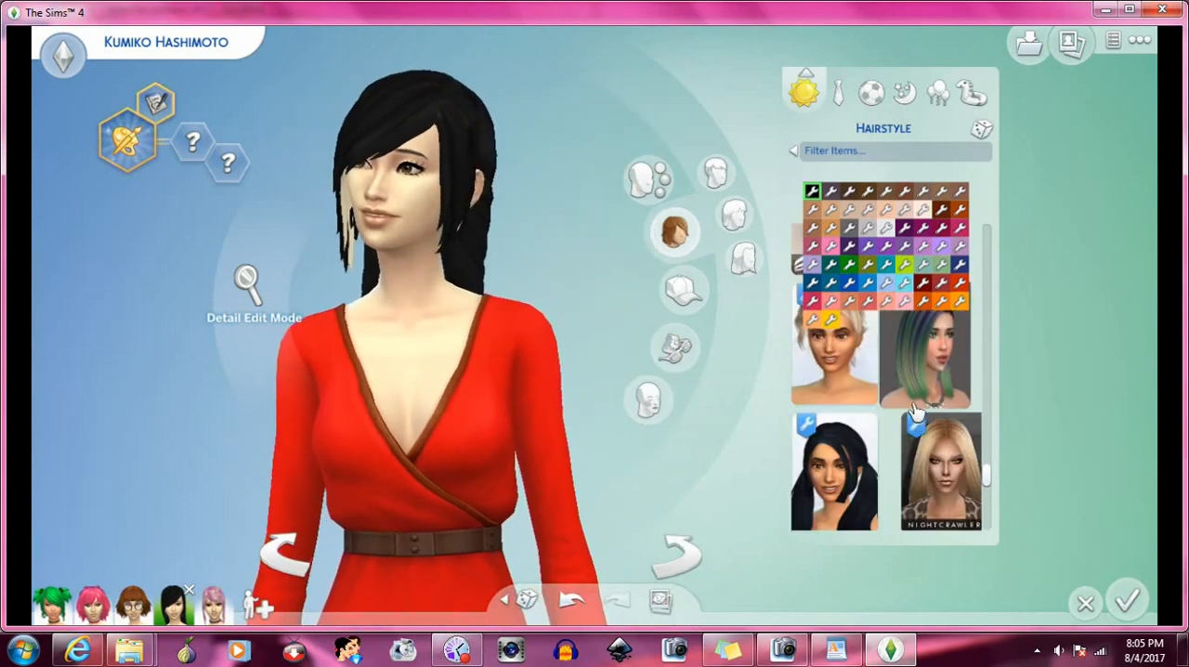
{"action": "scroll", "coordinate": [915, 411], "scroll_direction": "down", "scroll_amount": 1}
{"action": "left_click", "coordinate": [873, 390]}
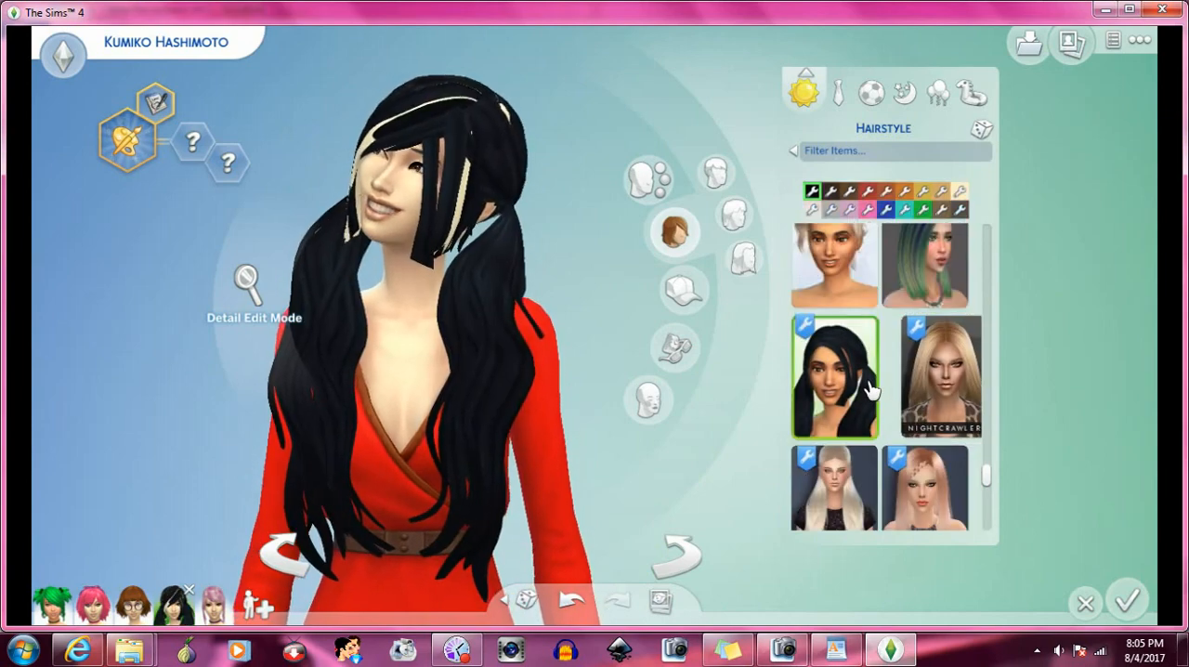
{"action": "scroll", "coordinate": [879, 384], "scroll_direction": "down", "scroll_amount": 4}
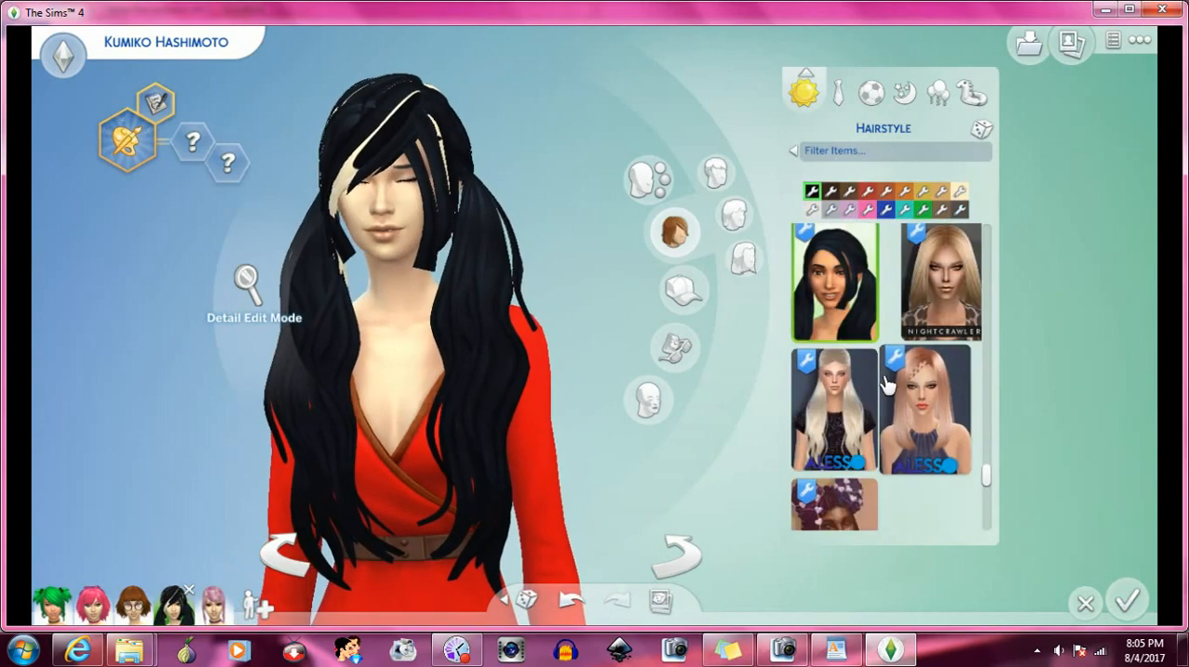
{"action": "left_click", "coordinate": [875, 364]}
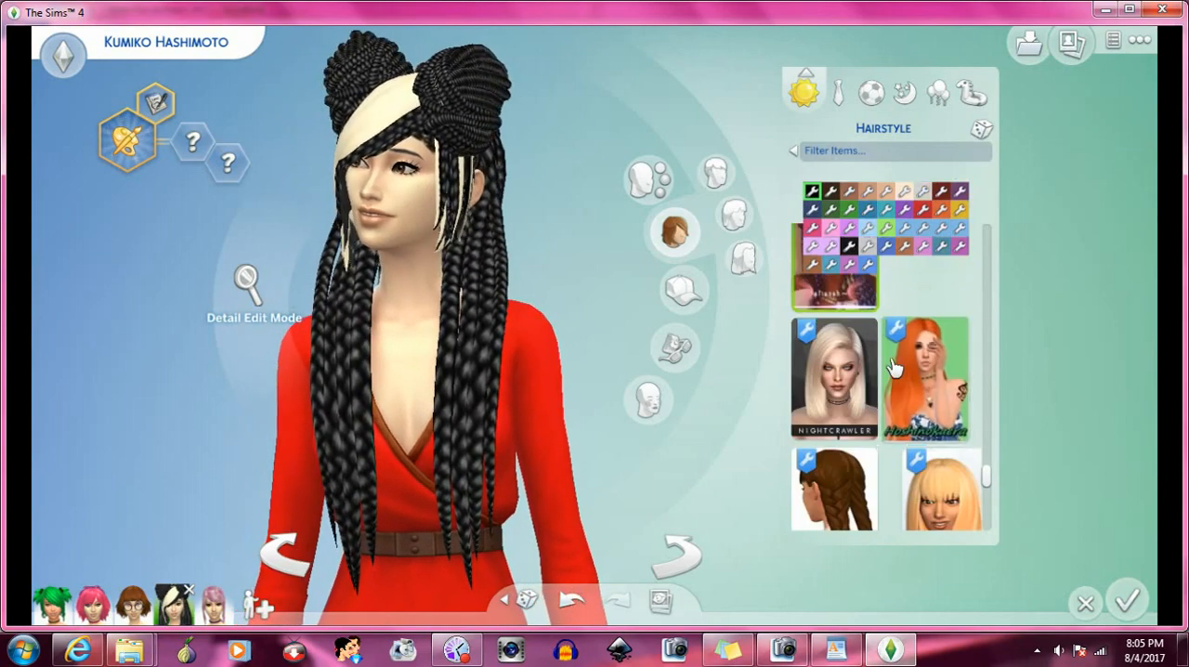
- Try the WeepingSimmer hairstyle with two buns and loose front strands on the Sim
{"action": "scroll", "coordinate": [873, 363], "scroll_direction": "down", "scroll_amount": 1}
{"action": "scroll", "coordinate": [887, 364], "scroll_direction": "down", "scroll_amount": 1}
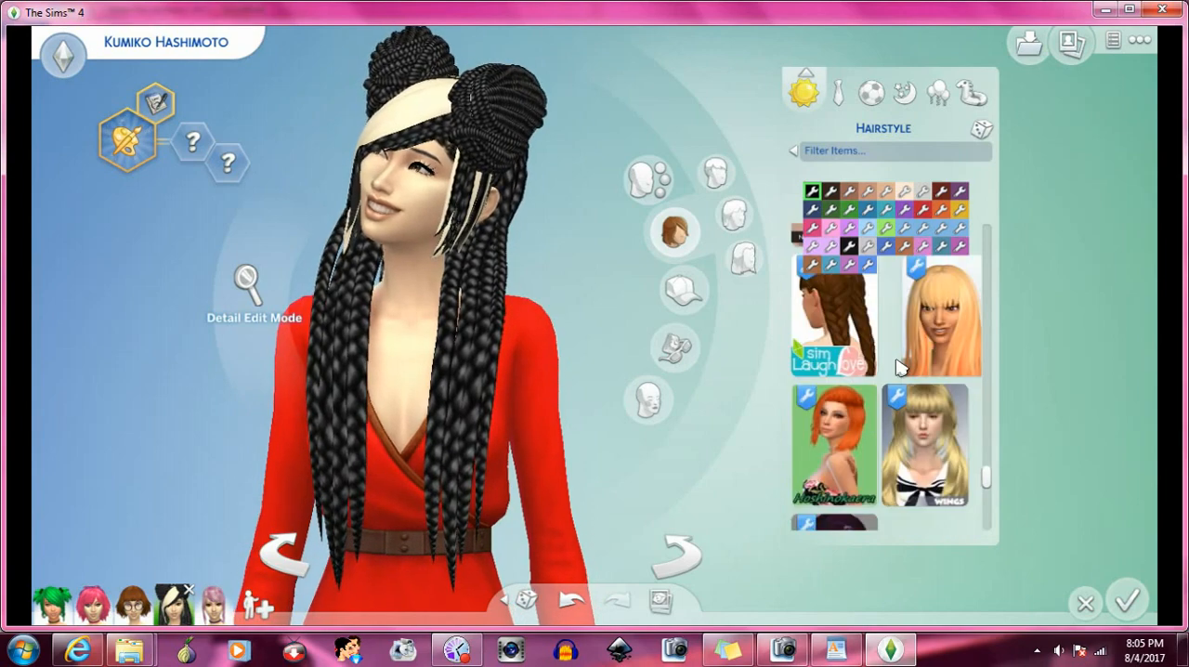
{"action": "scroll", "coordinate": [897, 367], "scroll_direction": "down", "scroll_amount": 4}
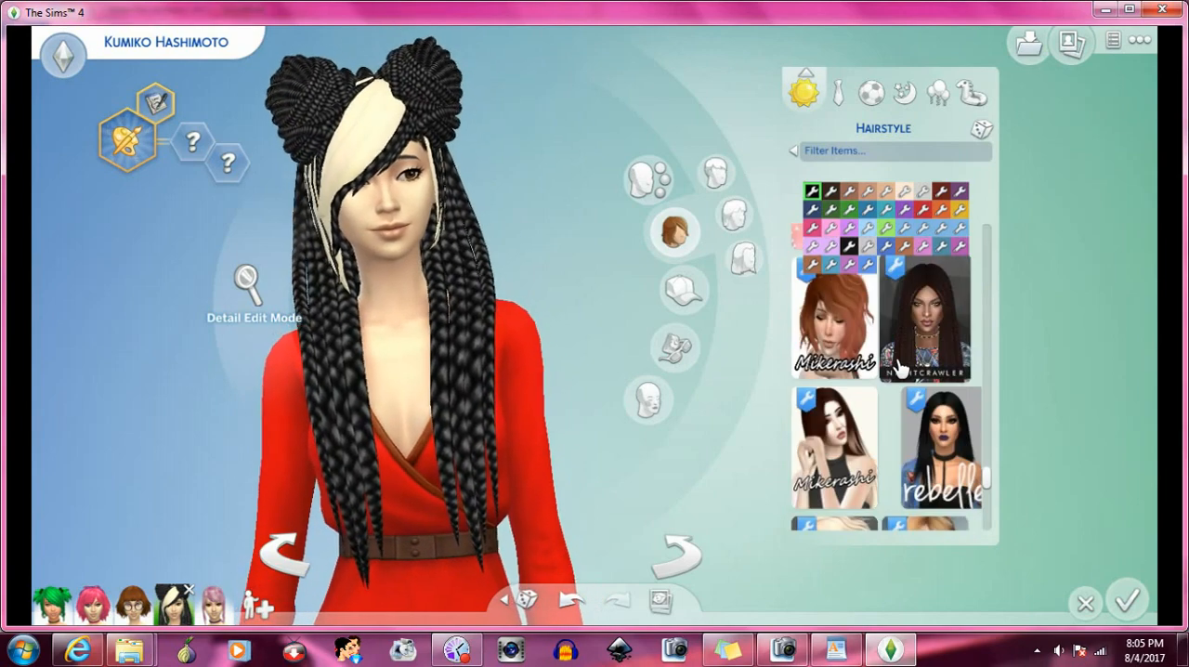
{"action": "scroll", "coordinate": [897, 367], "scroll_direction": "down", "scroll_amount": 5}
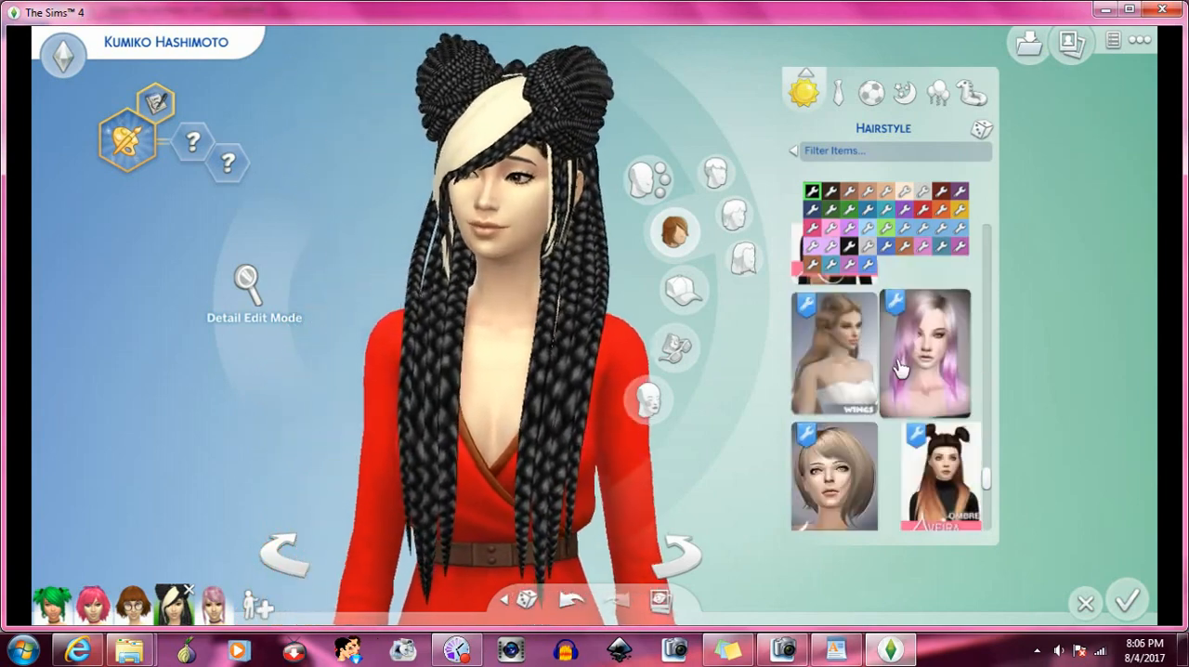
{"action": "scroll", "coordinate": [897, 367], "scroll_direction": "down", "scroll_amount": 5}
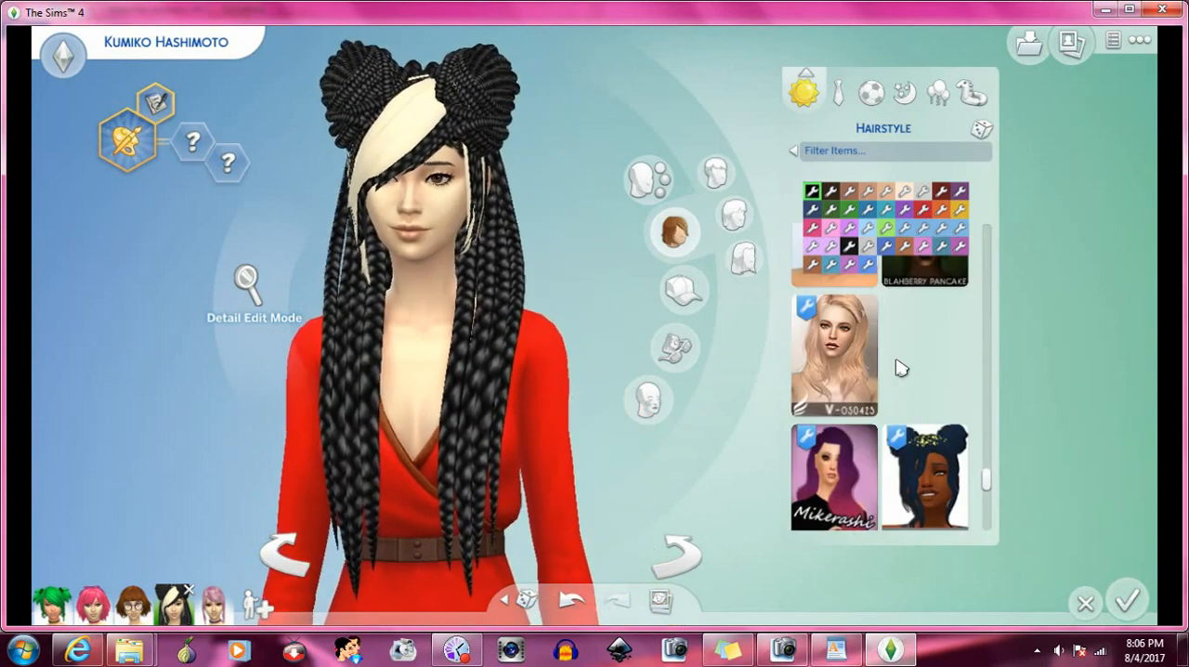
{"action": "left_click", "coordinate": [929, 384]}
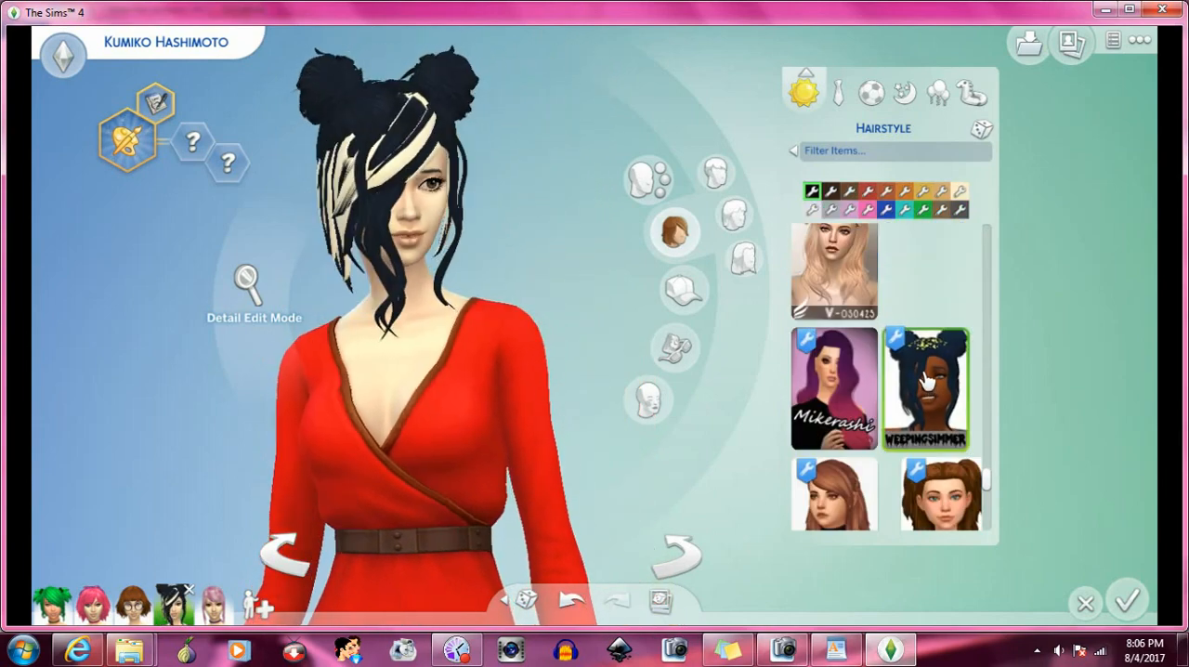
- Apply the Sim Laugh Love high-pigtail hairstyle beside the Aveira style, and rotate the Sim to inspect its side and back
{"action": "scroll", "coordinate": [922, 370], "scroll_direction": "down", "scroll_amount": 2}
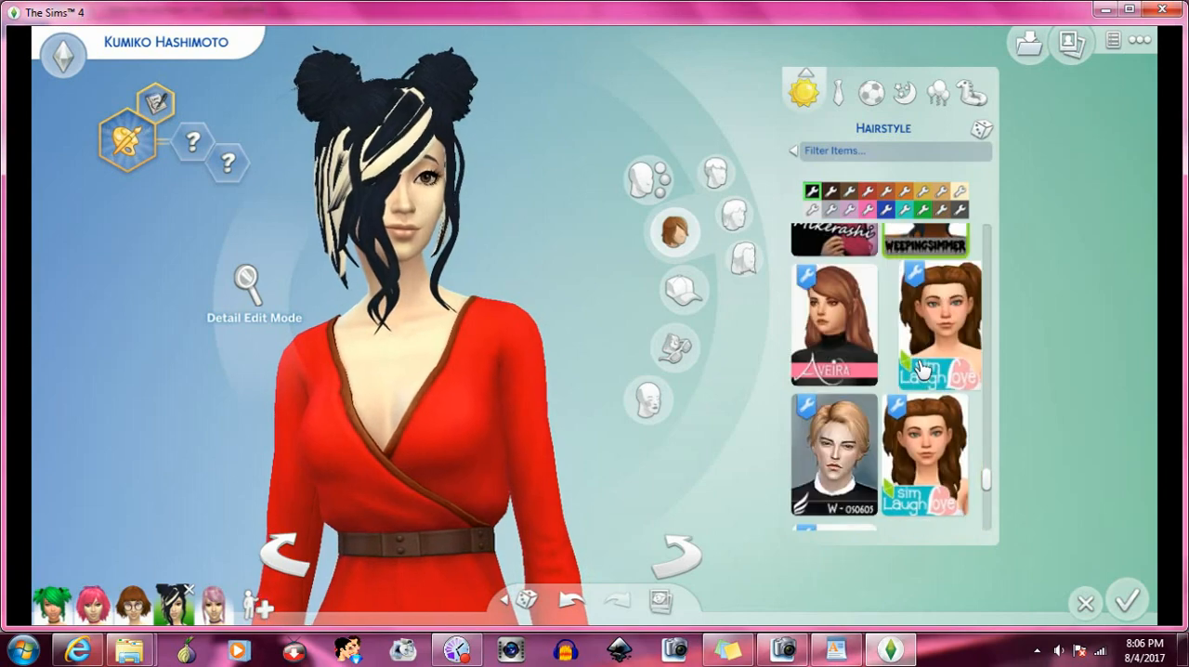
{"action": "left_click", "coordinate": [934, 358]}
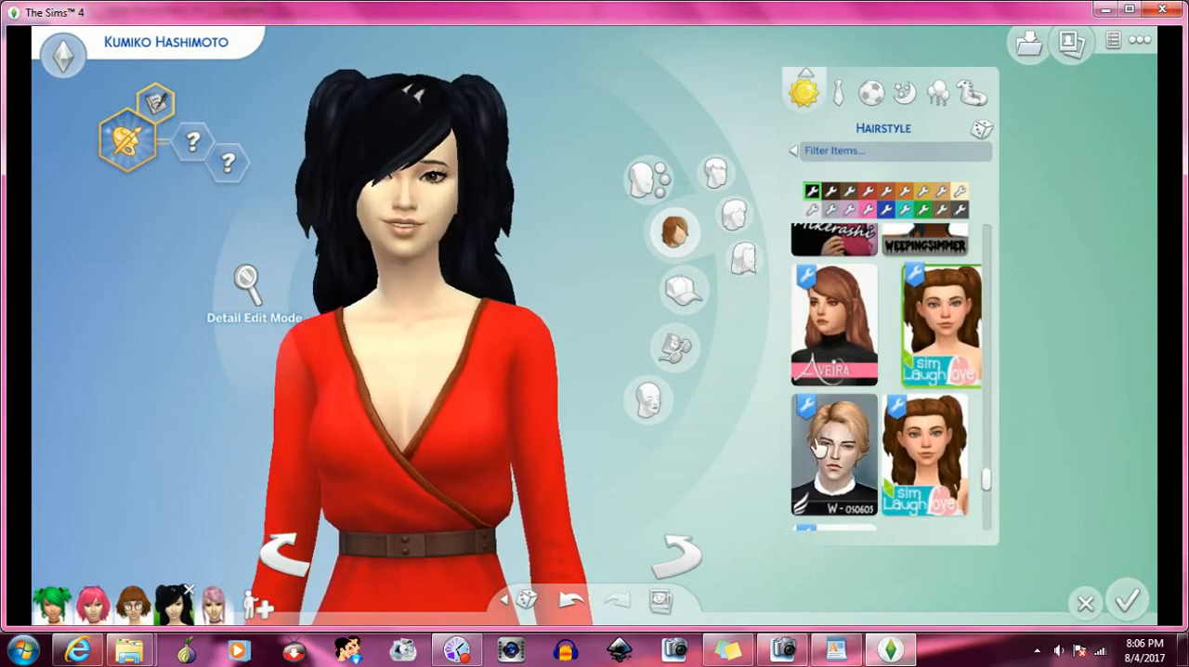
{"action": "left_click", "coordinate": [685, 557]}
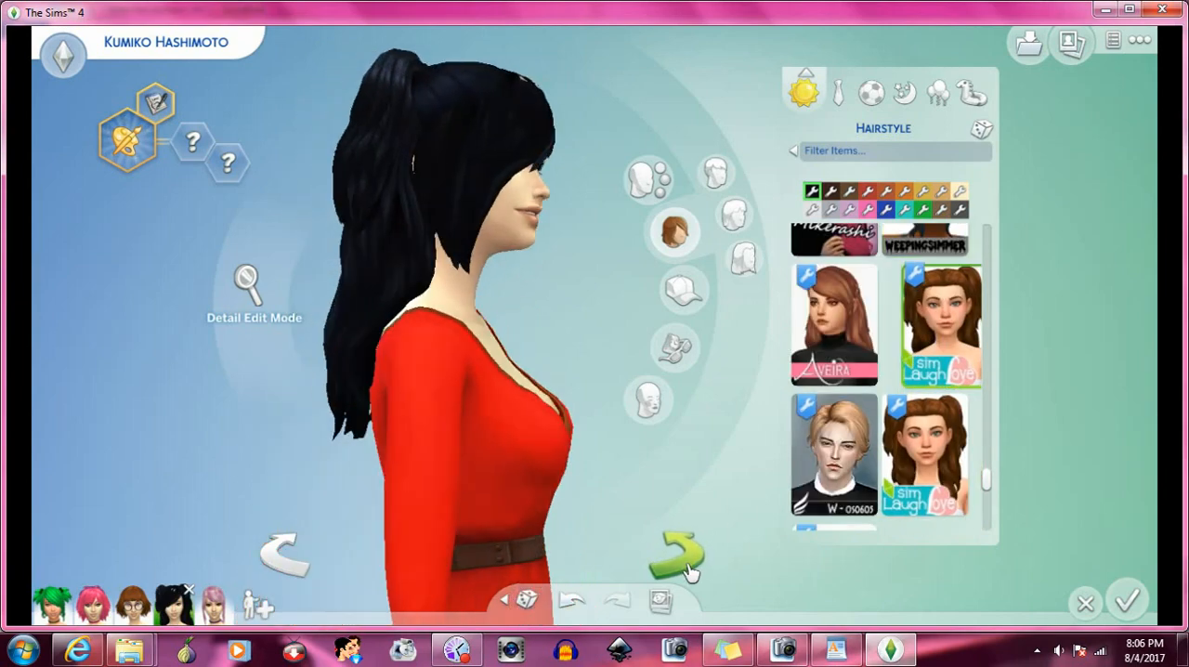
{"action": "left_click", "coordinate": [684, 557]}
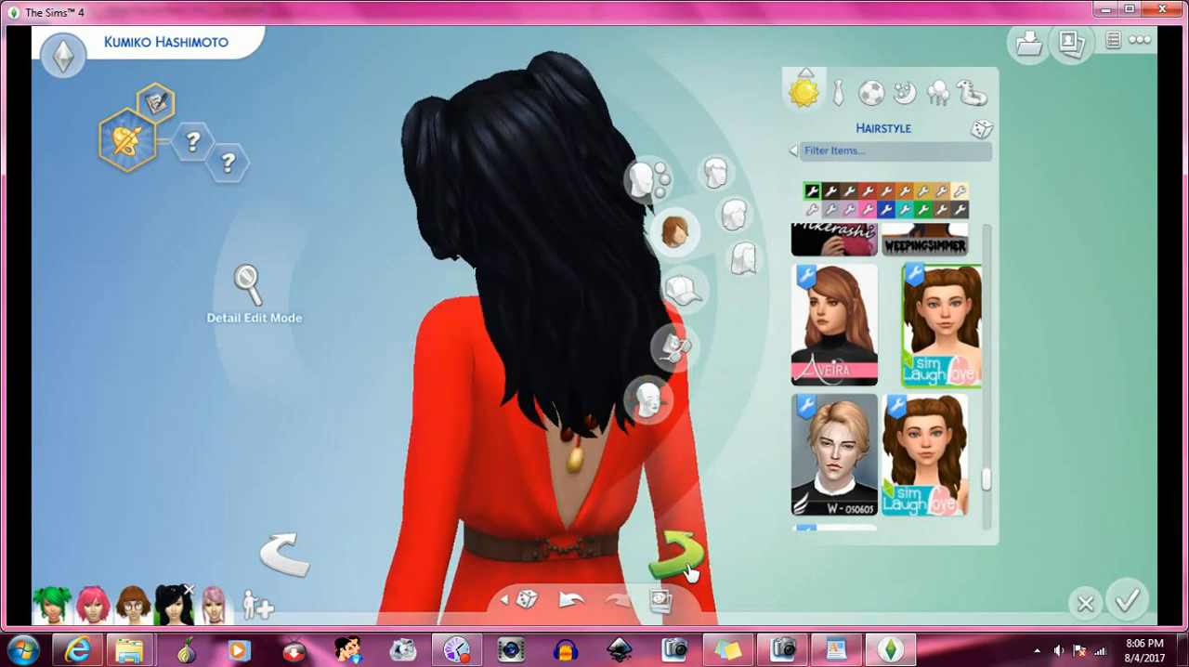
- Rotate the Sim back to face forward, and try the Jenny Sims tousled bob hairstyle
{"action": "left_click", "coordinate": [688, 569]}
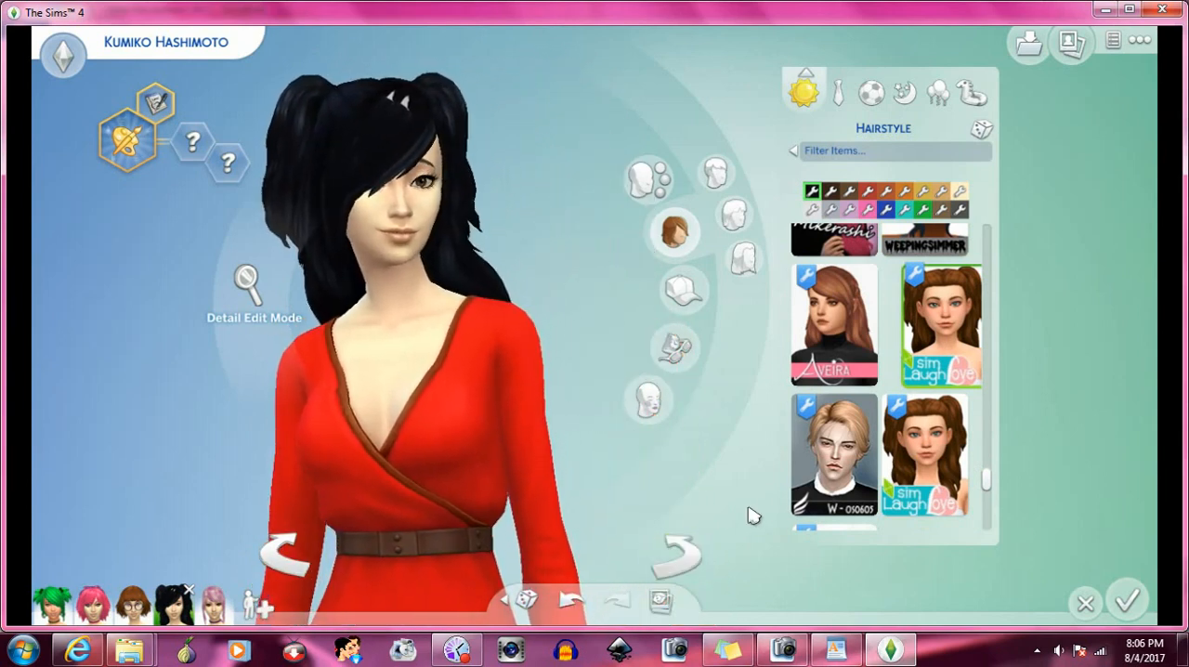
{"action": "scroll", "coordinate": [902, 430], "scroll_direction": "down", "scroll_amount": 3}
{"action": "scroll", "coordinate": [902, 430], "scroll_direction": "down", "scroll_amount": 2}
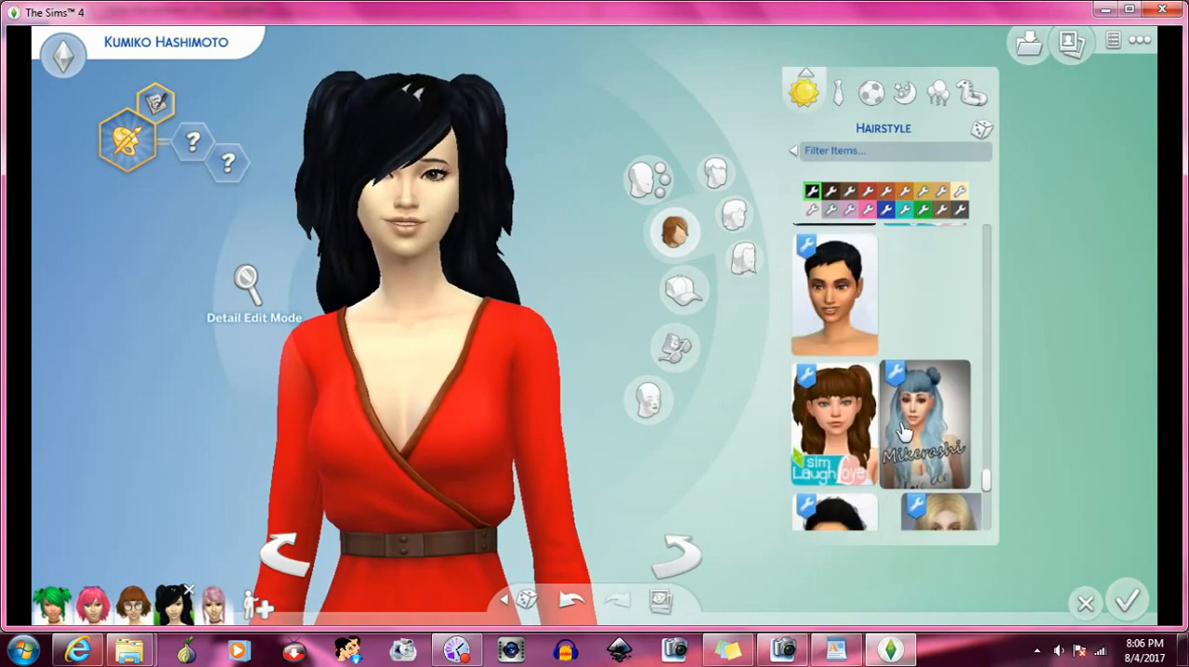
{"action": "scroll", "coordinate": [901, 416], "scroll_direction": "down", "scroll_amount": 2}
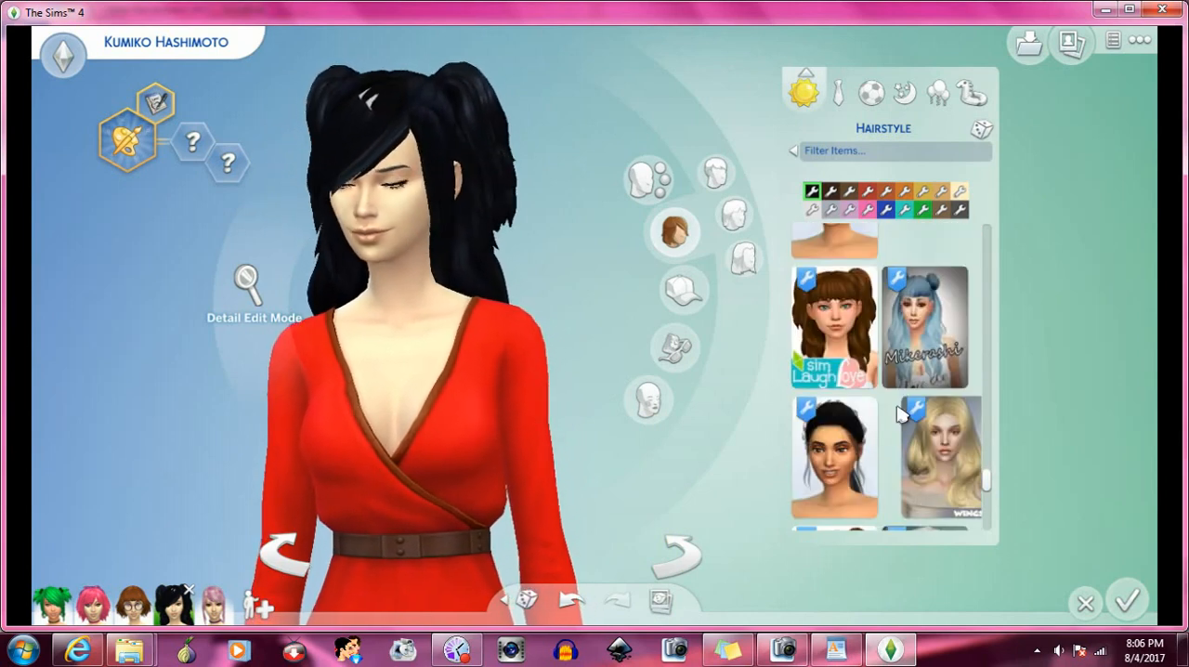
{"action": "scroll", "coordinate": [900, 414], "scroll_direction": "down", "scroll_amount": 6}
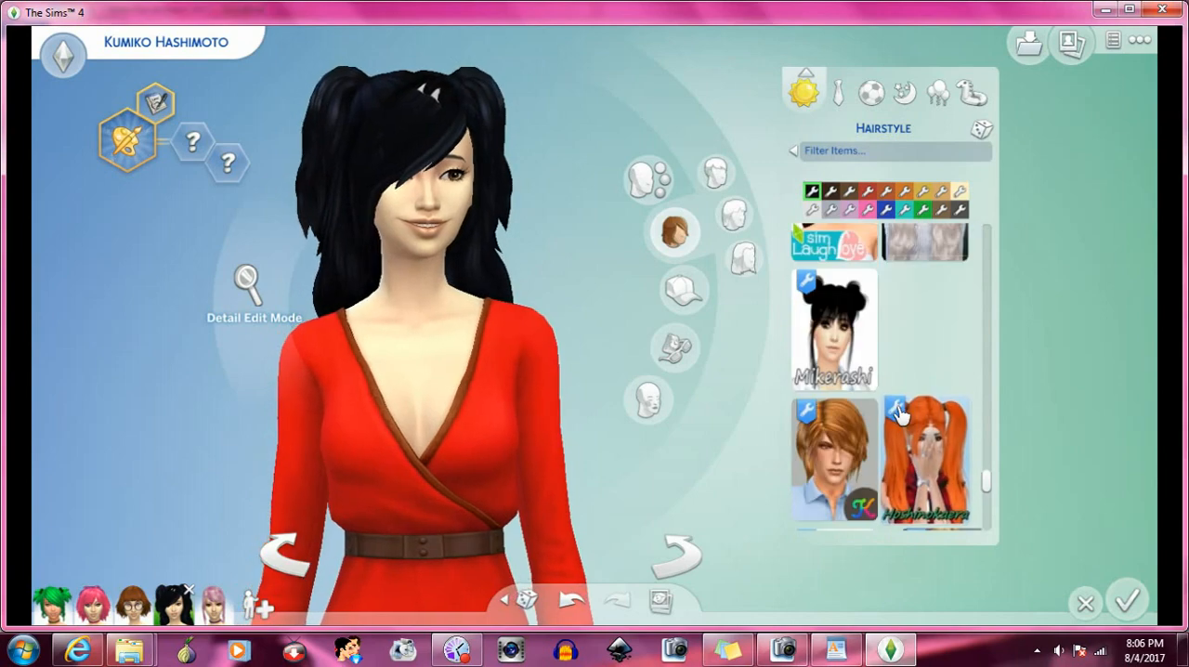
{"action": "scroll", "coordinate": [899, 414], "scroll_direction": "down", "scroll_amount": 6}
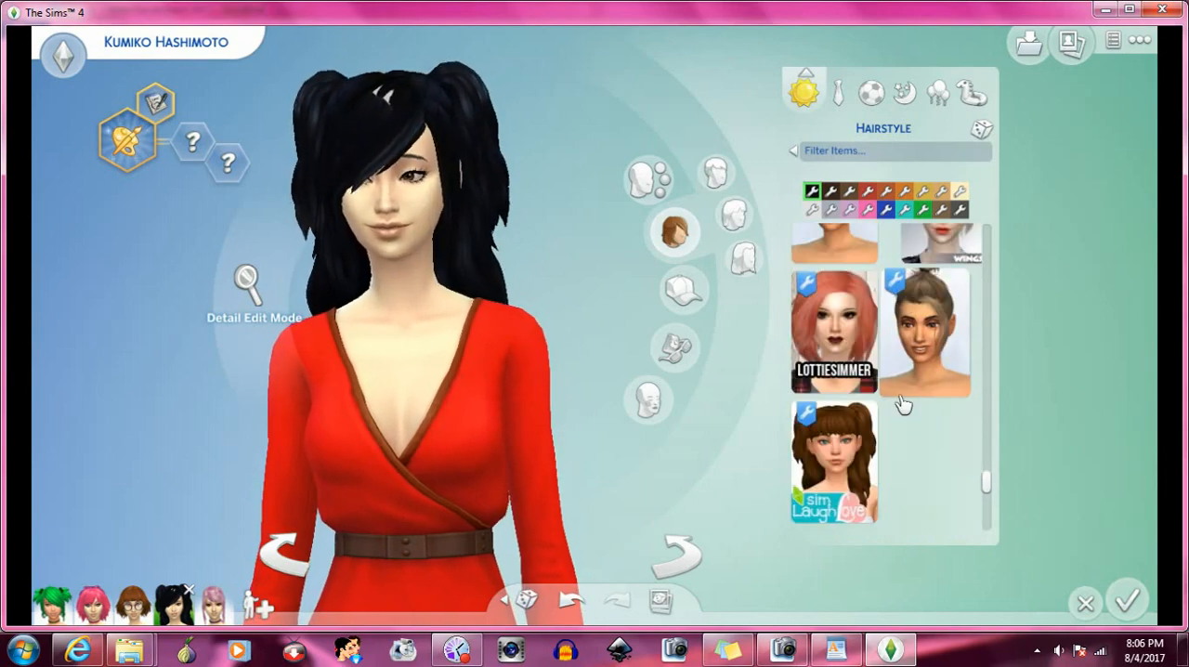
{"action": "scroll", "coordinate": [899, 405], "scroll_direction": "down", "scroll_amount": 6}
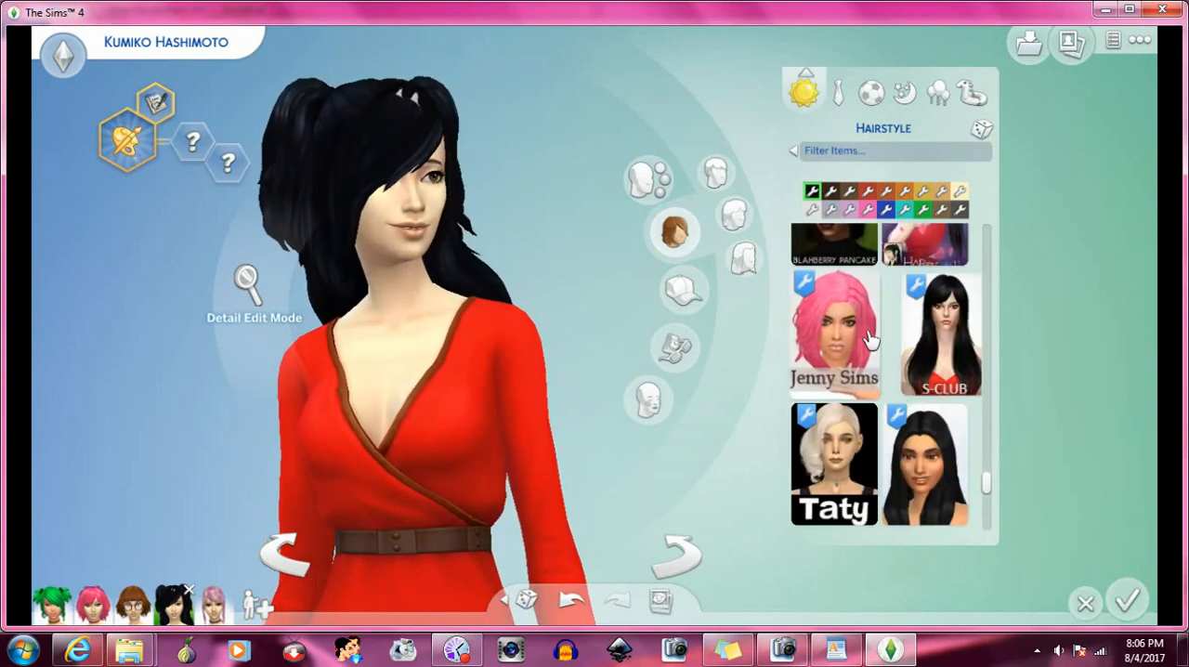
{"action": "left_click", "coordinate": [870, 340]}
- Try the long straight black hairstyle beside the Taty style, and replace it with the Sim Laugh Love pigtail hairstyle beside the long blonde style
{"action": "scroll", "coordinate": [876, 345], "scroll_direction": "down", "scroll_amount": 3}
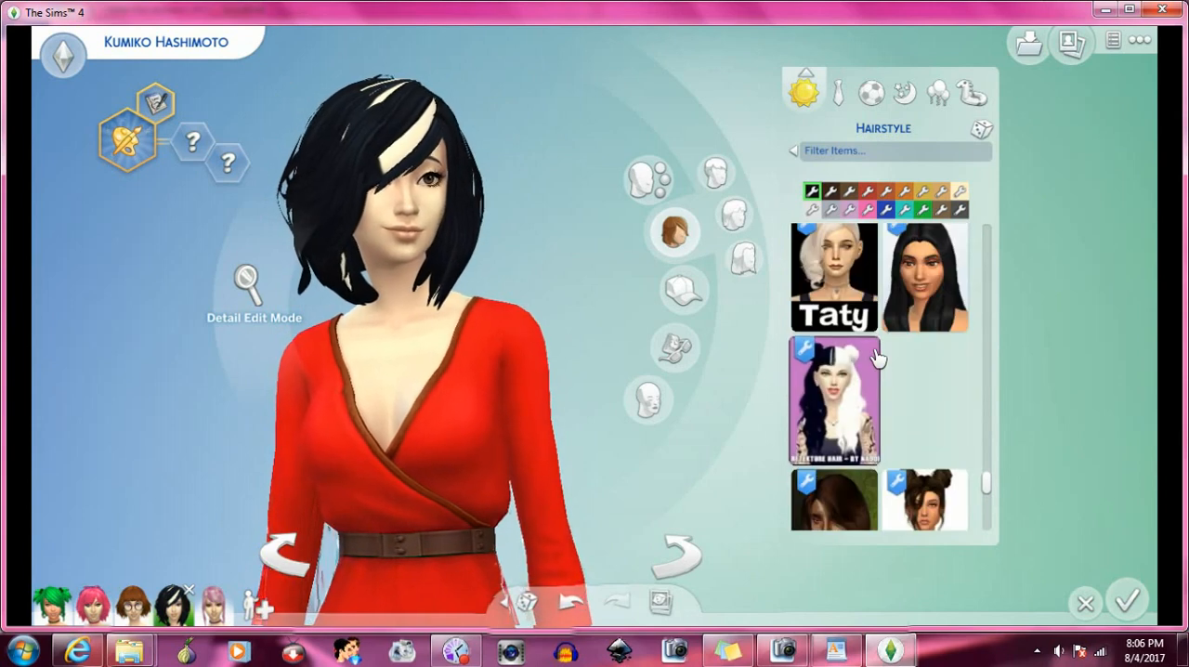
{"action": "left_click", "coordinate": [943, 292]}
{"action": "scroll", "coordinate": [931, 349], "scroll_direction": "down", "scroll_amount": 3}
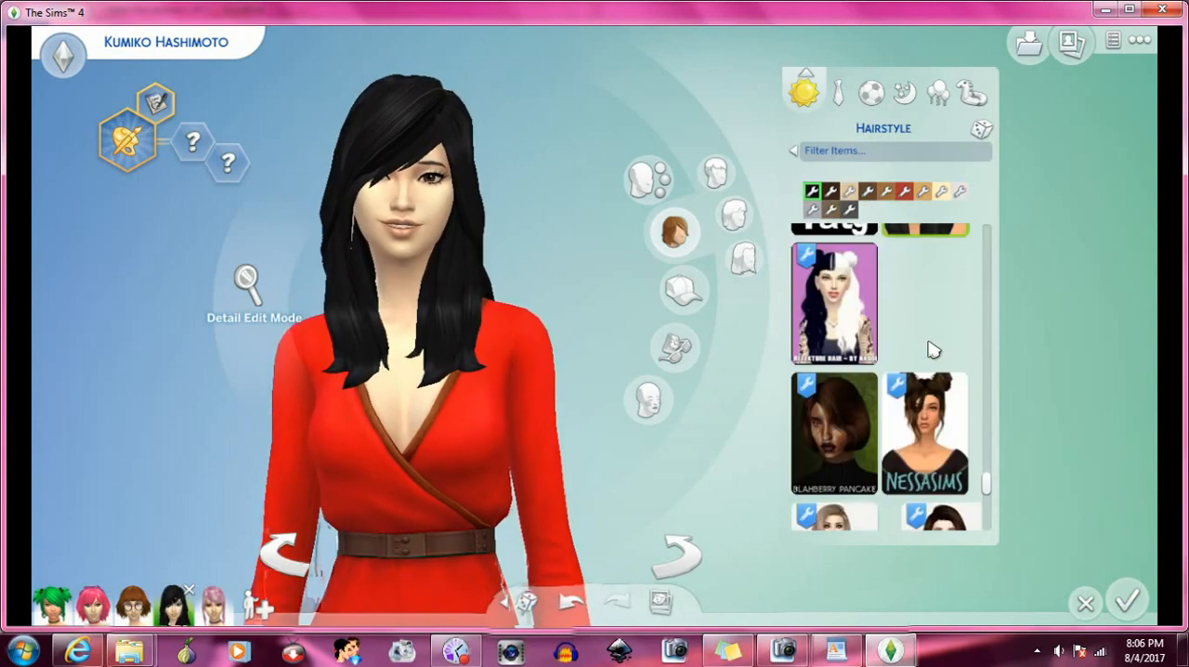
{"action": "scroll", "coordinate": [932, 349], "scroll_direction": "down", "scroll_amount": 2}
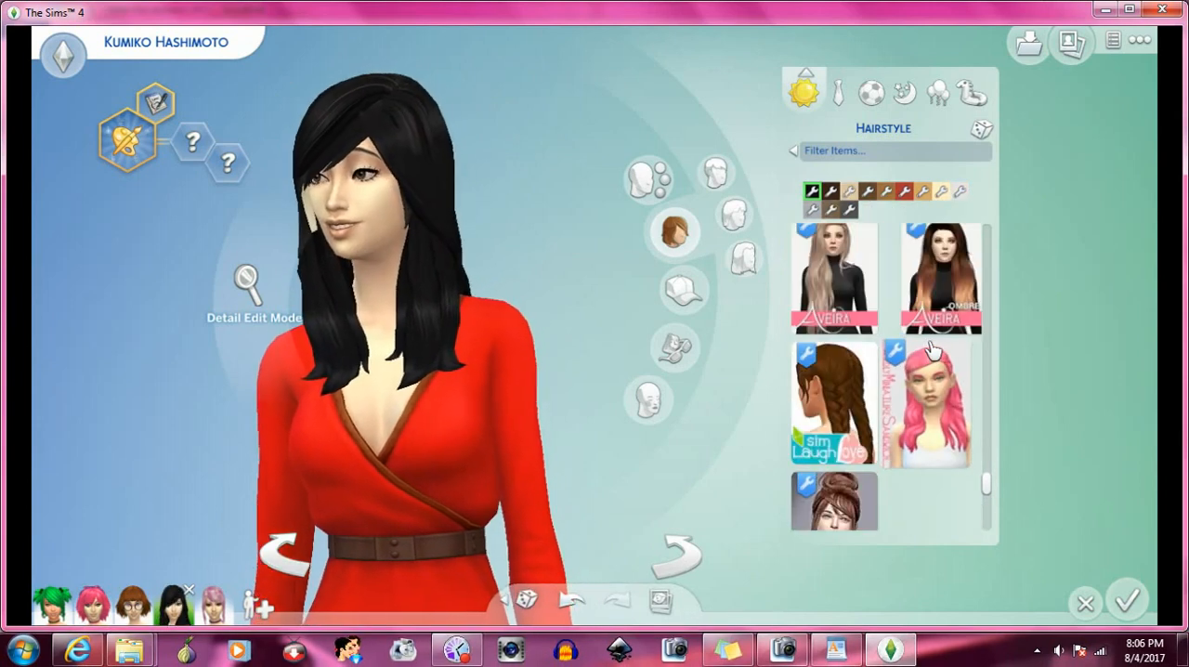
{"action": "scroll", "coordinate": [897, 380], "scroll_direction": "down", "scroll_amount": 3}
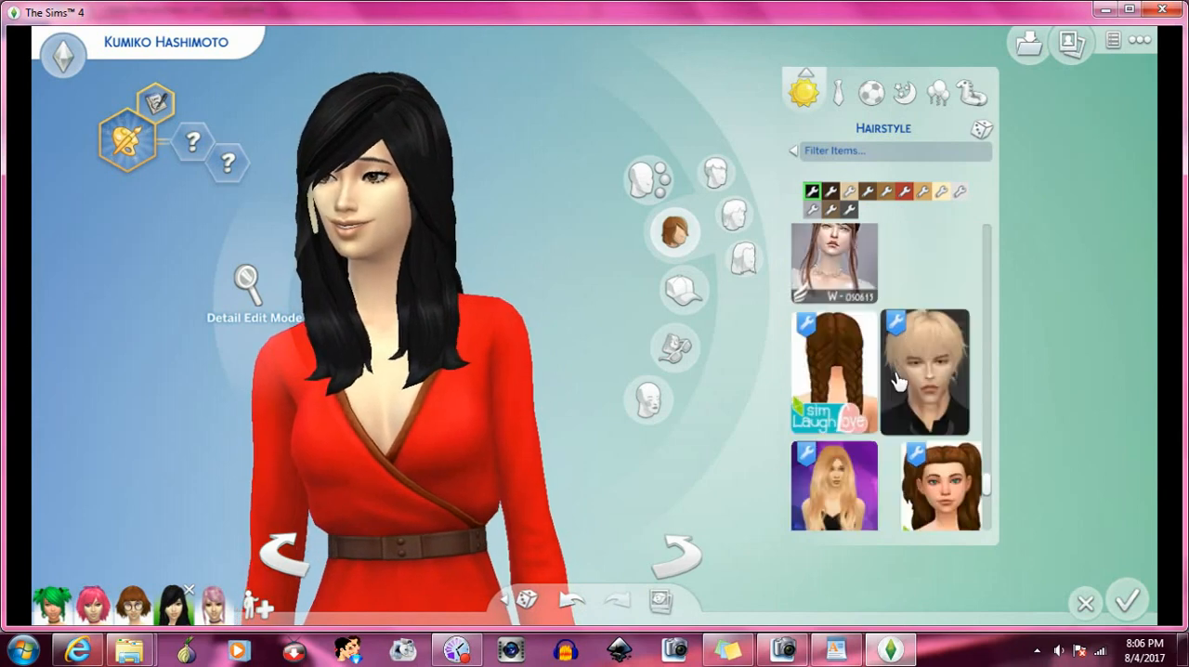
{"action": "scroll", "coordinate": [897, 380], "scroll_direction": "down", "scroll_amount": 1}
{"action": "left_click", "coordinate": [949, 407]}
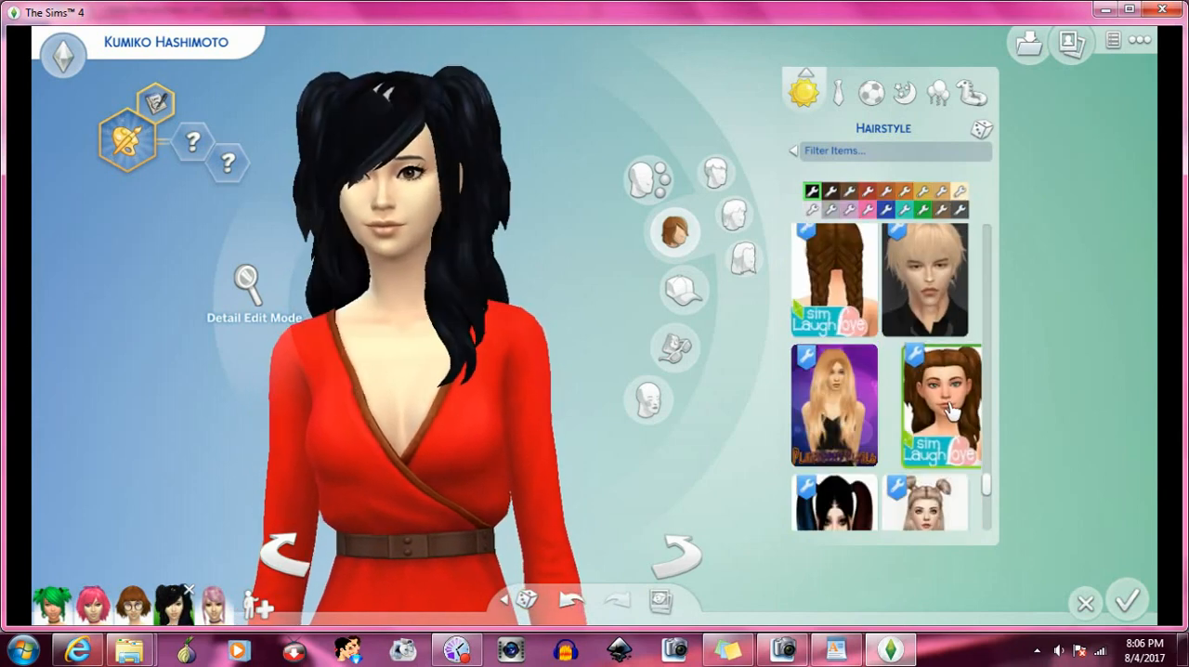
- Try the WeepingSimmer side-swept wavy hairstyle, and replace it with the short black hairstyle with flipped-out ends
{"action": "scroll", "coordinate": [952, 410], "scroll_direction": "down", "scroll_amount": 2}
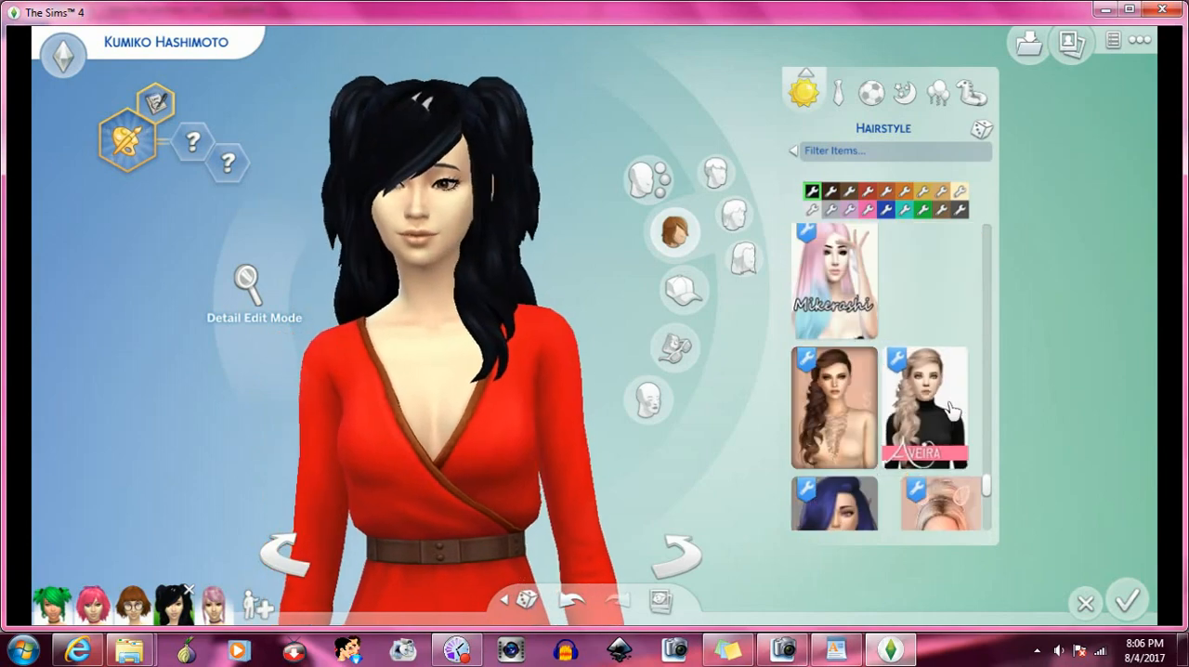
{"action": "scroll", "coordinate": [952, 411], "scroll_direction": "up", "scroll_amount": 1}
{"action": "scroll", "coordinate": [951, 410], "scroll_direction": "down", "scroll_amount": 2}
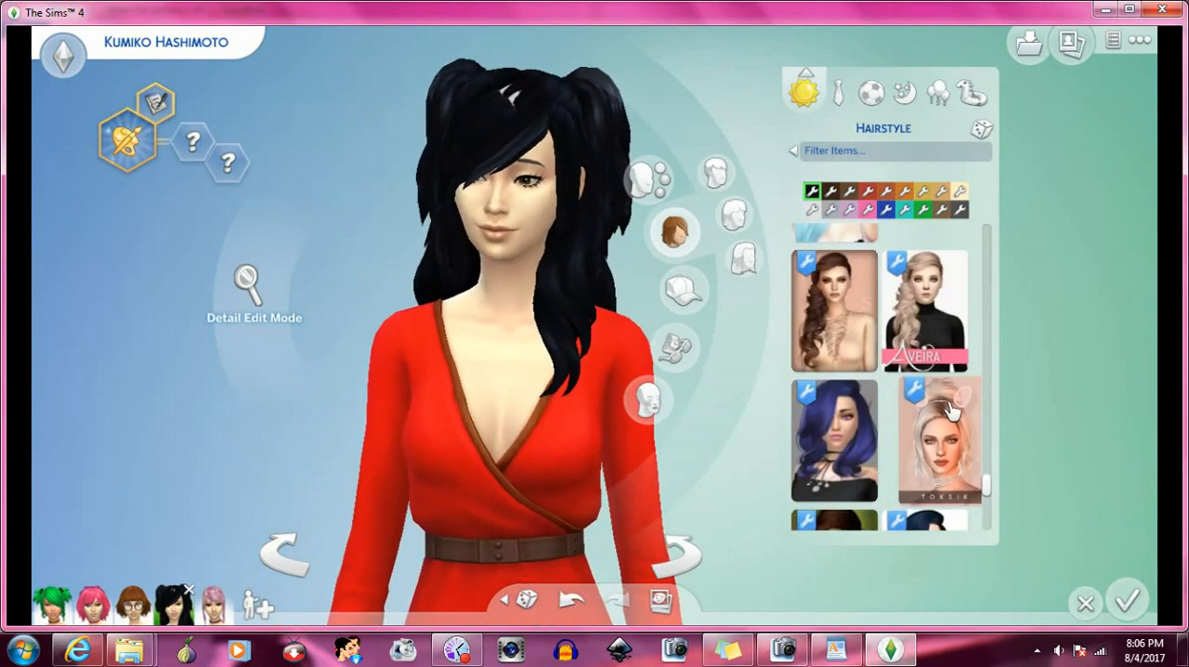
{"action": "scroll", "coordinate": [952, 410], "scroll_direction": "down", "scroll_amount": 3}
{"action": "left_click", "coordinate": [949, 391]}
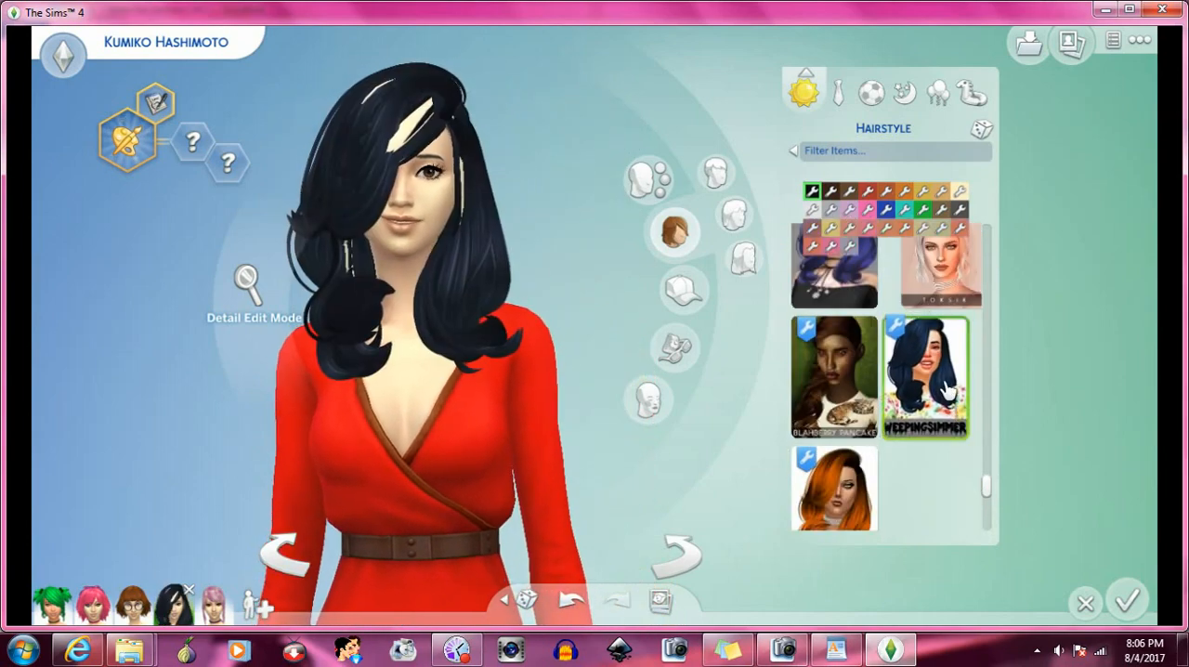
{"action": "scroll", "coordinate": [949, 391], "scroll_direction": "down", "scroll_amount": 5}
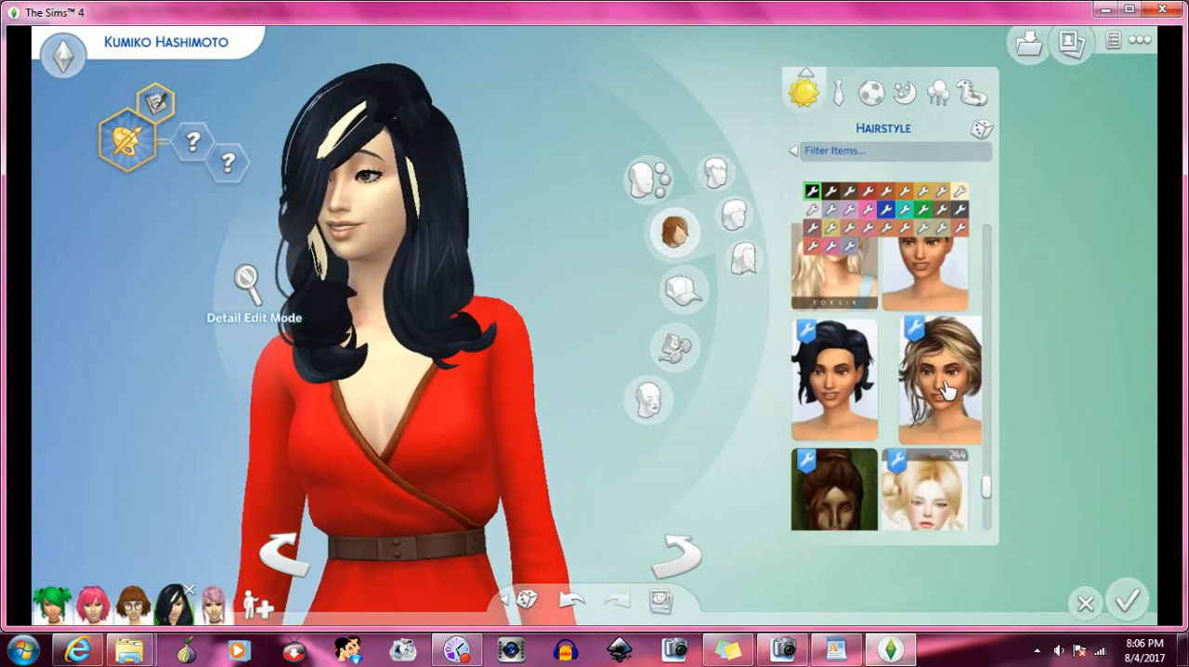
{"action": "left_click", "coordinate": [866, 393]}
- Try the long wavy Voix hairstyle with a high top bun on the Sim
{"action": "scroll", "coordinate": [868, 394], "scroll_direction": "down", "scroll_amount": 5}
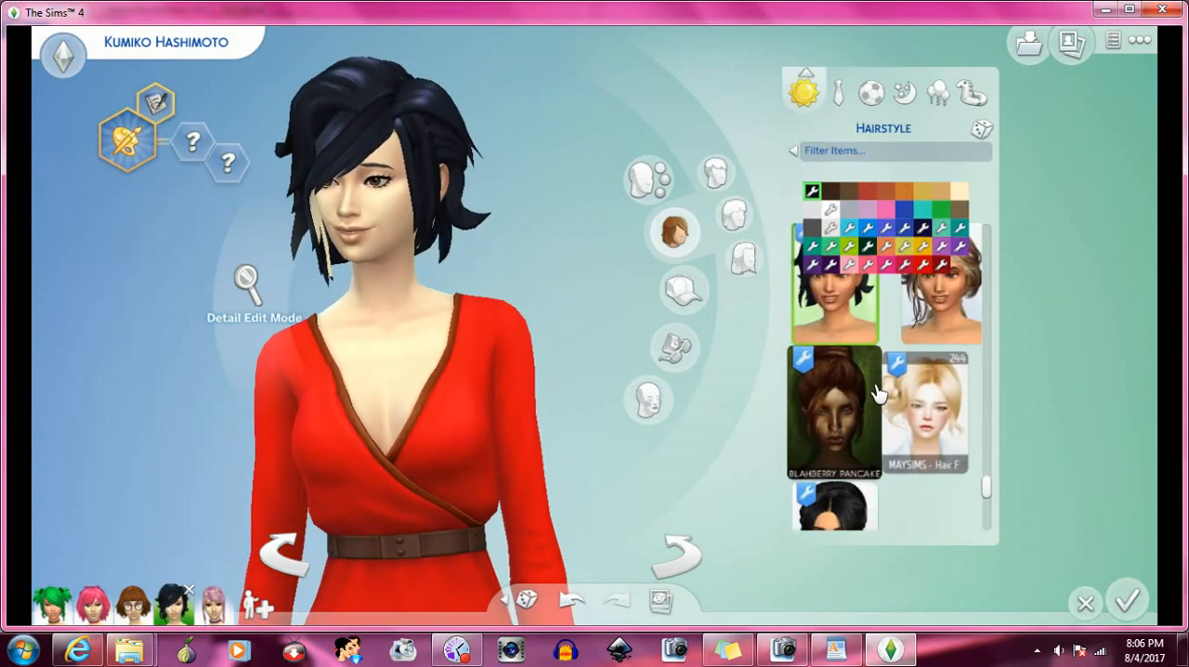
{"action": "scroll", "coordinate": [877, 394], "scroll_direction": "down", "scroll_amount": 8}
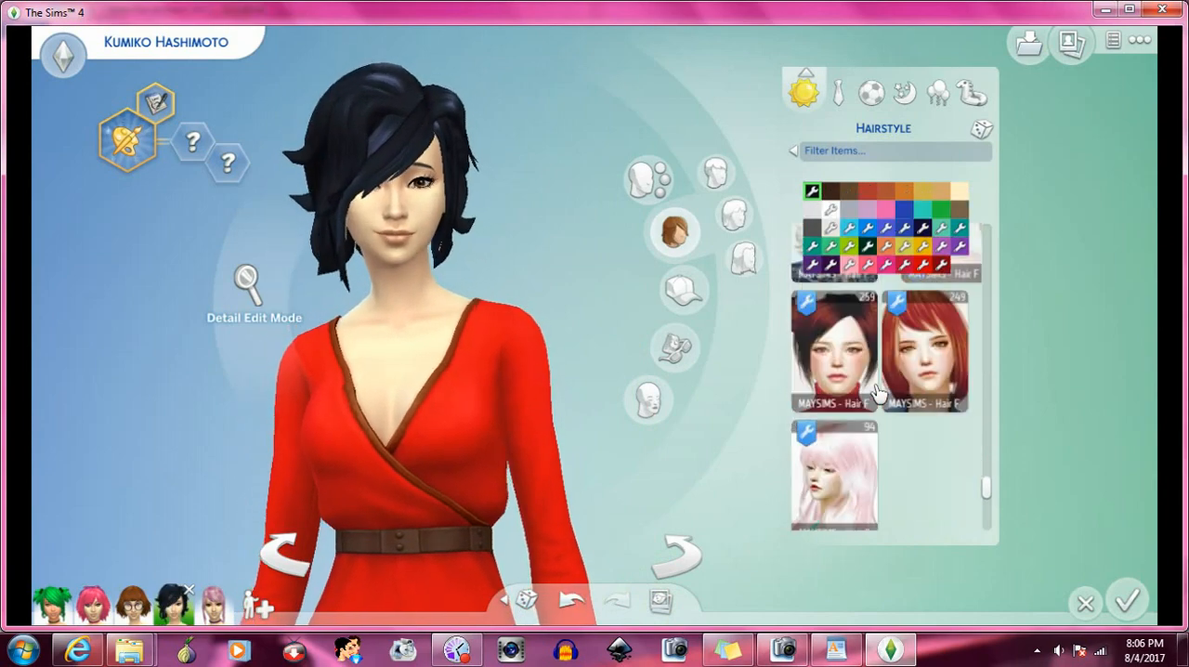
{"action": "scroll", "coordinate": [878, 393], "scroll_direction": "down", "scroll_amount": 8}
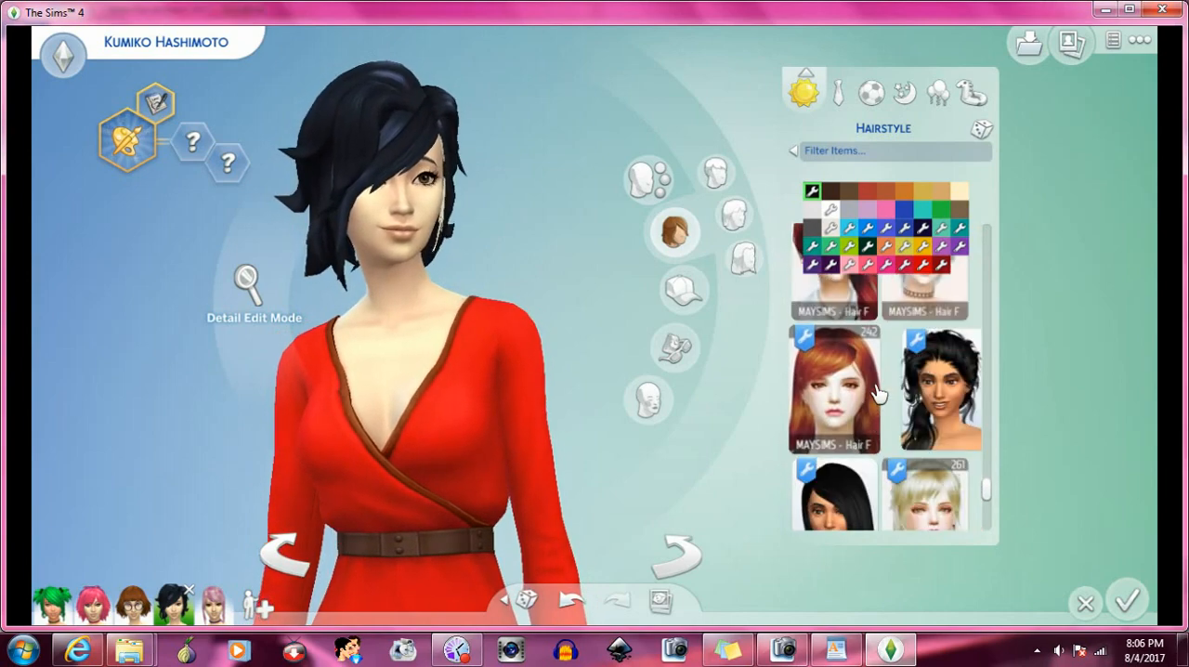
{"action": "scroll", "coordinate": [877, 394], "scroll_direction": "down", "scroll_amount": 8}
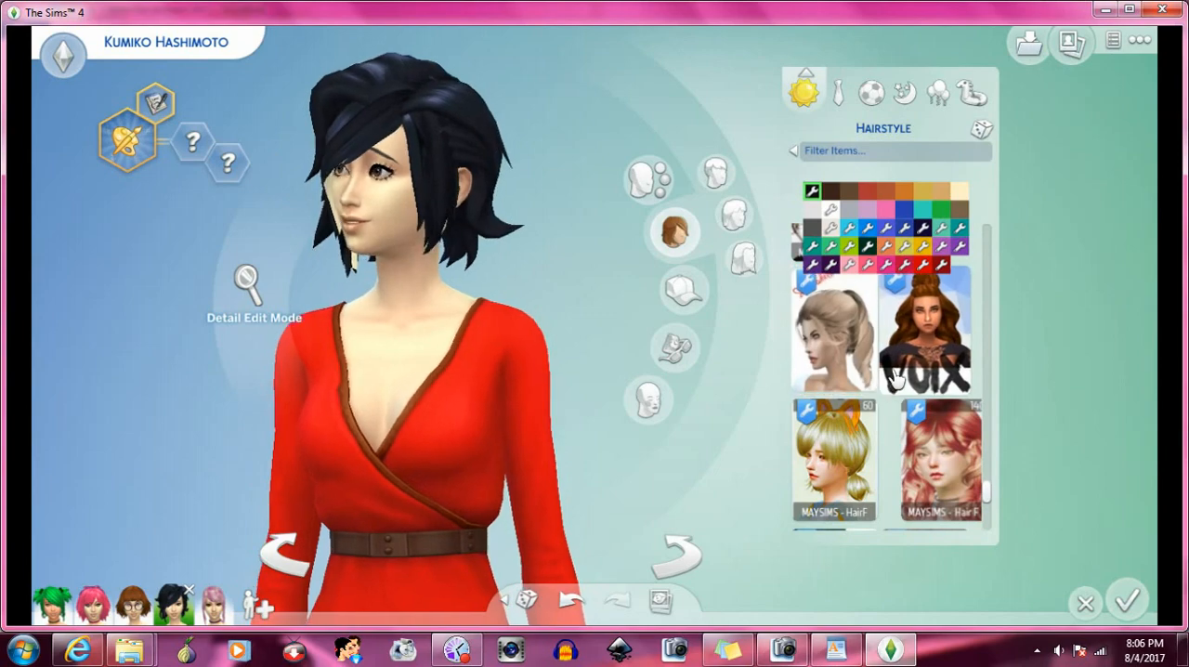
{"action": "left_click", "coordinate": [915, 364]}
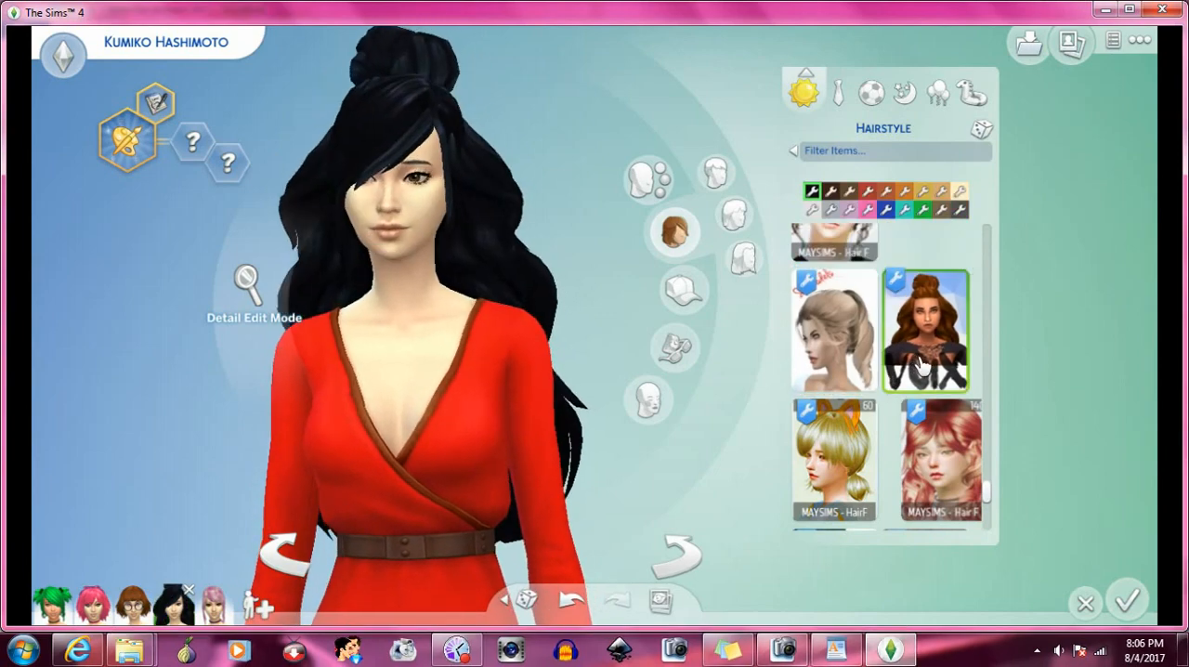
- Try the Rouge ponytail hairstyle, and rotate the Sim to inspect it from all sides
{"action": "scroll", "coordinate": [919, 365], "scroll_direction": "down", "scroll_amount": 3}
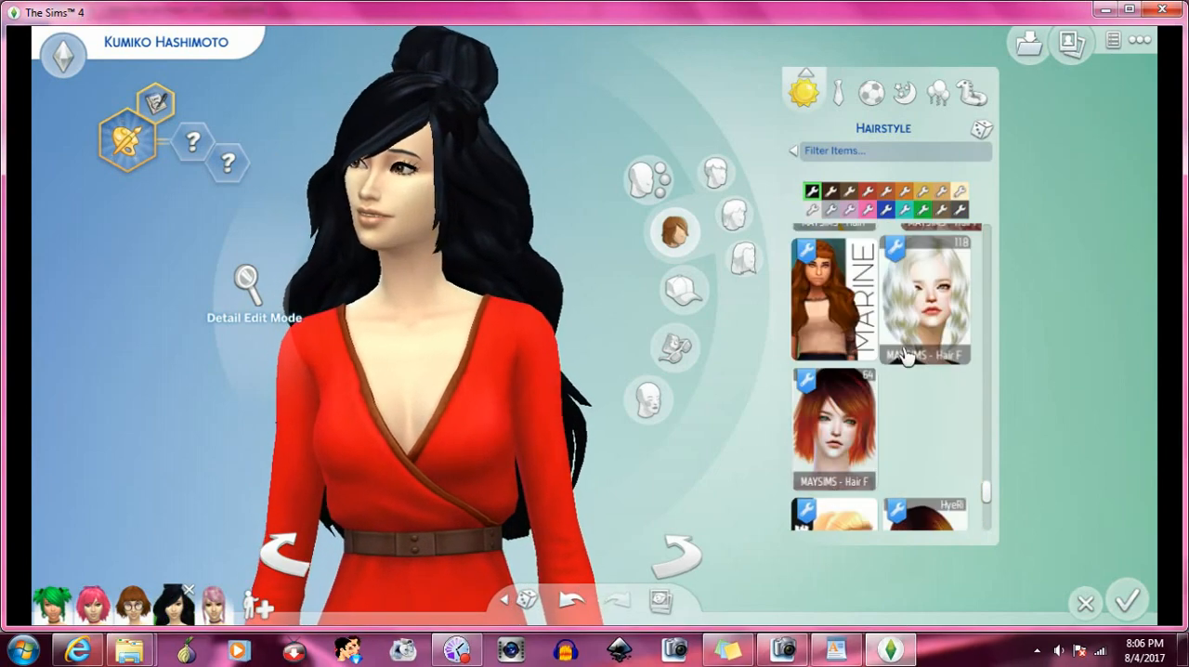
{"action": "scroll", "coordinate": [907, 357], "scroll_direction": "down", "scroll_amount": 3}
{"action": "left_click", "coordinate": [855, 296]}
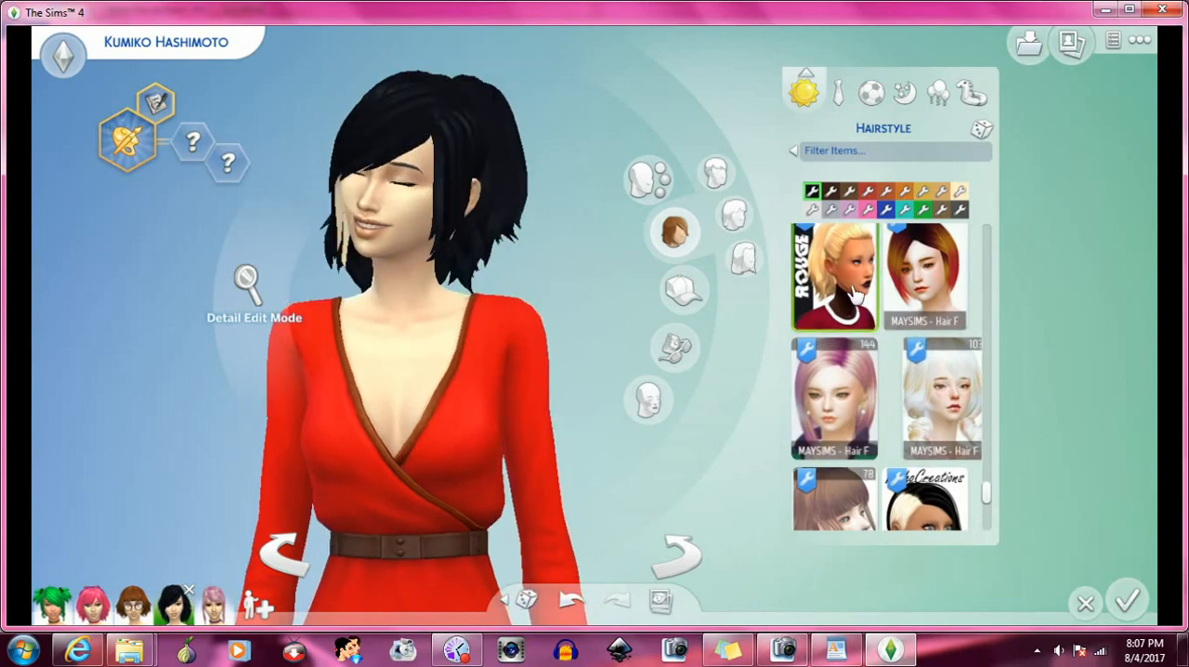
{"action": "left_click", "coordinate": [687, 555]}
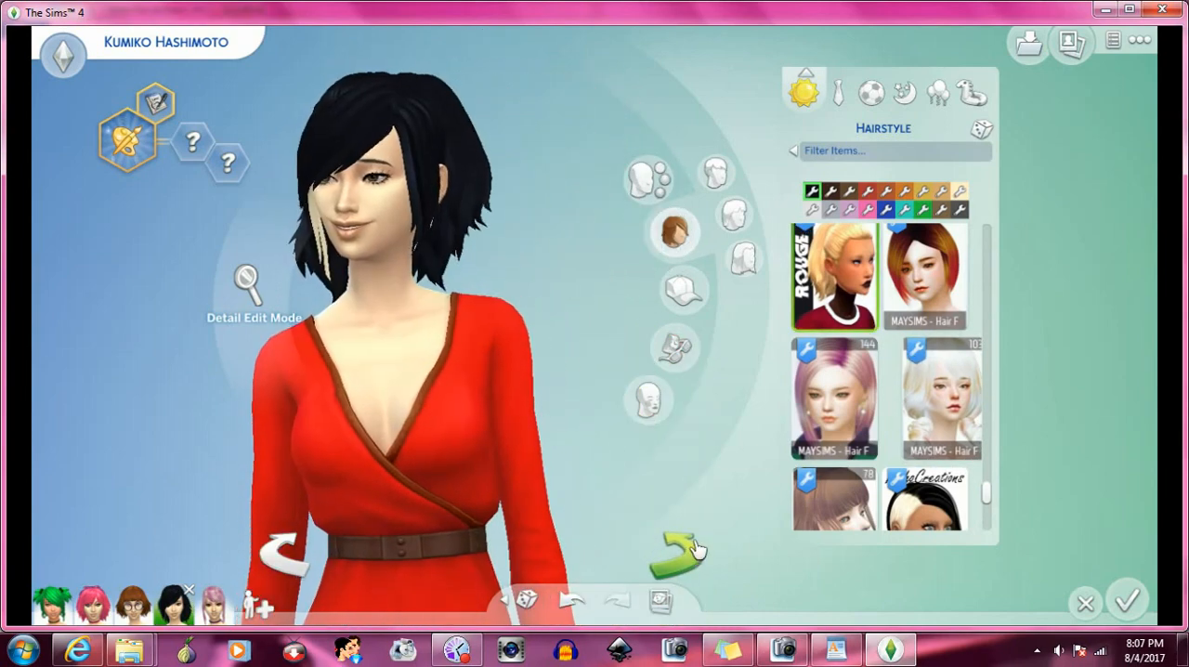
- Try the wavy black bob beside the pink MAYSIMS updo, and replace it with the voluminous Chrome hairstyle
{"action": "scroll", "coordinate": [929, 372], "scroll_direction": "down", "scroll_amount": 5}
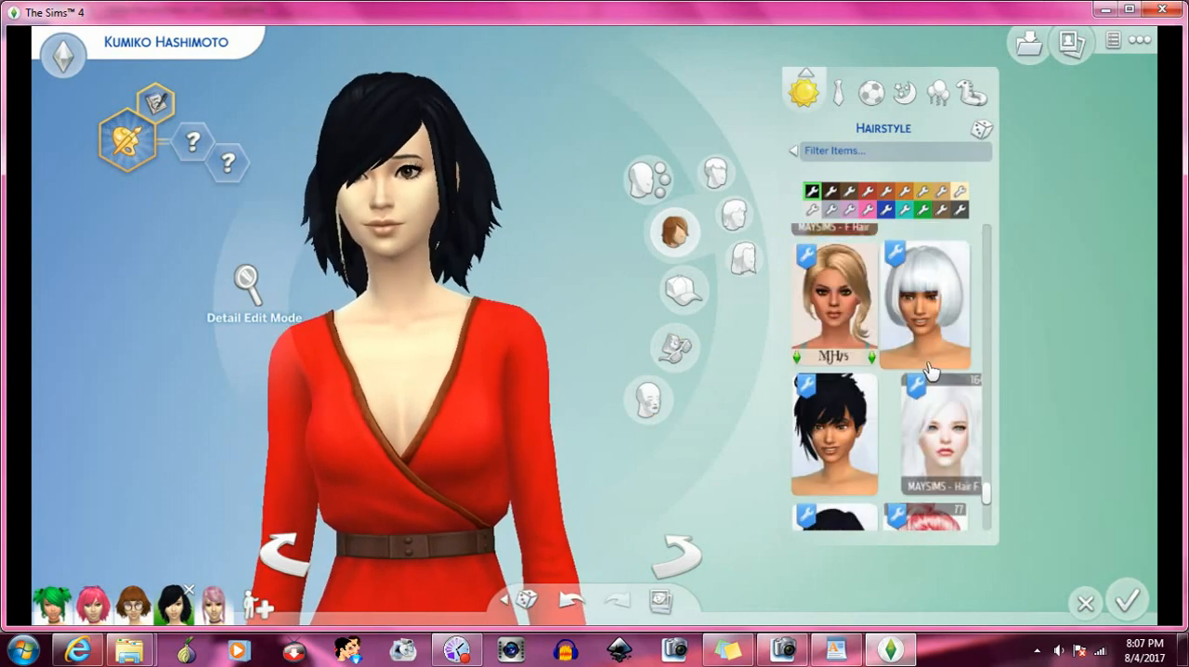
{"action": "scroll", "coordinate": [930, 371], "scroll_direction": "down", "scroll_amount": 3}
{"action": "scroll", "coordinate": [930, 372], "scroll_direction": "down", "scroll_amount": 2}
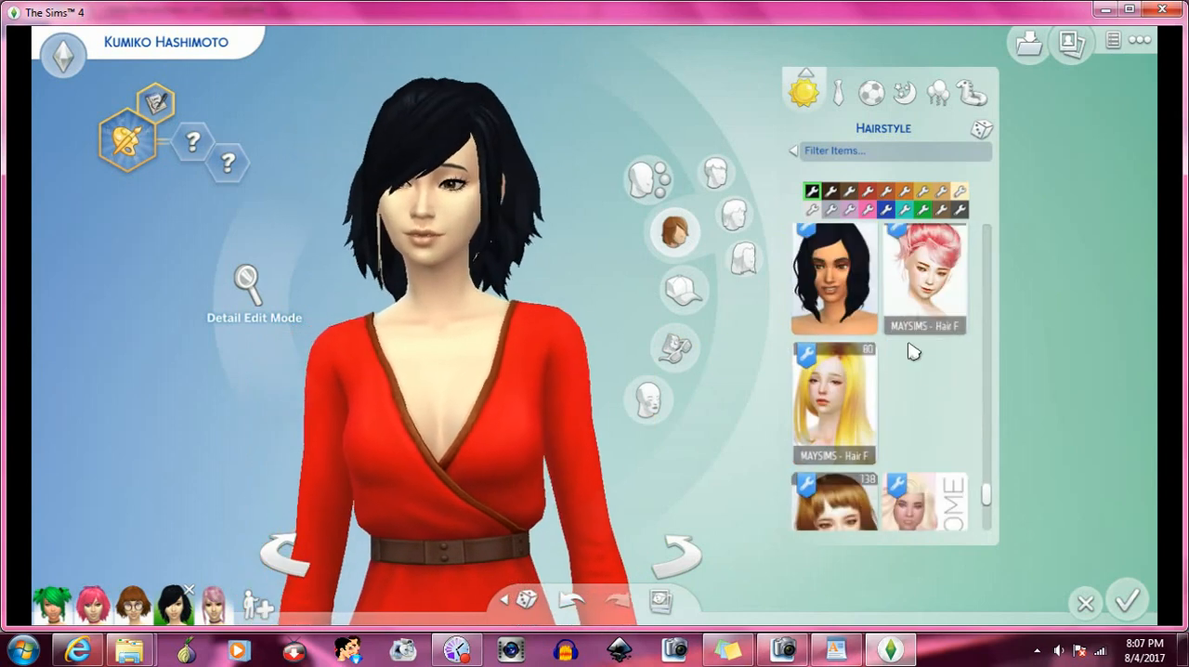
{"action": "left_click", "coordinate": [850, 297]}
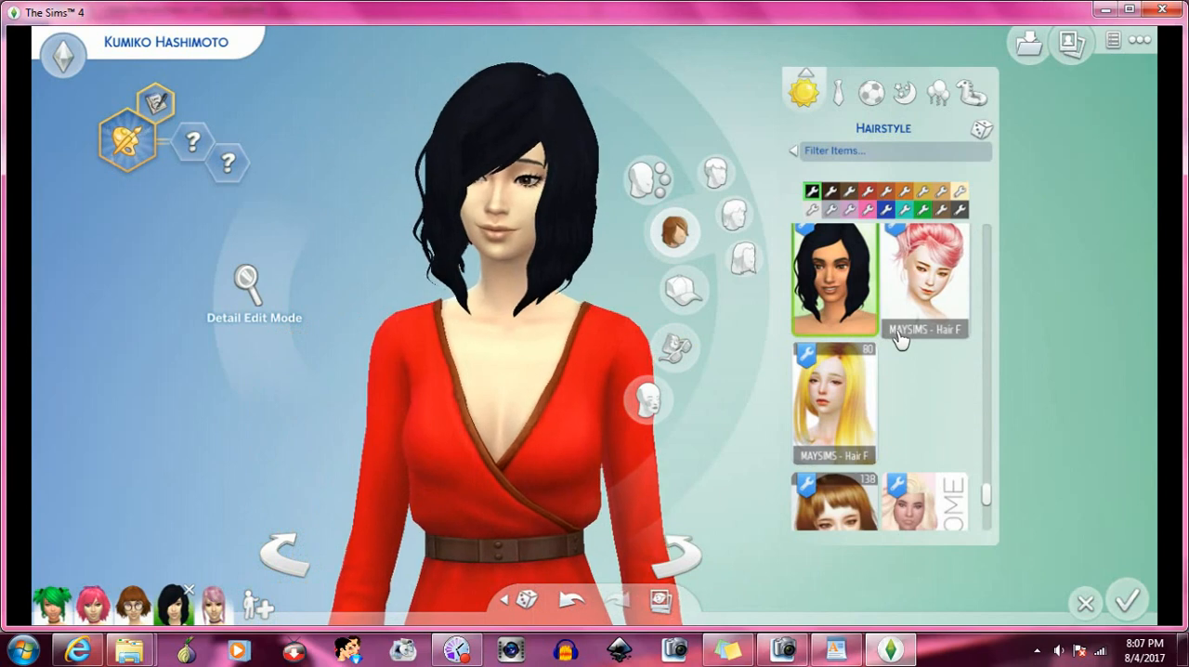
{"action": "scroll", "coordinate": [901, 343], "scroll_direction": "down", "scroll_amount": 3}
{"action": "left_click", "coordinate": [908, 351]}
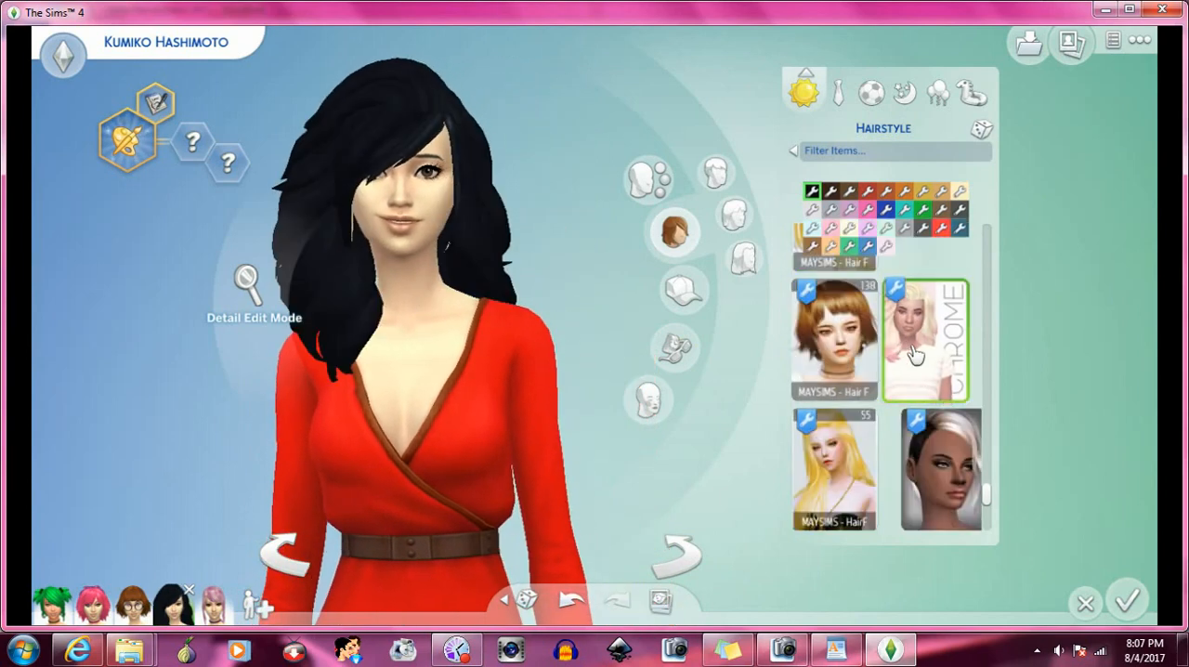
- Try the Aveira ombre updo with hanging strands, and replace it with the long wavy Void hairstyle
{"action": "scroll", "coordinate": [915, 353], "scroll_direction": "down", "scroll_amount": 3}
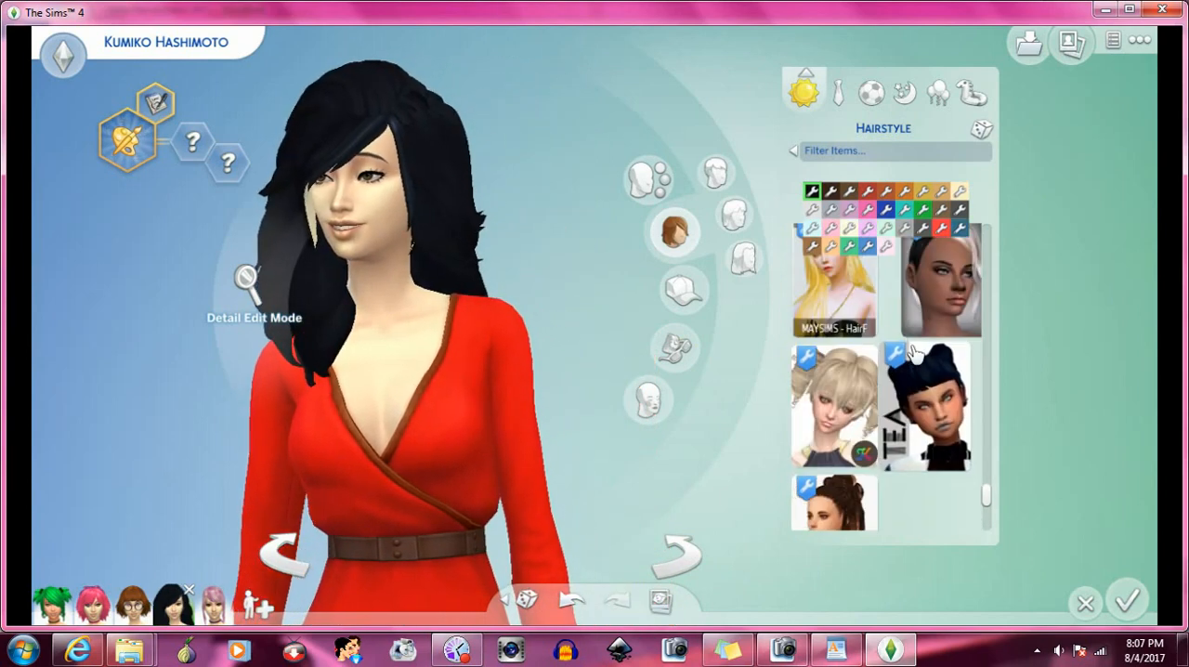
{"action": "scroll", "coordinate": [924, 389], "scroll_direction": "down", "scroll_amount": 2}
{"action": "left_click", "coordinate": [868, 365]}
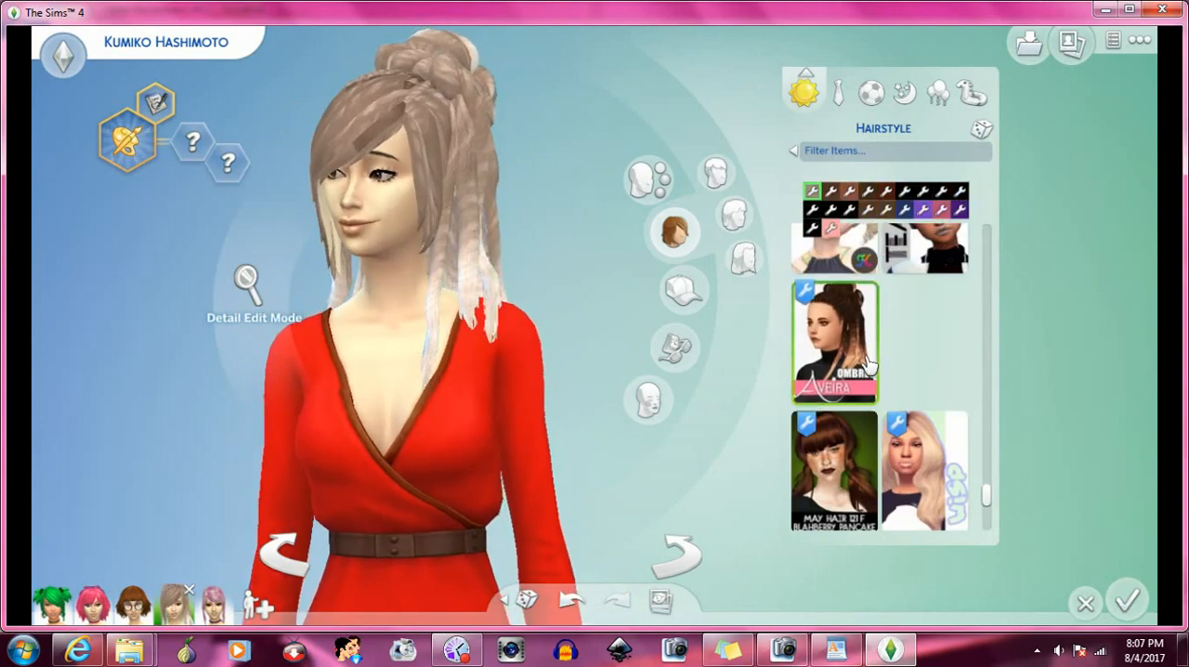
{"action": "scroll", "coordinate": [877, 372], "scroll_direction": "down", "scroll_amount": 3}
{"action": "scroll", "coordinate": [891, 374], "scroll_direction": "down", "scroll_amount": 2}
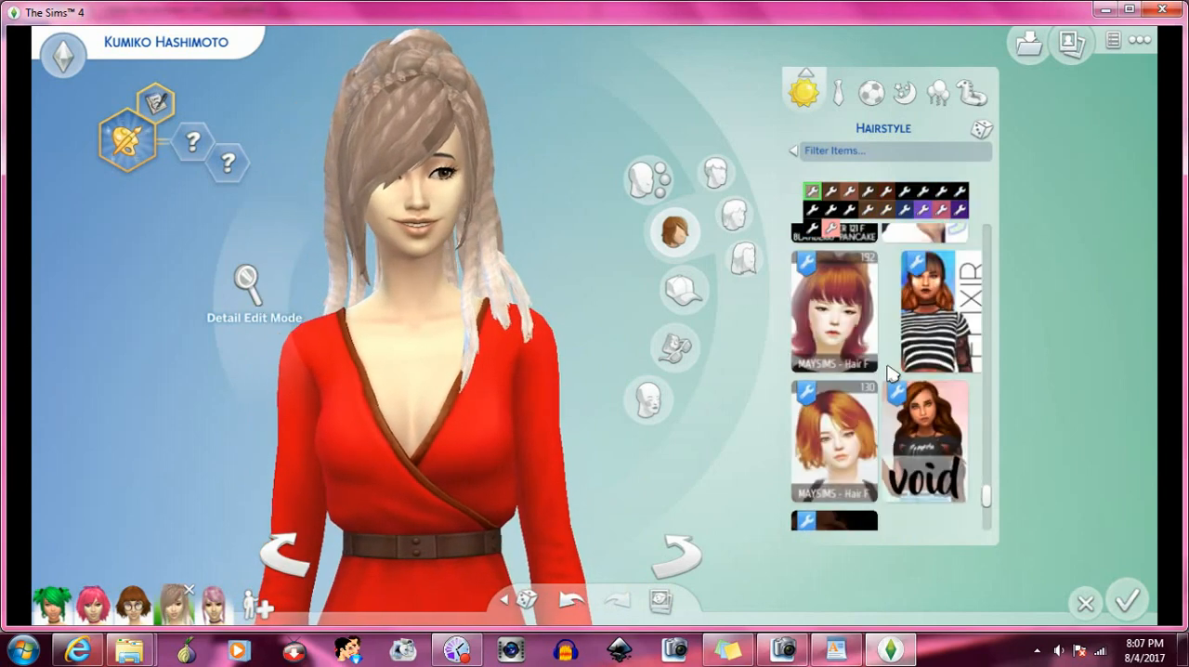
{"action": "left_click", "coordinate": [926, 420]}
- Try the long wavy hairstyle shown on the model in the white T-shirt, beside the short black crop
{"action": "scroll", "coordinate": [926, 420], "scroll_direction": "down", "scroll_amount": 2}
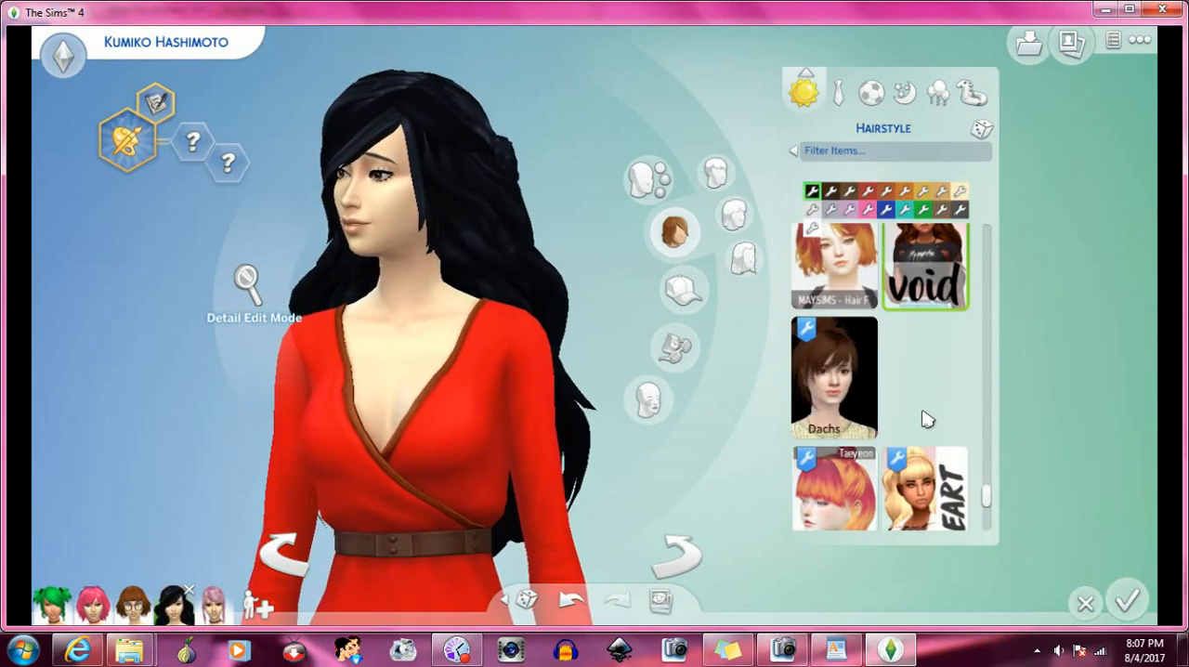
{"action": "scroll", "coordinate": [915, 376], "scroll_direction": "down", "scroll_amount": 2}
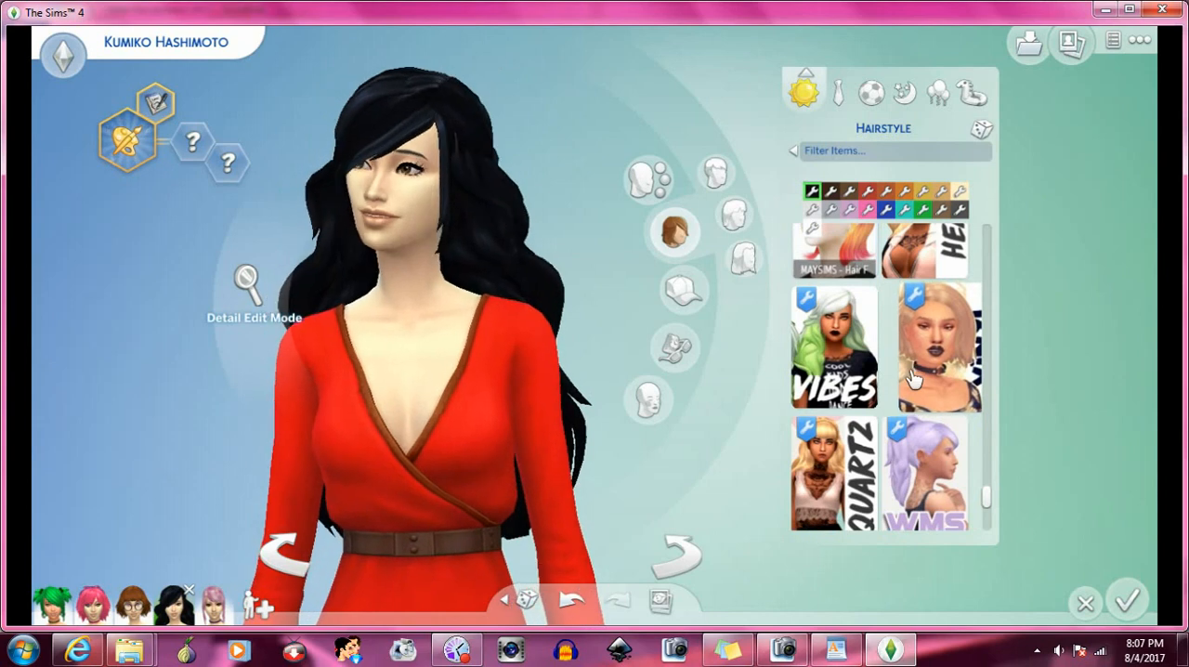
{"action": "scroll", "coordinate": [931, 362], "scroll_direction": "down", "scroll_amount": 4}
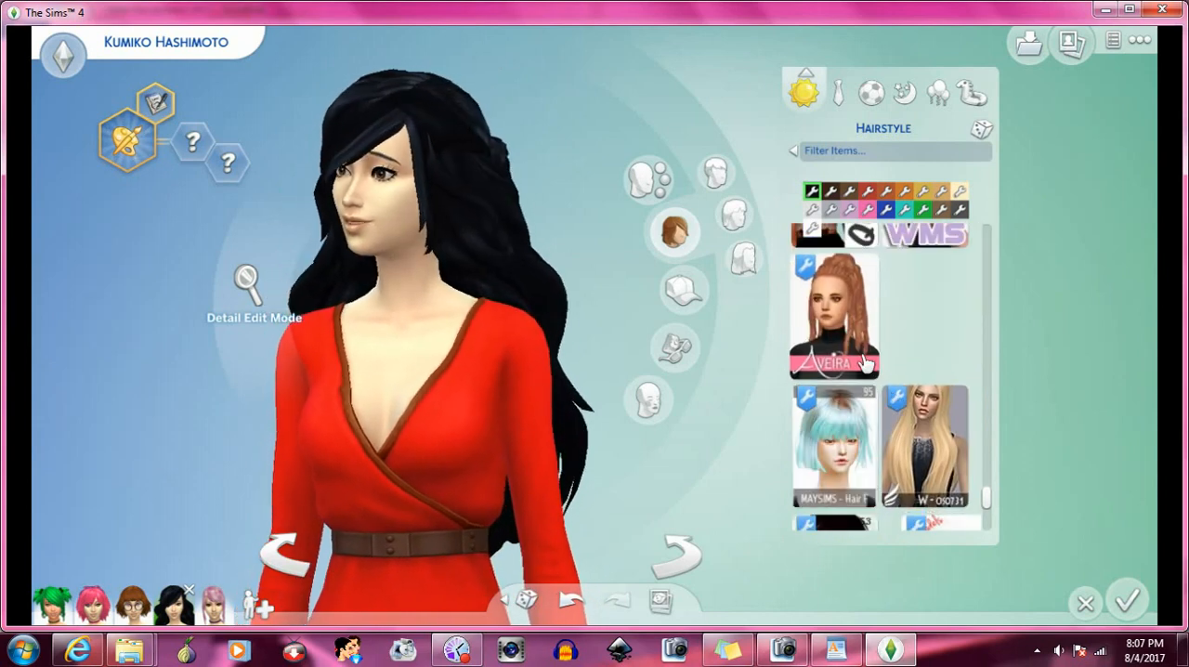
{"action": "scroll", "coordinate": [883, 390], "scroll_direction": "down", "scroll_amount": 3}
{"action": "scroll", "coordinate": [883, 390], "scroll_direction": "down", "scroll_amount": 4}
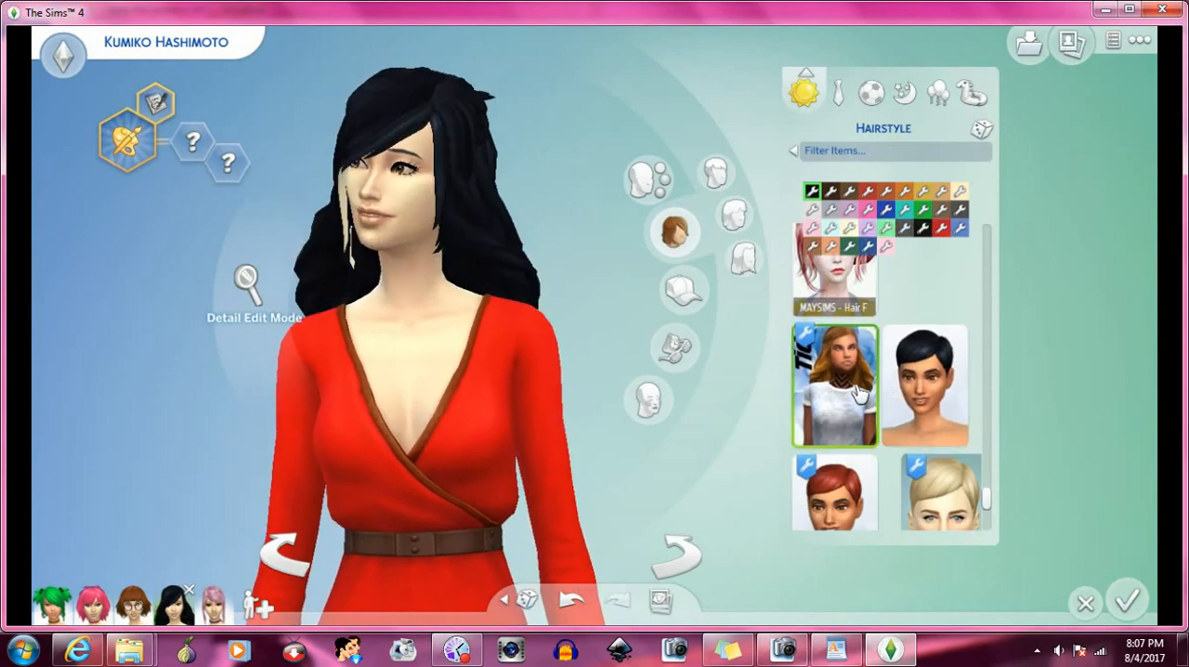
- Apply the Giannisk13 hairstyle with two large curly buns and loose front curls to the Sim
{"action": "scroll", "coordinate": [882, 398], "scroll_direction": "down", "scroll_amount": 3}
{"action": "scroll", "coordinate": [873, 398], "scroll_direction": "down", "scroll_amount": 2}
{"action": "left_click", "coordinate": [938, 367]}
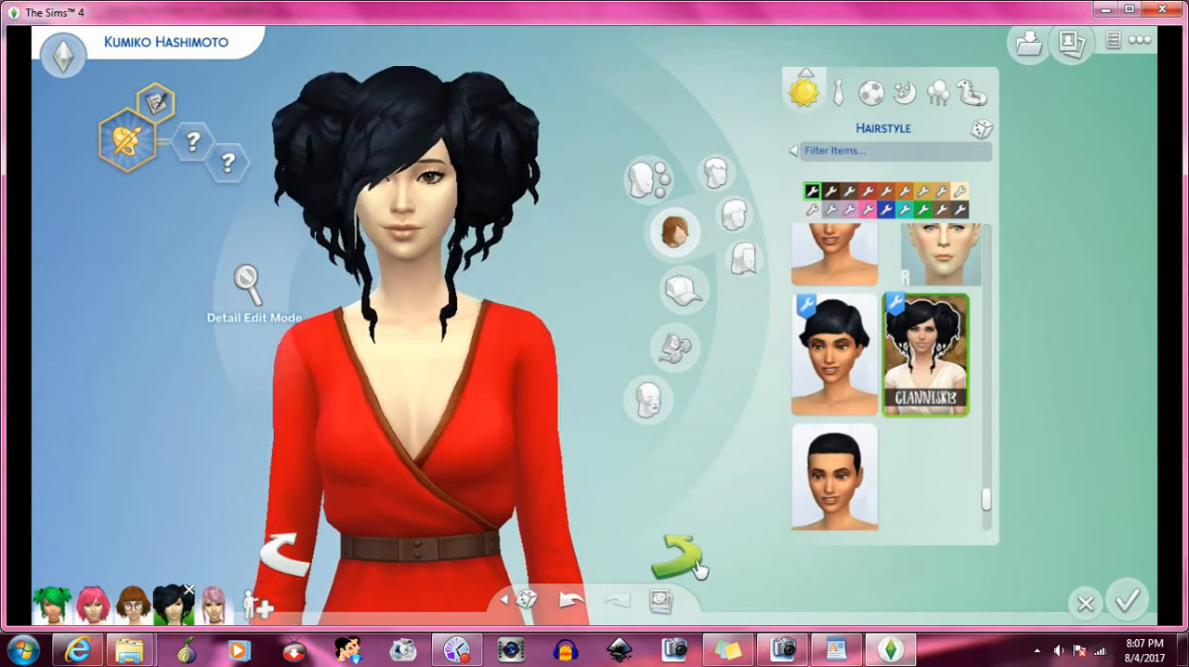
- Try the red Kiara Zurk hairstyle with low side buns, and replace it with the long angled black bob
{"action": "left_click", "coordinate": [699, 568]}
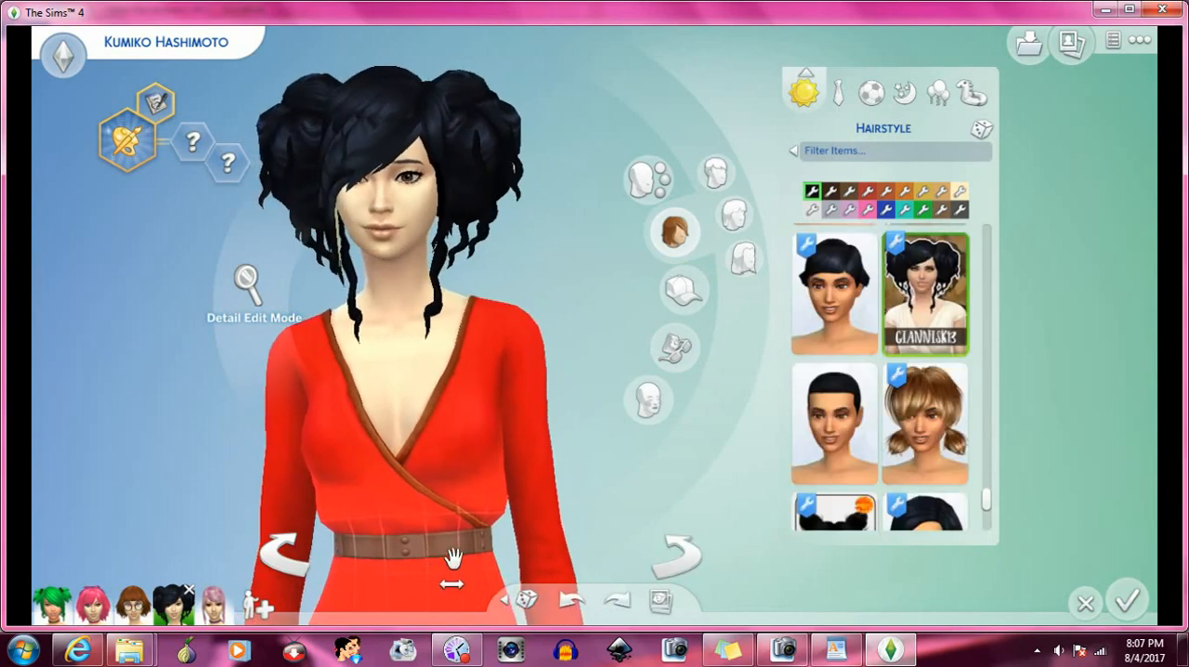
{"action": "scroll", "coordinate": [920, 414], "scroll_direction": "down", "scroll_amount": 3}
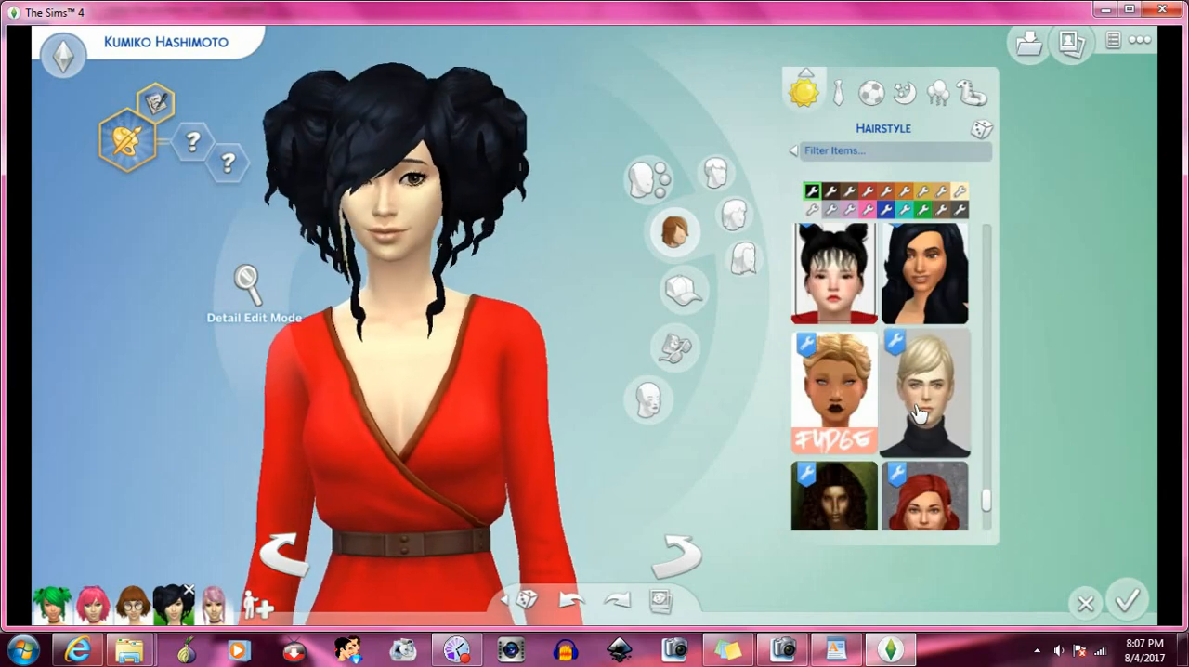
{"action": "scroll", "coordinate": [915, 412], "scroll_direction": "down", "scroll_amount": 1}
{"action": "left_click", "coordinate": [914, 413]}
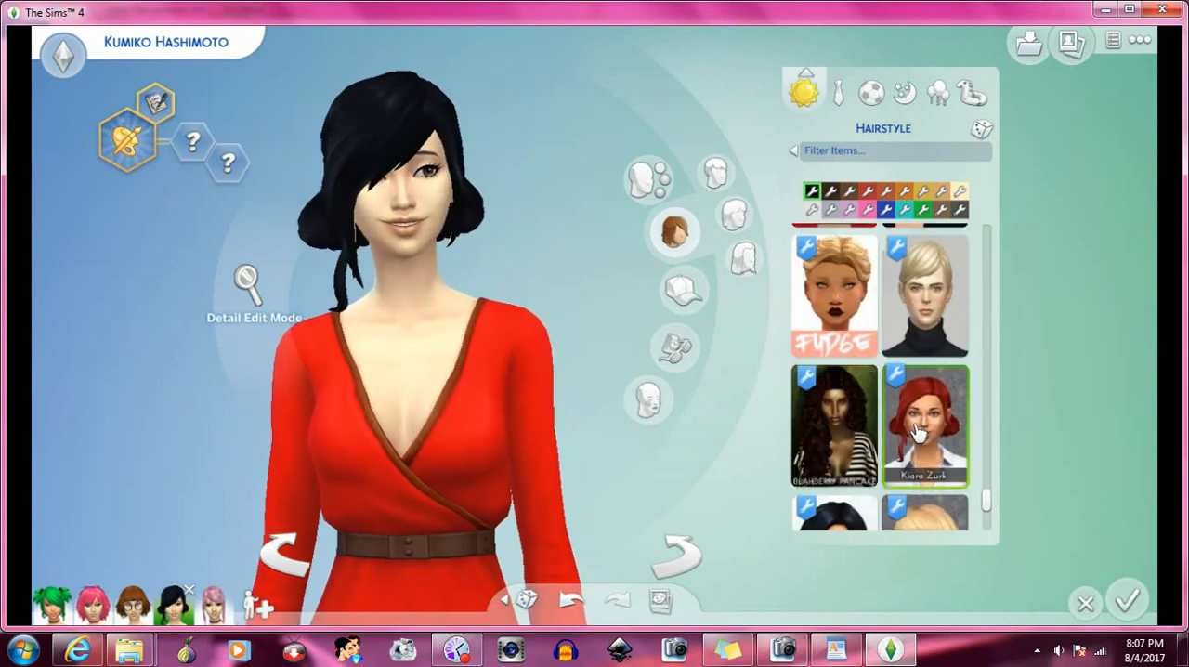
{"action": "scroll", "coordinate": [917, 423], "scroll_direction": "down", "scroll_amount": 1}
{"action": "left_click", "coordinate": [845, 453]}
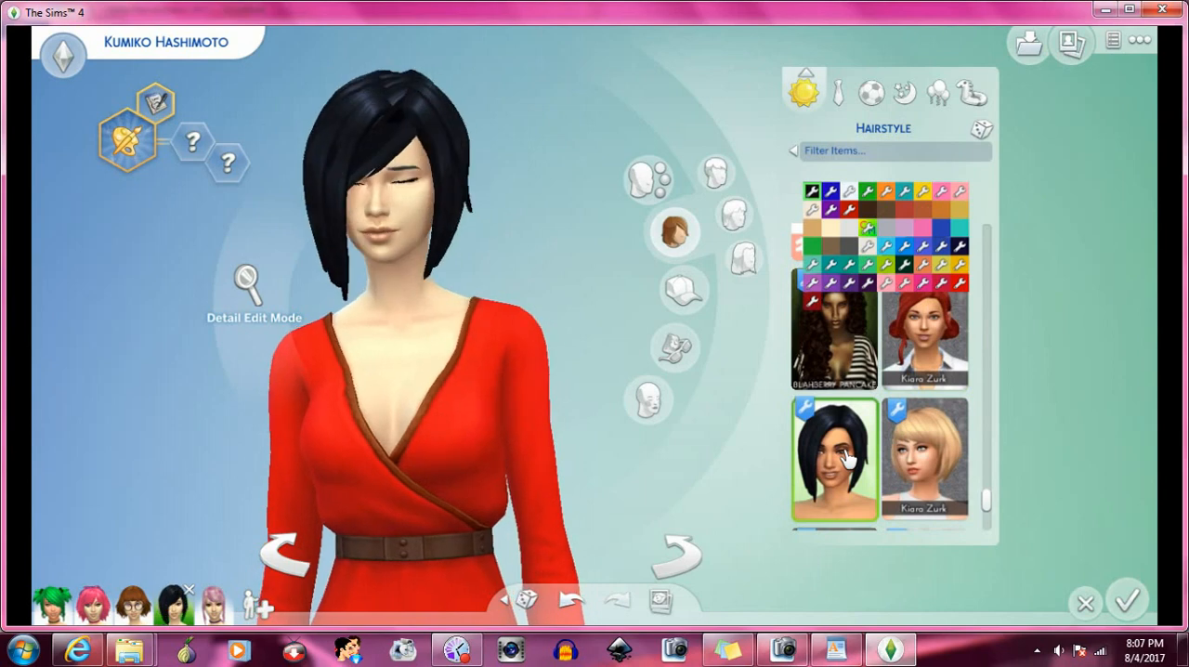
- Try the red asymmetrical Kiara Zurk bob, and replace it with the choppy brown Kiara Zurk hairstyle beside it
{"action": "scroll", "coordinate": [938, 413], "scroll_direction": "down", "scroll_amount": 2}
{"action": "left_click", "coordinate": [852, 425]}
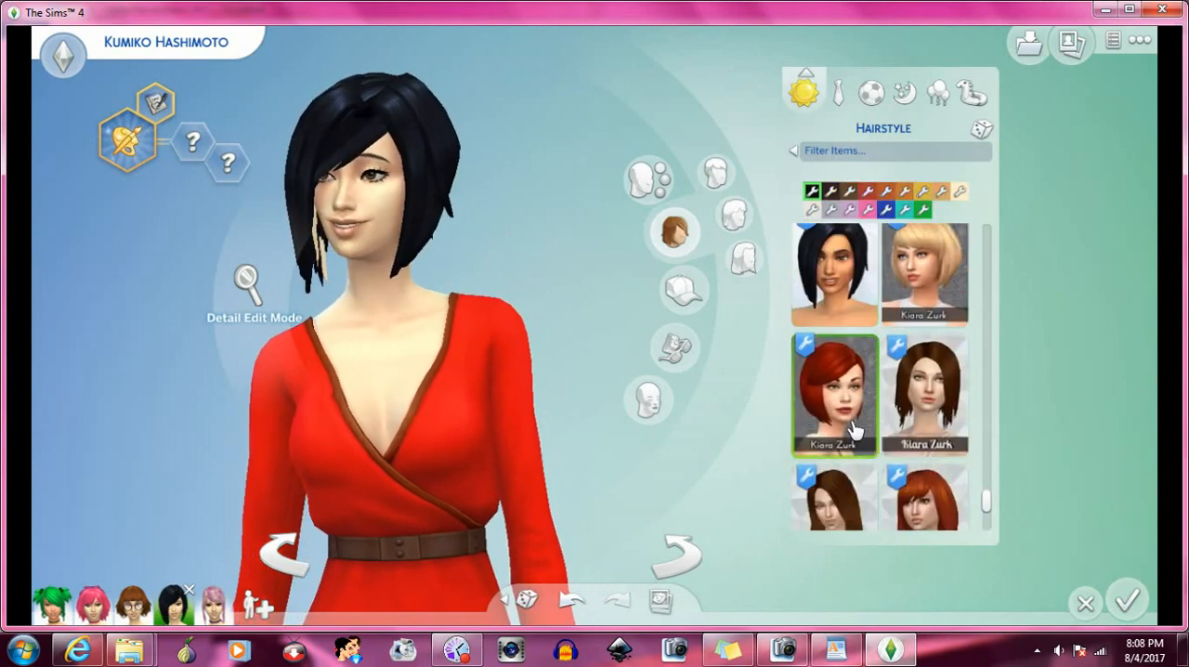
{"action": "left_click", "coordinate": [927, 419]}
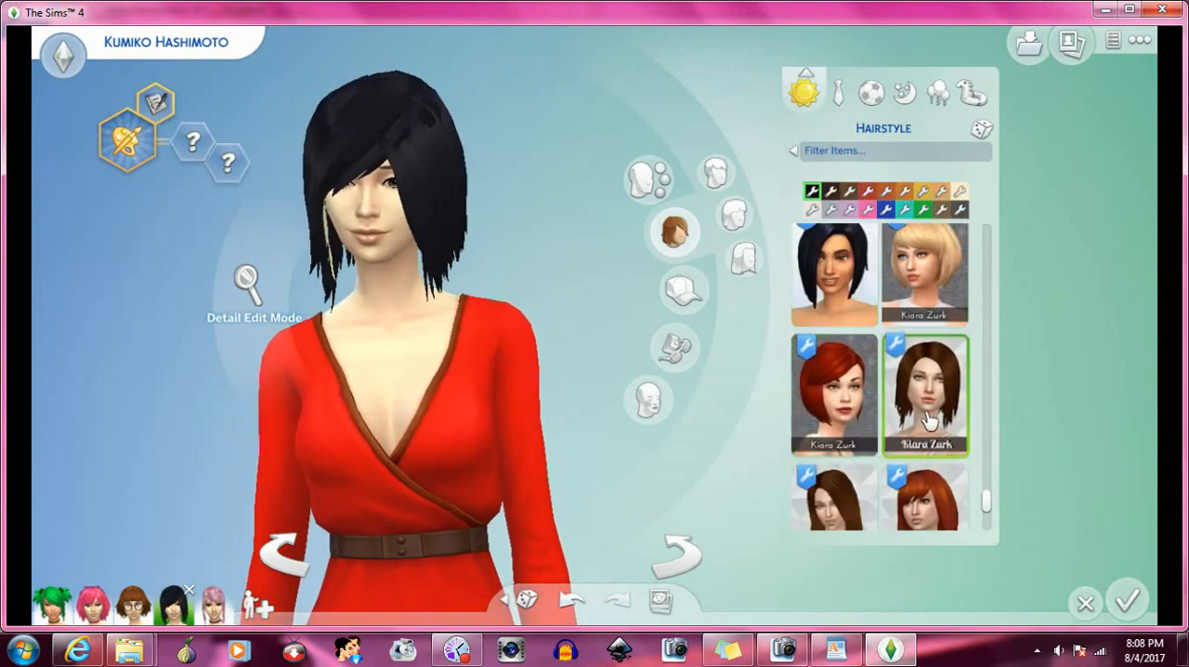
- Try the orange WMS hairstyle with a shaved side, and replace it with the thick black side braid
{"action": "scroll", "coordinate": [927, 420], "scroll_direction": "down", "scroll_amount": 5}
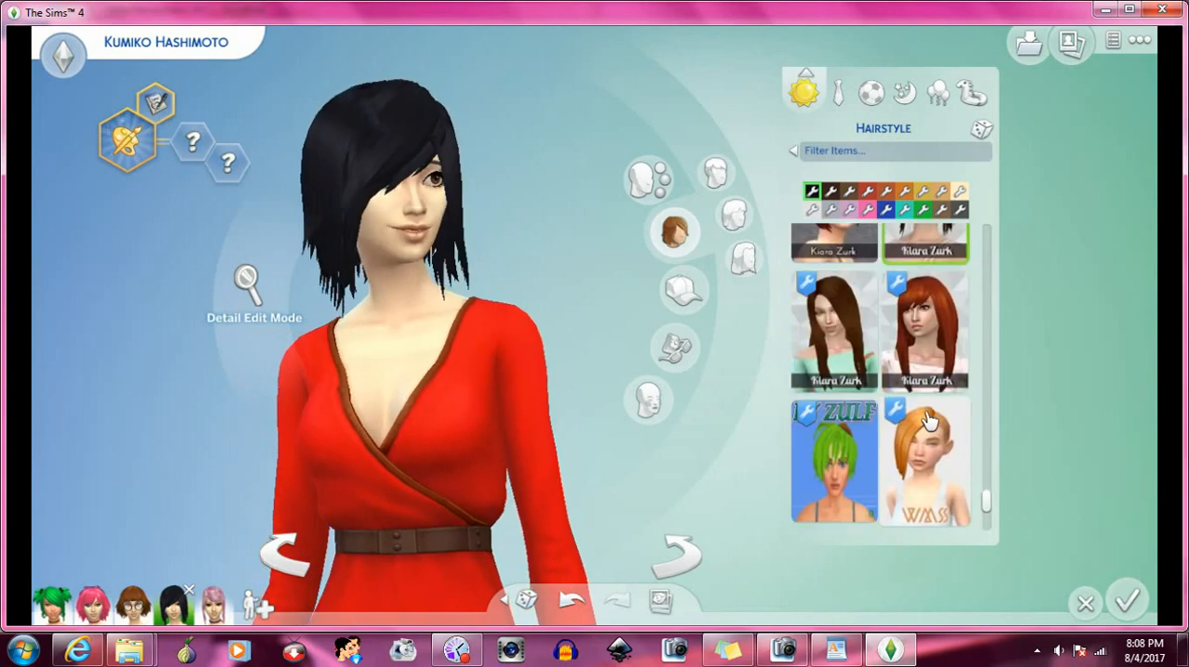
{"action": "left_click", "coordinate": [933, 381]}
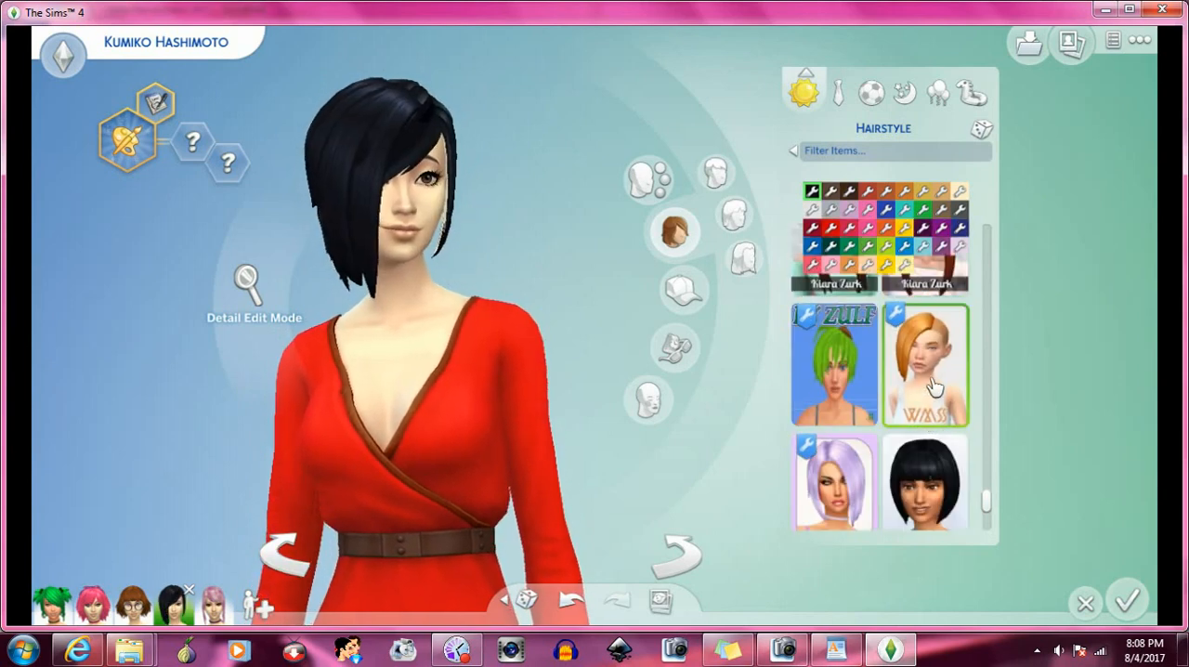
{"action": "scroll", "coordinate": [933, 385], "scroll_direction": "down", "scroll_amount": 2}
{"action": "scroll", "coordinate": [934, 385], "scroll_direction": "down", "scroll_amount": 7}
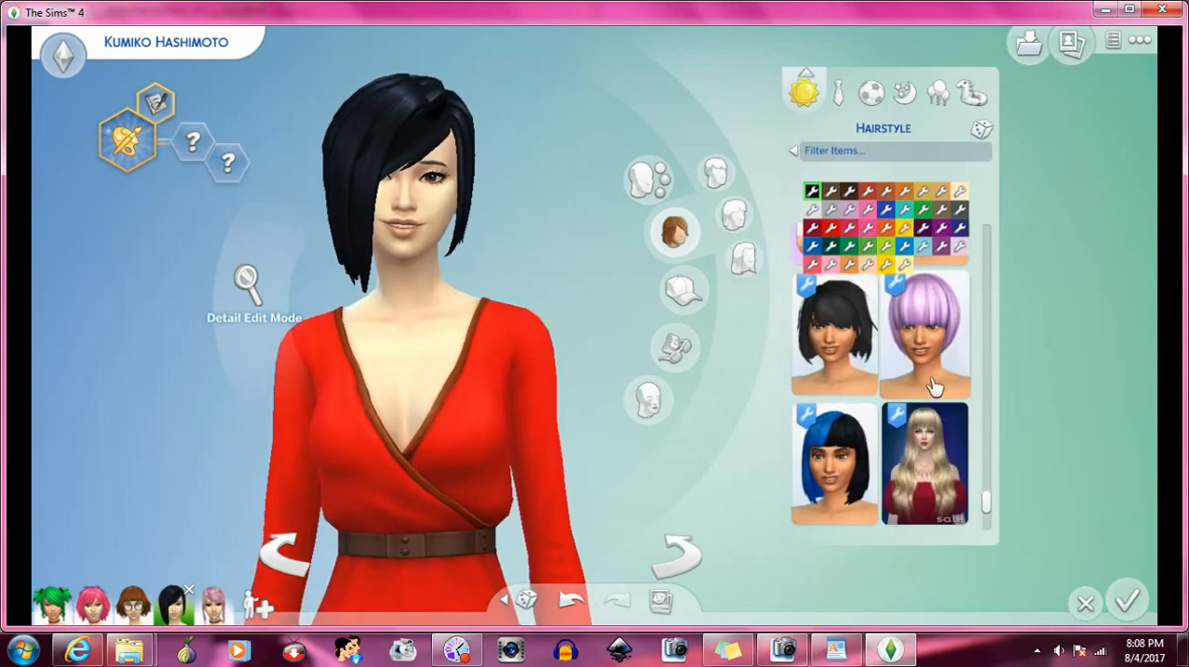
{"action": "scroll", "coordinate": [933, 386], "scroll_direction": "down", "scroll_amount": 2}
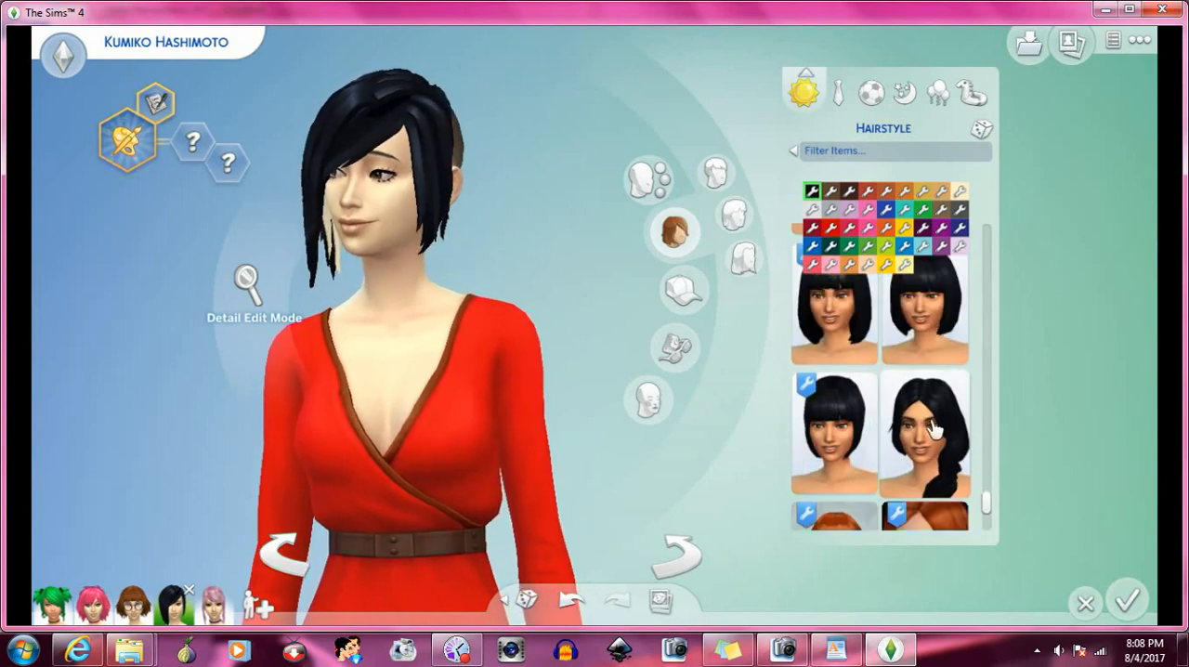
{"action": "left_click", "coordinate": [933, 429]}
- Try the Picky Pikachu bob, and replace it with the Giannisk13 low curly pigtails
{"action": "scroll", "coordinate": [933, 430], "scroll_direction": "down", "scroll_amount": 3}
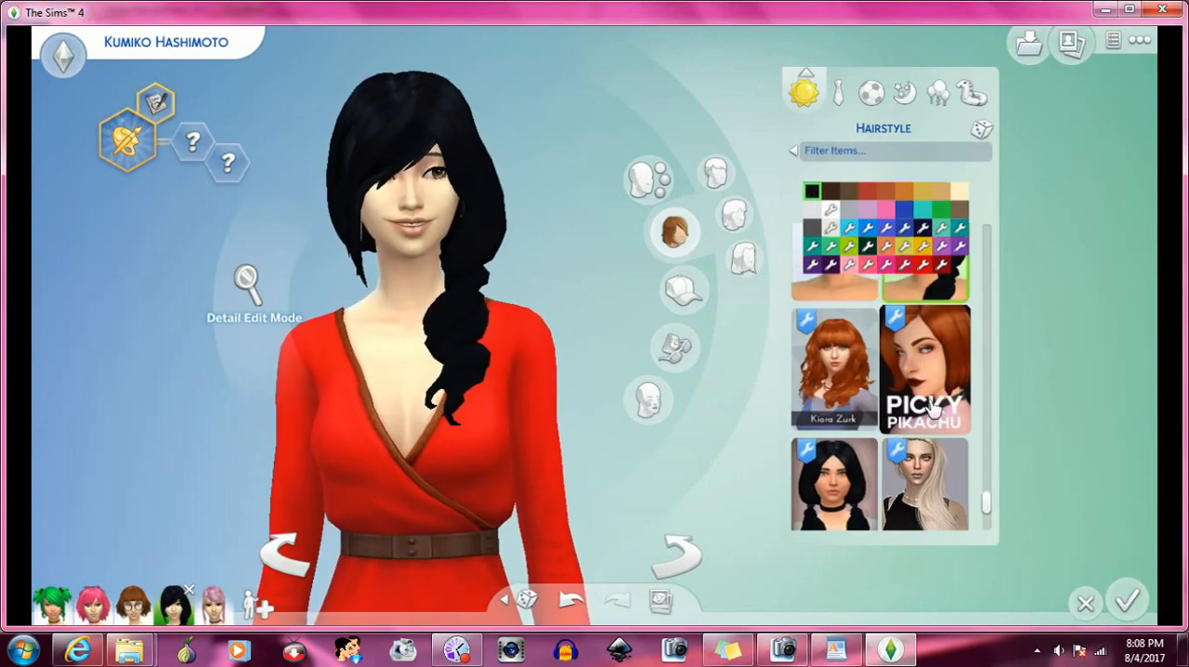
{"action": "left_click", "coordinate": [932, 403]}
{"action": "scroll", "coordinate": [931, 388], "scroll_direction": "down", "scroll_amount": 3}
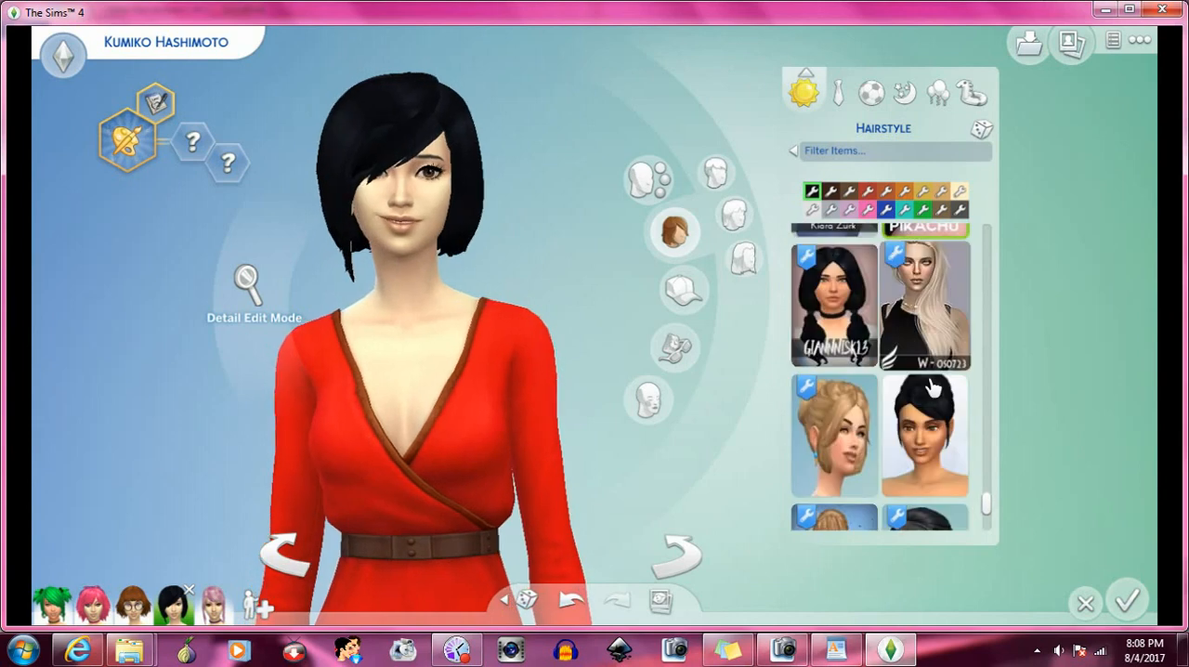
{"action": "left_click", "coordinate": [850, 330]}
- Try the high black updo, and replace it with the long half-up hairstyle beside the Giannisk13 one
{"action": "scroll", "coordinate": [899, 370], "scroll_direction": "down", "scroll_amount": 2}
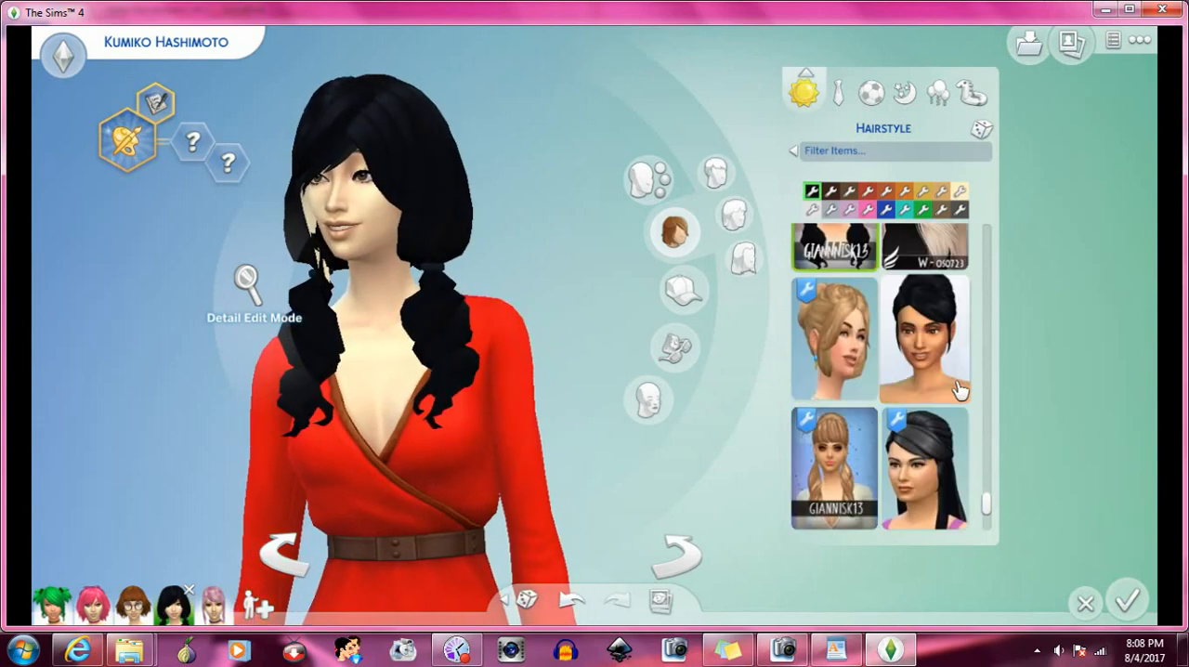
{"action": "left_click", "coordinate": [936, 365]}
{"action": "scroll", "coordinate": [938, 367], "scroll_direction": "down", "scroll_amount": 2}
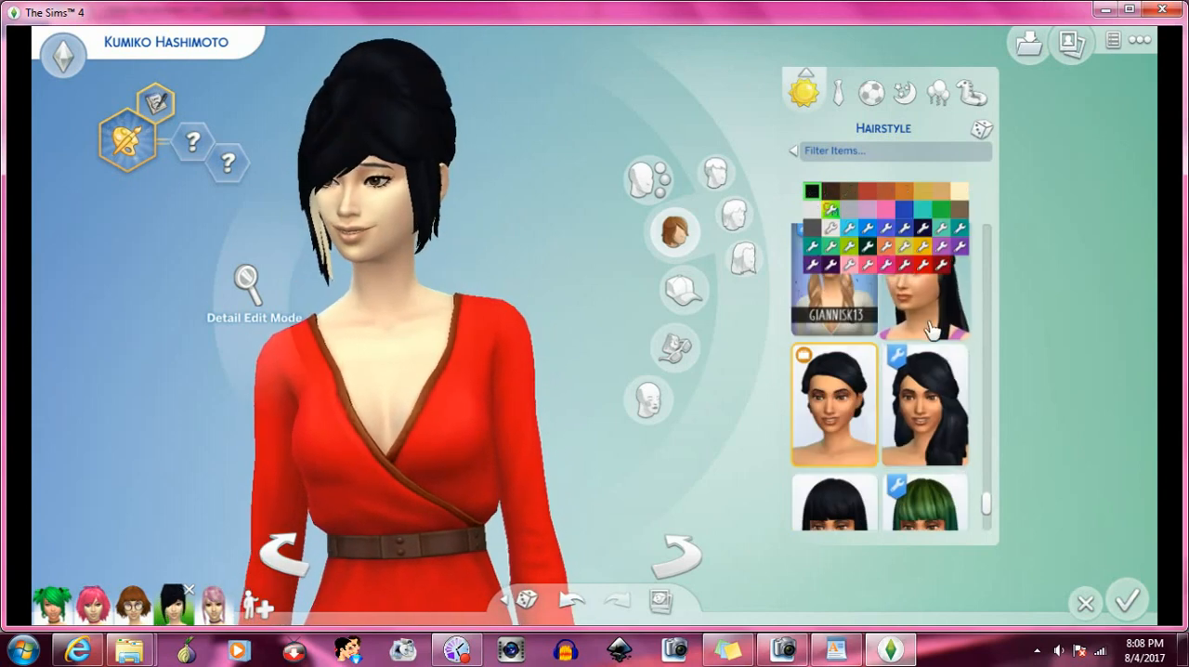
{"action": "left_click", "coordinate": [942, 354]}
- Try the thick layered black bob among the ADE hairstyles, and replace it with the short low pigtails beside SimBlob
{"action": "scroll", "coordinate": [915, 381], "scroll_direction": "down", "scroll_amount": 8}
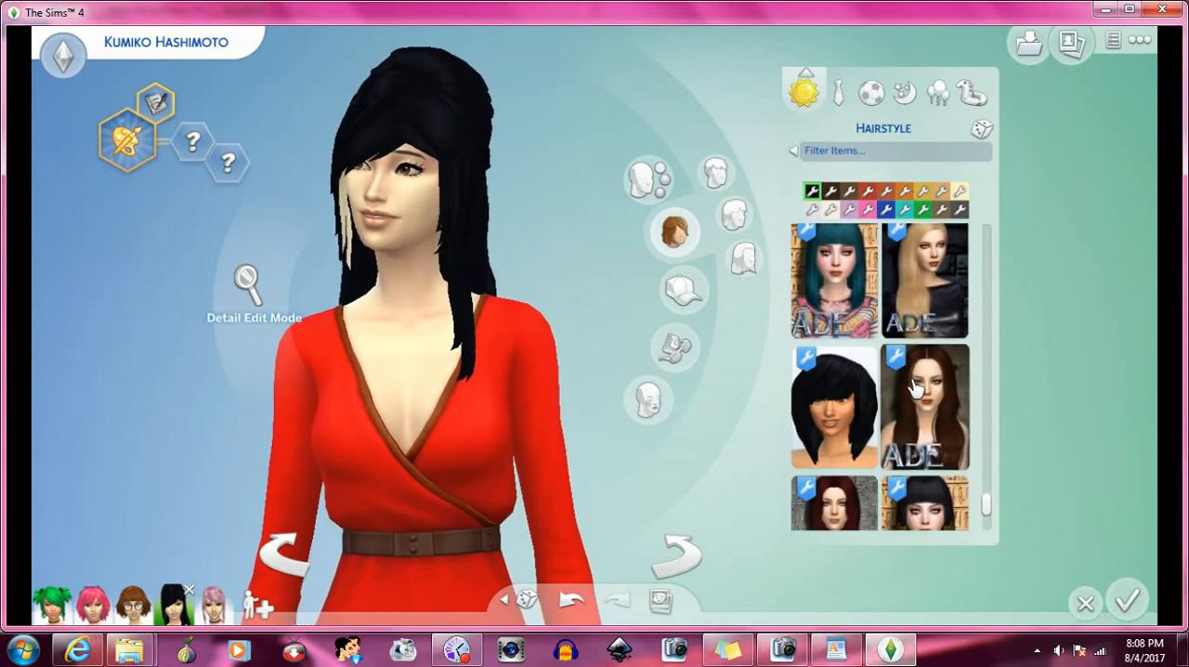
{"action": "left_click", "coordinate": [825, 351]}
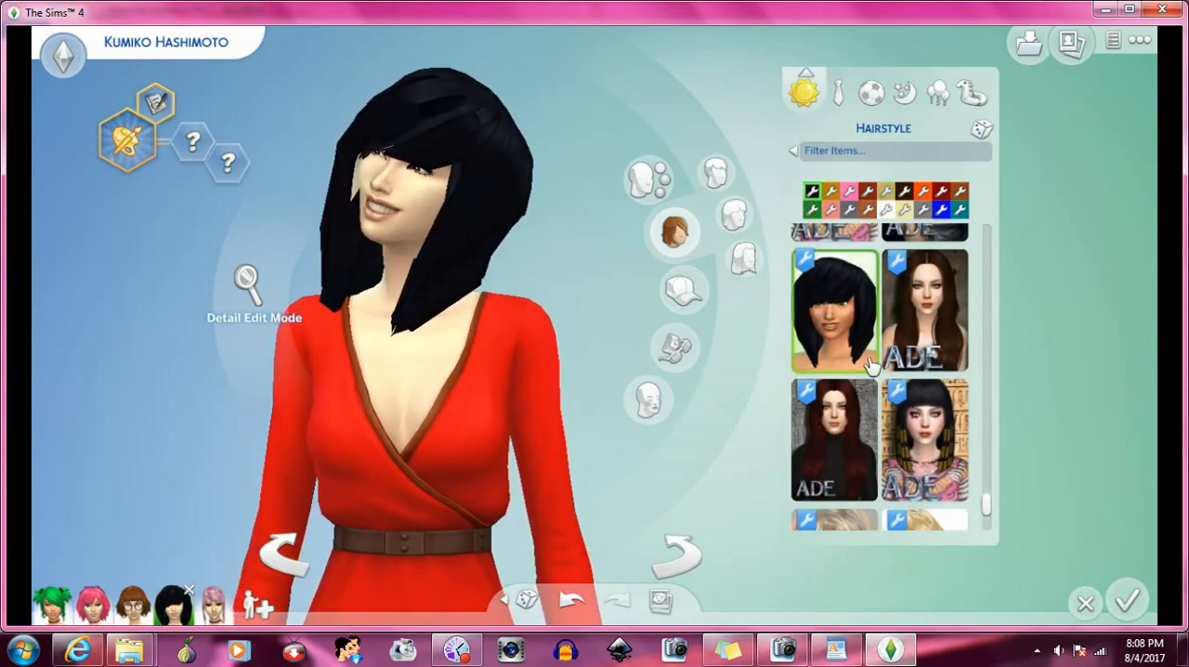
{"action": "scroll", "coordinate": [908, 381], "scroll_direction": "down", "scroll_amount": 3}
{"action": "scroll", "coordinate": [908, 379], "scroll_direction": "down", "scroll_amount": 6}
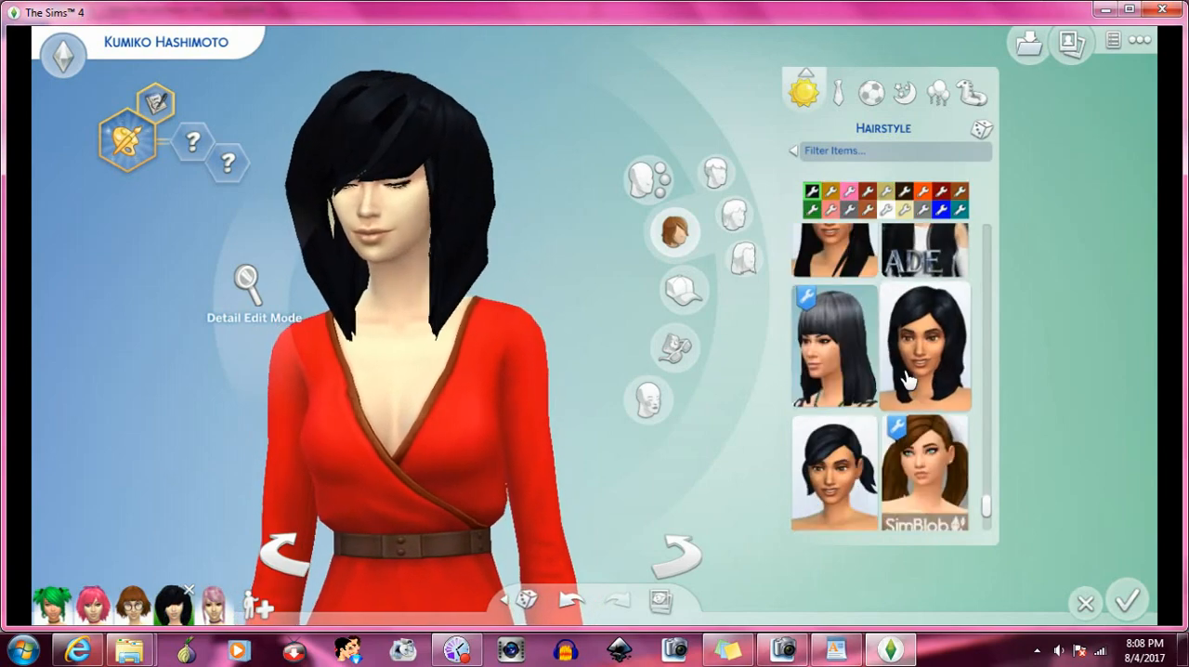
{"action": "left_click", "coordinate": [862, 395]}
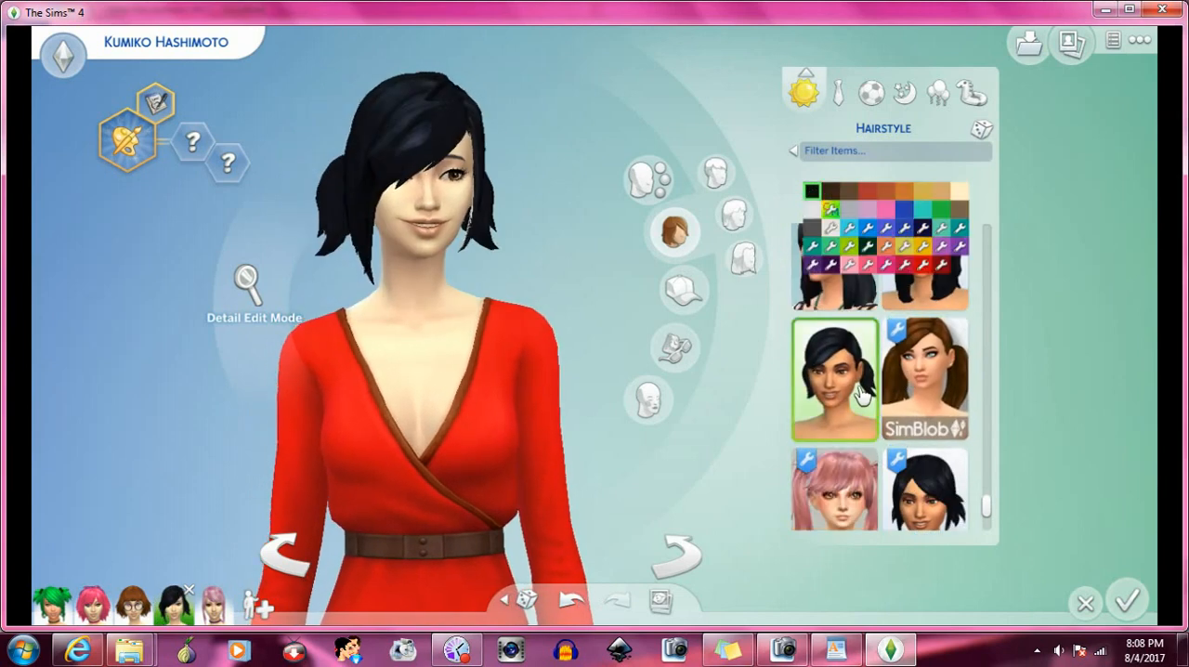
- Try the long SimBlob pigtails, and replace them with the short choppy black pigtails beside the pink-haired model
{"action": "left_click", "coordinate": [908, 385]}
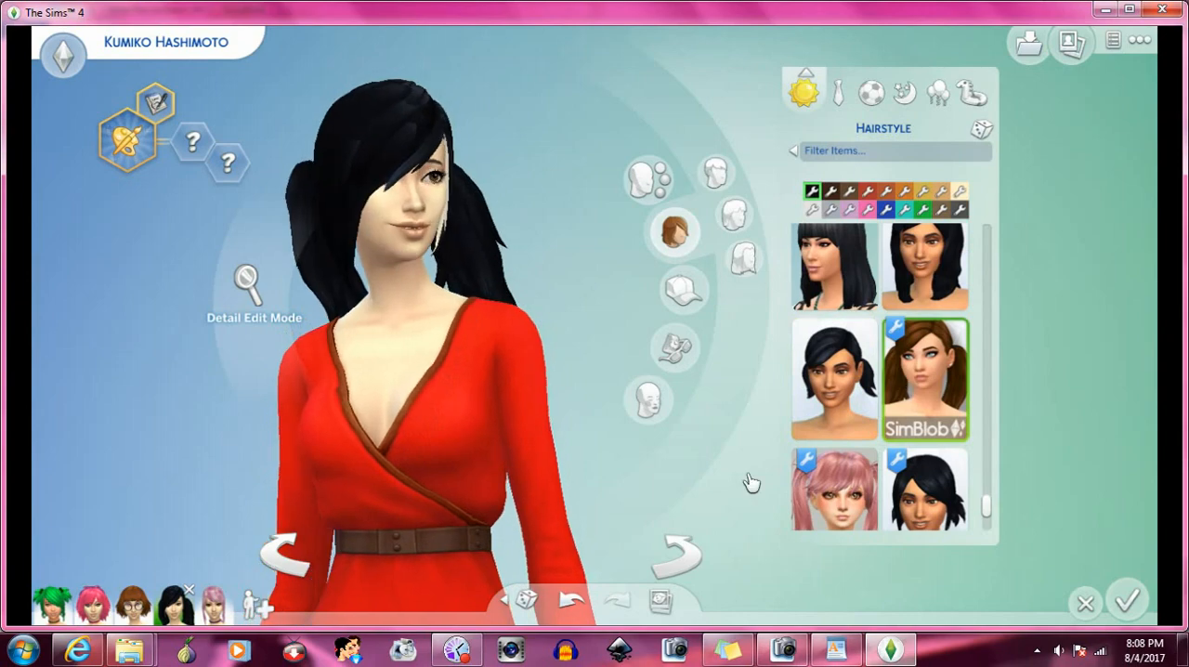
{"action": "left_click", "coordinate": [677, 550]}
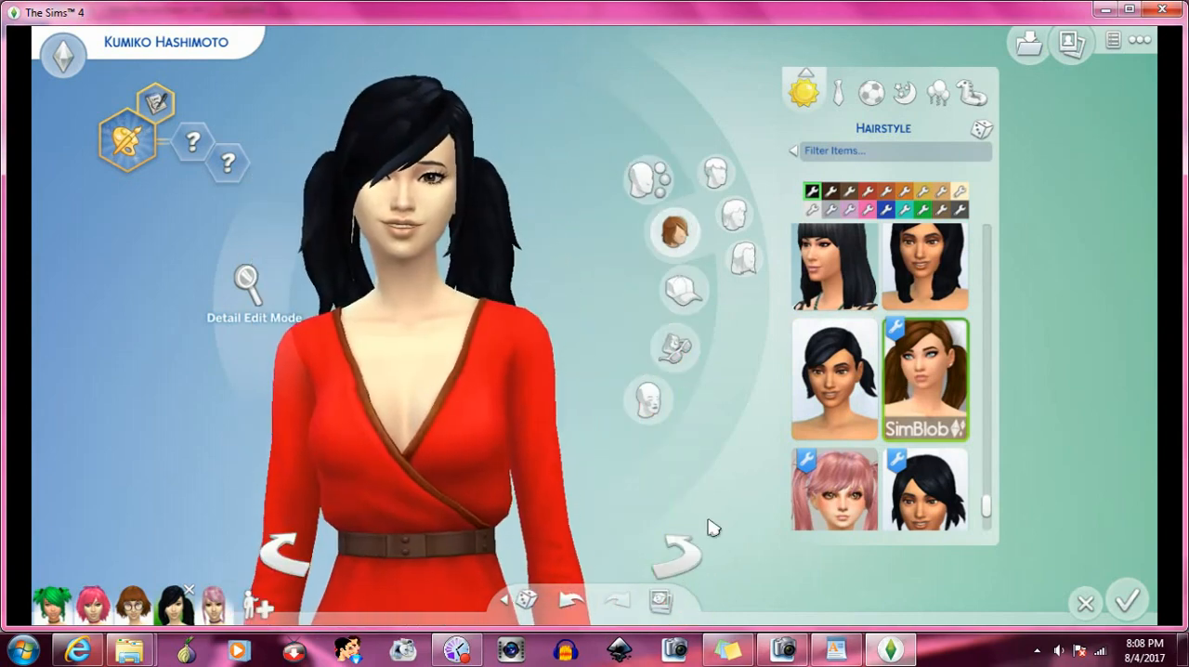
{"action": "scroll", "coordinate": [949, 457], "scroll_direction": "down", "scroll_amount": 1}
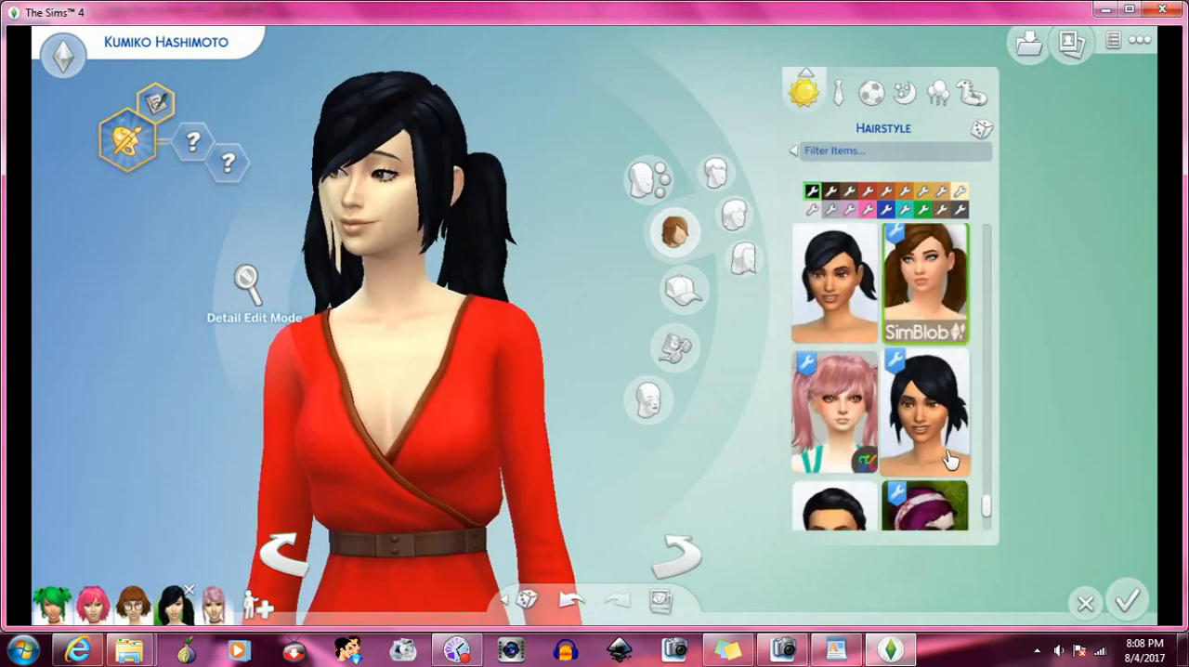
{"action": "left_click", "coordinate": [949, 432]}
{"action": "scroll", "coordinate": [949, 431], "scroll_direction": "down", "scroll_amount": 1}
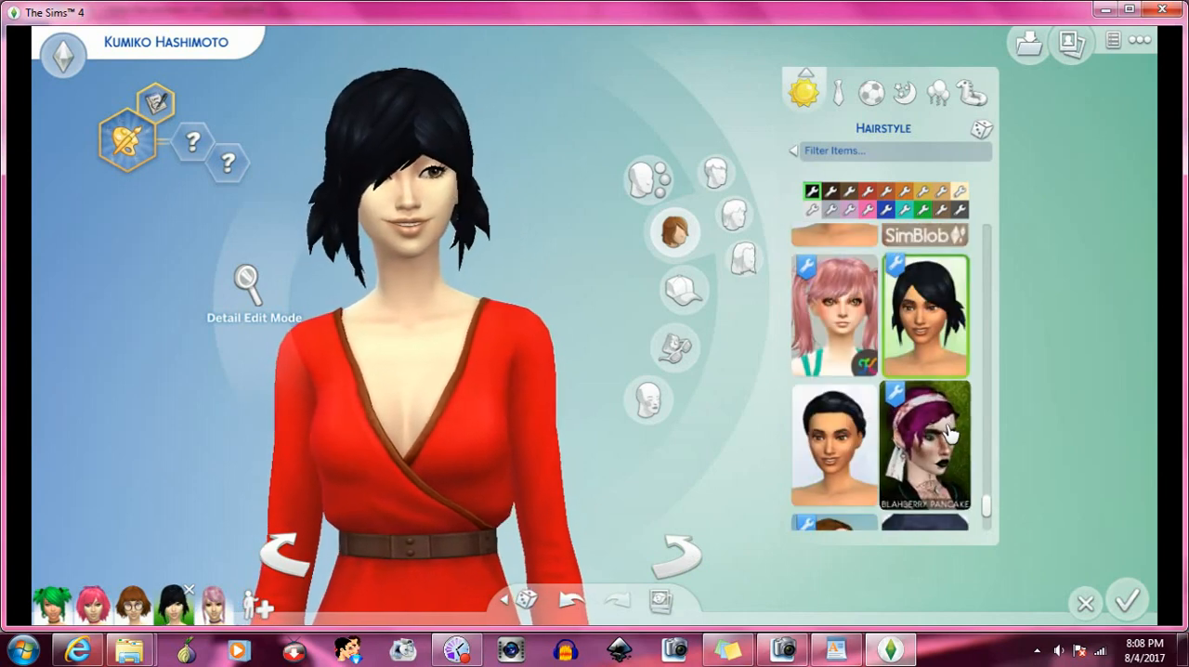
- Try the tied-back black hairstyle beside the Blahberry Pancake bandana style, and replace it with the pink updo
{"action": "scroll", "coordinate": [949, 432], "scroll_direction": "down", "scroll_amount": 1}
{"action": "left_click", "coordinate": [843, 286]}
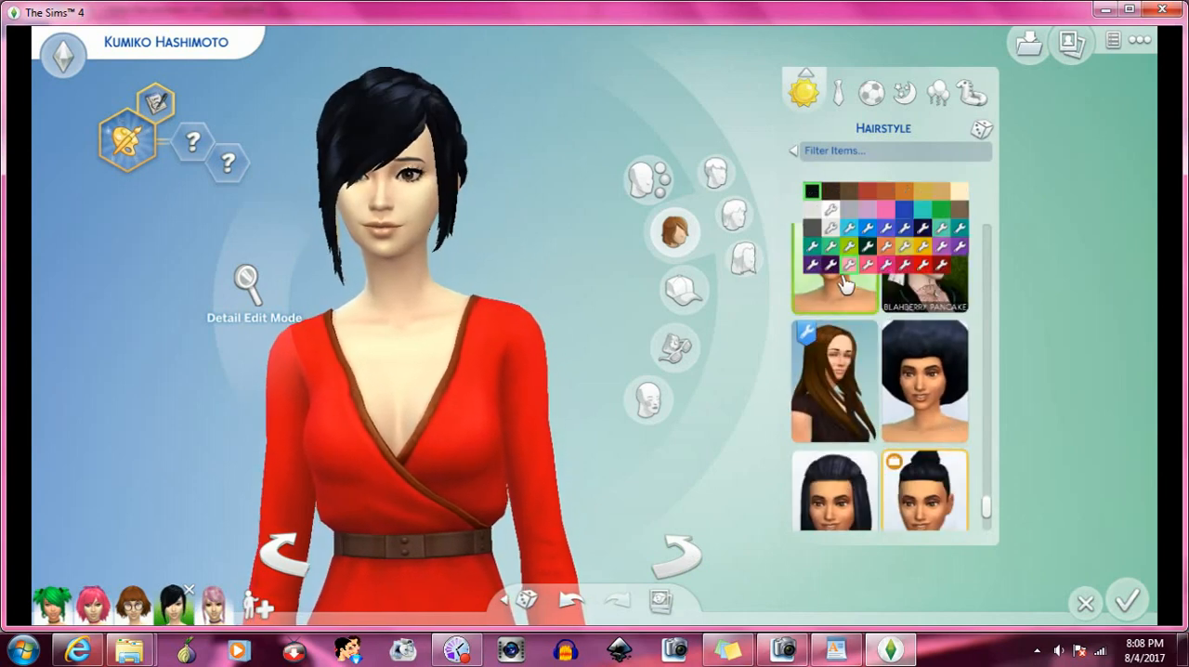
{"action": "scroll", "coordinate": [863, 334], "scroll_direction": "down", "scroll_amount": 2}
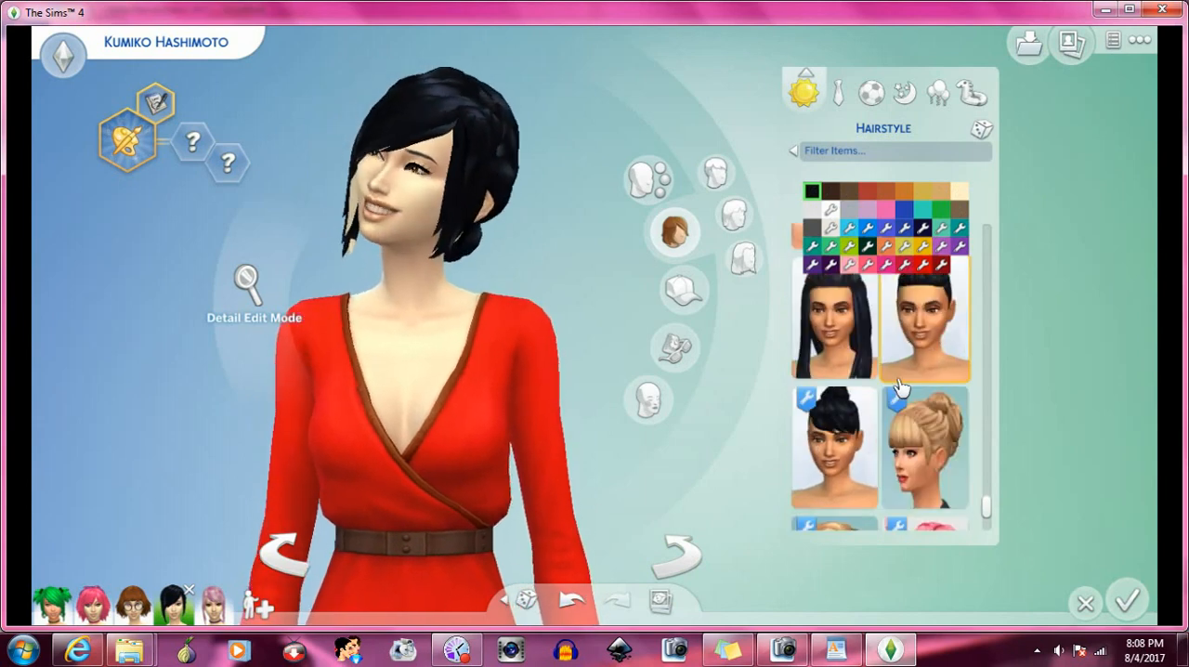
{"action": "scroll", "coordinate": [899, 385], "scroll_direction": "down", "scroll_amount": 2}
{"action": "left_click", "coordinate": [922, 369]}
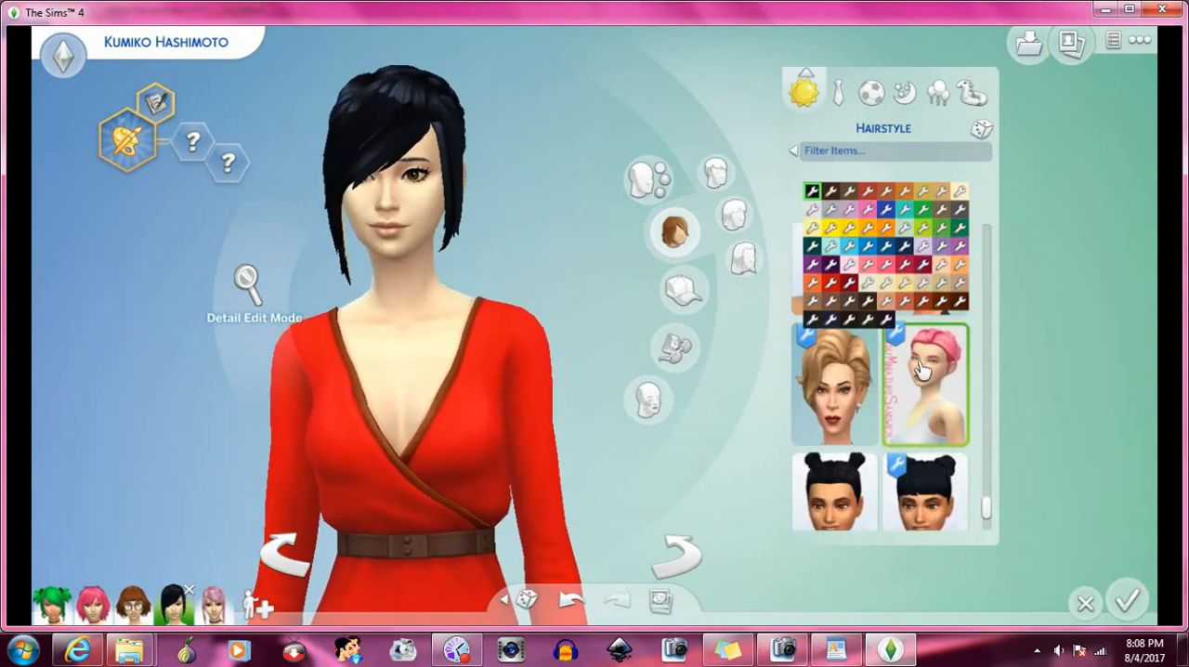
- Try the black hairstyle with two small top buns, and replace it with the curly orange Kiara Zurk pigtails
{"action": "scroll", "coordinate": [922, 369], "scroll_direction": "down", "scroll_amount": 1}
{"action": "left_click", "coordinate": [870, 400]}
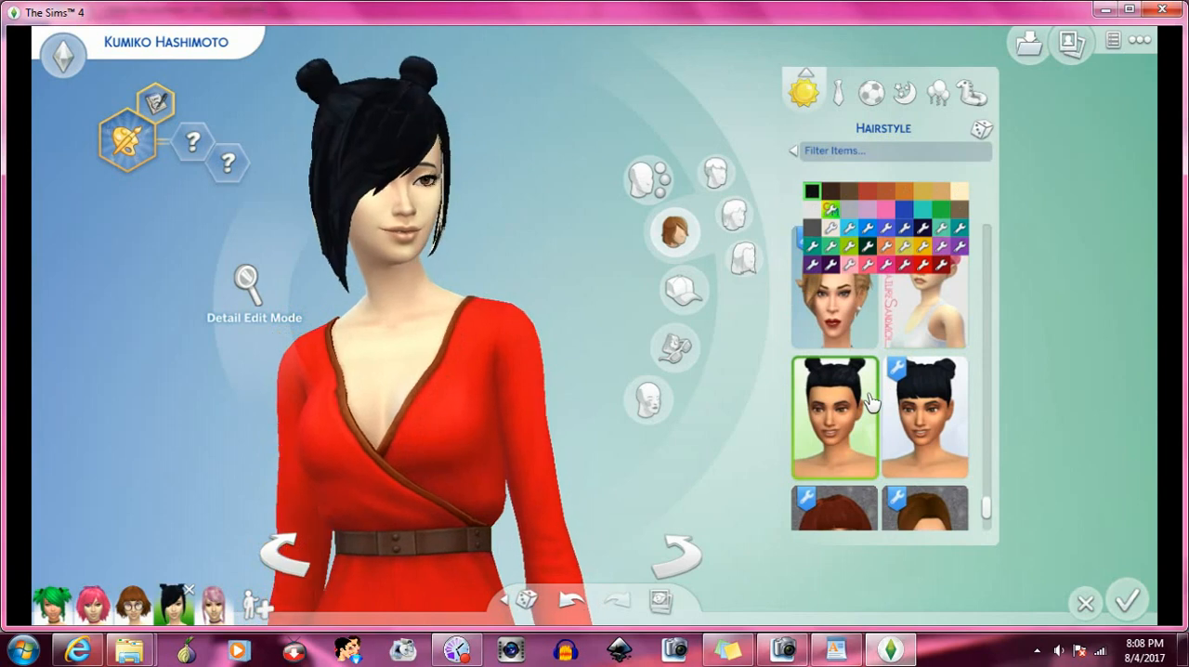
{"action": "scroll", "coordinate": [871, 400], "scroll_direction": "down", "scroll_amount": 1}
{"action": "scroll", "coordinate": [870, 400], "scroll_direction": "down", "scroll_amount": 1}
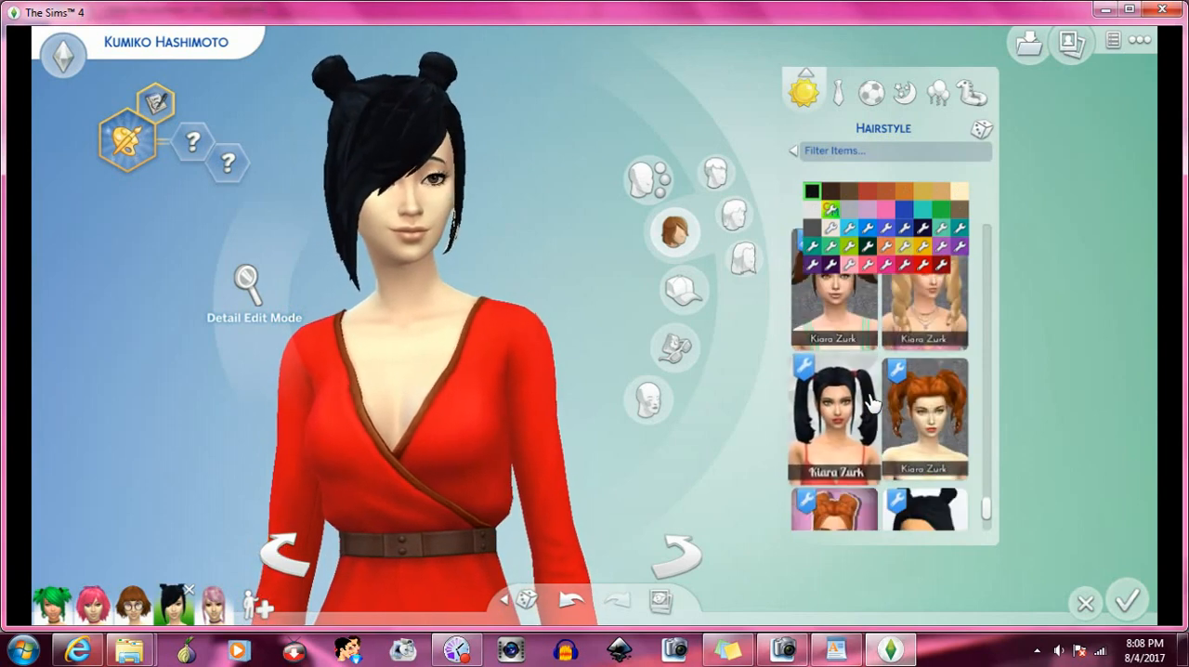
{"action": "scroll", "coordinate": [945, 397], "scroll_direction": "down", "scroll_amount": 1}
{"action": "left_click", "coordinate": [939, 411]}
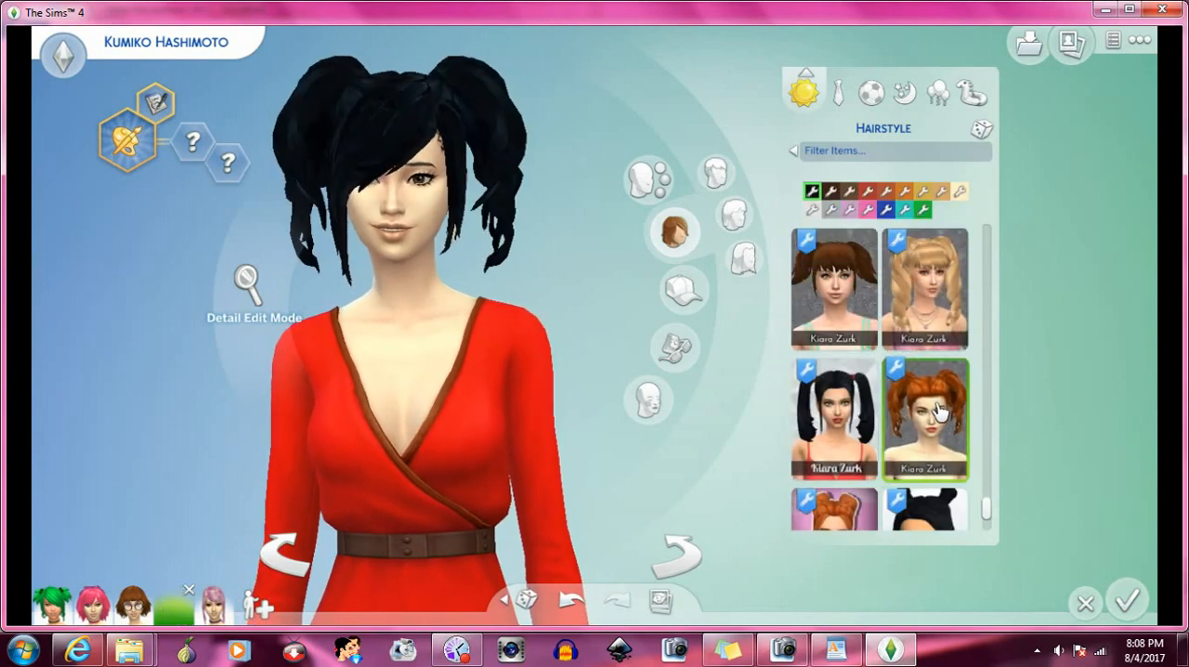
- Try the long black Kiara Zurk pigtails, and replace them with the black bear-ear bun hairstyle beside Giannisk13
{"action": "left_click", "coordinate": [853, 420]}
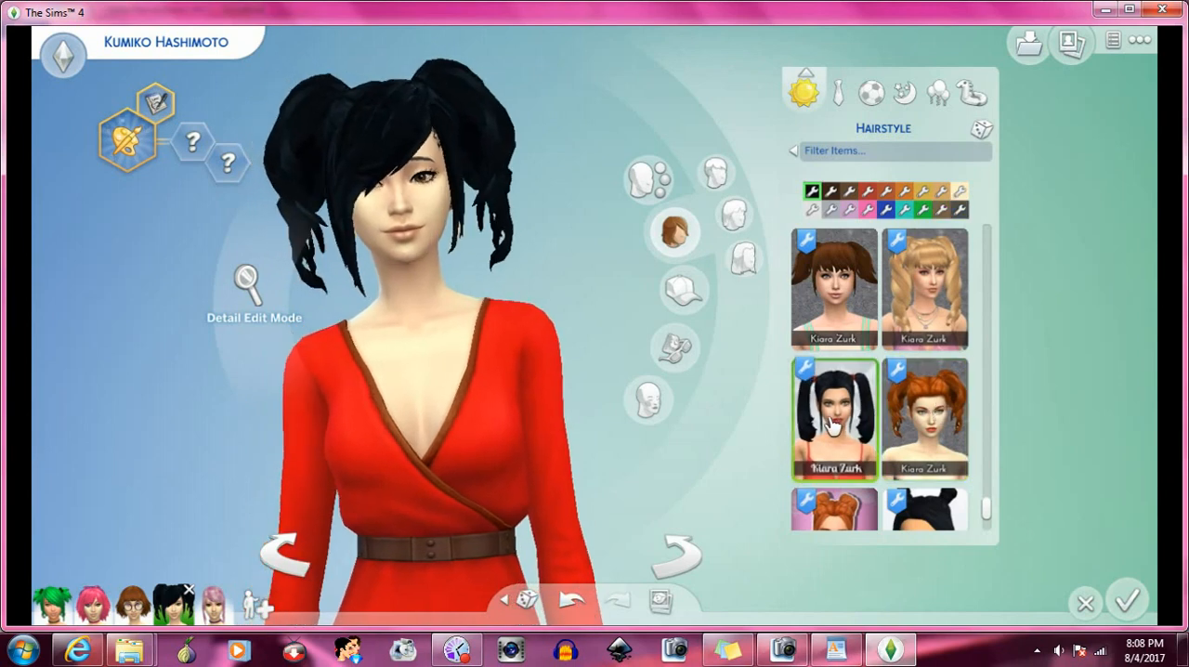
{"action": "scroll", "coordinate": [891, 400], "scroll_direction": "down", "scroll_amount": 2}
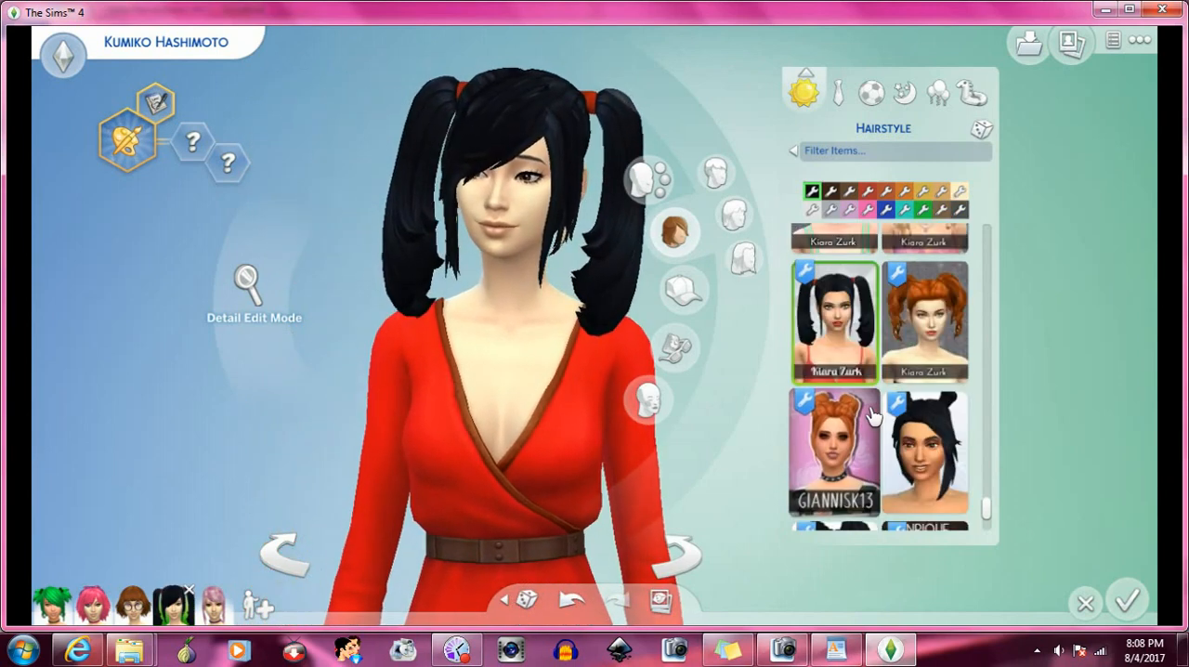
{"action": "left_click", "coordinate": [929, 370]}
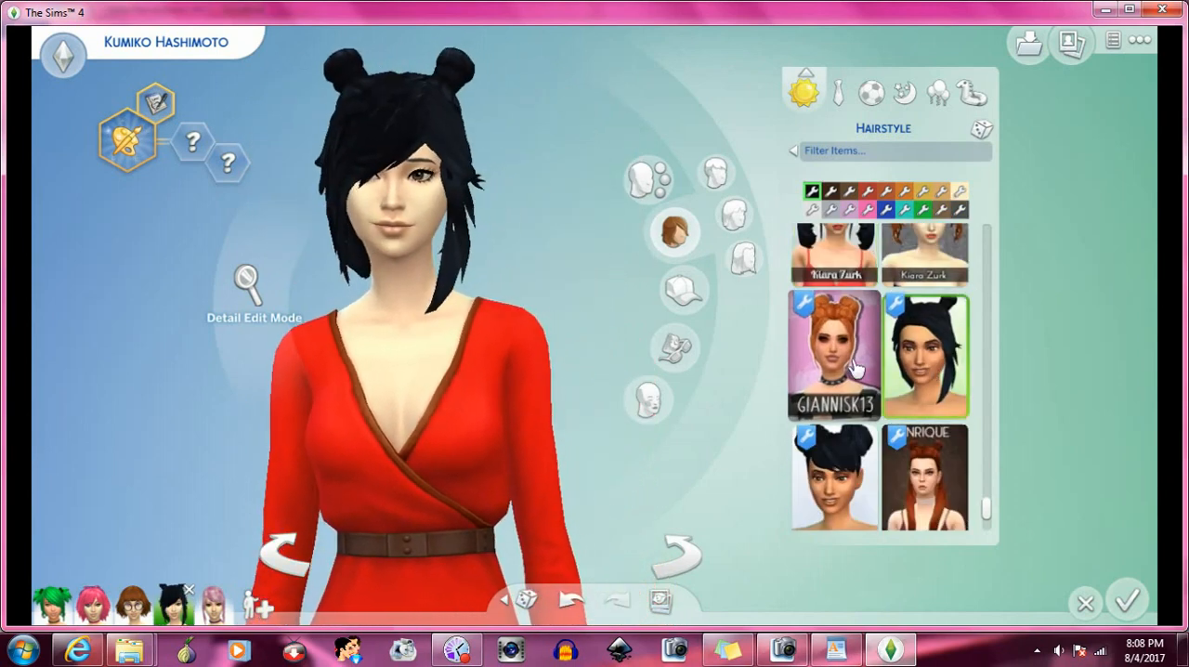
- Try the Giannisk13 double-bun hairstyle, and replace it with the long two-tone Enrique pigtails
{"action": "scroll", "coordinate": [906, 392], "scroll_direction": "down", "scroll_amount": 2}
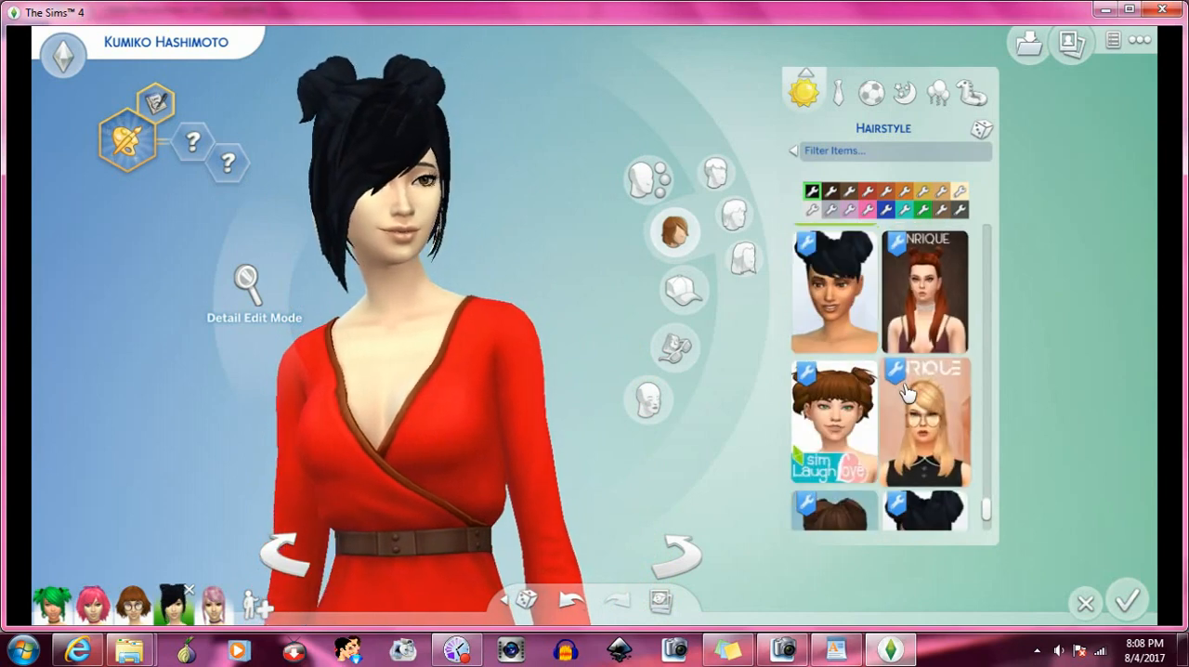
{"action": "scroll", "coordinate": [896, 393], "scroll_direction": "down", "scroll_amount": 1}
{"action": "scroll", "coordinate": [897, 393], "scroll_direction": "down", "scroll_amount": 2}
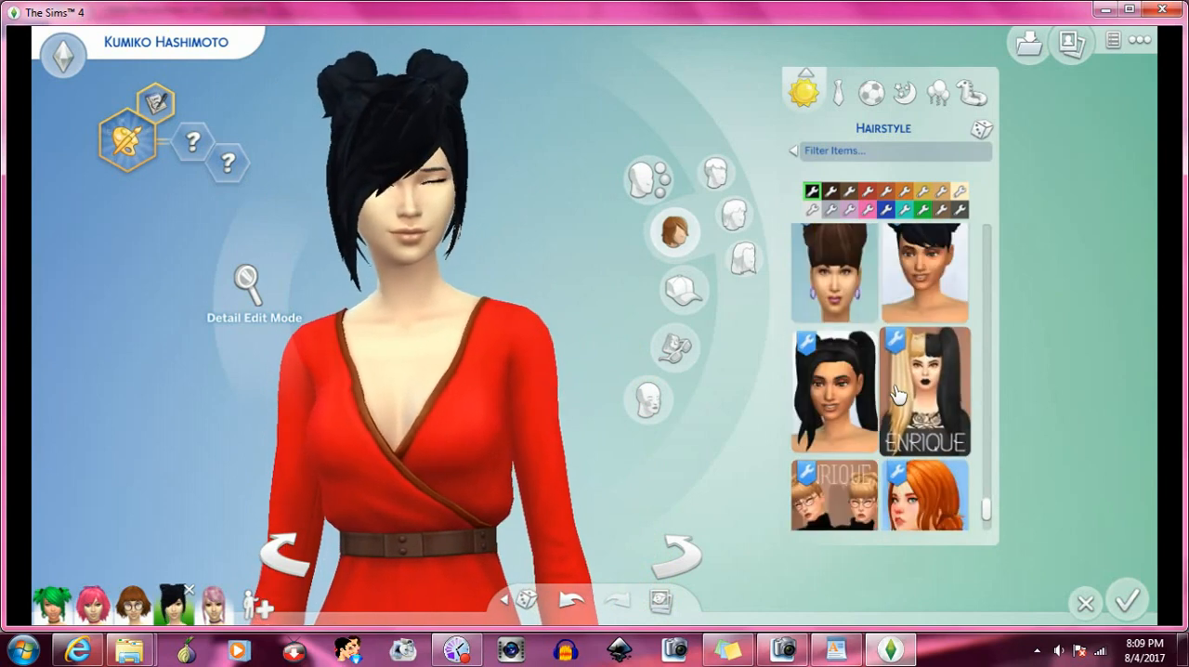
{"action": "left_click", "coordinate": [897, 394]}
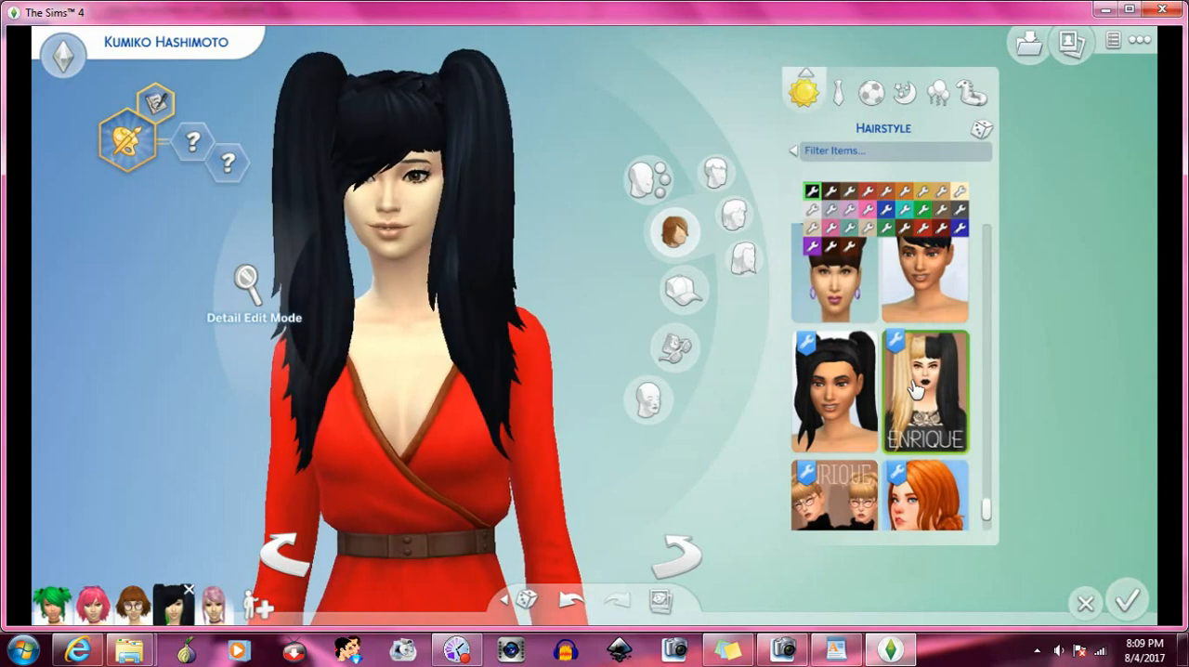
- Apply the orange Holosprite hairstyle with a low side bun to the Sim
{"action": "scroll", "coordinate": [910, 391], "scroll_direction": "down", "scroll_amount": 1}
{"action": "scroll", "coordinate": [914, 390], "scroll_direction": "down", "scroll_amount": 1}
{"action": "left_click", "coordinate": [922, 376]}
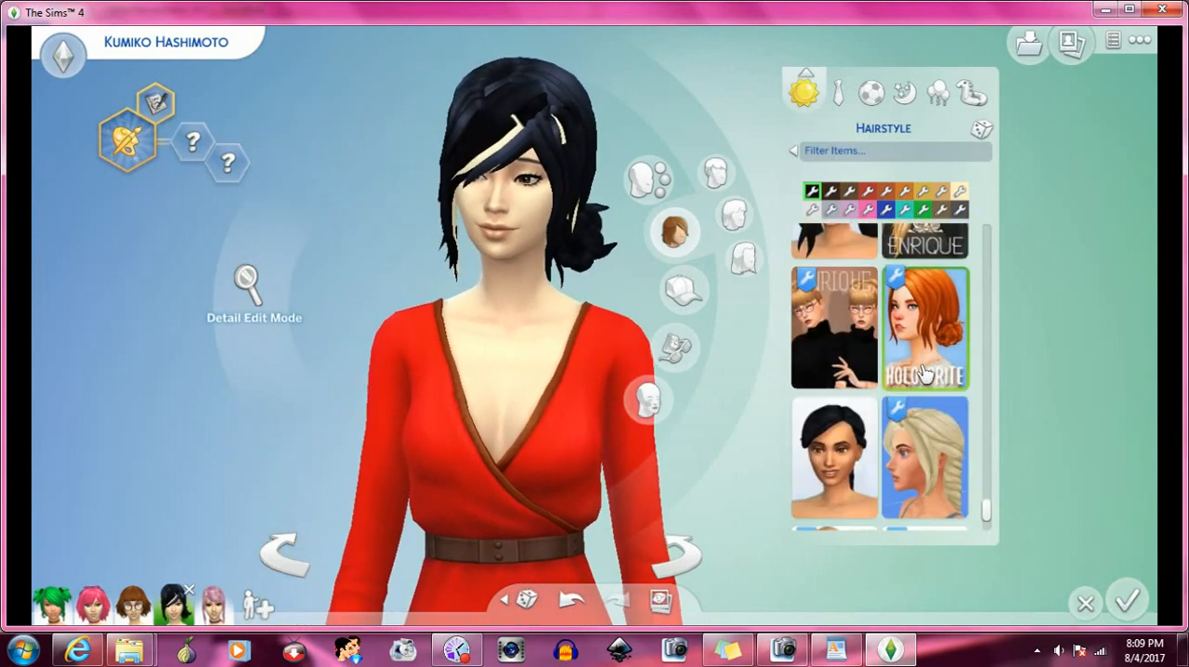
- Try the Enrique side-swept hairstyle, and replace it with the long black side-swept hairstyle beside Kiara Zurk
{"action": "scroll", "coordinate": [921, 371], "scroll_direction": "down", "scroll_amount": 1}
{"action": "scroll", "coordinate": [918, 358], "scroll_direction": "down", "scroll_amount": 1}
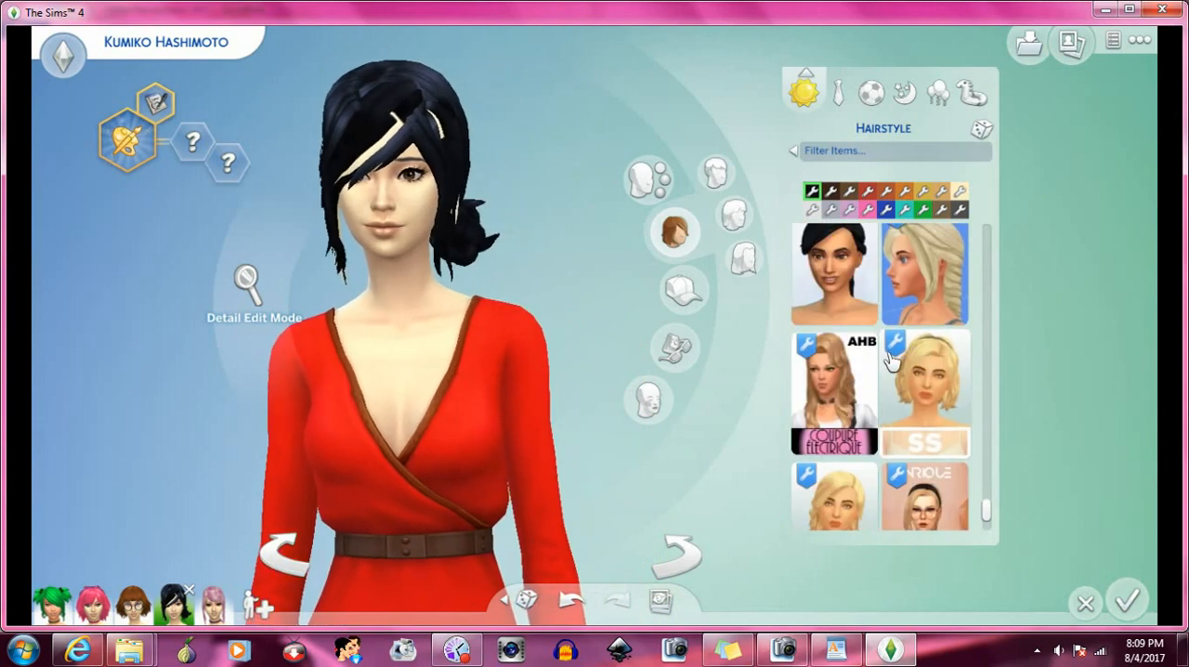
{"action": "scroll", "coordinate": [893, 358], "scroll_direction": "down", "scroll_amount": 1}
{"action": "scroll", "coordinate": [905, 349], "scroll_direction": "down", "scroll_amount": 1}
{"action": "left_click", "coordinate": [915, 340]}
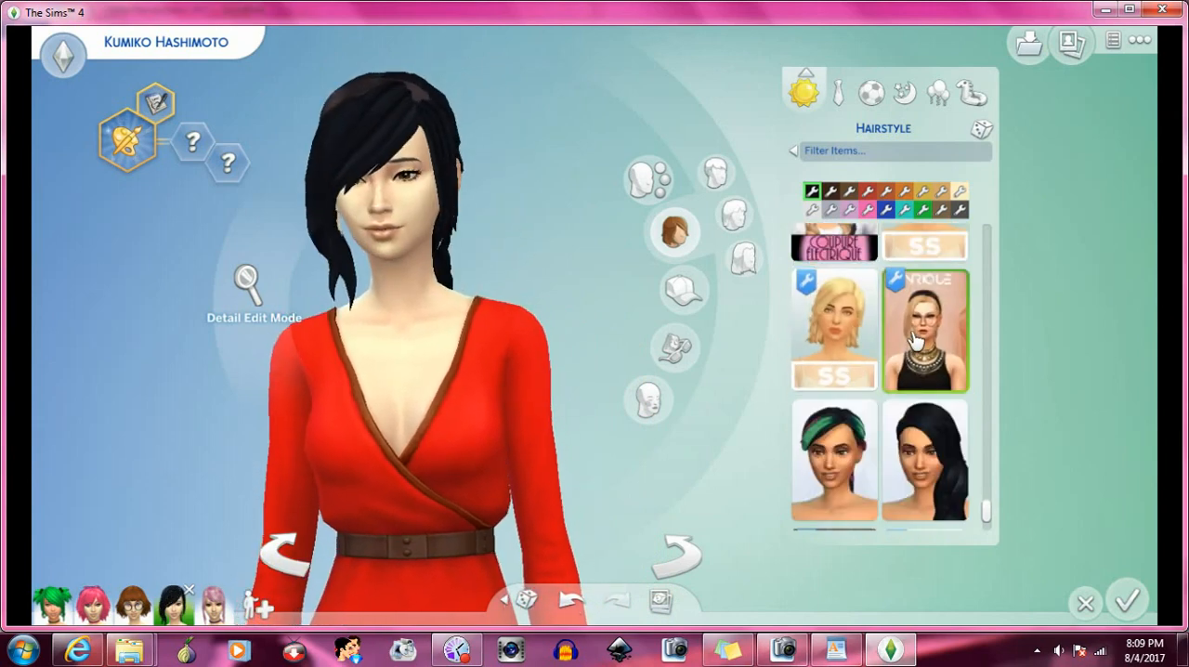
{"action": "scroll", "coordinate": [915, 340], "scroll_direction": "down", "scroll_amount": 2}
{"action": "left_click", "coordinate": [916, 336]}
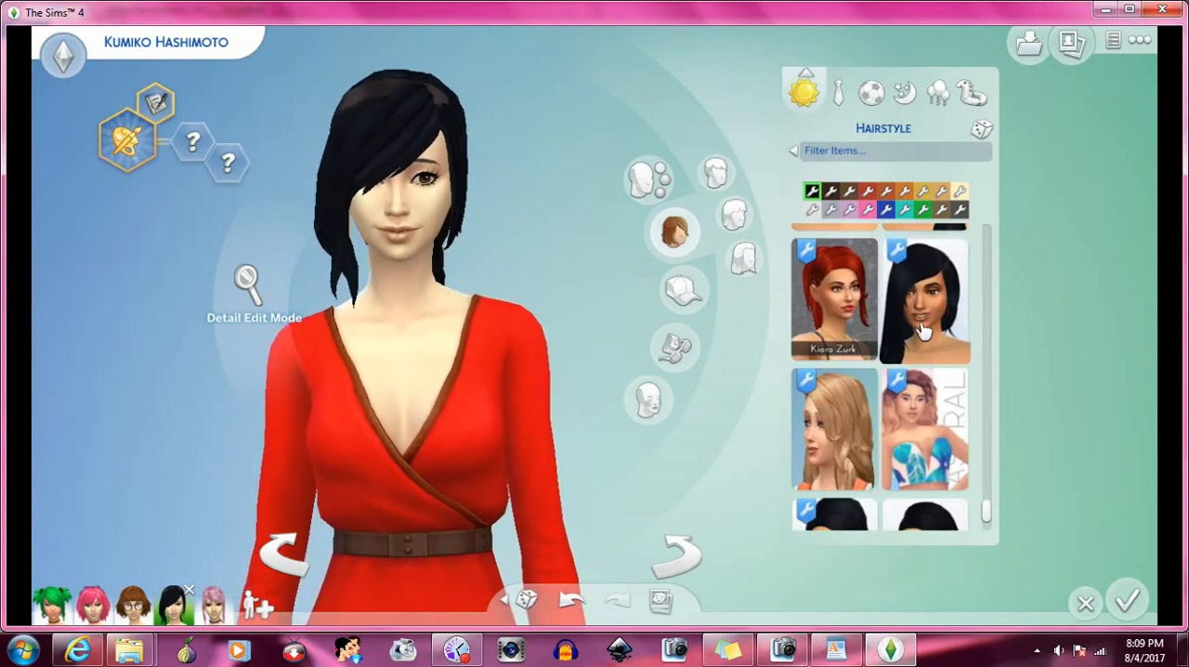
- Try the voluminous wavy hairstyle with the pink-haired thumbnail, and replace it with the black low pigtails
{"action": "scroll", "coordinate": [923, 329], "scroll_direction": "down", "scroll_amount": 1}
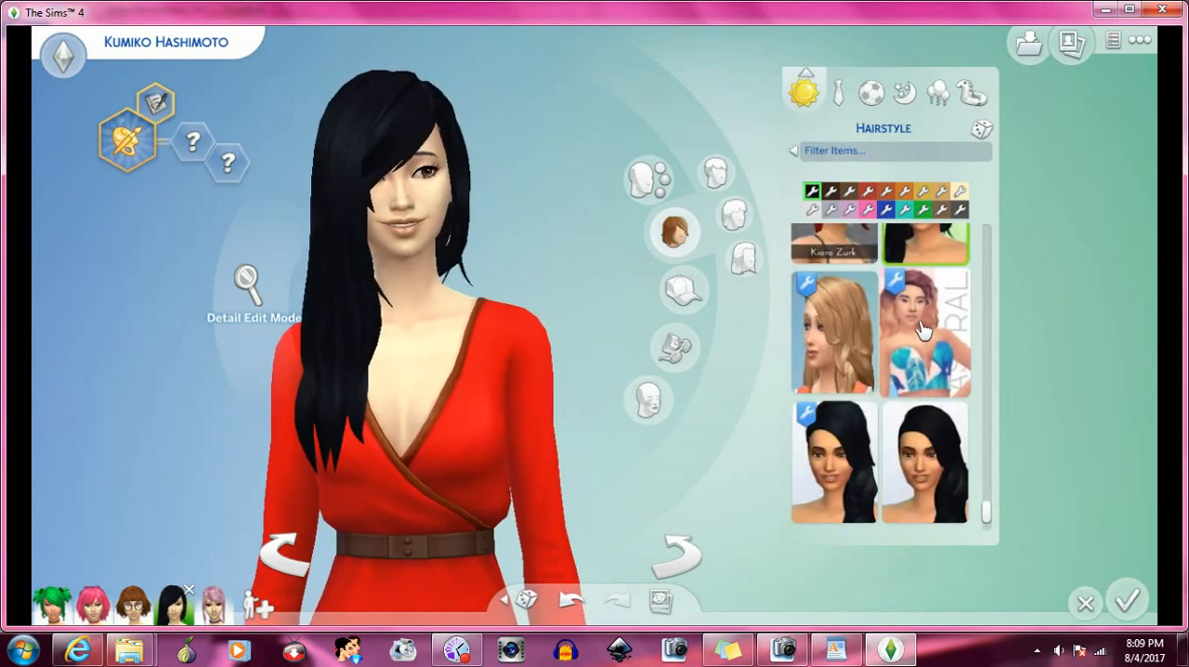
{"action": "left_click", "coordinate": [922, 330]}
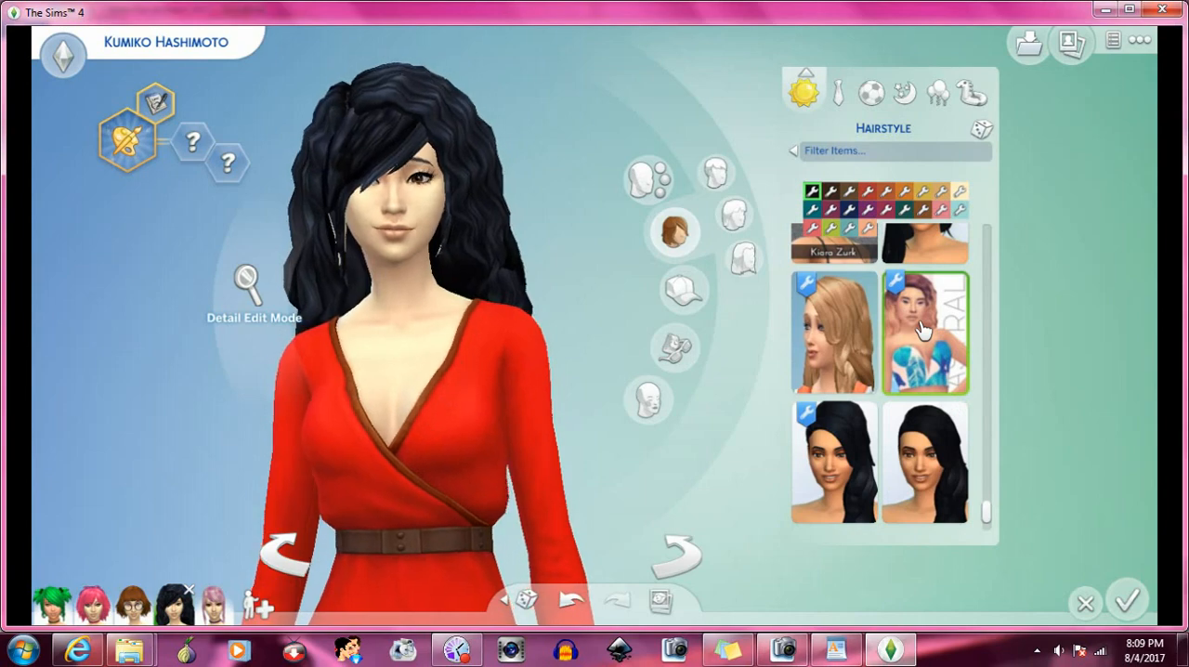
{"action": "scroll", "coordinate": [923, 329], "scroll_direction": "down", "scroll_amount": 1}
{"action": "scroll", "coordinate": [923, 330], "scroll_direction": "down", "scroll_amount": 2}
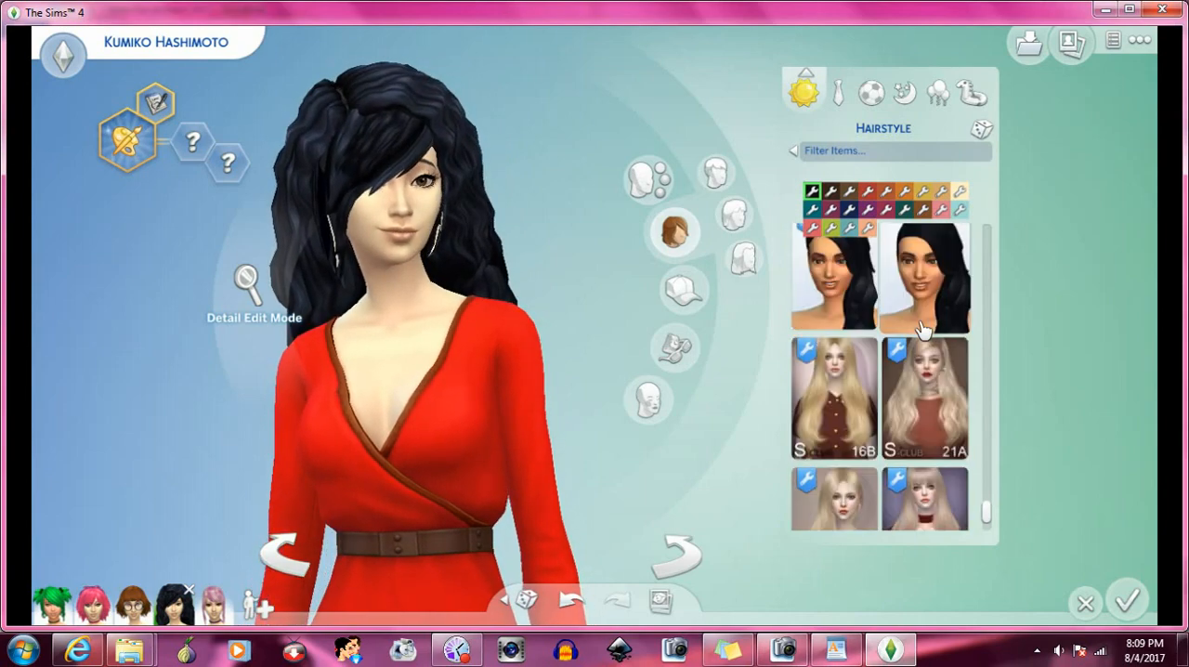
{"action": "scroll", "coordinate": [922, 330], "scroll_direction": "down", "scroll_amount": 1}
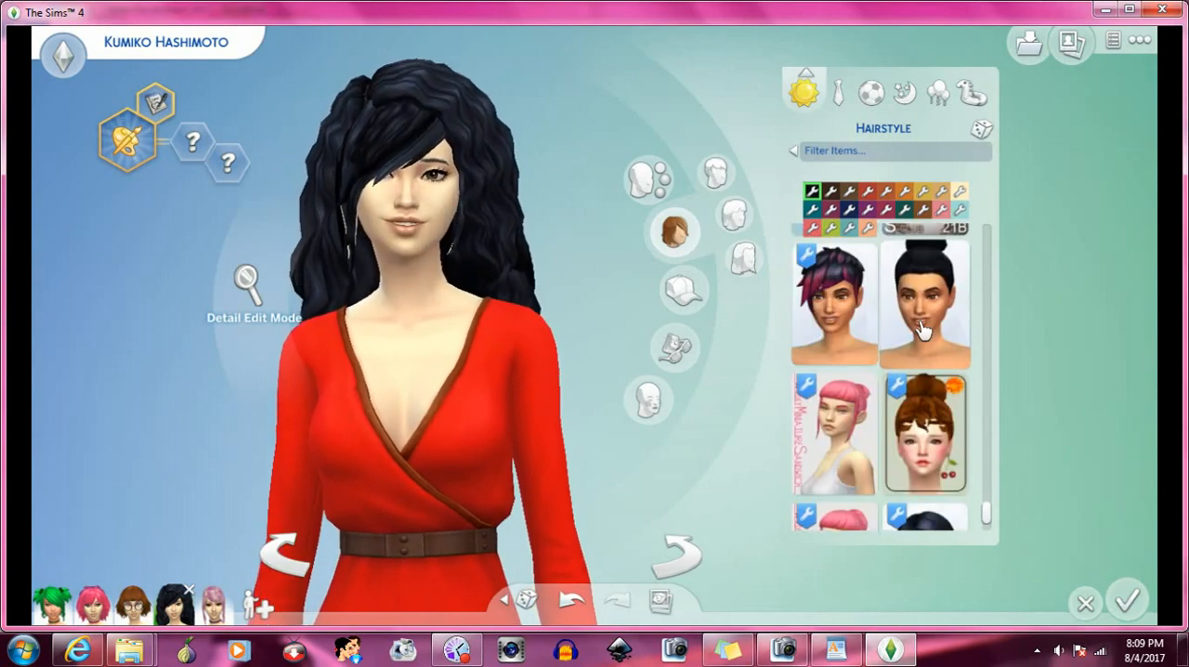
{"action": "scroll", "coordinate": [922, 329], "scroll_direction": "down", "scroll_amount": 2}
{"action": "left_click", "coordinate": [917, 390]}
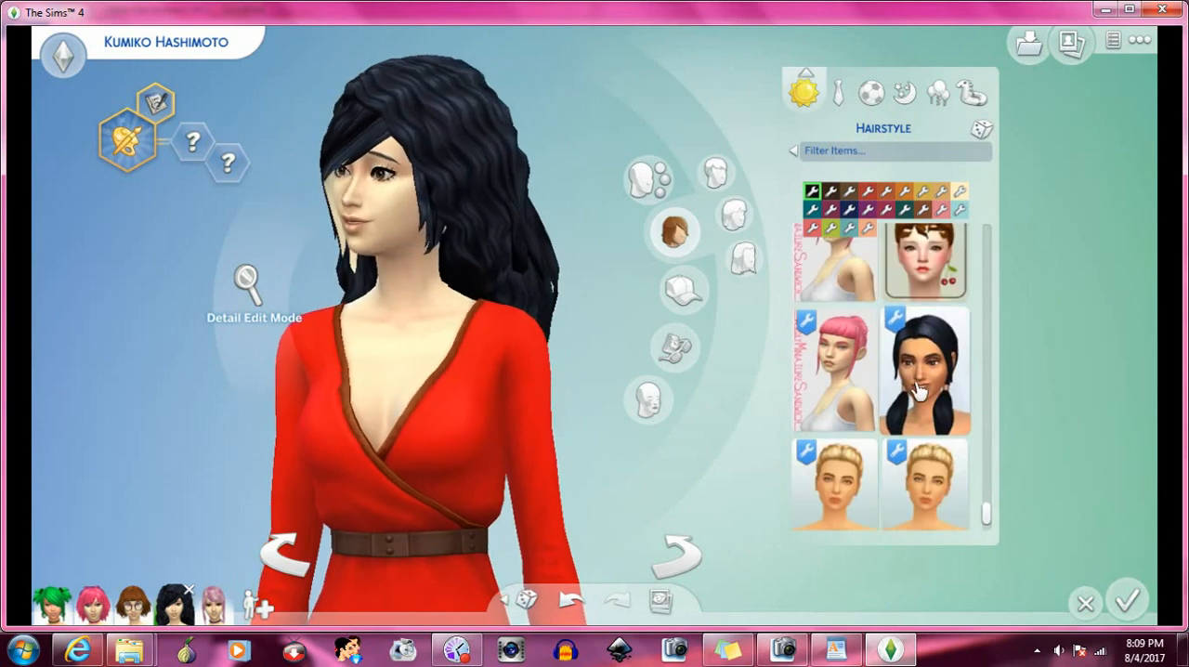
- Try the angled black bob, and replace it with the John-Sims high-bun hairstyle
{"action": "scroll", "coordinate": [917, 390], "scroll_direction": "down", "scroll_amount": 3}
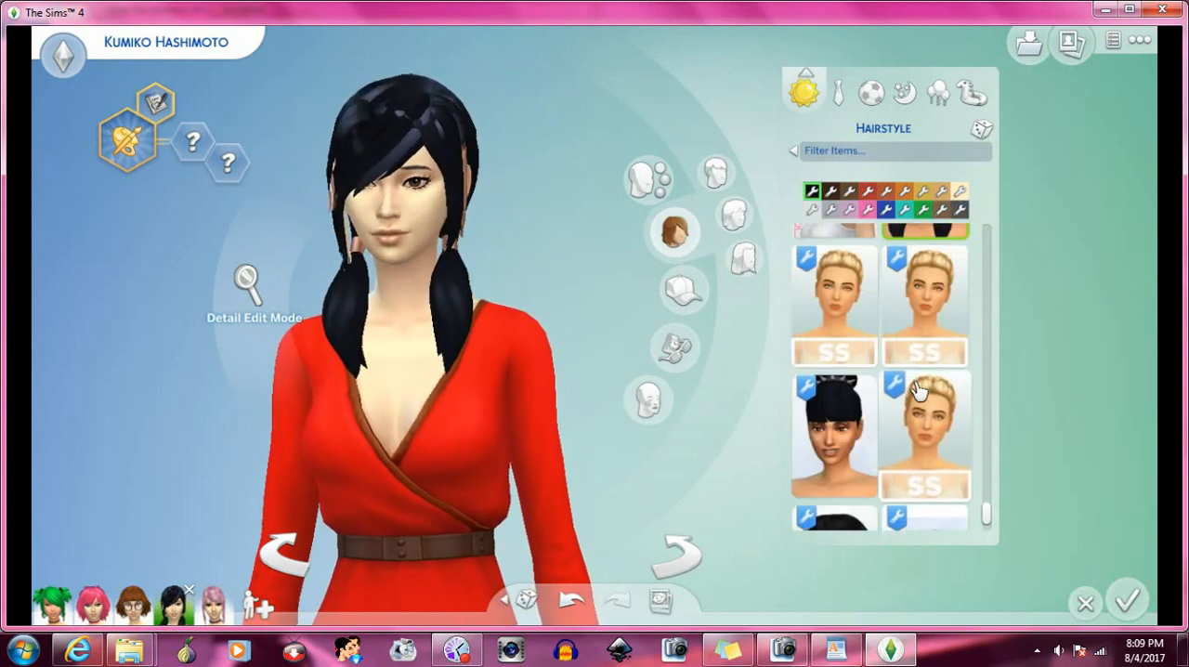
{"action": "left_click", "coordinate": [863, 379]}
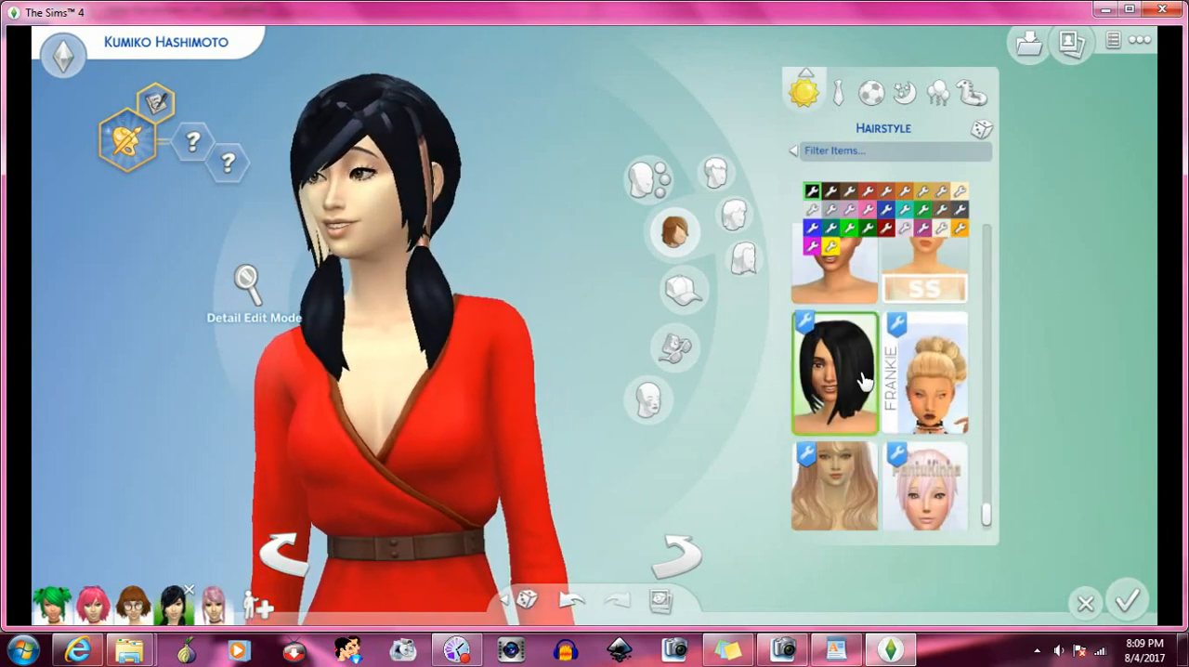
{"action": "scroll", "coordinate": [878, 383], "scroll_direction": "down", "scroll_amount": 1}
{"action": "scroll", "coordinate": [888, 385], "scroll_direction": "down", "scroll_amount": 2}
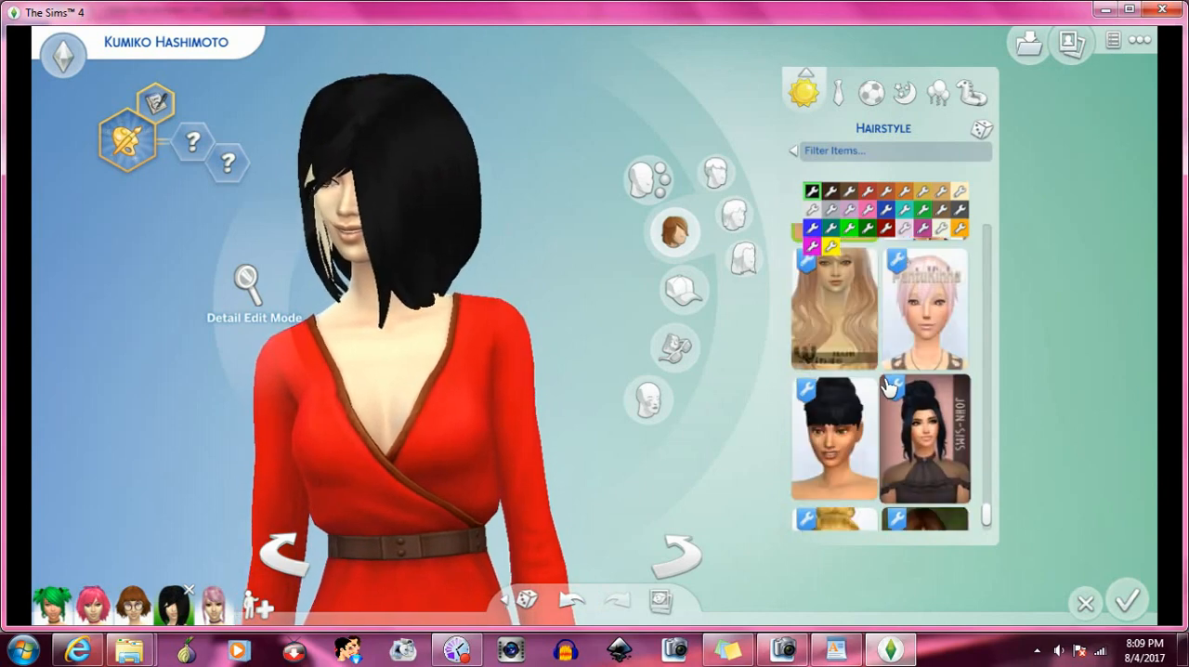
{"action": "left_click", "coordinate": [905, 364]}
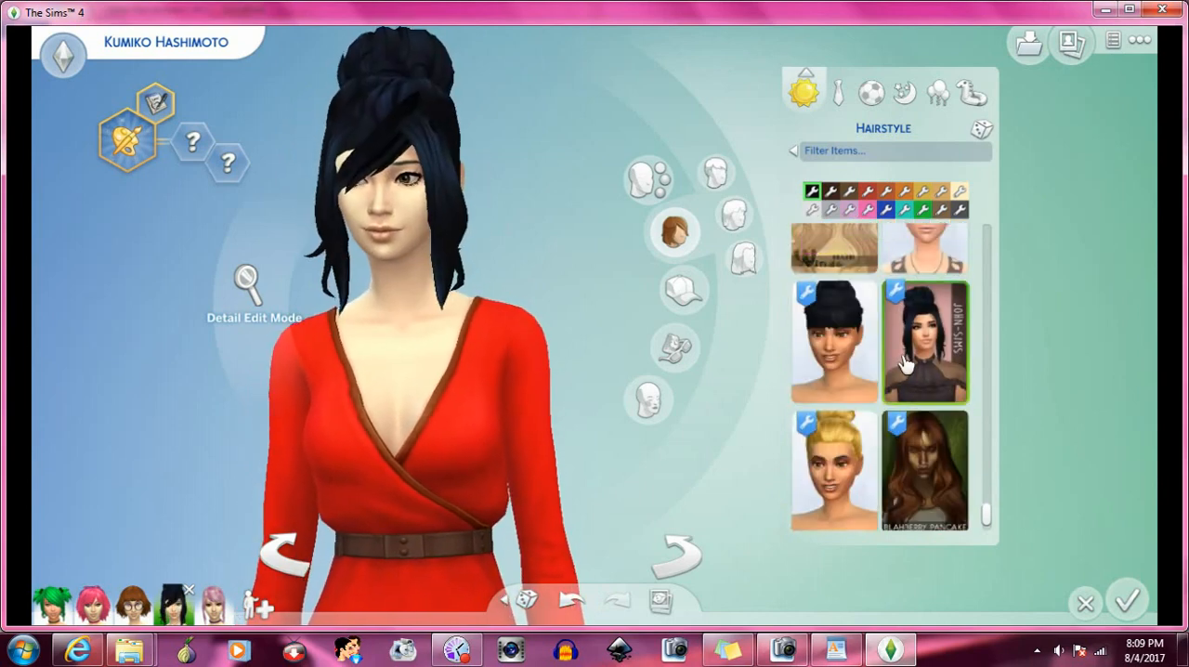
- Try the blonde rolled updo, and replace it with the blue-grey Holosprite high-bun hairstyle
{"action": "scroll", "coordinate": [905, 364], "scroll_direction": "down", "scroll_amount": 2}
{"action": "left_click", "coordinate": [865, 392]}
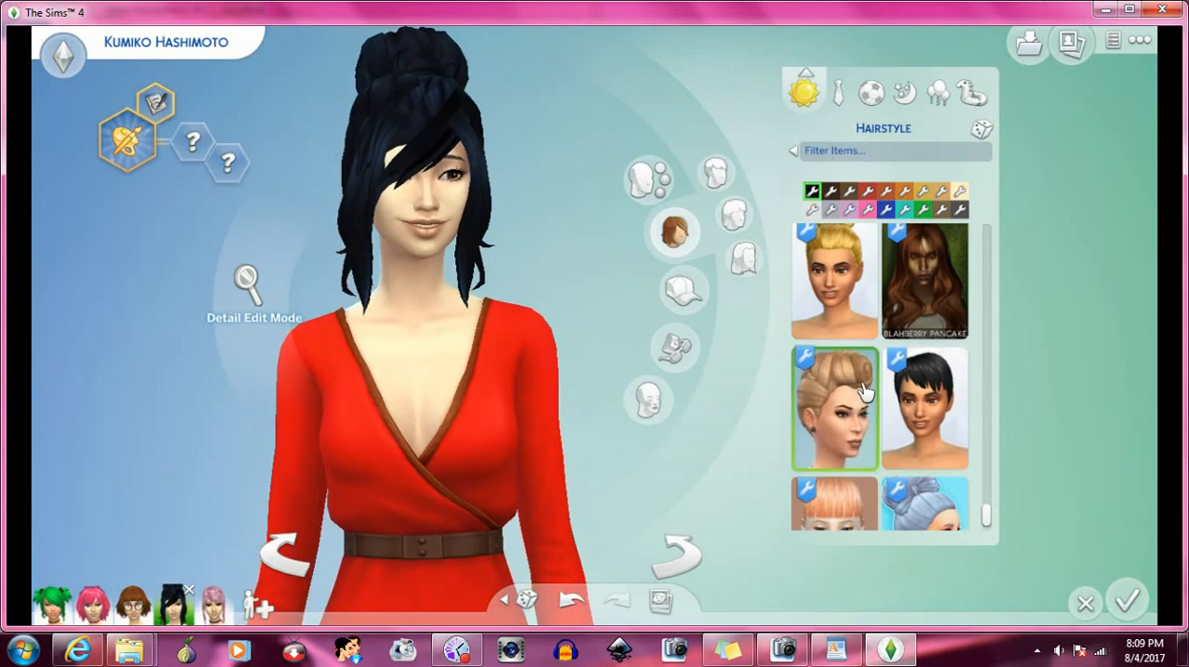
{"action": "scroll", "coordinate": [865, 392], "scroll_direction": "down", "scroll_amount": 1}
{"action": "left_click", "coordinate": [913, 433]}
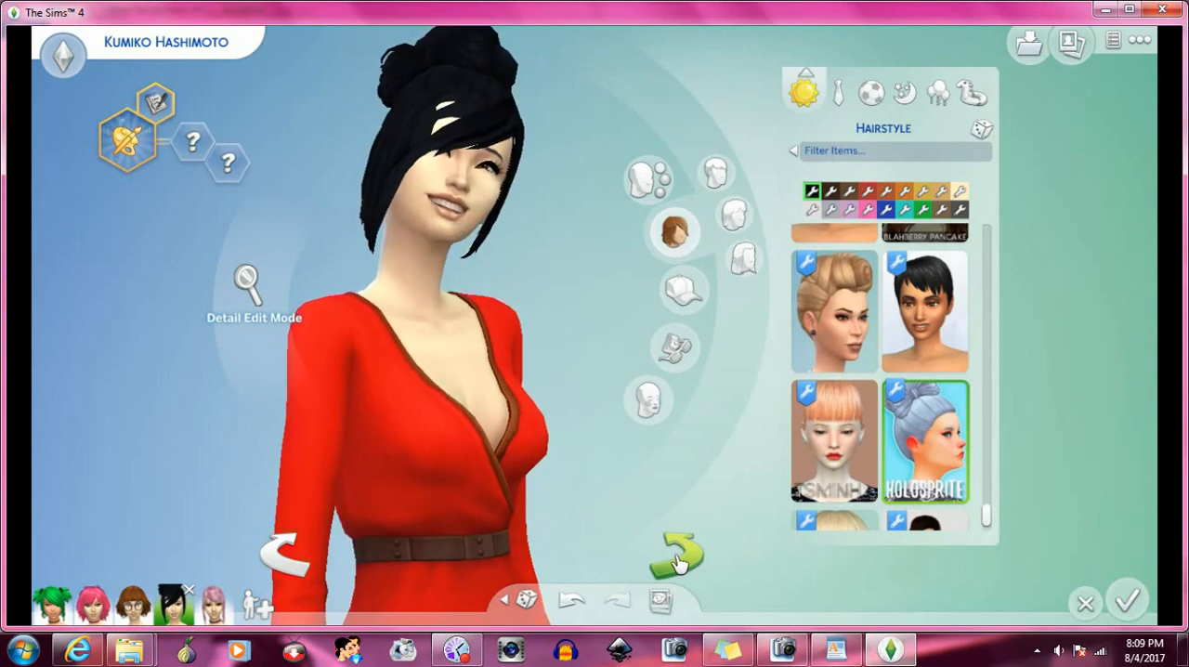
- Browse the remaining hairstyles to the end of the catalogue, and rotate the Sim to inspect the bun from the side
{"action": "scroll", "coordinate": [864, 412], "scroll_direction": "down", "scroll_amount": 5}
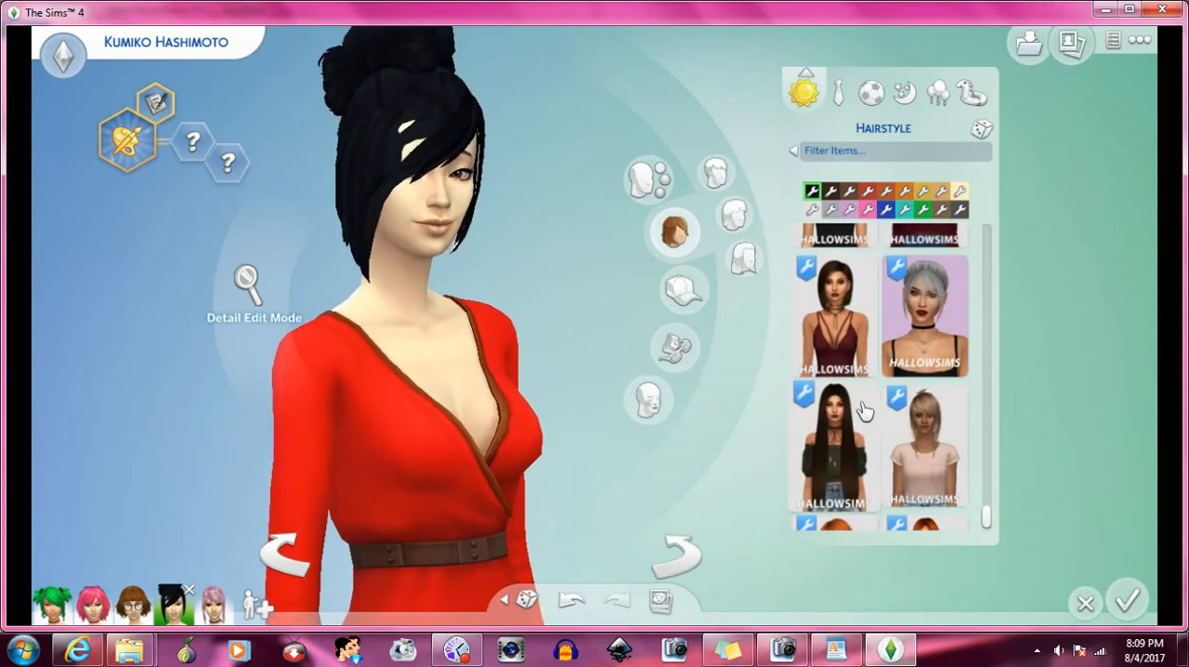
{"action": "scroll", "coordinate": [865, 412], "scroll_direction": "down", "scroll_amount": 6}
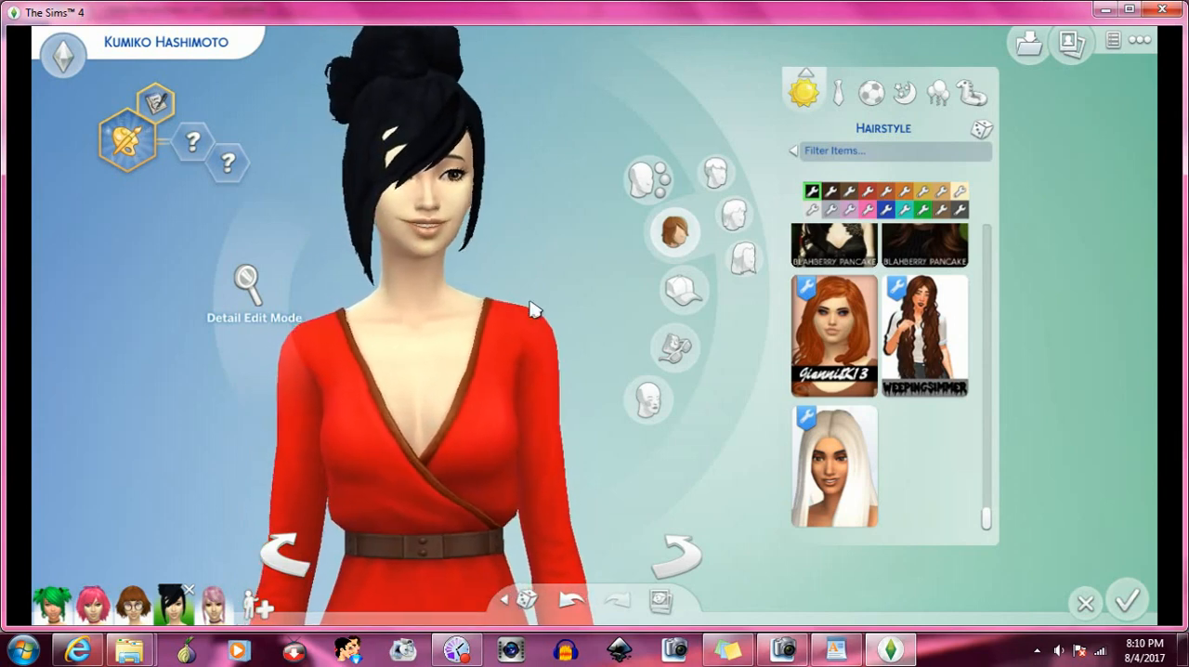
{"action": "left_click", "coordinate": [704, 560]}
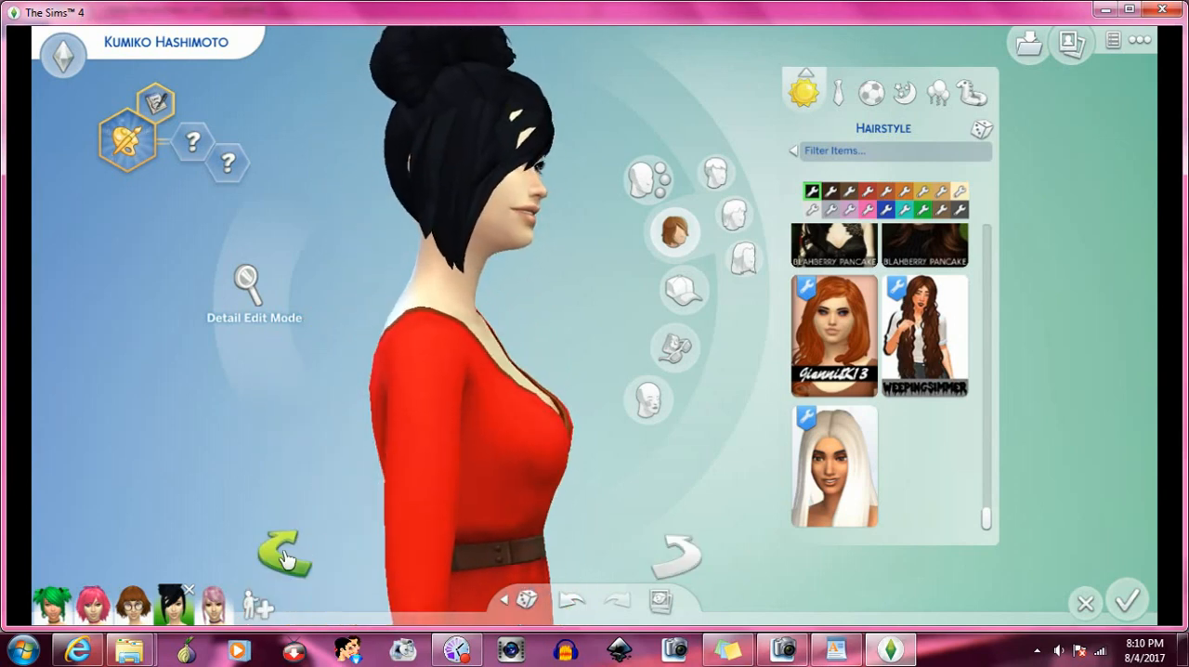
{"action": "left_click", "coordinate": [285, 558]}
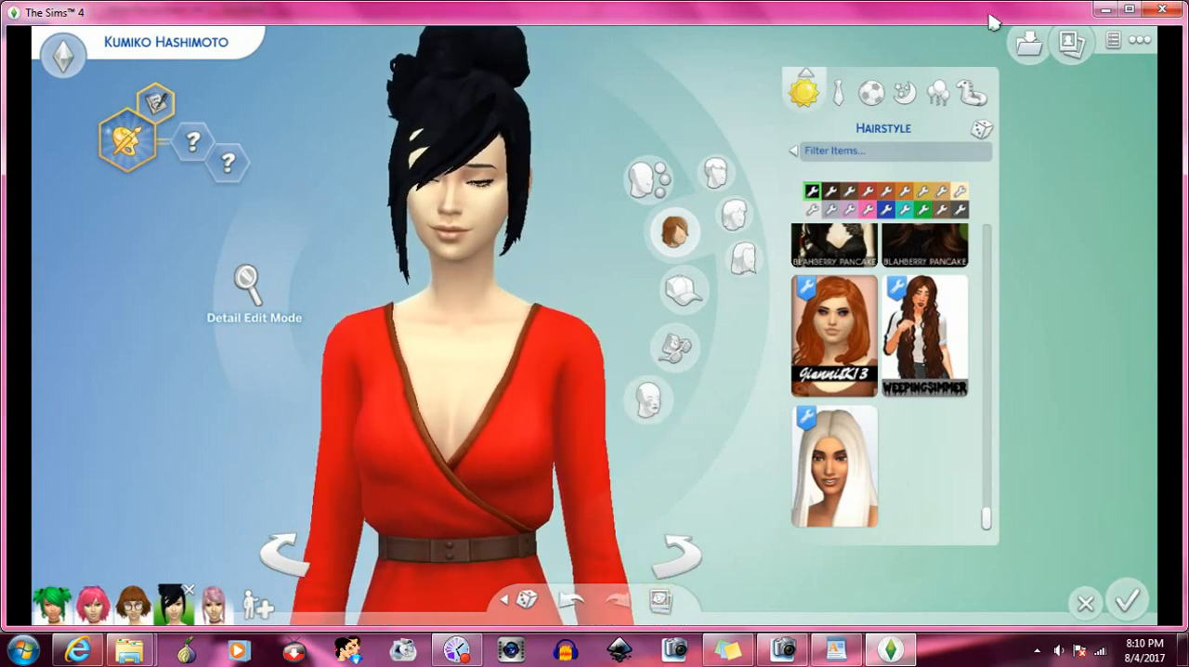
- Quit The Sims 4, and bring up the hair and Mods folder windows
{"action": "left_click", "coordinate": [1162, 9]}
{"action": "left_click", "coordinate": [716, 386]}
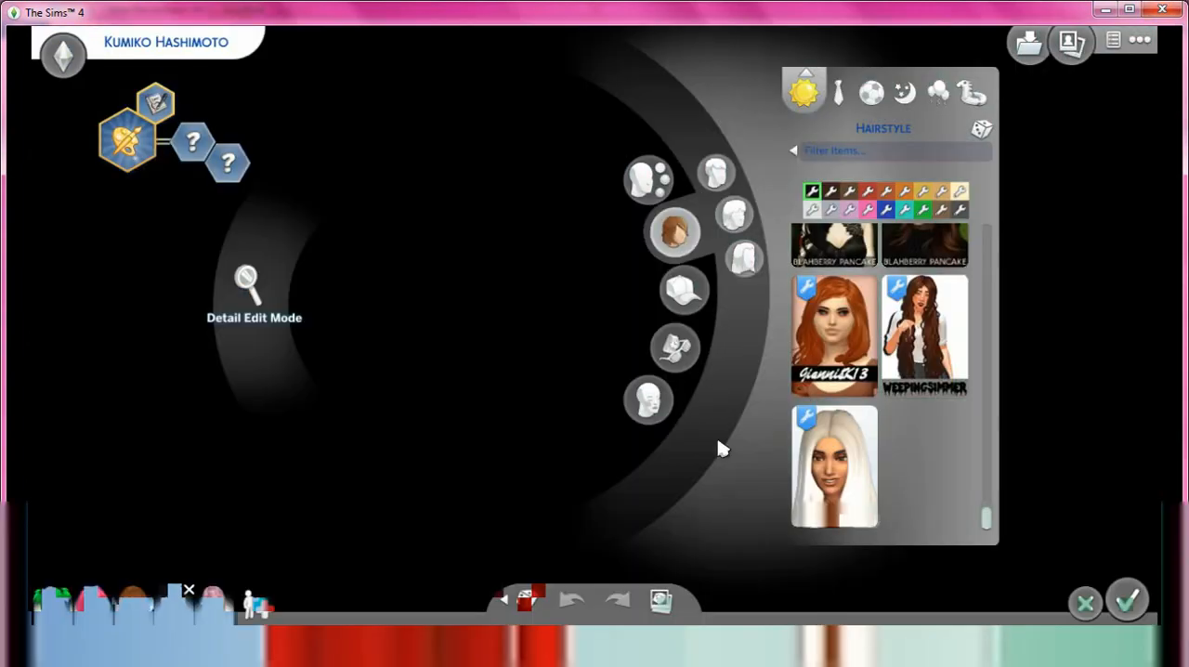
{"action": "mouse_move", "coordinate": [129, 654]}
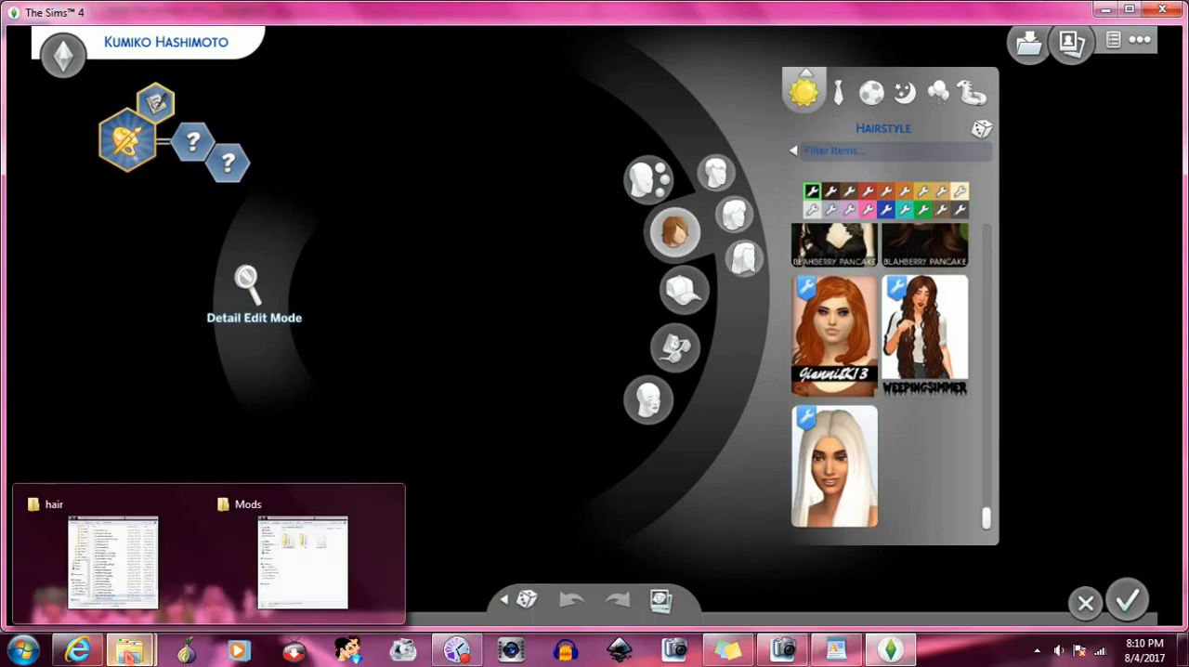
{"action": "left_click", "coordinate": [130, 595]}
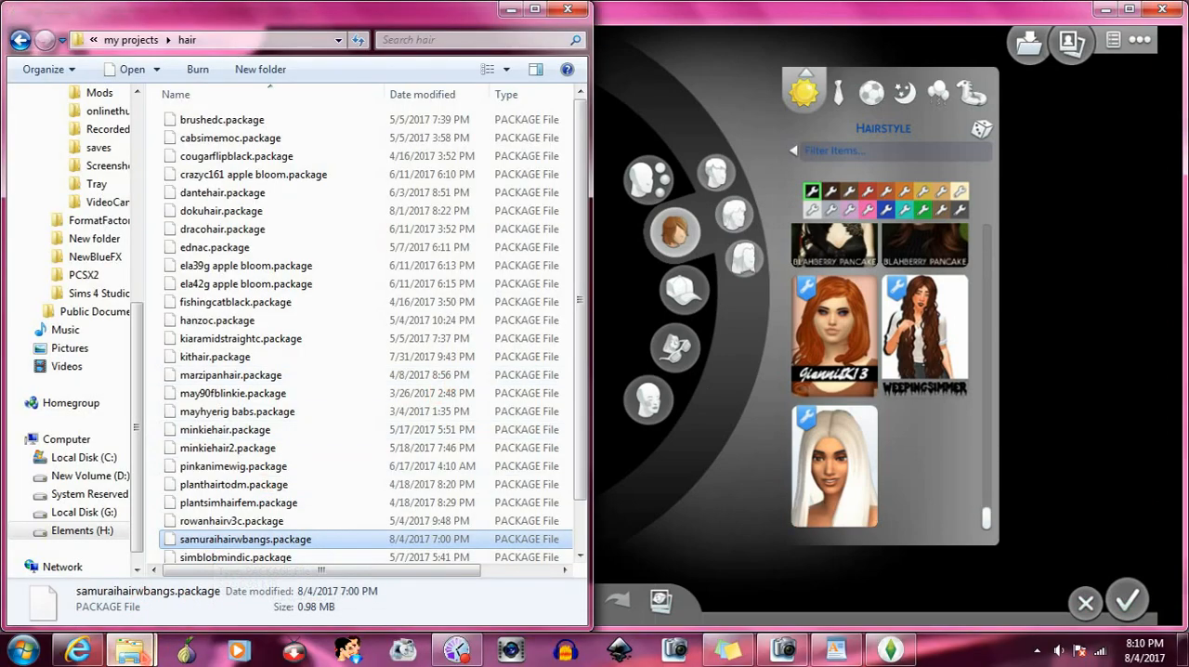
{"action": "mouse_move", "coordinate": [130, 652]}
{"action": "left_click", "coordinate": [309, 576]}
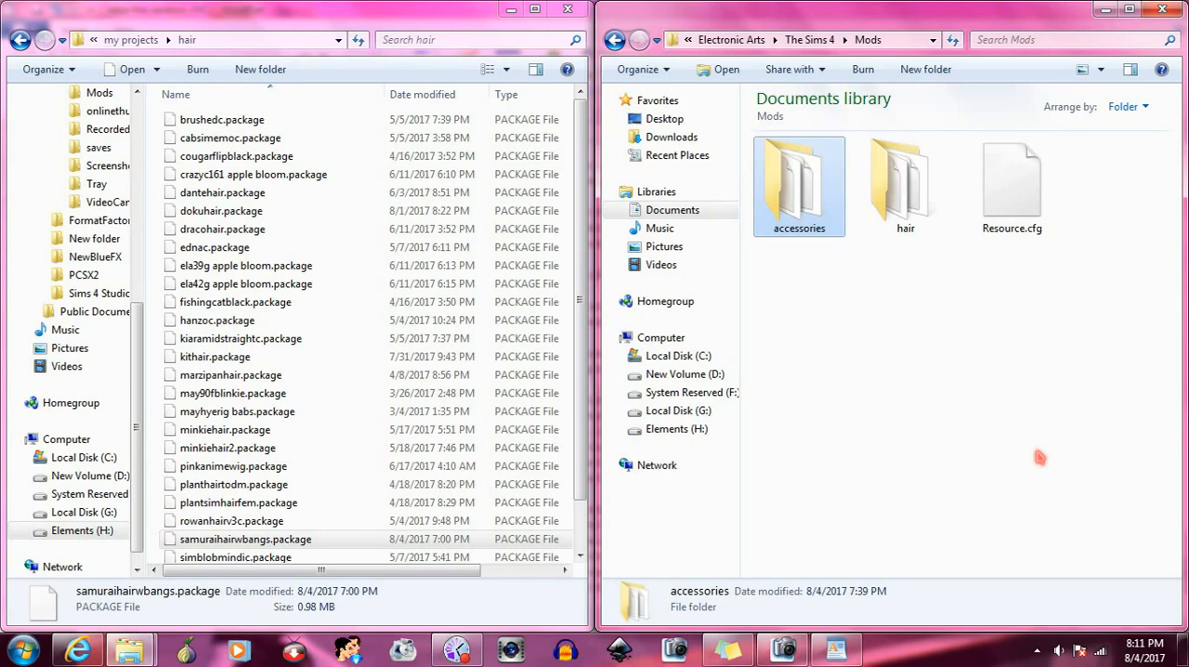
{"action": "left_click", "coordinate": [457, 648]}
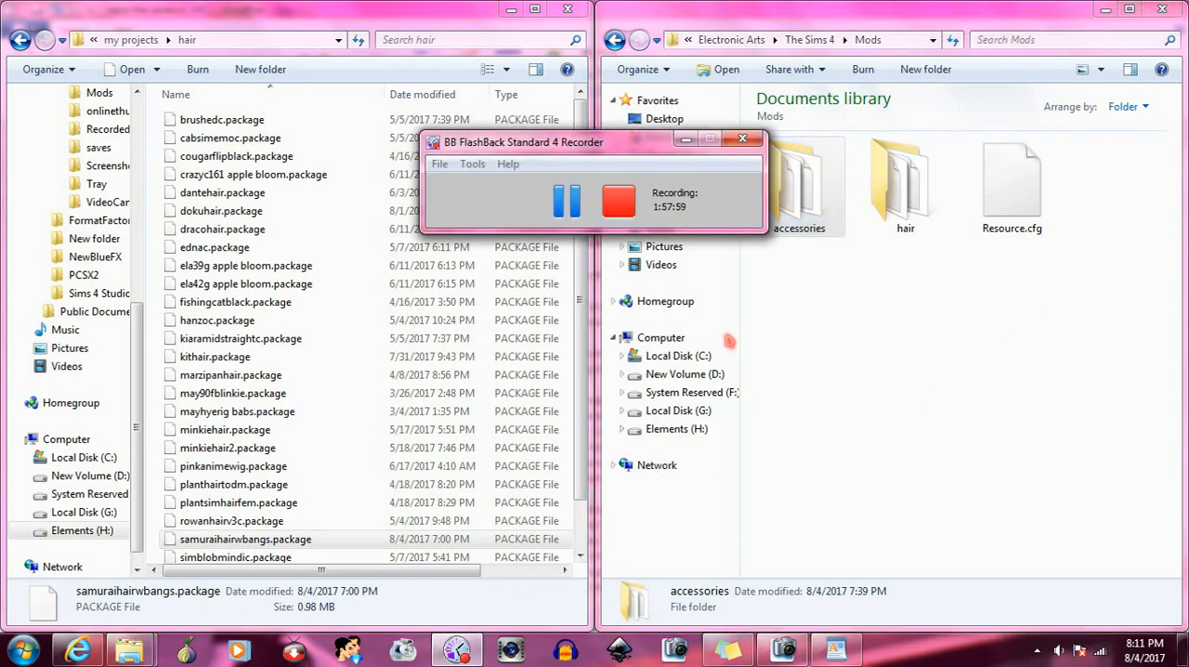